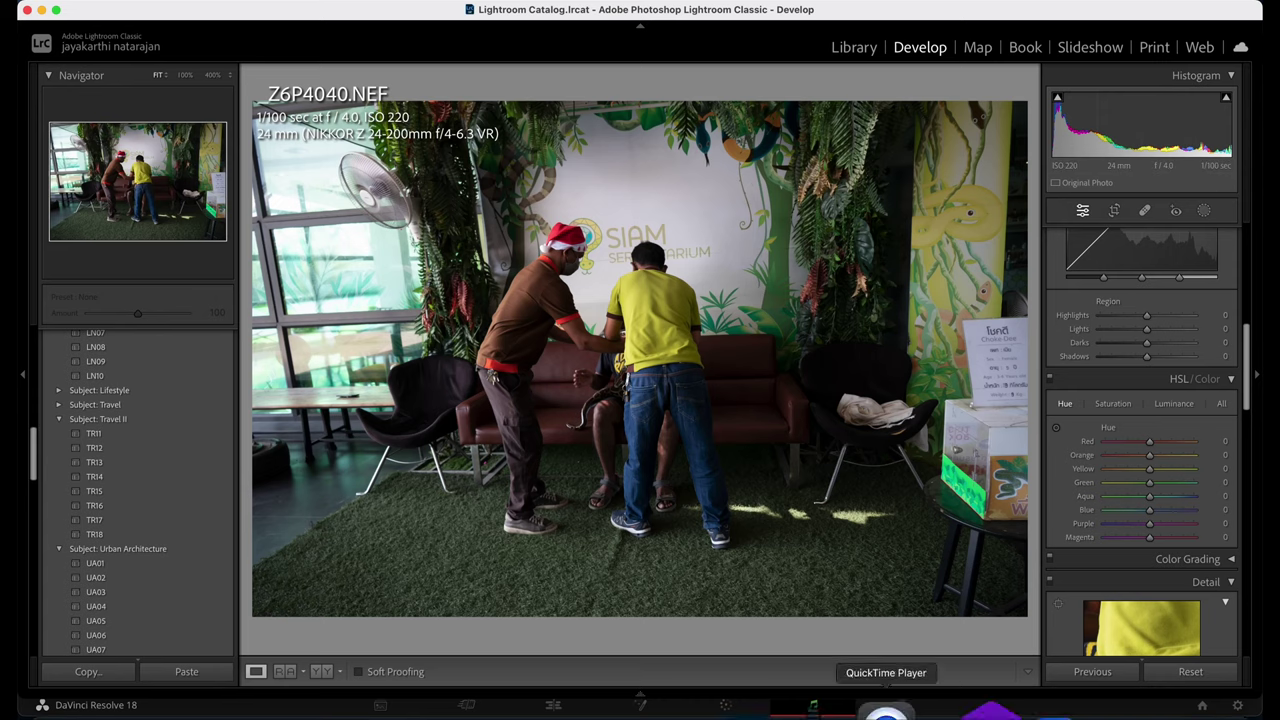
# Open the photo _FUJ7636.RAF of the shrine with hanging lanterns from the filmstrip.
pyautogui.moveTo(590, 698)
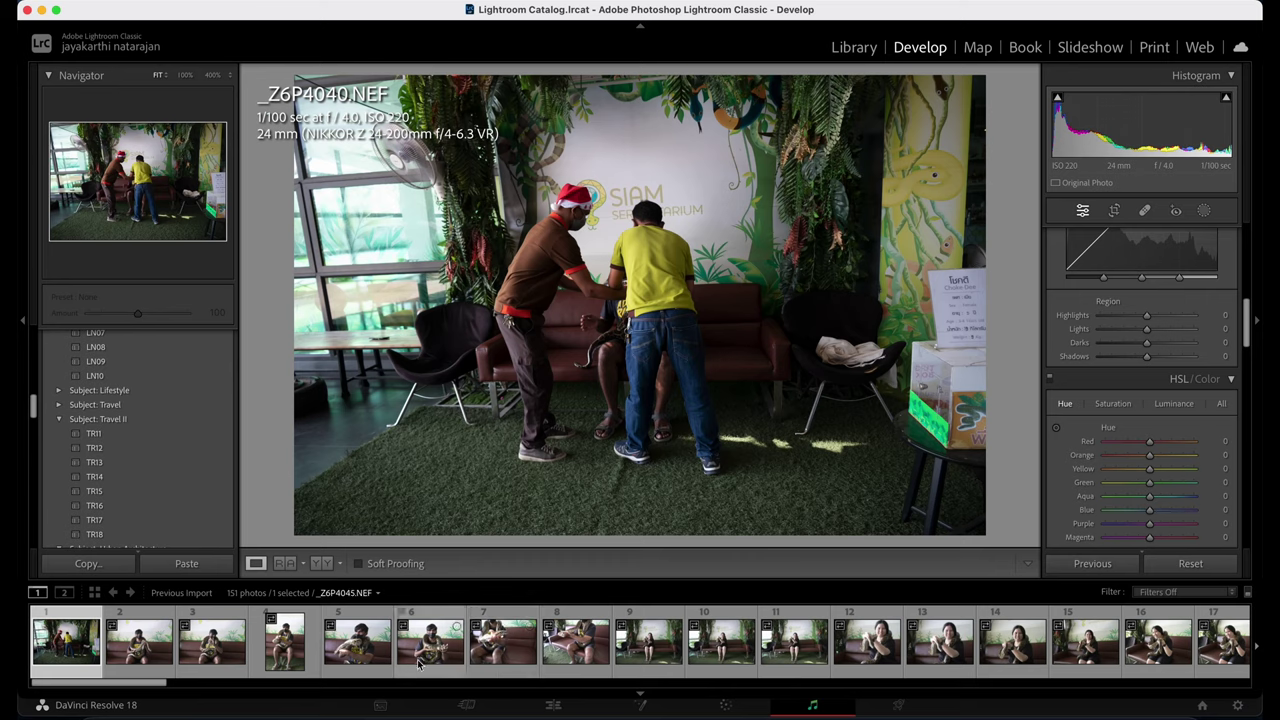
pyautogui.hscroll(10, 700, 645)
pyautogui.hscroll(6, 810, 660)
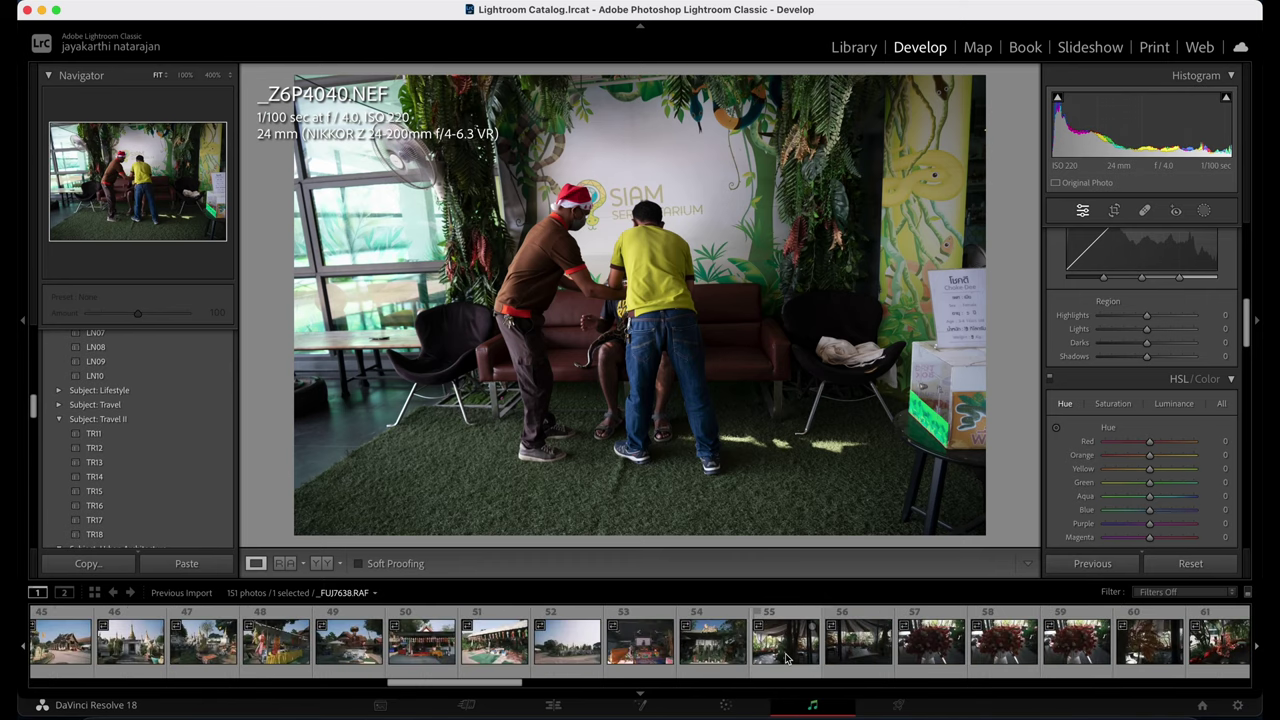
pyautogui.click(435, 655)
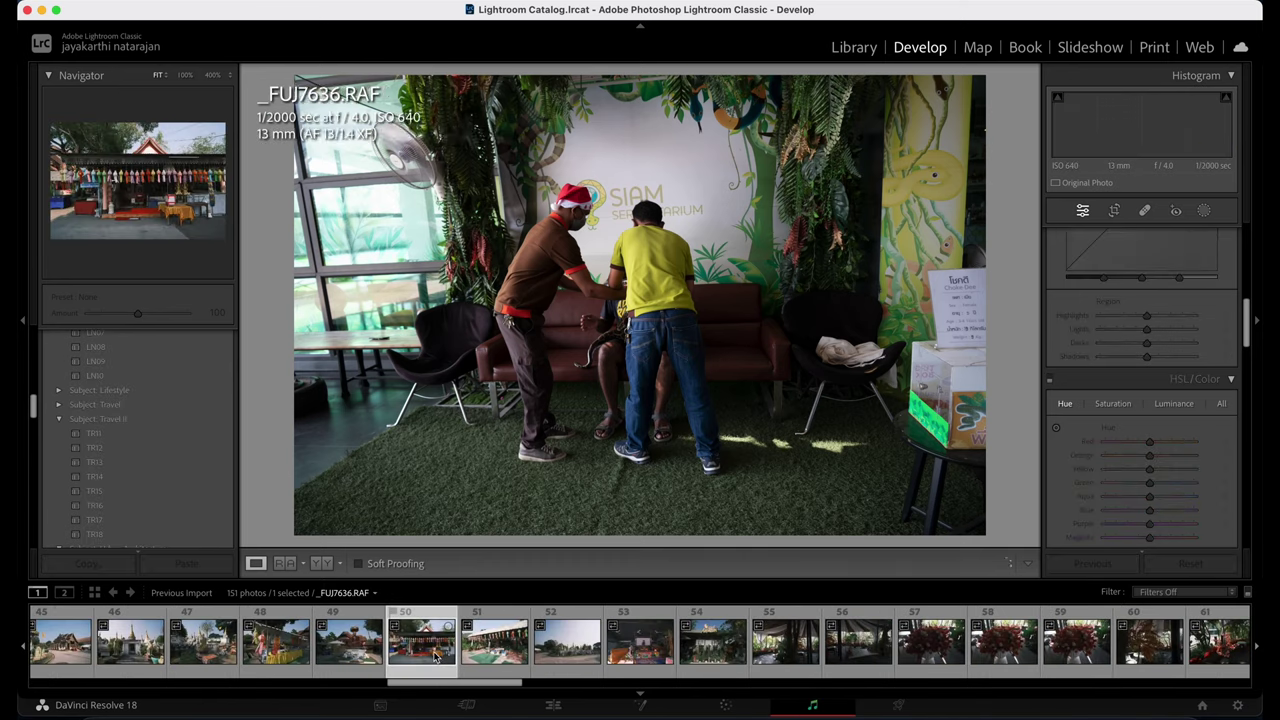
# Straighten the photo to an angle of 0.53 and crop it tighter around the shrine, keeping the original aspect ratio.
pyautogui.click(1114, 210)
pyautogui.moveTo(1012, 215); pyautogui.dragTo(1015, 231)
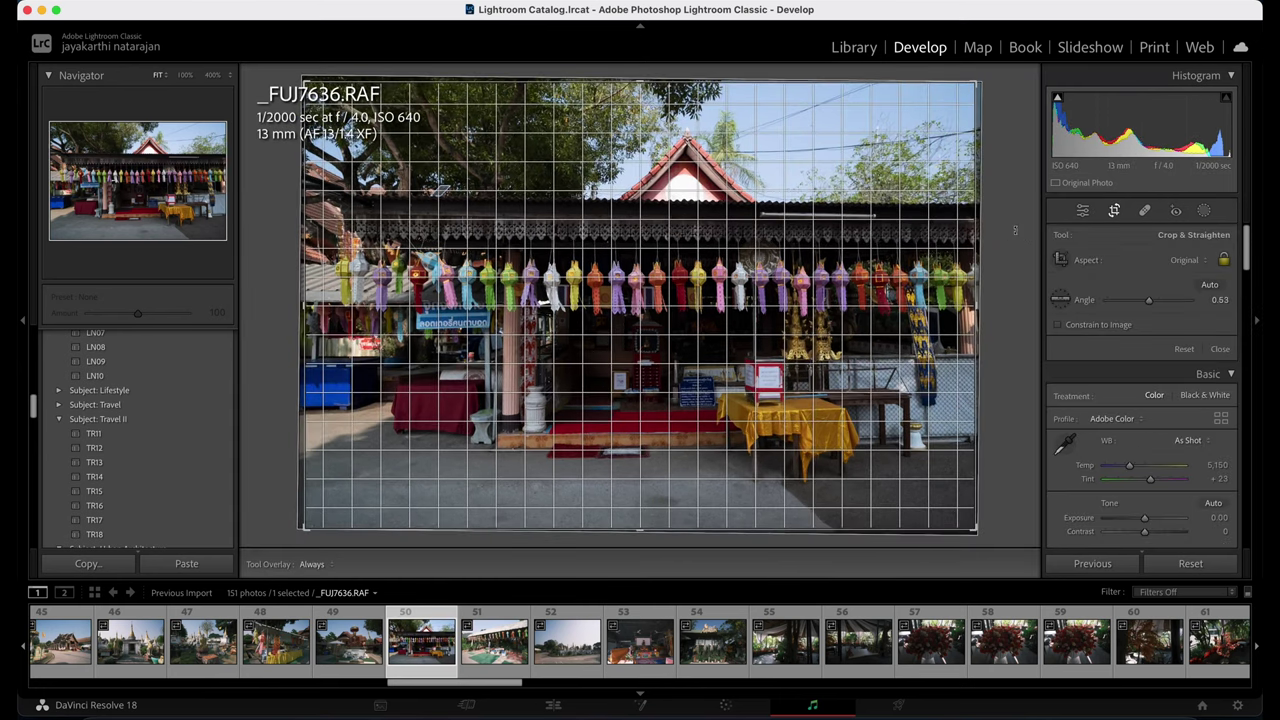
pyautogui.moveTo(1015, 231); pyautogui.dragTo(1015, 231)
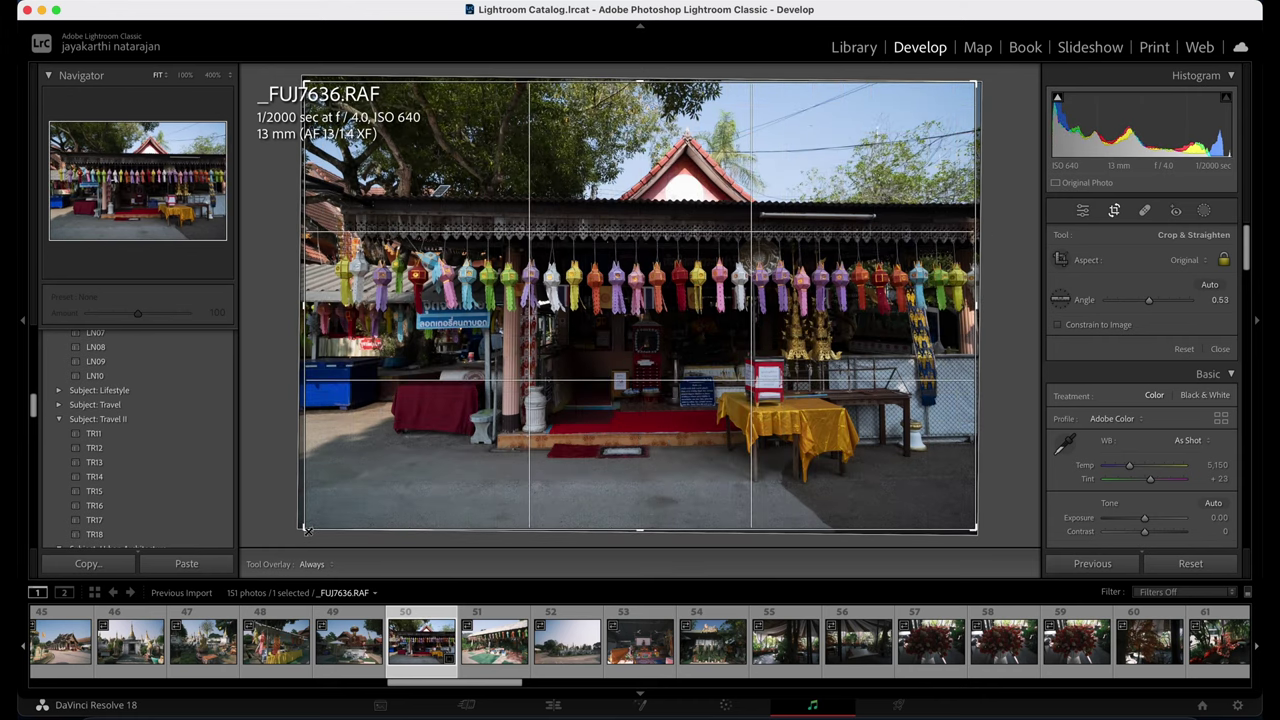
pyautogui.moveTo(308, 529); pyautogui.dragTo(374, 531)
pyautogui.moveTo(700, 363); pyautogui.dragTo(697, 206)
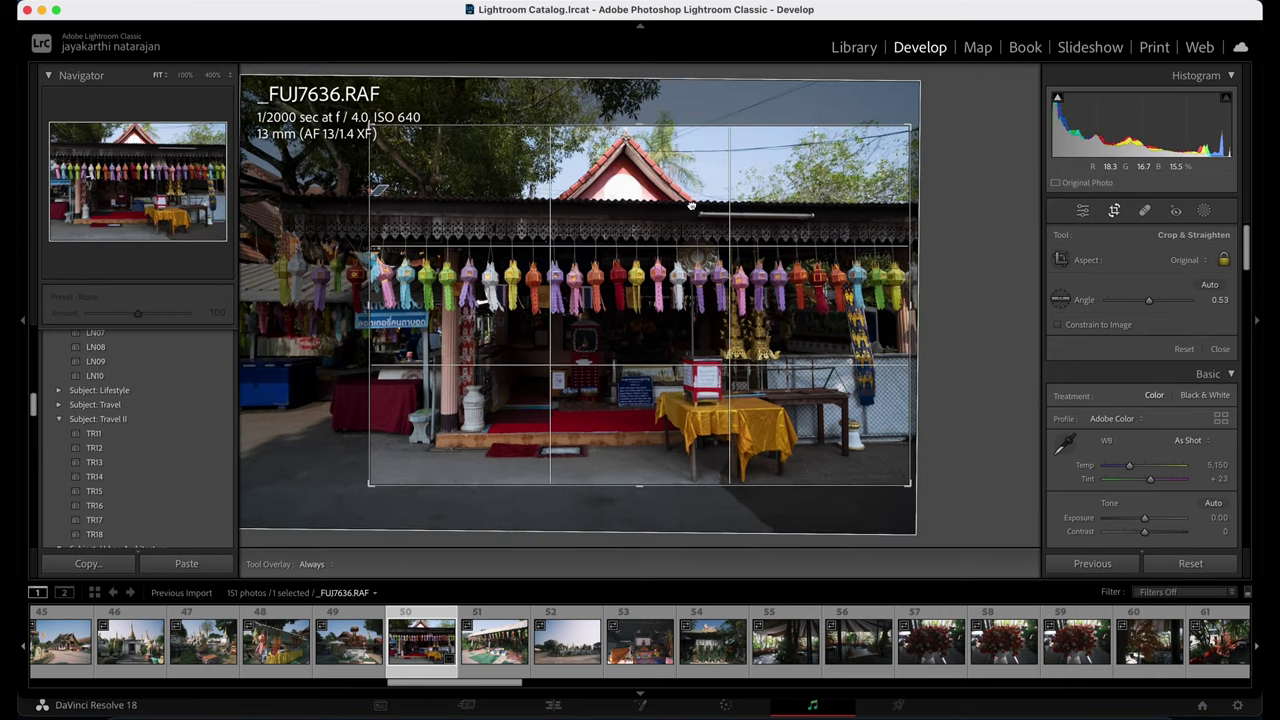
pyautogui.click(1111, 209)
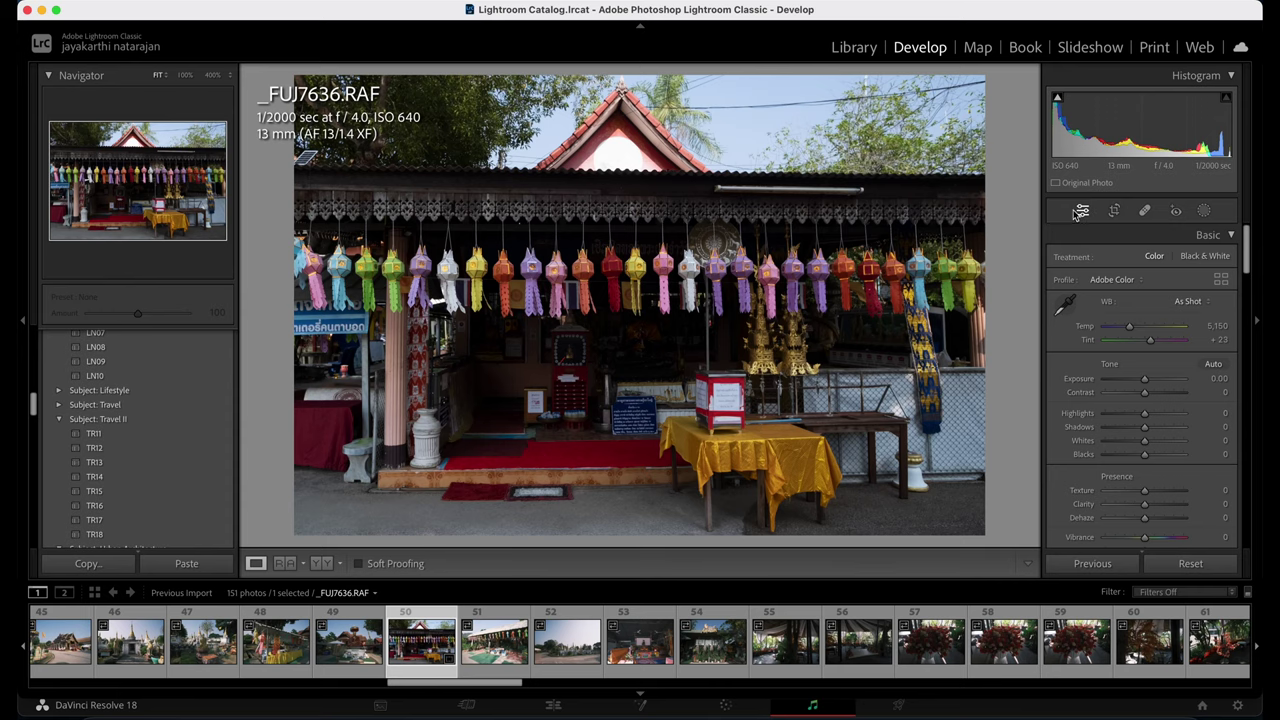
# Change the crop to a 1x1 aspect ratio, reposition it over the shrine entrance and enlarge it.
pyautogui.click(1113, 211)
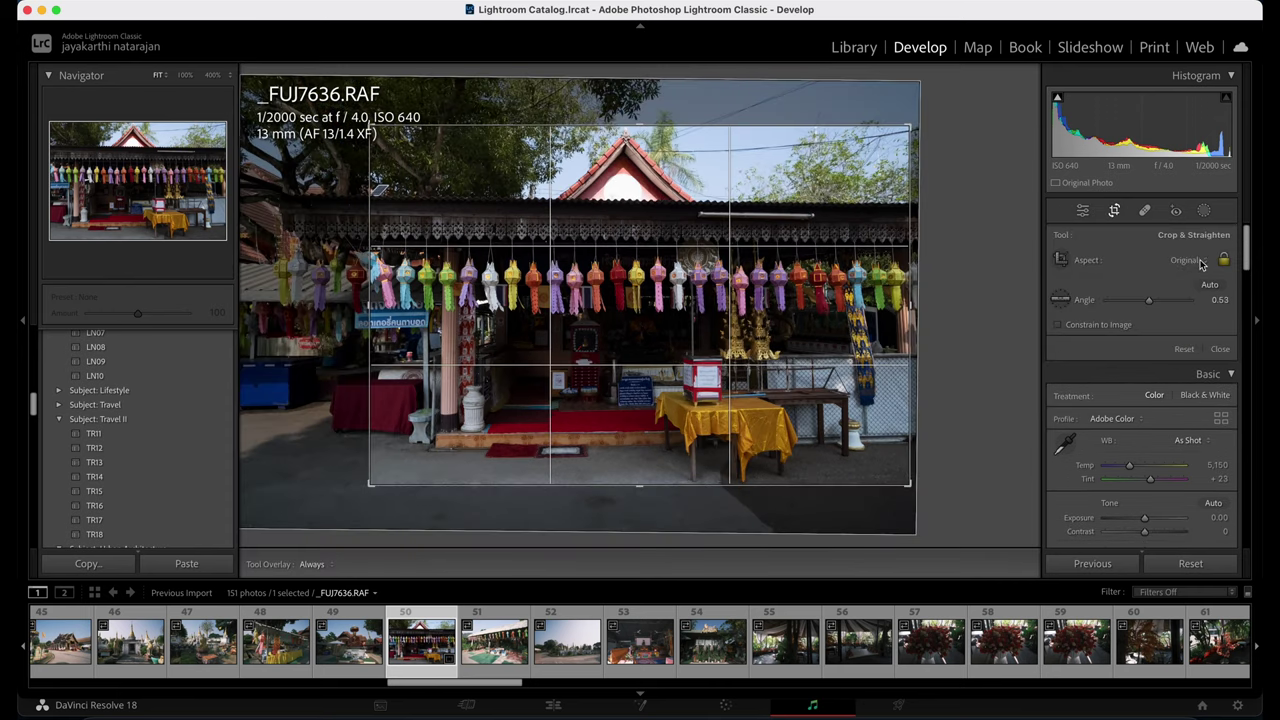
pyautogui.click(1201, 263)
pyautogui.click(1210, 277)
pyautogui.moveTo(634, 251); pyautogui.dragTo(674, 232)
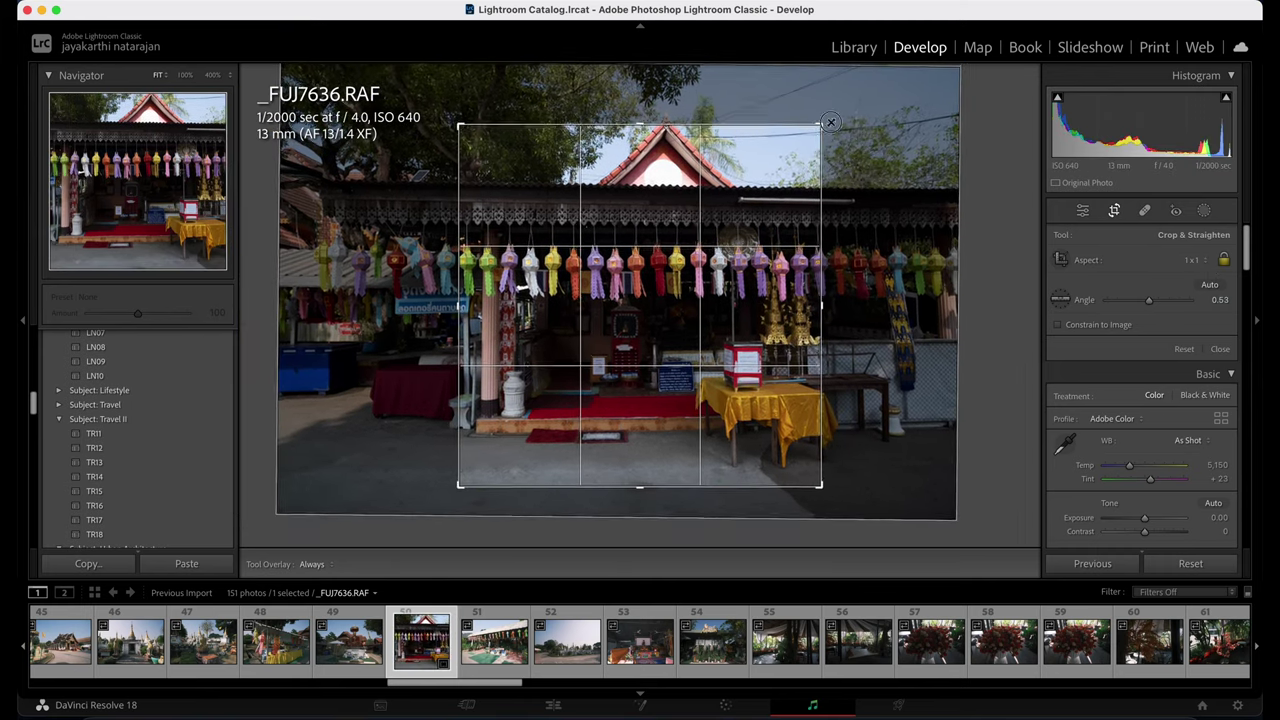
pyautogui.moveTo(830, 122); pyautogui.dragTo(881, 64)
# Fine-tune the square crop's position and size, straighten the photo to an angle of 1.06, and apply the crop.
pyautogui.moveTo(660, 203); pyautogui.dragTo(651, 200)
pyautogui.moveTo(953, 206); pyautogui.dragTo(958, 210)
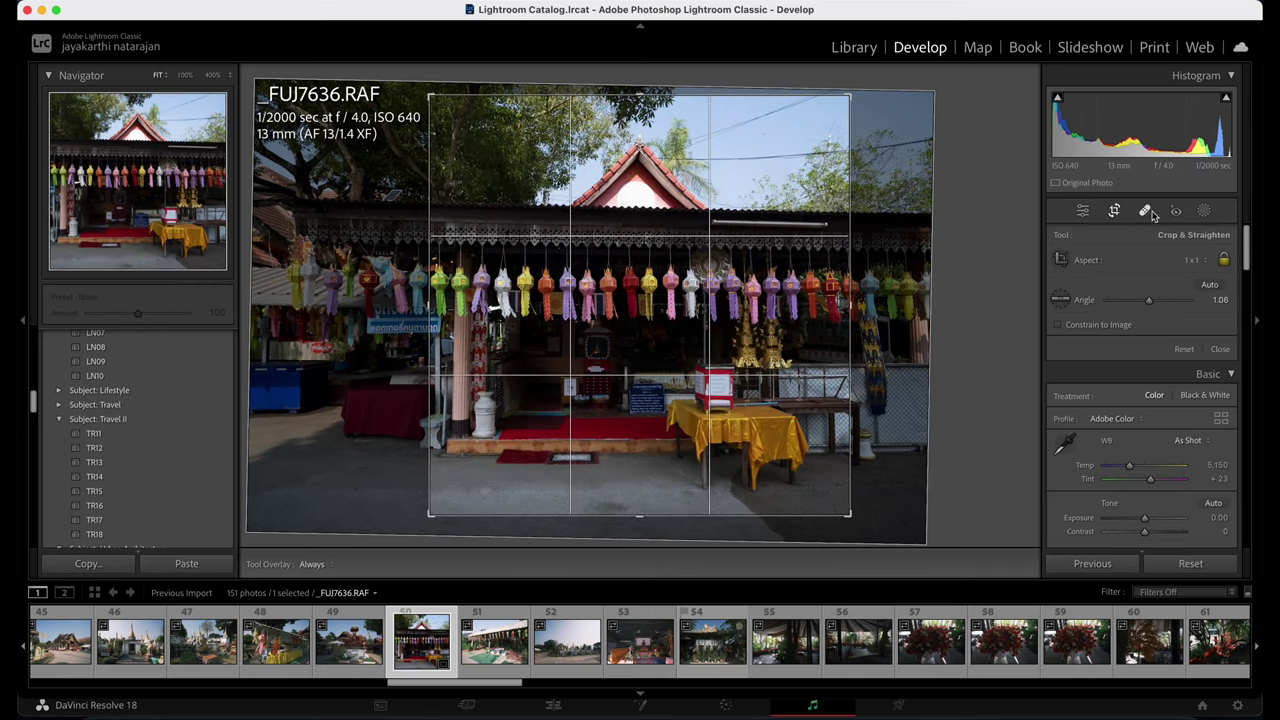
pyautogui.moveTo(850, 96); pyautogui.dragTo(853, 93)
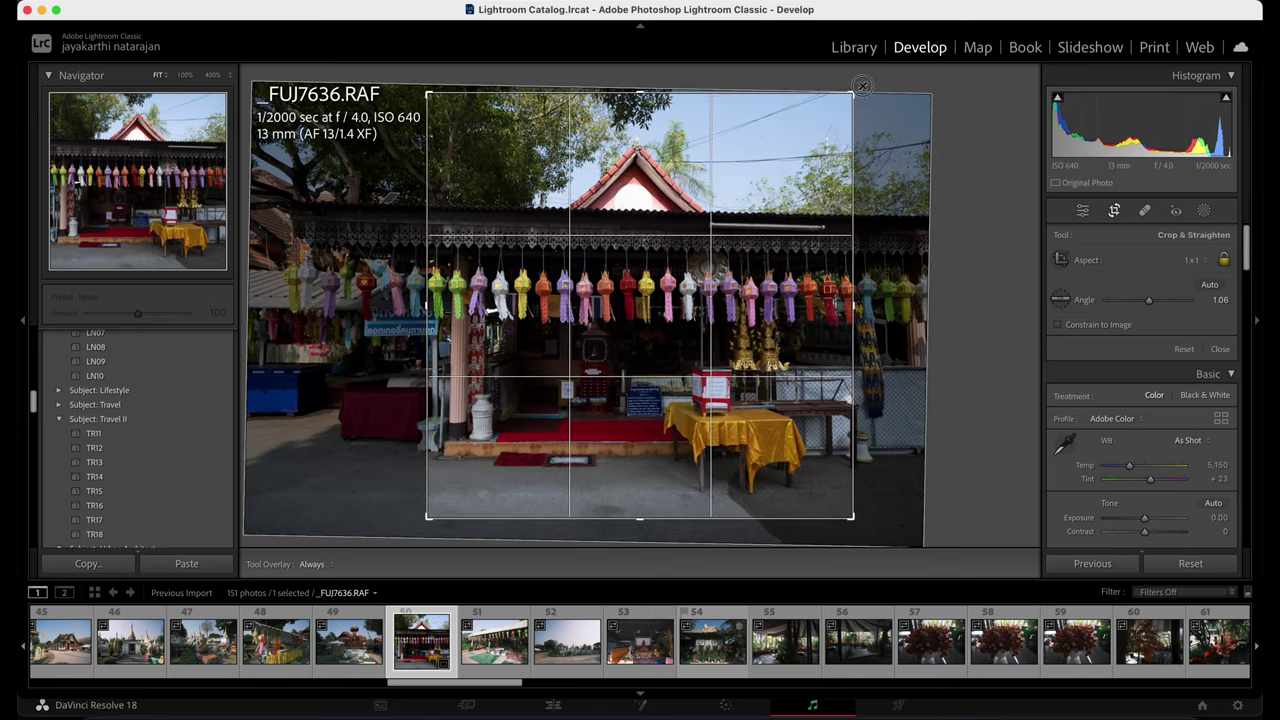
pyautogui.click(1083, 211)
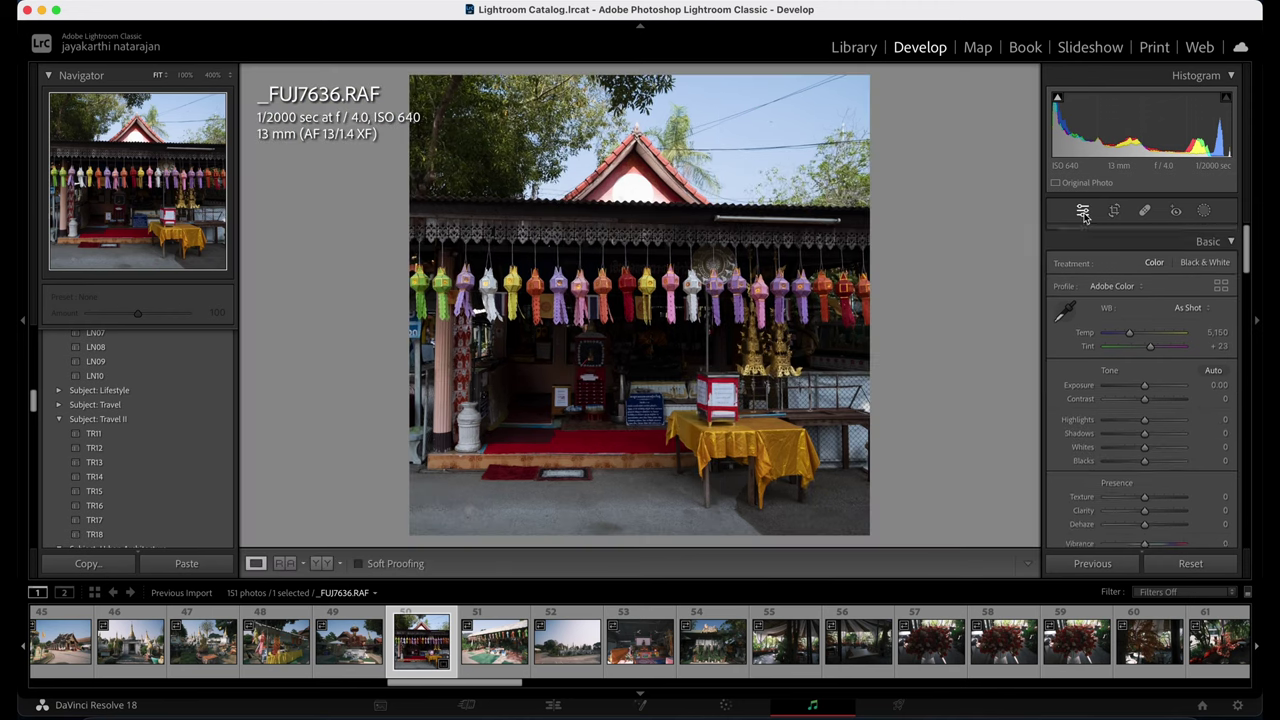
# Raise the whole photo's Shadows to +100 to brighten the shrine's dark interior.
pyautogui.click(582, 366)
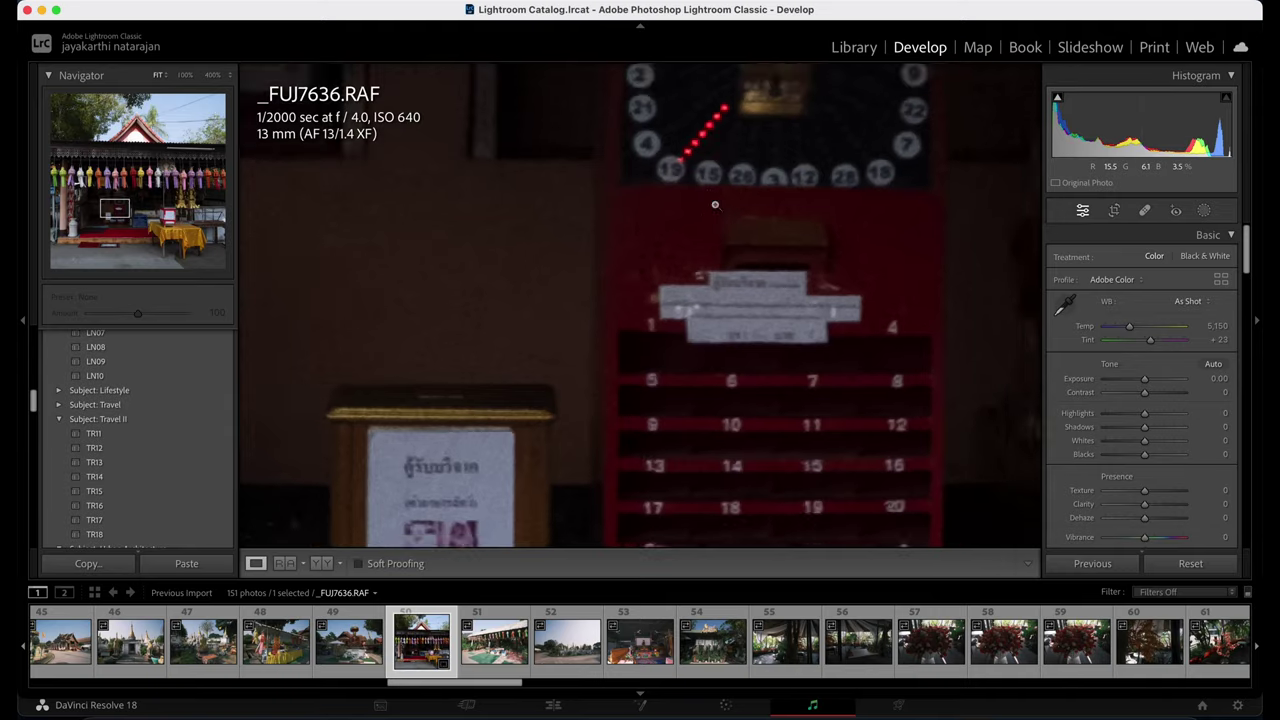
pyautogui.click(669, 221)
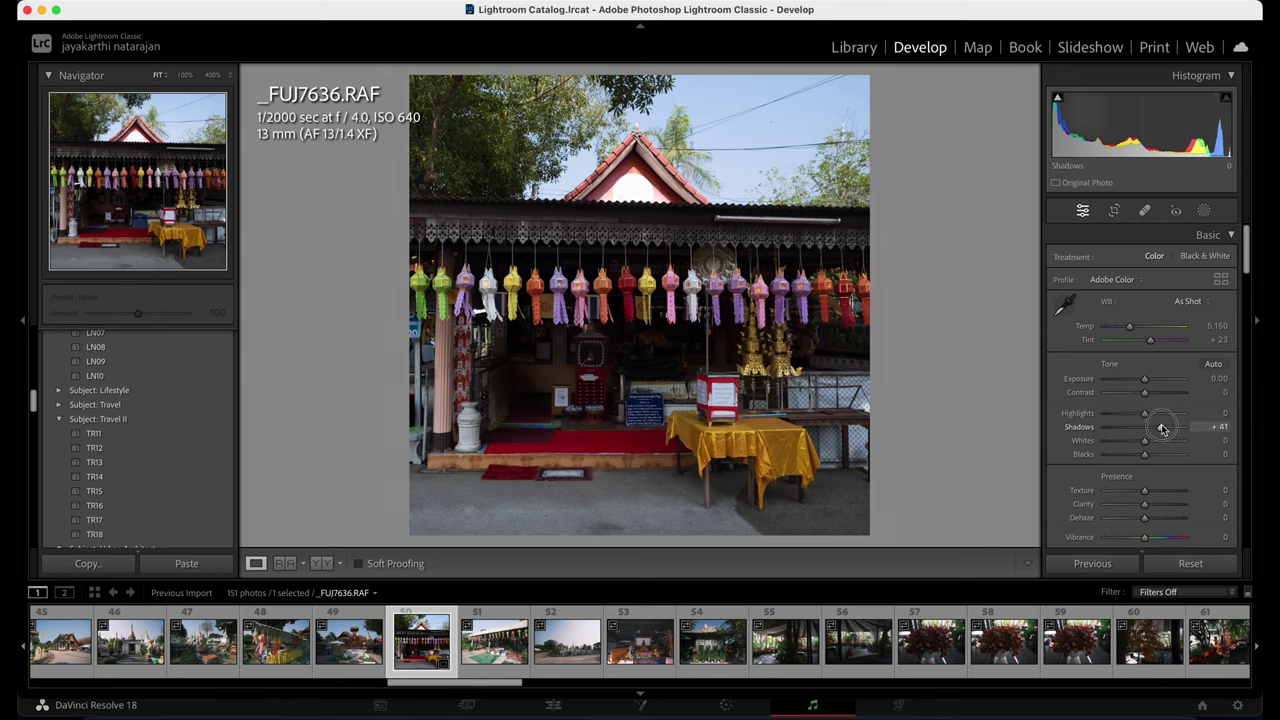
pyautogui.moveTo(1144, 427); pyautogui.dragTo(1260, 424)
# Create a sky mask and set its Highlights to -100 and Saturation to 45.
pyautogui.click(1204, 211)
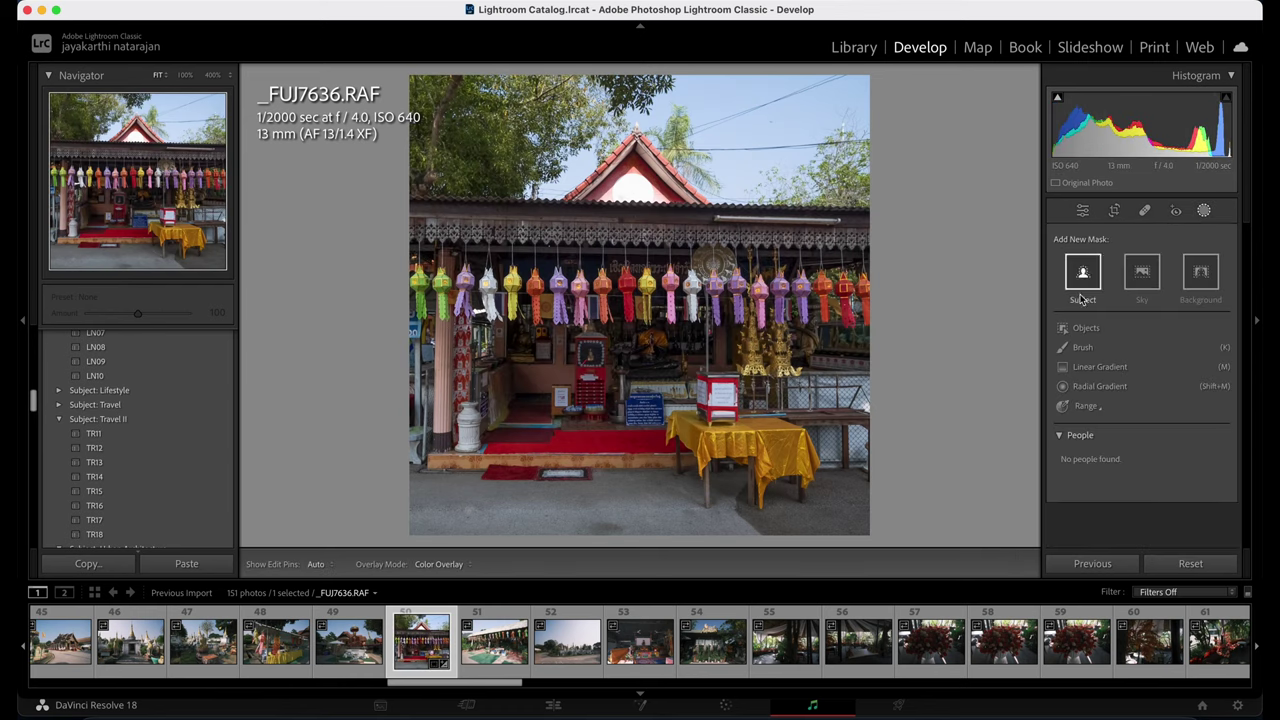
pyautogui.click(1142, 274)
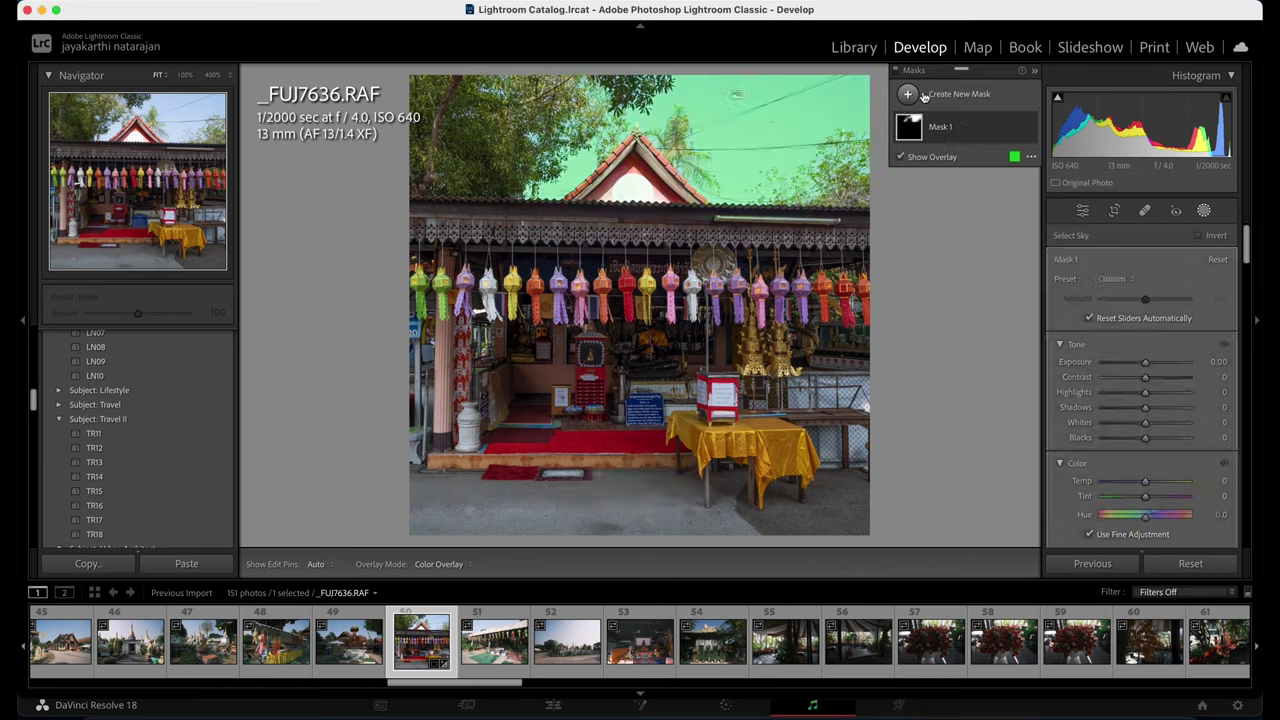
pyautogui.moveTo(1138, 394); pyautogui.dragTo(1095, 393)
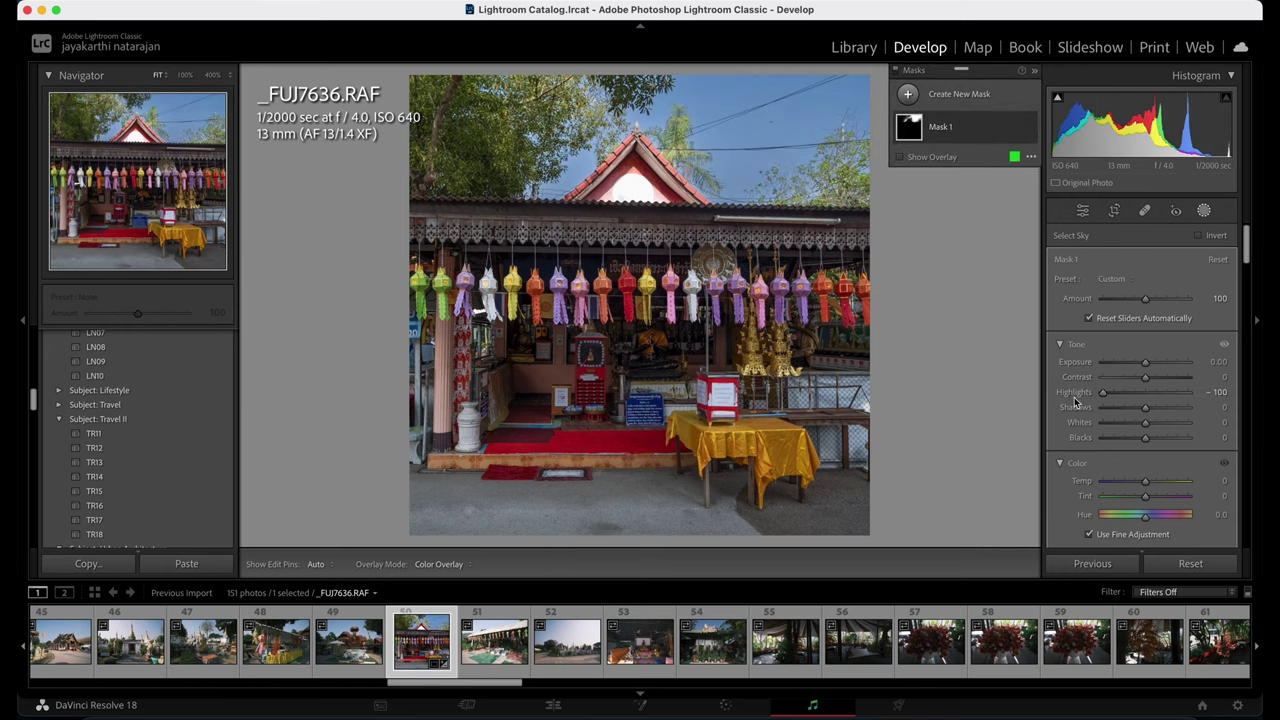
pyautogui.scroll(-3, 1075, 401)
pyautogui.moveTo(1146, 415); pyautogui.dragTo(1166, 418)
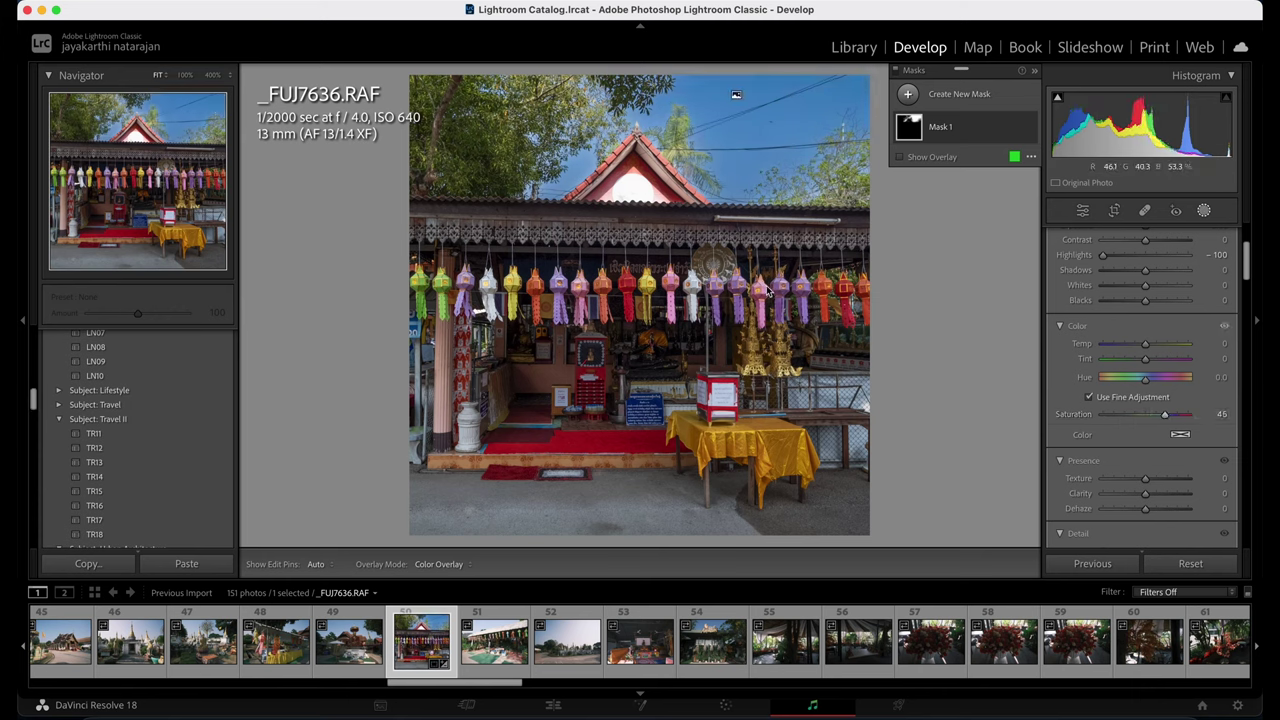
# Duplicate and invert the sky mask, and set the inverted mask's Blacks to -9.
pyautogui.rightClick(967, 128)
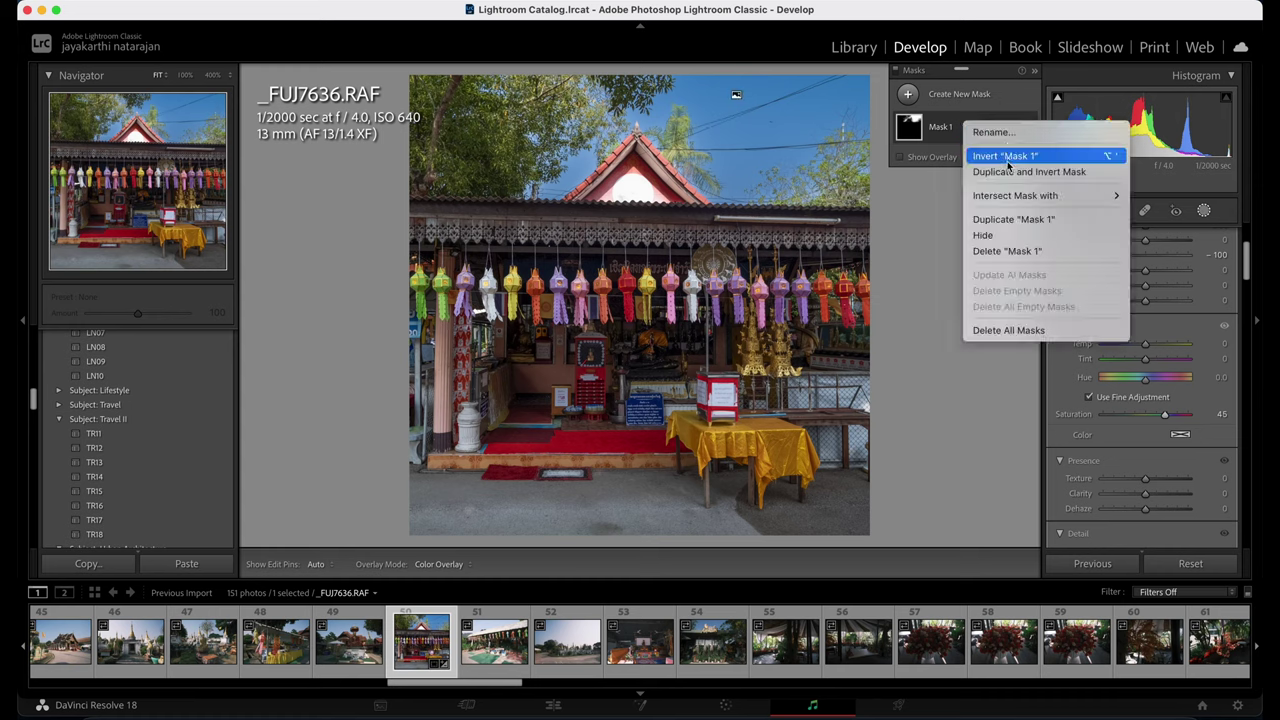
pyautogui.click(1005, 170)
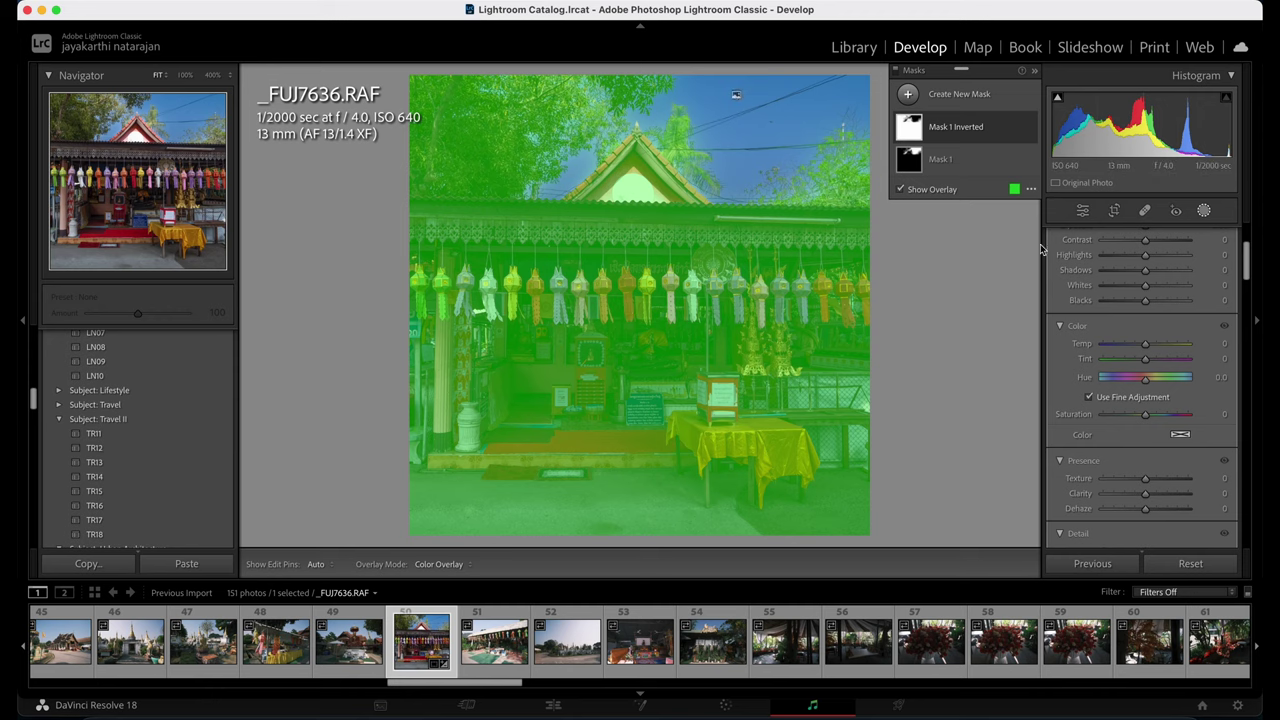
pyautogui.click(1082, 210)
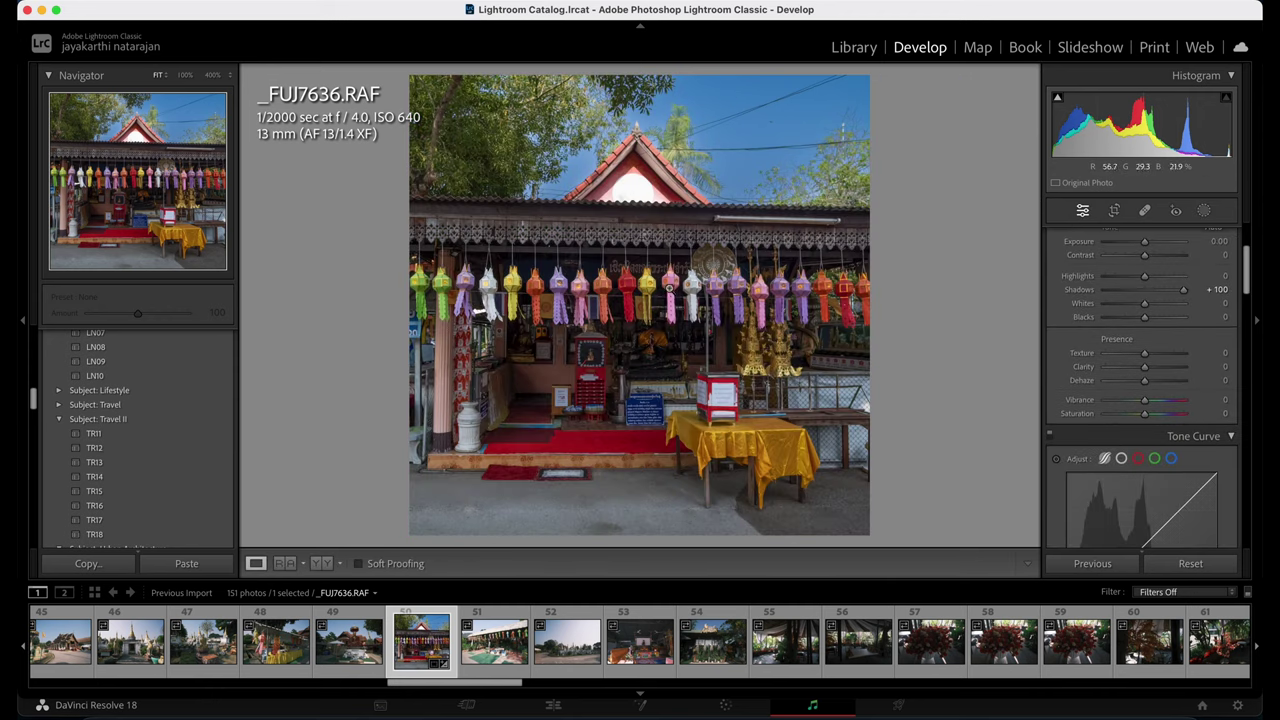
pyautogui.click(1204, 210)
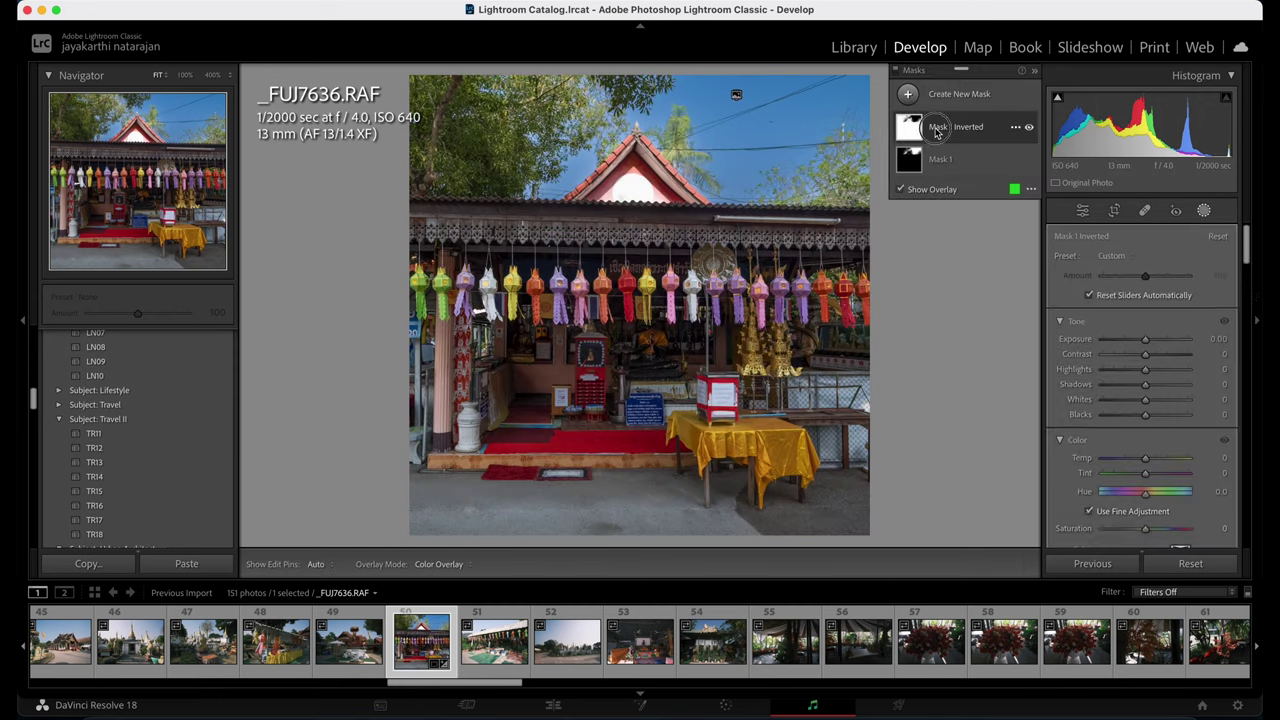
pyautogui.click(937, 128)
pyautogui.moveTo(1147, 442); pyautogui.dragTo(1139, 441)
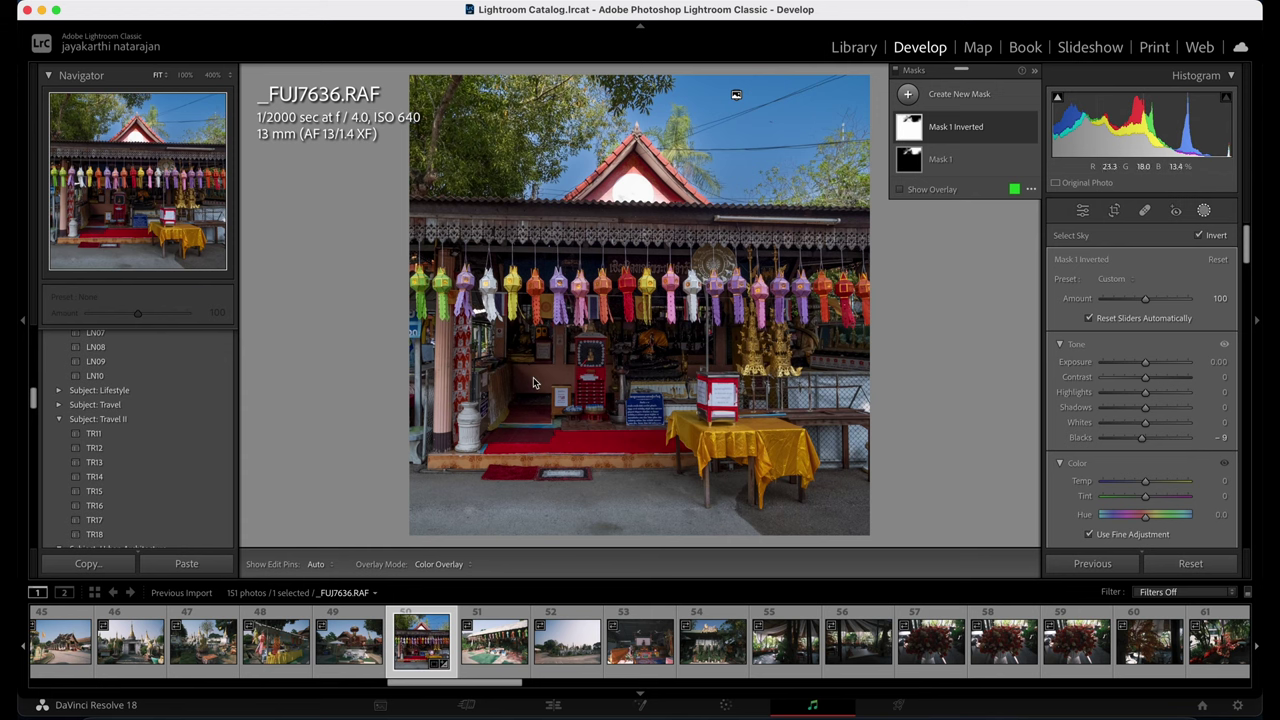
# Set the inverted mask's Blacks to -12 and examine the dark details inside the shrine.
pyautogui.click(163, 208)
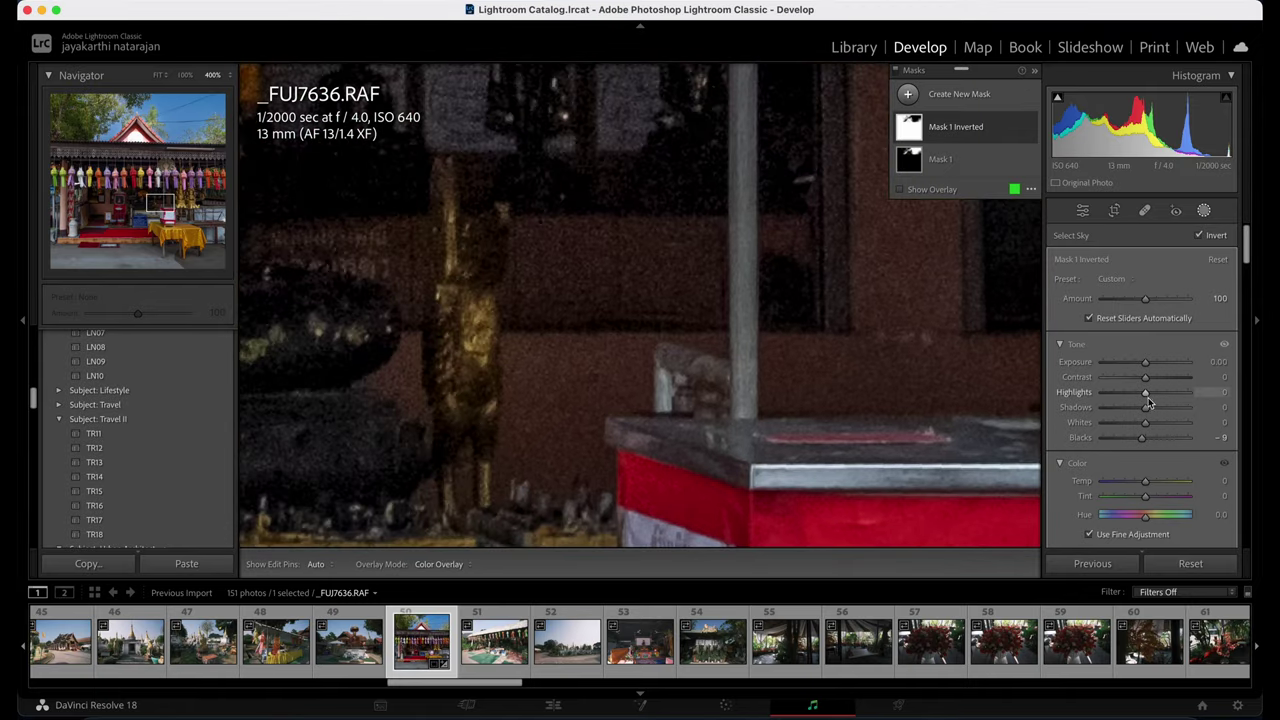
pyautogui.moveTo(1144, 439); pyautogui.dragTo(1141, 442)
pyautogui.click(158, 75)
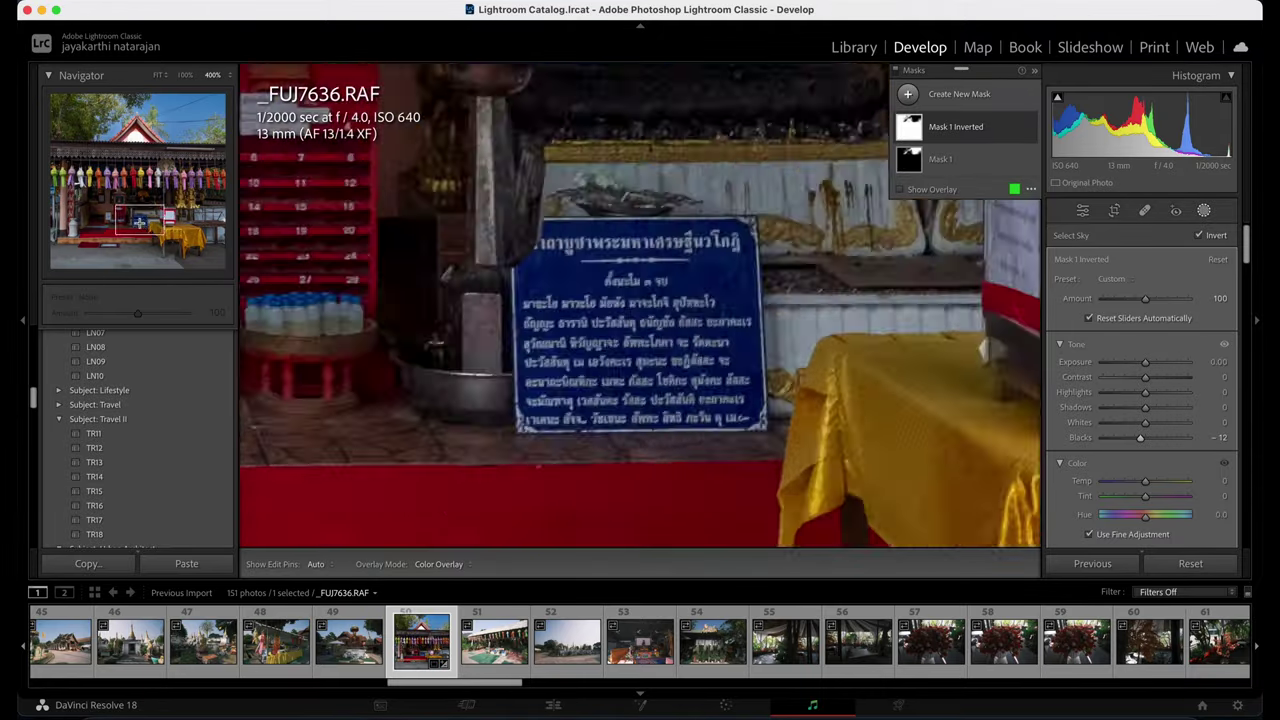
pyautogui.click(141, 226)
pyautogui.moveTo(113, 198)
pyautogui.mouseDown()
pyautogui.moveTo(128, 226)
pyautogui.moveTo(120, 194)
pyautogui.mouseUp()
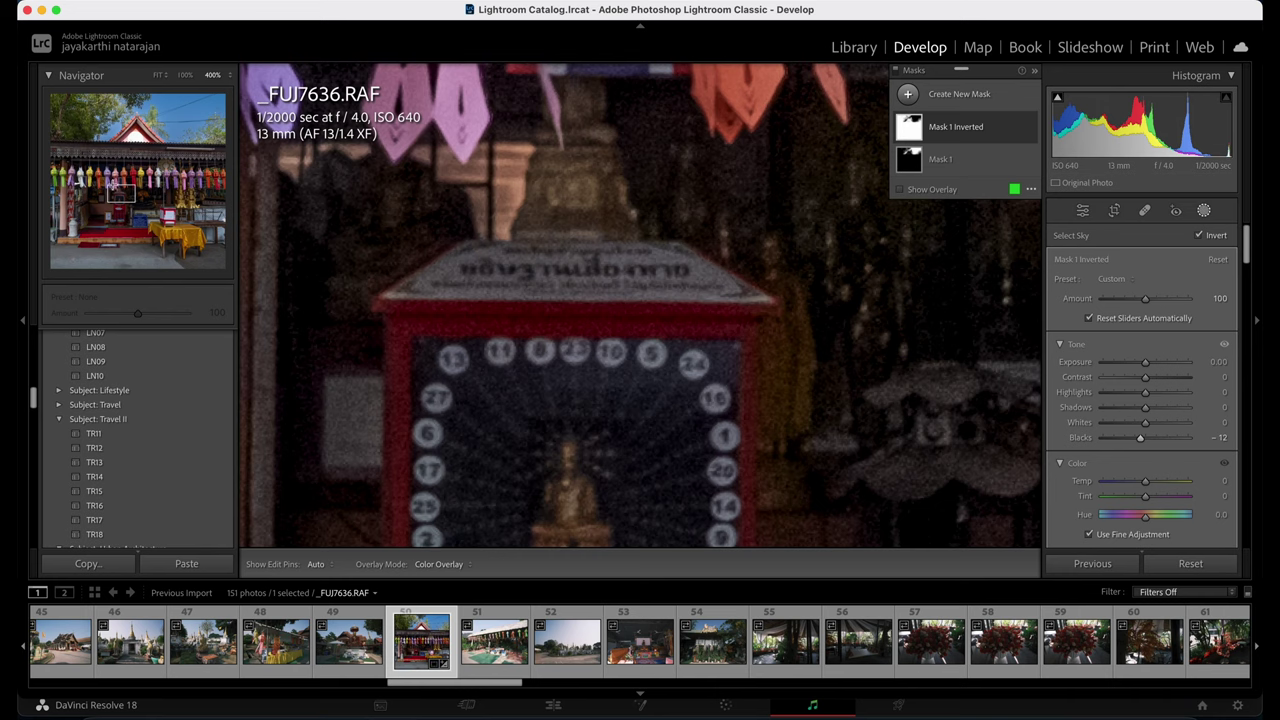
pyautogui.click(158, 75)
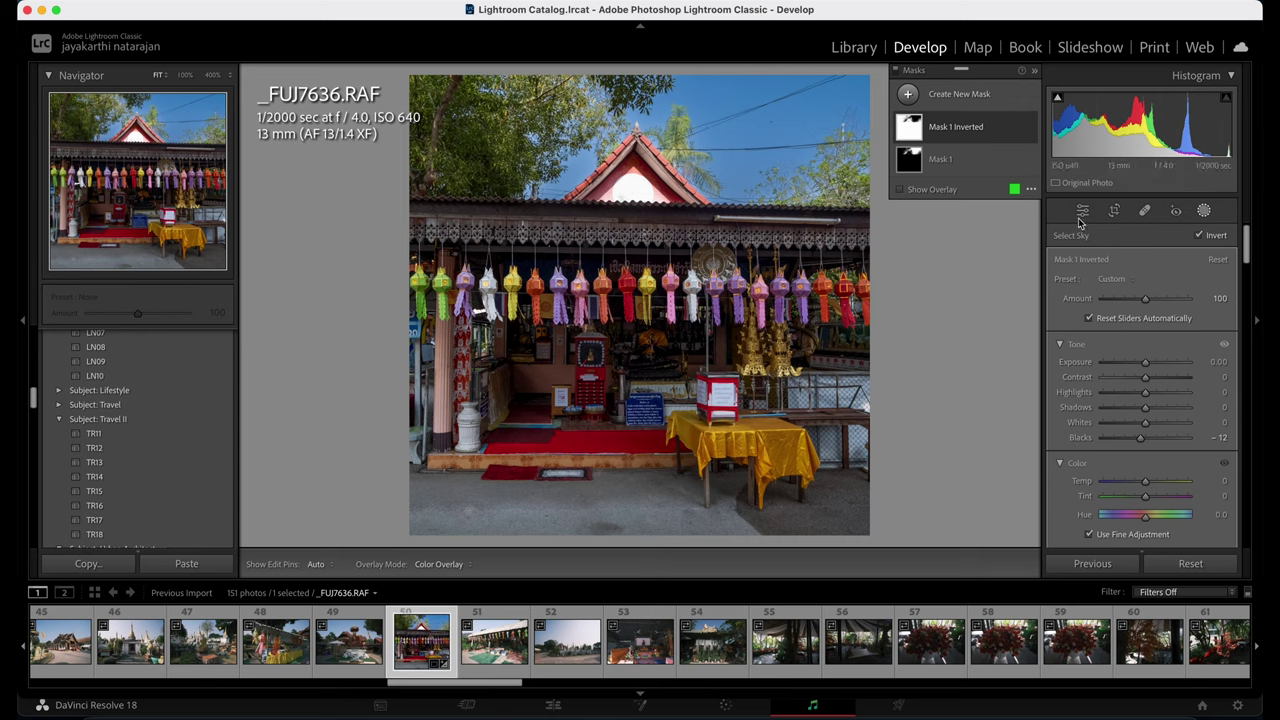
# Raise the whole photo's Exposure to +0.66 in the basic adjustments.
pyautogui.click(1081, 212)
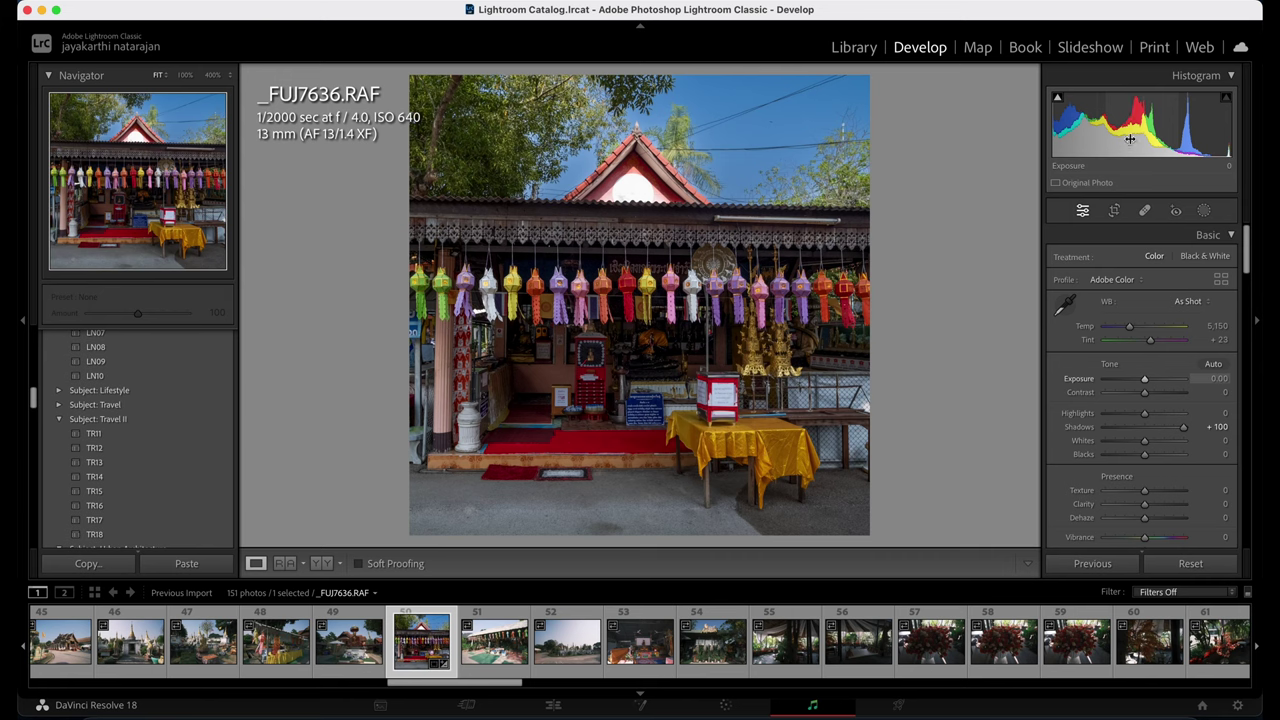
pyautogui.moveTo(1135, 125); pyautogui.dragTo(1153, 125)
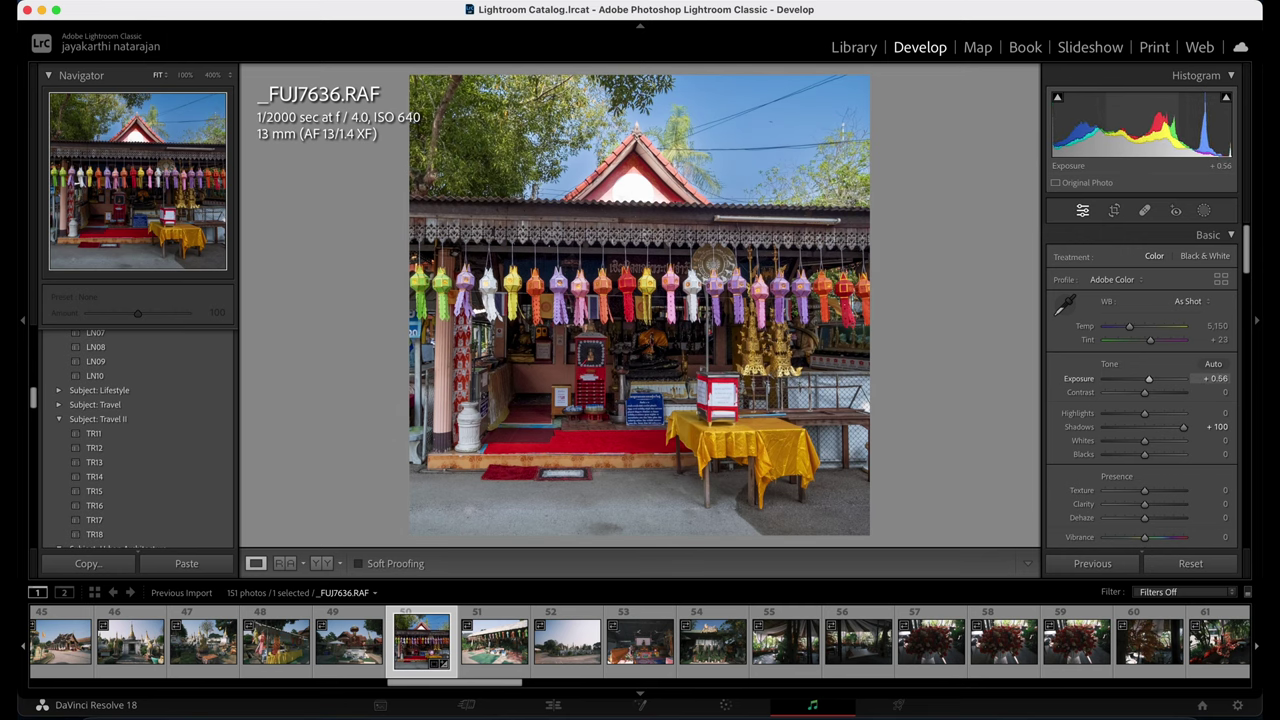
pyautogui.moveTo(1153, 125); pyautogui.dragTo(1158, 125)
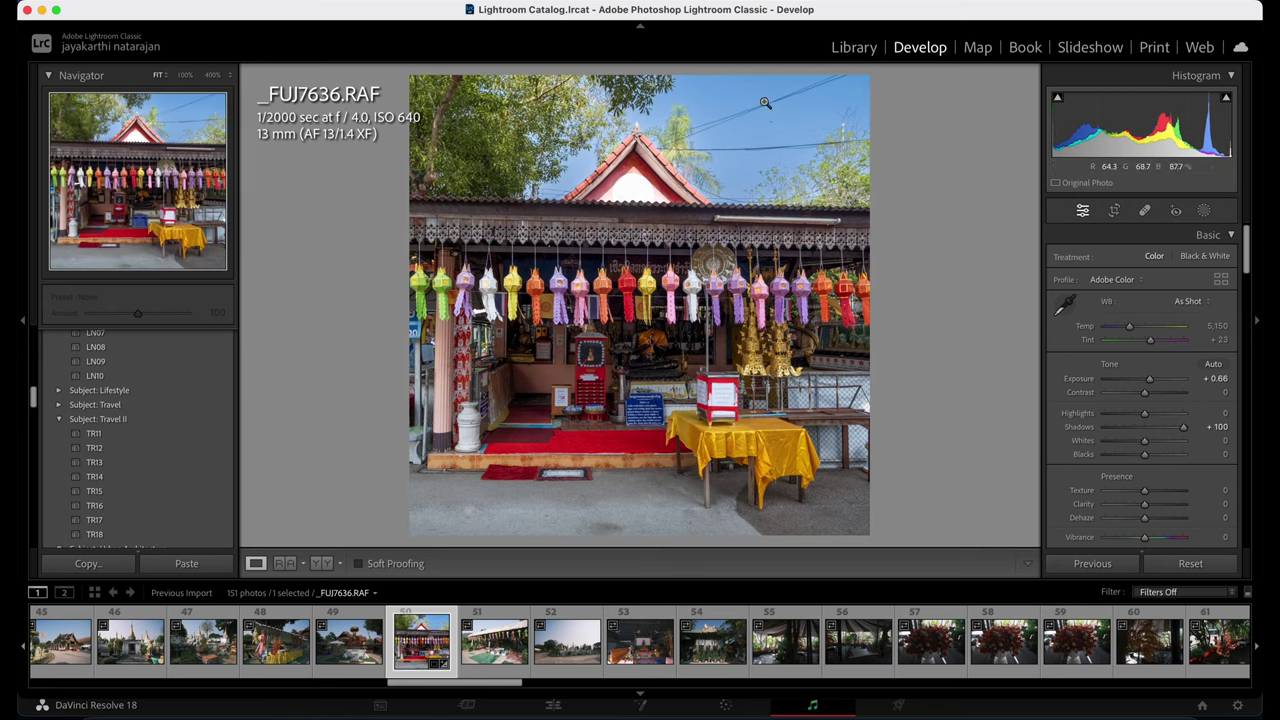
# Set the sky mask's Exposure to -0.32 and examine the tree foliage against the sky.
pyautogui.click(1205, 210)
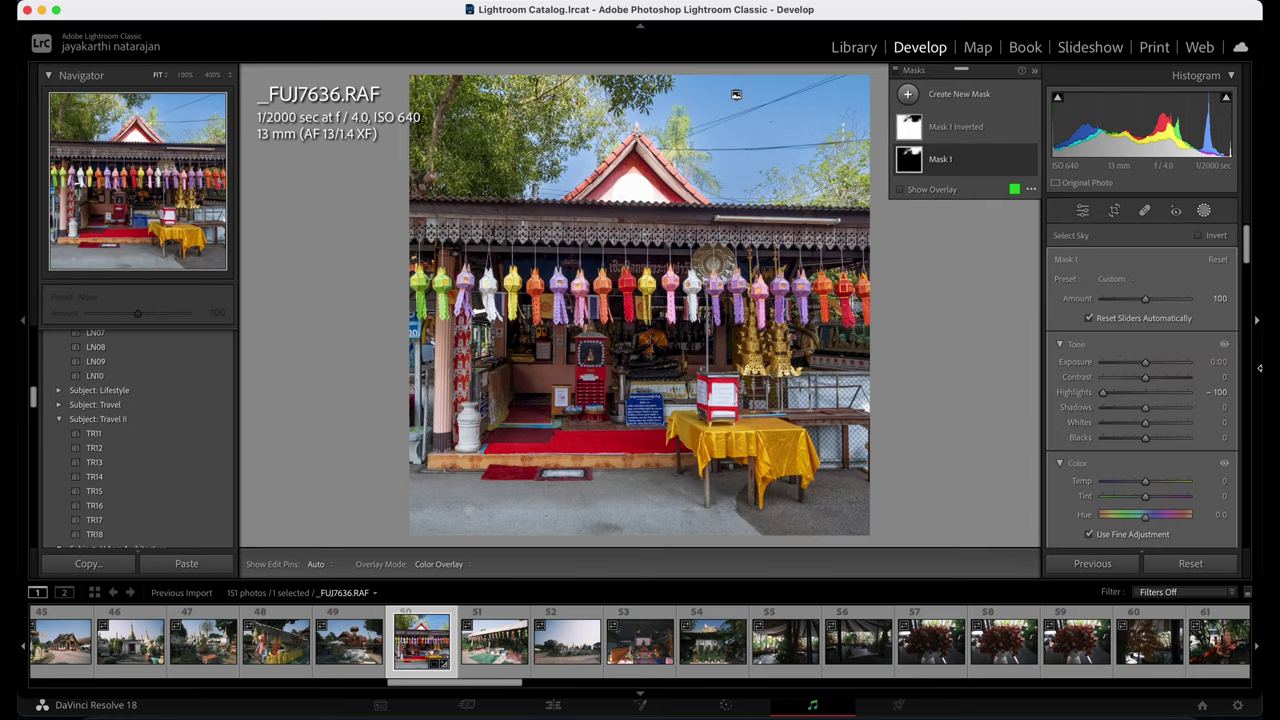
pyautogui.moveTo(1145, 362); pyautogui.dragTo(1114, 362)
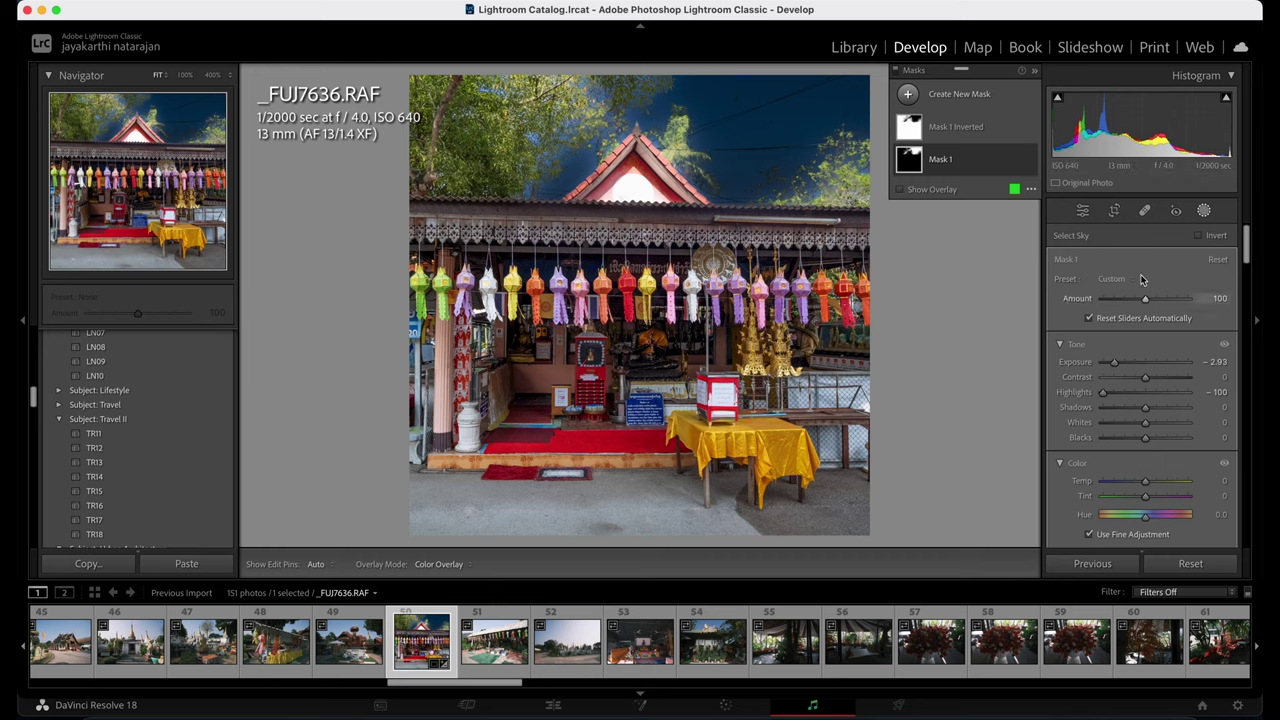
pyautogui.doubleClick(1076, 362)
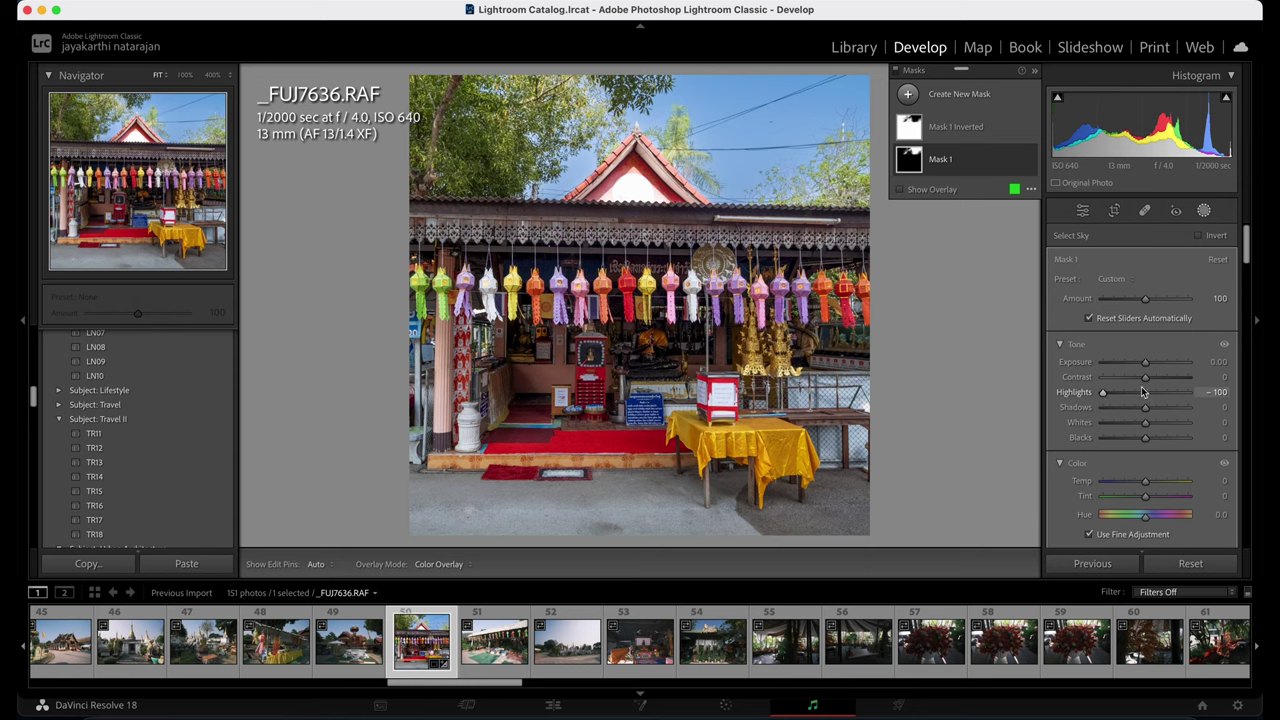
pyautogui.moveTo(1145, 363); pyautogui.dragTo(1141, 363)
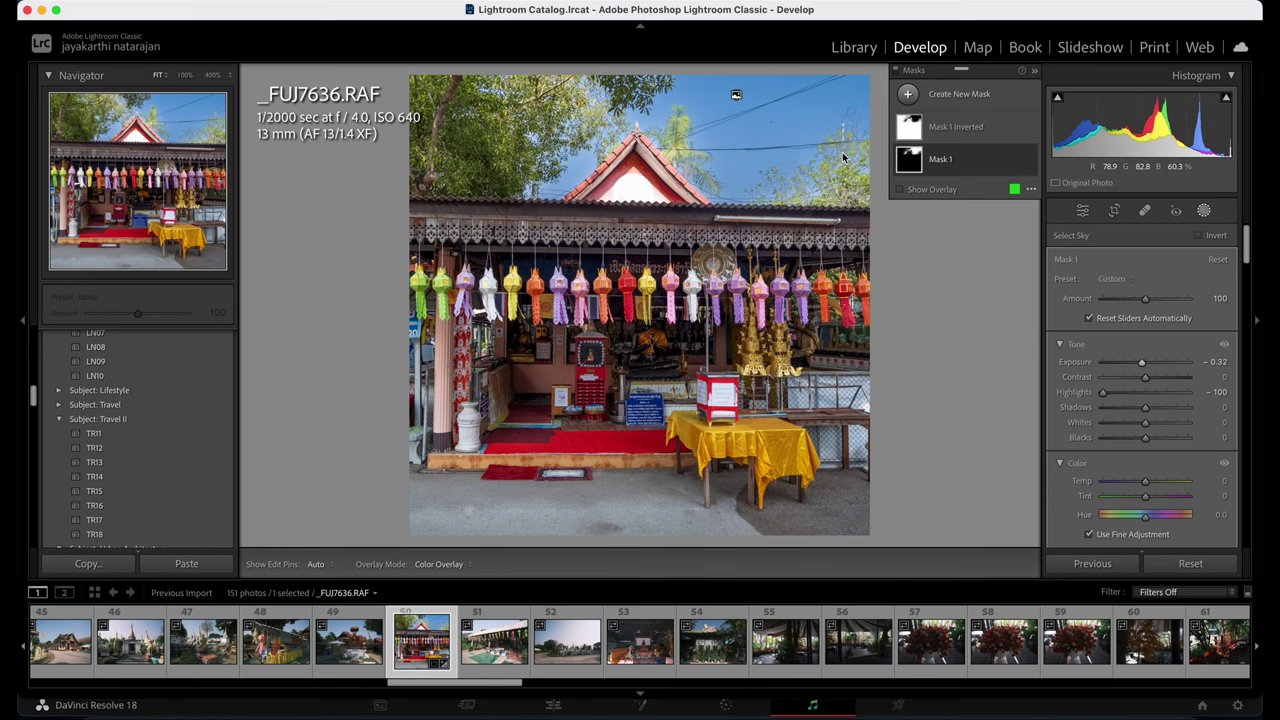
pyautogui.click(210, 142)
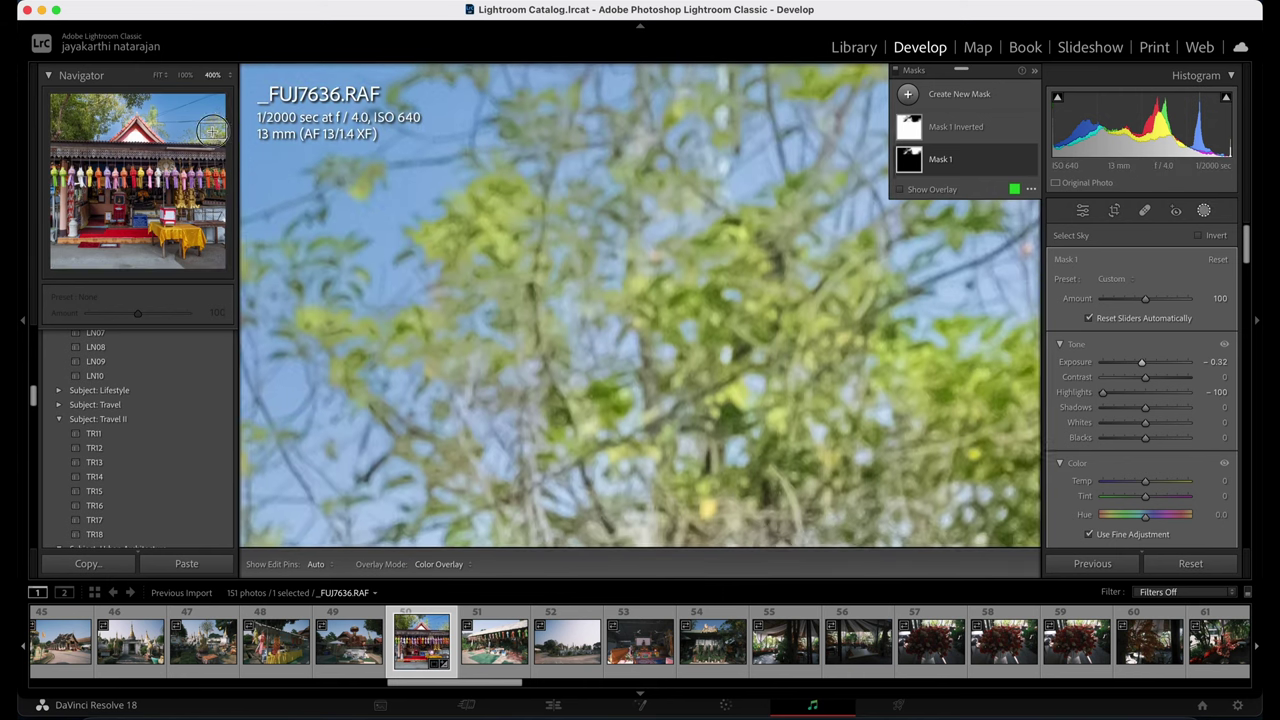
# Add a linear gradient mask from the photo's top edge down past the lanterns and set its Exposure to -0.72.
pyautogui.click(154, 124)
pyautogui.click(157, 75)
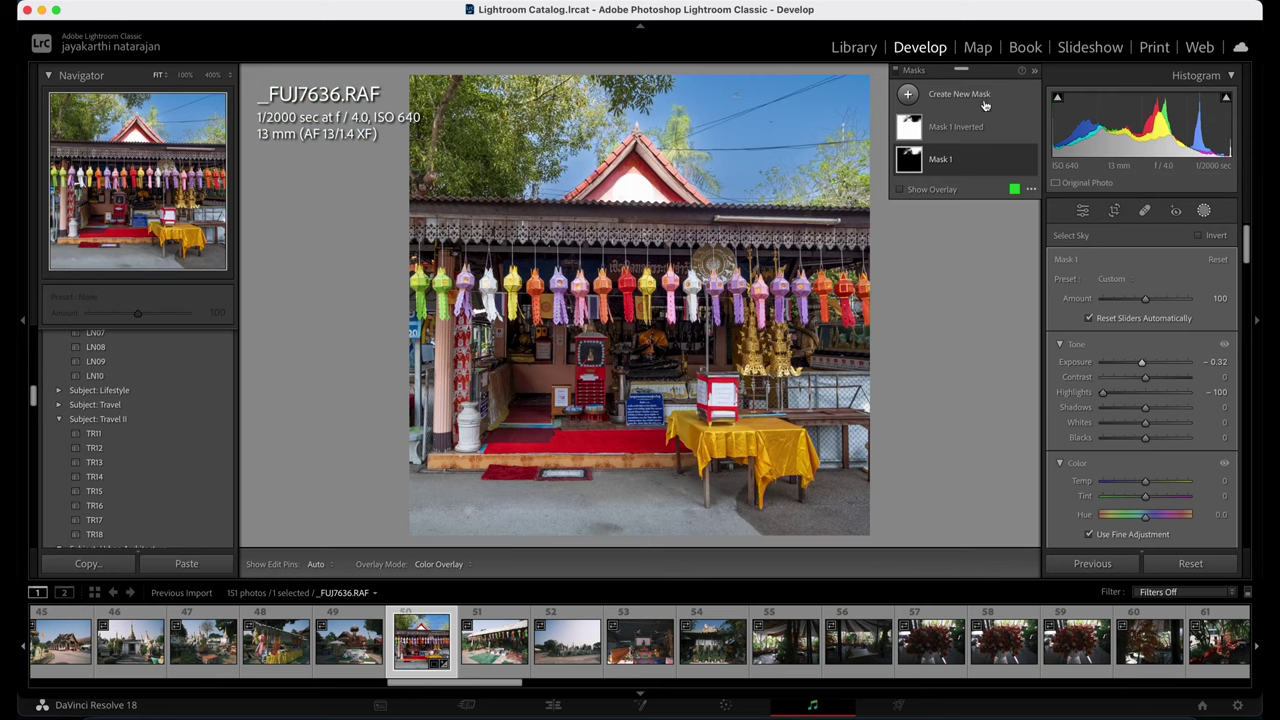
pyautogui.moveTo(1058, 101)
pyautogui.click(906, 94)
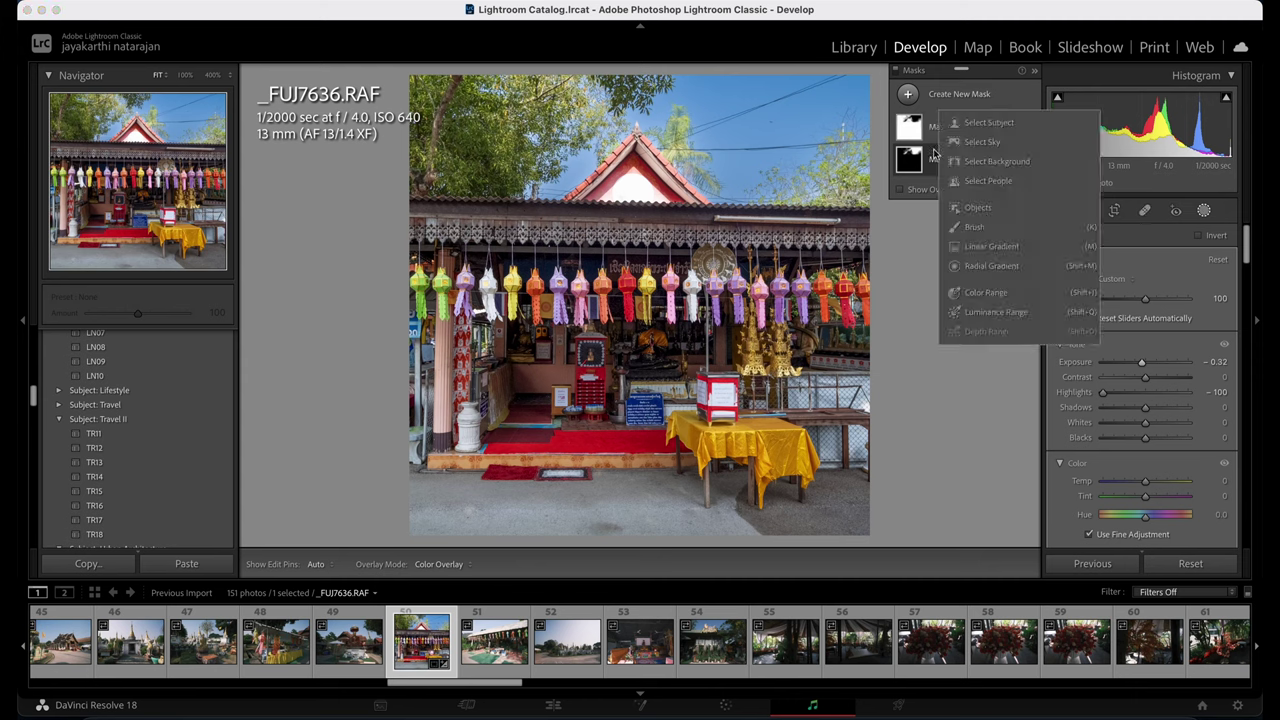
pyautogui.click(978, 245)
pyautogui.moveTo(645, 80); pyautogui.dragTo(657, 315)
pyautogui.moveTo(665, 310); pyautogui.dragTo(662, 318)
pyautogui.moveTo(1143, 362); pyautogui.dragTo(1135, 367)
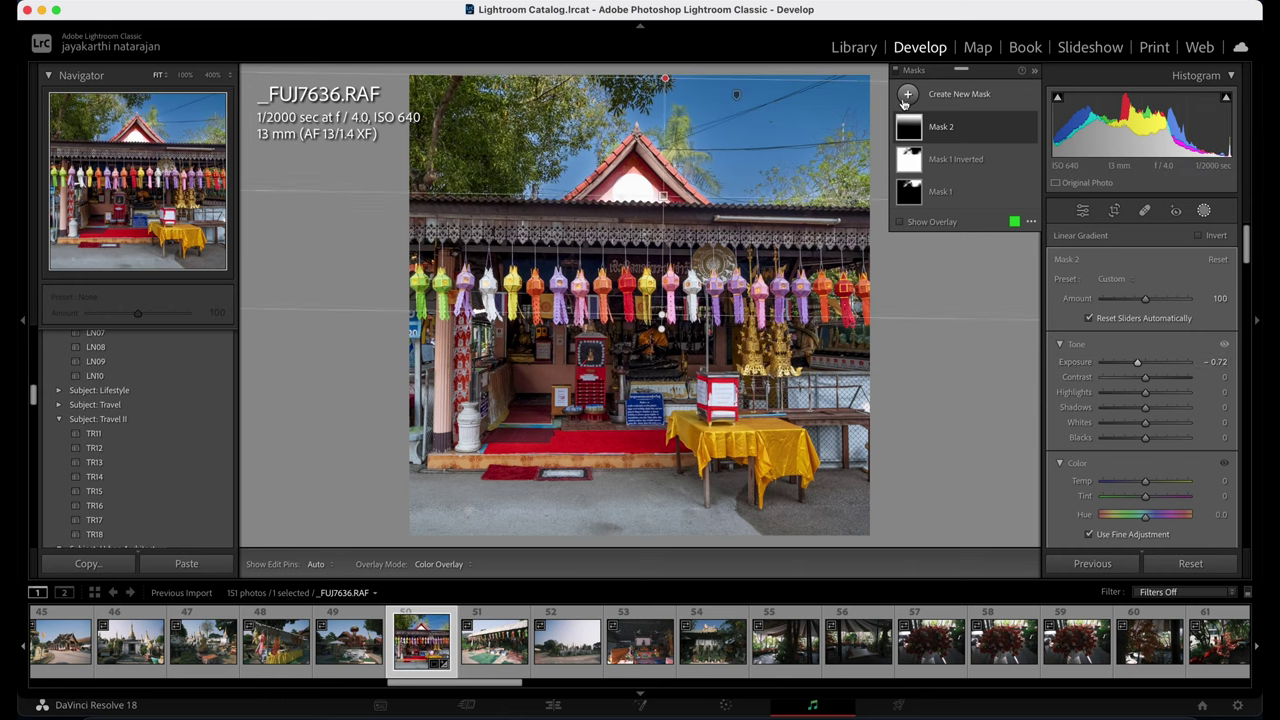
# Add another linear gradient mask from the photo's bottom edge up past the yellow table and set its Exposure to -1.51.
pyautogui.click(908, 95)
pyautogui.click(978, 246)
pyautogui.moveTo(608, 536); pyautogui.dragTo(609, 406)
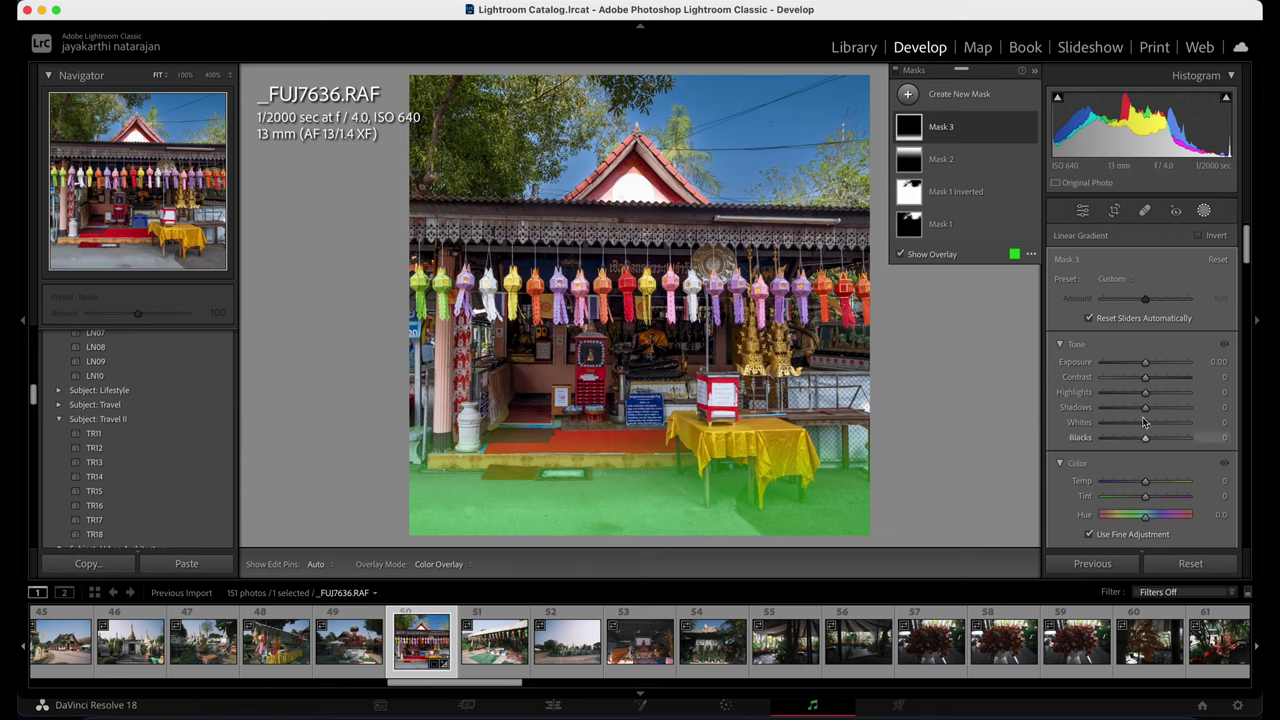
pyautogui.moveTo(1145, 362); pyautogui.dragTo(1131, 366)
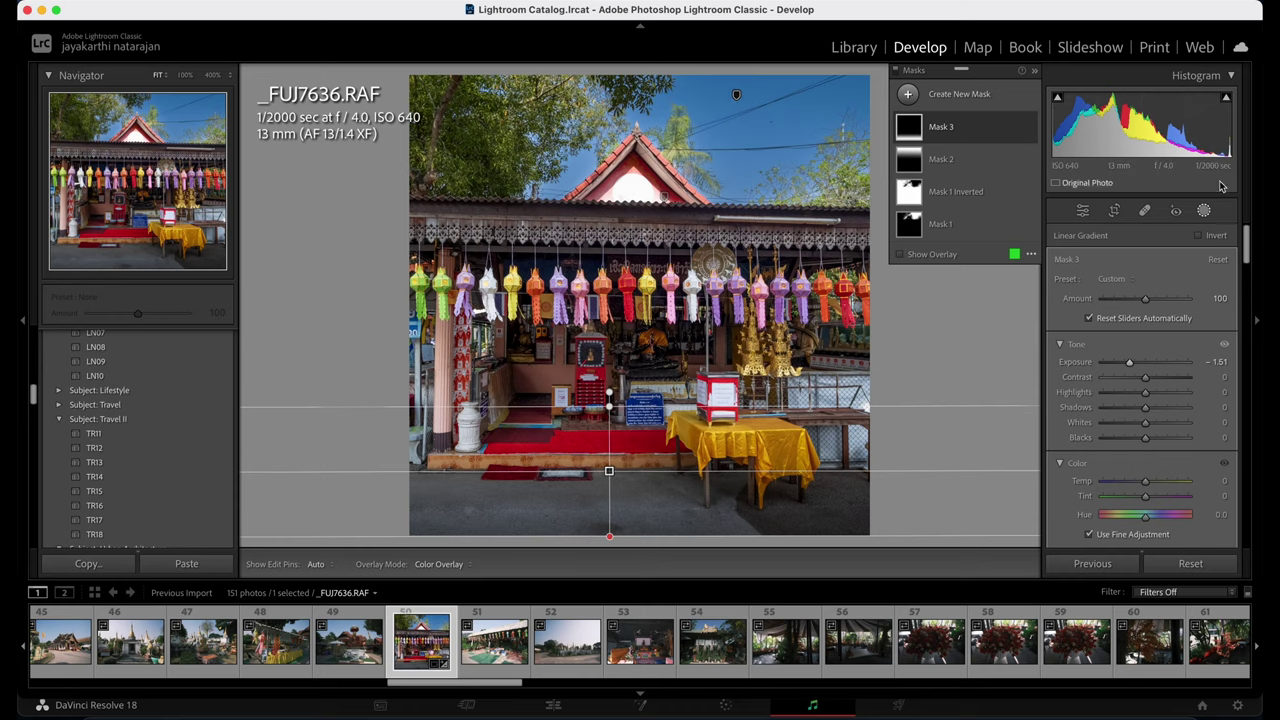
# Leave masking and set the Post-Crop Vignetting Amount of the whole photo to -9.
pyautogui.moveTo(1247, 245); pyautogui.dragTo(1248, 517)
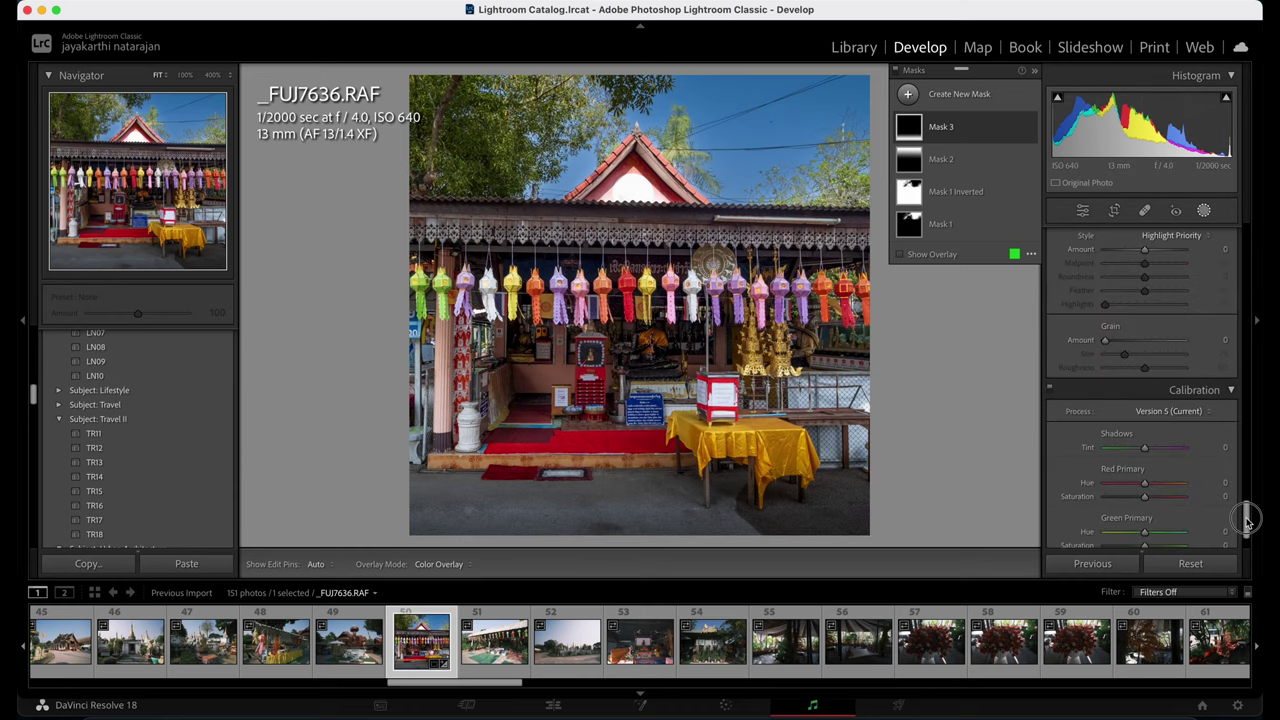
pyautogui.click(1083, 212)
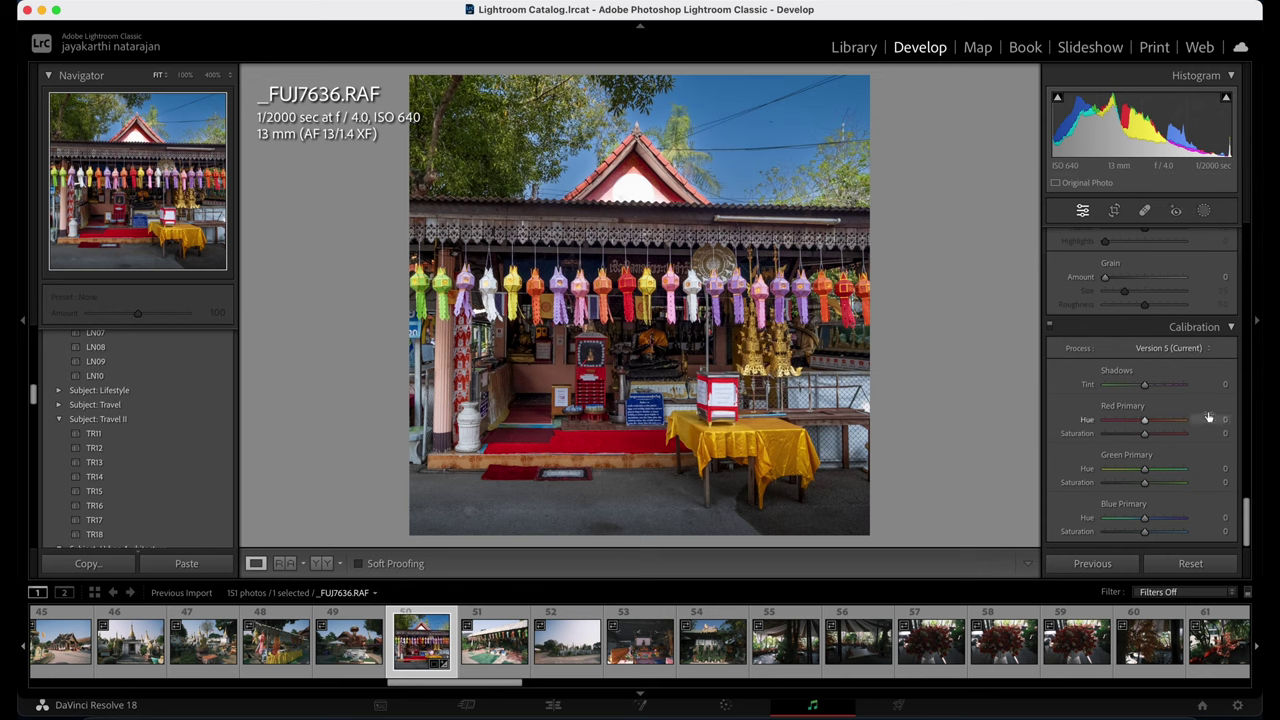
pyautogui.scroll(3, 1140, 440)
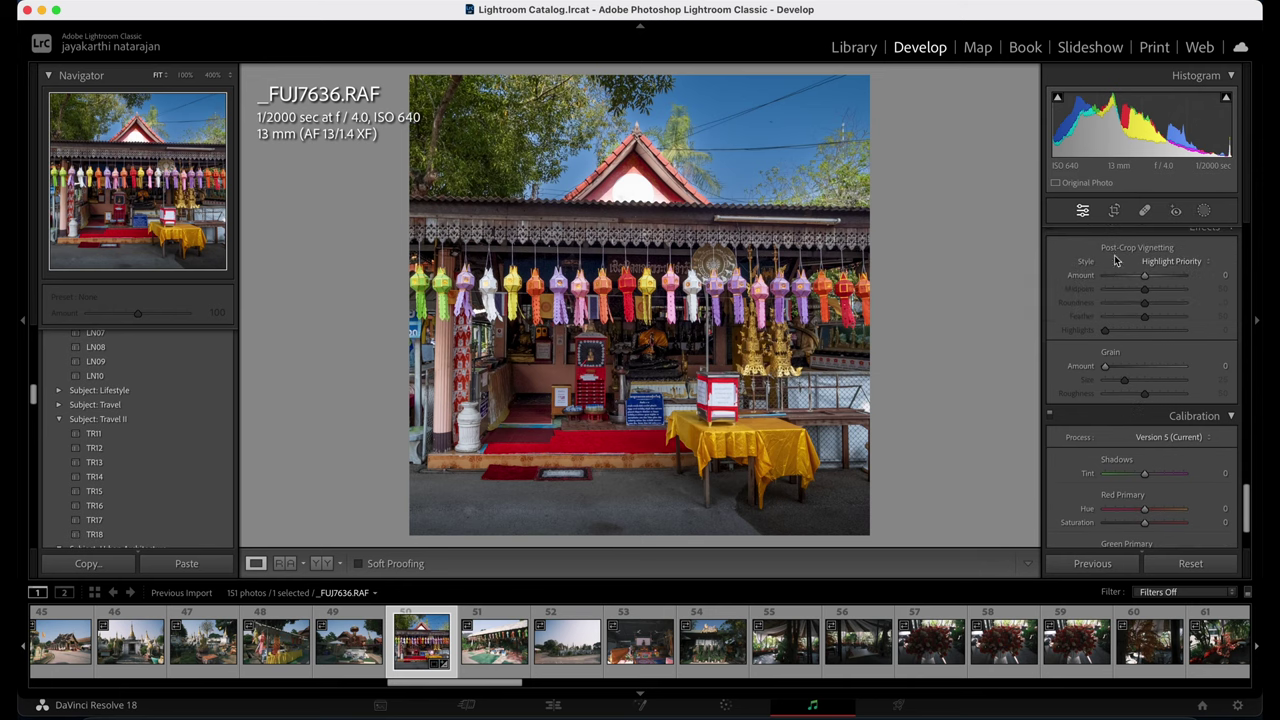
pyautogui.moveTo(1146, 280); pyautogui.dragTo(1141, 281)
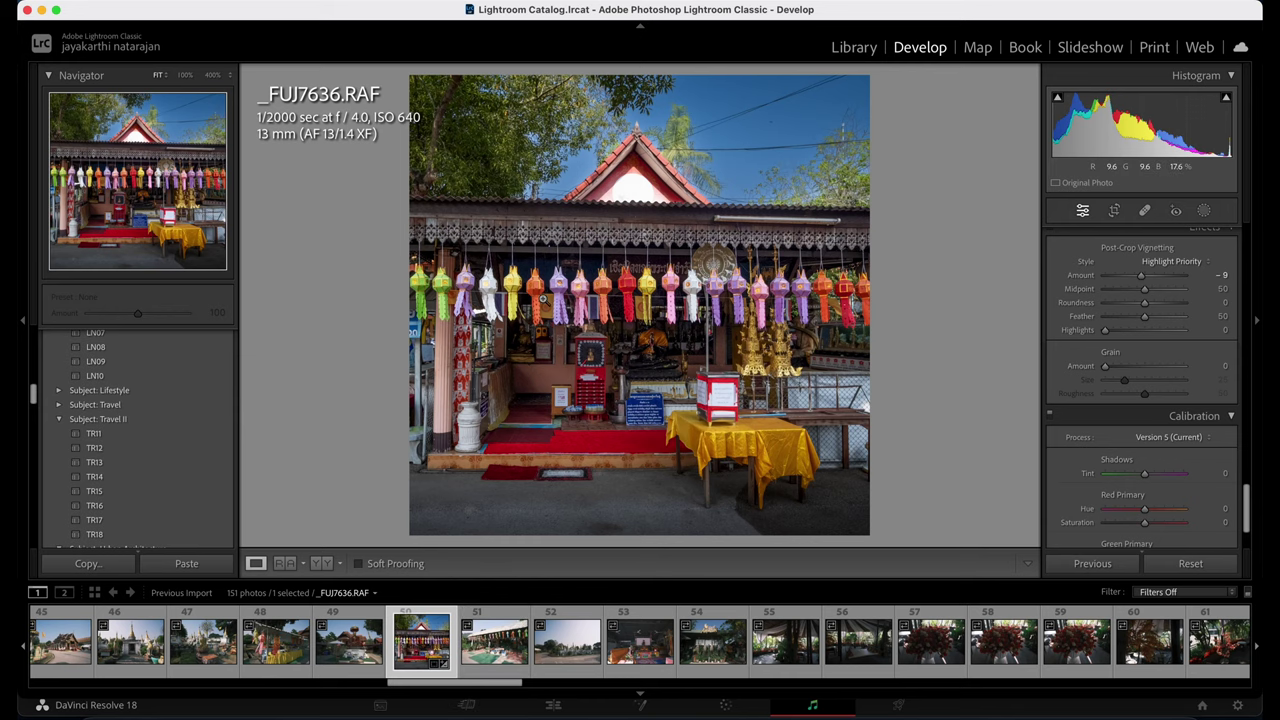
# Compare the edited shrine photo with _FUJ7637.RAF and view the neighbouring statue photo _FUJ7635.RAF.
pyautogui.click(487, 648)
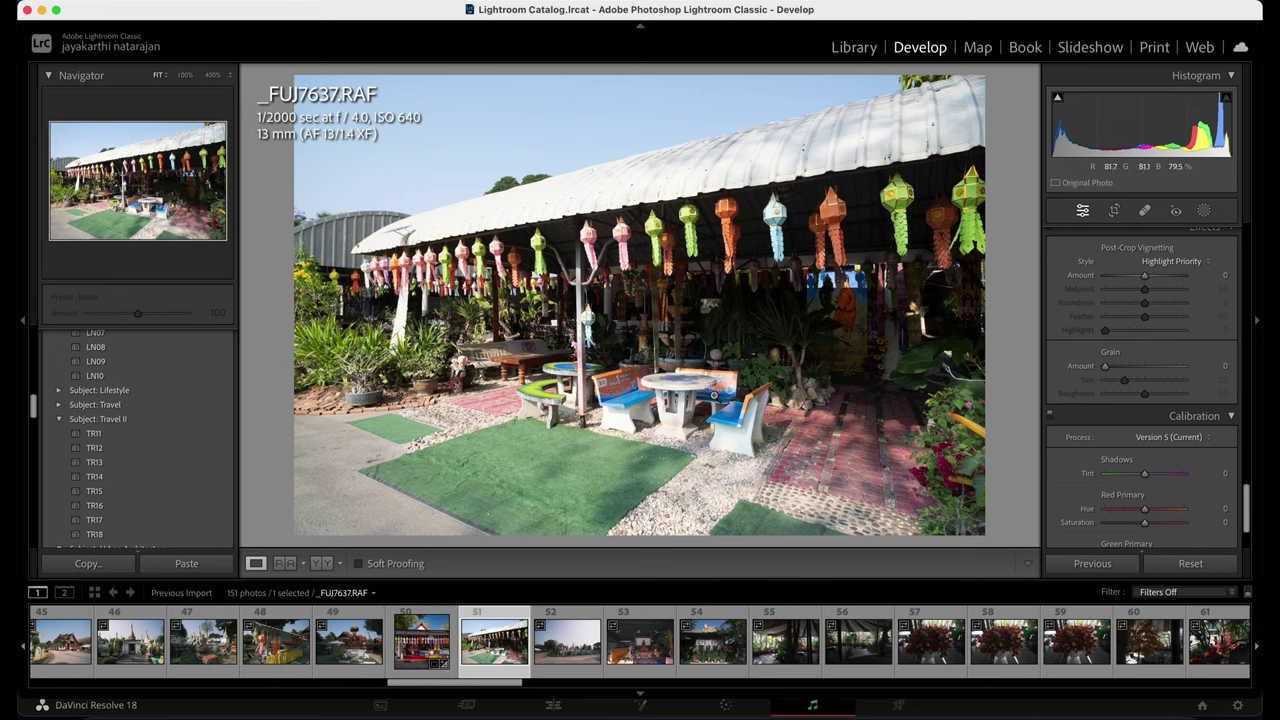
pyautogui.click(421, 641)
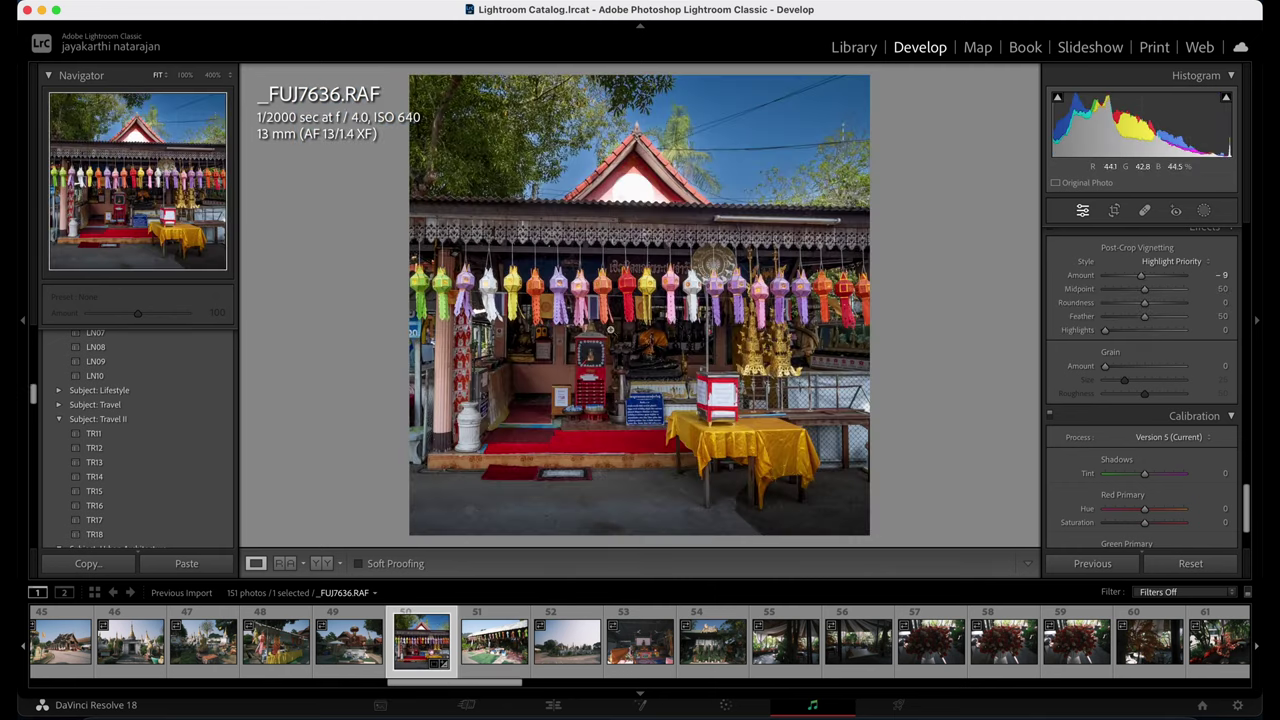
pyautogui.click(494, 641)
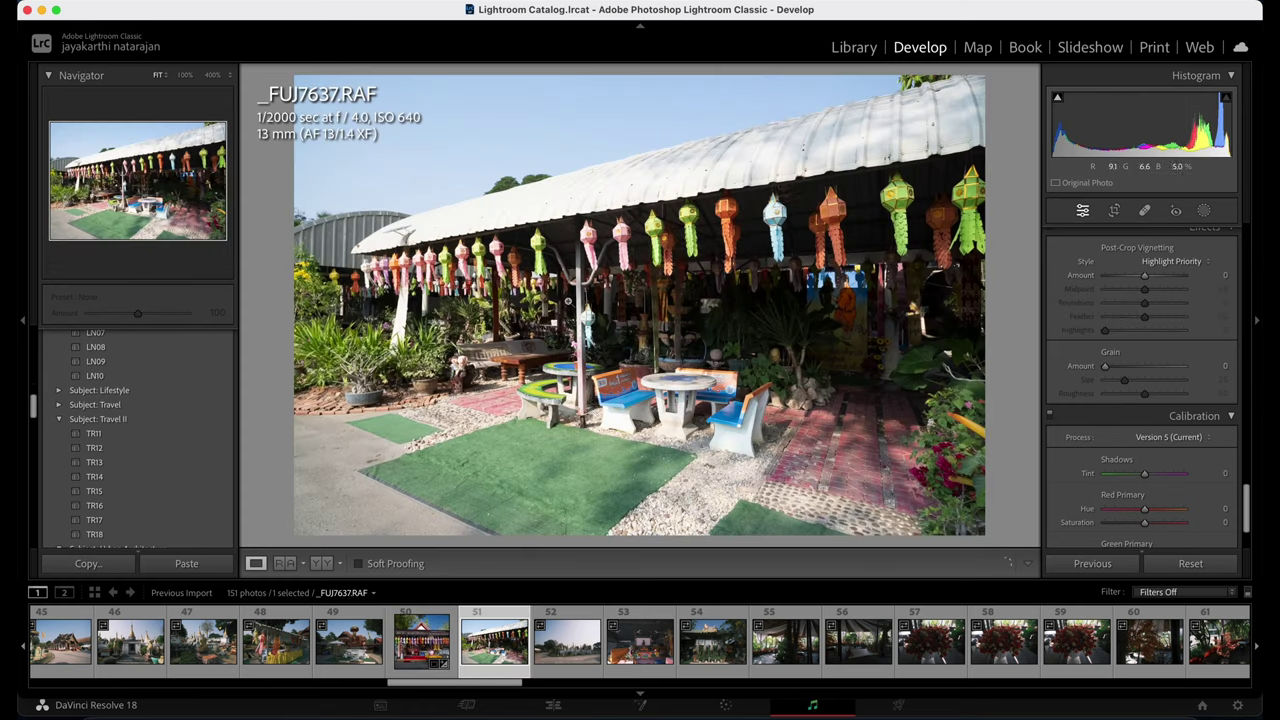
pyautogui.click(338, 657)
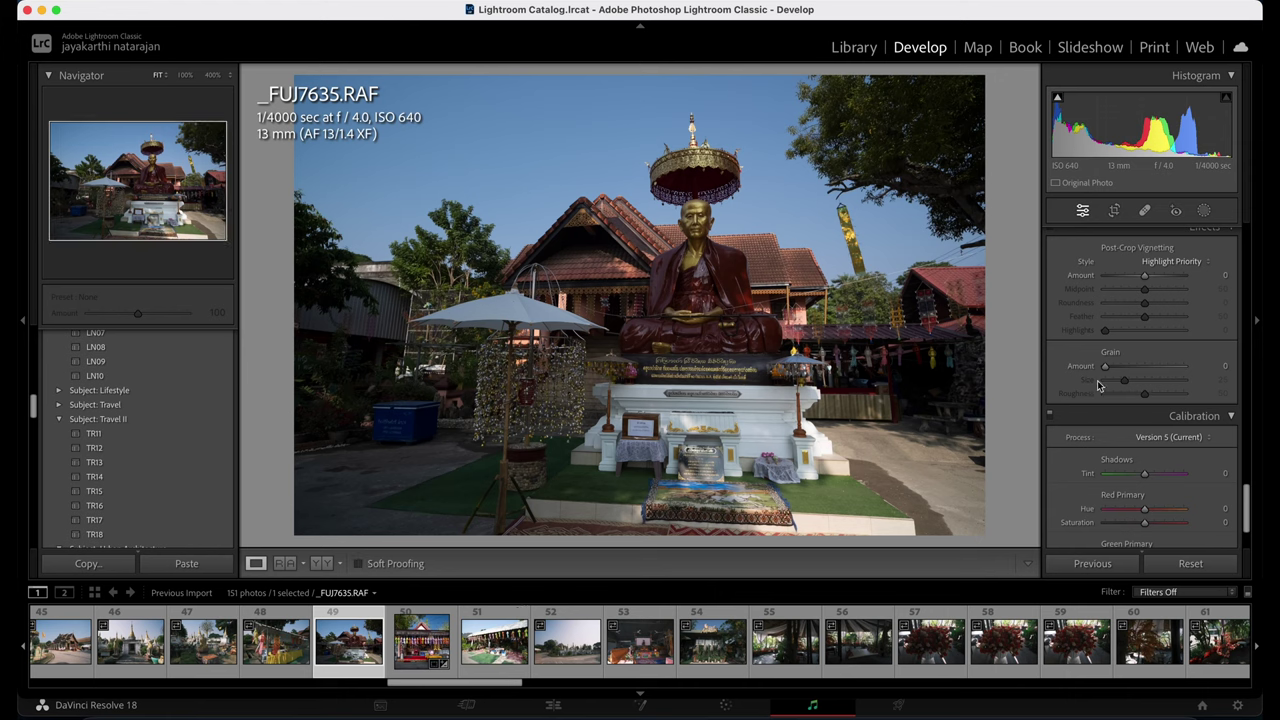
# Compare the snake portraits _Z6P4041.NEF and _Z6P4042.NEF at the start of the import and examine the face's sharpness up close.
pyautogui.hscroll(-15, 393, 628)
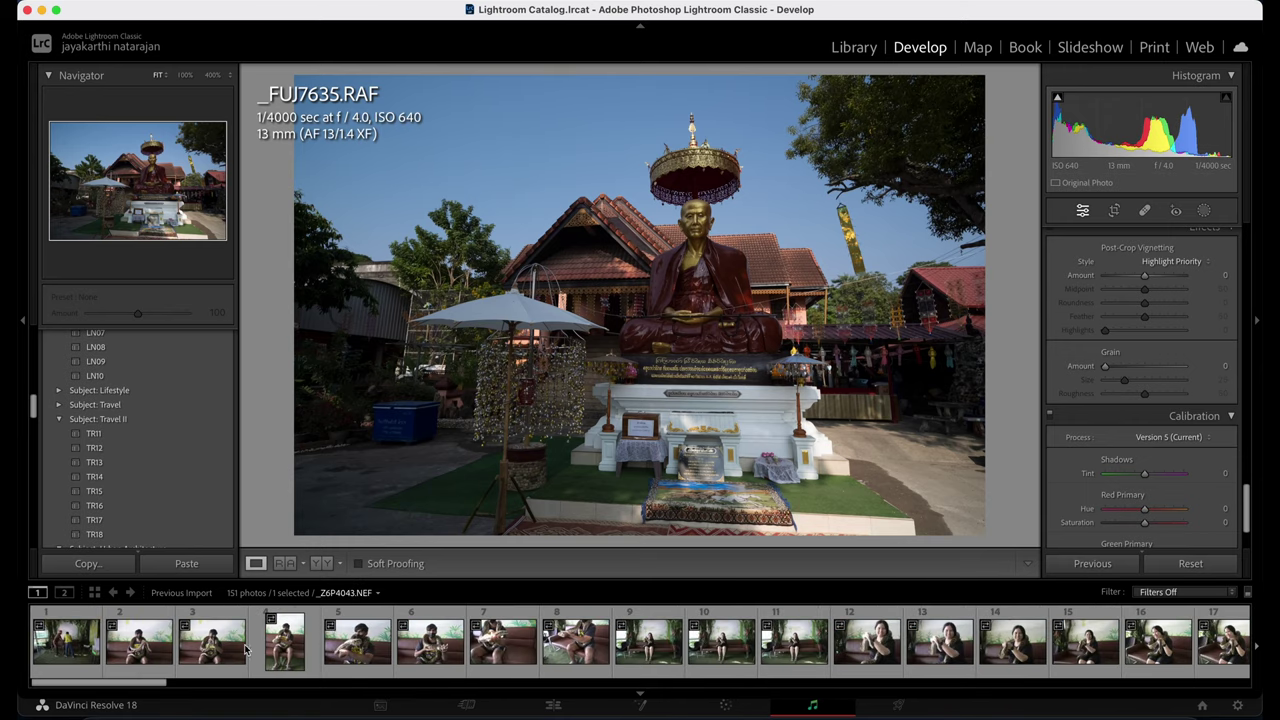
pyautogui.click(139, 642)
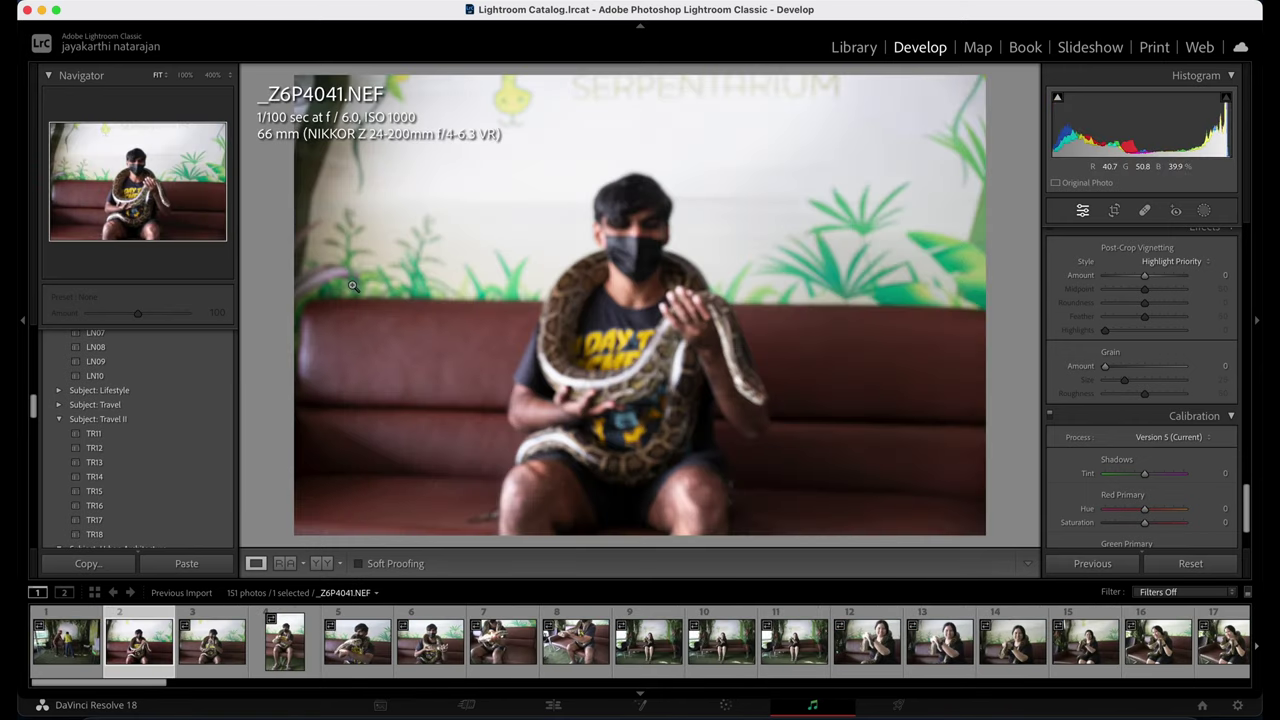
pyautogui.click(212, 645)
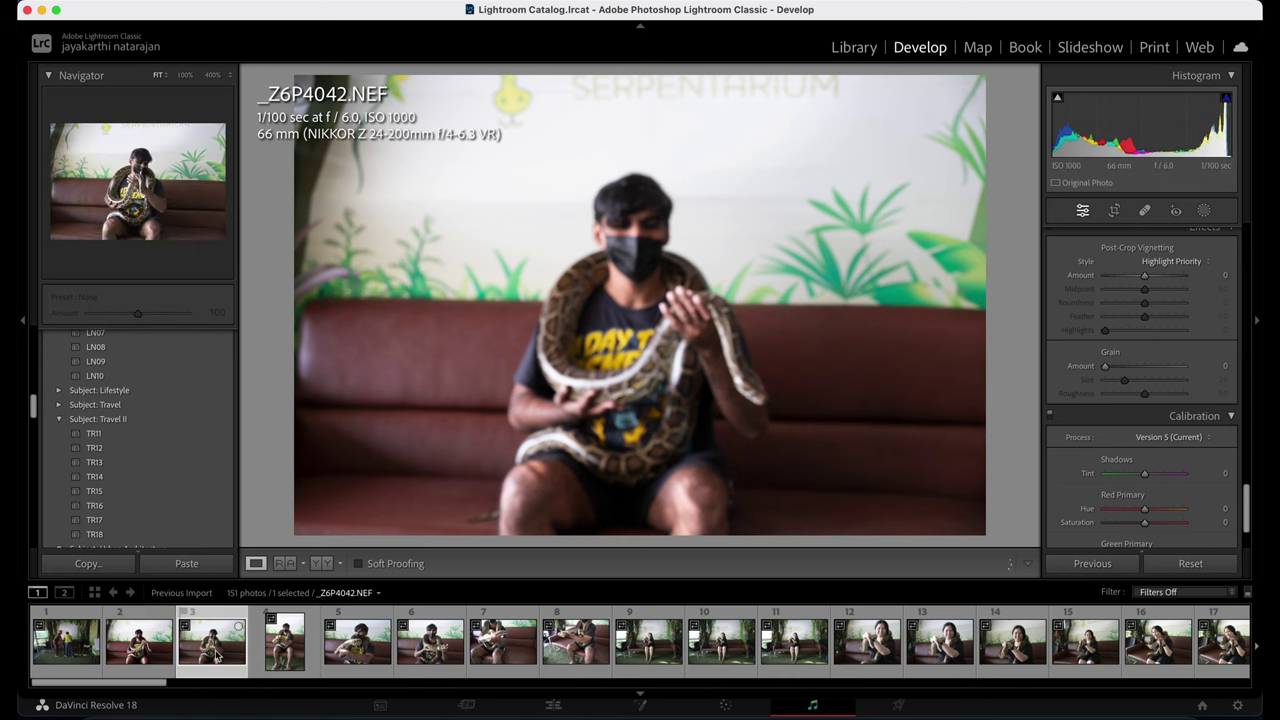
pyautogui.click(622, 251)
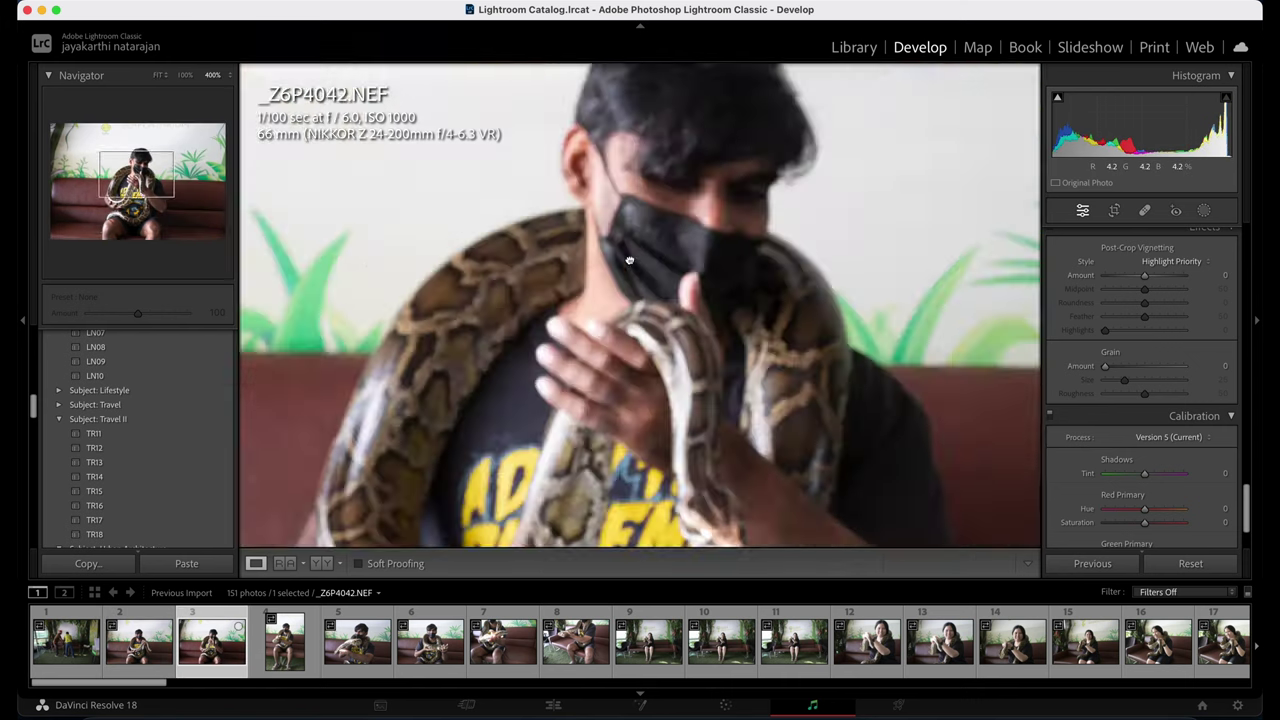
pyautogui.press('Left')
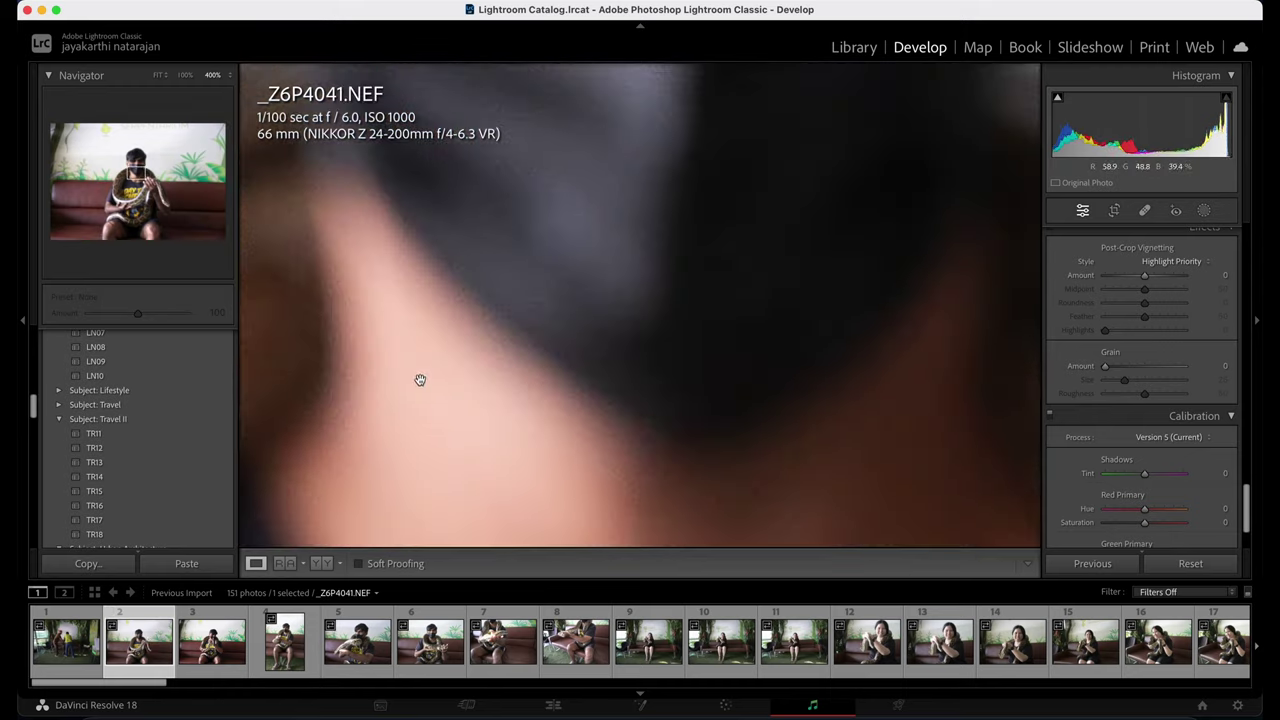
pyautogui.moveTo(511, 336); pyautogui.dragTo(629, 351)
pyautogui.click(615, 375)
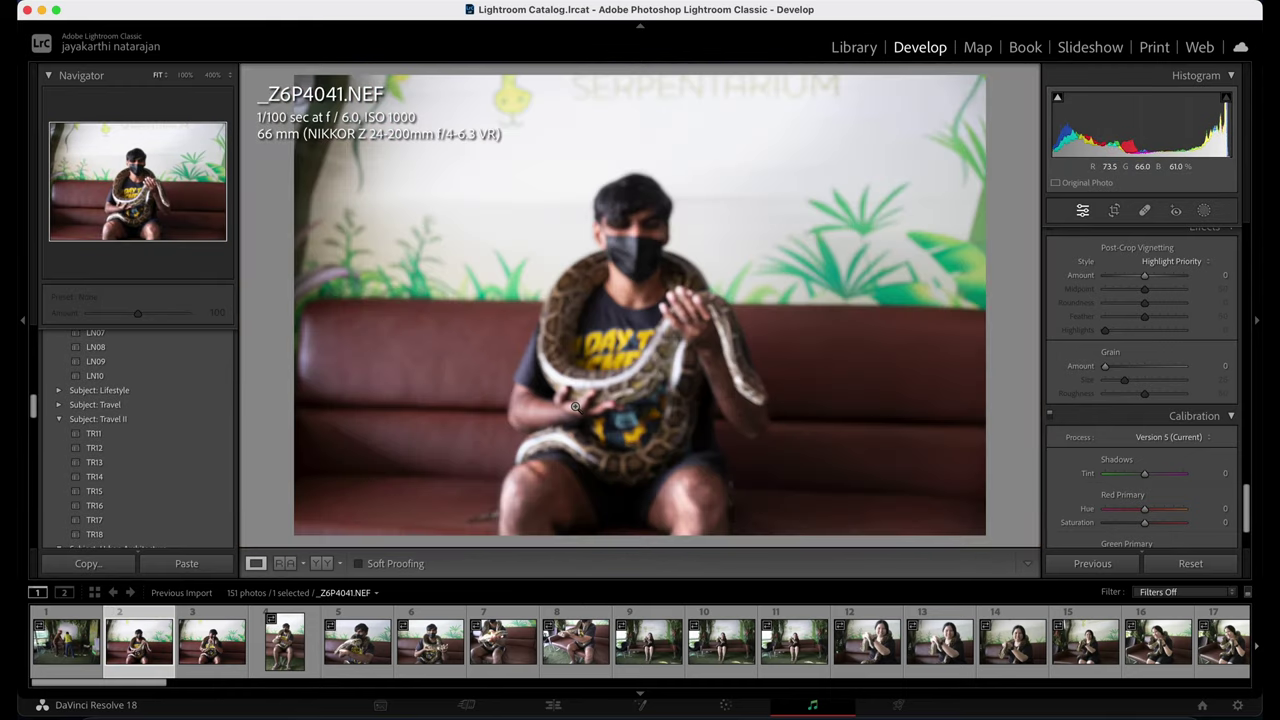
# View the vertical portrait _Z6P4043.NEF and examine the sharpness of the face, shirt and snake skin up close.
pyautogui.press('Right')
pyautogui.press('Right')
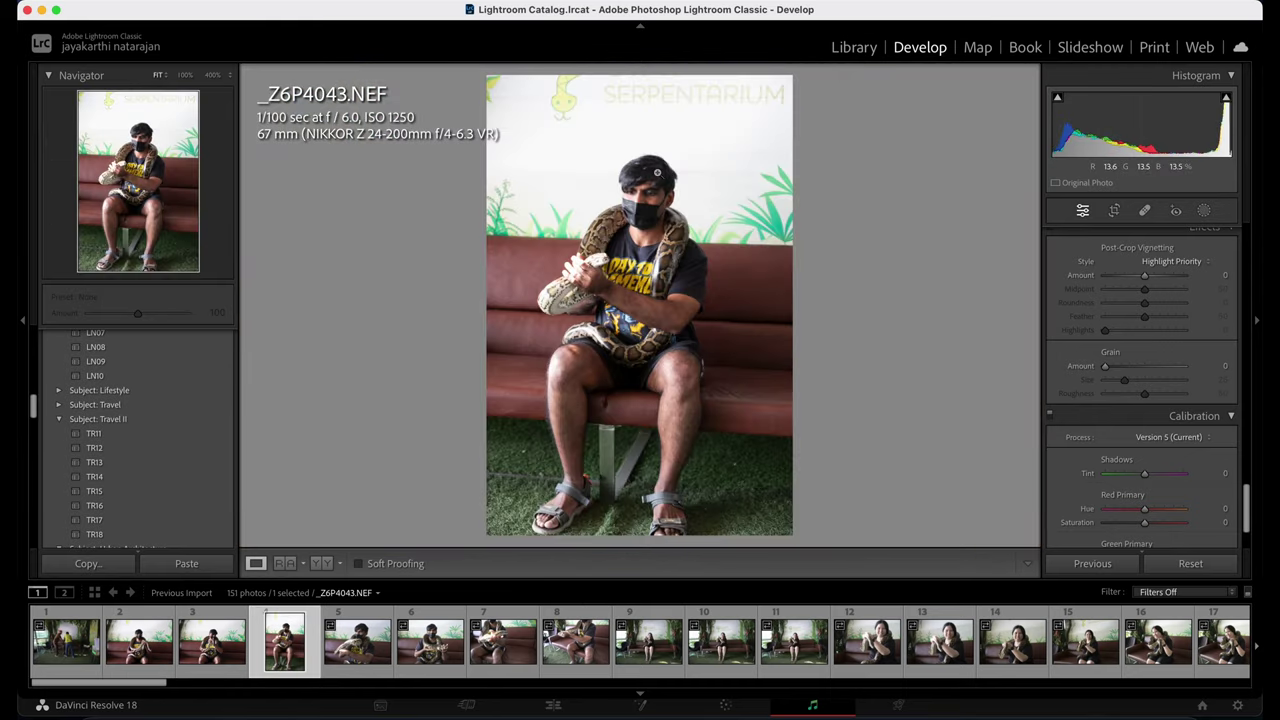
pyautogui.click(657, 172)
pyautogui.moveTo(823, 143); pyautogui.dragTo(710, 294)
pyautogui.click(710, 294)
pyautogui.click(660, 275)
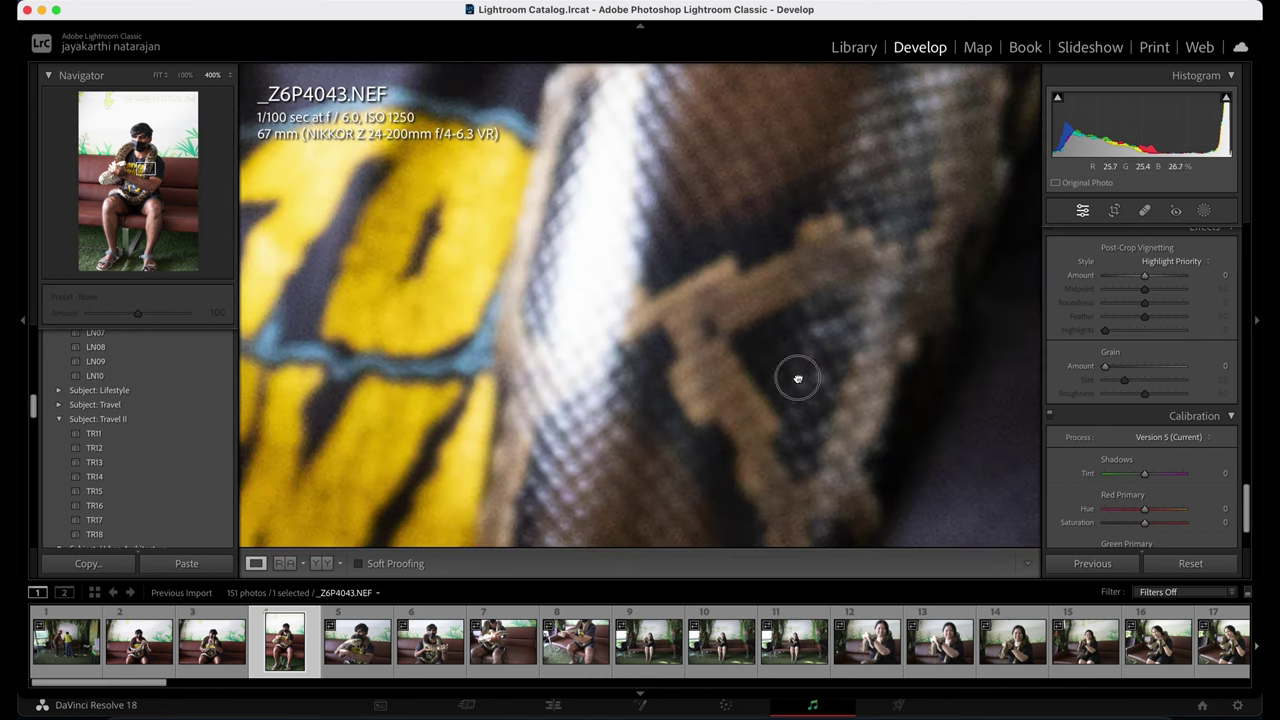
pyautogui.click(797, 374)
# View the portrait _Z6P4044.NEF and examine the focus on the eye up close.
pyautogui.click(373, 655)
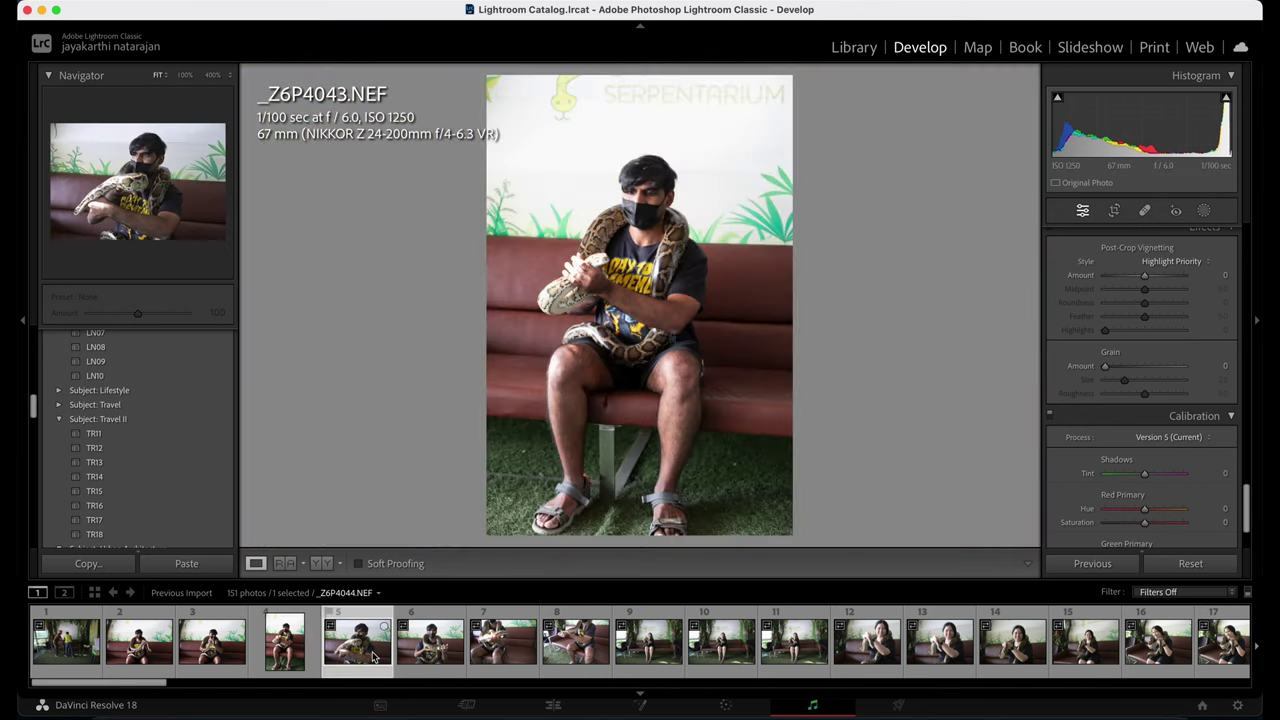
pyautogui.click(672, 285)
pyautogui.moveTo(677, 260)
pyautogui.mouseDown()
pyautogui.moveTo(737, 223)
pyautogui.moveTo(726, 143)
pyautogui.moveTo(734, 326)
pyautogui.moveTo(723, 357)
pyautogui.moveTo(711, 280)
pyautogui.moveTo(784, 364)
pyautogui.mouseUp()
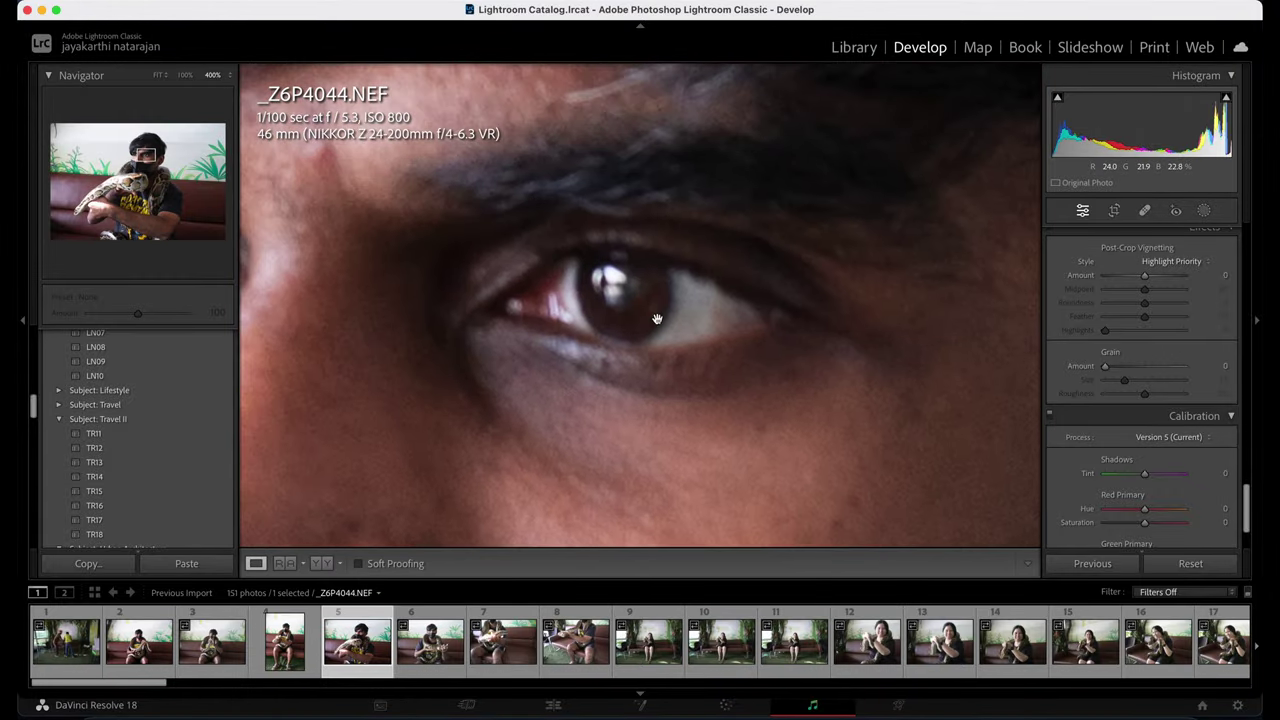
pyautogui.click(743, 330)
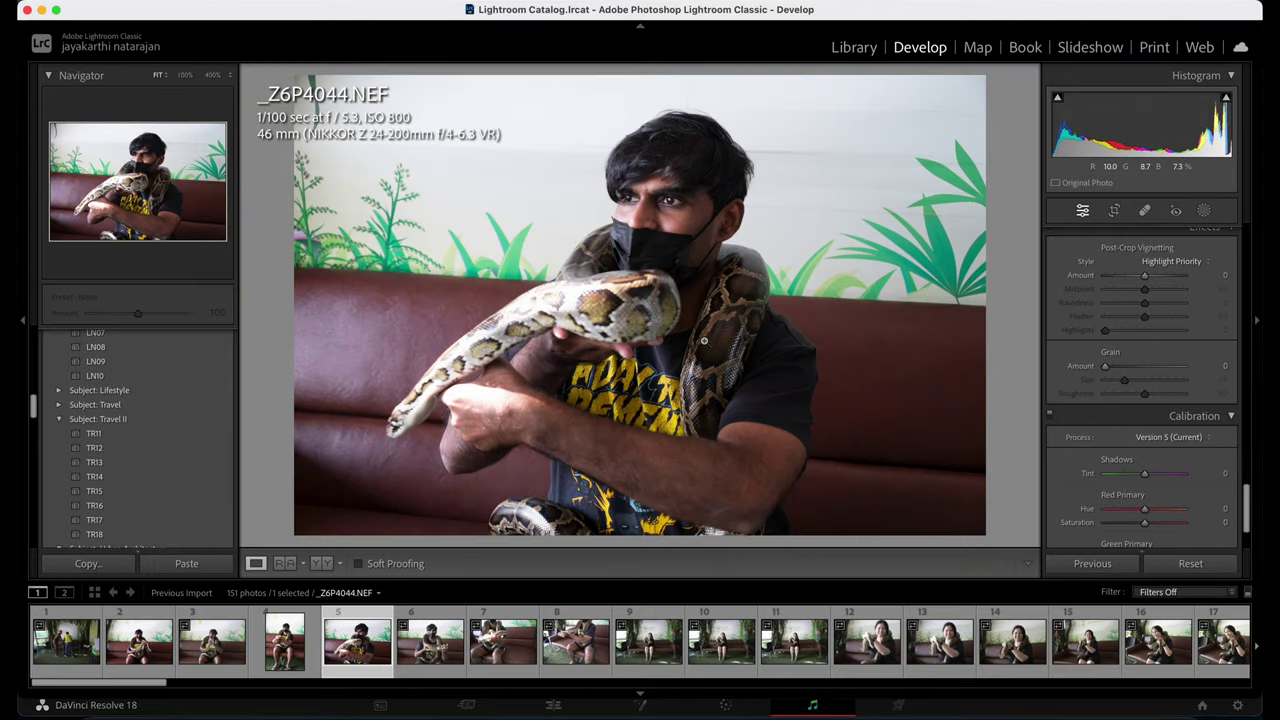
# Open the portrait _Z6P4045.NEF and set its Highlights to -100 and Shadows to +23.
pyautogui.click(422, 658)
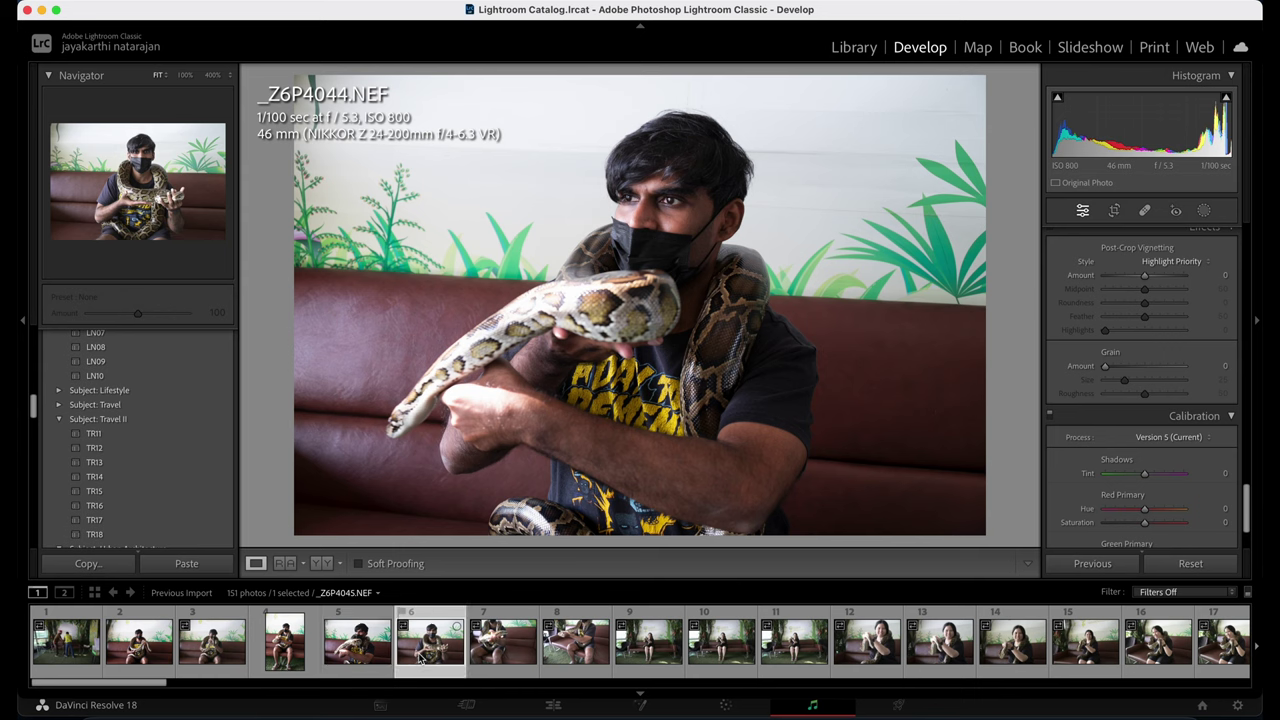
pyautogui.moveTo(708, 229); pyautogui.dragTo(742, 327)
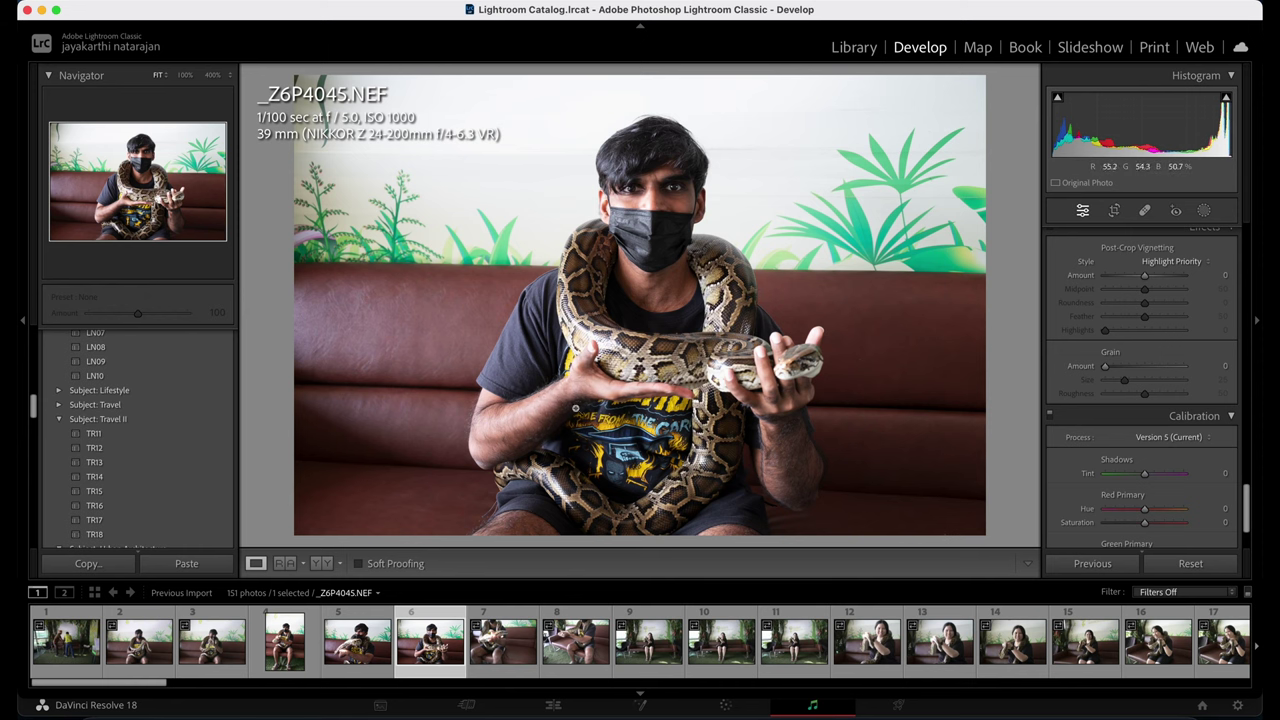
pyautogui.moveTo(772, 336); pyautogui.dragTo(765, 418)
pyautogui.scroll(10, 1133, 288)
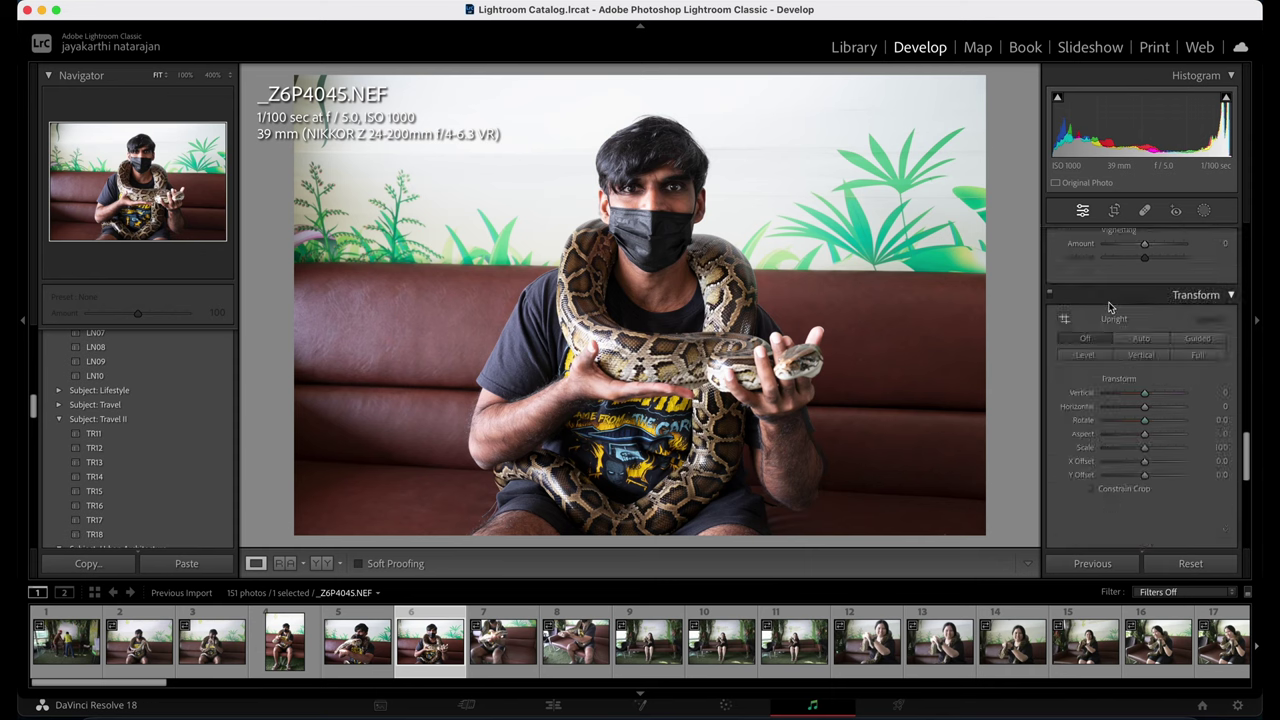
pyautogui.scroll(3, 1133, 300)
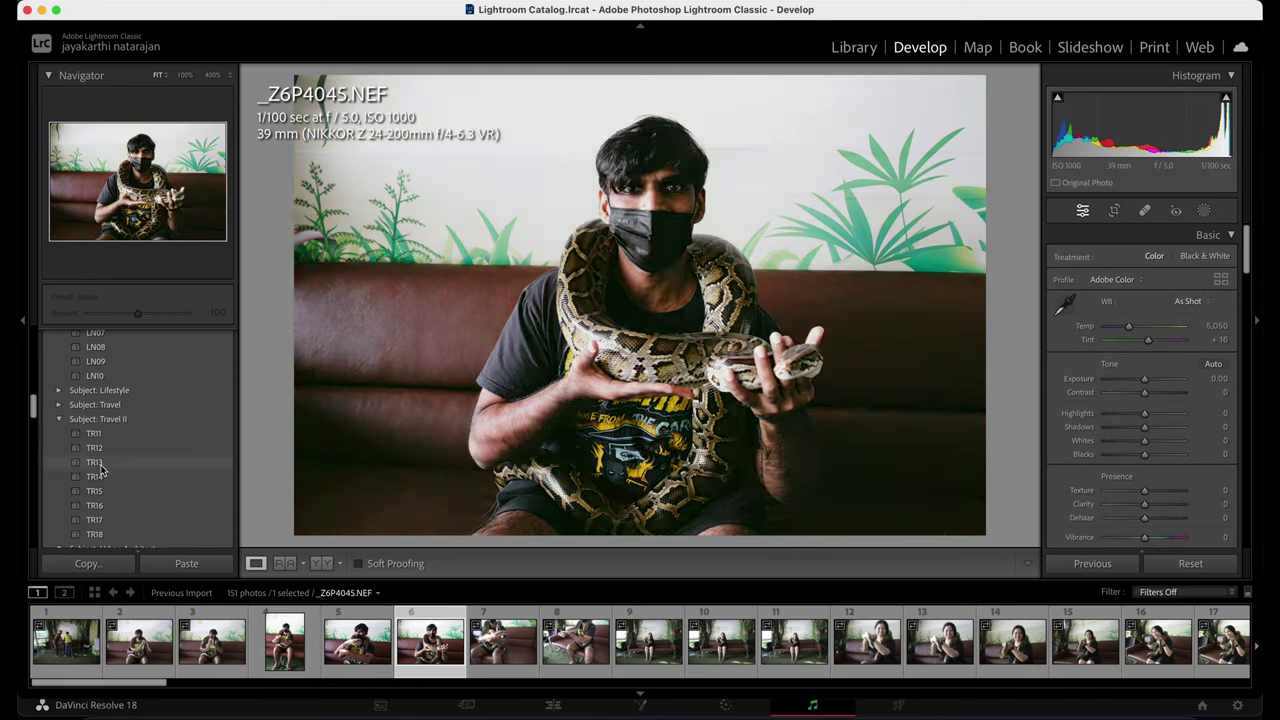
pyautogui.scroll(-3, 98, 490)
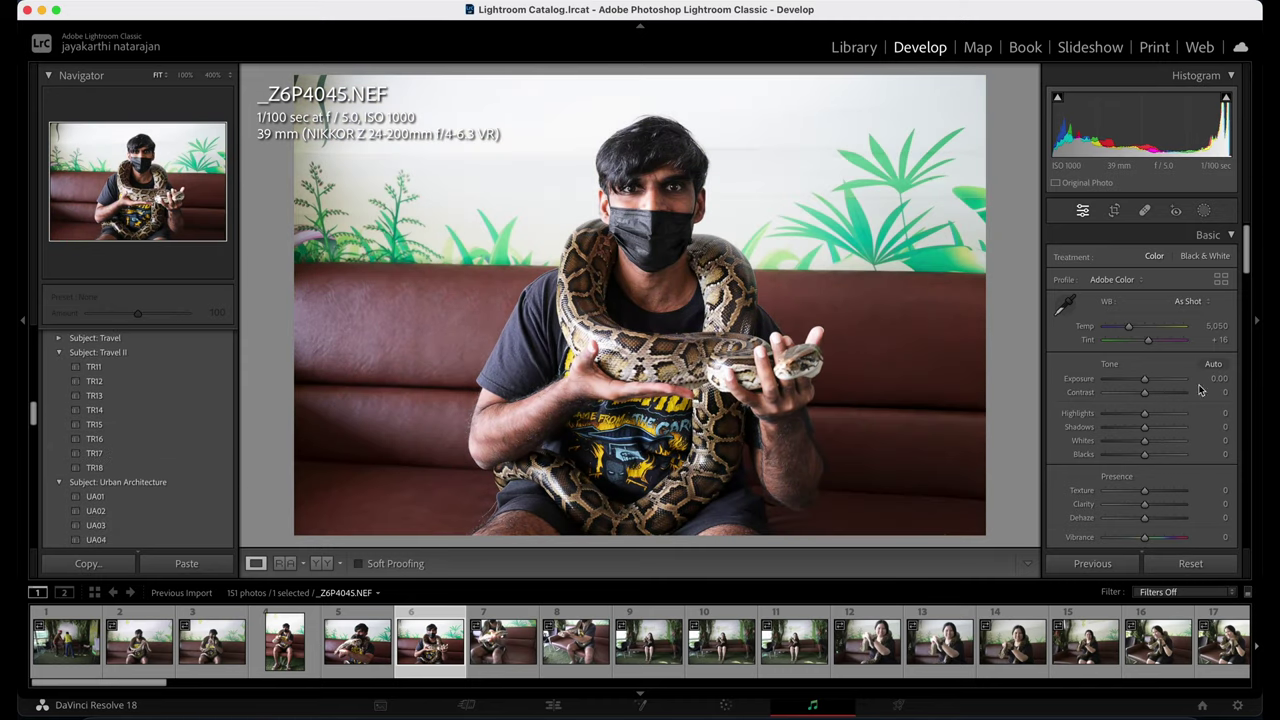
pyautogui.moveTo(1144, 414); pyautogui.dragTo(1102, 418)
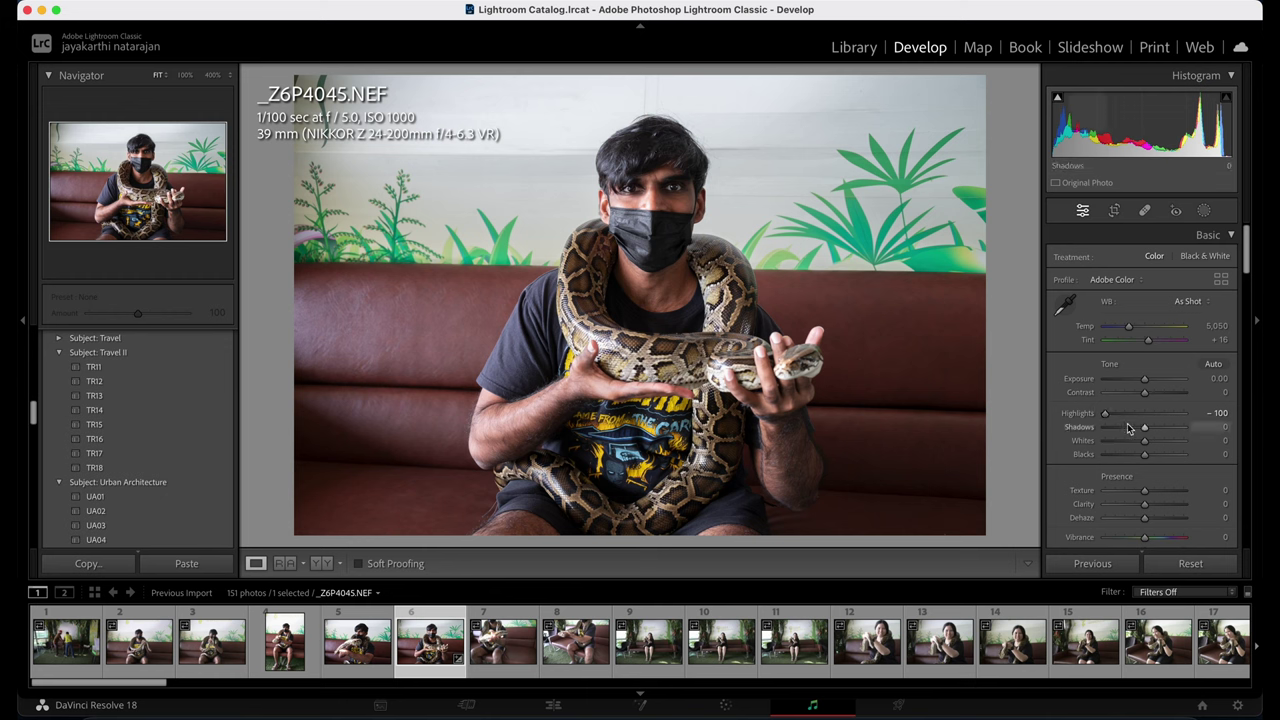
pyautogui.moveTo(1146, 432); pyautogui.dragTo(1154, 434)
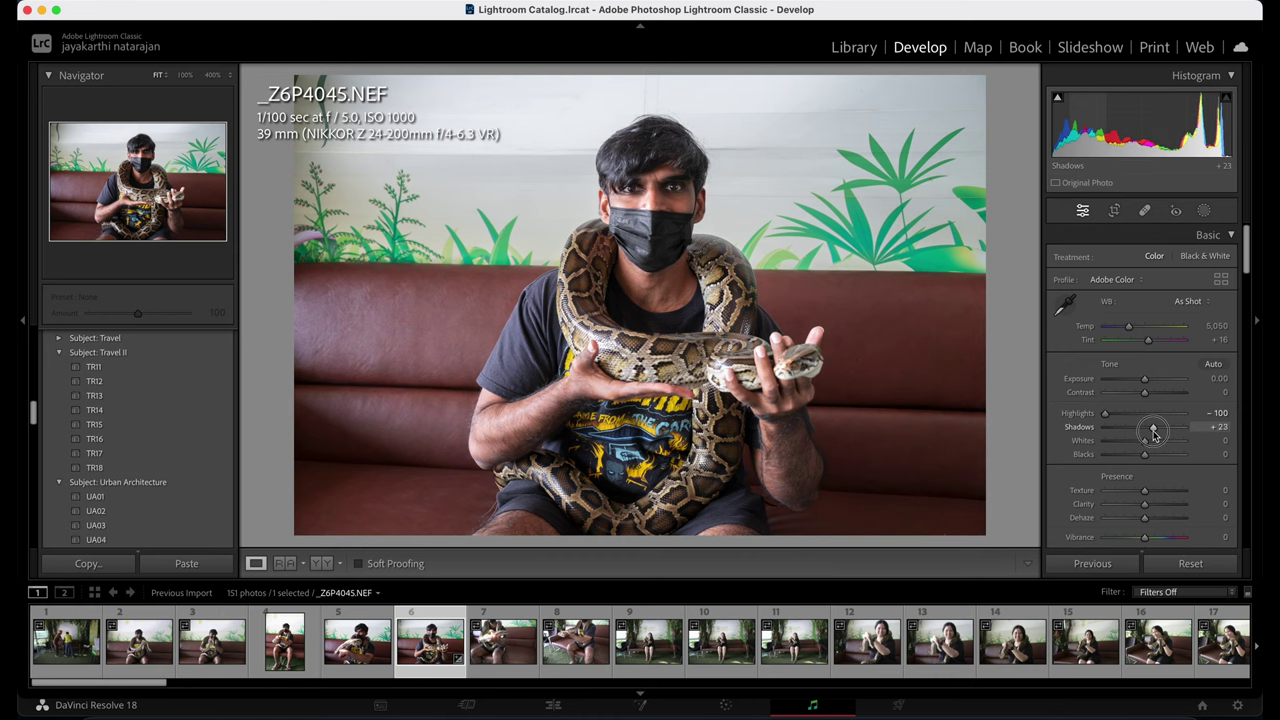
# Start cropping the snake portrait, reframe it around the man and set the crop's aspect ratio to 1 x 1.
pyautogui.scroll(-15, 1183, 295)
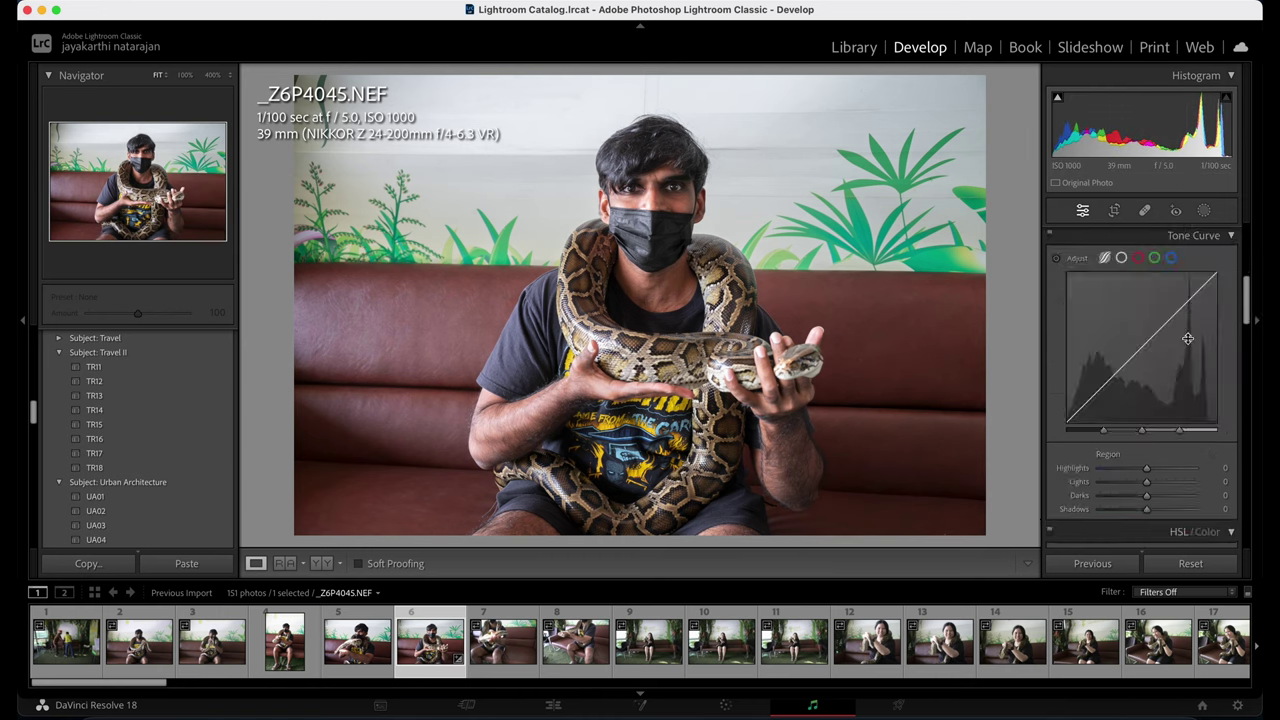
pyautogui.click(1116, 210)
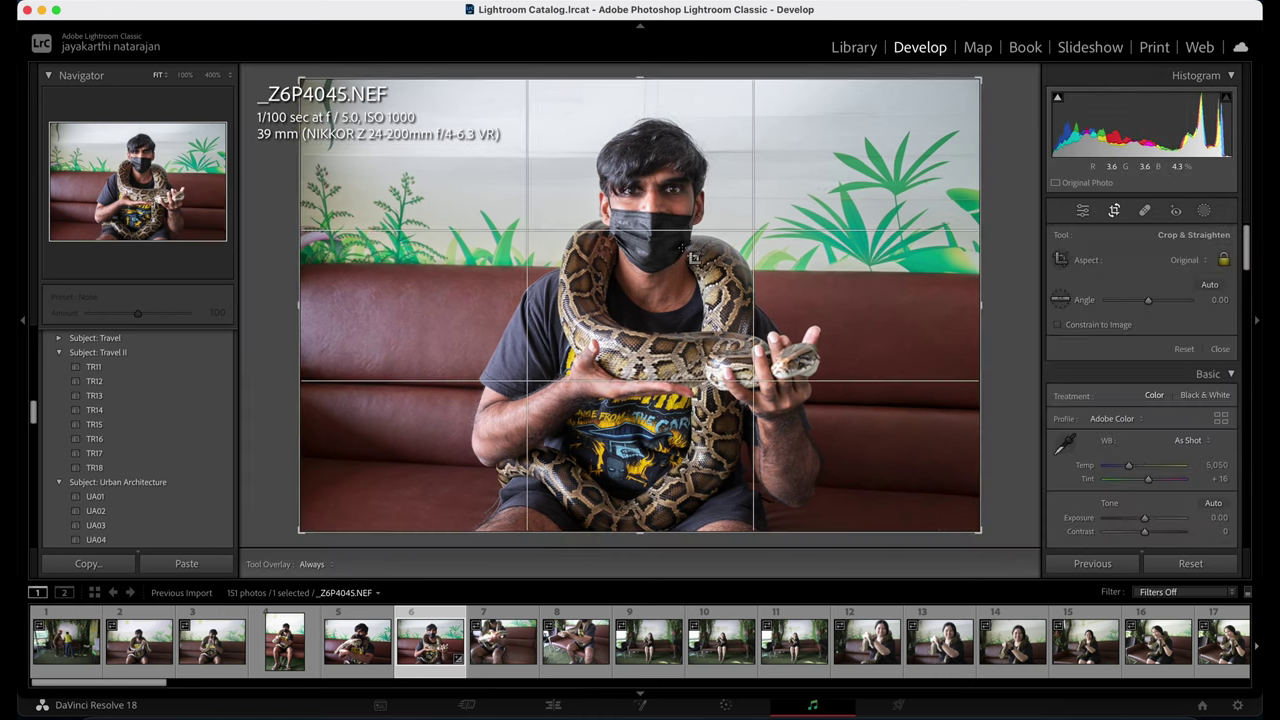
pyautogui.moveTo(302, 307); pyautogui.dragTo(343, 310)
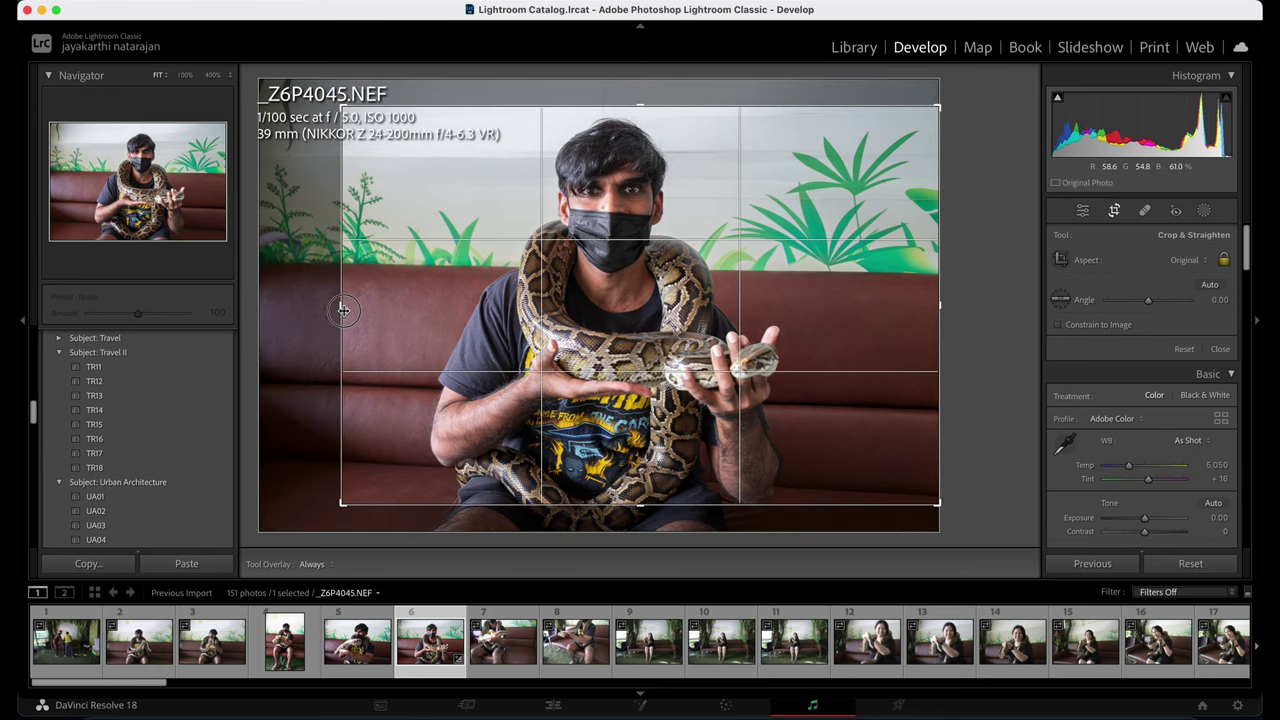
pyautogui.moveTo(697, 203); pyautogui.dragTo(703, 177)
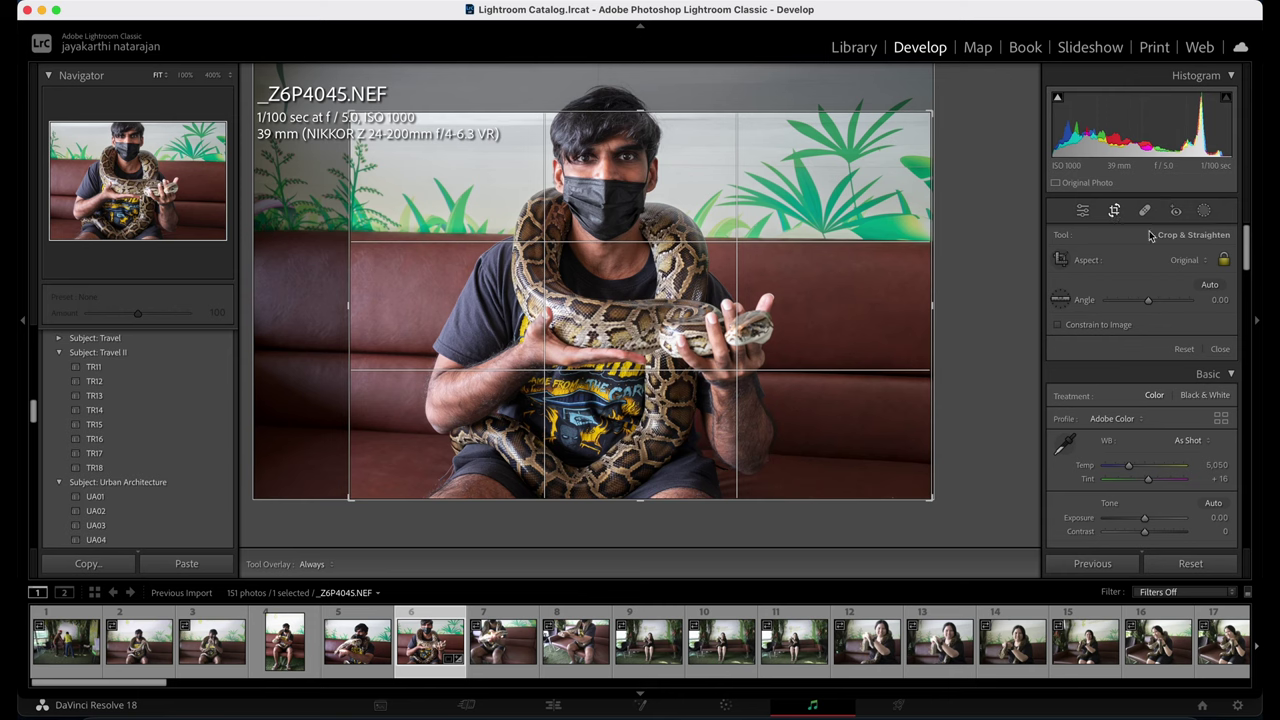
pyautogui.click(1186, 262)
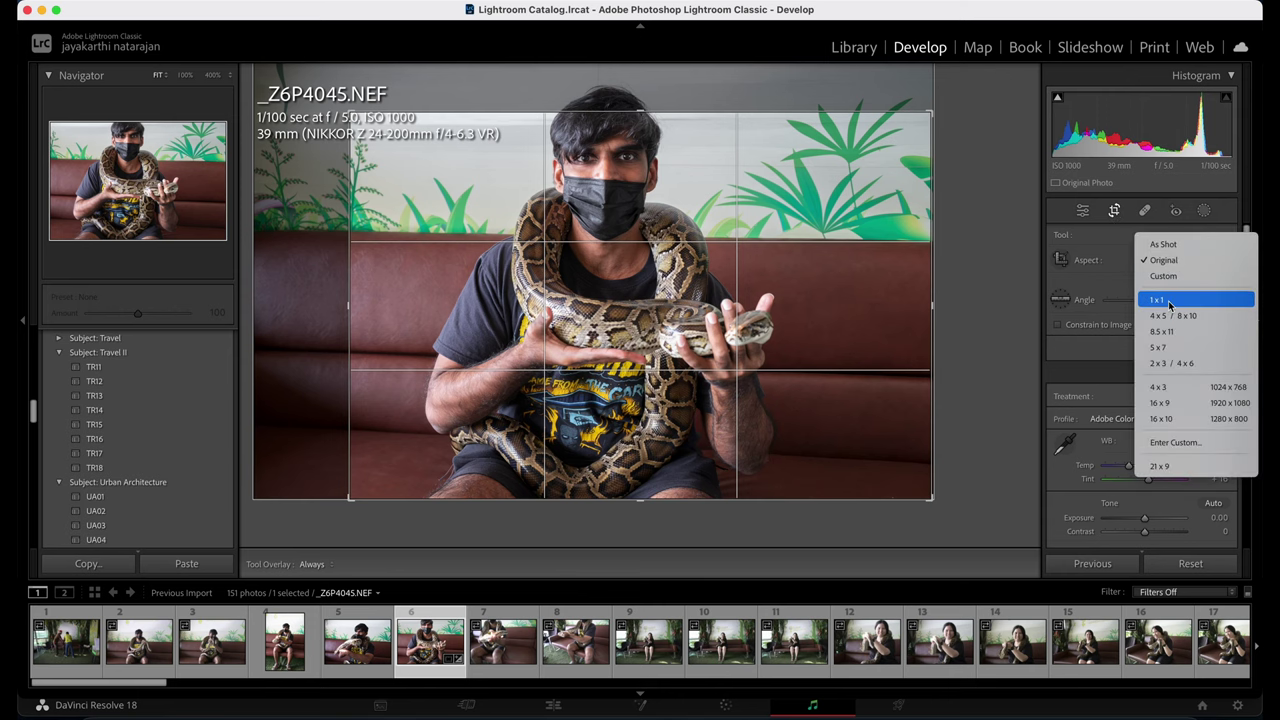
pyautogui.click(1172, 299)
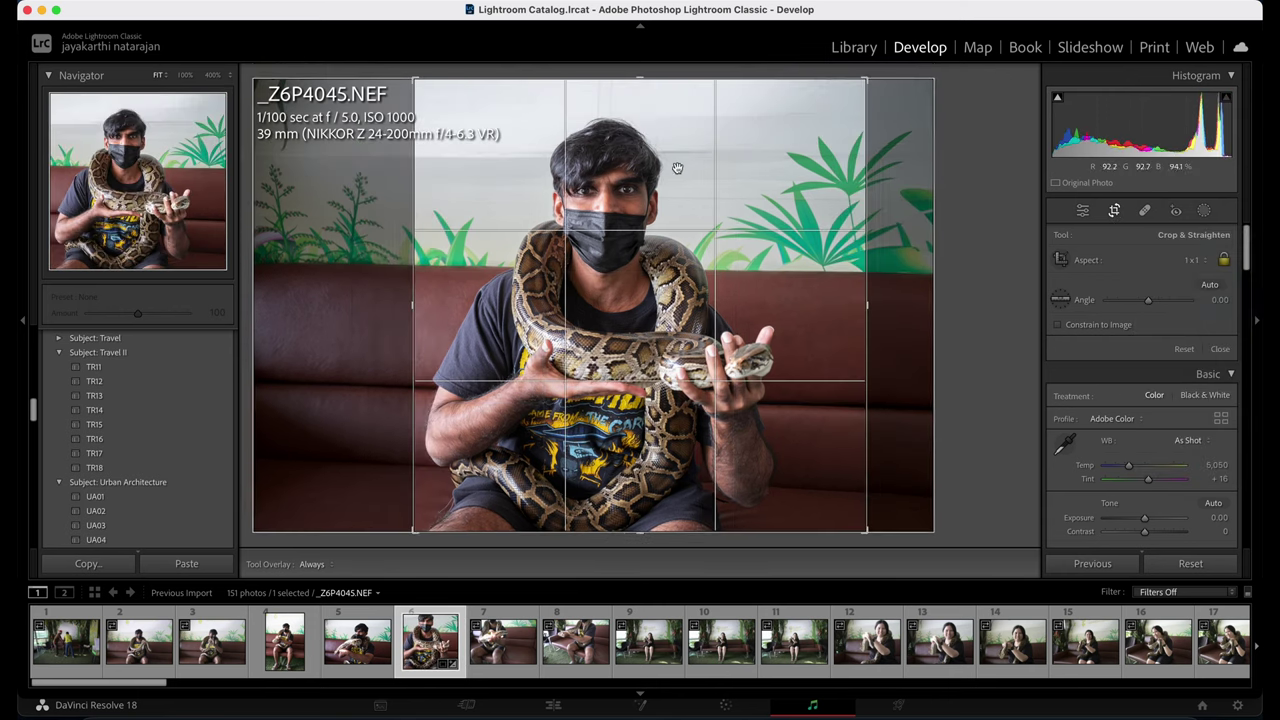
# Reposition the man inside the square crop, straighten the photo to an angle of -0.42 and apply the crop.
pyautogui.moveTo(700, 160); pyautogui.dragTo(709, 157)
pyautogui.moveTo(993, 213); pyautogui.dragTo(990, 206)
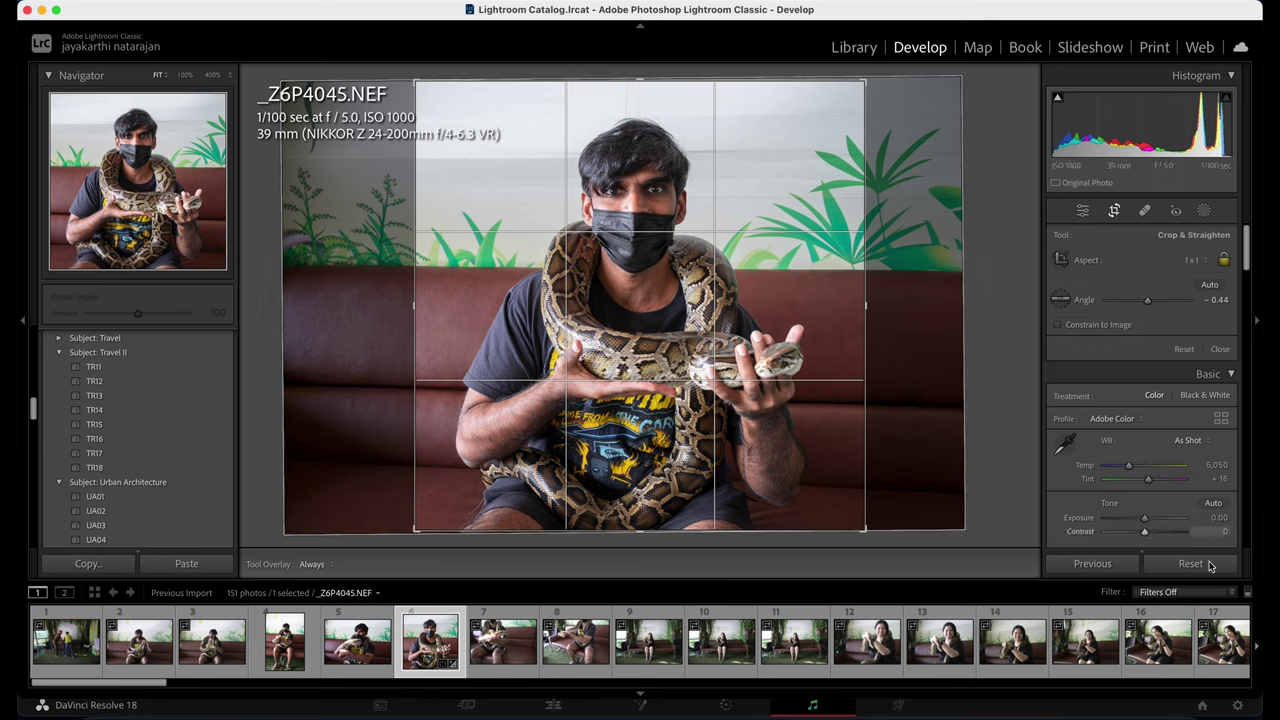
pyautogui.moveTo(1005, 258); pyautogui.dragTo(998, 262)
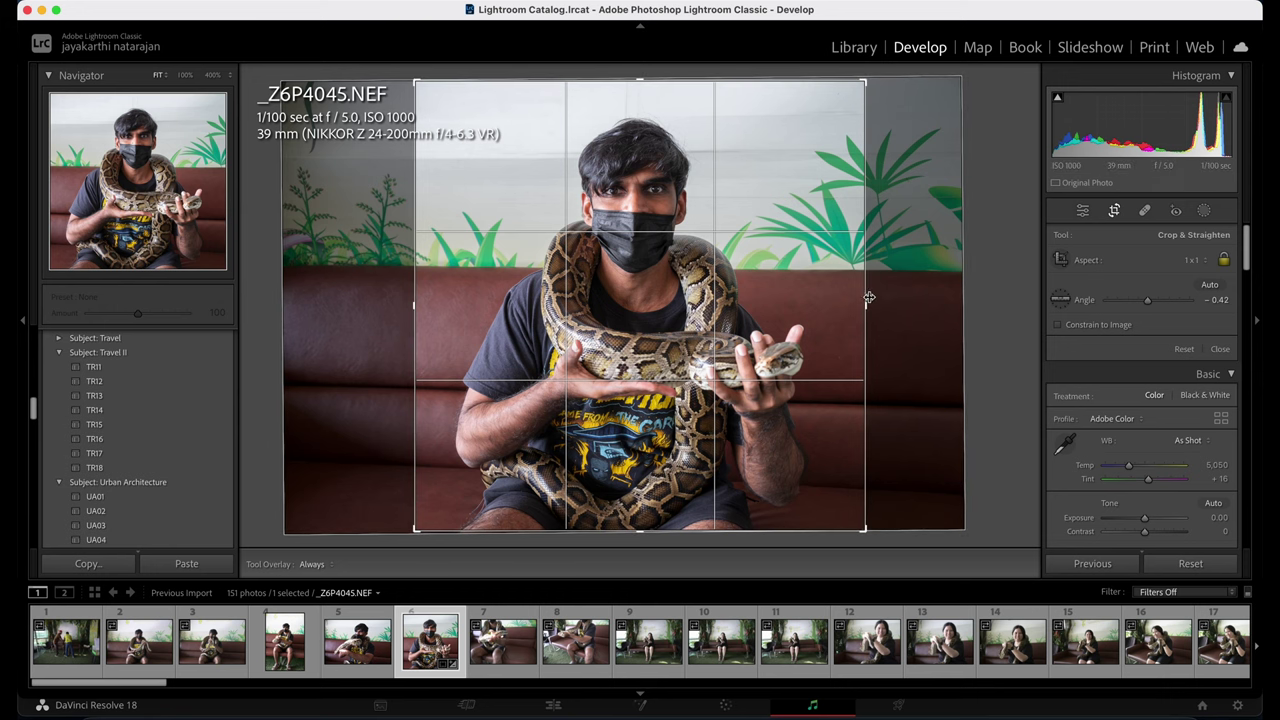
pyautogui.moveTo(1038, 232); pyautogui.dragTo(988, 240)
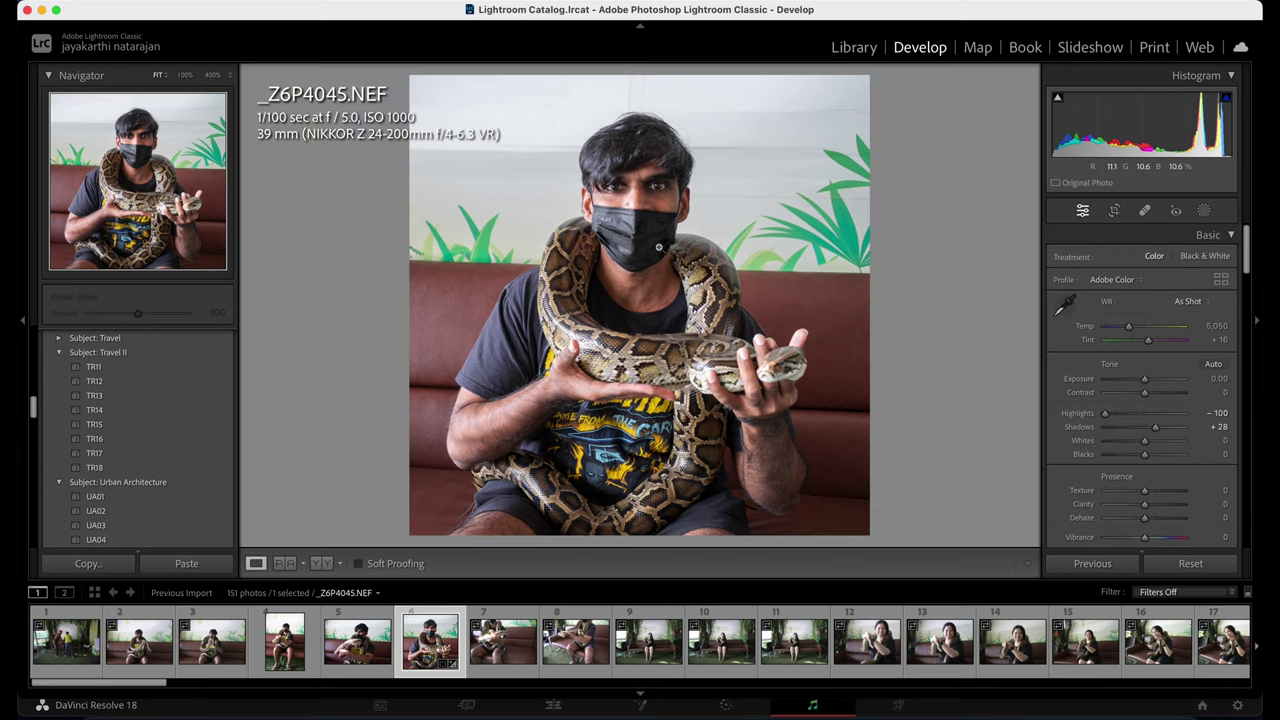
# Try a manual lens distortion correction of -6 on the portrait and reset it.
pyautogui.scroll(-10, 1140, 400)
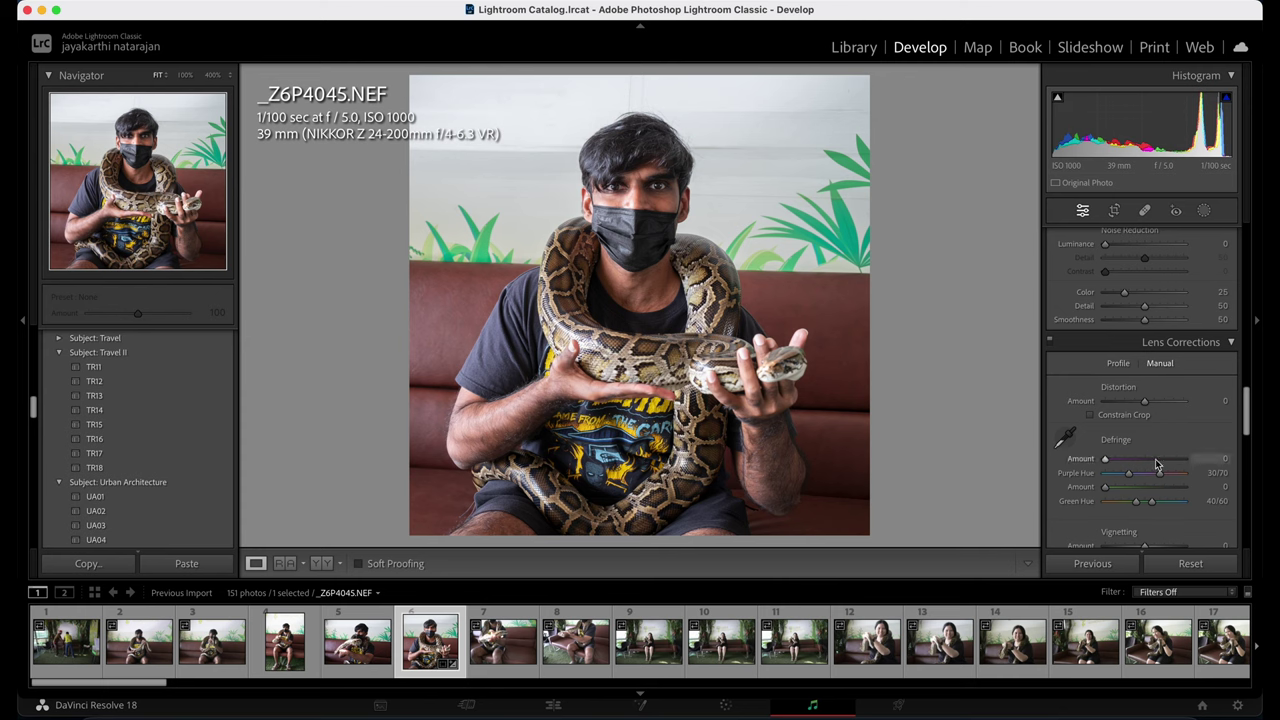
pyautogui.scroll(-4, 1140, 400)
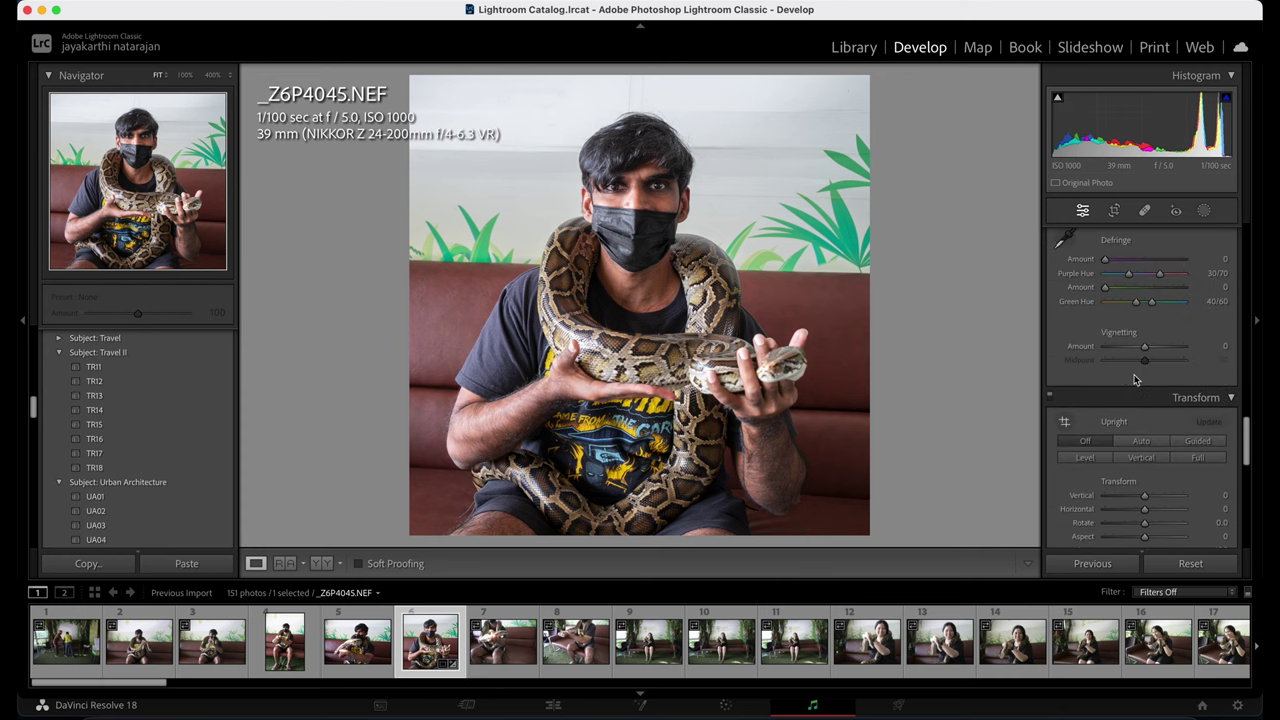
pyautogui.scroll(1, 1142, 320)
pyautogui.moveTo(1138, 305); pyautogui.dragTo(1133, 305)
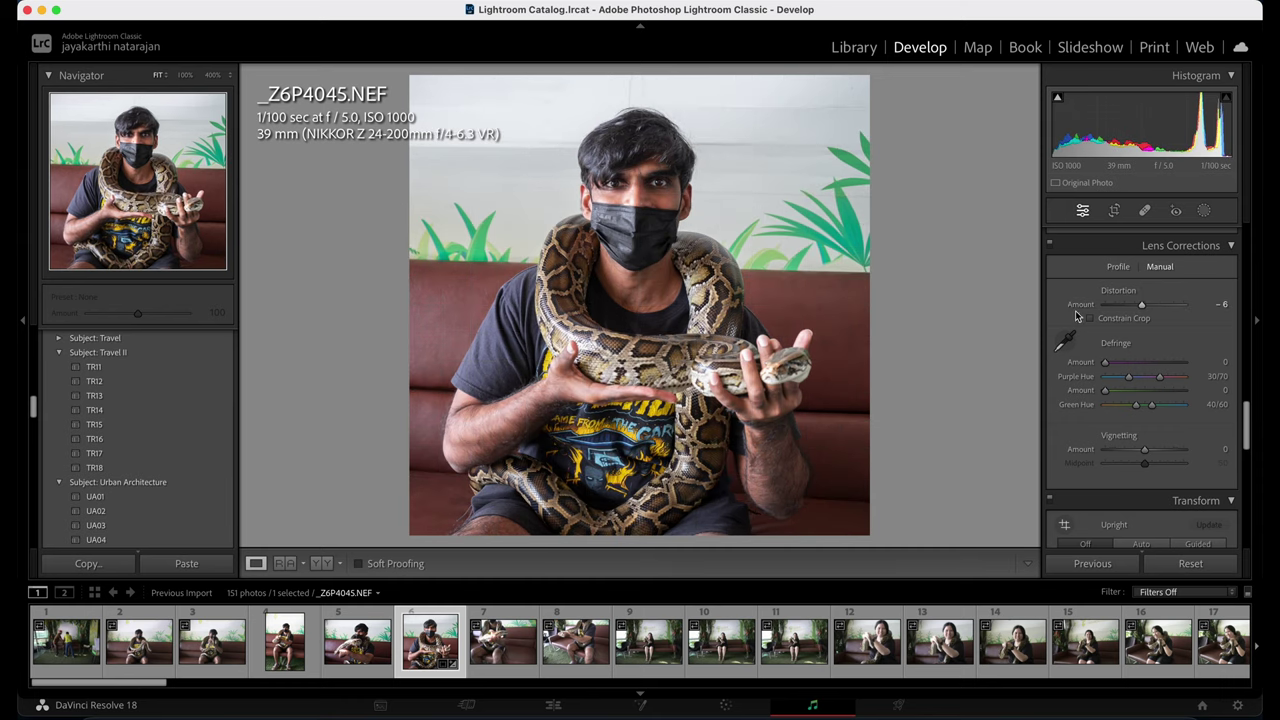
pyautogui.doubleClick(1078, 306)
# Add a post-crop vignette with an Amount of -21 and set the photo's Exposure to +0.16.
pyautogui.scroll(-10, 1135, 349)
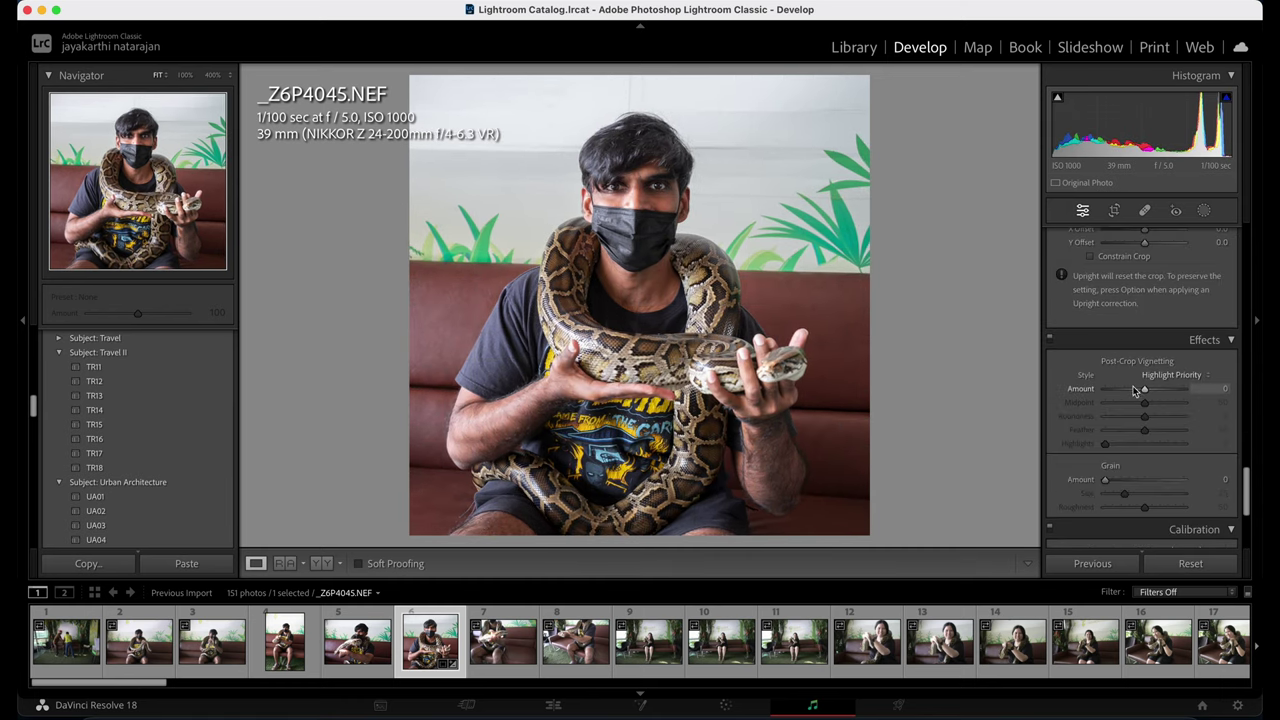
pyautogui.moveTo(1143, 392); pyautogui.dragTo(1135, 394)
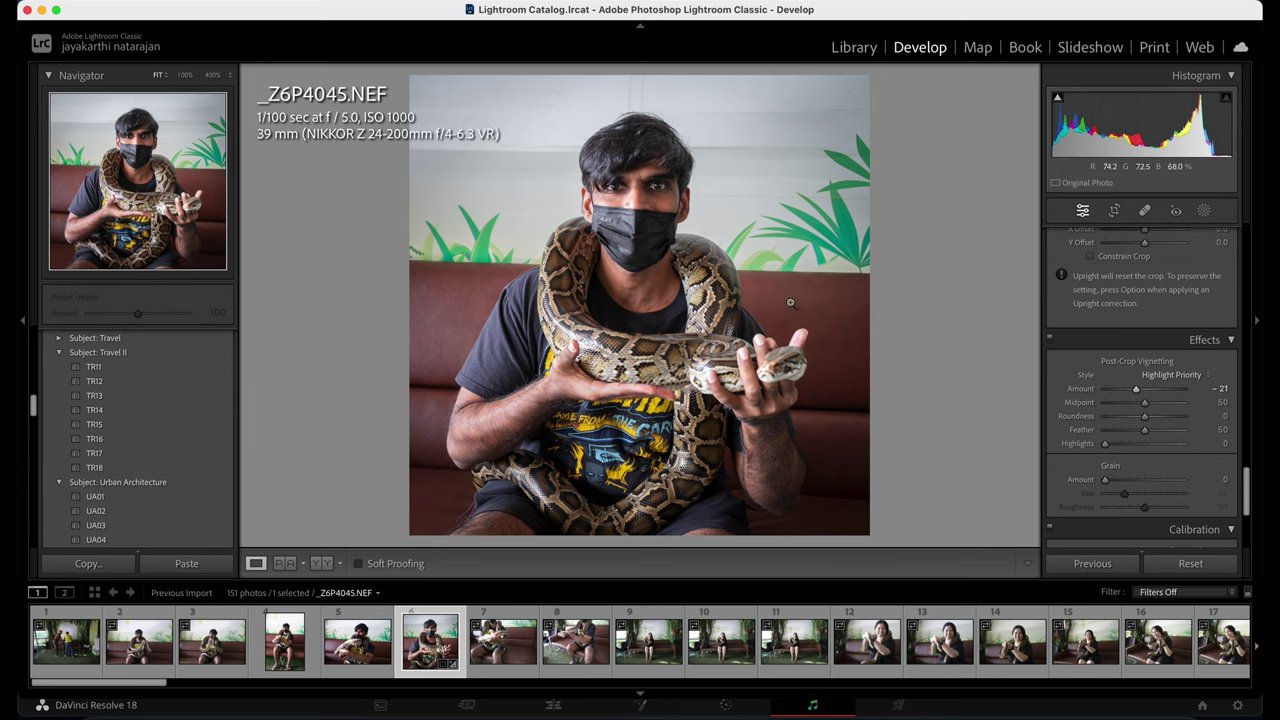
pyautogui.scroll(15, 1050, 440)
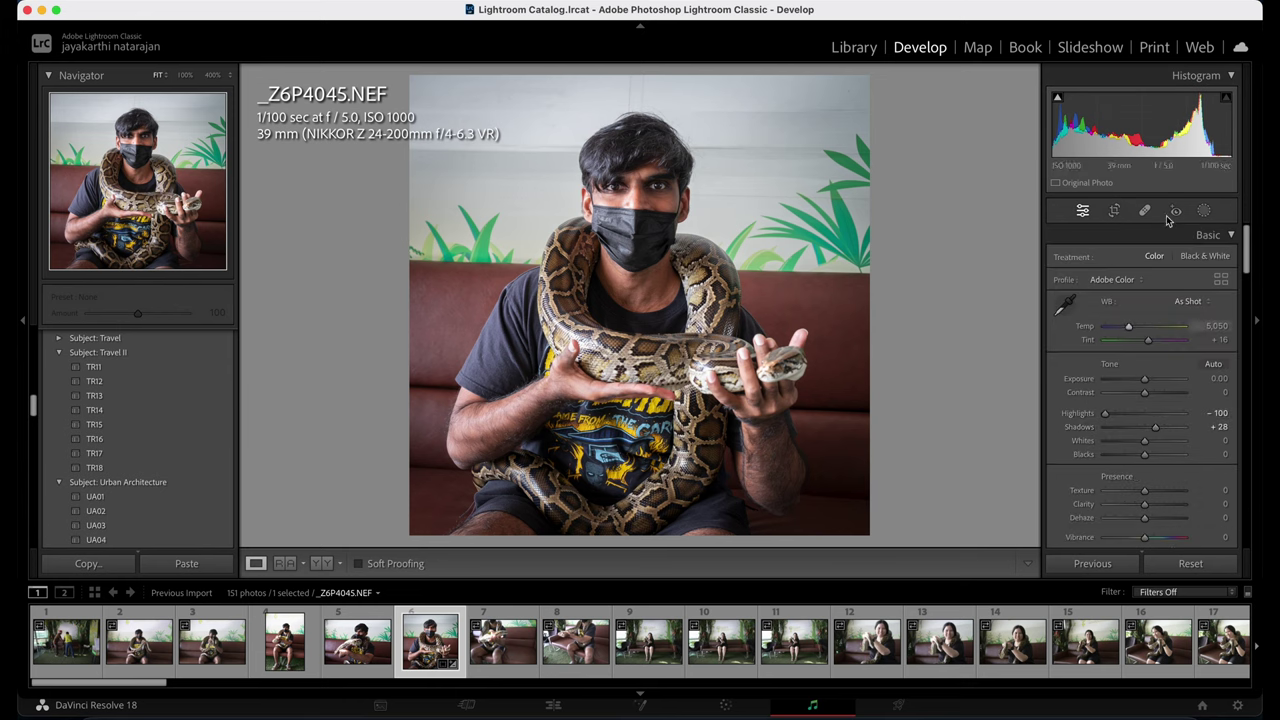
pyautogui.moveTo(1140, 118); pyautogui.dragTo(1152, 118)
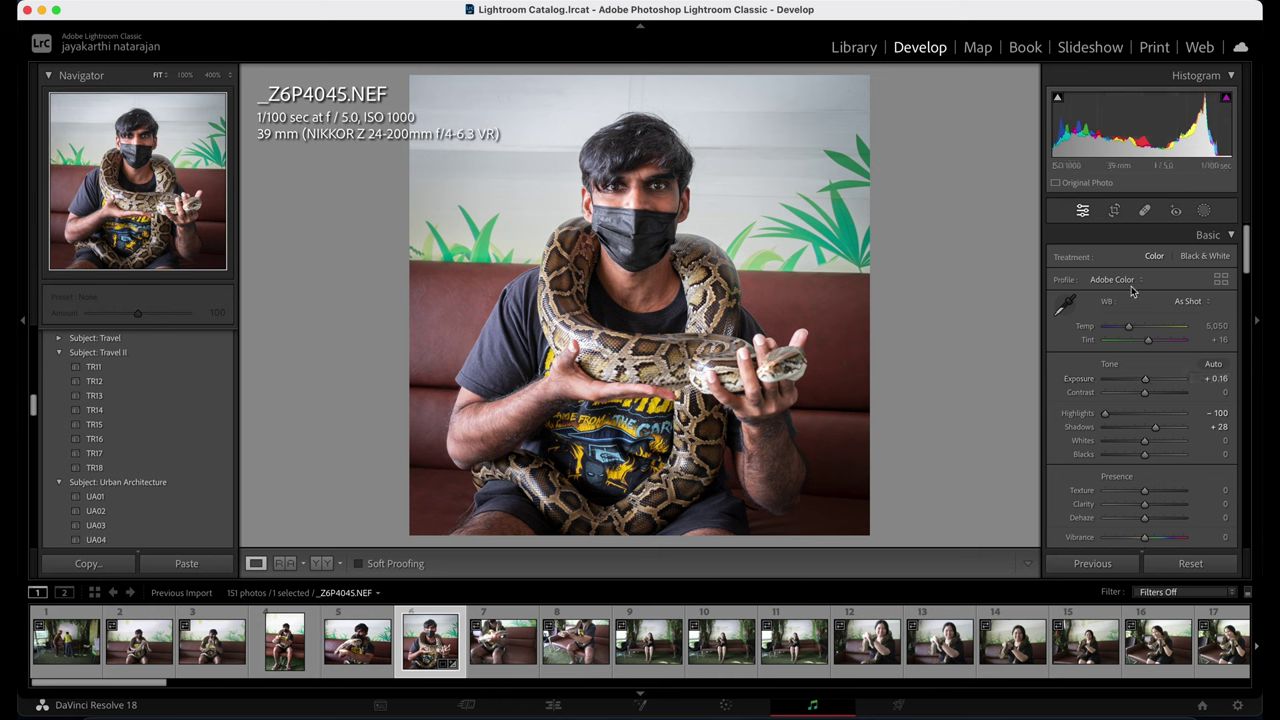
# Set the tone curve's Highlights region to -33, checking the bright snake scales up close.
pyautogui.scroll(-2, 1143, 450)
pyautogui.scroll(-5, 1143, 472)
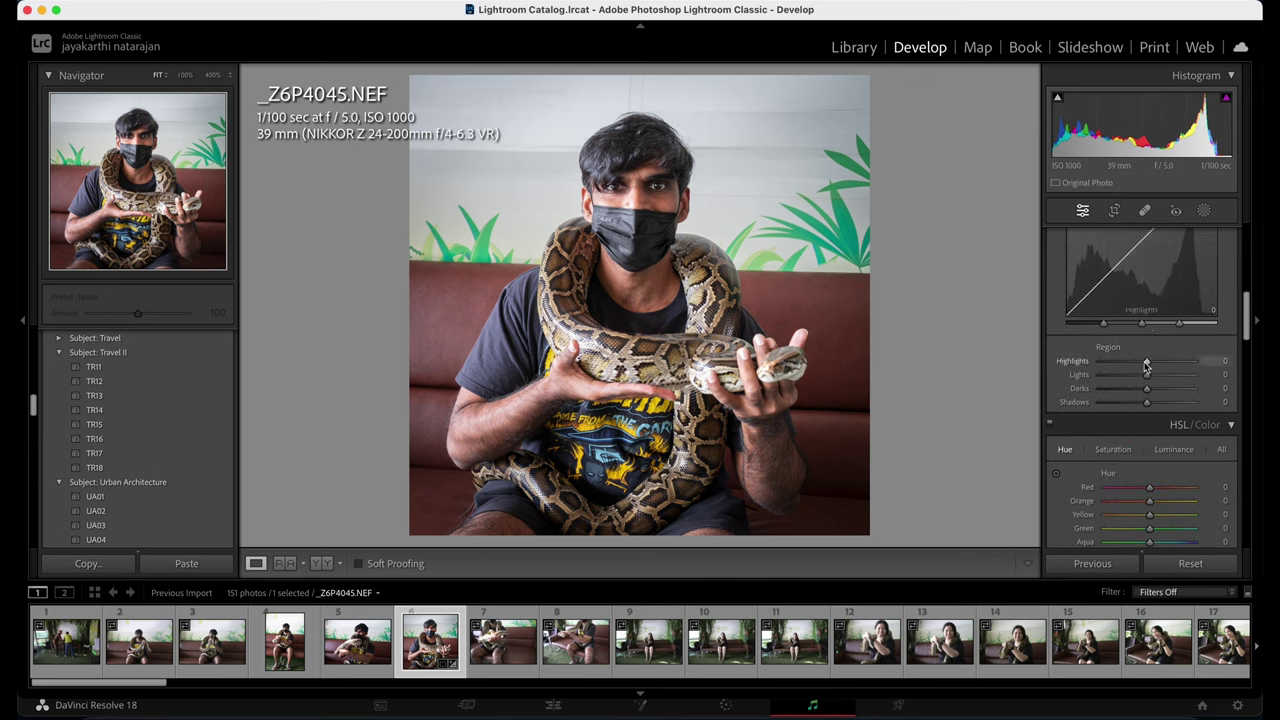
pyautogui.moveTo(1145, 366); pyautogui.dragTo(1141, 363)
pyautogui.click(598, 331)
pyautogui.moveTo(598, 331); pyautogui.dragTo(654, 296)
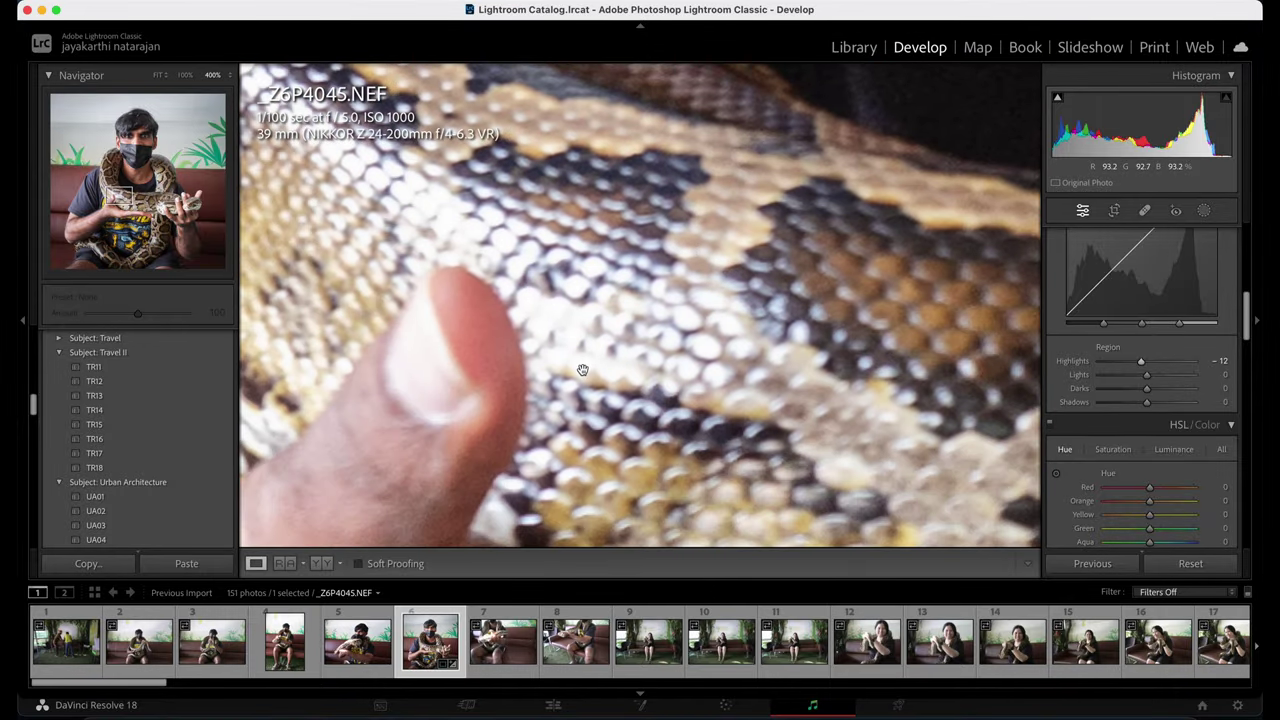
pyautogui.moveTo(780, 403); pyautogui.dragTo(838, 399)
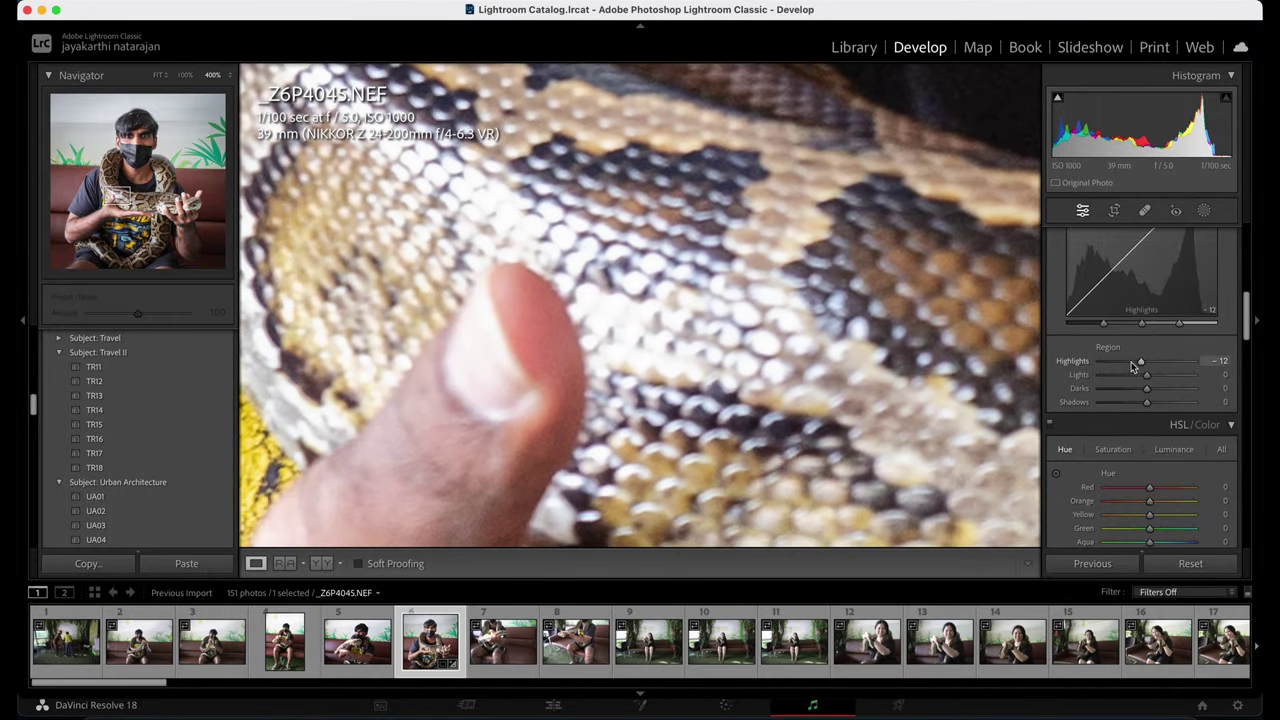
pyautogui.moveTo(1140, 363); pyautogui.dragTo(1131, 364)
pyautogui.click(529, 293)
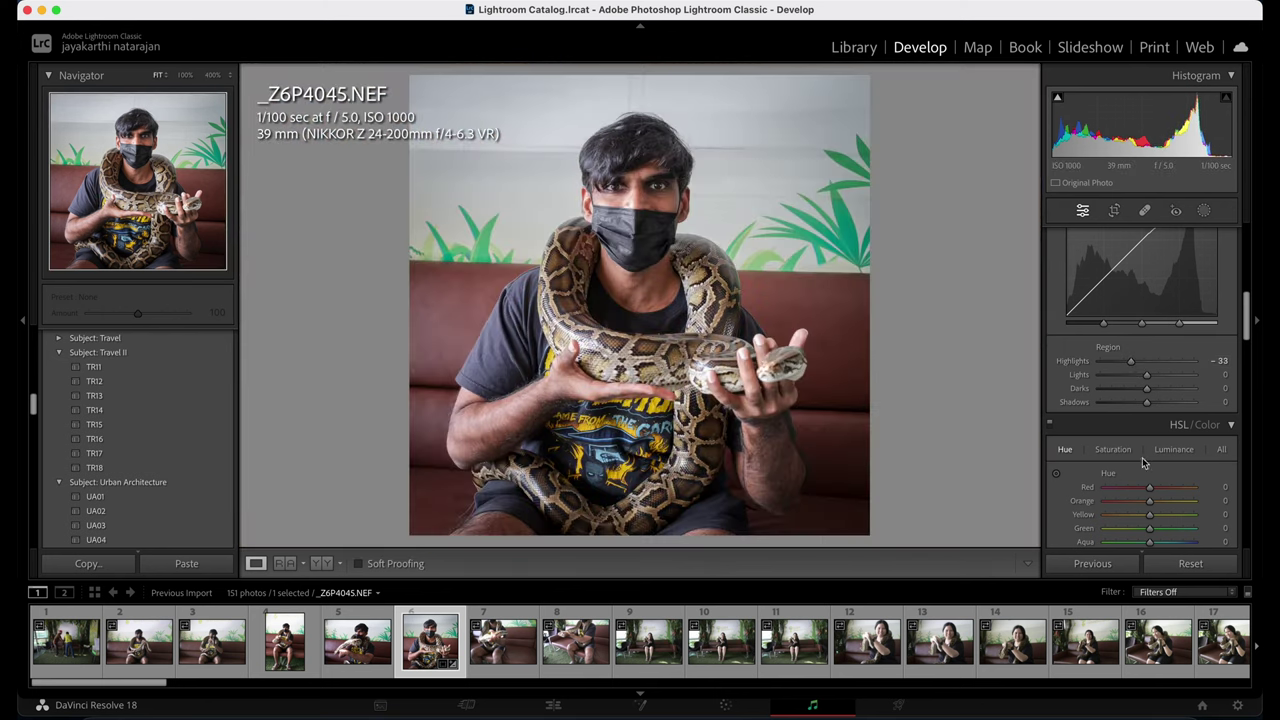
# Set the Dehaze of the snake portrait to +15.
pyautogui.scroll(8, 1137, 398)
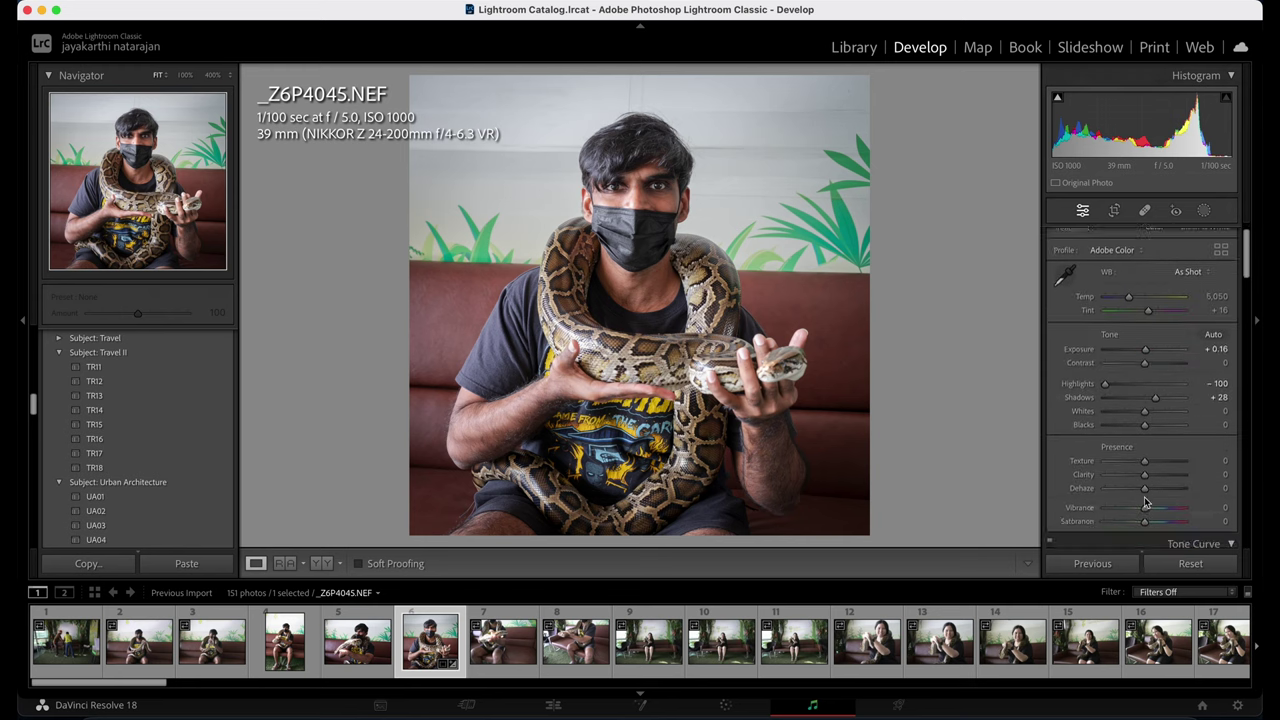
pyautogui.moveTo(1145, 492); pyautogui.dragTo(1153, 493)
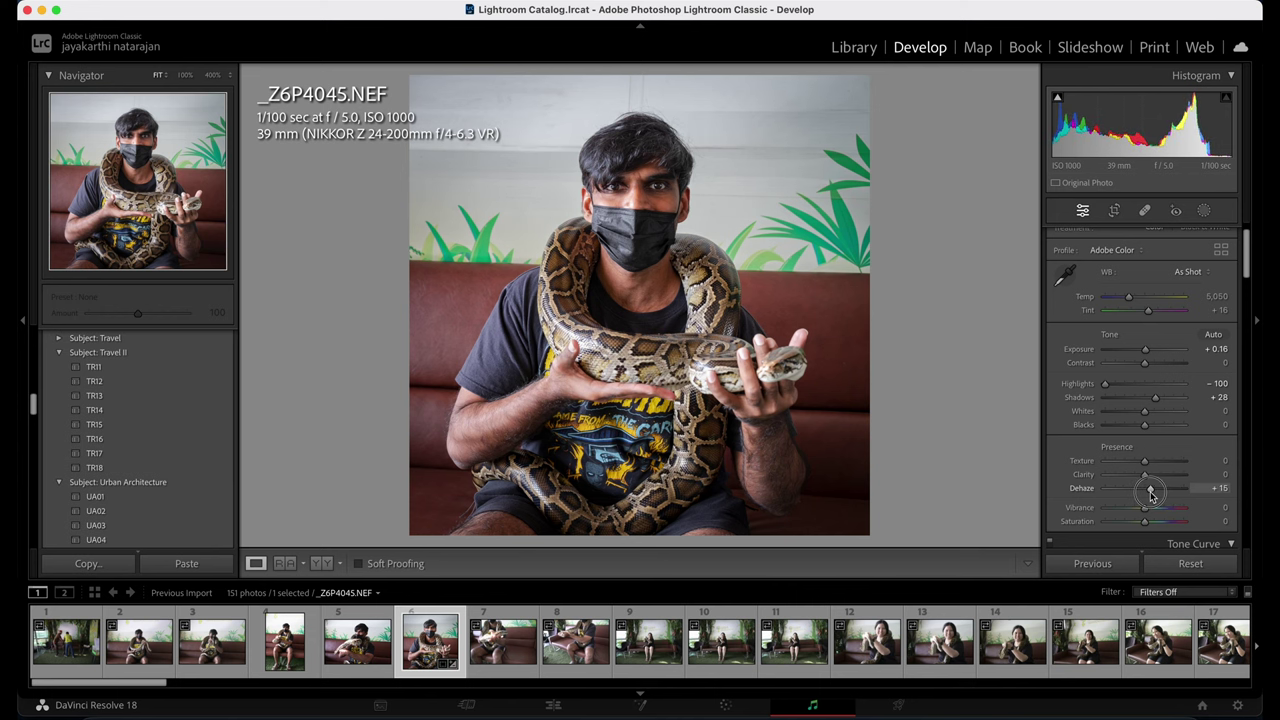
pyautogui.moveTo(623, 180); pyautogui.dragTo(720, 136)
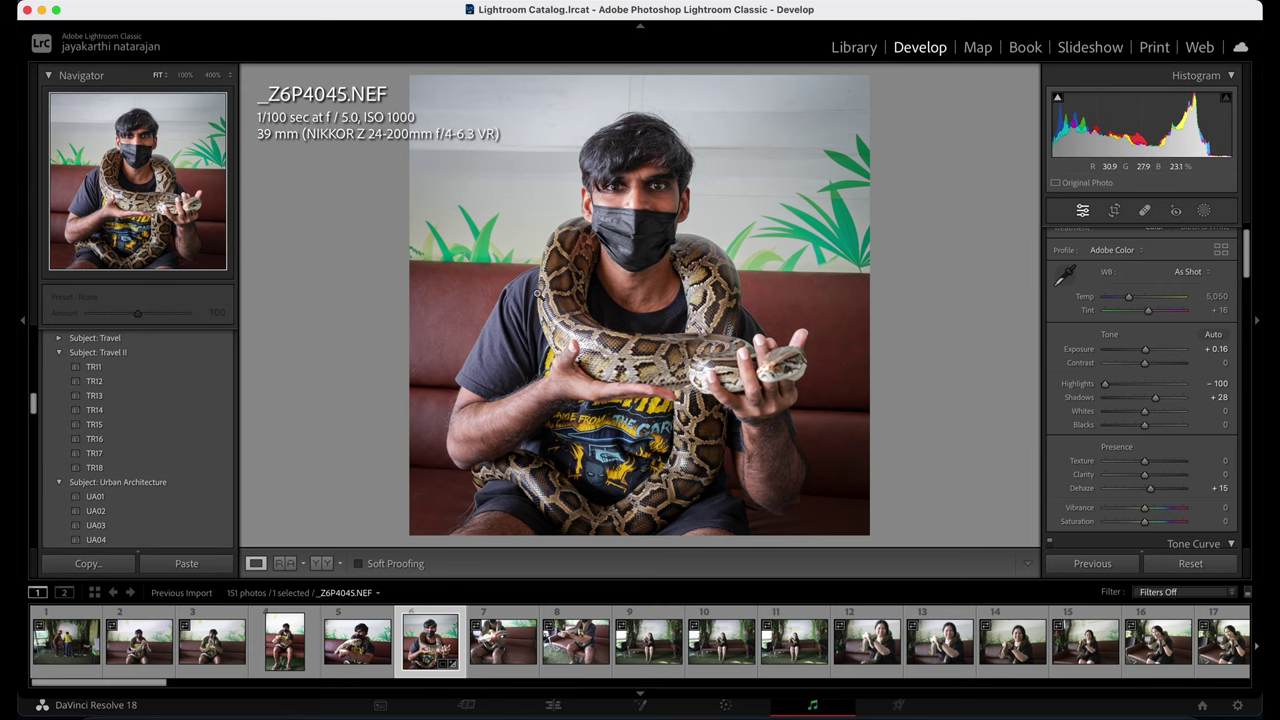
# Compare the portrait's before and after versions side by side and return to the single-photo view.
pyautogui.click(314, 564)
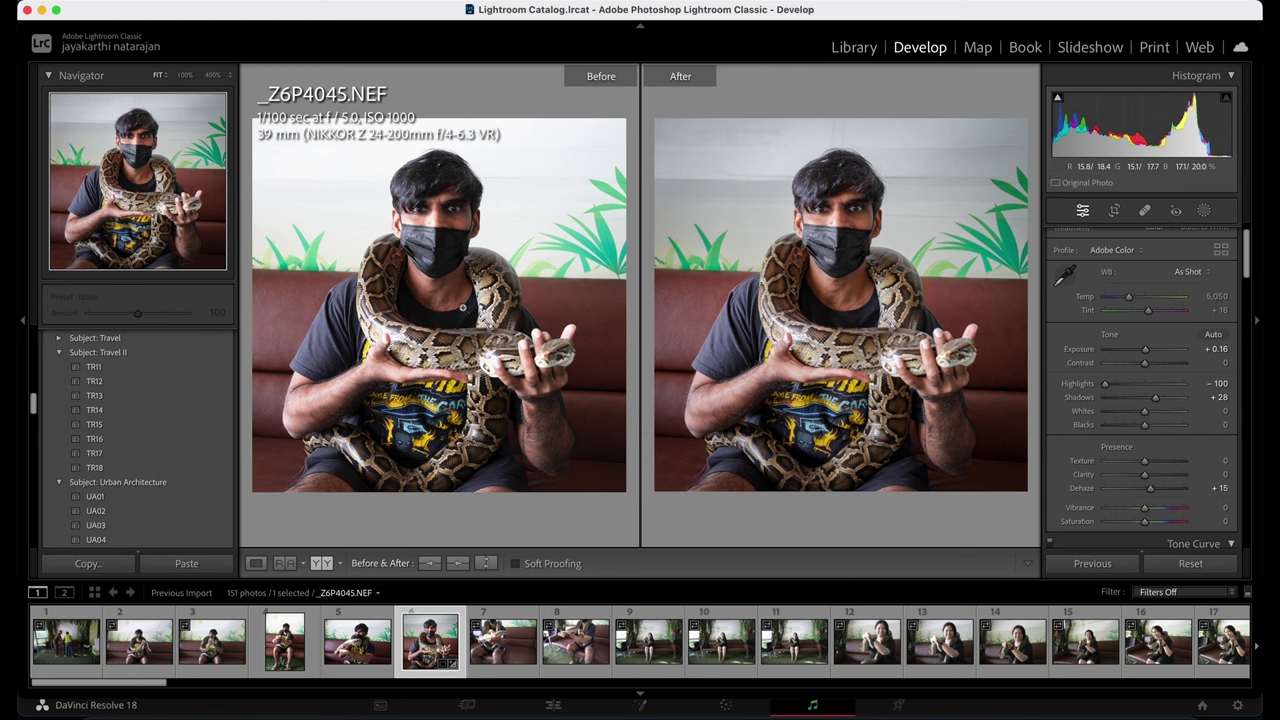
pyautogui.click(256, 564)
pyautogui.moveTo(637, 207); pyautogui.dragTo(700, 412)
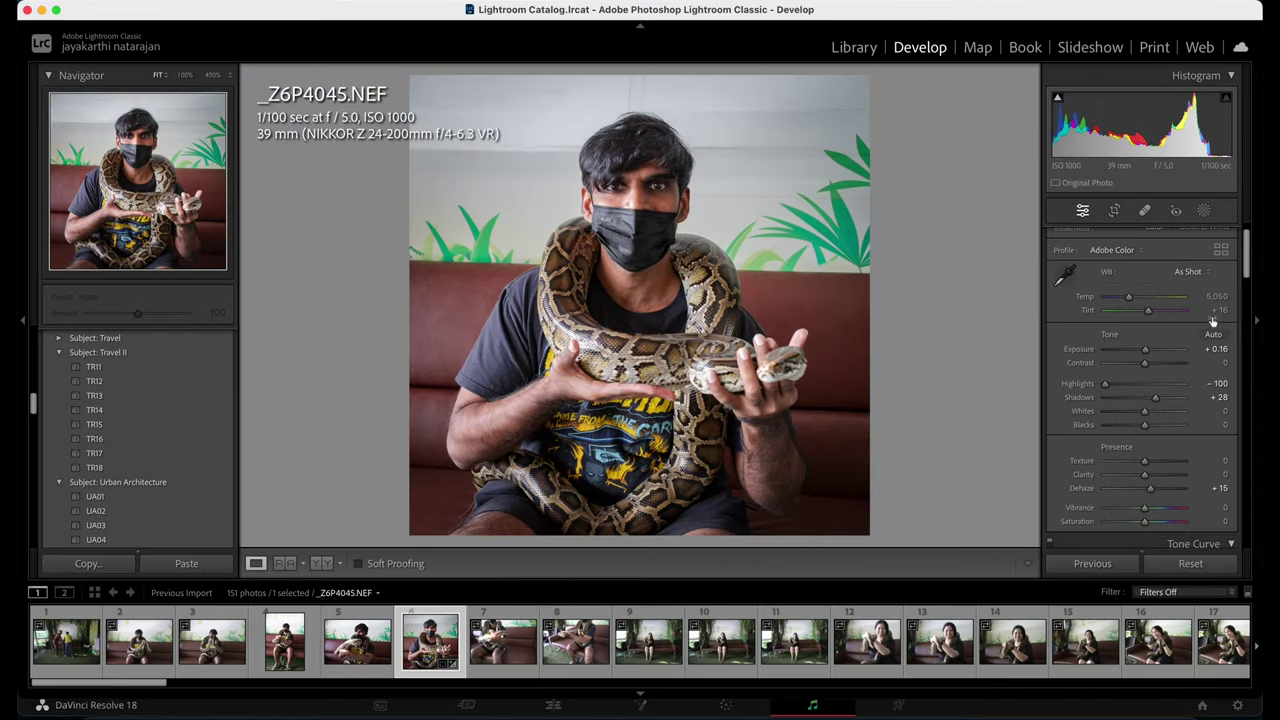
# Set the Exposure to +0.36, view the neighbouring photo _Z6P4046.NEF and return to _Z6P4045.NEF.
pyautogui.scroll(1, 1176, 313)
pyautogui.moveTo(1130, 130); pyautogui.dragTo(1162, 130)
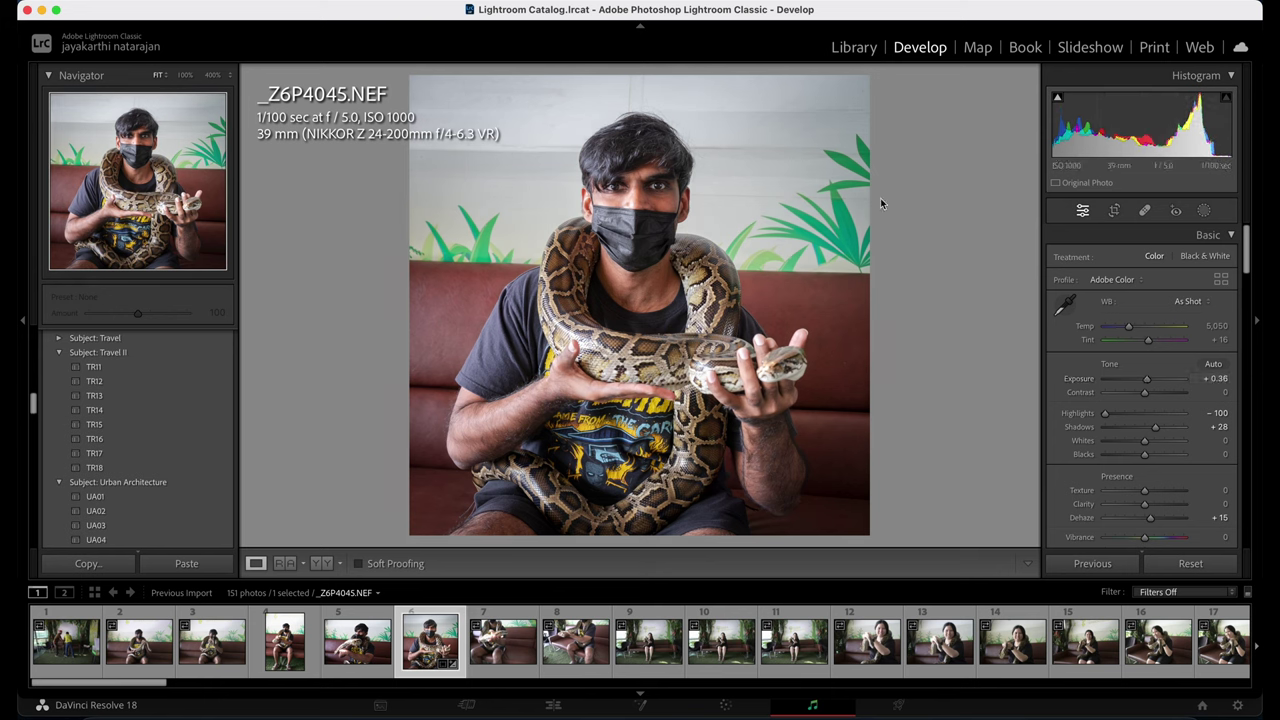
pyautogui.click(522, 635)
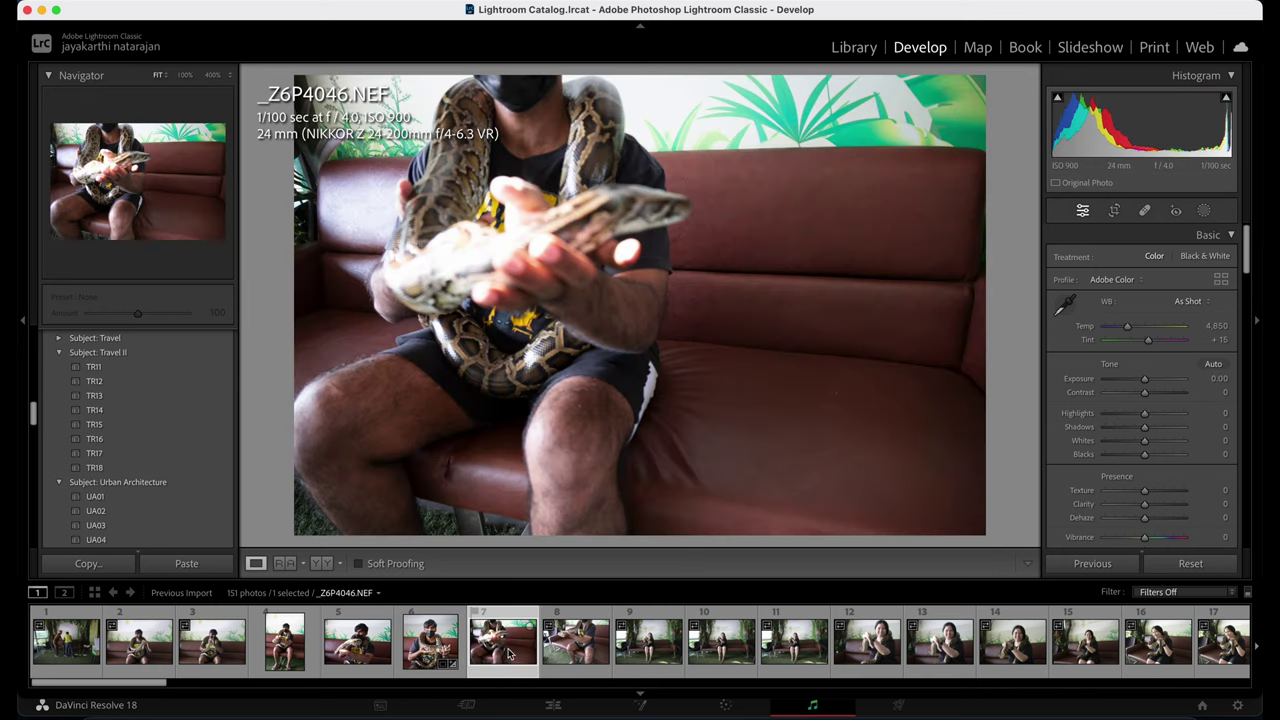
pyautogui.click(436, 648)
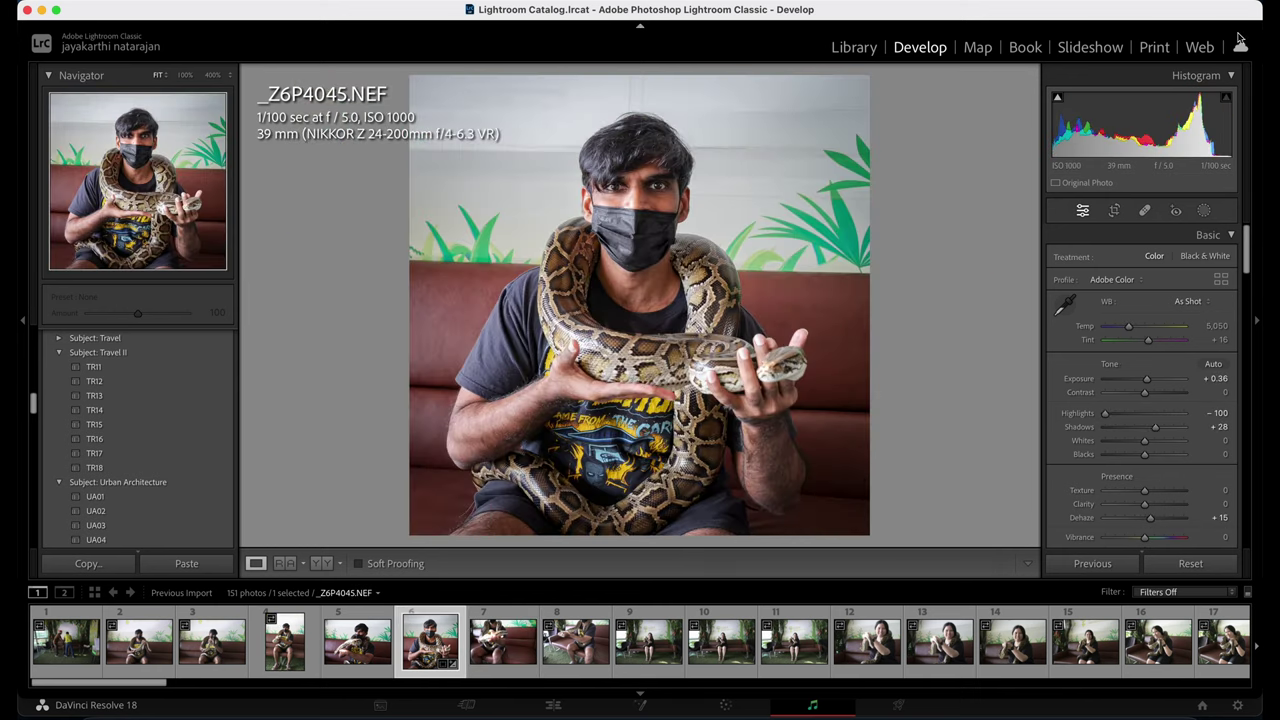
# Create a Select Subject mask of the man with the snake, and duplicate and invert it to cover the background.
pyautogui.click(1204, 210)
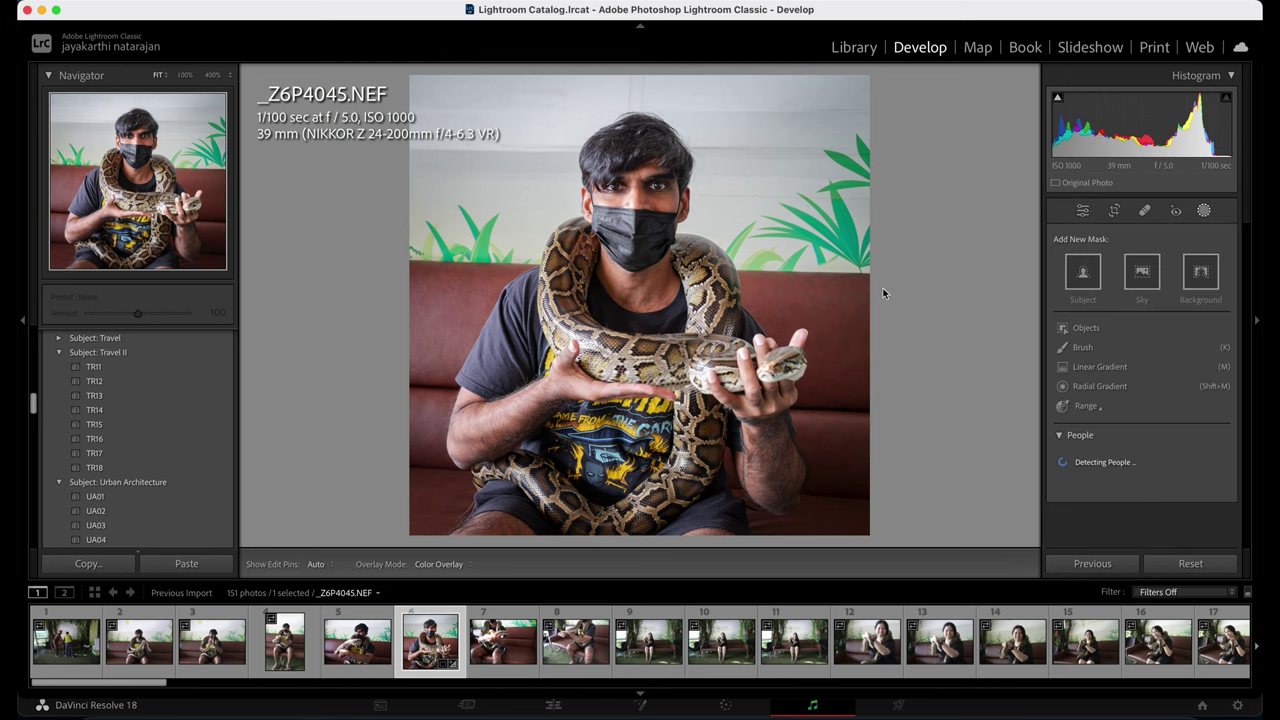
pyautogui.click(1083, 272)
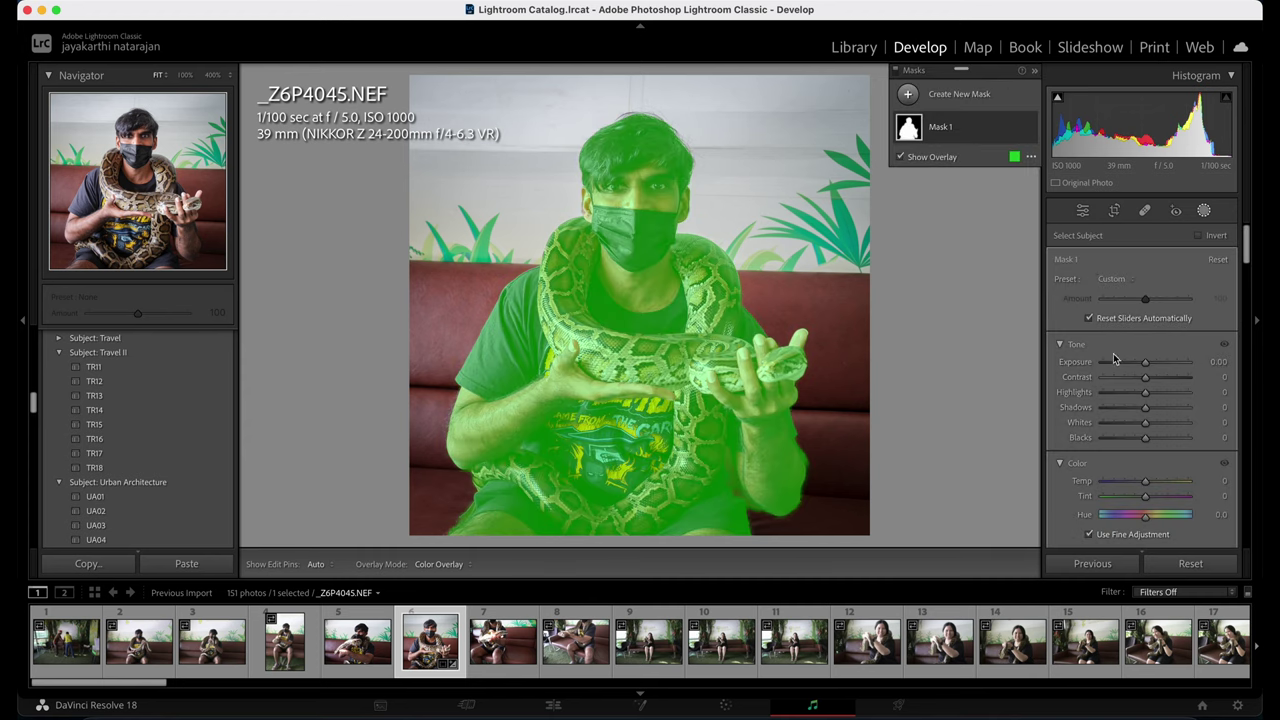
pyautogui.rightClick(996, 131)
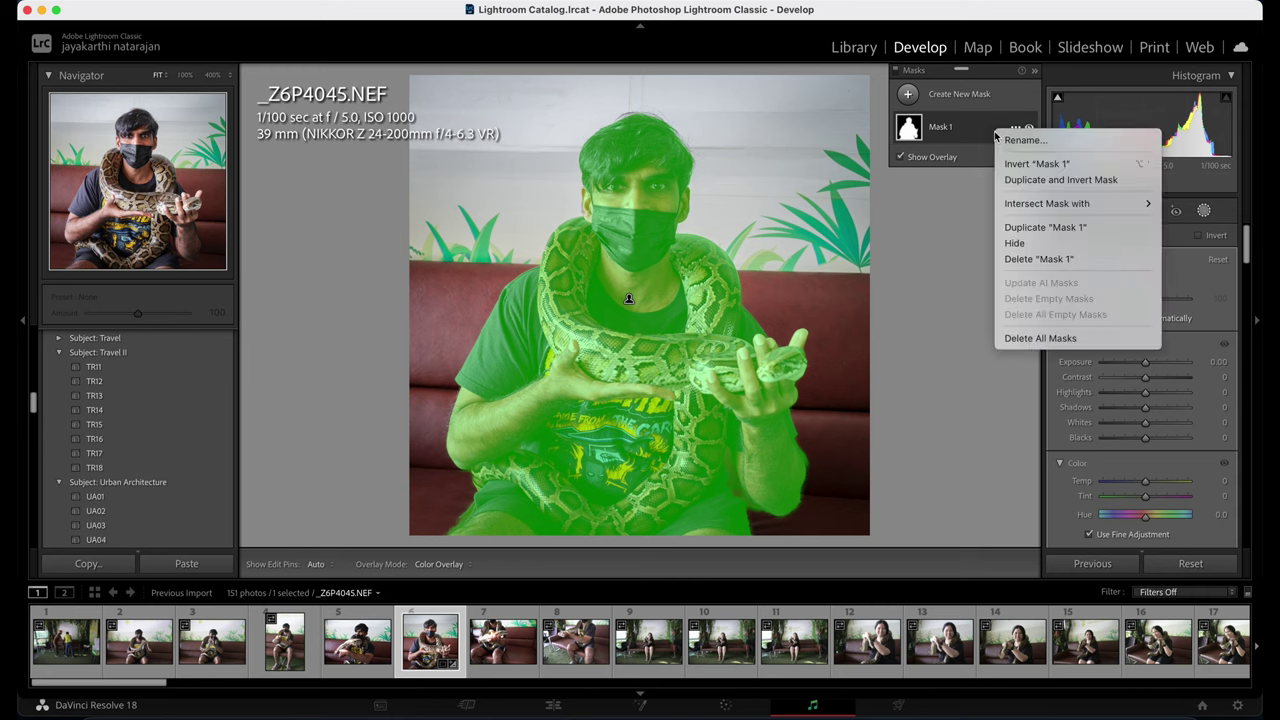
pyautogui.click(1037, 180)
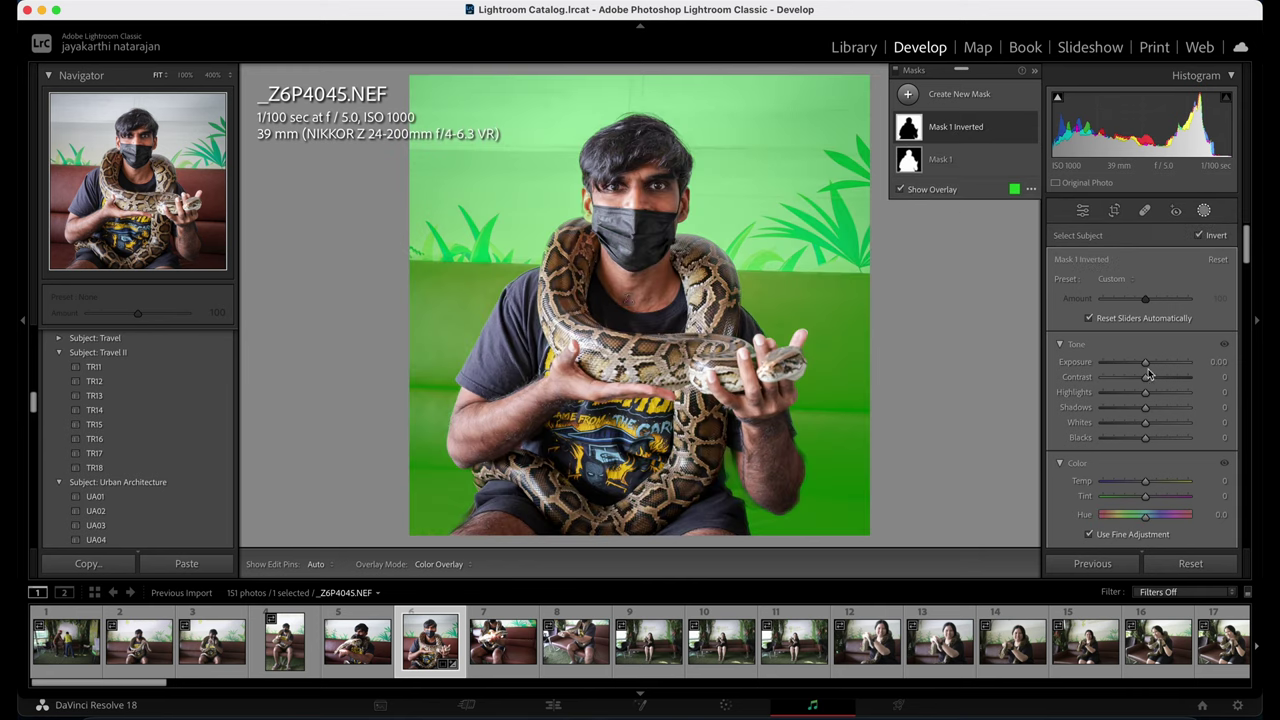
# Set the inverted background mask's Exposure to -0.43 and Highlights to 100, and close masking.
pyautogui.moveTo(1147, 364); pyautogui.dragTo(1178, 398)
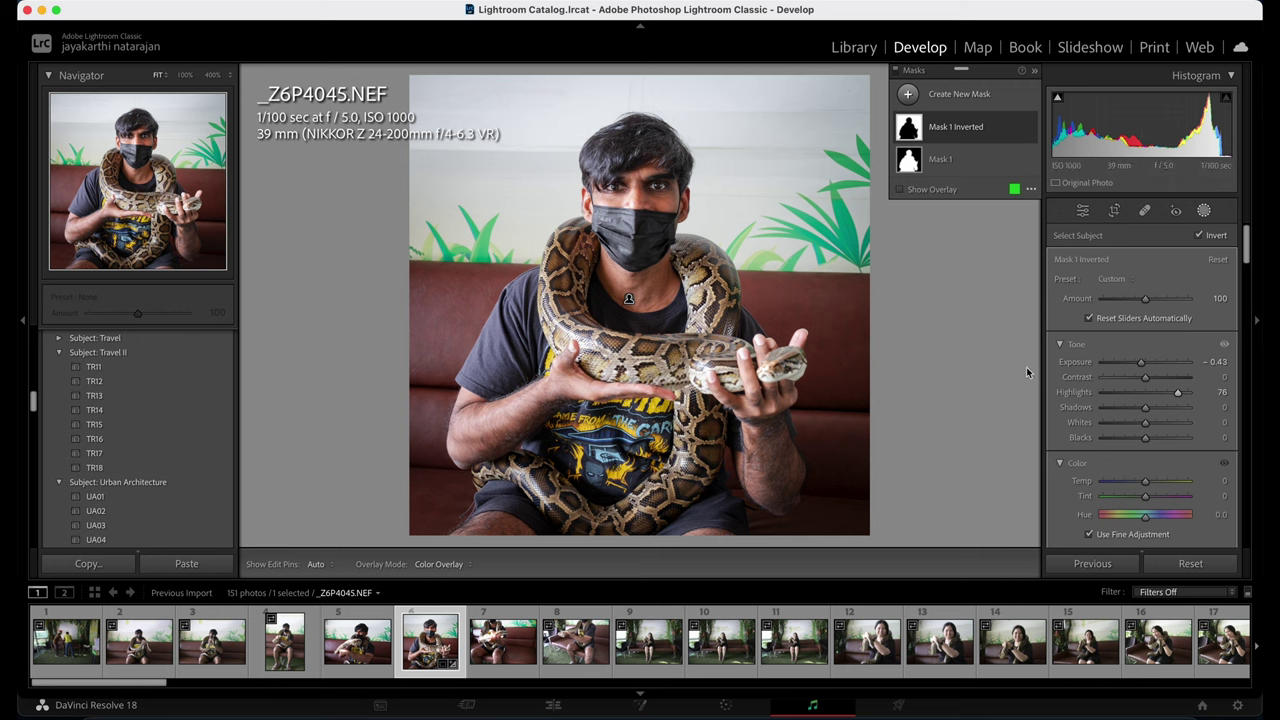
pyautogui.moveTo(1178, 396); pyautogui.dragTo(1211, 397)
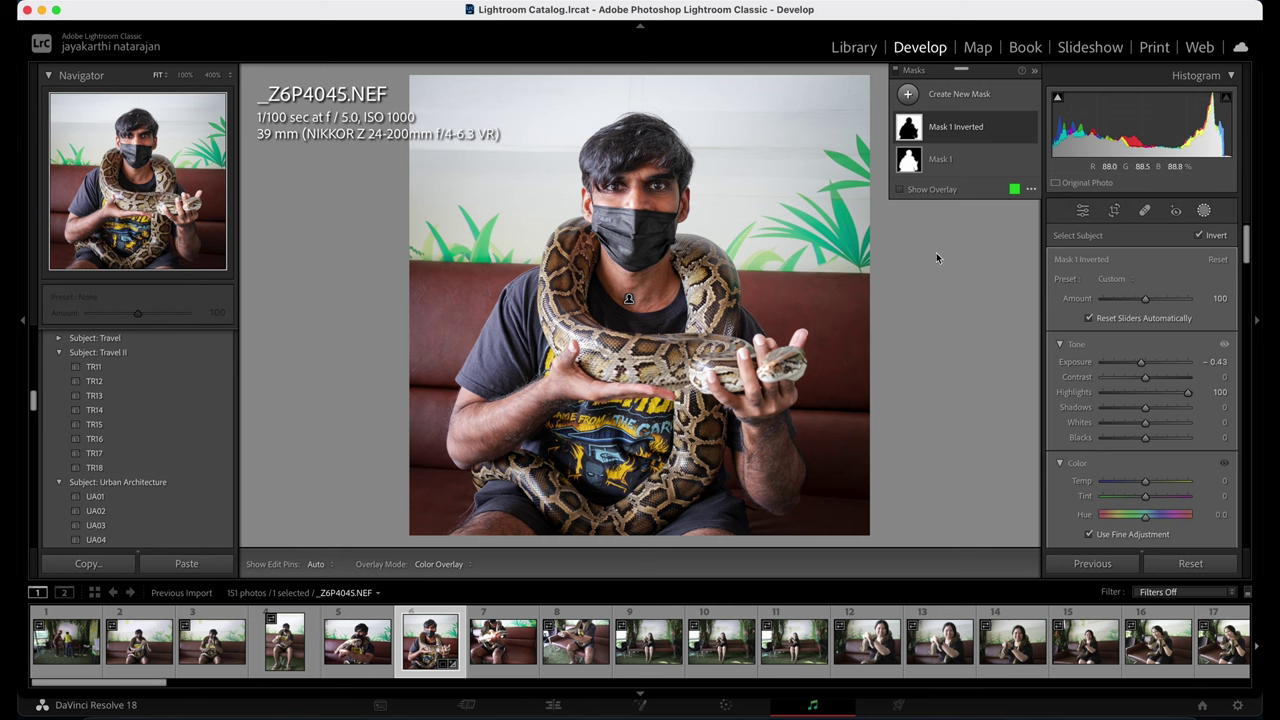
pyautogui.click(1082, 210)
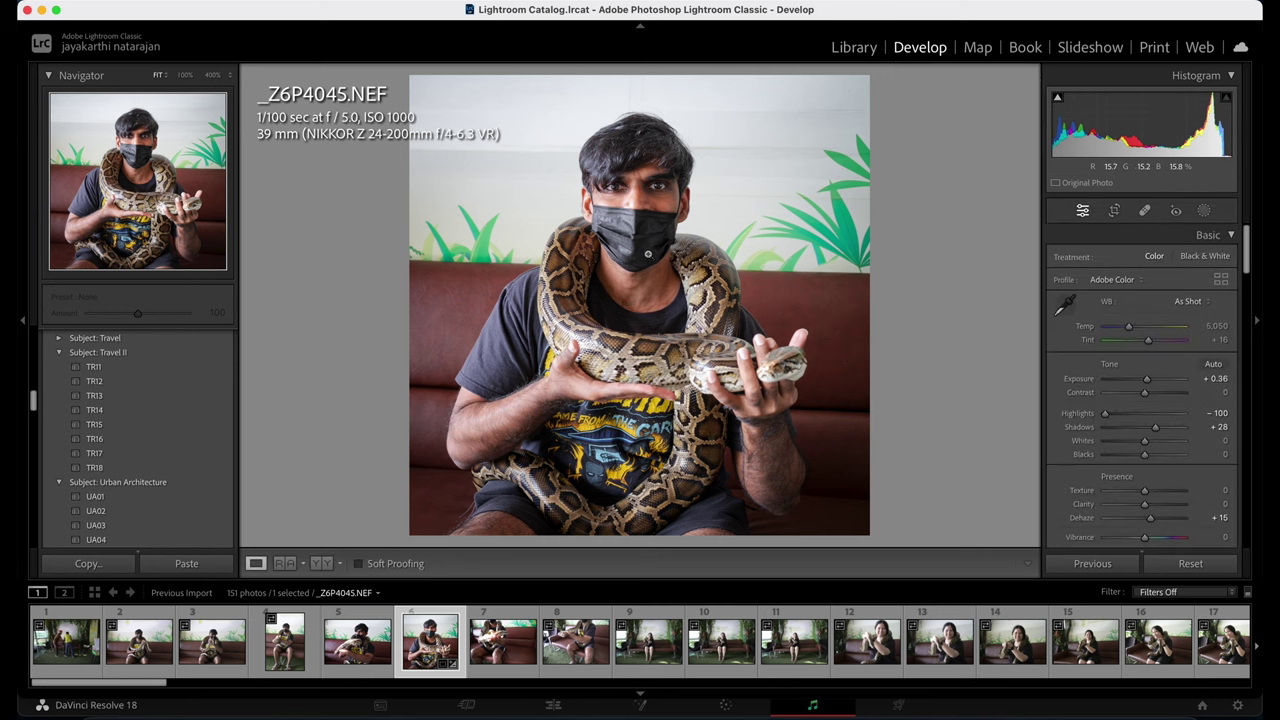
# Check the edited portrait _Z6P4045.NEF, and browse the following shots from _Z6P4046.NEF to _Z6P4050.NEF.
pyautogui.click(651, 223)
pyautogui.click(648, 262)
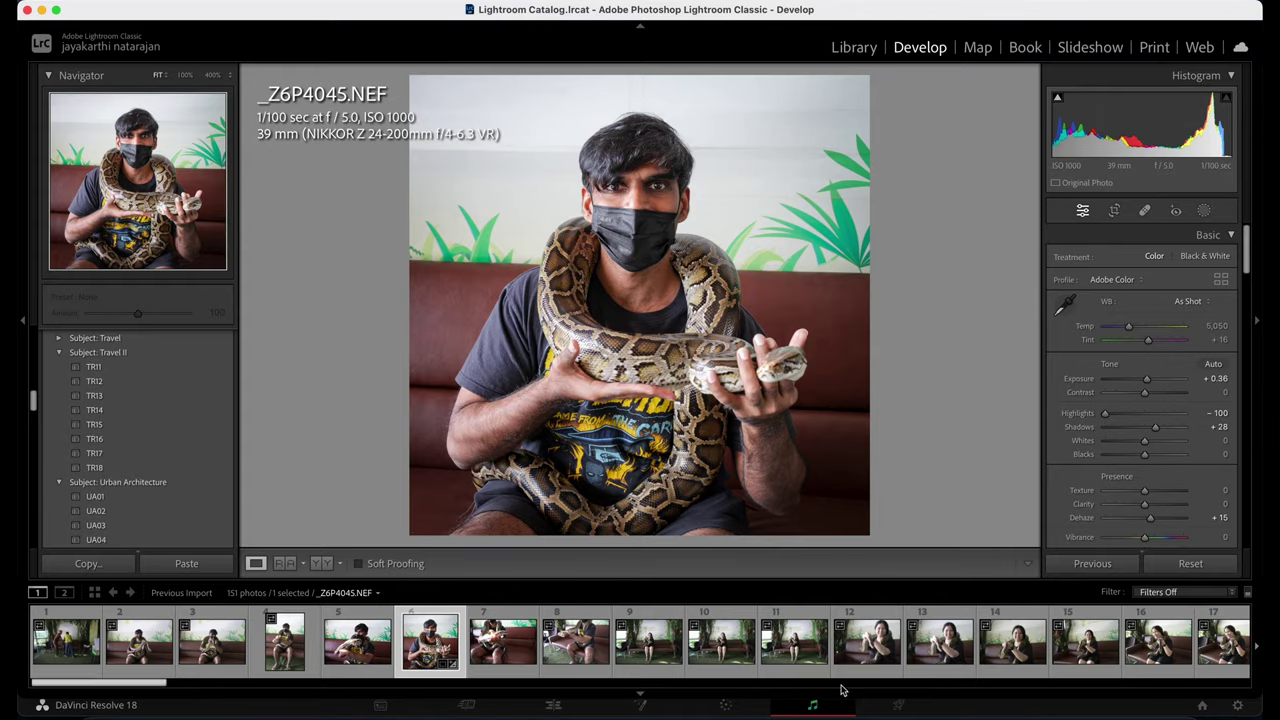
pyautogui.click(512, 655)
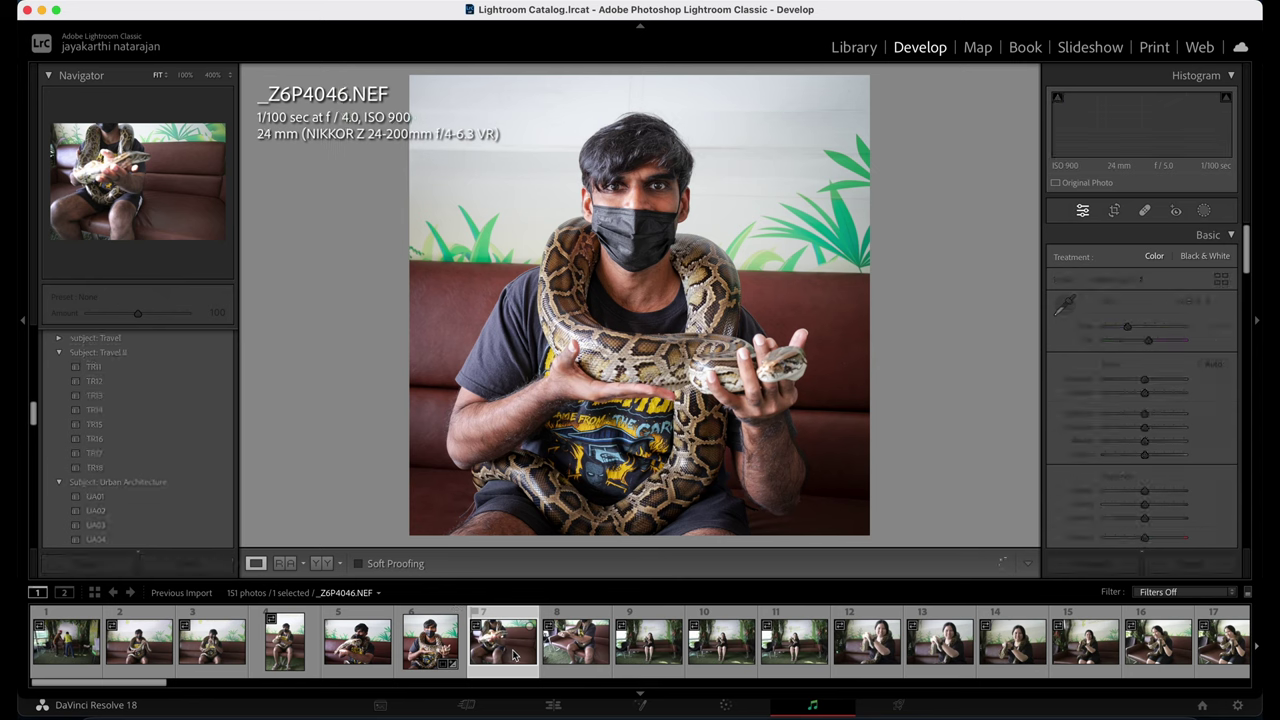
pyautogui.click(565, 655)
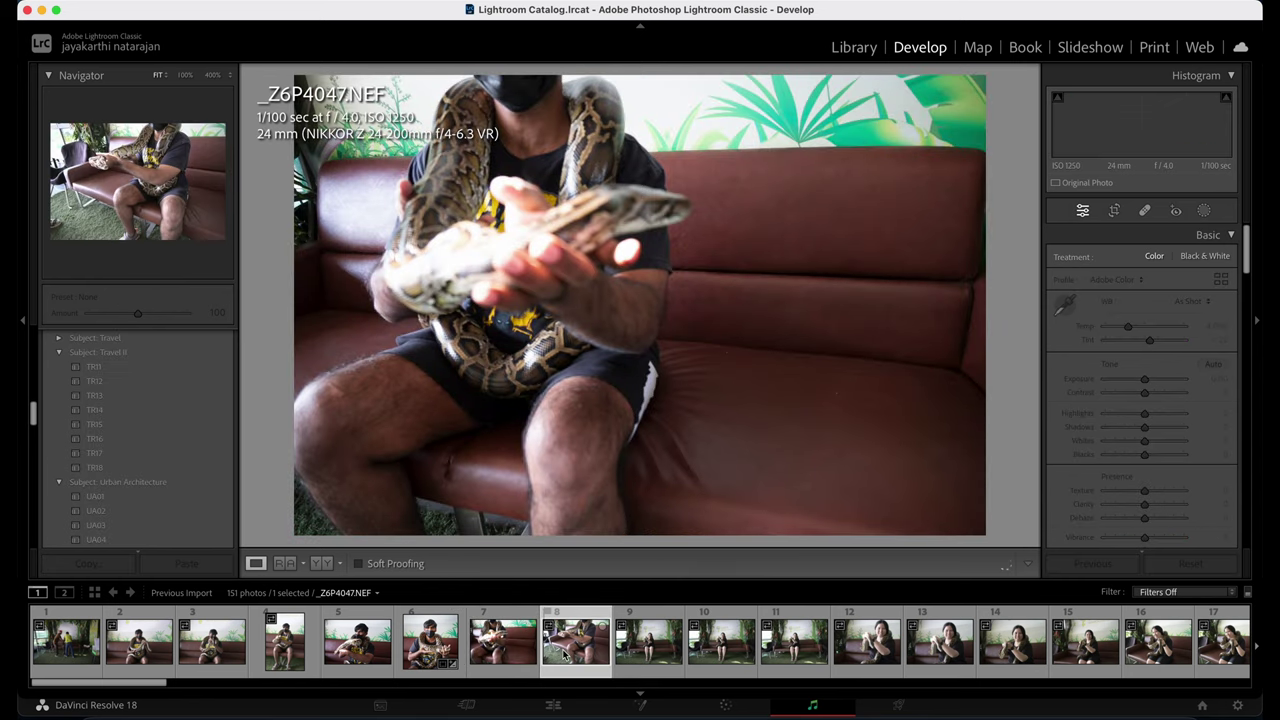
pyautogui.click(504, 243)
pyautogui.moveTo(504, 243); pyautogui.dragTo(520, 480)
pyautogui.click(647, 651)
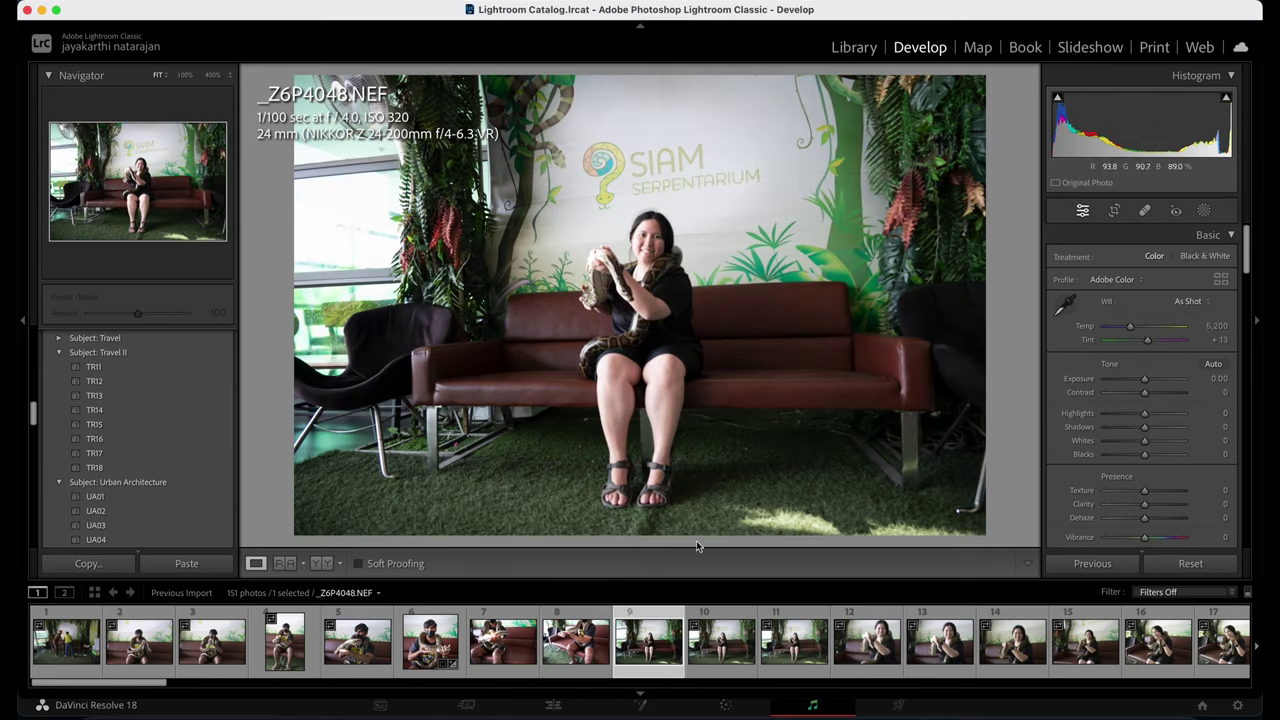
pyautogui.moveTo(680, 230); pyautogui.dragTo(779, 440)
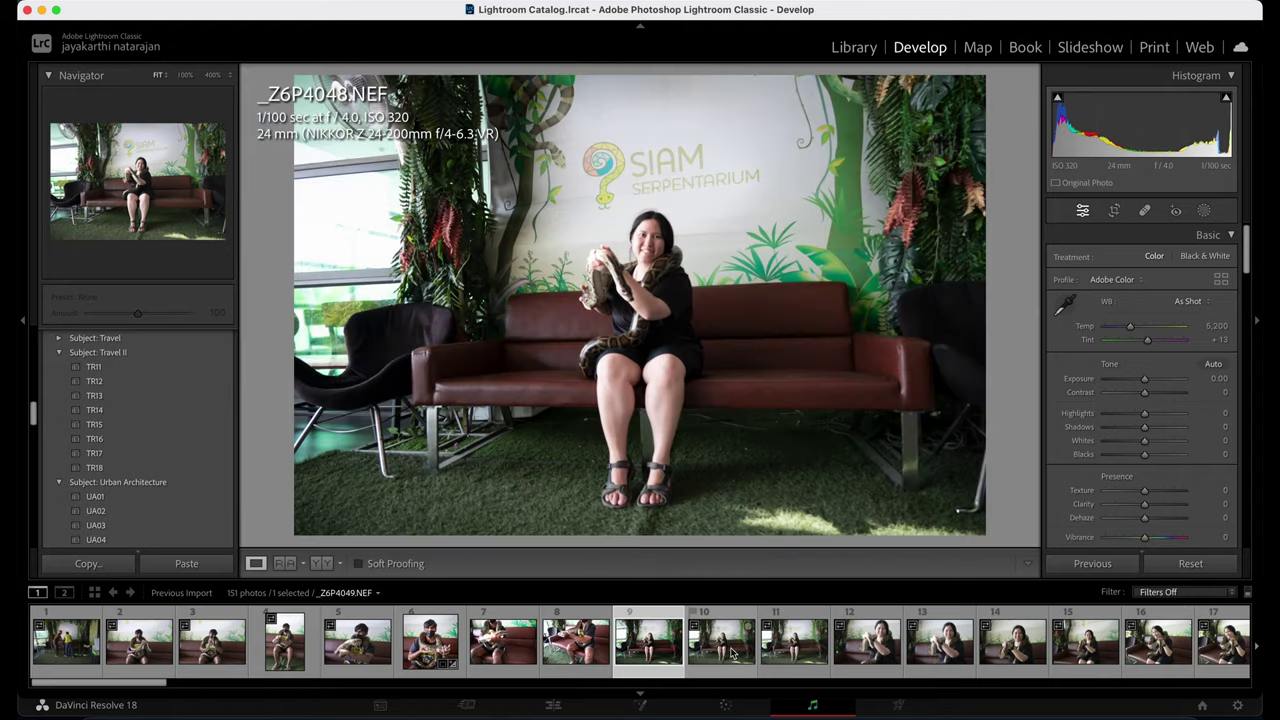
pyautogui.click(740, 648)
pyautogui.moveTo(700, 250); pyautogui.dragTo(765, 290)
pyautogui.click(772, 632)
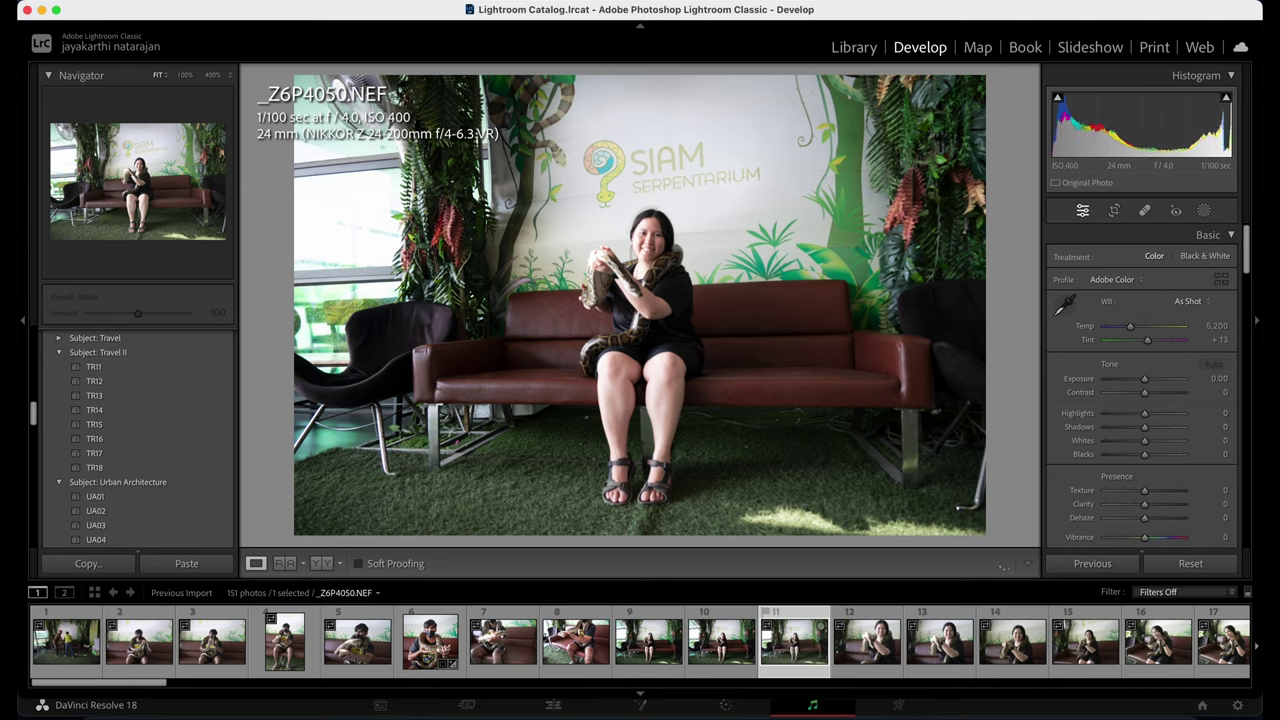
# Review the closer shots of the woman with the snake from _Z6P4051.NEF to _Z6P4054.NEF for an editing candidate.
pyautogui.click(868, 642)
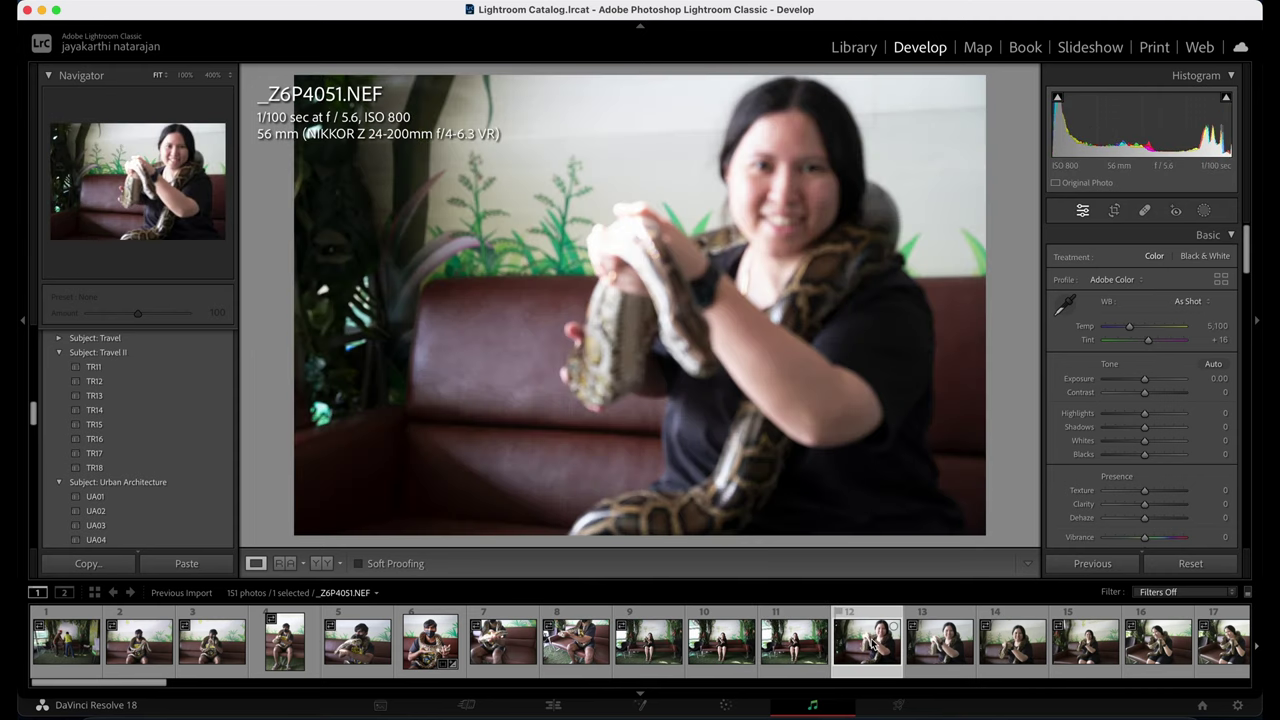
pyautogui.click(938, 643)
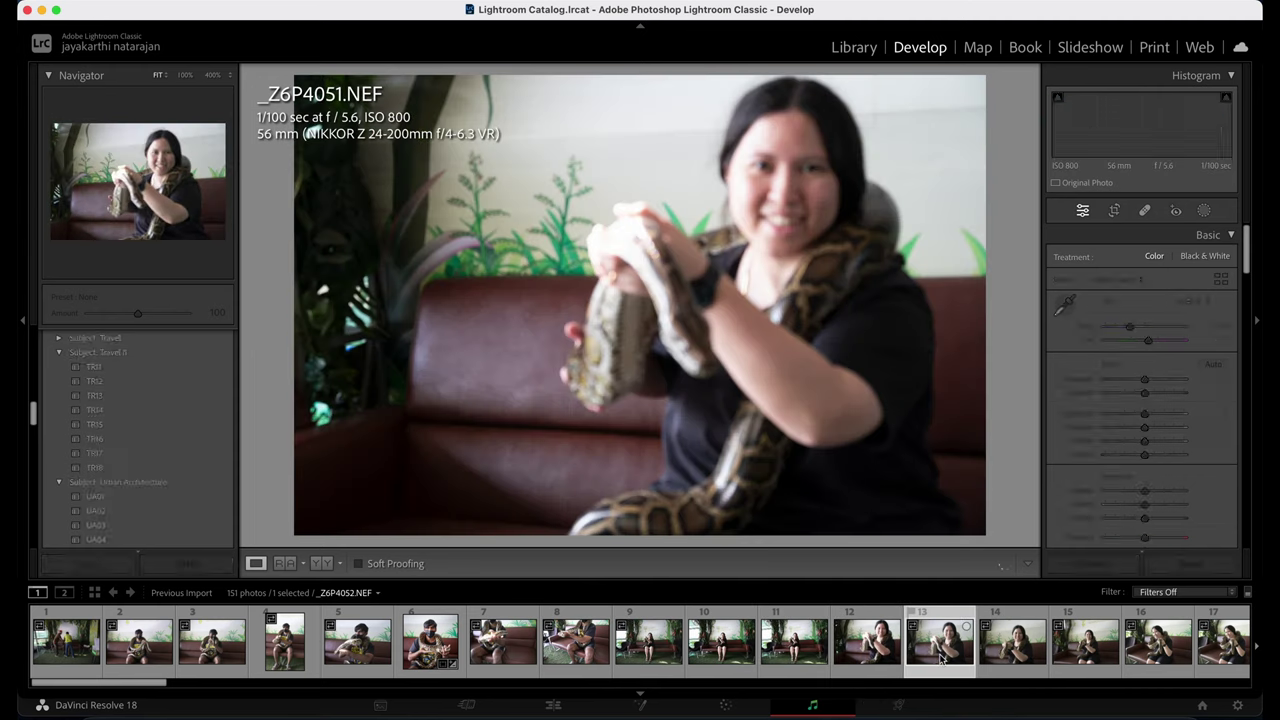
pyautogui.click(1012, 641)
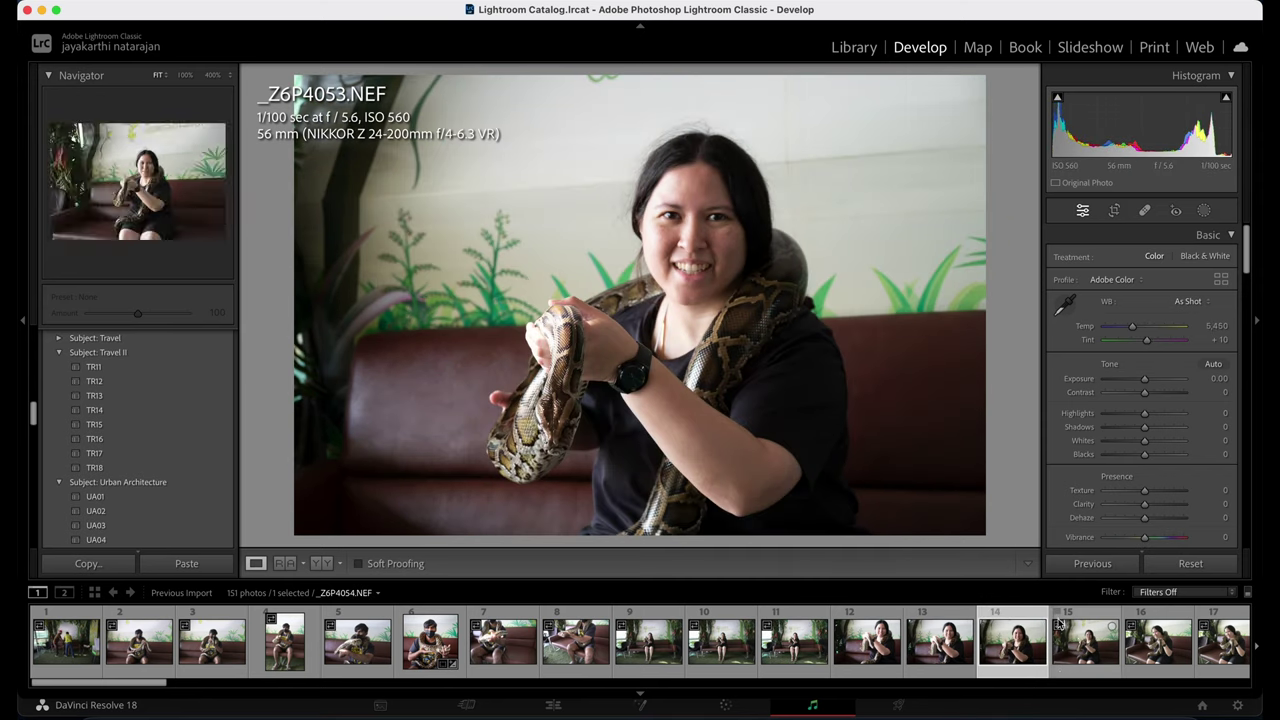
pyautogui.click(1075, 663)
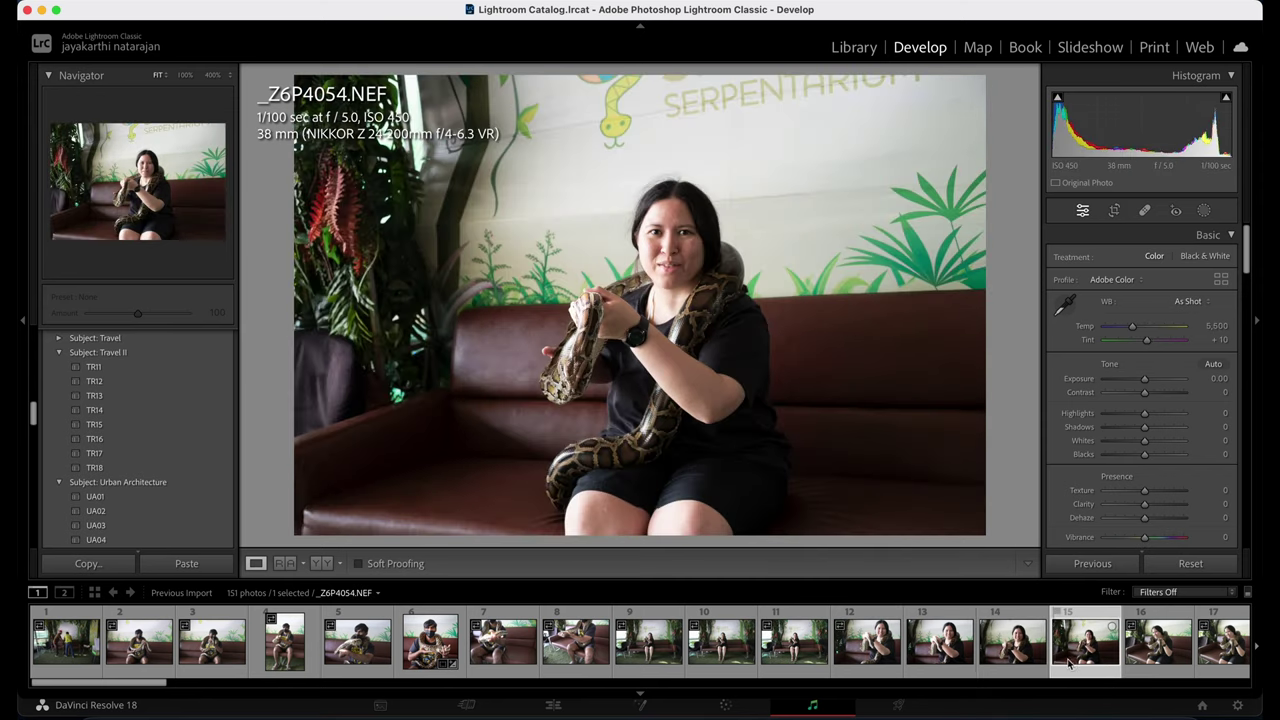
pyautogui.click(686, 213)
pyautogui.moveTo(686, 213); pyautogui.dragTo(950, 480)
pyautogui.click(1038, 656)
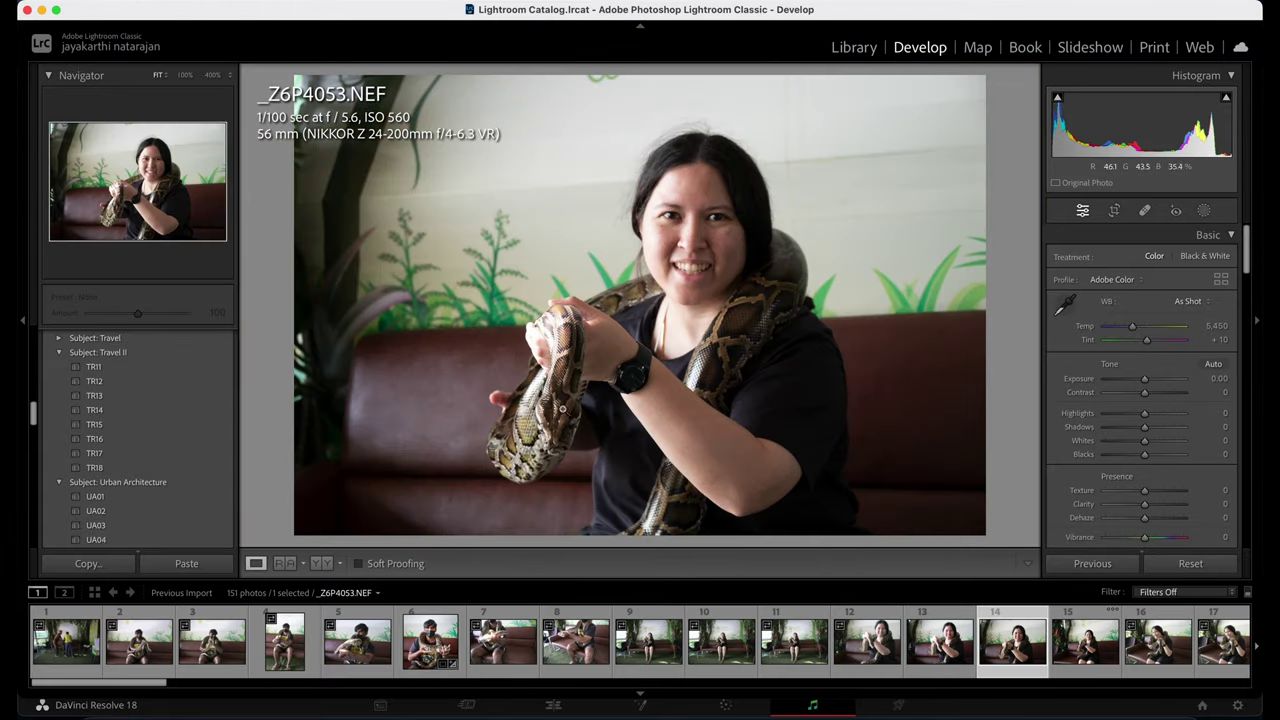
pyautogui.scroll(-6, 463, 655)
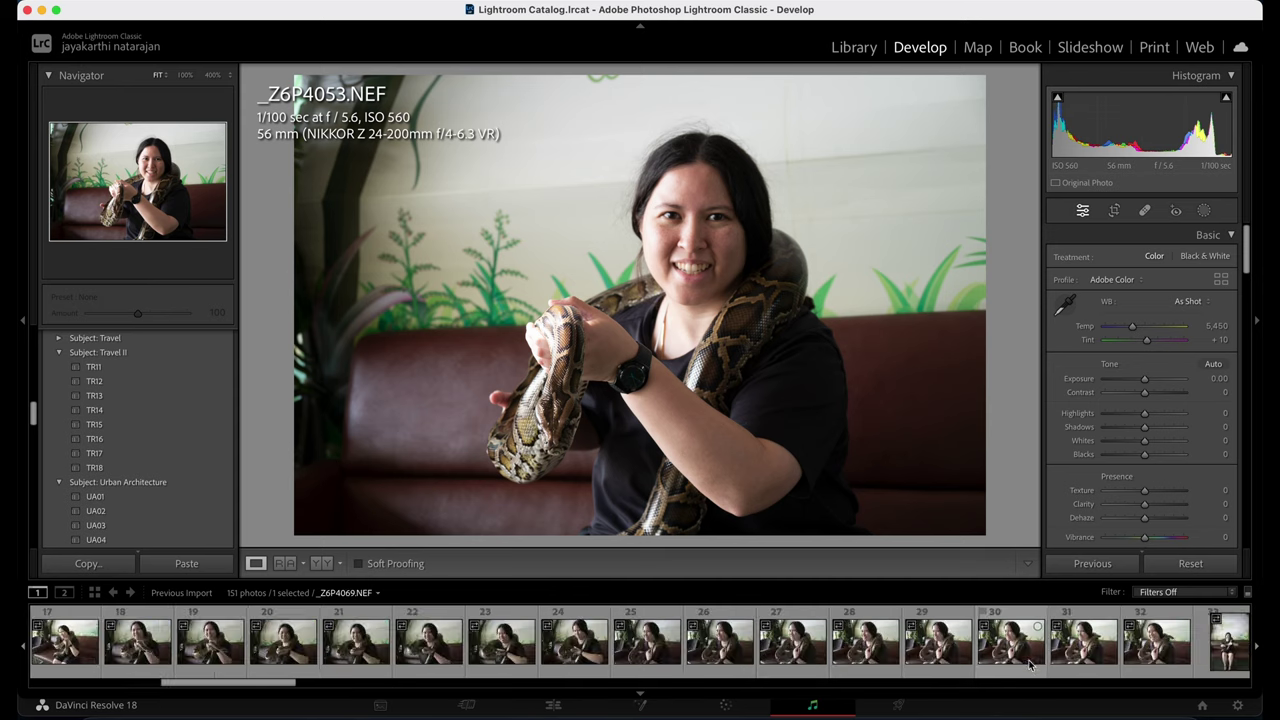
pyautogui.scroll(3, 463, 655)
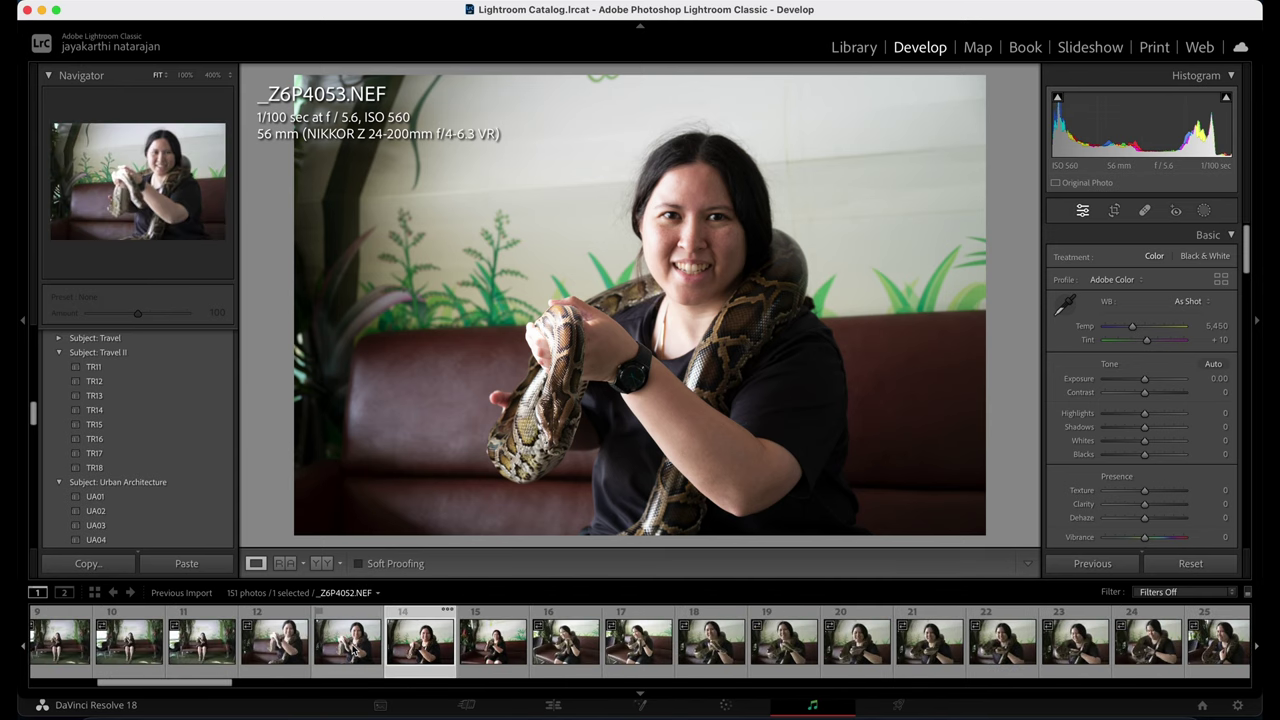
# Compare _Z6P4052.NEF with _Z6P4053.NEF, examining the focus on the woman's face and the snake in _Z6P4053.NEF.
pyautogui.click(347, 645)
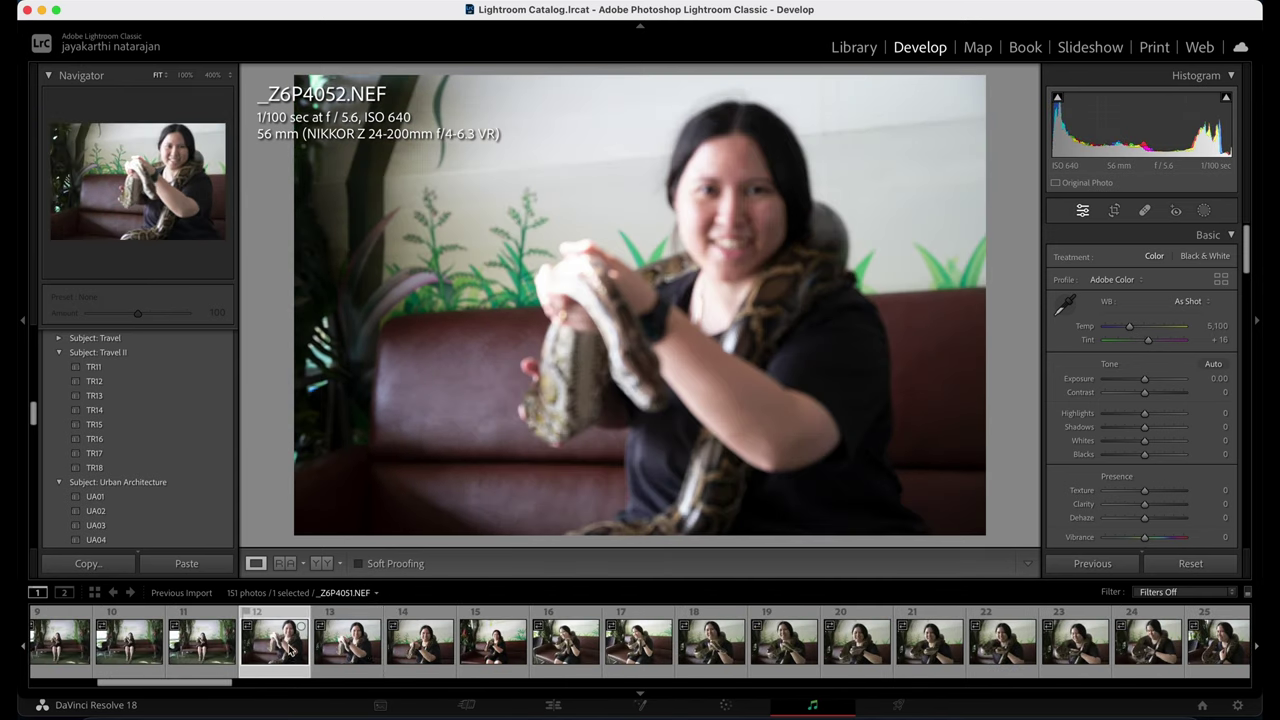
pyautogui.press('Right')
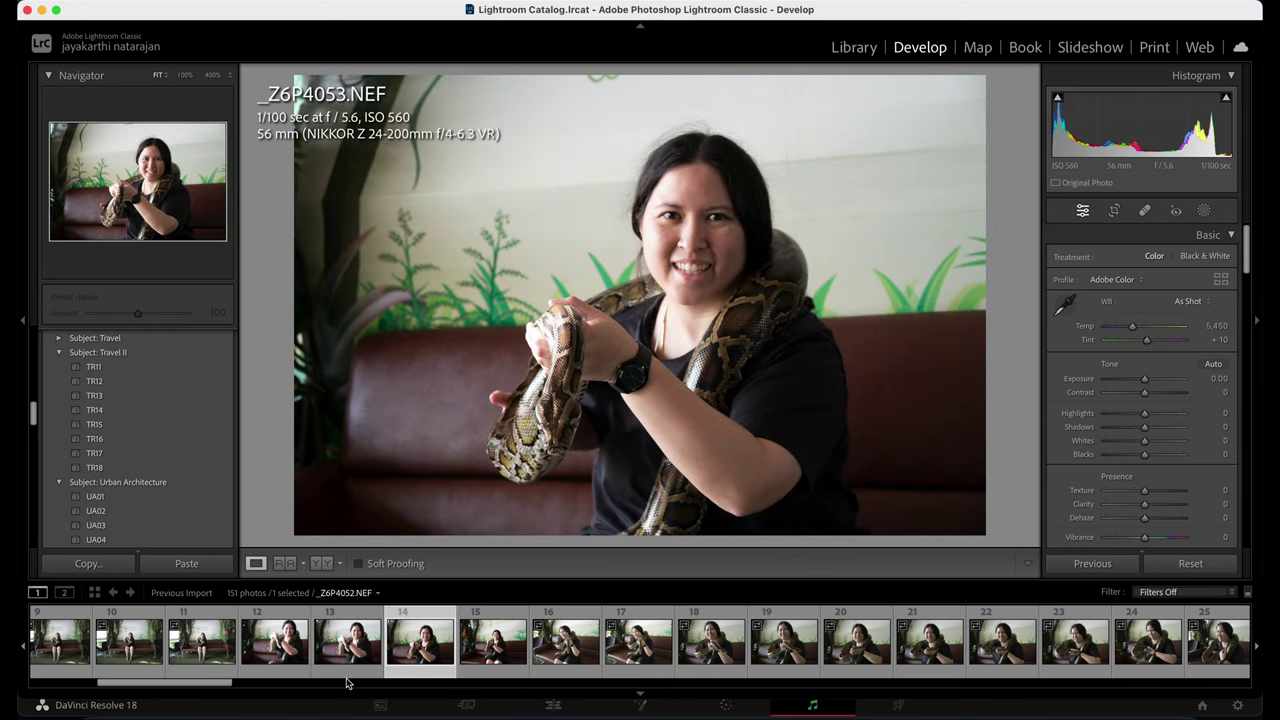
pyautogui.click(659, 227)
pyautogui.click(757, 209)
pyautogui.click(536, 316)
pyautogui.click(533, 338)
pyautogui.moveTo(568, 413); pyautogui.dragTo(670, 260)
# Examine _Z6P4055.NEF and _Z6P4056.NEF, checking the sharpness of the woman's face and the snake's head.
pyautogui.click(492, 642)
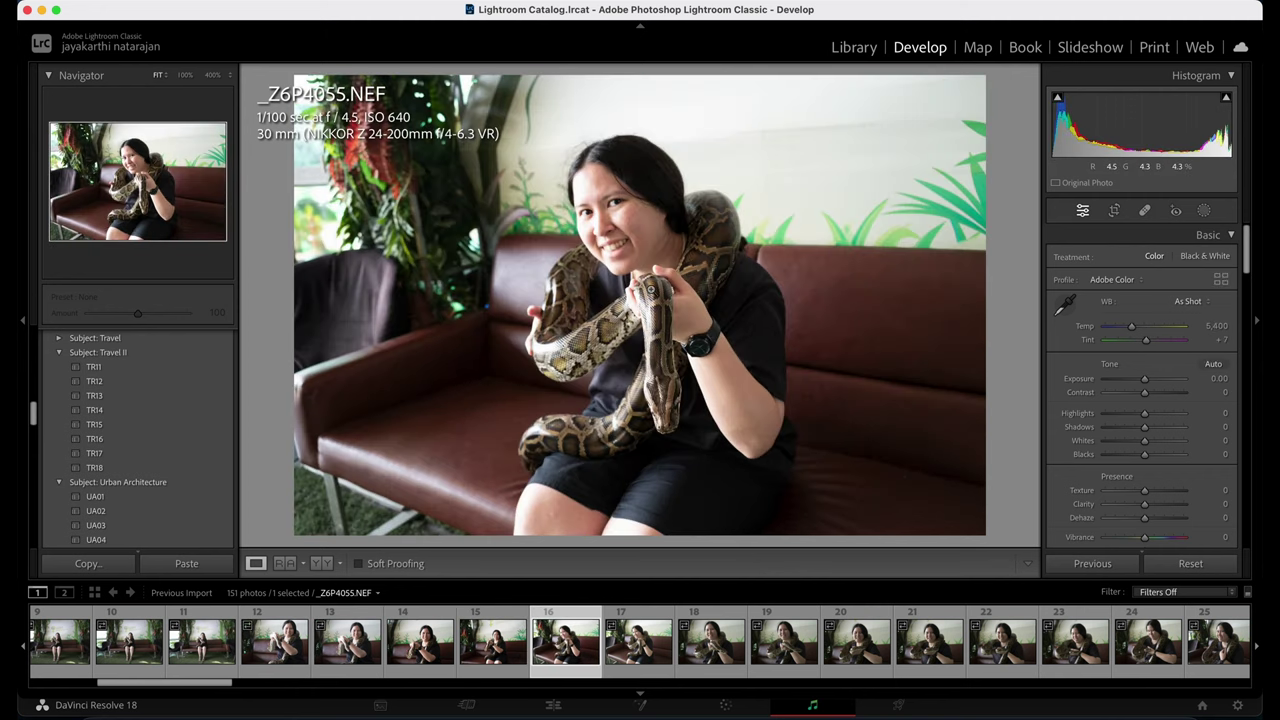
pyautogui.click(641, 234)
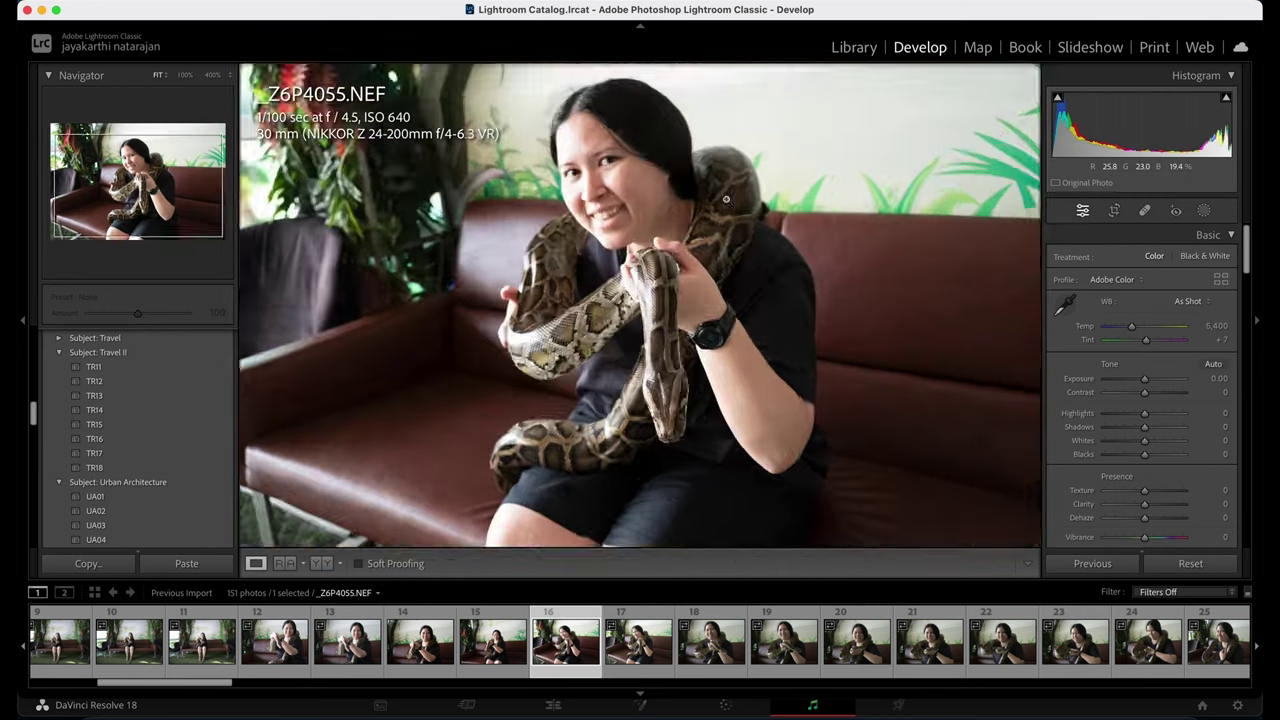
pyautogui.moveTo(641, 234); pyautogui.dragTo(752, 78)
pyautogui.click(759, 225)
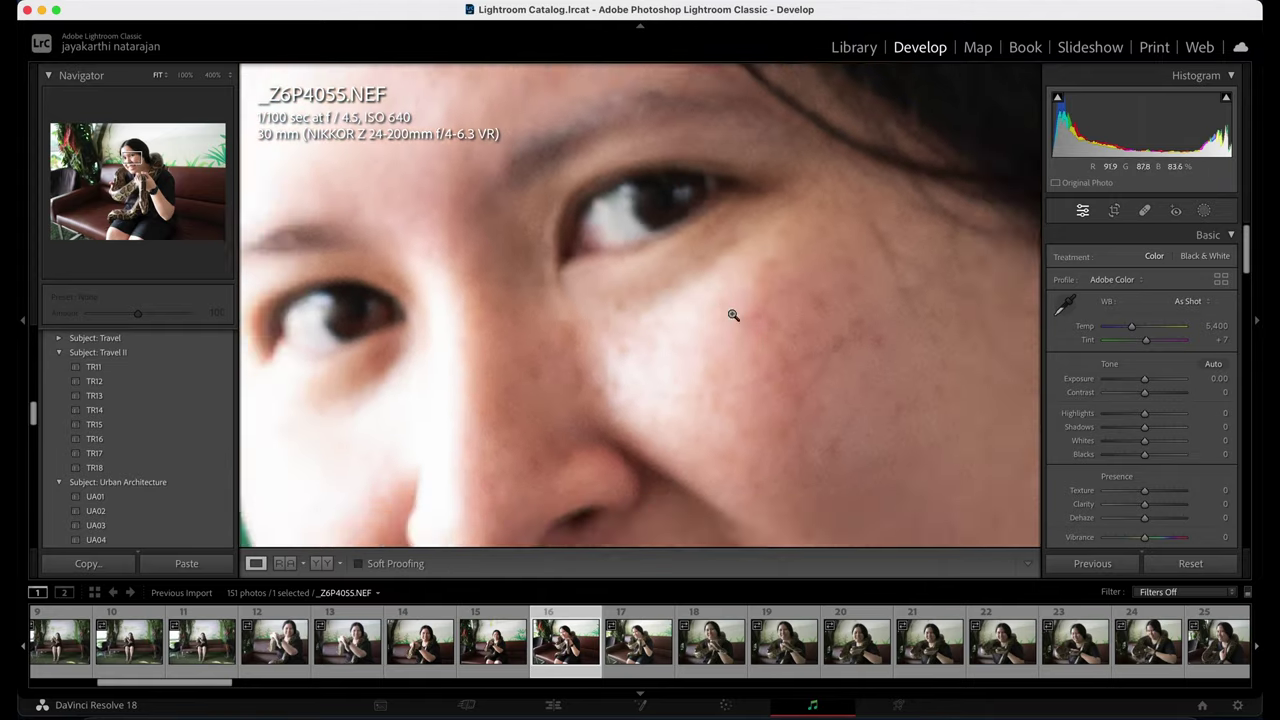
pyautogui.click(620, 655)
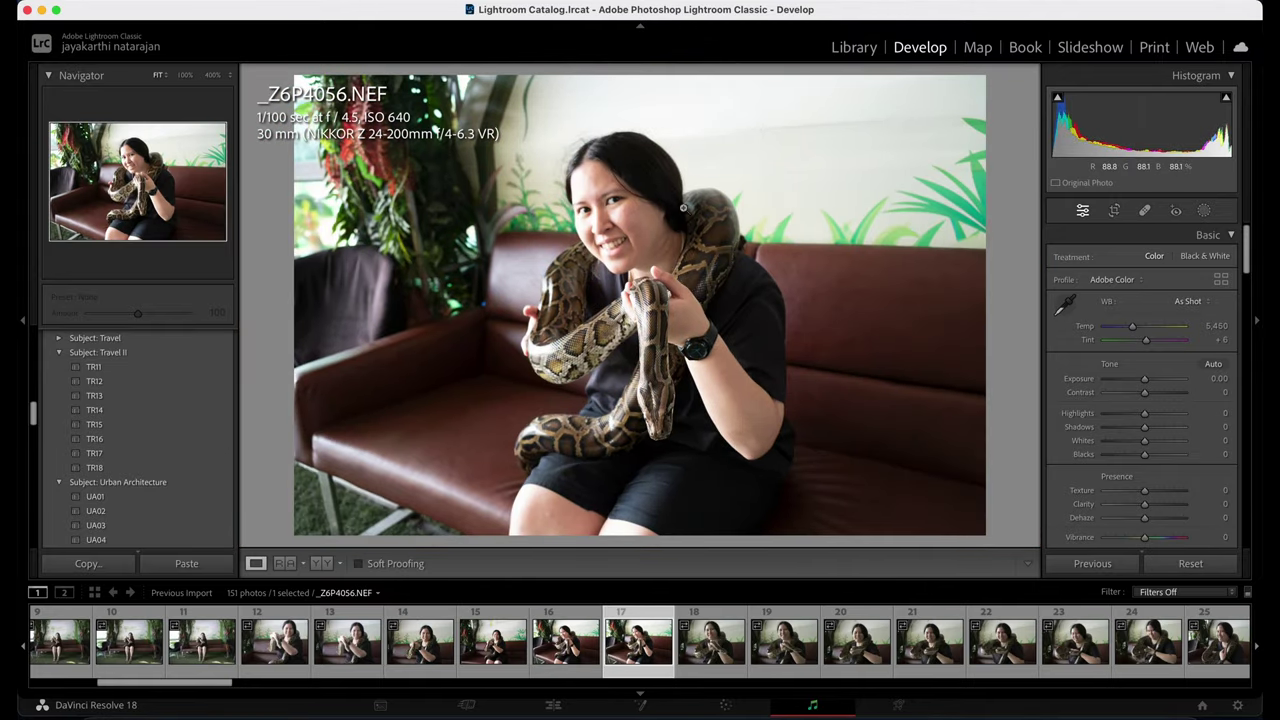
pyautogui.moveTo(658, 373); pyautogui.dragTo(696, 242)
# Choose _Z6P4053.NEF, straighten it to an angle of 0.27 and crop it tighter around the woman at the original aspect.
pyautogui.click(350, 650)
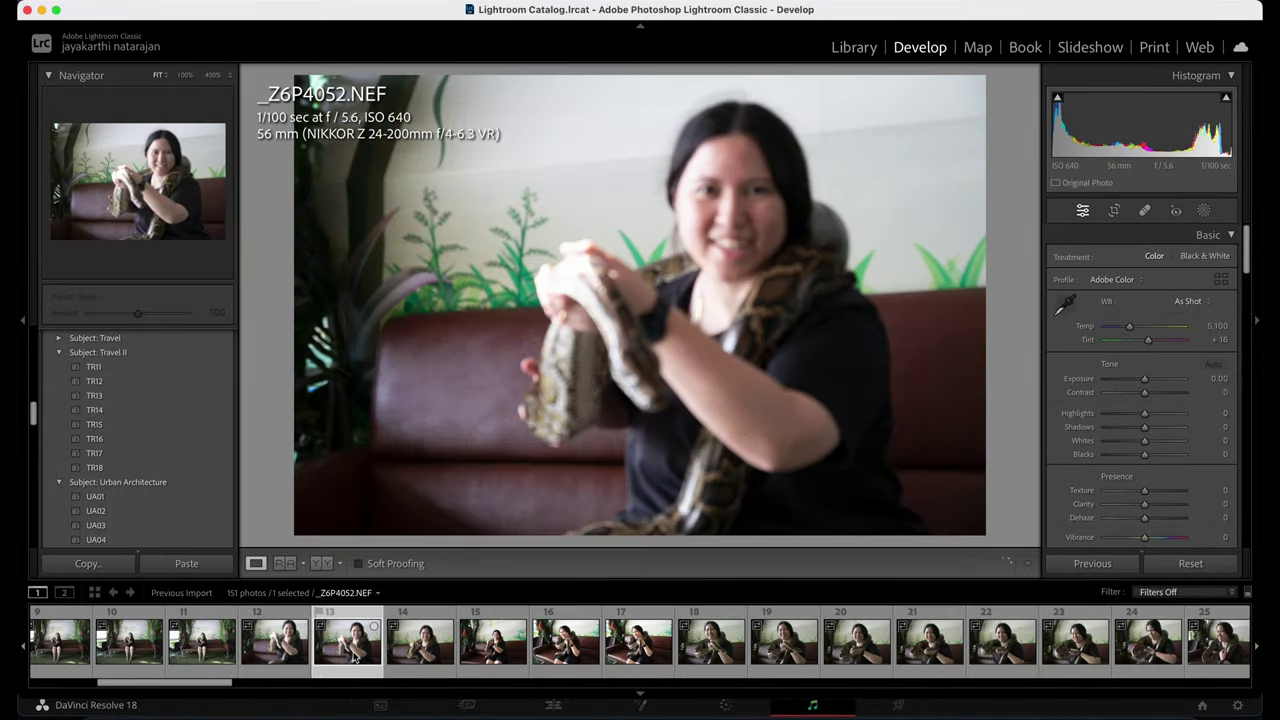
pyautogui.click(420, 645)
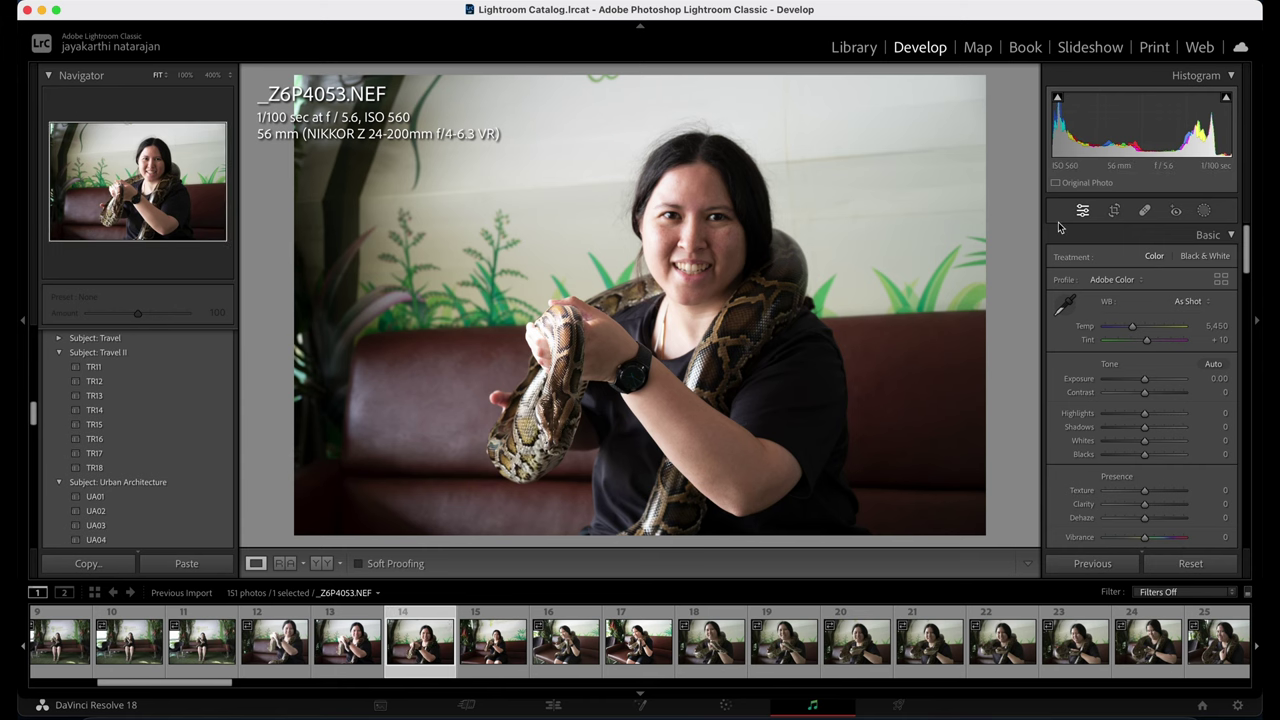
pyautogui.click(1113, 210)
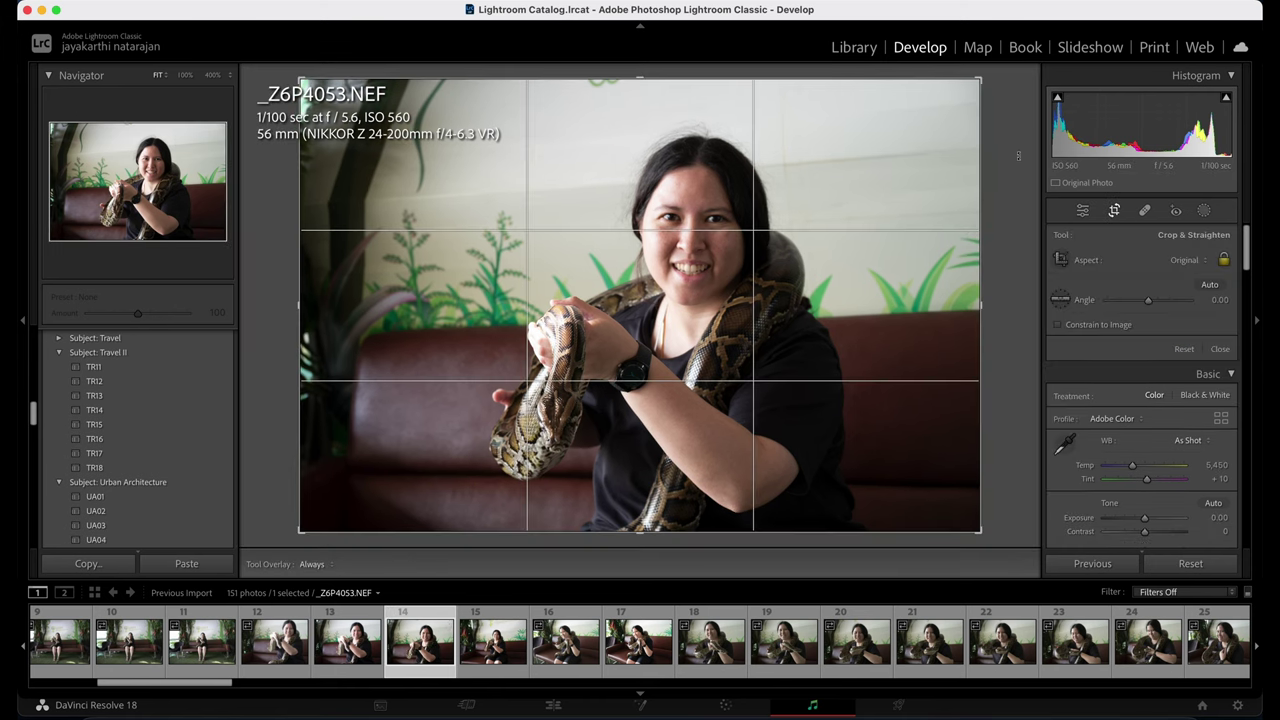
pyautogui.moveTo(1014, 156); pyautogui.dragTo(1008, 150)
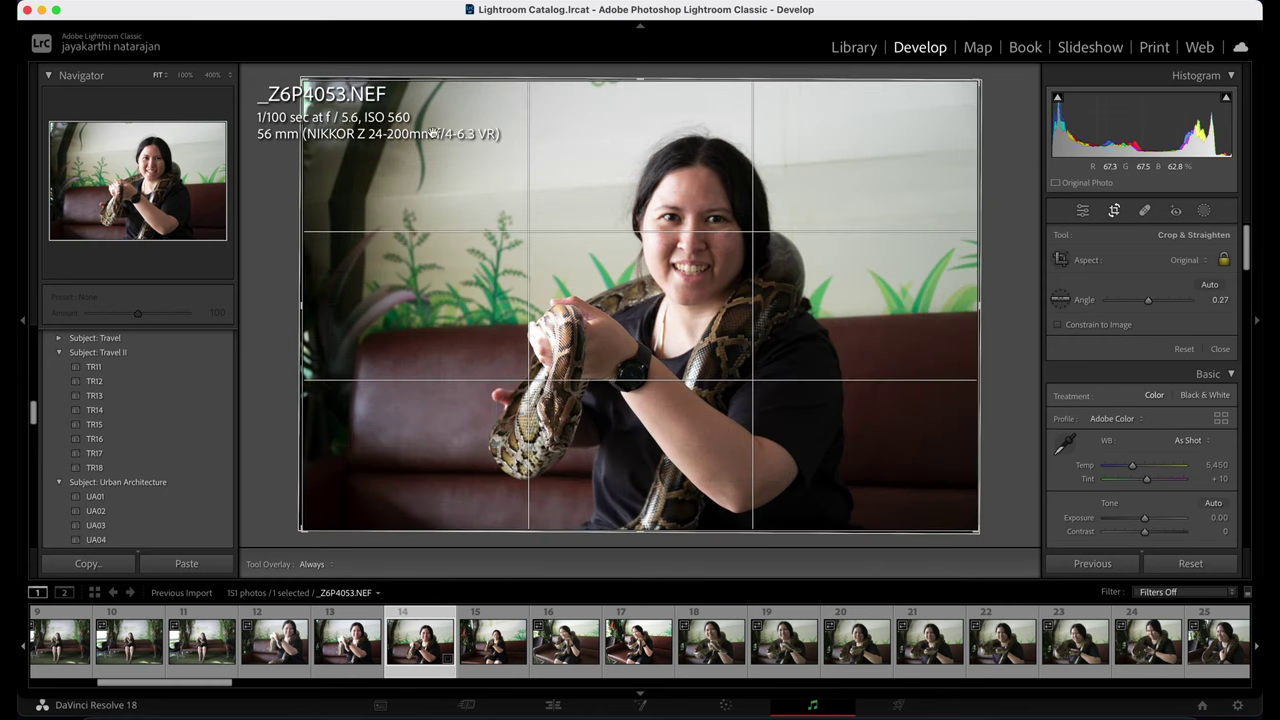
pyautogui.moveTo(300, 88); pyautogui.dragTo(404, 150)
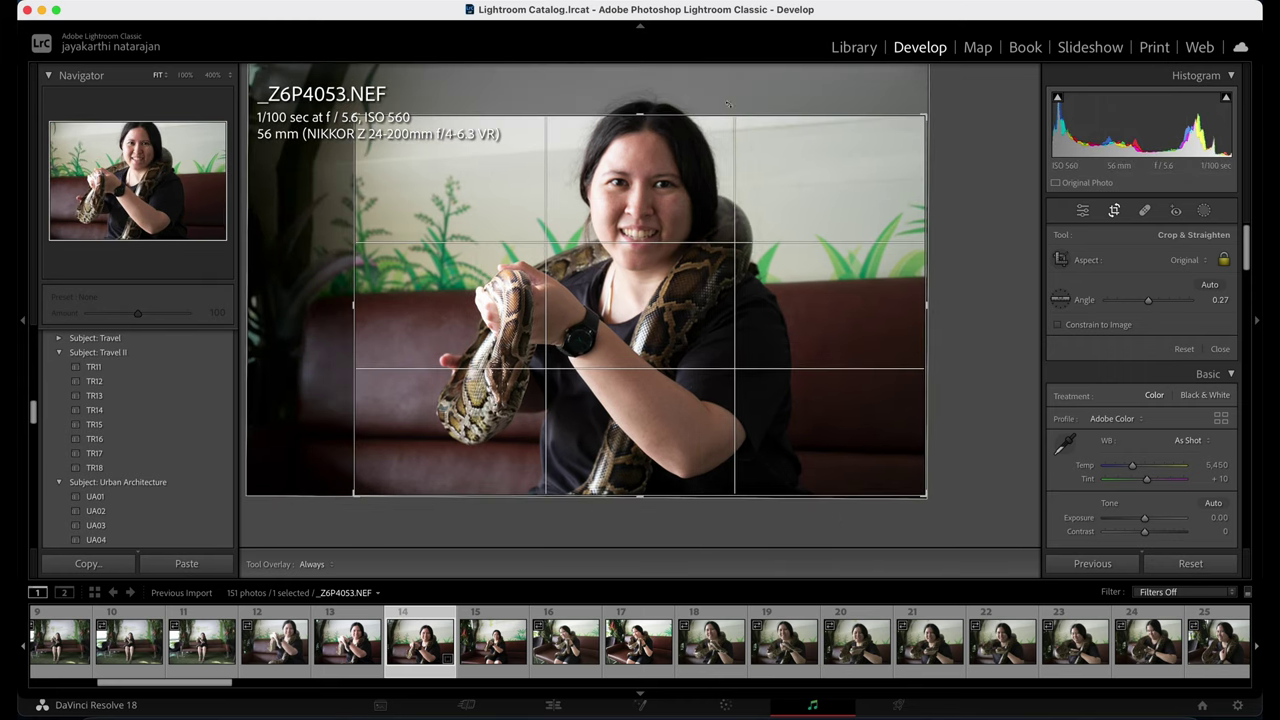
pyautogui.click(1114, 210)
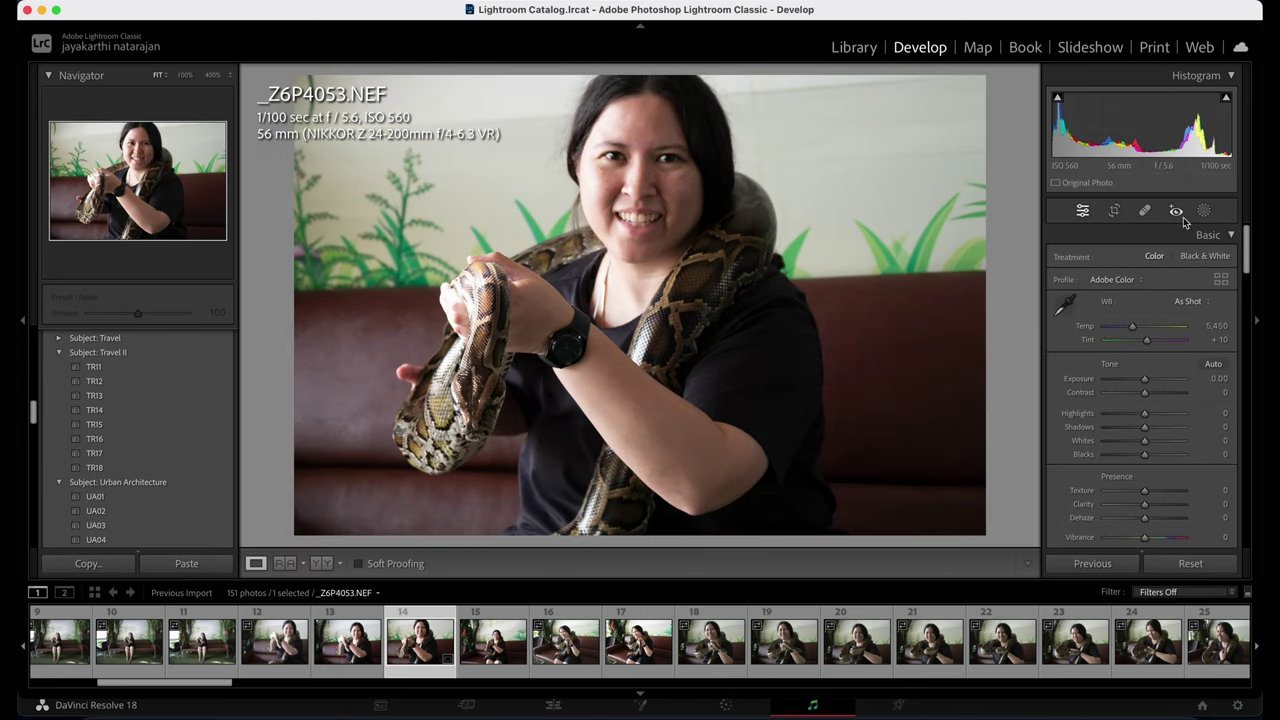
# Change the crop to a 1x1 aspect, enlarge it to nearly the photo's full height around the woman and apply it.
pyautogui.click(1112, 212)
pyautogui.click(1180, 258)
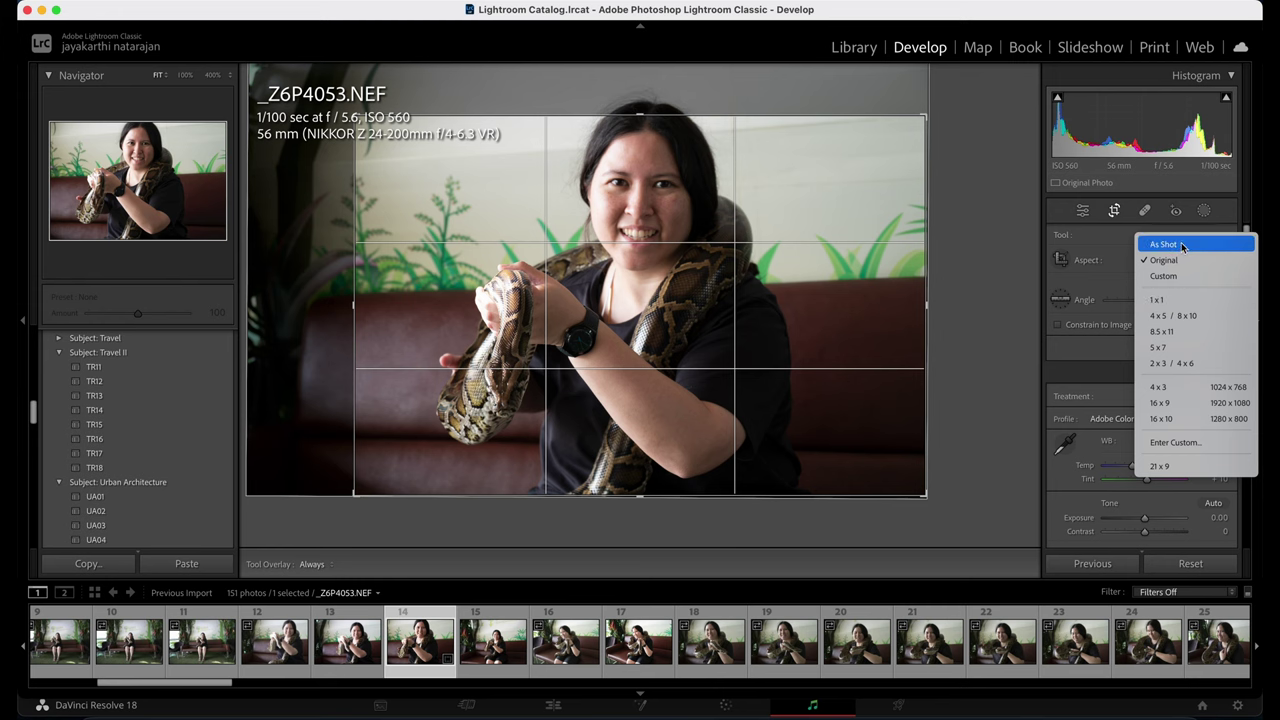
pyautogui.click(1157, 299)
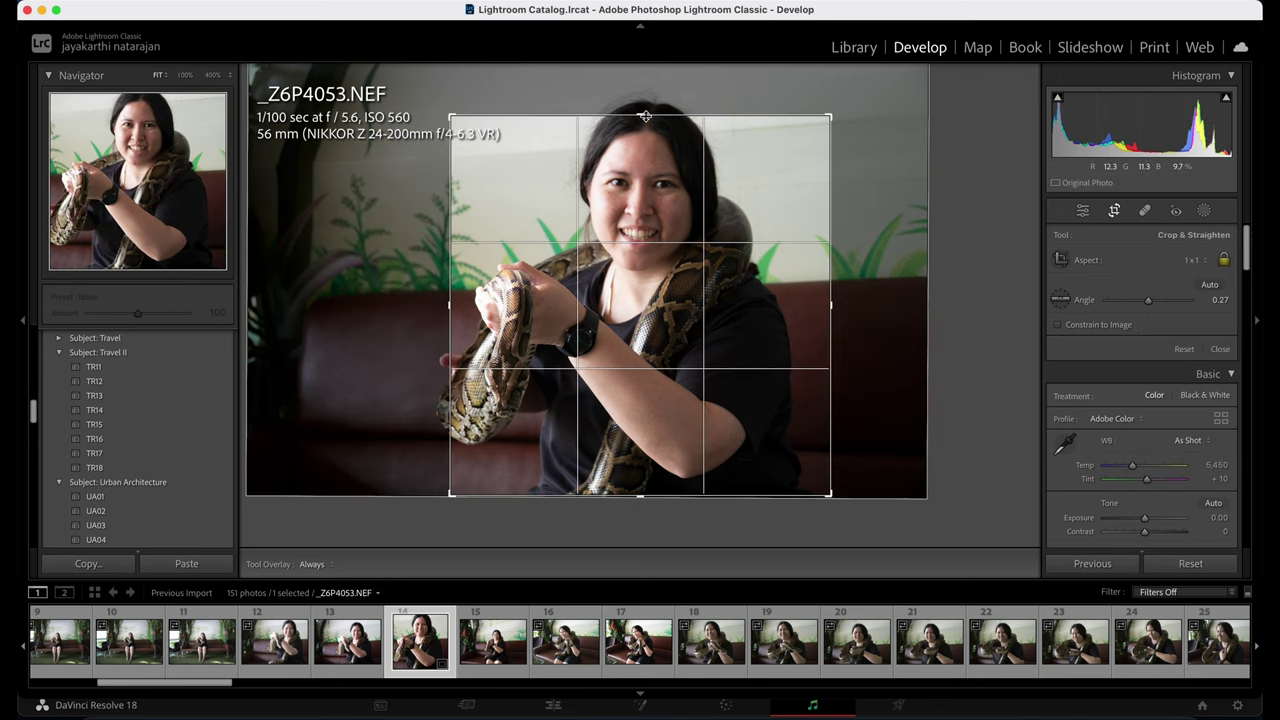
pyautogui.moveTo(646, 114); pyautogui.dragTo(646, 61)
pyautogui.moveTo(682, 242); pyautogui.dragTo(690, 241)
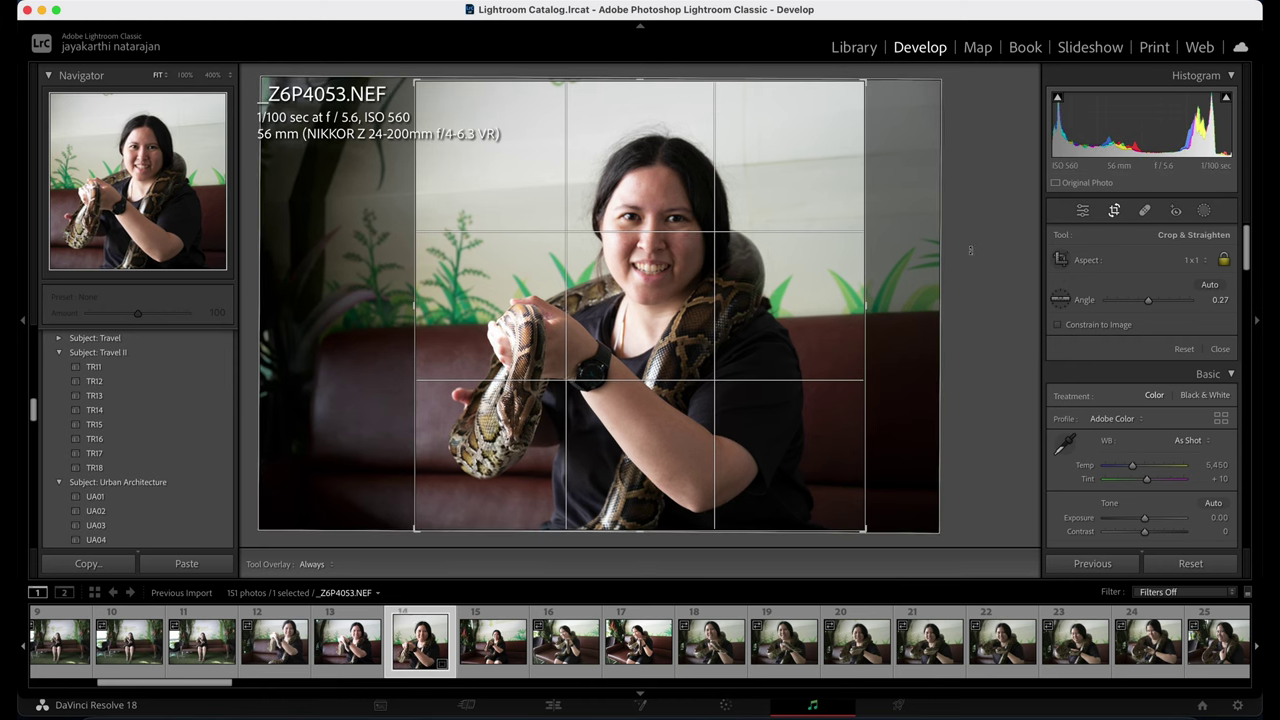
pyautogui.press('r')
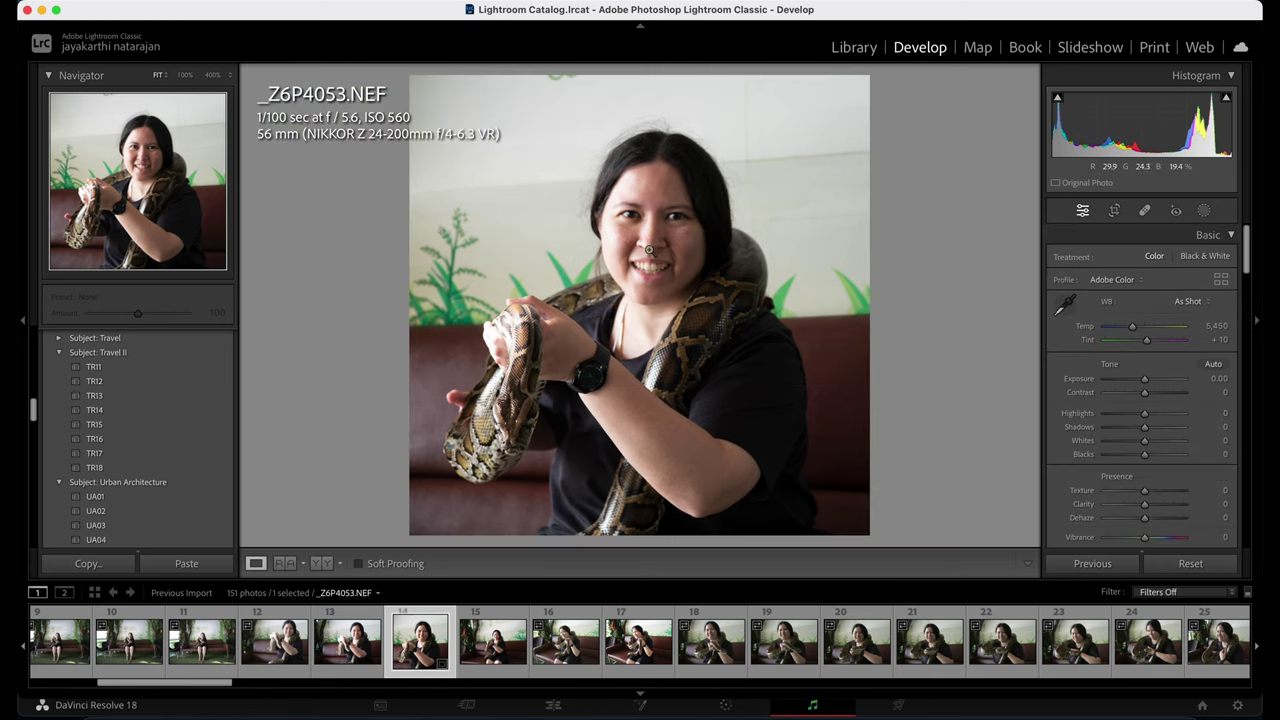
# Inspect the woman's face up close and create a Select Subject mask of her.
pyautogui.click(677, 217)
pyautogui.moveTo(677, 217); pyautogui.dragTo(763, 245)
pyautogui.click(763, 245)
pyautogui.click(646, 223)
pyautogui.moveTo(646, 223); pyautogui.dragTo(620, 265)
pyautogui.click(1204, 210)
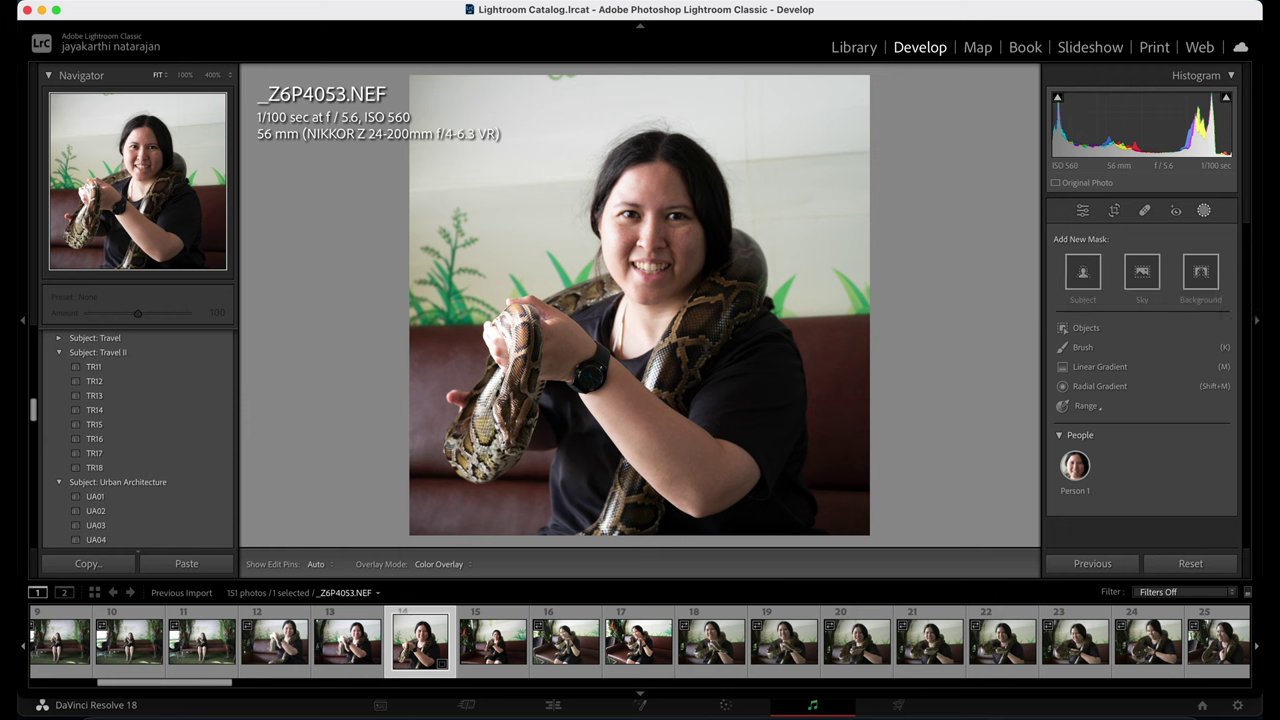
pyautogui.click(1082, 272)
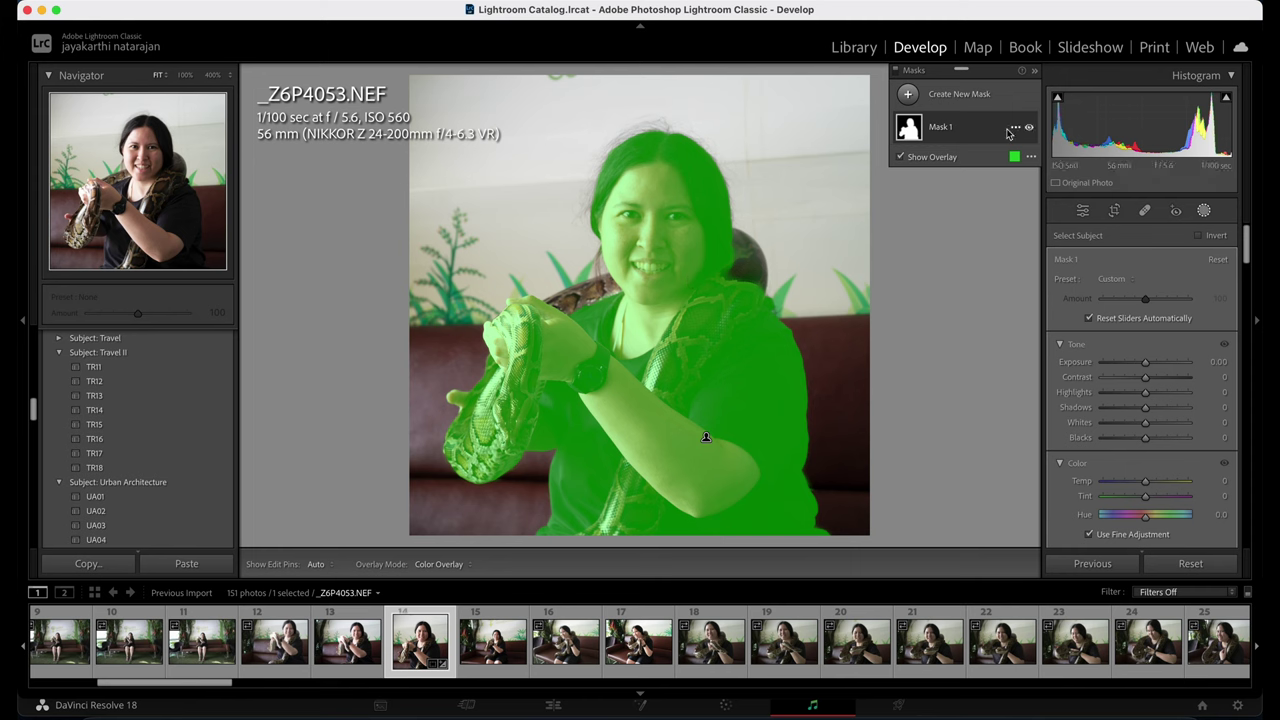
# Add an Objects selection of the snake's section between the woman's raised hand and her chin to Mask 1.
pyautogui.click(1014, 128)
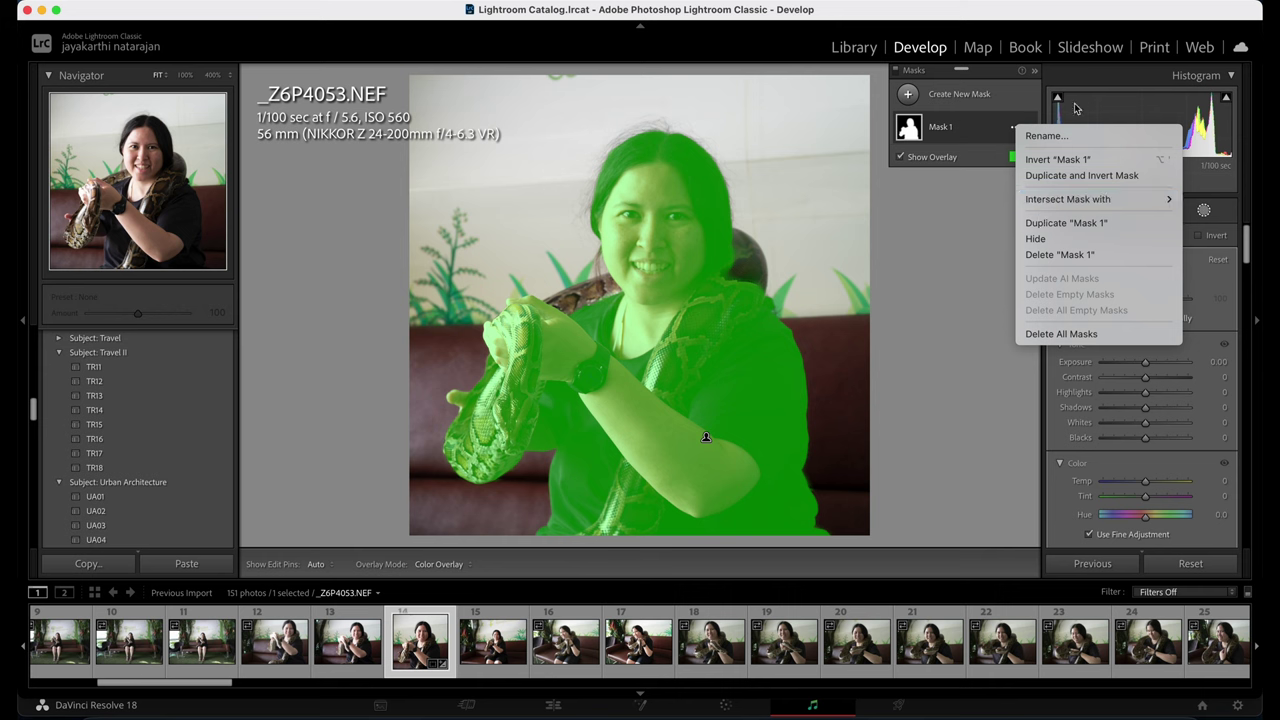
pyautogui.click(945, 128)
pyautogui.click(957, 133)
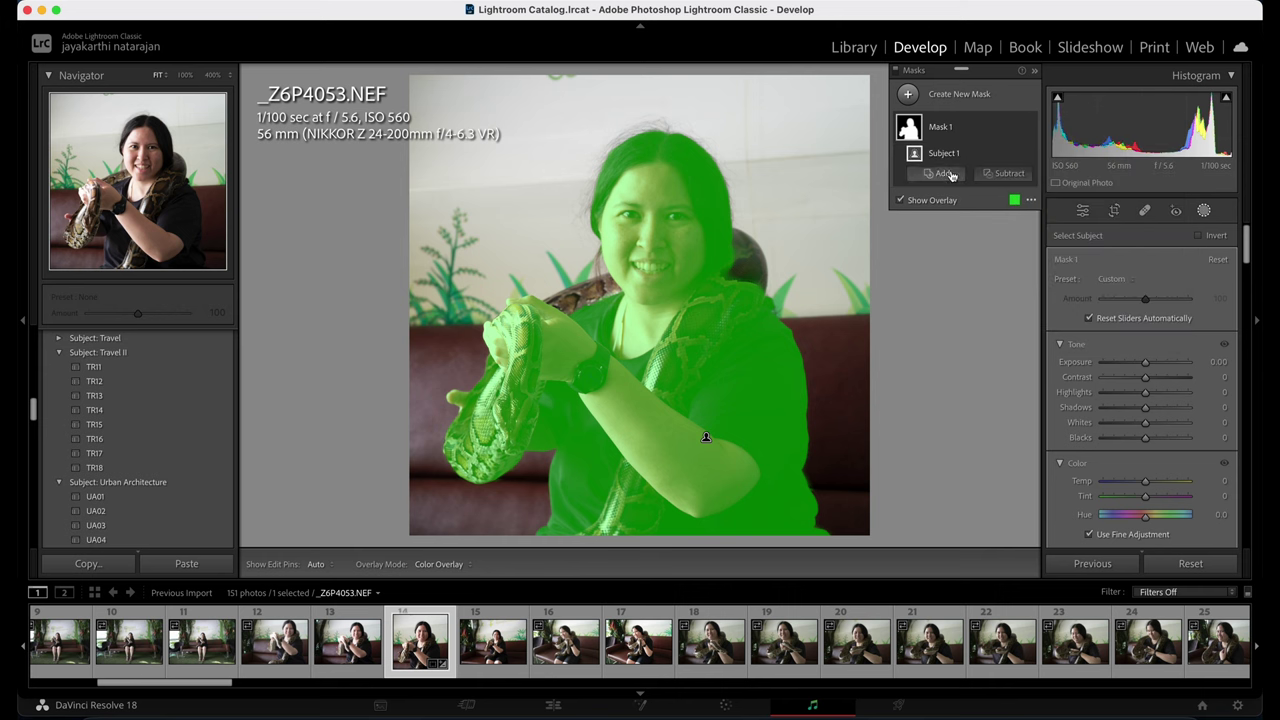
pyautogui.click(943, 174)
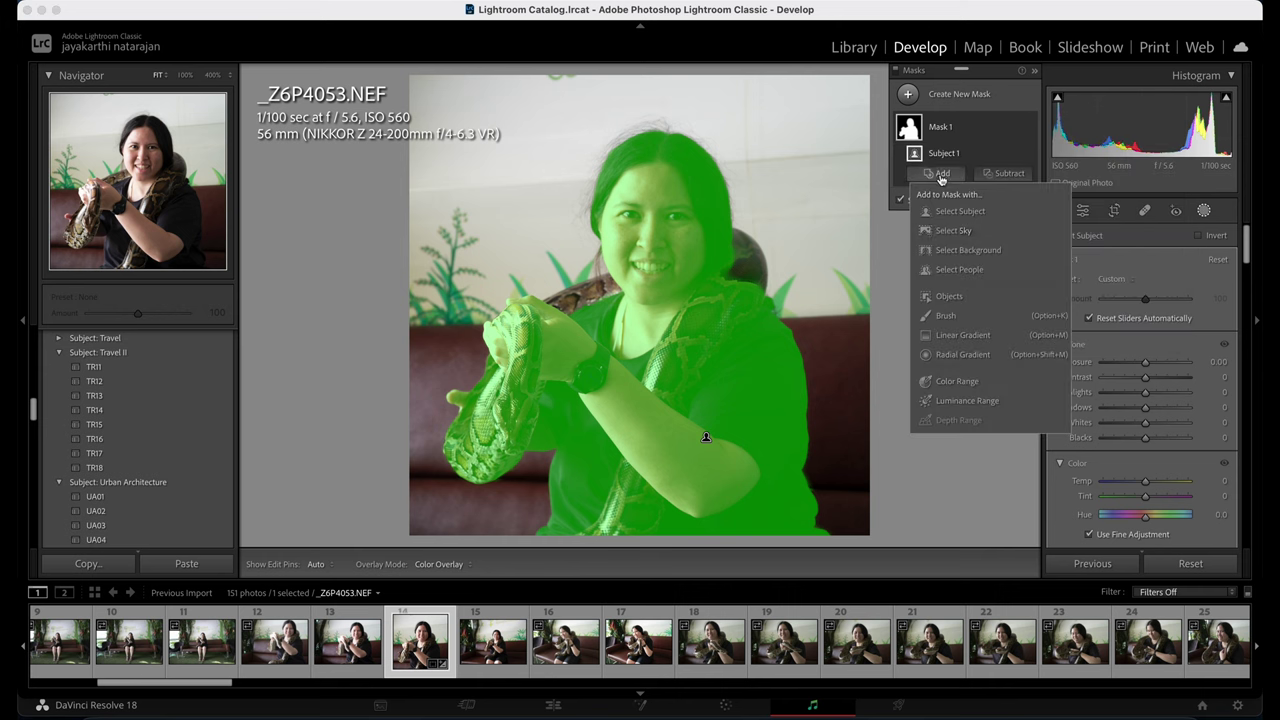
pyautogui.click(947, 298)
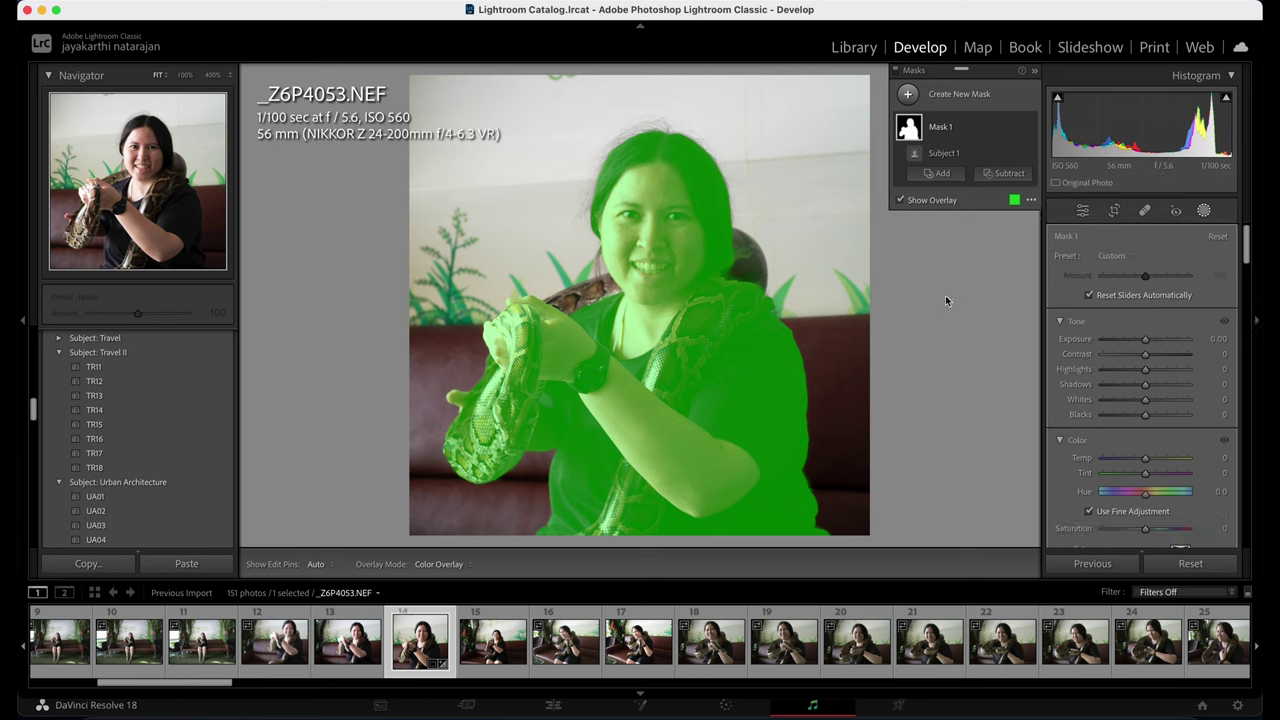
pyautogui.moveTo(565, 303); pyautogui.dragTo(612, 283)
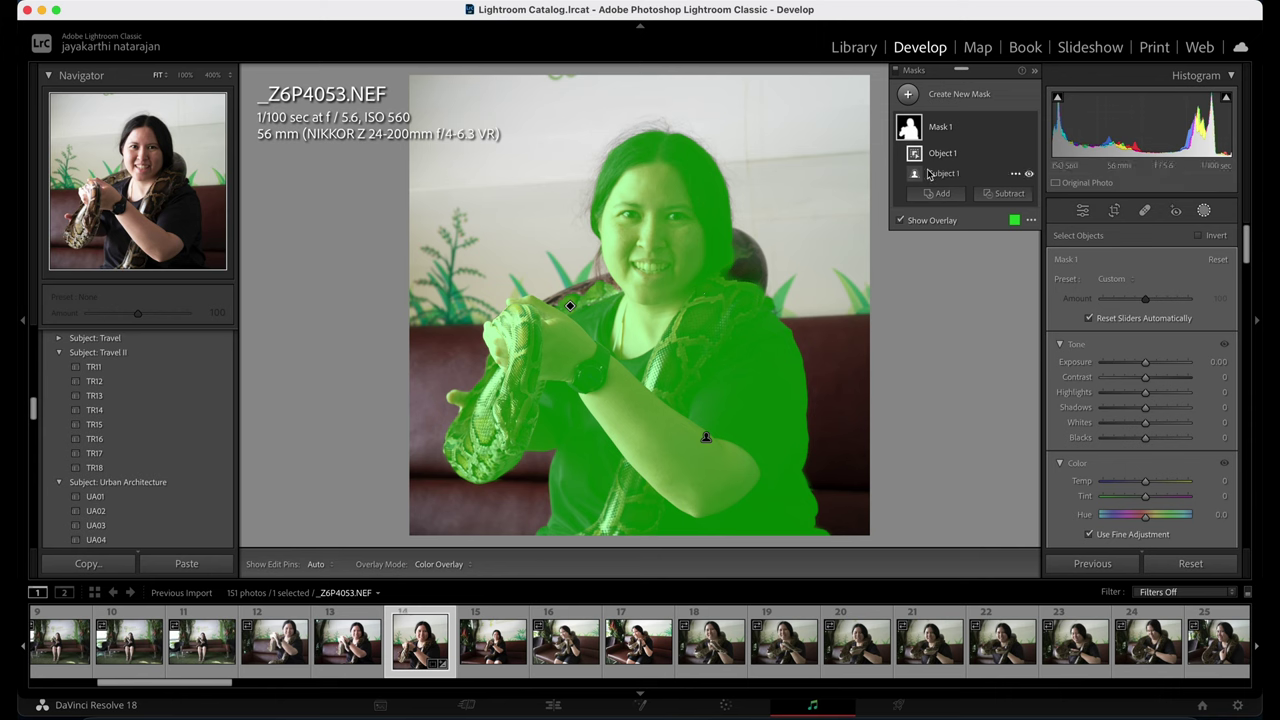
# Add a second Objects selection to Mask 1 along the snake's upper edge between the hand and the neck.
pyautogui.click(1015, 175)
pyautogui.click(1012, 178)
pyautogui.click(937, 193)
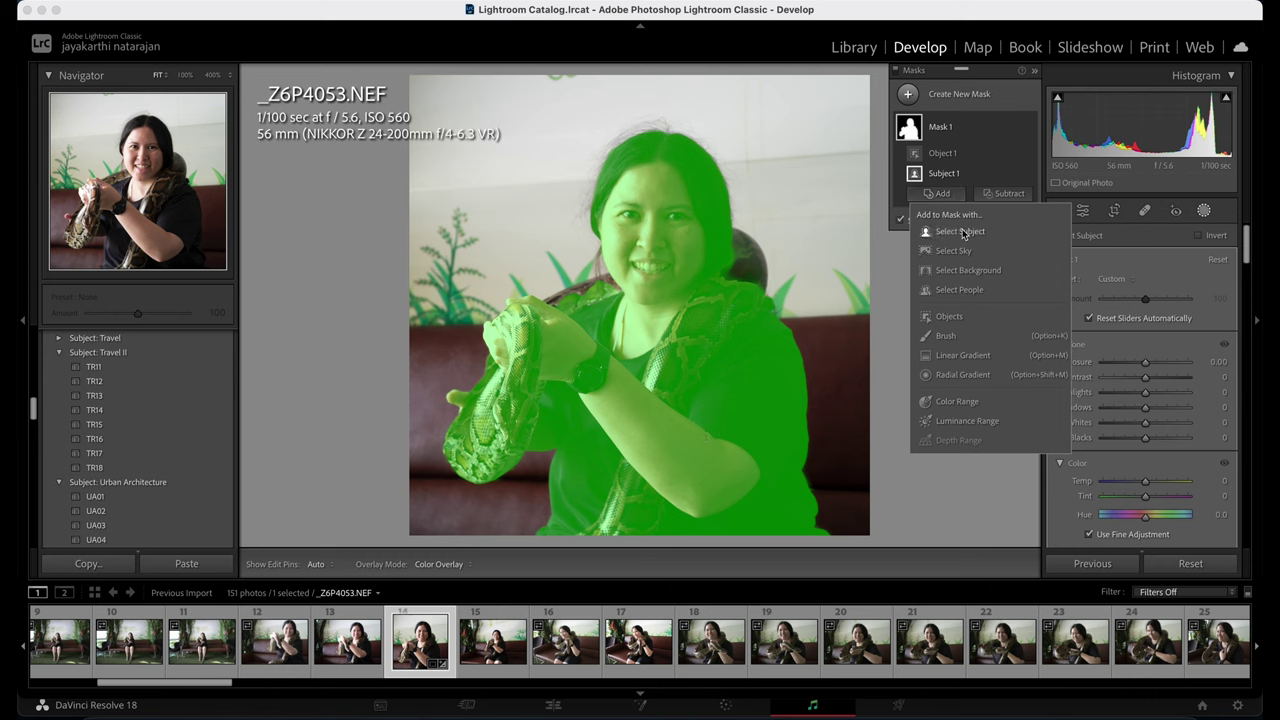
pyautogui.click(947, 317)
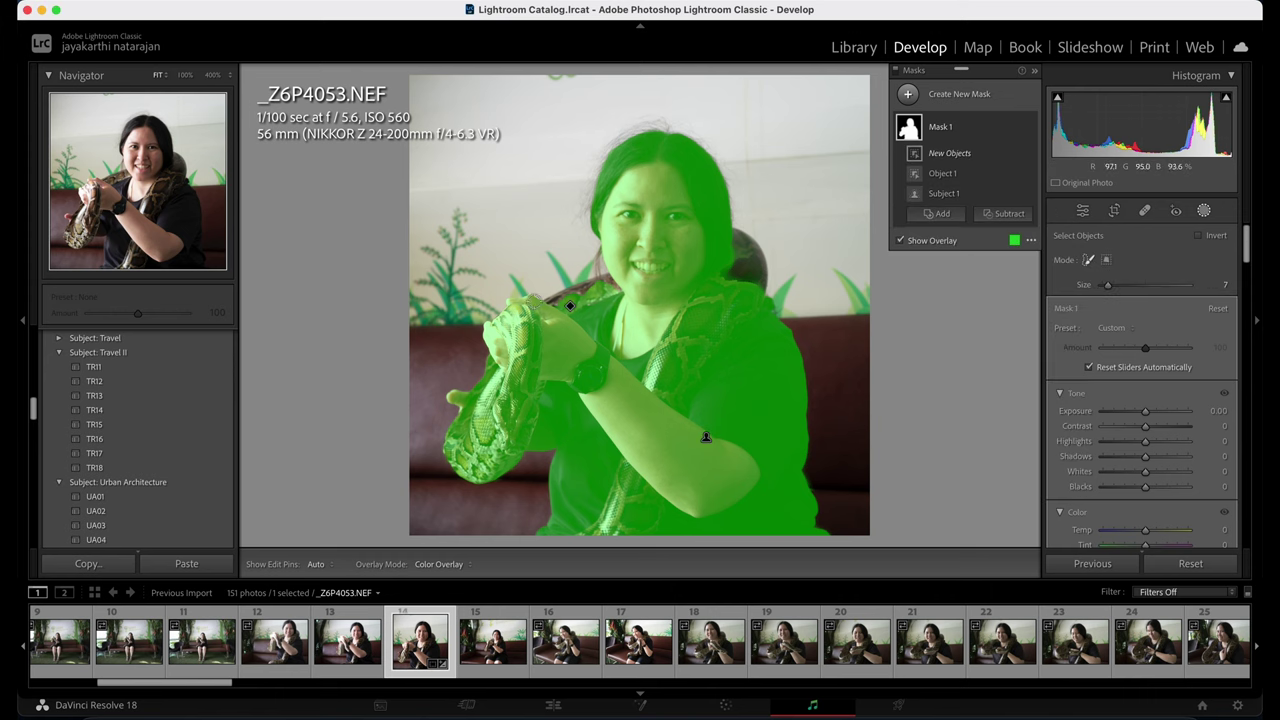
pyautogui.moveTo(552, 304); pyautogui.dragTo(594, 288)
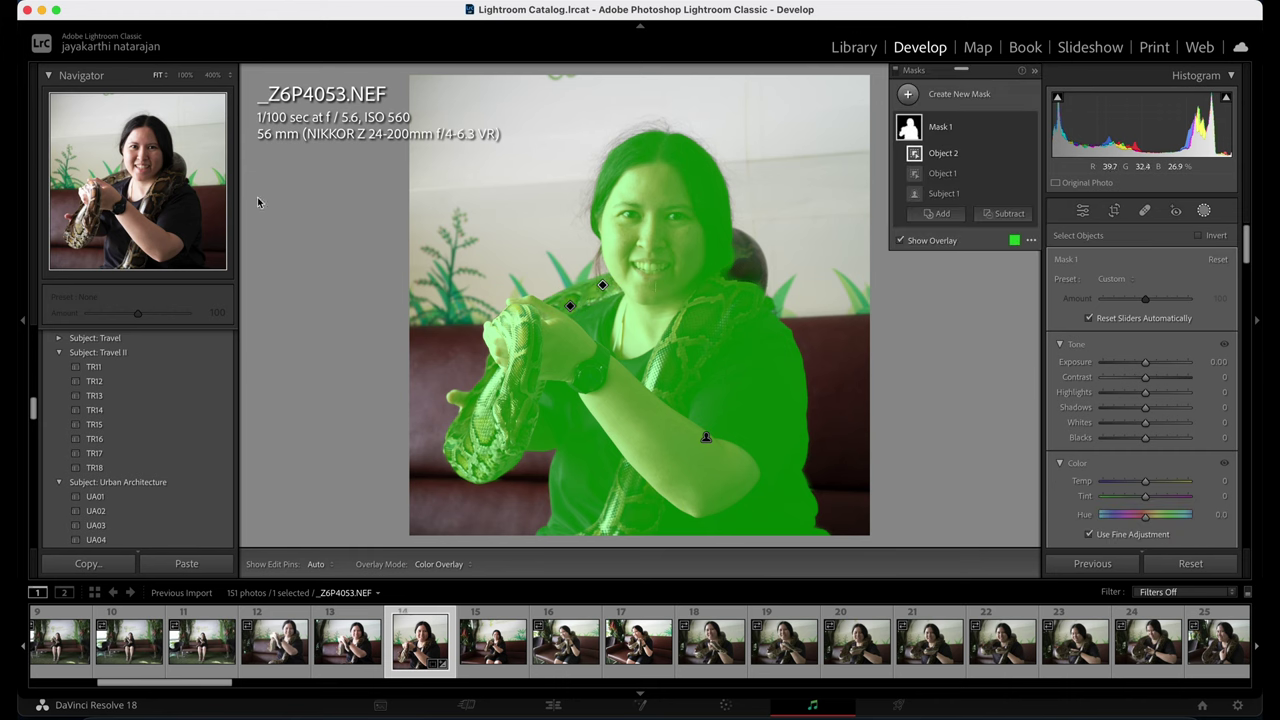
# Add the dark snake coil behind the woman's neck to Mask 1 with another Objects selection.
pyautogui.click(175, 163)
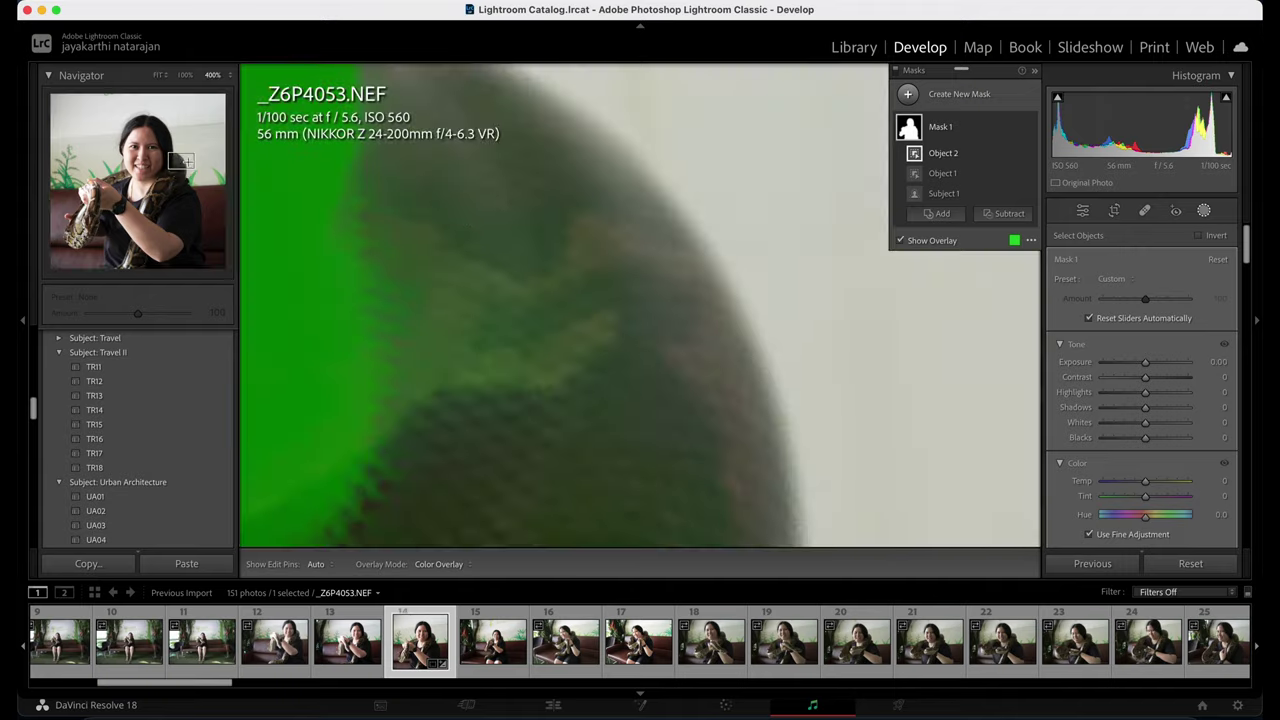
pyautogui.click(185, 75)
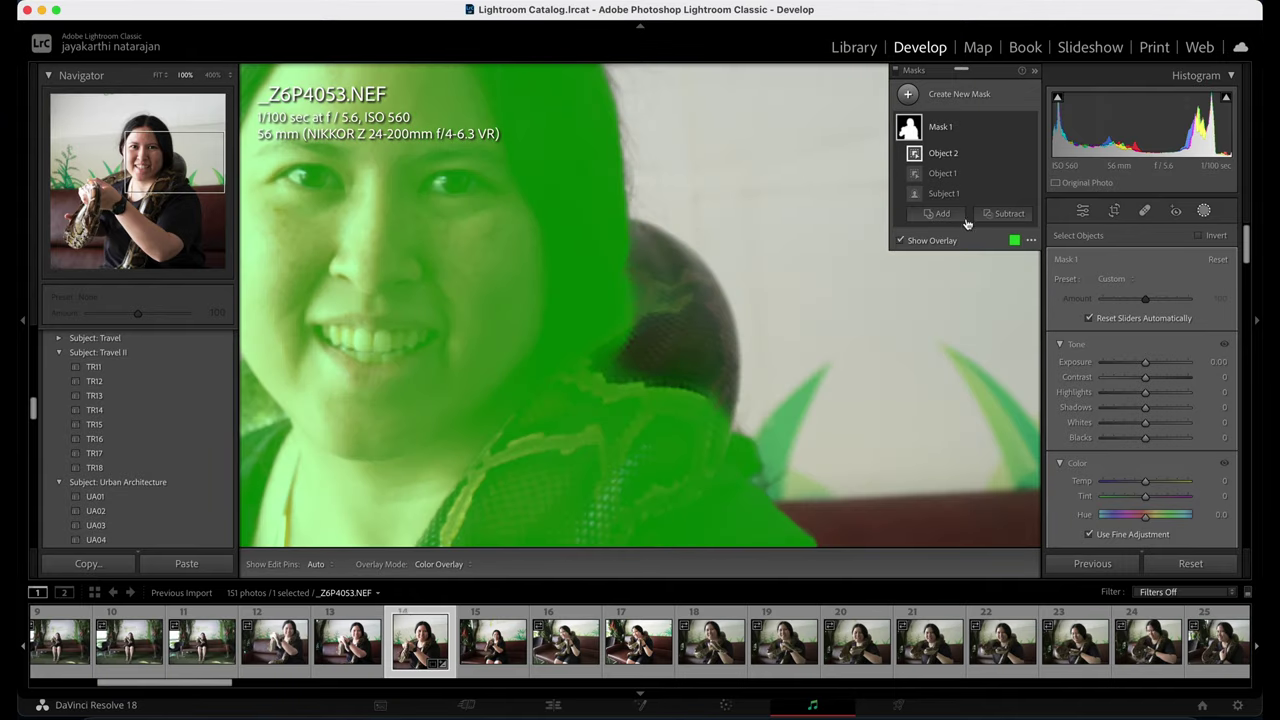
pyautogui.click(940, 214)
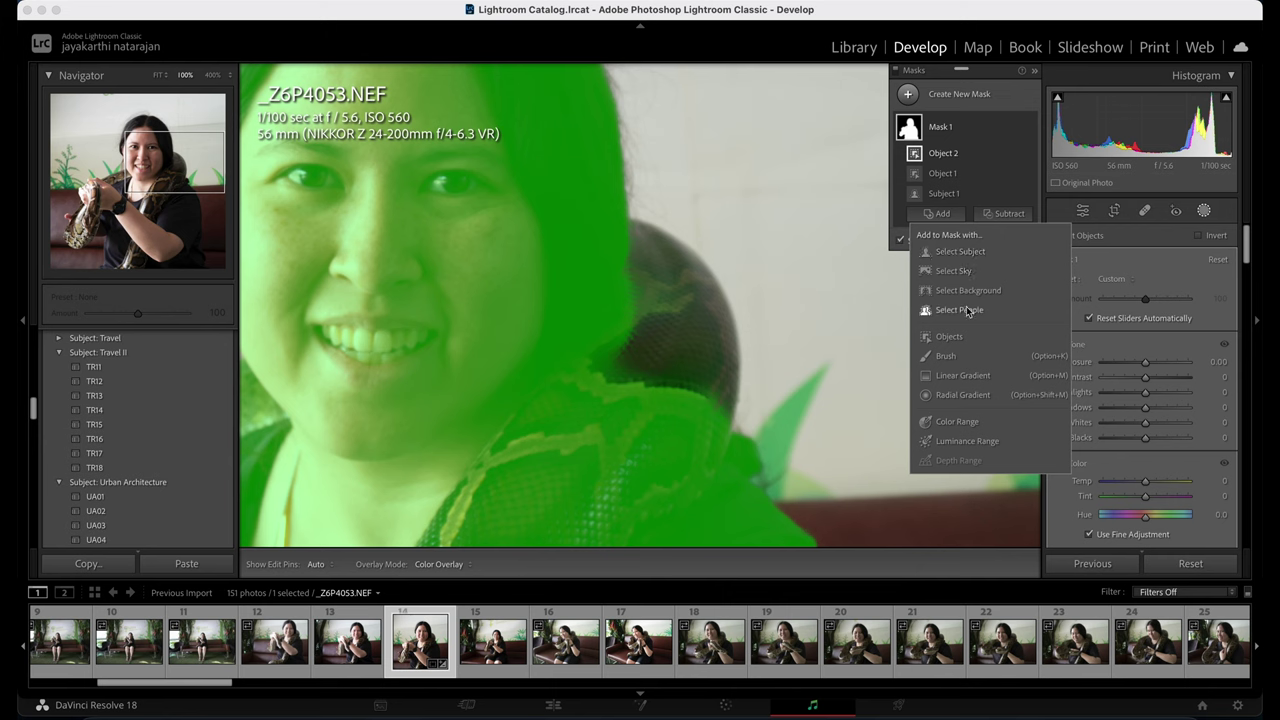
pyautogui.click(950, 337)
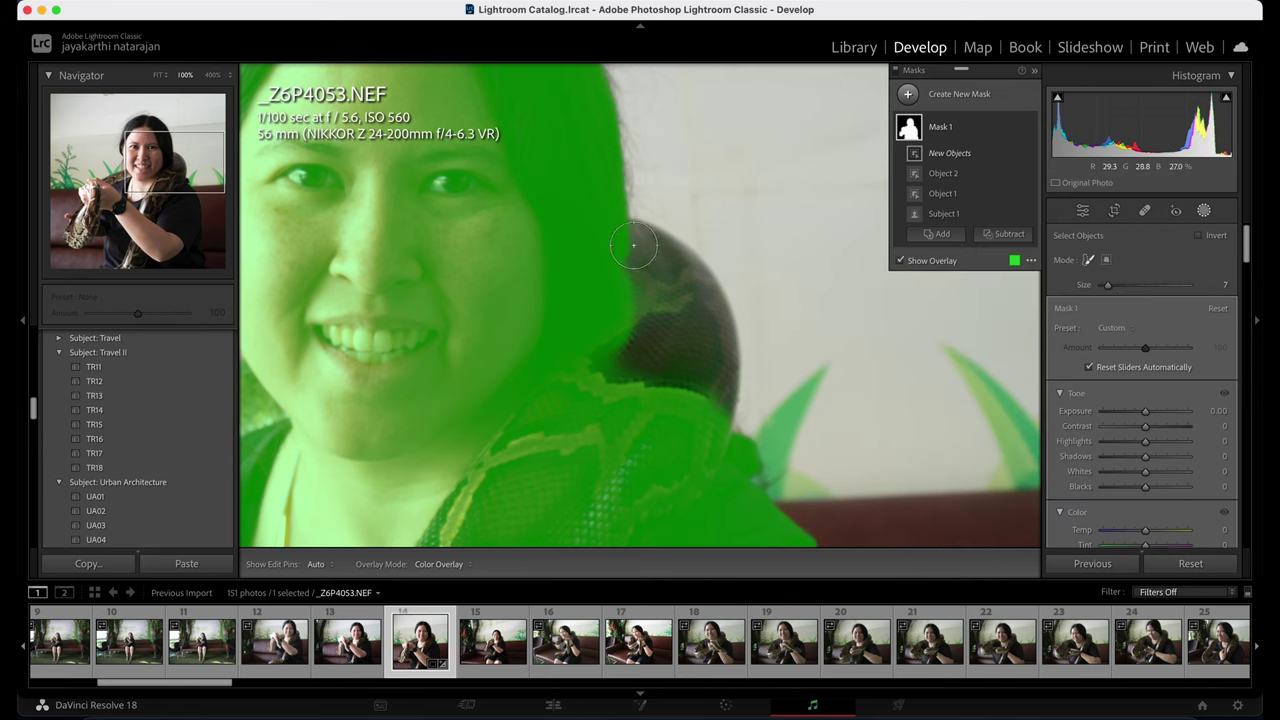
pyautogui.moveTo(633, 244); pyautogui.dragTo(640, 252)
pyautogui.moveTo(688, 288)
pyautogui.mouseDown()
pyautogui.moveTo(707, 401)
pyautogui.moveTo(665, 359)
pyautogui.moveTo(662, 334)
pyautogui.moveTo(626, 336)
pyautogui.moveTo(628, 368)
pyautogui.mouseUp()
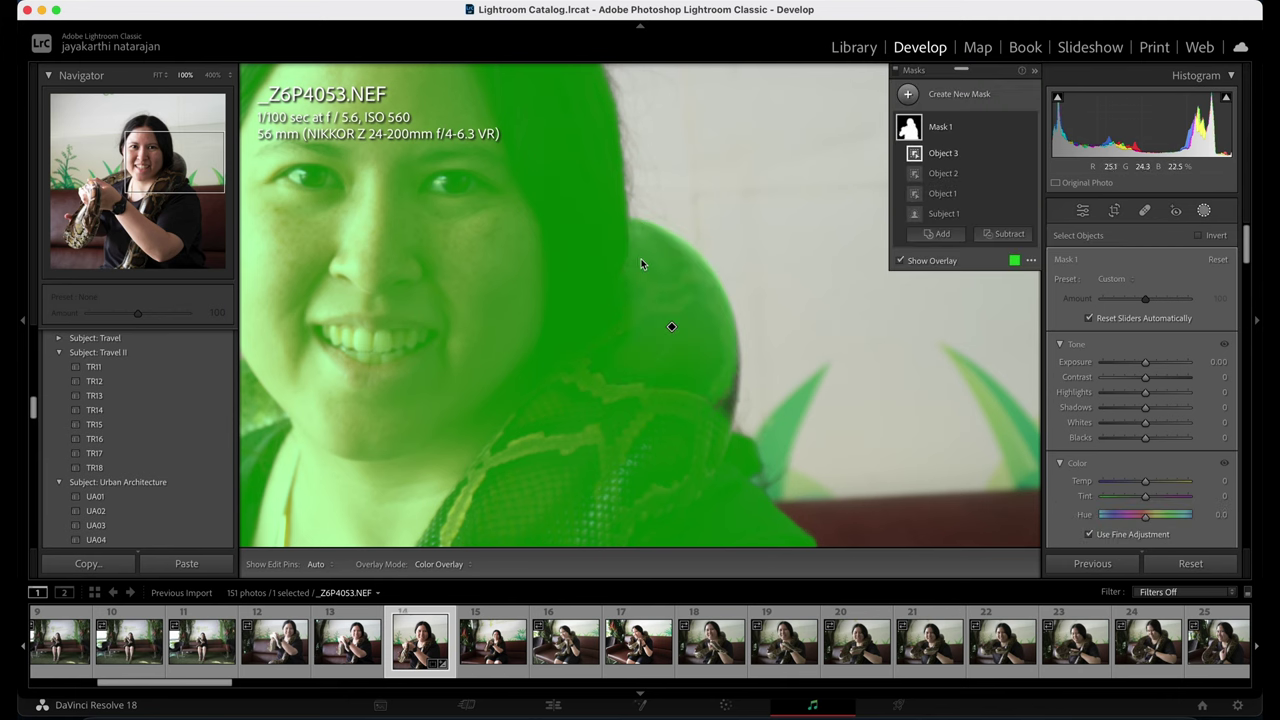
# Try to add the unmasked lower outer edge of the coil behind the neck with a further Objects selection.
pyautogui.click(940, 234)
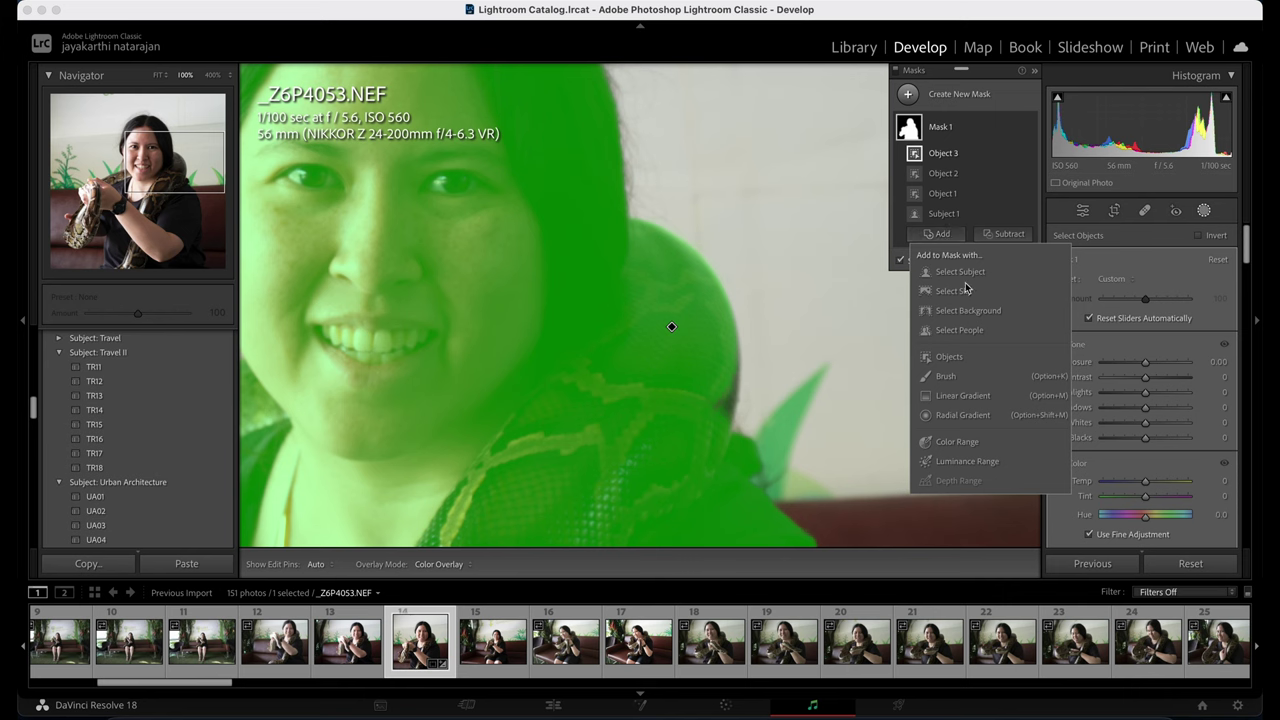
pyautogui.click(950, 356)
pyautogui.moveTo(713, 381); pyautogui.dragTo(709, 411)
pyautogui.click(675, 279)
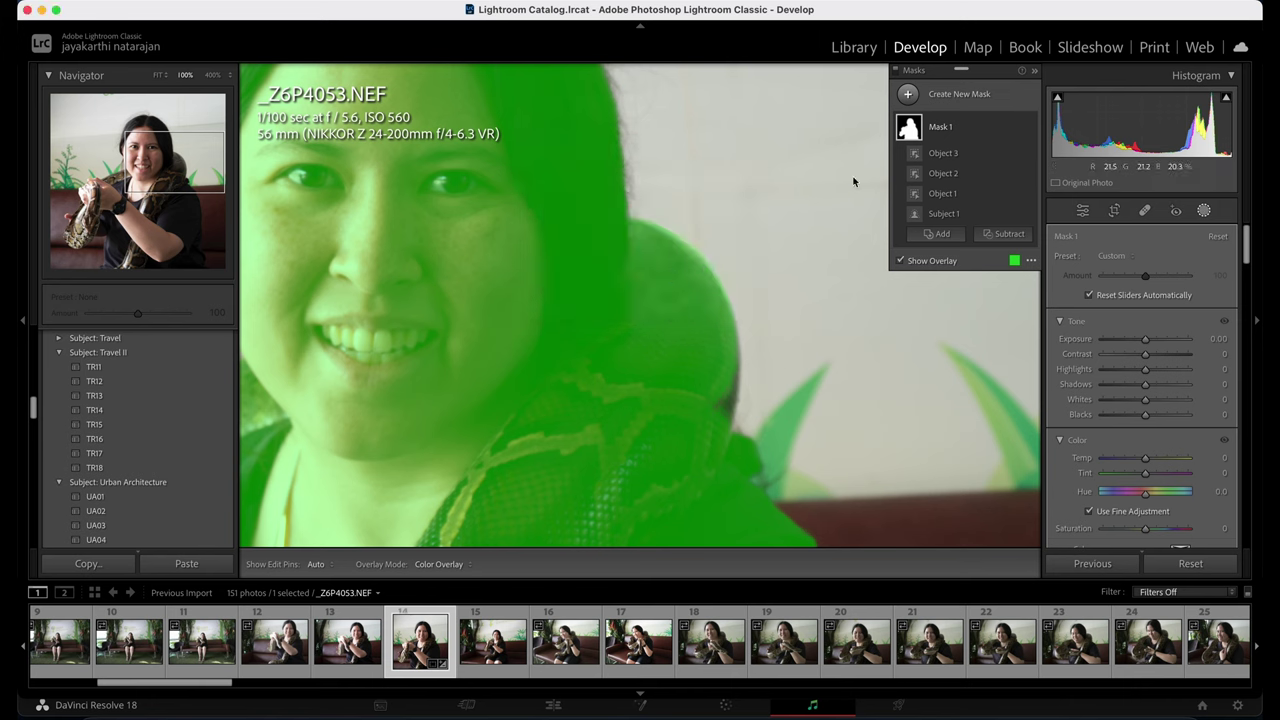
# Brush the remaining outer edge of the coil behind the neck into Mask 1 and check the mask around her hair.
pyautogui.click(940, 234)
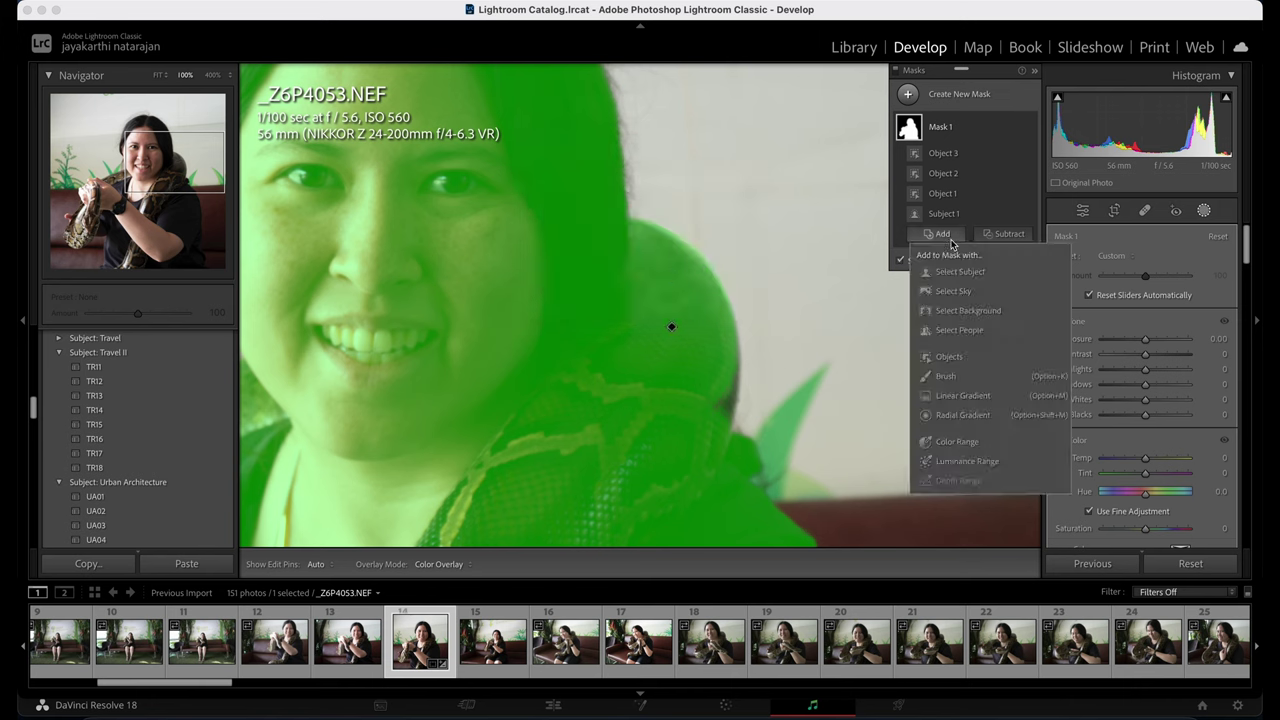
pyautogui.click(945, 376)
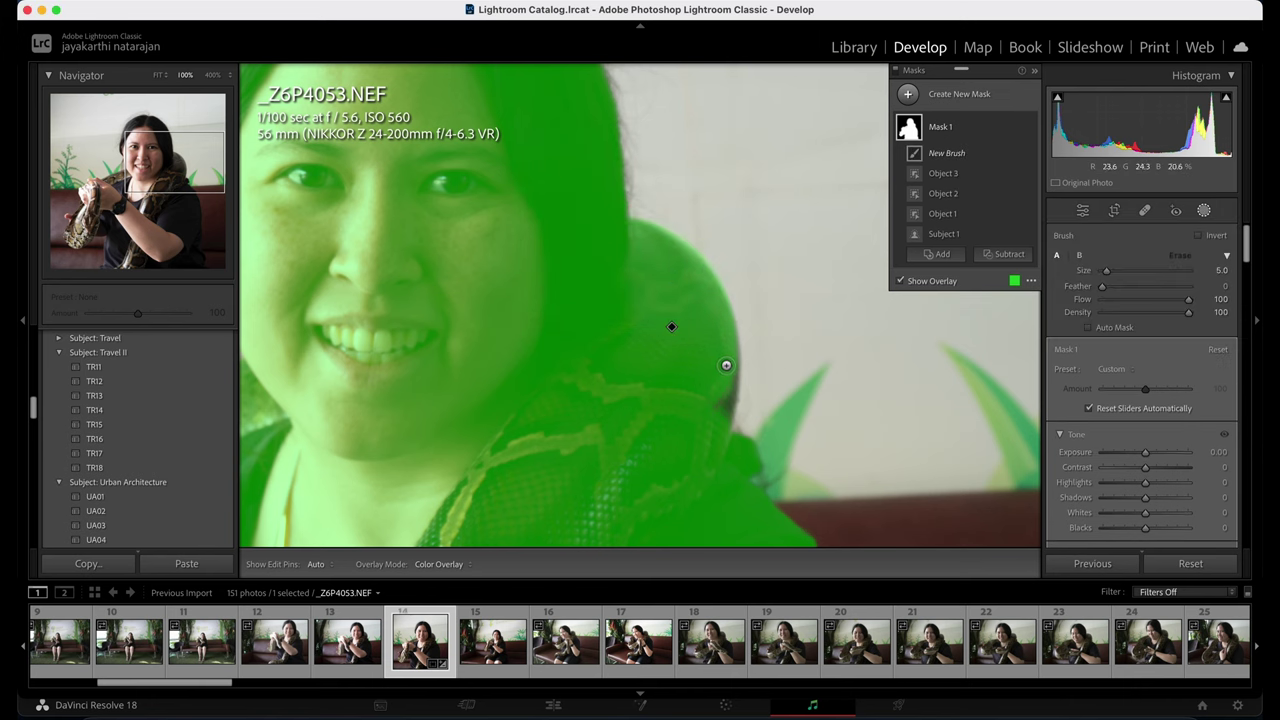
pyautogui.press('h')
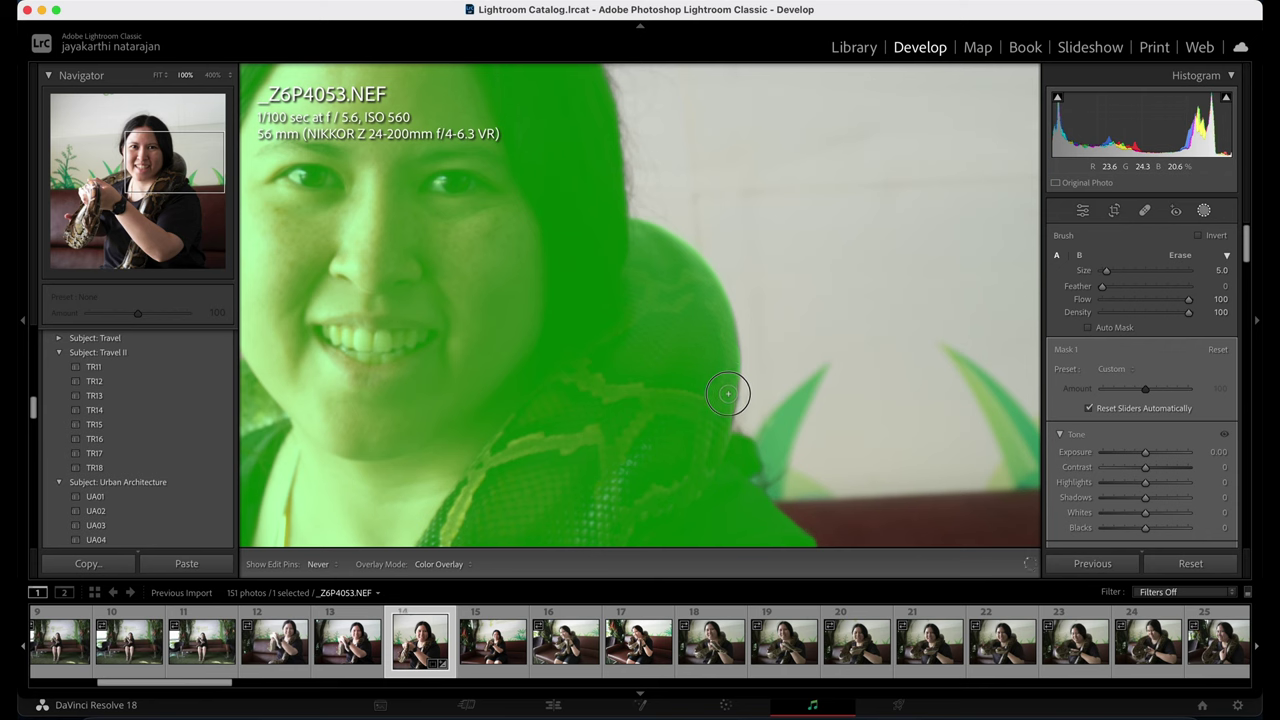
pyautogui.press('h')
pyautogui.click(115, 177)
pyautogui.moveTo(113, 175); pyautogui.dragTo(100, 120)
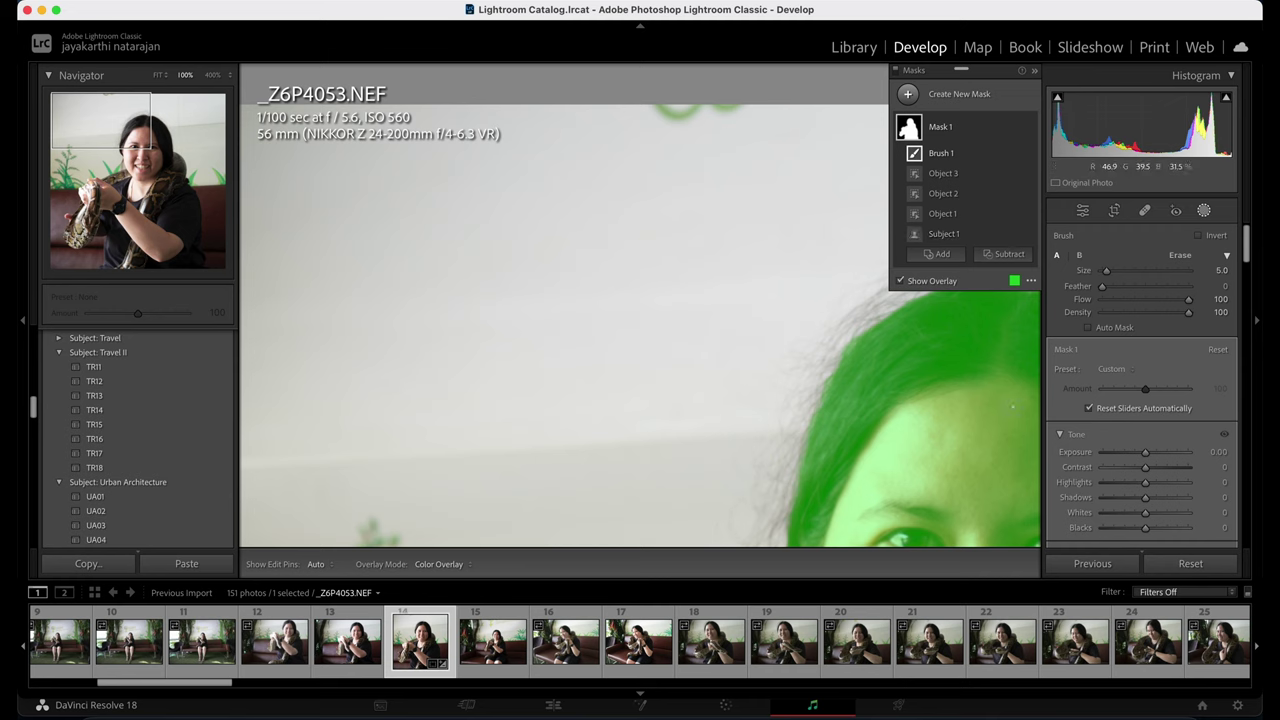
# Set the Clarity of Mask 1 to 38 while judging the effect on the woman's eye up close.
pyautogui.click(950, 137)
pyautogui.scroll(-5, 1103, 353)
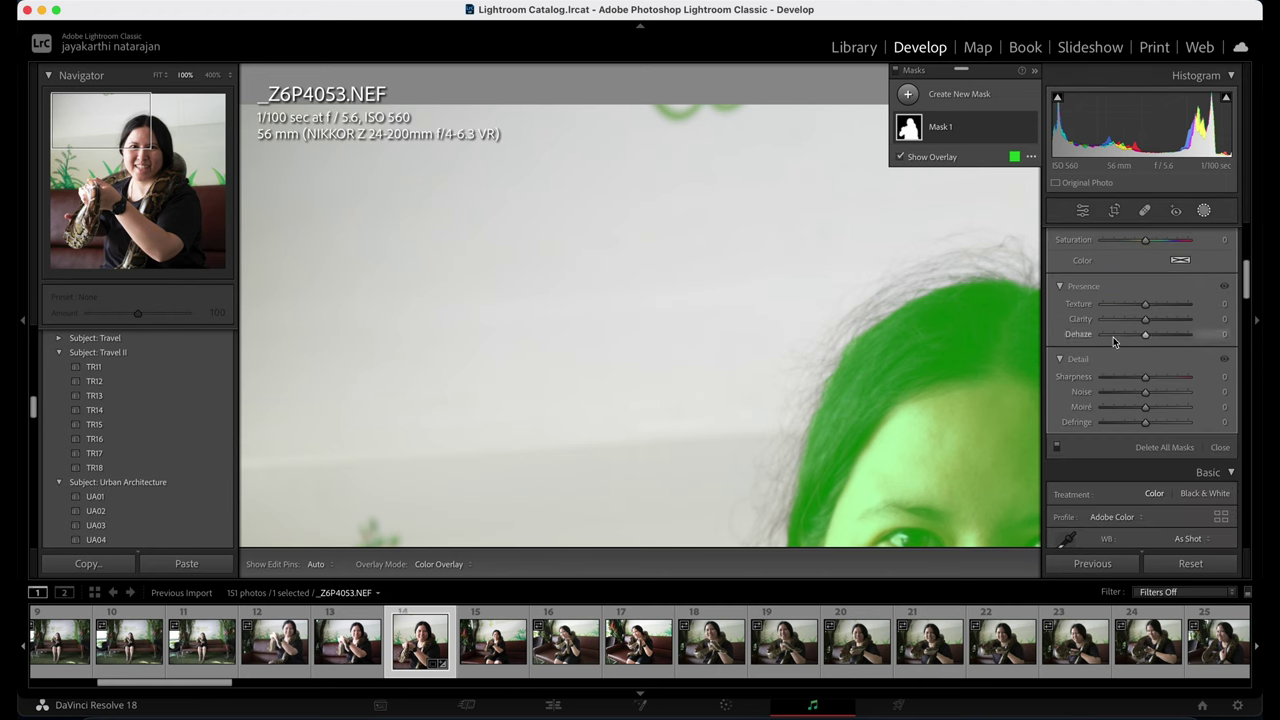
pyautogui.moveTo(148, 124); pyautogui.dragTo(156, 152)
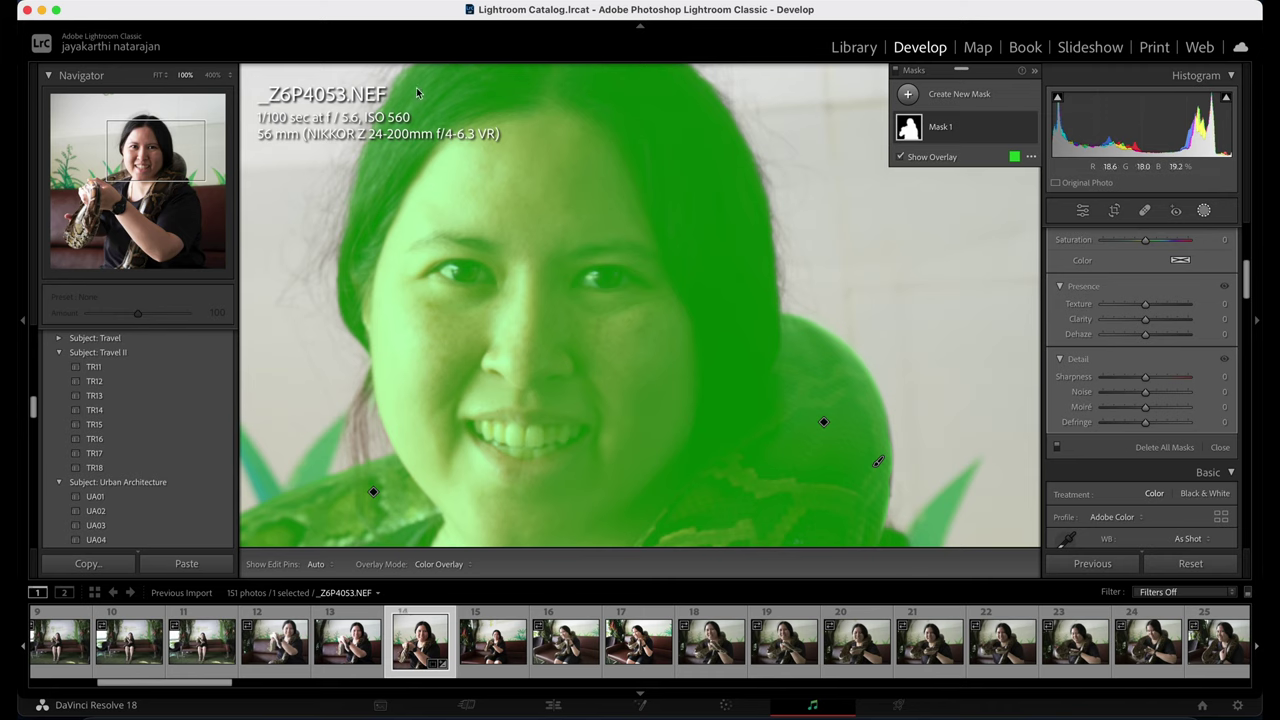
pyautogui.click(211, 77)
pyautogui.moveTo(162, 152)
pyautogui.mouseDown()
pyautogui.moveTo(128, 148)
pyautogui.moveTo(143, 146)
pyautogui.mouseUp()
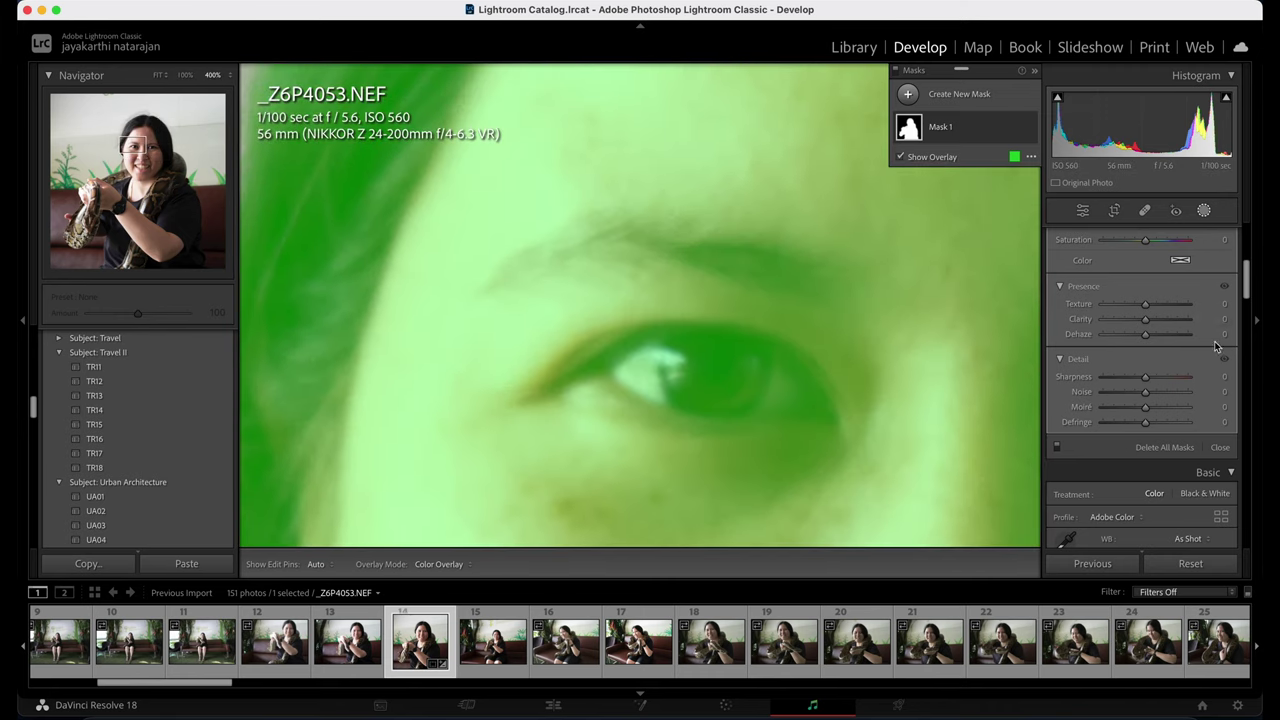
pyautogui.moveTo(1145, 325); pyautogui.dragTo(1160, 325)
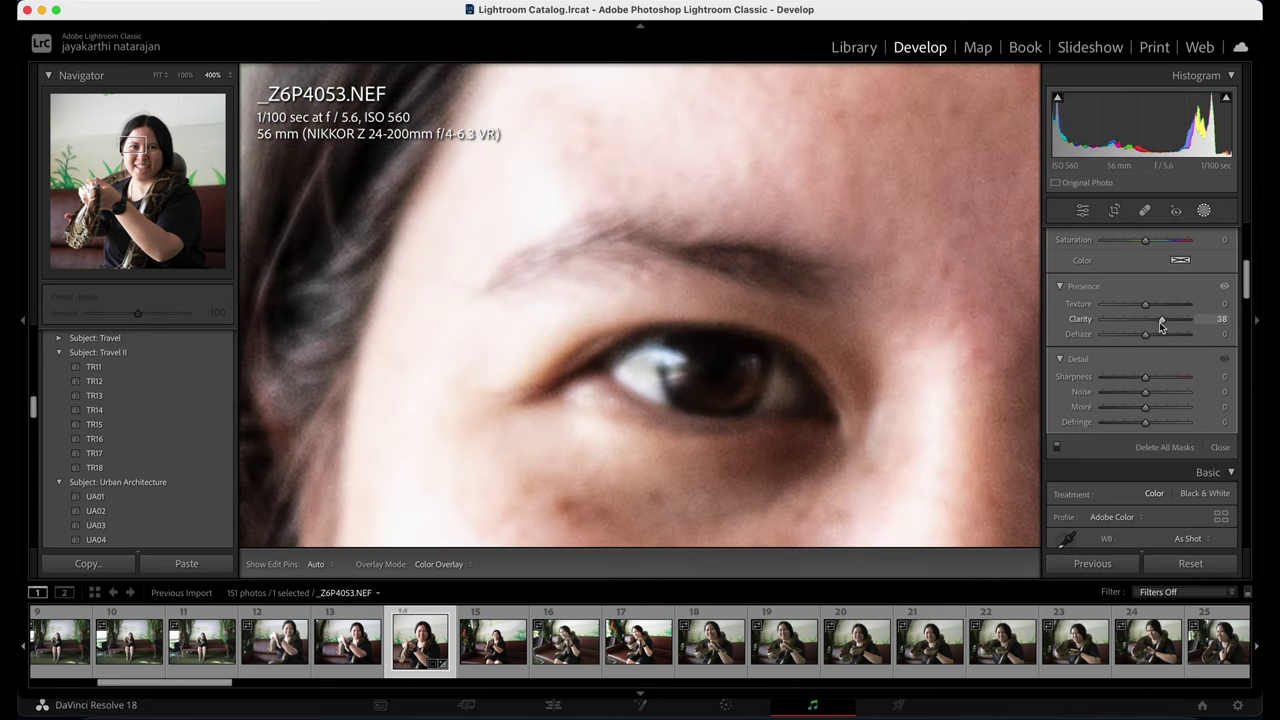
pyautogui.moveTo(1161, 326); pyautogui.dragTo(1161, 326)
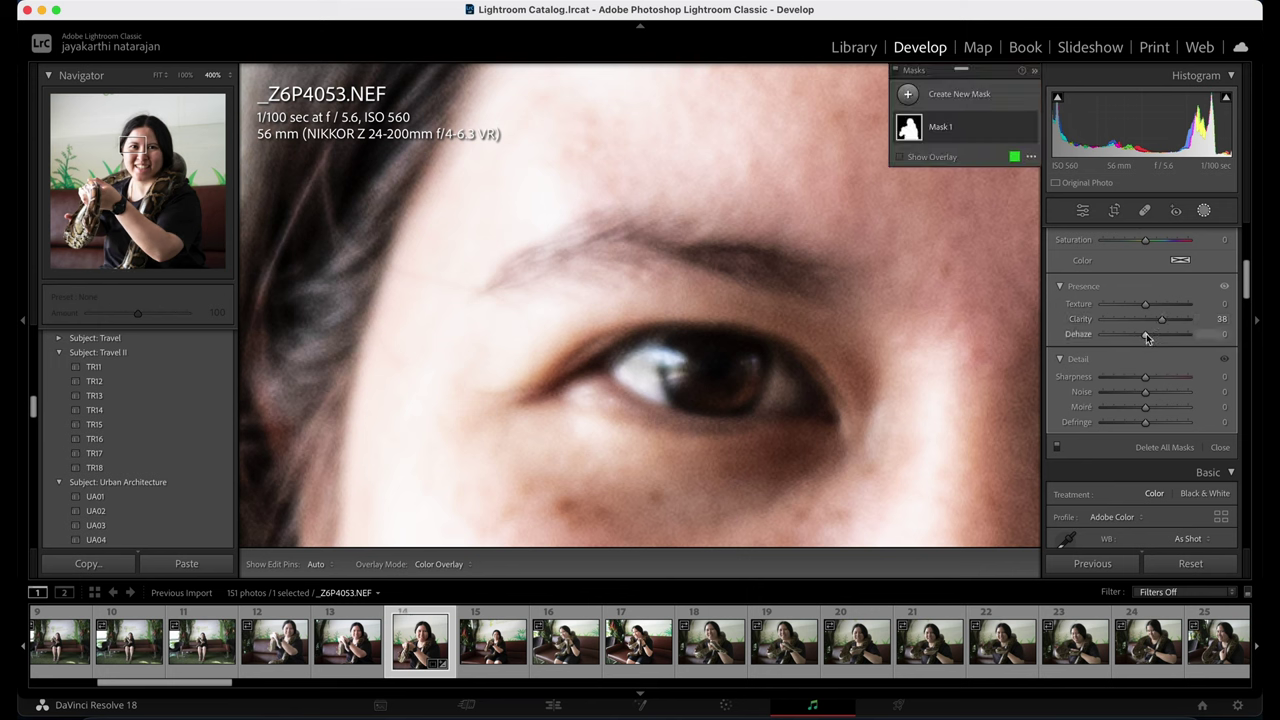
# Set the Sharpness of Mask 1 to 34 and its Texture to 28.
pyautogui.scroll(-1, 1120, 370)
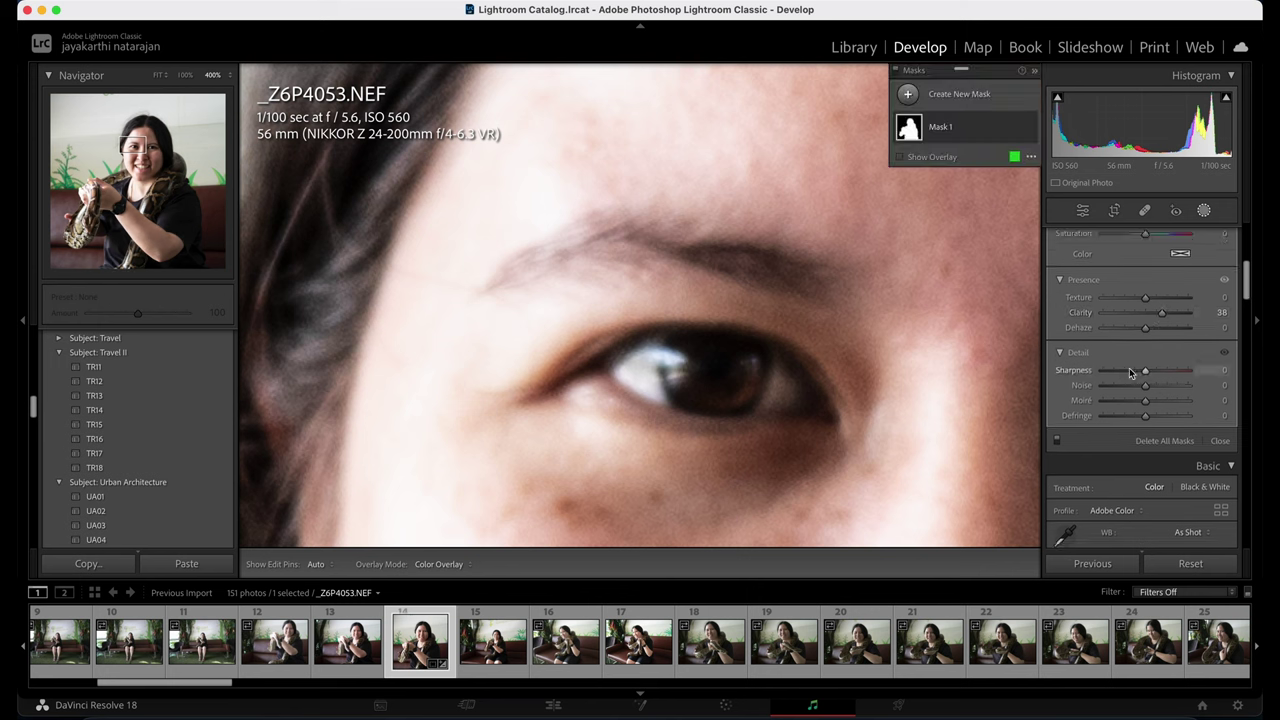
pyautogui.moveTo(1145, 371); pyautogui.dragTo(1160, 377)
pyautogui.moveTo(136, 142)
pyautogui.mouseDown()
pyautogui.moveTo(140, 172)
pyautogui.moveTo(139, 128)
pyautogui.moveTo(137, 148)
pyautogui.mouseUp()
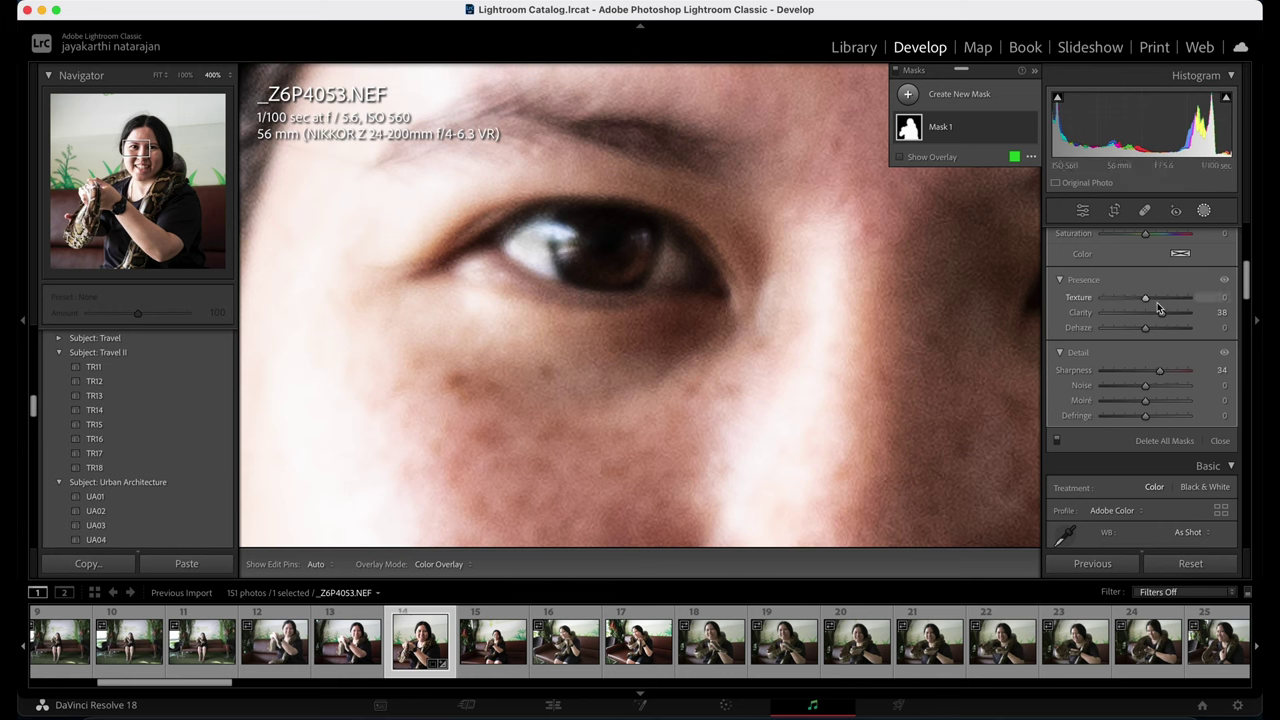
pyautogui.moveTo(1146, 300); pyautogui.dragTo(1155, 300)
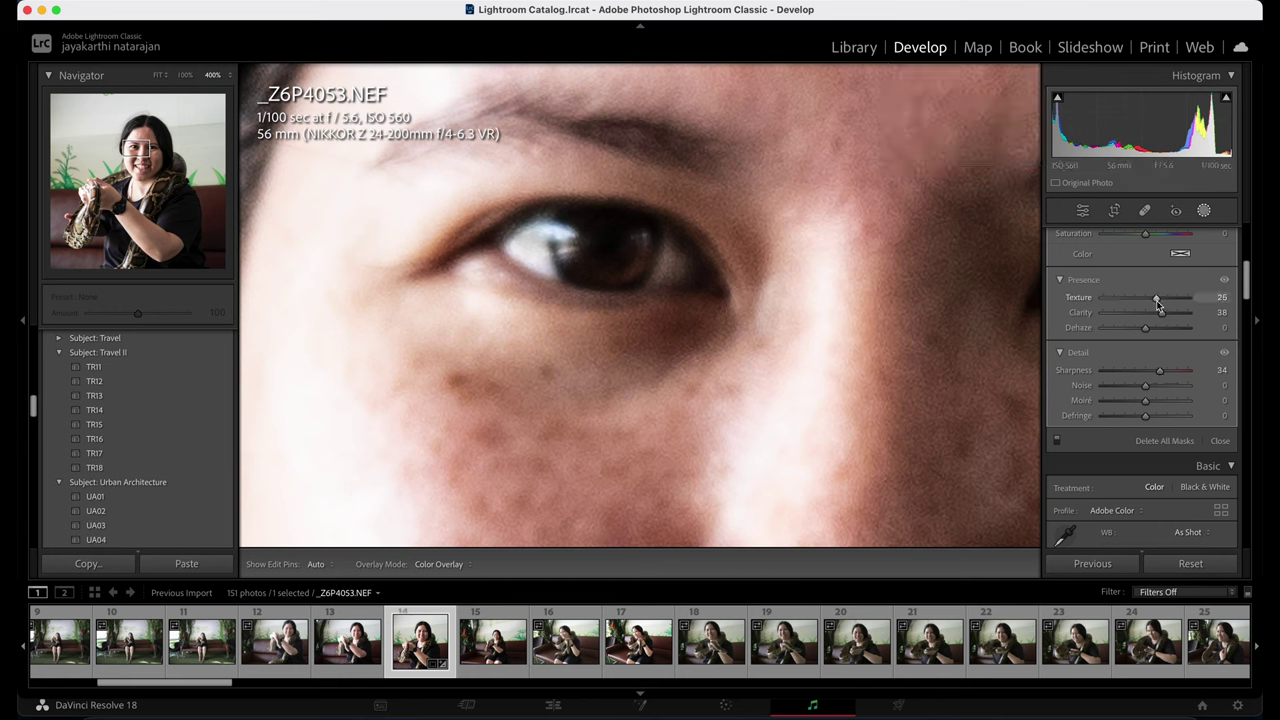
pyautogui.moveTo(1157, 300); pyautogui.dragTo(1158, 300)
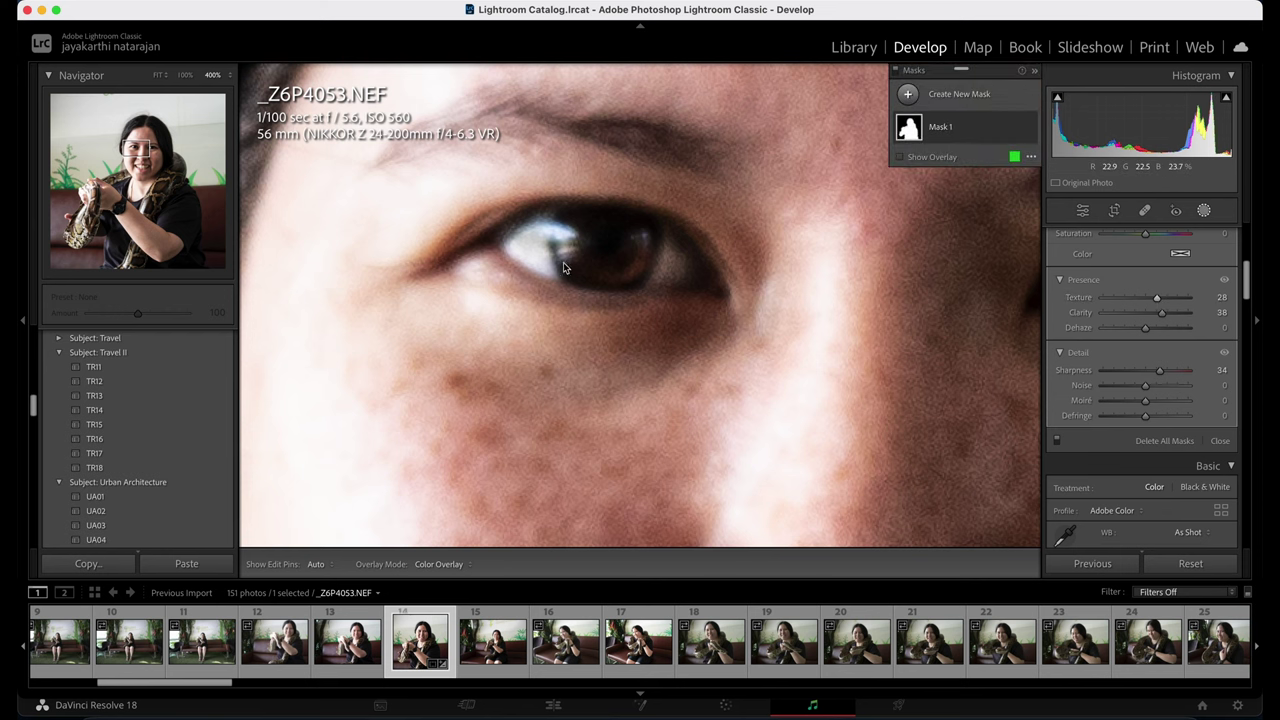
# Check the woman's skin up close and in the full photo, and set Mask 1's Texture and Clarity to 29 and Sharpness to 0.
pyautogui.click(157, 77)
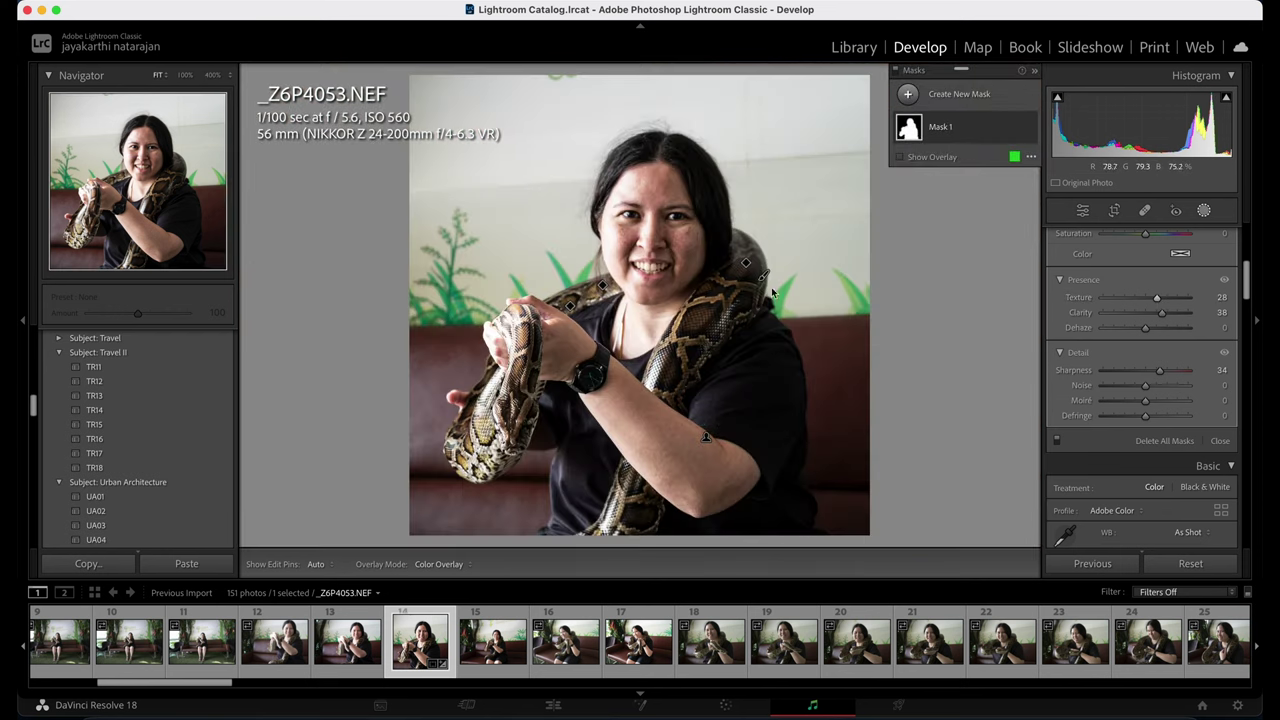
pyautogui.click(163, 160)
pyautogui.moveTo(163, 160)
pyautogui.mouseDown()
pyautogui.moveTo(150, 172)
pyautogui.moveTo(148, 157)
pyautogui.mouseUp()
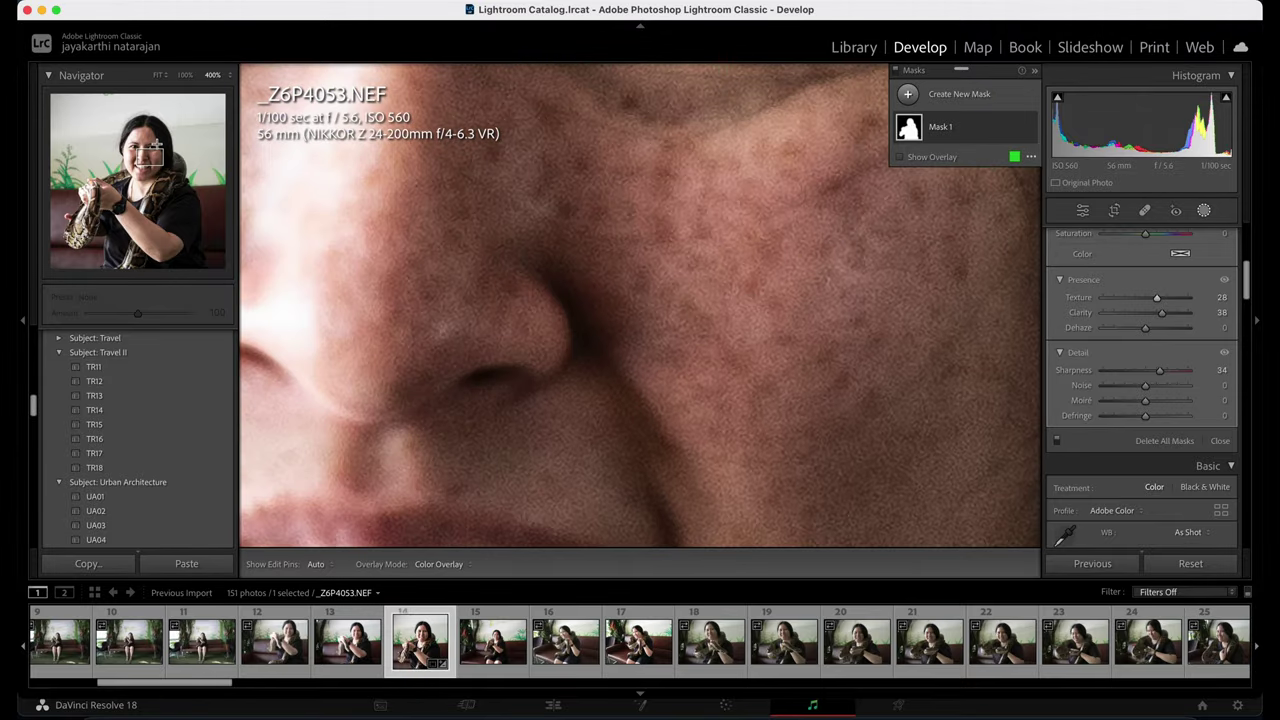
pyautogui.click(157, 76)
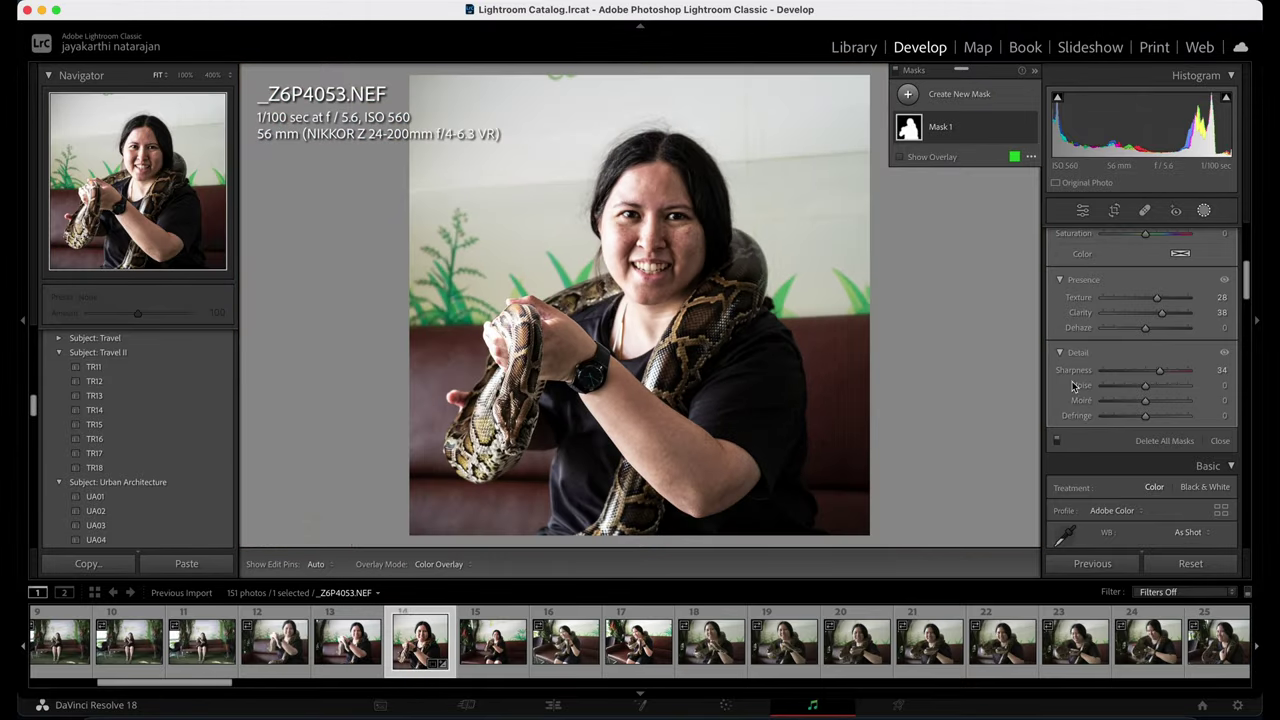
pyautogui.moveTo(1162, 314); pyautogui.dragTo(1157, 316)
pyautogui.moveTo(1158, 373); pyautogui.dragTo(1113, 380)
pyautogui.scroll(-2, 1110, 304)
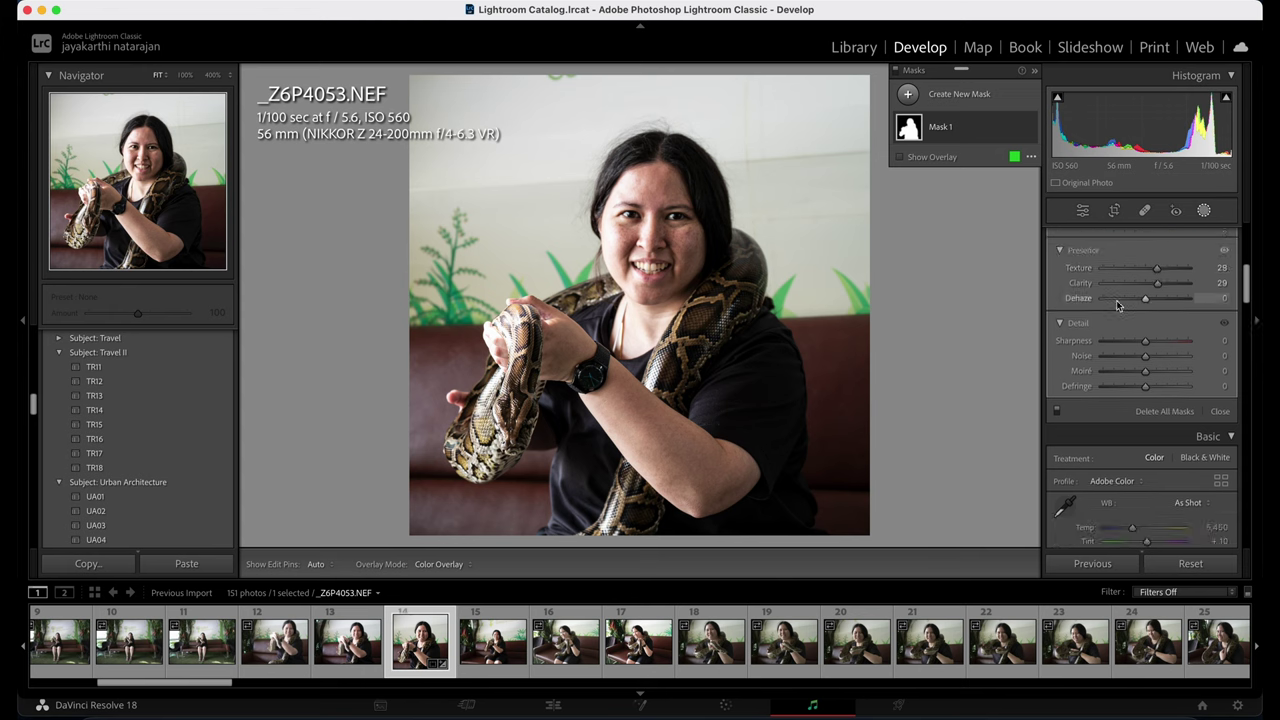
pyautogui.moveTo(1148, 303)
pyautogui.mouseDown()
pyautogui.moveTo(1162, 300)
pyautogui.moveTo(1146, 300)
pyautogui.mouseUp()
# Tighten the square 1x1 crop slightly around the woman and the snake and apply it.
pyautogui.scroll(8, 1132, 330)
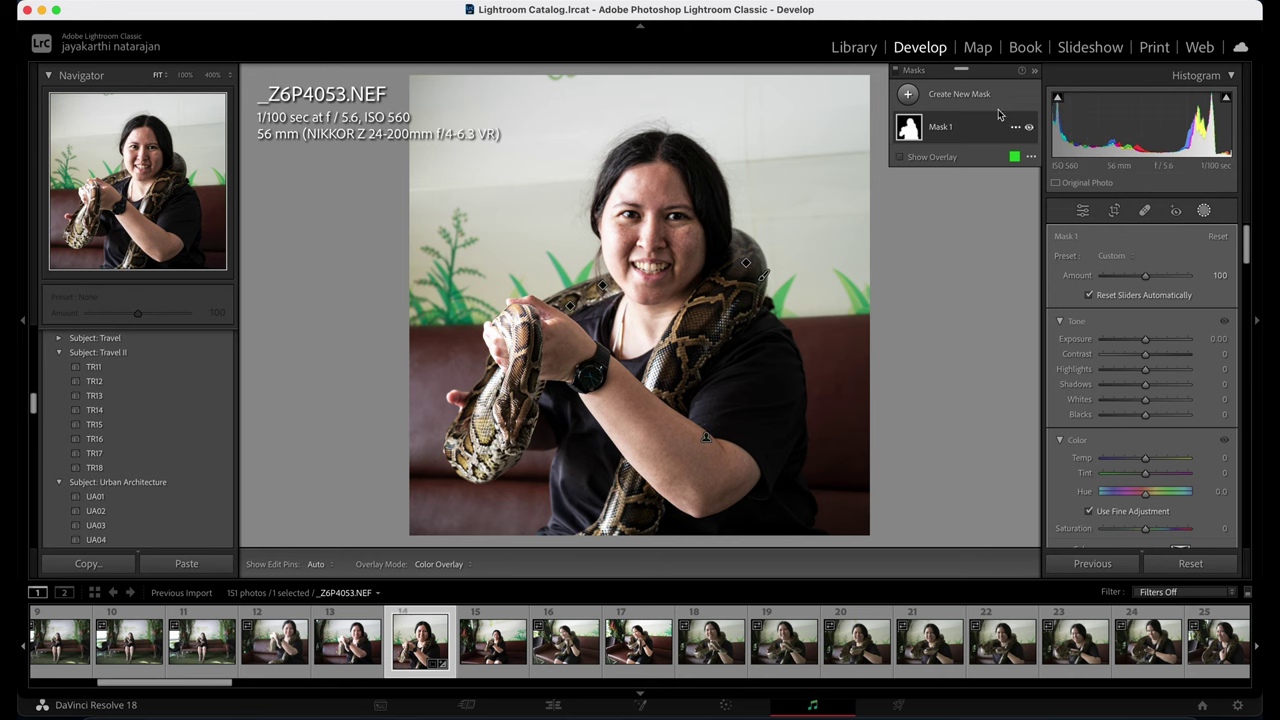
pyautogui.click(1115, 211)
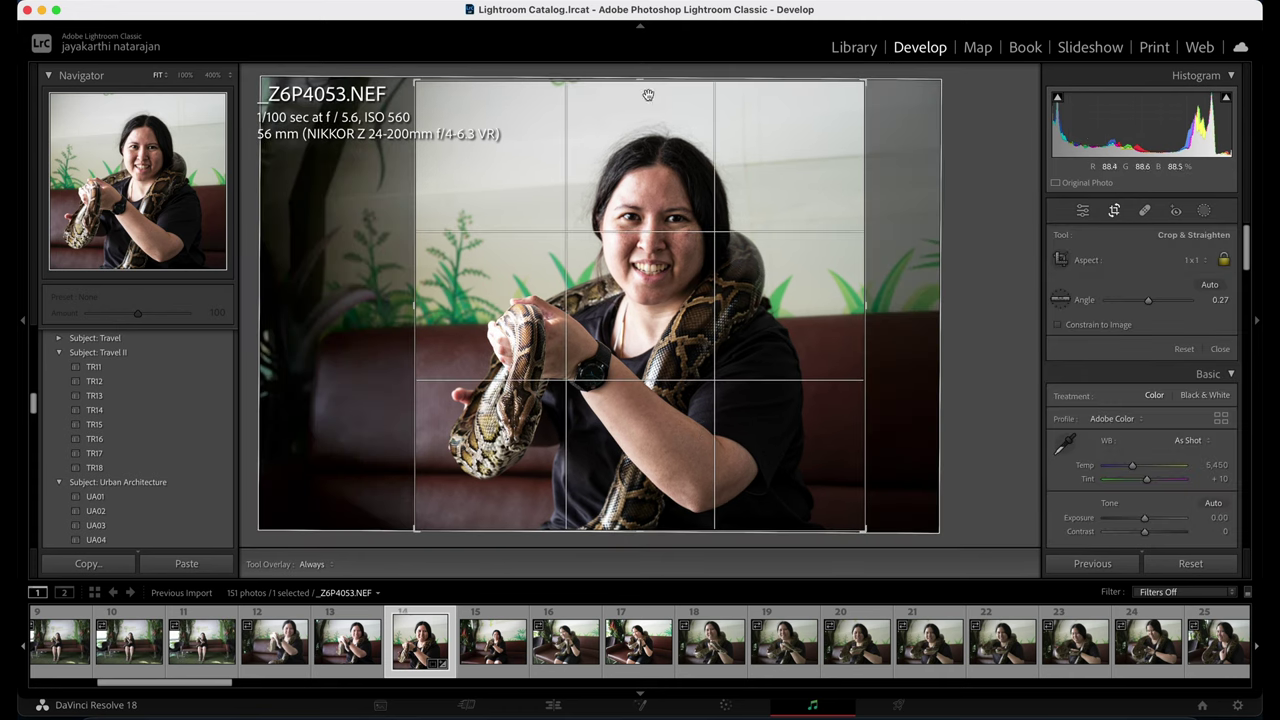
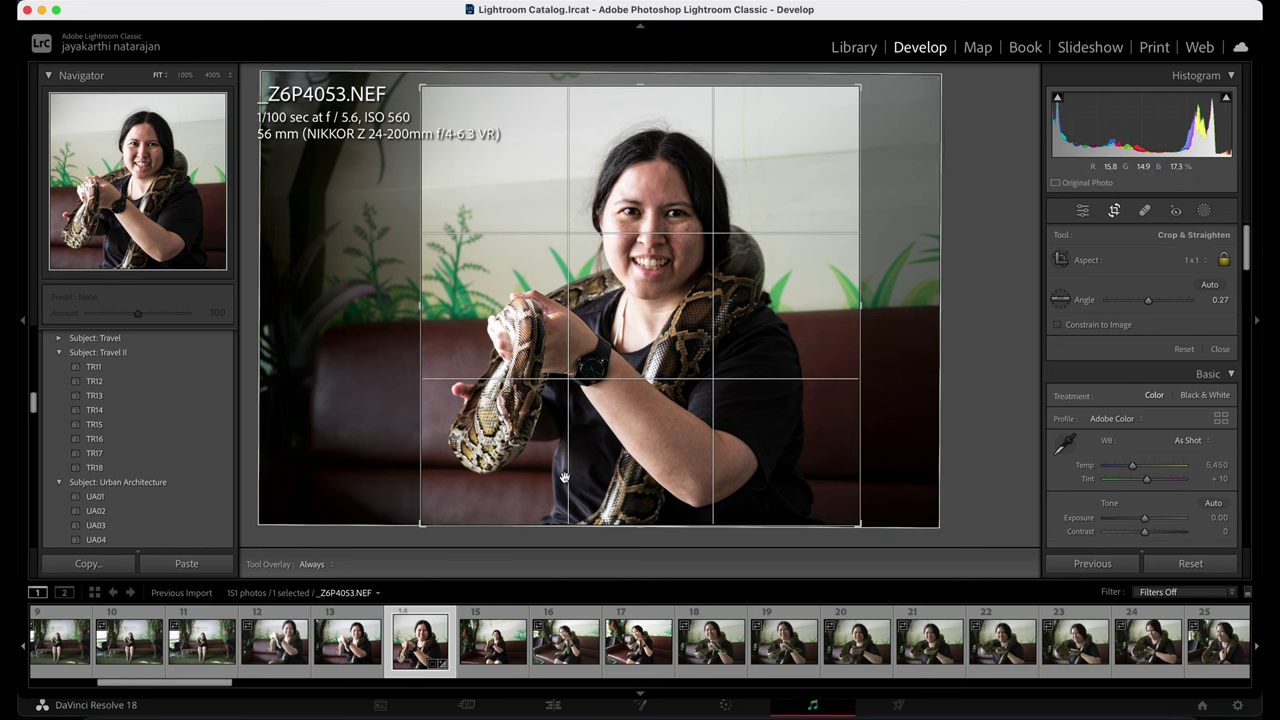
pyautogui.click(1082, 211)
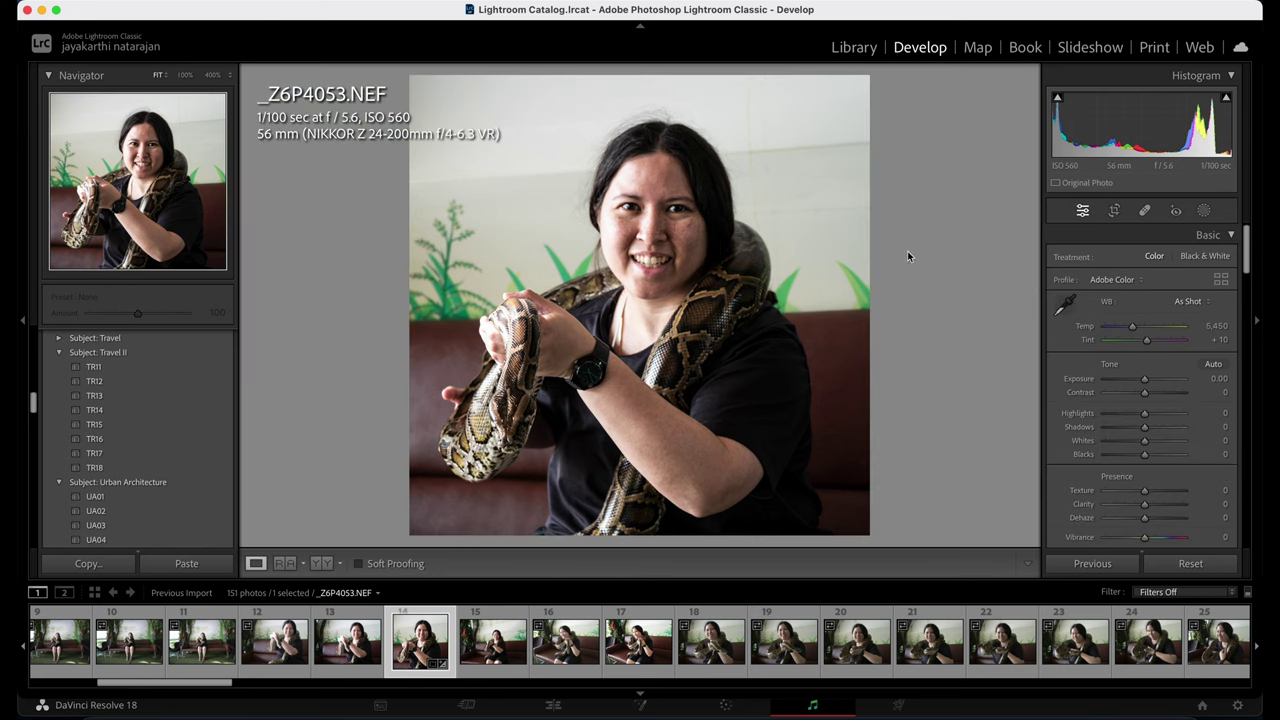
# Check the woman's face and the wall up close and set the whole photo's Highlights to -47.
pyautogui.click(748, 181)
pyautogui.click(748, 181)
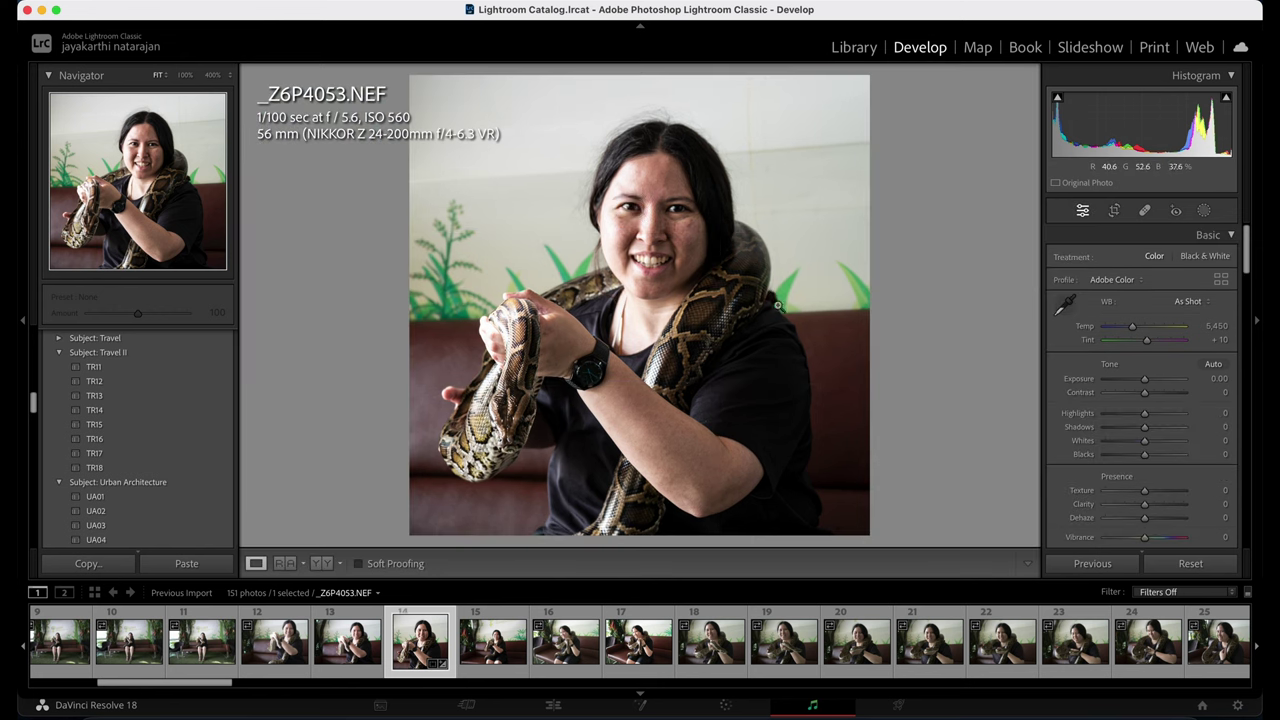
pyautogui.click(674, 204)
pyautogui.click(686, 200)
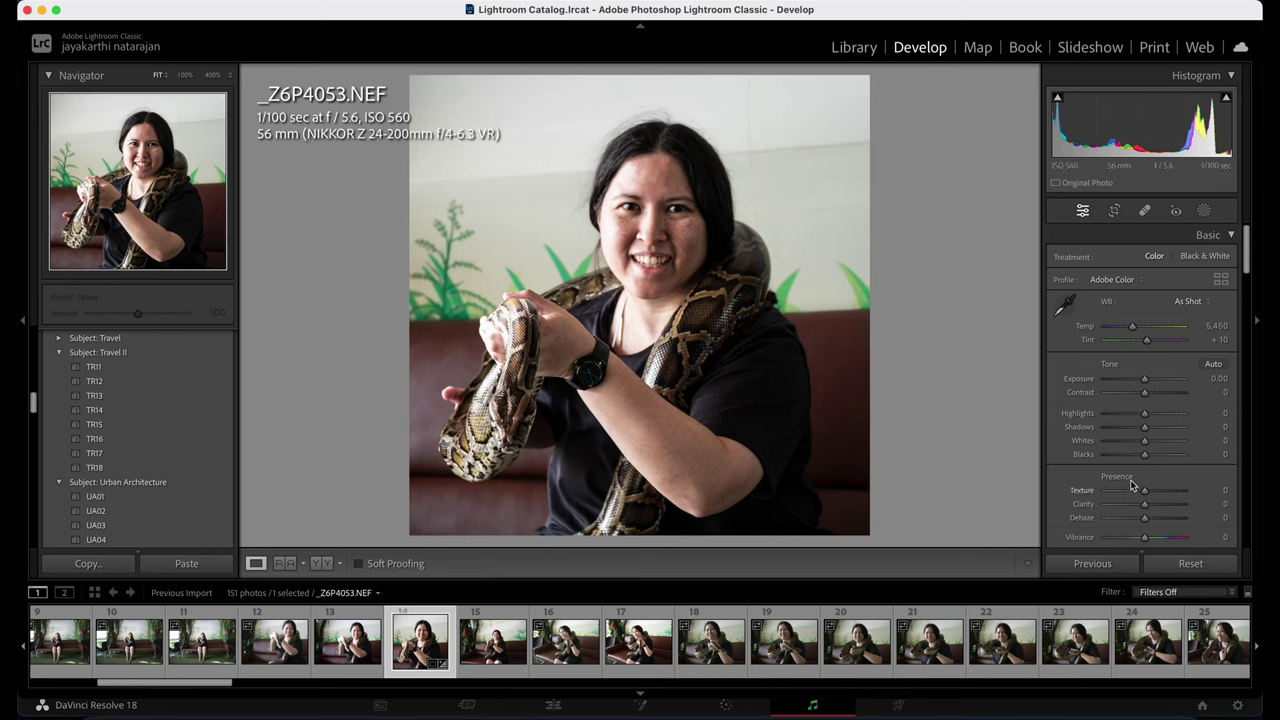
pyautogui.moveTo(1146, 418)
pyautogui.mouseDown()
pyautogui.moveTo(1170, 416)
pyautogui.moveTo(1126, 418)
pyautogui.mouseUp()
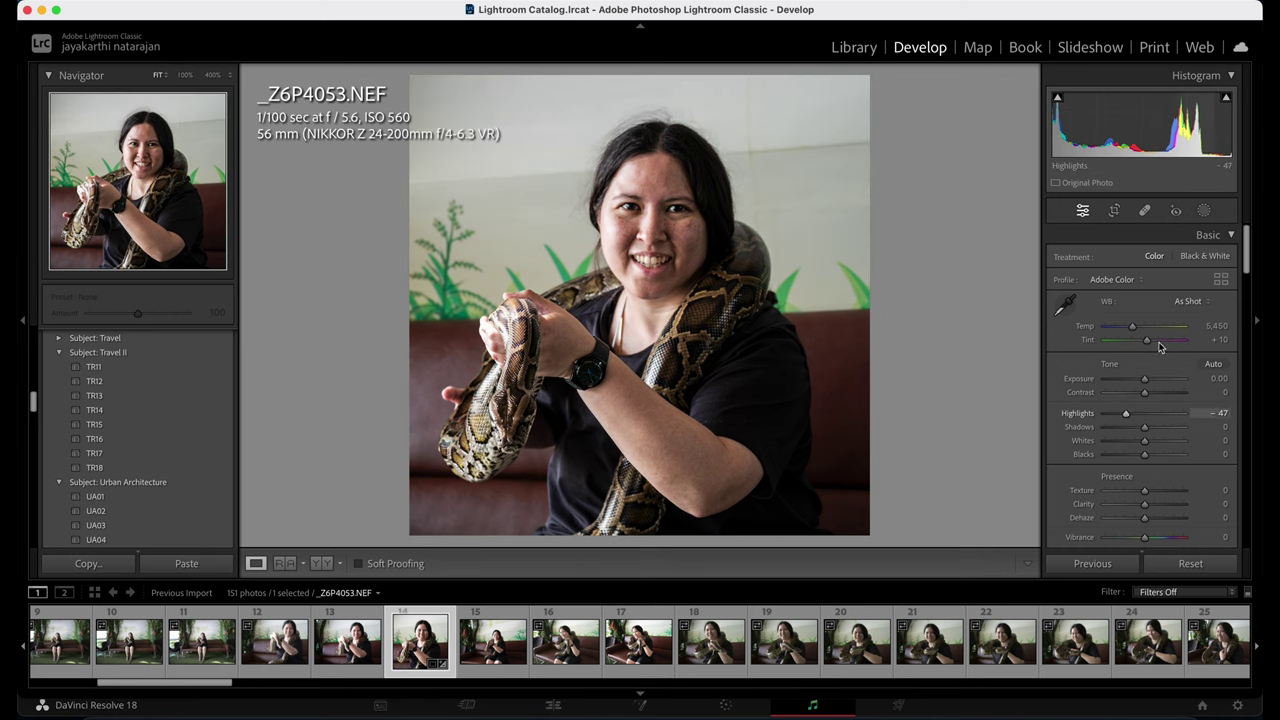
# Duplicate and invert Mask 1 to cover the background, and set its Exposure to -0.65, Highlights to 59 and Shadows to -19.
pyautogui.click(1203, 213)
pyautogui.click(1016, 127)
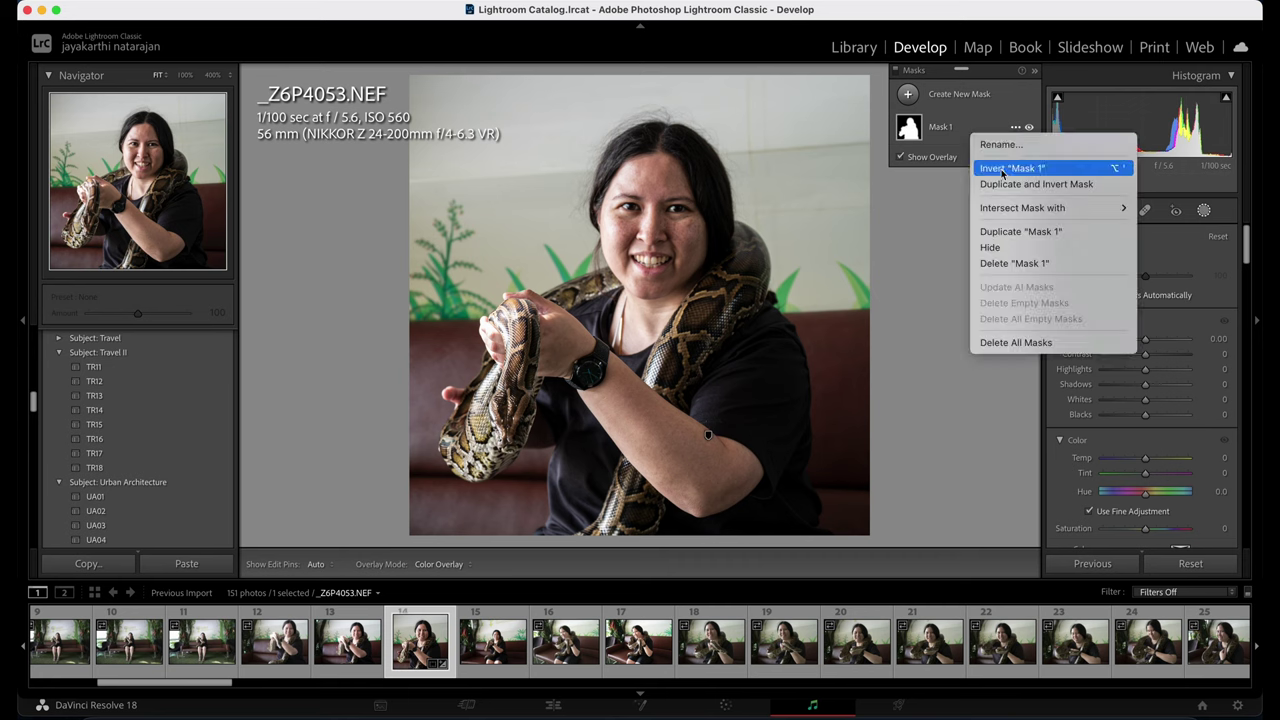
pyautogui.click(1022, 185)
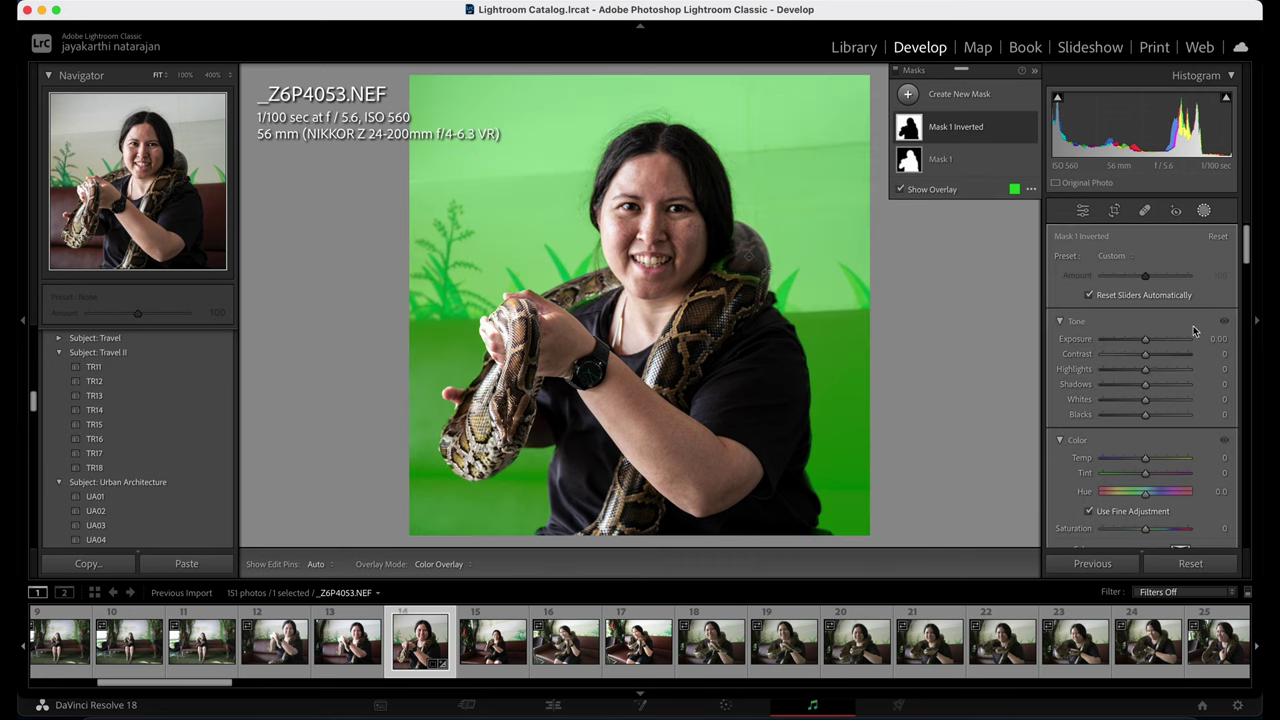
pyautogui.moveTo(1145, 339); pyautogui.dragTo(1139, 386)
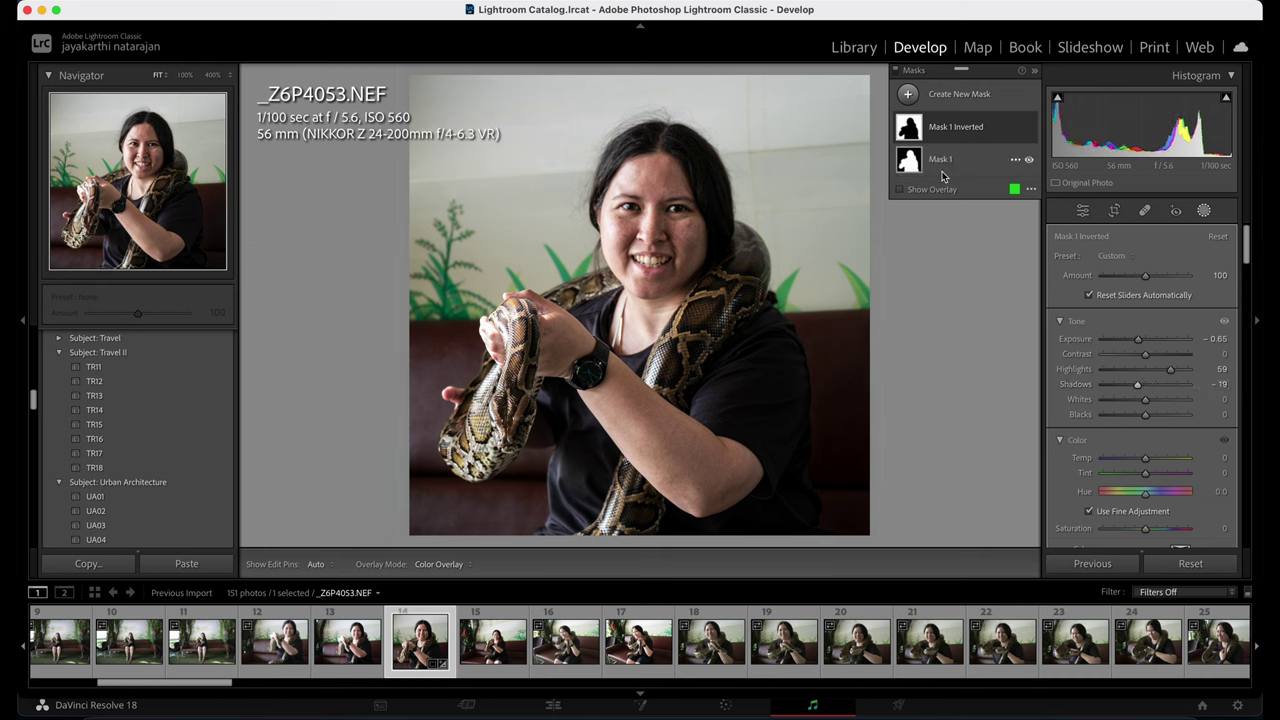
# Heal the lines and marks on the wall on both sides of the woman's head and check the healed area beside her hair.
pyautogui.click(1146, 212)
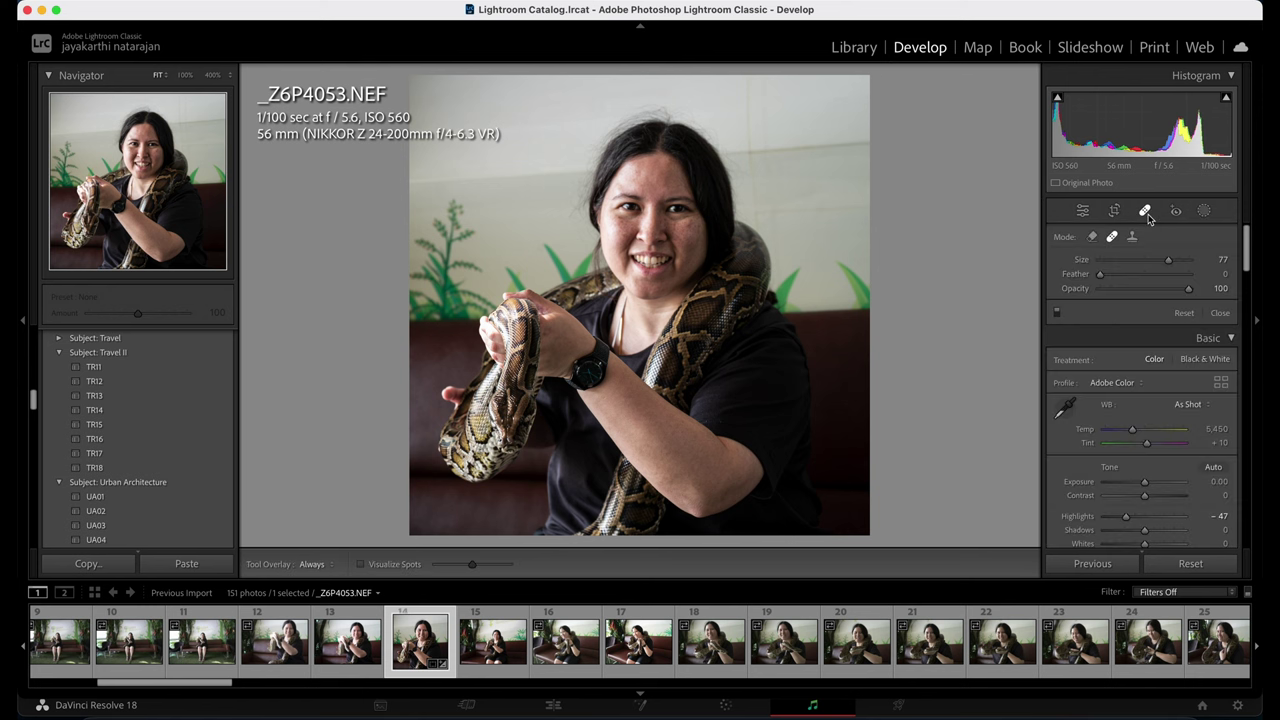
pyautogui.click(750, 120)
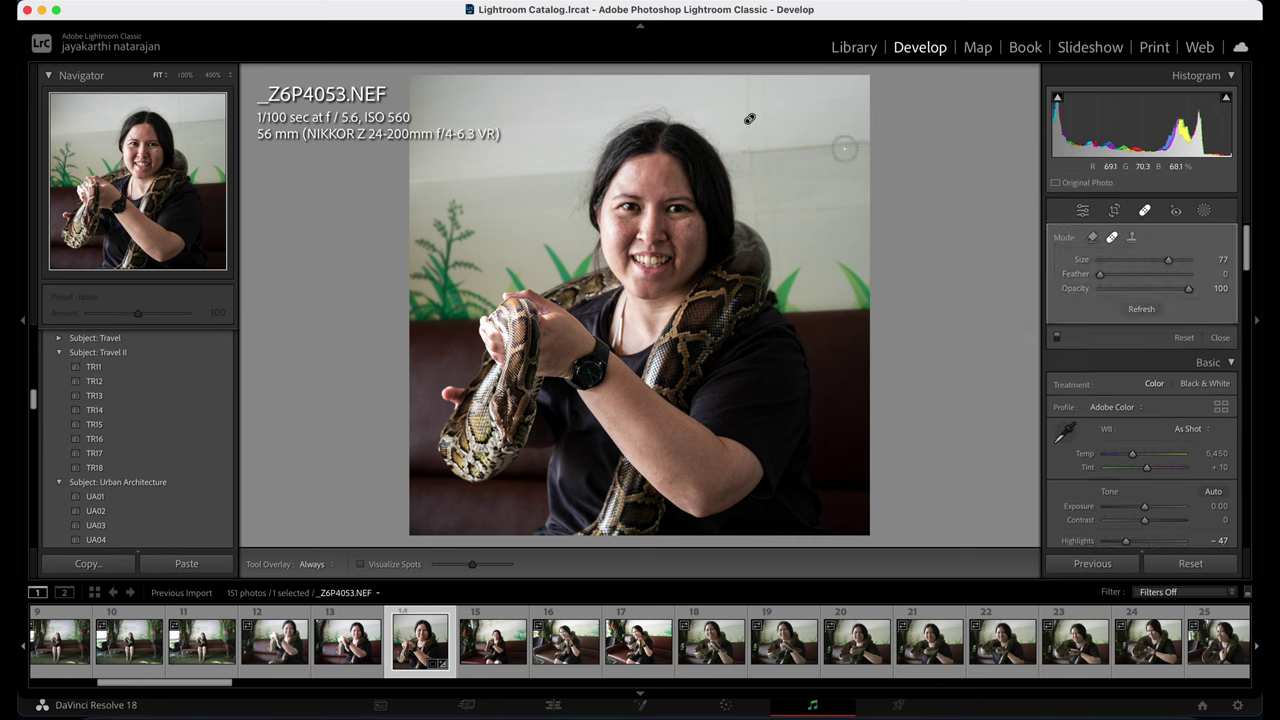
pyautogui.moveTo(863, 143); pyautogui.dragTo(720, 145)
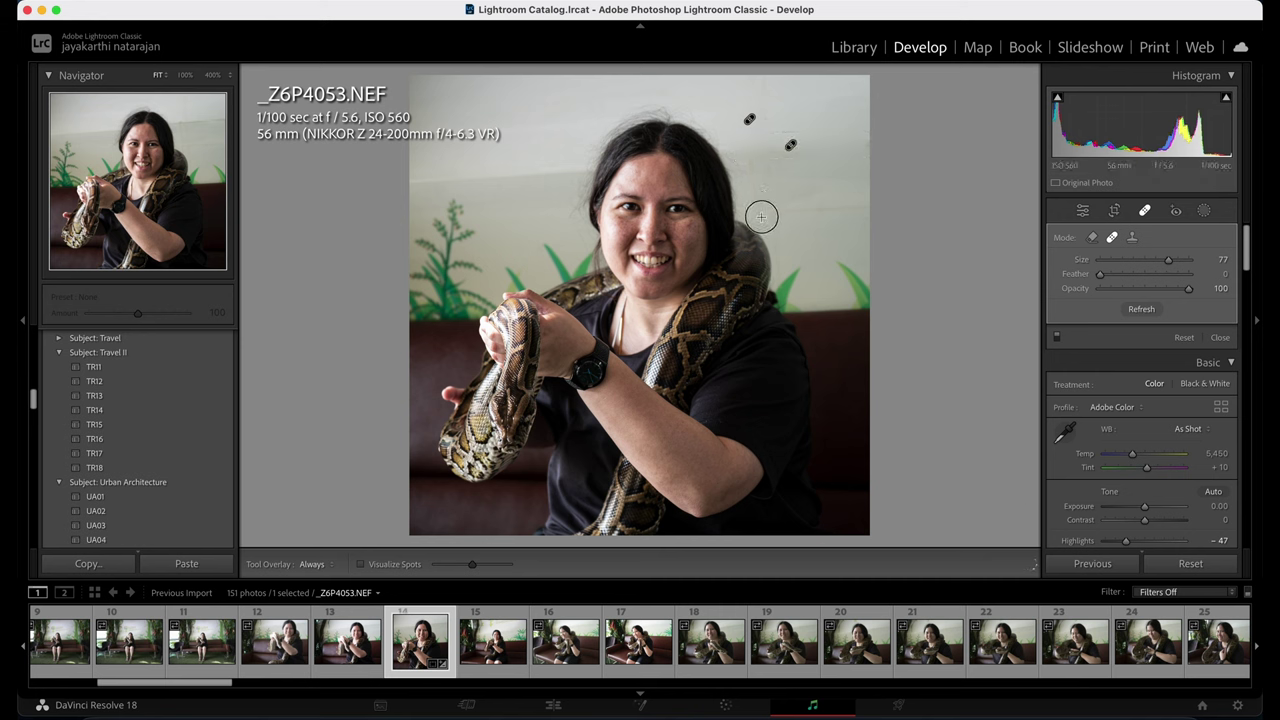
pyautogui.click(801, 205)
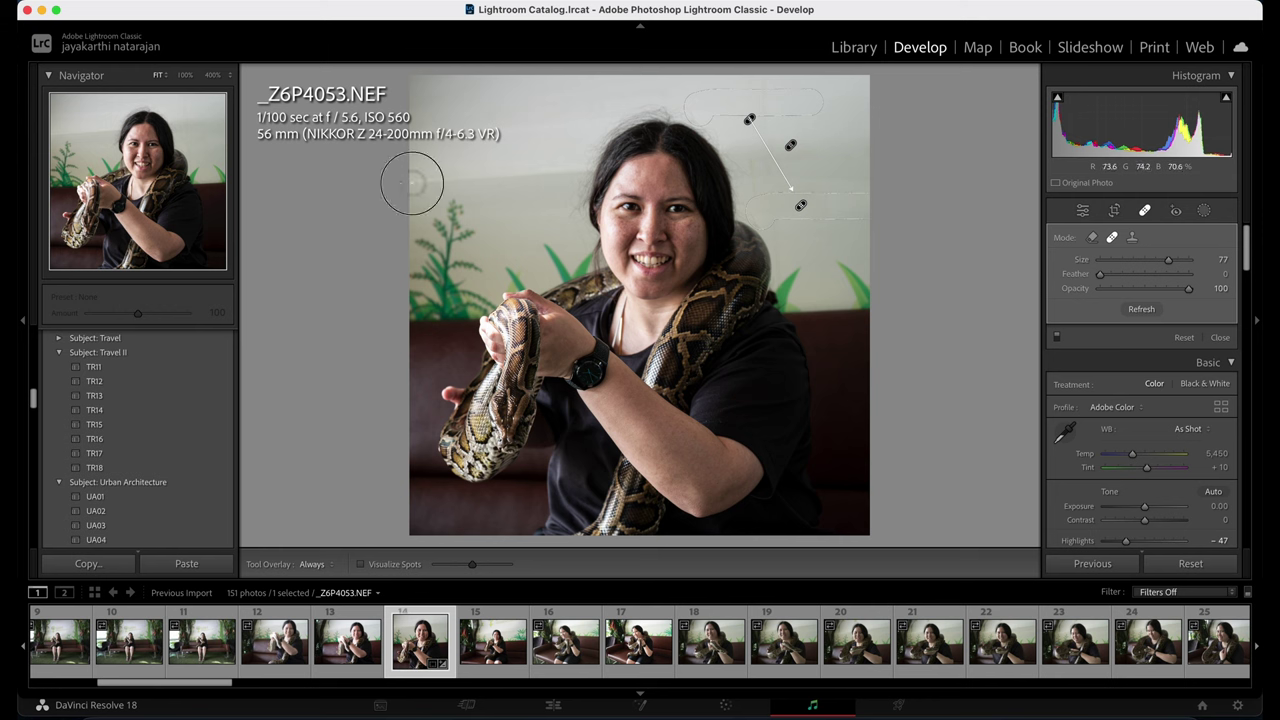
pyautogui.click(570, 174)
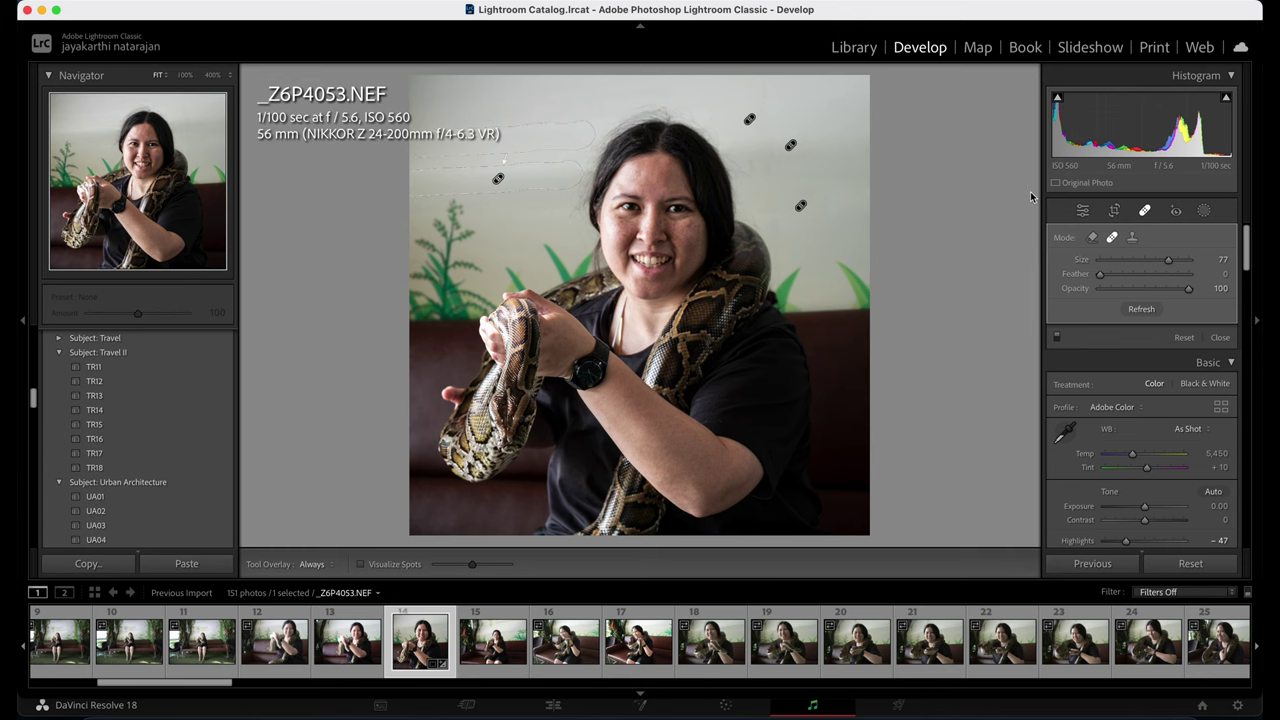
pyautogui.click(119, 133)
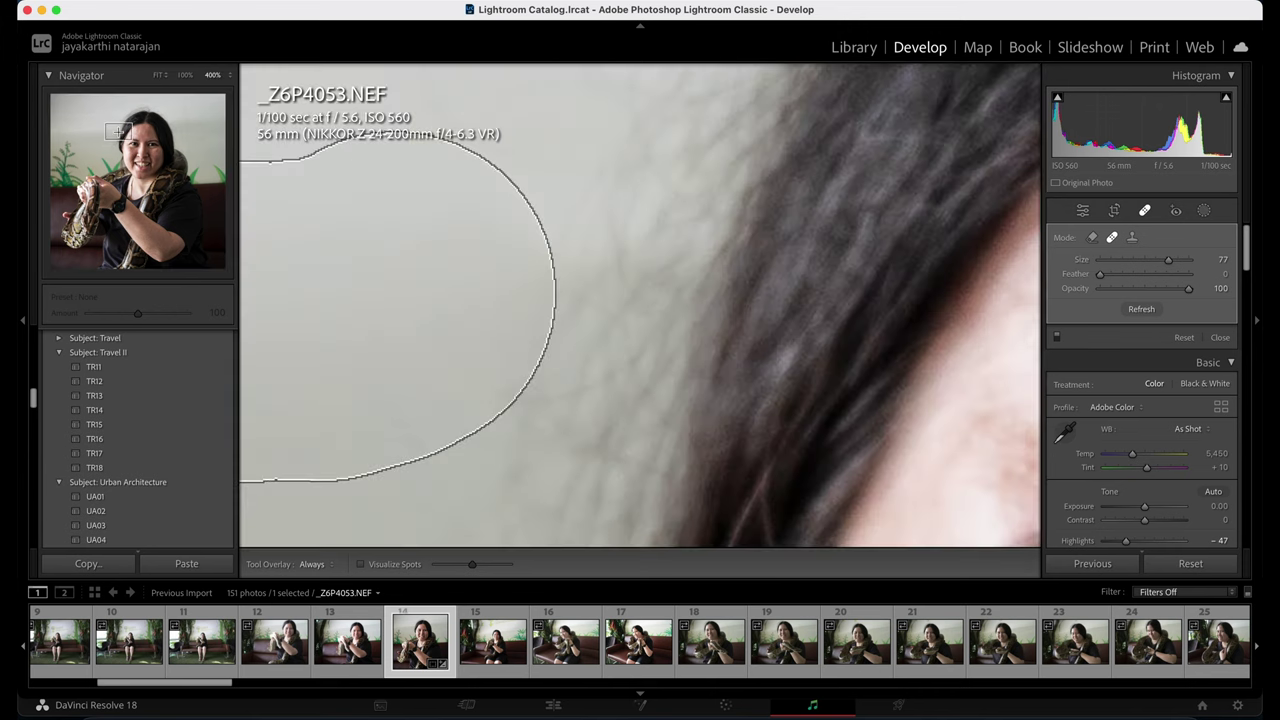
pyautogui.click(159, 76)
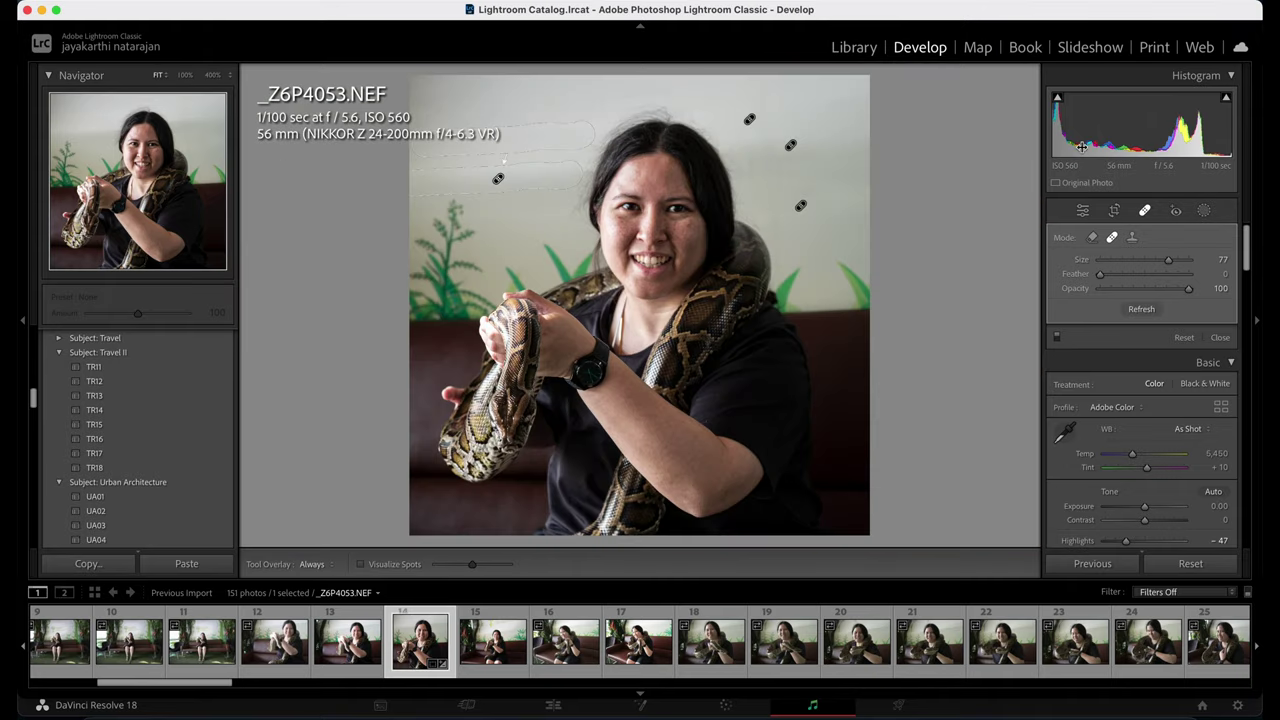
pyautogui.click(1082, 211)
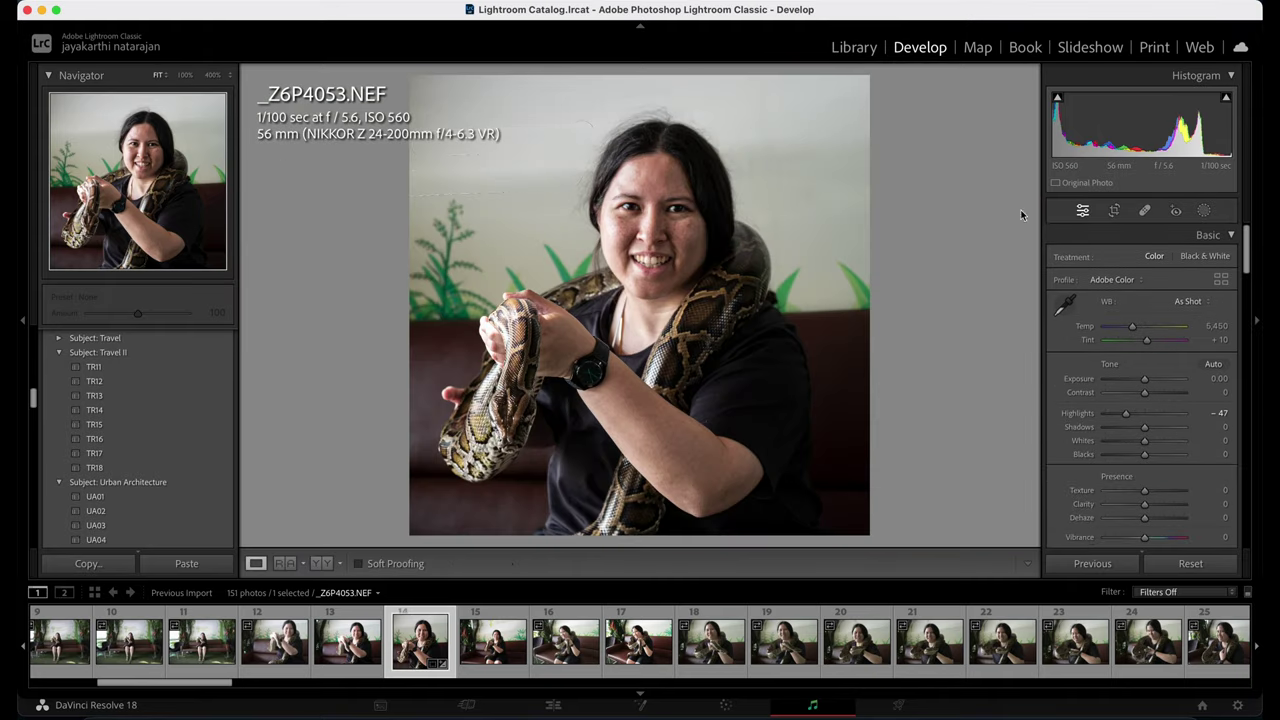
# Heal the faint vertical mark on the wall near the woman's hair up close and check the rest of the wall.
pyautogui.click(750, 158)
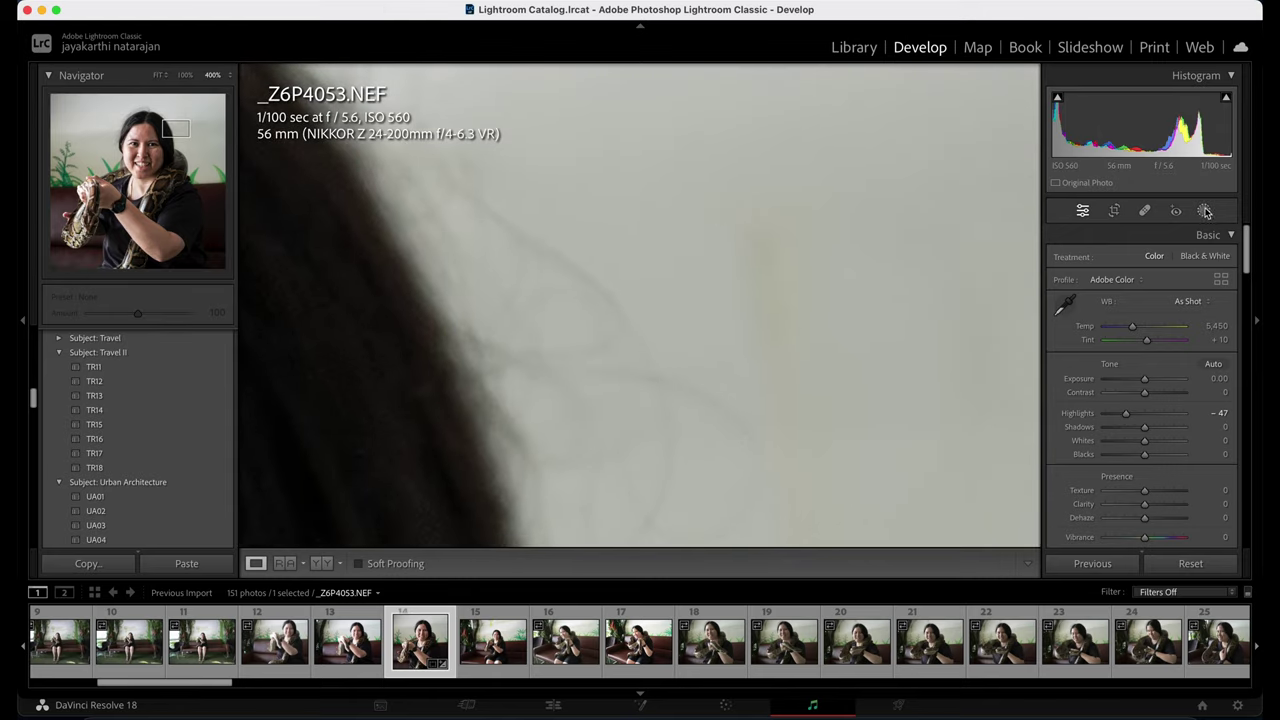
pyautogui.click(1146, 212)
pyautogui.click(850, 252)
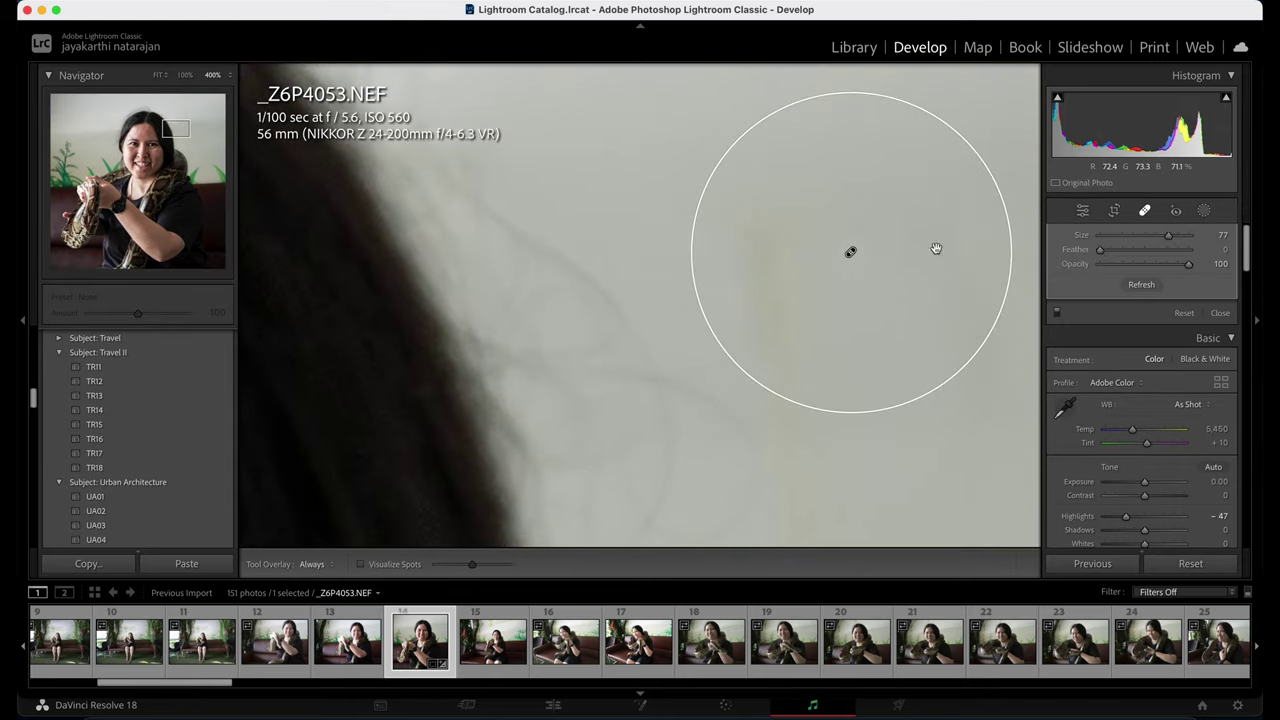
pyautogui.click(1082, 210)
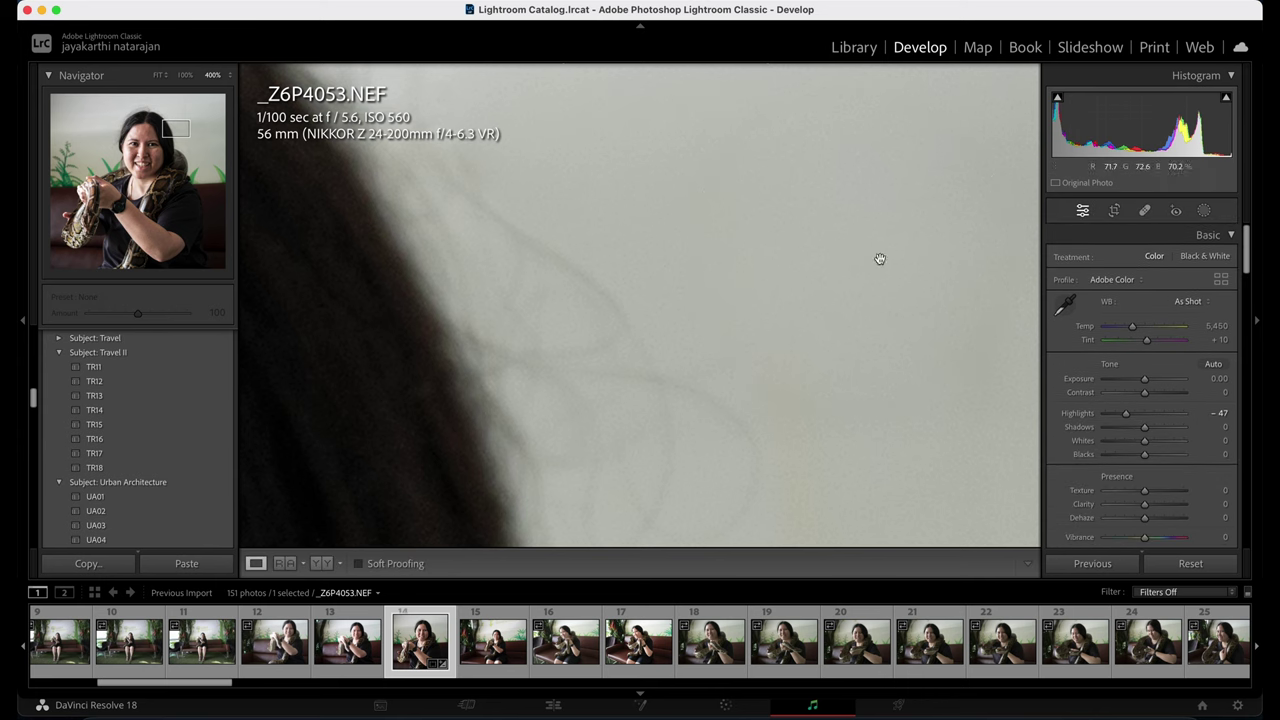
pyautogui.moveTo(124, 146); pyautogui.dragTo(110, 123)
pyautogui.click(156, 76)
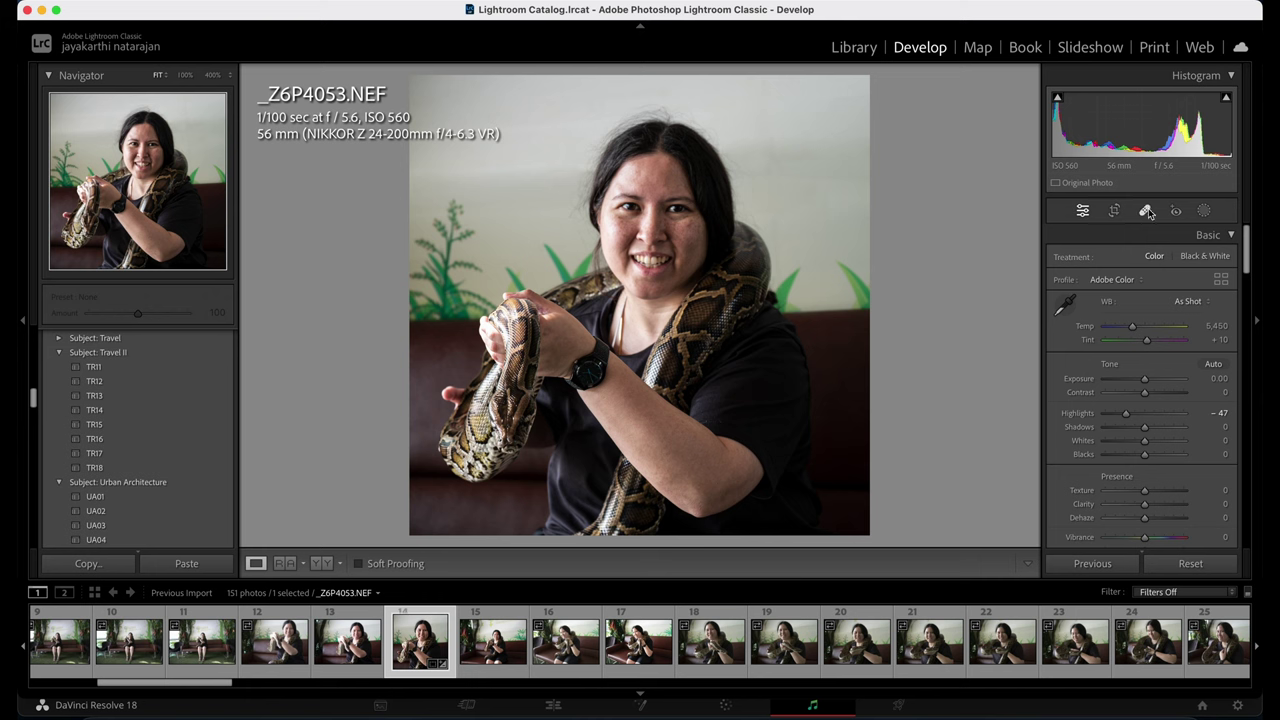
# Set the Exposure of Mask 1 to 0.65 and its Highlights to -57.
pyautogui.click(1205, 212)
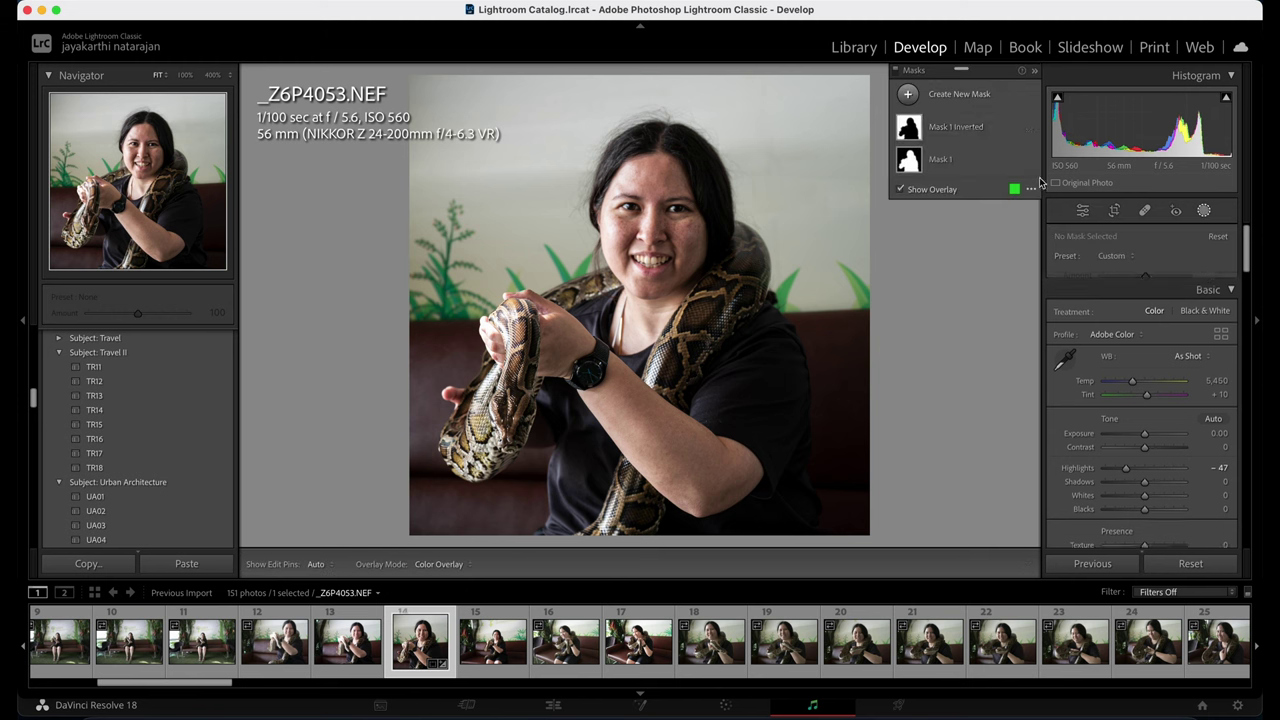
pyautogui.click(956, 128)
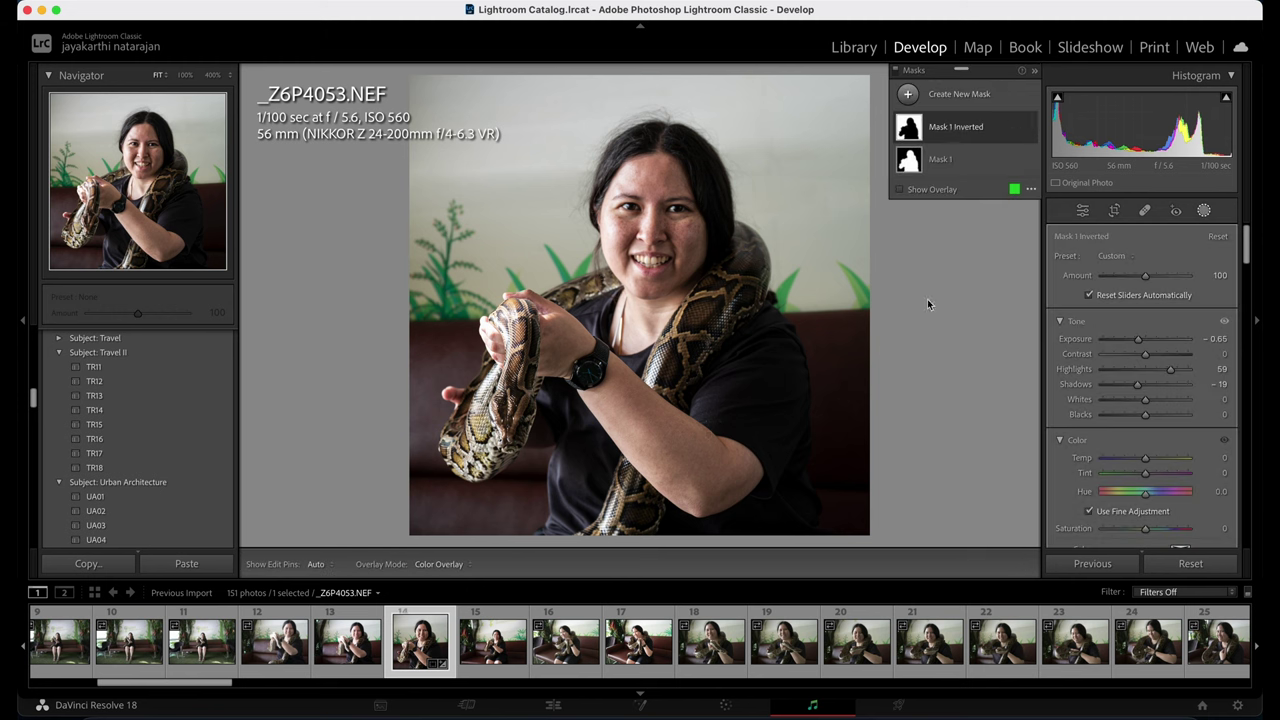
pyautogui.click(940, 170)
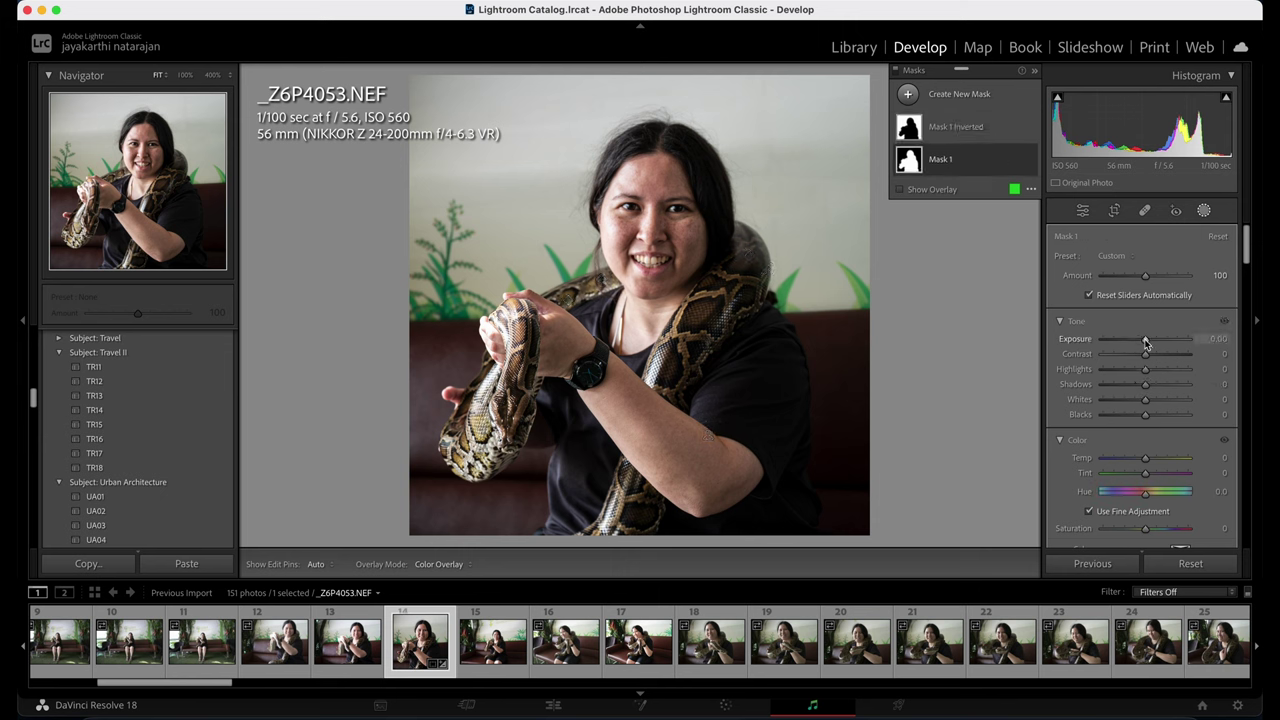
pyautogui.moveTo(1146, 340); pyautogui.dragTo(1128, 370)
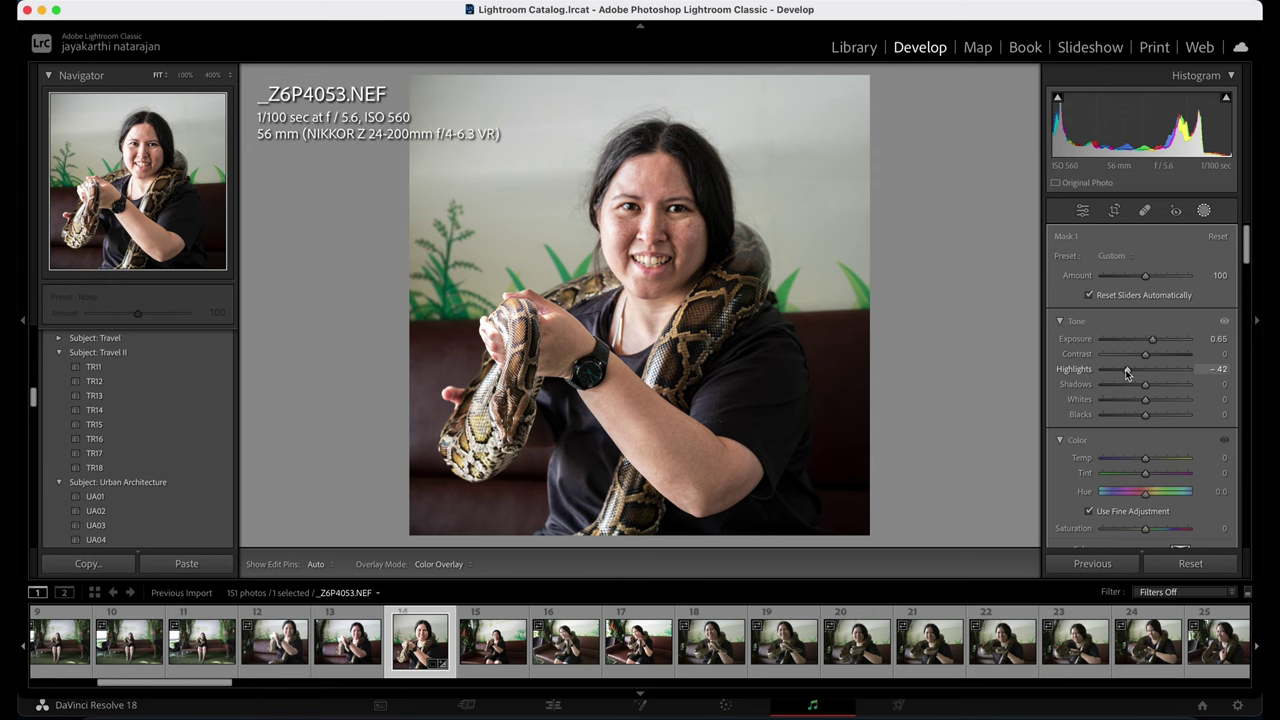
pyautogui.moveTo(1125, 369); pyautogui.dragTo(1118, 369)
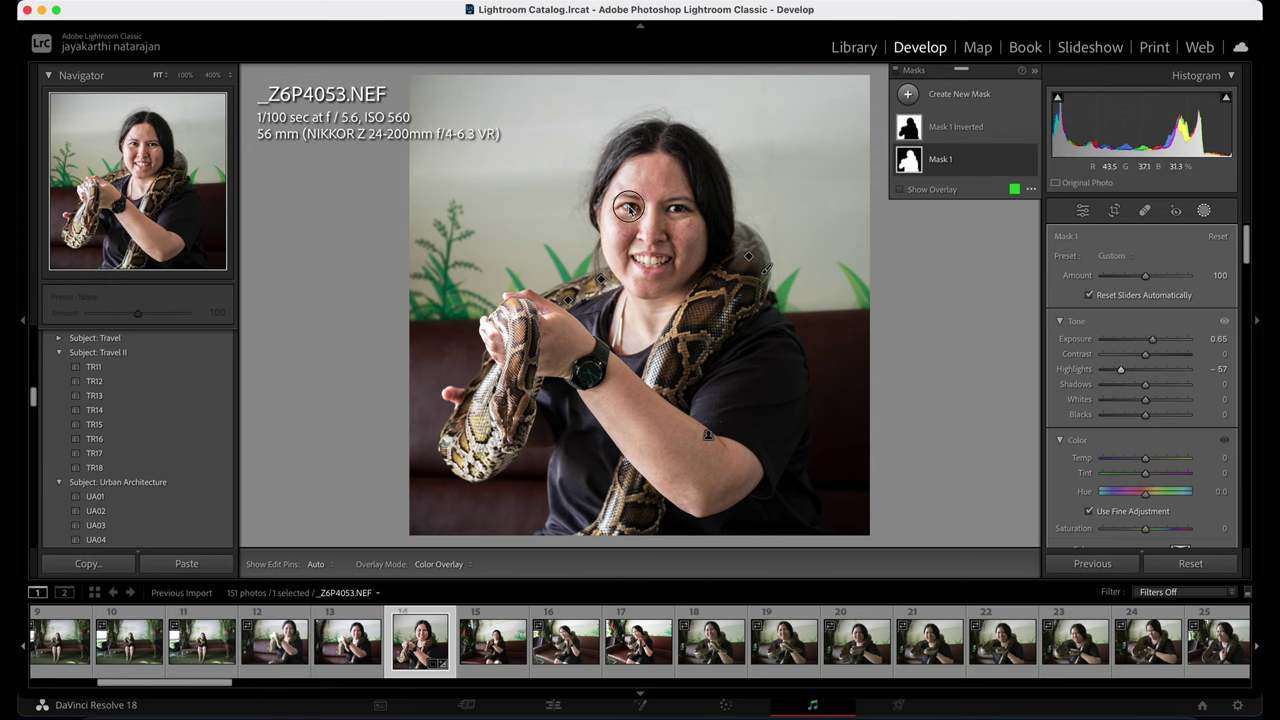
# Inspect the woman's eye and the snake's scales up close, and return to the full photo.
pyautogui.click(133, 145)
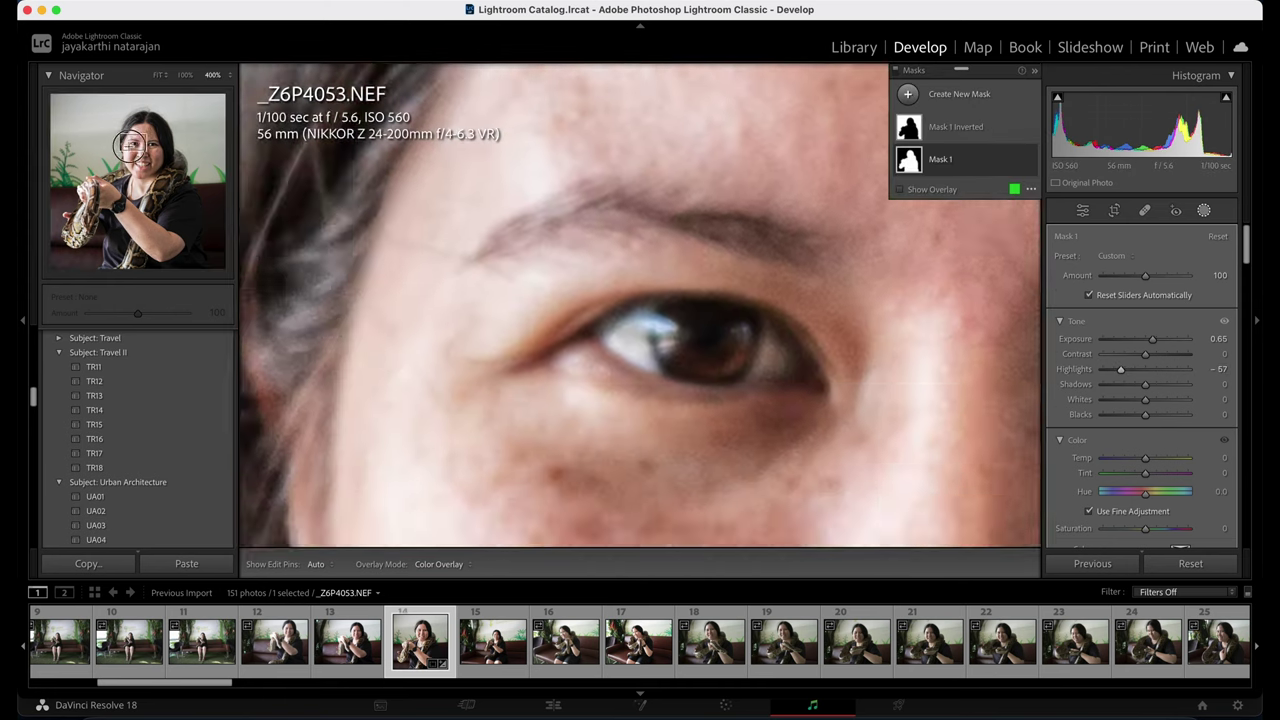
pyautogui.moveTo(133, 145)
pyautogui.mouseDown()
pyautogui.moveTo(118, 210)
pyautogui.moveTo(79, 243)
pyautogui.moveTo(76, 227)
pyautogui.moveTo(99, 214)
pyautogui.moveTo(90, 190)
pyautogui.moveTo(84, 216)
pyautogui.mouseUp()
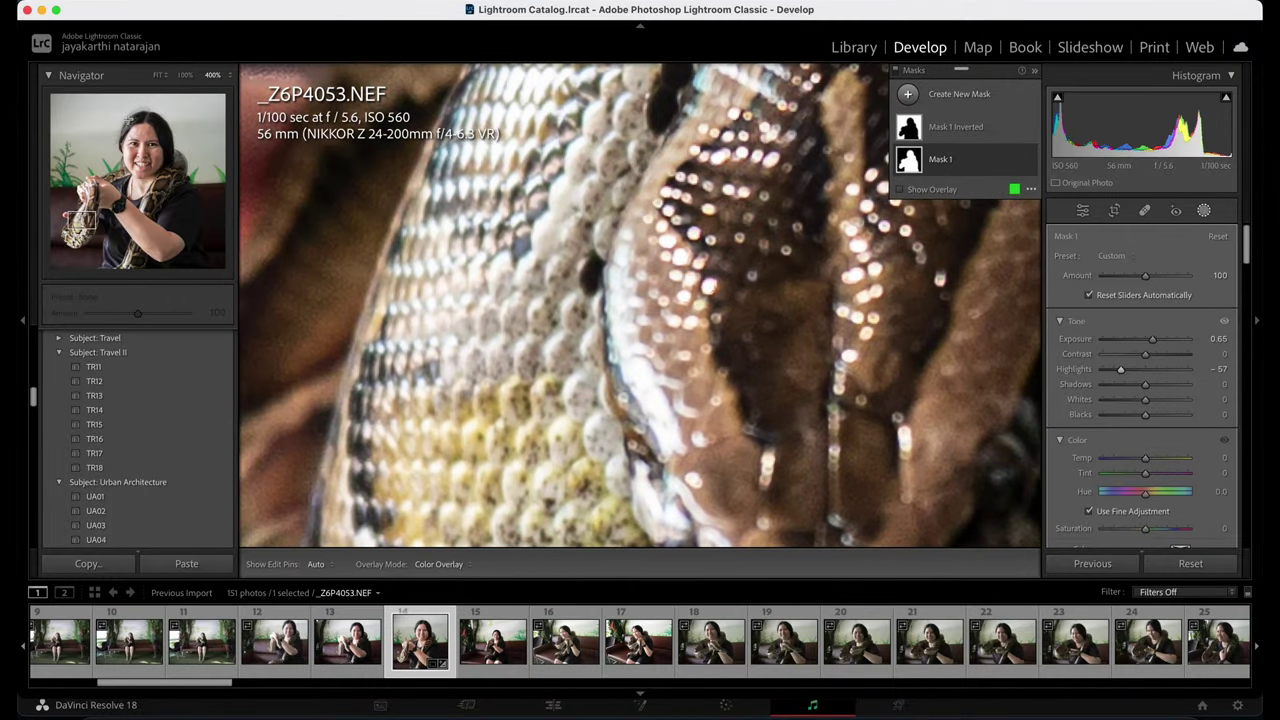
pyautogui.click(159, 76)
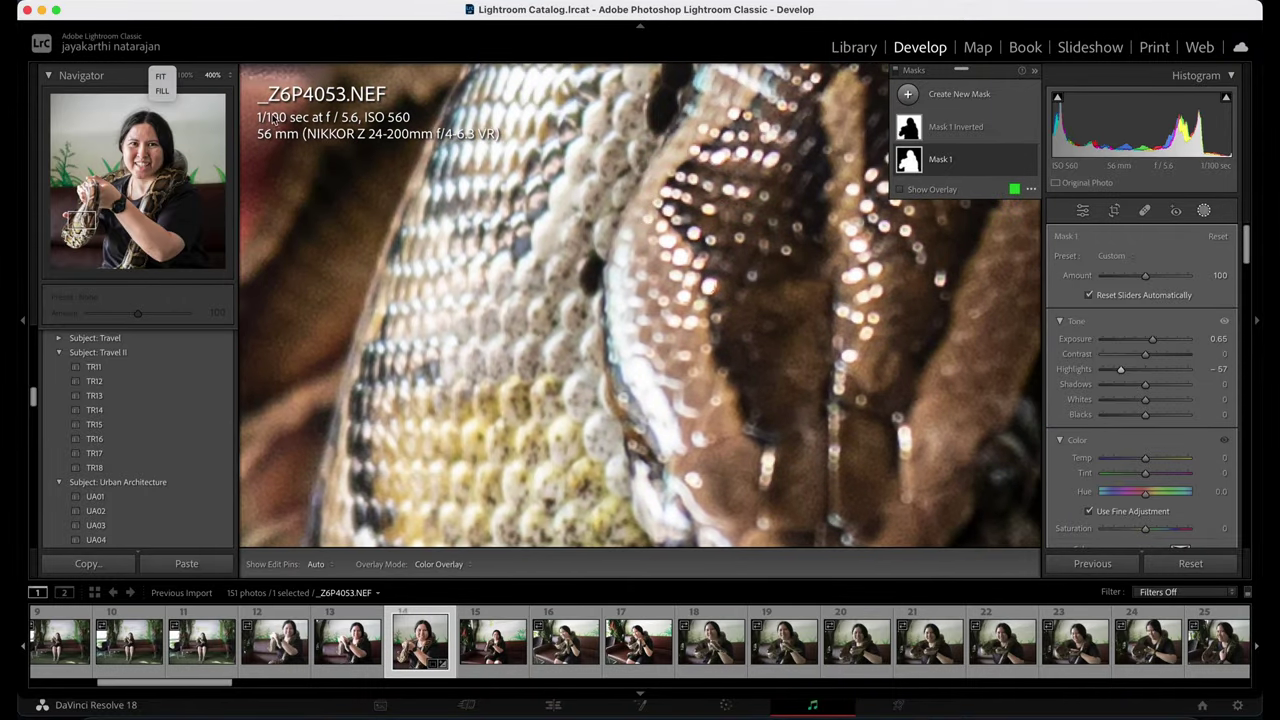
pyautogui.click(158, 76)
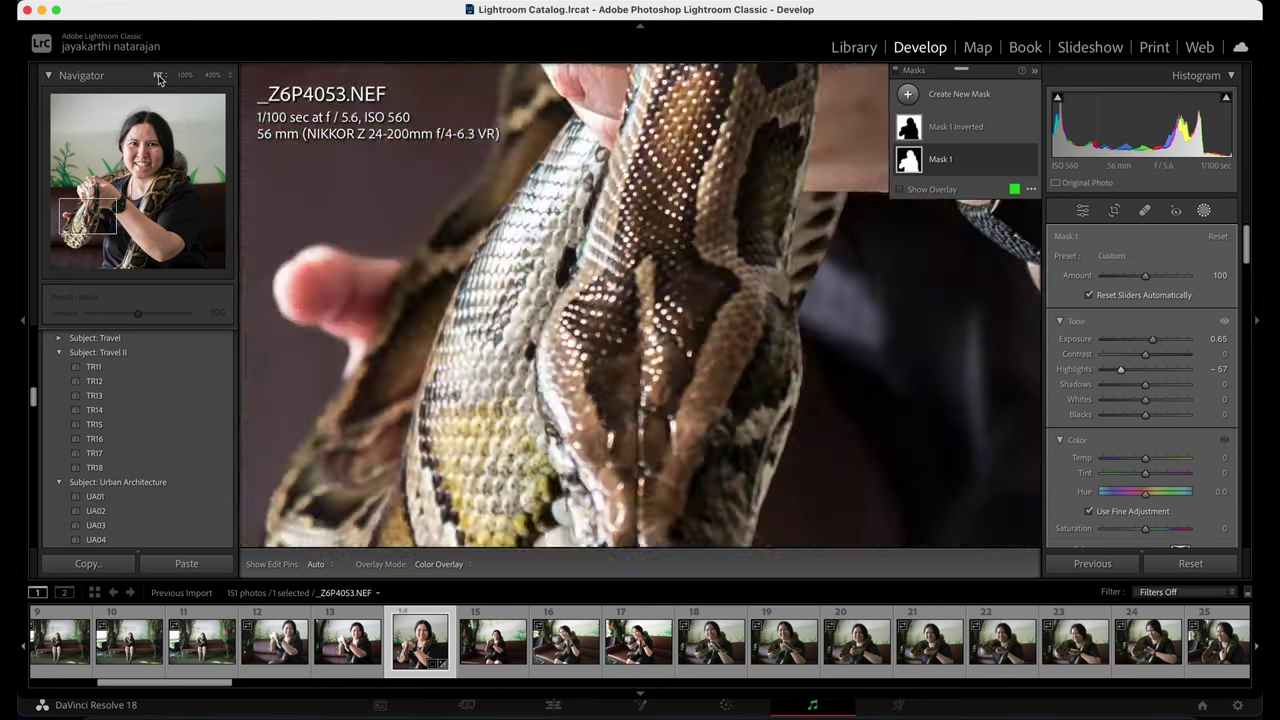
pyautogui.click(158, 76)
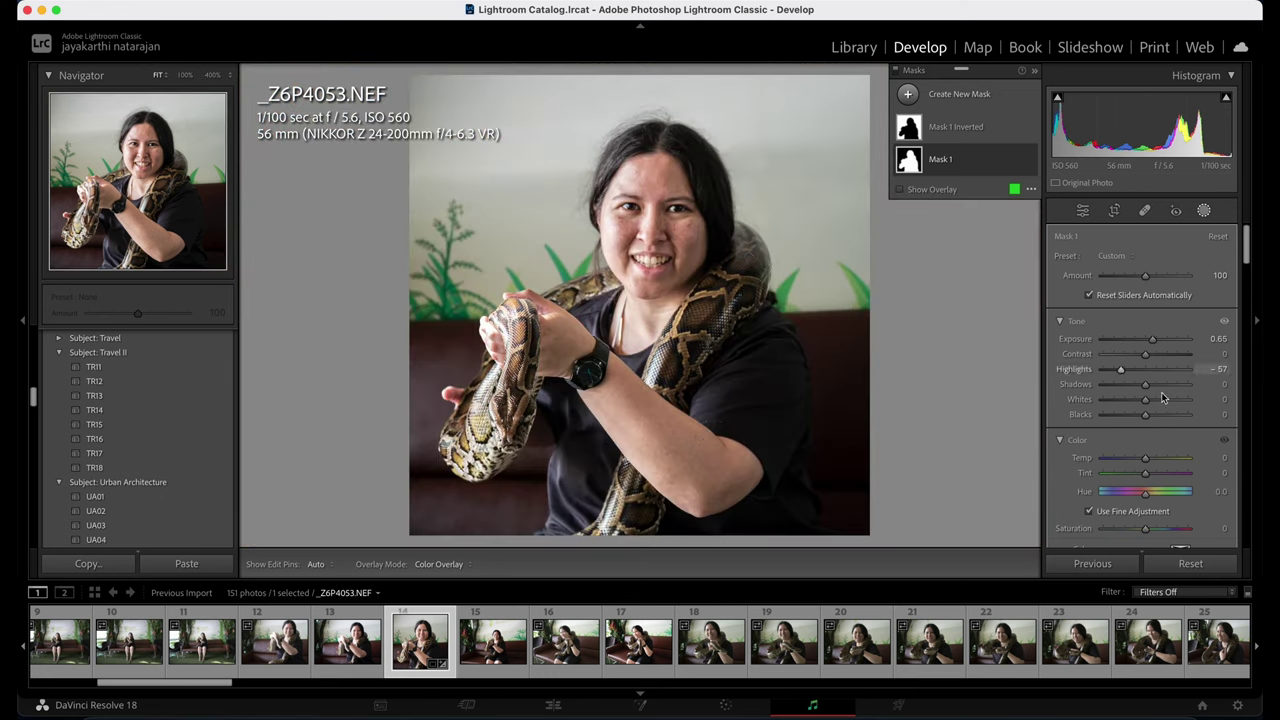
# Set the Shadows of Mask 1 to 70 and its Blacks to -29.
pyautogui.moveTo(1145, 415); pyautogui.dragTo(1136, 417)
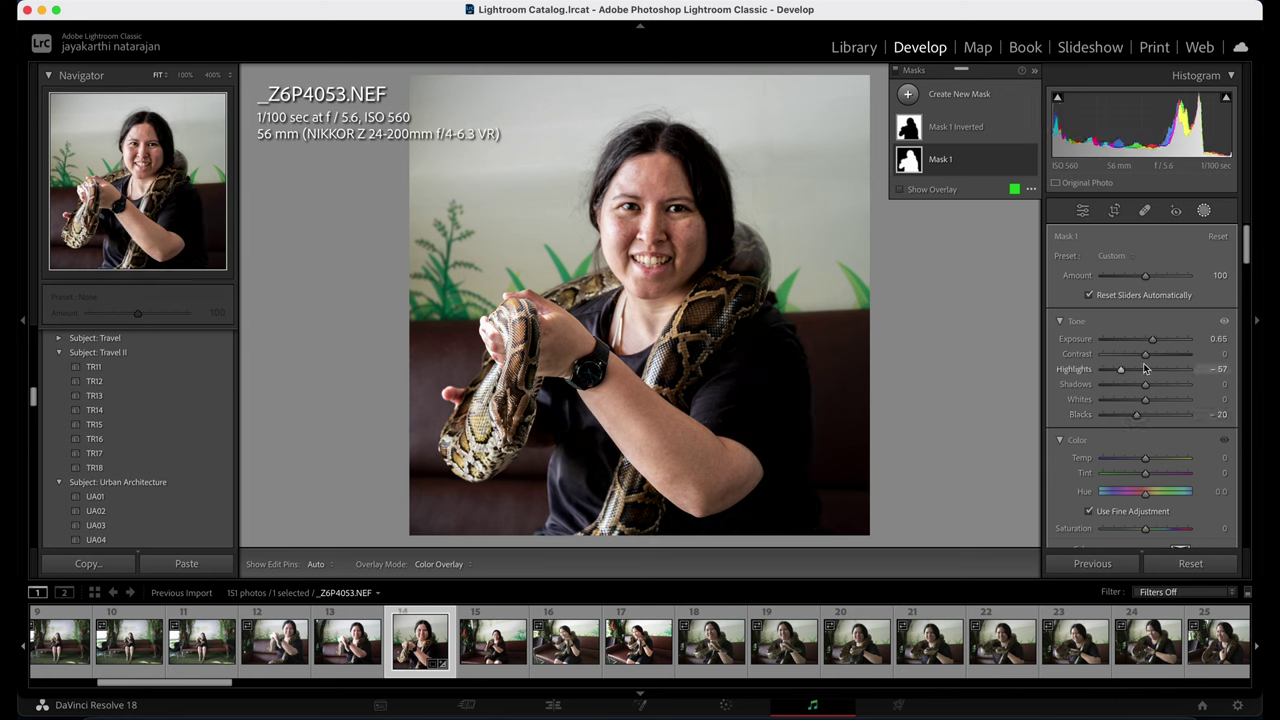
pyautogui.moveTo(1146, 386); pyautogui.dragTo(1178, 390)
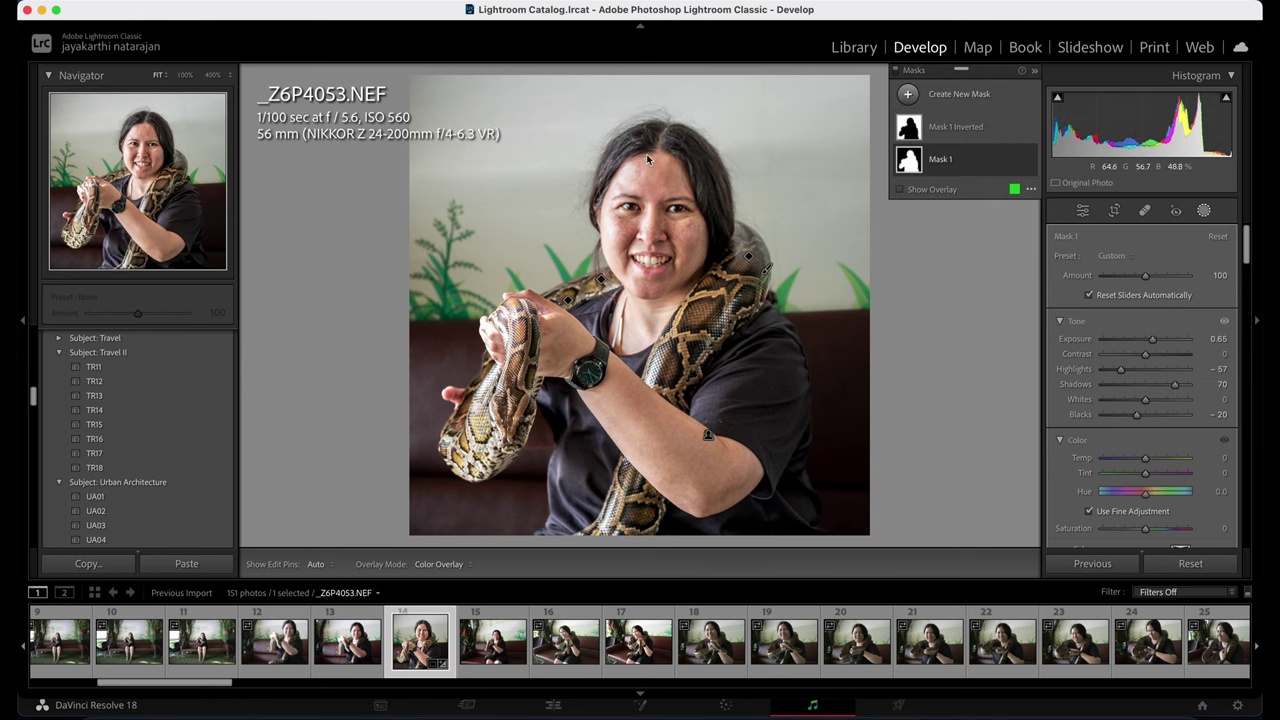
pyautogui.moveTo(1137, 416); pyautogui.dragTo(1134, 420)
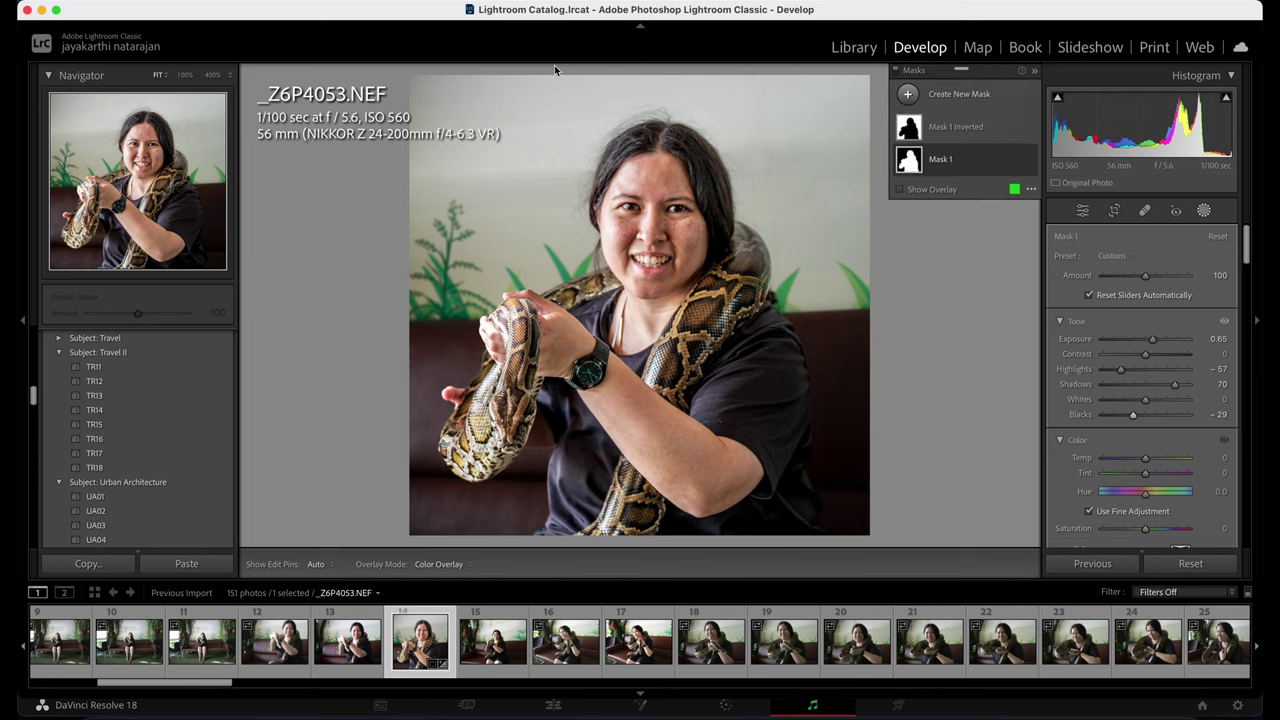
# Inspect the woman's eyes up close at 400% and return to the full photo.
pyautogui.click(656, 223)
pyautogui.moveTo(148, 152)
pyautogui.mouseDown()
pyautogui.moveTo(146, 122)
pyautogui.moveTo(143, 147)
pyautogui.mouseUp()
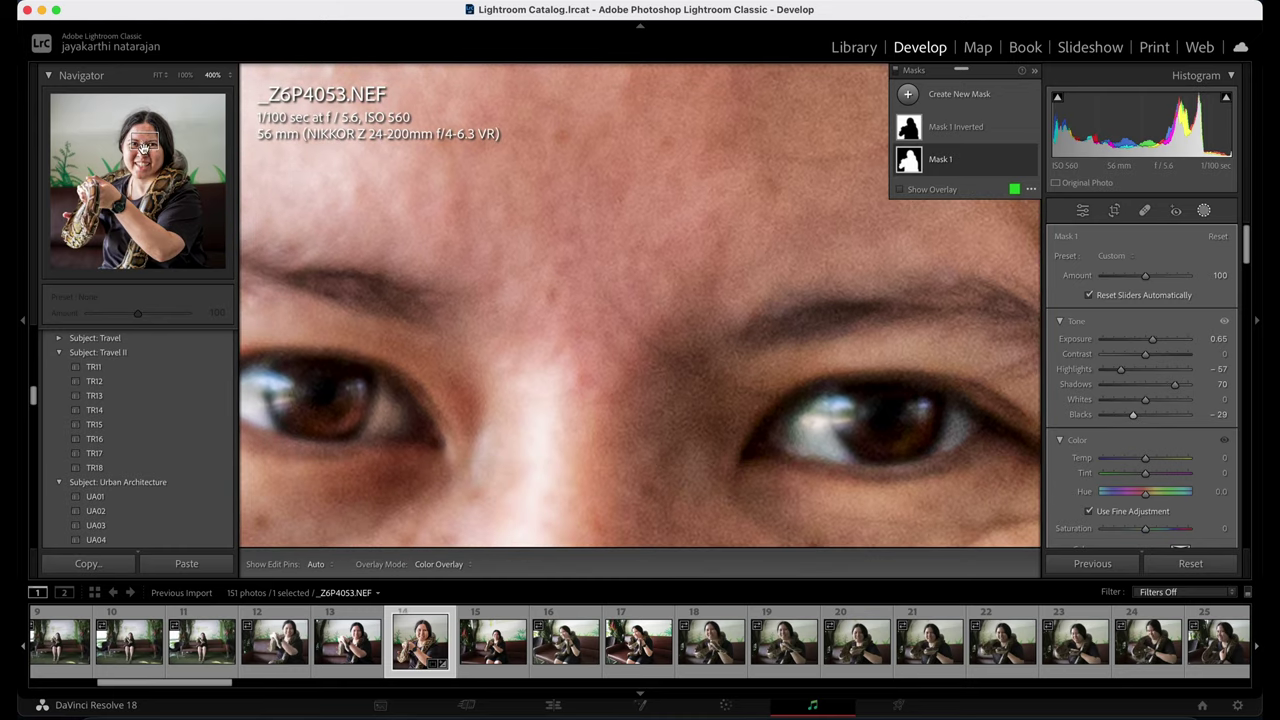
pyautogui.click(159, 75)
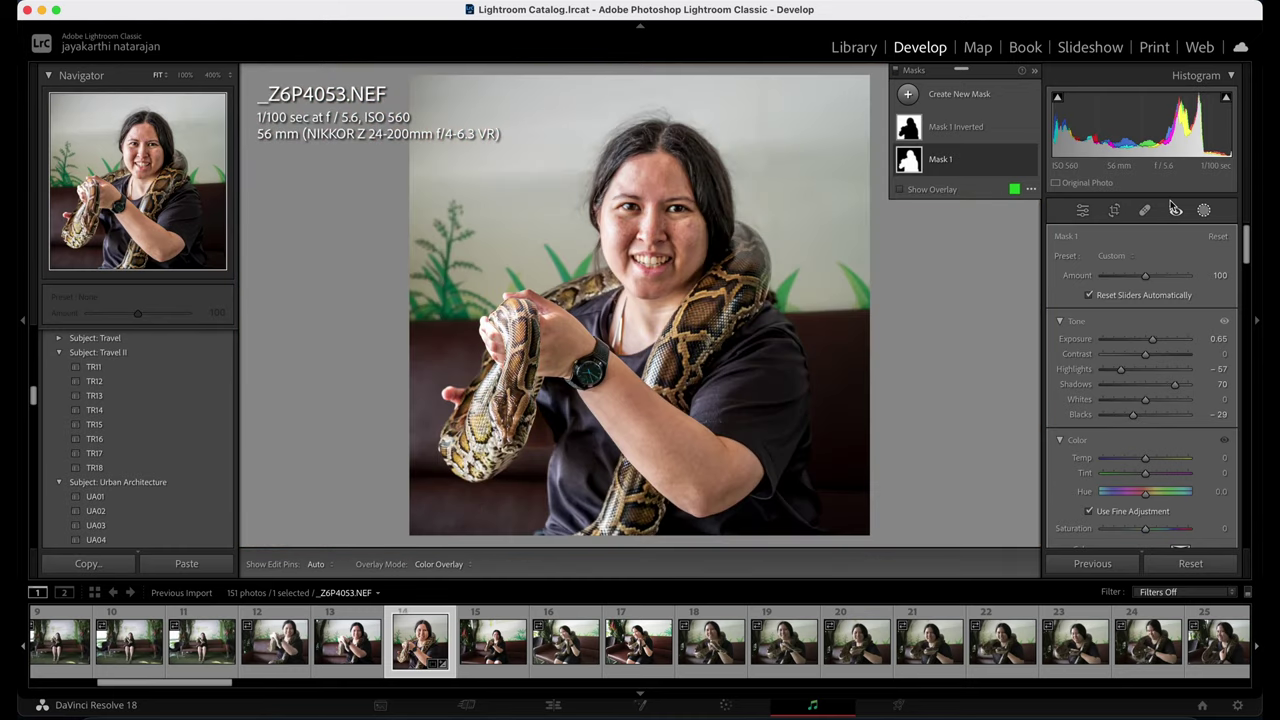
# Create a new brush mask and paint it over the woman's hair on both sides of the parting.
pyautogui.click(1202, 213)
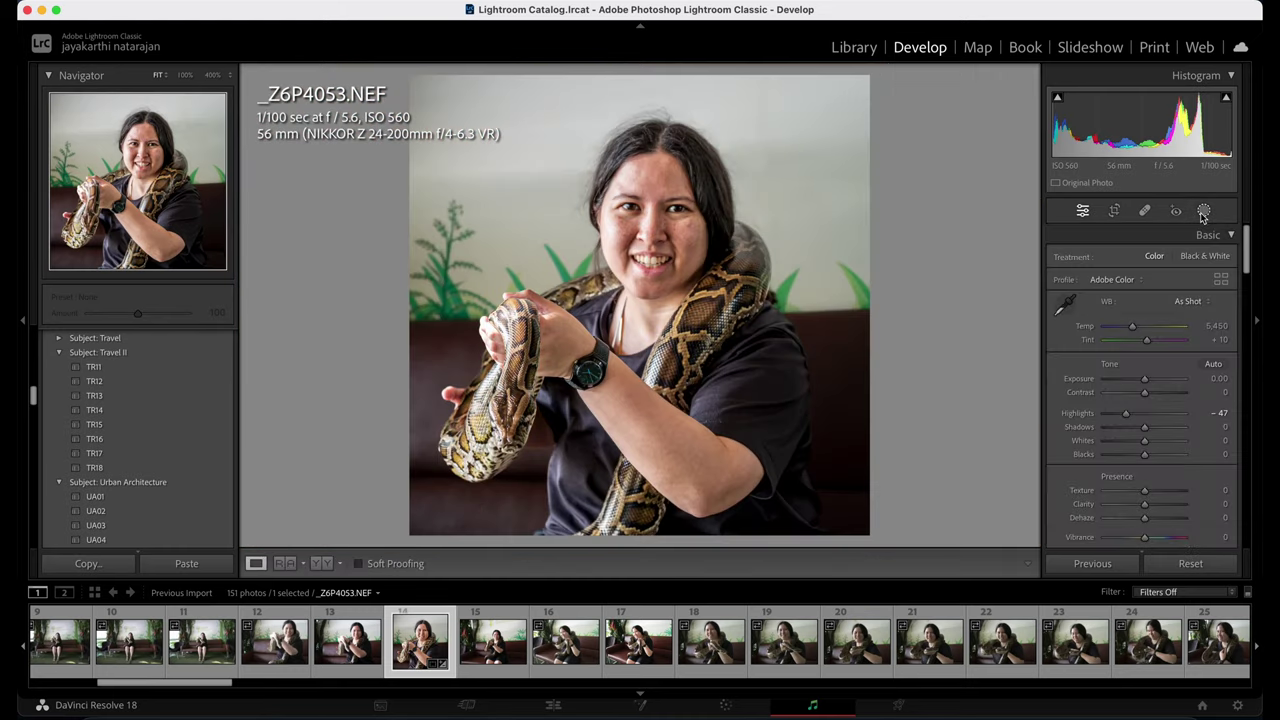
pyautogui.click(1202, 213)
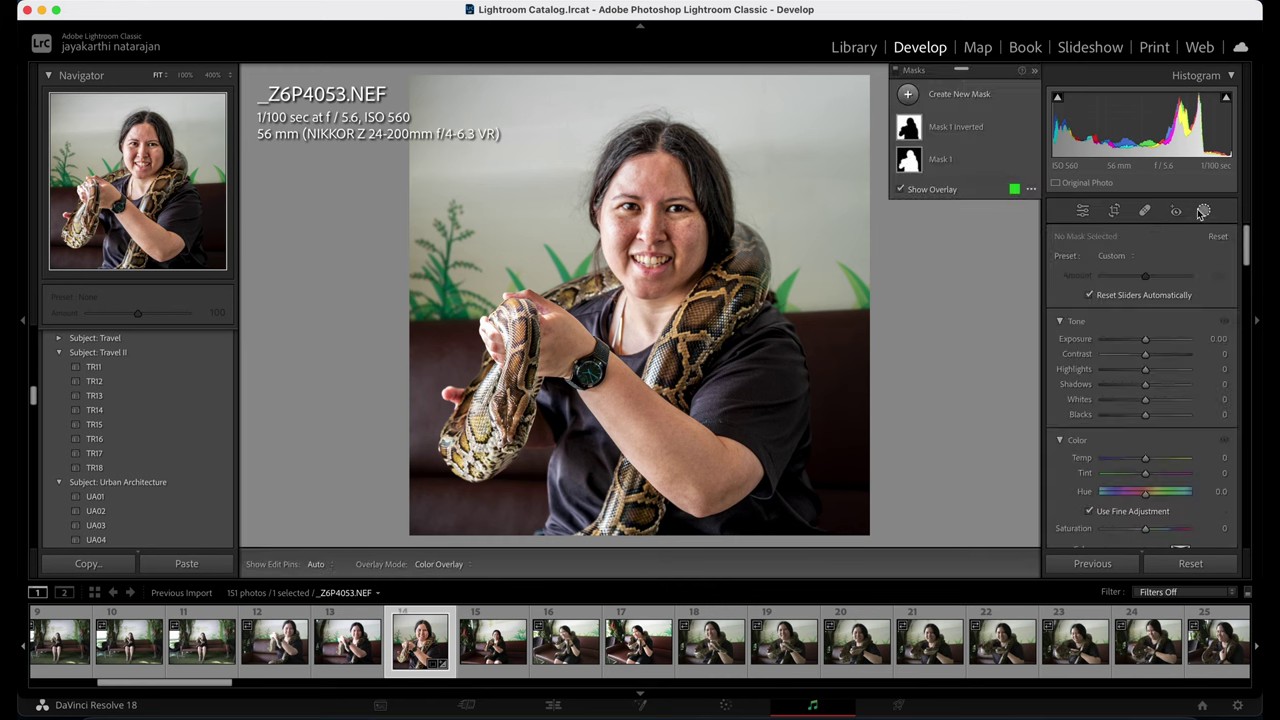
pyautogui.click(908, 93)
pyautogui.click(972, 227)
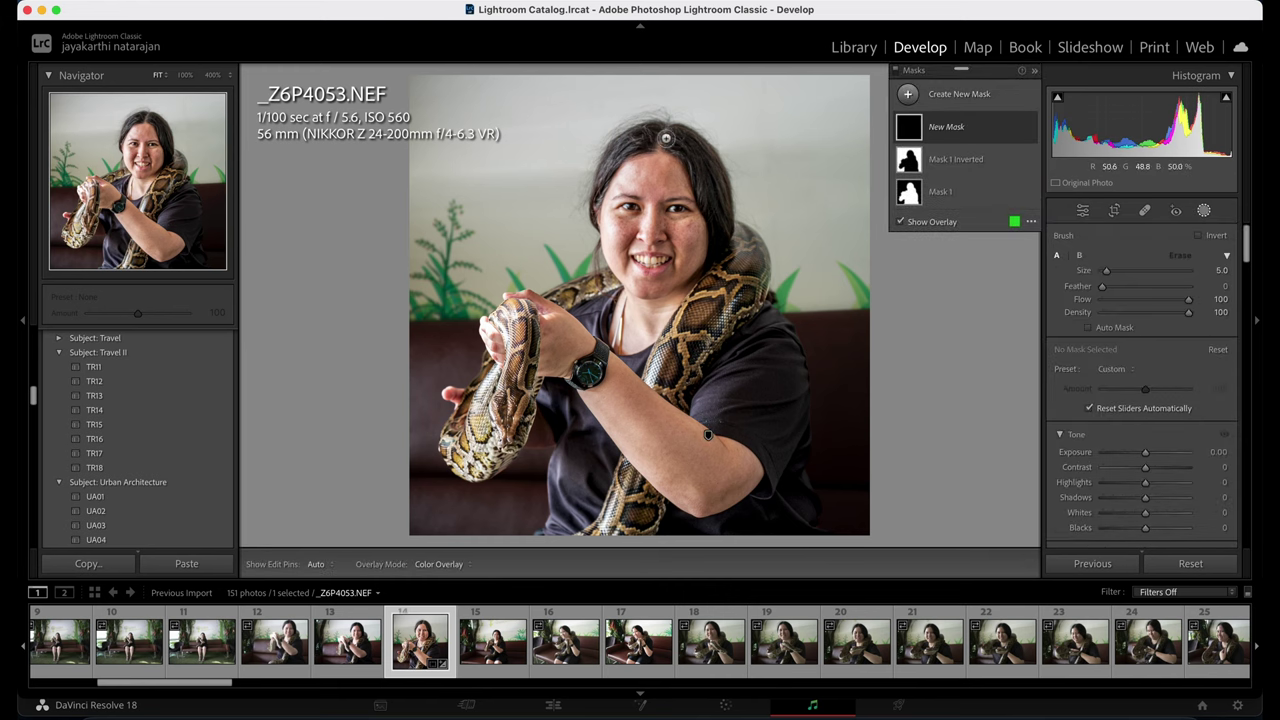
pyautogui.moveTo(677, 133)
pyautogui.mouseDown()
pyautogui.moveTo(720, 225)
pyautogui.moveTo(704, 166)
pyautogui.moveTo(676, 133)
pyautogui.moveTo(606, 145)
pyautogui.moveTo(676, 133)
pyautogui.moveTo(610, 157)
pyautogui.moveTo(597, 187)
pyautogui.moveTo(608, 157)
pyautogui.mouseUp()
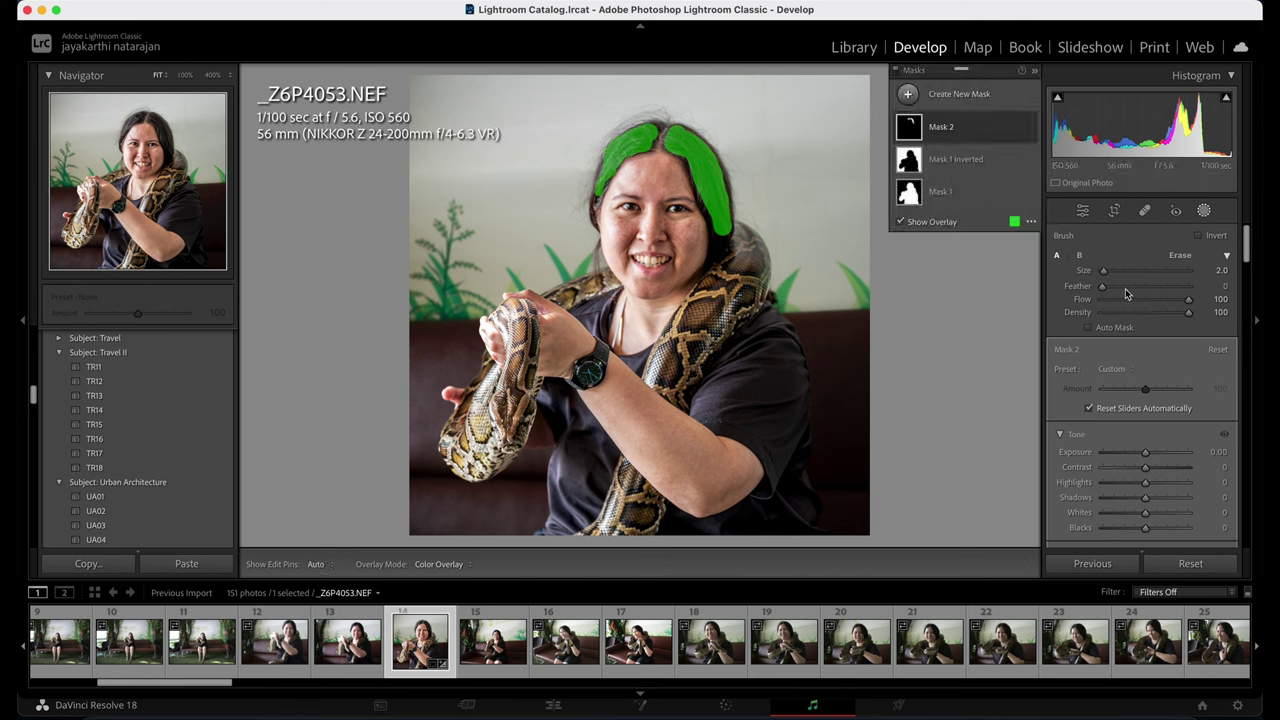
# Set the Shadows of the hair mask to -18 and leave masking.
pyautogui.scroll(-5, 1127, 295)
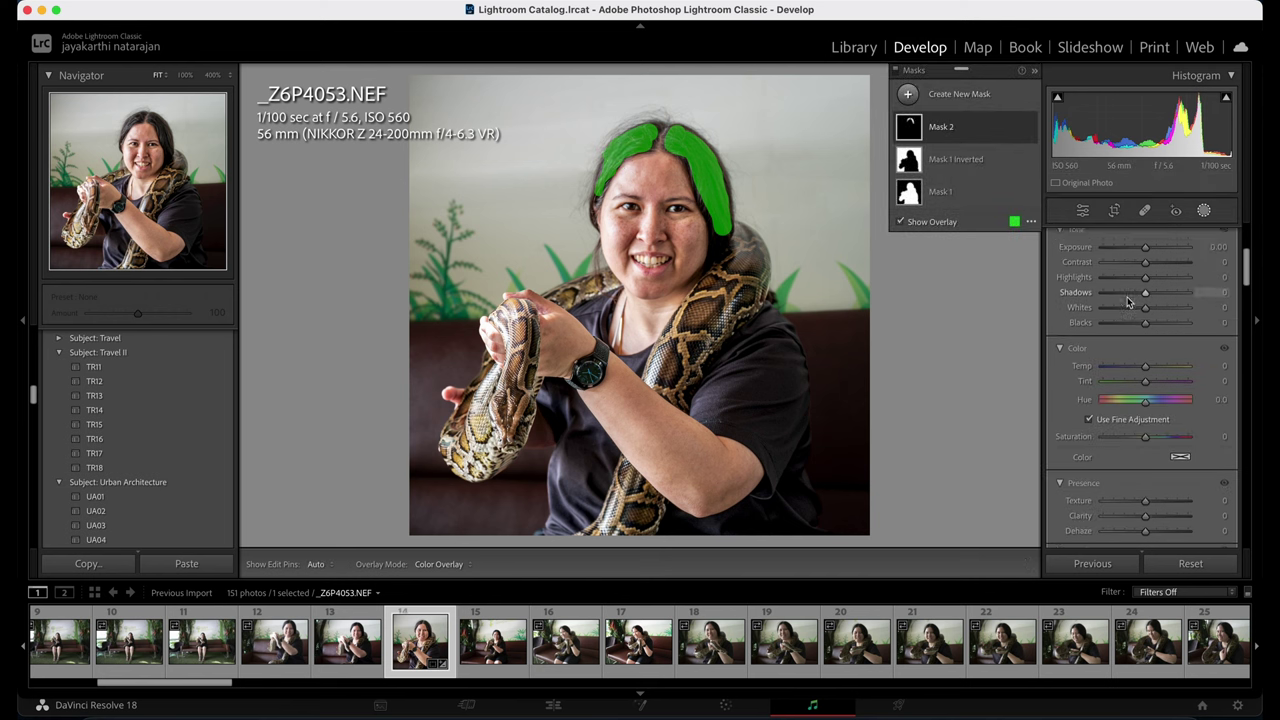
pyautogui.moveTo(1145, 293); pyautogui.dragTo(1137, 300)
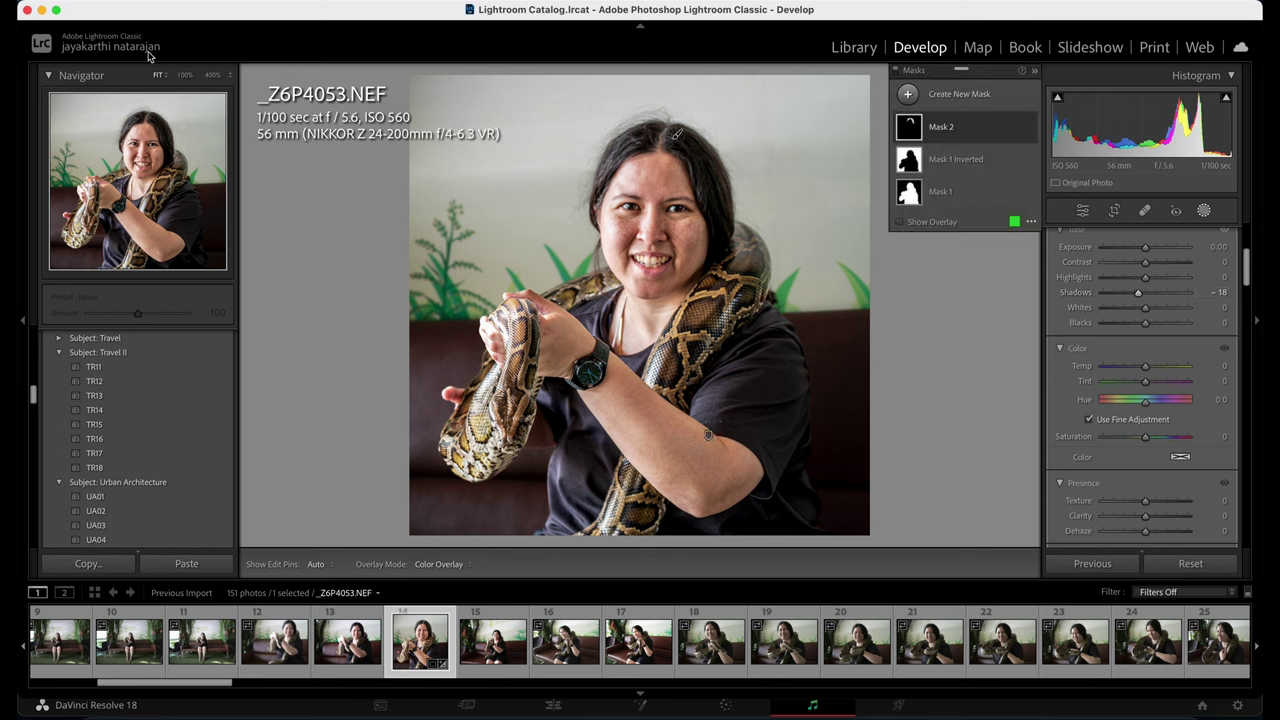
pyautogui.click(1083, 211)
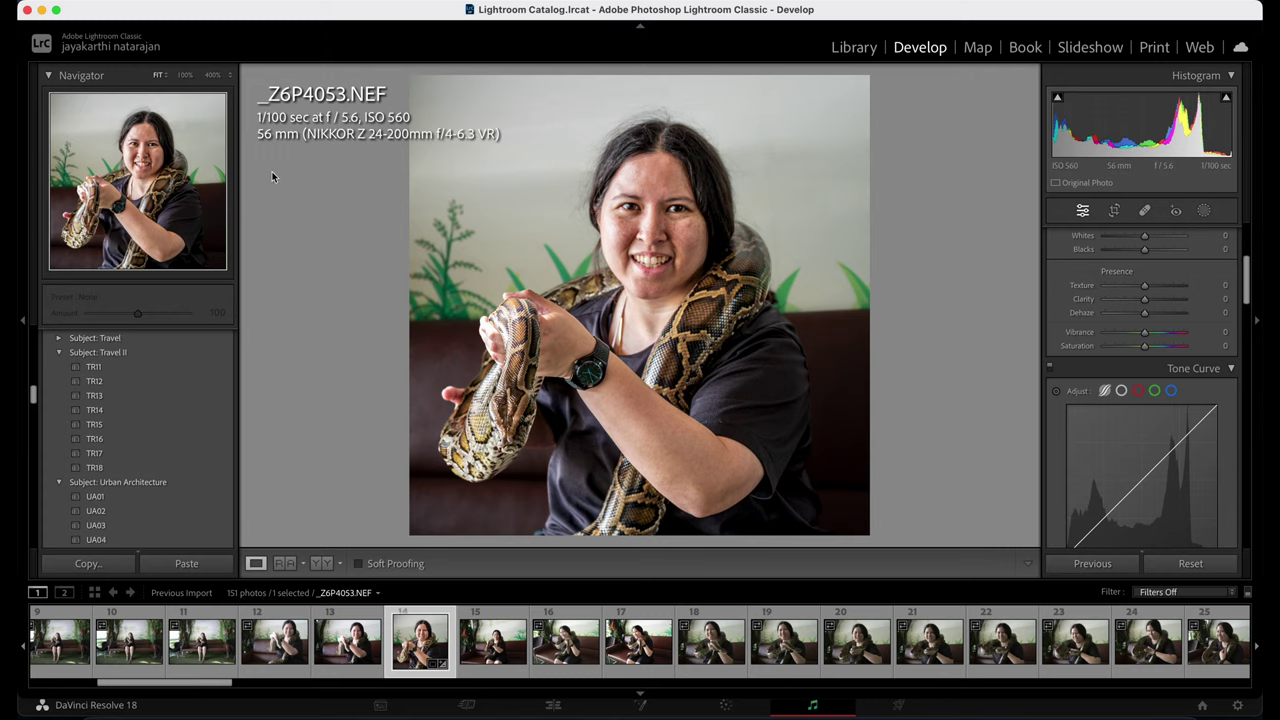
# Inspect the skin of the woman's cheek at 400%, return to the full photo and review the basic adjustments.
pyautogui.moveTo(145, 157); pyautogui.dragTo(155, 158)
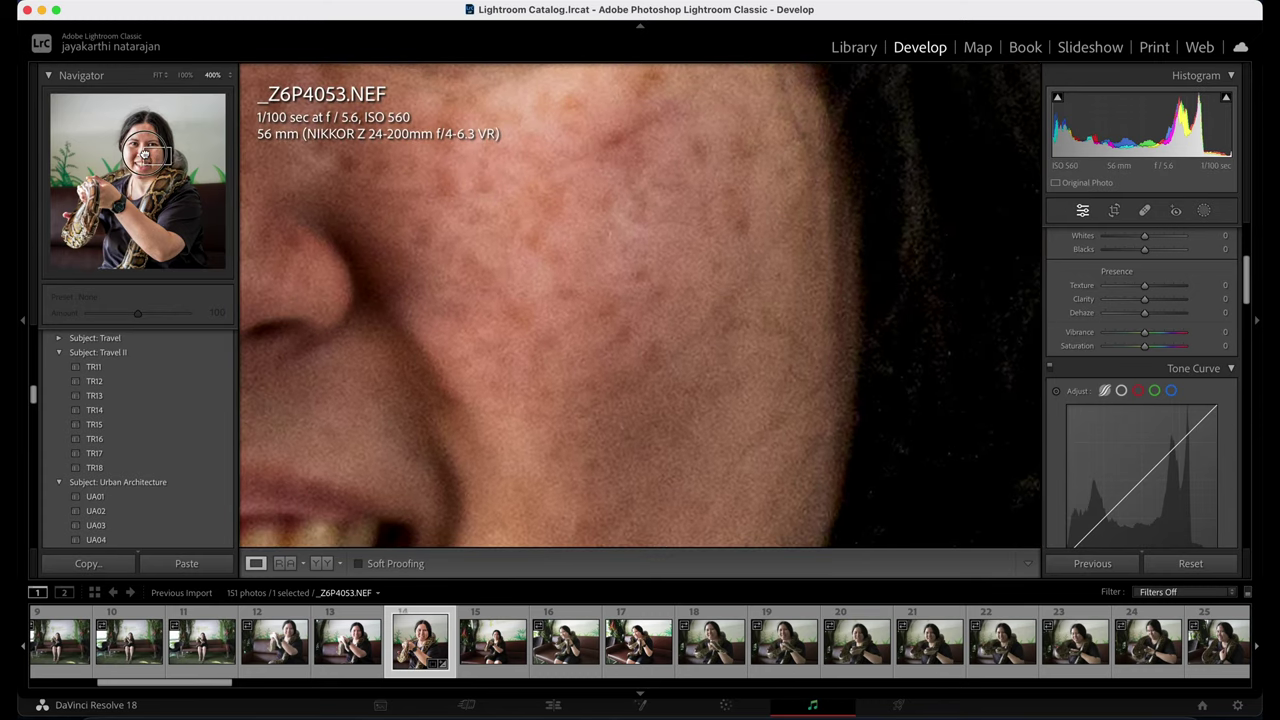
pyautogui.click(158, 75)
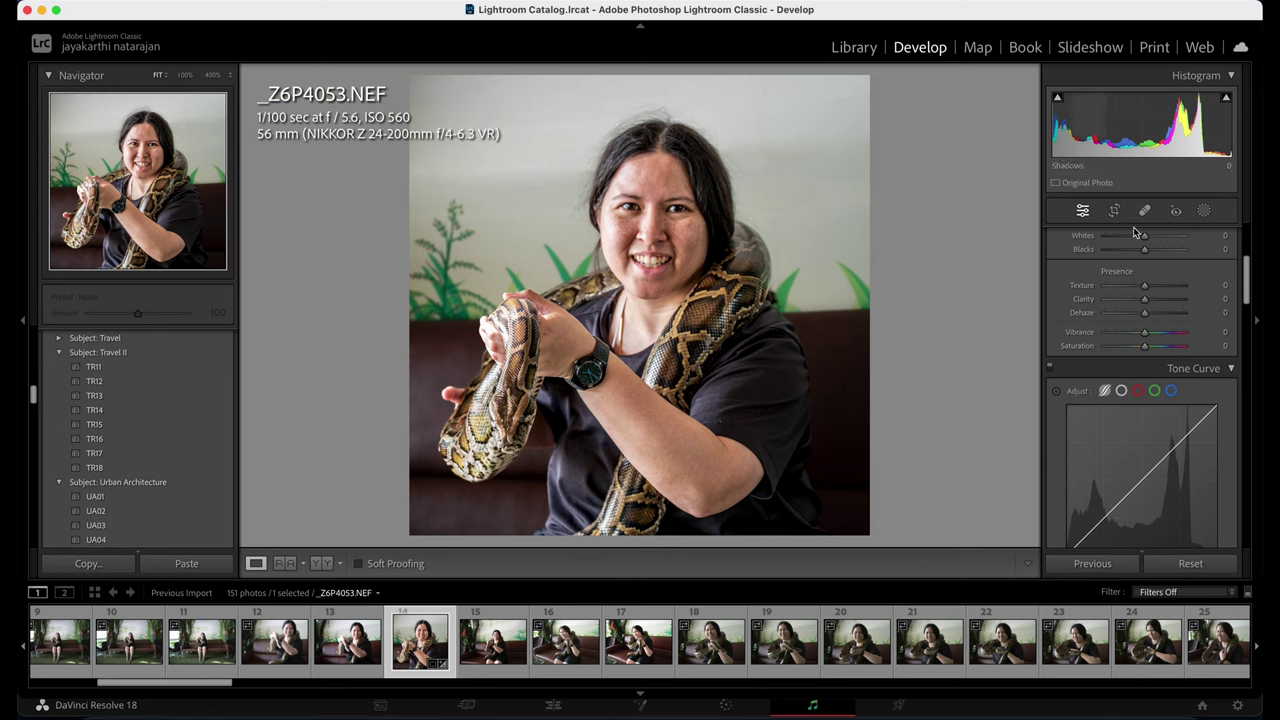
pyautogui.scroll(5, 1130, 290)
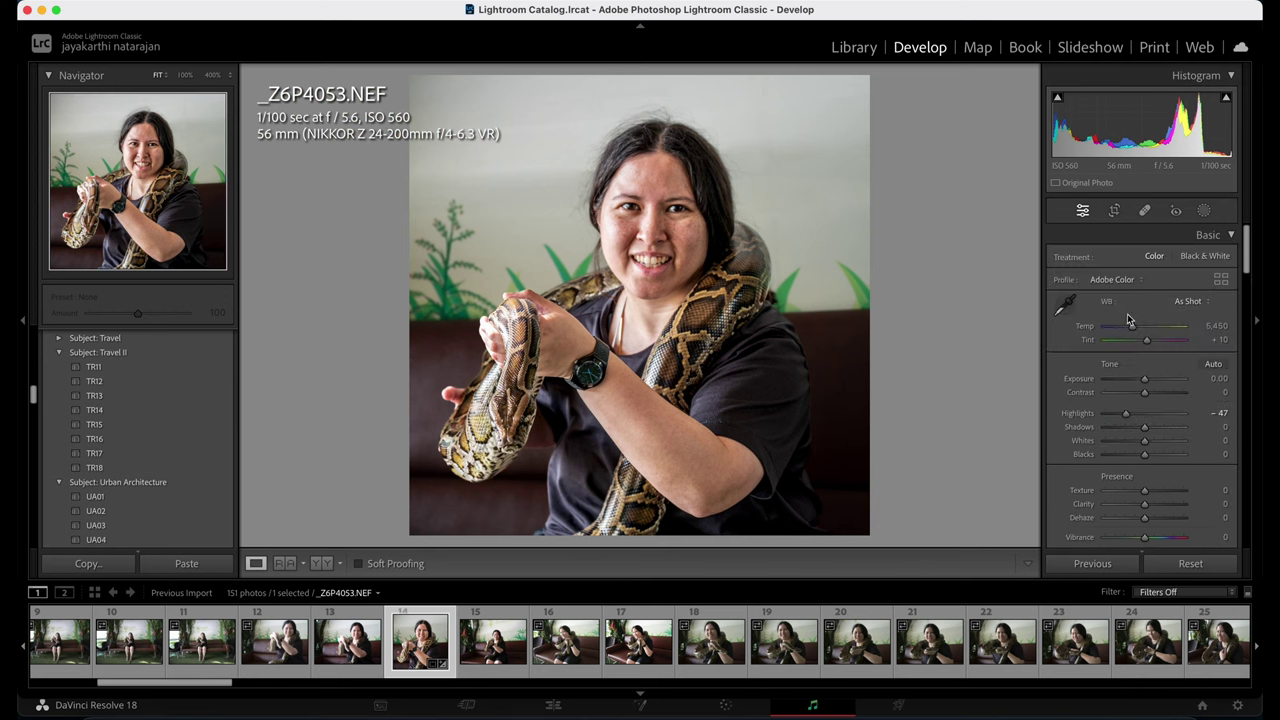
# Create another brush mask and paint over both of the woman's cheeks with a brush size of 2.0.
pyautogui.click(1205, 212)
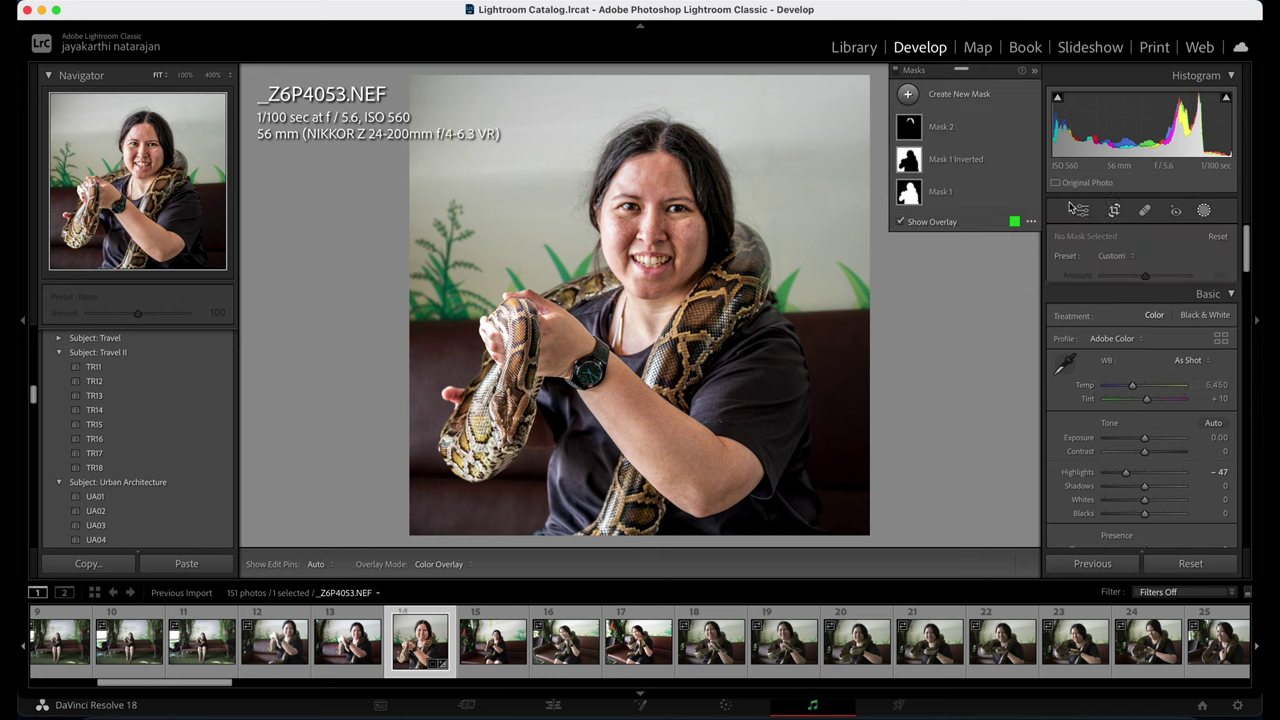
pyautogui.click(908, 94)
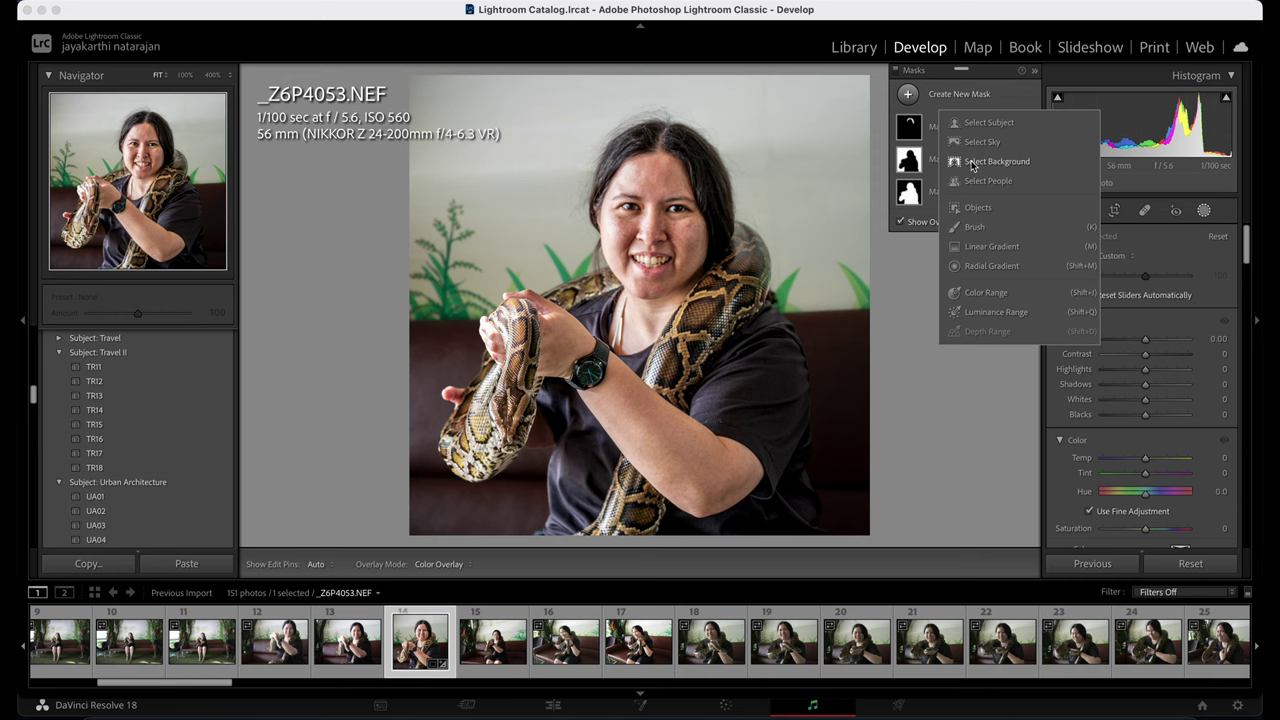
pyautogui.click(974, 227)
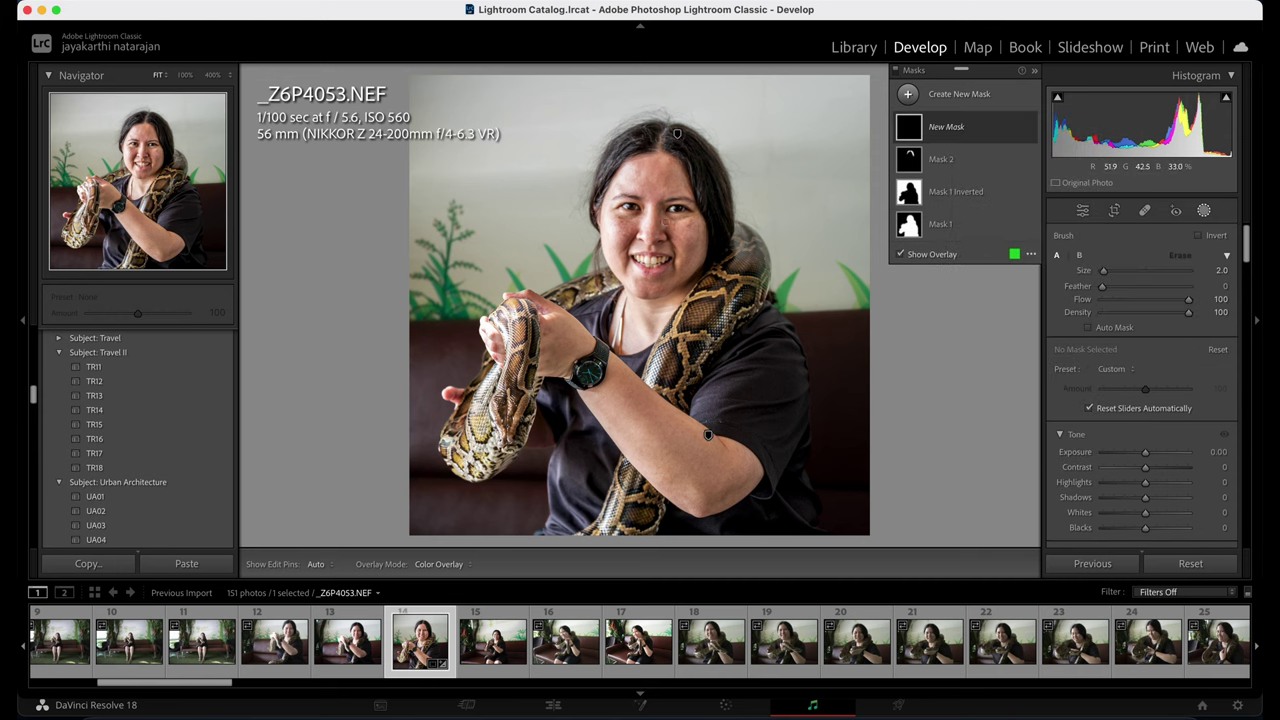
pyautogui.press('h')
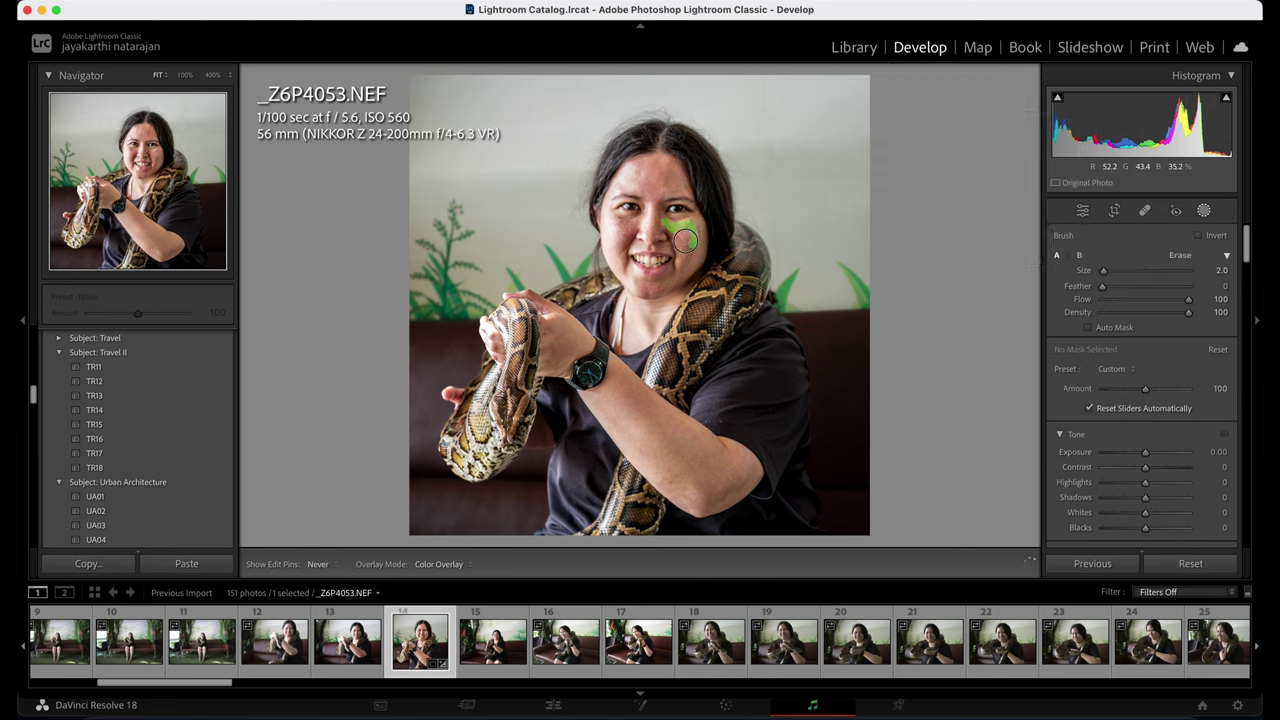
pyautogui.moveTo(685, 240); pyautogui.dragTo(677, 233)
pyautogui.moveTo(684, 250); pyautogui.dragTo(688, 246)
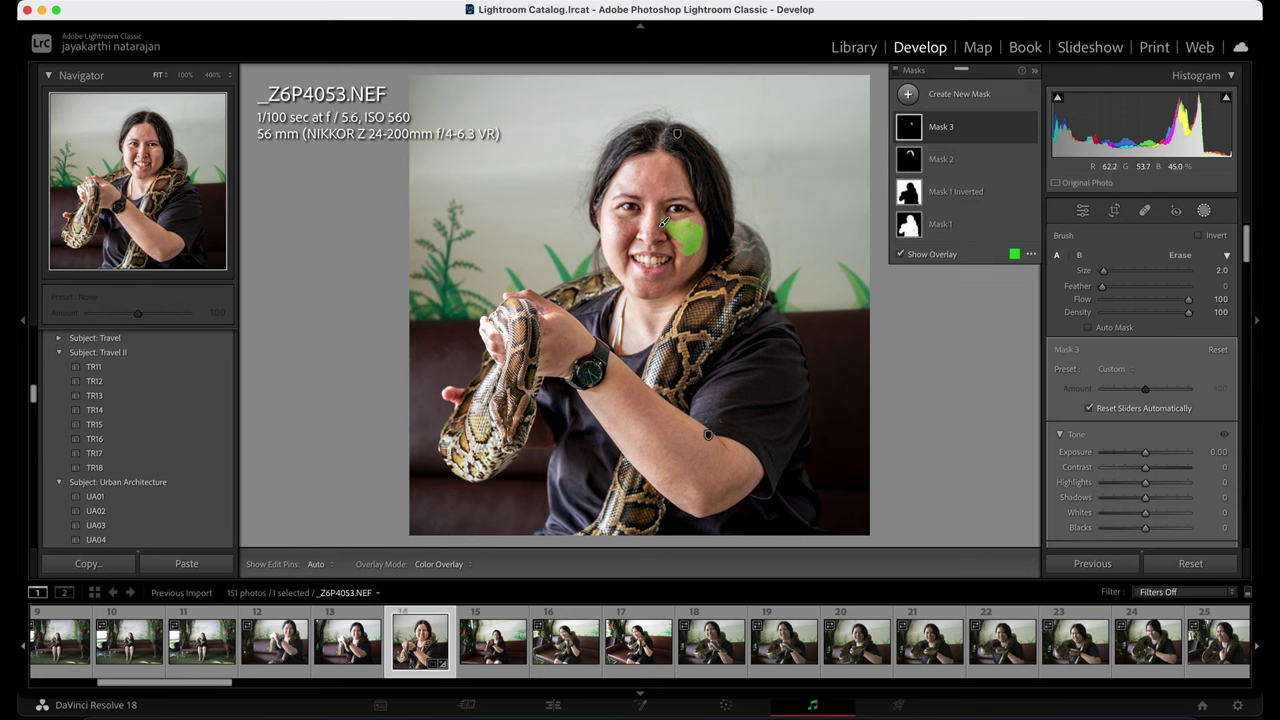
pyautogui.press('h')
pyautogui.moveTo(615, 222)
pyautogui.mouseDown()
pyautogui.moveTo(632, 230)
pyautogui.moveTo(616, 226)
pyautogui.mouseUp()
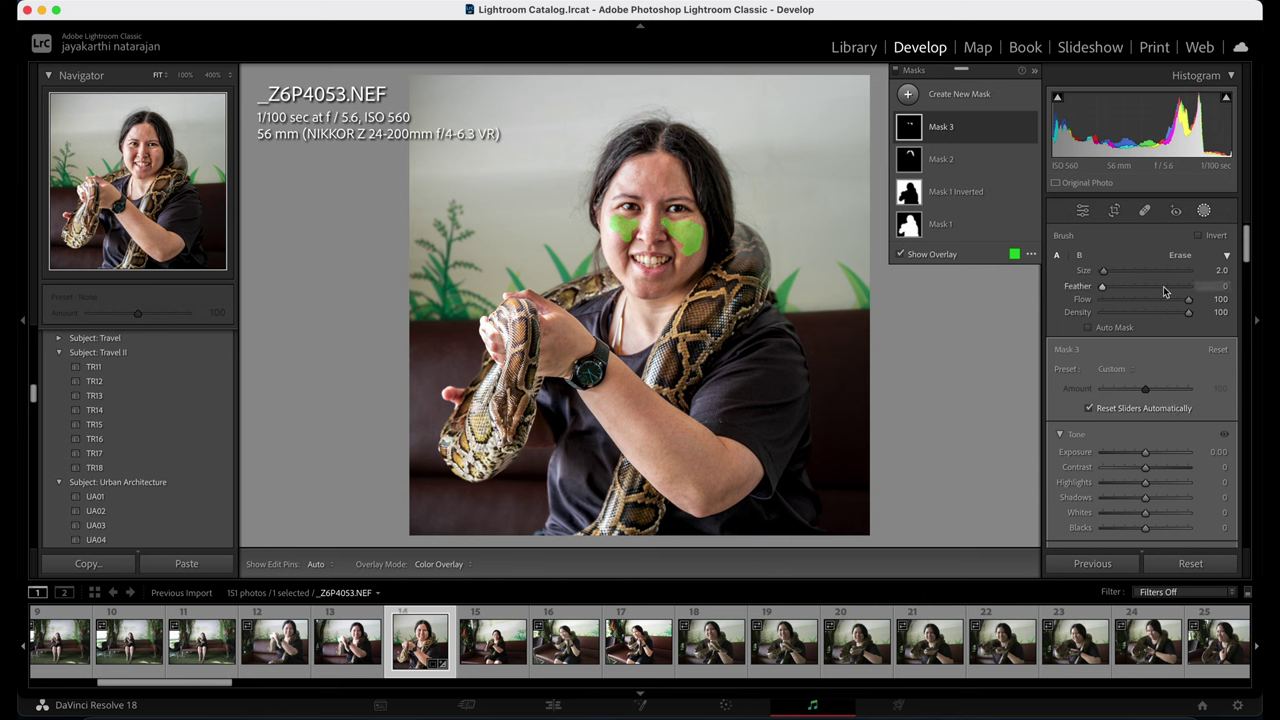
# Lower the Clarity of the cheek mask to soften the skin.
pyautogui.scroll(-1, 1139, 420)
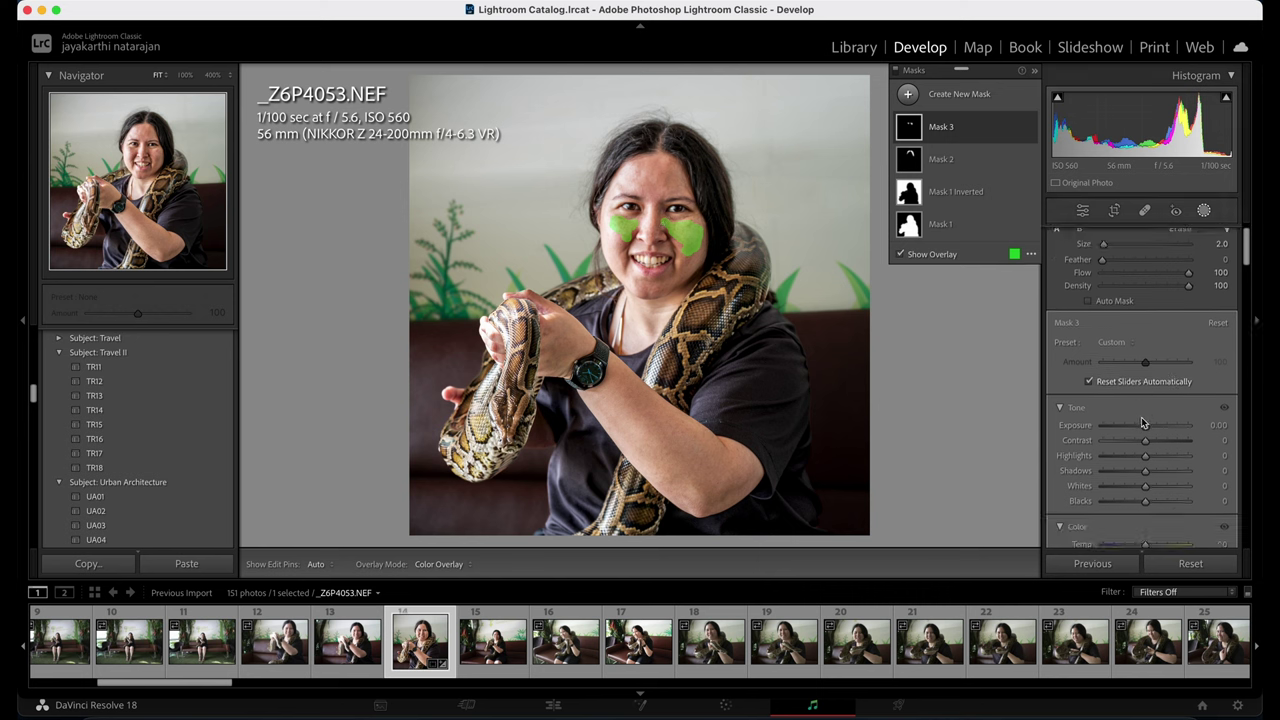
pyautogui.scroll(-2, 1143, 423)
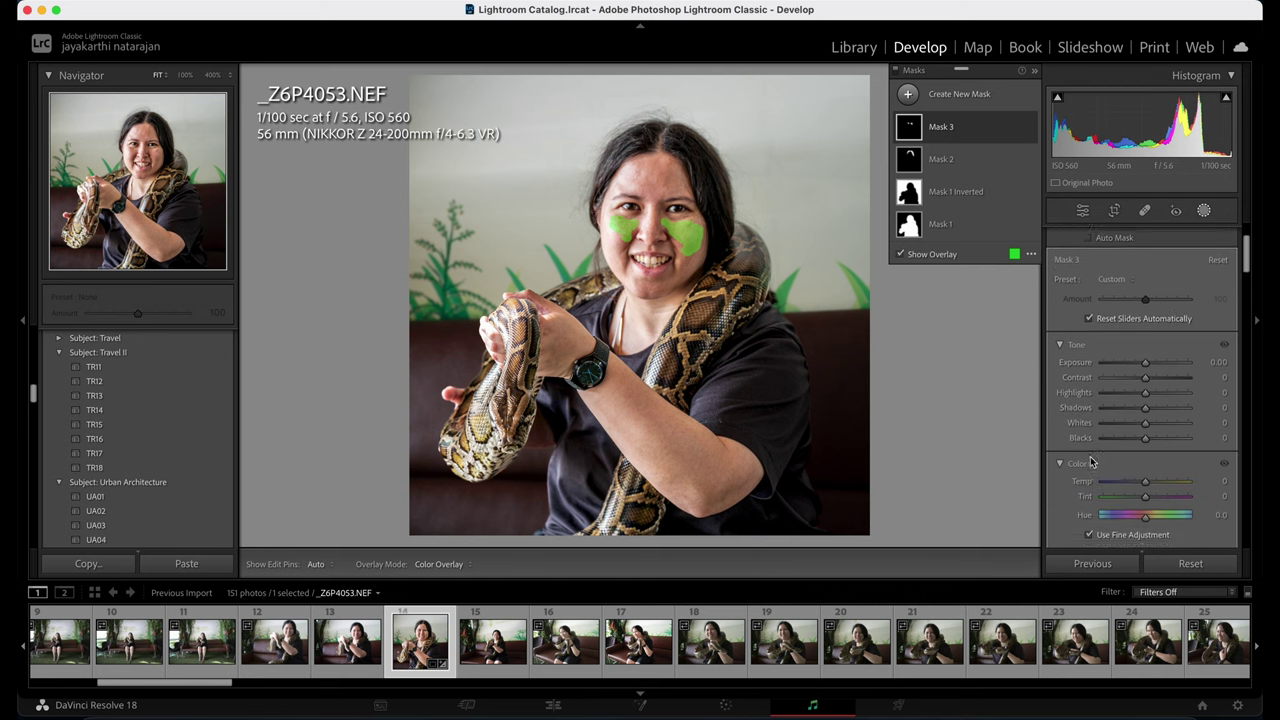
pyautogui.scroll(-5, 1090, 440)
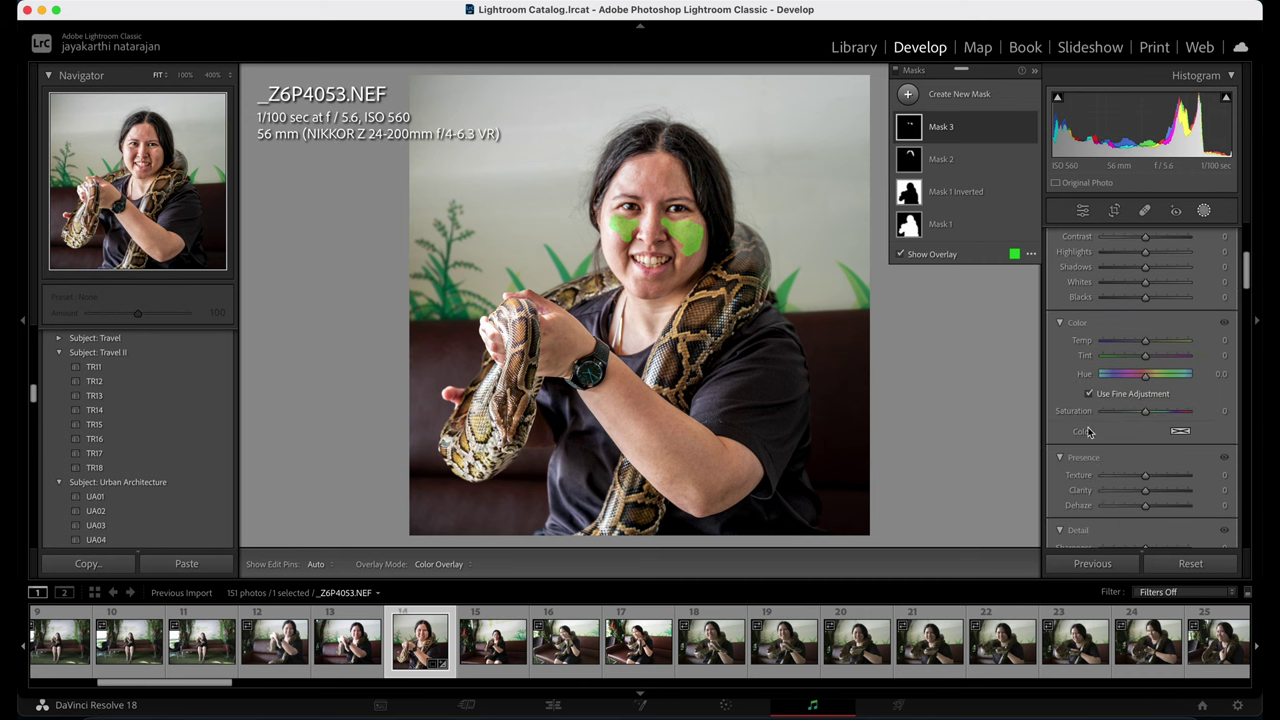
pyautogui.moveTo(1145, 492)
pyautogui.mouseDown()
pyautogui.moveTo(1110, 492)
pyautogui.moveTo(1122, 492)
pyautogui.mouseUp()
# Set the mask brush to a Feather of 100 and a Size of 2.0.
pyautogui.scroll(5, 1147, 300)
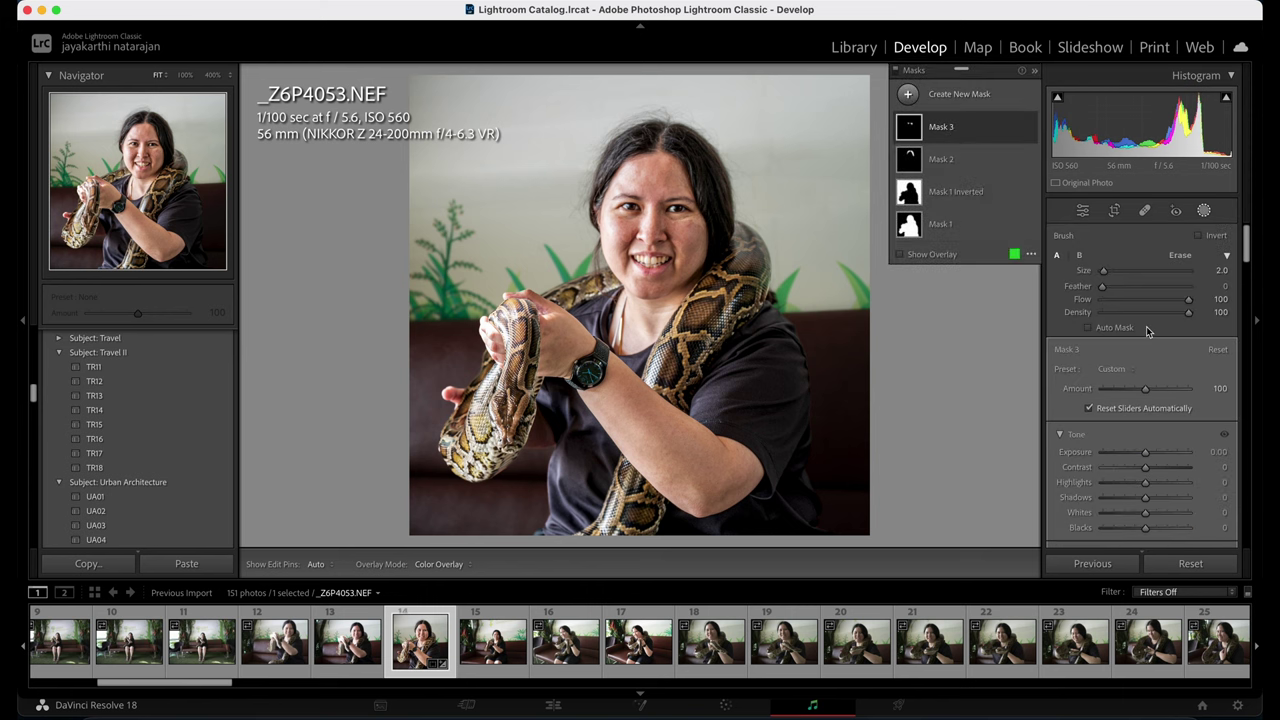
pyautogui.moveTo(1103, 289); pyautogui.dragTo(1226, 289)
pyautogui.moveTo(1106, 272); pyautogui.dragTo(1117, 272)
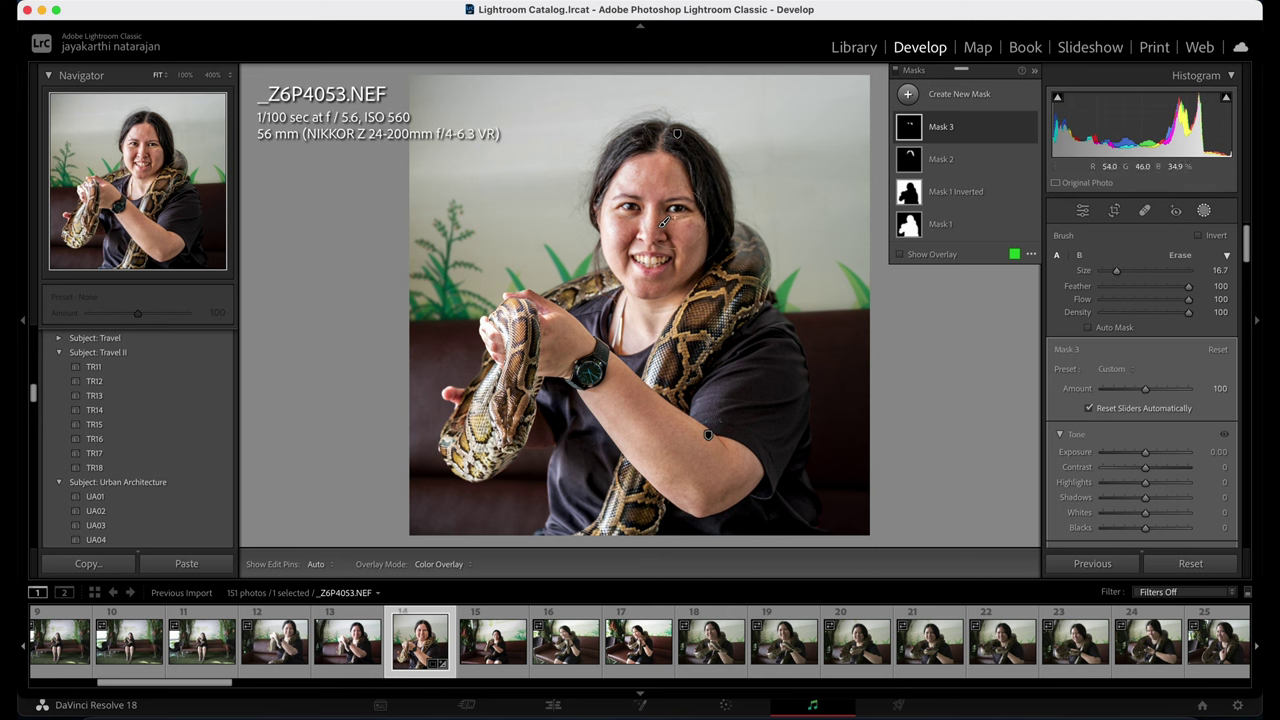
pyautogui.press('[')
pyautogui.press('[')
pyautogui.press('[')
pyautogui.press('[')
pyautogui.press('[')
# Brush over both cheeks with the feathered brush to extend the cheek mask.
pyautogui.press('h')
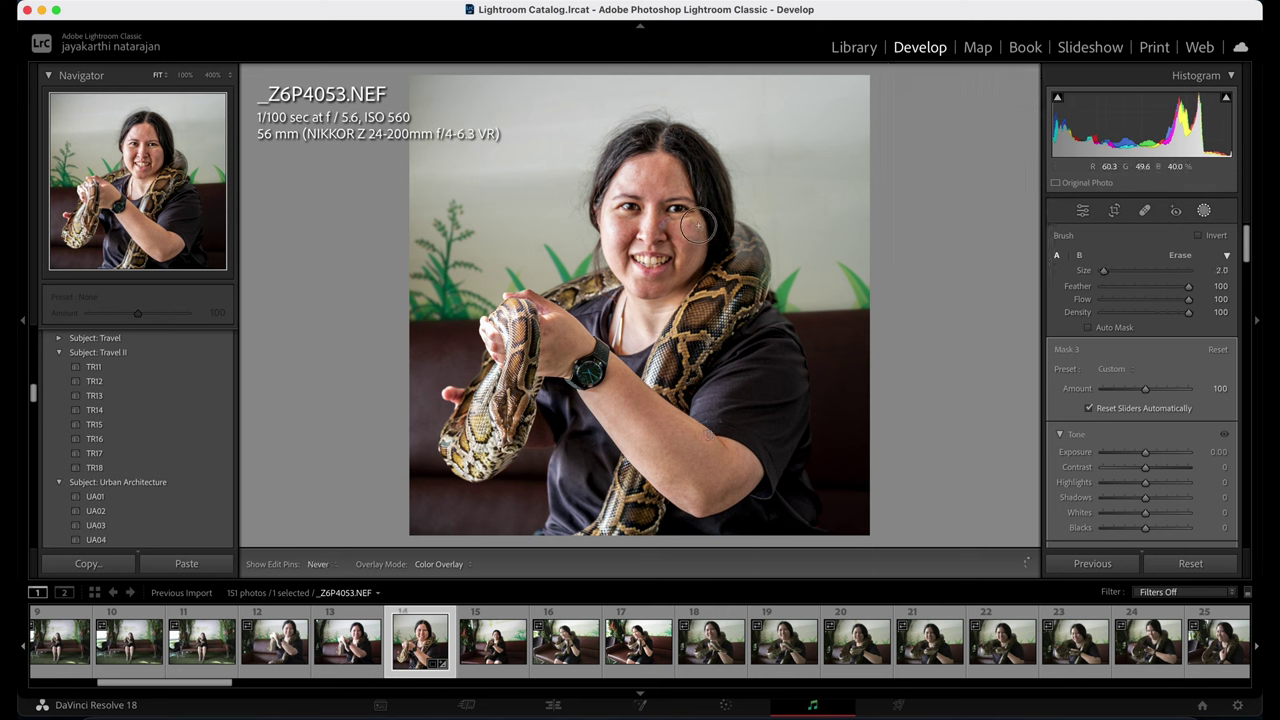
pyautogui.press('h')
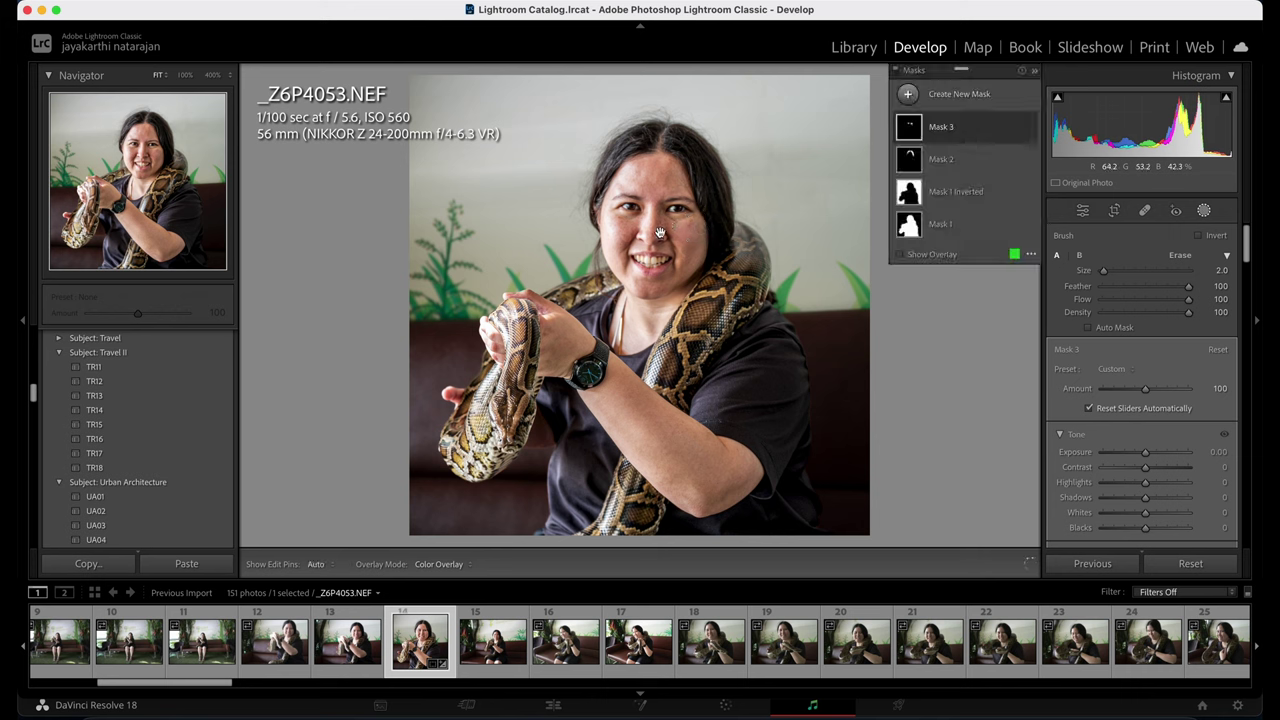
pyautogui.press('h')
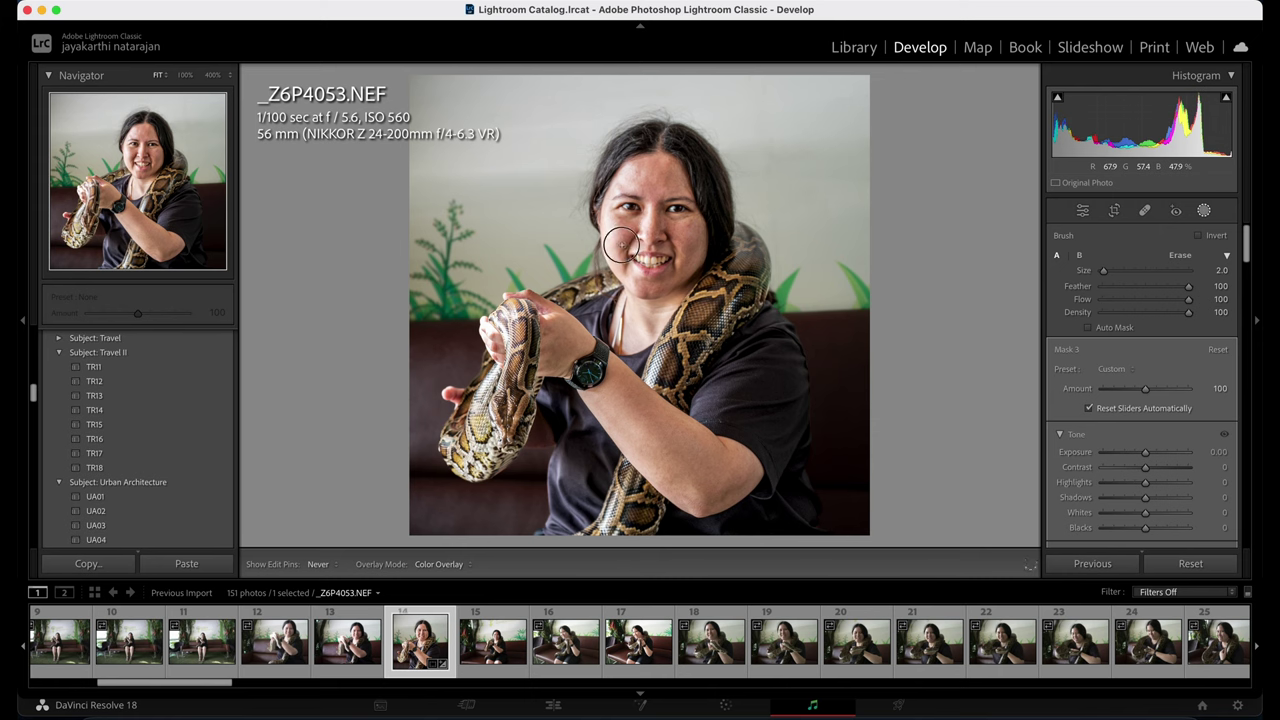
pyautogui.press('h')
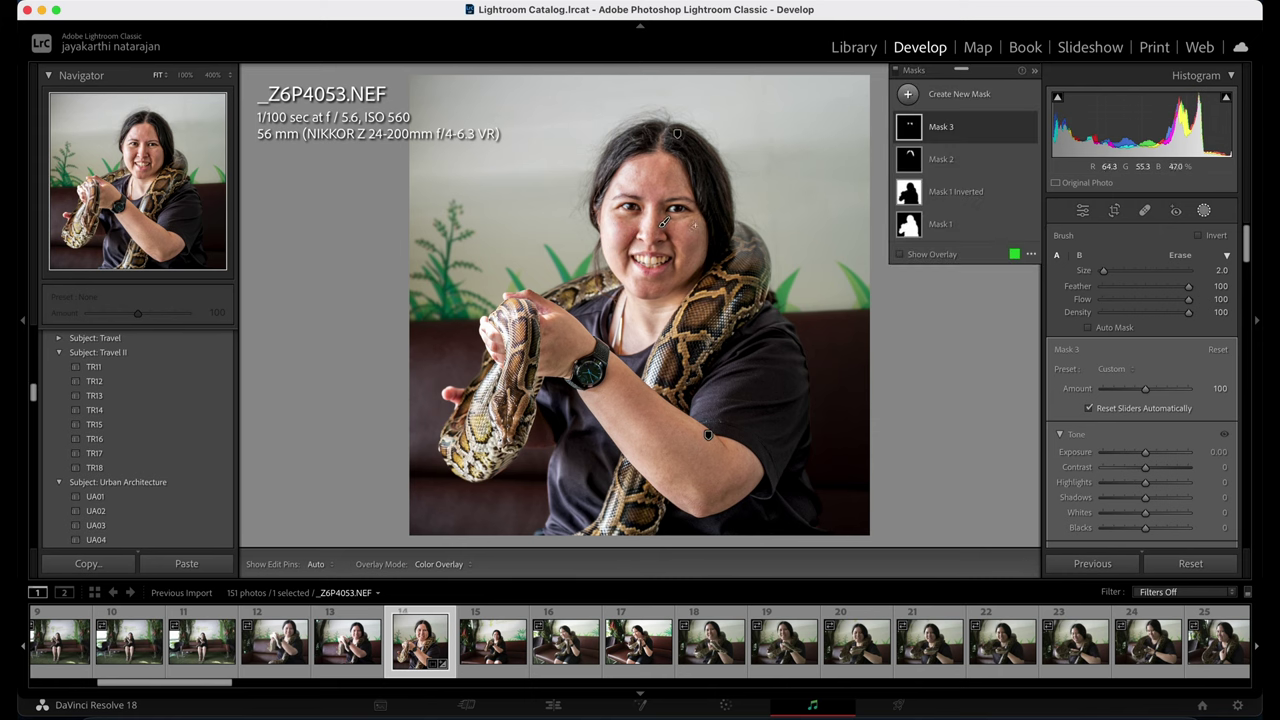
# Blend the visible mask edge on the lower cheek beside the mouth at 400% with a brush size of 8.0.
pyautogui.click(140, 155)
pyautogui.moveTo(140, 155)
pyautogui.mouseDown()
pyautogui.moveTo(133, 172)
pyautogui.moveTo(130, 158)
pyautogui.moveTo(150, 168)
pyautogui.moveTo(150, 157)
pyautogui.mouseUp()
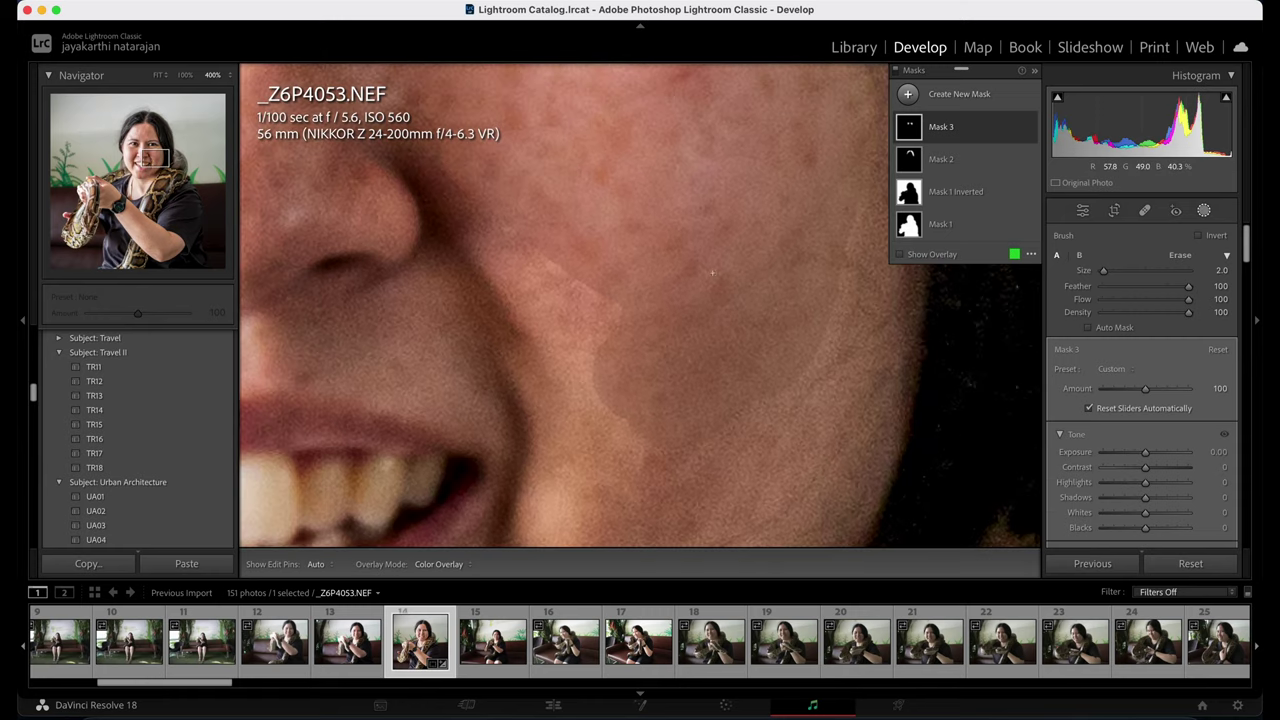
pyautogui.press('h')
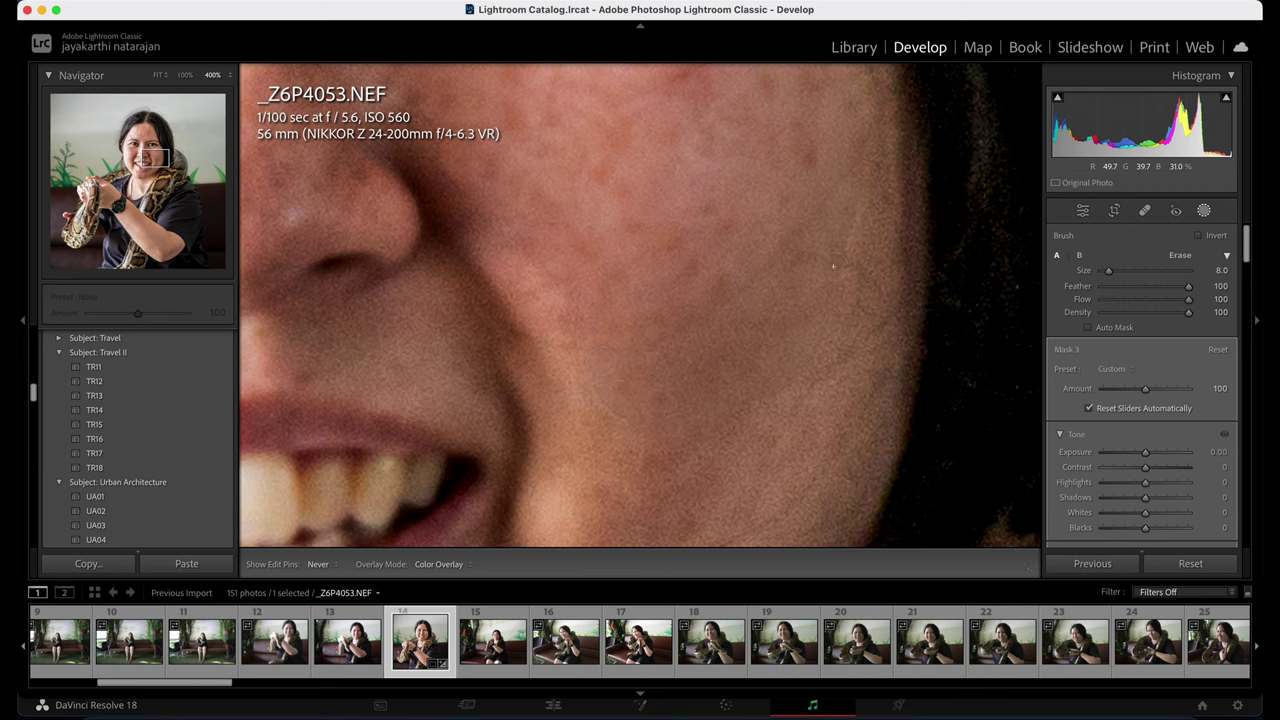
pyautogui.press('h')
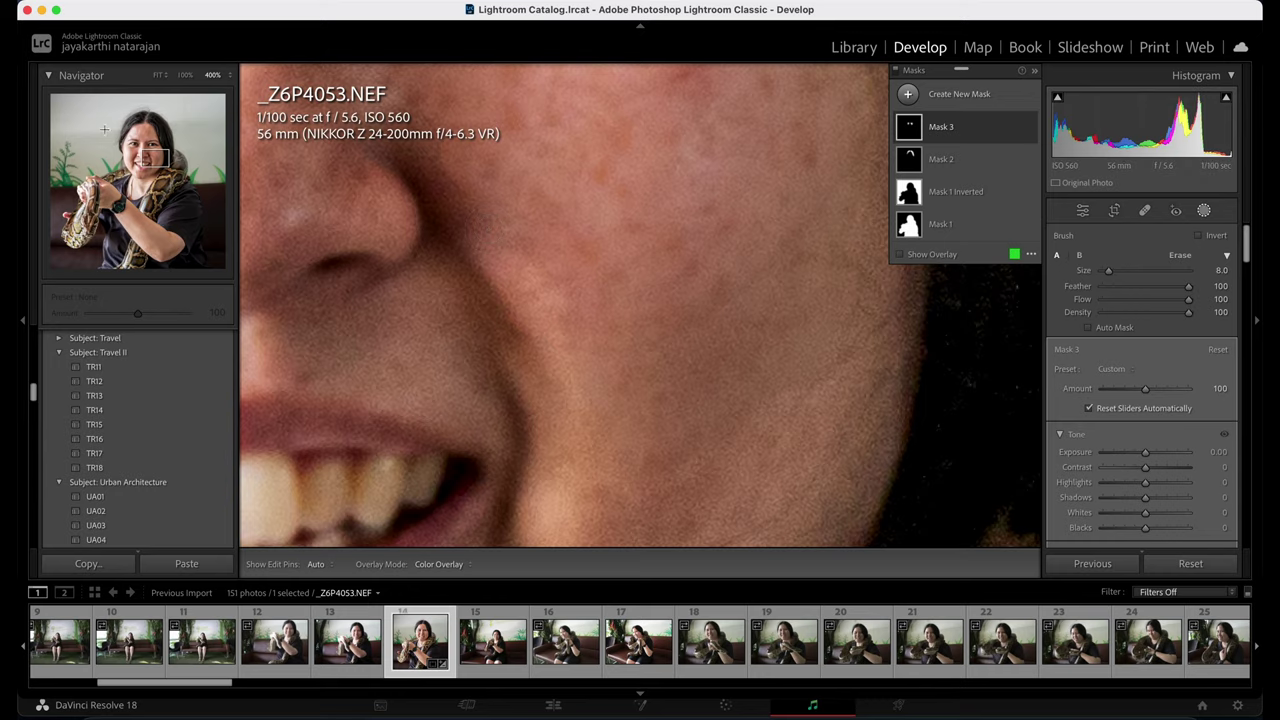
# Extend the cheek mask across the skin under the eye to its outer corner, and return to the full photo.
pyautogui.scroll(5, 488, 229)
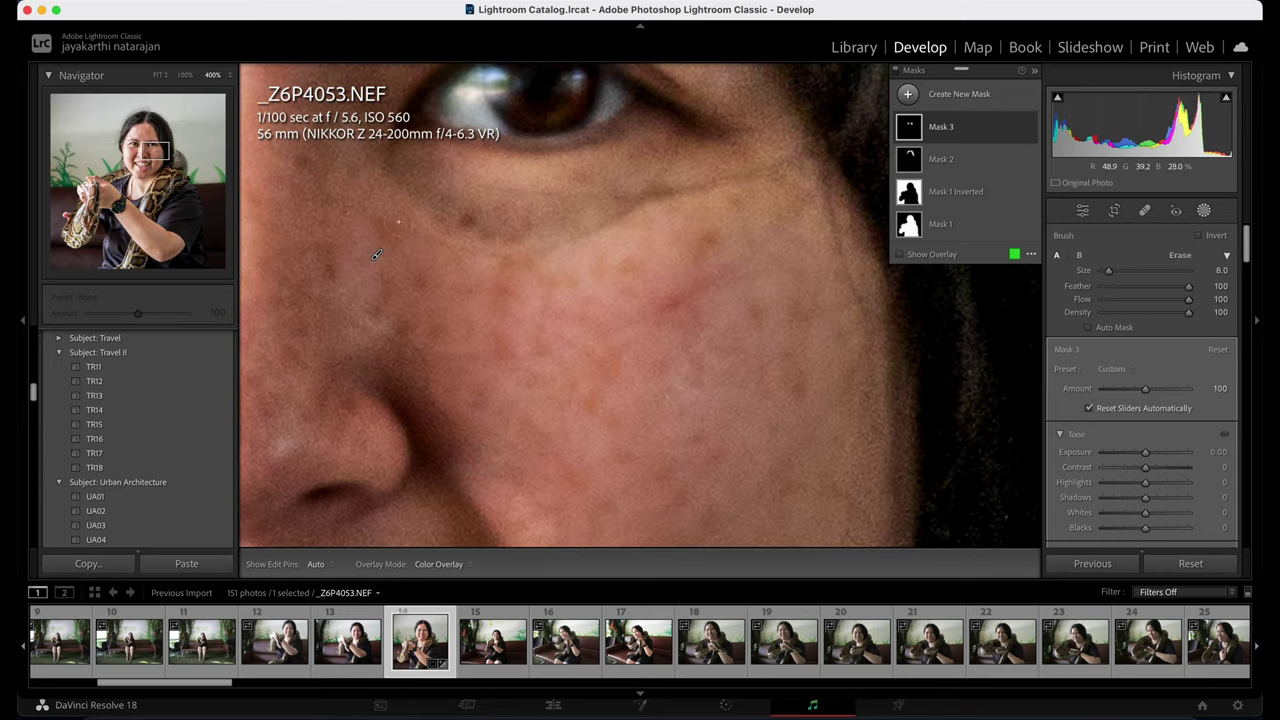
pyautogui.press('h')
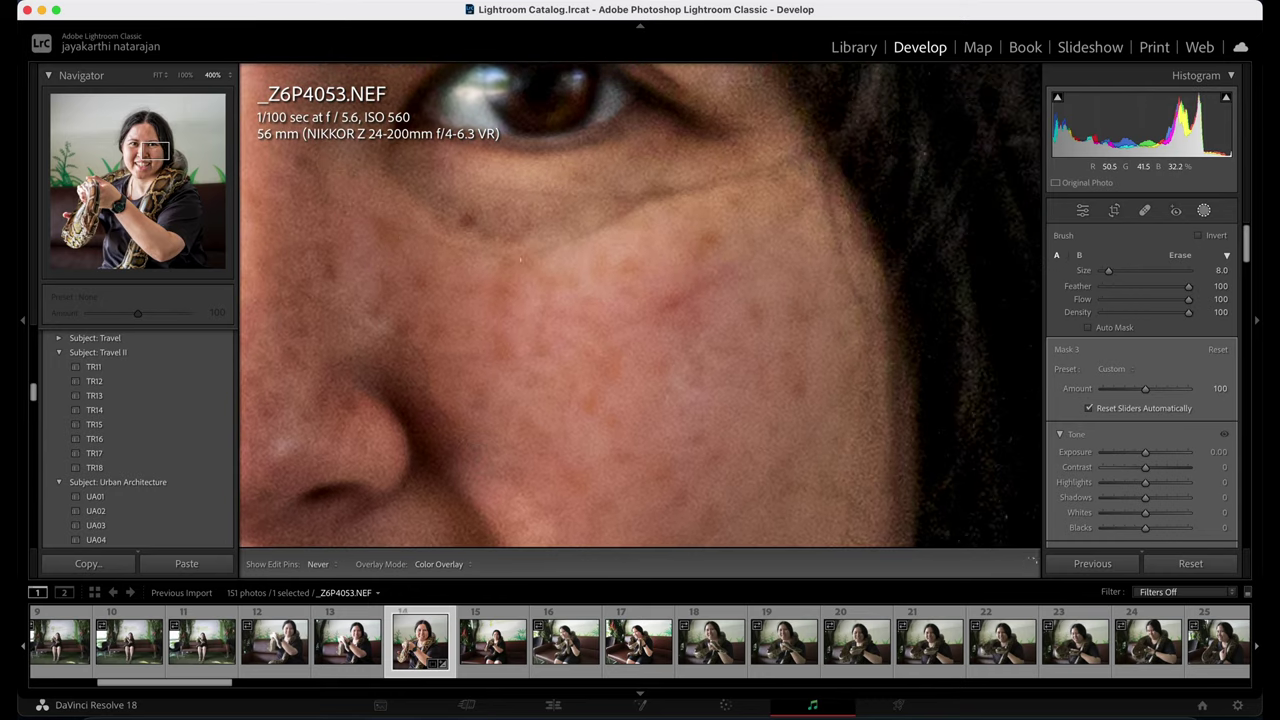
pyautogui.moveTo(688, 200)
pyautogui.mouseDown()
pyautogui.moveTo(727, 183)
pyautogui.moveTo(784, 188)
pyautogui.mouseUp()
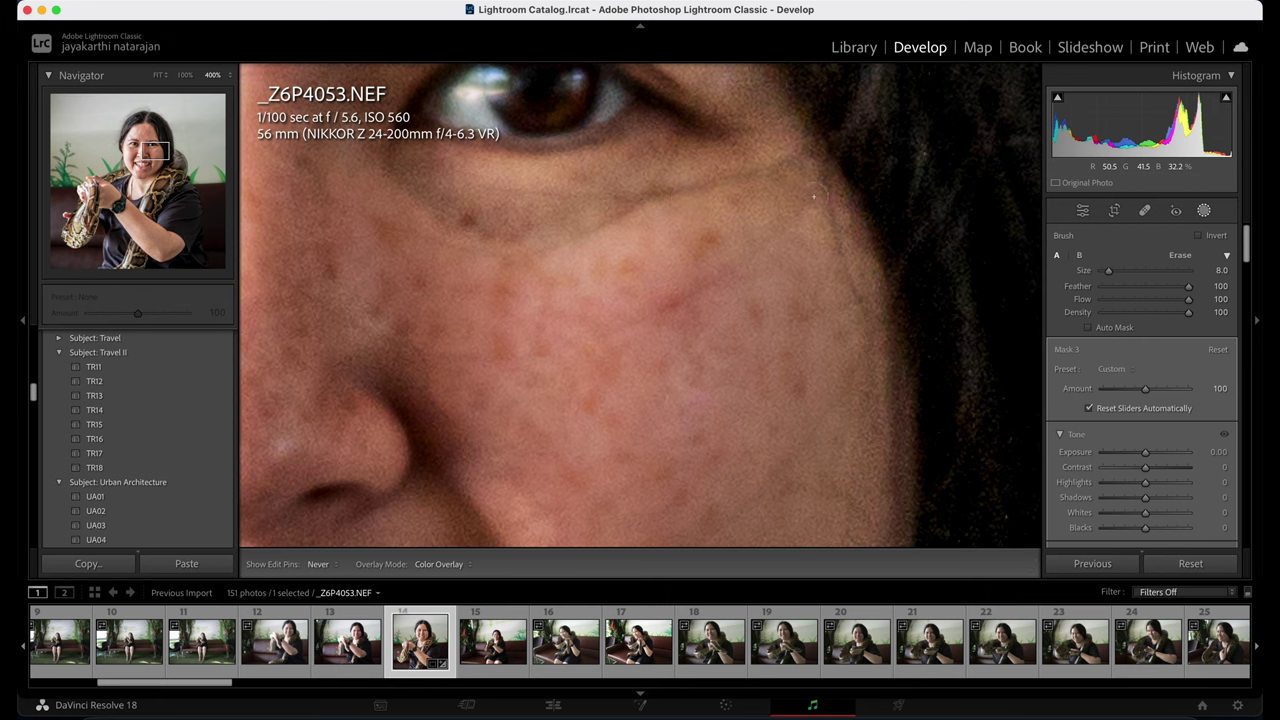
pyautogui.press('h')
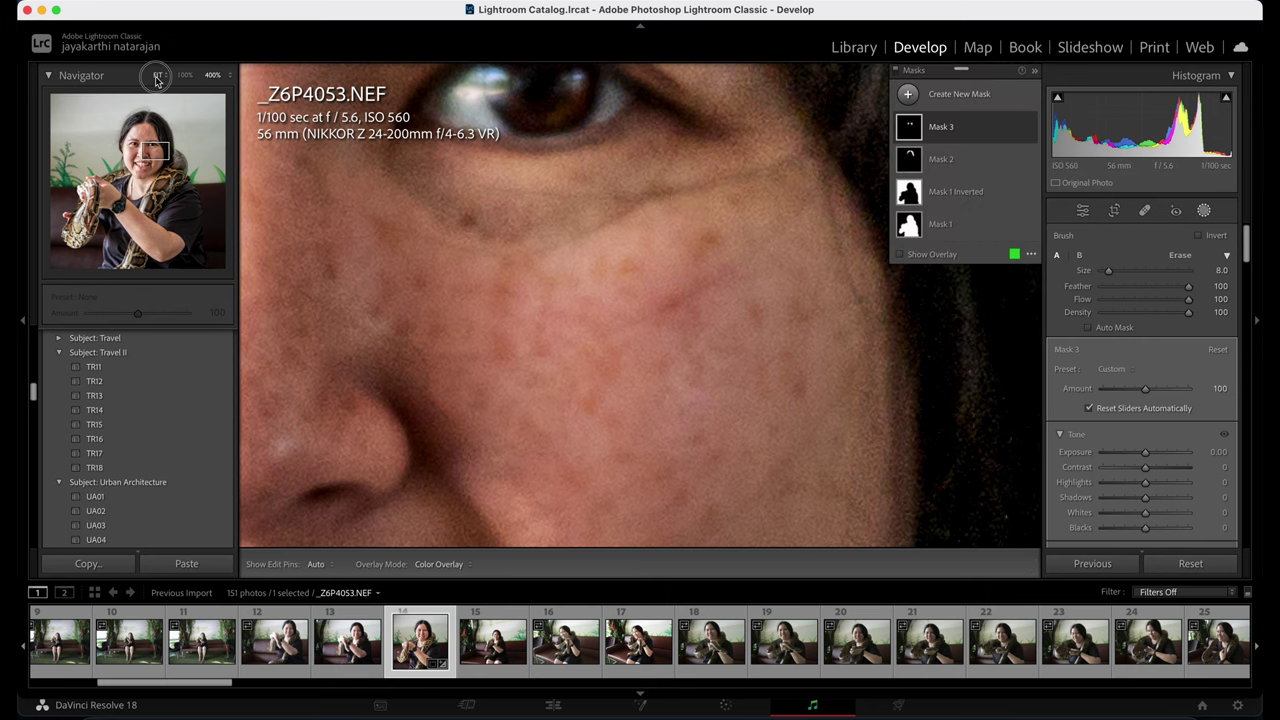
pyautogui.click(156, 78)
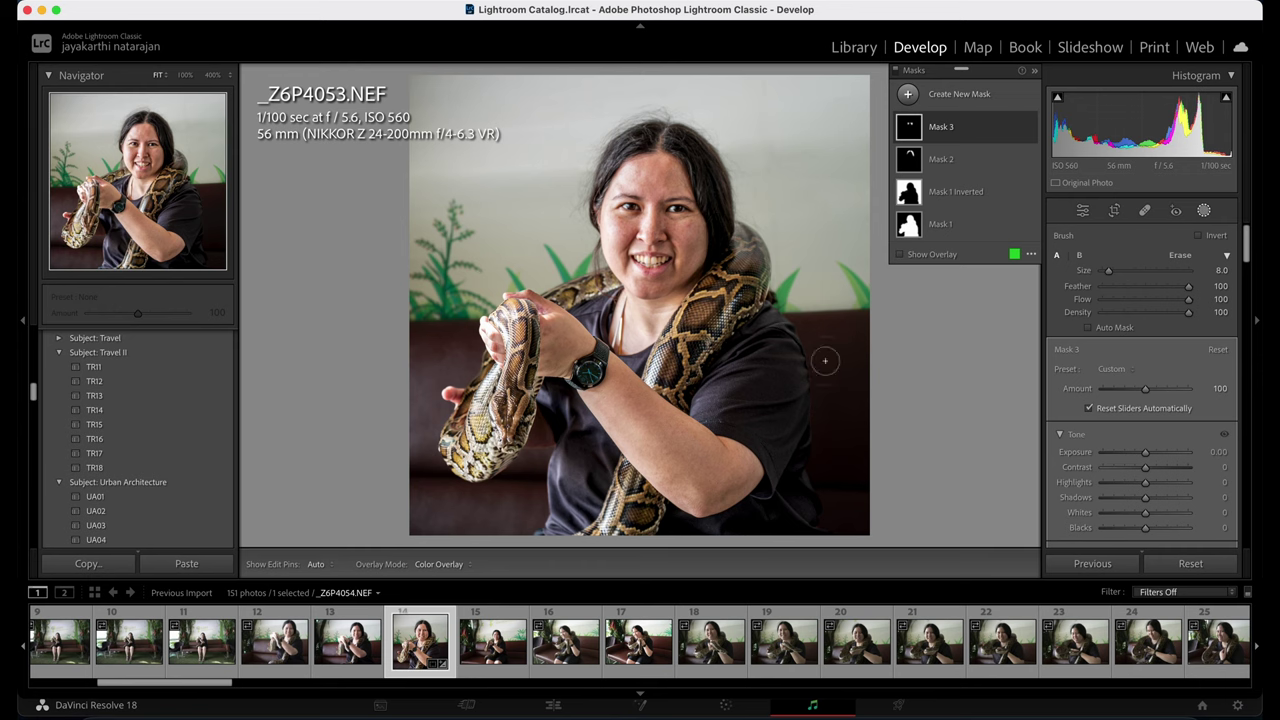
# Leave masking and compare the edited _Z6P4053.NEF side by side with its original.
pyautogui.click(1082, 210)
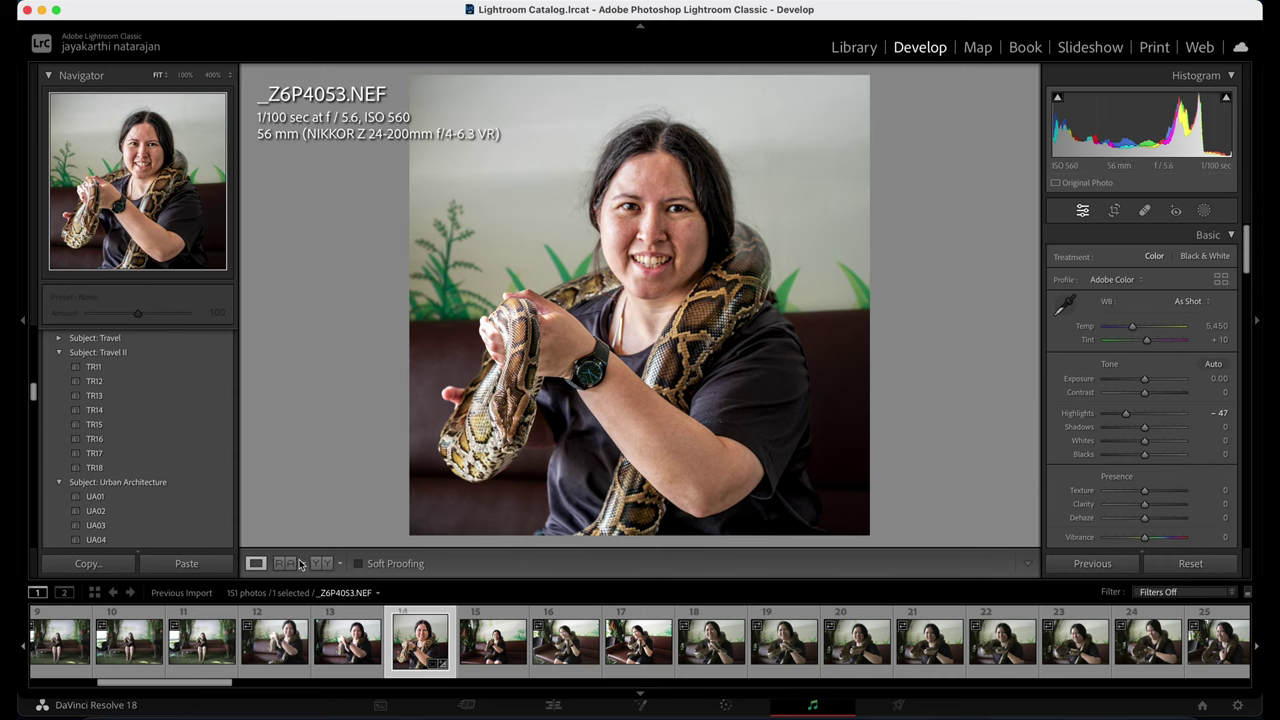
pyautogui.click(321, 563)
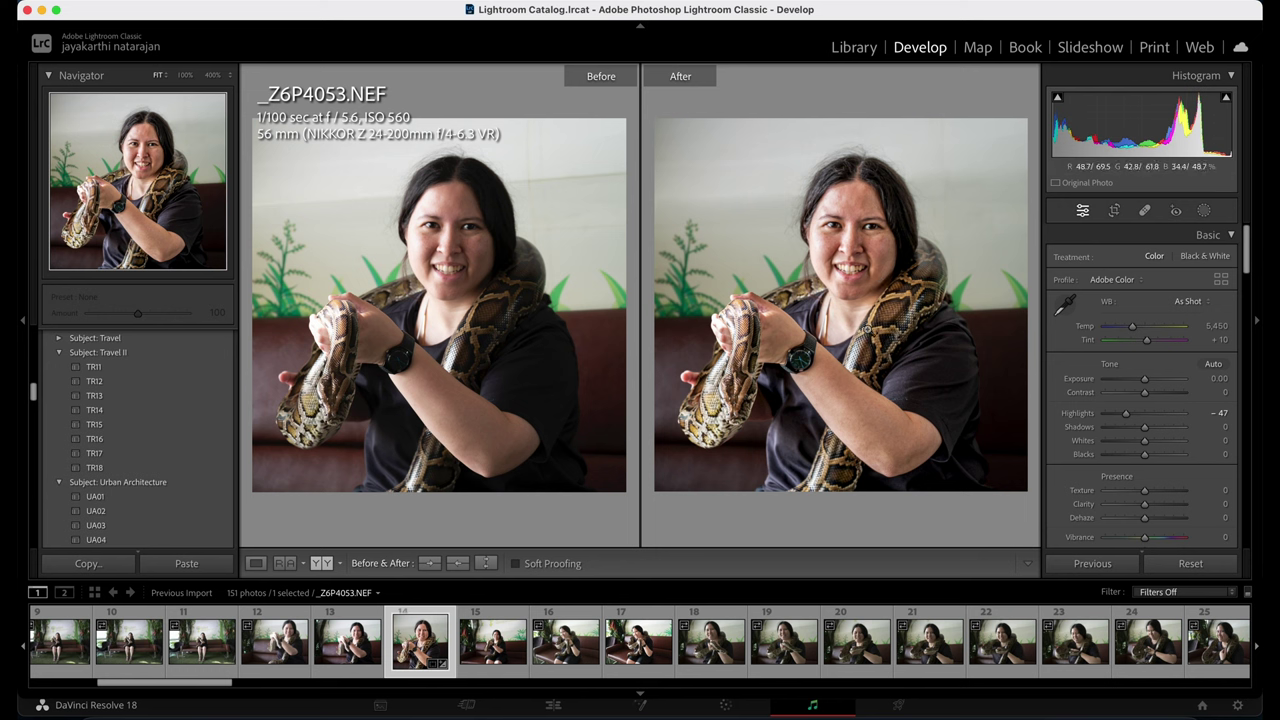
# Browse through the remaining snake portraits and open the temple street photo _FUJ7623.RAF.
pyautogui.click(500, 655)
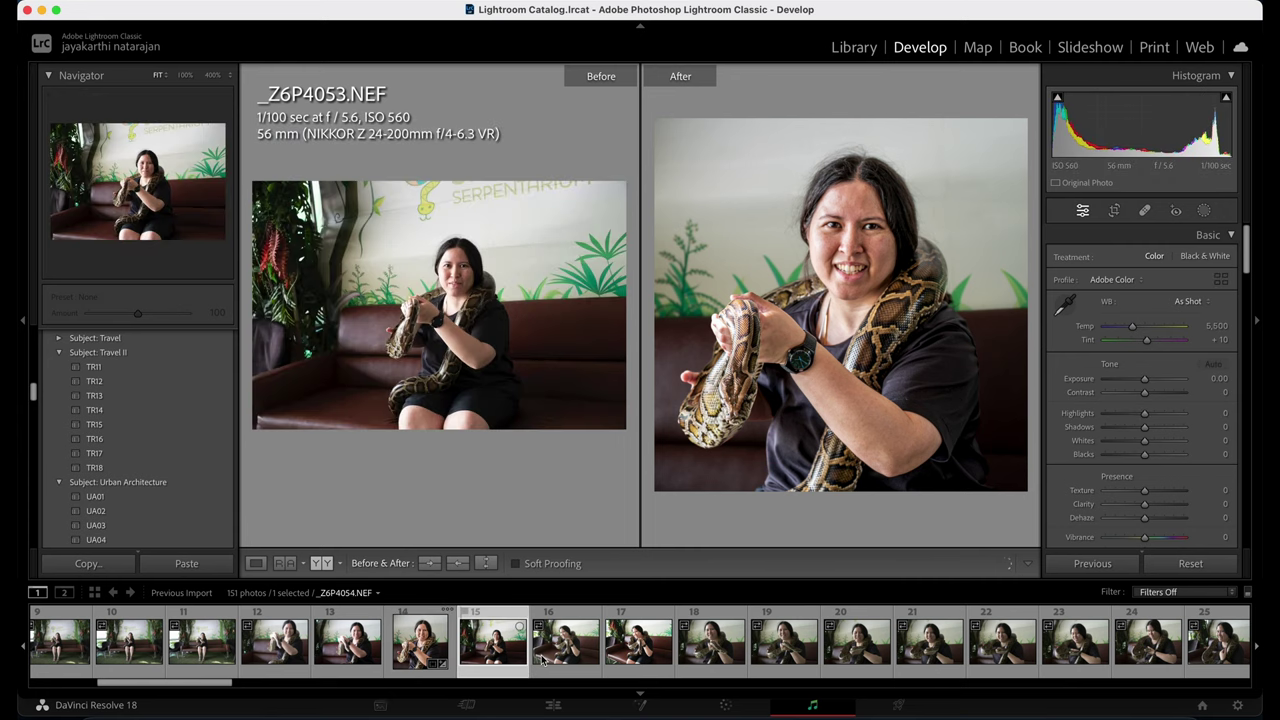
pyautogui.click(541, 659)
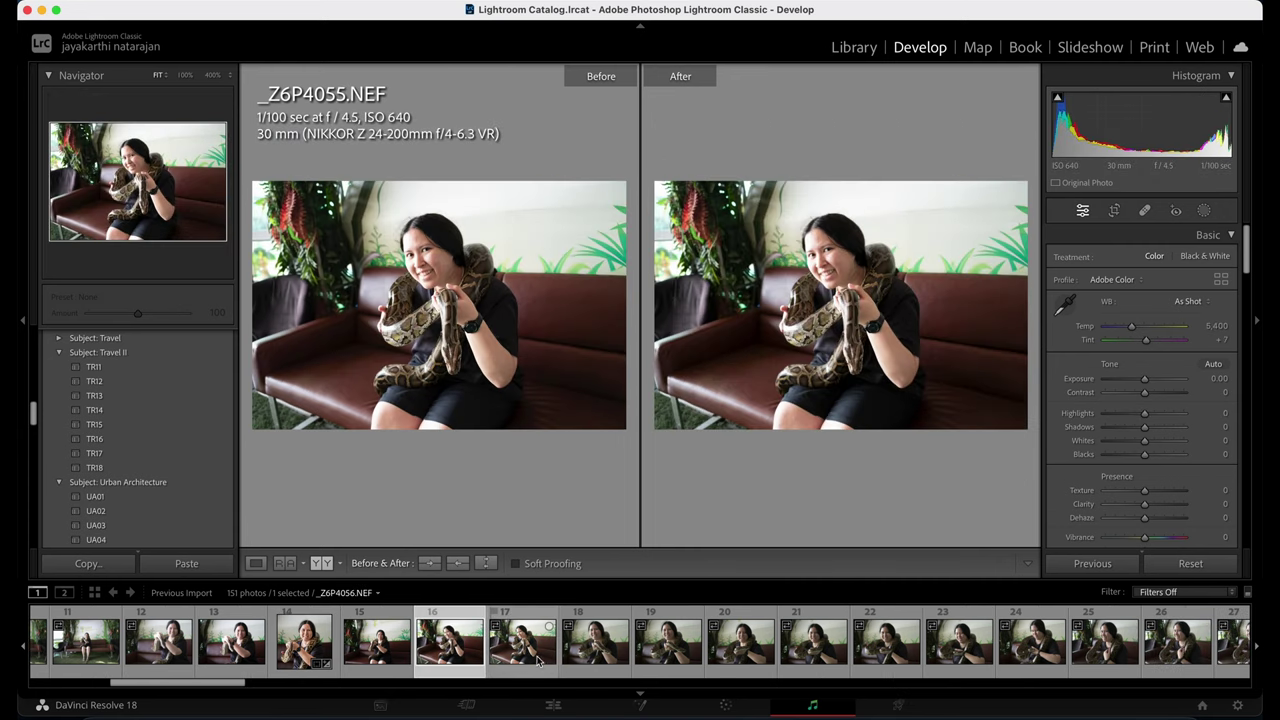
pyautogui.click(537, 660)
pyautogui.click(537, 660)
pyautogui.scroll(-5, 400, 660)
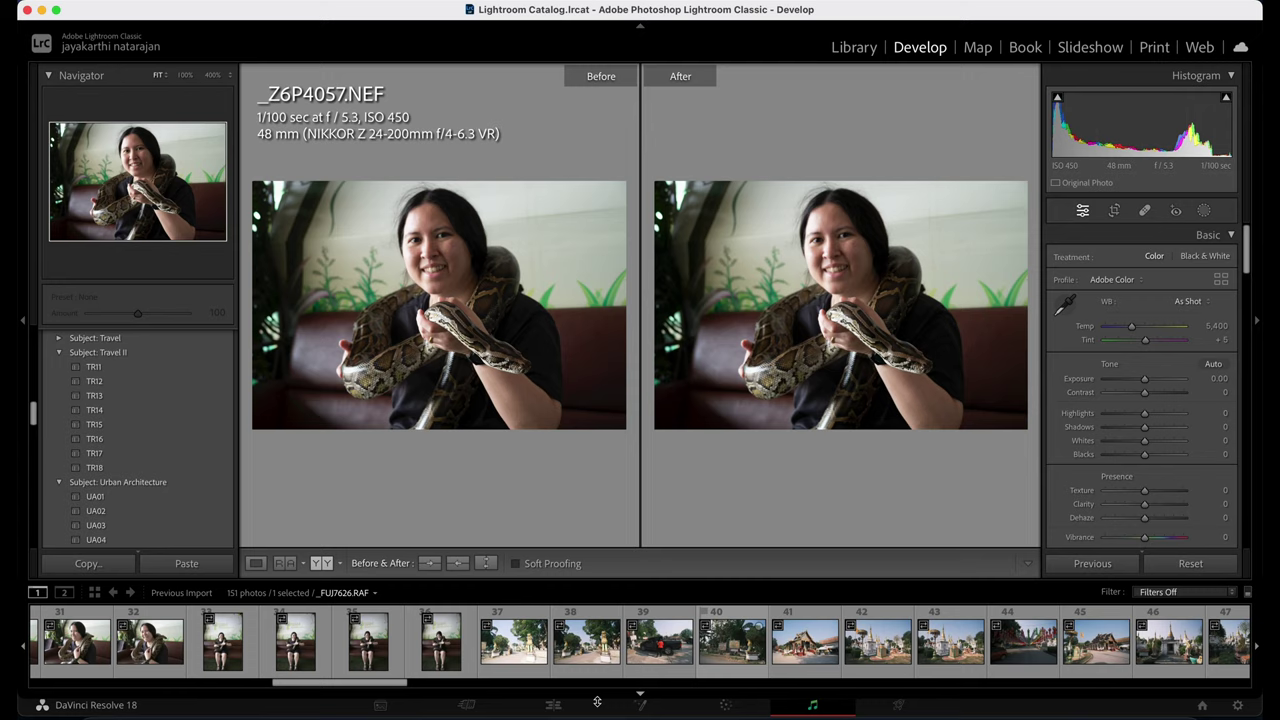
pyautogui.click(396, 667)
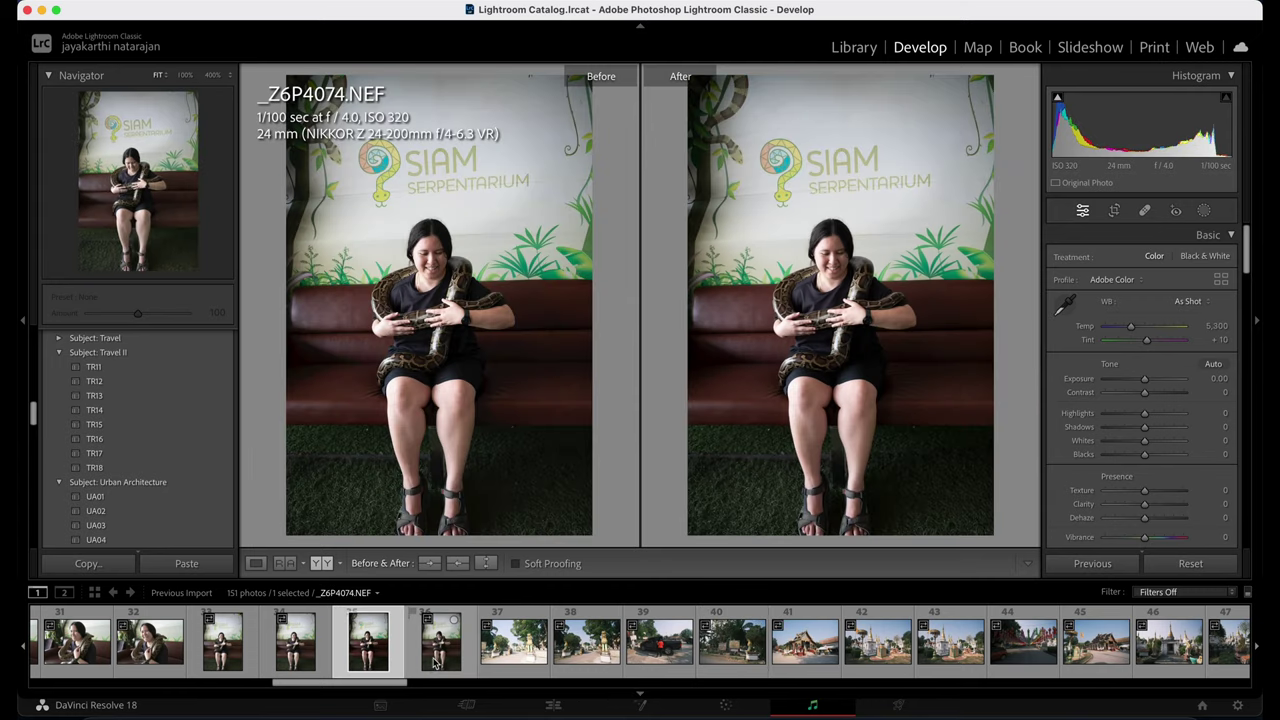
pyautogui.click(435, 663)
pyautogui.click(508, 648)
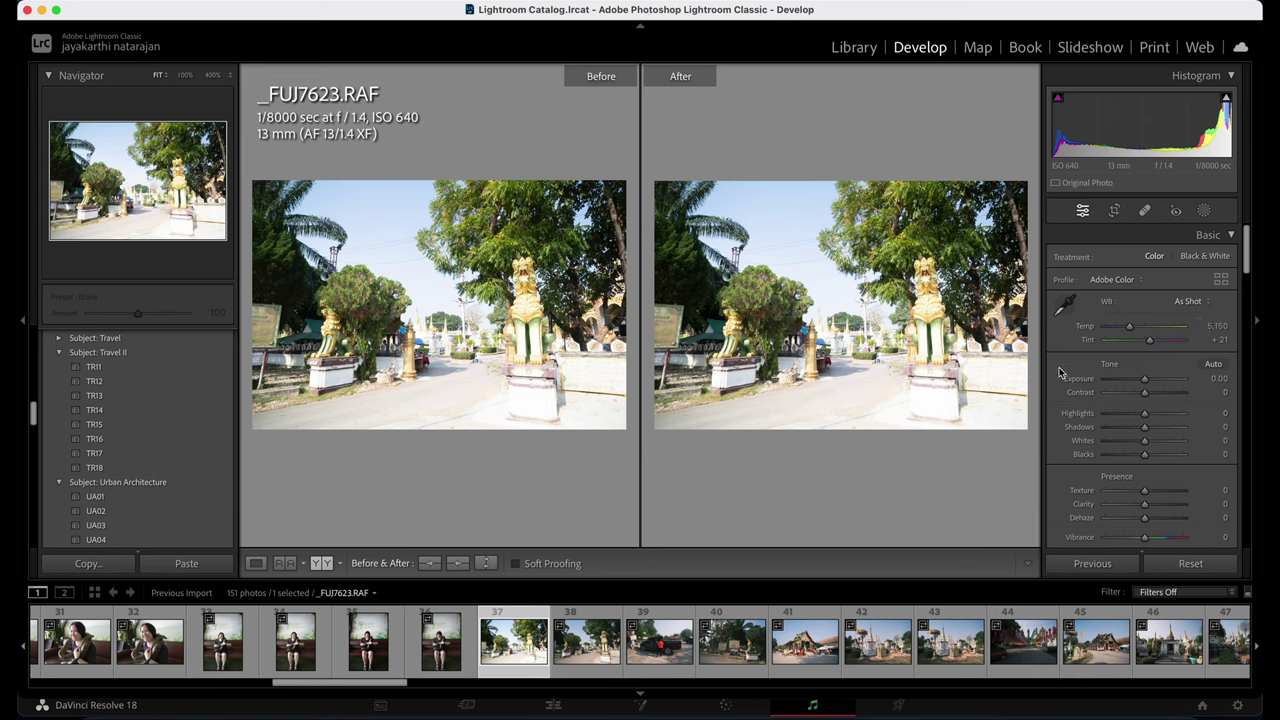
# Compare _FUJ7623.RAF with the neighbouring shot _FUJ7624.RAF, ending on _FUJ7623.RAF.
pyautogui.click(588, 649)
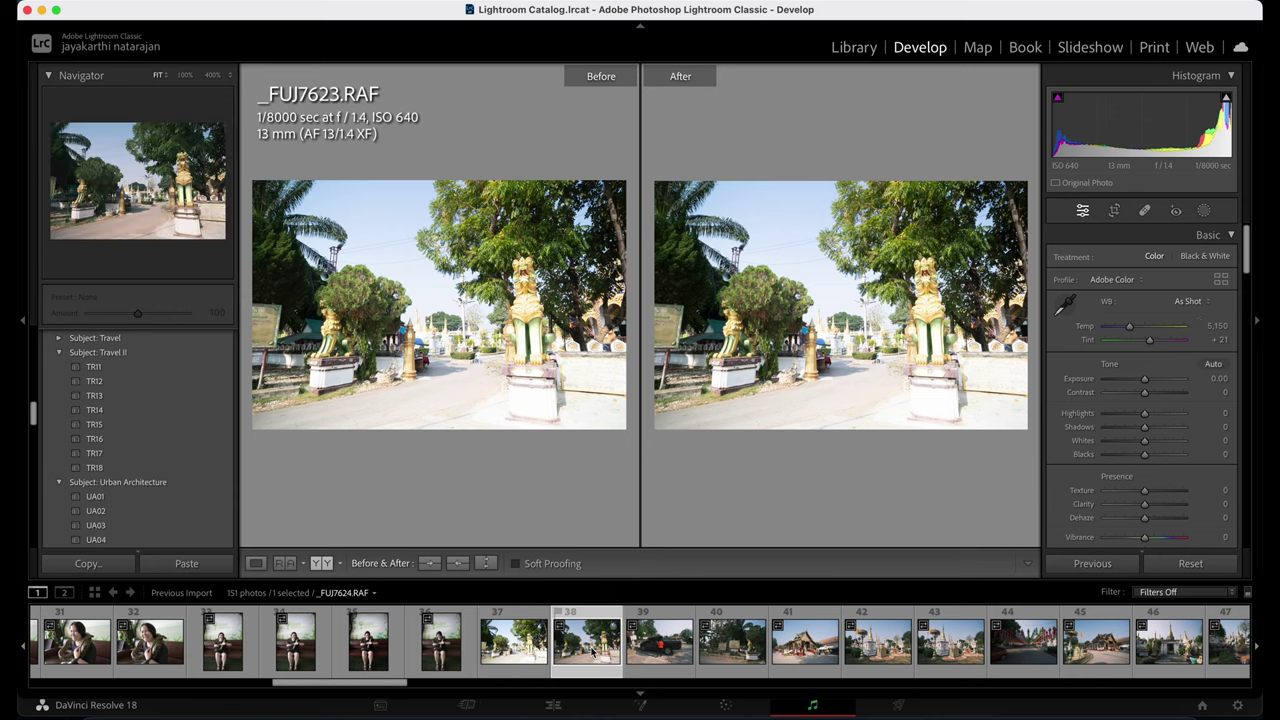
pyautogui.press('Left')
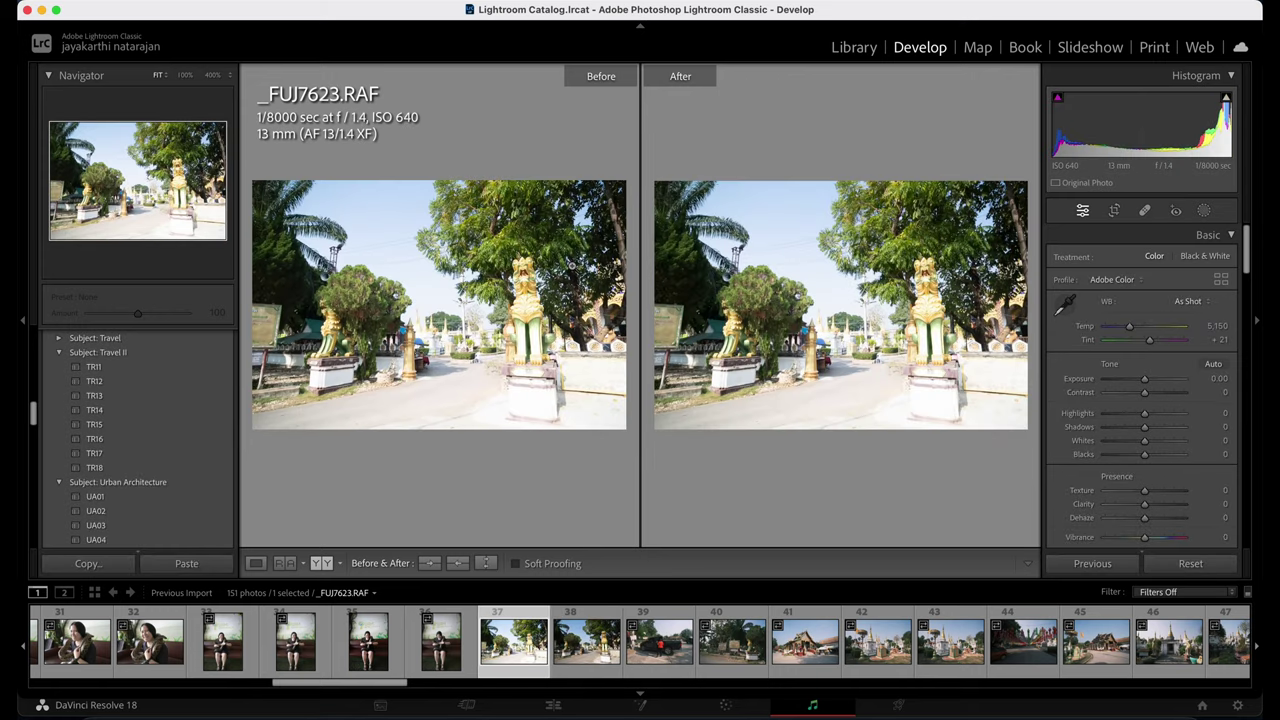
pyautogui.press('Right')
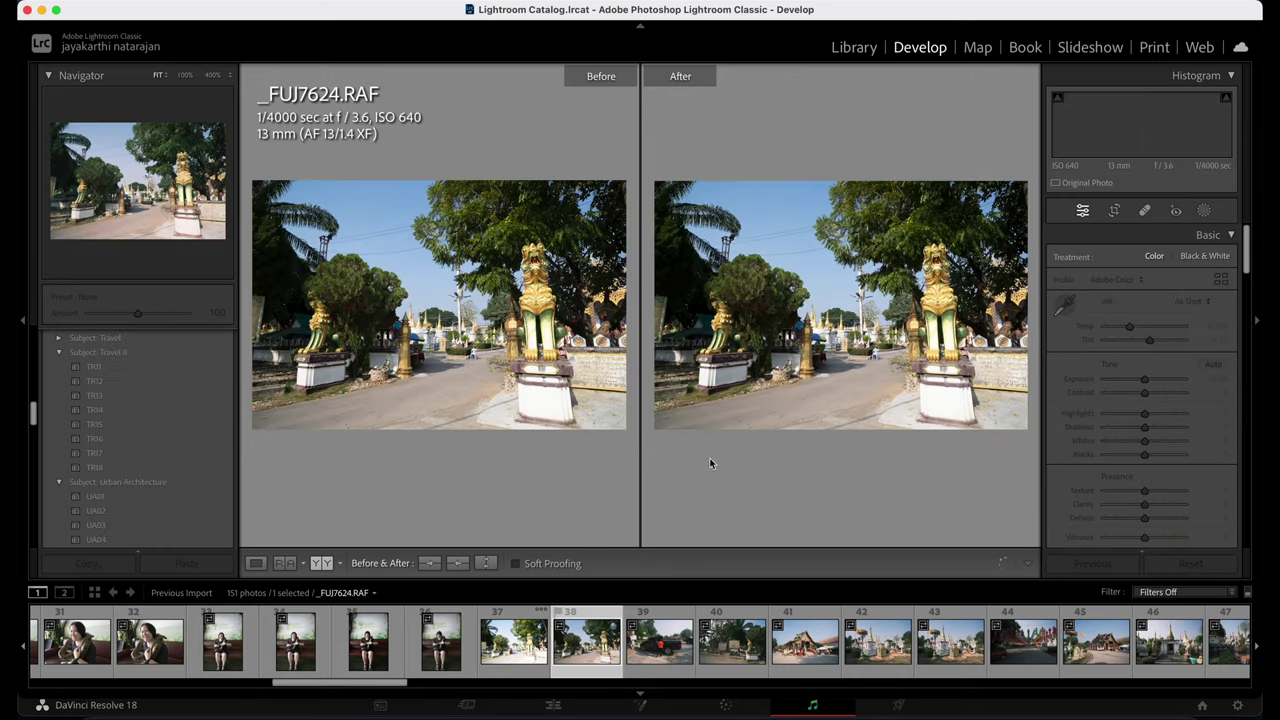
pyautogui.click(513, 657)
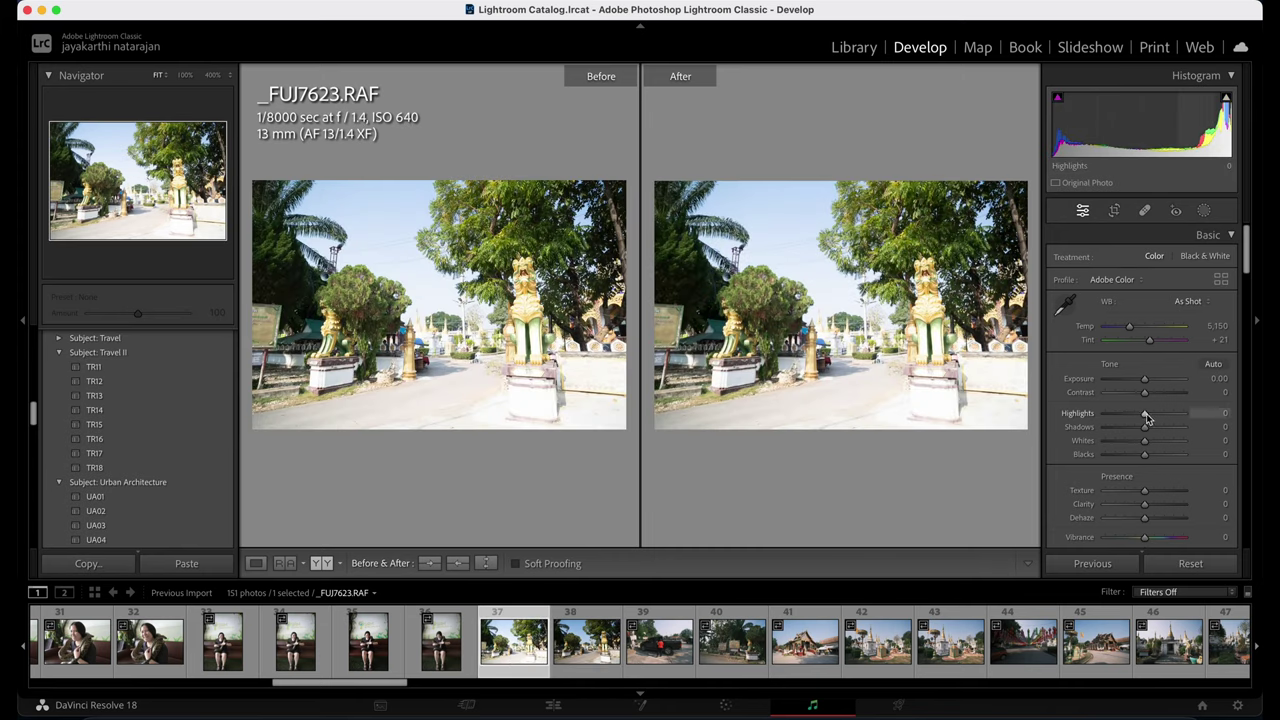
# Set the photo's Highlights to -100 and check the recovered ground detail at 400%.
pyautogui.moveTo(1145, 413); pyautogui.dragTo(1035, 413)
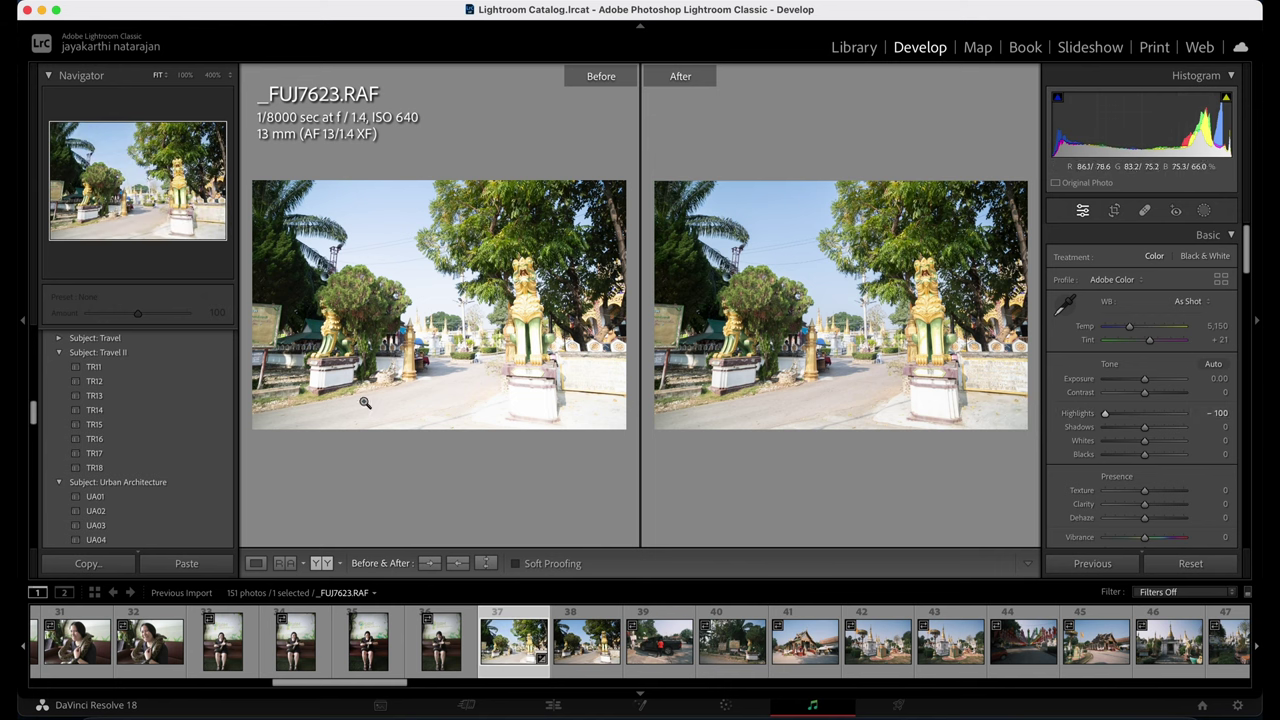
pyautogui.click(910, 380)
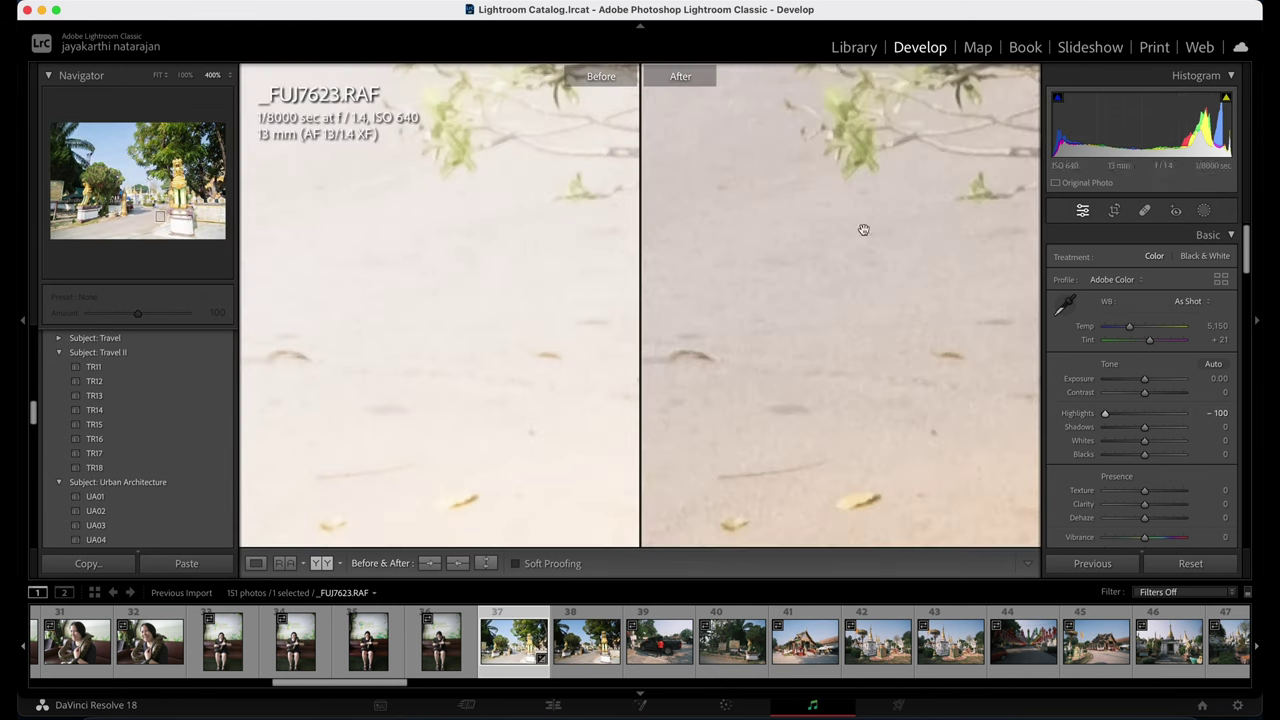
pyautogui.click(862, 229)
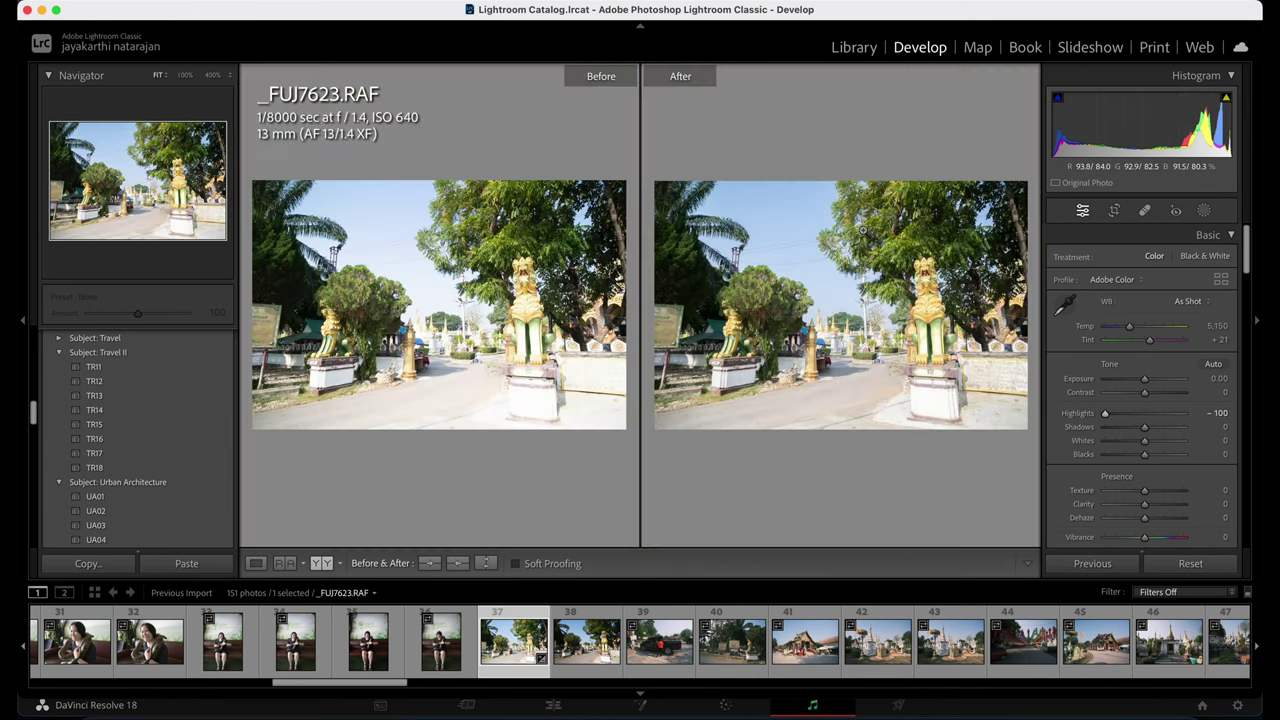
# In the single-photo view, straighten the temple photo to an angle of 2.29 and tighten its crop at the original aspect ratio.
pyautogui.click(268, 565)
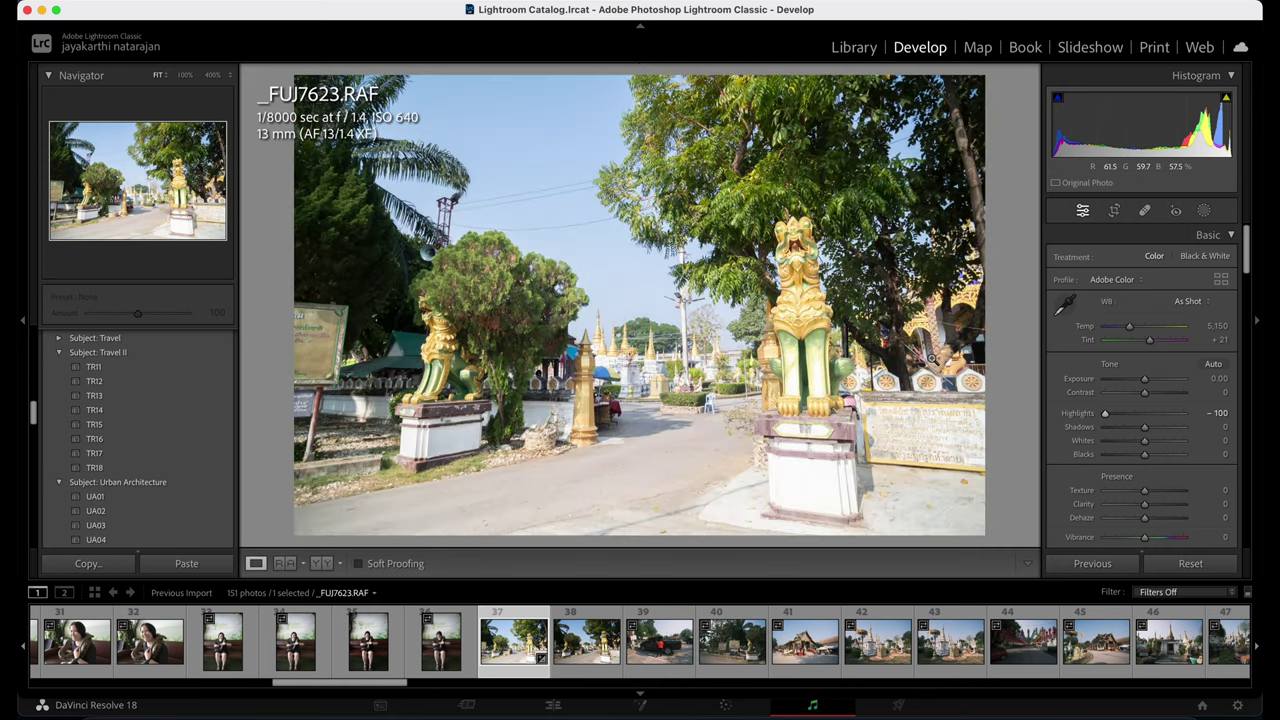
pyautogui.click(1114, 211)
pyautogui.moveTo(1011, 227); pyautogui.dragTo(1012, 241)
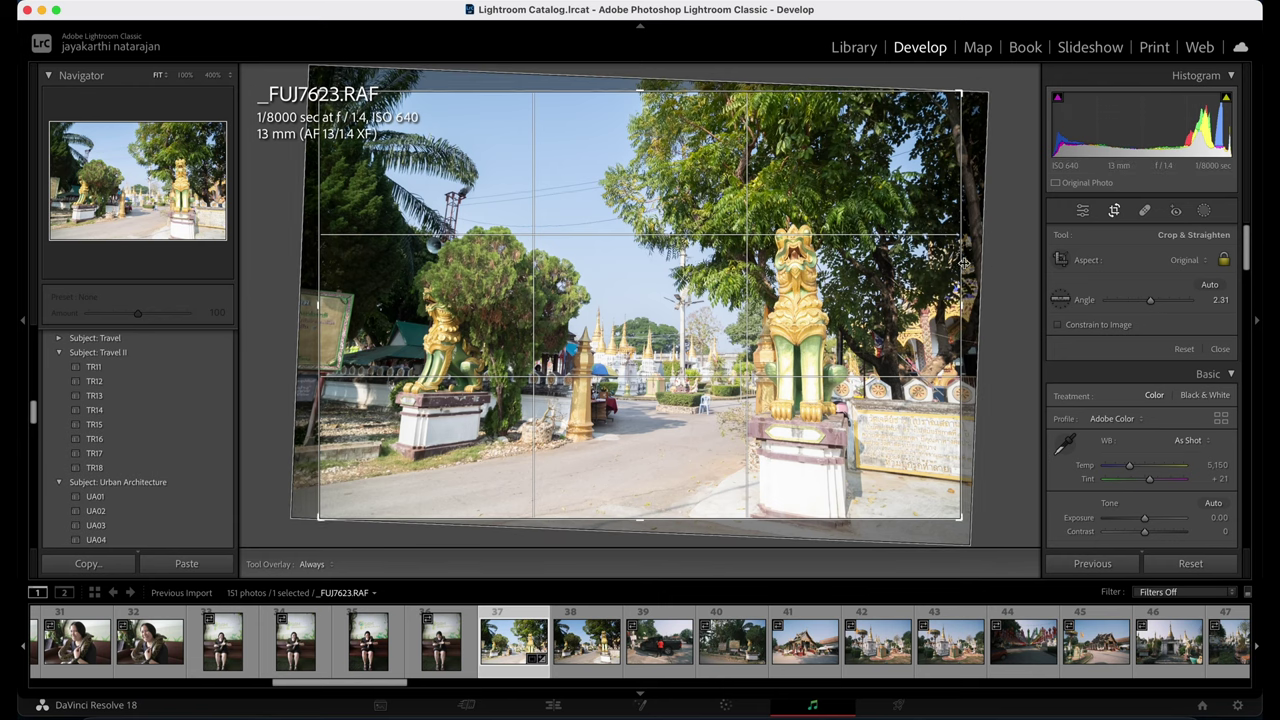
pyautogui.moveTo(994, 261); pyautogui.dragTo(994, 262)
pyautogui.moveTo(318, 92); pyautogui.dragTo(339, 104)
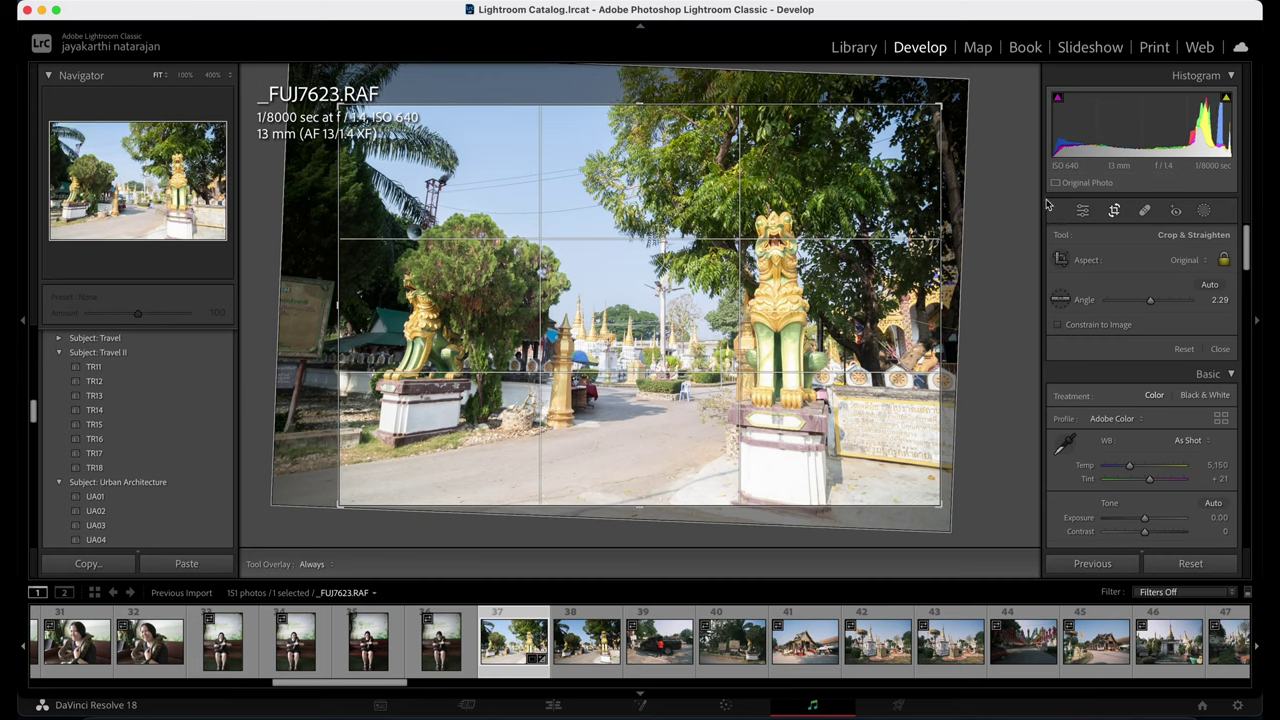
# Close the crop and lower the photo's overall Exposure to -0.60.
pyautogui.click(1080, 210)
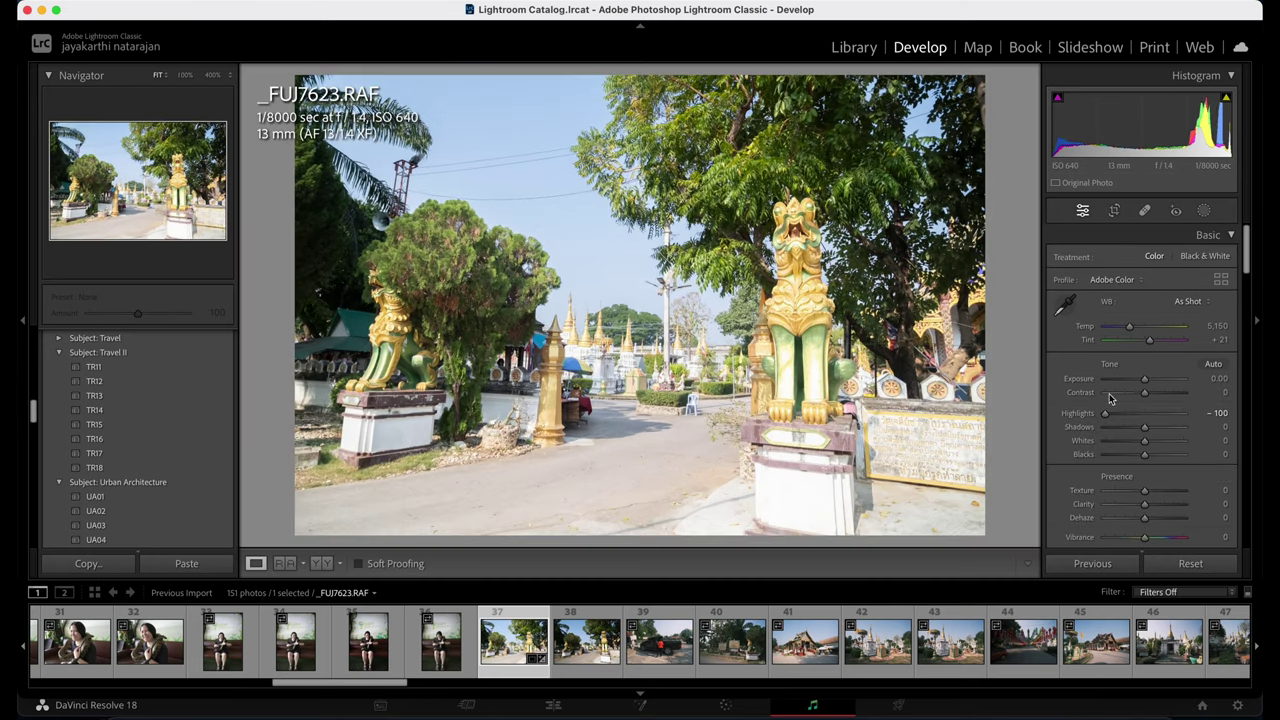
pyautogui.moveTo(1143, 381); pyautogui.dragTo(1138, 381)
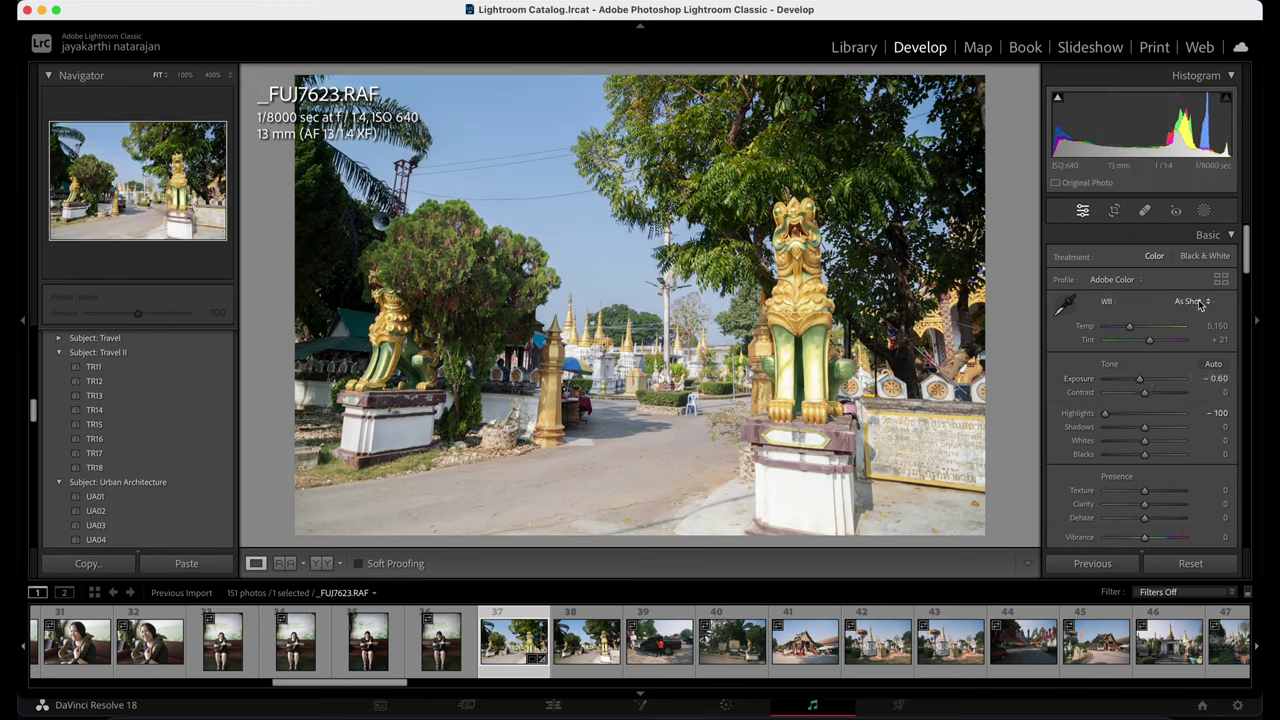
# Create a sky mask, and duplicate and invert it to cover everything except the sky.
pyautogui.click(1206, 211)
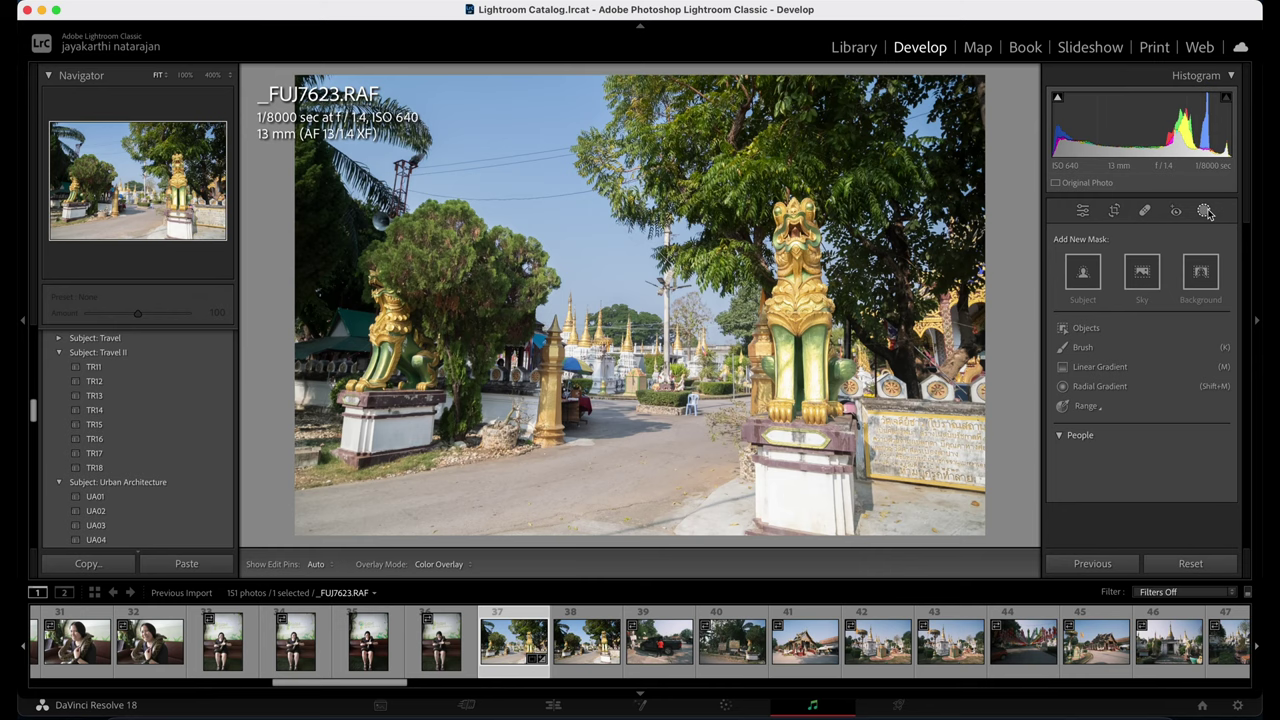
pyautogui.click(1153, 271)
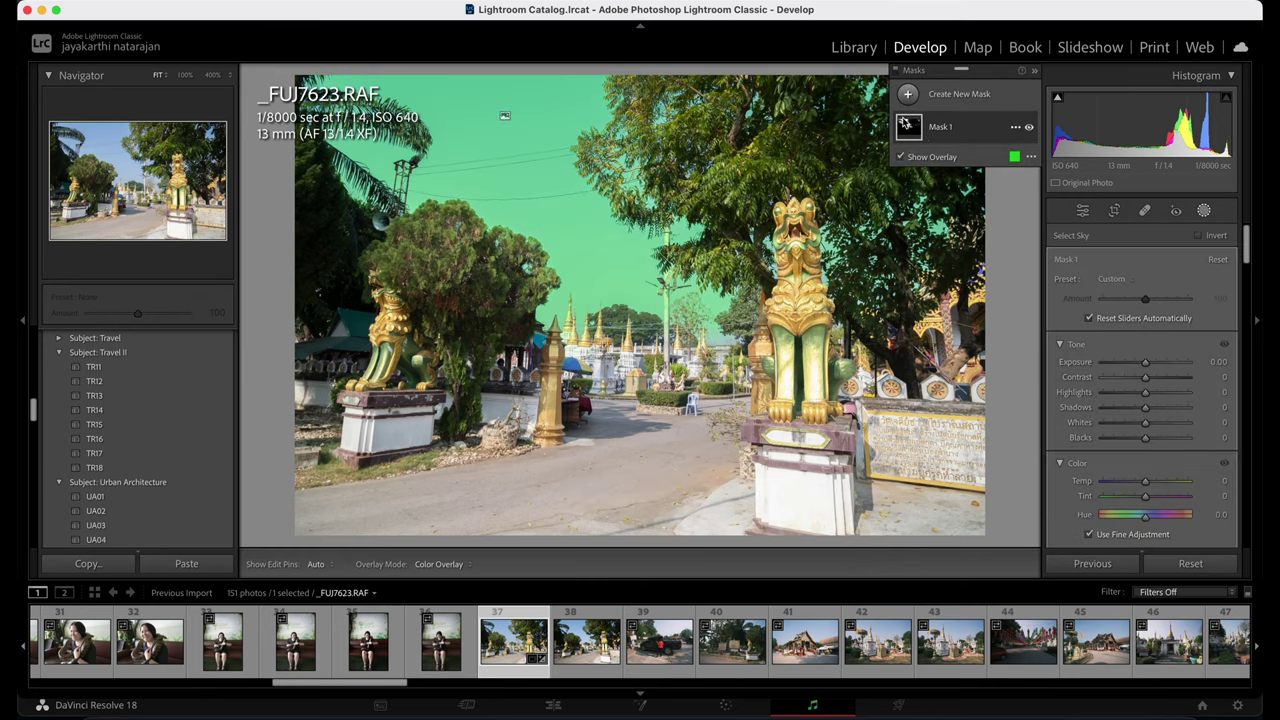
pyautogui.rightClick(905, 124)
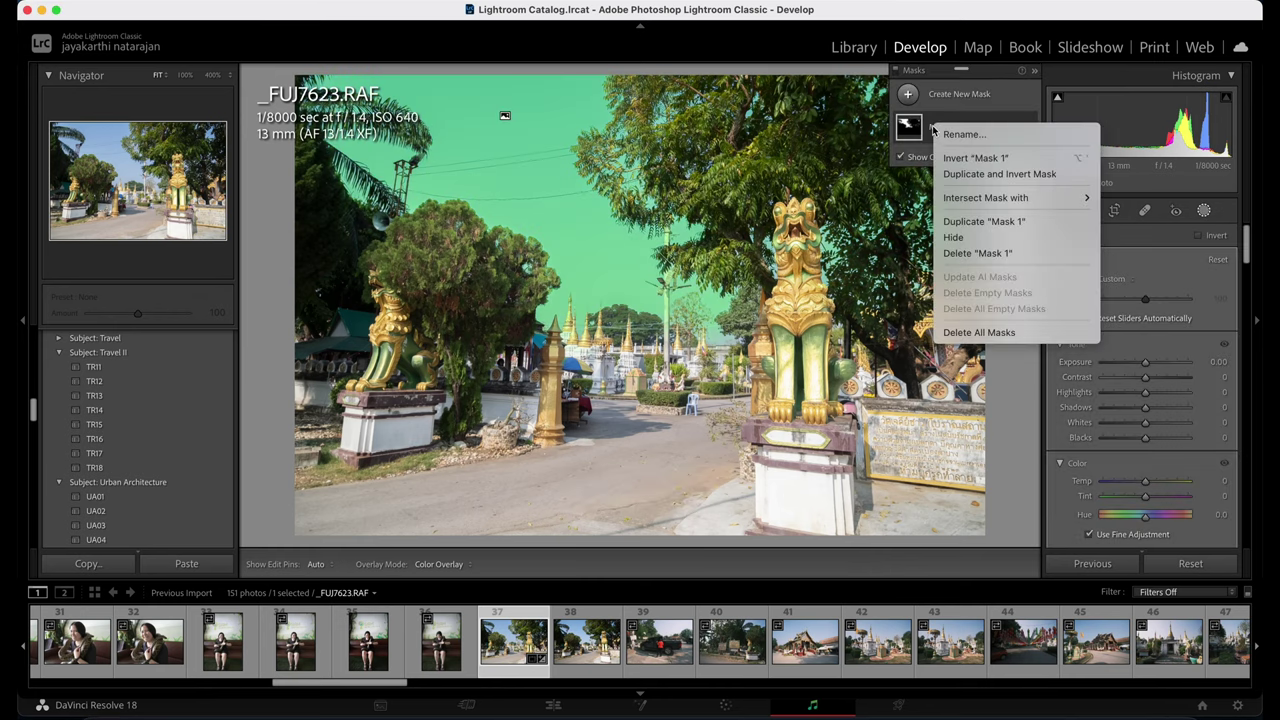
pyautogui.click(997, 174)
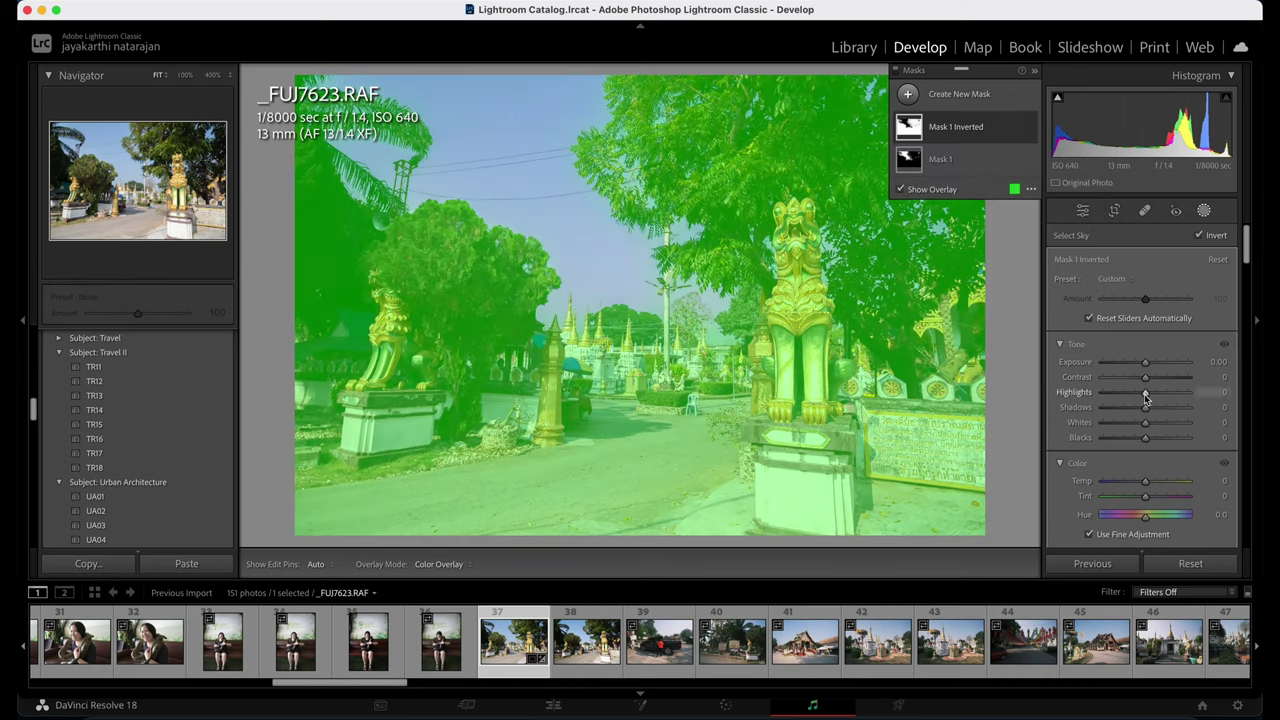
# On the inverted sky mask, set Highlights to -100, Exposure to -0.37, Shadows to 40 and Dehaze to 33.
pyautogui.moveTo(1144, 392); pyautogui.dragTo(1062, 396)
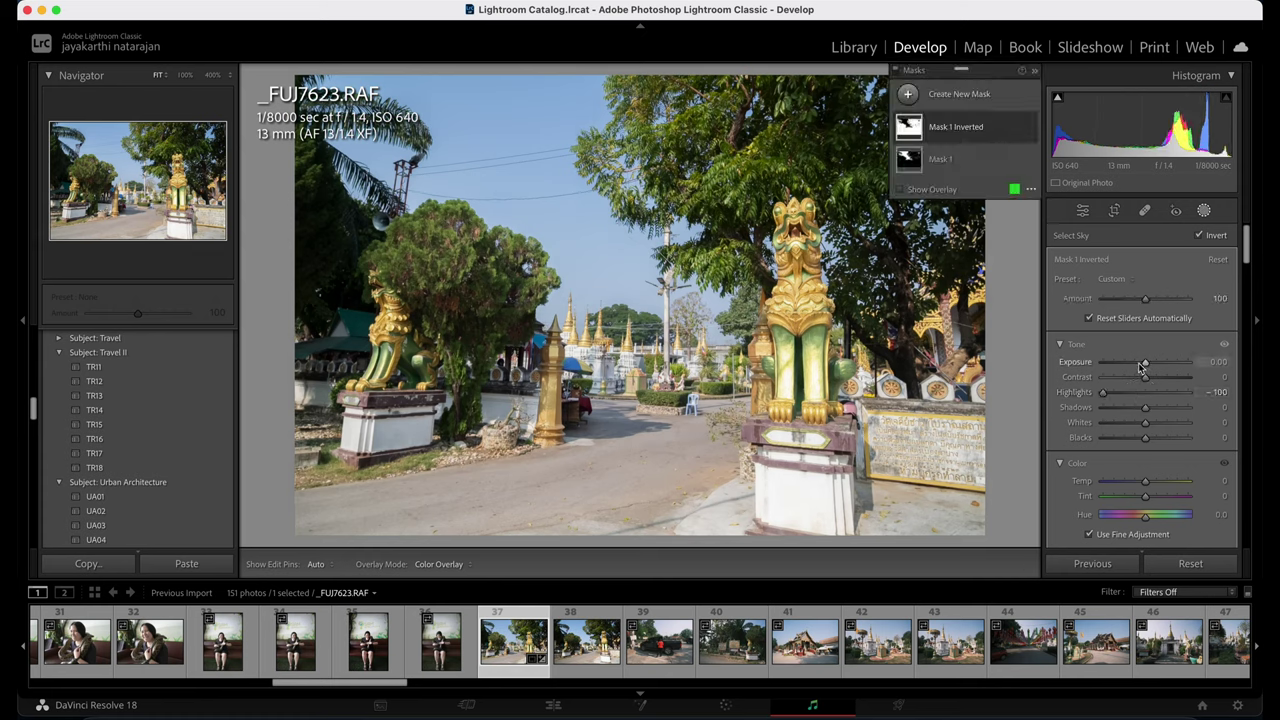
pyautogui.moveTo(1145, 363); pyautogui.dragTo(1143, 367)
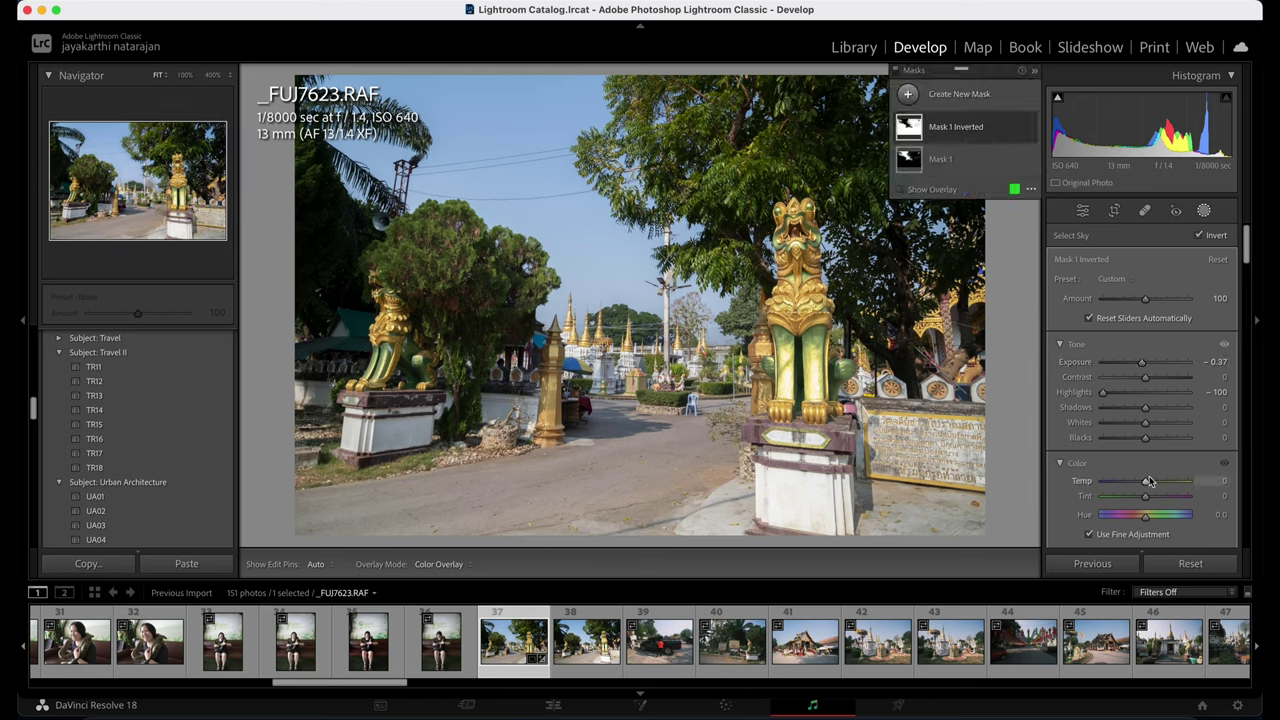
pyautogui.moveTo(1145, 407)
pyautogui.mouseDown()
pyautogui.moveTo(1180, 413)
pyautogui.moveTo(1162, 411)
pyautogui.mouseUp()
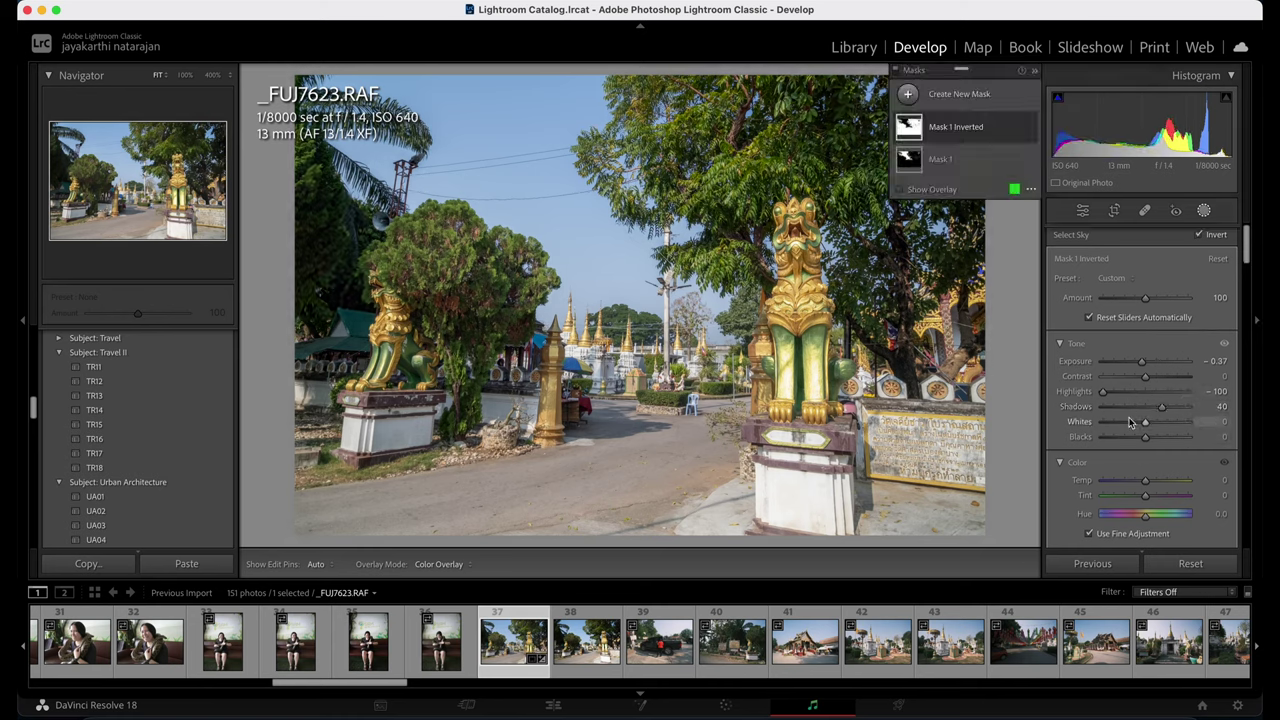
pyautogui.scroll(-5, 1130, 421)
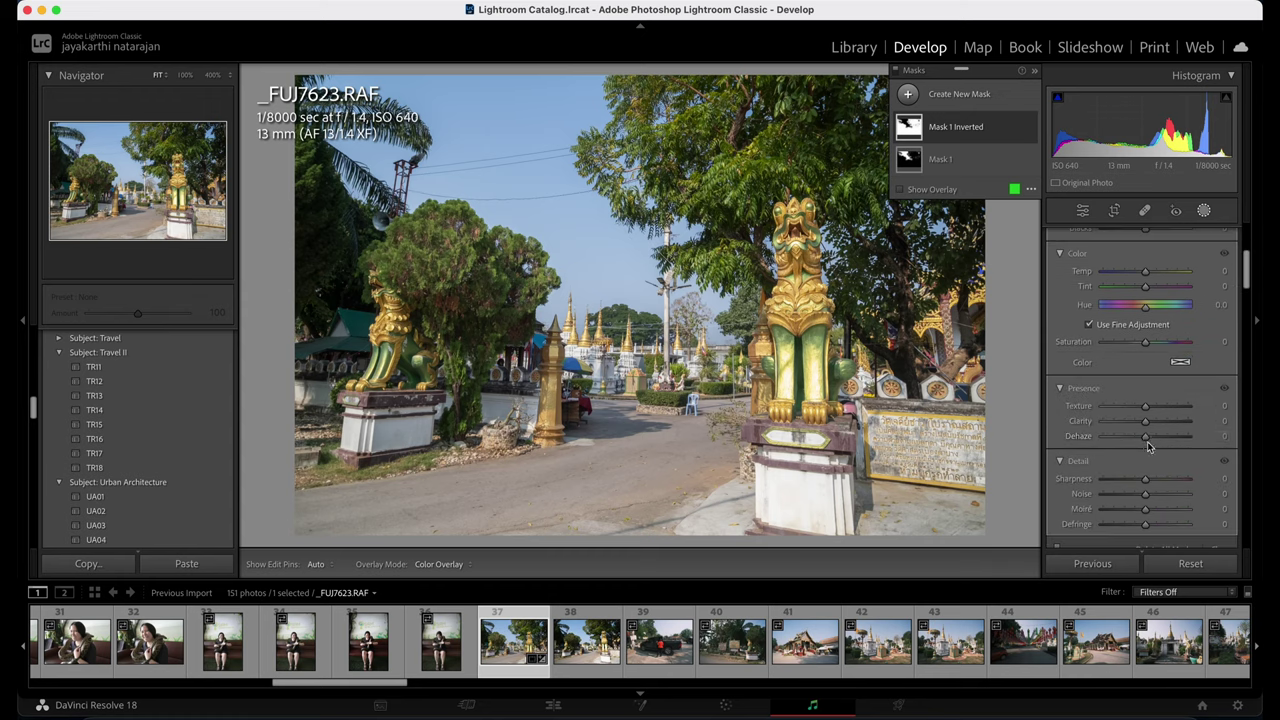
pyautogui.moveTo(1146, 437); pyautogui.dragTo(1163, 440)
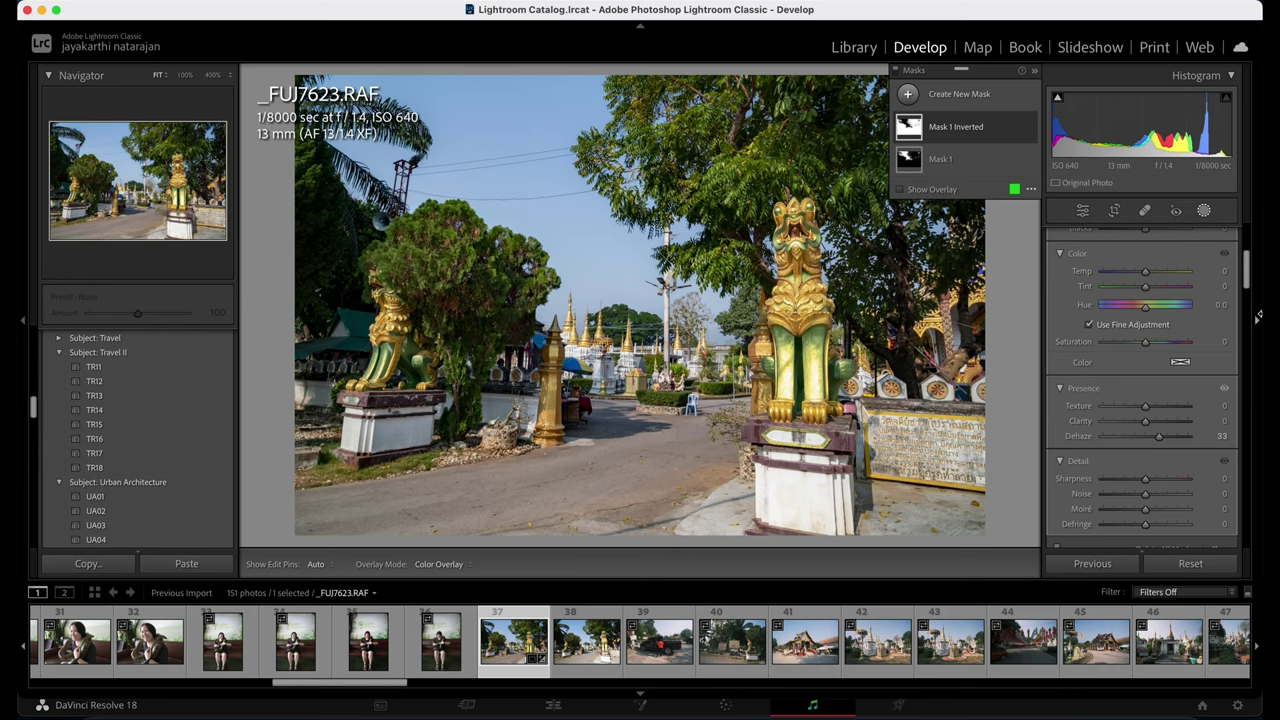
# On the original sky mask, set Highlights to -100, Exposure to -0.31 and Saturation to 48, and leave masking.
pyautogui.scroll(5, 1151, 331)
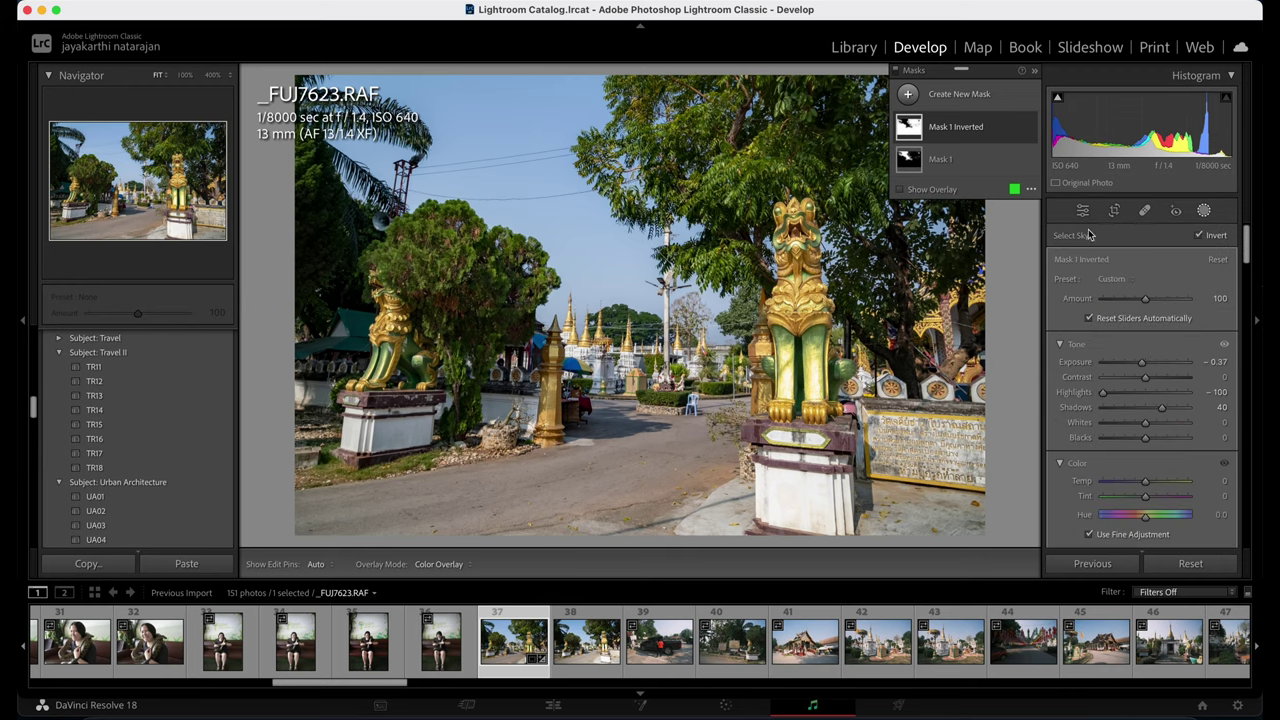
pyautogui.click(955, 164)
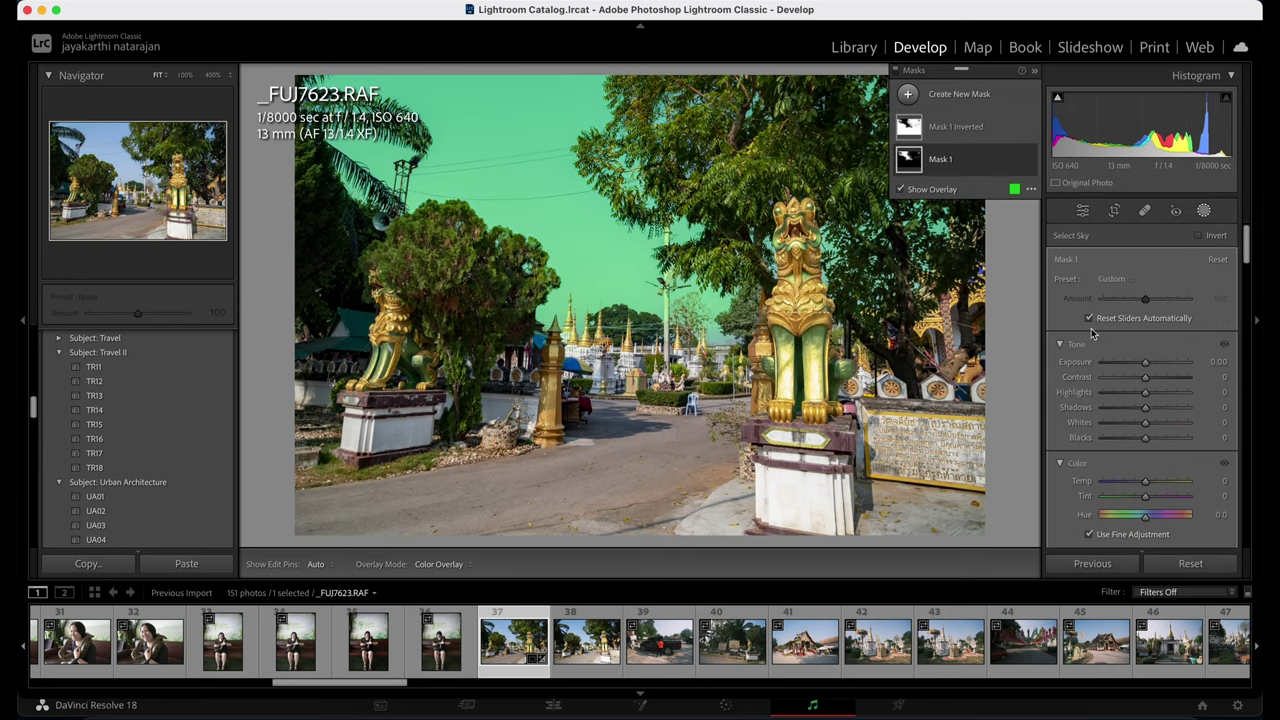
pyautogui.moveTo(1082, 391); pyautogui.dragTo(1145, 369)
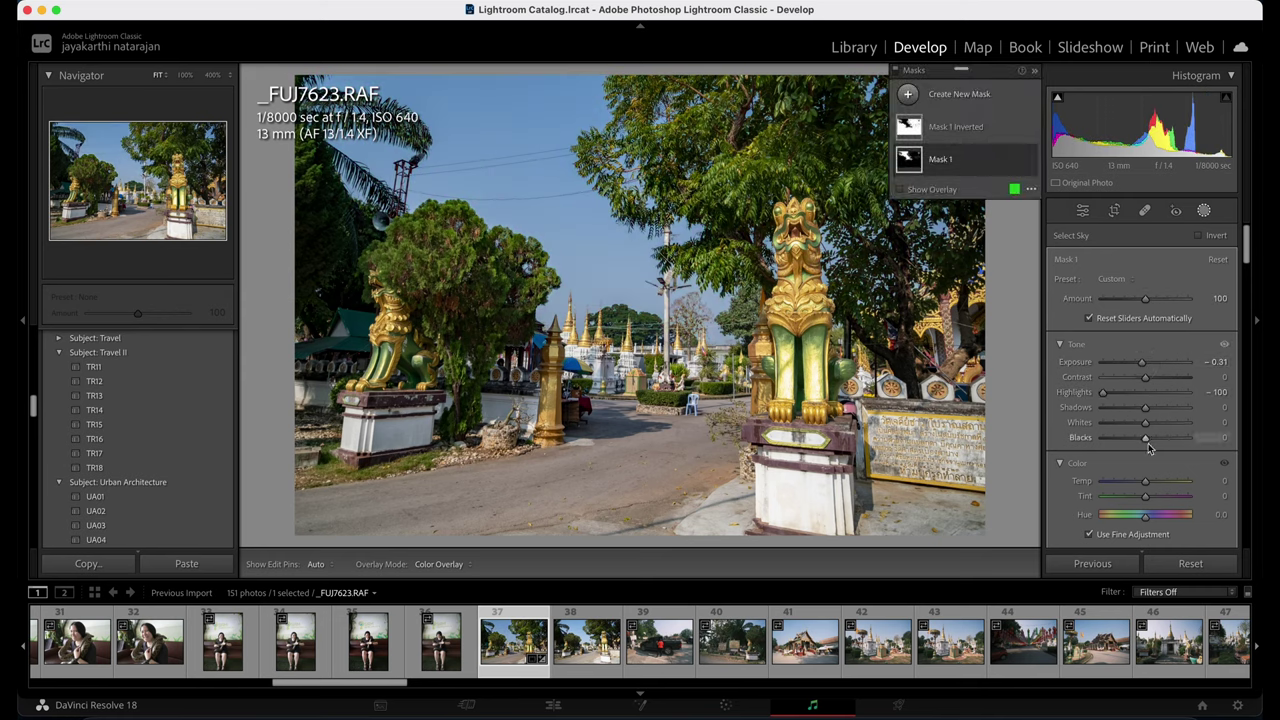
pyautogui.scroll(-4, 1145, 455)
pyautogui.scroll(-10, 1145, 460)
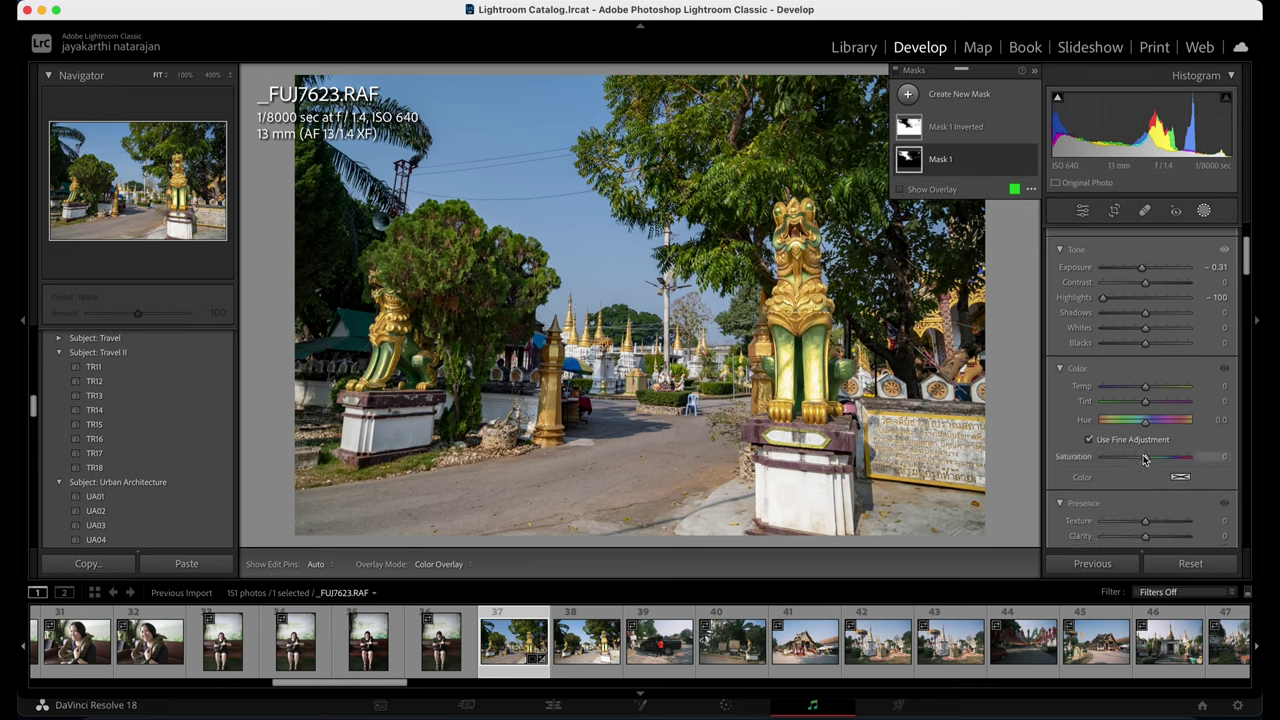
pyautogui.scroll(4, 1105, 437)
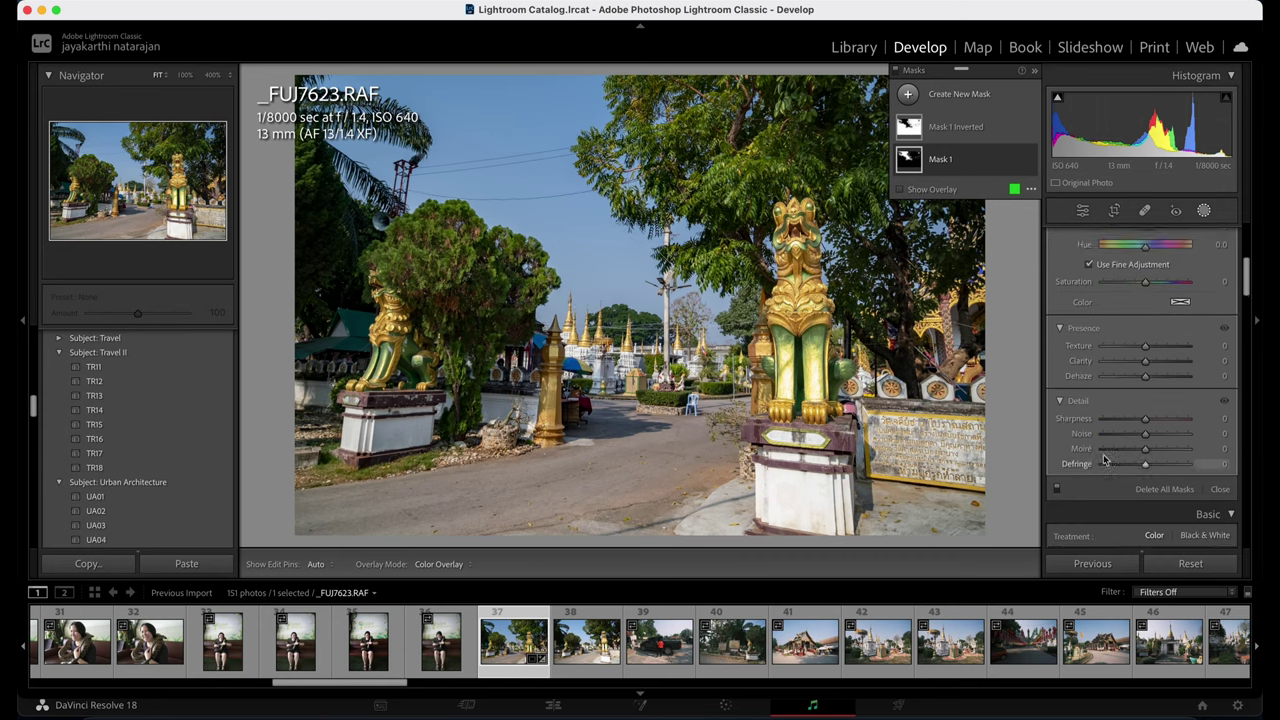
pyautogui.moveTo(1153, 345); pyautogui.dragTo(1167, 345)
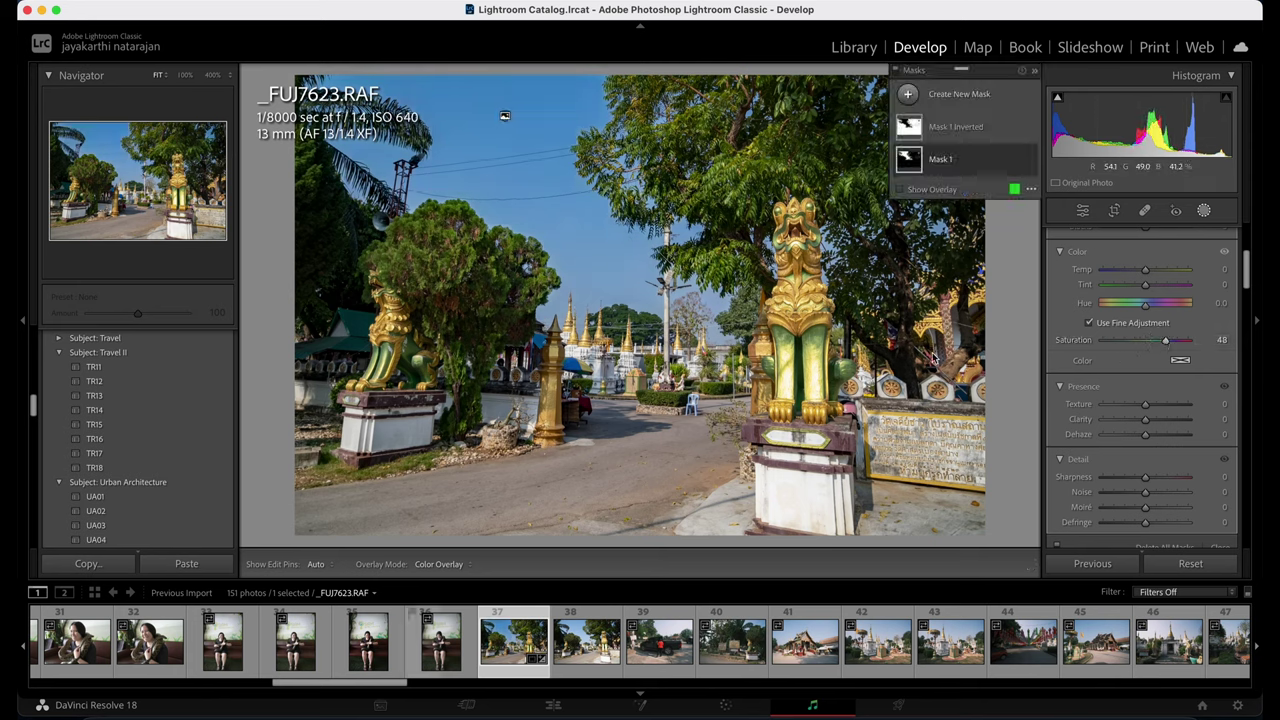
pyautogui.click(1082, 212)
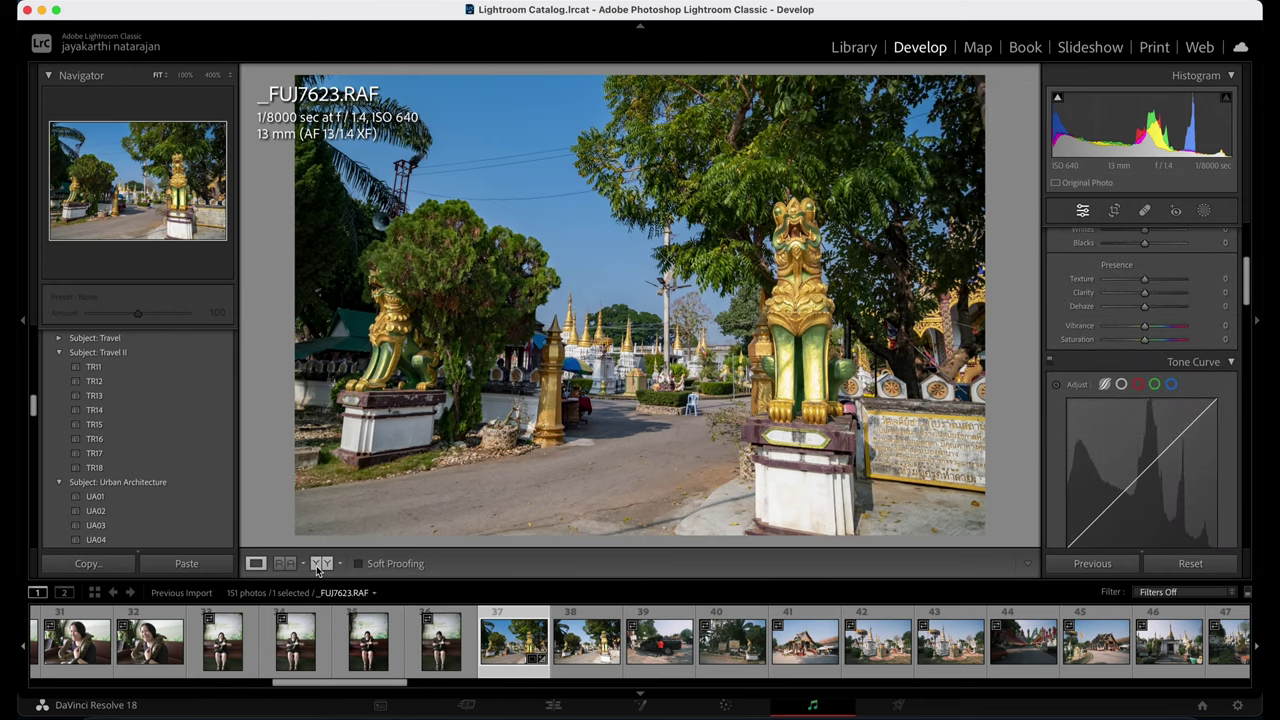
# Compare the edited temple photo with its original side by side, and return to the single-photo view.
pyautogui.click(320, 564)
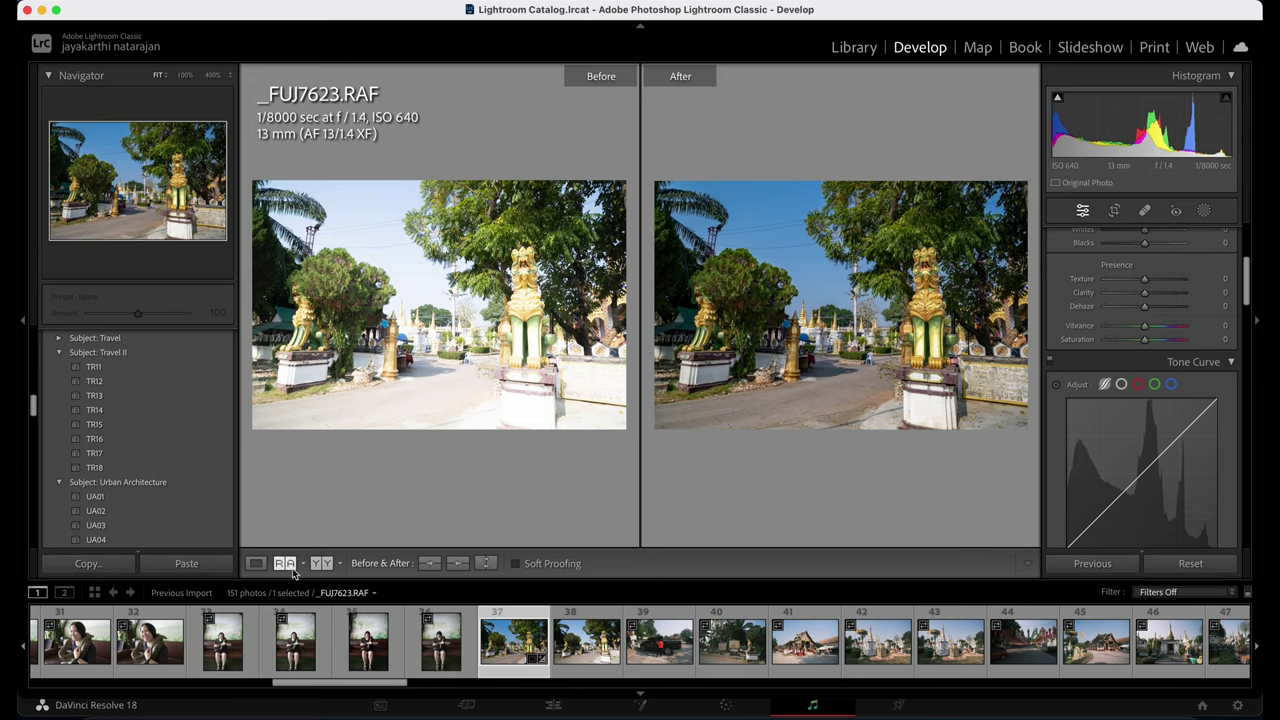
pyautogui.click(256, 563)
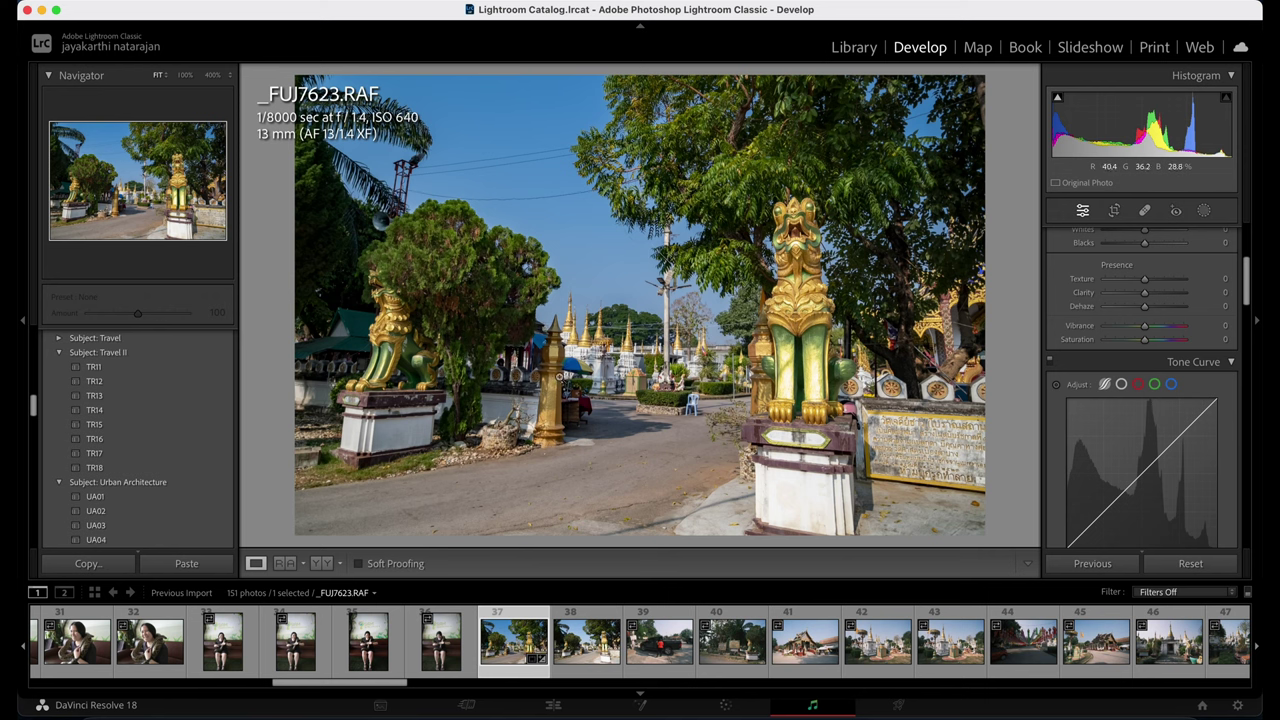
pyautogui.moveTo(557, 362); pyautogui.dragTo(683, 319)
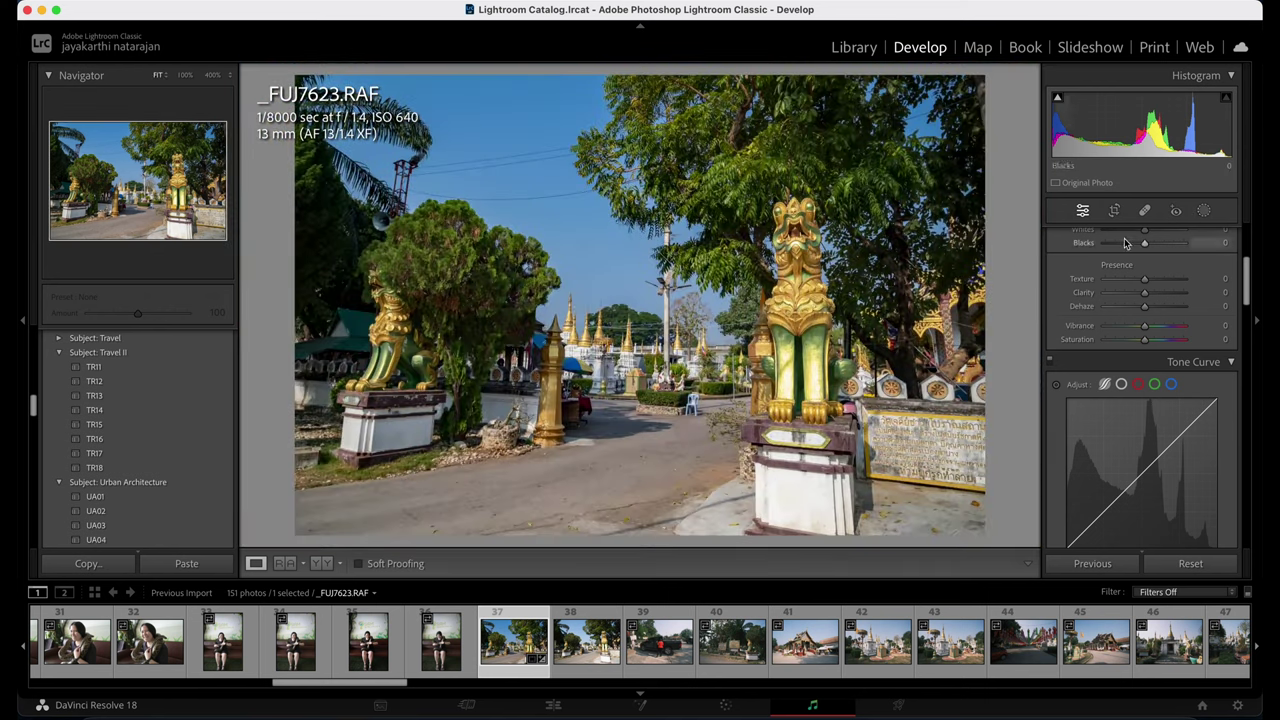
# Create an object mask over the road in front of the statues, and add a second object selection covering more of the road.
pyautogui.click(1203, 211)
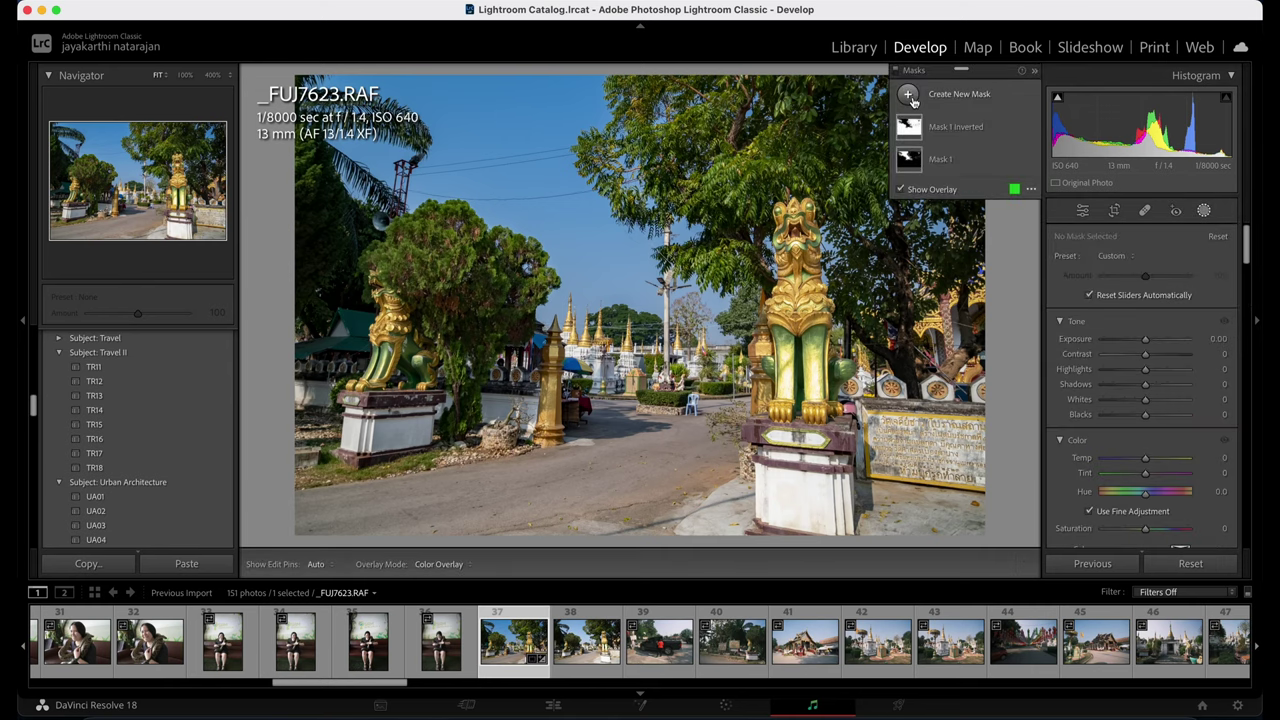
pyautogui.click(908, 95)
pyautogui.click(967, 210)
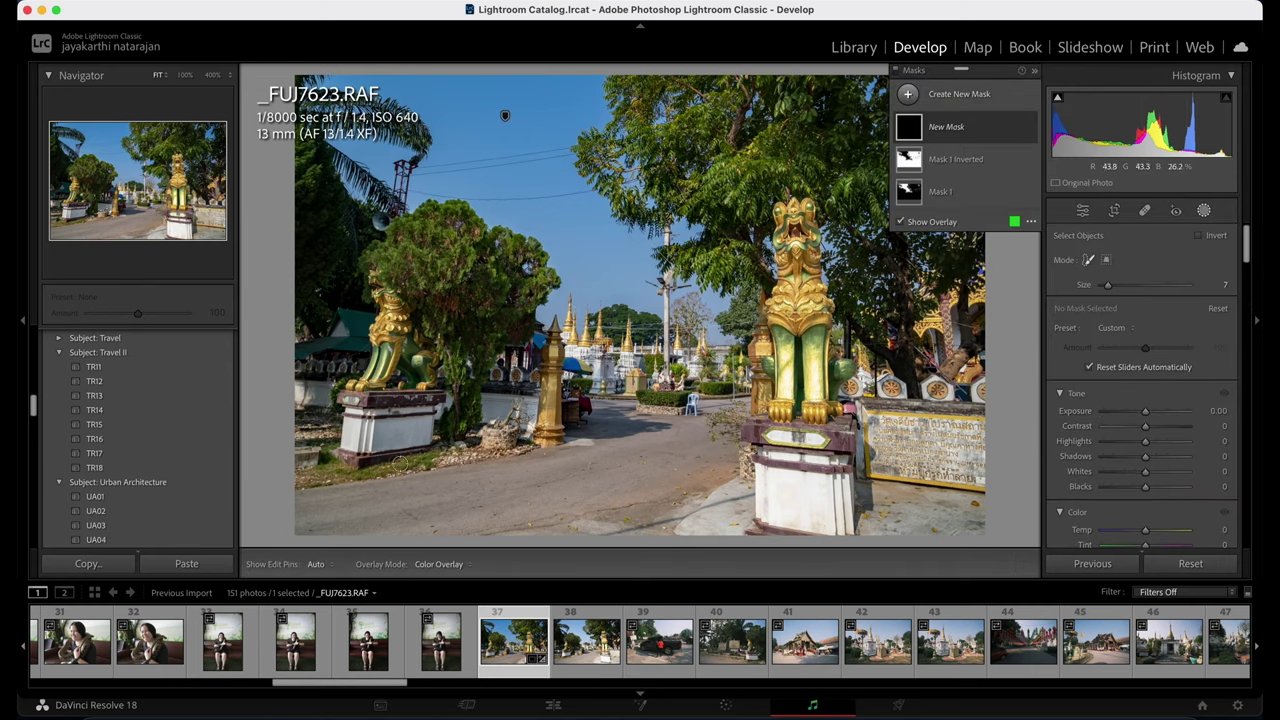
pyautogui.moveTo(312, 498)
pyautogui.mouseDown()
pyautogui.moveTo(506, 490)
pyautogui.moveTo(690, 439)
pyautogui.moveTo(689, 461)
pyautogui.moveTo(387, 524)
pyautogui.moveTo(500, 527)
pyautogui.moveTo(676, 490)
pyautogui.moveTo(716, 519)
pyautogui.mouseUp()
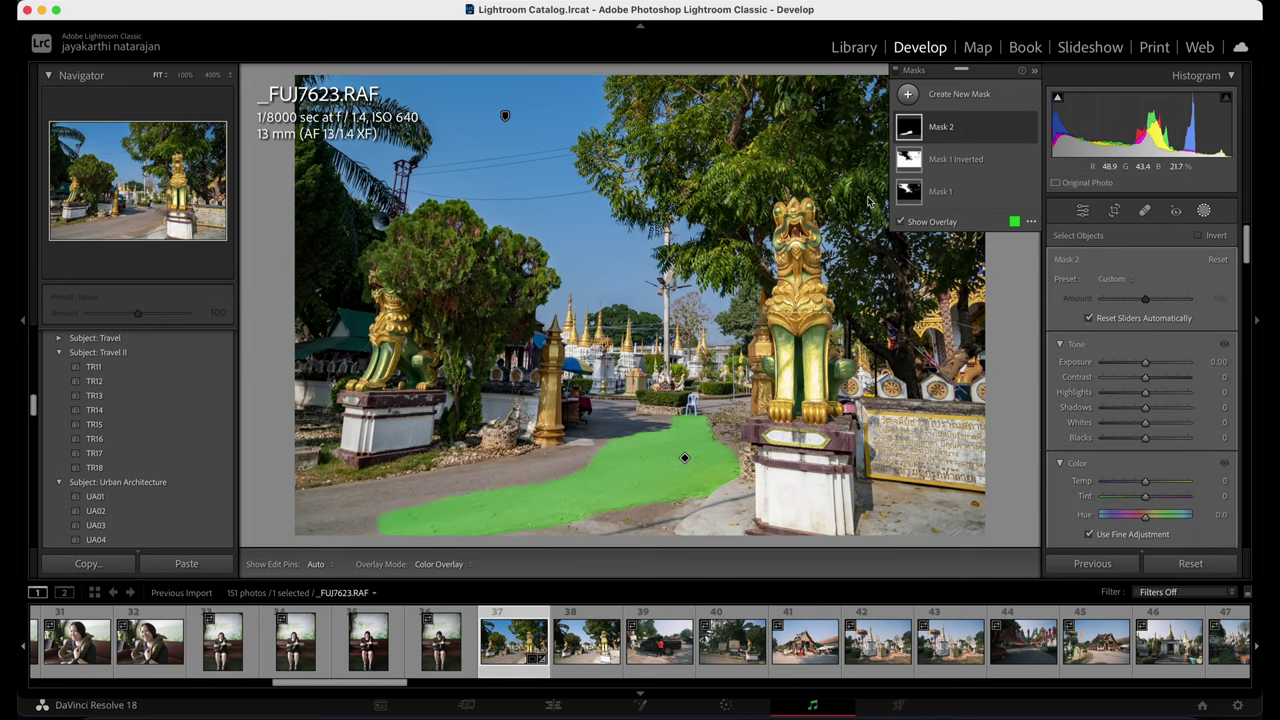
pyautogui.click(1017, 128)
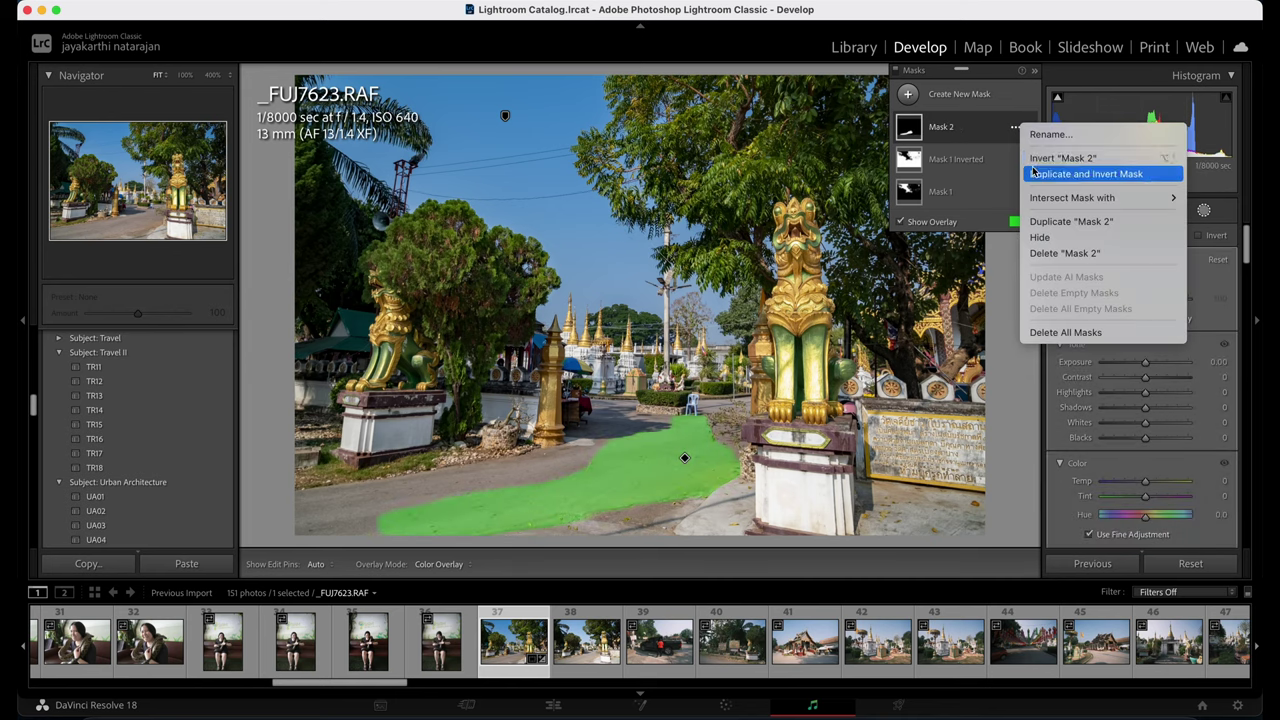
pyautogui.click(986, 138)
pyautogui.click(945, 174)
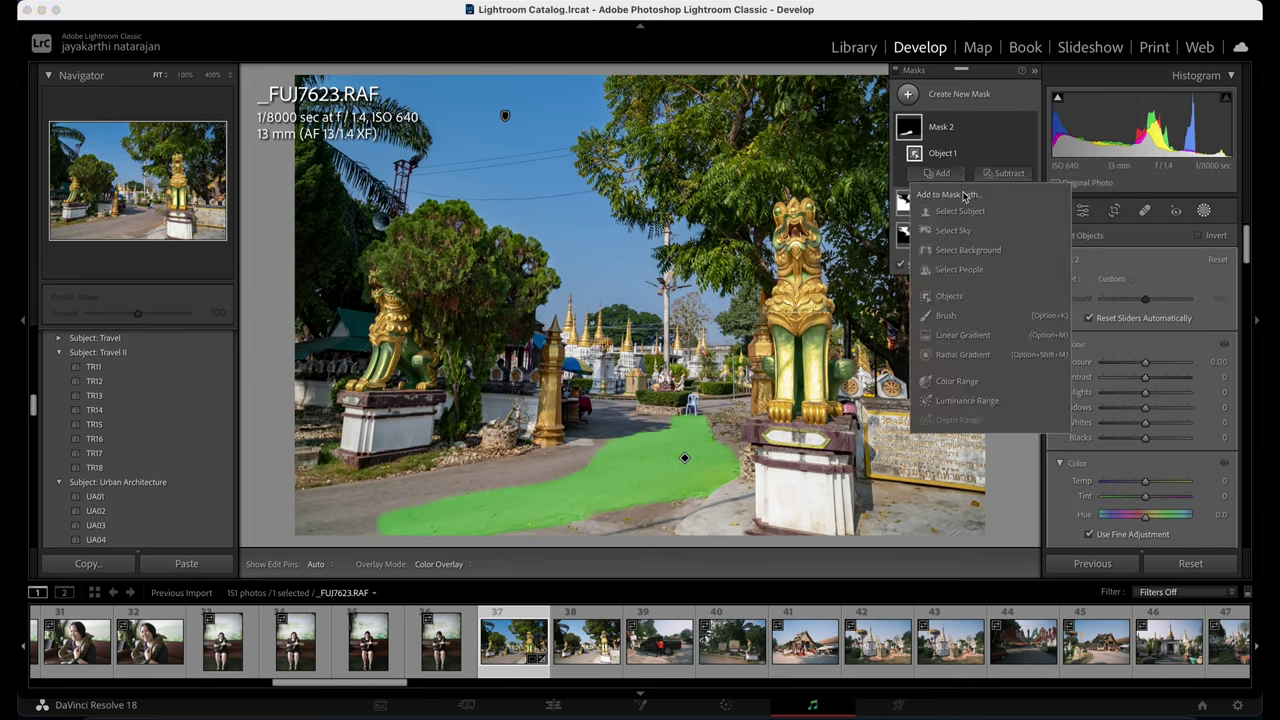
pyautogui.click(956, 309)
pyautogui.moveTo(318, 512)
pyautogui.mouseDown()
pyautogui.moveTo(510, 476)
pyautogui.moveTo(586, 447)
pyautogui.moveTo(575, 458)
pyautogui.mouseUp()
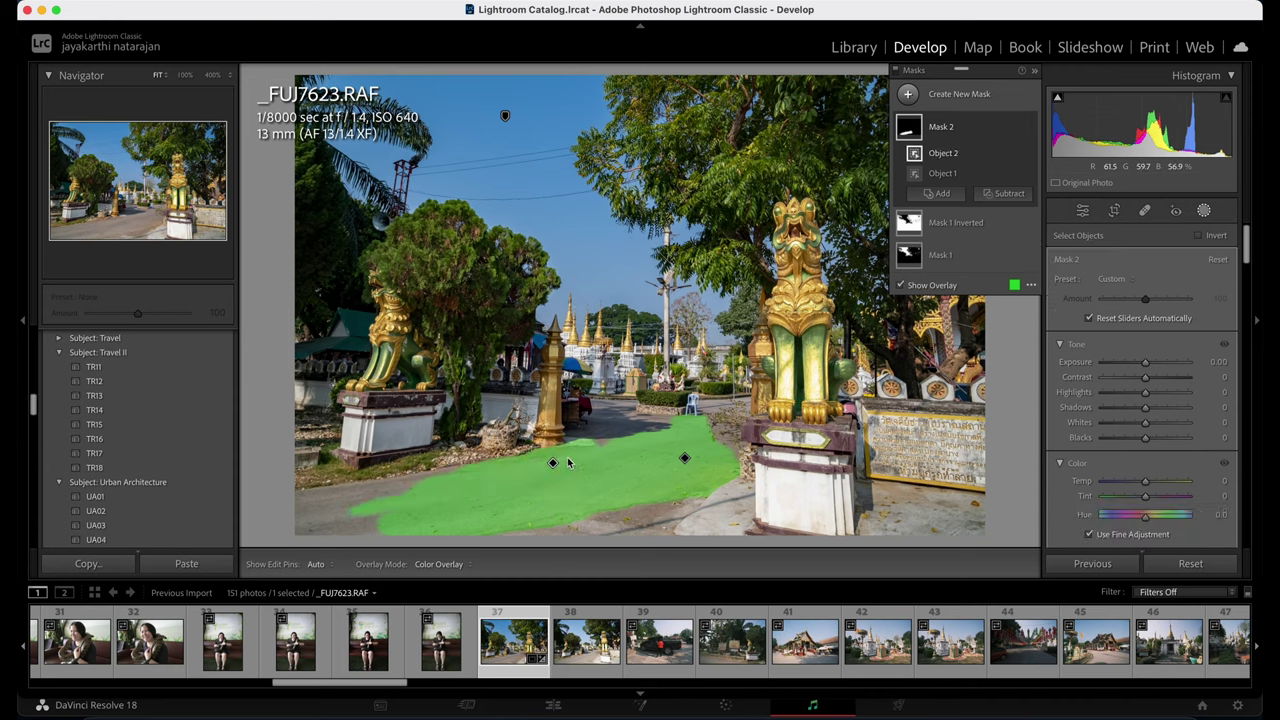
# Add the uncovered parts of the road to the mask with a size 8.0 brush, and set the mask's Exposure to -0.20.
pyautogui.click(943, 194)
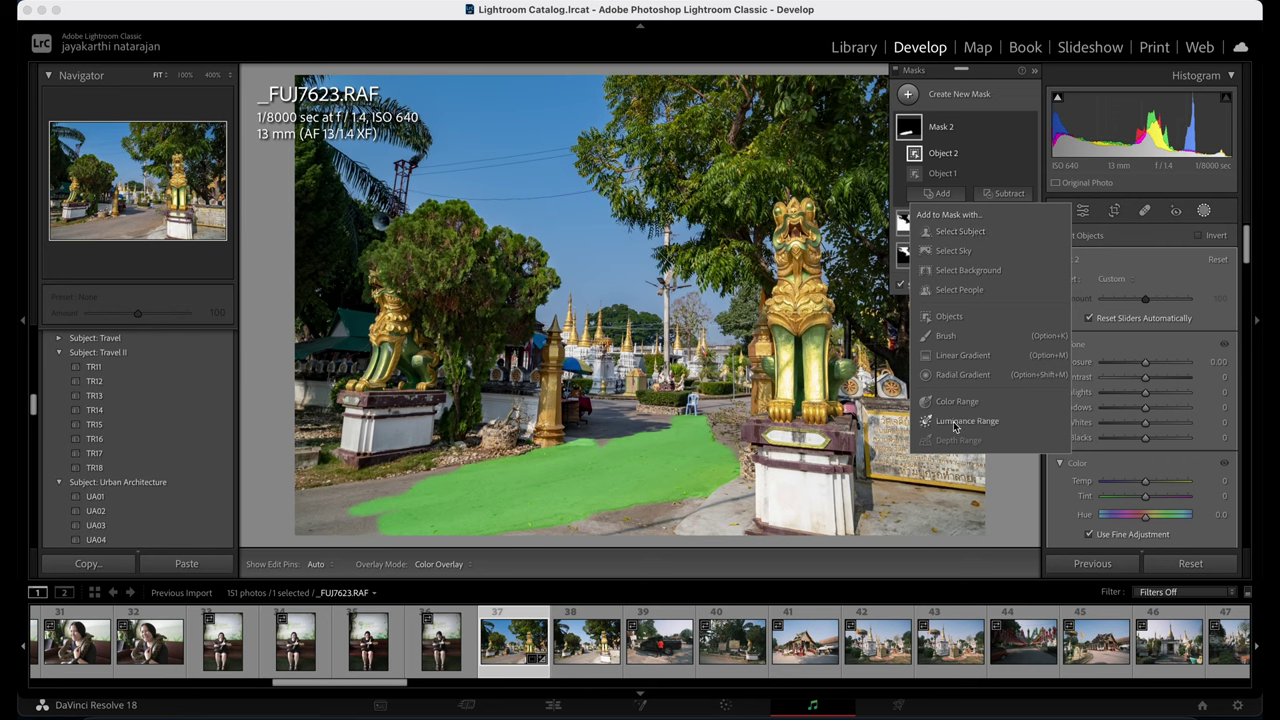
pyautogui.click(945, 335)
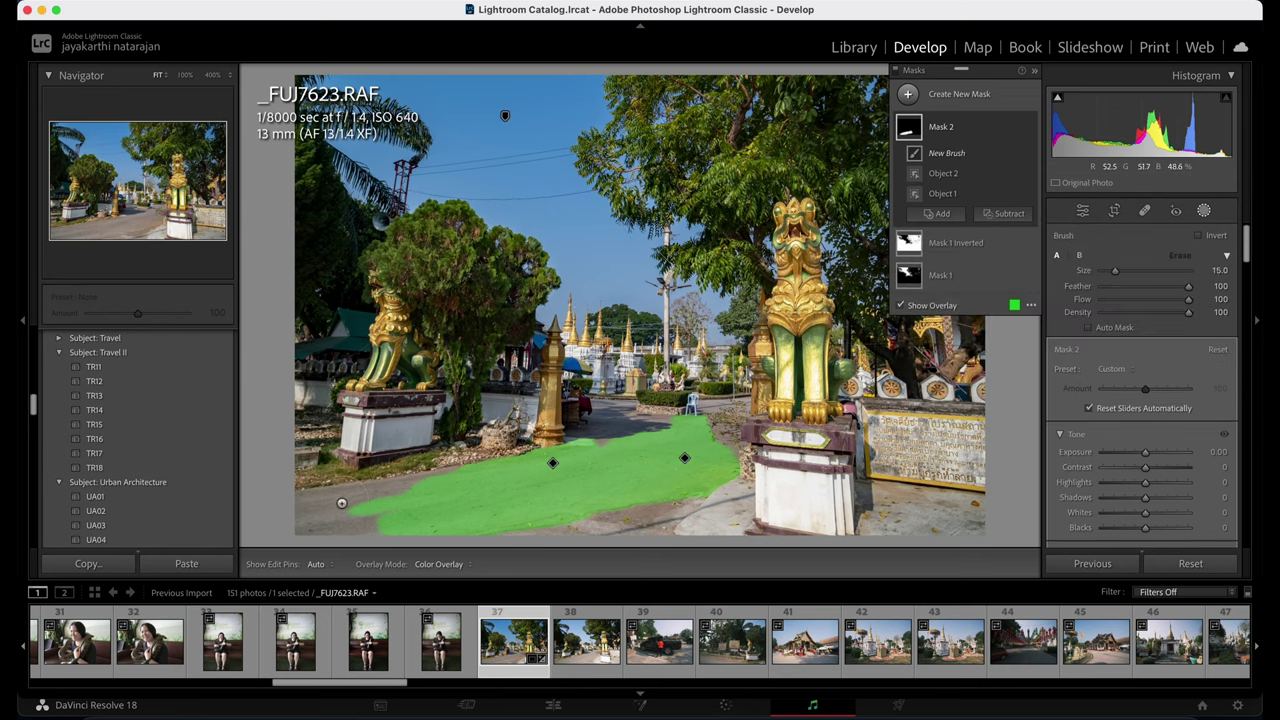
pyautogui.scroll(-3, 326, 522)
pyautogui.moveTo(316, 509)
pyautogui.mouseDown()
pyautogui.moveTo(395, 495)
pyautogui.moveTo(512, 530)
pyautogui.moveTo(668, 497)
pyautogui.mouseUp()
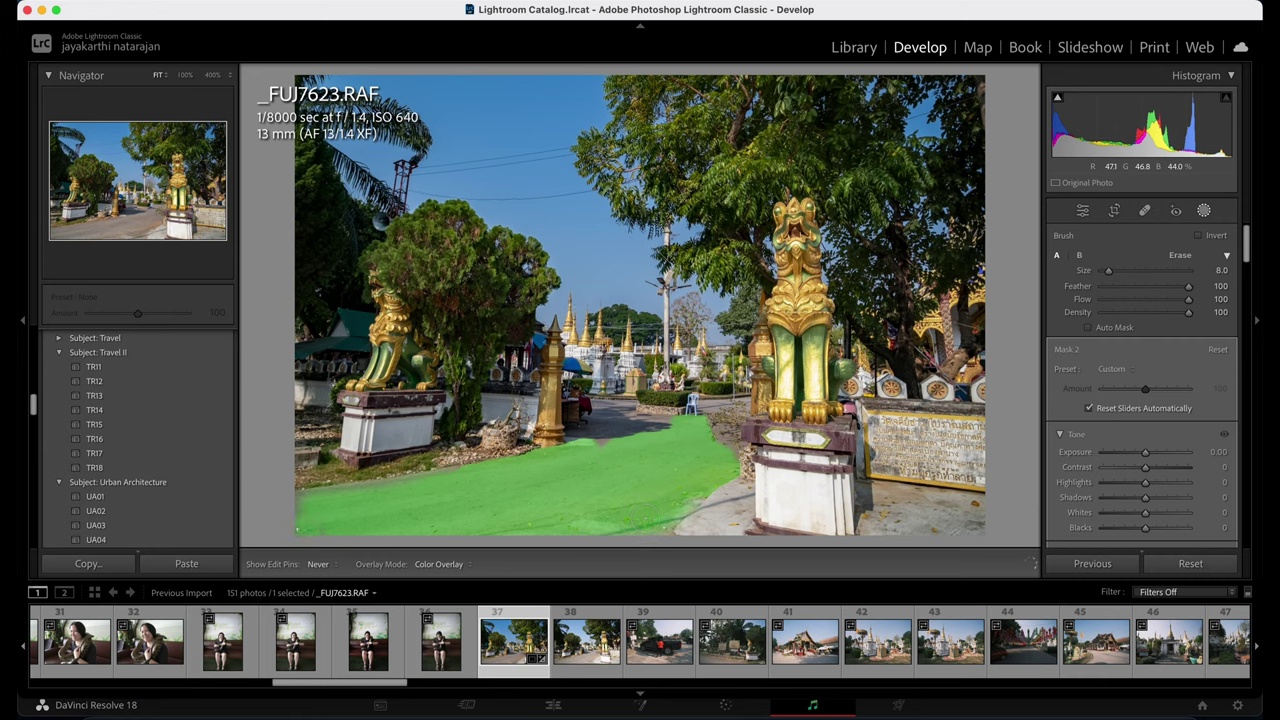
pyautogui.scroll(-1, 1107, 360)
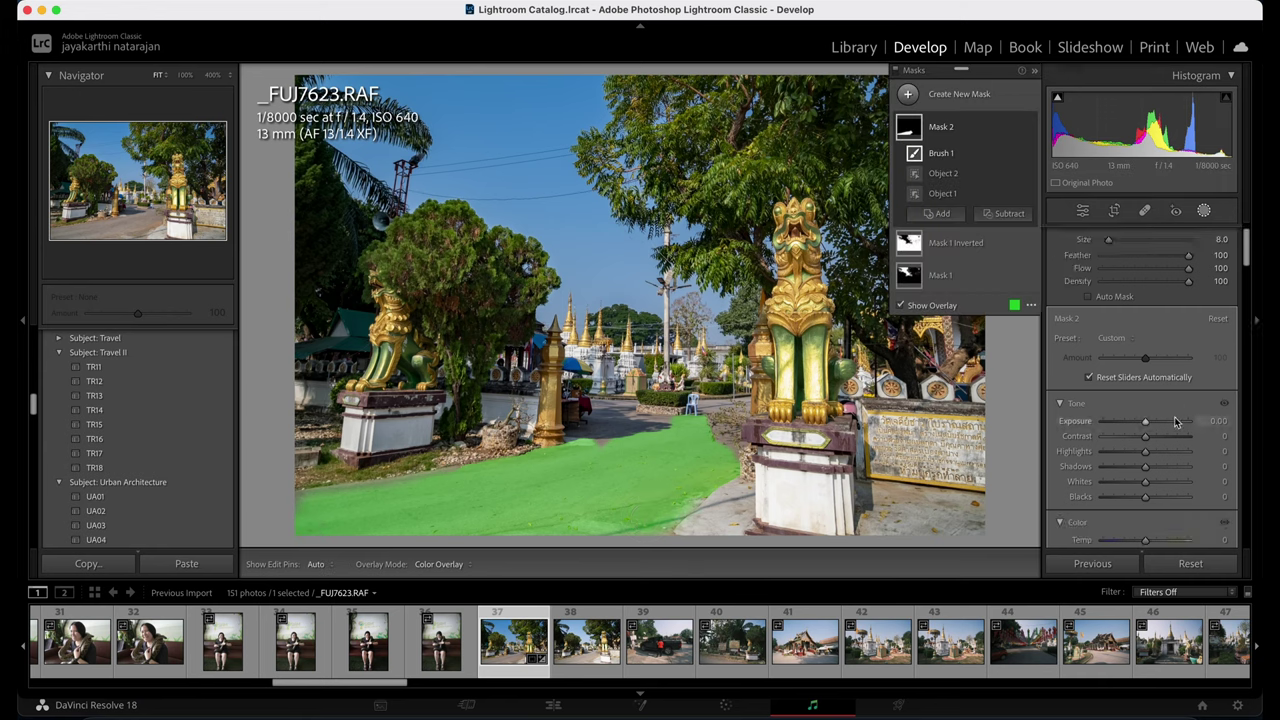
pyautogui.moveTo(1147, 428); pyautogui.dragTo(1146, 428)
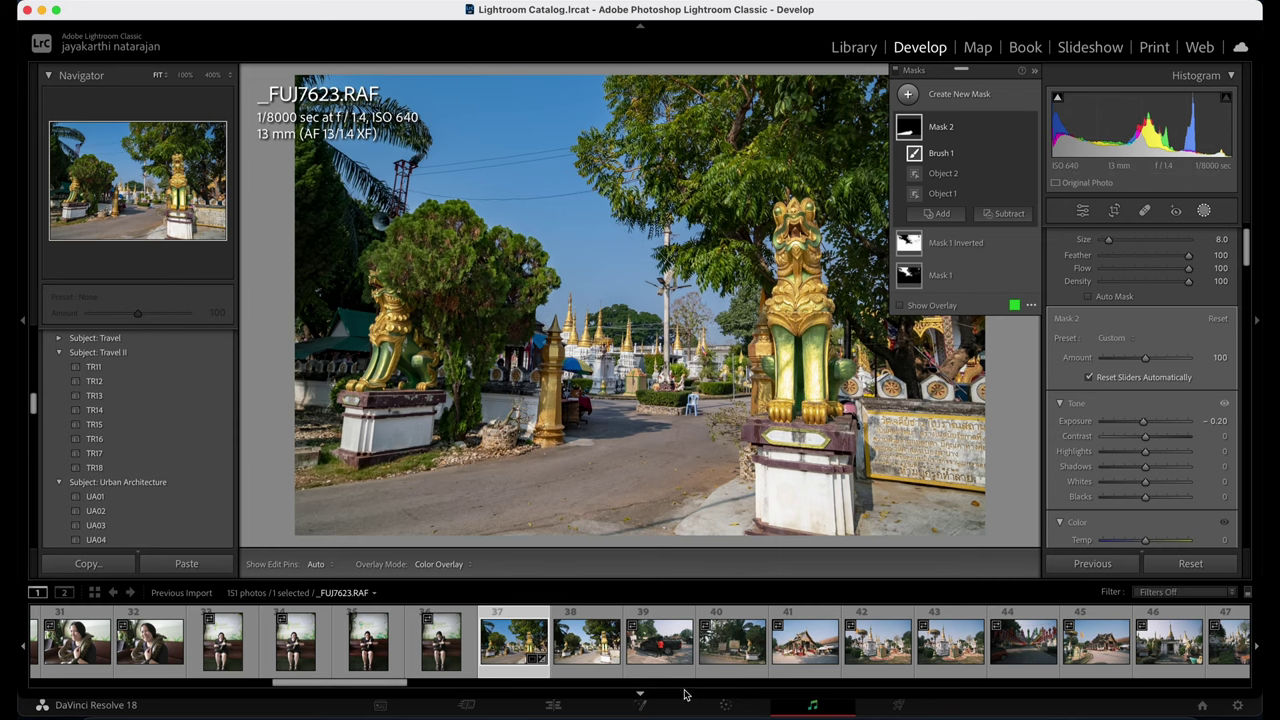
# Open the similar temple photo _FUJ7624.RAF, leave masking and set its Highlights to -100.
pyautogui.click(588, 657)
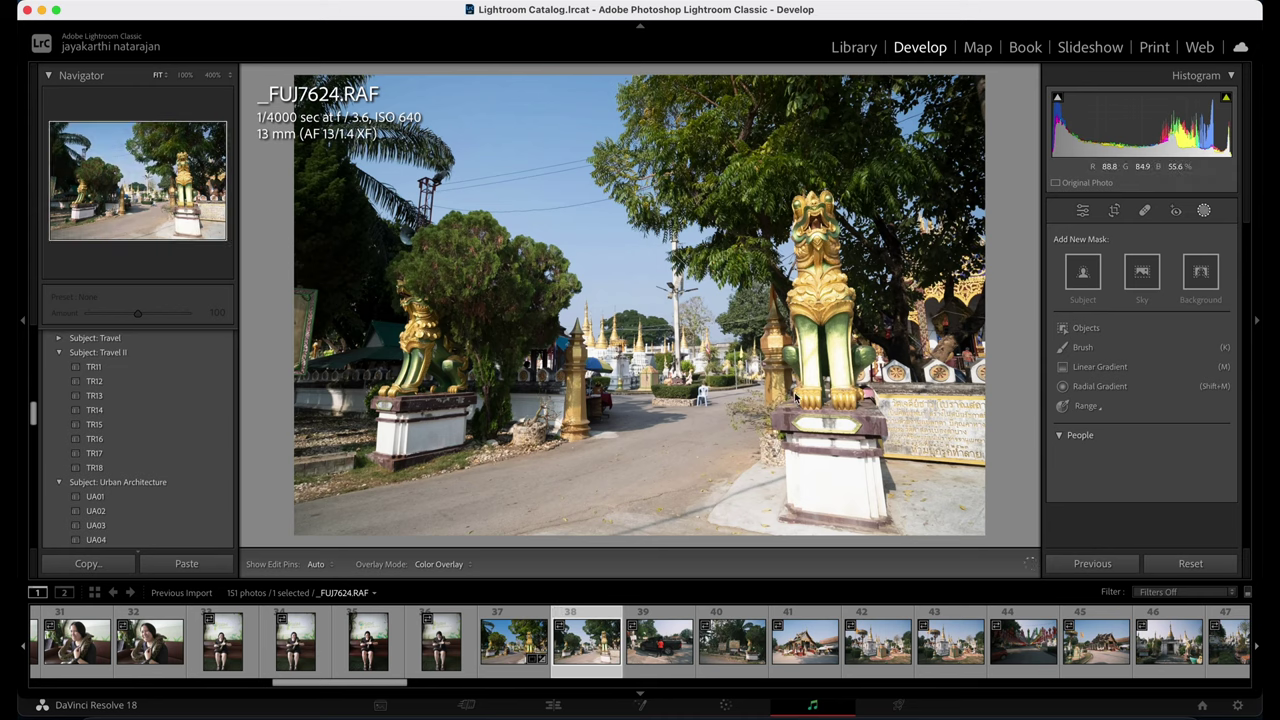
pyautogui.click(1082, 210)
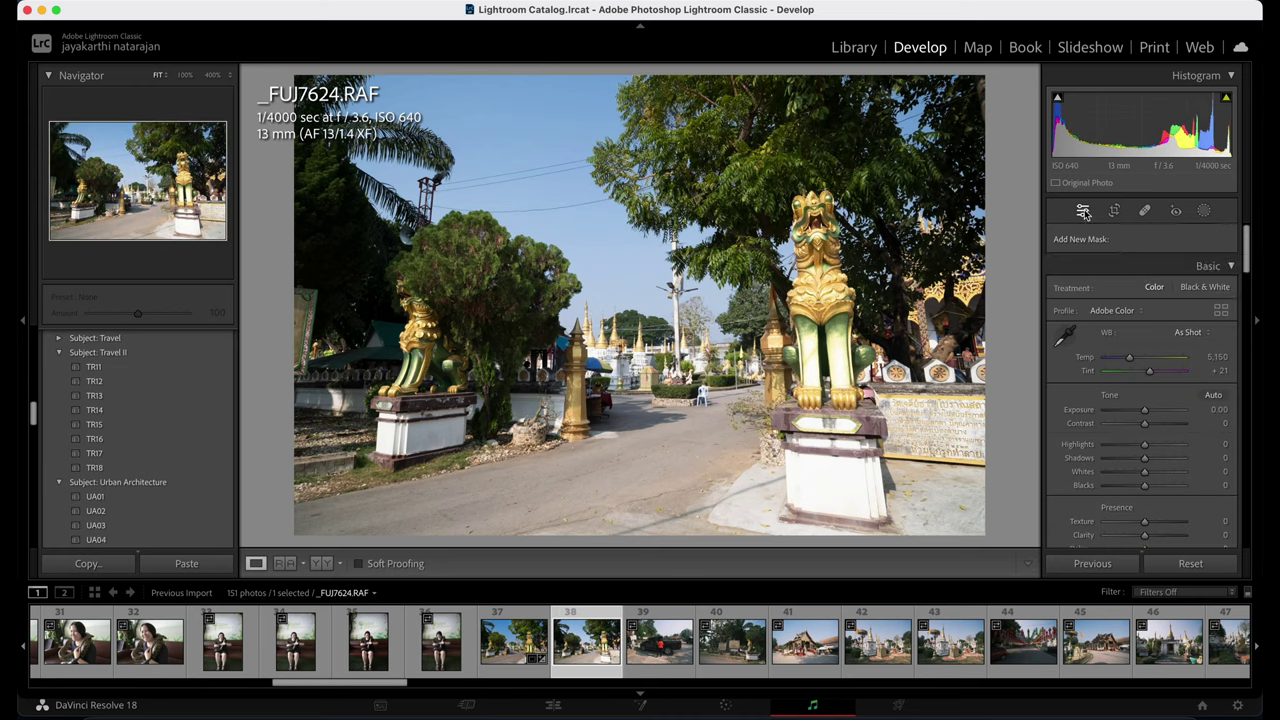
pyautogui.moveTo(1144, 413); pyautogui.dragTo(1050, 416)
pyautogui.moveTo(958, 437); pyautogui.dragTo(764, 305)
pyautogui.click(764, 305)
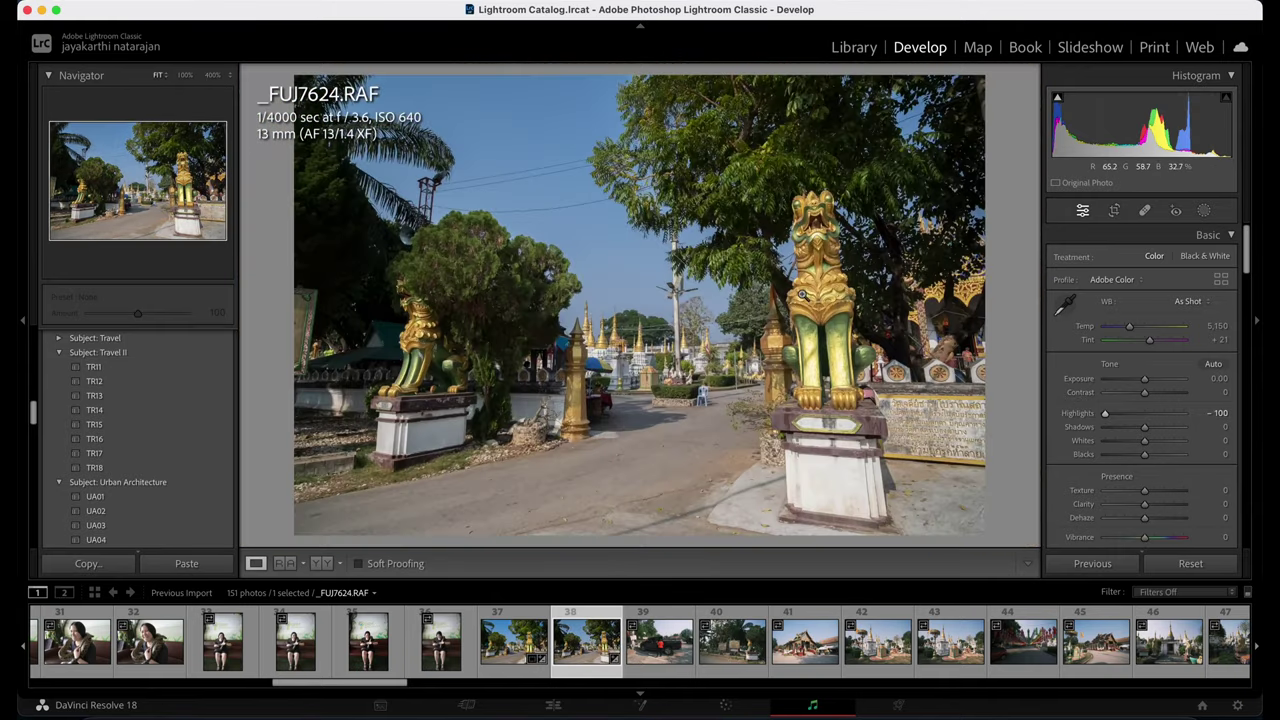
# Synchronize the edits of _FUJ7623.RAF, with all its masks included, to _FUJ7624.RAF.
pyautogui.click(509, 646)
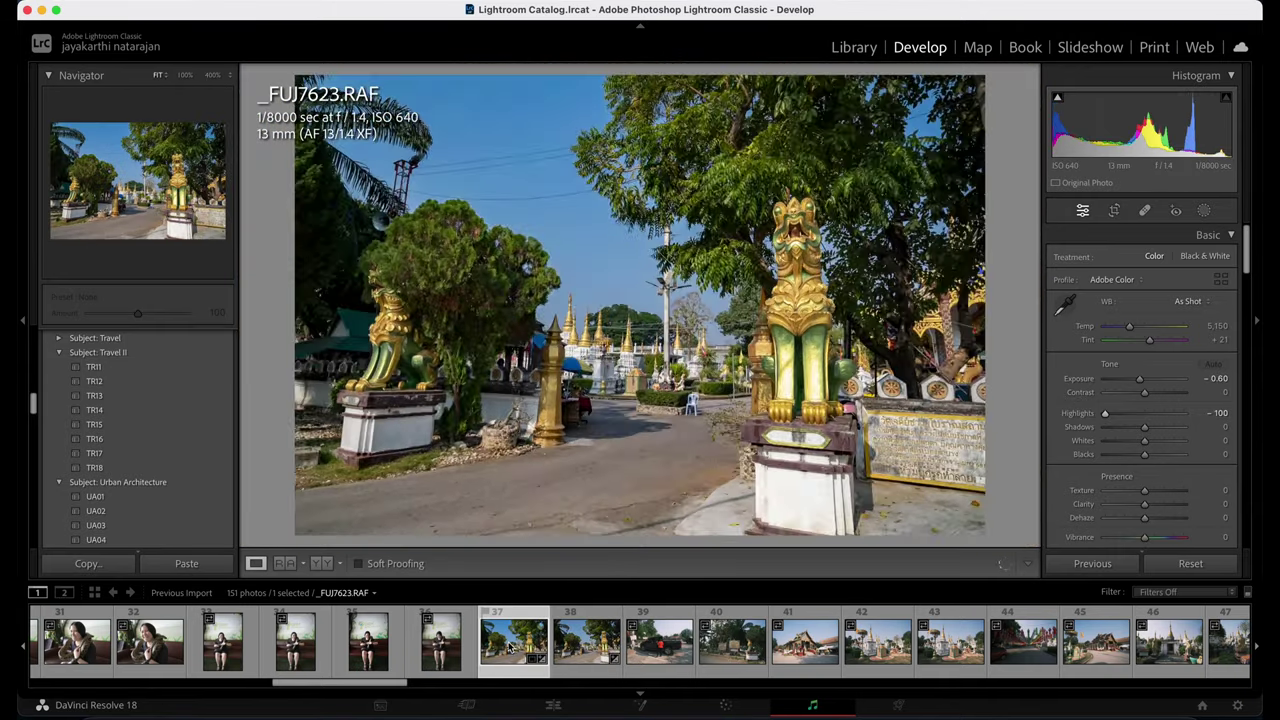
pyautogui.rightClick(508, 649)
pyautogui.moveTo(540, 494)
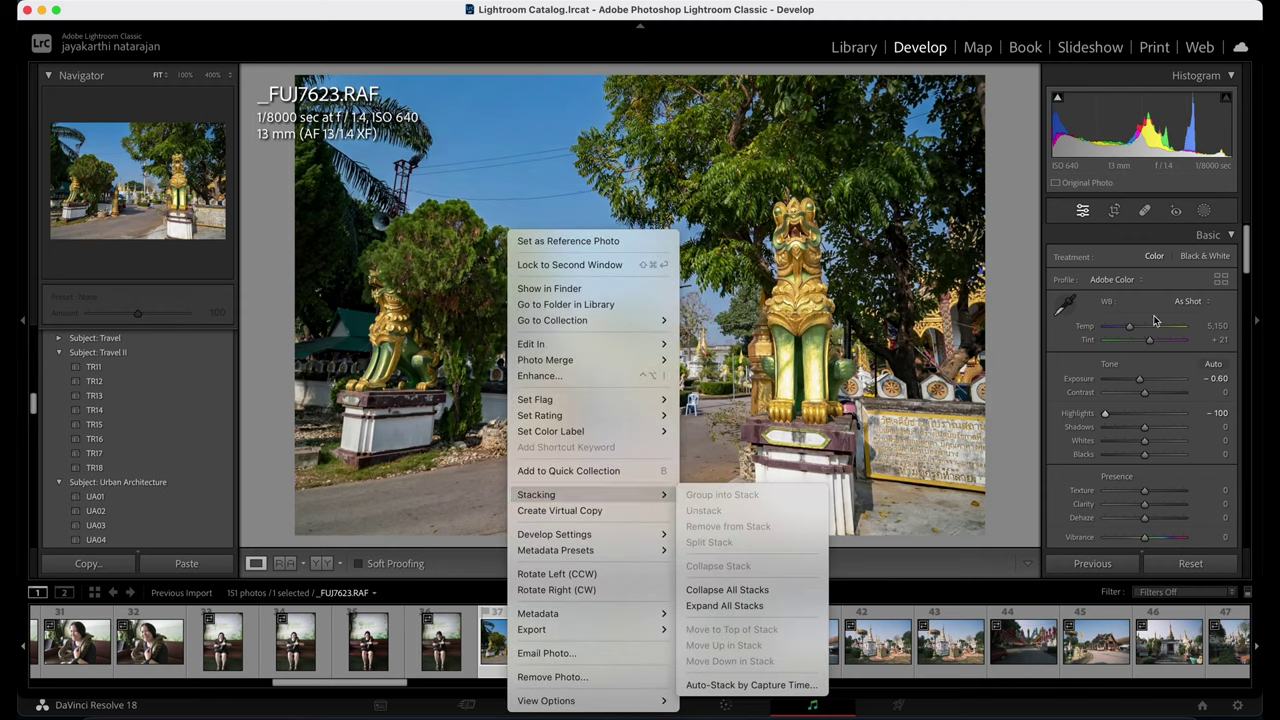
pyautogui.click(1006, 95)
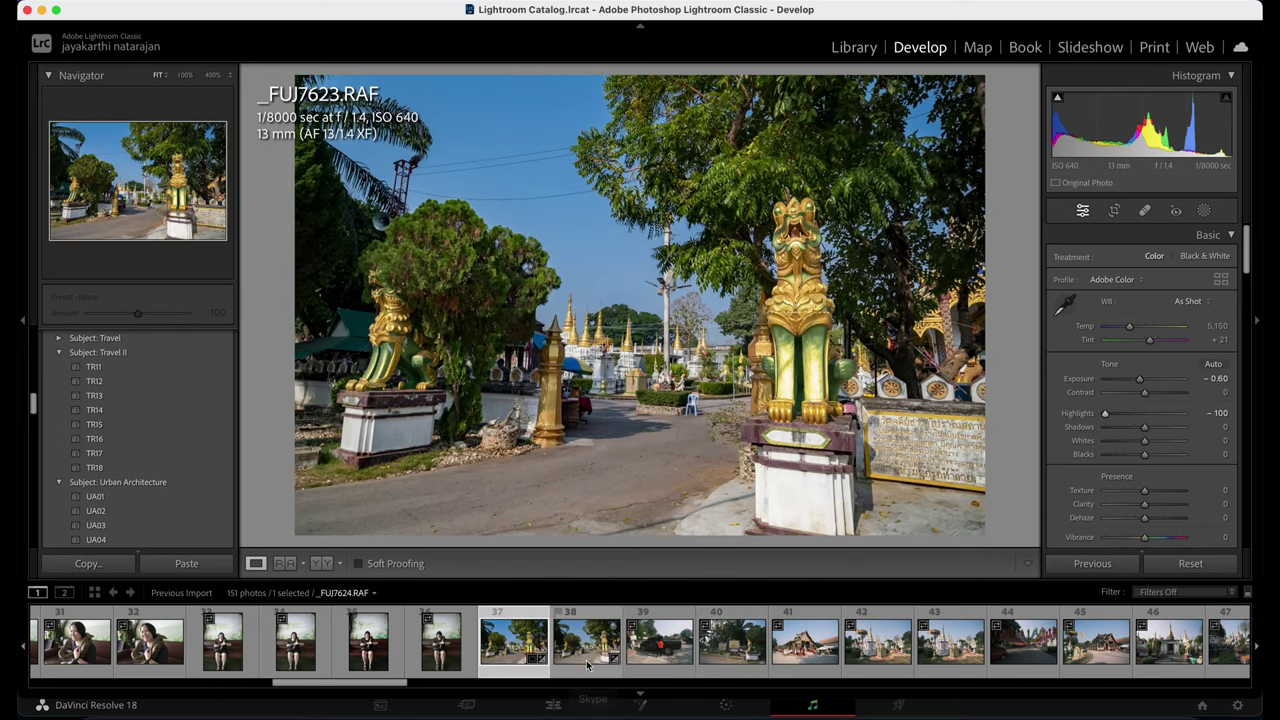
pyautogui.keyDown('super'); pyautogui.click(581, 657); pyautogui.keyUp('super')
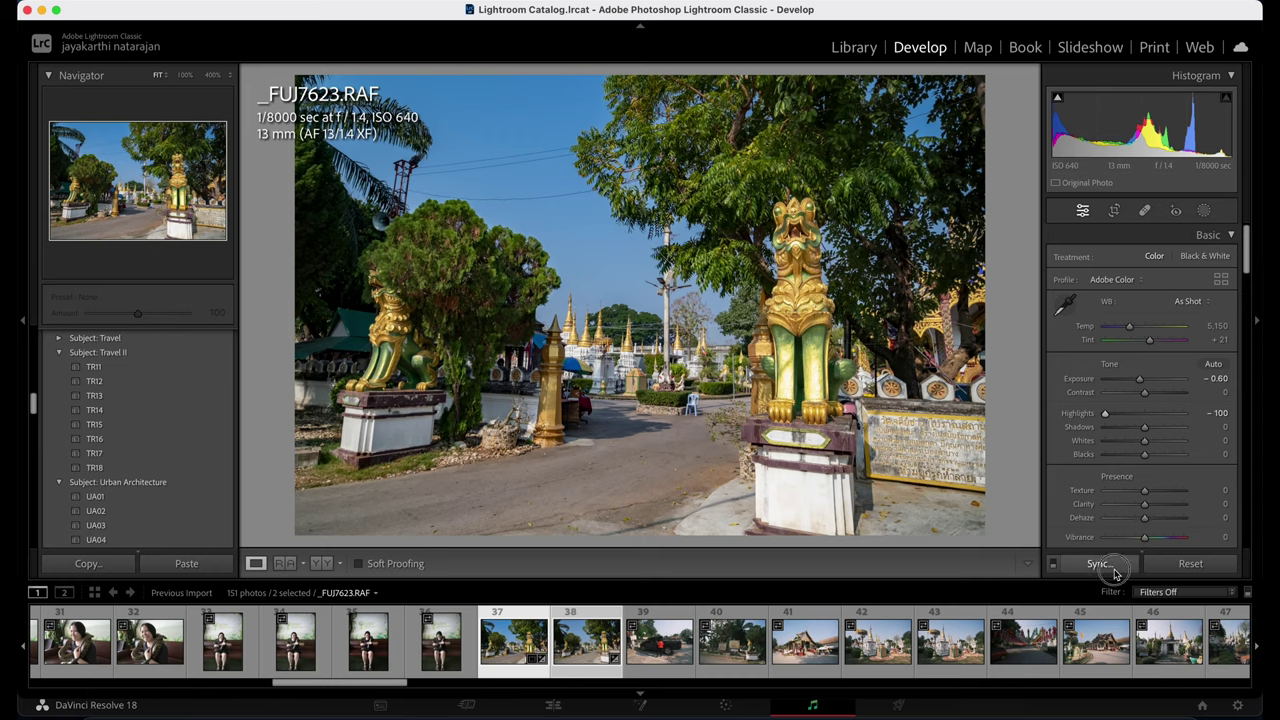
pyautogui.click(1100, 563)
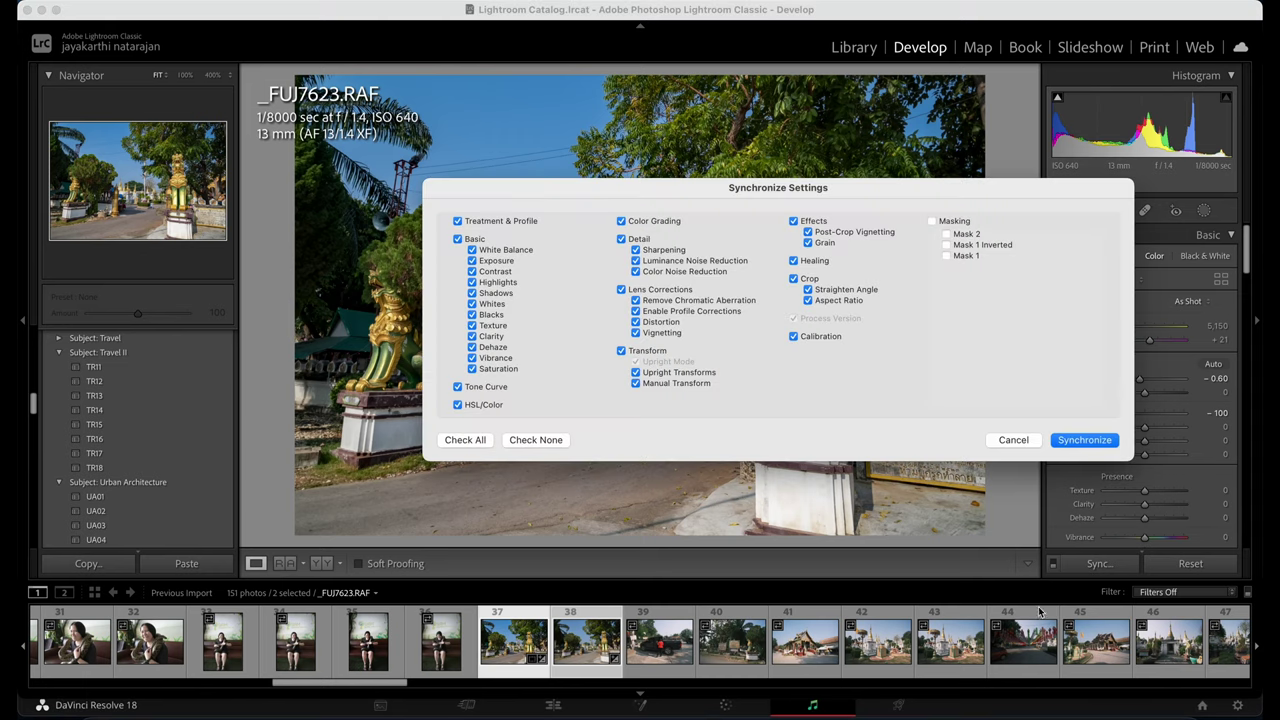
pyautogui.click(931, 222)
pyautogui.click(1084, 440)
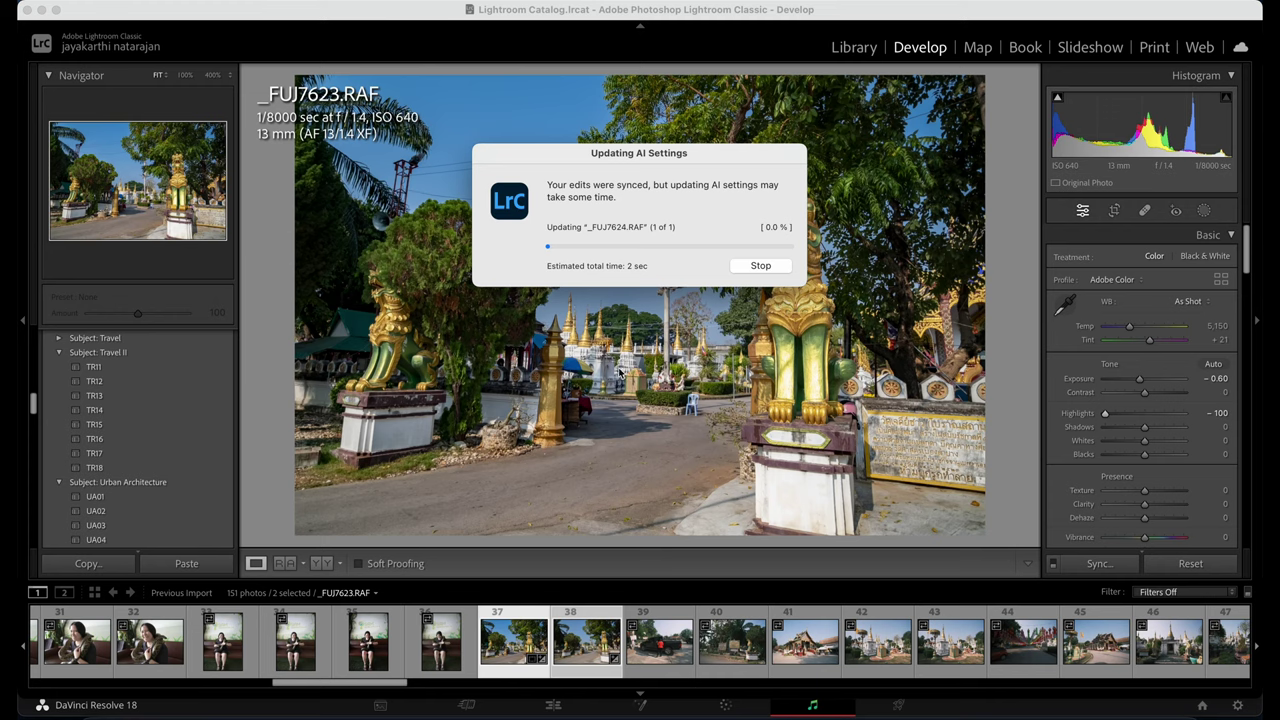
# Brighten _FUJ7624.RAF by setting Shadows to +100 and Exposure to +0.35.
pyautogui.click(583, 651)
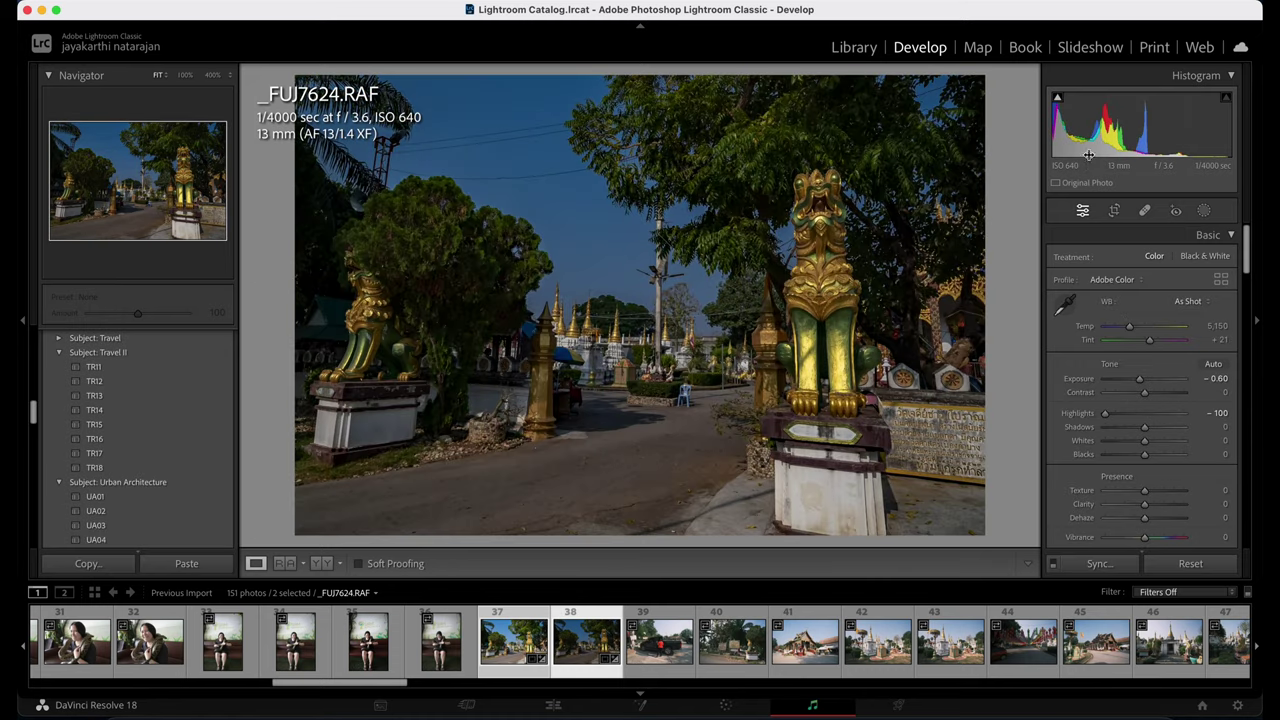
pyautogui.moveTo(1088, 154); pyautogui.dragTo(1140, 154)
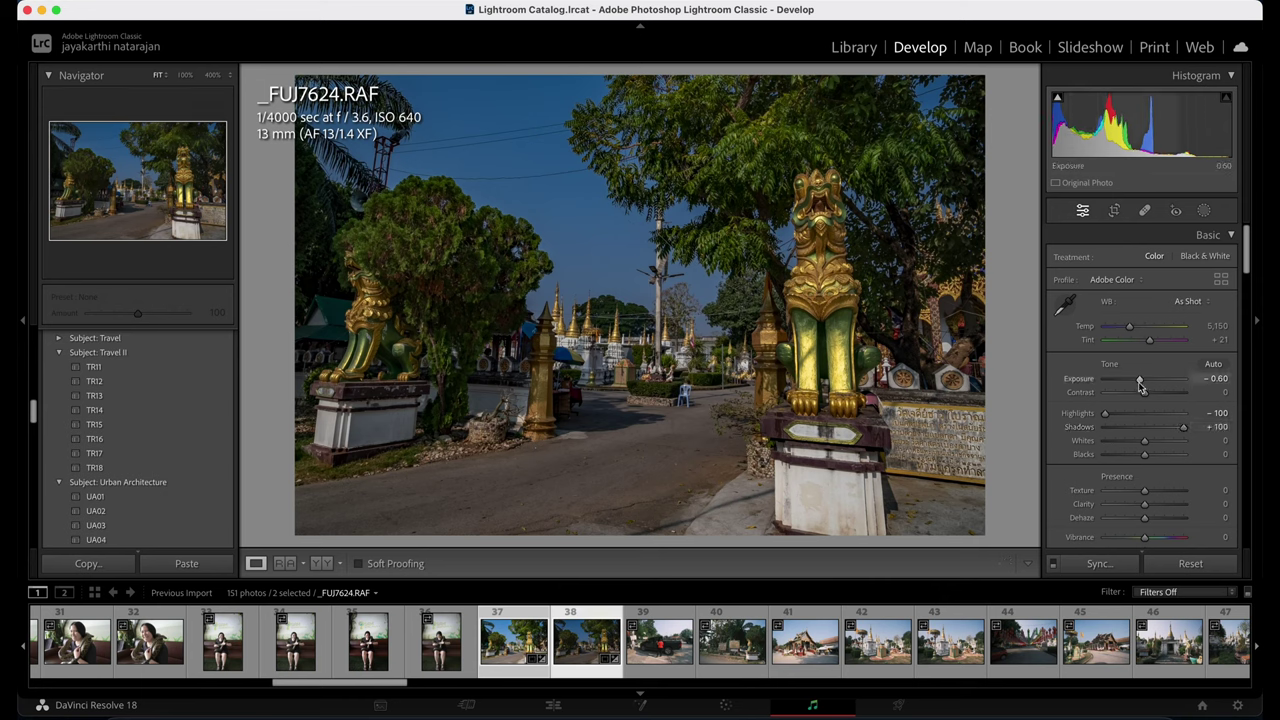
pyautogui.moveTo(1139, 379); pyautogui.dragTo(1147, 383)
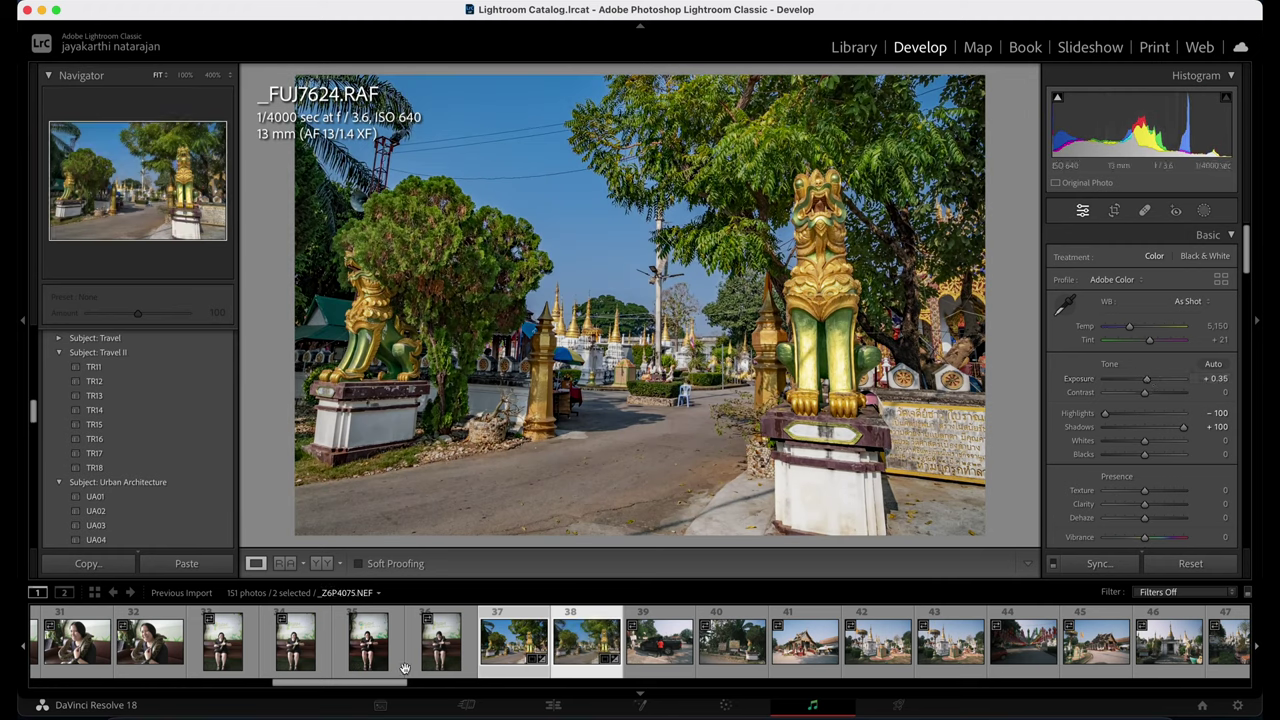
# Compare the edited photos _FUJ7623.RAF and _FUJ7624.RAF by switching between them.
pyautogui.click(505, 648)
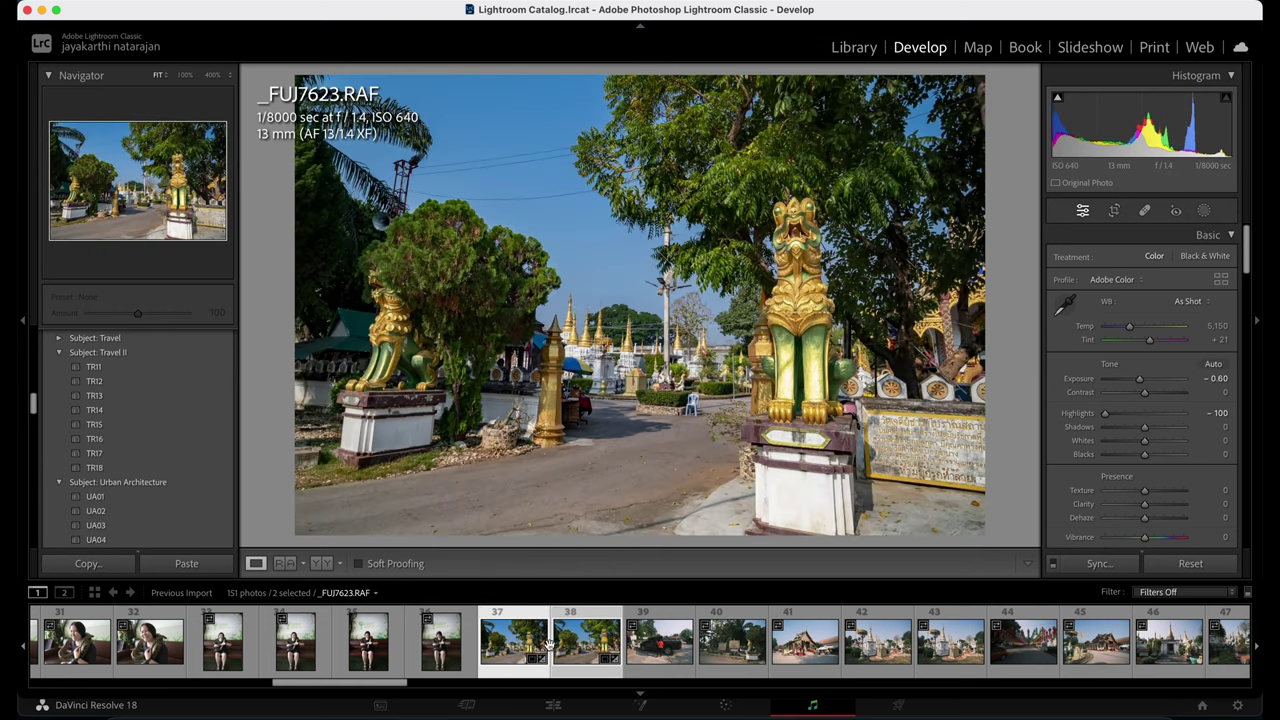
pyautogui.click(587, 650)
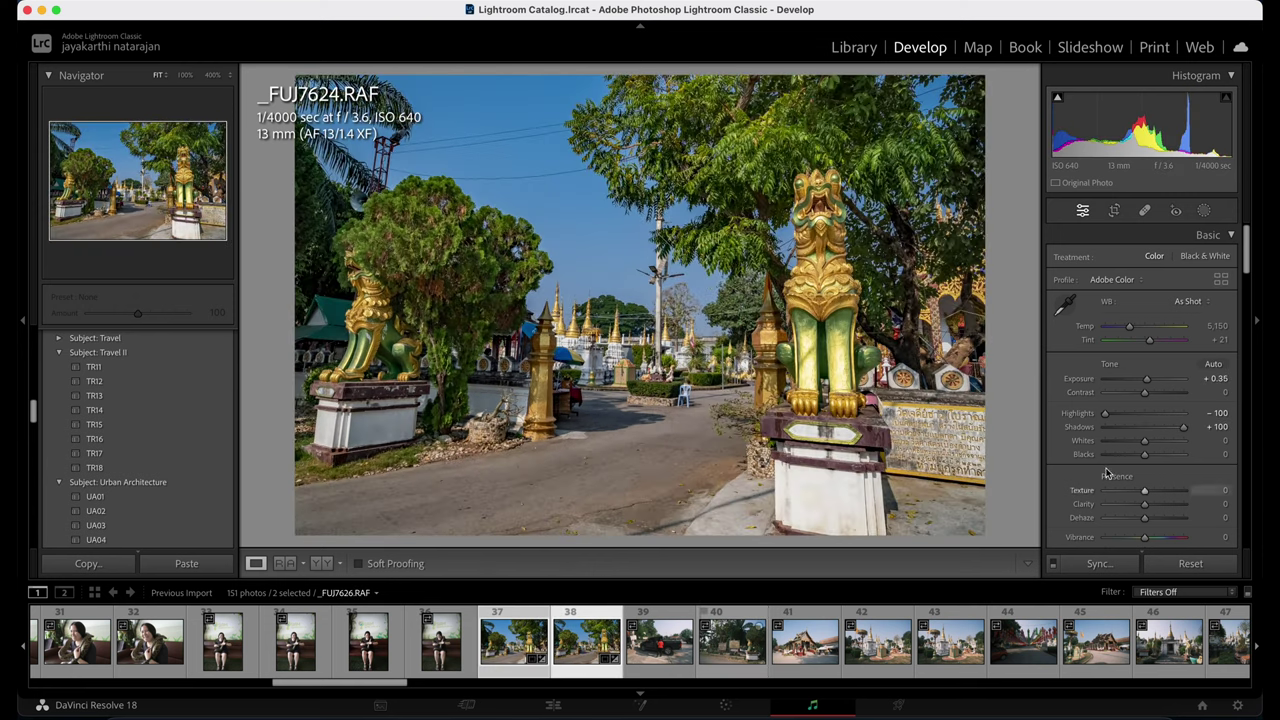
pyautogui.click(925, 425)
pyautogui.scroll(-3, 914, 314)
pyautogui.click(801, 362)
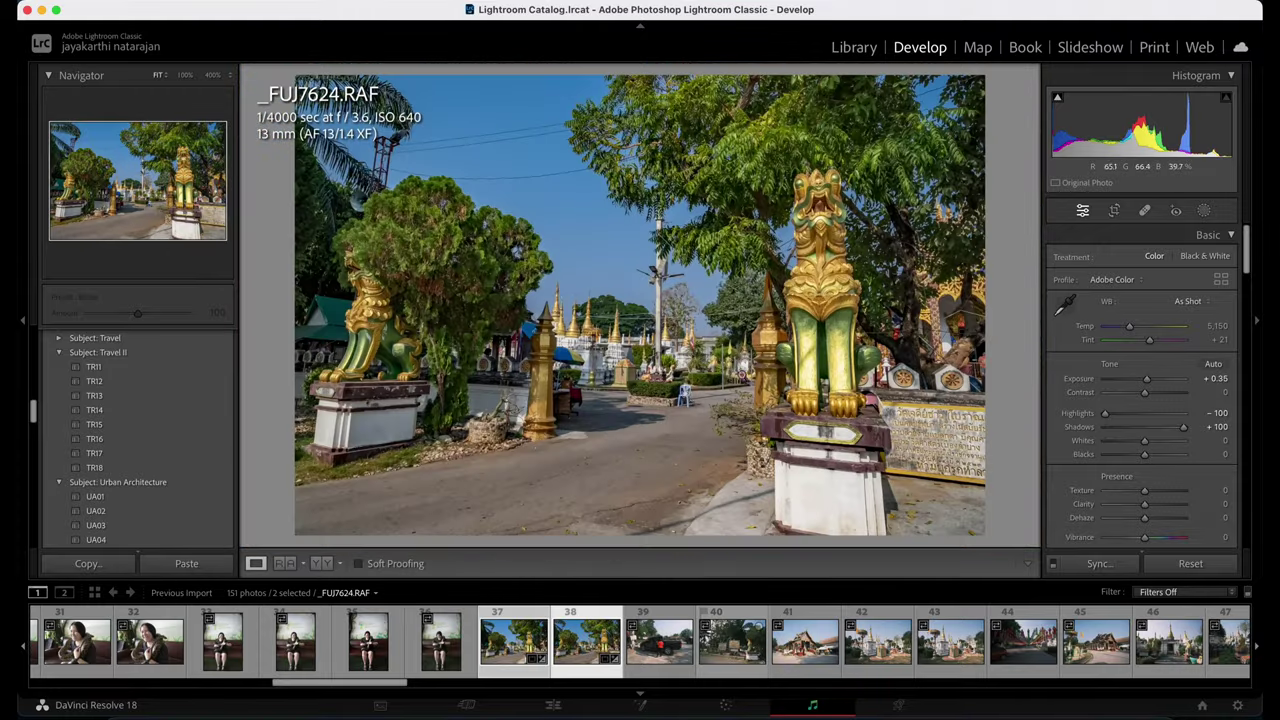
pyautogui.click(620, 347)
pyautogui.click(717, 428)
# Look through the following photos, from the black pickup _FUJ7625.RAF to the white pagodas _FUJ7629.RAF, for the next one to edit.
pyautogui.click(680, 655)
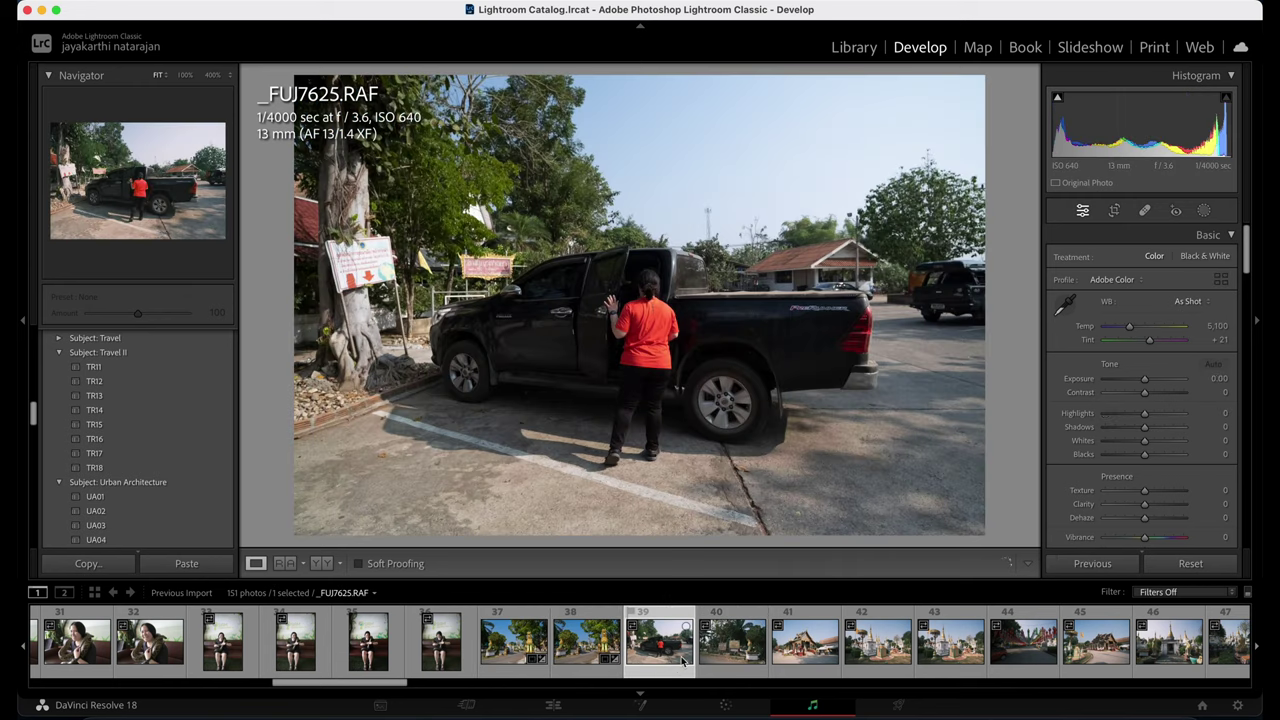
pyautogui.click(735, 655)
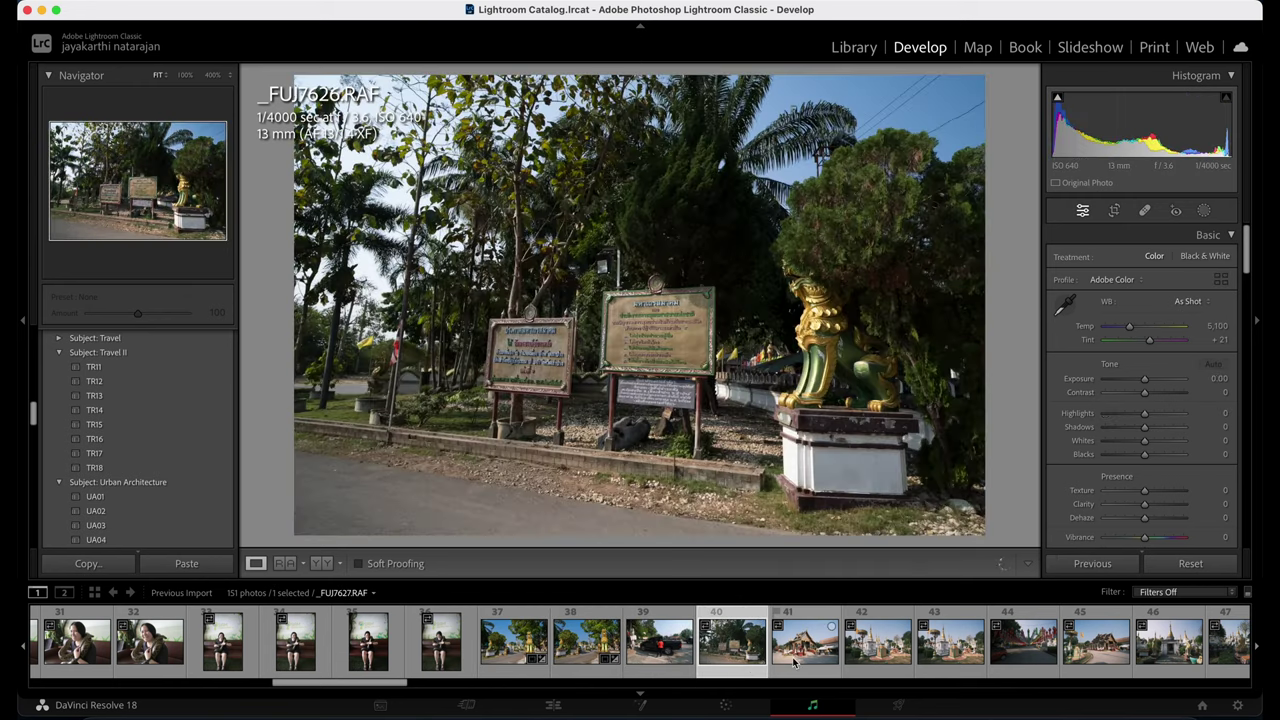
pyautogui.click(795, 655)
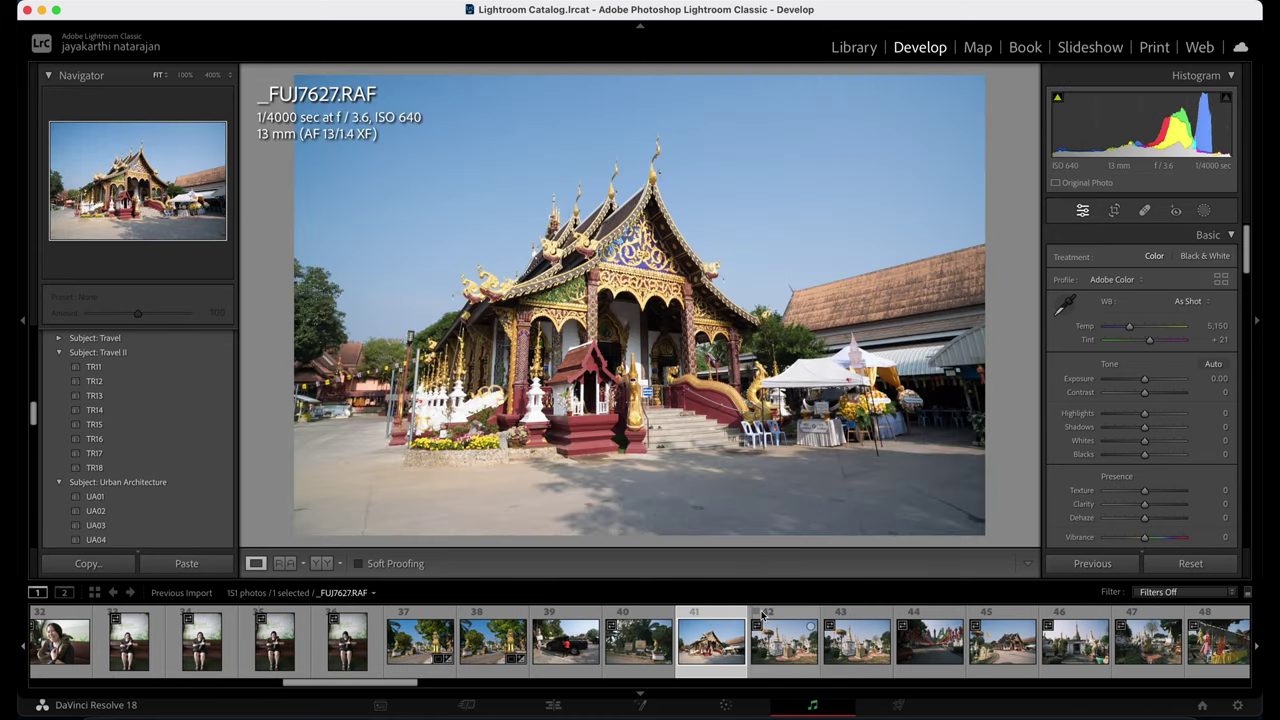
pyautogui.click(779, 646)
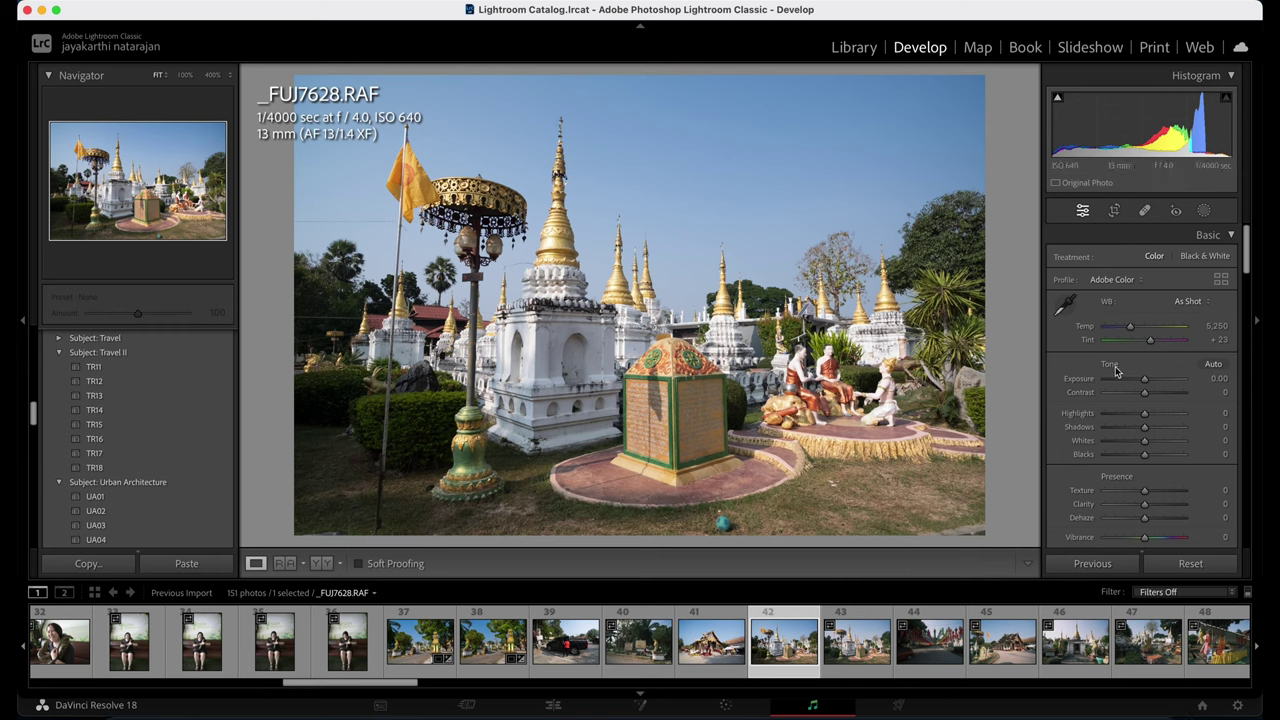
pyautogui.scroll(-1, 1120, 395)
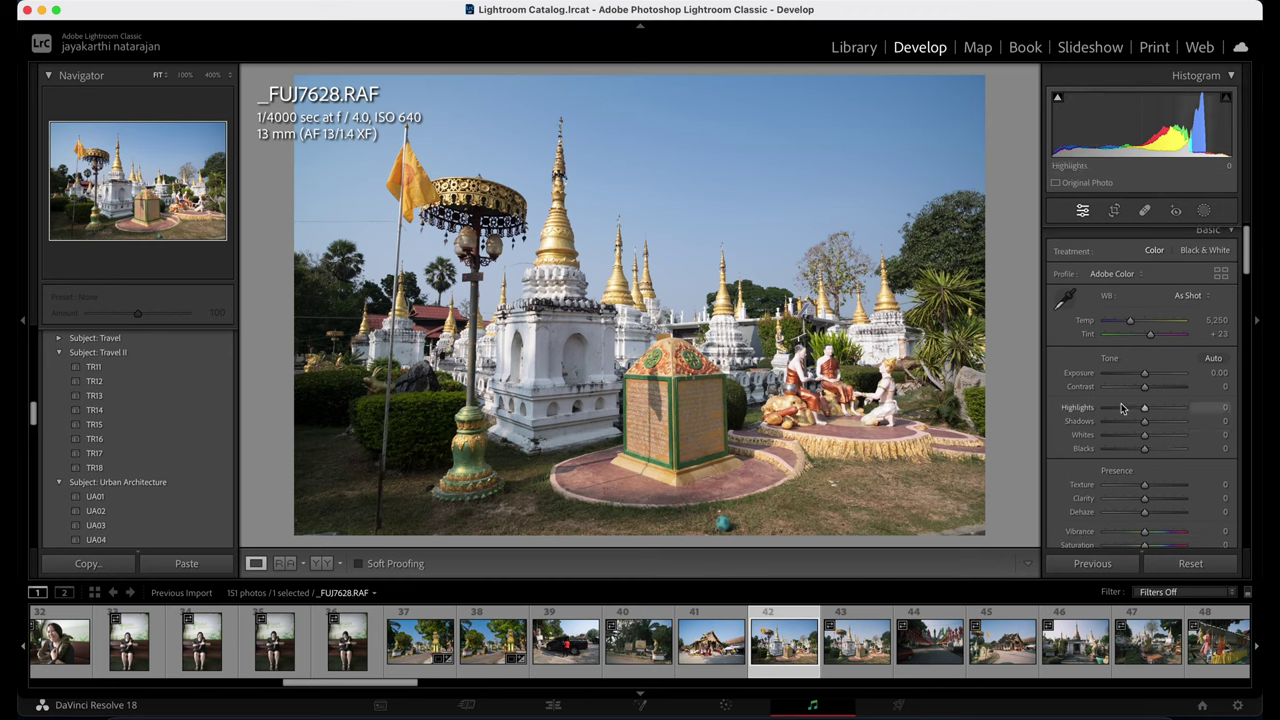
pyautogui.click(868, 655)
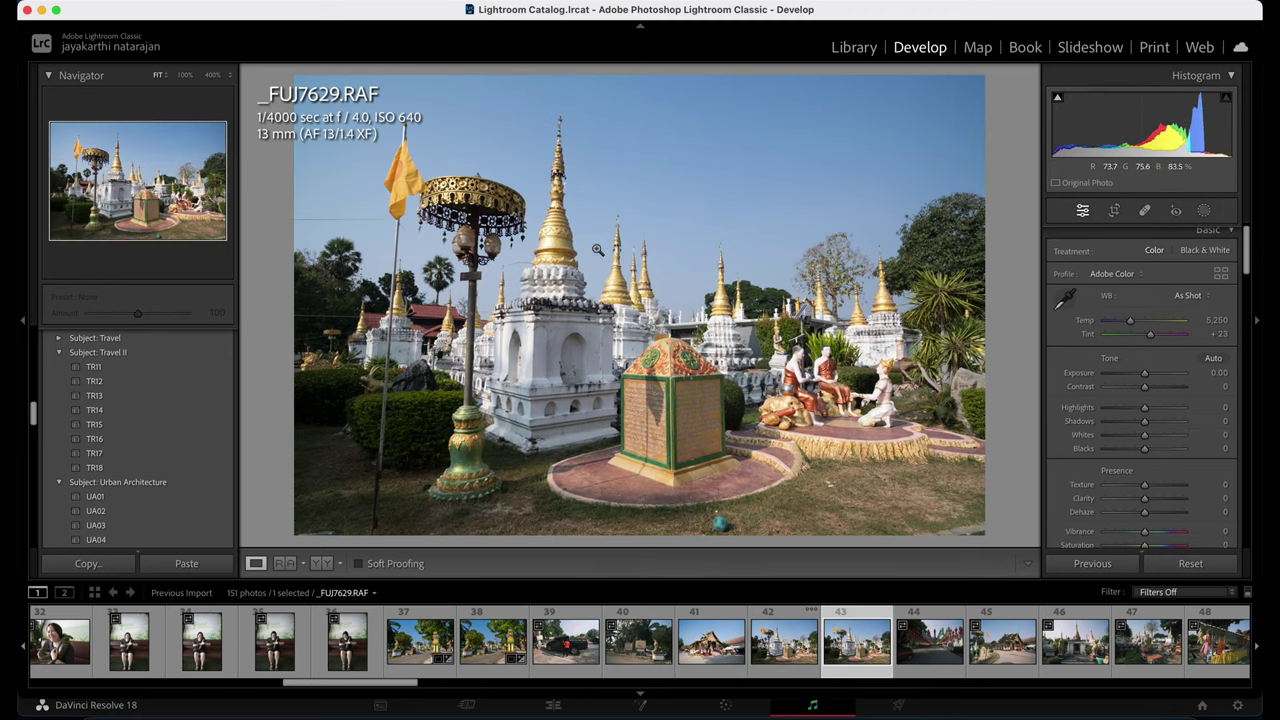
# Compare the near-identical pagoda photos _FUJ7628.RAF and _FUJ7629.RAF and select _FUJ7628.RAF for editing.
pyautogui.click(784, 641)
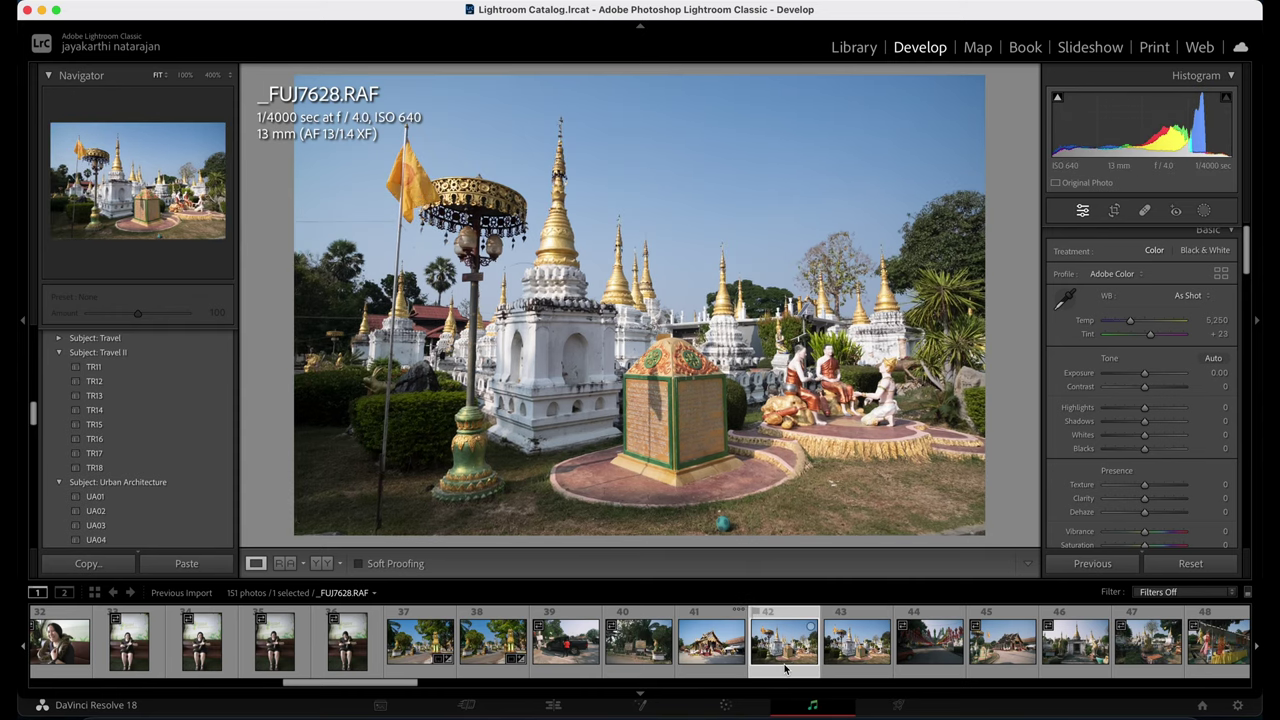
pyautogui.press('Right')
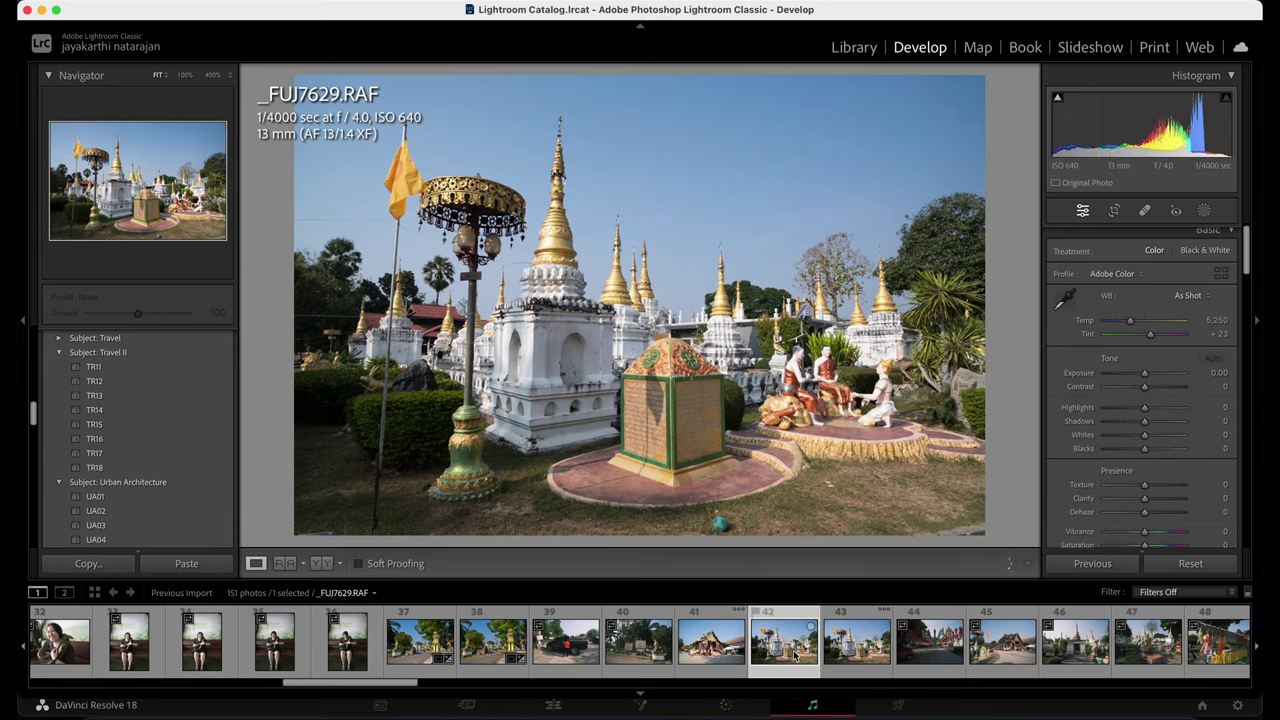
pyautogui.press('Left')
pyautogui.moveTo(660, 395); pyautogui.dragTo(1010, 390)
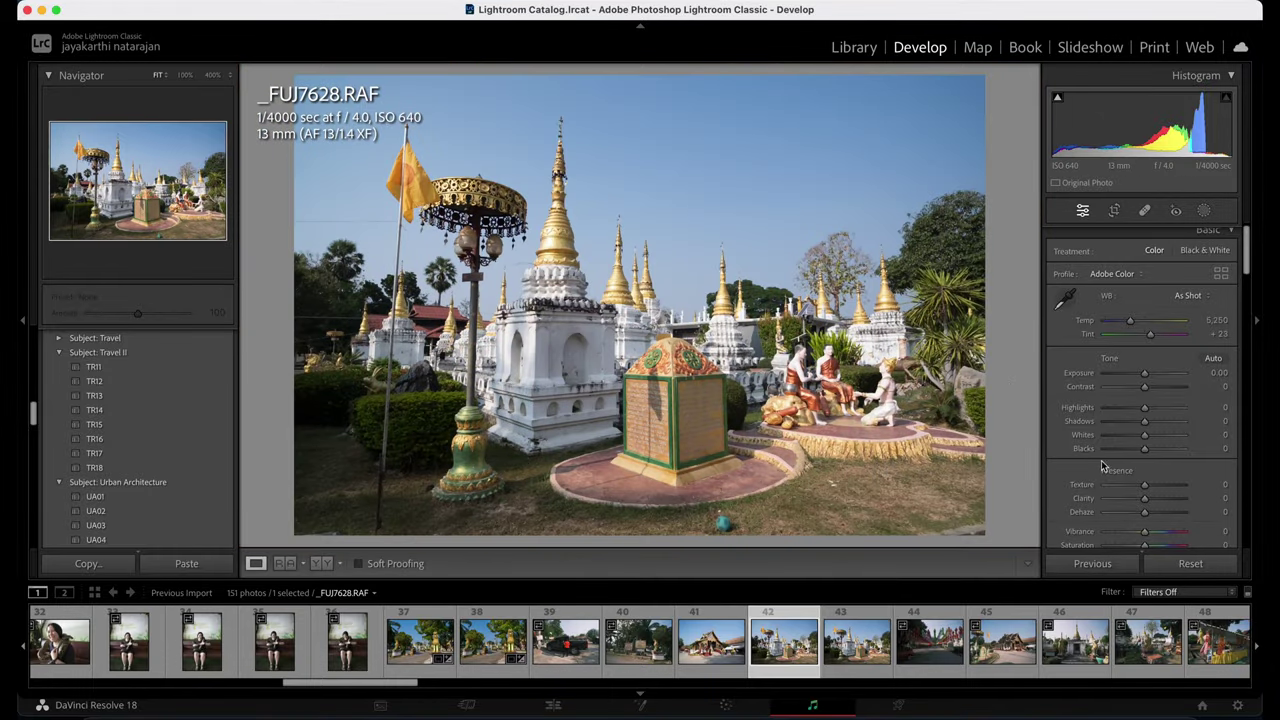
# Recover the bright areas of _FUJ7628.RAF by setting Highlights to -100.
pyautogui.scroll(1, 1130, 420)
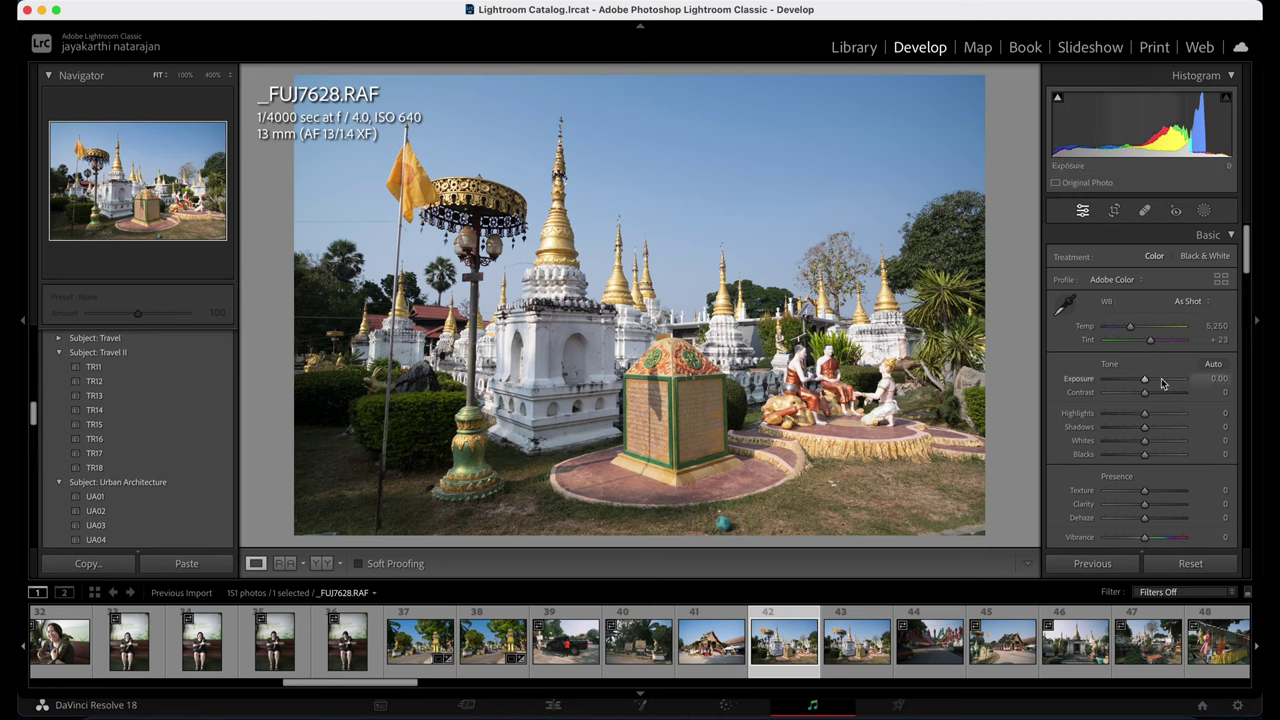
pyautogui.scroll(-6, 1115, 508)
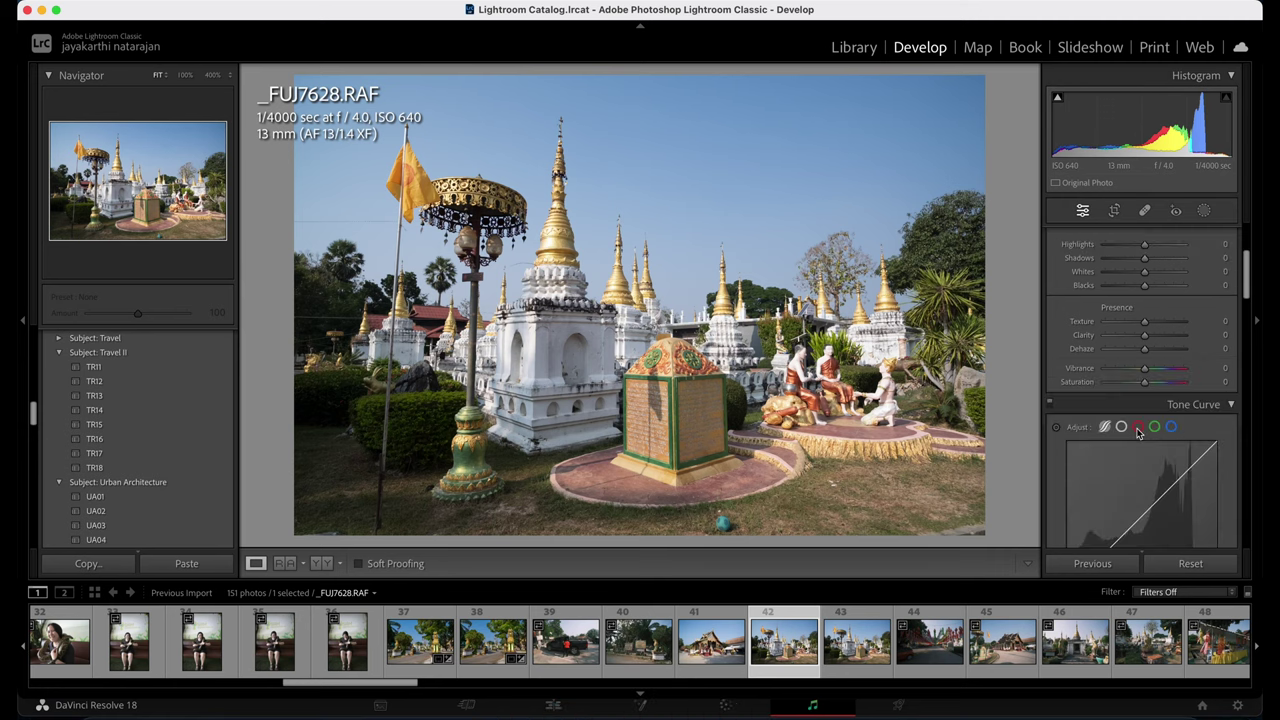
pyautogui.scroll(-4, 1118, 500)
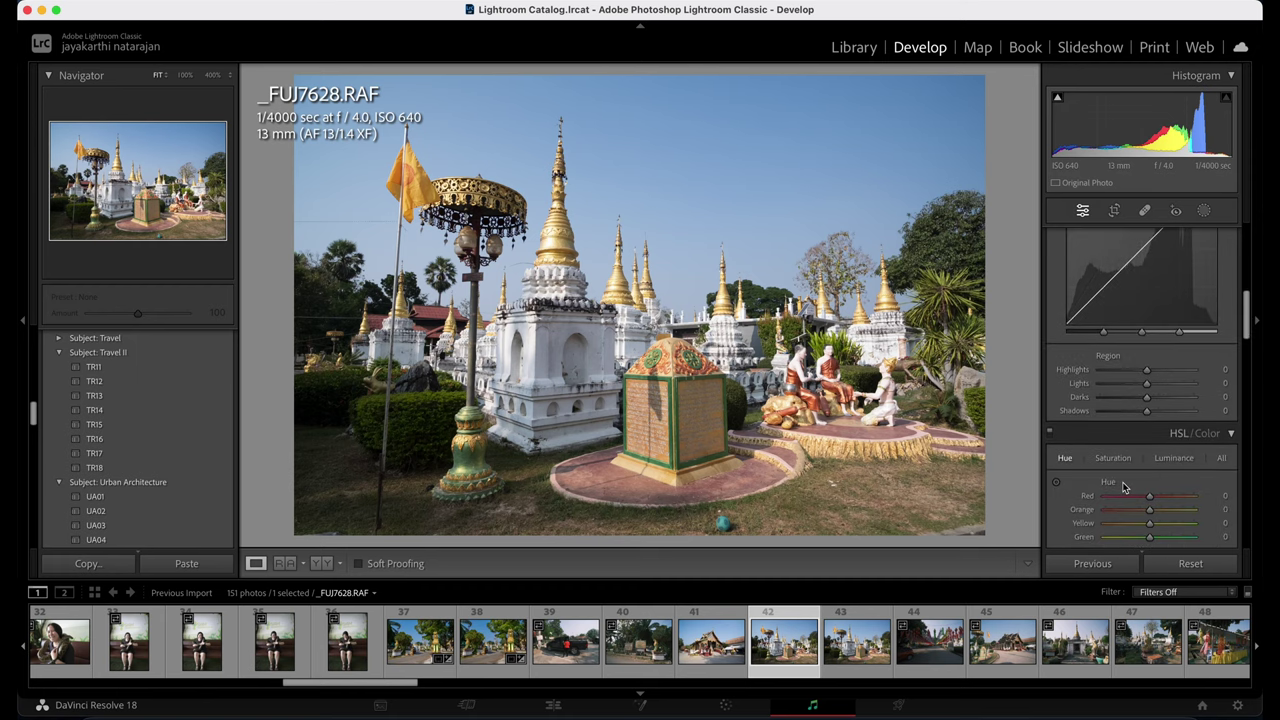
pyautogui.scroll(10, 1121, 481)
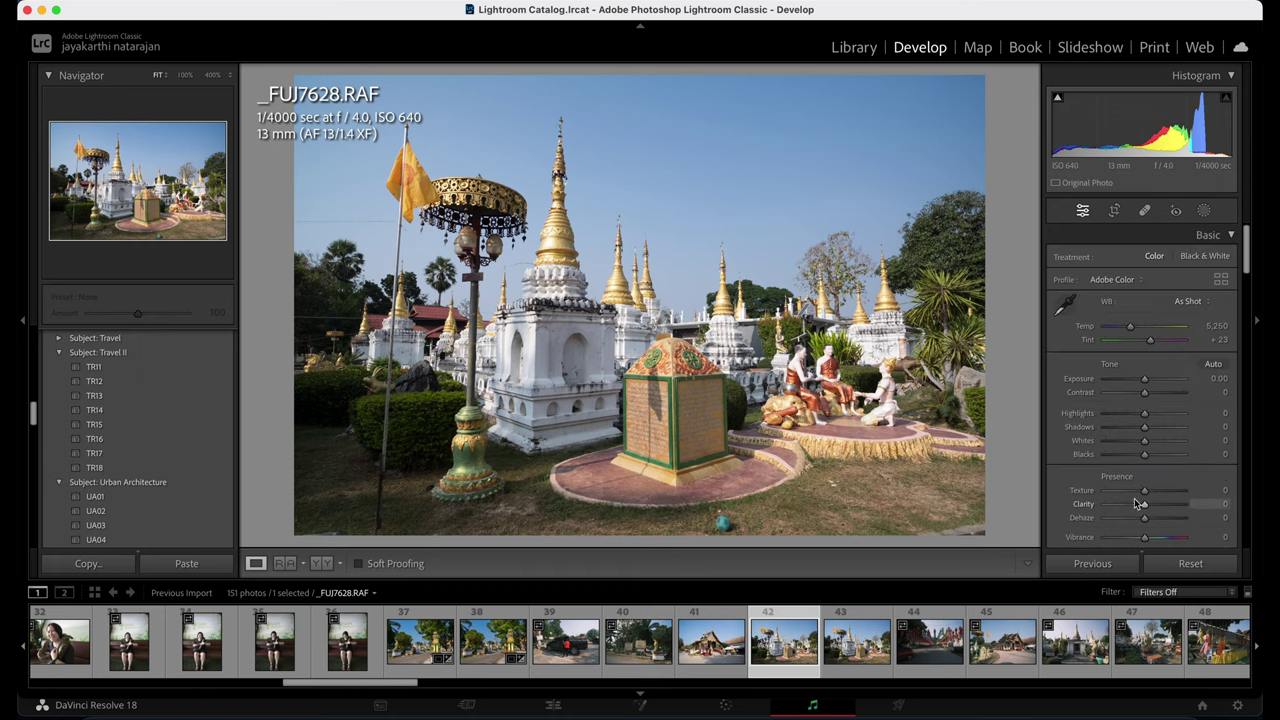
pyautogui.moveTo(1144, 414); pyautogui.dragTo(1051, 430)
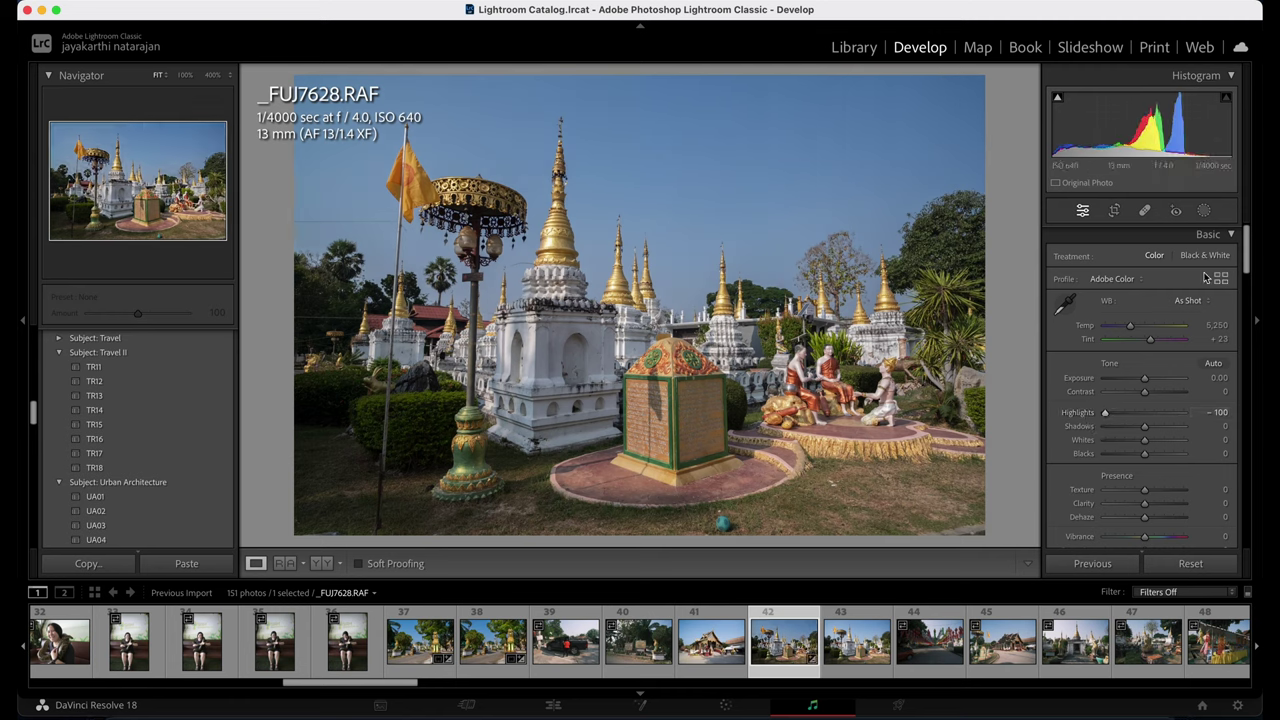
# Try the Adaptive: Sky presets Blue Drama, Dark Drama and Neon Tropics on _FUJ7628.RAF.
pyautogui.click(1205, 212)
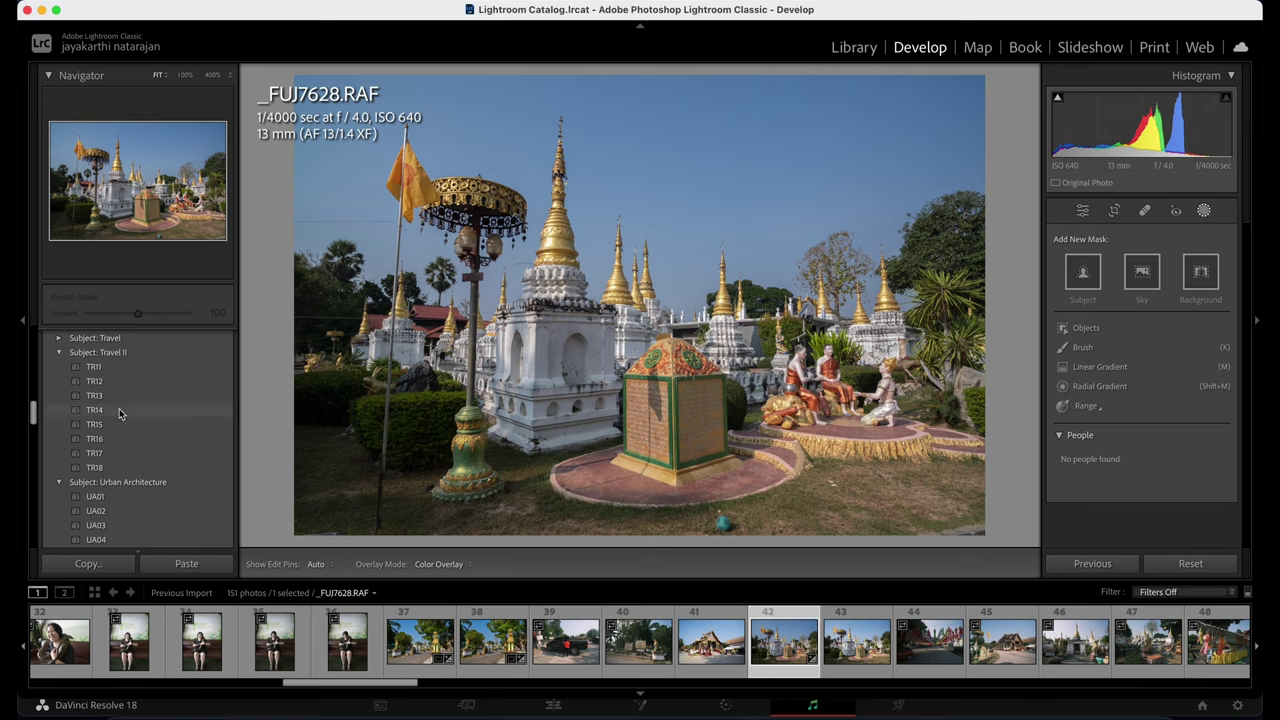
pyautogui.scroll(10, 85, 410)
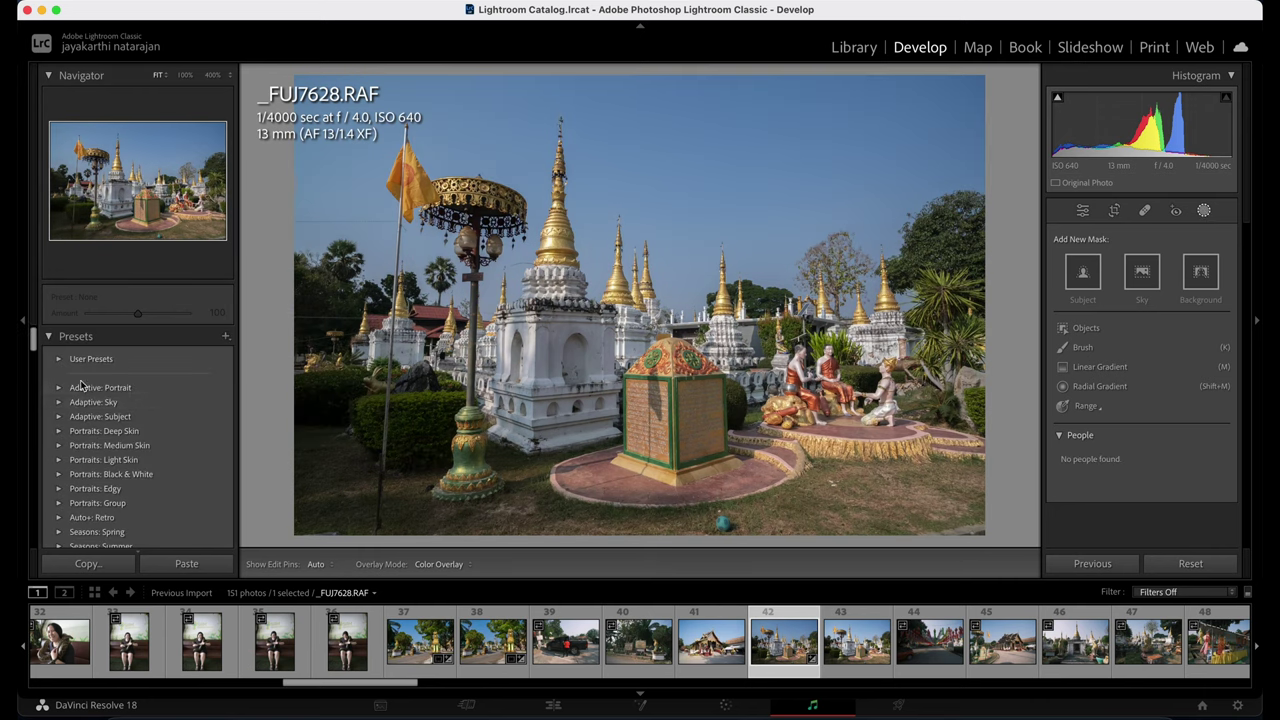
pyautogui.click(58, 404)
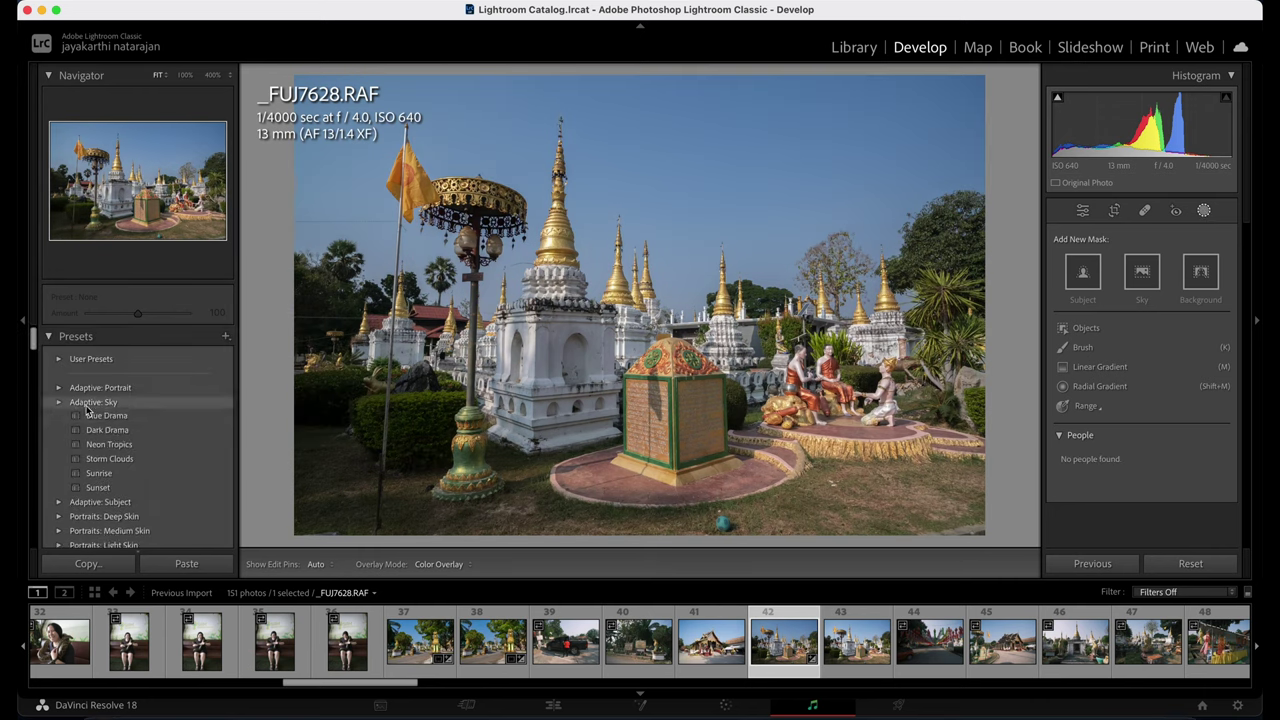
pyautogui.click(111, 419)
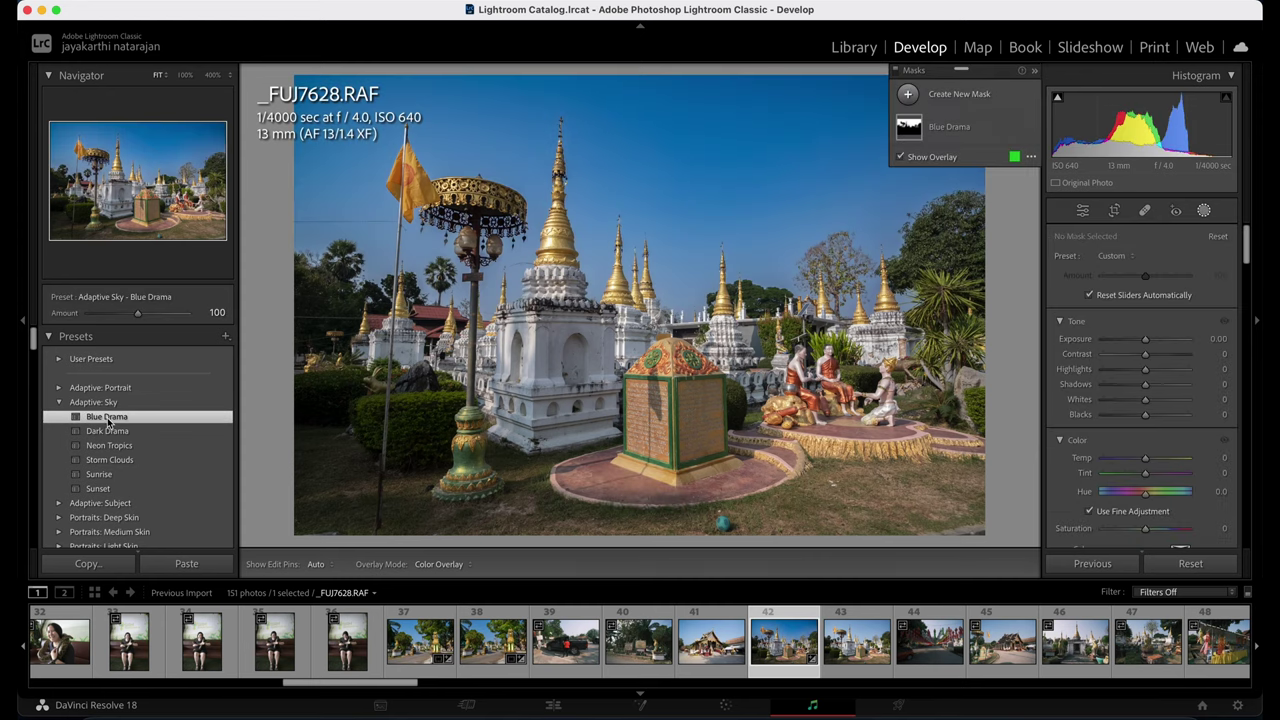
pyautogui.click(108, 432)
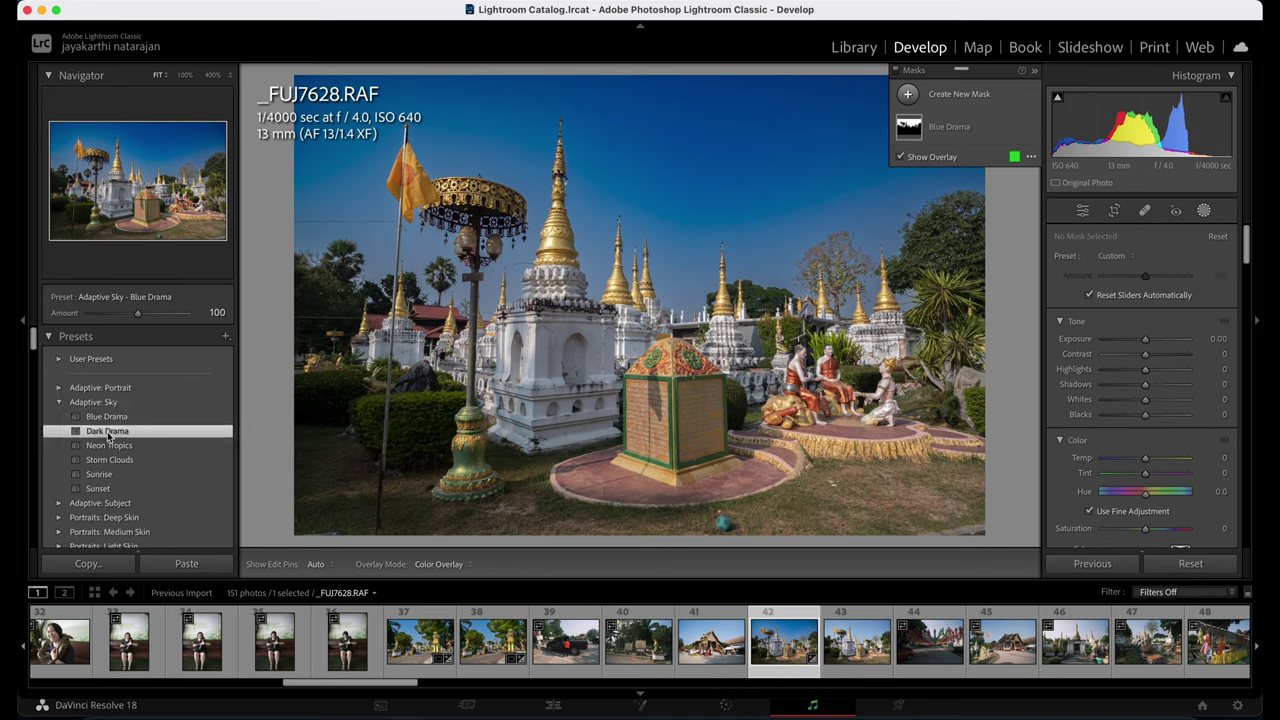
pyautogui.click(110, 447)
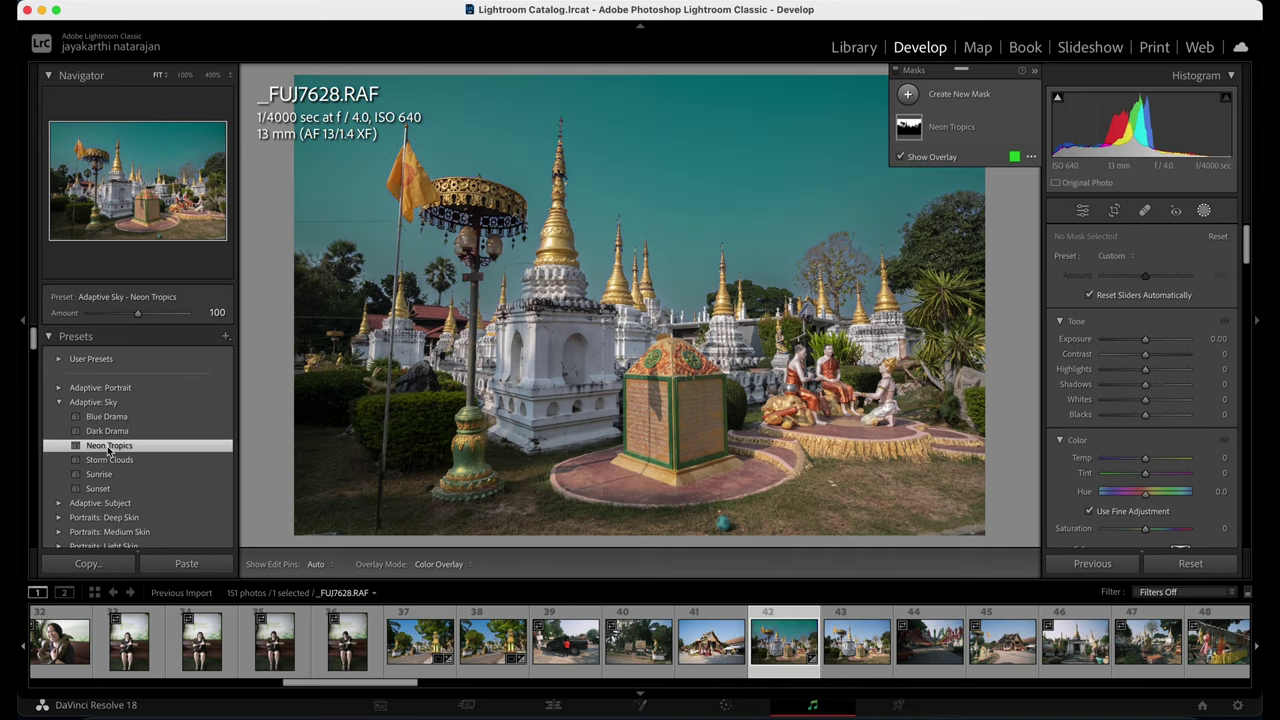
# Try the Storm Clouds and Sunrise adaptive sky presets on _FUJ7628.RAF, then apply Sunset.
pyautogui.click(110, 460)
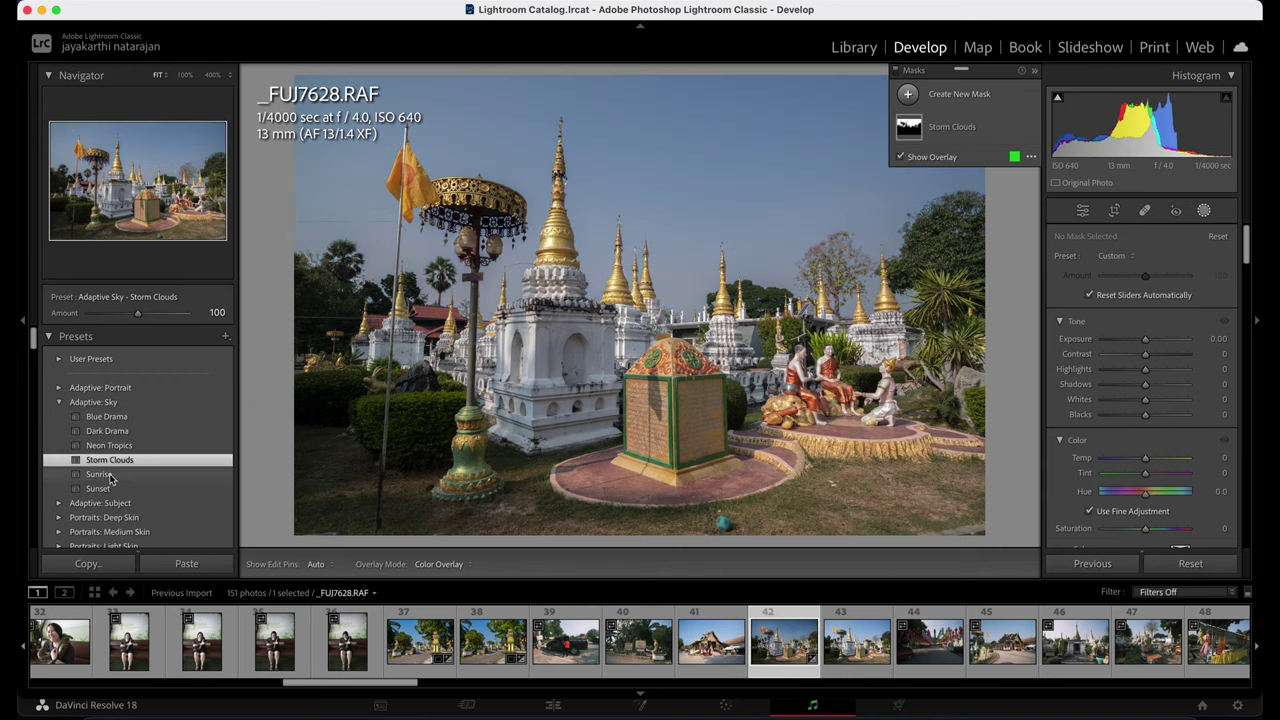
pyautogui.click(110, 476)
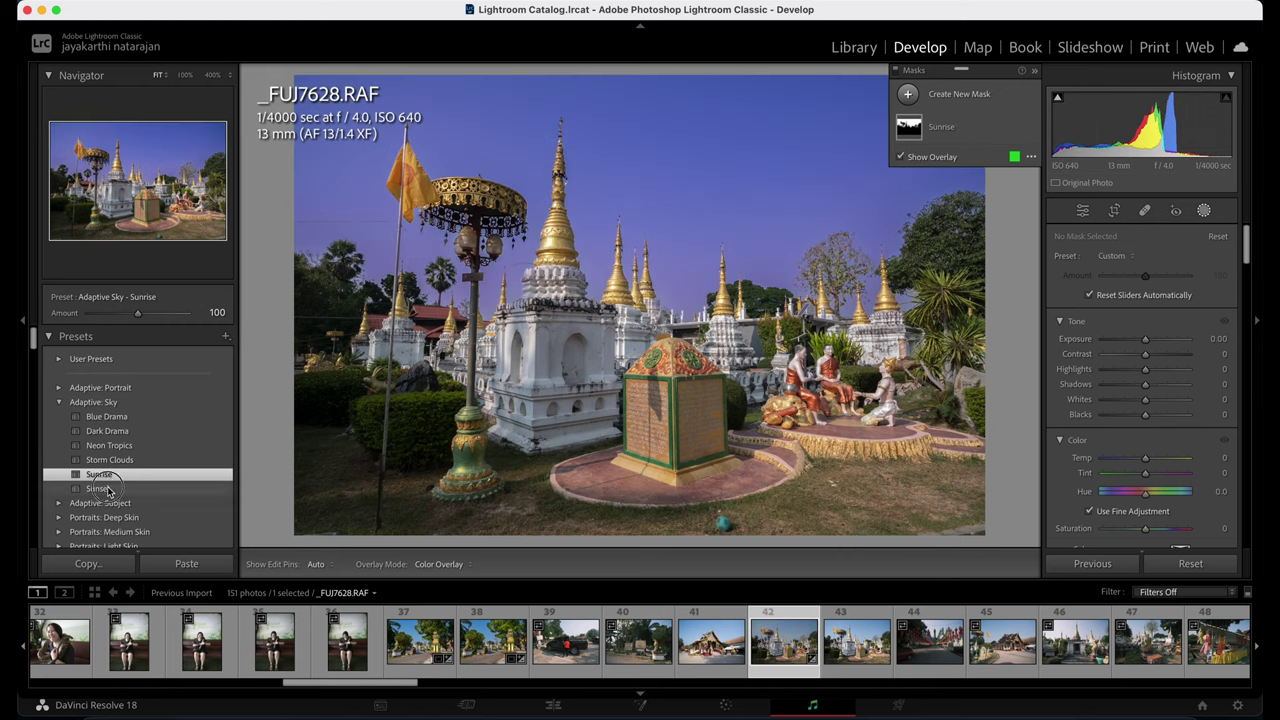
pyautogui.click(108, 489)
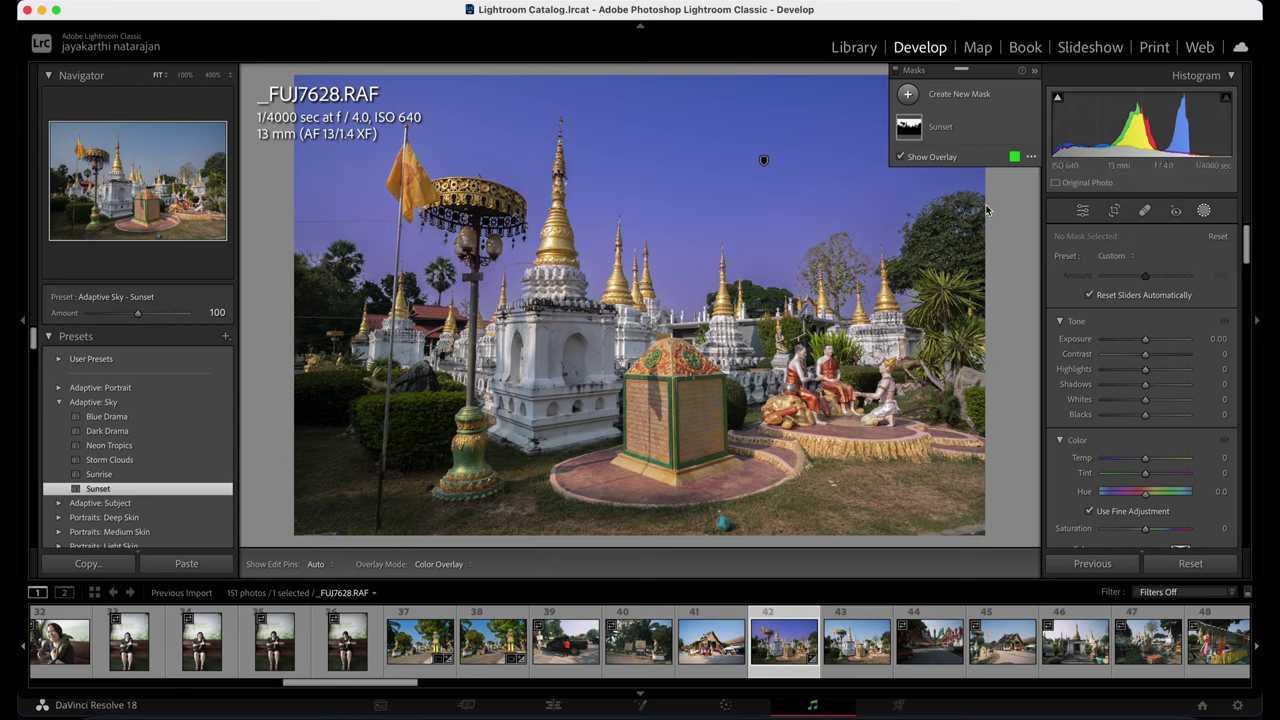
# Select the Sunset sky mask and set its Saturation to 52 and Tint to 70.
pyautogui.click(948, 130)
pyautogui.scroll(-2, 1124, 480)
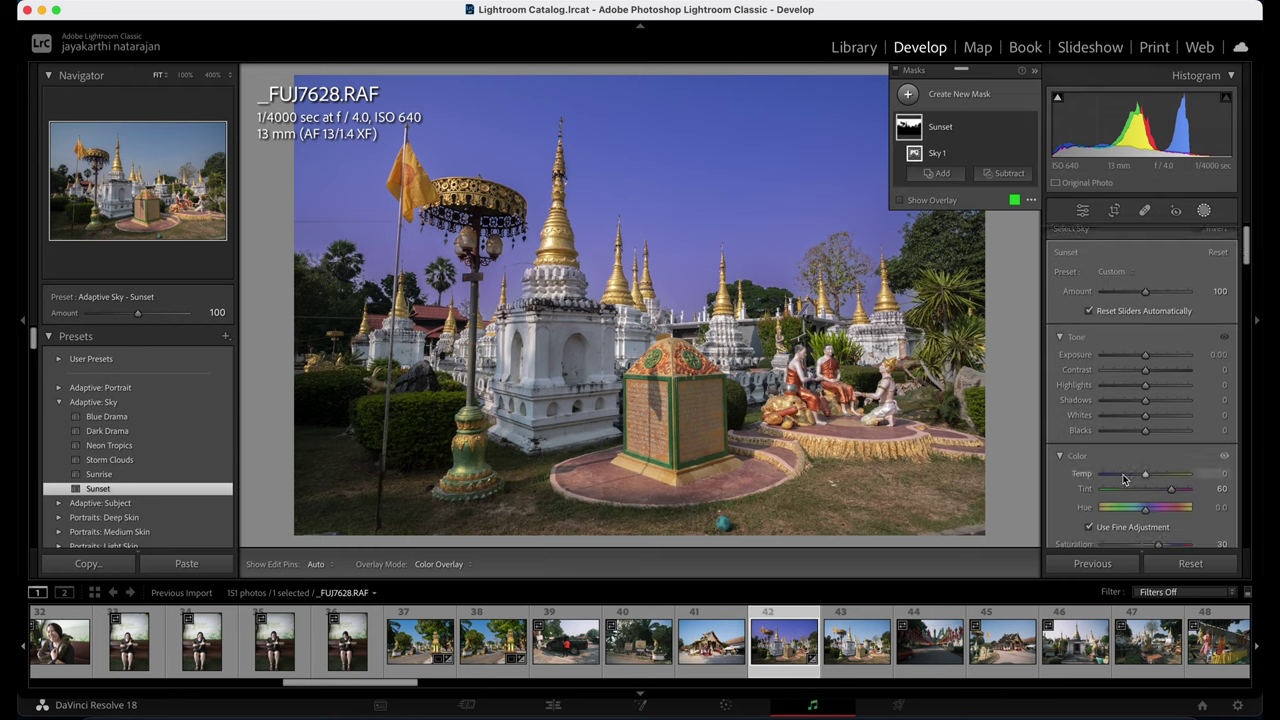
pyautogui.scroll(-2, 1124, 480)
pyautogui.moveTo(1148, 507)
pyautogui.mouseDown()
pyautogui.moveTo(1181, 502)
pyautogui.moveTo(1167, 497)
pyautogui.mouseUp()
pyautogui.moveTo(1171, 441); pyautogui.dragTo(1175, 441)
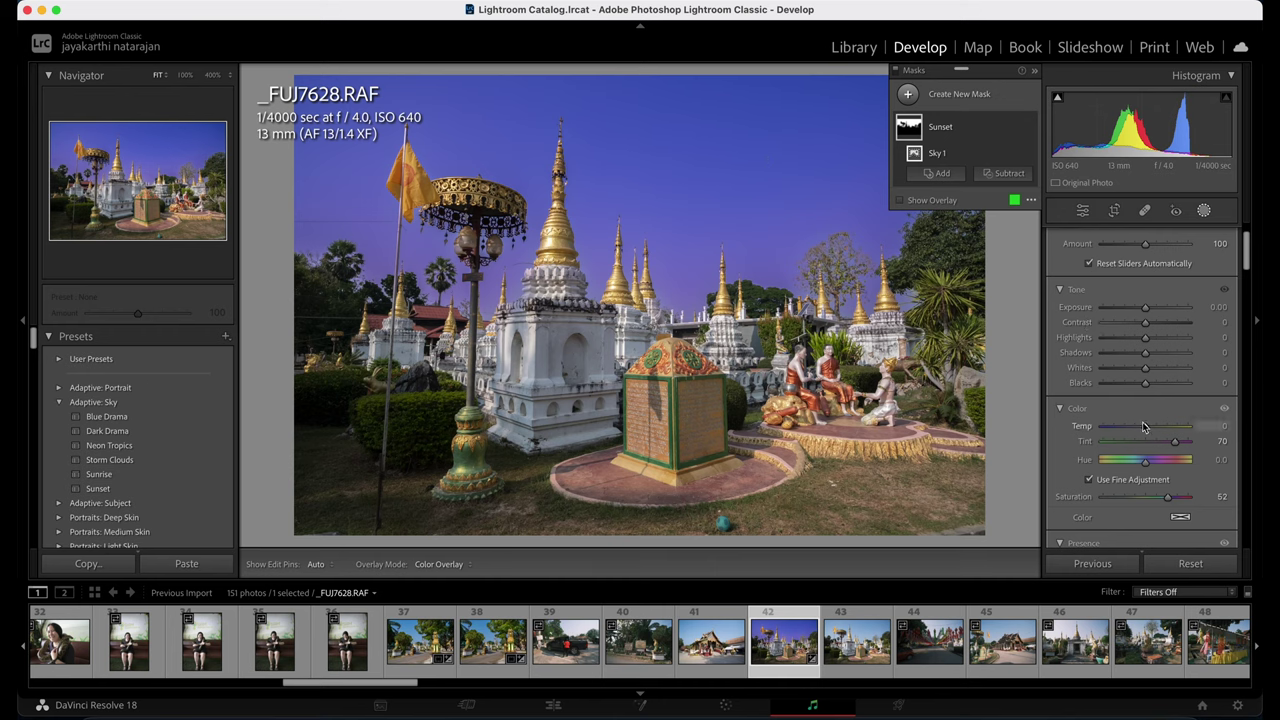
# Fine-tune the Sunset mask's colour temperature, setting Temp to 4.
pyautogui.moveTo(1143, 427); pyautogui.dragTo(1147, 429)
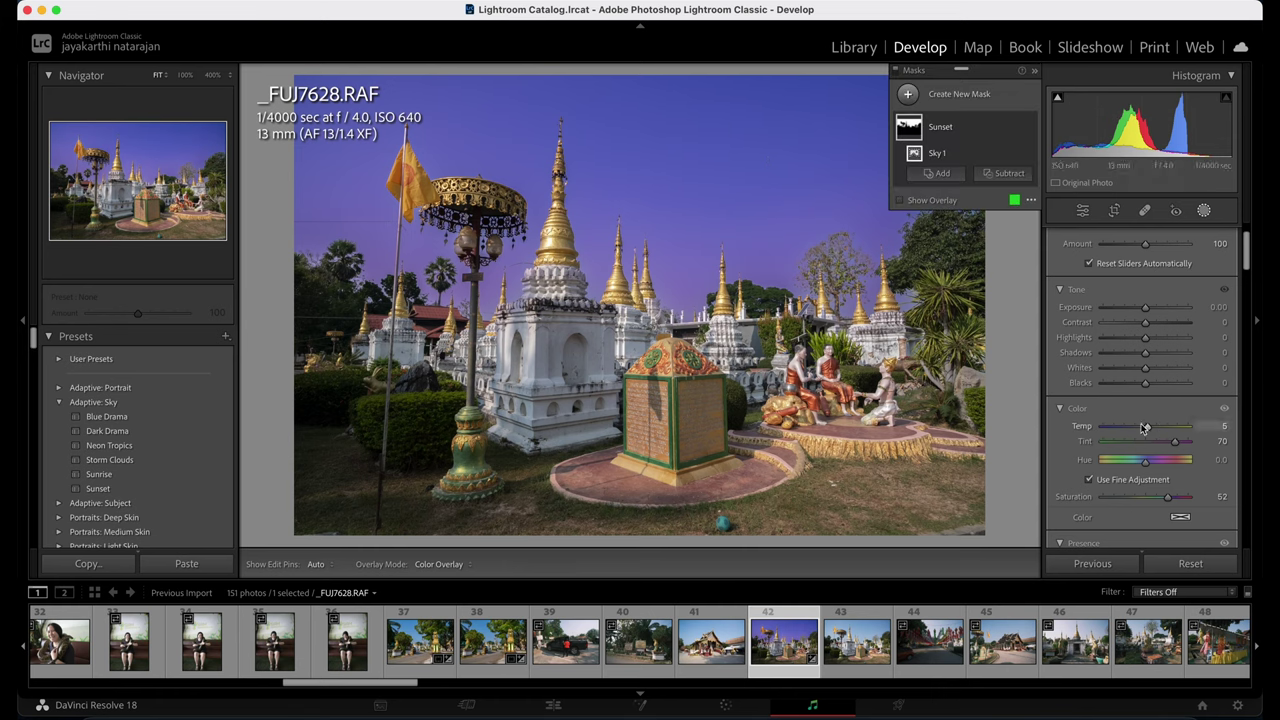
pyautogui.moveTo(1147, 428); pyautogui.dragTo(1147, 429)
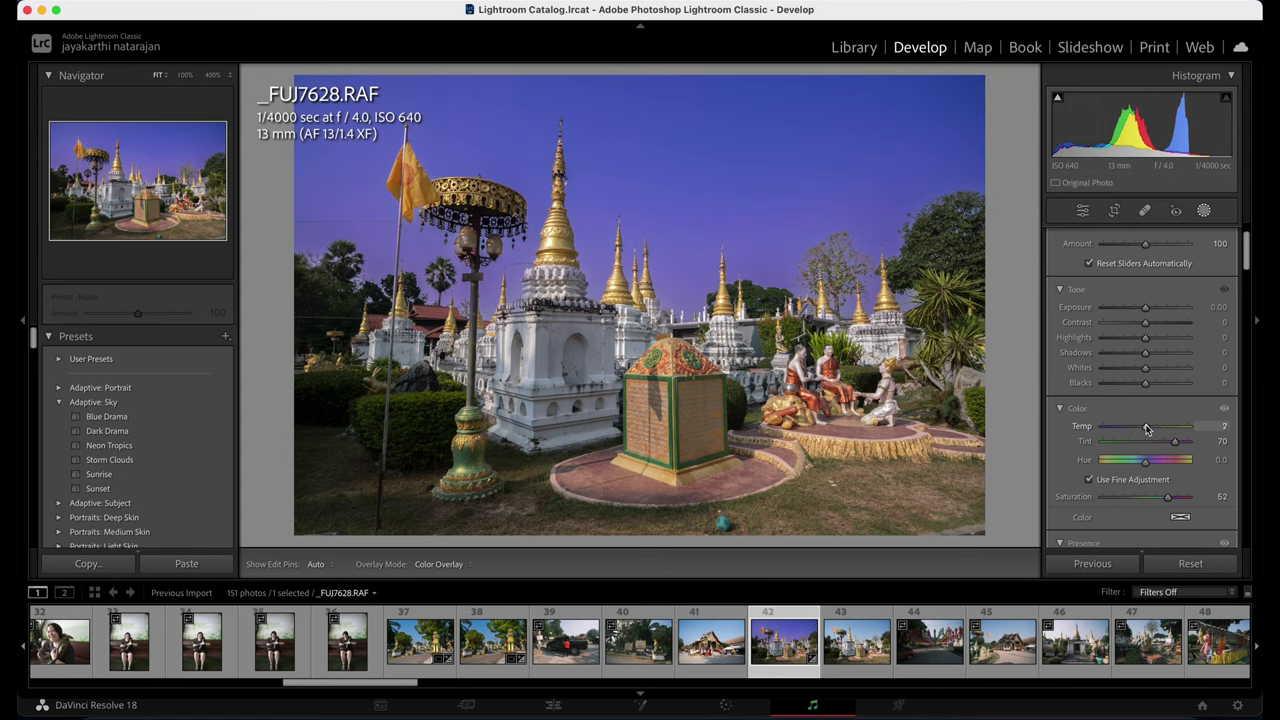
pyautogui.moveTo(1147, 429); pyautogui.dragTo(1146, 430)
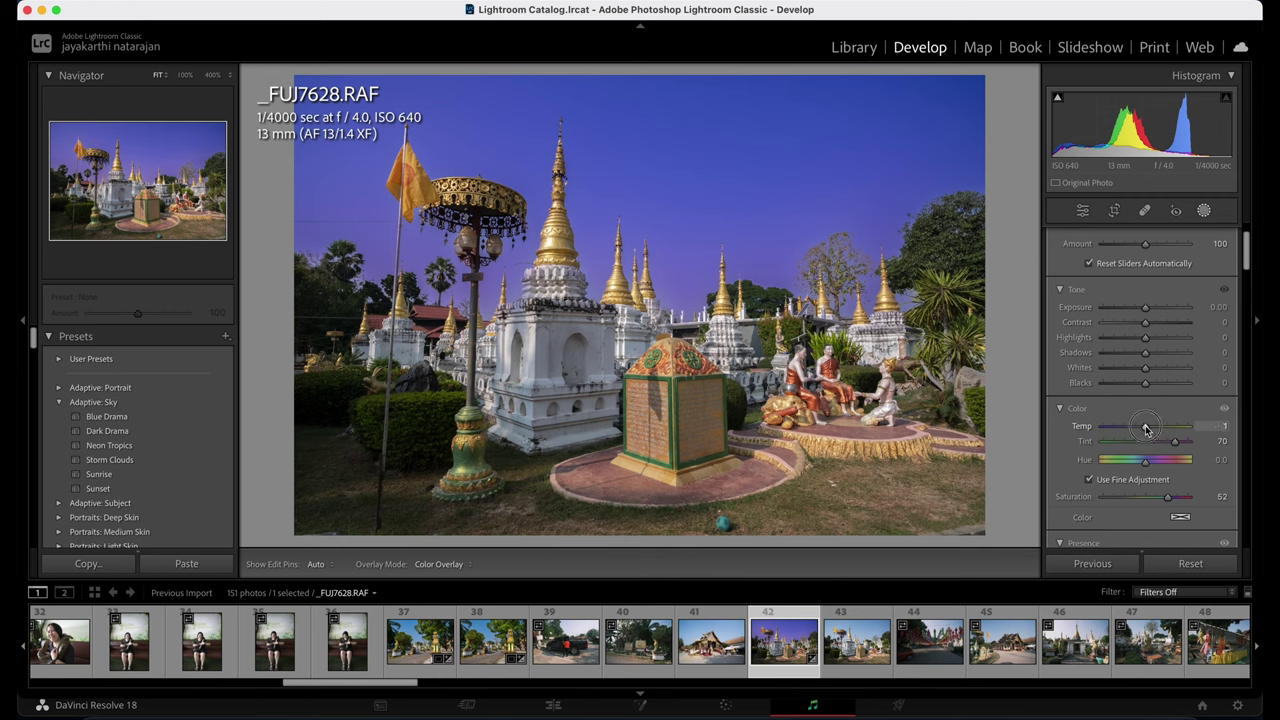
pyautogui.moveTo(1147, 429); pyautogui.dragTo(1147, 430)
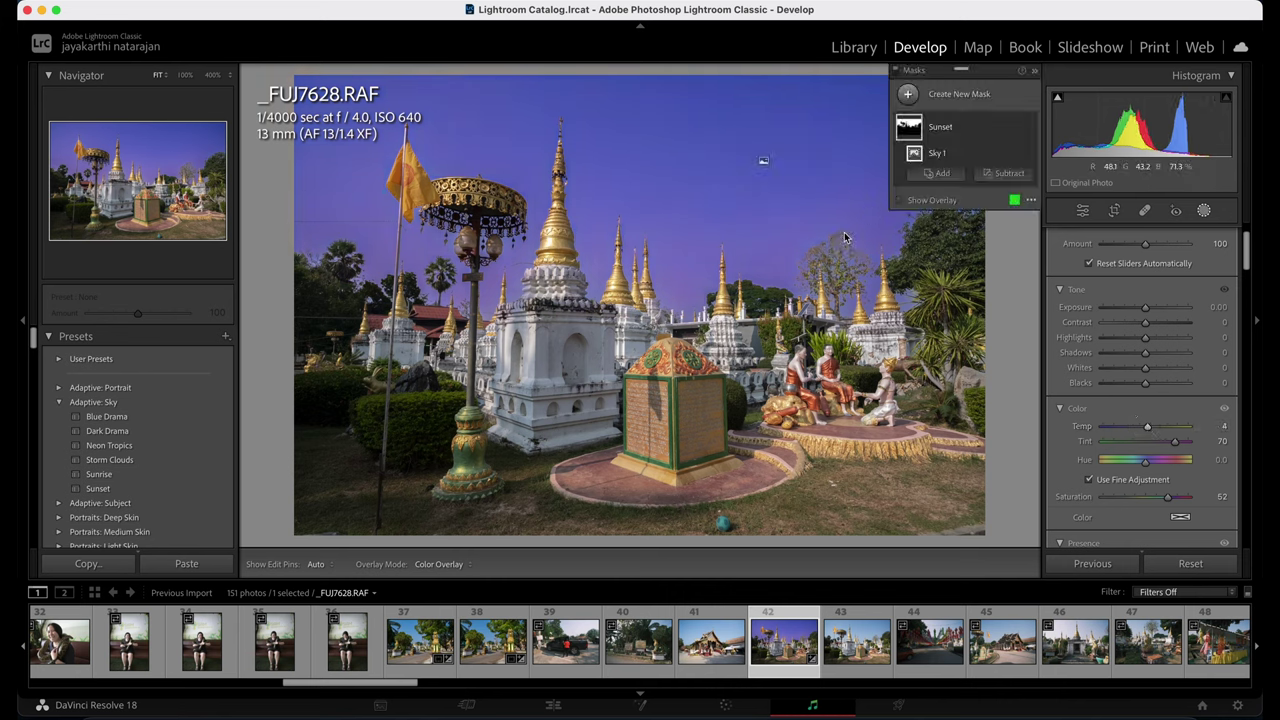
# Set the Sunset mask's Saturation to 64 and Highlights to 25.
pyautogui.moveTo(1166, 499); pyautogui.dragTo(1174, 503)
pyautogui.scroll(-1, 1105, 518)
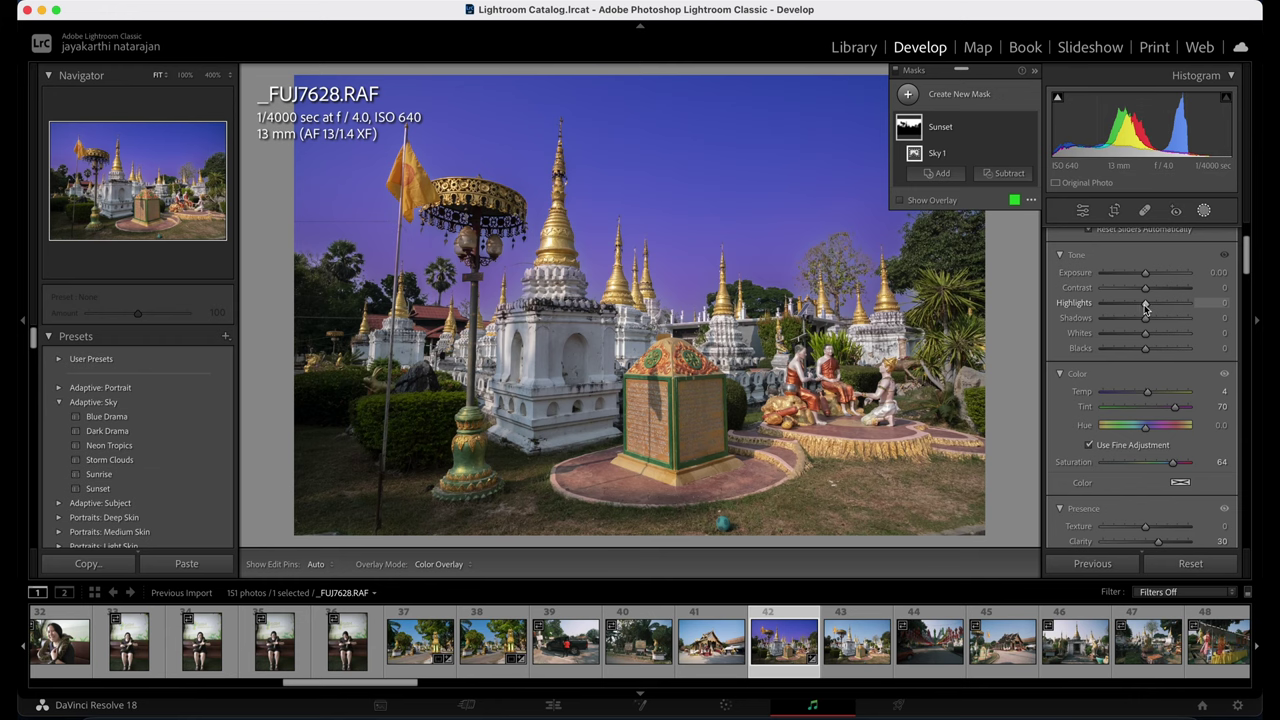
pyautogui.moveTo(1146, 309)
pyautogui.mouseDown()
pyautogui.moveTo(1132, 309)
pyautogui.moveTo(1156, 310)
pyautogui.mouseUp()
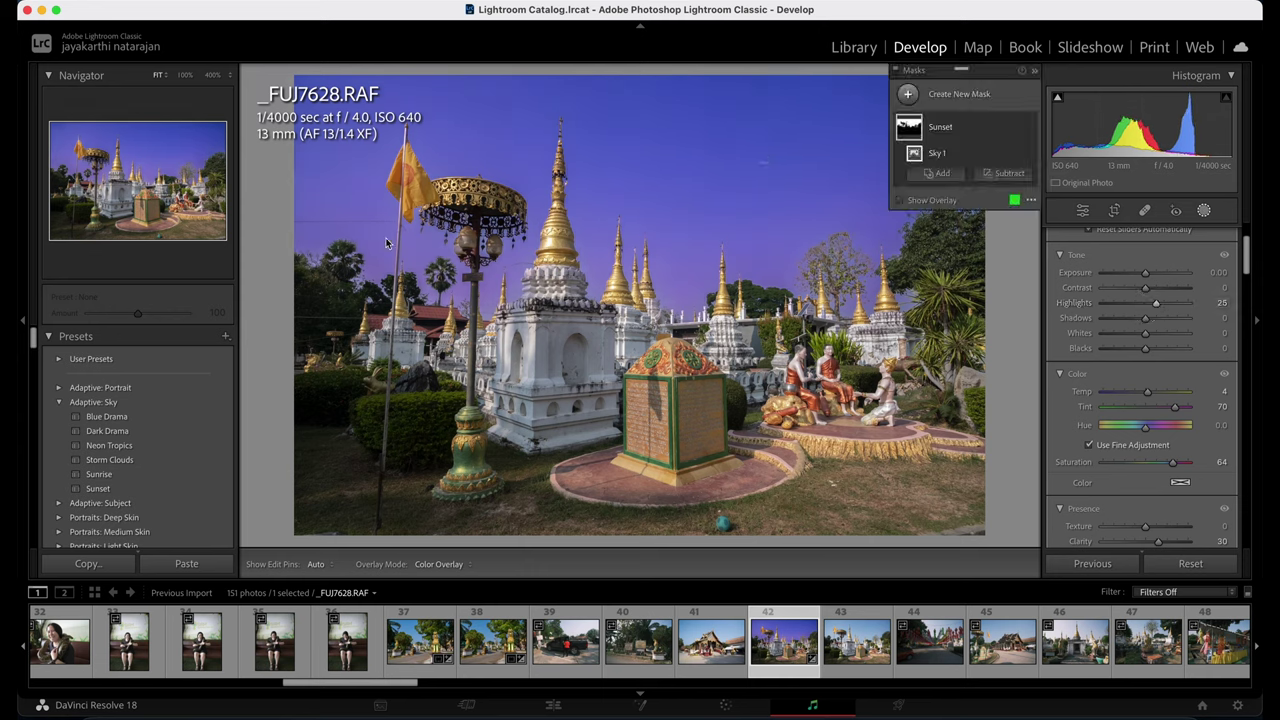
# Expand the Portraits: Deep Skin preset group and look through its presets.
pyautogui.scroll(-1, 100, 480)
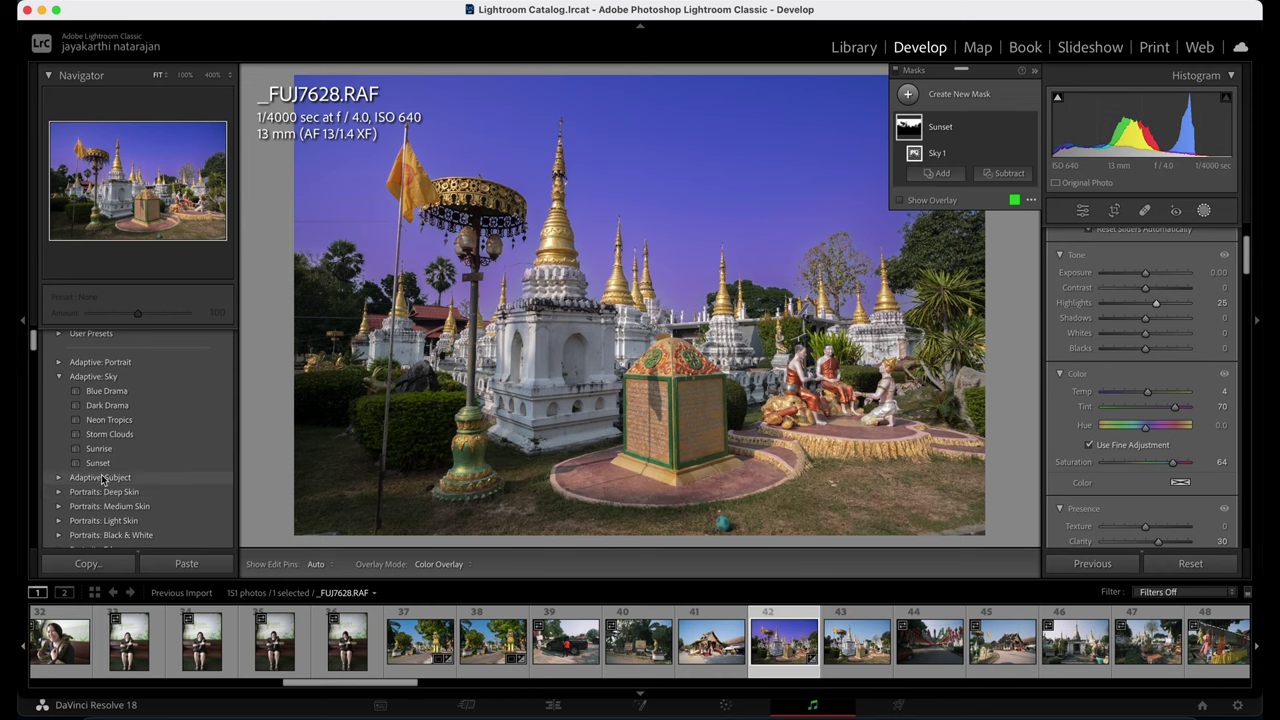
pyautogui.click(60, 497)
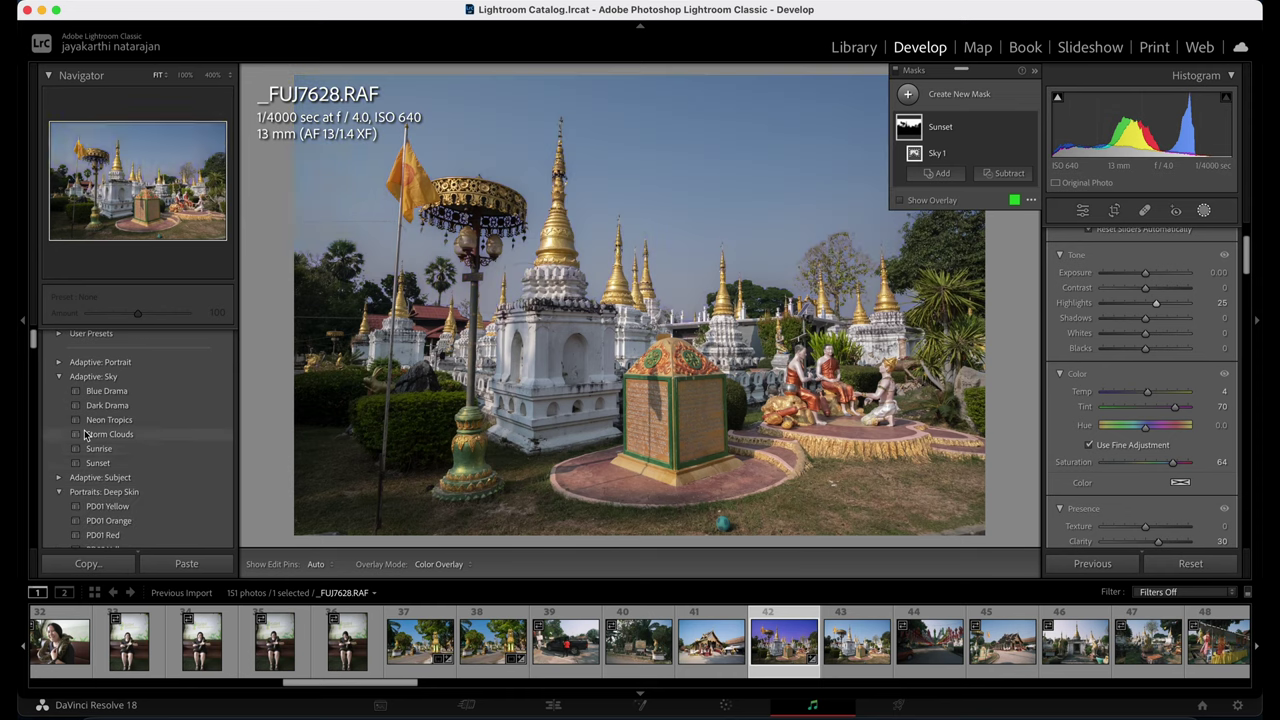
pyautogui.scroll(-3, 114, 470)
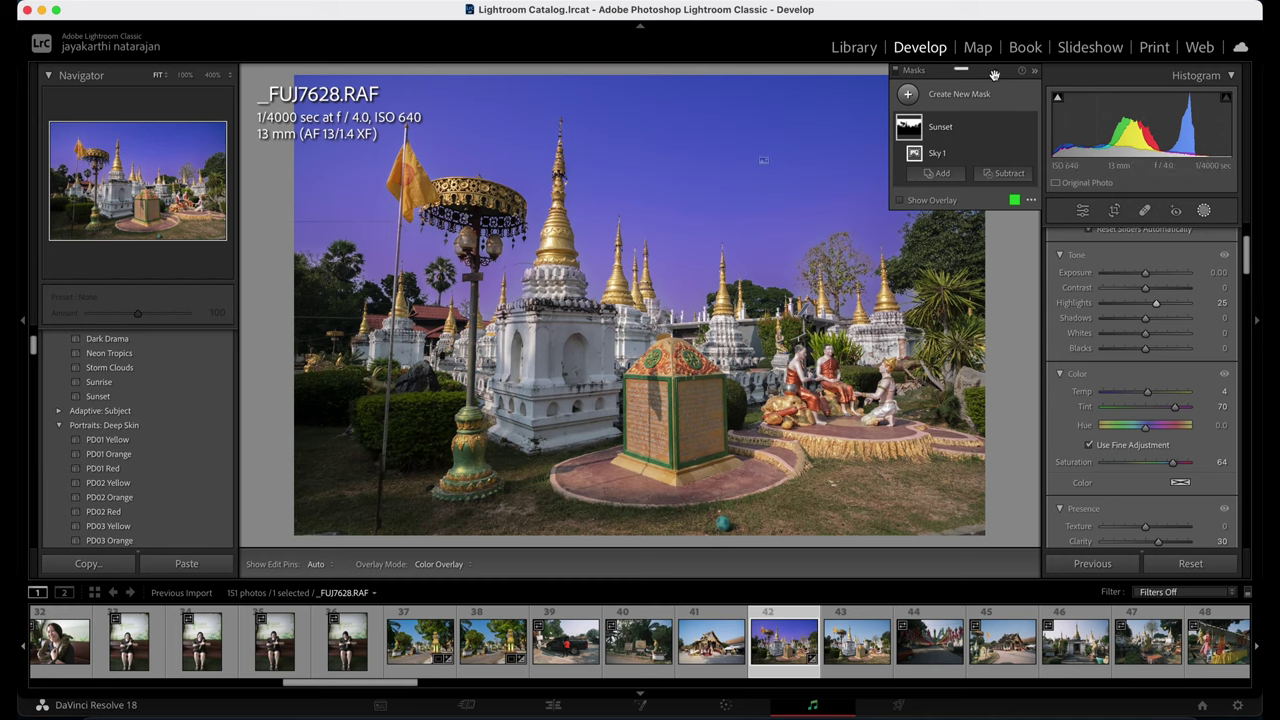
# Duplicate and invert the Sunset mask, setting the inverted copy's Highlights to -38, Shadows to 24 and Exposure to 0.50.
pyautogui.rightClick(958, 130)
pyautogui.click(1010, 173)
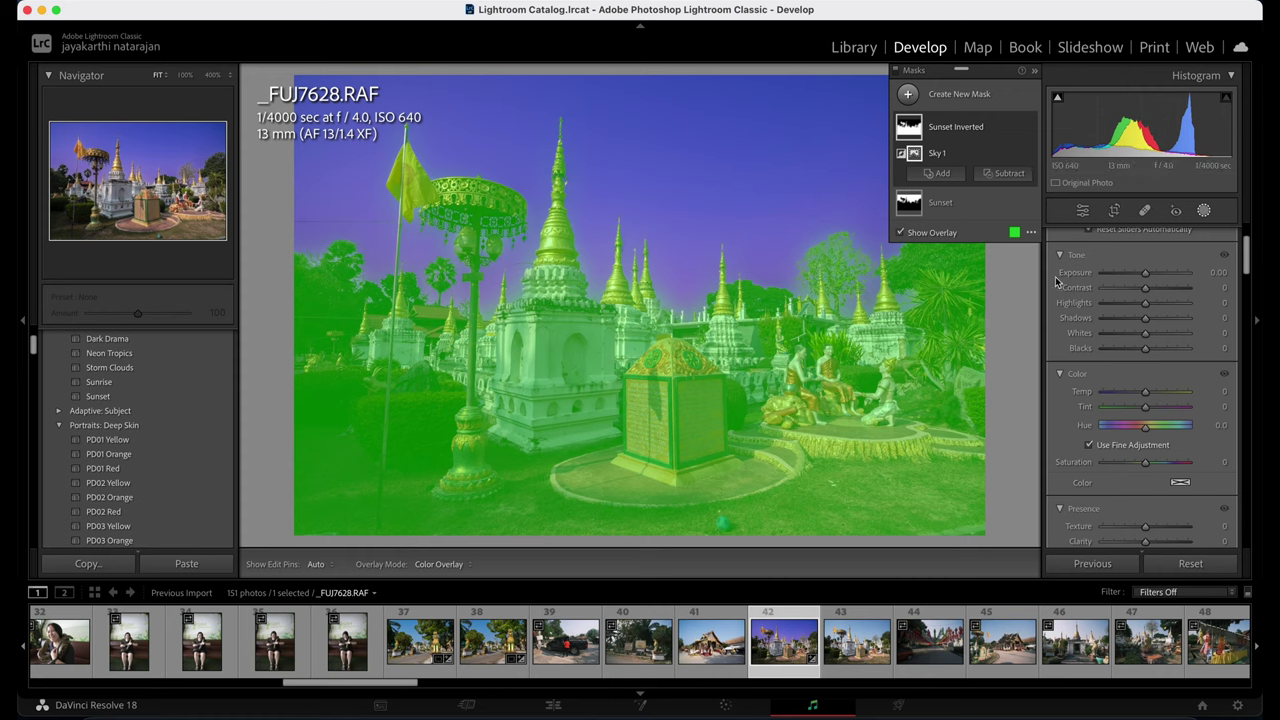
pyautogui.scroll(3, 1117, 320)
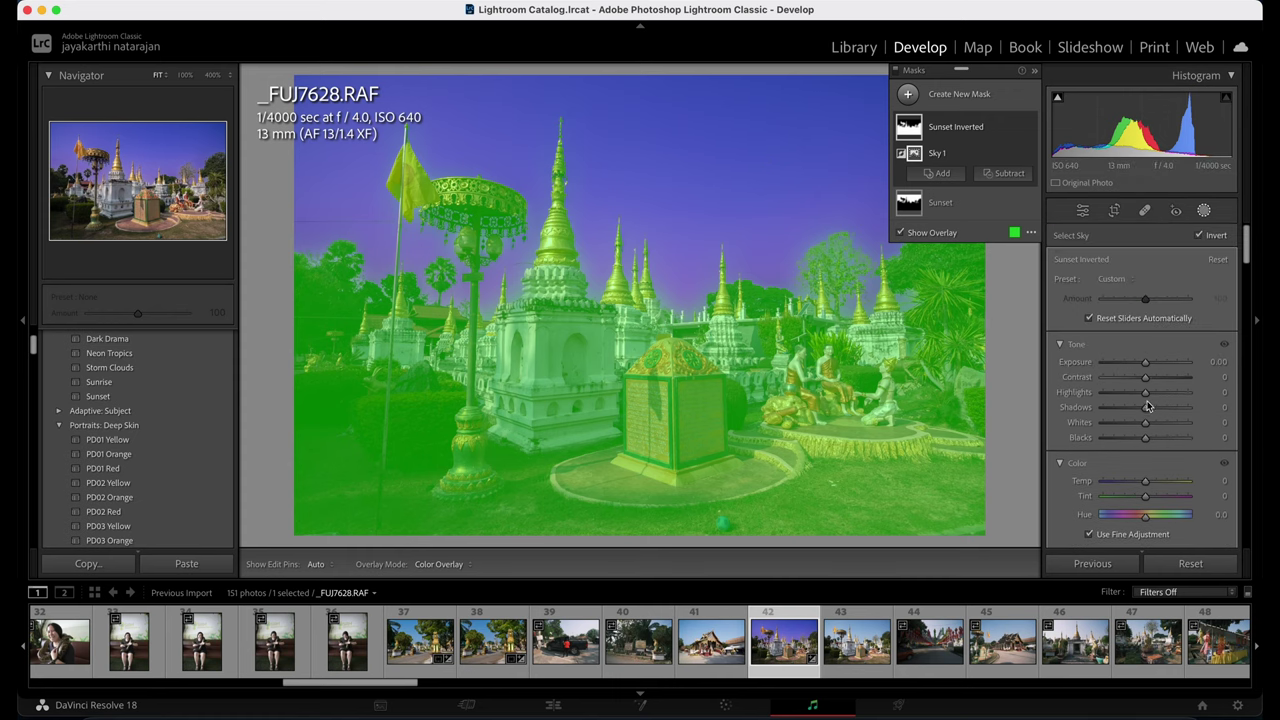
pyautogui.moveTo(1145, 392)
pyautogui.mouseDown()
pyautogui.moveTo(1120, 395)
pyautogui.moveTo(1156, 412)
pyautogui.mouseUp()
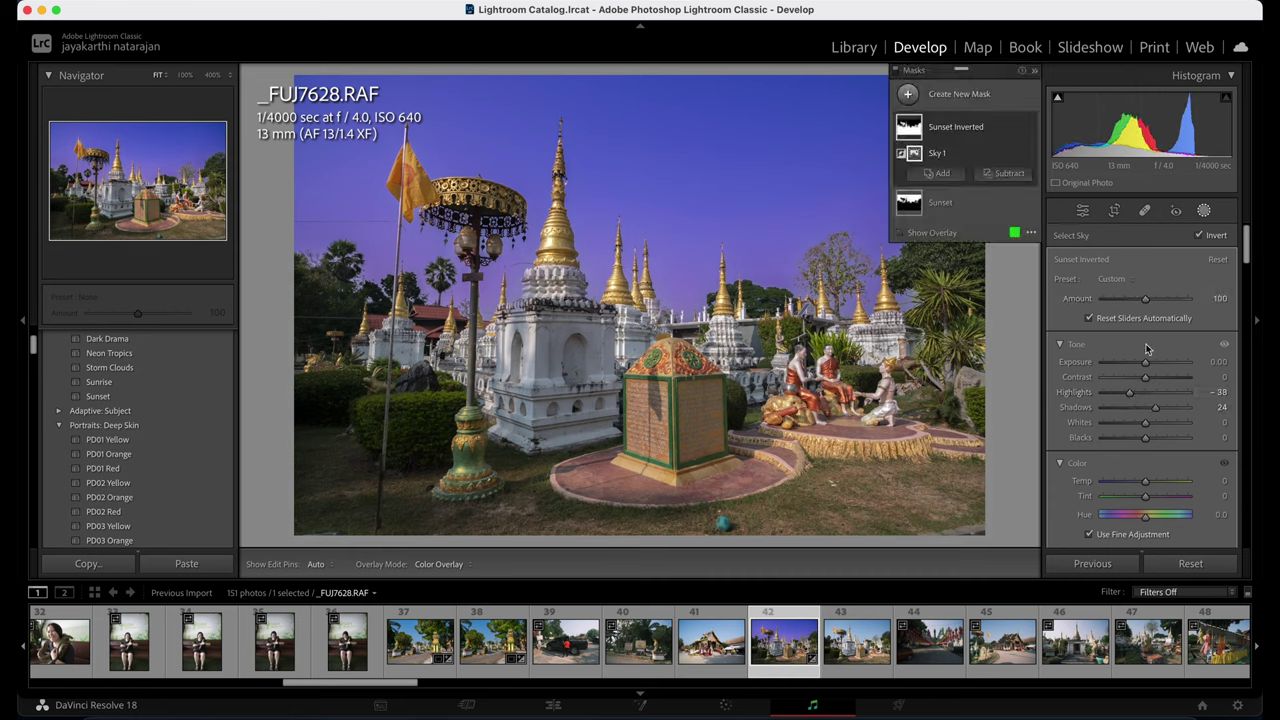
pyautogui.moveTo(1145, 362); pyautogui.dragTo(1153, 365)
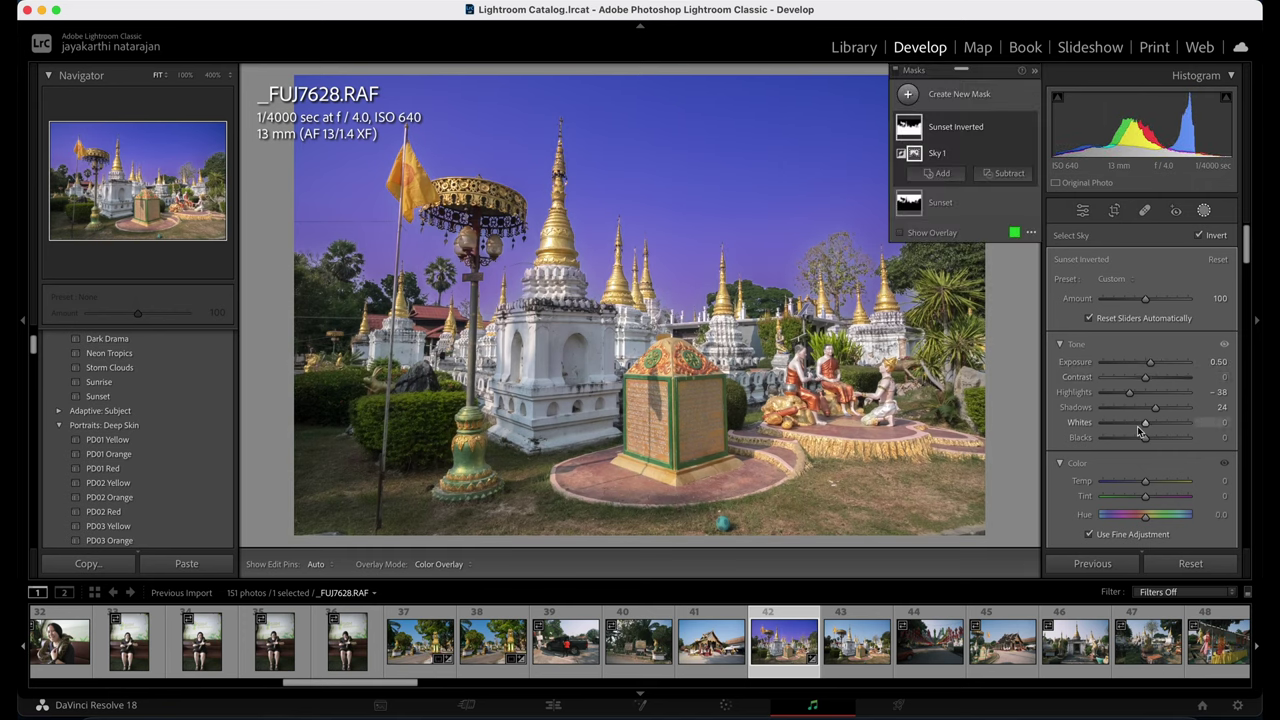
# Set the inverted Sunset mask's Dehaze to 67.
pyautogui.scroll(-5, 1135, 500)
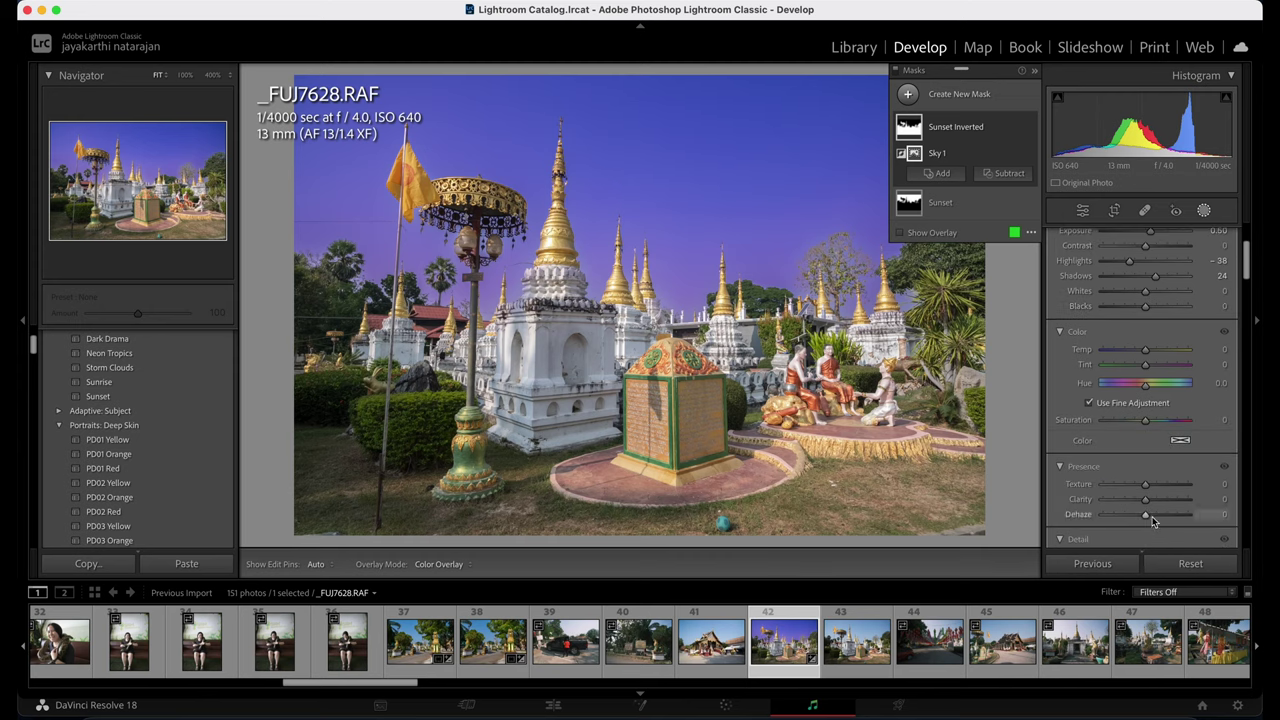
pyautogui.moveTo(1147, 519); pyautogui.dragTo(1177, 519)
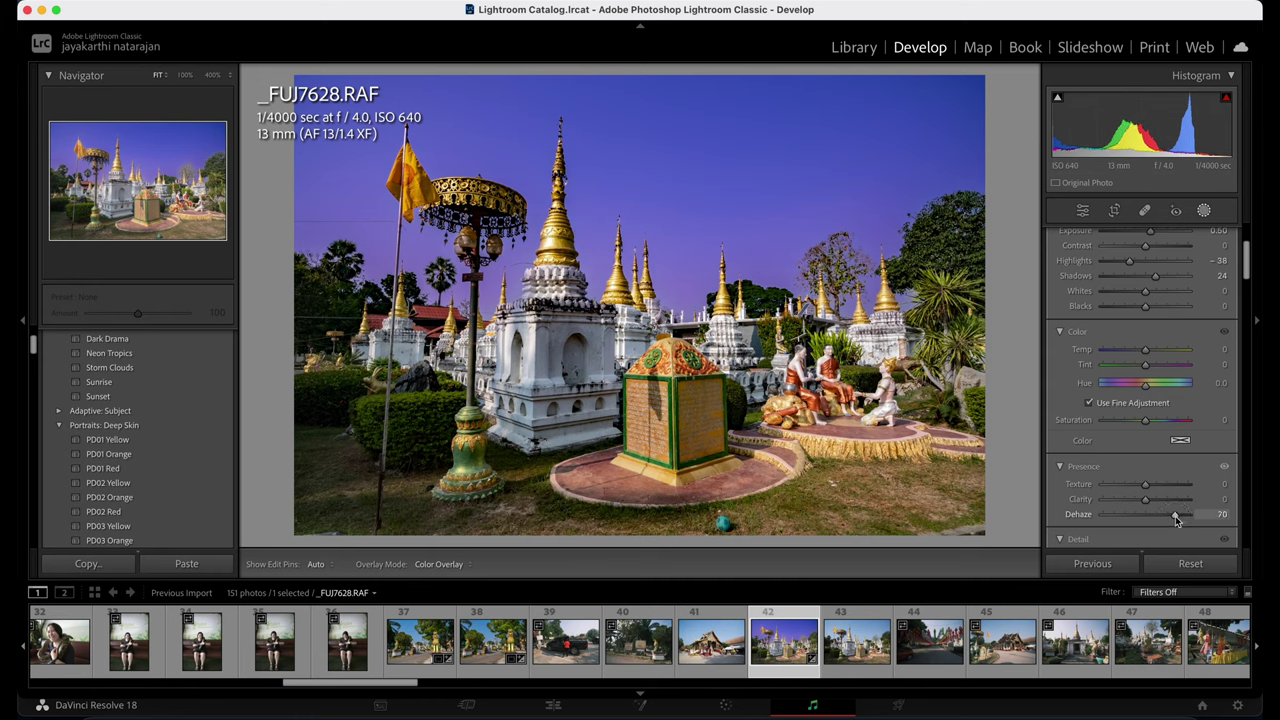
pyautogui.moveTo(1175, 516); pyautogui.dragTo(1172, 516)
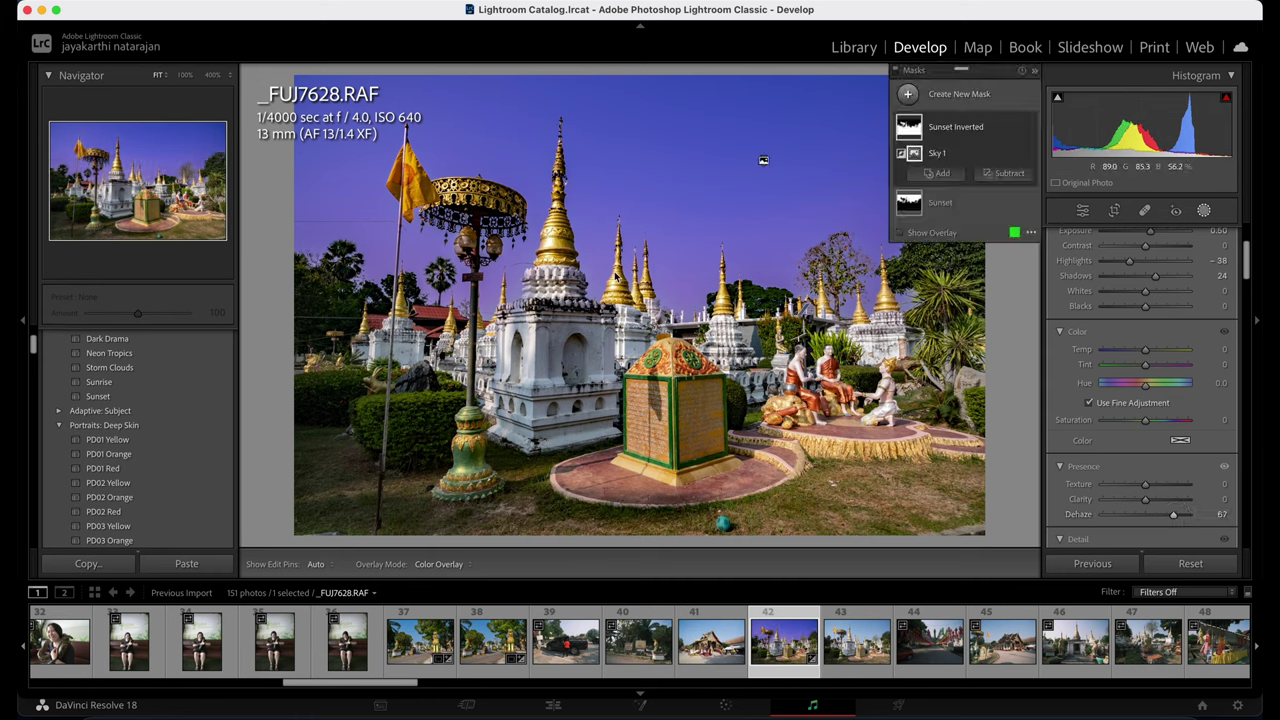
# Leave masking, inspect the seated statues at close zoom, and bring up the crop overlay on the temple photo.
pyautogui.click(1082, 210)
pyautogui.moveTo(592, 332); pyautogui.dragTo(660, 322)
pyautogui.click(842, 378)
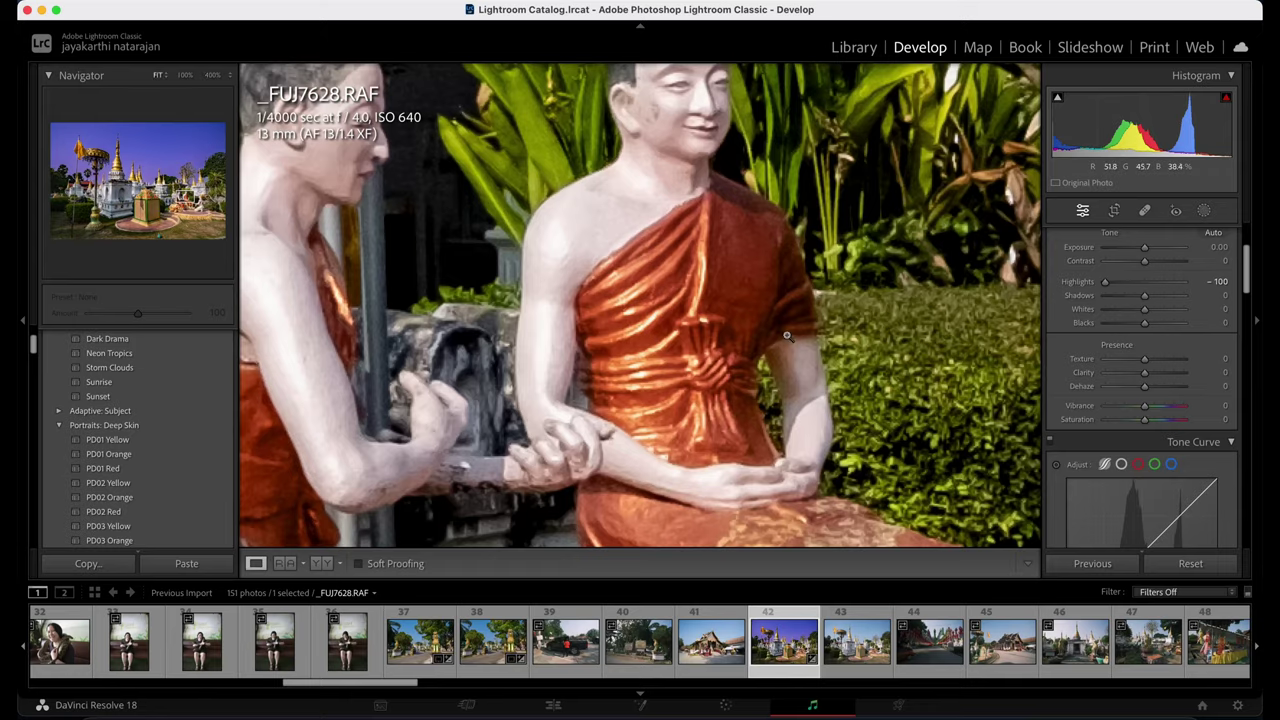
pyautogui.click(787, 336)
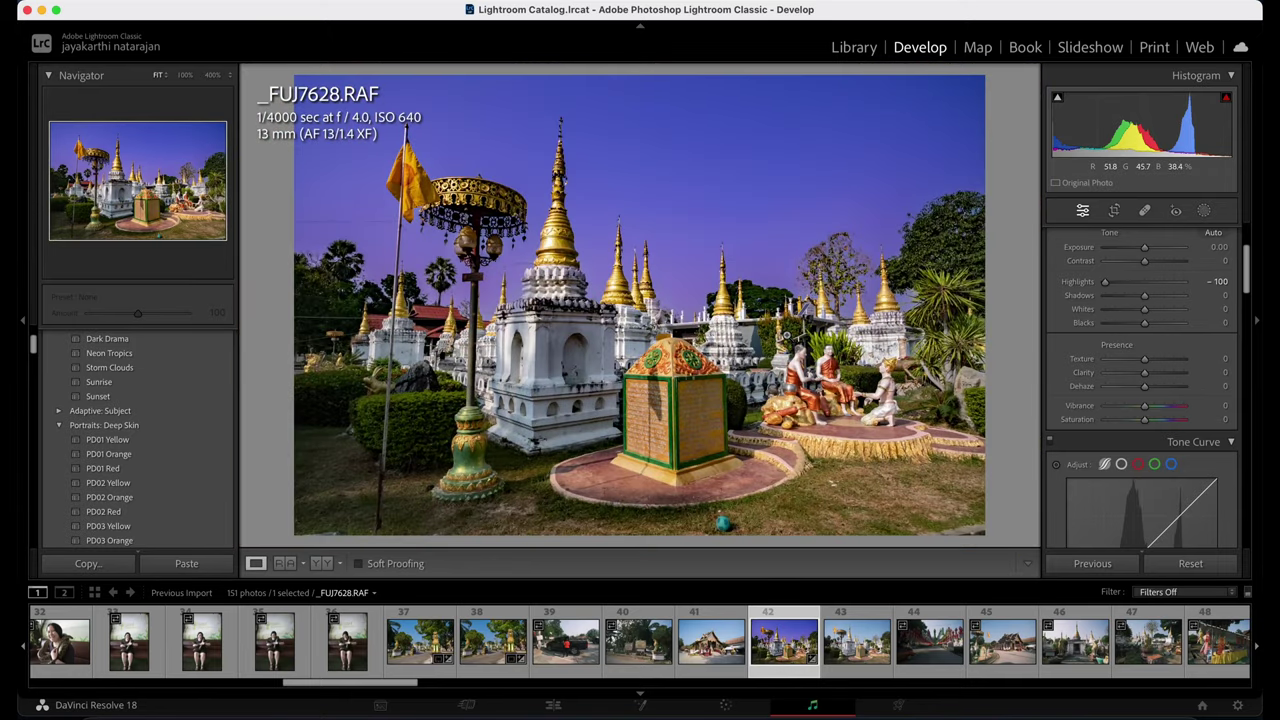
pyautogui.click(1114, 211)
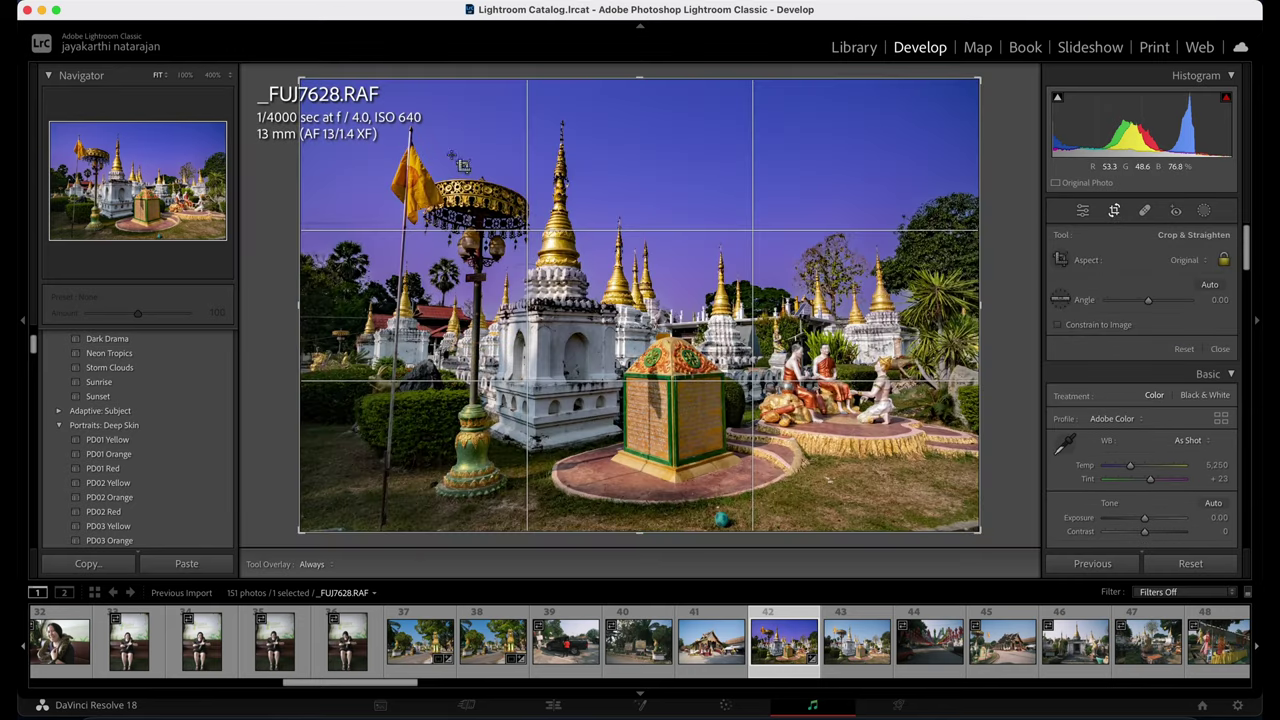
# Open the lantern street photo _FUJ7630.RAF and straighten it with a crop angle of 1.40.
pyautogui.click(466, 651)
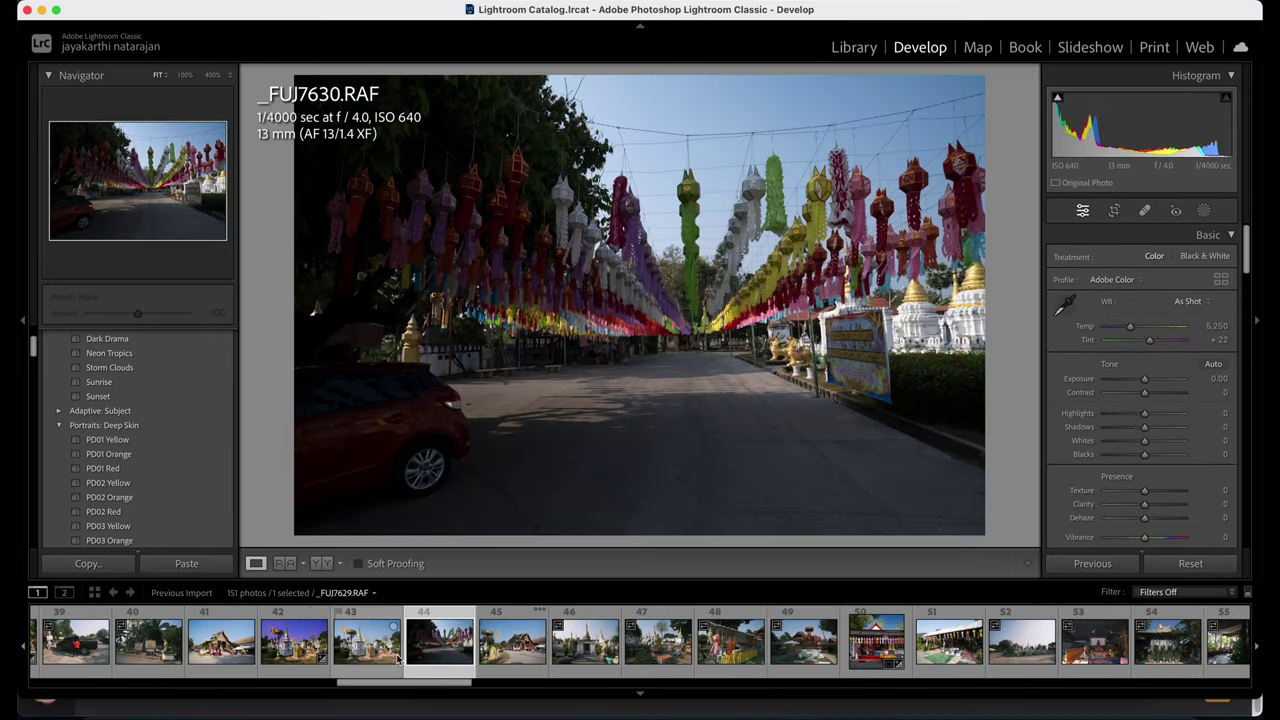
pyautogui.click(1114, 211)
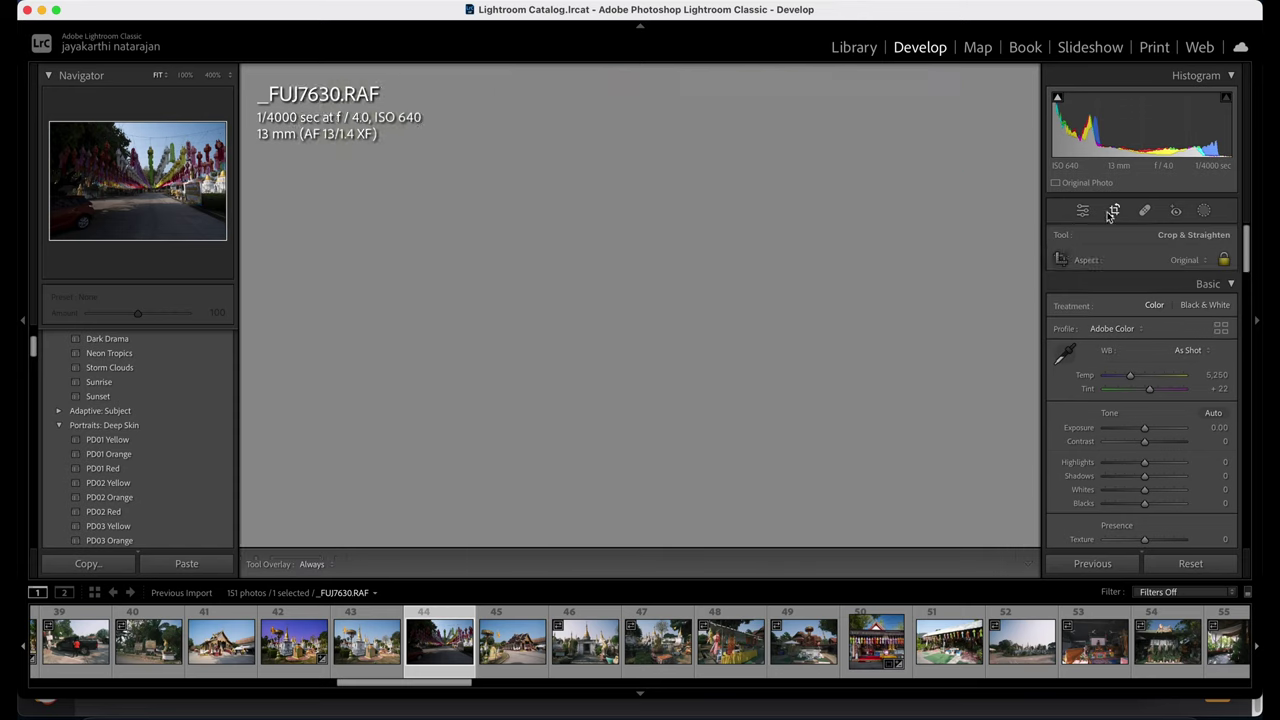
pyautogui.moveTo(1018, 274); pyautogui.dragTo(1018, 284)
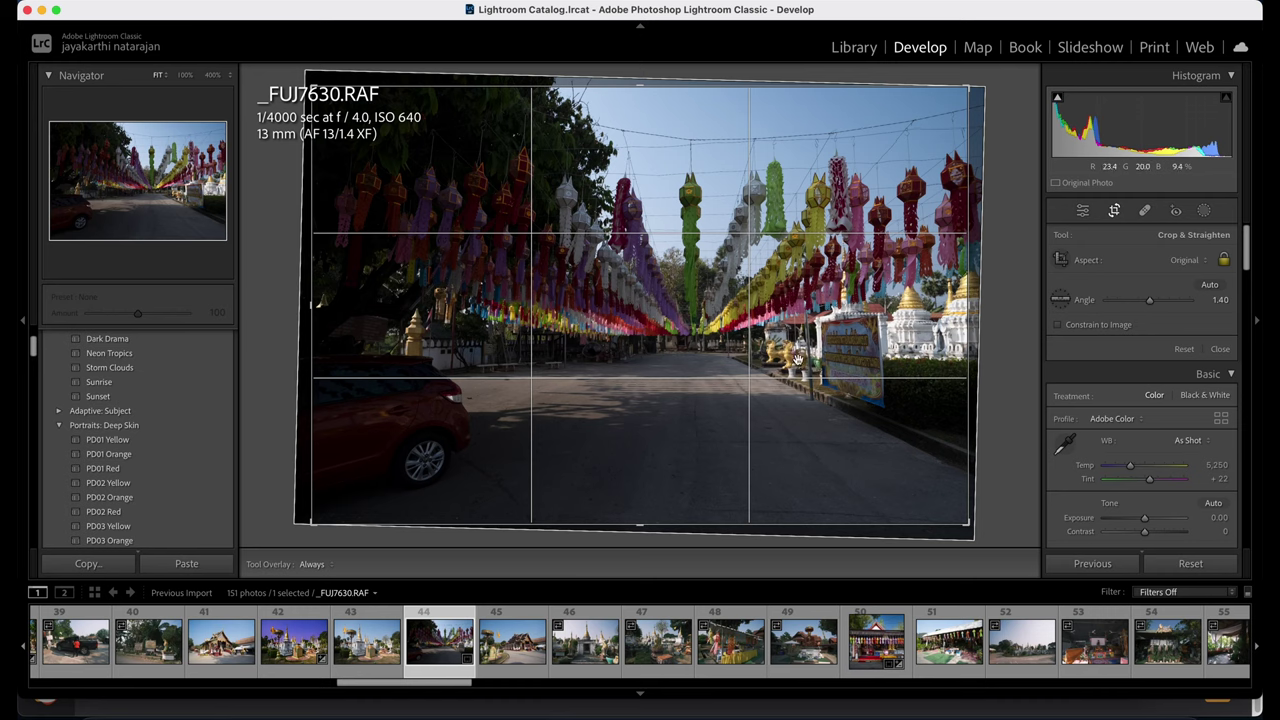
pyautogui.click(1083, 211)
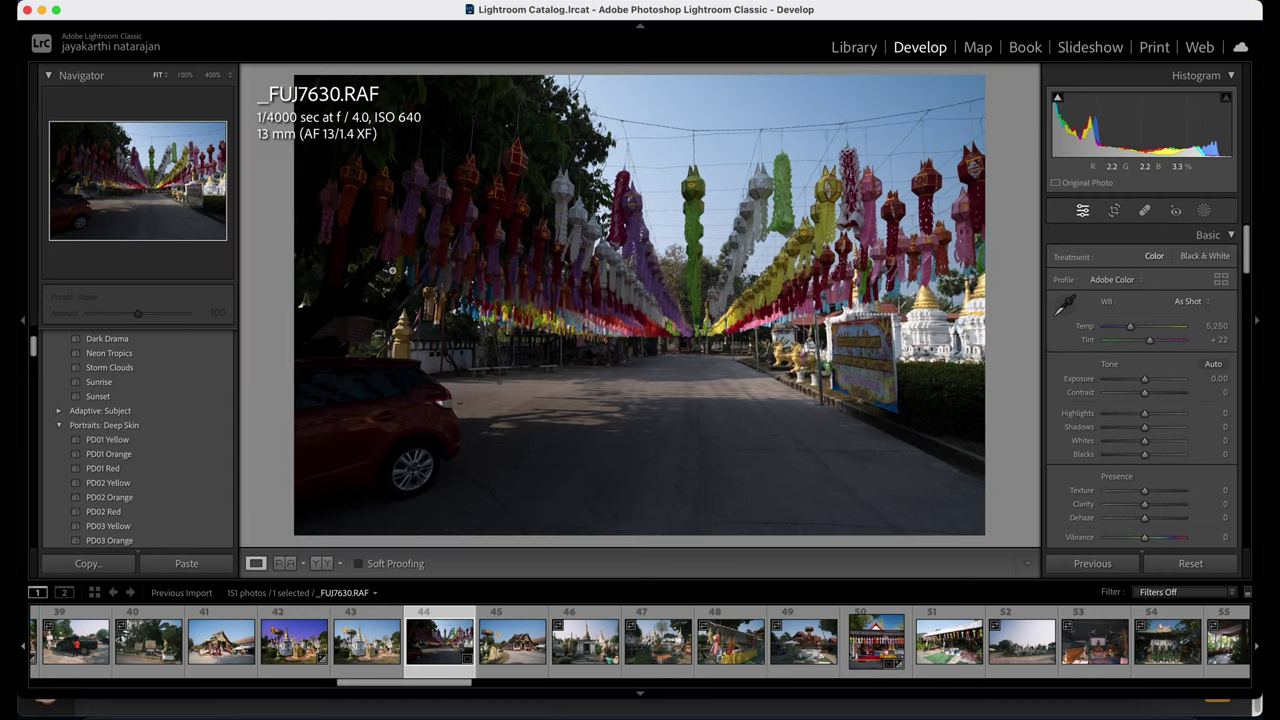
# Crop the lantern street photo to a 1 x 1 square, leaving out the red car and centring the lantern rows.
pyautogui.click(1114, 211)
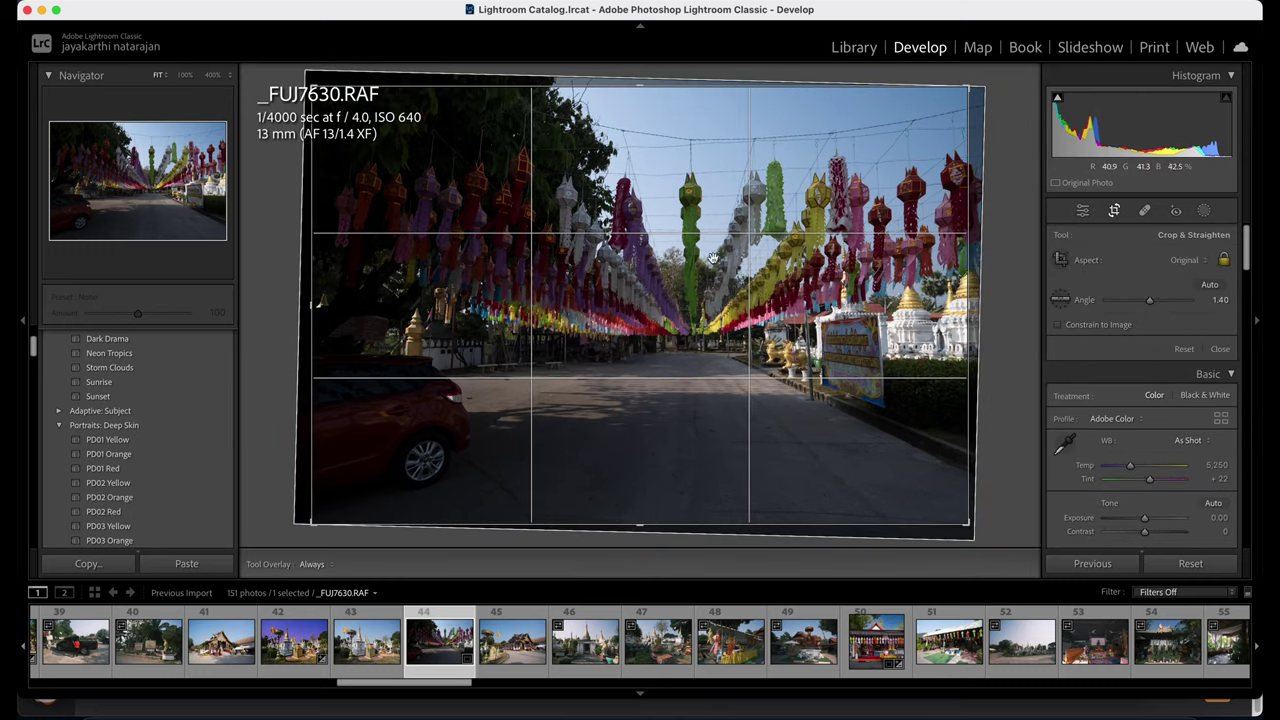
pyautogui.click(1188, 260)
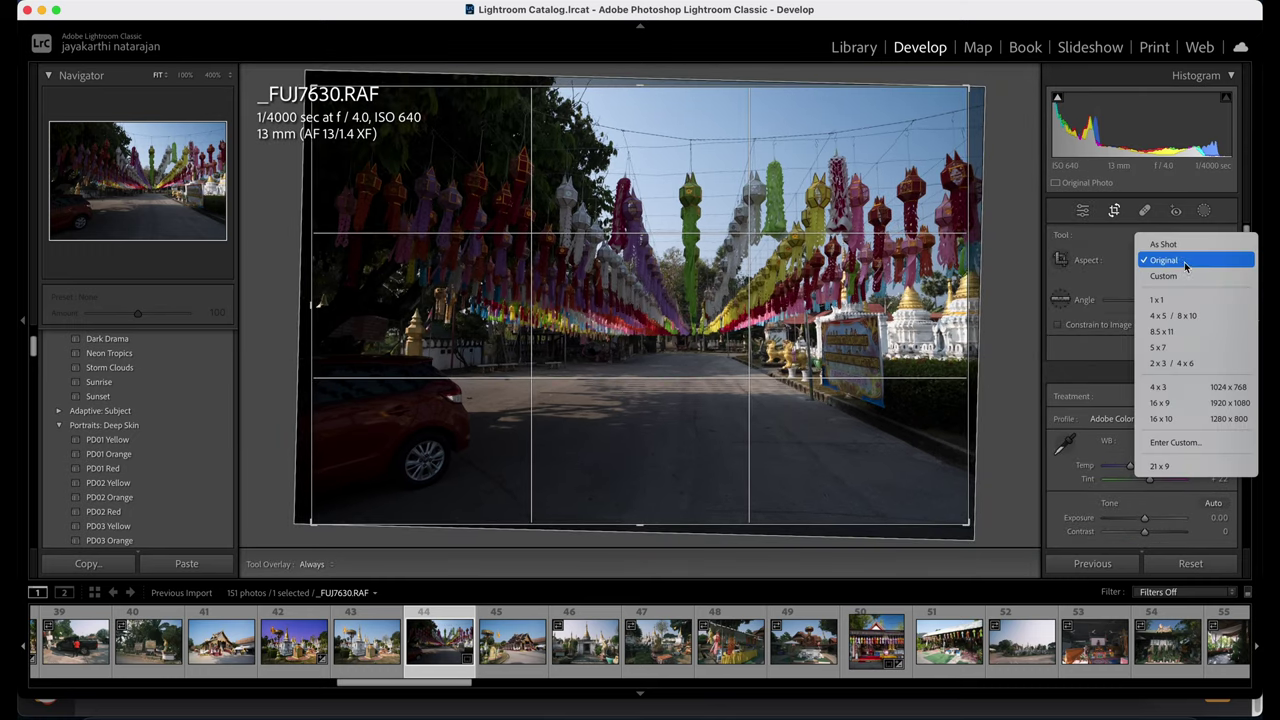
pyautogui.click(404, 255)
pyautogui.moveTo(404, 255); pyautogui.dragTo(640, 504)
pyautogui.moveTo(622, 279)
pyautogui.mouseDown()
pyautogui.moveTo(621, 292)
pyautogui.moveTo(626, 281)
pyautogui.mouseUp()
pyautogui.click(1081, 213)
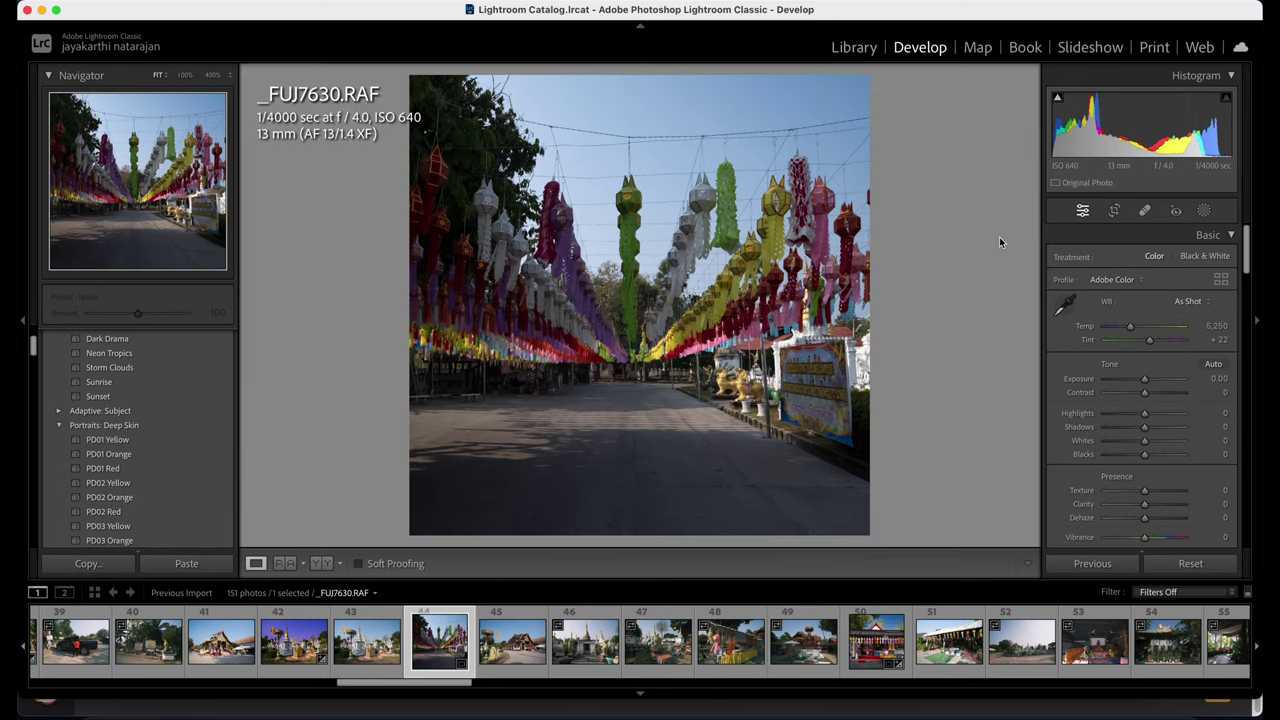
# Add a Sky mask to the cropped lantern photo and bring the Adaptive: Sky presets into view.
pyautogui.click(1204, 210)
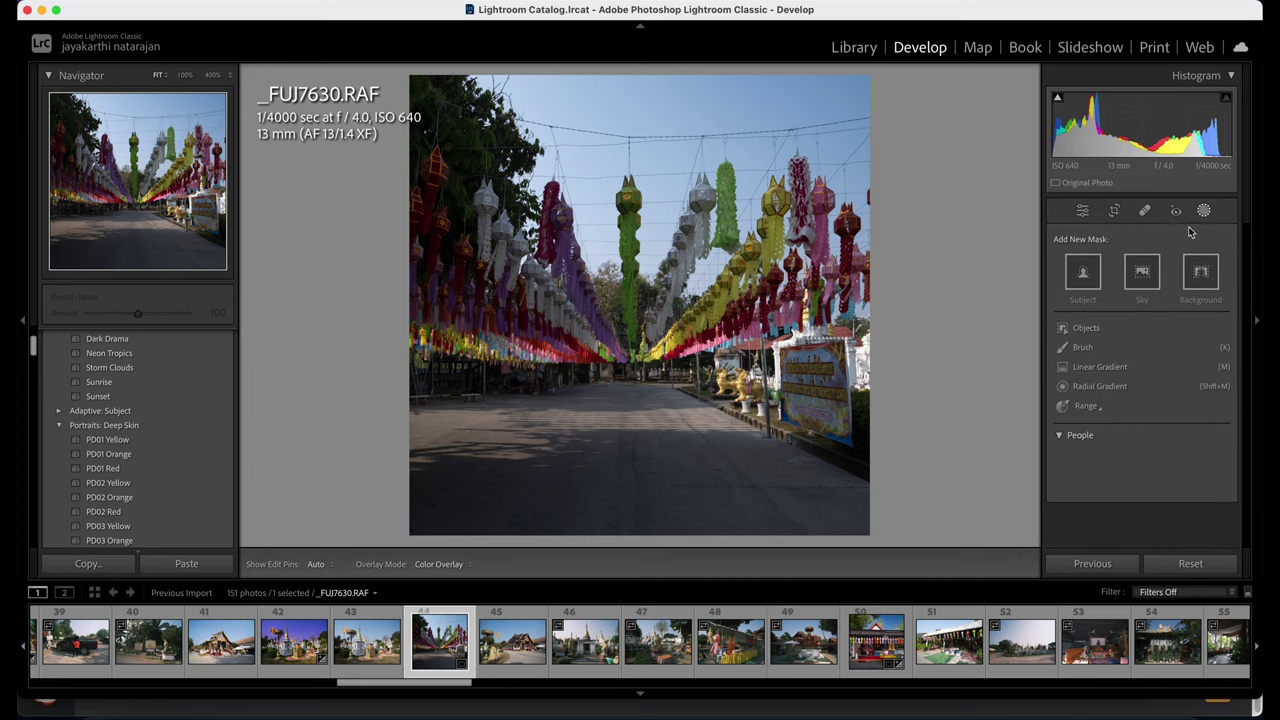
pyautogui.click(1142, 275)
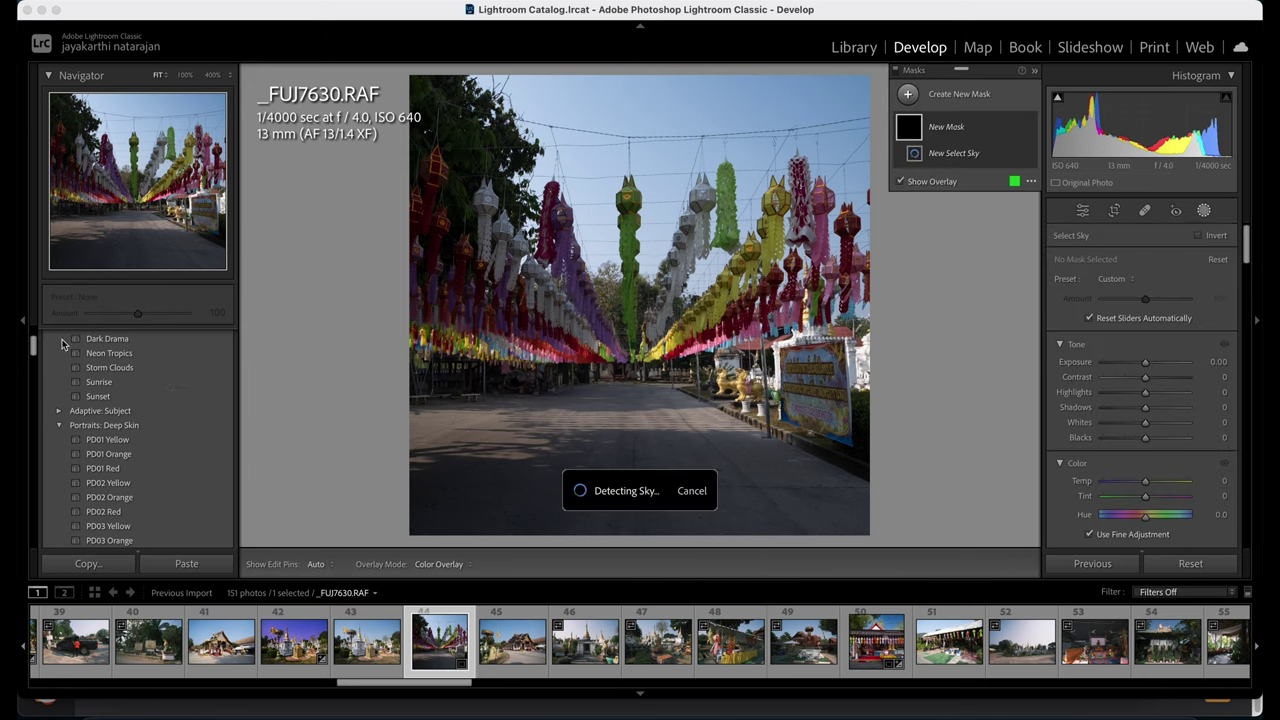
pyautogui.scroll(3, 111, 431)
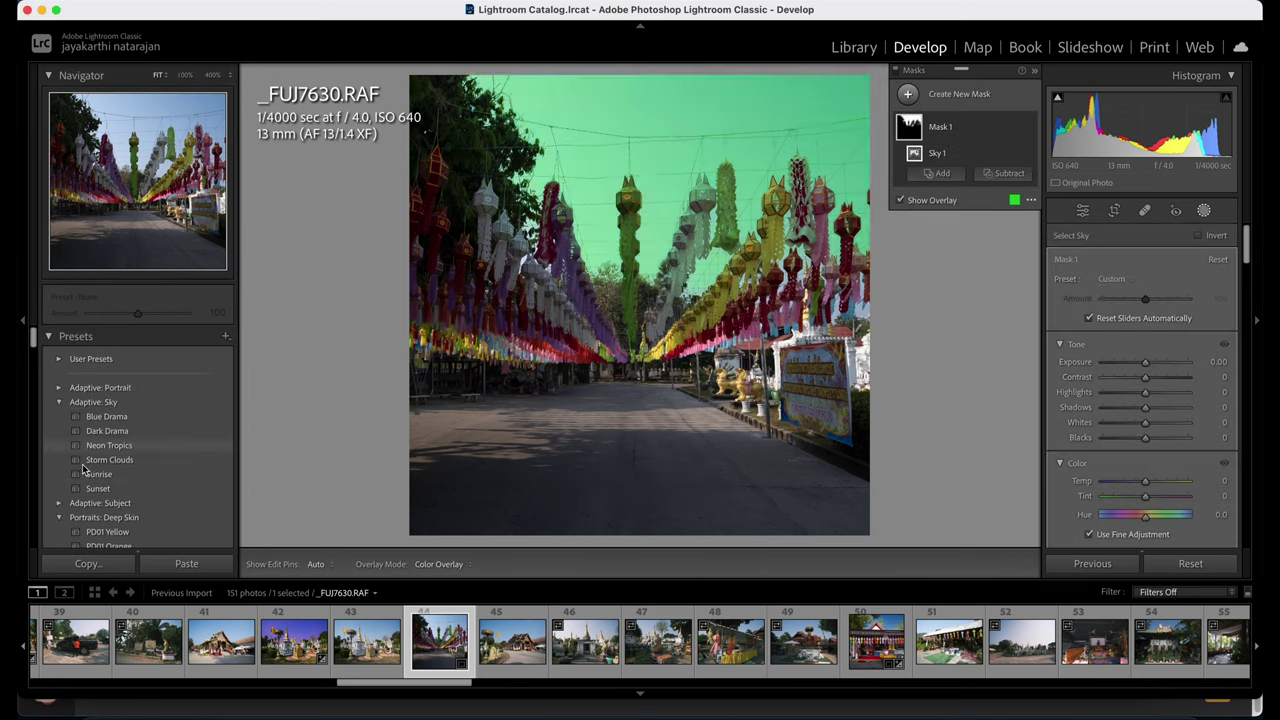
pyautogui.scroll(-1, 92, 490)
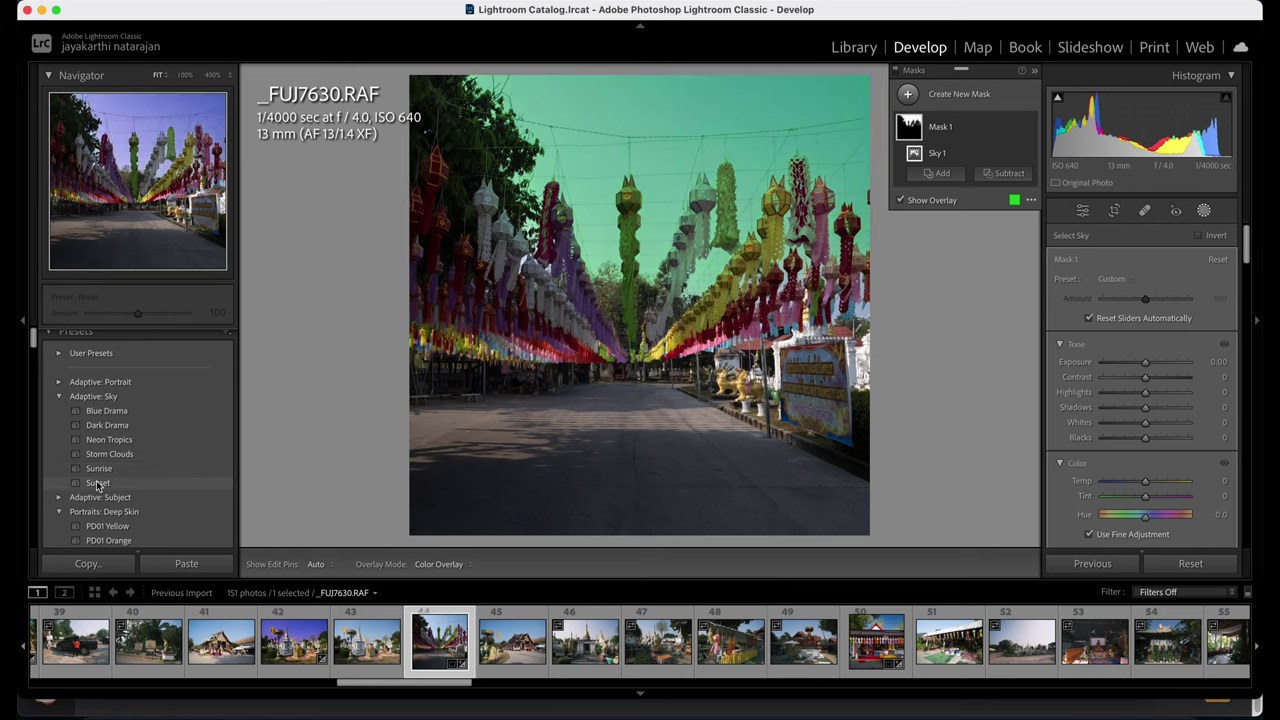
# Try the Sunset sky preset, lower Mask 1's exposure to -0.25, and apply the Blue Drama adaptive sky preset instead.
pyautogui.click(98, 482)
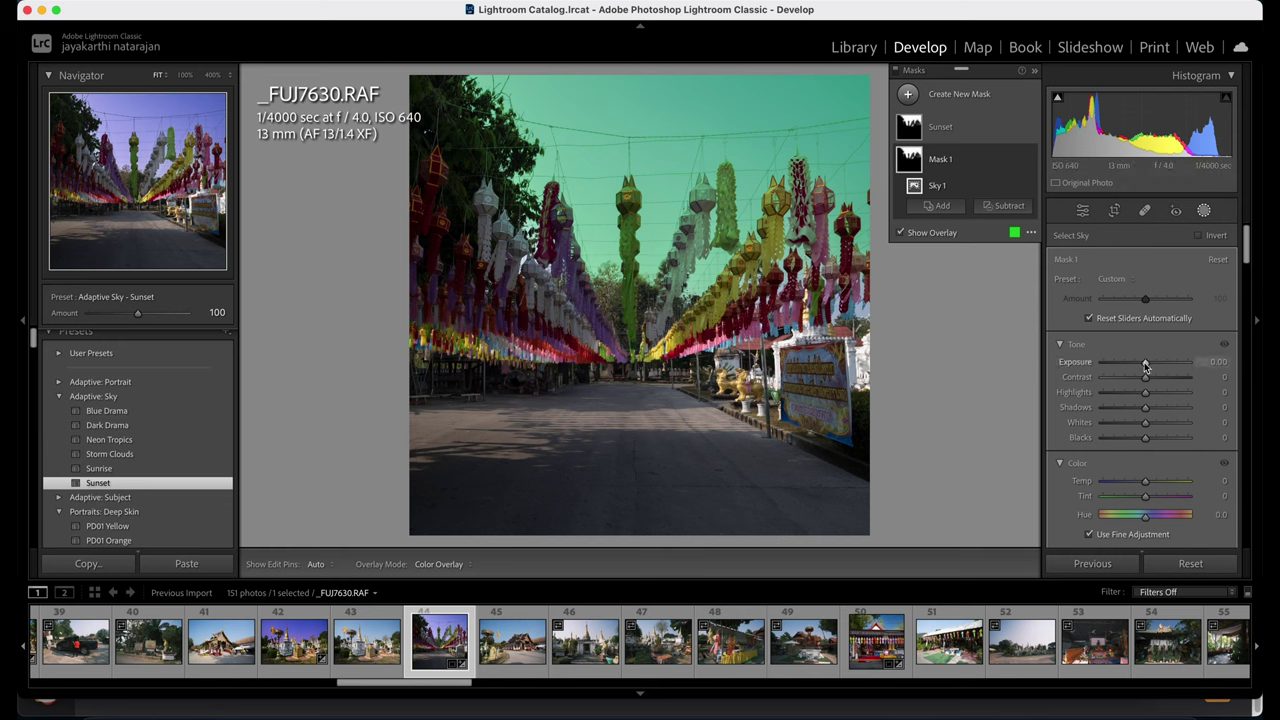
pyautogui.moveTo(1146, 366); pyautogui.dragTo(1141, 363)
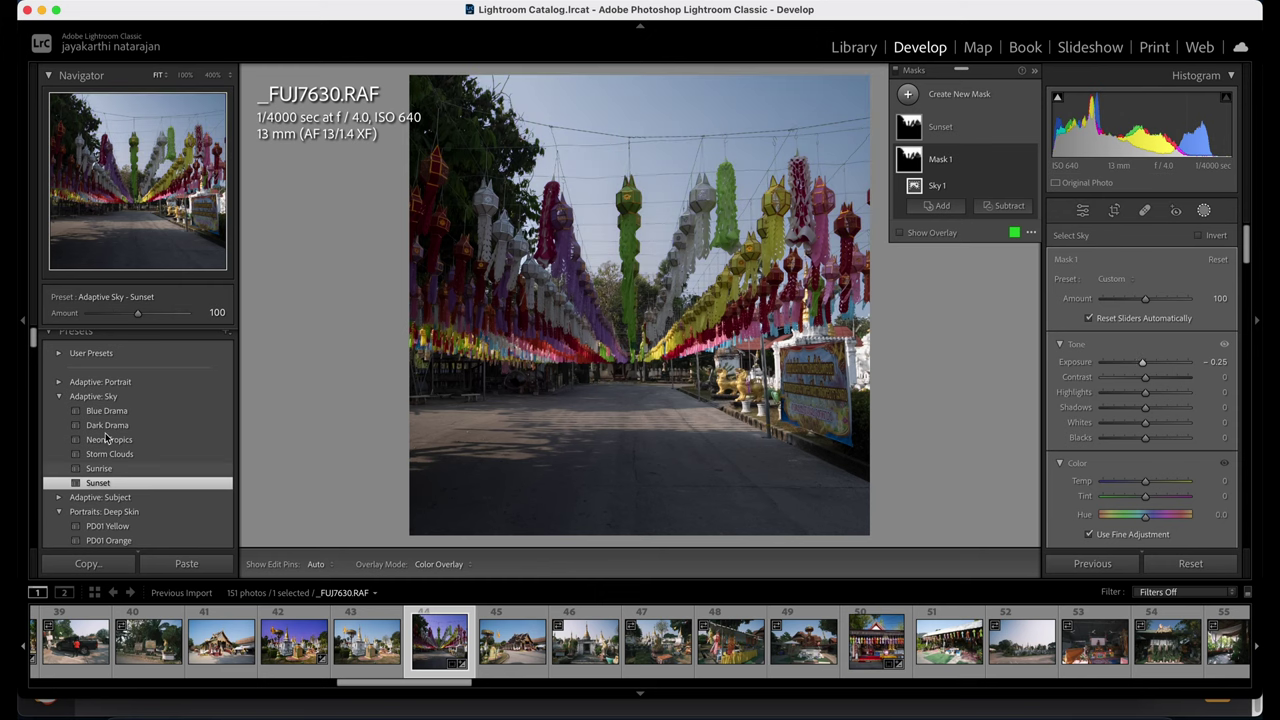
pyautogui.click(107, 411)
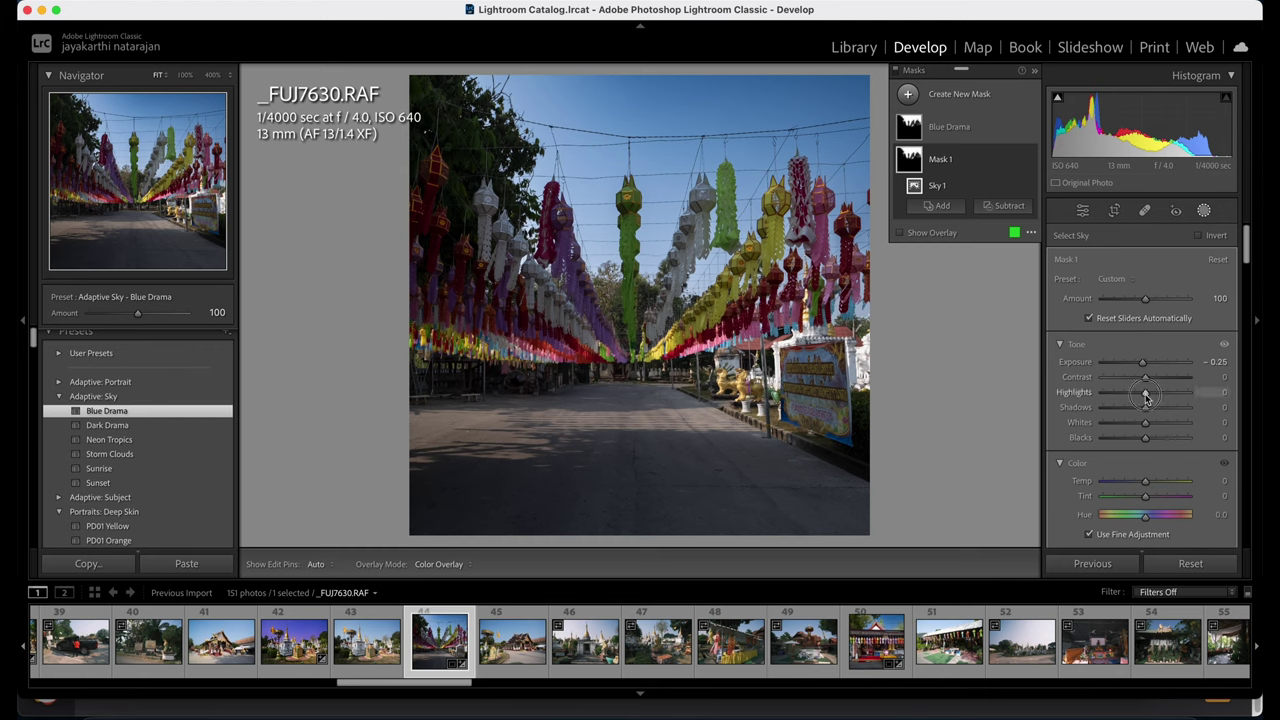
# Set Mask 1's highlights to -33 and its saturation to 35 on the lantern photo's sky.
pyautogui.moveTo(1147, 395); pyautogui.dragTo(1131, 394)
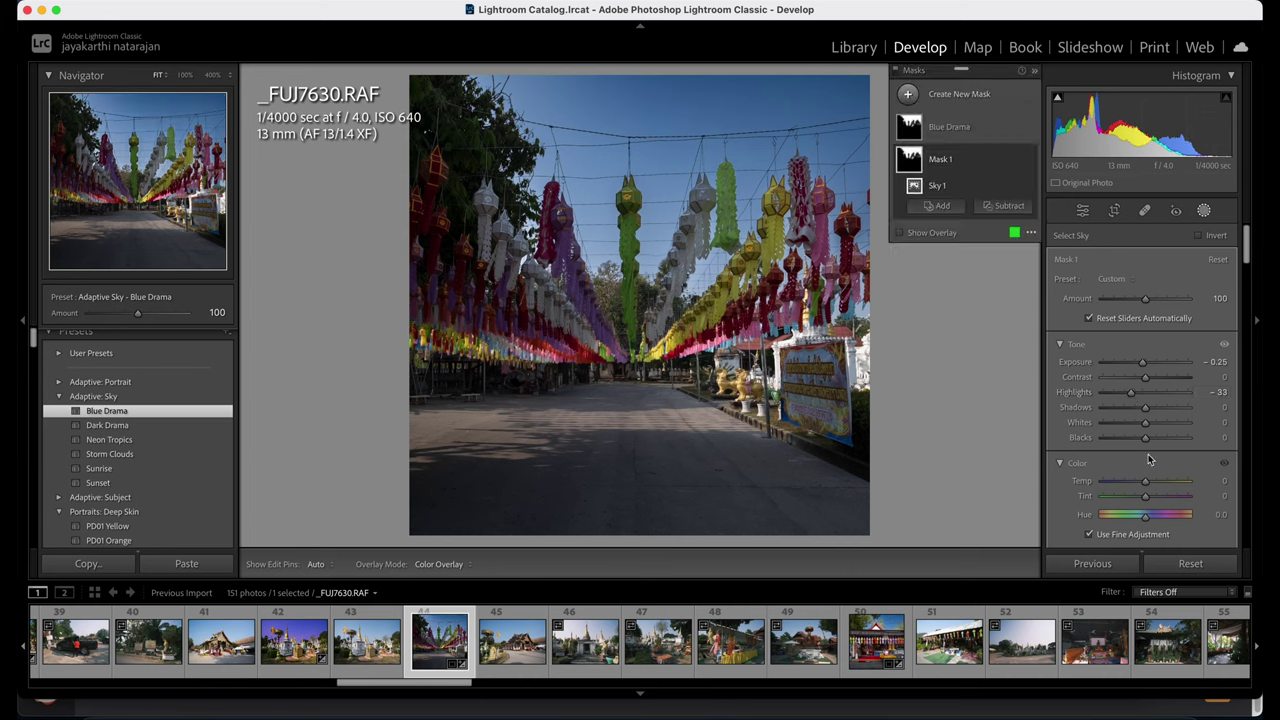
pyautogui.scroll(-1, 1147, 476)
pyautogui.moveTo(1145, 522); pyautogui.dragTo(1161, 523)
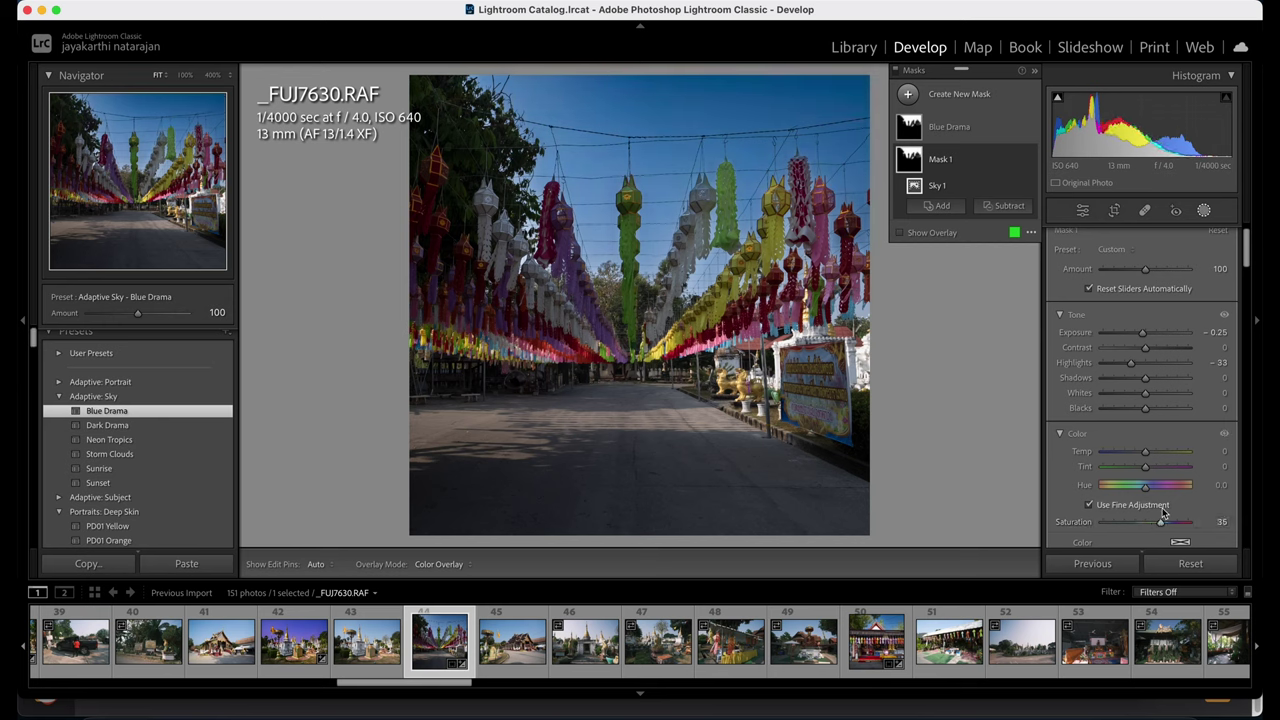
# Duplicate and invert the Blue Drama mask, and set the inverted mask's highlights to -100, shadows to 100 and exposure to 0.61.
pyautogui.rightClick(929, 129)
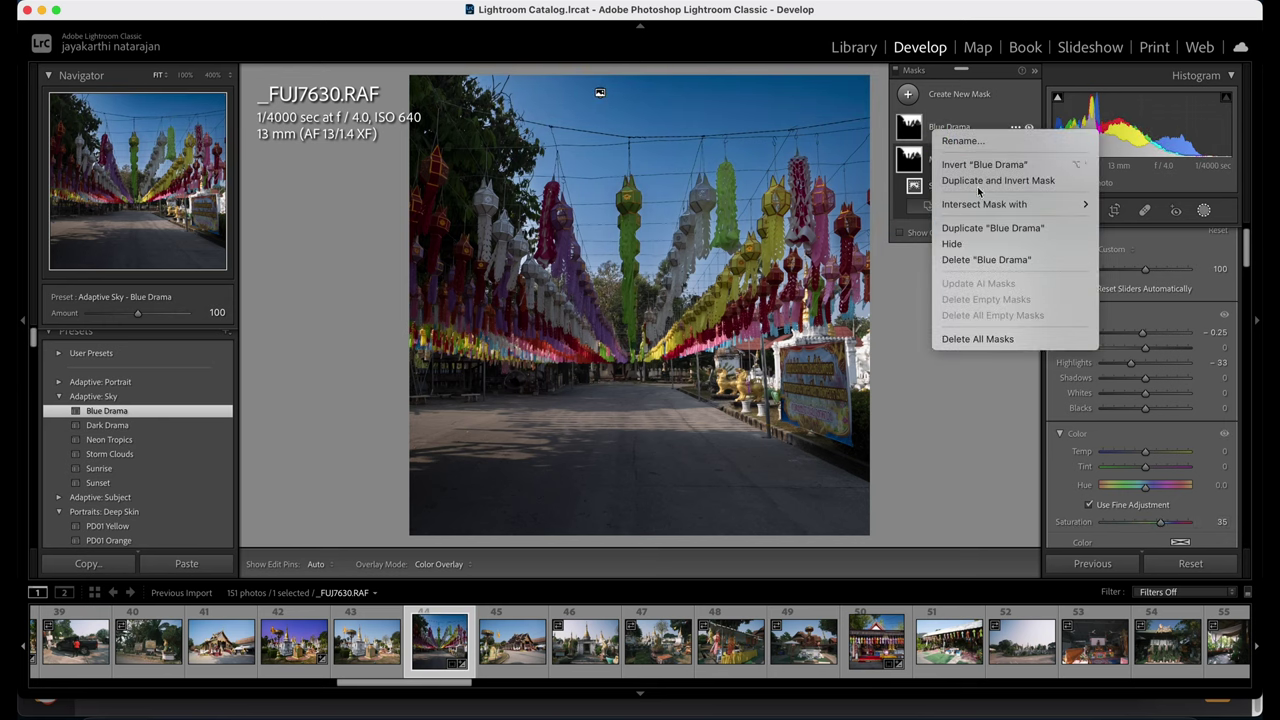
pyautogui.click(978, 182)
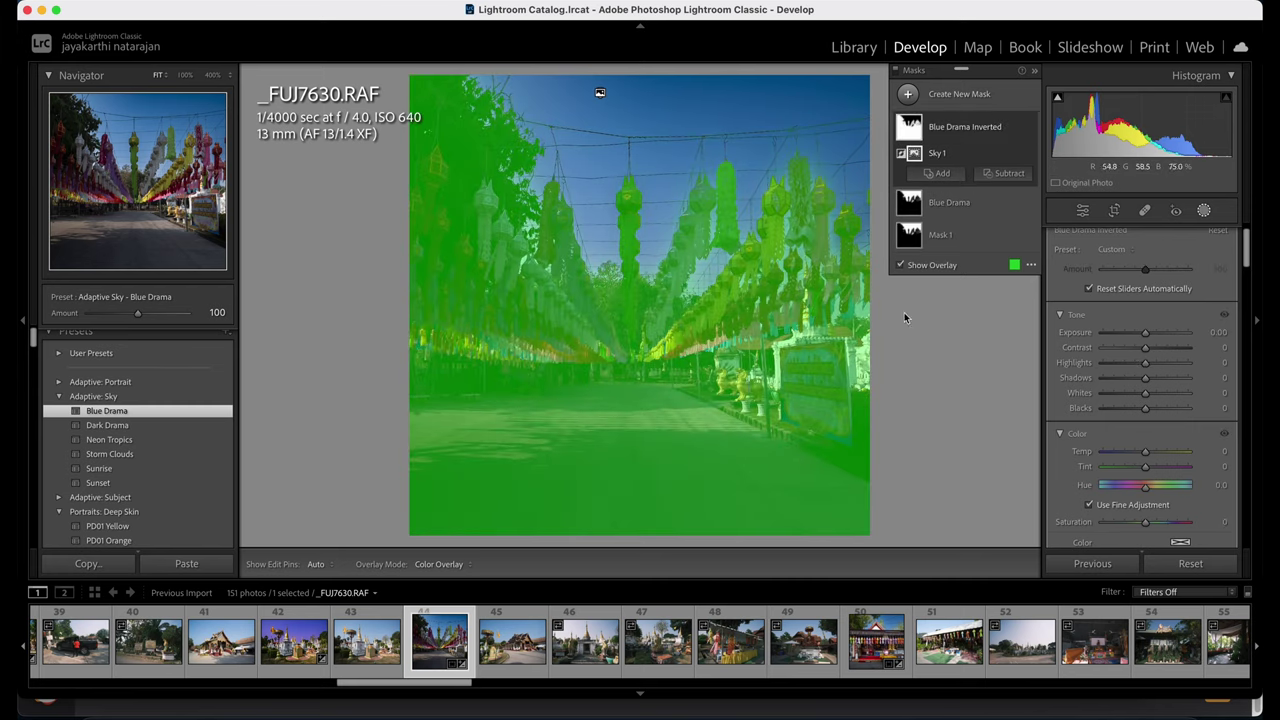
pyautogui.moveTo(1144, 368); pyautogui.dragTo(1010, 357)
pyautogui.moveTo(1147, 384); pyautogui.dragTo(1240, 378)
pyautogui.moveTo(1149, 336); pyautogui.dragTo(1152, 337)
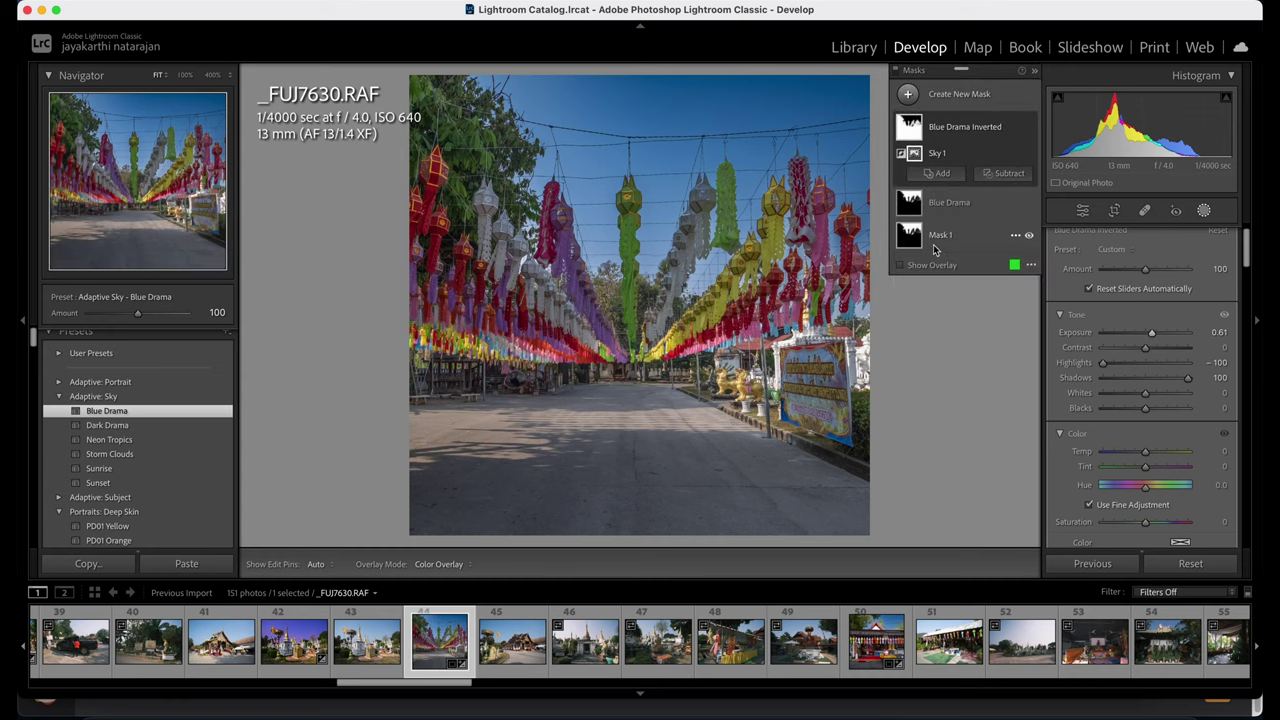
# Slightly readjust the lantern photo's crop and return to the global editing settings.
pyautogui.click(1117, 211)
pyautogui.moveTo(987, 296); pyautogui.dragTo(985, 297)
pyautogui.click(1085, 211)
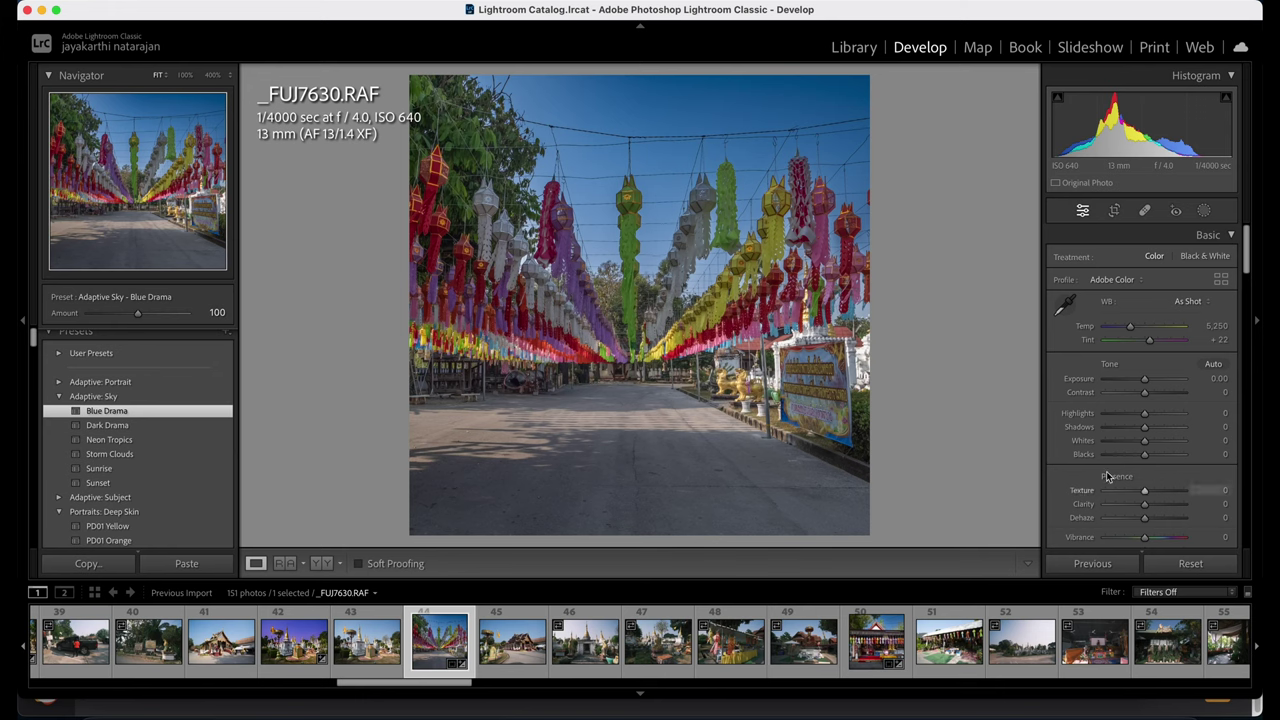
# Try a global Dehaze of +44 on the lantern photo and undo it.
pyautogui.scroll(-1, 1107, 478)
pyautogui.moveTo(1145, 513); pyautogui.dragTo(1162, 514)
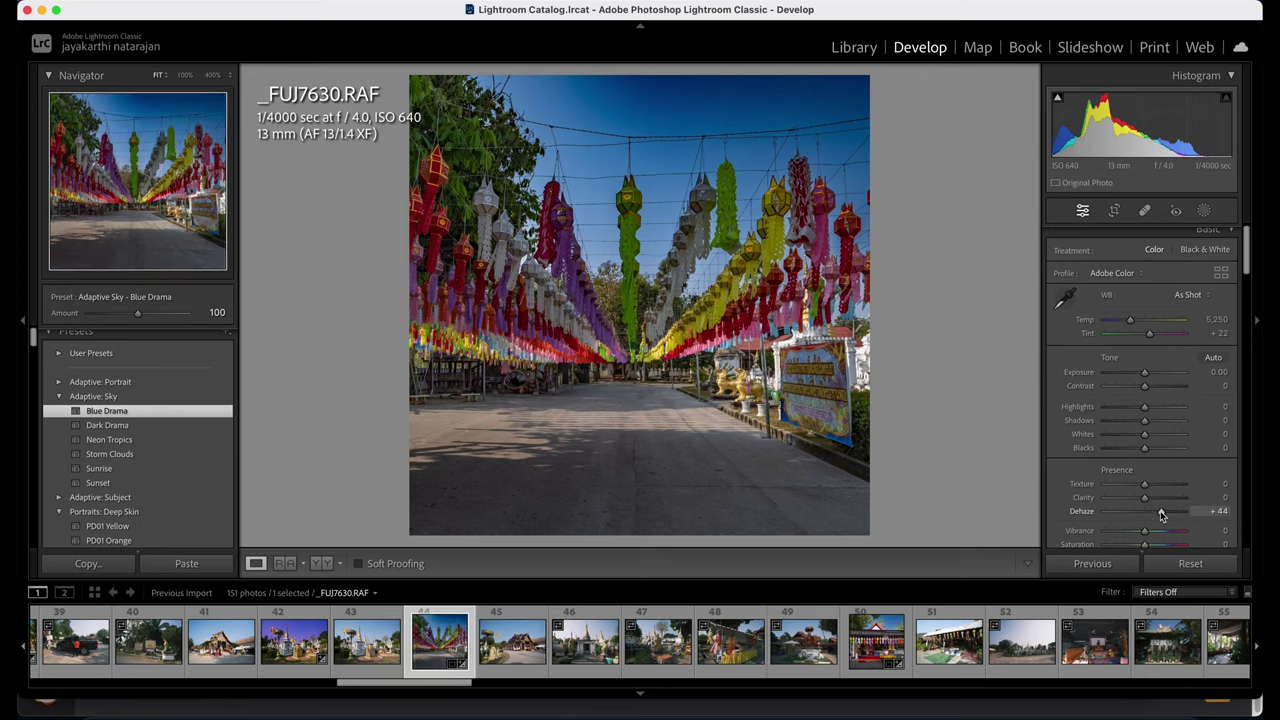
pyautogui.press('super+z')
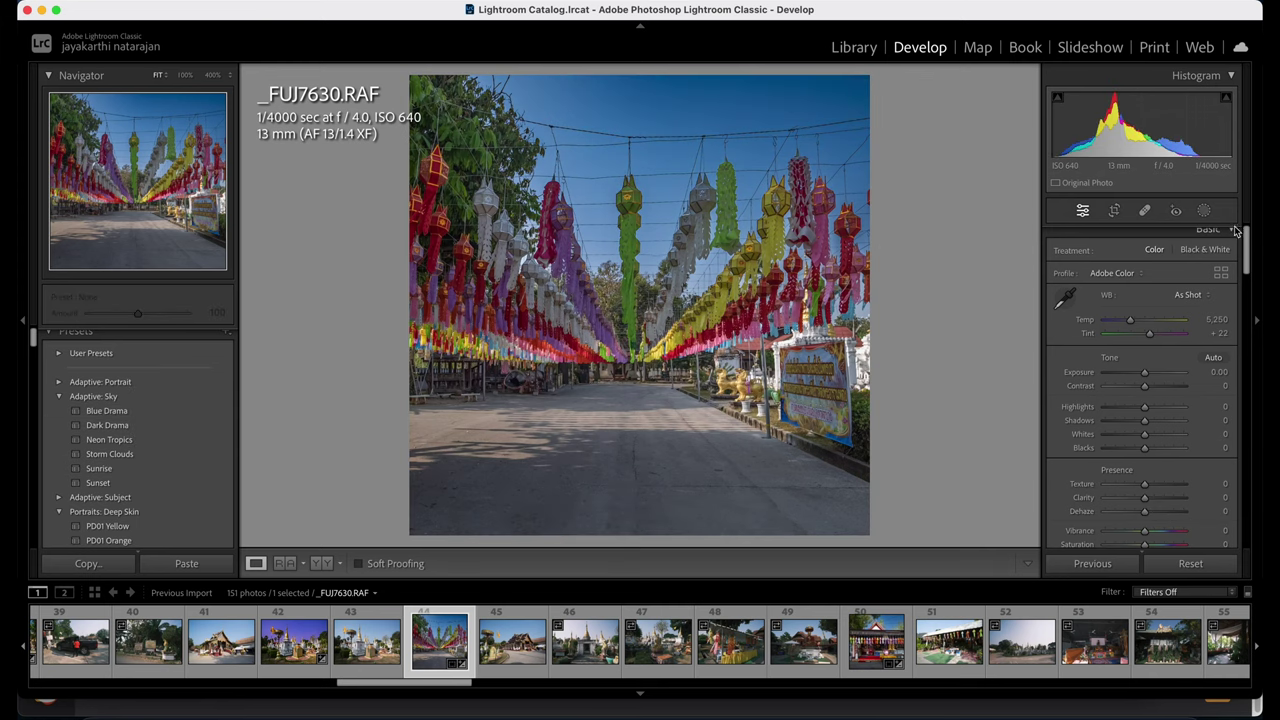
# Reopen masking and set Dehaze to 35 on the Blue Drama Inverted mask only.
pyautogui.hotkey('shift', 'w')
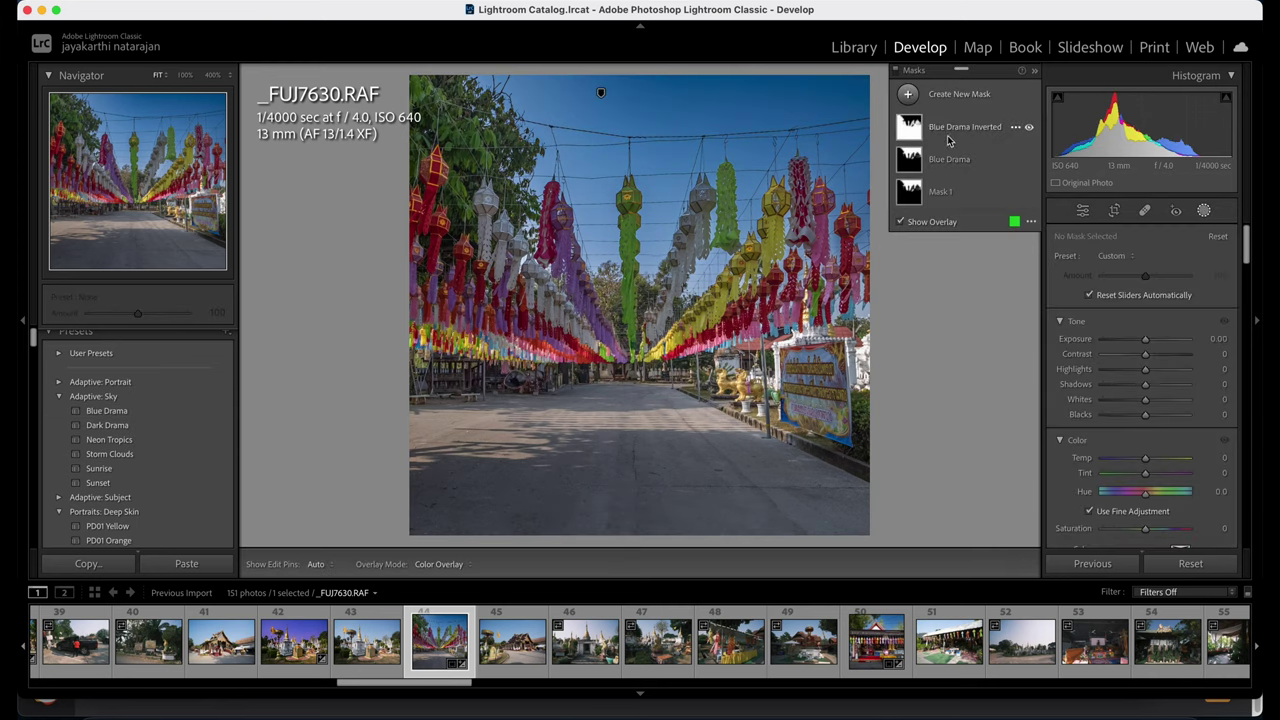
pyautogui.click(950, 132)
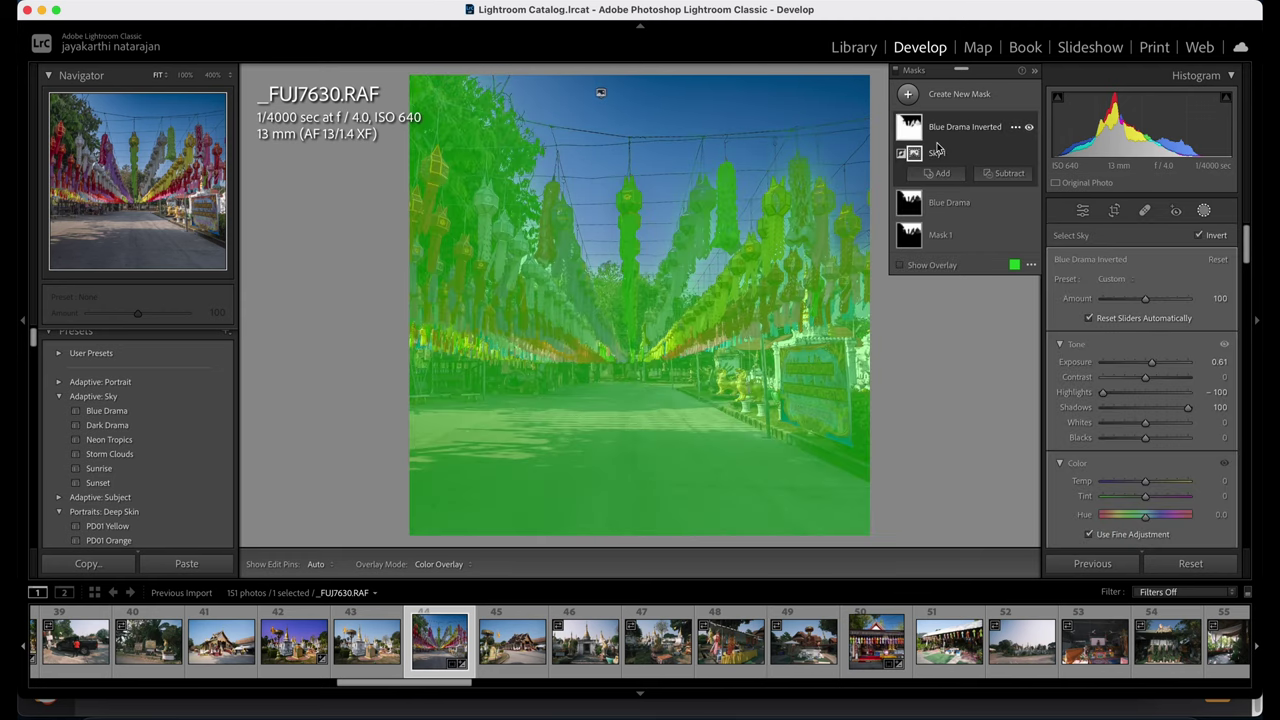
pyautogui.scroll(-5, 1140, 370)
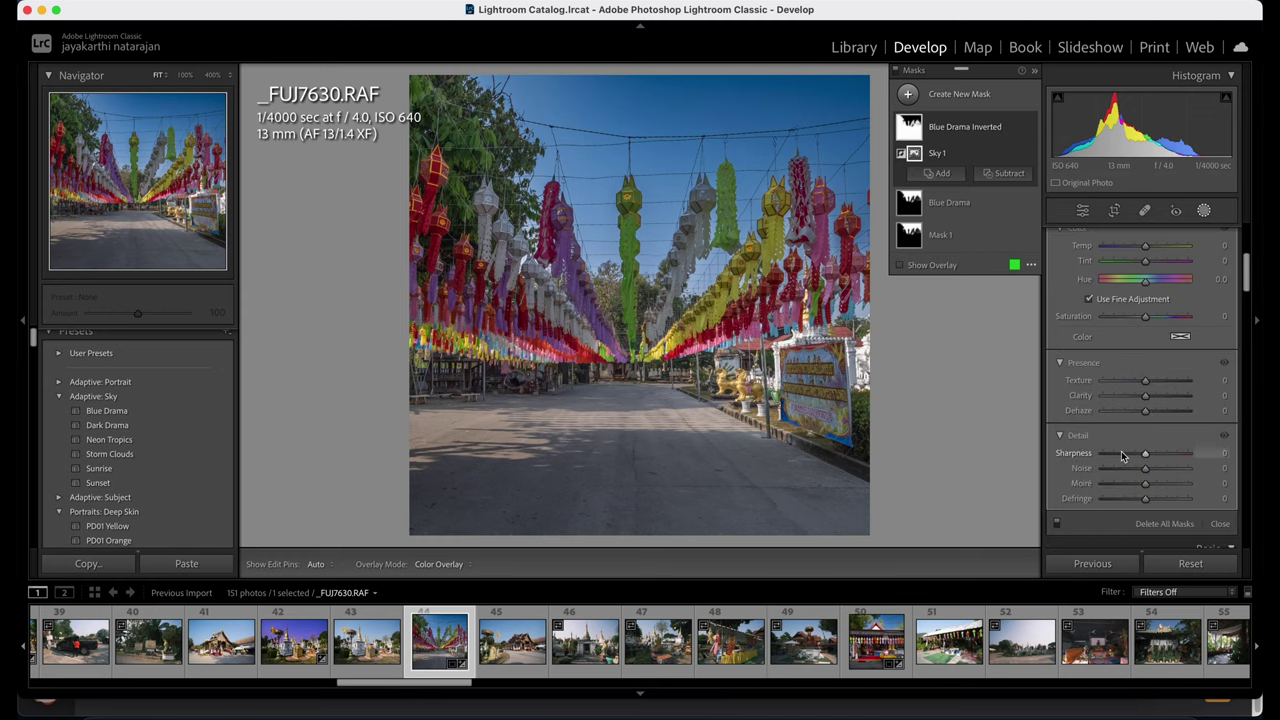
pyautogui.moveTo(1146, 414); pyautogui.dragTo(1160, 413)
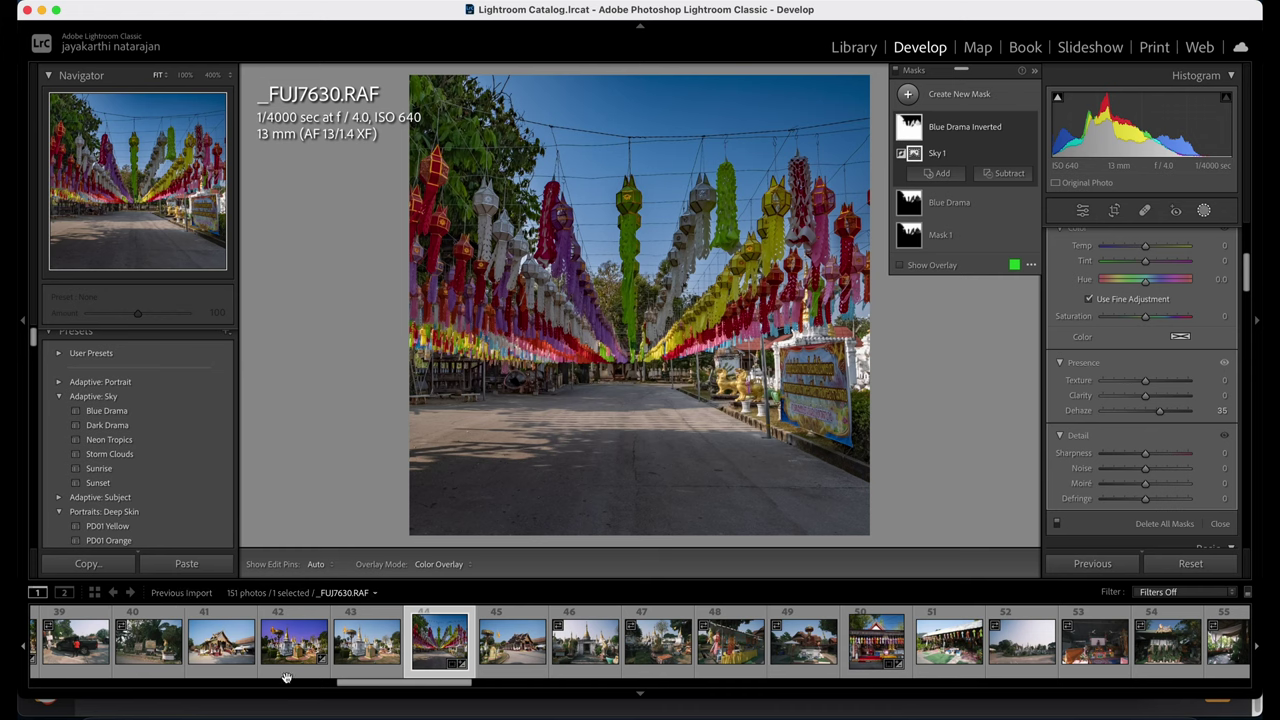
# Leave masking, compare the lantern photo before and after side by side, and return to the single-photo view.
pyautogui.click(1085, 213)
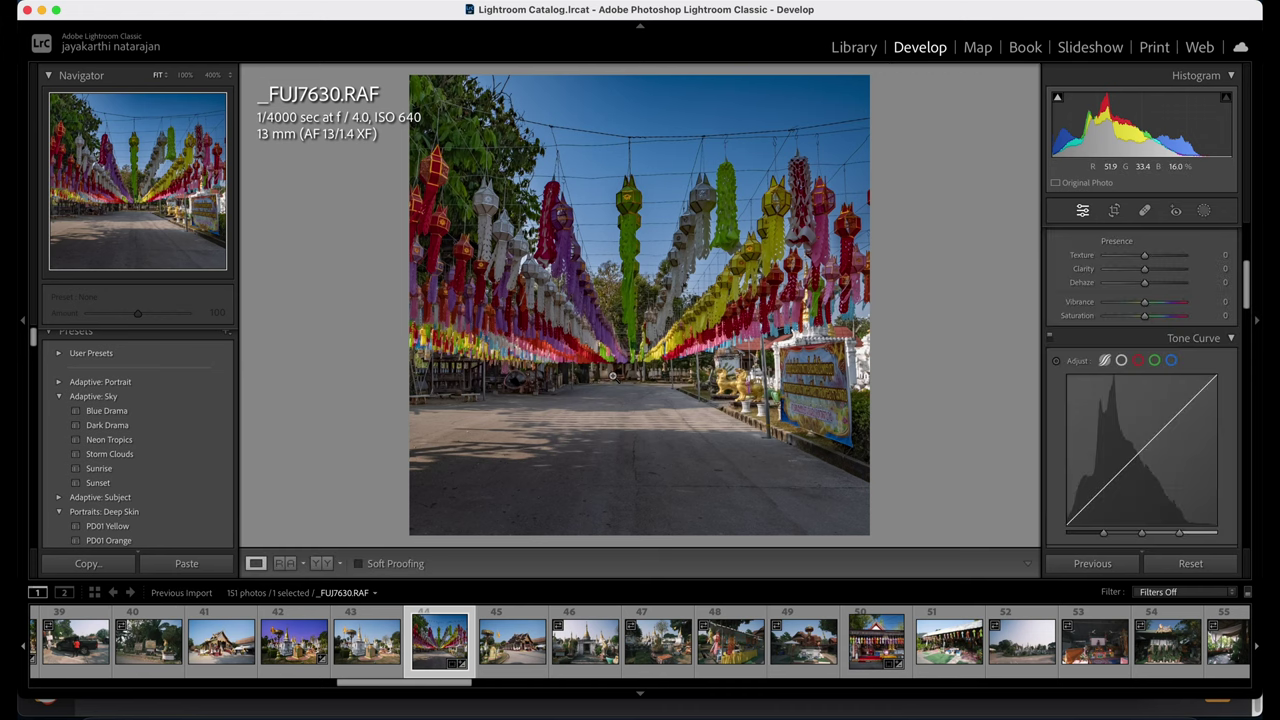
pyautogui.click(320, 564)
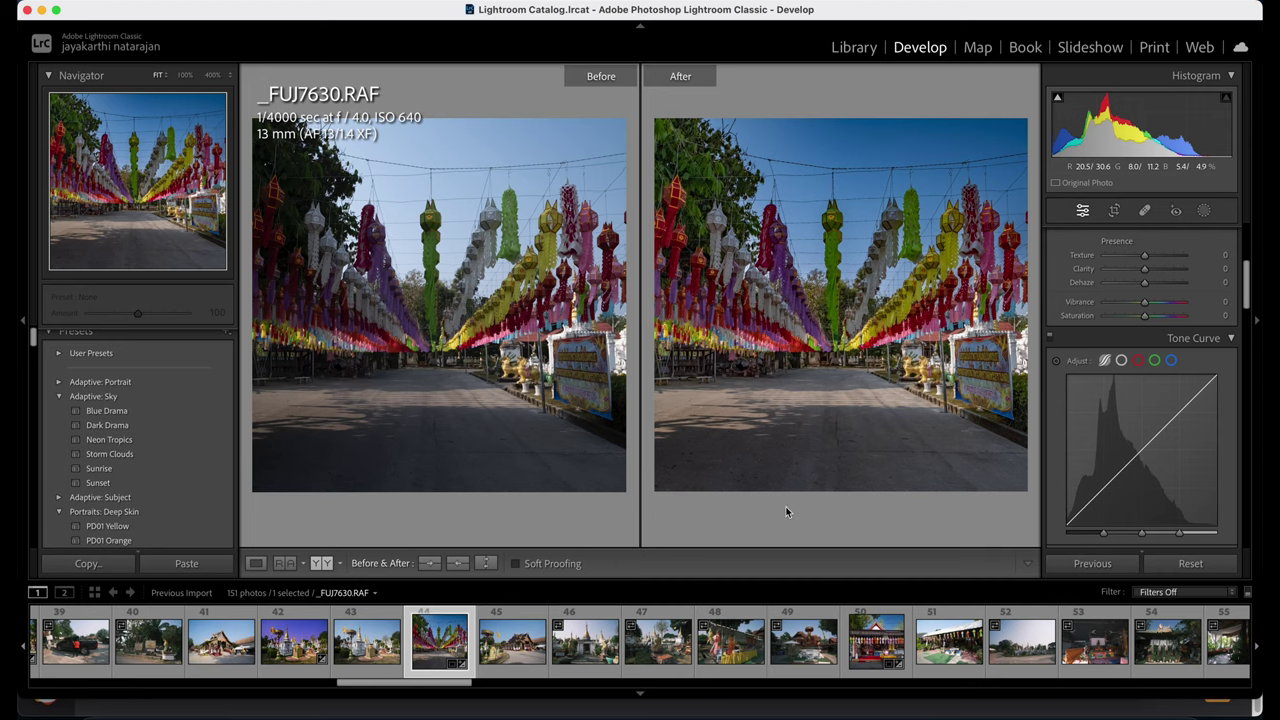
pyautogui.click(256, 563)
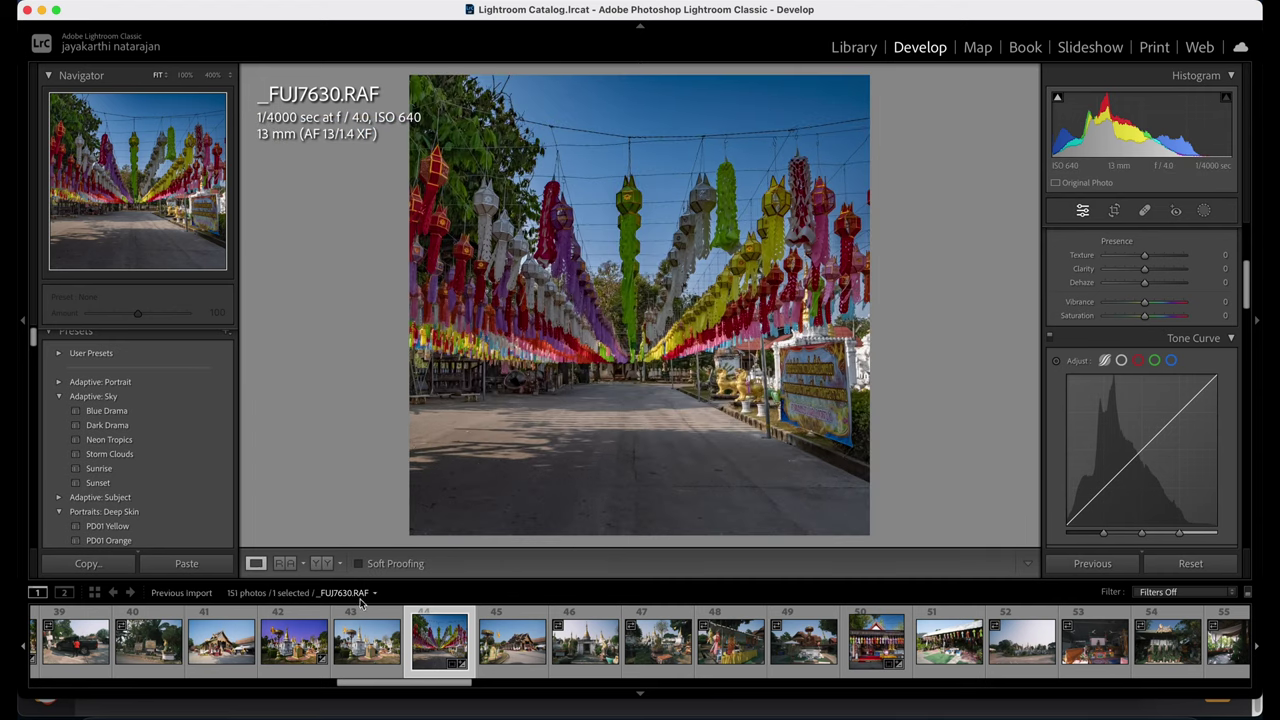
# Browse the photos from _FUJ7631.RAF onward to the white stupas photo _FUJ7638.RAF, looking for the next one to edit.
pyautogui.hscroll(1, 515, 650)
pyautogui.hscroll(3, 515, 650)
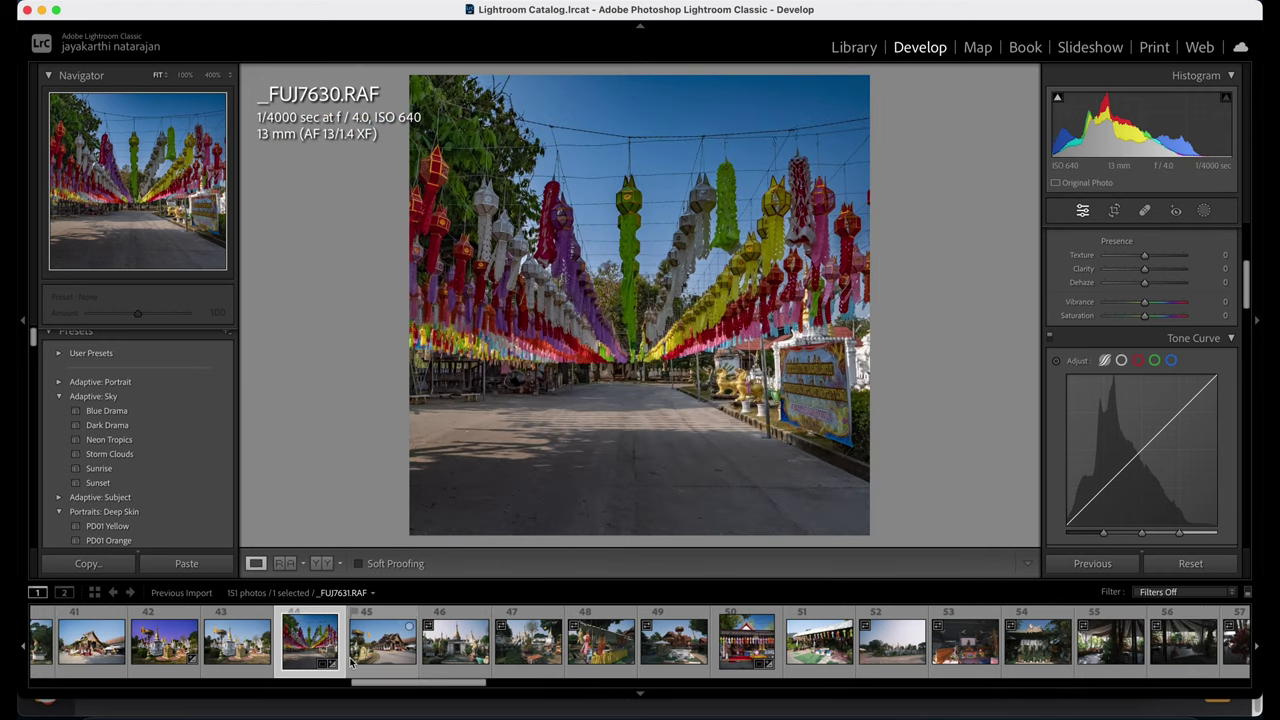
pyautogui.click(384, 645)
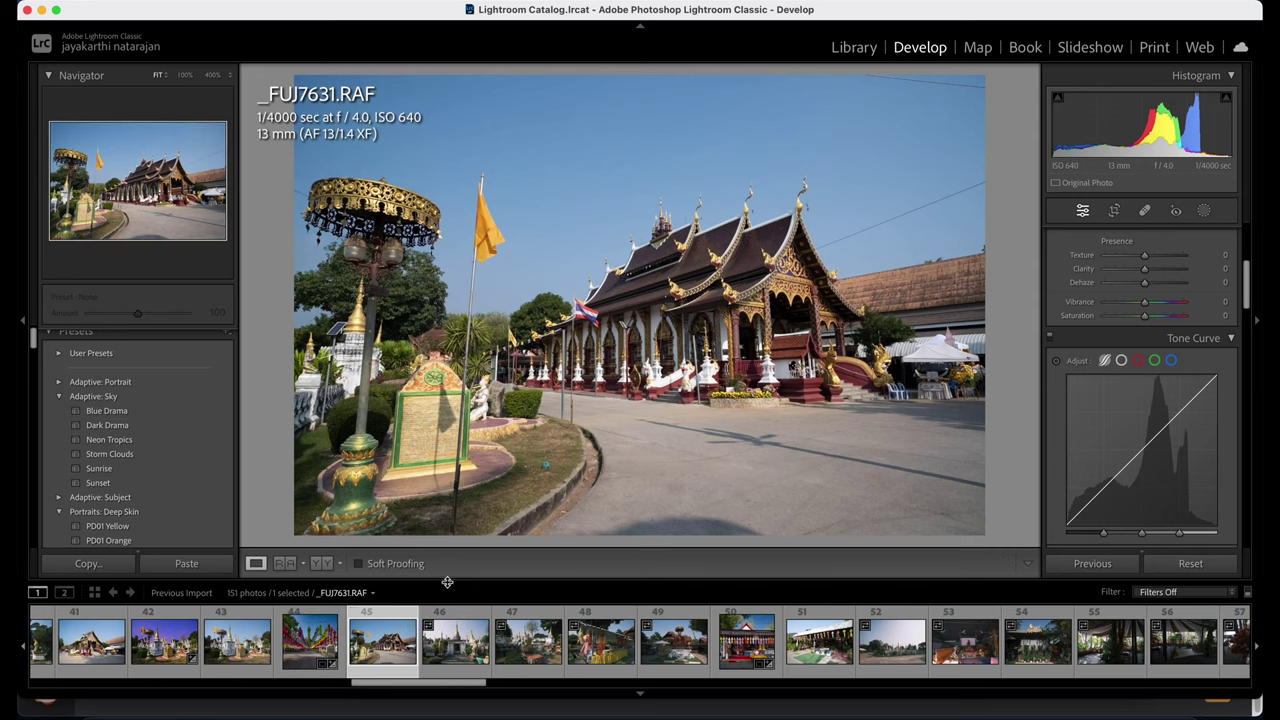
pyautogui.click(462, 658)
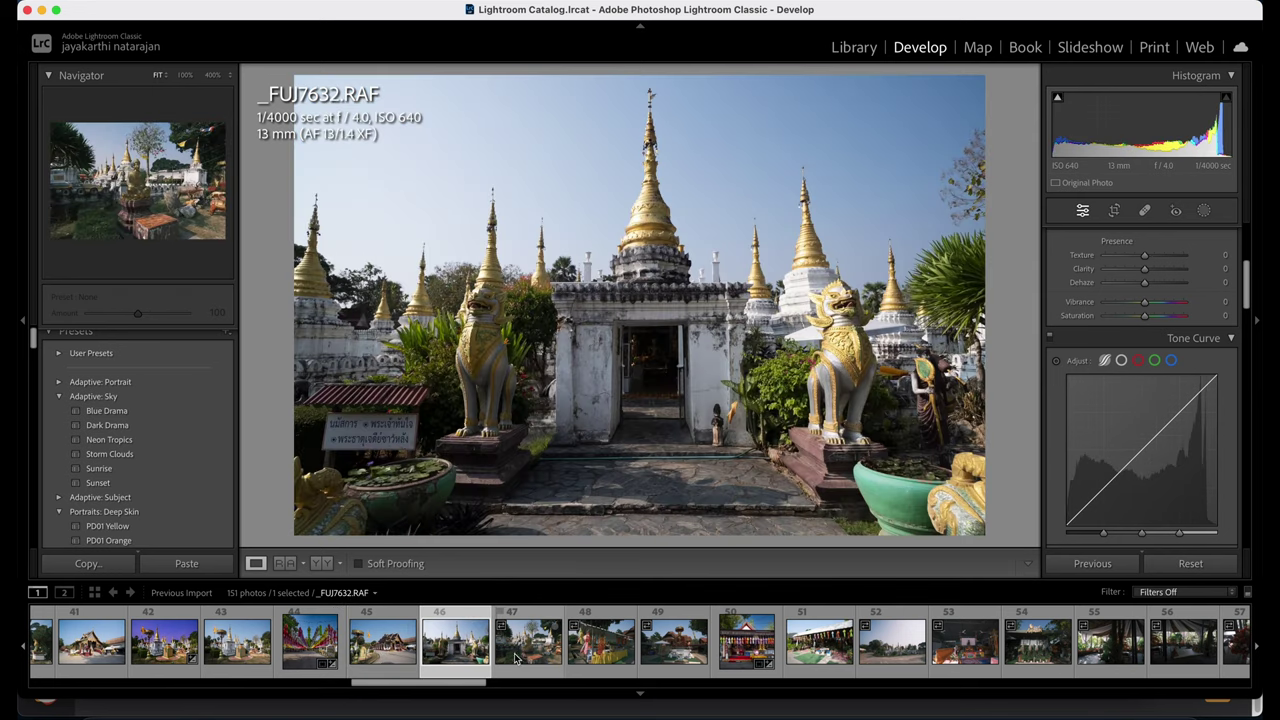
pyautogui.click(543, 660)
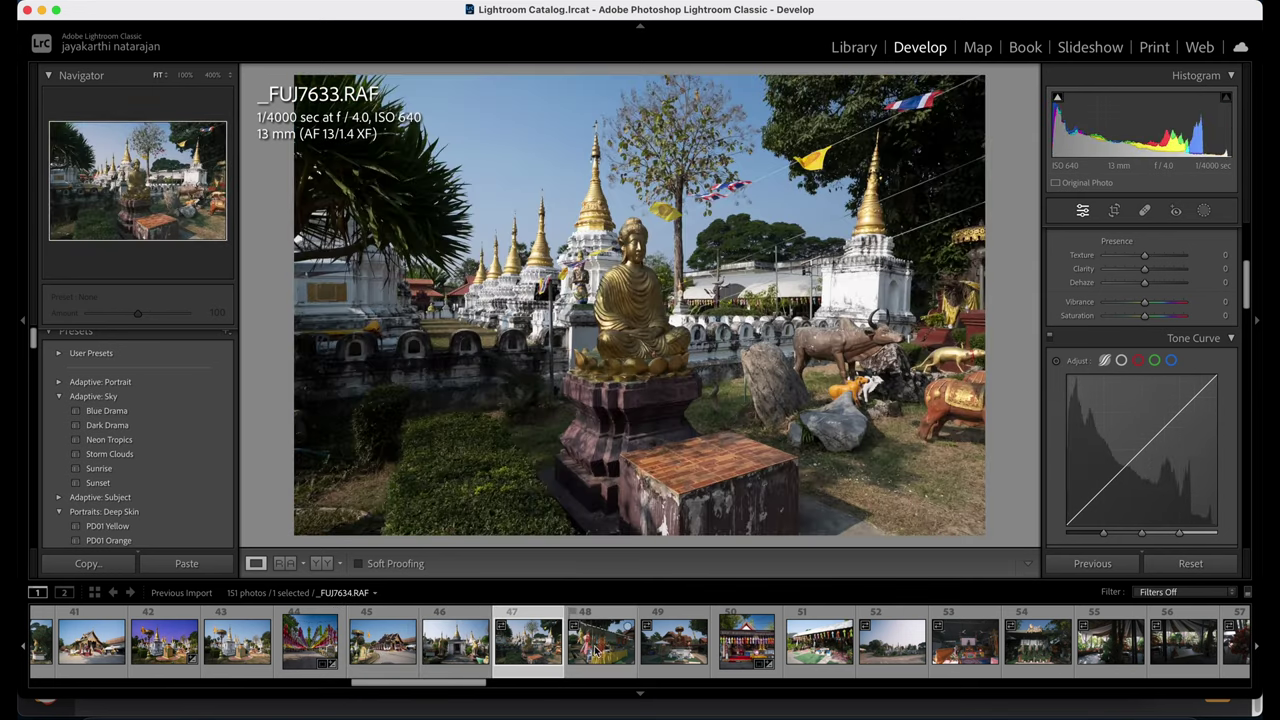
pyautogui.click(599, 640)
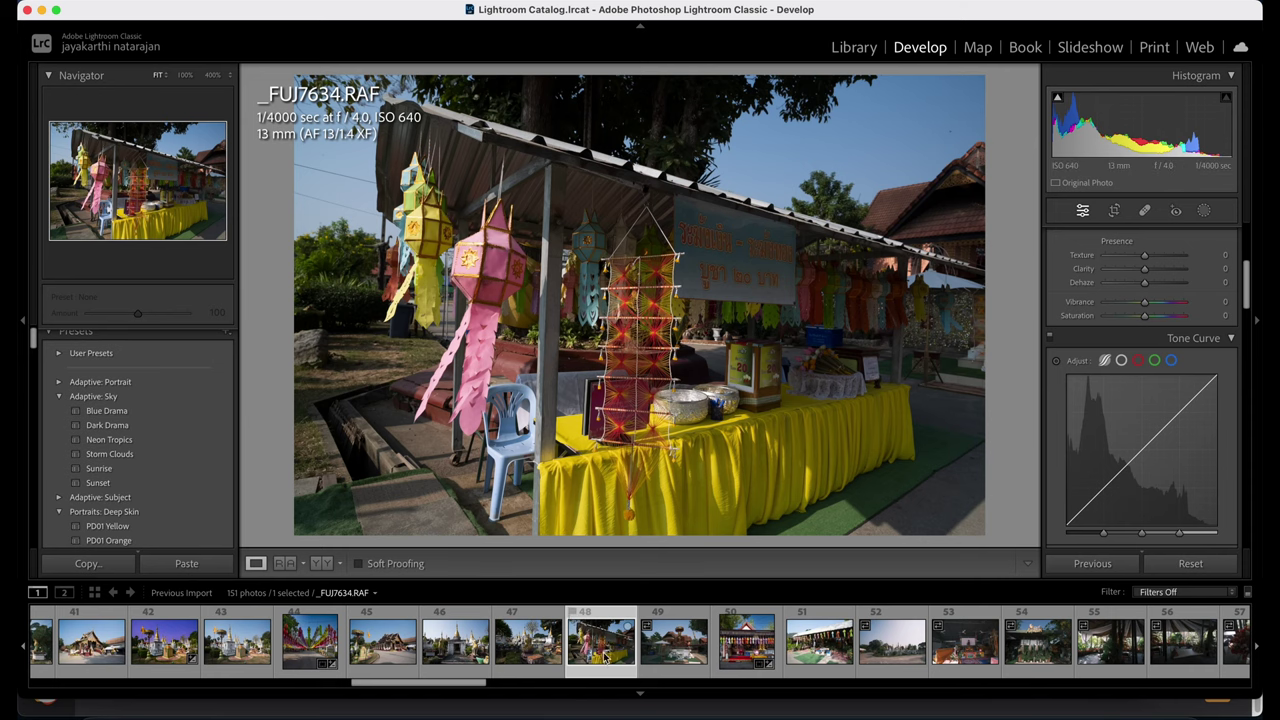
pyautogui.click(668, 645)
pyautogui.press('Left')
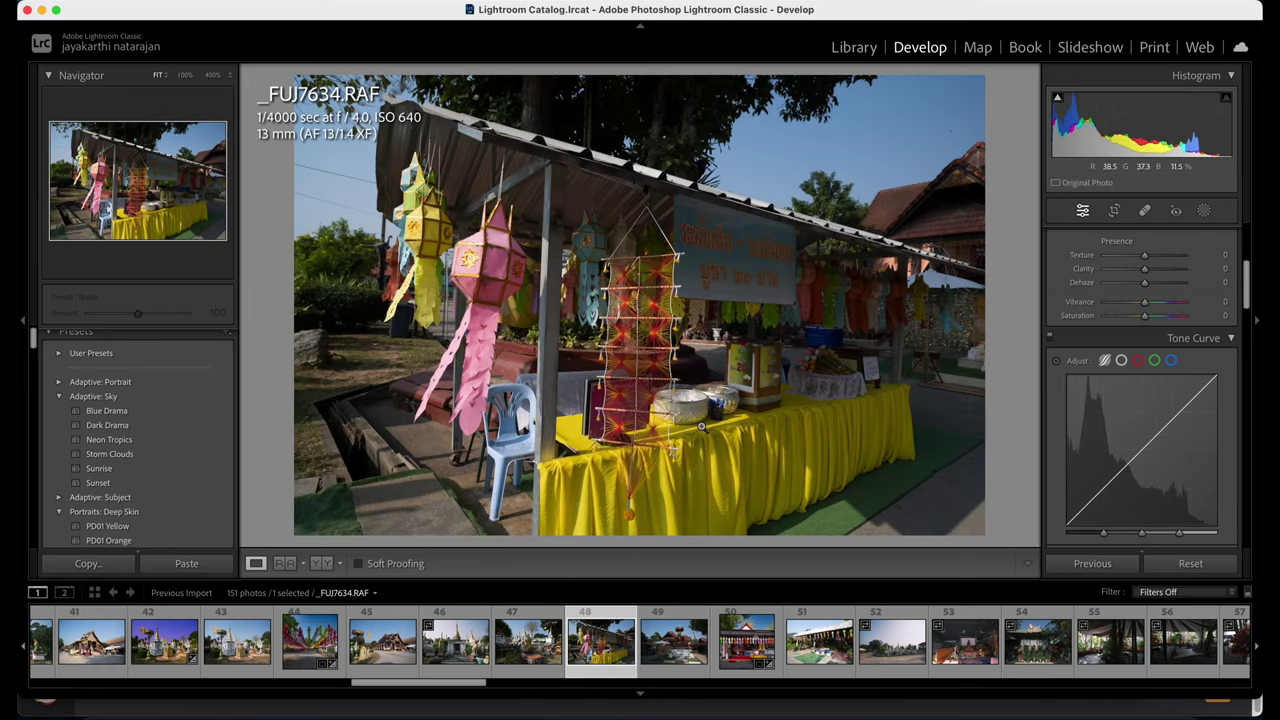
pyautogui.click(680, 648)
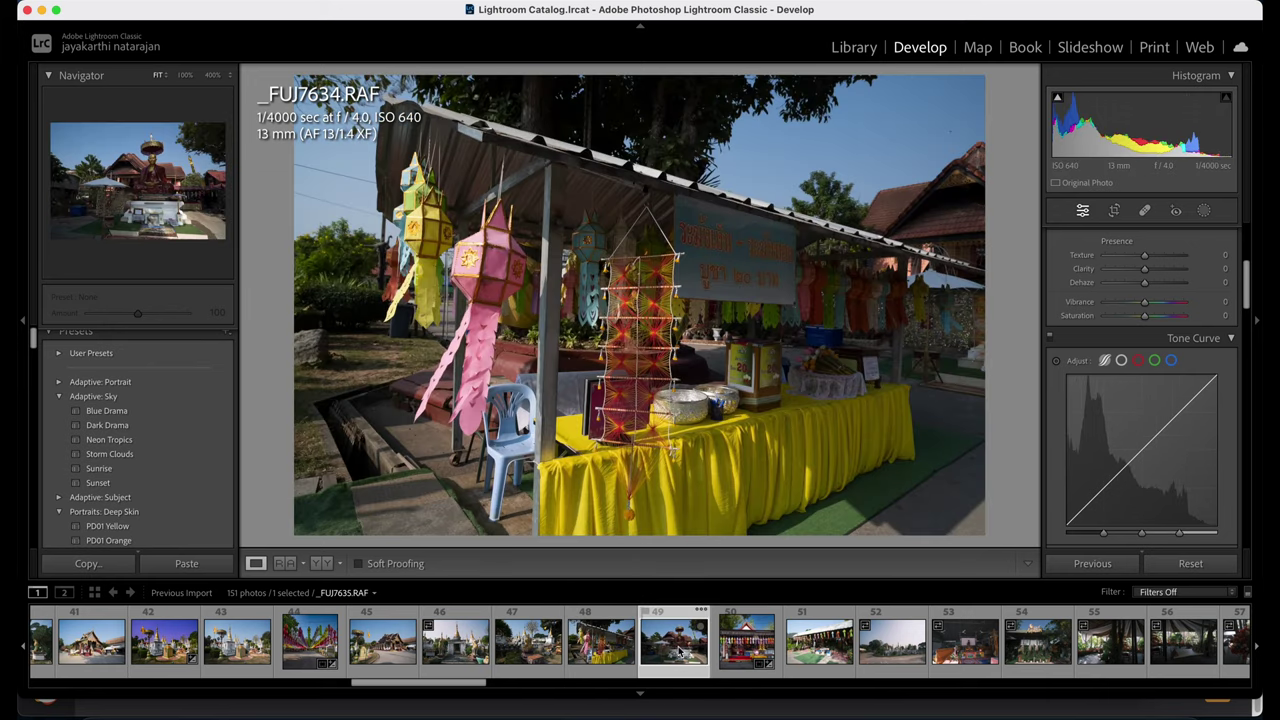
pyautogui.press('Right')
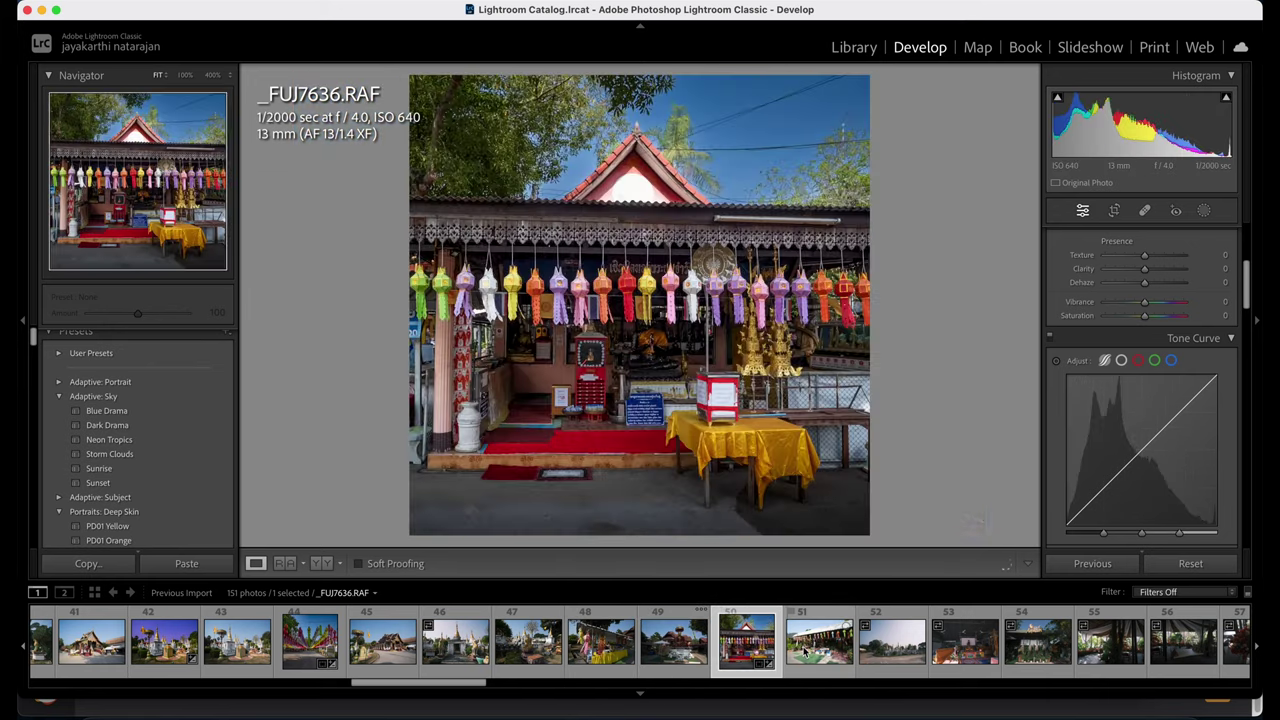
pyautogui.press('Right')
pyautogui.click(742, 650)
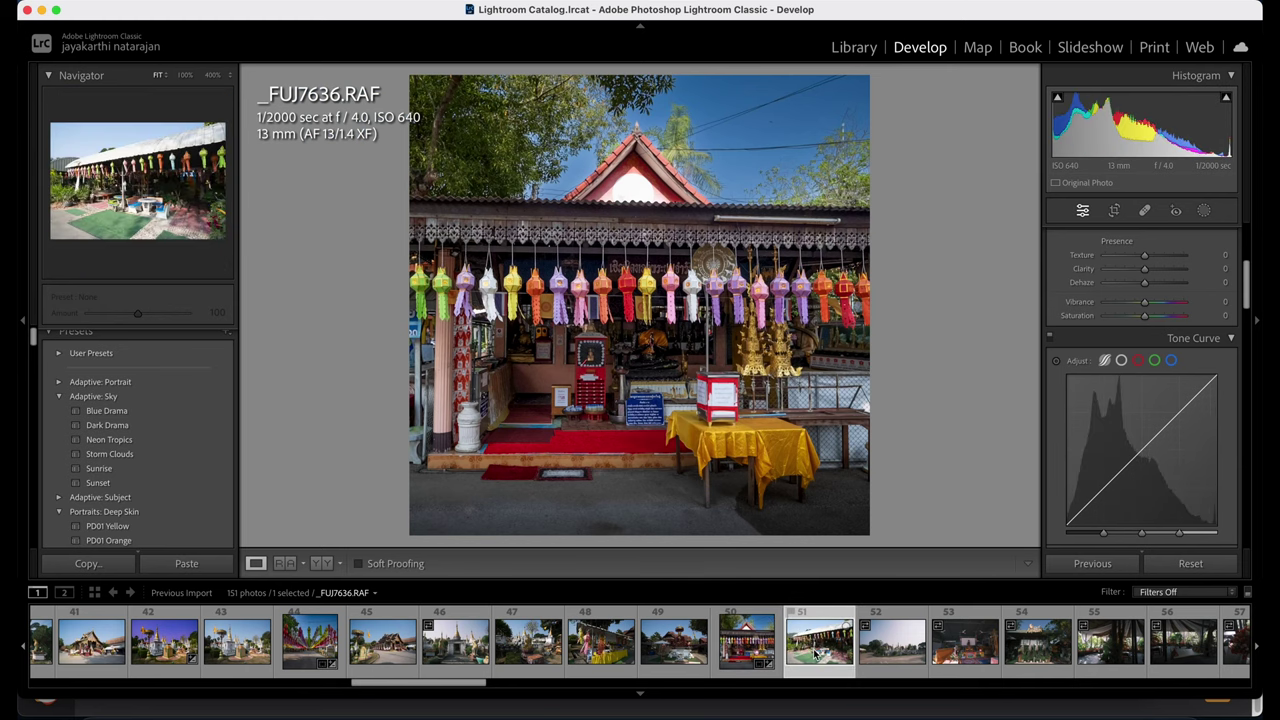
pyautogui.click(812, 652)
pyautogui.click(893, 655)
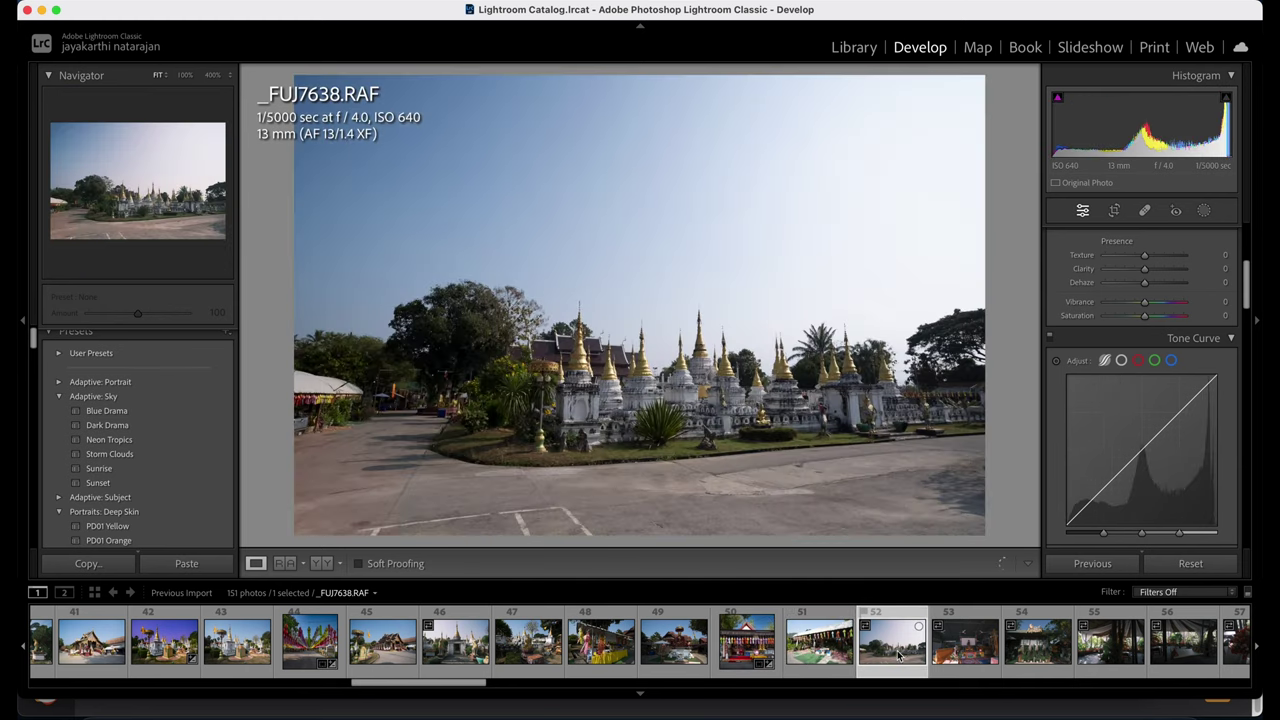
# Inspect the stupas photo _FUJ7638.RAF at 100% zoom and return to the fitted view.
pyautogui.press('z')
pyautogui.press('z')
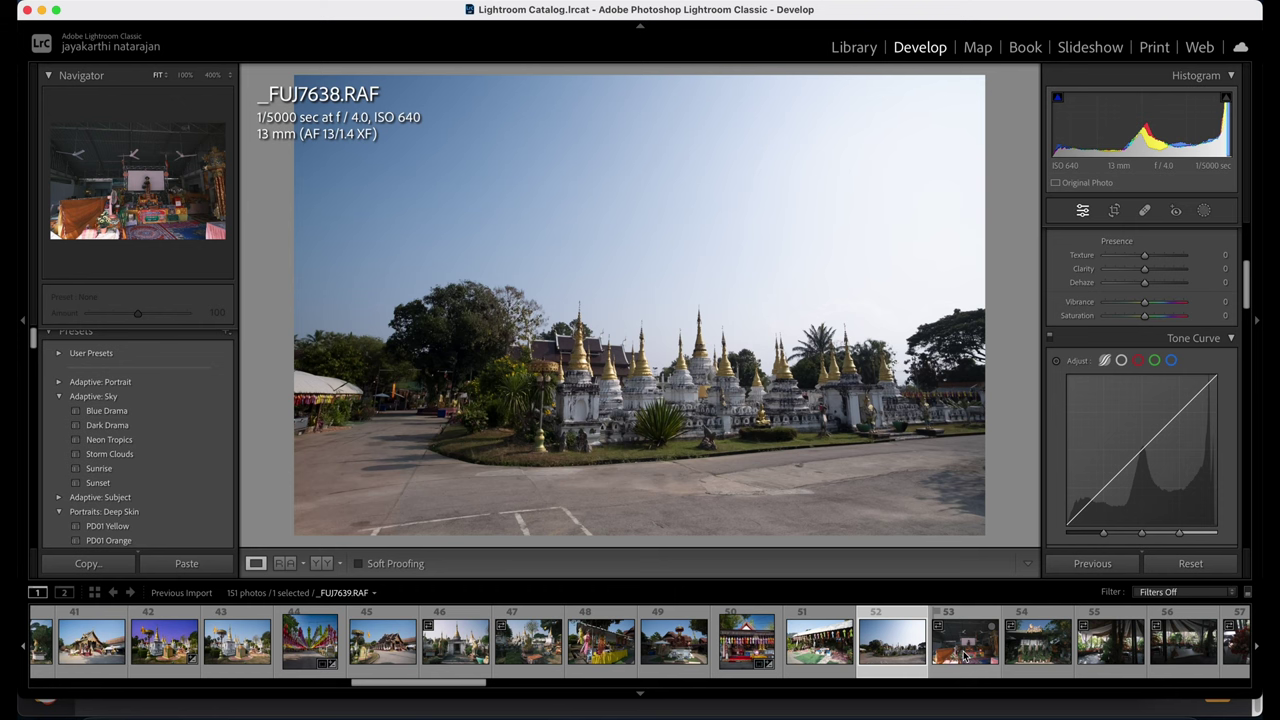
pyautogui.press('z')
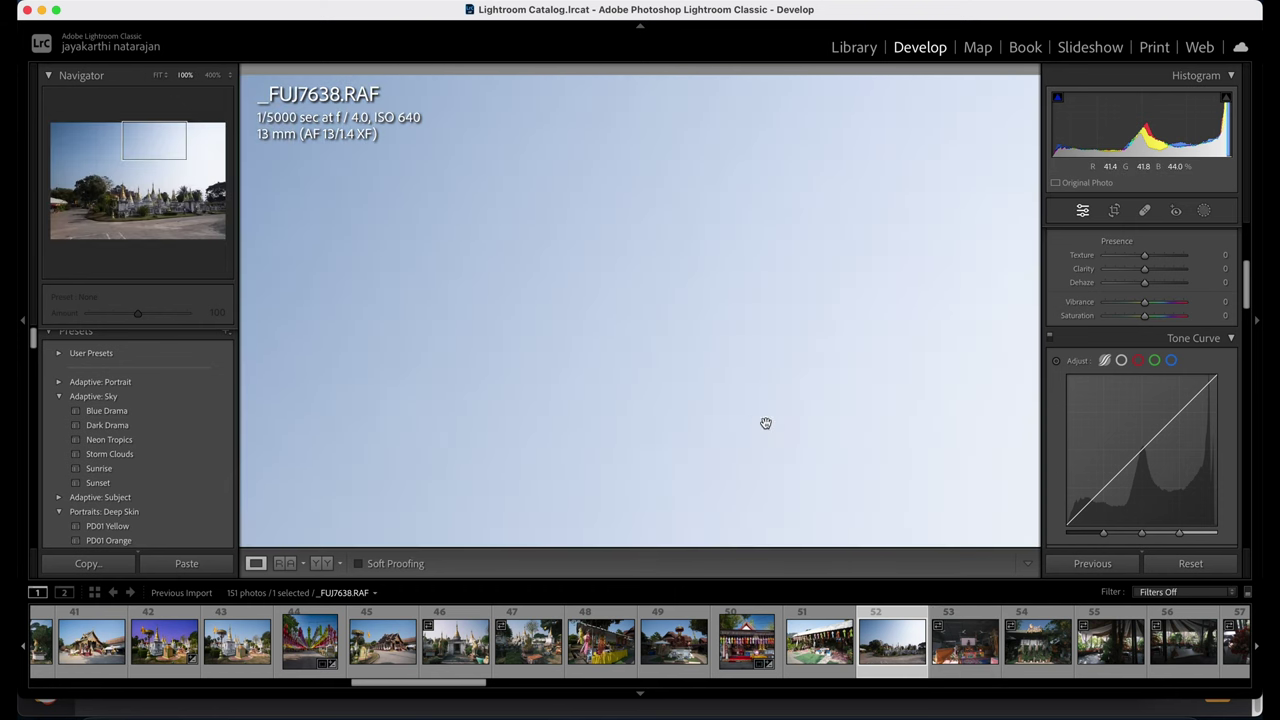
pyautogui.moveTo(138, 138); pyautogui.dragTo(145, 207)
pyautogui.press('z')
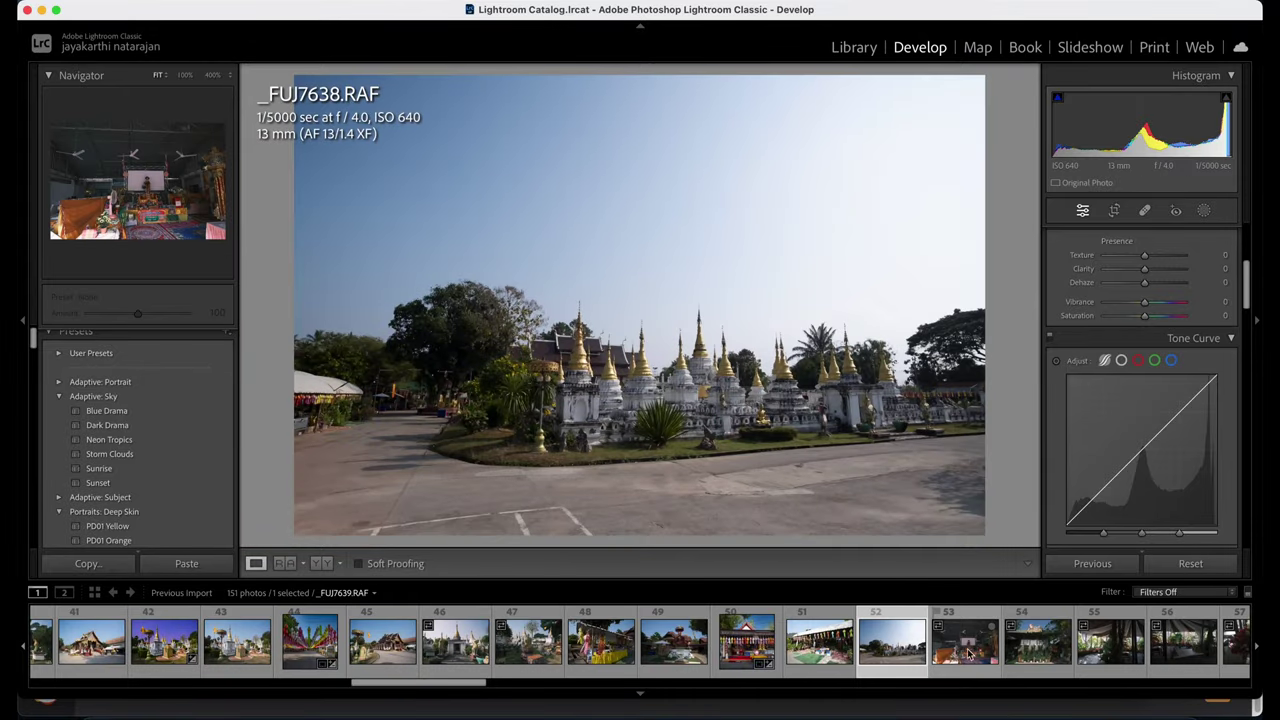
# Check the indoor shrine photo _FUJ7639.RAF, return to _FUJ7638.RAF and straighten it with a crop angle of 0.91.
pyautogui.click(952, 657)
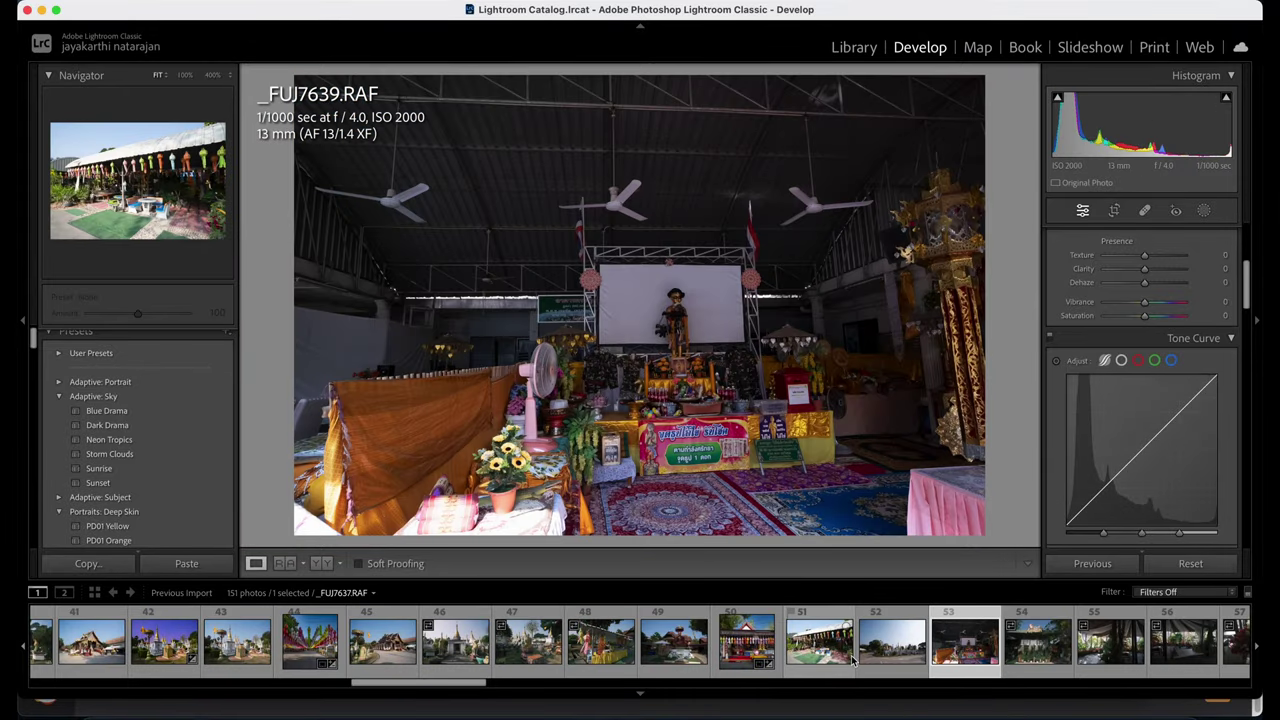
pyautogui.click(887, 670)
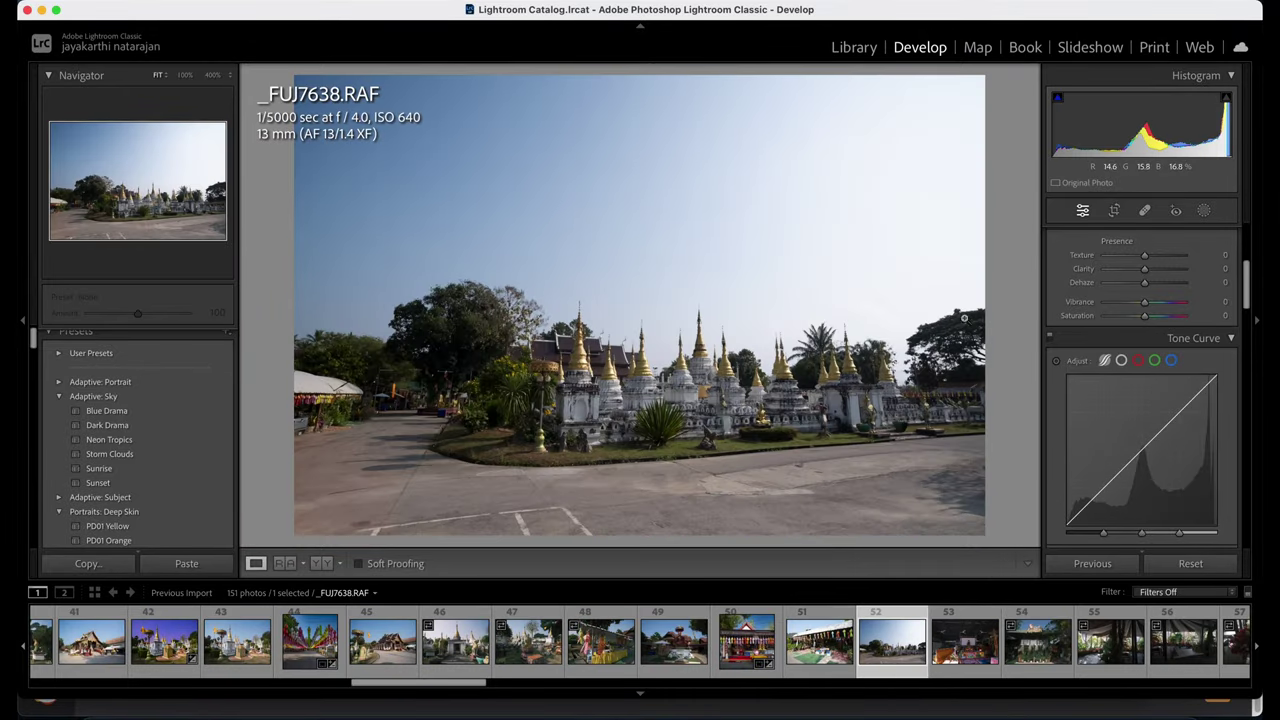
pyautogui.click(1113, 210)
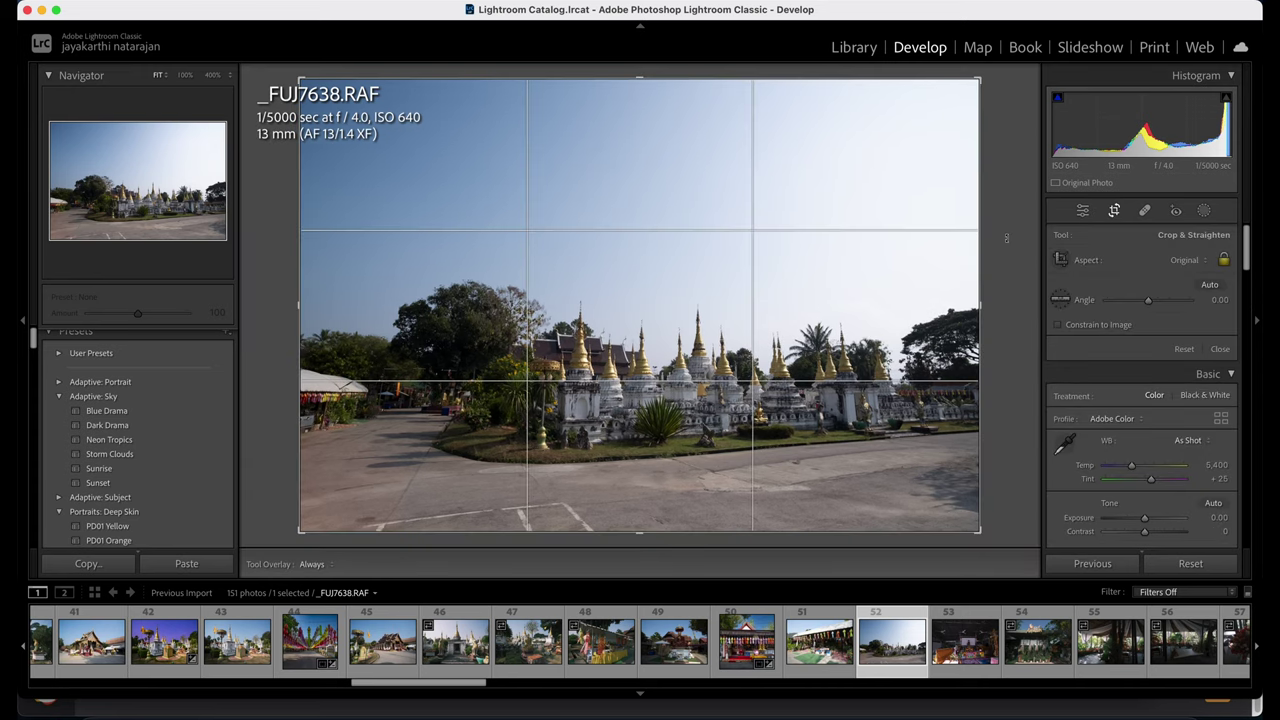
pyautogui.moveTo(1011, 239)
pyautogui.mouseDown()
pyautogui.moveTo(1011, 257)
pyautogui.moveTo(1008, 246)
pyautogui.mouseUp()
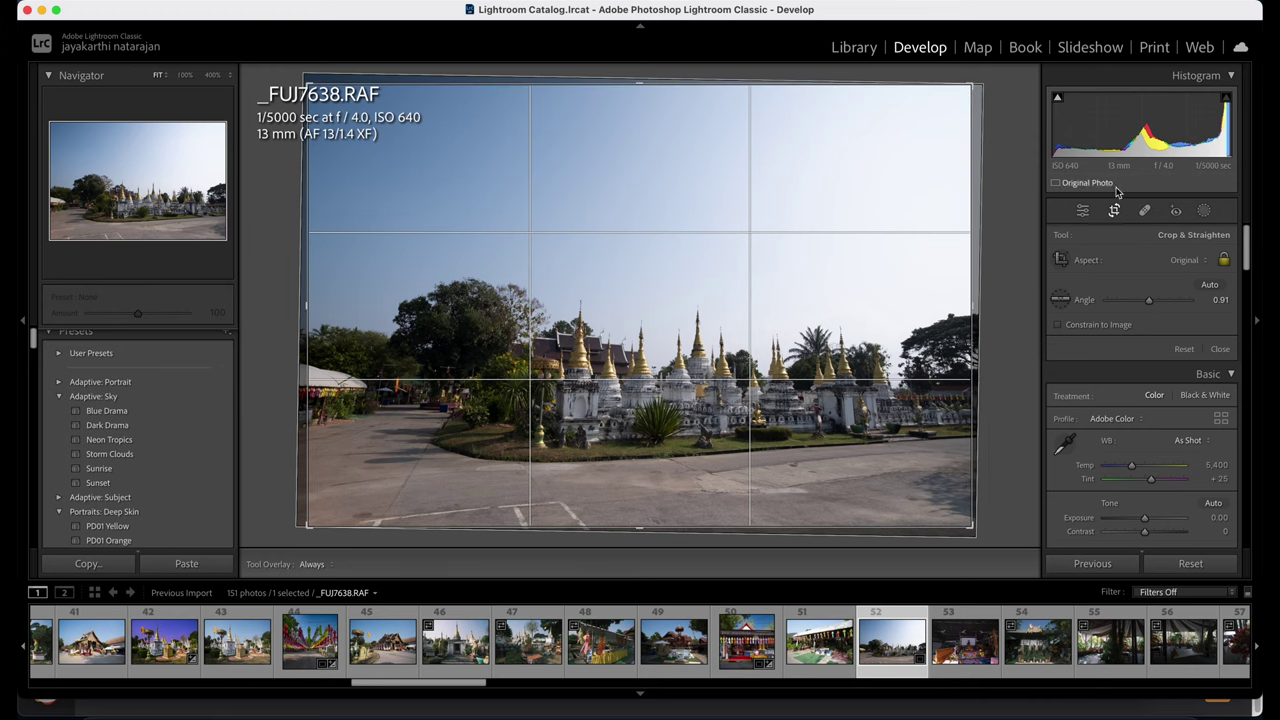
# Leave cropping, try the Adaptive: Sky Blue Drama preset on the stupas photo, and lower the overall Highlights to -64.
pyautogui.click(1082, 210)
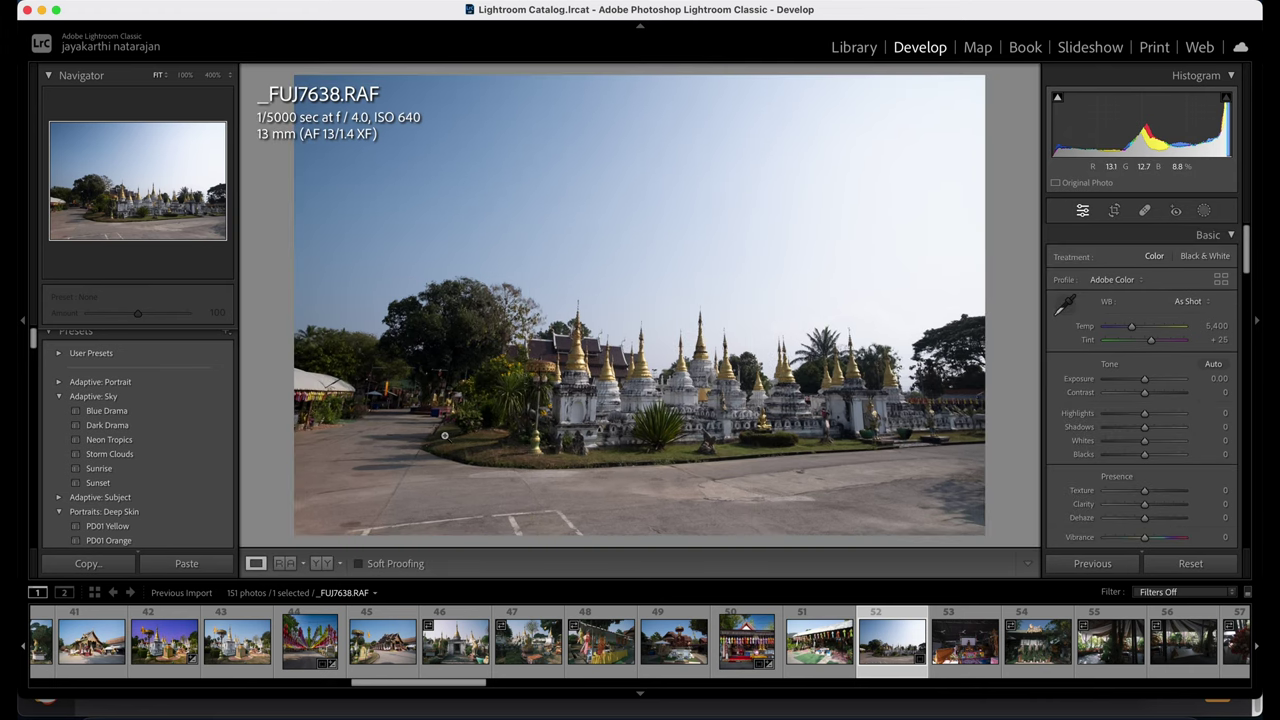
pyautogui.click(106, 411)
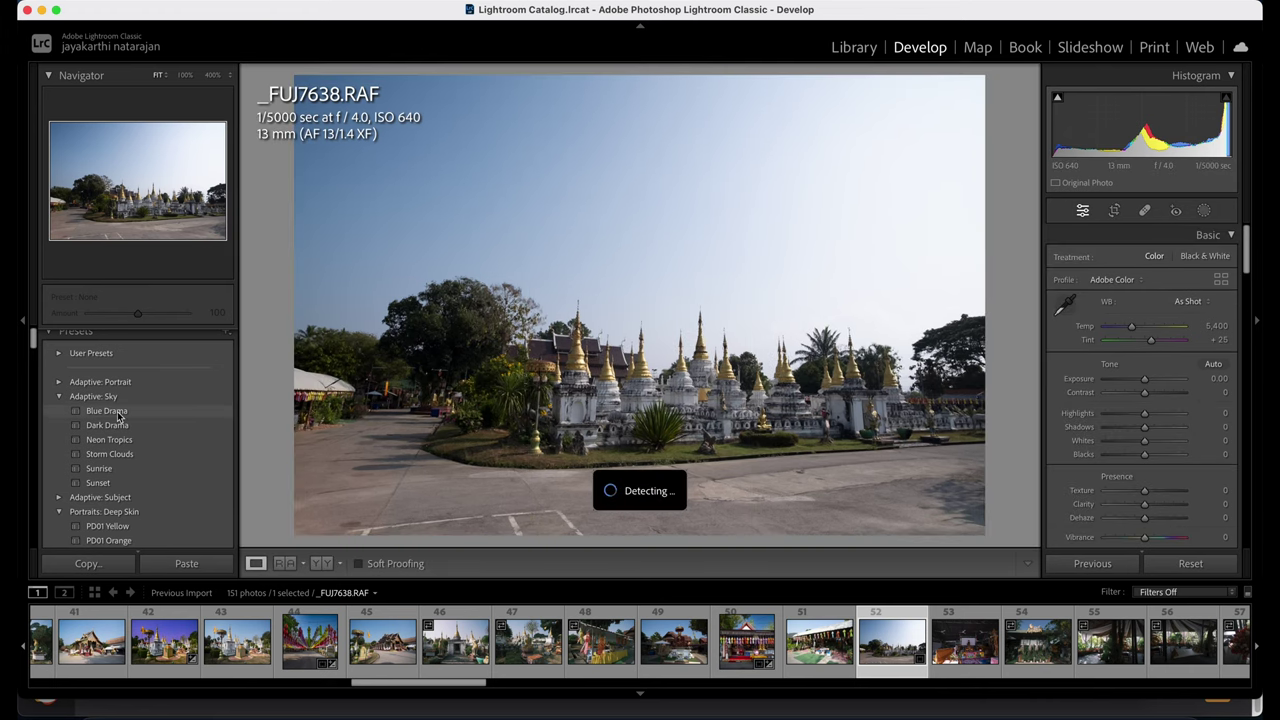
pyautogui.click(118, 414)
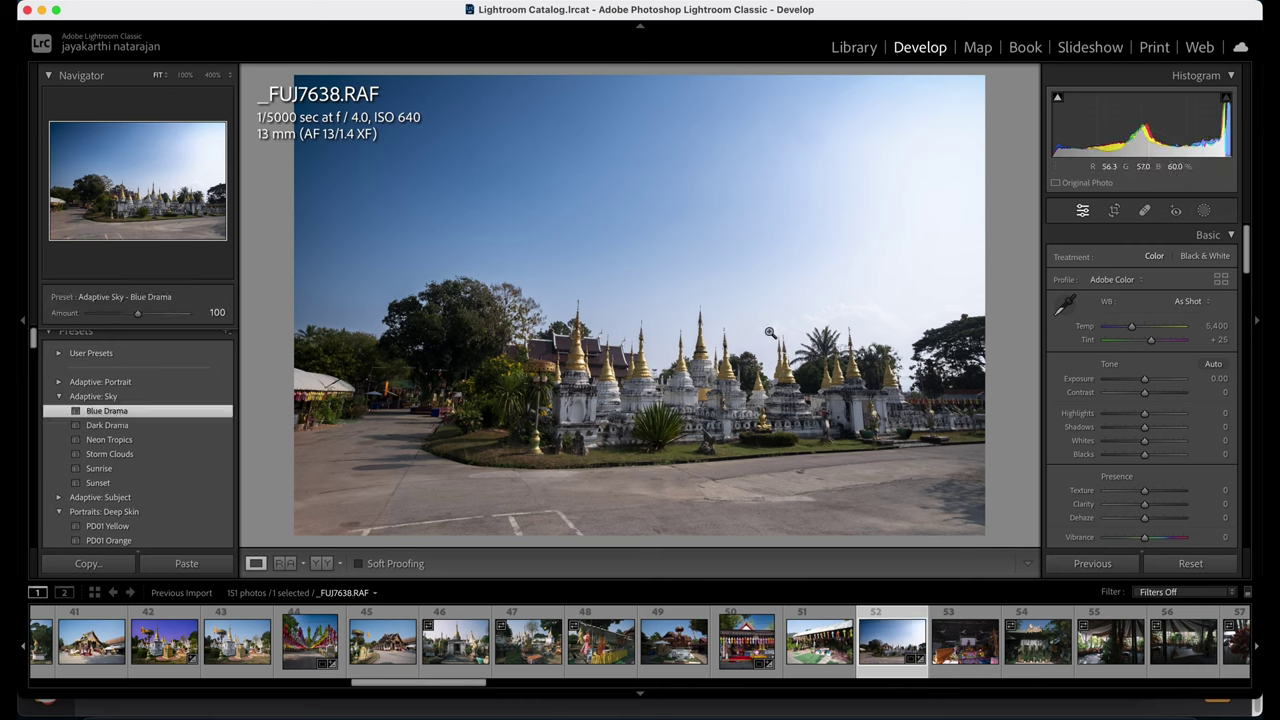
pyautogui.moveTo(1145, 414); pyautogui.dragTo(1119, 414)
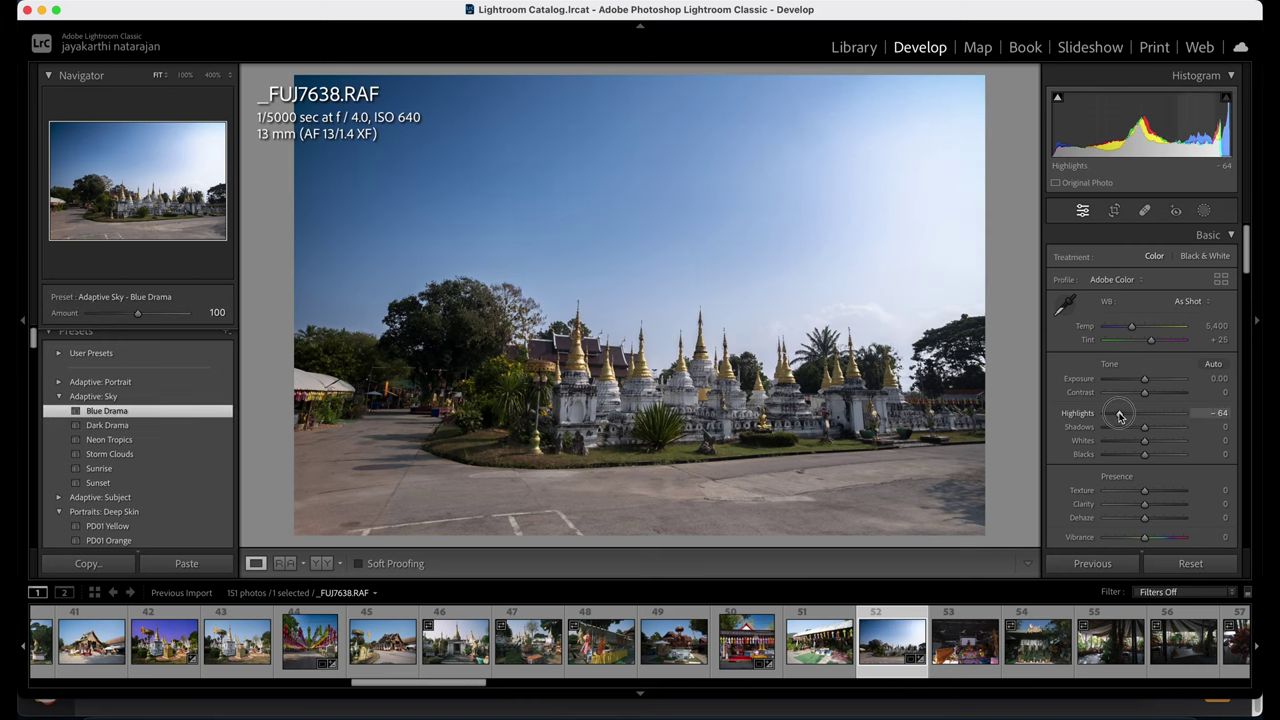
# Apply the Adaptive: Sky Sunset preset, lower the overall Highlights to -100, and check the clouds above the stupas at 100% zoom.
pyautogui.click(96, 484)
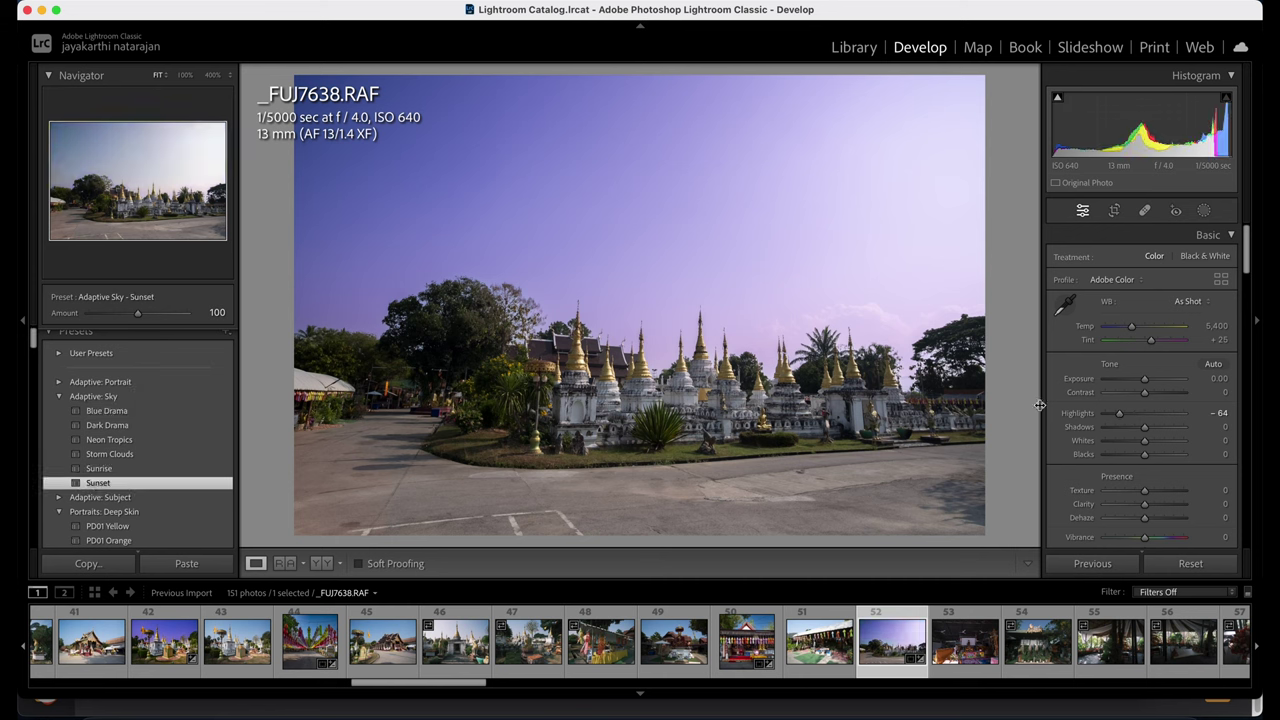
pyautogui.moveTo(1119, 414); pyautogui.dragTo(1104, 414)
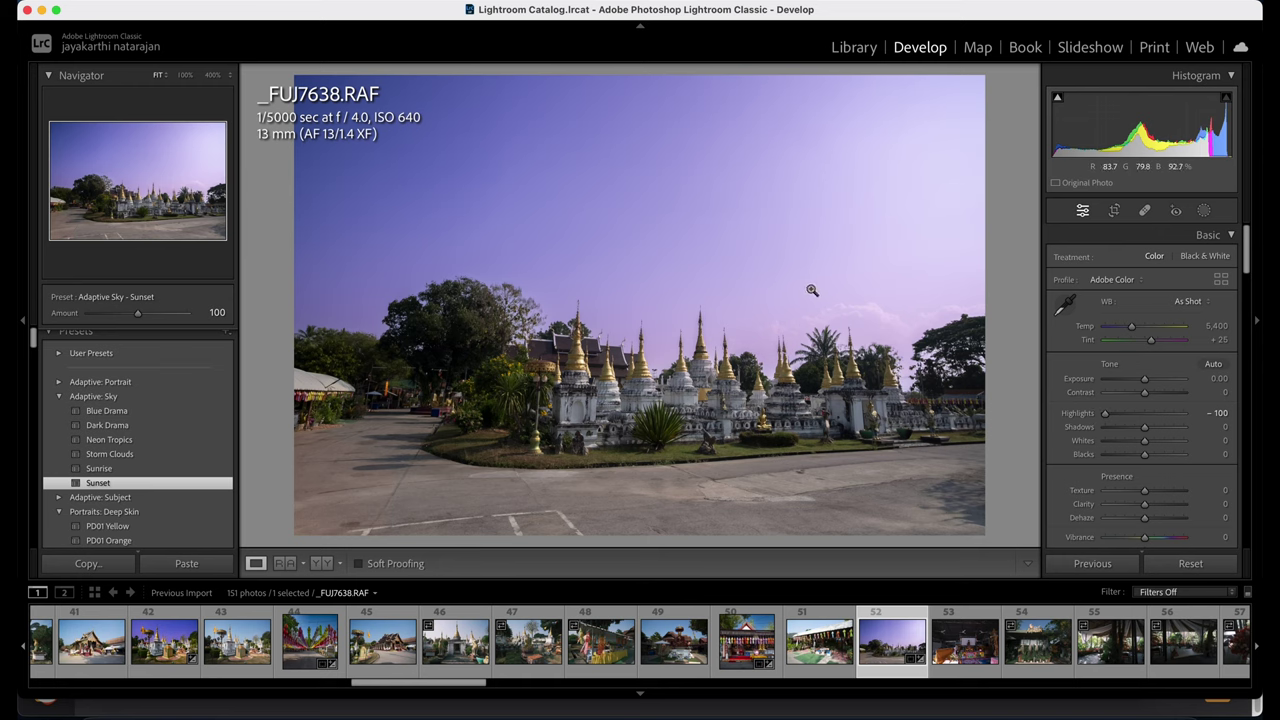
pyautogui.click(837, 324)
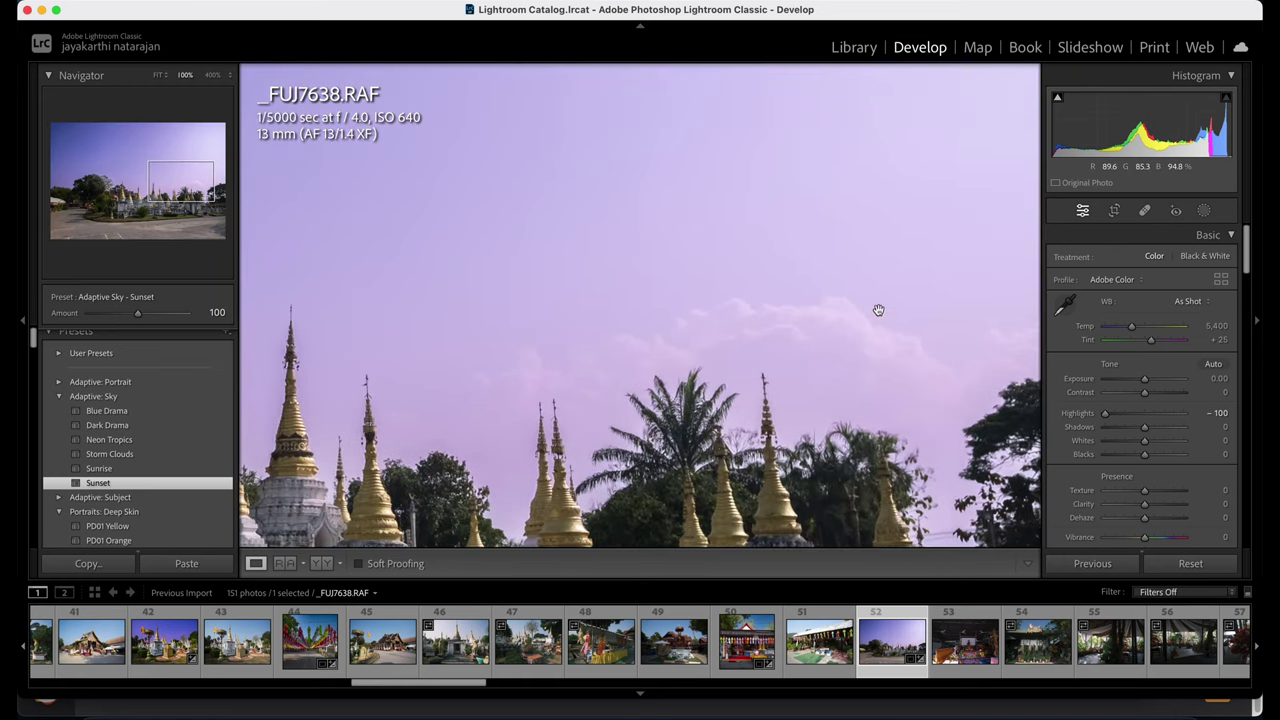
pyautogui.click(705, 320)
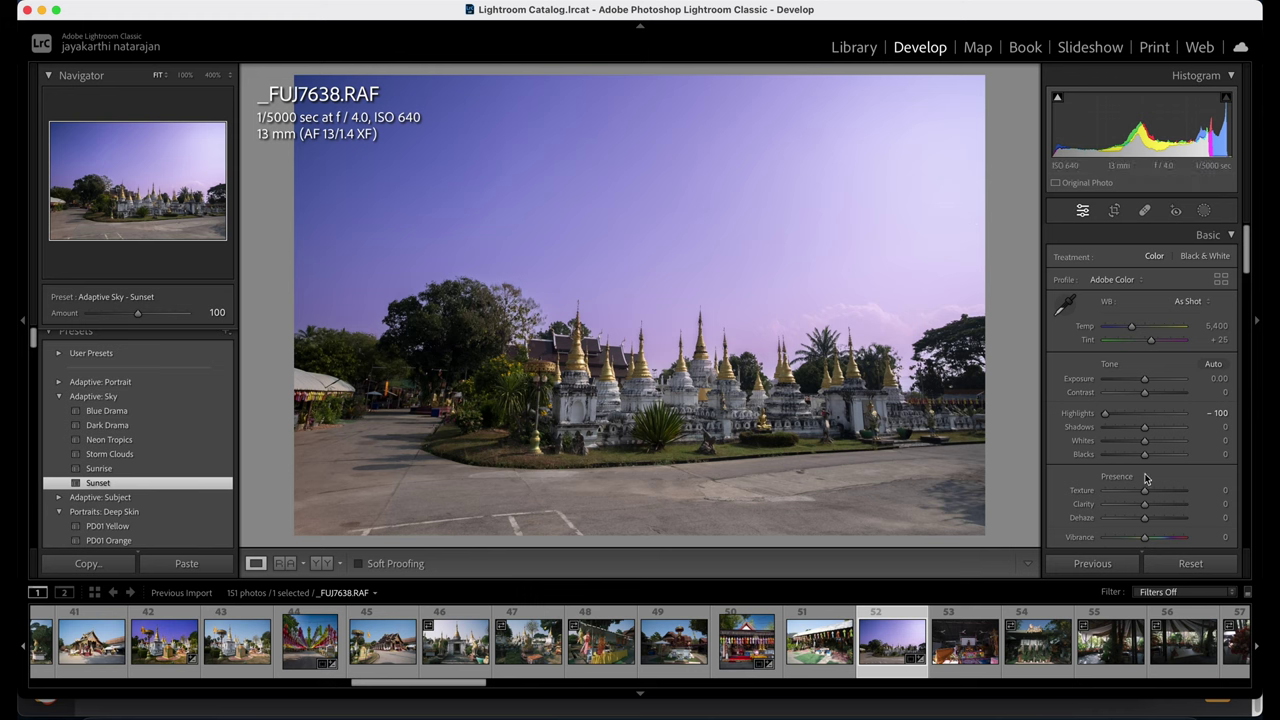
# Try raising the photo's overall Saturation to +54, and undo the change.
pyautogui.scroll(-5, 1153, 515)
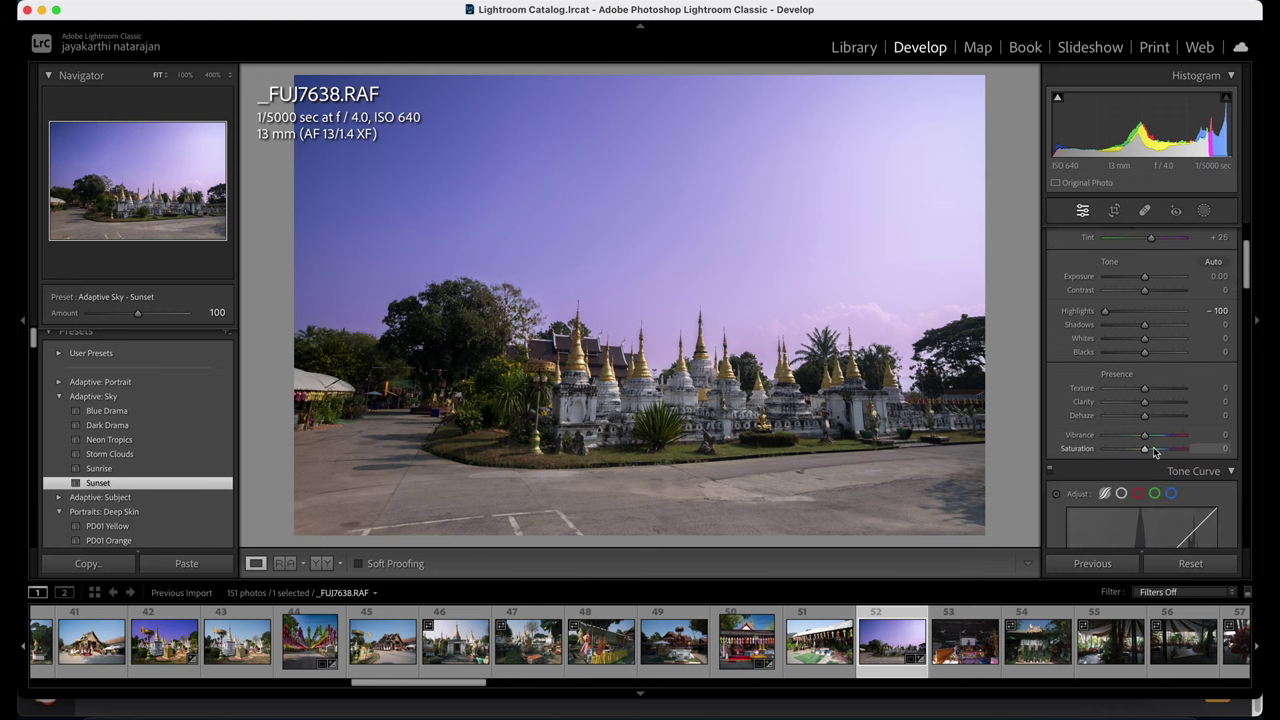
pyautogui.moveTo(1146, 451)
pyautogui.mouseDown()
pyautogui.moveTo(1177, 455)
pyautogui.moveTo(1157, 449)
pyautogui.mouseUp()
pyautogui.doubleClick(1085, 448)
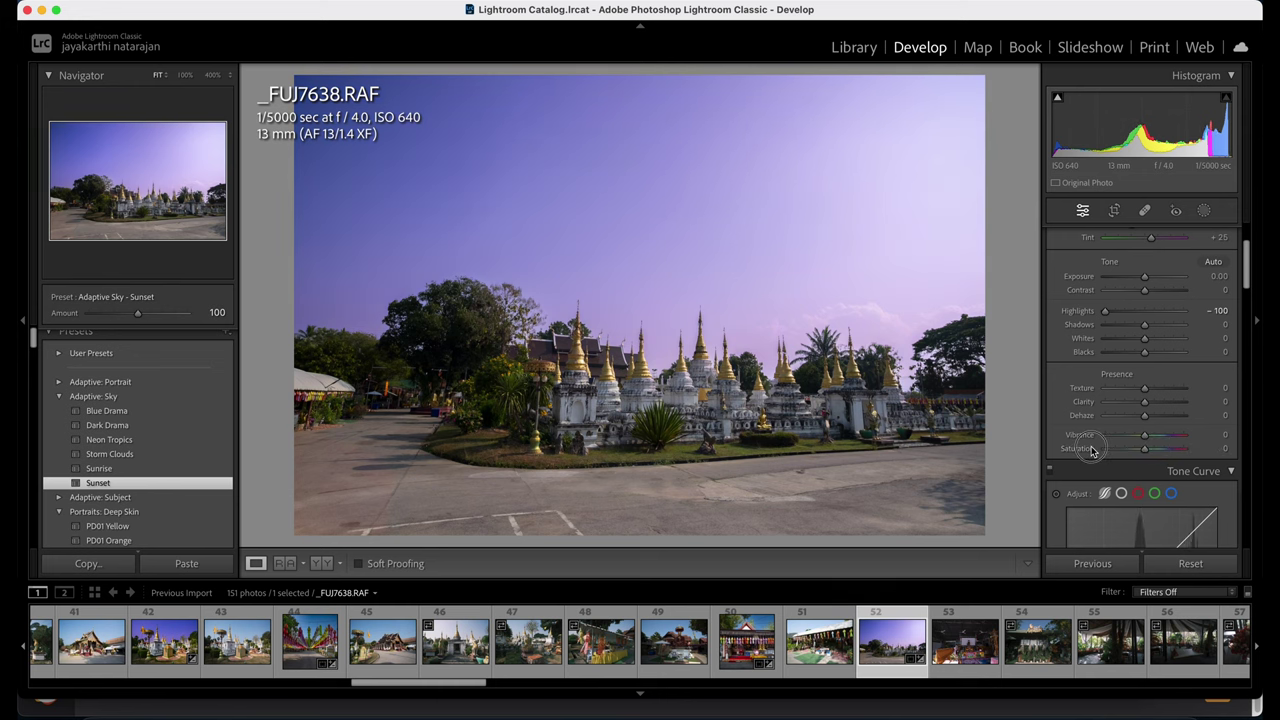
pyautogui.moveTo(1144, 450); pyautogui.dragTo(1168, 452)
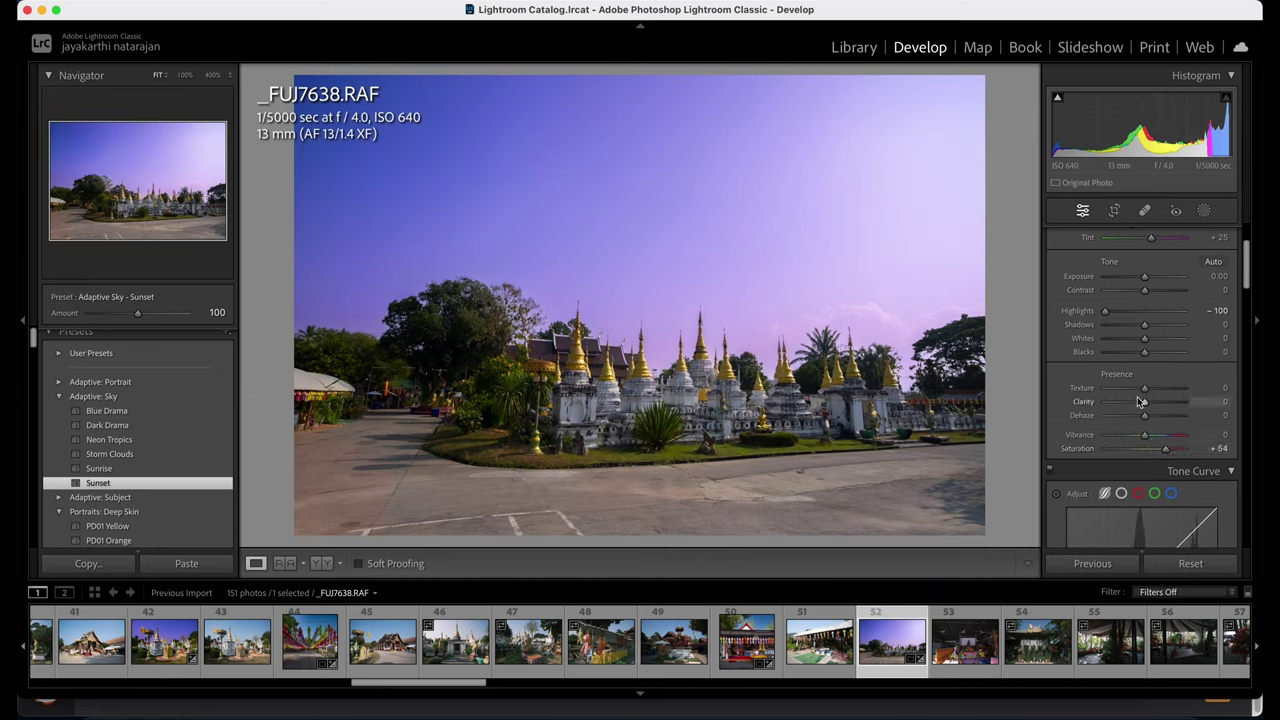
pyautogui.scroll(2, 1140, 400)
pyautogui.scroll(-8, 1133, 363)
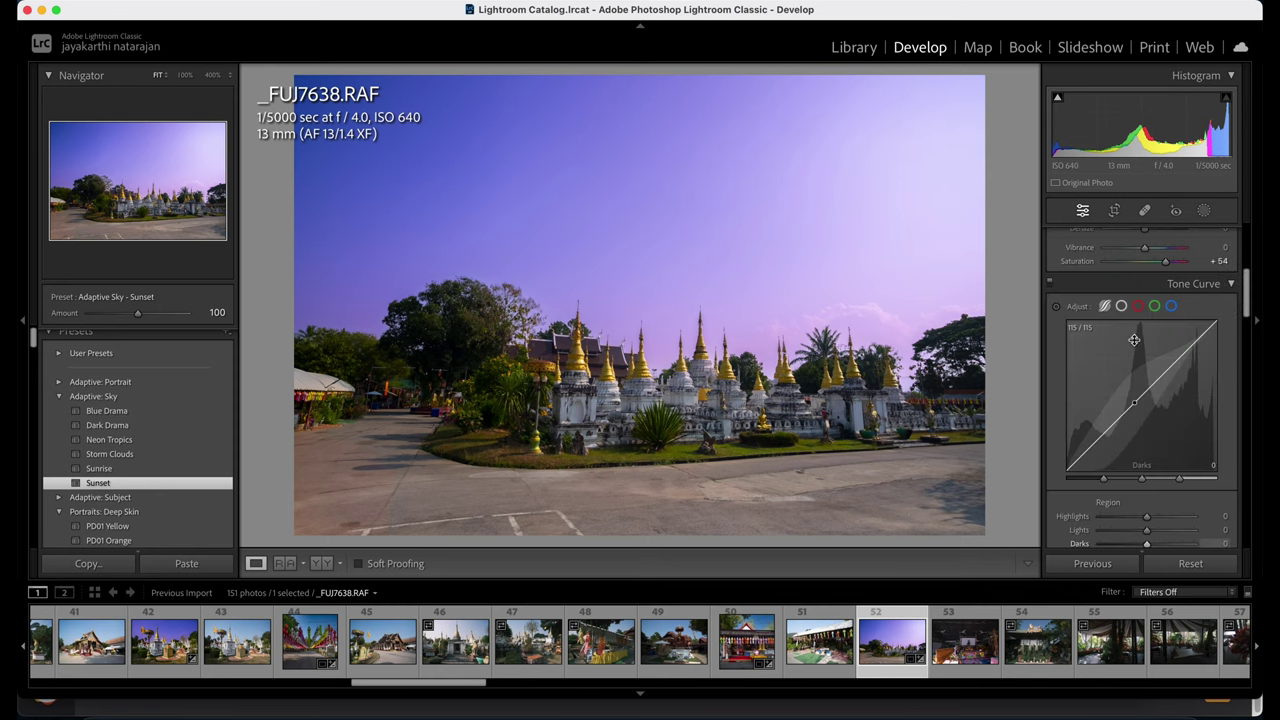
pyautogui.press('super+z')
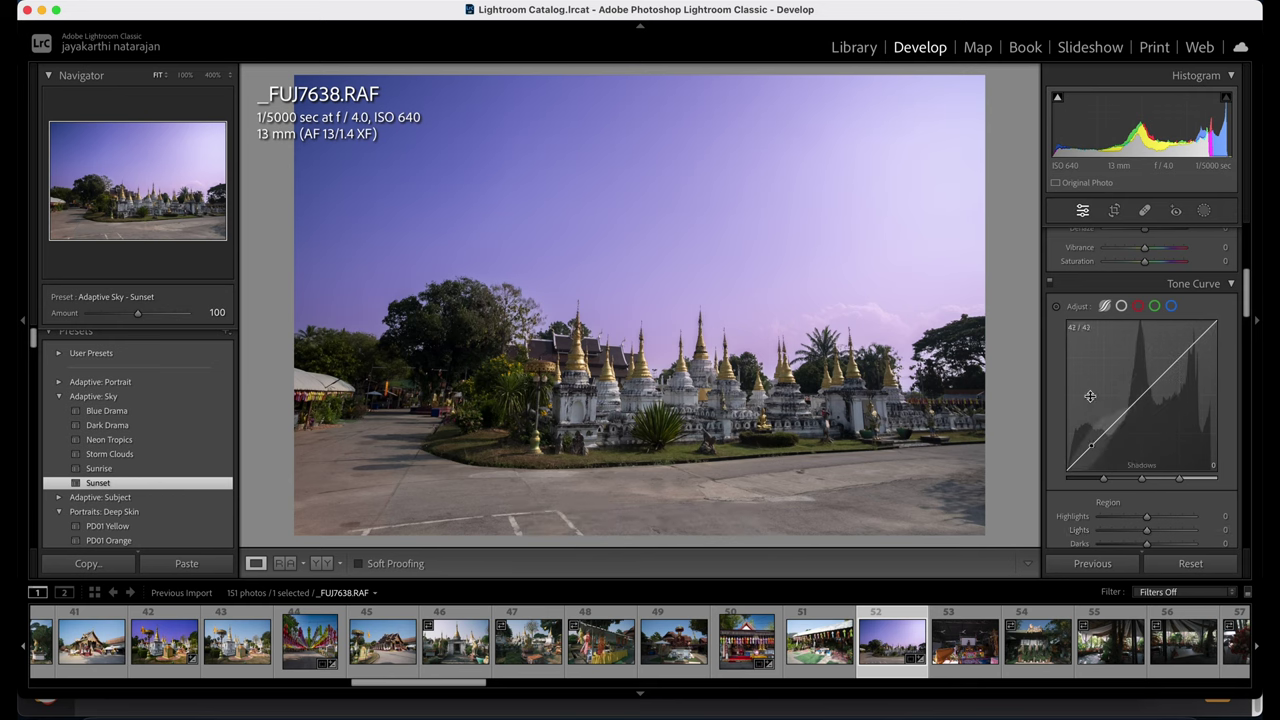
pyautogui.scroll(7, 1204, 378)
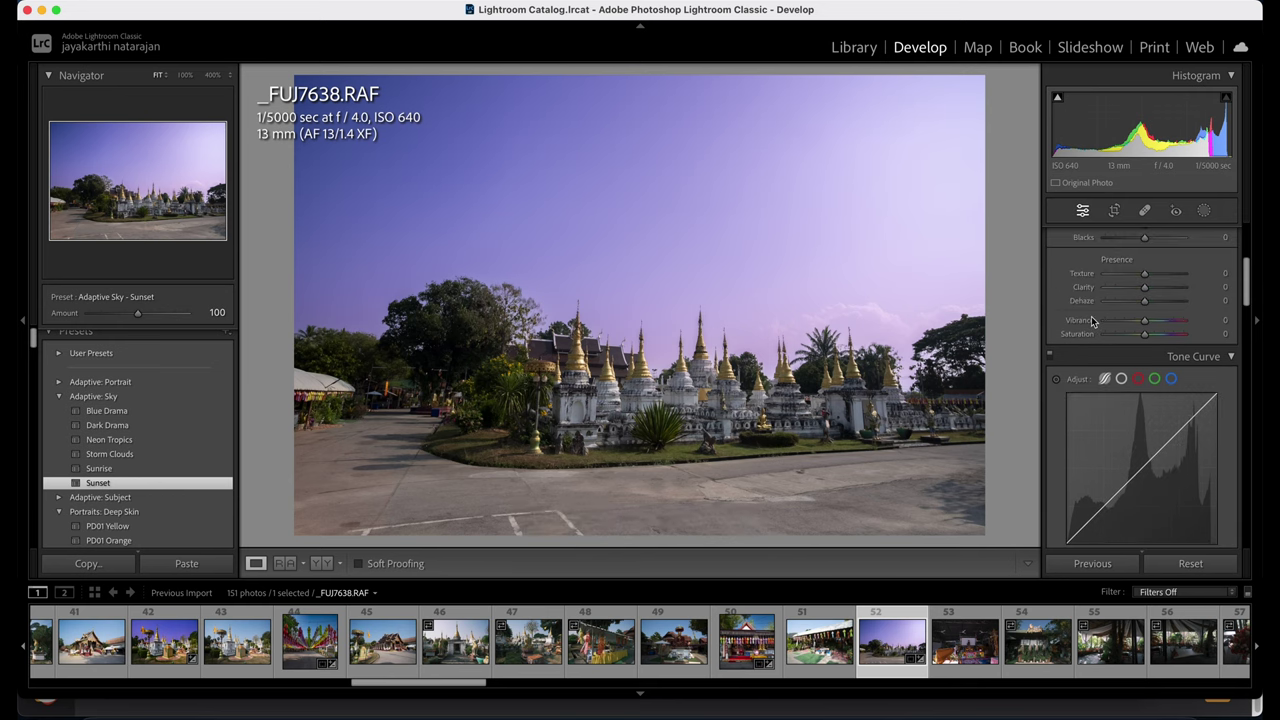
# In the Sunset sky mask, set Temp to -11, Tint to 76, Saturation to 42 and Highlights to 16.
pyautogui.click(1205, 211)
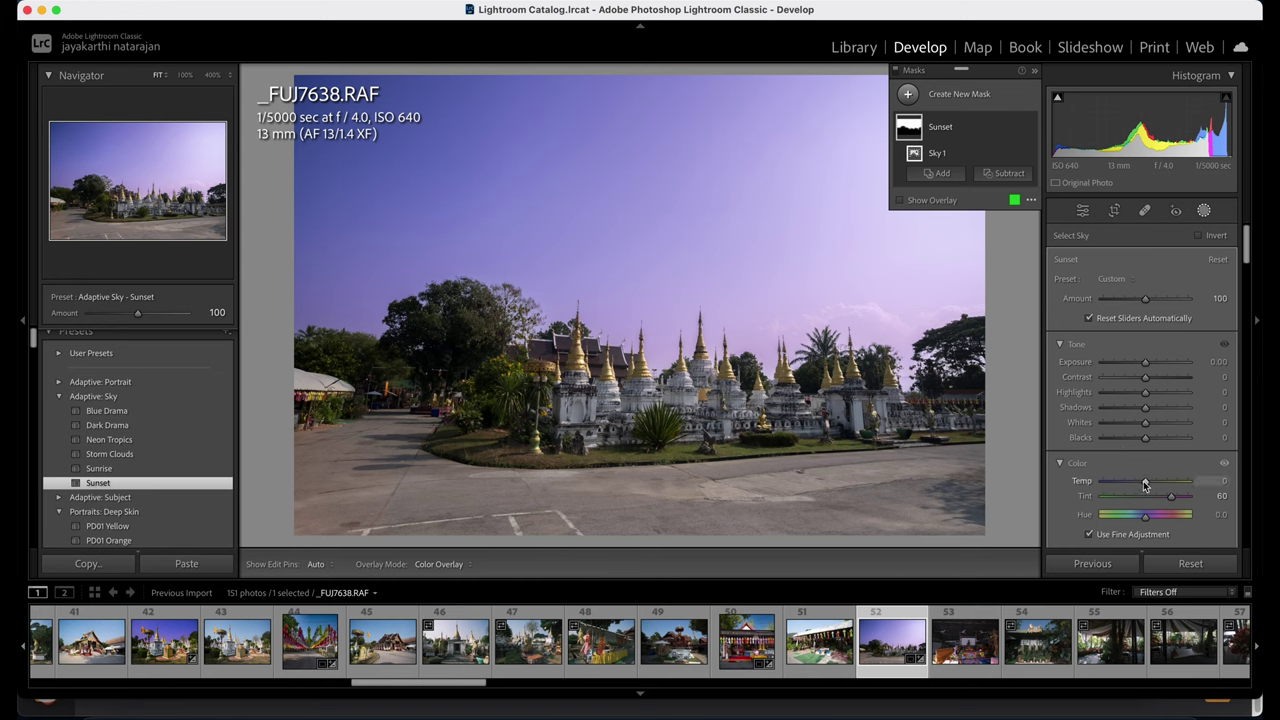
pyautogui.moveTo(1145, 486)
pyautogui.mouseDown()
pyautogui.moveTo(1128, 483)
pyautogui.moveTo(1139, 483)
pyautogui.mouseUp()
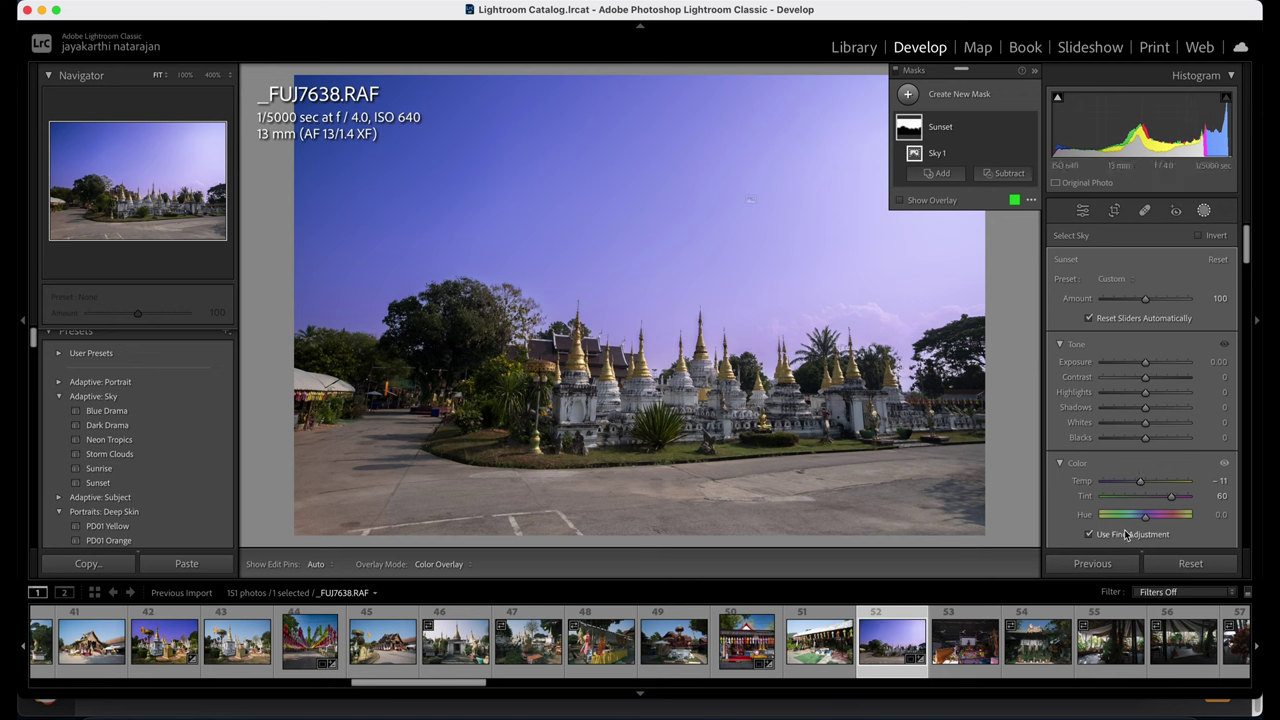
pyautogui.moveTo(1172, 497); pyautogui.dragTo(1166, 486)
pyautogui.scroll(-2, 1157, 432)
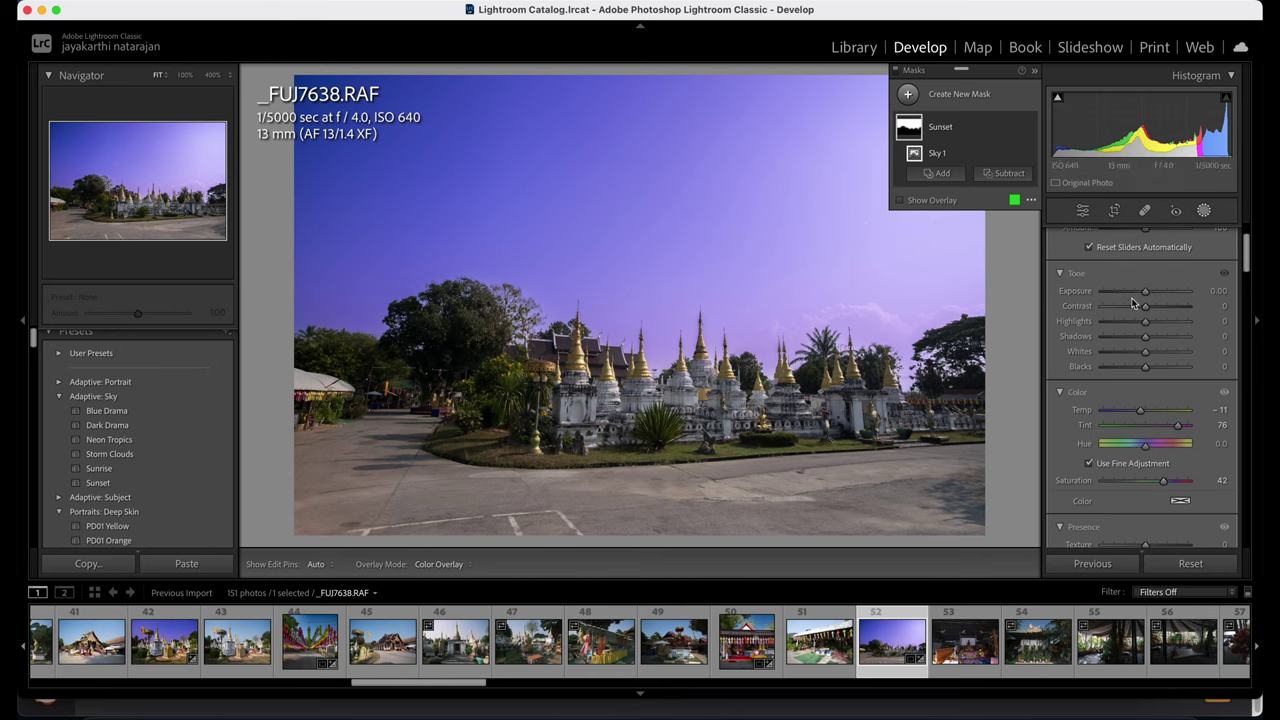
pyautogui.moveTo(1145, 291); pyautogui.dragTo(1151, 324)
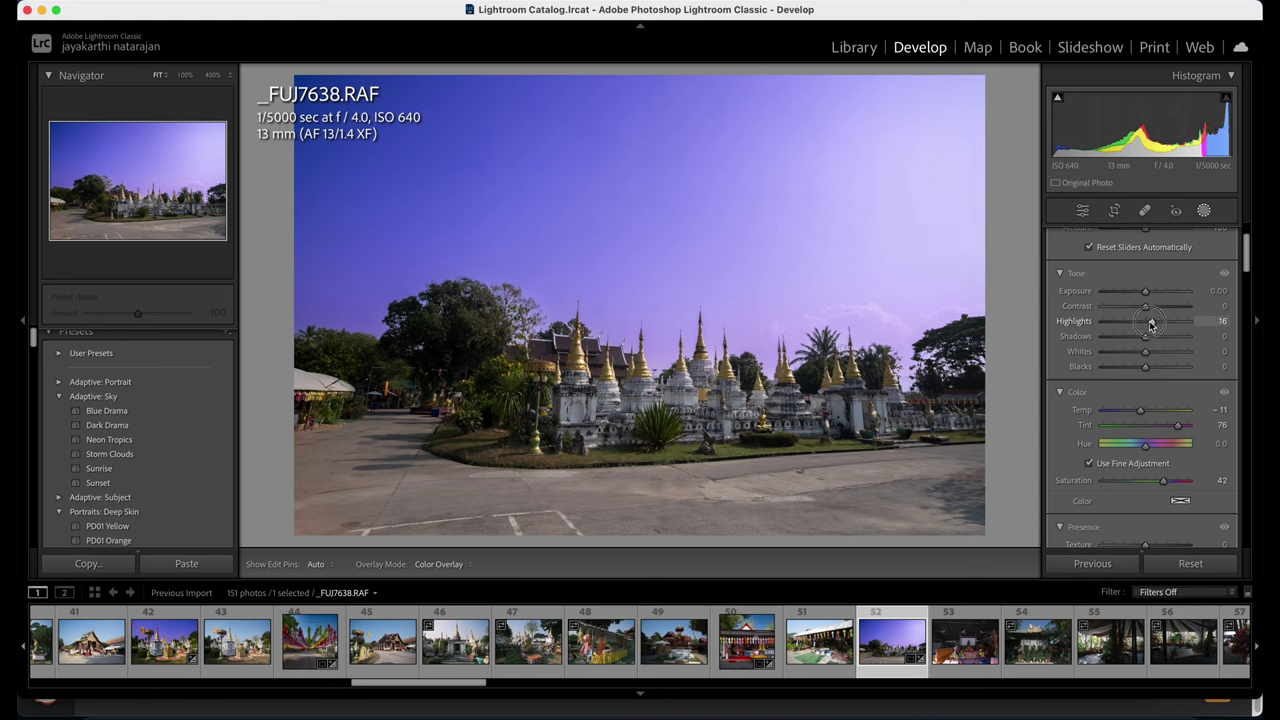
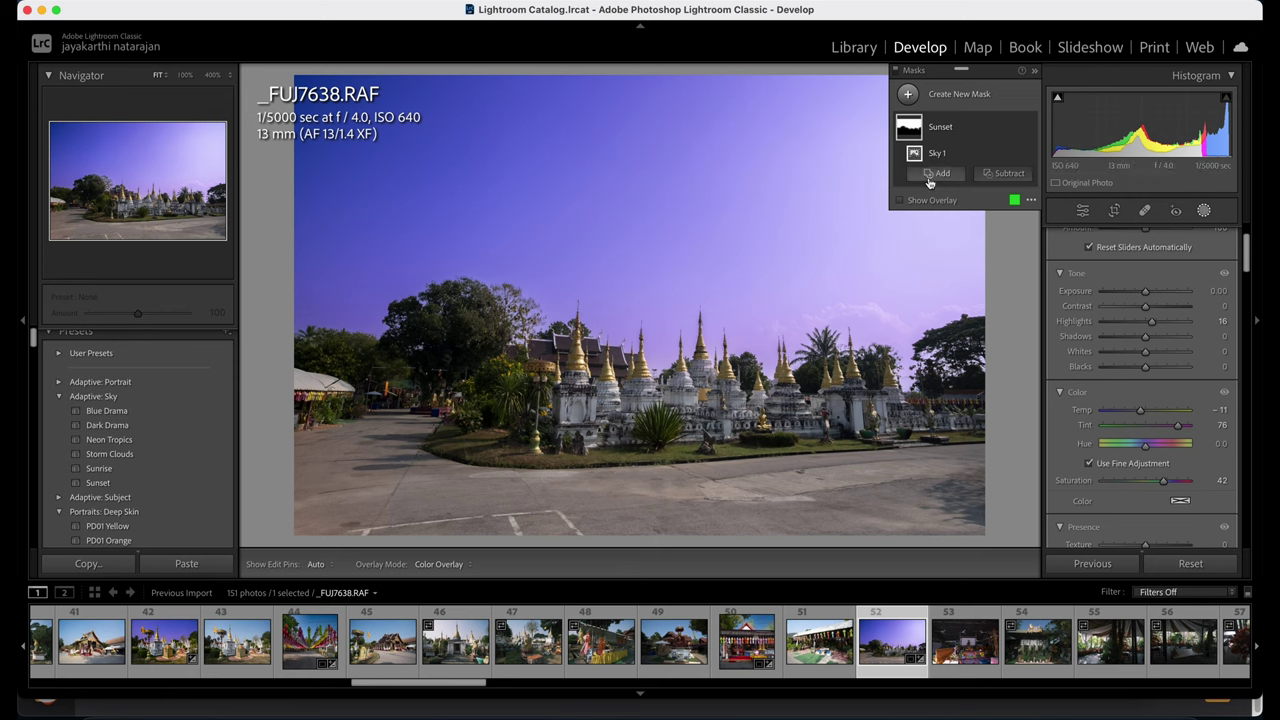
# Duplicate and invert the Sunset mask to cover everything below the sky.
pyautogui.rightClick(940, 135)
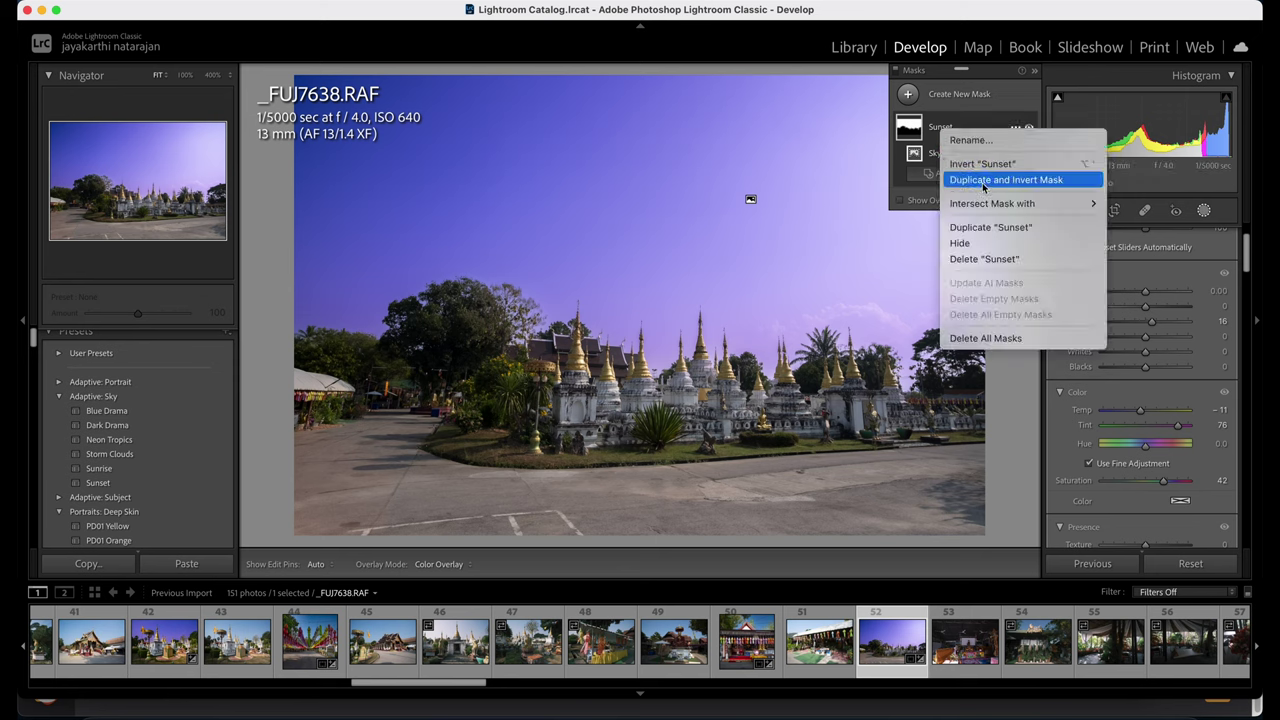
pyautogui.click(968, 177)
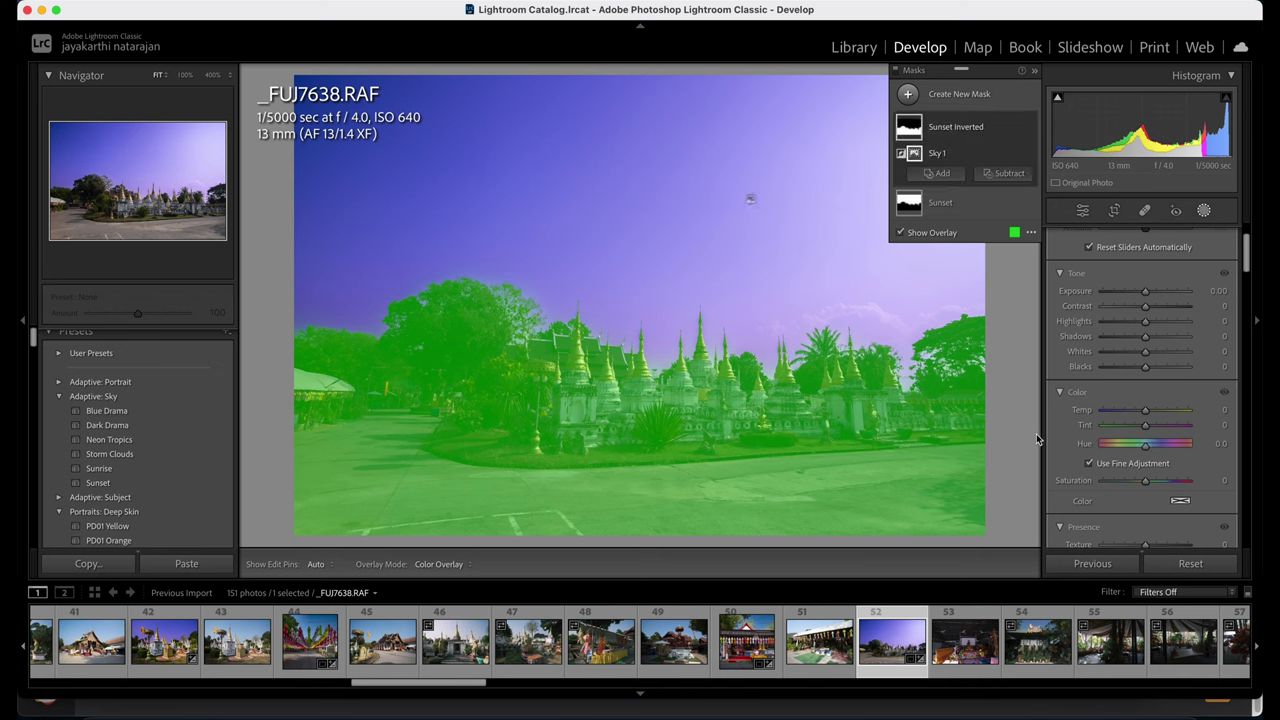
# Create a new brush mask with size 15.0 and Feather 47, and paint it over the whole road in the foreground.
pyautogui.click(907, 95)
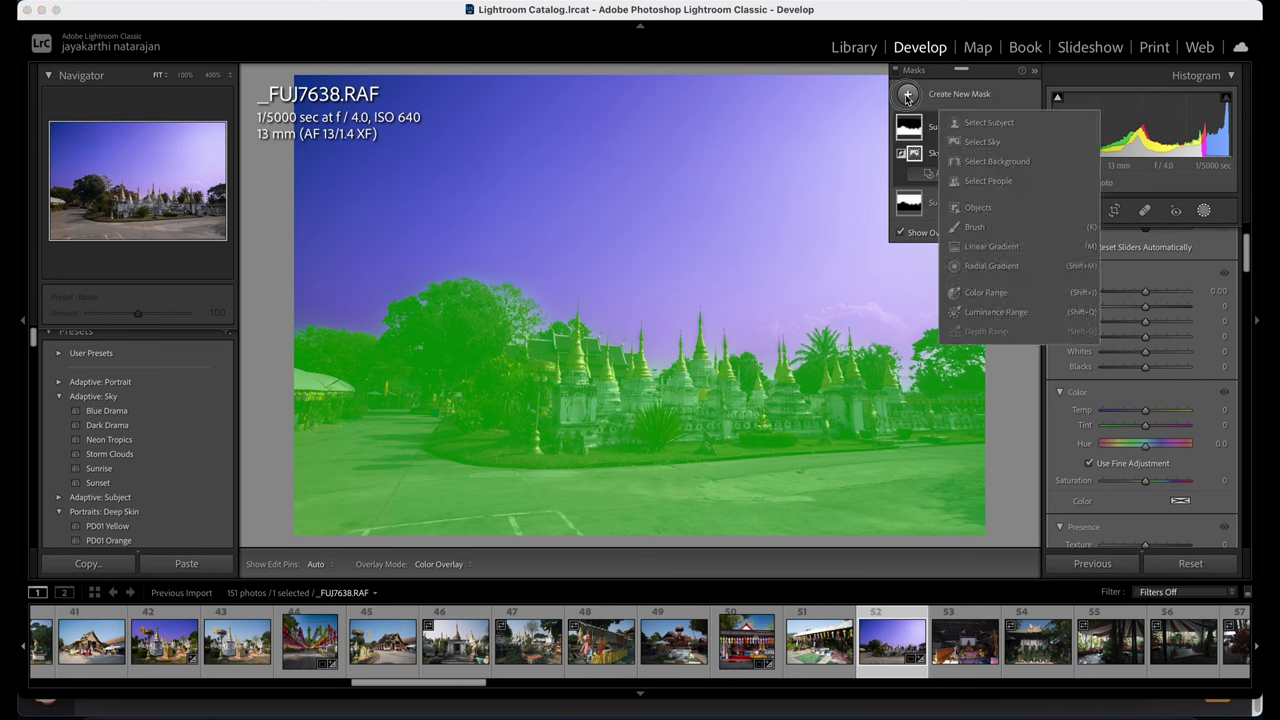
pyautogui.click(970, 227)
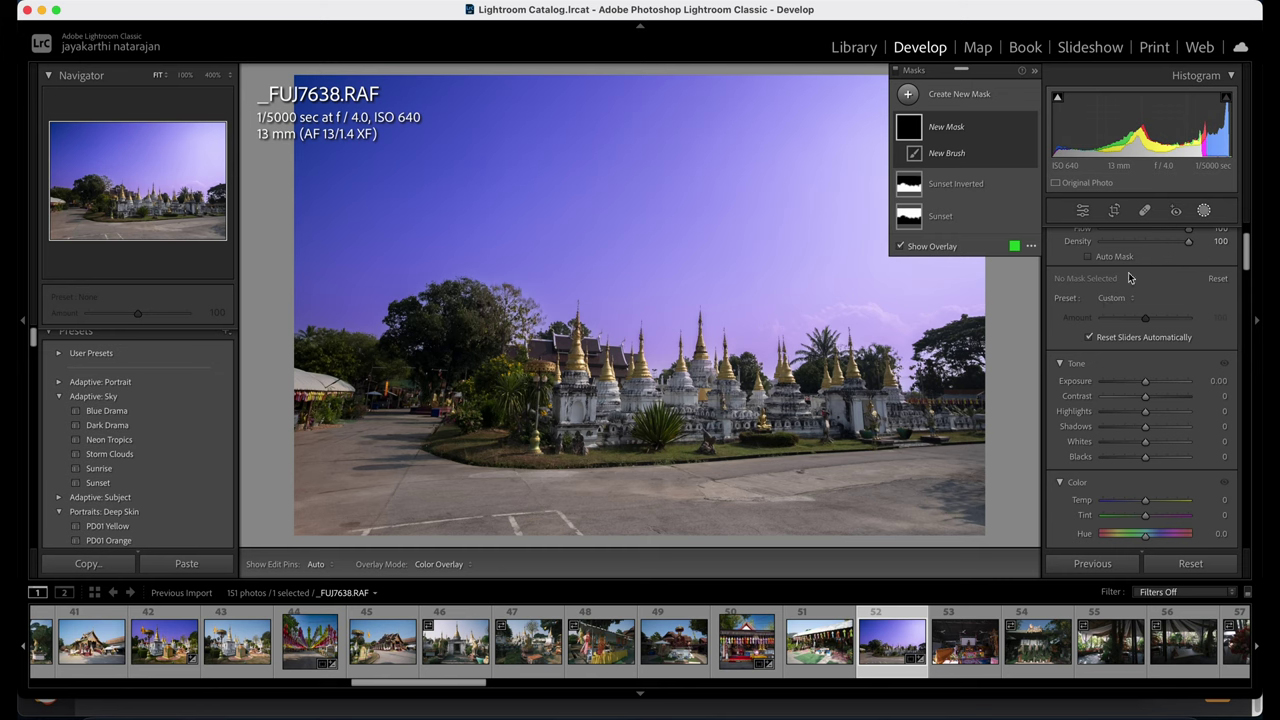
pyautogui.scroll(3, 1130, 278)
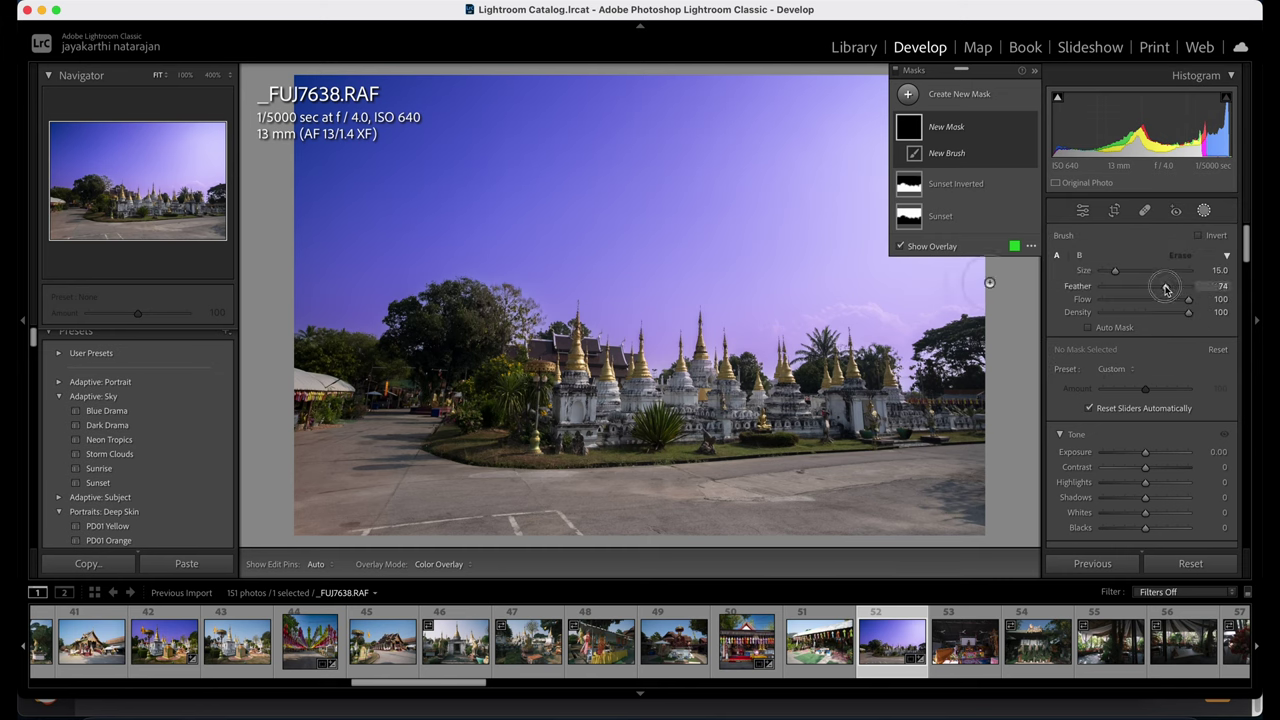
pyautogui.moveTo(1165, 289); pyautogui.dragTo(1145, 292)
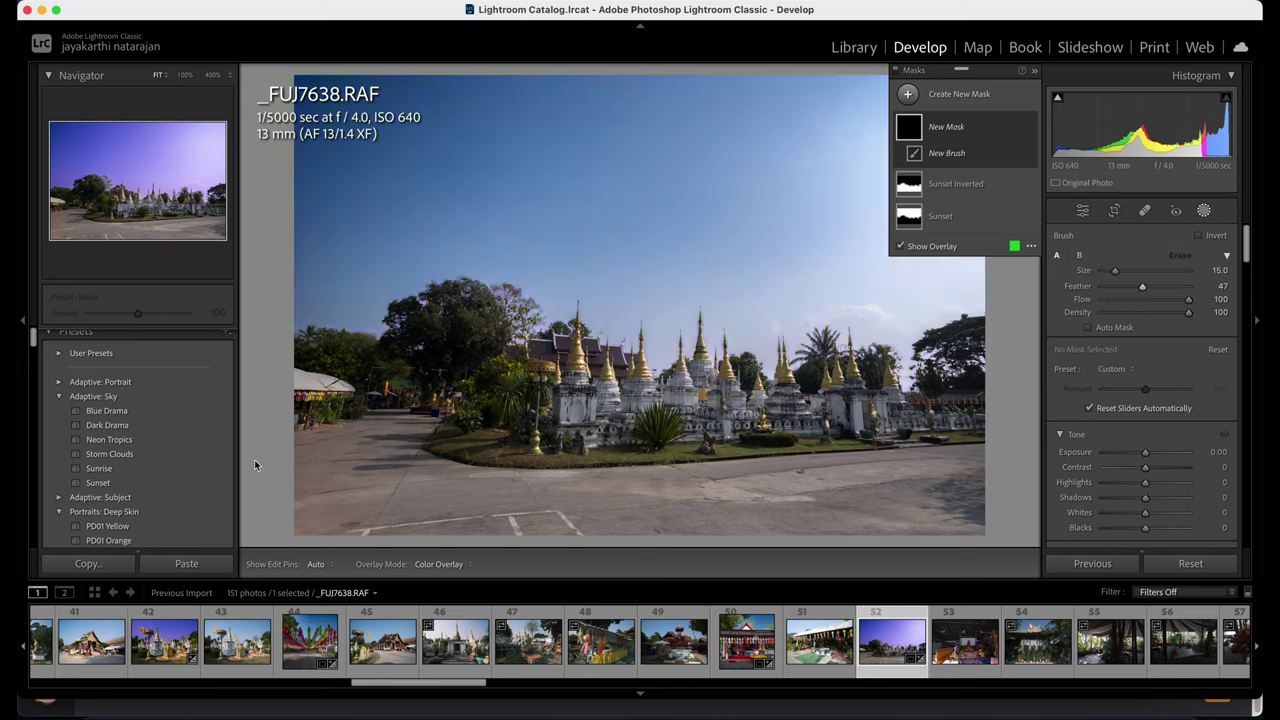
pyautogui.press('h')
pyautogui.moveTo(389, 445)
pyautogui.mouseDown()
pyautogui.moveTo(315, 461)
pyautogui.moveTo(327, 515)
pyautogui.moveTo(400, 473)
pyautogui.moveTo(428, 495)
pyautogui.moveTo(545, 512)
pyautogui.moveTo(858, 504)
pyautogui.moveTo(969, 481)
pyautogui.moveTo(968, 521)
pyautogui.mouseUp()
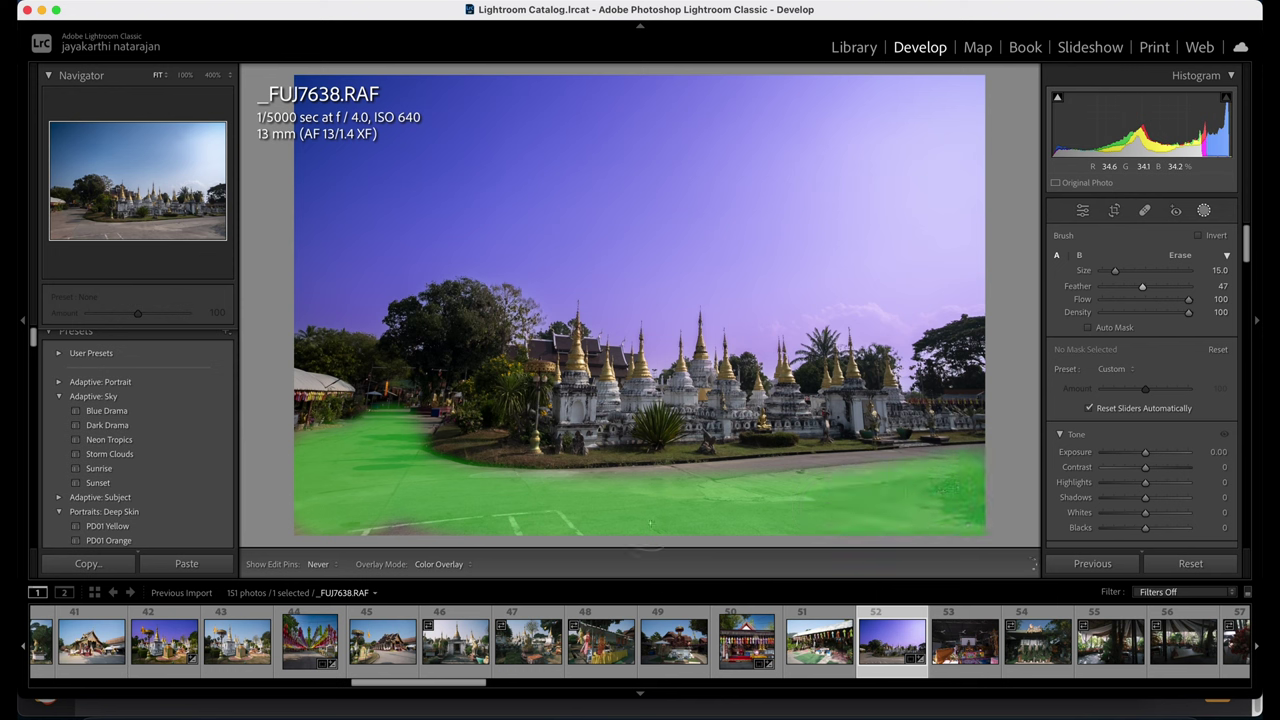
pyautogui.moveTo(650, 522); pyautogui.dragTo(386, 508)
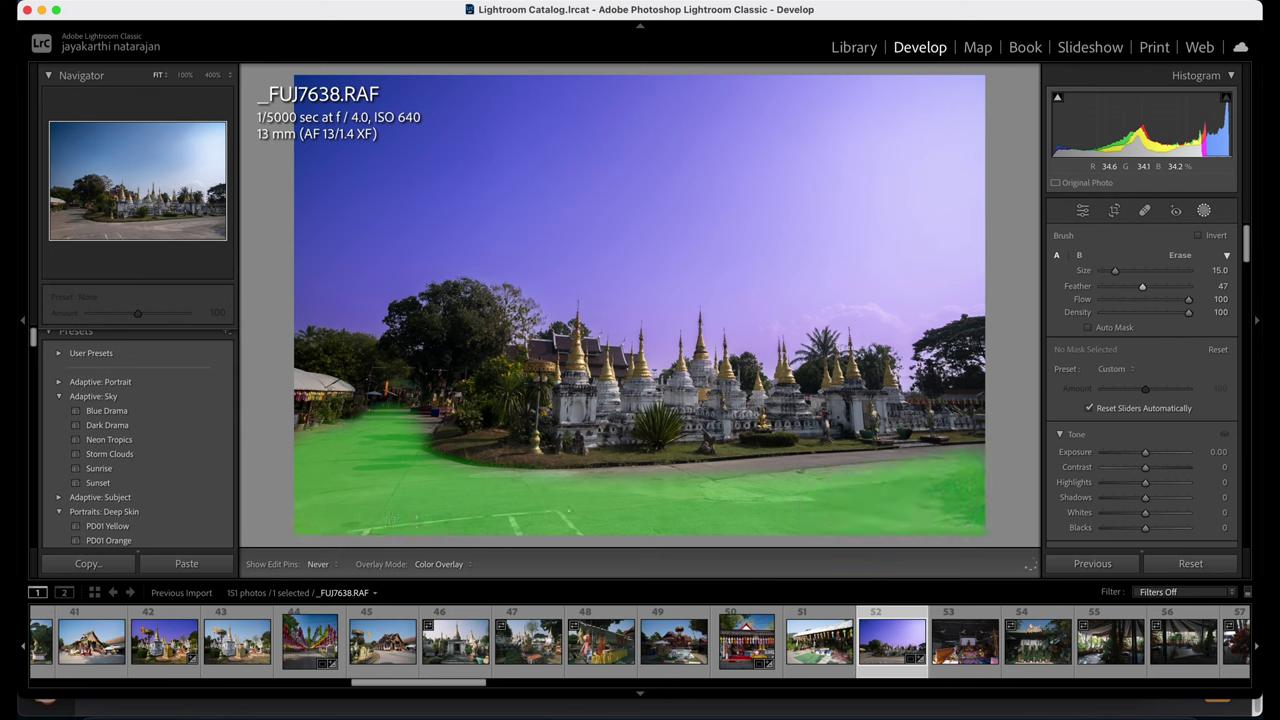
pyautogui.moveTo(585, 470); pyautogui.dragTo(700, 468)
pyautogui.moveTo(790, 497); pyautogui.dragTo(862, 490)
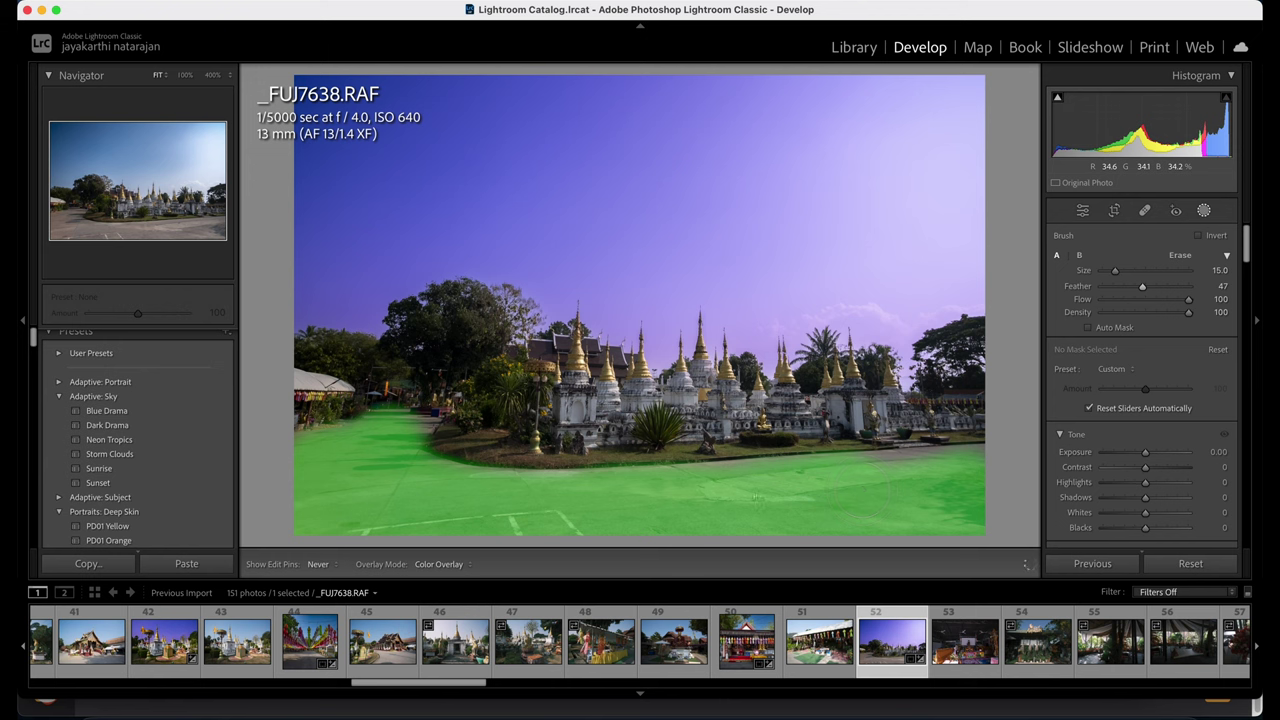
pyautogui.moveTo(719, 494)
pyautogui.mouseDown()
pyautogui.moveTo(527, 499)
pyautogui.moveTo(467, 519)
pyautogui.mouseUp()
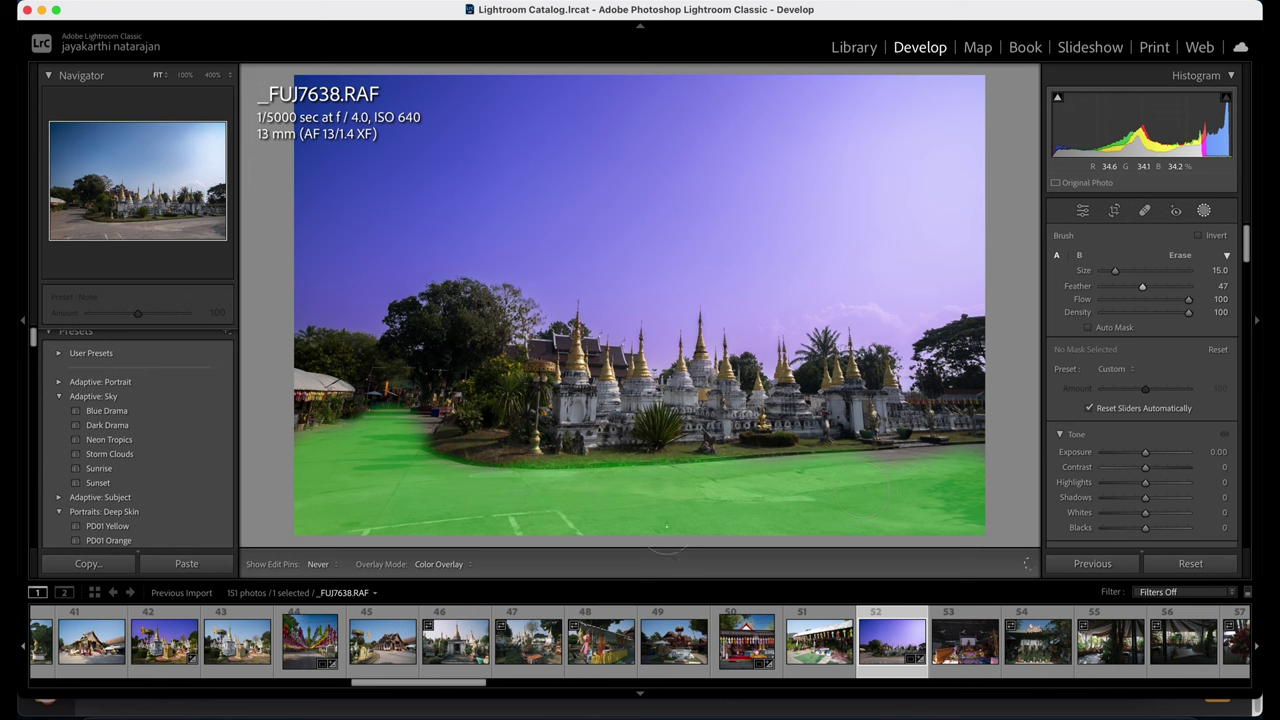
pyautogui.moveTo(891, 483); pyautogui.dragTo(980, 476)
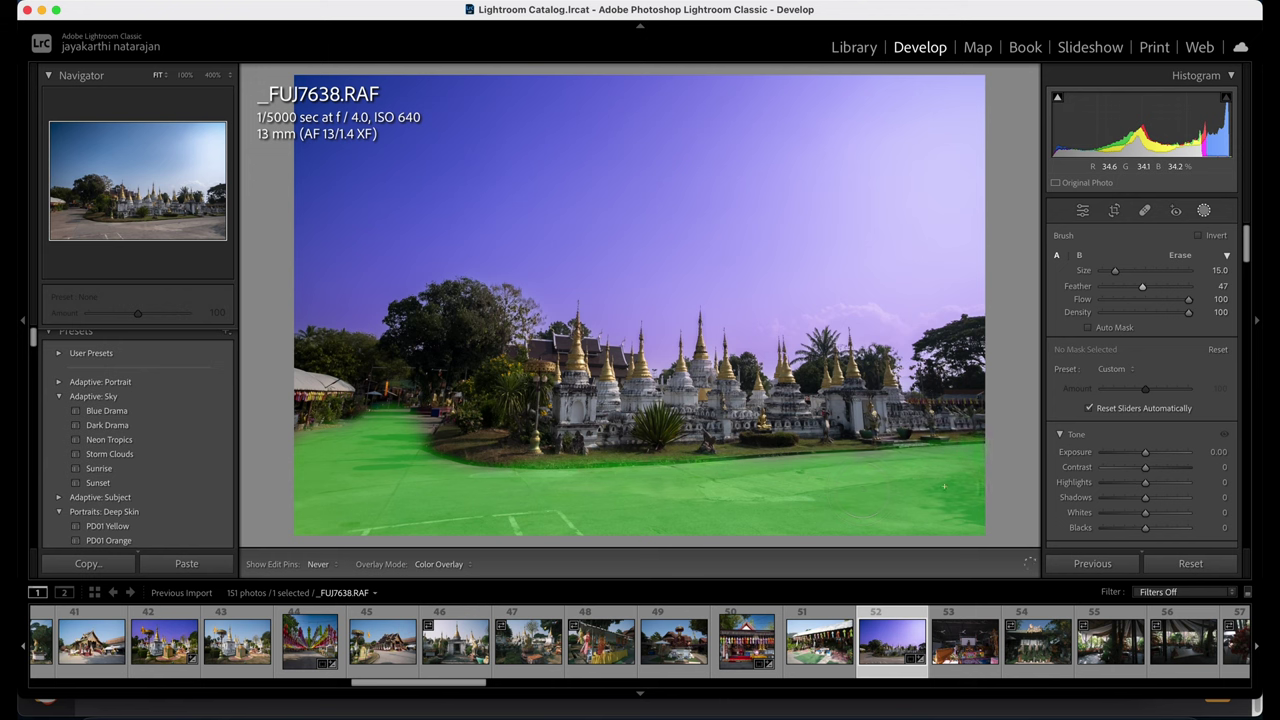
pyautogui.moveTo(856, 487); pyautogui.dragTo(870, 480)
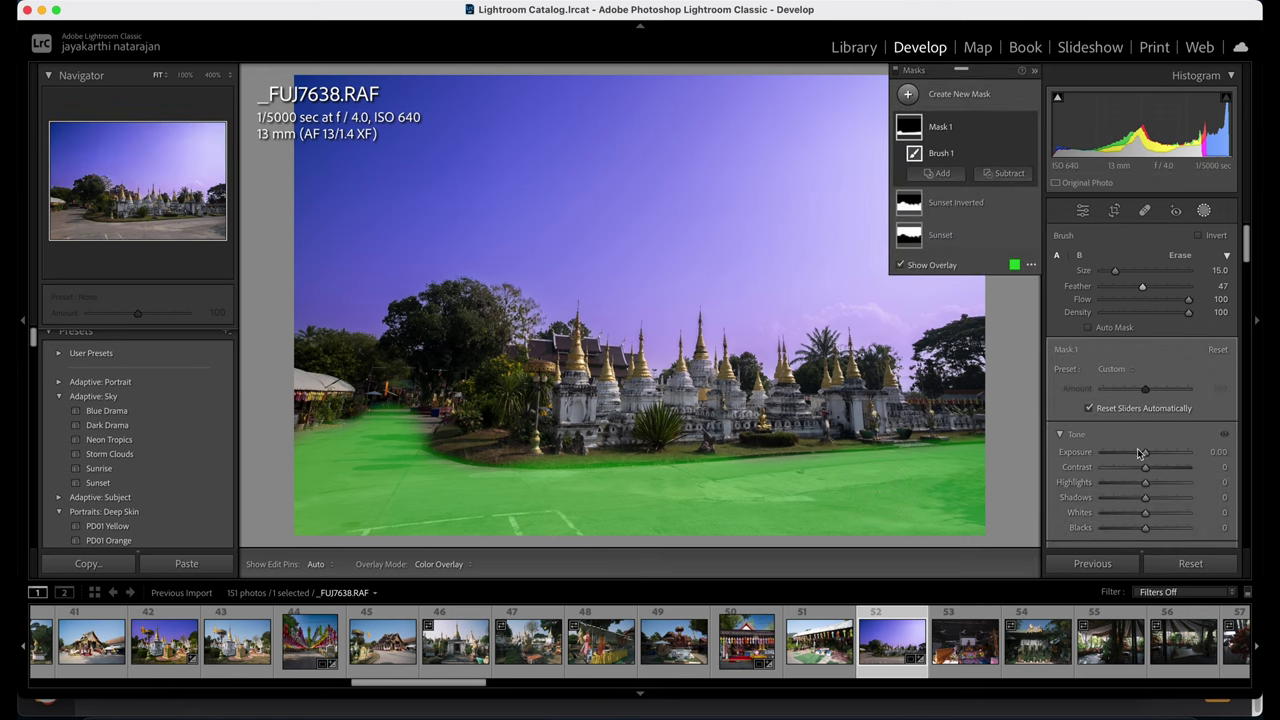
# In the road's brush mask, set Highlights to -100, Exposure to -0.66 and Tint to 33, adjust Saturation, and leave masking.
pyautogui.moveTo(1145, 483); pyautogui.dragTo(1057, 486)
pyautogui.moveTo(1145, 453); pyautogui.dragTo(1158, 420)
pyautogui.scroll(-5, 1125, 446)
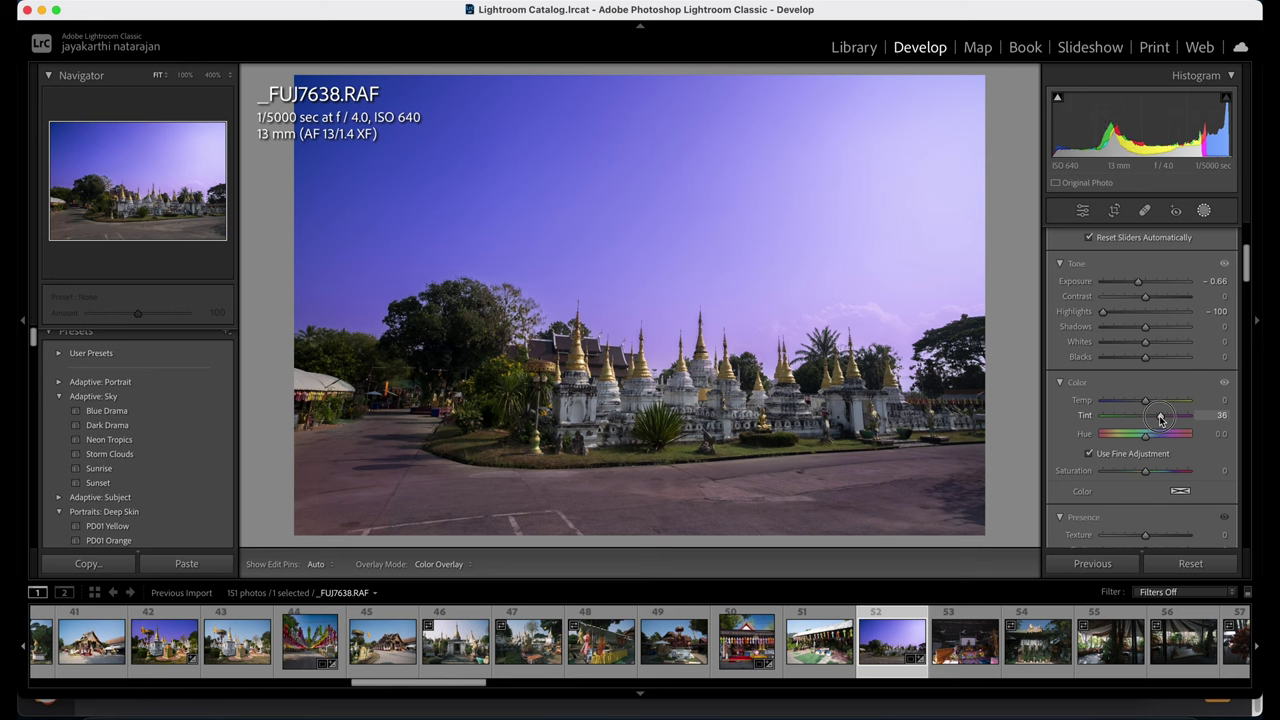
pyautogui.moveTo(1160, 420); pyautogui.dragTo(1160, 420)
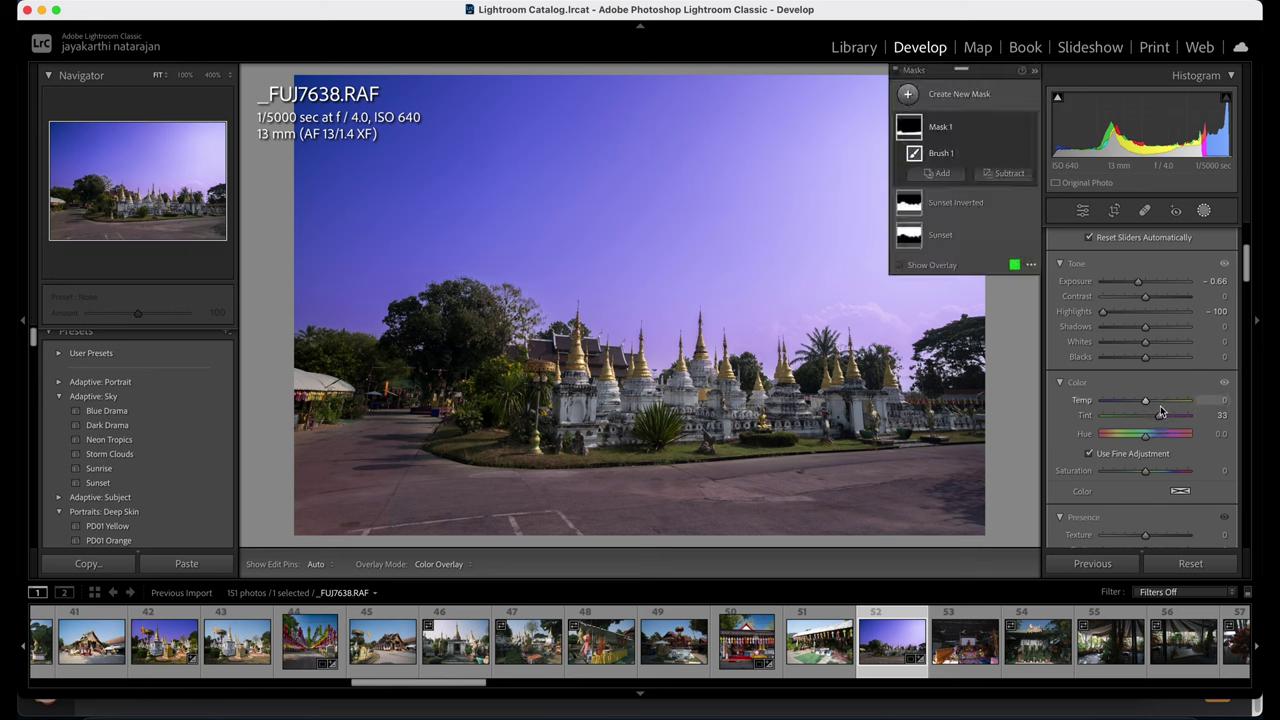
pyautogui.moveTo(1146, 470); pyautogui.dragTo(1155, 472)
pyautogui.scroll(5, 1071, 316)
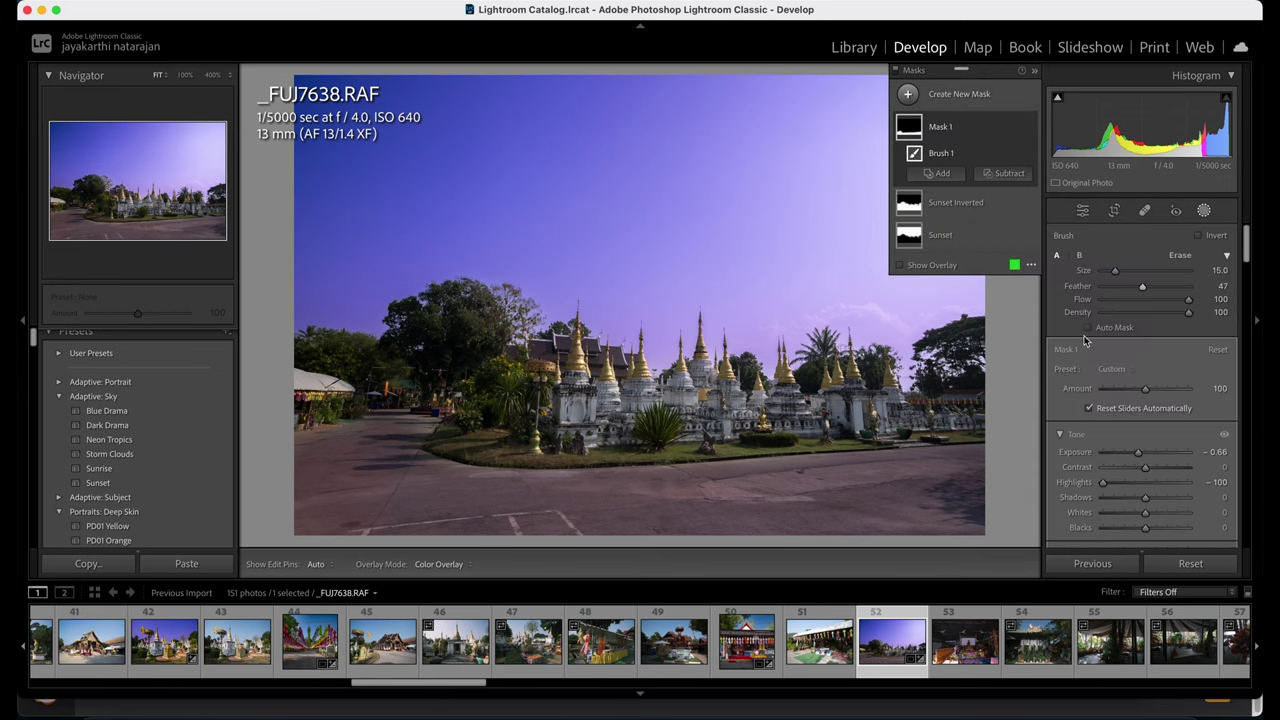
pyautogui.click(1082, 210)
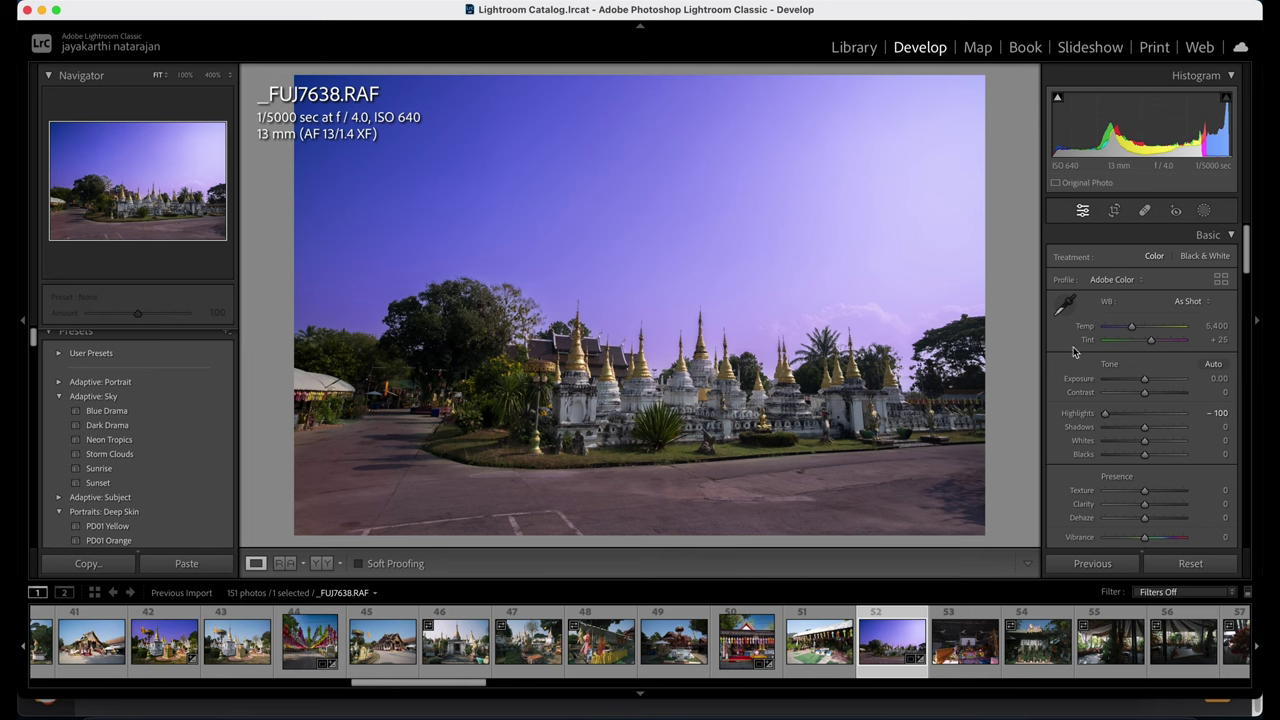
# In the HSL adjustments, set Green hue to +40, Yellow hue to about -10 and Green saturation to -8.
pyautogui.scroll(-5, 1103, 391)
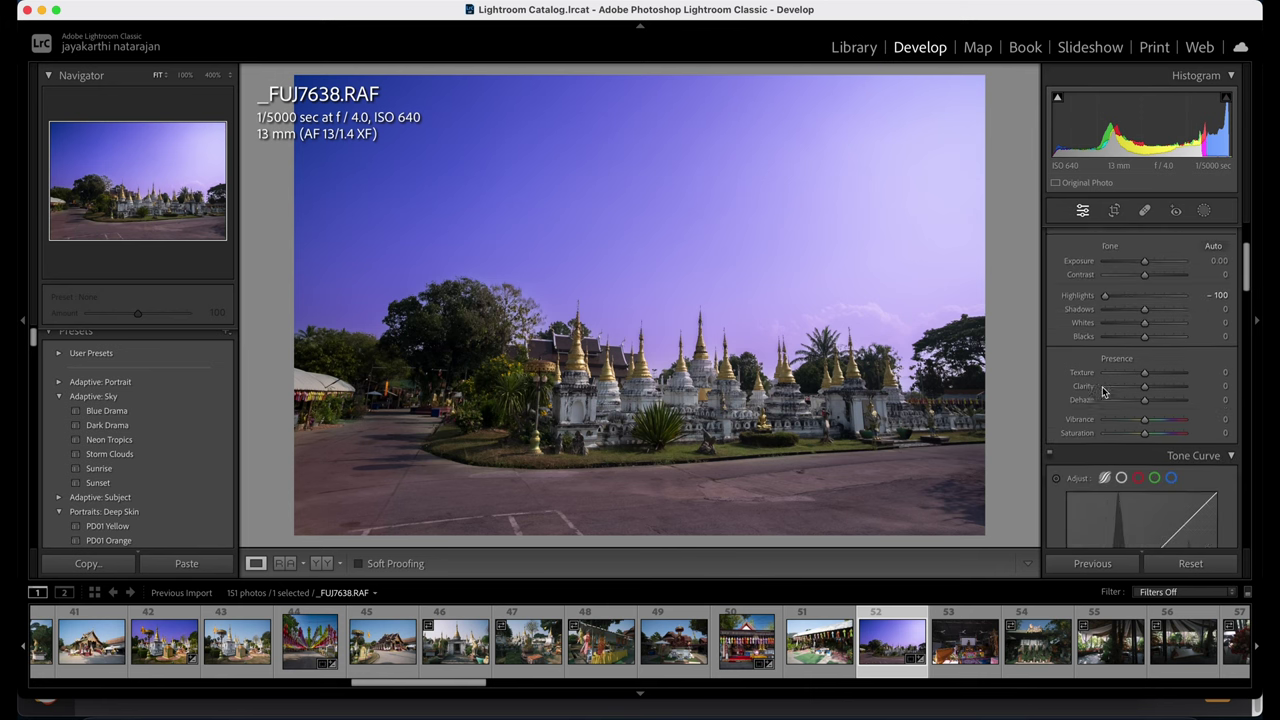
pyautogui.scroll(-4, 1100, 410)
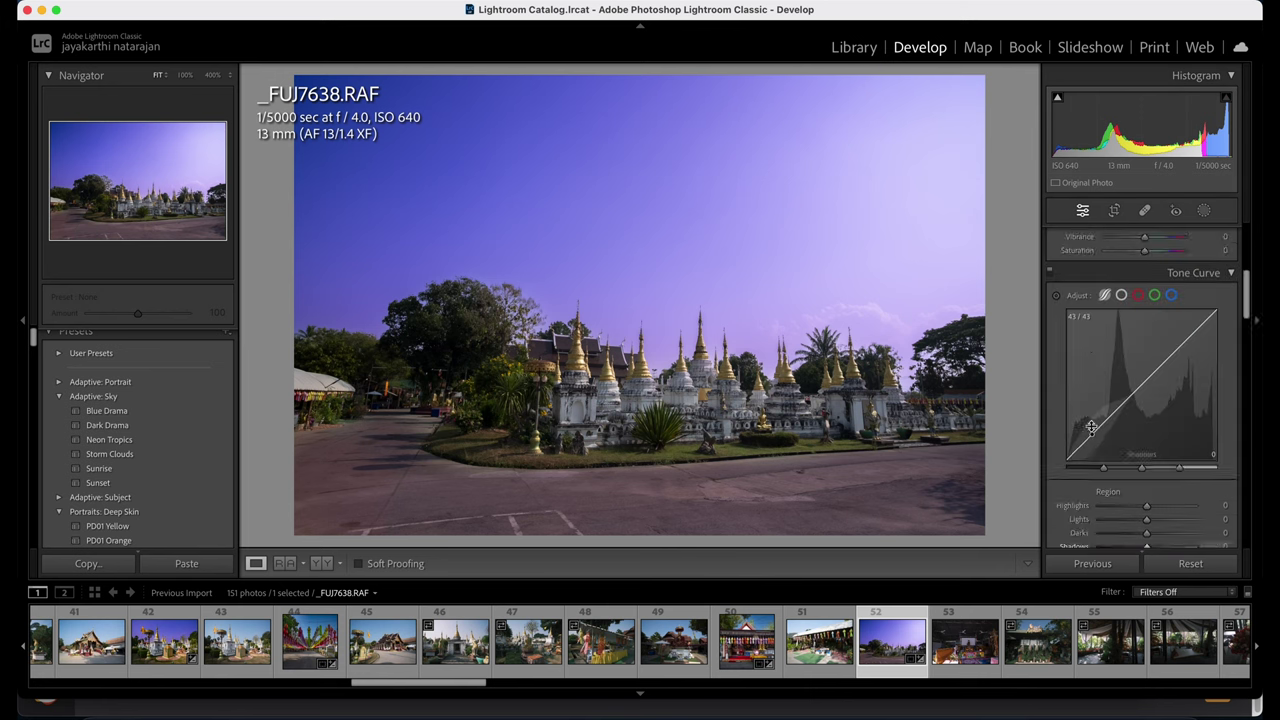
pyautogui.scroll(-4, 1091, 427)
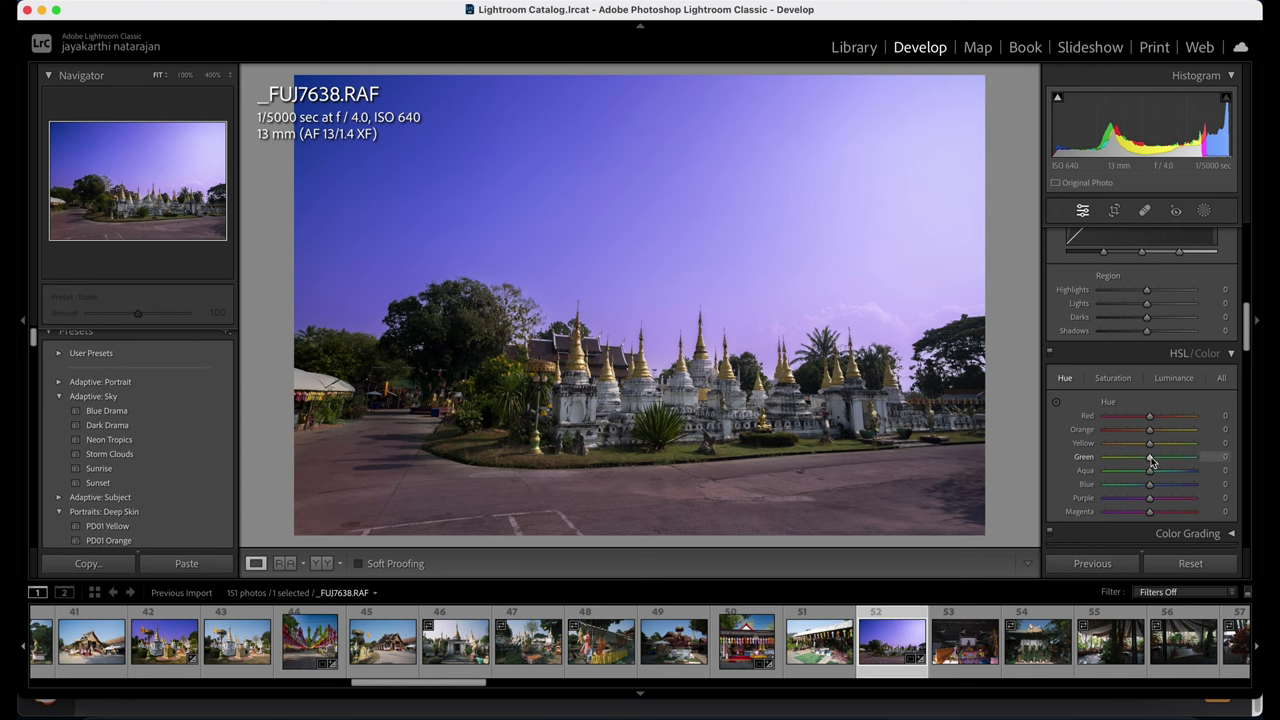
pyautogui.moveTo(1150, 461); pyautogui.dragTo(1177, 463)
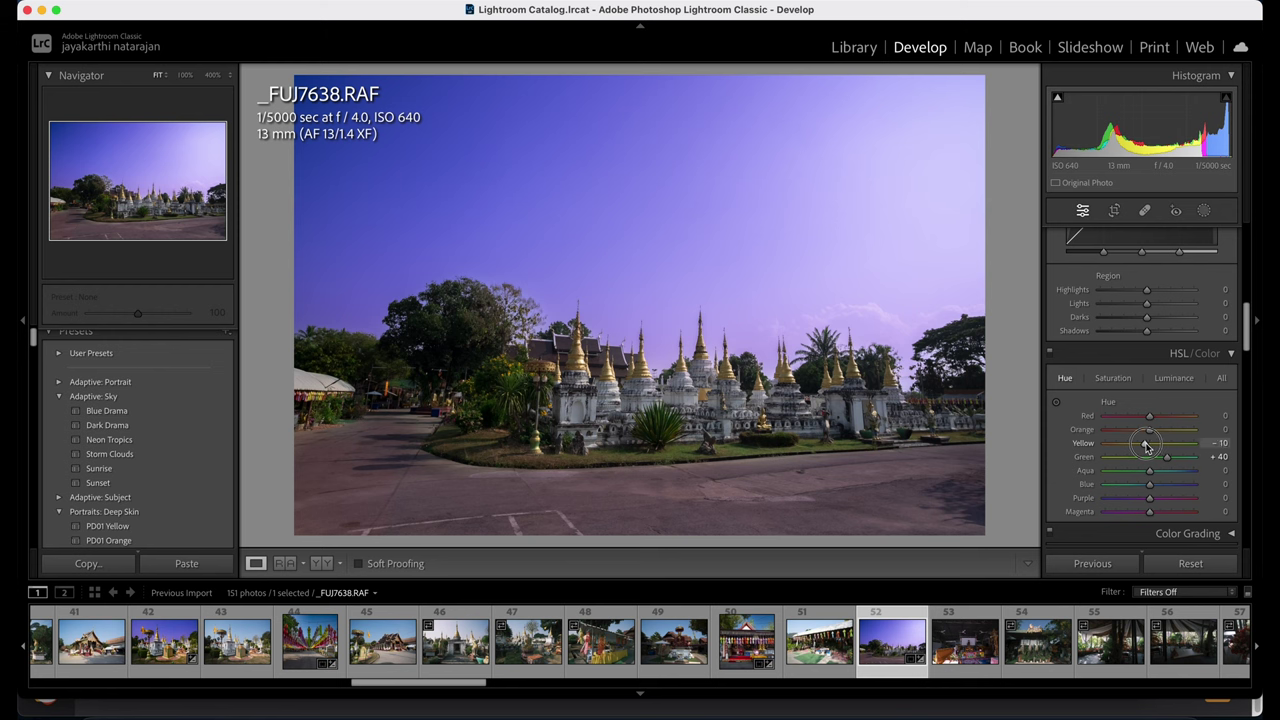
pyautogui.click(1116, 379)
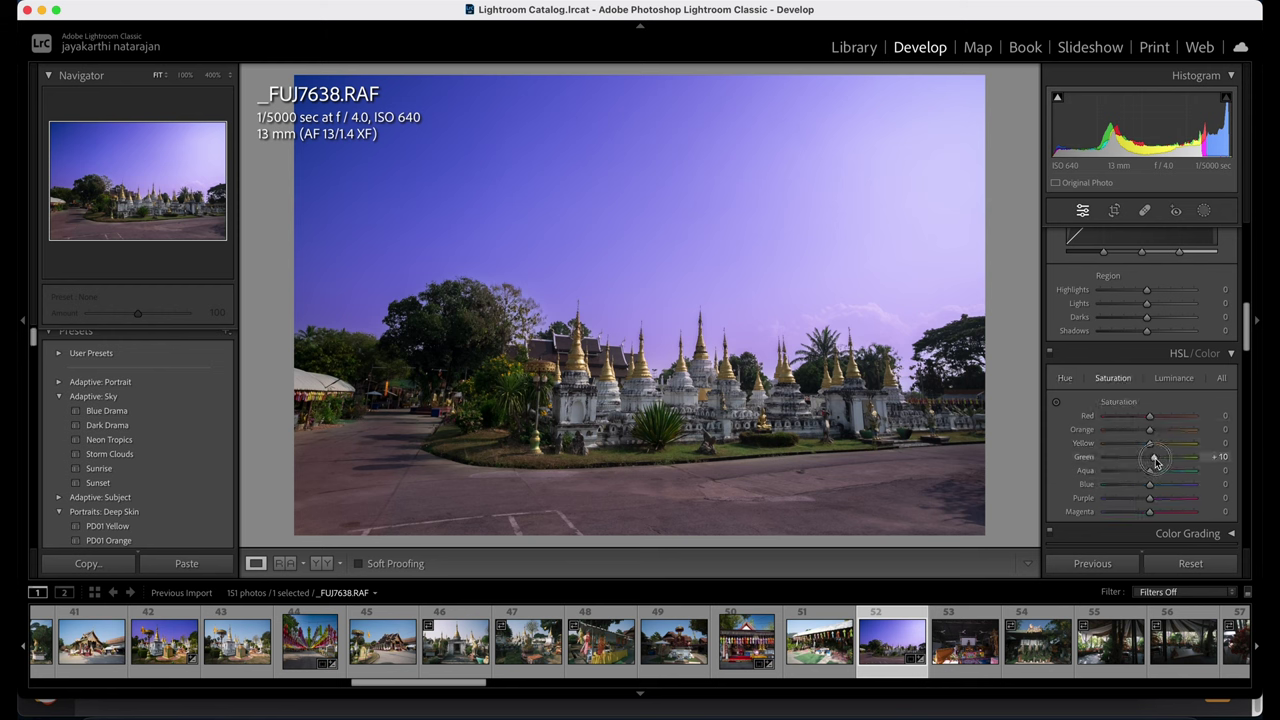
pyautogui.moveTo(1150, 457)
pyautogui.mouseDown()
pyautogui.moveTo(1138, 464)
pyautogui.moveTo(1172, 460)
pyautogui.moveTo(1148, 464)
pyautogui.mouseUp()
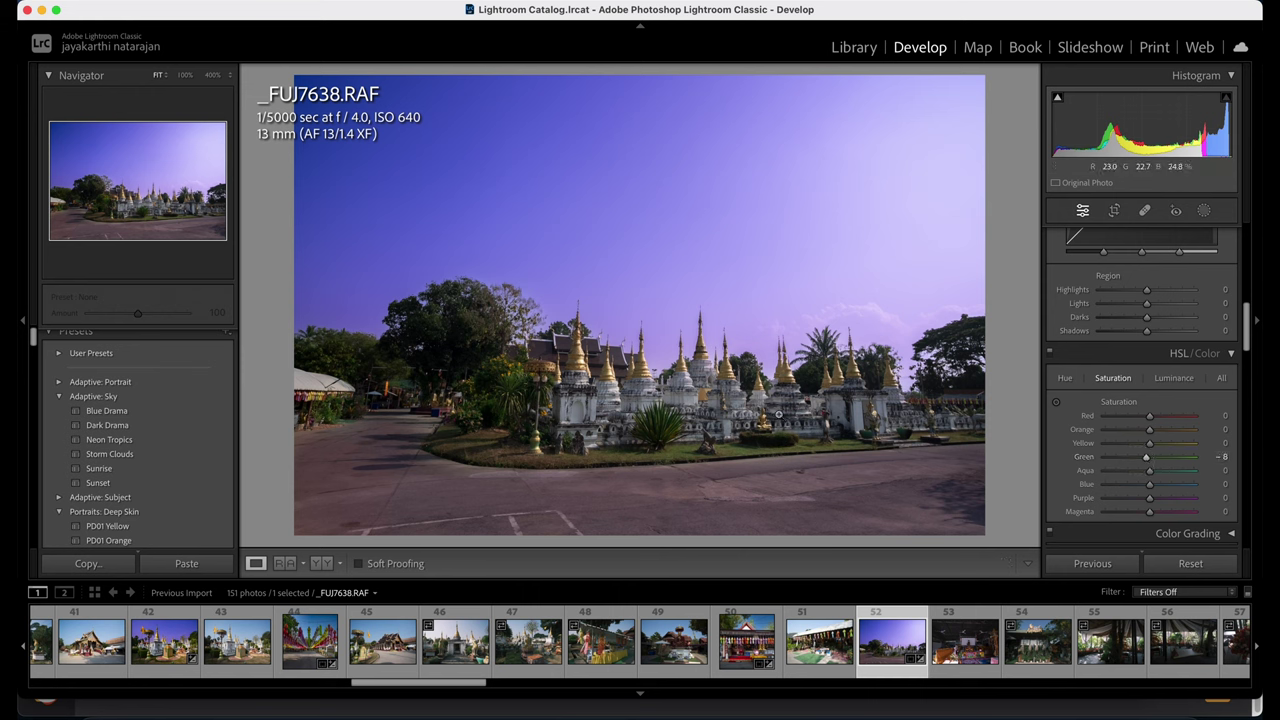
# Crop the photo tighter around the stupas, cutting off most of the foreground road, and straighten it to an angle of 1.76.
pyautogui.press('r')
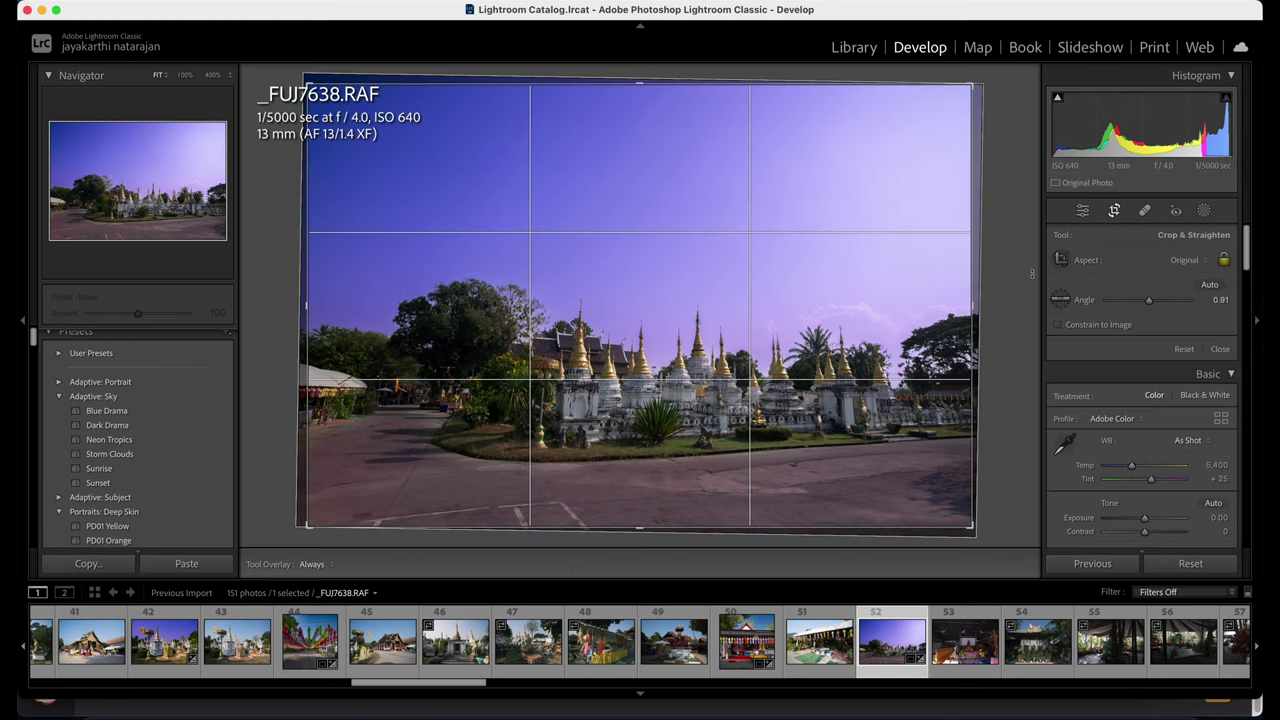
pyautogui.moveTo(322, 93); pyautogui.dragTo(384, 133)
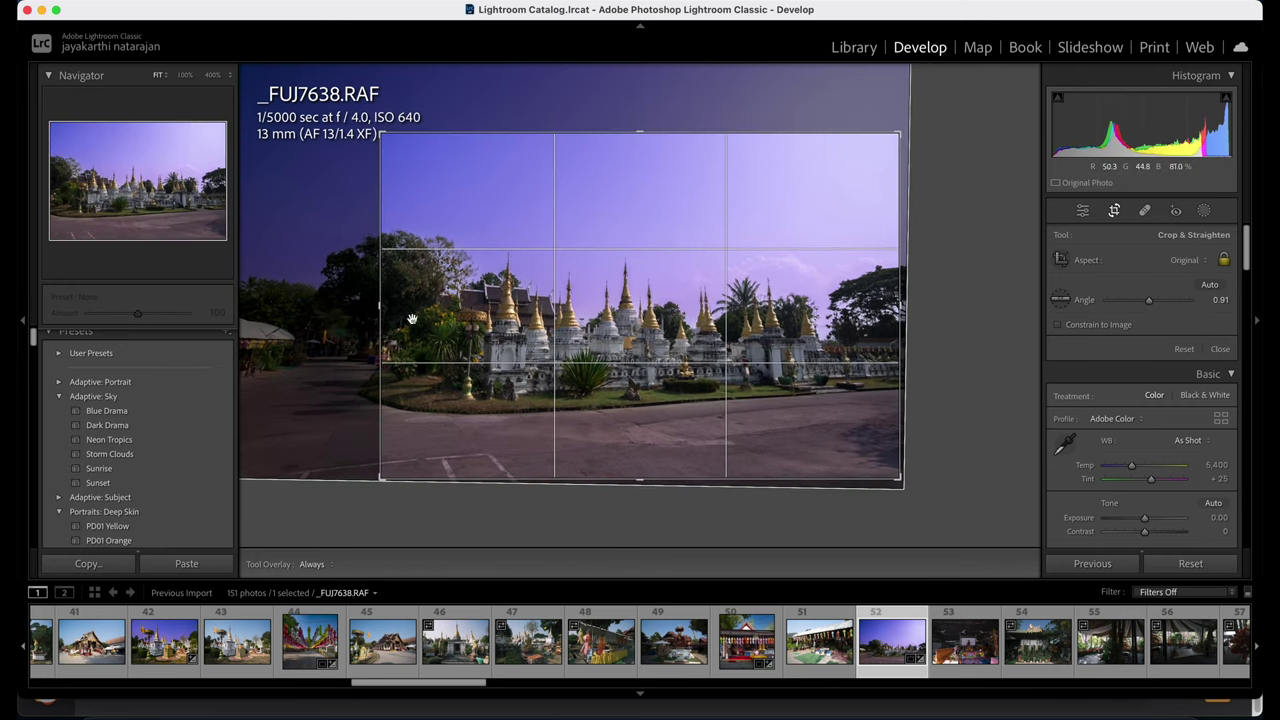
pyautogui.moveTo(683, 355); pyautogui.dragTo(686, 430)
pyautogui.moveTo(957, 369); pyautogui.dragTo(957, 373)
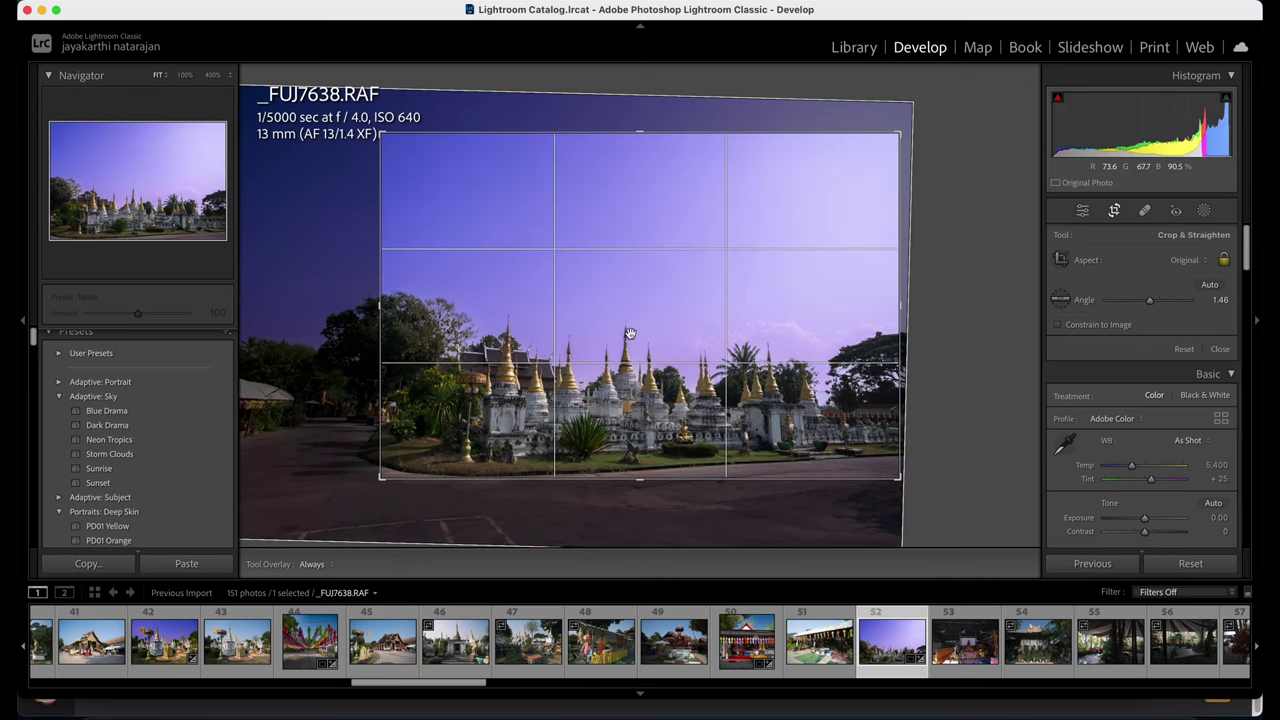
pyautogui.moveTo(962, 314); pyautogui.dragTo(958, 308)
pyautogui.moveTo(629, 206); pyautogui.dragTo(626, 209)
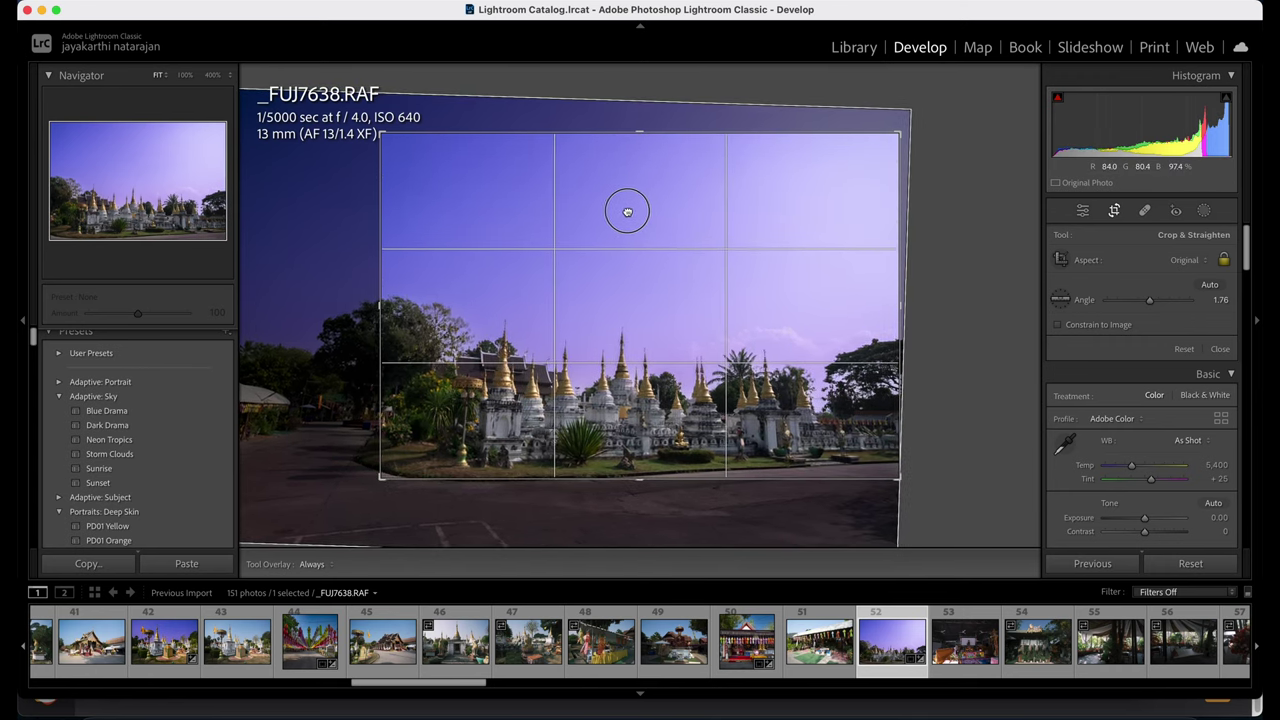
pyautogui.click(1083, 212)
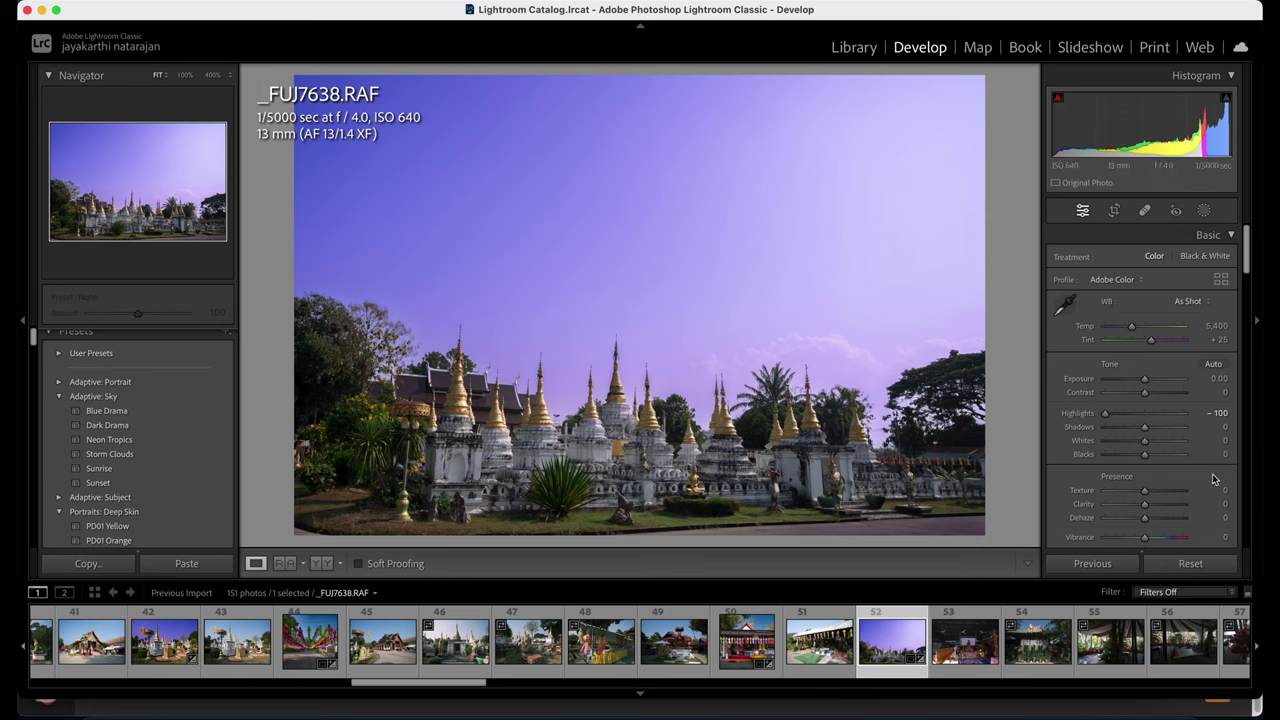
# Set Temp to -21 in the Sunset sky mask.
pyautogui.click(1203, 211)
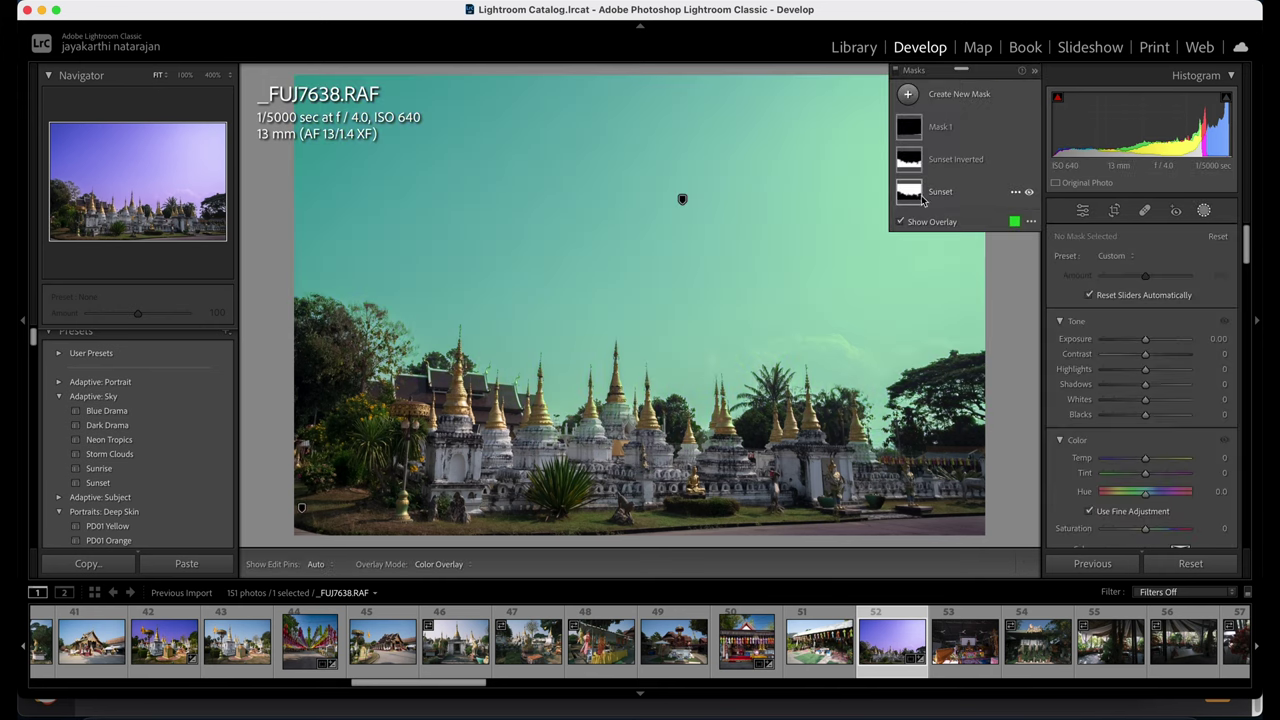
pyautogui.click(925, 196)
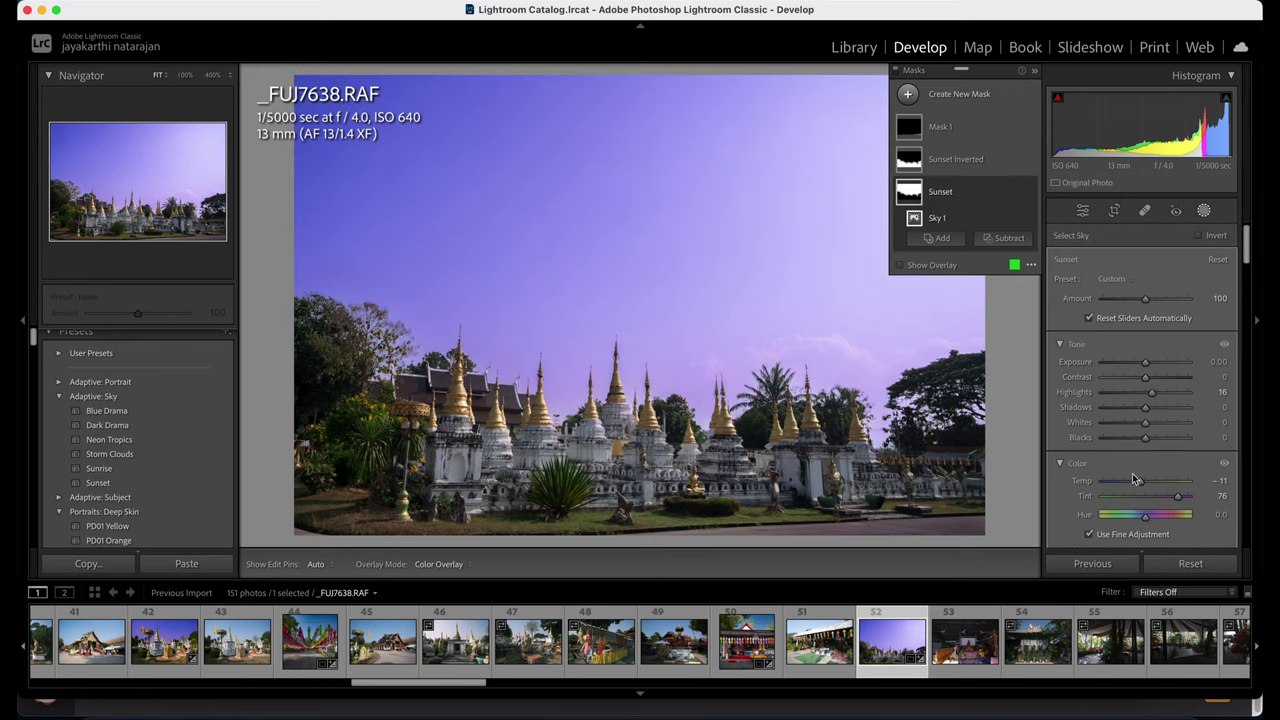
pyautogui.moveTo(1137, 485); pyautogui.dragTo(1136, 485)
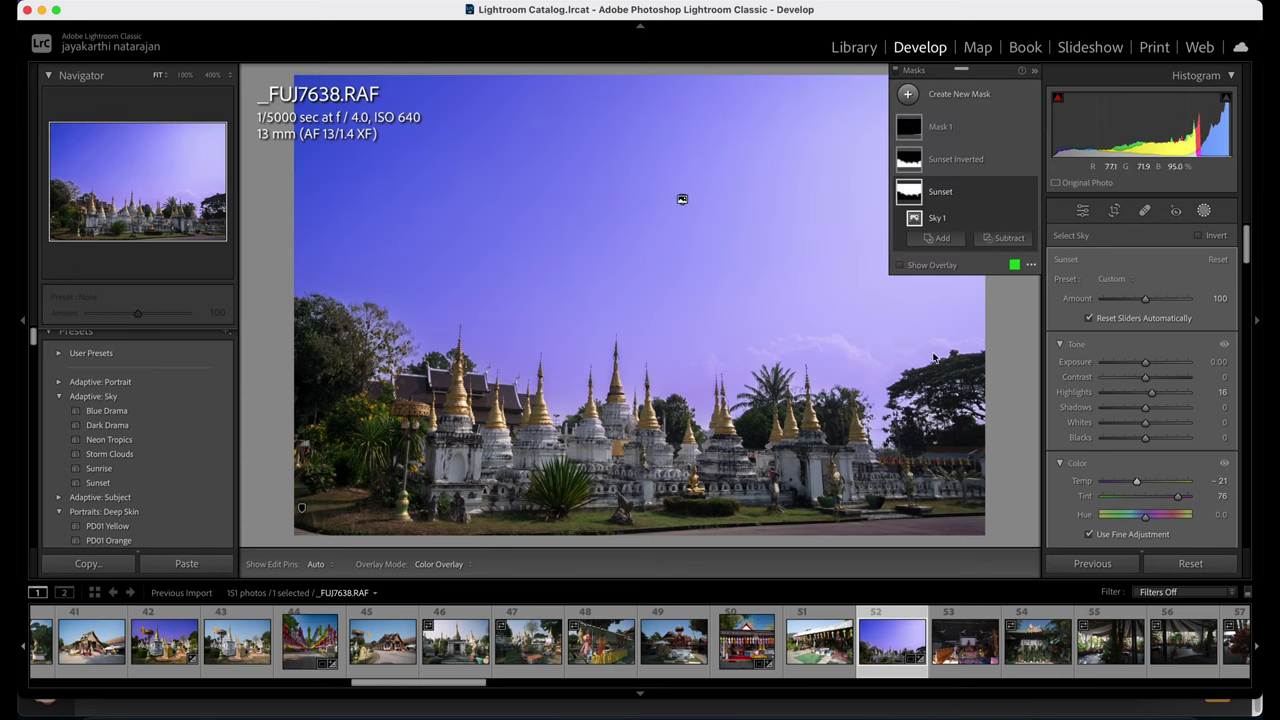
# In the Sunset Inverted mask below the sky, set Exposure to 0.47 and Dehaze to 23.
pyautogui.click(938, 170)
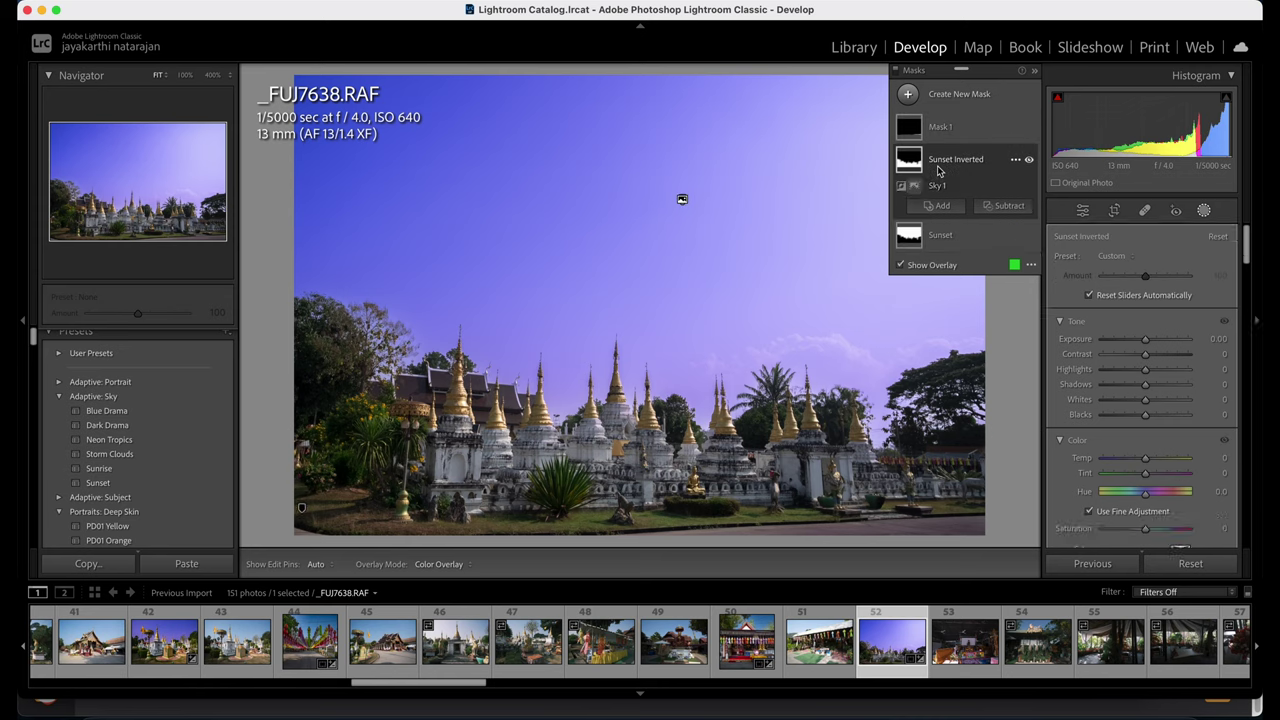
pyautogui.click(937, 185)
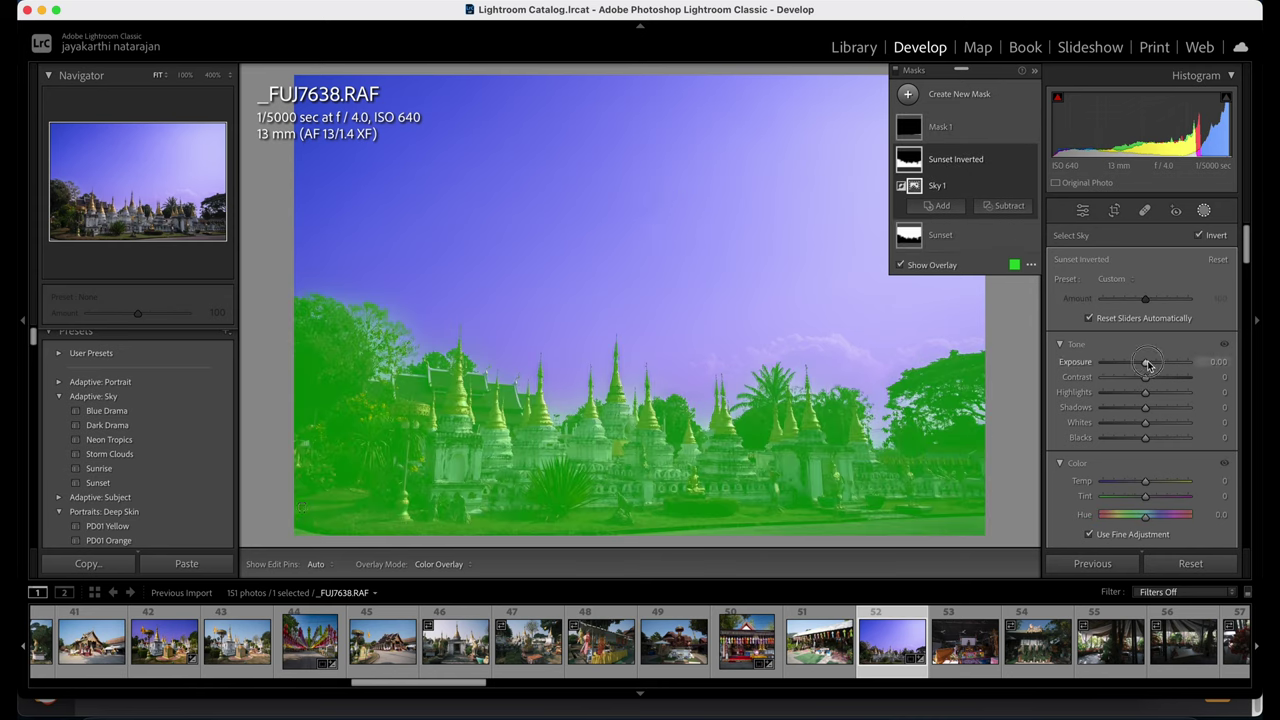
pyautogui.moveTo(1147, 364); pyautogui.dragTo(1150, 363)
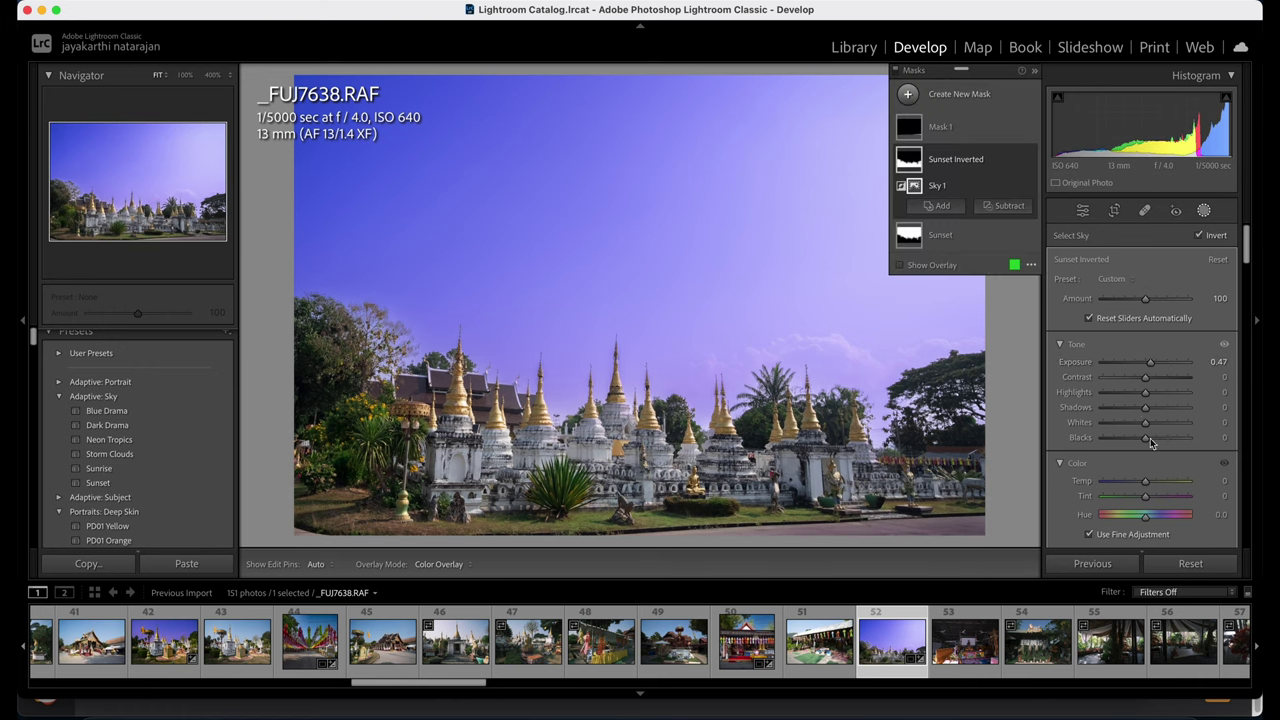
pyautogui.scroll(-6, 1135, 458)
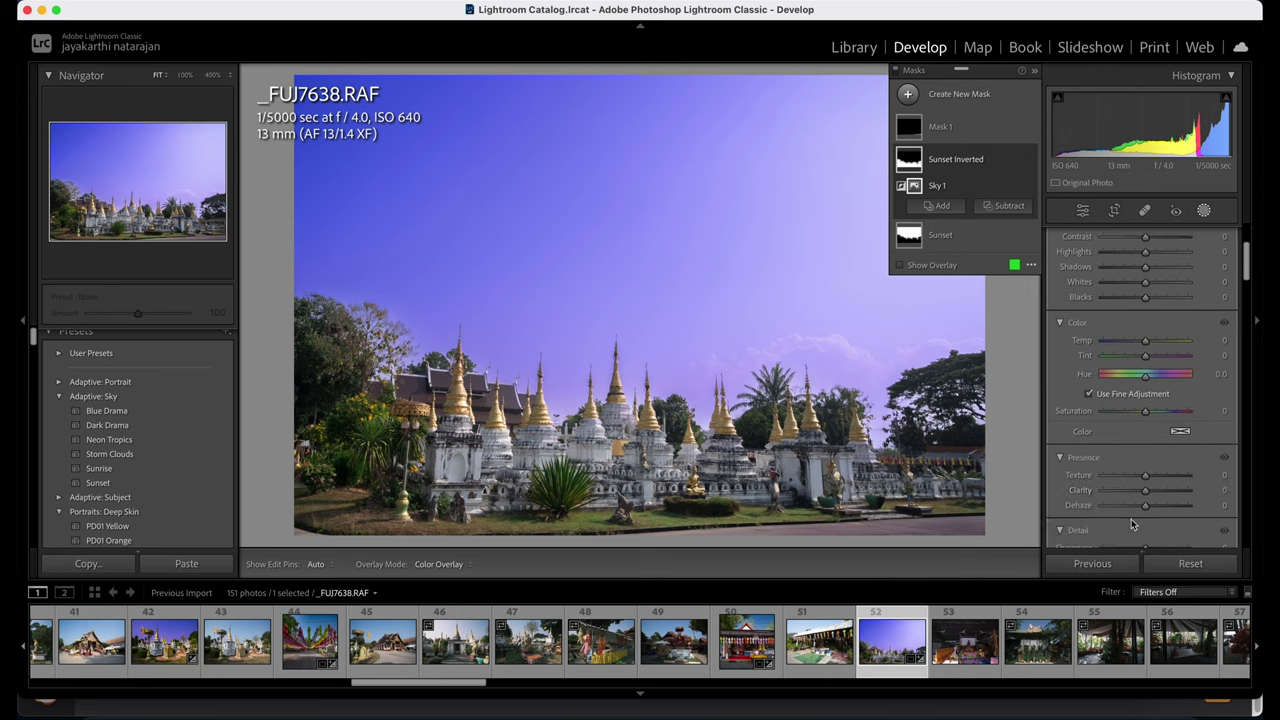
pyautogui.moveTo(1147, 509); pyautogui.dragTo(1157, 510)
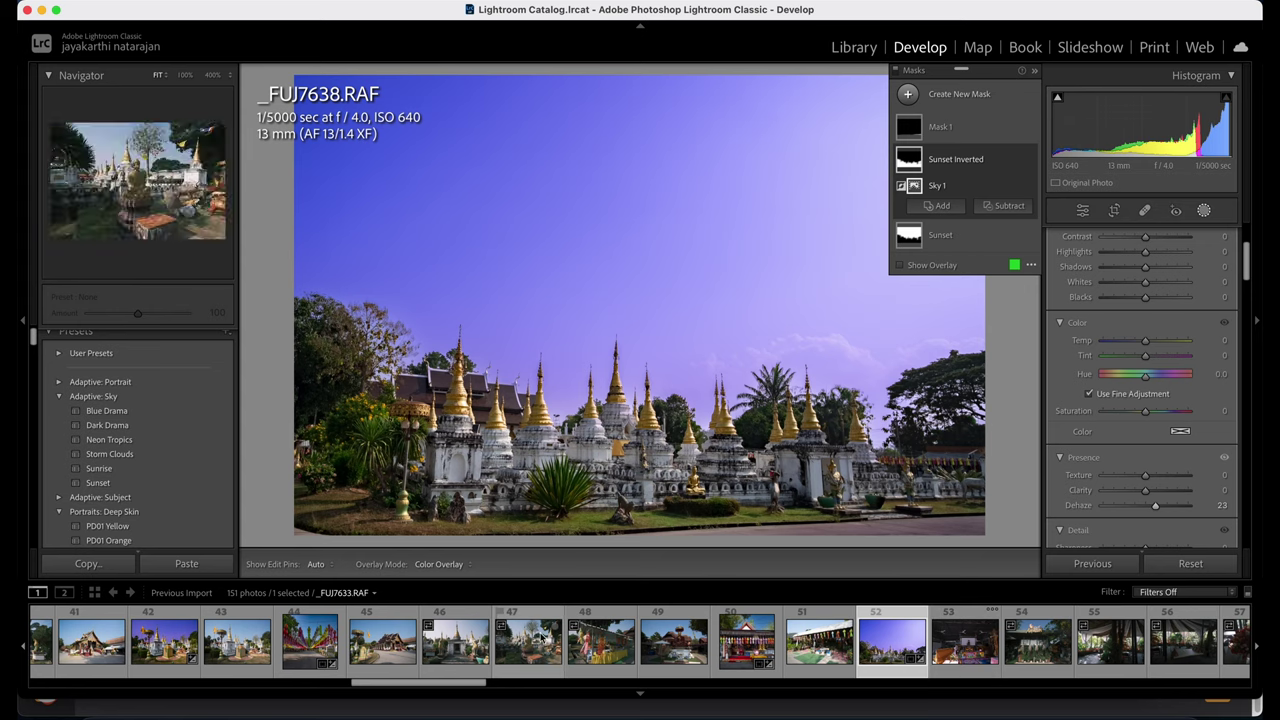
# Look through the neighbouring temple, café and patio photos for the next one to edit.
pyautogui.click(447, 652)
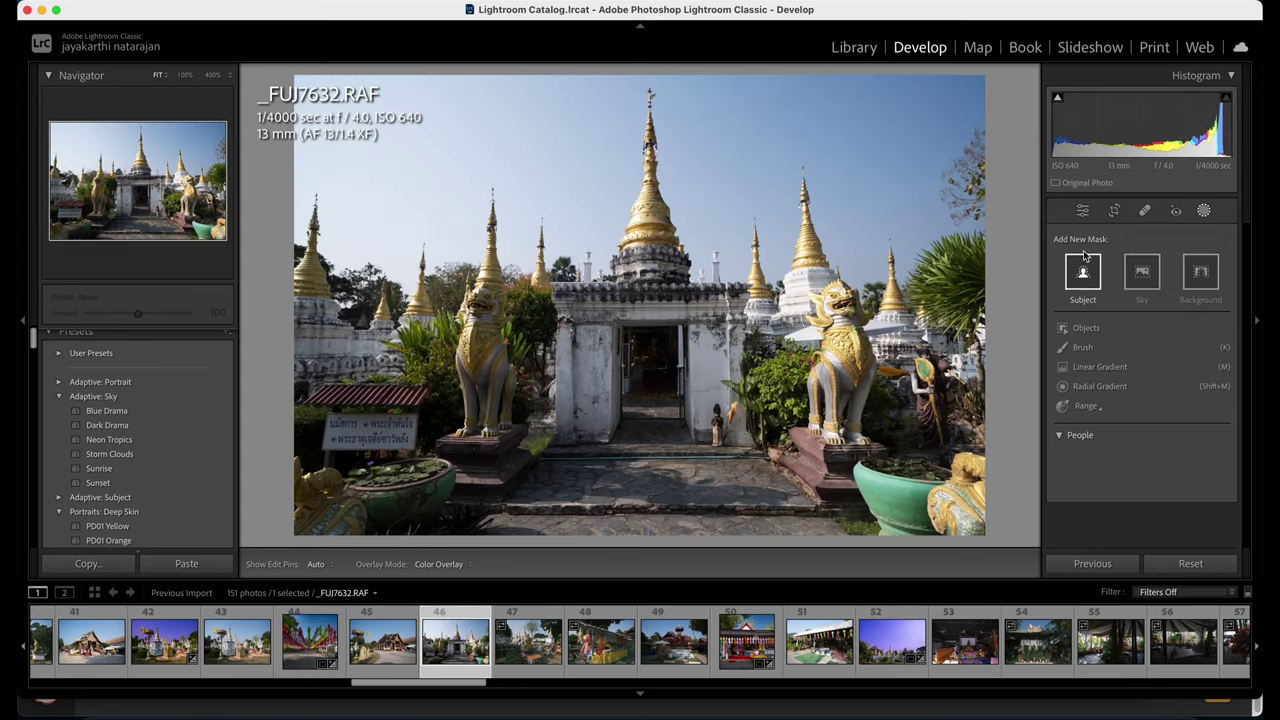
pyautogui.click(383, 648)
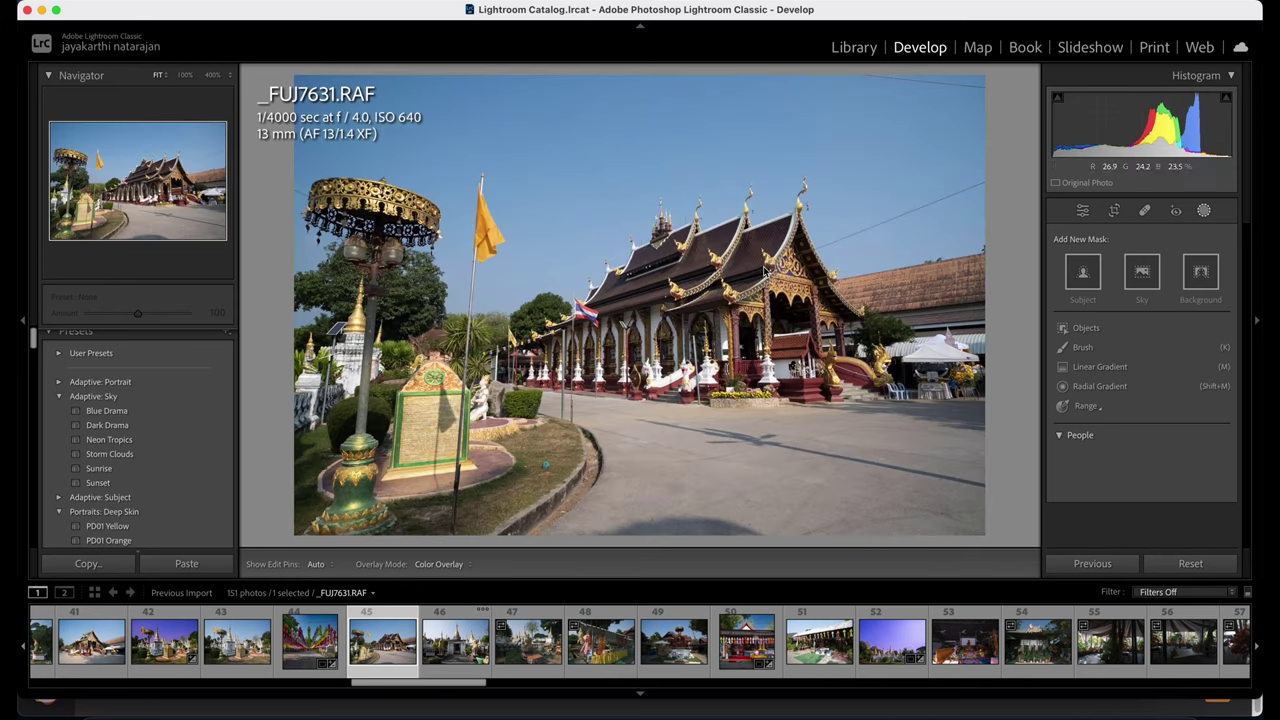
pyautogui.click(456, 645)
pyautogui.click(530, 648)
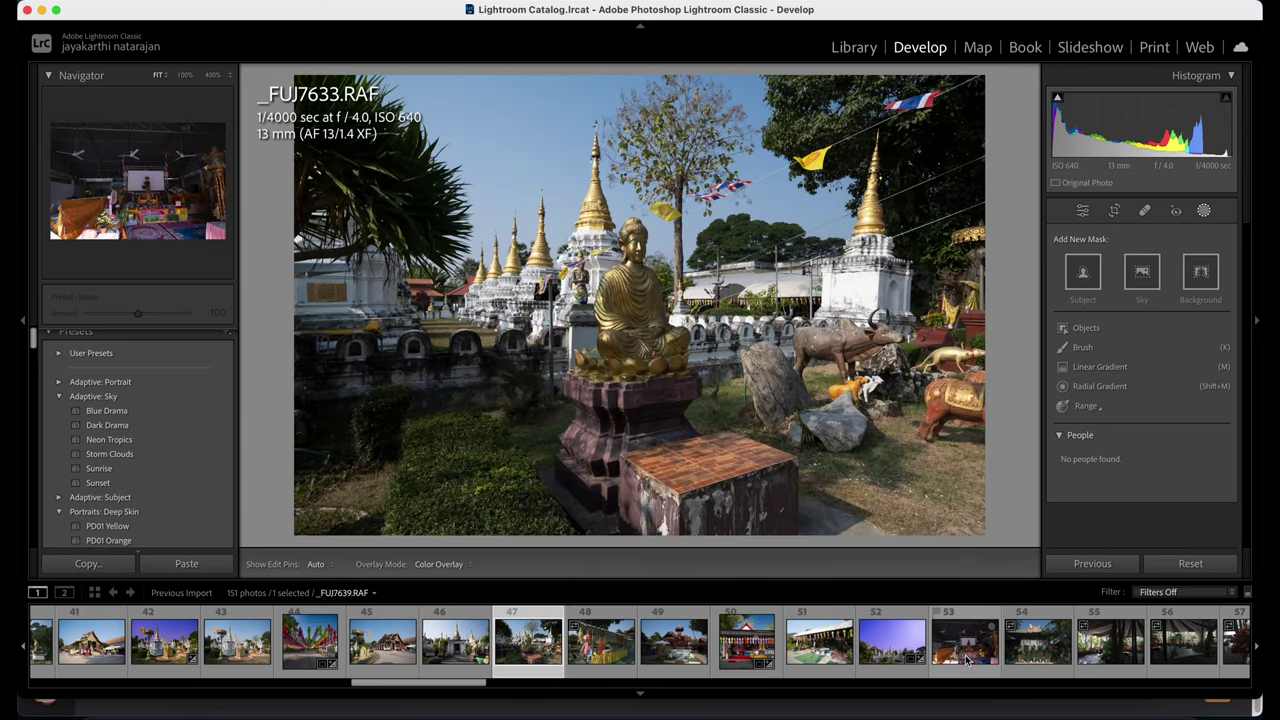
pyautogui.scroll(-5, 968, 660)
pyautogui.click(503, 655)
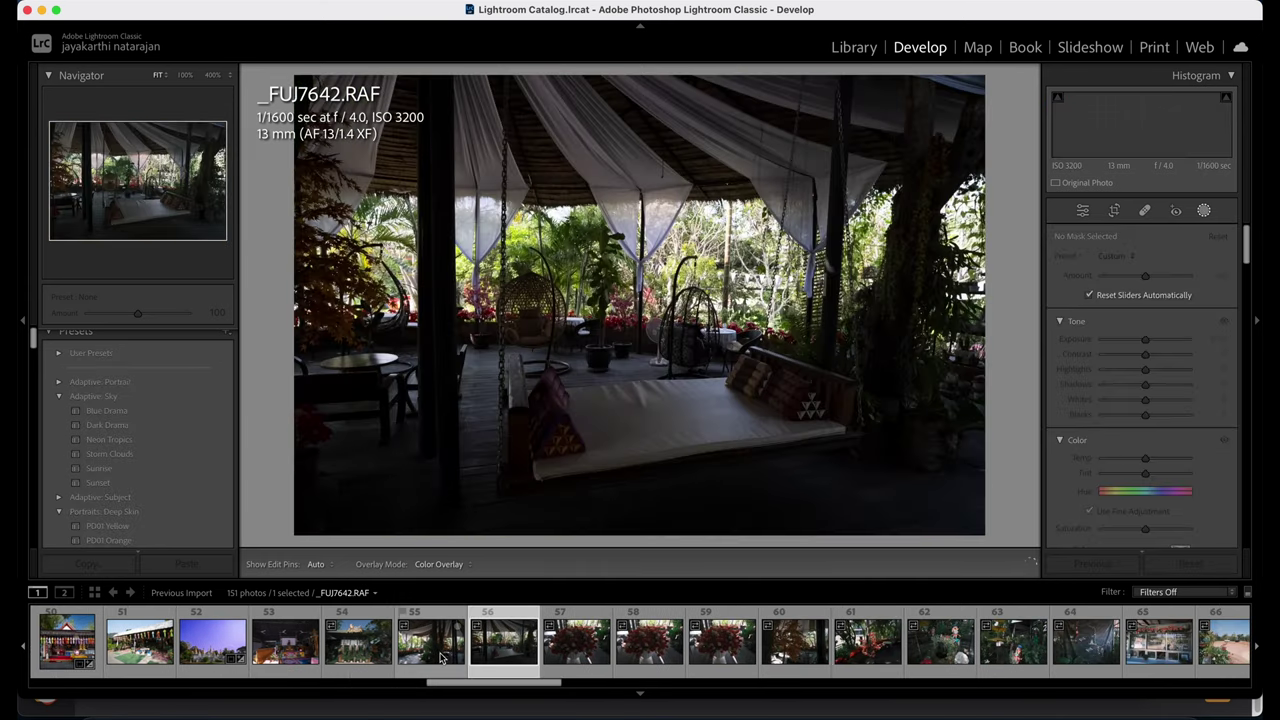
pyautogui.click(440, 657)
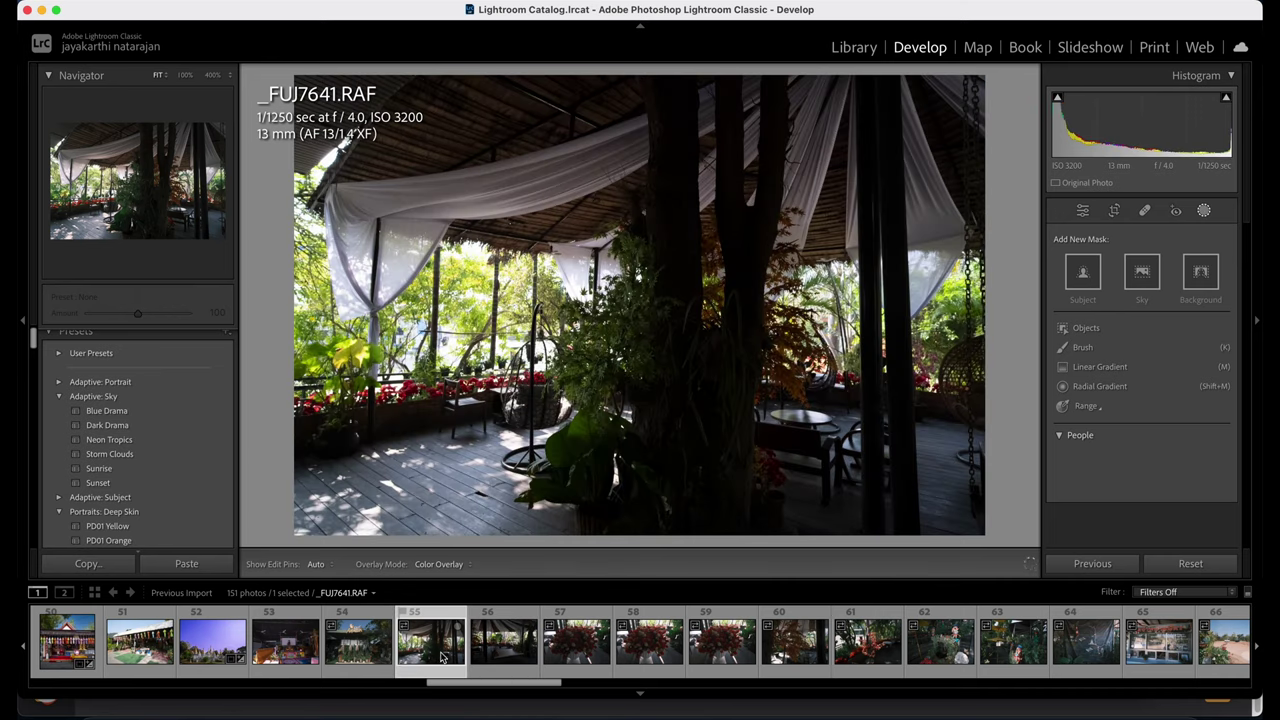
pyautogui.click(360, 650)
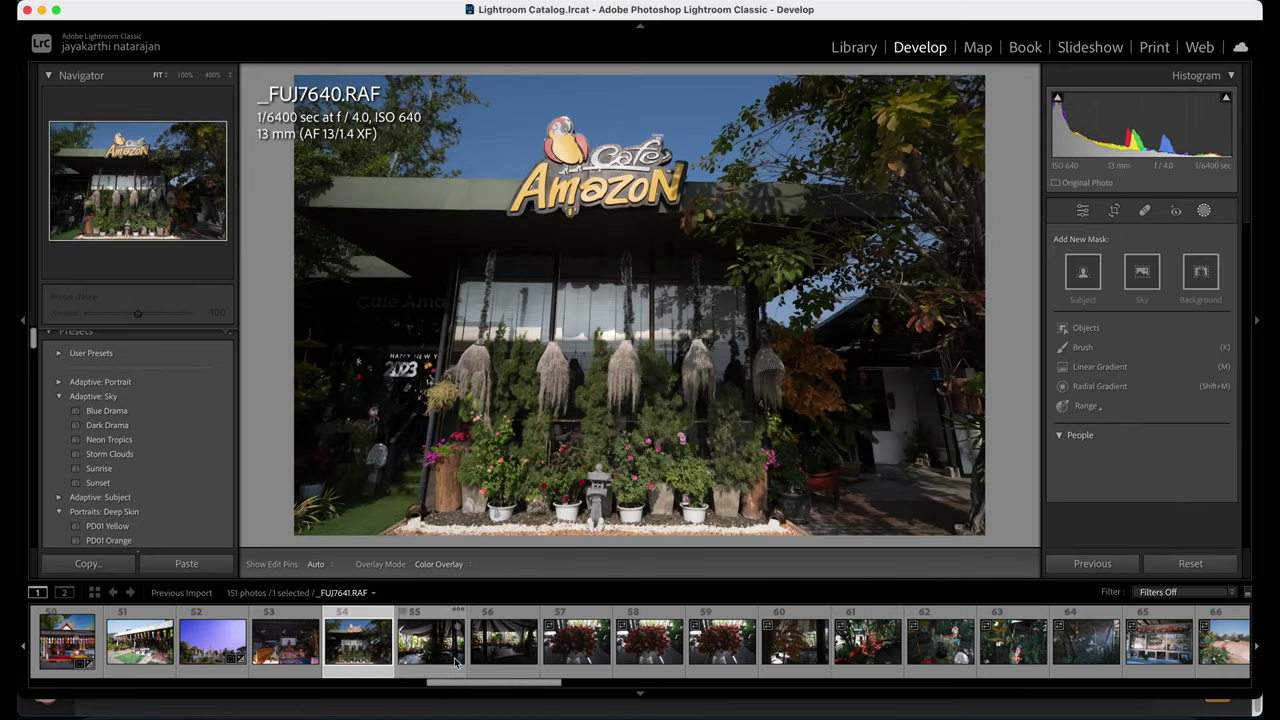
pyautogui.click(430, 645)
# On the patio swing photo _FUJ7642.RAF, set Highlights to -100, Shadows to +100 and Exposure to +1.84.
pyautogui.click(505, 648)
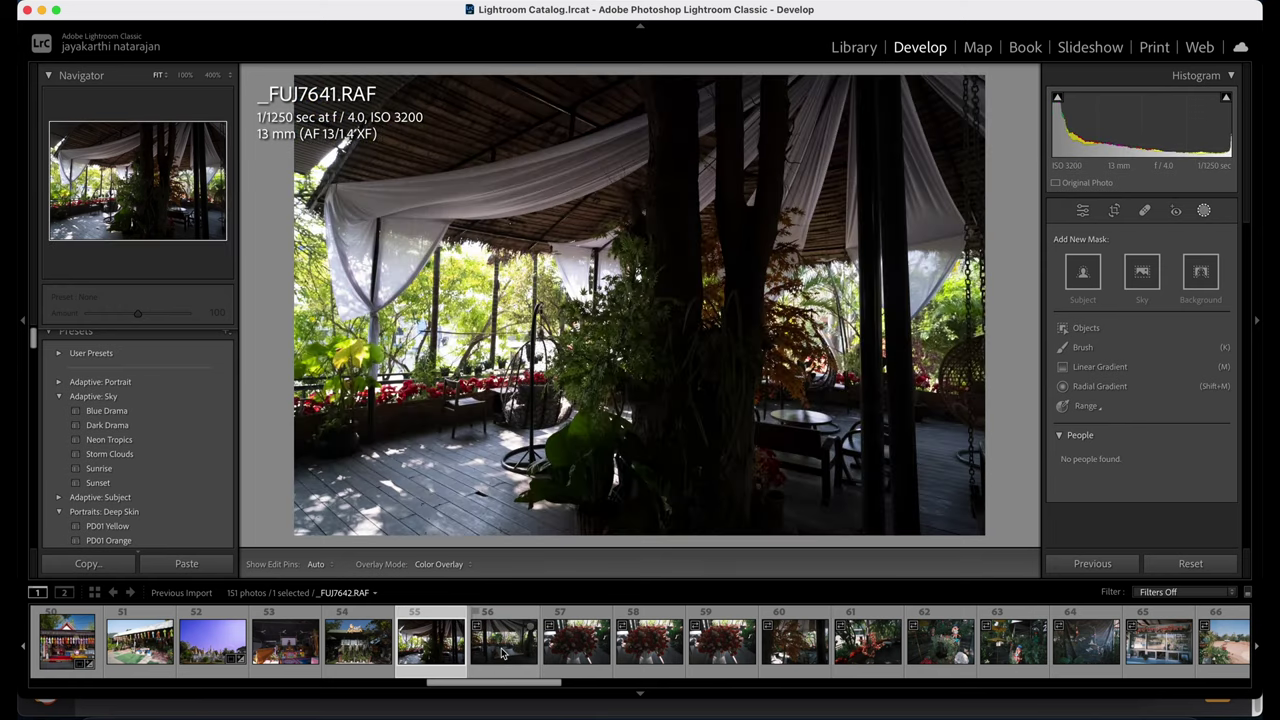
pyautogui.click(1082, 210)
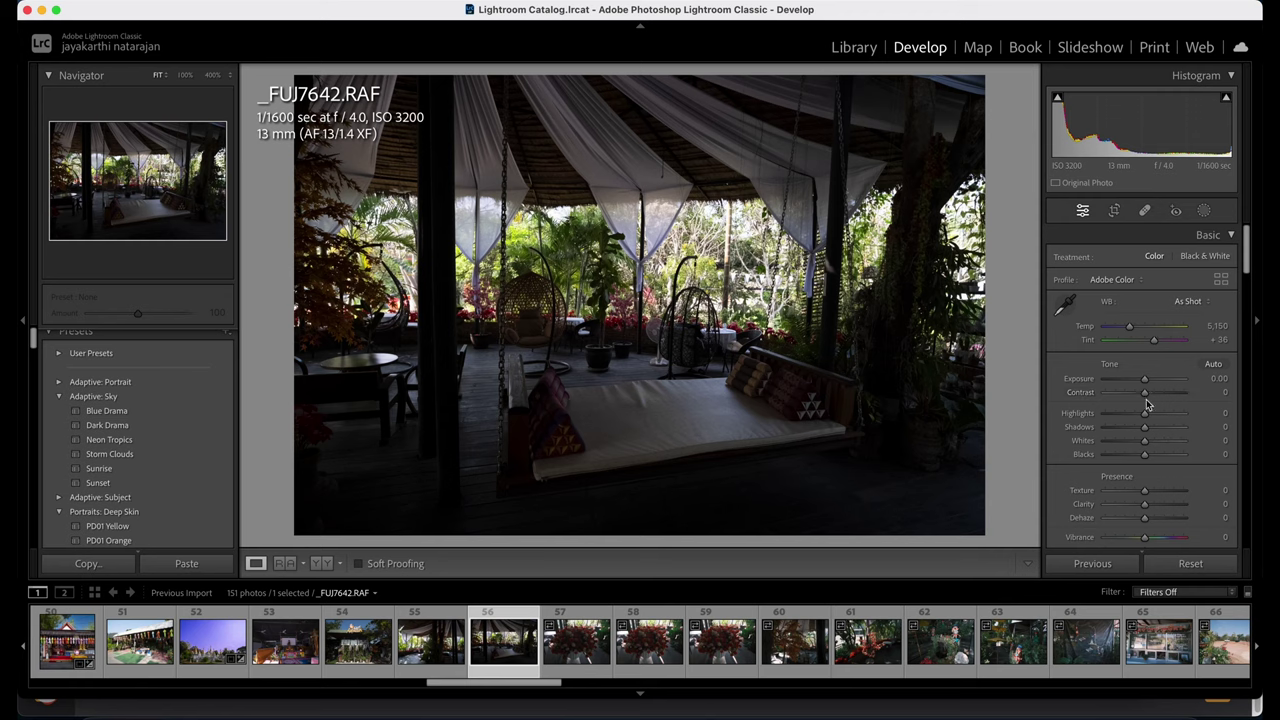
pyautogui.moveTo(1144, 412); pyautogui.dragTo(1105, 413)
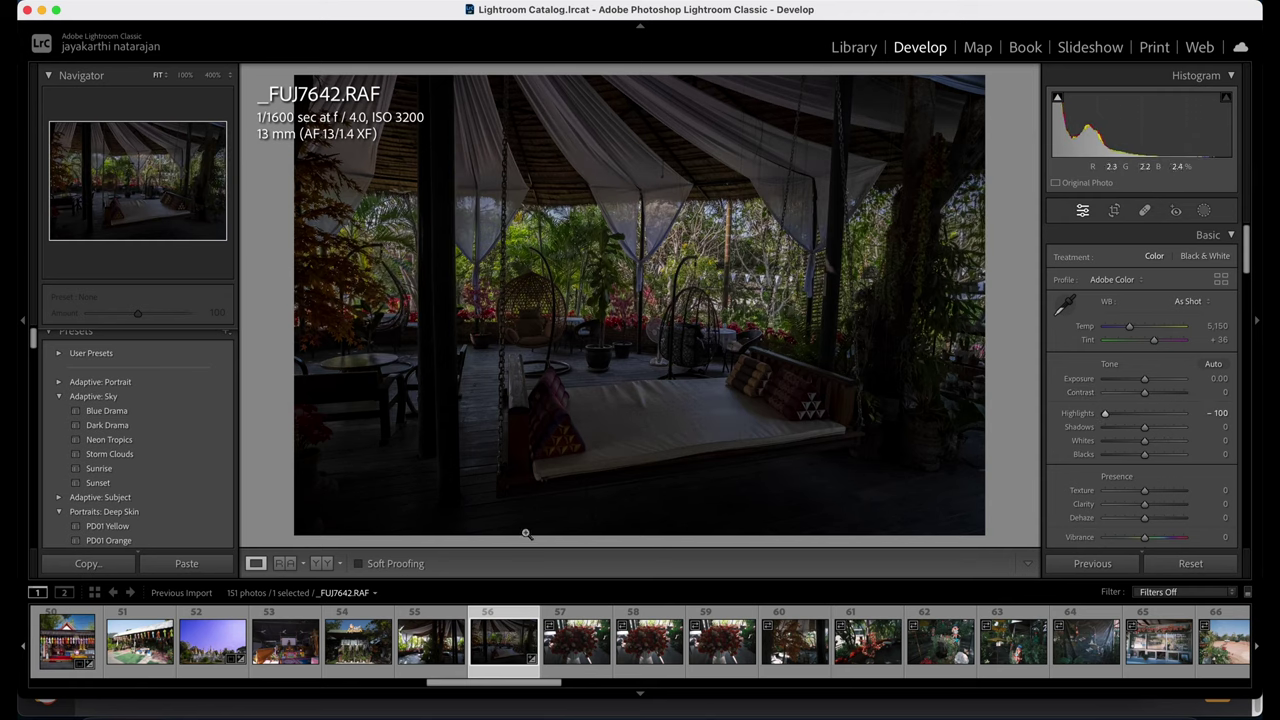
pyautogui.moveTo(552, 238); pyautogui.dragTo(660, 238)
pyautogui.moveTo(1144, 430); pyautogui.dragTo(1184, 428)
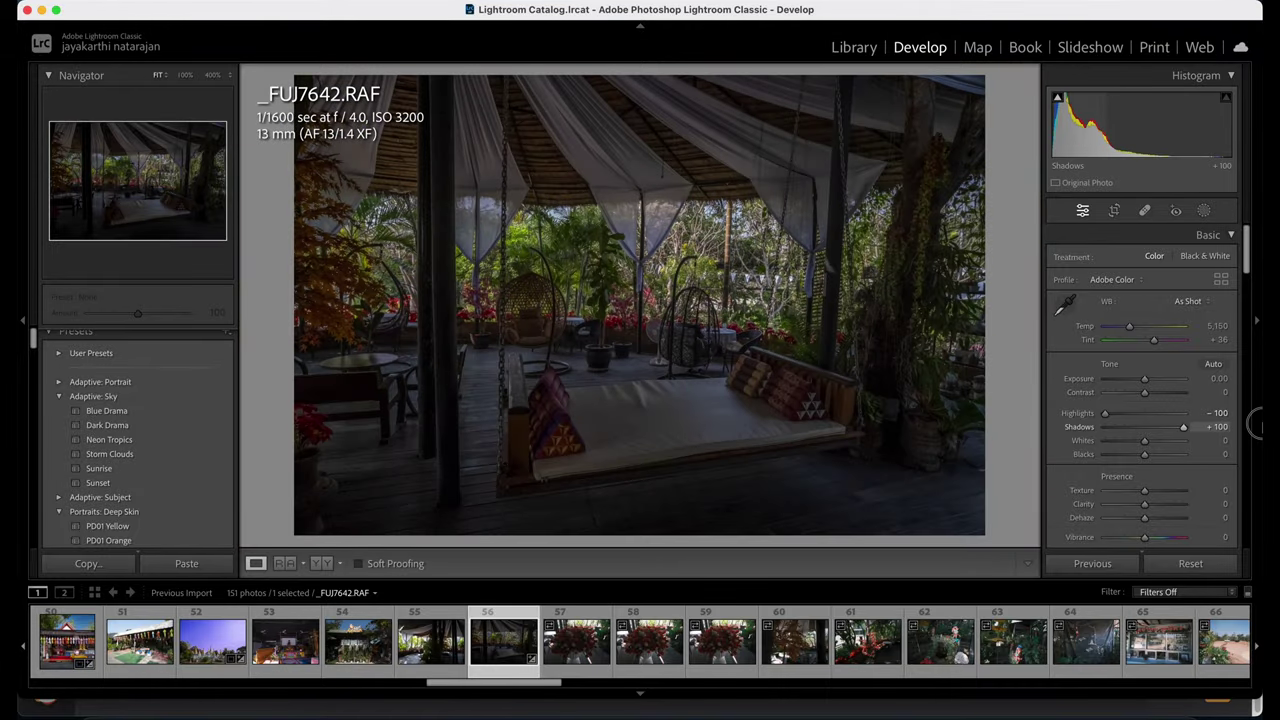
pyautogui.moveTo(1147, 380); pyautogui.dragTo(1161, 383)
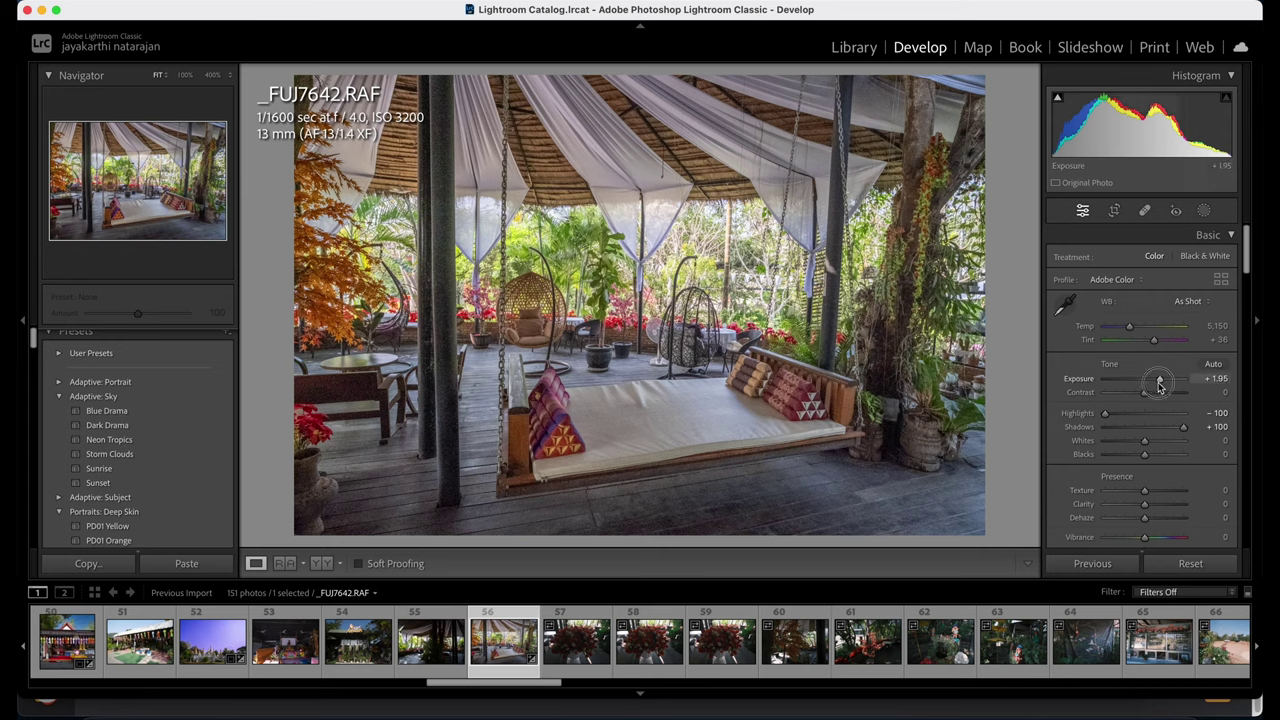
pyautogui.moveTo(1159, 379); pyautogui.dragTo(1150, 383)
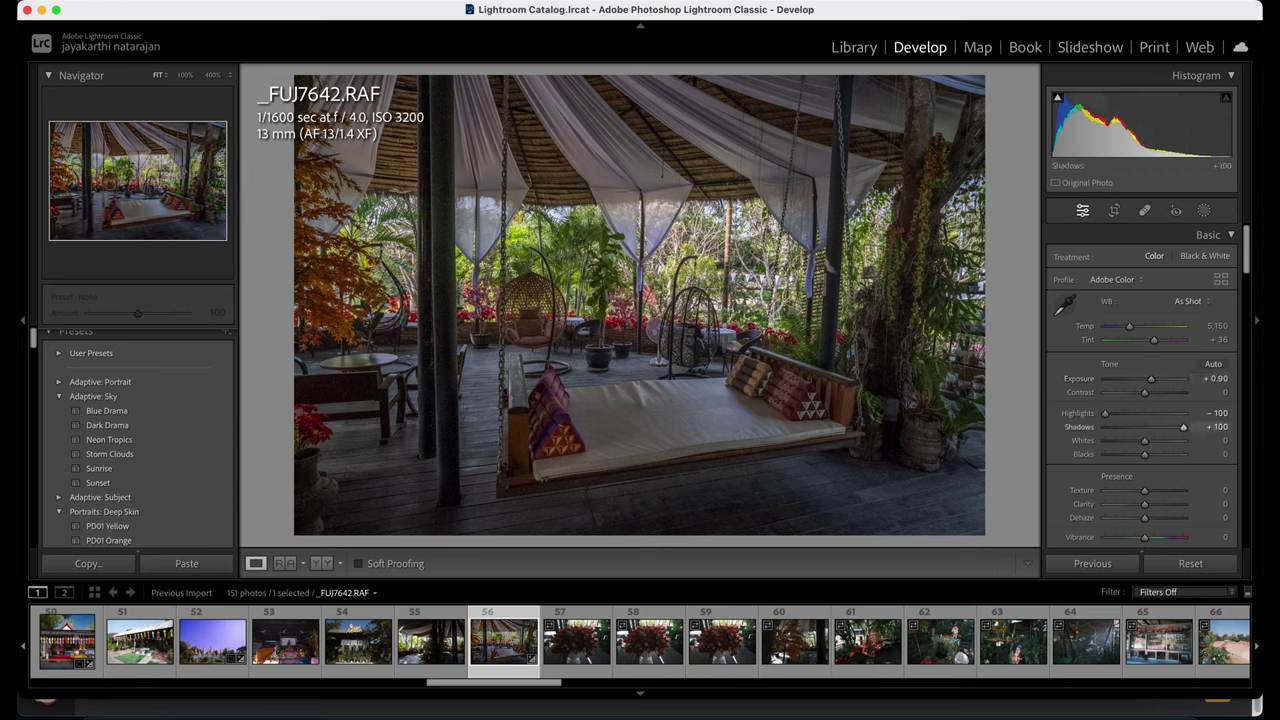
pyautogui.moveTo(1116, 134); pyautogui.dragTo(1160, 134)
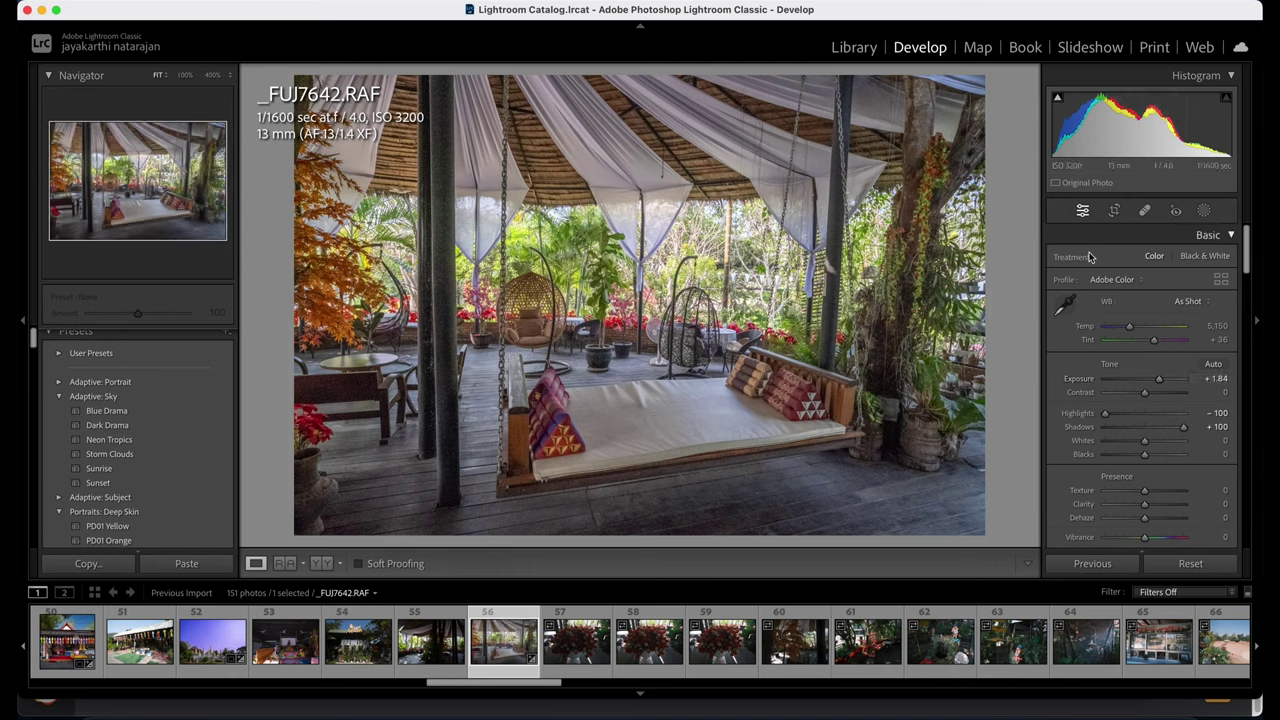
# Set the tone curve's Highlights region to -100 for the patio swing photo.
pyautogui.scroll(-10, 1147, 432)
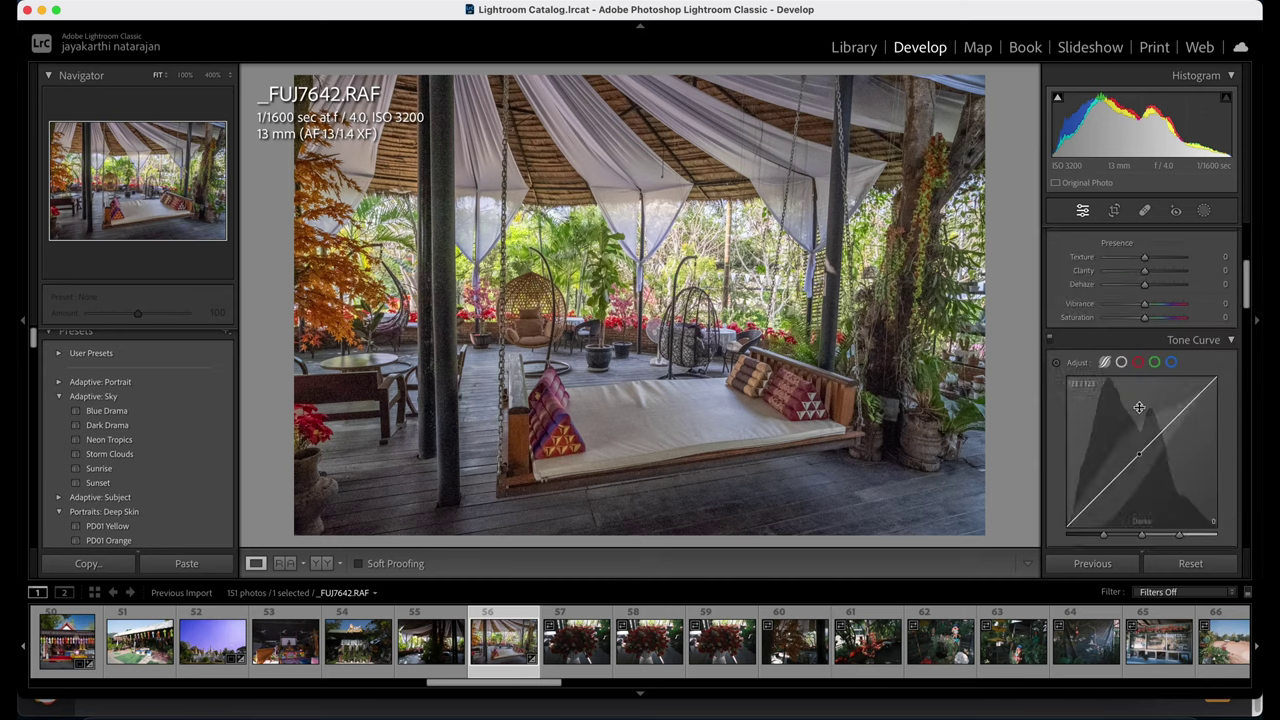
pyautogui.moveTo(1147, 488); pyautogui.dragTo(1099, 490)
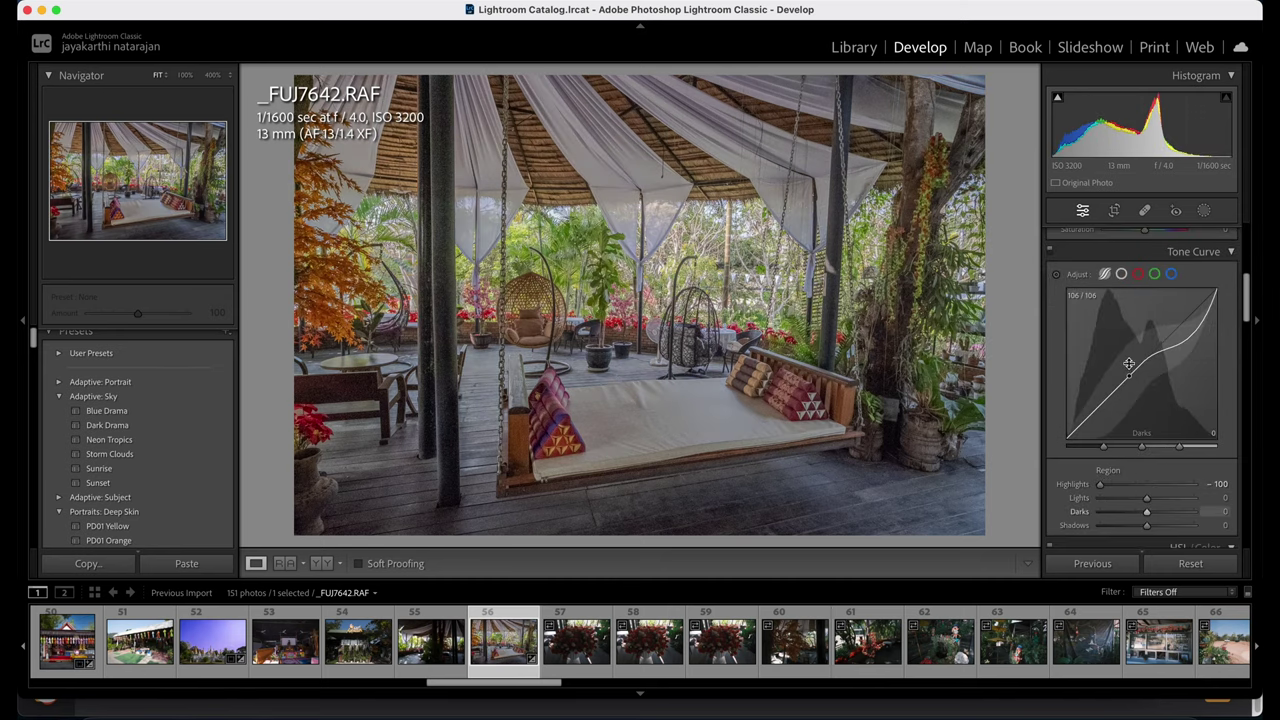
pyautogui.scroll(-5, 1165, 490)
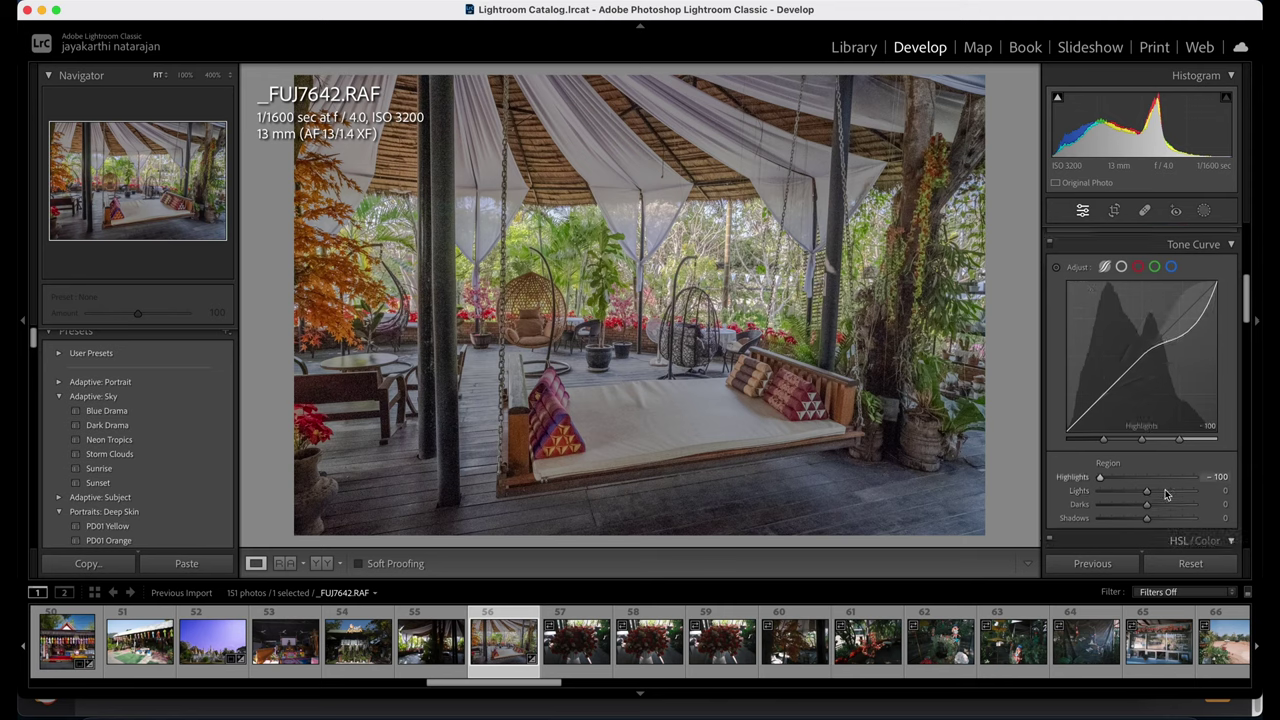
# Set Dehaze to +100 for the patio swing photo and inspect the dark pillar's noise at 100%.
pyautogui.scroll(8, 1165, 490)
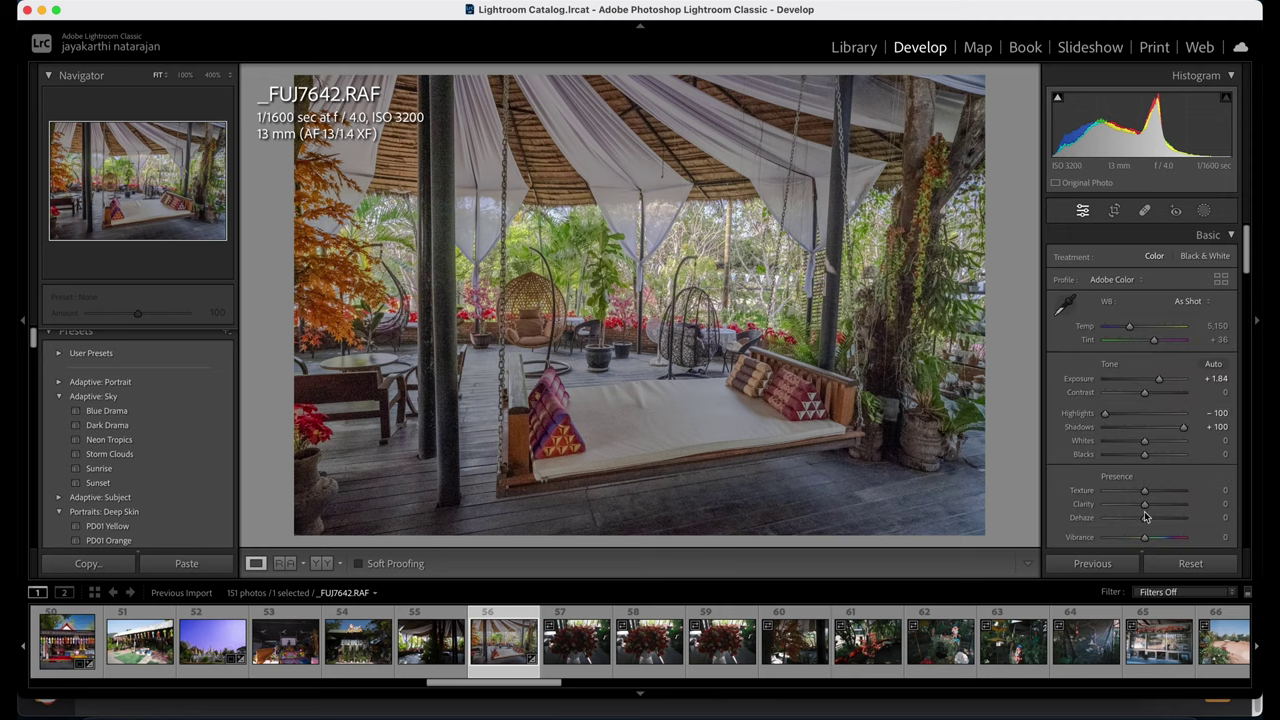
pyautogui.moveTo(1146, 521); pyautogui.dragTo(1187, 529)
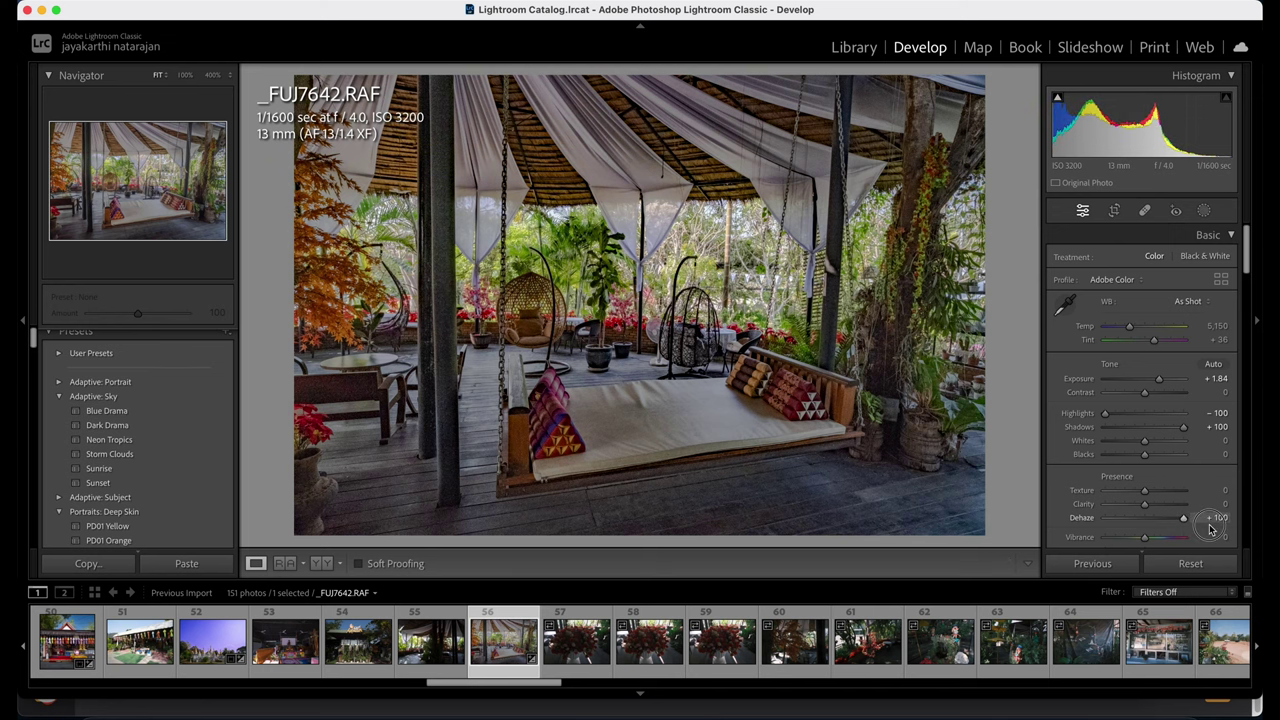
pyautogui.click(443, 248)
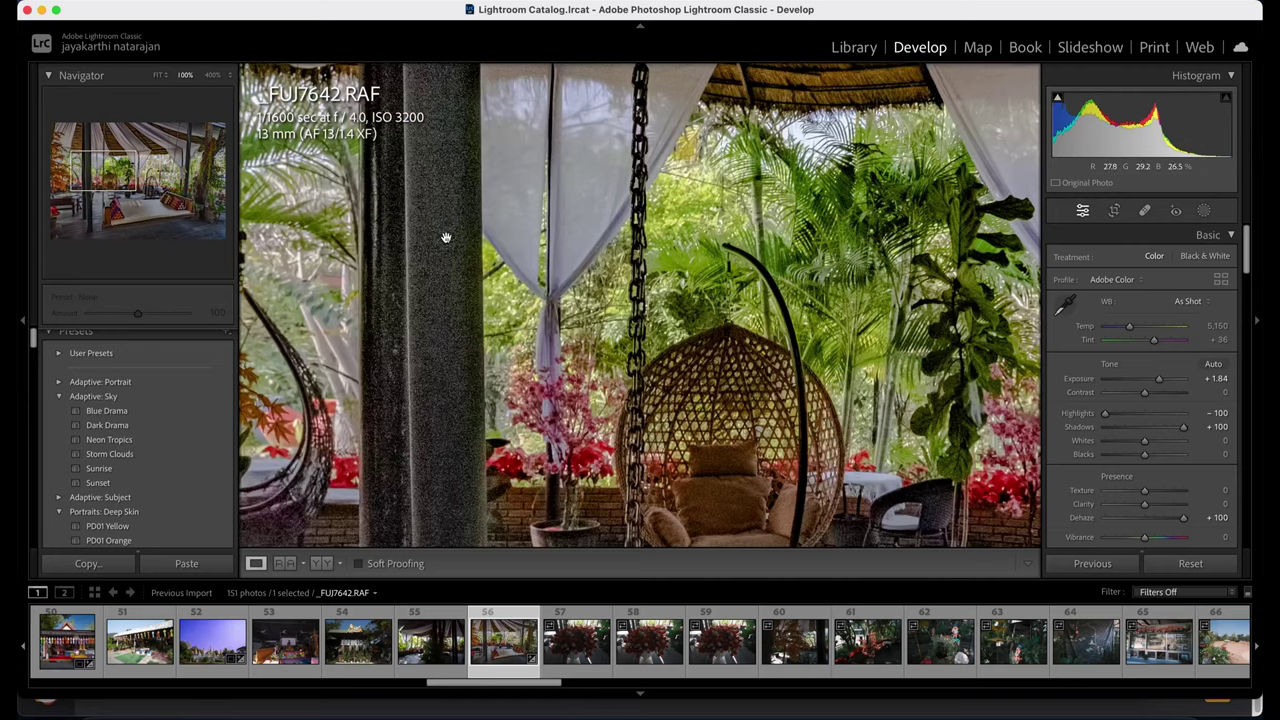
pyautogui.moveTo(446, 237); pyautogui.dragTo(429, 286)
# Set the Luminance noise reduction to 35 for the patio swing photo, checking the smoothing against the whole image.
pyautogui.scroll(-10, 1083, 352)
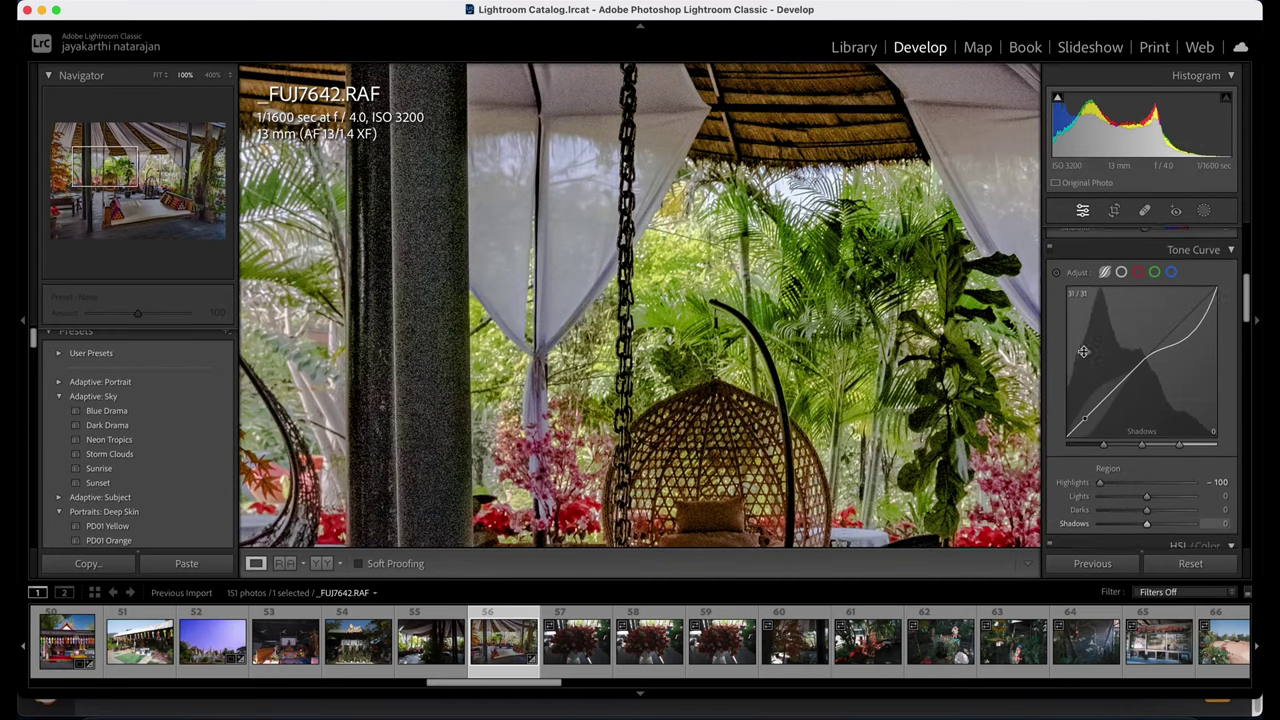
pyautogui.scroll(-10, 1083, 352)
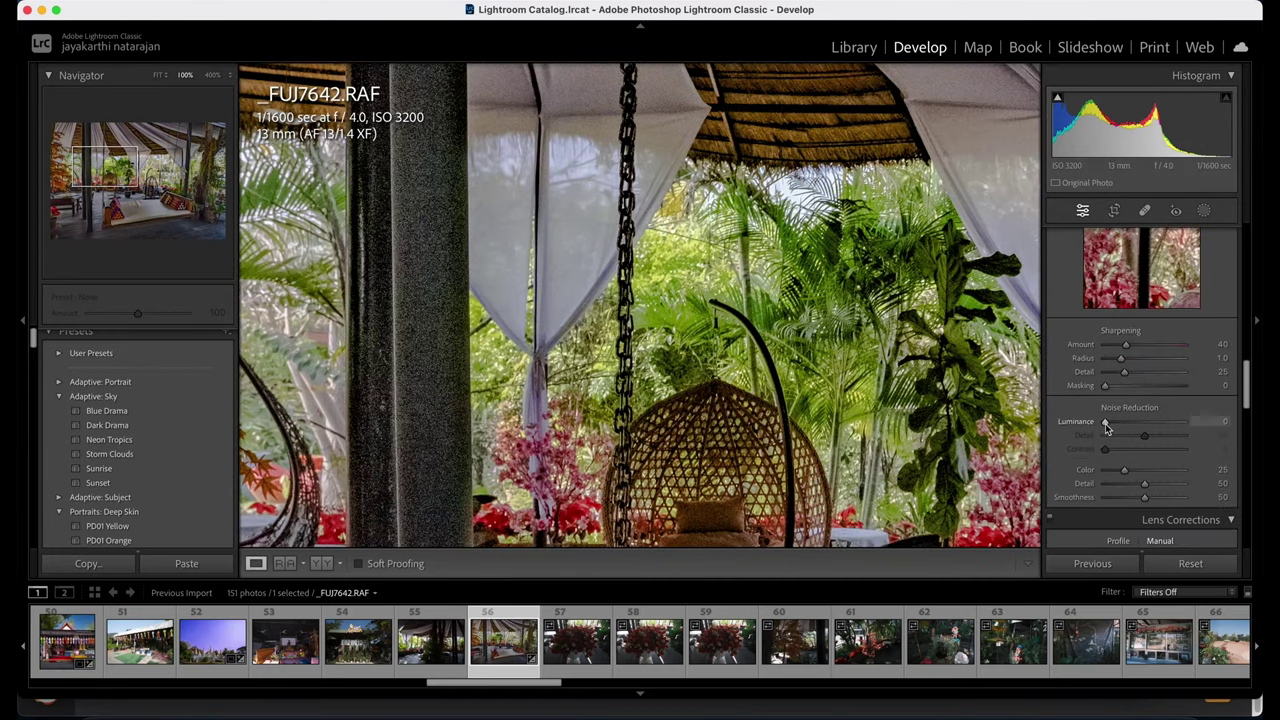
pyautogui.moveTo(1106, 427); pyautogui.dragTo(1146, 429)
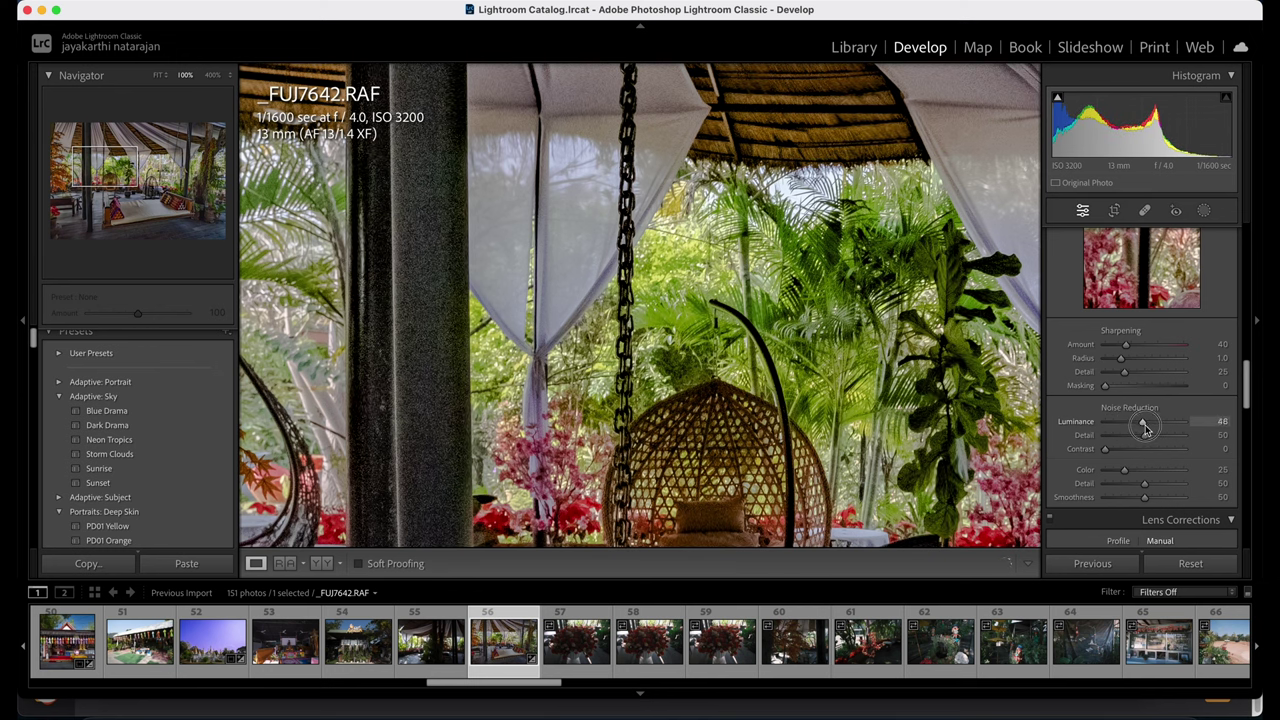
pyautogui.click(645, 342)
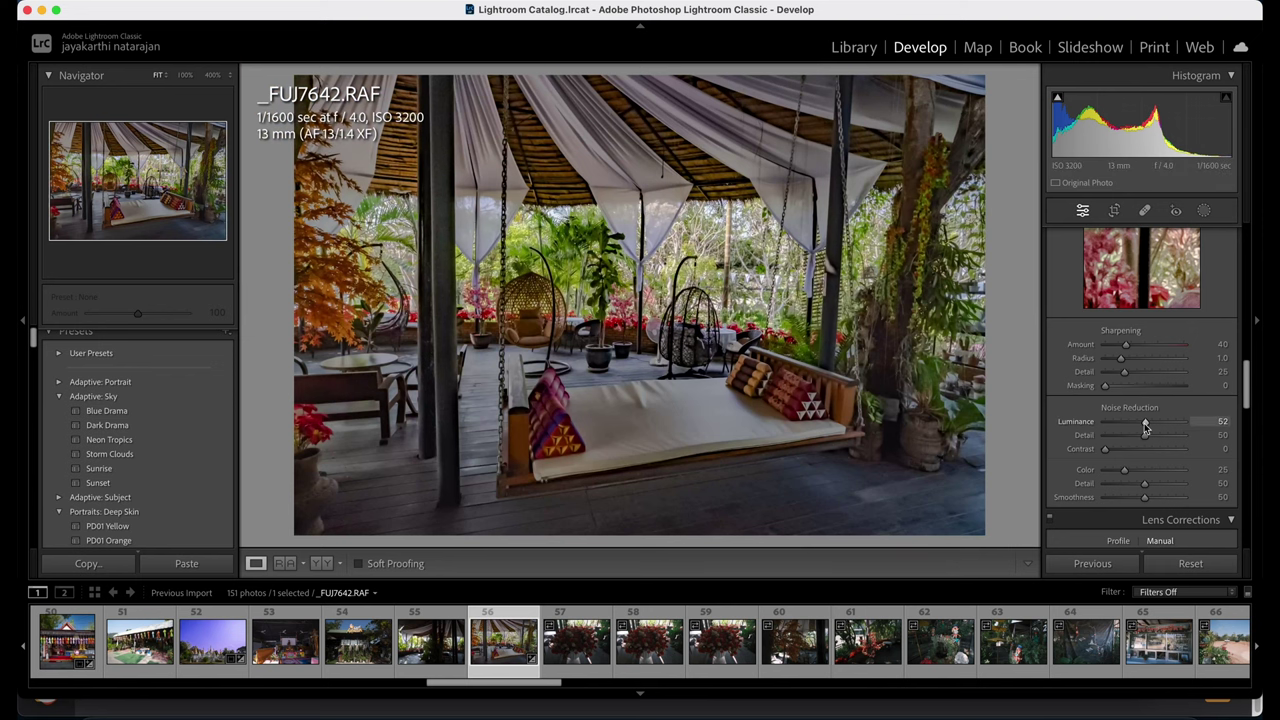
pyautogui.moveTo(1146, 428); pyautogui.dragTo(1131, 426)
pyautogui.click(460, 222)
pyautogui.click(460, 222)
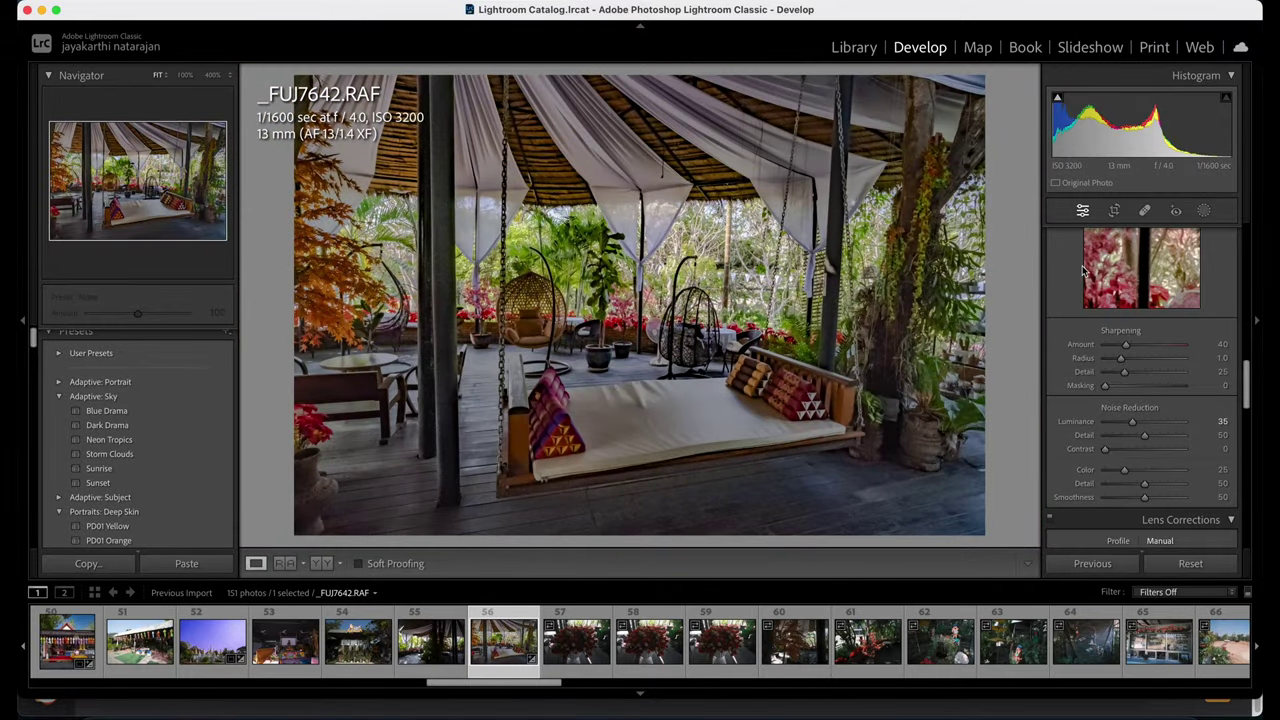
# Compare the patio swing photo before and after editing, including the wooden floor near the swing at 100%.
pyautogui.moveTo(544, 447); pyautogui.dragTo(527, 332)
pyautogui.click(322, 565)
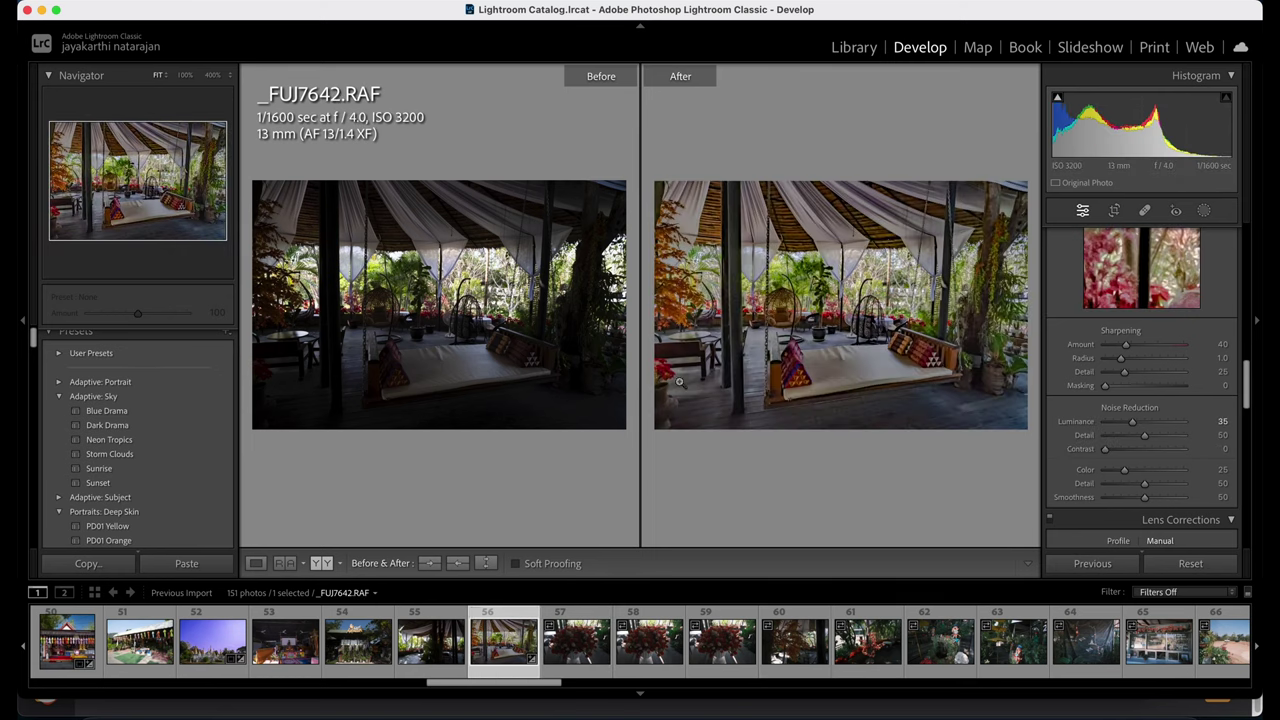
pyautogui.click(431, 642)
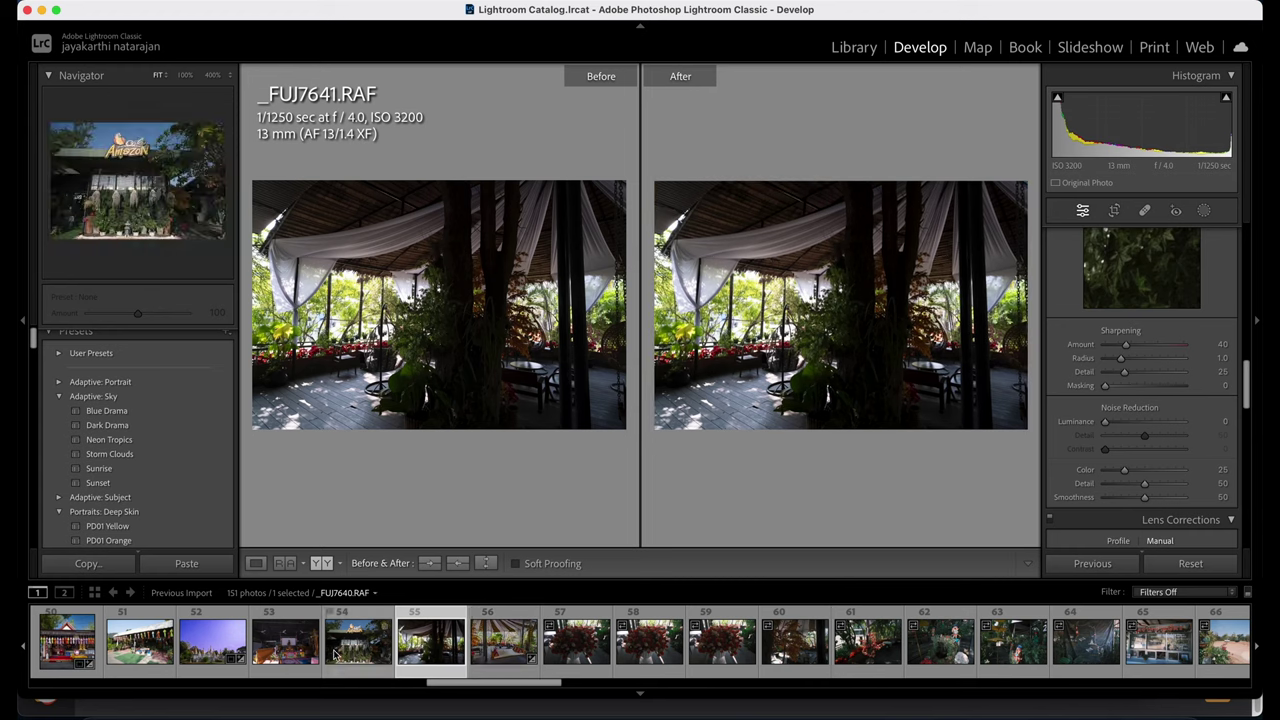
pyautogui.press('Right')
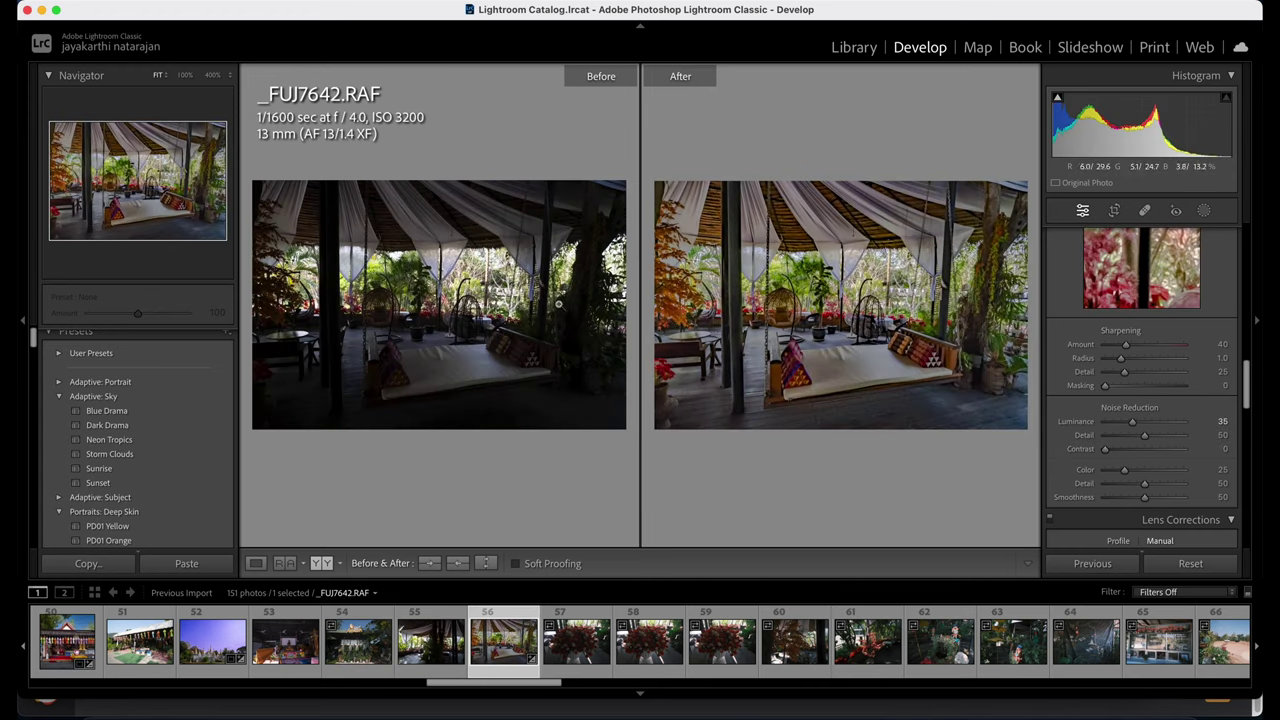
pyautogui.click(937, 401)
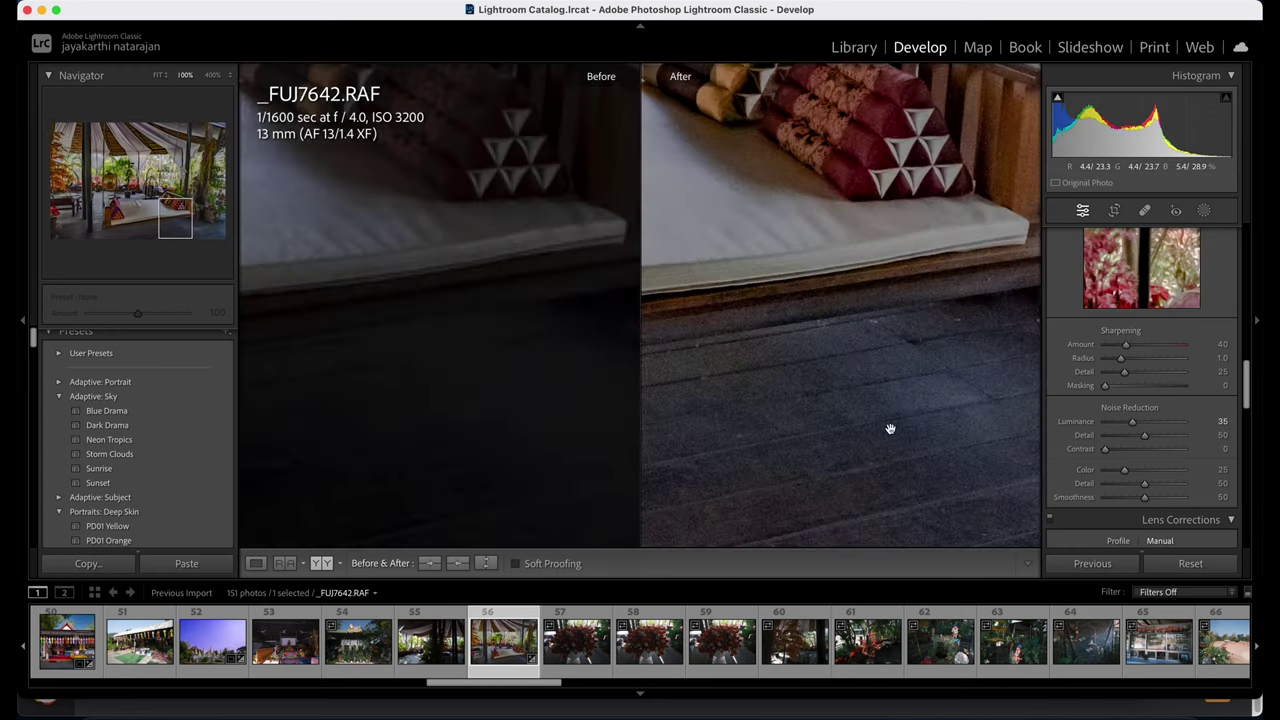
pyautogui.moveTo(891, 429); pyautogui.dragTo(731, 326)
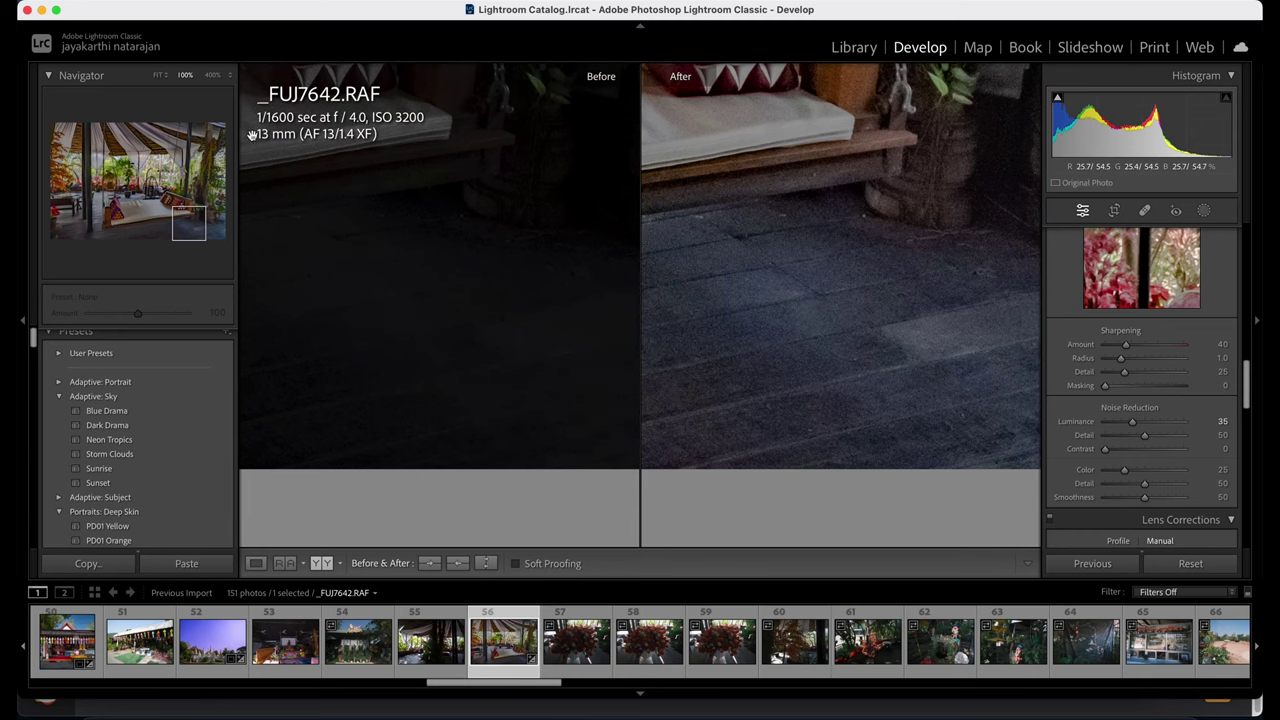
pyautogui.click(157, 76)
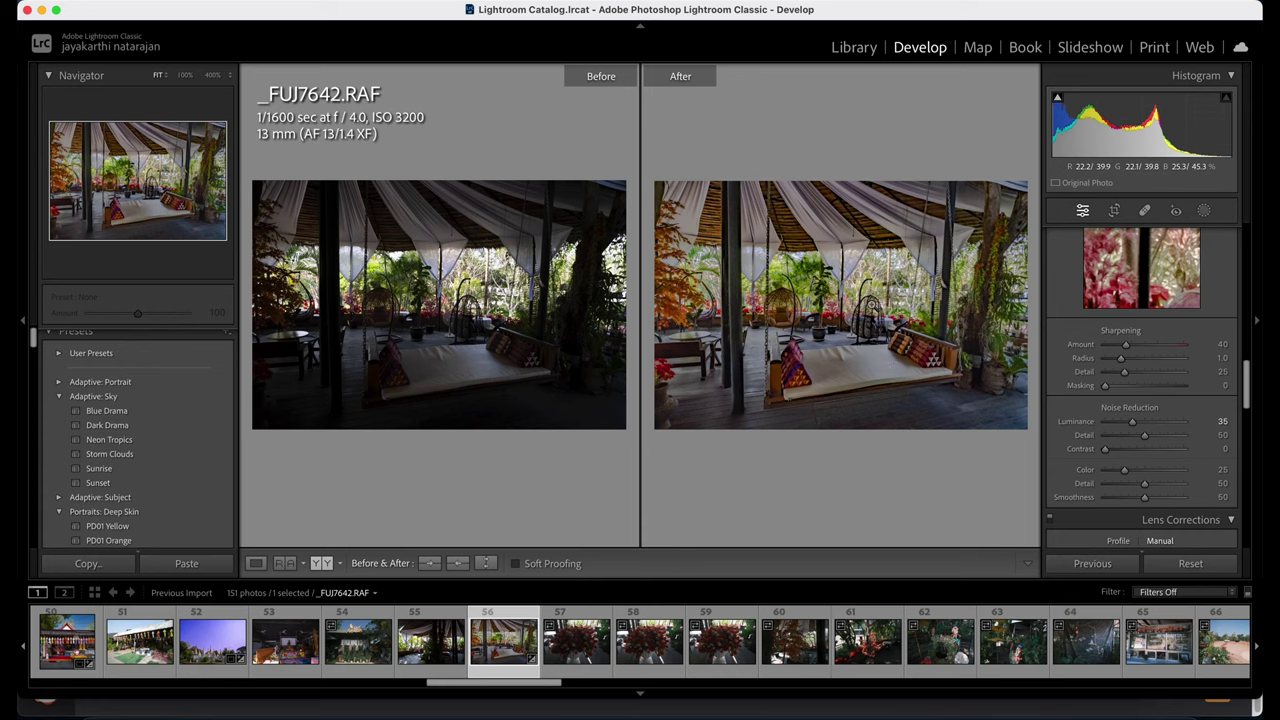
# On the rose bouquet photo _FUJ7643.RAF, set Highlights to -100, Shadows to +100 and Exposure to +0.90.
pyautogui.click(576, 641)
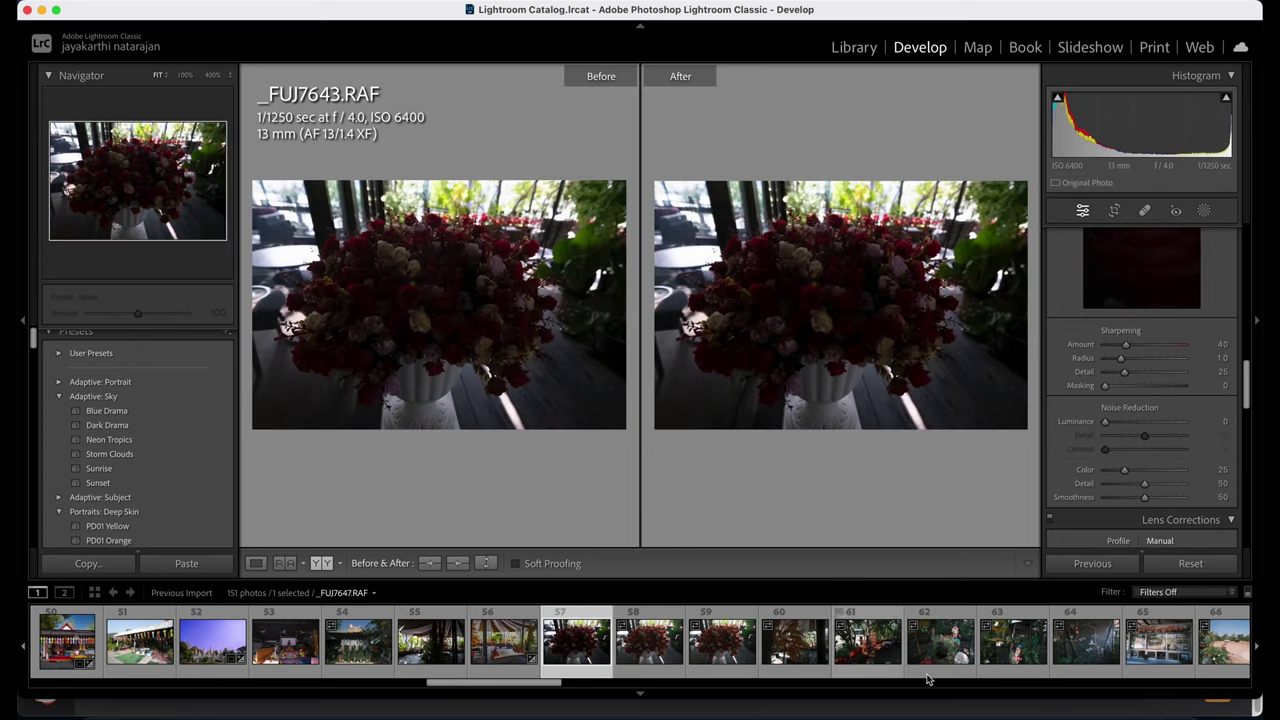
pyautogui.scroll(10, 1130, 340)
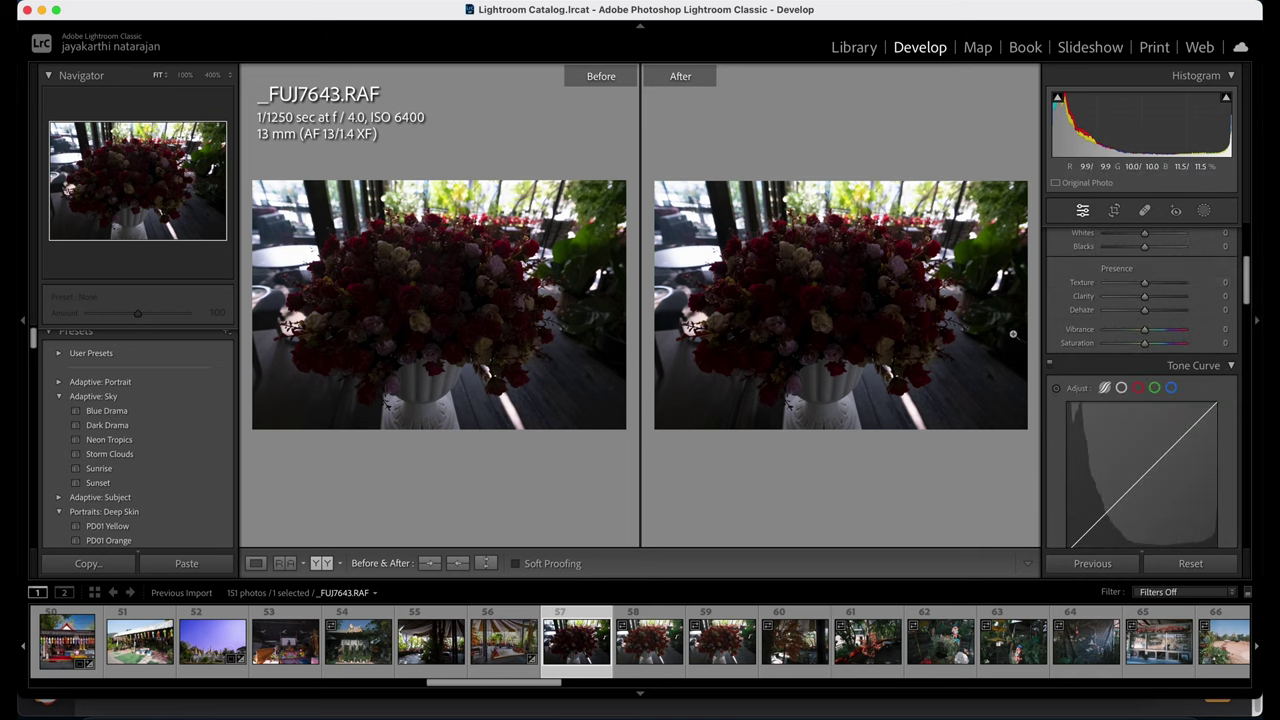
pyautogui.scroll(5, 1157, 380)
pyautogui.moveTo(1144, 413); pyautogui.dragTo(1034, 409)
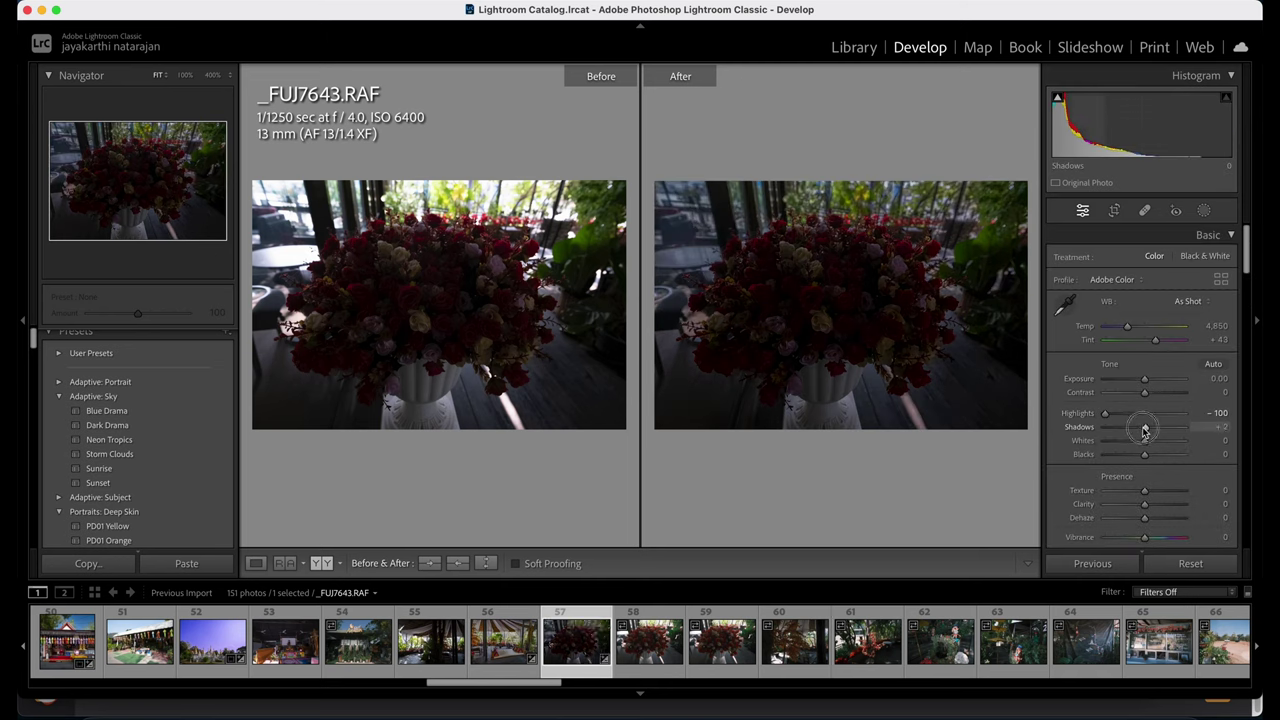
pyautogui.moveTo(1146, 427); pyautogui.dragTo(1260, 424)
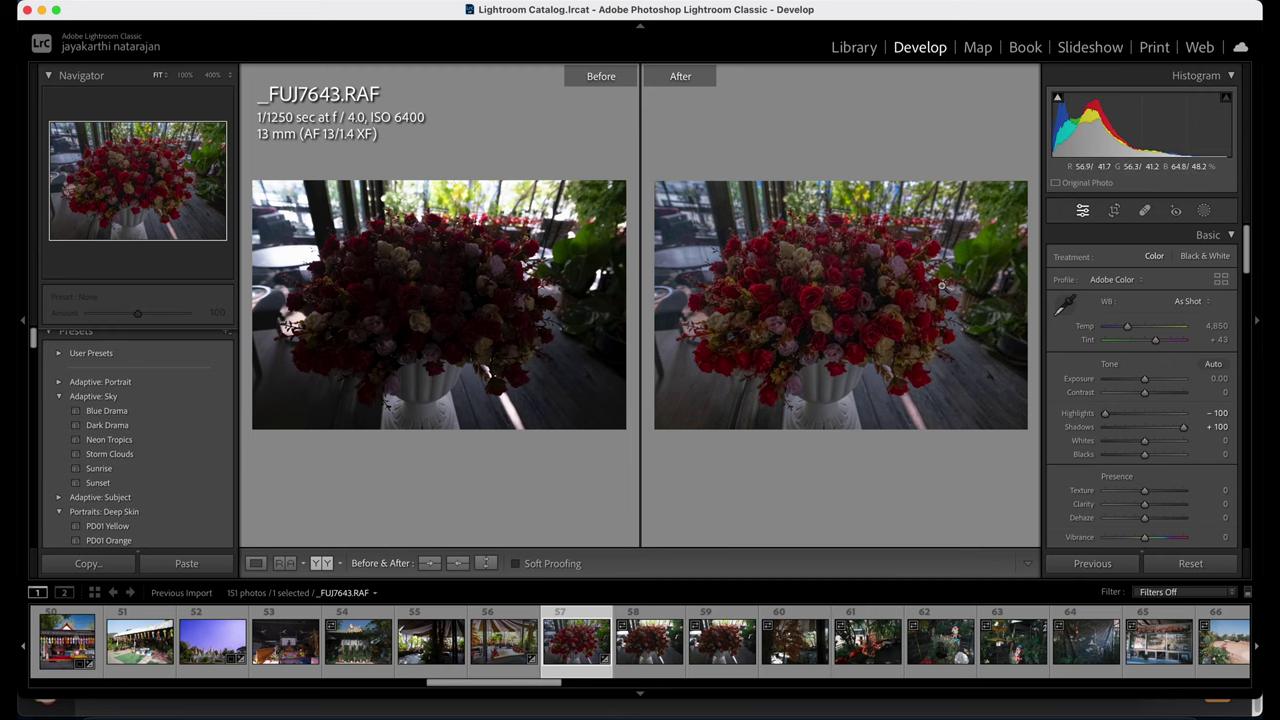
pyautogui.click(264, 566)
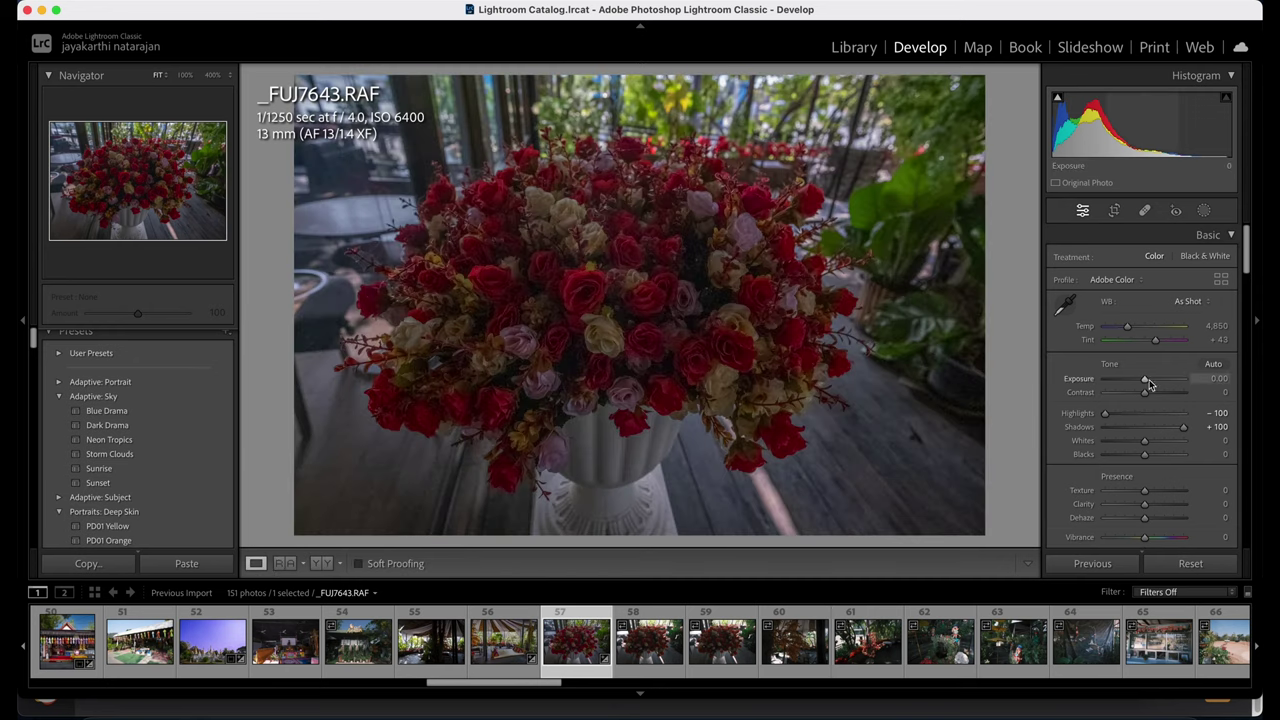
pyautogui.moveTo(1145, 379); pyautogui.dragTo(1156, 385)
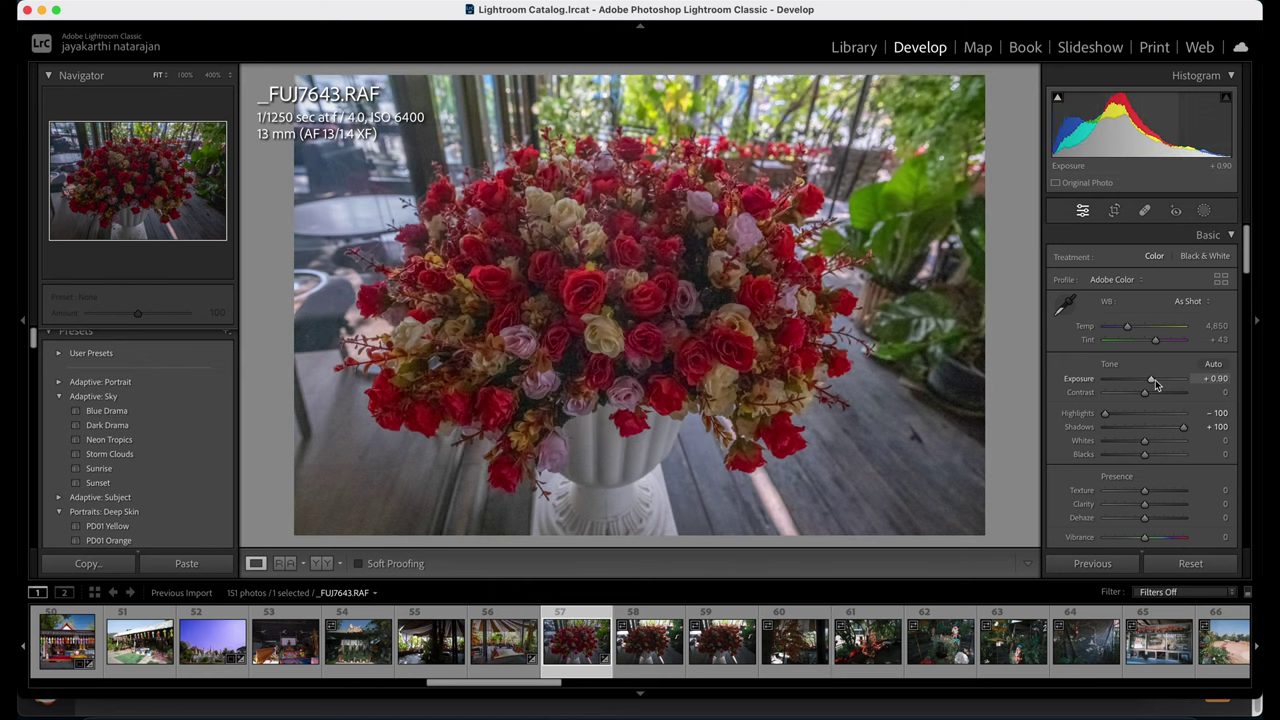
# Set Dehaze to +91 for the rose bouquet photo and check the petals' noise up close.
pyautogui.click(590, 318)
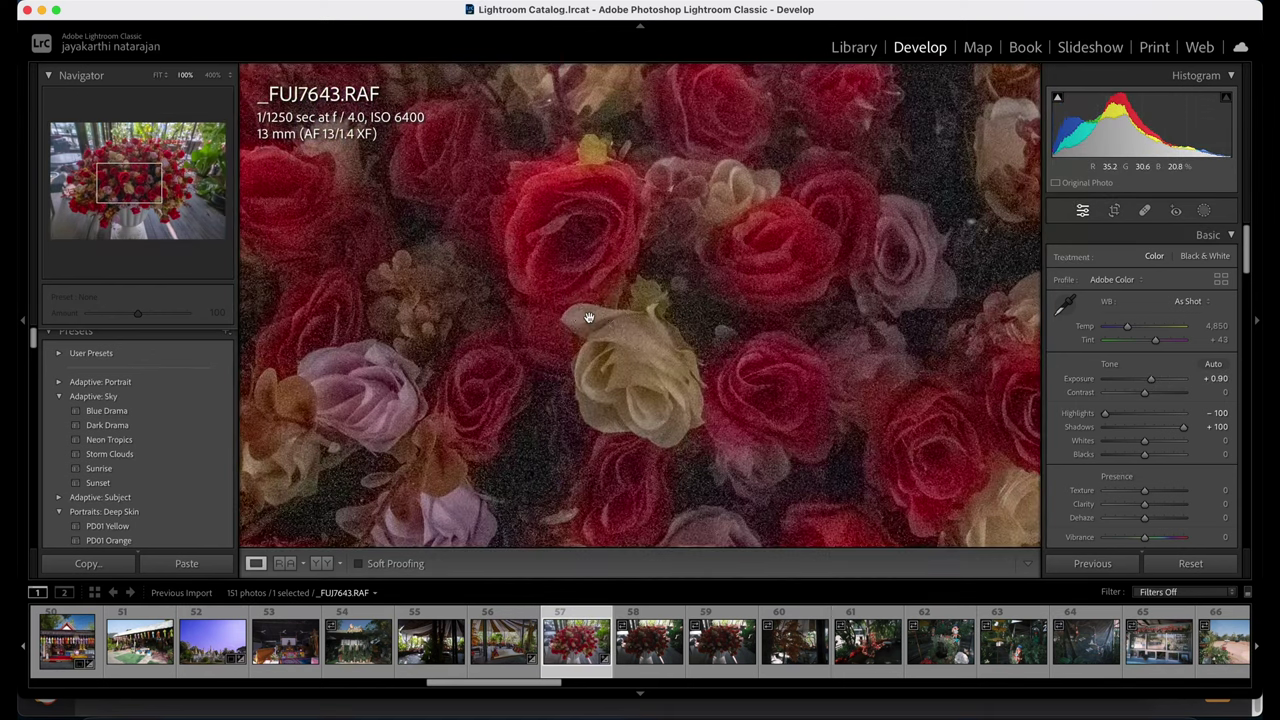
pyautogui.click(588, 316)
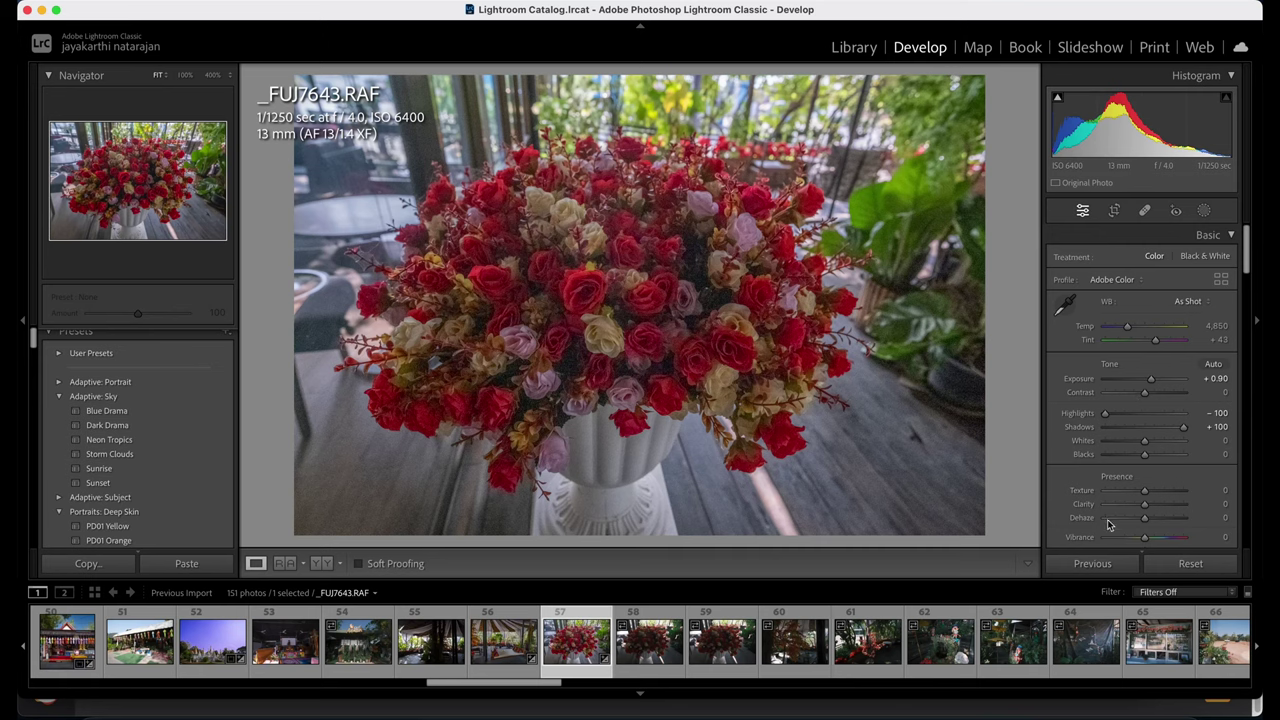
pyautogui.moveTo(1147, 522); pyautogui.dragTo(1181, 518)
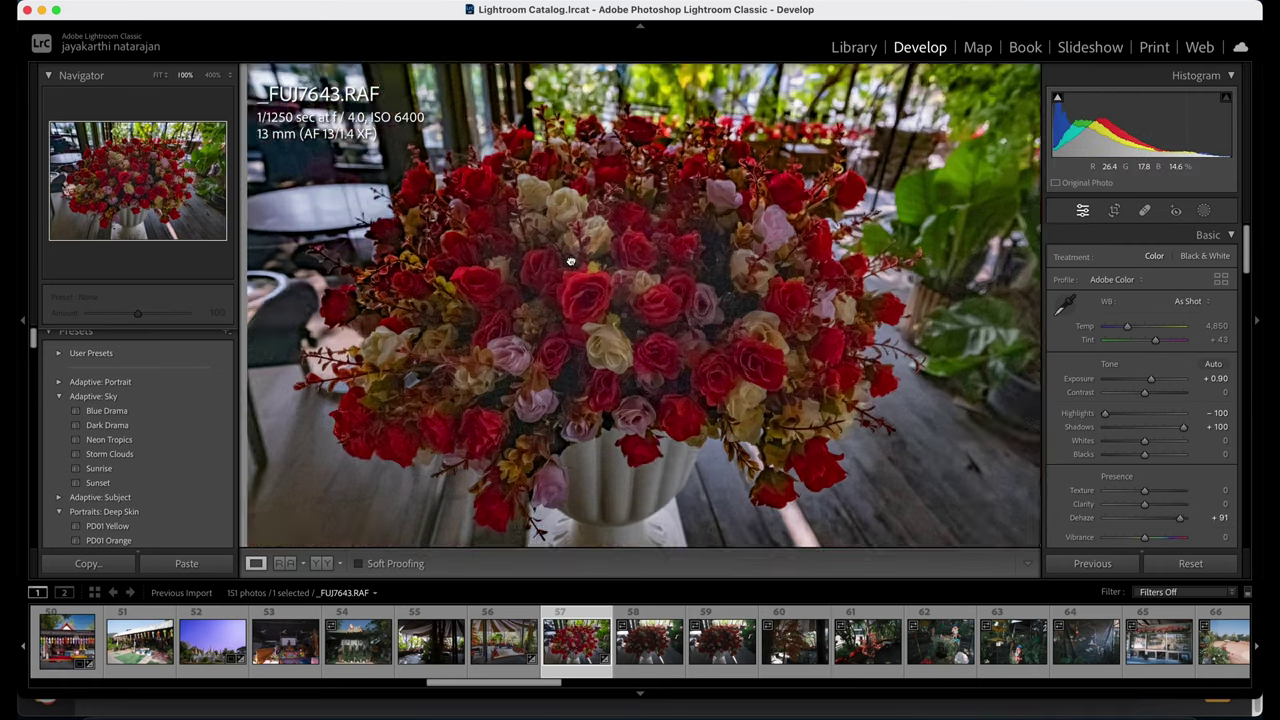
pyautogui.click(580, 262)
pyautogui.moveTo(586, 266); pyautogui.dragTo(612, 242)
pyautogui.click(612, 242)
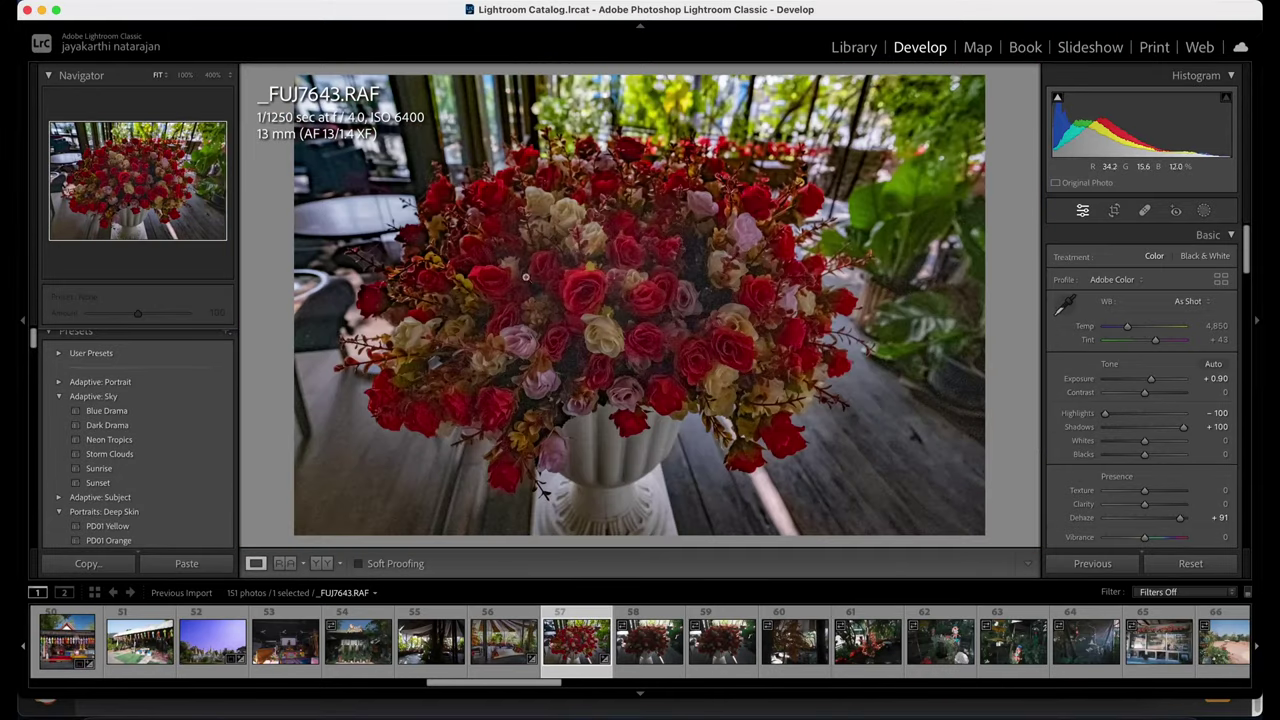
pyautogui.scroll(-4, 1140, 470)
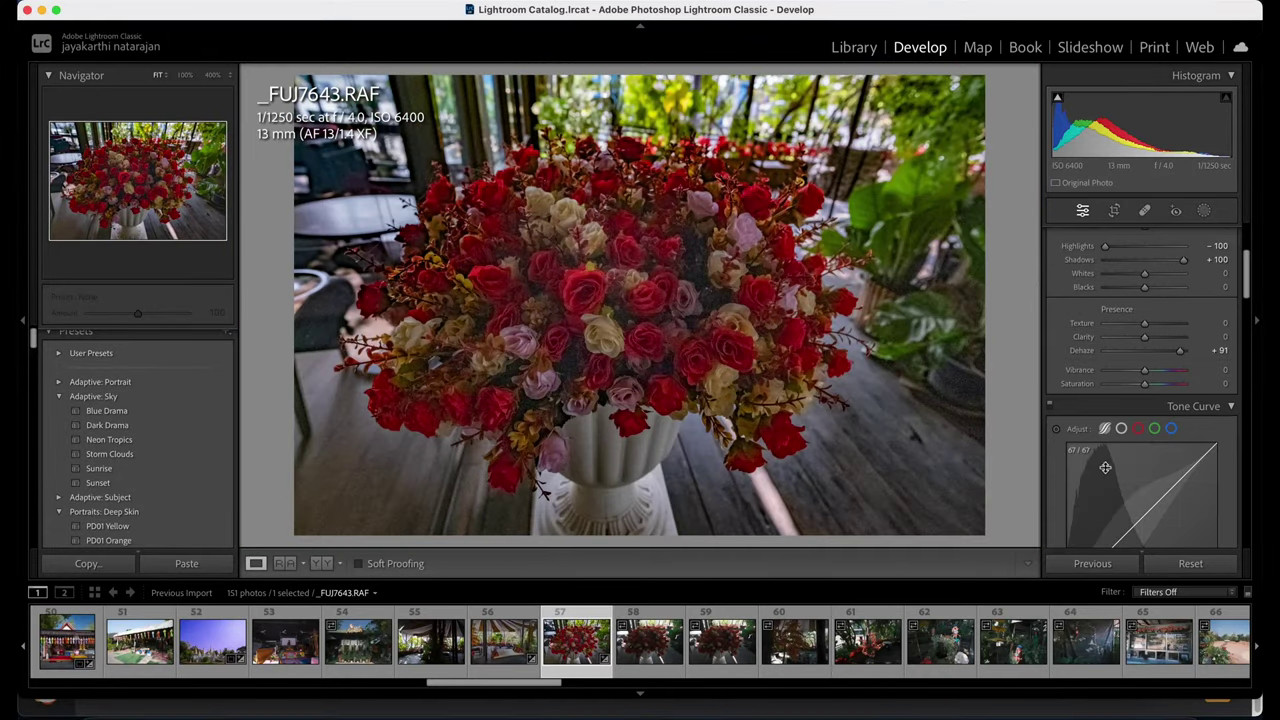
# On the pink blossom tree photo _FUJ7647.RAF, set Highlights to -100, Shadows to +100 and Exposure to +1.30.
pyautogui.click(886, 650)
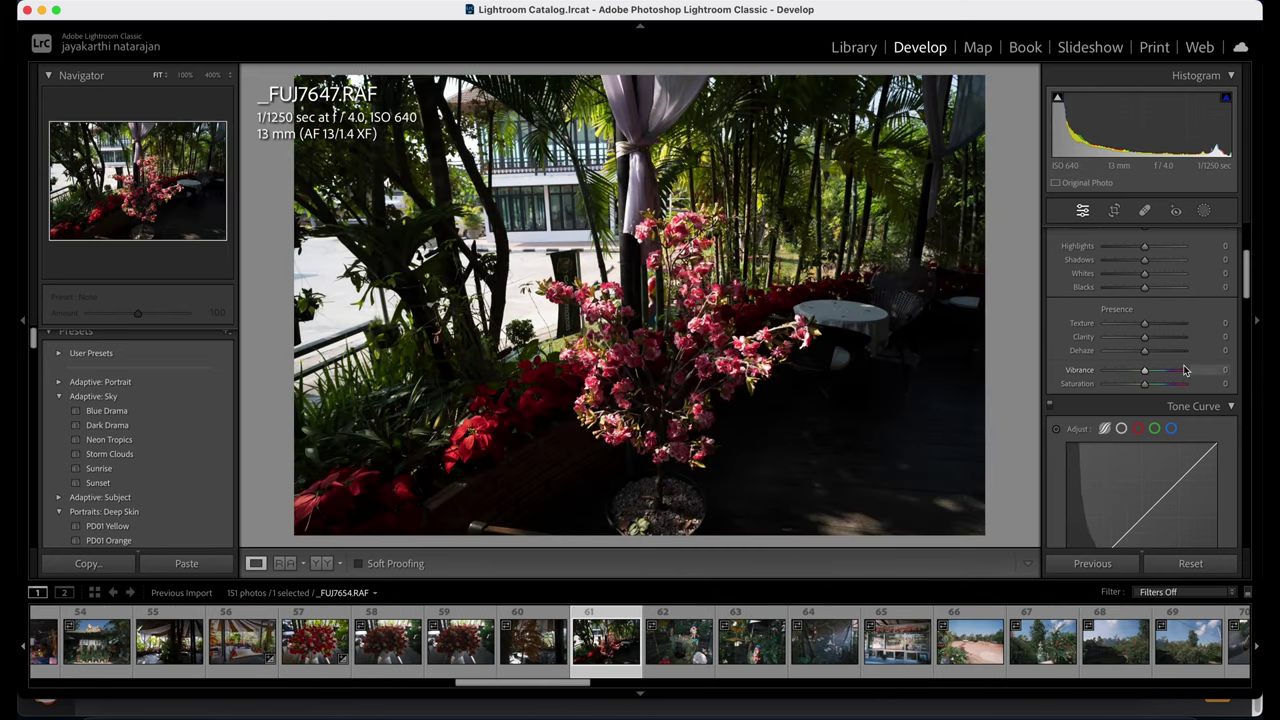
pyautogui.scroll(4, 1127, 420)
pyautogui.moveTo(1144, 415); pyautogui.dragTo(920, 400)
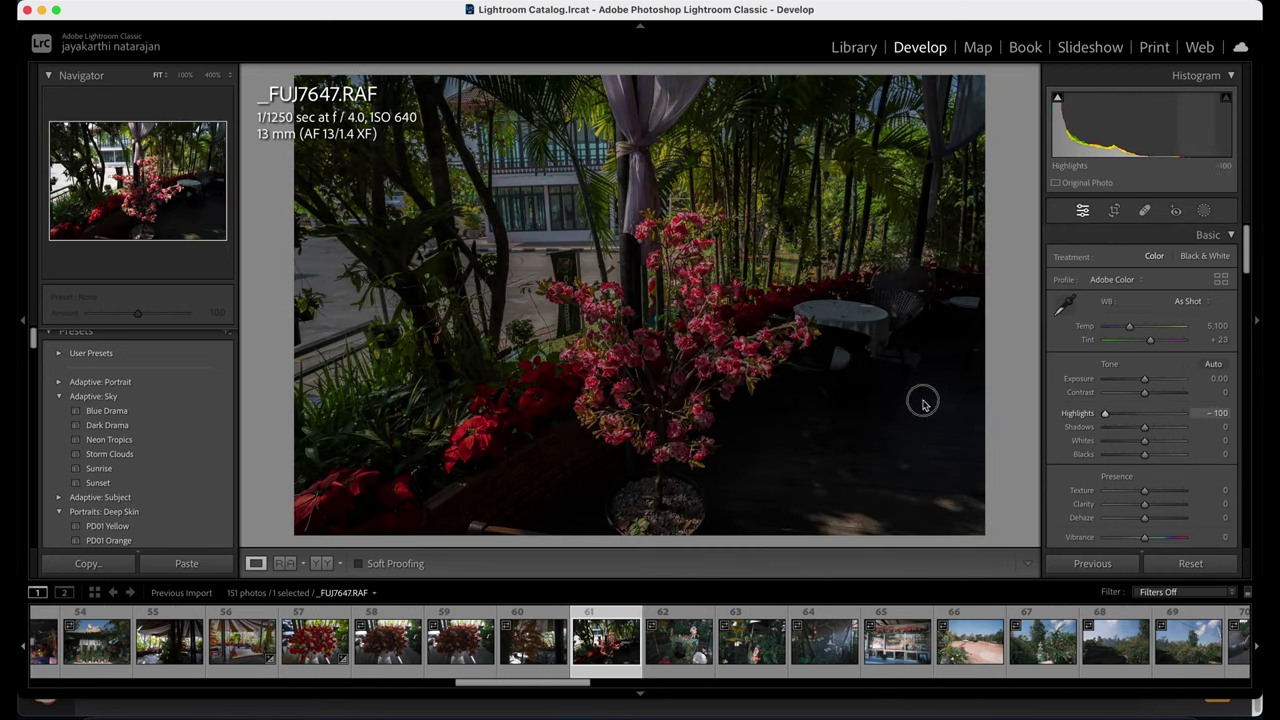
pyautogui.moveTo(1147, 428); pyautogui.dragTo(1234, 429)
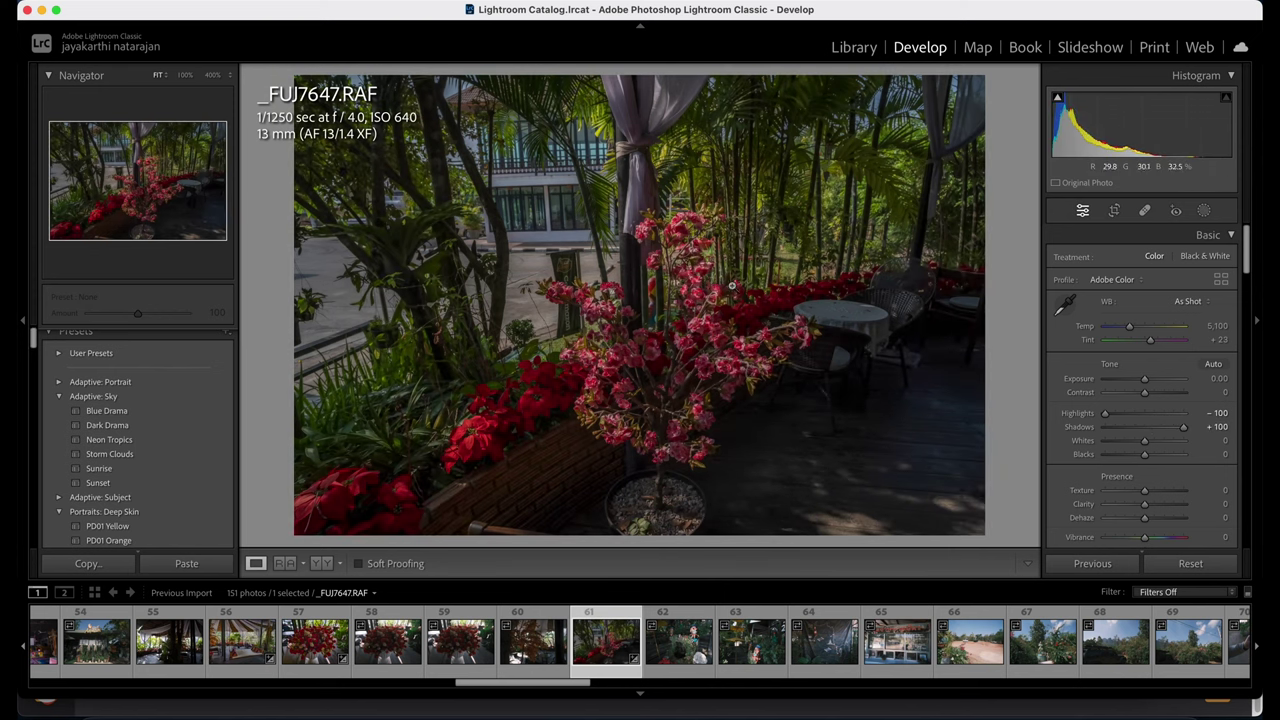
pyautogui.moveTo(921, 319)
pyautogui.mouseDown()
pyautogui.moveTo(877, 366)
pyautogui.moveTo(915, 300)
pyautogui.mouseUp()
pyautogui.doubleClick(1085, 429)
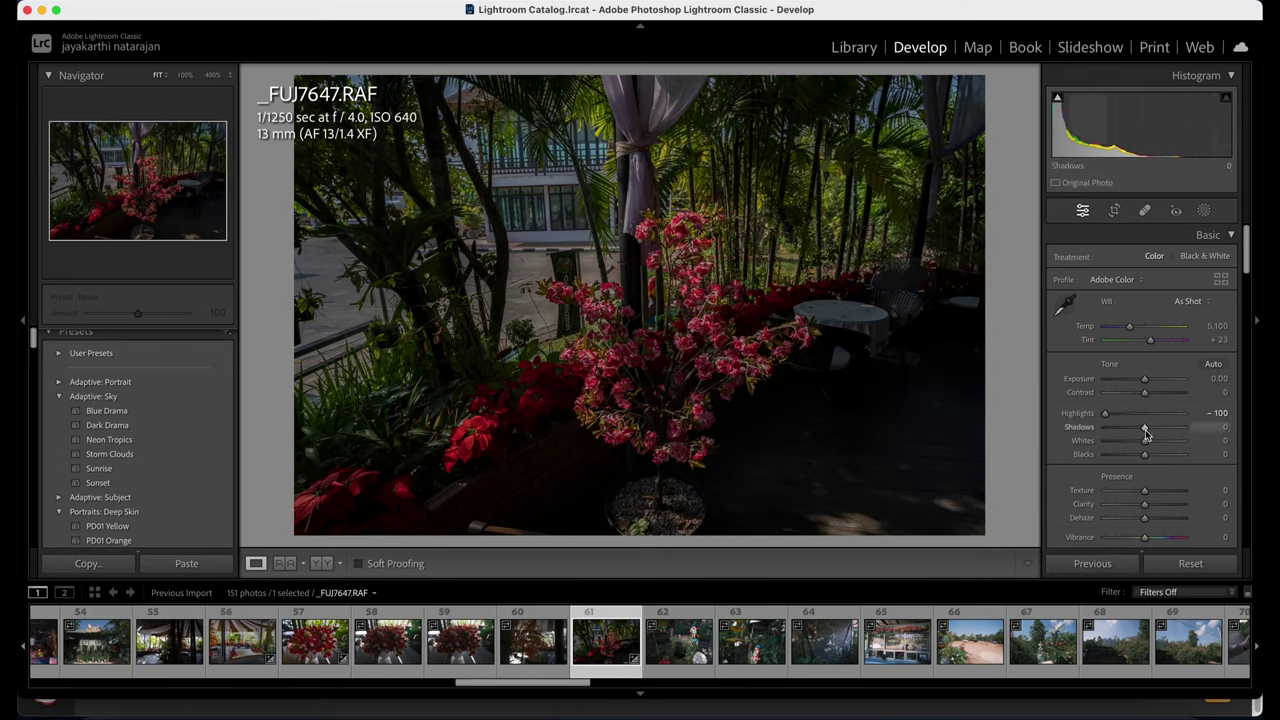
pyautogui.moveTo(1146, 432); pyautogui.dragTo(1190, 430)
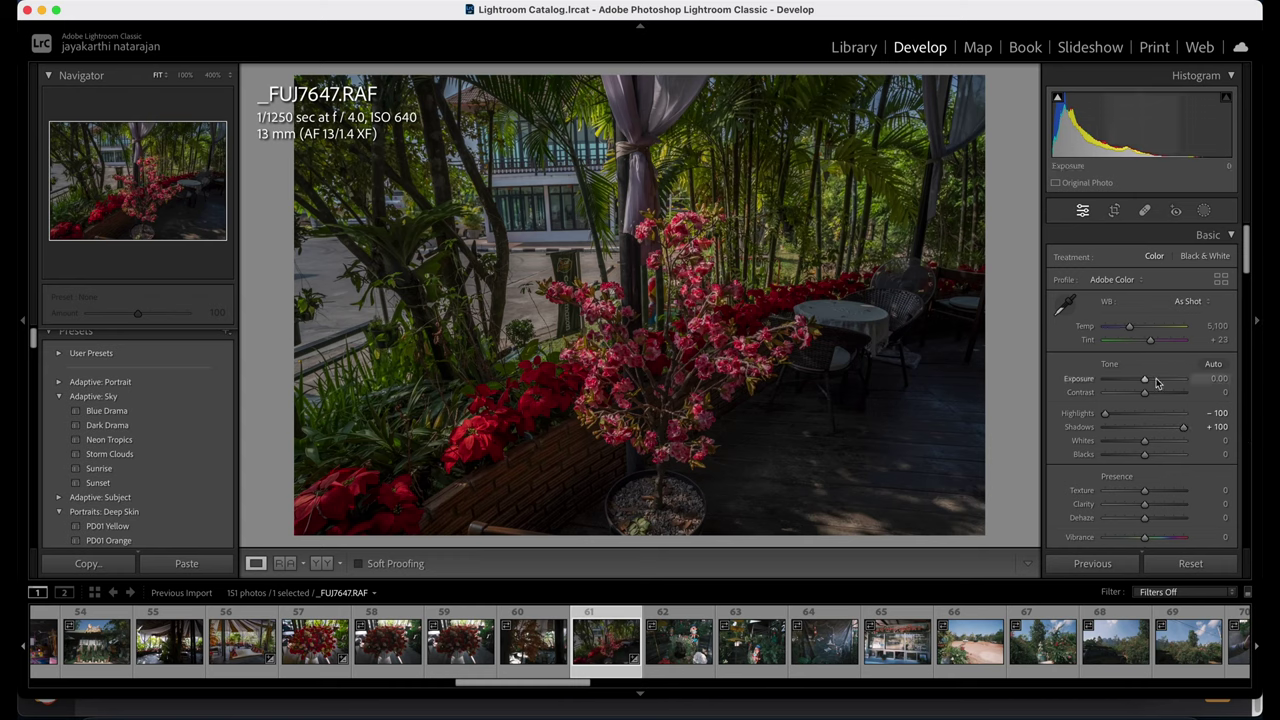
pyautogui.moveTo(1143, 380); pyautogui.dragTo(1155, 381)
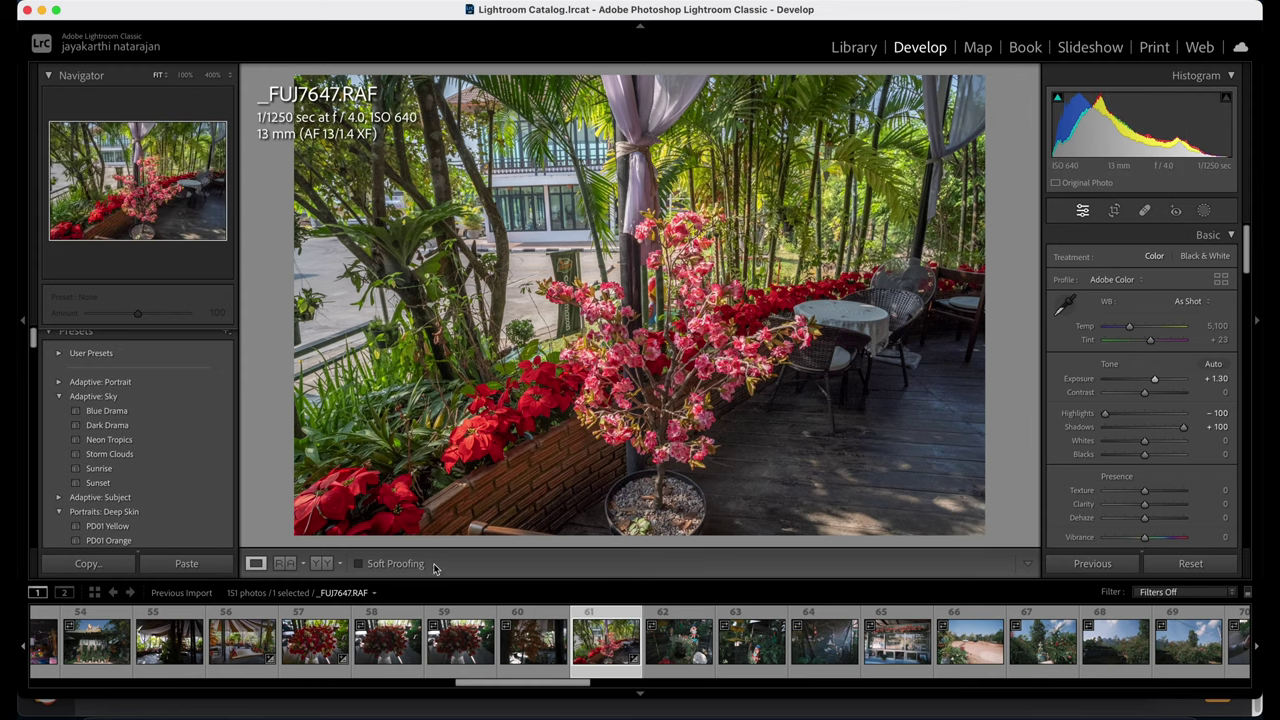
# Compare the blossom tree photo before and after, and set its Dehaze to +29.
pyautogui.click(327, 566)
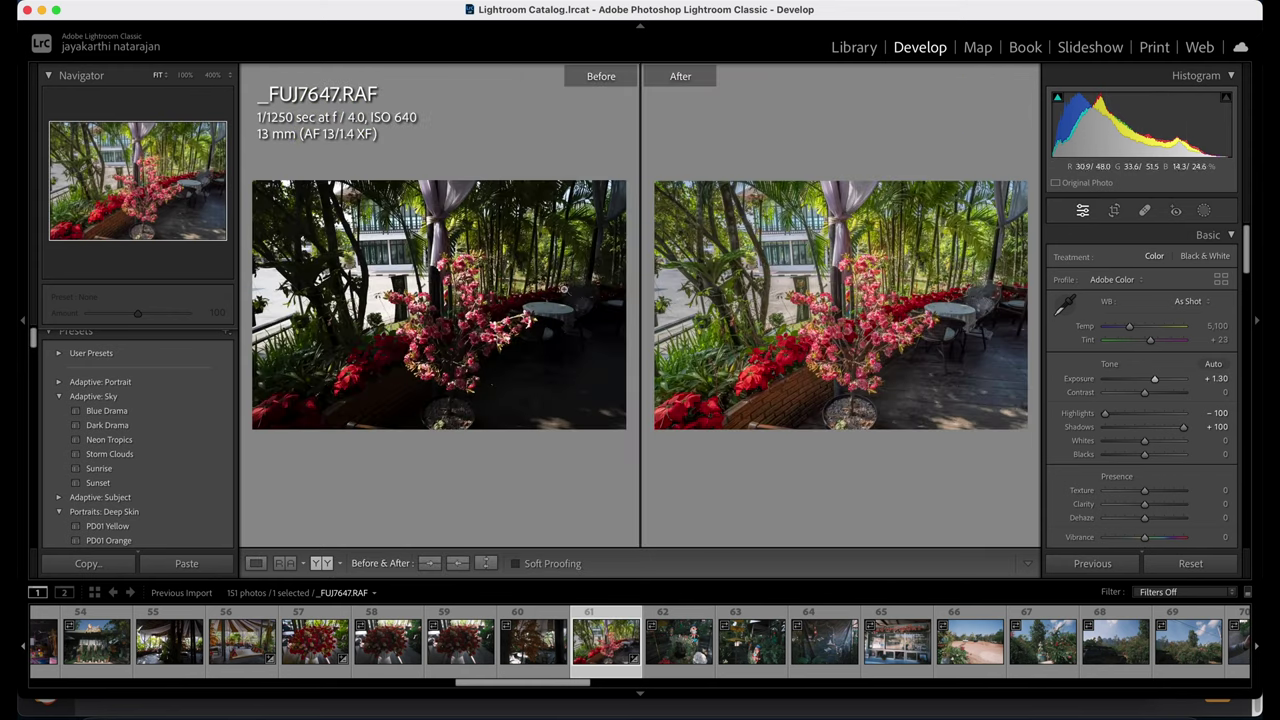
pyautogui.click(256, 563)
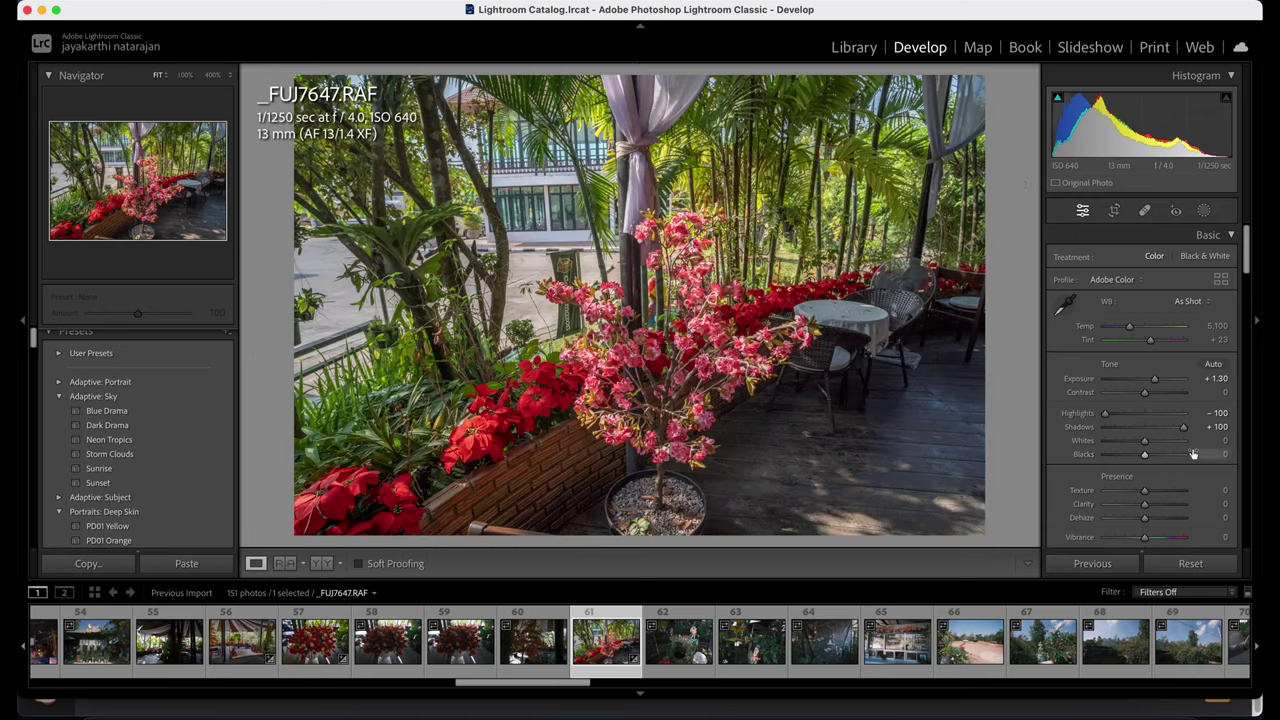
pyautogui.scroll(-3, 1190, 450)
pyautogui.moveTo(1150, 408); pyautogui.dragTo(1157, 408)
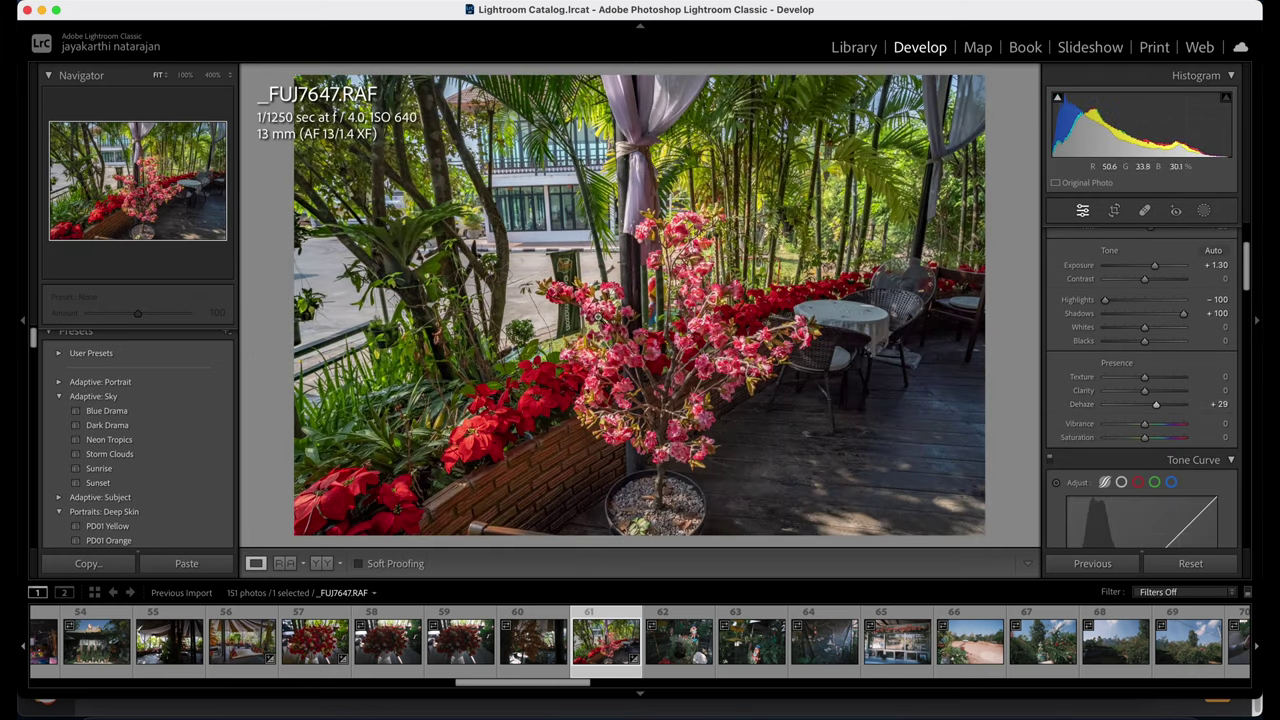
pyautogui.hscroll(2, 683, 655)
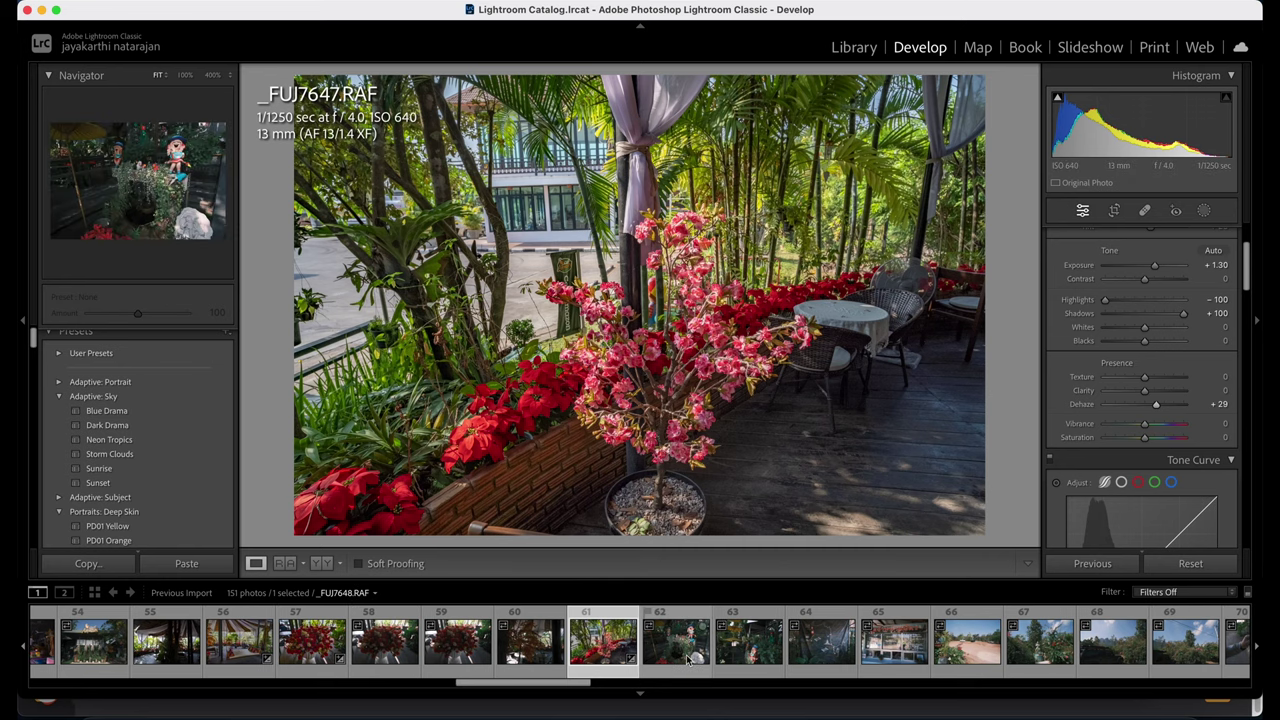
# On the garden figurine photo _FUJ7649.RAF, set Highlights to -59 and Shadows to +100.
pyautogui.press('Right')
pyautogui.press('Right')
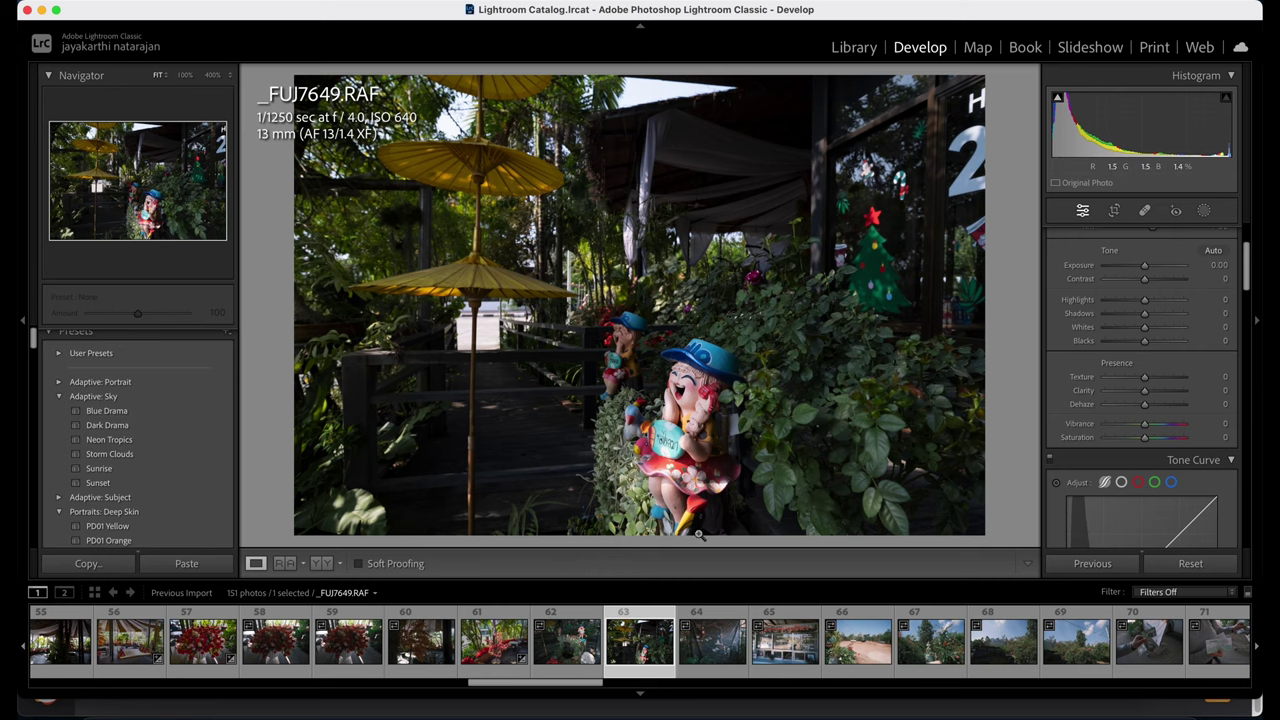
pyautogui.scroll(2, 1160, 360)
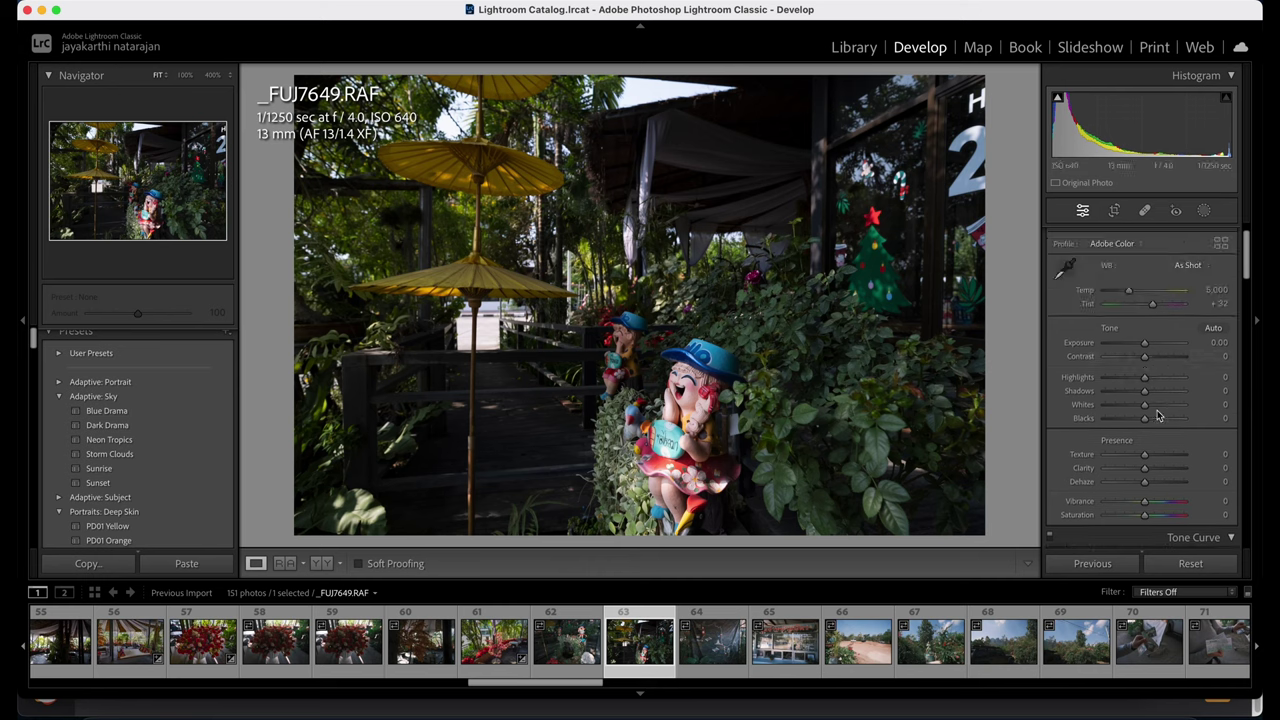
pyautogui.moveTo(1139, 380); pyautogui.dragTo(1188, 393)
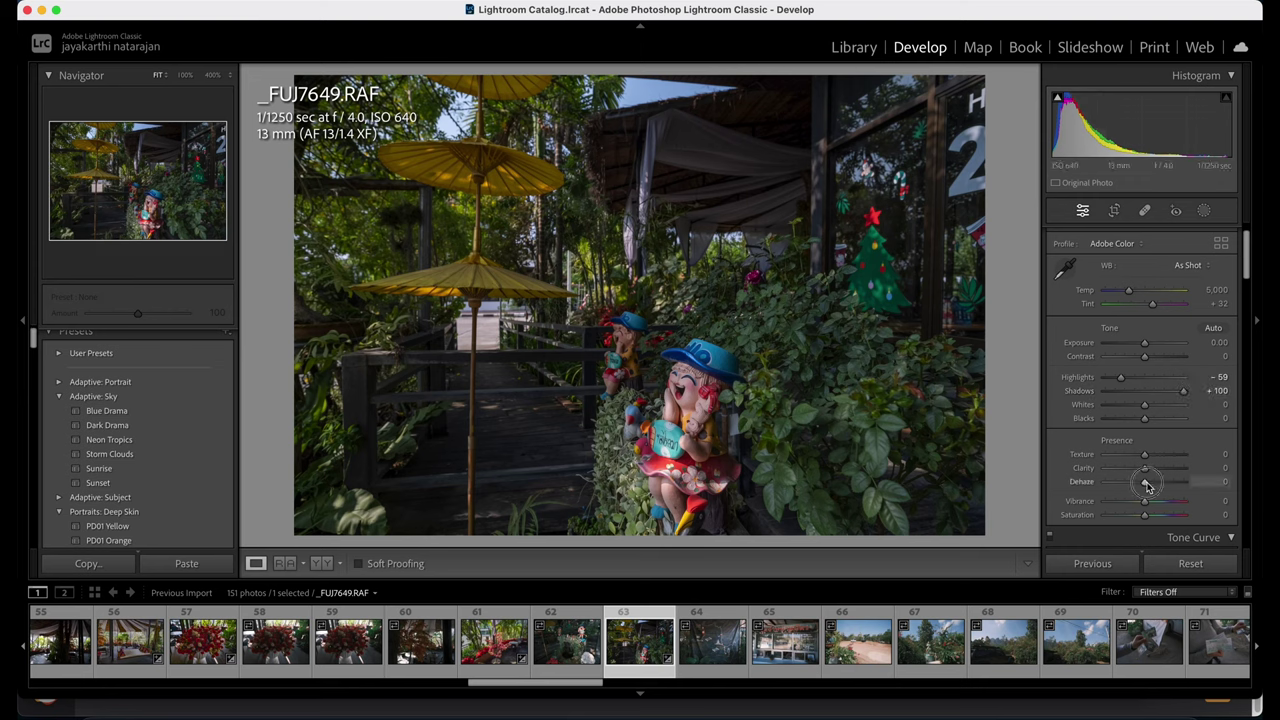
# Set Exposure to +0.65, Highlights to -79 and Dehaze to +69 for the figurine photo.
pyautogui.moveTo(1147, 486); pyautogui.dragTo(1158, 487)
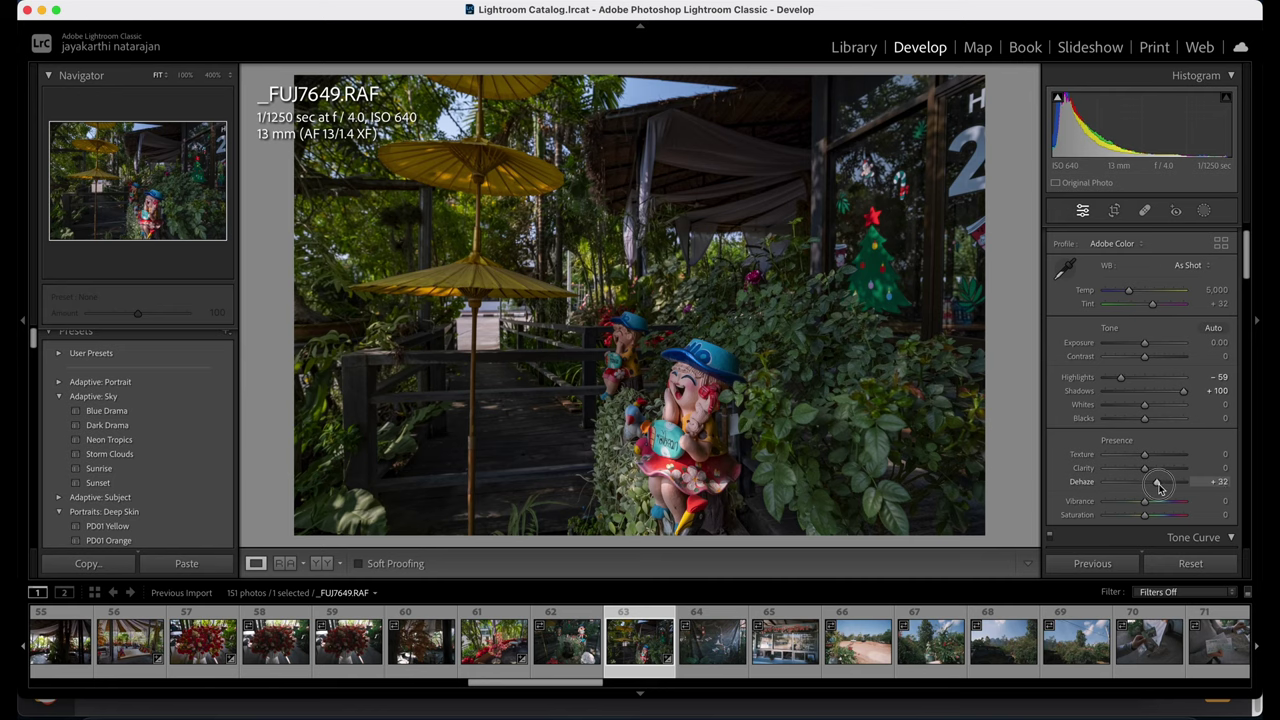
pyautogui.moveTo(1146, 346); pyautogui.dragTo(1117, 378)
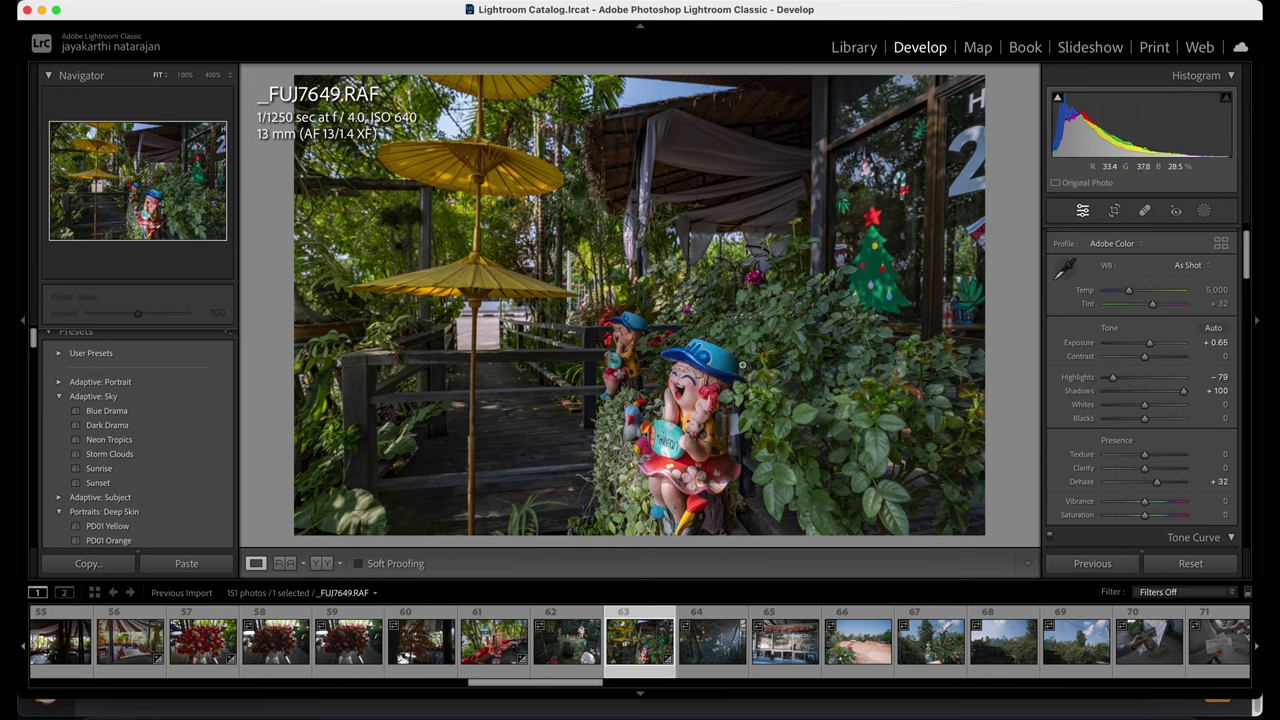
pyautogui.moveTo(744, 366); pyautogui.dragTo(740, 290)
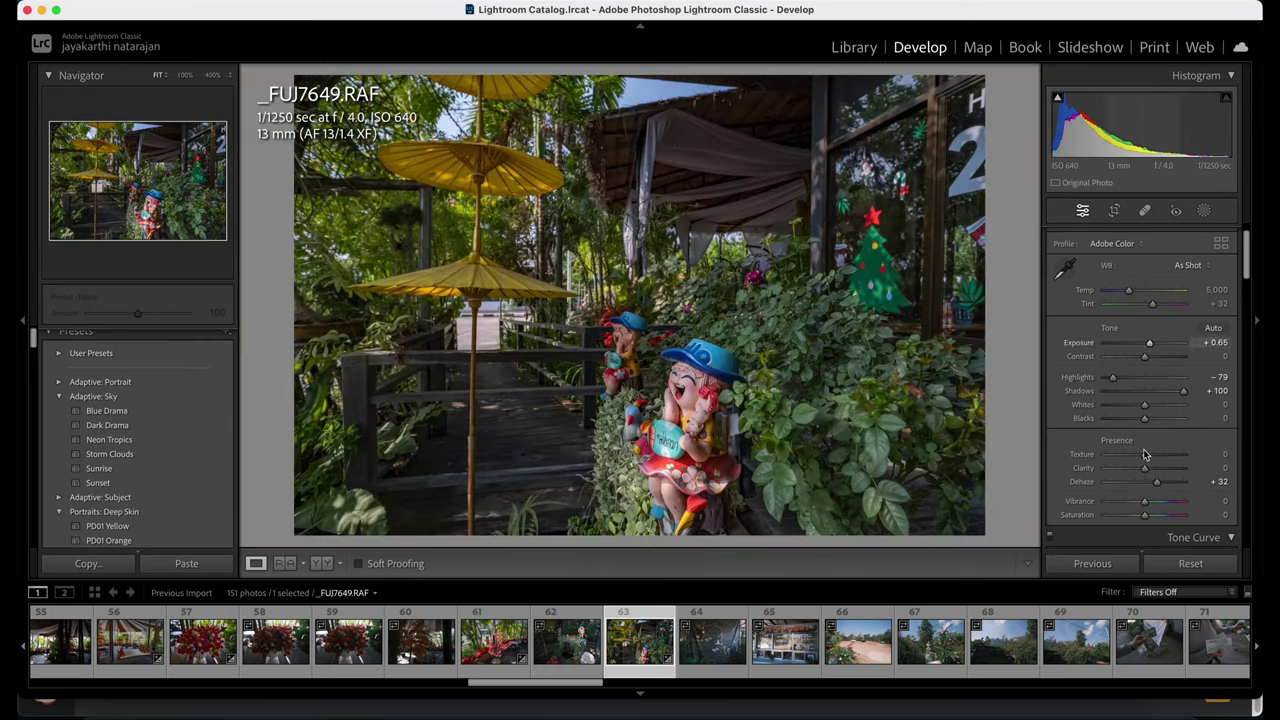
pyautogui.moveTo(1158, 487); pyautogui.dragTo(1172, 486)
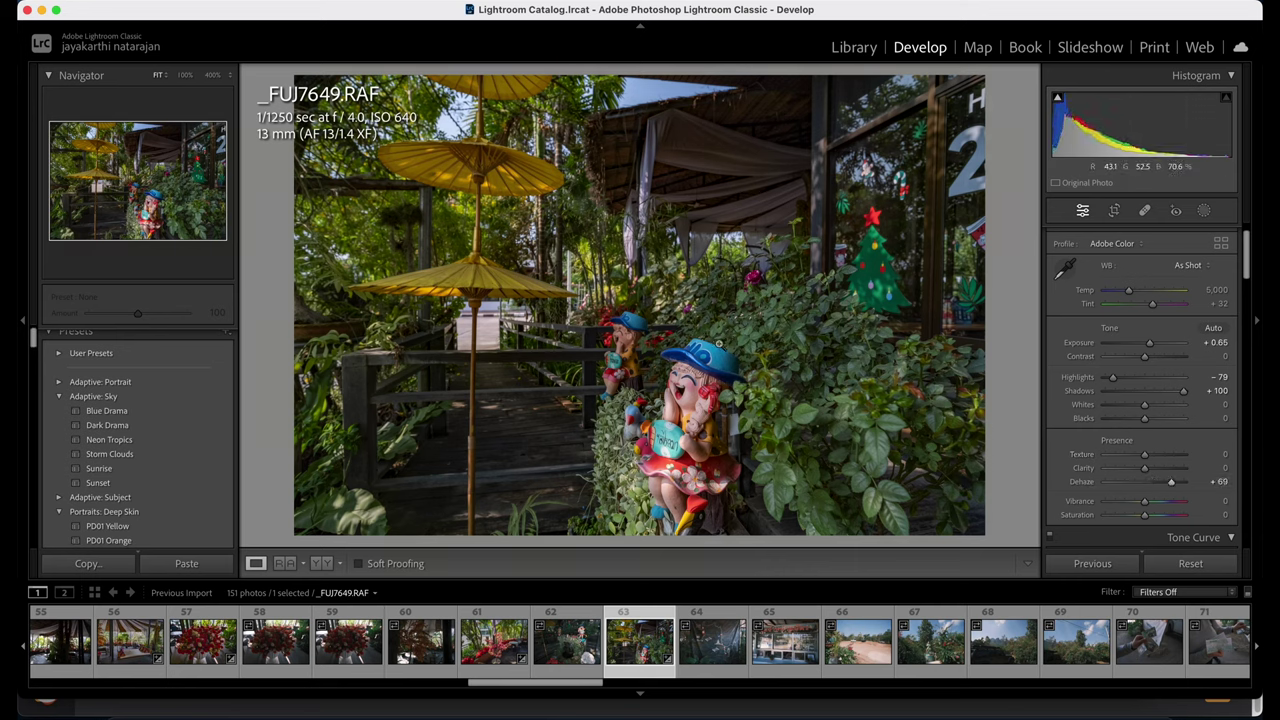
pyautogui.moveTo(693, 367); pyautogui.dragTo(697, 349)
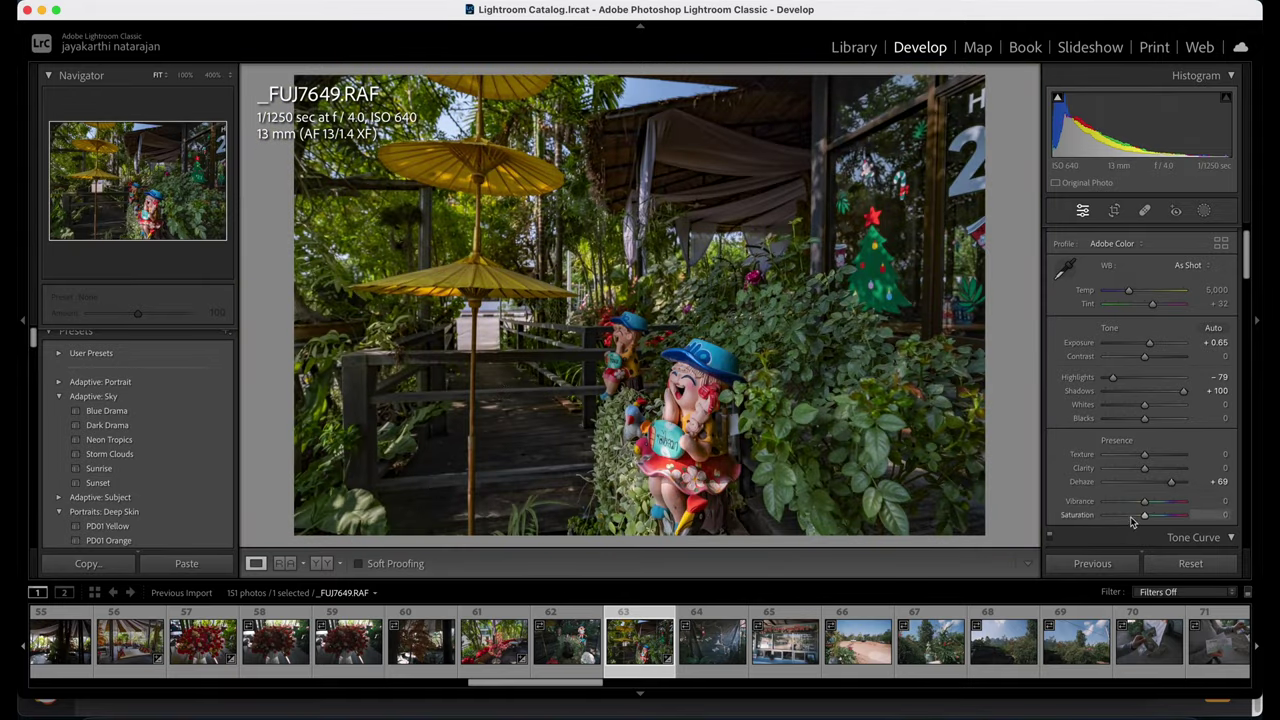
# Check the figurine up close and set Luminance noise reduction to 16.
pyautogui.scroll(-3, 1200, 515)
pyautogui.click(665, 338)
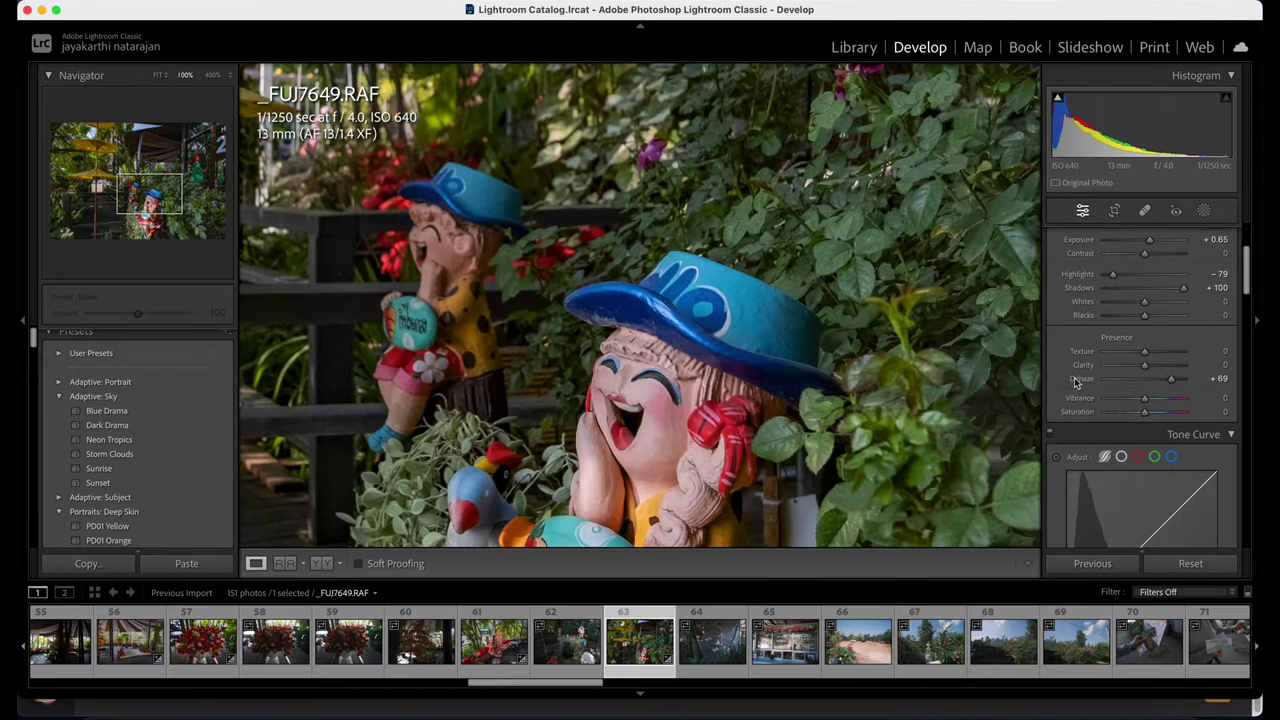
pyautogui.scroll(-10, 1116, 397)
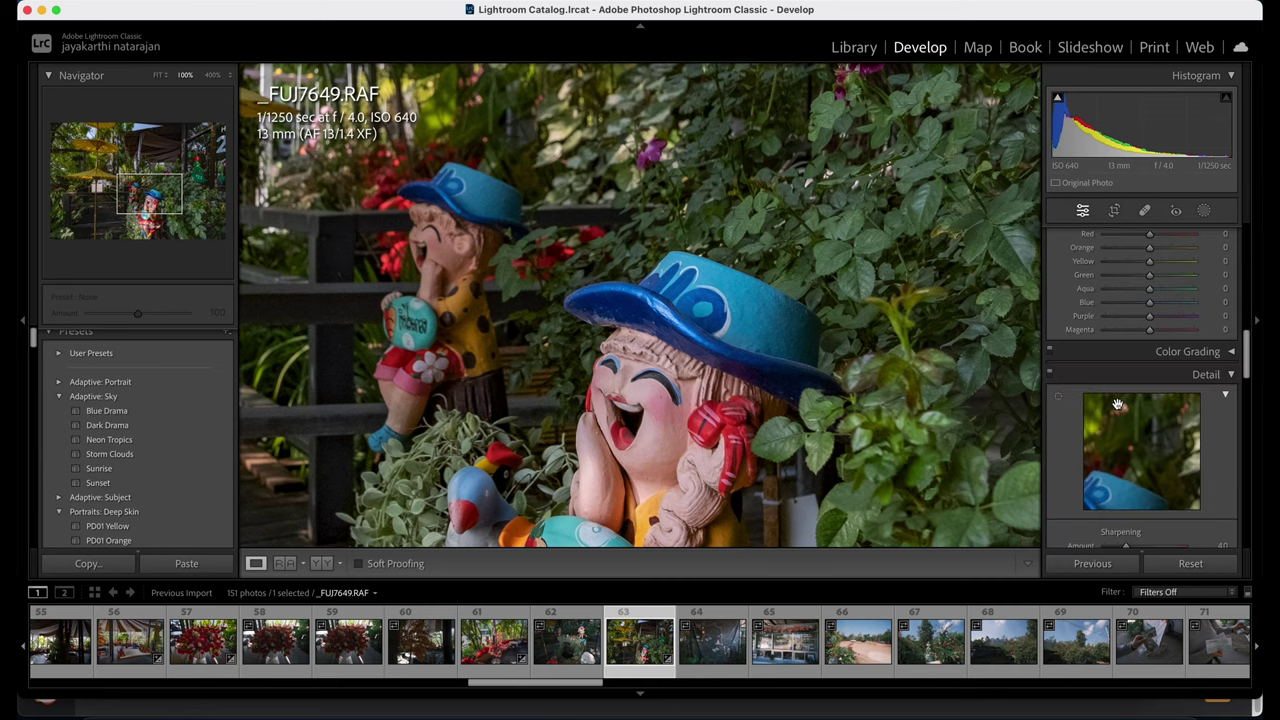
pyautogui.moveTo(1106, 505); pyautogui.dragTo(1112, 505)
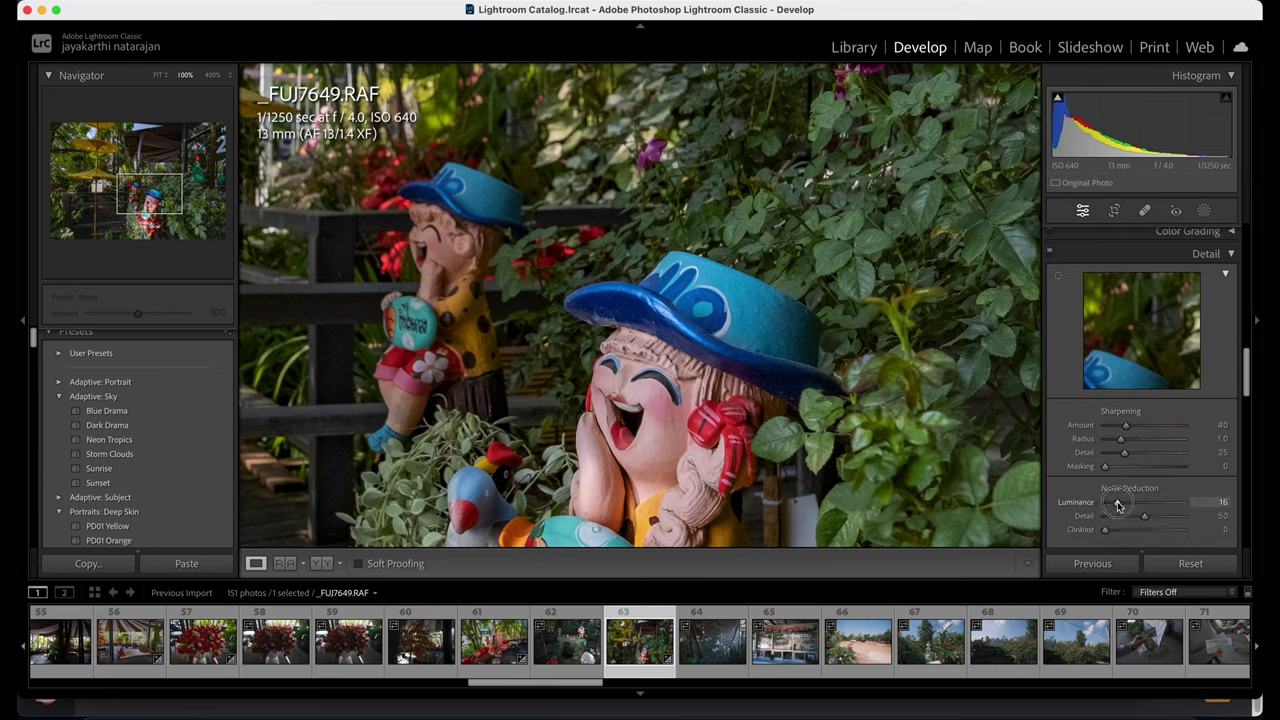
pyautogui.click(770, 313)
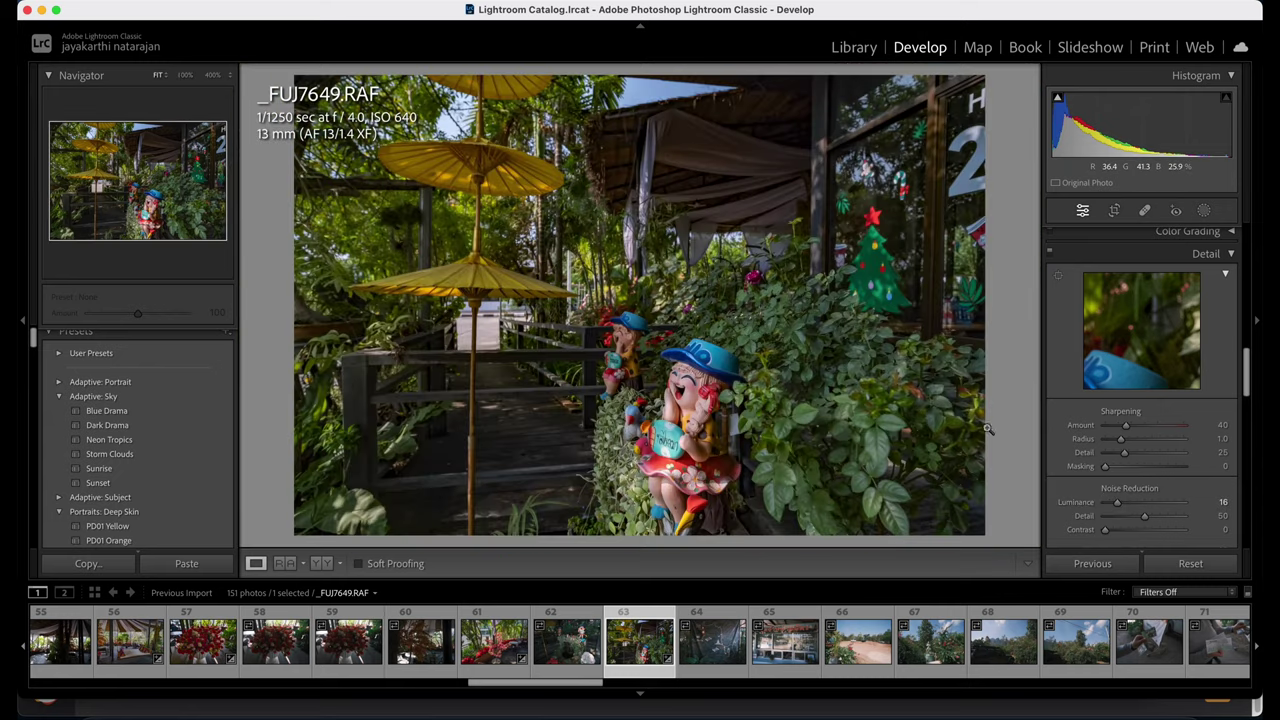
# Brighten the figurine photo by adjusting its histogram until Exposure is +1.23.
pyautogui.scroll(10, 1145, 375)
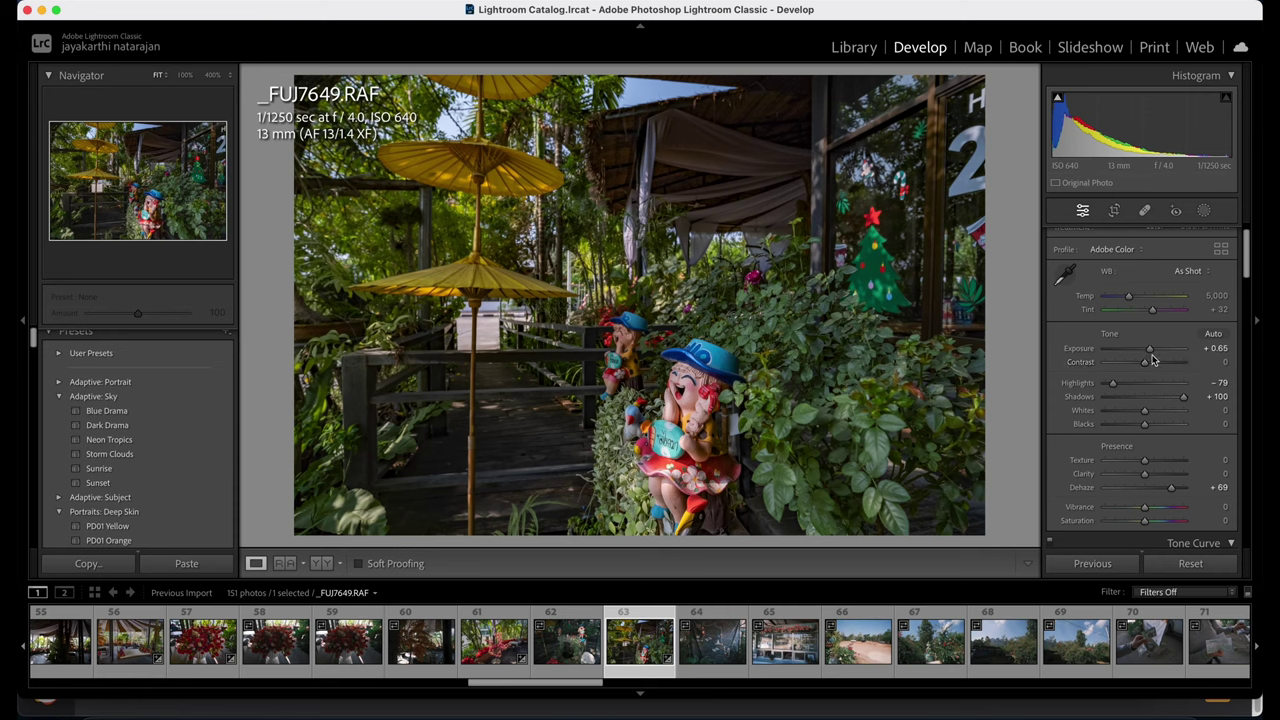
pyautogui.moveTo(1110, 125); pyautogui.dragTo(1158, 125)
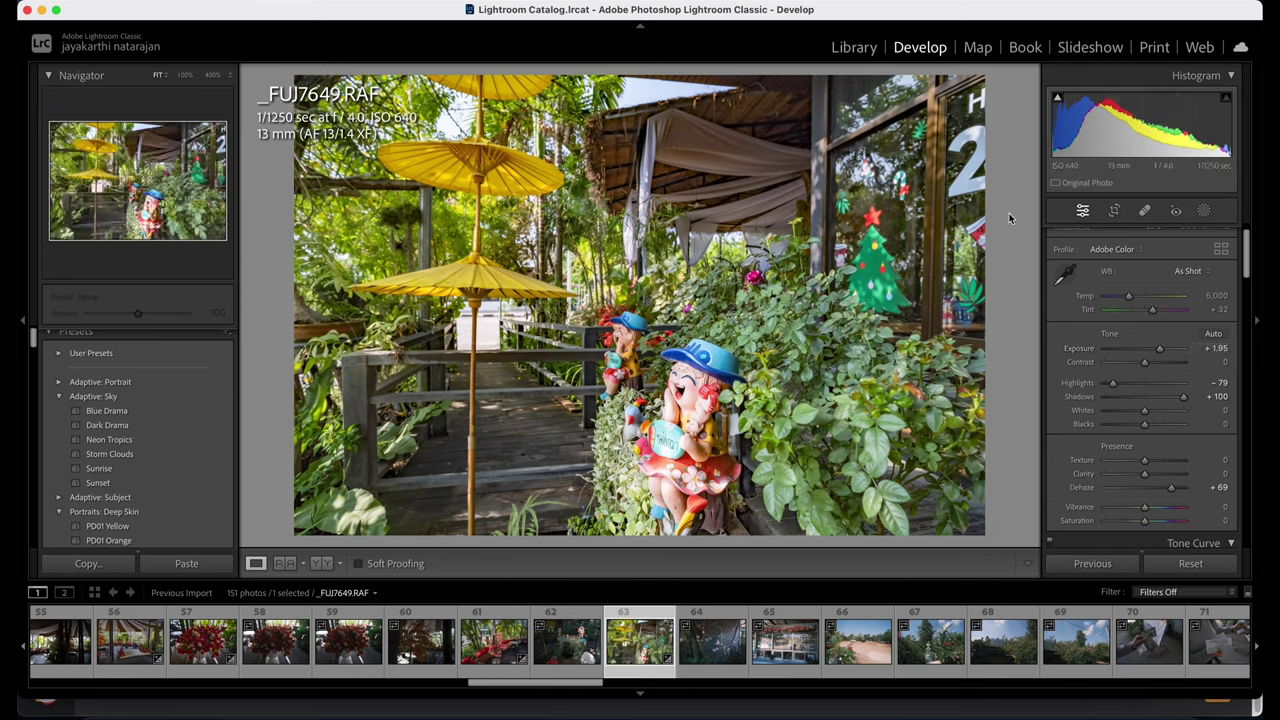
pyautogui.moveTo(1144, 128); pyautogui.dragTo(1068, 132)
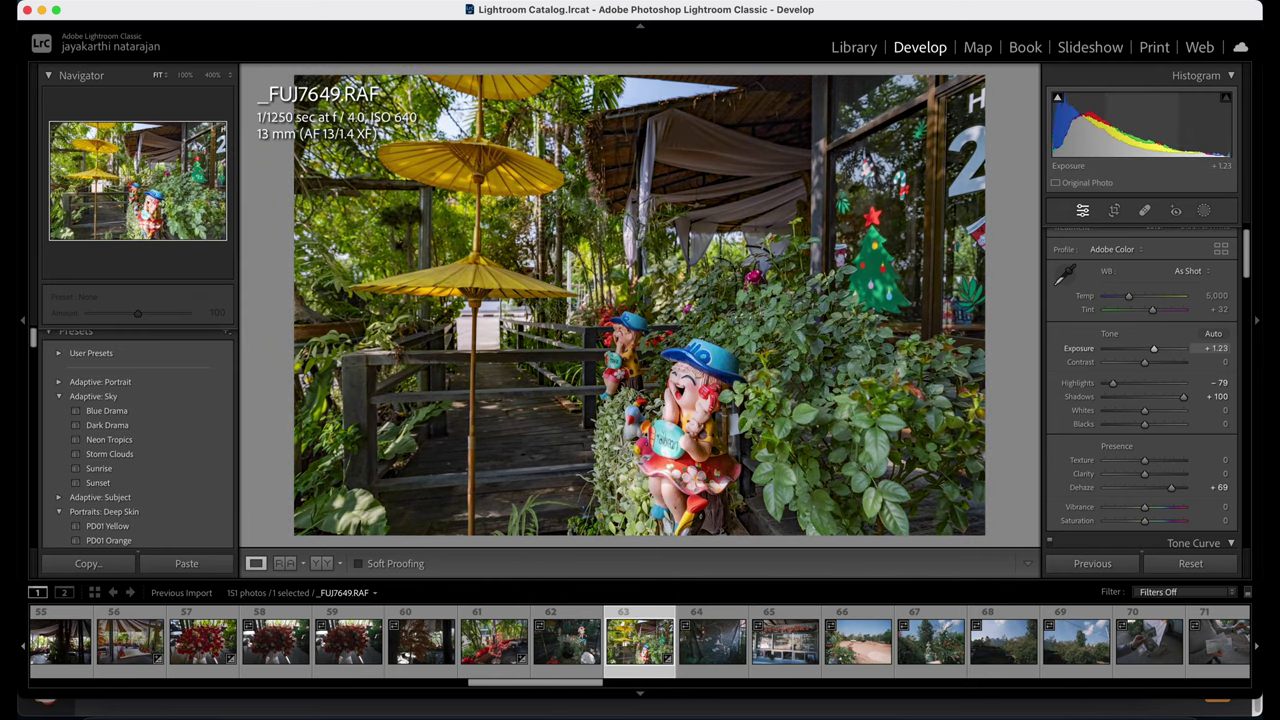
# Set the tone curve's Highlights region to -27 for the figurine photo.
pyautogui.scroll(-8, 1066, 361)
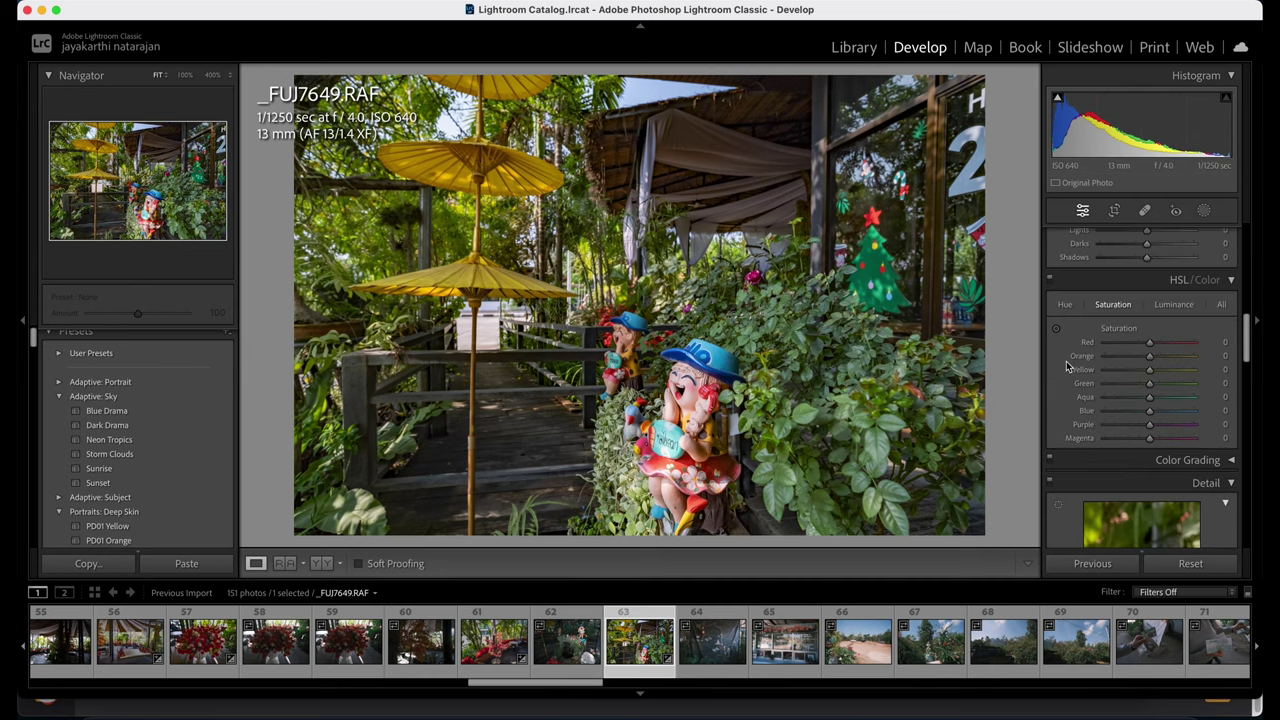
pyautogui.scroll(-6, 1110, 443)
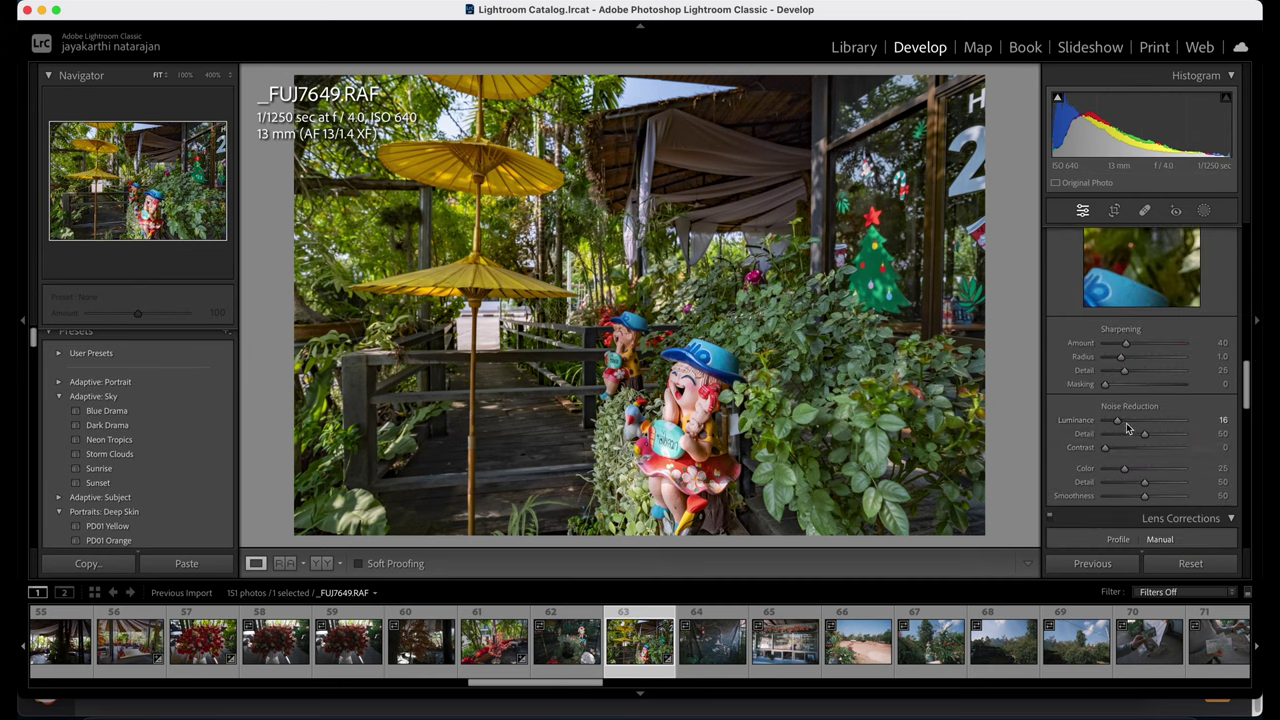
pyautogui.scroll(5, 1122, 471)
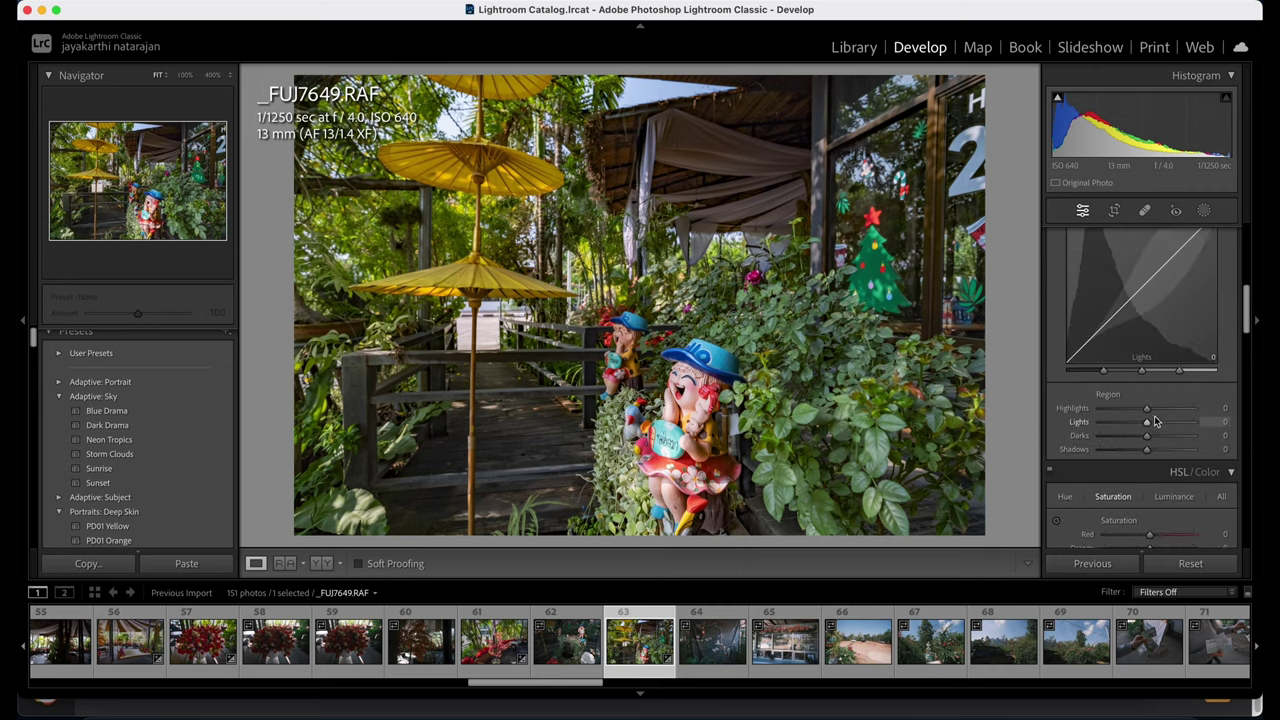
pyautogui.moveTo(1147, 408); pyautogui.dragTo(1135, 412)
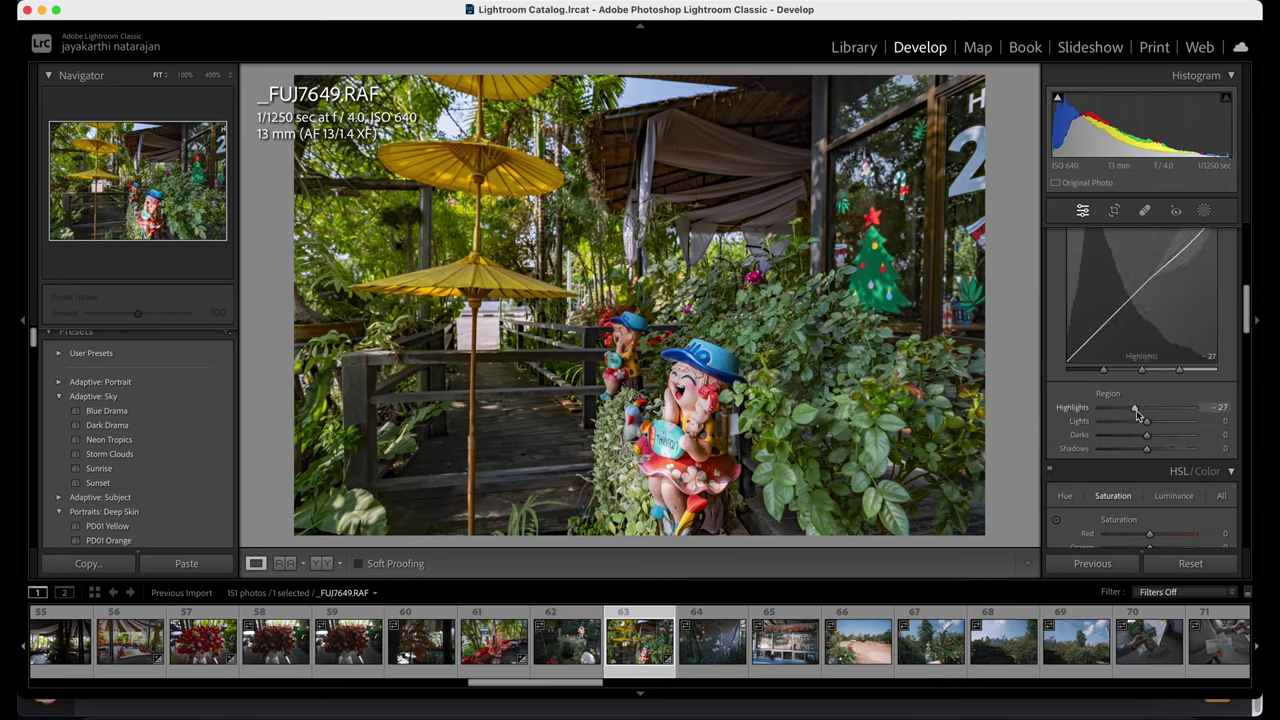
# Darken the figurine photo's edges with a post-crop vignette Amount of -38.
pyautogui.scroll(-20, 1145, 420)
pyautogui.scroll(-3, 1161, 427)
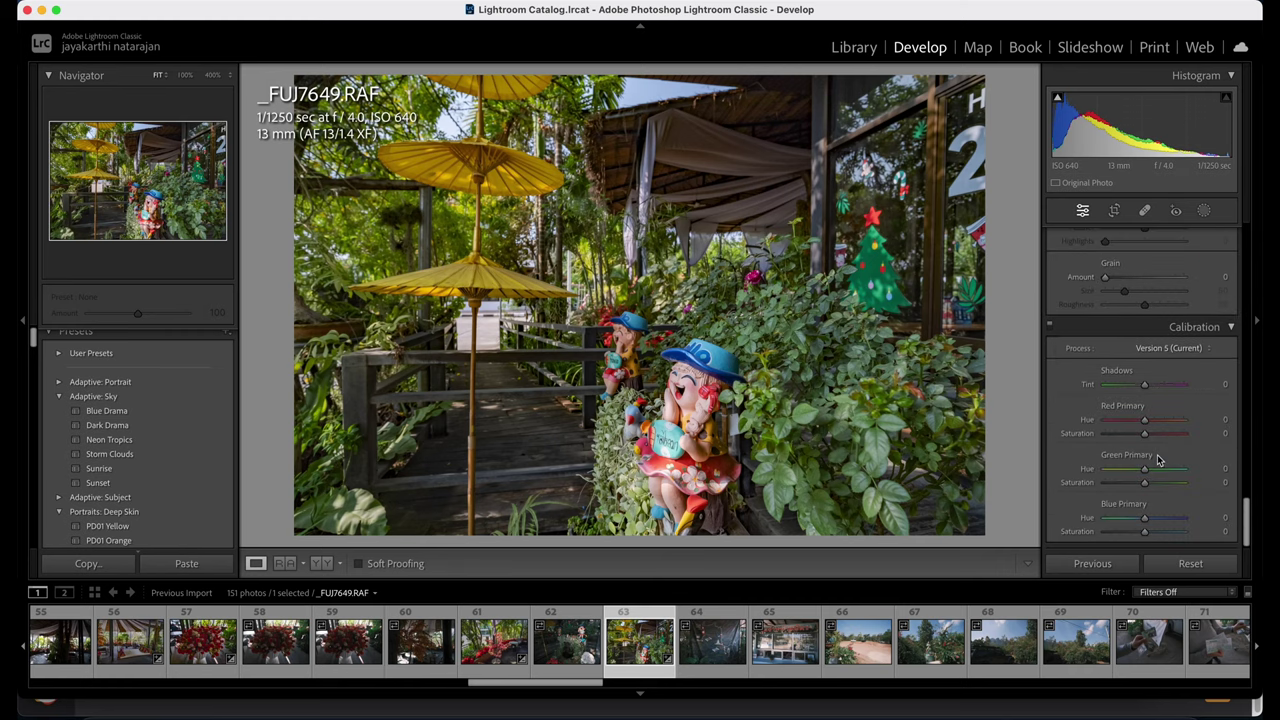
pyautogui.scroll(4, 1165, 400)
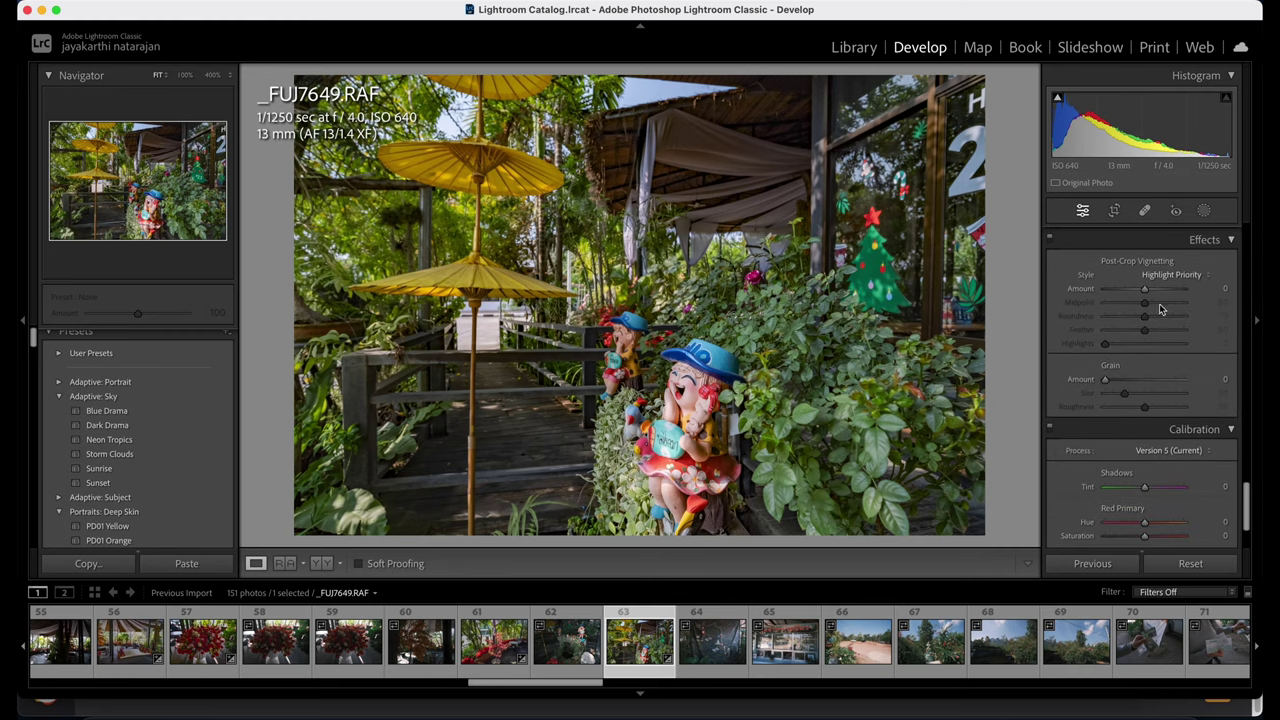
pyautogui.moveTo(1147, 290); pyautogui.dragTo(1131, 291)
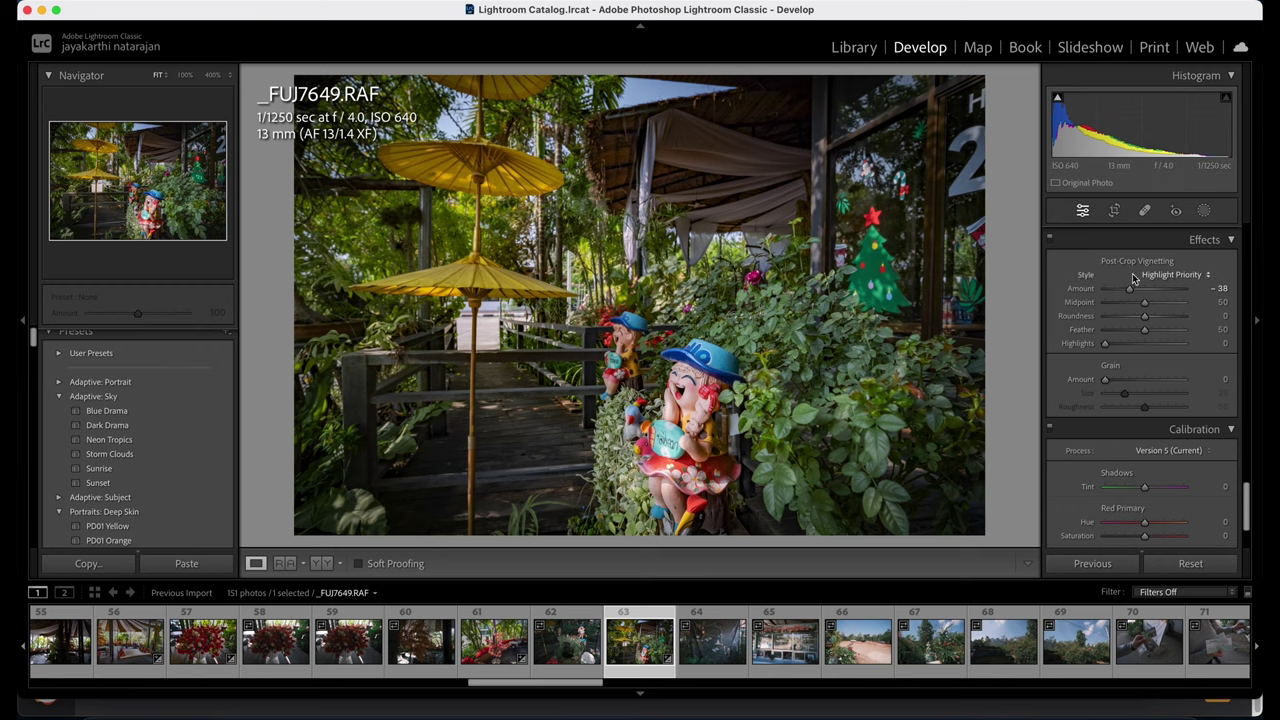
# Set the figurine photo's Exposure to +1.05 and check the figurine up close.
pyautogui.scroll(8, 1125, 382)
pyautogui.scroll(10, 1125, 382)
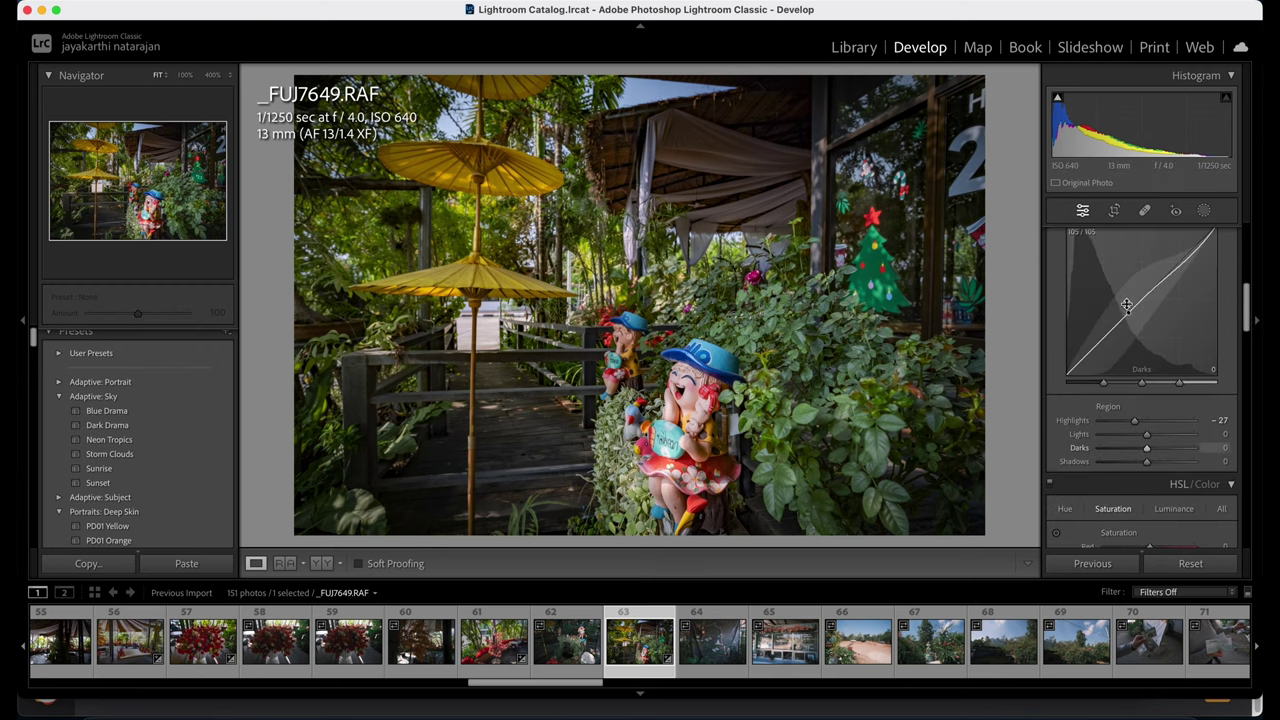
pyautogui.moveTo(1150, 379); pyautogui.dragTo(1152, 378)
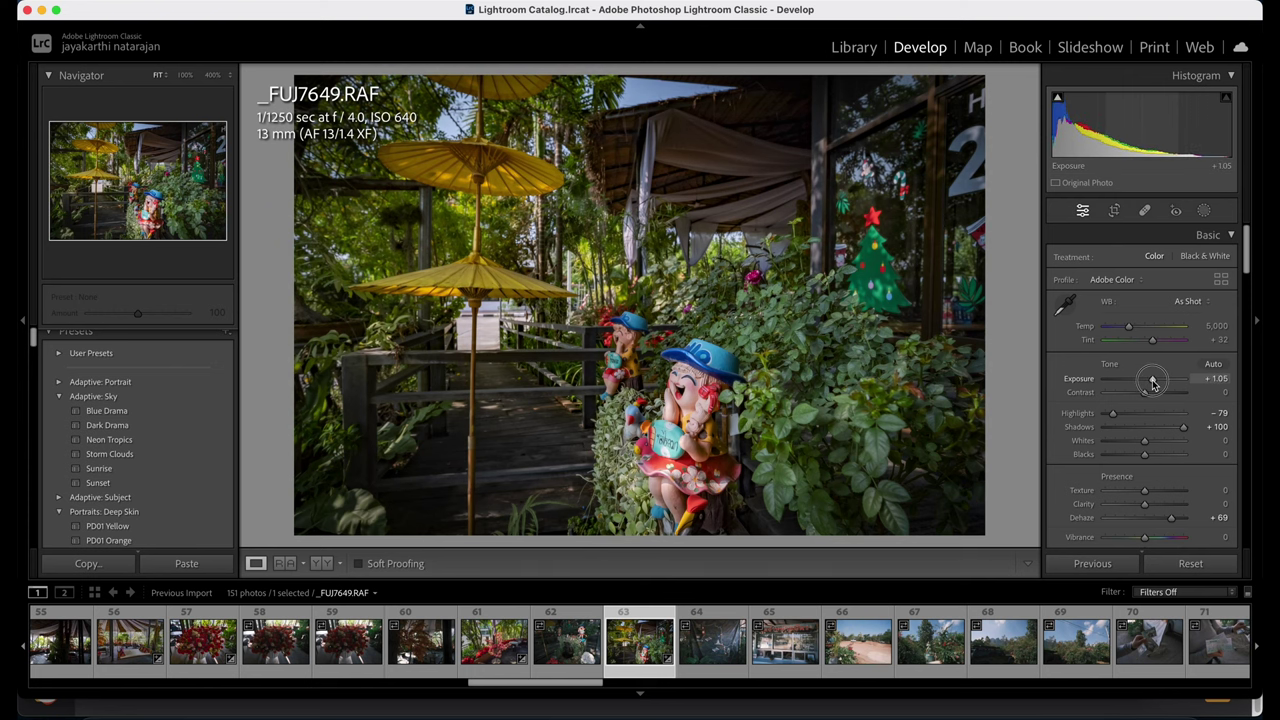
pyautogui.click(745, 344)
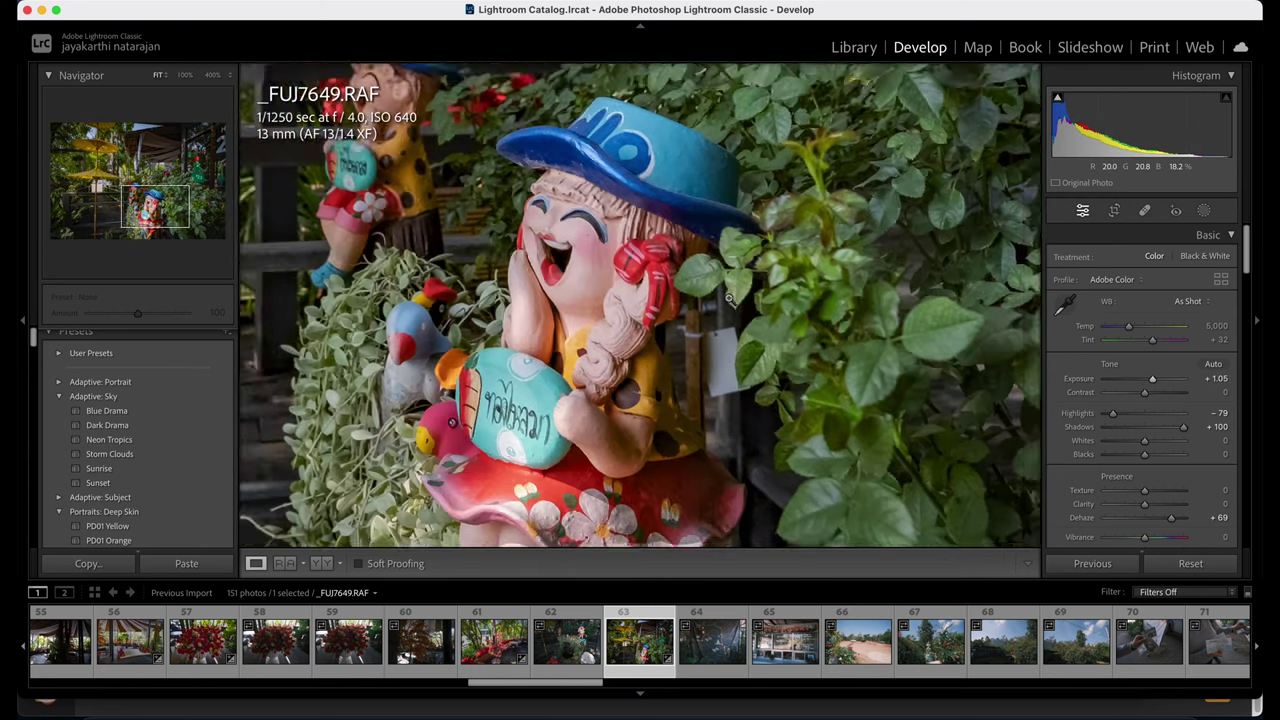
pyautogui.click(770, 360)
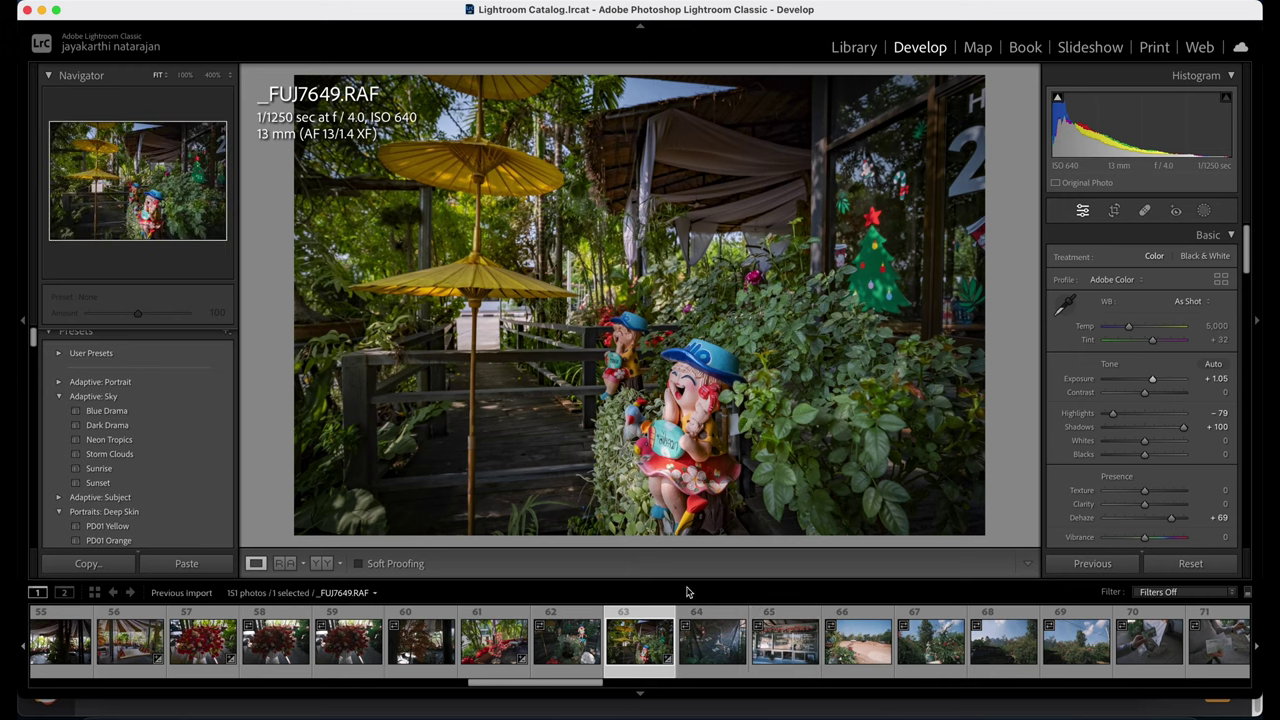
# On the jeep and mountain photo _FUJ7657.RAF, set Highlights to -100 and inspect the mountains up close.
pyautogui.click(806, 653)
pyautogui.click(850, 645)
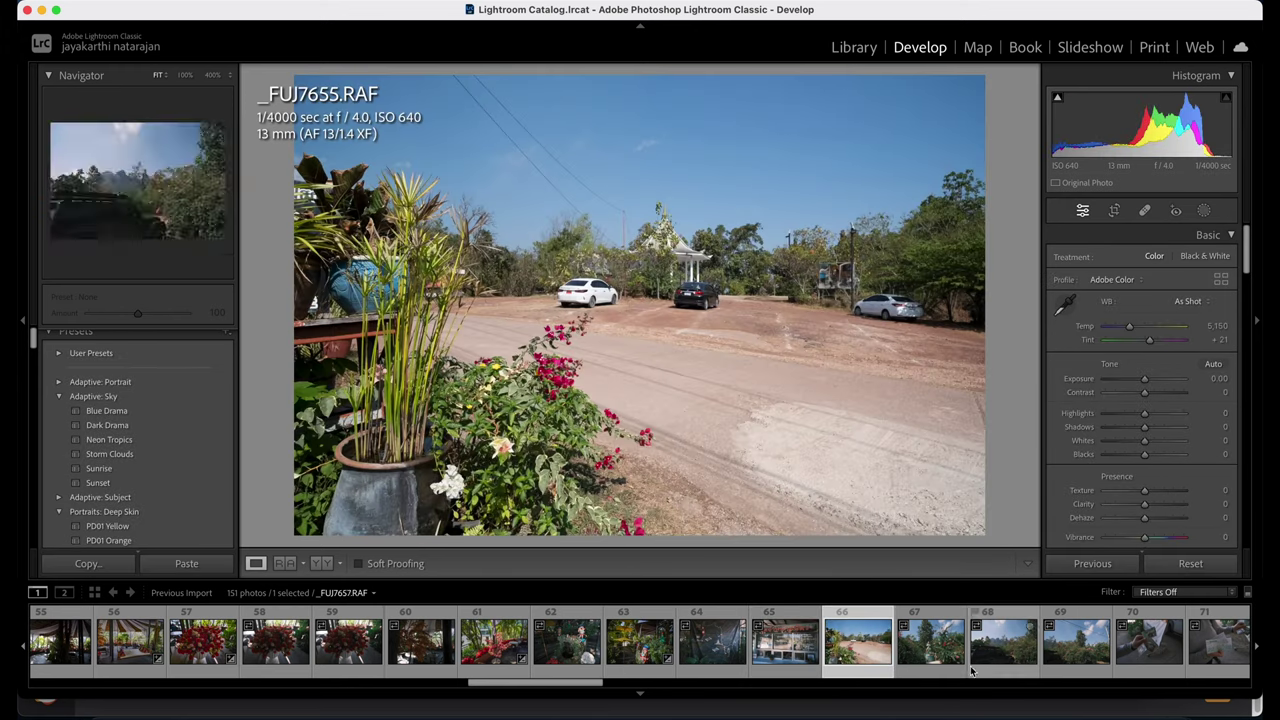
pyautogui.click(935, 648)
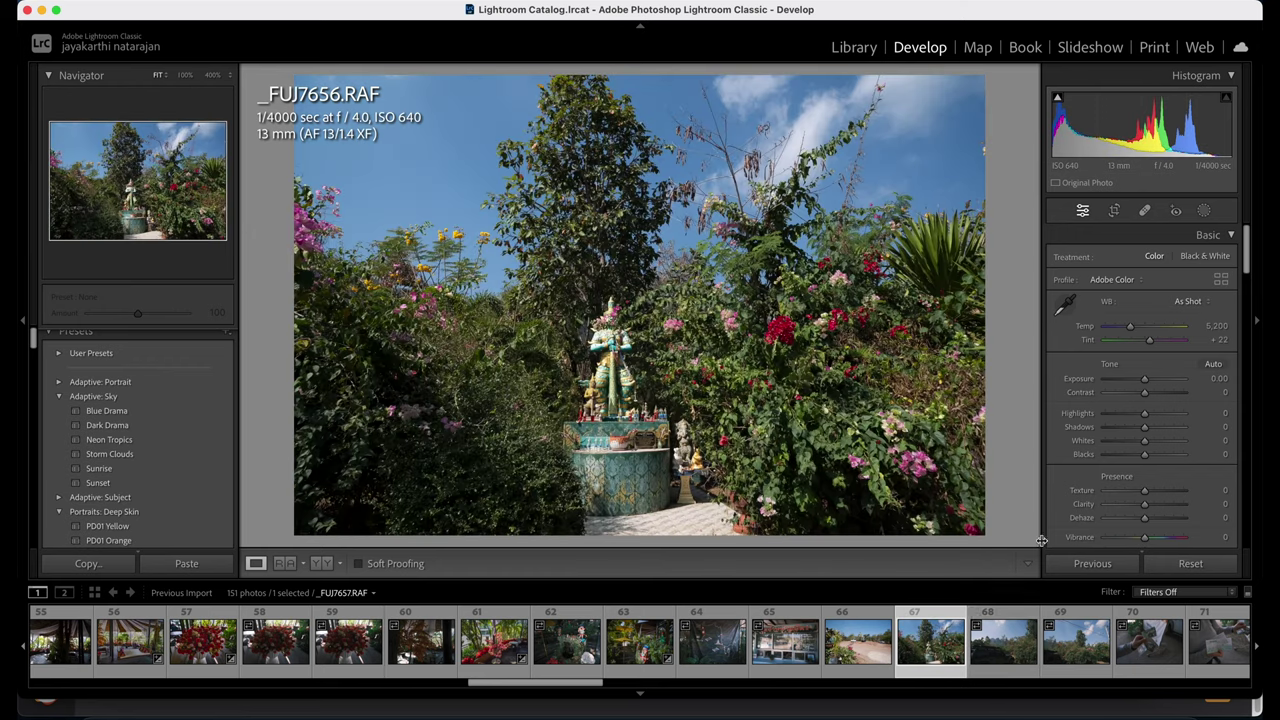
pyautogui.click(1012, 645)
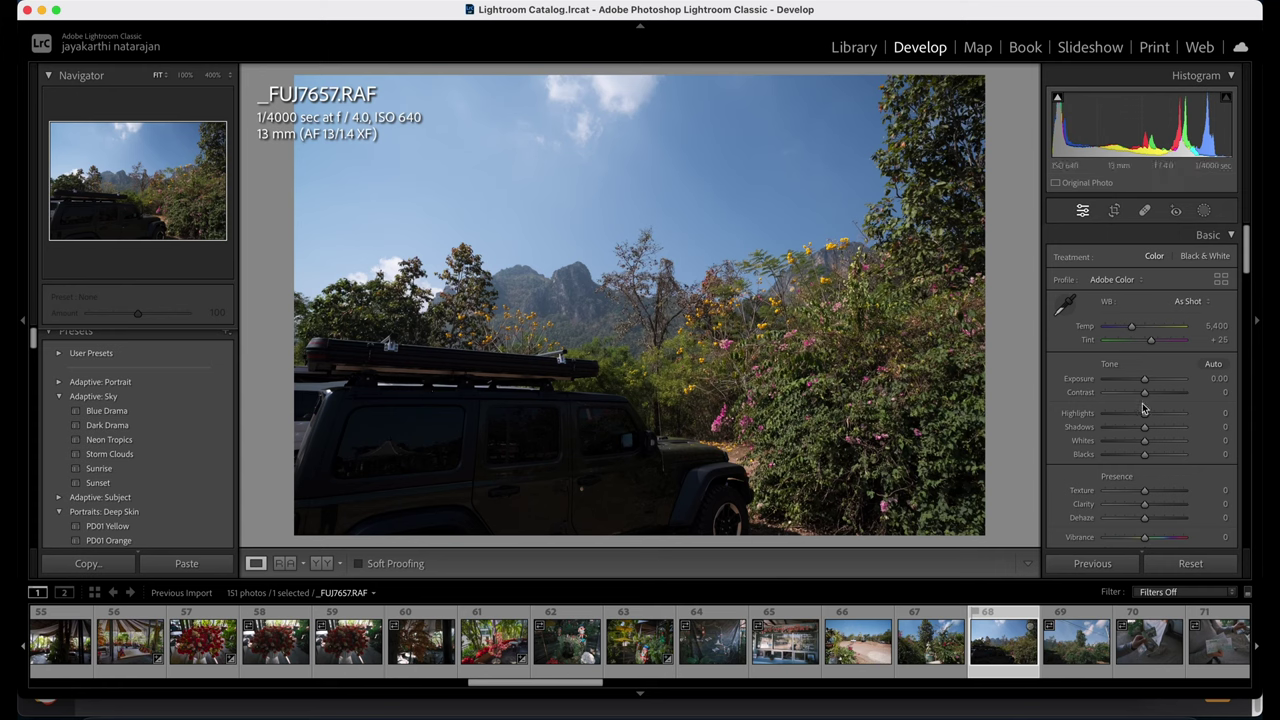
pyautogui.moveTo(1144, 413); pyautogui.dragTo(1075, 367)
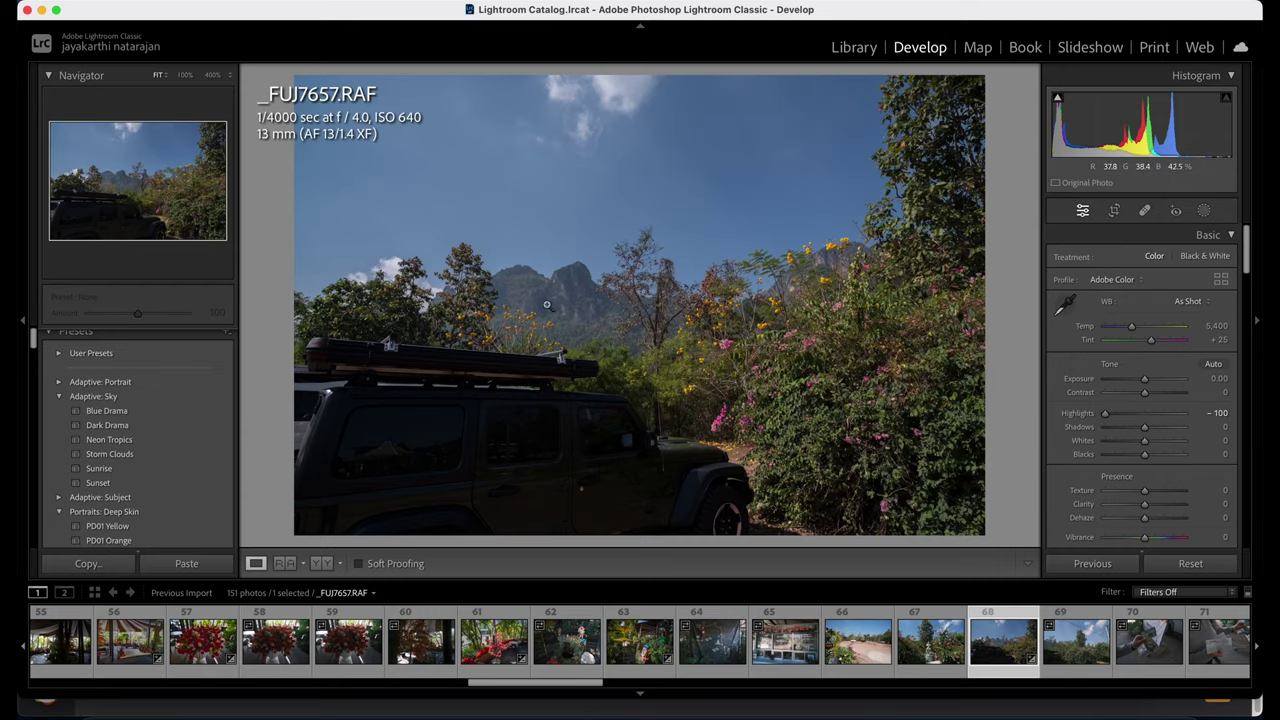
pyautogui.moveTo(645, 307)
pyautogui.mouseDown()
pyautogui.moveTo(779, 357)
pyautogui.moveTo(663, 314)
pyautogui.mouseUp()
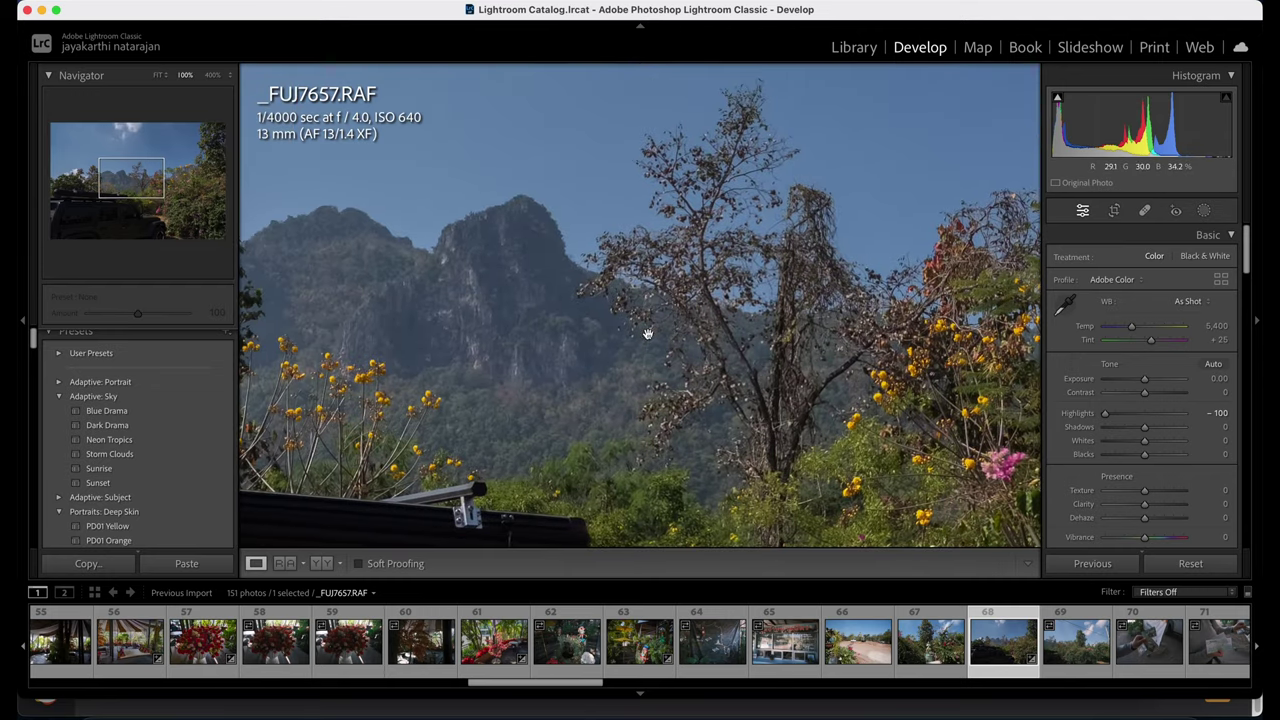
pyautogui.click(646, 331)
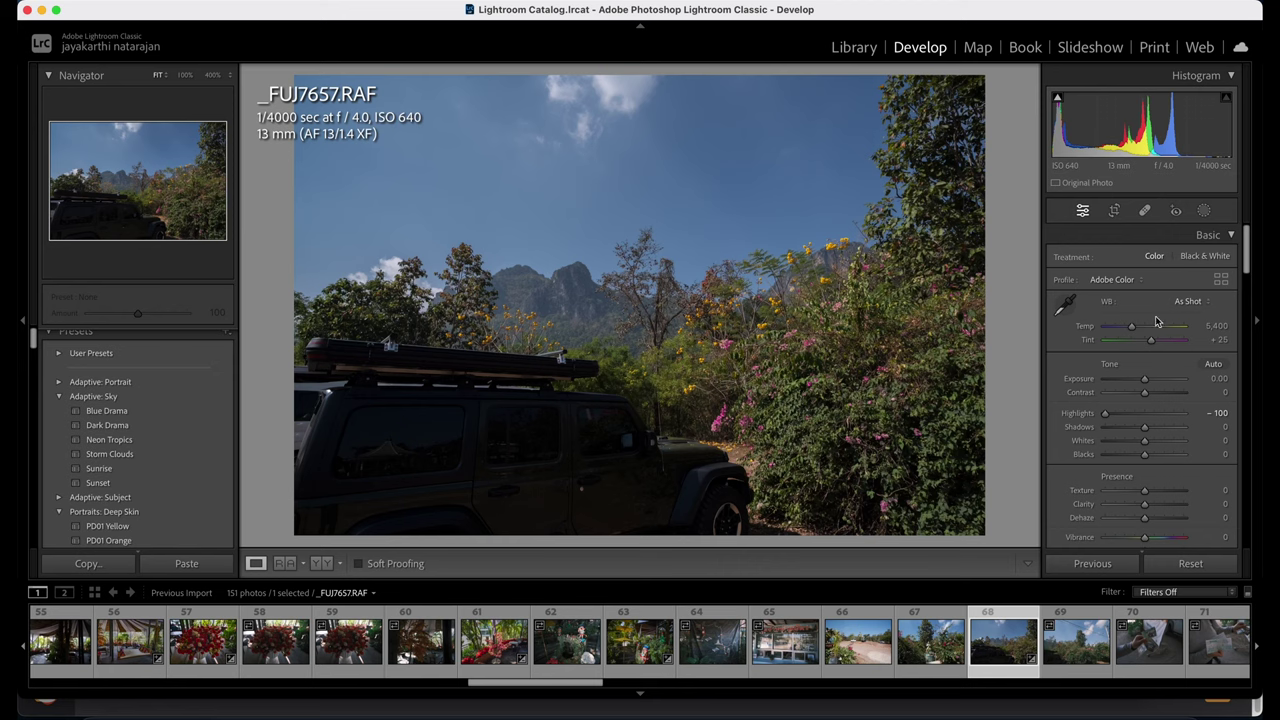
# Set Exposure to +0.35 and Dehaze to +51 for the jeep photo, and check the mountain detail up close.
pyautogui.moveTo(1146, 384); pyautogui.dragTo(1148, 381)
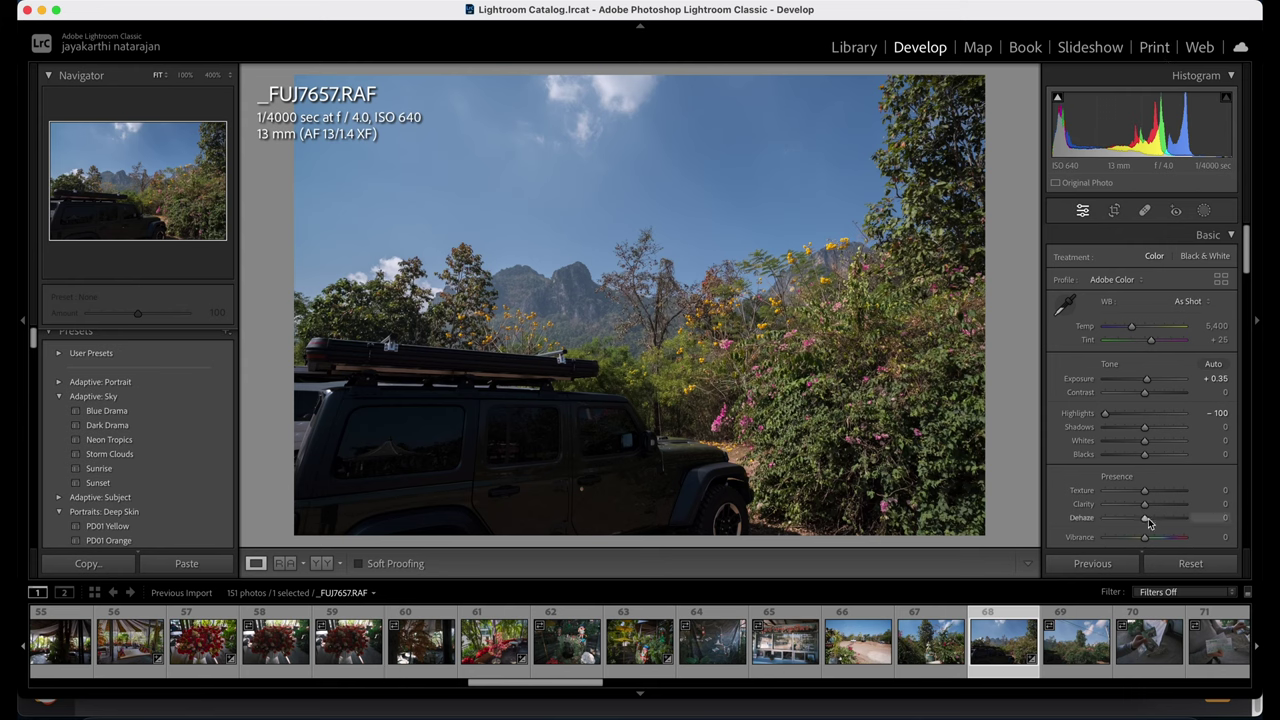
pyautogui.moveTo(1148, 521); pyautogui.dragTo(1166, 523)
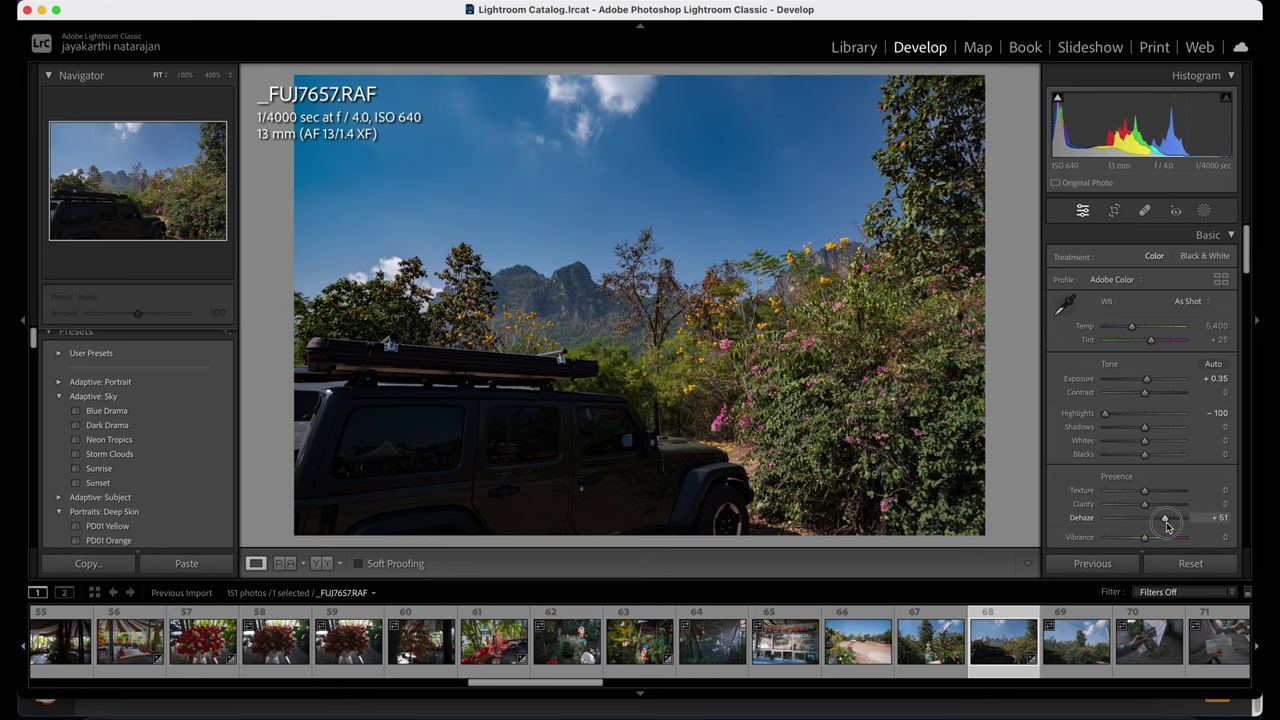
pyautogui.click(556, 279)
pyautogui.moveTo(556, 279); pyautogui.dragTo(573, 240)
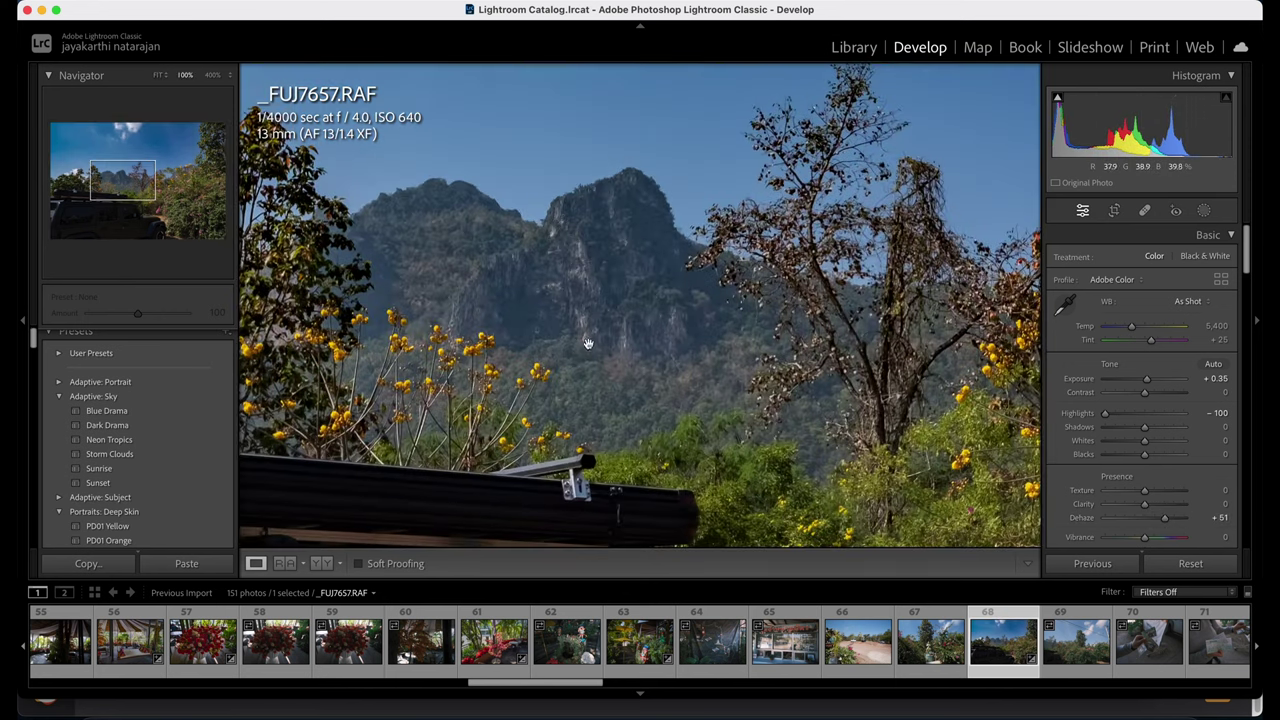
# Set the jeep photo's Dehaze to +57, Shadows to +100 and Blacks to -22.
pyautogui.click(544, 186)
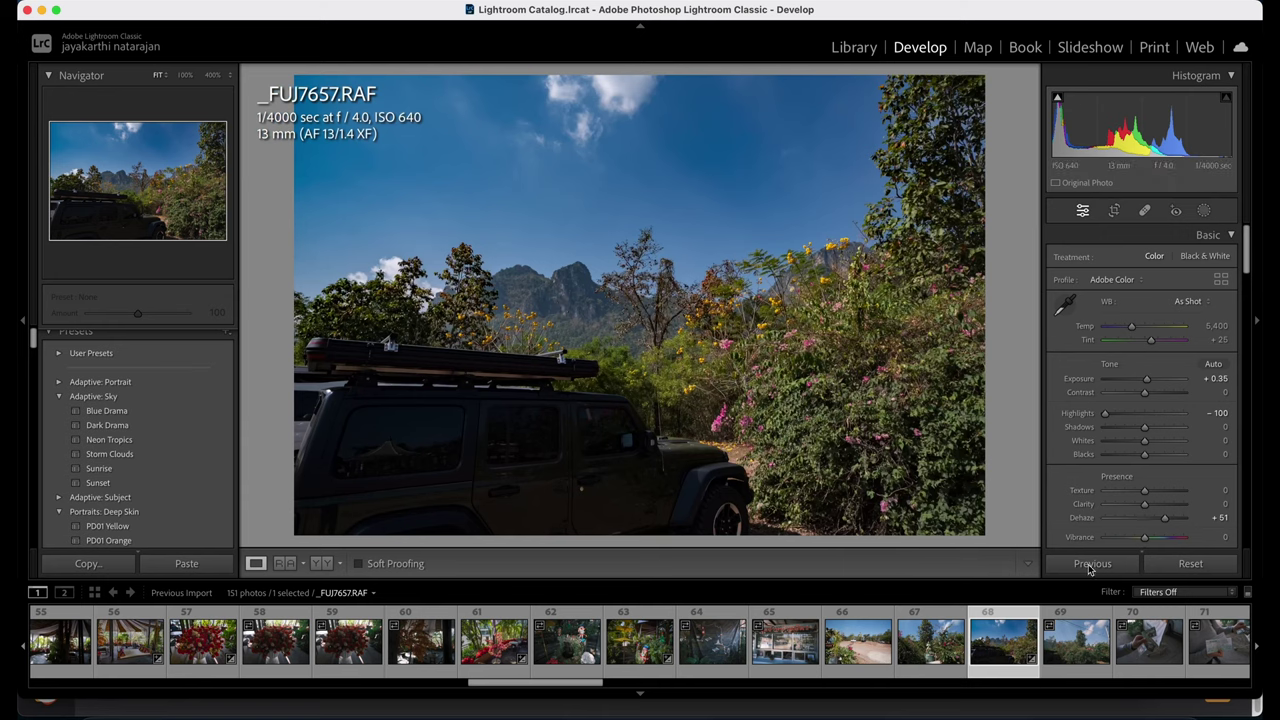
pyautogui.moveTo(1164, 523); pyautogui.dragTo(1166, 519)
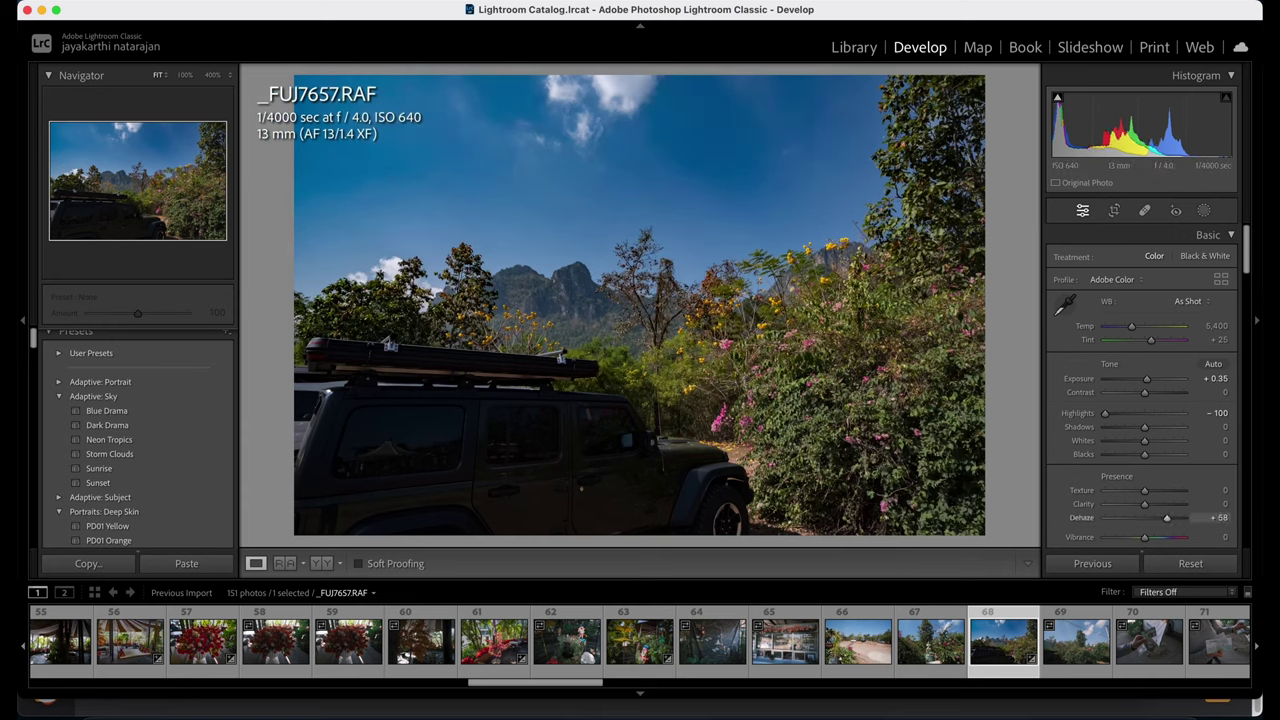
pyautogui.moveTo(1144, 429); pyautogui.dragTo(1198, 438)
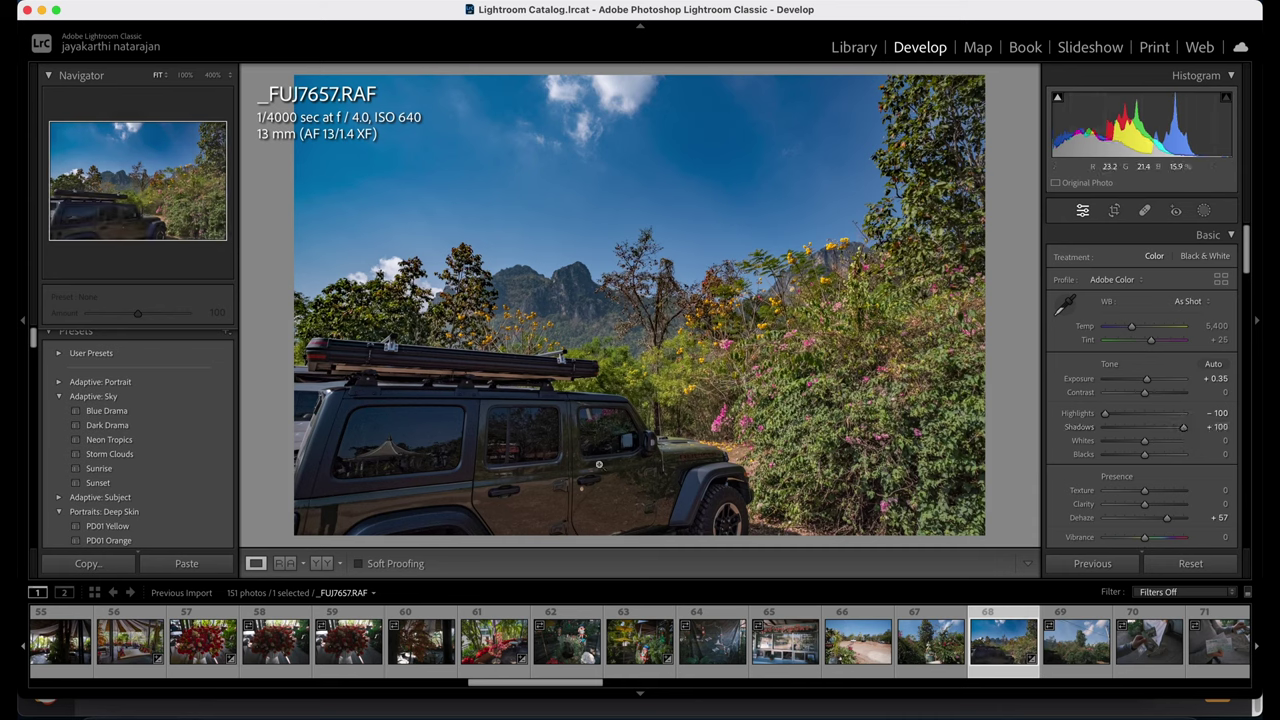
pyautogui.click(415, 475)
pyautogui.click(794, 401)
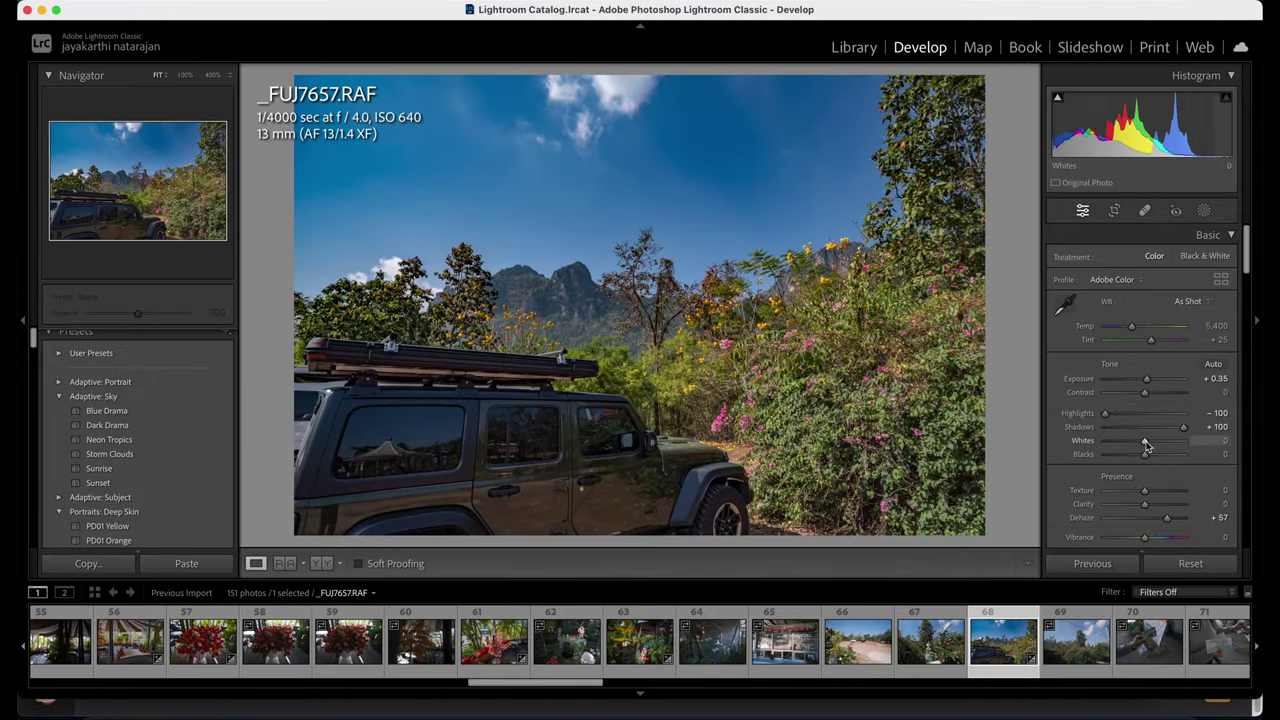
pyautogui.moveTo(1145, 453); pyautogui.dragTo(1134, 454)
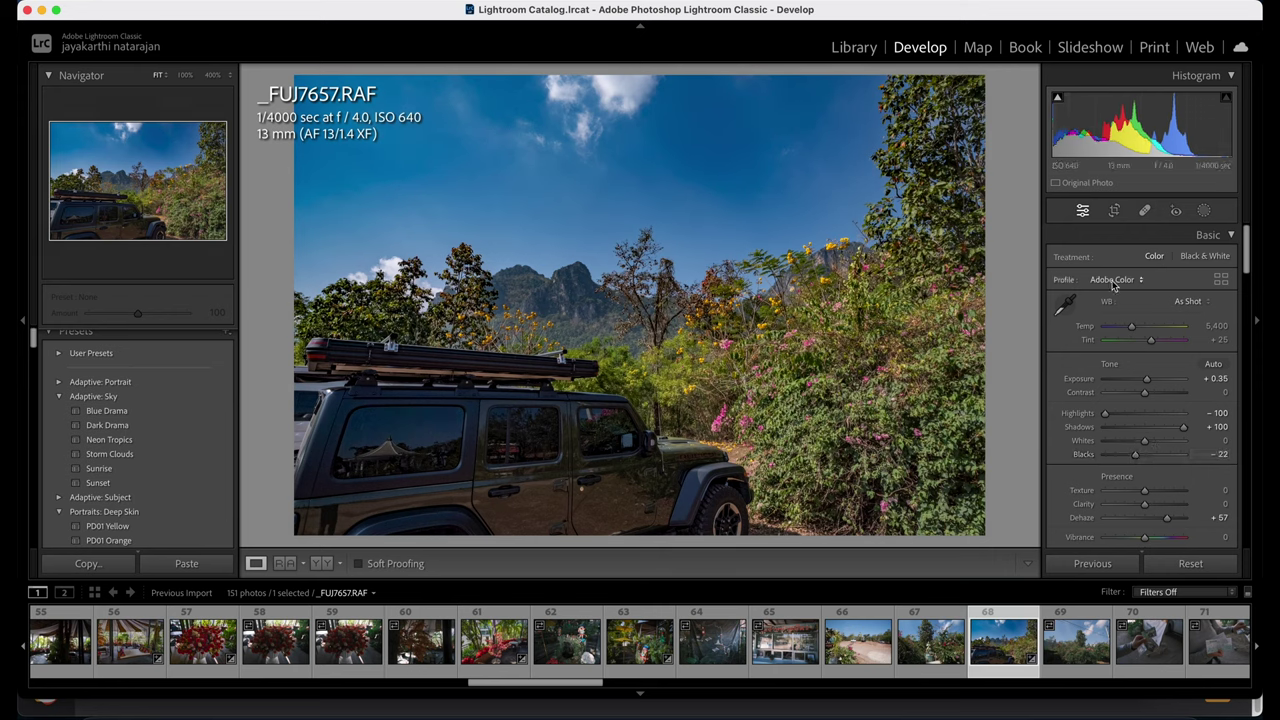
# Add a sky mask to the jeep photo and set its Highlights to 45.
pyautogui.click(1205, 211)
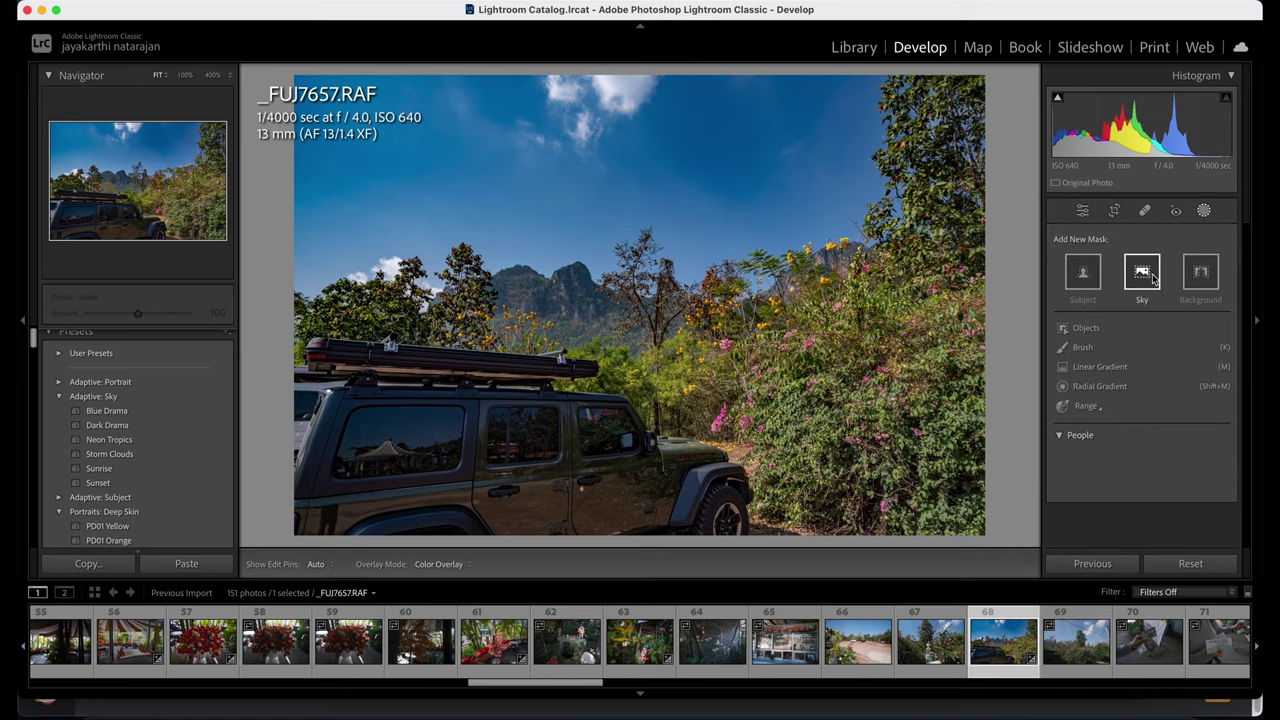
pyautogui.click(1143, 271)
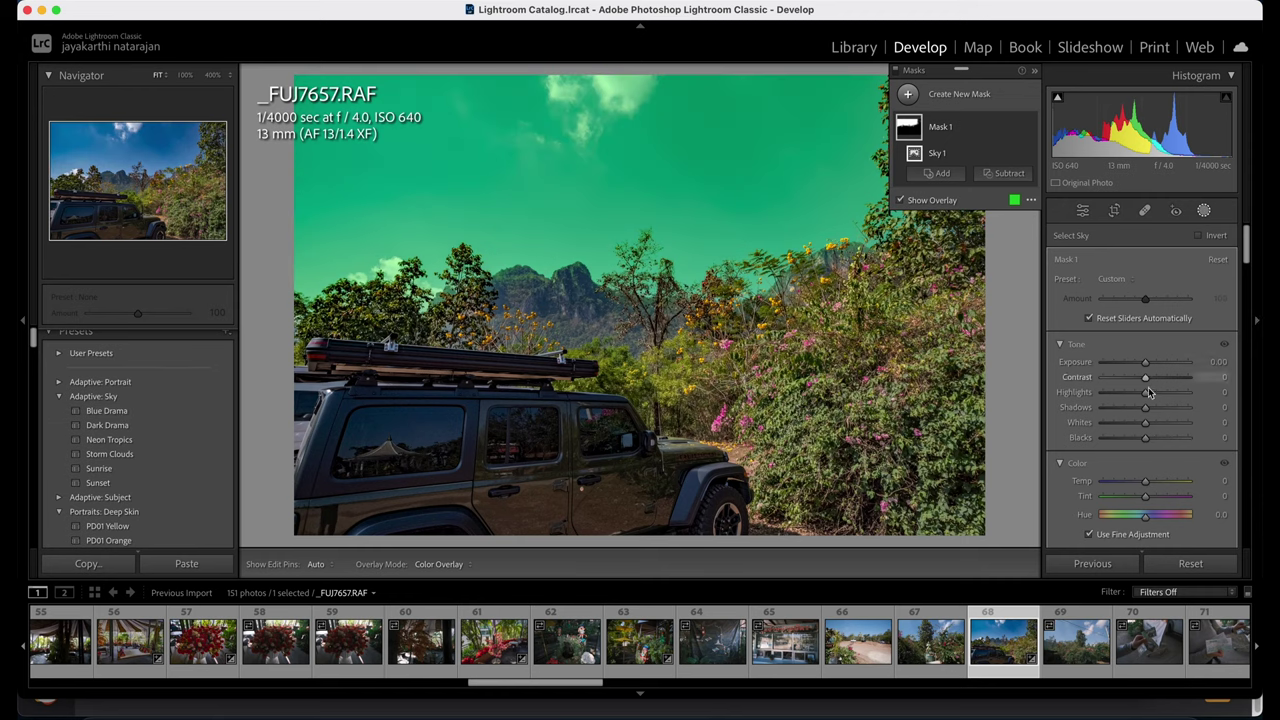
pyautogui.moveTo(1145, 392); pyautogui.dragTo(1165, 396)
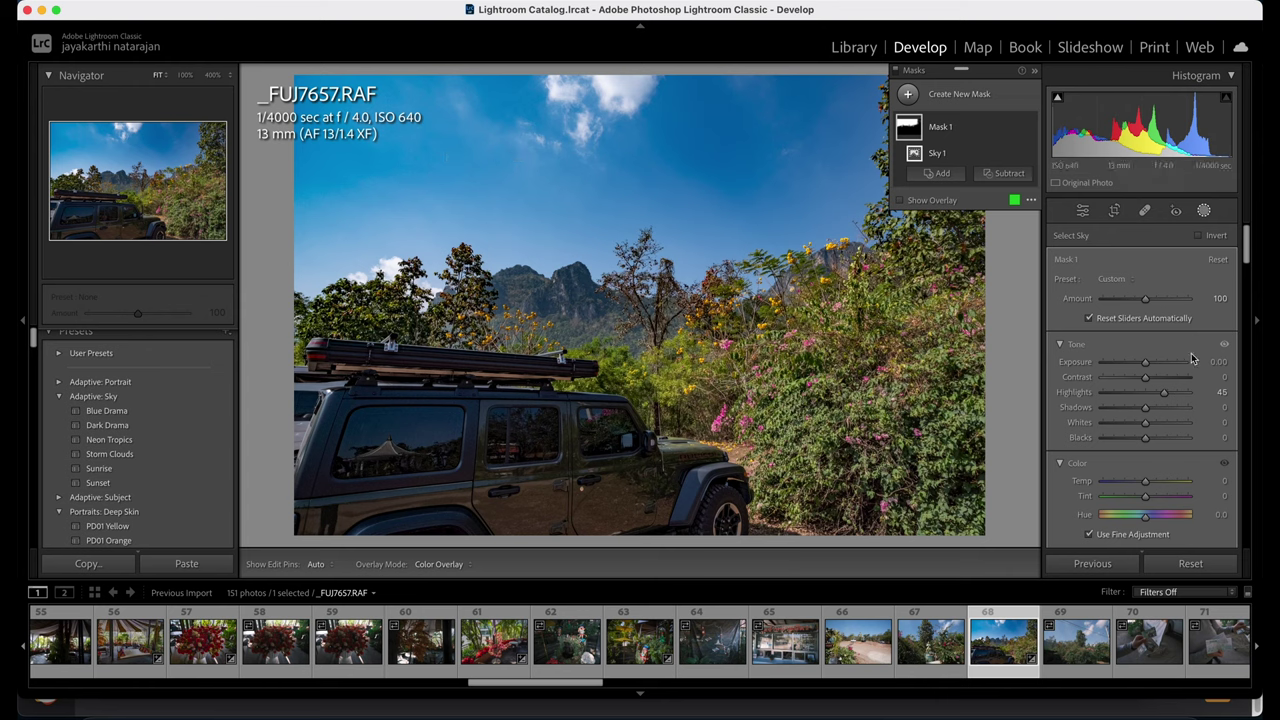
# Duplicate and invert the sky mask, and set the inverted mask's Highlights to -100 and Temp to -18.
pyautogui.rightClick(916, 133)
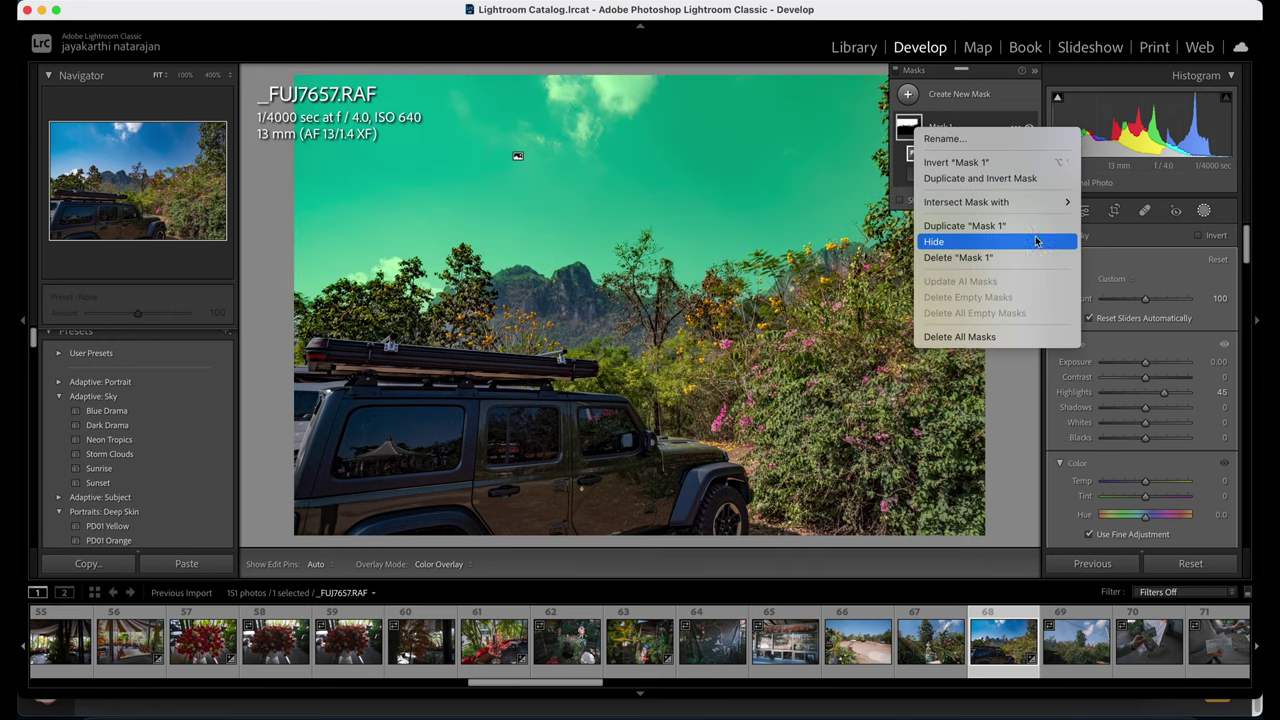
pyautogui.click(1003, 180)
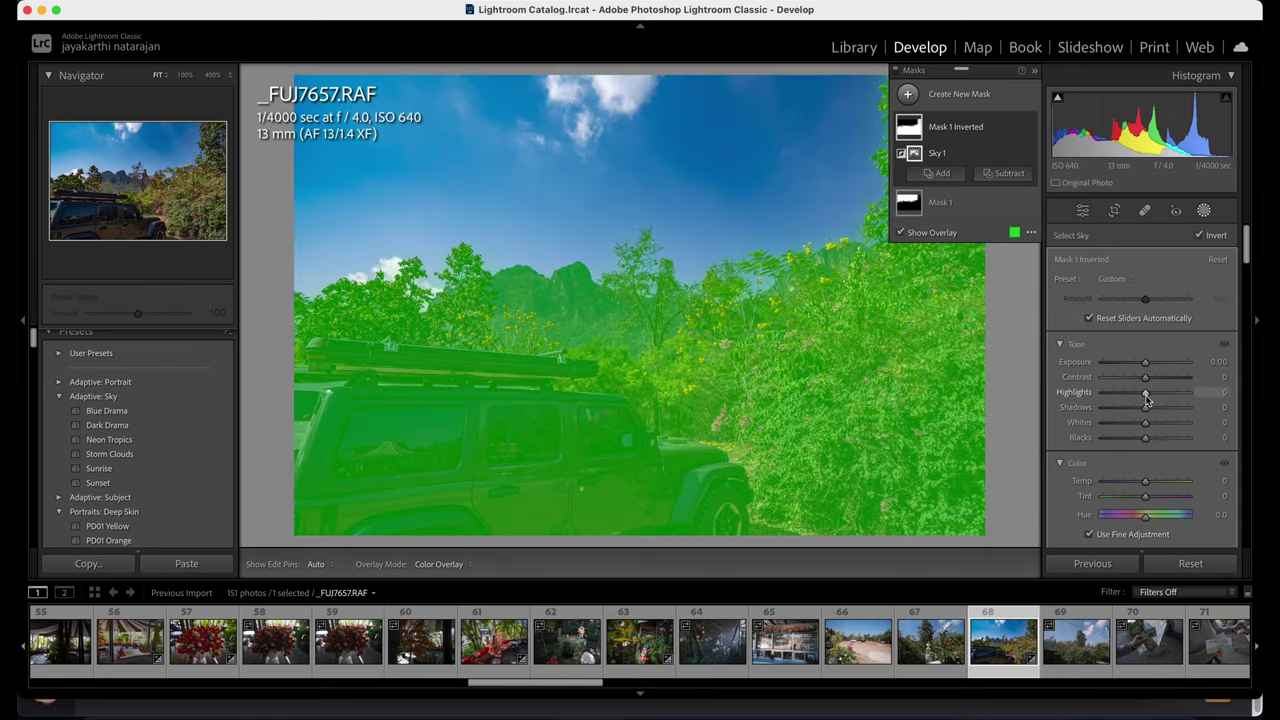
pyautogui.moveTo(1146, 392); pyautogui.dragTo(1031, 397)
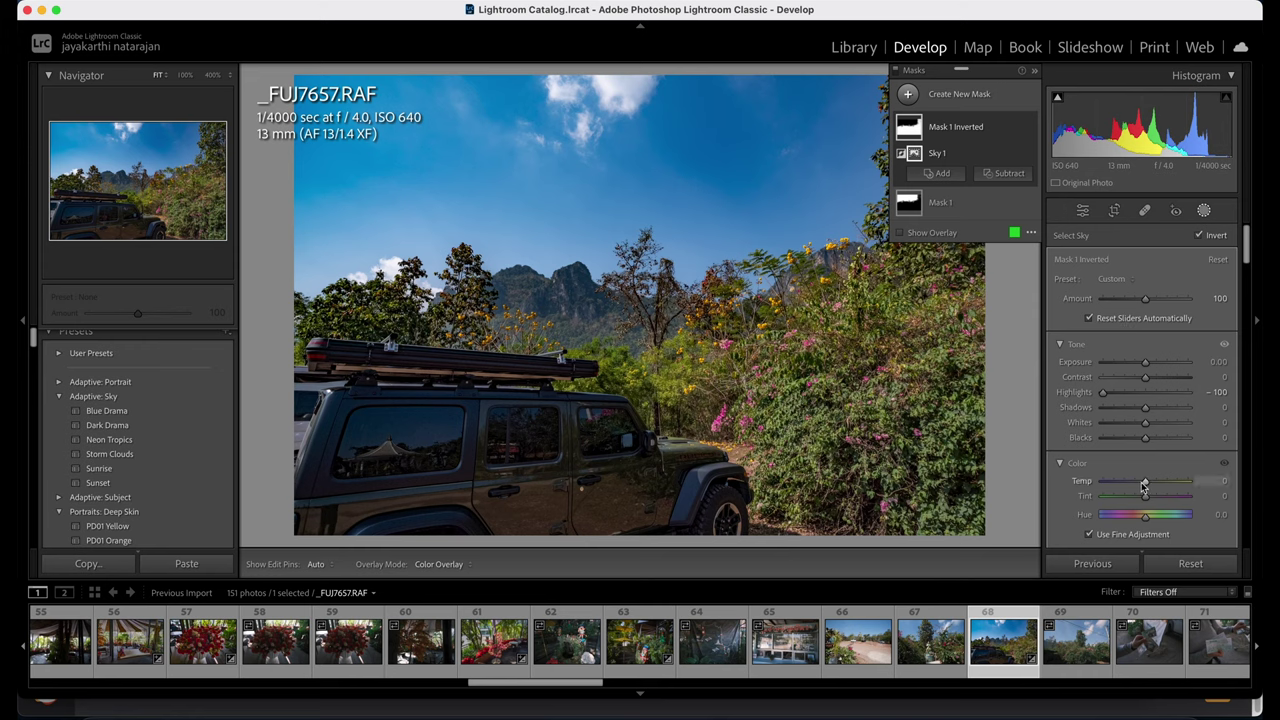
pyautogui.moveTo(1144, 486); pyautogui.dragTo(1140, 486)
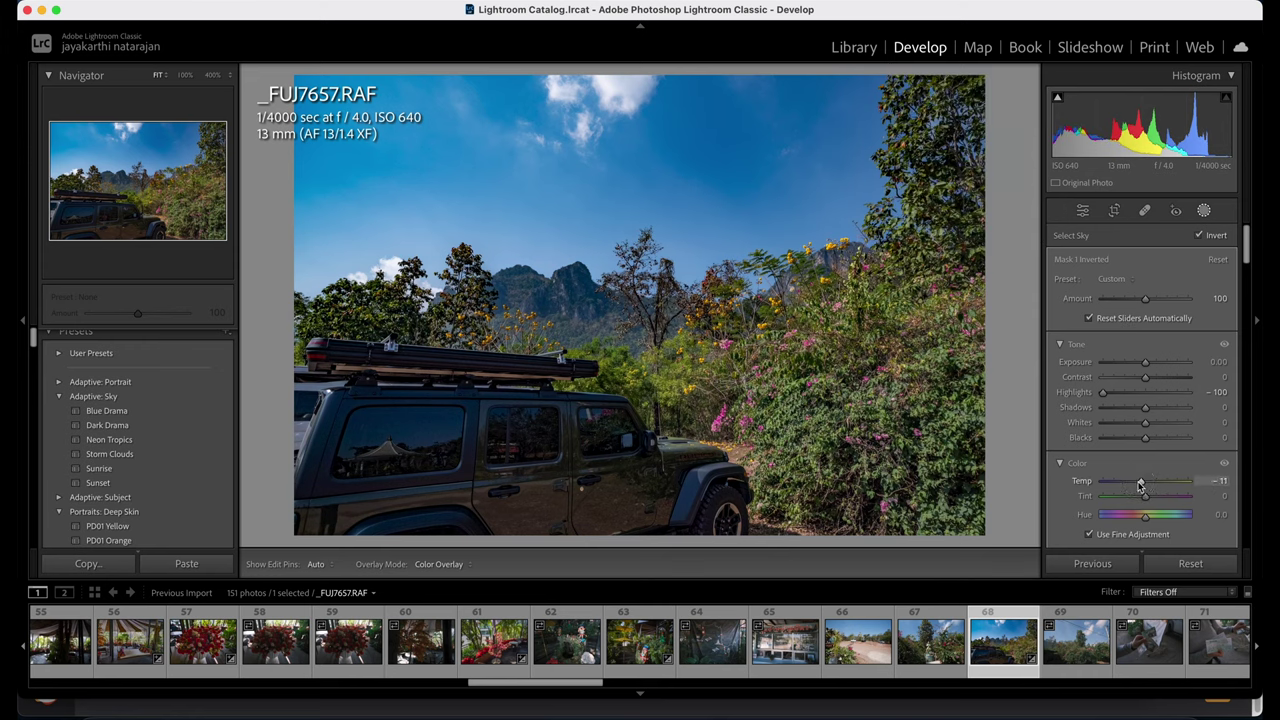
pyautogui.moveTo(1140, 486); pyautogui.dragTo(1136, 486)
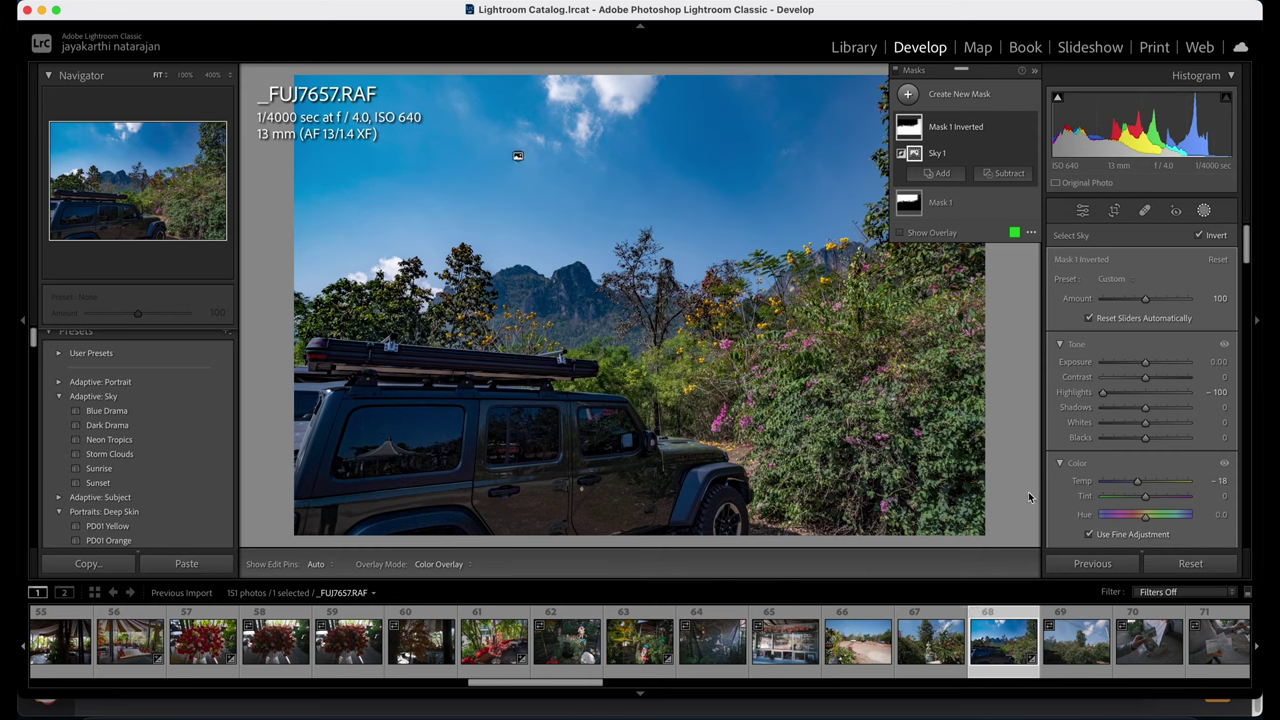
pyautogui.click(1084, 213)
pyautogui.moveTo(657, 485); pyautogui.dragTo(759, 432)
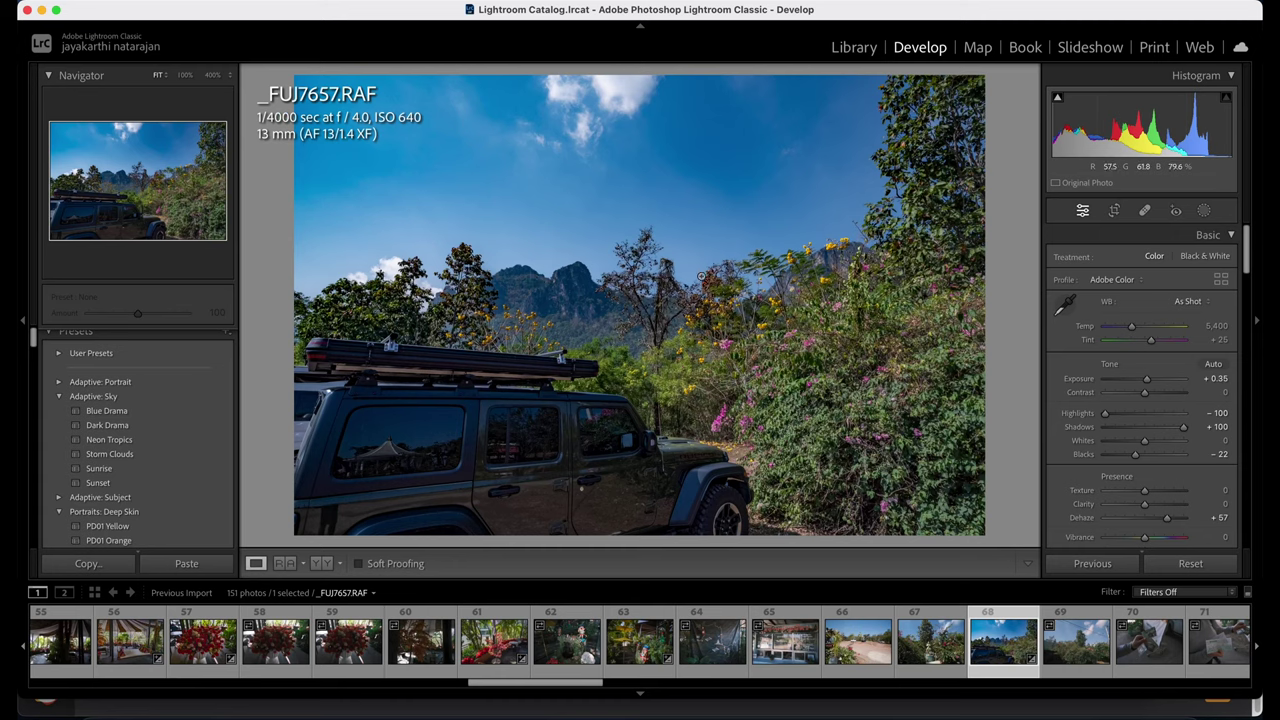
# Reopen the inverted sky mask, set its Temp to -15 and return to the global edit settings.
pyautogui.click(1205, 212)
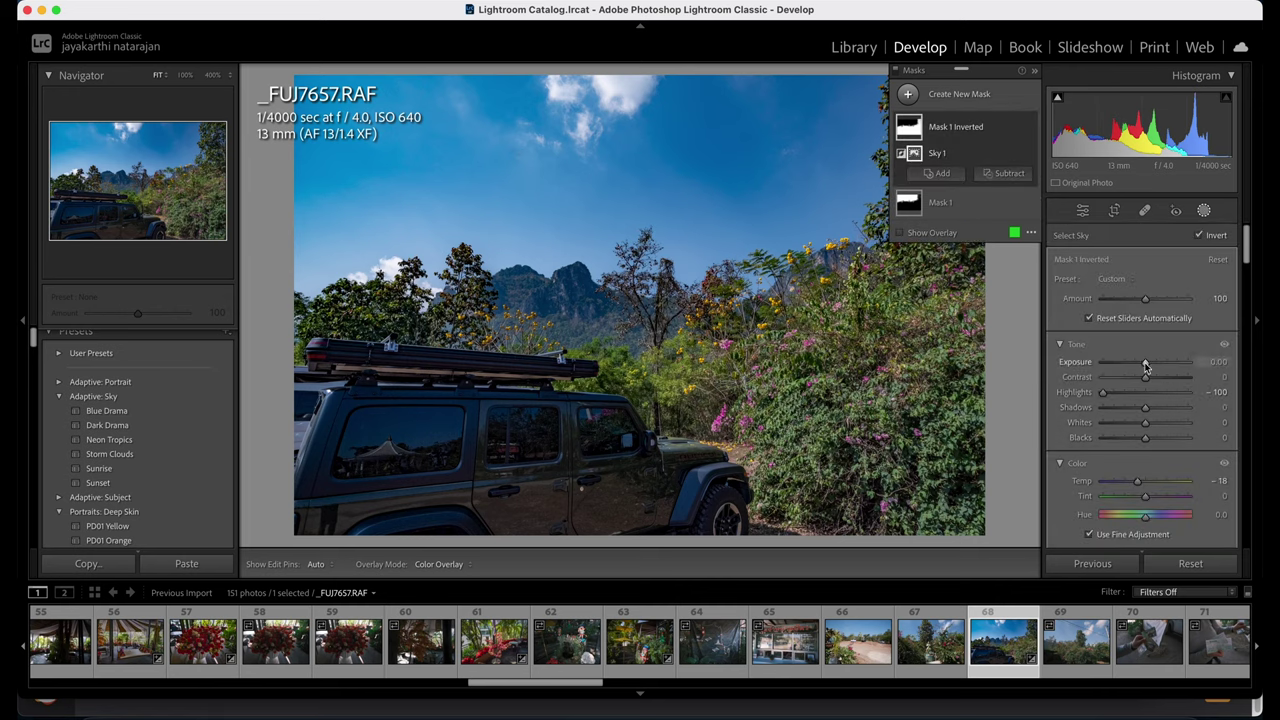
pyautogui.click(946, 140)
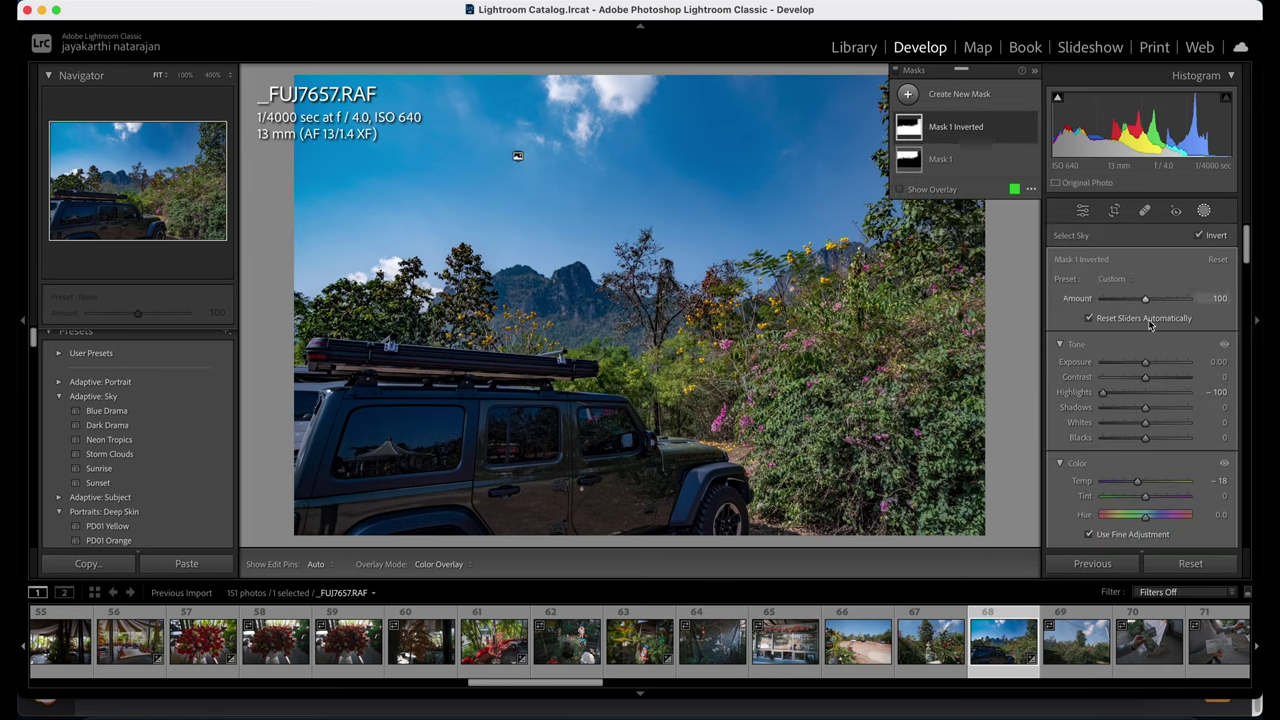
pyautogui.click(1213, 484)
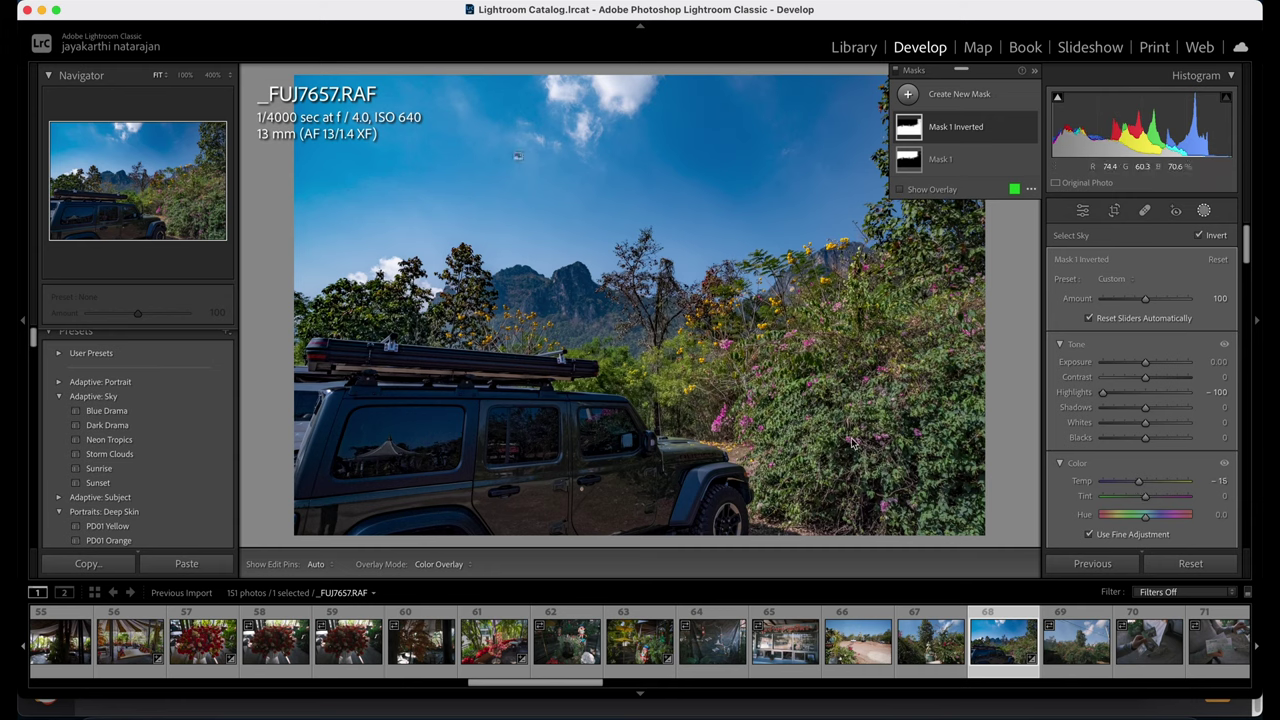
pyautogui.click(1080, 215)
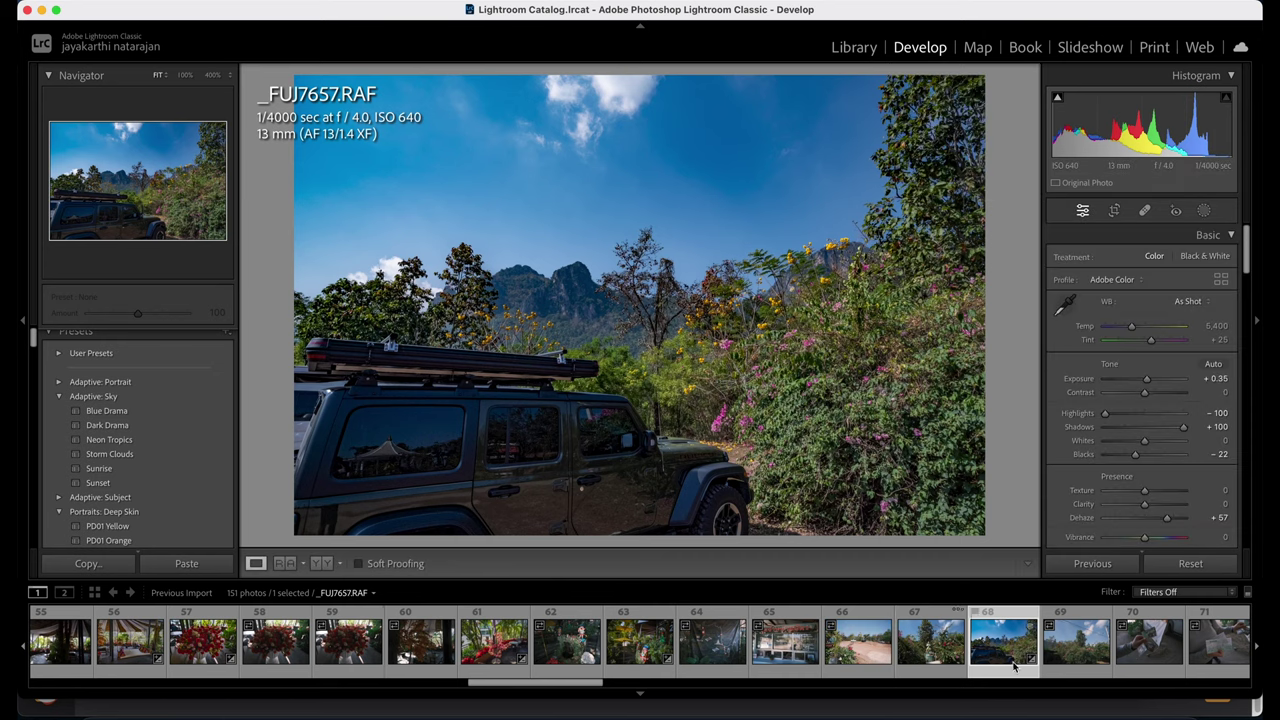
# Review the flower bush, road and uniformed man photos that follow the jeep shot, looking for another photo to edit.
pyautogui.click(1058, 660)
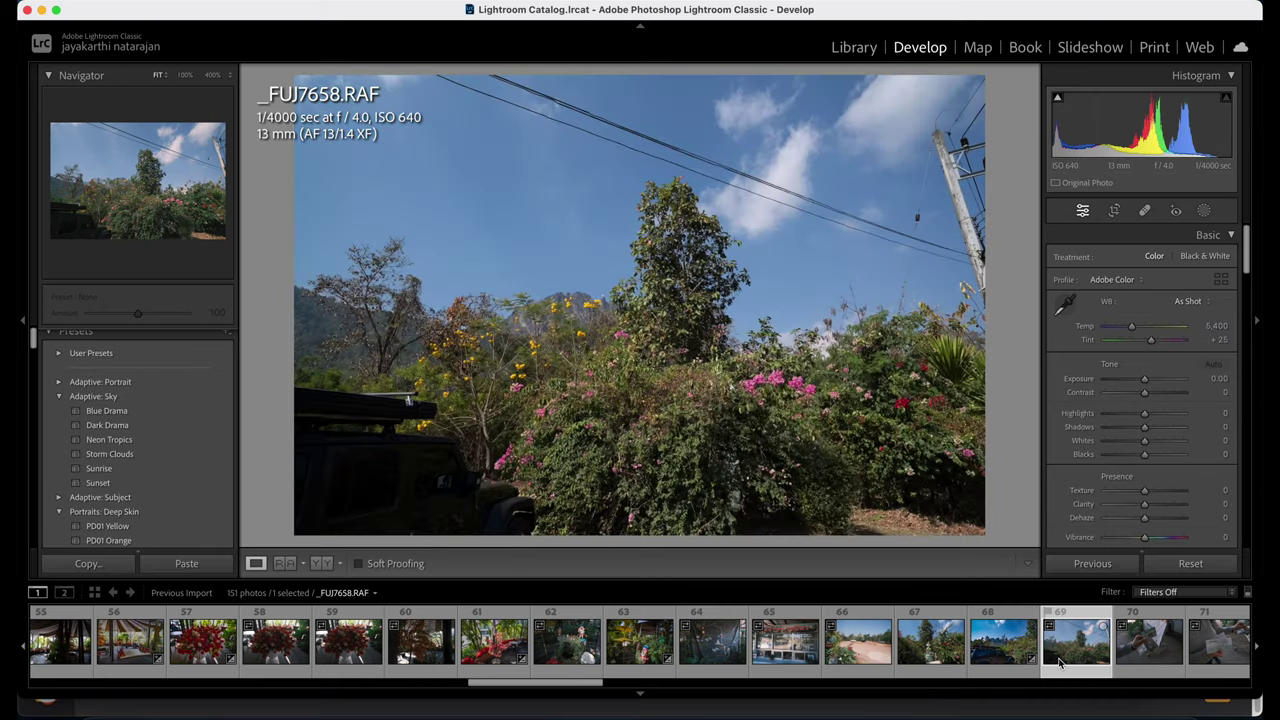
pyautogui.click(1000, 645)
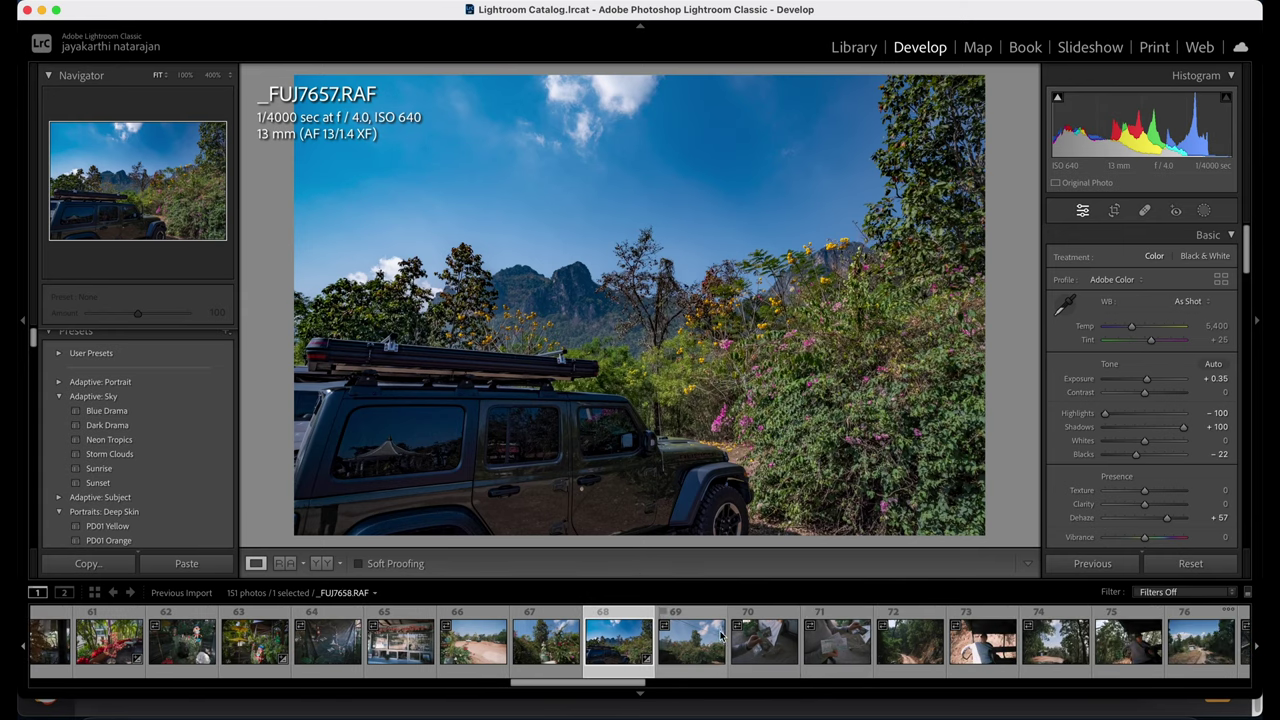
pyautogui.click(703, 657)
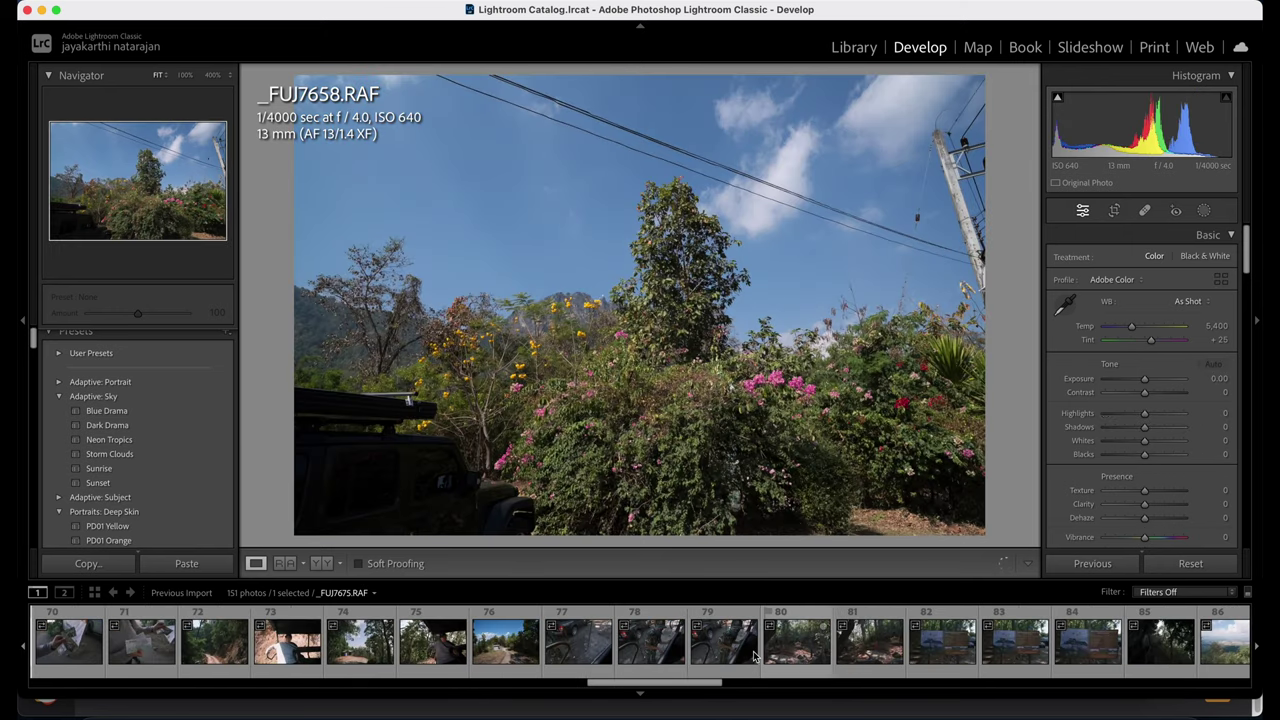
pyautogui.click(505, 648)
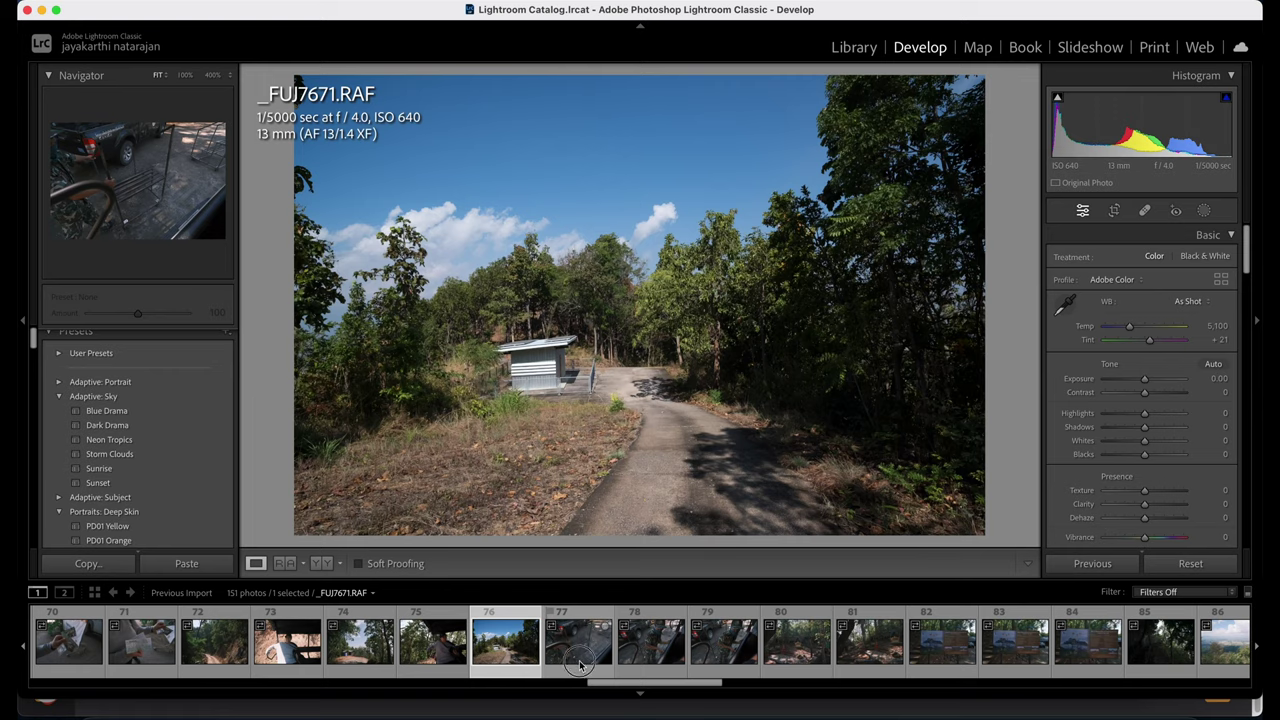
pyautogui.click(587, 672)
pyautogui.click(618, 676)
pyautogui.scroll(-5, 640, 665)
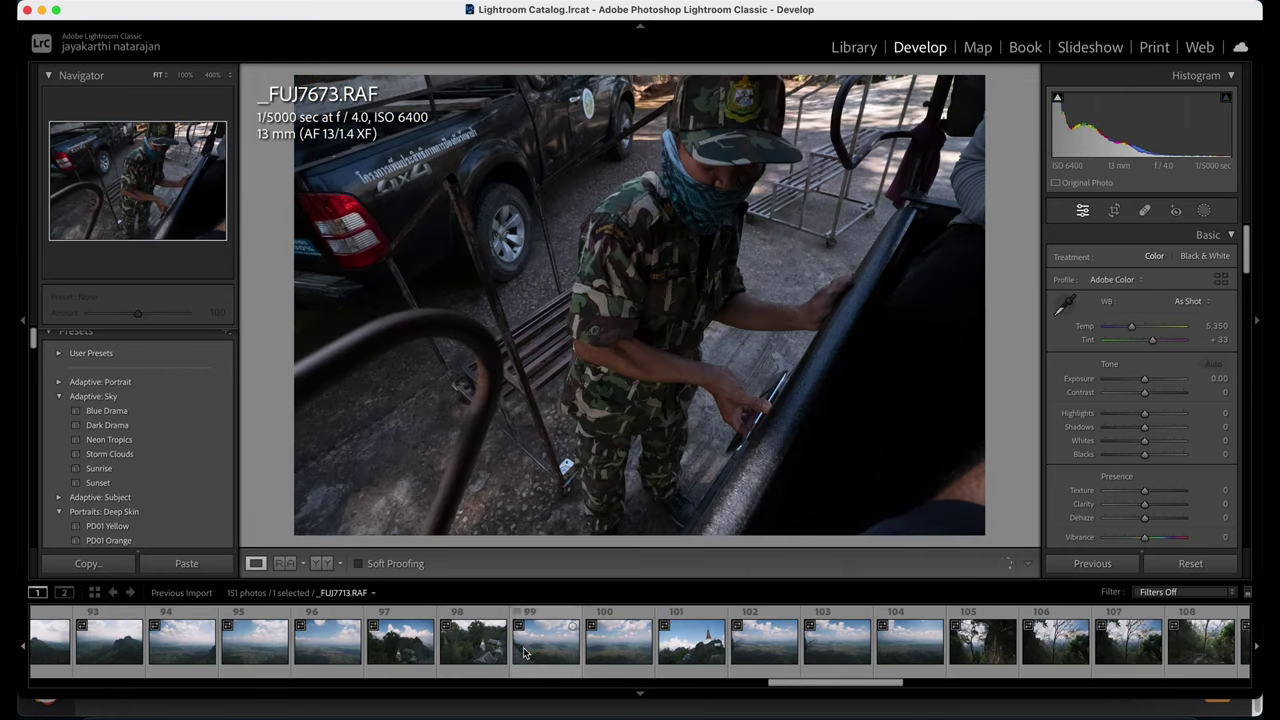
pyautogui.scroll(2, 184, 654)
pyautogui.scroll(5, 150, 656)
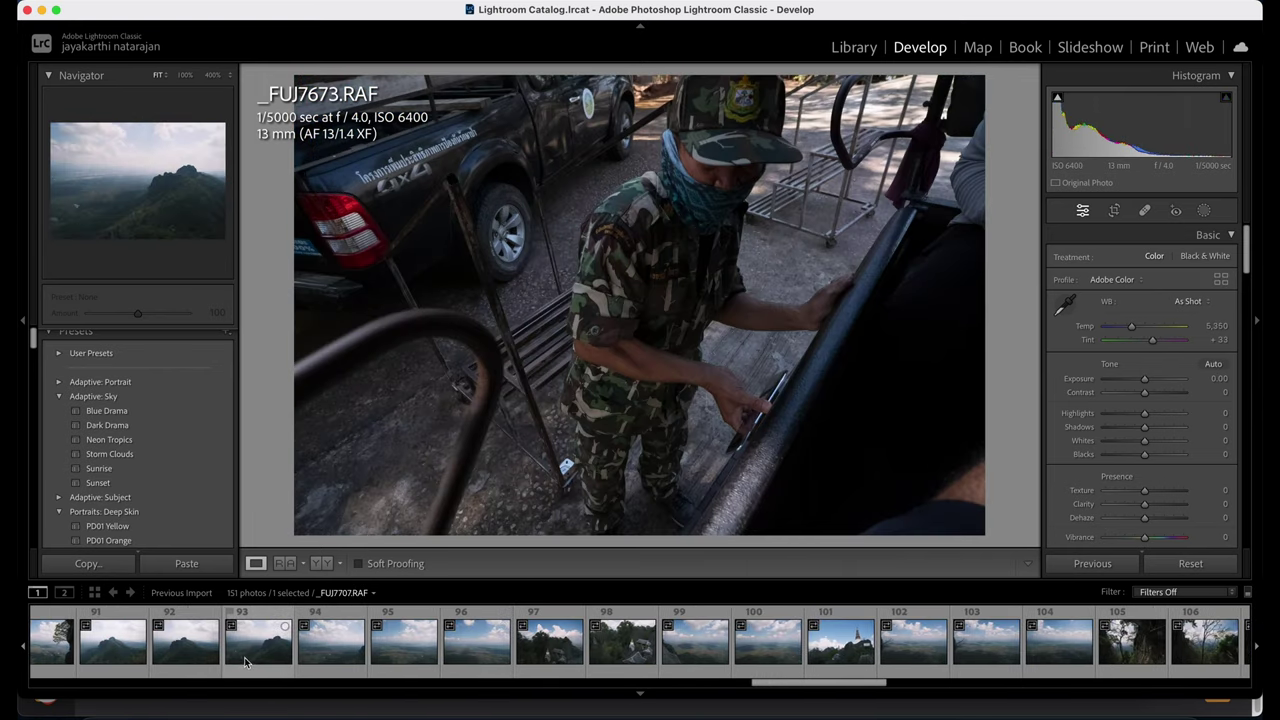
# Compare the mountain viewpoint and hazy valley photos between frames 86 and 96.
pyautogui.click(97, 662)
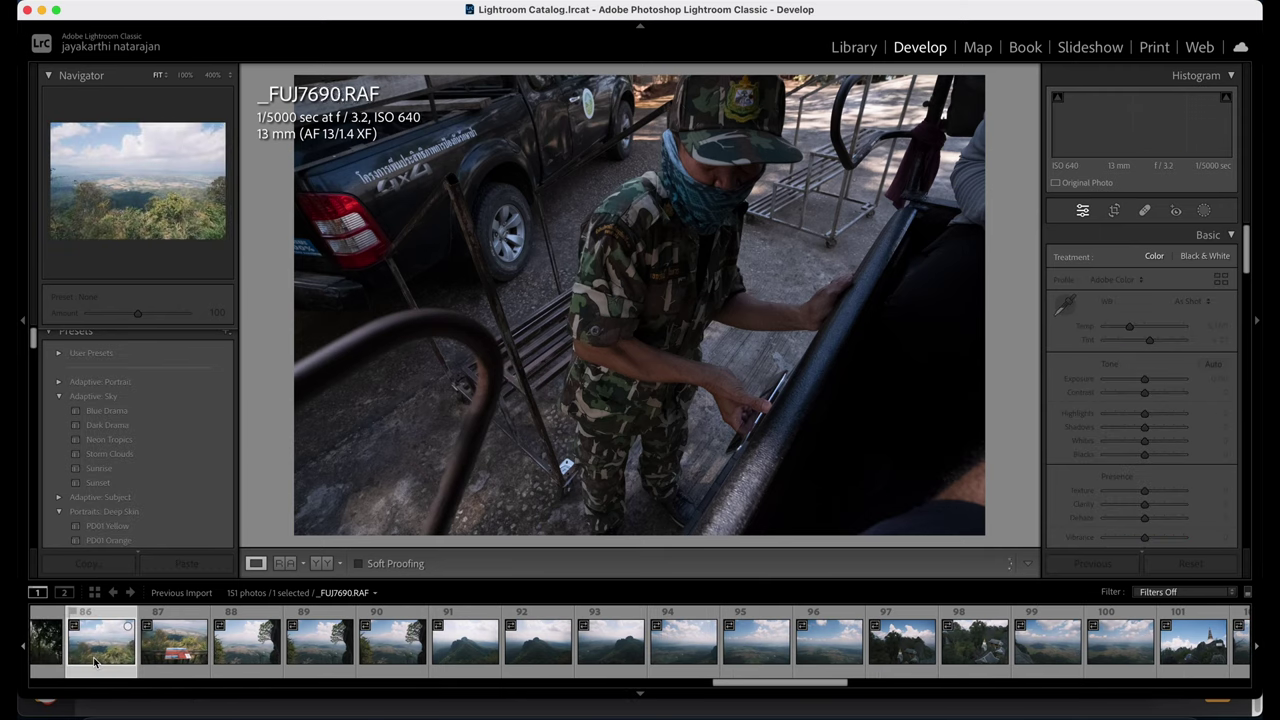
pyautogui.click(203, 658)
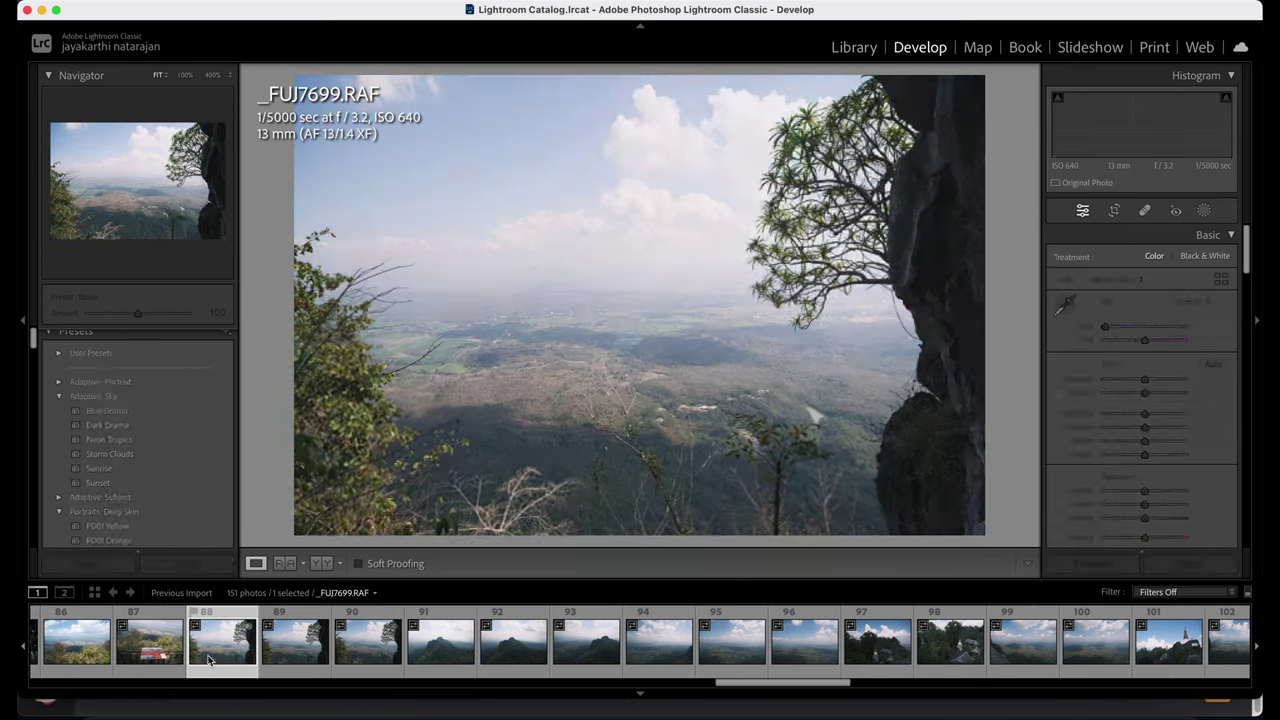
pyautogui.click(310, 656)
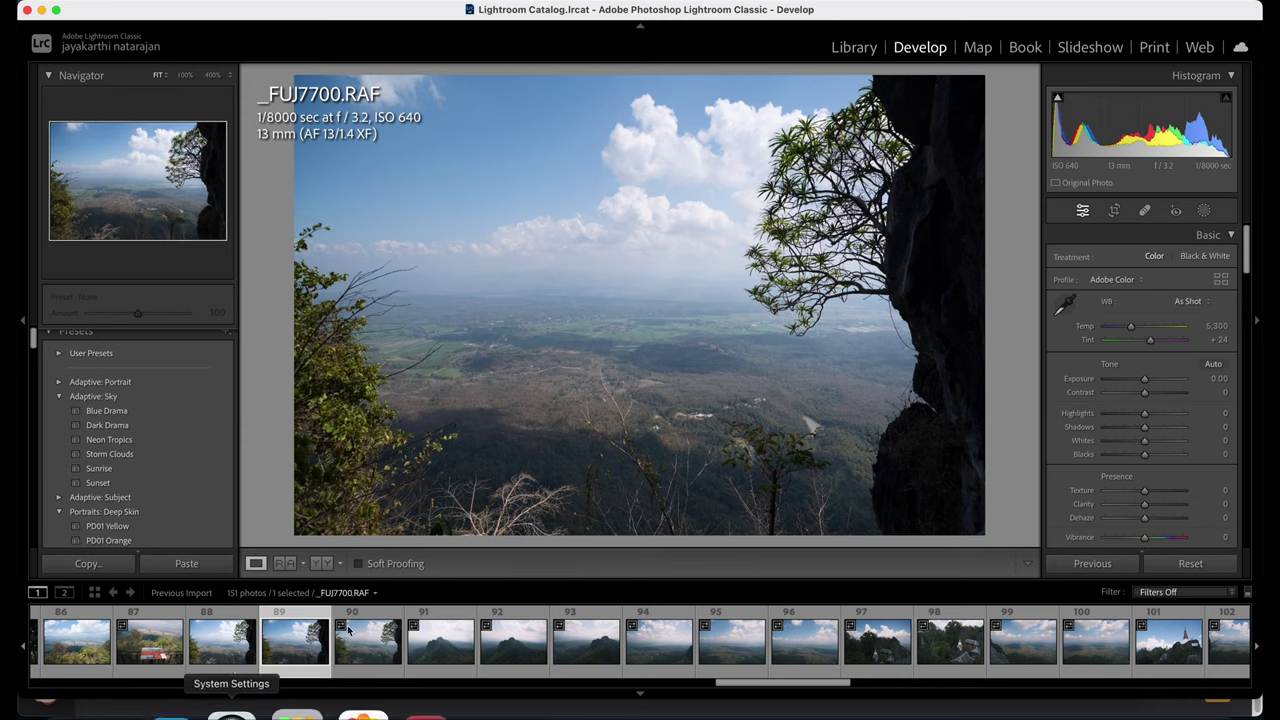
pyautogui.click(372, 645)
pyautogui.click(447, 653)
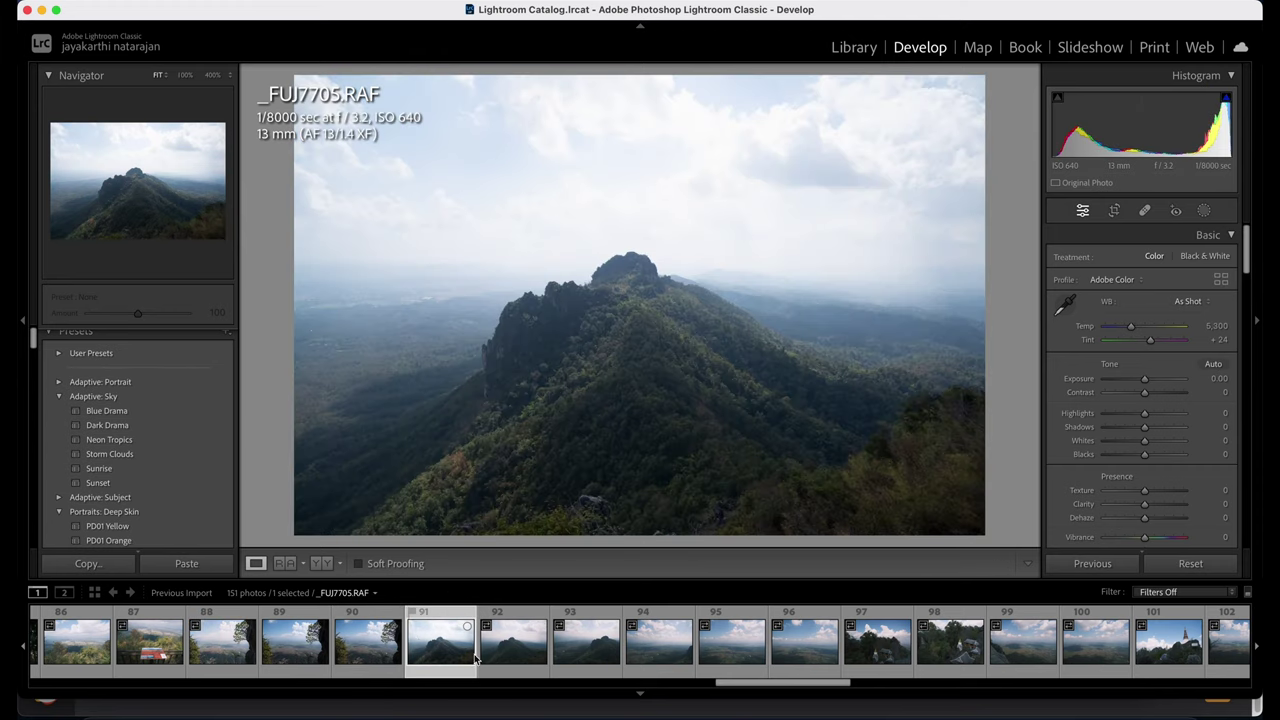
pyautogui.click(655, 652)
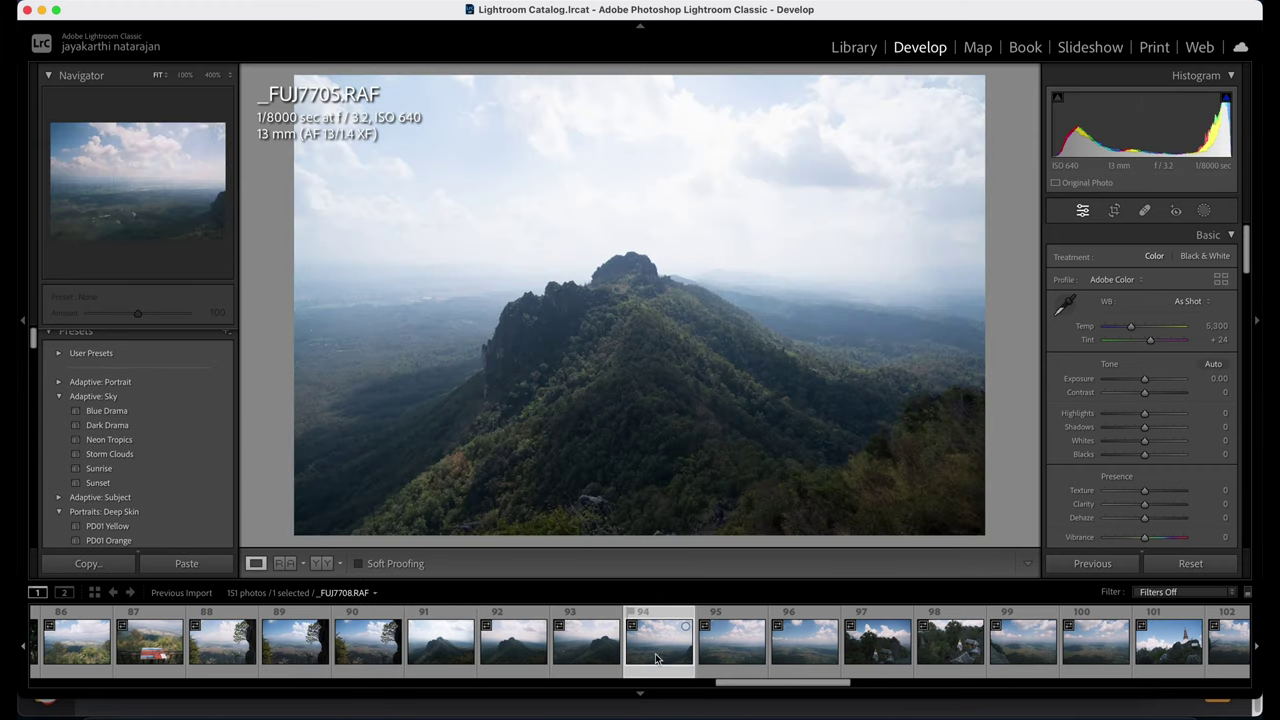
pyautogui.click(718, 658)
pyautogui.click(778, 658)
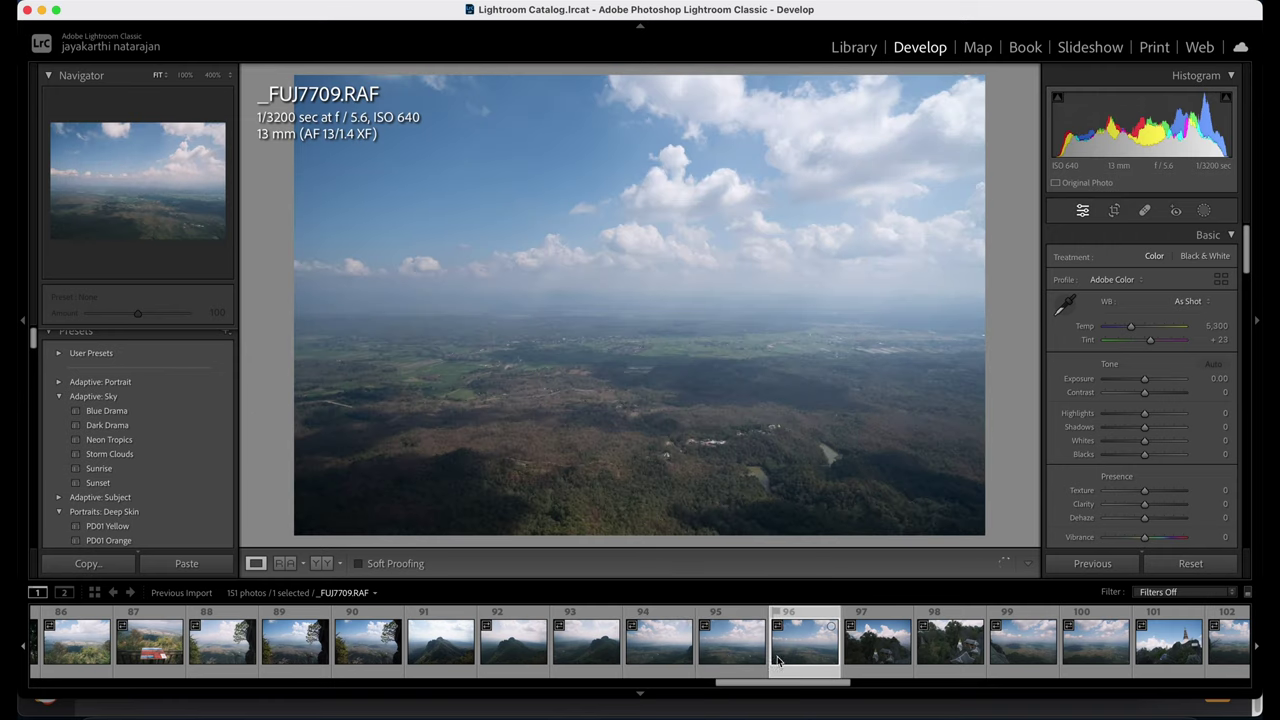
pyautogui.click(655, 652)
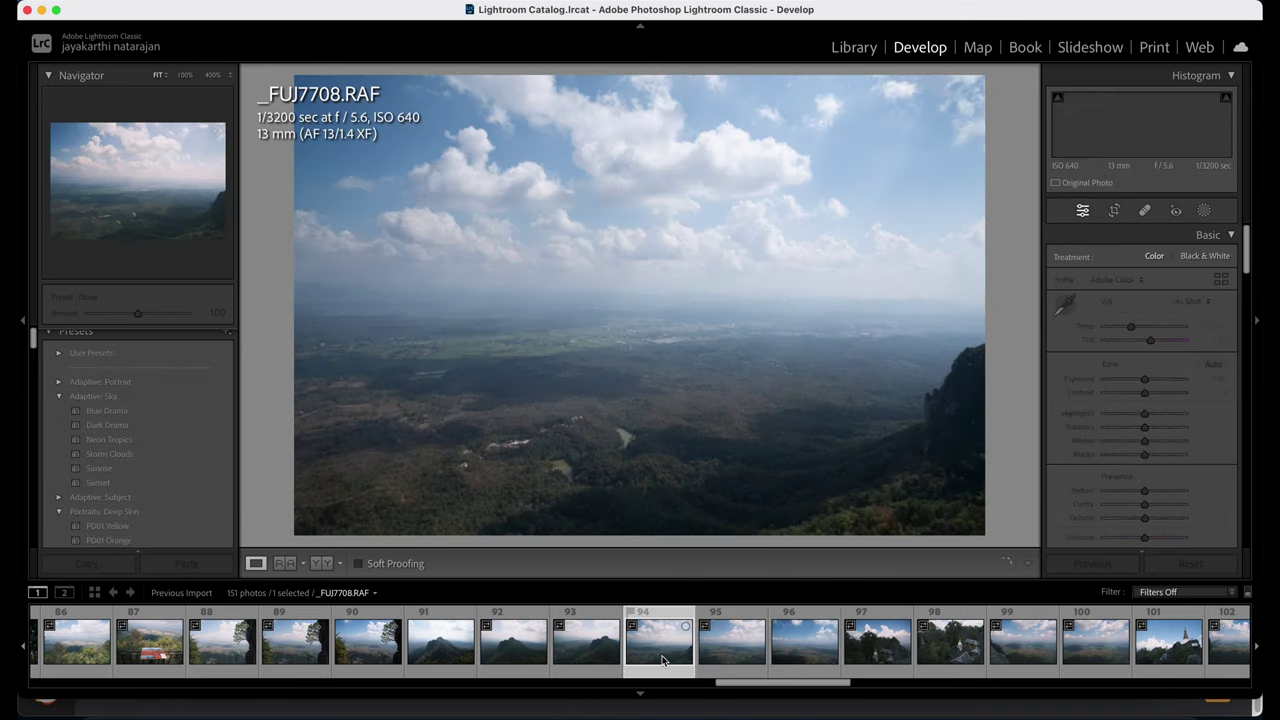
pyautogui.click(739, 655)
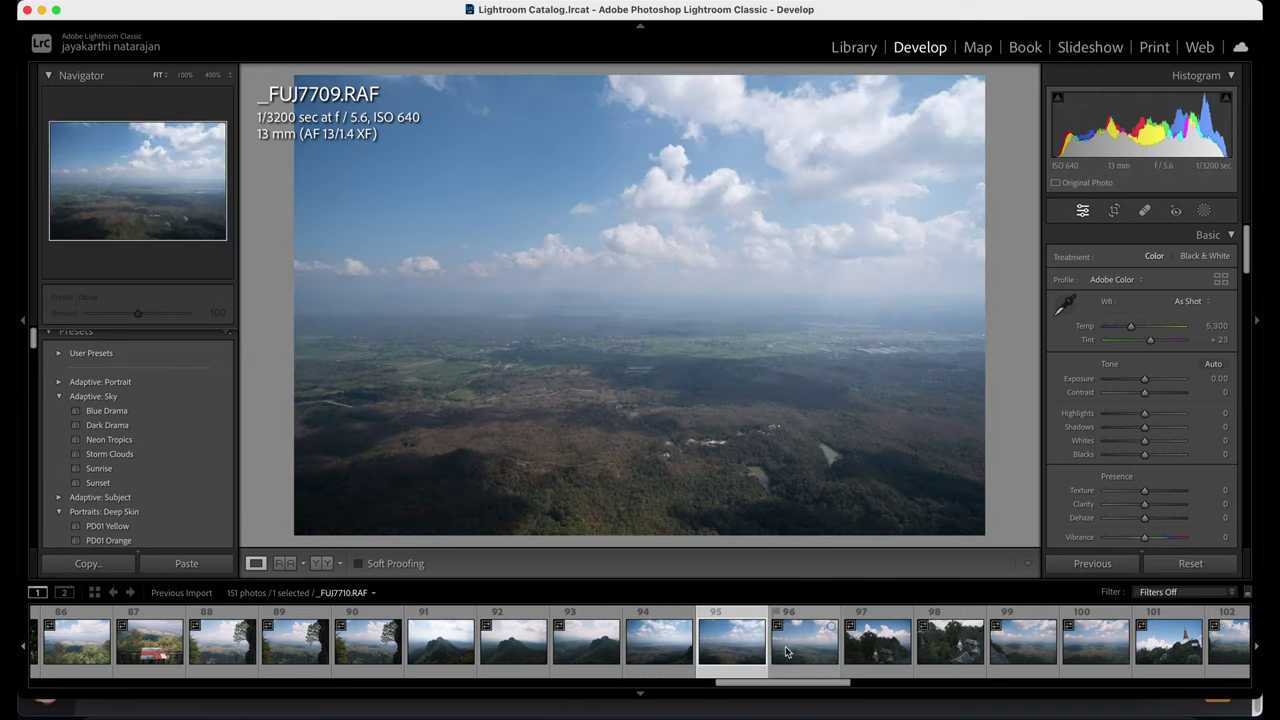
pyautogui.click(787, 652)
# On the hazy valley photo _FUJ7708.RAF, set Highlights to -100.
pyautogui.click(658, 648)
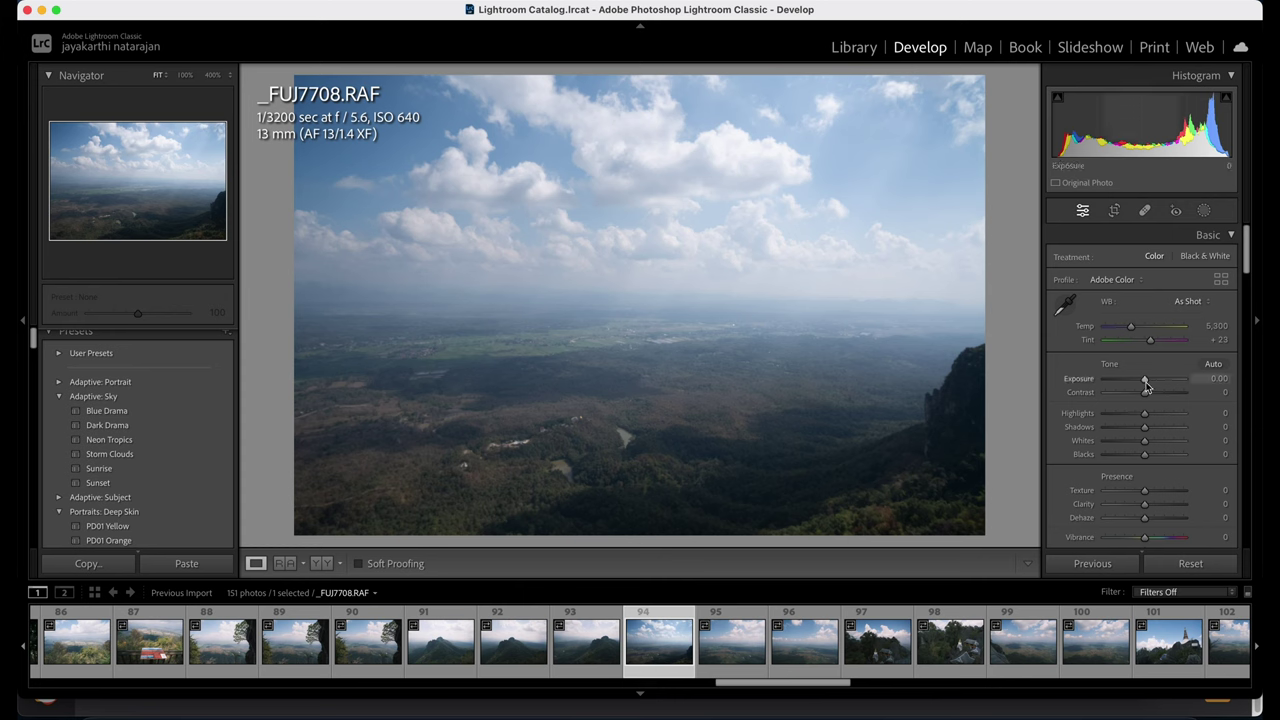
pyautogui.moveTo(1145, 413); pyautogui.dragTo(1048, 425)
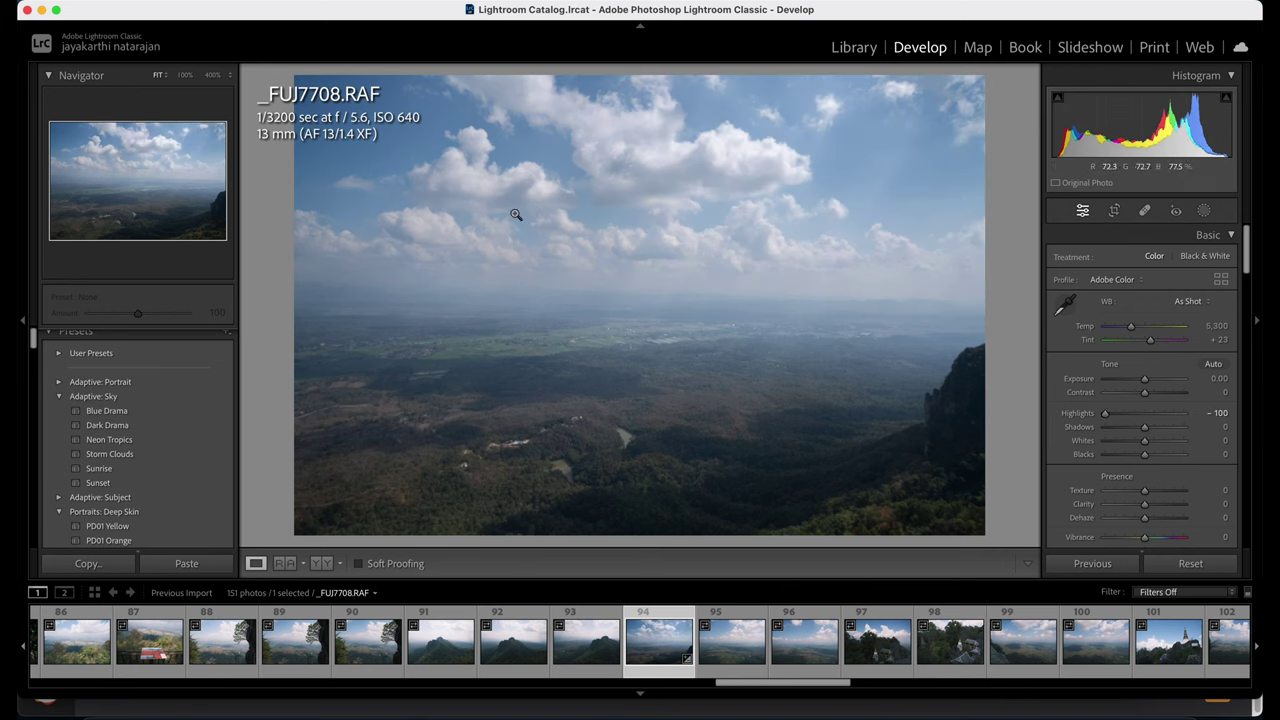
pyautogui.scroll(-1, 1145, 468)
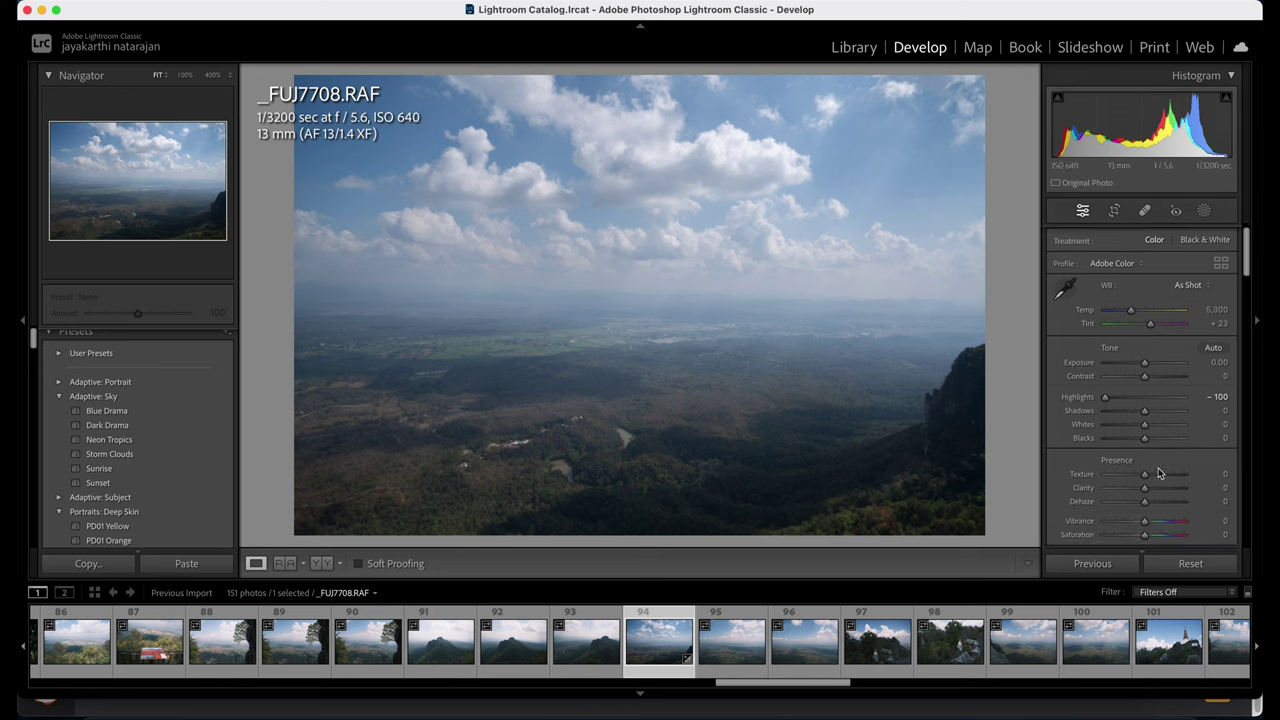
# Set Dehaze to +41 and Shadows to +50 on the hazy valley photo.
pyautogui.moveTo(1145, 502); pyautogui.dragTo(1163, 508)
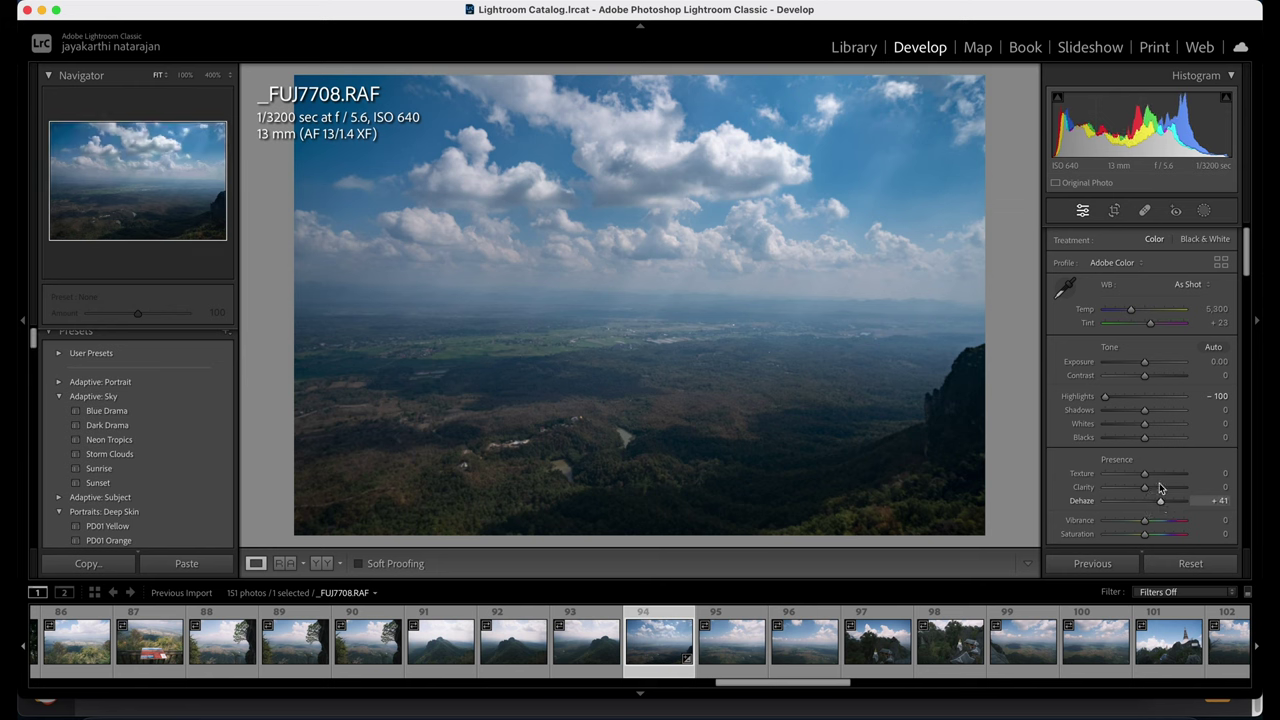
pyautogui.moveTo(1145, 410); pyautogui.dragTo(1166, 411)
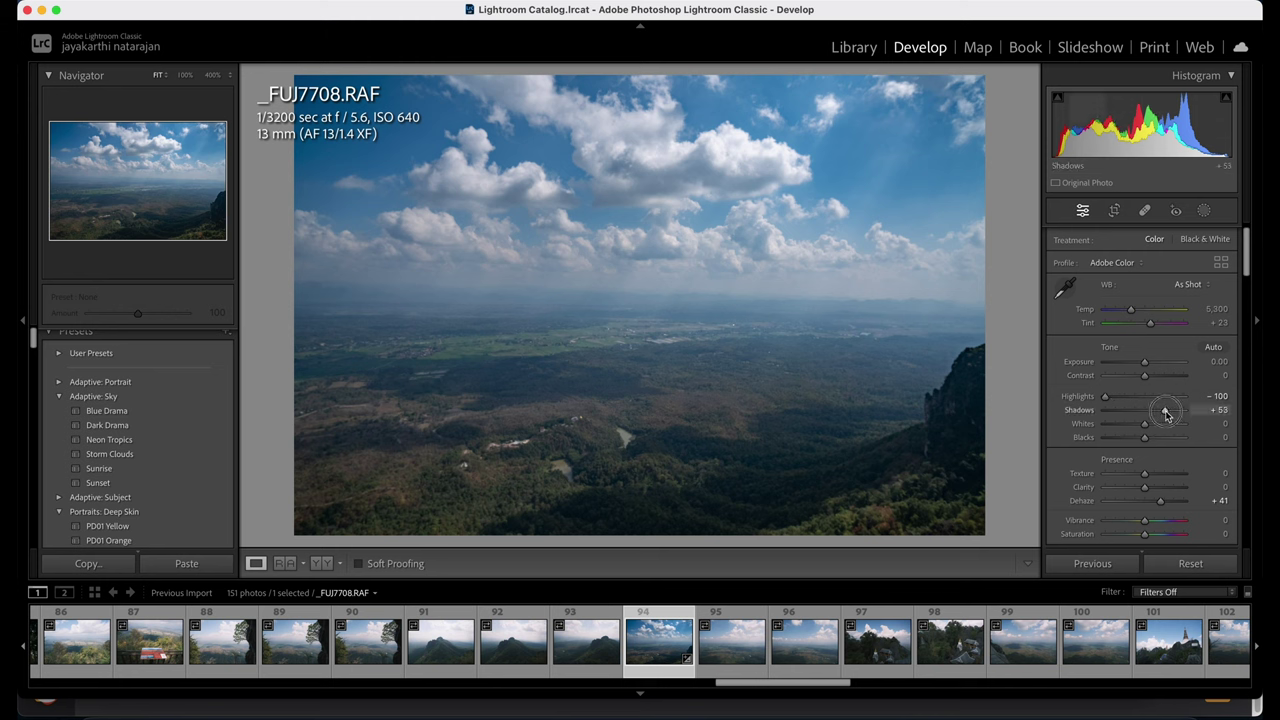
pyautogui.moveTo(1165, 413); pyautogui.dragTo(1163, 411)
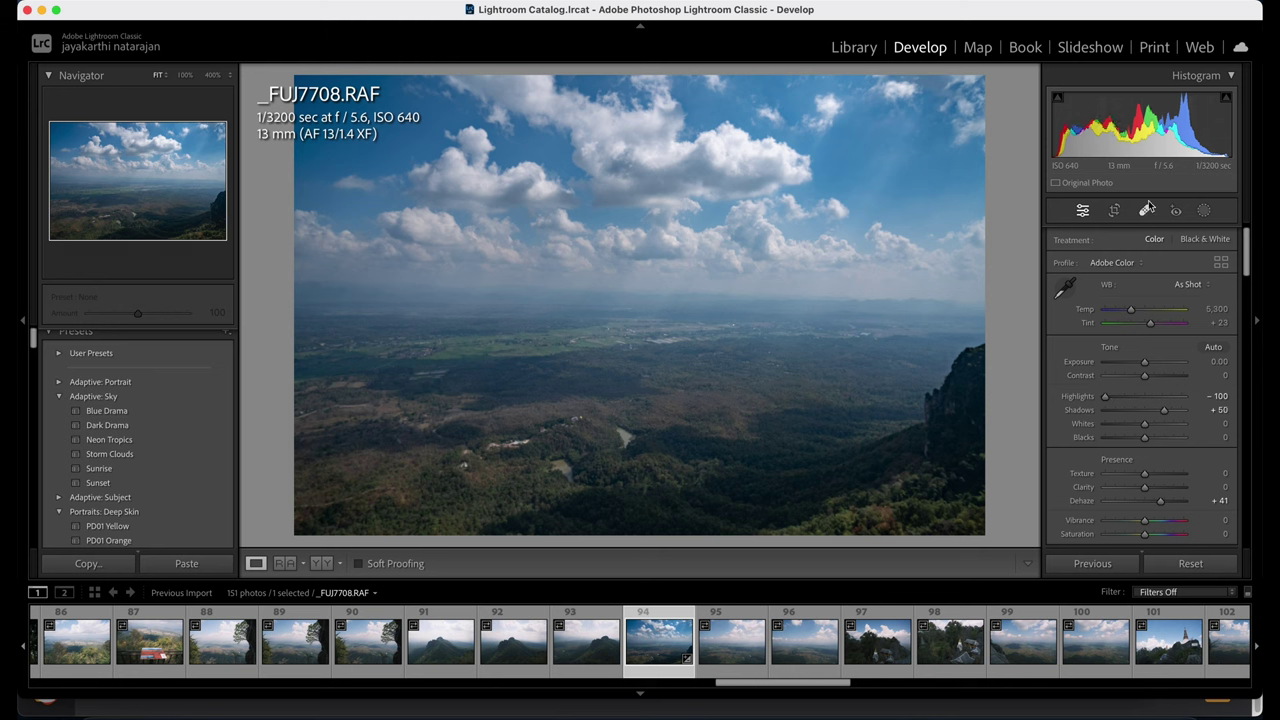
# Create a sky mask on the valley photo, and duplicate and invert it to cover the land.
pyautogui.click(1206, 212)
pyautogui.click(1146, 274)
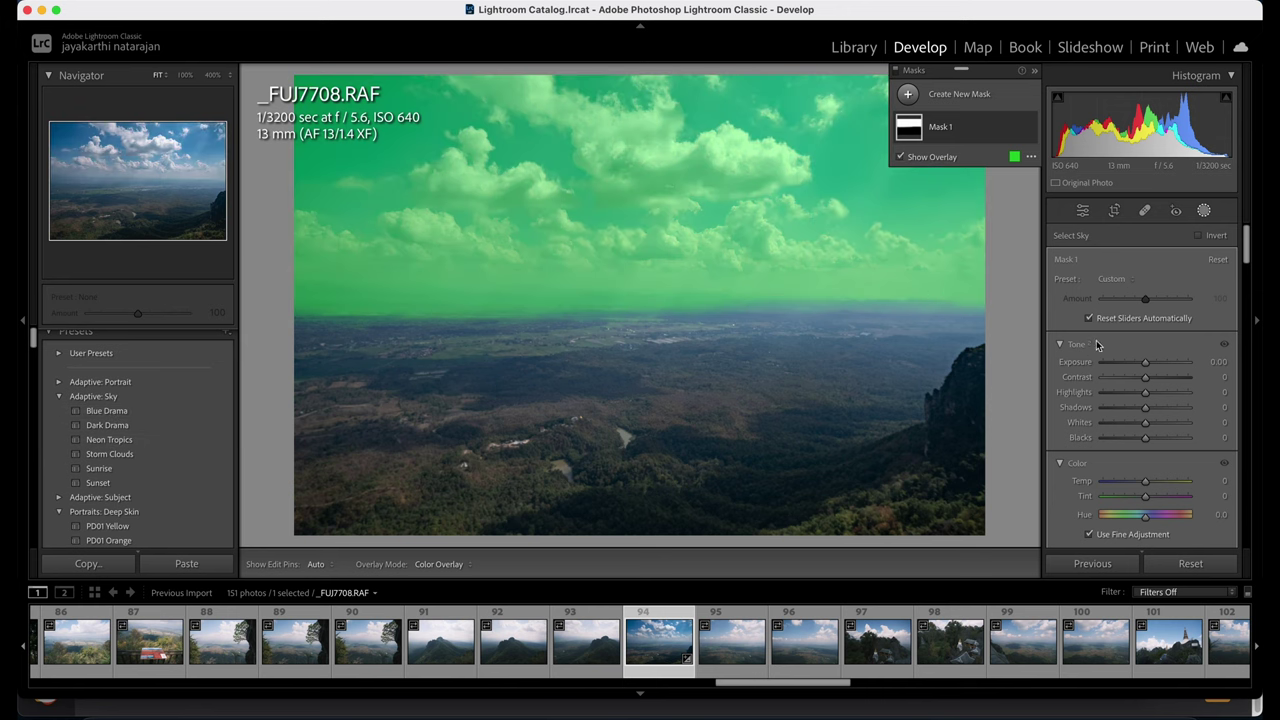
pyautogui.rightClick(963, 125)
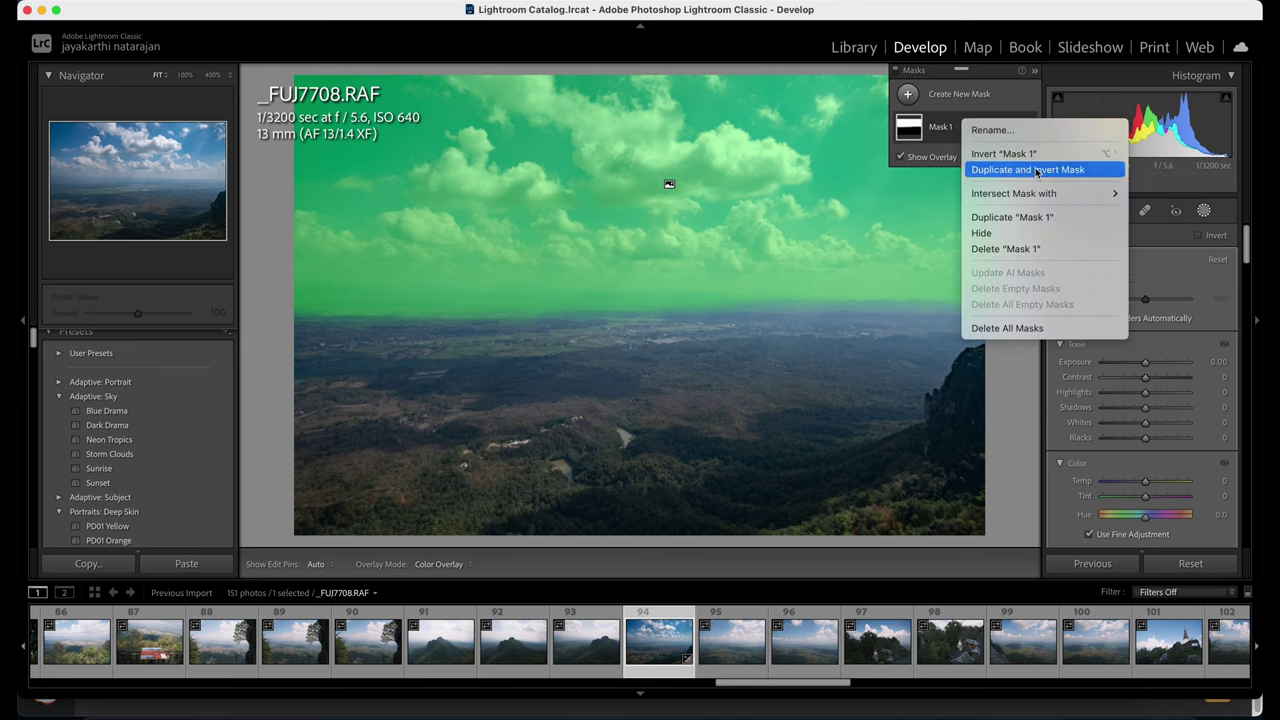
pyautogui.click(1035, 172)
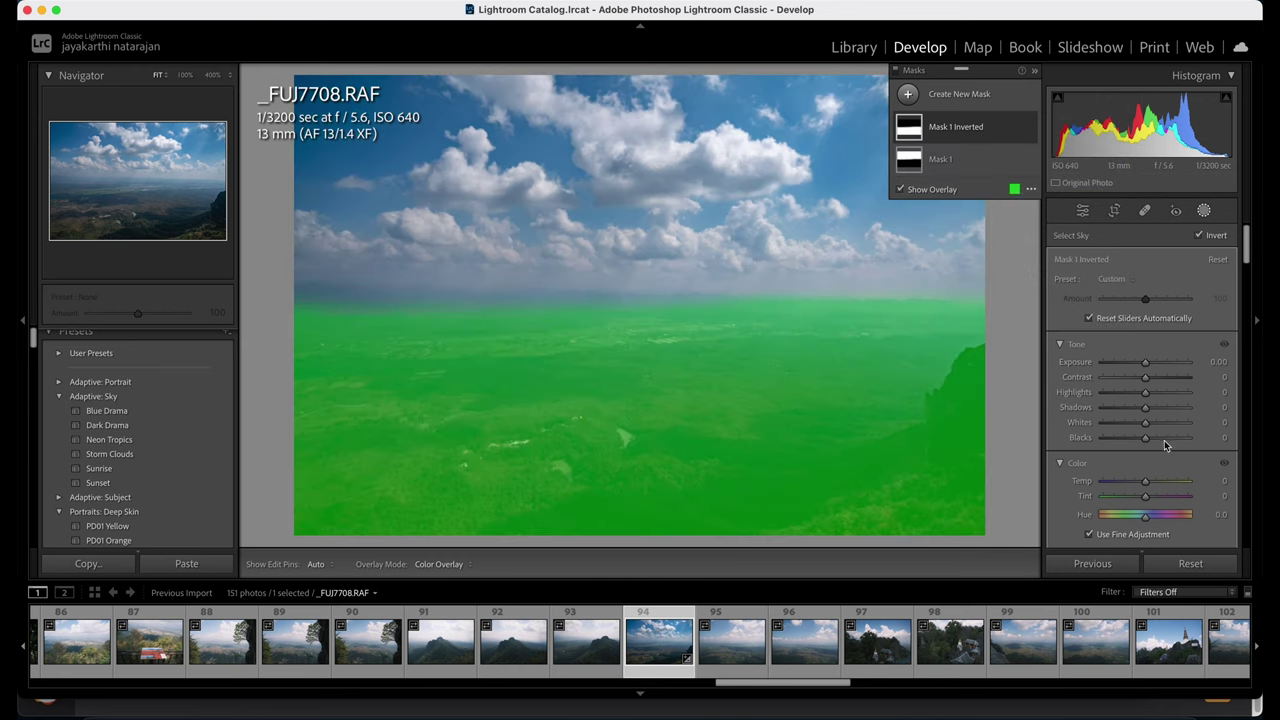
# Set the inverted sky mask's Dehaze to 26 and Exposure to 0.54, leaving Shadows at 0.
pyautogui.scroll(-5, 1151, 462)
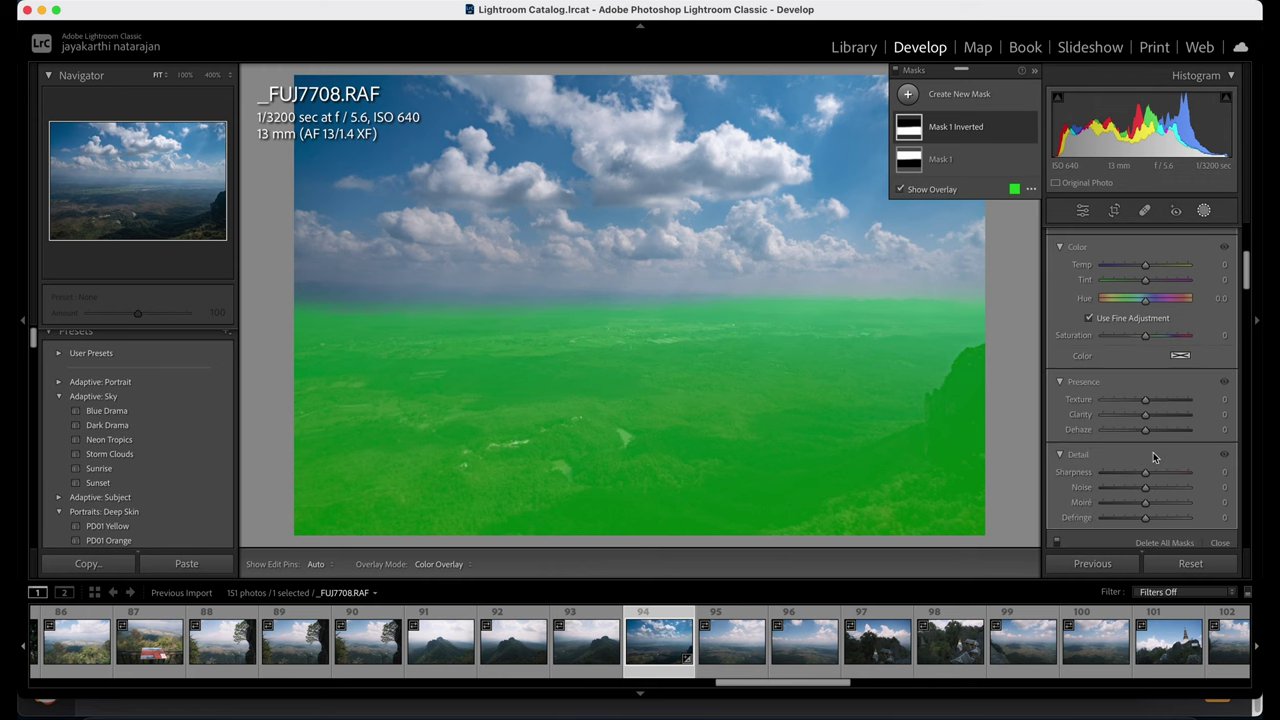
pyautogui.moveTo(1145, 430); pyautogui.dragTo(1157, 432)
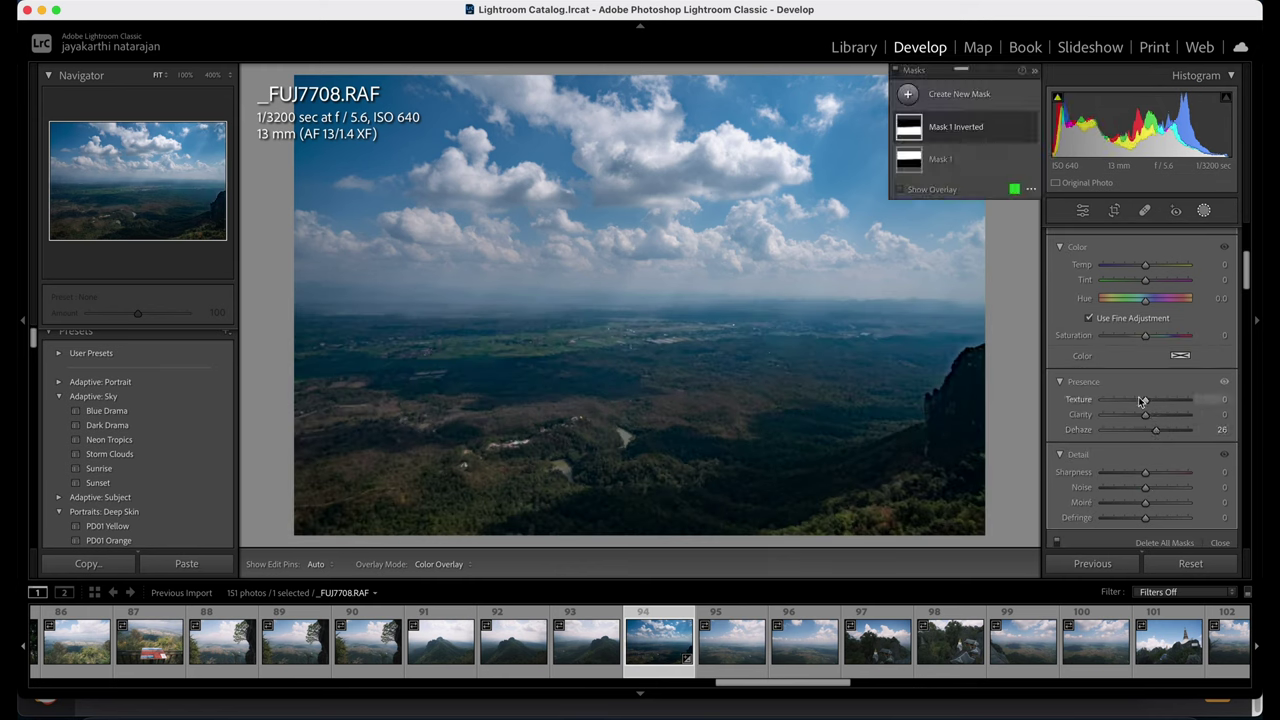
pyautogui.scroll(5, 1150, 400)
pyautogui.moveTo(1146, 361); pyautogui.dragTo(1150, 363)
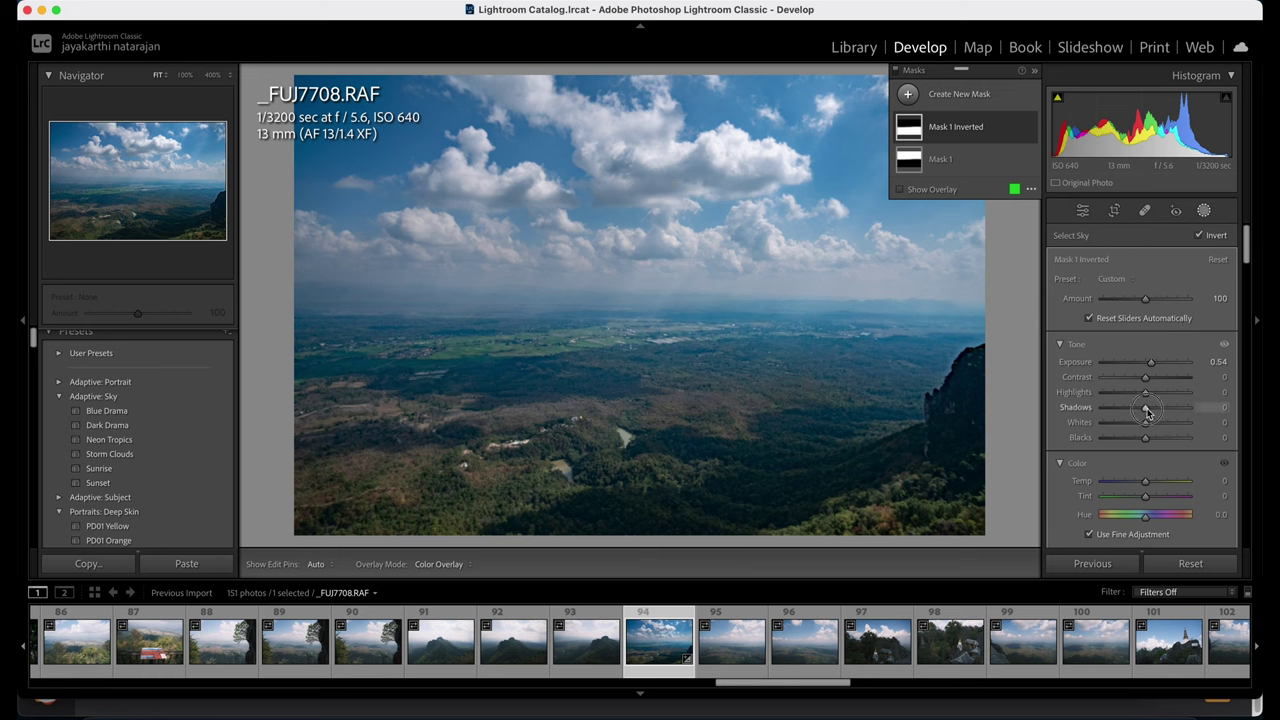
pyautogui.moveTo(1145, 408); pyautogui.dragTo(1149, 412)
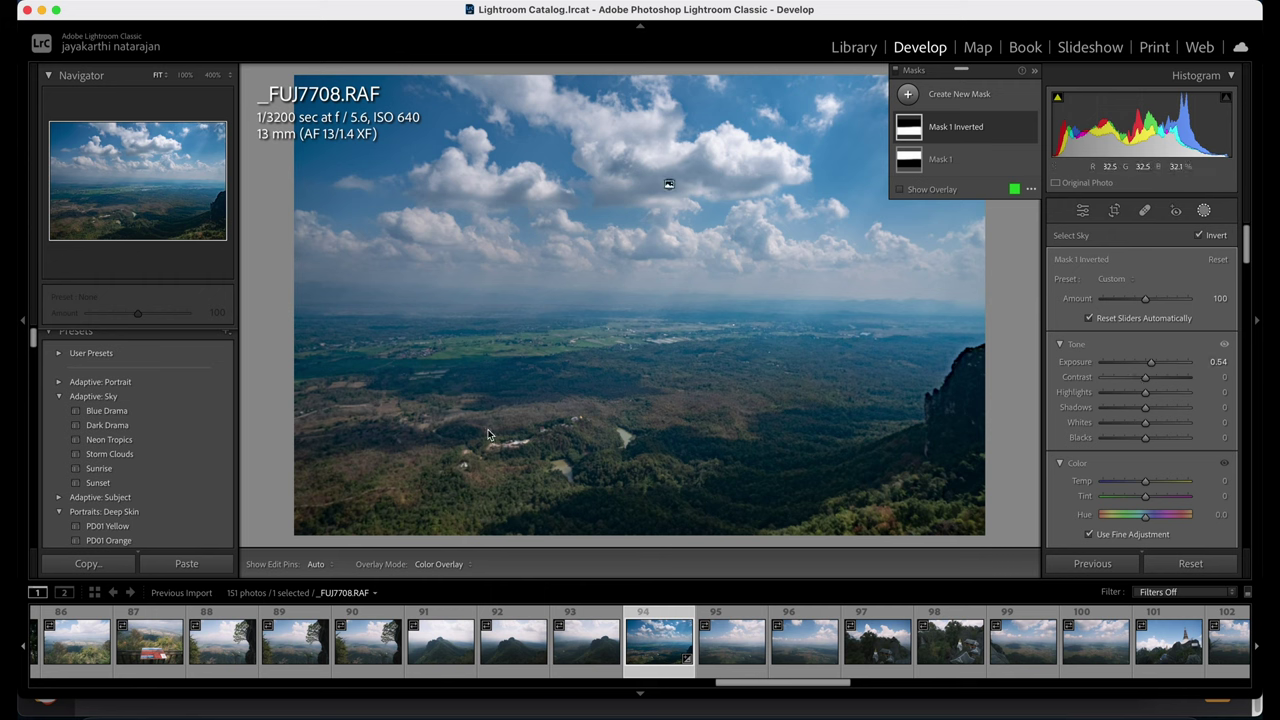
# Set the inverted sky mask's Saturation to 20 and Temp to 3.
pyautogui.scroll(-3, 1149, 399)
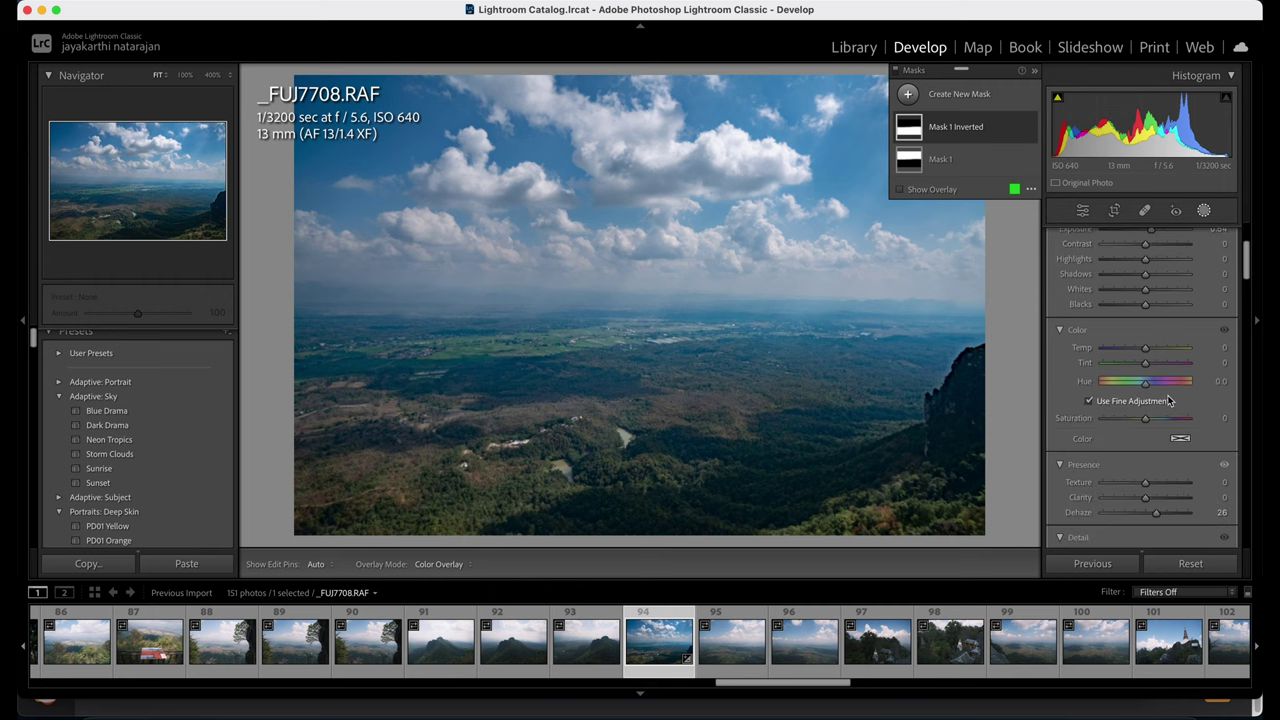
pyautogui.moveTo(1151, 424); pyautogui.dragTo(1159, 424)
pyautogui.moveTo(1145, 348); pyautogui.dragTo(1147, 352)
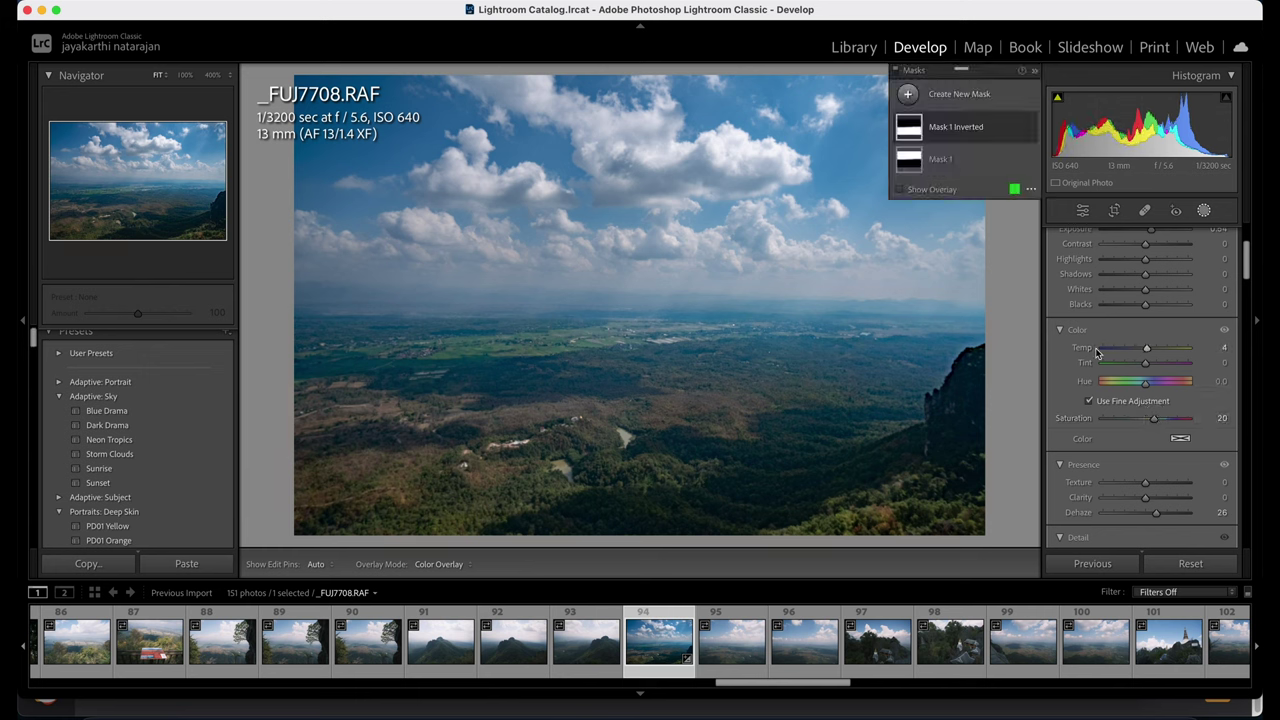
pyautogui.doubleClick(1090, 350)
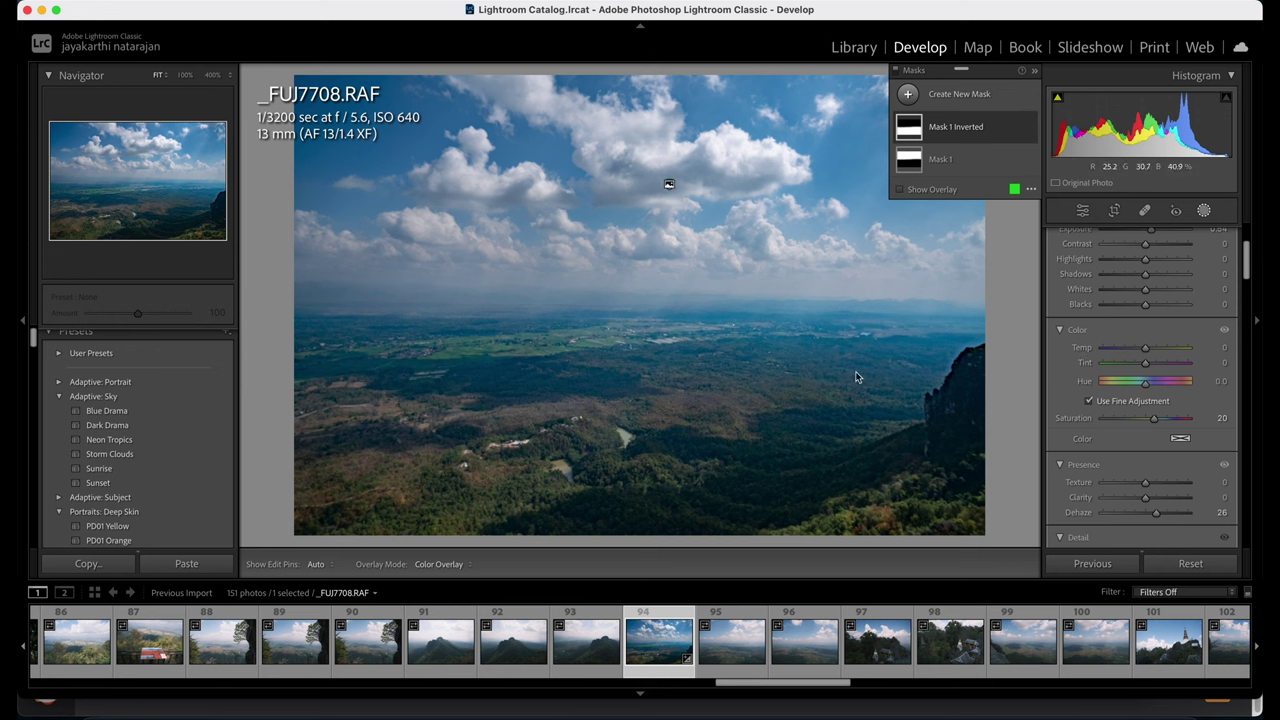
pyautogui.click(1218, 351)
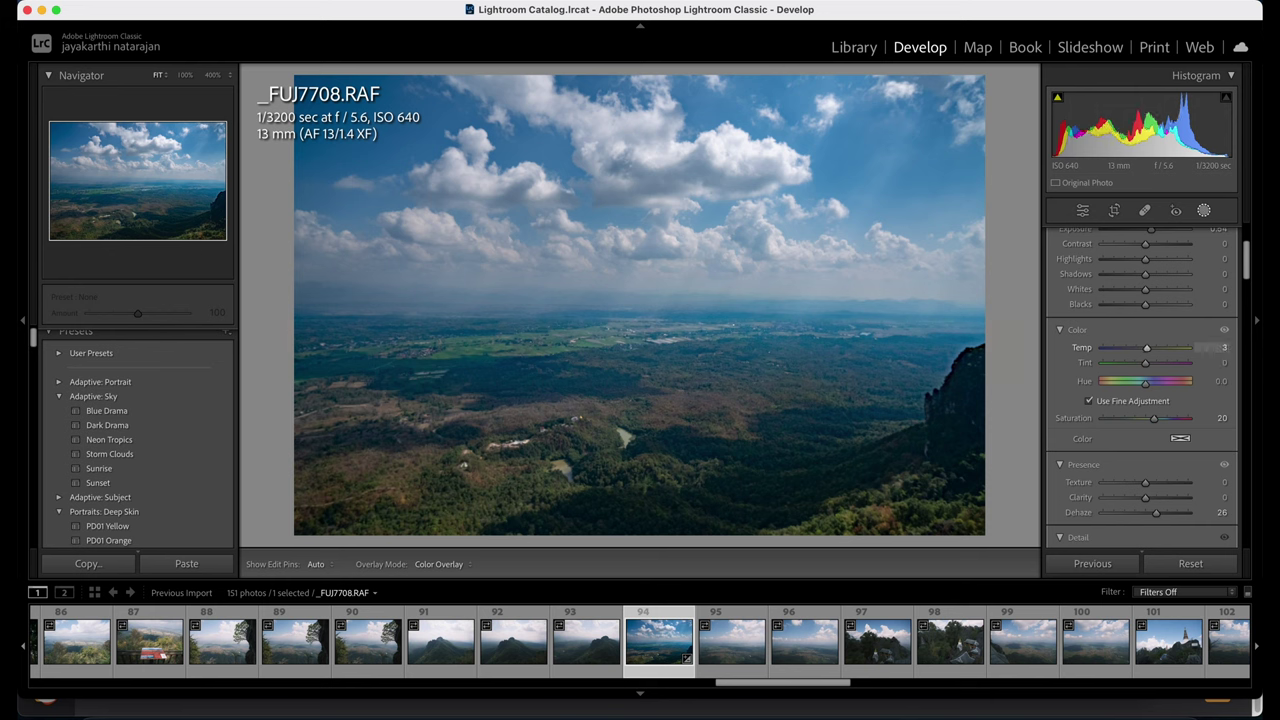
pyautogui.write('3')
pyautogui.press('Return')
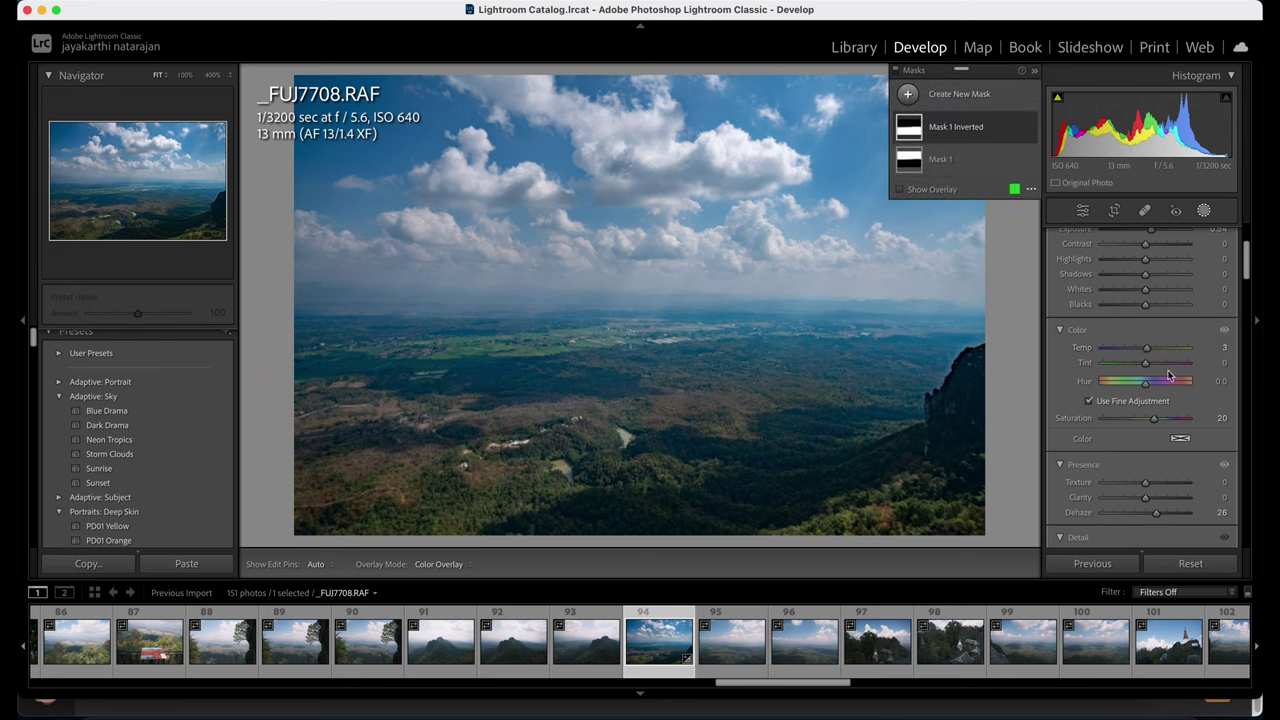
# Check the dark cliff at 100% zoom, return to the fitted view and set the inverted mask's Dehaze to 25.
pyautogui.scroll(3, 1168, 375)
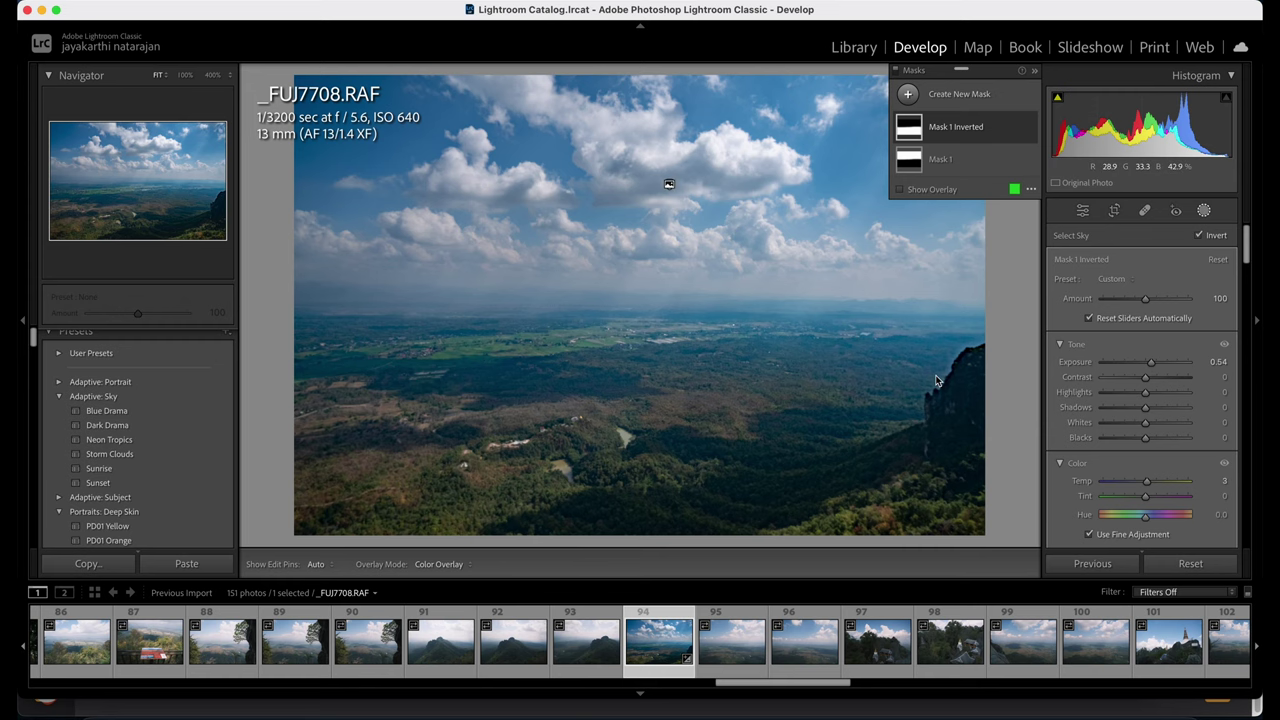
pyautogui.click(217, 211)
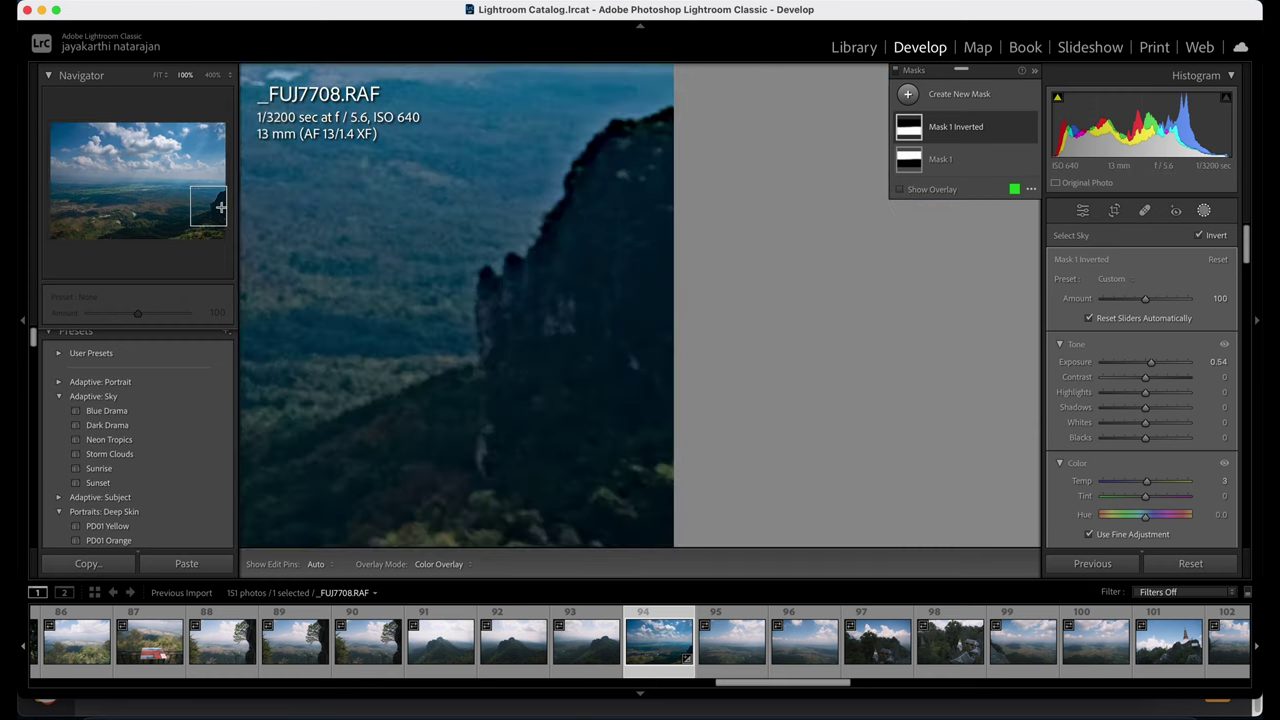
pyautogui.moveTo(215, 204); pyautogui.dragTo(207, 200)
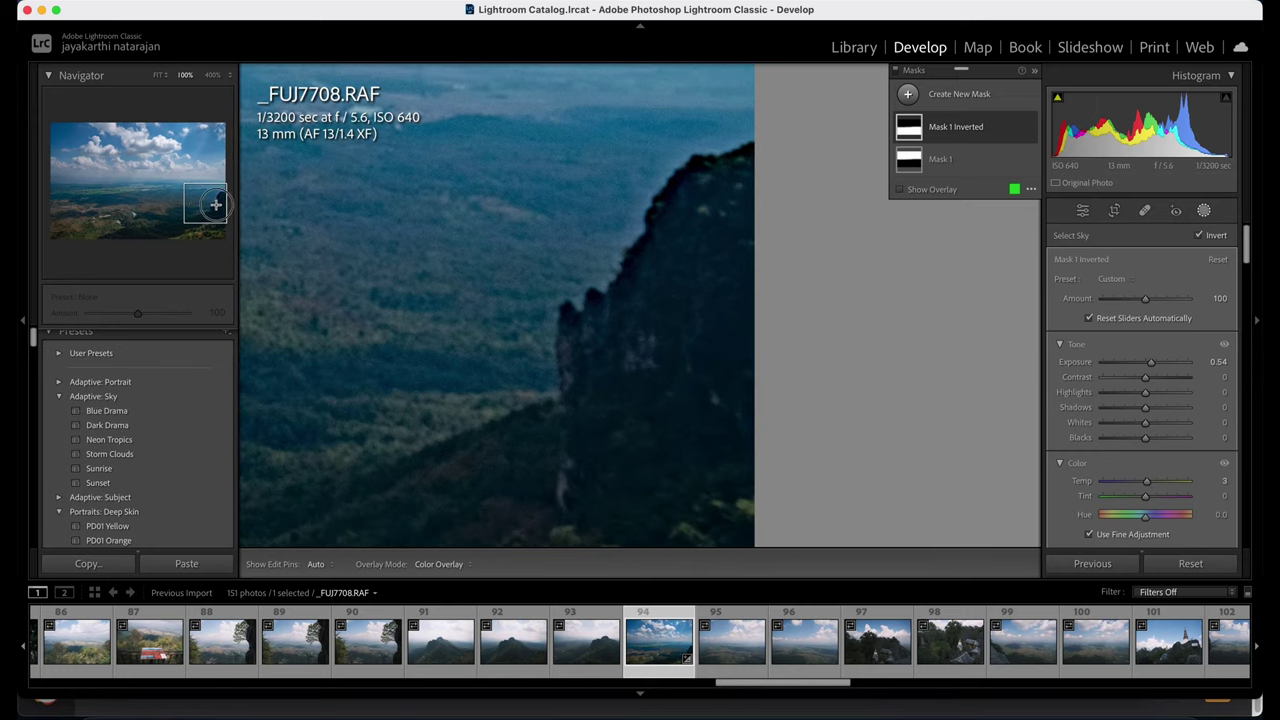
pyautogui.click(158, 76)
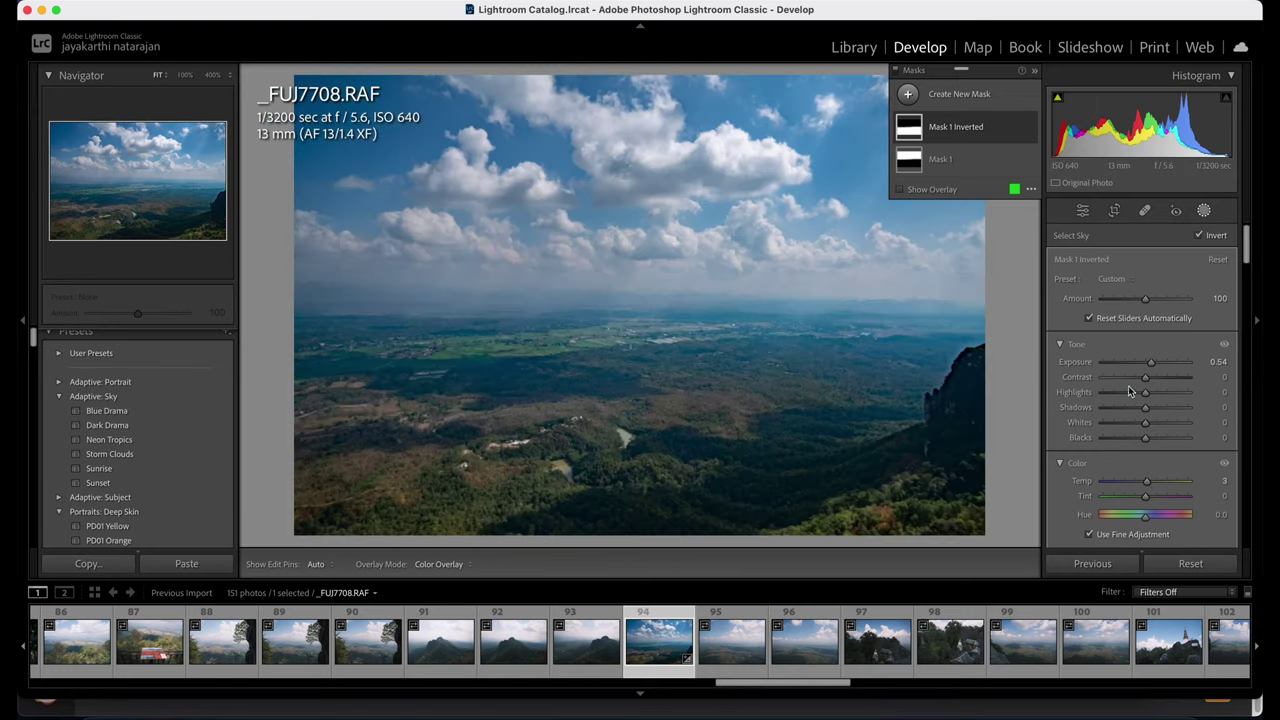
pyautogui.scroll(-4, 1128, 385)
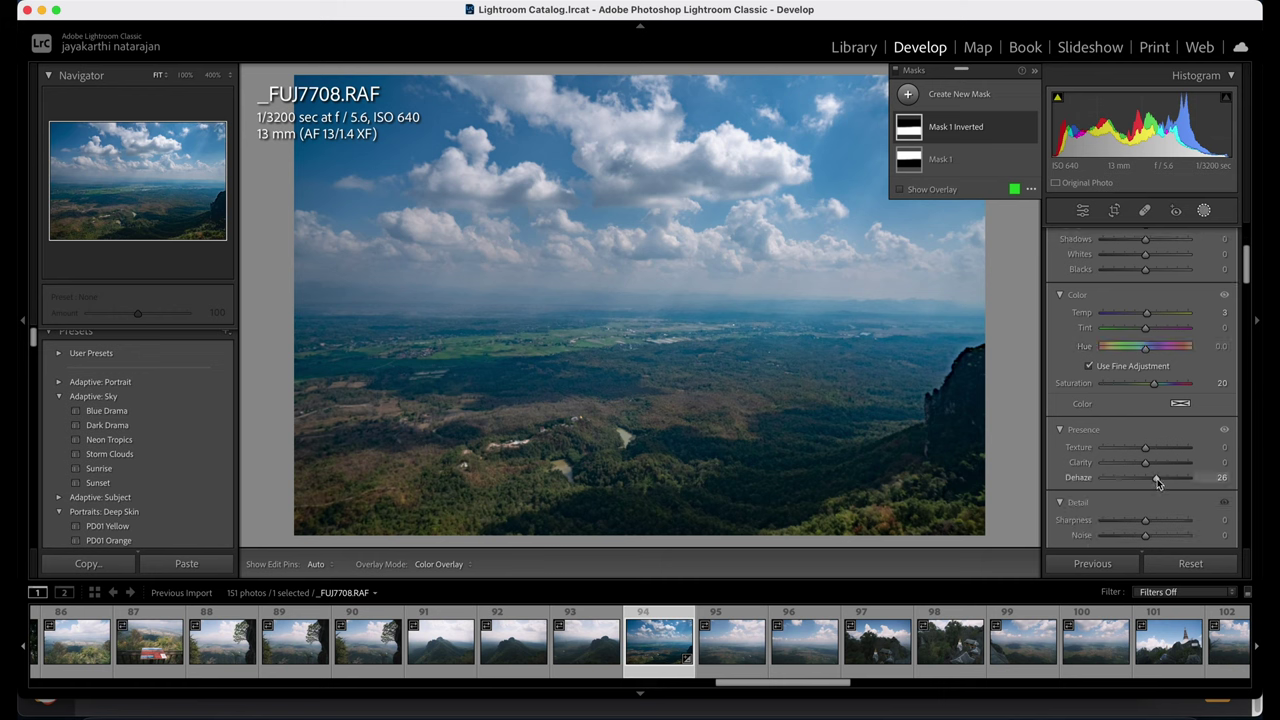
pyautogui.moveTo(1157, 483); pyautogui.dragTo(1157, 483)
# Inspect the forest, ponds and horizon at 100% zoom, and set the inverted mask's Clarity to 3 in the fitted view.
pyautogui.click(213, 235)
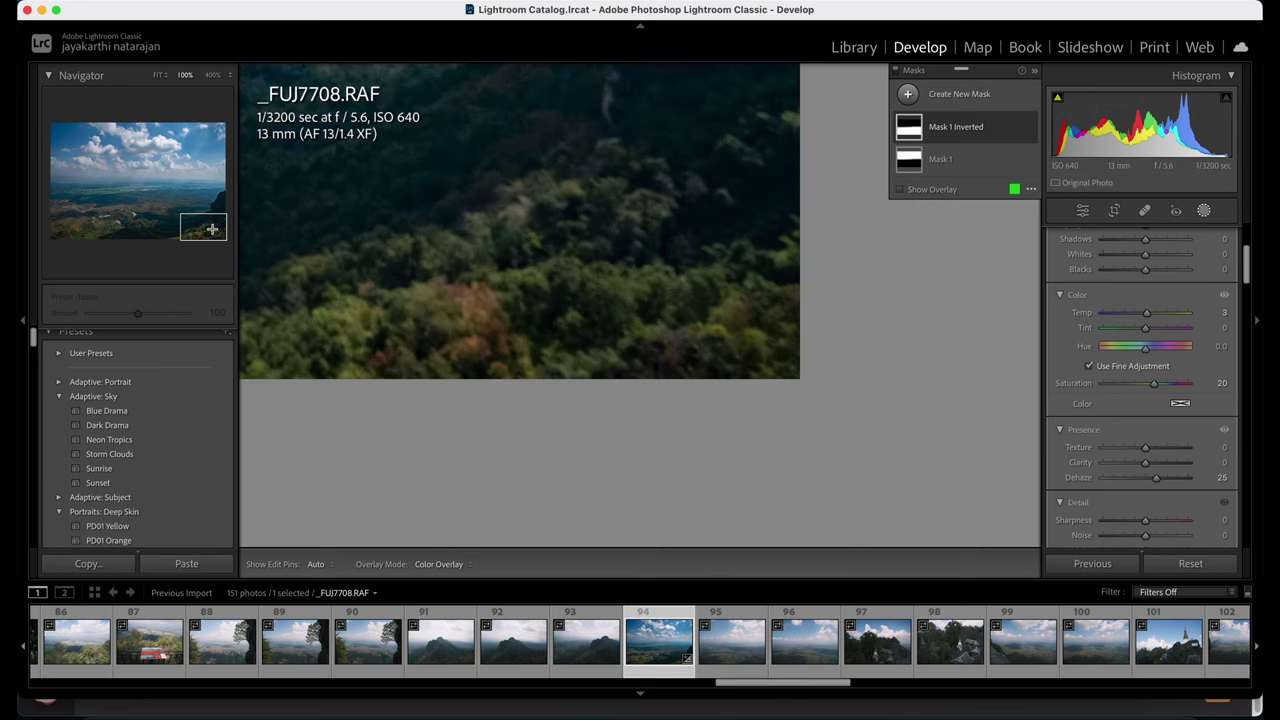
pyautogui.moveTo(212, 229); pyautogui.dragTo(124, 212)
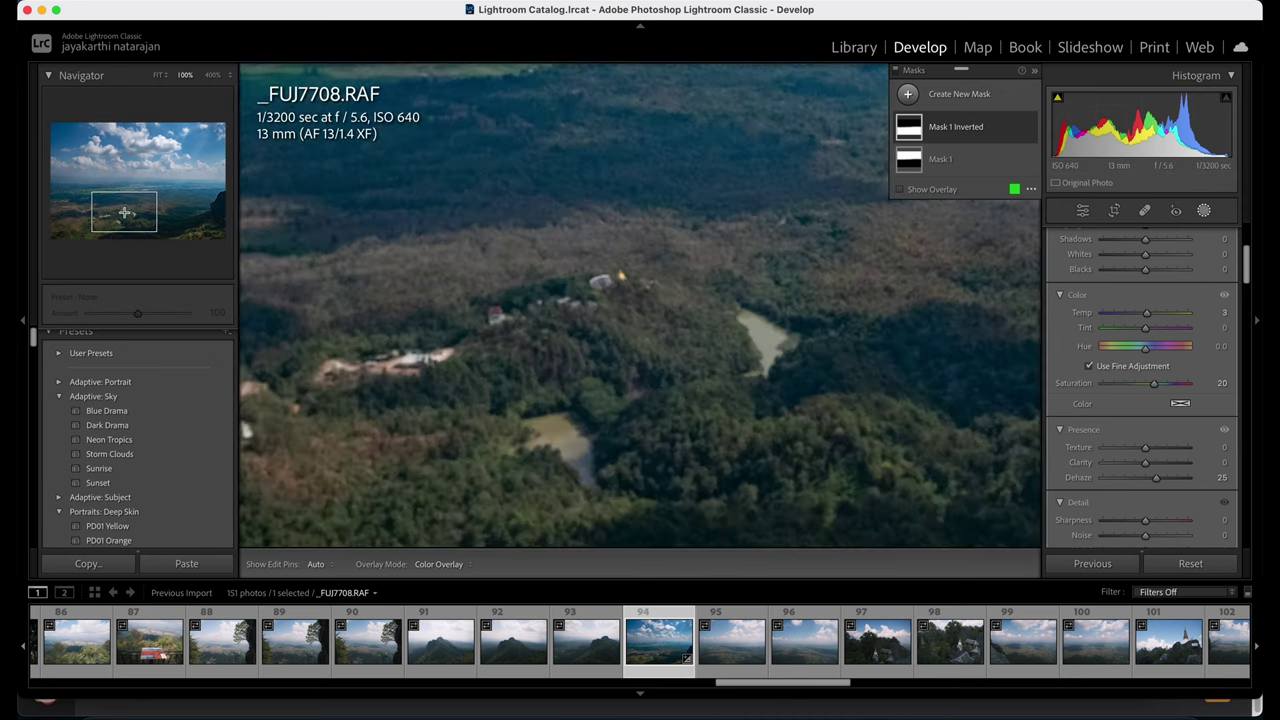
pyautogui.click(177, 181)
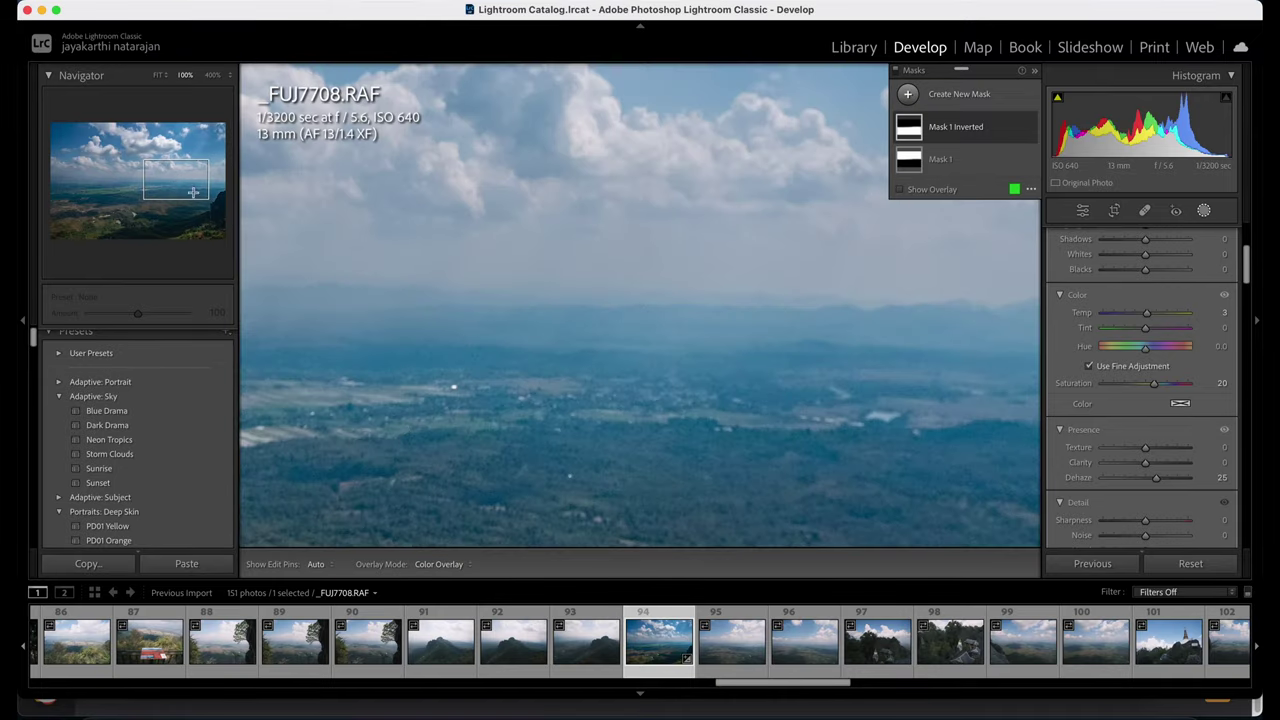
pyautogui.click(159, 77)
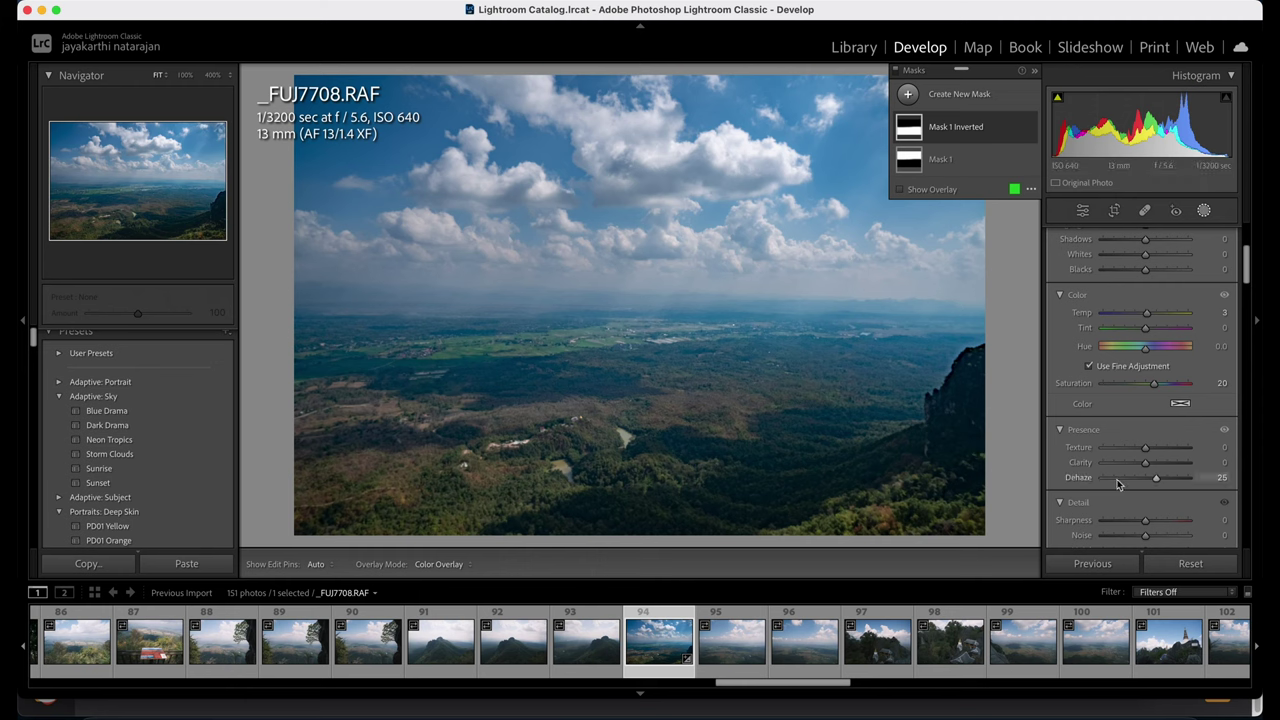
pyautogui.scroll(2, 1124, 500)
pyautogui.scroll(4, 1126, 500)
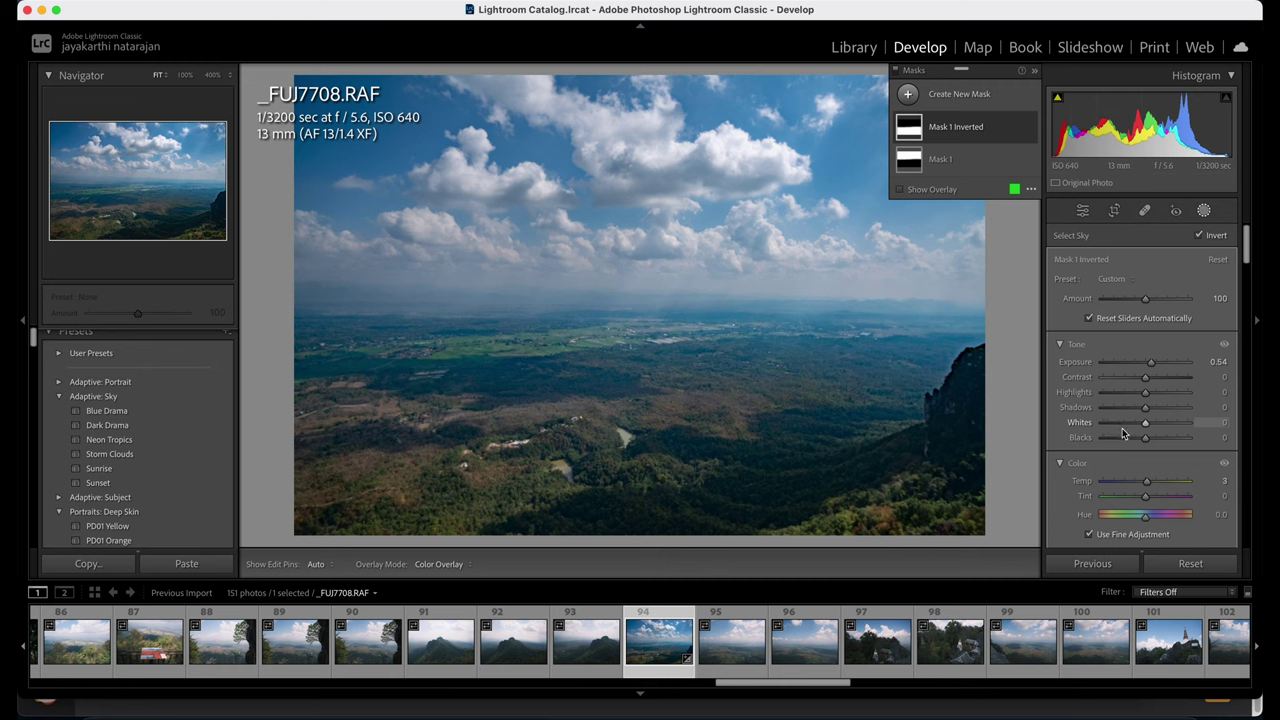
pyautogui.scroll(-6, 1122, 431)
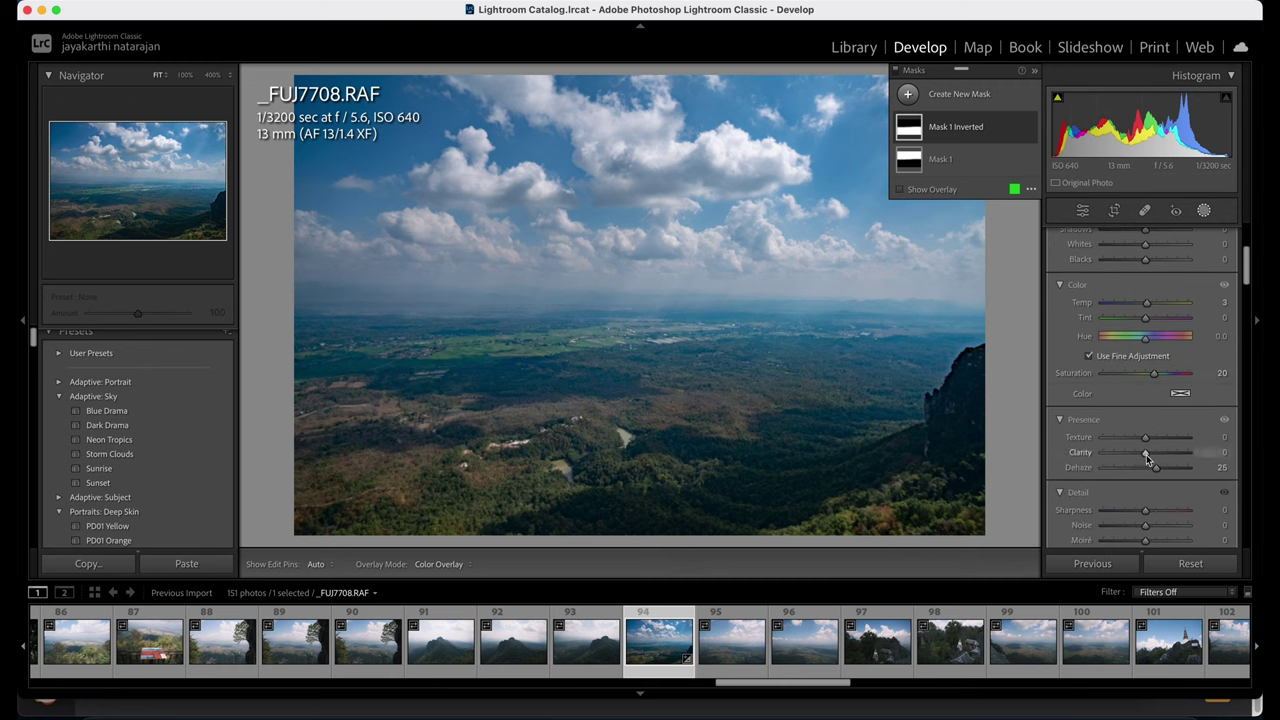
pyautogui.moveTo(1146, 454); pyautogui.dragTo(1148, 457)
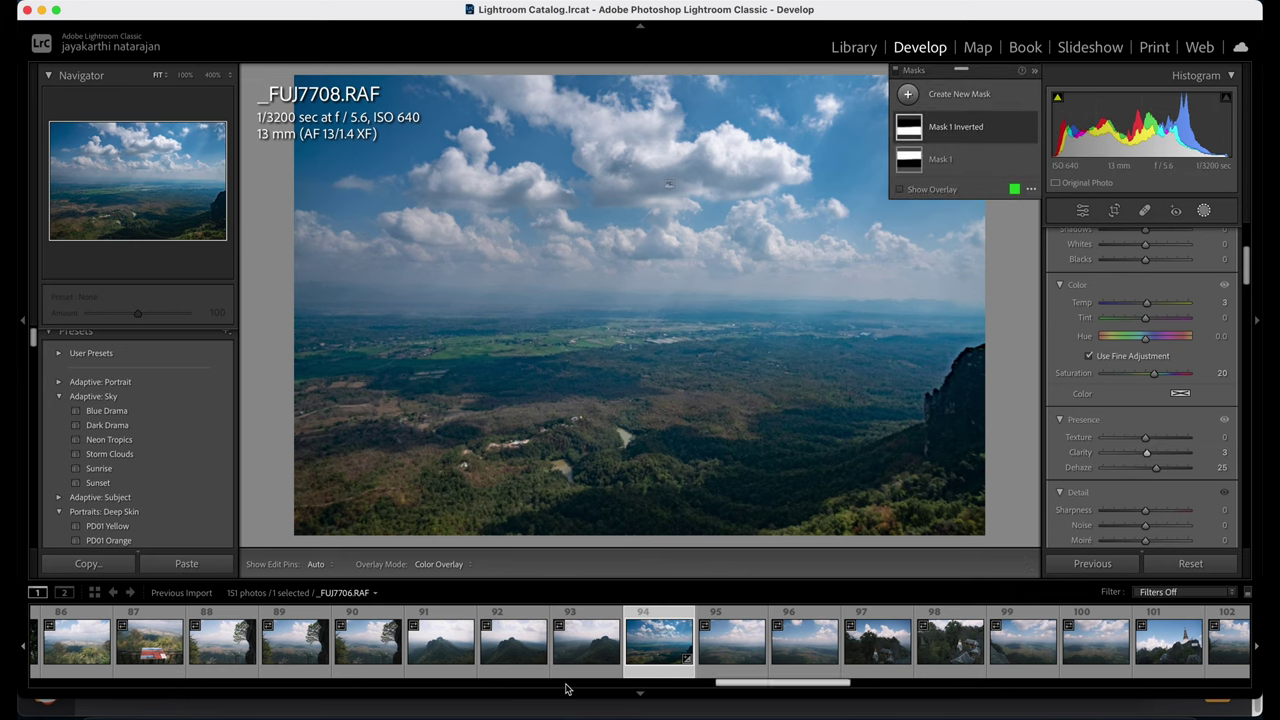
# Compare with the next valley photo, _FUJ7709.RAF, and set Exposure to 0.80 on the inverted mask of _FUJ7708.RAF.
pyautogui.click(727, 657)
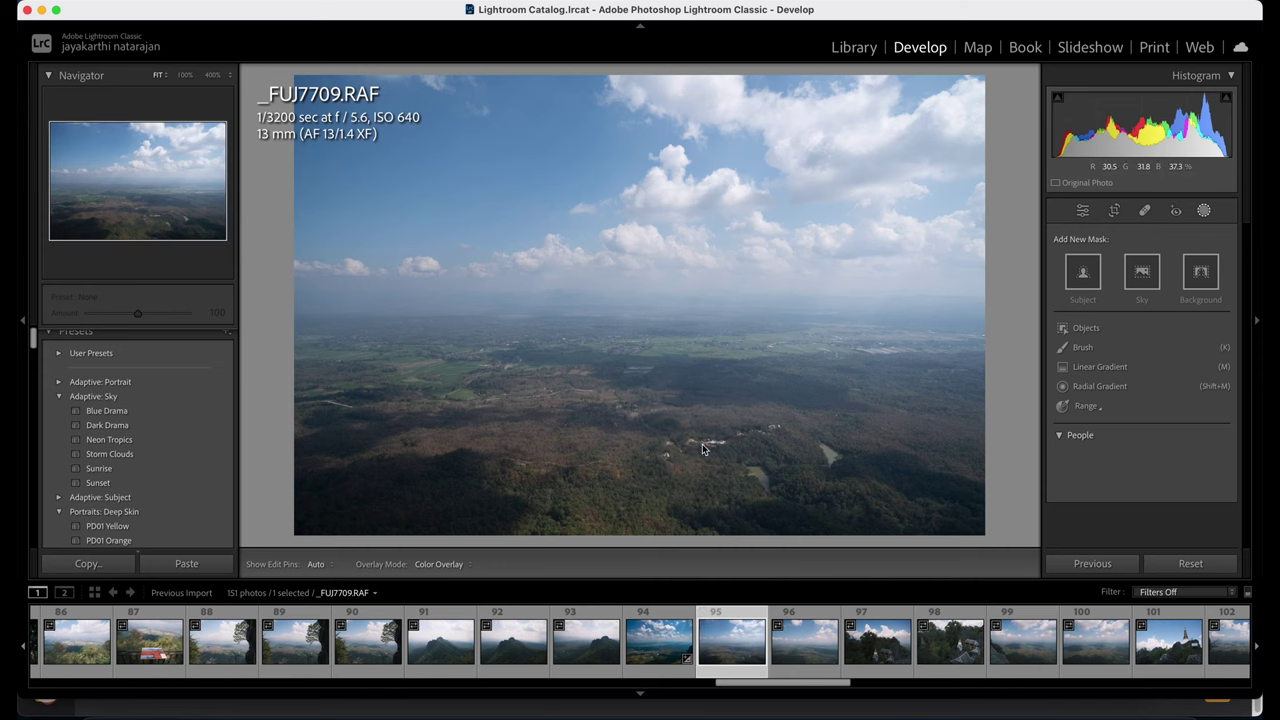
pyautogui.click(650, 670)
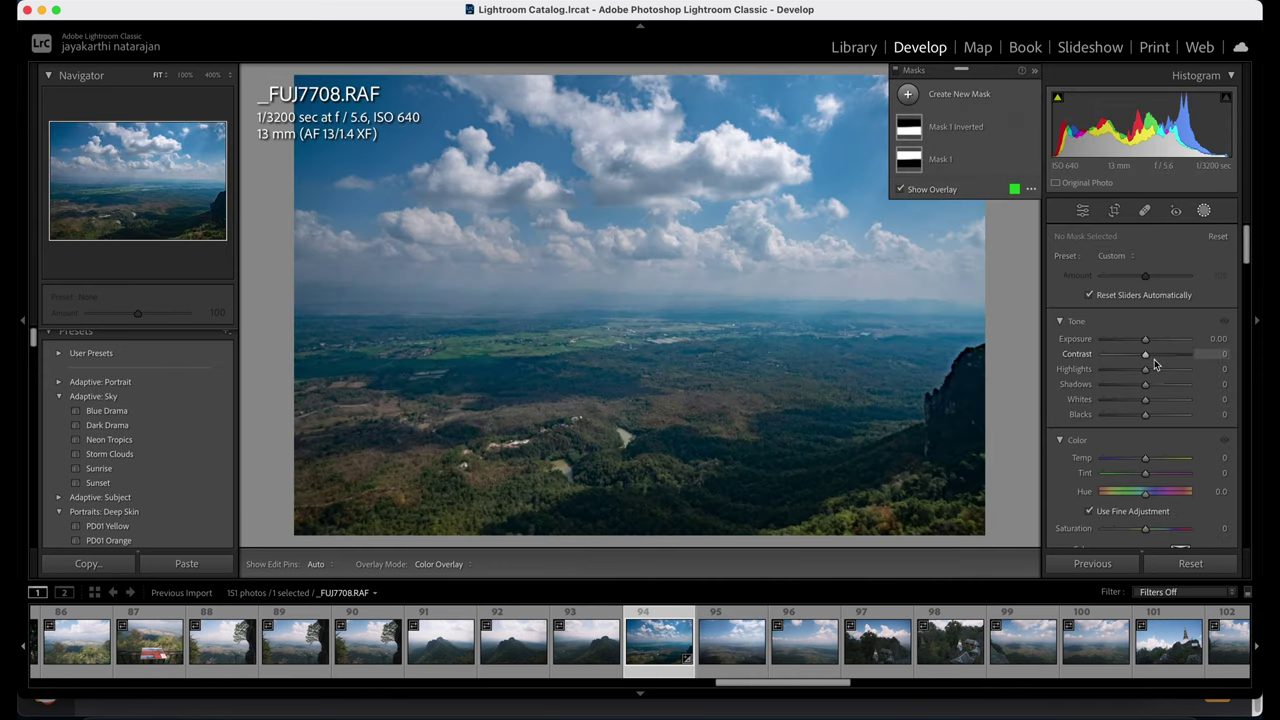
pyautogui.moveTo(1146, 340); pyautogui.dragTo(1153, 366)
pyautogui.click(980, 127)
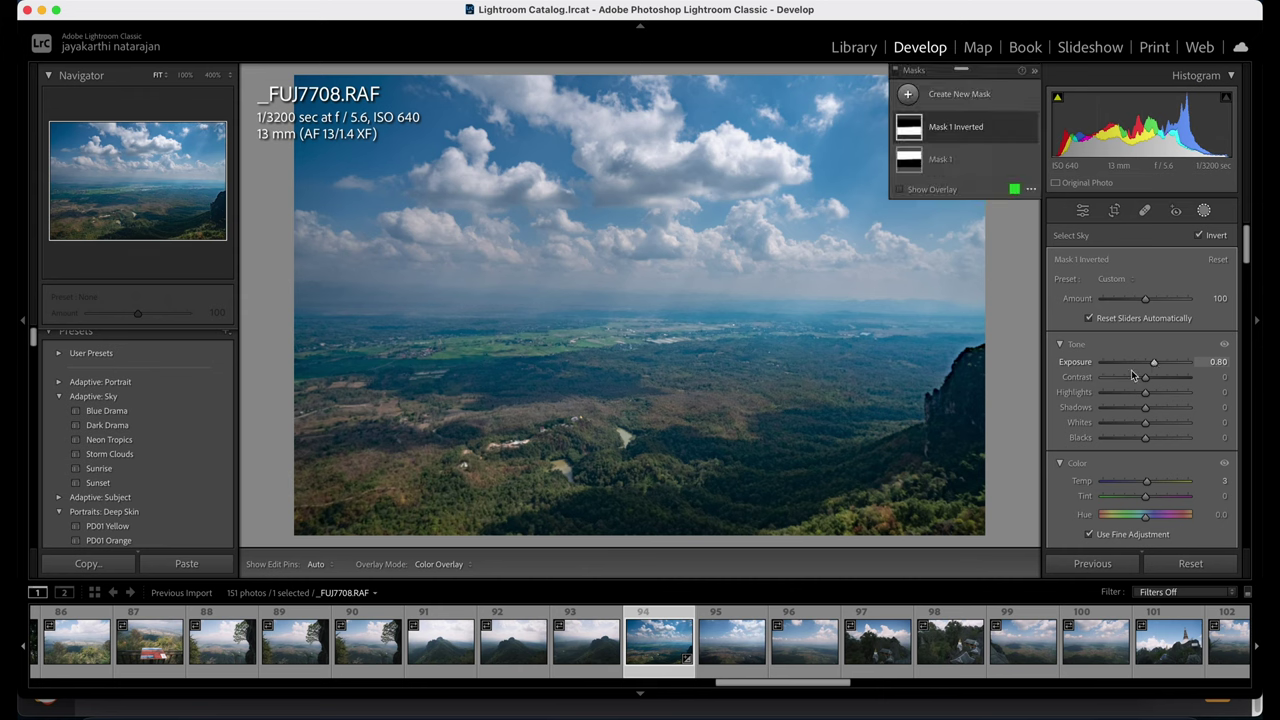
# Add frames 95 and 96 to the selection and synchronize the settings of _FUJ7708.RAF to them with Masking included.
pyautogui.keyDown('shift'); pyautogui.click(724, 652); pyautogui.keyUp('shift')
pyautogui.keyDown('shift'); pyautogui.click(787, 656); pyautogui.keyUp('shift')
pyautogui.rightClick(788, 654)
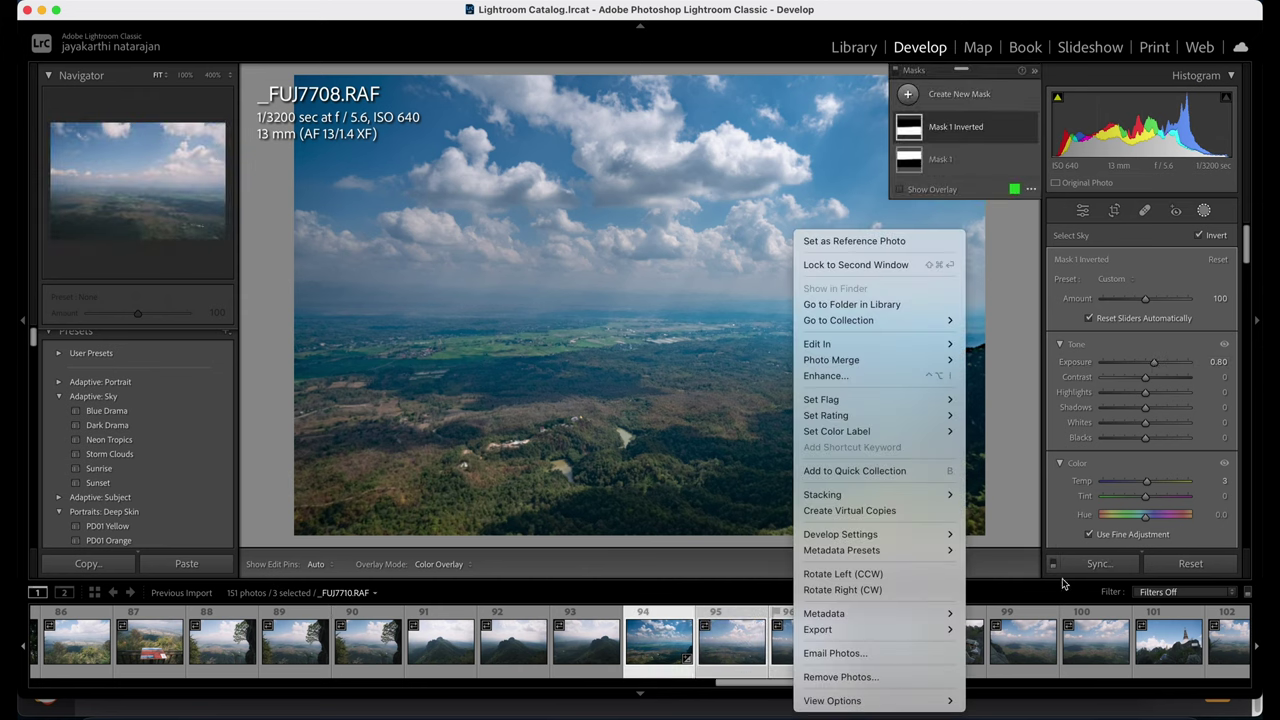
pyautogui.click(1078, 566)
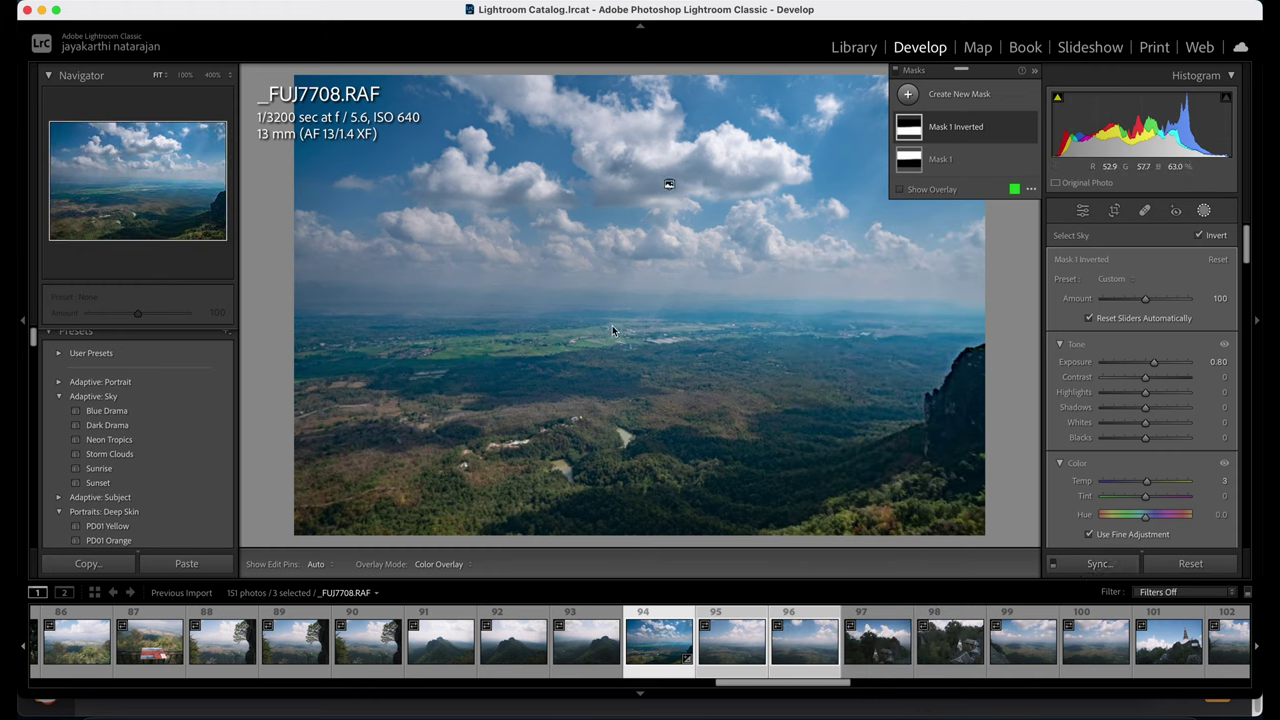
pyautogui.click(1097, 564)
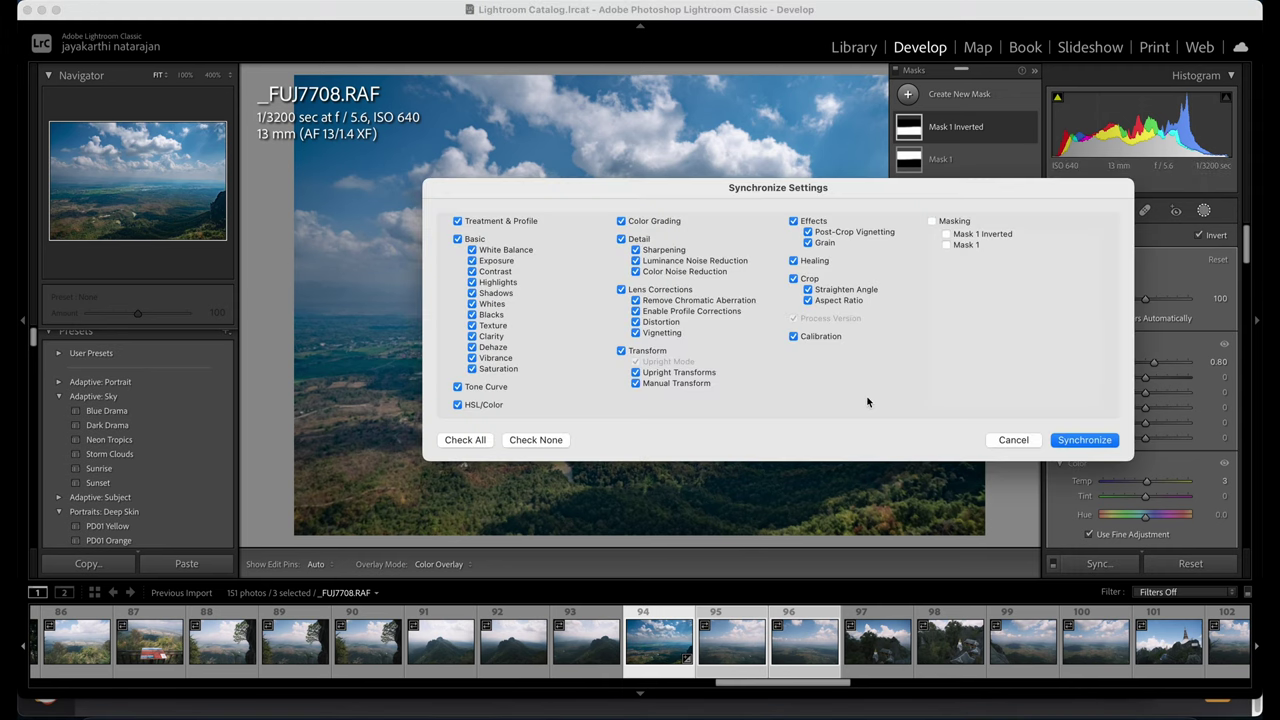
pyautogui.click(933, 221)
pyautogui.click(1108, 440)
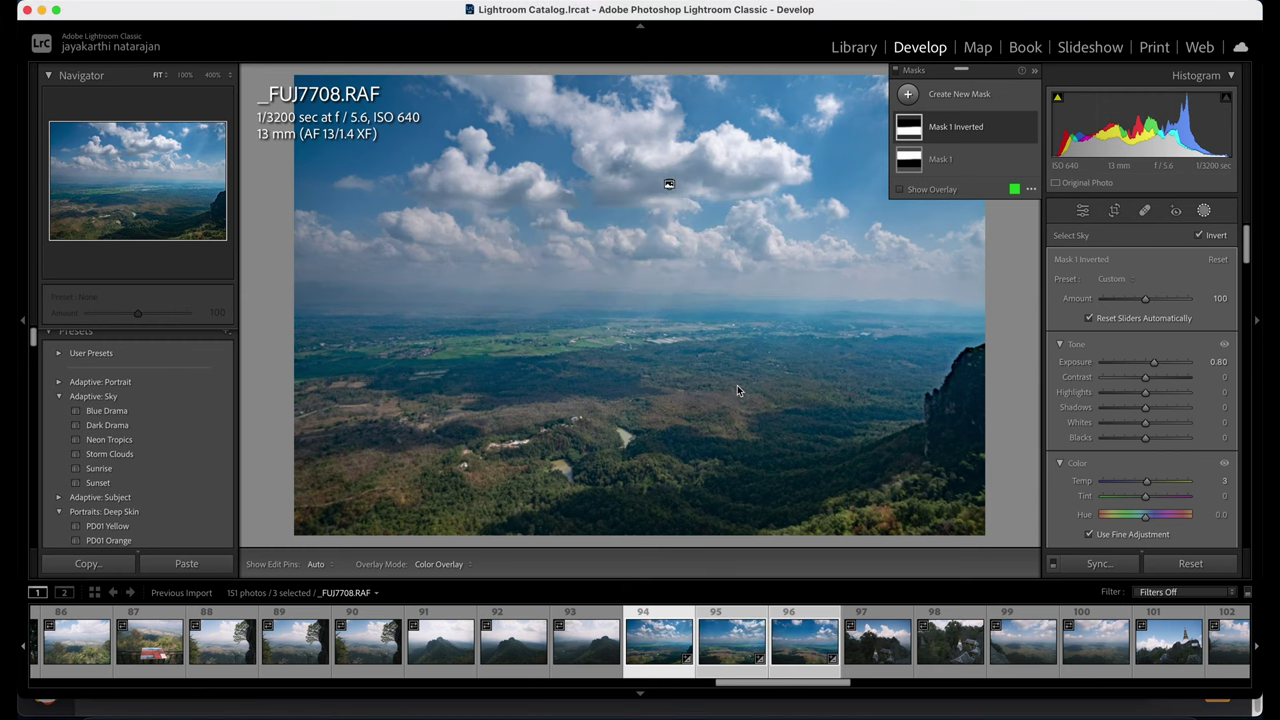
# Start a panorama merge of the three selected valley photos.
pyautogui.rightClick(801, 645)
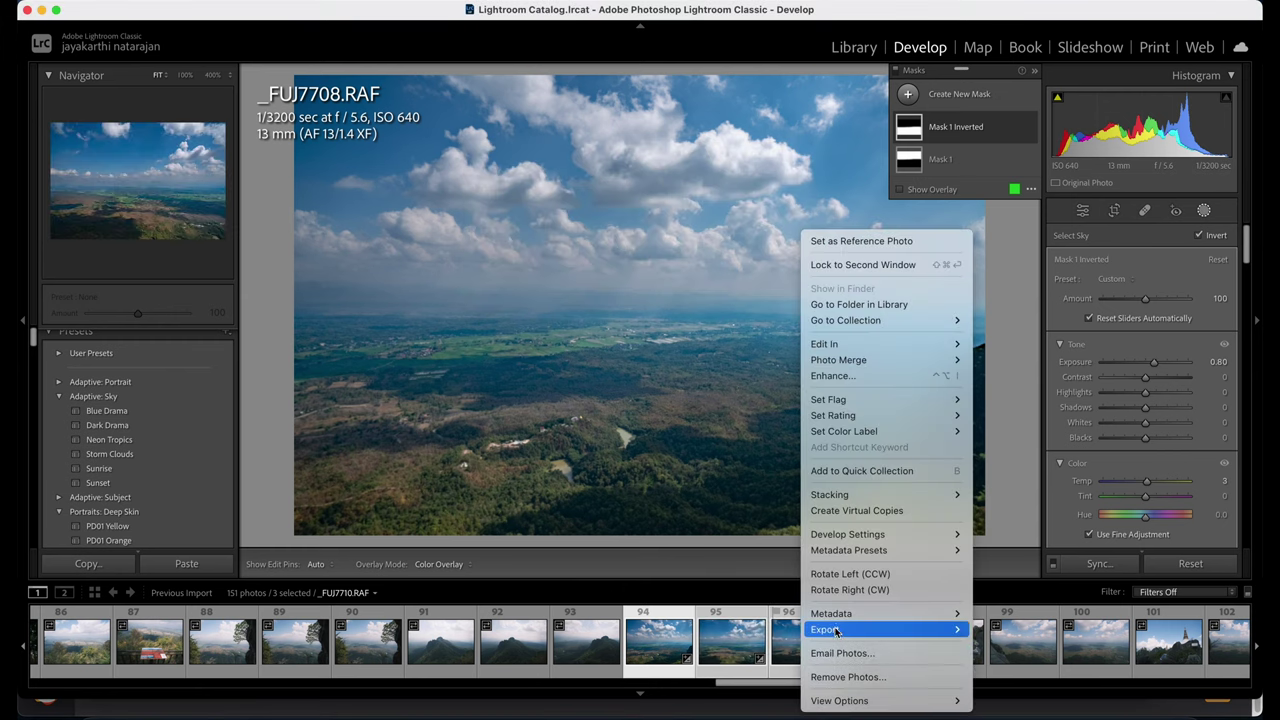
pyautogui.moveTo(942, 367)
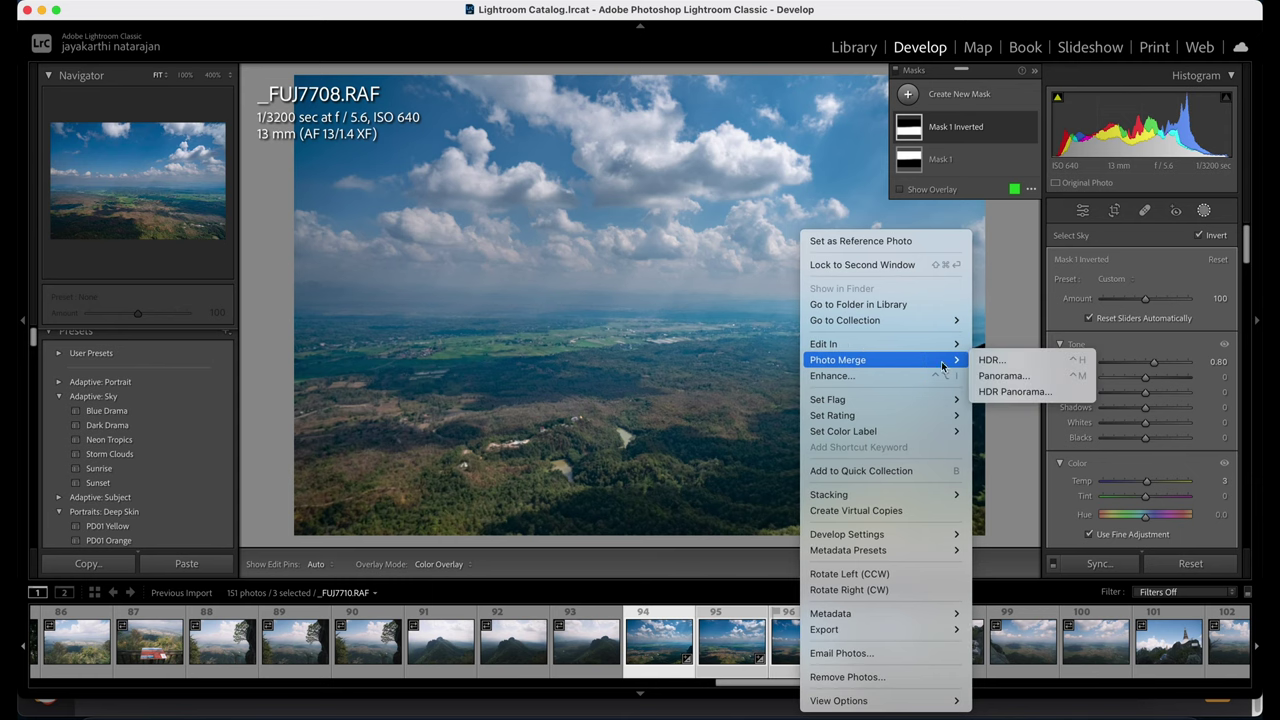
pyautogui.click(1003, 375)
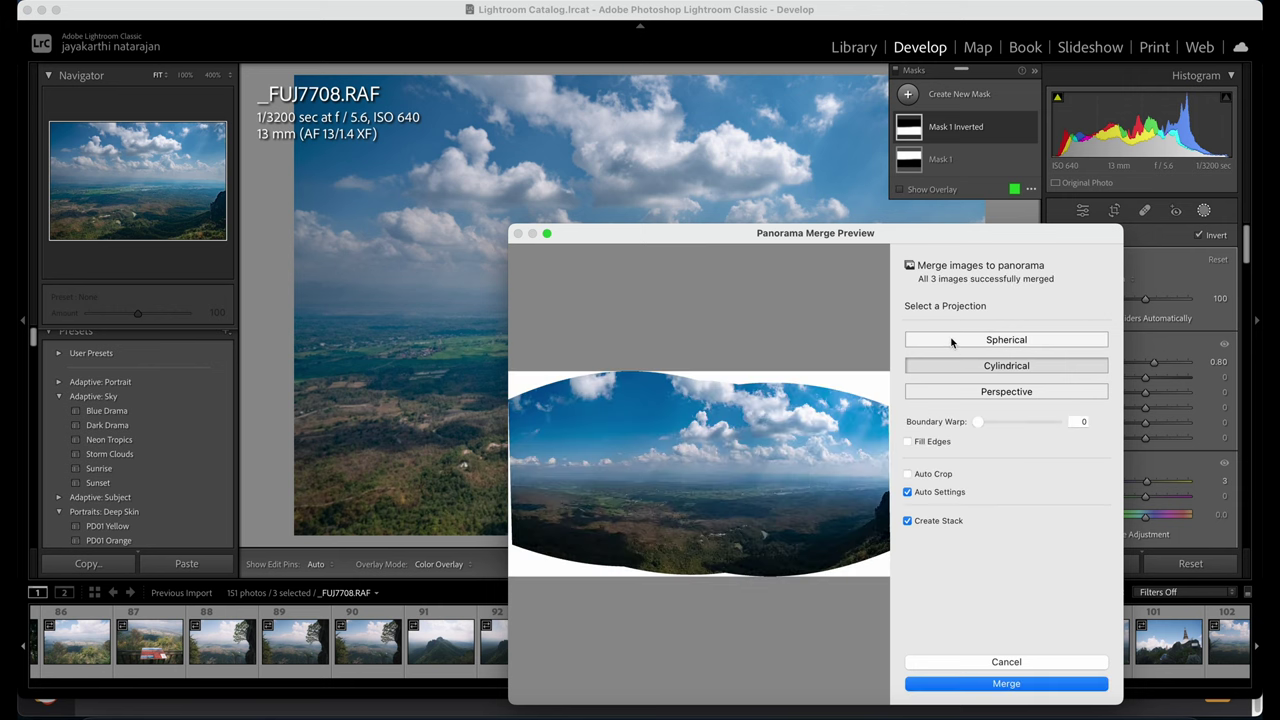
# Compare the Spherical, Perspective and Cylindrical projections in the merge preview, finishing on Cylindrical.
pyautogui.click(1005, 342)
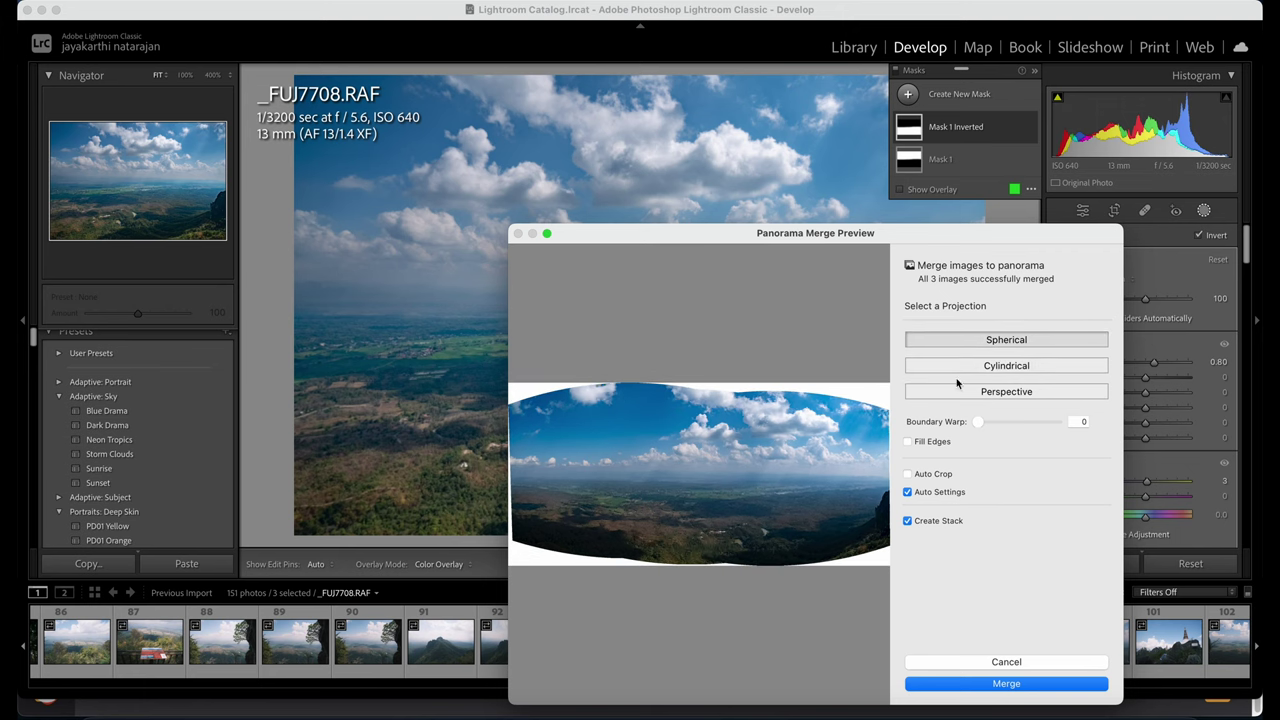
pyautogui.click(985, 393)
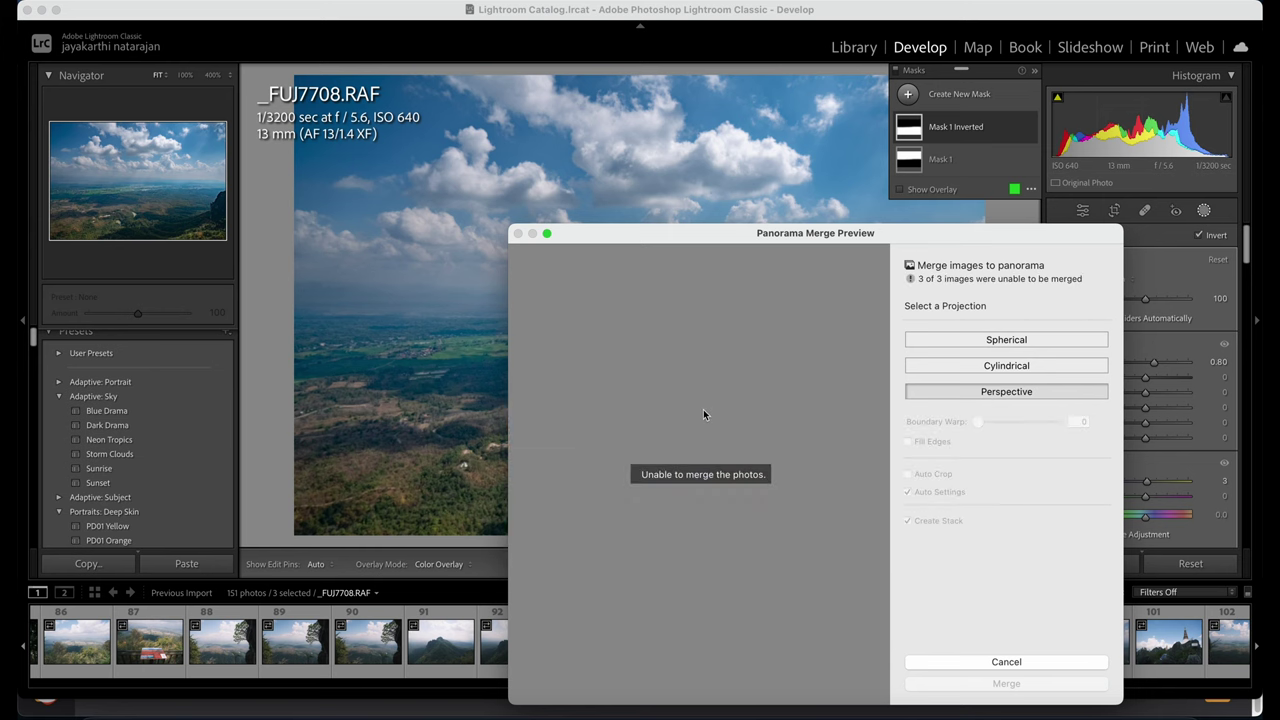
pyautogui.click(988, 341)
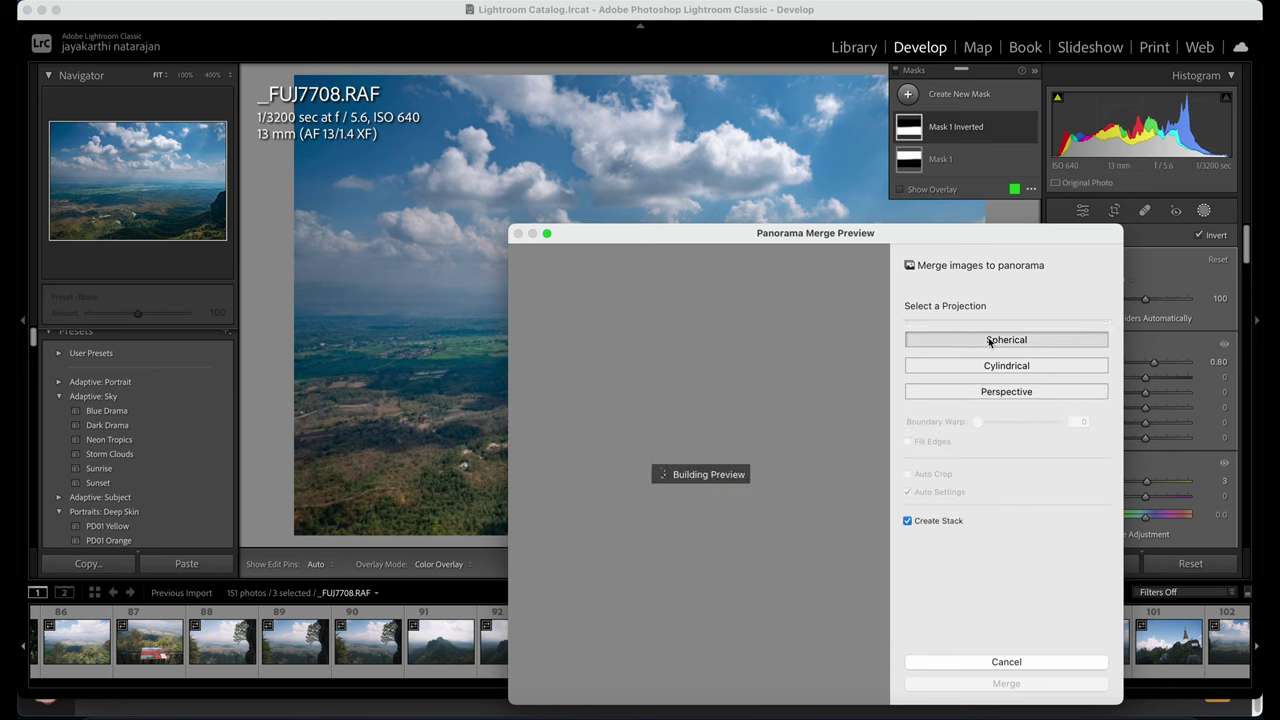
pyautogui.click(989, 366)
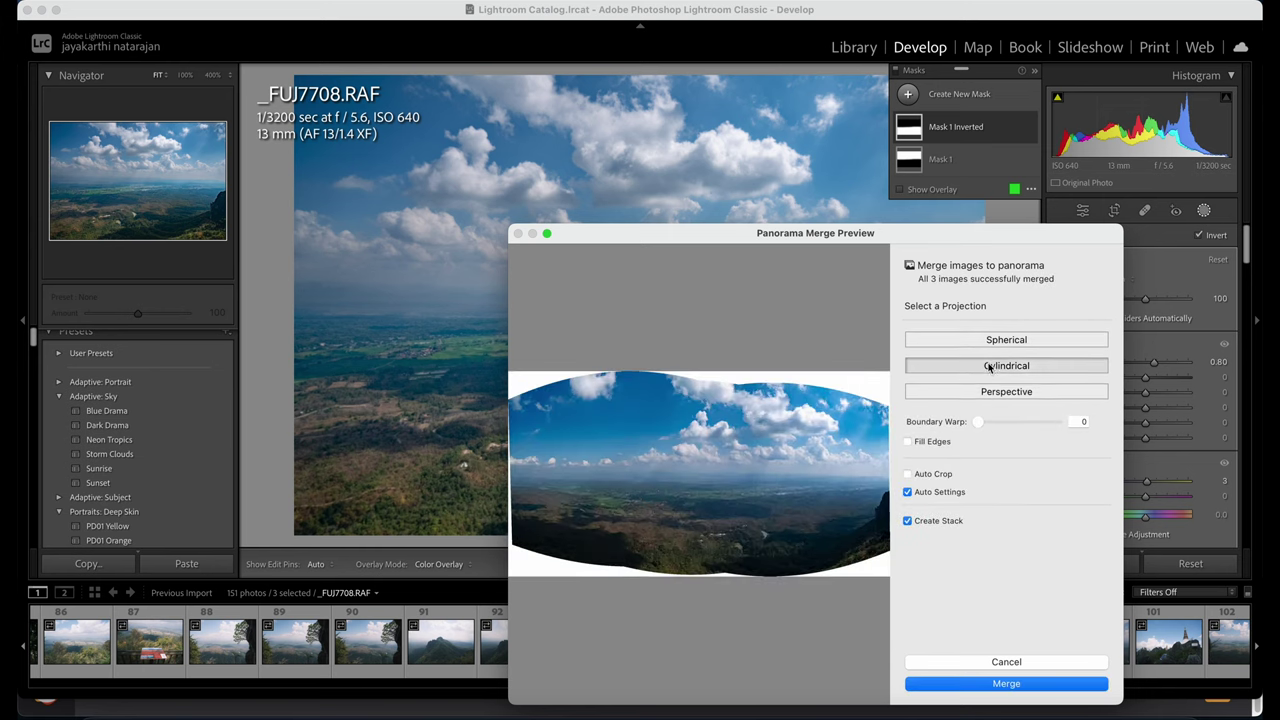
pyautogui.click(994, 342)
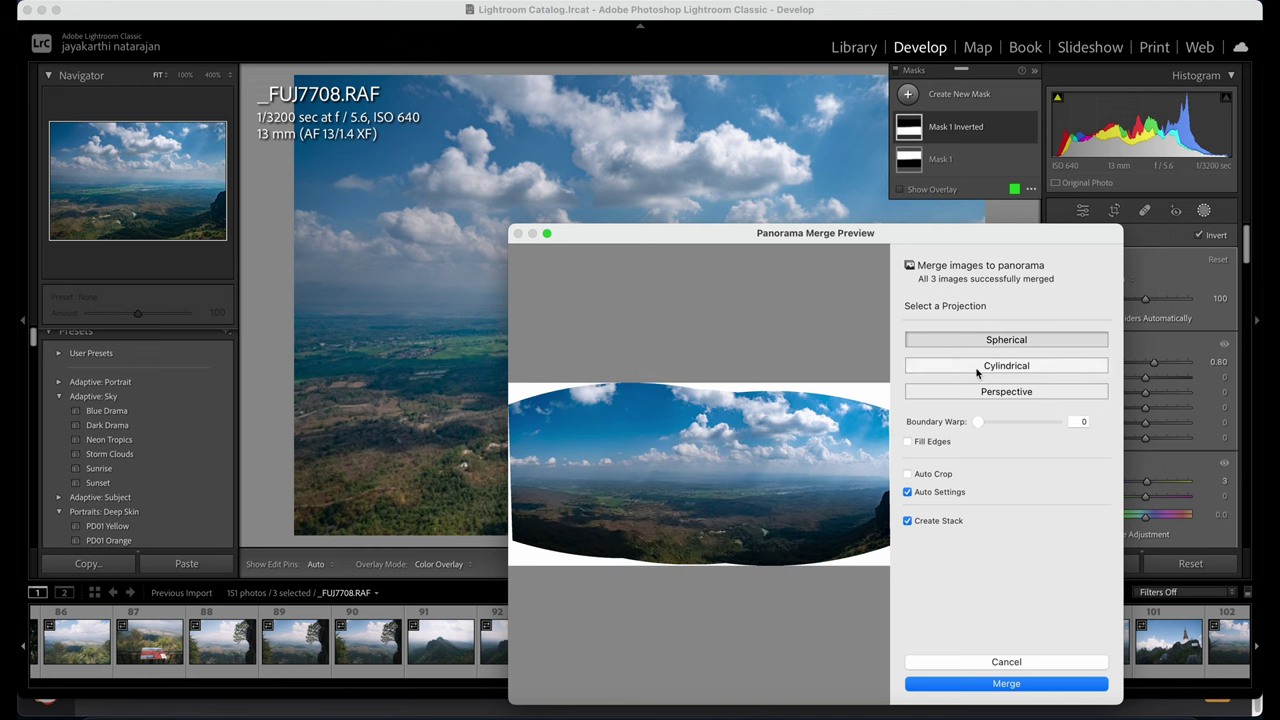
pyautogui.click(978, 369)
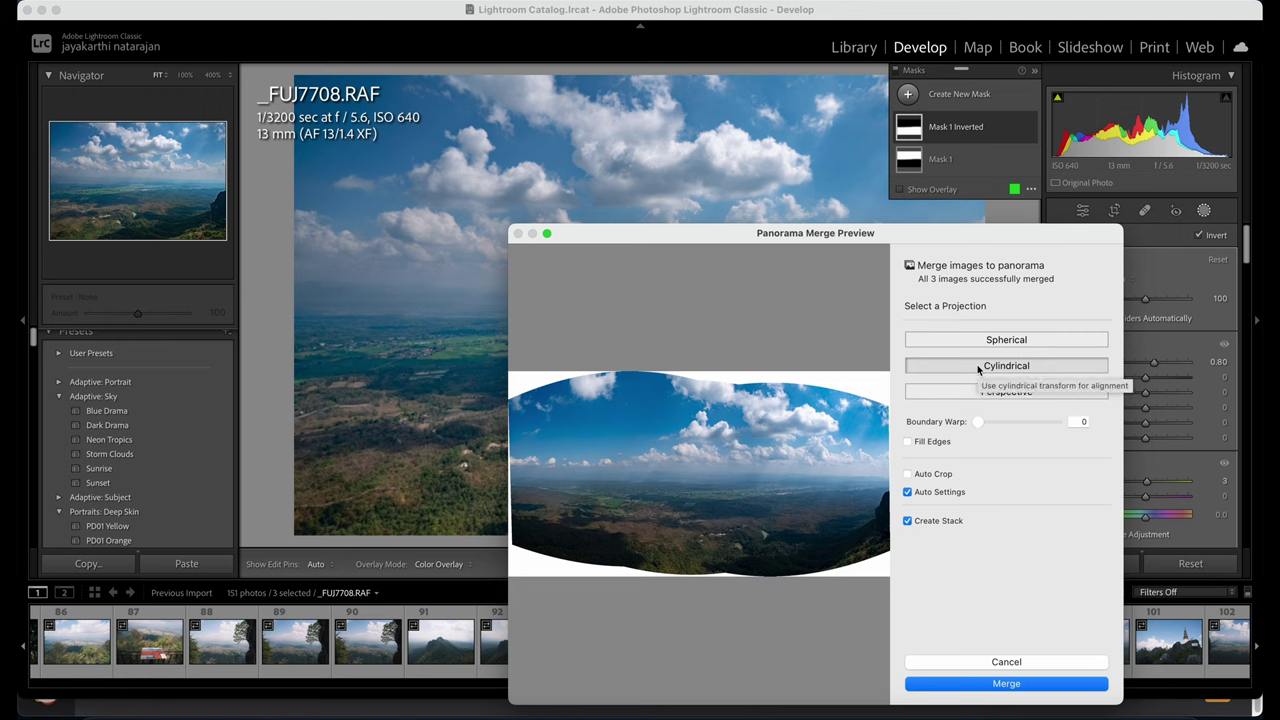
pyautogui.click(994, 337)
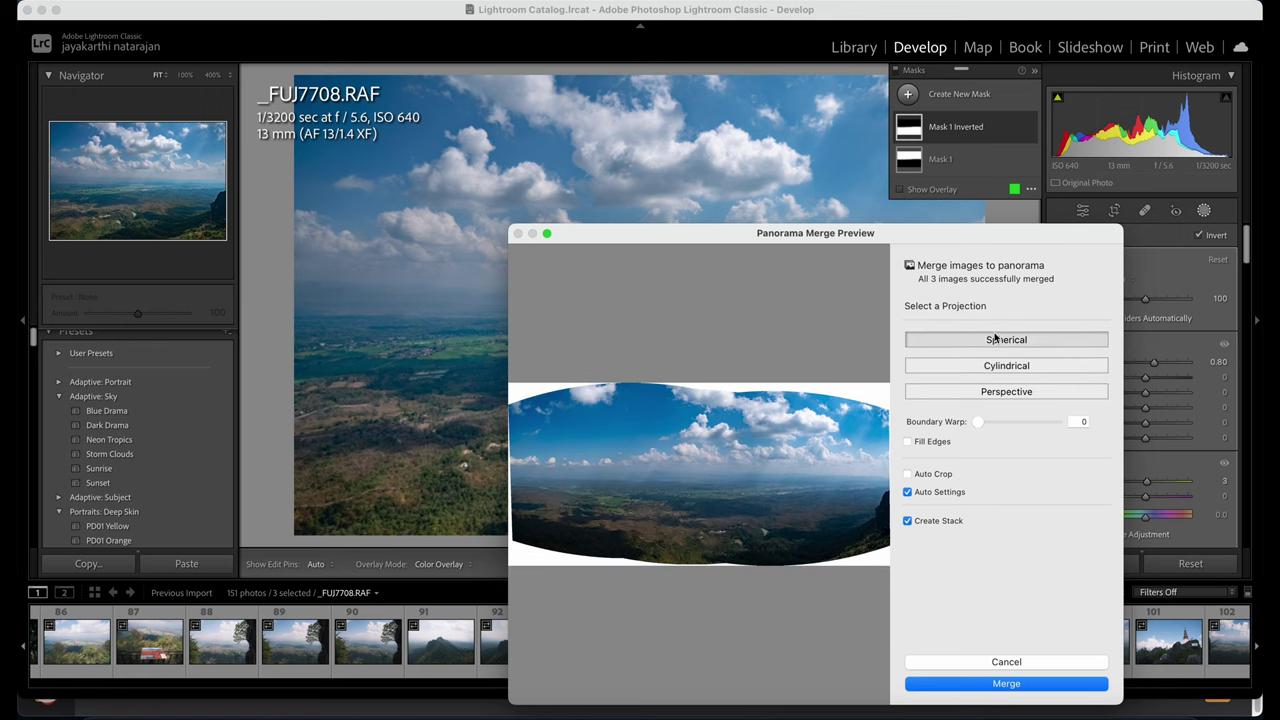
pyautogui.click(1006, 366)
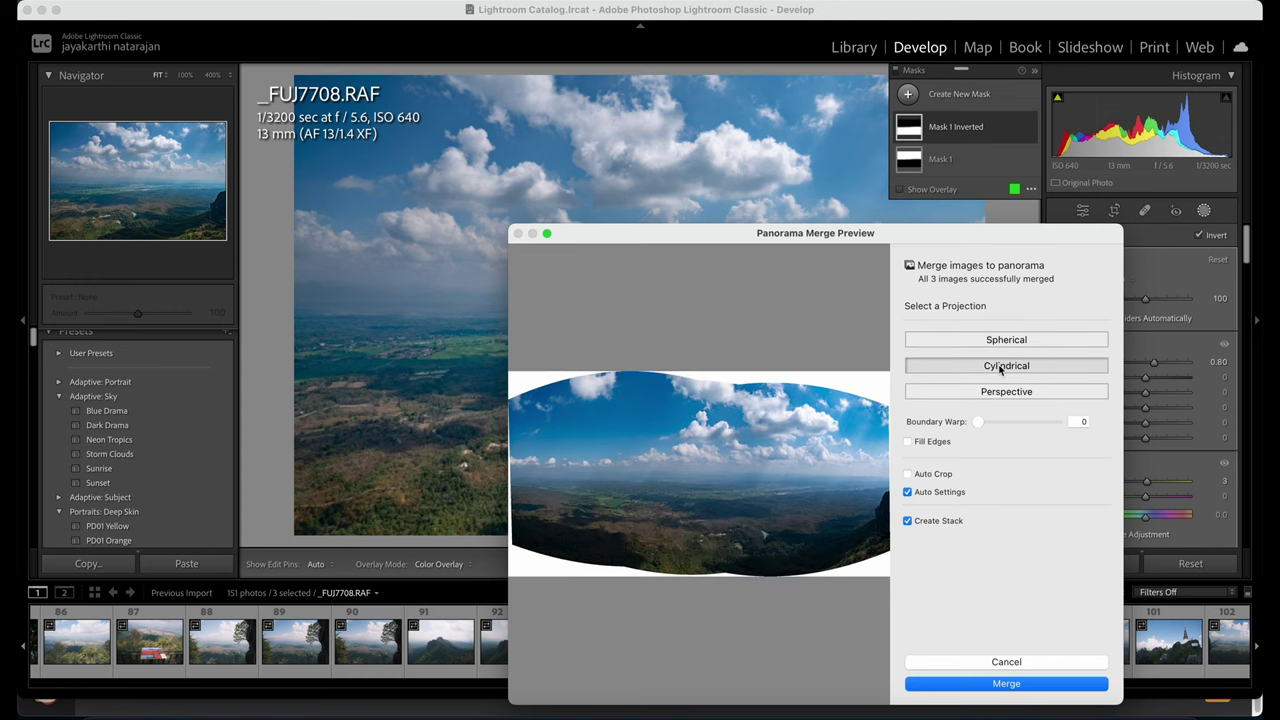
pyautogui.click(1005, 342)
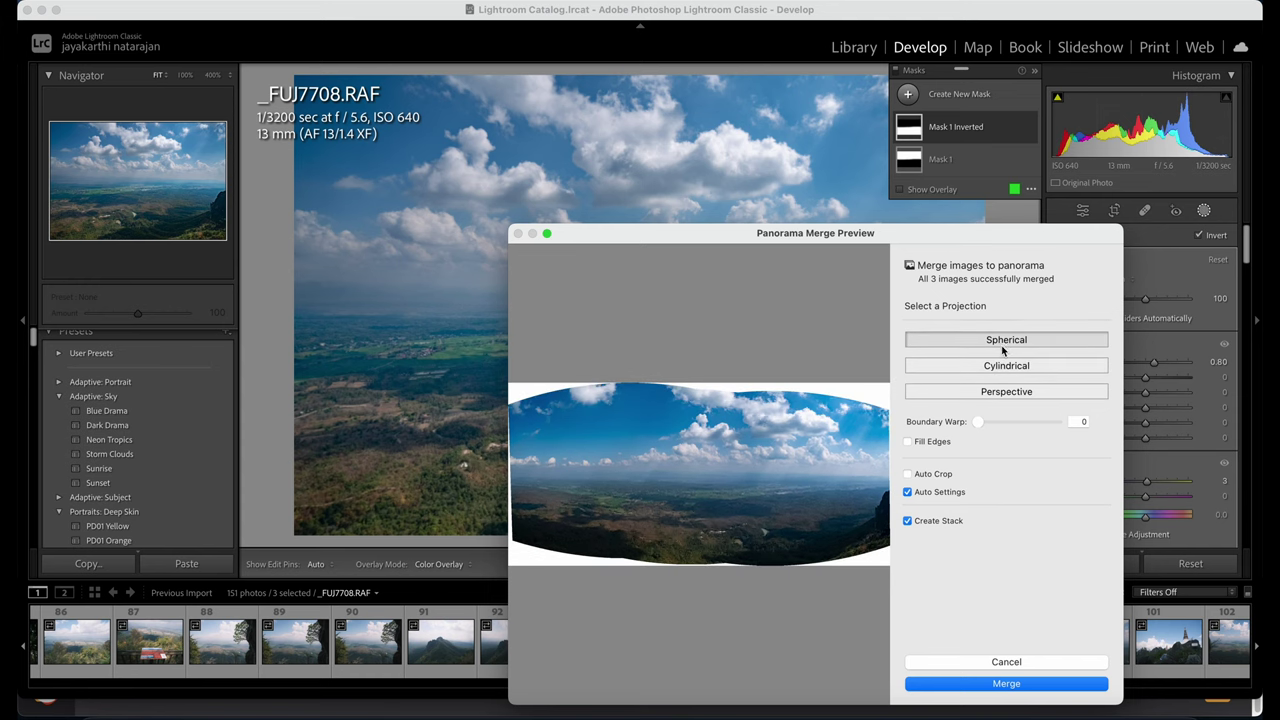
pyautogui.click(1003, 364)
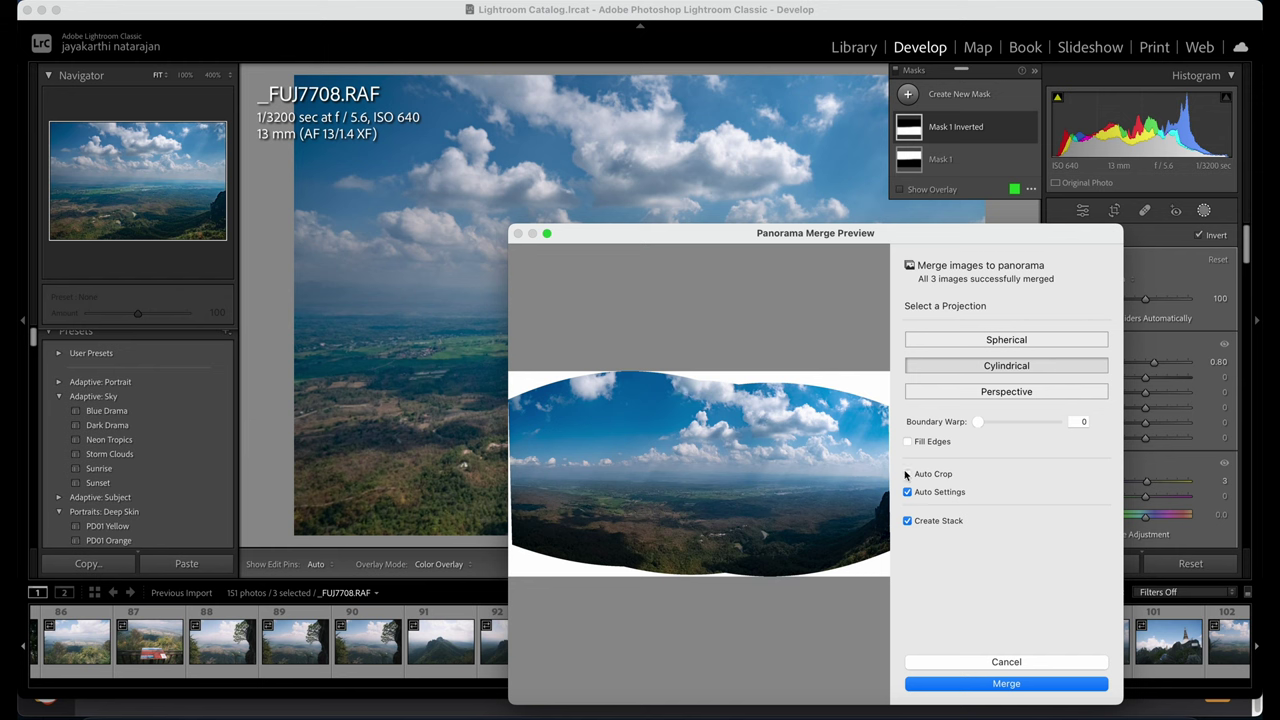
# Try Fill Edges with a Boundary Warp of 17 on the panorama, and return Boundary Warp to 0.
pyautogui.click(908, 442)
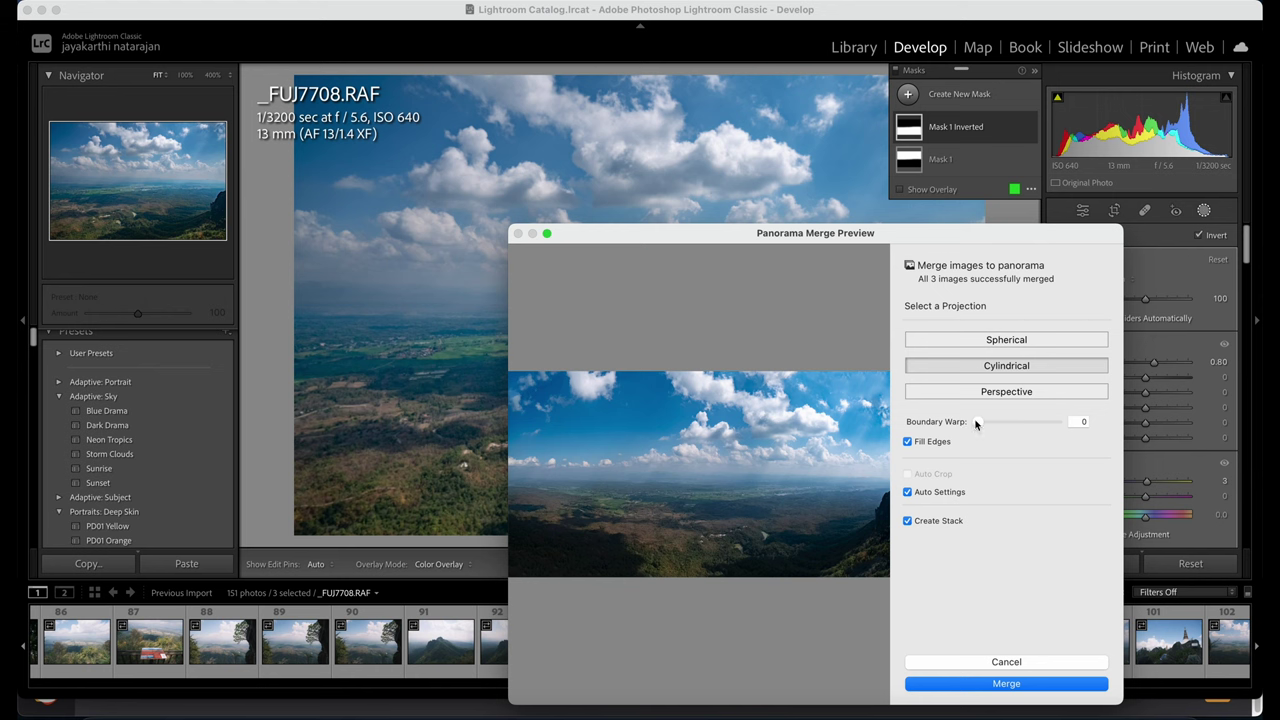
pyautogui.moveTo(976, 422); pyautogui.dragTo(988, 424)
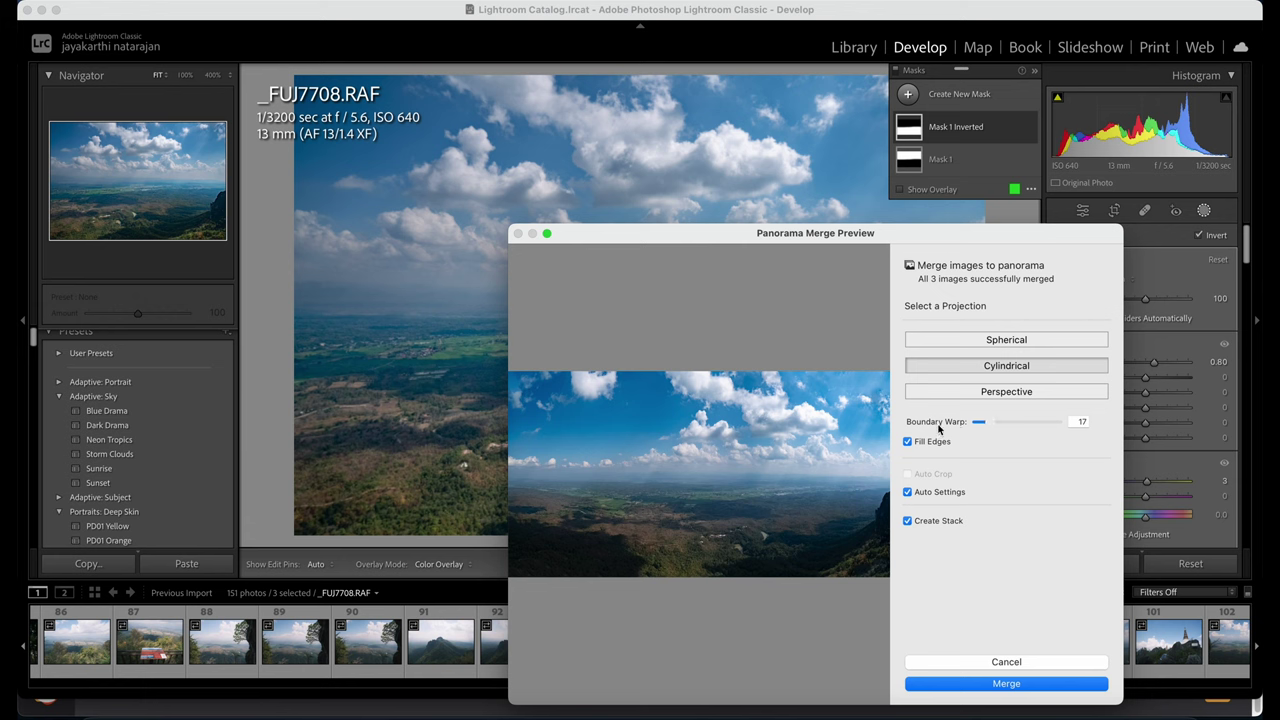
pyautogui.moveTo(993, 424); pyautogui.dragTo(937, 428)
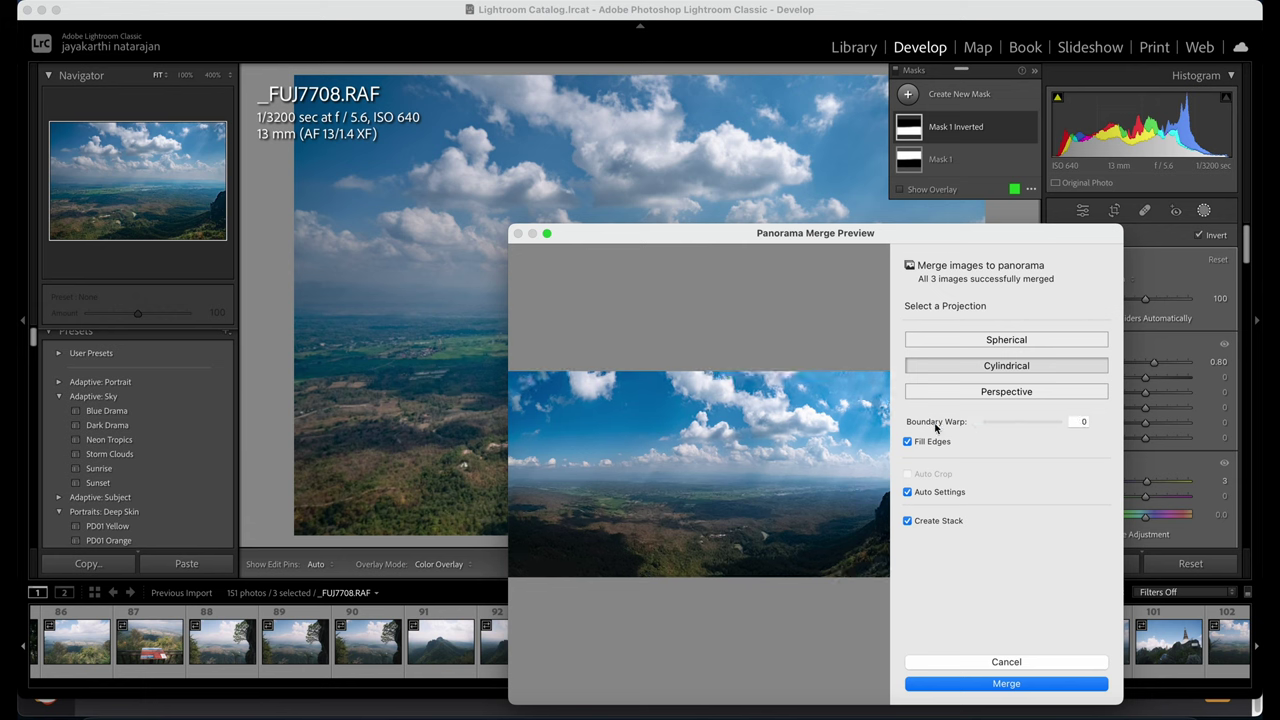
# Compare the panorama borders with Fill Edges on and off, including an enlarged preview, and leave the option off.
pyautogui.click(908, 442)
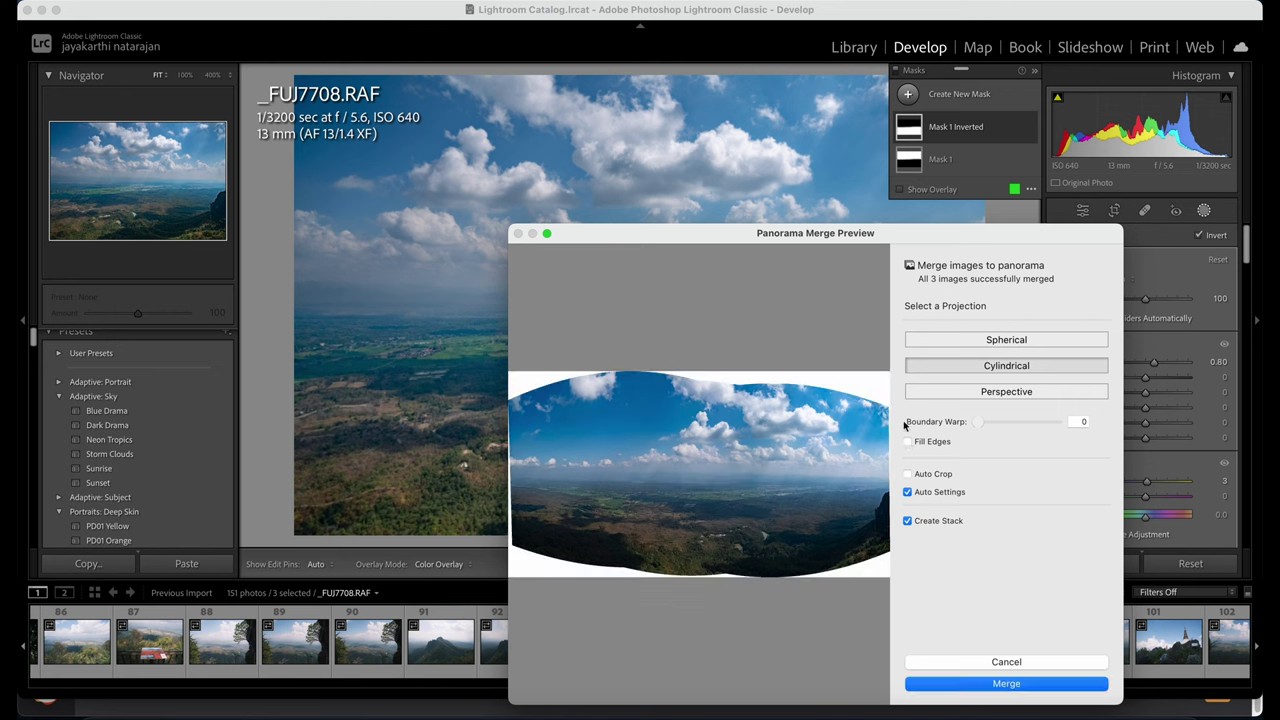
pyautogui.click(908, 442)
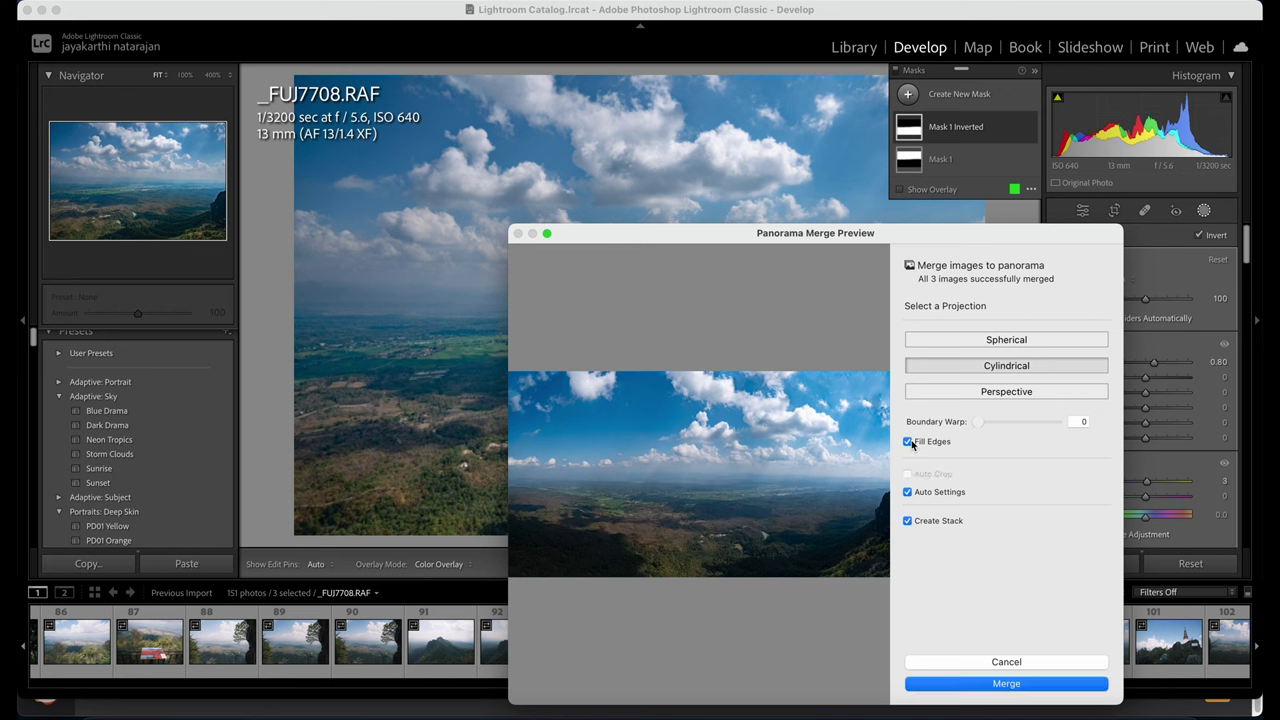
pyautogui.click(838, 410)
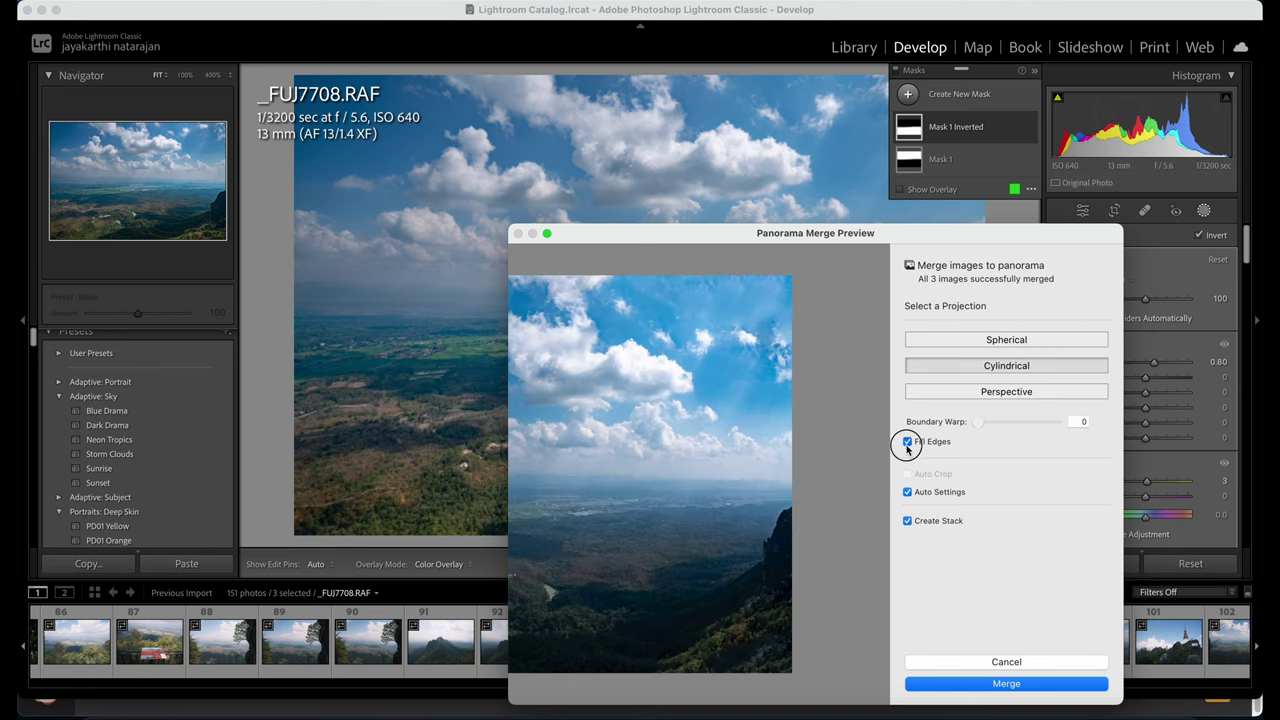
pyautogui.click(907, 442)
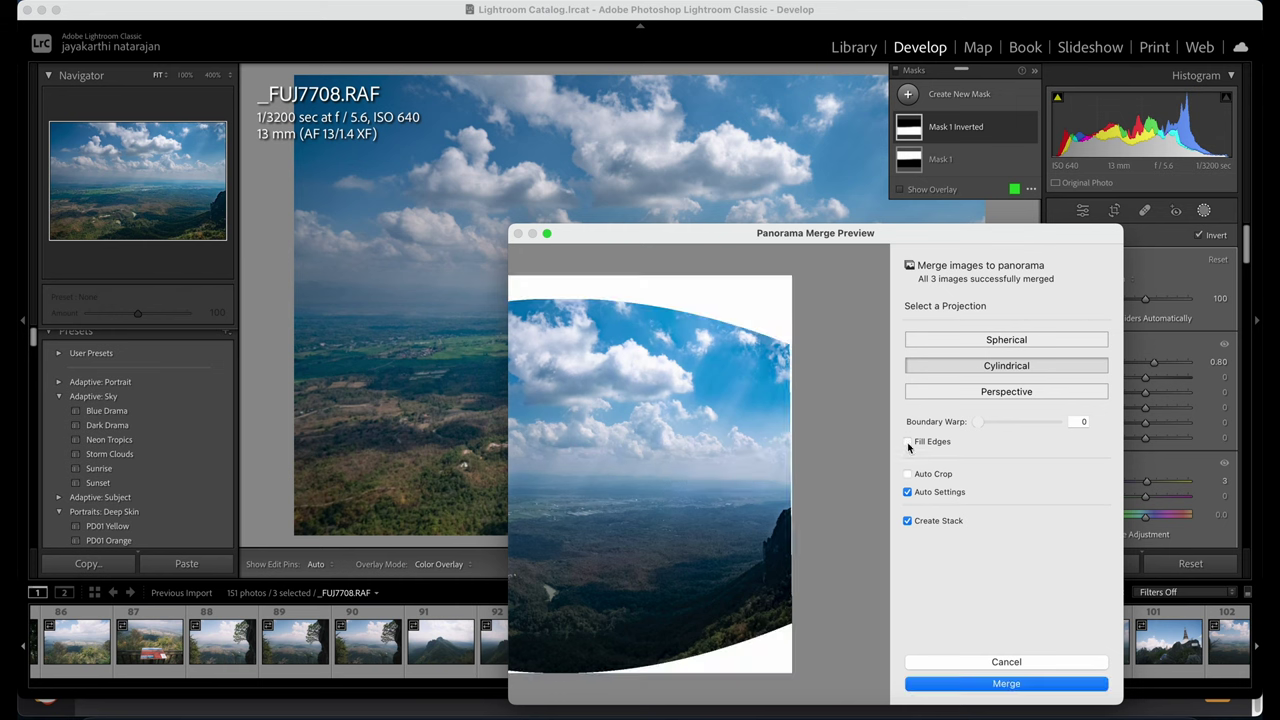
pyautogui.click(907, 442)
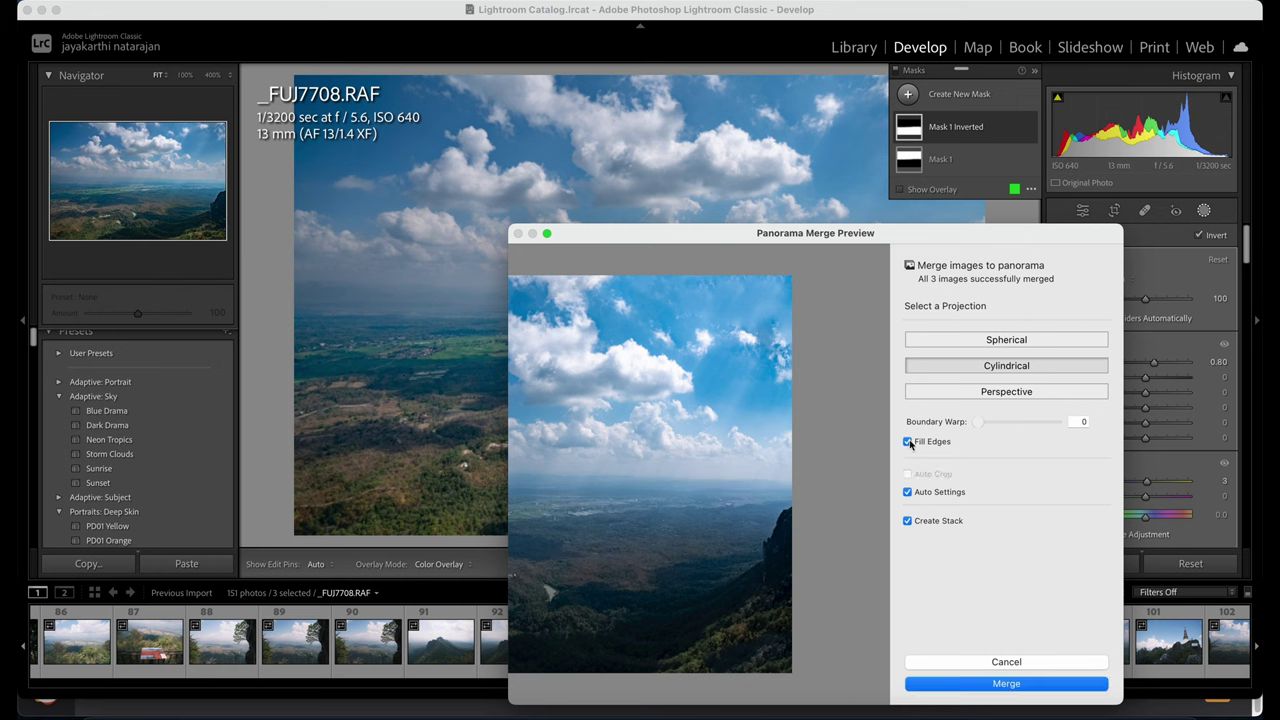
pyautogui.click(907, 442)
# Try Auto Crop on the panorama and examine the cropped preview enlarged from one end to the other.
pyautogui.click(908, 474)
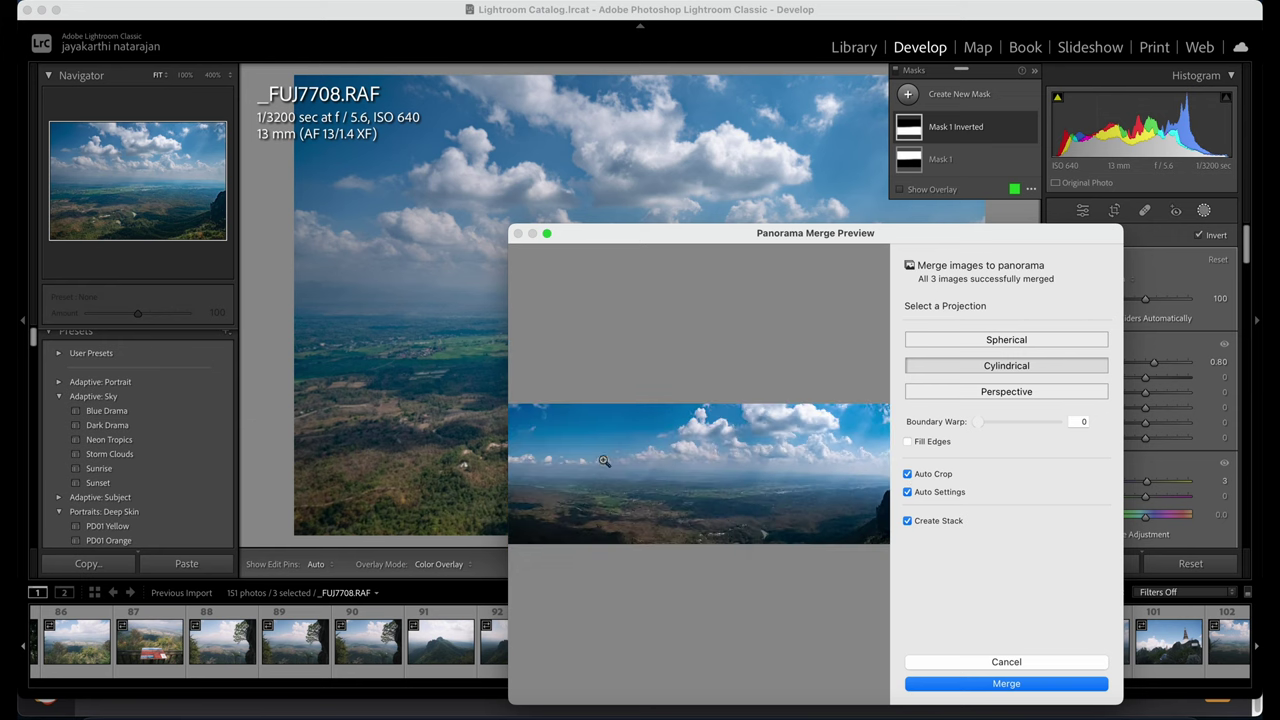
pyautogui.click(606, 527)
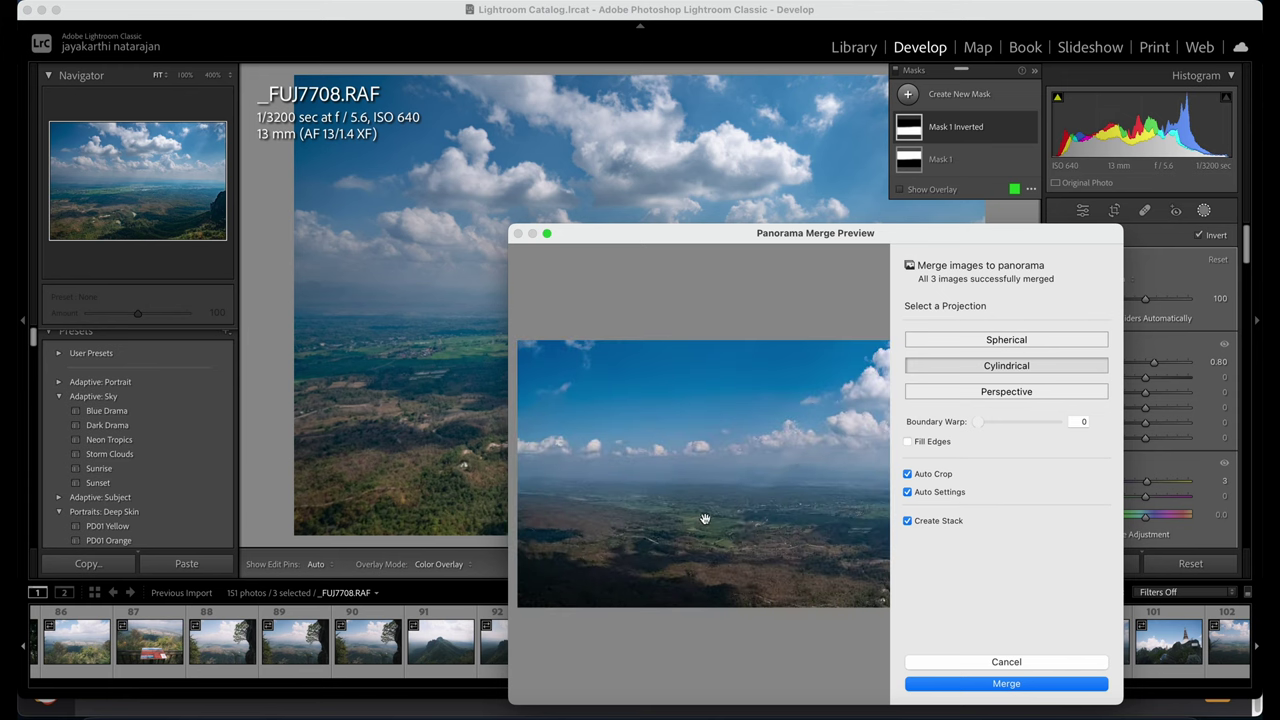
pyautogui.click(813, 544)
pyautogui.click(873, 519)
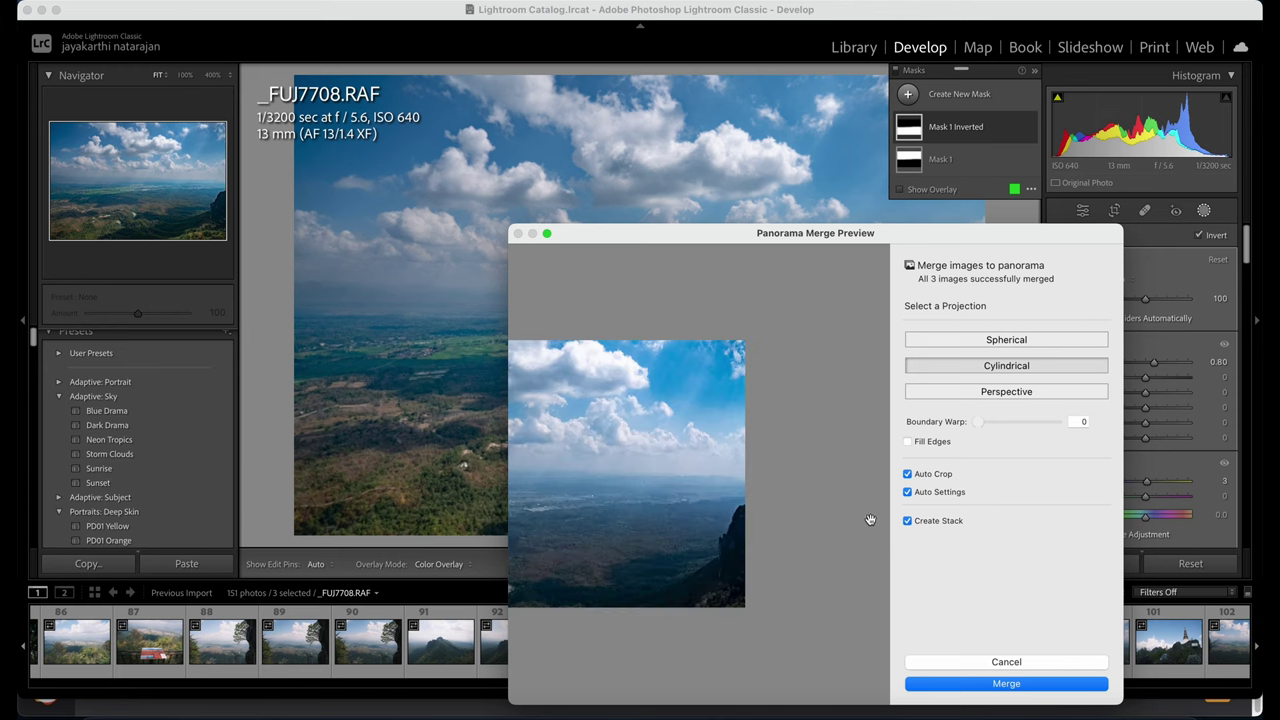
pyautogui.click(720, 516)
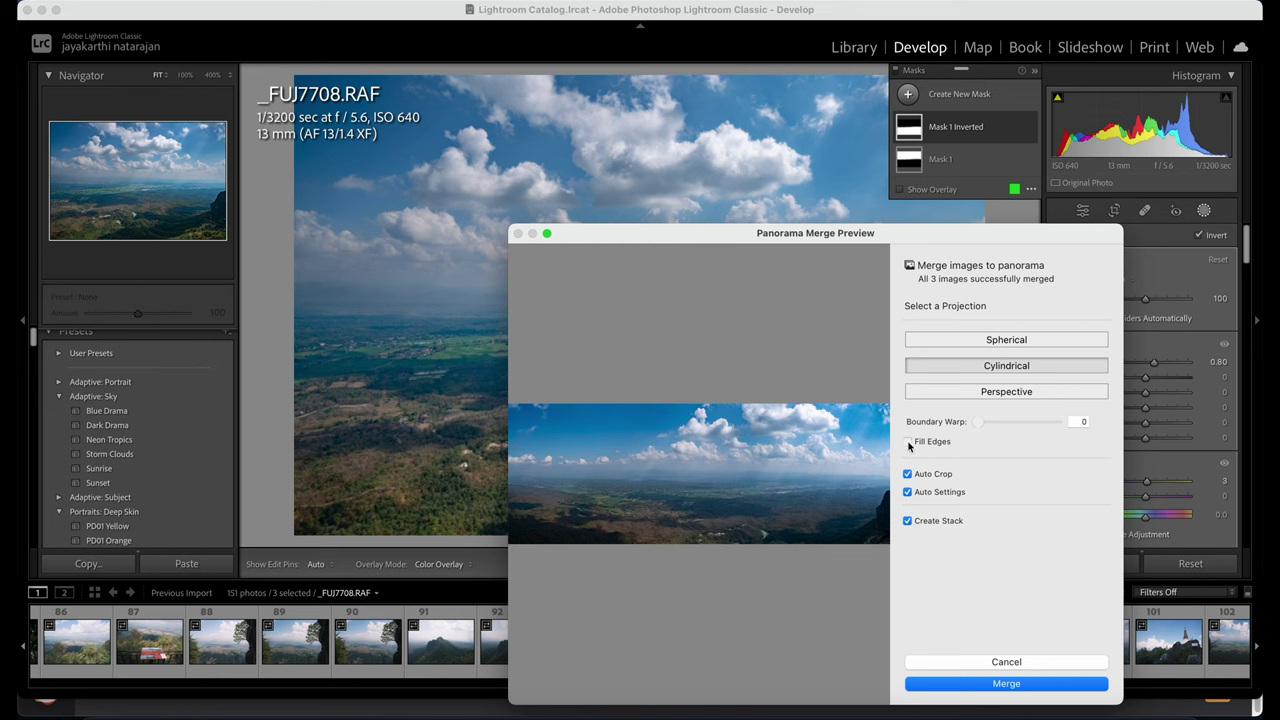
# Merge the three photos into a Cylindrical panorama with Fill Edges on and Create Stack off.
pyautogui.click(908, 442)
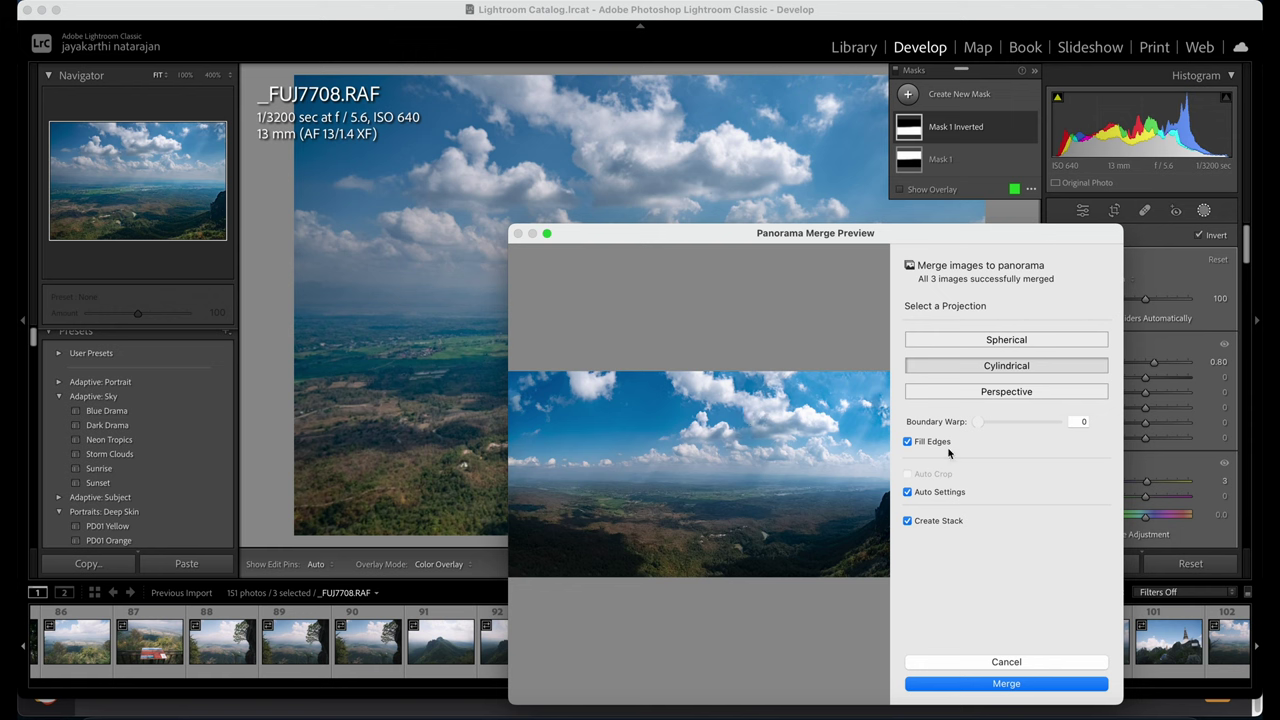
pyautogui.click(909, 523)
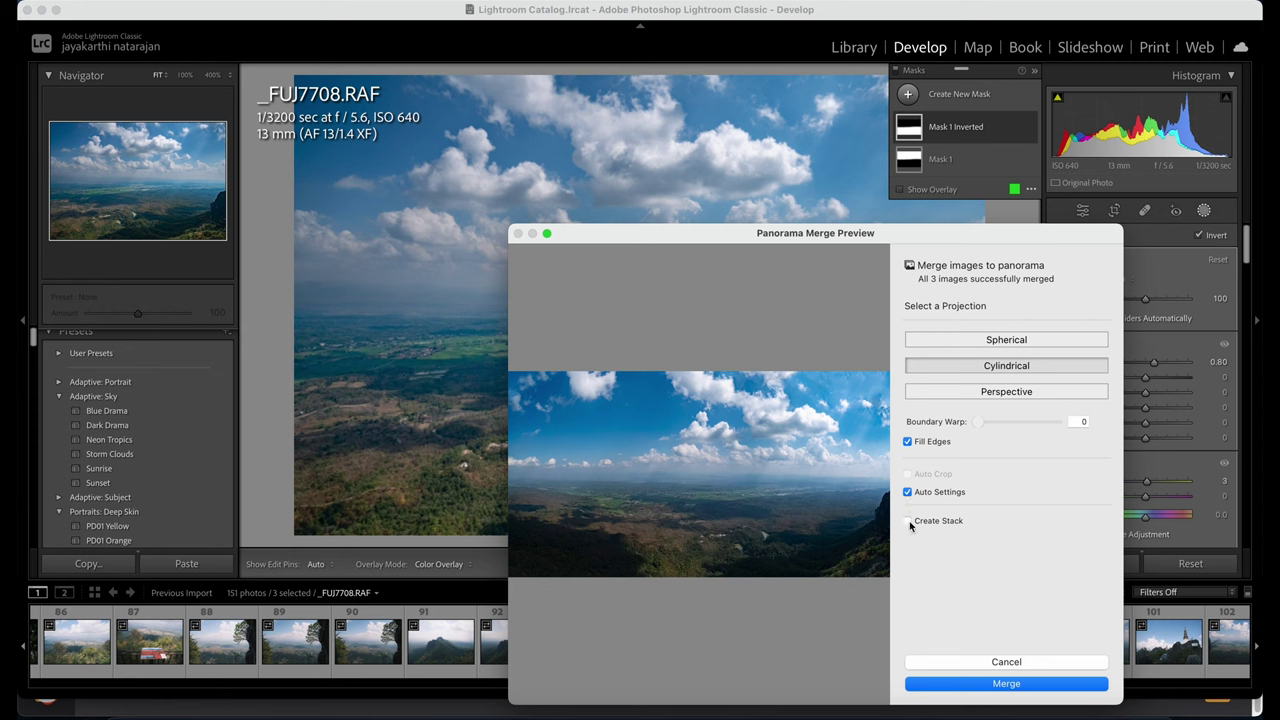
pyautogui.click(1006, 684)
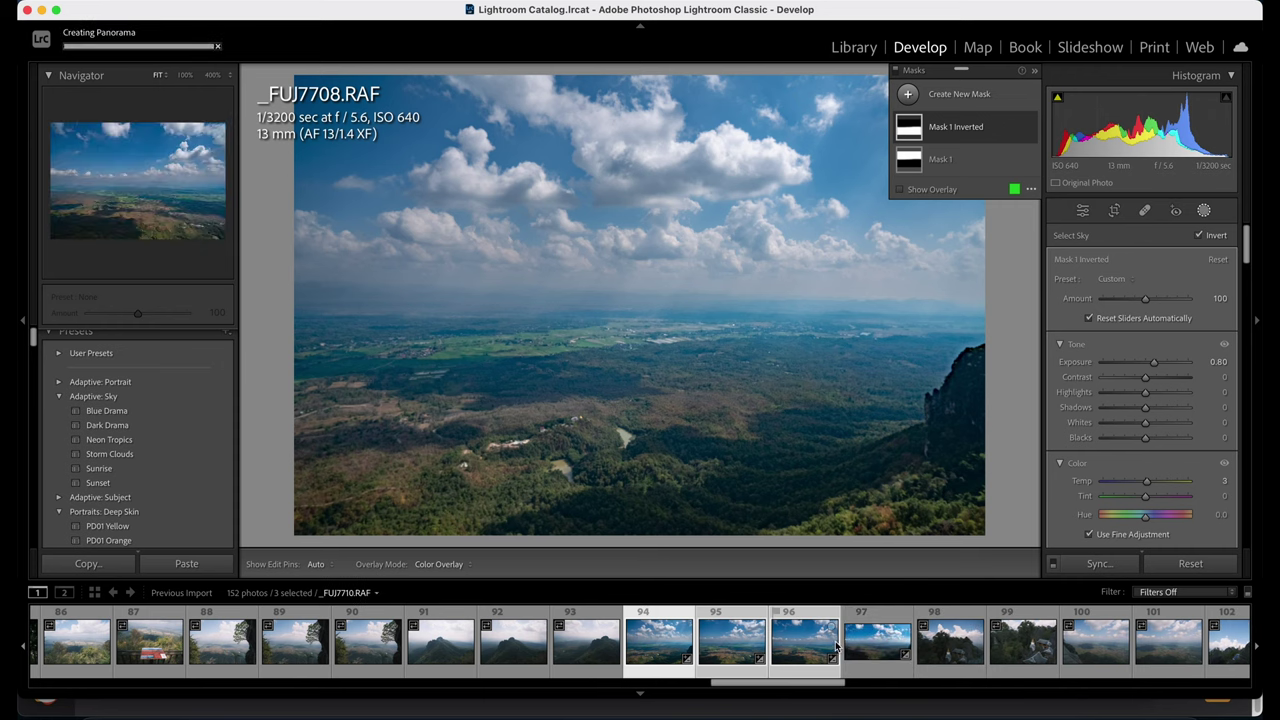
# Open _FUJ7708-Pano.dng for cropping and set the crop aspect ratio to Custom.
pyautogui.click(876, 640)
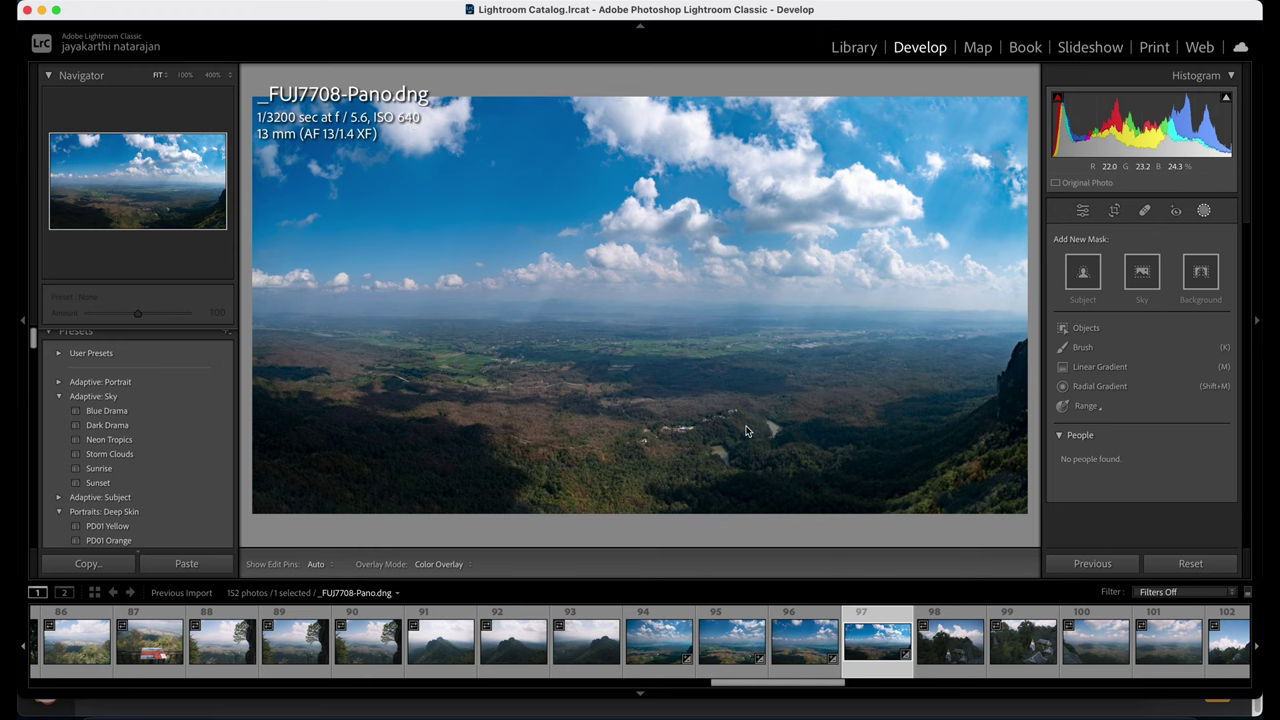
pyautogui.click(1112, 212)
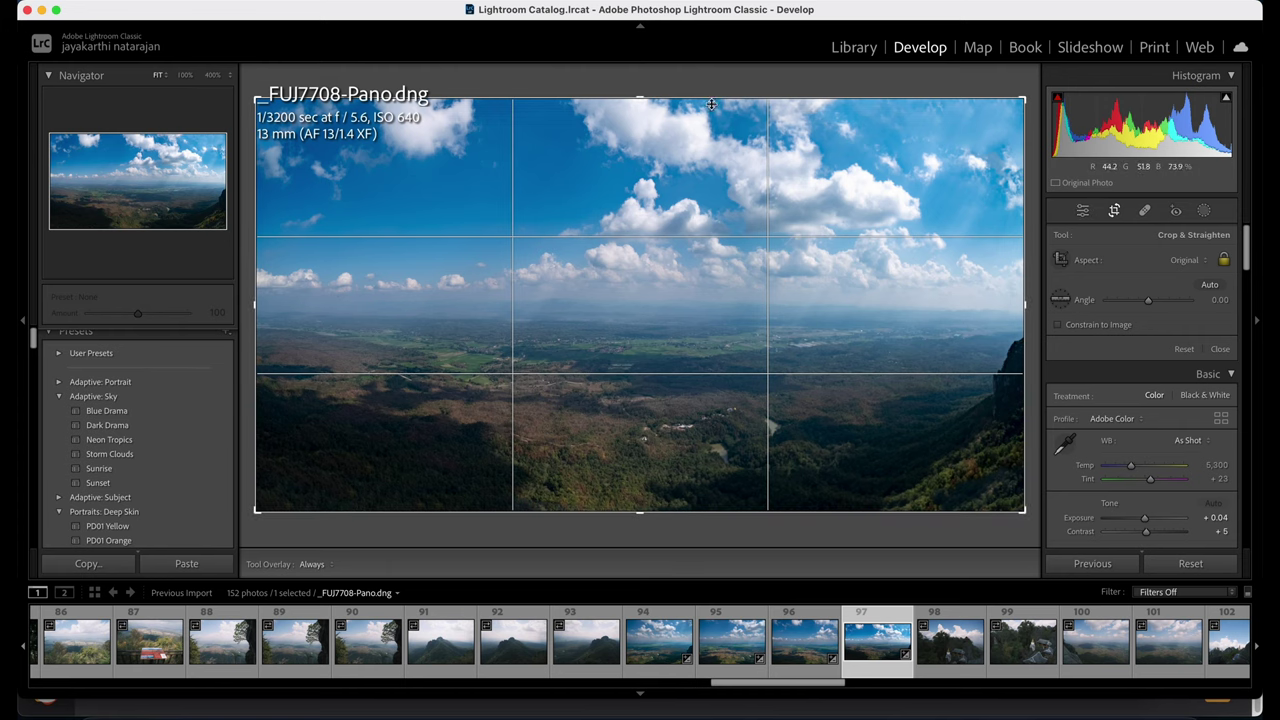
pyautogui.moveTo(641, 98); pyautogui.dragTo(643, 49)
pyautogui.click(1190, 262)
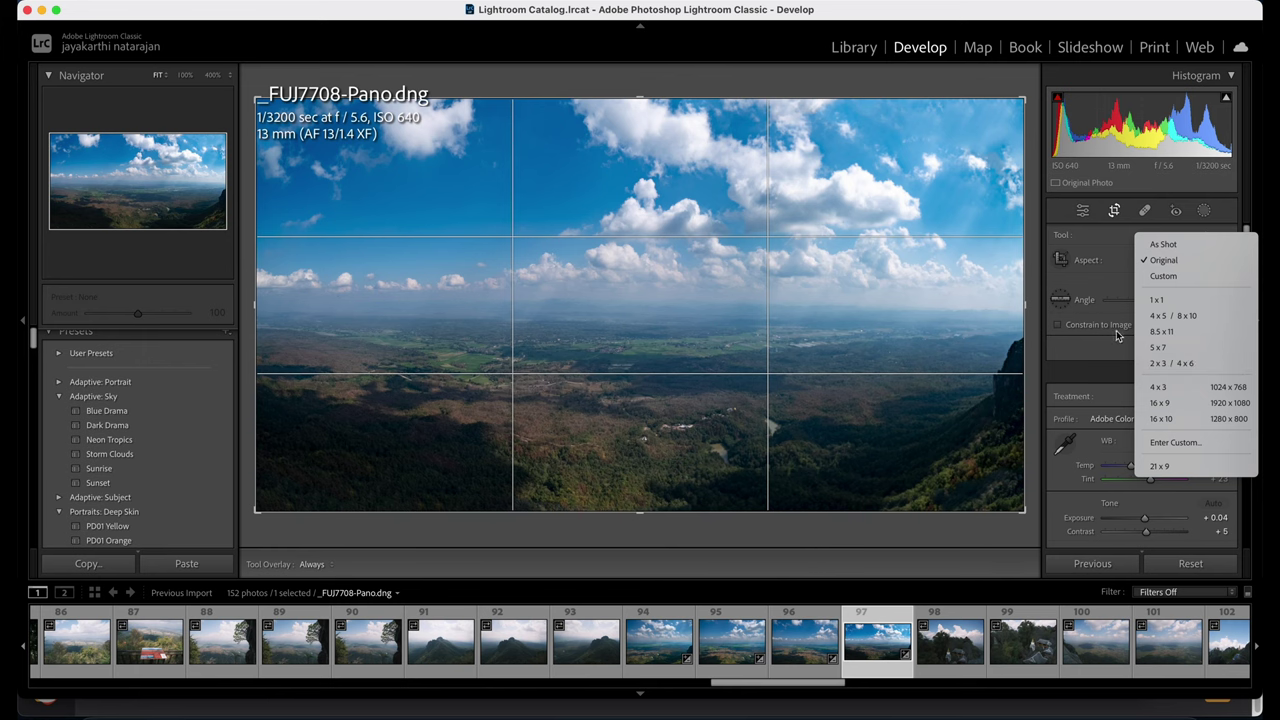
pyautogui.click(1163, 276)
# Crop the panorama to a wider format by trimming the upper sky and lower foreground while keeping the full width.
pyautogui.moveTo(640, 101); pyautogui.dragTo(641, 125)
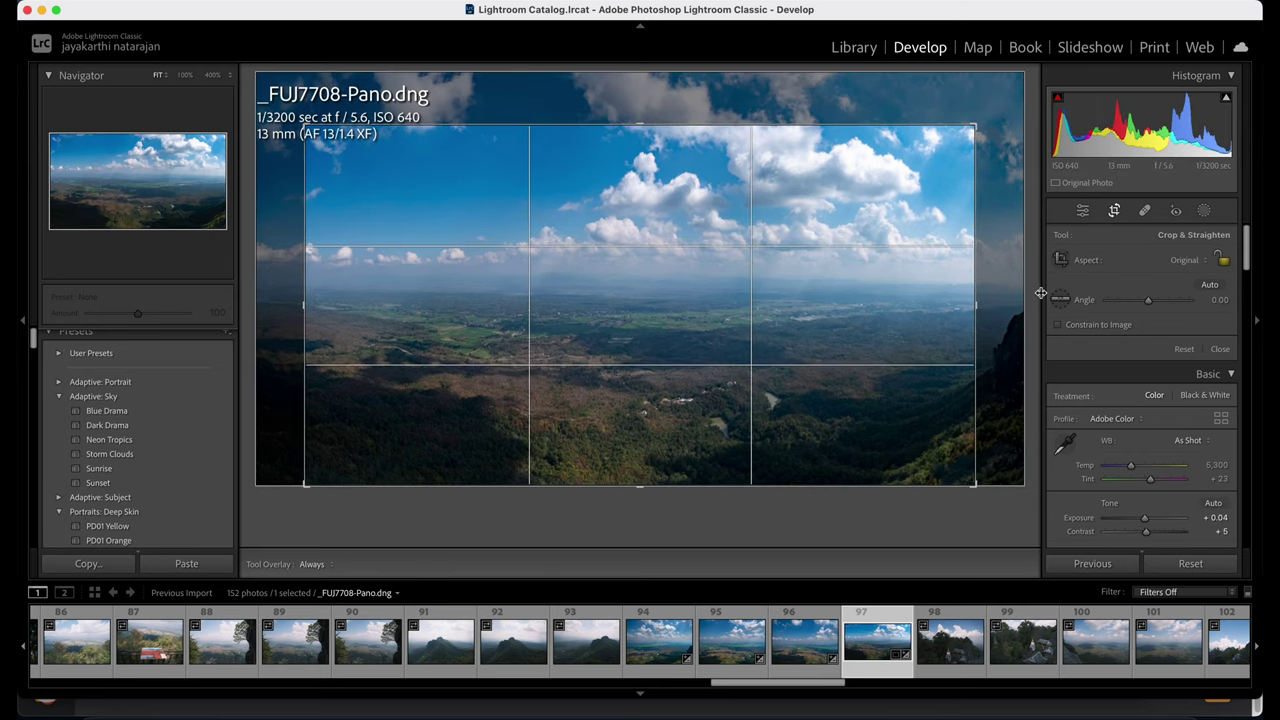
pyautogui.moveTo(984, 309); pyautogui.dragTo(1016, 309)
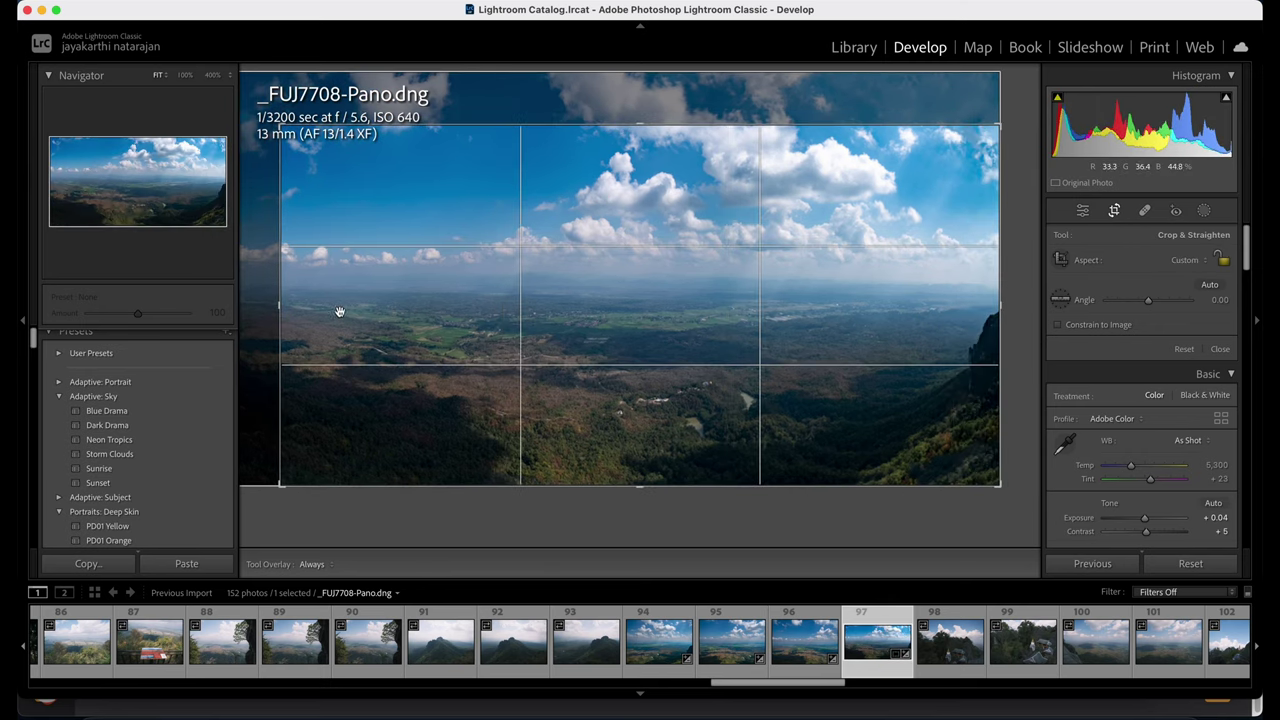
pyautogui.moveTo(285, 311); pyautogui.dragTo(222, 308)
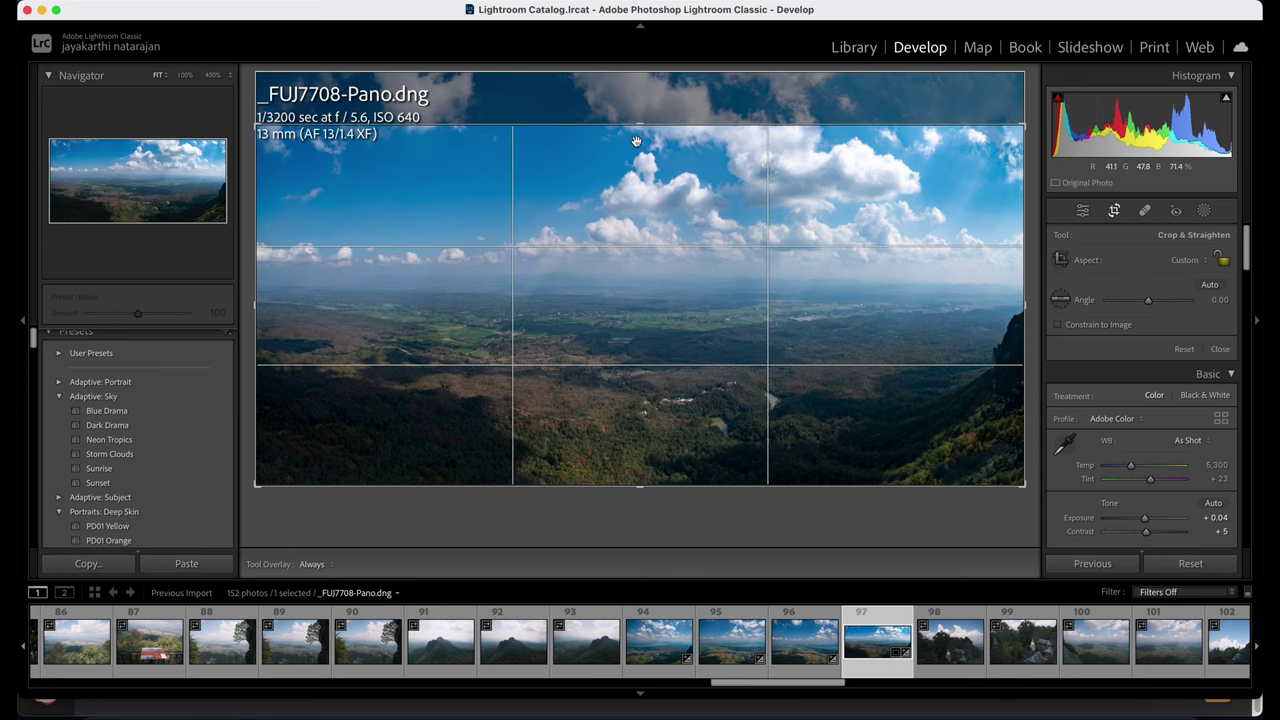
pyautogui.moveTo(637, 127); pyautogui.dragTo(640, 135)
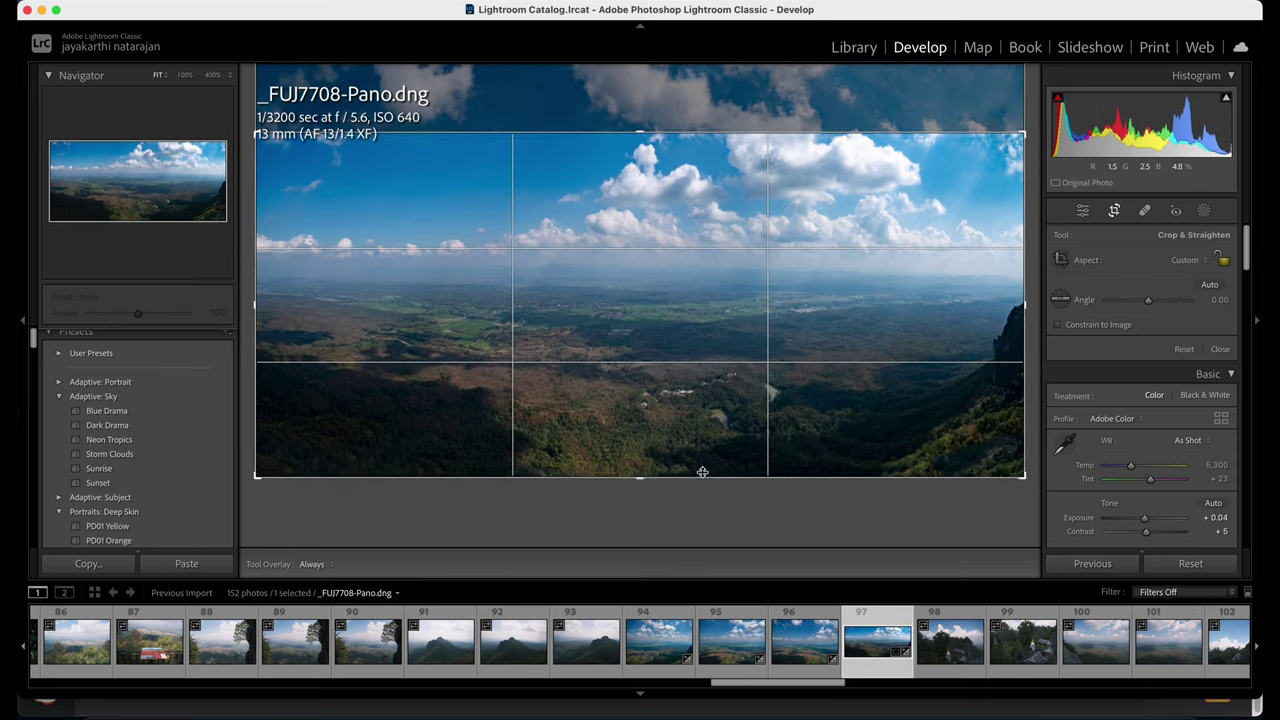
pyautogui.moveTo(642, 480); pyautogui.dragTo(648, 463)
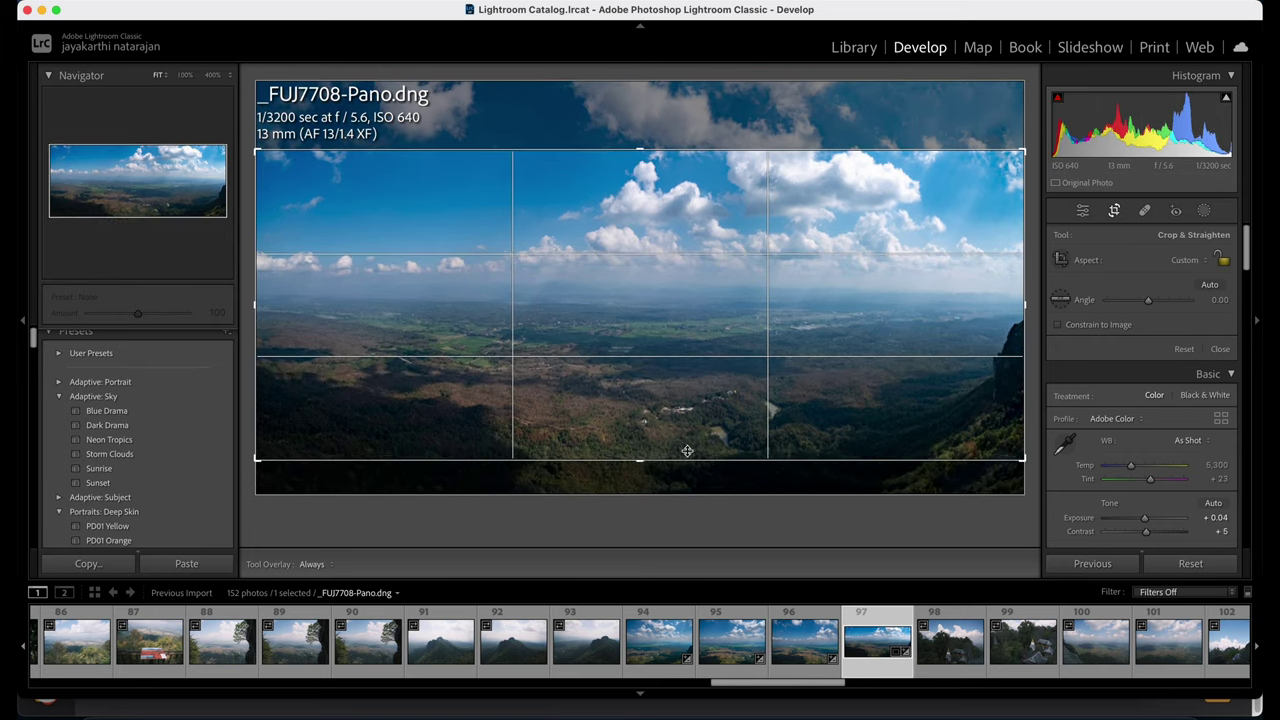
pyautogui.click(1083, 211)
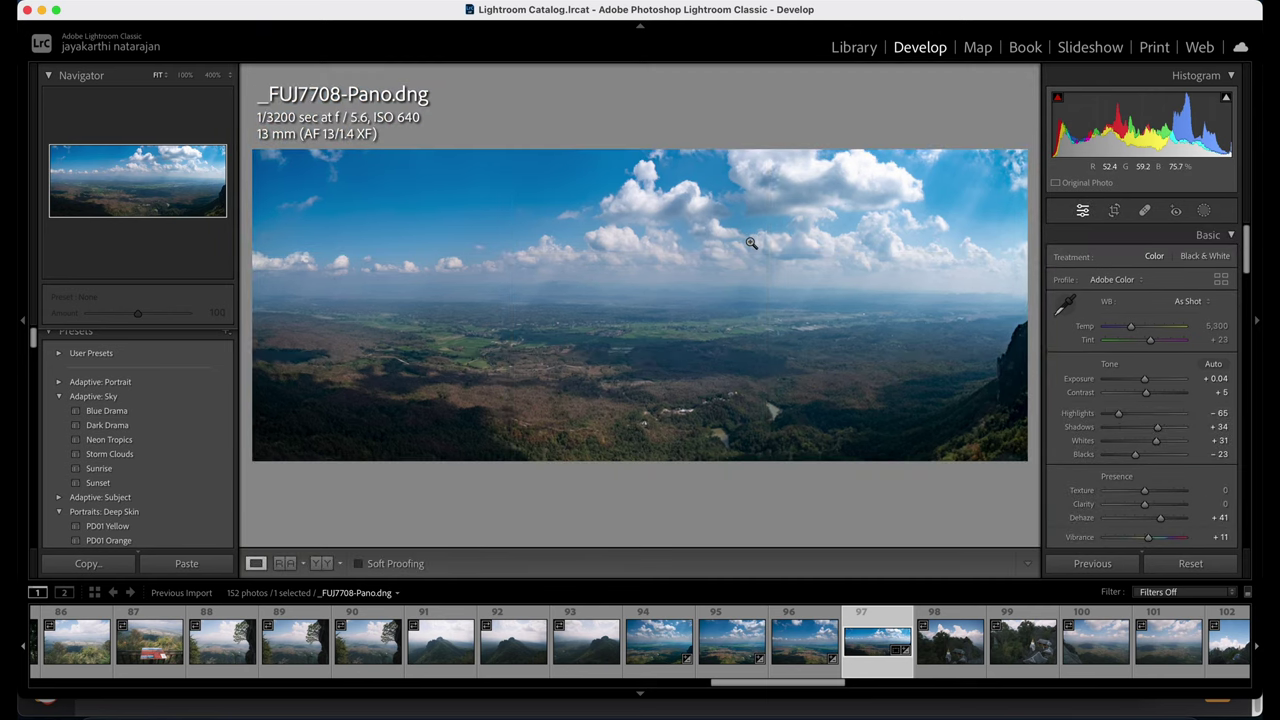
# Inspect the valley fields and forest of the cropped panorama at 100% zoom.
pyautogui.click(640, 357)
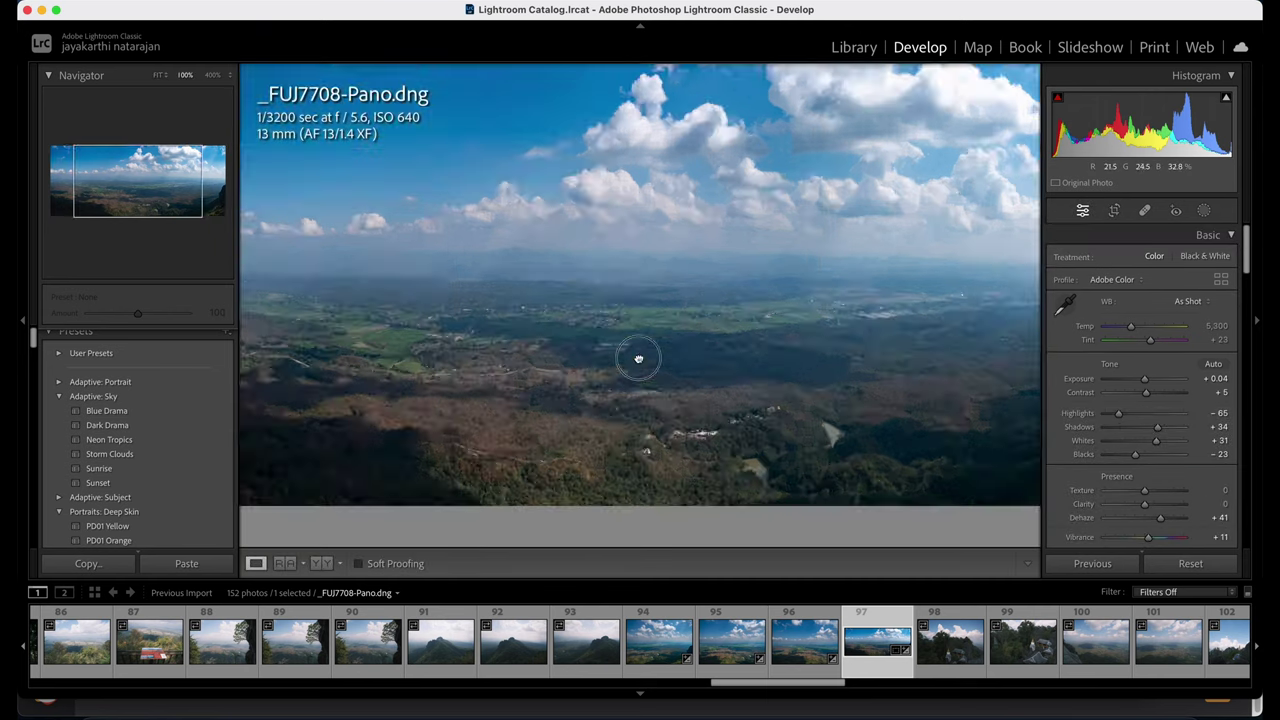
pyautogui.click(690, 343)
pyautogui.click(680, 374)
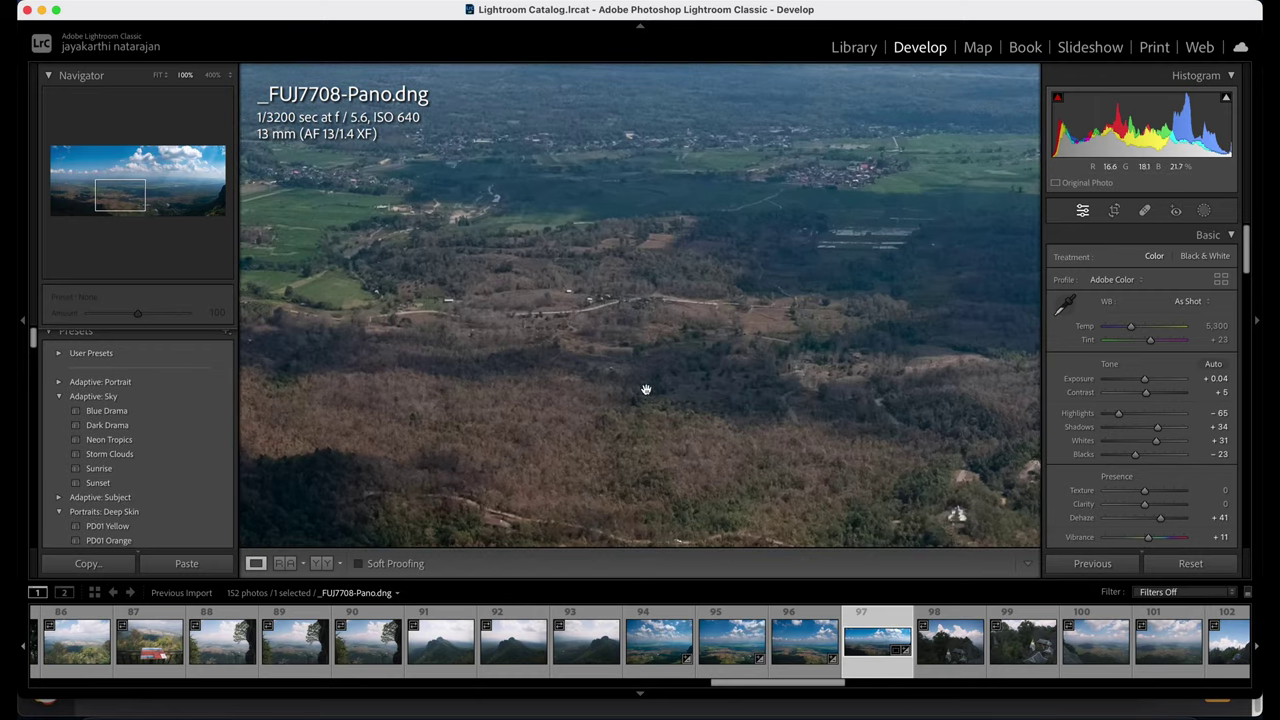
# Create a Select Sky mask on the panorama and make an inverted duplicate of it covering the land.
pyautogui.click(653, 430)
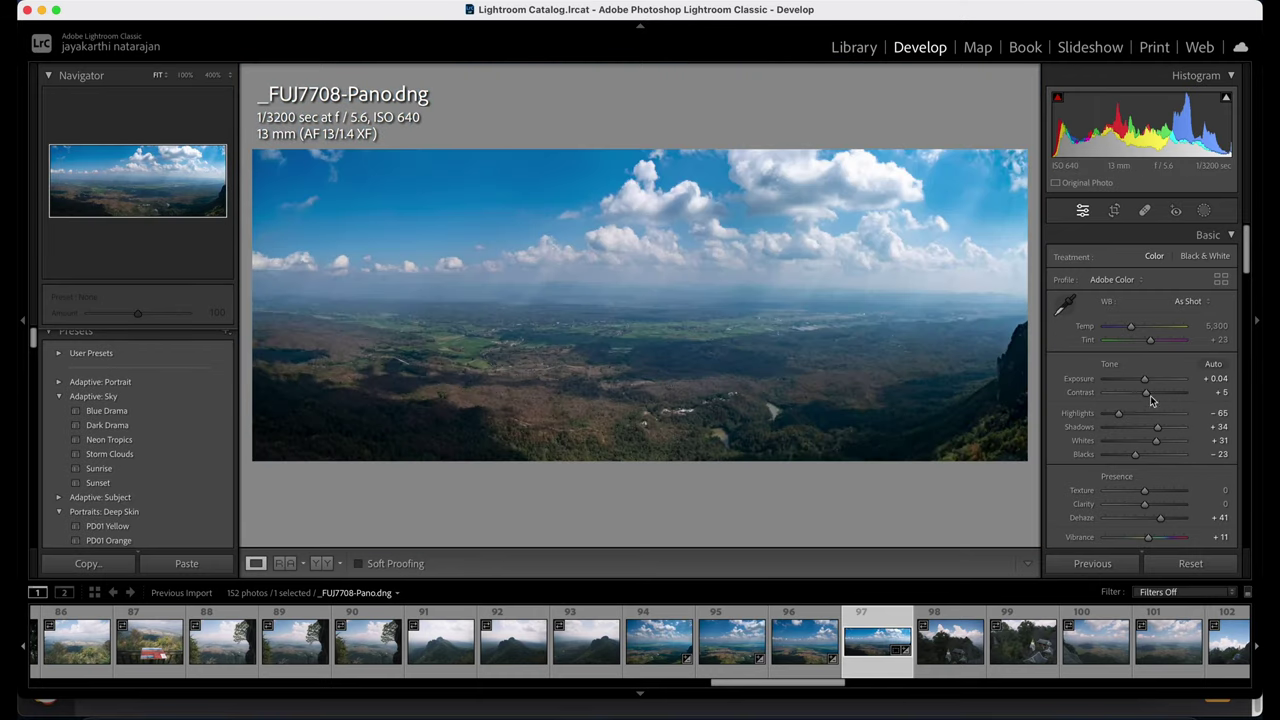
pyautogui.scroll(-1, 1120, 420)
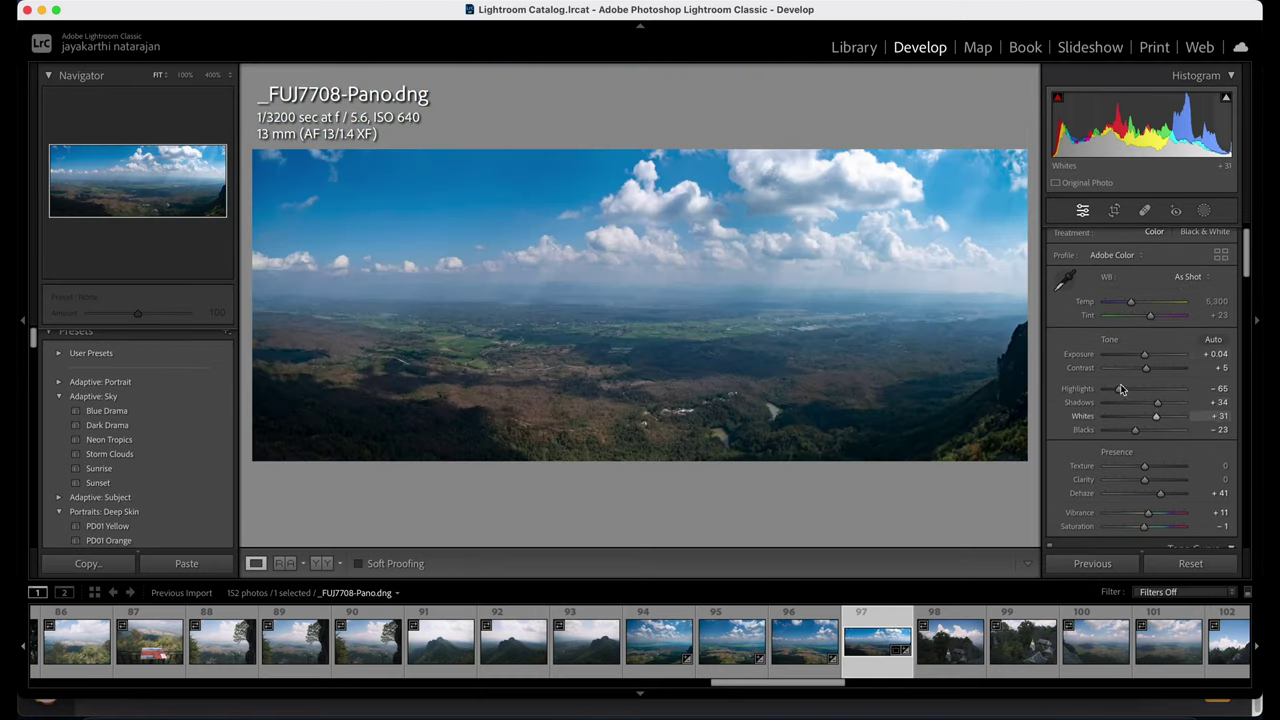
pyautogui.click(1204, 210)
pyautogui.click(1143, 271)
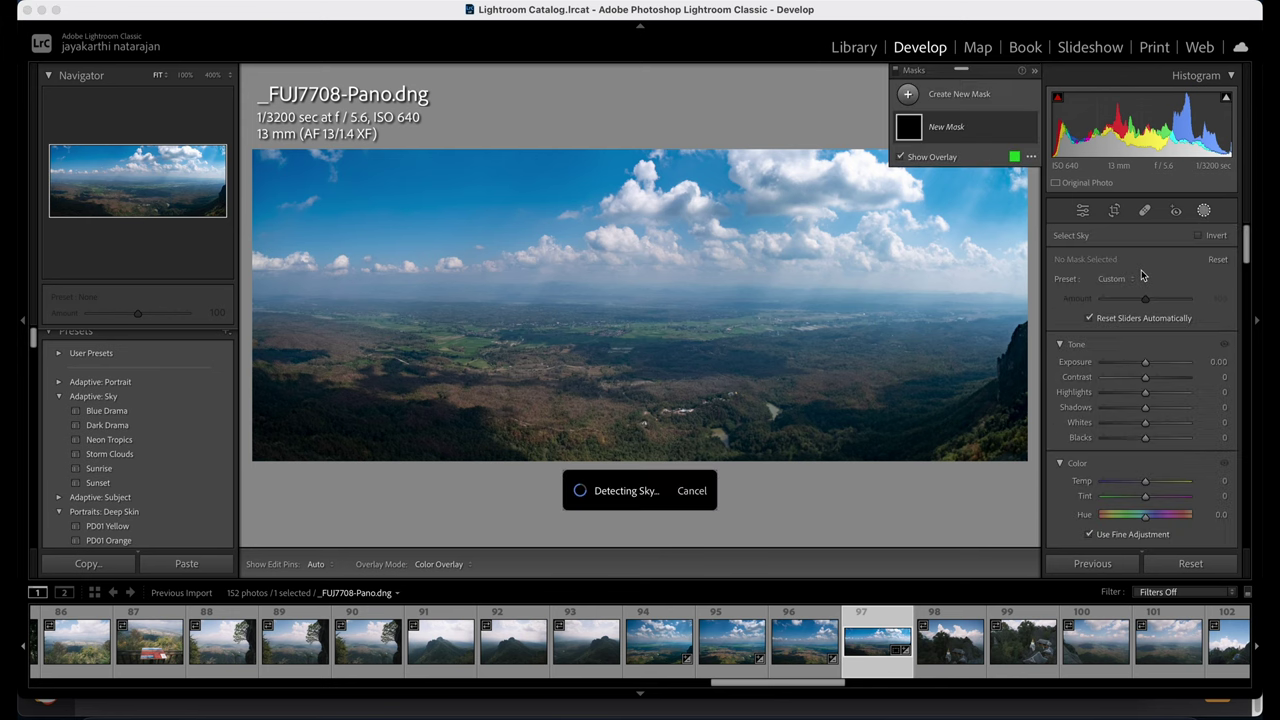
pyautogui.rightClick(930, 128)
pyautogui.click(978, 174)
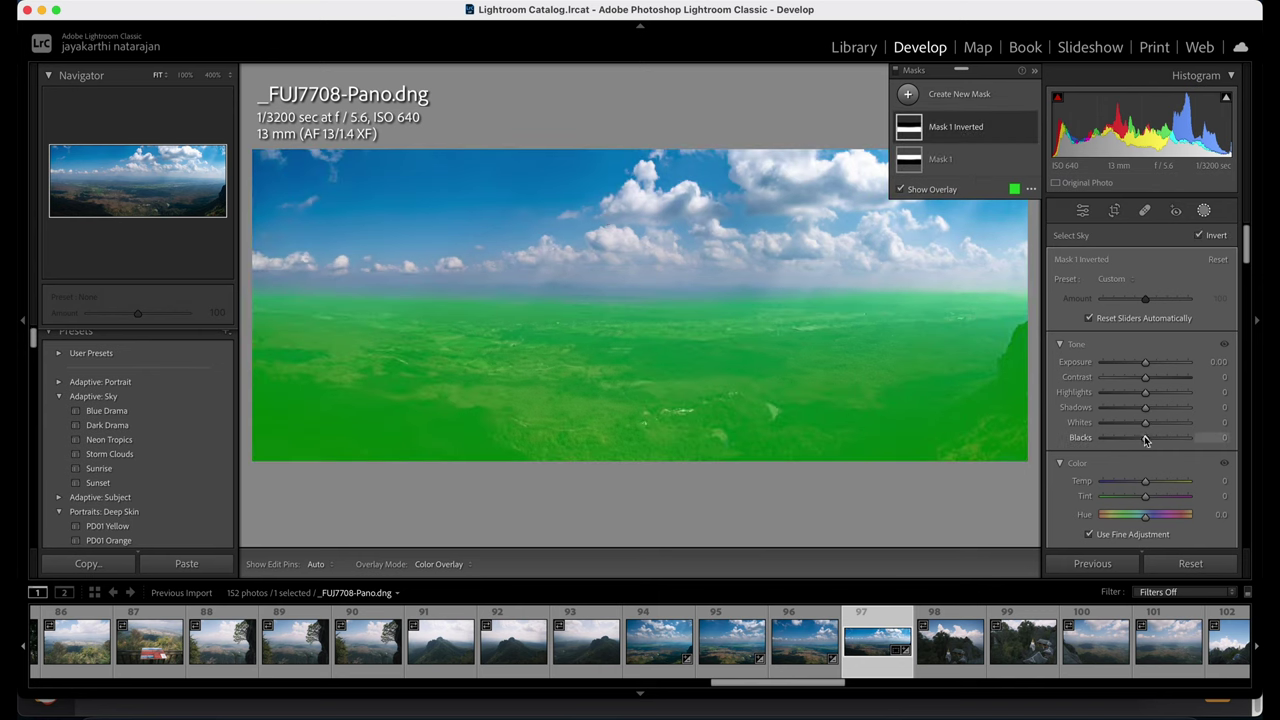
# Set Blacks to -9 and Exposure to 0.11 on the inverted land mask.
pyautogui.moveTo(1145, 437); pyautogui.dragTo(1141, 438)
pyautogui.moveTo(1138, 440); pyautogui.dragTo(1142, 440)
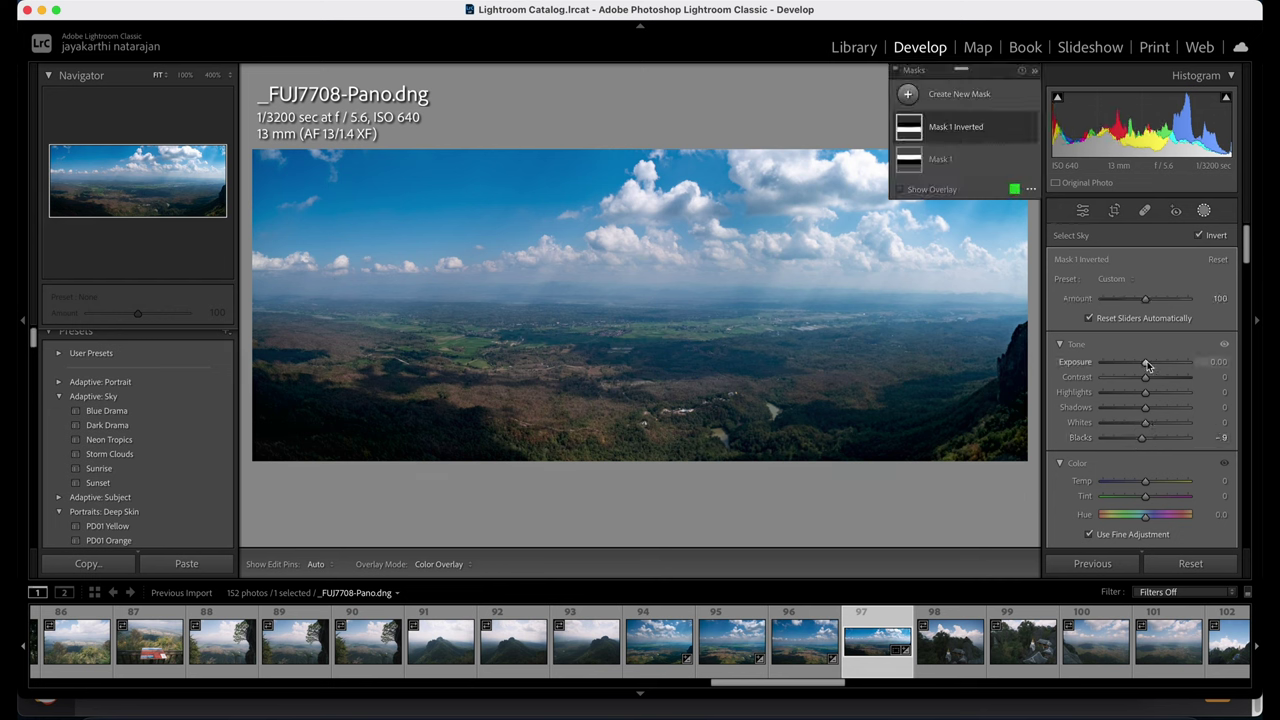
pyautogui.moveTo(1146, 362); pyautogui.dragTo(1149, 365)
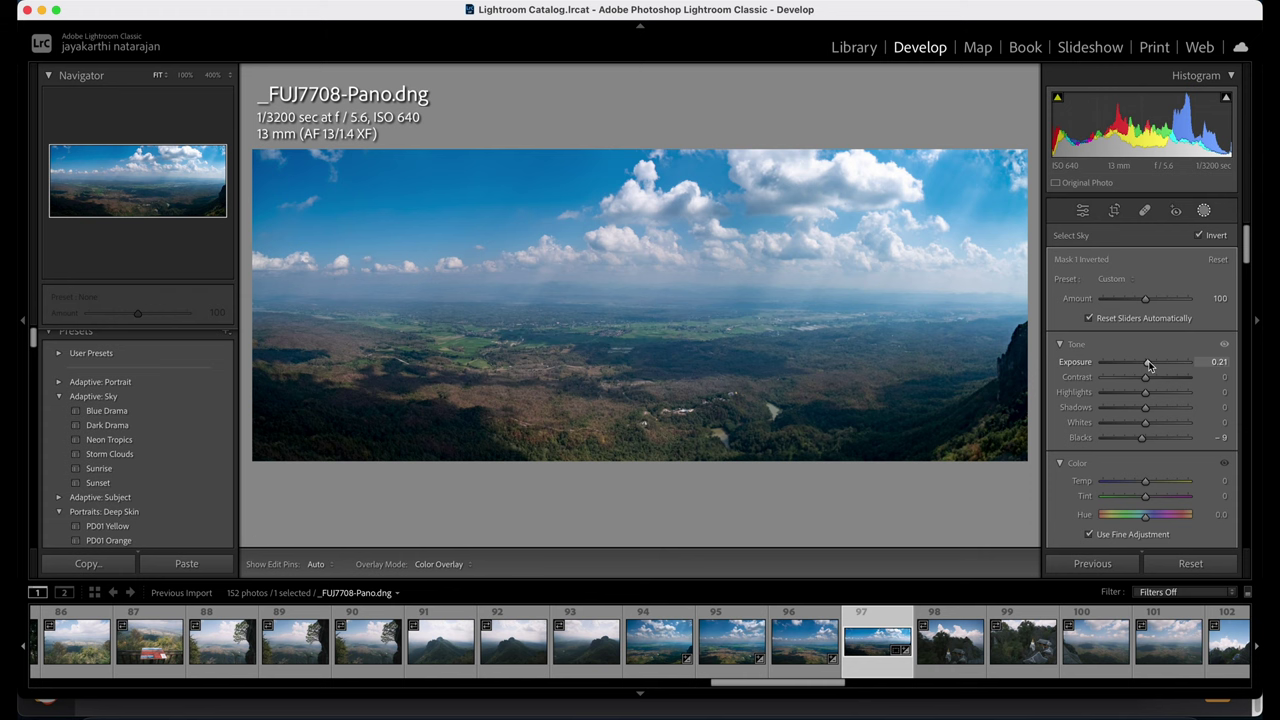
pyautogui.moveTo(1149, 365); pyautogui.dragTo(1147, 365)
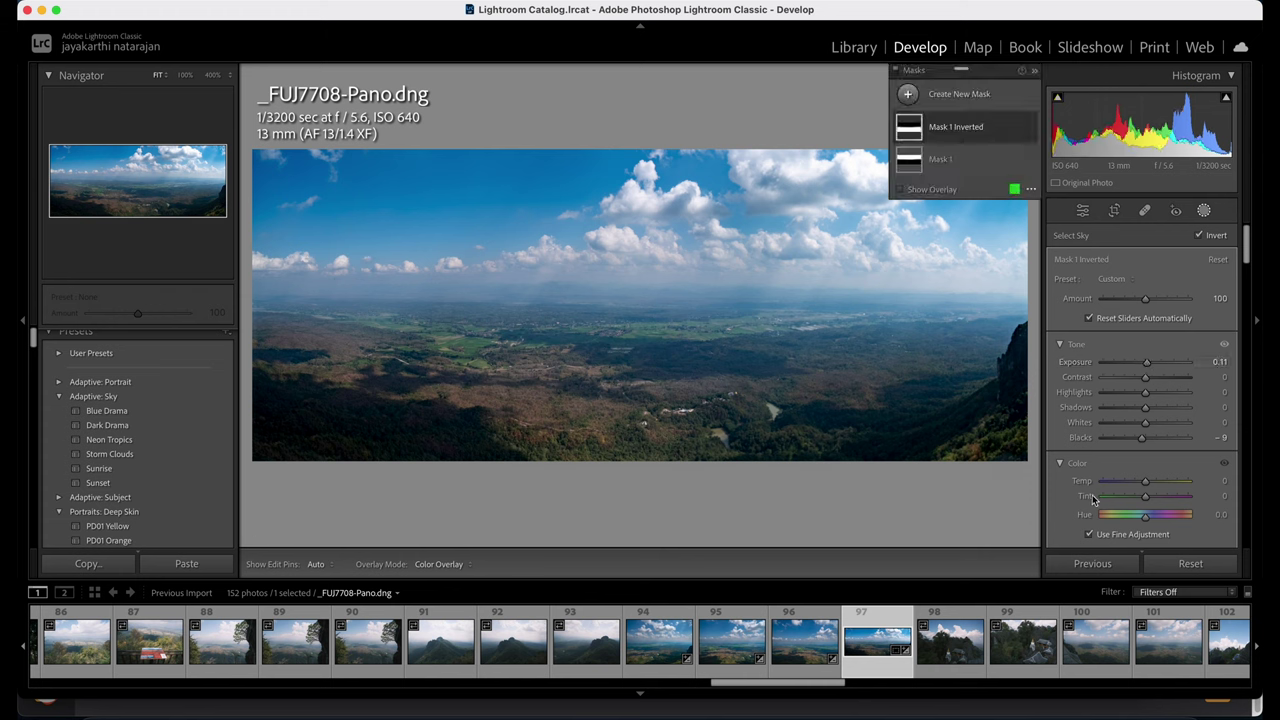
# Raise the land mask's Clarity to 13 and Dehaze to 3.
pyautogui.scroll(-2, 1092, 500)
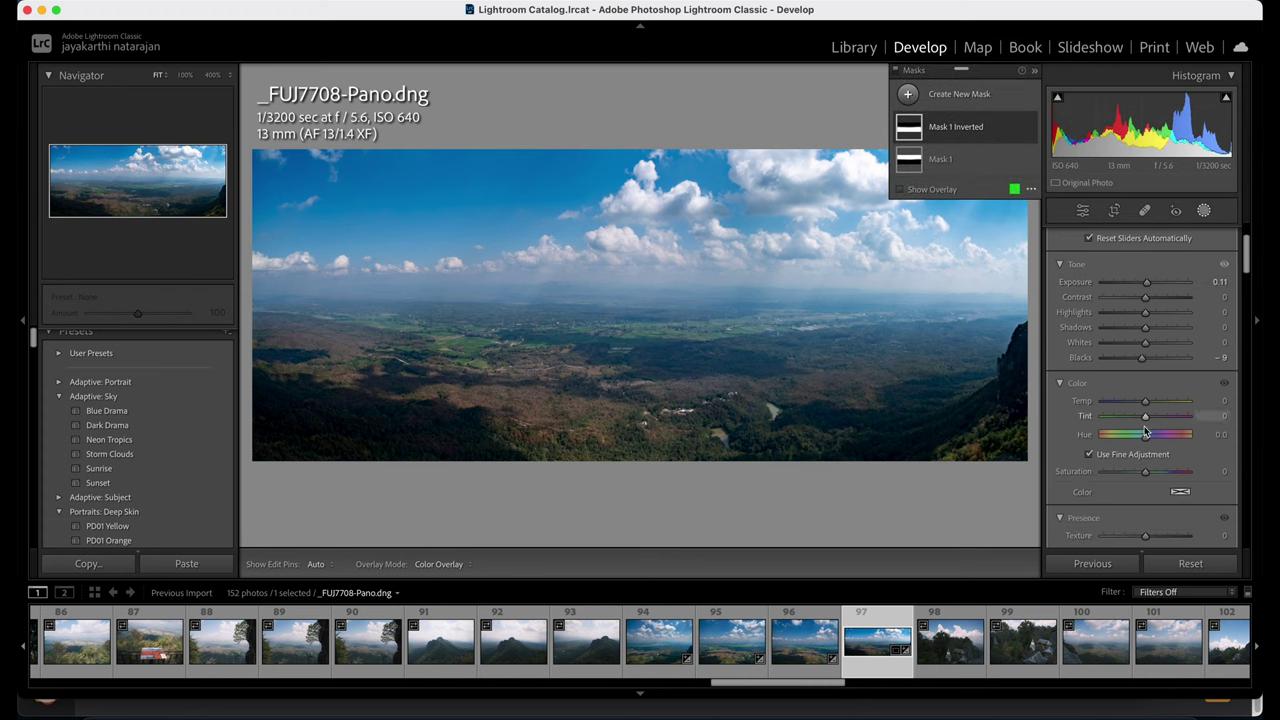
pyautogui.scroll(-2, 1140, 470)
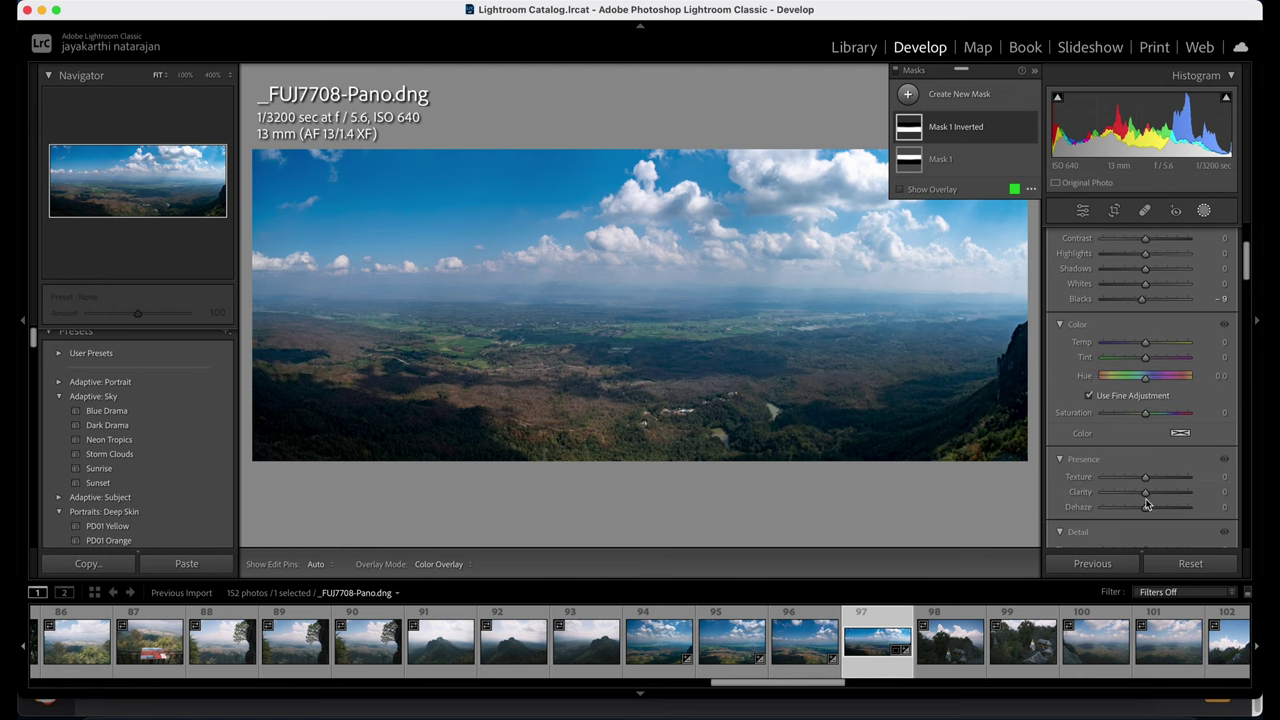
pyautogui.moveTo(1146, 493); pyautogui.dragTo(1147, 508)
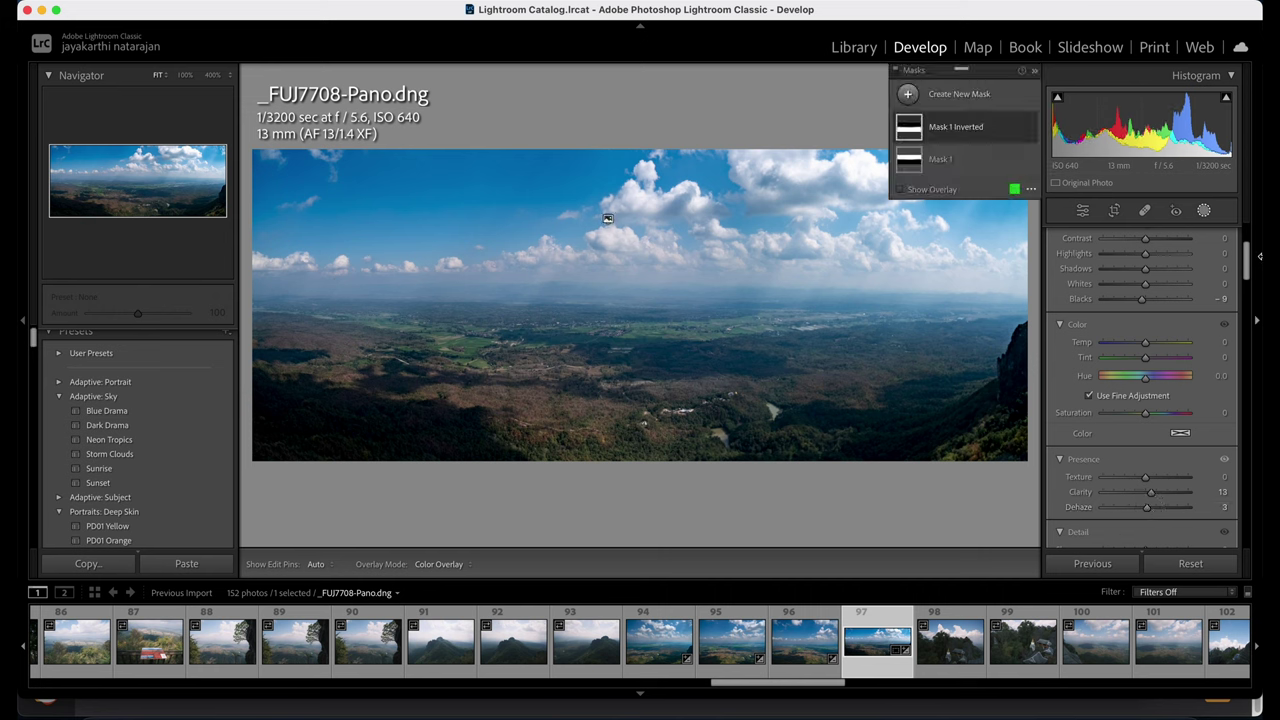
# Set the land mask's Saturation to 23 and return to the global edit settings.
pyautogui.scroll(-1, 1112, 400)
pyautogui.scroll(-2, 1112, 424)
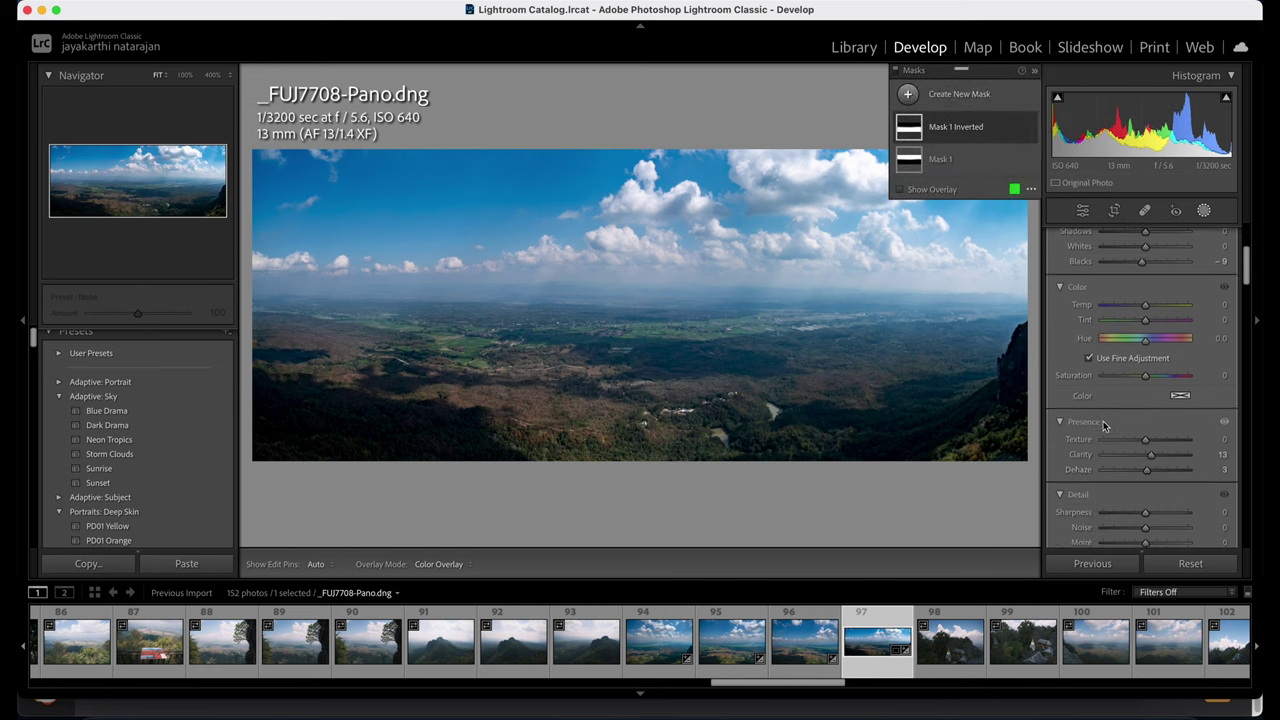
pyautogui.scroll(3, 1150, 360)
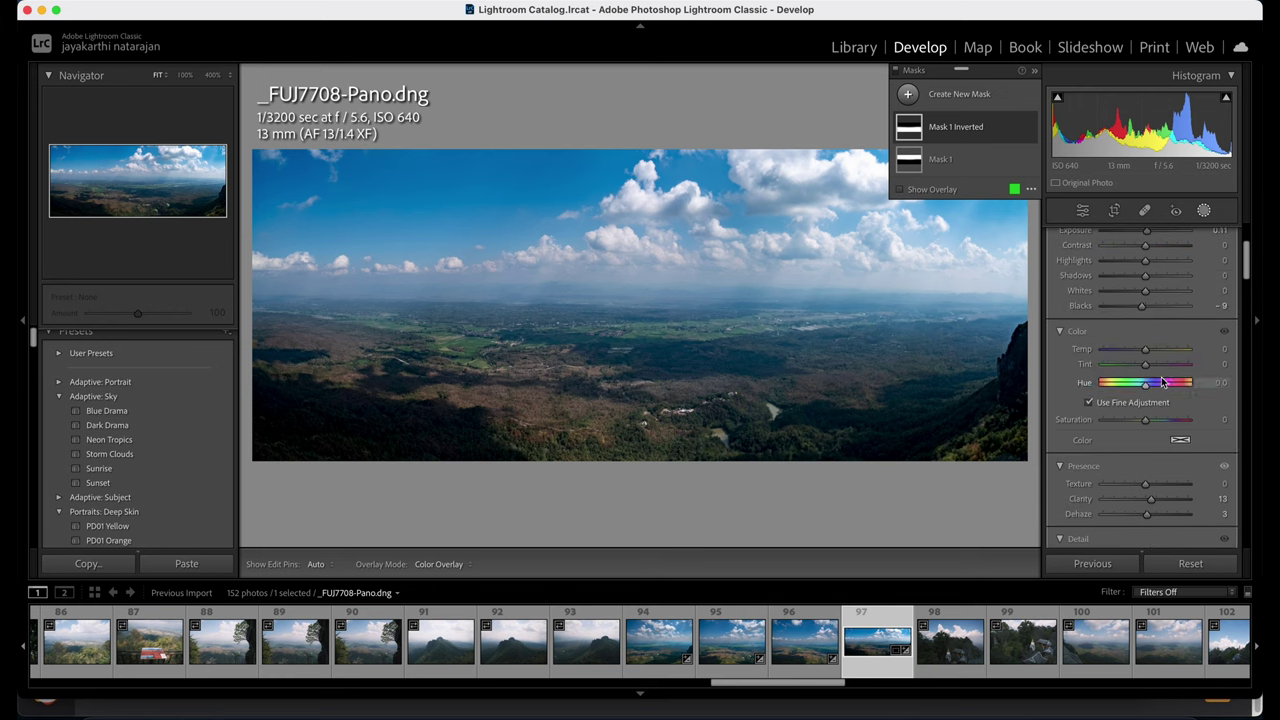
pyautogui.moveTo(1147, 421); pyautogui.dragTo(1162, 427)
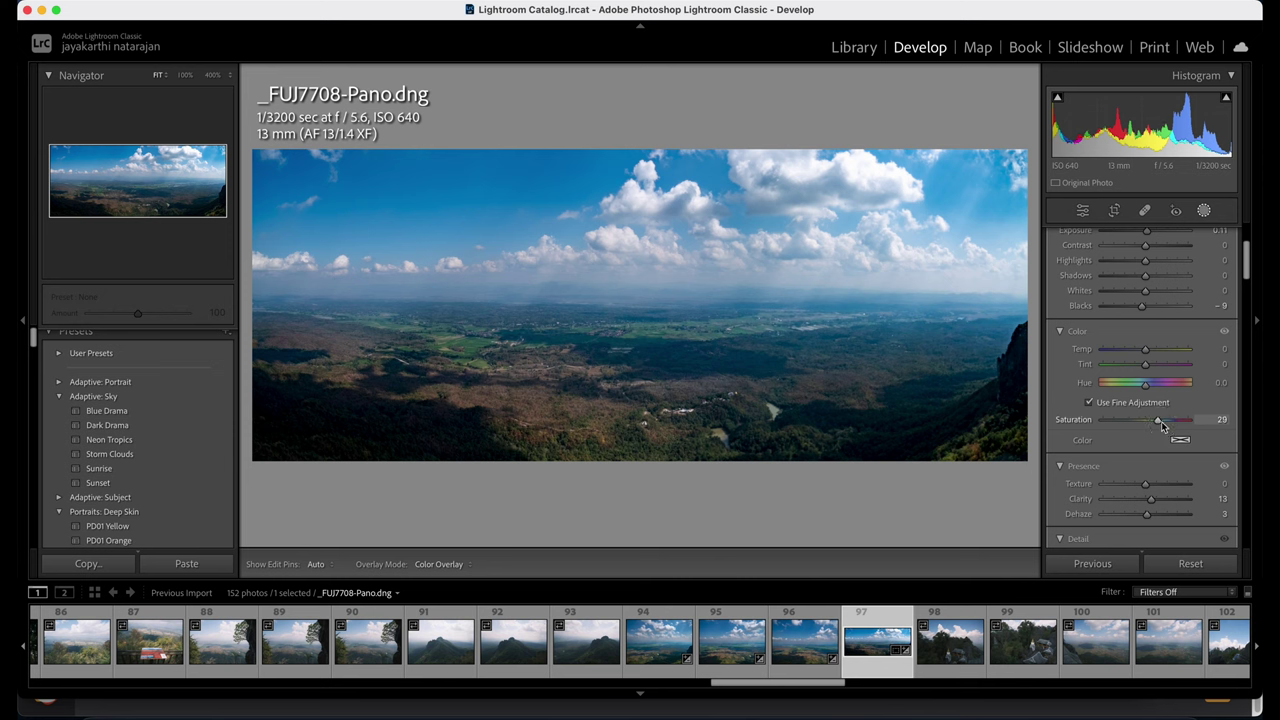
pyautogui.moveTo(1160, 425); pyautogui.dragTo(1160, 425)
pyautogui.scroll(-5, 1160, 425)
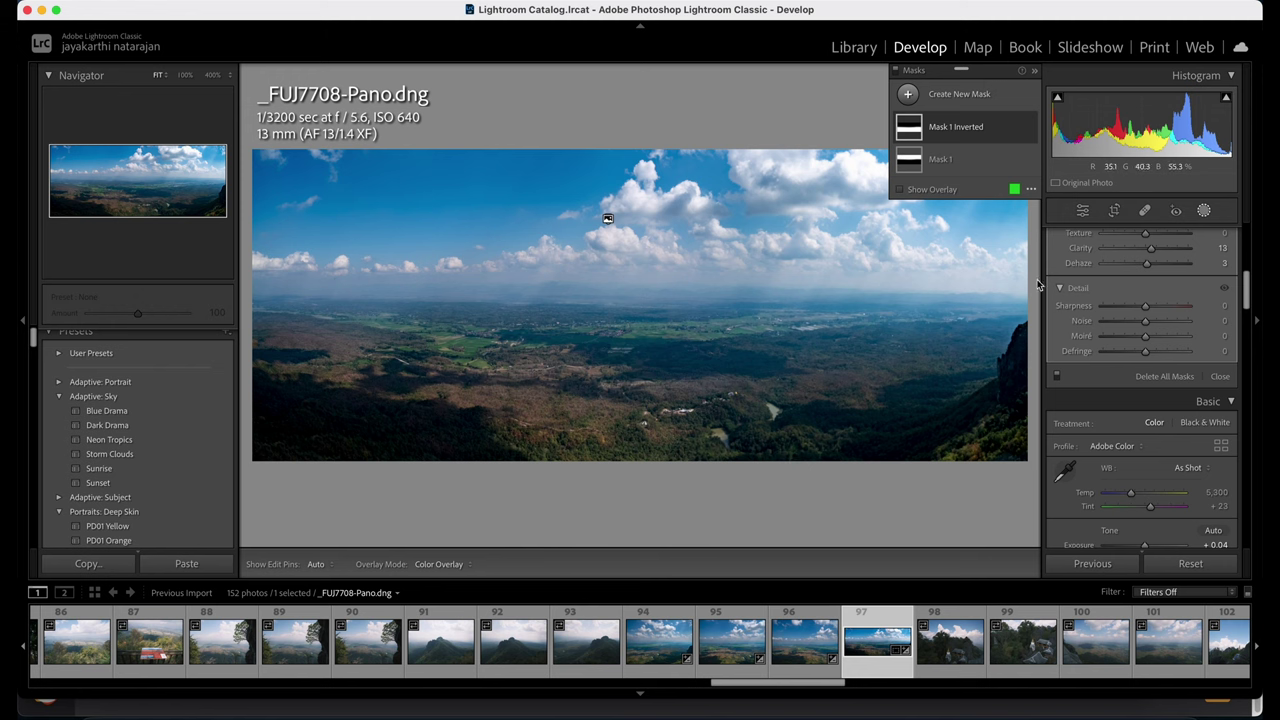
pyautogui.scroll(5, 1084, 350)
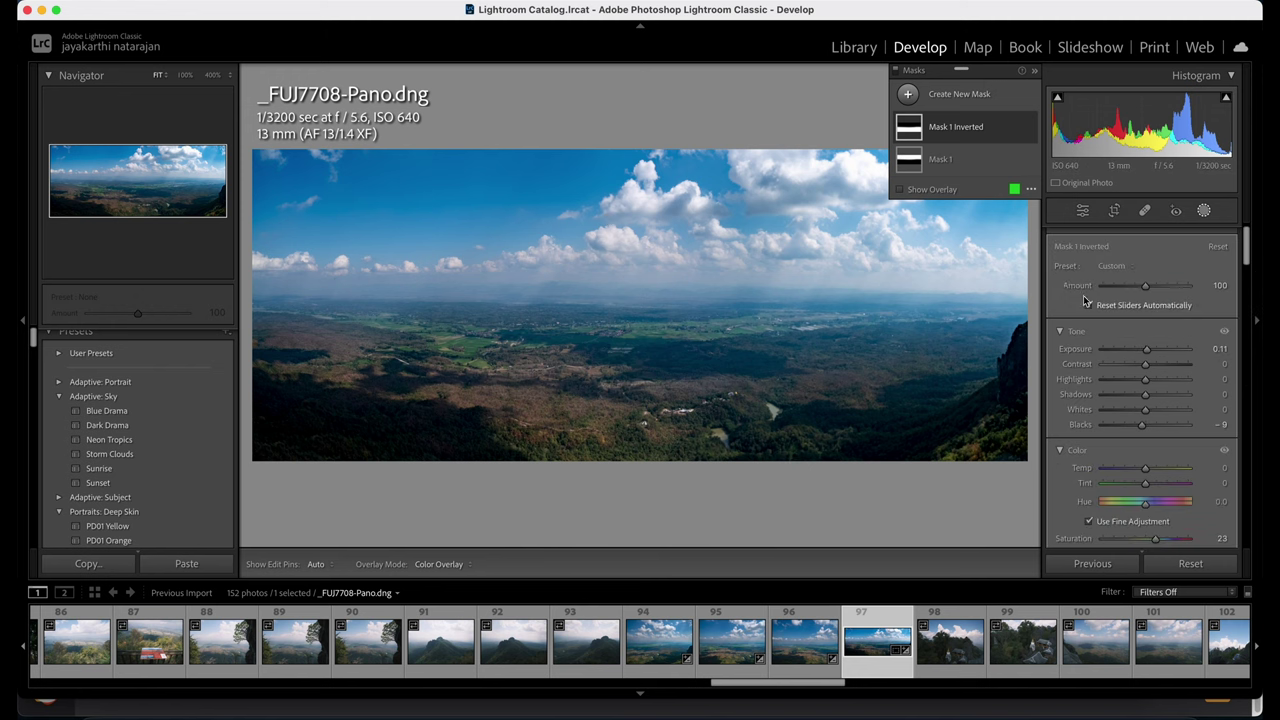
pyautogui.click(1082, 210)
pyautogui.moveTo(1017, 362); pyautogui.dragTo(867, 291)
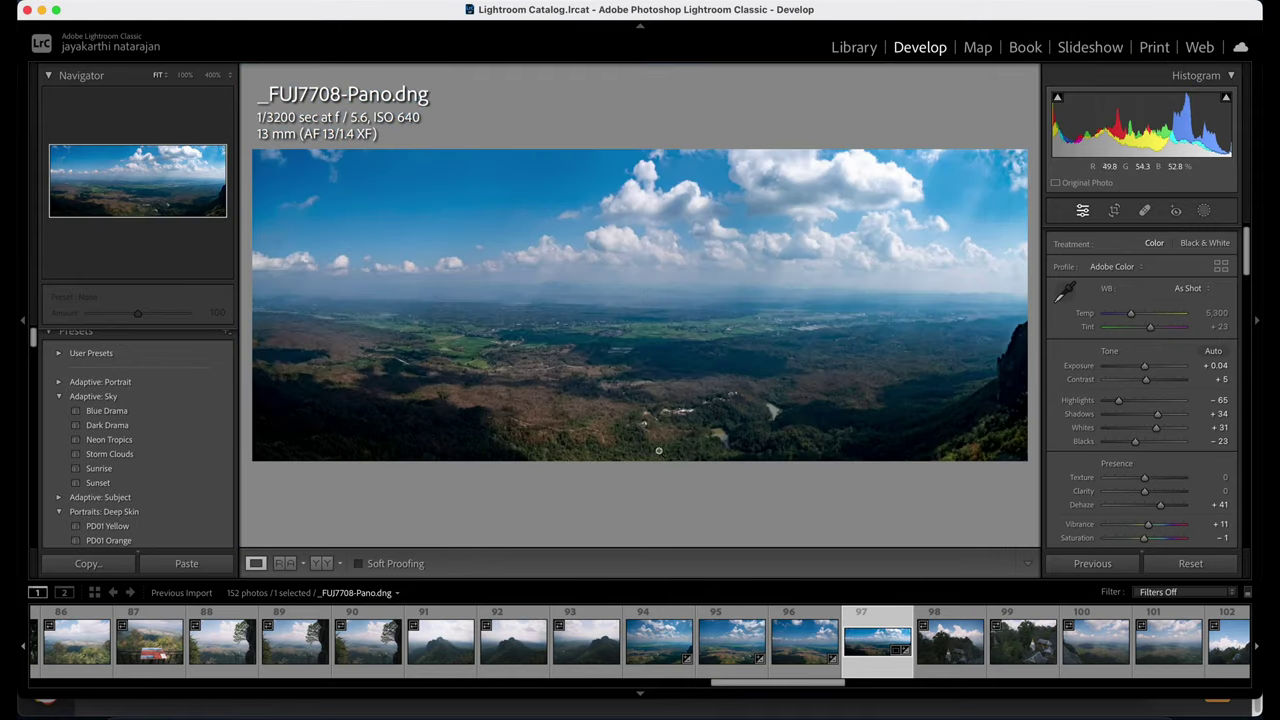
# Compare the three unedited mountain ridge shots before the panorama and open _FUJ7707.RAF for editing.
pyautogui.click(578, 650)
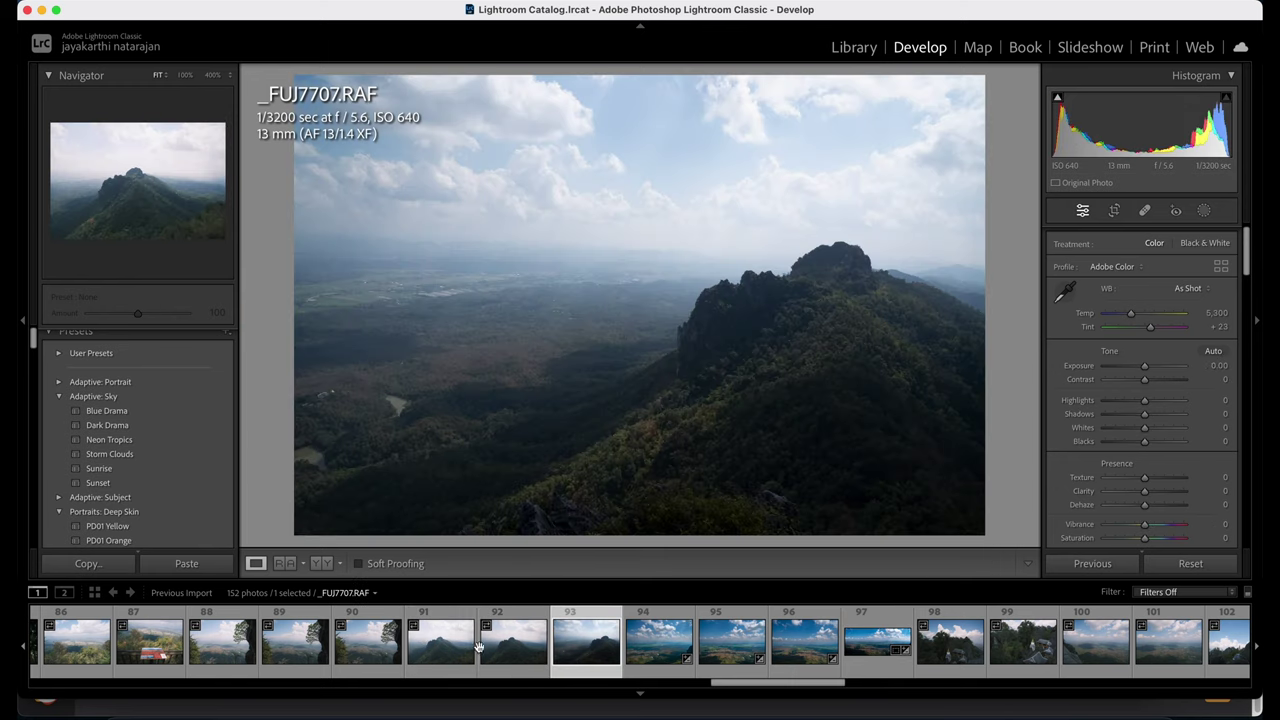
pyautogui.click(485, 648)
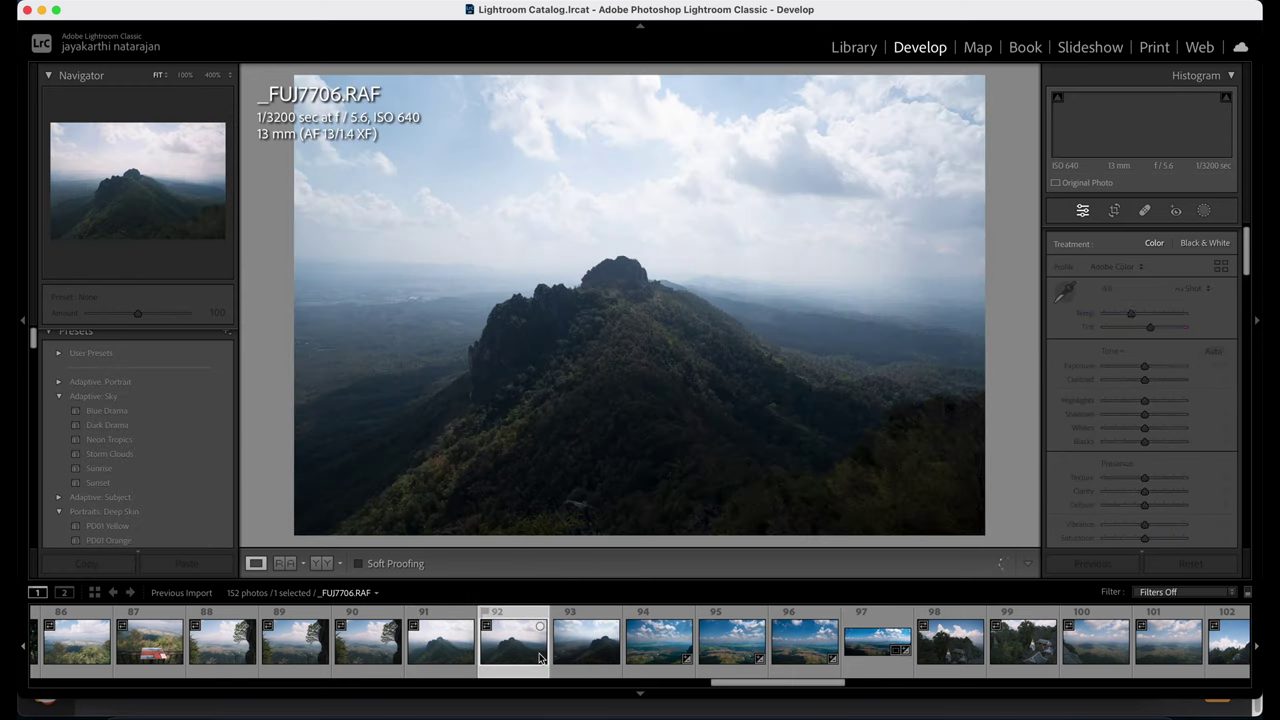
pyautogui.click(448, 655)
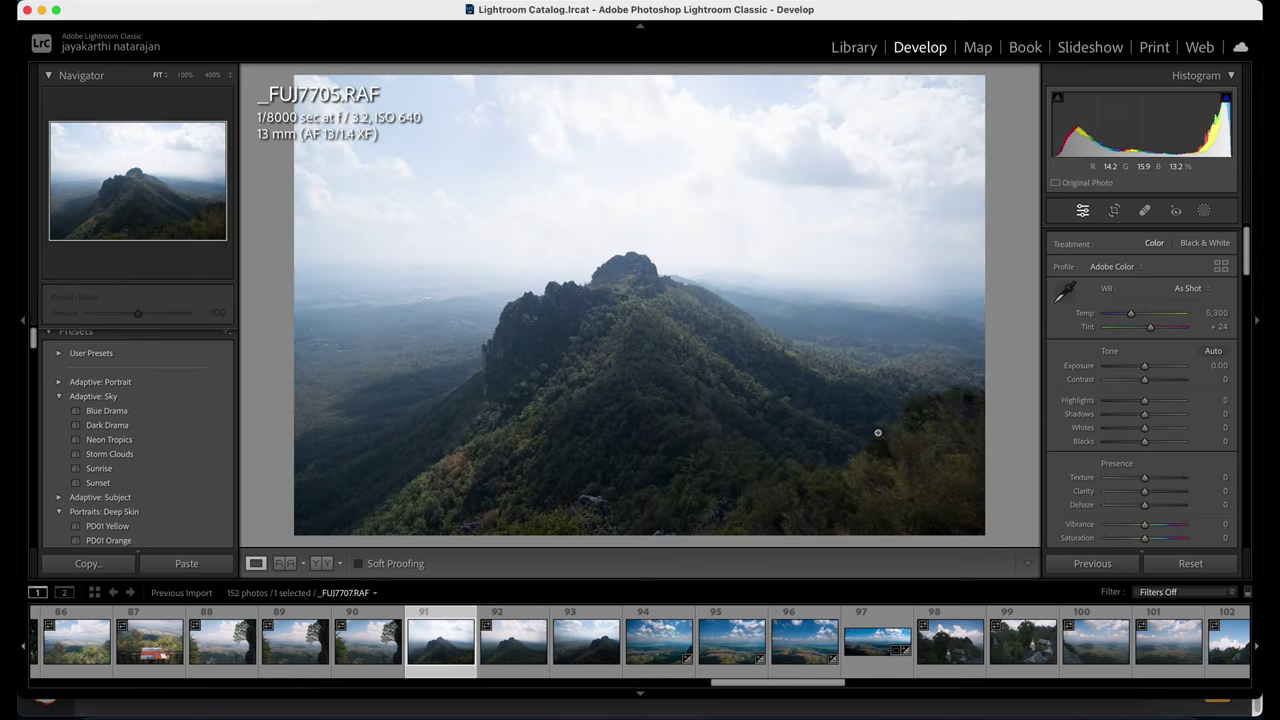
pyautogui.moveTo(934, 431); pyautogui.dragTo(869, 466)
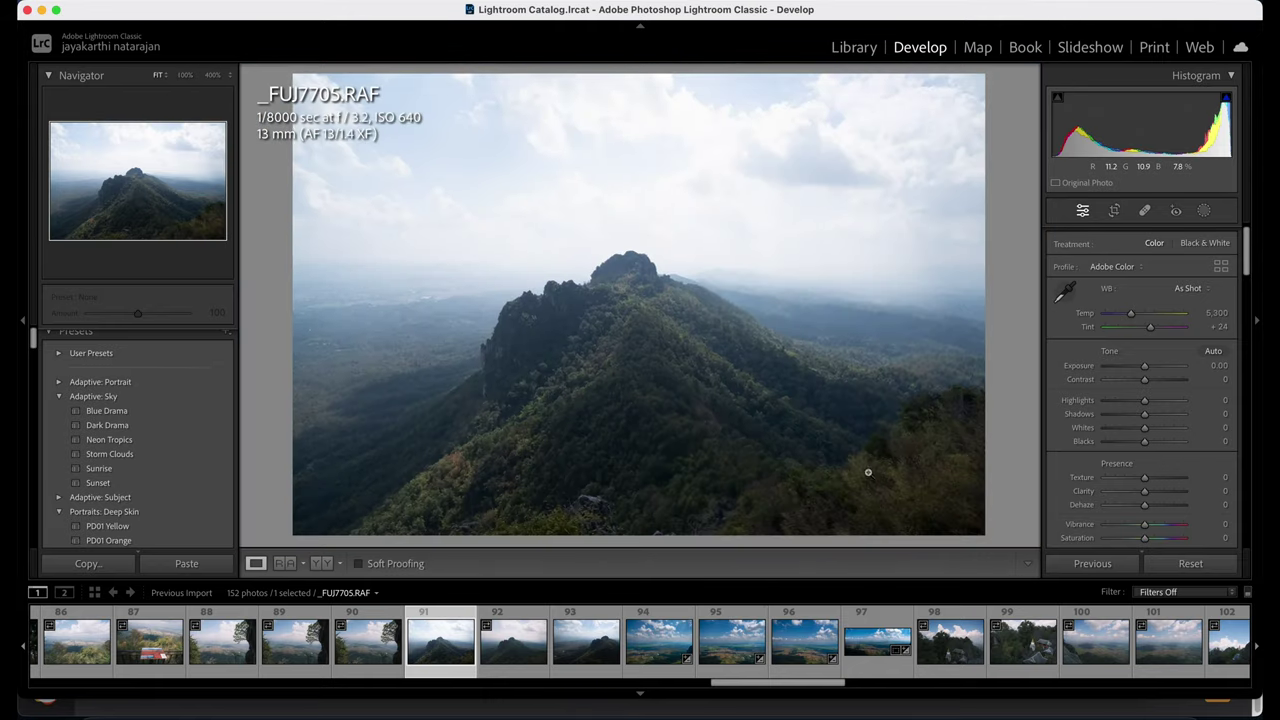
pyautogui.click(590, 640)
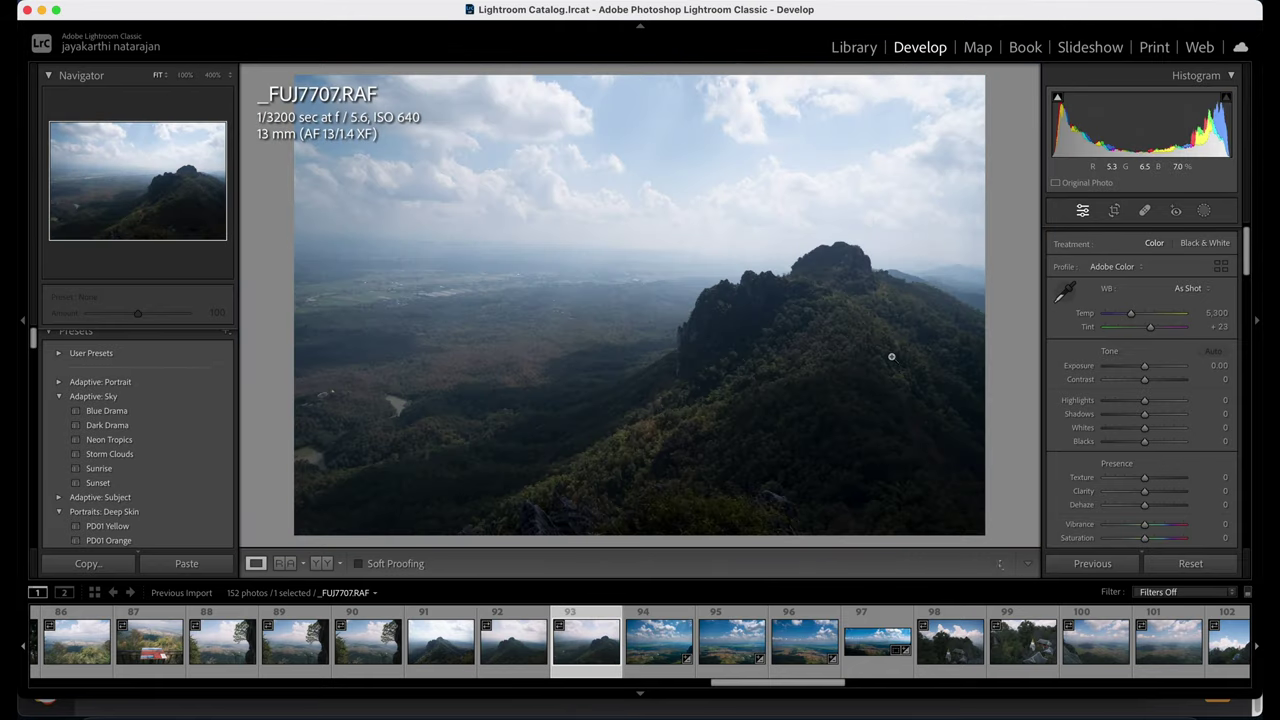
# Straighten the mountain photo by rotating it to an angle of 0.13.
pyautogui.click(1112, 210)
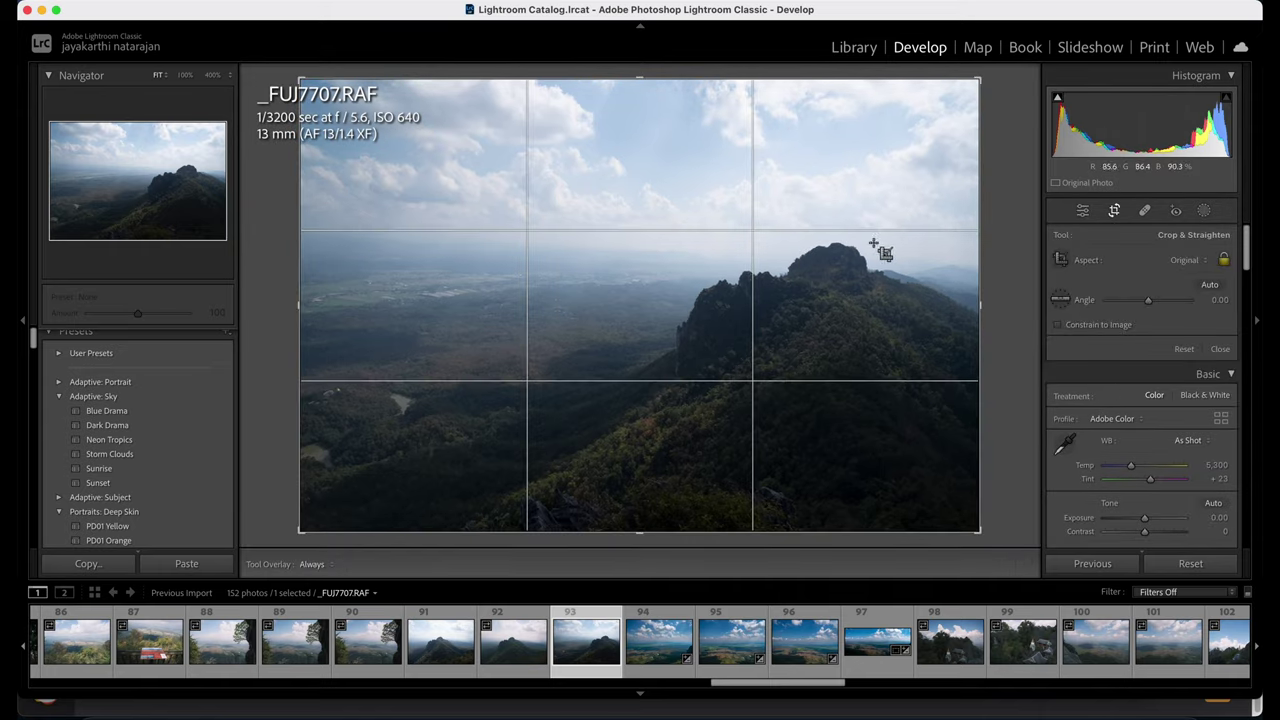
pyautogui.moveTo(1024, 273); pyautogui.dragTo(1019, 275)
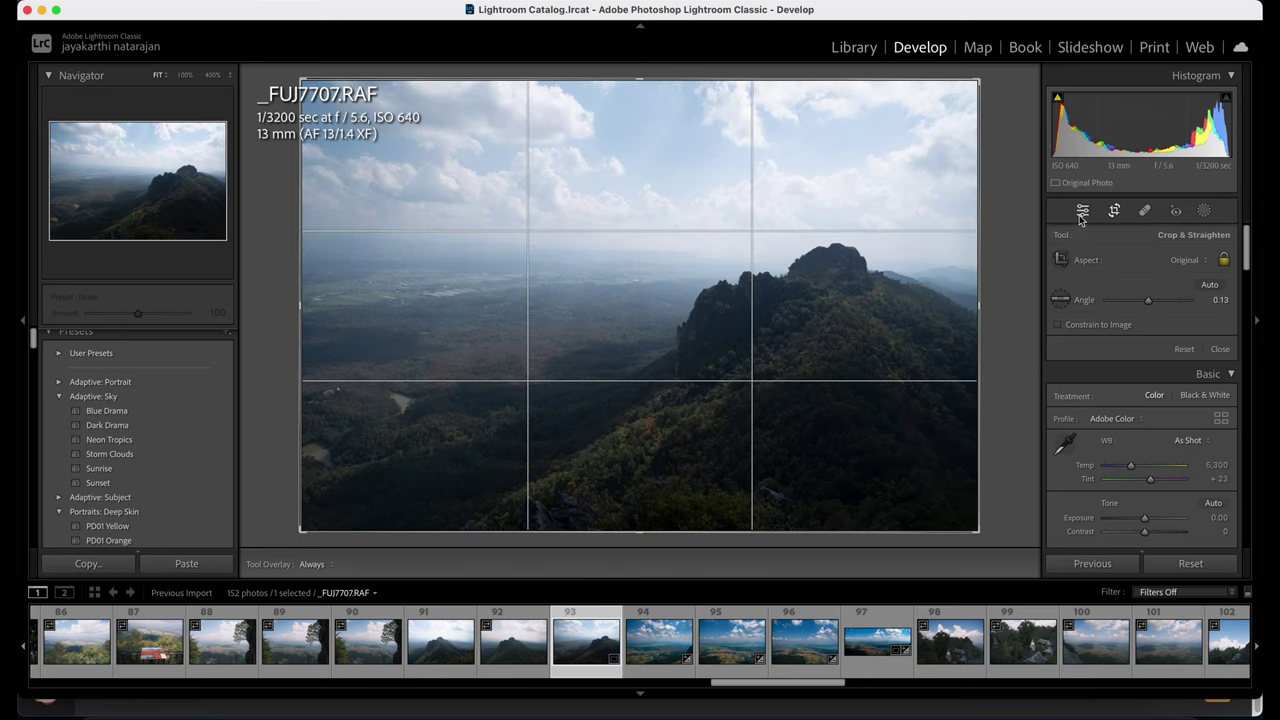
pyautogui.click(1082, 210)
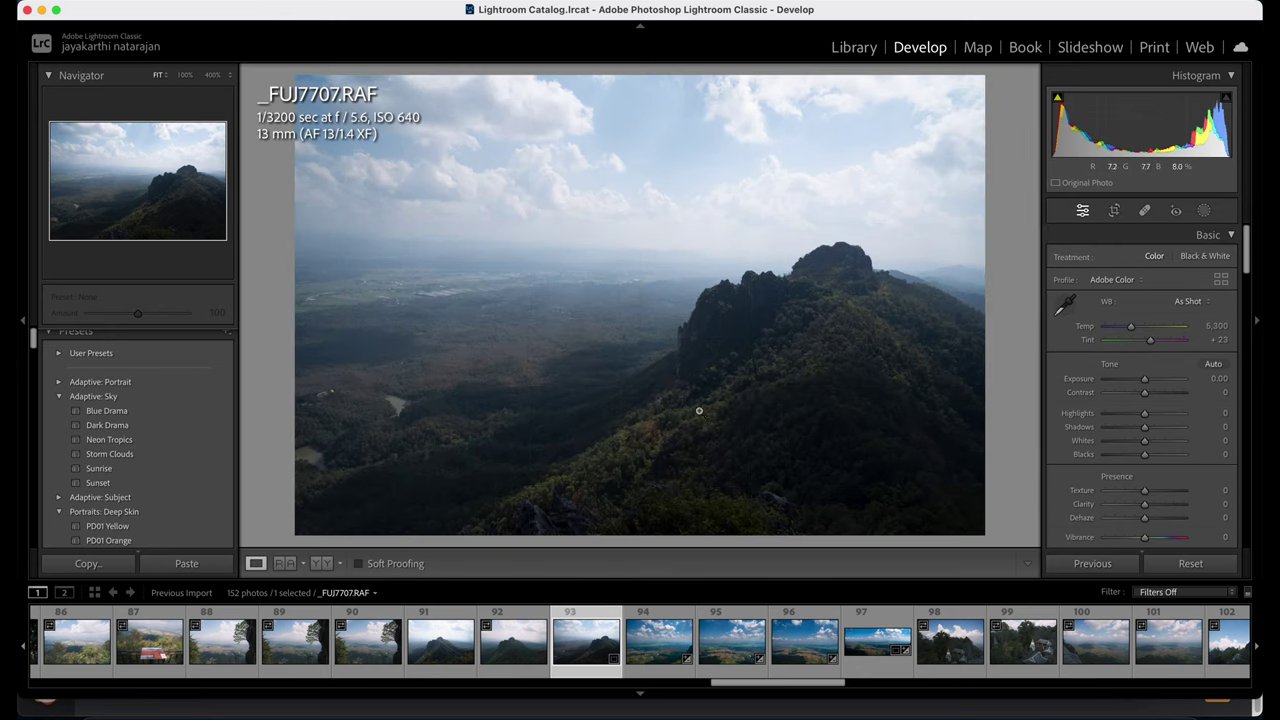
# Crop away the dark strip along the photo's lower edge with the aspect ratio unlocked, keeping the full width.
pyautogui.click(1113, 210)
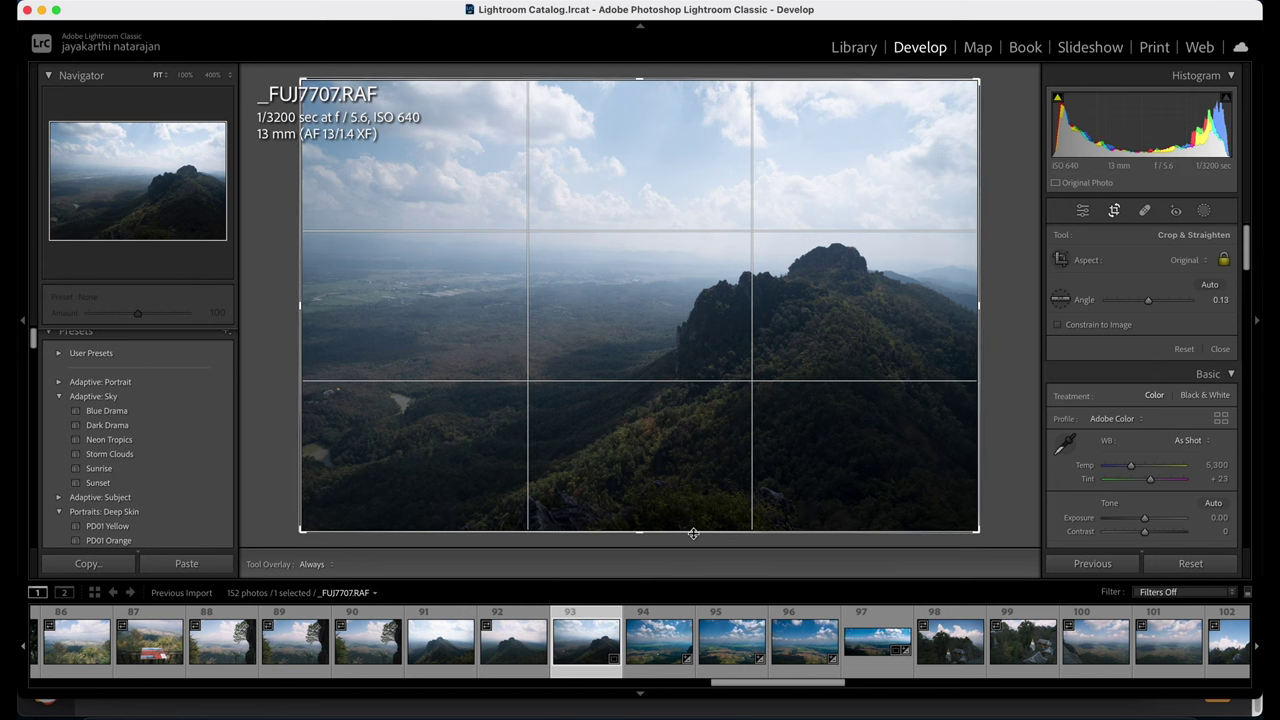
pyautogui.moveTo(977, 530); pyautogui.dragTo(970, 506)
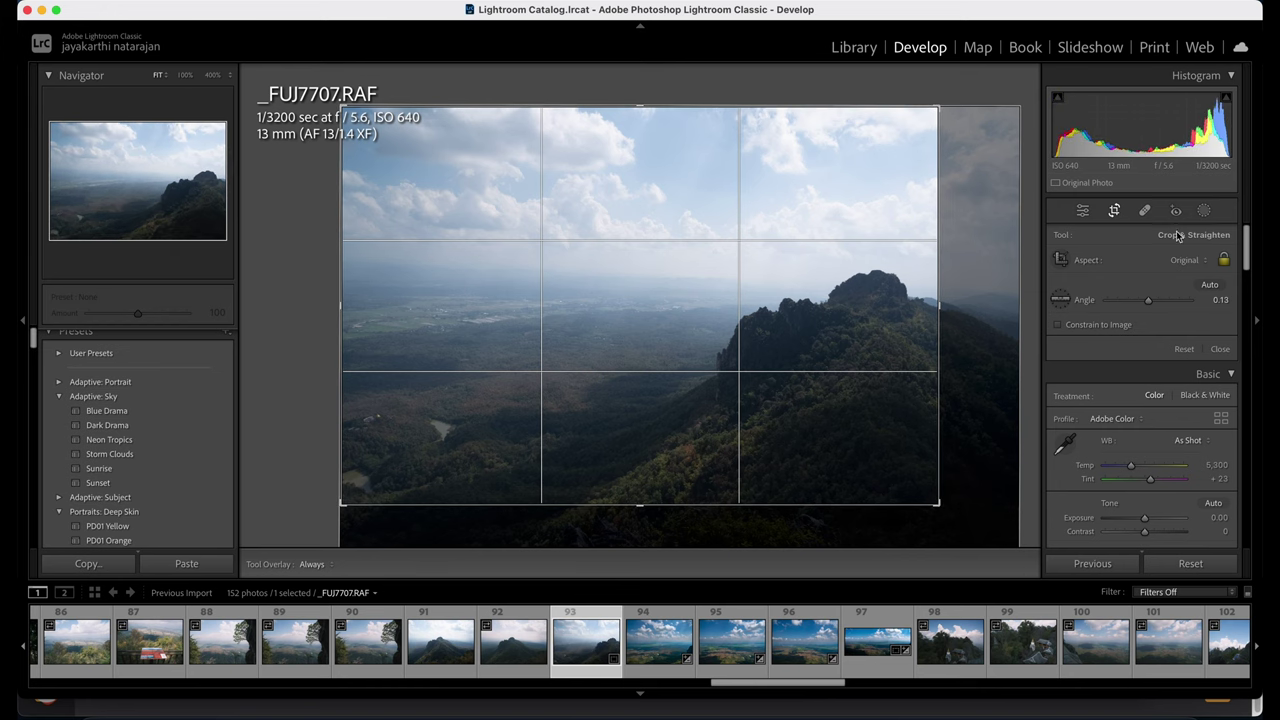
pyautogui.click(1222, 258)
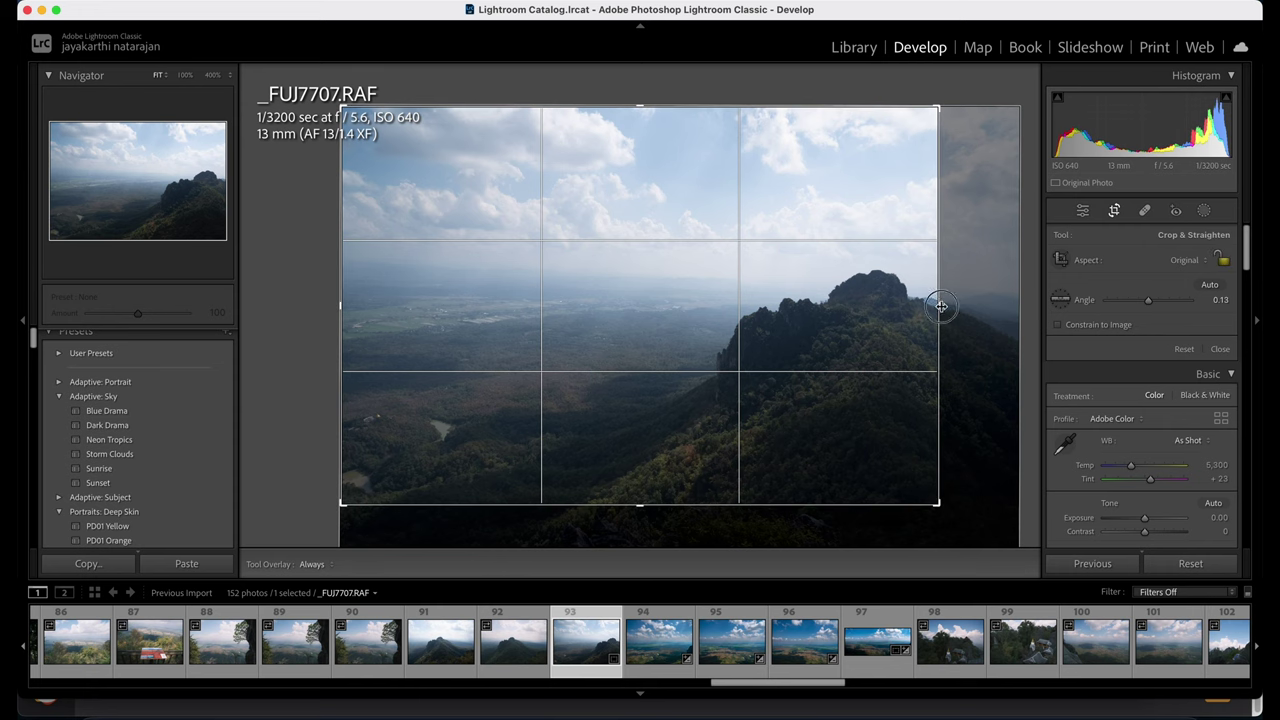
pyautogui.moveTo(939, 305); pyautogui.dragTo(1018, 305)
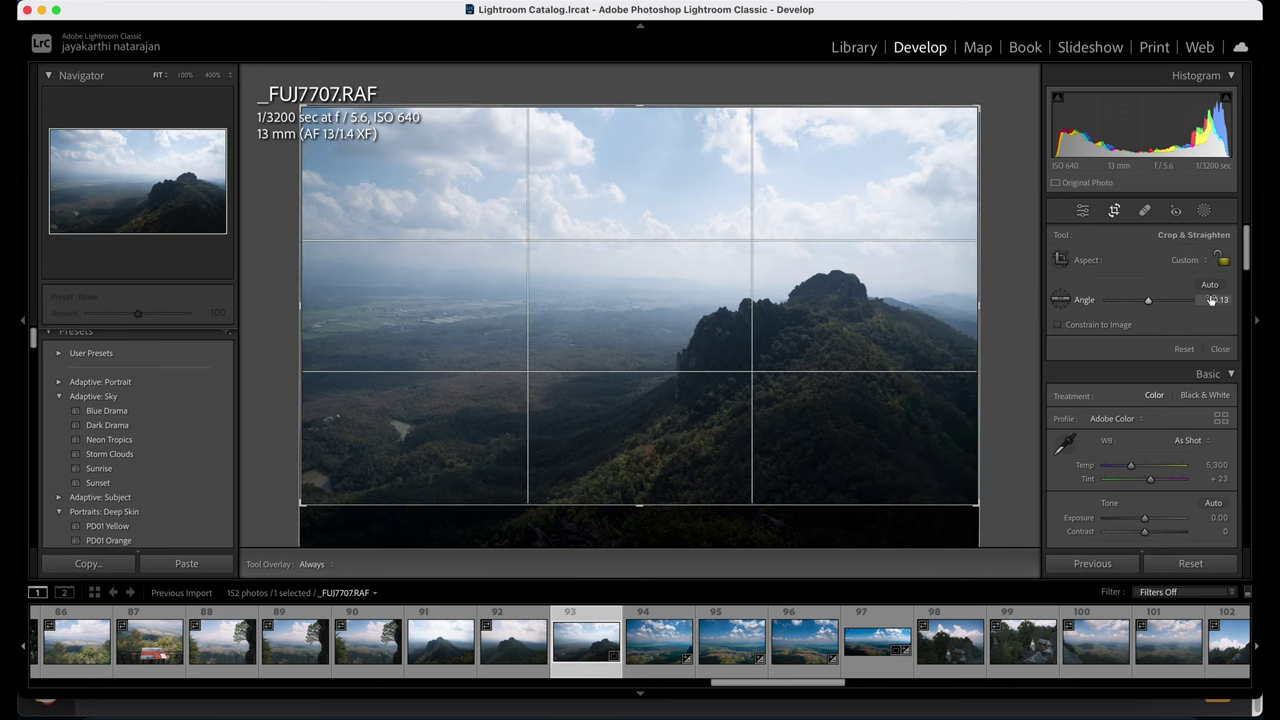
pyautogui.click(1083, 212)
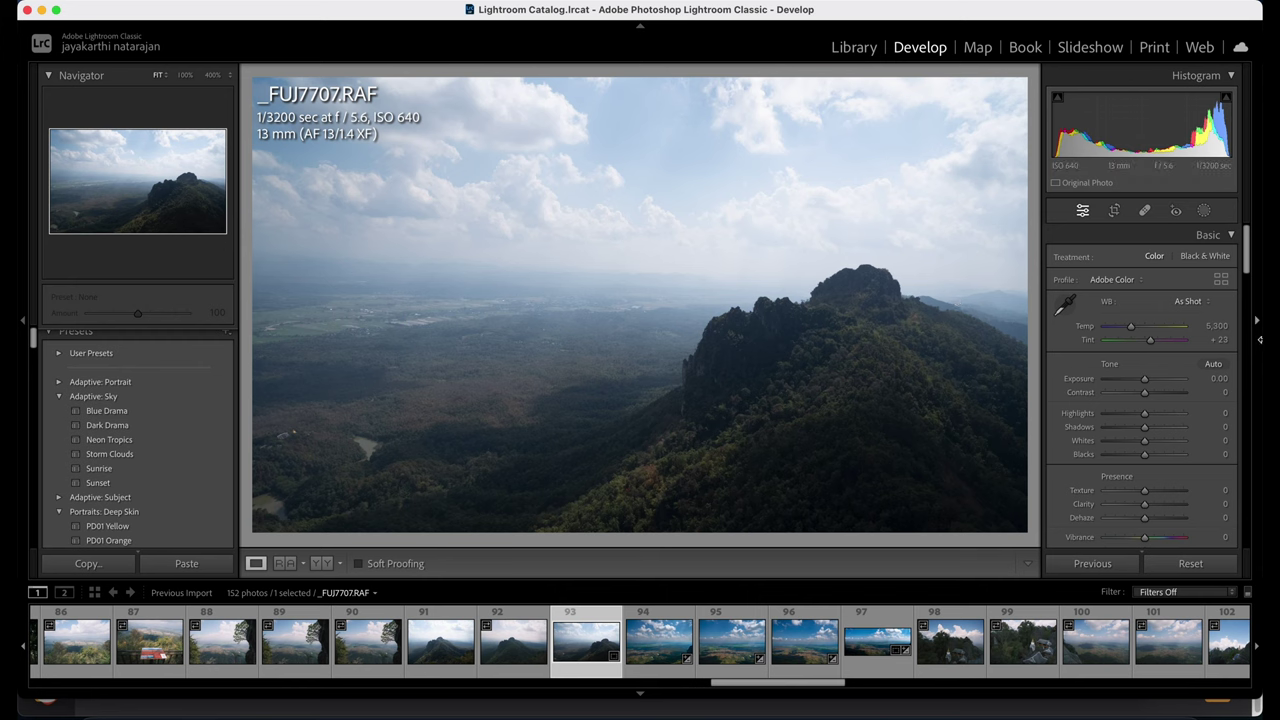
# Look through the adaptive, portrait, user, urban architecture, video and default presets for a look that suits the mountain photo.
pyautogui.scroll(-2, 103, 432)
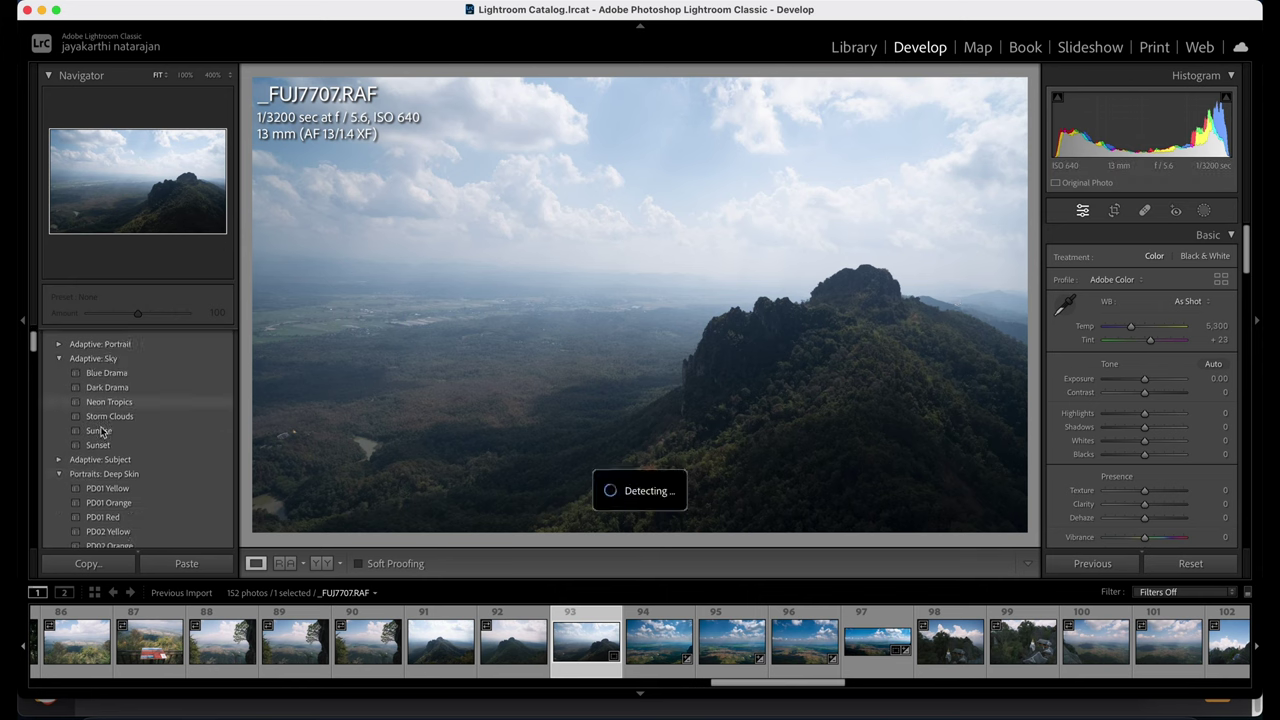
pyautogui.scroll(-2, 101, 432)
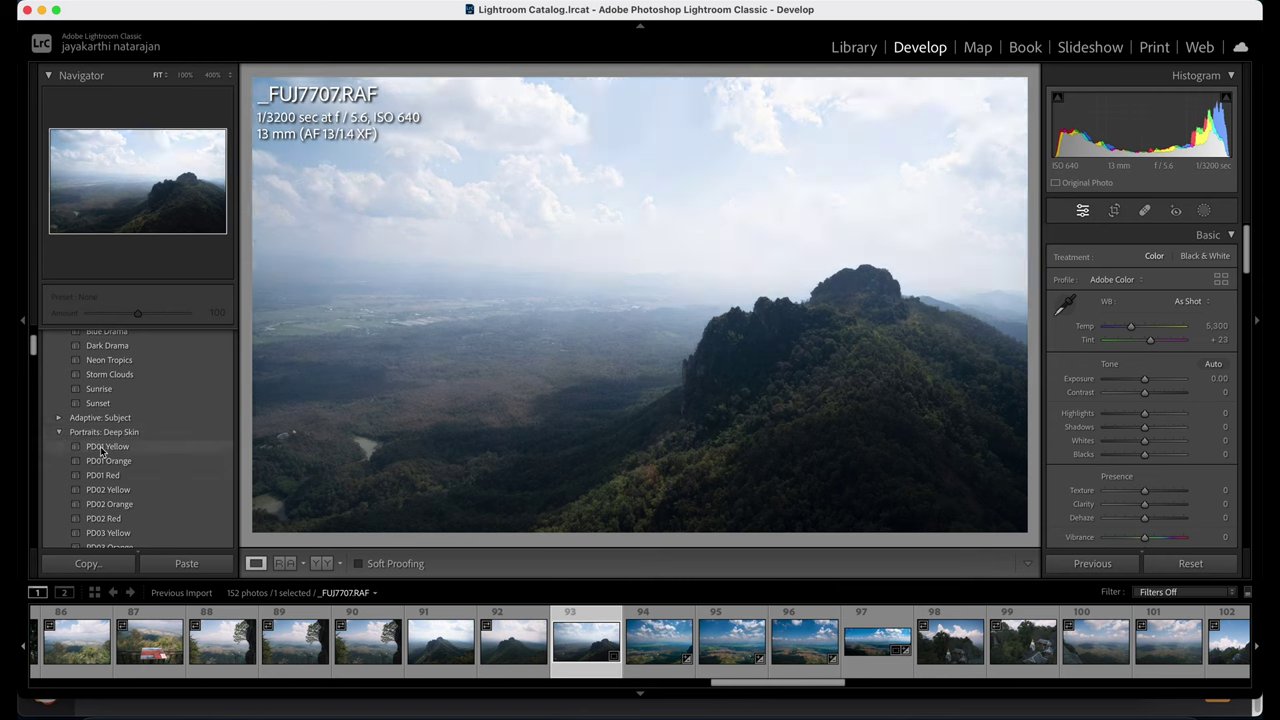
pyautogui.click(60, 418)
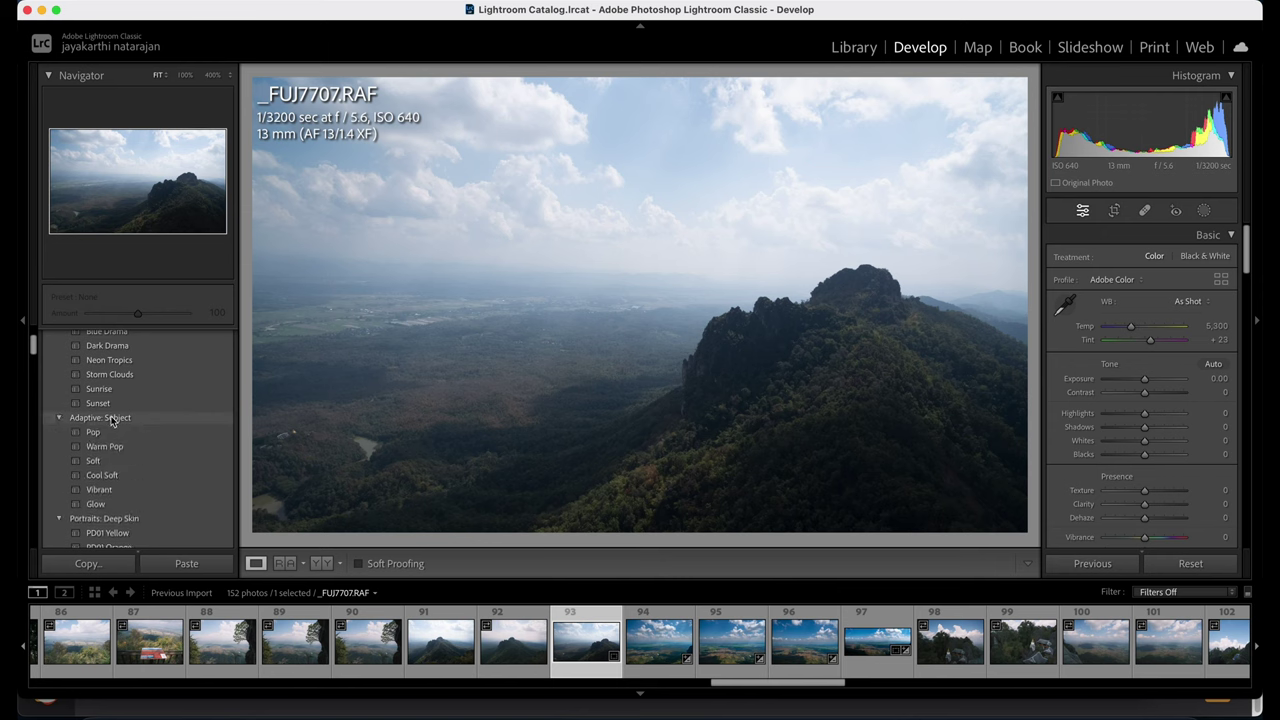
pyautogui.scroll(4, 112, 421)
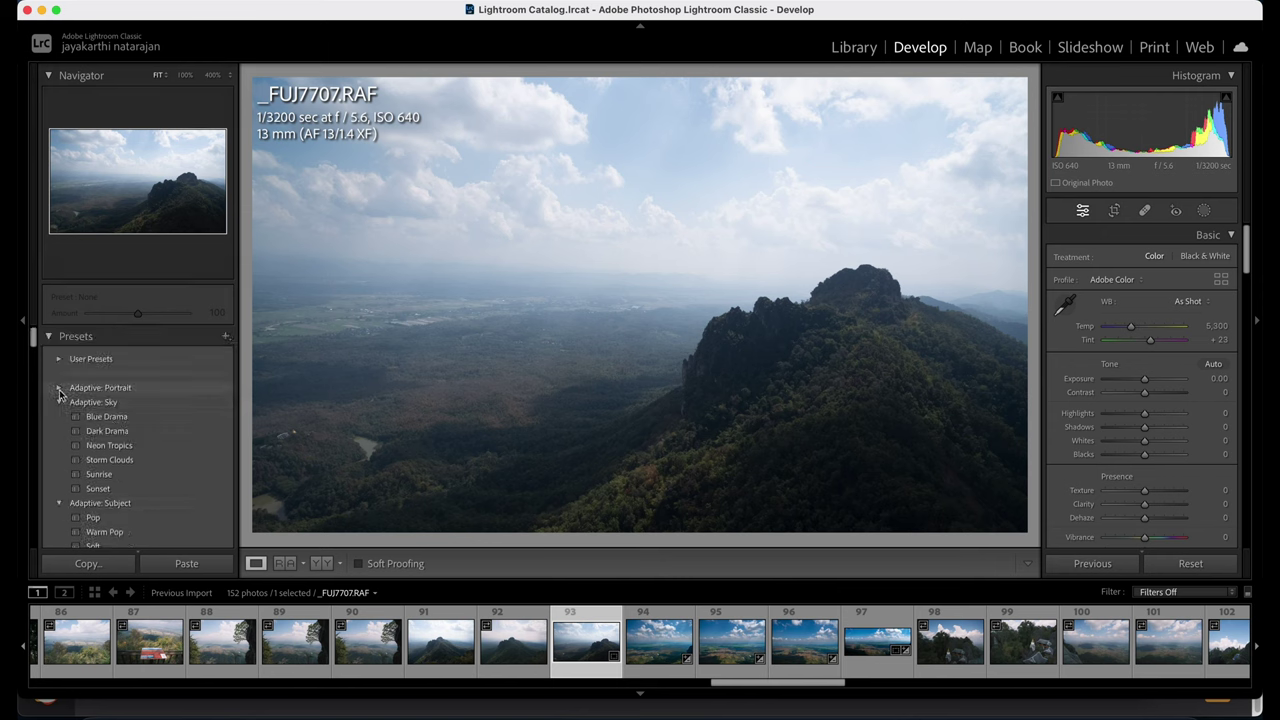
pyautogui.click(59, 358)
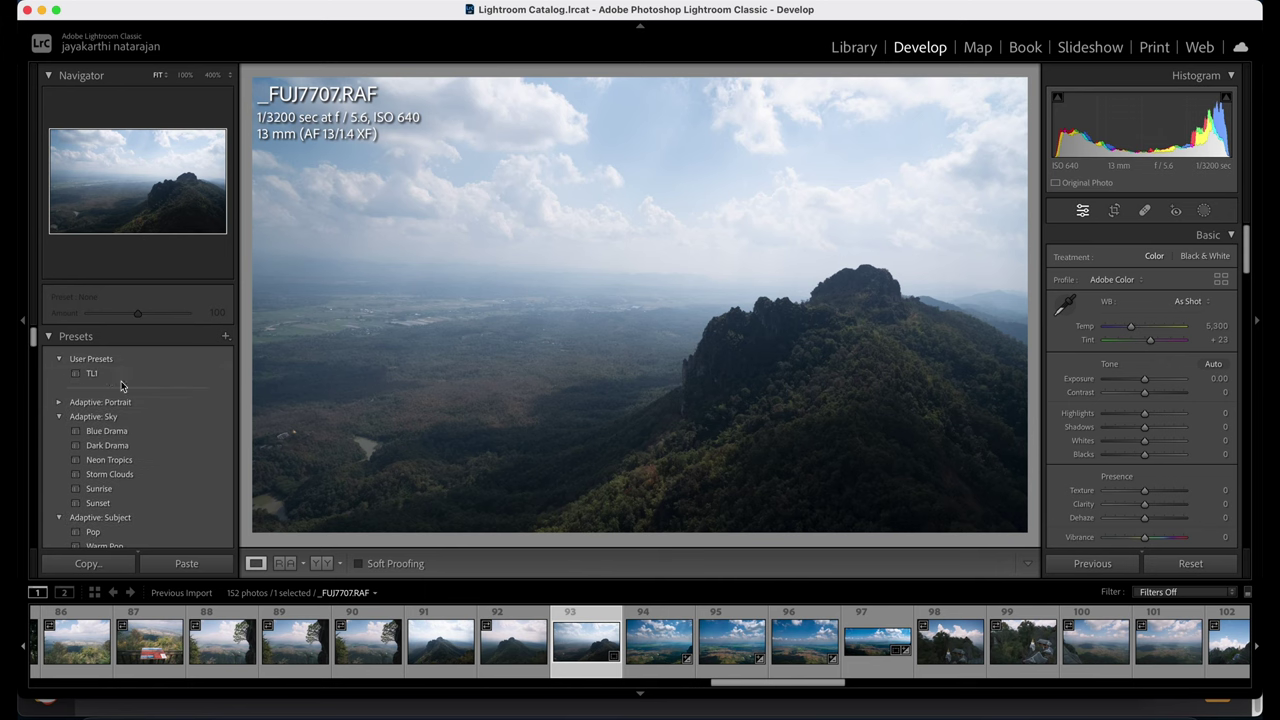
pyautogui.scroll(-10, 110, 430)
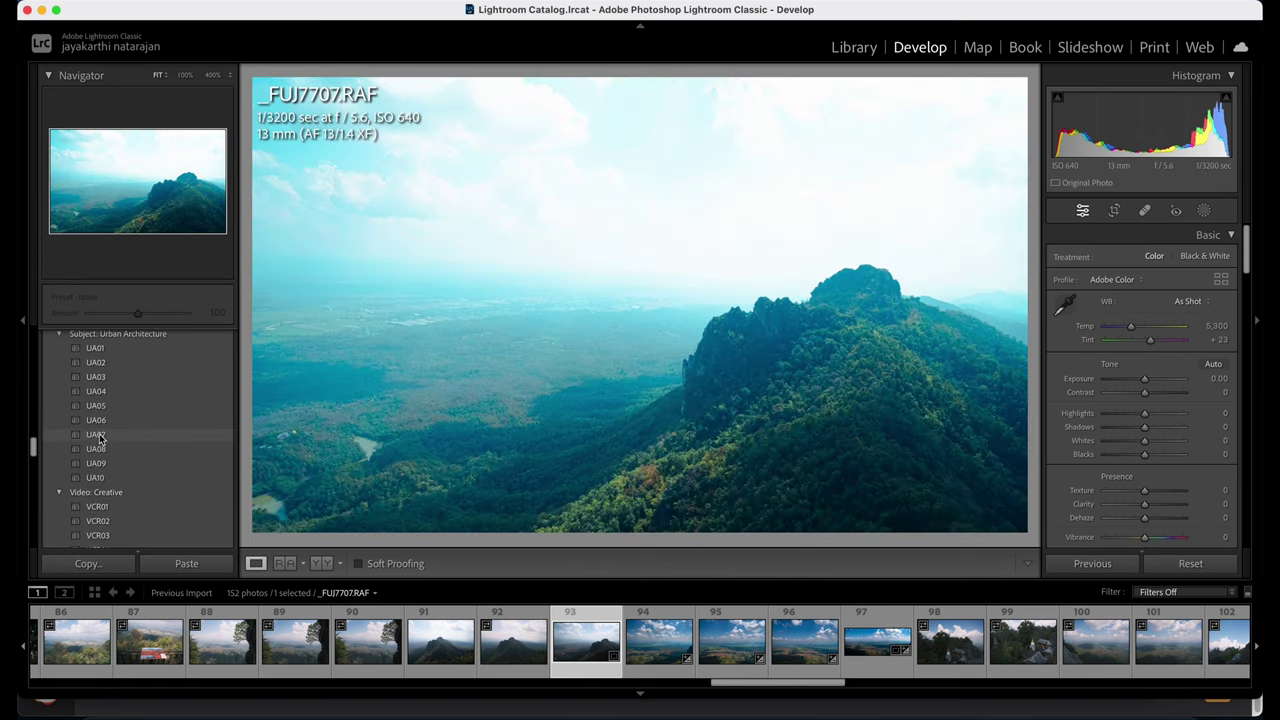
pyautogui.scroll(-8, 100, 437)
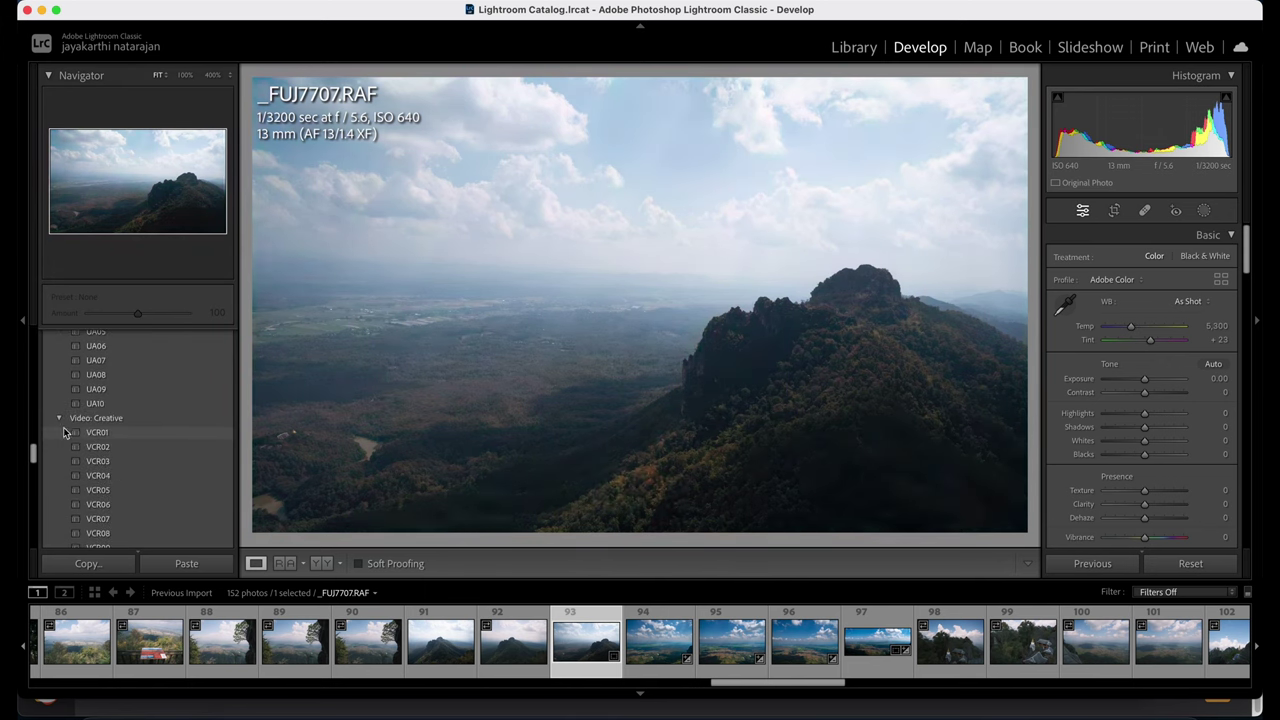
pyautogui.scroll(-10, 42, 424)
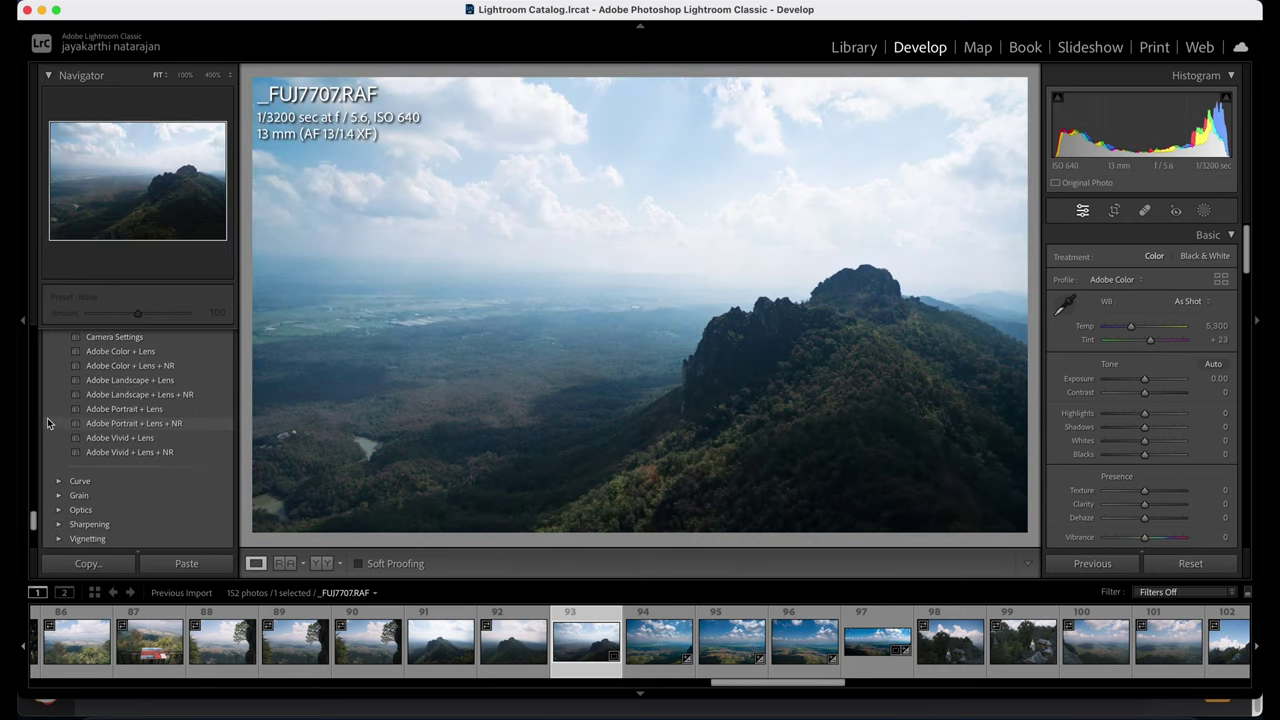
pyautogui.scroll(1, 49, 416)
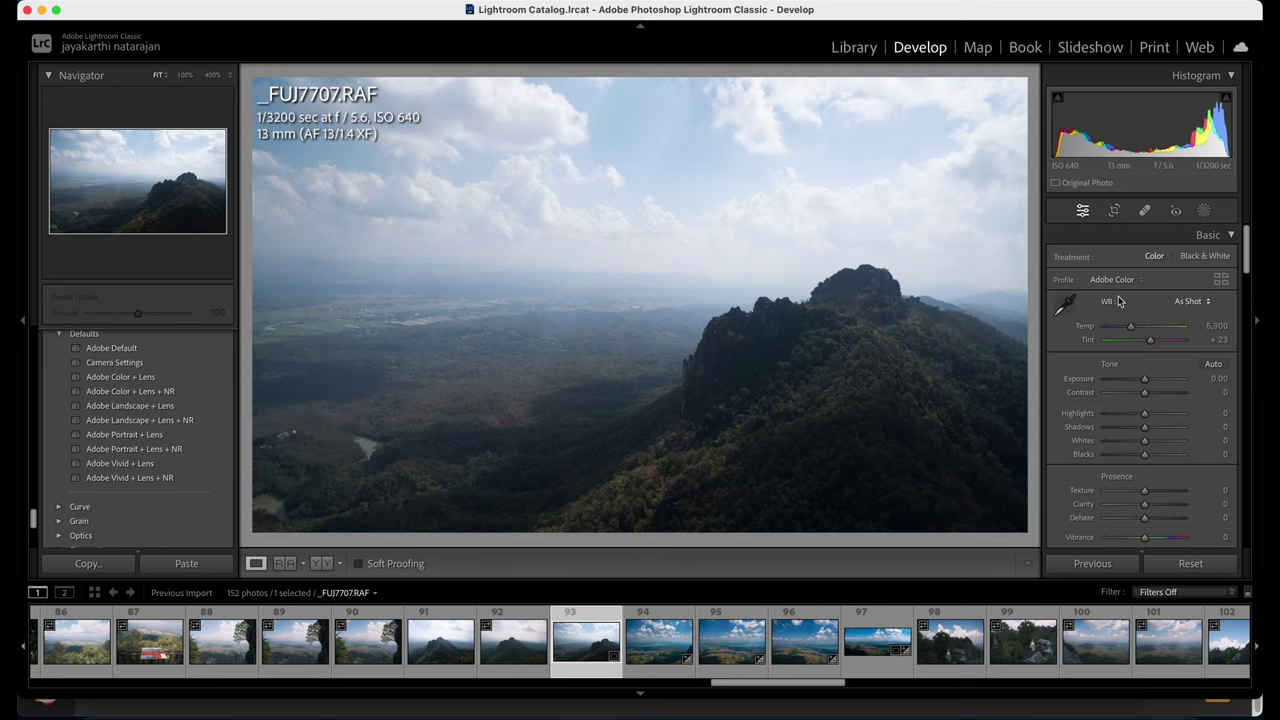
# Apply the Adaptive: Sky preset Blue Drama to the mountain photo.
pyautogui.scroll(10, 177, 397)
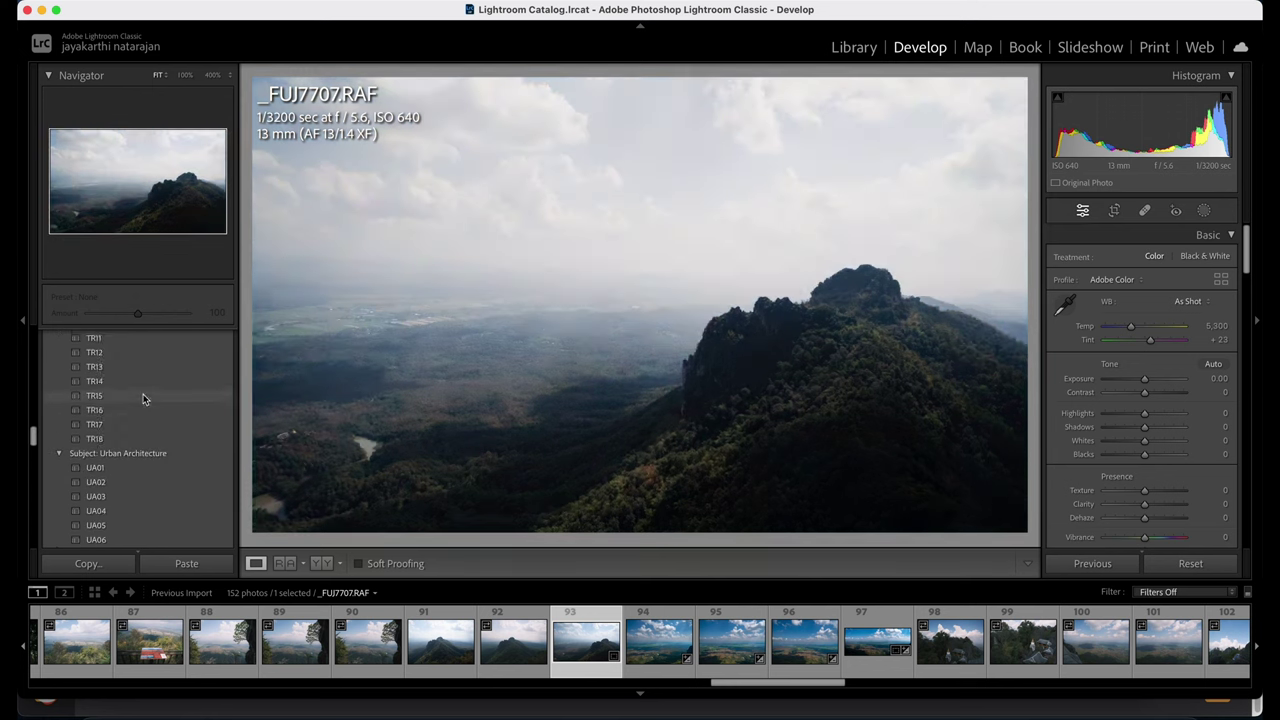
pyautogui.scroll(10, 147, 397)
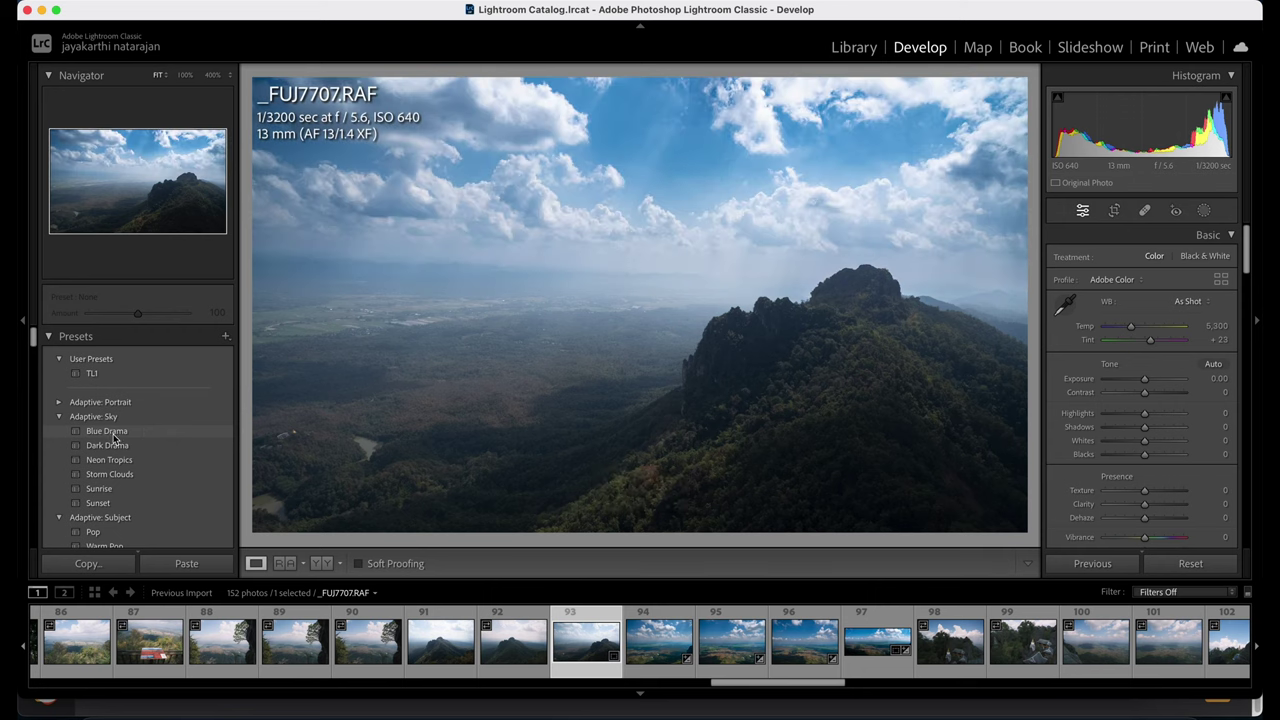
pyautogui.click(113, 434)
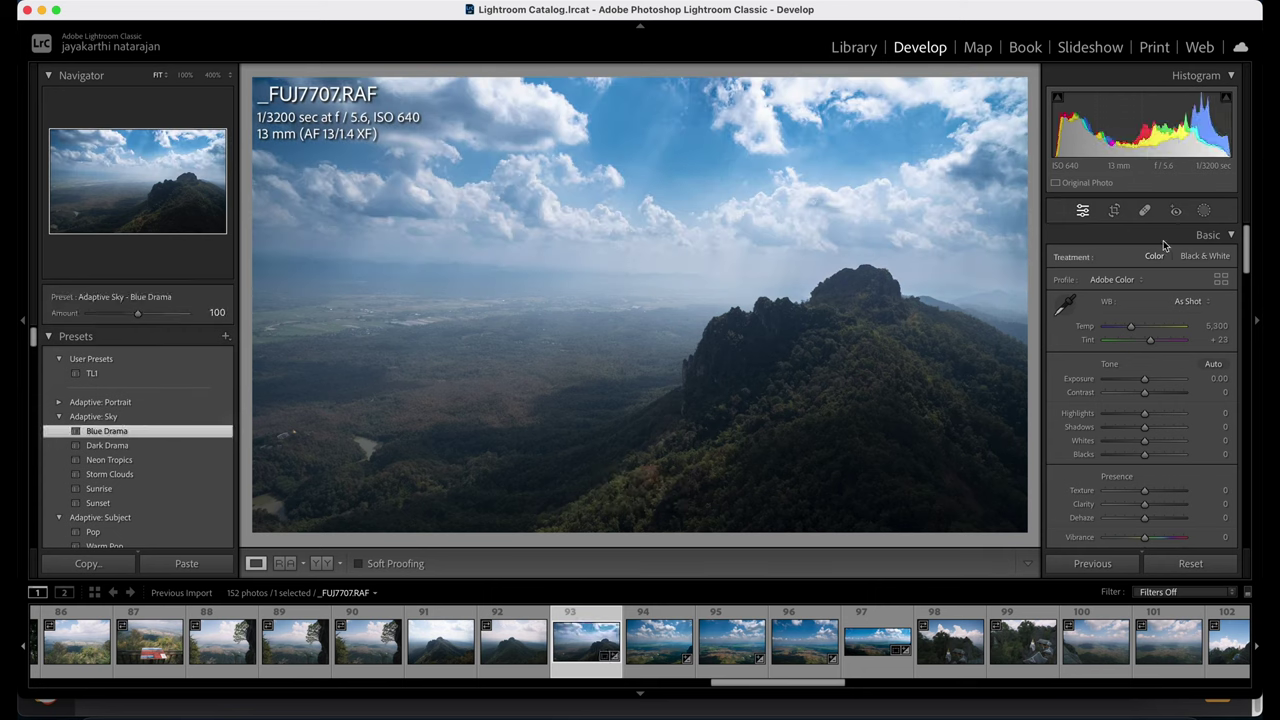
# Create a land mask by duplicating and inverting the Blue Drama sky mask.
pyautogui.click(1204, 210)
pyautogui.click(949, 130)
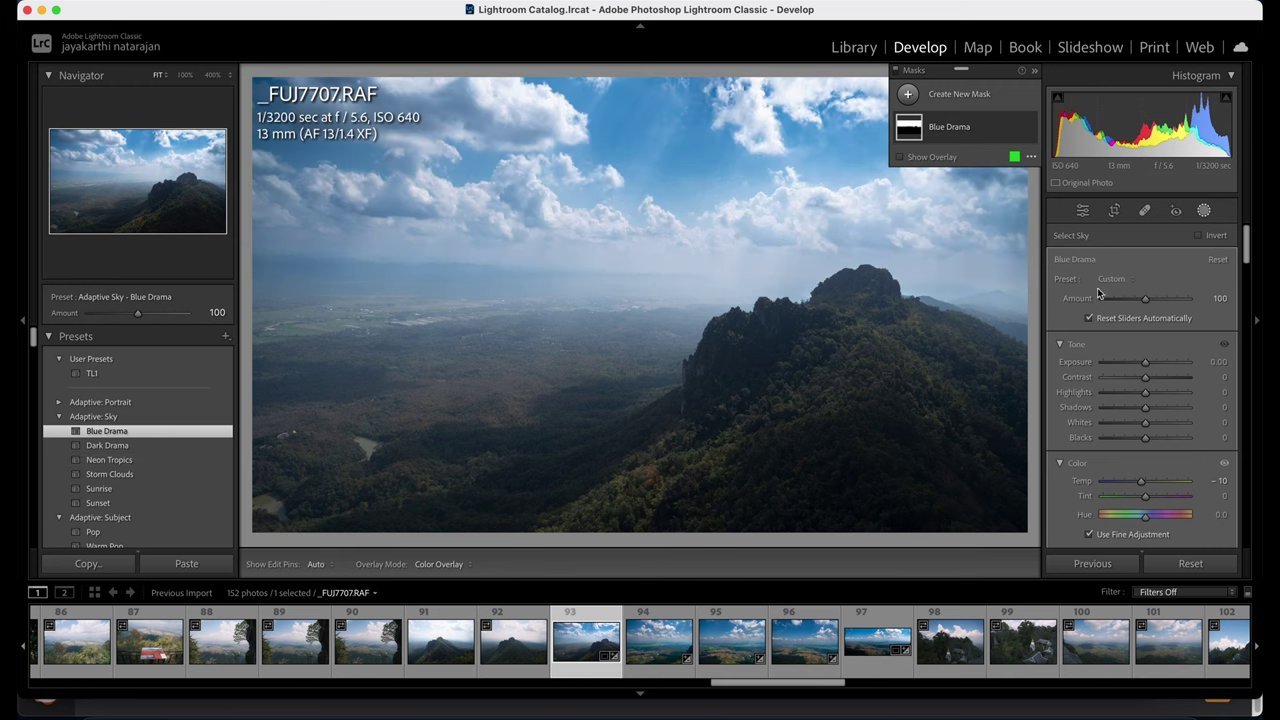
pyautogui.rightClick(928, 133)
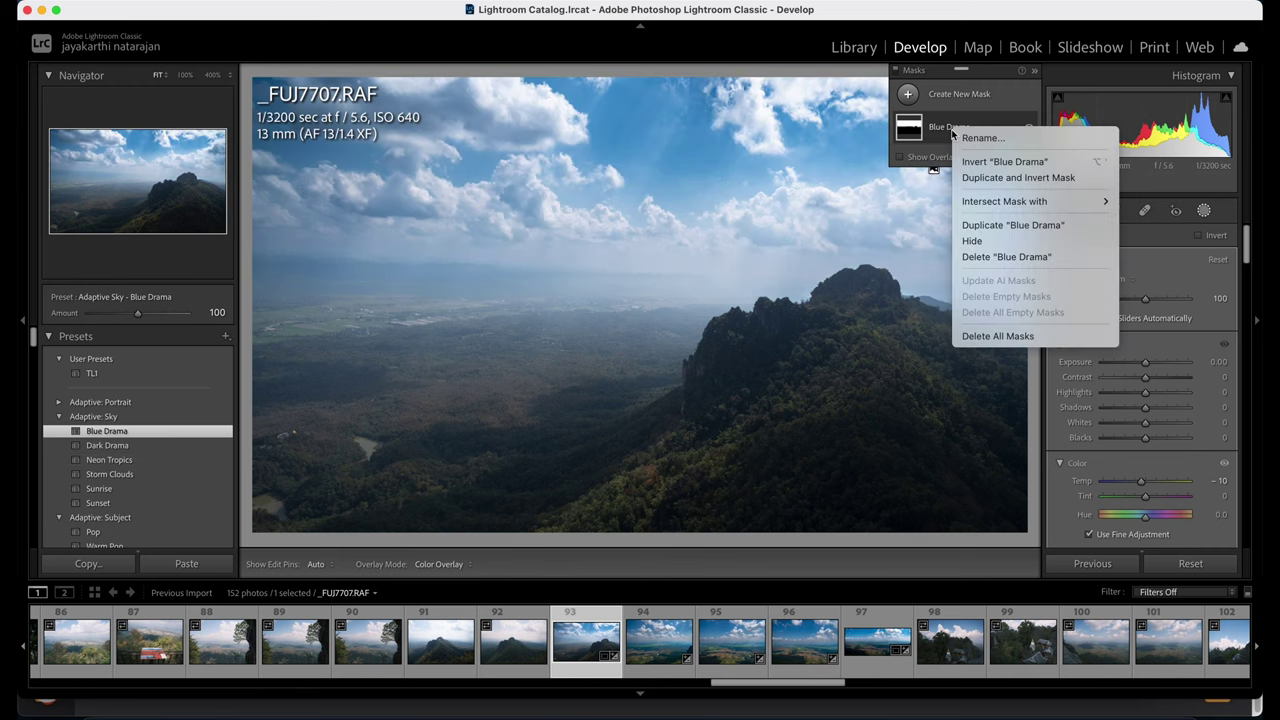
pyautogui.click(991, 183)
# Set the Blue Drama Inverted mask's Dehaze to 49, Exposure to 1.06 and Highlights to -100.
pyautogui.scroll(-5, 1088, 430)
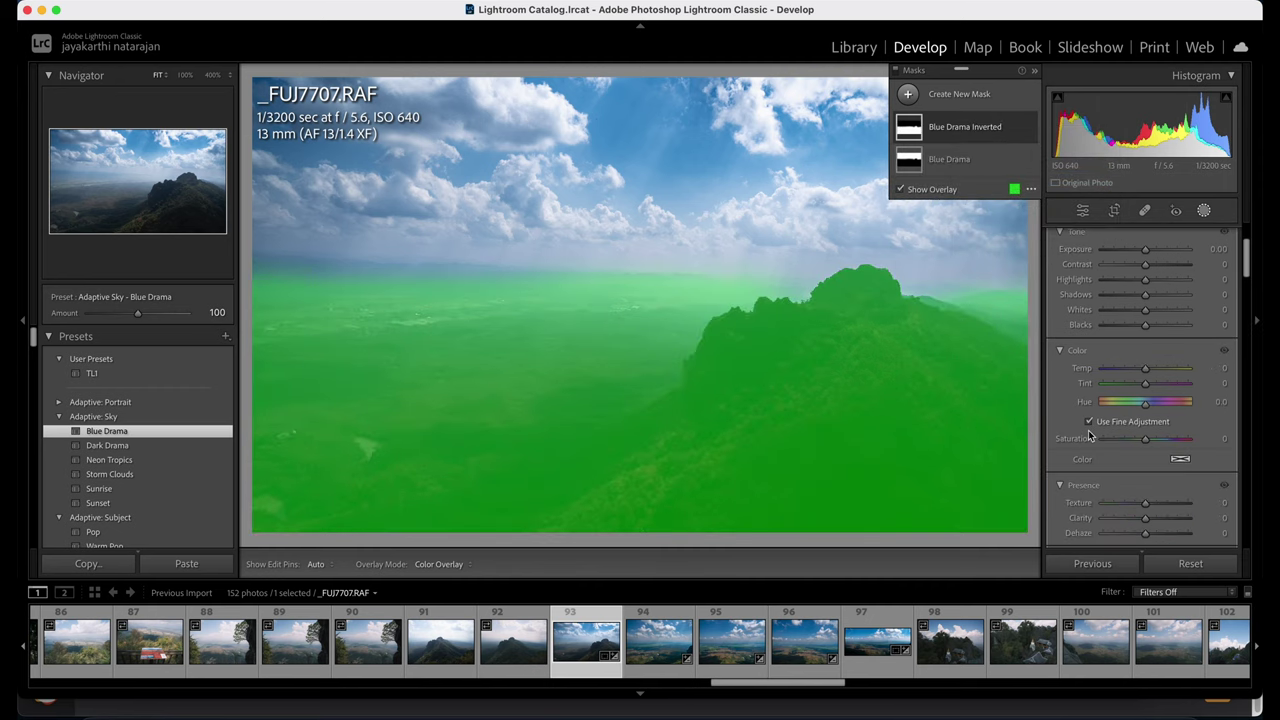
pyautogui.moveTo(1145, 493); pyautogui.dragTo(1166, 497)
pyautogui.scroll(3, 1139, 320)
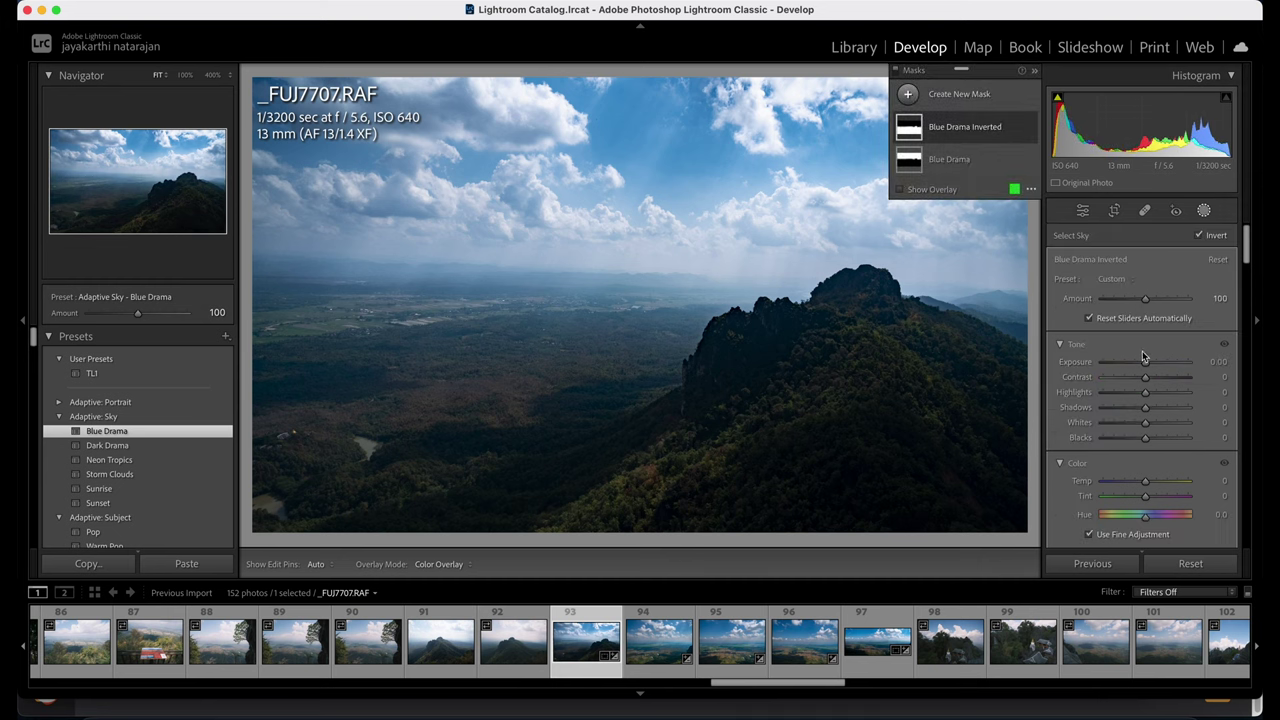
pyautogui.moveTo(1146, 362); pyautogui.dragTo(1070, 396)
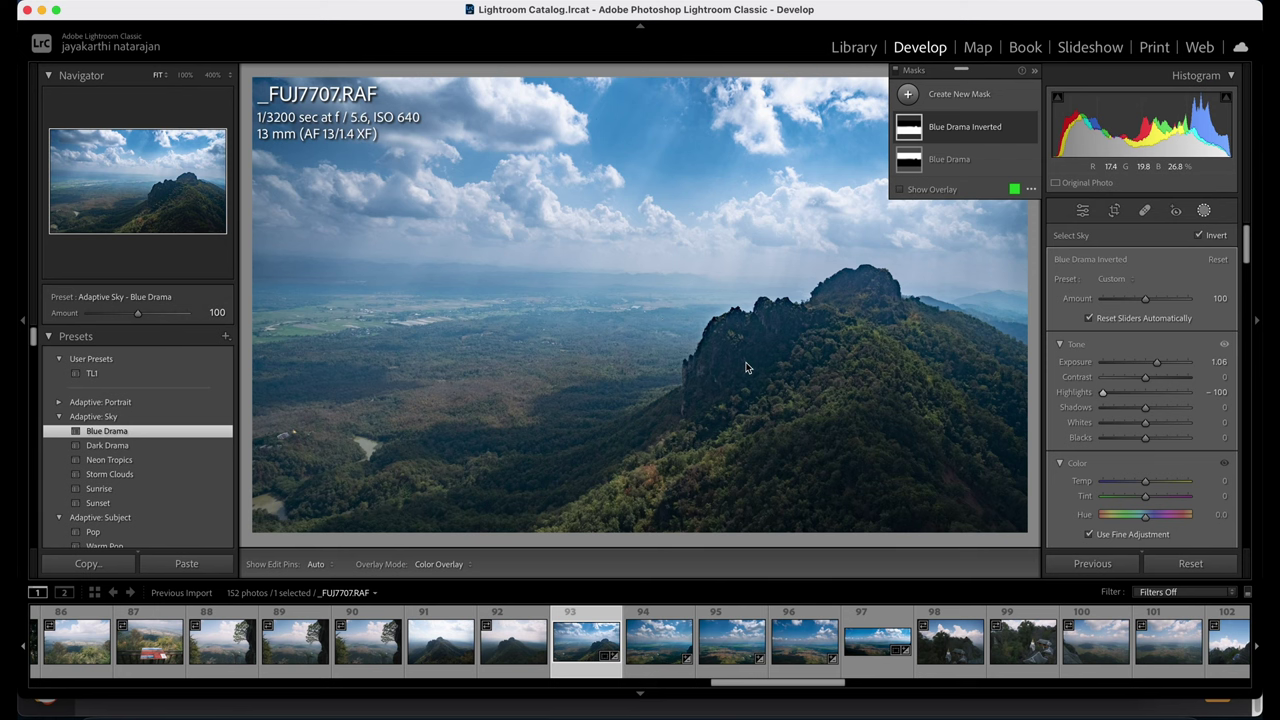
# Inspect the ridge at 100%, and set the land mask's Sharpness to -11, Clarity to 10 and Texture to 6.
pyautogui.click(174, 189)
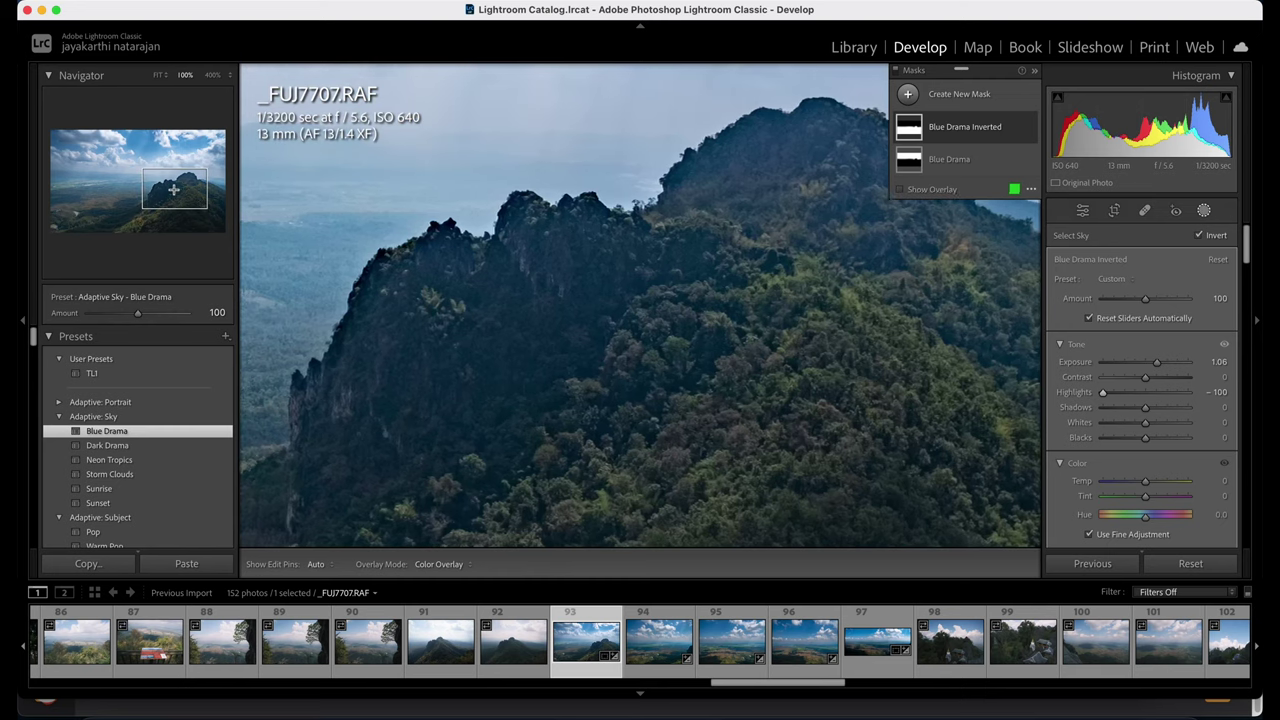
pyautogui.click(152, 77)
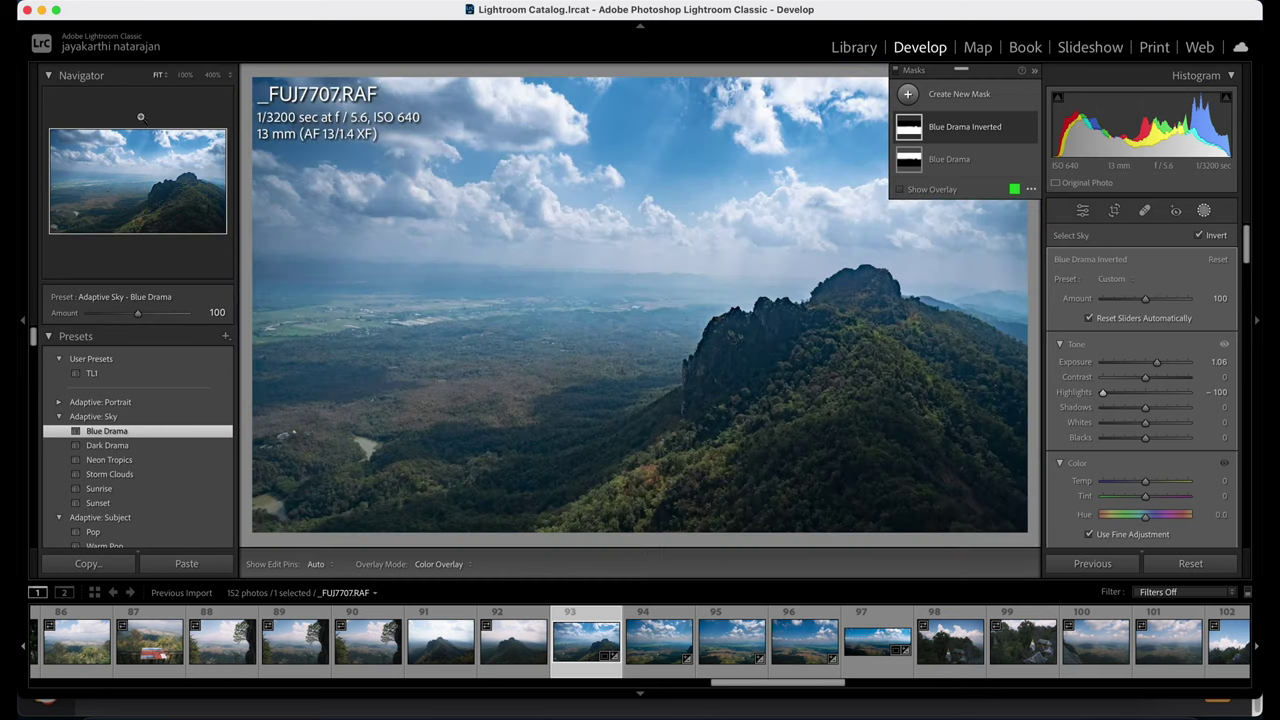
pyautogui.scroll(-10, 1097, 414)
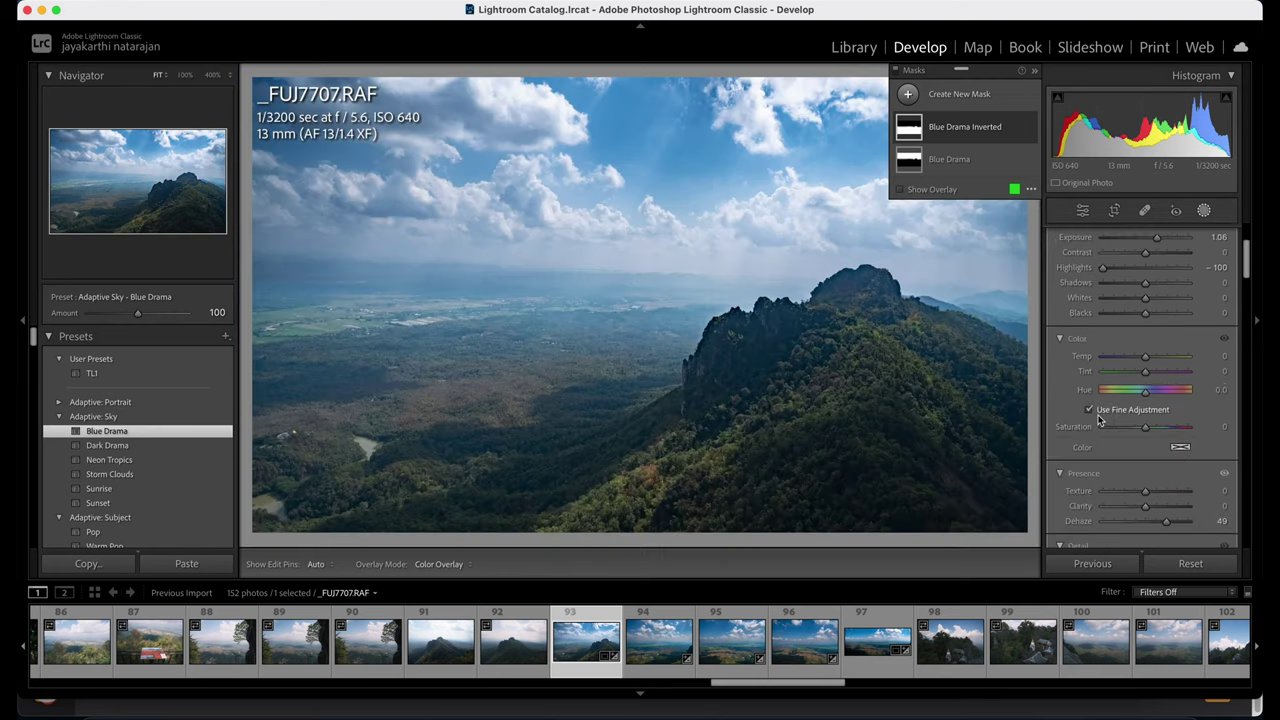
pyautogui.scroll(3, 1097, 414)
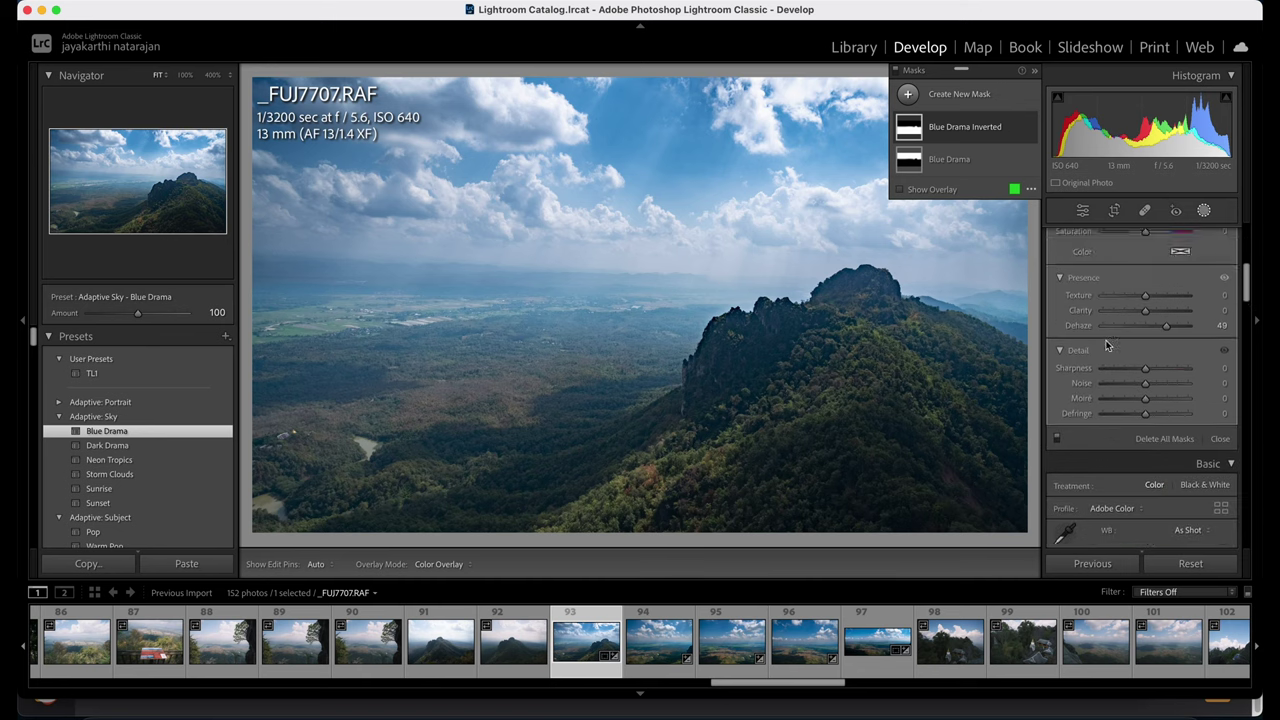
pyautogui.scroll(1, 1100, 331)
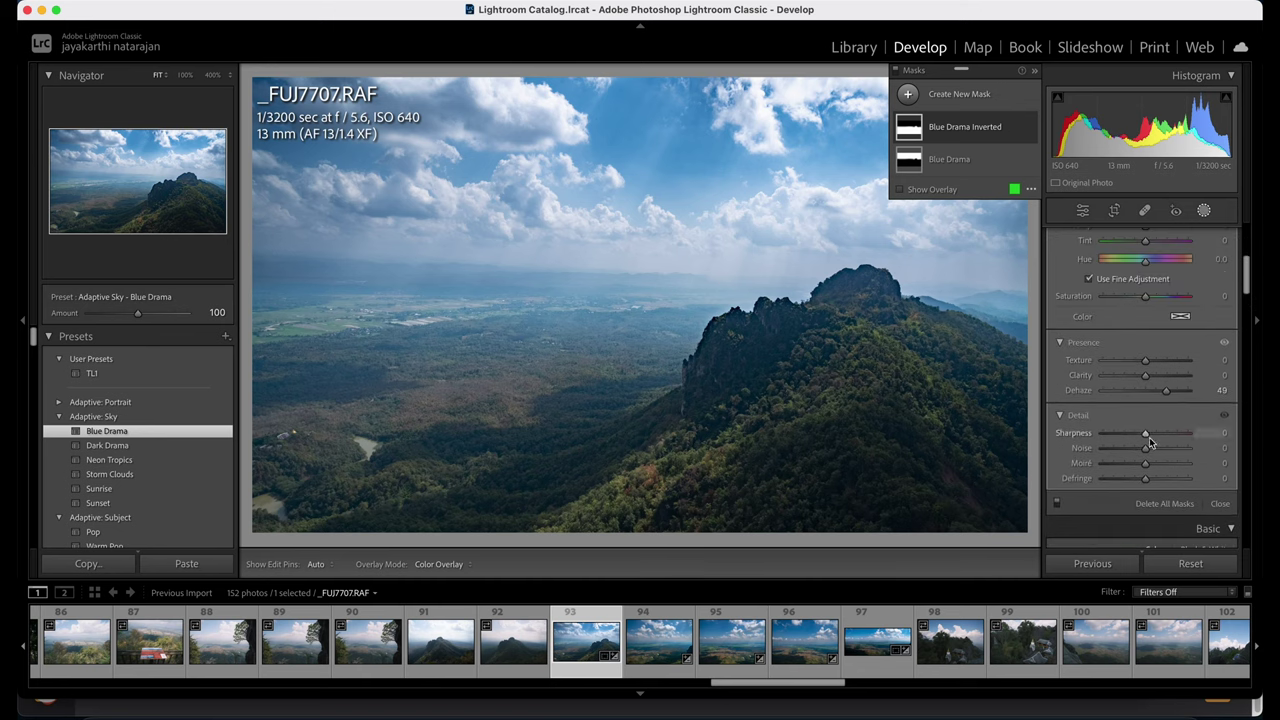
pyautogui.moveTo(1145, 433); pyautogui.dragTo(1141, 435)
pyautogui.moveTo(1146, 375); pyautogui.dragTo(1148, 362)
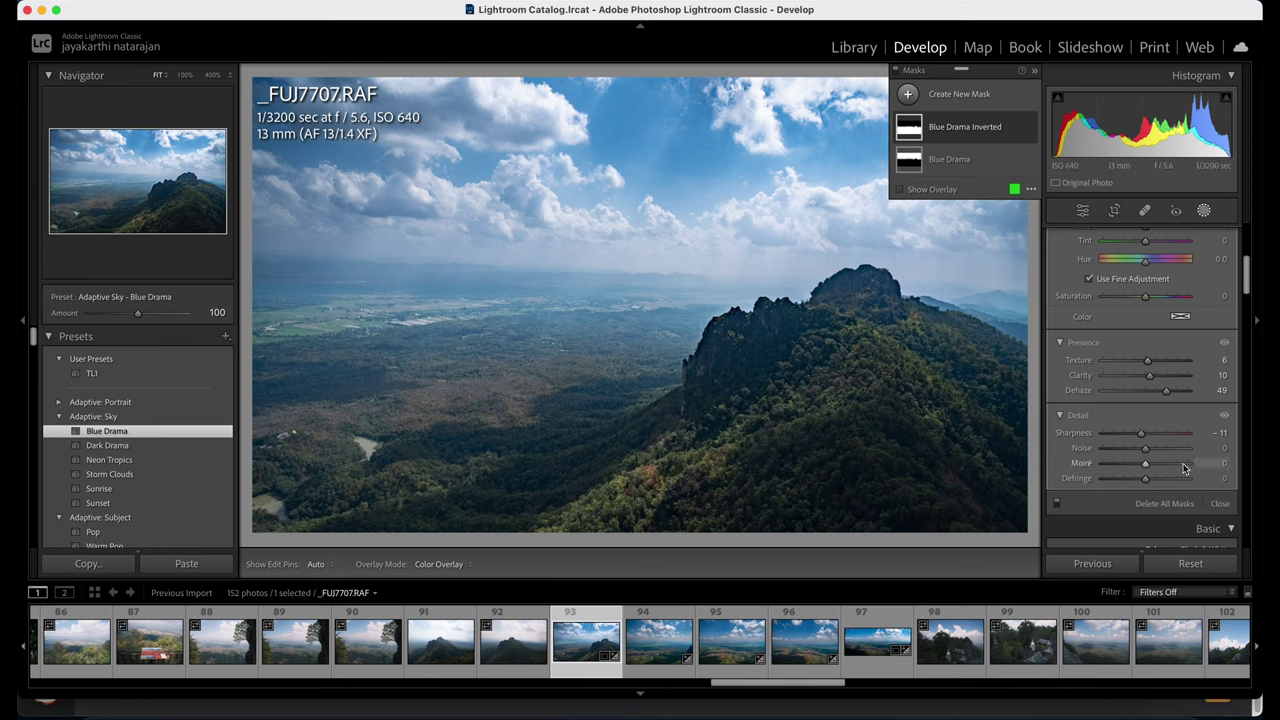
pyautogui.scroll(-4, 1183, 463)
pyautogui.scroll(10, 1183, 463)
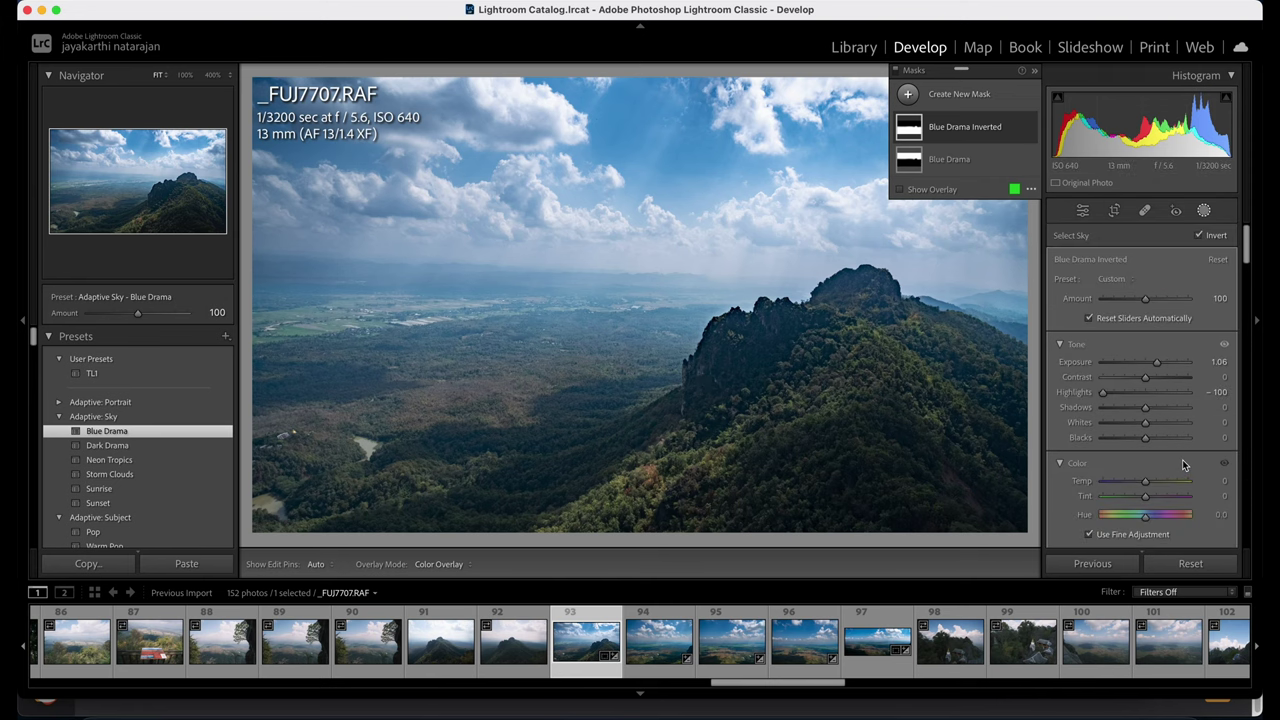
pyautogui.click(1083, 212)
pyautogui.scroll(-3, 1058, 459)
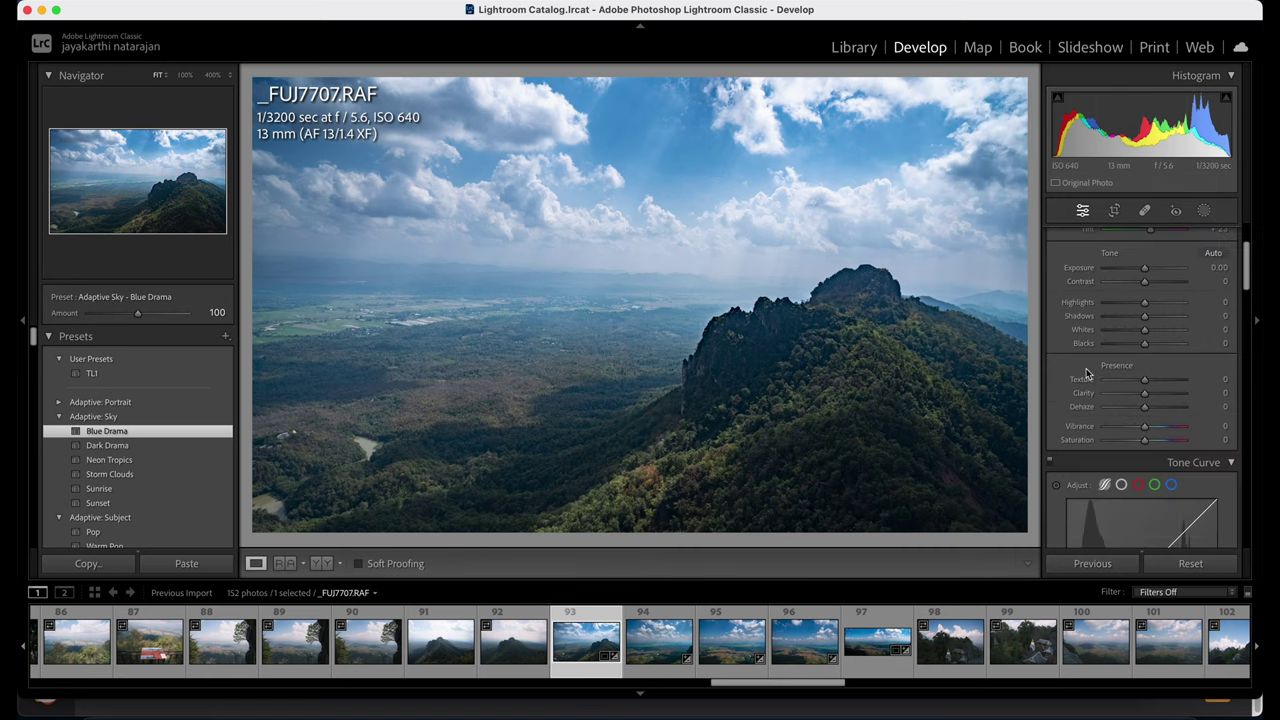
pyautogui.scroll(-3, 1075, 479)
pyautogui.scroll(6, 1075, 470)
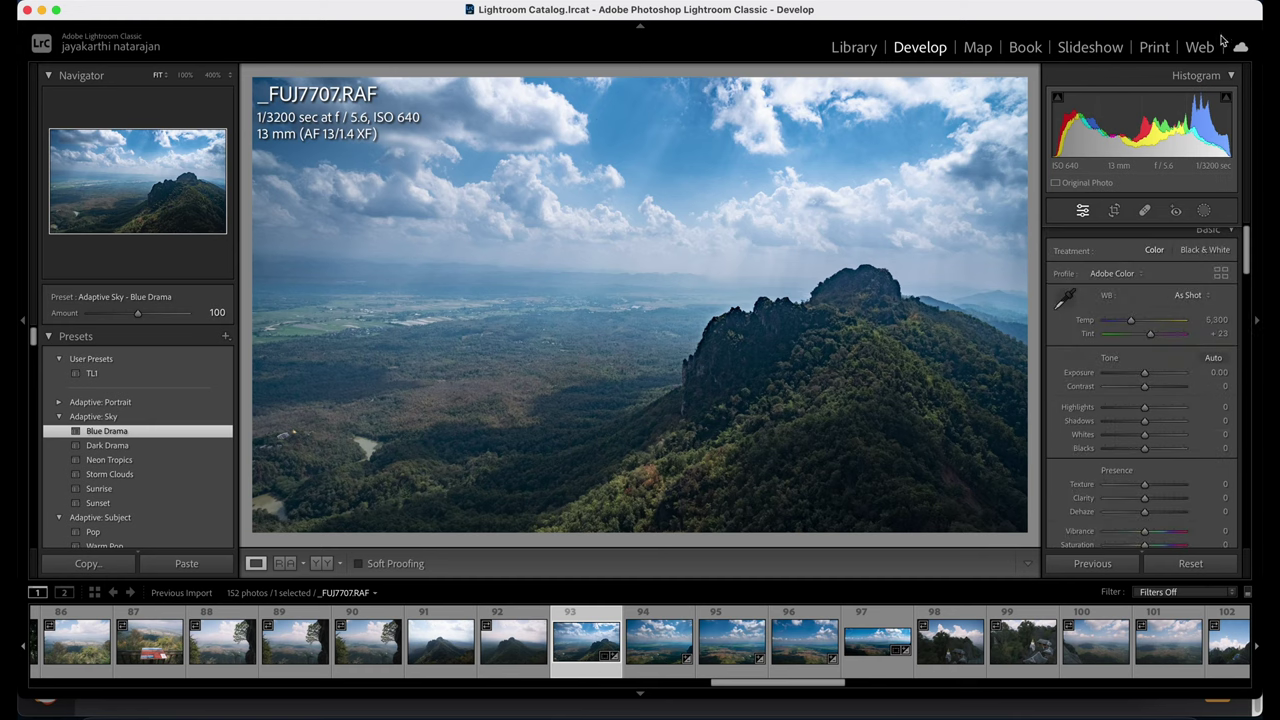
# Reselect the Blue Drama Inverted mask and raise its Saturation to 34.
pyautogui.click(1204, 211)
pyautogui.click(942, 129)
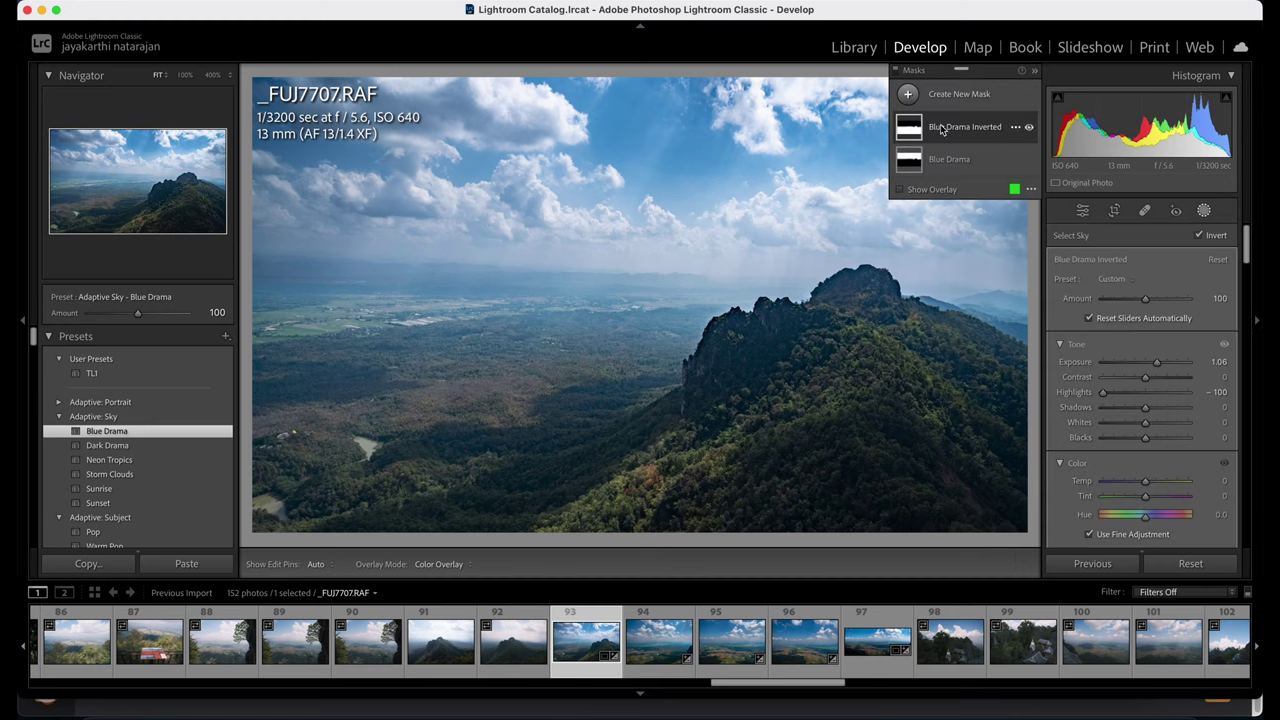
pyautogui.scroll(-4, 1157, 465)
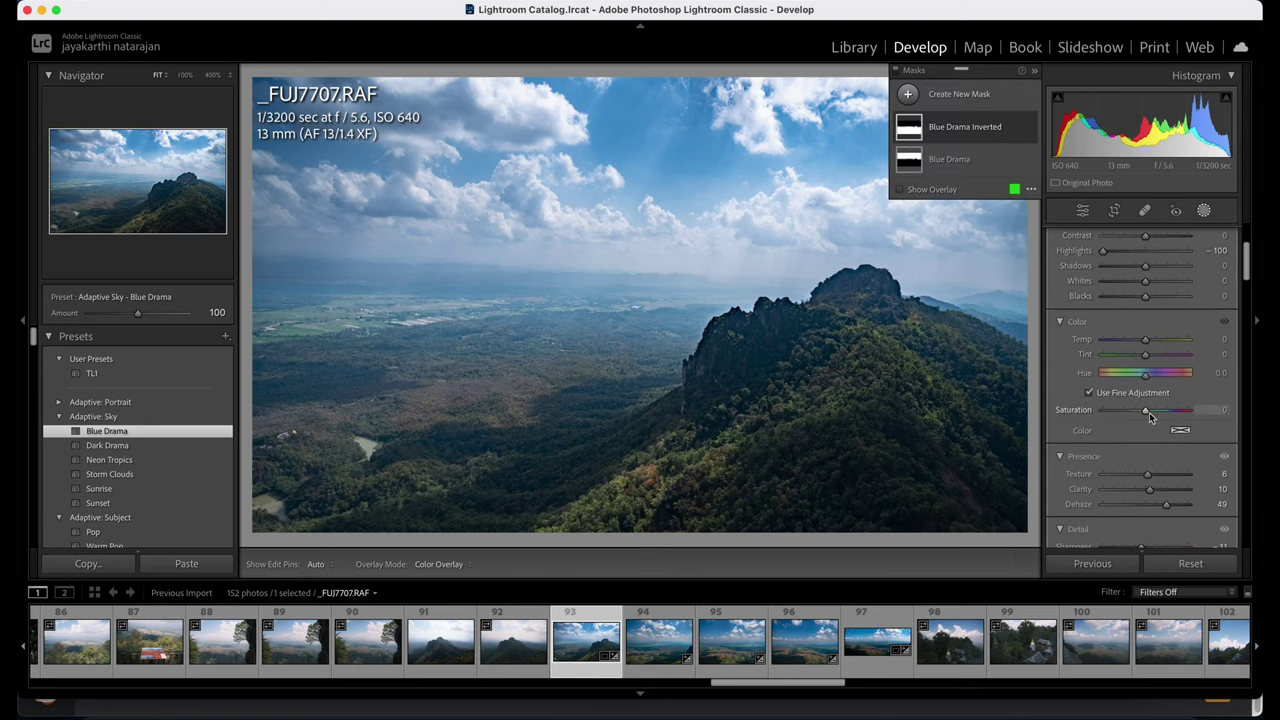
pyautogui.moveTo(1147, 416); pyautogui.dragTo(1167, 418)
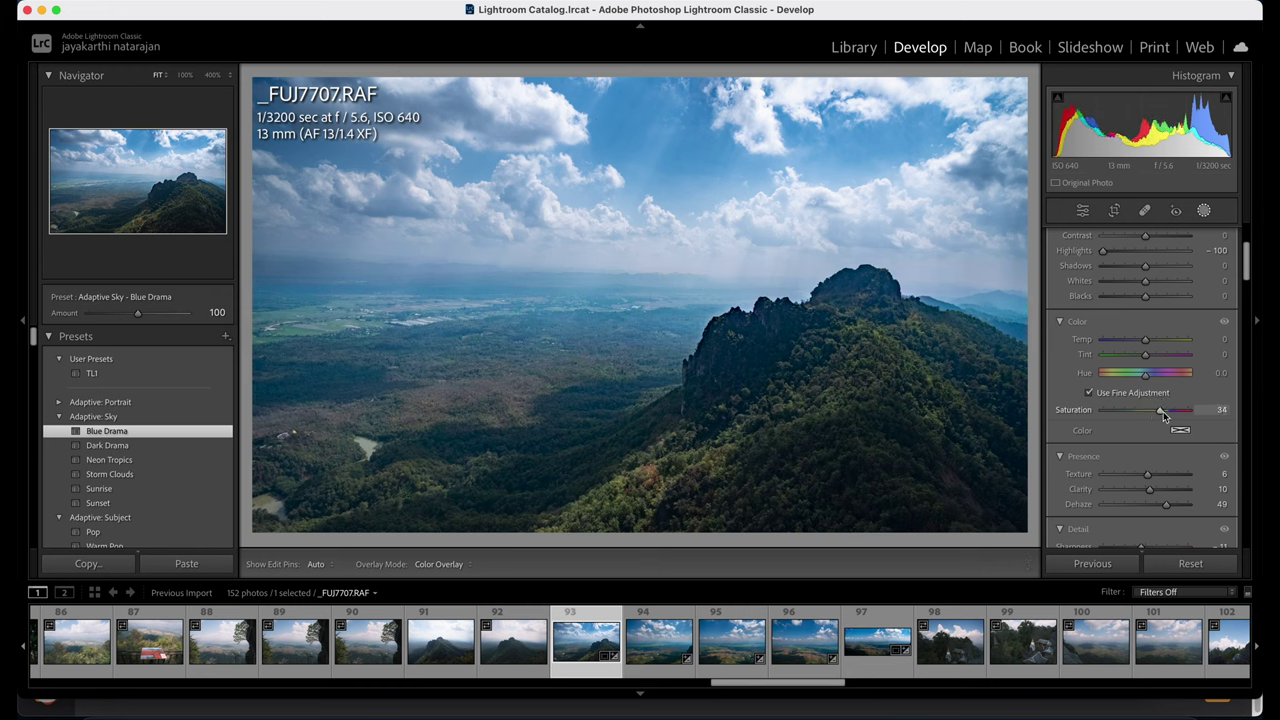
pyautogui.moveTo(1165, 415); pyautogui.dragTo(1165, 412)
# Set the land mask's Shadows to 15 and Blacks to -13.
pyautogui.scroll(3, 1160, 401)
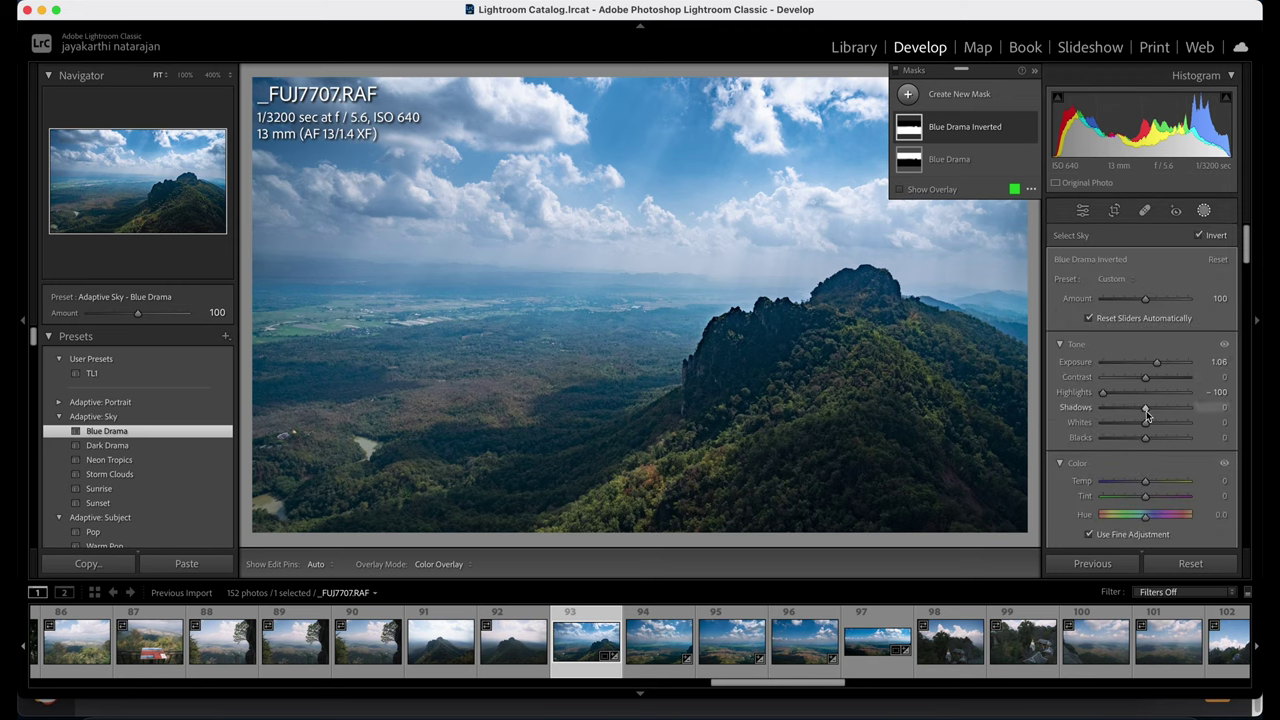
pyautogui.moveTo(1145, 412); pyautogui.dragTo(1153, 411)
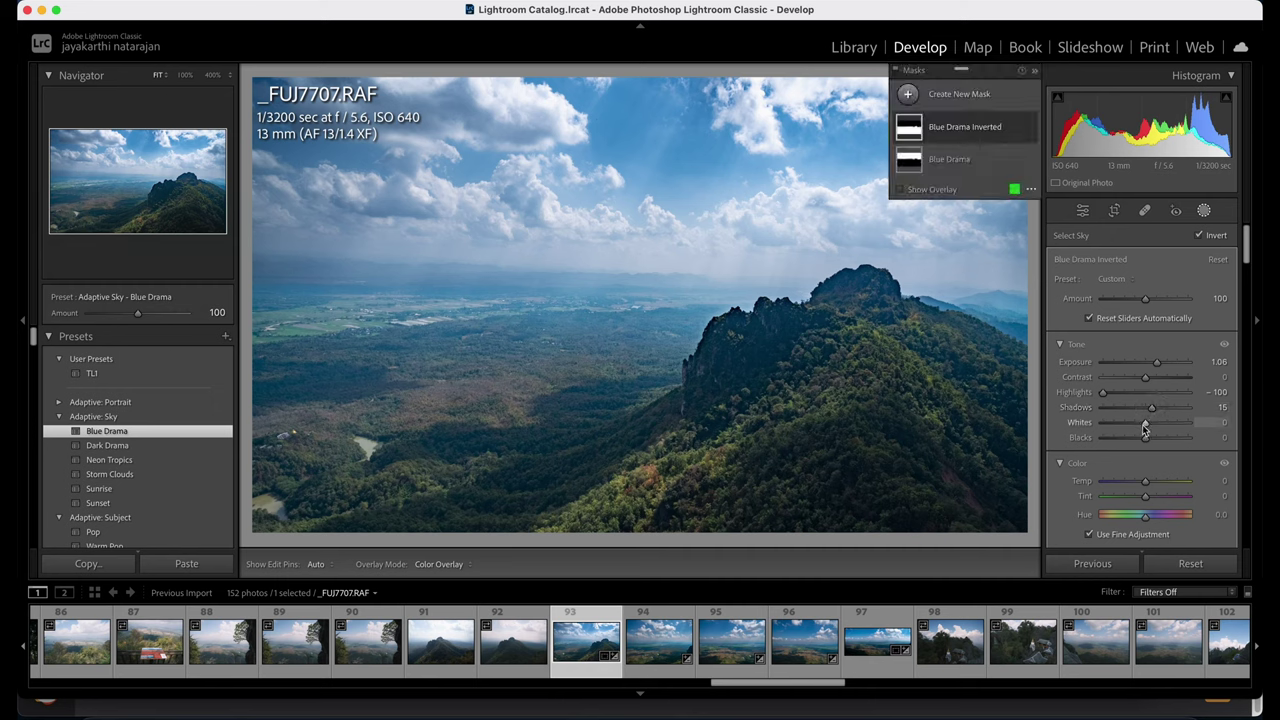
pyautogui.moveTo(1145, 437); pyautogui.dragTo(1139, 438)
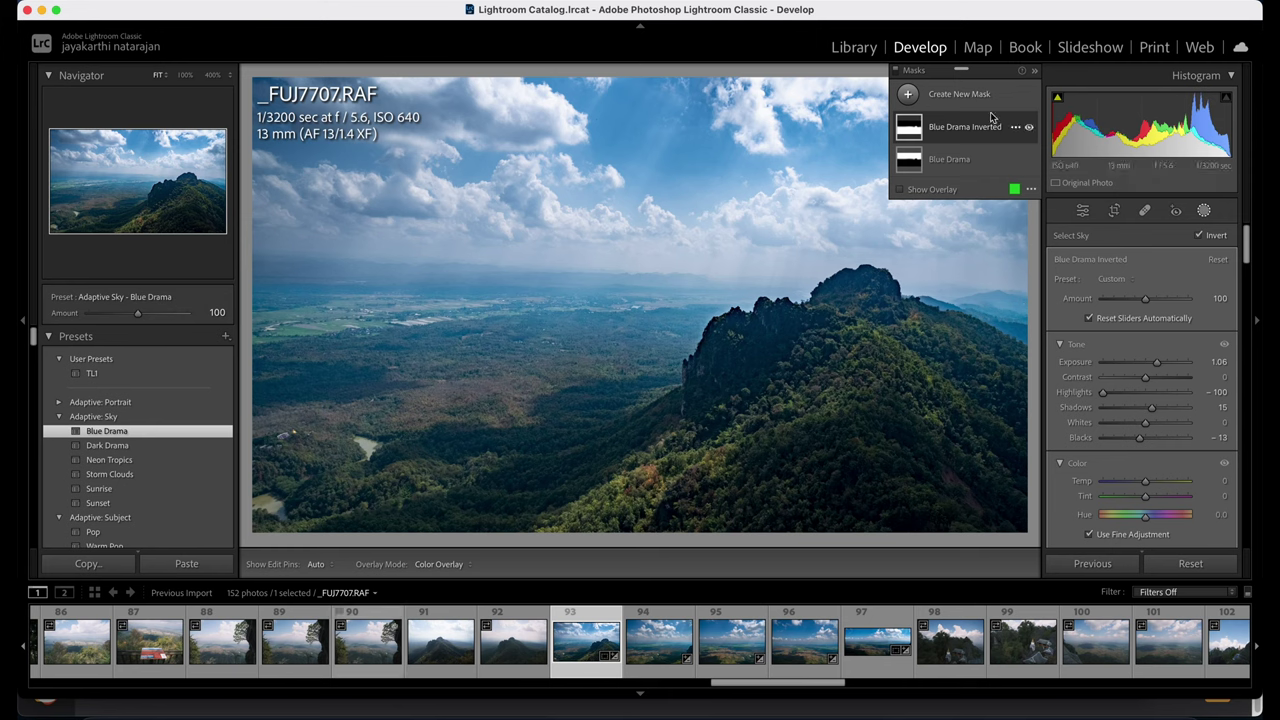
# Select the Blue Drama sky mask and set its Highlights to -17 and Shadows to 14.
pyautogui.click(951, 161)
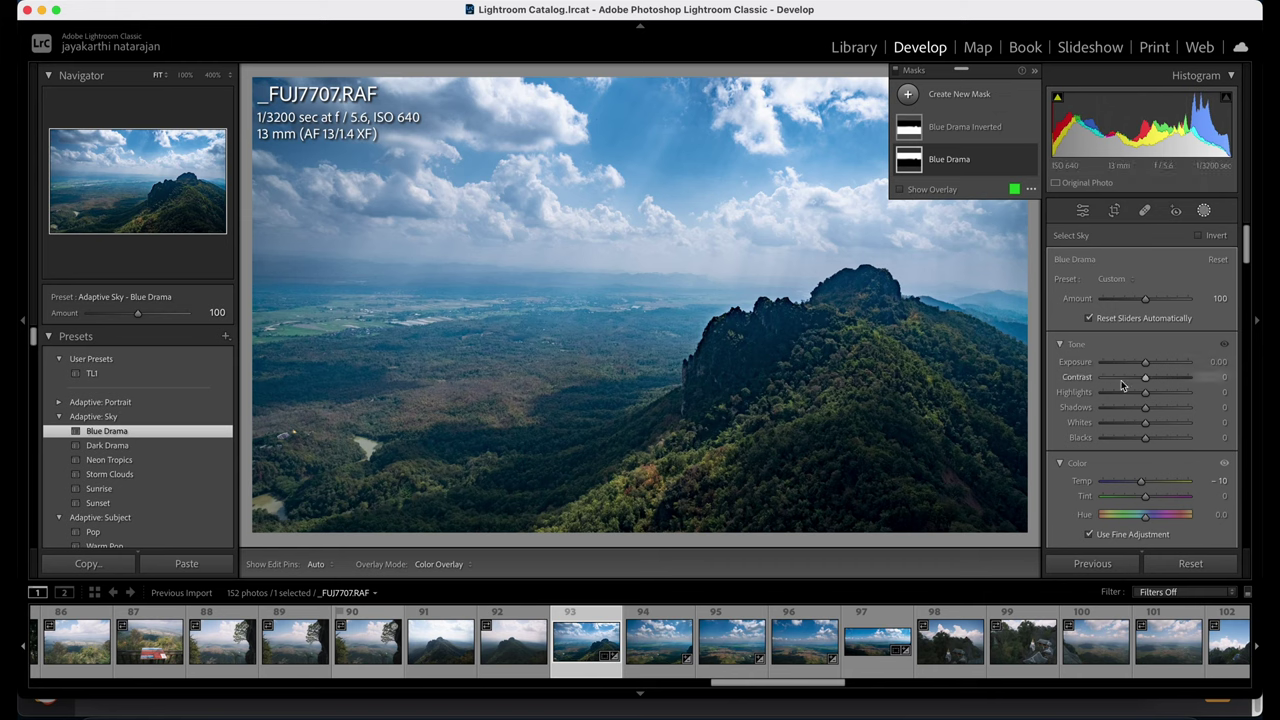
pyautogui.moveTo(1146, 392)
pyautogui.mouseDown()
pyautogui.moveTo(1128, 395)
pyautogui.moveTo(1153, 410)
pyautogui.mouseUp()
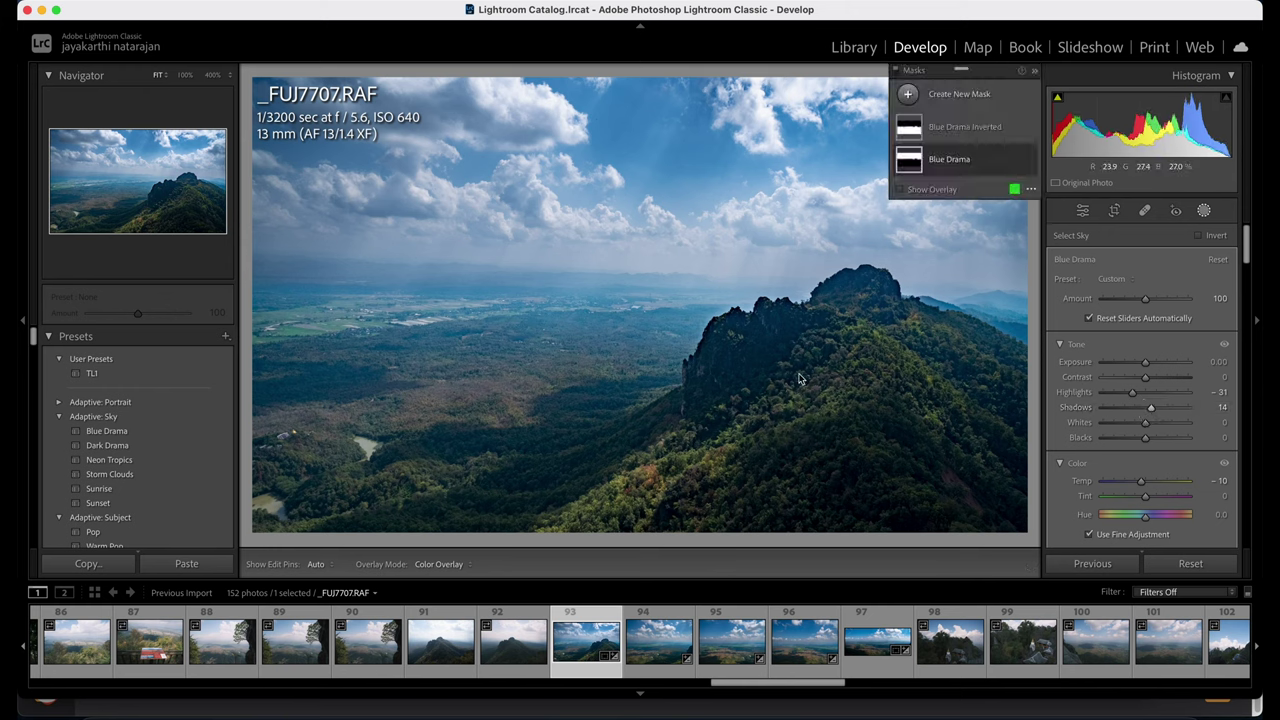
pyautogui.moveTo(1133, 393); pyautogui.dragTo(1138, 394)
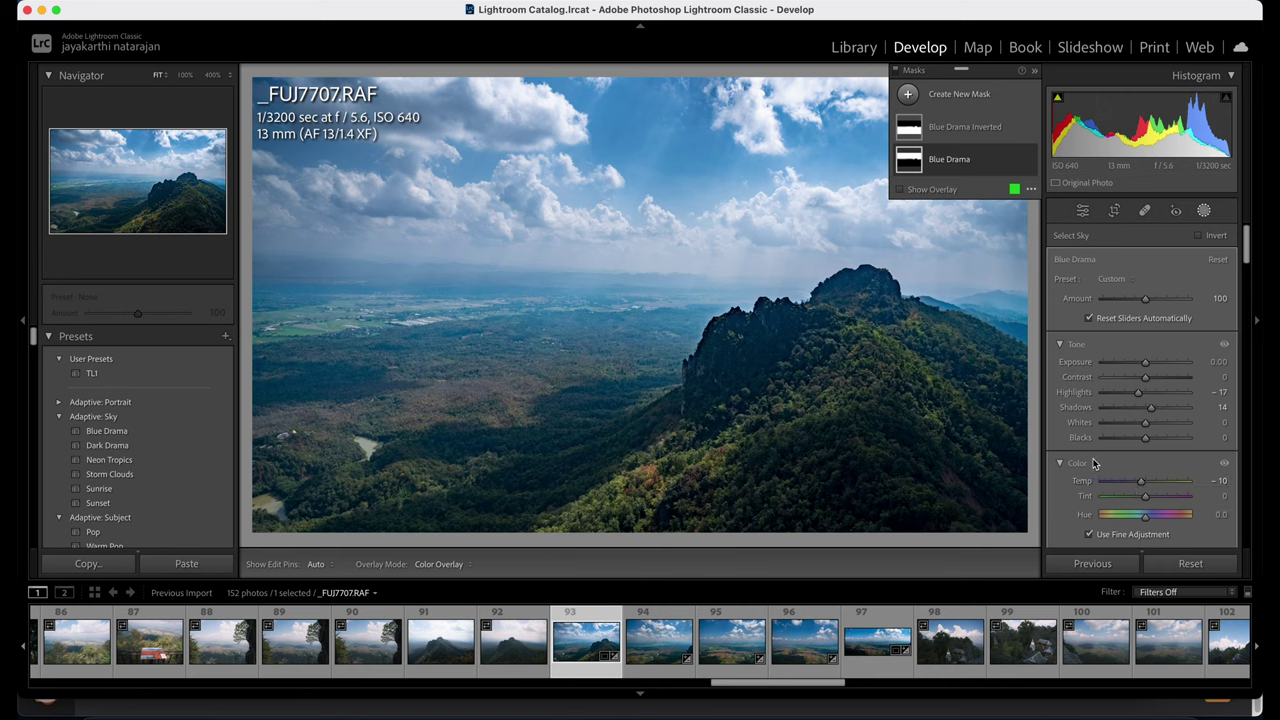
# Set the Blue Drama sky mask's Saturation to 29.
pyautogui.scroll(-2, 1100, 470)
pyautogui.moveTo(1138, 512); pyautogui.dragTo(1159, 516)
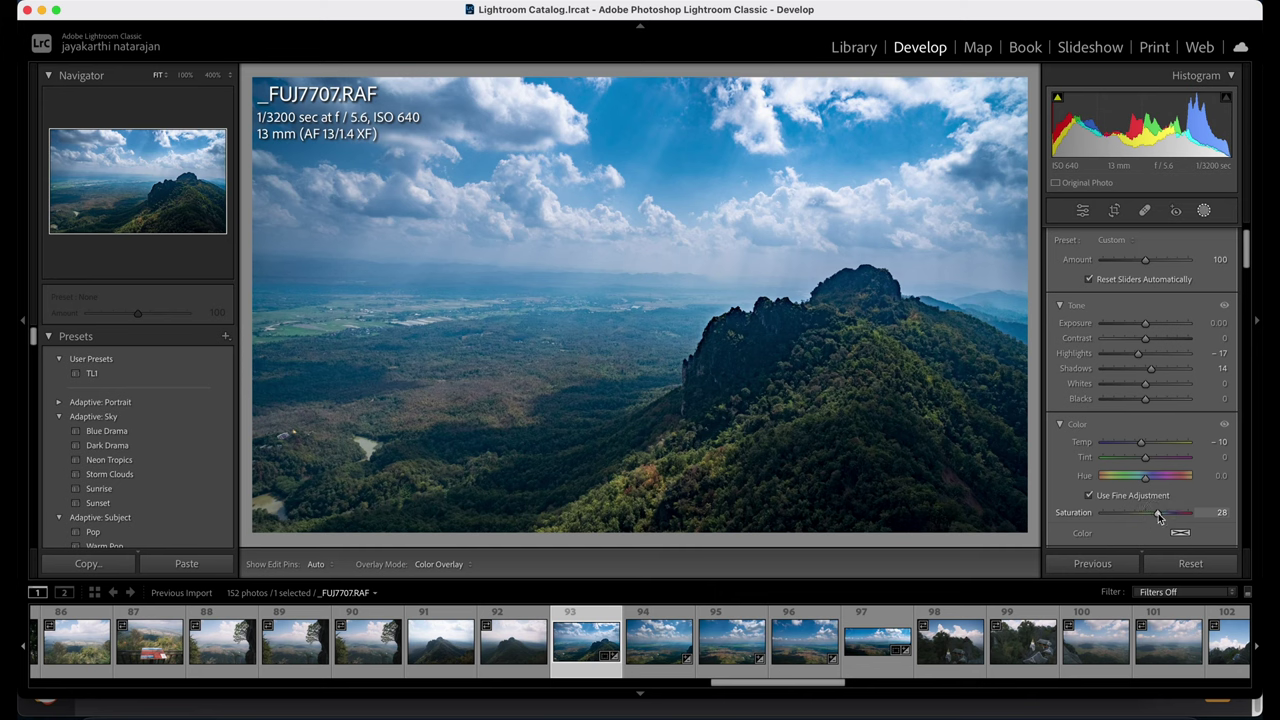
pyautogui.moveTo(1158, 513); pyautogui.dragTo(1159, 513)
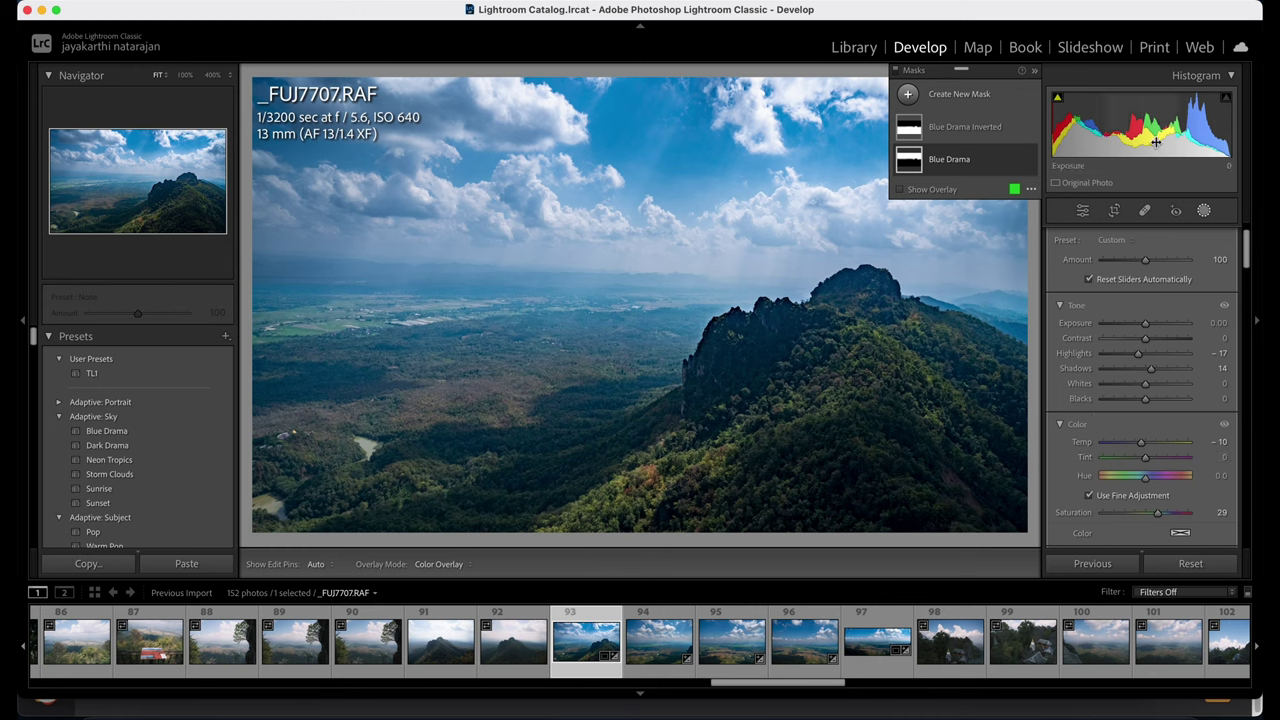
pyautogui.moveTo(1180, 125); pyautogui.dragTo(1195, 125)
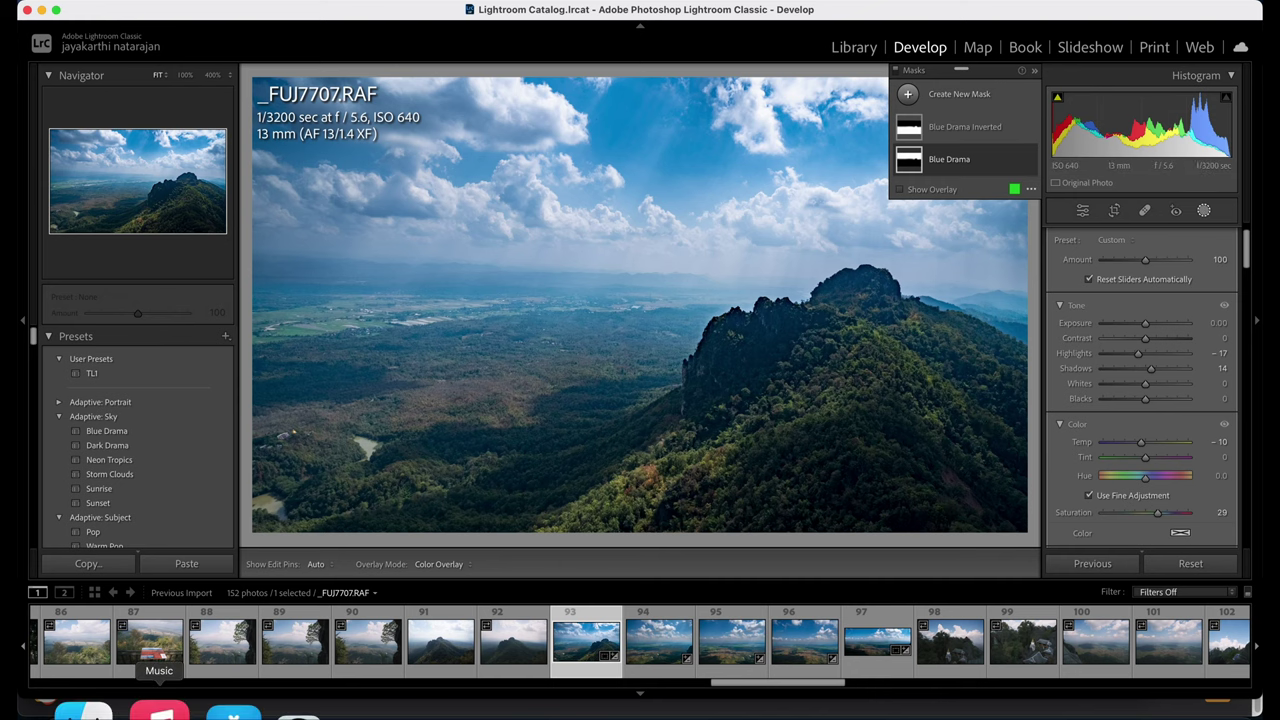
# Close the masking tool and compare _FUJ7707 side by side before and after, inspecting the ridge at 100%.
pyautogui.scroll(-5, 1080, 655)
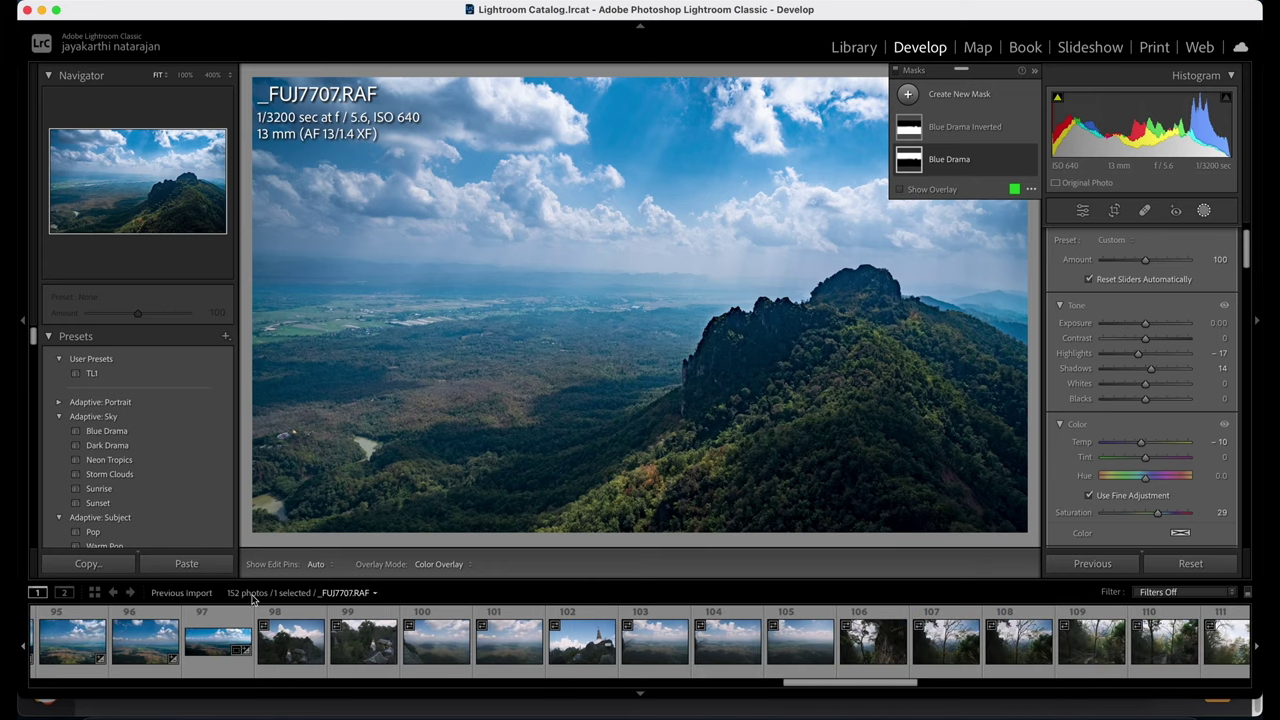
pyautogui.click(1083, 211)
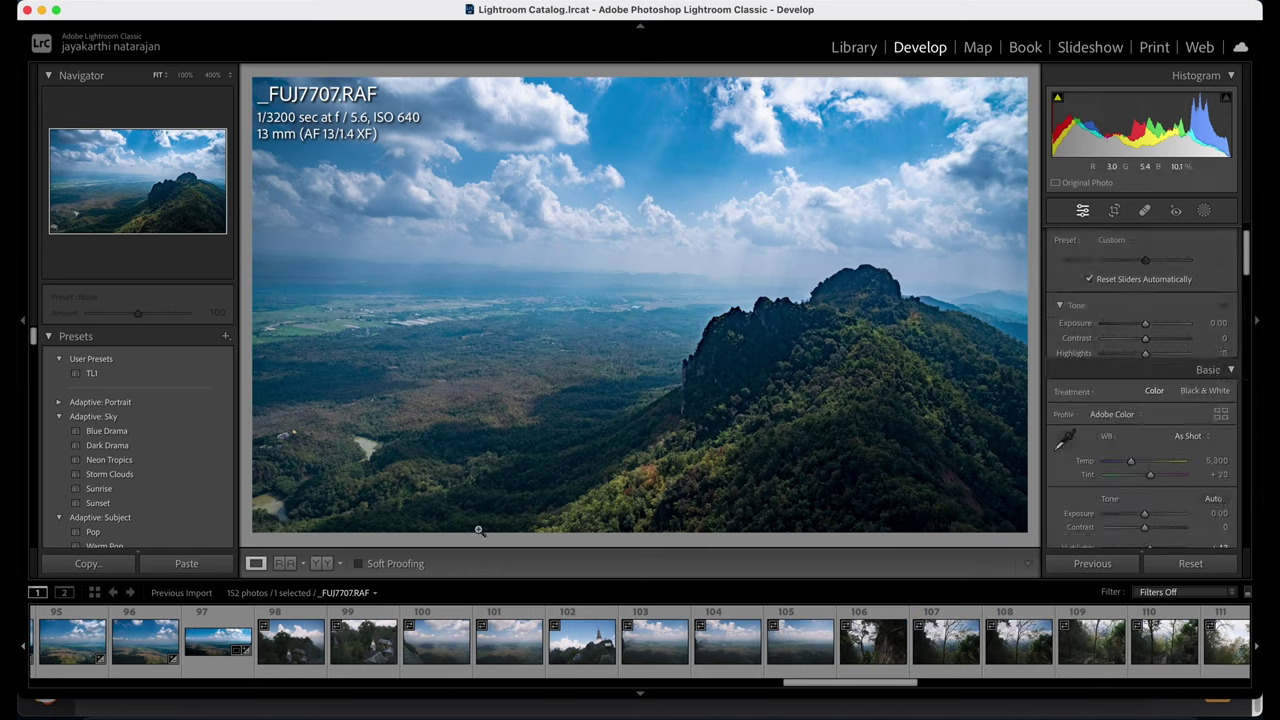
pyautogui.click(320, 563)
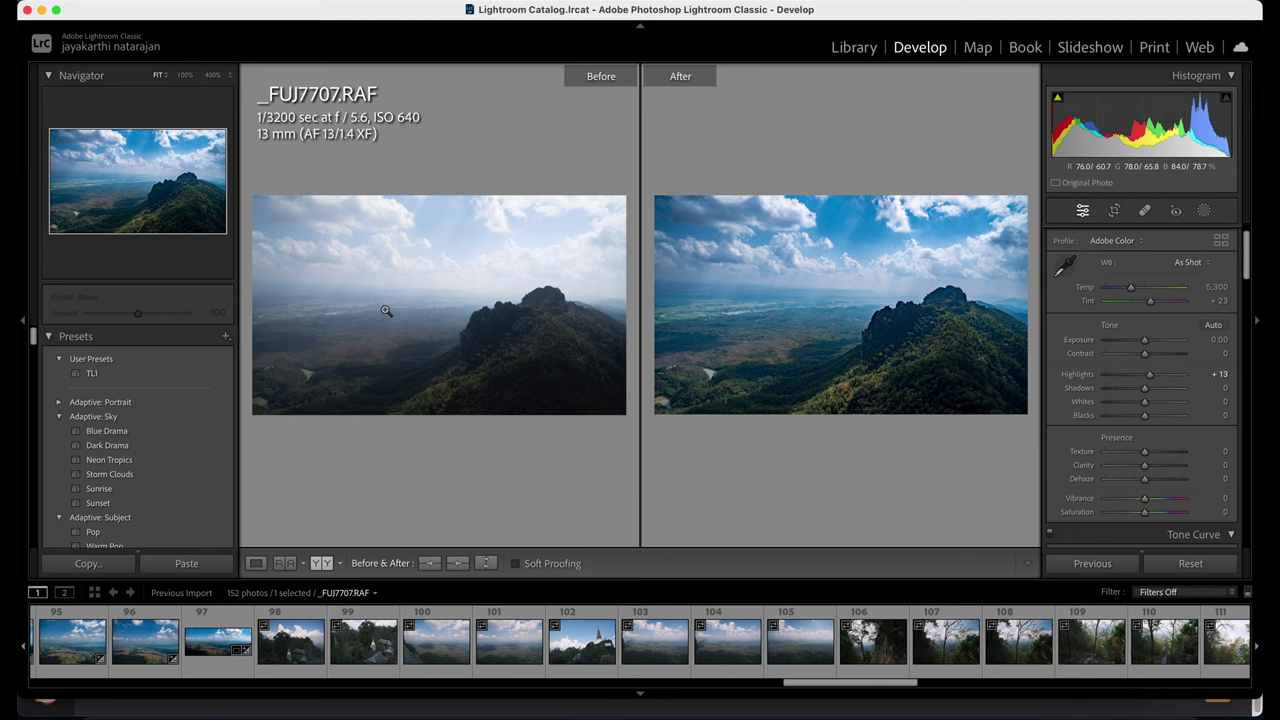
pyautogui.click(929, 352)
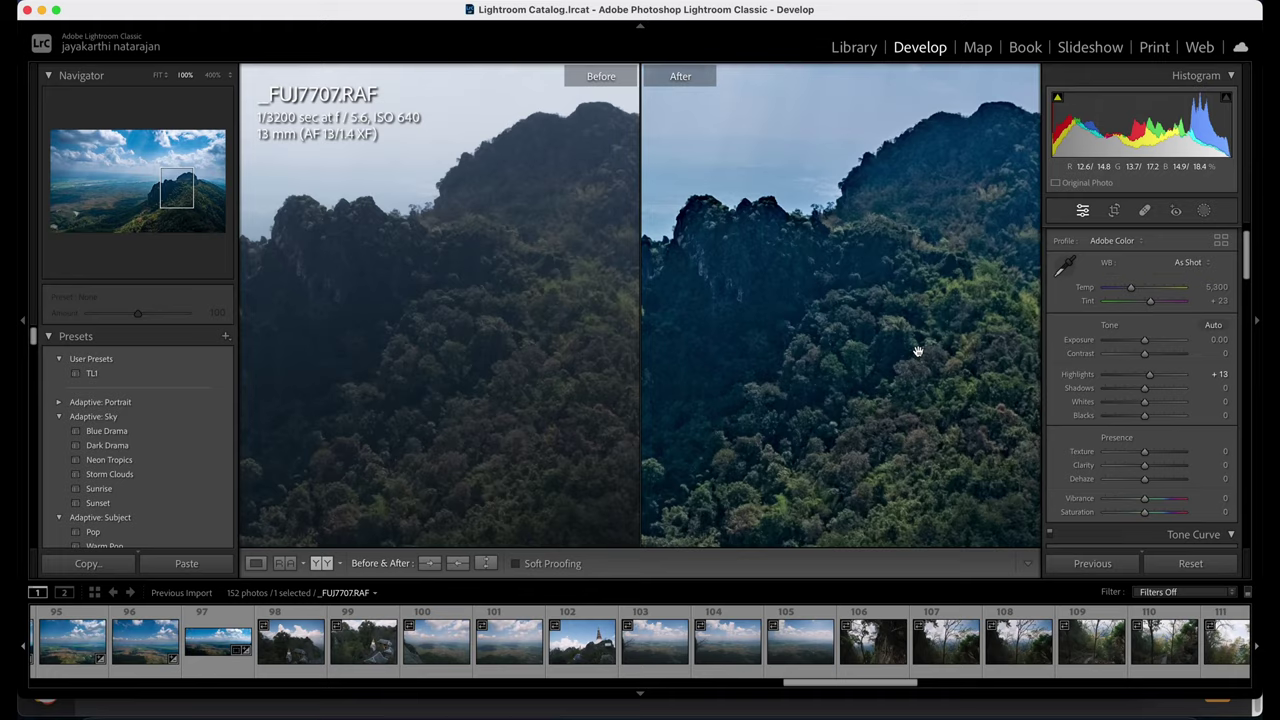
pyautogui.moveTo(917, 351)
pyautogui.mouseDown()
pyautogui.moveTo(920, 371)
pyautogui.moveTo(926, 349)
pyautogui.moveTo(994, 289)
pyautogui.moveTo(922, 352)
pyautogui.mouseUp()
pyautogui.click(920, 354)
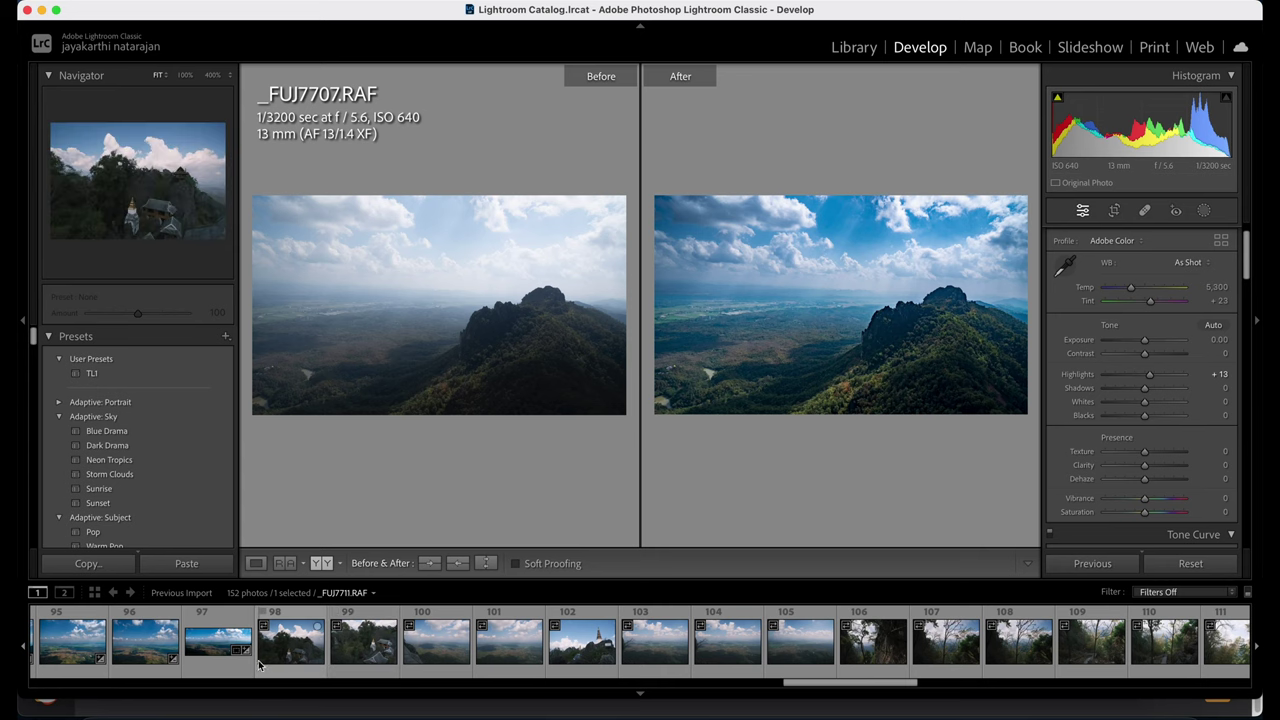
# Select photos 91 to 93 with _FUJ7707 as the source and synchronize its settings, excluding Crop and Masking.
pyautogui.scroll(-3, 1176, 651)
pyautogui.scroll(5, 1176, 651)
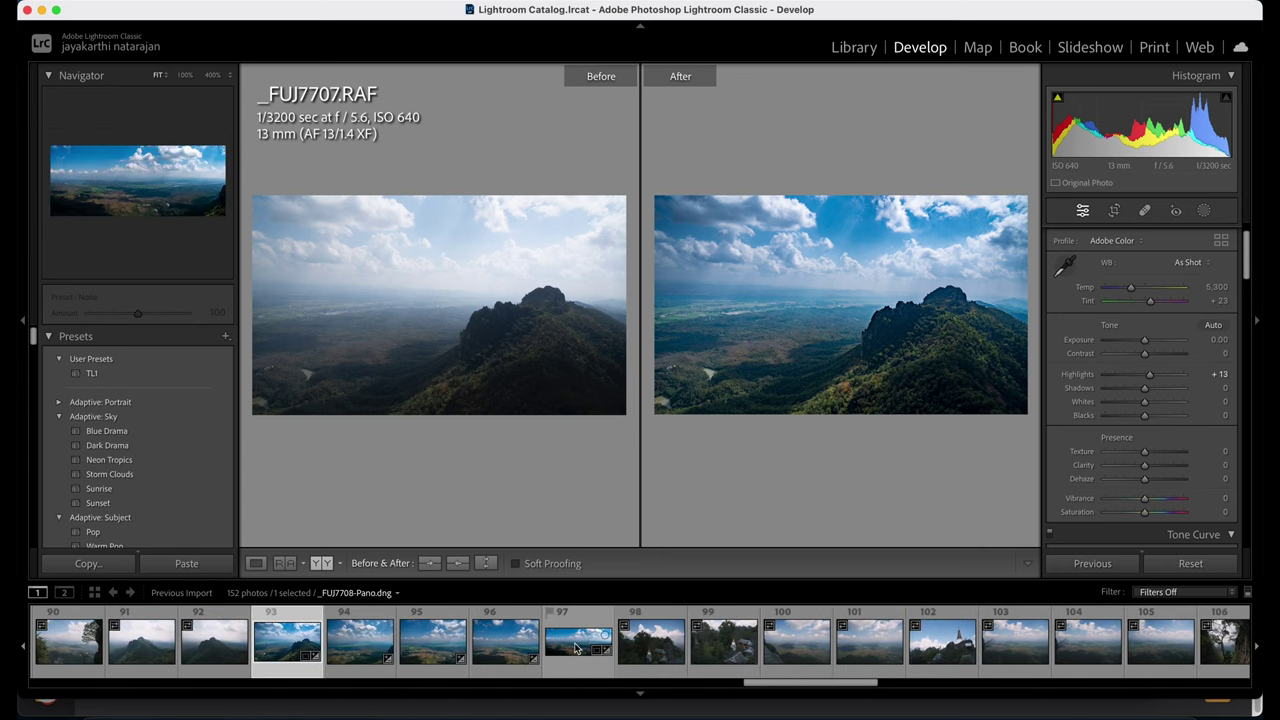
pyautogui.scroll(4, 952, 660)
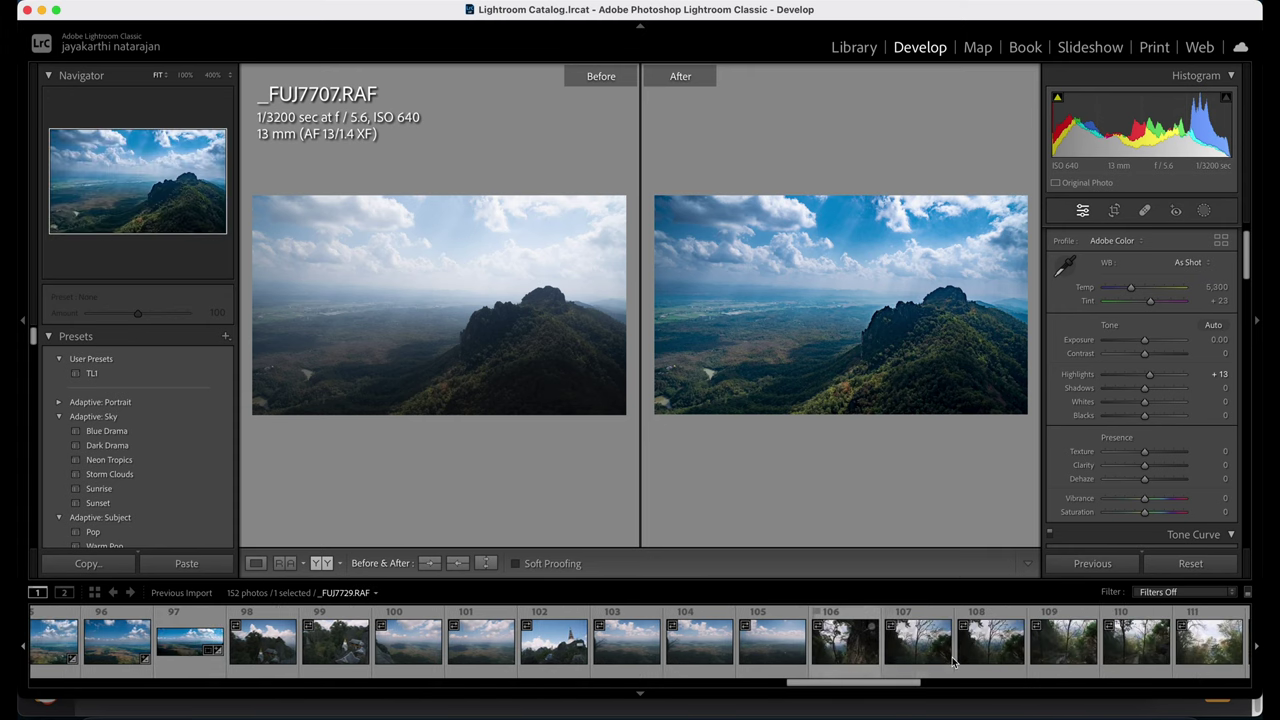
pyautogui.scroll(-1, 950, 657)
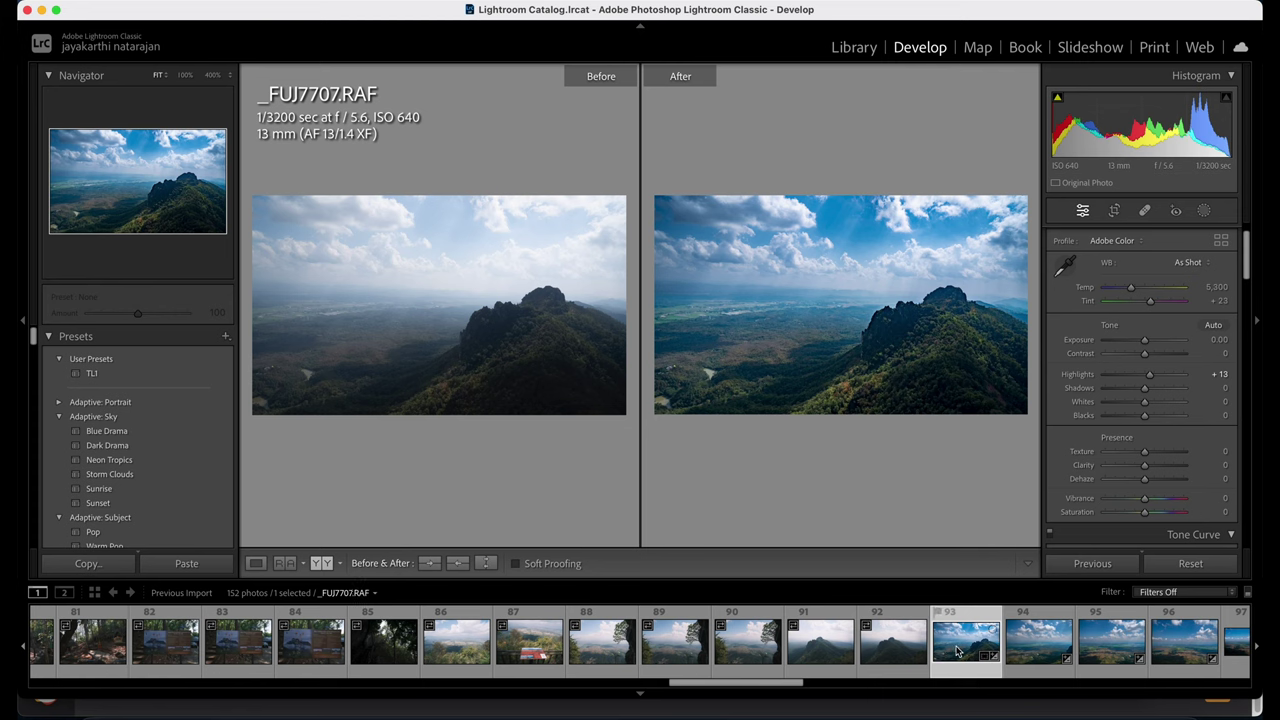
pyautogui.keyDown('shift'); pyautogui.click(831, 655); pyautogui.keyUp('shift')
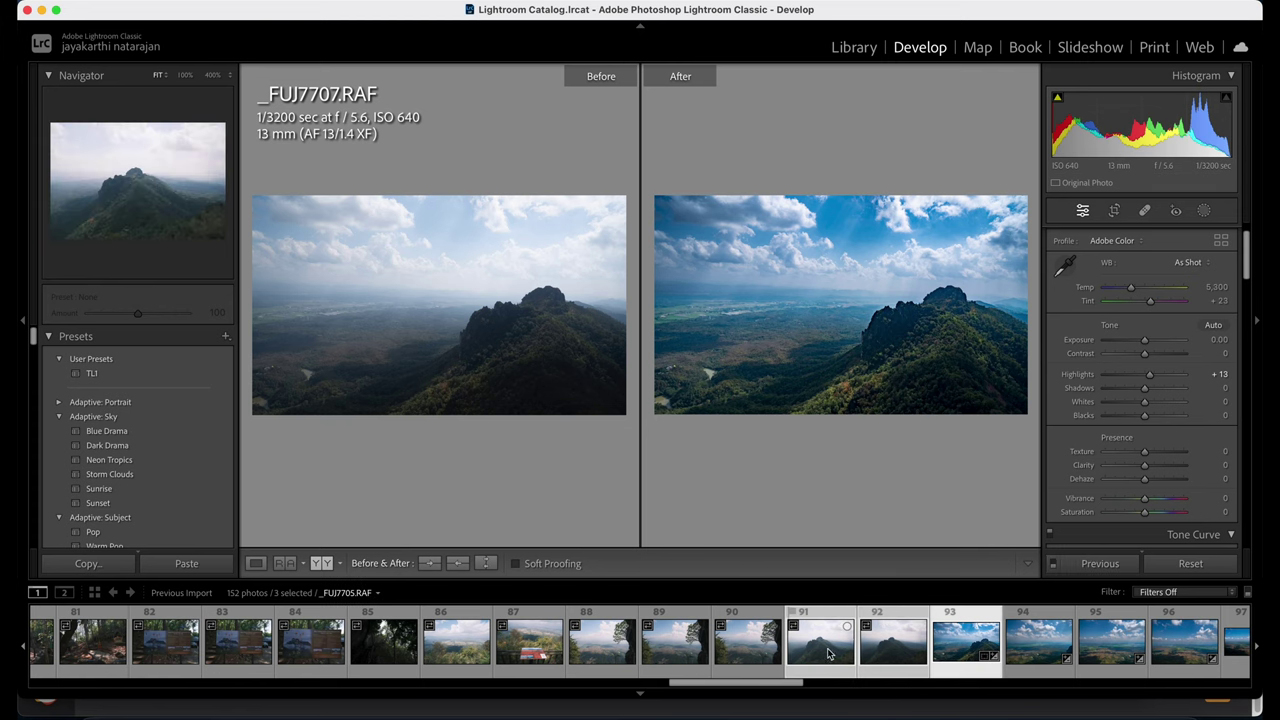
pyautogui.click(1097, 564)
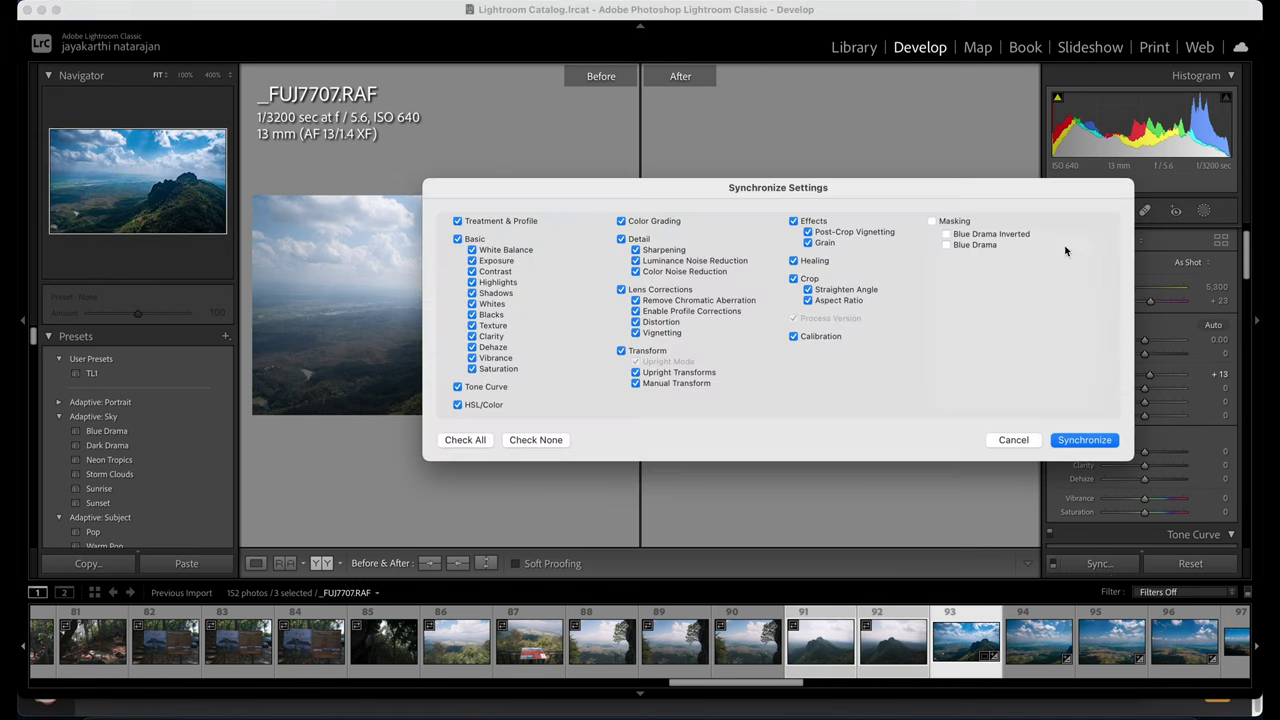
pyautogui.click(793, 279)
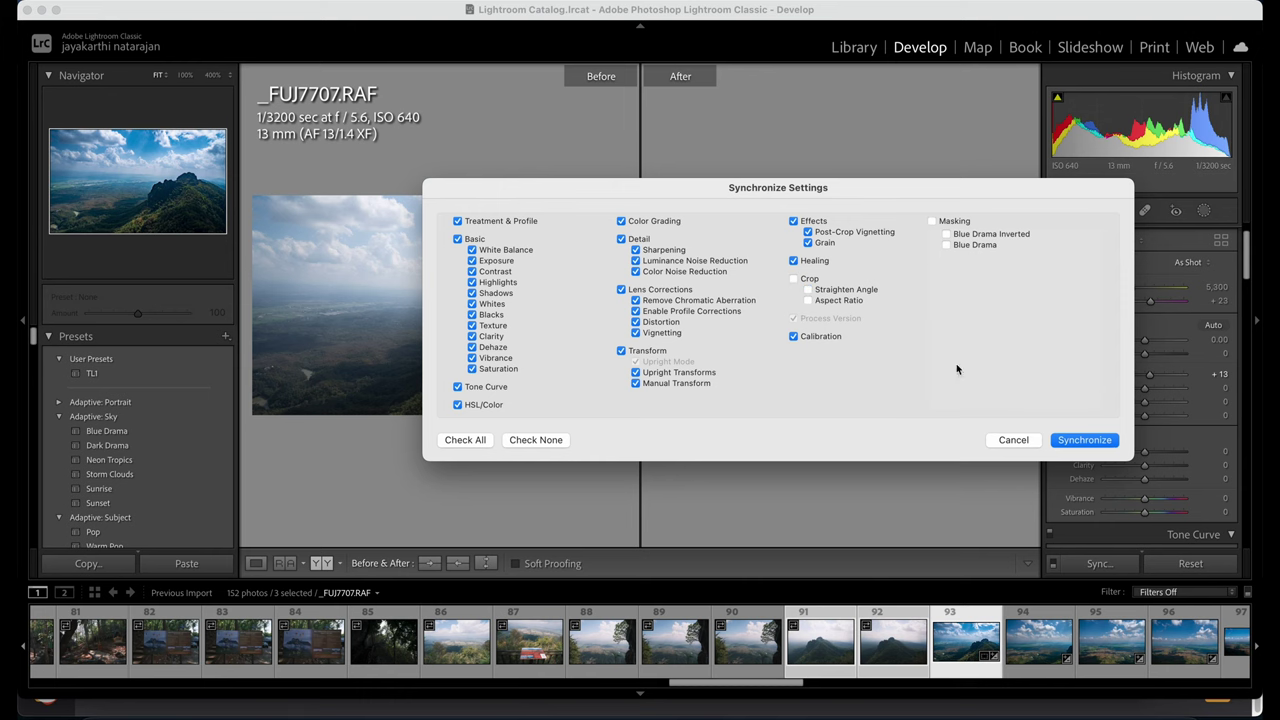
pyautogui.click(1085, 440)
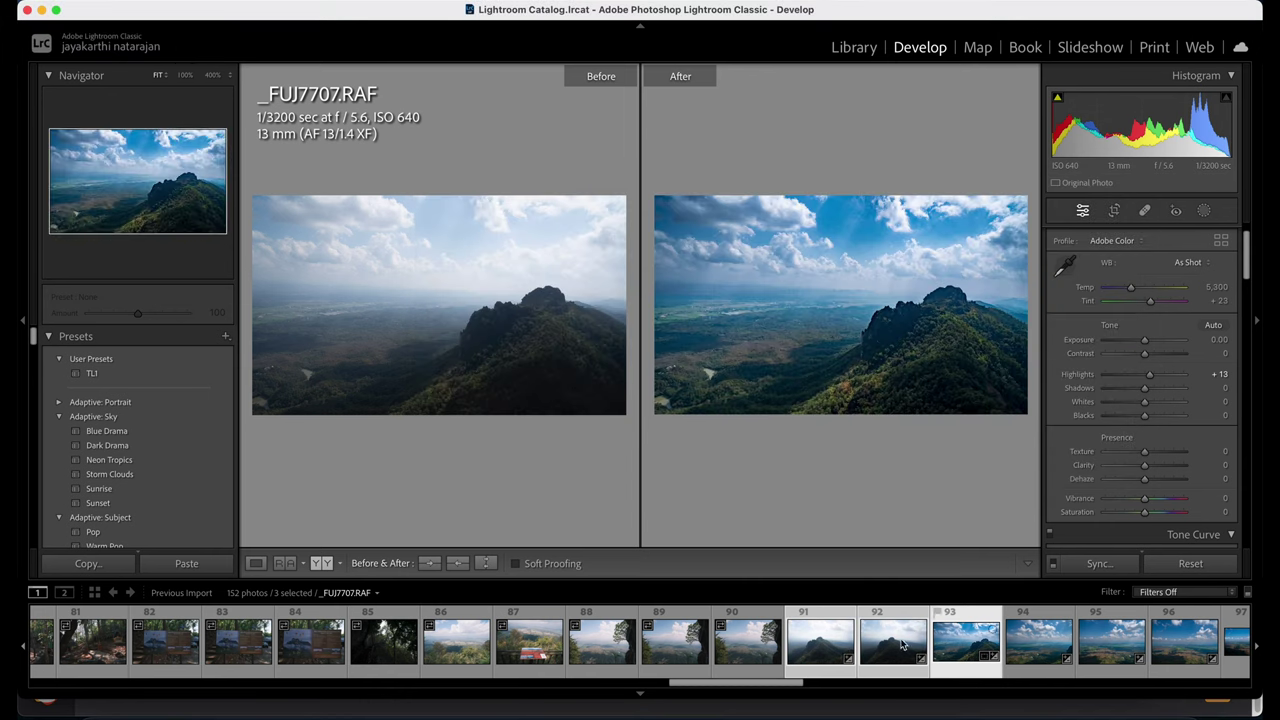
# Check the synchronized look of _FUJ7705 against _FUJ7707.
pyautogui.click(817, 648)
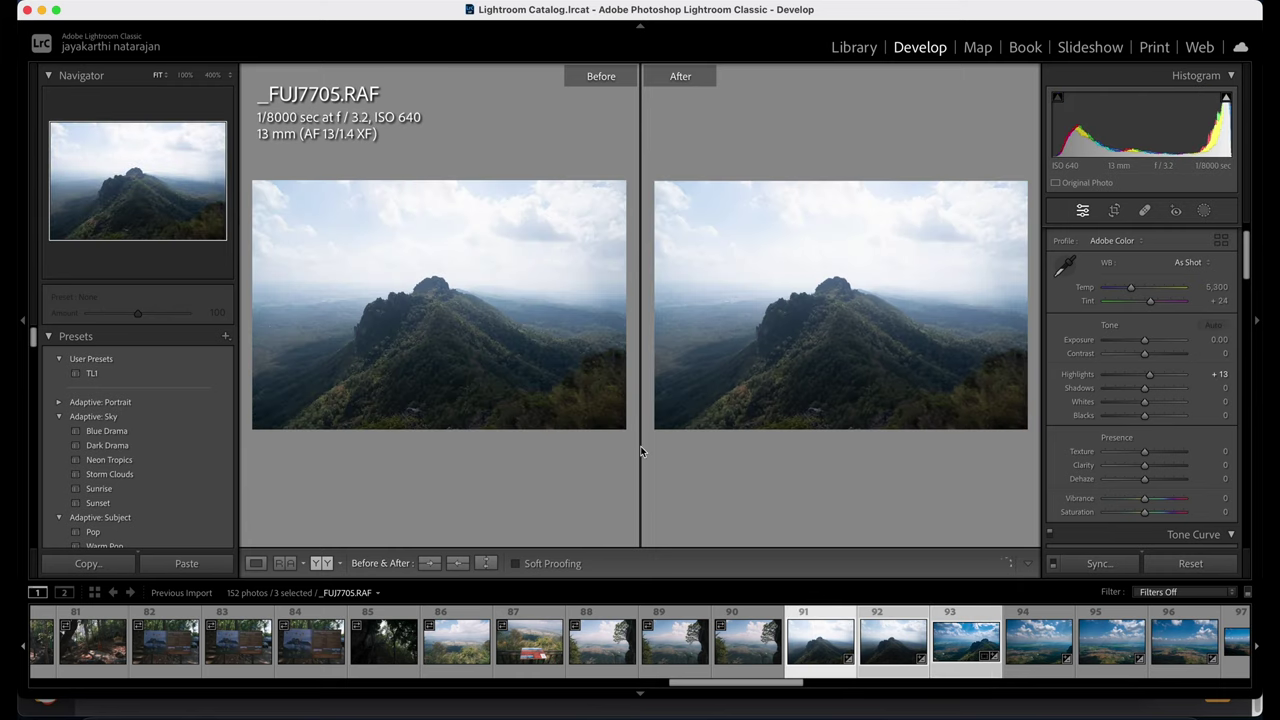
pyautogui.click(958, 648)
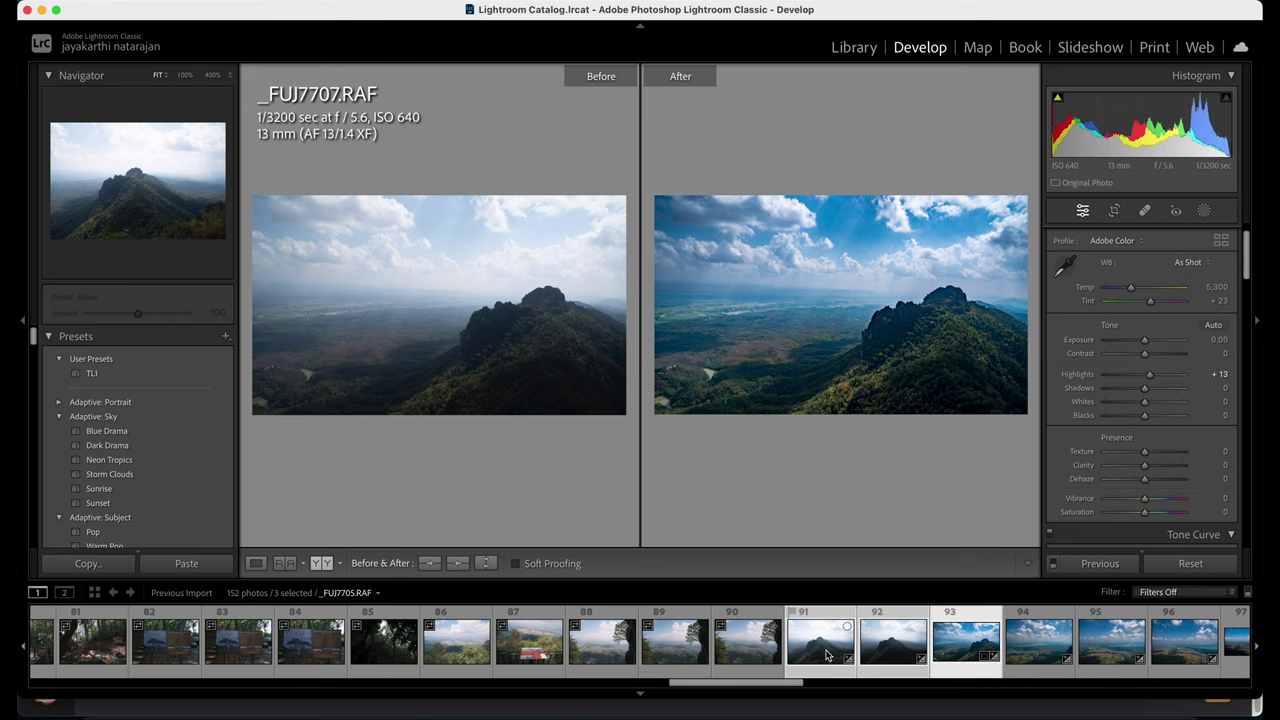
pyautogui.press('Right')
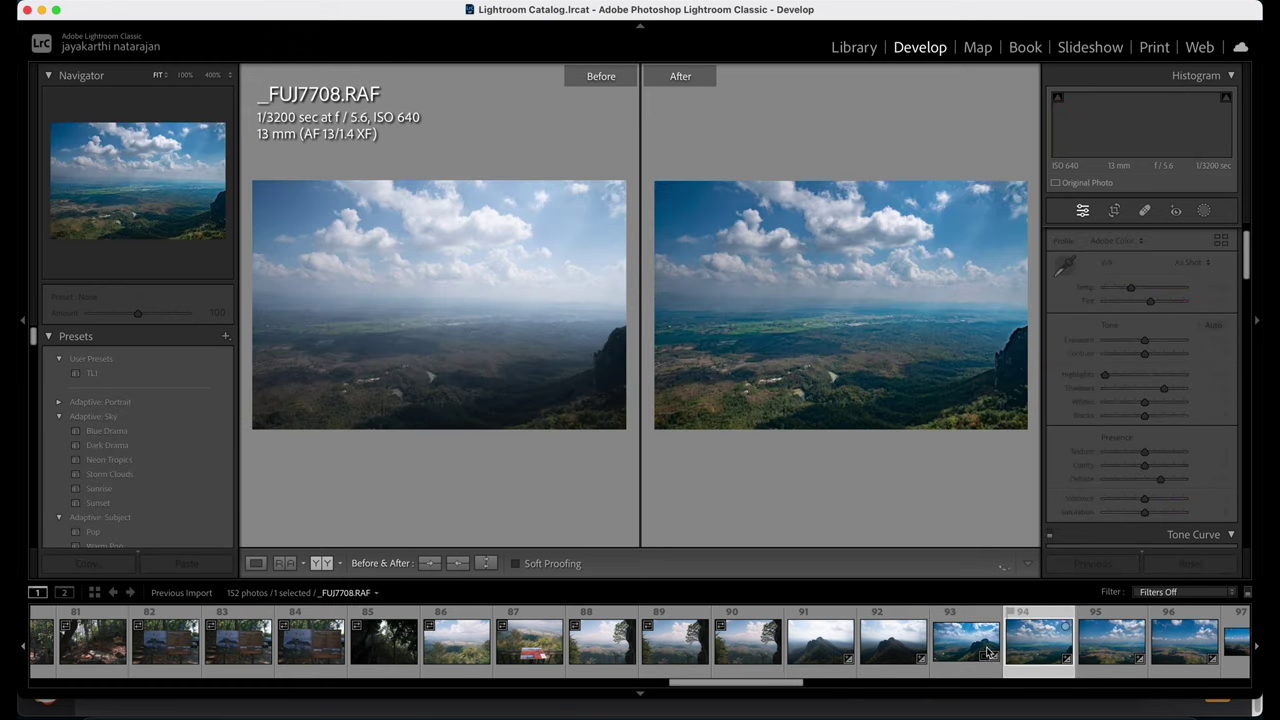
# Synchronize _FUJ7707's settings to photos 91 and 92 again, including both Blue Drama masks and leaving out Crop.
pyautogui.click(976, 654)
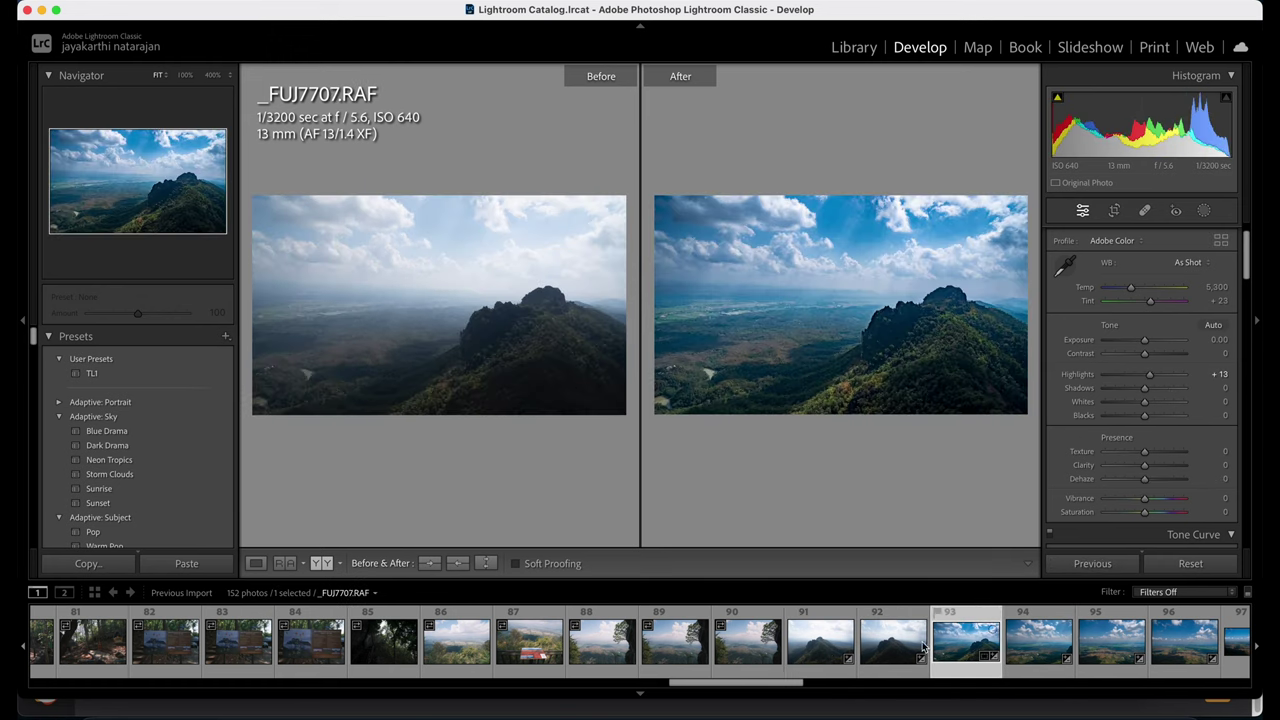
pyautogui.keyDown('shift'); pyautogui.click(830, 652); pyautogui.keyUp('shift')
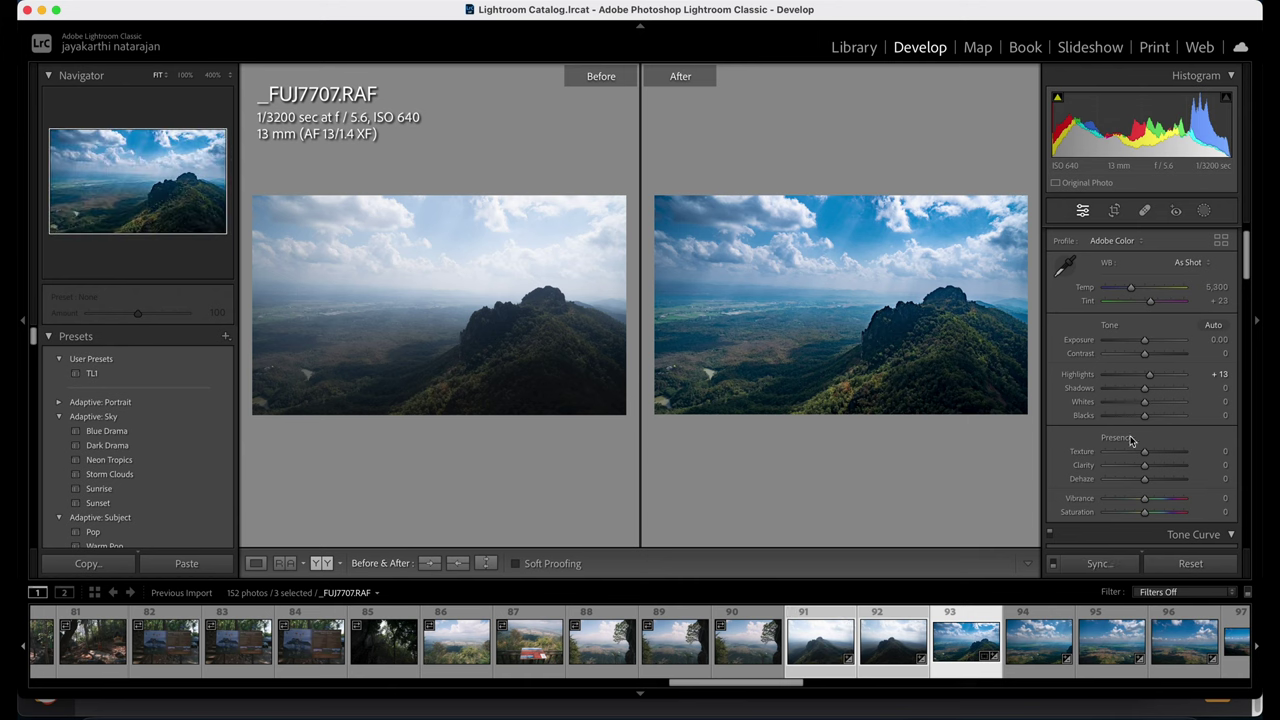
pyautogui.click(1100, 564)
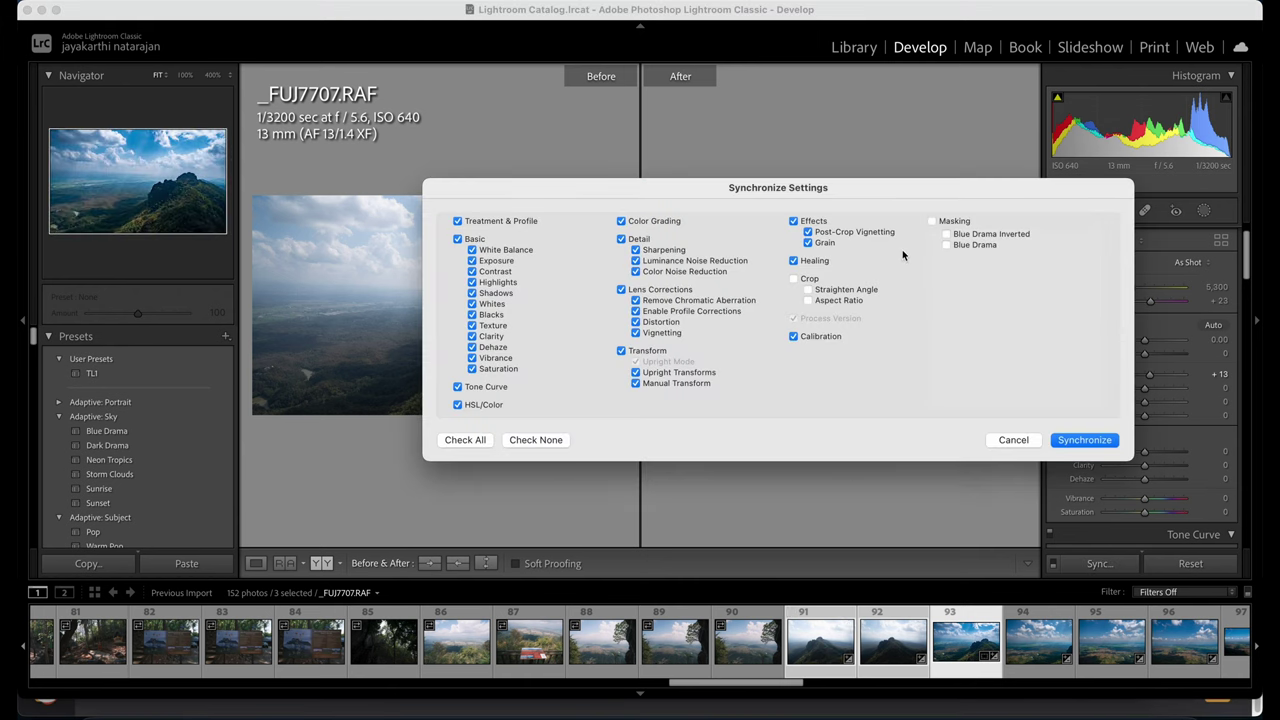
pyautogui.click(932, 221)
pyautogui.click(1084, 440)
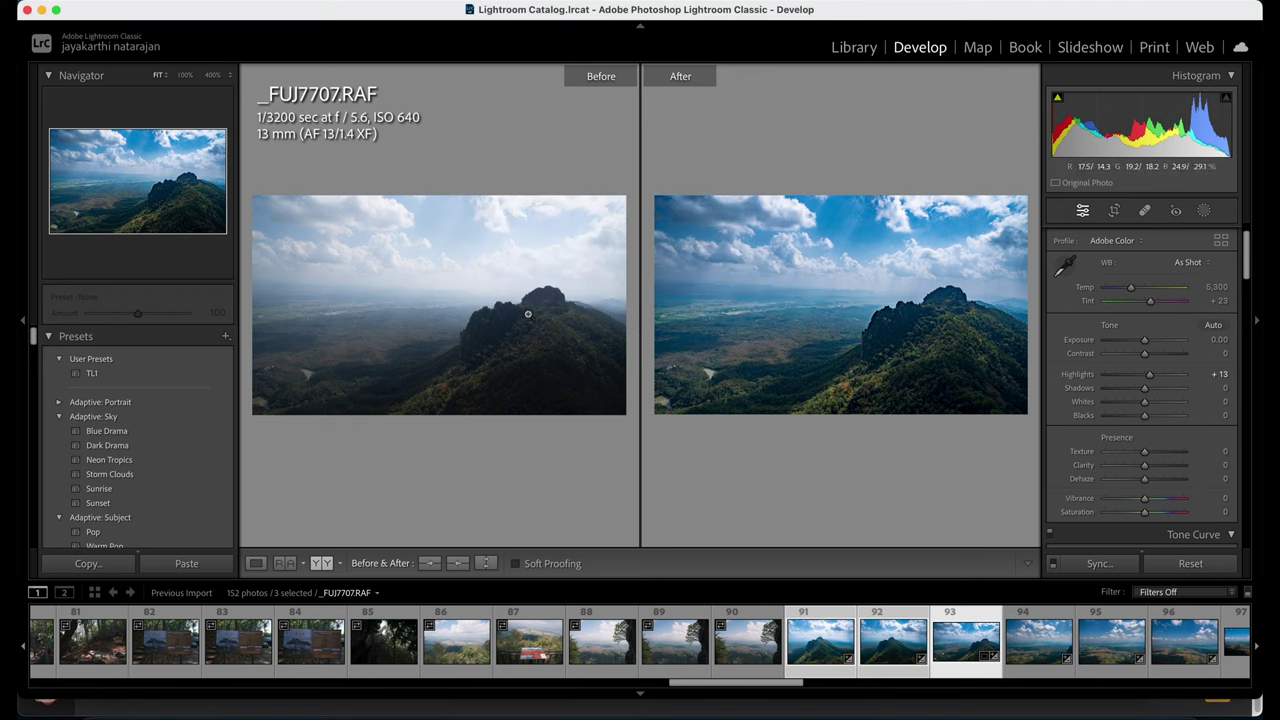
# Inspect the mountain peak in _FUJ7705's before and after comparison at 100%.
pyautogui.click(822, 643)
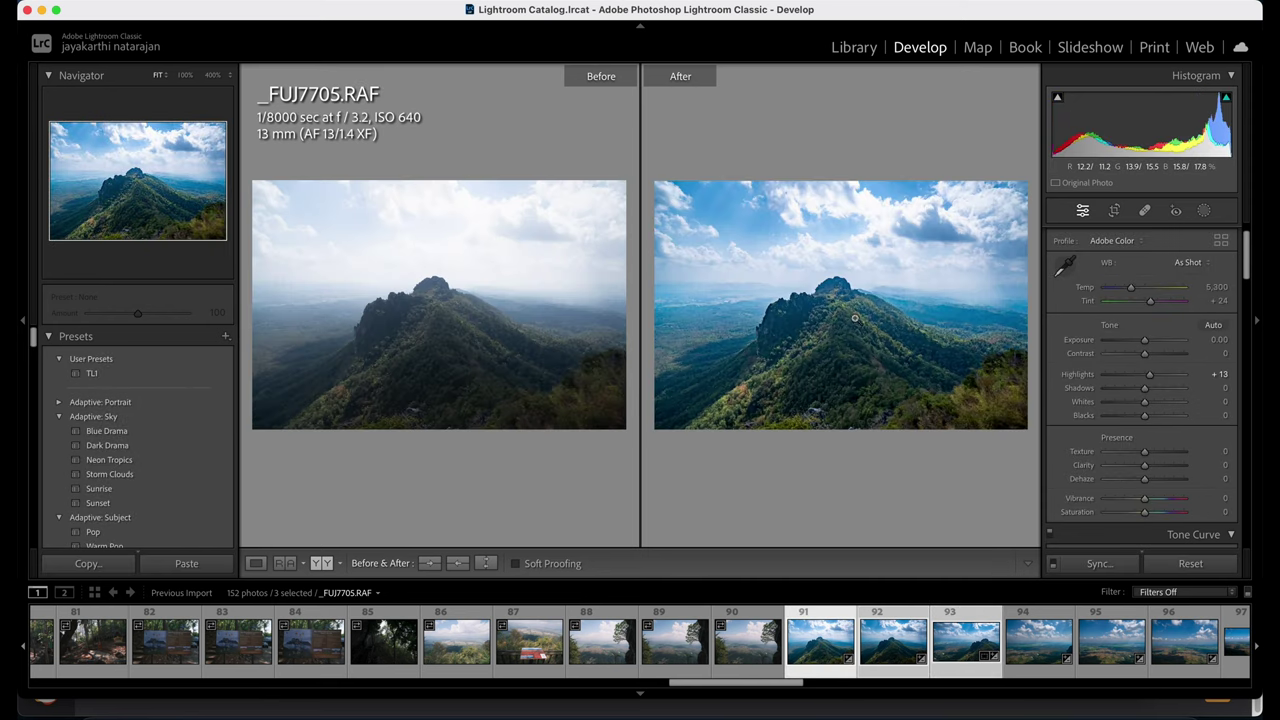
pyautogui.click(839, 266)
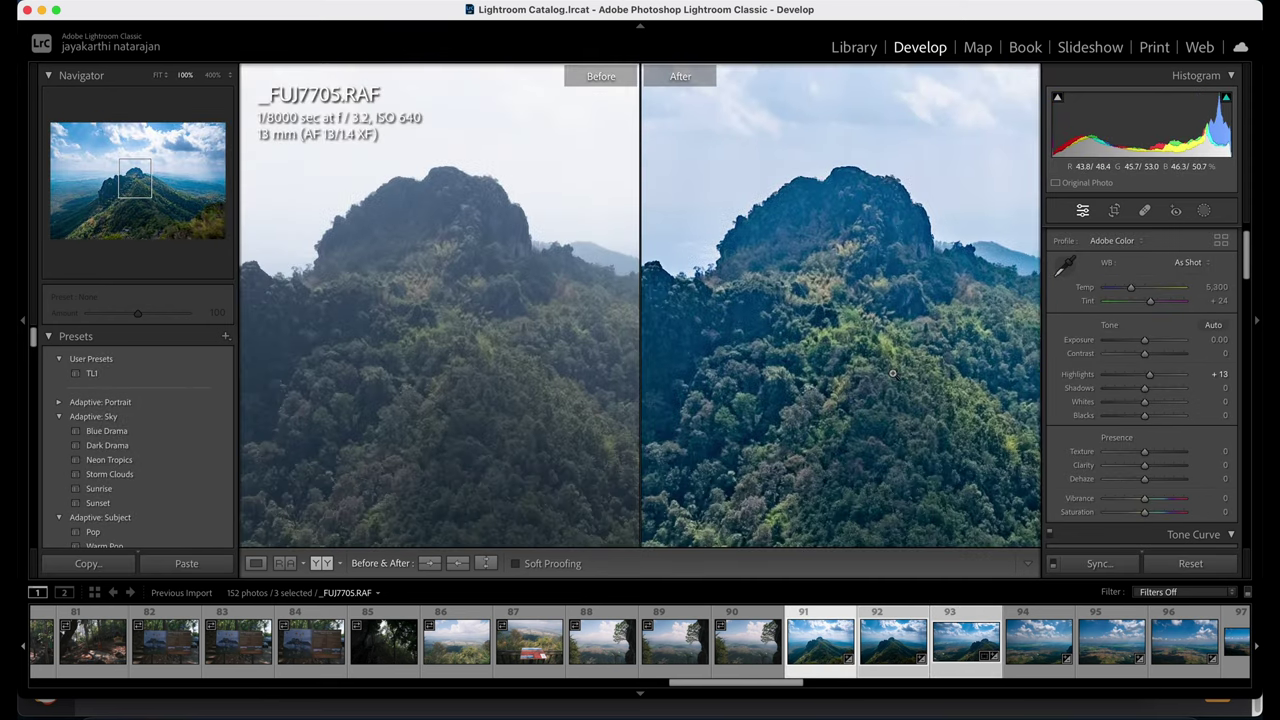
pyautogui.click(892, 373)
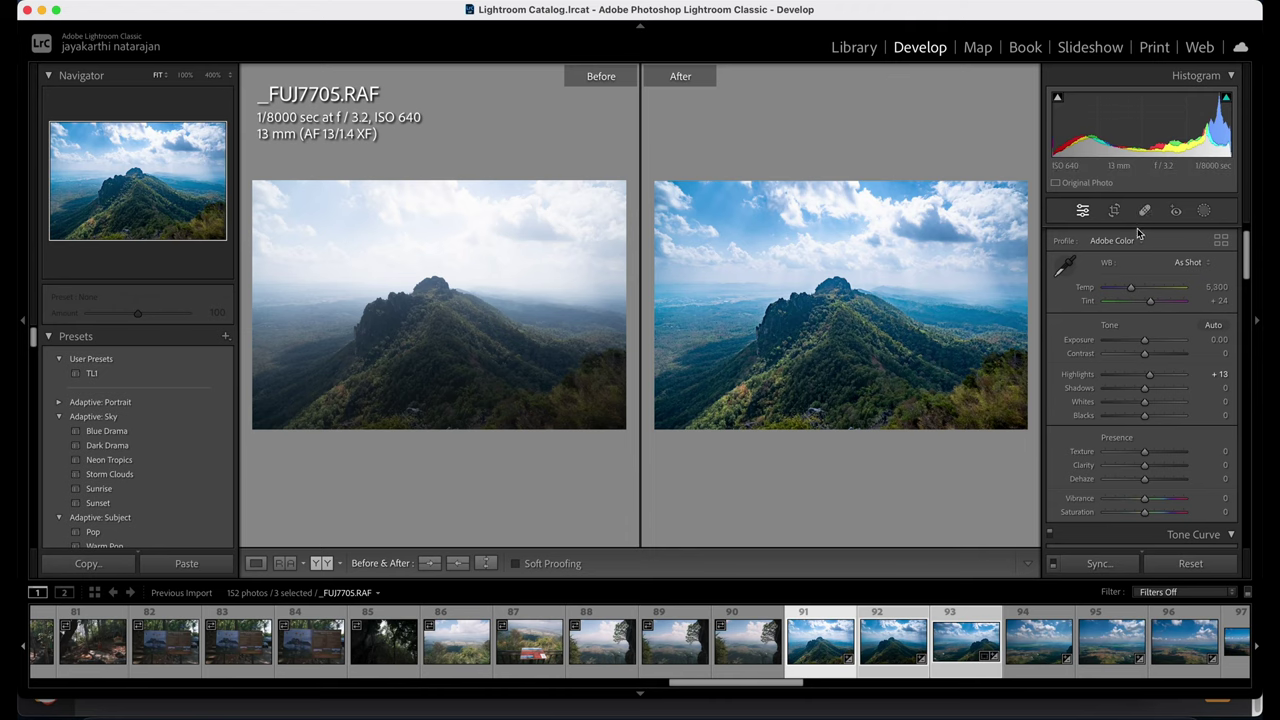
# Crop _FUJ7705 to a wide custom-aspect frame that trims off the foreground, rotating it by 0.50.
pyautogui.click(1110, 211)
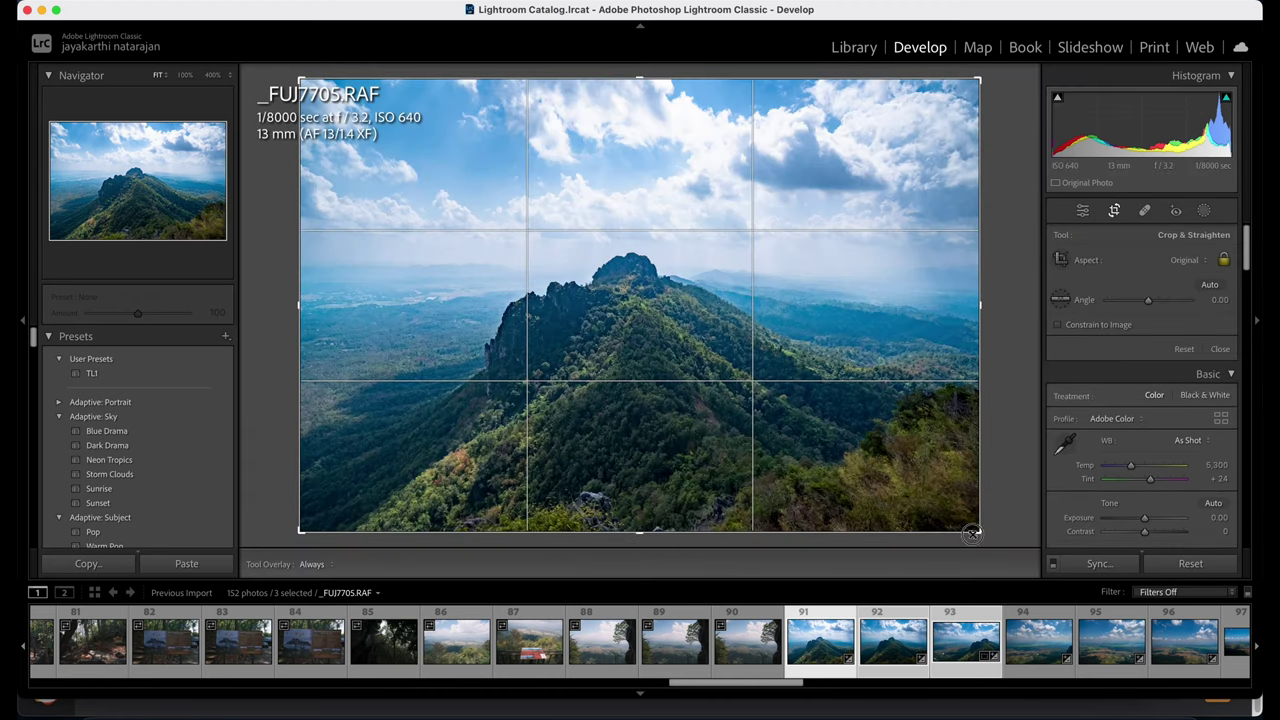
pyautogui.moveTo(979, 530); pyautogui.dragTo(936, 490)
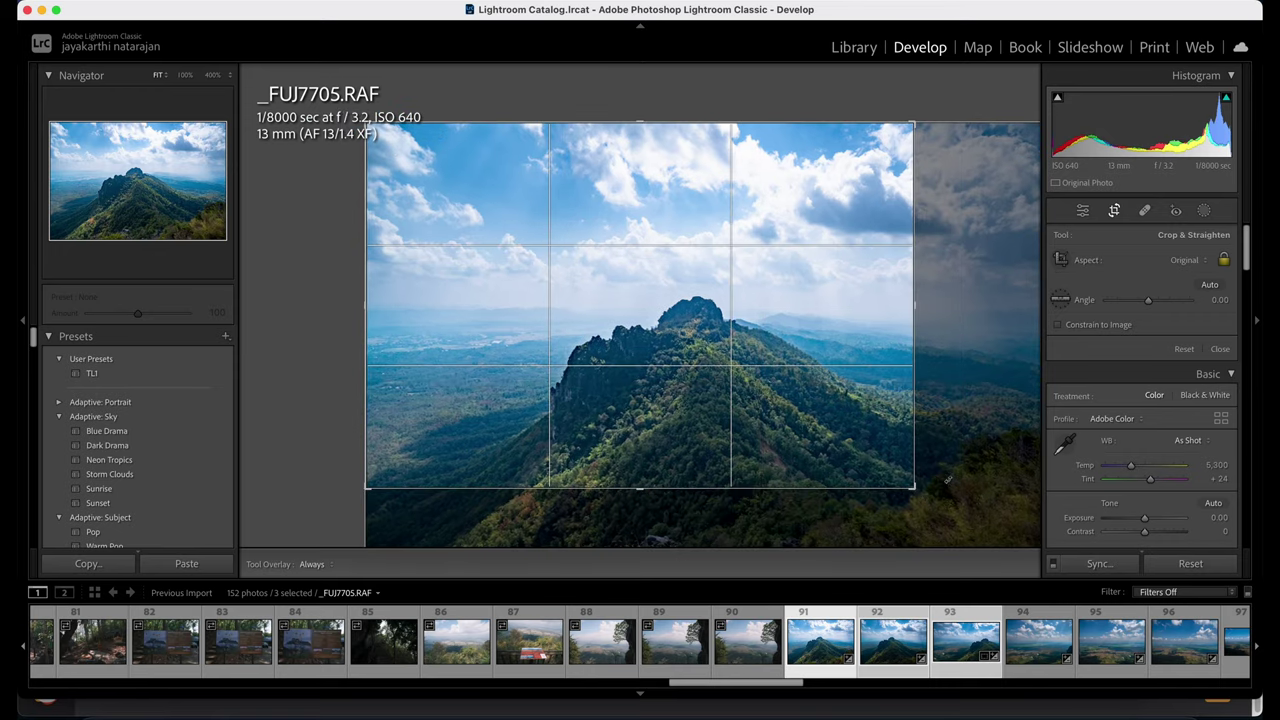
pyautogui.moveTo(794, 388); pyautogui.dragTo(820, 400)
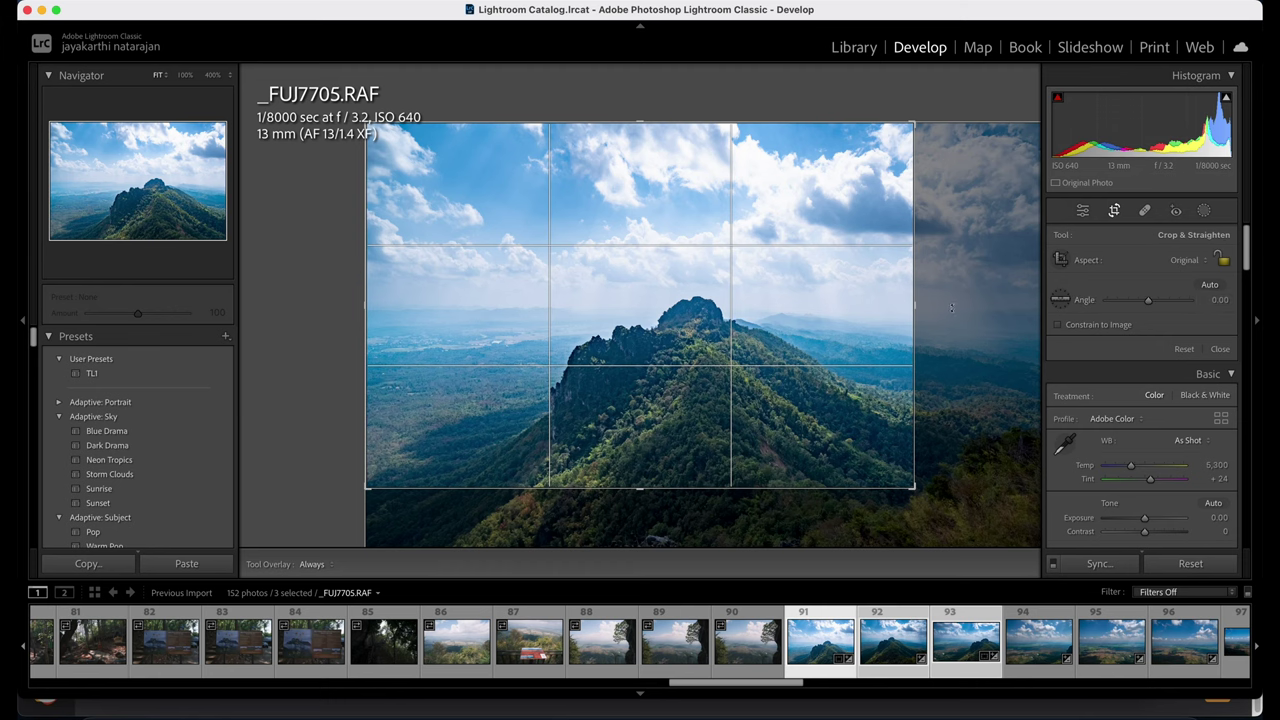
pyautogui.moveTo(914, 306); pyautogui.dragTo(1029, 303)
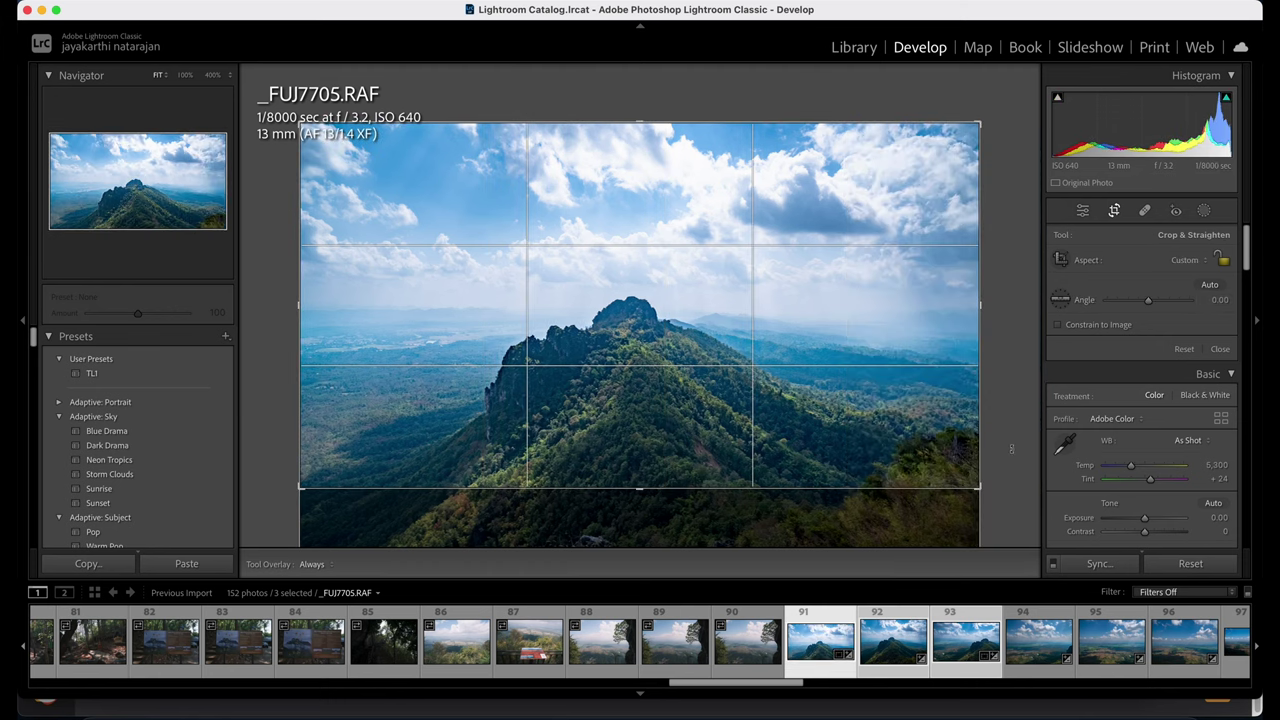
pyautogui.moveTo(1010, 448)
pyautogui.mouseDown()
pyautogui.moveTo(1009, 466)
pyautogui.moveTo(1010, 452)
pyautogui.mouseUp()
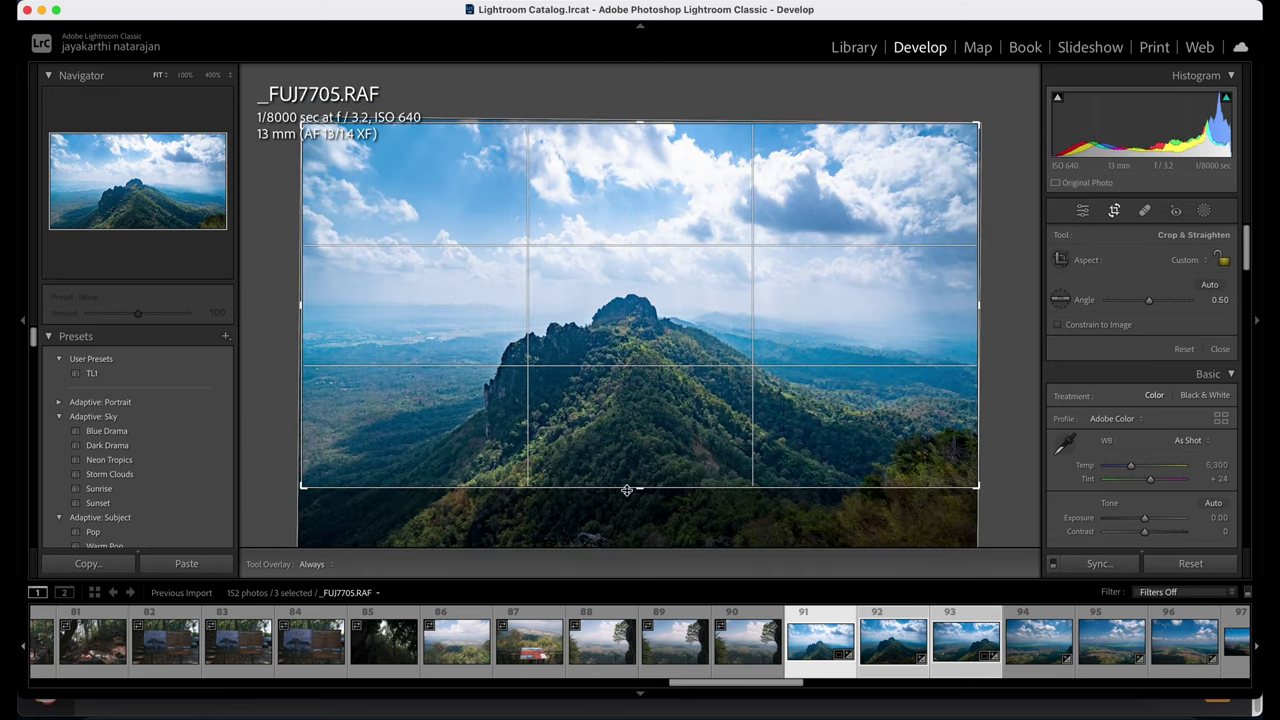
pyautogui.moveTo(645, 489); pyautogui.dragTo(644, 460)
pyautogui.click(1082, 210)
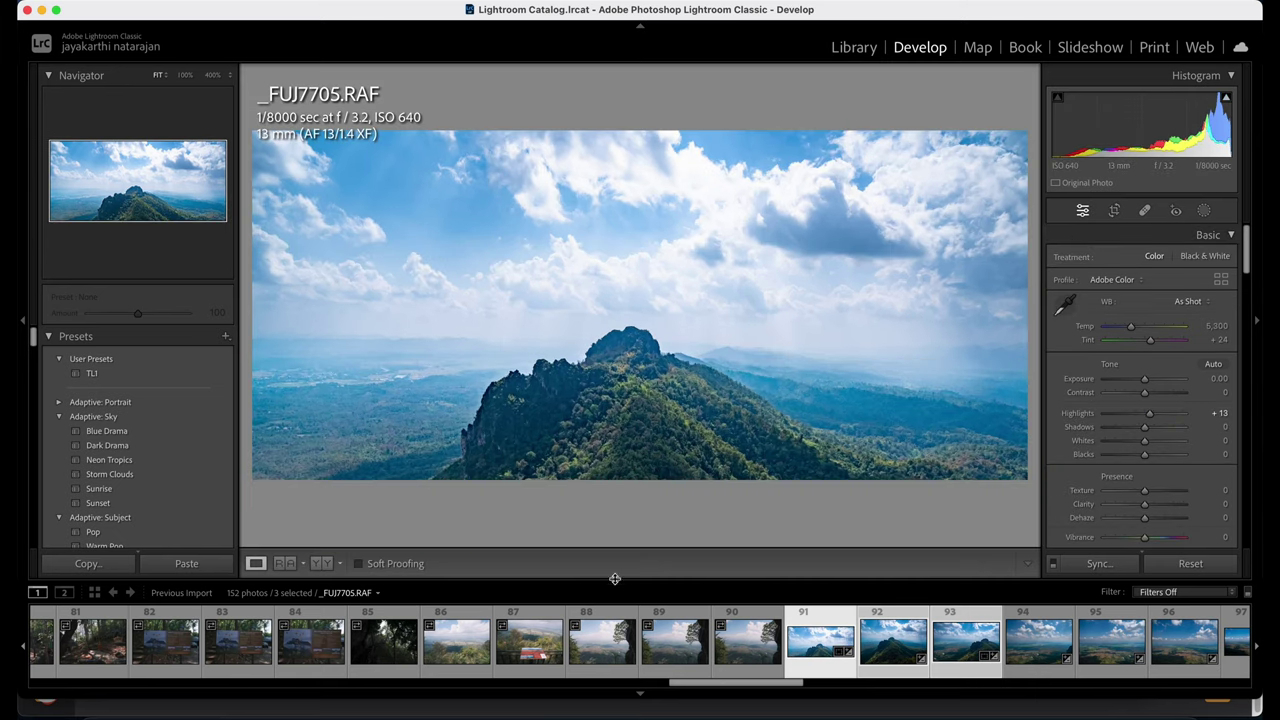
# Open _FUJ7706, try a Temp of 5,827 and reset Temp to its default.
pyautogui.click(864, 613)
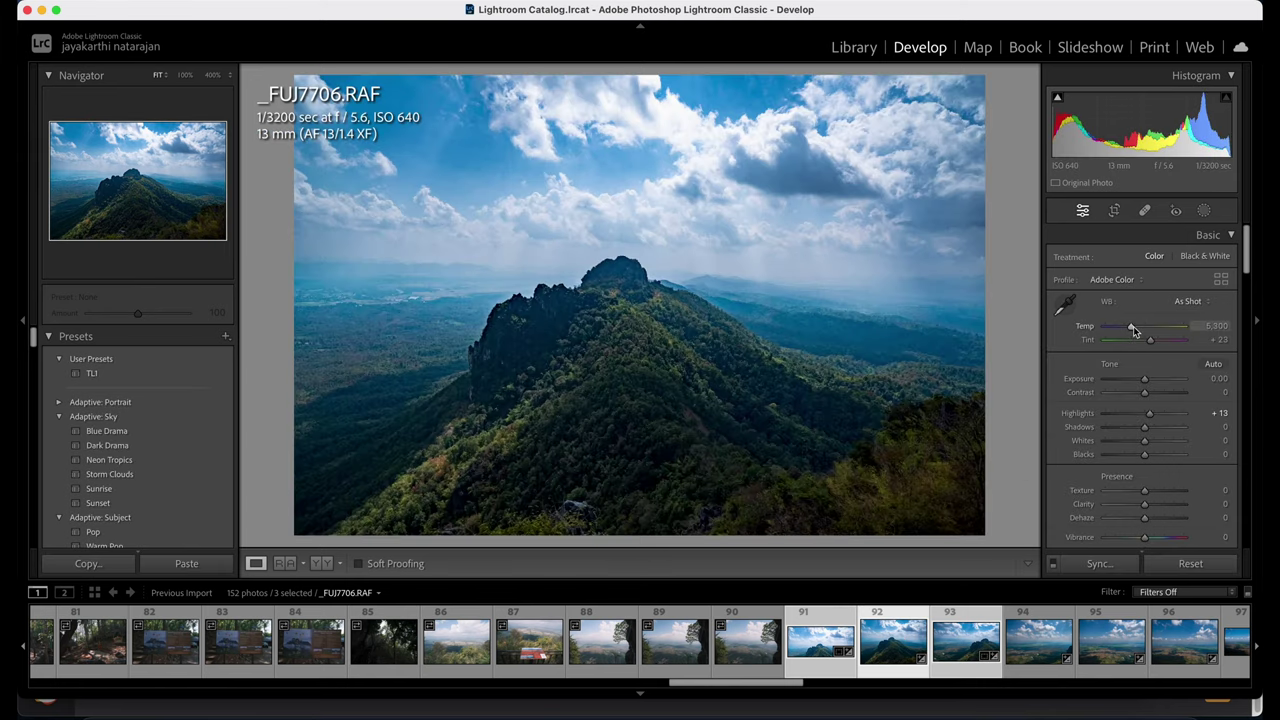
pyautogui.moveTo(1134, 329); pyautogui.dragTo(1137, 331)
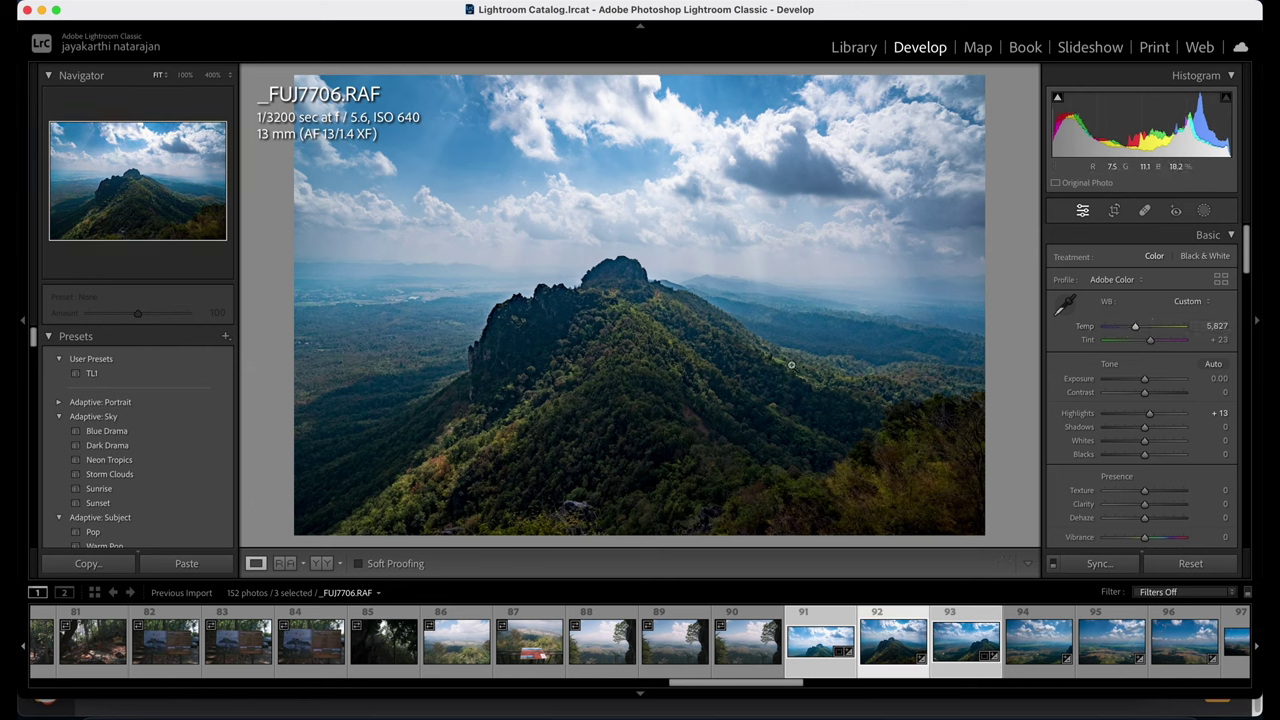
pyautogui.doubleClick(1087, 328)
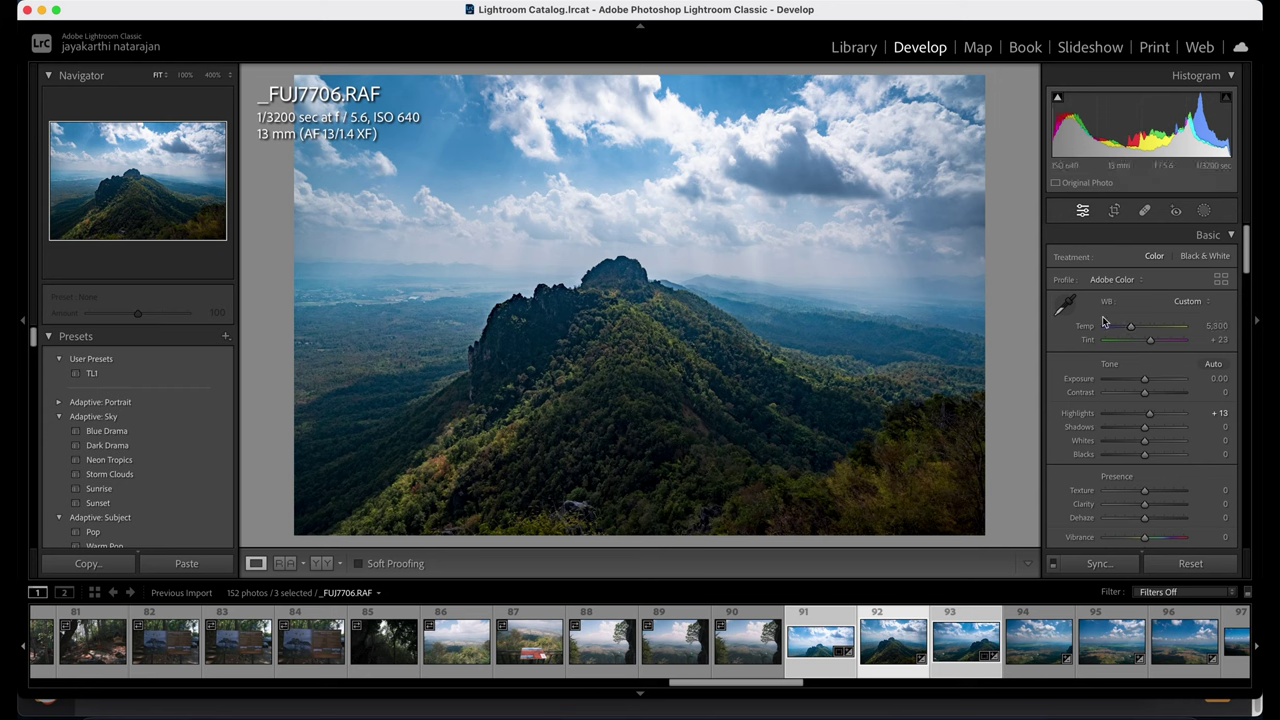
# Set the Temp of _FUJ7706's Blue Drama Inverted mask to 5.
pyautogui.click(1203, 211)
pyautogui.click(955, 137)
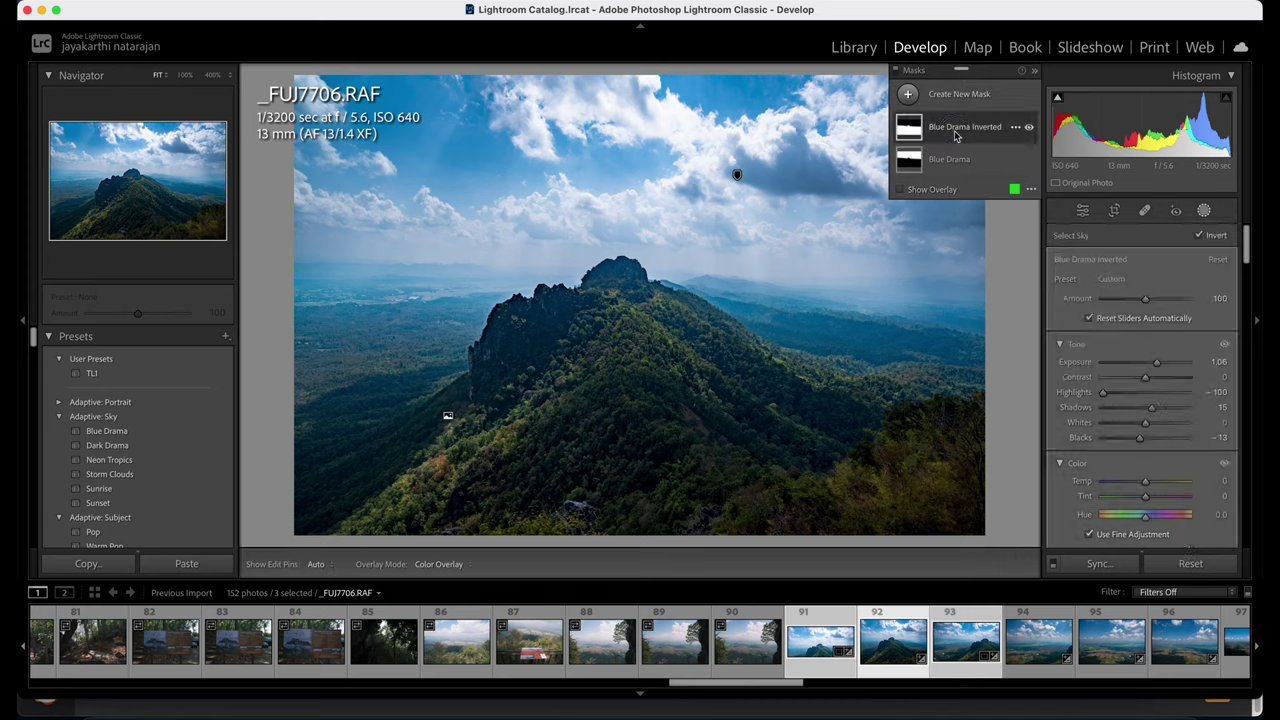
pyautogui.click(1146, 484)
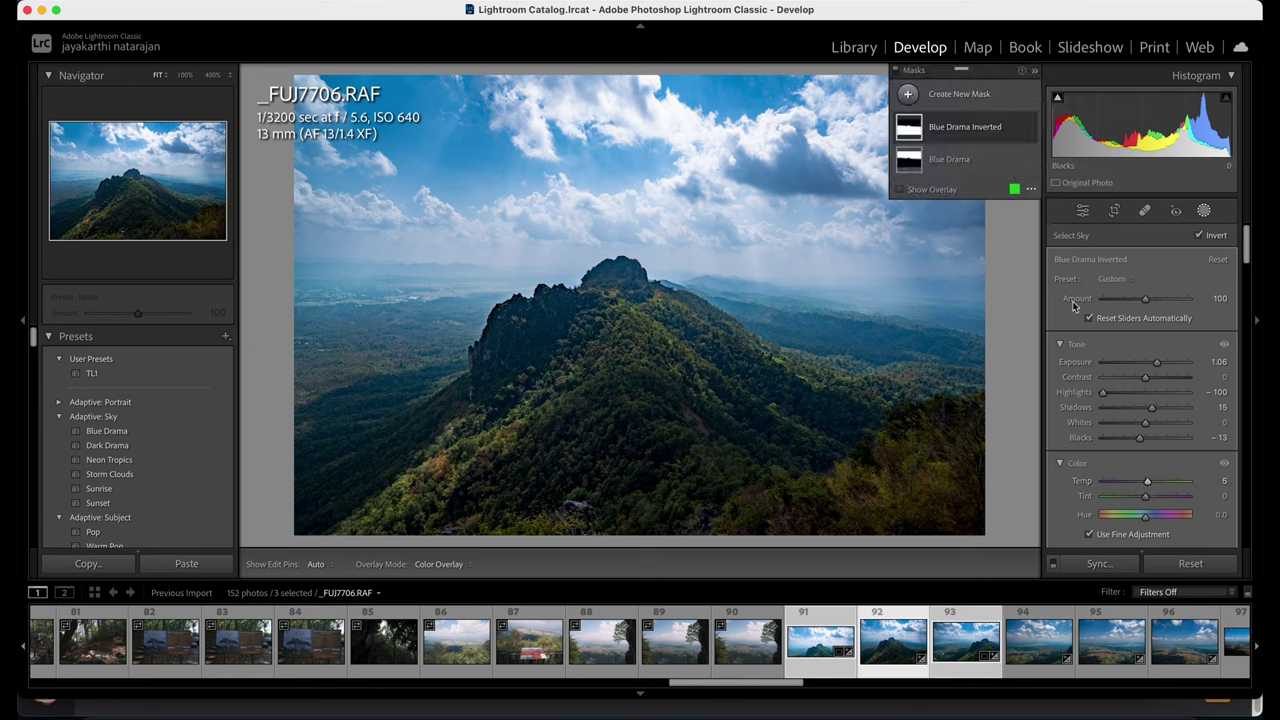
# Open _FUJ7707 and warm its Blue Drama Inverted mask to a Temp of 5.
pyautogui.click(955, 643)
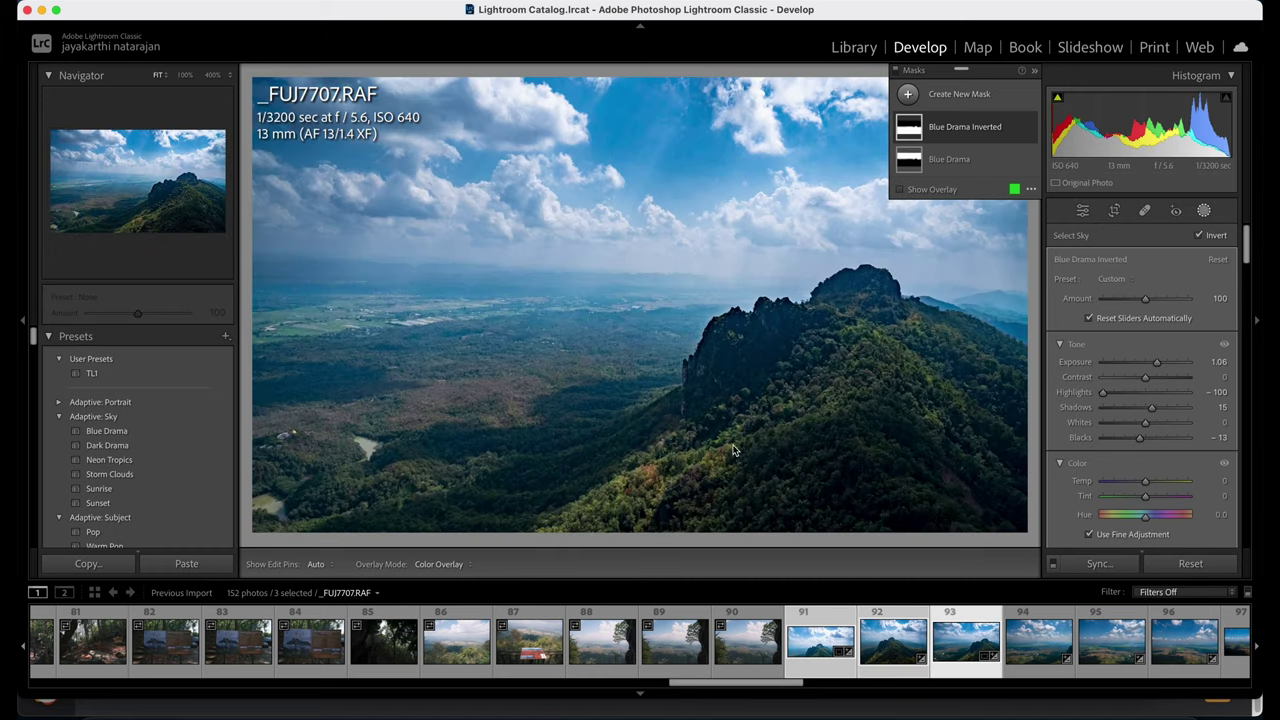
pyautogui.click(1204, 210)
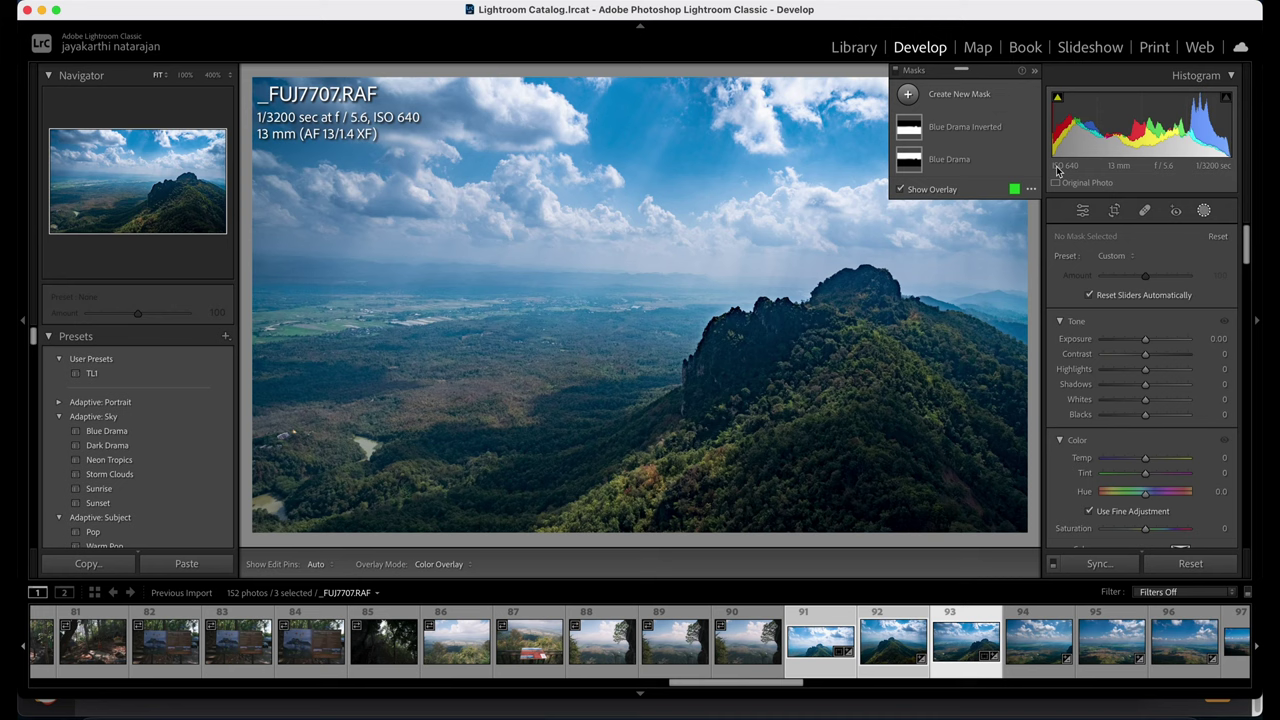
pyautogui.click(960, 127)
pyautogui.moveTo(1147, 487); pyautogui.dragTo(1148, 487)
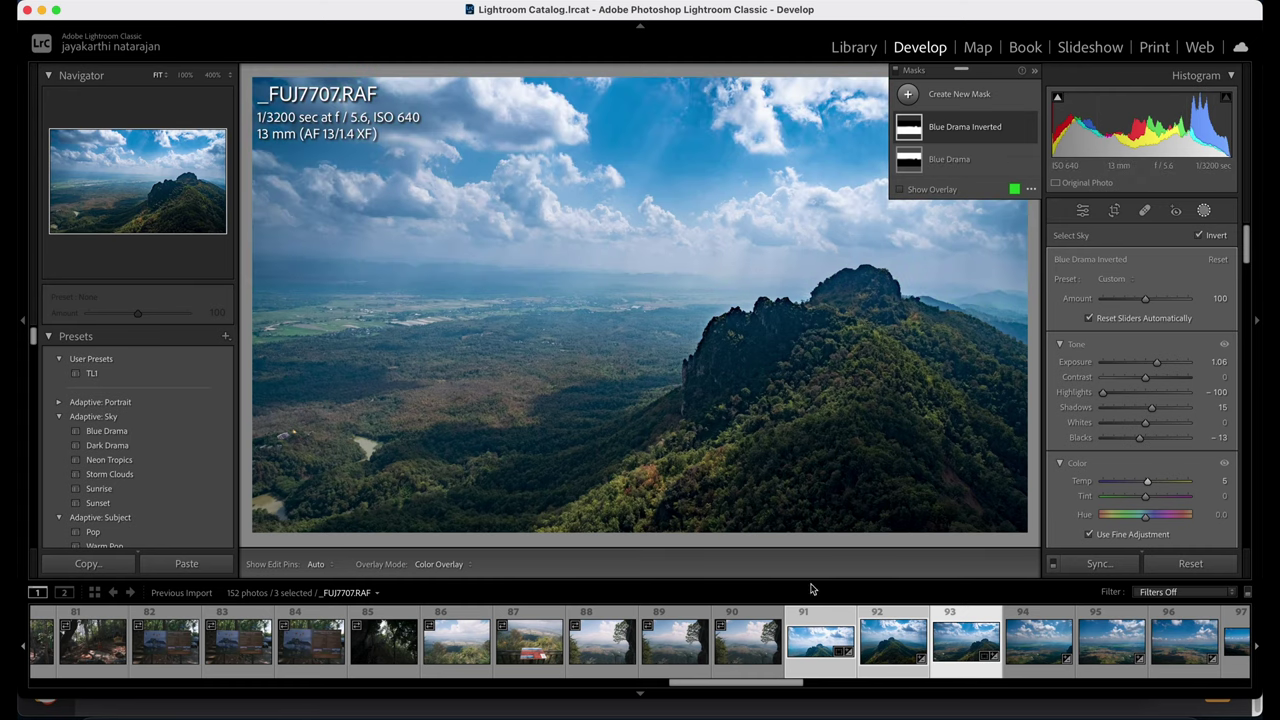
# Compare the edited _FUJ7706 and _FUJ7707 with the neighbouring valley photo _FUJ7708.
pyautogui.click(886, 652)
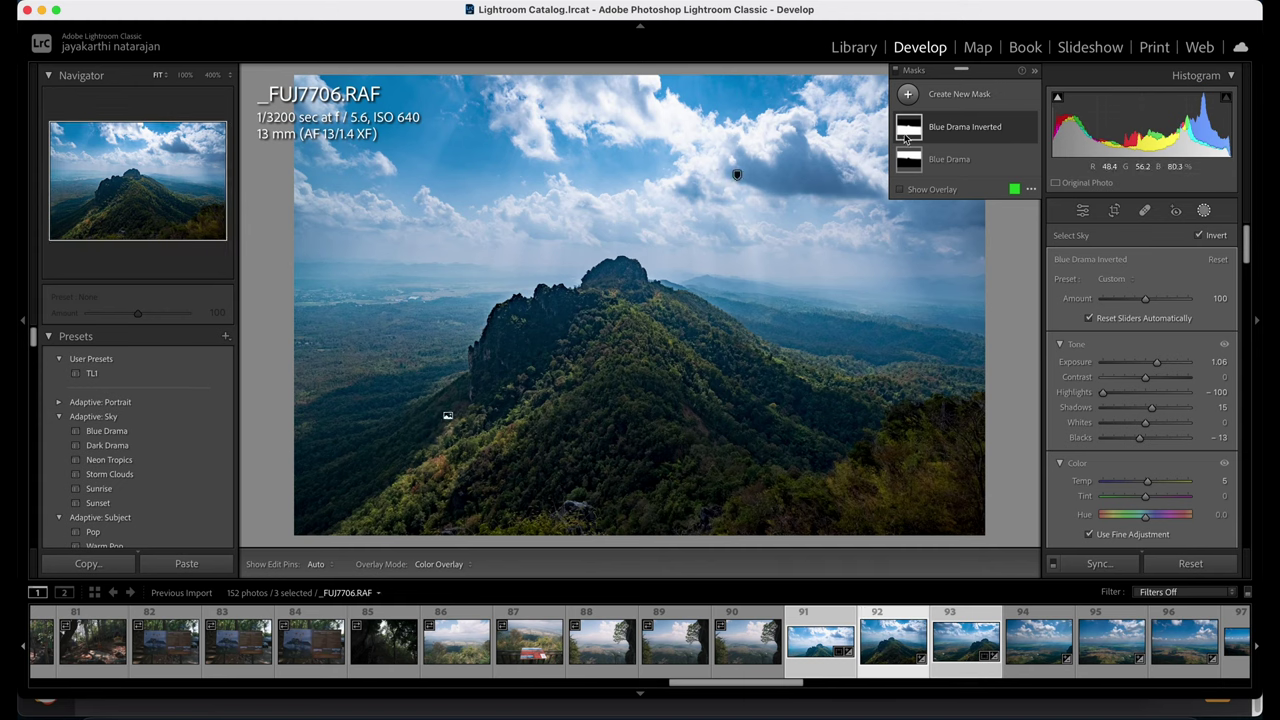
pyautogui.click(967, 645)
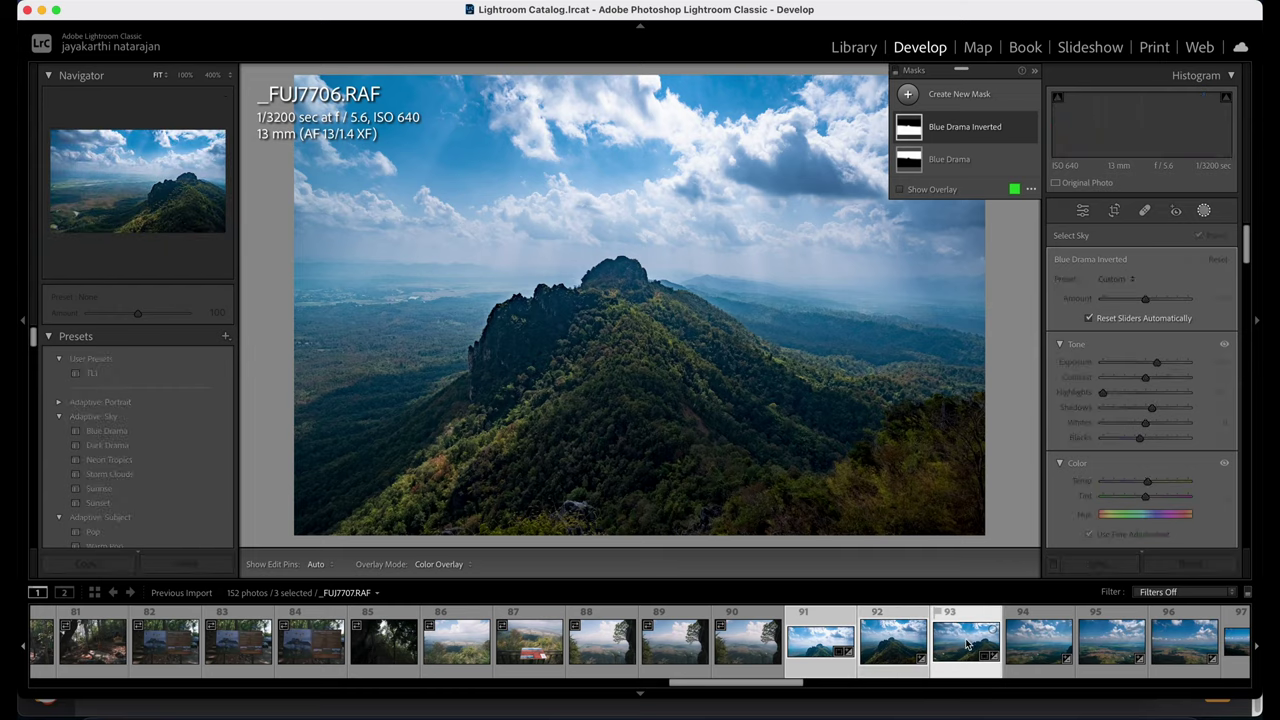
pyautogui.click(1043, 643)
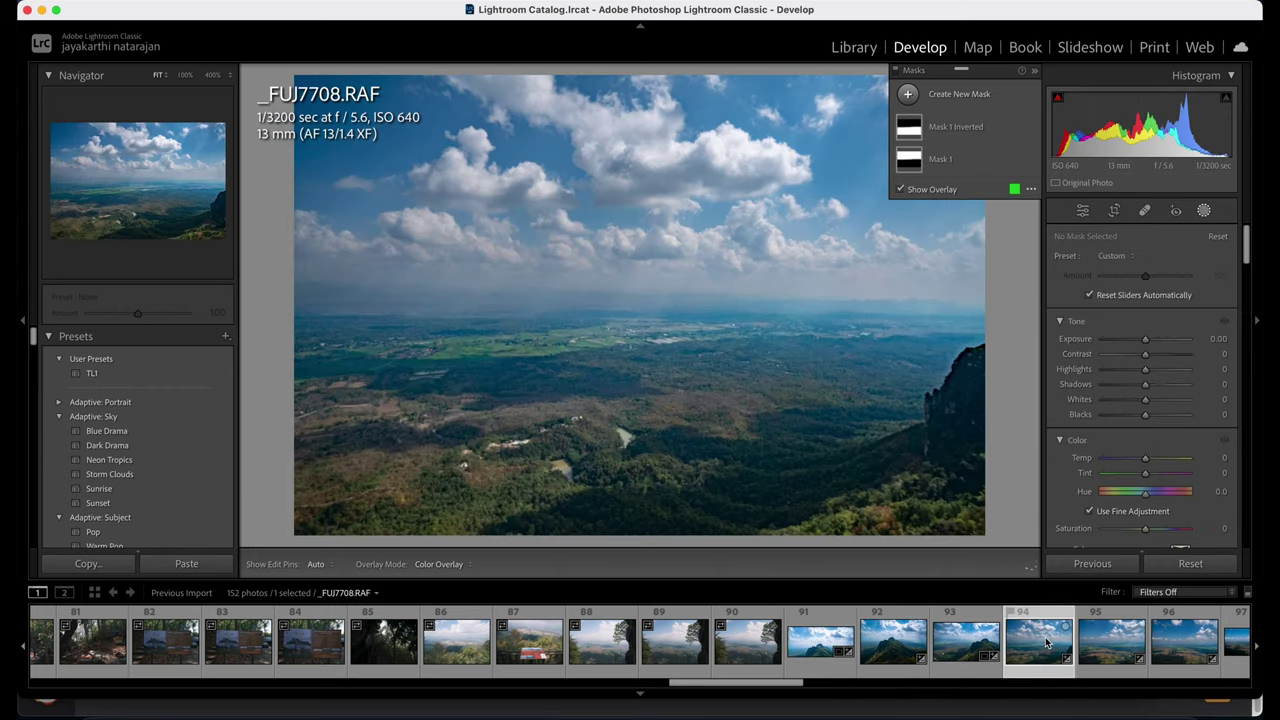
# Return to _FUJ7707 and set its Blue Drama sky mask to Dehaze 23 and Highlights -67.
pyautogui.click(968, 641)
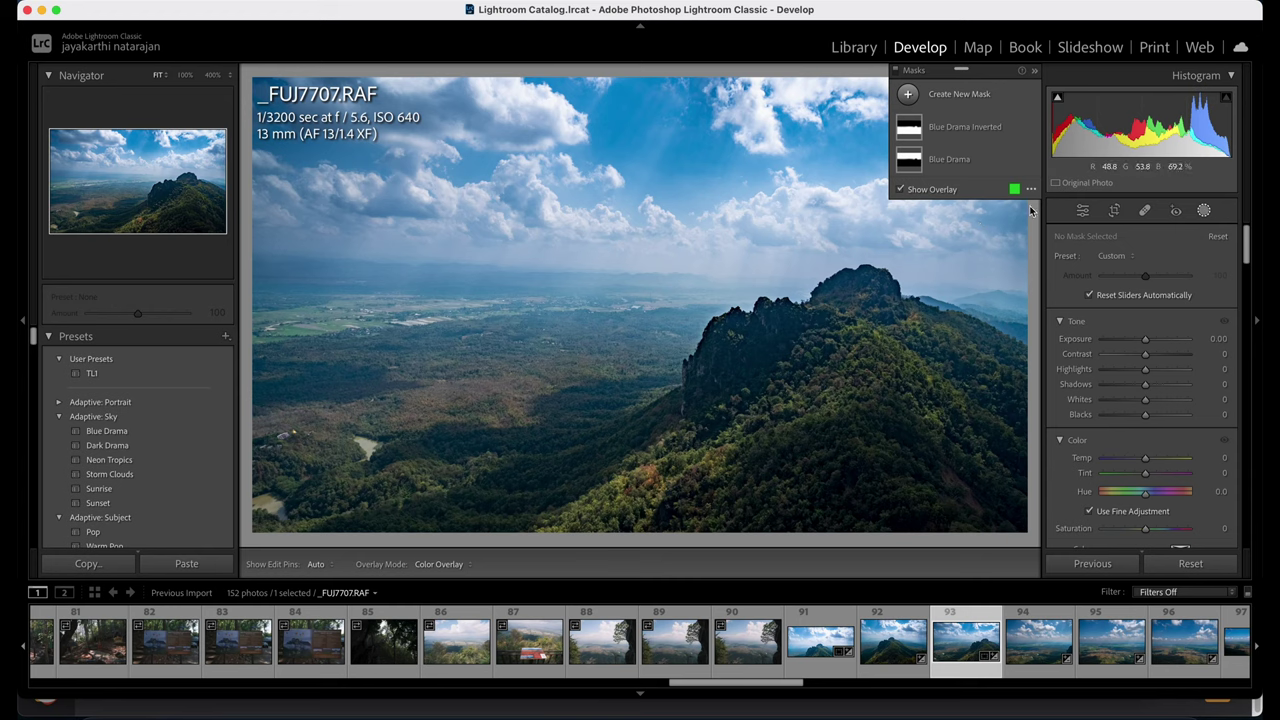
pyautogui.click(935, 164)
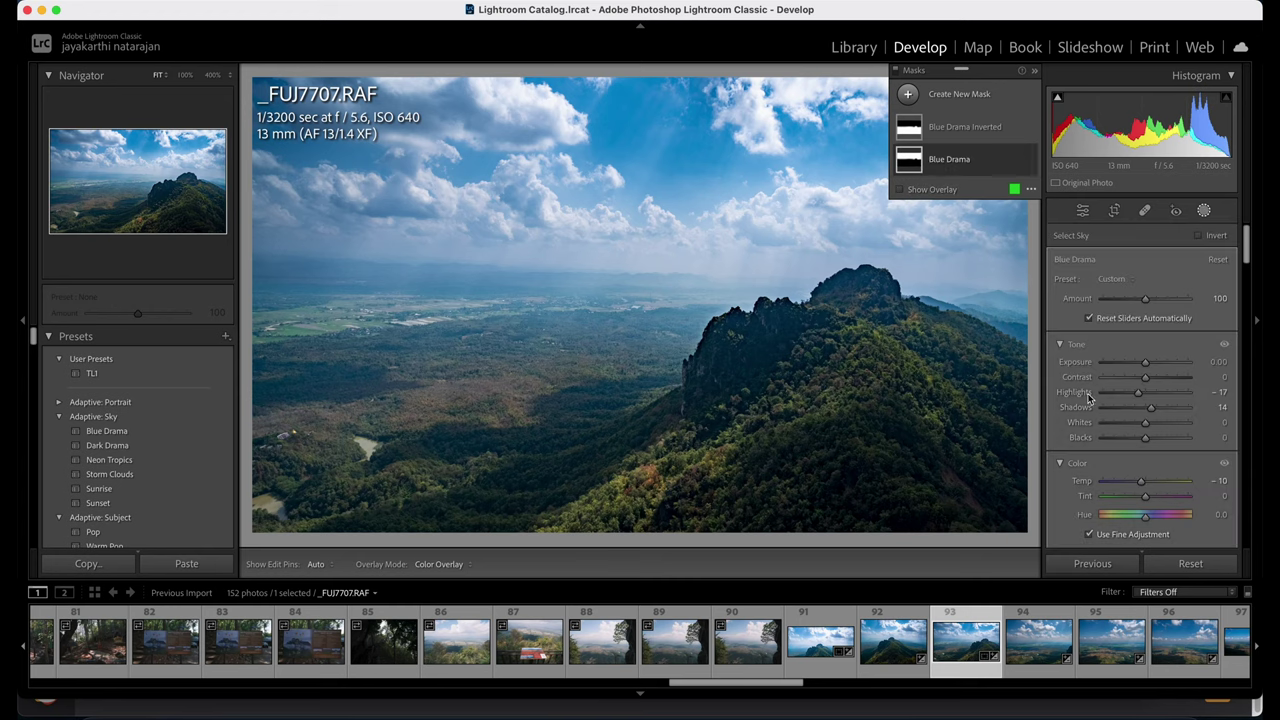
pyautogui.scroll(-5, 1106, 459)
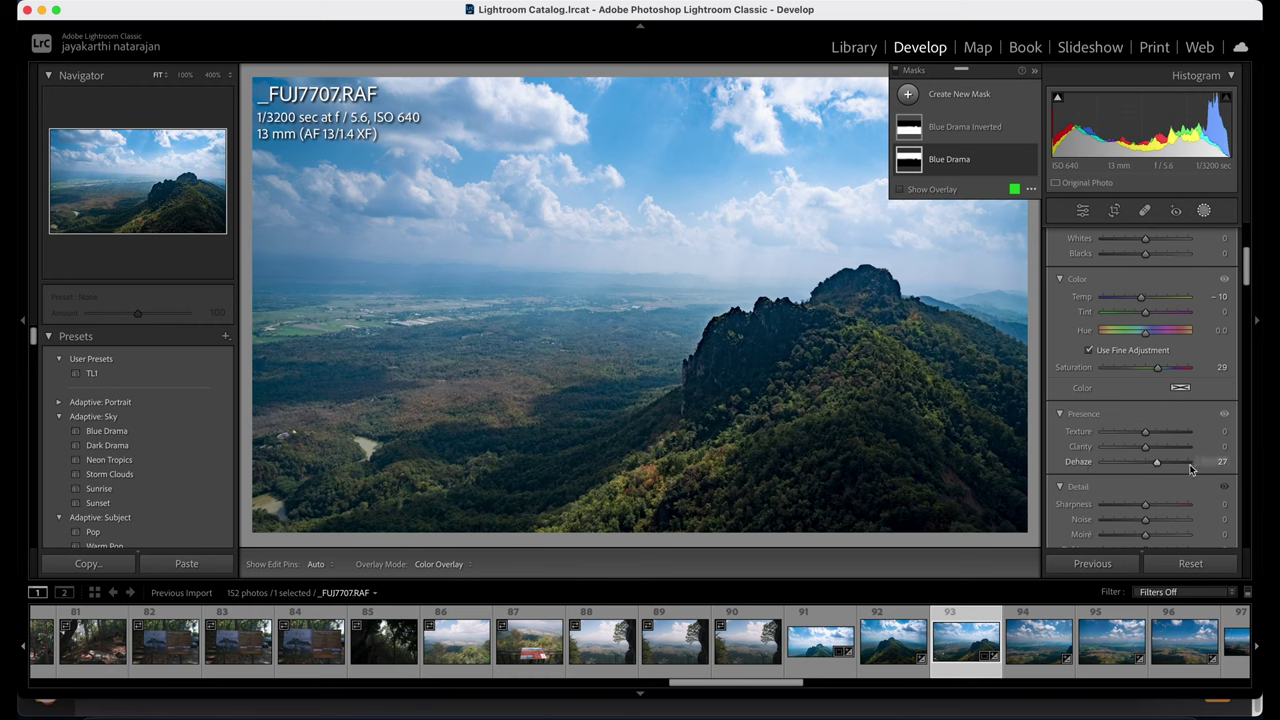
pyautogui.moveTo(1167, 469); pyautogui.dragTo(1159, 467)
pyautogui.scroll(5, 1145, 390)
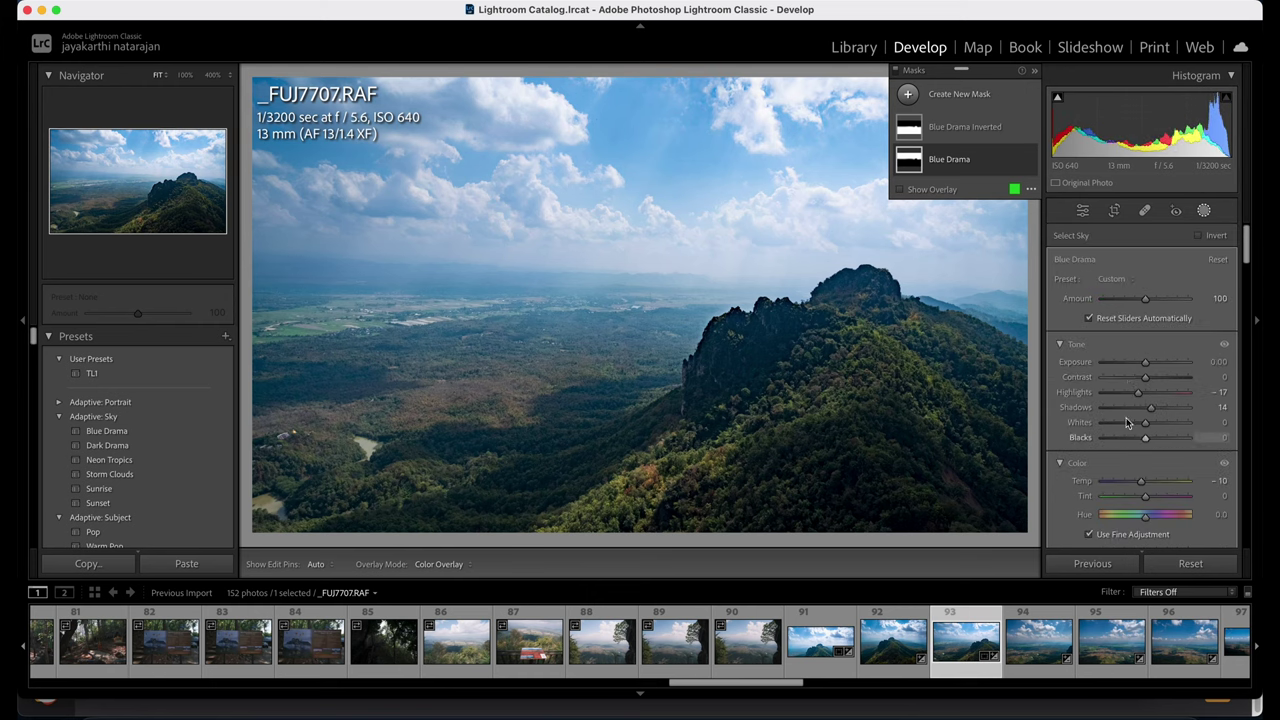
pyautogui.moveTo(1141, 397); pyautogui.dragTo(1118, 399)
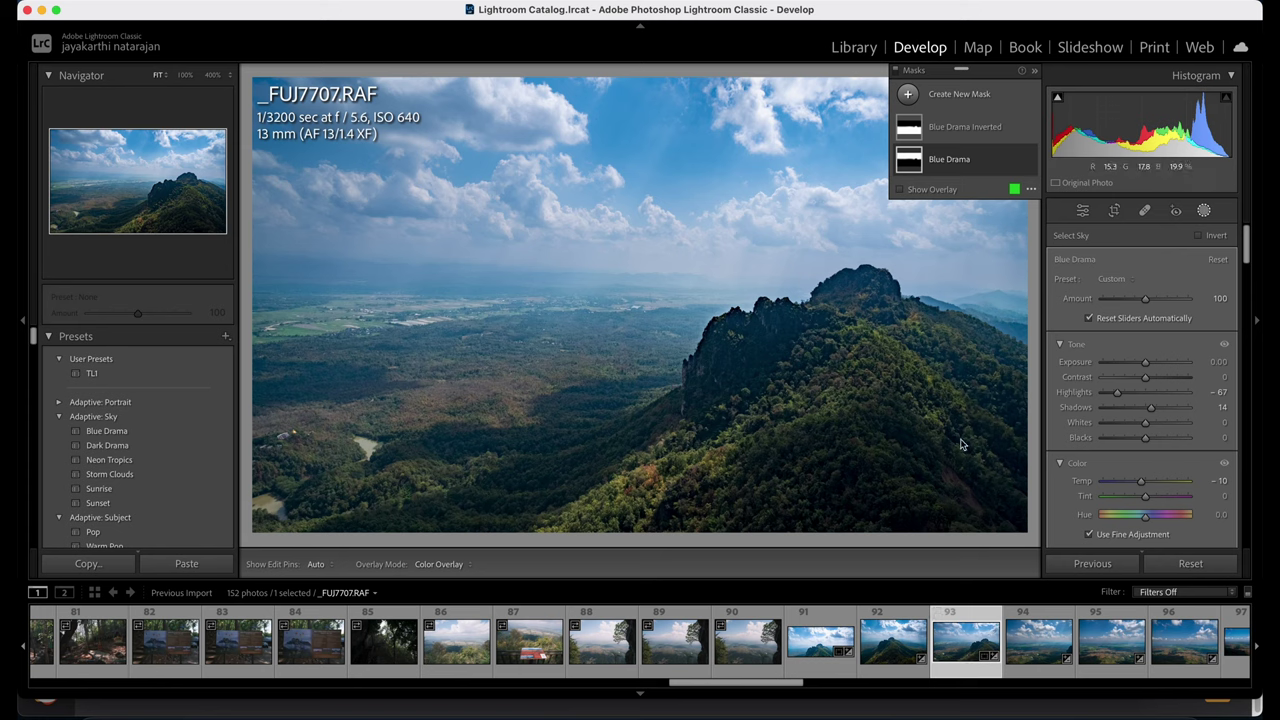
# Fine-tune the Highlights of _FUJ7707's Blue Drama mask and set its Dehaze to 21.
pyautogui.scroll(-5, 1098, 453)
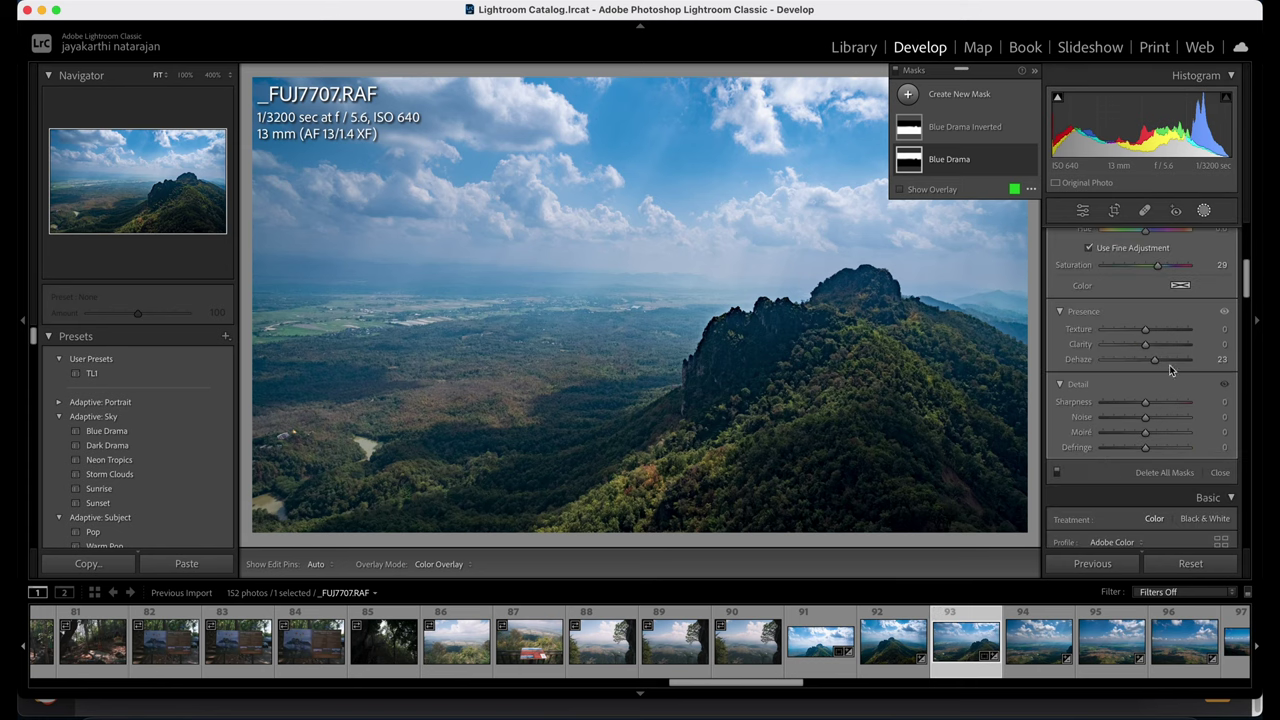
pyautogui.scroll(5, 1130, 350)
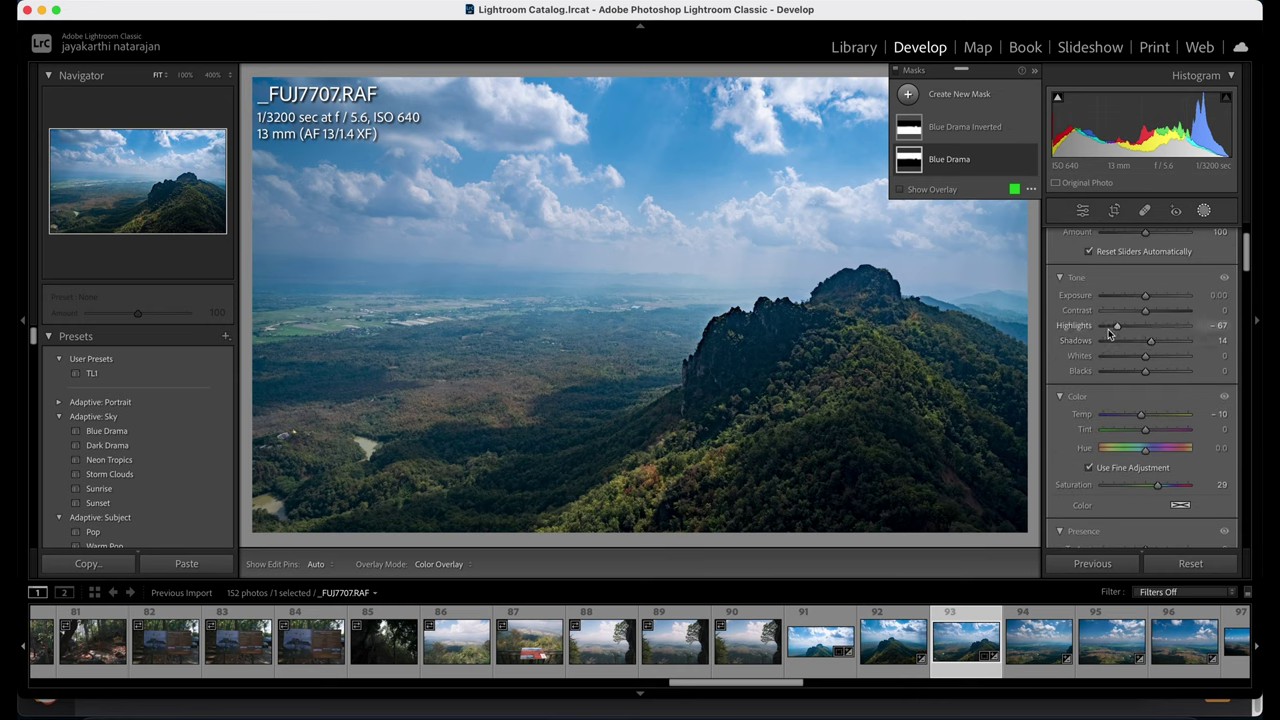
pyautogui.moveTo(1116, 326); pyautogui.dragTo(1155, 360)
pyautogui.scroll(-5, 1197, 387)
pyautogui.scroll(3, 1197, 391)
pyautogui.scroll(1, 1133, 409)
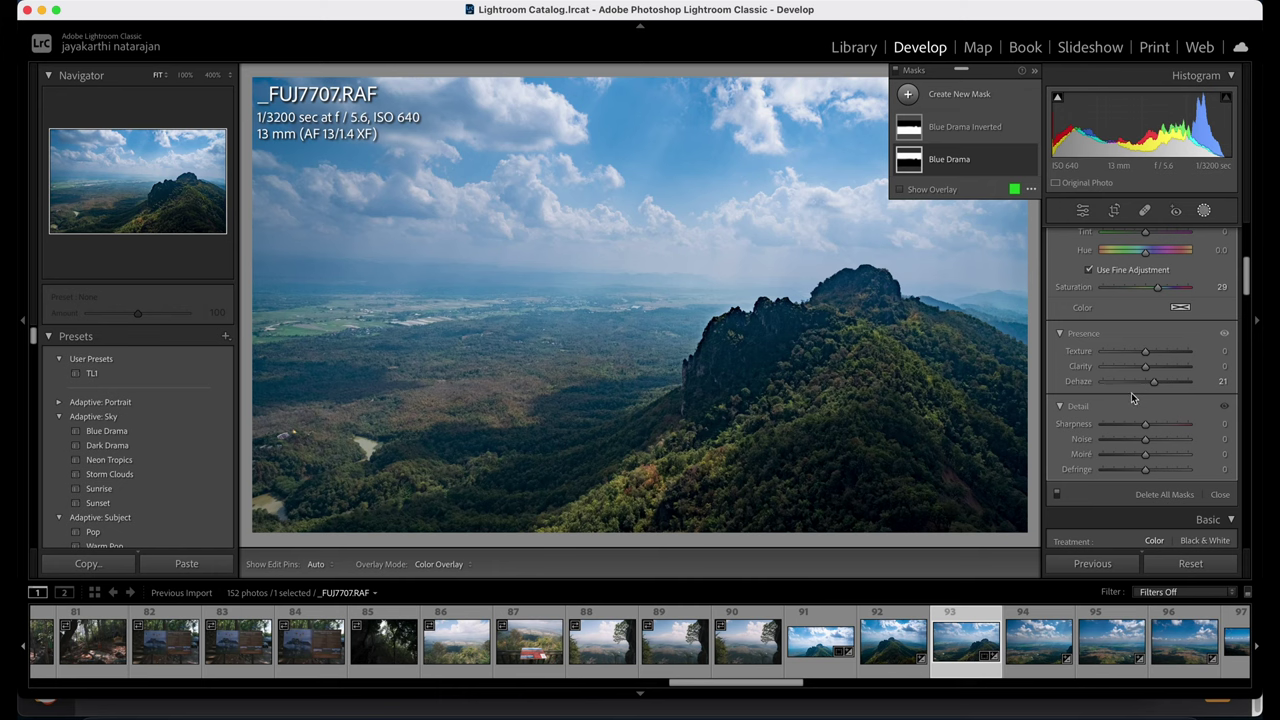
# Synchronize _FUJ7707's settings to photos 91 and 92 without Crop, merging both Blue Drama masks, and check the updated photos.
pyautogui.keyDown('shift'); pyautogui.click(820, 645); pyautogui.keyUp('shift')
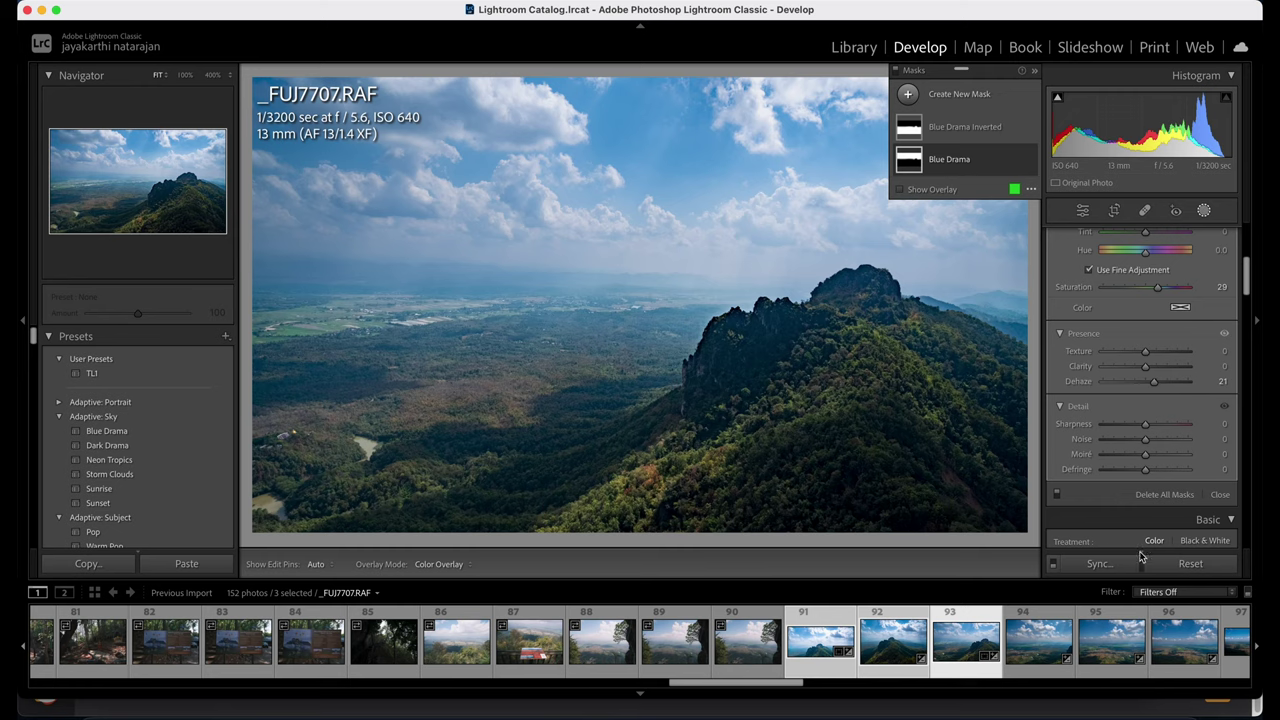
pyautogui.click(1115, 563)
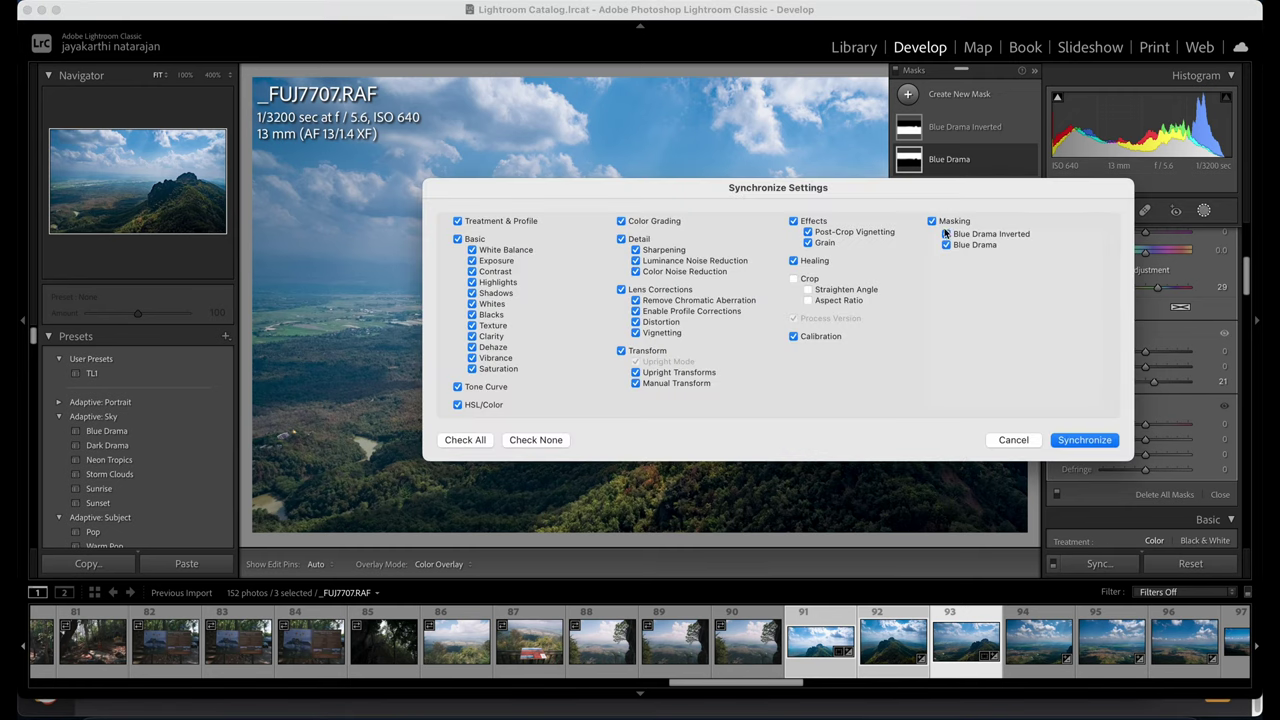
pyautogui.click(1073, 441)
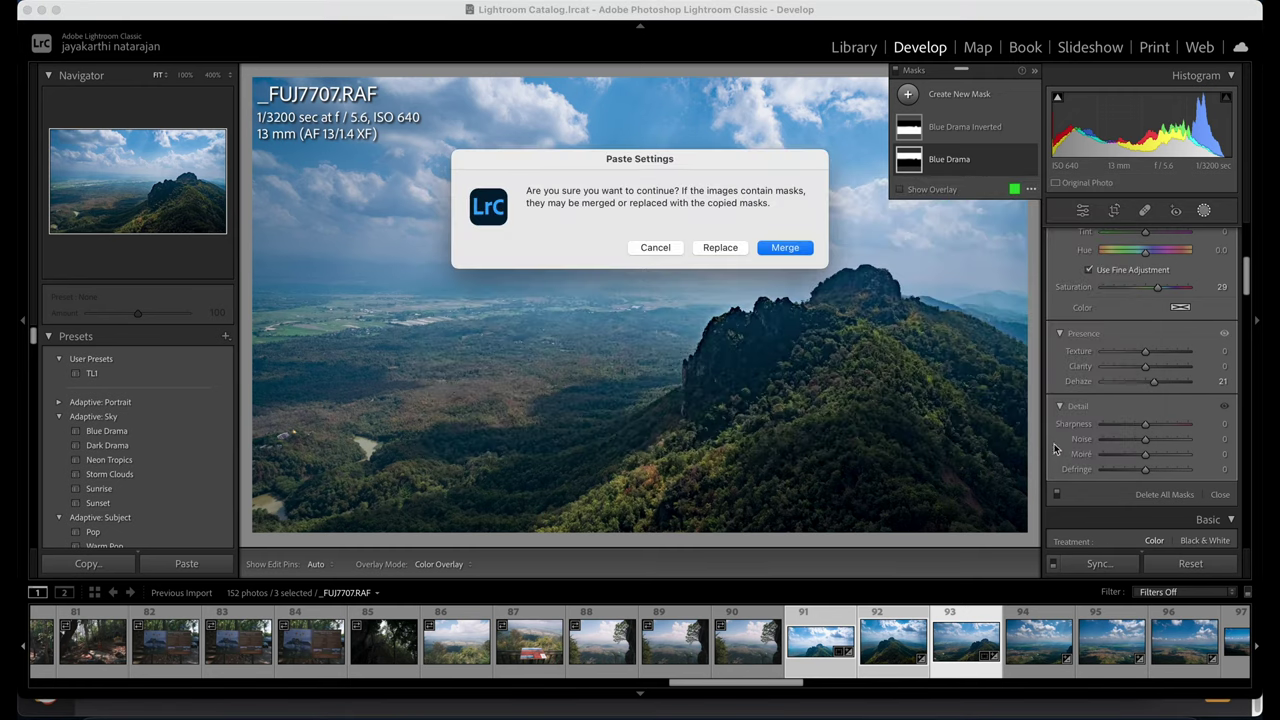
pyautogui.click(786, 250)
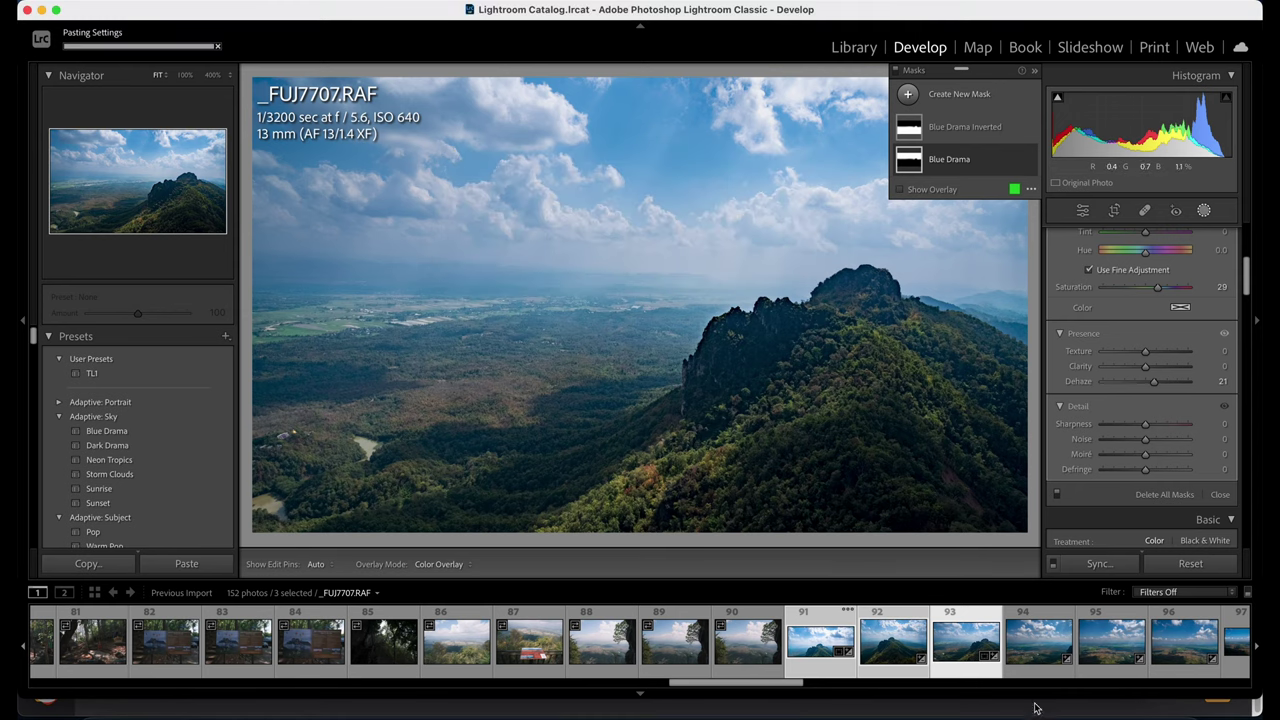
pyautogui.click(820, 655)
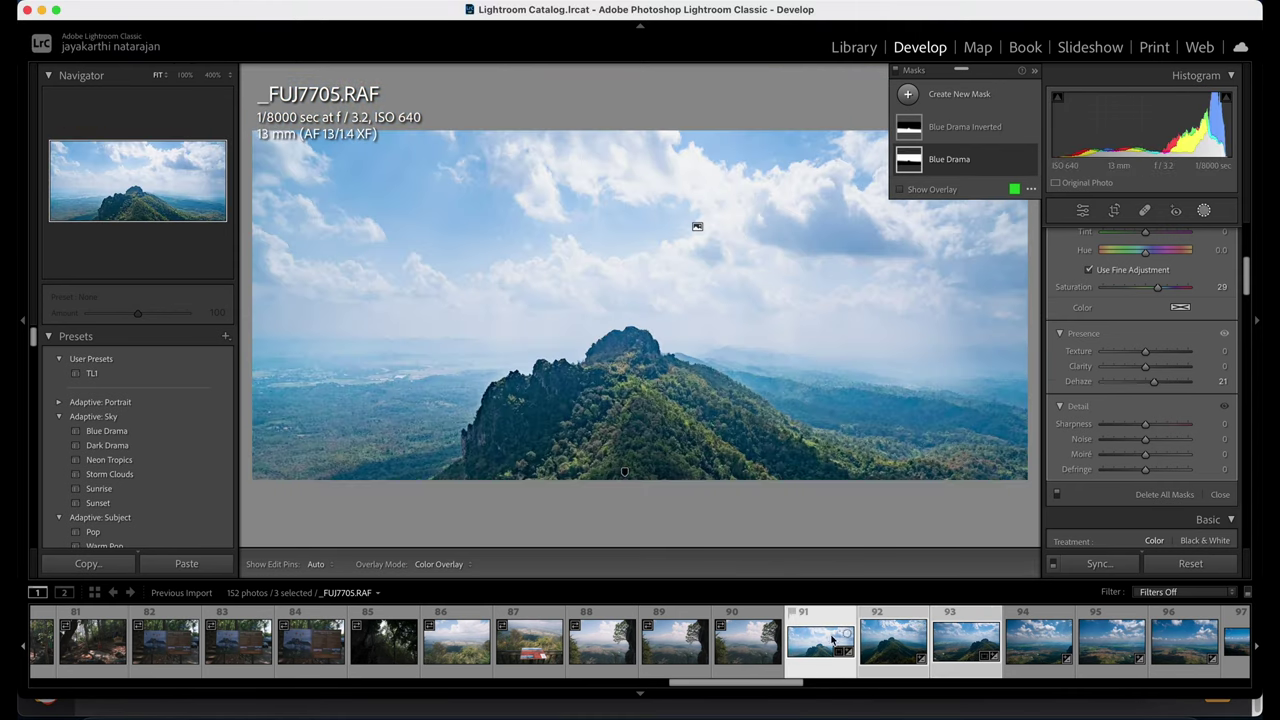
pyautogui.press('Right')
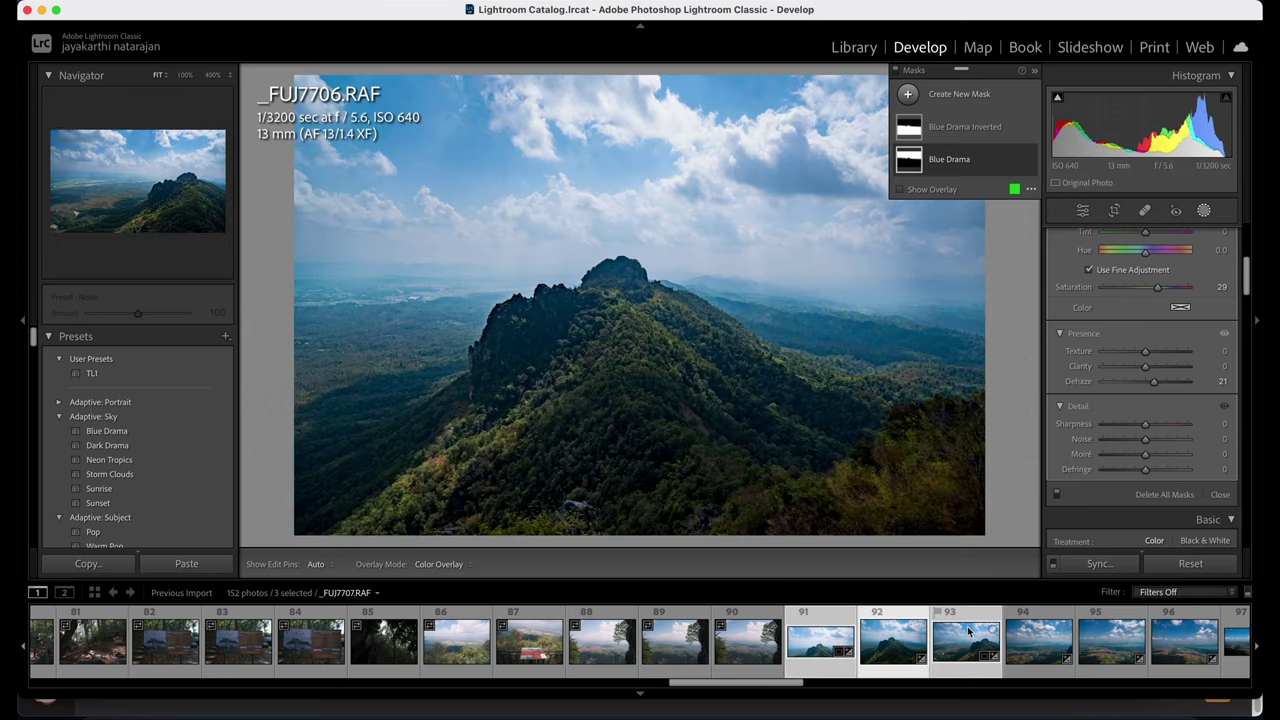
# Browse the filmstrip for more landscape shots to edit, viewing _FUJ7708 and _FUJ7744.
pyautogui.click(1040, 645)
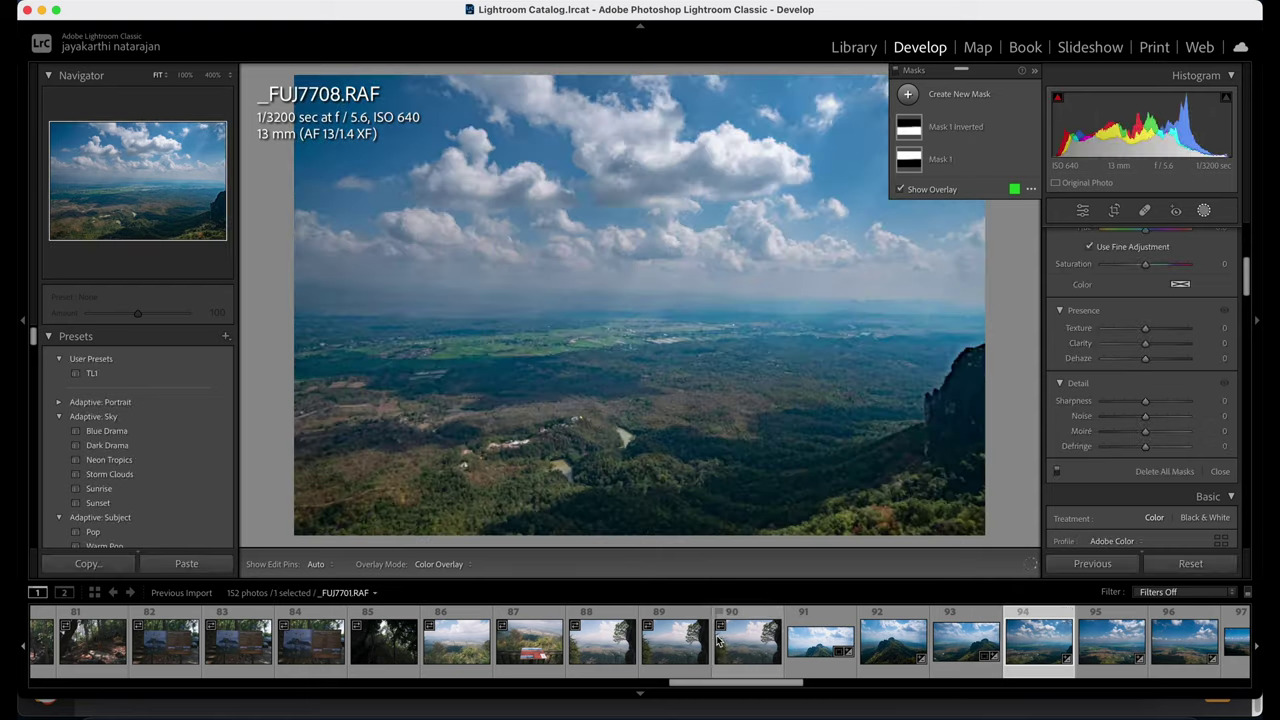
pyautogui.scroll(-5, 885, 640)
pyautogui.scroll(-6, 885, 640)
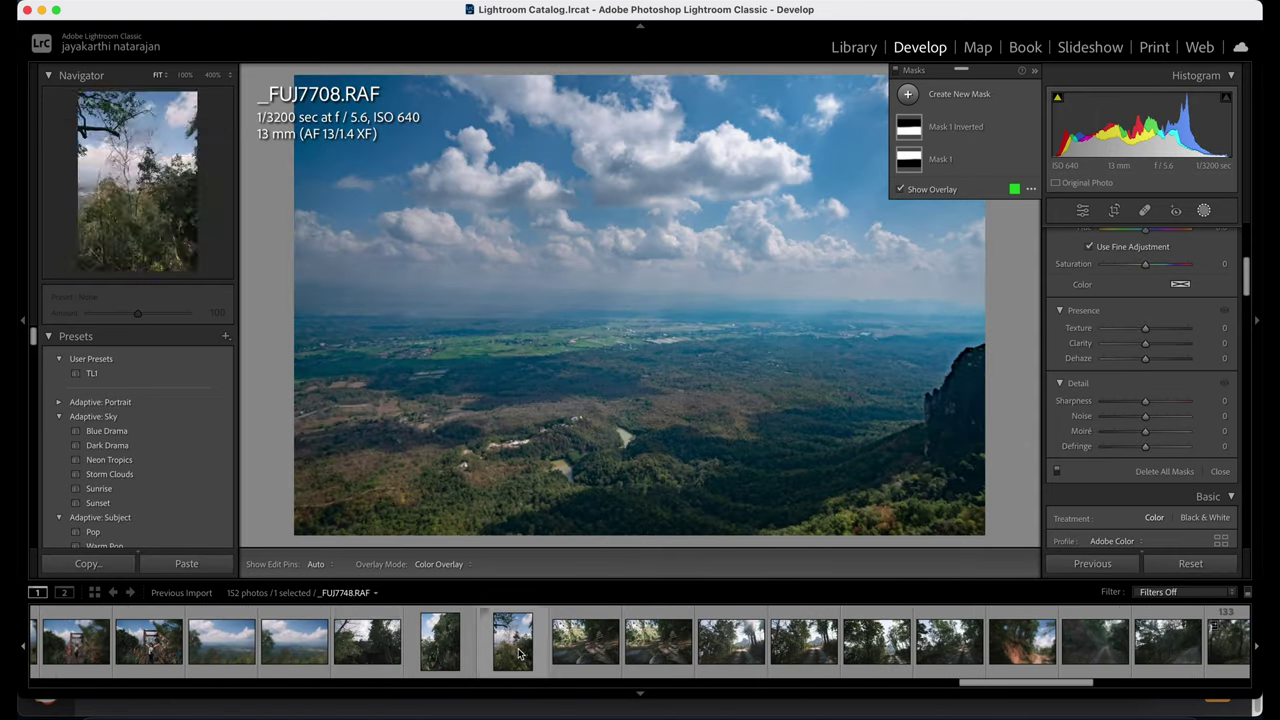
pyautogui.click(240, 646)
pyautogui.scroll(6, 240, 646)
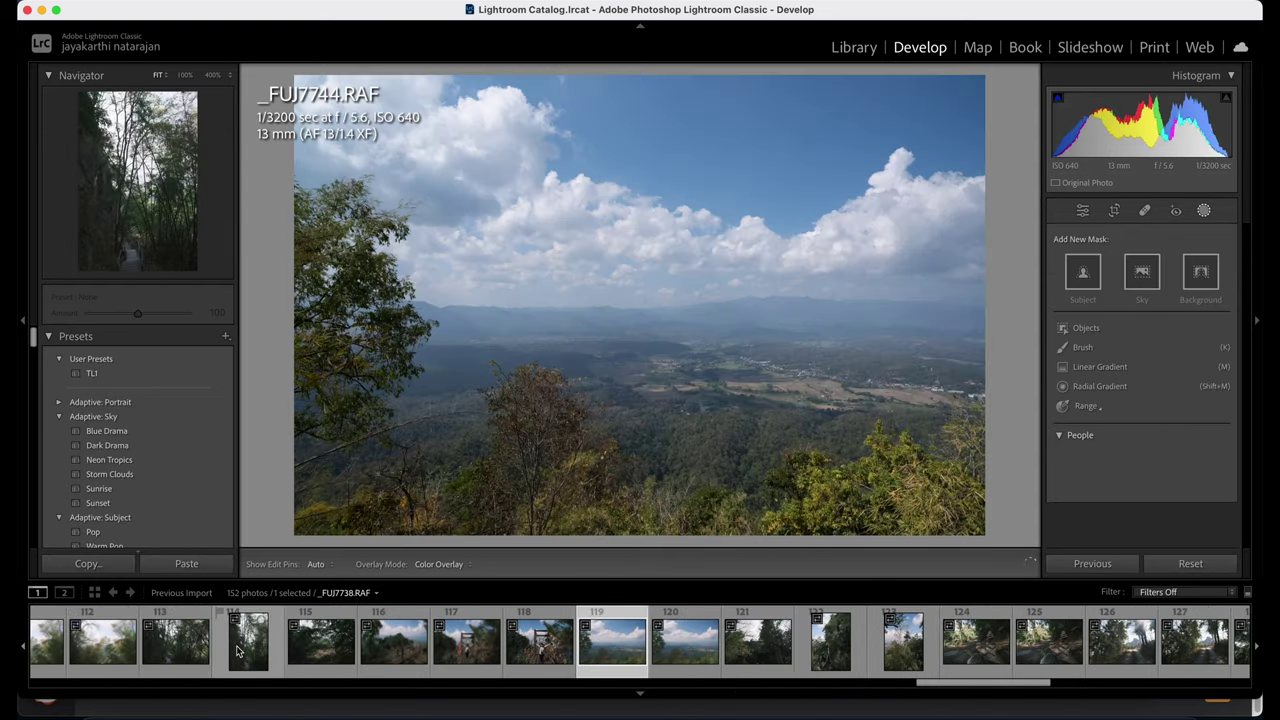
pyautogui.scroll(6, 240, 645)
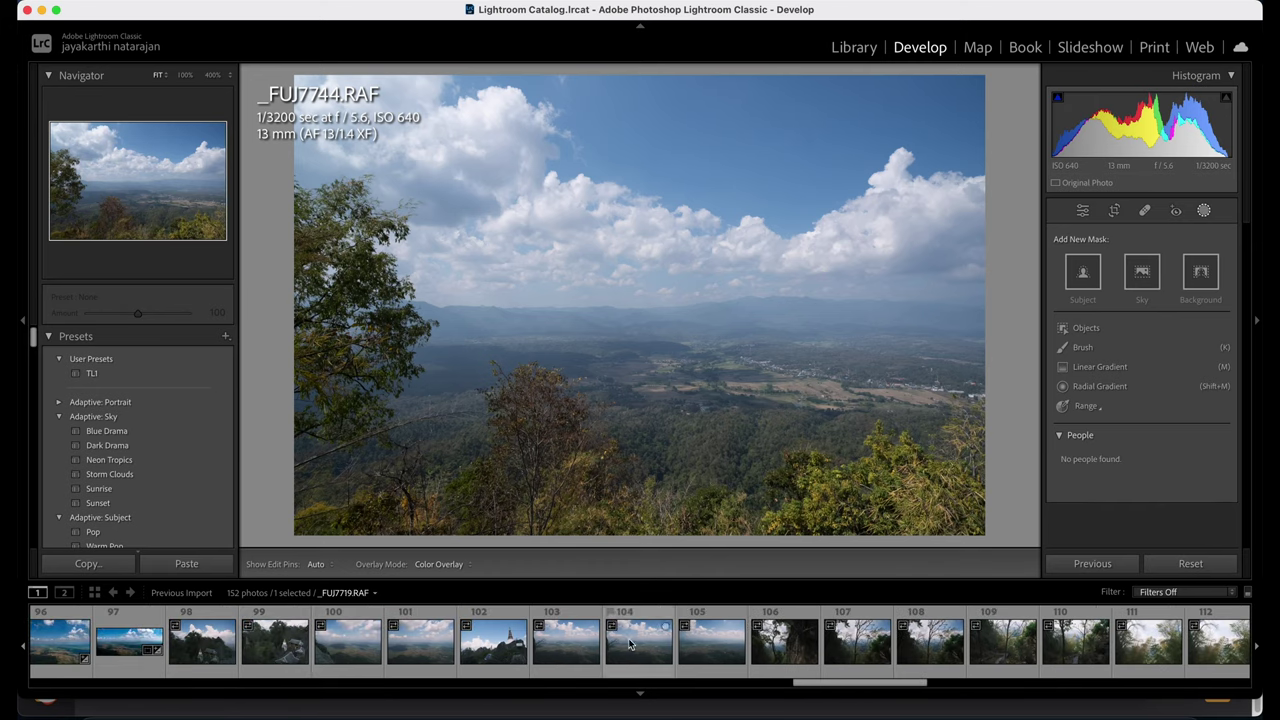
pyautogui.scroll(1, 249, 632)
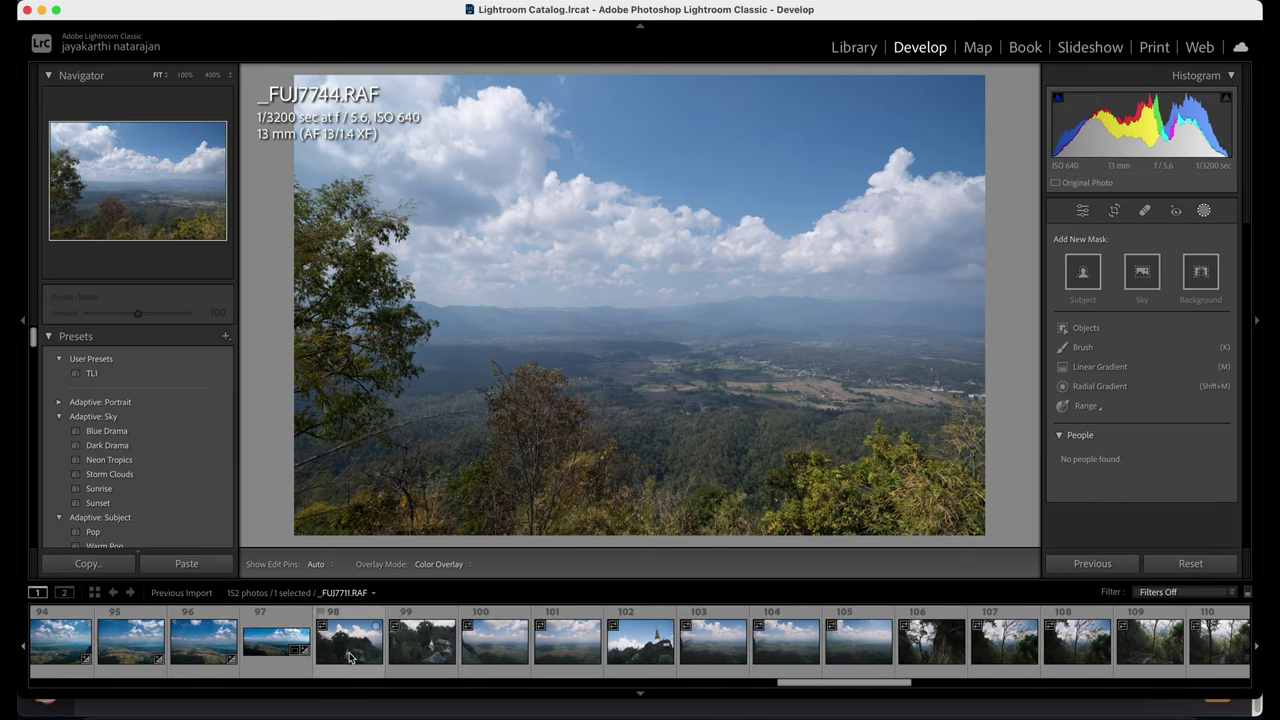
# Review photos 99 to 106 one by one for another valley landscape to edit.
pyautogui.click(422, 645)
pyautogui.click(490, 655)
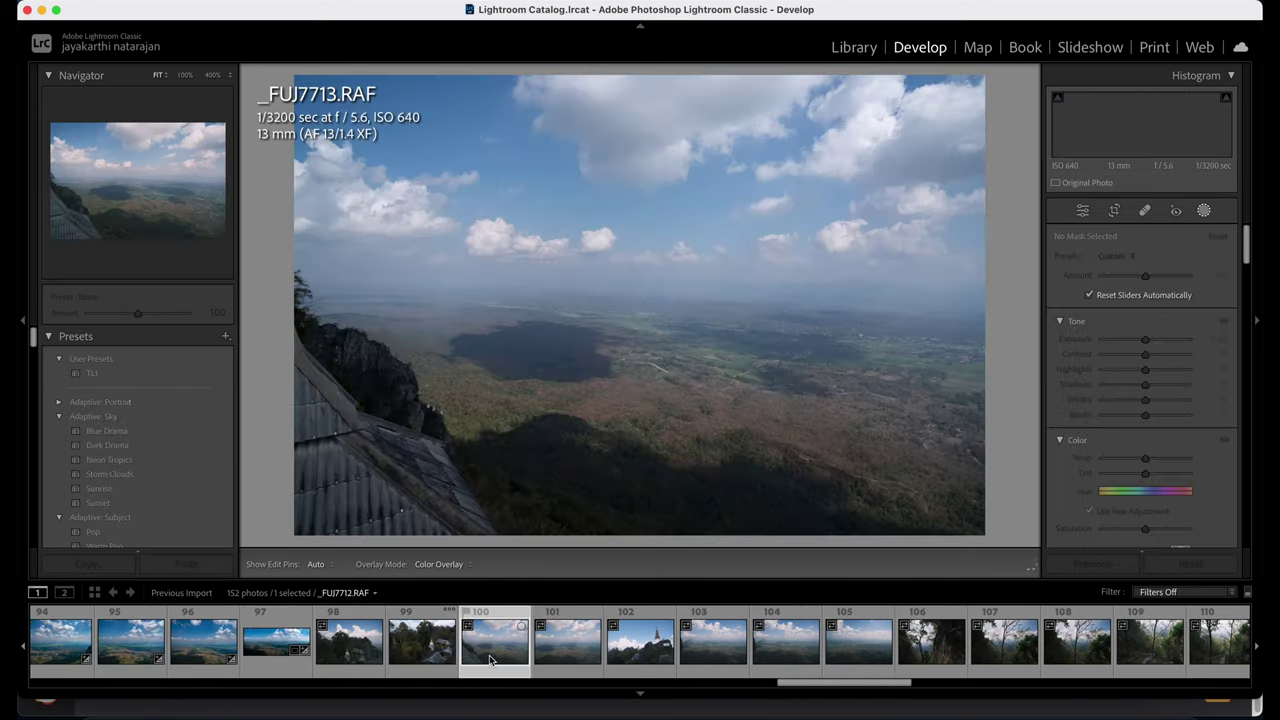
pyautogui.click(542, 655)
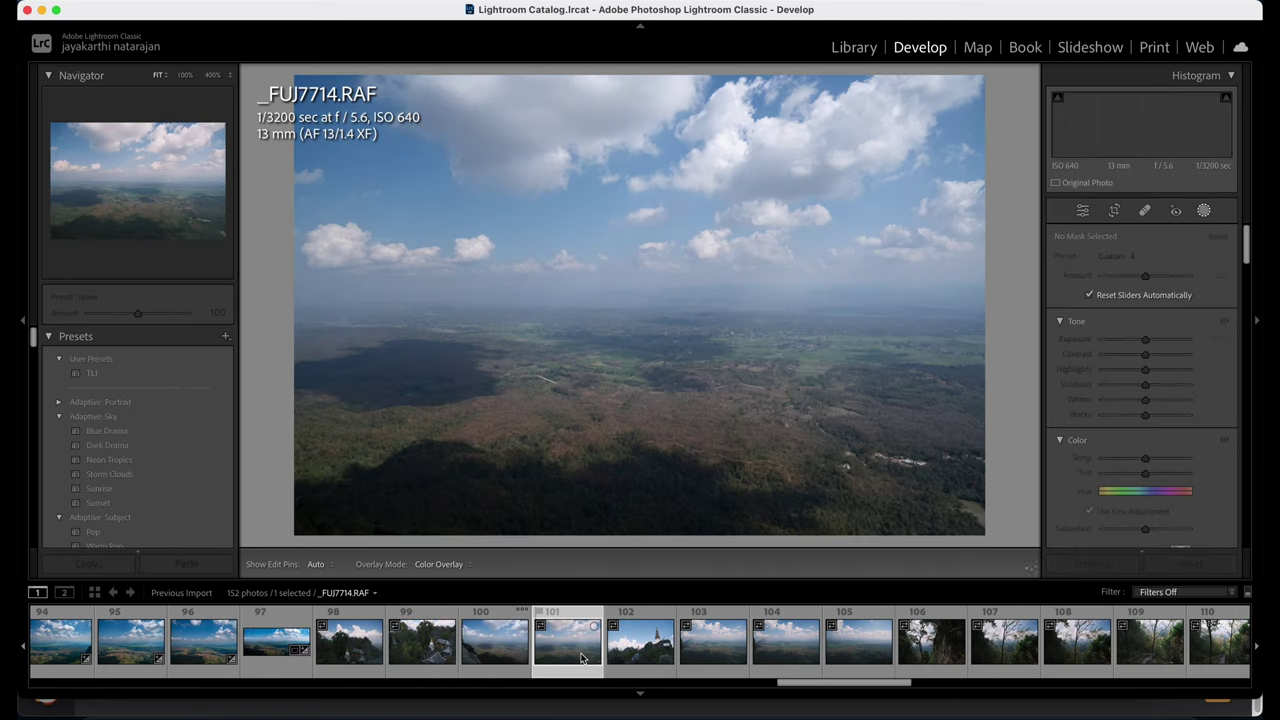
pyautogui.click(691, 655)
pyautogui.click(641, 655)
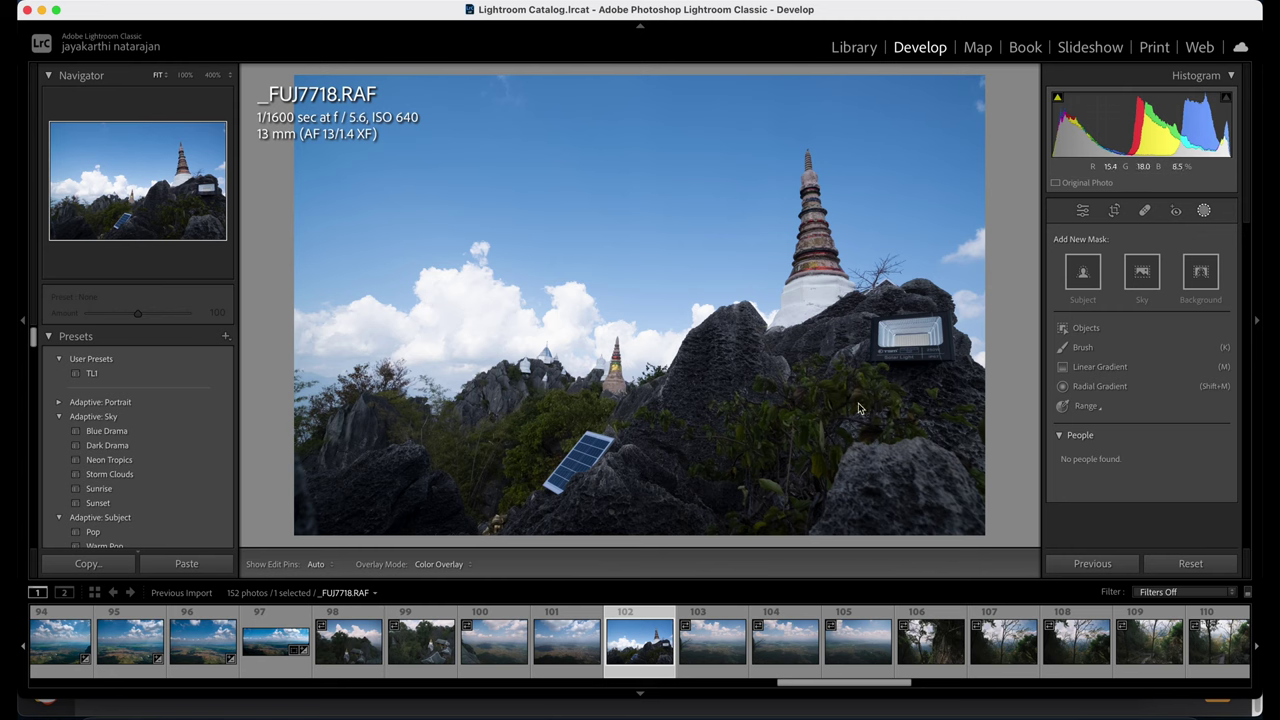
pyautogui.click(712, 648)
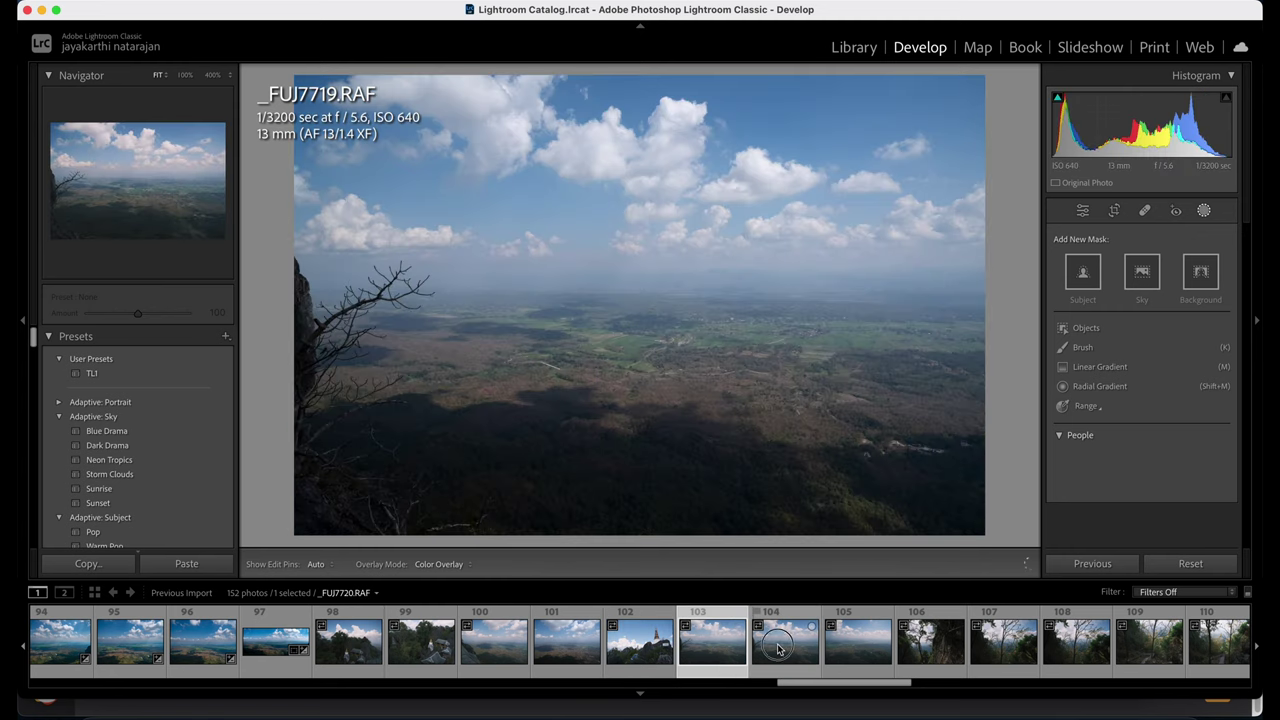
pyautogui.click(779, 648)
pyautogui.click(870, 655)
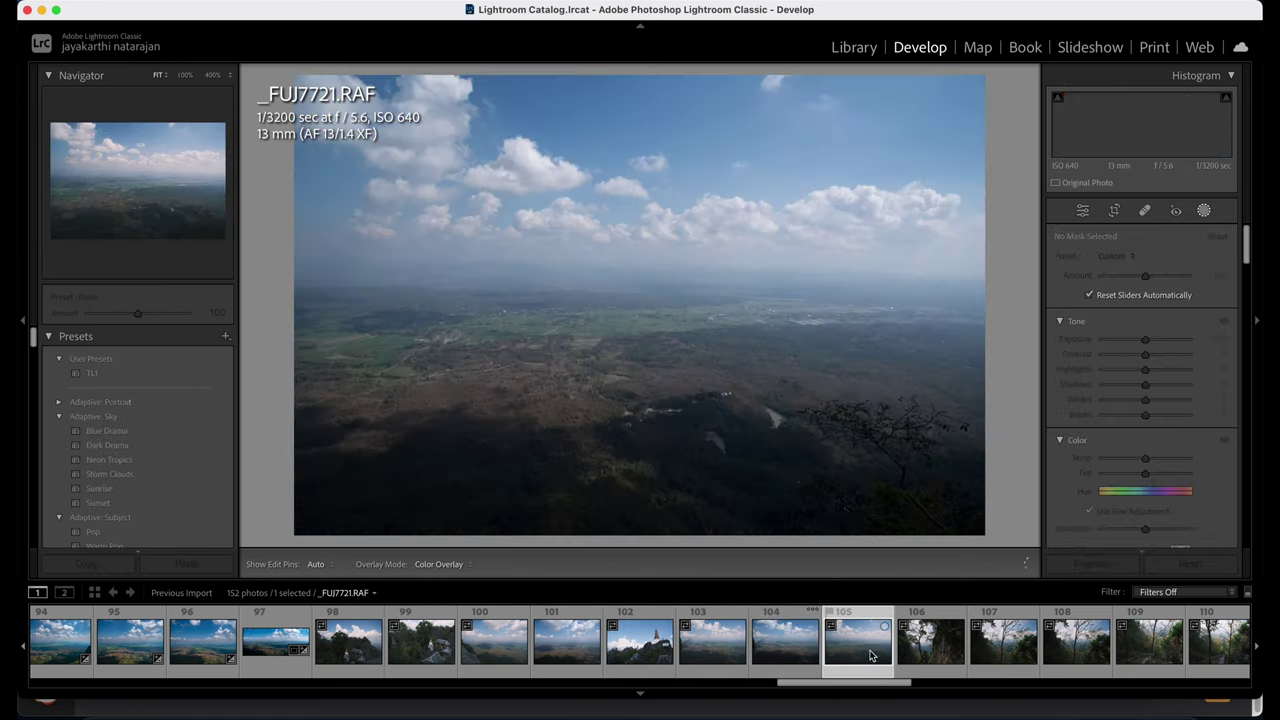
pyautogui.press('Right')
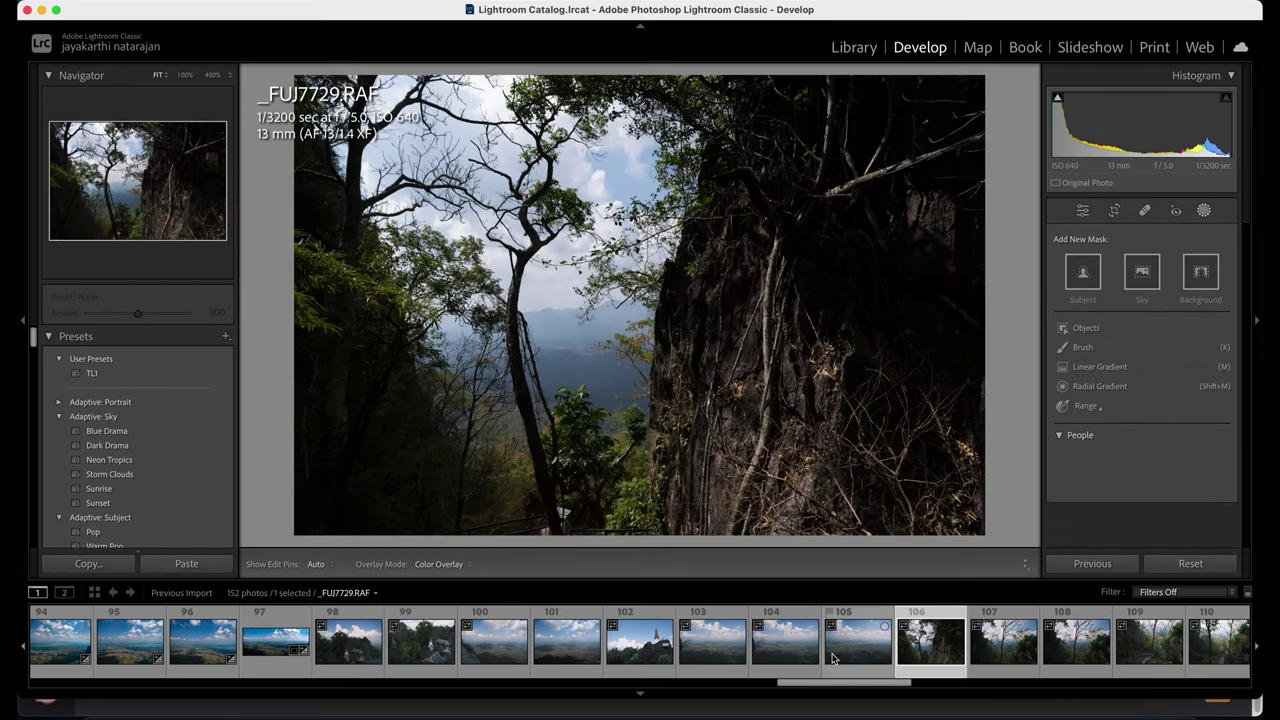
pyautogui.click(832, 657)
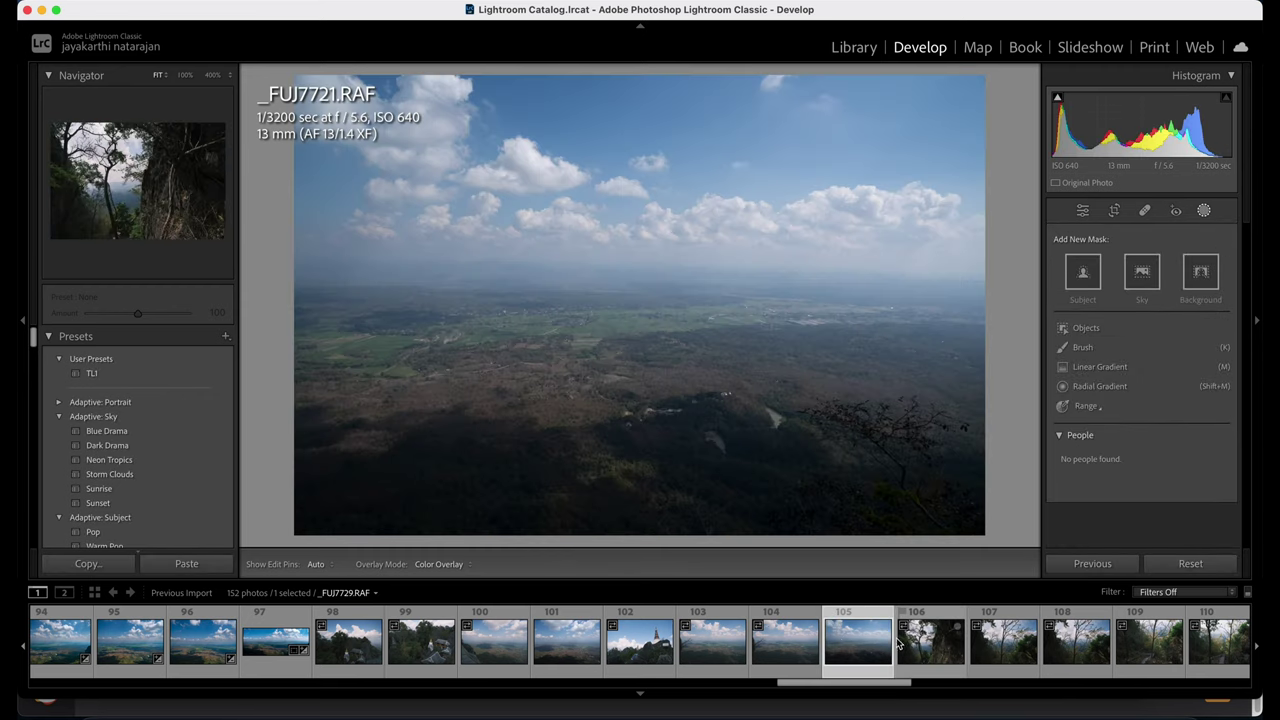
pyautogui.keyDown('super'); pyautogui.click(279, 647); pyautogui.keyUp('super')
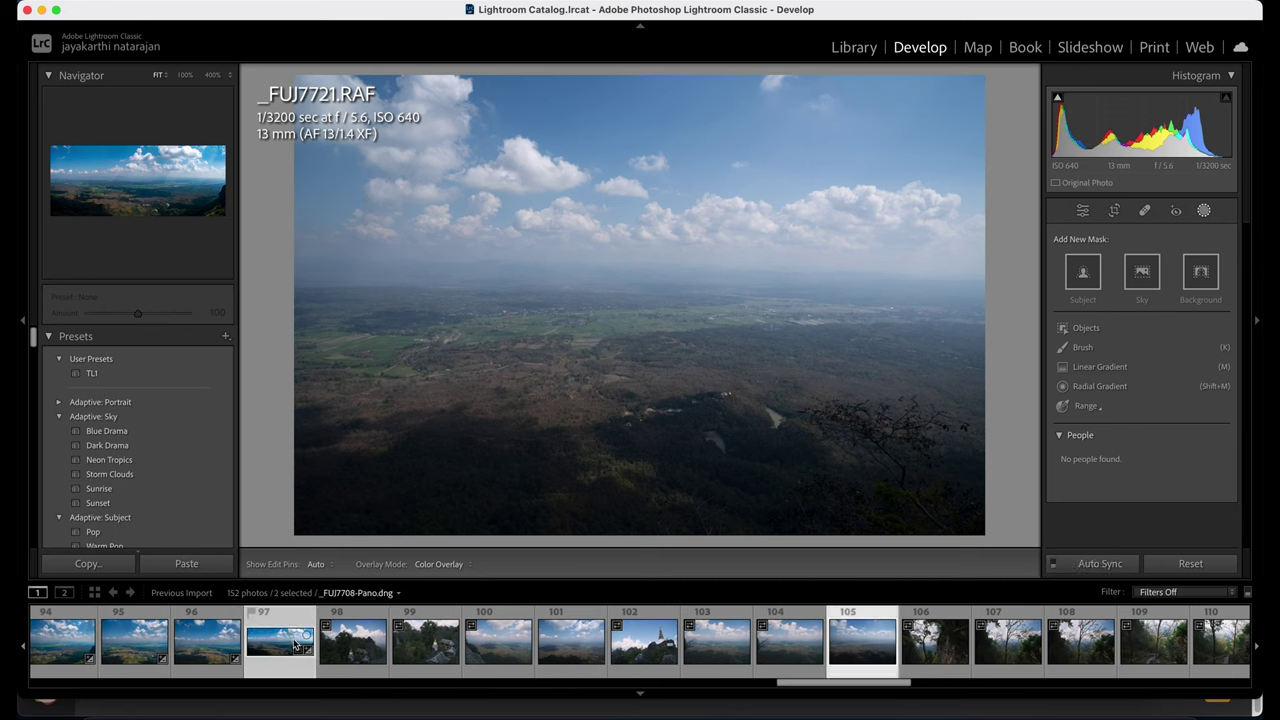
pyautogui.moveTo(850, 690); pyautogui.dragTo(777, 686)
pyautogui.keyDown('super'); pyautogui.click(481, 644); pyautogui.keyUp('super')
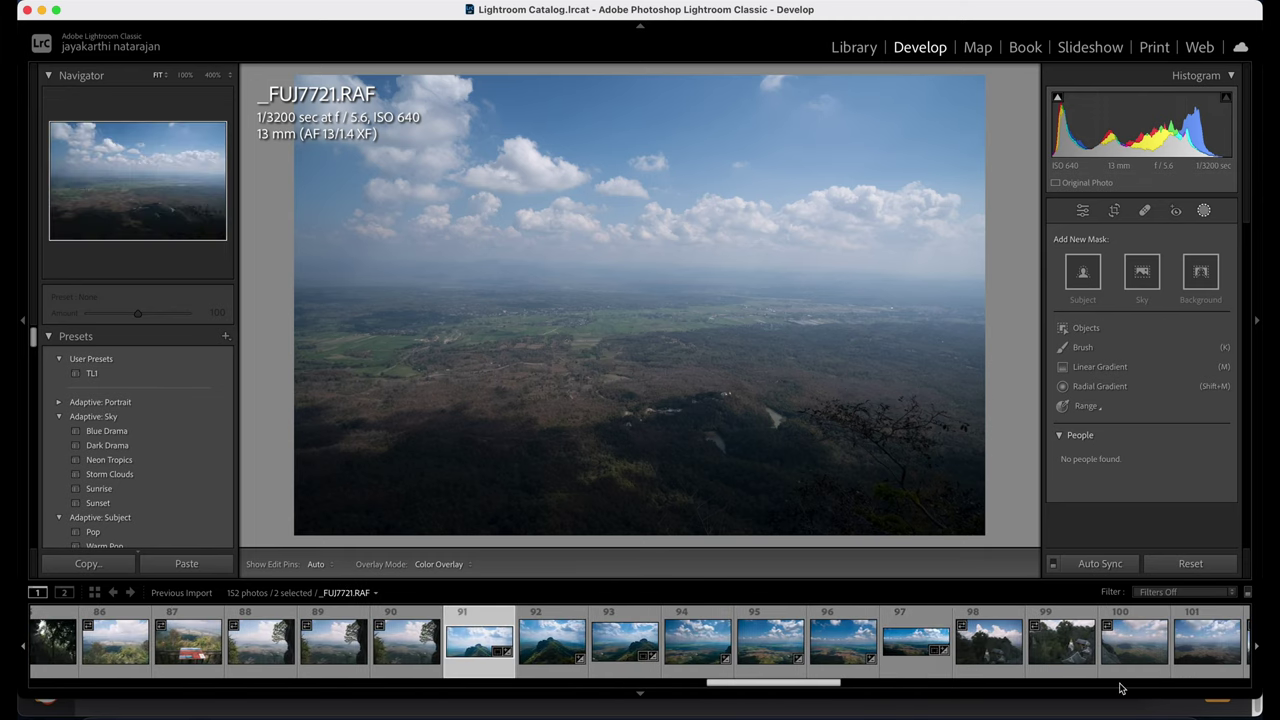
pyautogui.keyDown('super'); pyautogui.click(610, 640); pyautogui.keyUp('super')
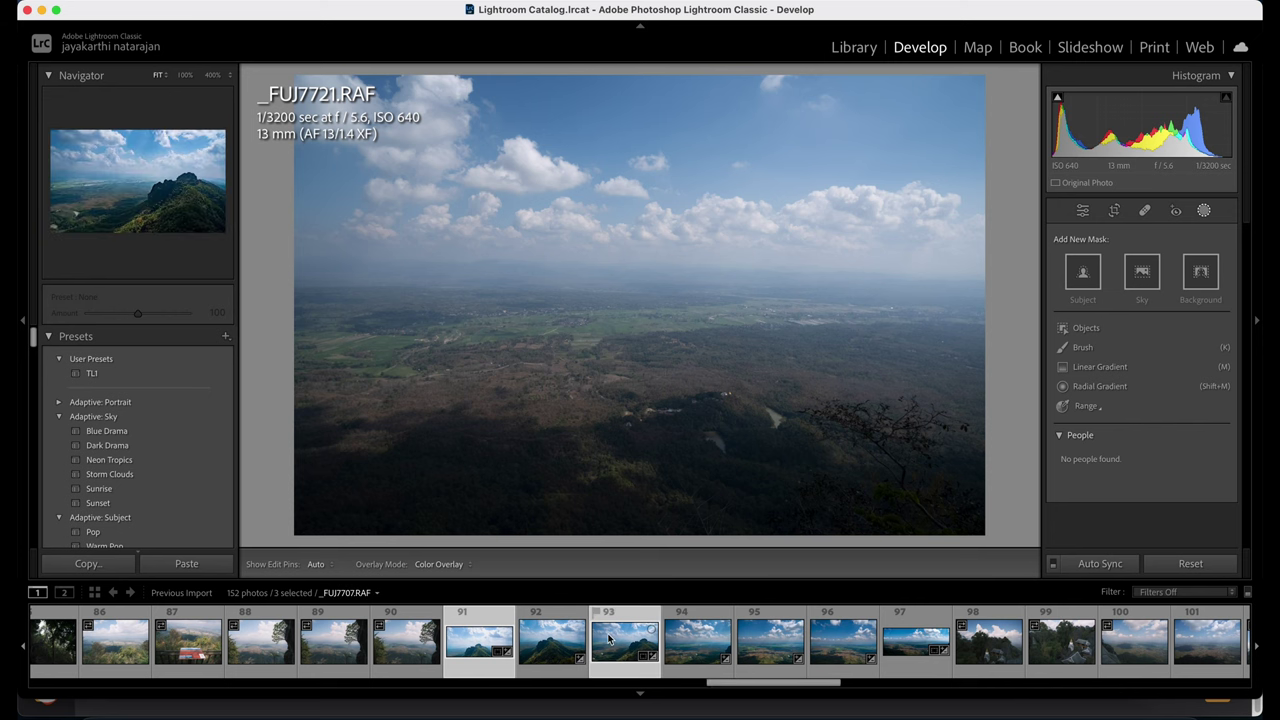
pyautogui.keyDown('super'); pyautogui.click(481, 640); pyautogui.keyUp('super')
pyautogui.scroll(-5, 750, 640)
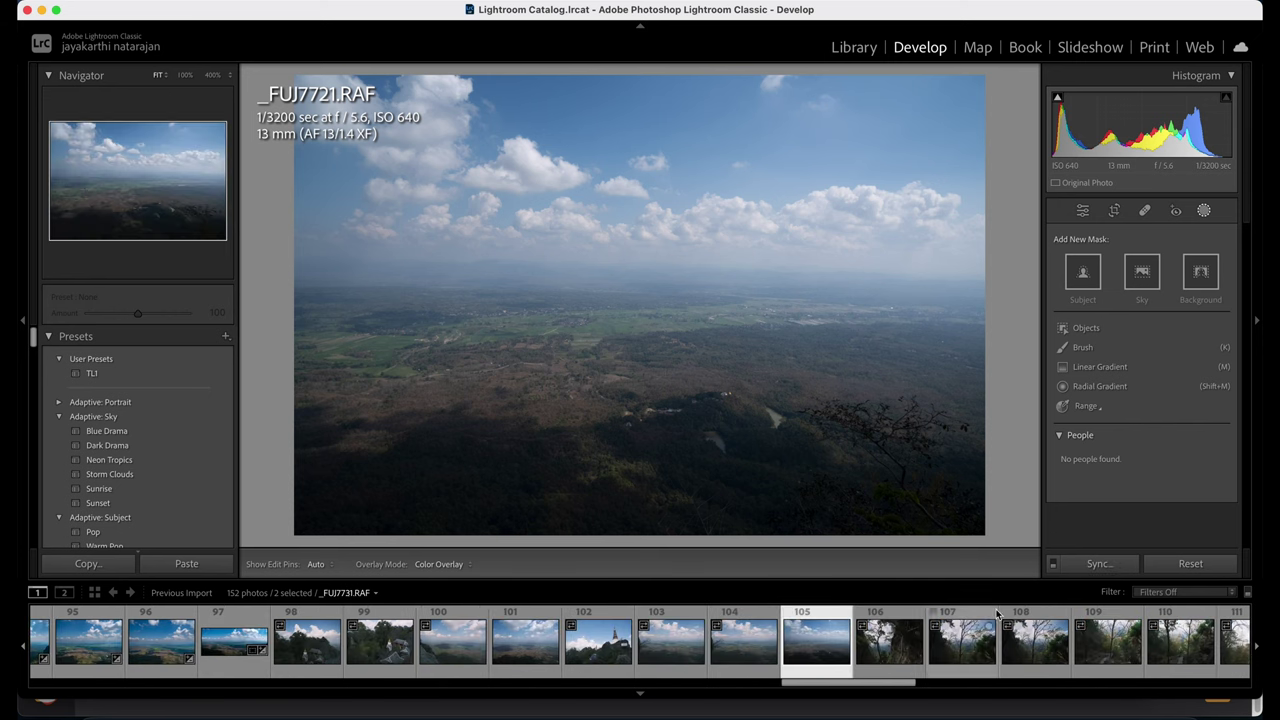
pyautogui.click(1098, 563)
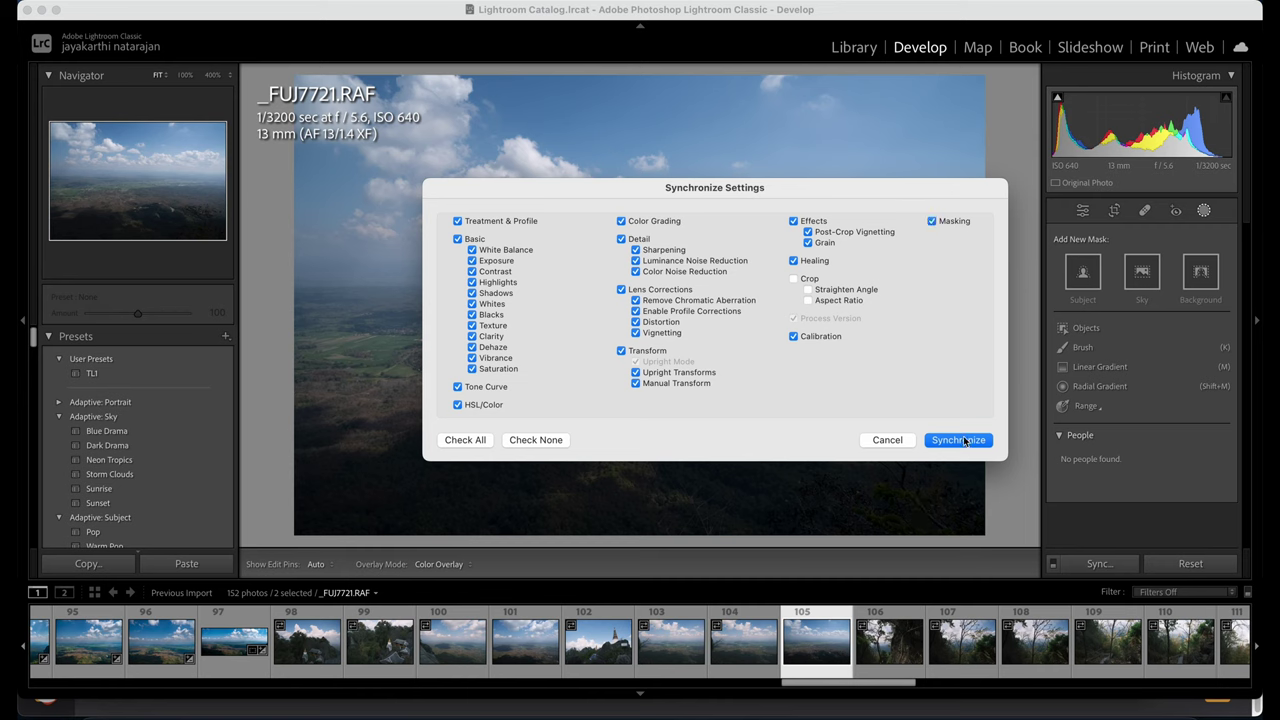
pyautogui.click(958, 440)
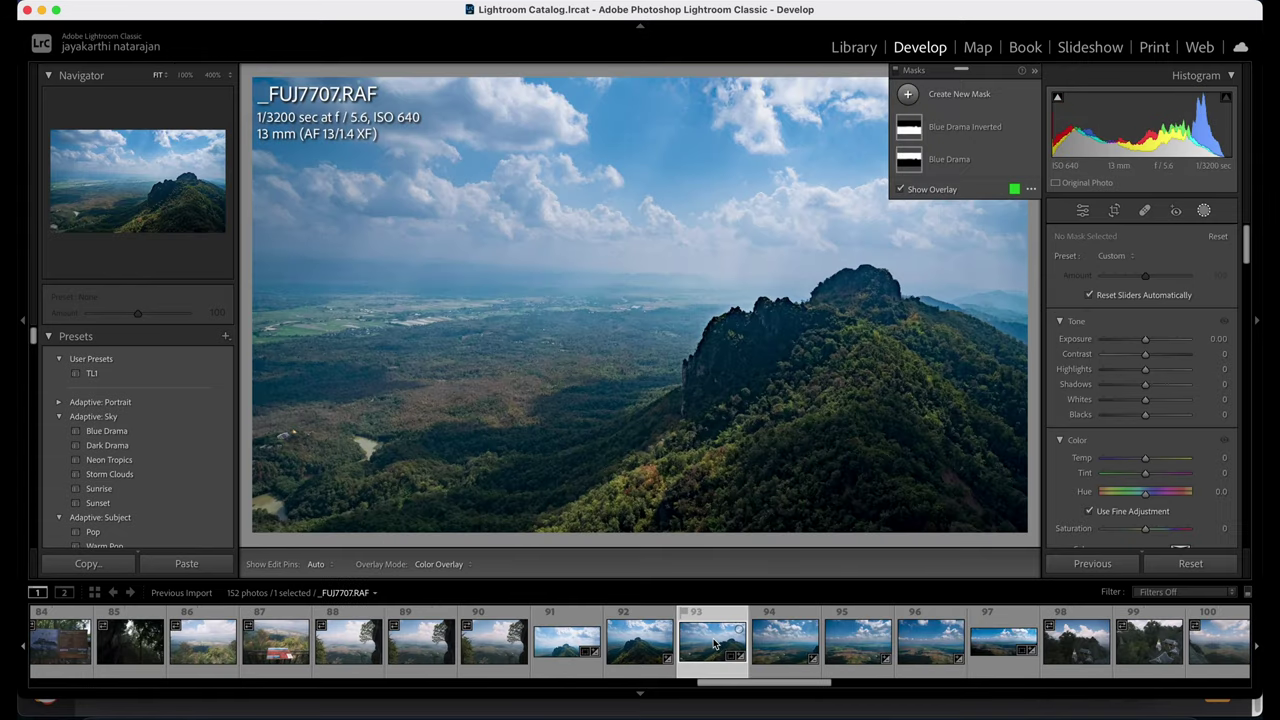
# Synchronize _FUJ7707's settings, including the Blue Drama and Blue Drama Inverted masks, to photo 105 (_FUJ7721).
pyautogui.scroll(-5, 716, 645)
pyautogui.scroll(-6, 716, 645)
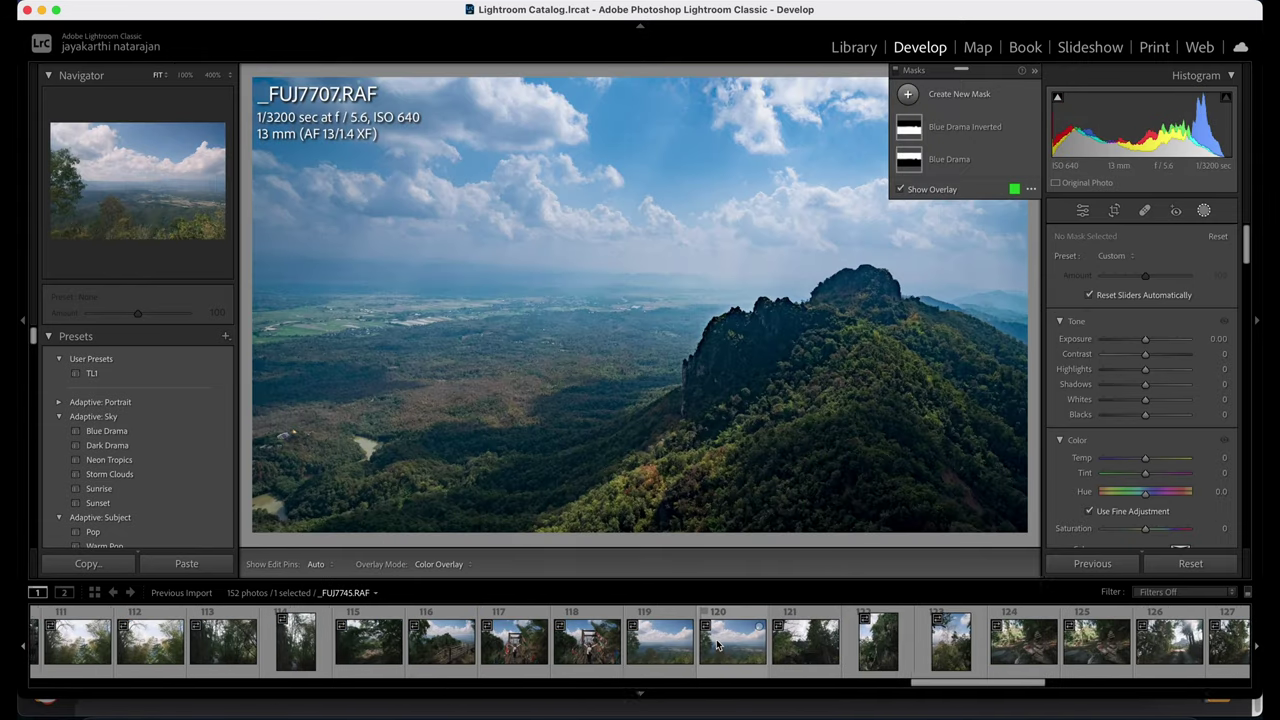
pyautogui.scroll(4, 718, 645)
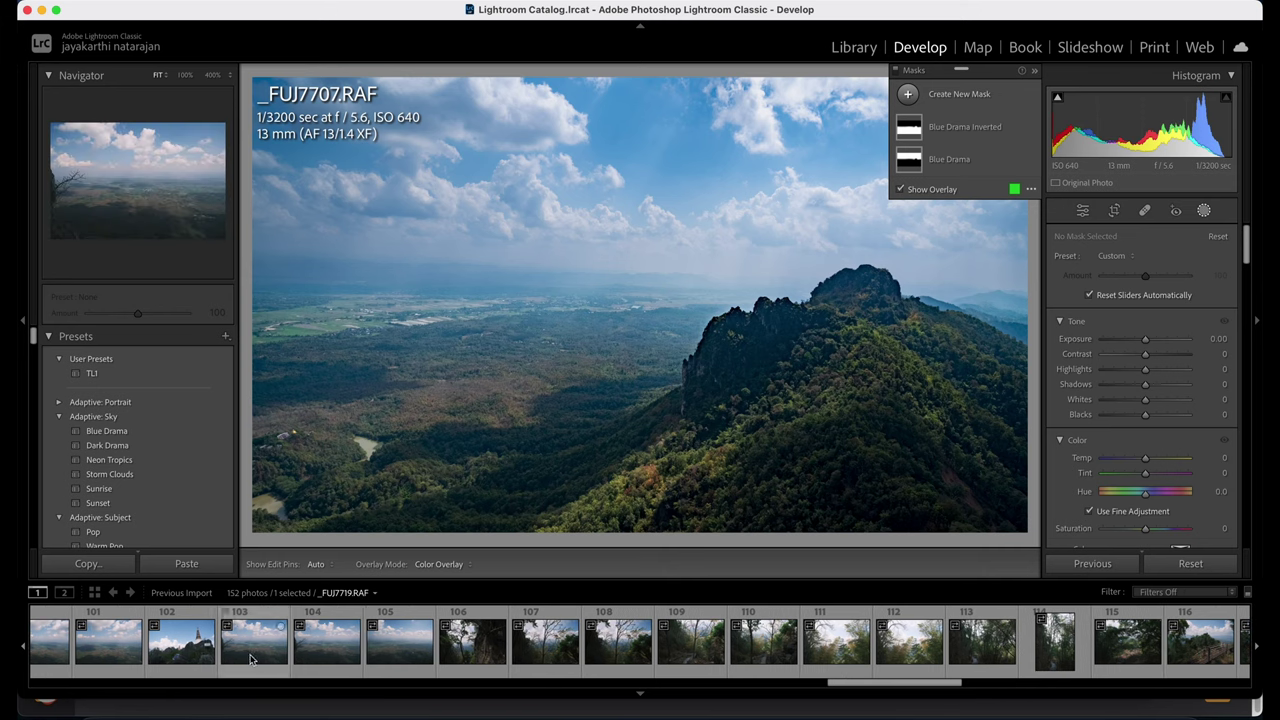
pyautogui.keyDown('super'); pyautogui.click(383, 660); pyautogui.keyUp('super')
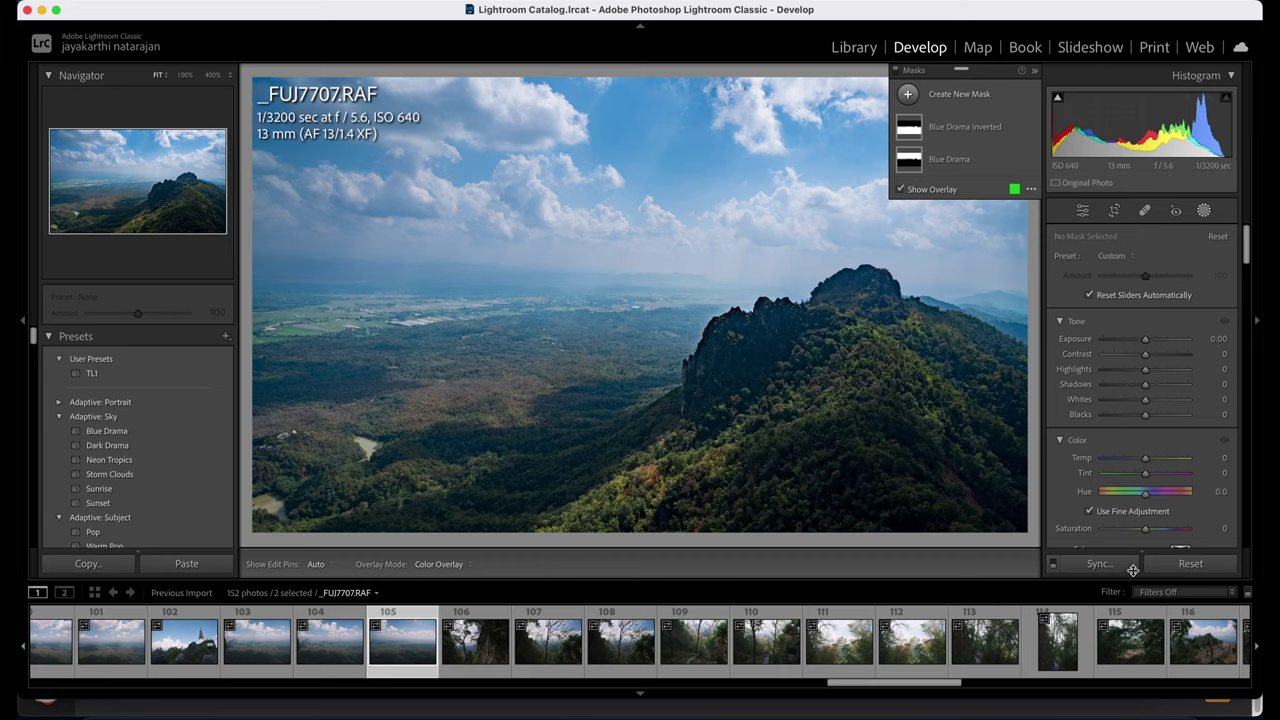
pyautogui.click(1100, 564)
pyautogui.click(1084, 440)
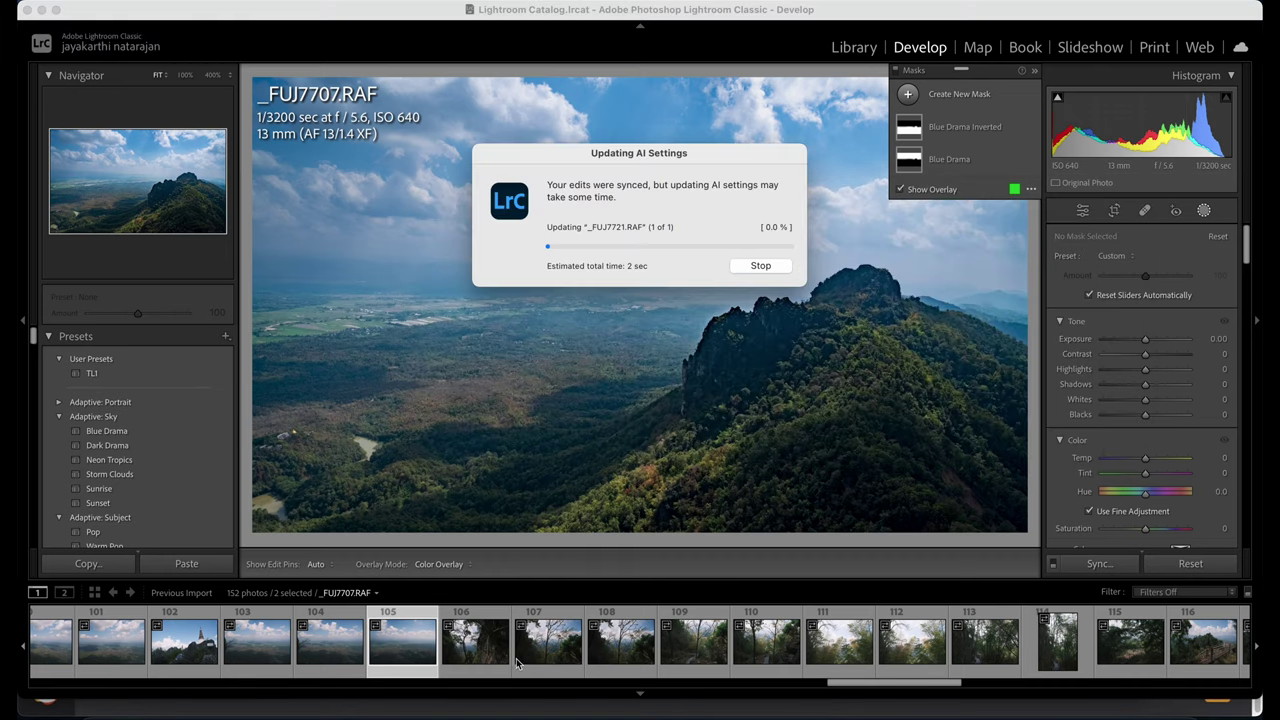
# Compare _FUJ7721 before and after the edit side by side, and return to the single-photo view to inspect it.
pyautogui.click(415, 645)
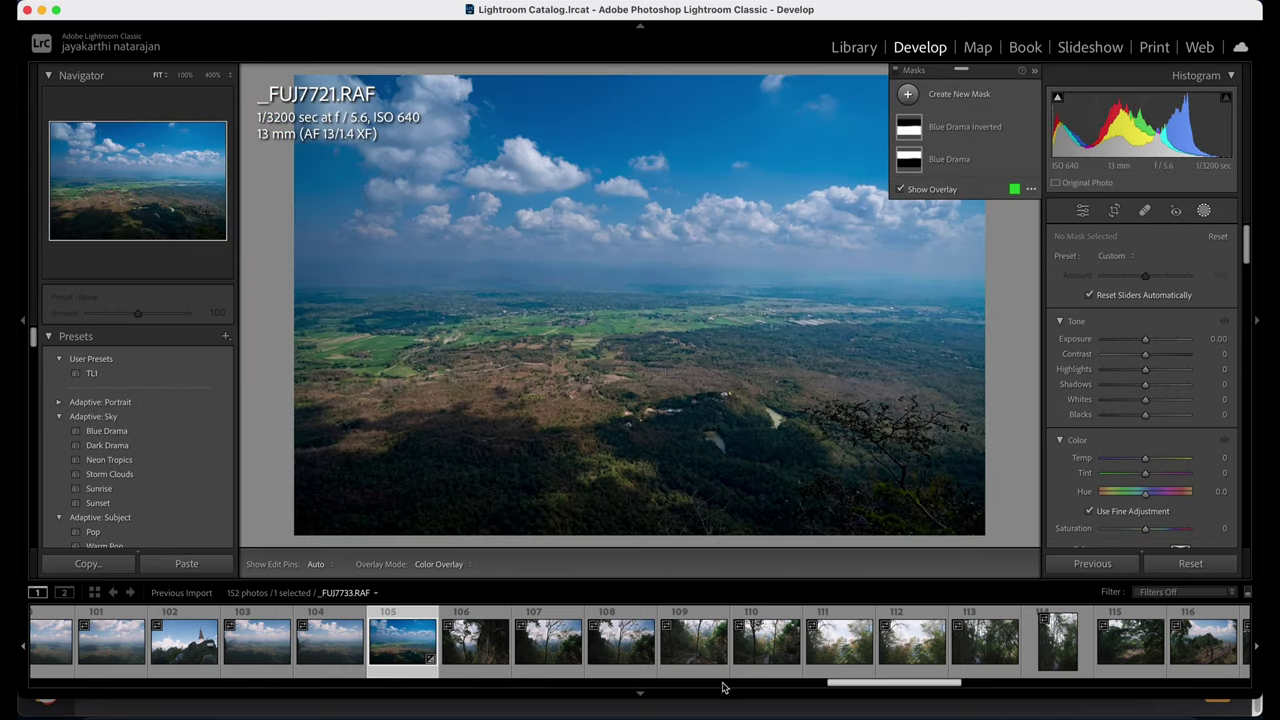
pyautogui.click(1082, 211)
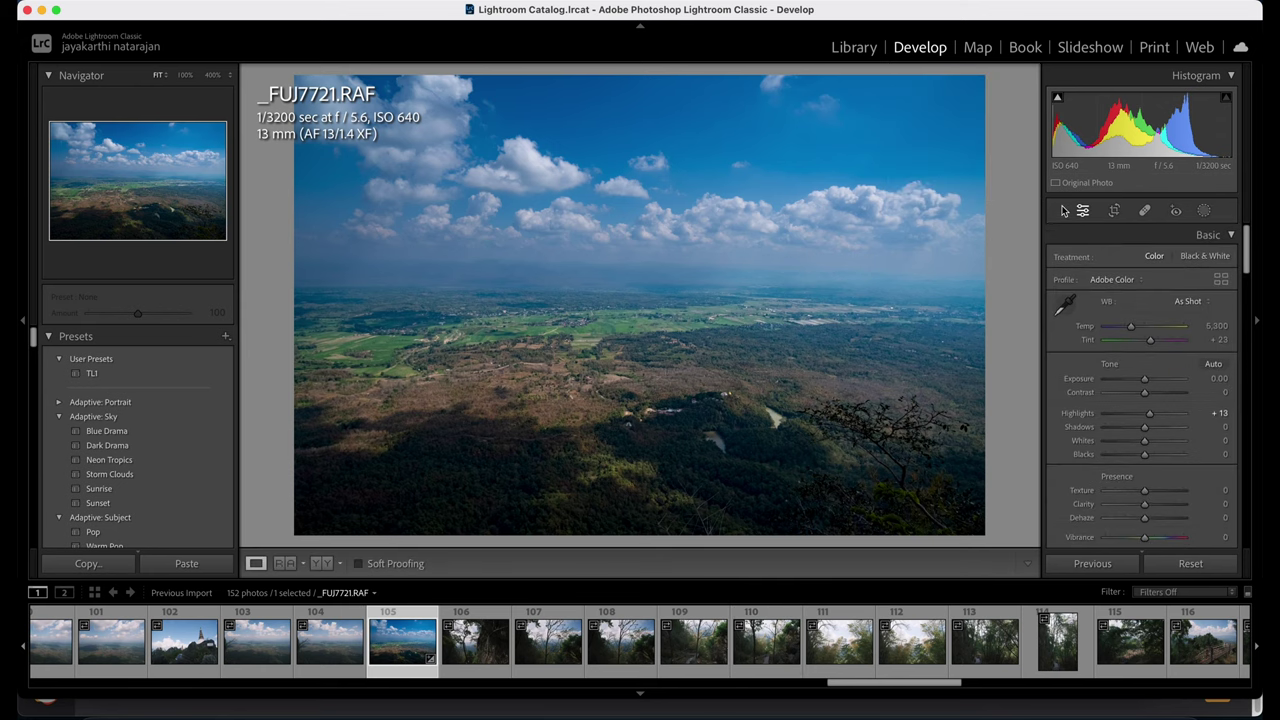
pyautogui.click(320, 564)
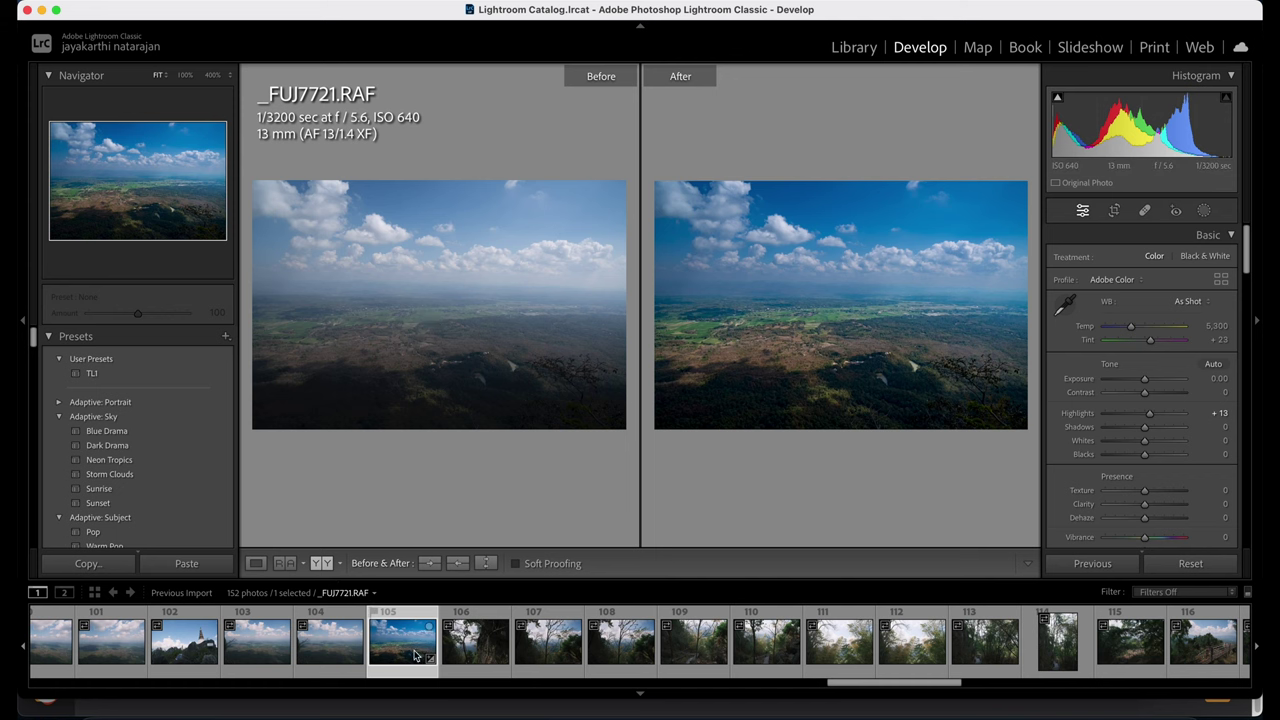
pyautogui.click(263, 568)
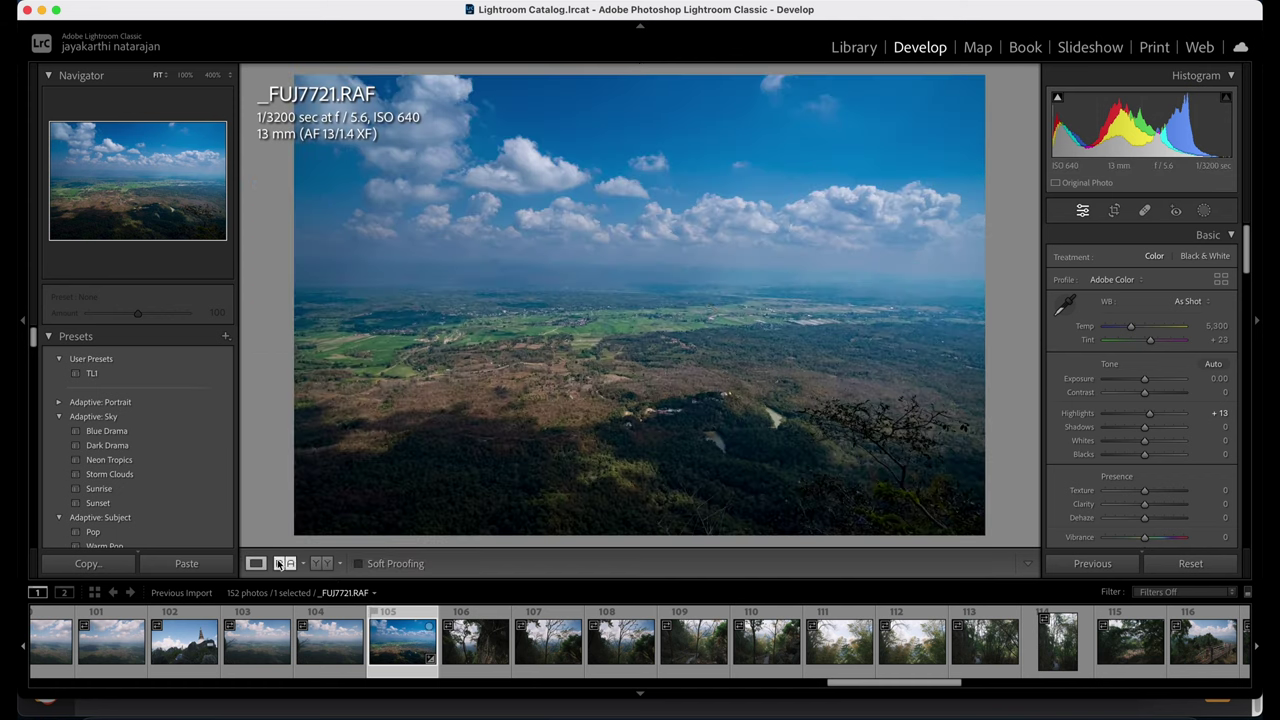
pyautogui.moveTo(620, 317); pyautogui.dragTo(717, 273)
pyautogui.click(711, 324)
# Synchronize _FUJ7721's settings without Crop, including both Blue Drama masks, to photo 106 and check the updated photo.
pyautogui.click(480, 645)
pyautogui.hotkey('shift', 'Left')
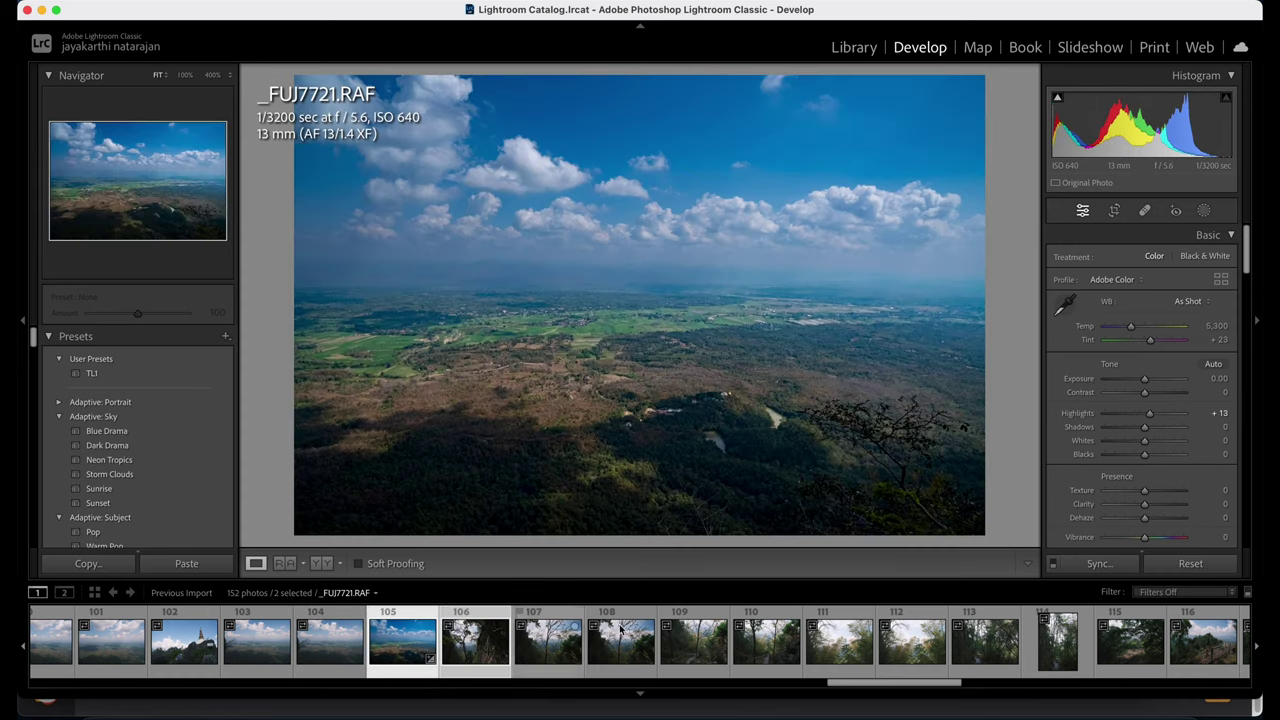
pyautogui.click(1100, 564)
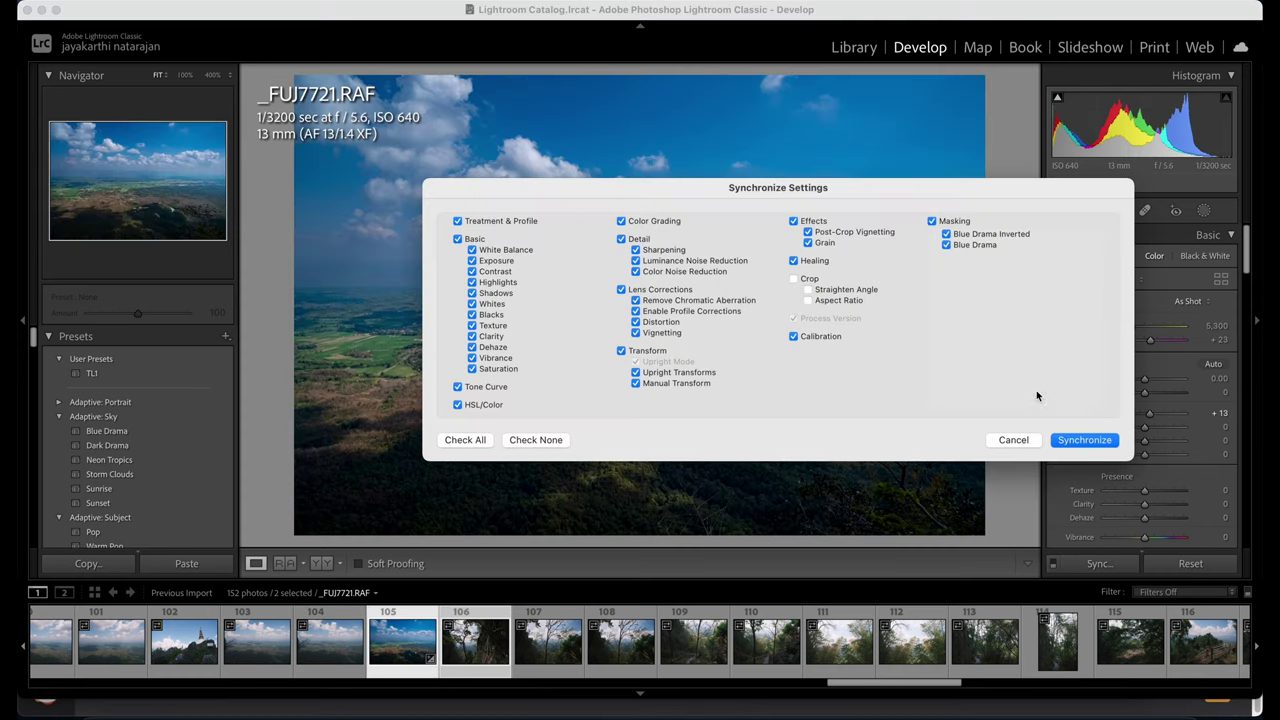
pyautogui.click(1088, 441)
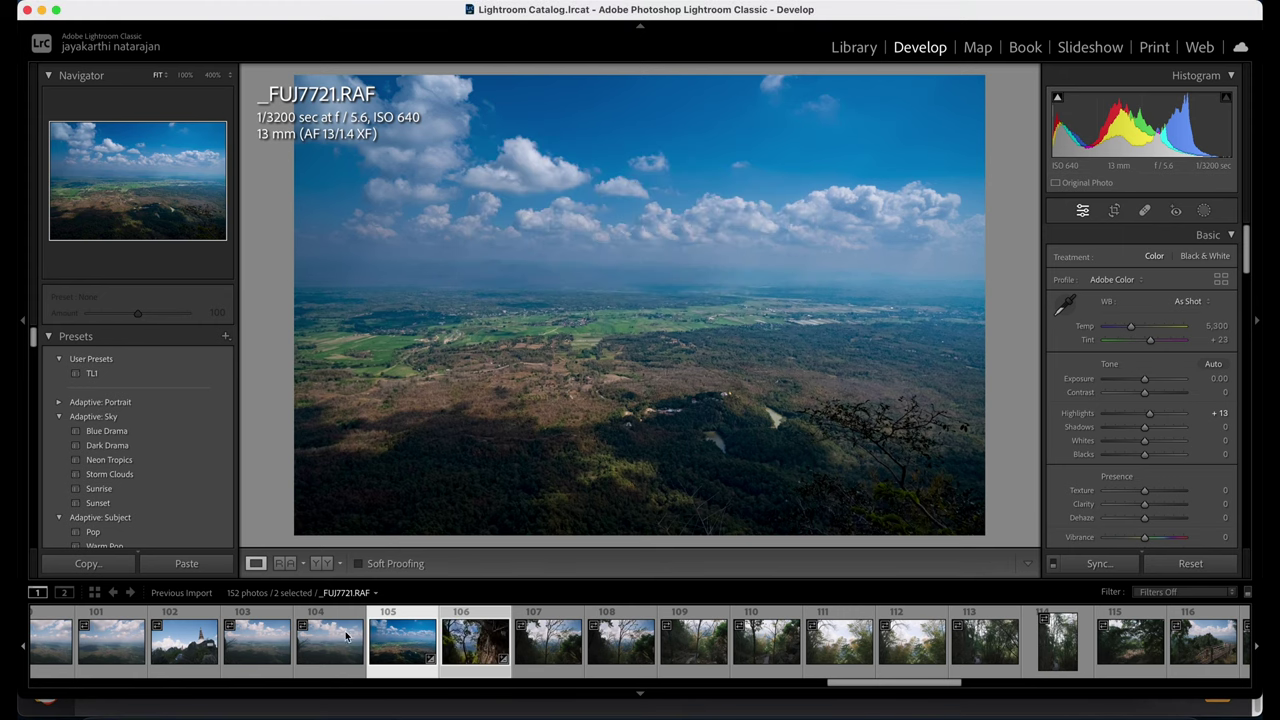
pyautogui.click(478, 652)
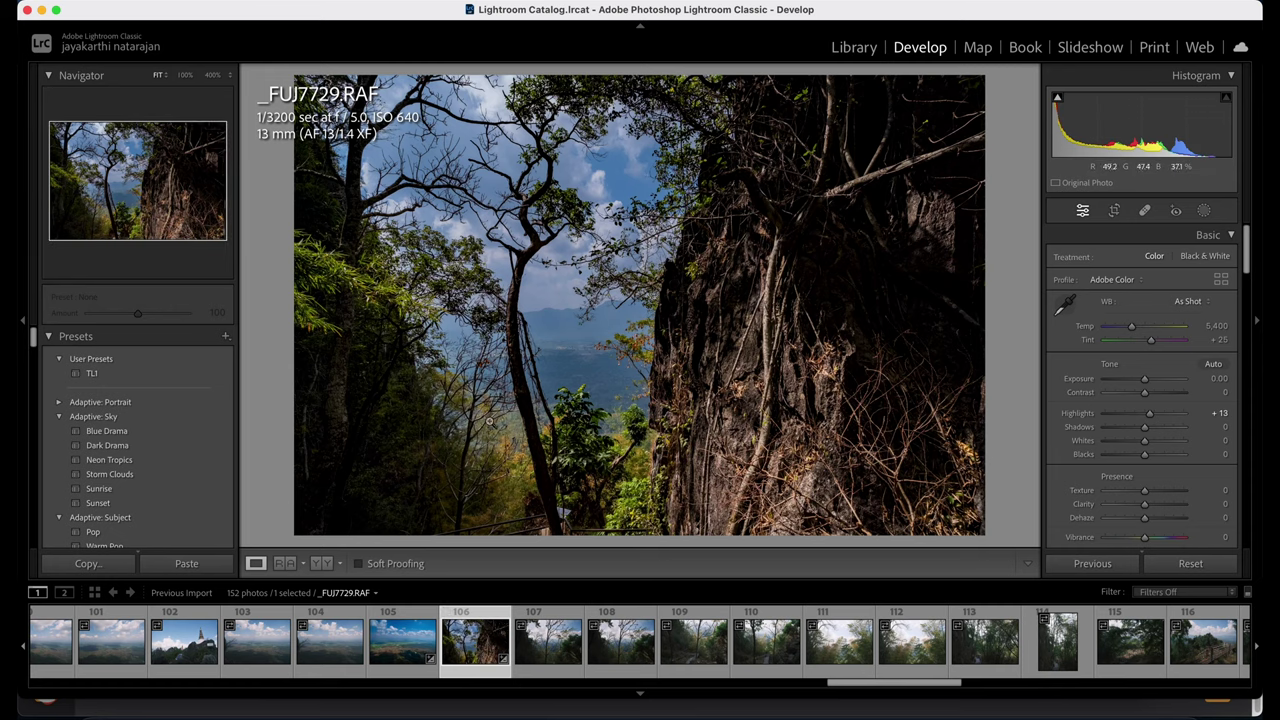
# Review forest photos 107 to 110 against each other for two overlapping shots suitable for merging.
pyautogui.click(546, 651)
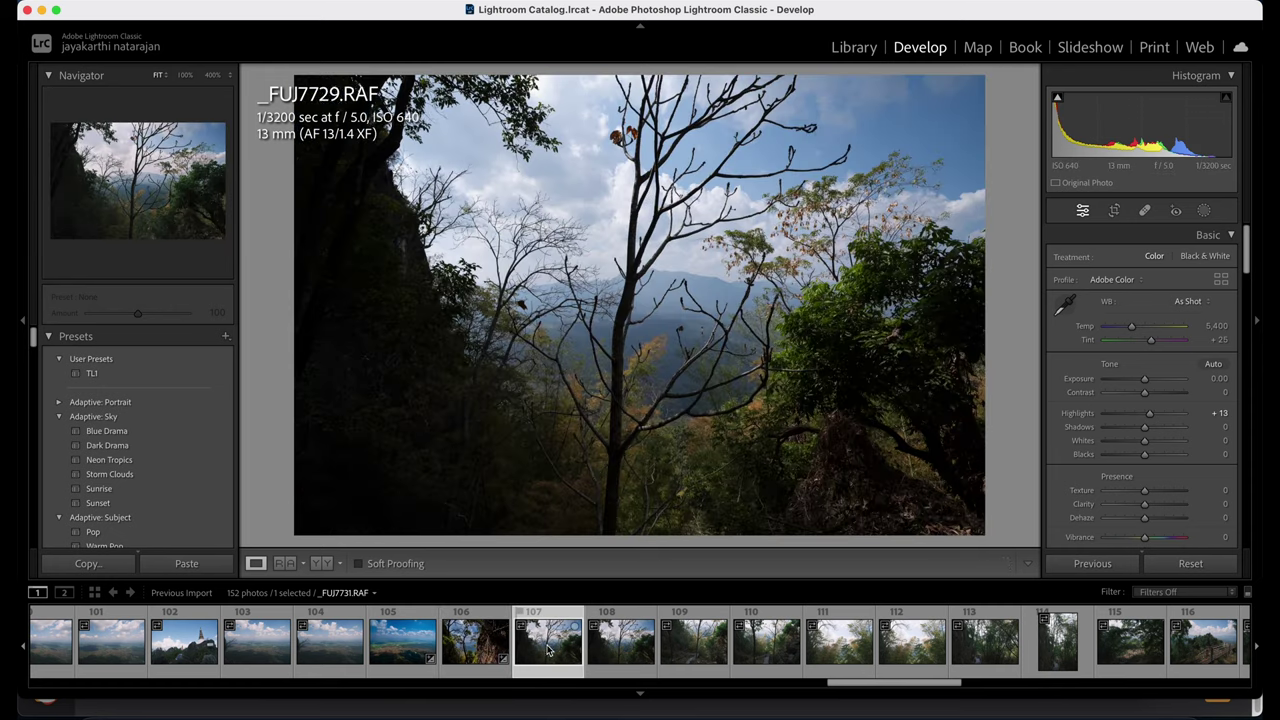
pyautogui.click(684, 655)
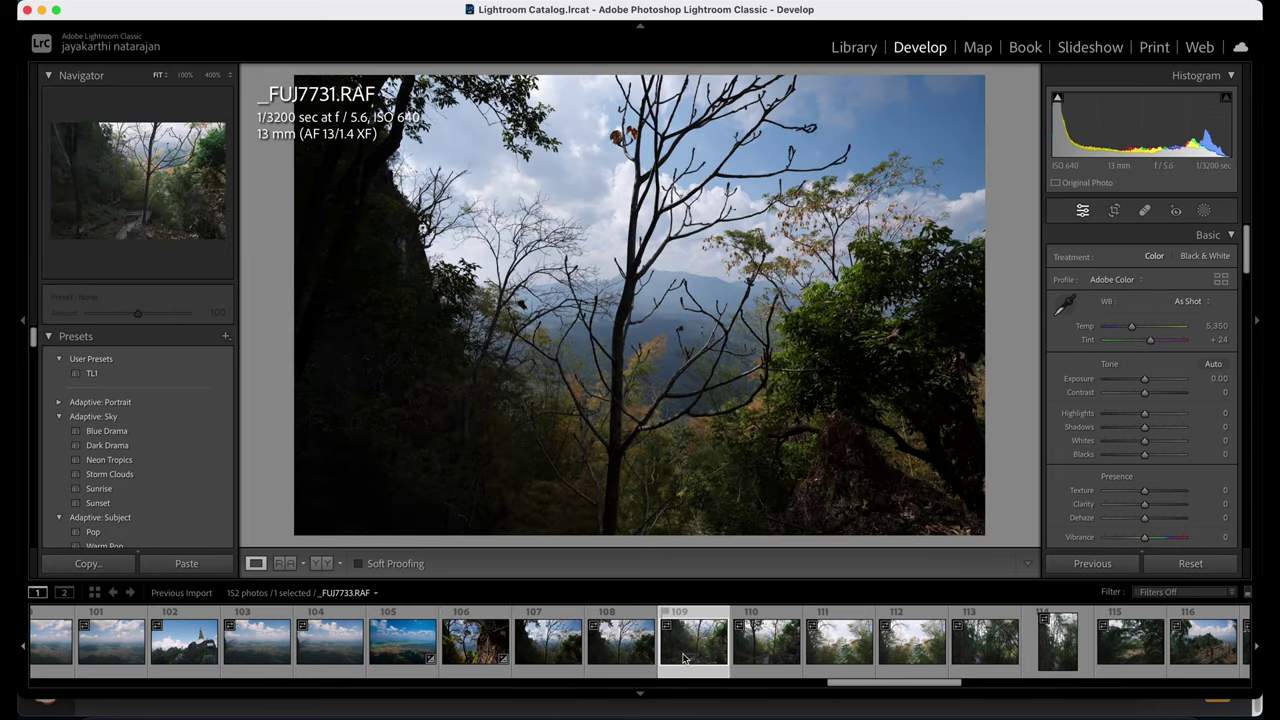
pyautogui.click(620, 648)
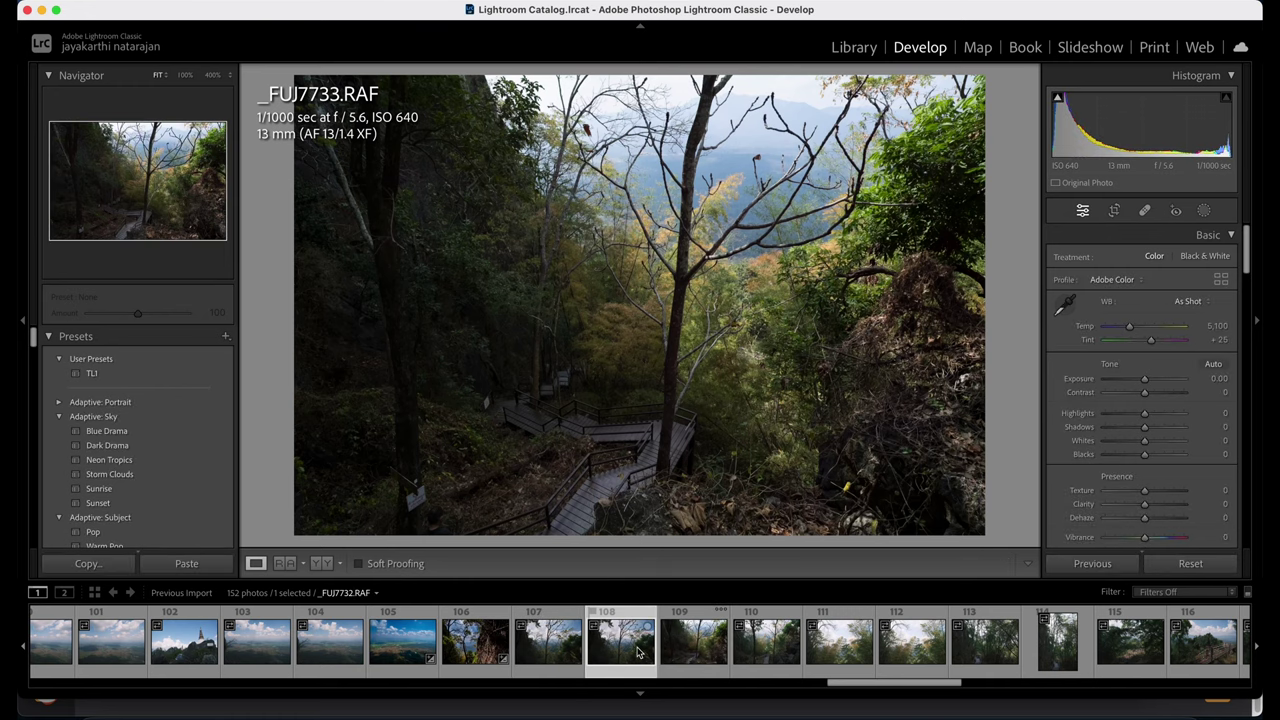
pyautogui.click(476, 645)
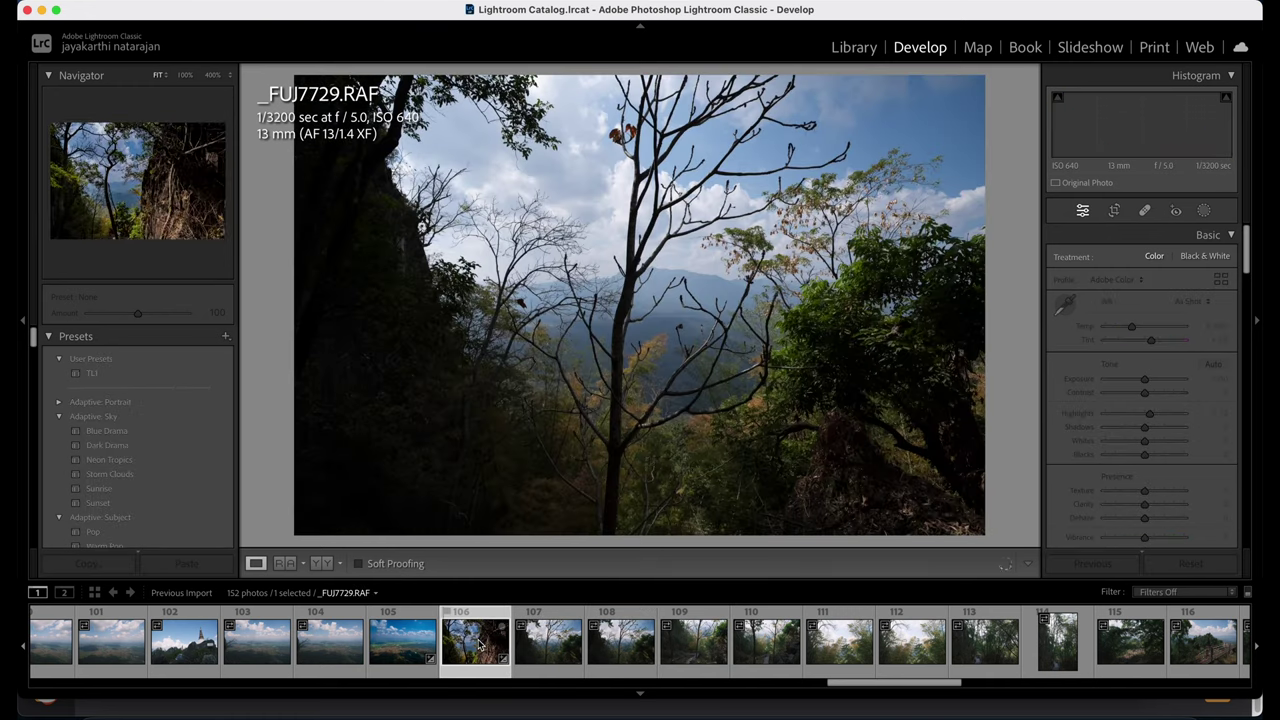
pyautogui.click(603, 656)
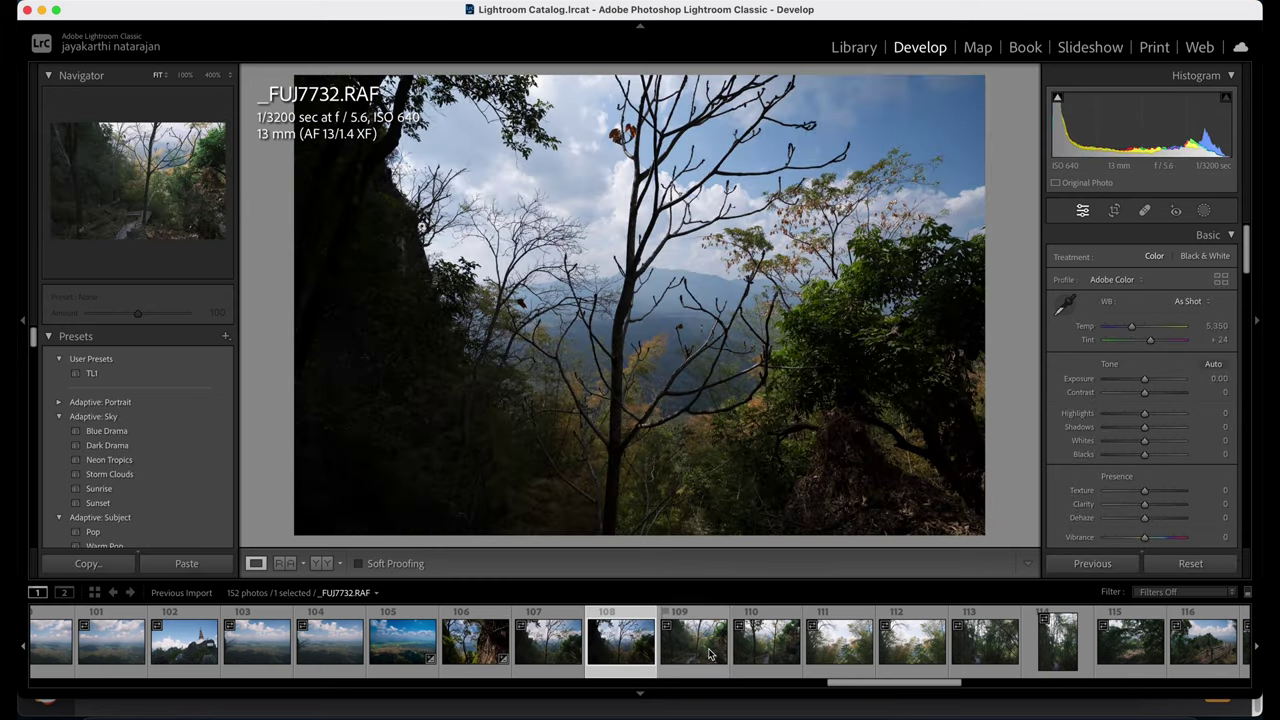
pyautogui.click(709, 654)
pyautogui.click(620, 648)
pyautogui.press('Left')
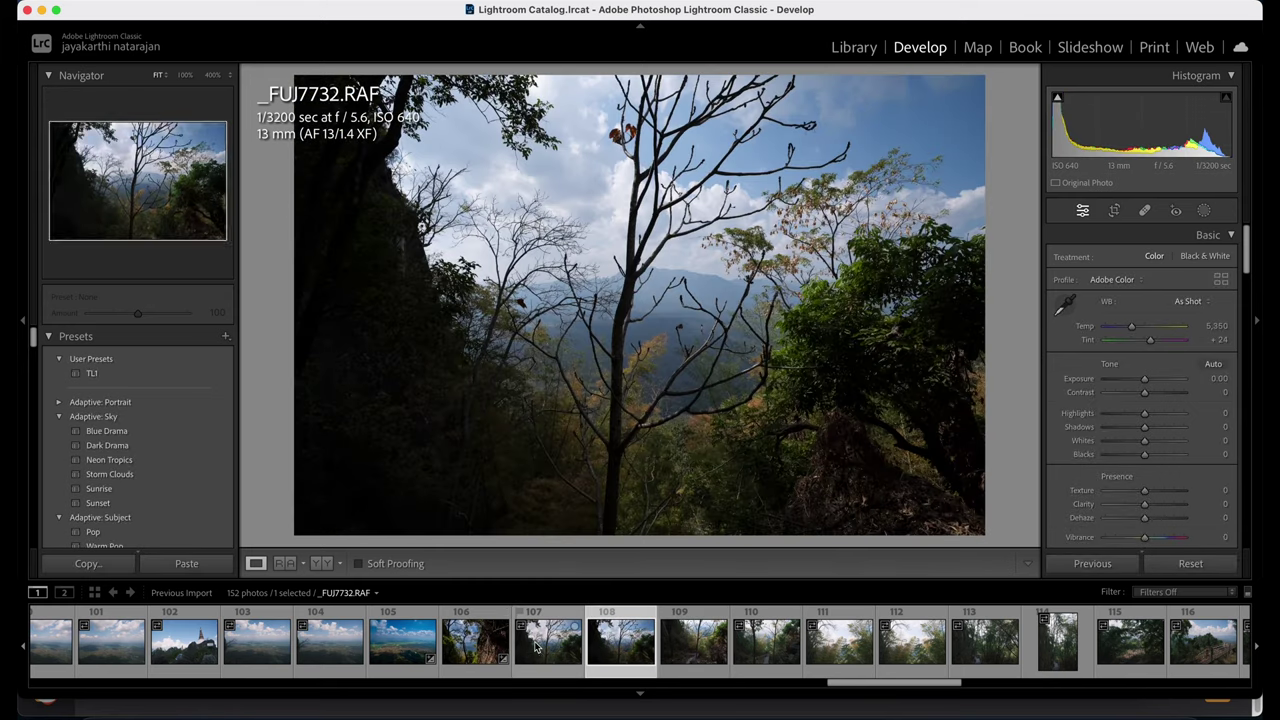
pyautogui.click(620, 650)
pyautogui.click(690, 652)
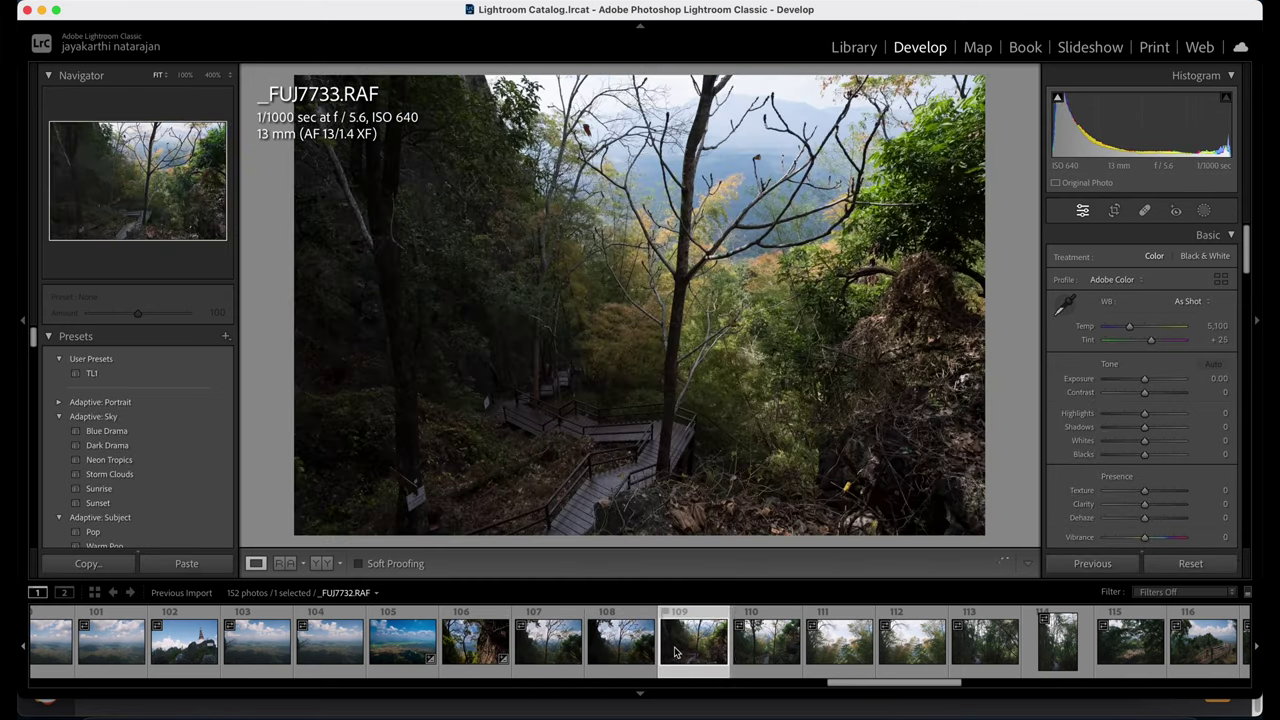
pyautogui.click(753, 657)
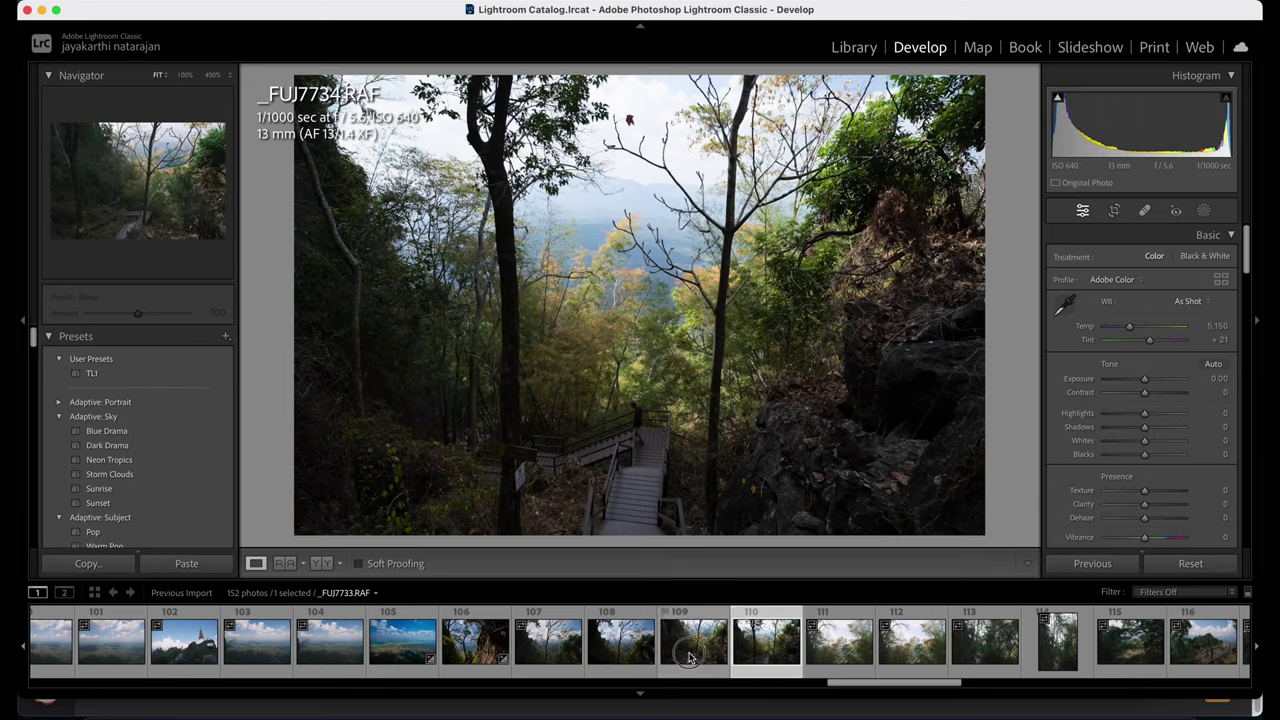
pyautogui.click(706, 652)
pyautogui.press('Left')
pyautogui.keyDown('super'); pyautogui.click(706, 653); pyautogui.keyUp('super')
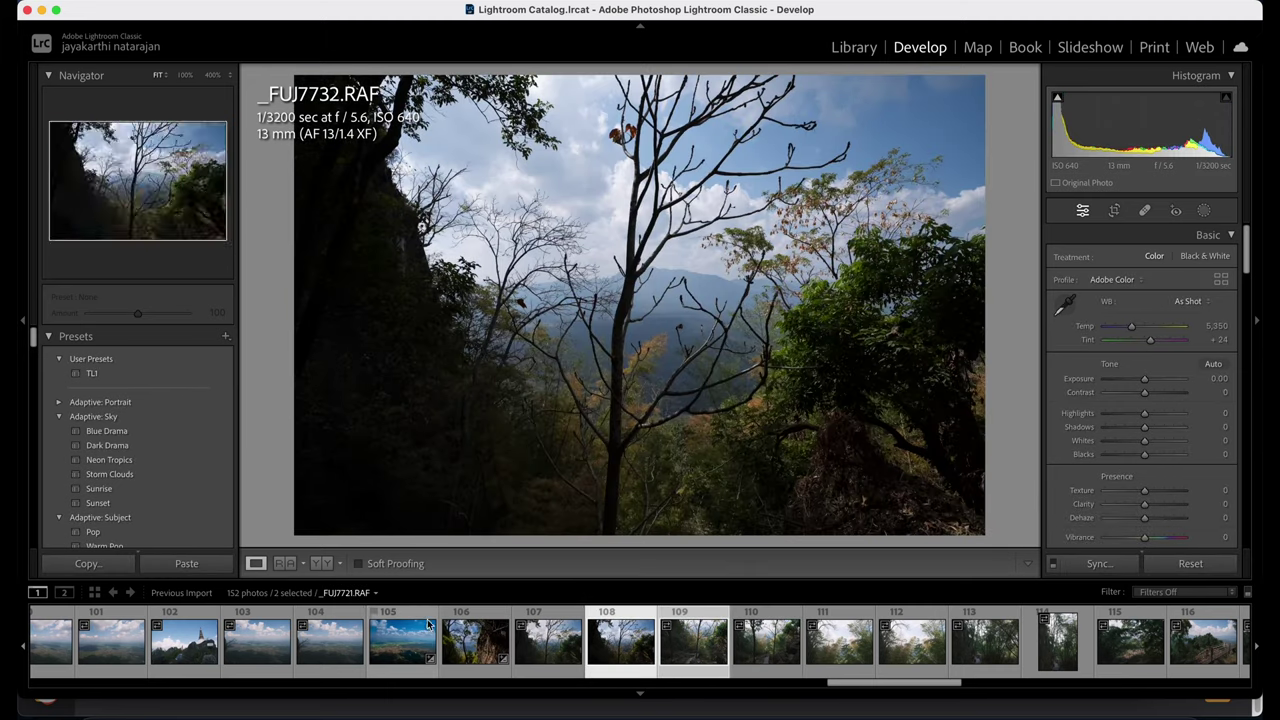
# Select forest photos 108 and 109 and open a panorama merge preview for the pair.
pyautogui.click(404, 643)
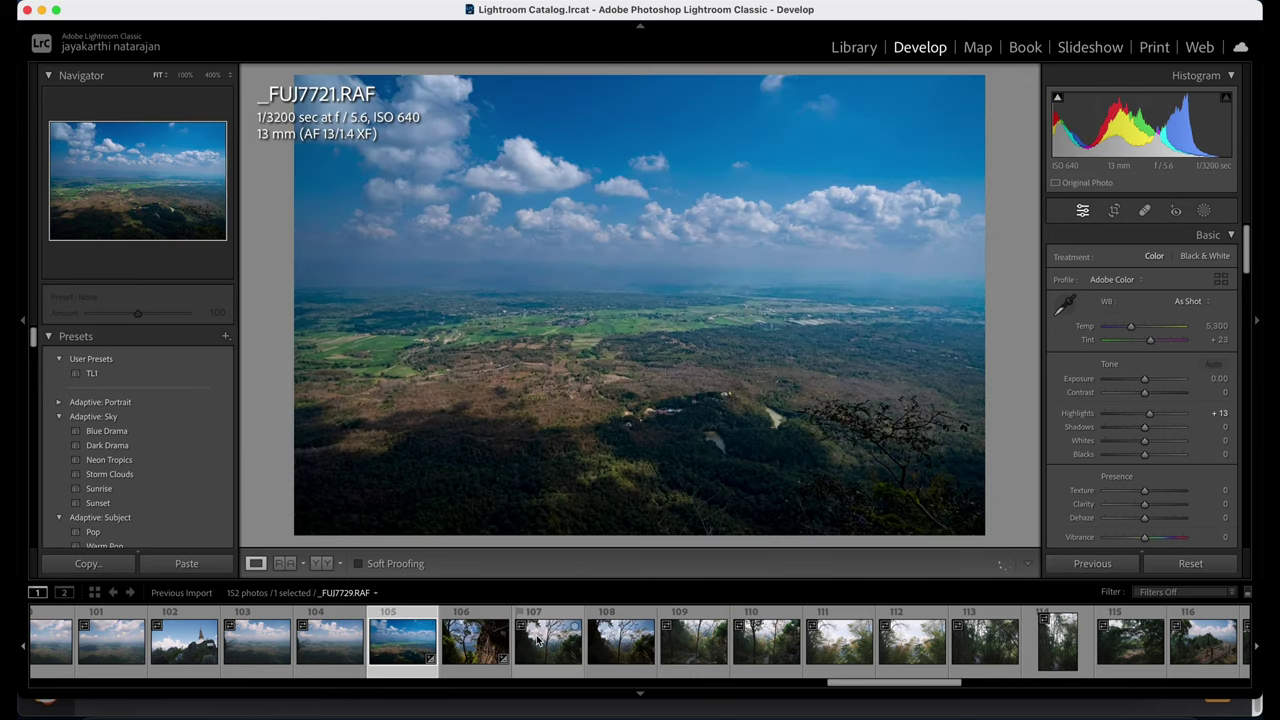
pyautogui.click(595, 640)
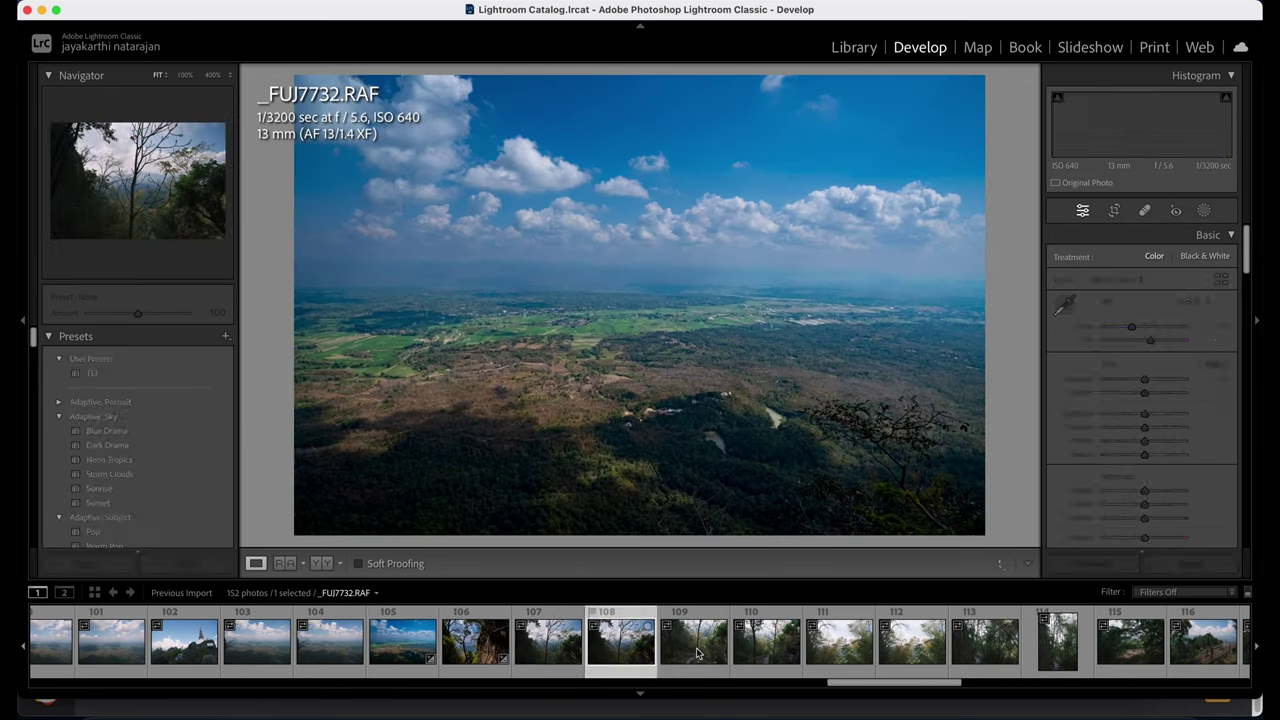
pyautogui.keyDown('super'); pyautogui.click(700, 650); pyautogui.keyUp('super')
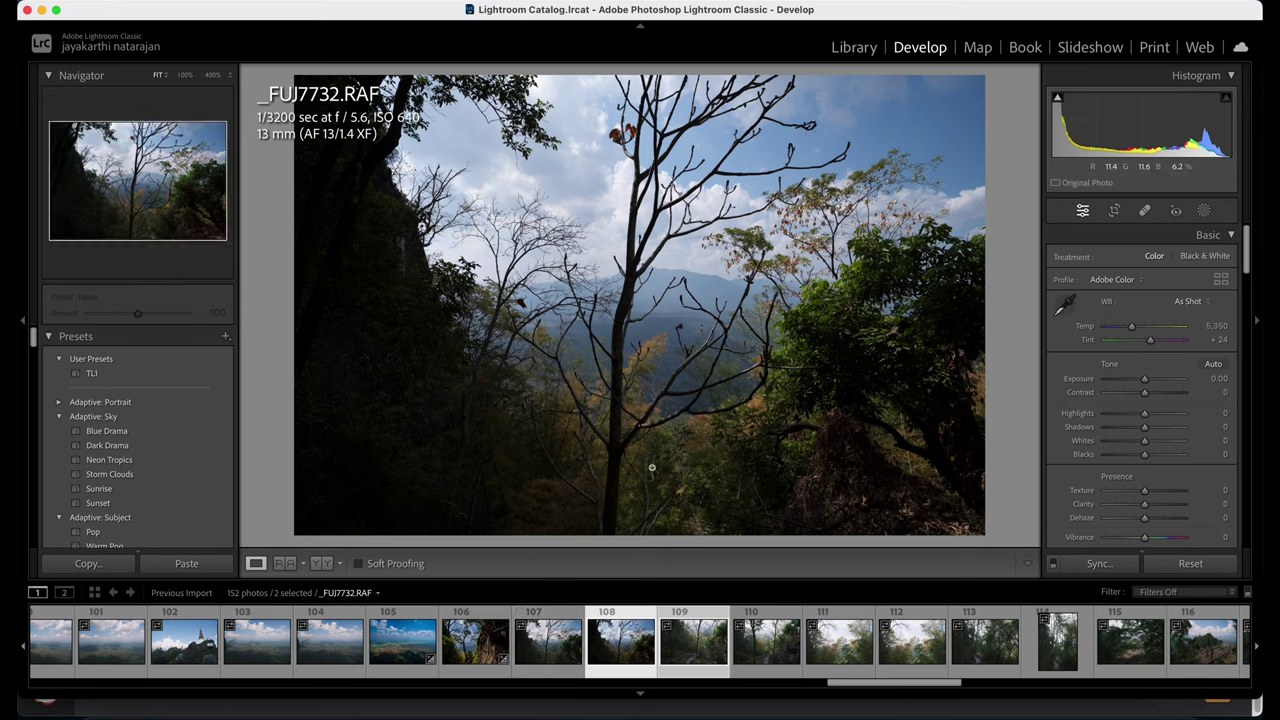
pyautogui.rightClick(692, 658)
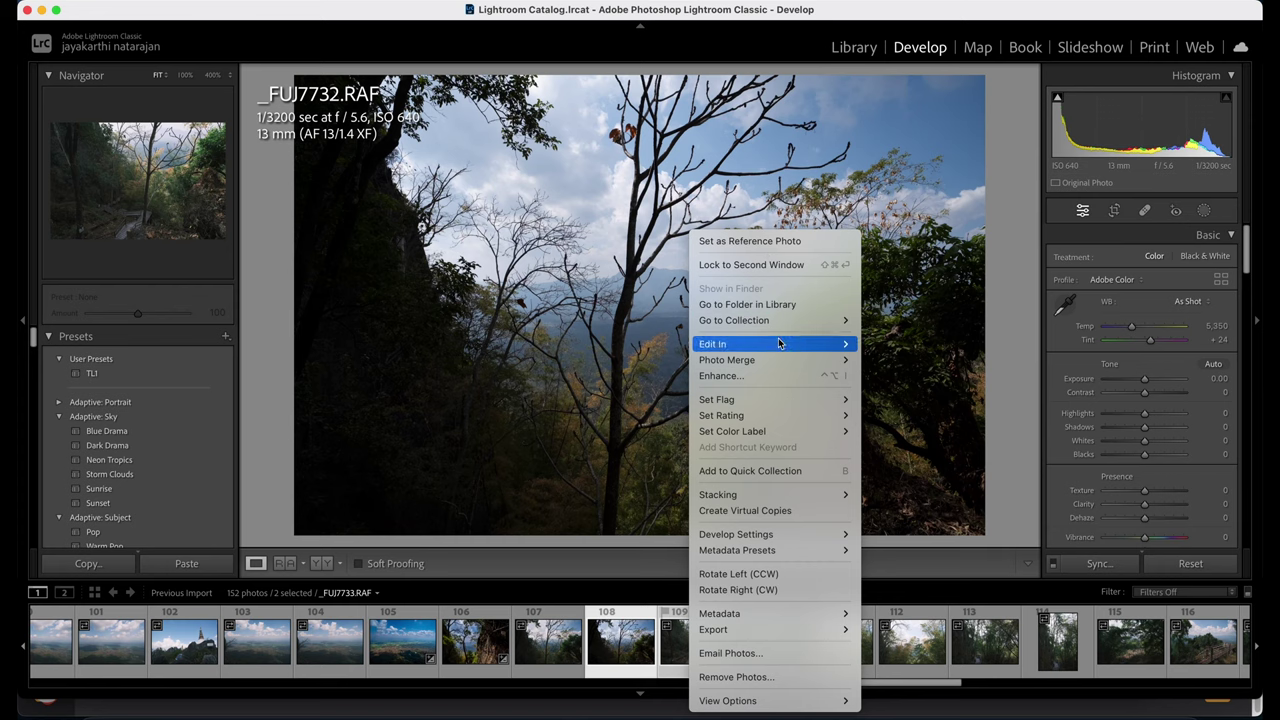
pyautogui.moveTo(790, 359)
pyautogui.click(909, 376)
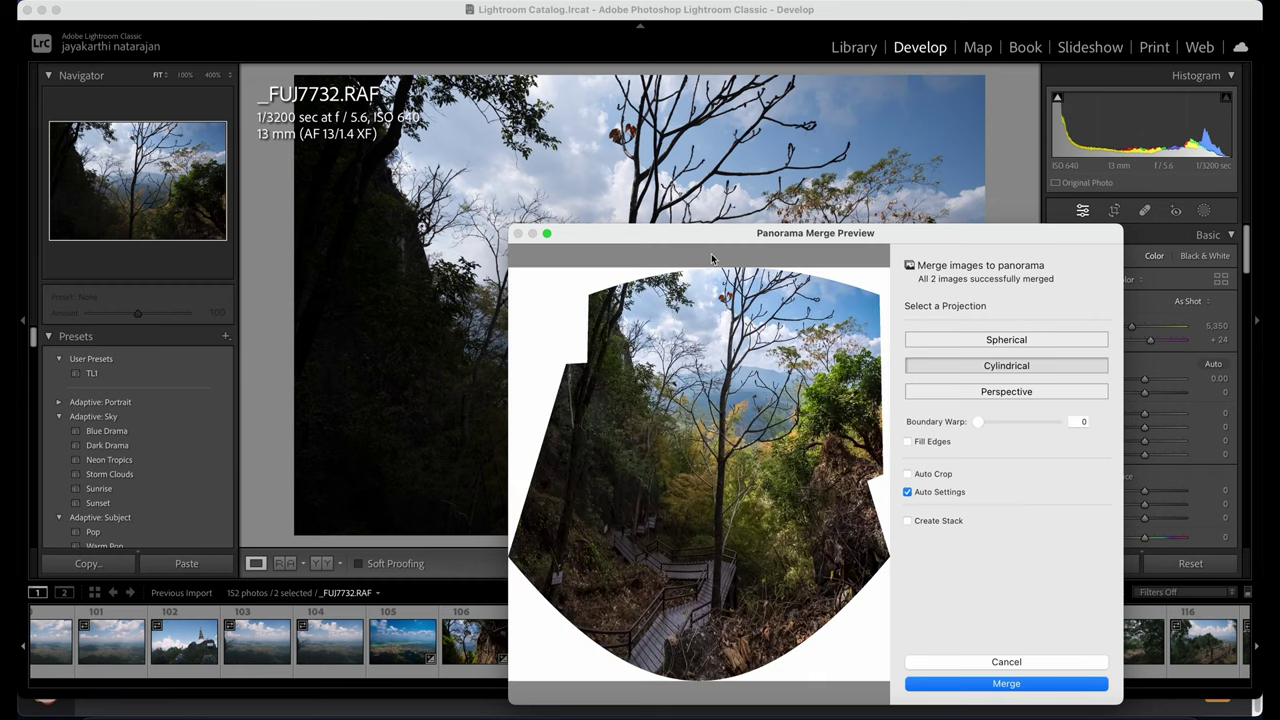
pyautogui.moveTo(716, 249); pyautogui.dragTo(685, 154)
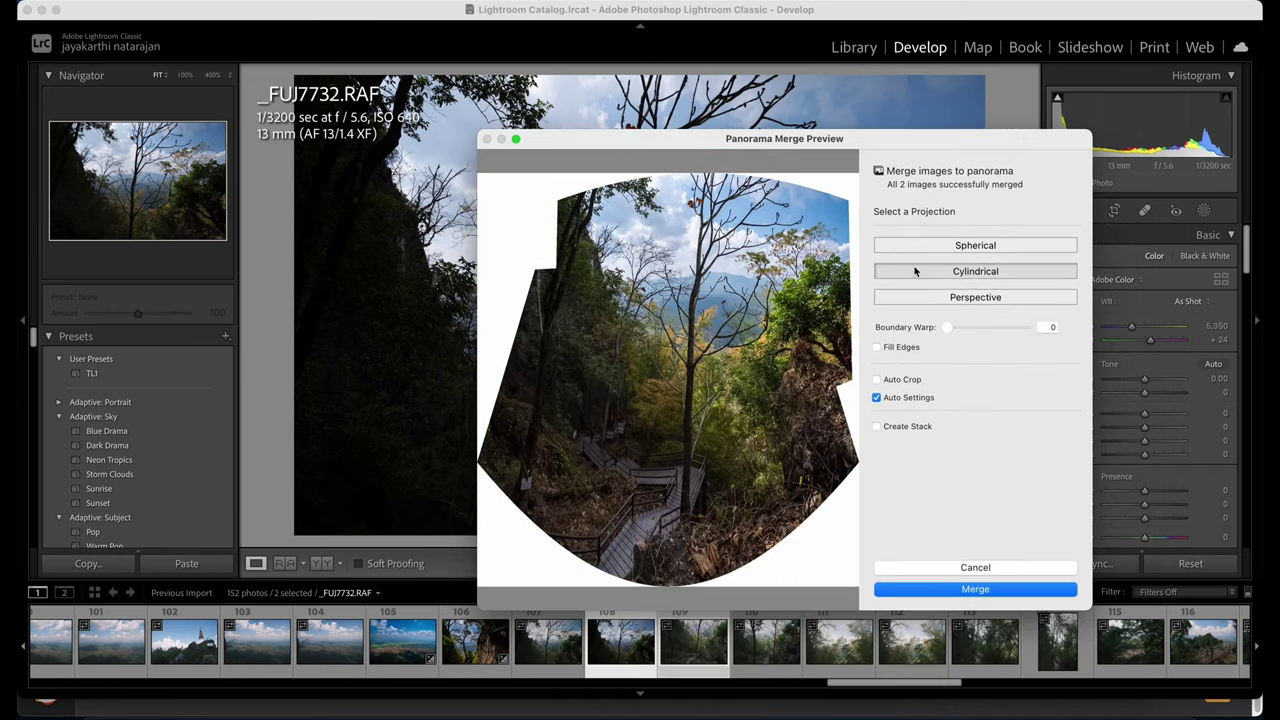
# Compare the edge filling and projection options, and merge the panorama with Perspective projection, Auto Crop on and Fill Edges off.
pyautogui.click(877, 347)
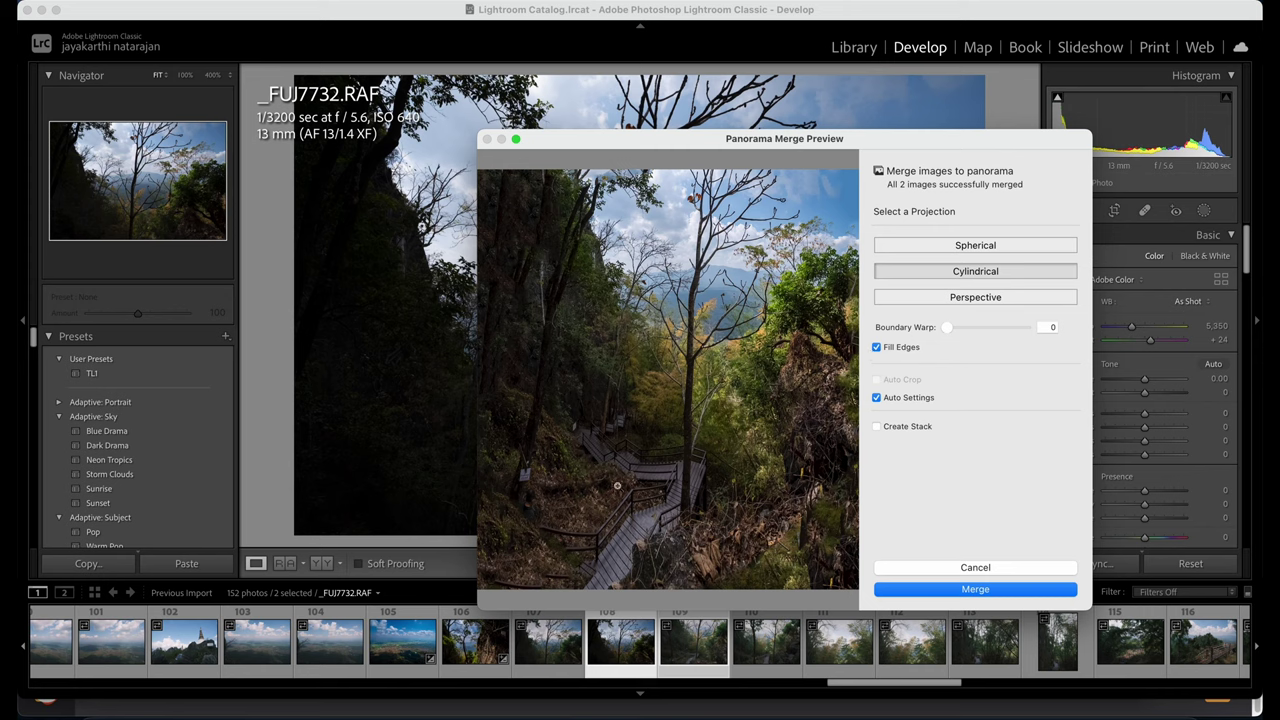
pyautogui.click(877, 347)
pyautogui.click(877, 380)
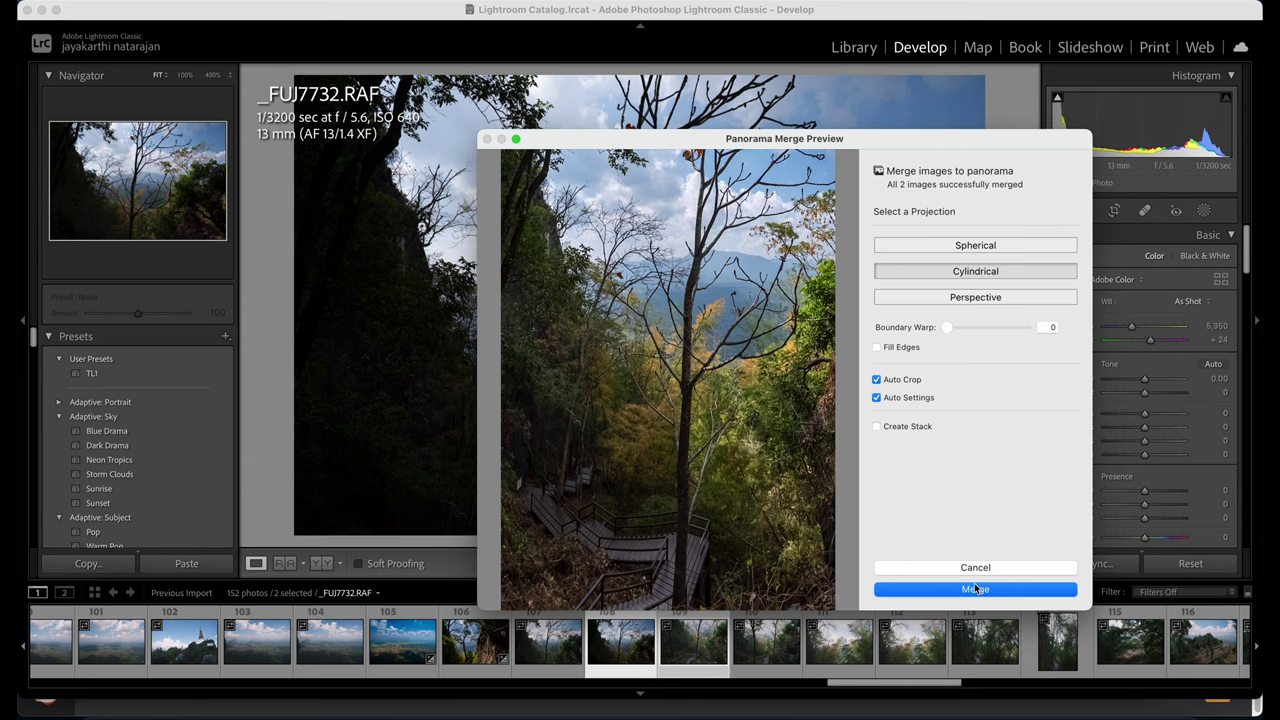
pyautogui.click(961, 247)
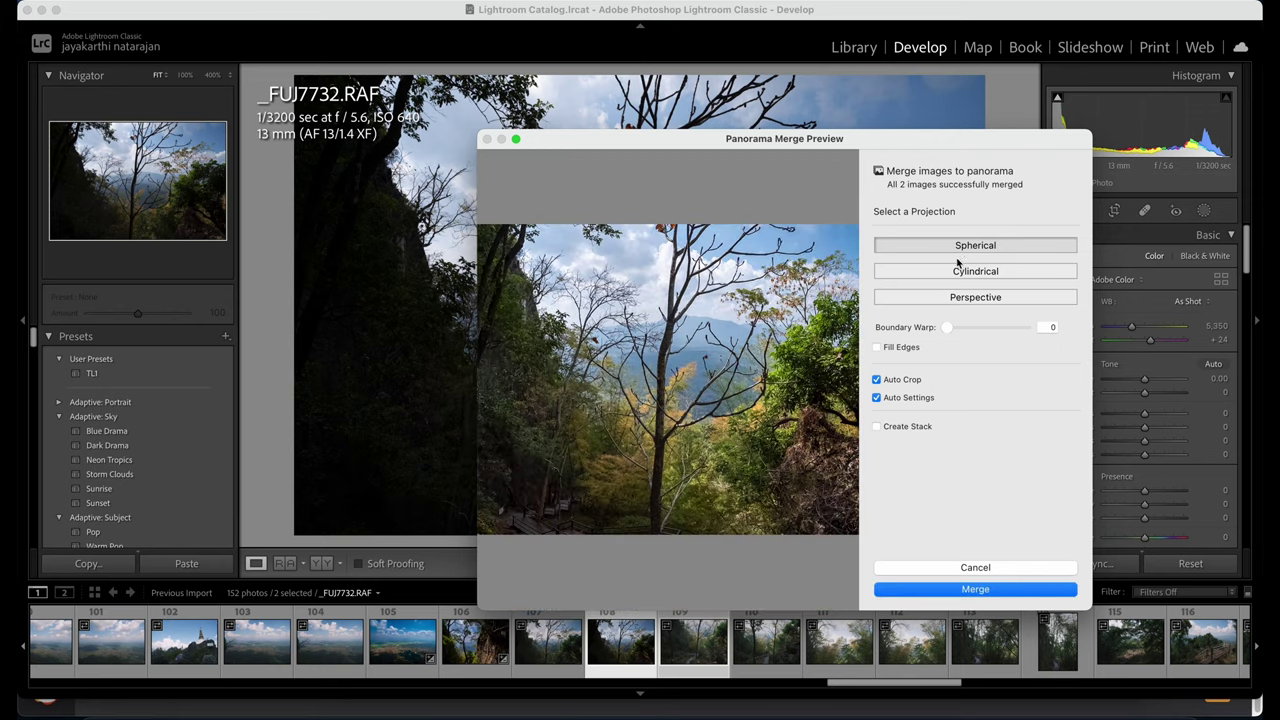
pyautogui.click(956, 270)
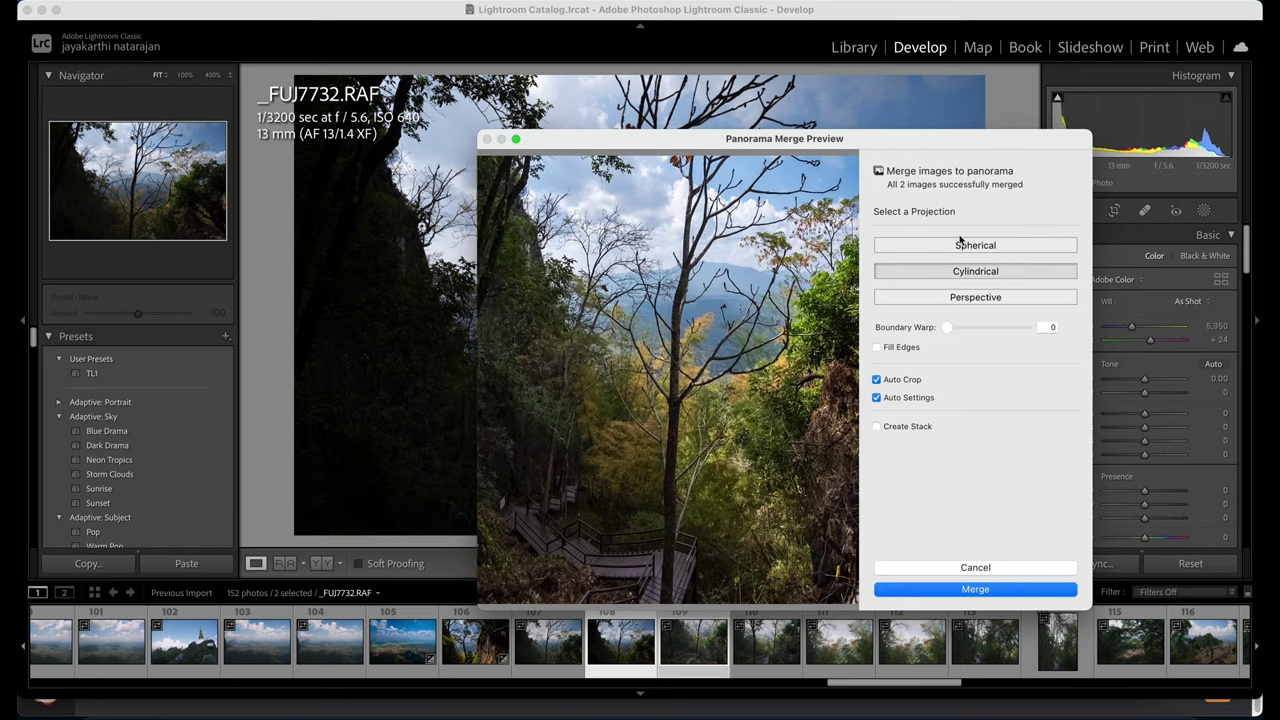
pyautogui.click(972, 297)
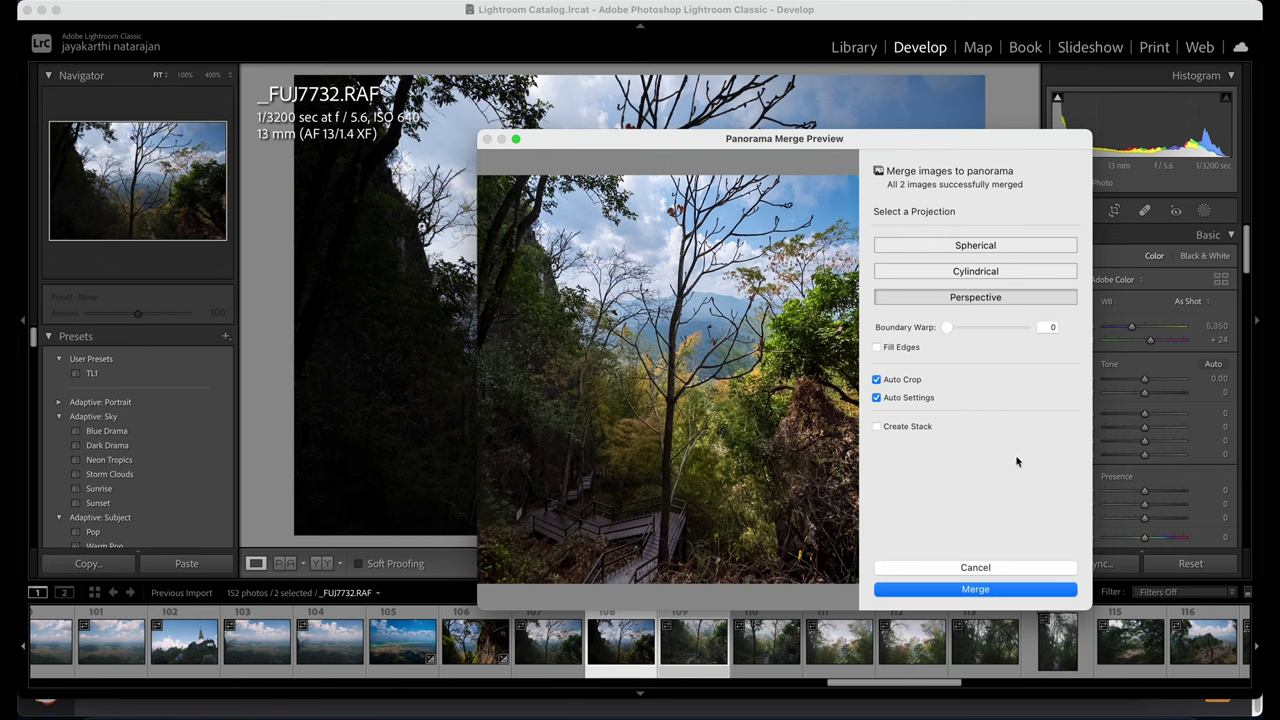
pyautogui.click(975, 589)
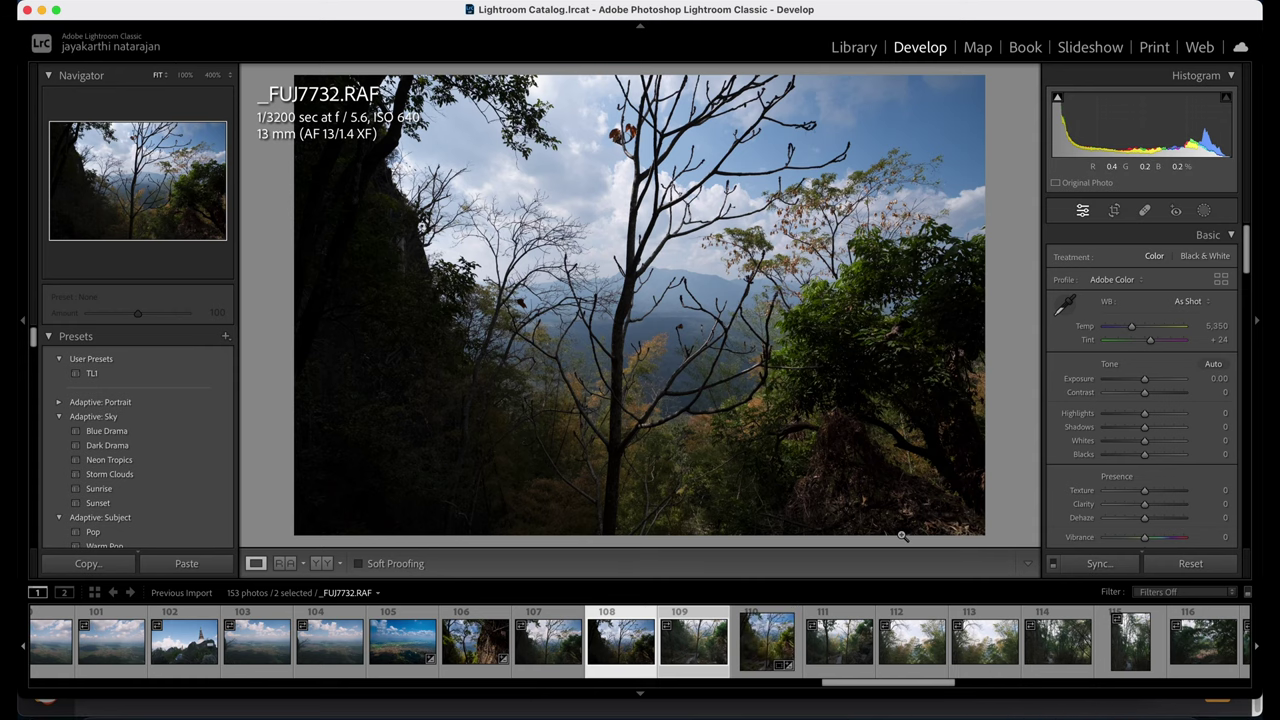
# Synchronize _FUJ7721's settings, including both Blue Drama masks, to the merged panorama _FUJ7732-Pano and check the updated photo.
pyautogui.click(762, 645)
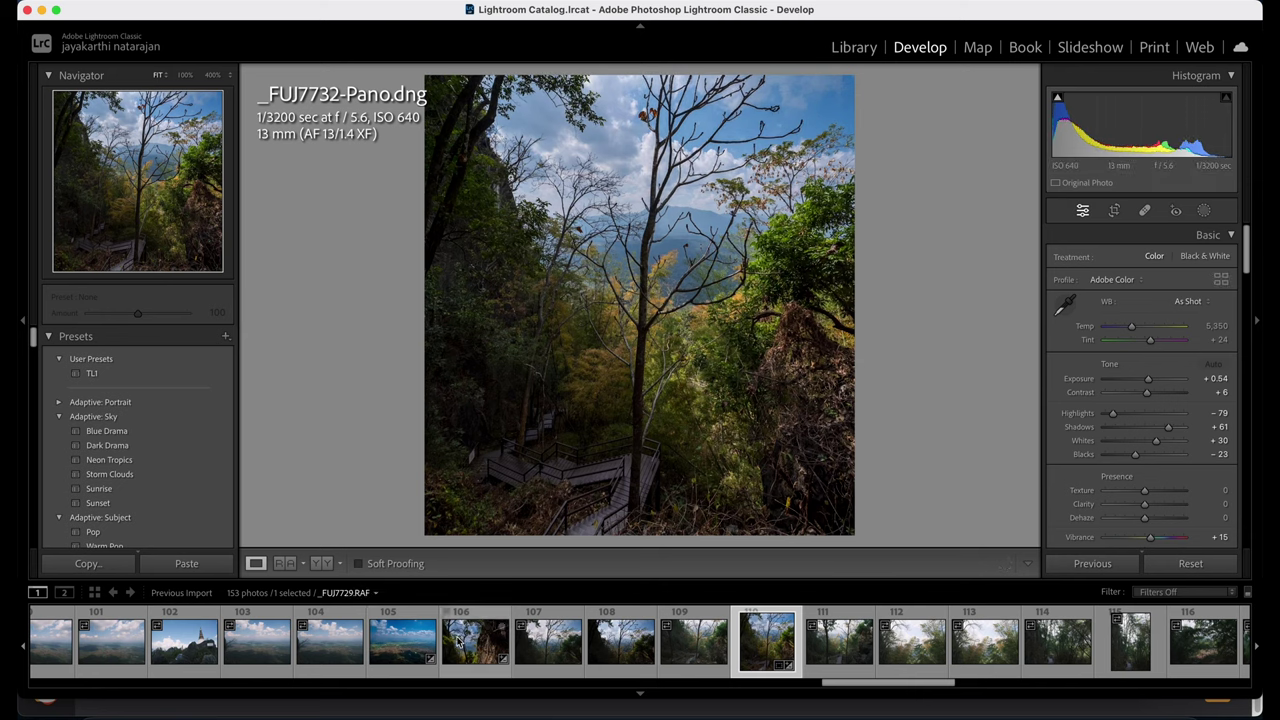
pyautogui.click(404, 646)
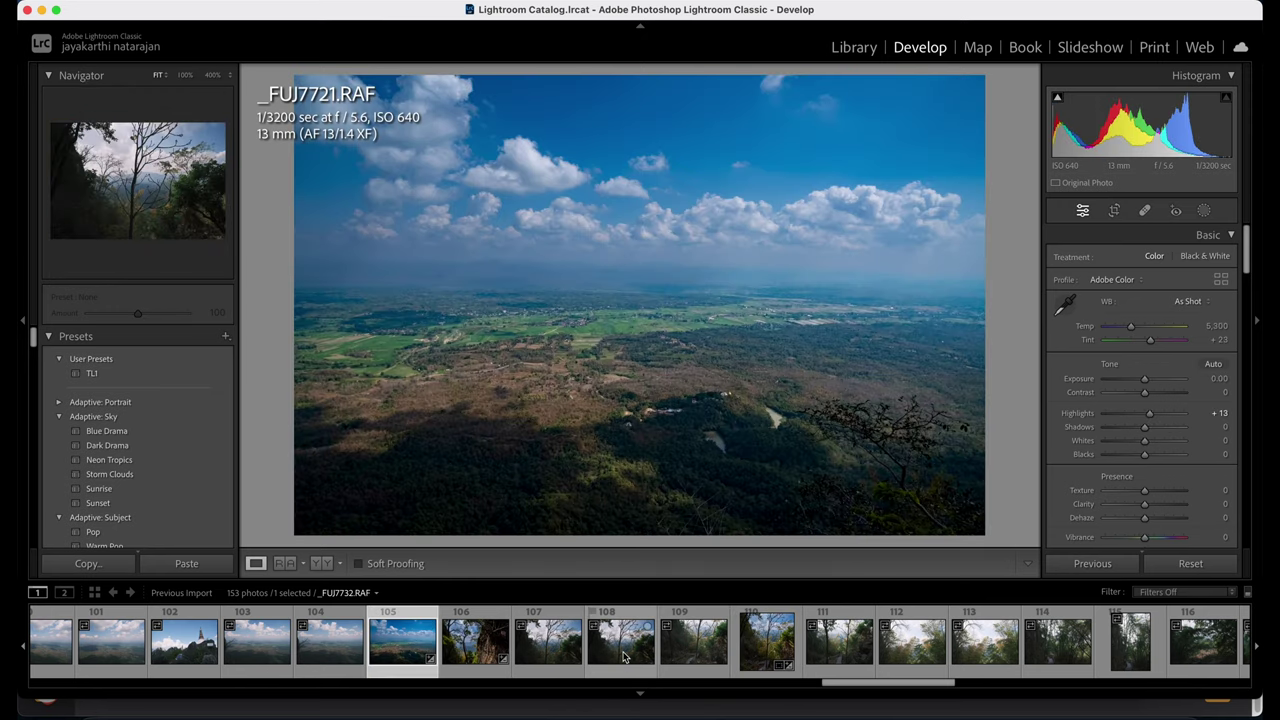
pyautogui.keyDown('super'); pyautogui.click(768, 652); pyautogui.keyUp('super')
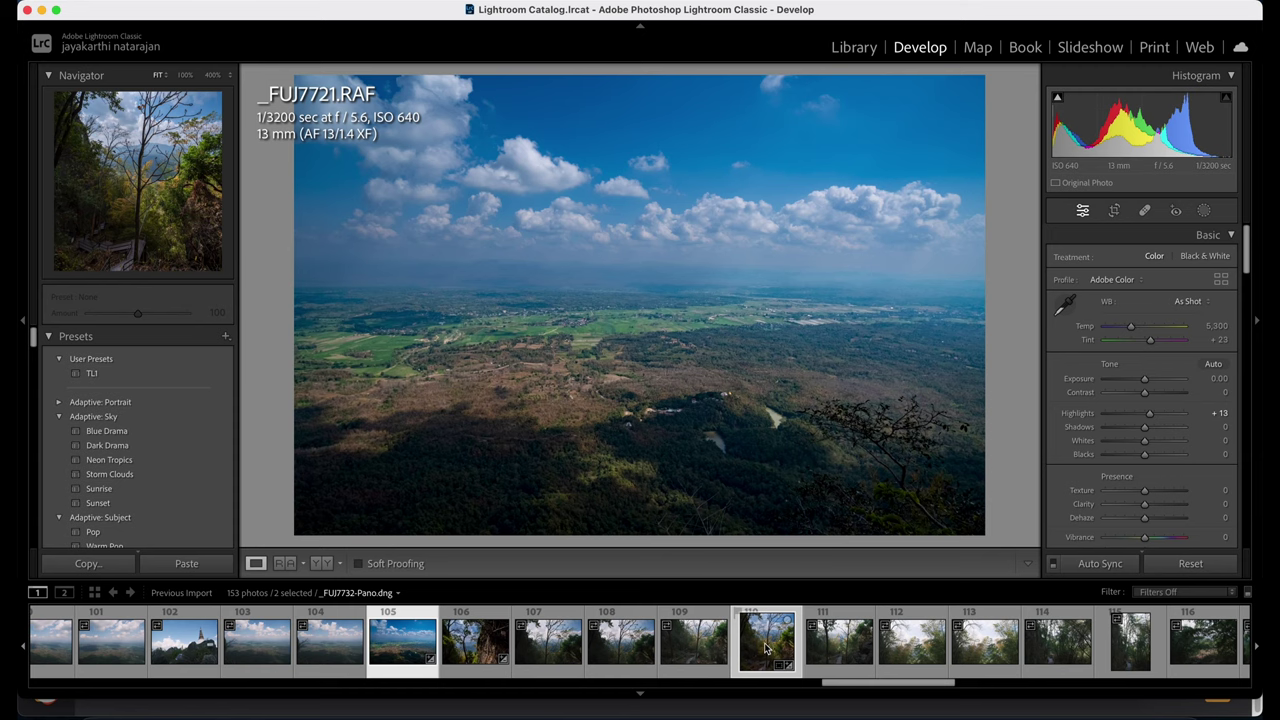
pyautogui.click(1118, 565)
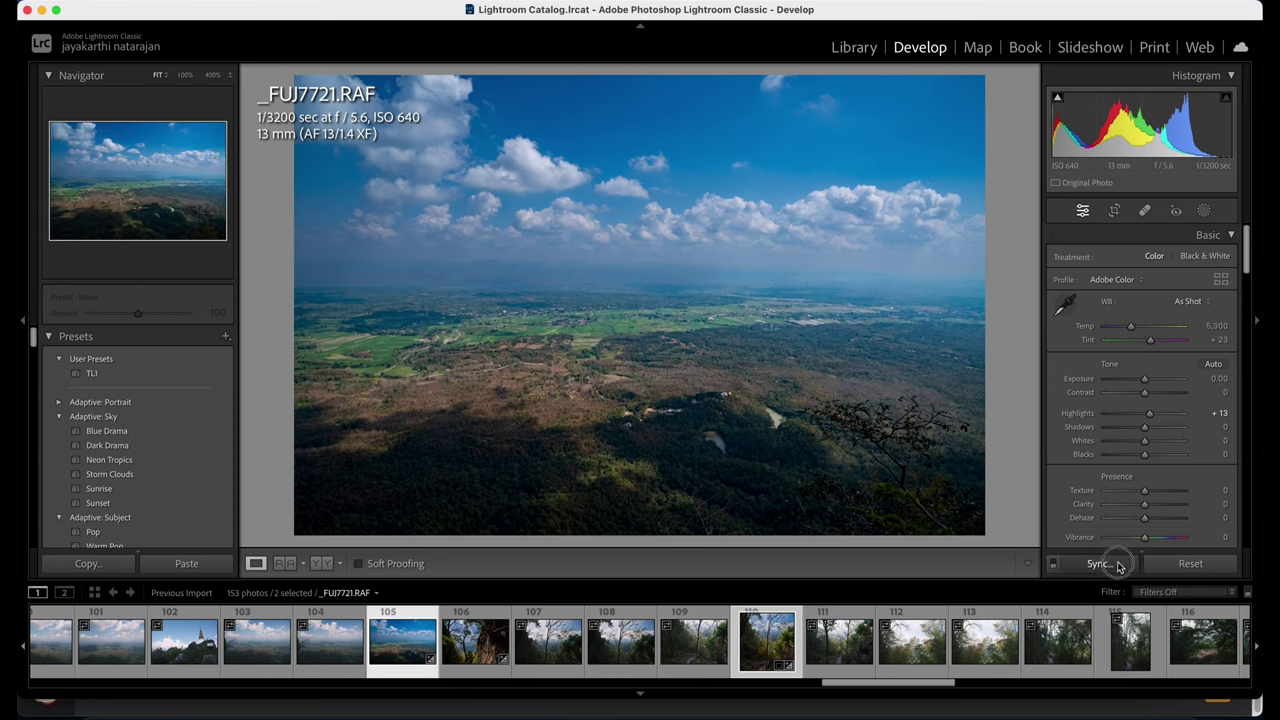
pyautogui.click(1079, 444)
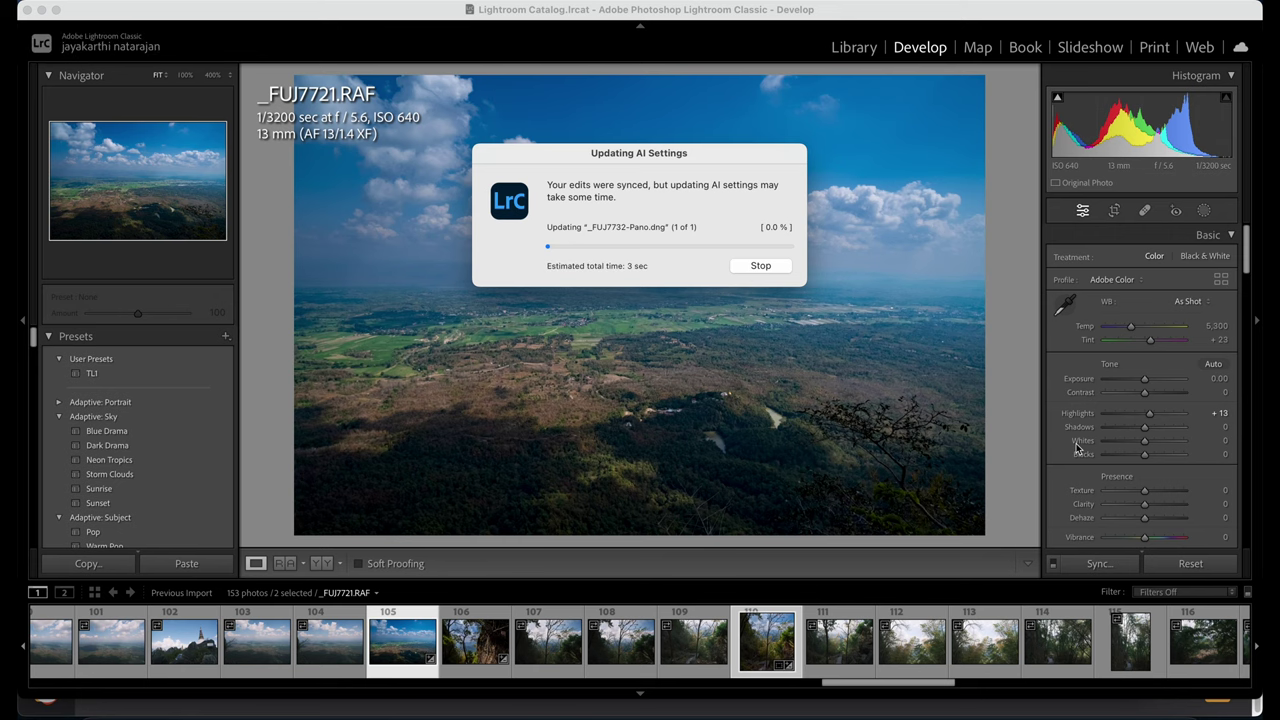
pyautogui.click(840, 640)
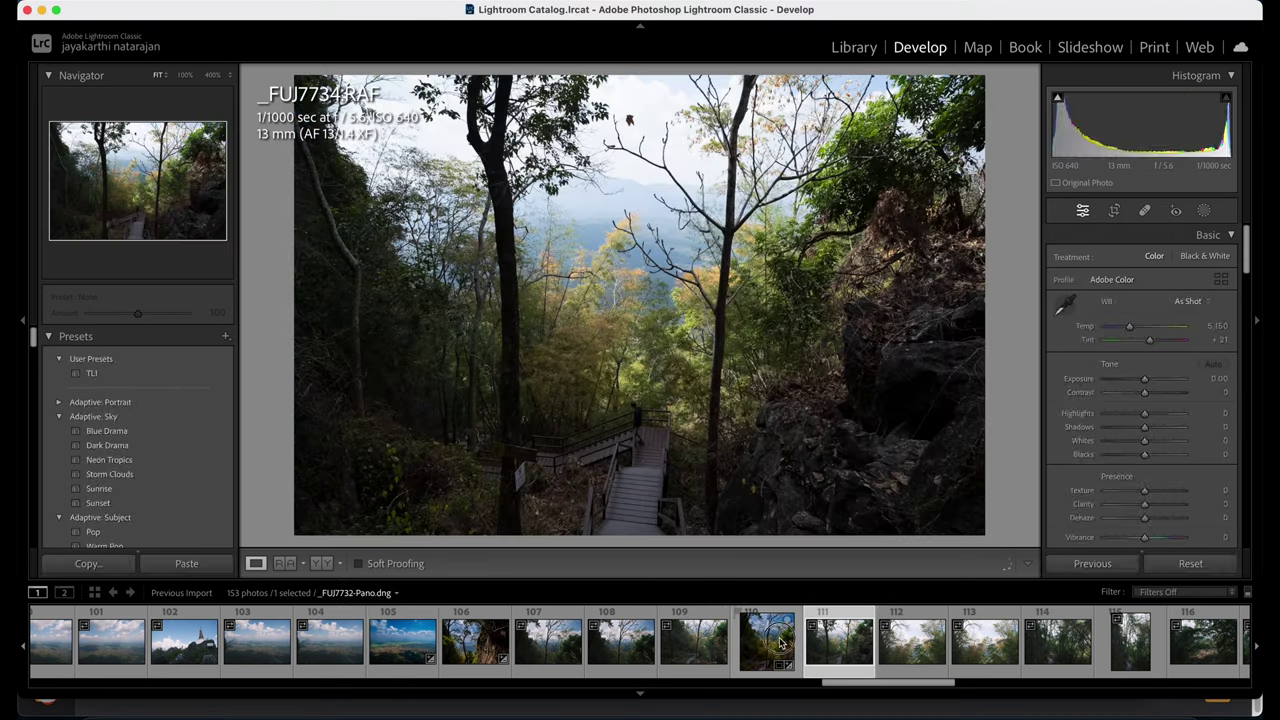
pyautogui.click(782, 643)
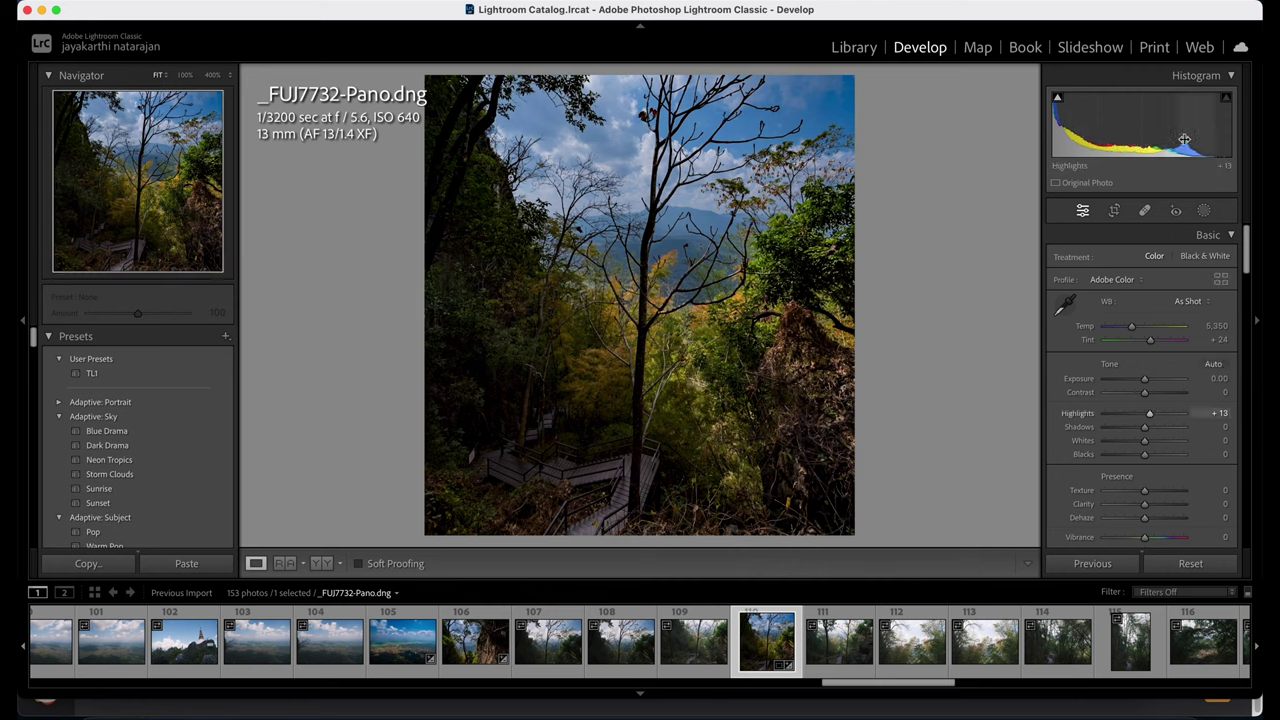
# Set the panorama's exposure to +1.15 and highlights to −21, and inspect the central foliage.
pyautogui.moveTo(1160, 125)
pyautogui.mouseDown()
pyautogui.moveTo(1195, 125)
pyautogui.moveTo(1177, 125)
pyautogui.mouseUp()
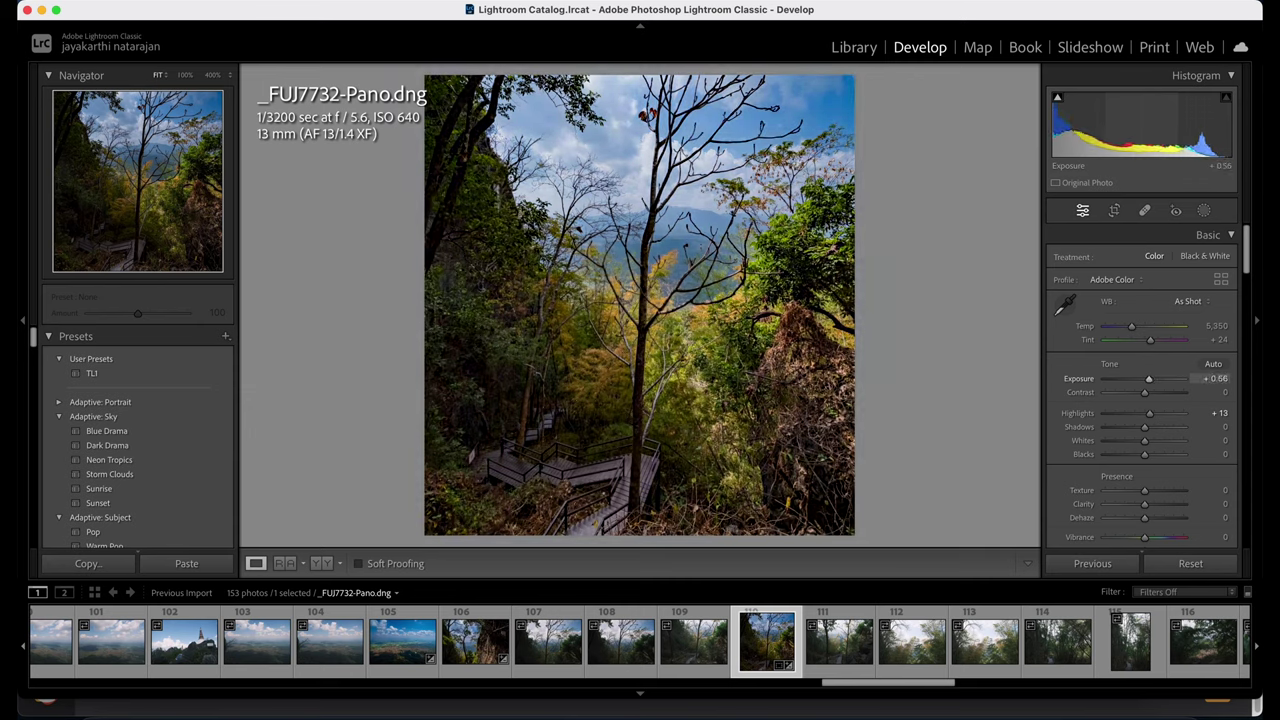
pyautogui.press('super+z')
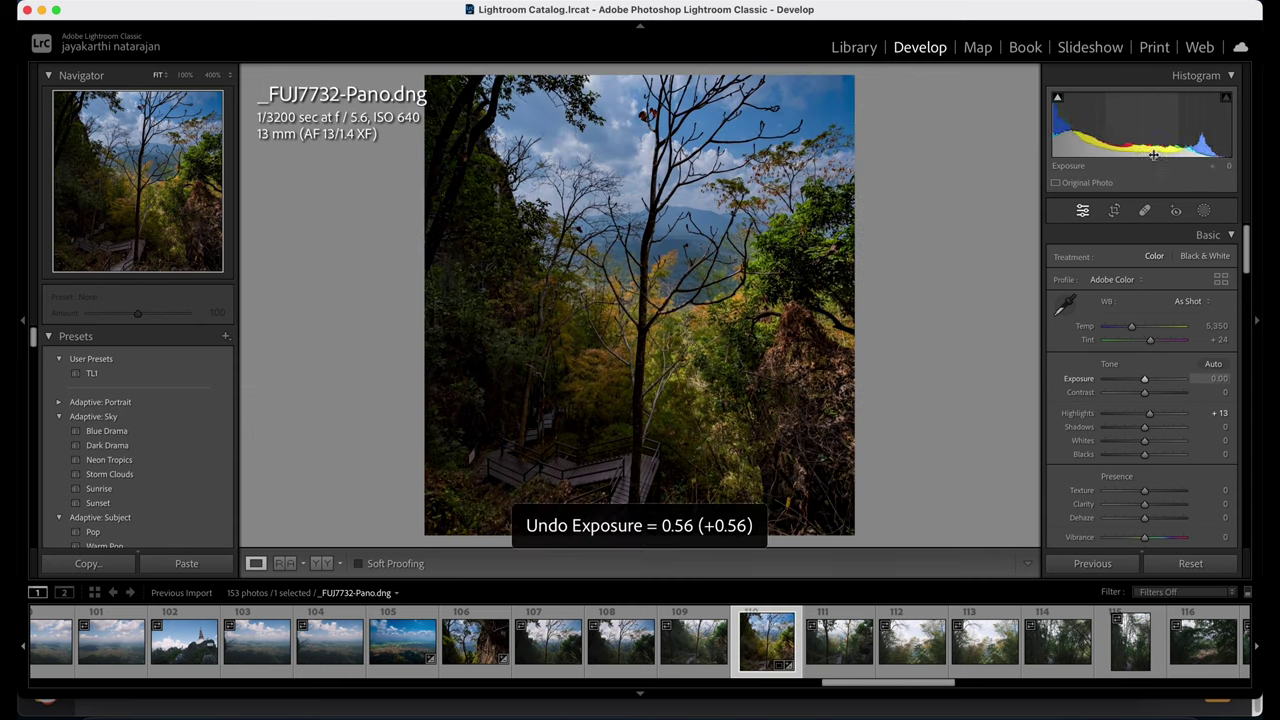
pyautogui.moveTo(1142, 387); pyautogui.dragTo(1135, 414)
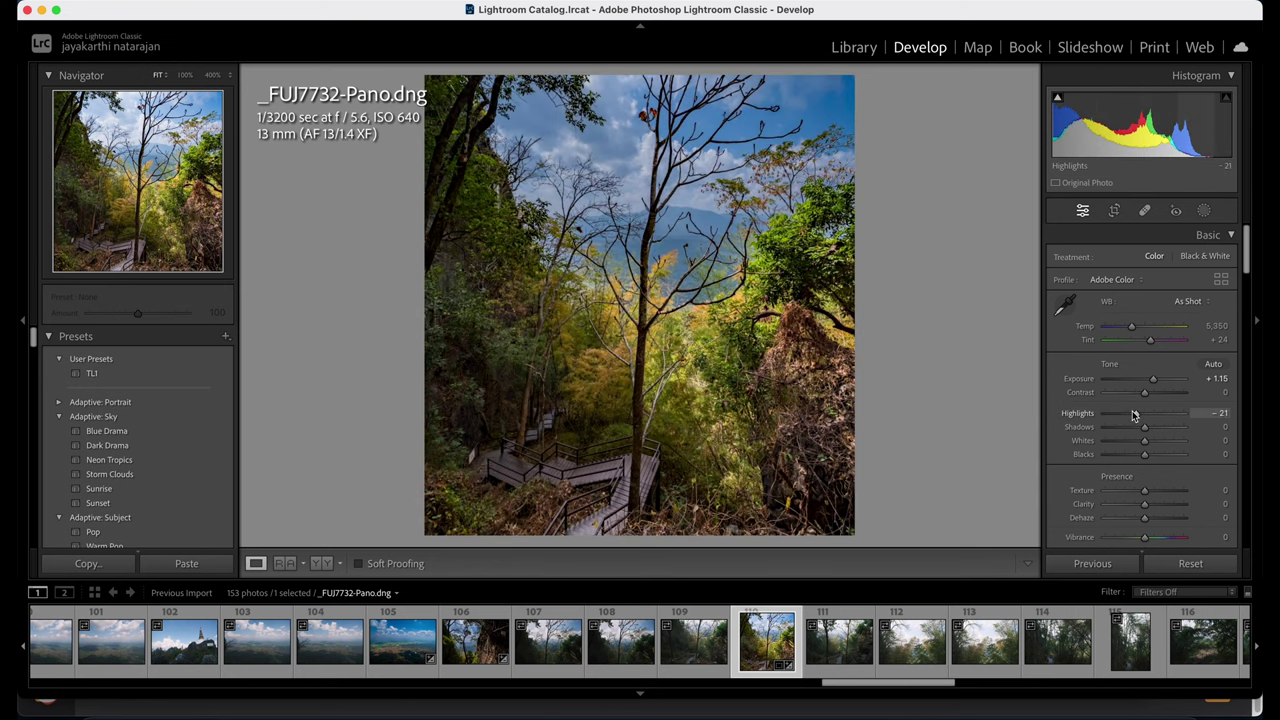
pyautogui.click(699, 366)
pyautogui.click(704, 372)
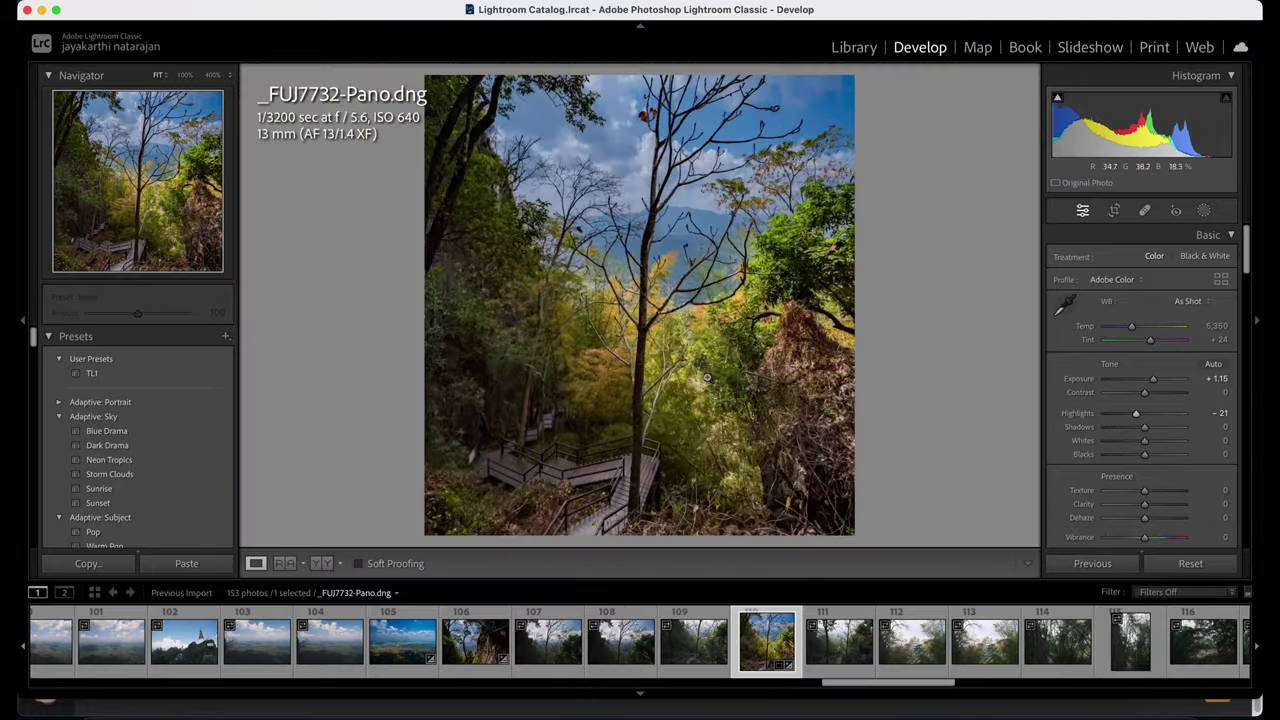
# Brush a new mask over the bright central foliage of the panorama, and set its highlights to −100 and exposure to −0.27.
pyautogui.click(1204, 210)
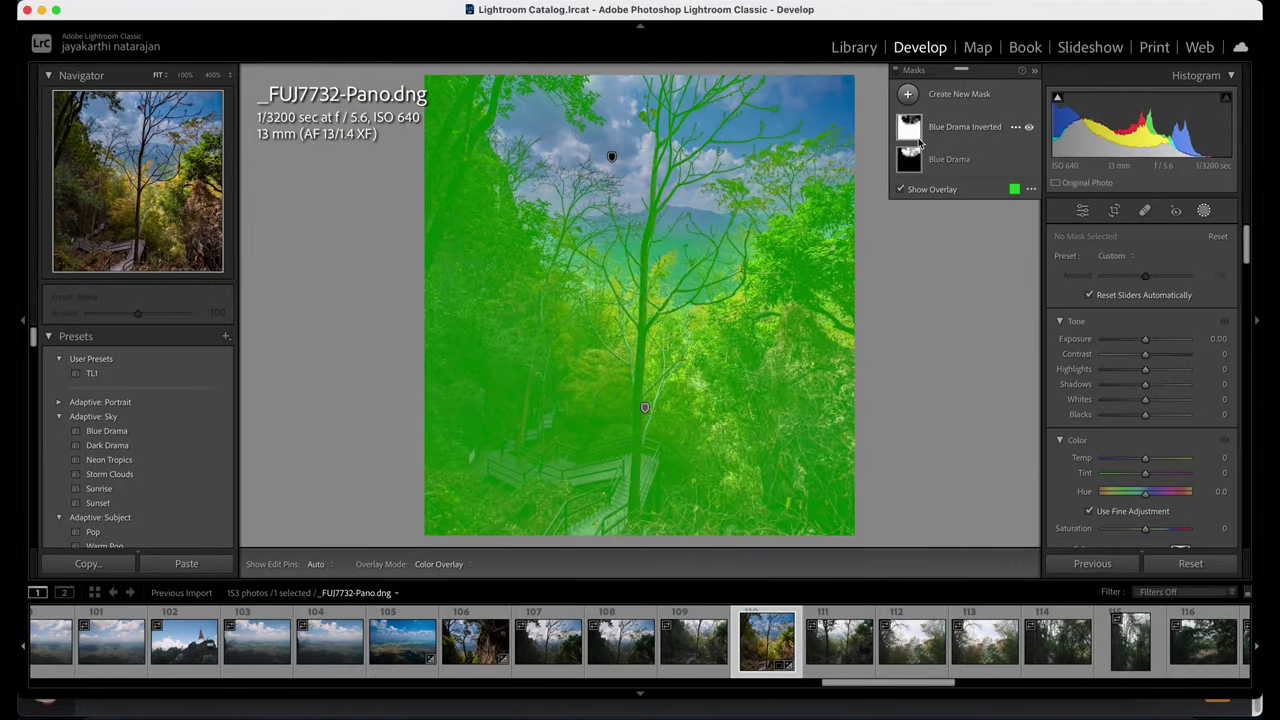
pyautogui.moveTo(921, 170)
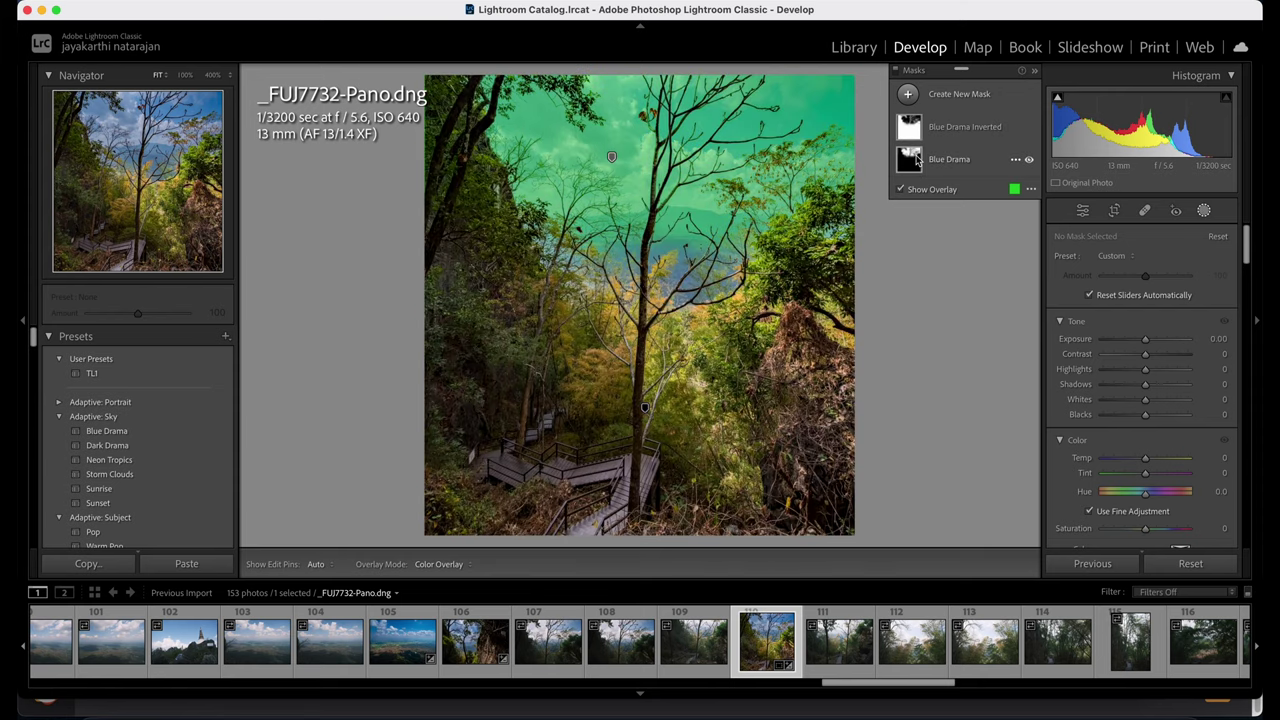
pyautogui.click(908, 94)
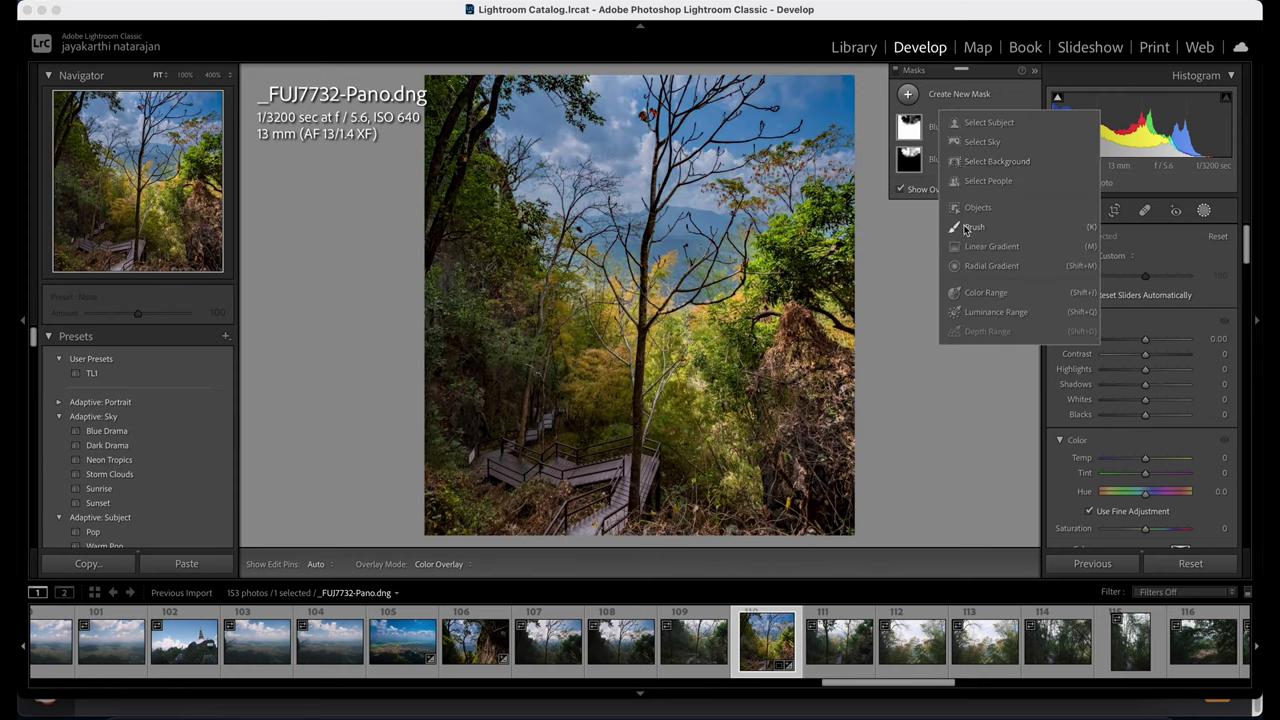
pyautogui.click(973, 227)
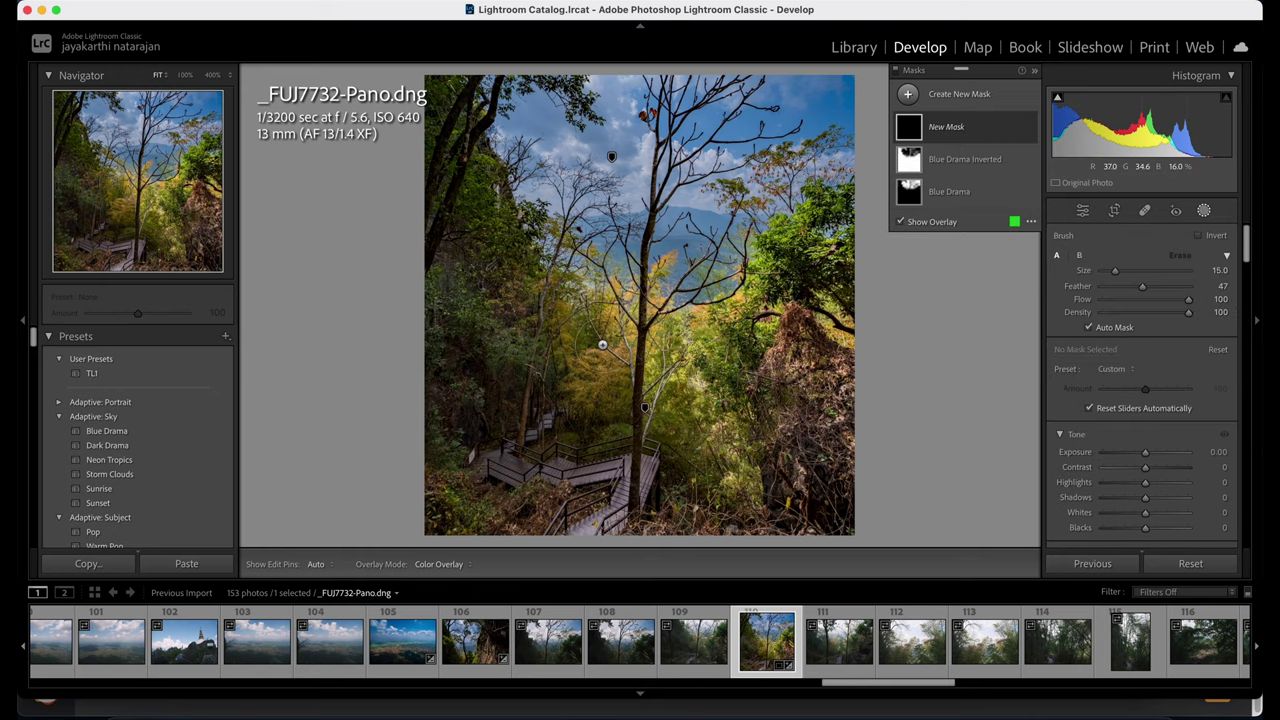
pyautogui.press('h')
pyautogui.moveTo(560, 285)
pyautogui.mouseDown()
pyautogui.moveTo(605, 335)
pyautogui.moveTo(625, 330)
pyautogui.moveTo(634, 372)
pyautogui.moveTo(700, 410)
pyautogui.moveTo(715, 445)
pyautogui.moveTo(727, 342)
pyautogui.moveTo(760, 305)
pyautogui.mouseUp()
pyautogui.press('h')
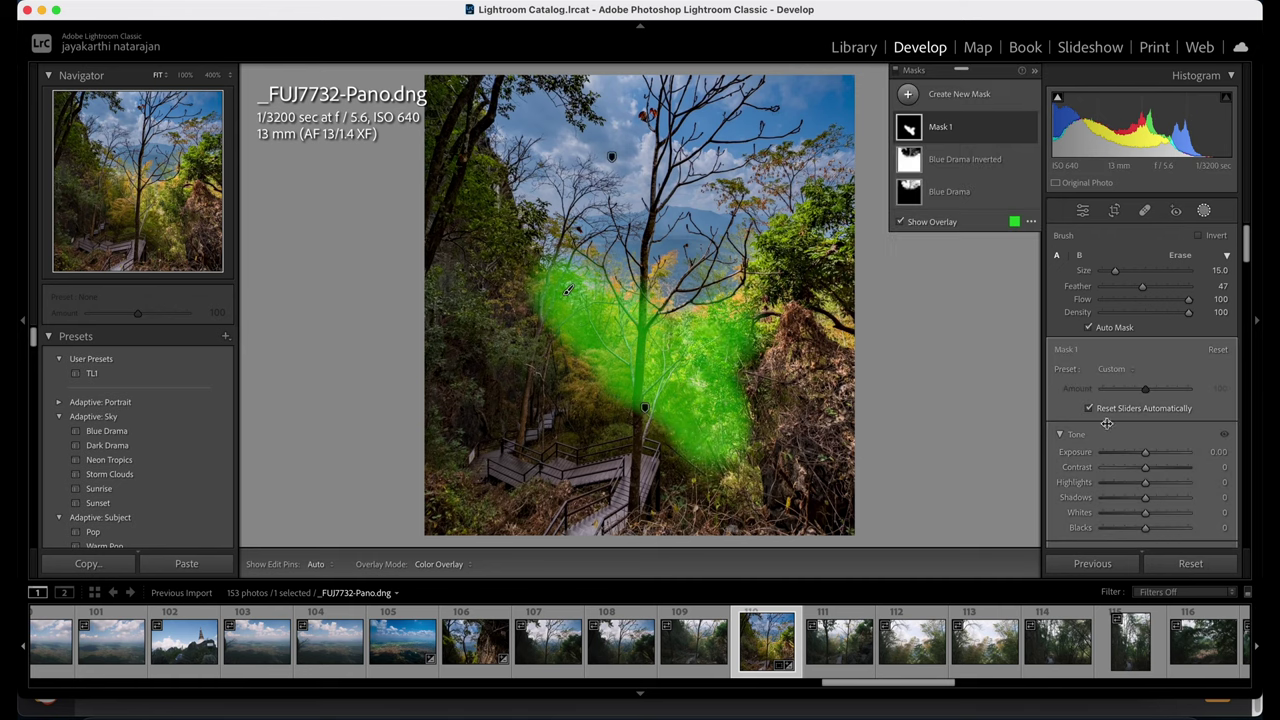
pyautogui.moveTo(1145, 482); pyautogui.dragTo(1058, 490)
pyautogui.moveTo(1145, 452); pyautogui.dragTo(1142, 452)
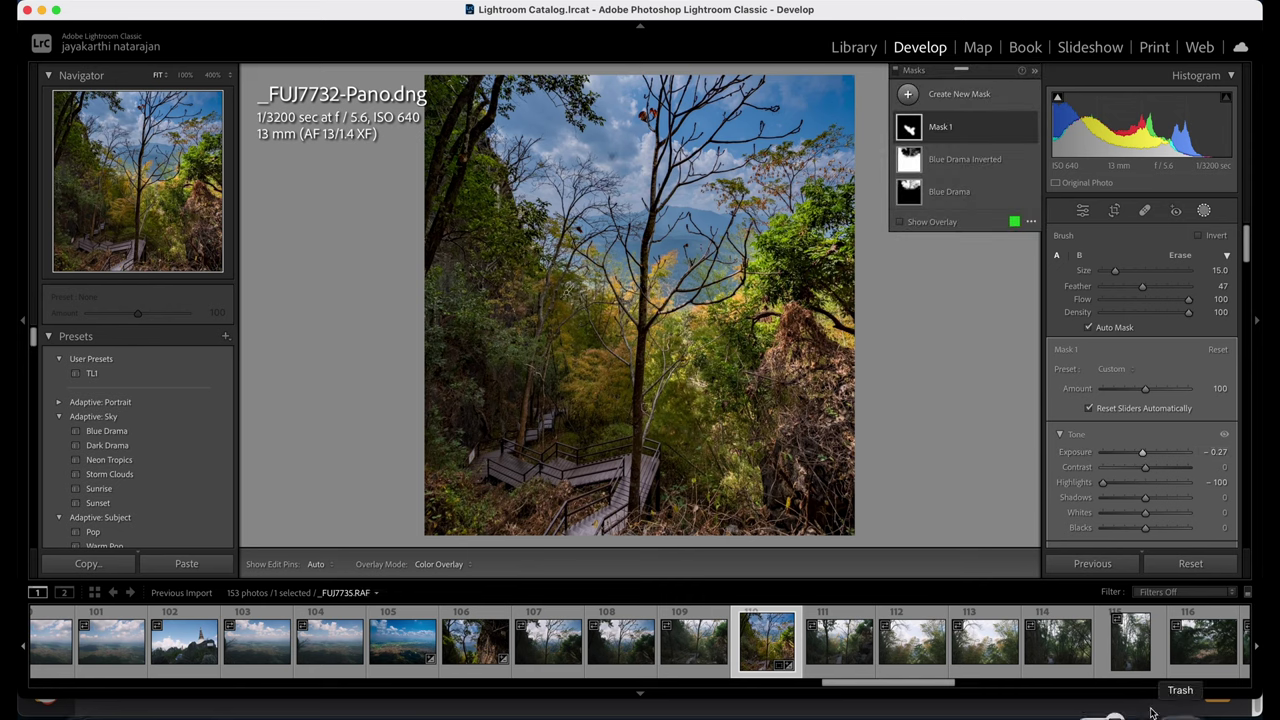
# Compare the edited panorama with source photo 109, and return to its basic adjustments to inspect the green tree up close.
pyautogui.rightClick(758, 645)
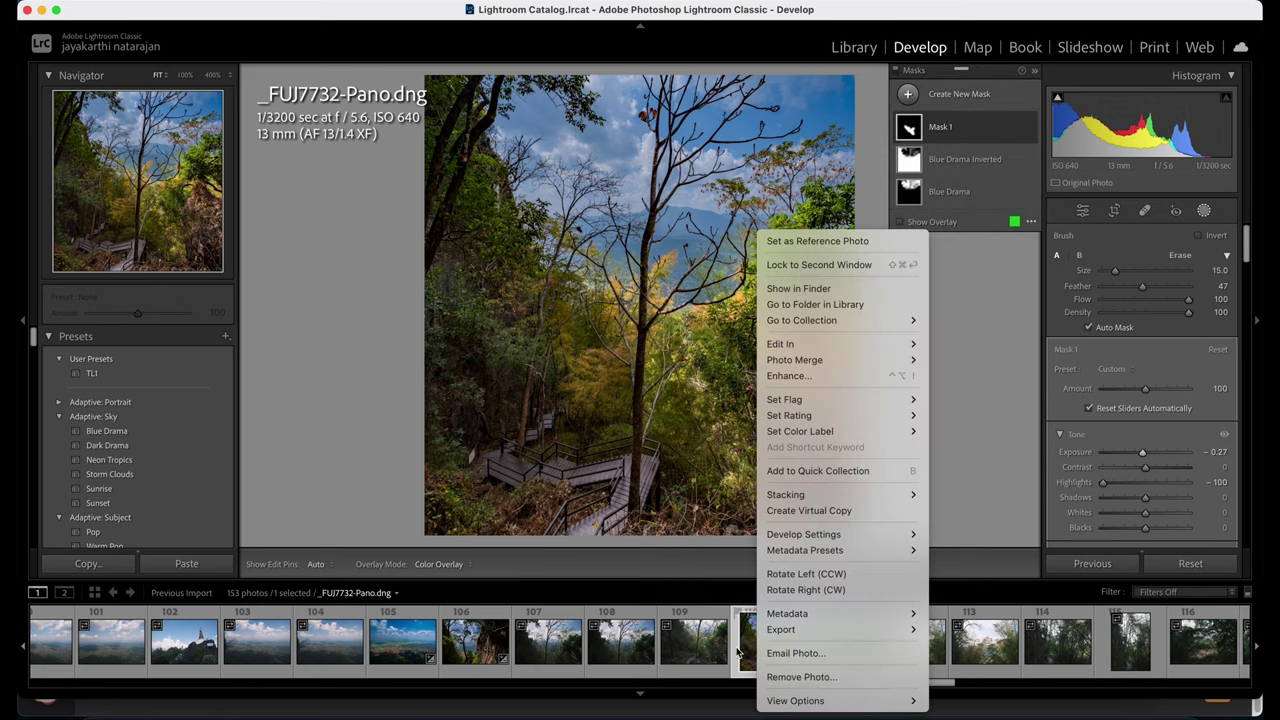
pyautogui.click(720, 650)
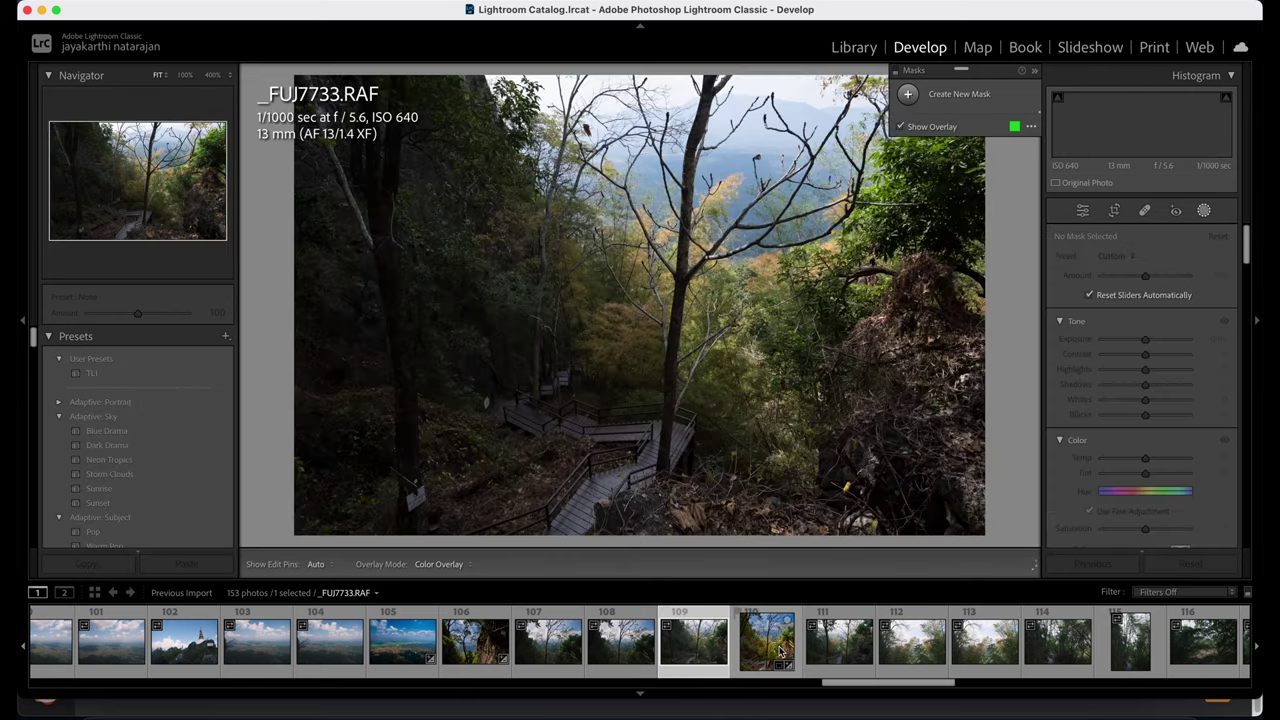
pyautogui.click(770, 648)
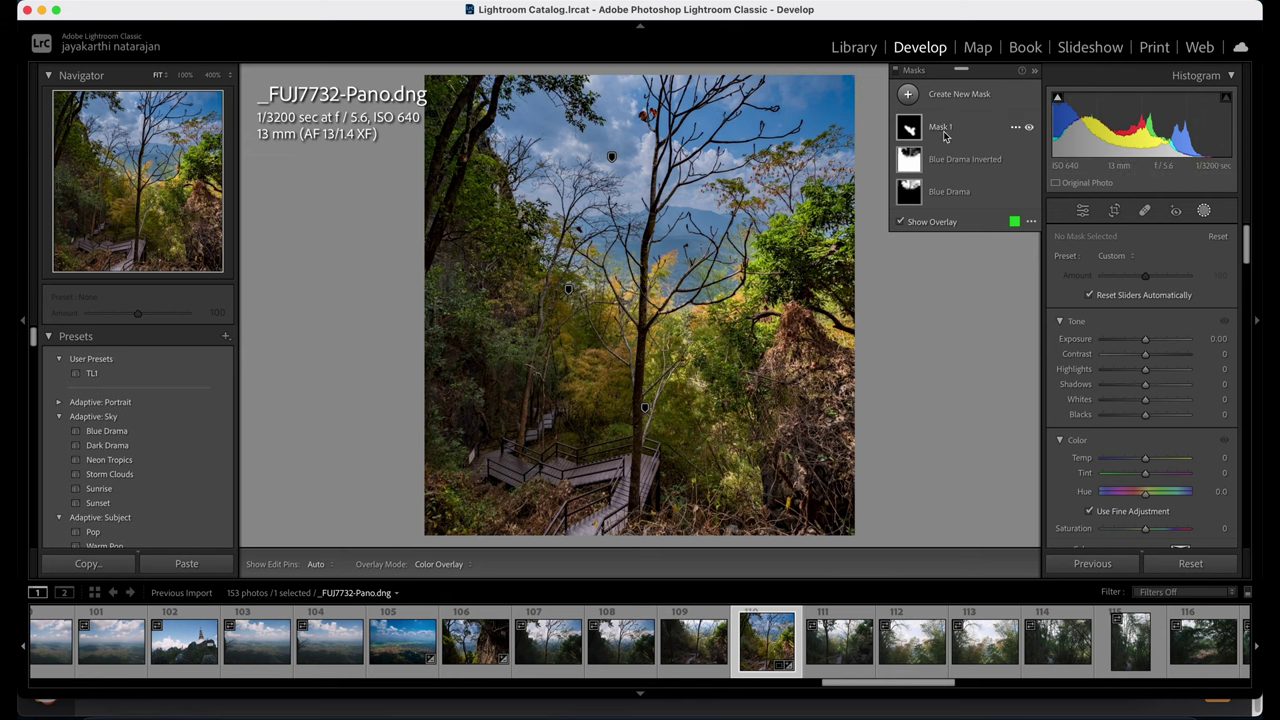
pyautogui.click(1083, 211)
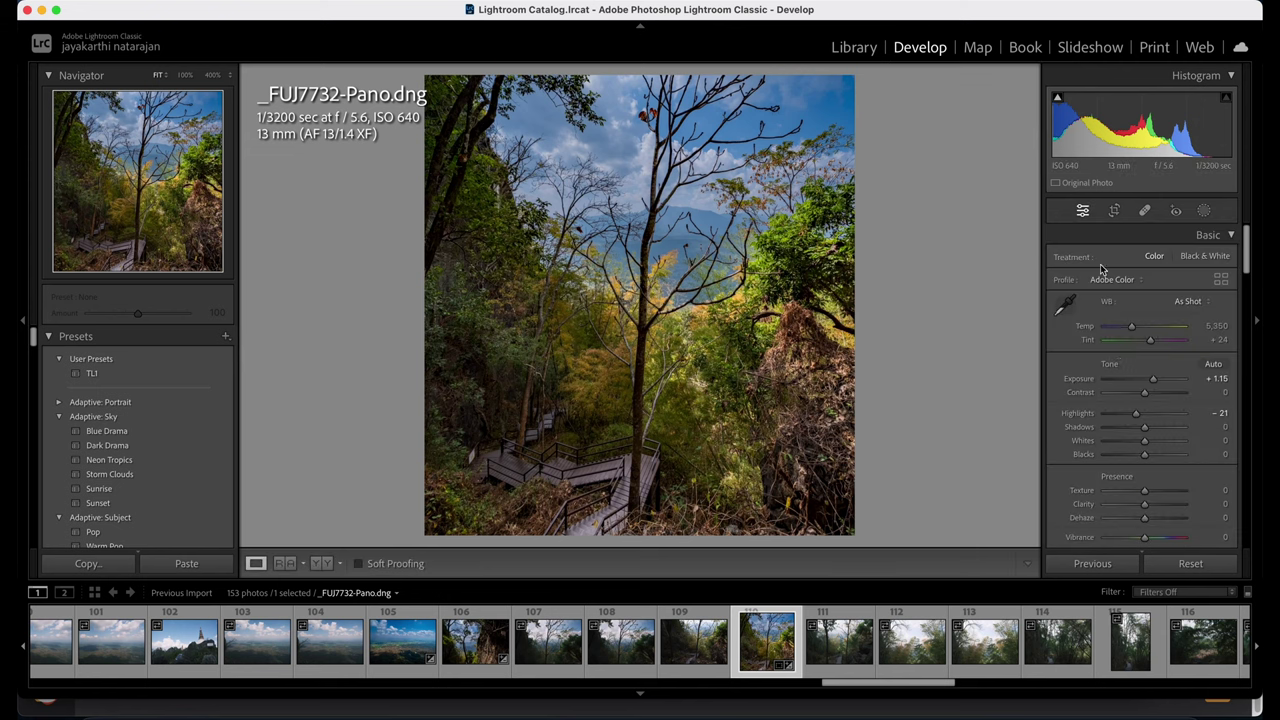
pyautogui.click(775, 223)
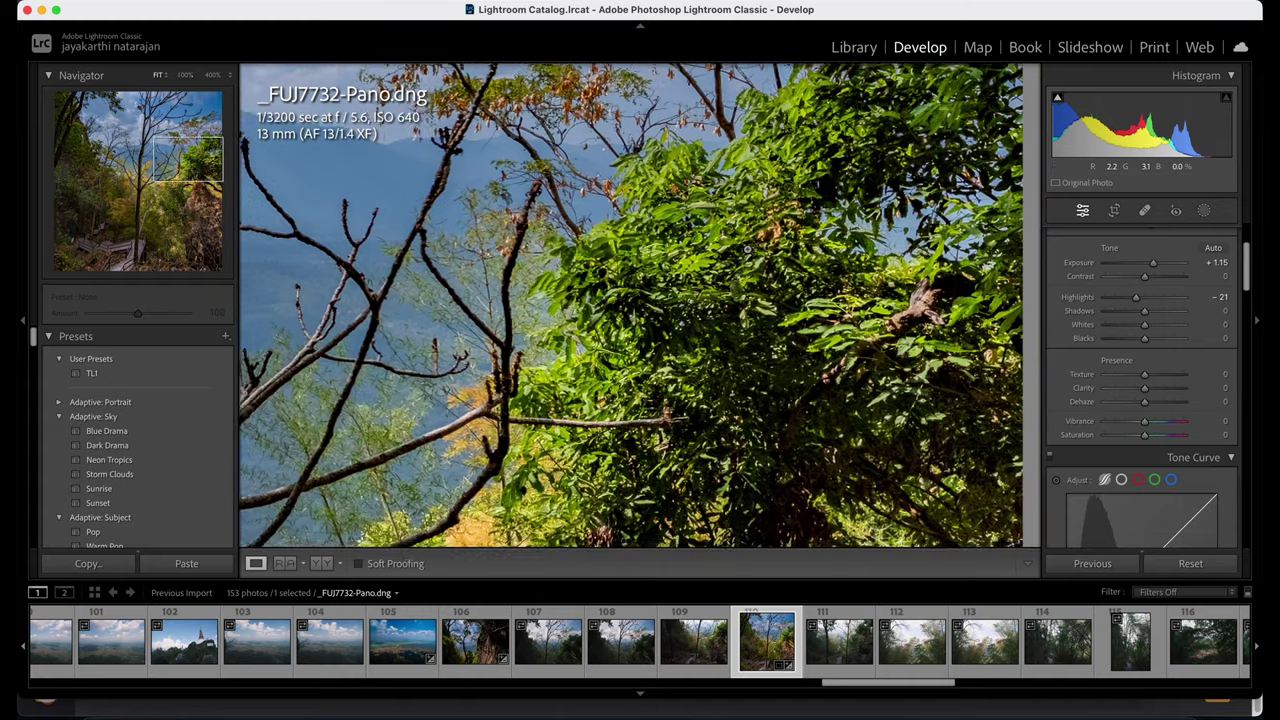
pyautogui.click(748, 249)
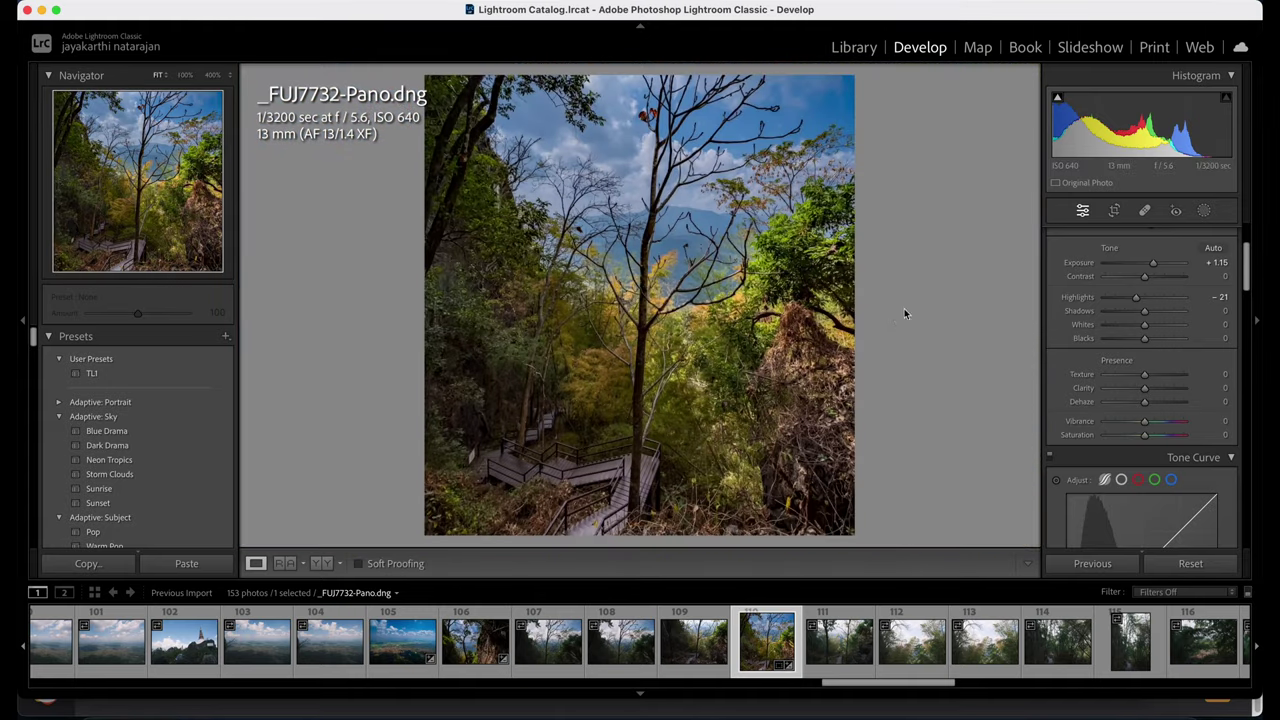
# Set the panorama's Blue Drama Inverted mask to exposure 0.39 and shadows 100.
pyautogui.click(1204, 211)
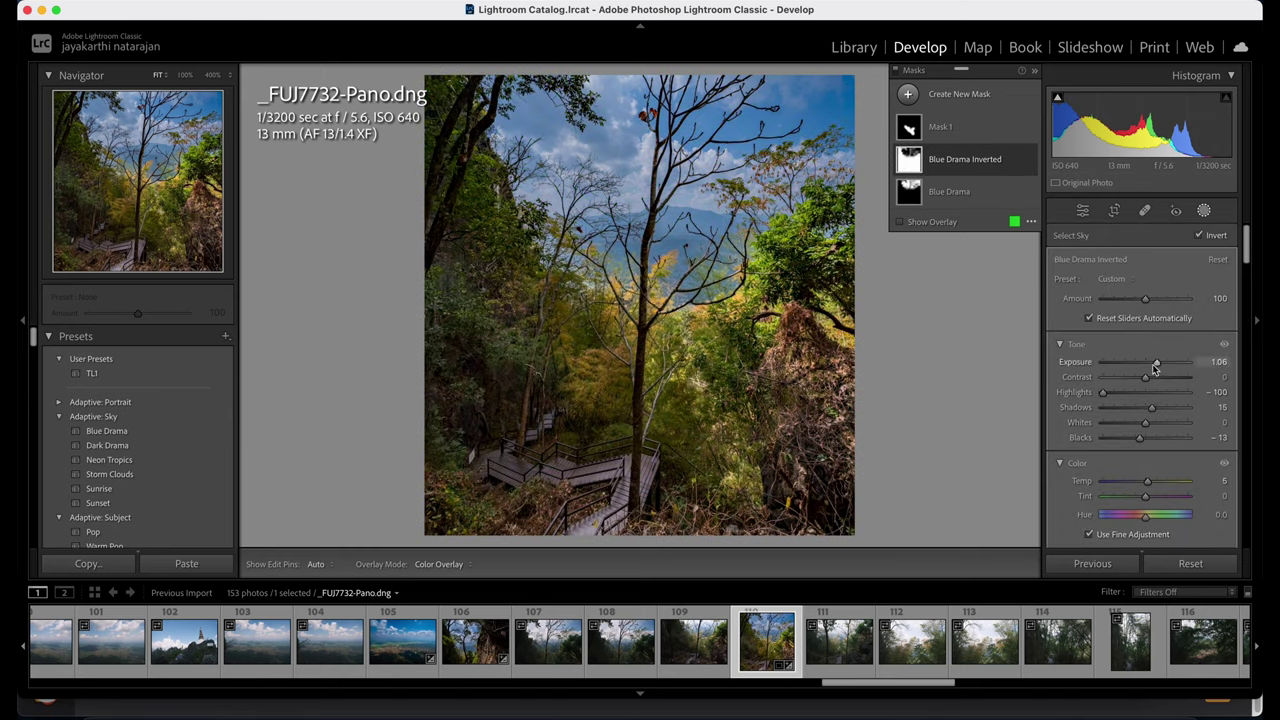
pyautogui.moveTo(1155, 363); pyautogui.dragTo(1196, 412)
pyautogui.doubleClick(1078, 362)
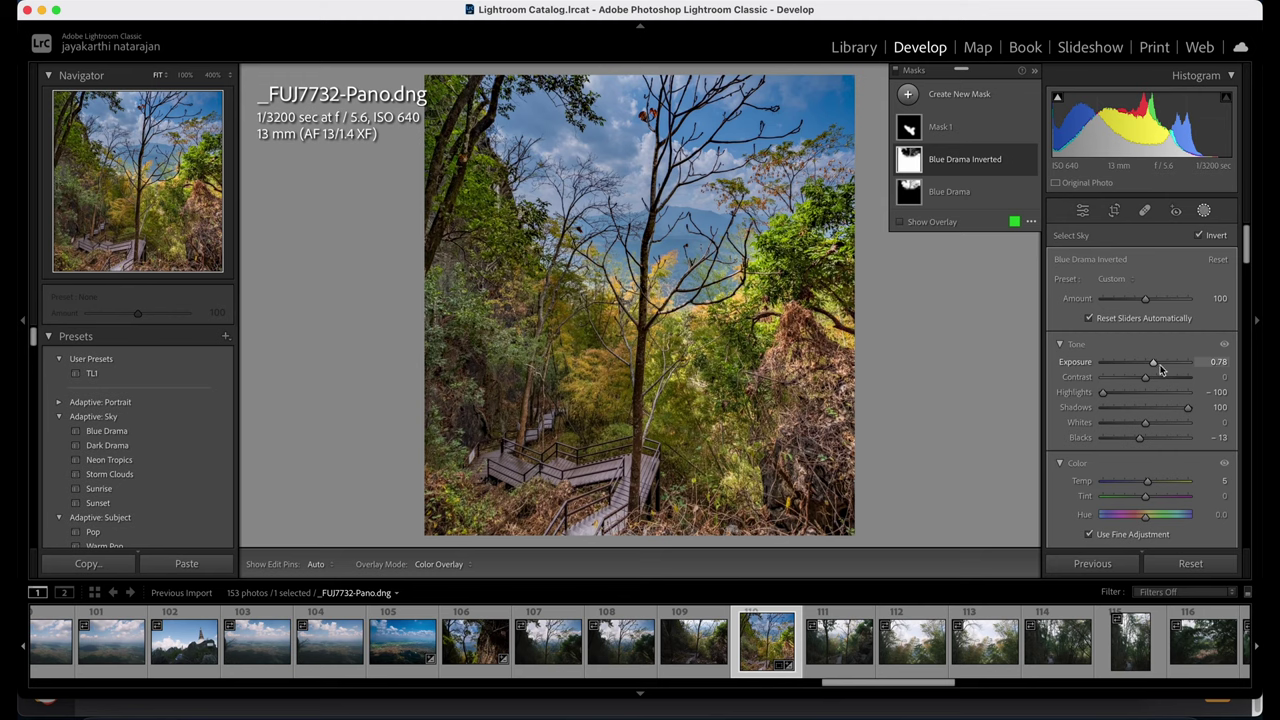
pyautogui.doubleClick(1086, 363)
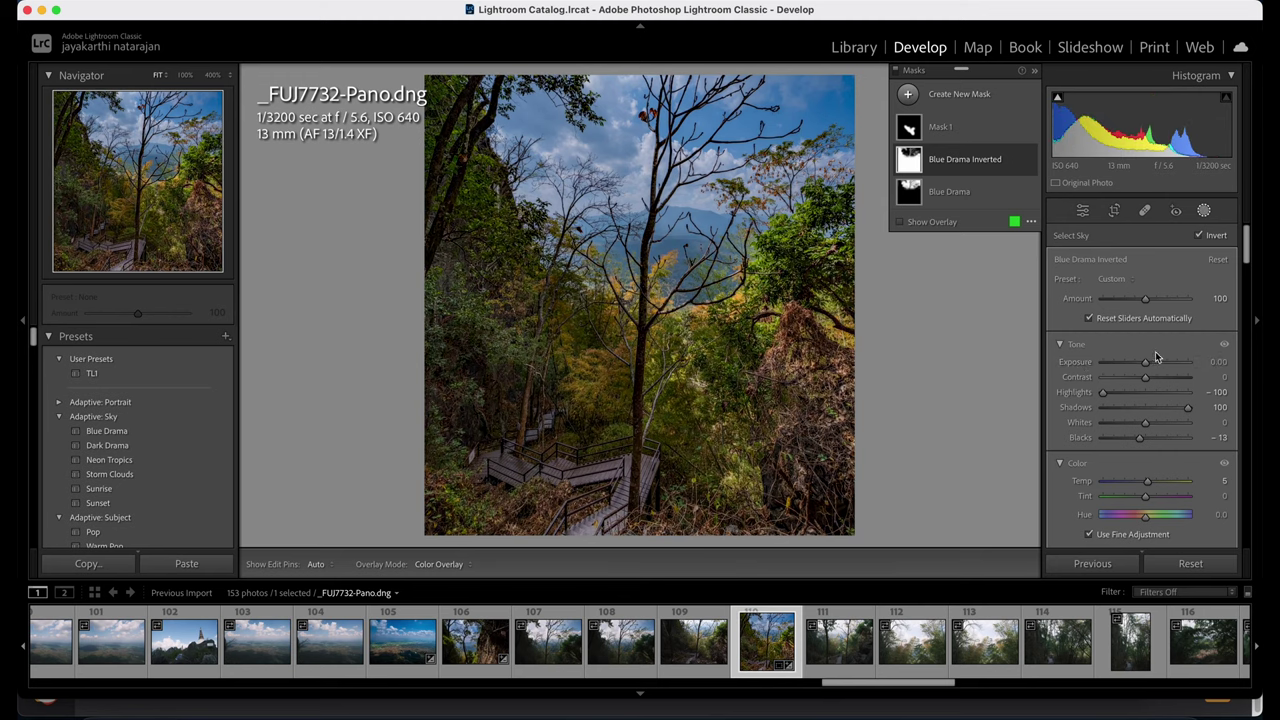
pyautogui.moveTo(1145, 363); pyautogui.dragTo(1150, 367)
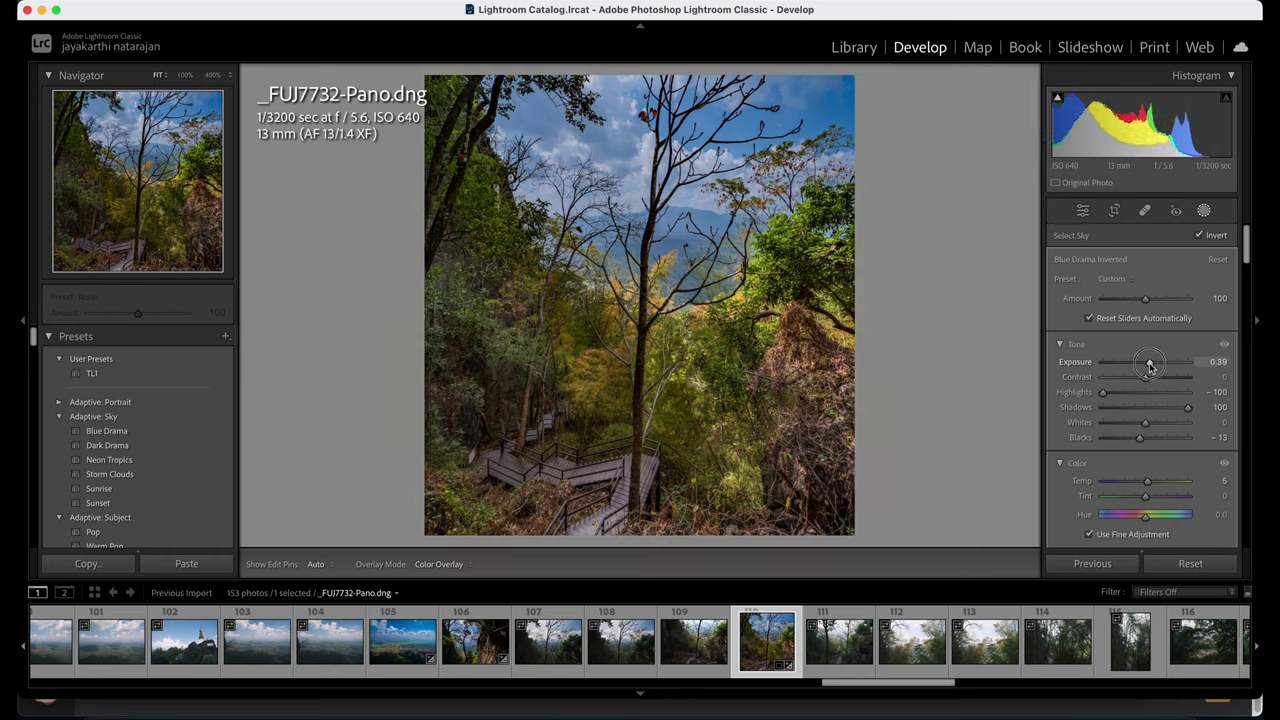
# Set the Blue Drama Inverted mask's clarity to 18 and dehaze to 38.
pyautogui.scroll(-3, 1150, 400)
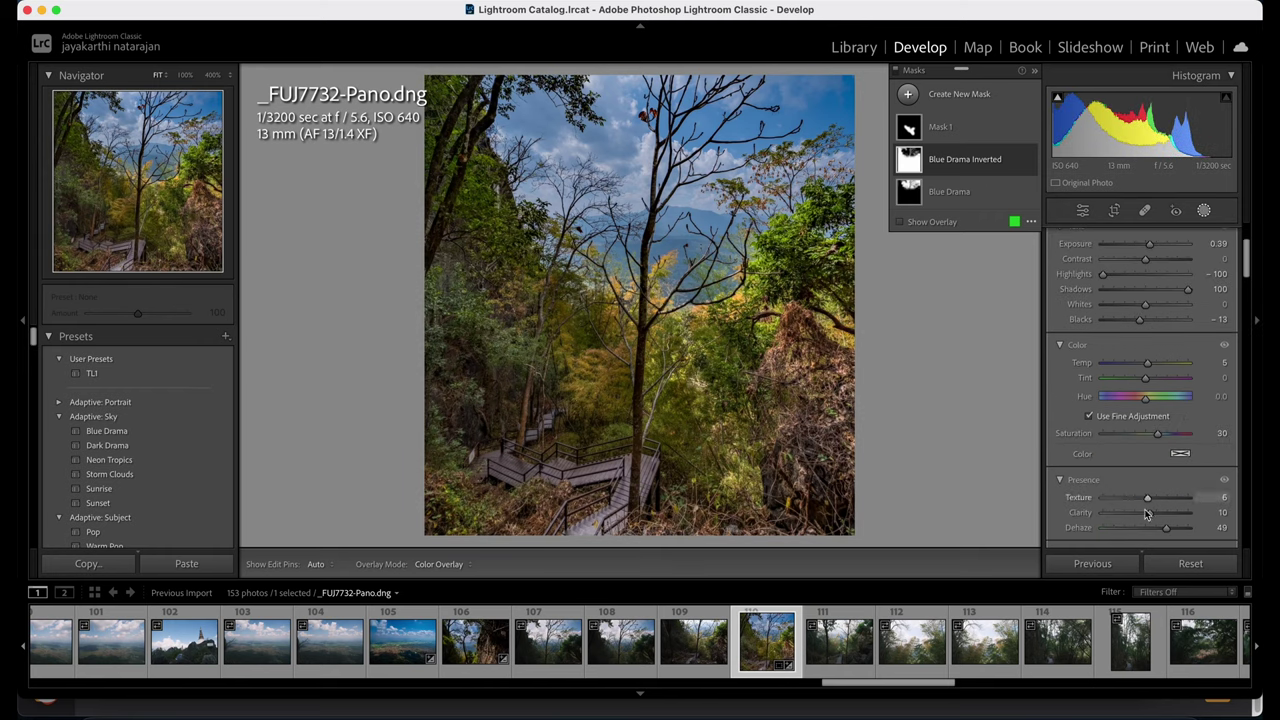
pyautogui.moveTo(1169, 531); pyautogui.dragTo(1154, 514)
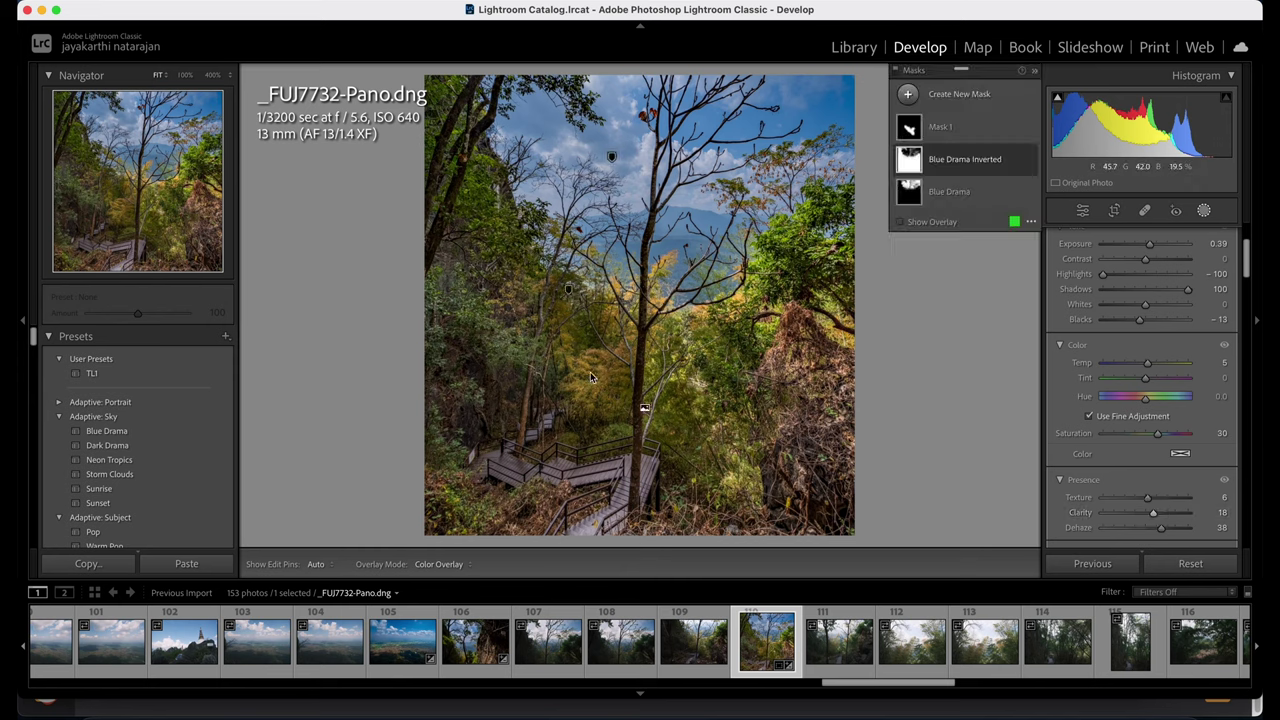
pyautogui.scroll(3, 1117, 291)
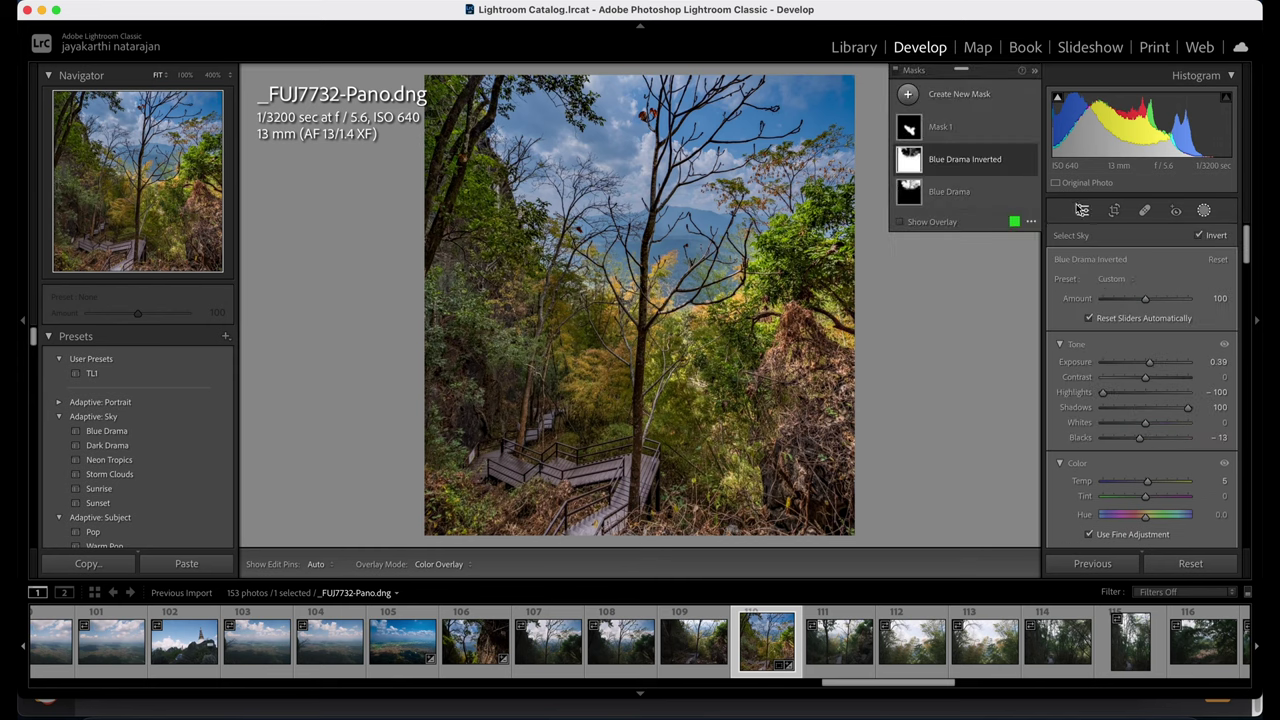
# Leave masking and set the panorama's overall exposure to +1.30, shadows to −13 and blacks to −9.
pyautogui.click(1082, 210)
pyautogui.moveTo(1152, 381); pyautogui.dragTo(1155, 381)
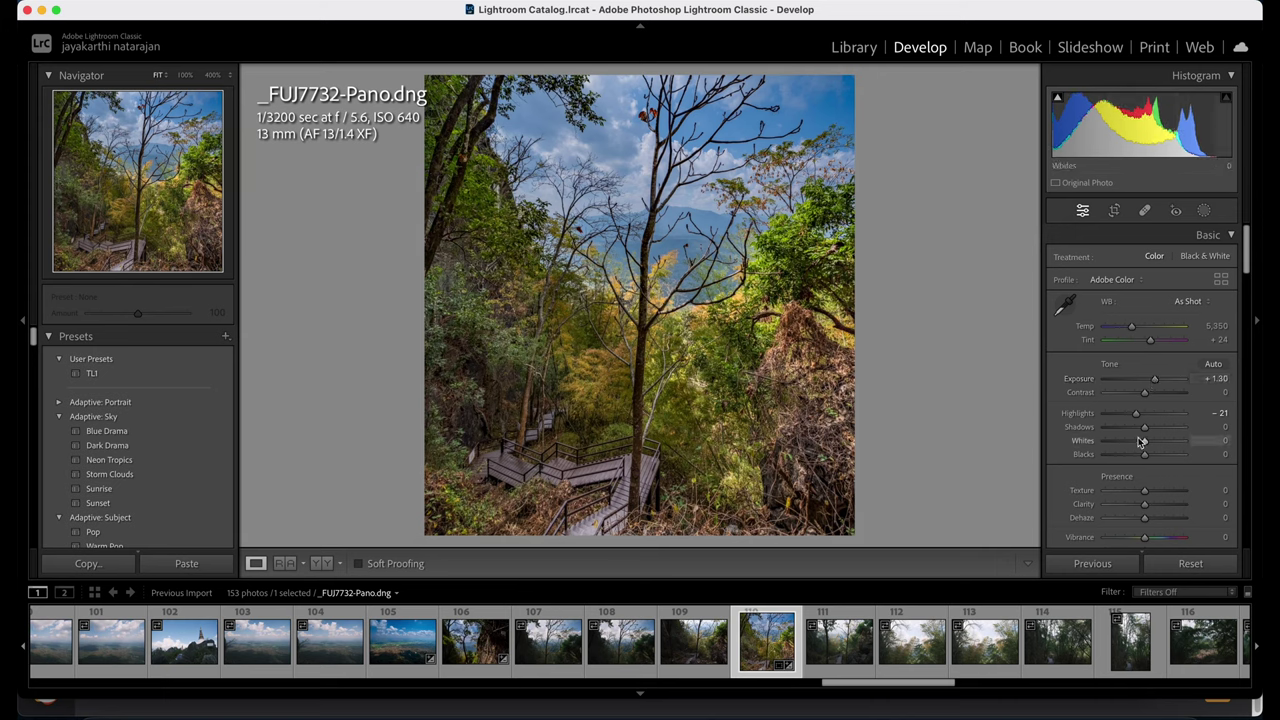
pyautogui.moveTo(1144, 432)
pyautogui.mouseDown()
pyautogui.moveTo(1143, 459)
pyautogui.moveTo(1139, 430)
pyautogui.mouseUp()
pyautogui.doubleClick(1093, 432)
# Set the panorama's overall dehaze to +10 and inspect the central foliage at 100%.
pyautogui.scroll(-10, 1120, 440)
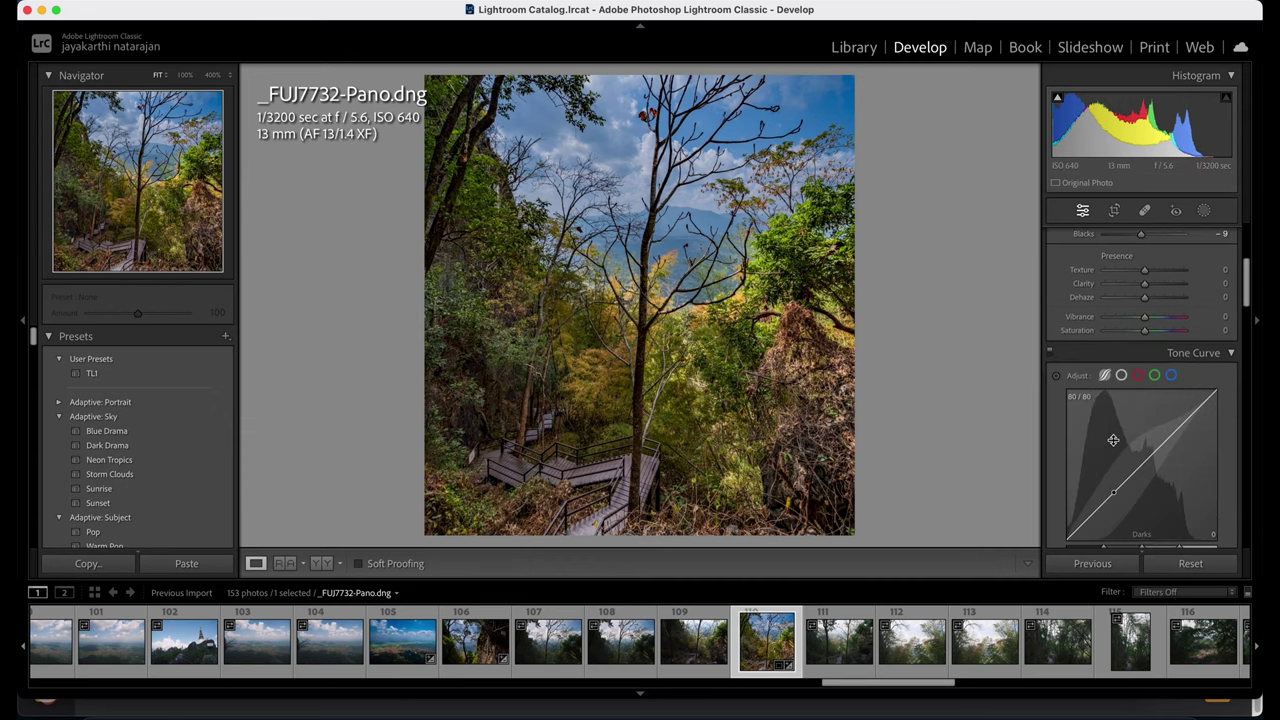
pyautogui.scroll(-10, 1120, 470)
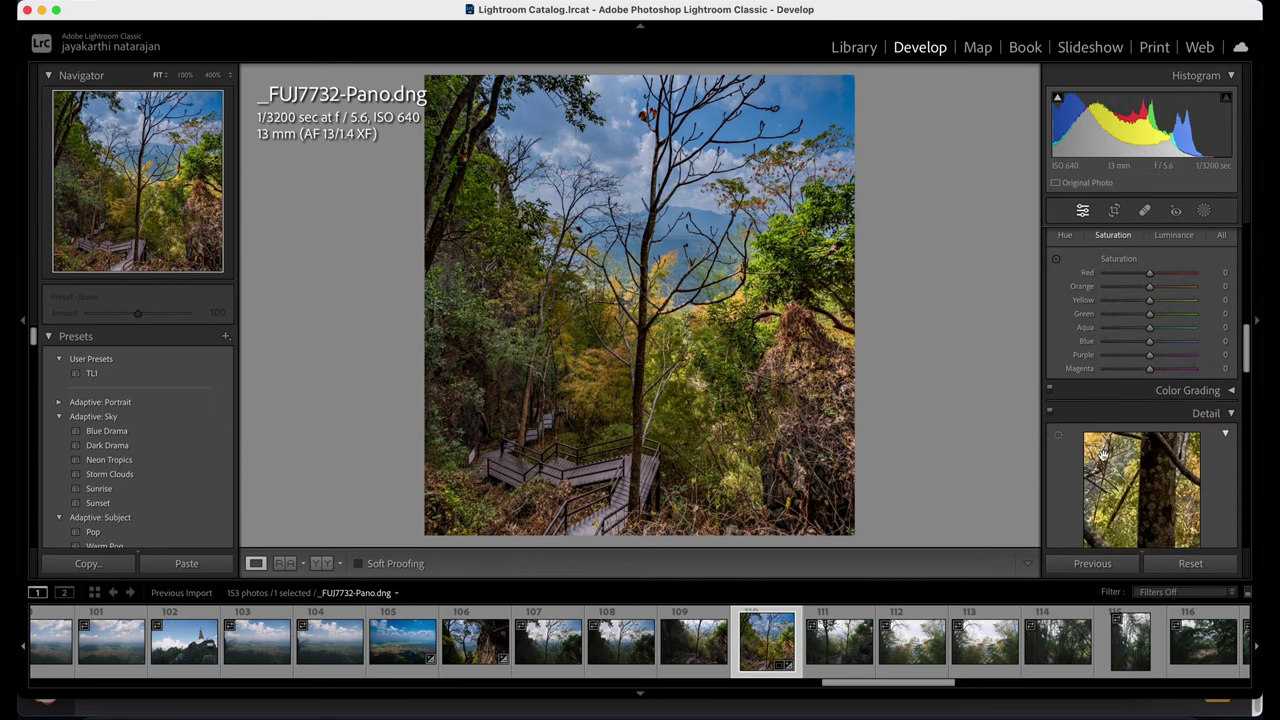
pyautogui.scroll(-2, 1103, 455)
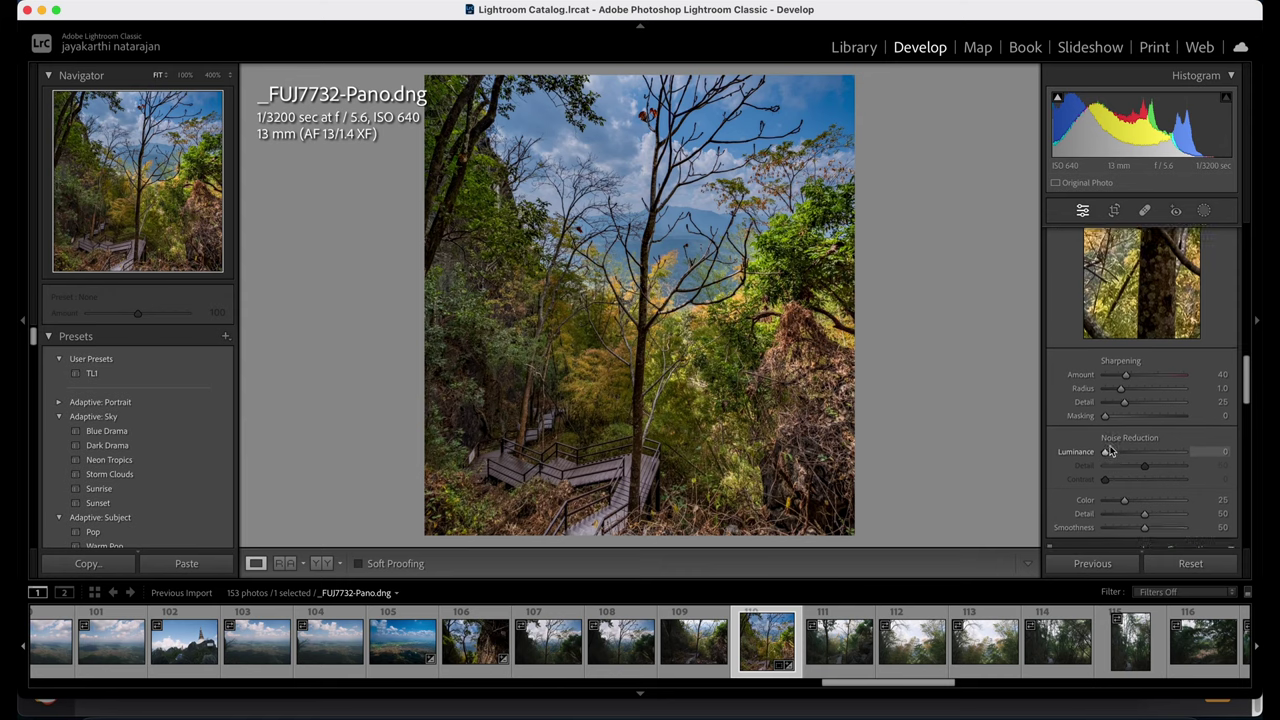
pyautogui.scroll(10, 1110, 451)
pyautogui.scroll(5, 1110, 451)
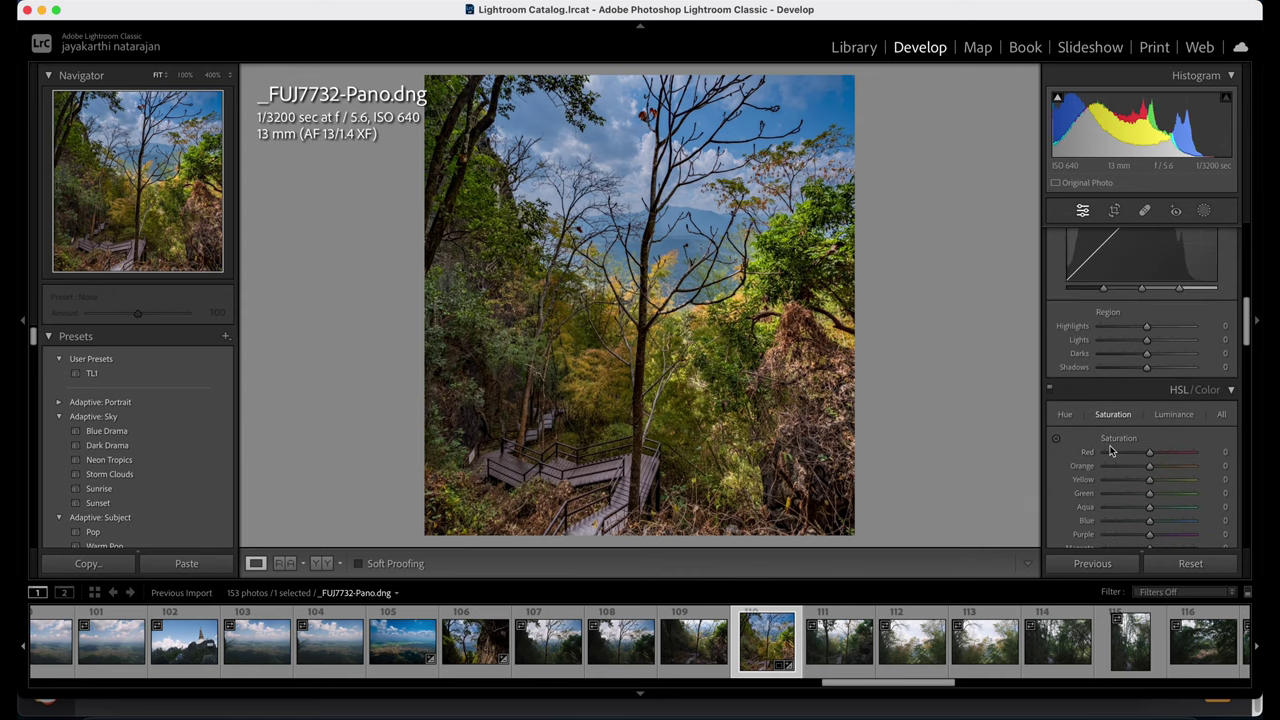
pyautogui.moveTo(1147, 414); pyautogui.dragTo(1149, 414)
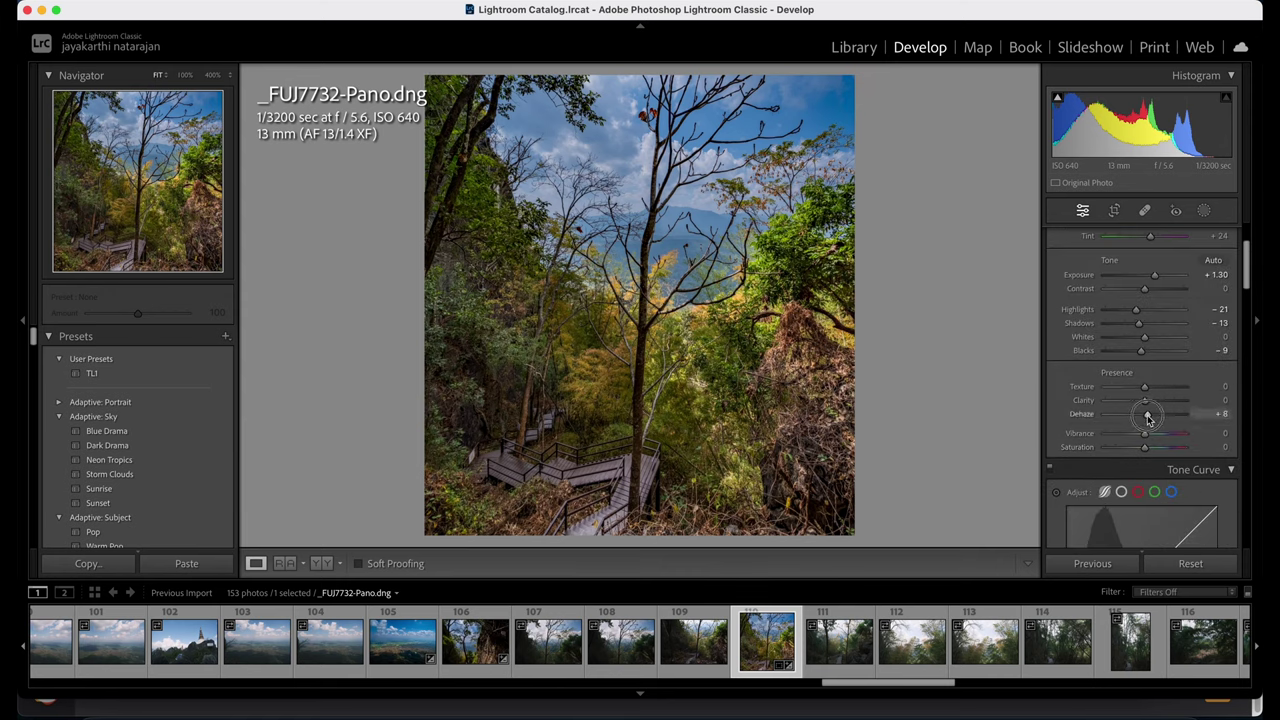
pyautogui.click(586, 302)
pyautogui.scroll(-5, 586, 302)
pyautogui.hscroll(5, 586, 302)
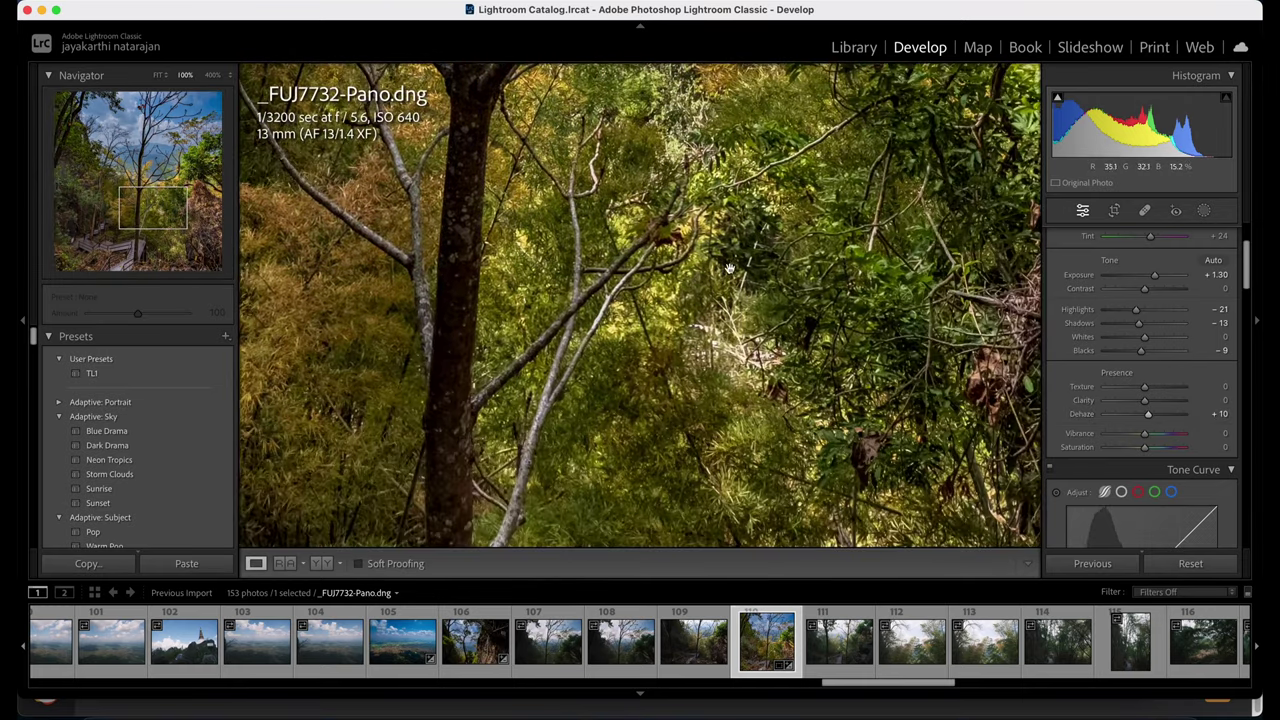
pyautogui.click(730, 268)
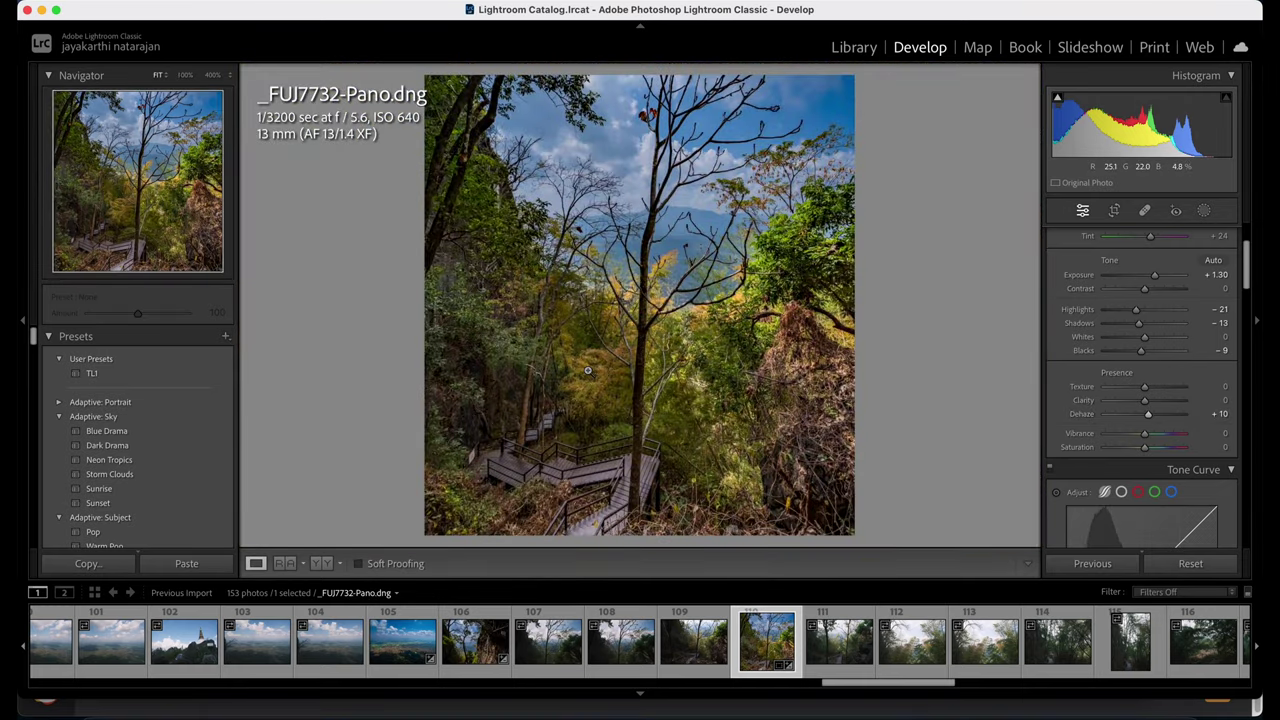
# Compare the panorama with source photos 109 and 108, and return to the panorama.
pyautogui.click(673, 655)
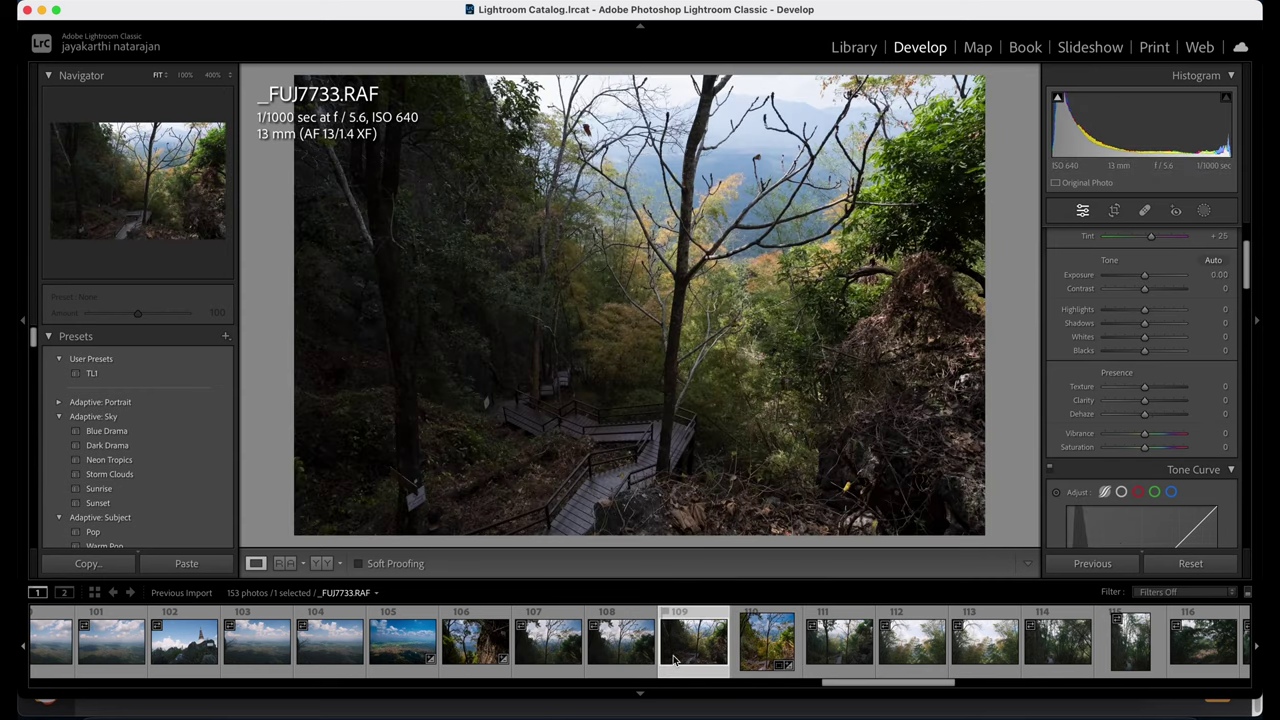
pyautogui.click(628, 648)
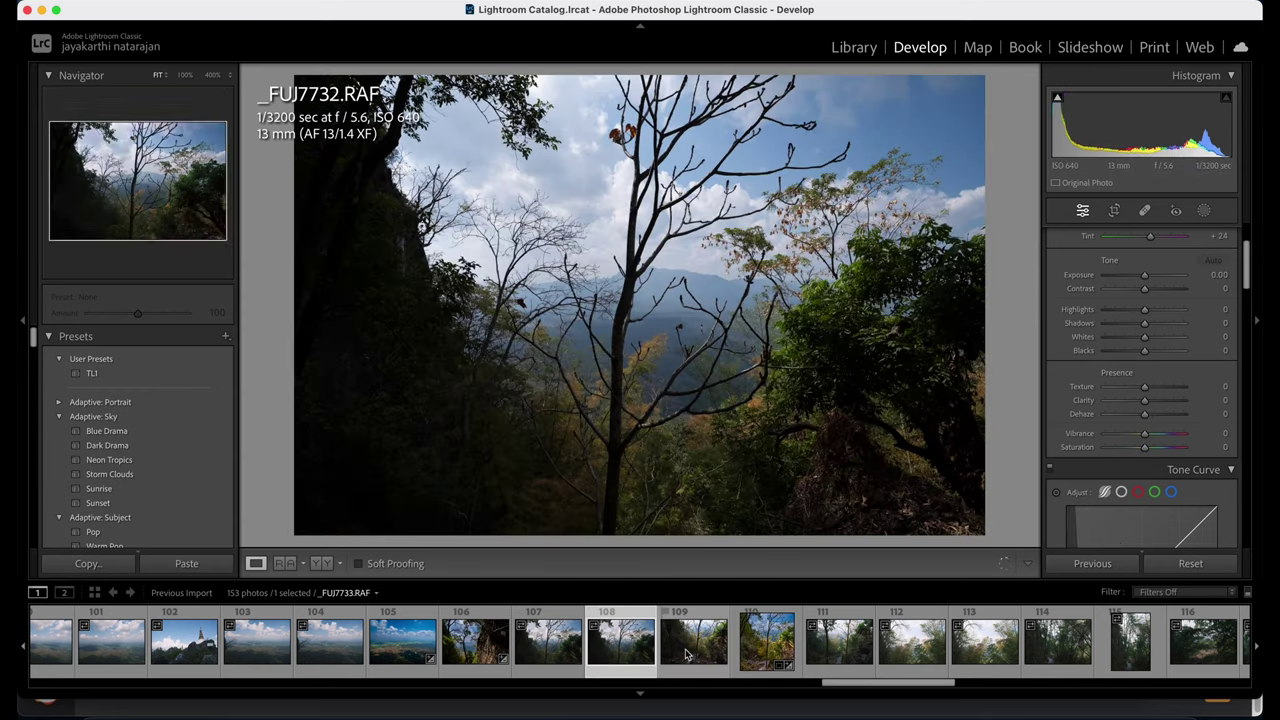
pyautogui.click(686, 655)
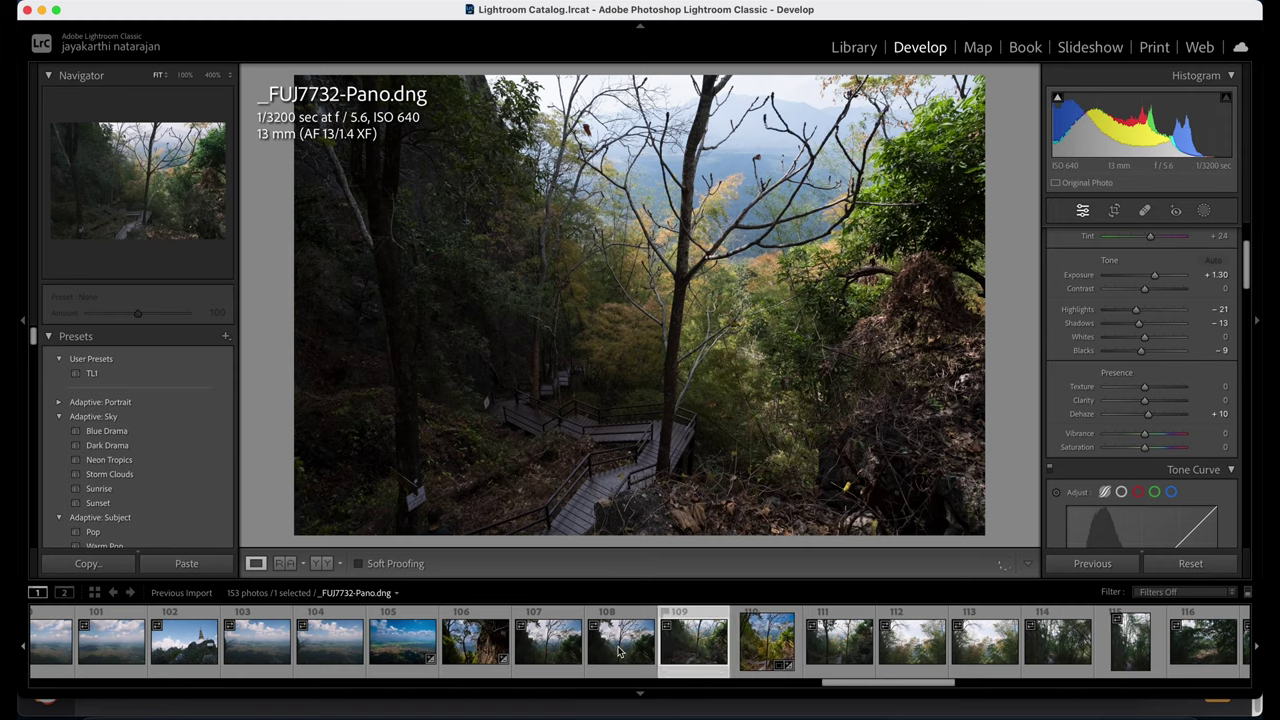
pyautogui.click(756, 625)
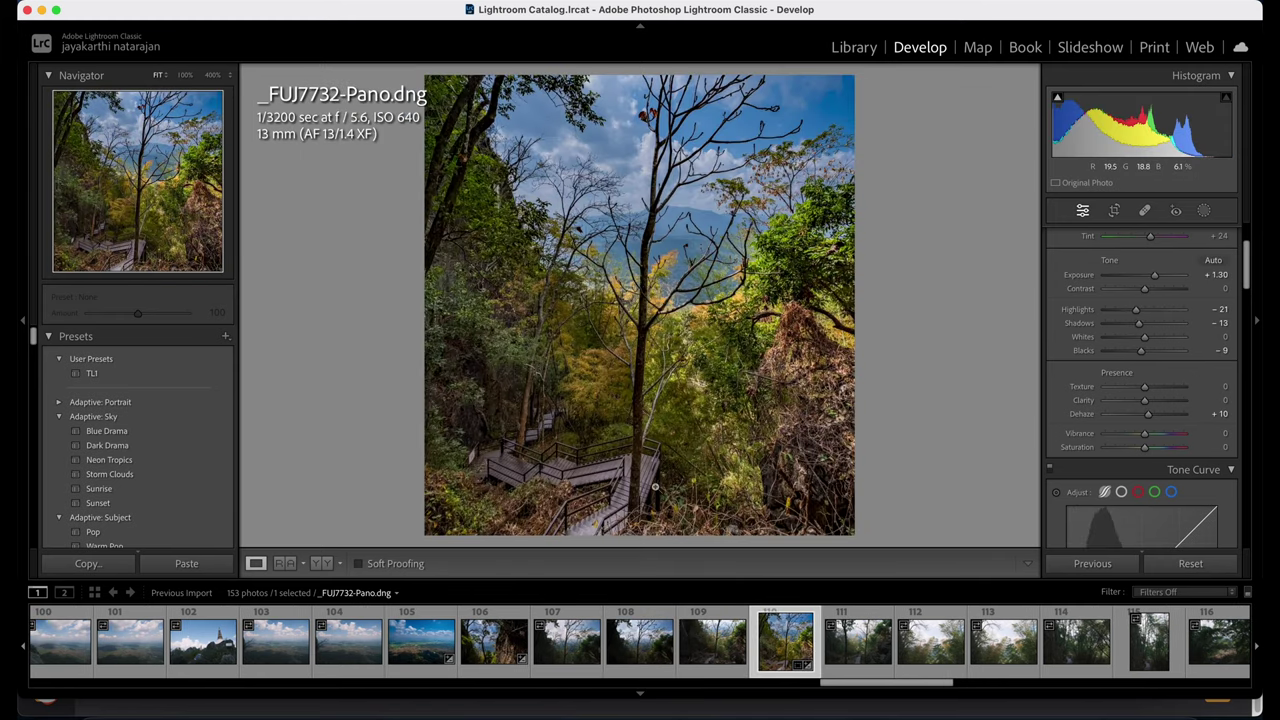
# Synchronize the panorama's settings, including Mask 1 and both Blue Drama masks, to photo 109 and open that photo.
pyautogui.keyDown('super'); pyautogui.click(722, 655); pyautogui.keyUp('super')
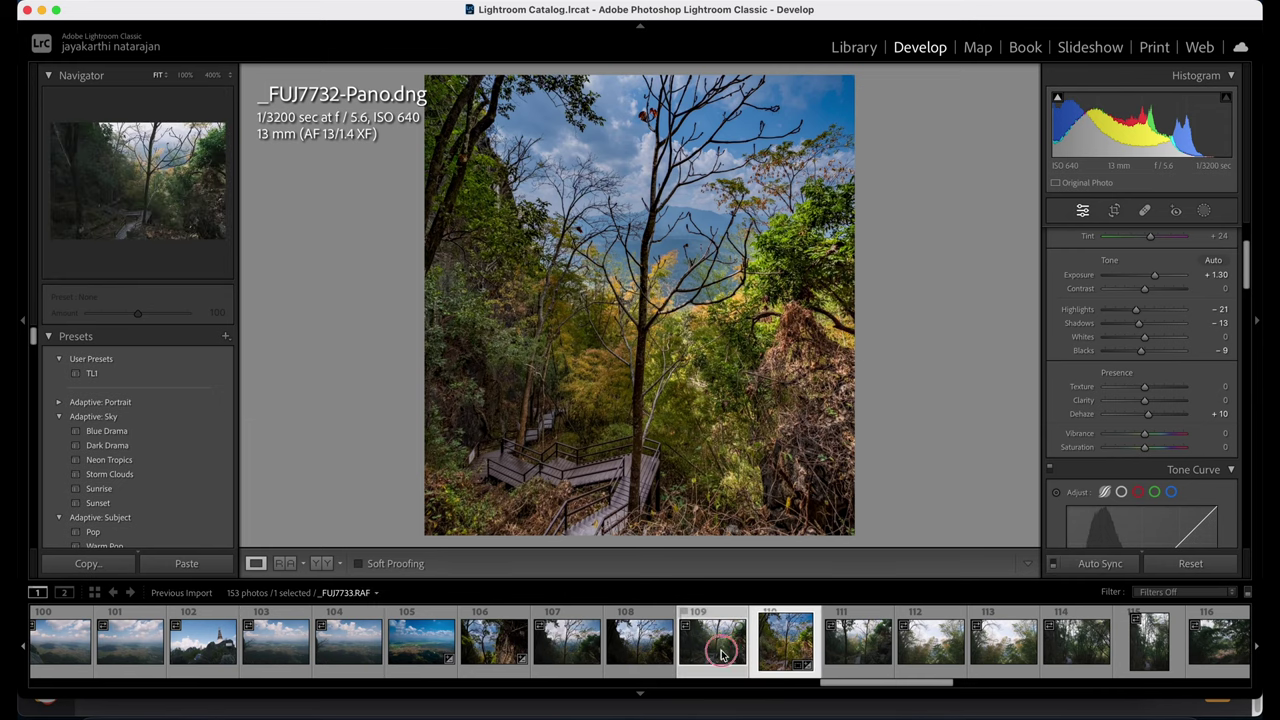
pyautogui.click(1100, 564)
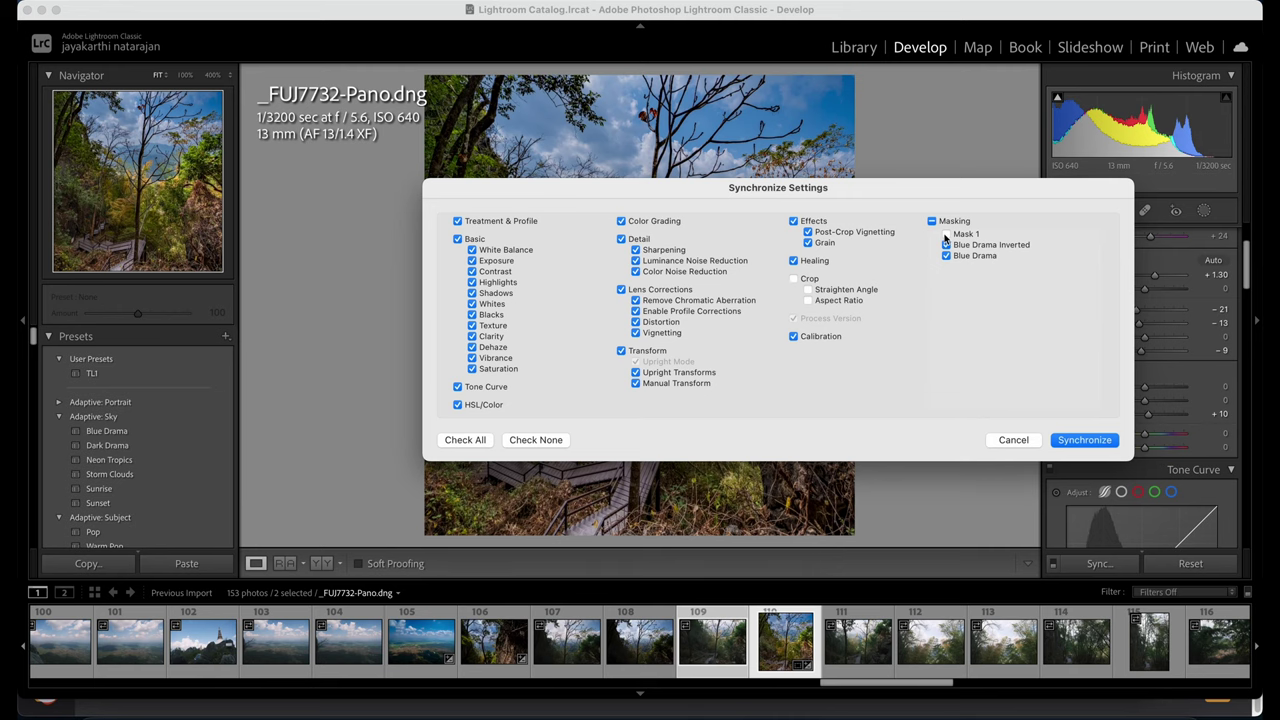
pyautogui.click(1080, 438)
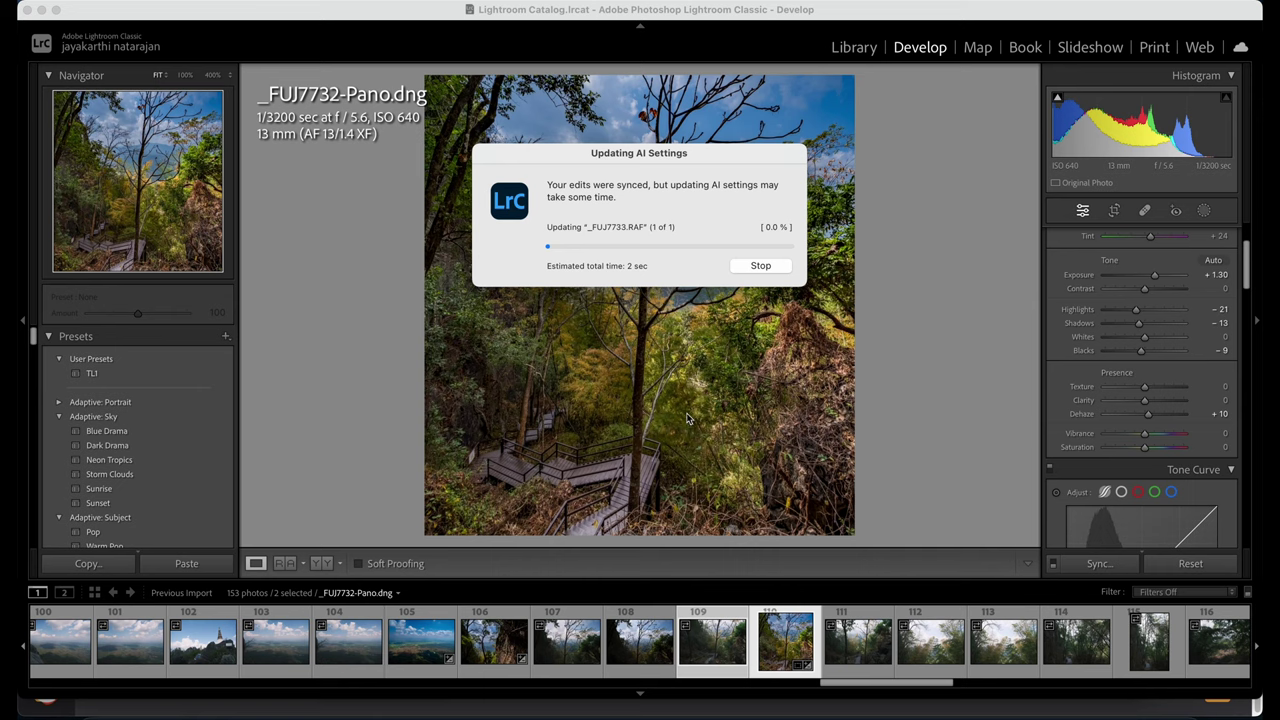
pyautogui.click(714, 643)
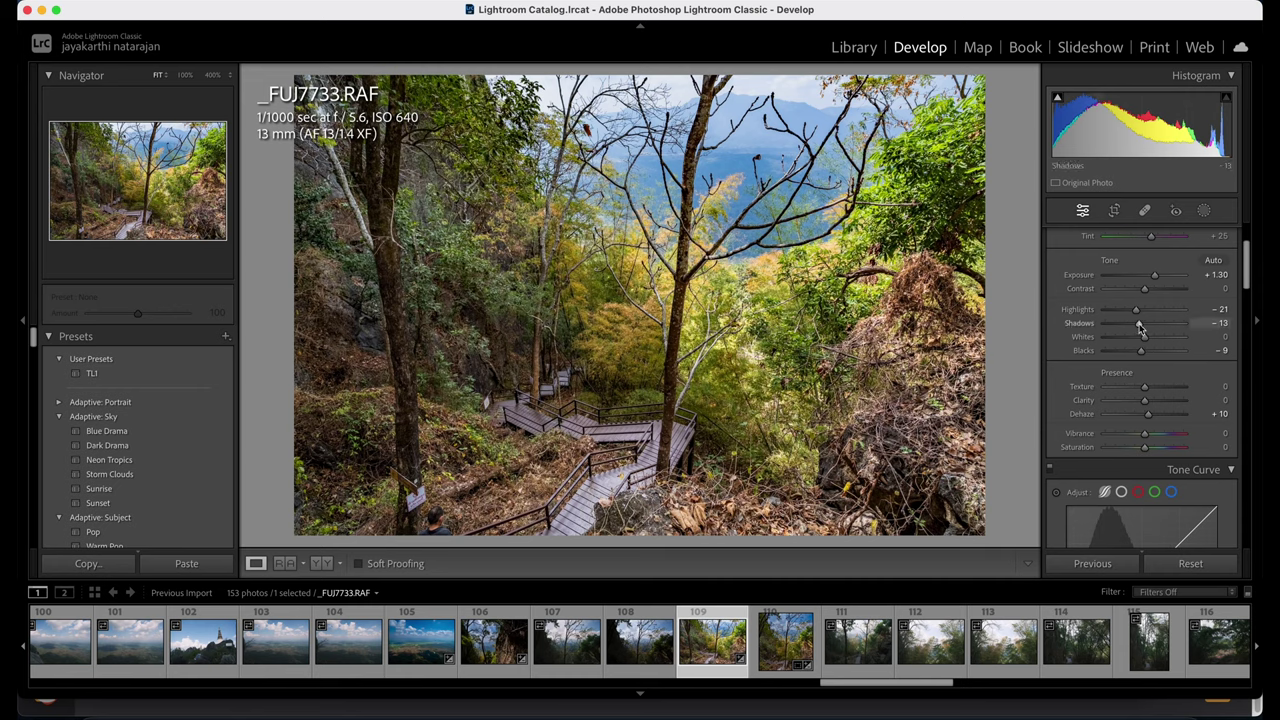
# Set _FUJ7733's exposure to +1.00 and highlights to −55, and check its Mask 1 settings.
pyautogui.moveTo(1136, 309); pyautogui.dragTo(1152, 277)
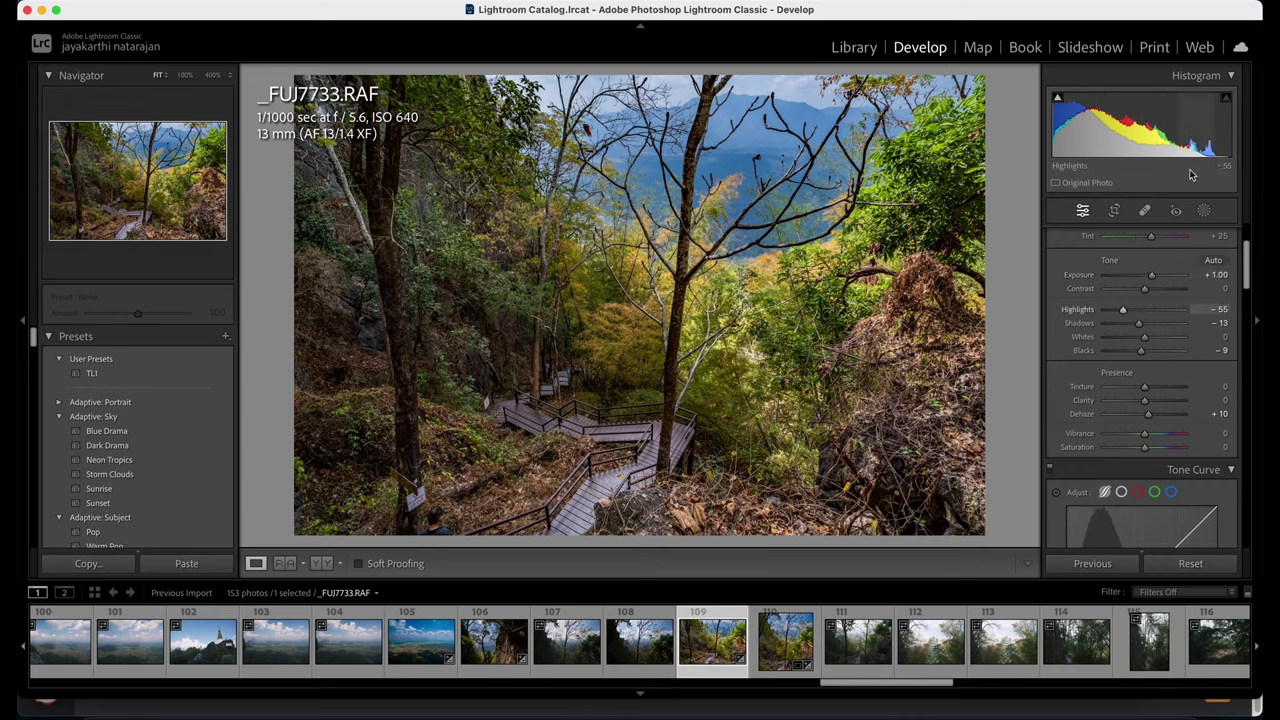
pyautogui.click(1204, 210)
pyautogui.click(950, 140)
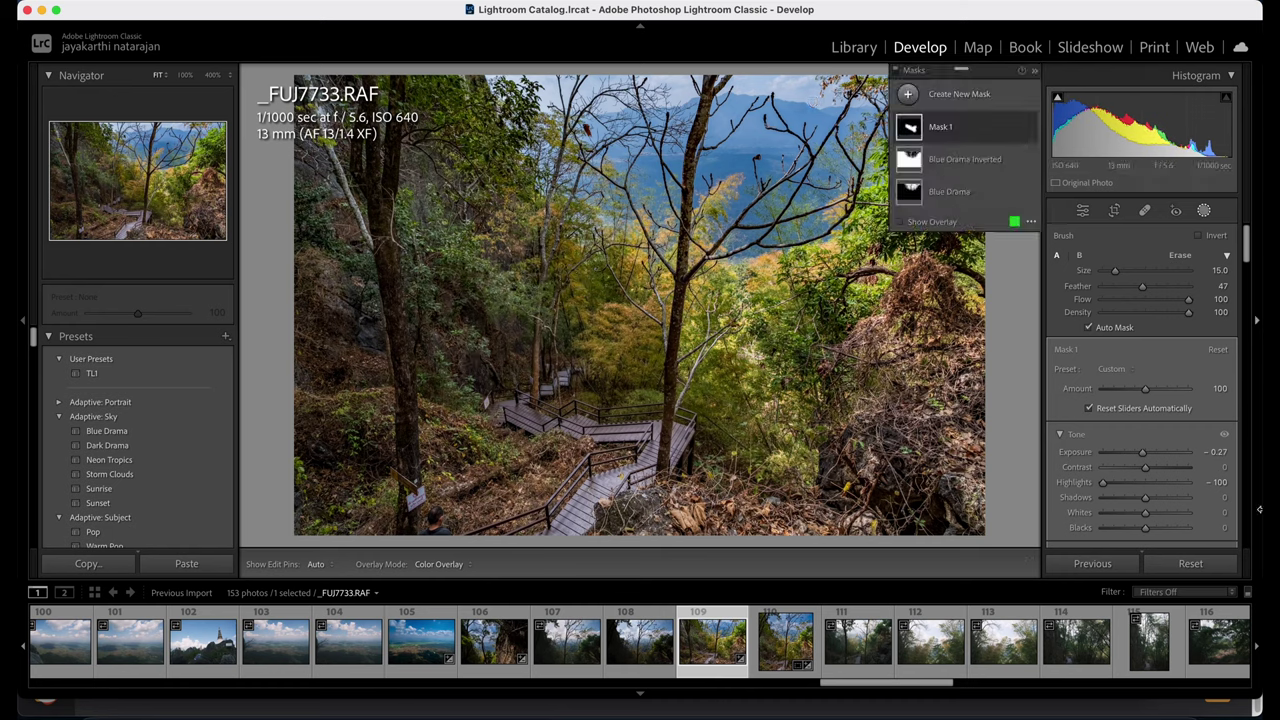
pyautogui.click(1082, 210)
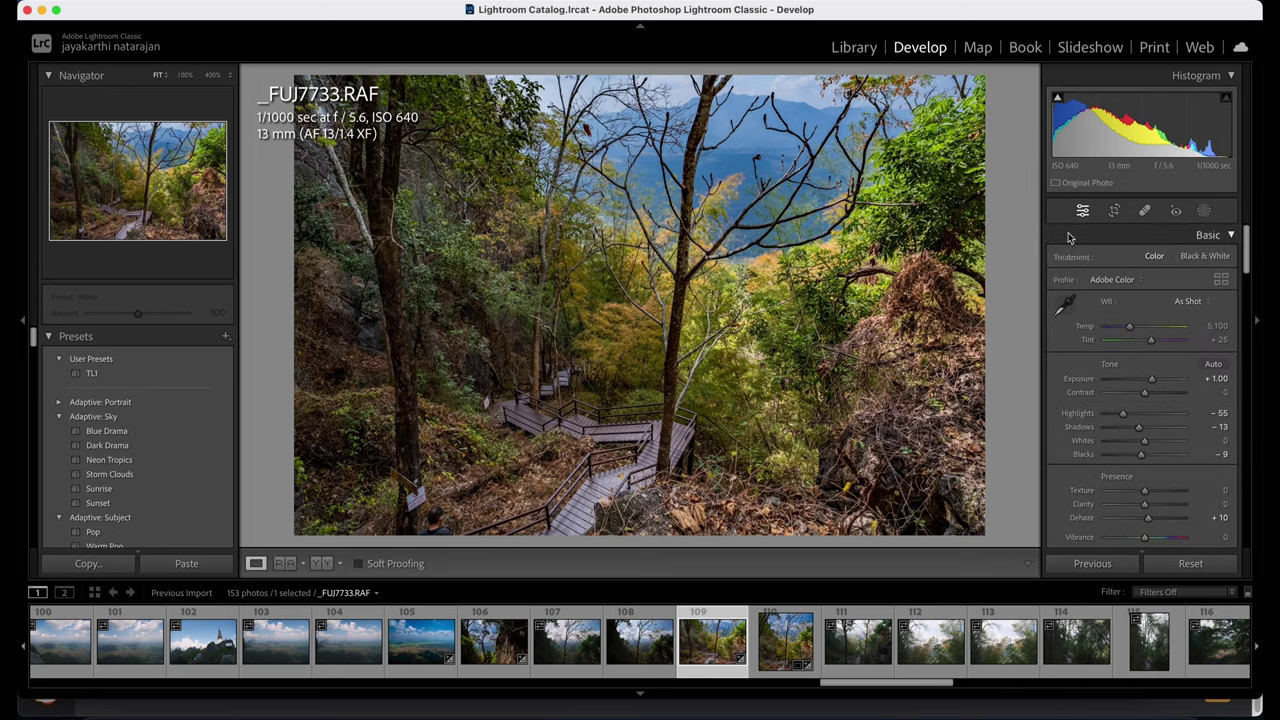
# Synchronize the panorama's settings, including all three masks, to photo 111 and open that photo.
pyautogui.click(788, 643)
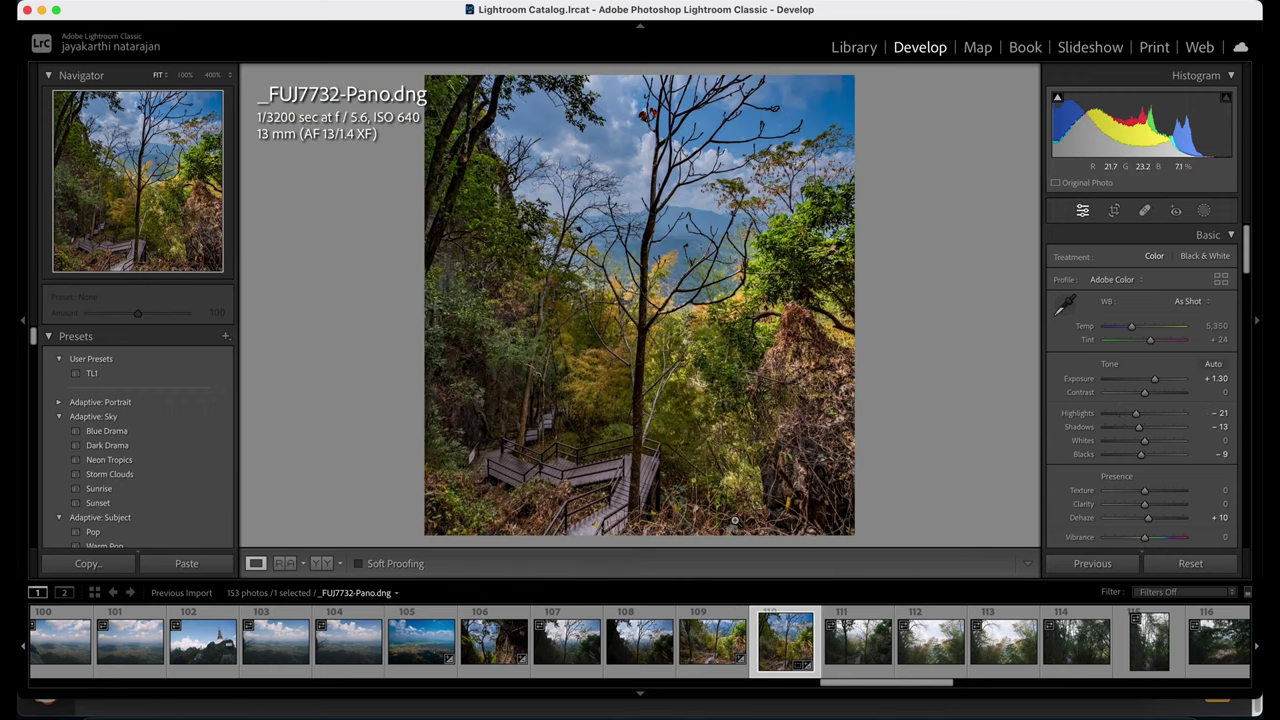
pyautogui.click(858, 643)
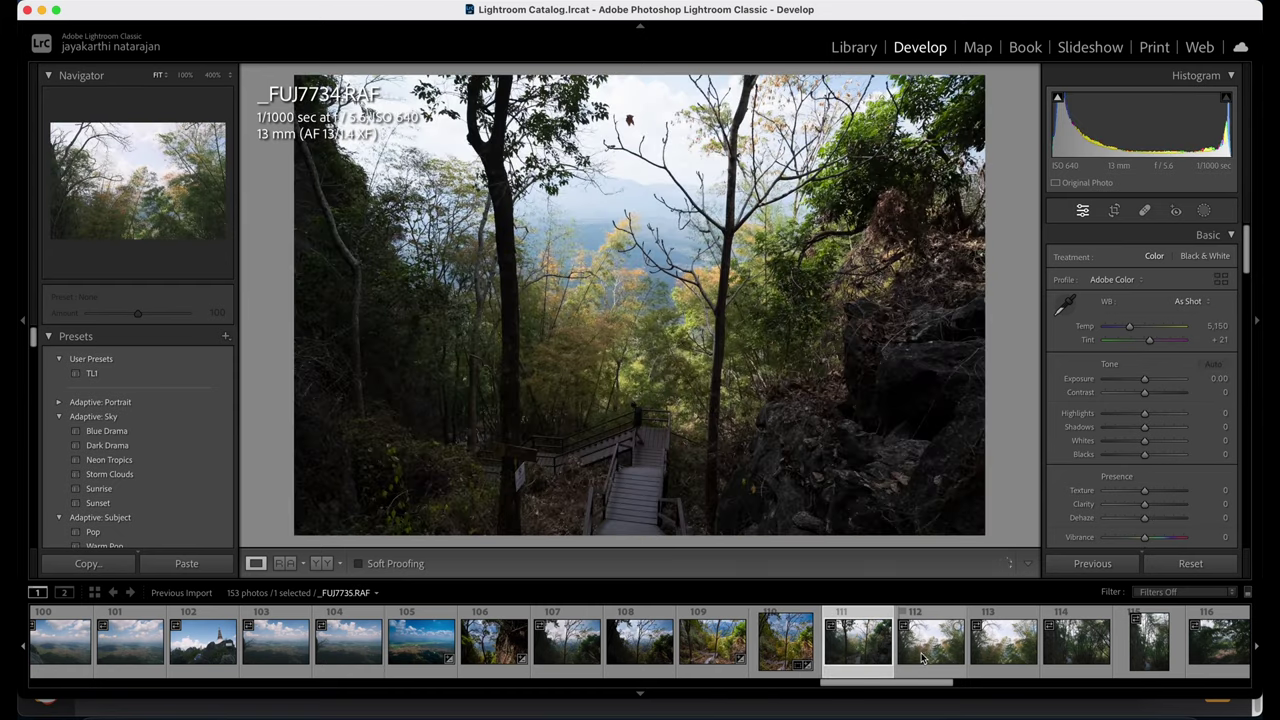
pyautogui.click(790, 648)
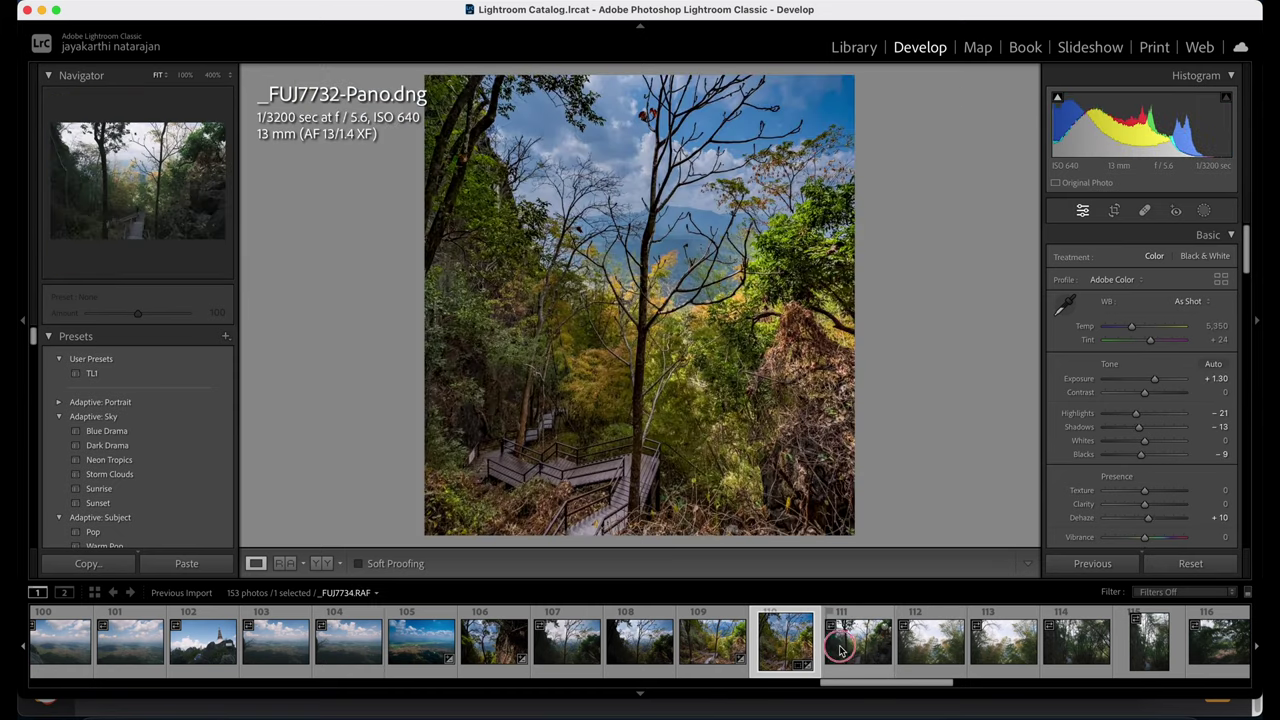
pyautogui.keyDown('super'); pyautogui.click(840, 651); pyautogui.keyUp('super')
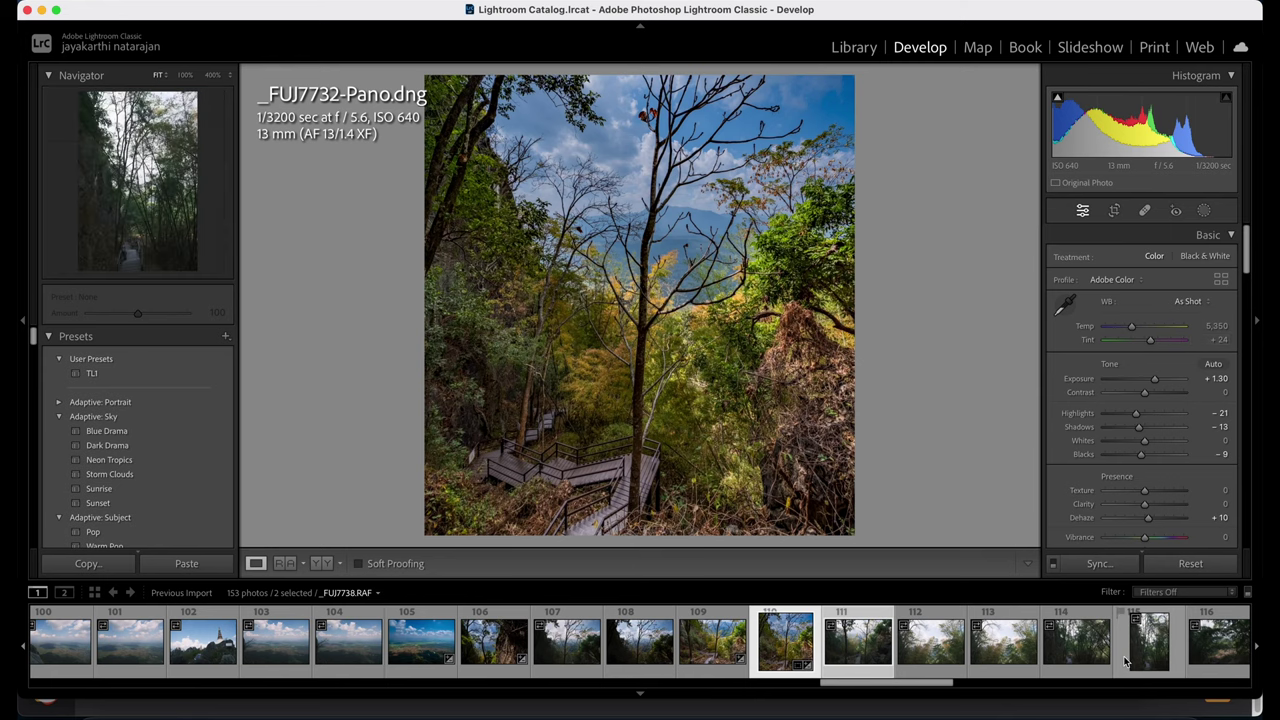
pyautogui.click(1098, 564)
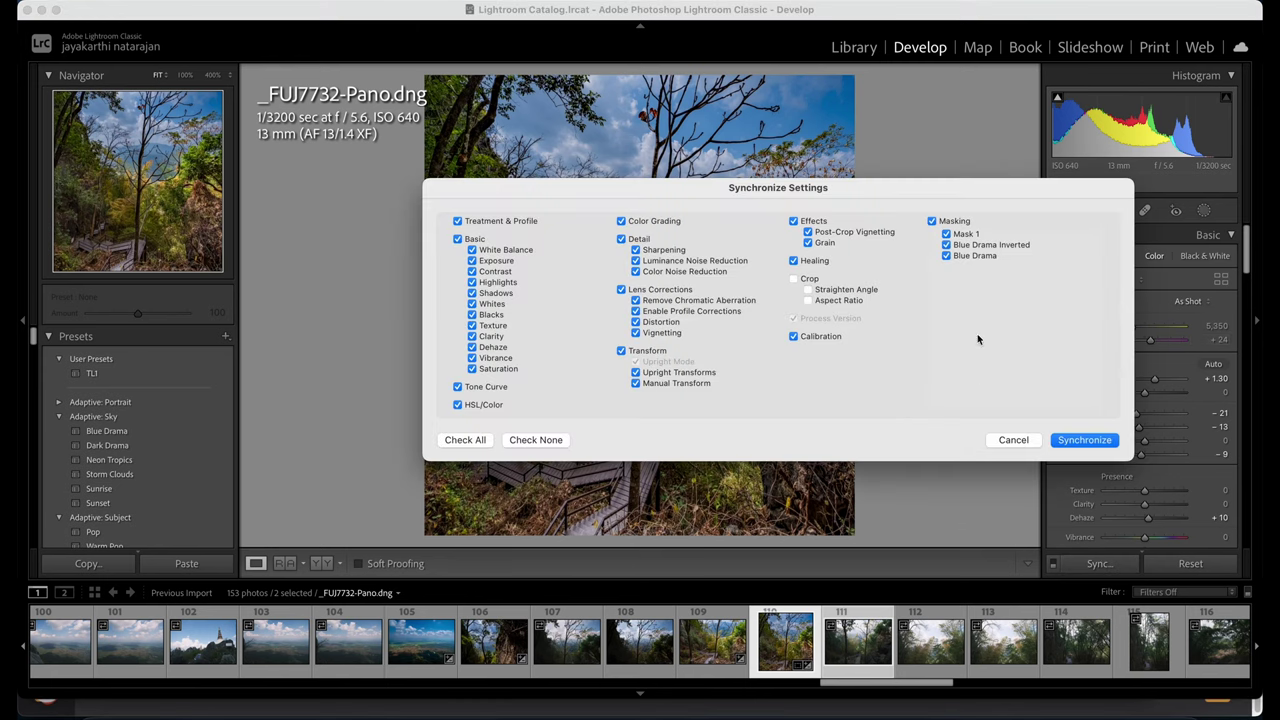
pyautogui.click(1084, 440)
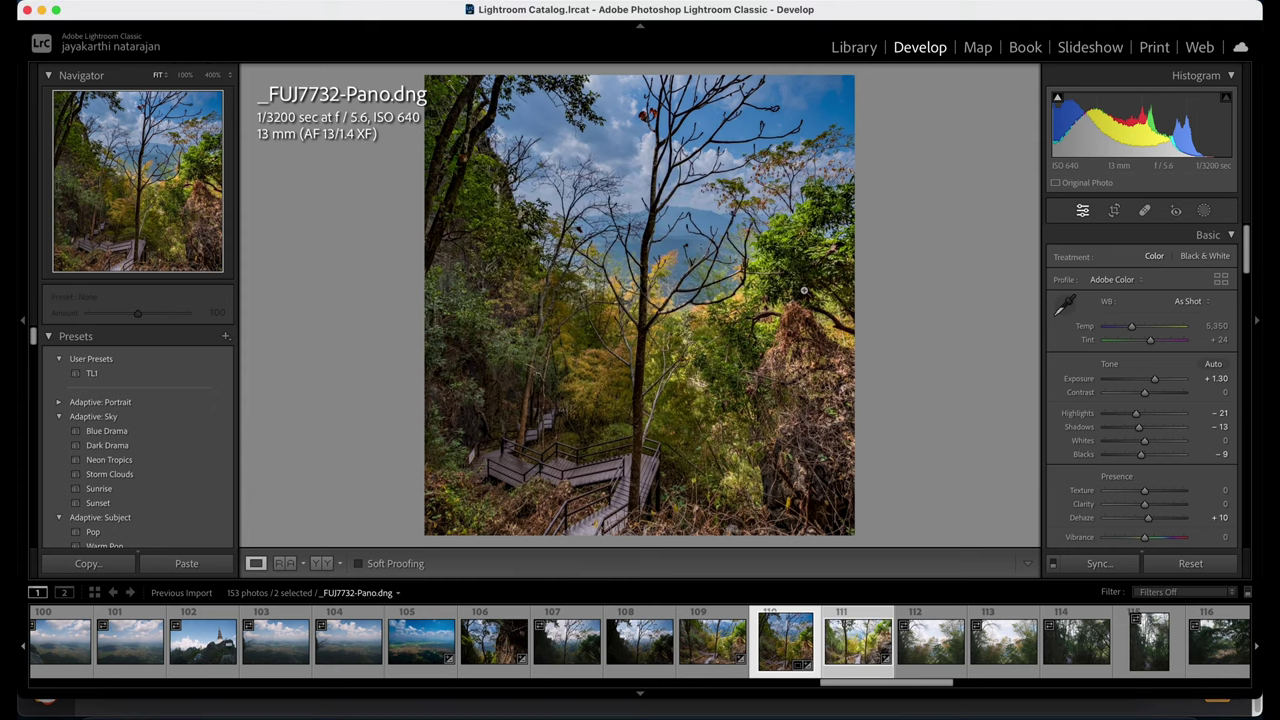
pyautogui.click(857, 641)
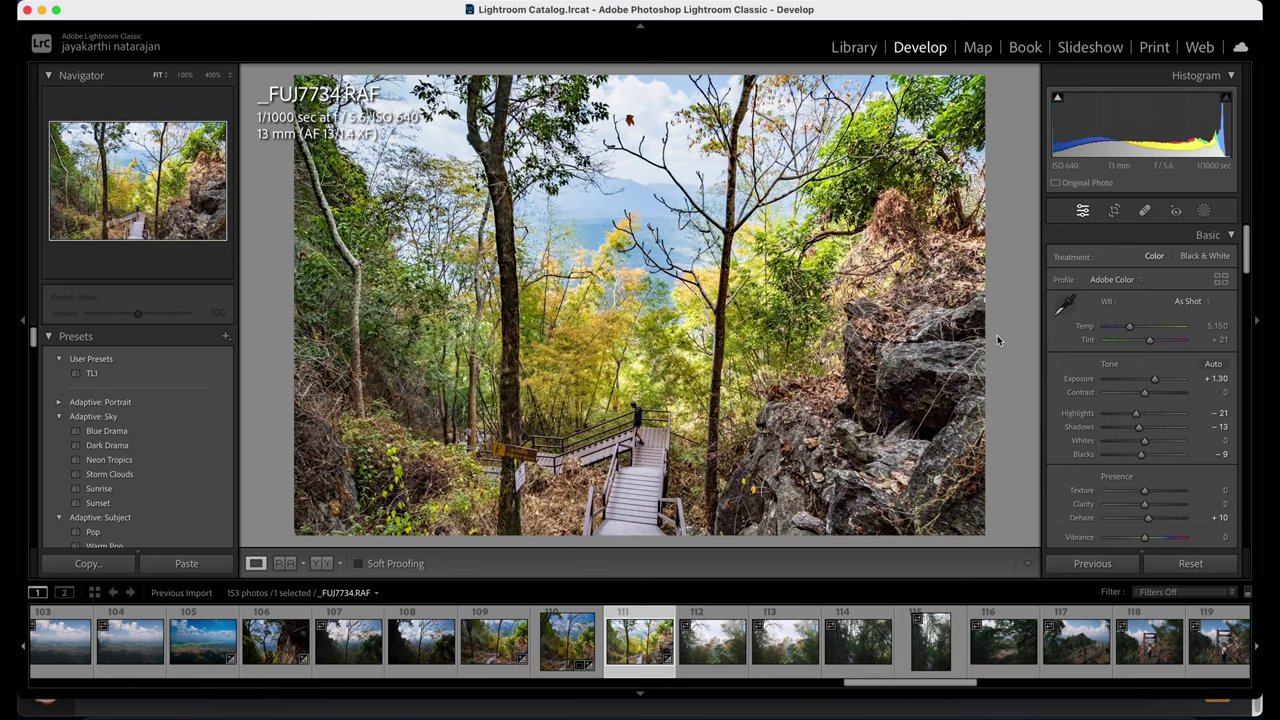
# Delete Mask 1 from _FUJ7734, keeping the two Blue Drama masks.
pyautogui.click(1204, 210)
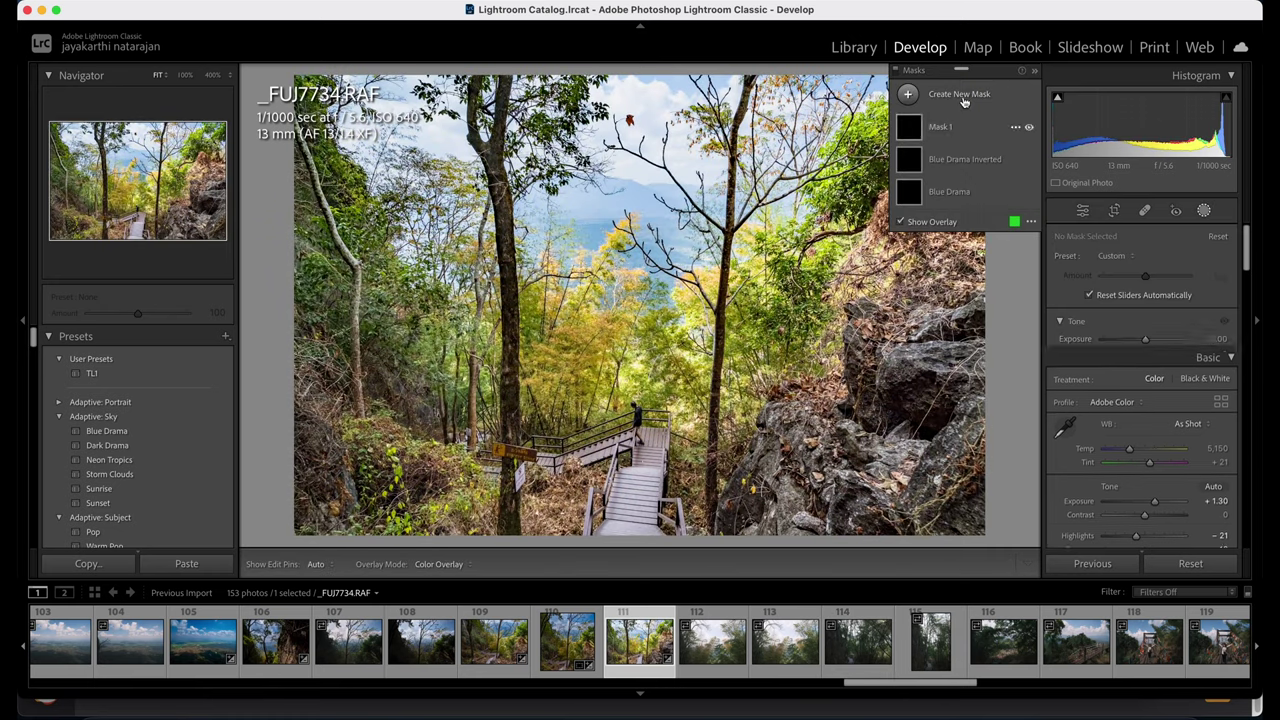
pyautogui.click(1015, 130)
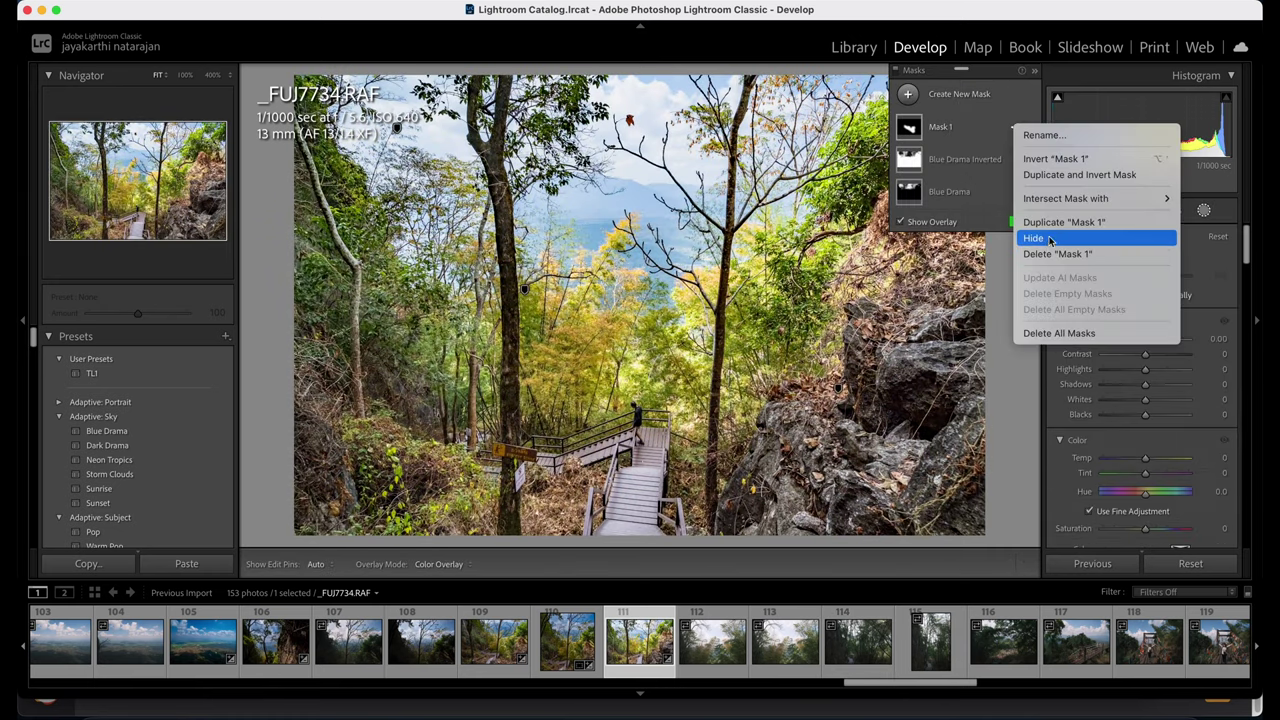
pyautogui.click(1054, 255)
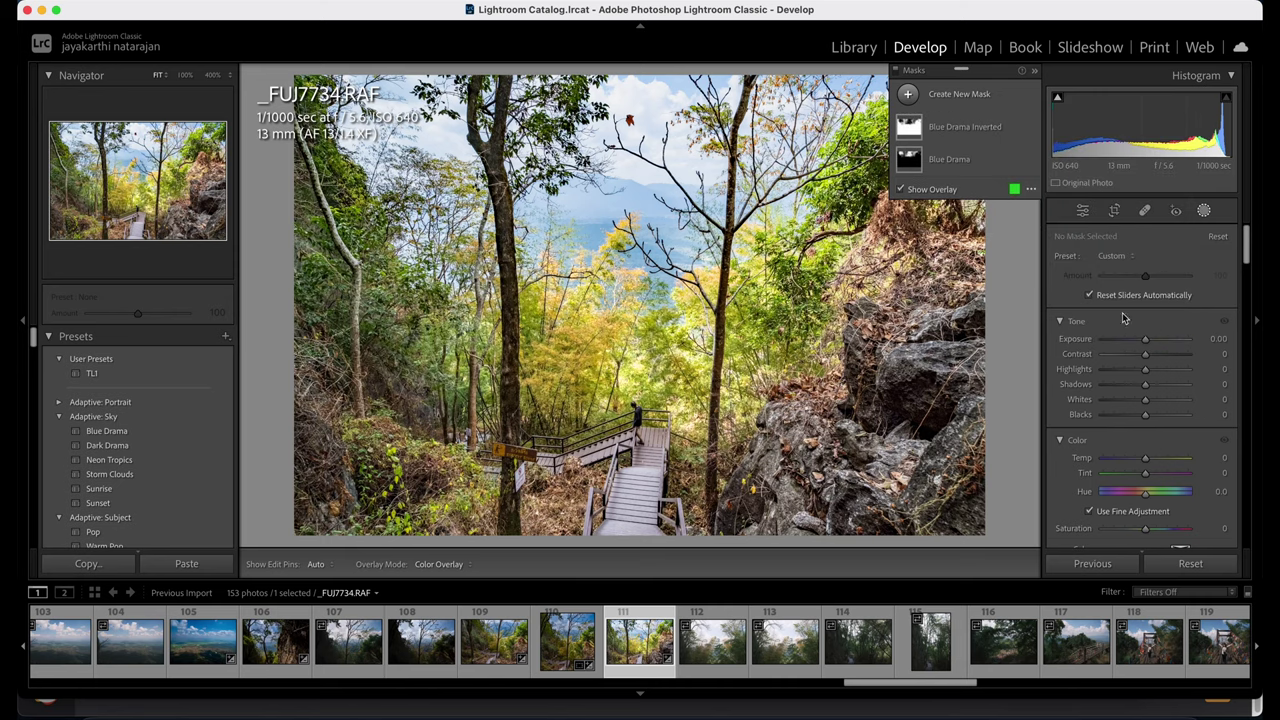
# Set the Blue Drama Inverted mask's shadows to 52 and exposure to −0.11.
pyautogui.click(948, 137)
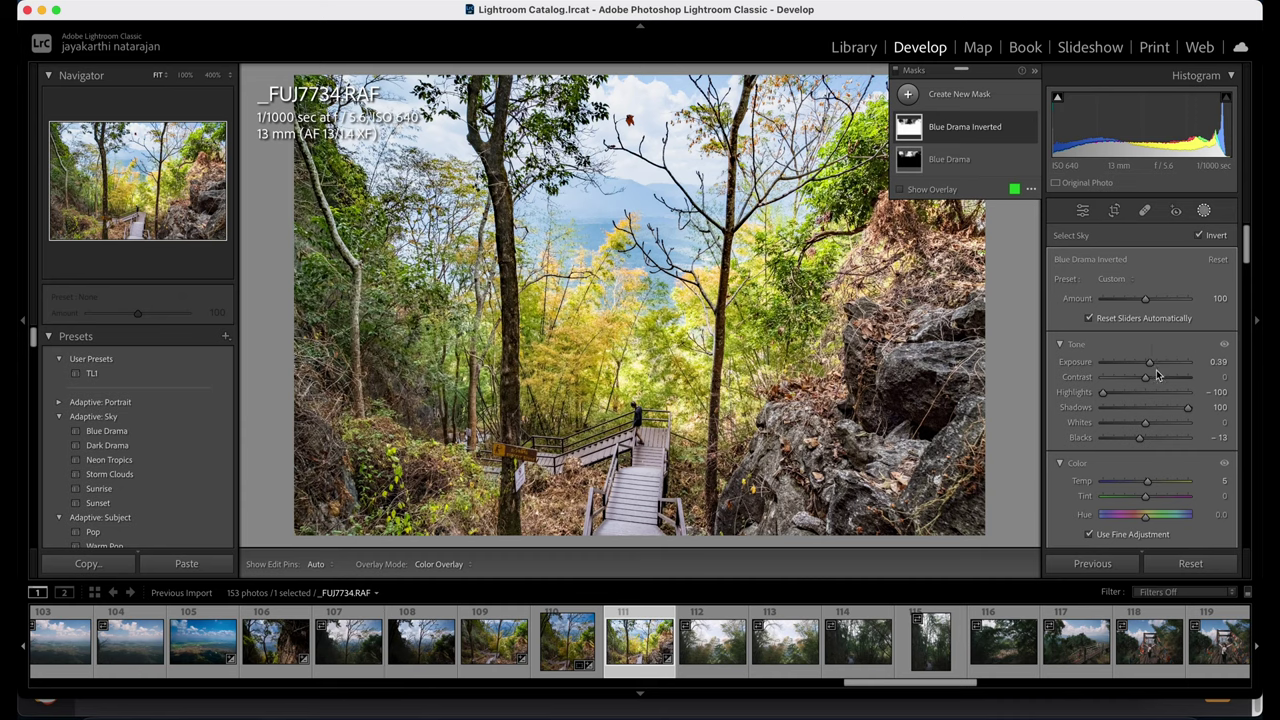
pyautogui.doubleClick(1084, 363)
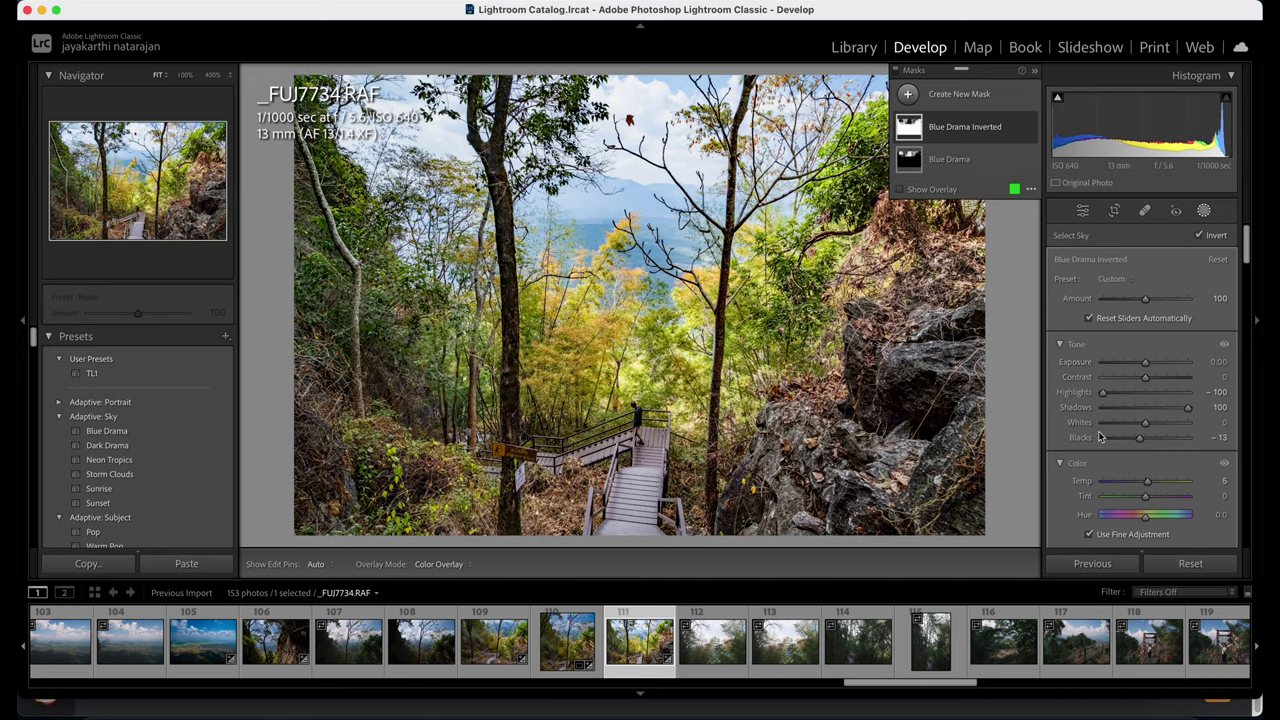
pyautogui.moveTo(1188, 410); pyautogui.dragTo(1167, 411)
pyautogui.moveTo(1145, 363); pyautogui.dragTo(1146, 369)
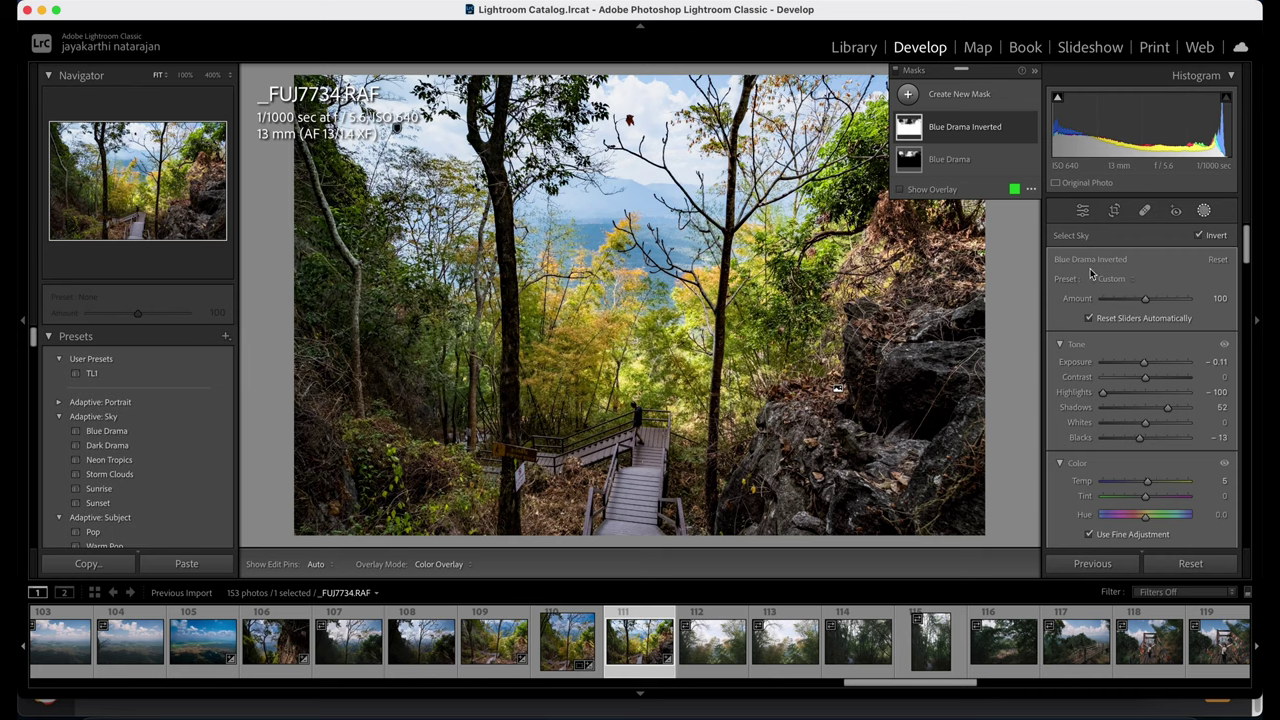
# Set the Blue Drama sky mask's exposure to −0.32 and close the masking tool.
pyautogui.click(970, 162)
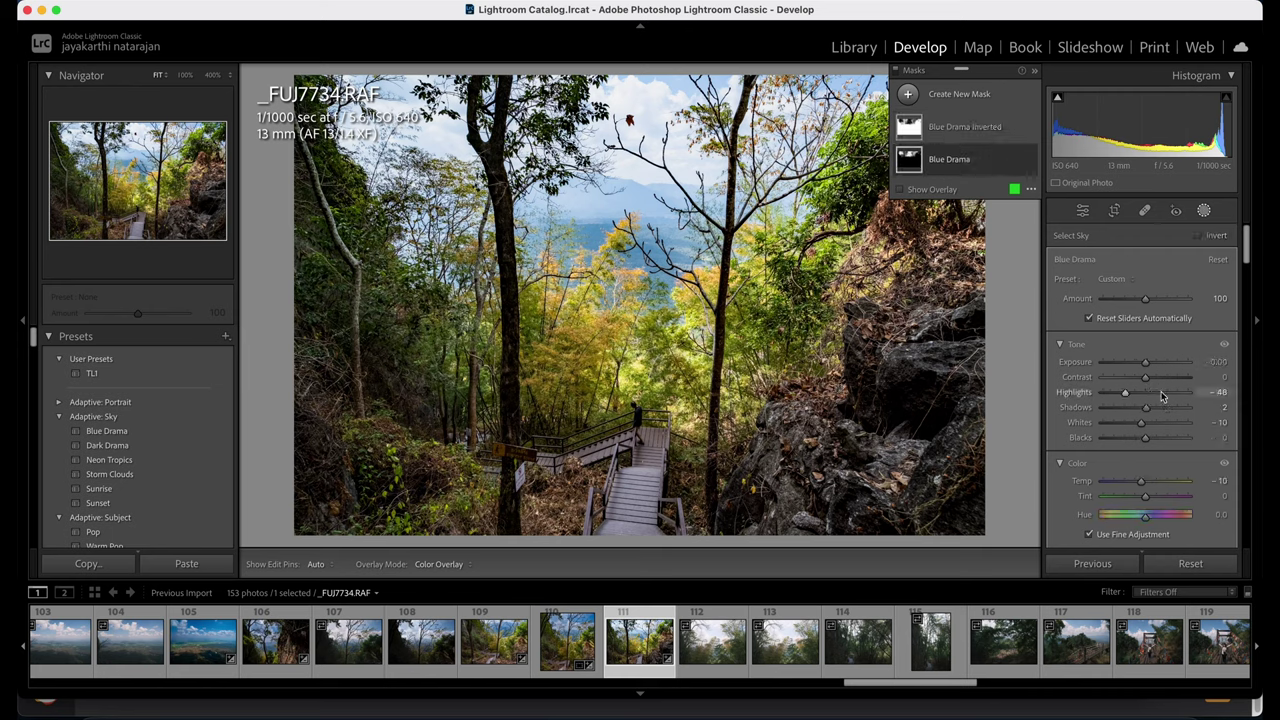
pyautogui.moveTo(1146, 362); pyautogui.dragTo(1143, 369)
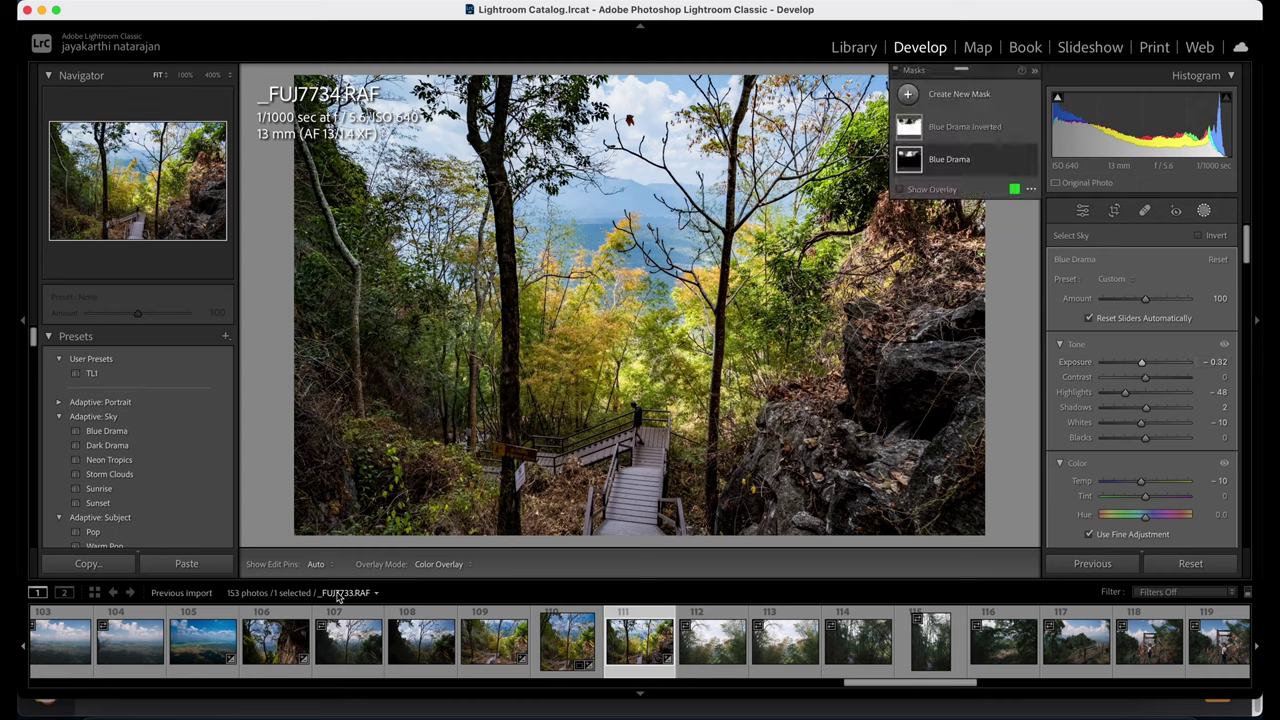
pyautogui.click(1083, 210)
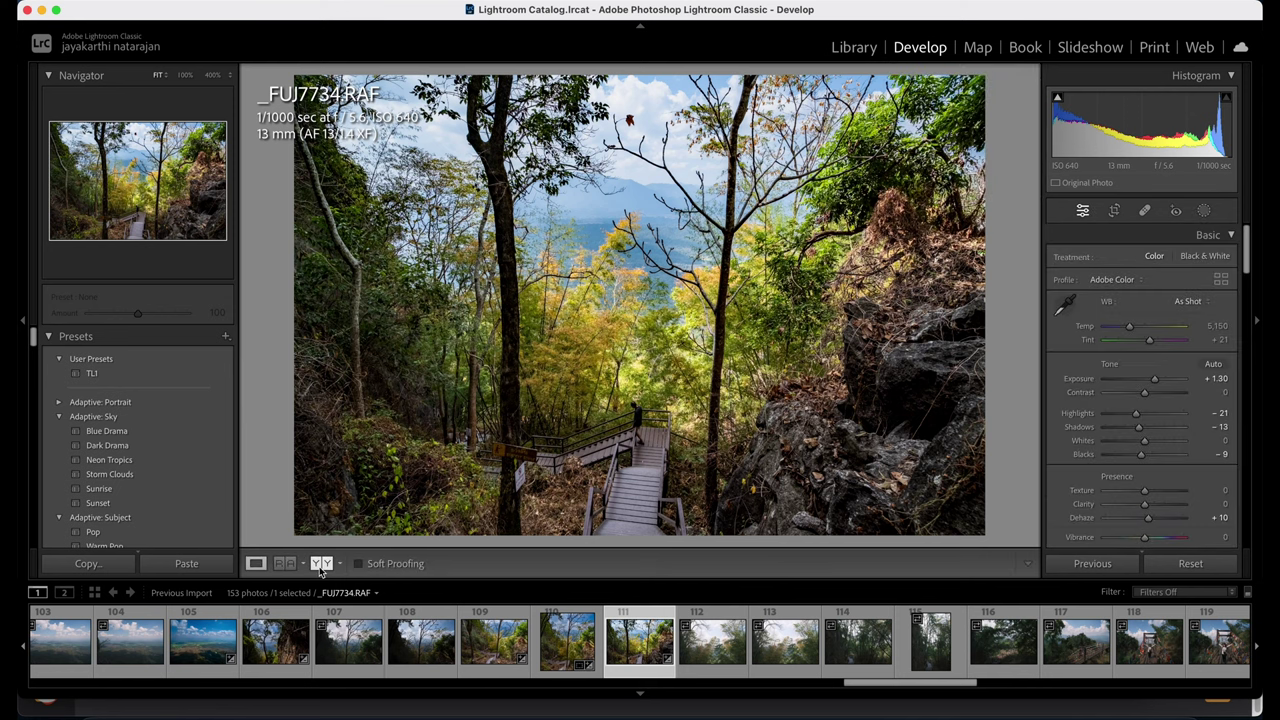
# Compare _FUJ7734 before and after side by side, inspect the trees at 100%, and return to the single-photo view.
pyautogui.click(320, 564)
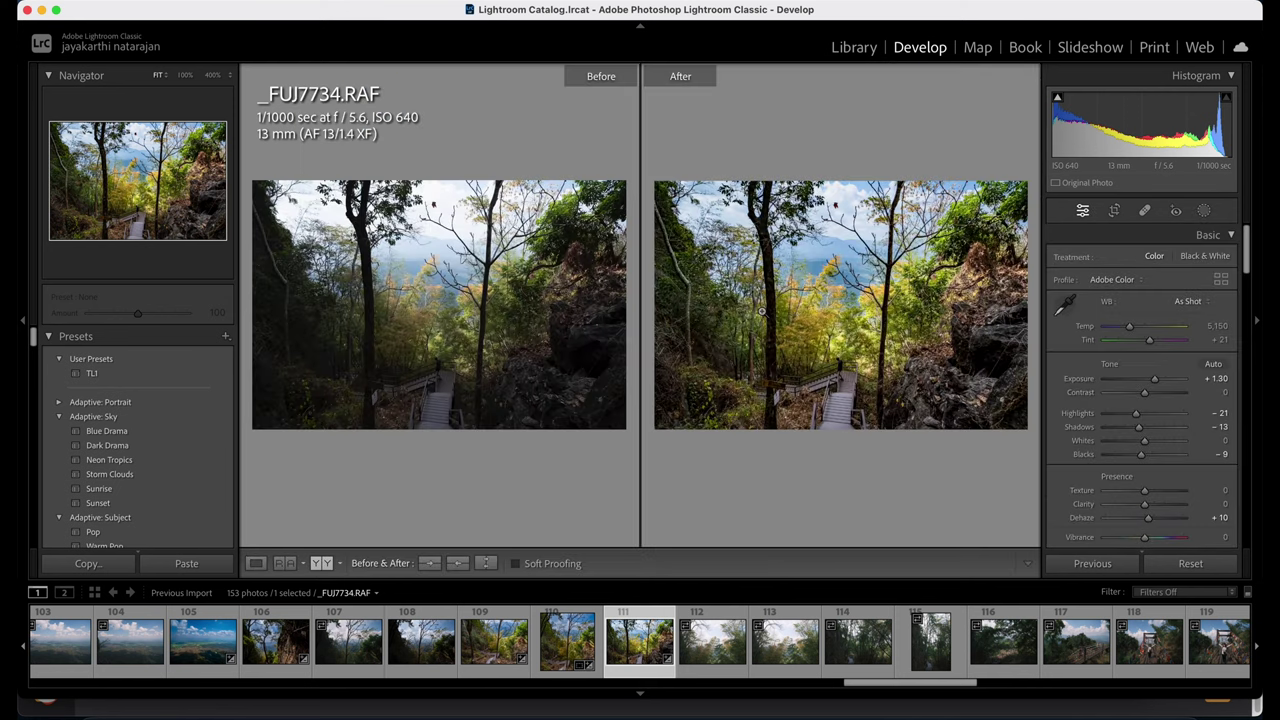
pyautogui.click(456, 317)
pyautogui.moveTo(456, 317); pyautogui.dragTo(458, 280)
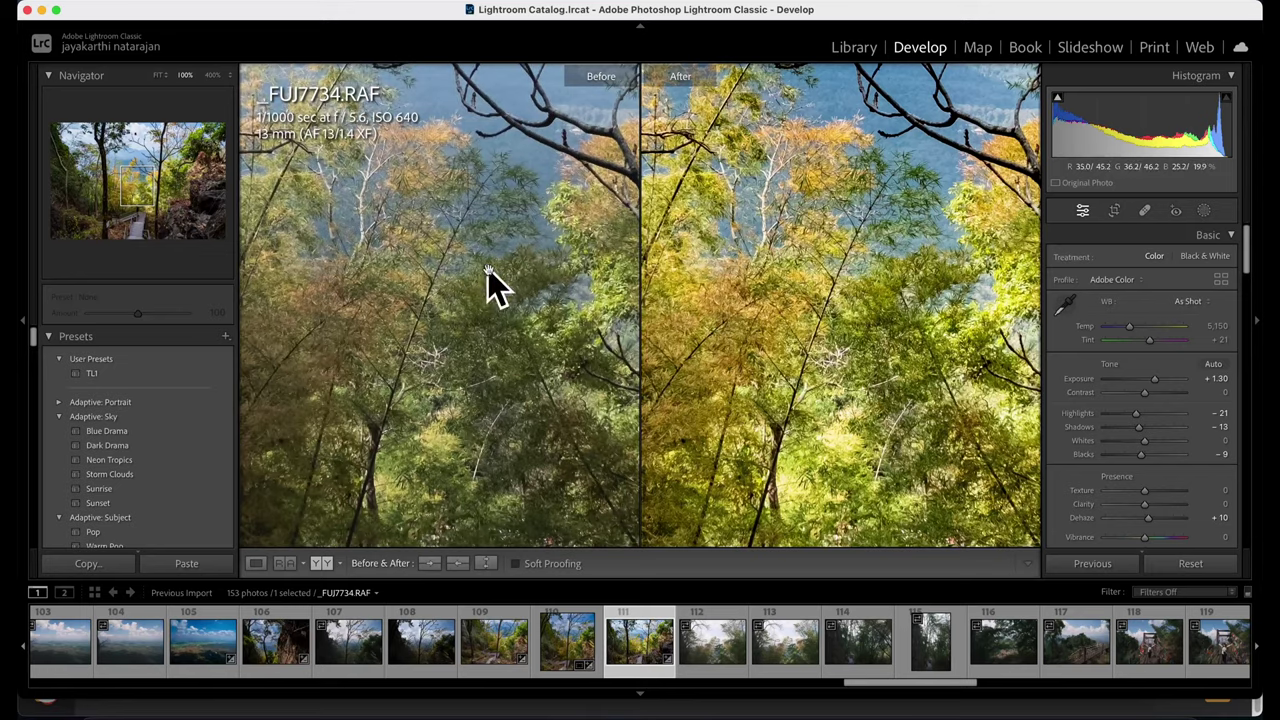
pyautogui.click(488, 268)
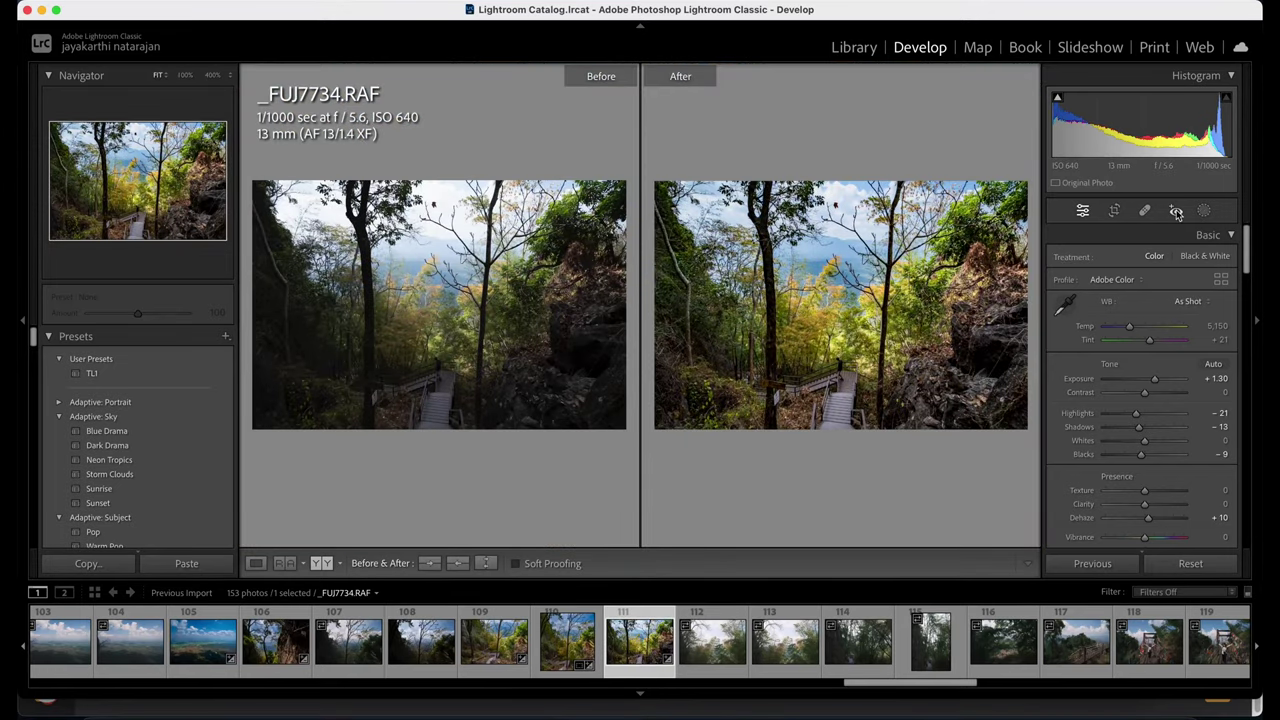
pyautogui.press('Right')
pyautogui.click(256, 564)
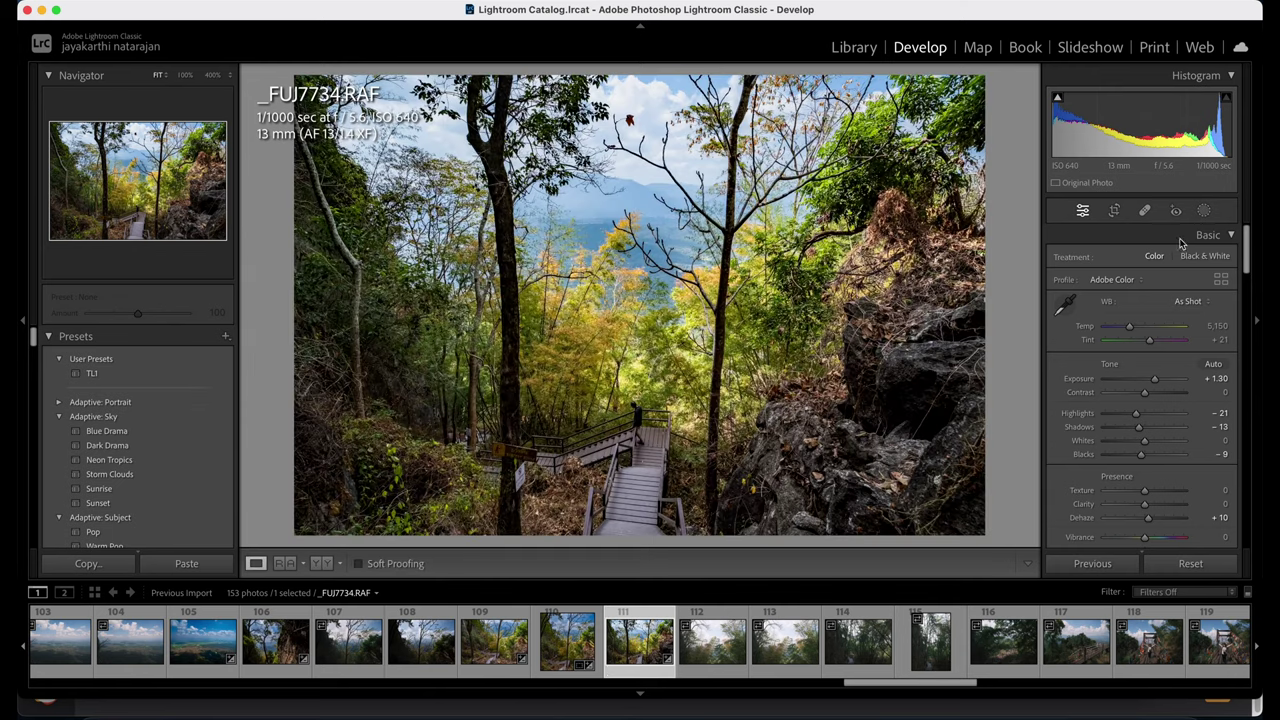
# Reset the Blue Drama Inverted mask's dehaze, shadows and exposure to 0.
pyautogui.click(1204, 210)
pyautogui.click(936, 132)
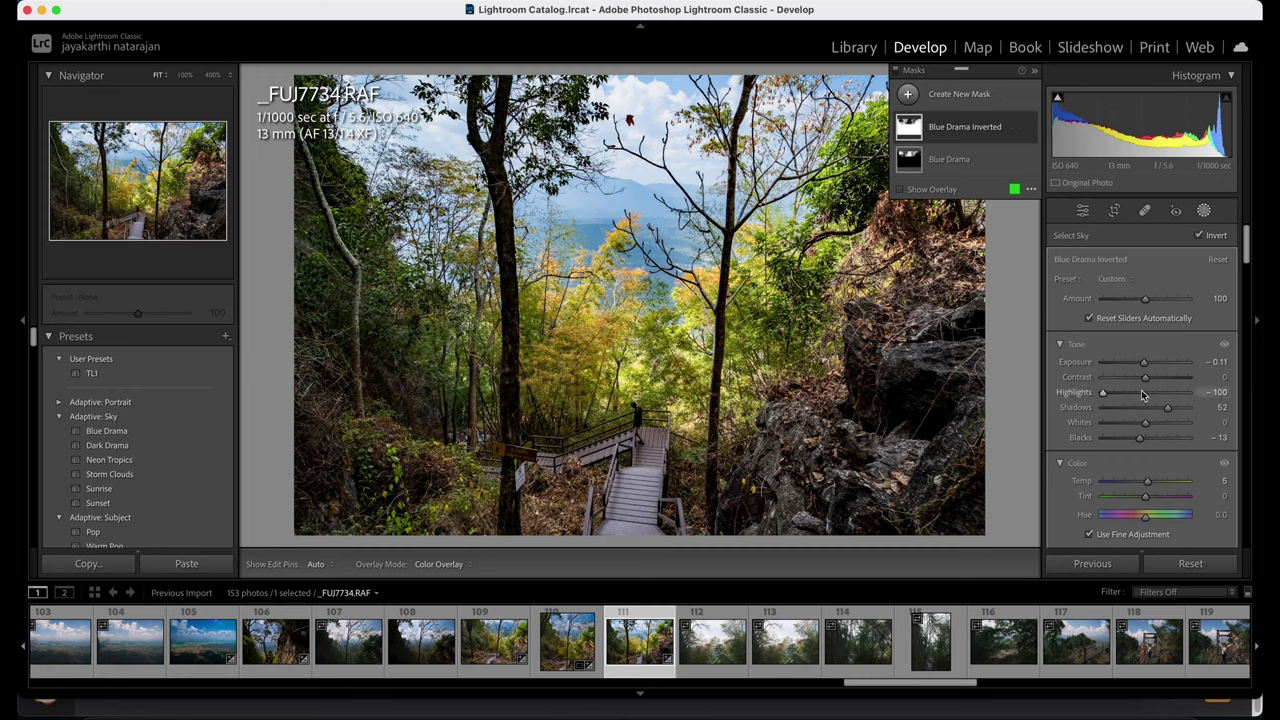
pyautogui.scroll(-5, 1143, 400)
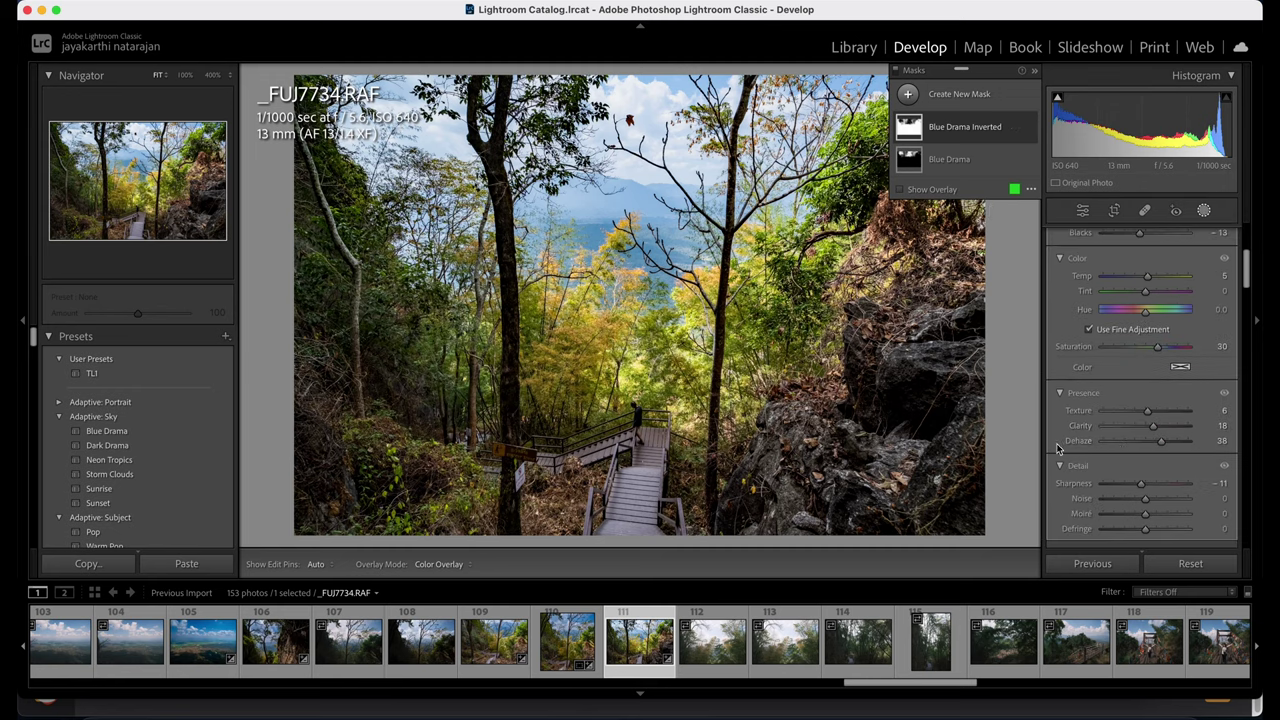
pyautogui.doubleClick(1078, 446)
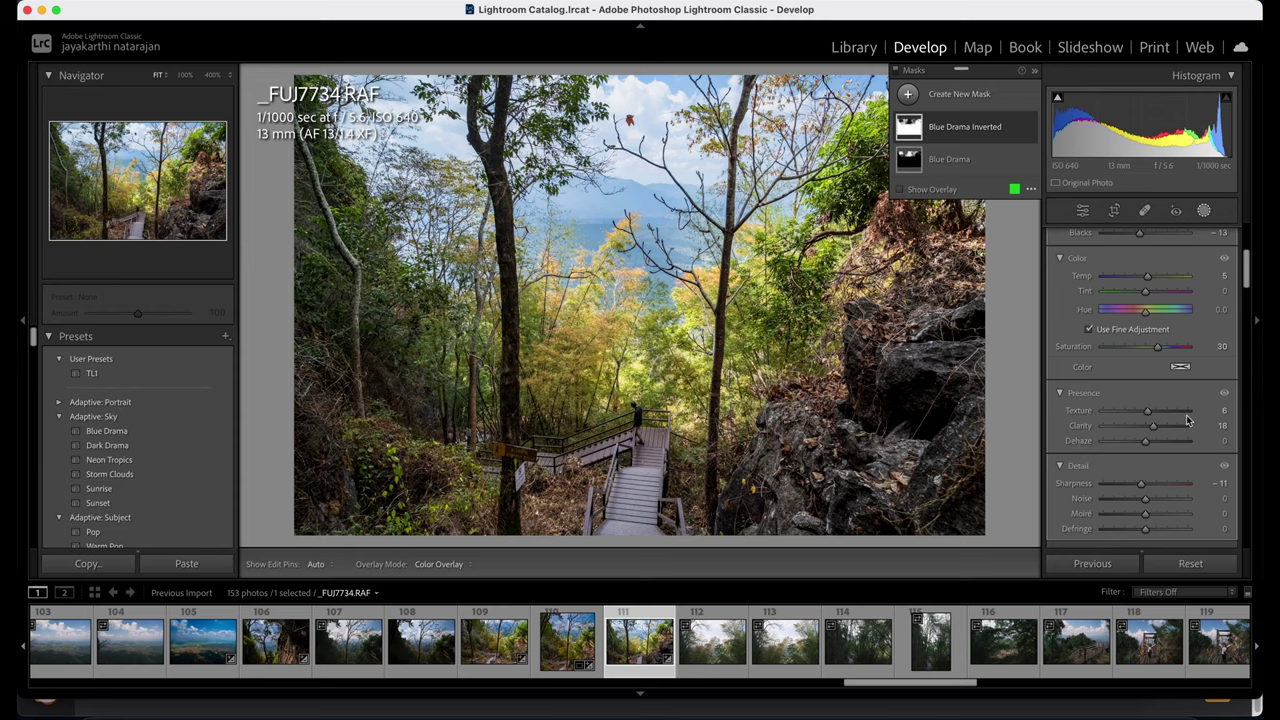
pyautogui.scroll(5, 1160, 390)
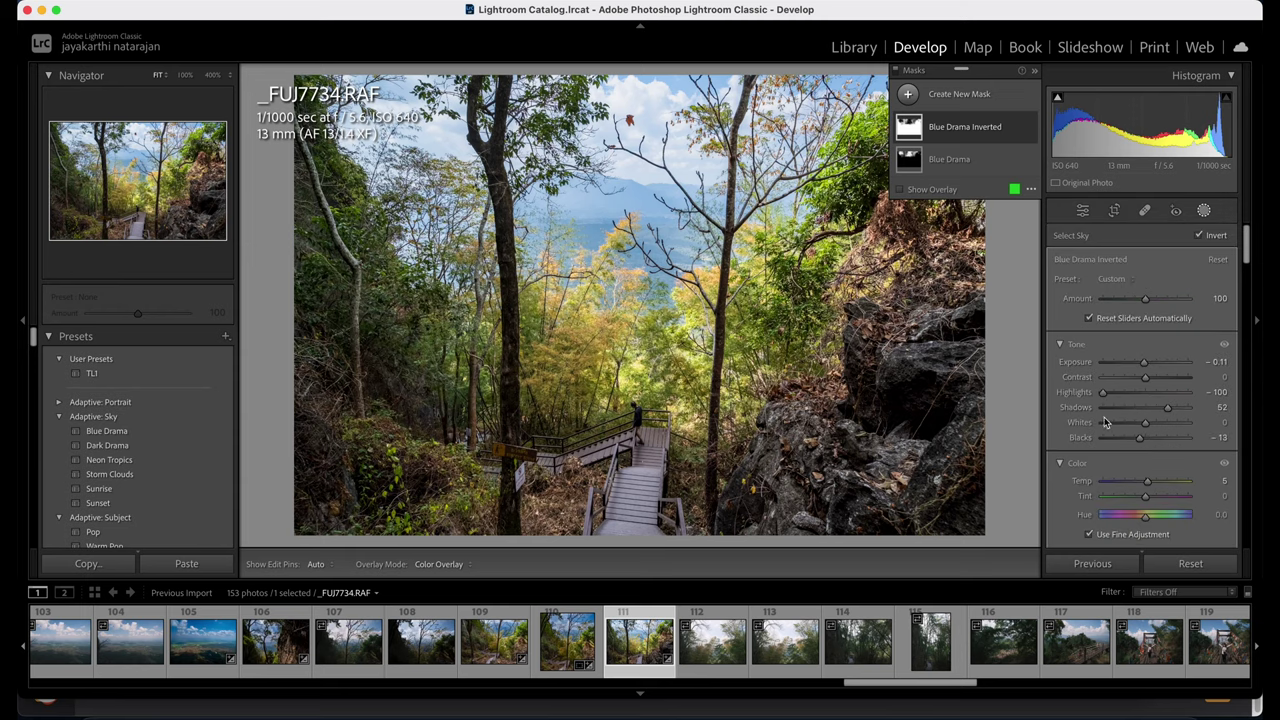
pyautogui.moveTo(1166, 408); pyautogui.dragTo(1139, 409)
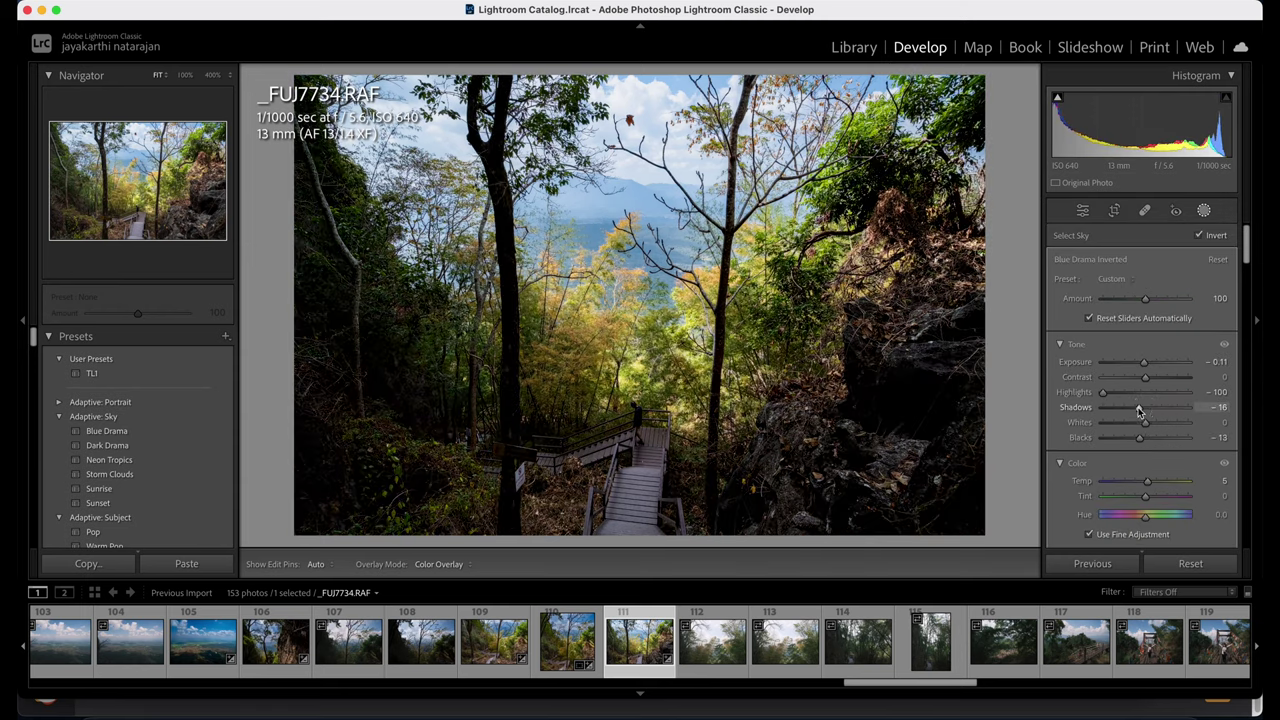
pyautogui.doubleClick(1139, 408)
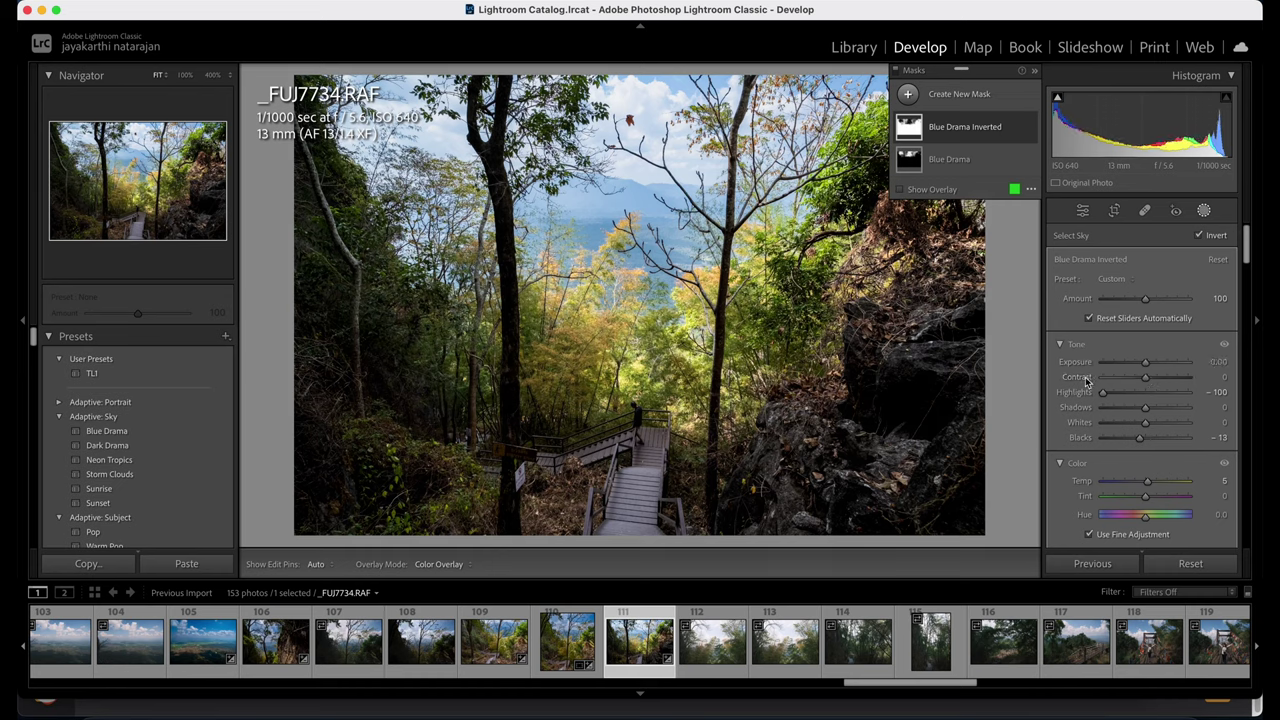
# Set the Blue Drama Inverted mask's shadows to 100, exposure to −0.84 and blacks to −25, checking the detail at 100%.
pyautogui.moveTo(1145, 367); pyautogui.dragTo(1205, 408)
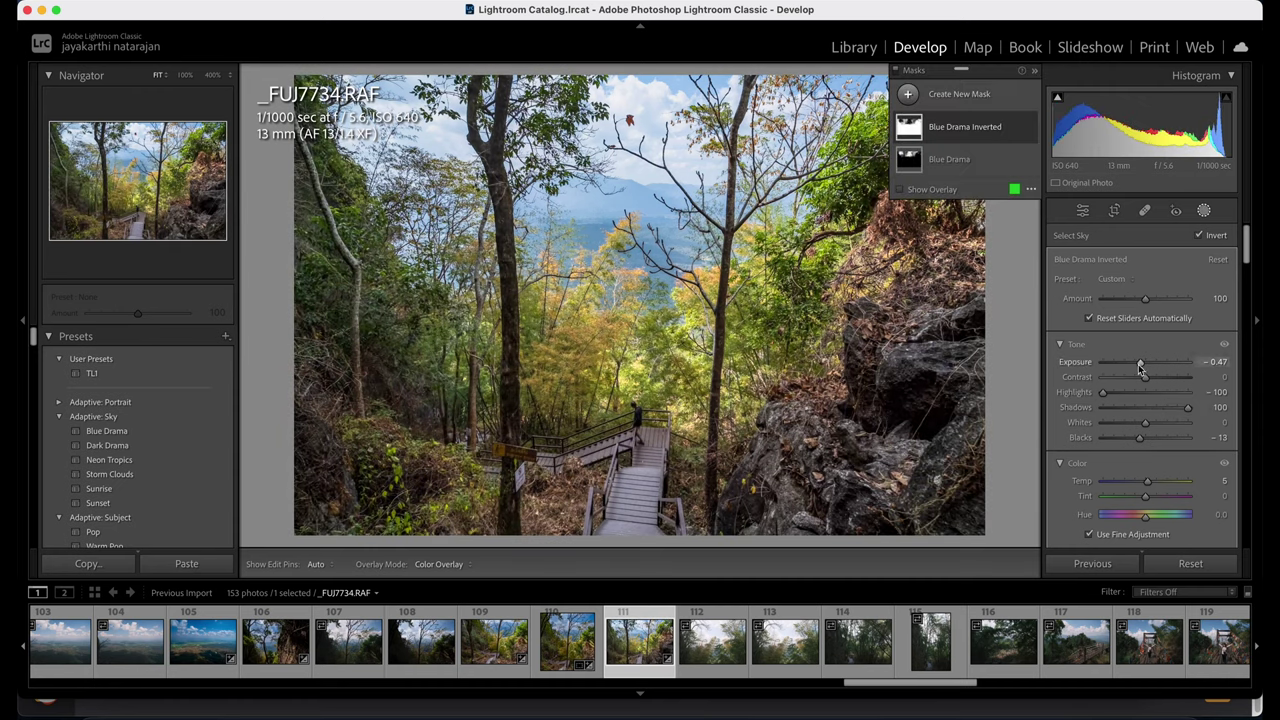
pyautogui.moveTo(1140, 364); pyautogui.dragTo(1134, 367)
pyautogui.moveTo(1142, 441); pyautogui.dragTo(1135, 441)
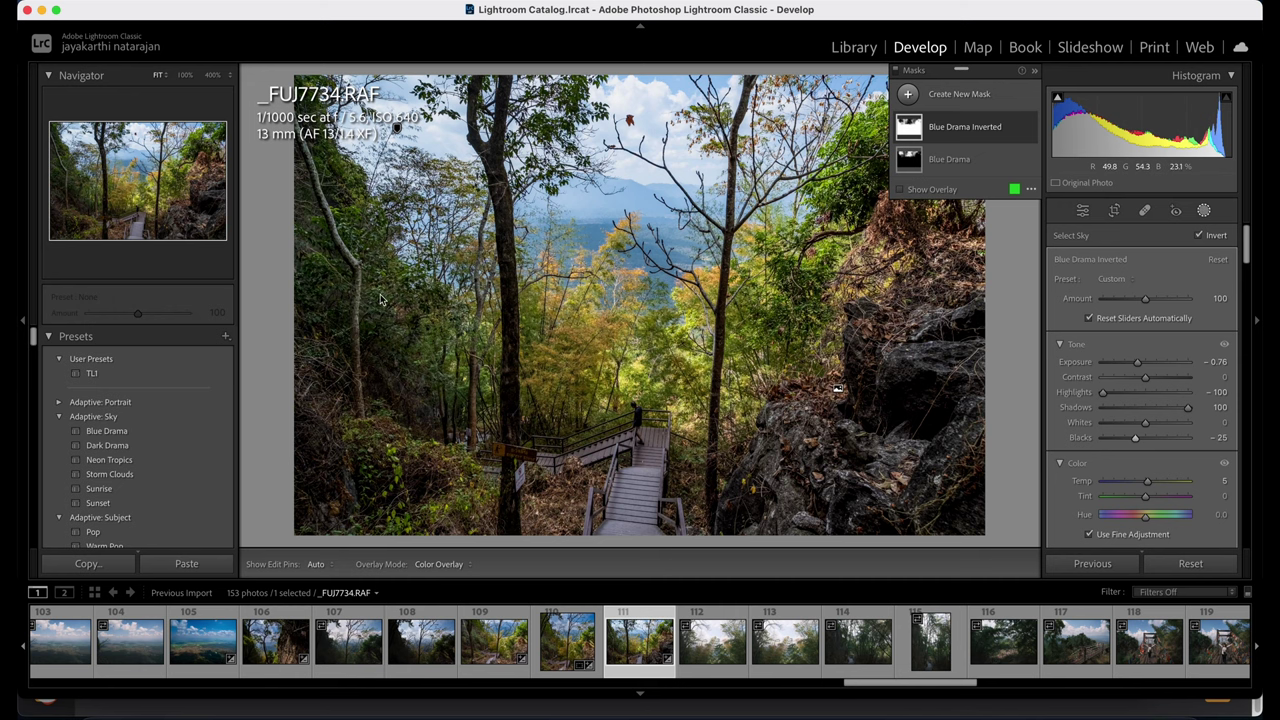
pyautogui.moveTo(150, 200)
pyautogui.mouseDown()
pyautogui.moveTo(158, 217)
pyautogui.moveTo(148, 195)
pyautogui.moveTo(138, 205)
pyautogui.moveTo(163, 198)
pyautogui.mouseUp()
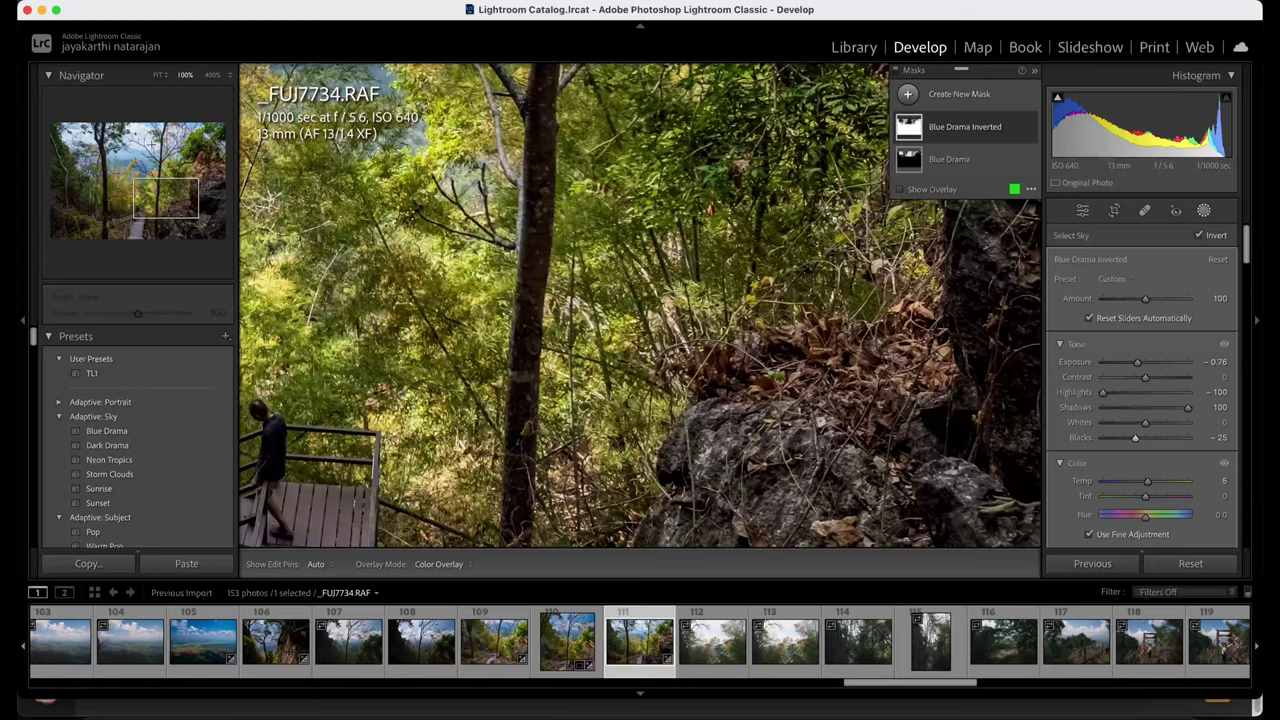
pyautogui.click(159, 75)
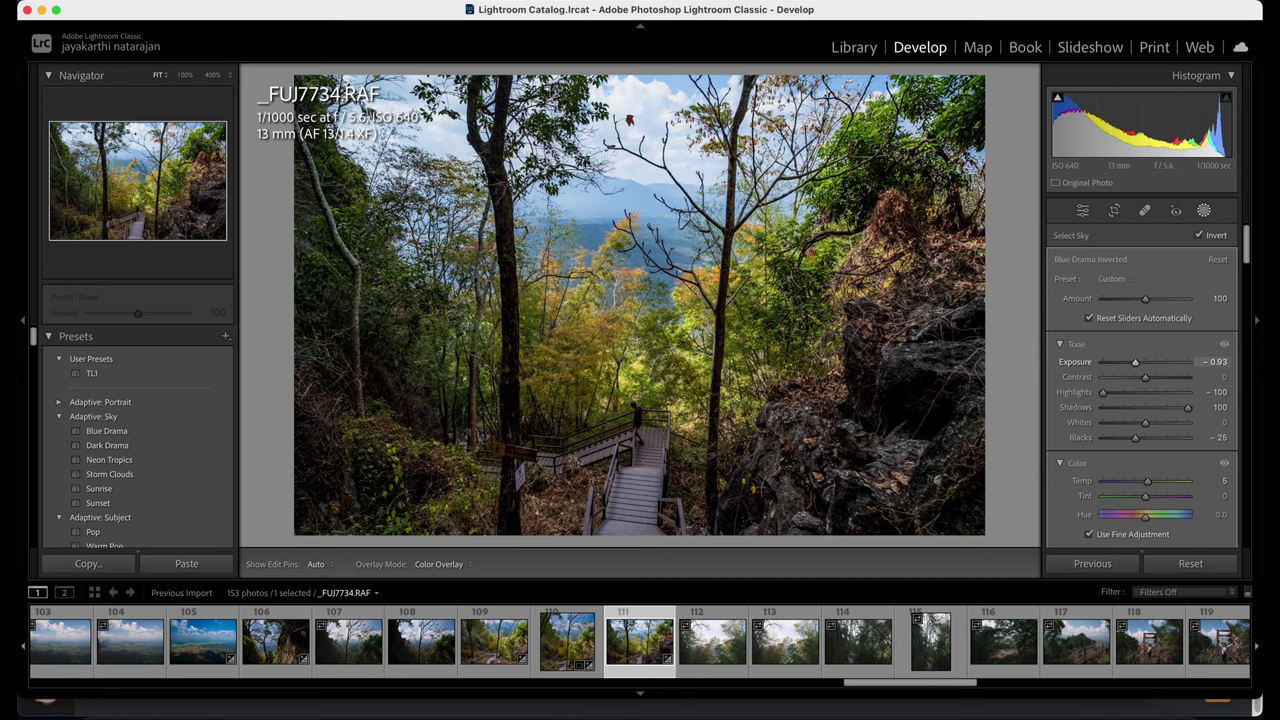
pyautogui.moveTo(1208, 362); pyautogui.dragTo(1212, 362)
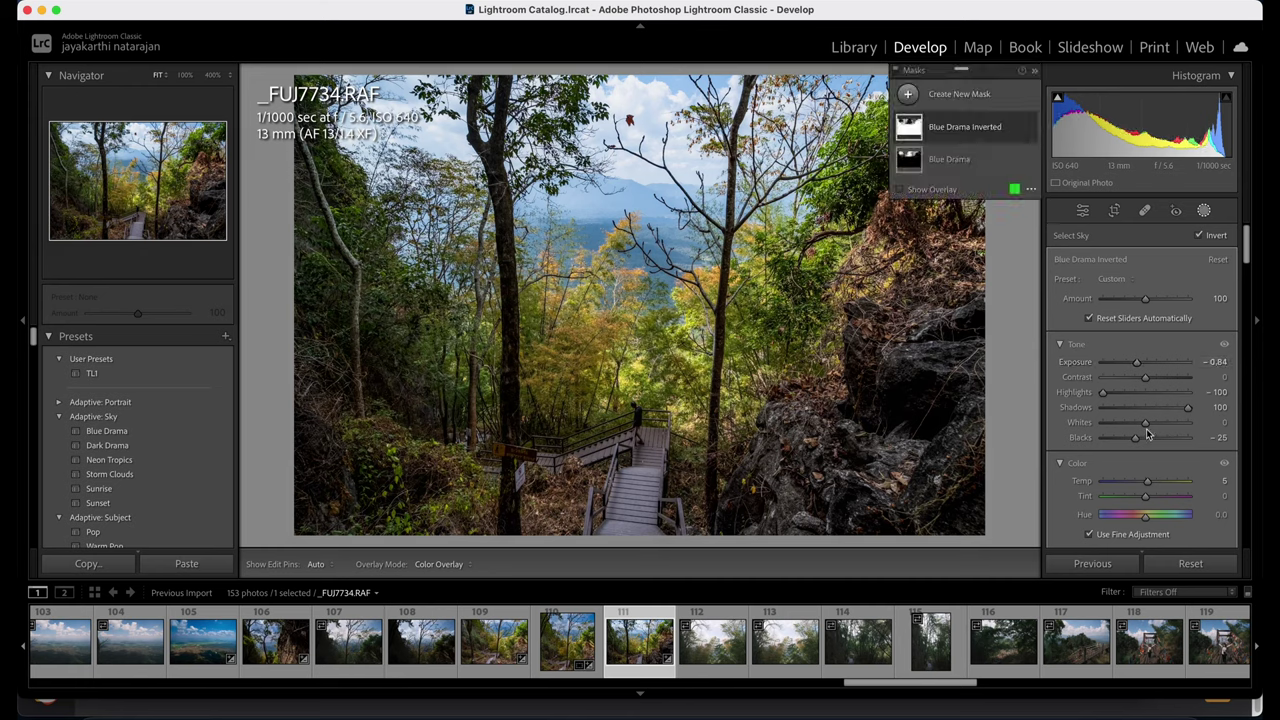
# Set the Blue Drama Inverted mask's dehaze to 22 and blacks to 1.
pyautogui.scroll(-4, 1116, 438)
pyautogui.scroll(-1, 1118, 440)
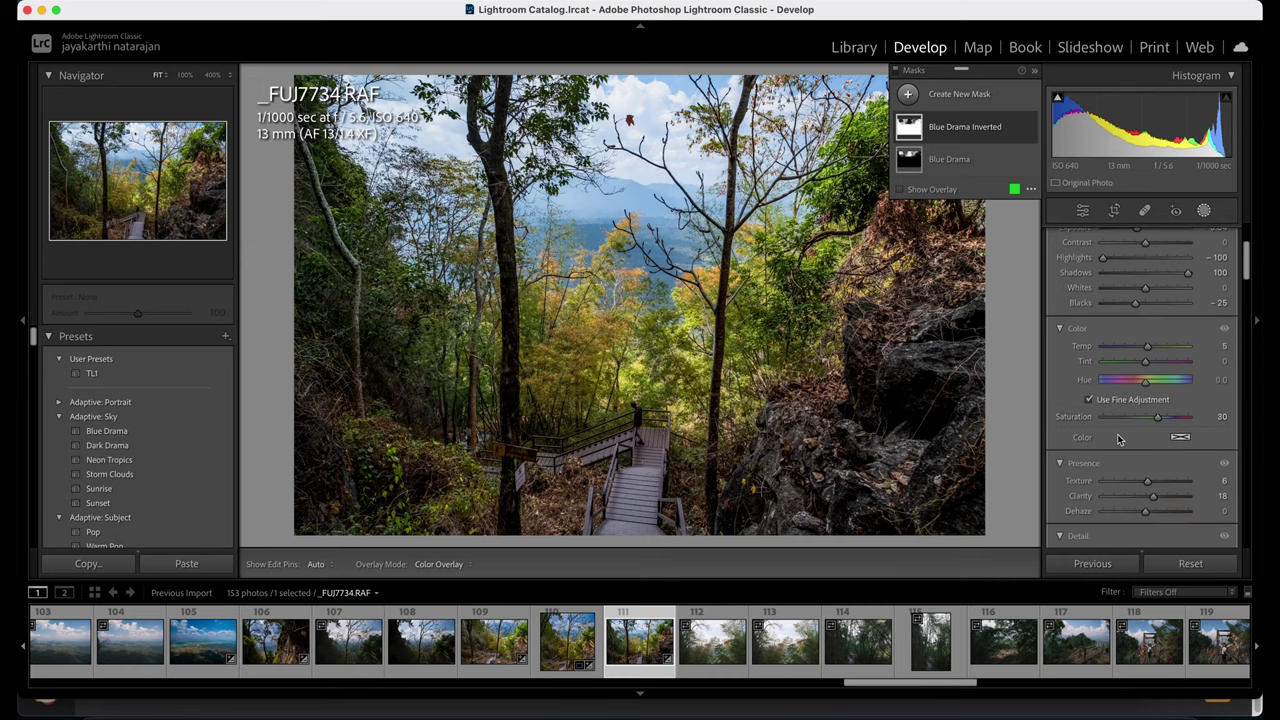
pyautogui.moveTo(1146, 512); pyautogui.dragTo(1151, 512)
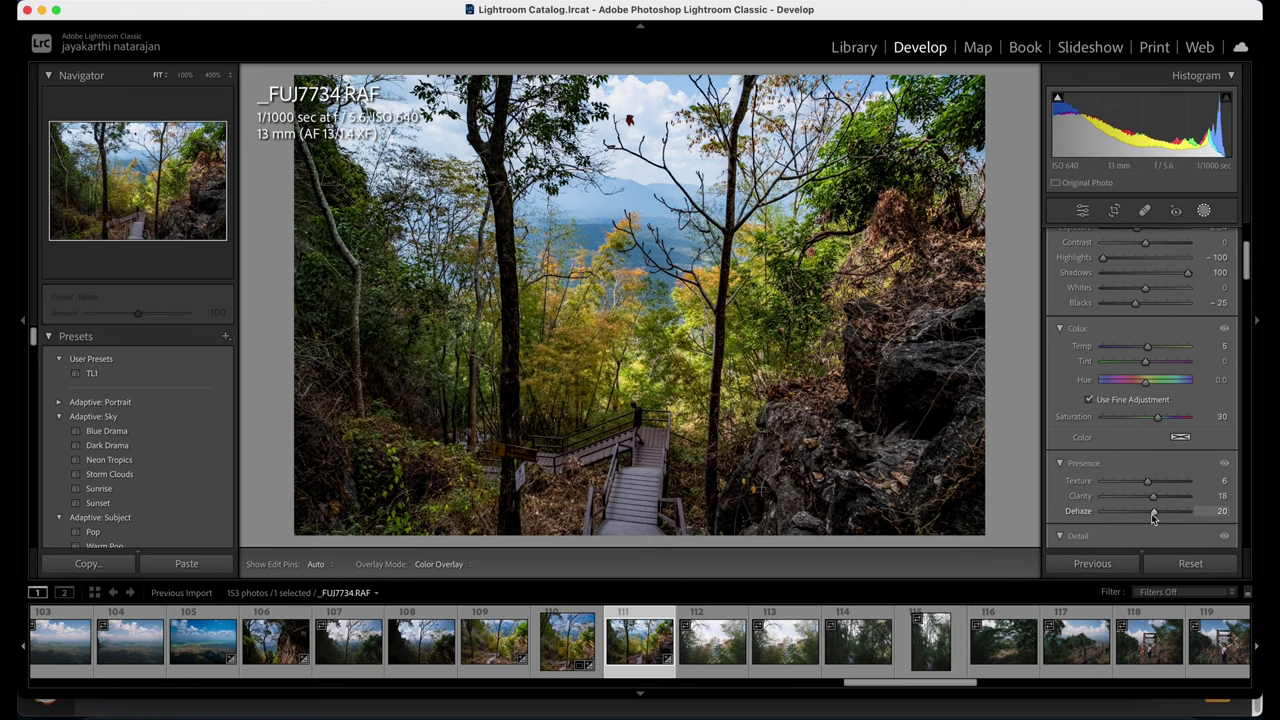
pyautogui.moveTo(1155, 517); pyautogui.dragTo(1155, 516)
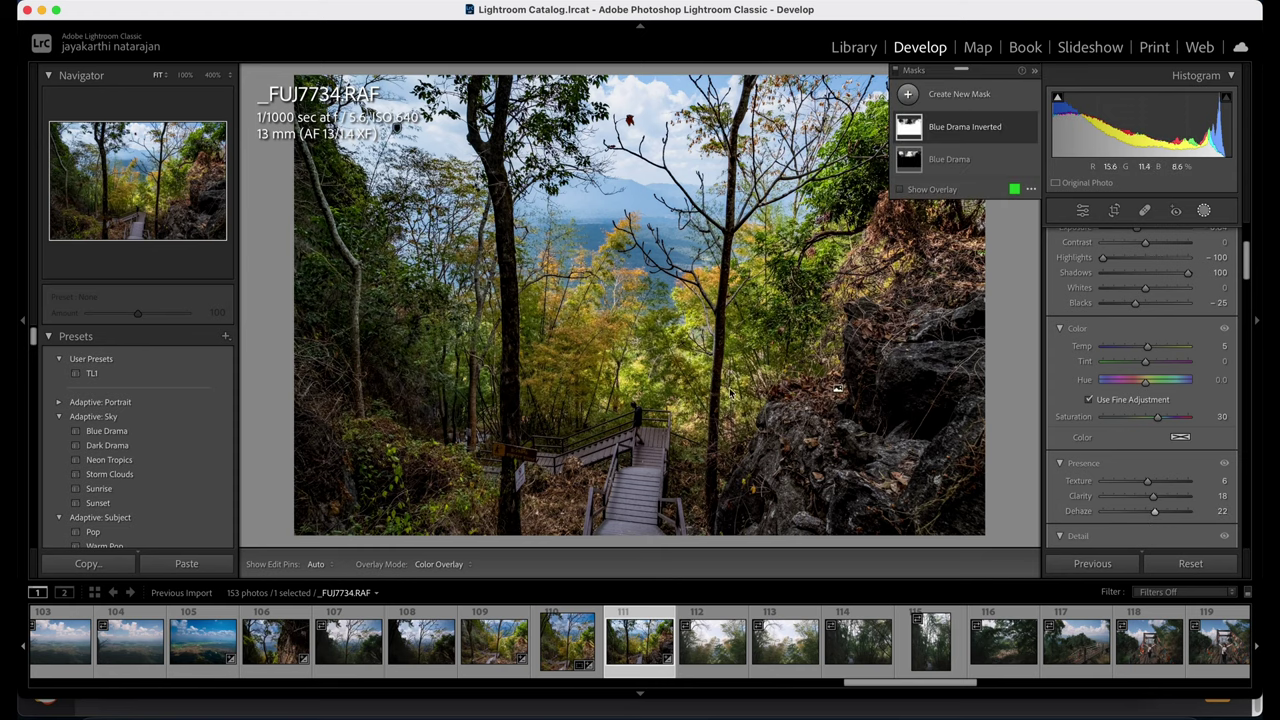
pyautogui.scroll(6, 1140, 400)
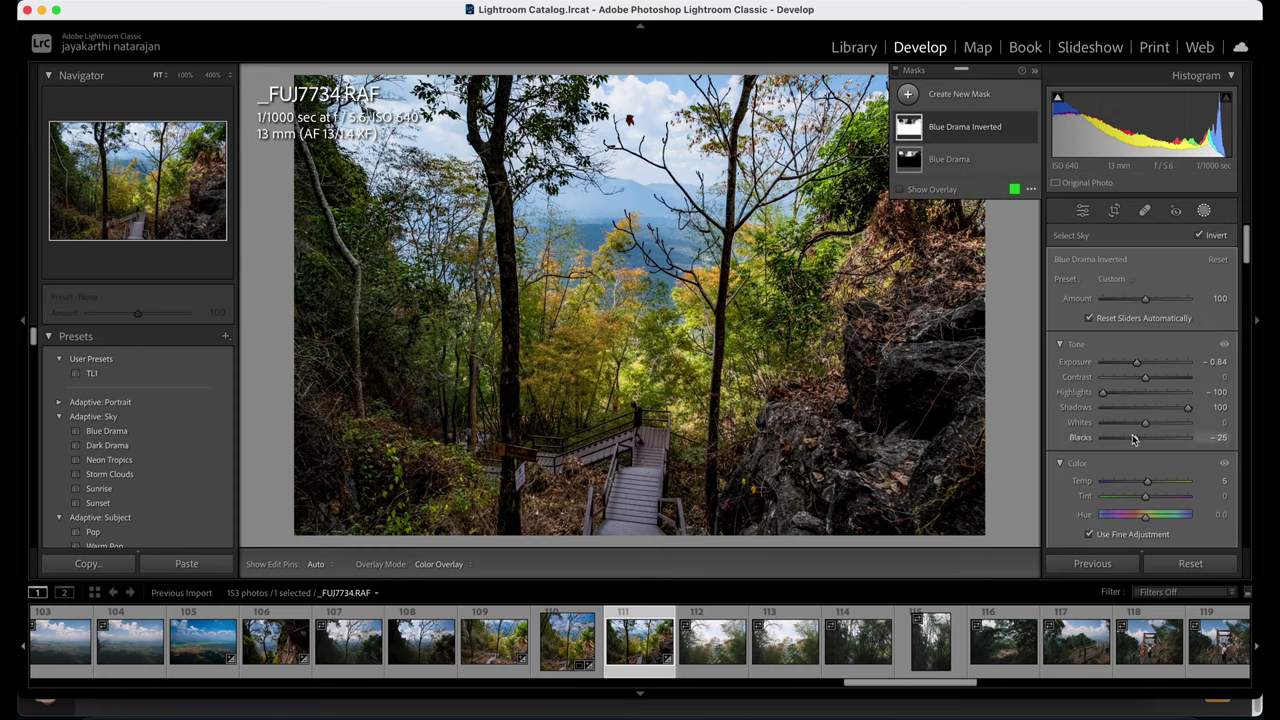
pyautogui.moveTo(1135, 441); pyautogui.dragTo(1145, 441)
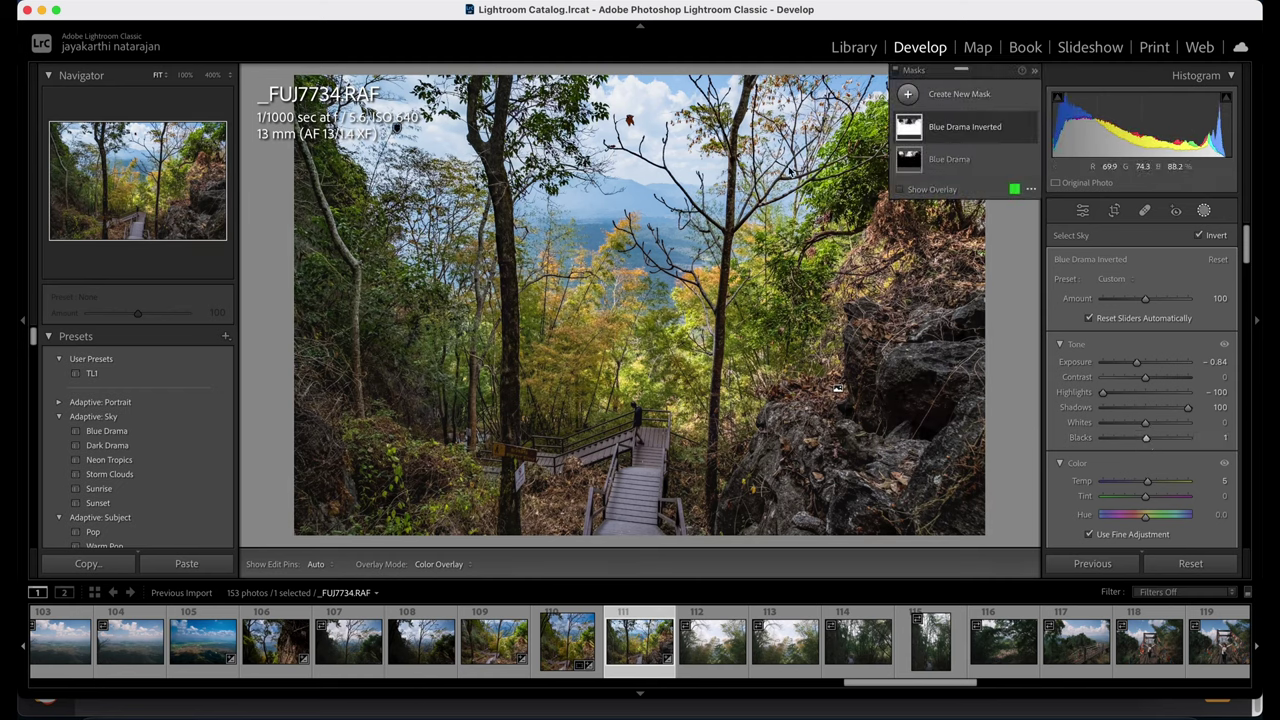
# Raise the Blue Drama sky mask's saturation to 48.
pyautogui.click(990, 159)
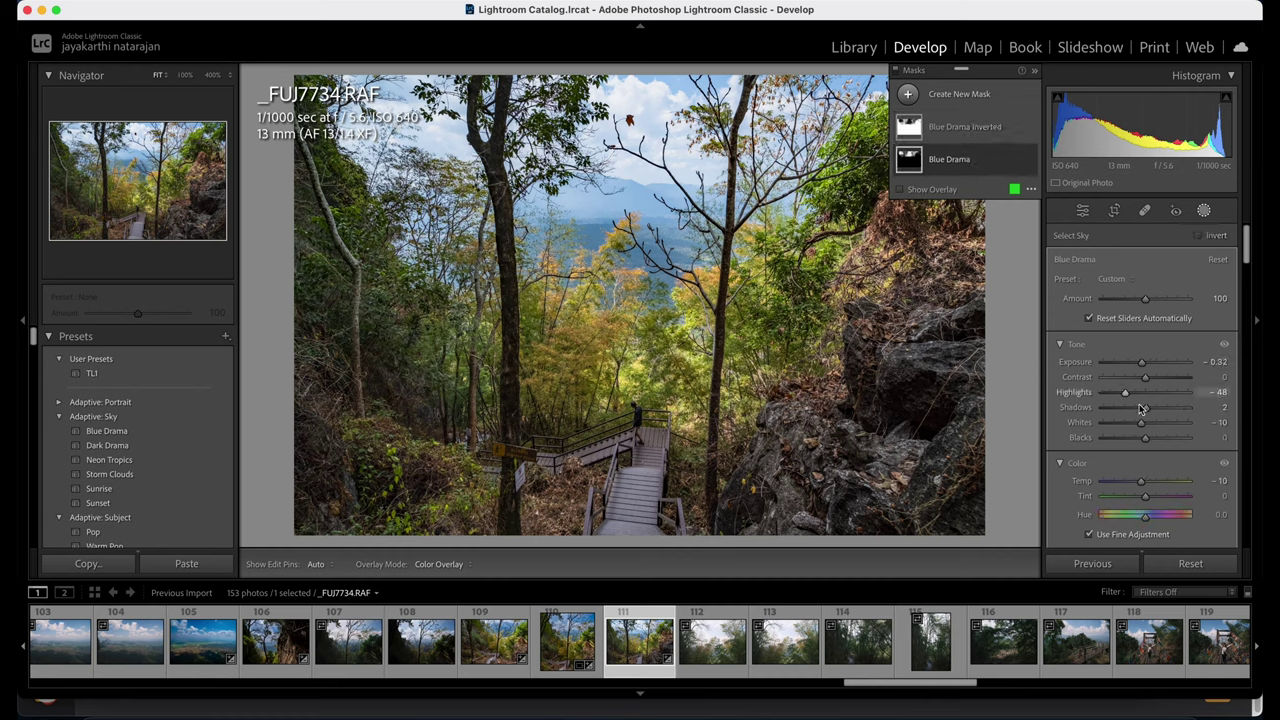
pyautogui.scroll(-1, 1143, 412)
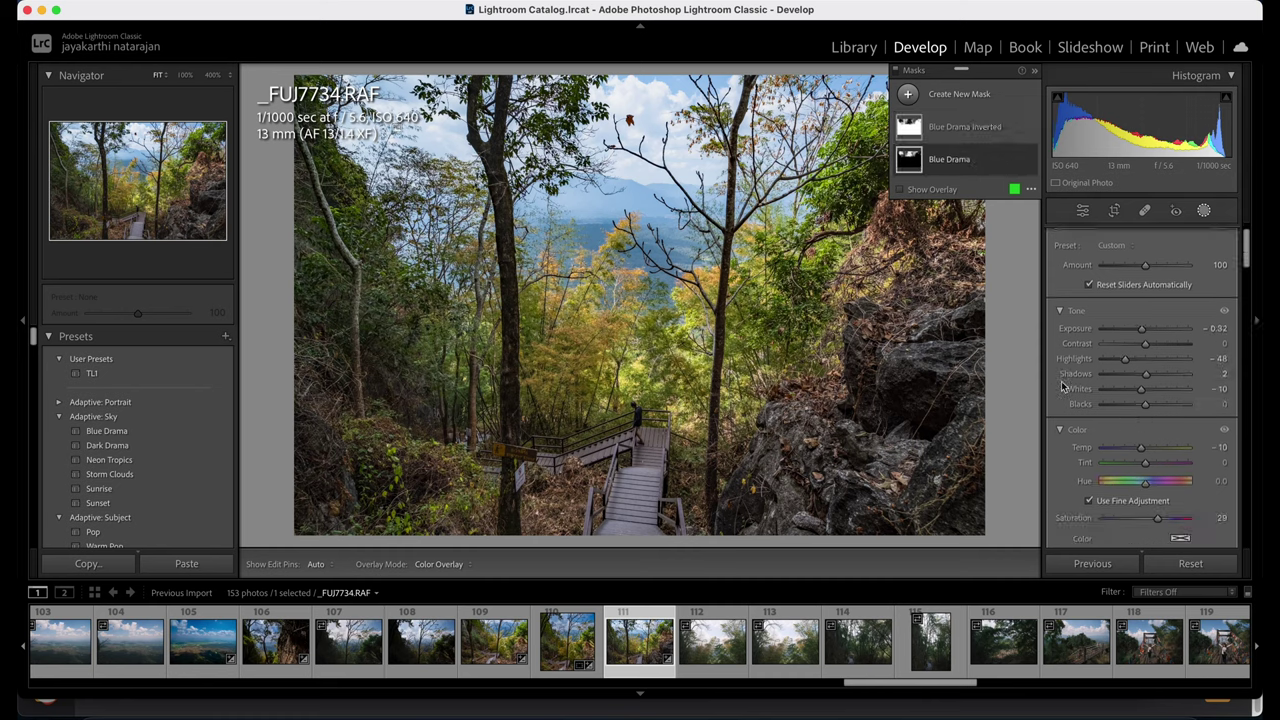
pyautogui.scroll(1, 1130, 450)
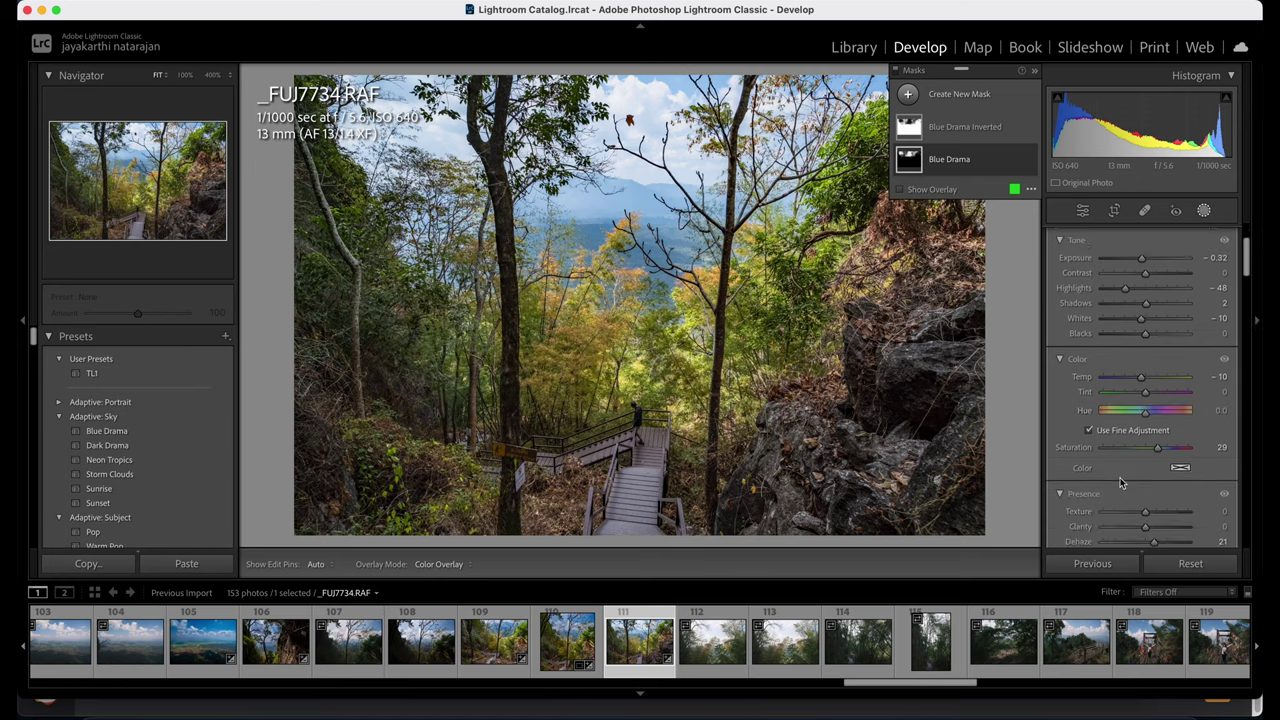
pyautogui.scroll(-7, 1127, 416)
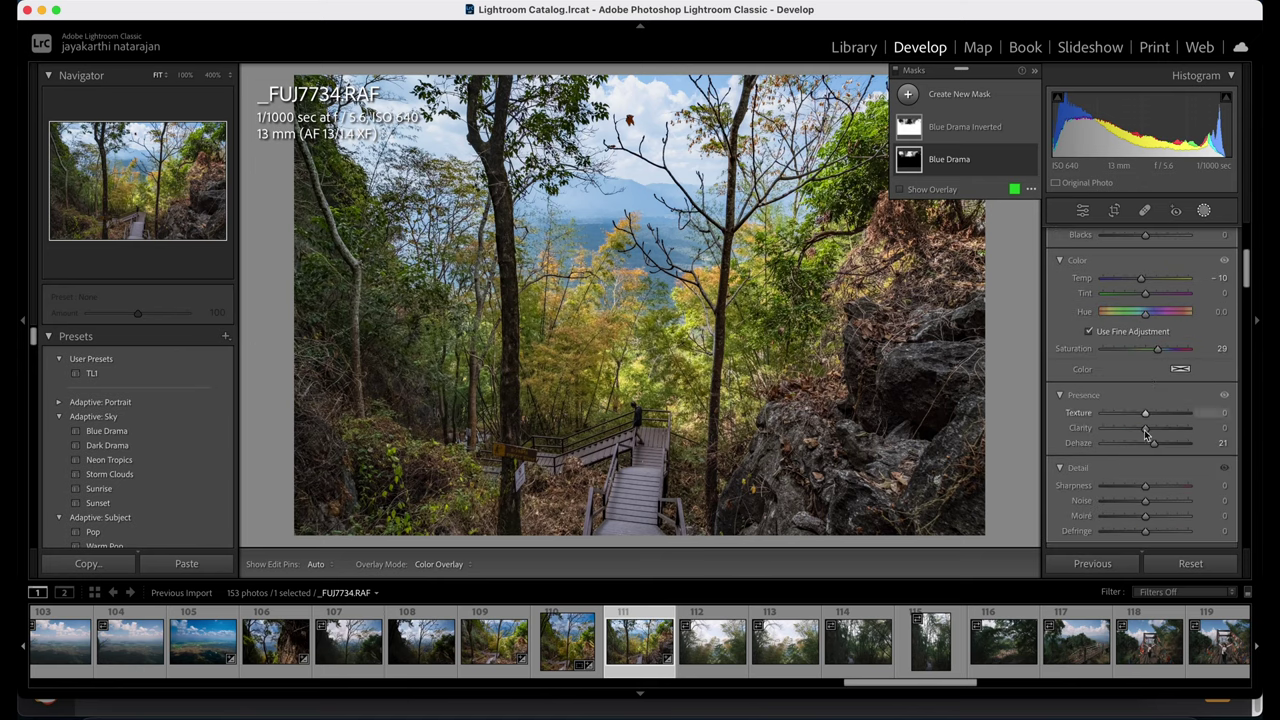
pyautogui.scroll(4, 1141, 464)
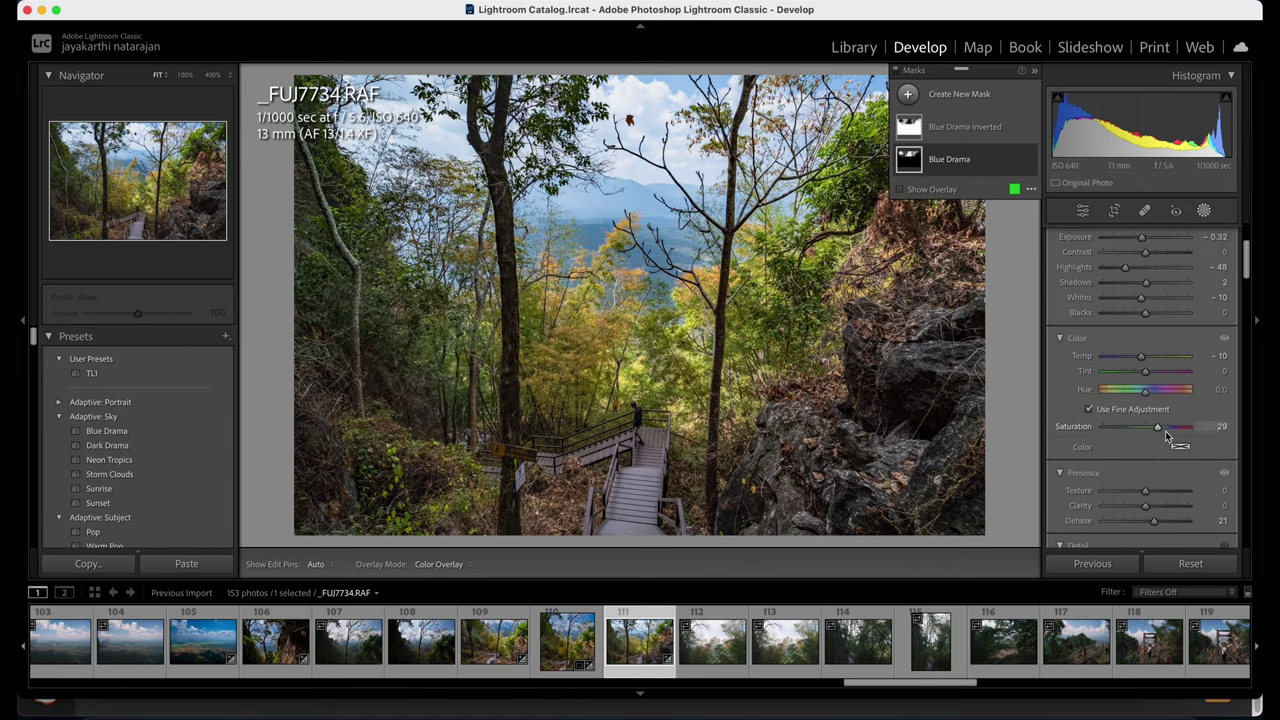
pyautogui.moveTo(1159, 431); pyautogui.dragTo(1160, 431)
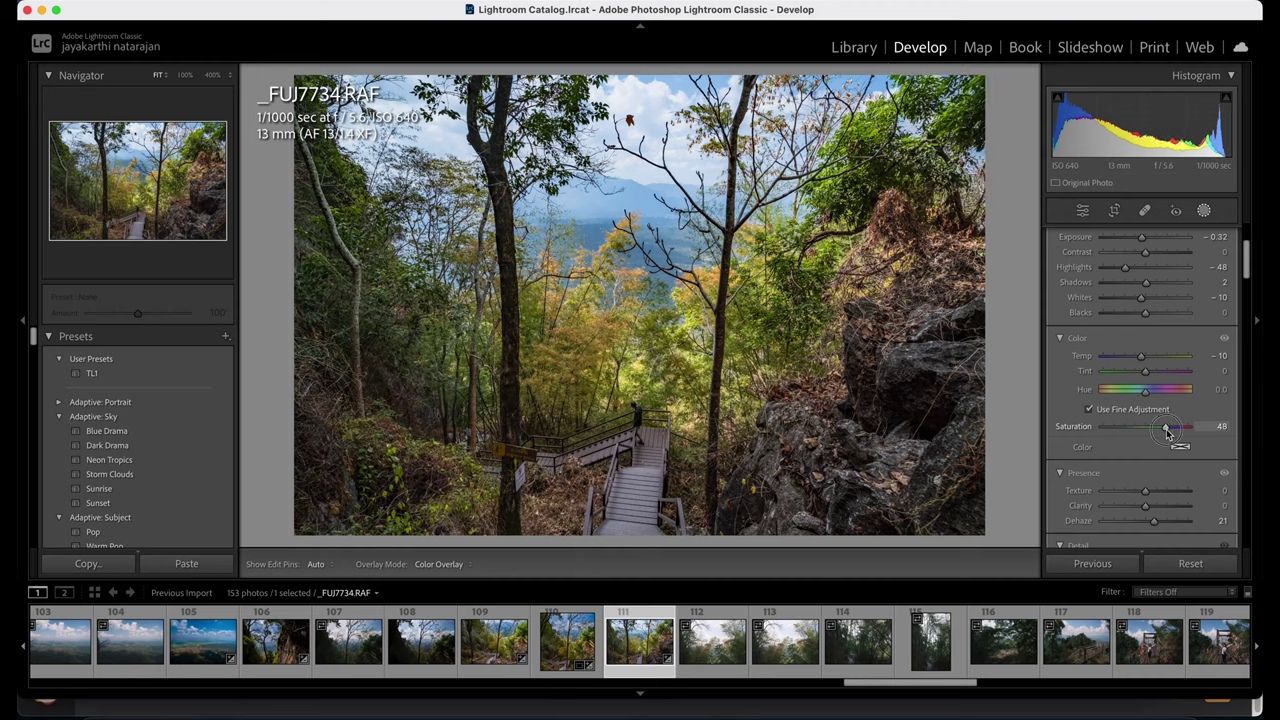
# Set the Blue Drama sky mask's saturation to 40, highlights to −64 and exposure to −0.52.
pyautogui.moveTo(1166, 432); pyautogui.dragTo(1167, 432)
pyautogui.scroll(4, 1160, 420)
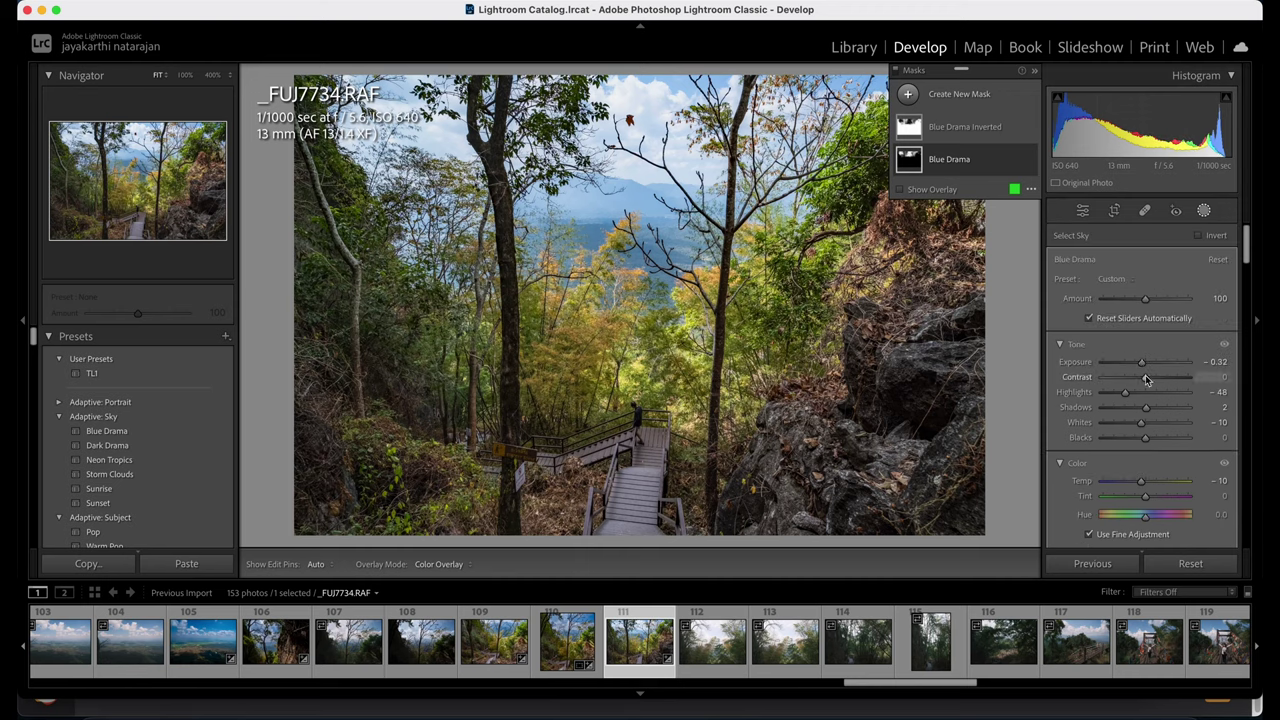
pyautogui.moveTo(1125, 392); pyautogui.dragTo(1139, 363)
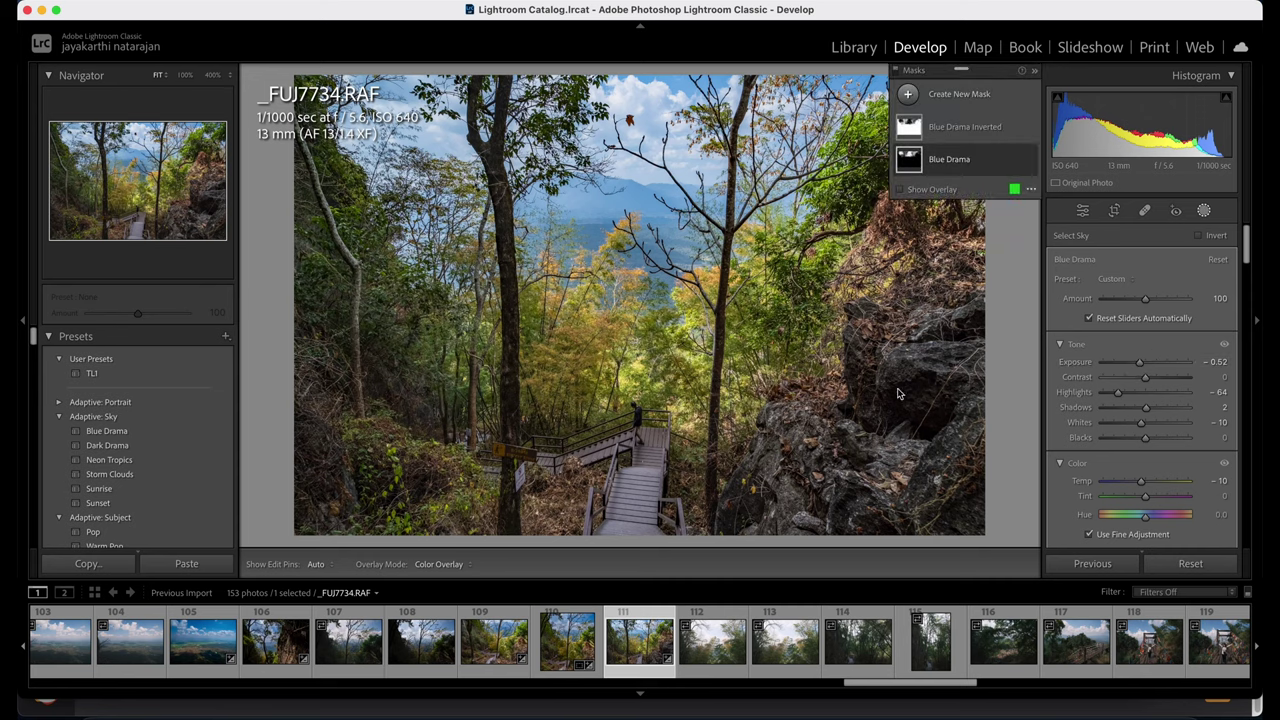
# Try a 1 x 1 crop on _FUJ7734, shift its framing, and undo both crop changes.
pyautogui.click(1114, 210)
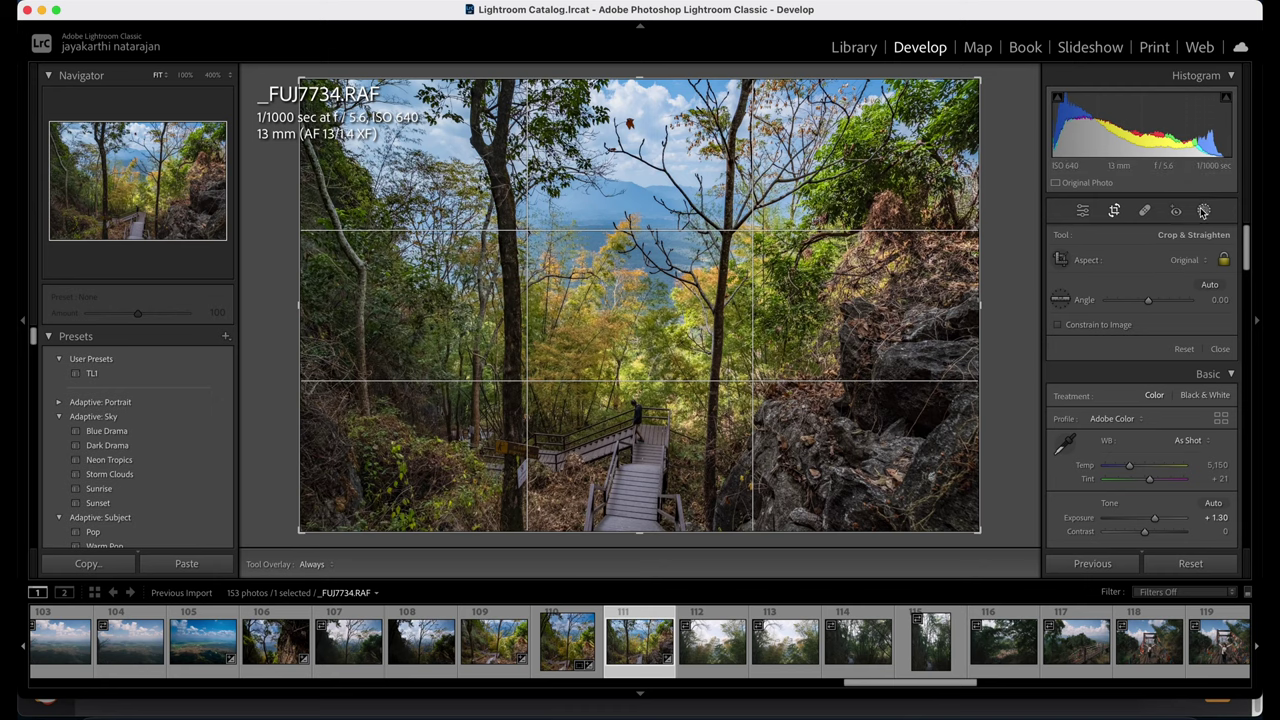
pyautogui.click(1188, 259)
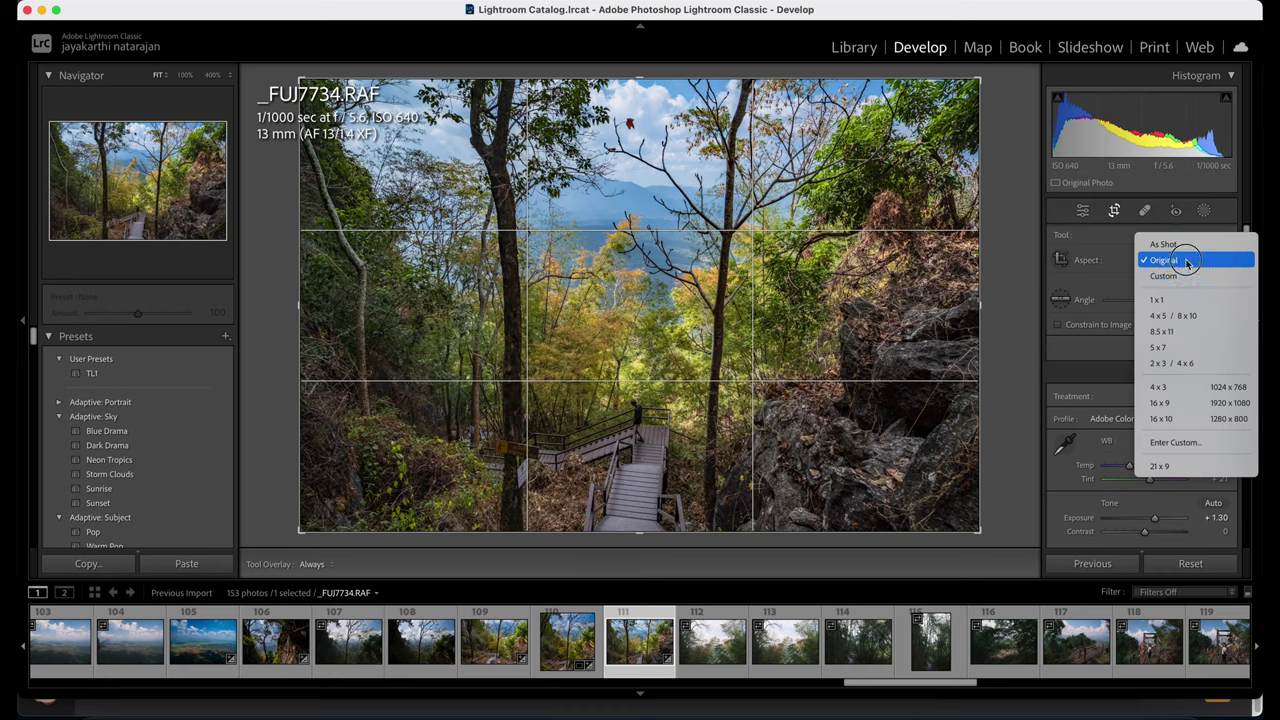
pyautogui.press('Escape')
pyautogui.click(1171, 308)
pyautogui.moveTo(778, 236)
pyautogui.mouseDown()
pyautogui.moveTo(723, 236)
pyautogui.moveTo(813, 237)
pyautogui.moveTo(793, 240)
pyautogui.mouseUp()
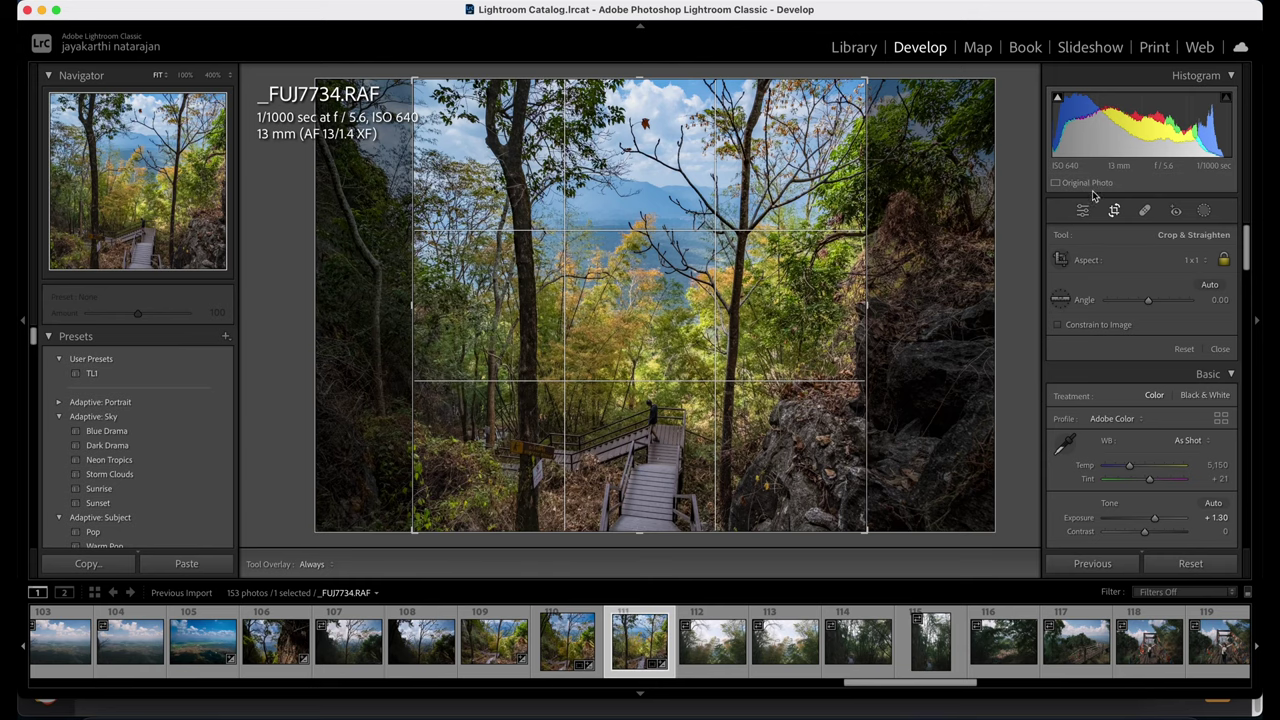
pyautogui.click(1084, 213)
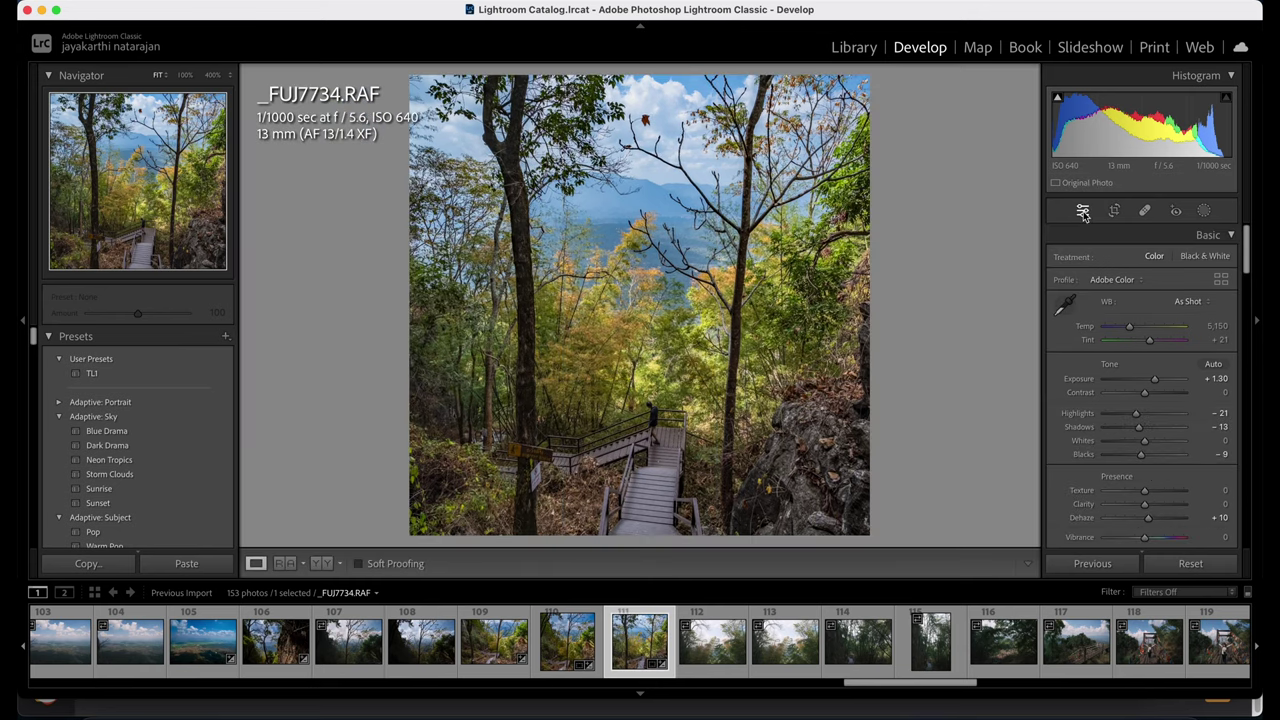
pyautogui.press('super+z')
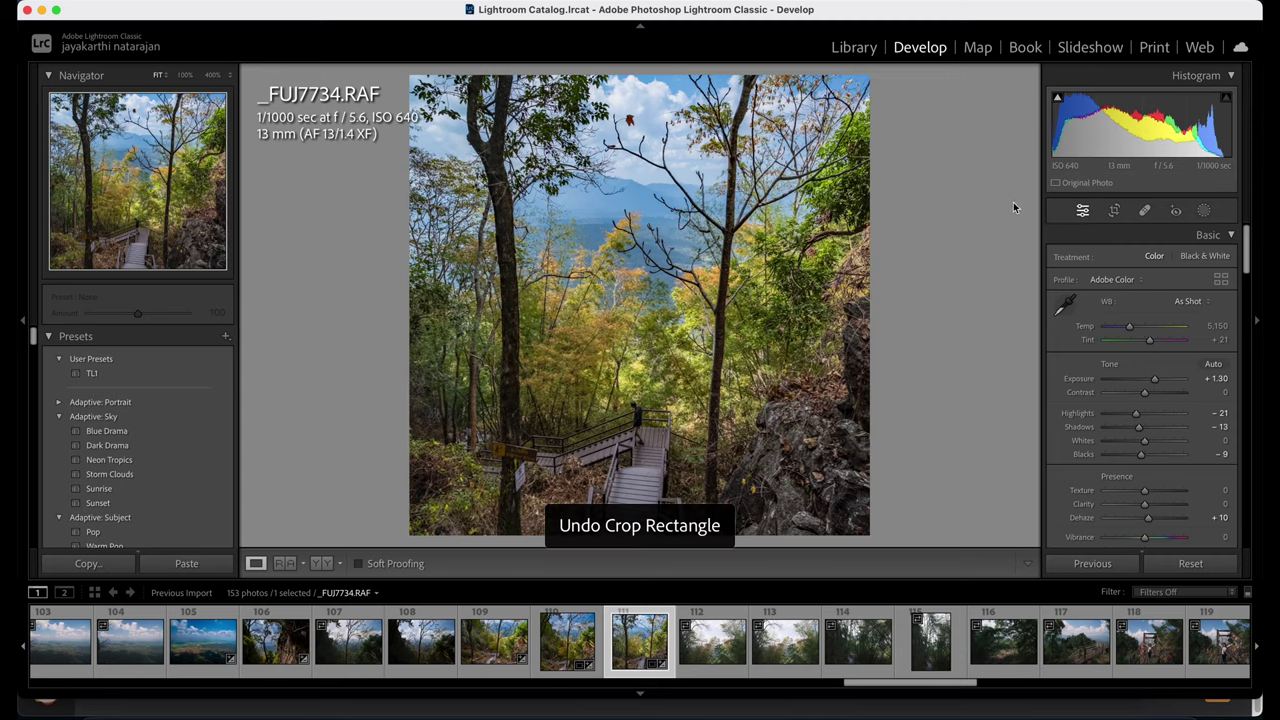
pyautogui.press('super+z')
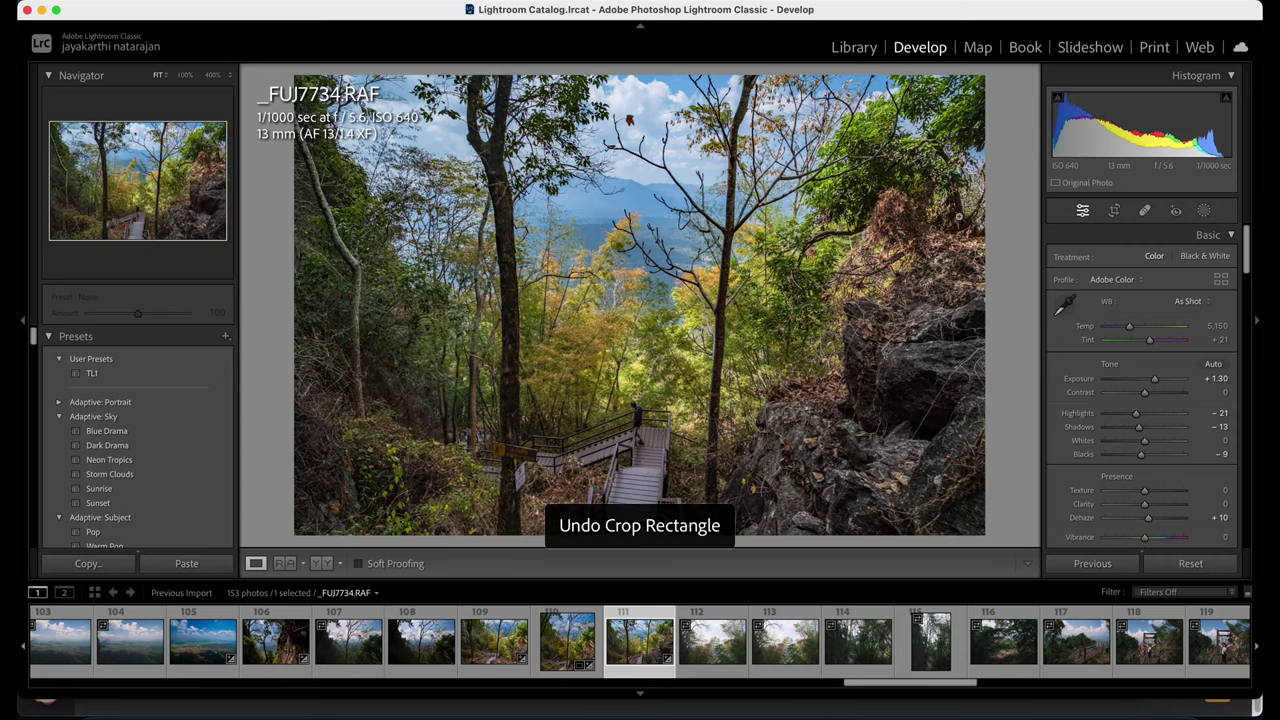
# Synchronize _FUJ7734's develop settings and both Blue Drama masks, without the crop, to _FUJ7735 and open that photo.
pyautogui.click(739, 628)
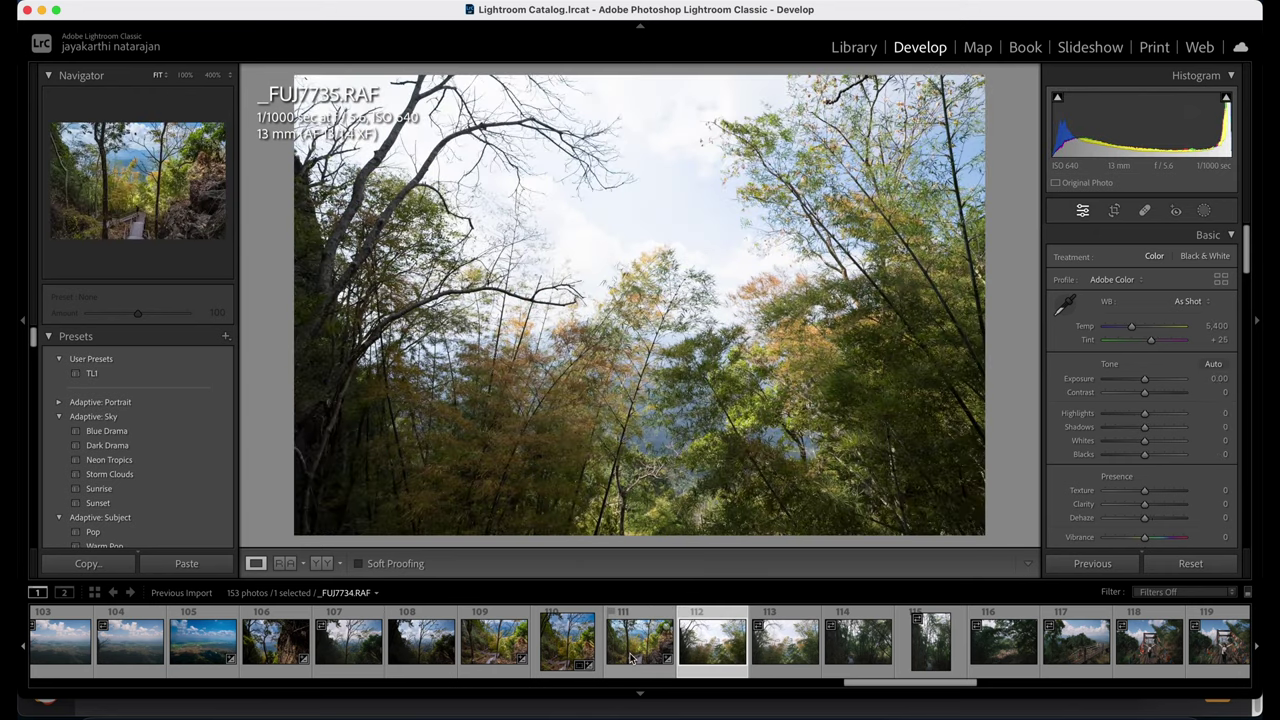
pyautogui.click(640, 642)
pyautogui.keyDown('shift'); pyautogui.click(693, 652); pyautogui.keyUp('shift')
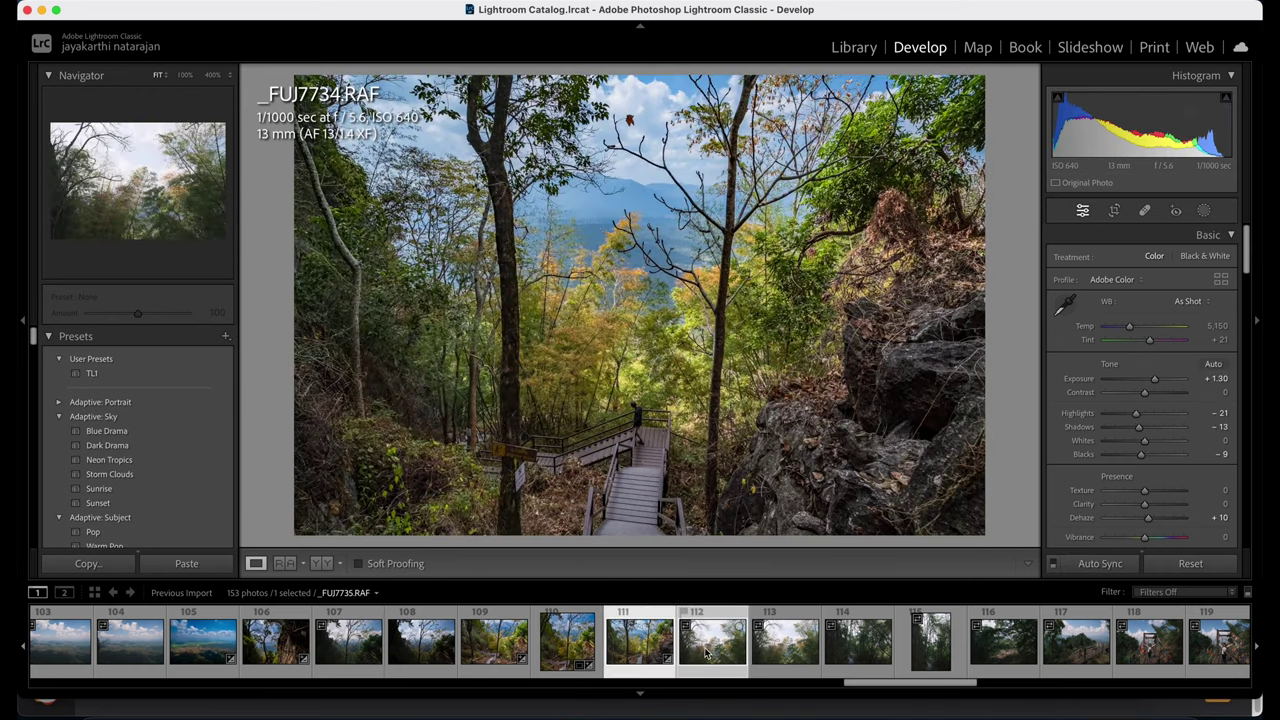
pyautogui.click(1097, 565)
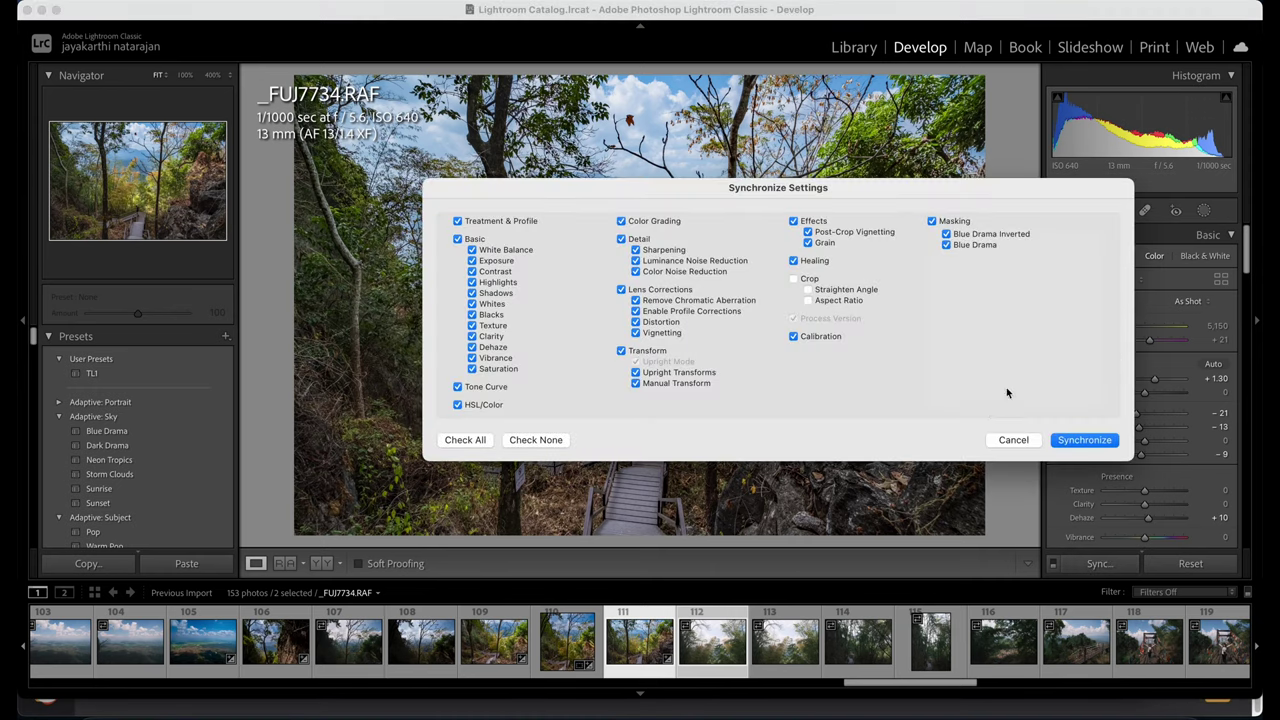
pyautogui.click(1072, 442)
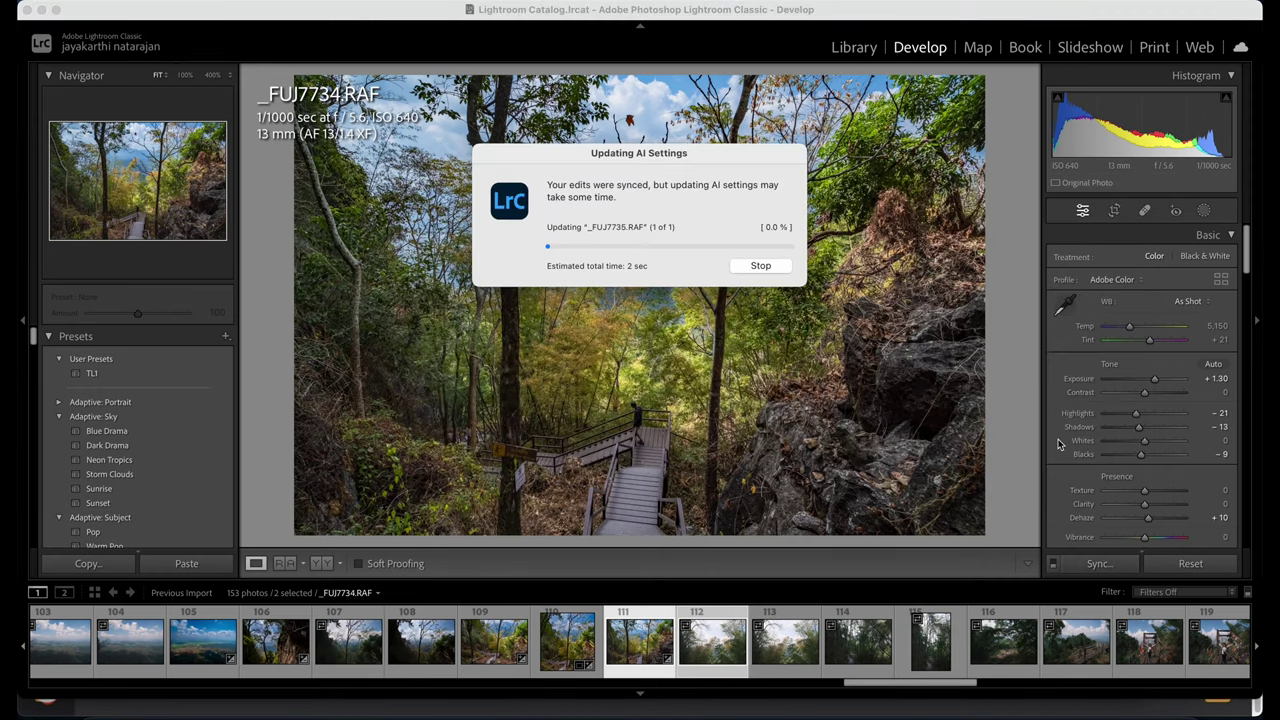
pyautogui.click(714, 630)
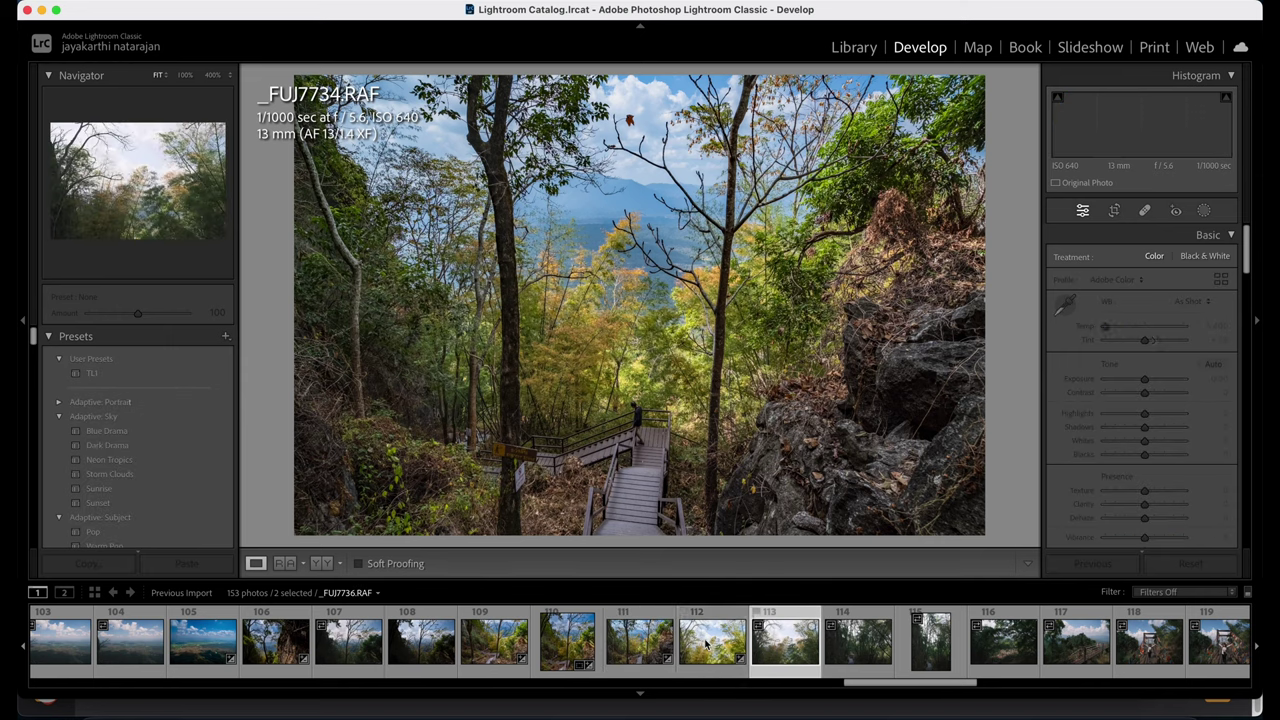
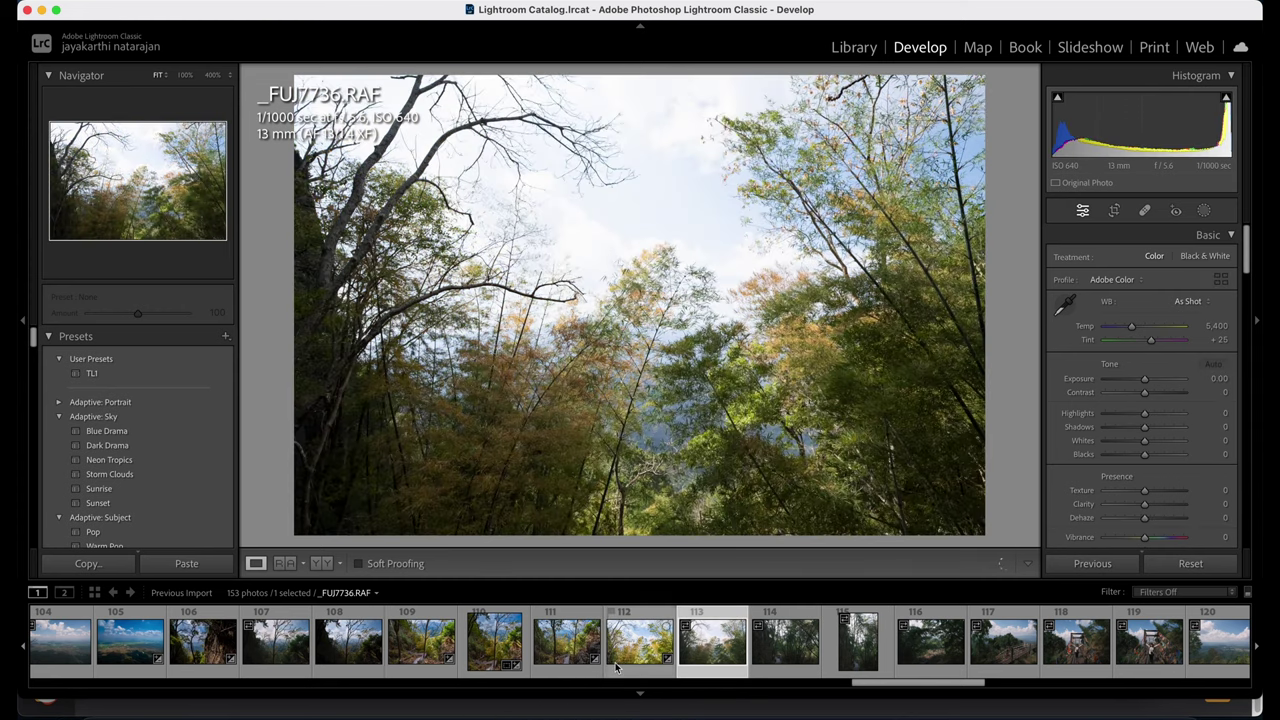
# Try a vertical perspective transform of −16 on _FUJ7735 and undo it.
pyautogui.scroll(-15, 1150, 420)
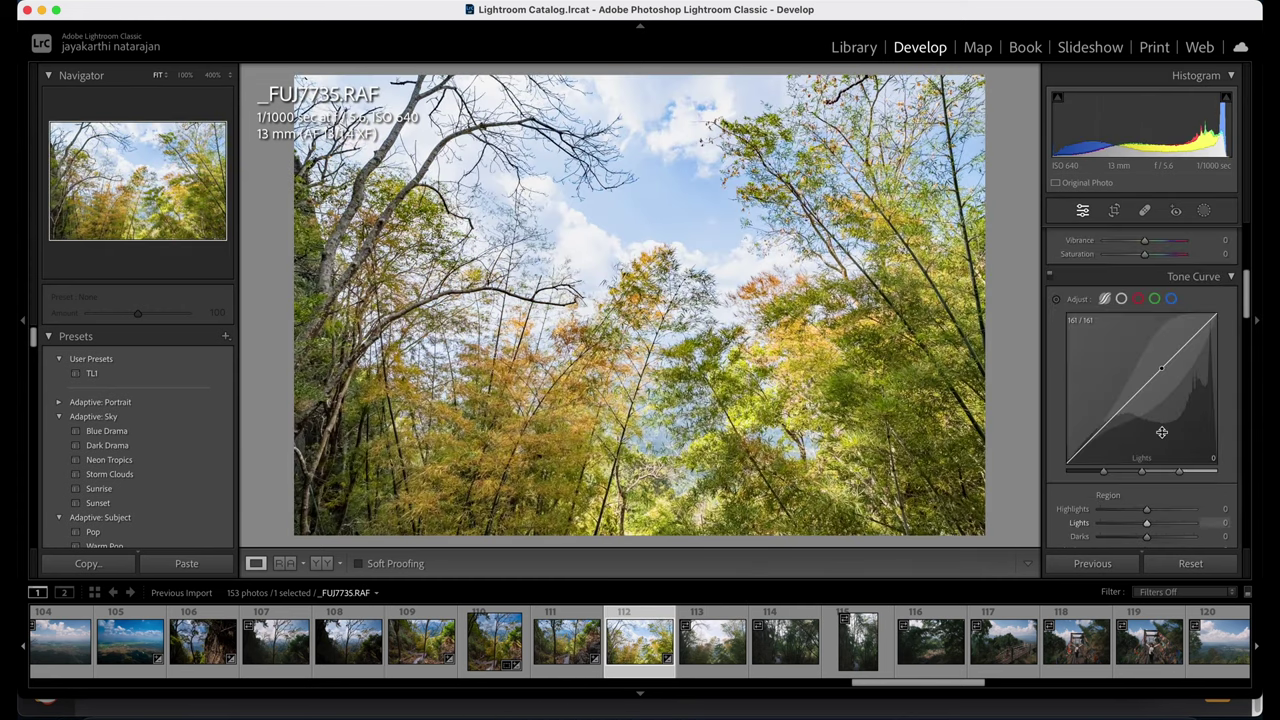
pyautogui.scroll(-5, 1150, 440)
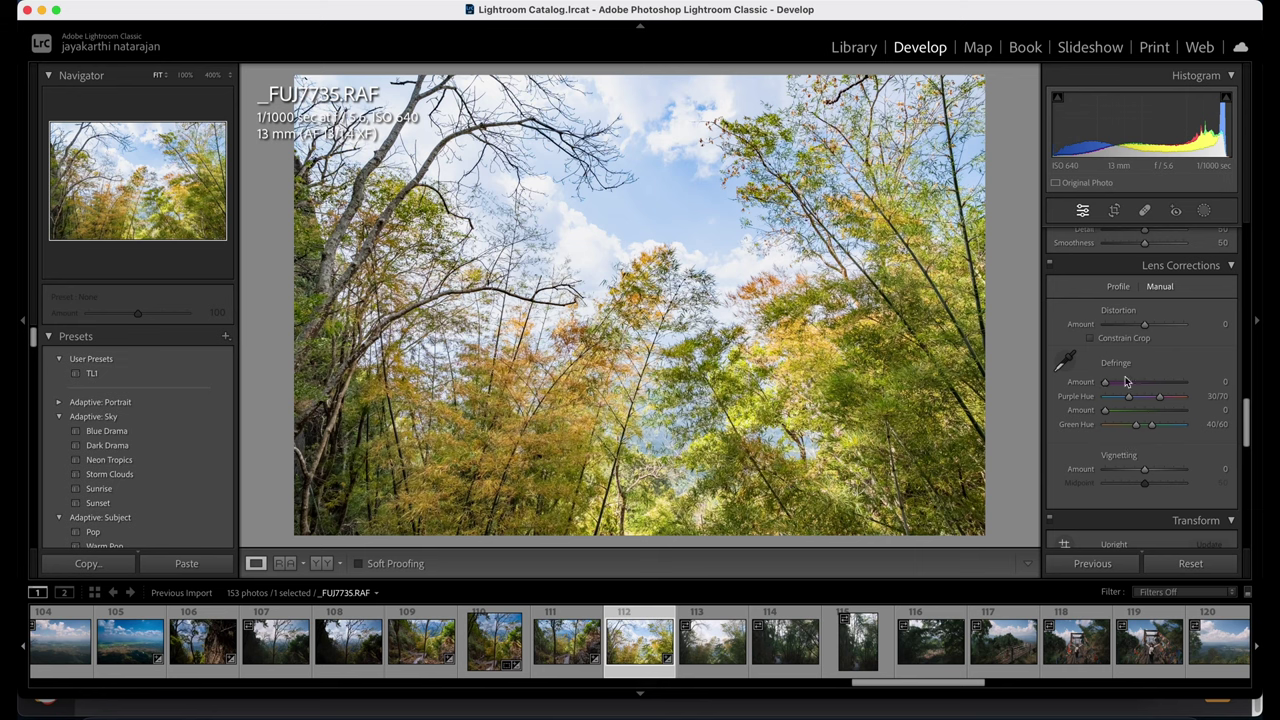
pyautogui.scroll(-5, 1157, 402)
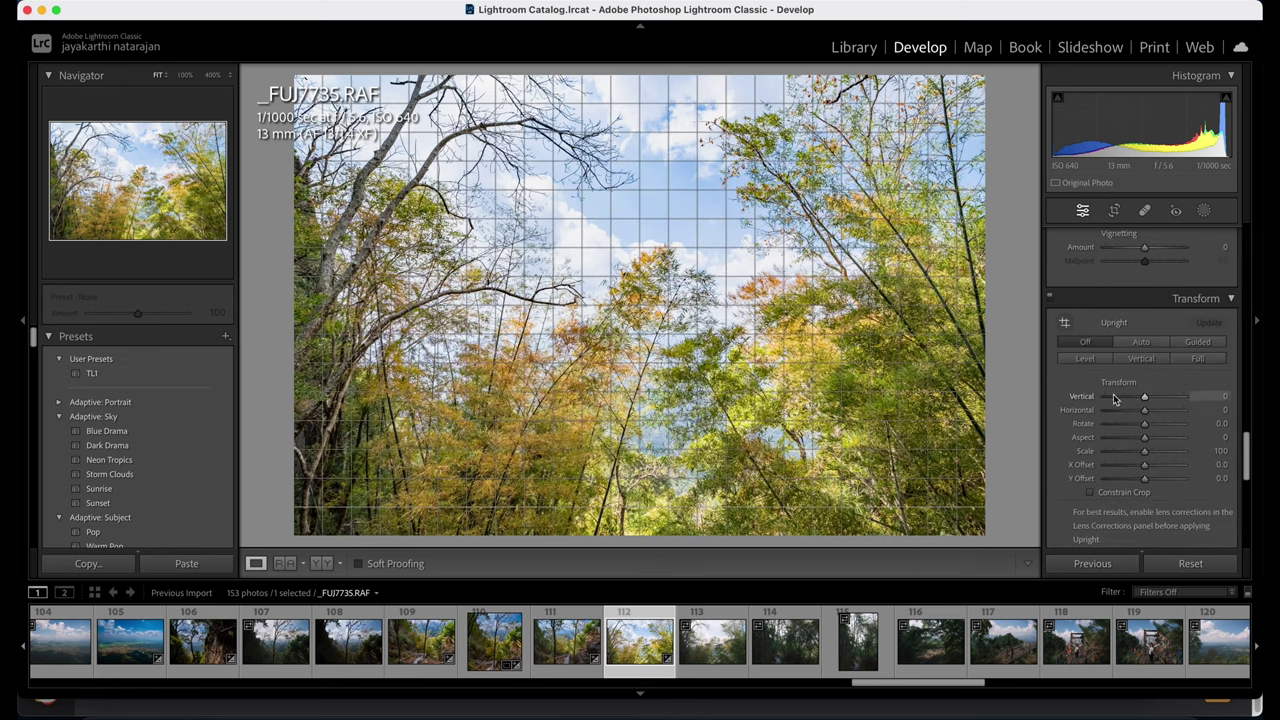
pyautogui.moveTo(1143, 397); pyautogui.dragTo(1138, 397)
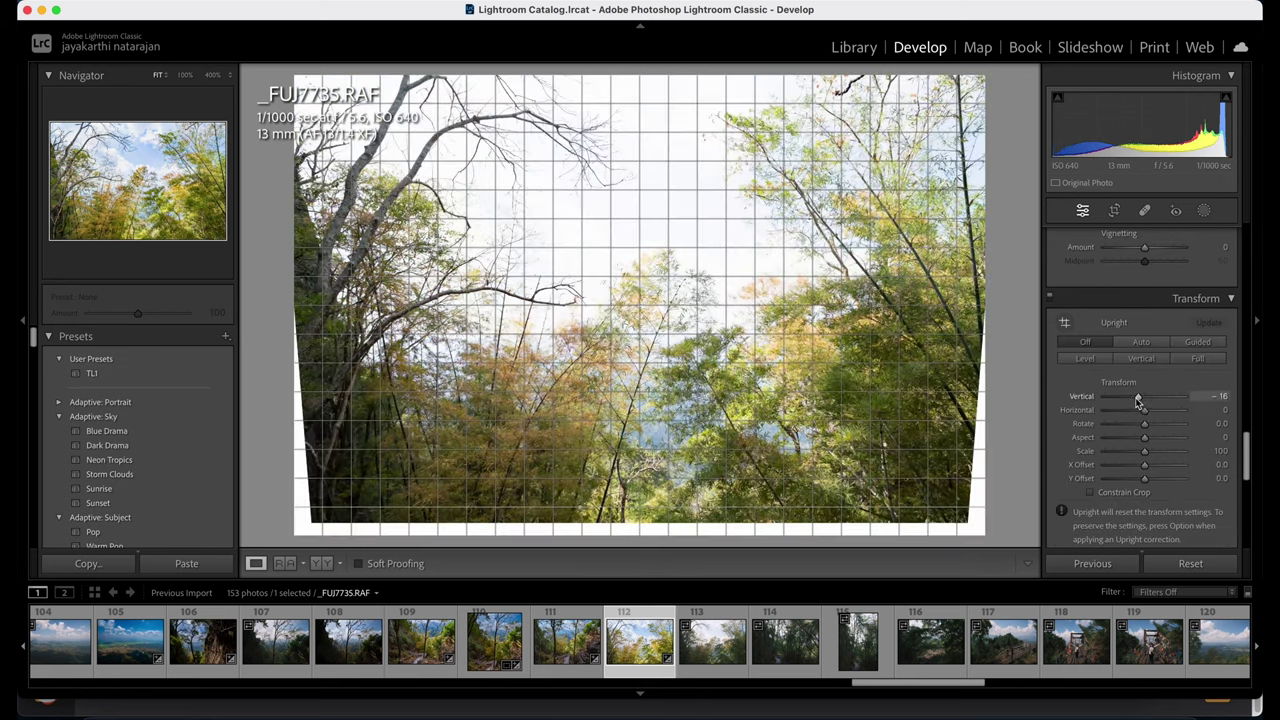
pyautogui.press('super+z')
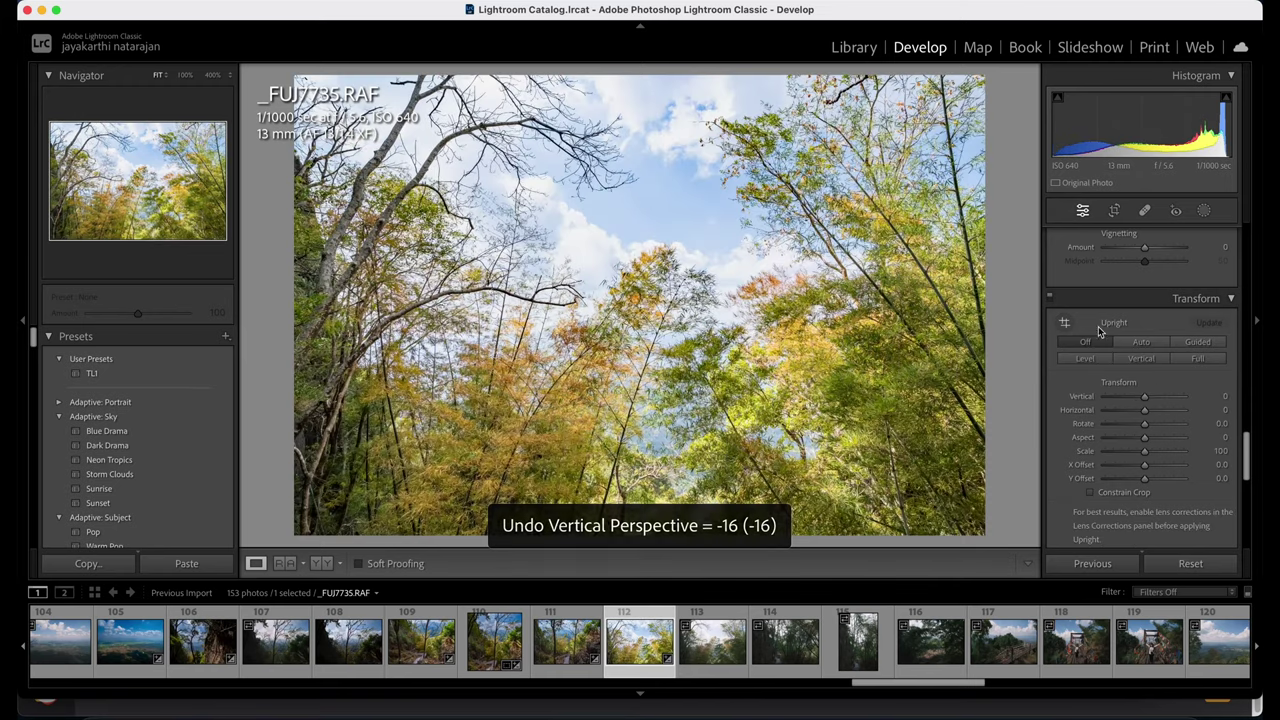
# Set the post-crop vignetting amount of _FUJ7735 to −18.
pyautogui.scroll(-3, 1163, 394)
pyautogui.moveTo(1146, 458); pyautogui.dragTo(1137, 458)
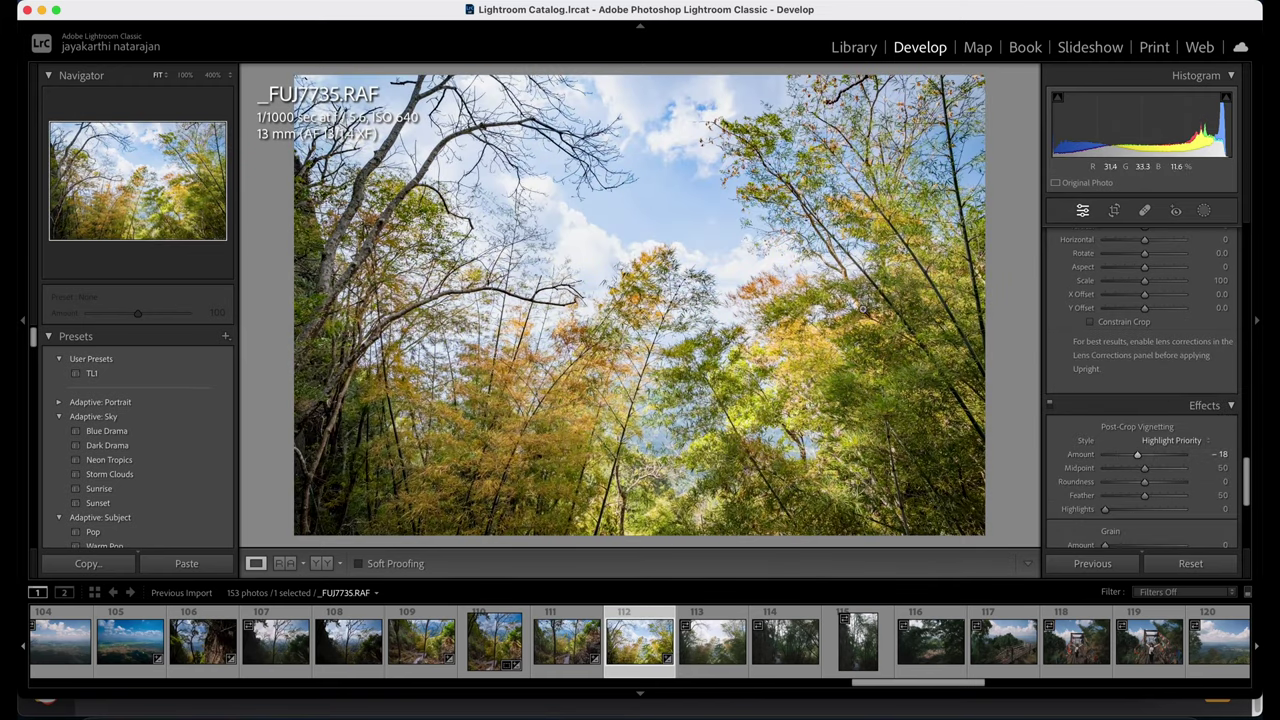
pyautogui.scroll(5, 1172, 336)
pyautogui.scroll(3, 1172, 336)
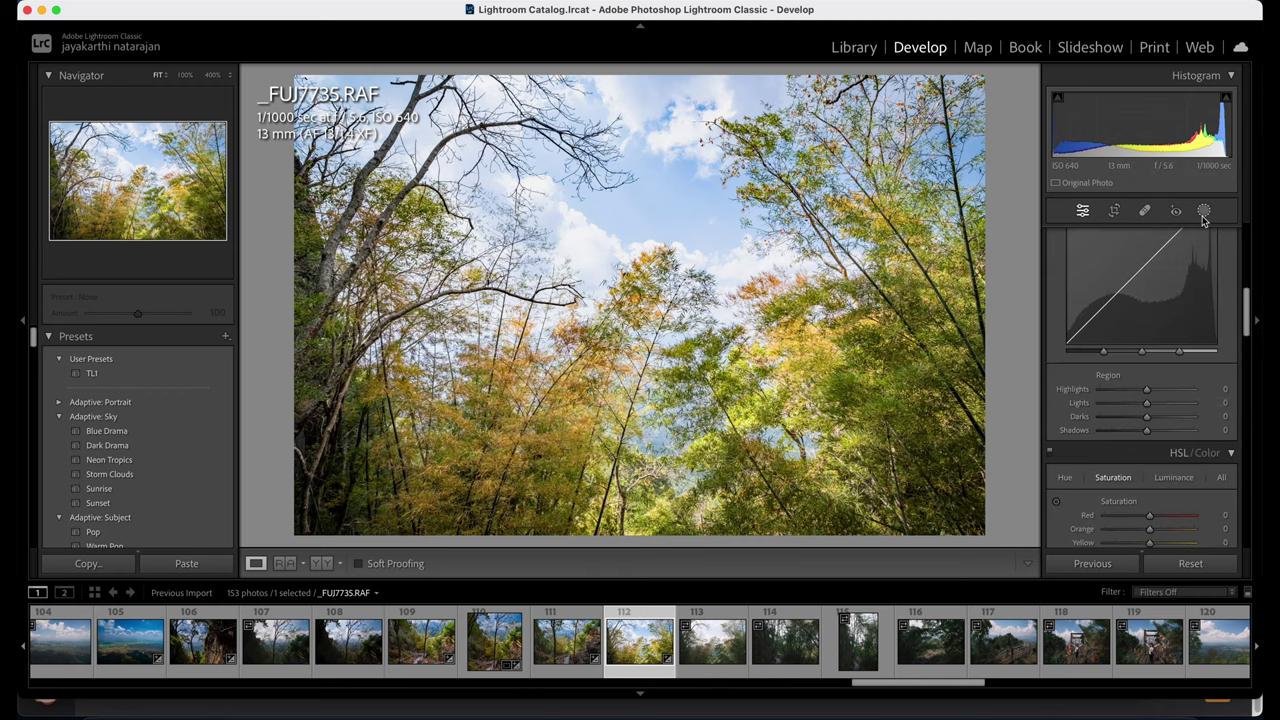
# Lower the shadows of _FUJ7735's Blue Drama Inverted mask to 44.
pyautogui.click(1148, 211)
pyautogui.click(1003, 158)
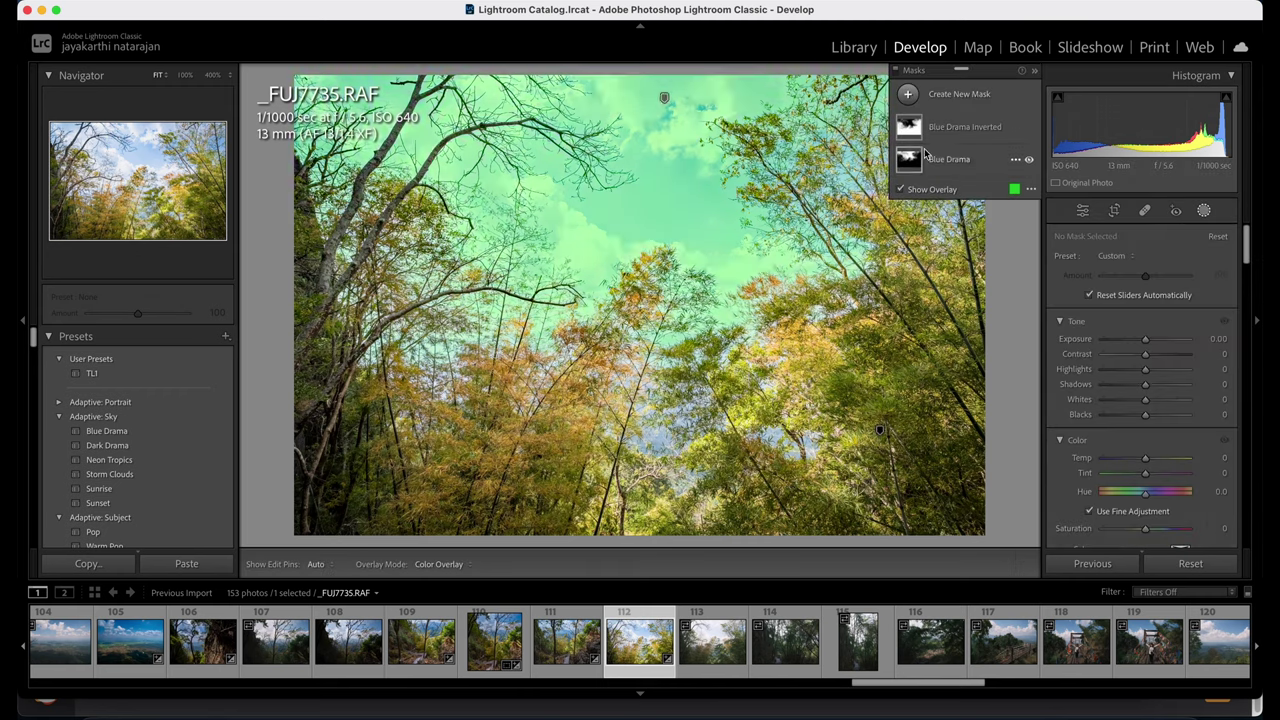
pyautogui.click(934, 130)
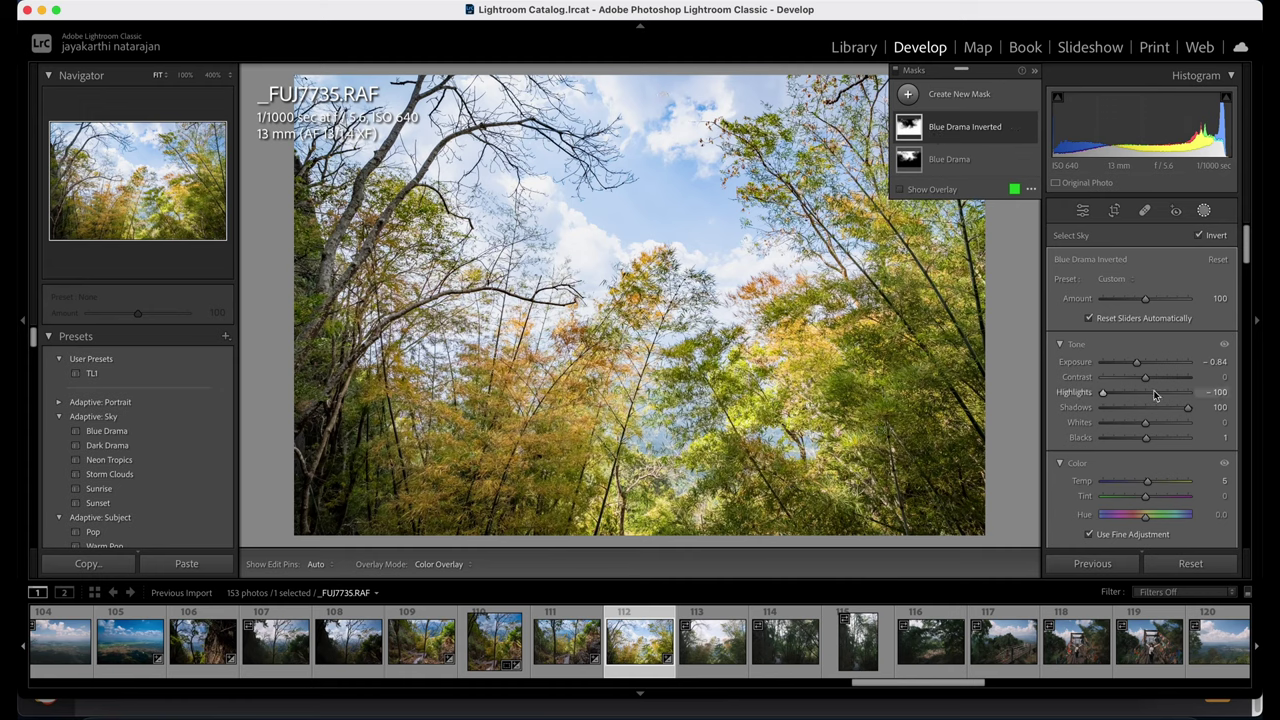
pyautogui.moveTo(1191, 407); pyautogui.dragTo(1175, 409)
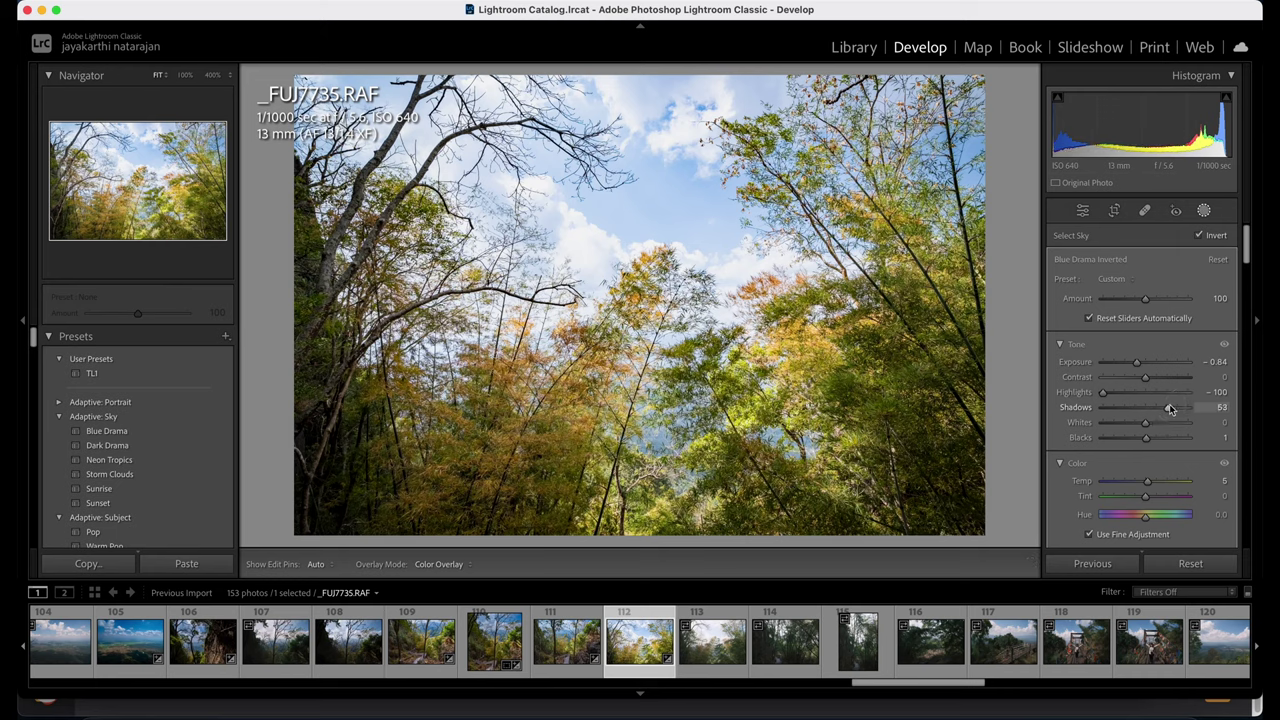
pyautogui.moveTo(1169, 407); pyautogui.dragTo(1163, 407)
# Set the Blue Drama Inverted mask's saturation to 34 and temperature to −8.
pyautogui.scroll(-1, 1150, 477)
pyautogui.scroll(-1, 1150, 477)
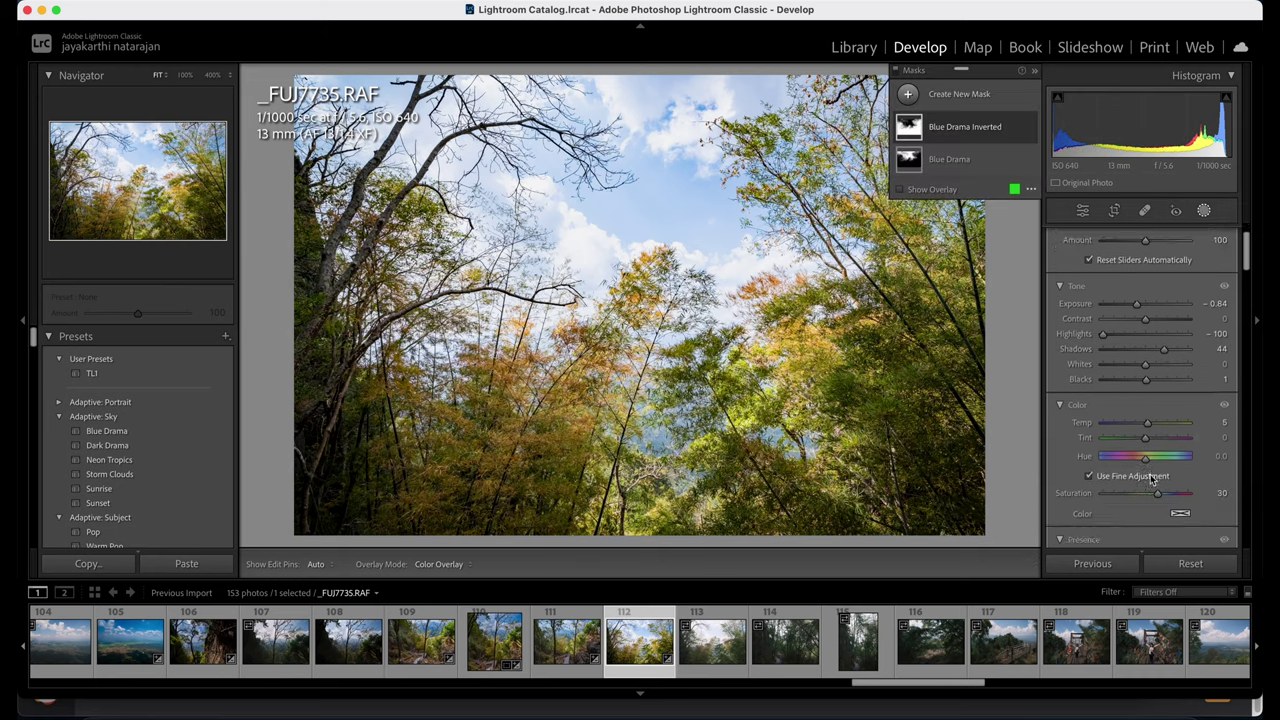
pyautogui.moveTo(1158, 493); pyautogui.dragTo(1142, 492)
pyautogui.scroll(-3, 1143, 480)
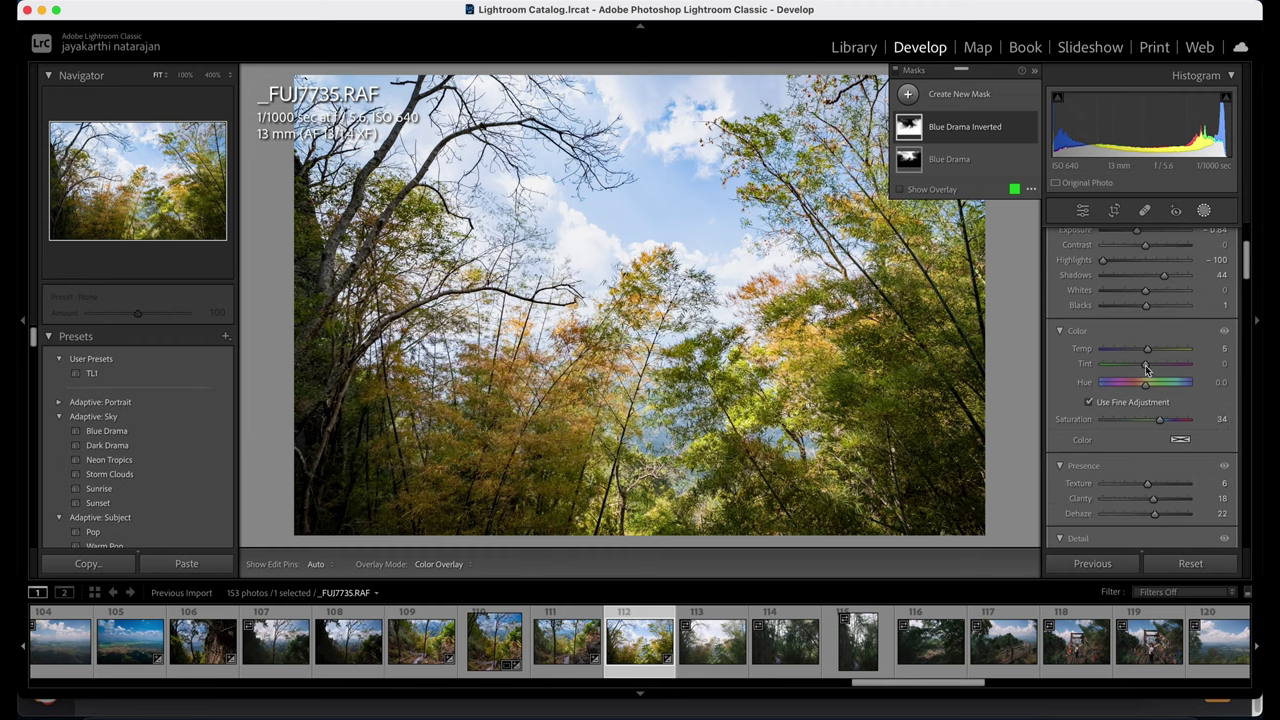
pyautogui.moveTo(1147, 350); pyautogui.dragTo(1147, 350)
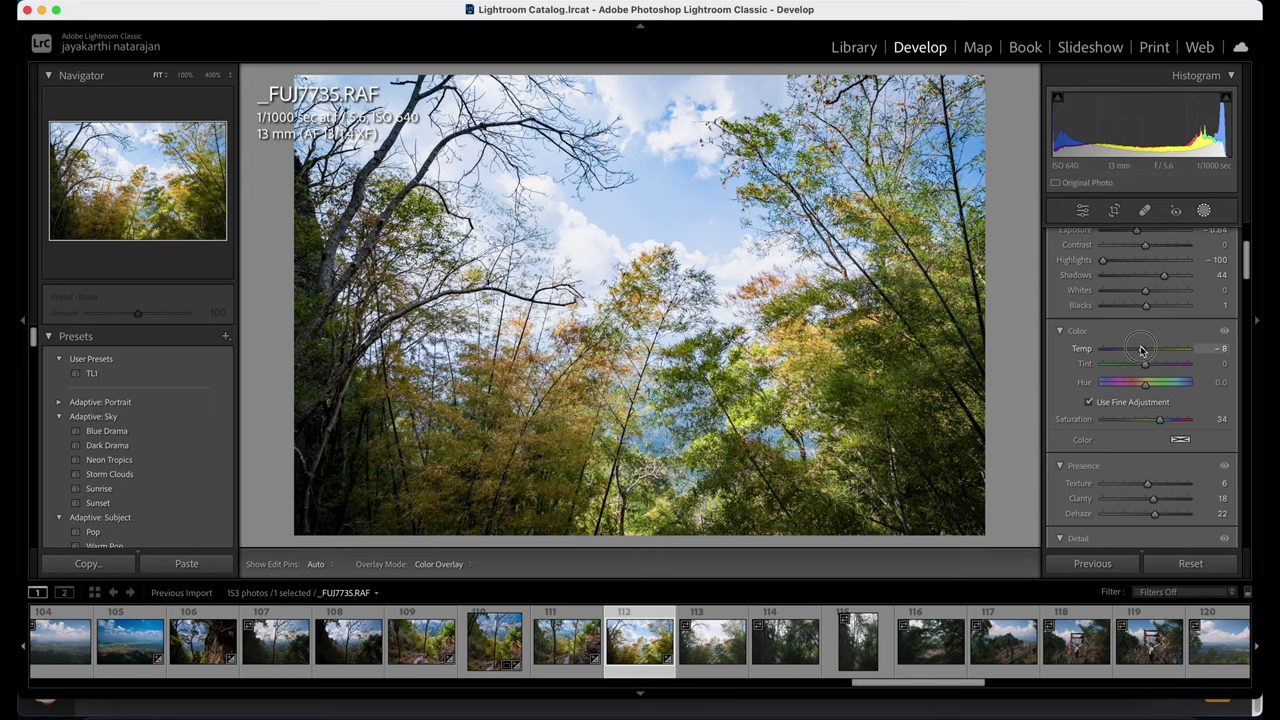
pyautogui.moveTo(1141, 349); pyautogui.dragTo(1141, 350)
# Set the Blue Drama sky mask's highlights to −100 on _FUJ7735 and lower its exposure further.
pyautogui.scroll(5, 1135, 455)
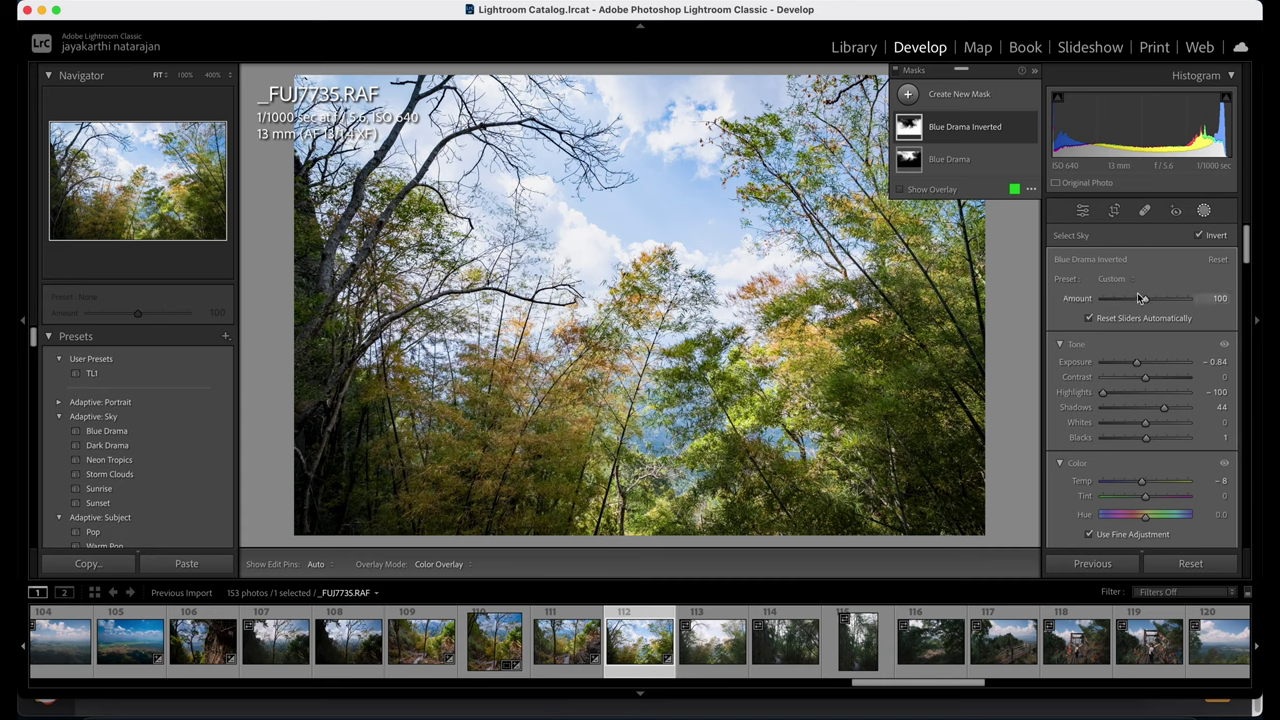
pyautogui.click(953, 163)
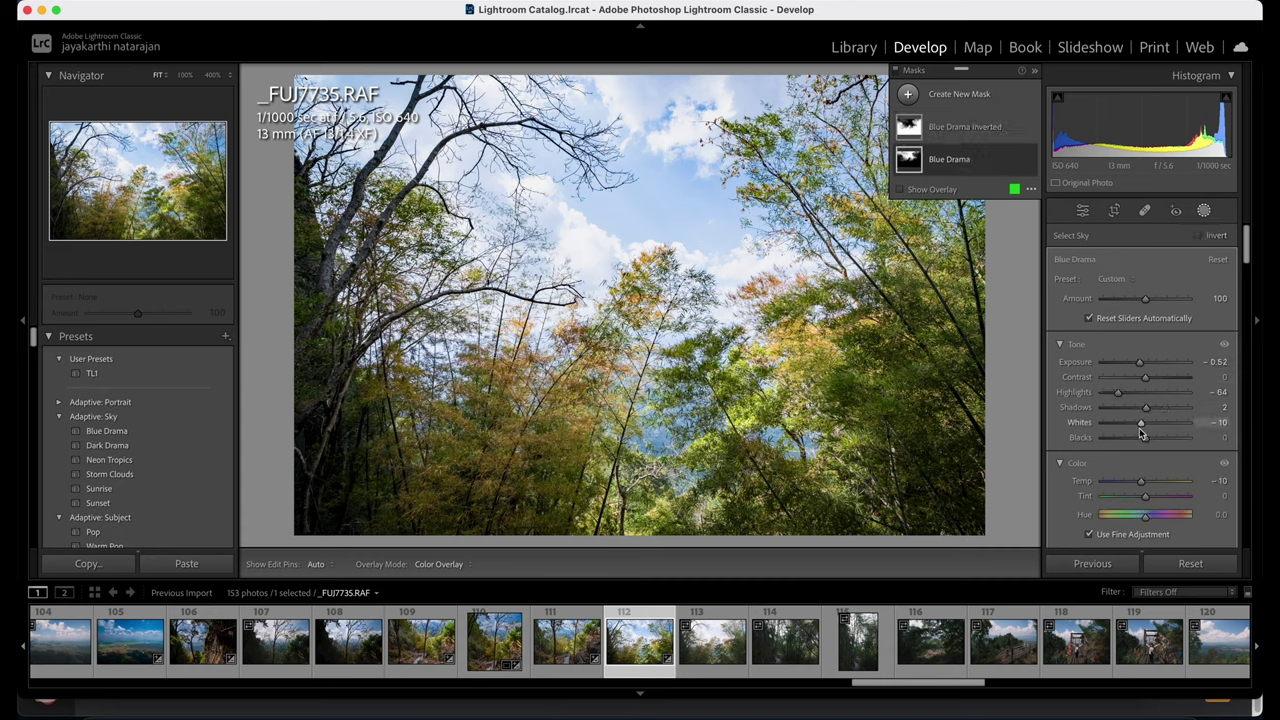
pyautogui.moveTo(1118, 392); pyautogui.dragTo(1073, 398)
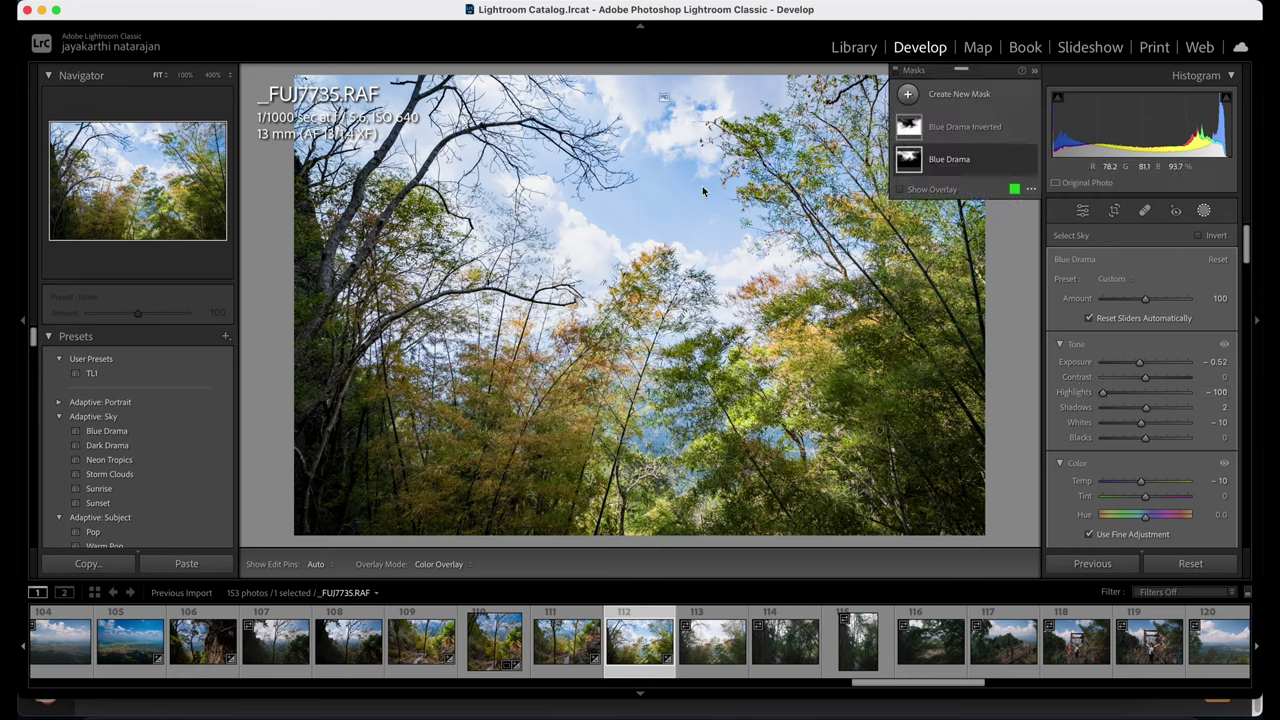
pyautogui.moveTo(1139, 362); pyautogui.dragTo(1134, 362)
pyautogui.scroll(-5, 1120, 408)
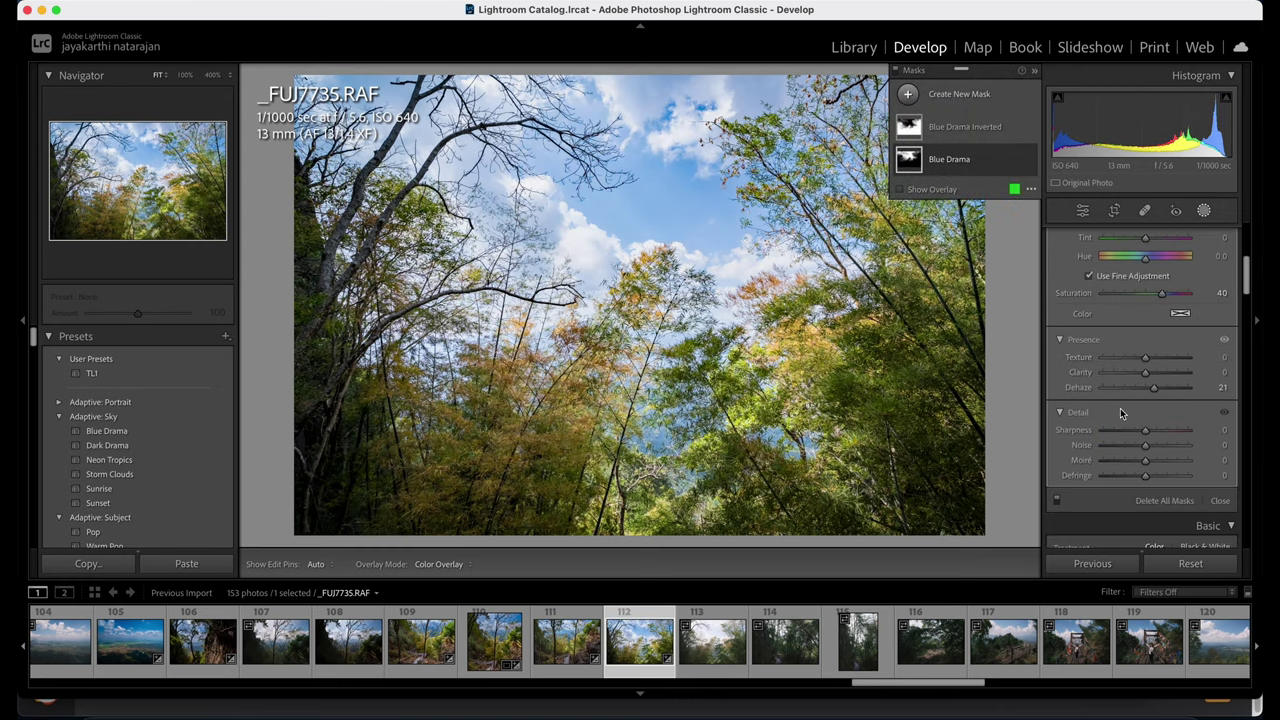
pyautogui.scroll(-5, 1120, 410)
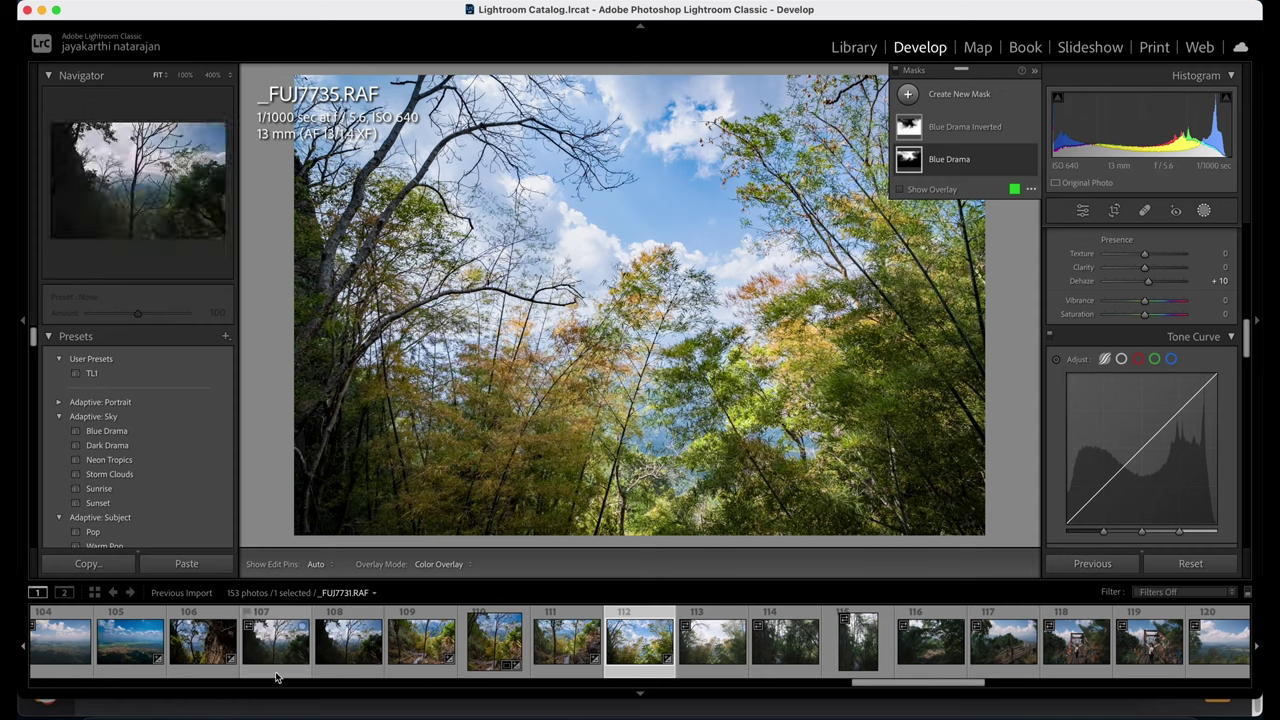
# Leave masking, compare _FUJ7735 before and after side by side, and open _FUJ7736.
pyautogui.click(1082, 211)
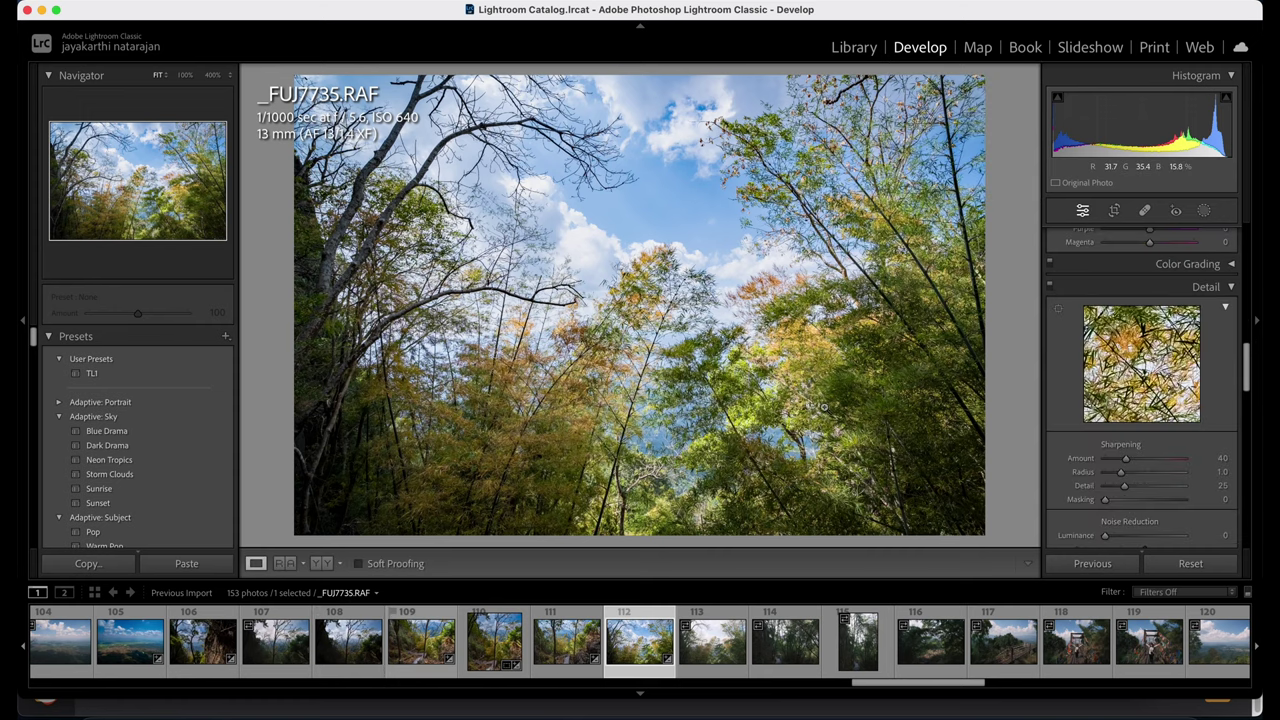
pyautogui.click(321, 564)
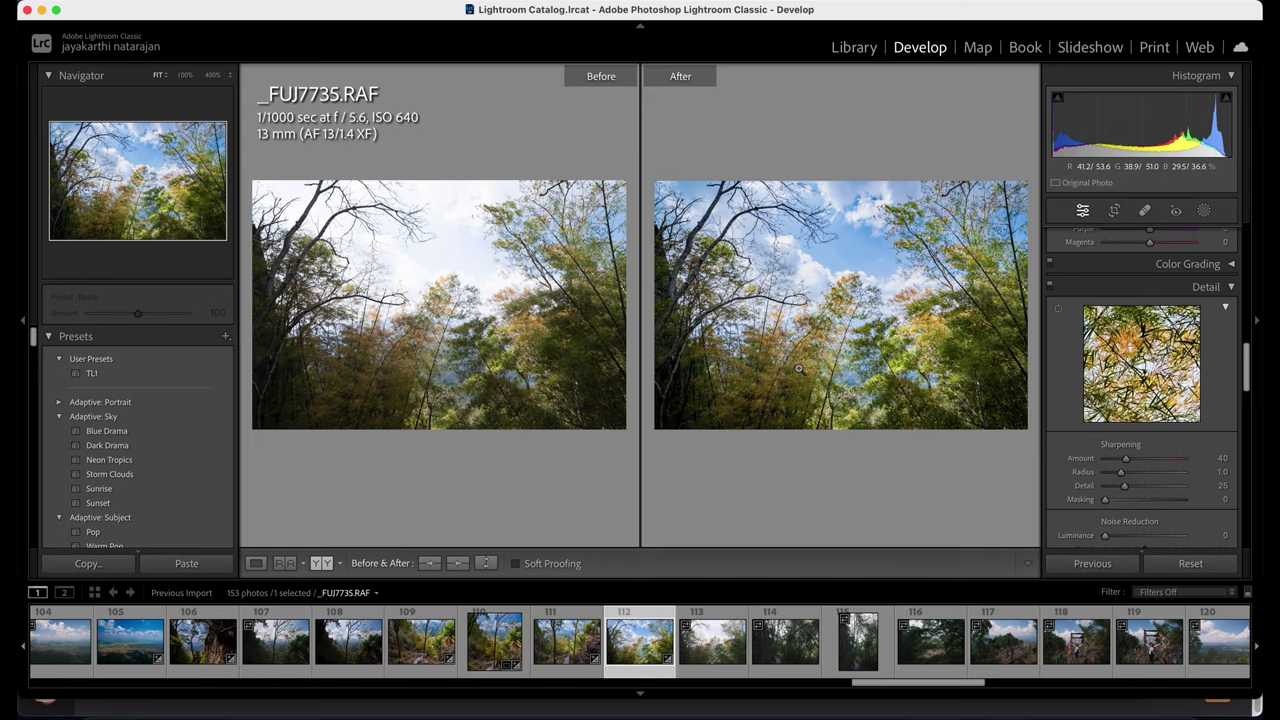
pyautogui.click(716, 658)
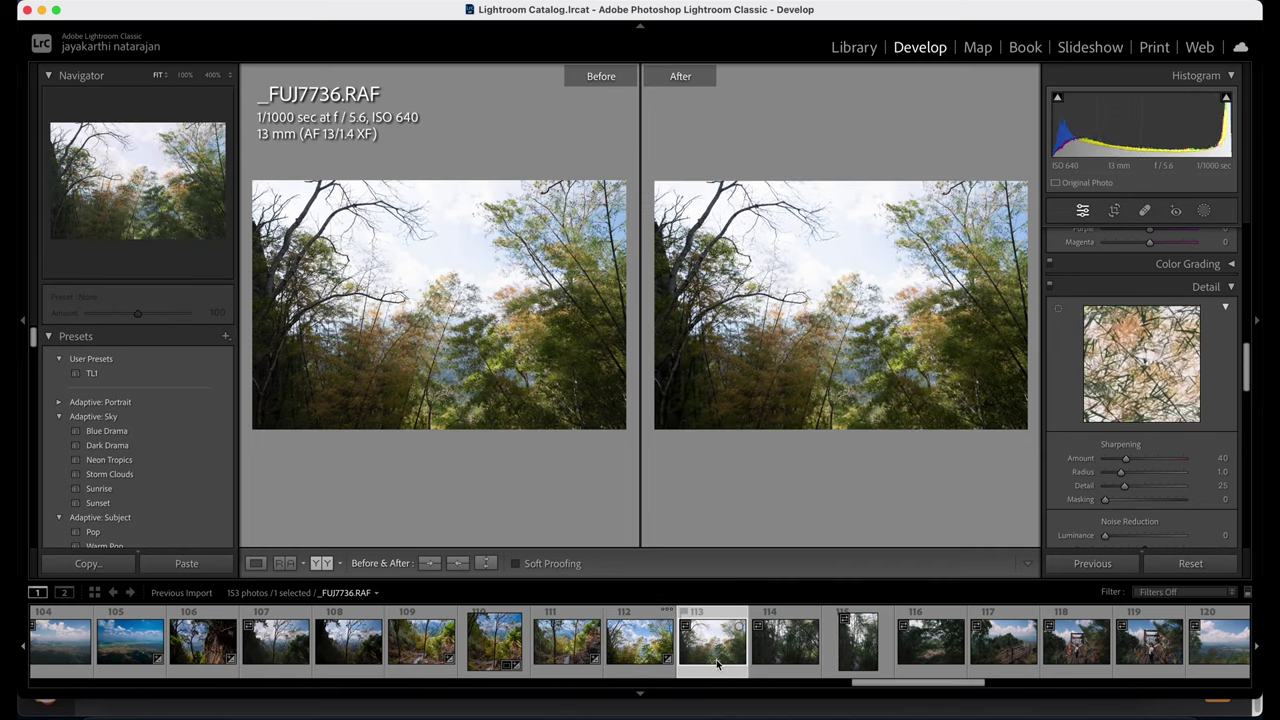
# Review _FUJ7735 before and after once more, and browse the following shots up to the flag-lined bridge portrait _FUJ7741.
pyautogui.click(650, 655)
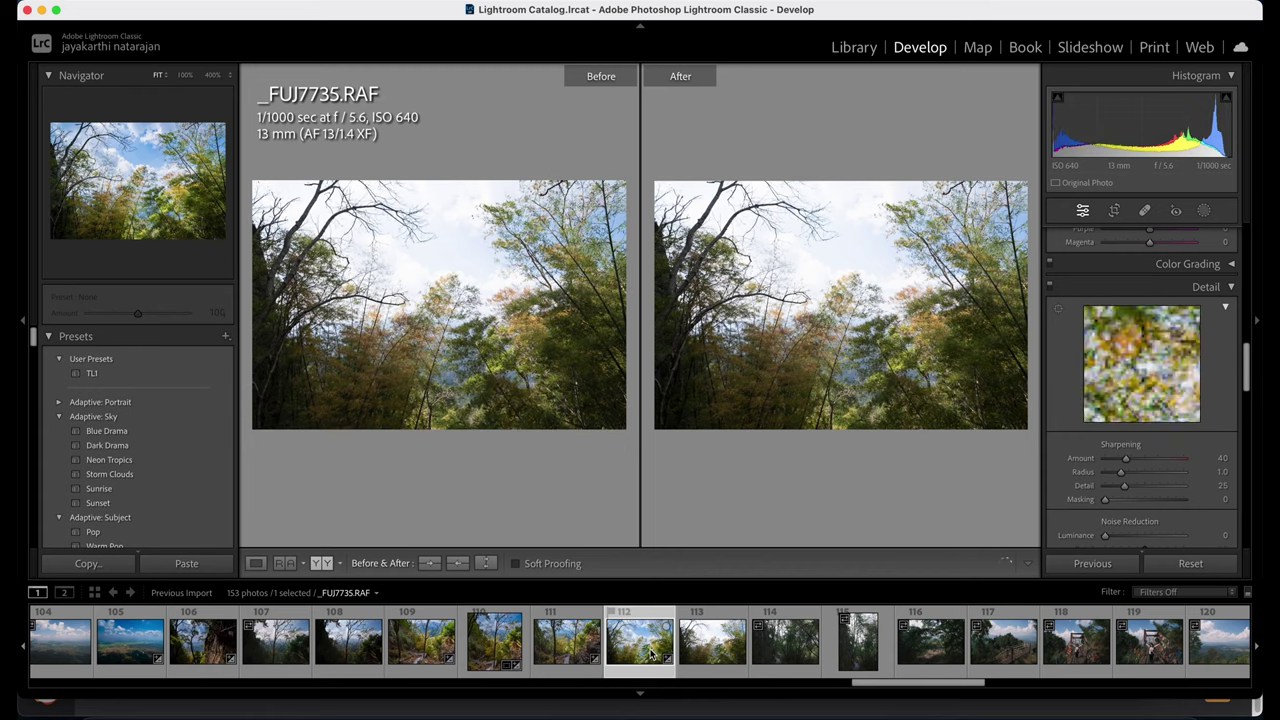
pyautogui.scroll(-2, 700, 658)
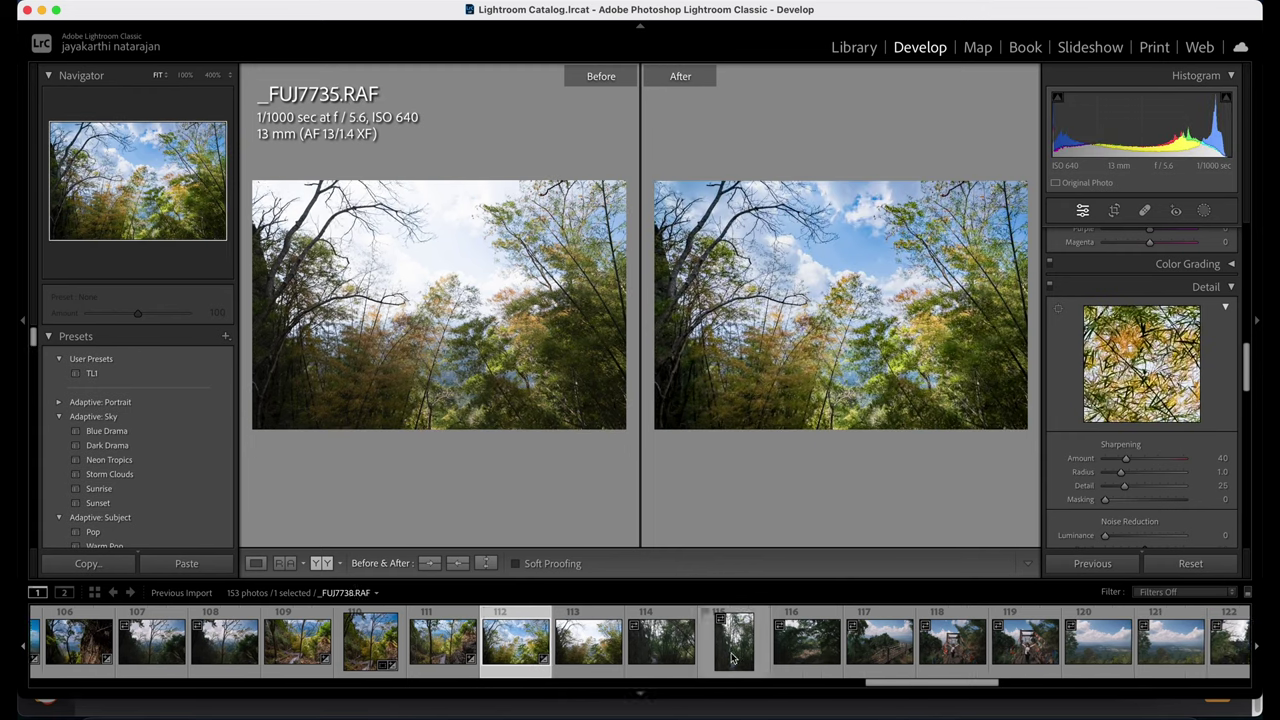
pyautogui.scroll(-1, 733, 657)
pyautogui.click(545, 650)
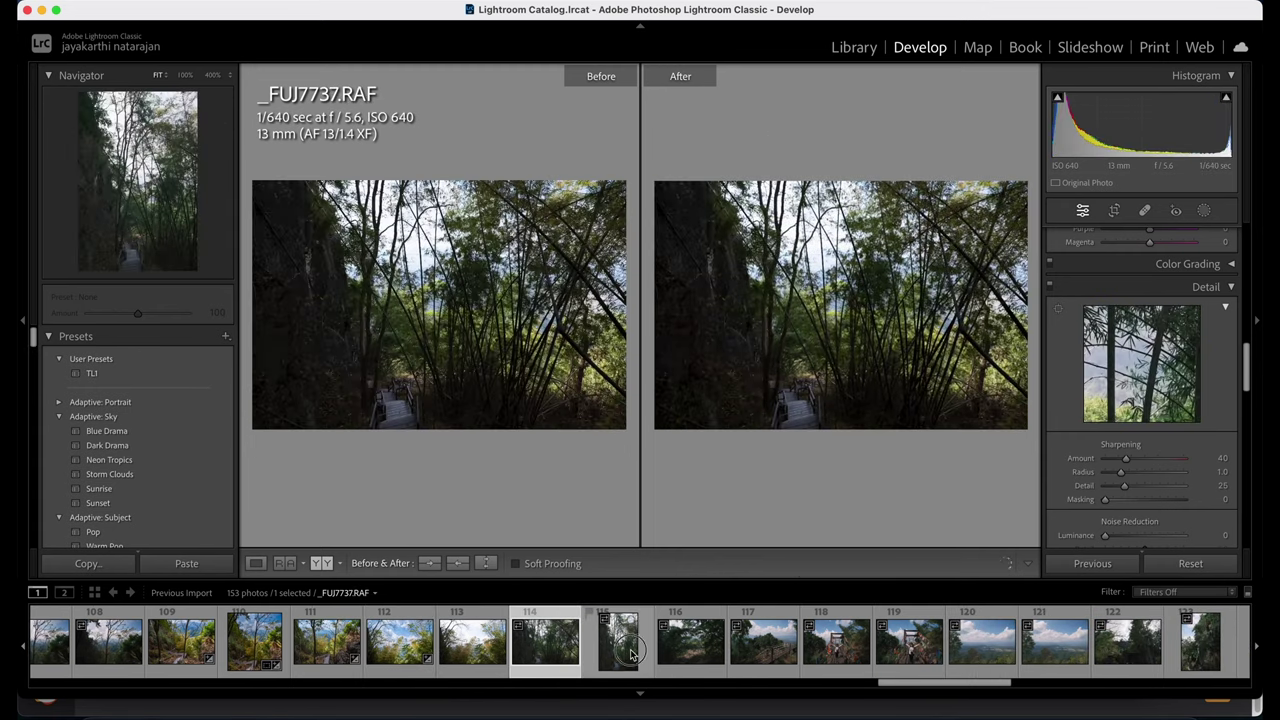
pyautogui.click(625, 650)
pyautogui.click(690, 648)
pyautogui.click(818, 652)
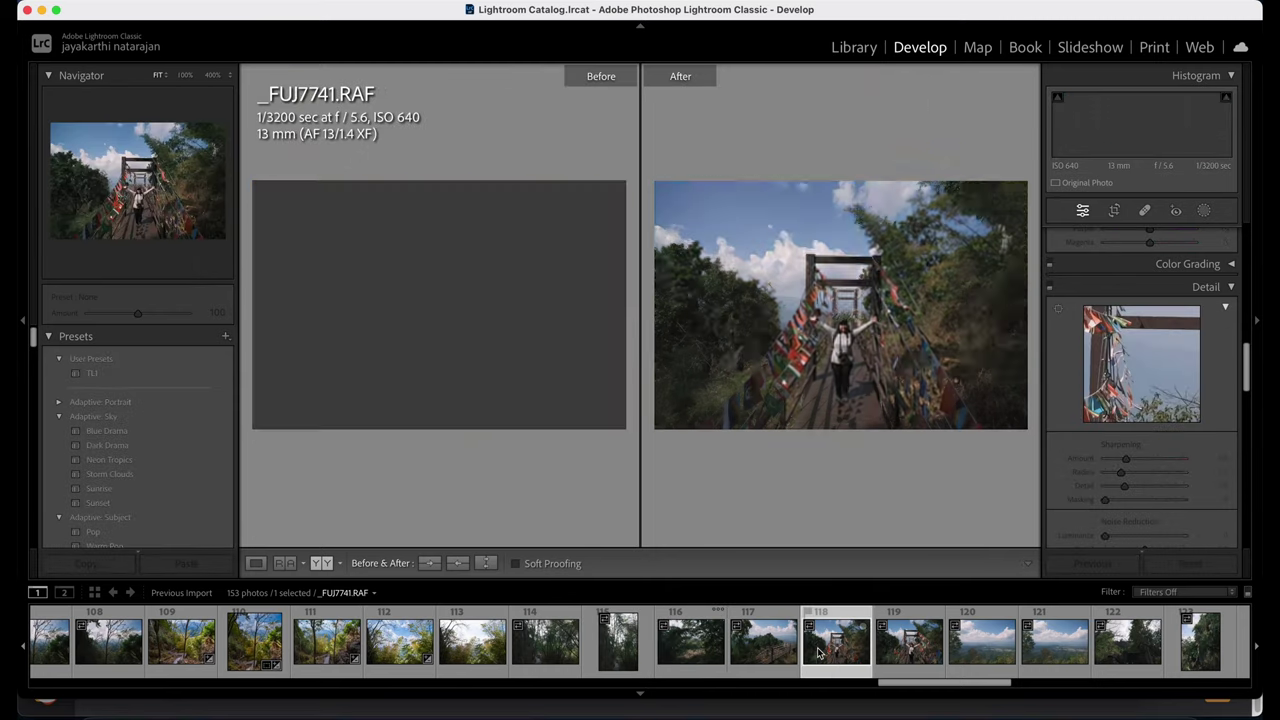
# Examine the flags and the person on the bridge in _FUJ7741 close up, and return to the single fitted photo view.
pyautogui.click(815, 280)
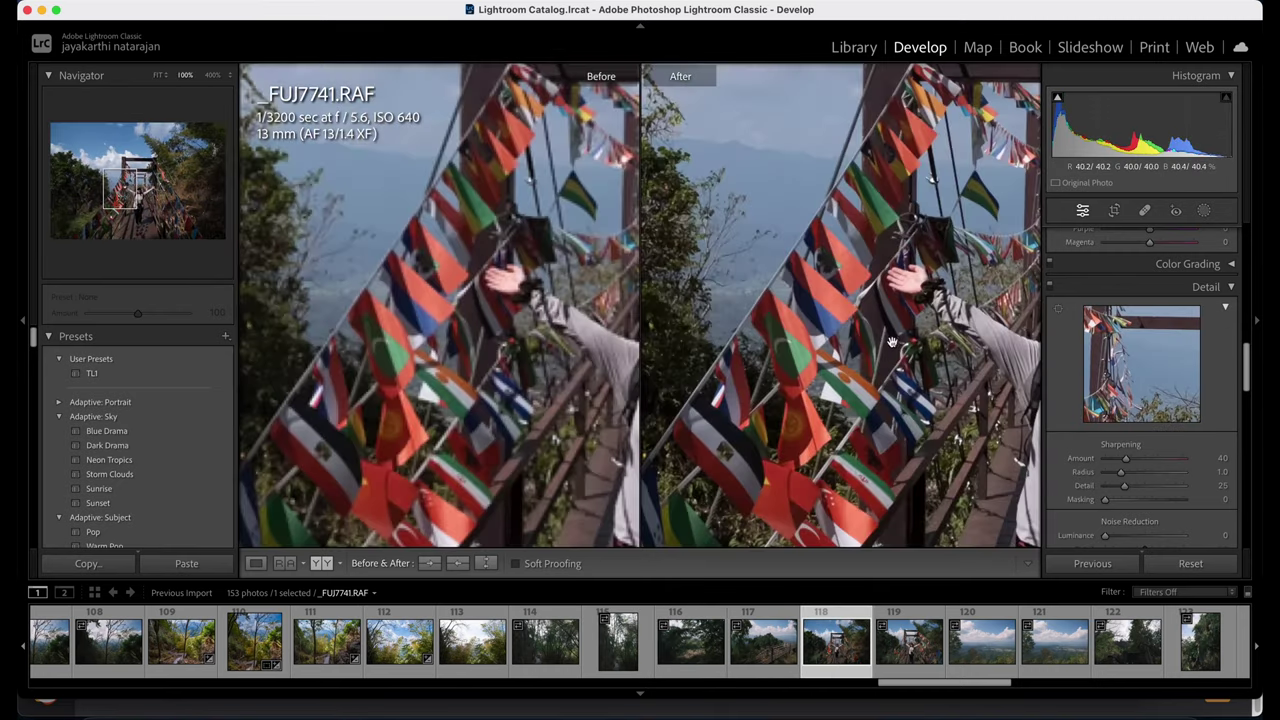
pyautogui.moveTo(892, 342); pyautogui.dragTo(594, 346)
pyautogui.click(857, 347)
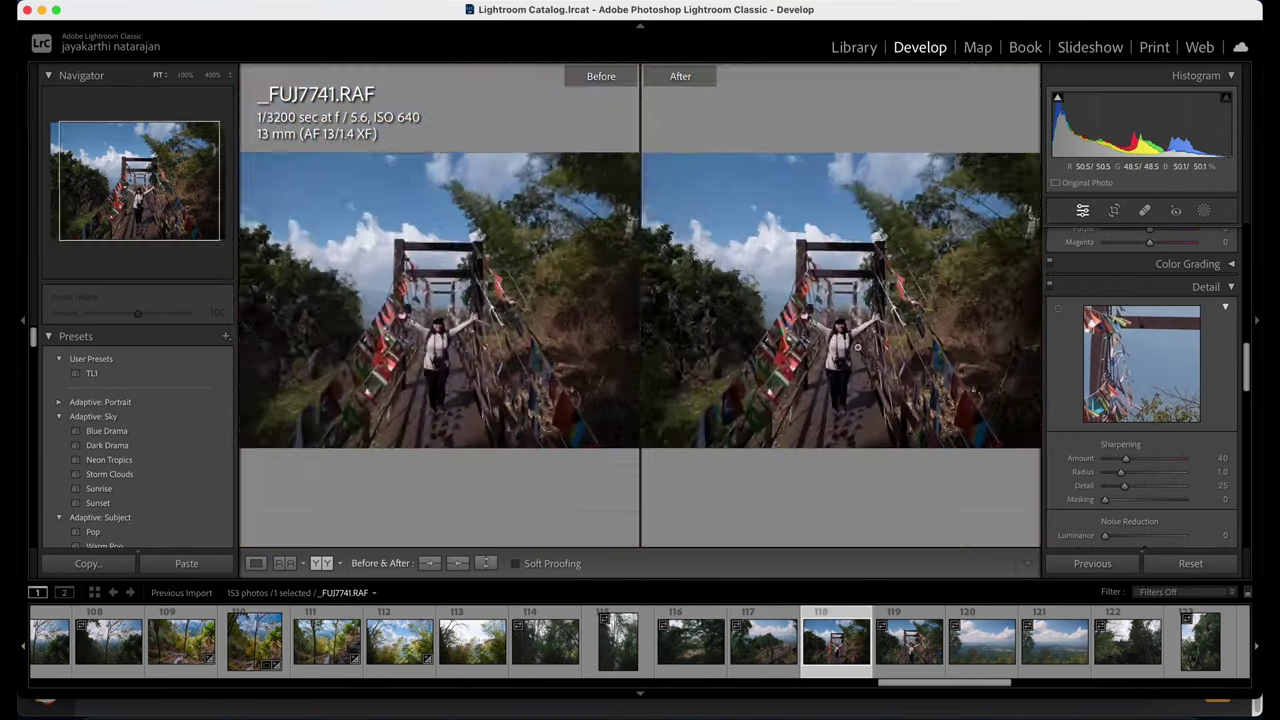
pyautogui.click(857, 347)
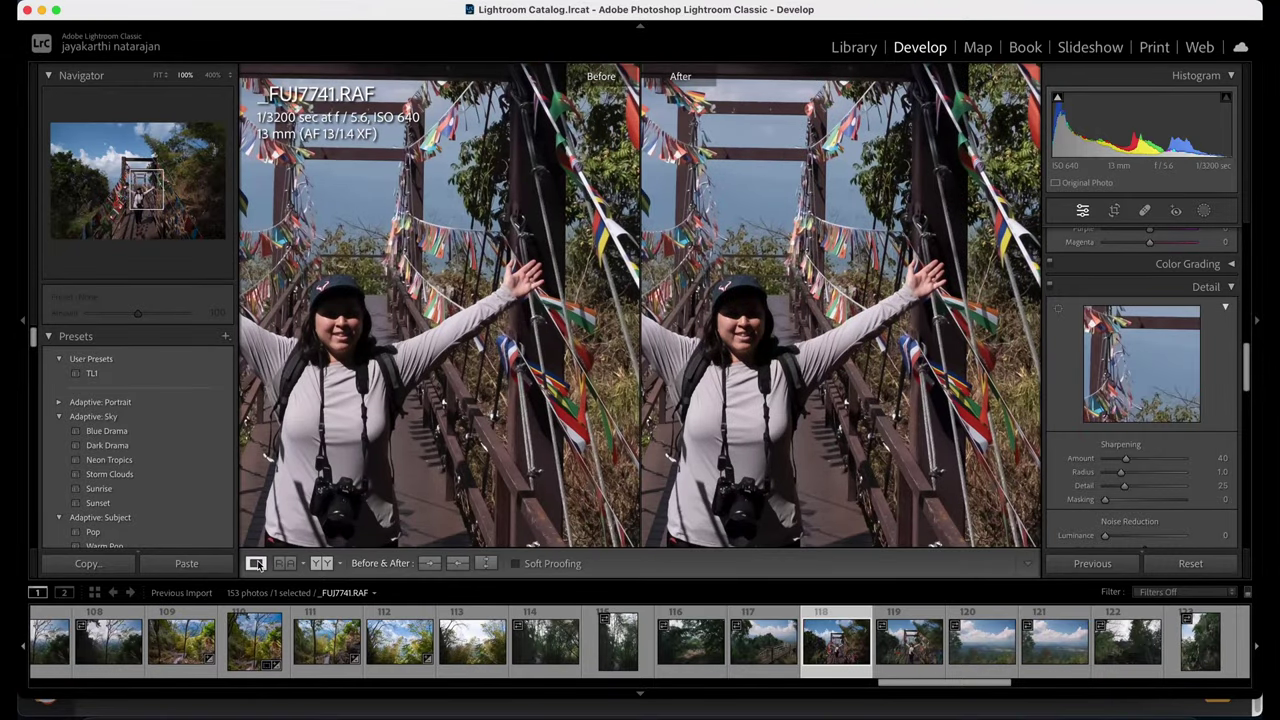
pyautogui.click(257, 565)
pyautogui.press('z')
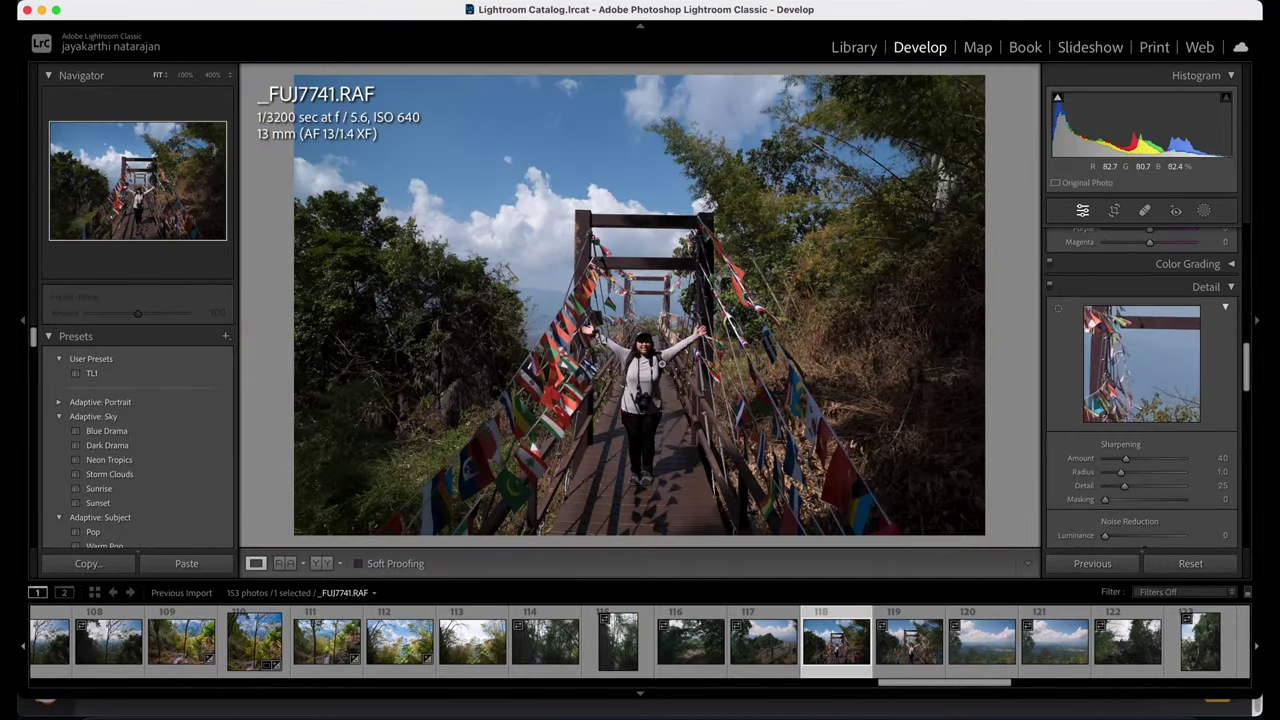
pyautogui.click(700, 656)
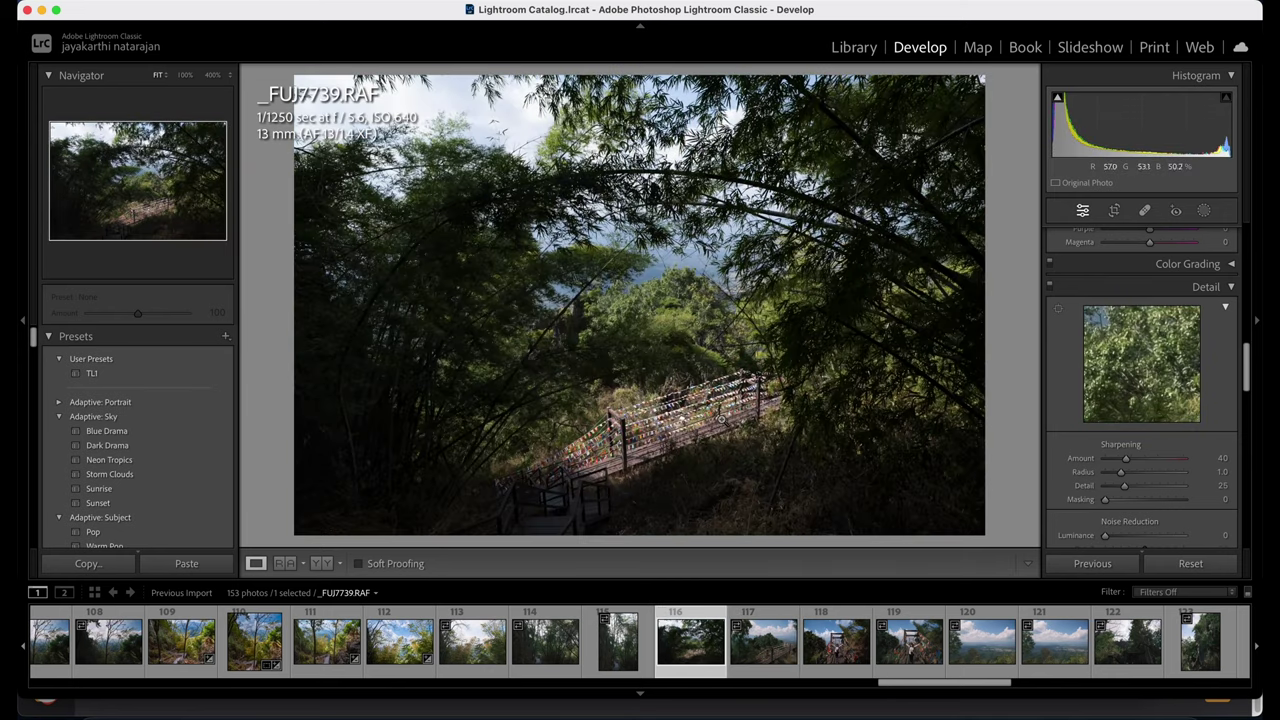
pyautogui.keyDown('super'); pyautogui.click(398, 655); pyautogui.keyUp('super')
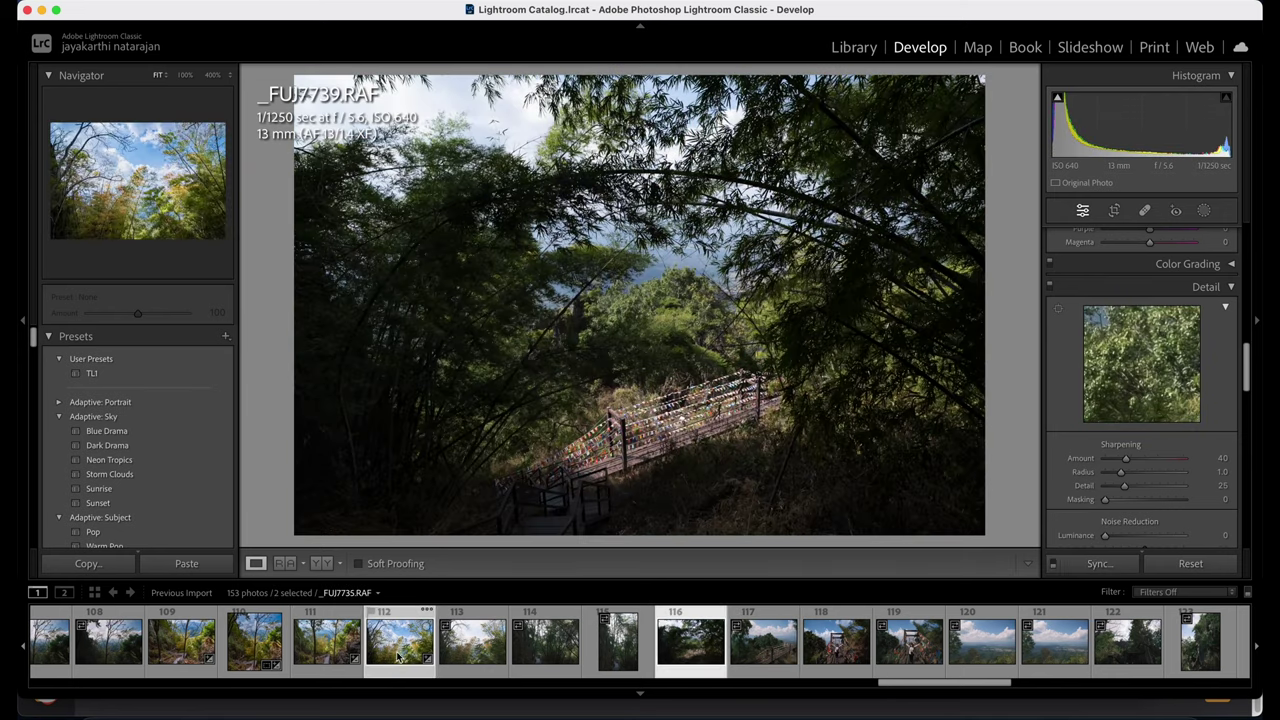
pyautogui.click(1112, 563)
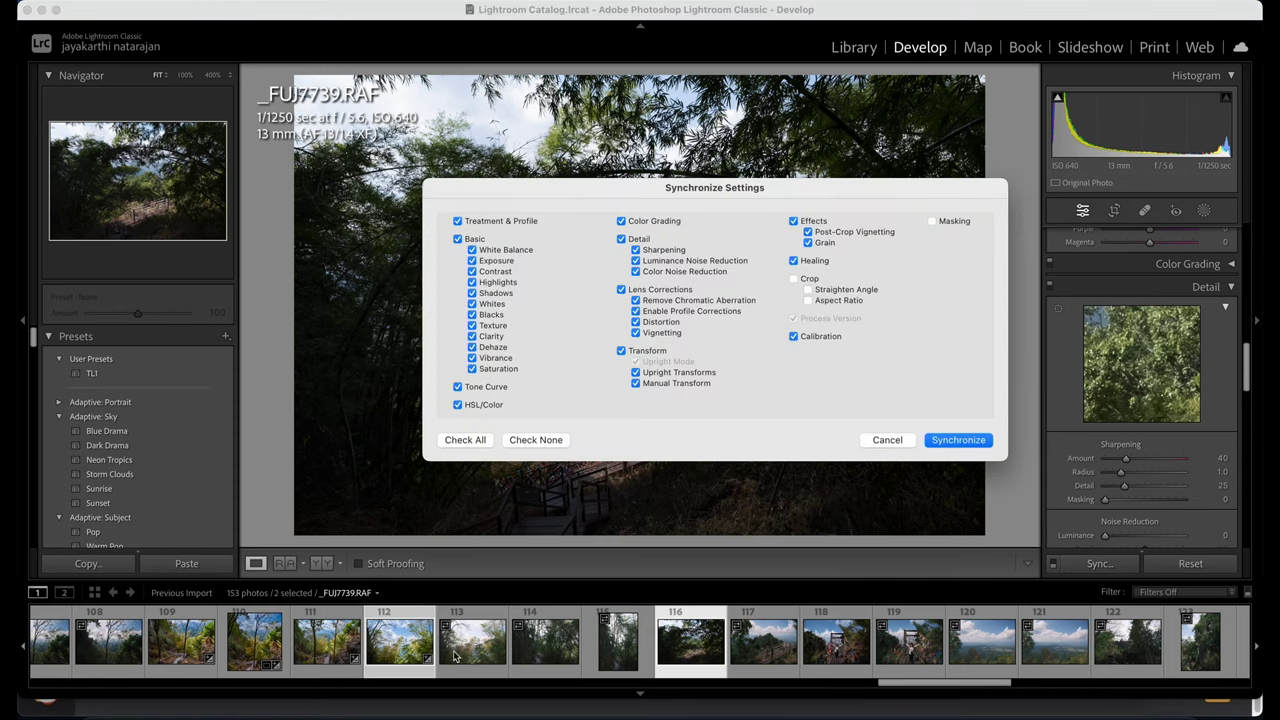
pyautogui.click(887, 440)
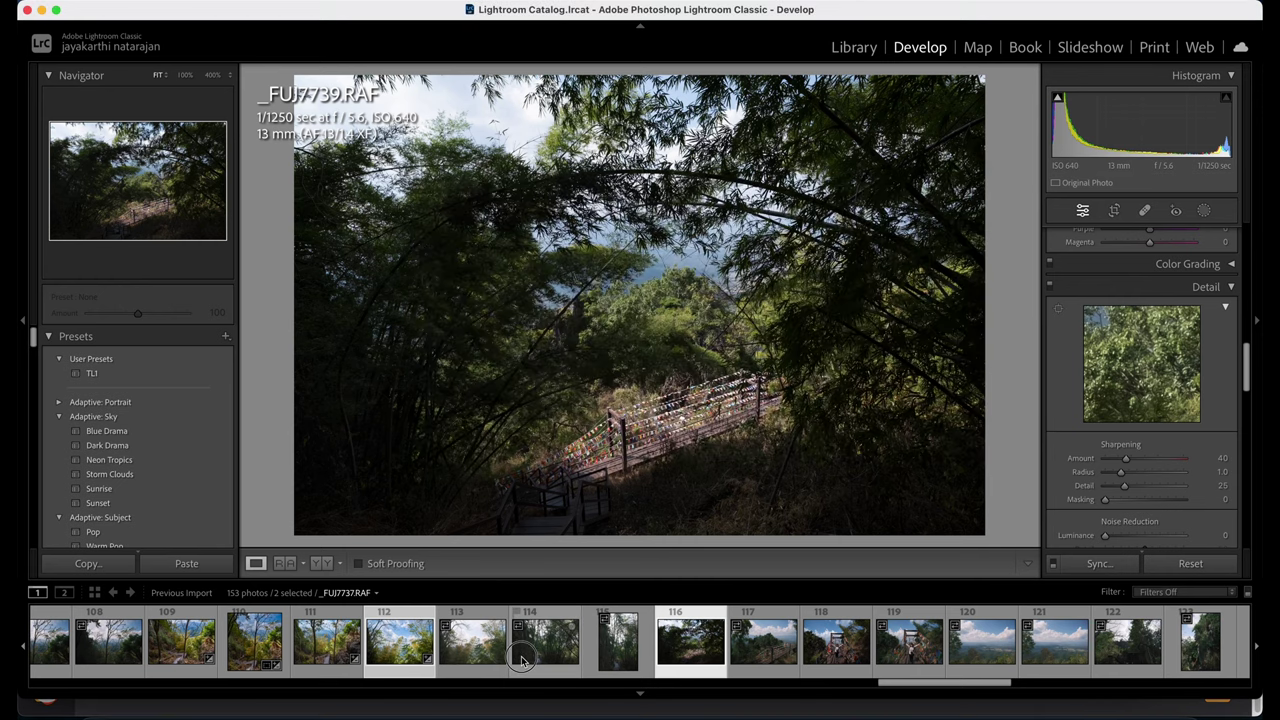
# Synchronize the develop settings of _FUJ7735 to the bridge landscape _FUJ7740.
pyautogui.click(398, 645)
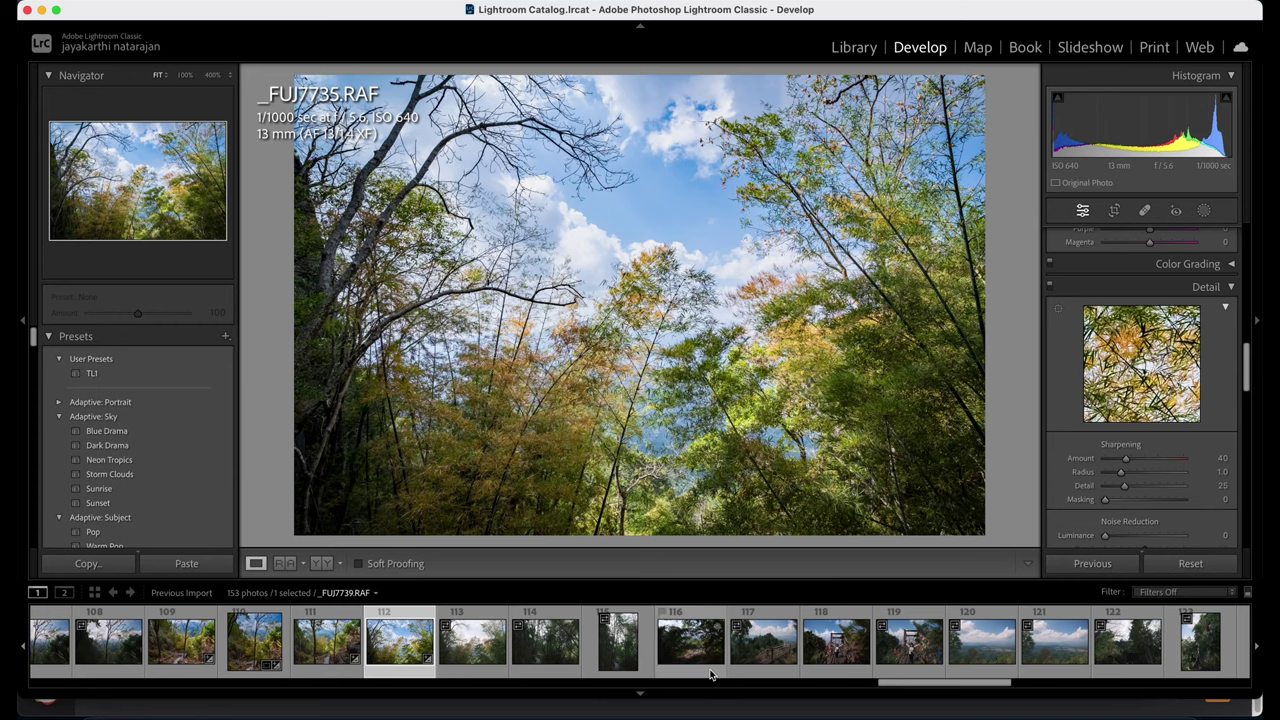
pyautogui.keyDown('super'); pyautogui.click(760, 645); pyautogui.keyUp('super')
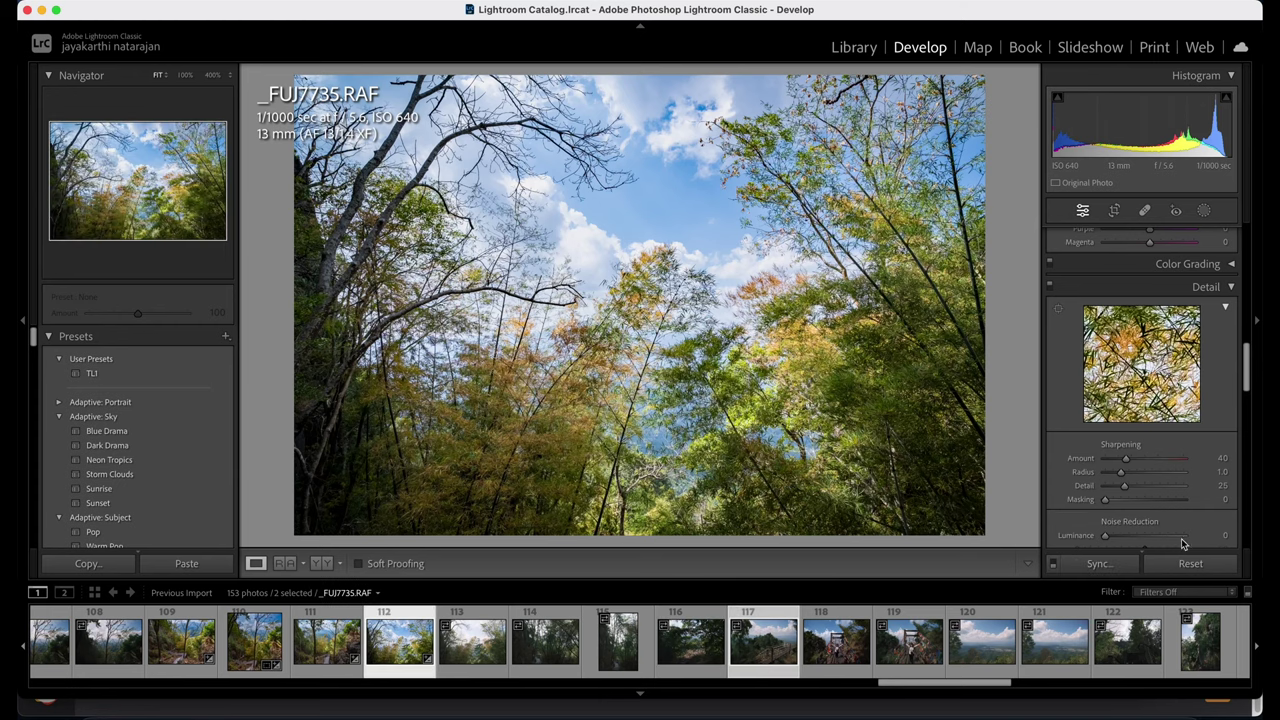
pyautogui.click(1100, 563)
pyautogui.click(1084, 439)
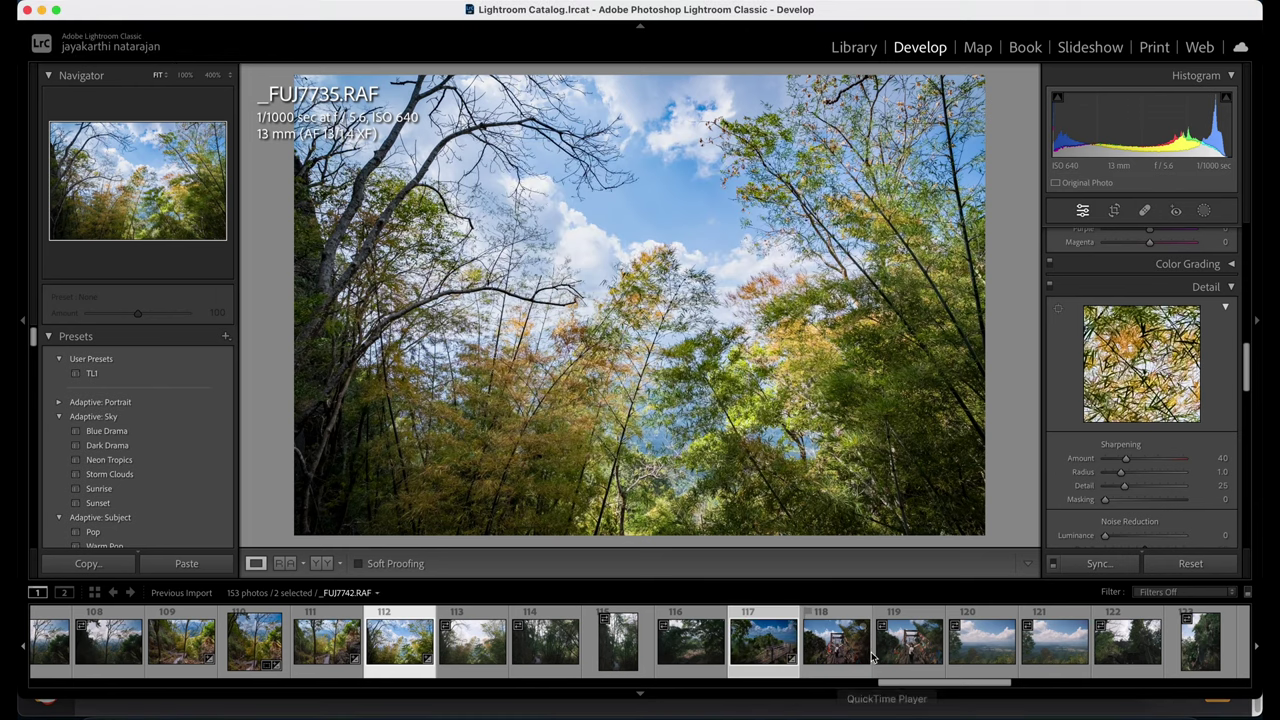
# Compare the synced _FUJ7740 with the neighbouring bridge portrait _FUJ7741 and the finished forest shot _FUJ7735.
pyautogui.click(764, 645)
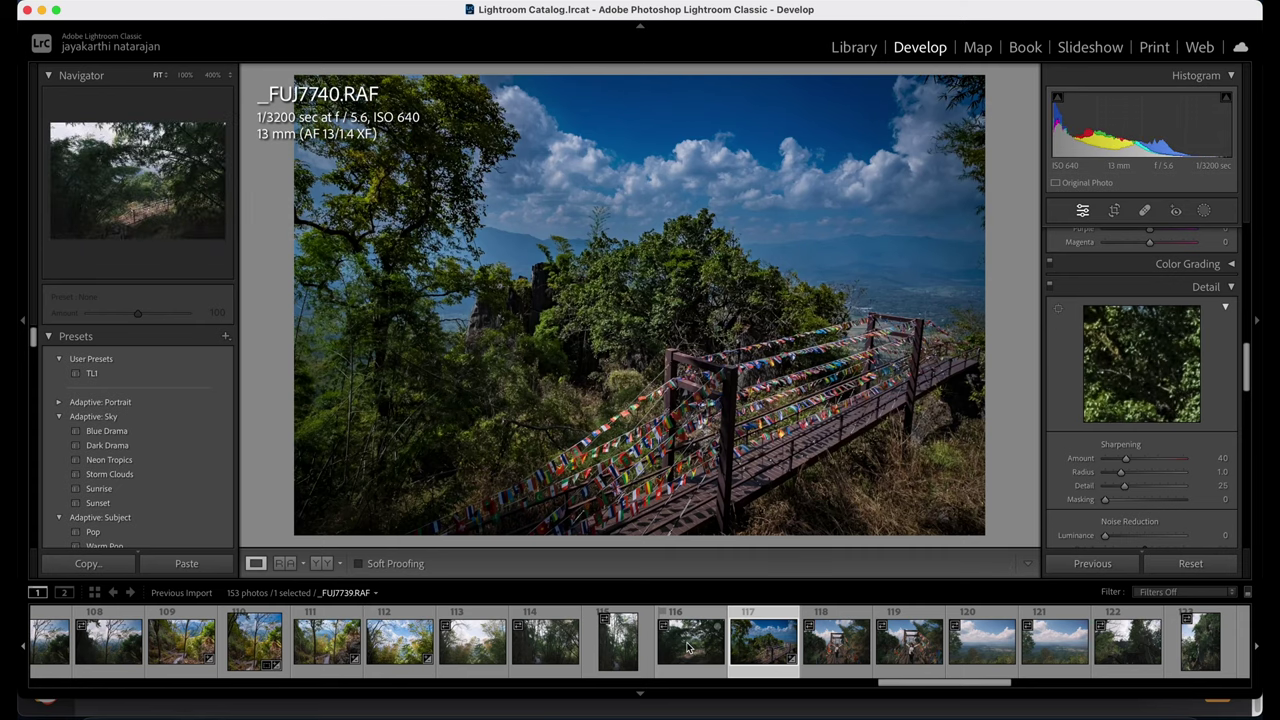
pyautogui.press('Right')
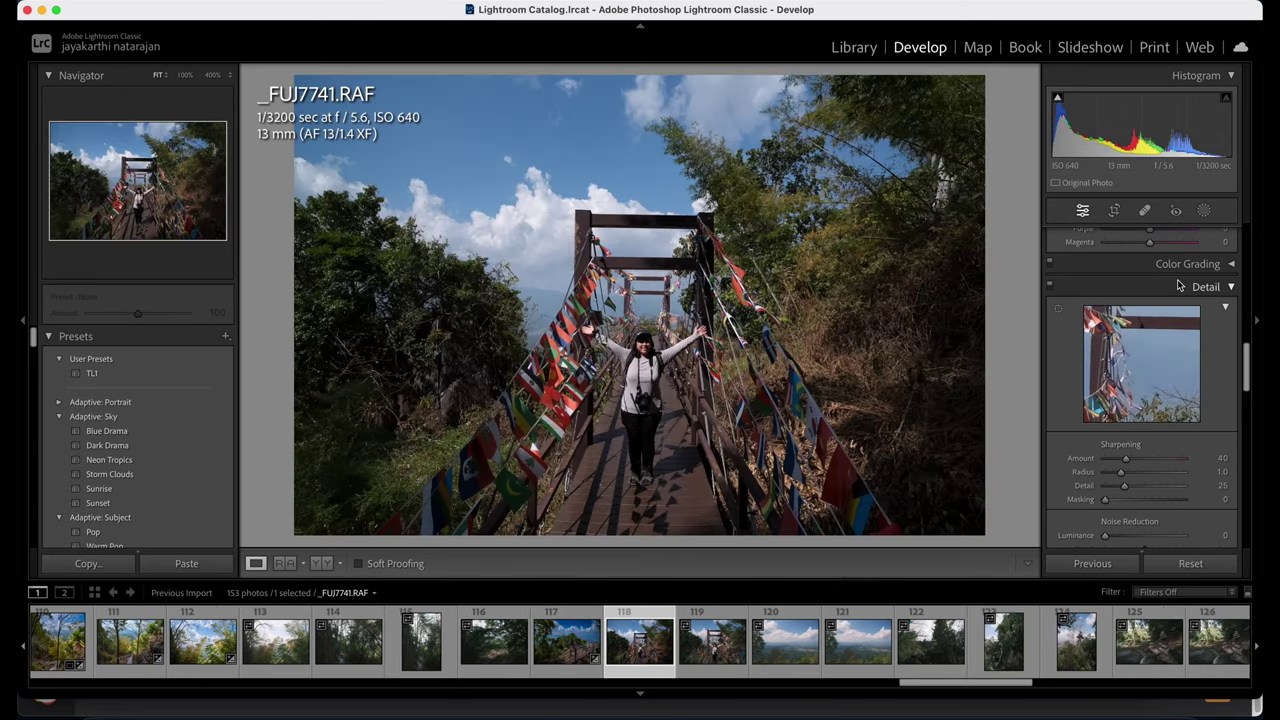
pyautogui.click(567, 655)
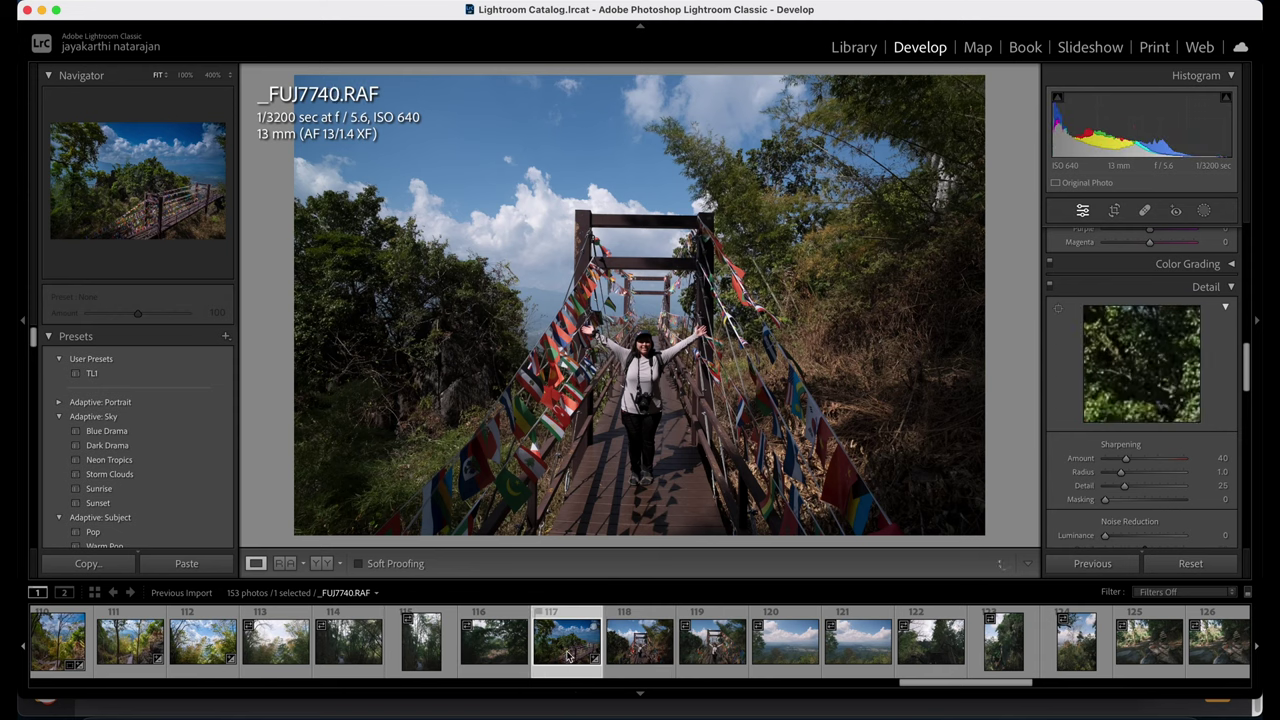
pyautogui.press('Left')
pyautogui.press('Left')
pyautogui.press('Left')
pyautogui.press('Left')
pyautogui.press('Left')
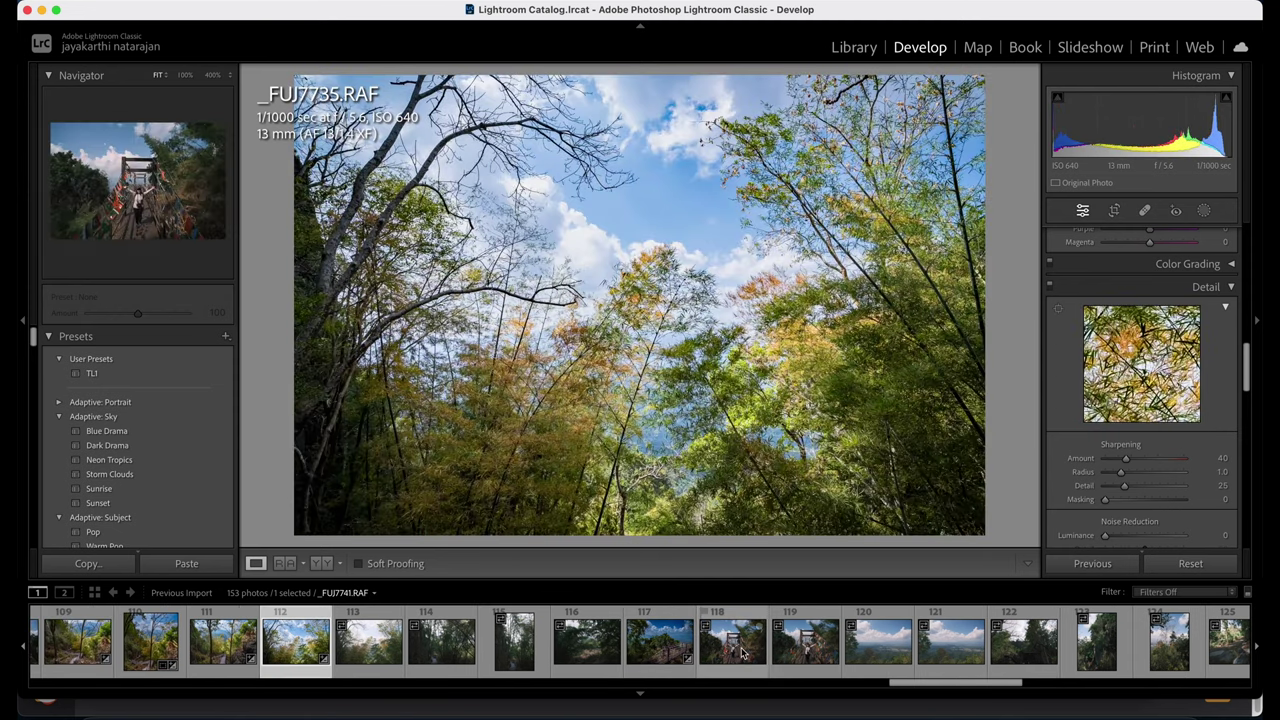
# Reset all develop settings of _FUJ7740 and open masking for a new mask on it.
pyautogui.click(660, 645)
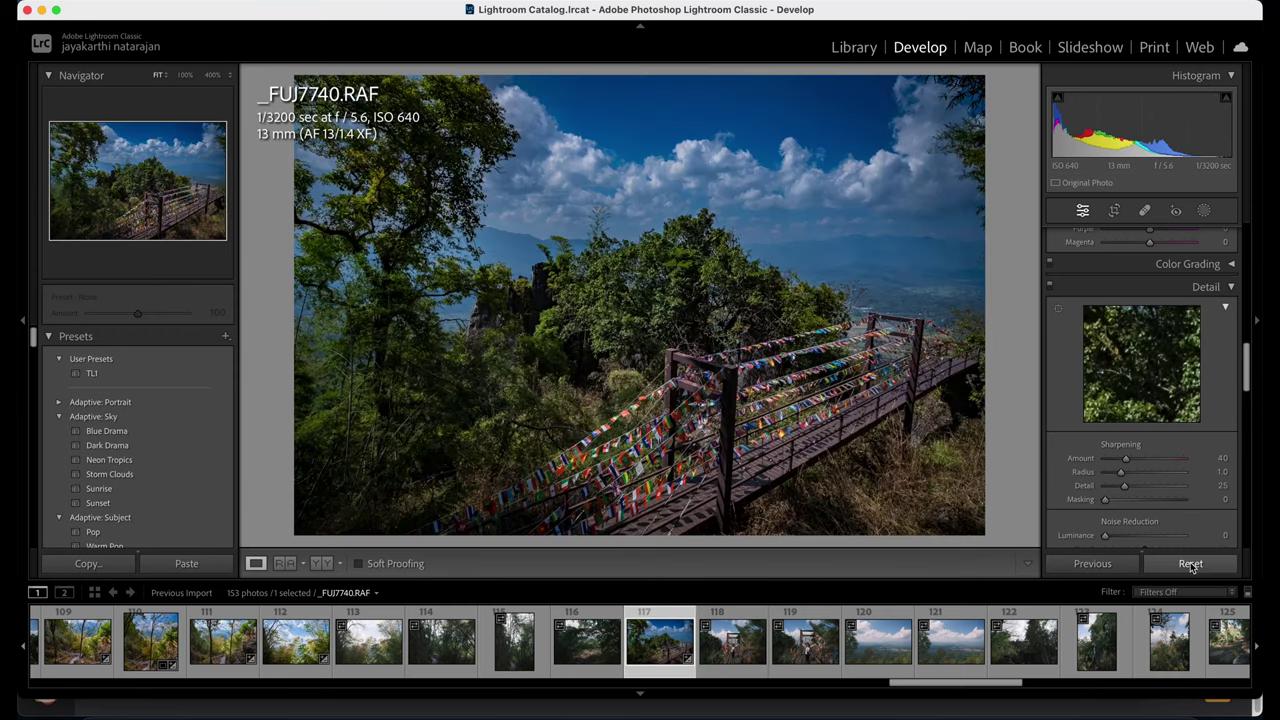
pyautogui.click(1190, 564)
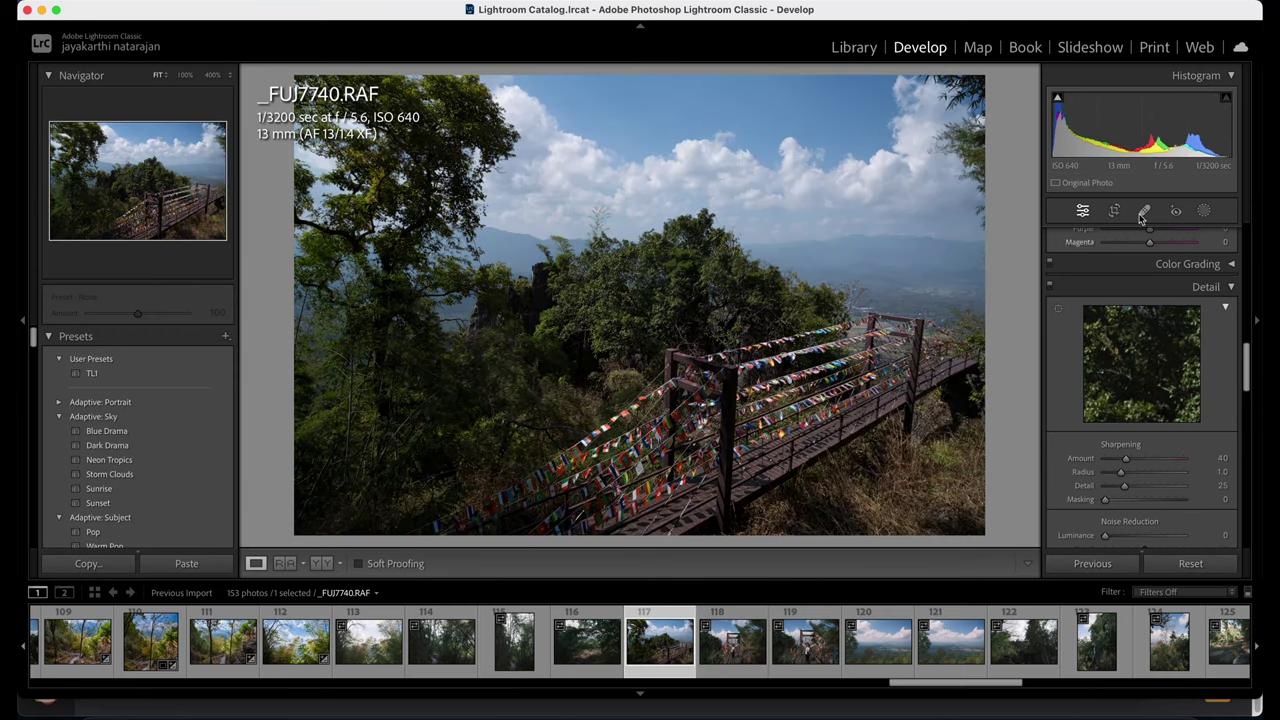
pyautogui.click(1204, 212)
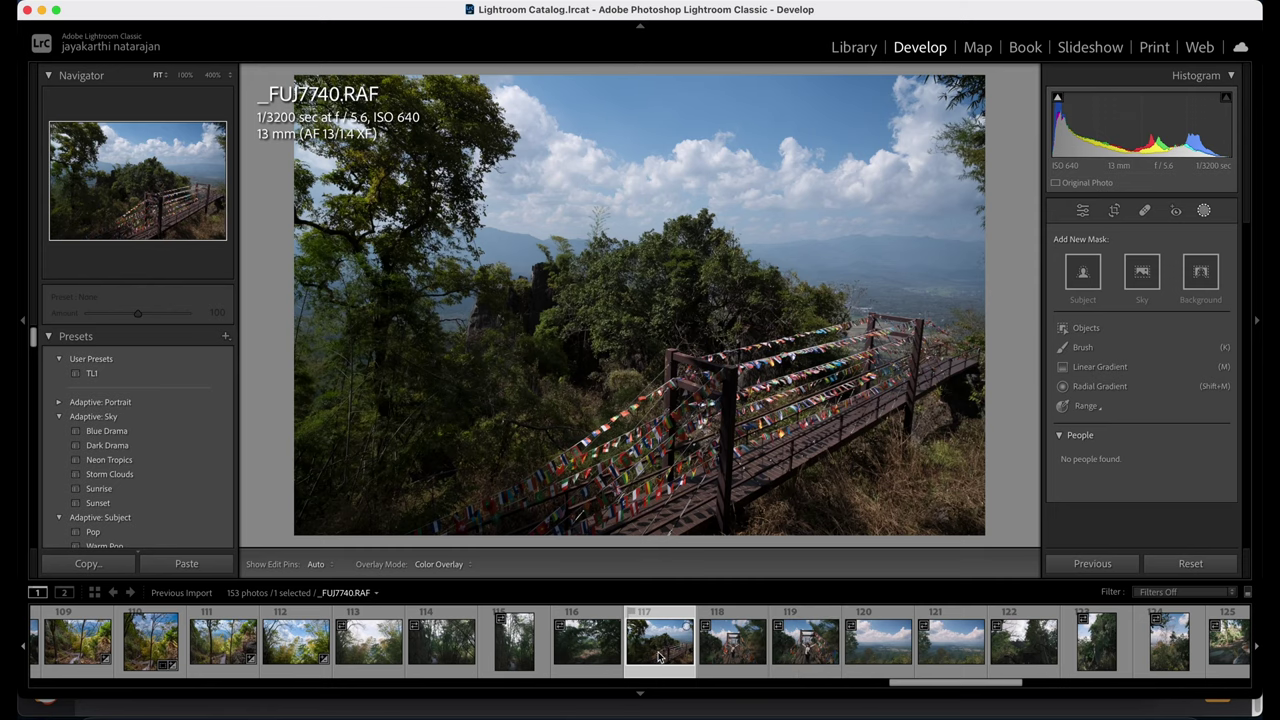
# Create a Select Sky mask on the bridge photo _FUJ7740.RAF.
pyautogui.click(1114, 211)
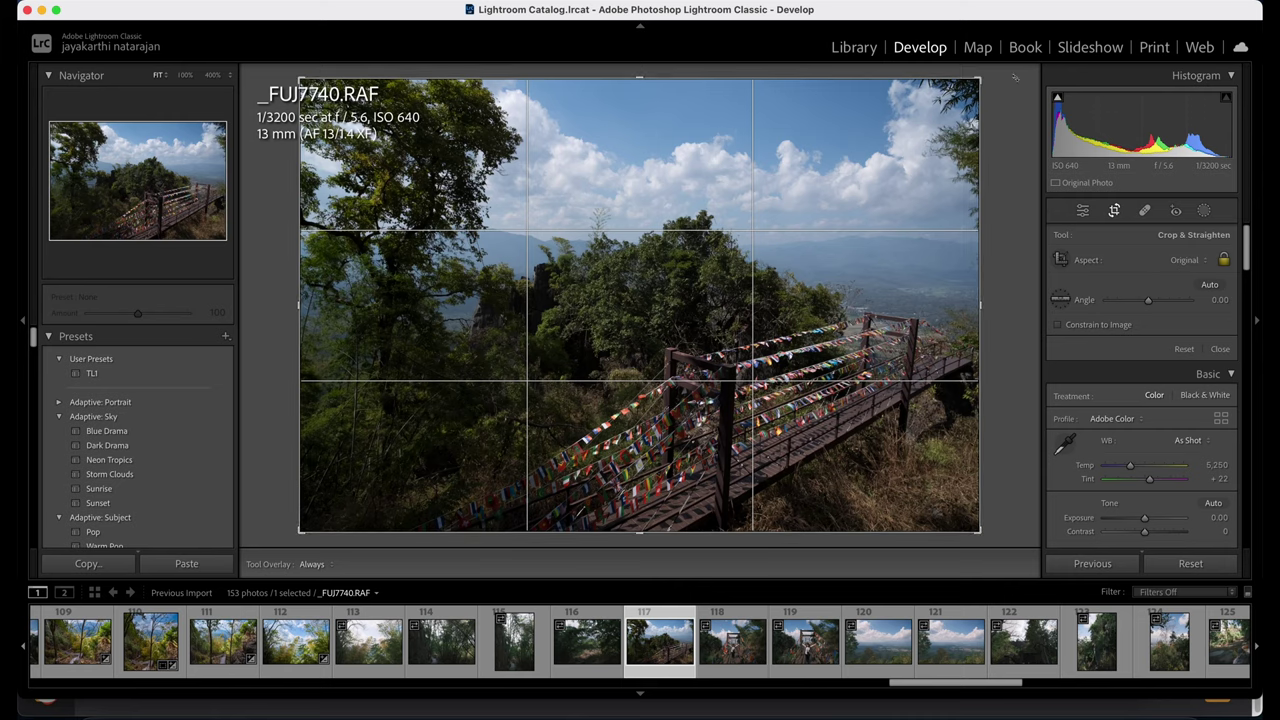
pyautogui.click(1083, 212)
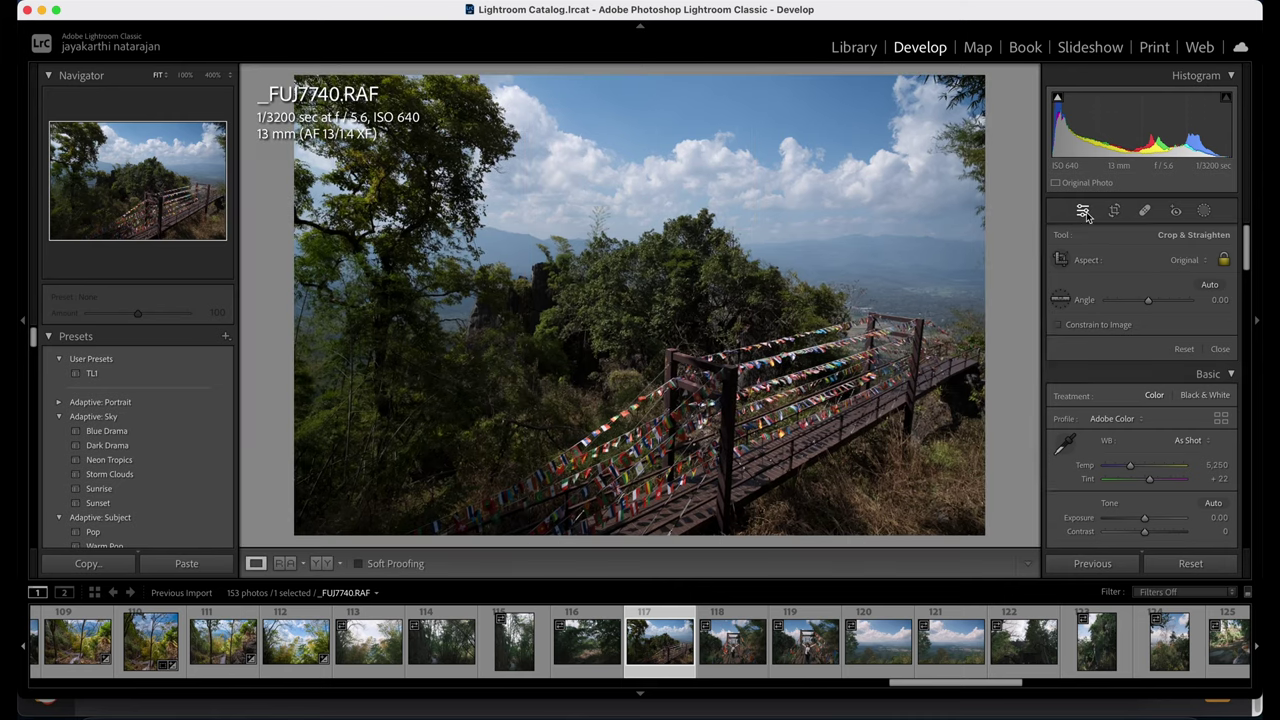
pyautogui.click(1200, 211)
pyautogui.click(1145, 275)
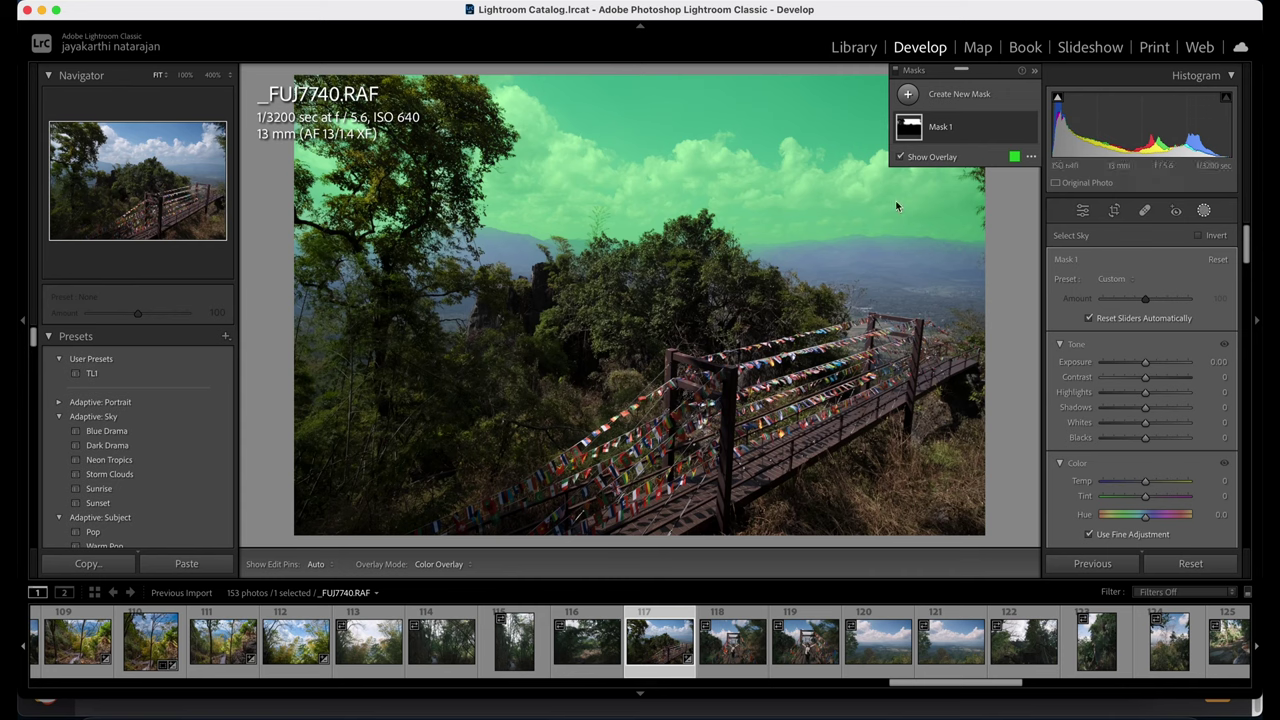
# Try darkening the sky mask, then set its highlights to -24 and shadows to -13.
pyautogui.moveTo(1145, 361); pyautogui.dragTo(984, 380)
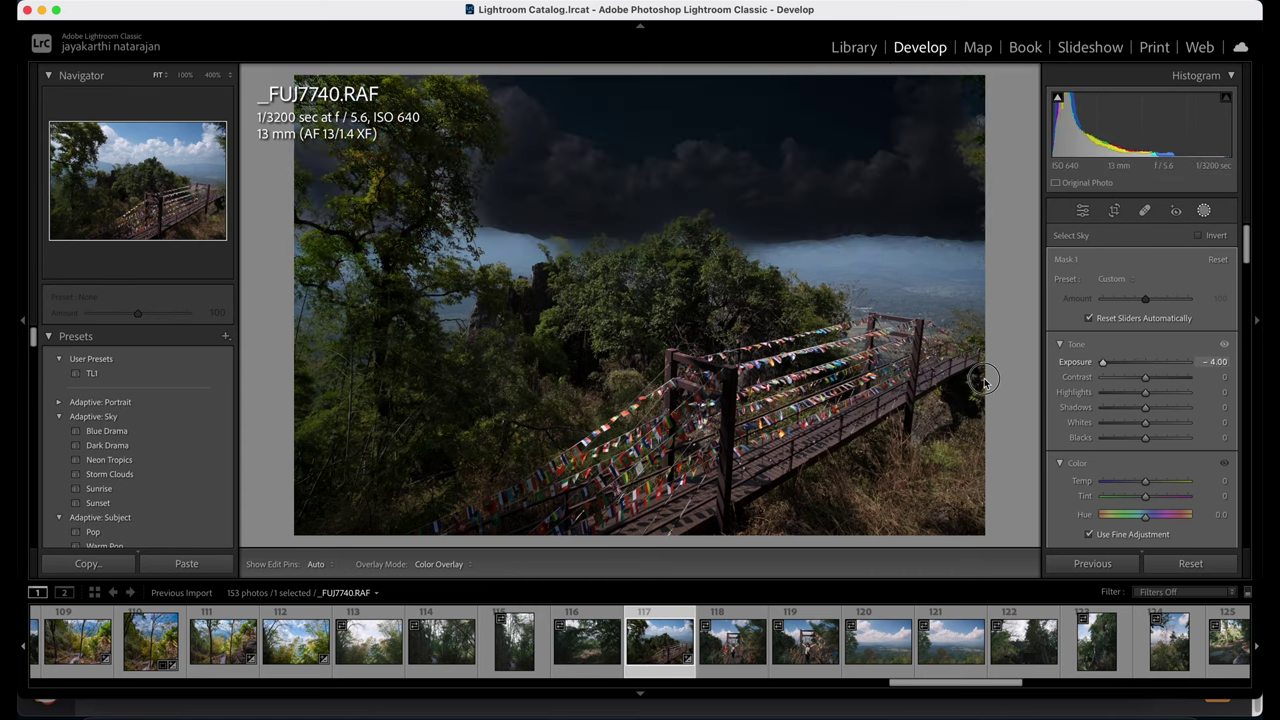
pyautogui.doubleClick(1070, 362)
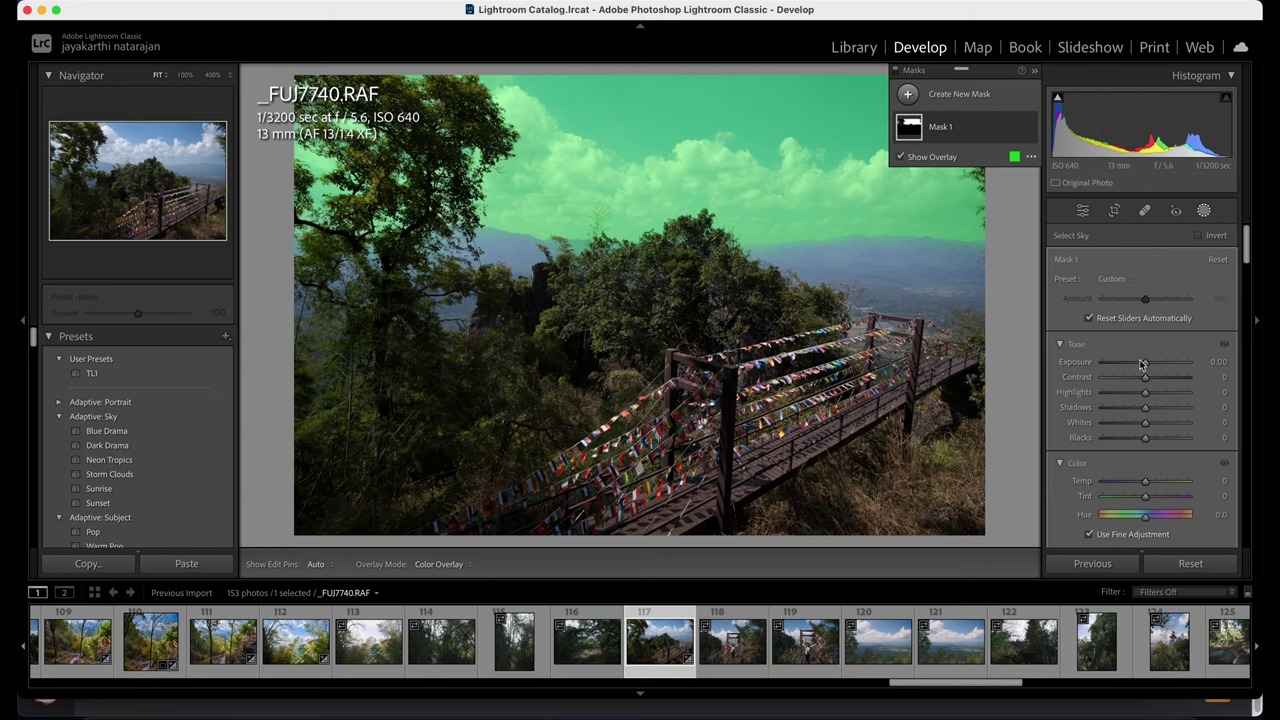
pyautogui.moveTo(1145, 392); pyautogui.dragTo(1140, 418)
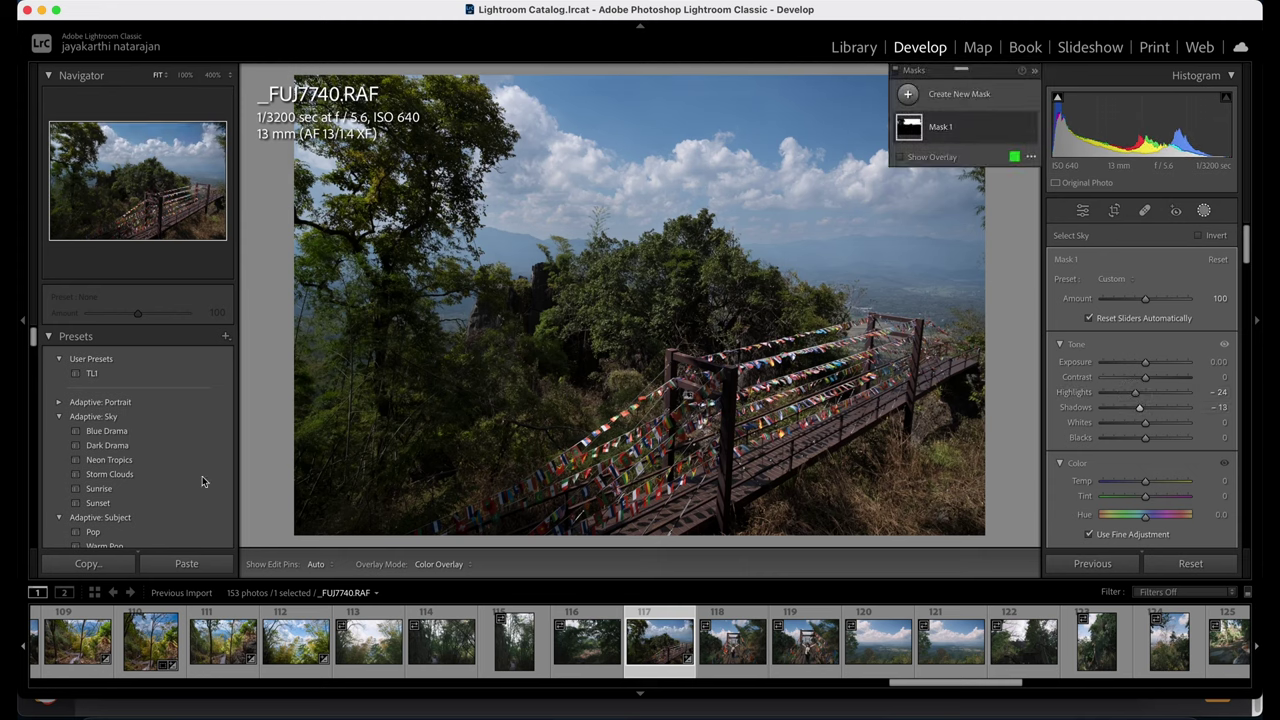
# Apply the Blue Drama adaptive sky preset and set Mask 1 to exposure 0.38 with highlights and shadows at 0.
pyautogui.click(128, 434)
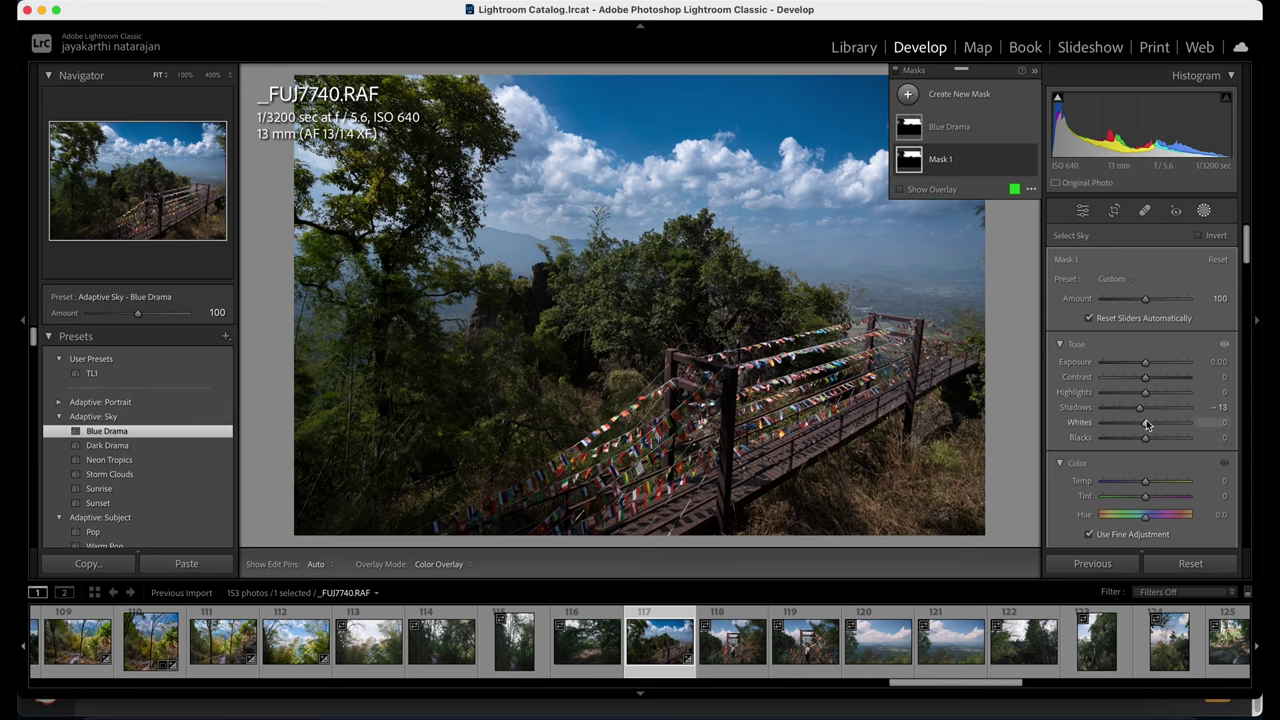
pyautogui.moveTo(1140, 408); pyautogui.dragTo(1151, 364)
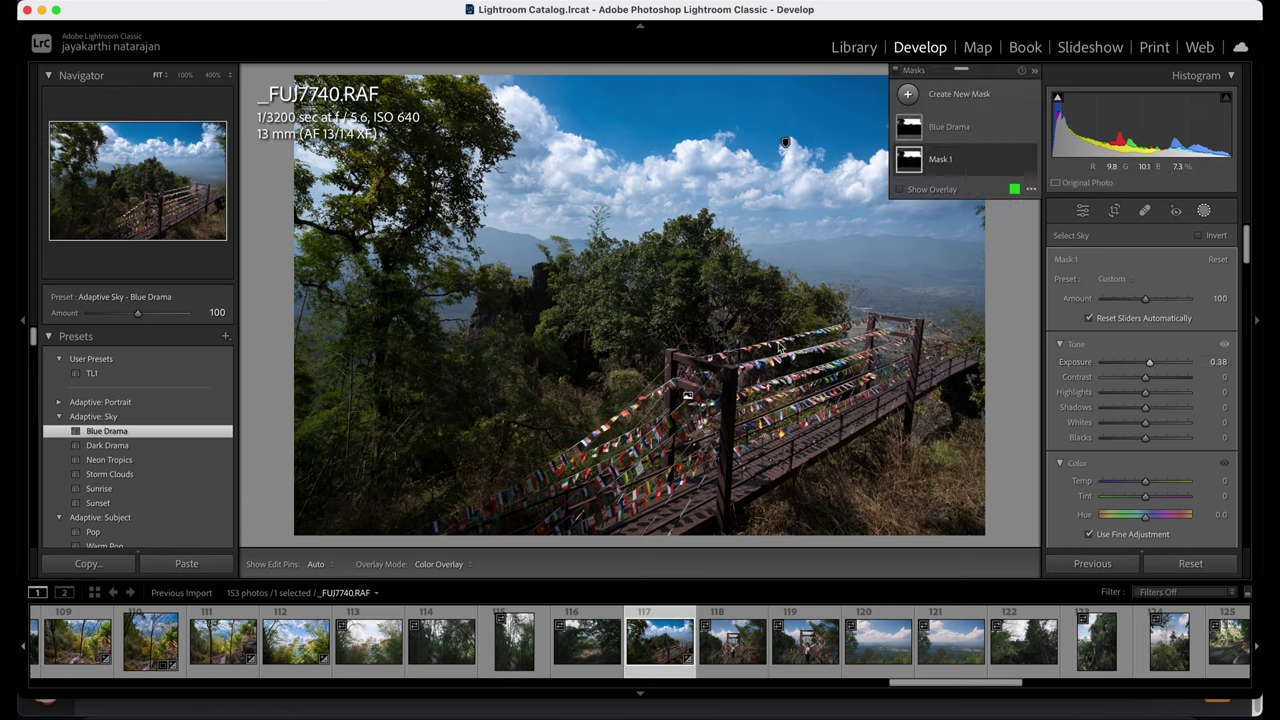
# Duplicate the Blue Drama mask and invert the copy.
pyautogui.rightClick(955, 132)
pyautogui.click(953, 131)
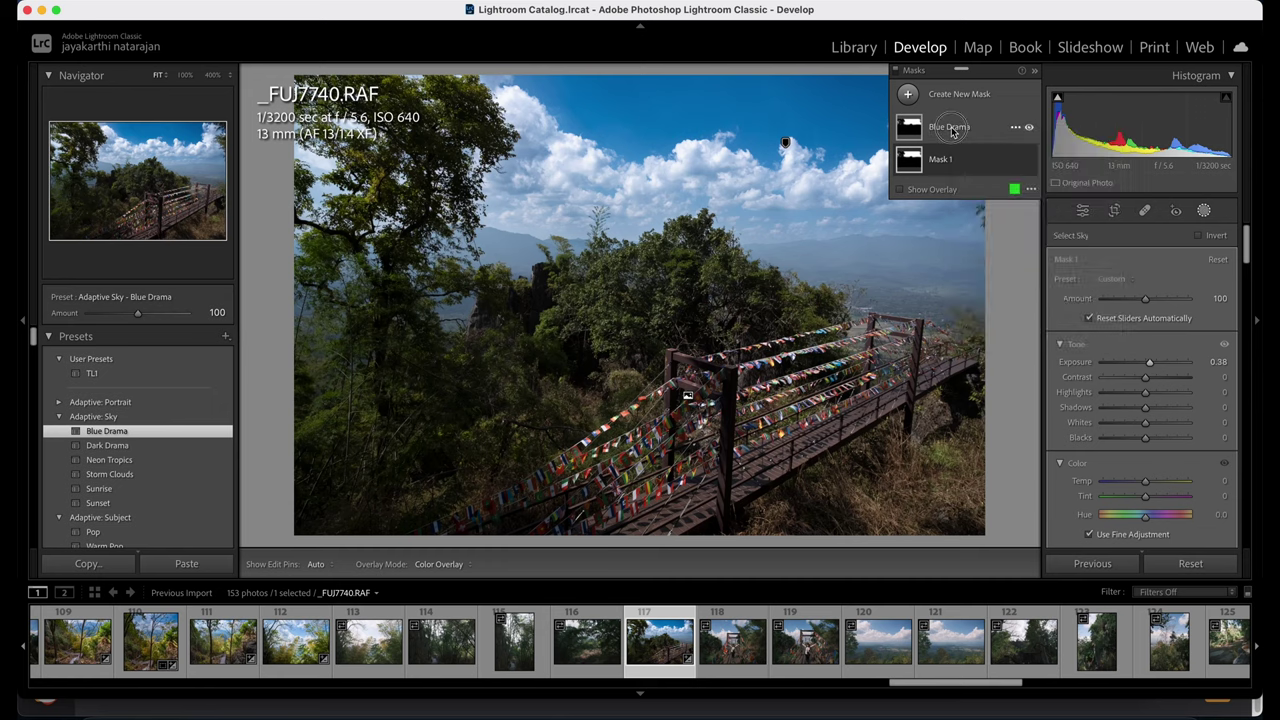
pyautogui.click(952, 131)
pyautogui.rightClick(952, 131)
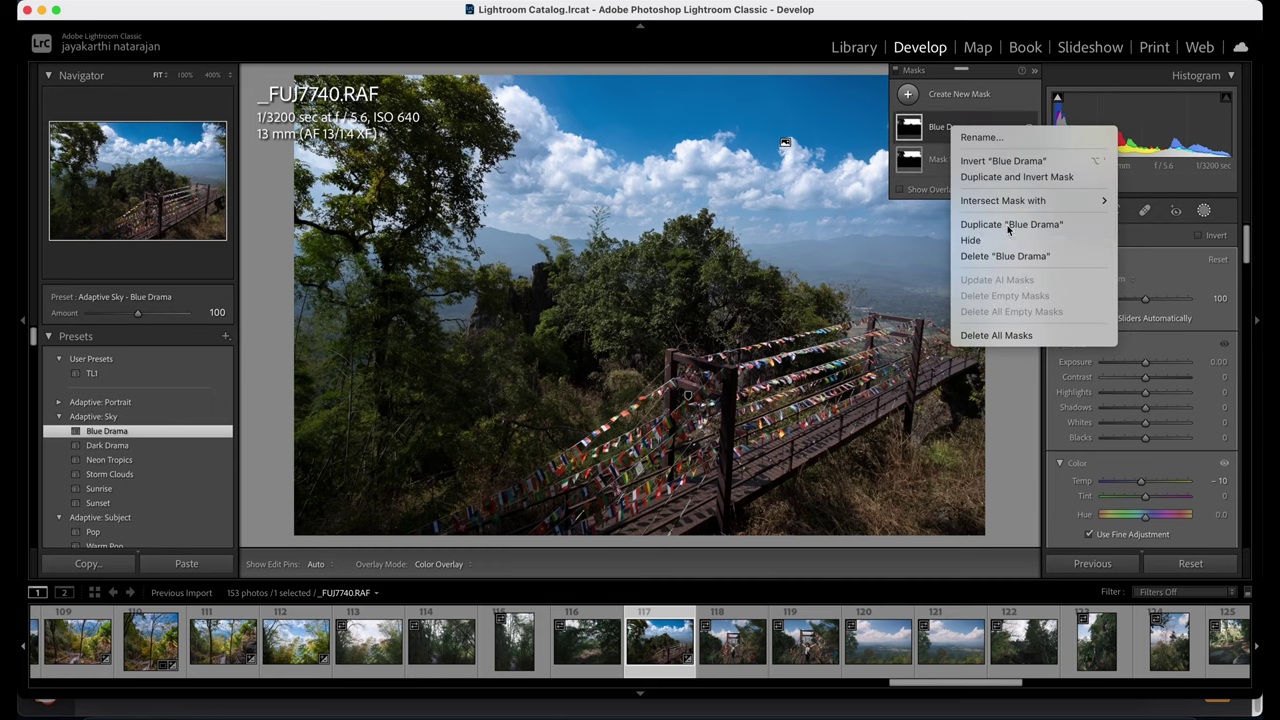
pyautogui.click(1008, 225)
pyautogui.rightClick(977, 136)
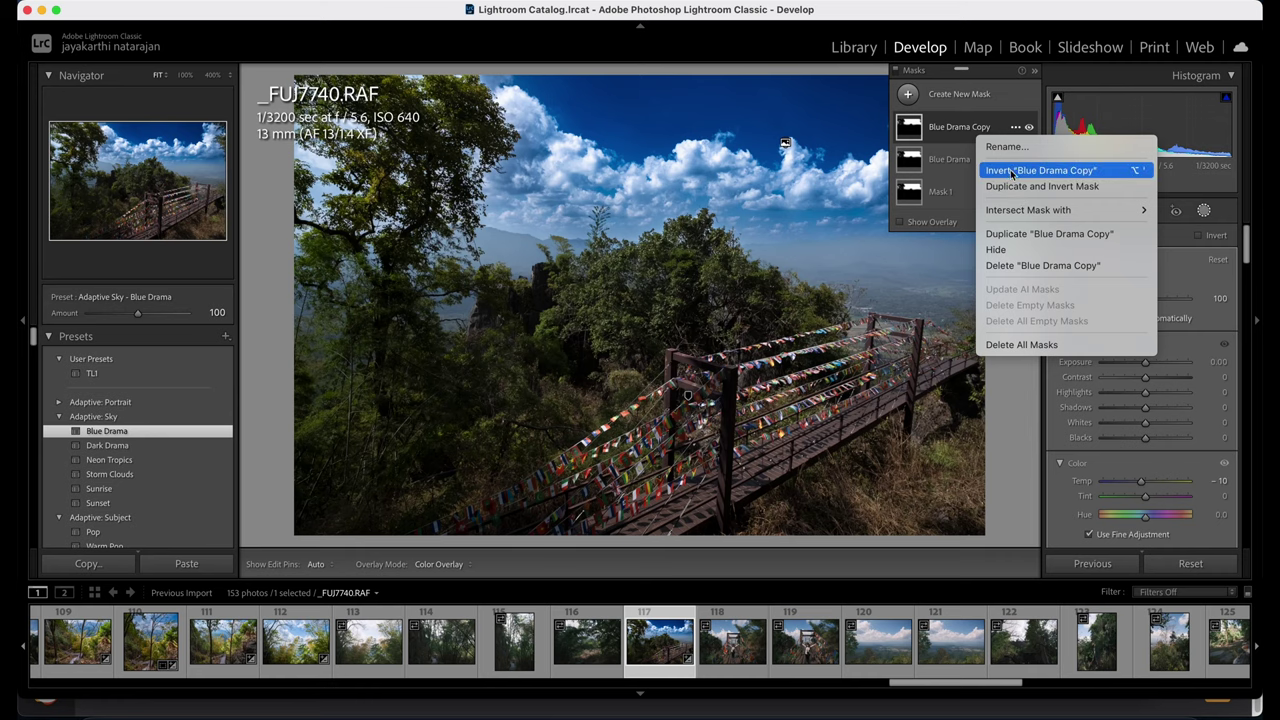
pyautogui.click(1010, 172)
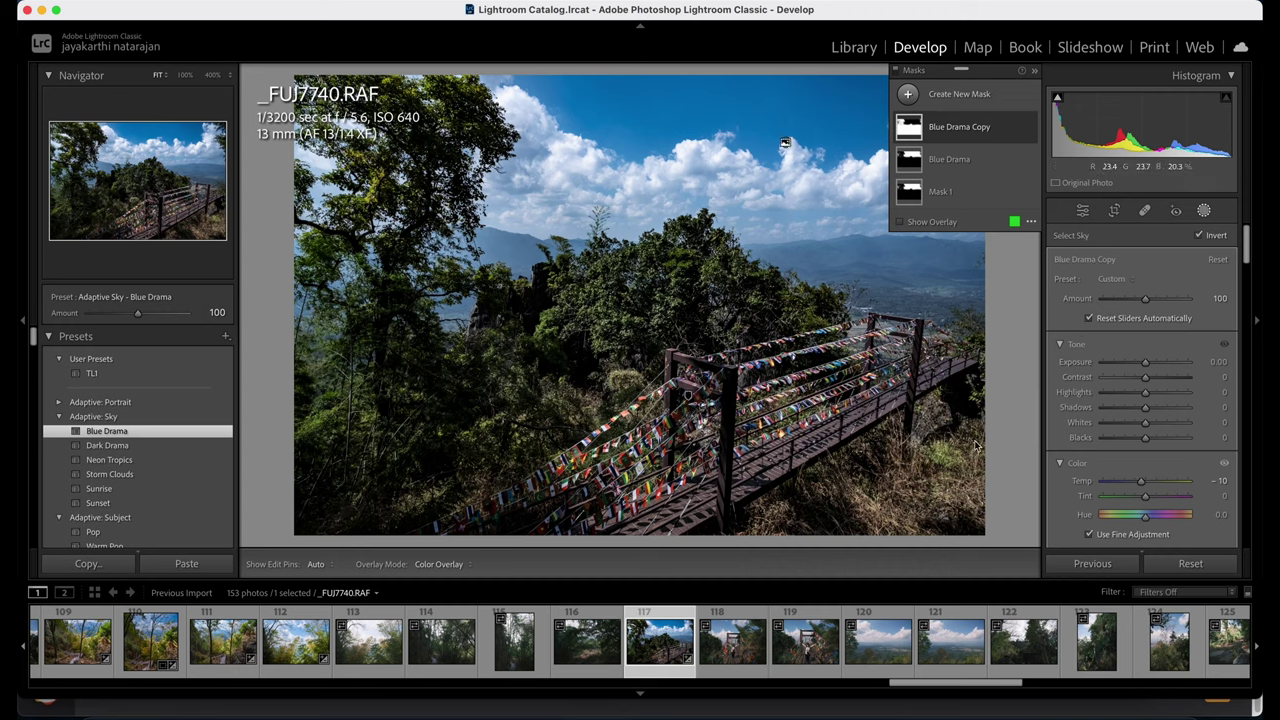
# Delete the inverted copy of the Blue Drama mask.
pyautogui.scroll(-2, 1184, 453)
pyautogui.scroll(2, 1183, 455)
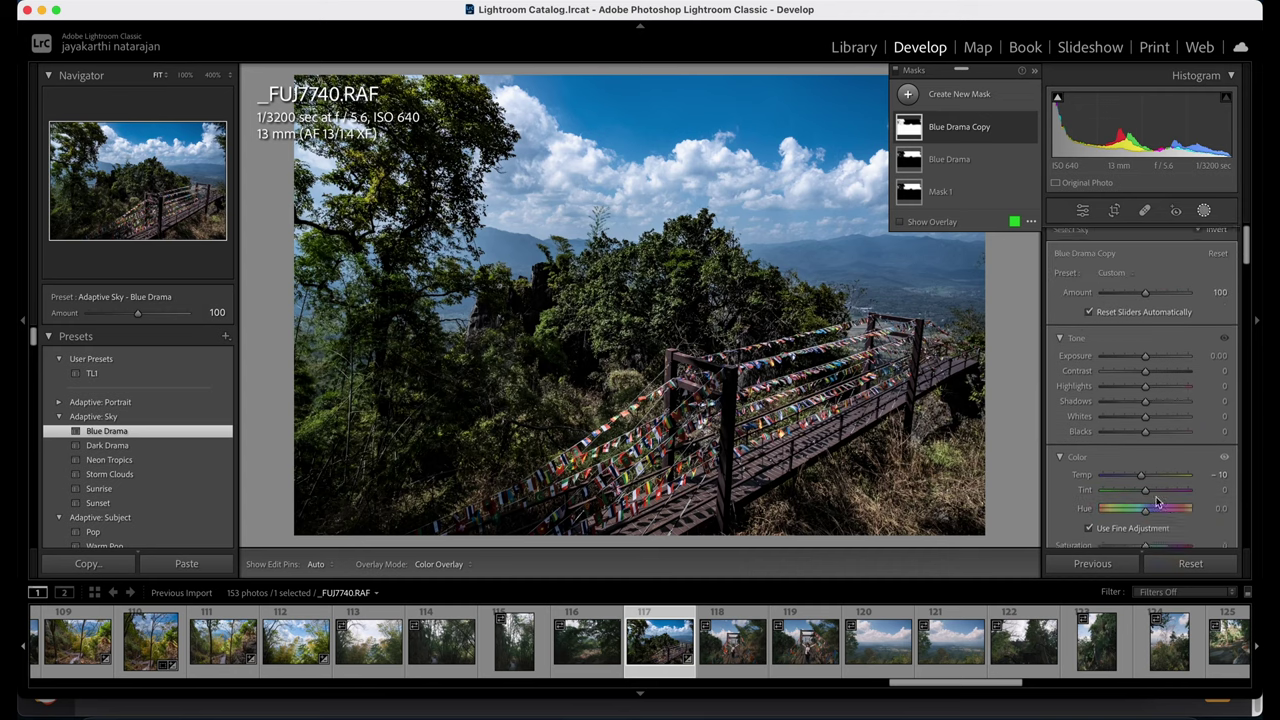
pyautogui.rightClick(967, 136)
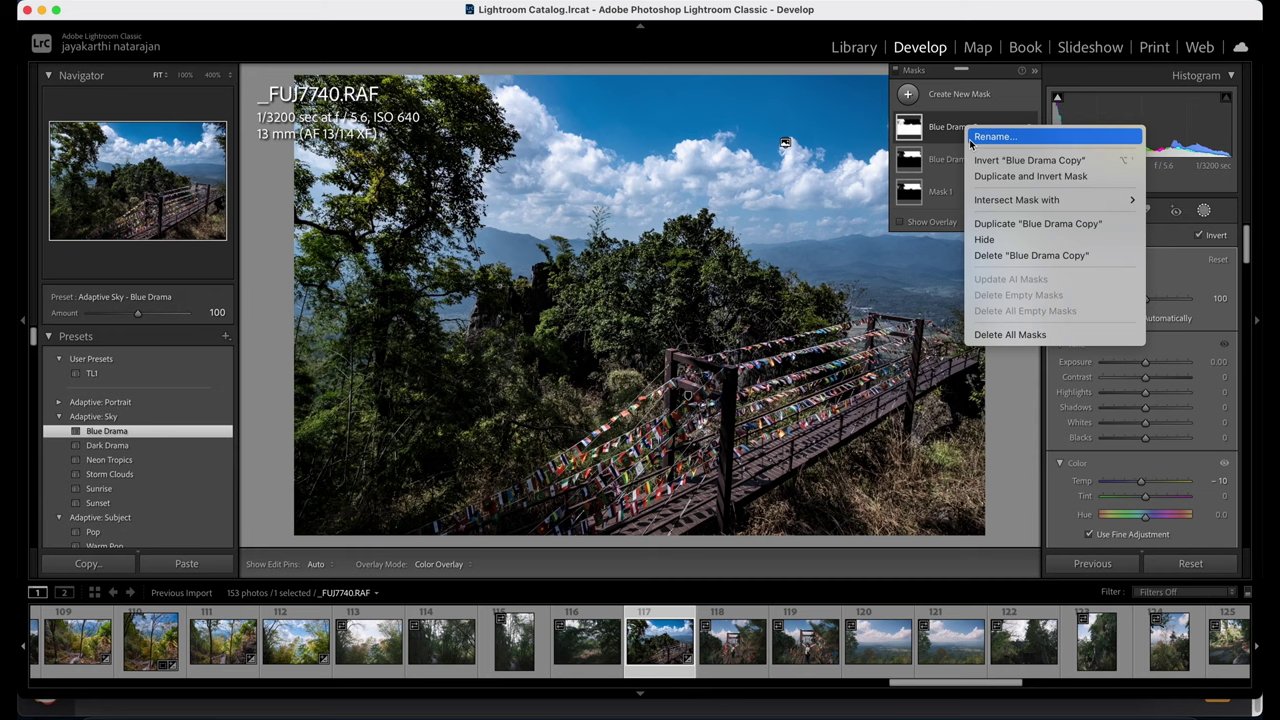
pyautogui.click(1007, 256)
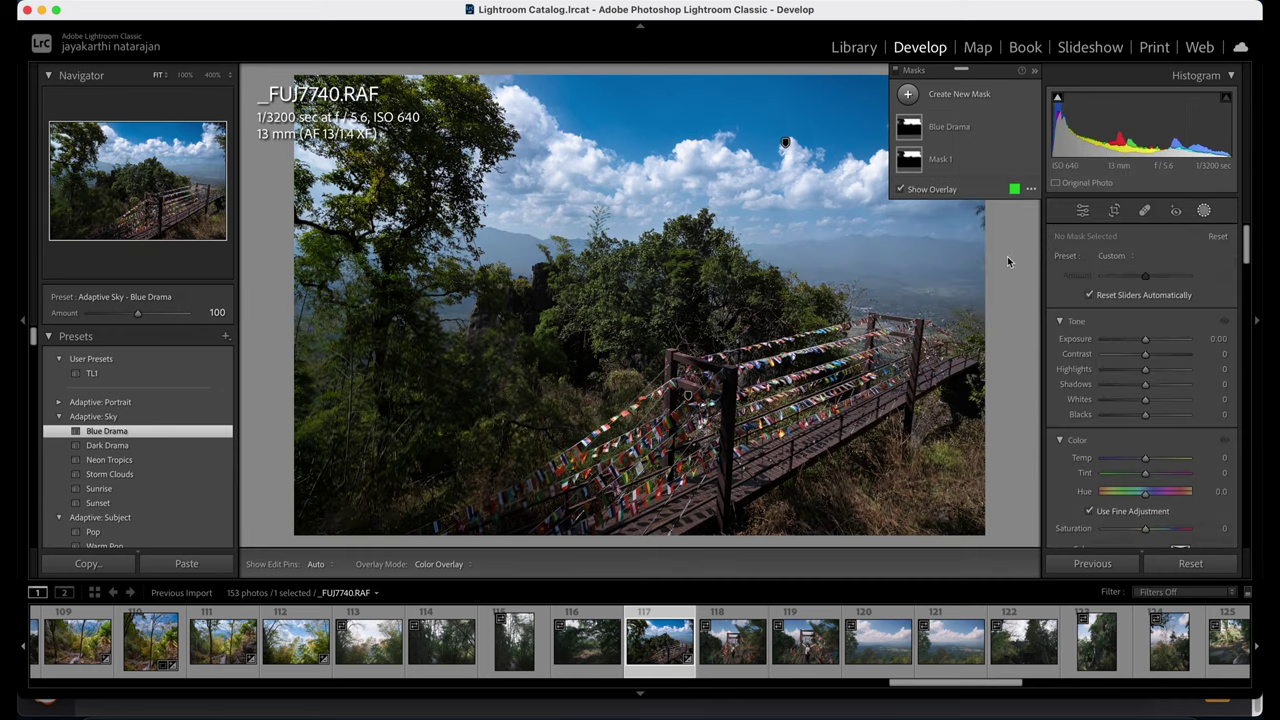
# Duplicate and invert Mask 1, and set the inverted mask's exposure to 1.06 and highlights to -100.
pyautogui.rightClick(922, 168)
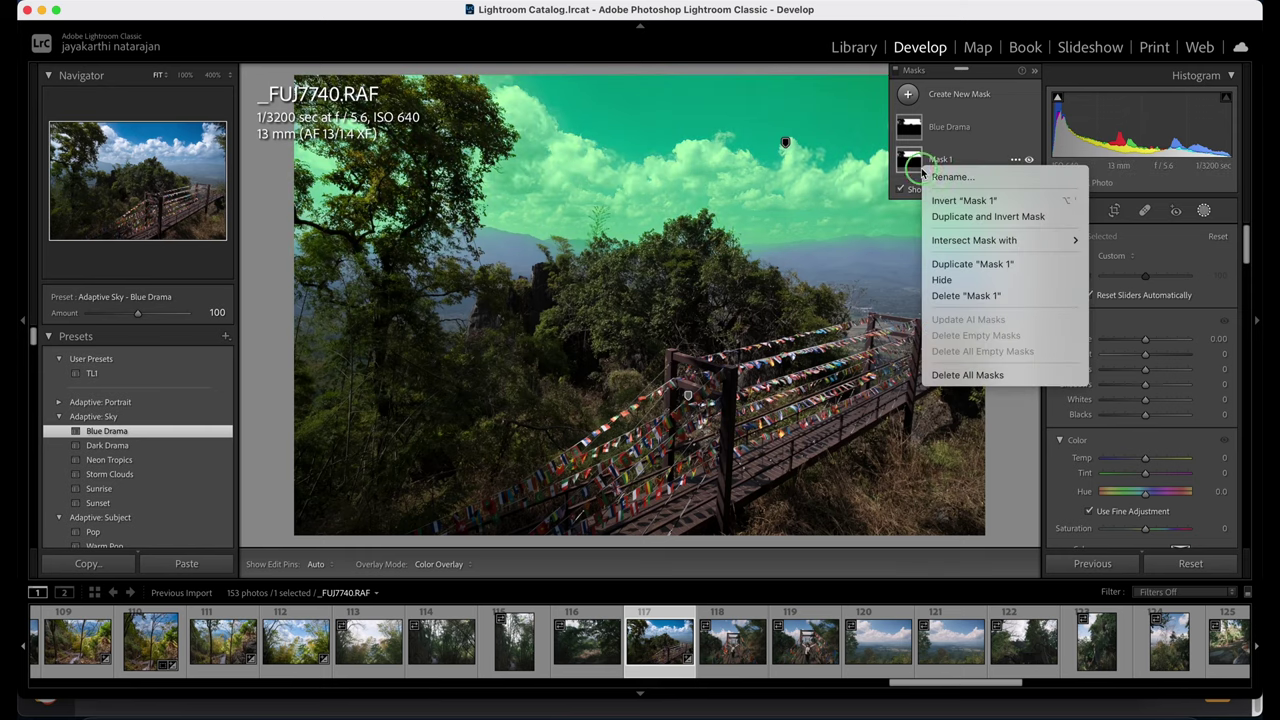
pyautogui.click(955, 217)
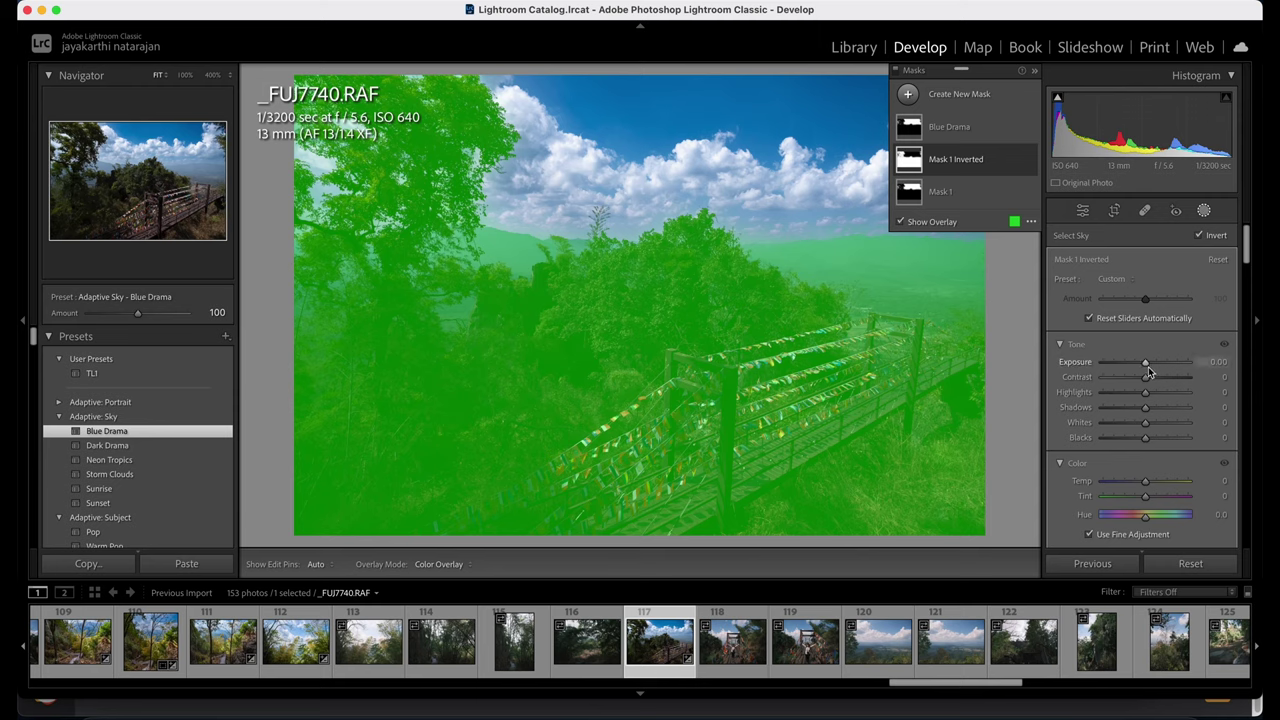
pyautogui.moveTo(1148, 366); pyautogui.dragTo(1040, 397)
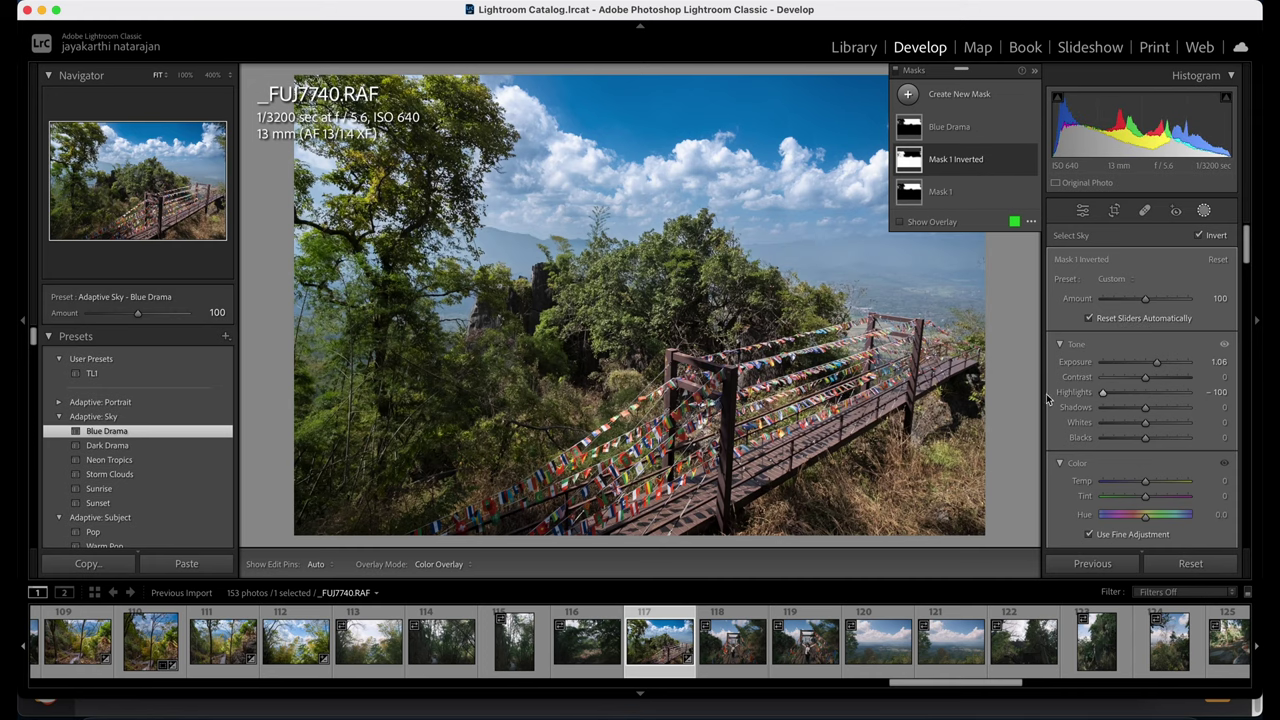
# Set the inverted mask's Dehaze to 33.
pyautogui.scroll(-6, 1105, 400)
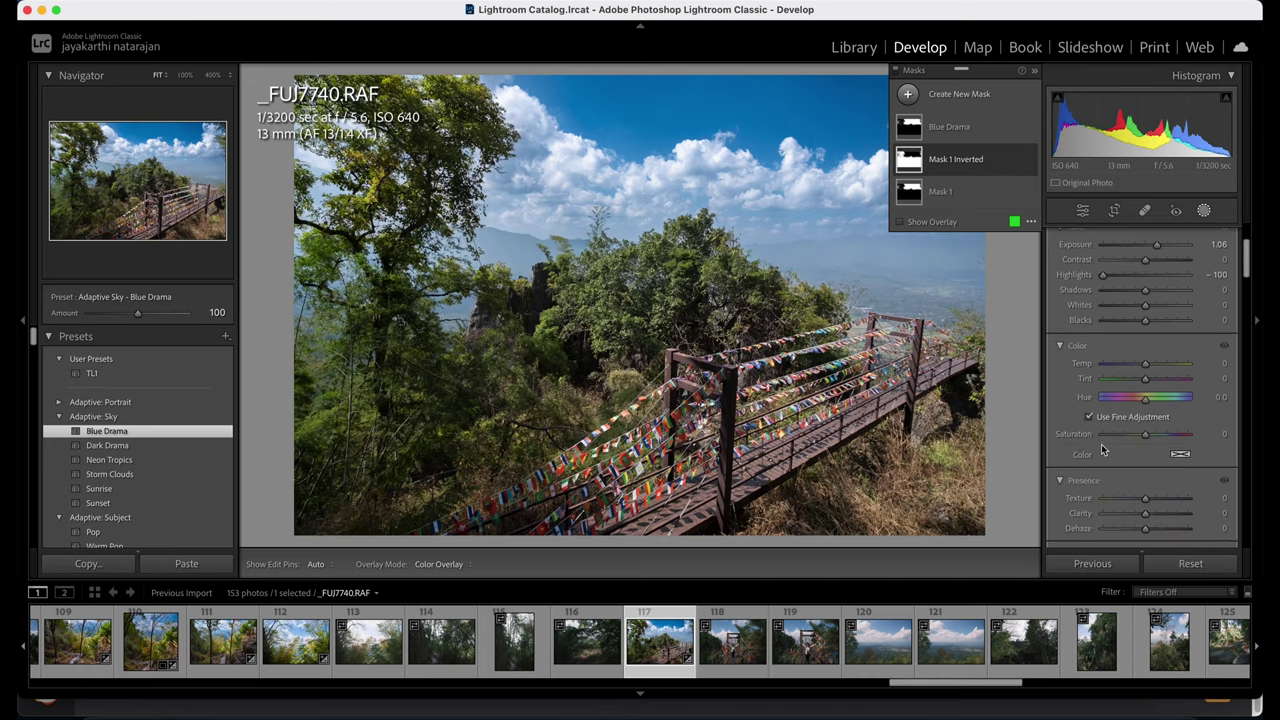
pyautogui.scroll(-2, 1101, 443)
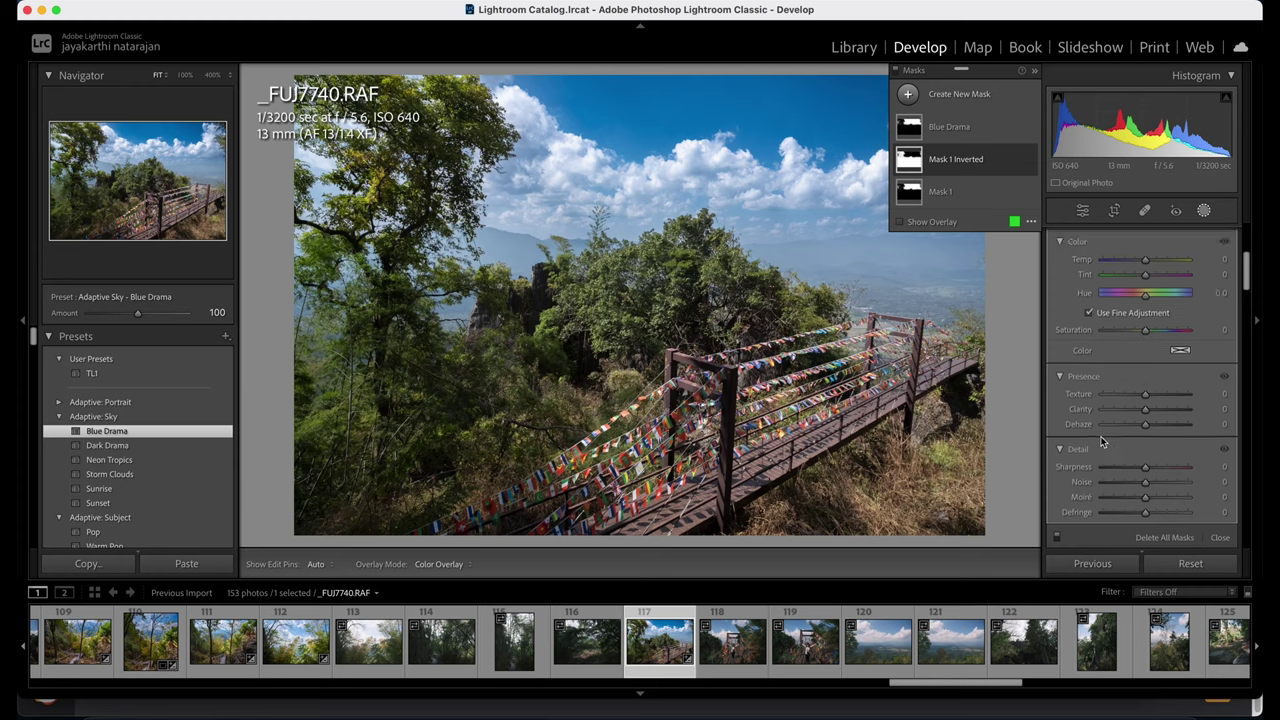
pyautogui.scroll(1, 1150, 425)
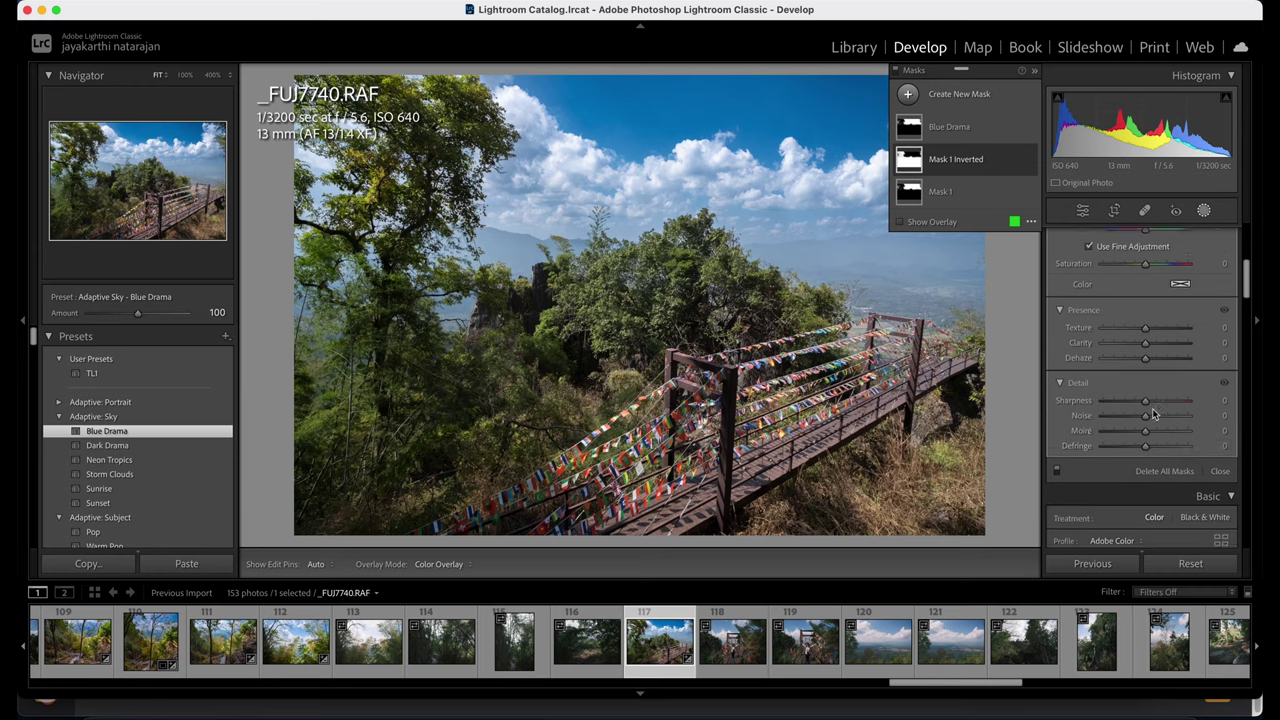
pyautogui.moveTo(1147, 358); pyautogui.dragTo(1159, 361)
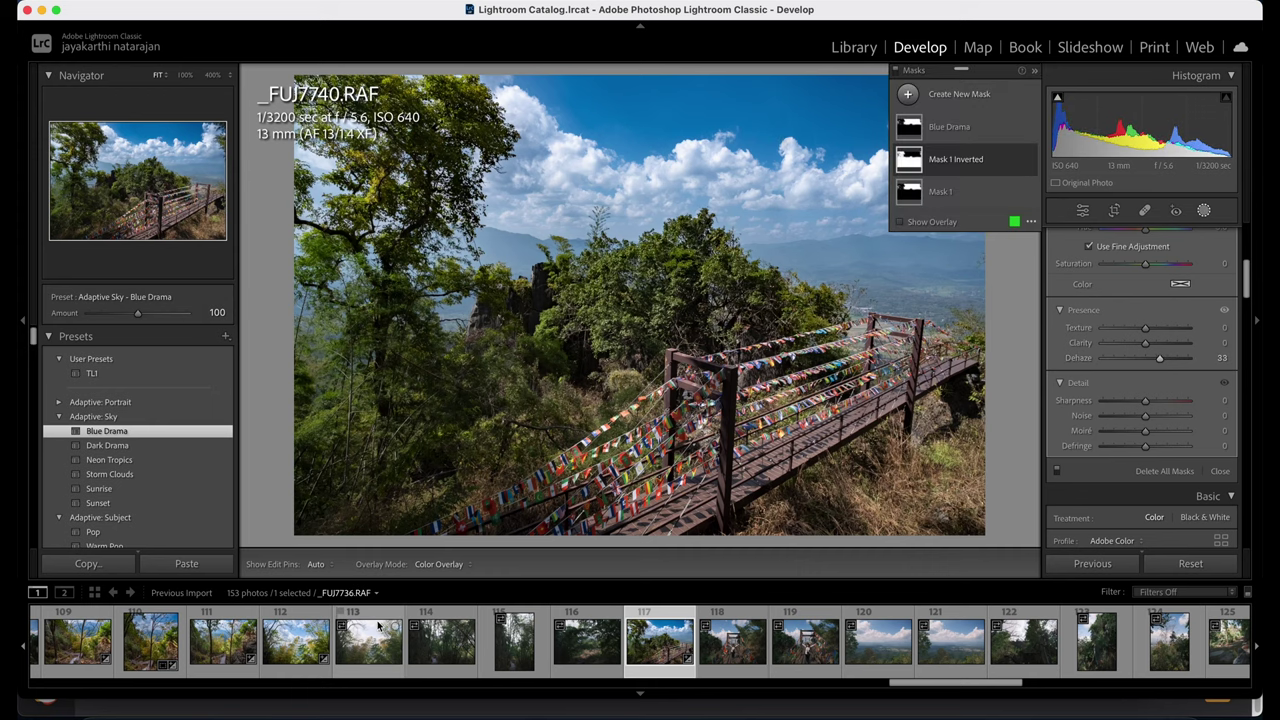
# Leave masking and compare the before and after versions of the bridge photo side by side.
pyautogui.click(1080, 212)
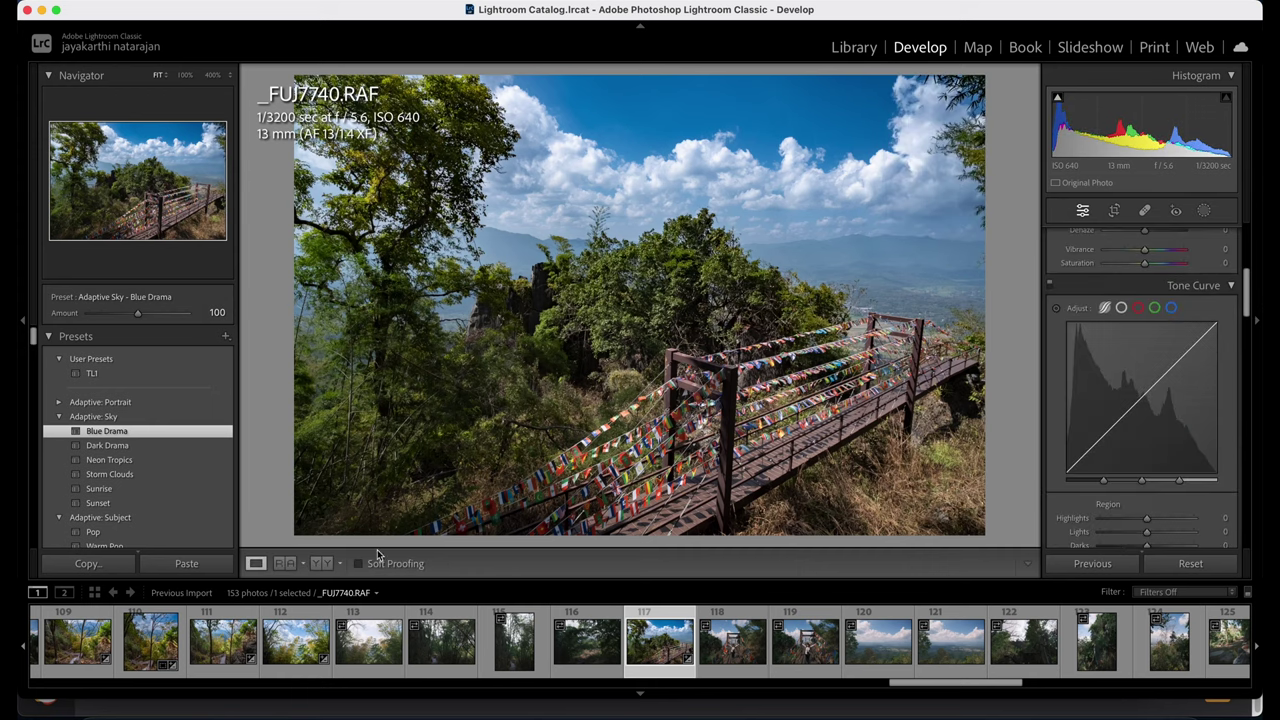
pyautogui.click(323, 564)
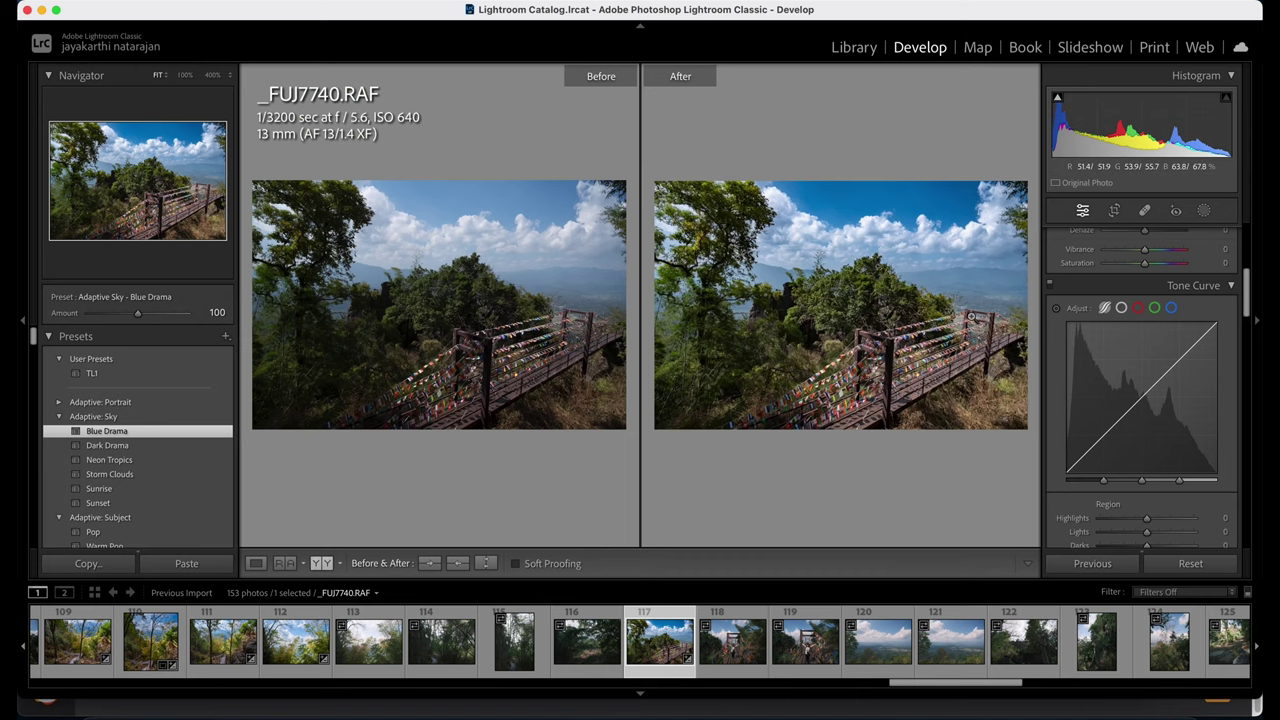
# Adjust the vignetting amount in the manual lens corrections of the bridge photo.
pyautogui.click(1115, 211)
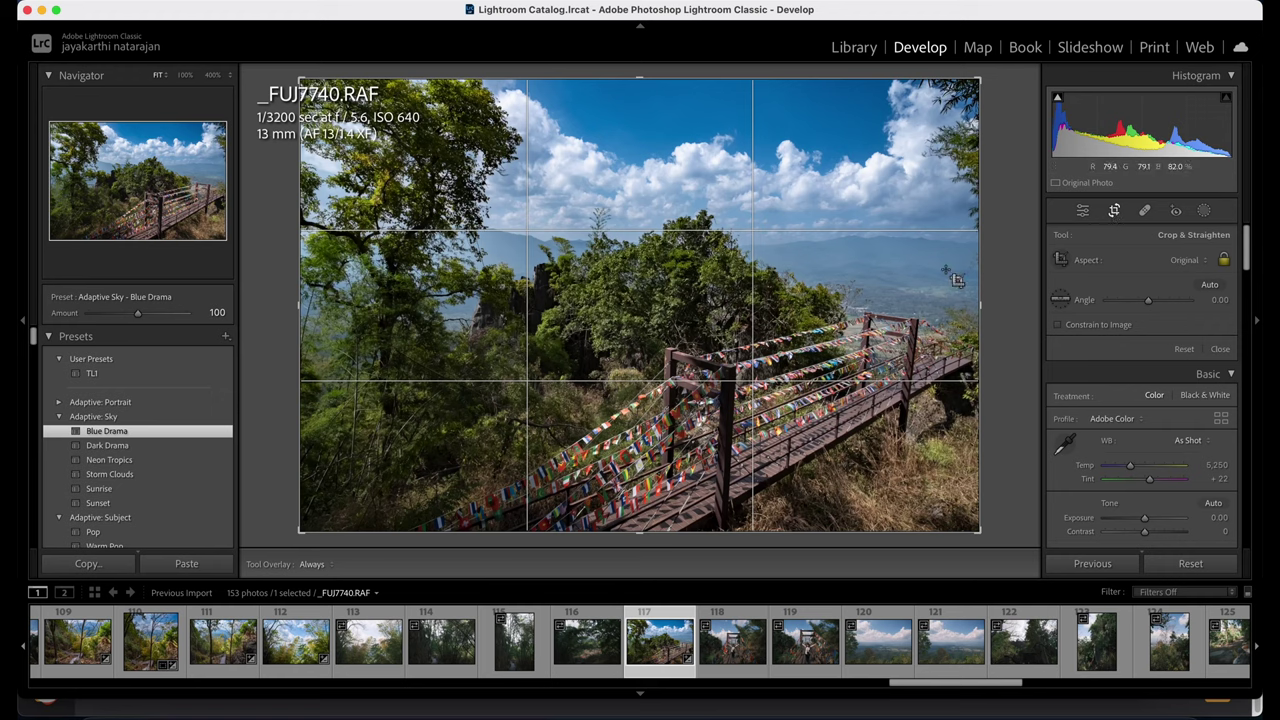
pyautogui.moveTo(1250, 270); pyautogui.dragTo(1247, 452)
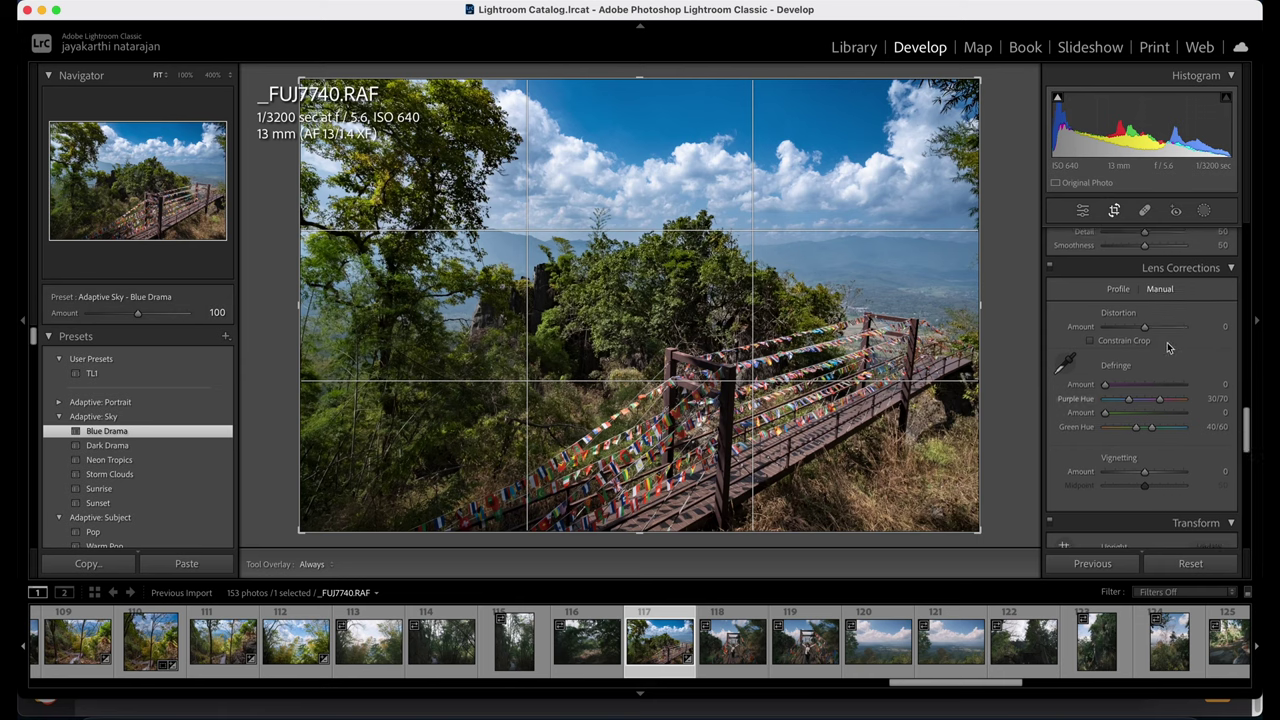
pyautogui.moveTo(1145, 476)
pyautogui.mouseDown()
pyautogui.moveTo(1130, 474)
pyautogui.moveTo(1143, 474)
pyautogui.mouseUp()
# Compare _FUJ7741.RAF and _FUJ7742.RAF, the two photos of the woman on the flag-lined bridge.
pyautogui.click(722, 645)
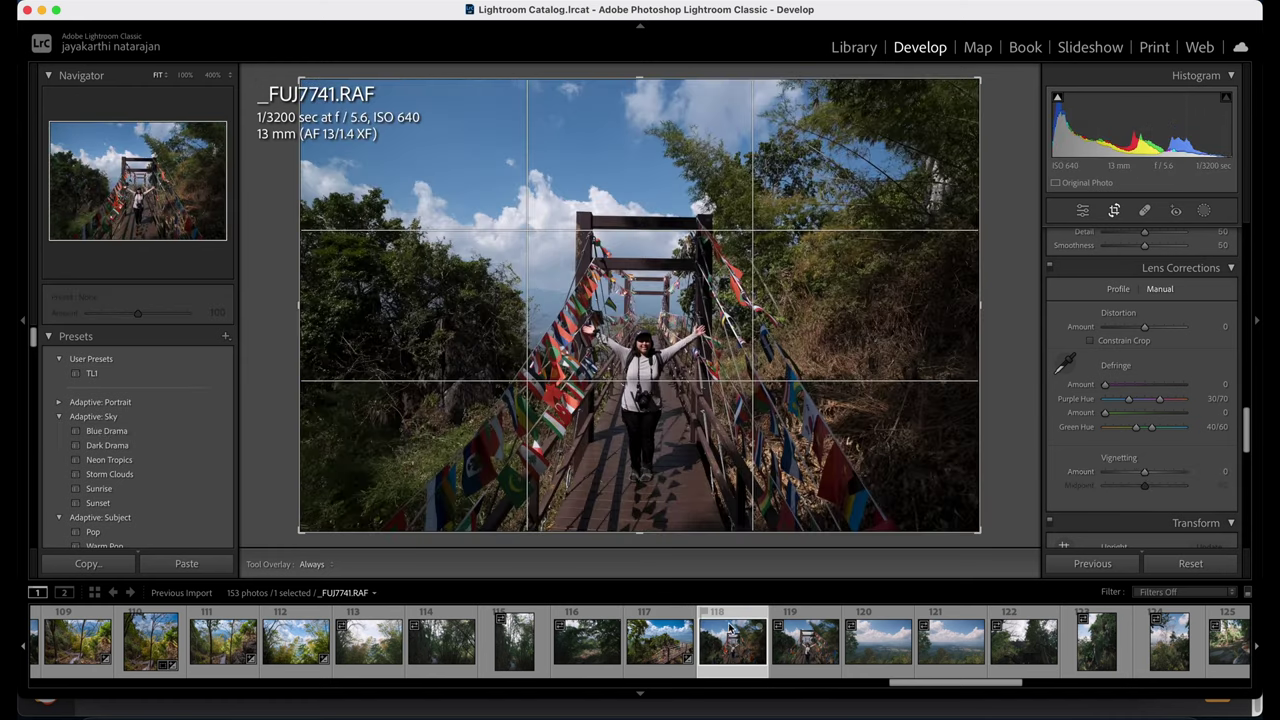
pyautogui.click(790, 648)
pyautogui.click(735, 648)
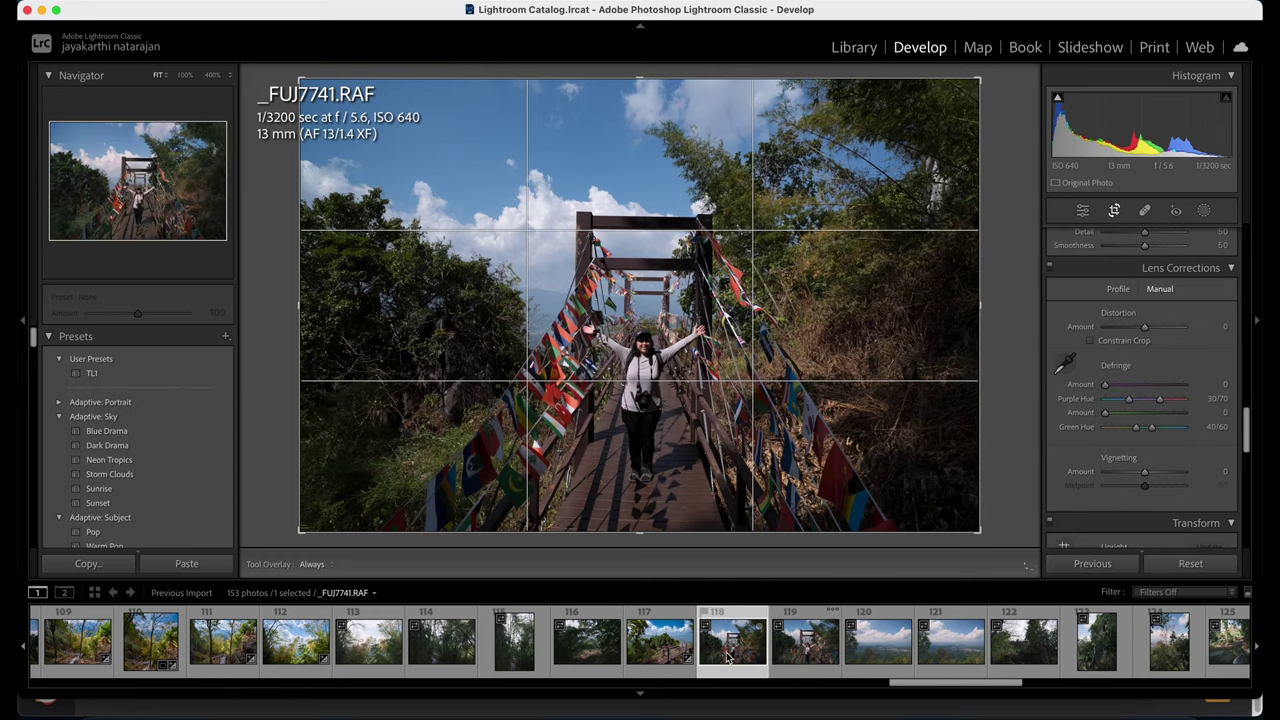
pyautogui.click(802, 660)
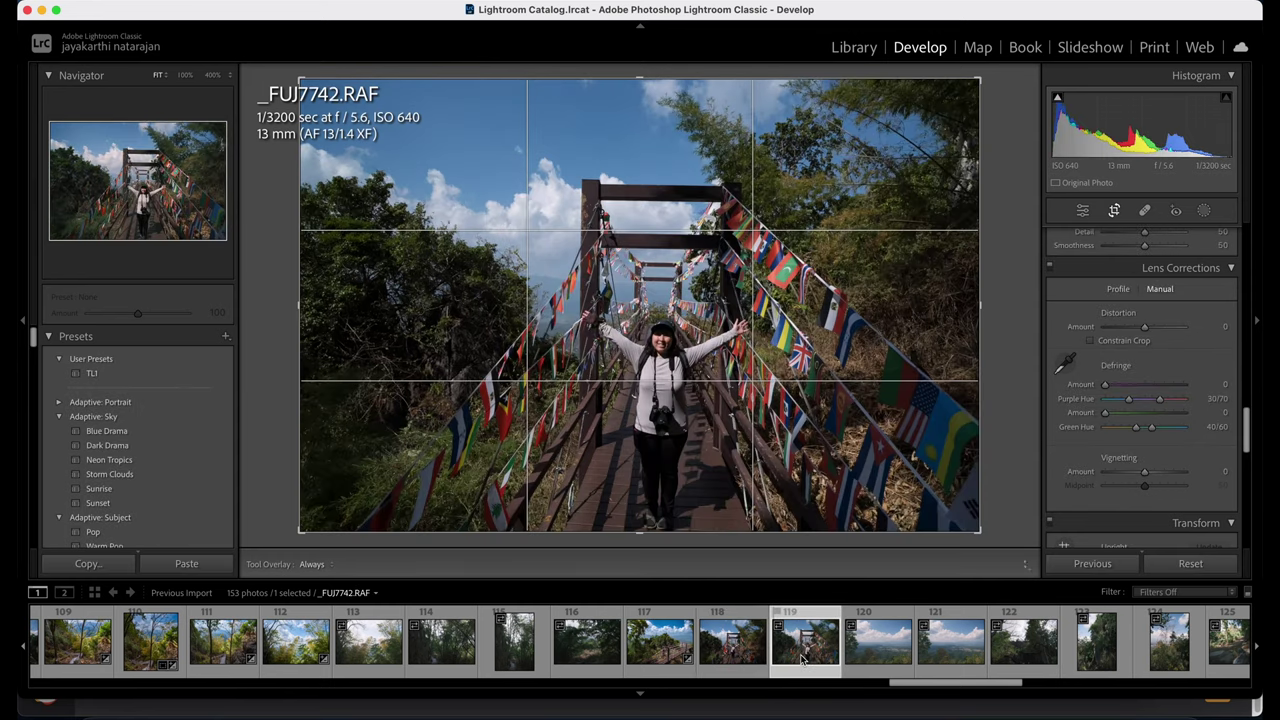
# Open _FUJ7741.RAF for editing and create a Select Sky mask on it.
pyautogui.click(745, 656)
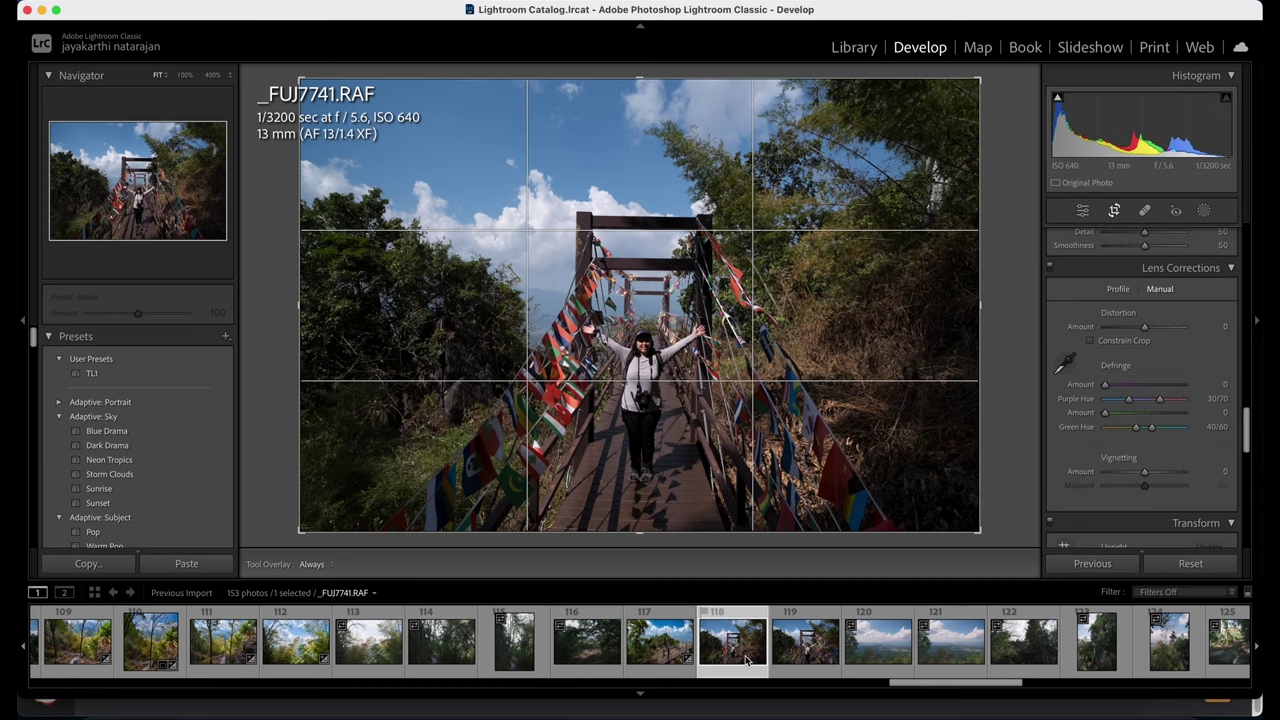
pyautogui.scroll(15, 1210, 240)
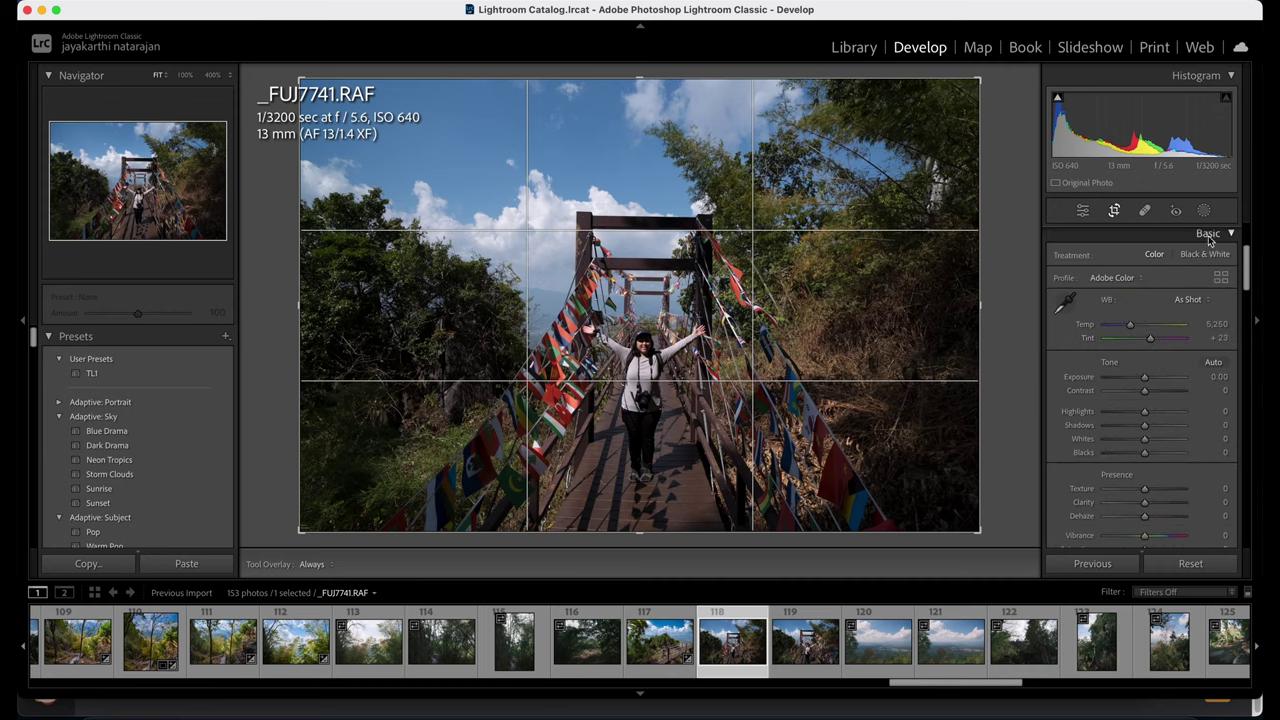
pyautogui.click(1204, 211)
pyautogui.click(1150, 276)
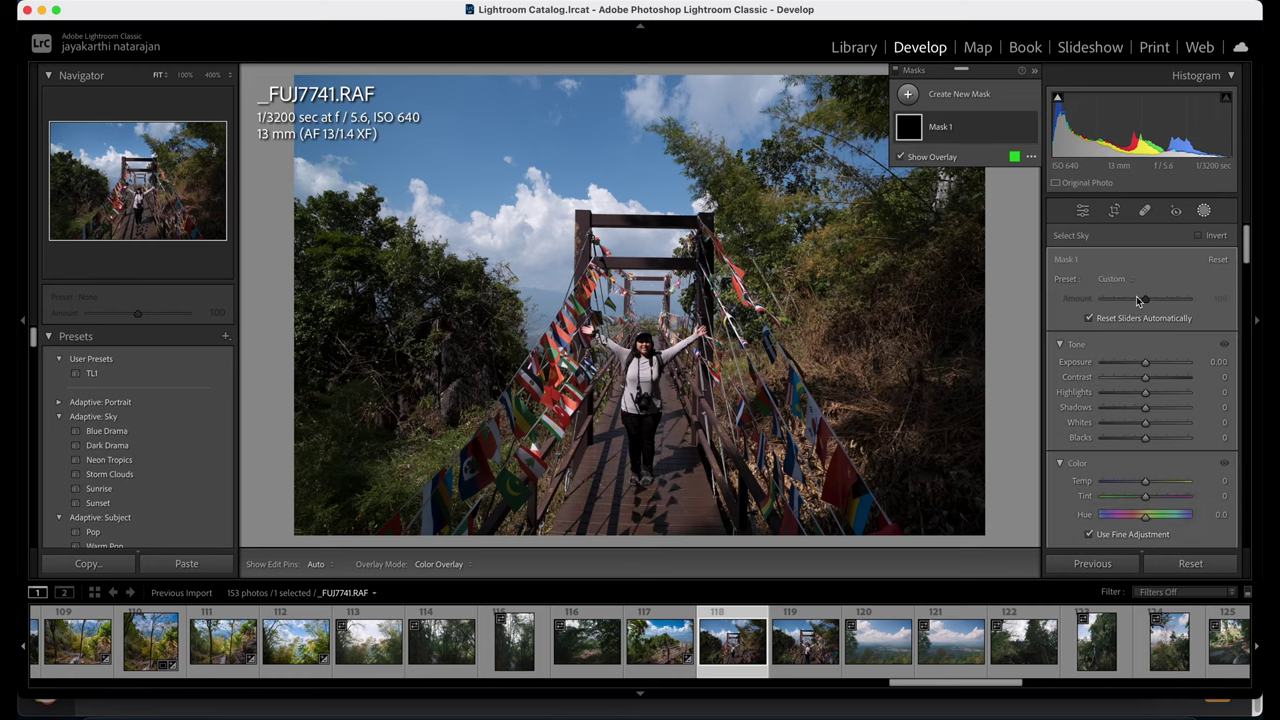
# Set the sky mask's exposure to -0.40 and increase its saturation.
pyautogui.moveTo(1144, 368); pyautogui.dragTo(1142, 368)
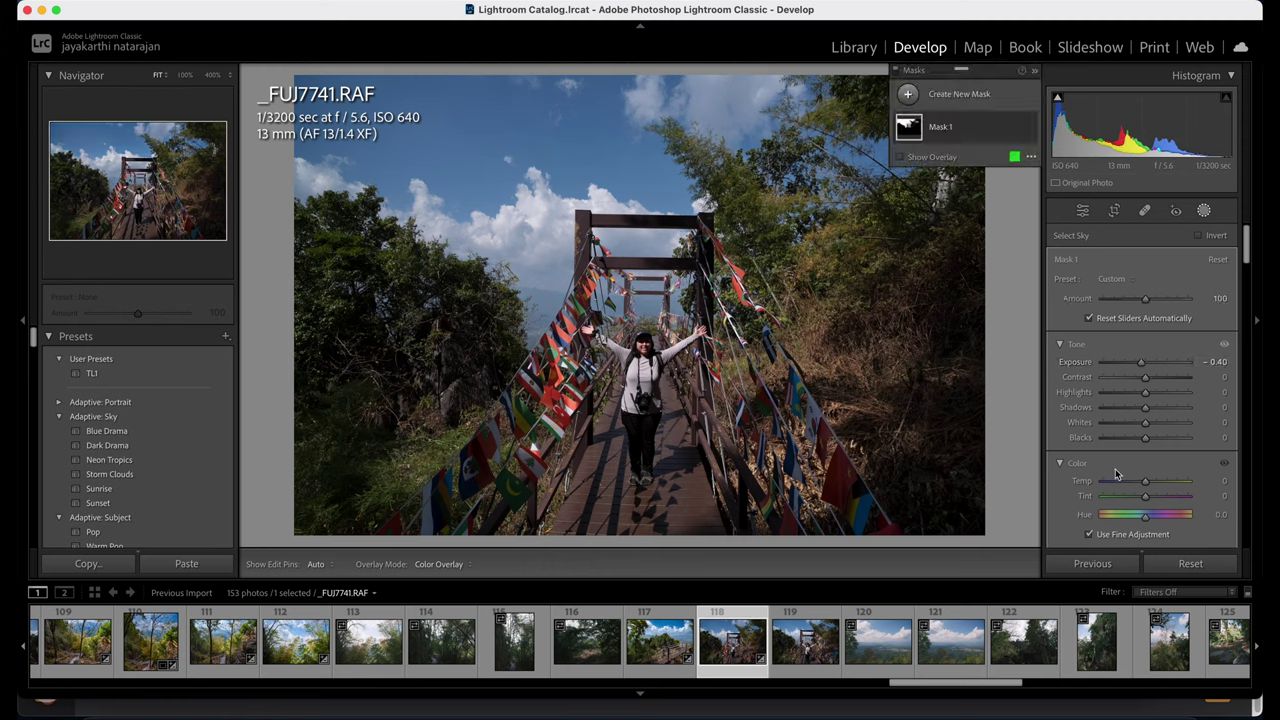
pyautogui.scroll(-3, 1145, 482)
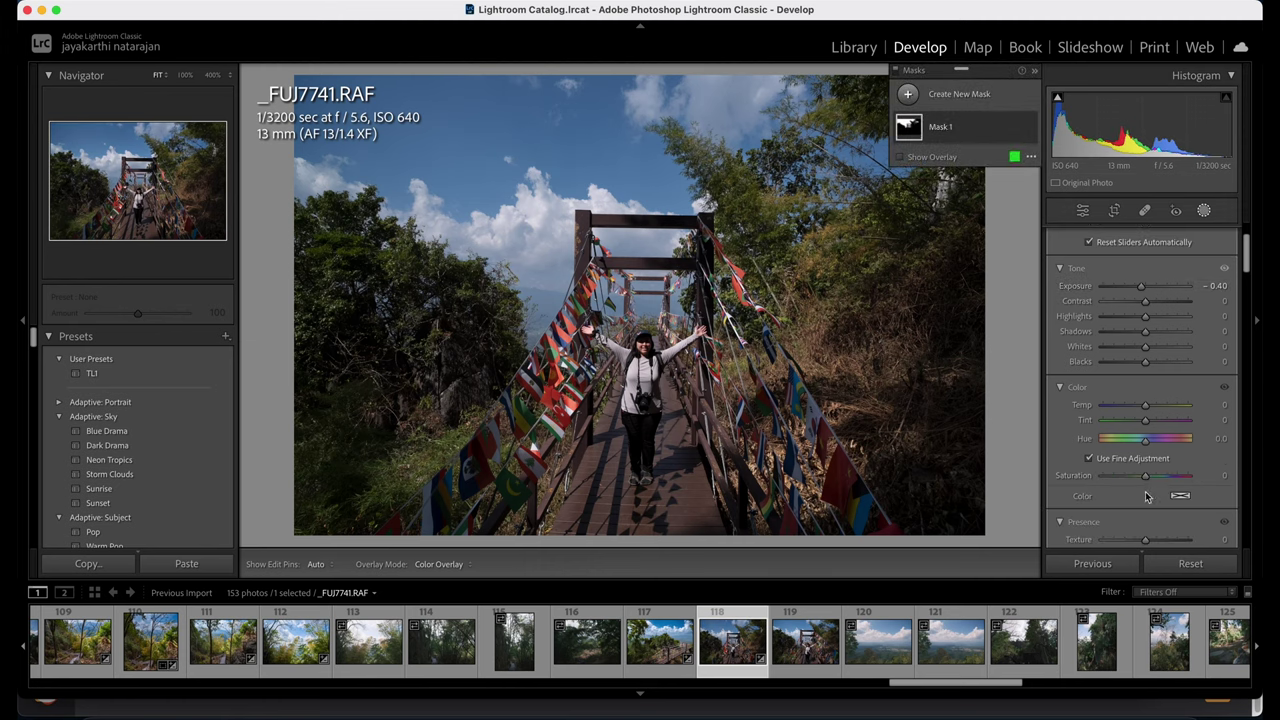
pyautogui.moveTo(1146, 477); pyautogui.dragTo(1171, 480)
pyautogui.scroll(3, 1172, 430)
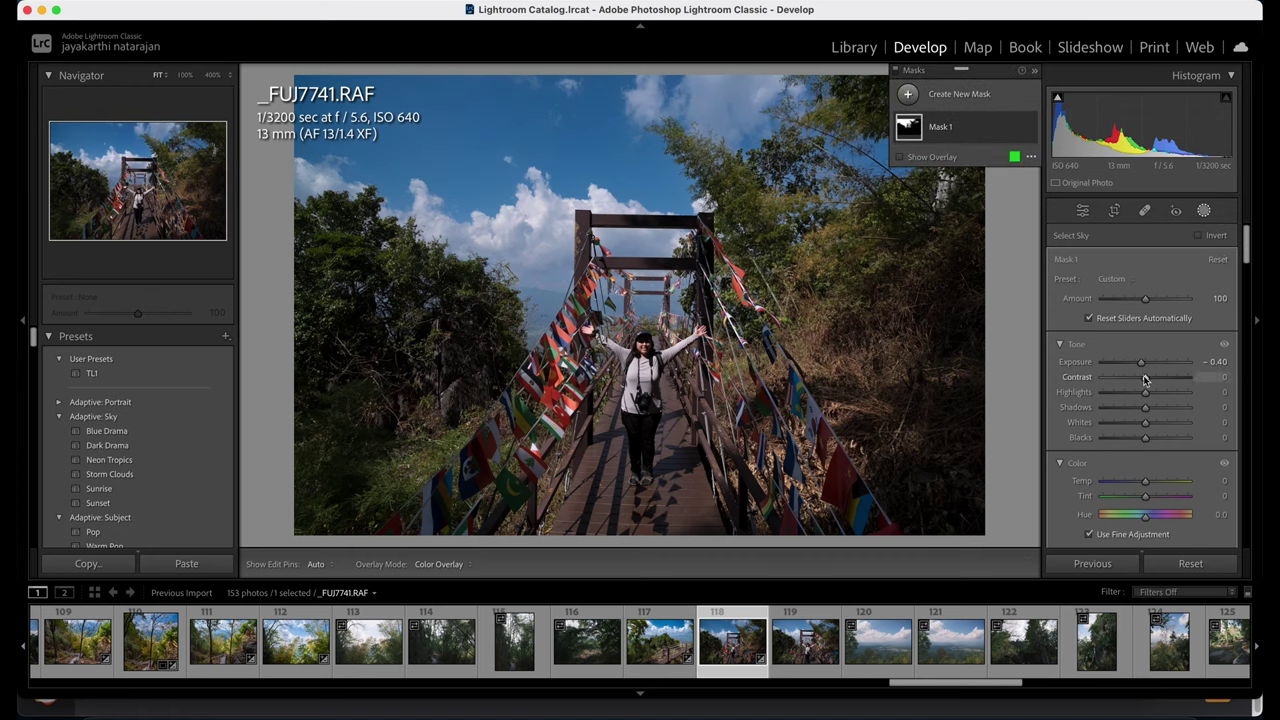
# Set the sky mask's highlights to -14 and its shadows to 31.
pyautogui.moveTo(1146, 392)
pyautogui.mouseDown()
pyautogui.moveTo(1135, 394)
pyautogui.moveTo(1160, 411)
pyautogui.mouseUp()
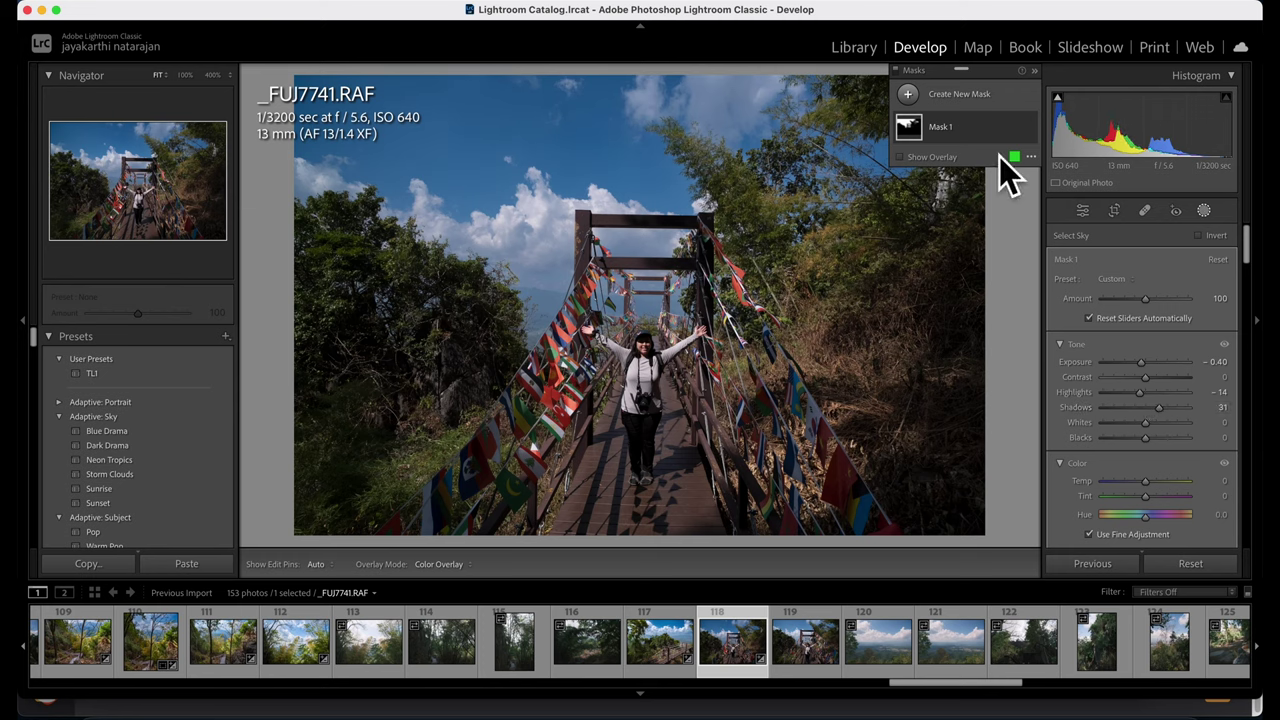
pyautogui.click(908, 93)
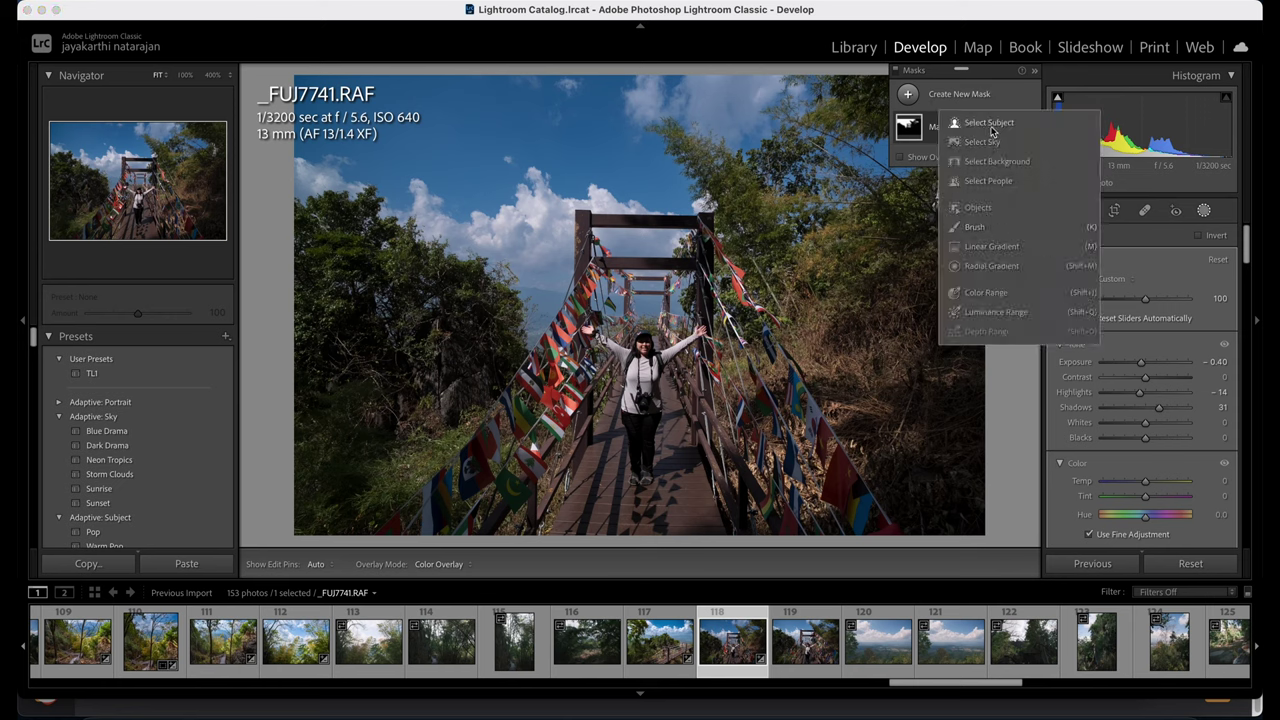
pyautogui.click(986, 181)
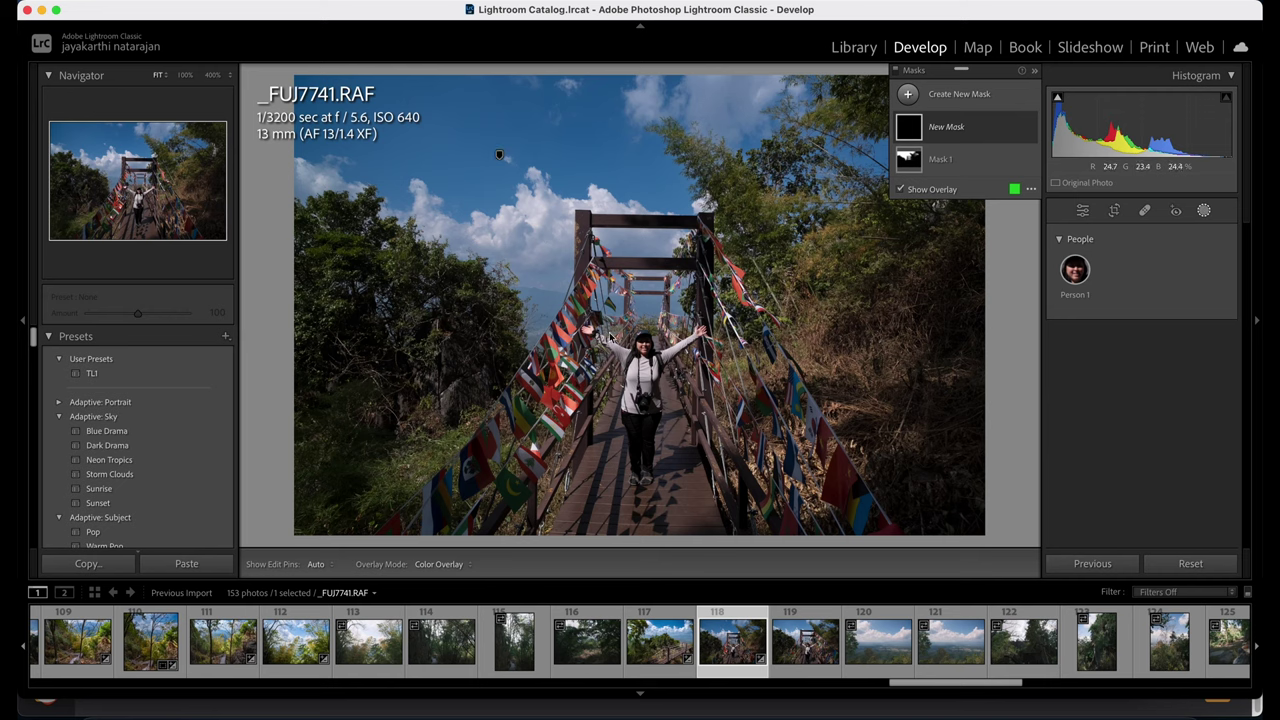
pyautogui.click(1075, 269)
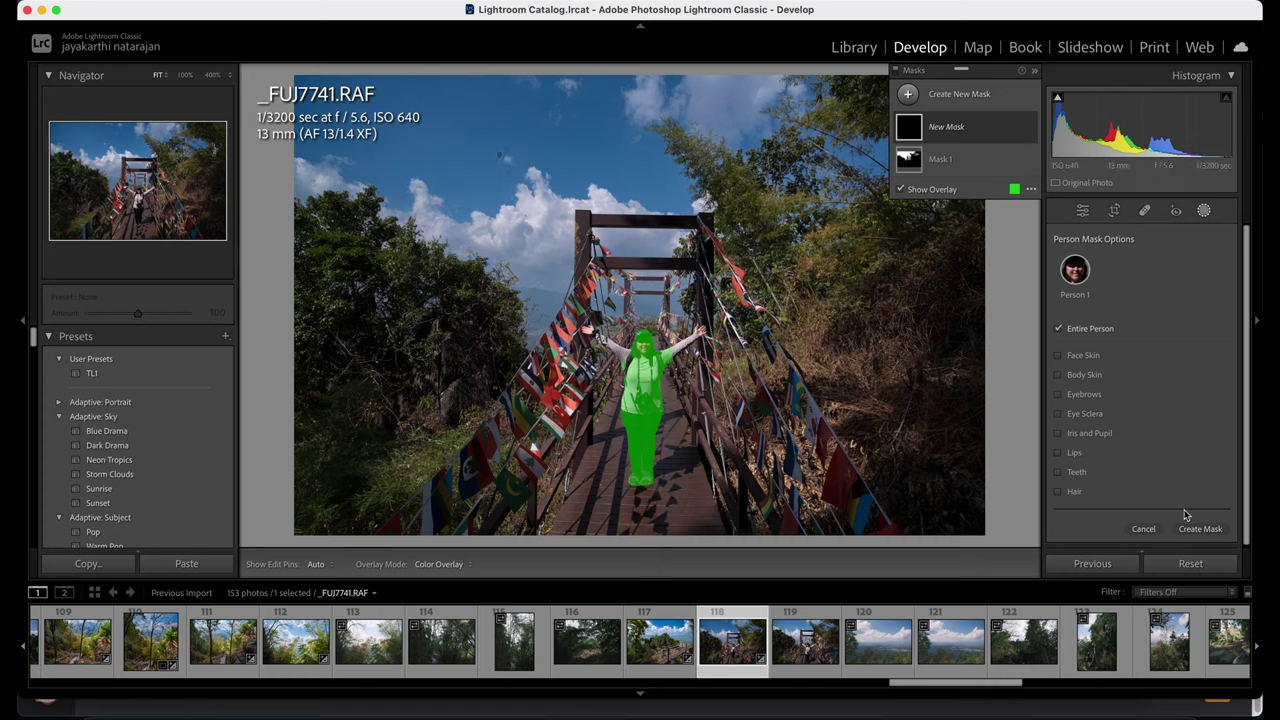
pyautogui.click(1141, 529)
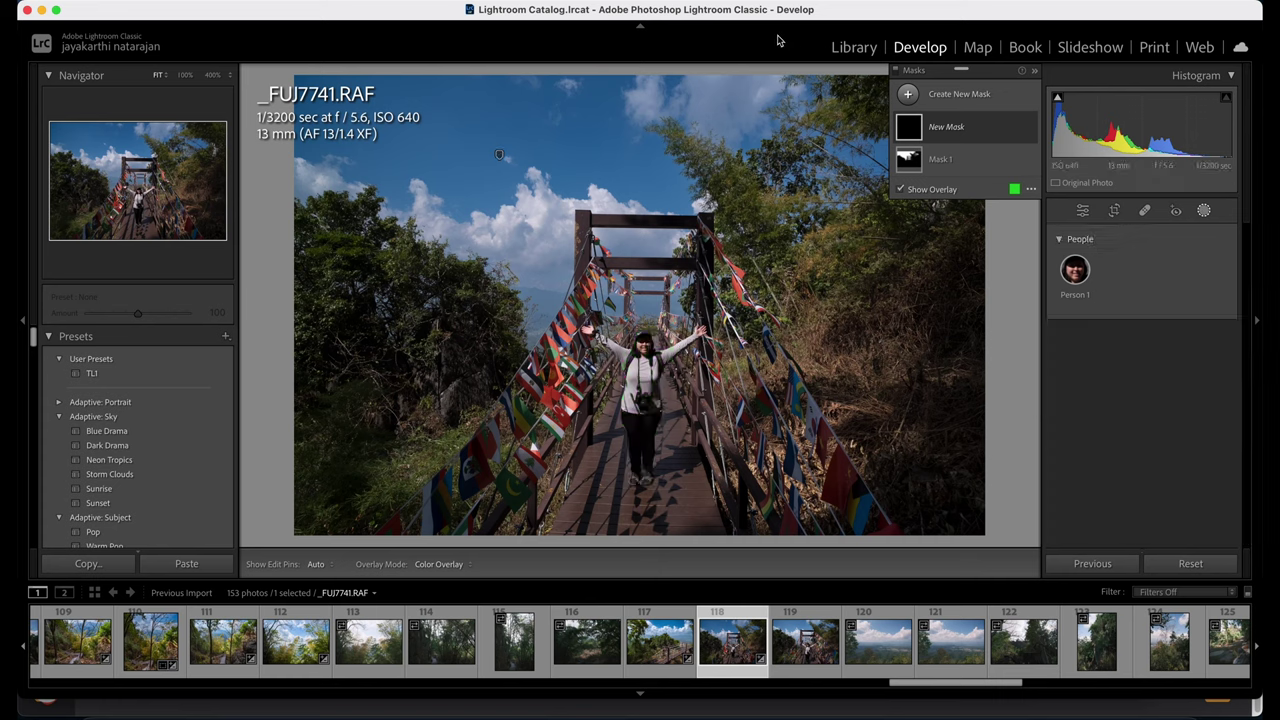
pyautogui.click(938, 130)
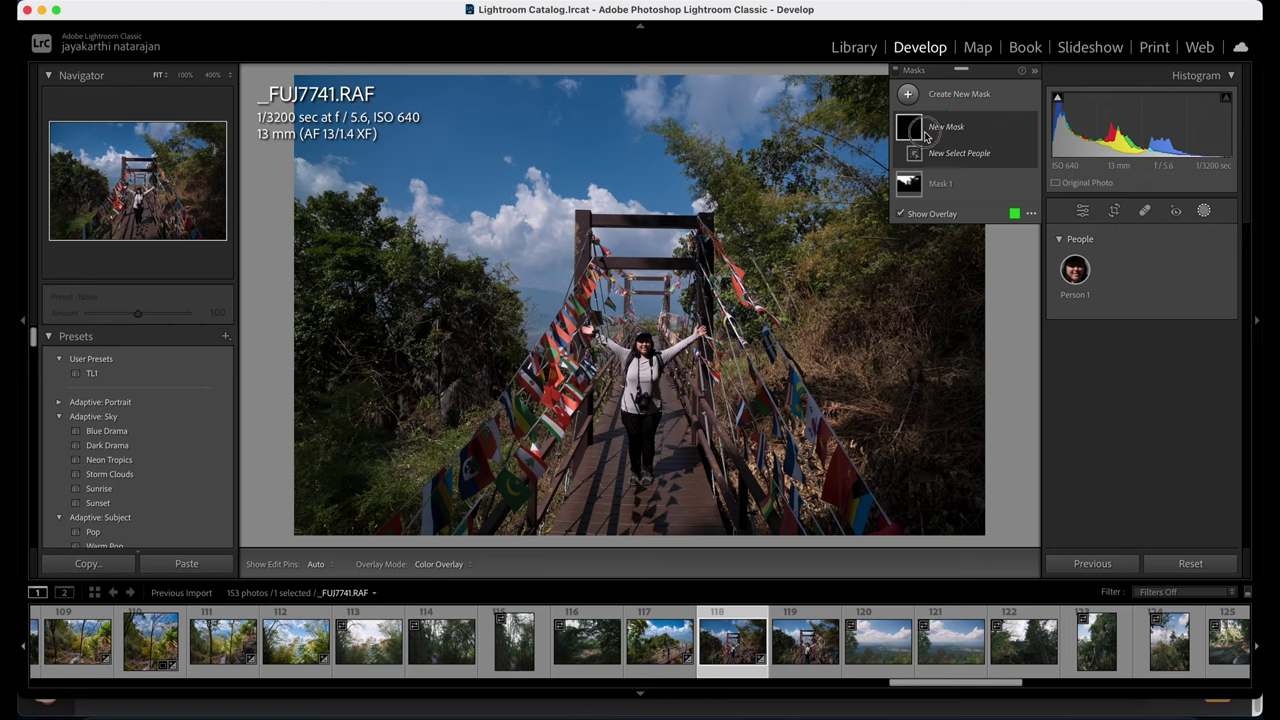
pyautogui.click(924, 131)
pyautogui.click(938, 127)
pyautogui.click(950, 128)
# Try a Select Subject mask on the woman on the bridge, and delete that mask.
pyautogui.click(926, 98)
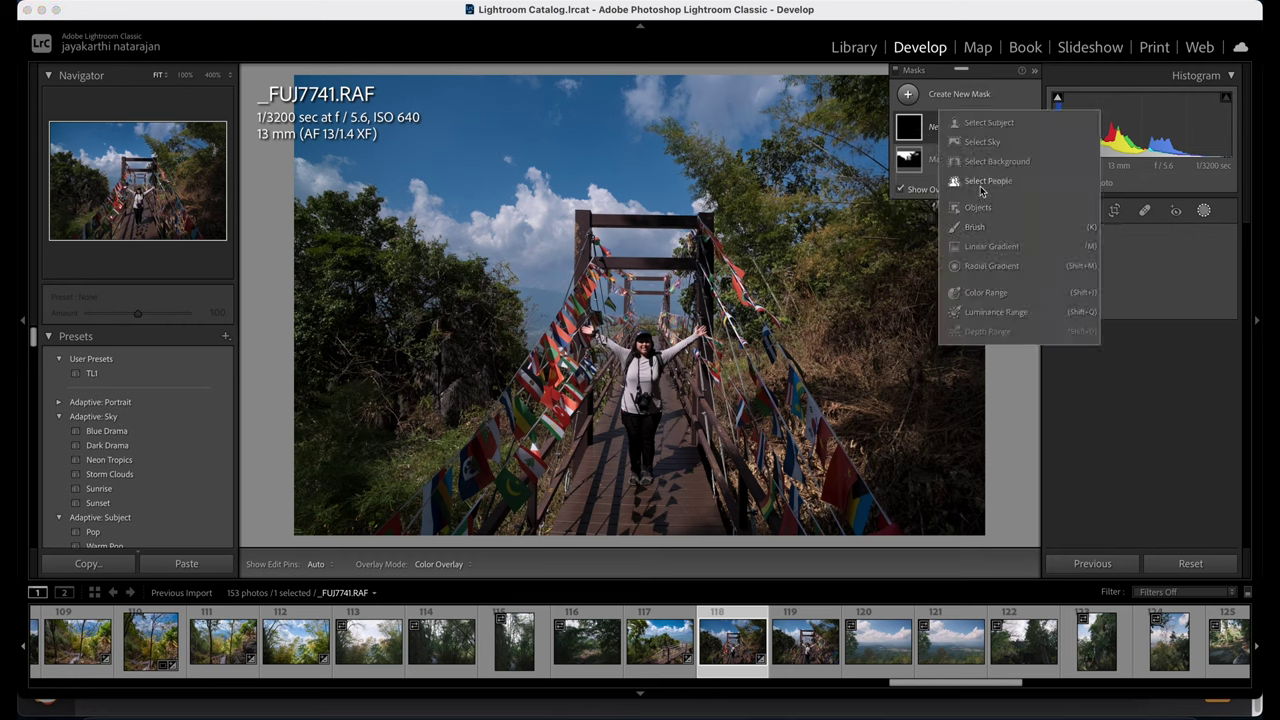
pyautogui.click(979, 124)
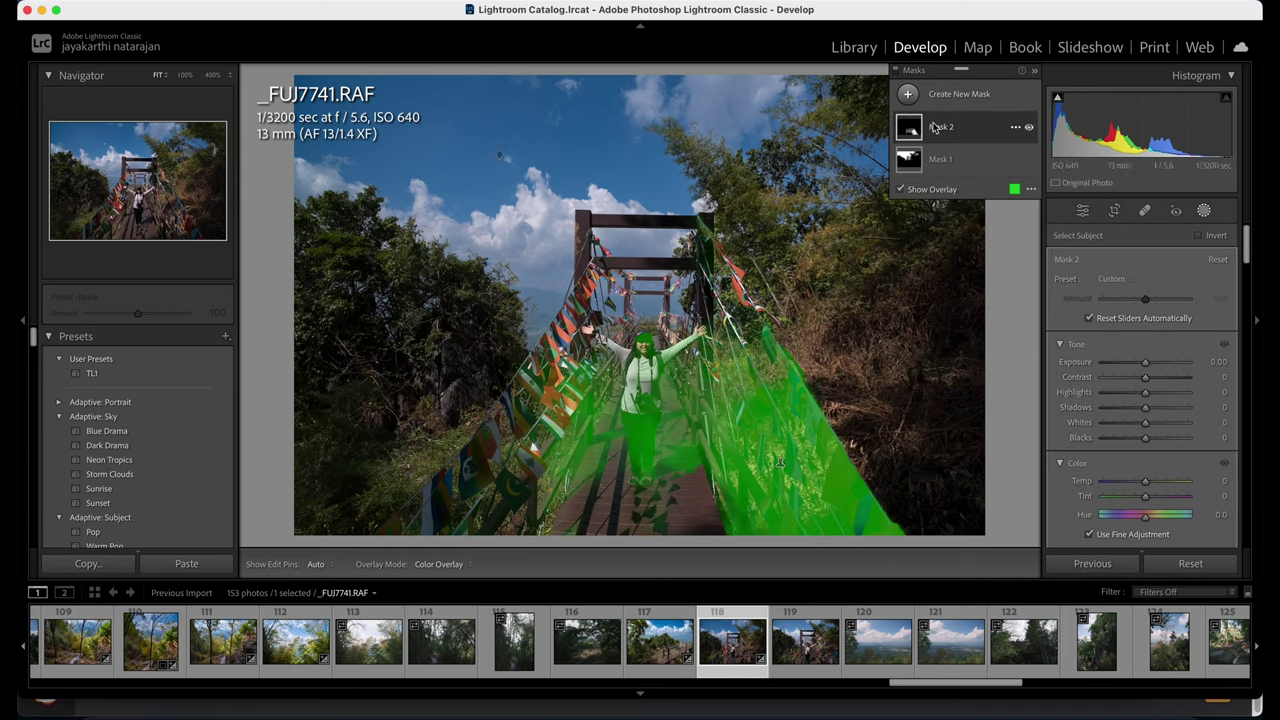
pyautogui.click(1020, 128)
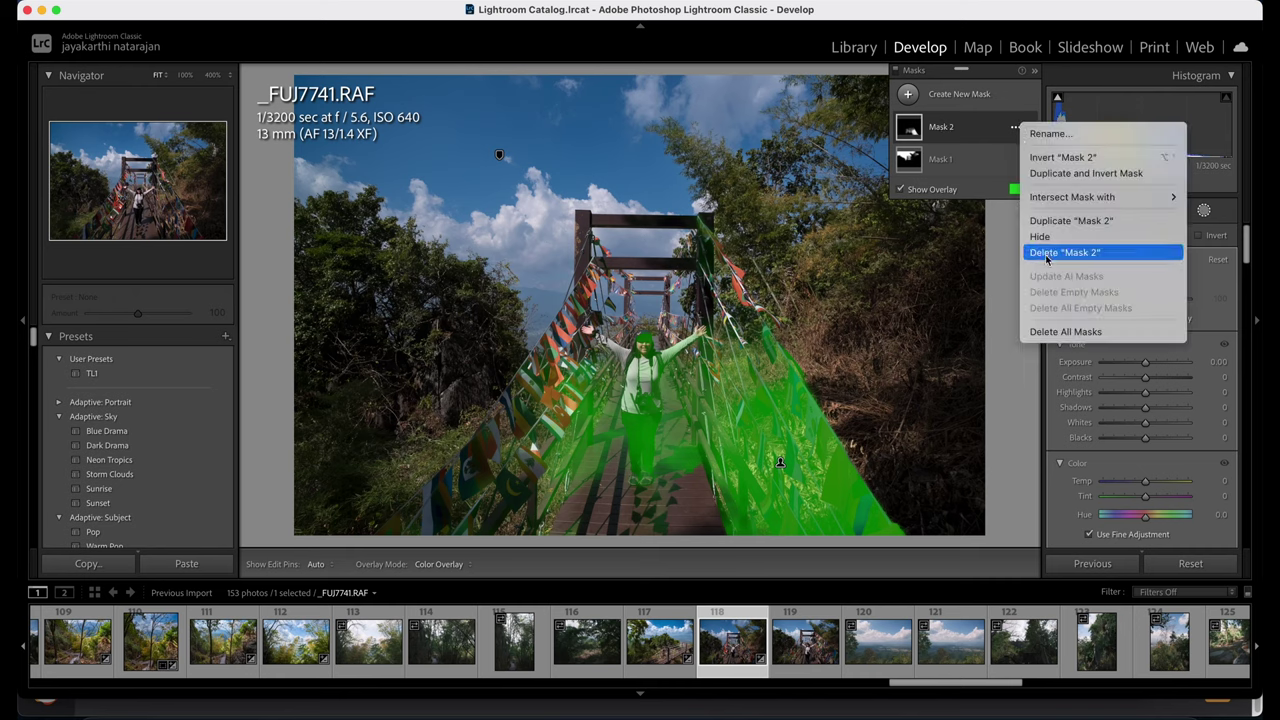
pyautogui.click(1044, 252)
# Create a brush mask and paint over the woman's head, one raised arm, torso and hips with Auto Mask on.
pyautogui.click(912, 95)
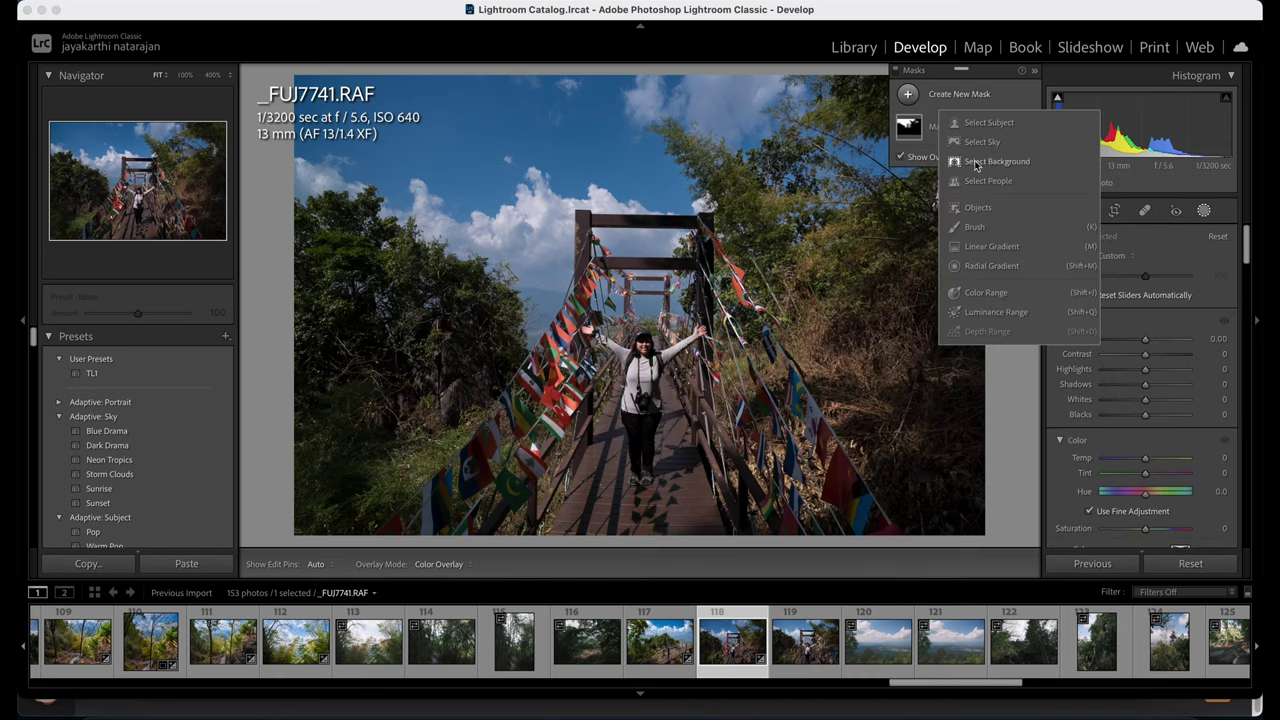
pyautogui.click(974, 227)
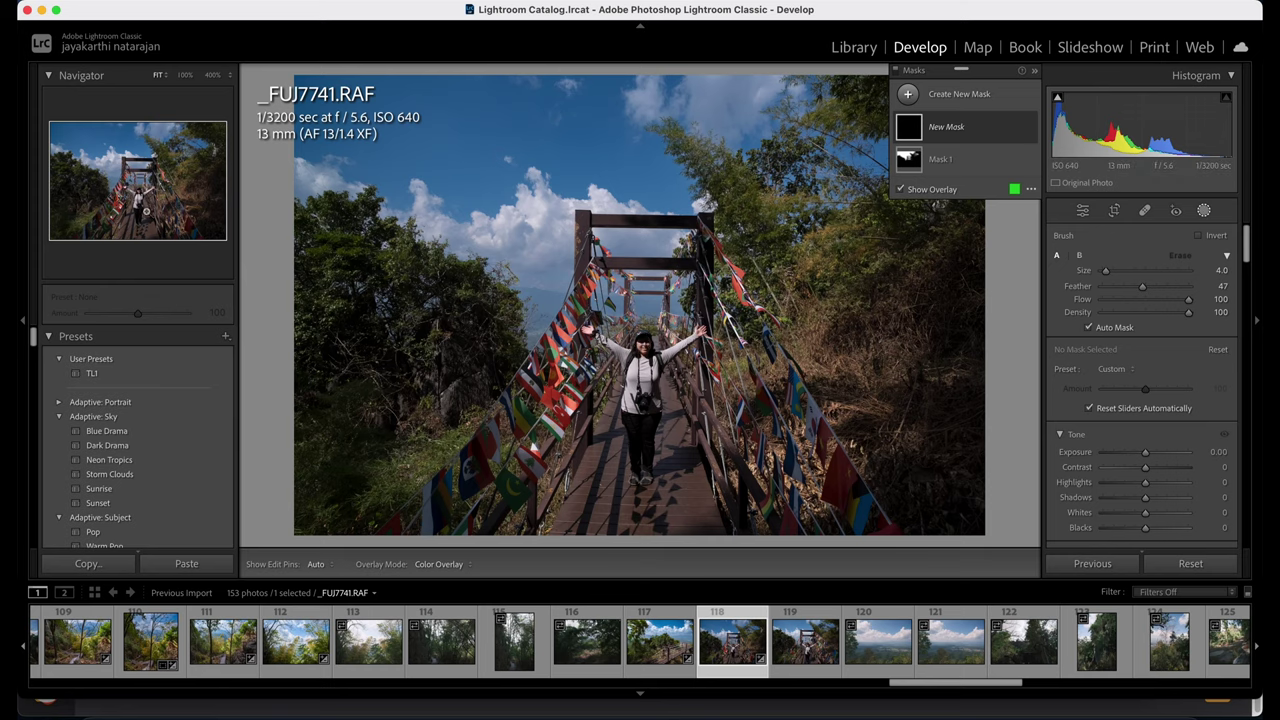
pyautogui.moveTo(146, 213); pyautogui.dragTo(139, 198)
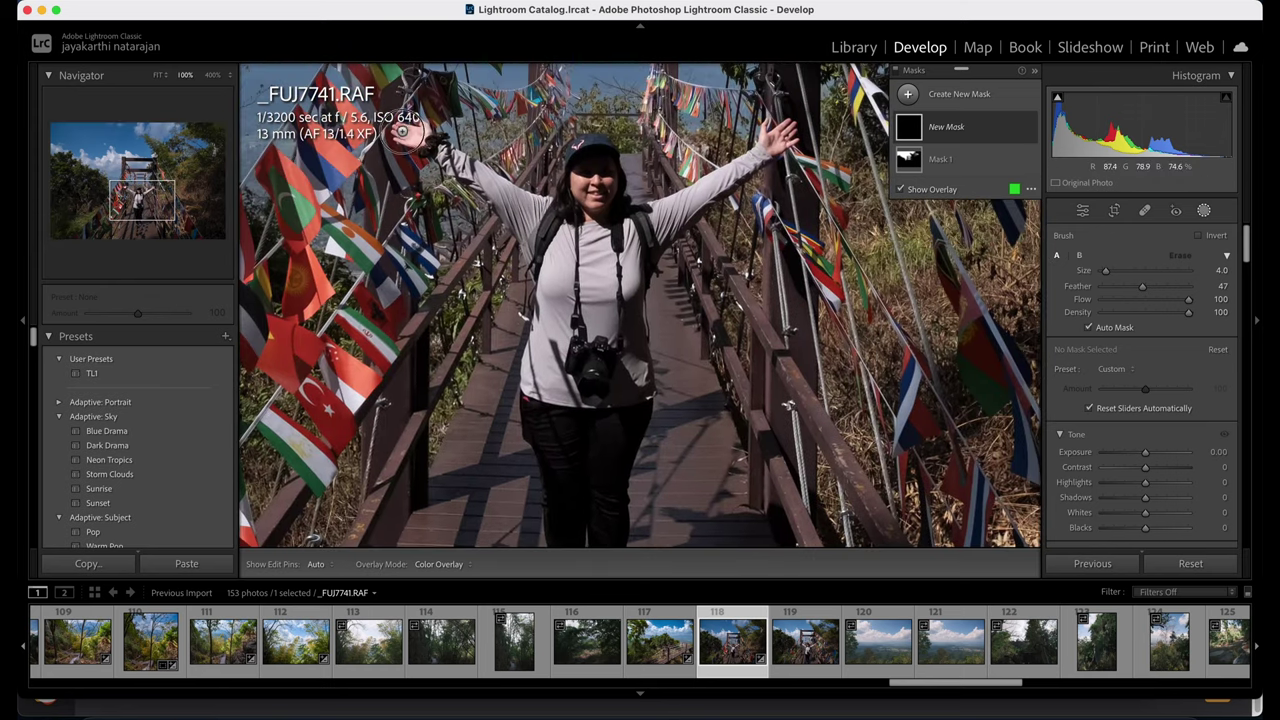
pyautogui.moveTo(403, 132)
pyautogui.mouseDown()
pyautogui.moveTo(500, 192)
pyautogui.moveTo(484, 170)
pyautogui.moveTo(545, 220)
pyautogui.moveTo(505, 190)
pyautogui.moveTo(555, 210)
pyautogui.moveTo(500, 195)
pyautogui.moveTo(535, 250)
pyautogui.moveTo(530, 270)
pyautogui.moveTo(600, 160)
pyautogui.moveTo(578, 145)
pyautogui.moveTo(598, 240)
pyautogui.moveTo(566, 198)
pyautogui.moveTo(576, 405)
pyautogui.moveTo(610, 300)
pyautogui.mouseUp()
pyautogui.scroll(4, 592, 172)
pyautogui.moveTo(612, 250)
pyautogui.mouseDown()
pyautogui.moveTo(645, 262)
pyautogui.moveTo(622, 345)
pyautogui.moveTo(548, 422)
pyautogui.moveTo(585, 435)
pyautogui.moveTo(606, 383)
pyautogui.moveTo(605, 435)
pyautogui.moveTo(578, 448)
pyautogui.moveTo(548, 440)
pyautogui.moveTo(567, 432)
pyautogui.moveTo(590, 495)
pyautogui.moveTo(540, 415)
pyautogui.moveTo(572, 385)
pyautogui.mouseUp()
# Reduce the brush size and extend the mask over the woman's other raised arm and hand.
pyautogui.press('[')
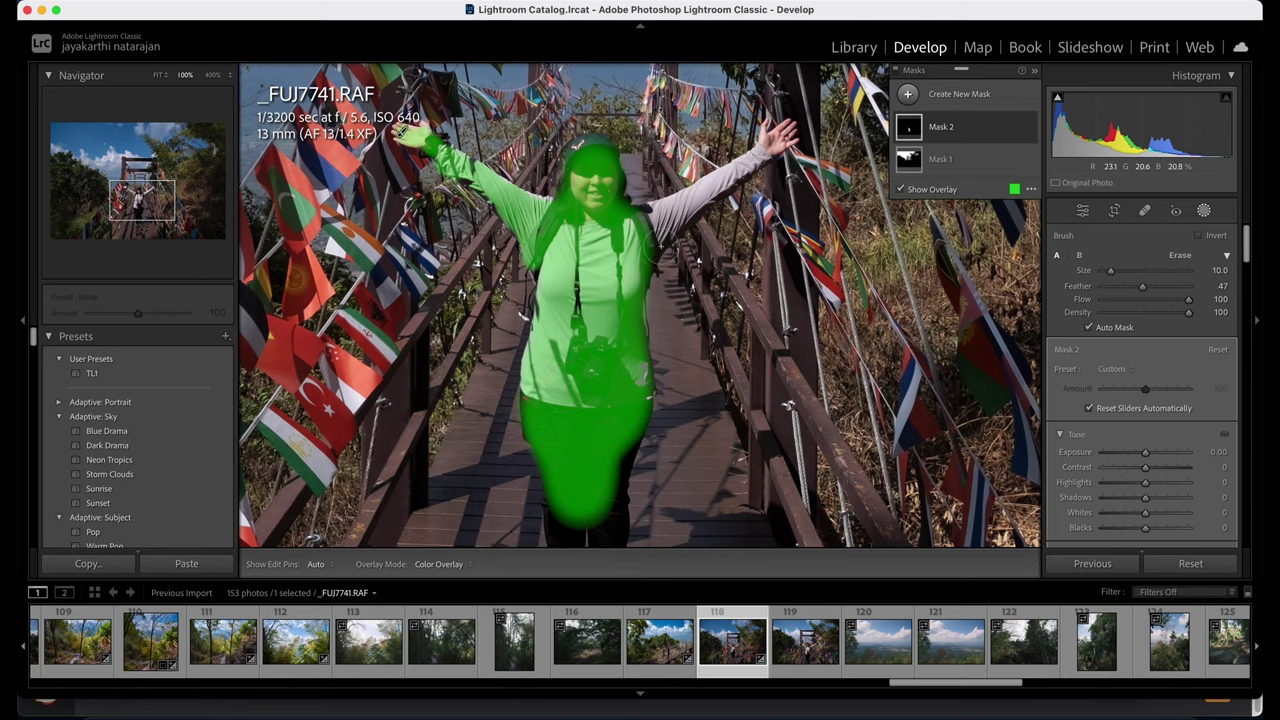
pyautogui.press('[')
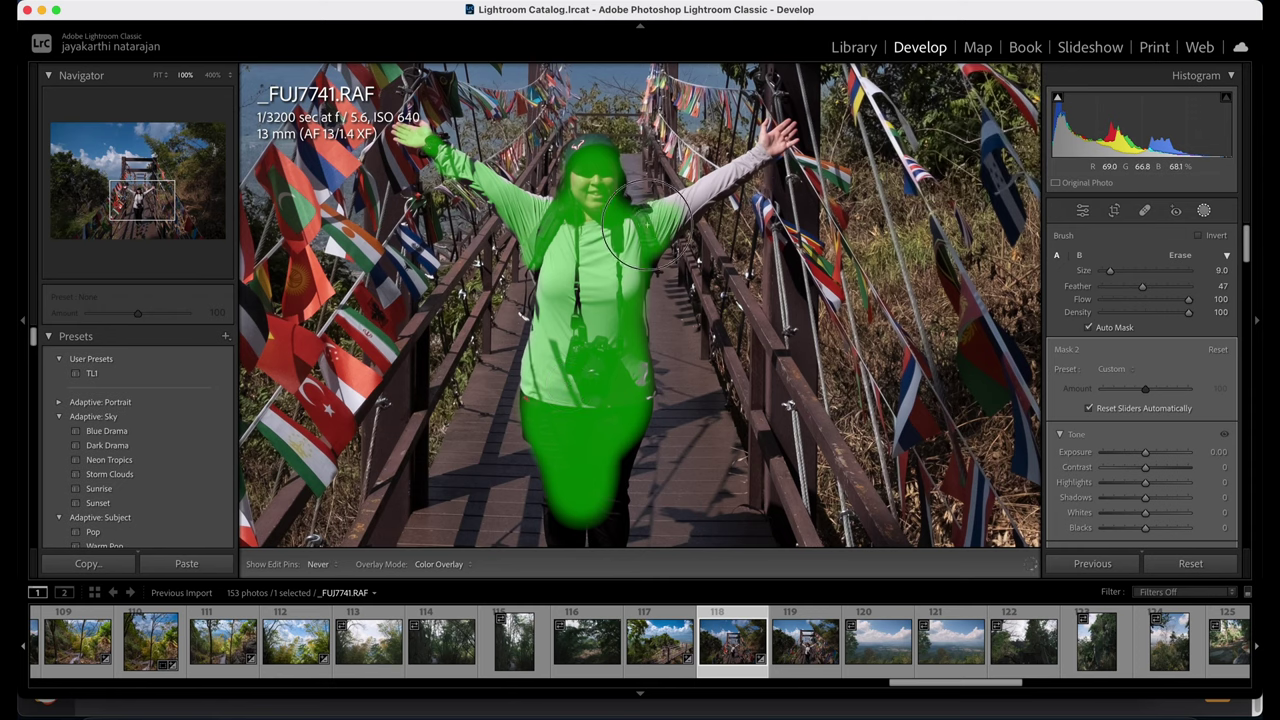
pyautogui.moveTo(650, 240)
pyautogui.mouseDown()
pyautogui.moveTo(760, 158)
pyautogui.moveTo(778, 126)
pyautogui.moveTo(768, 142)
pyautogui.mouseUp()
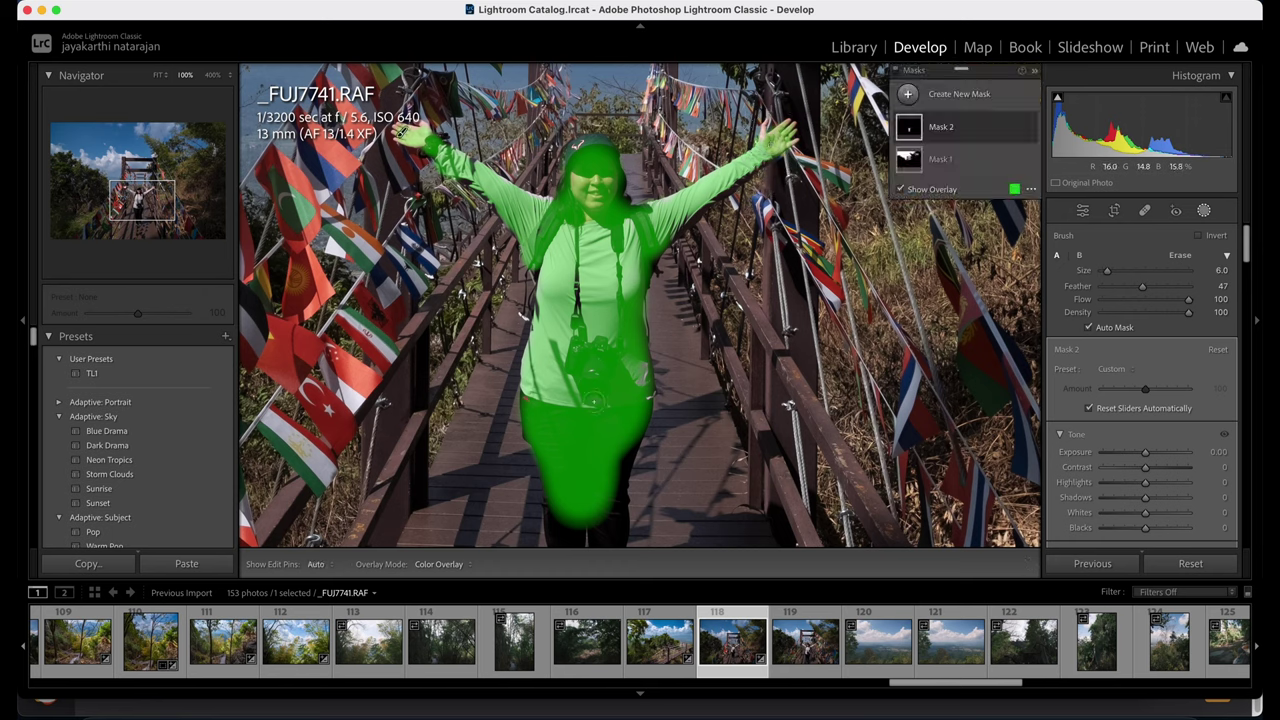
# Paint both of the woman's legs and shoes into the mask with a size 6.0 brush.
pyautogui.moveTo(623, 441); pyautogui.dragTo(600, 540)
pyautogui.scroll(-5, 632, 311)
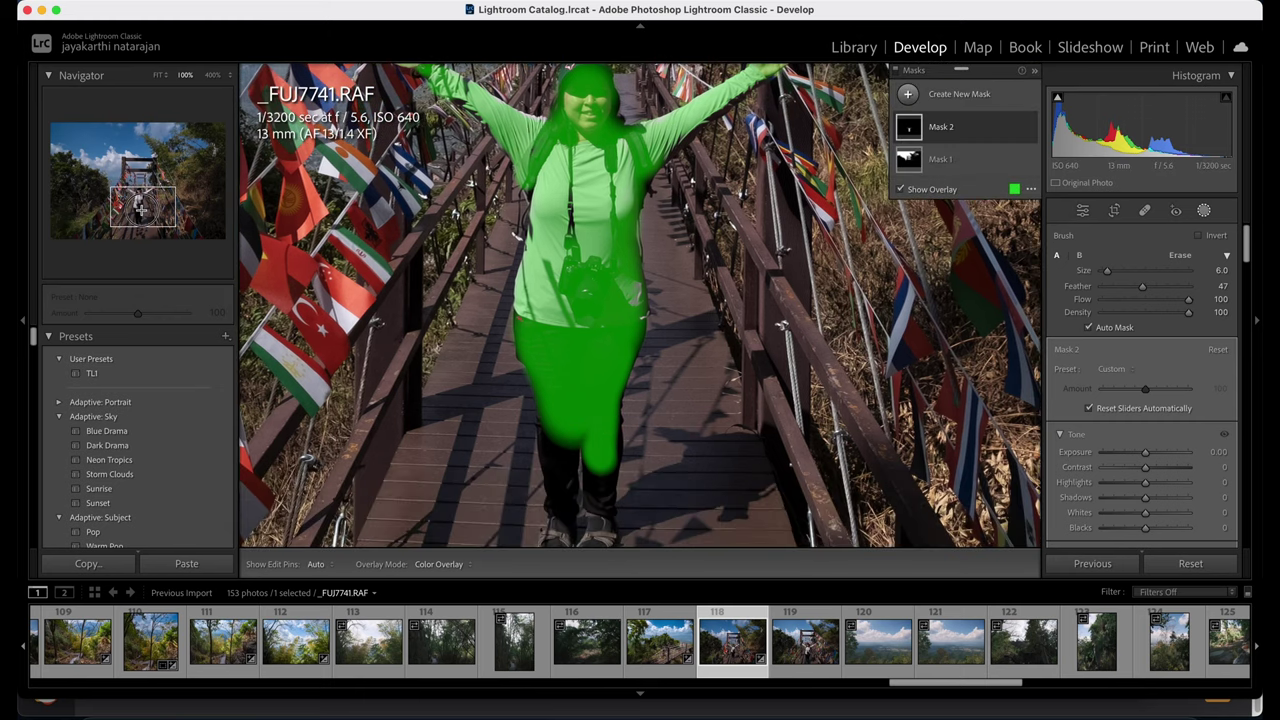
pyautogui.moveTo(572, 323); pyautogui.dragTo(580, 458)
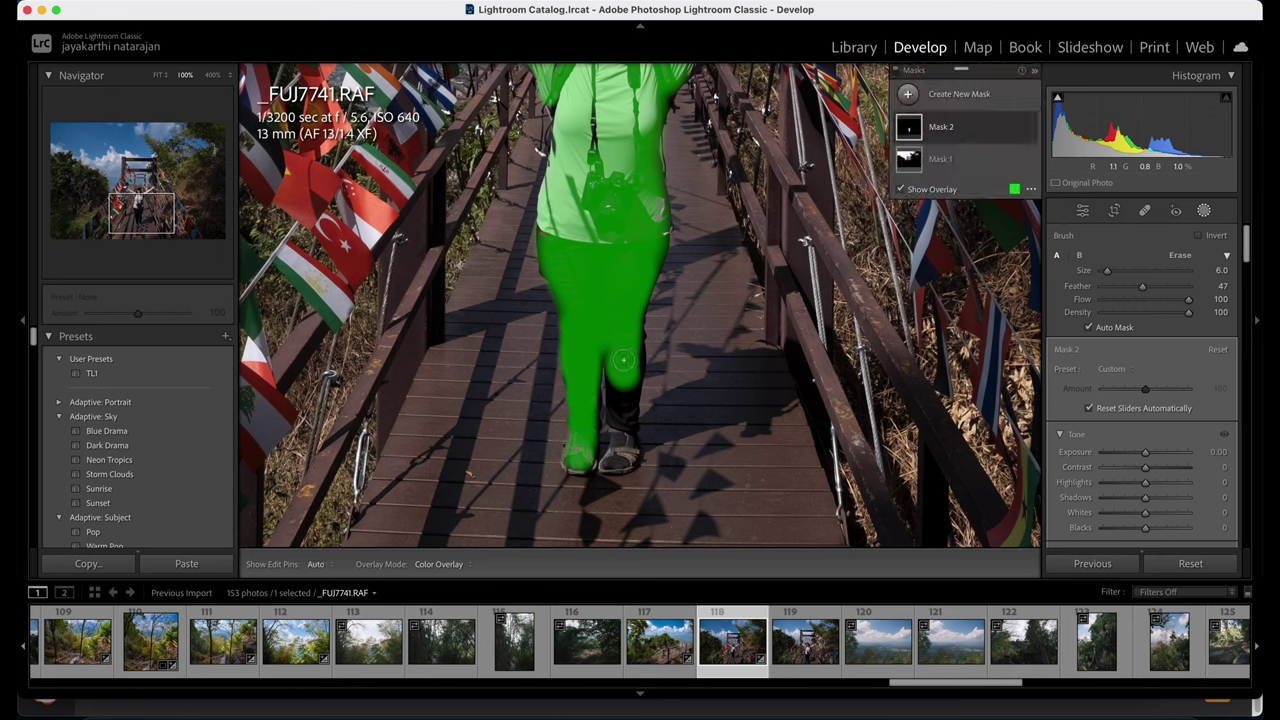
pyautogui.moveTo(618, 362); pyautogui.dragTo(618, 462)
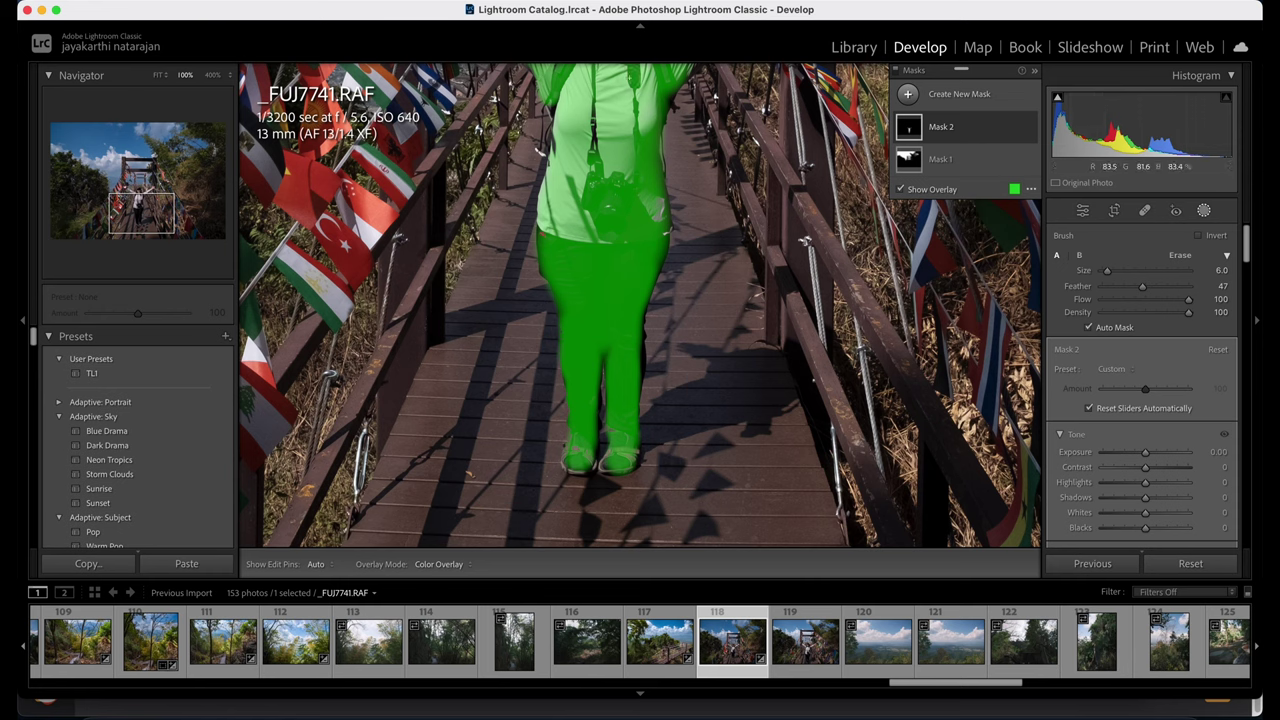
# Try a duplicated and inverted copy of Mask 2 to check the brush coverage, and delete the copy.
pyautogui.rightClick(985, 129)
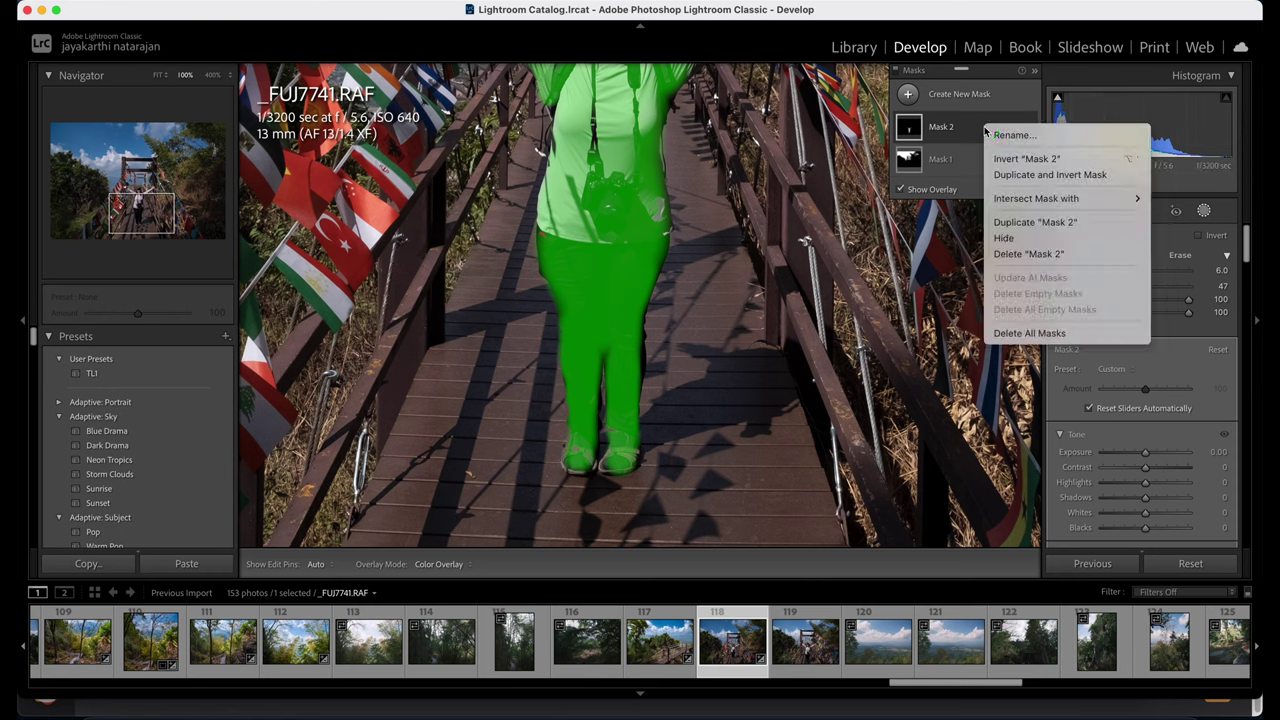
pyautogui.click(1030, 175)
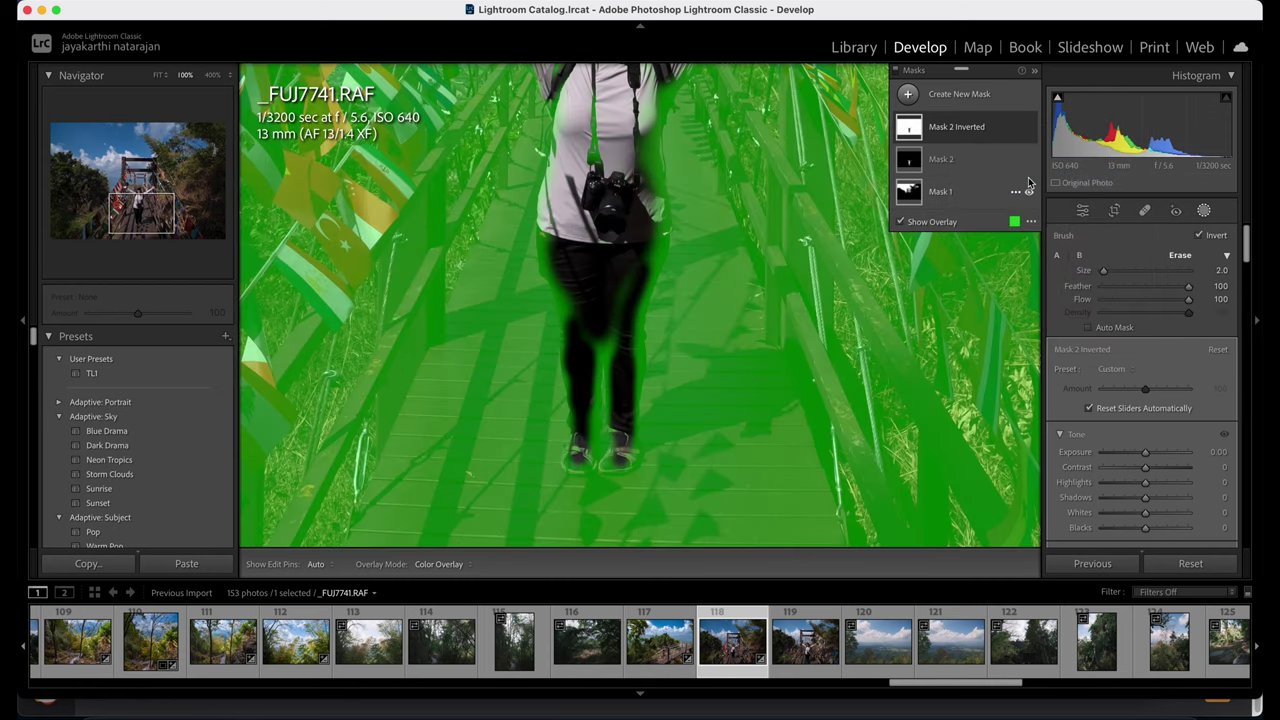
pyautogui.click(145, 205)
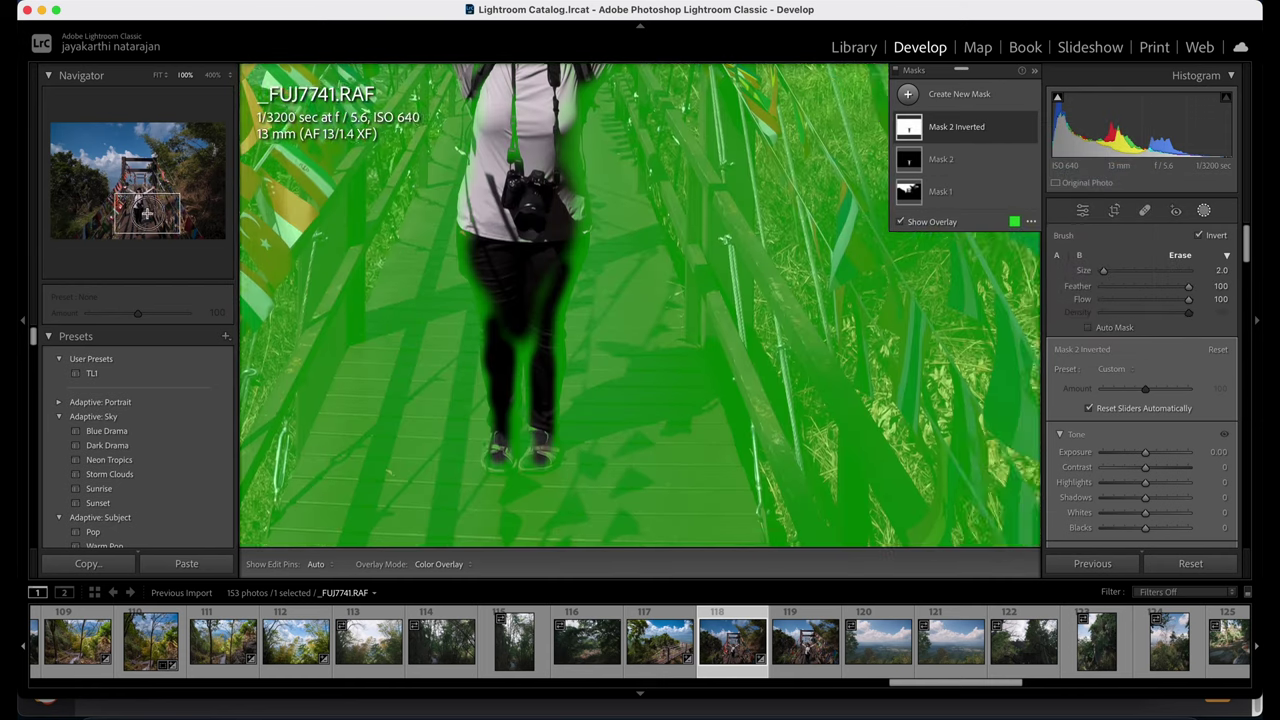
pyautogui.moveTo(145, 205); pyautogui.dragTo(146, 212)
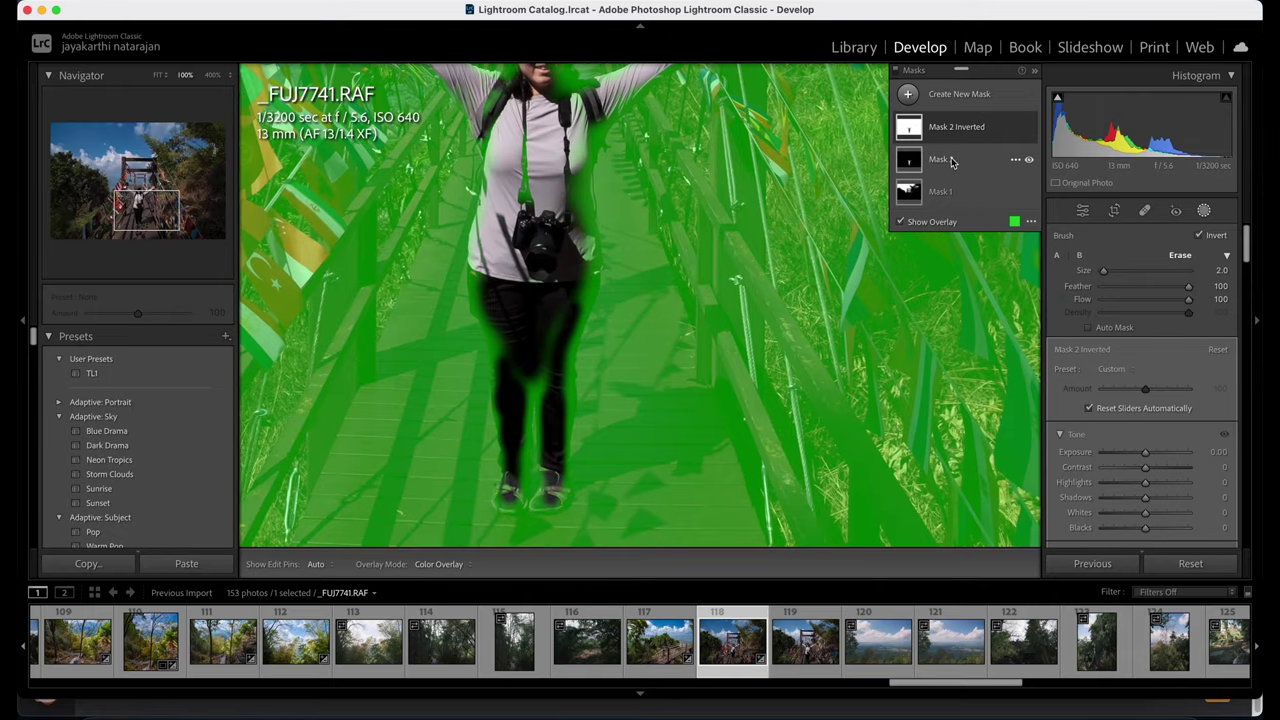
pyautogui.click(1015, 127)
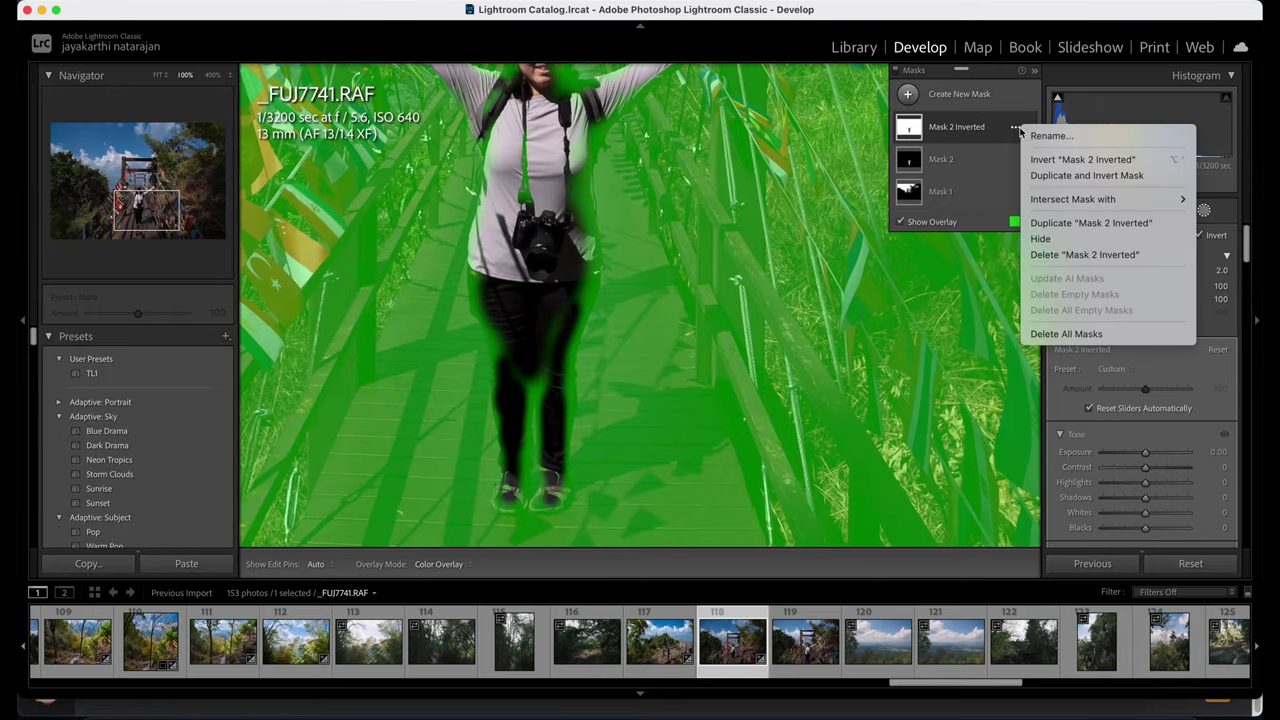
pyautogui.click(1051, 255)
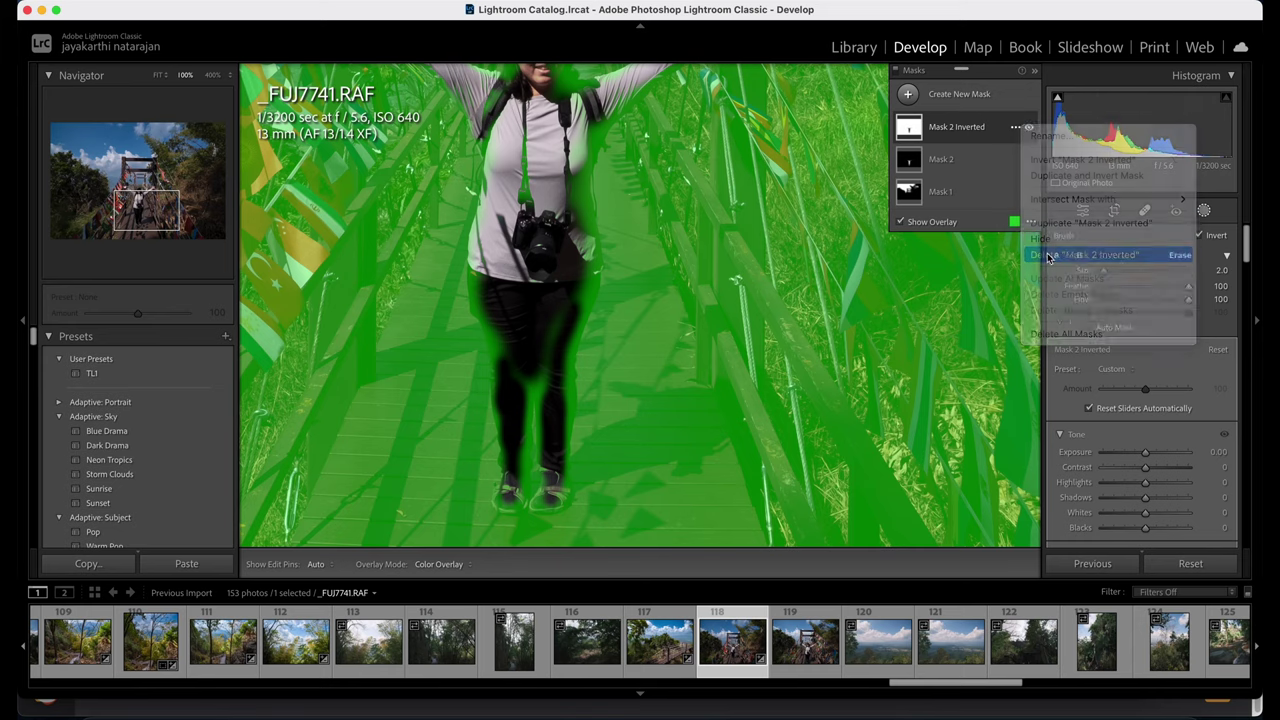
# Select Mask 2 again and fill the missed areas along the woman's hips and thighs.
pyautogui.click(935, 127)
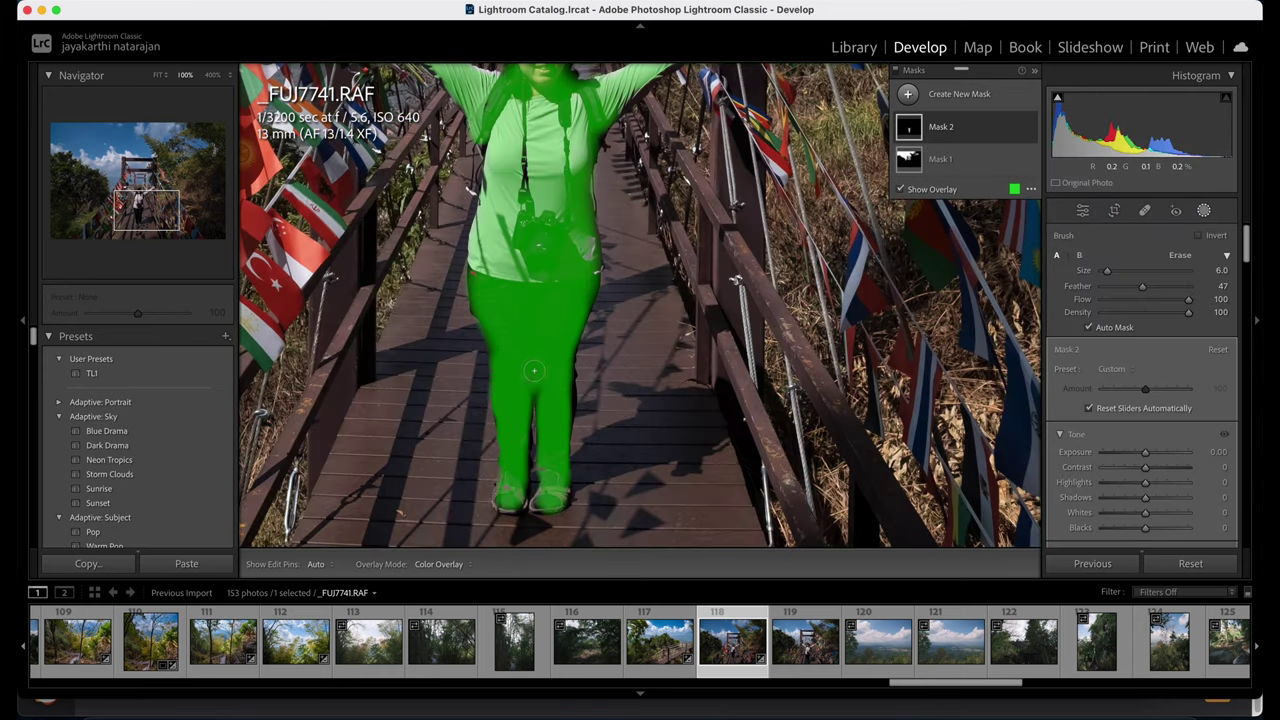
pyautogui.hotkey('shift', 'w')
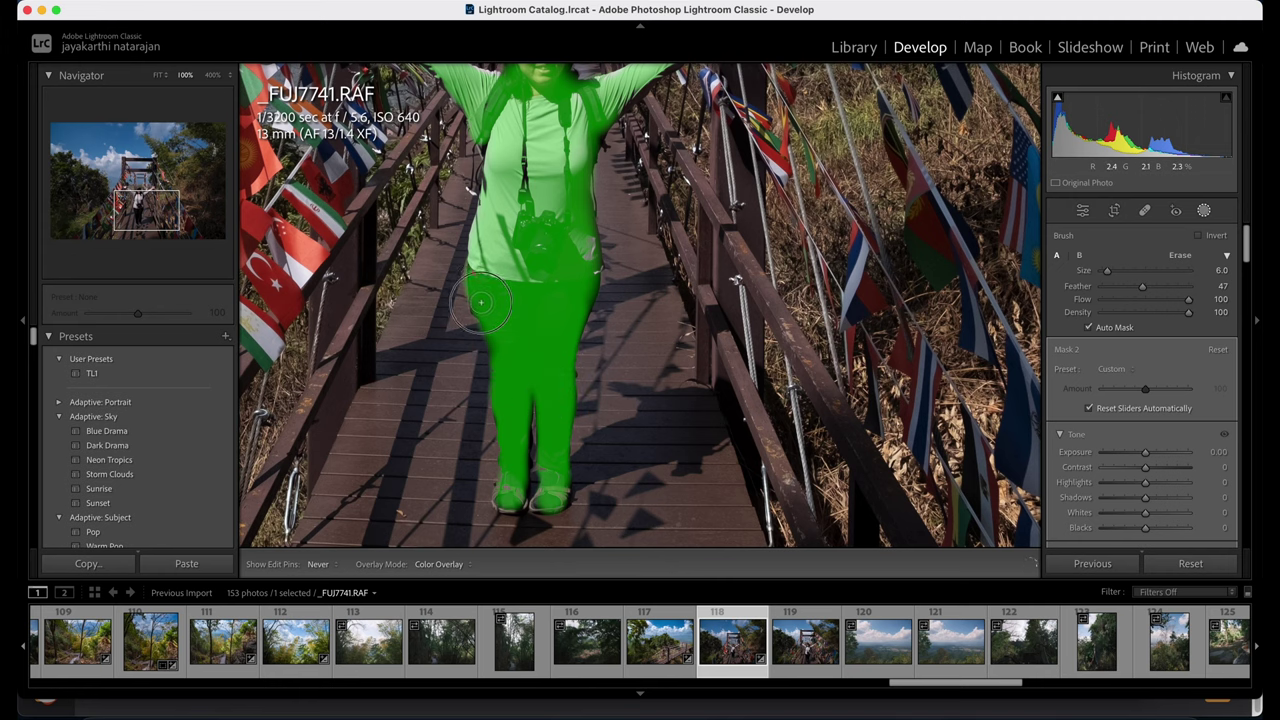
pyautogui.hotkey('shift', 'w')
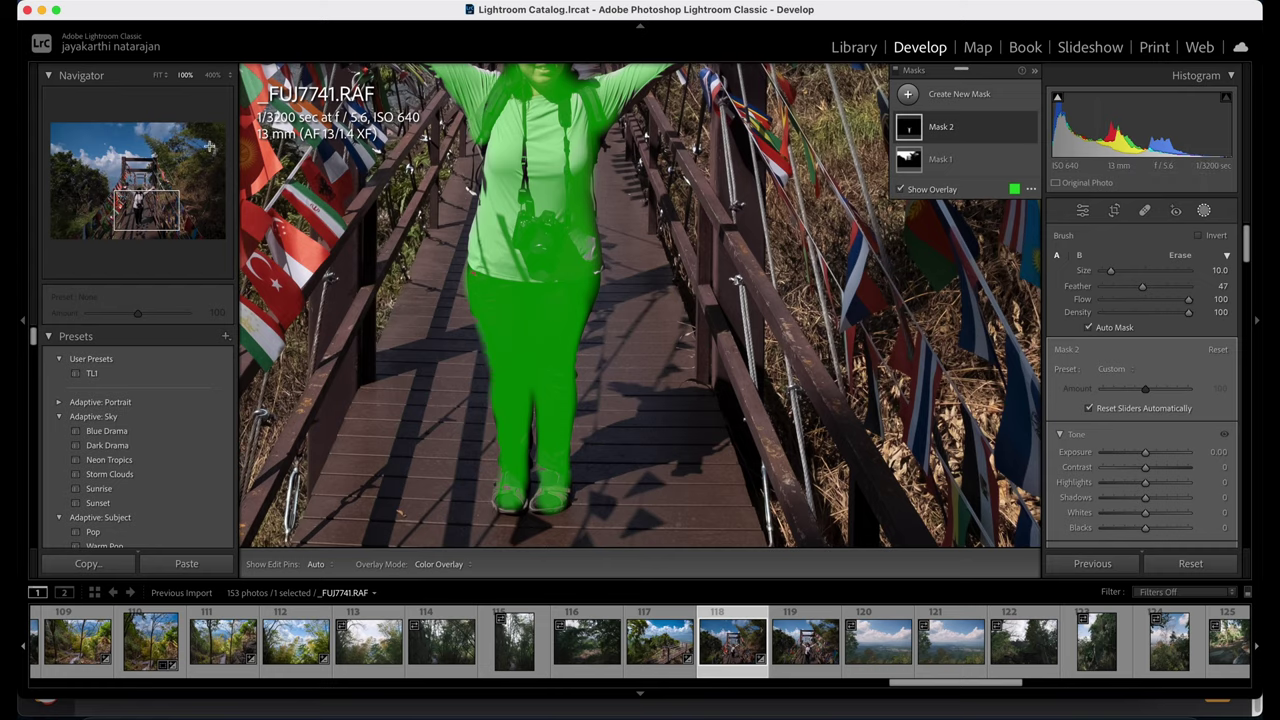
# Brush over the missed parts of the woman's hair, face and upper body in Mask 2.
pyautogui.scroll(5, 522, 317)
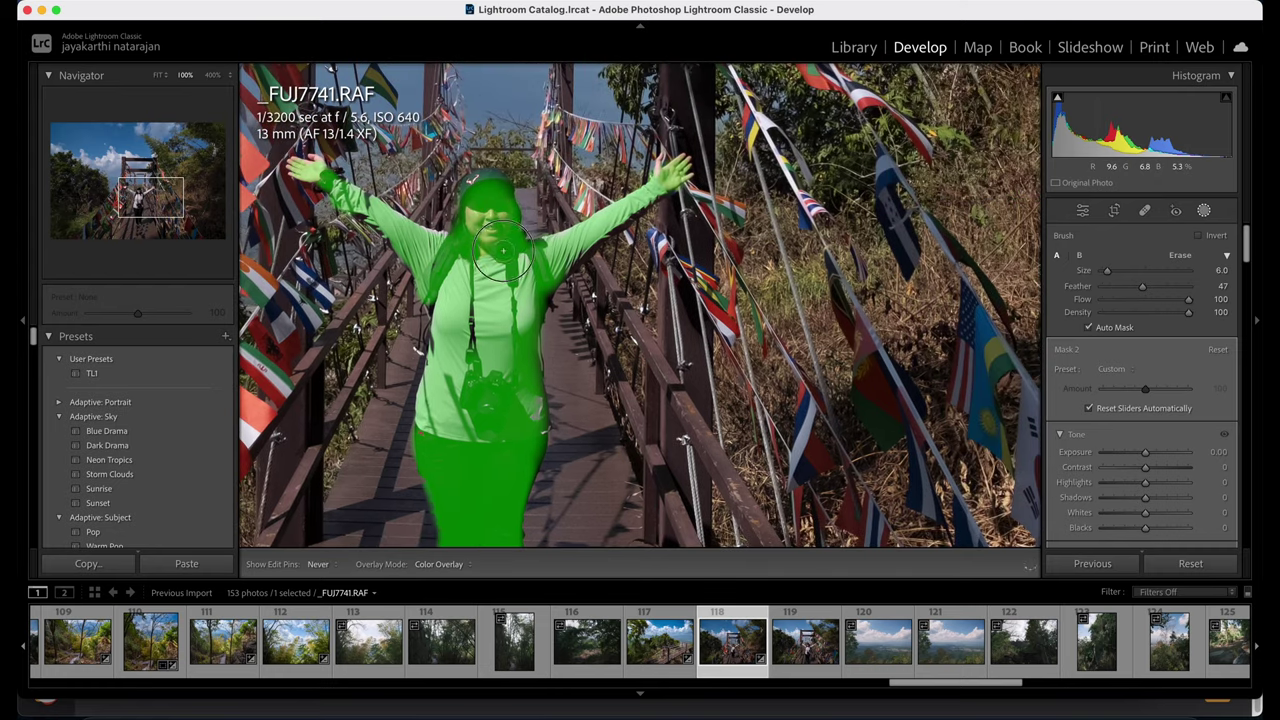
pyautogui.hotkey('shift', 'w')
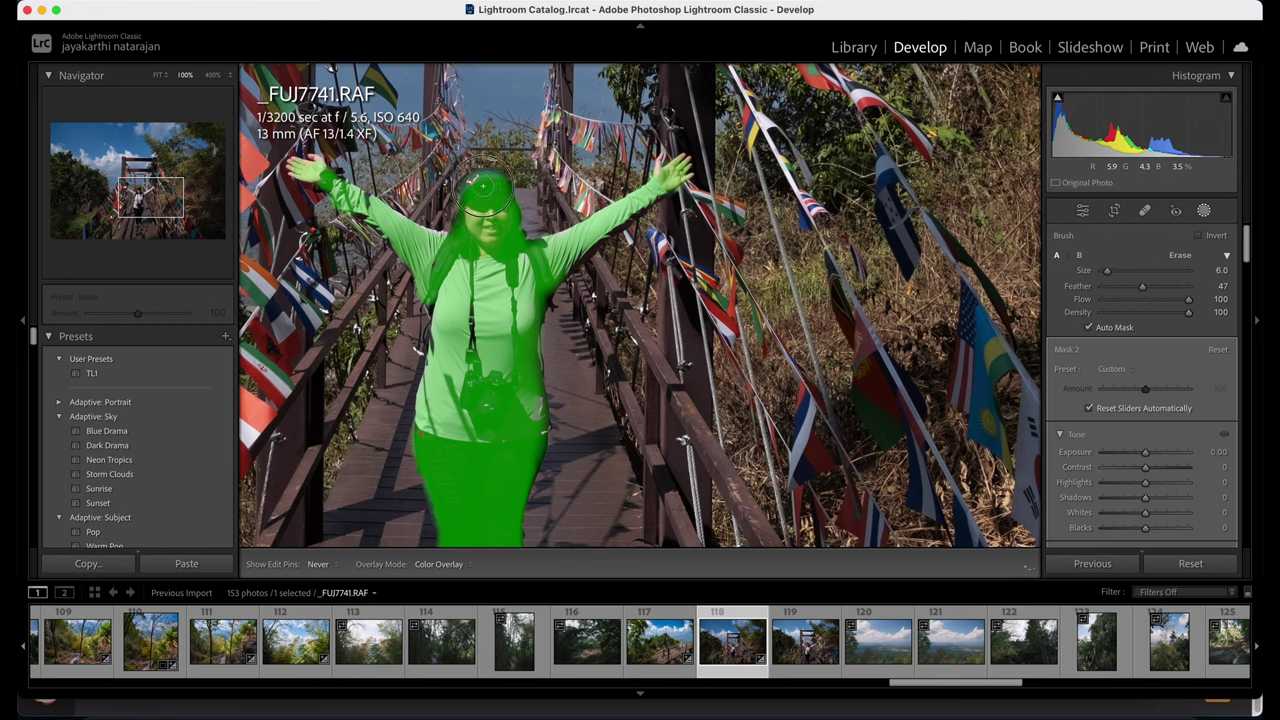
pyautogui.moveTo(480, 205)
pyautogui.mouseDown()
pyautogui.moveTo(448, 271)
pyautogui.moveTo(431, 268)
pyautogui.moveTo(424, 297)
pyautogui.moveTo(439, 309)
pyautogui.moveTo(441, 273)
pyautogui.moveTo(542, 272)
pyautogui.moveTo(527, 302)
pyautogui.moveTo(548, 272)
pyautogui.mouseUp()
pyautogui.hotkey('shift', 'w')
pyautogui.hotkey('shift', 'w')
pyautogui.hotkey('shift', 'w')
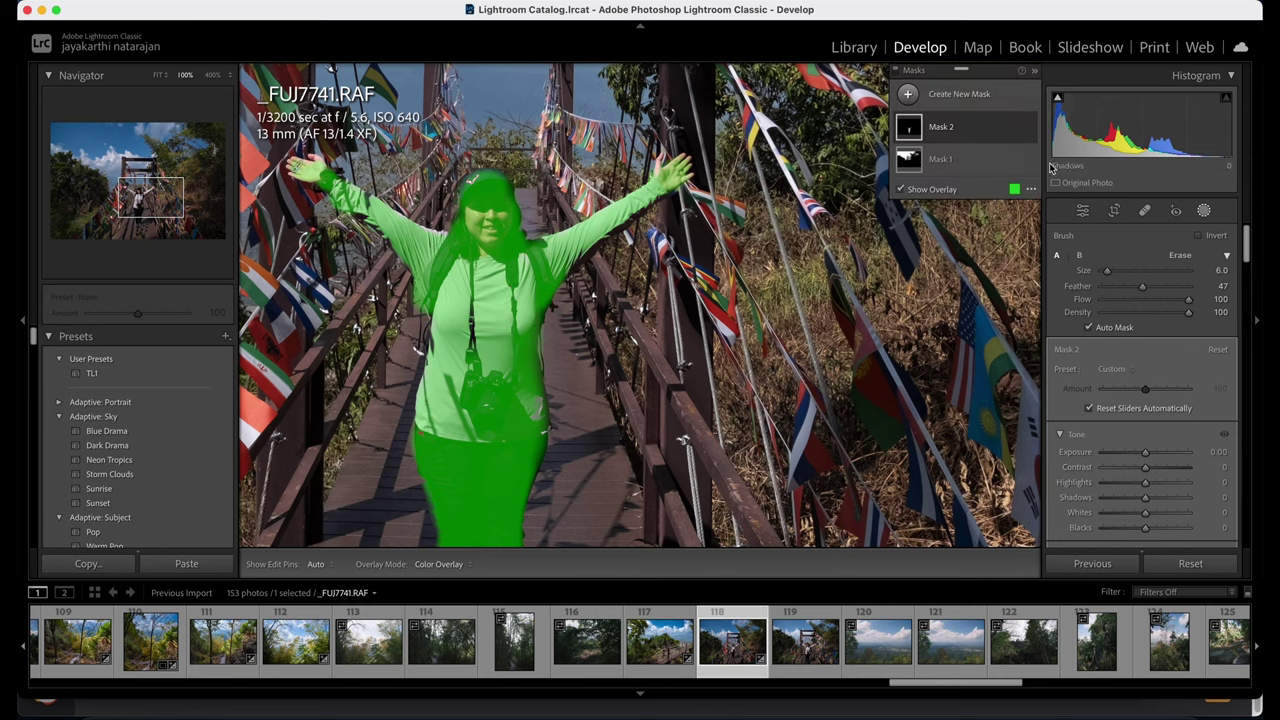
pyautogui.moveTo(491, 283)
pyautogui.mouseDown()
pyautogui.moveTo(466, 271)
pyautogui.moveTo(470, 300)
pyautogui.moveTo(480, 270)
pyautogui.mouseUp()
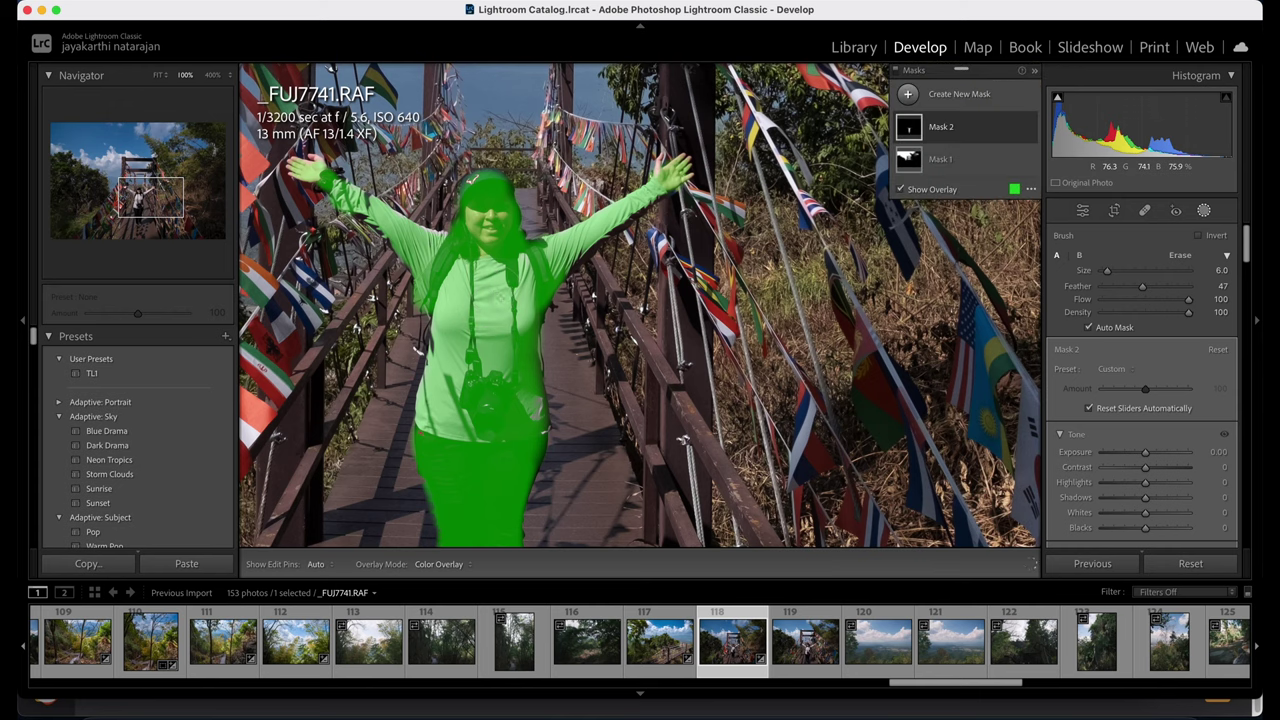
pyautogui.press('h')
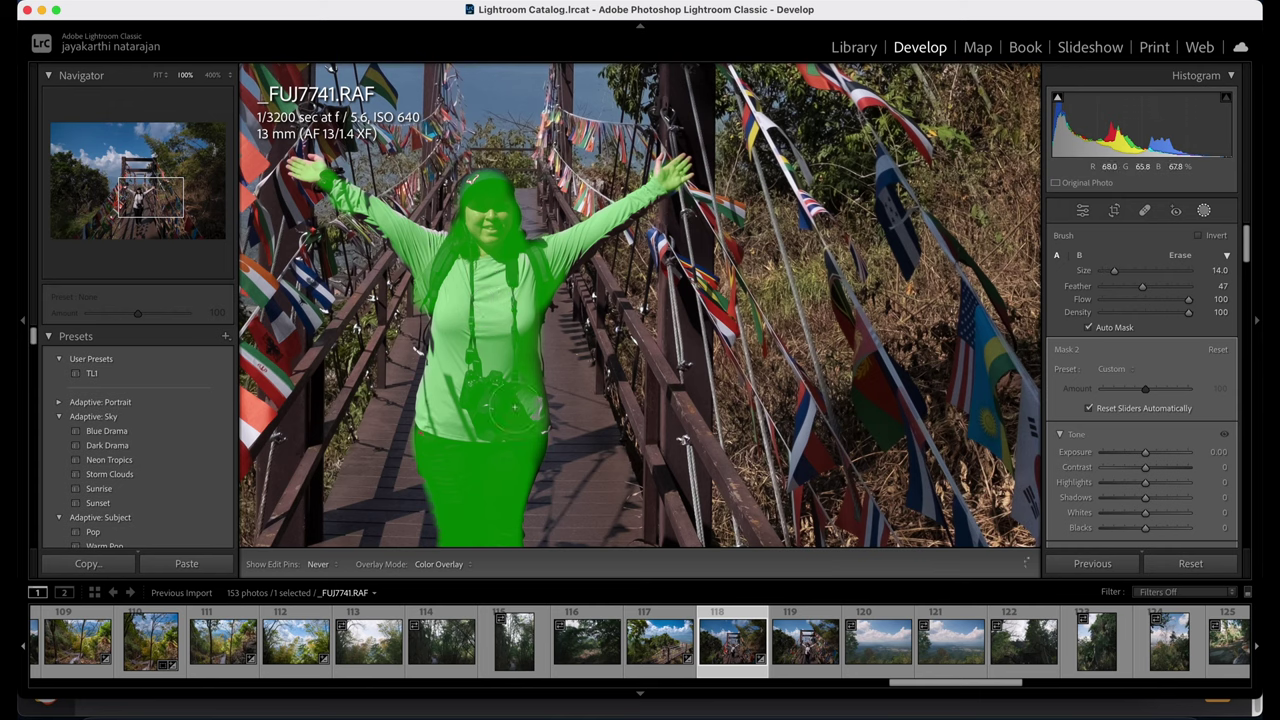
pyautogui.press('h')
# Duplicate and invert Mask 2 to cover everything around the woman, and inspect its edges around her upper body.
pyautogui.rightClick(975, 128)
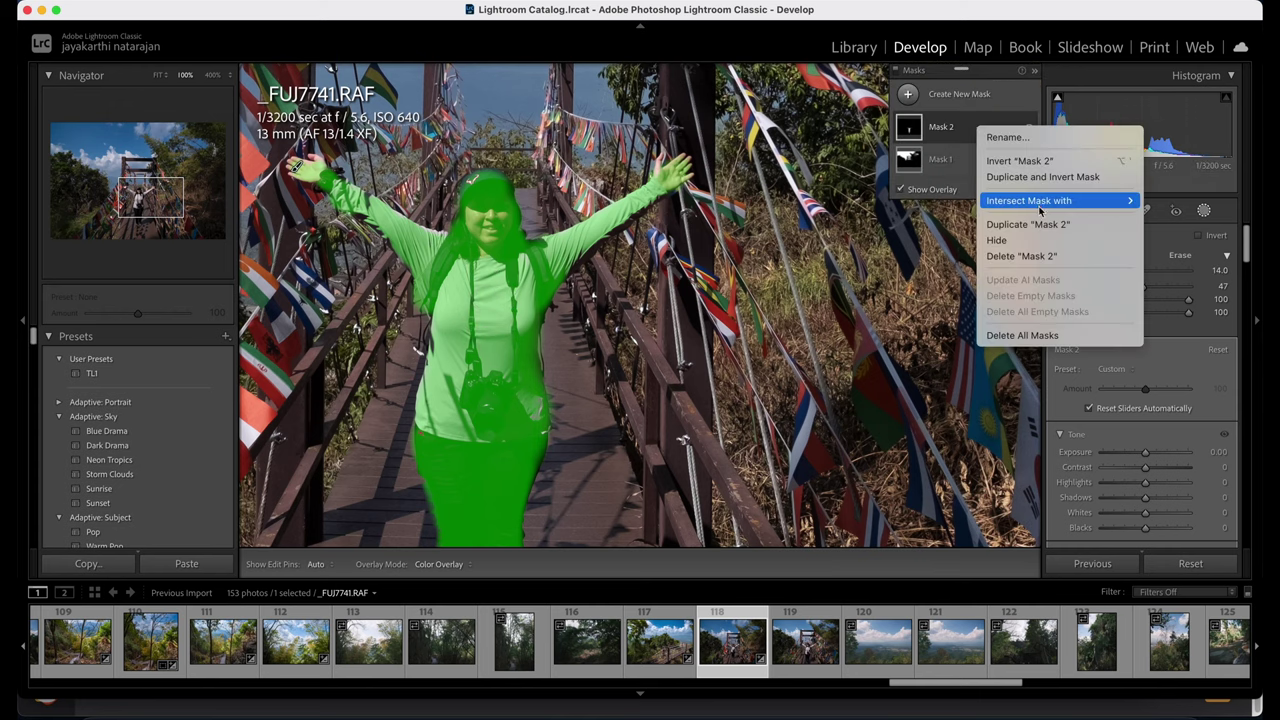
pyautogui.click(1040, 177)
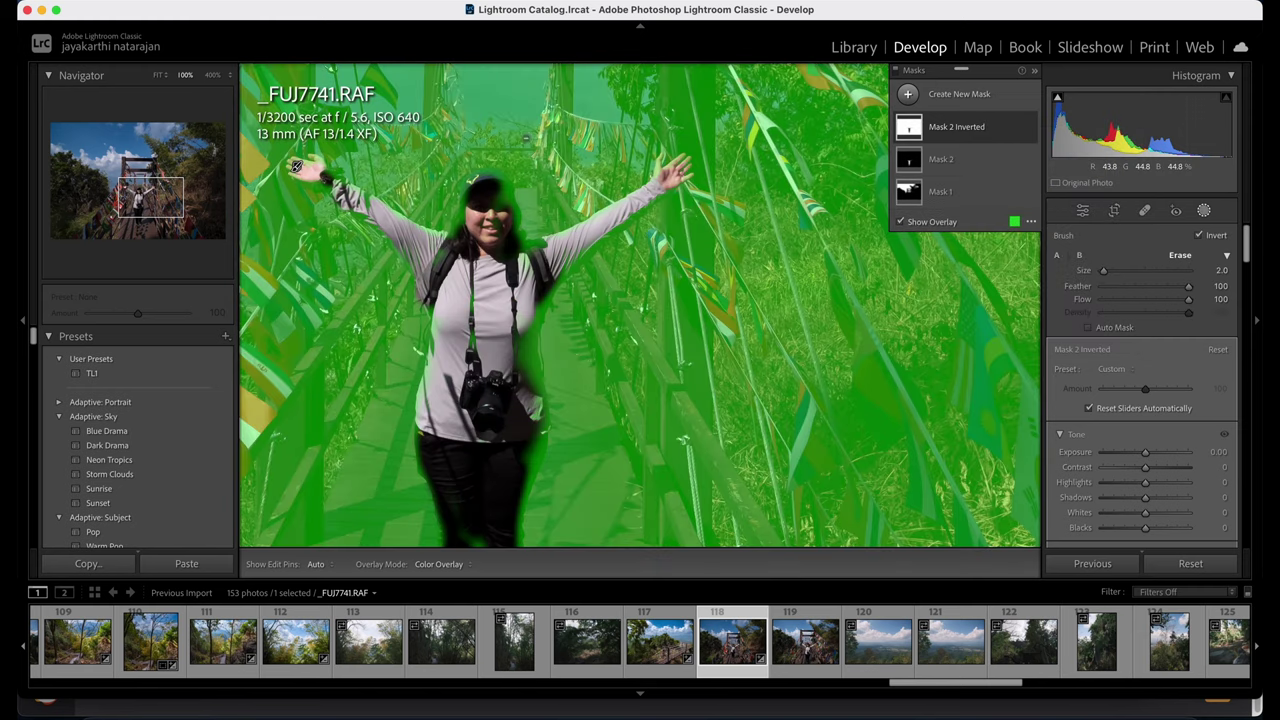
pyautogui.click(150, 197)
pyautogui.click(145, 186)
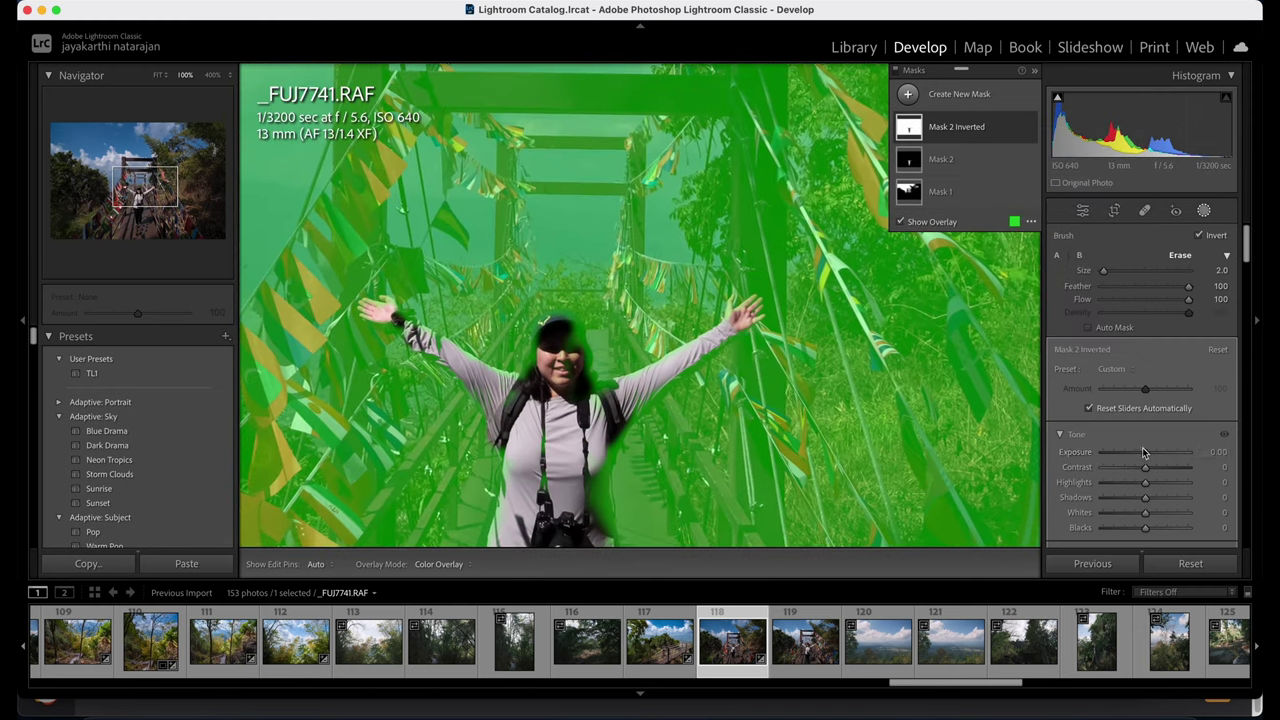
# Adjust Mask 2 Inverted around the woman to exposure -0.74, shadows 100 and blacks -13.
pyautogui.moveTo(1145, 453); pyautogui.dragTo(1139, 453)
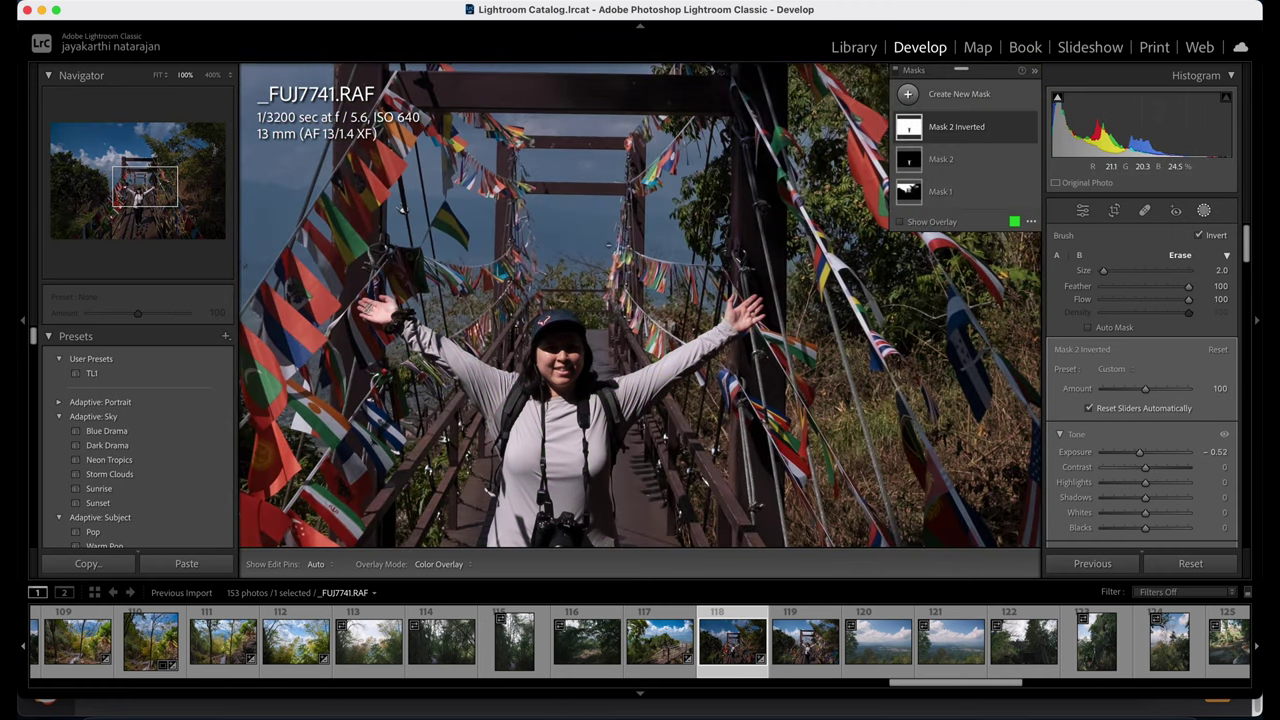
pyautogui.click(158, 75)
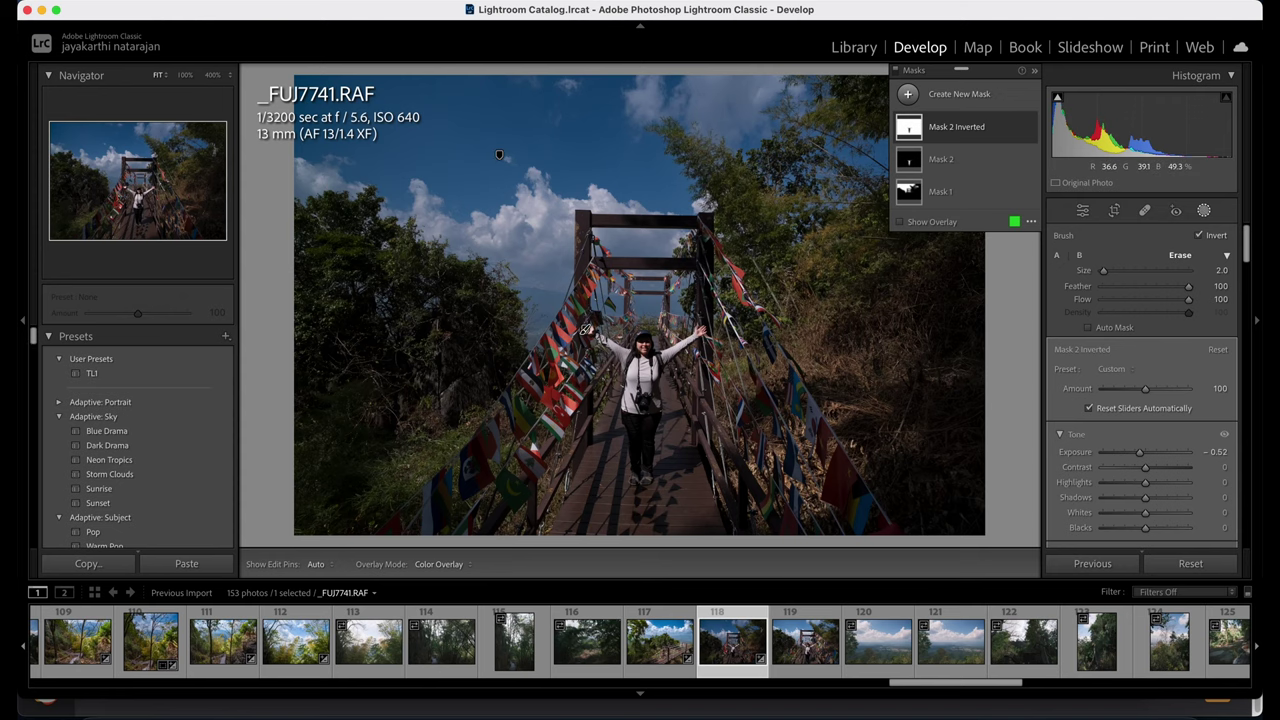
pyautogui.moveTo(910, 131)
pyautogui.press('super+z')
pyautogui.scroll(-3, 1165, 454)
pyautogui.moveTo(1140, 332); pyautogui.dragTo(1243, 383)
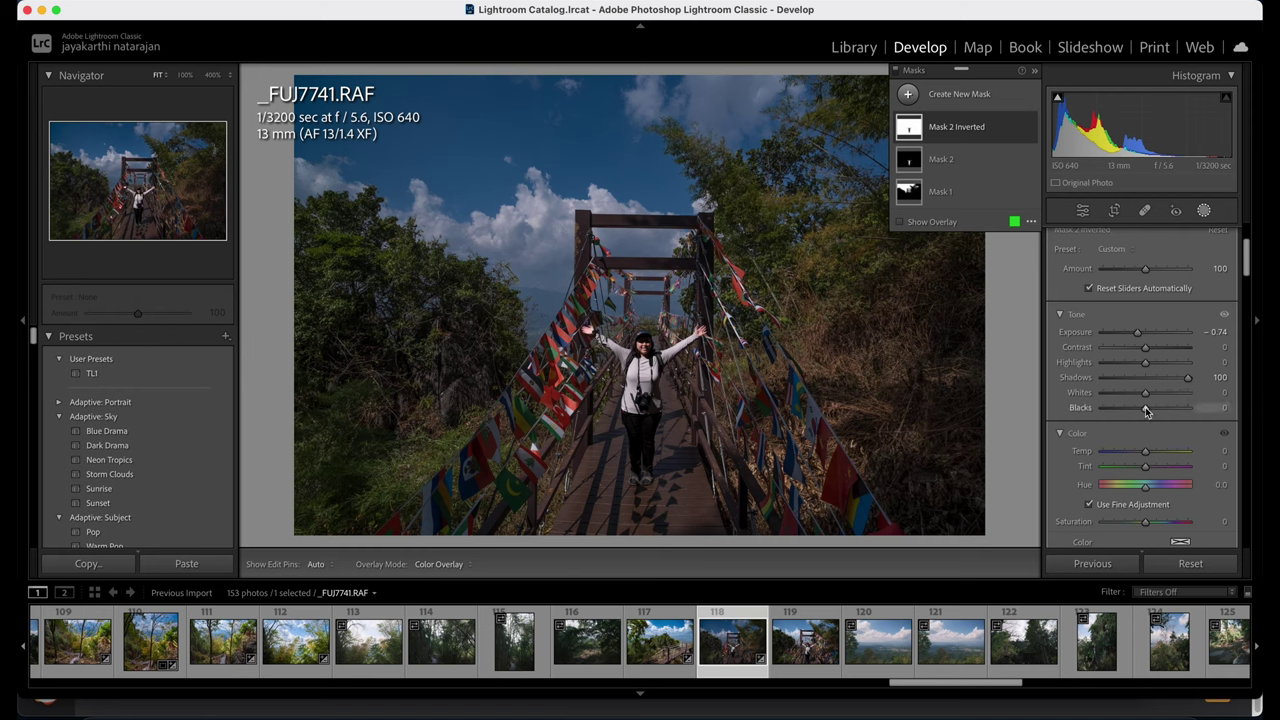
pyautogui.moveTo(1146, 410); pyautogui.dragTo(1141, 410)
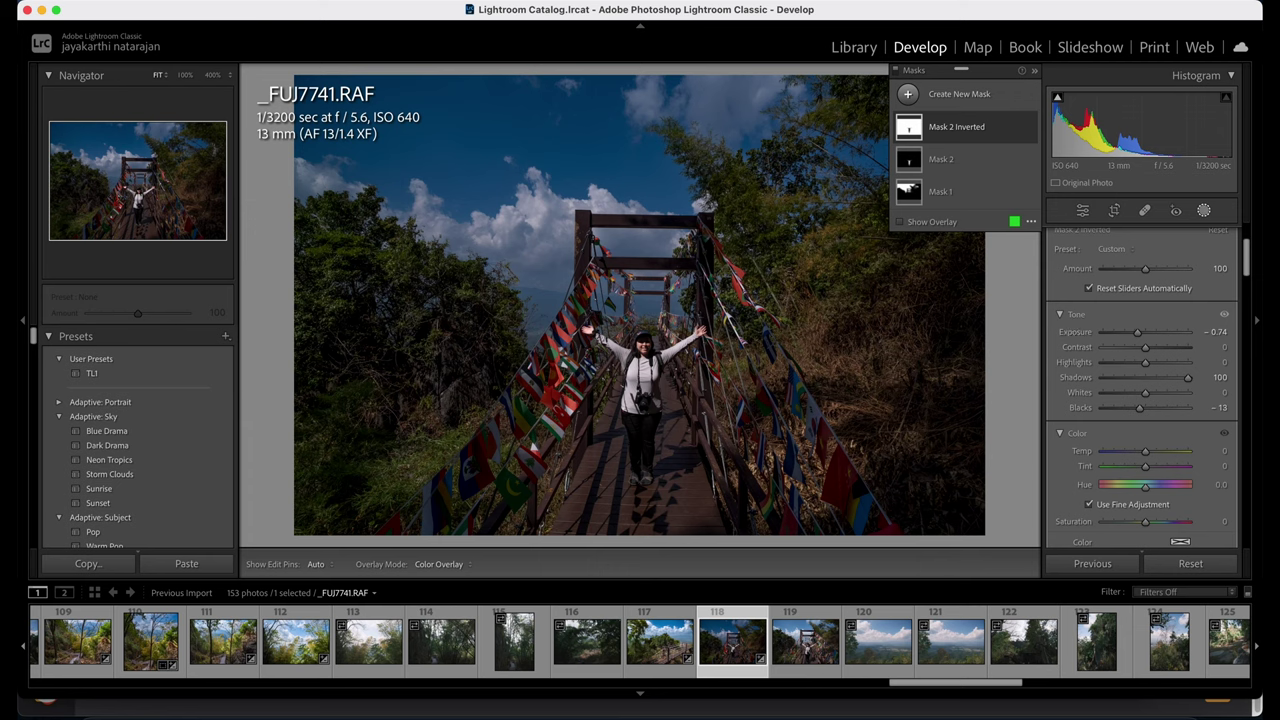
# Set Mask 2 on the woman to exposure 0.09 and shadows 18, and raise the whole photo's exposure to +0.70.
pyautogui.click(947, 170)
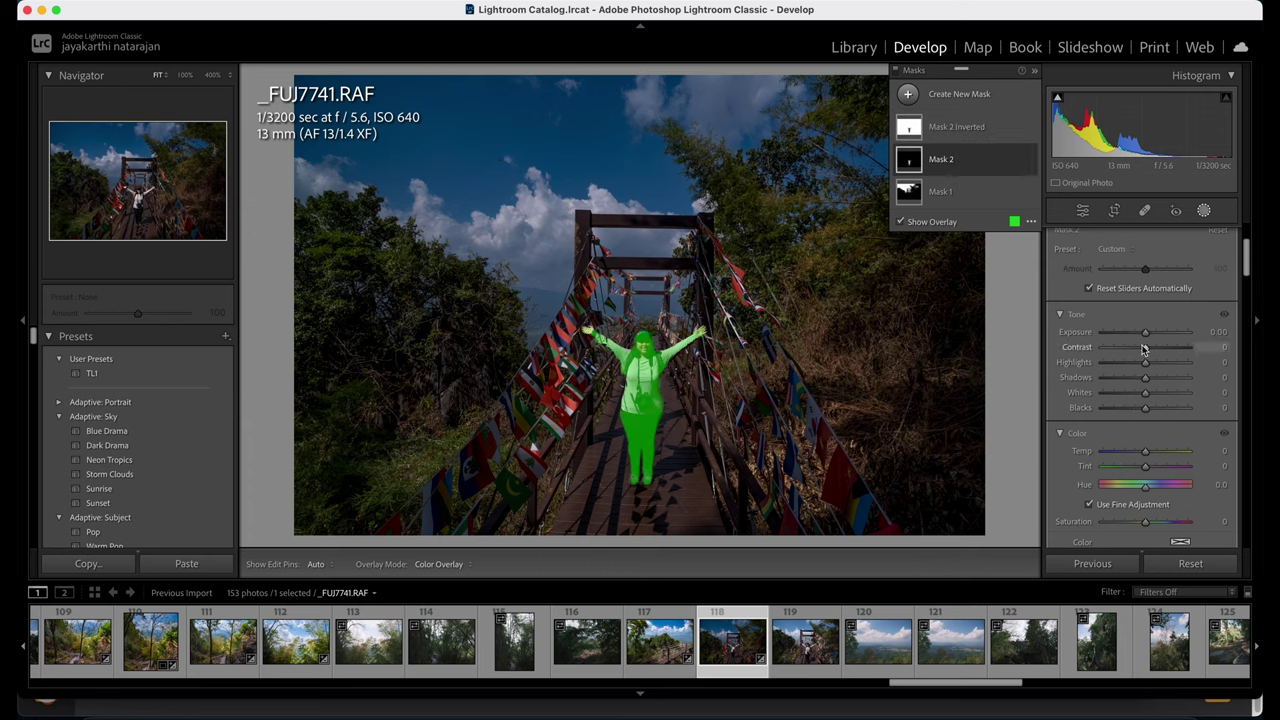
pyautogui.moveTo(1145, 377); pyautogui.dragTo(1154, 382)
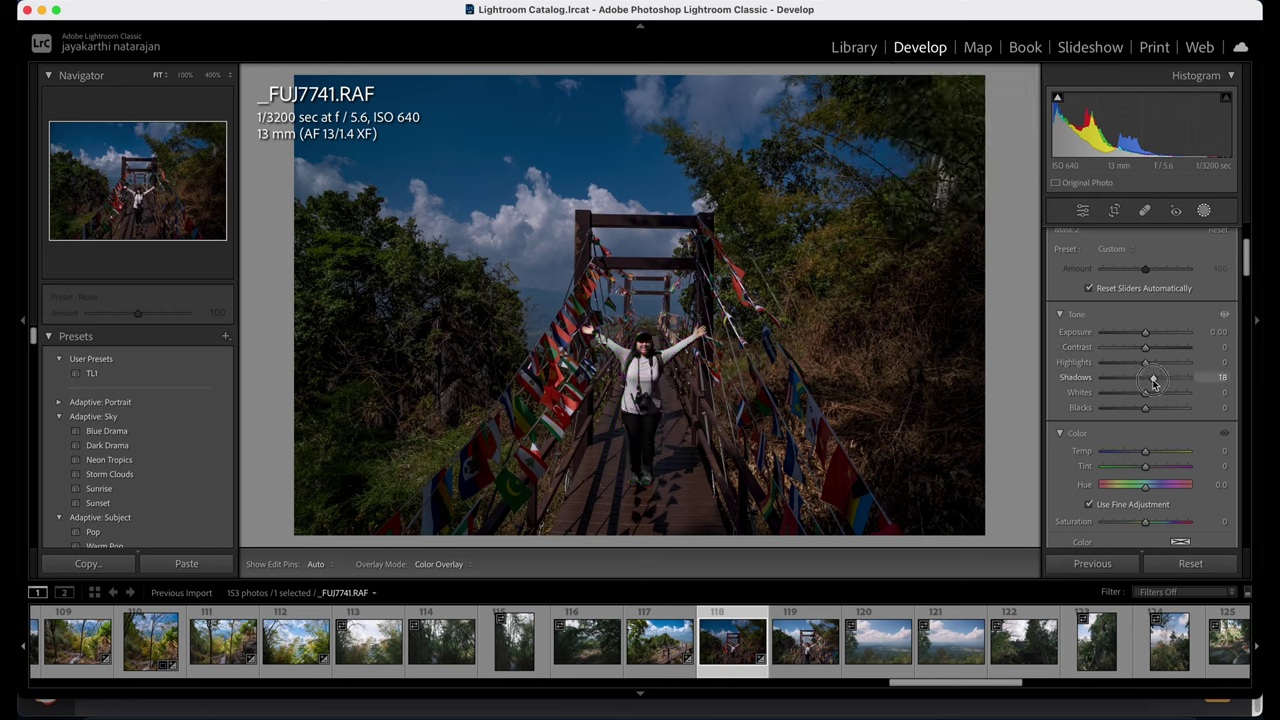
pyautogui.moveTo(1145, 332); pyautogui.dragTo(1150, 337)
pyautogui.click(1082, 210)
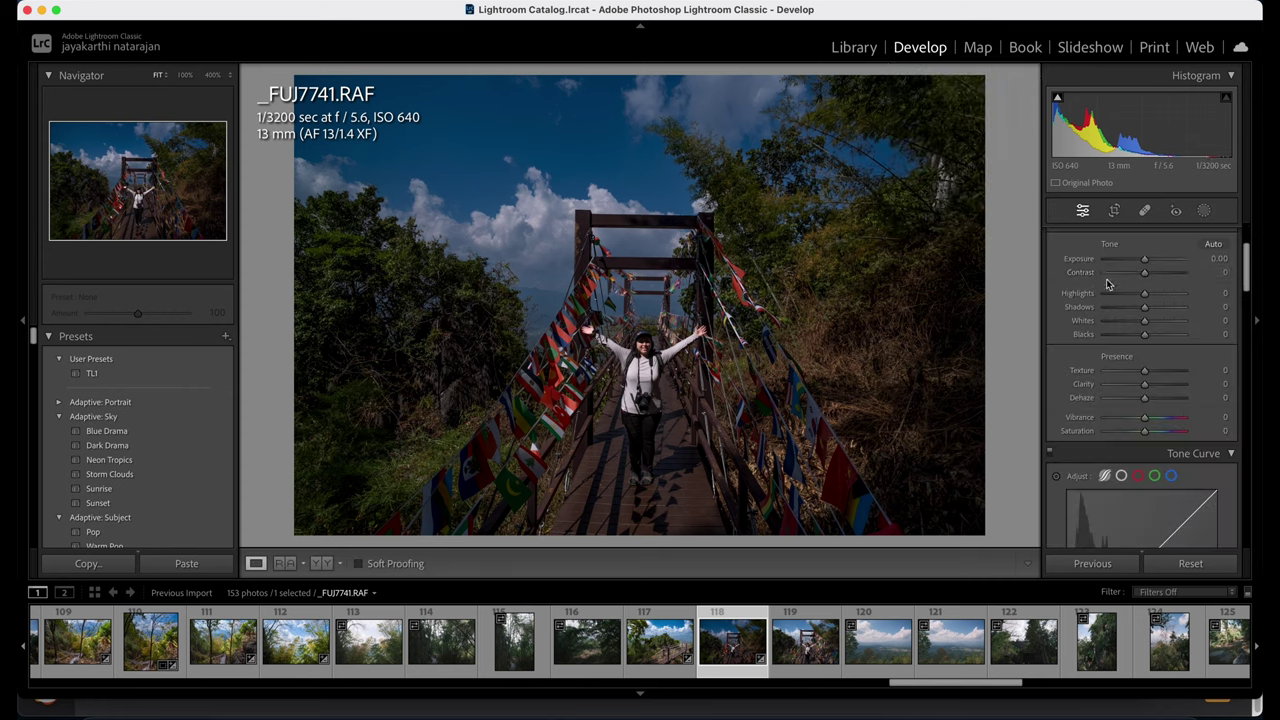
pyautogui.moveTo(1146, 263)
pyautogui.mouseDown()
pyautogui.moveTo(1156, 268)
pyautogui.moveTo(1149, 260)
pyautogui.mouseUp()
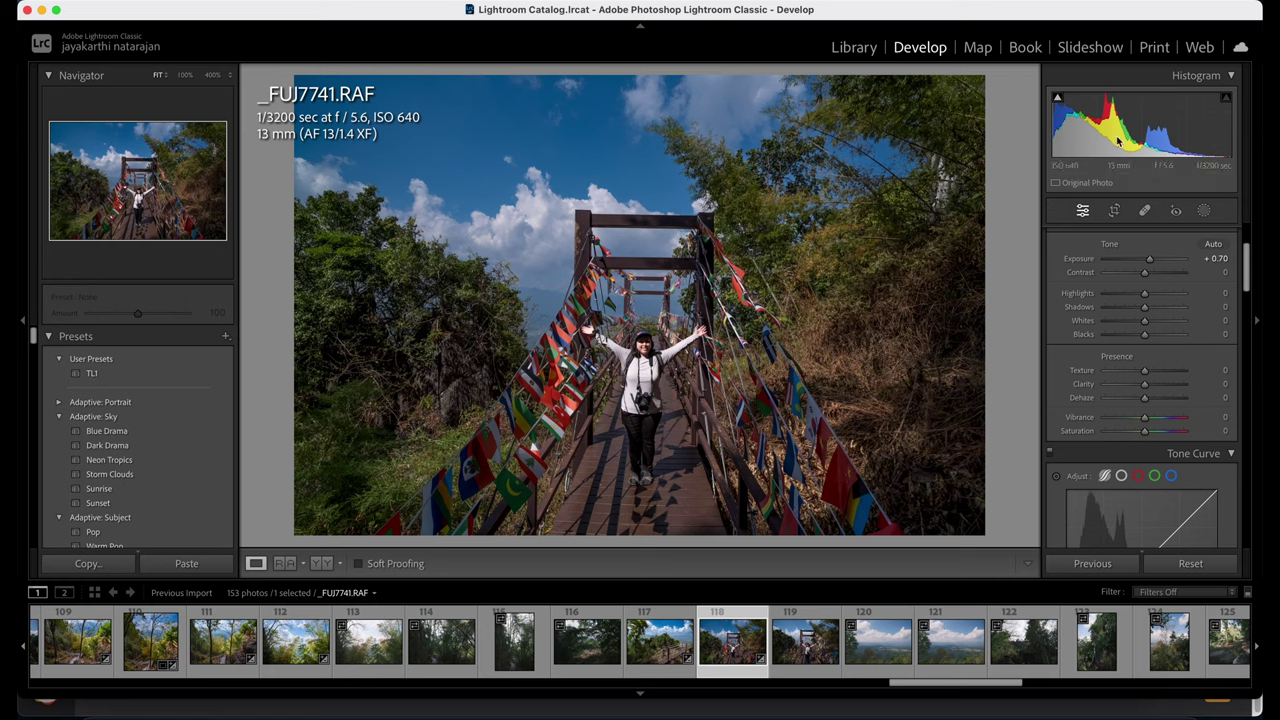
# Lower the highlights of Mask 2 on the woman to -74, and check the settings of Mask 2 Inverted.
pyautogui.click(1204, 210)
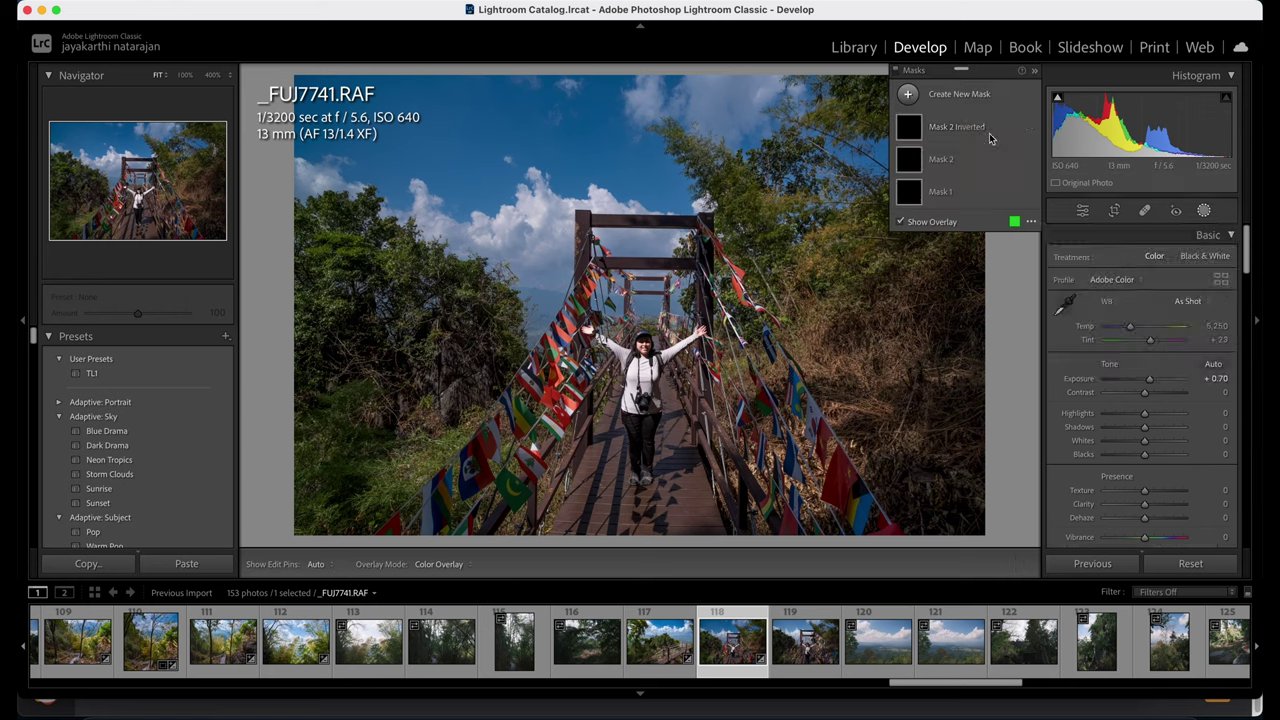
pyautogui.click(936, 164)
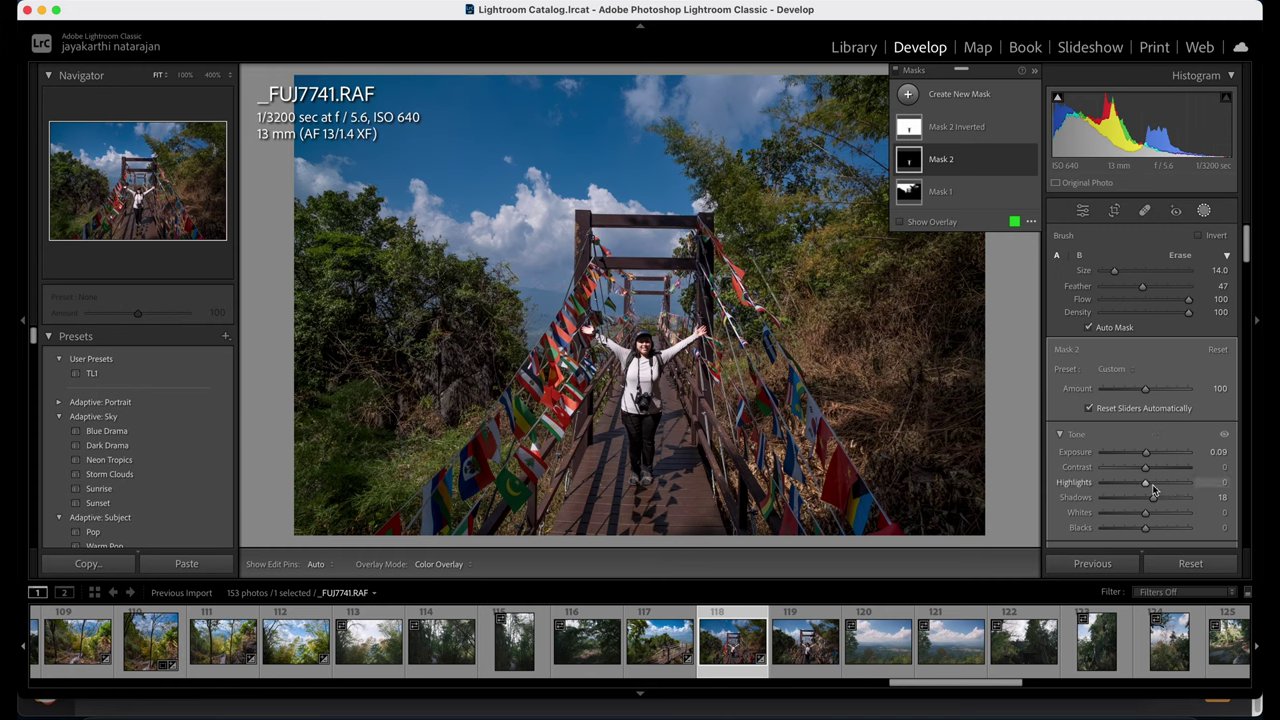
pyautogui.moveTo(1147, 487); pyautogui.dragTo(1116, 487)
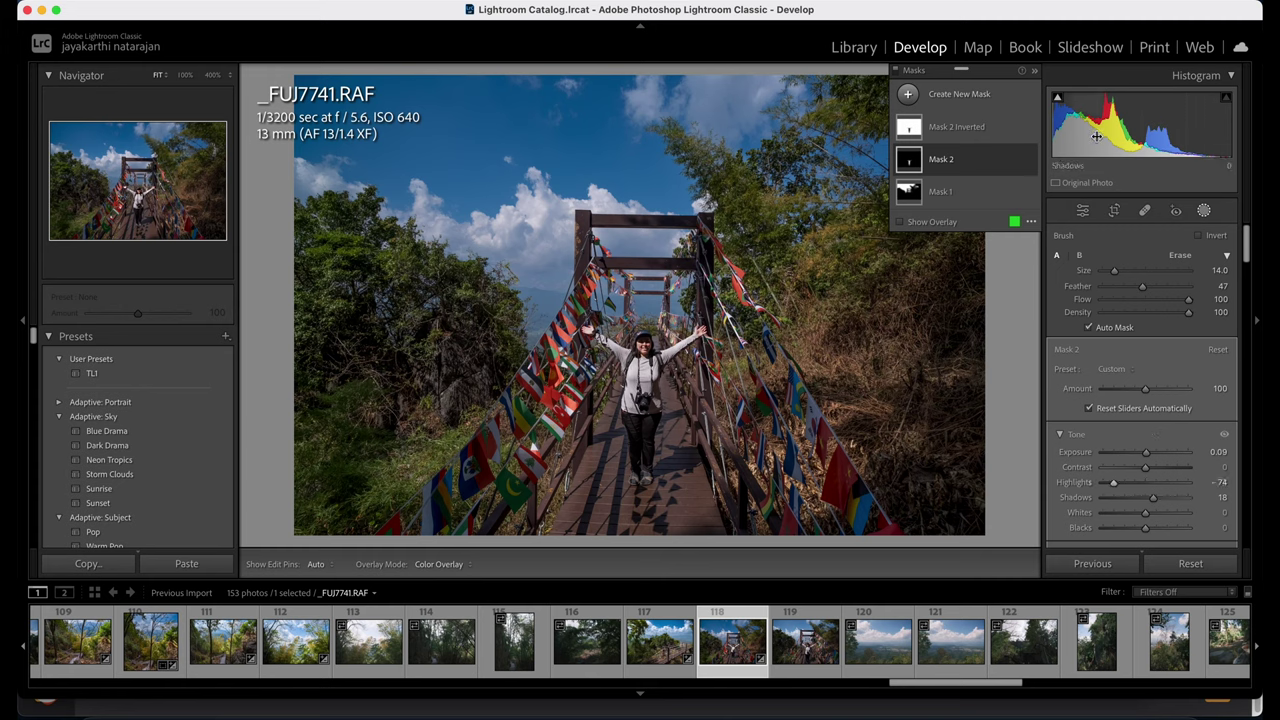
pyautogui.click(965, 126)
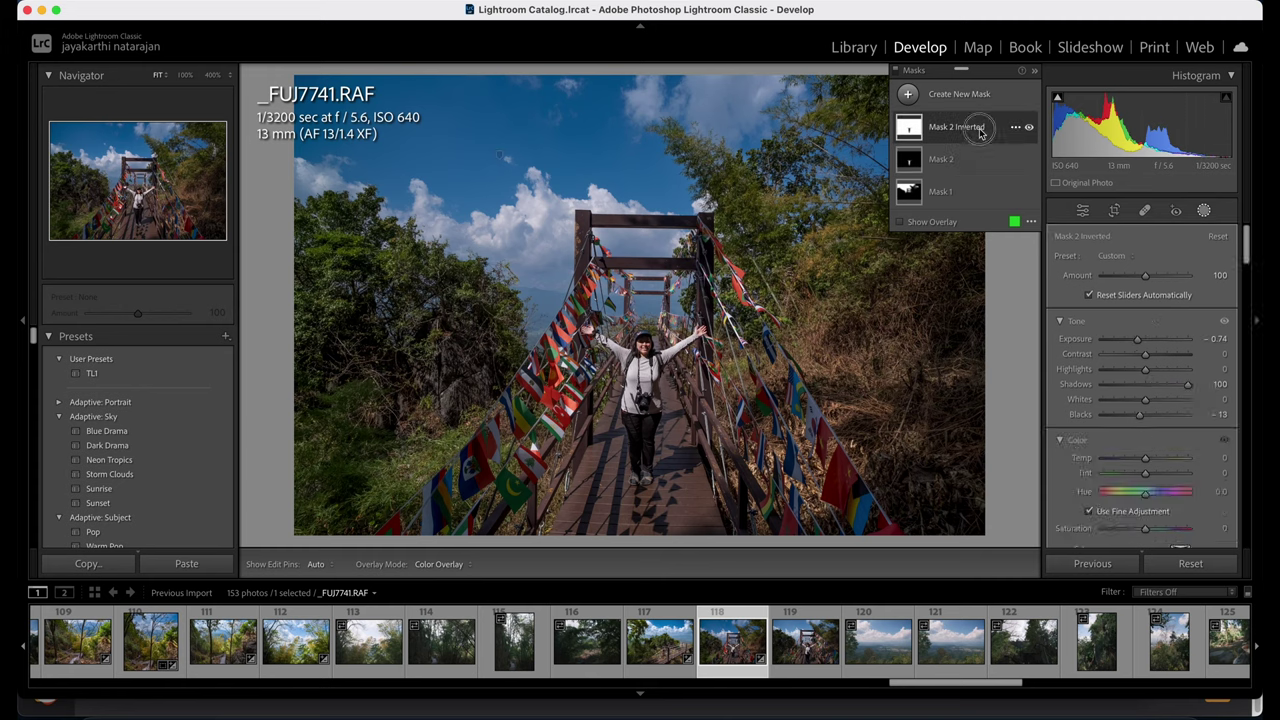
# Compare the bridge photo before and after editing, and set its overall exposure to +0.90.
pyautogui.click(1084, 211)
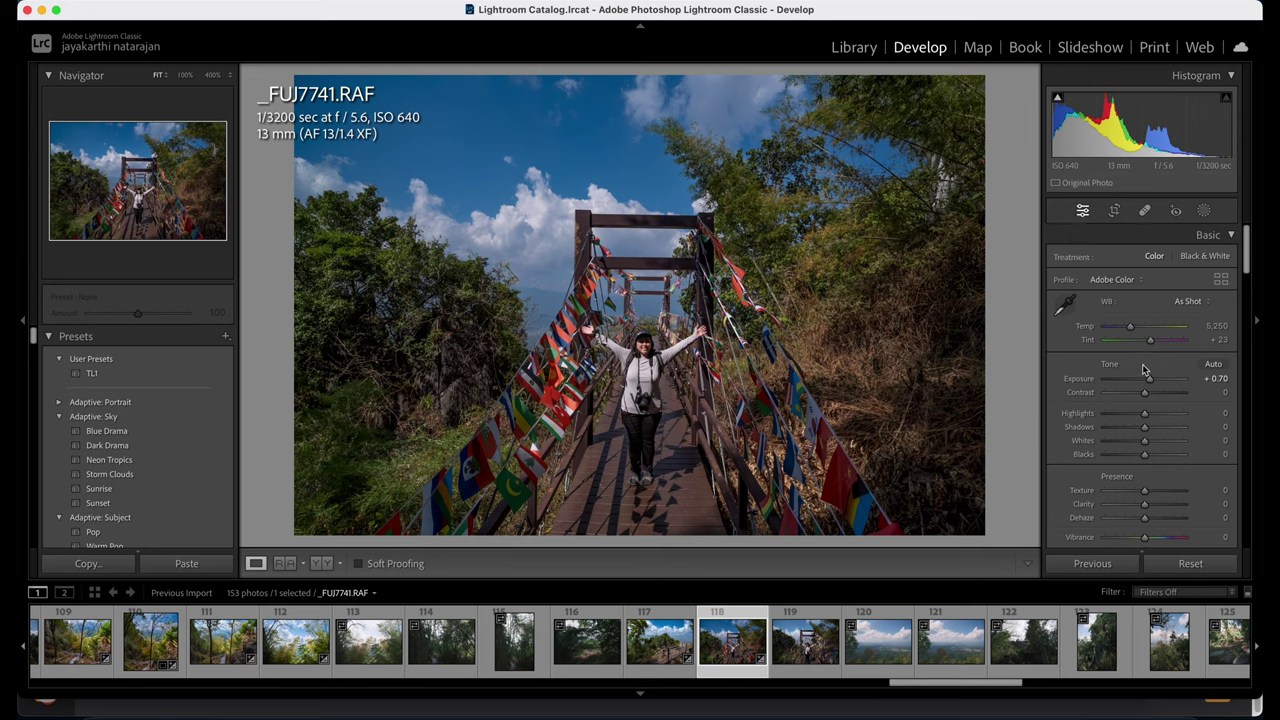
pyautogui.click(322, 563)
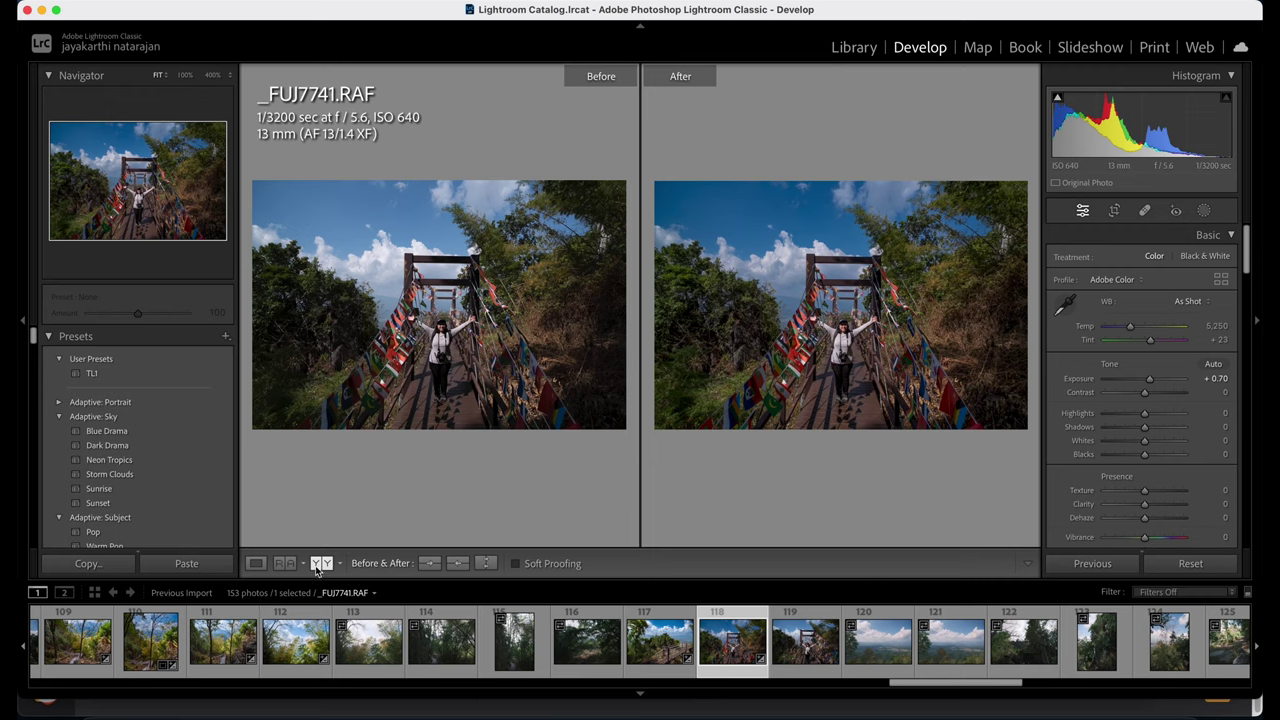
pyautogui.click(256, 563)
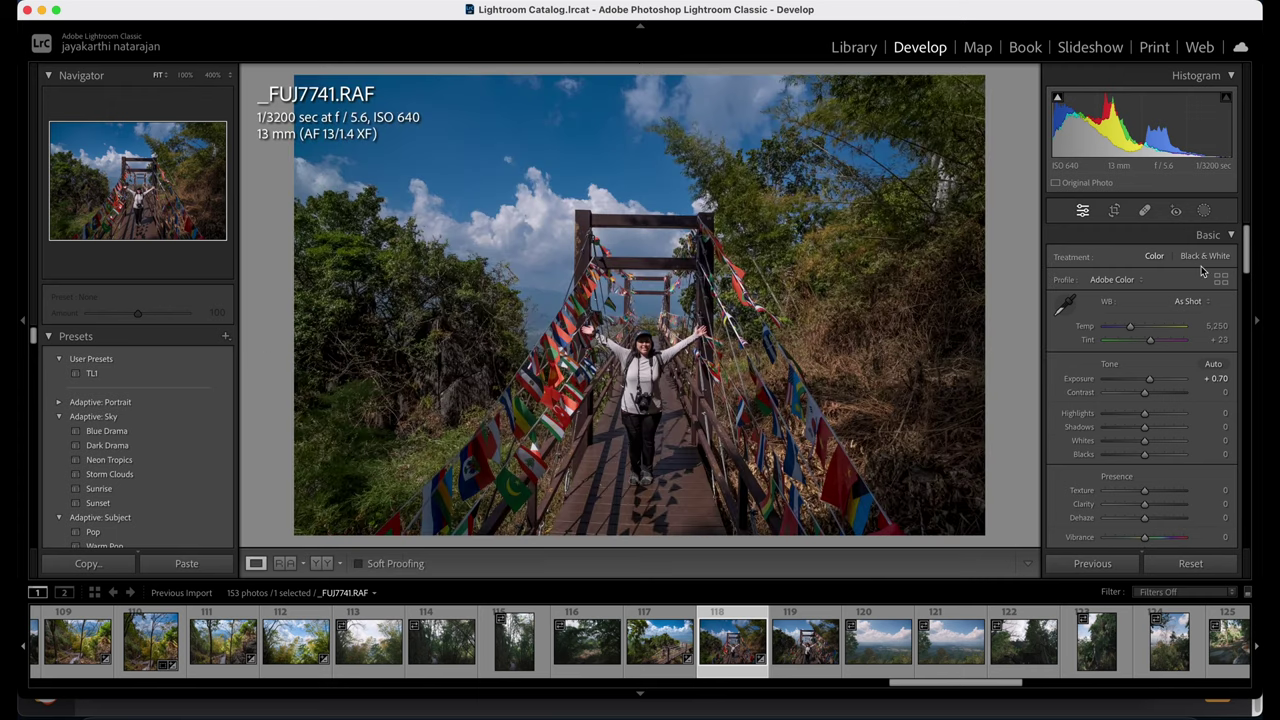
pyautogui.moveTo(1150, 383); pyautogui.dragTo(1151, 383)
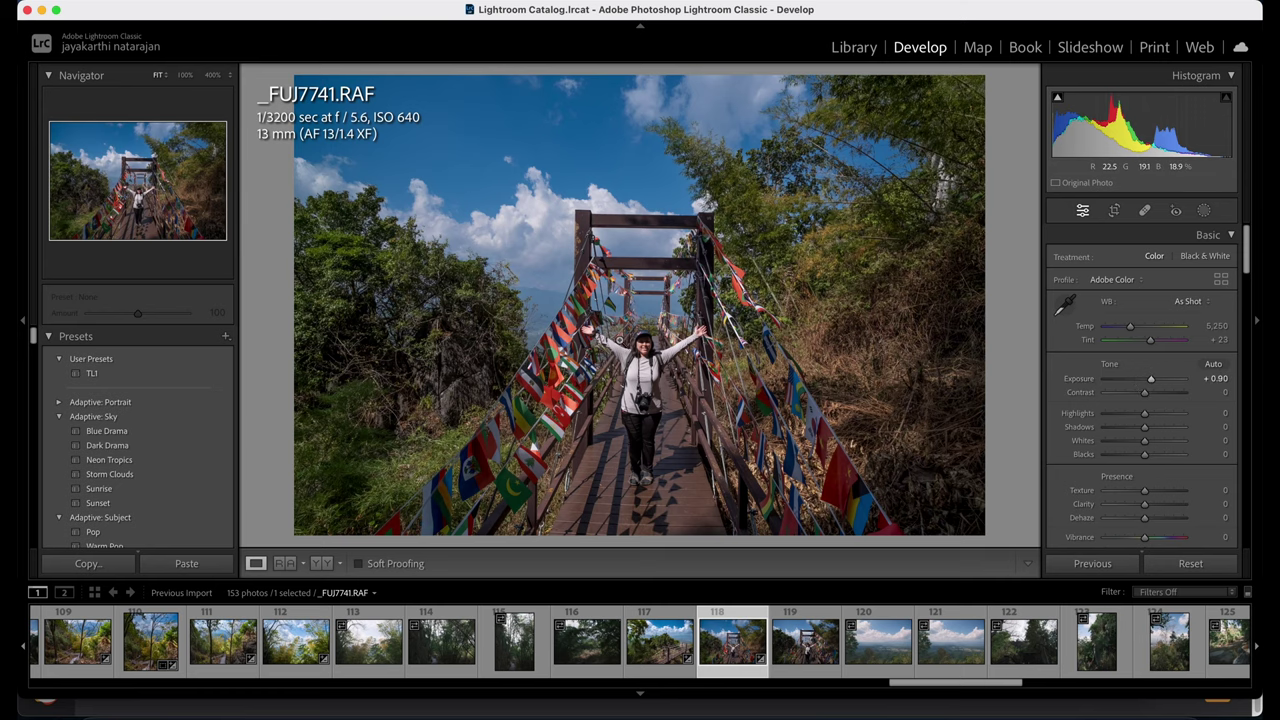
# Look through the photos following the edited bridge shot, and choose the stacked-stones photo _FUJ7752.RAF for editing.
pyautogui.click(806, 645)
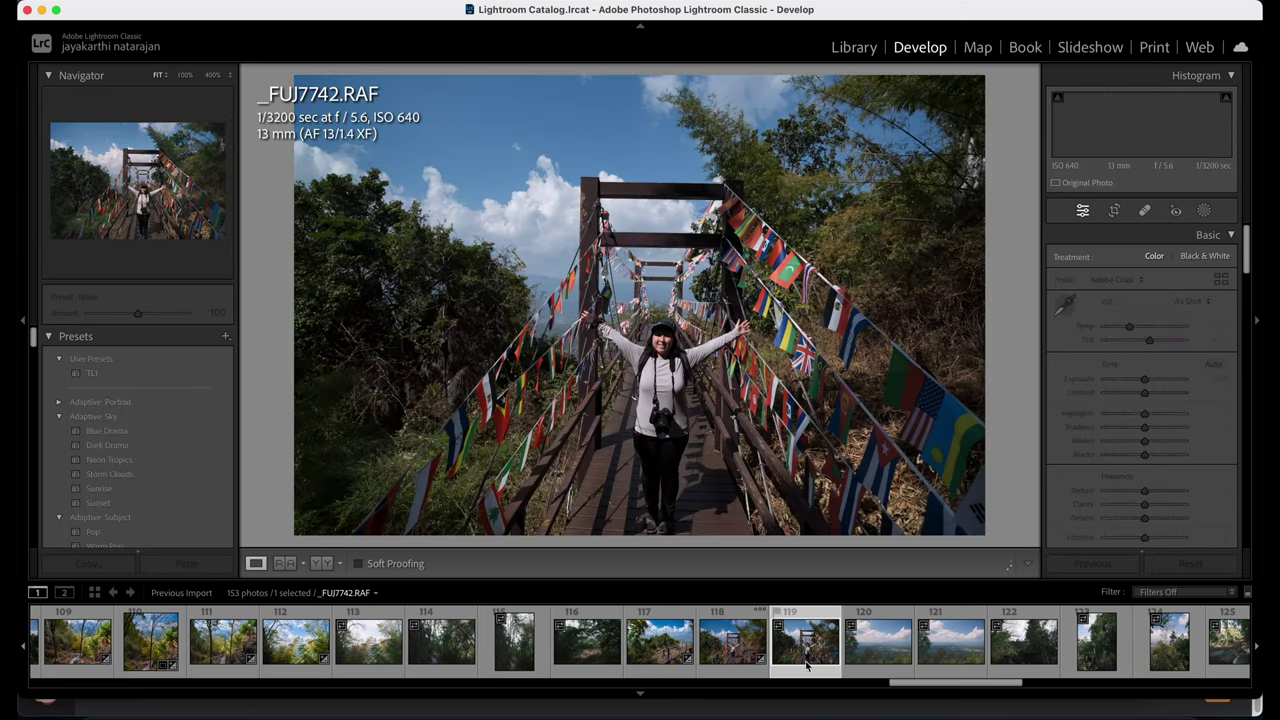
pyautogui.click(877, 655)
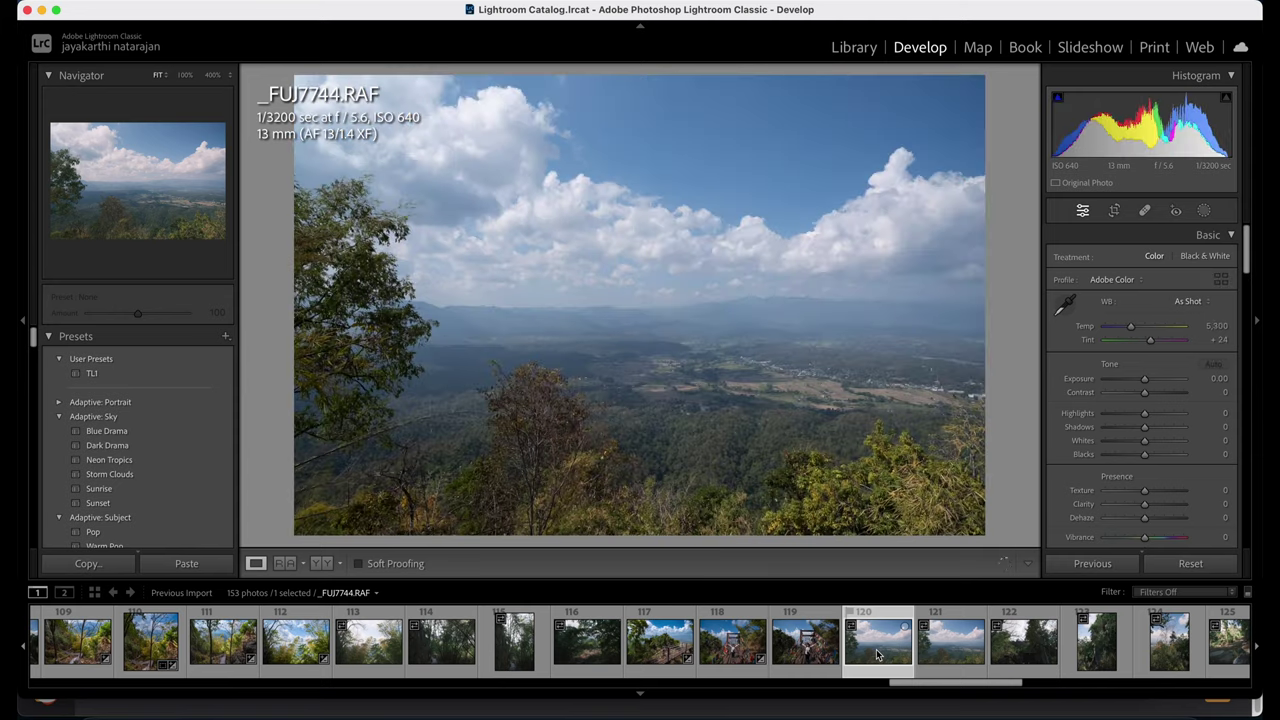
pyautogui.click(953, 648)
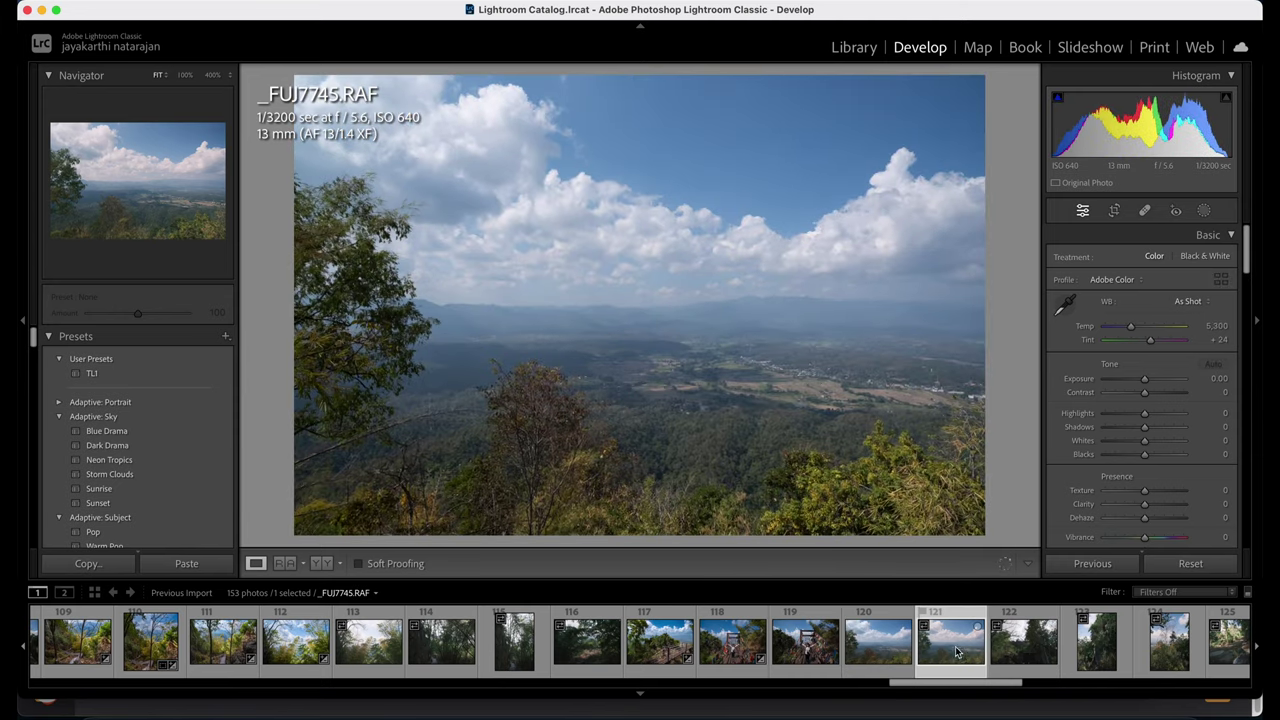
pyautogui.click(733, 645)
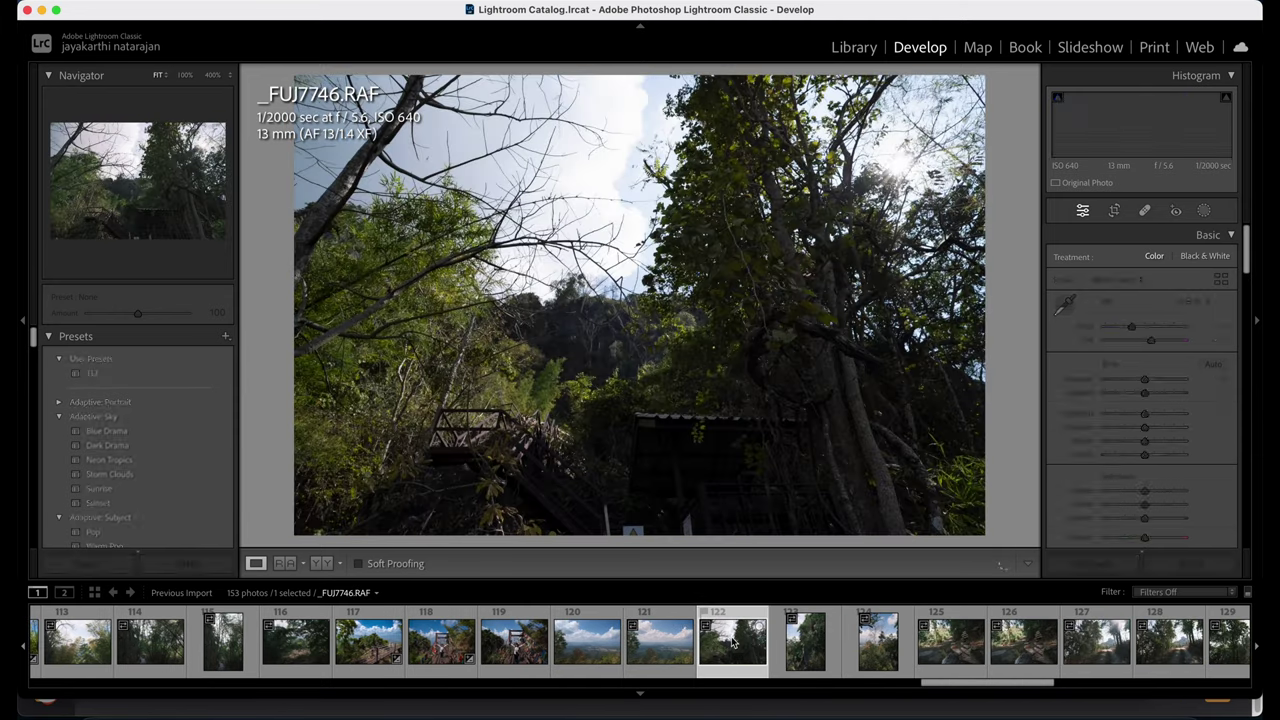
pyautogui.click(641, 655)
pyautogui.click(870, 658)
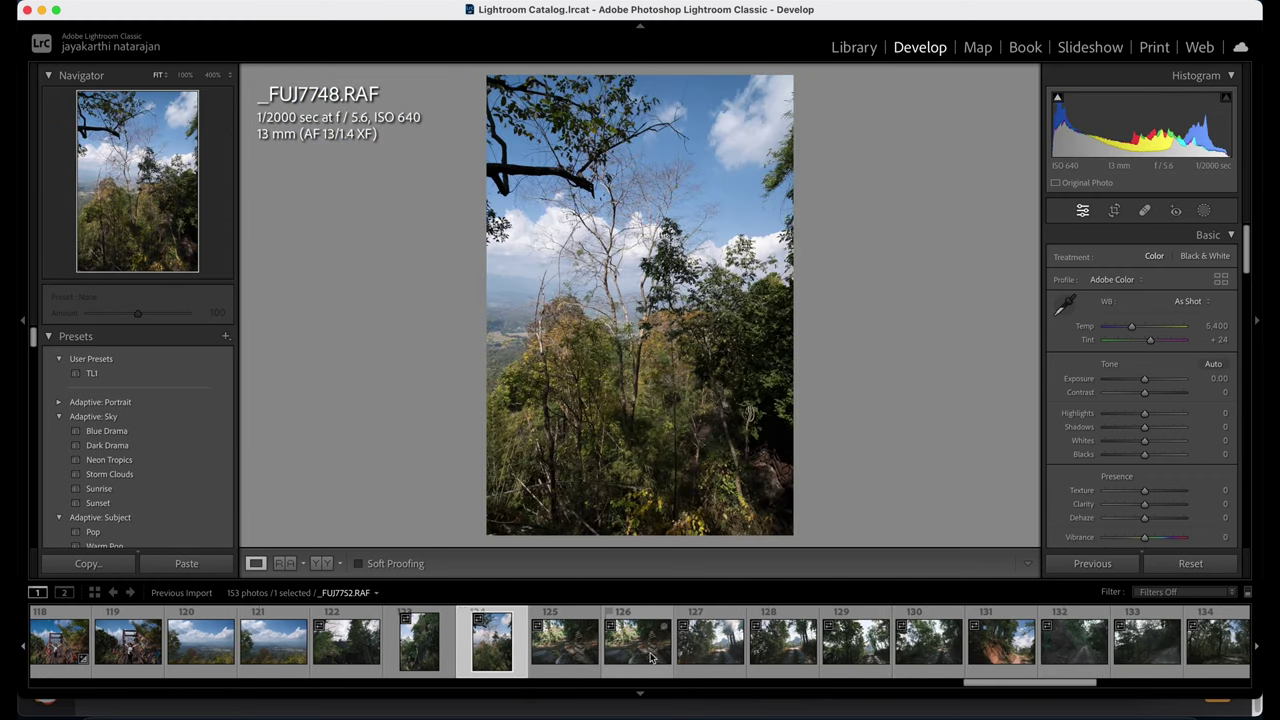
pyautogui.click(560, 655)
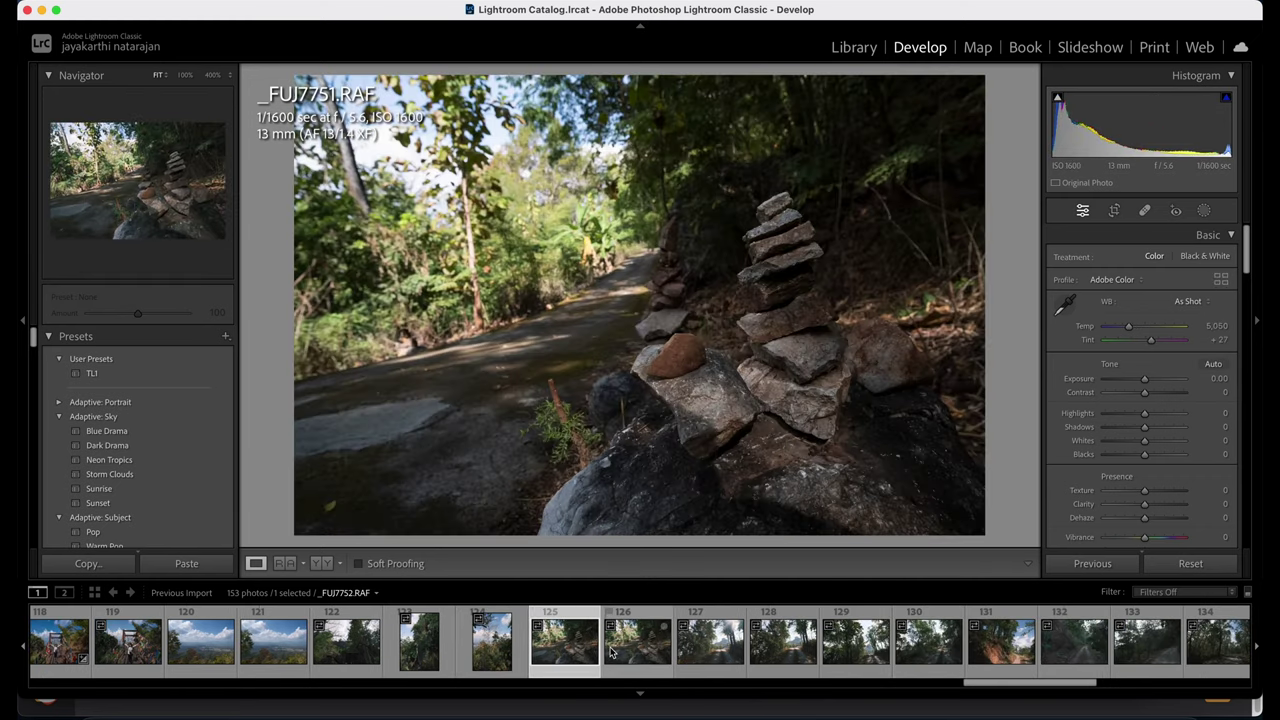
pyautogui.click(645, 657)
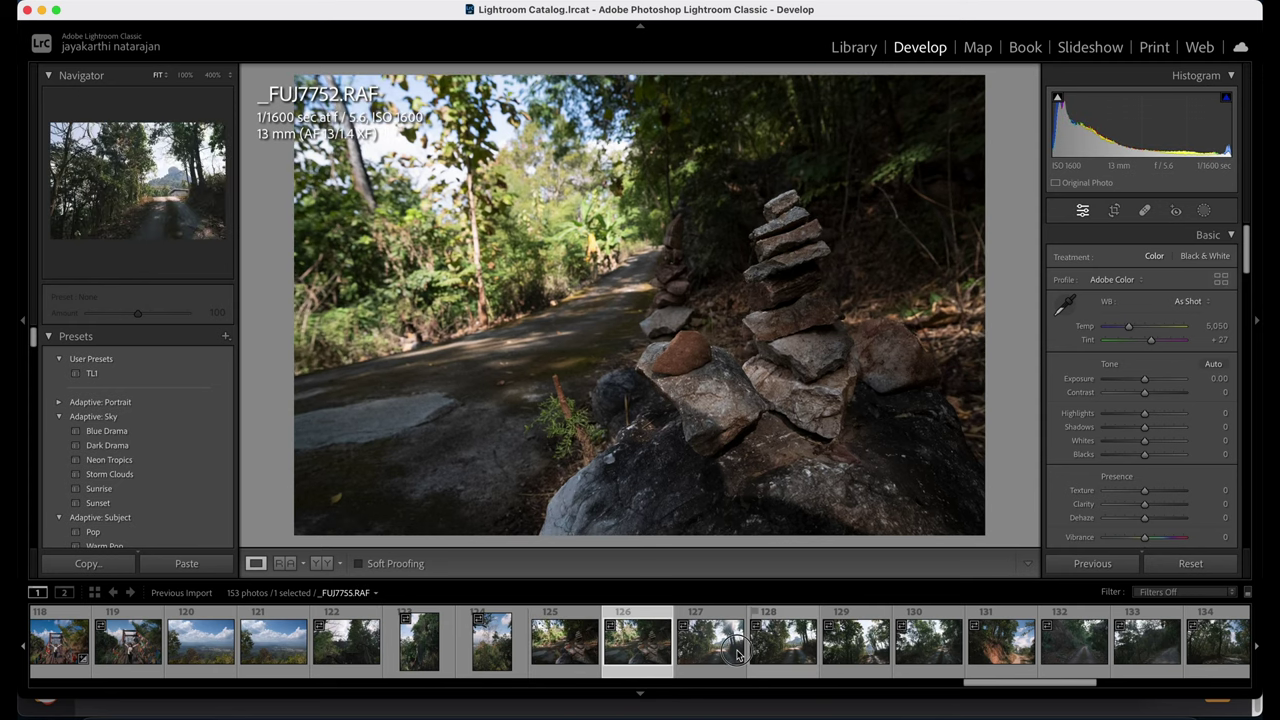
pyautogui.click(738, 655)
pyautogui.click(660, 655)
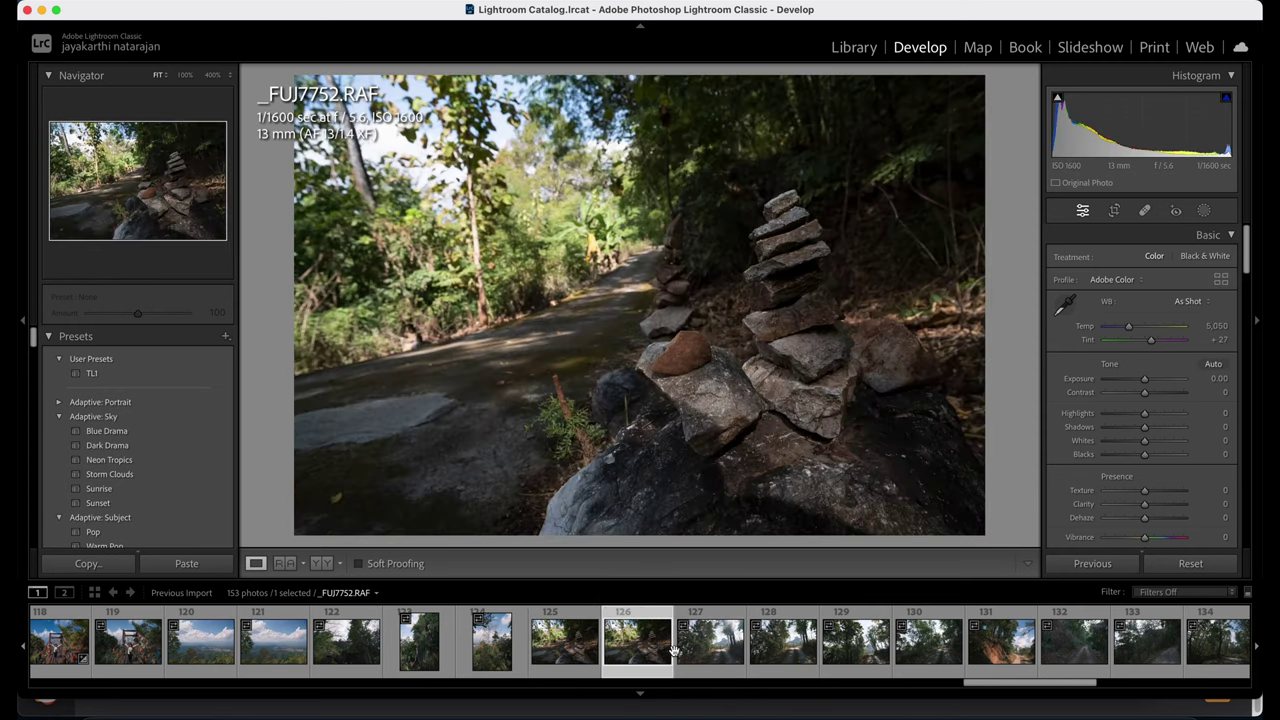
# Straighten the stacked-stones photo with a crop rotation of 10.53 degrees.
pyautogui.click(1115, 210)
pyautogui.moveTo(1004, 240); pyautogui.dragTo(980, 285)
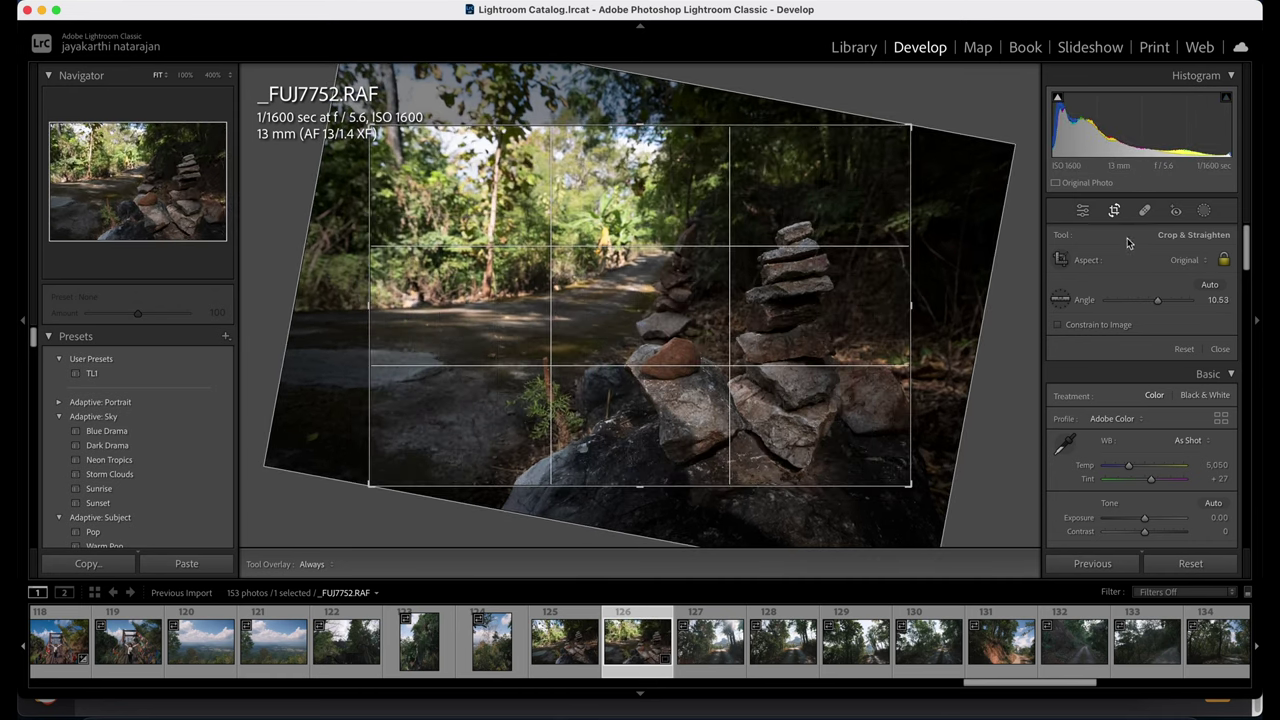
pyautogui.click(1076, 213)
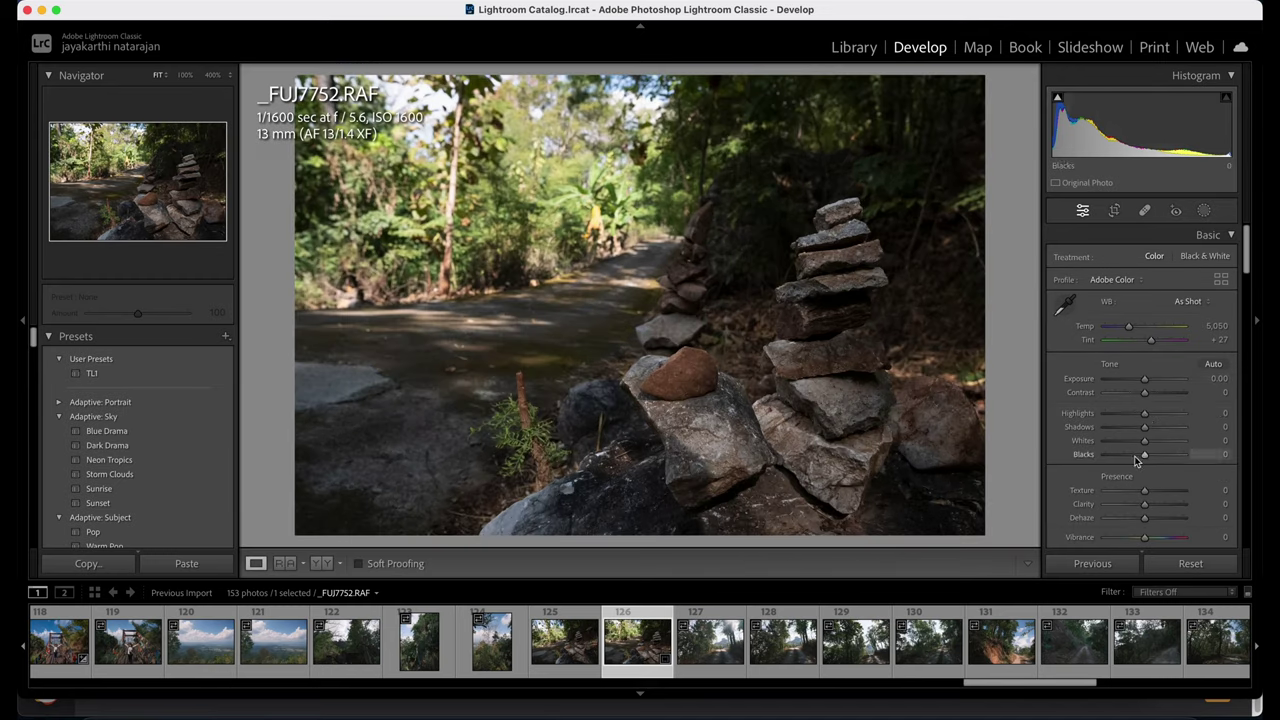
# Set the stacked-stones photo to highlights -100, exposure +0.95, shadows +100, dehaze +80 and temperature 4,717.
pyautogui.moveTo(1139, 415); pyautogui.dragTo(1034, 414)
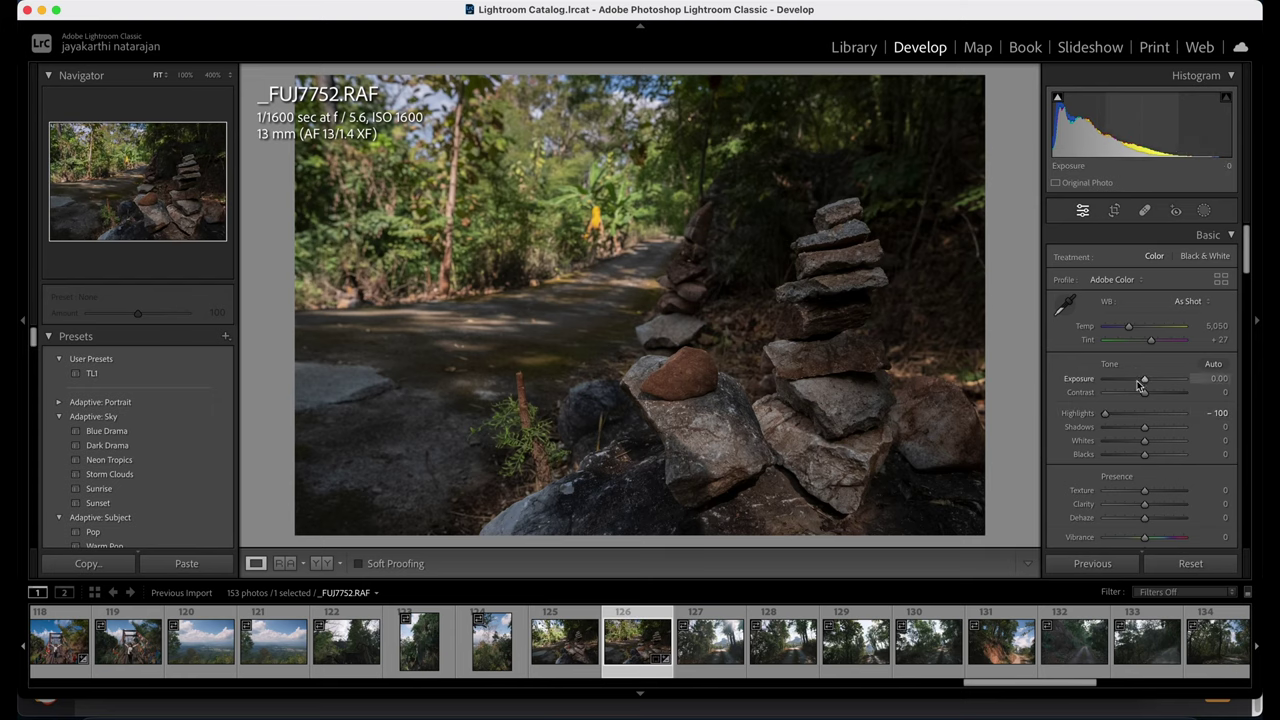
pyautogui.moveTo(1144, 380); pyautogui.dragTo(1151, 382)
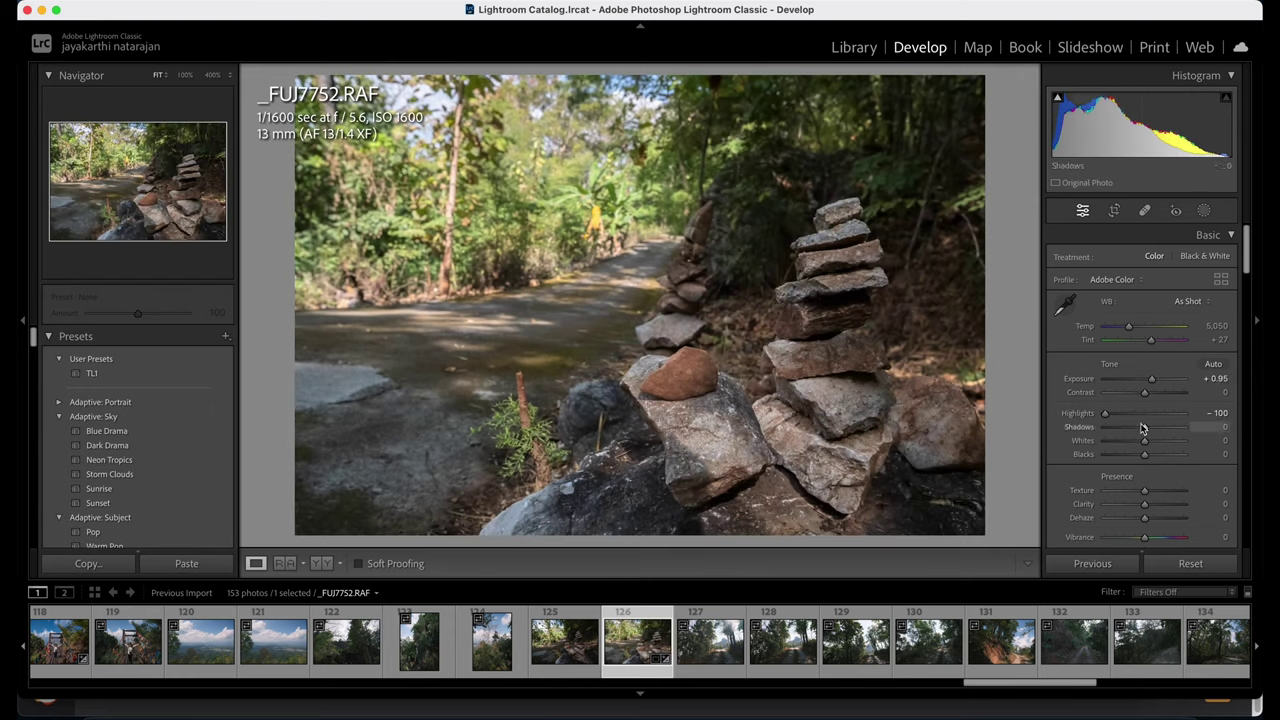
pyautogui.moveTo(1144, 427); pyautogui.dragTo(1198, 429)
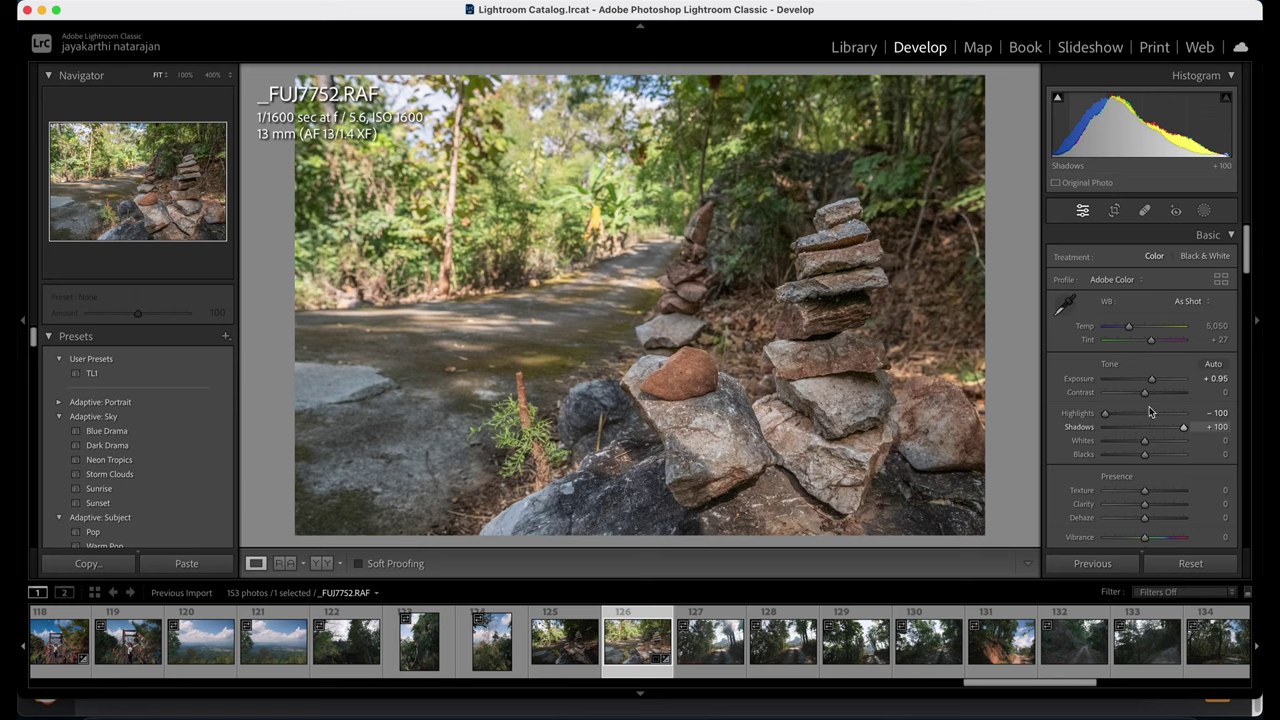
pyautogui.moveTo(1150, 521); pyautogui.dragTo(1176, 519)
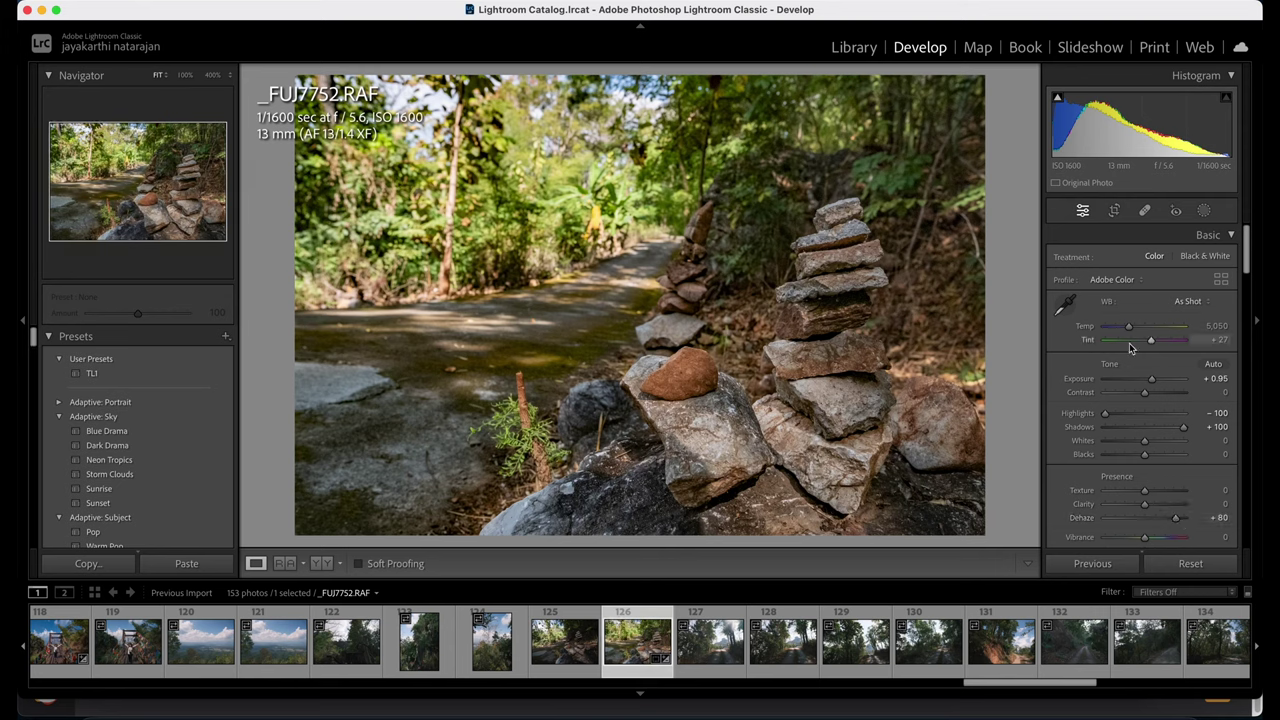
pyautogui.moveTo(1149, 340); pyautogui.dragTo(1229, 325)
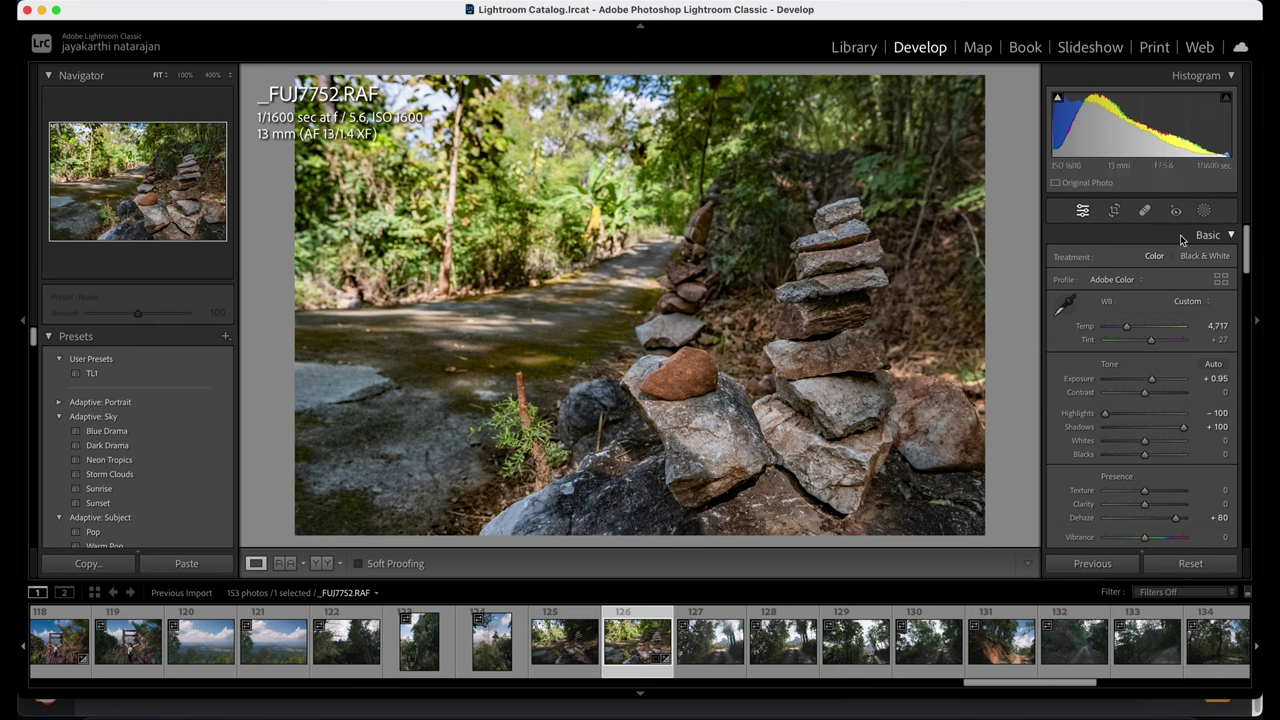
# Add a diagonal linear gradient mask fading from the upper trees down to the stones, and set its exposure to -1.04.
pyautogui.click(1204, 210)
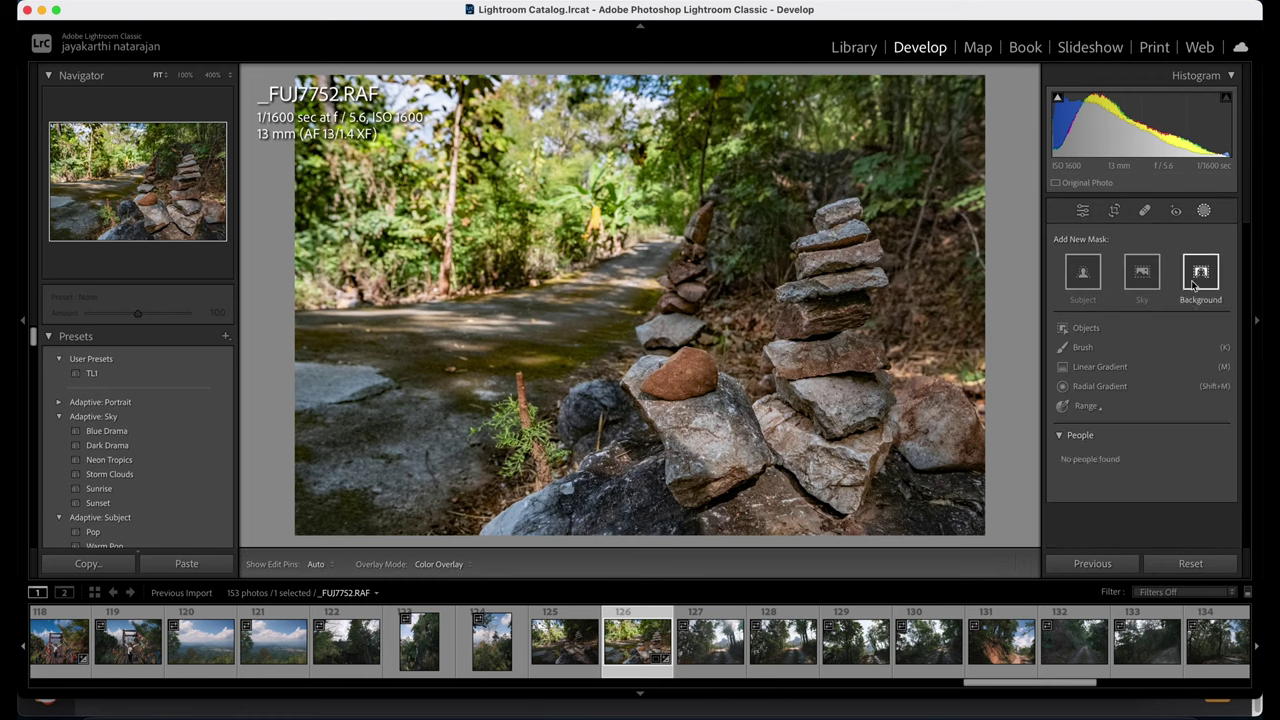
pyautogui.click(1090, 368)
pyautogui.moveTo(488, 93); pyautogui.dragTo(622, 403)
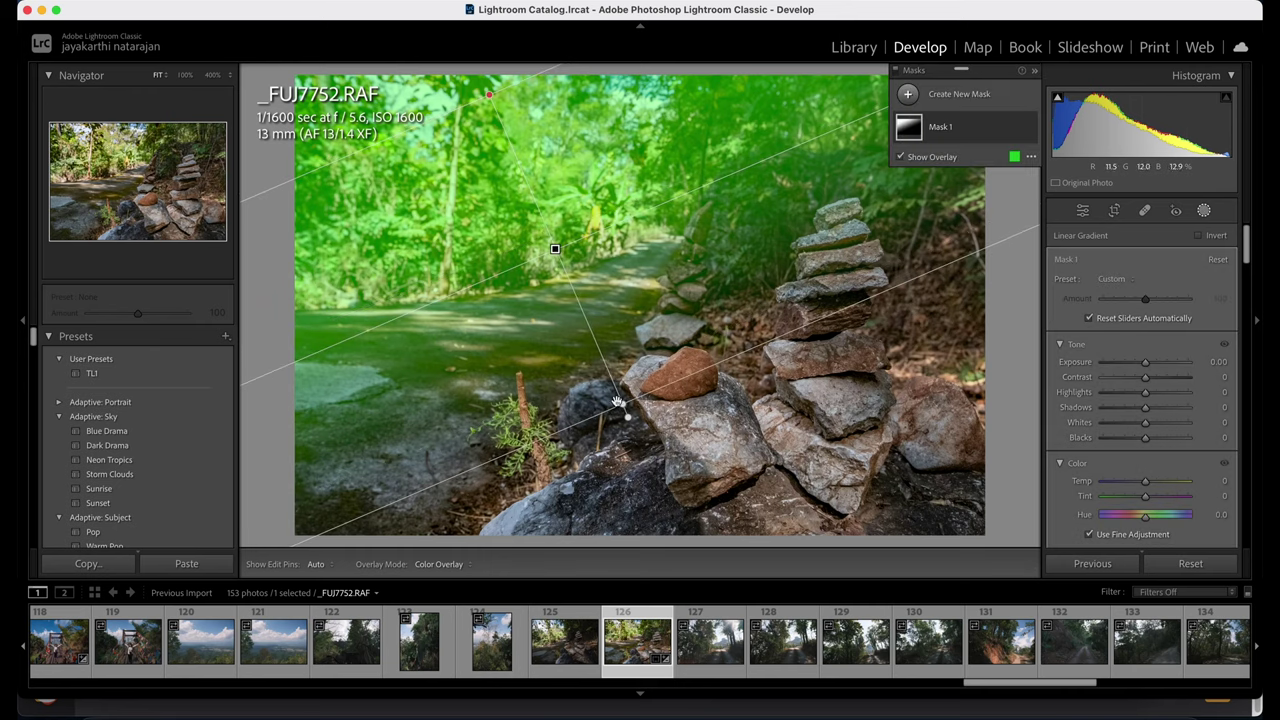
pyautogui.moveTo(1145, 362); pyautogui.dragTo(1133, 364)
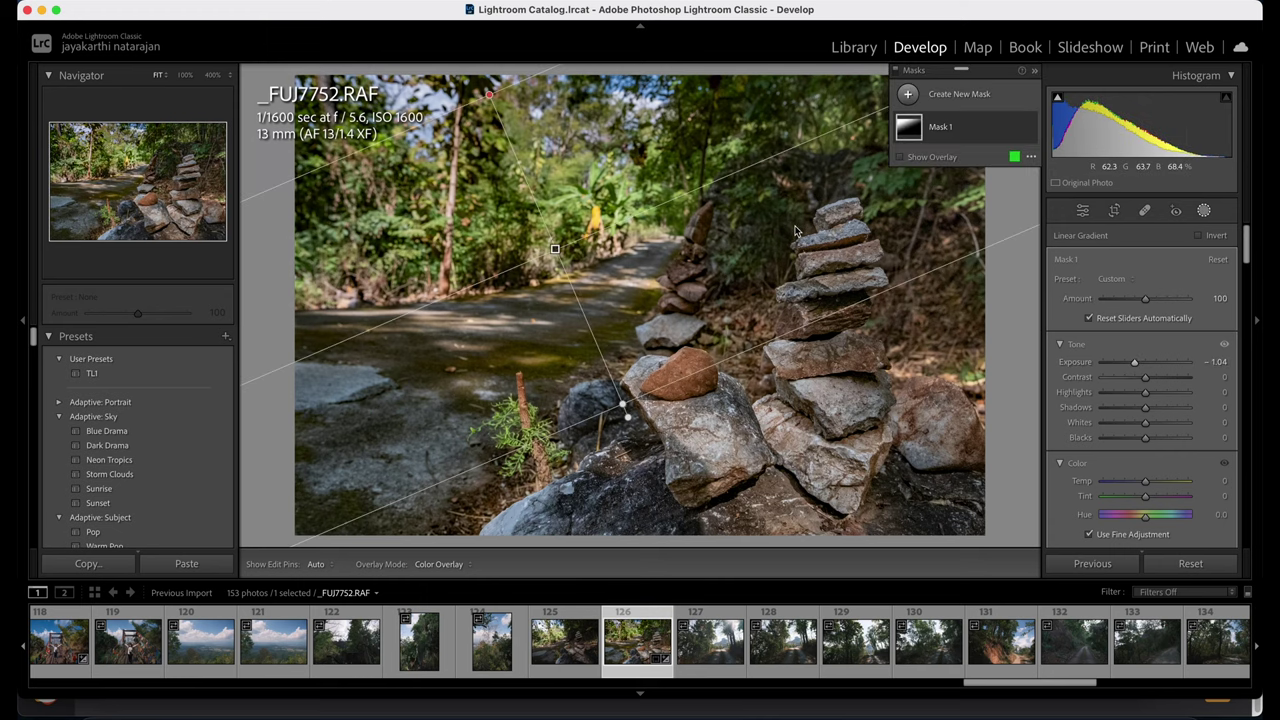
pyautogui.click(1083, 210)
pyautogui.scroll(-10, 1160, 533)
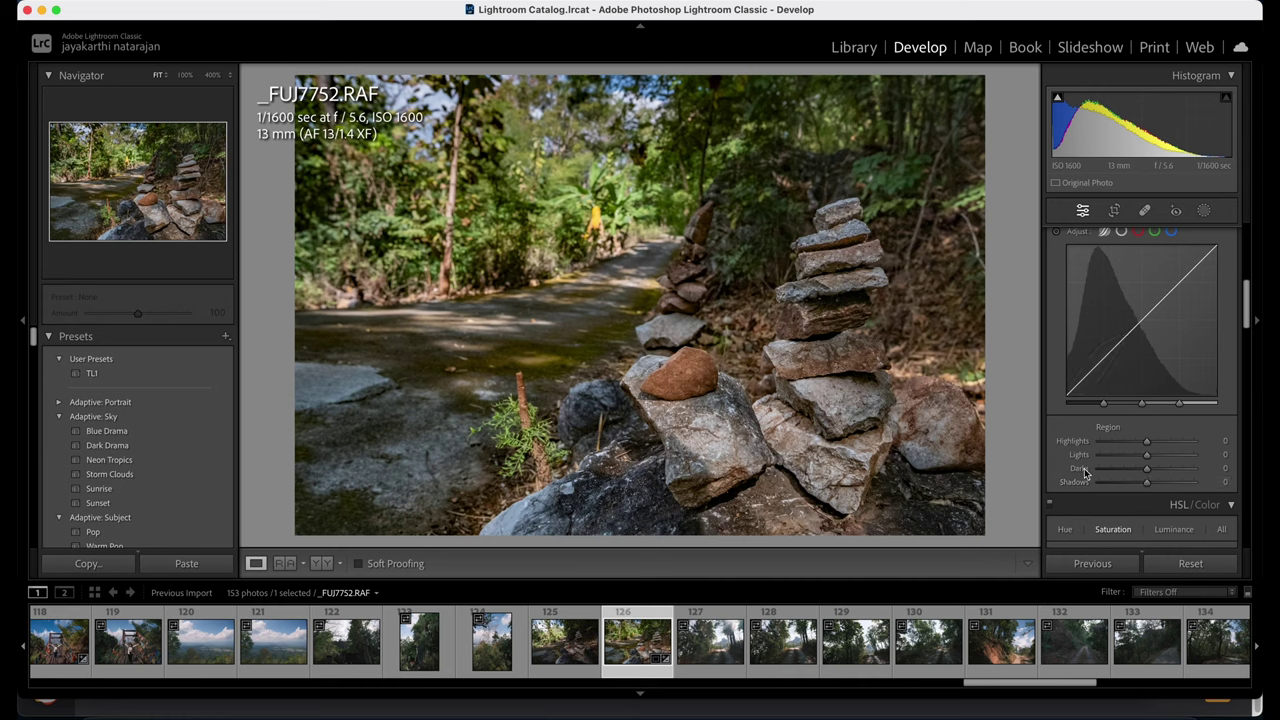
# Add a radial gradient mask centred on the tall stone stack, widened and heightened to reach across most of the photo.
pyautogui.scroll(-3, 1175, 456)
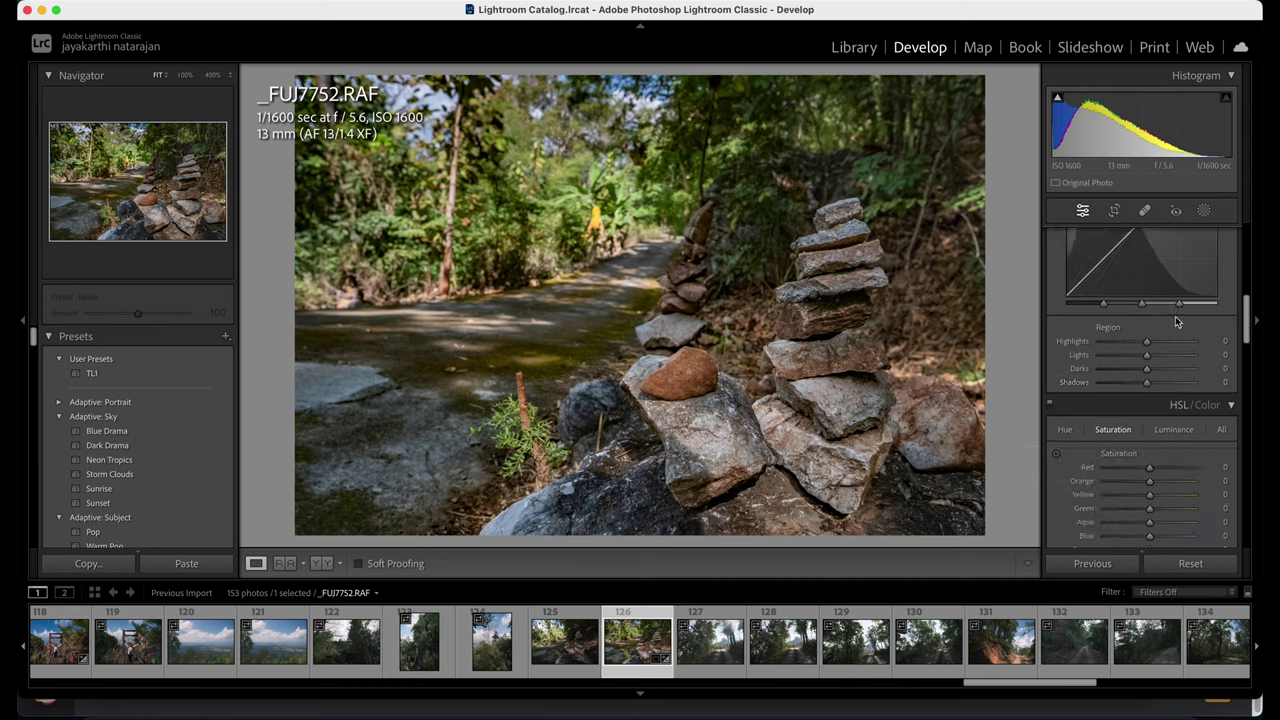
pyautogui.scroll(-15, 1180, 520)
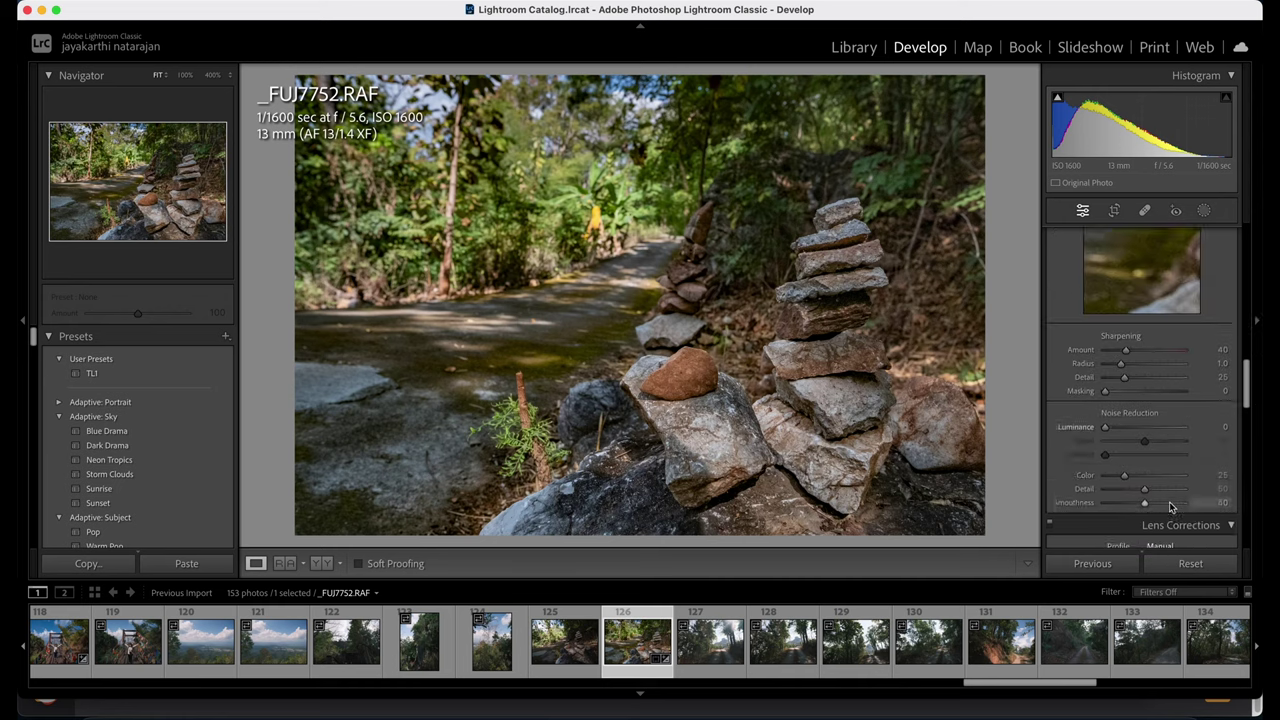
pyautogui.click(1203, 212)
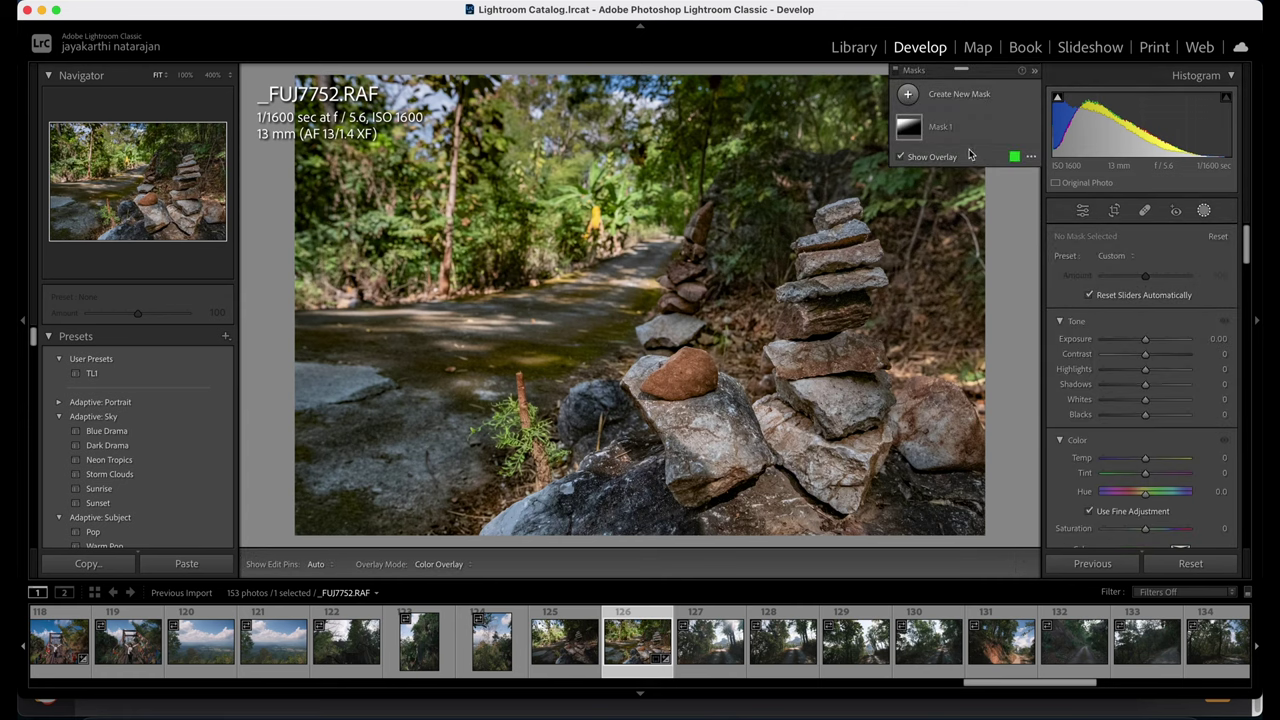
pyautogui.click(908, 94)
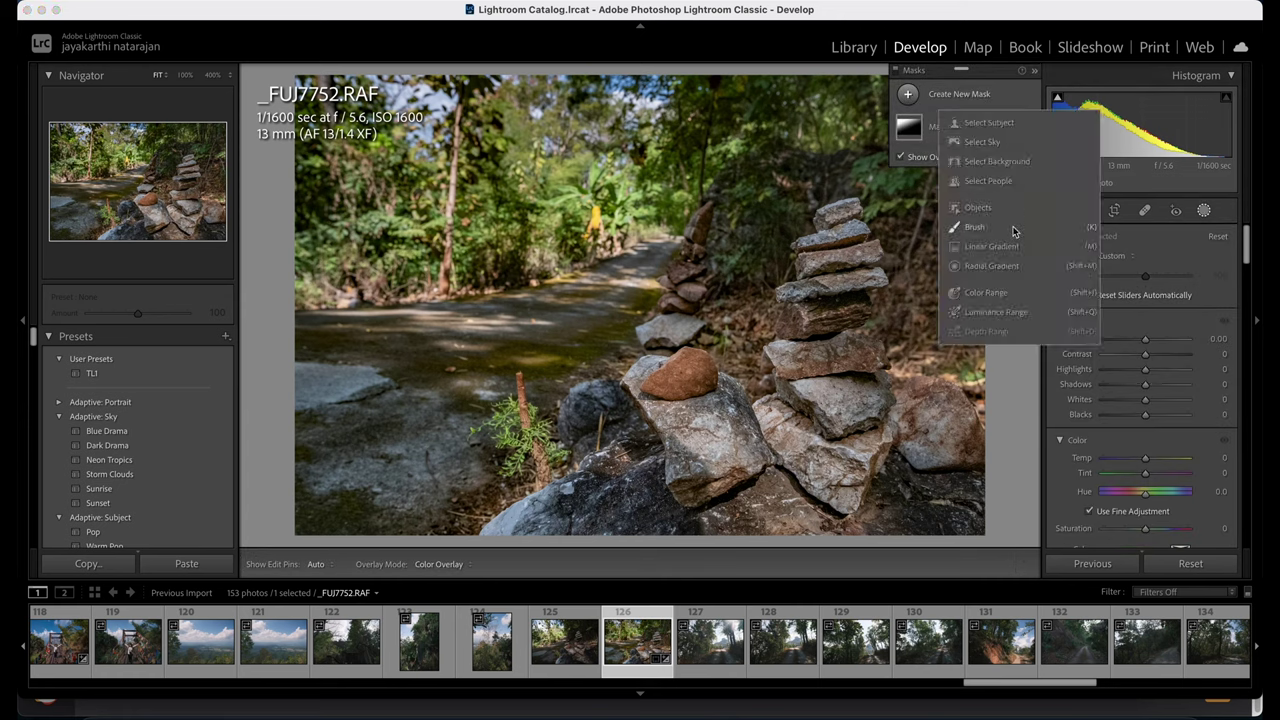
pyautogui.click(975, 266)
pyautogui.moveTo(723, 290); pyautogui.dragTo(1050, 590)
pyautogui.moveTo(723, 290); pyautogui.dragTo(817, 416)
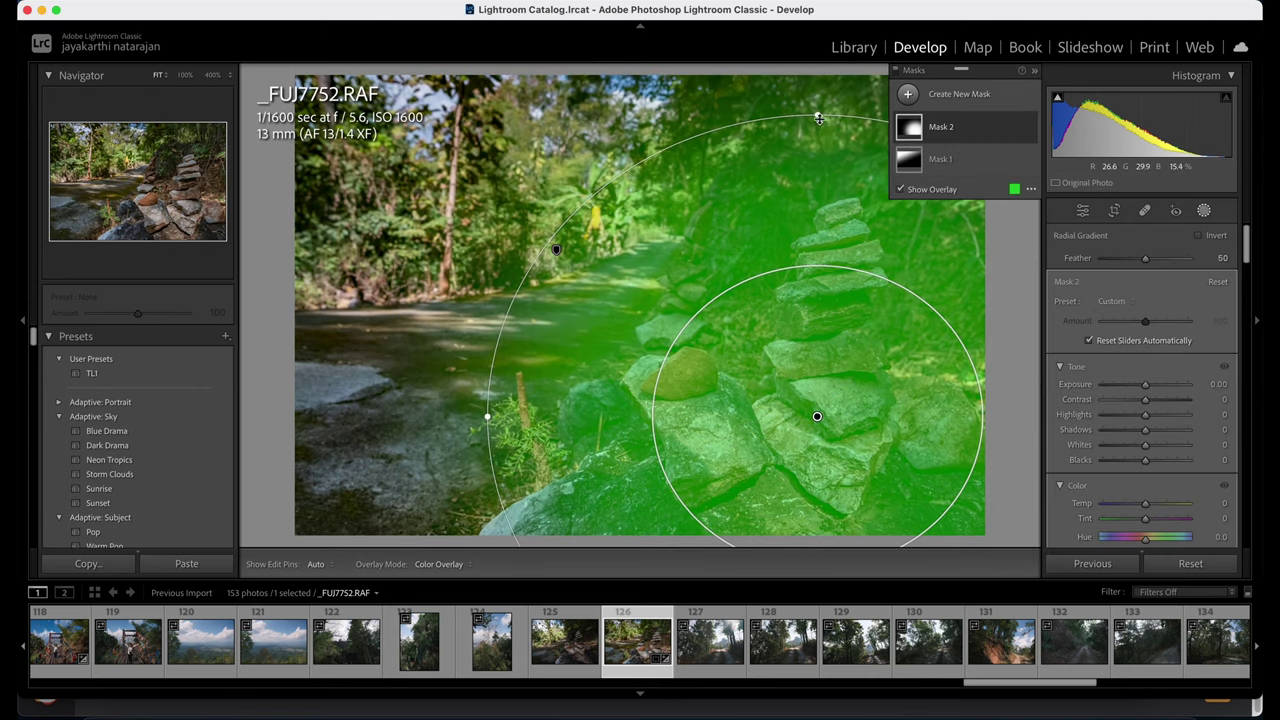
pyautogui.moveTo(818, 118); pyautogui.dragTo(818, 63)
pyautogui.moveTo(488, 416); pyautogui.dragTo(328, 416)
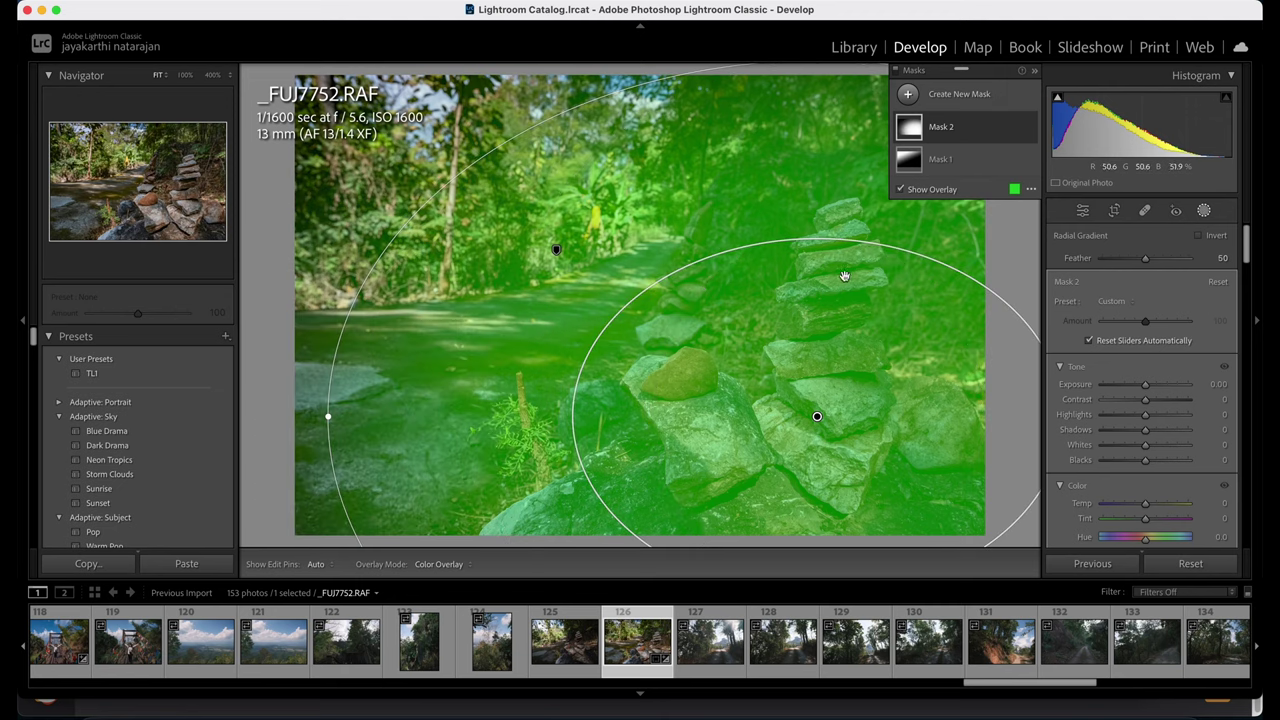
pyautogui.moveTo(820, 415); pyautogui.dragTo(808, 343)
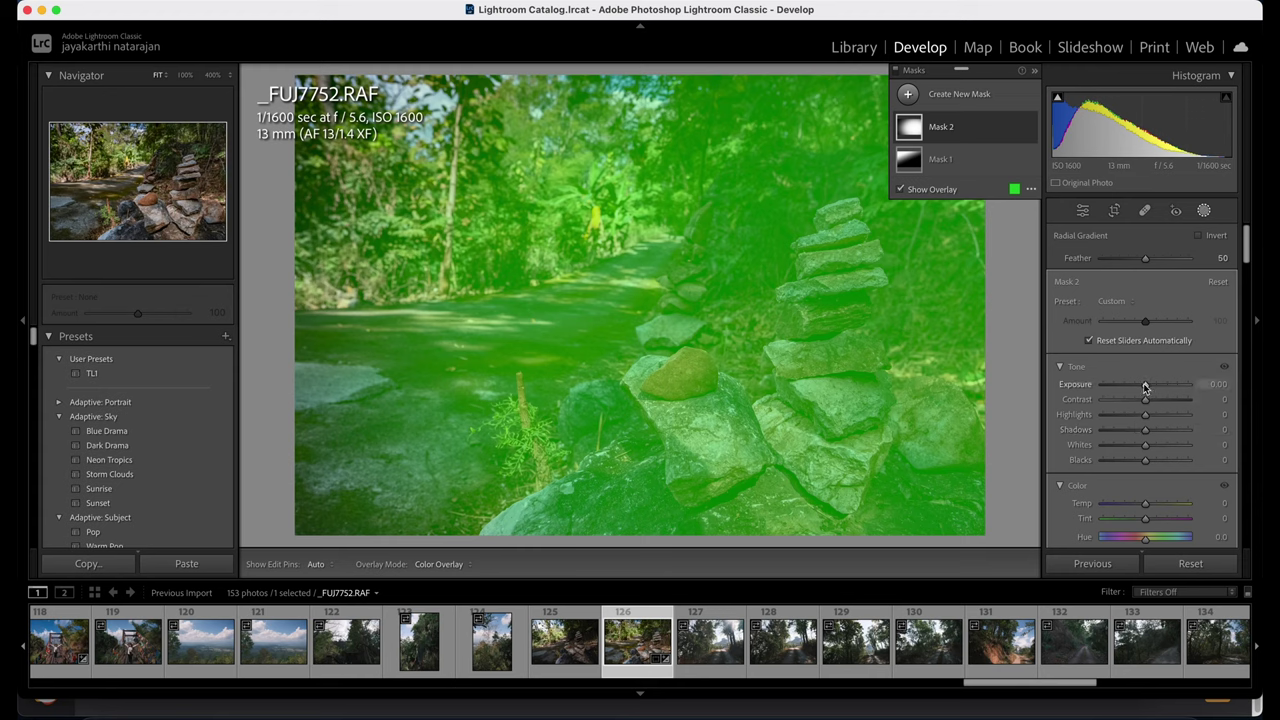
# Duplicate and invert the radial mask, and set the inverted copy's exposure to -1.47 to darken the surroundings.
pyautogui.rightClick(960, 130)
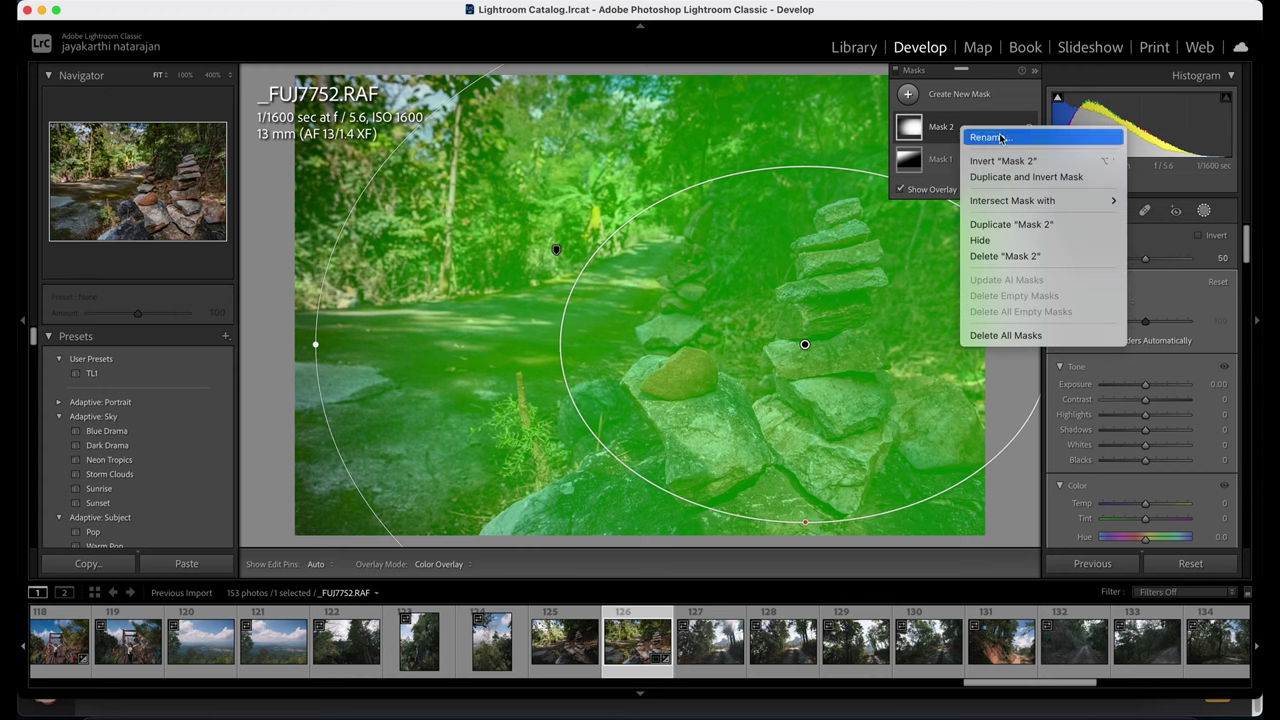
pyautogui.click(1003, 178)
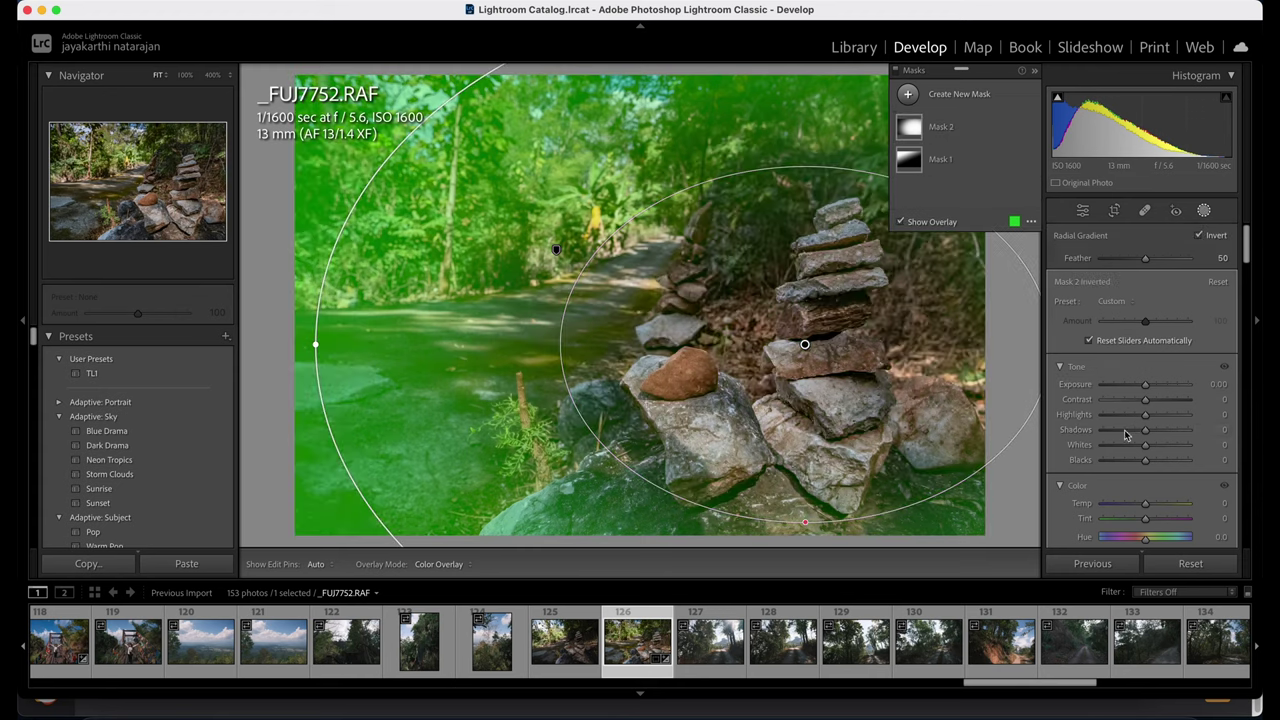
pyautogui.moveTo(1145, 386); pyautogui.dragTo(1127, 388)
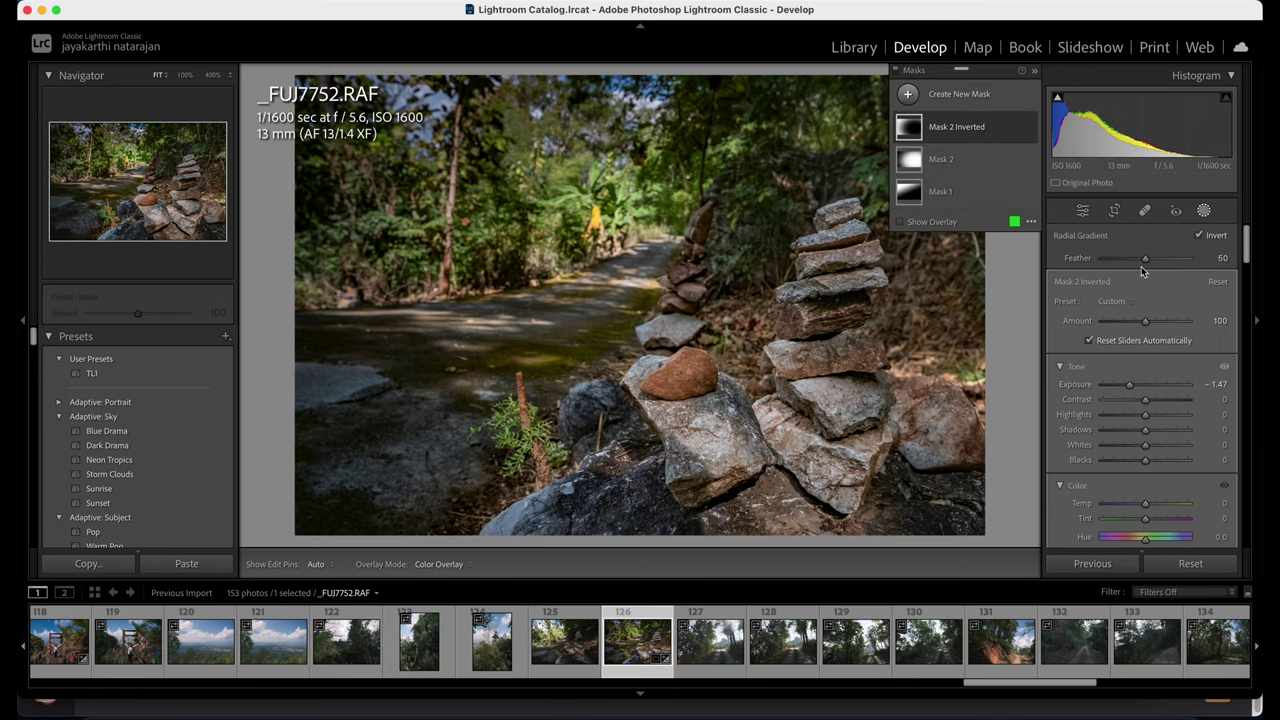
# Set the original radial mask over the stones, Mask 2, to exposure 0.50 and dehaze 23.
pyautogui.click(940, 159)
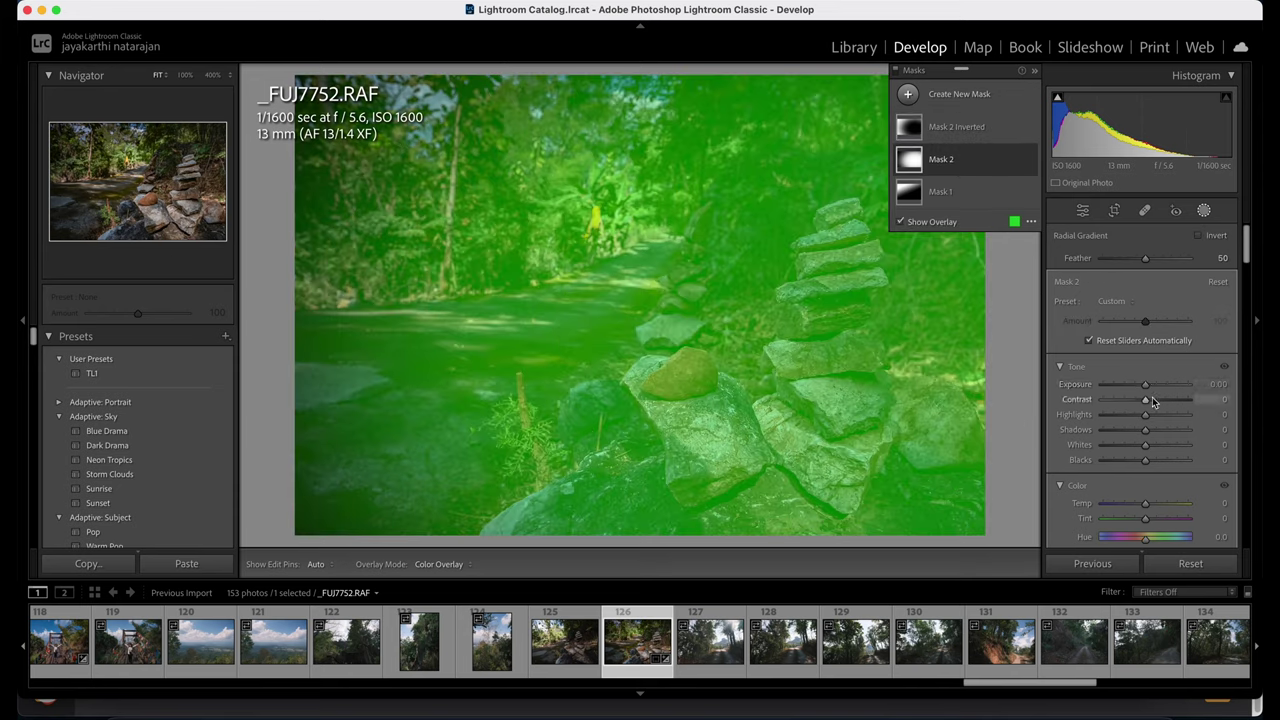
pyautogui.moveTo(1148, 393); pyautogui.dragTo(1154, 389)
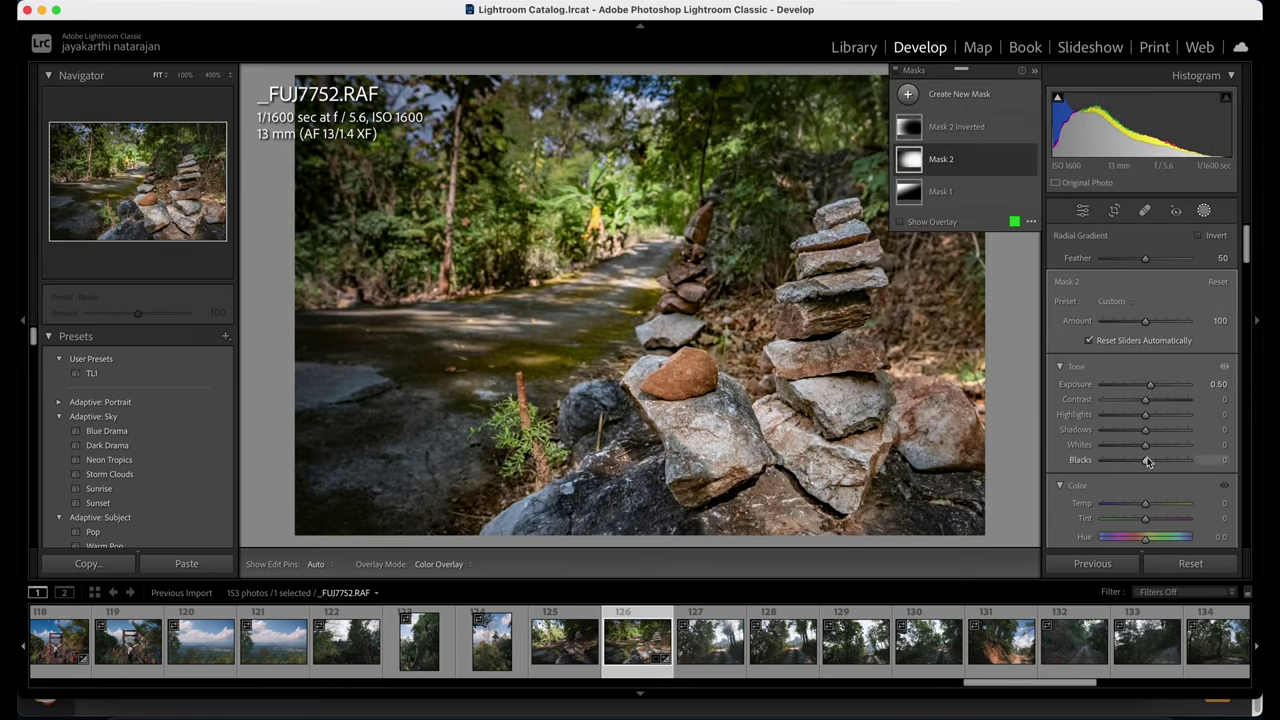
pyautogui.scroll(-1, 1146, 497)
pyautogui.scroll(-3, 1146, 497)
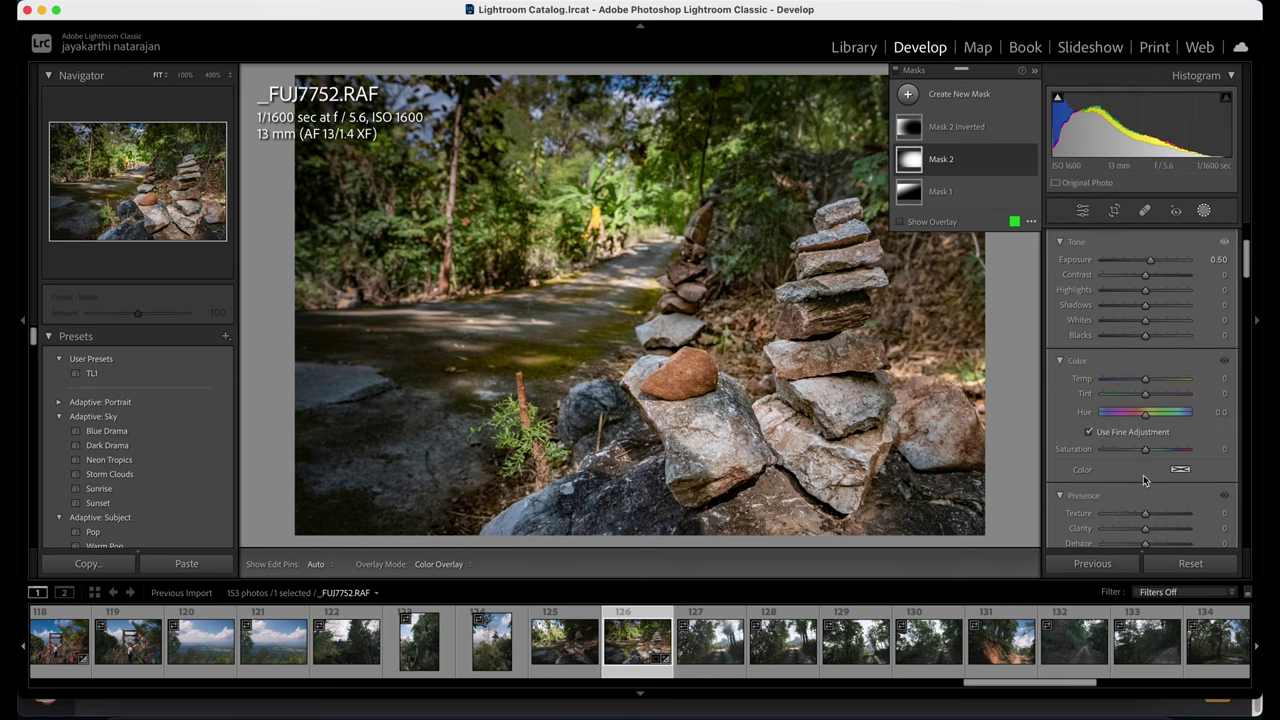
pyautogui.moveTo(1145, 543); pyautogui.dragTo(1155, 545)
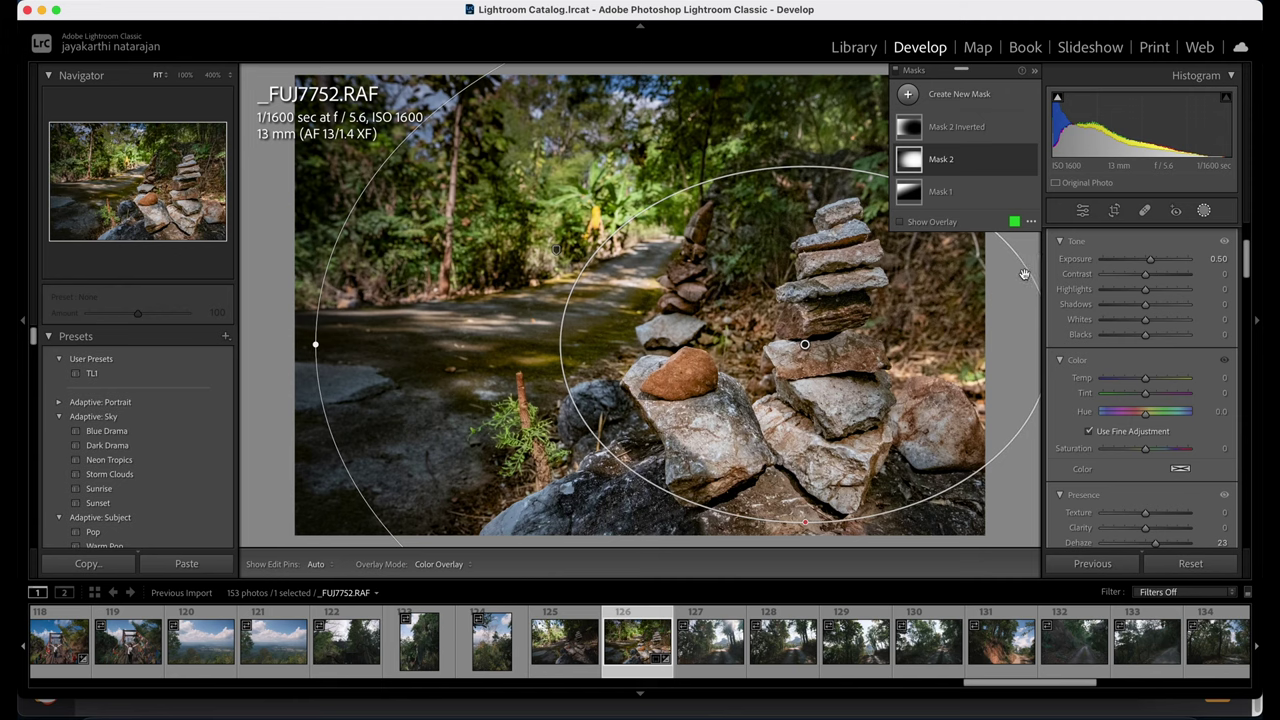
# Close masking and compare the stacked-stones photo before and after editing side by side, returning to the single view.
pyautogui.click(1082, 211)
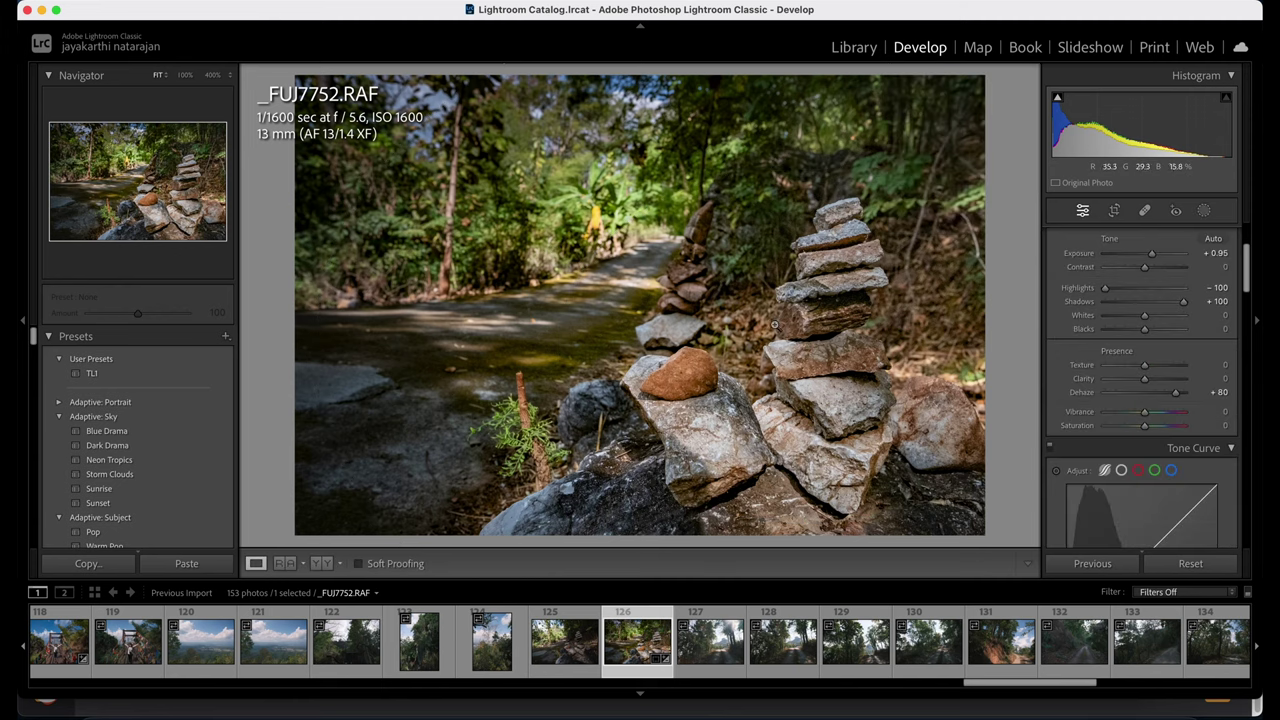
pyautogui.click(318, 564)
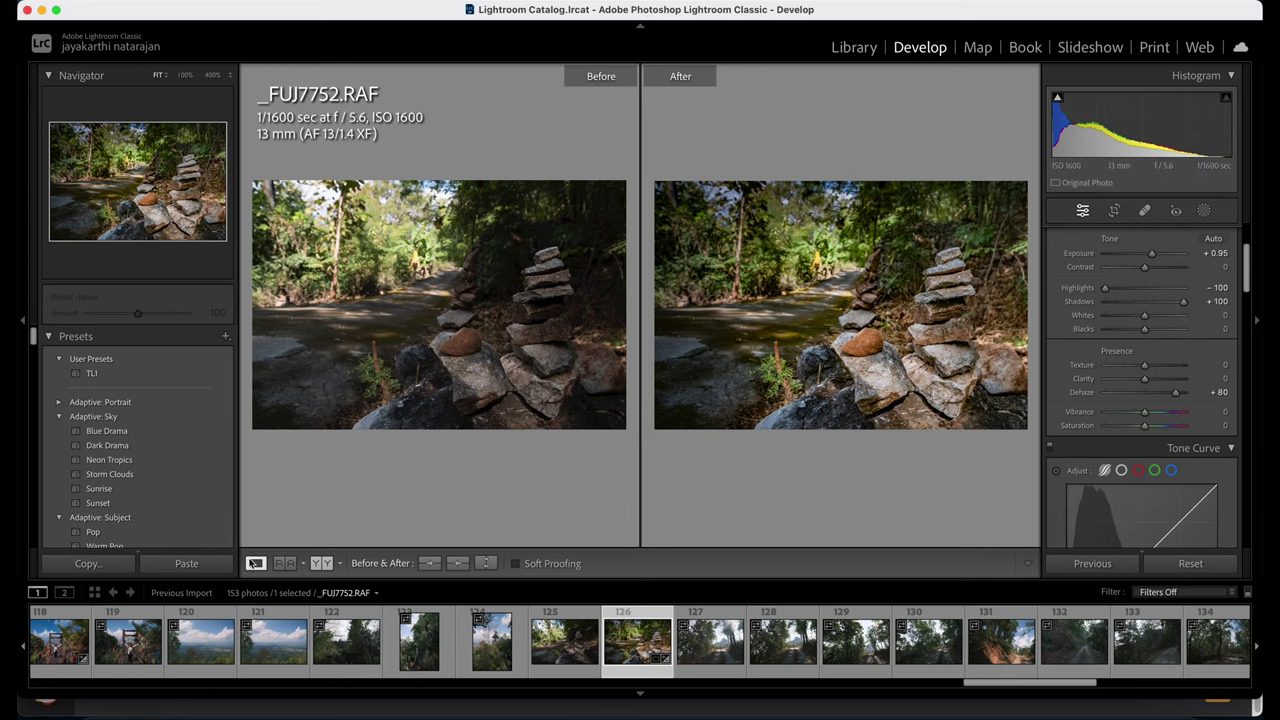
pyautogui.click(255, 564)
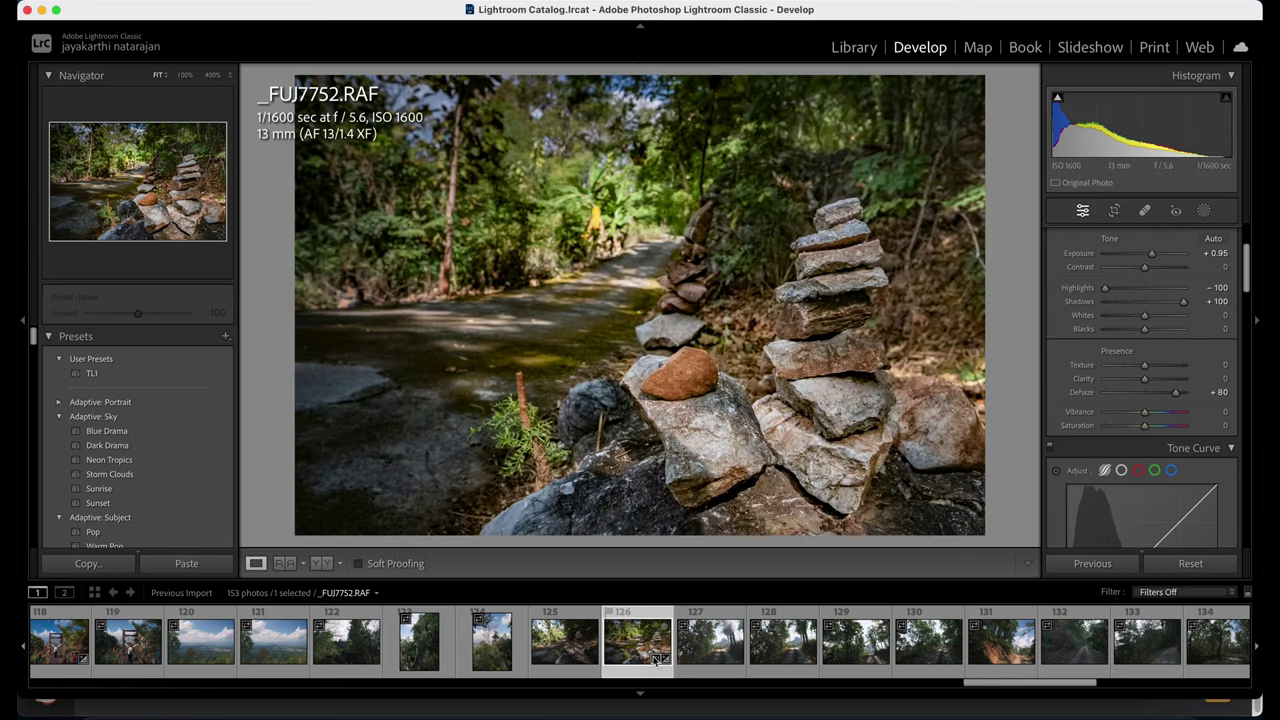
# Look through the forest-road photos following the stacked-stones shot, and choose _FUJ7755.RAF for editing.
pyautogui.click(706, 660)
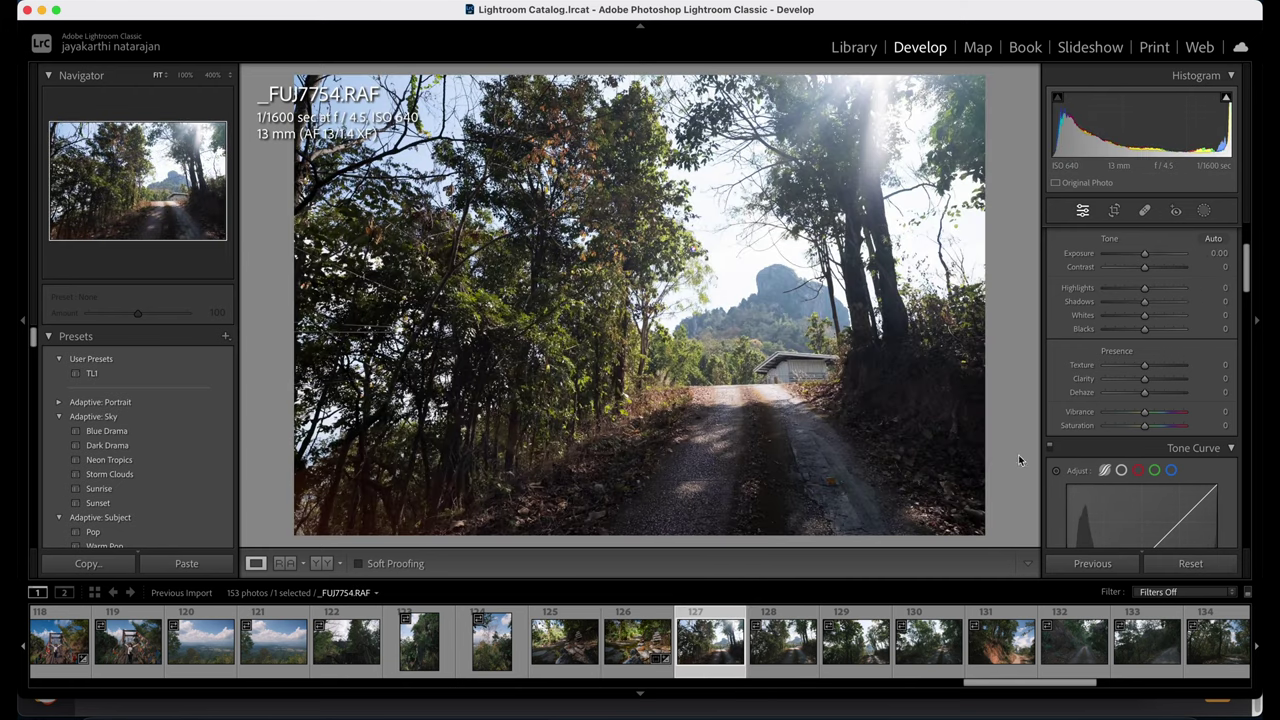
pyautogui.click(790, 648)
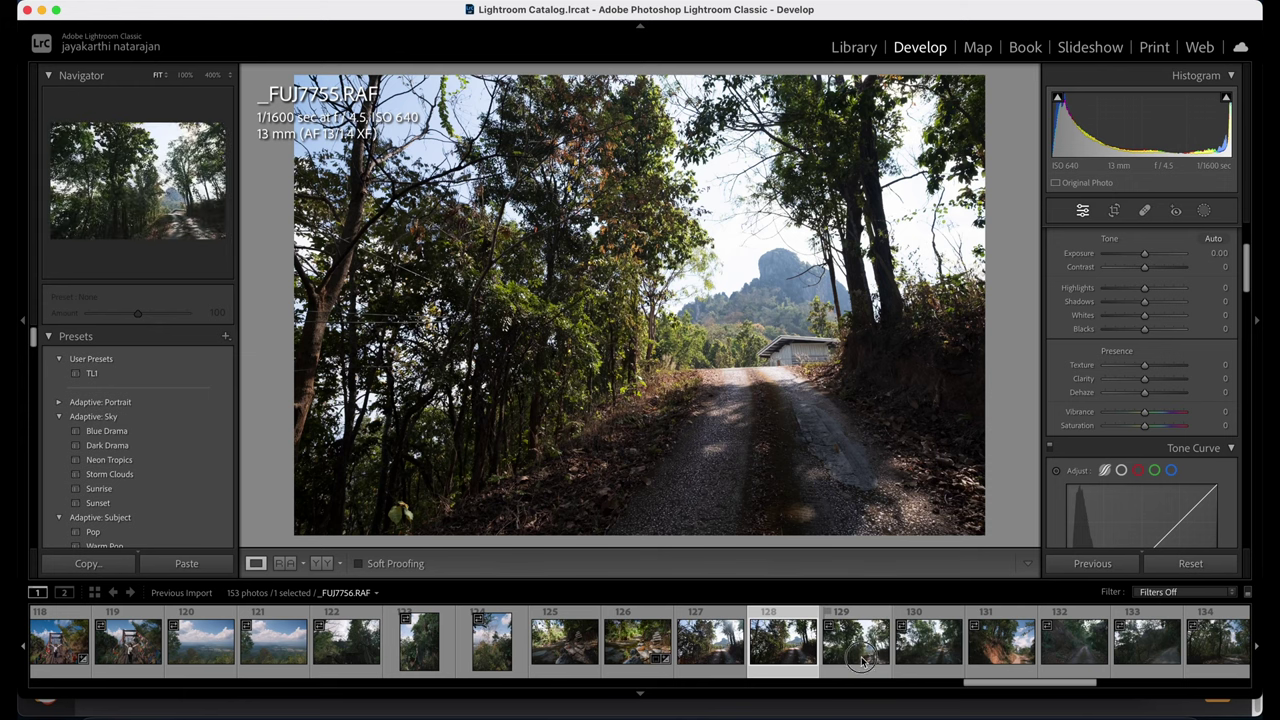
pyautogui.click(862, 658)
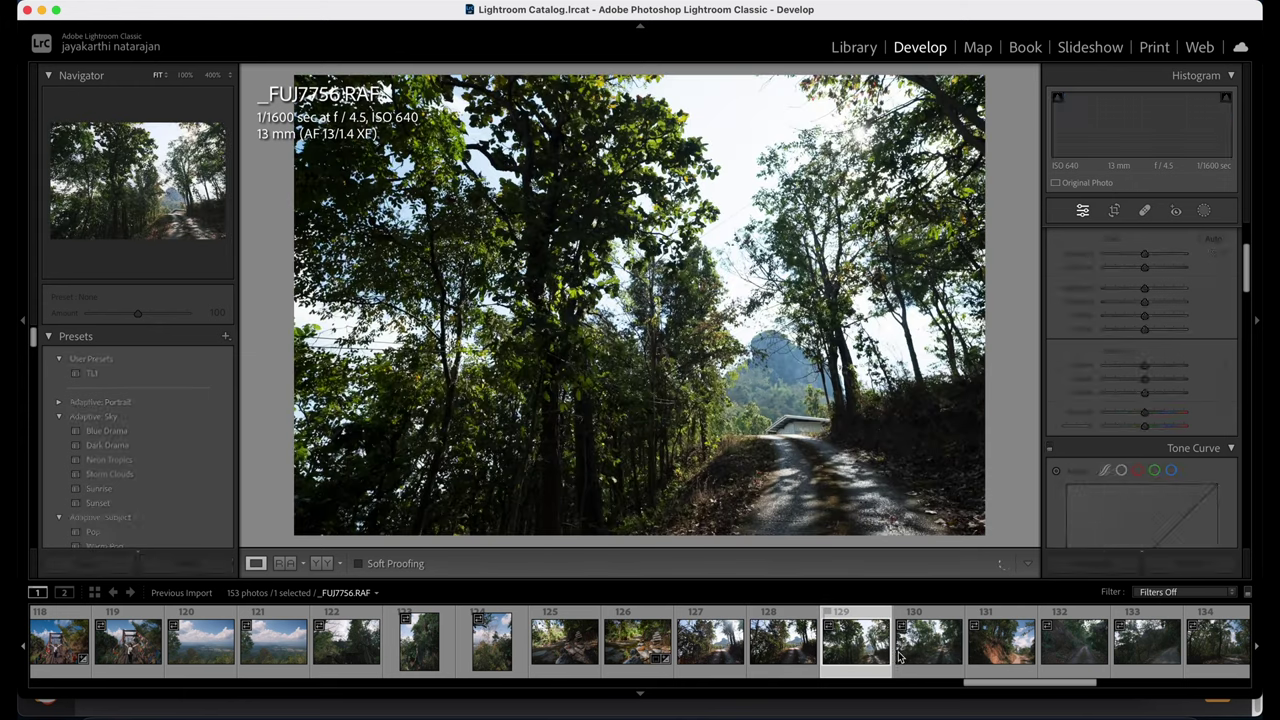
pyautogui.click(770, 660)
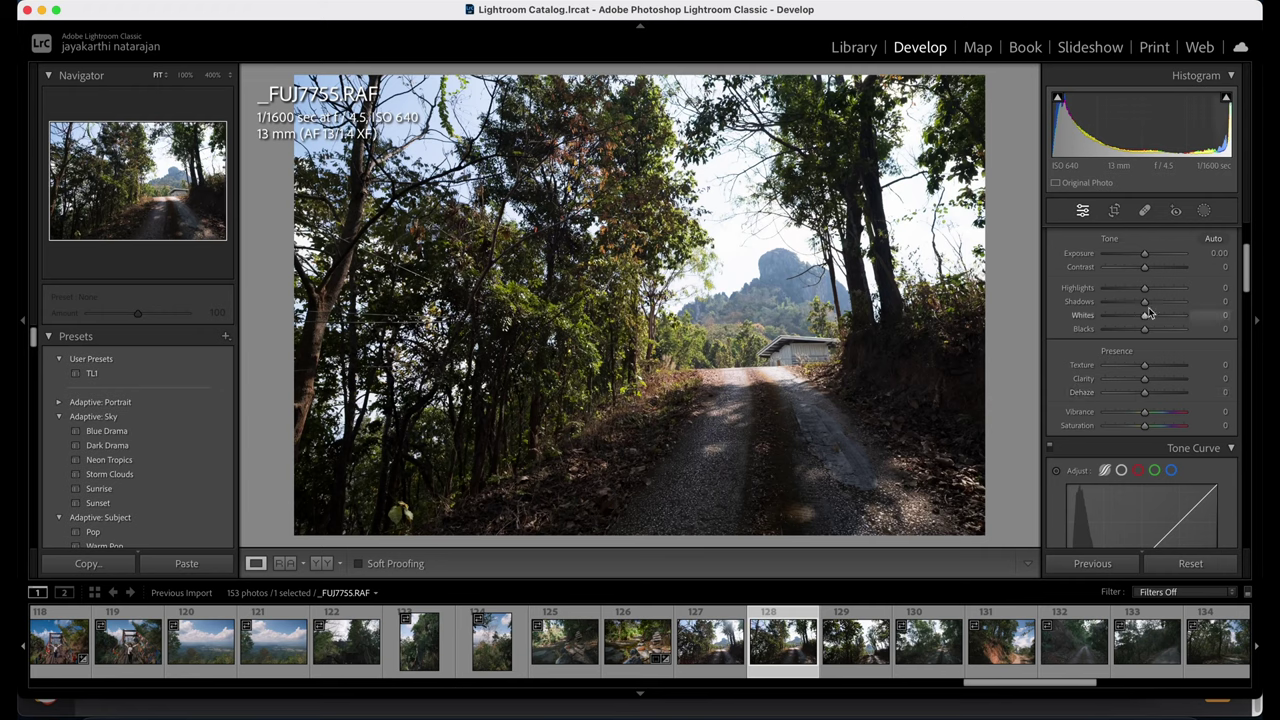
# Set the forest-road photo to highlights -100, exposure +0.60 and dehaze +34.
pyautogui.moveTo(1145, 288); pyautogui.dragTo(843, 291)
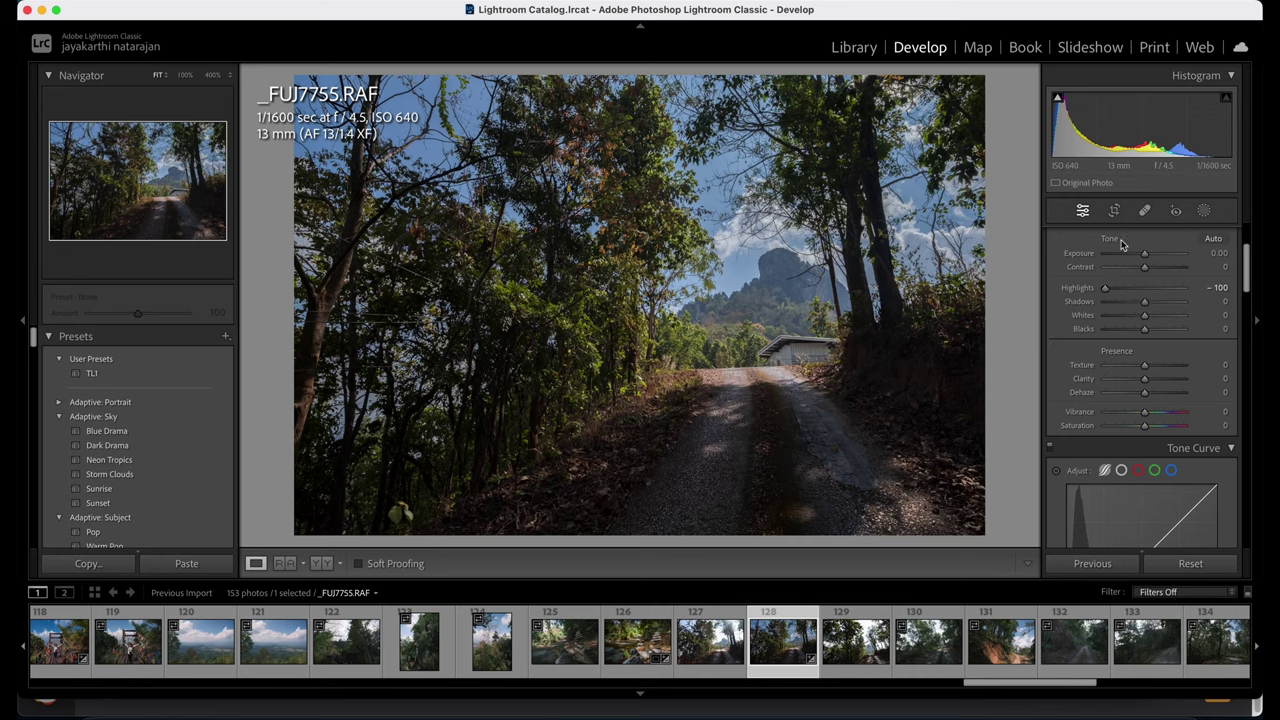
pyautogui.moveTo(1148, 257); pyautogui.dragTo(1150, 257)
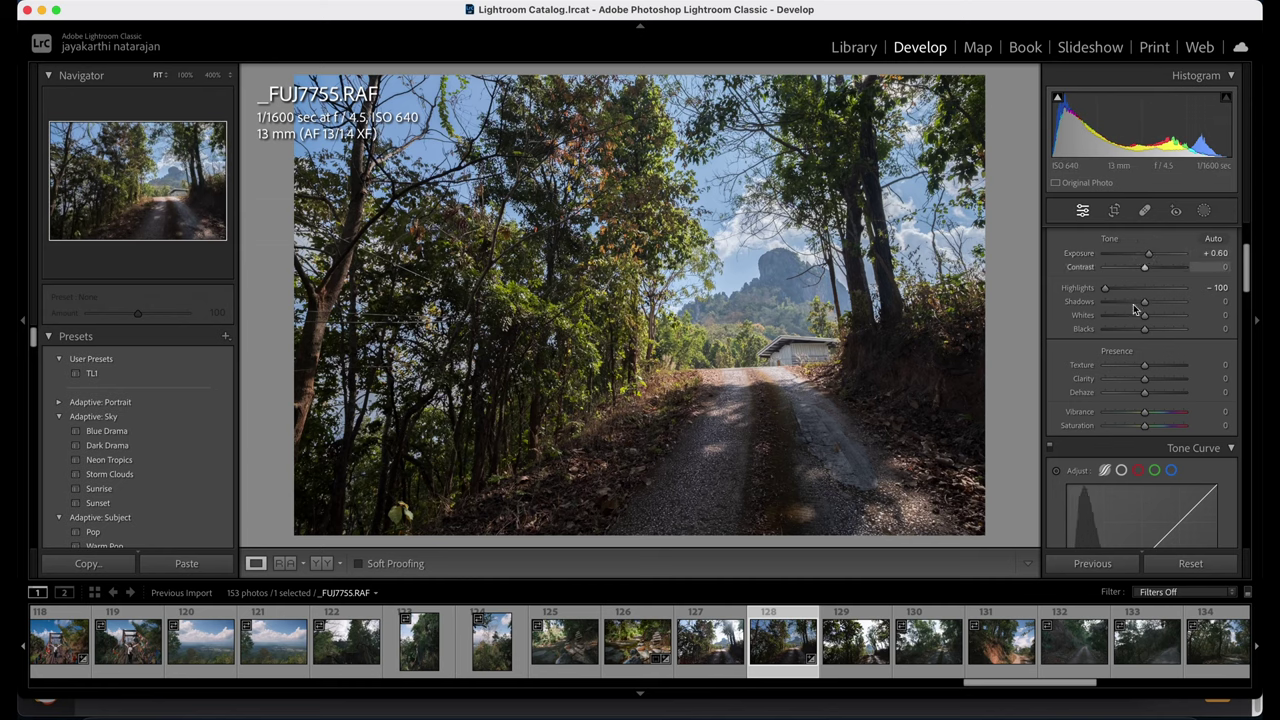
pyautogui.scroll(-3, 1137, 320)
pyautogui.scroll(-5, 1138, 338)
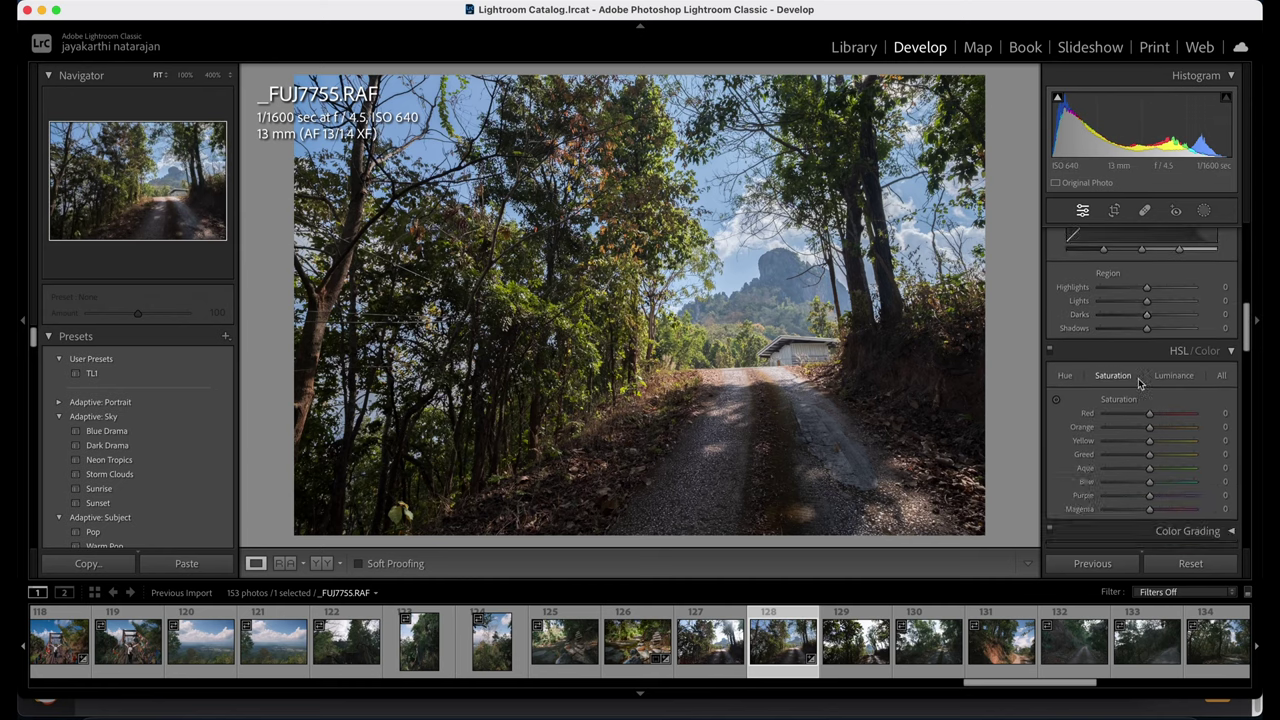
pyautogui.scroll(5, 1140, 381)
pyautogui.scroll(-10, 1140, 381)
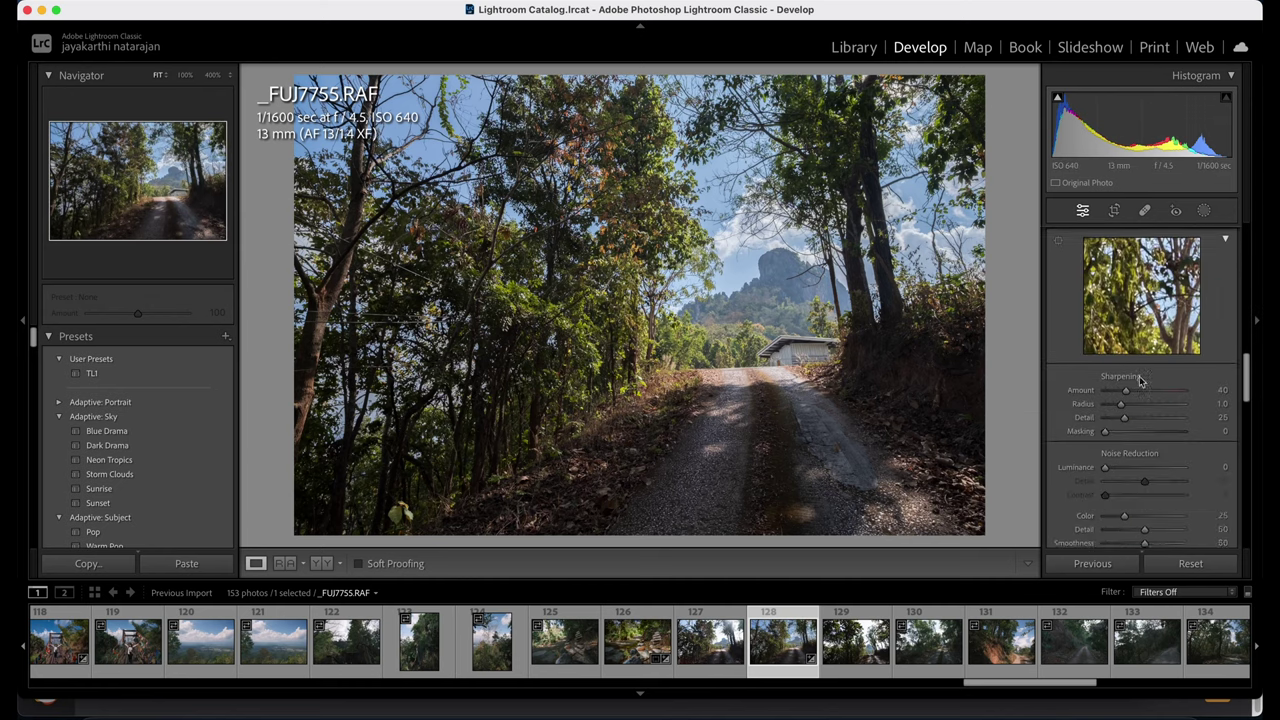
pyautogui.scroll(-3, 1140, 381)
pyautogui.scroll(8, 1140, 381)
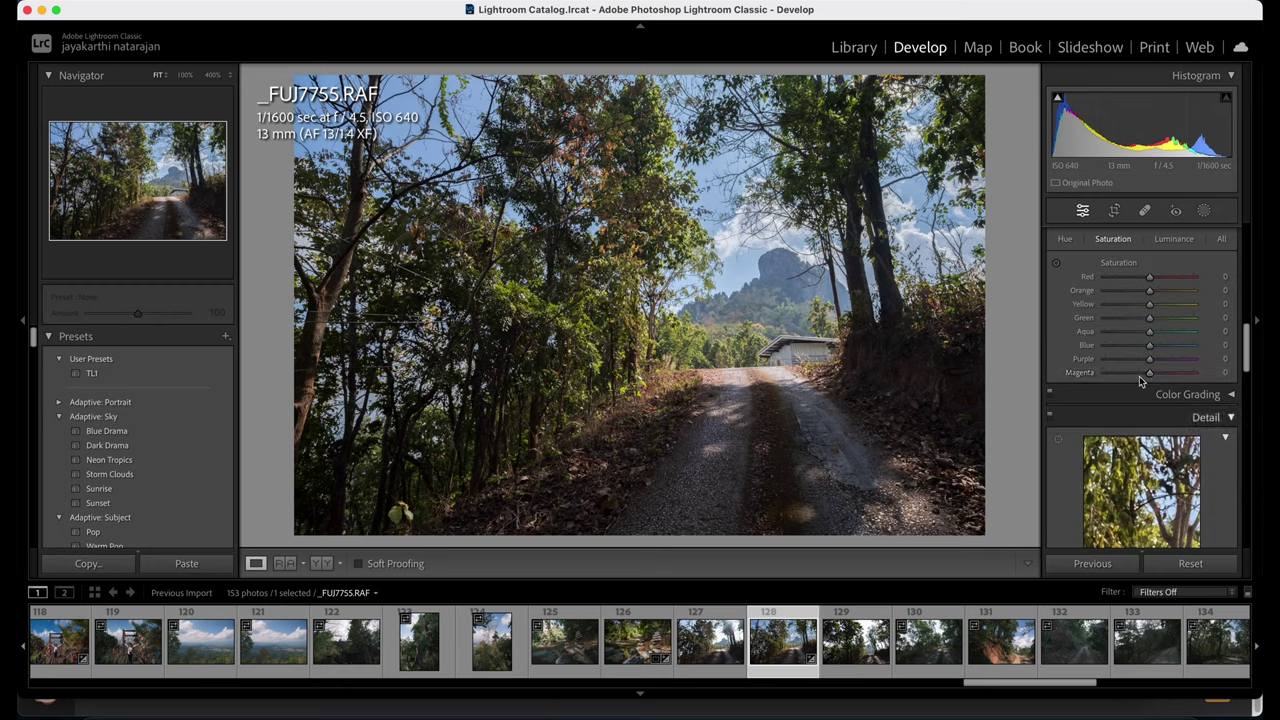
pyautogui.scroll(2, 1140, 381)
pyautogui.scroll(4, 1139, 376)
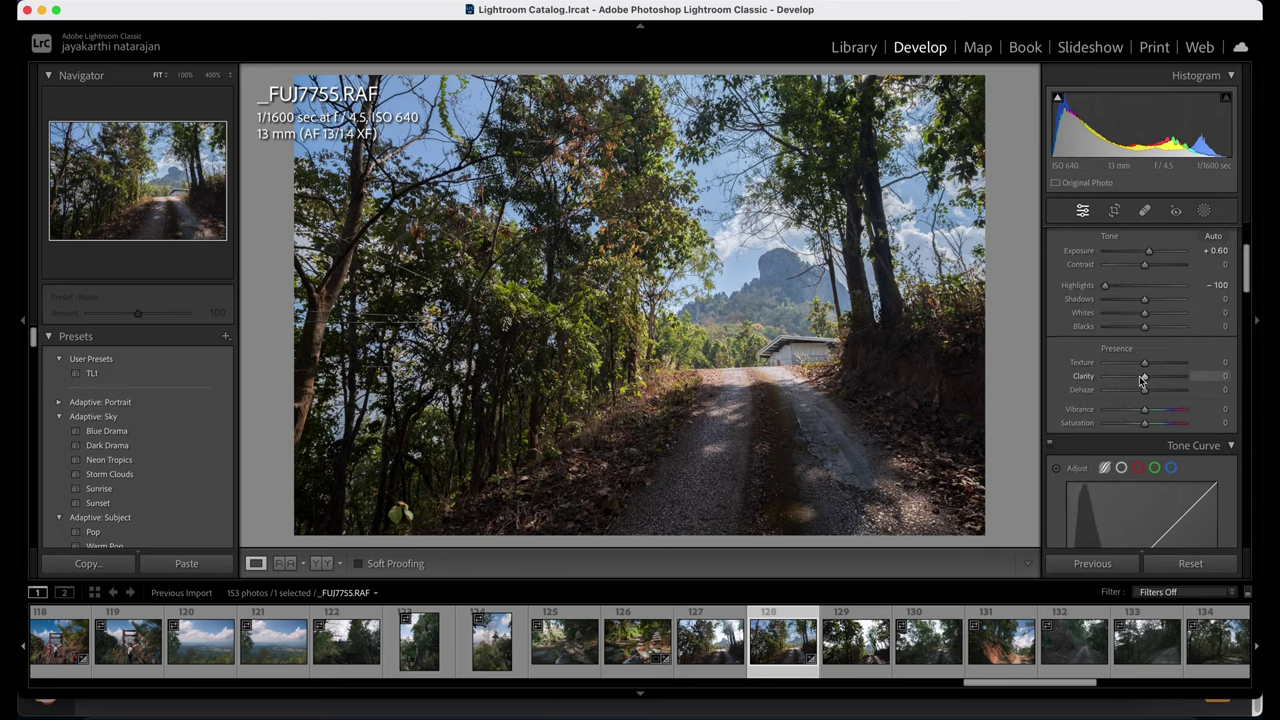
pyautogui.moveTo(1151, 395); pyautogui.dragTo(1163, 397)
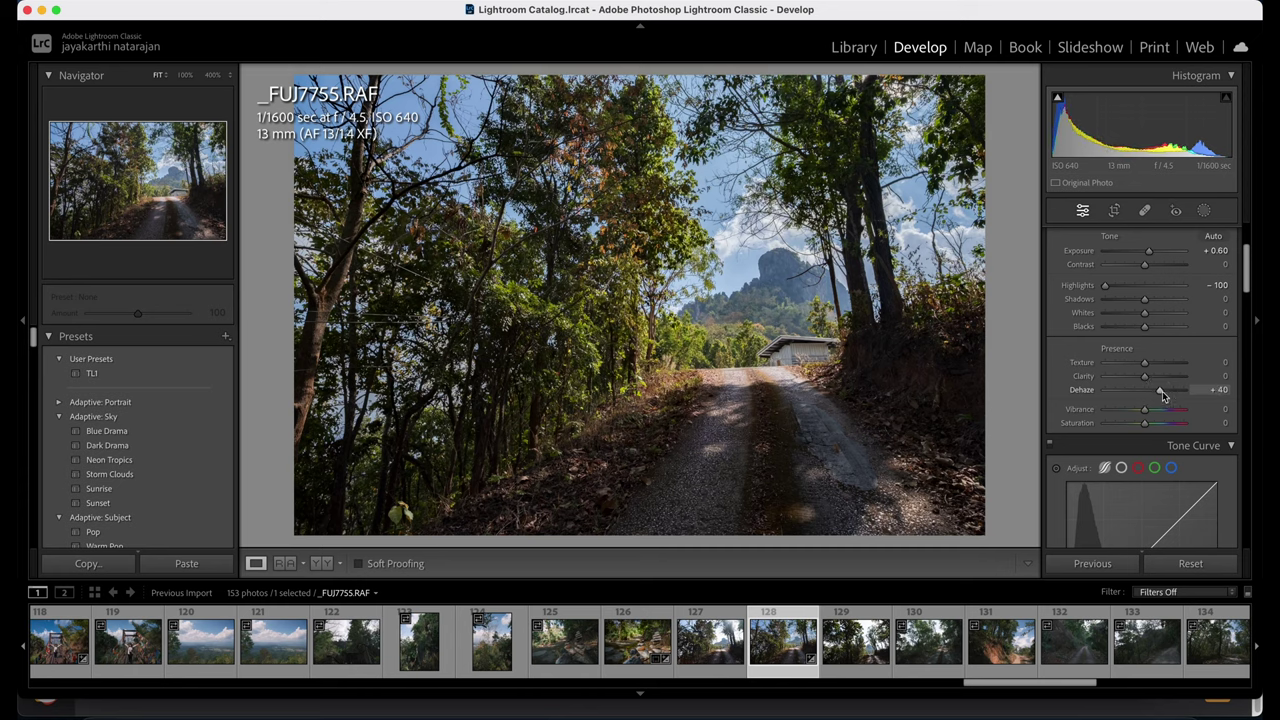
pyautogui.moveTo(1163, 396); pyautogui.dragTo(1158, 396)
# Raise the forest-road photo's shadows to +39 and reset its exposure to 0.00.
pyautogui.scroll(2, 1115, 436)
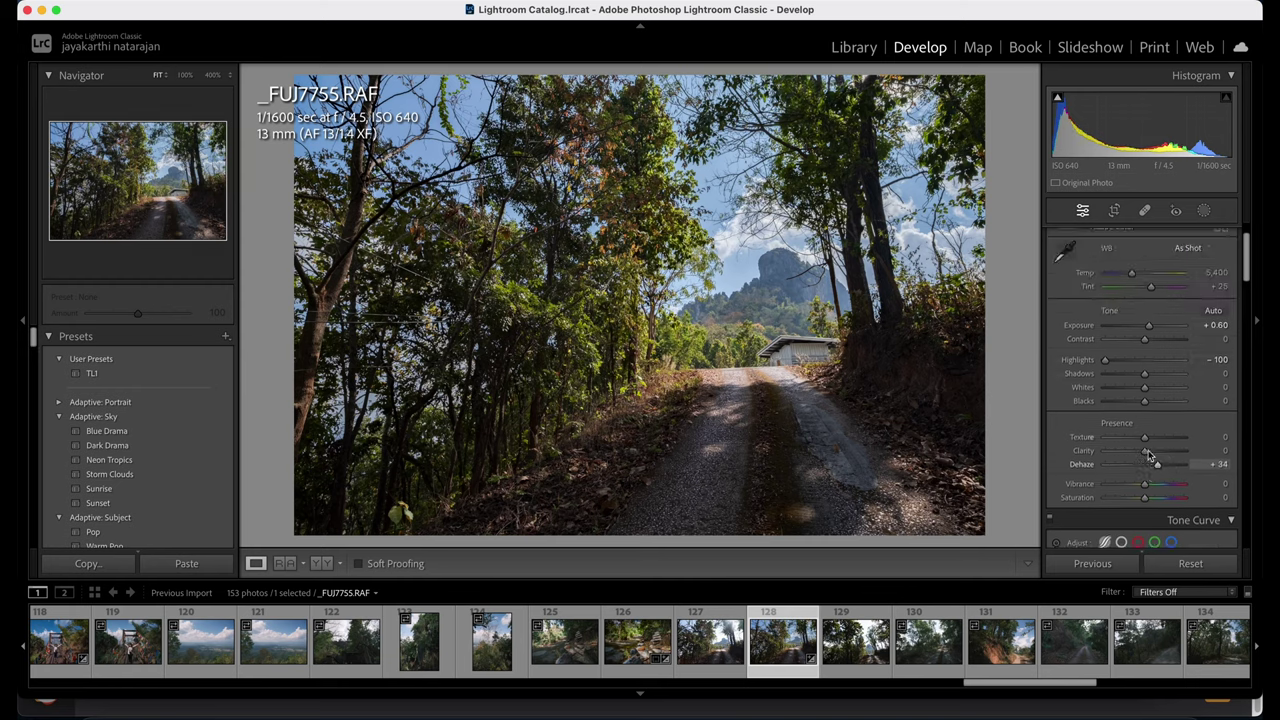
pyautogui.scroll(2, 1150, 470)
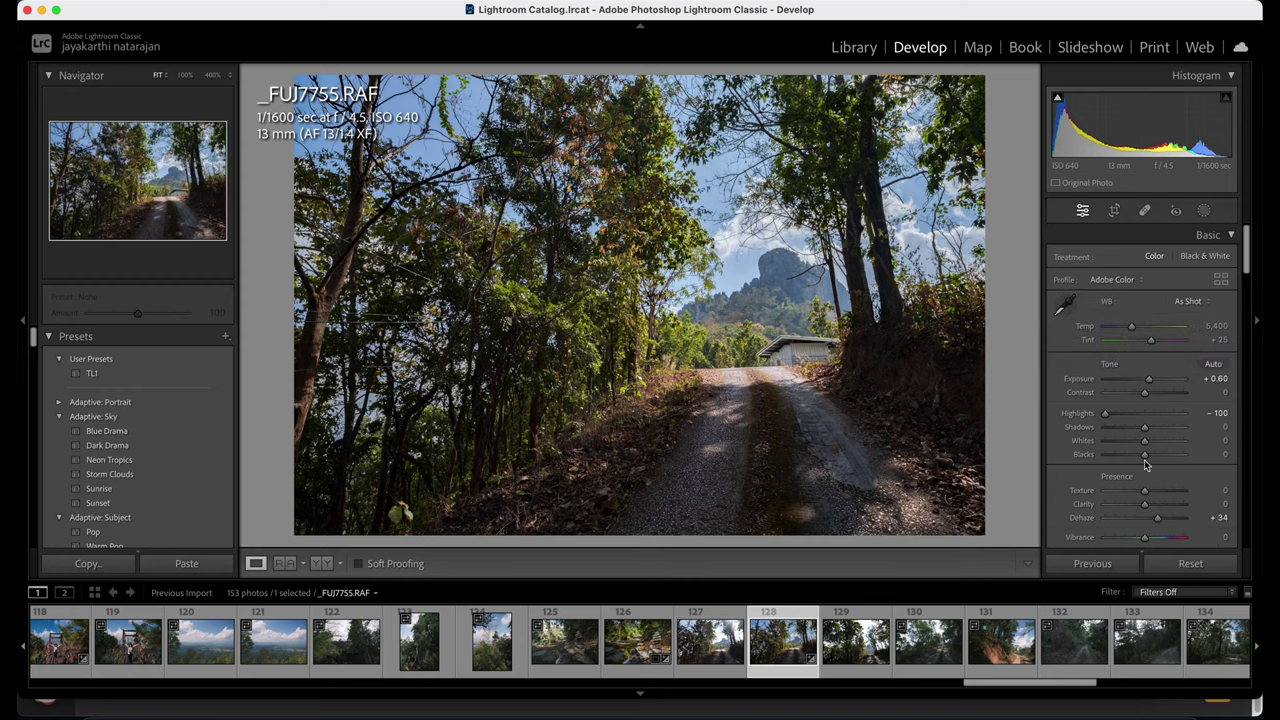
pyautogui.moveTo(1144, 427); pyautogui.dragTo(1159, 429)
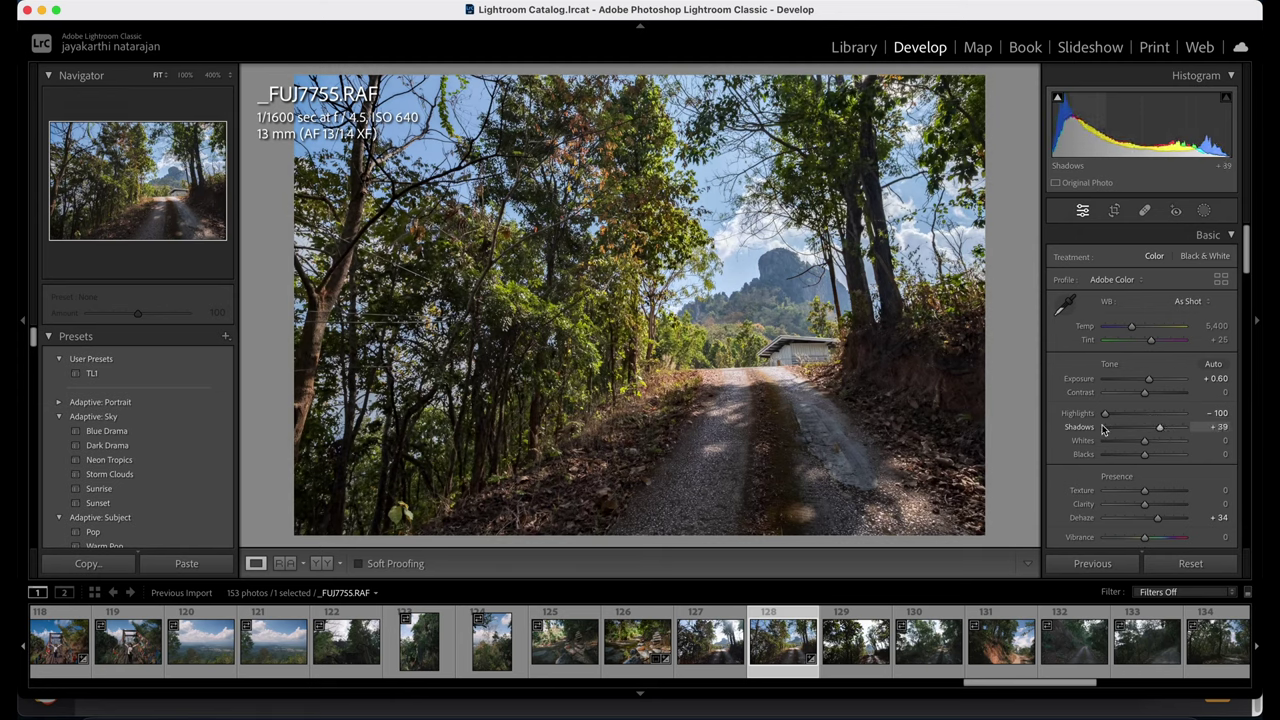
pyautogui.doubleClick(1082, 384)
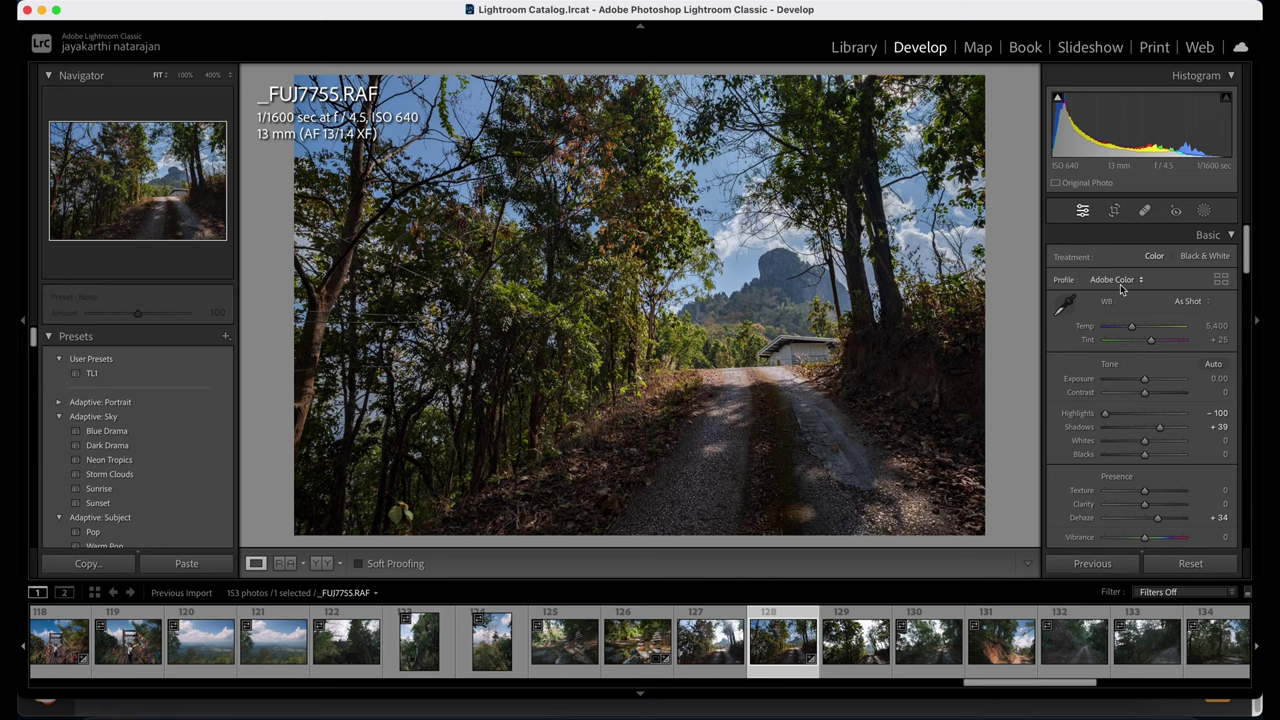
# Inspect the mountain and the house at the end of the road at 100% zoom, returning to the fitted view.
pyautogui.click(768, 352)
pyautogui.scroll(5, 845, 320)
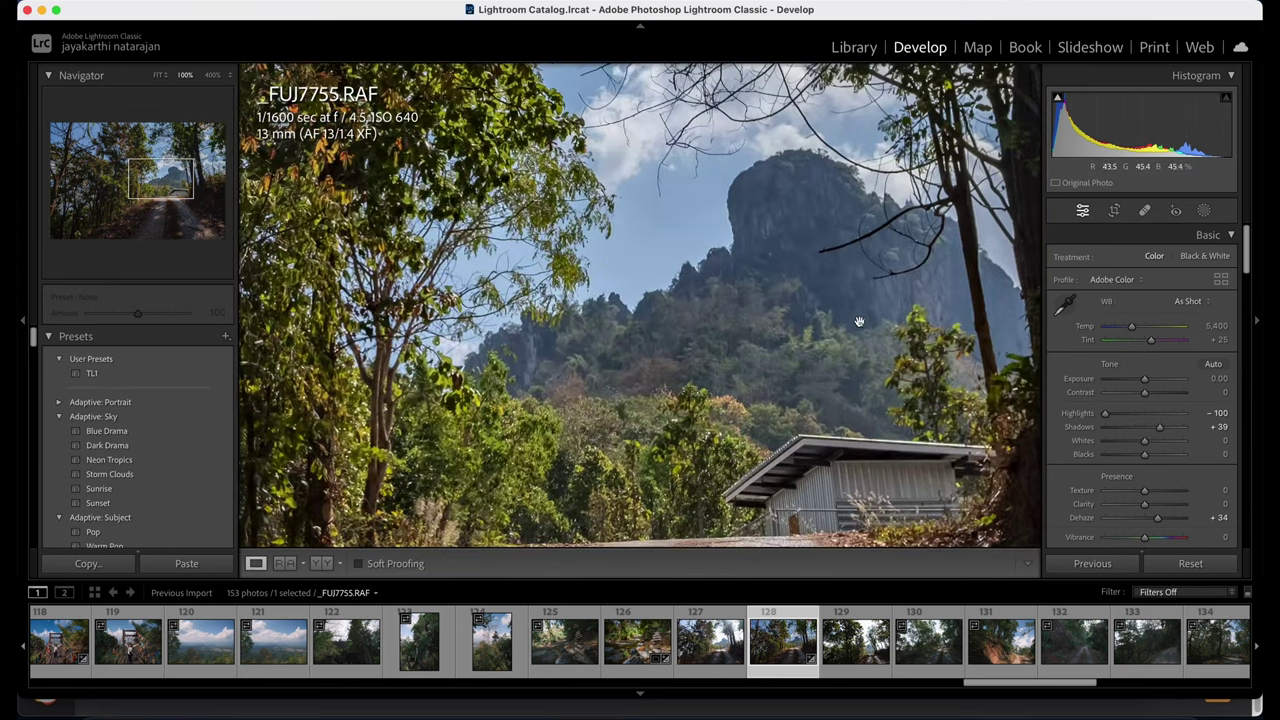
pyautogui.scroll(5, 859, 321)
pyautogui.click(826, 233)
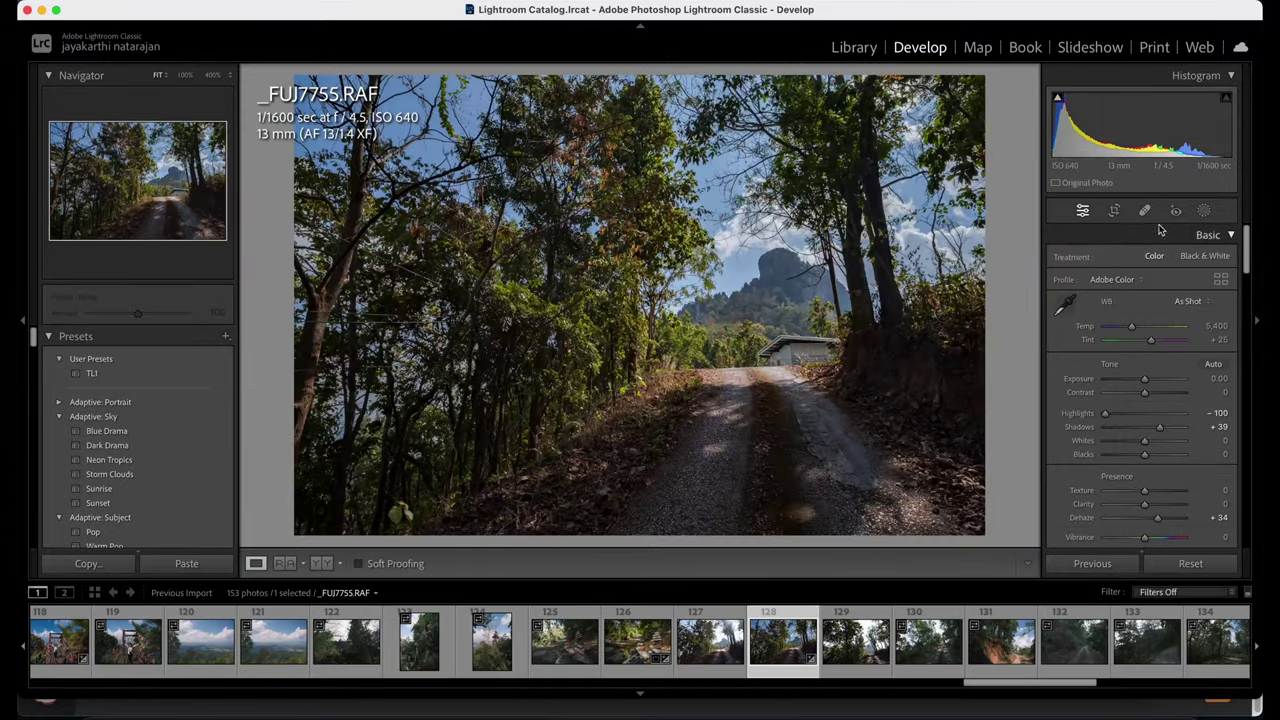
# Straighten the forest-road photo by rotating the crop to an angle of 3.44.
pyautogui.click(1116, 210)
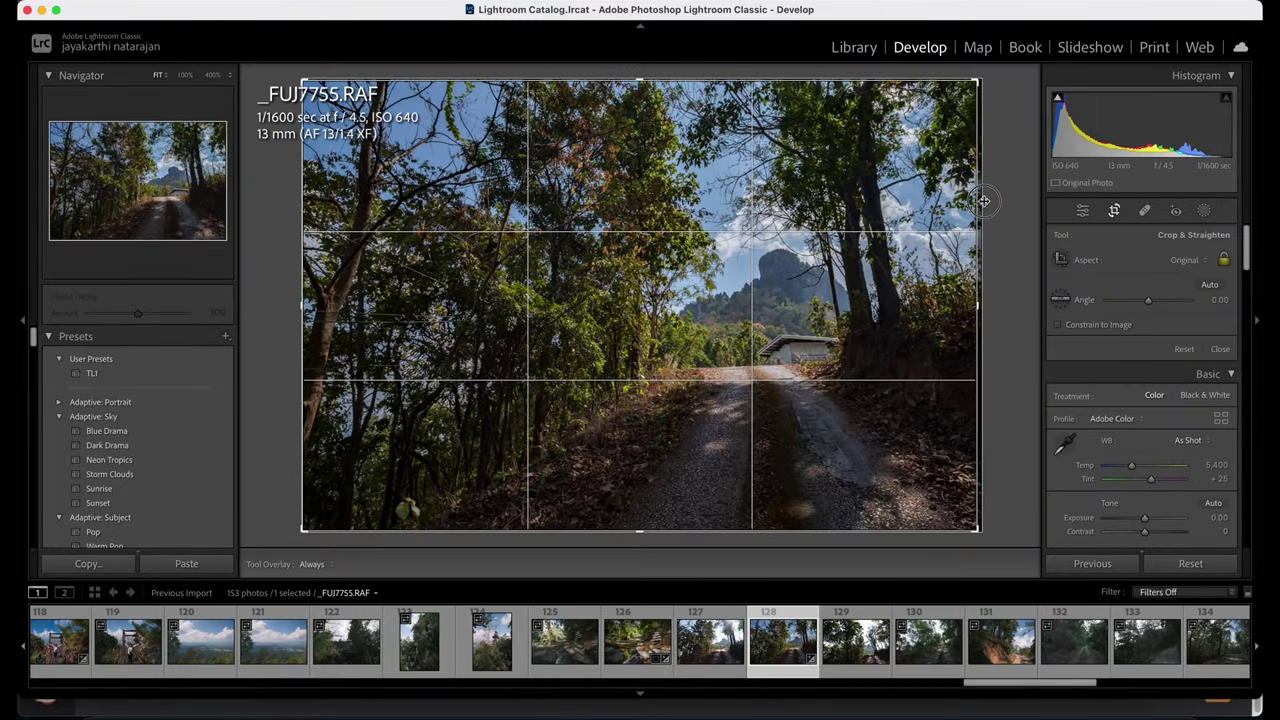
pyautogui.moveTo(1022, 166); pyautogui.dragTo(1028, 195)
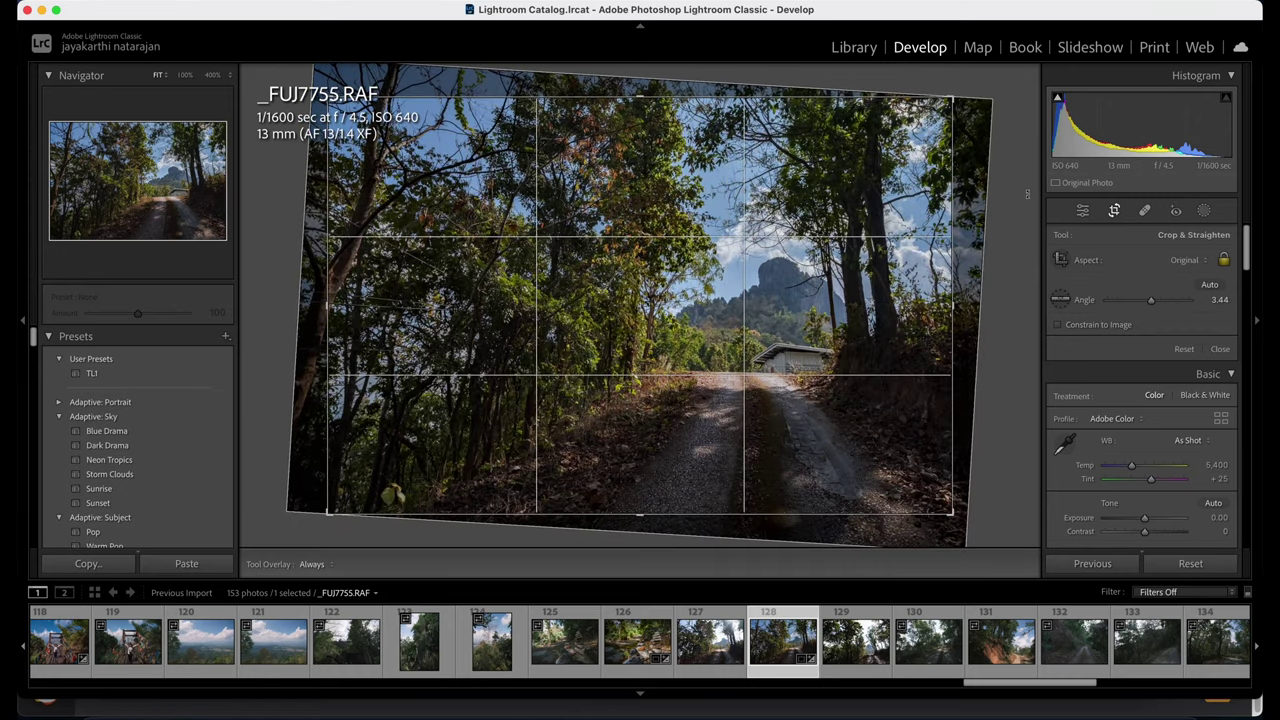
pyautogui.click(1081, 209)
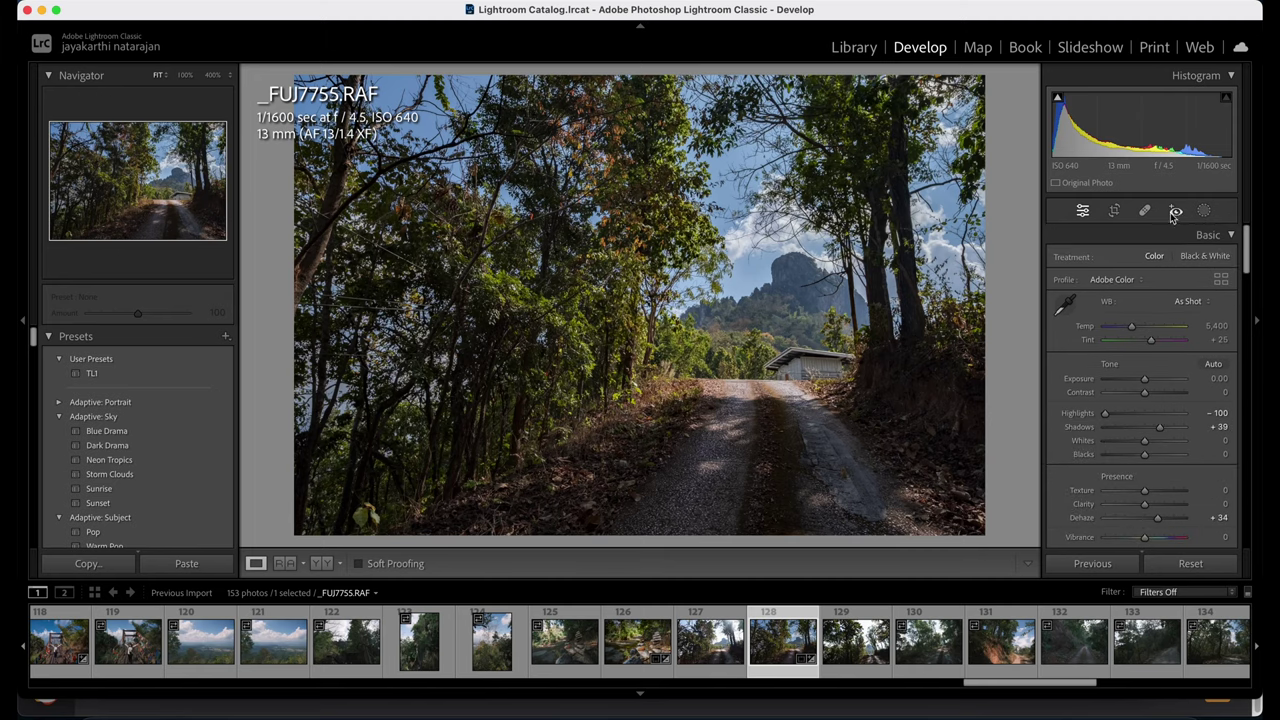
# Crop the forest-road photo to a 1 x 1 aspect, shifting the frame toward the road, house and mountain.
pyautogui.click(1114, 211)
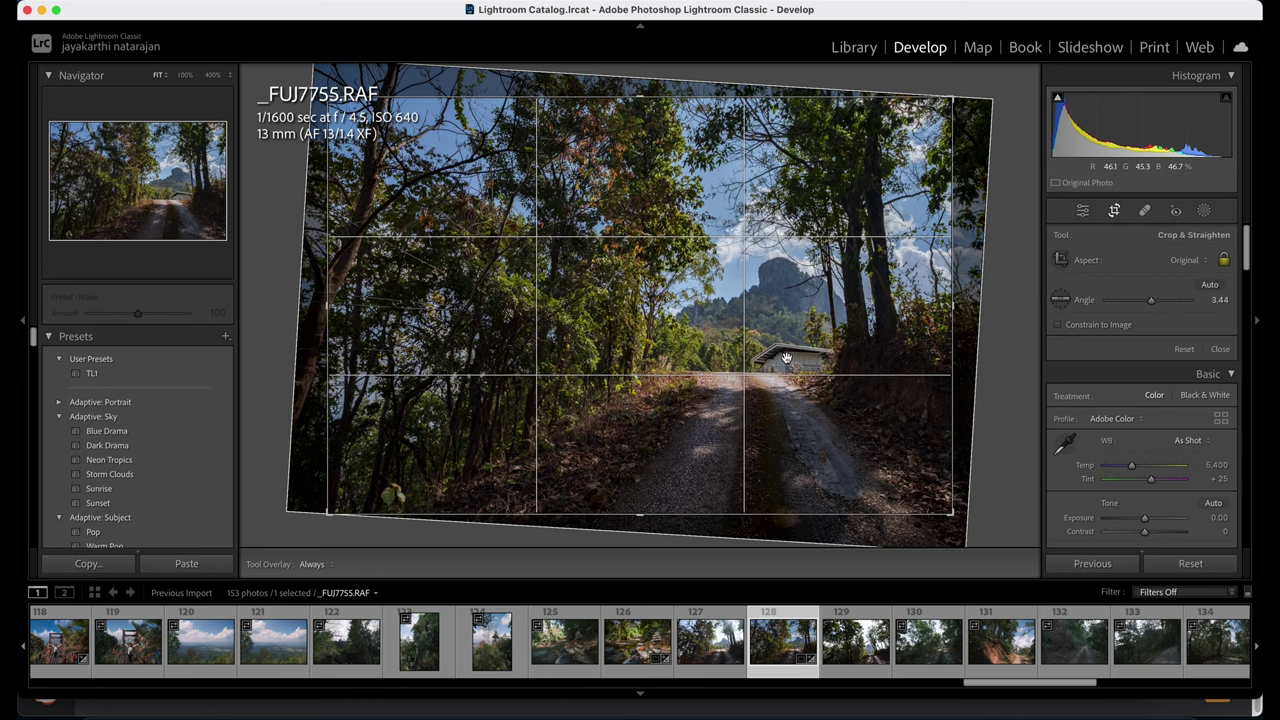
pyautogui.click(1178, 264)
pyautogui.click(1157, 299)
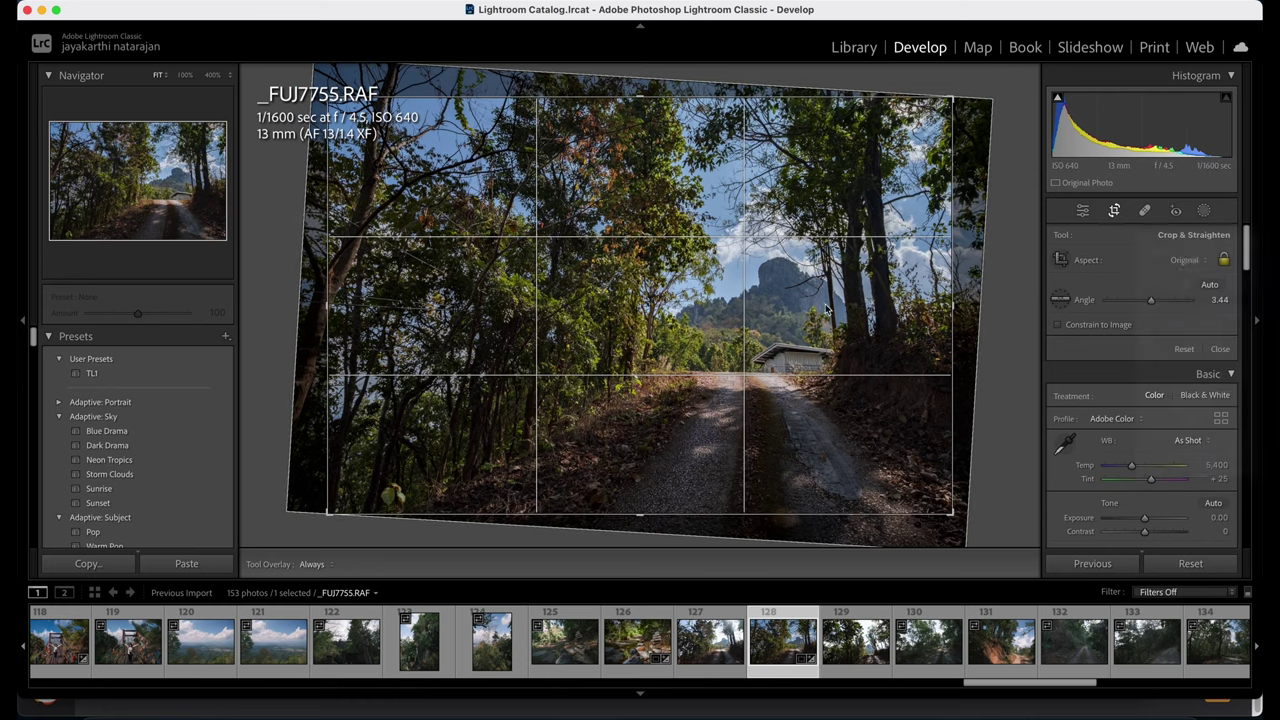
pyautogui.moveTo(635, 293); pyautogui.dragTo(534, 264)
pyautogui.click(1090, 212)
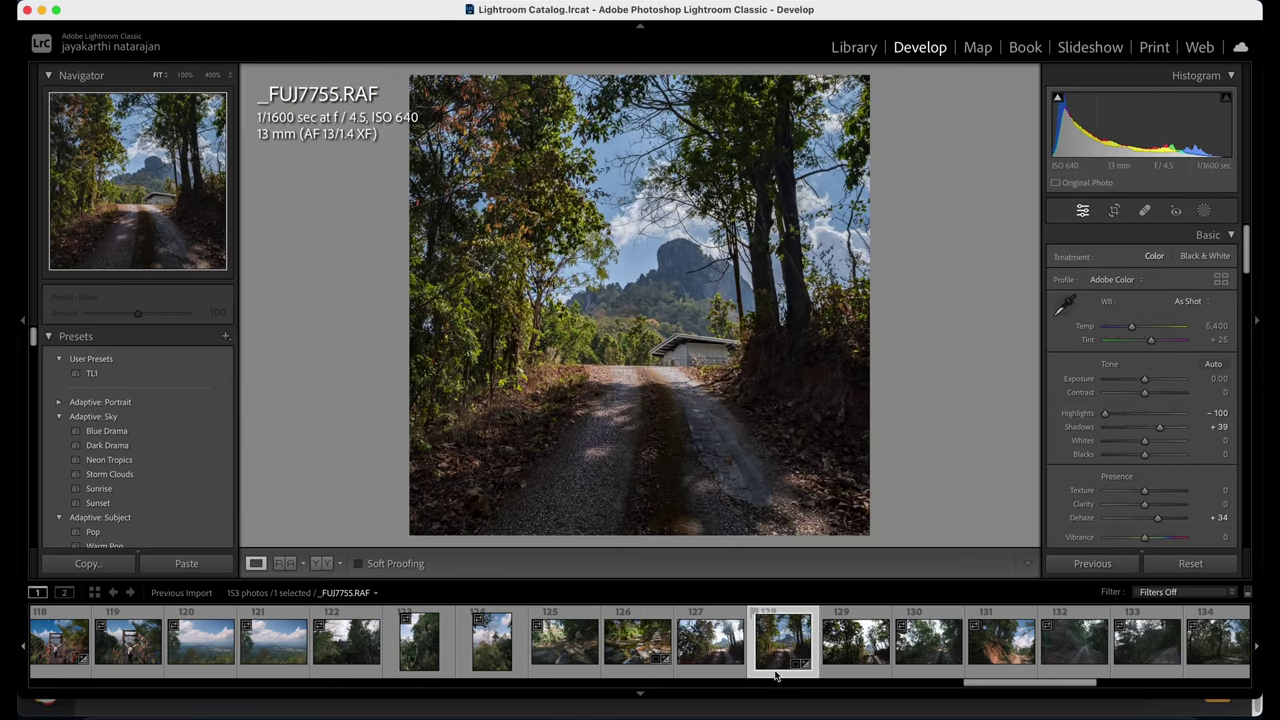
# Look through the remaining road and food photos, and choose the plate shot _FUJ7771.RAF for editing.
pyautogui.scroll(-5, 712, 650)
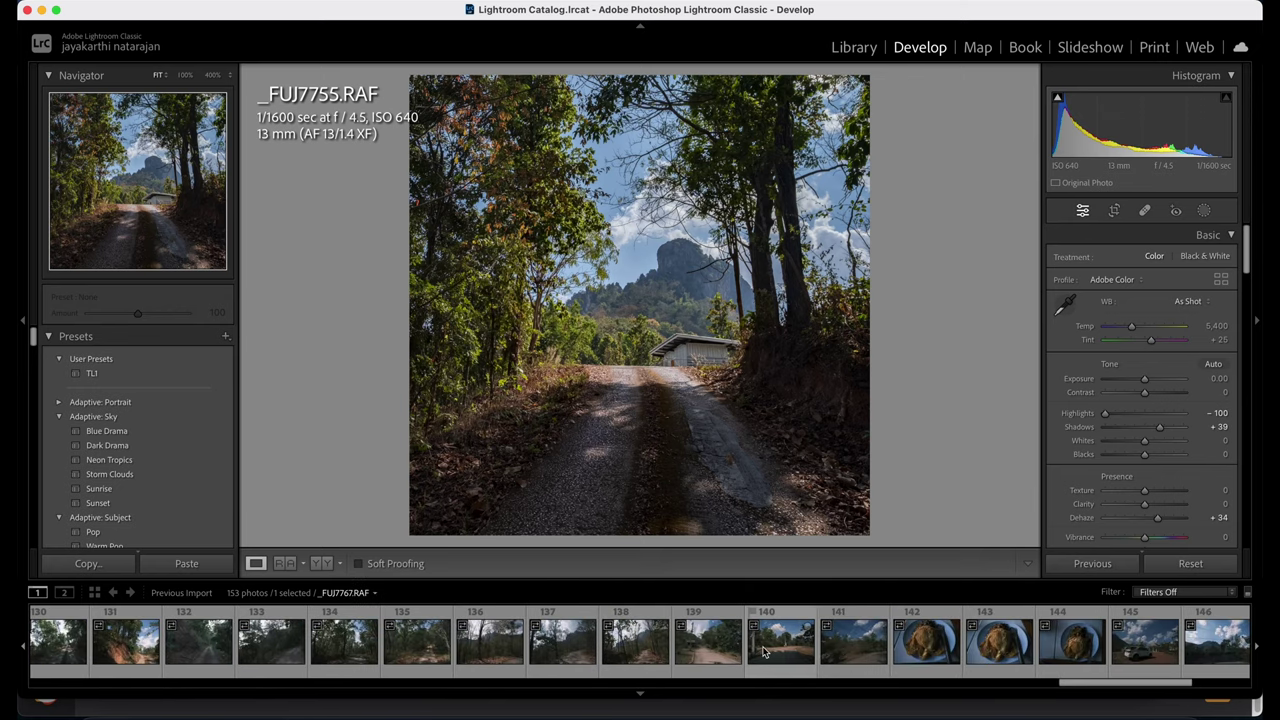
pyautogui.click(722, 652)
pyautogui.click(632, 655)
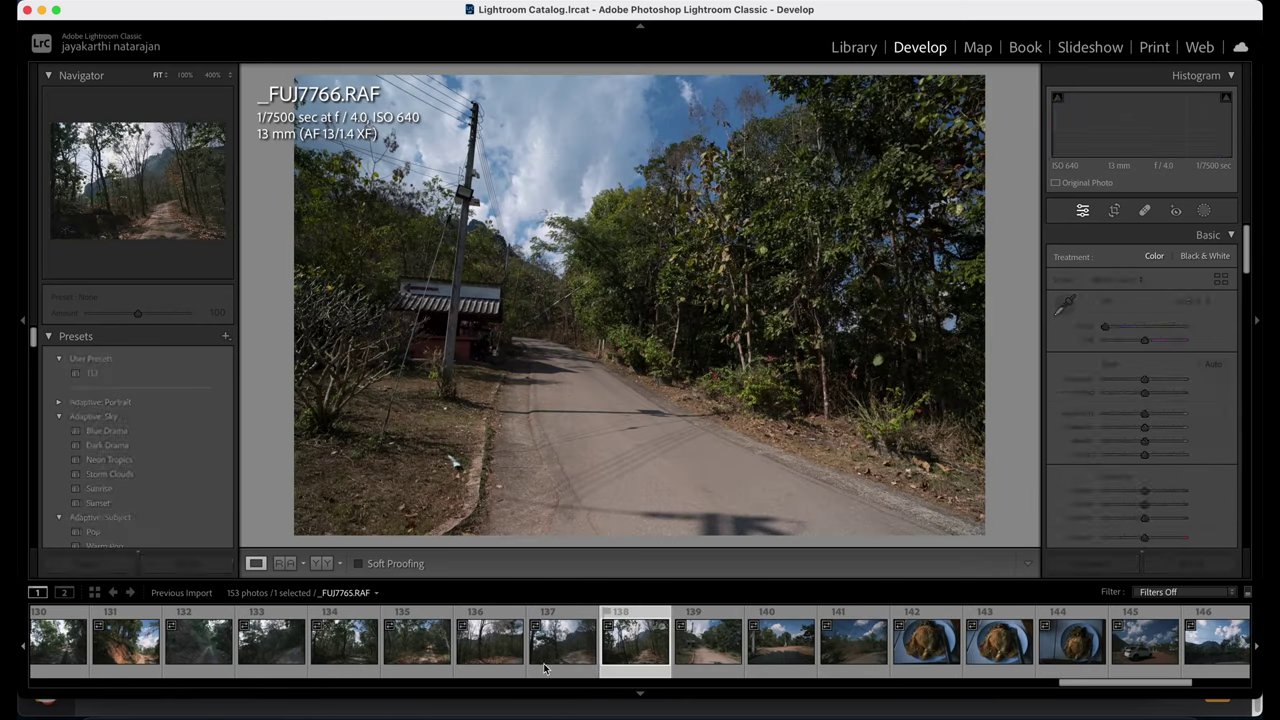
pyautogui.click(564, 660)
pyautogui.click(500, 660)
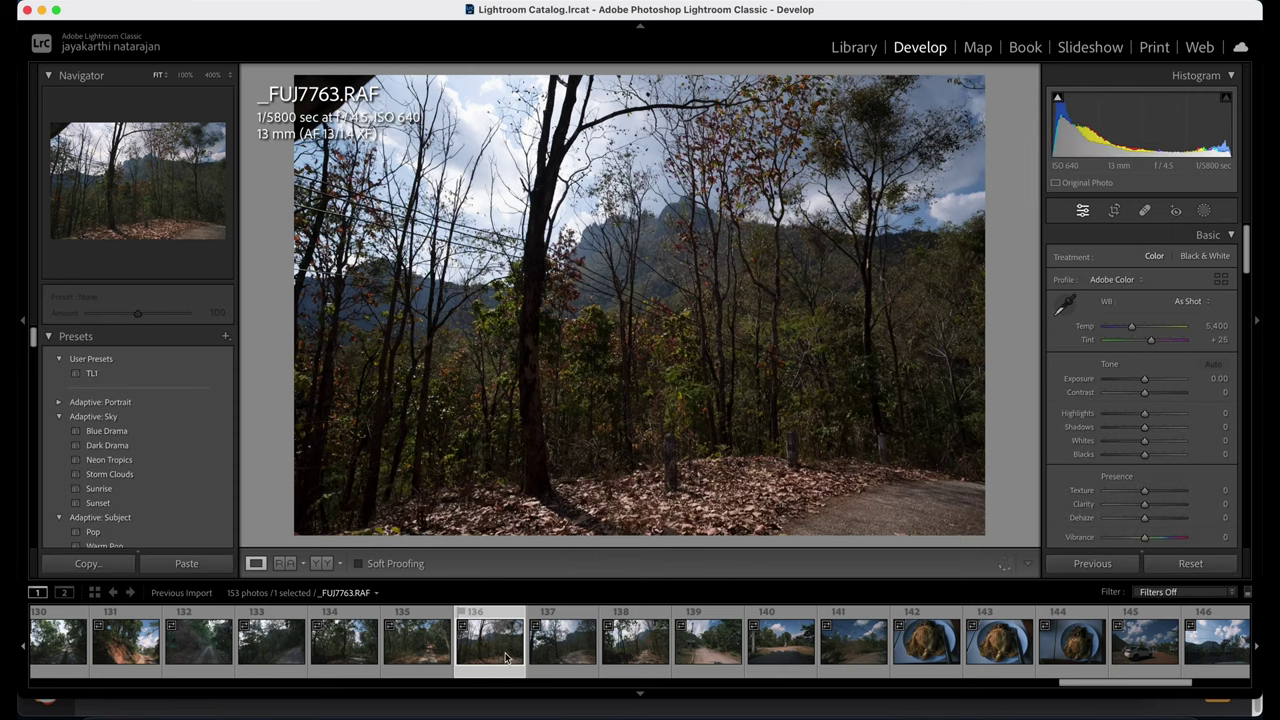
pyautogui.click(344, 655)
pyautogui.hscroll(5, 411, 658)
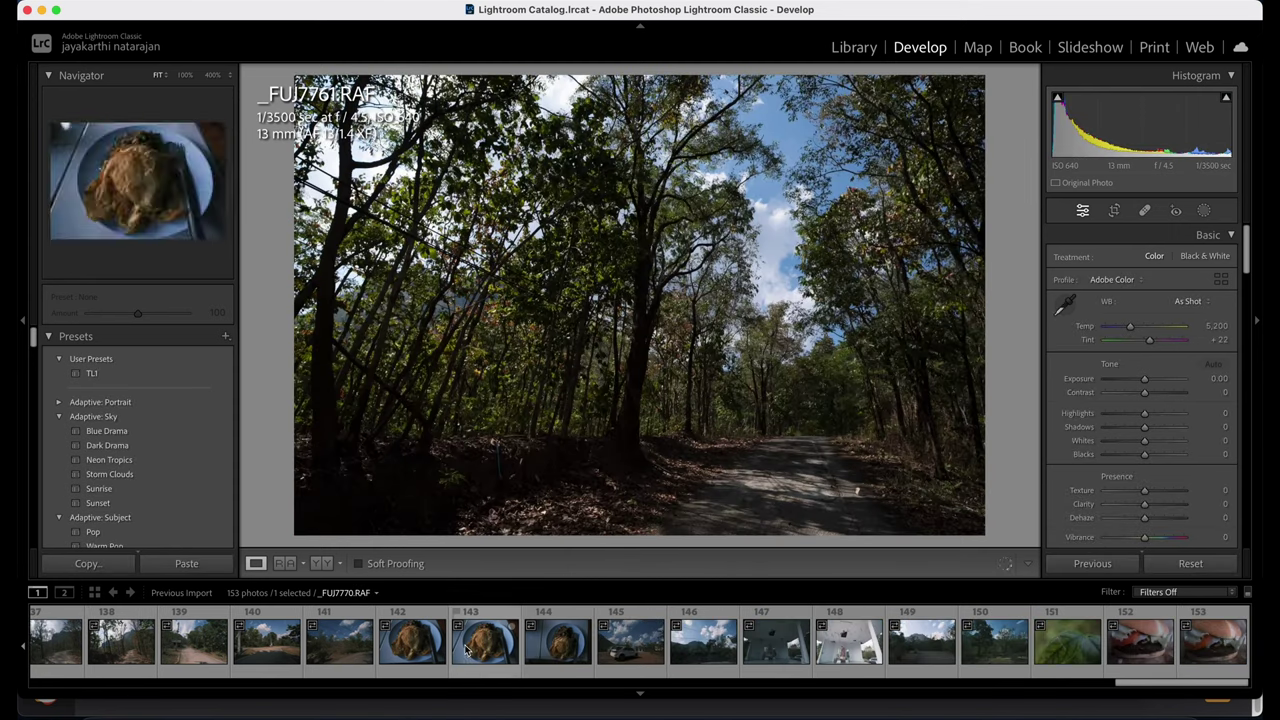
pyautogui.click(418, 652)
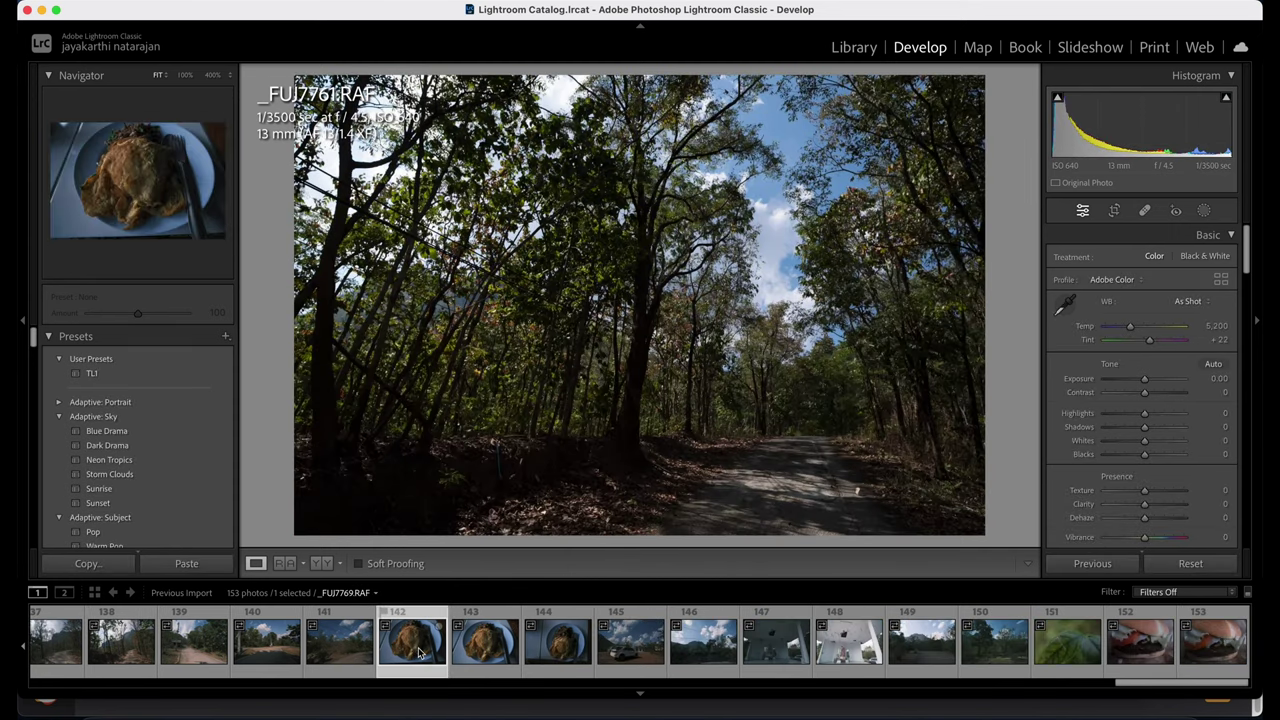
pyautogui.click(505, 628)
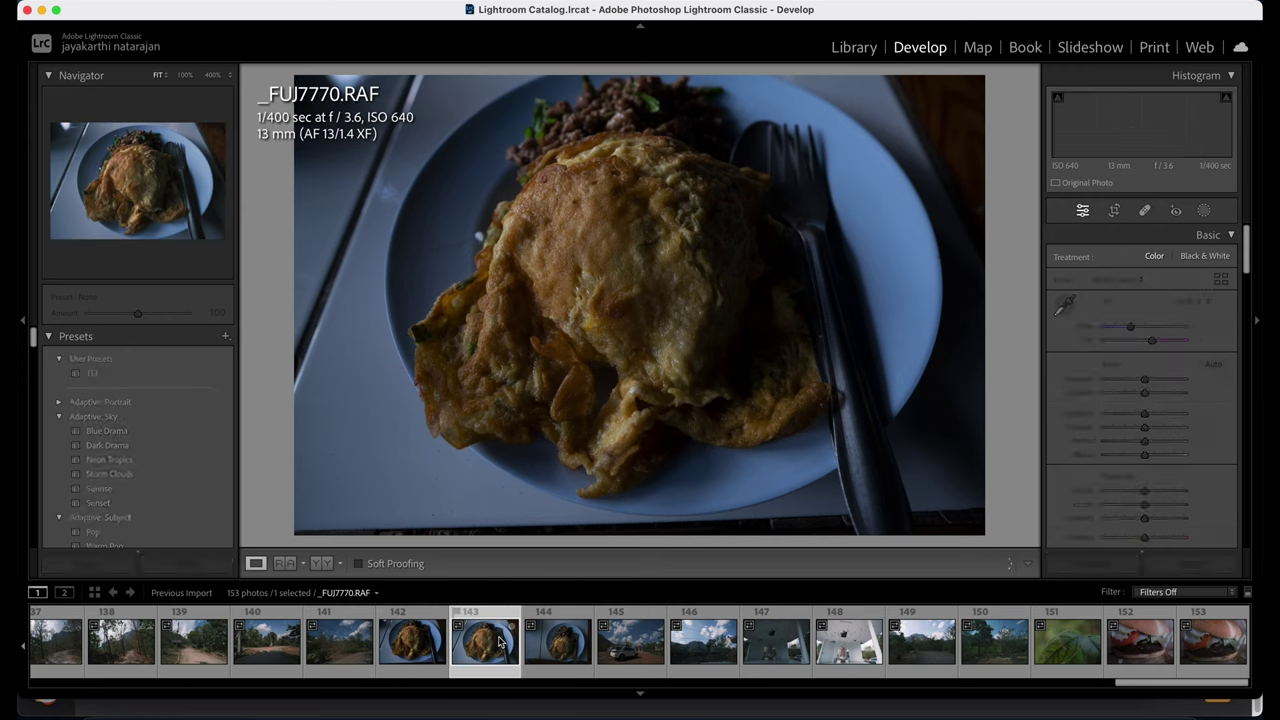
pyautogui.click(533, 650)
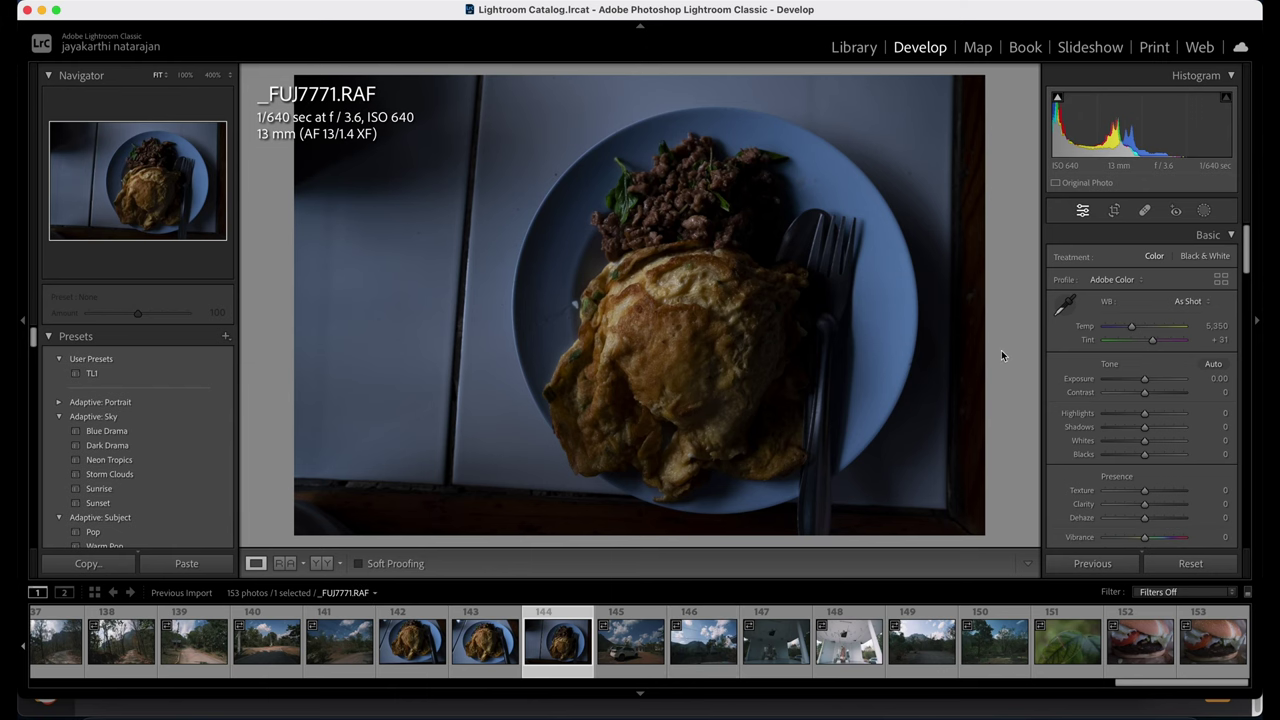
# Rotate the plate photo to an angle of -1.99 and set a 1 x 1 crop centred on the plate.
pyautogui.click(1113, 210)
pyautogui.moveTo(1025, 268); pyautogui.dragTo(1024, 252)
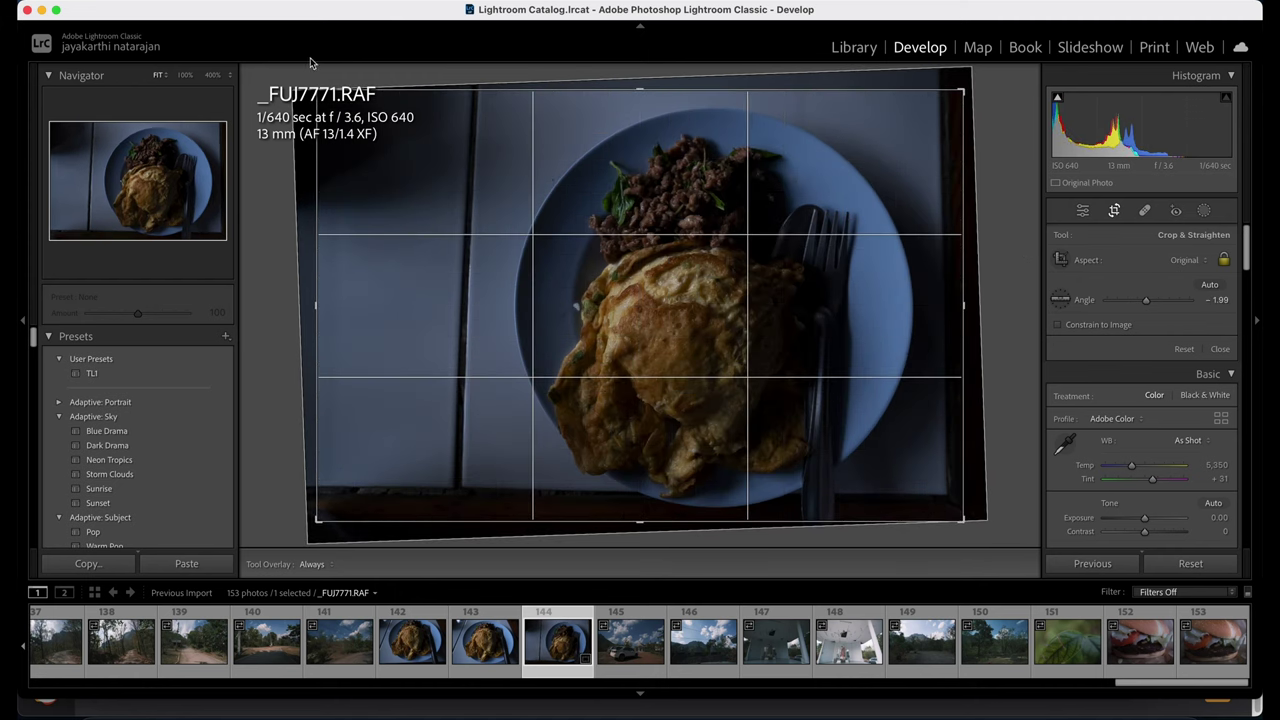
pyautogui.click(1205, 257)
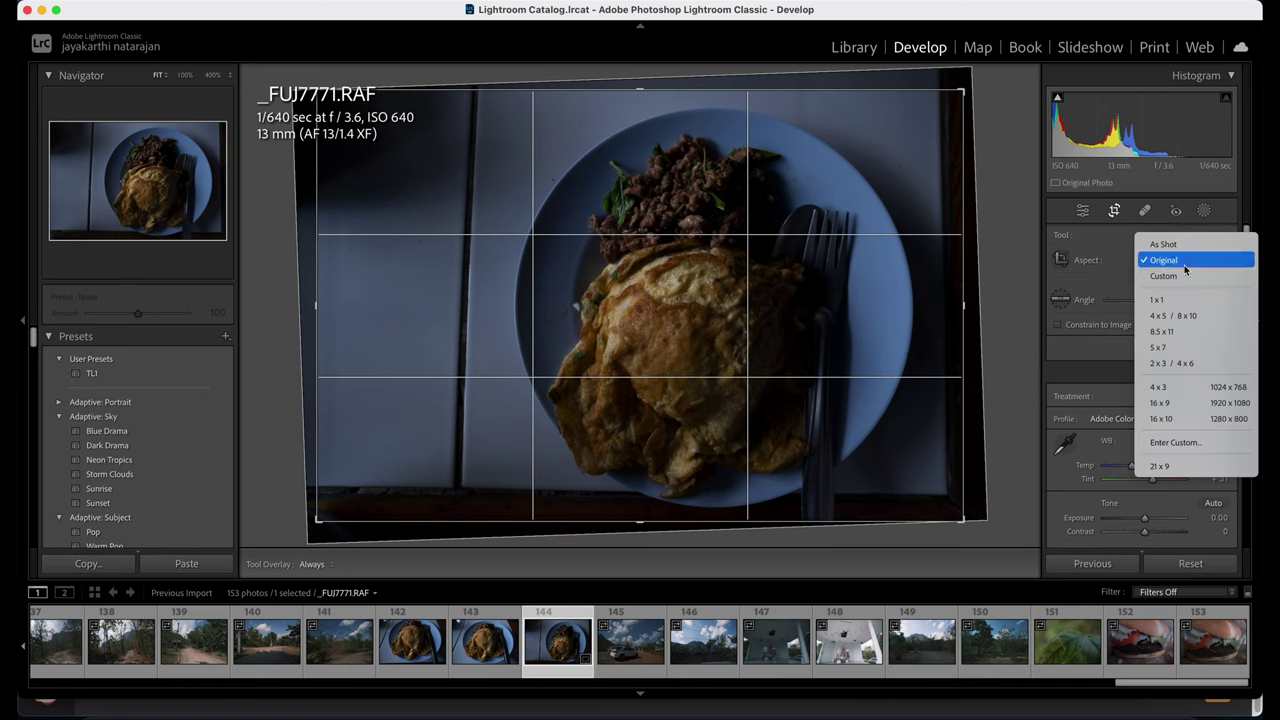
pyautogui.click(1217, 298)
pyautogui.moveTo(865, 269); pyautogui.dragTo(689, 263)
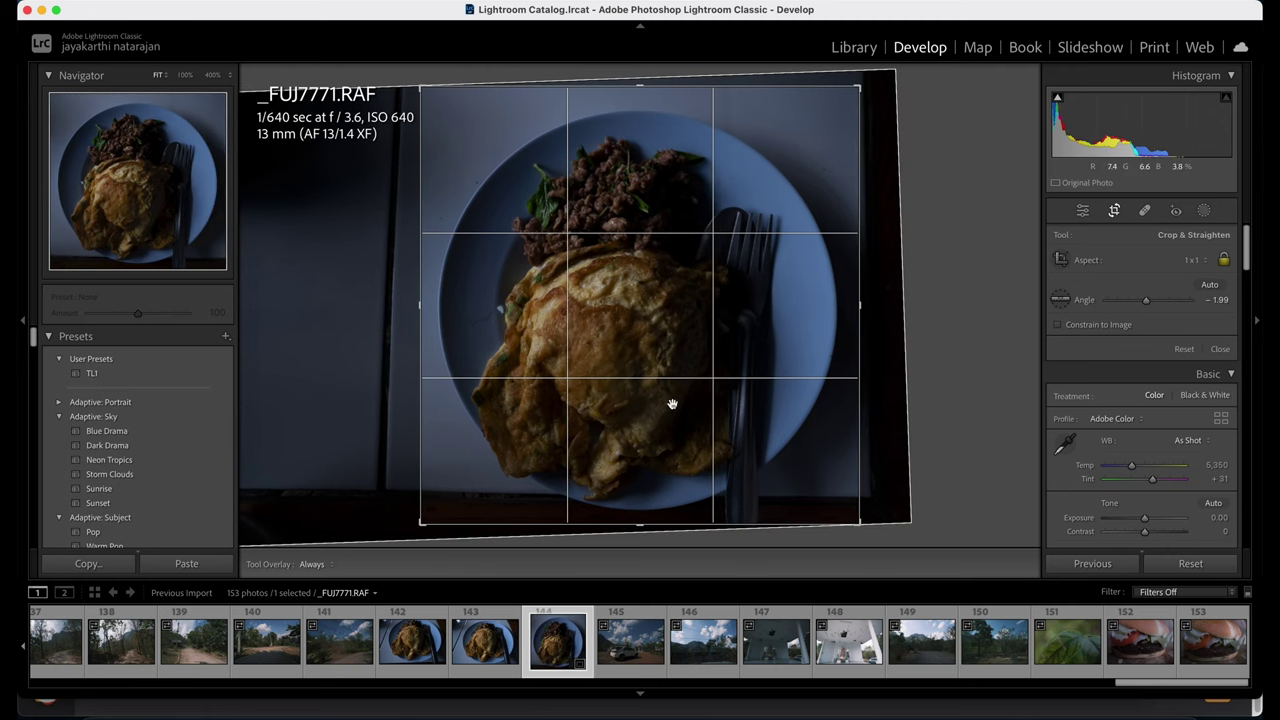
# Tighten the square crop around the plate's rim, recentre it and apply the crop.
pyautogui.moveTo(672, 404); pyautogui.dragTo(692, 308)
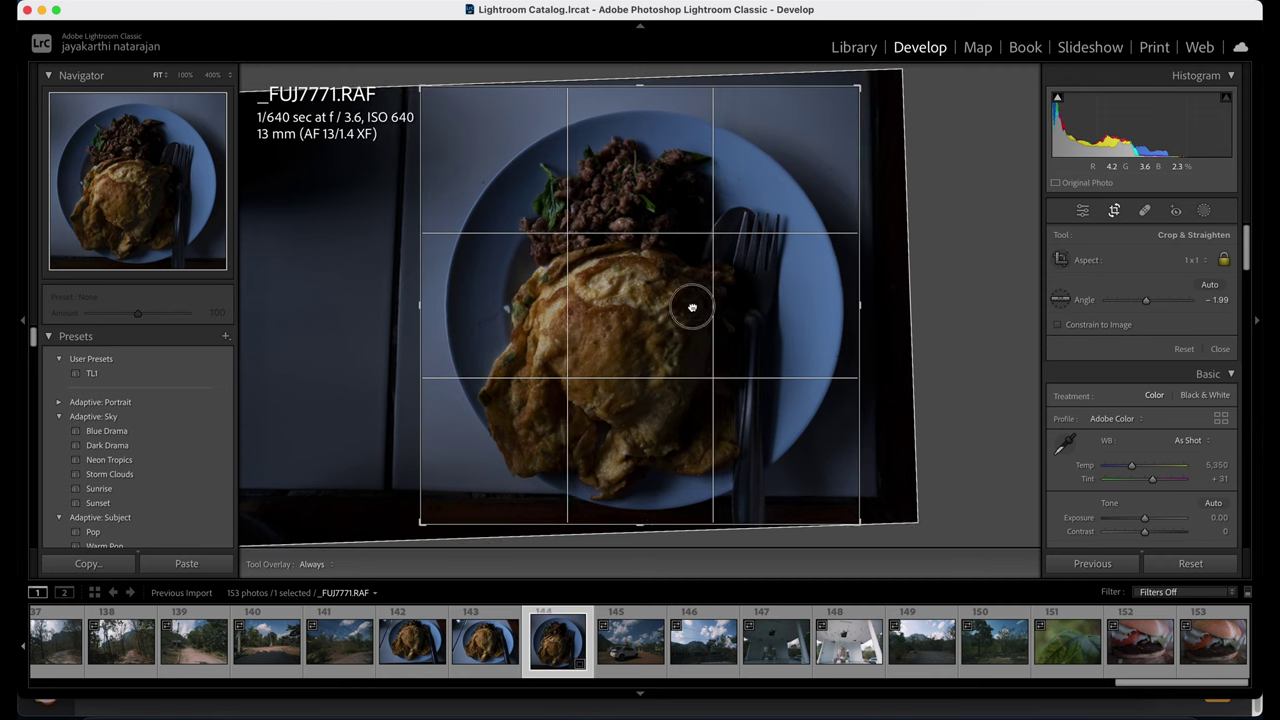
pyautogui.moveTo(420, 87); pyautogui.dragTo(432, 98)
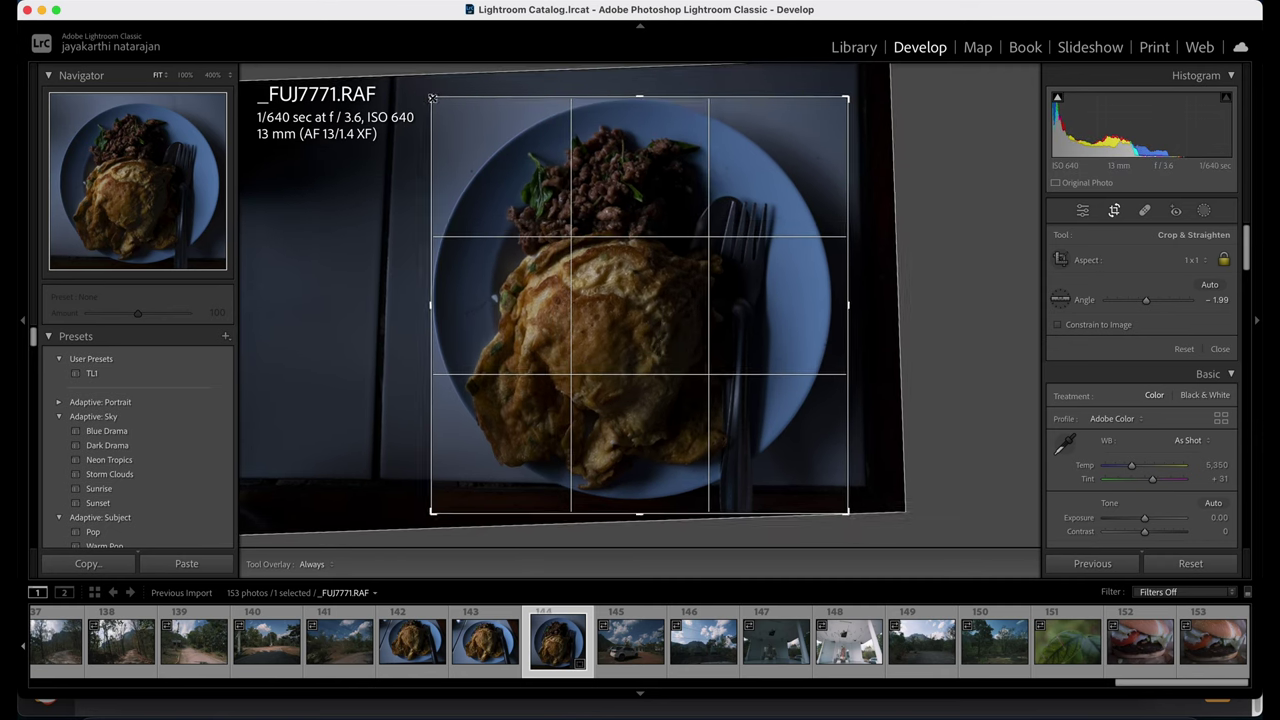
pyautogui.moveTo(640, 198); pyautogui.dragTo(646, 220)
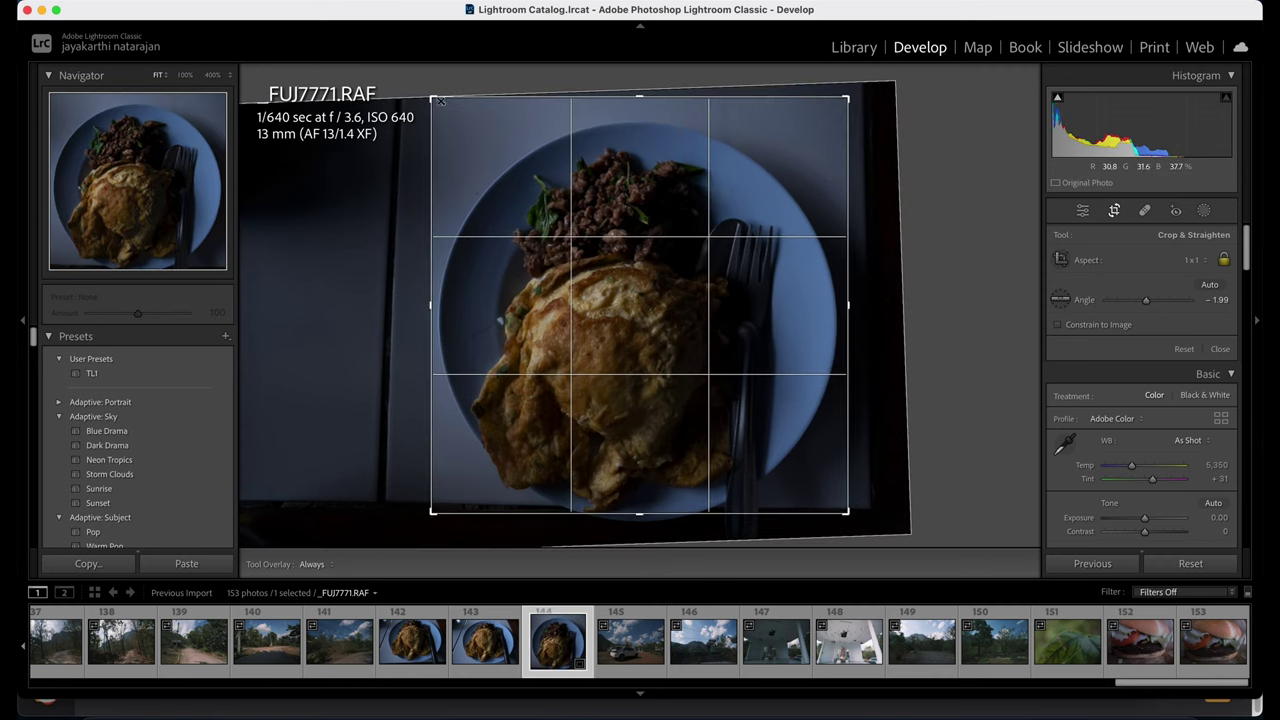
pyautogui.moveTo(439, 101); pyautogui.dragTo(524, 164)
pyautogui.click(1071, 210)
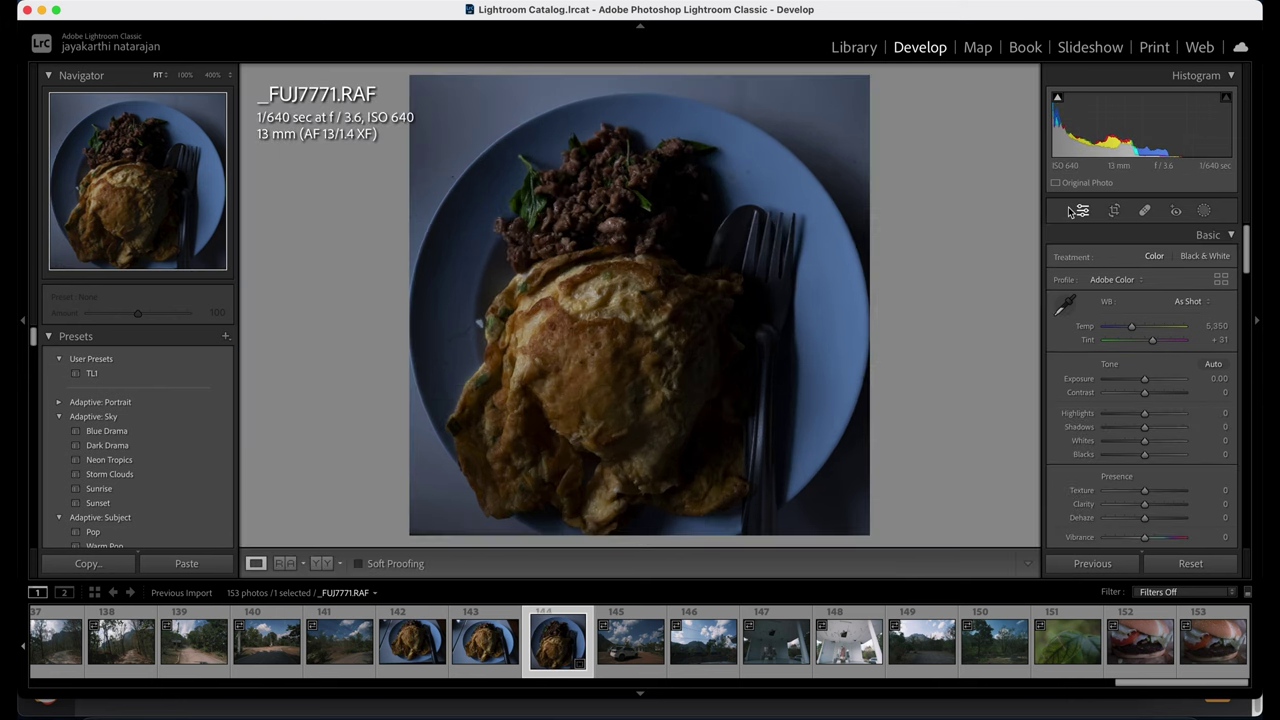
# Brighten the plate photo with exposure +1.45 and shadows +54, checking the food and cutlery up close.
pyautogui.moveTo(1145, 381); pyautogui.dragTo(1164, 386)
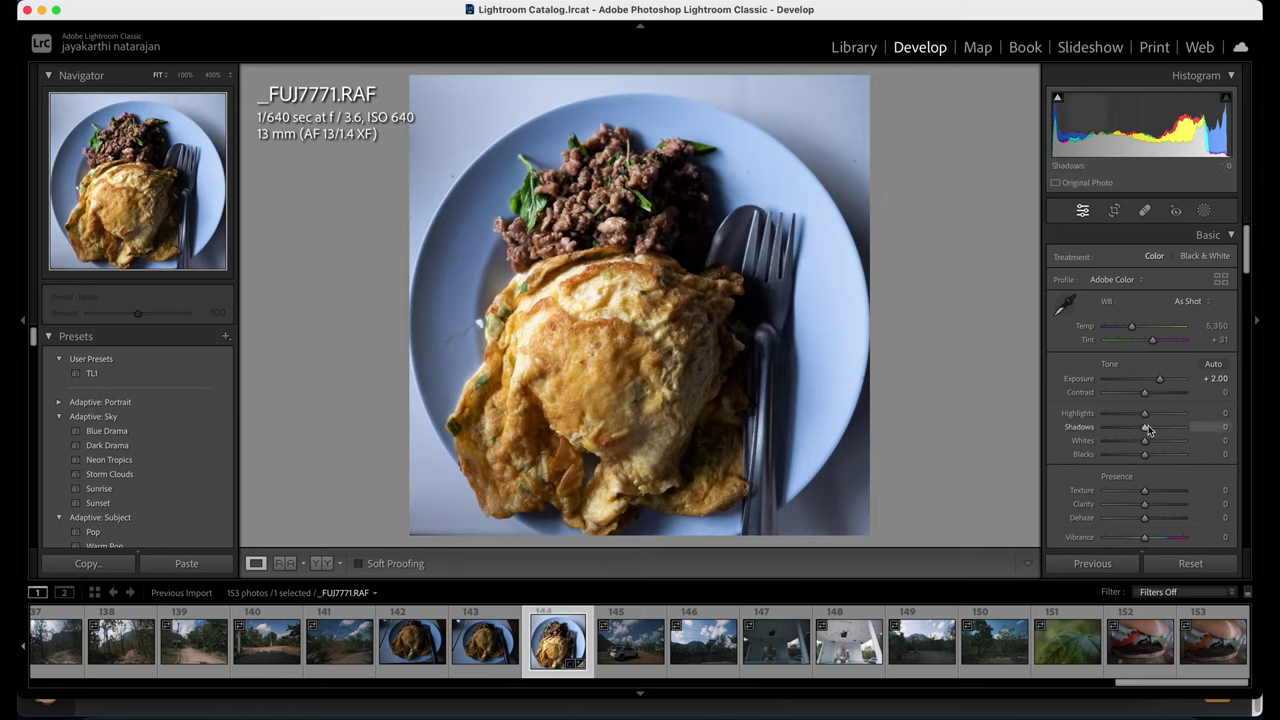
pyautogui.moveTo(1146, 428); pyautogui.dragTo(1188, 428)
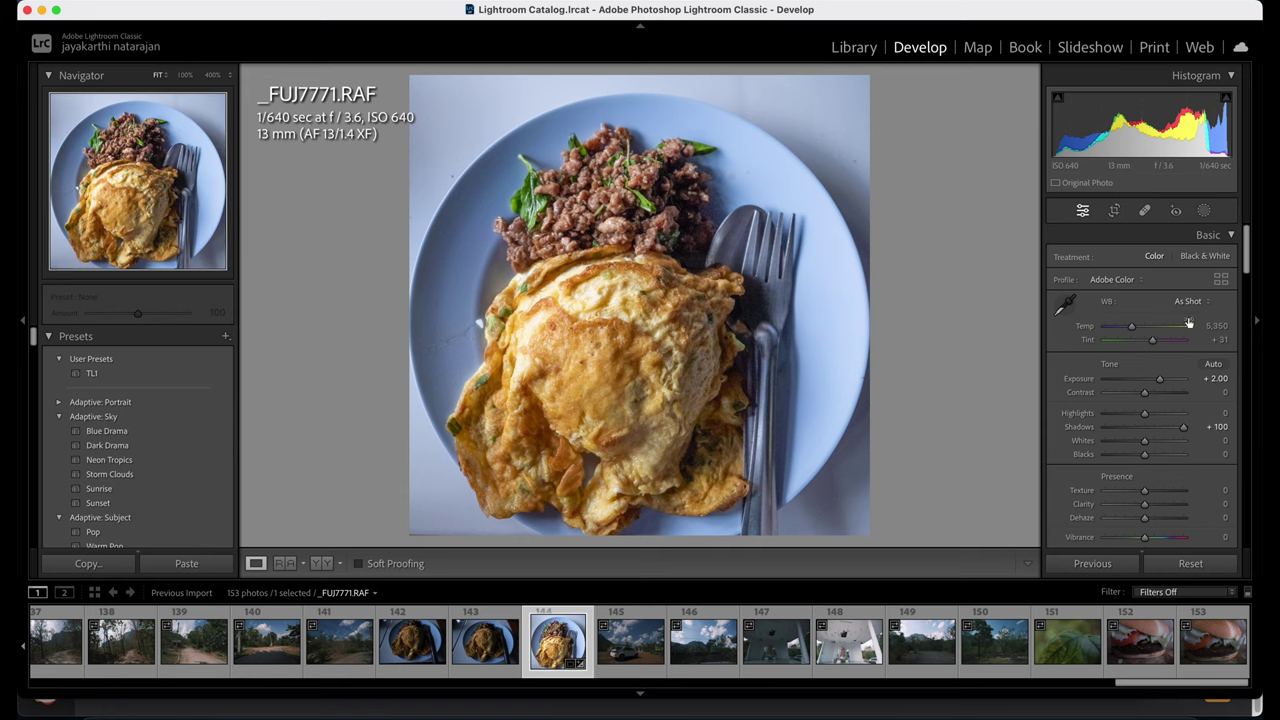
pyautogui.click(708, 221)
pyautogui.click(778, 245)
pyautogui.moveTo(1184, 428); pyautogui.dragTo(1165, 432)
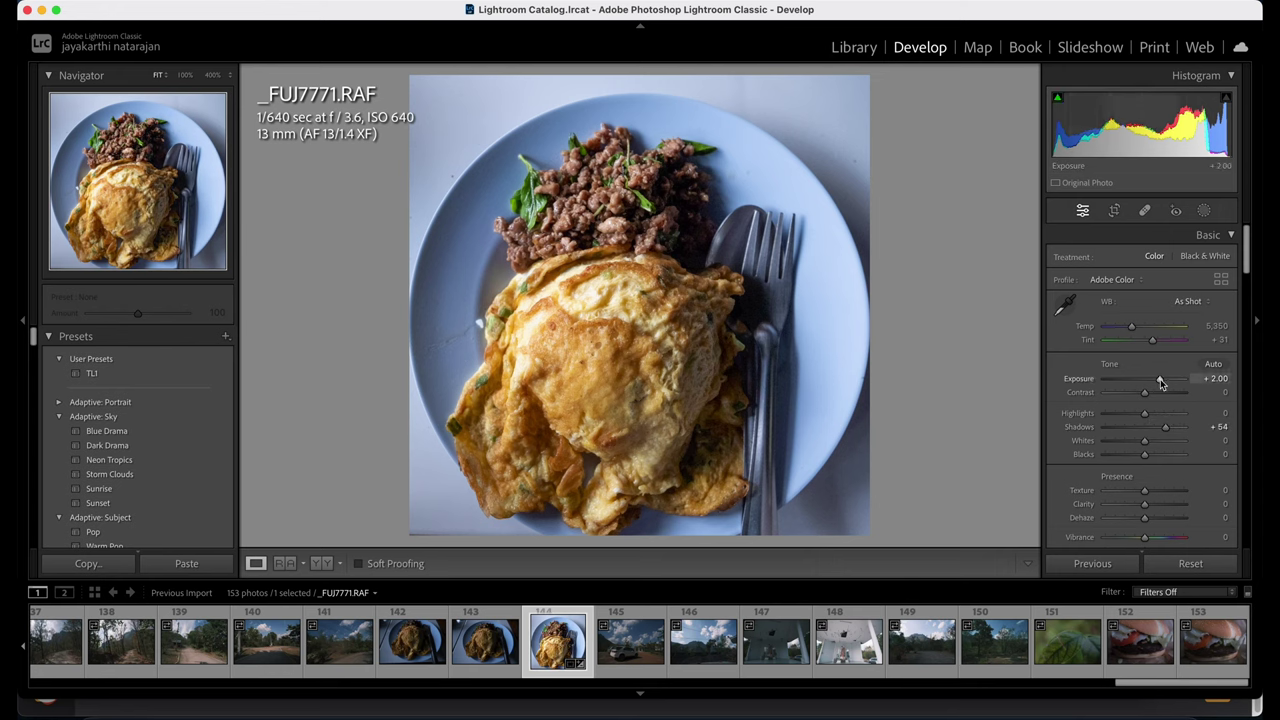
pyautogui.moveTo(1161, 379); pyautogui.dragTo(1154, 377)
pyautogui.moveTo(612, 273); pyautogui.dragTo(674, 271)
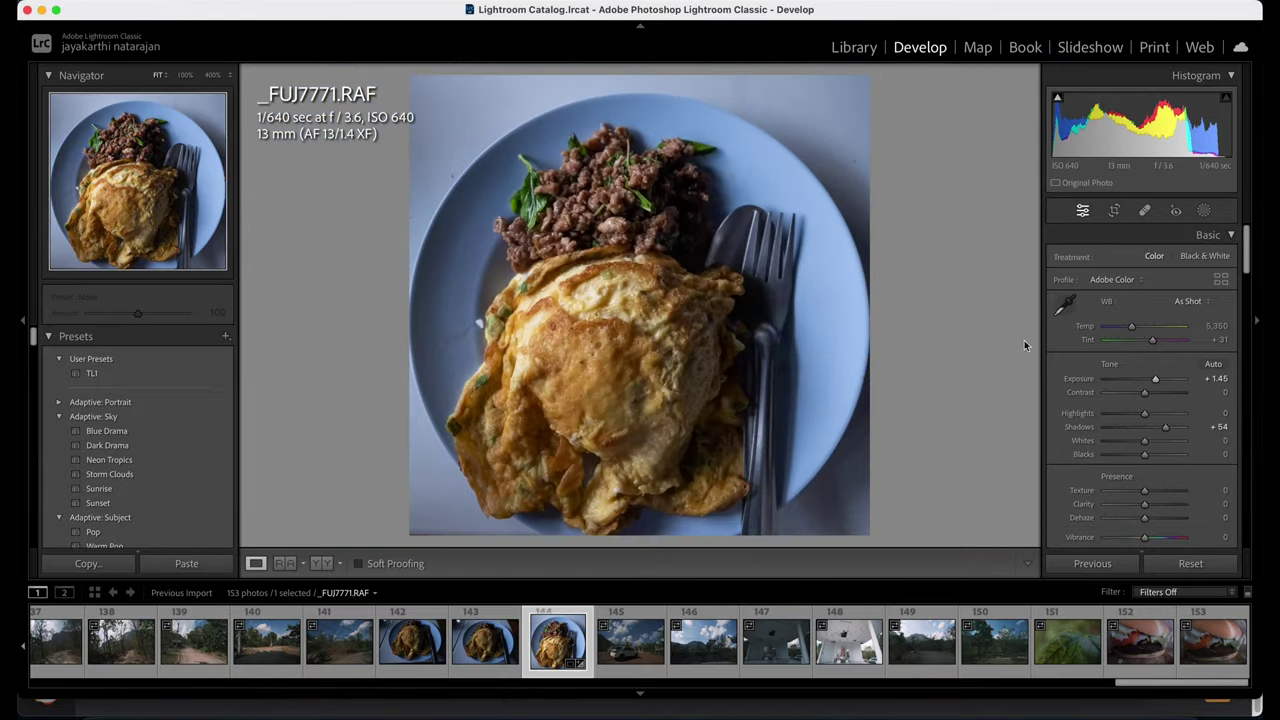
# Set the plate photo to highlights -100, exposure +1.90 and dehaze +19.
pyautogui.moveTo(1145, 414); pyautogui.dragTo(1131, 414)
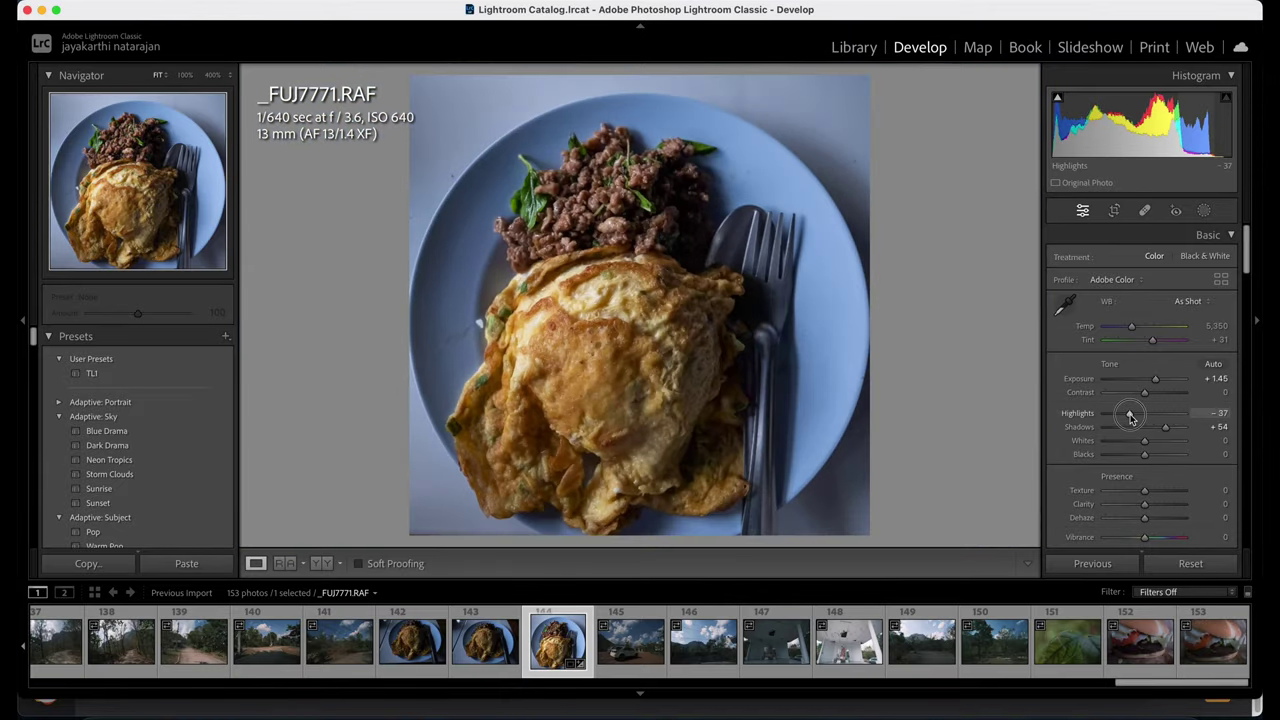
pyautogui.scroll(-2, 1130, 390)
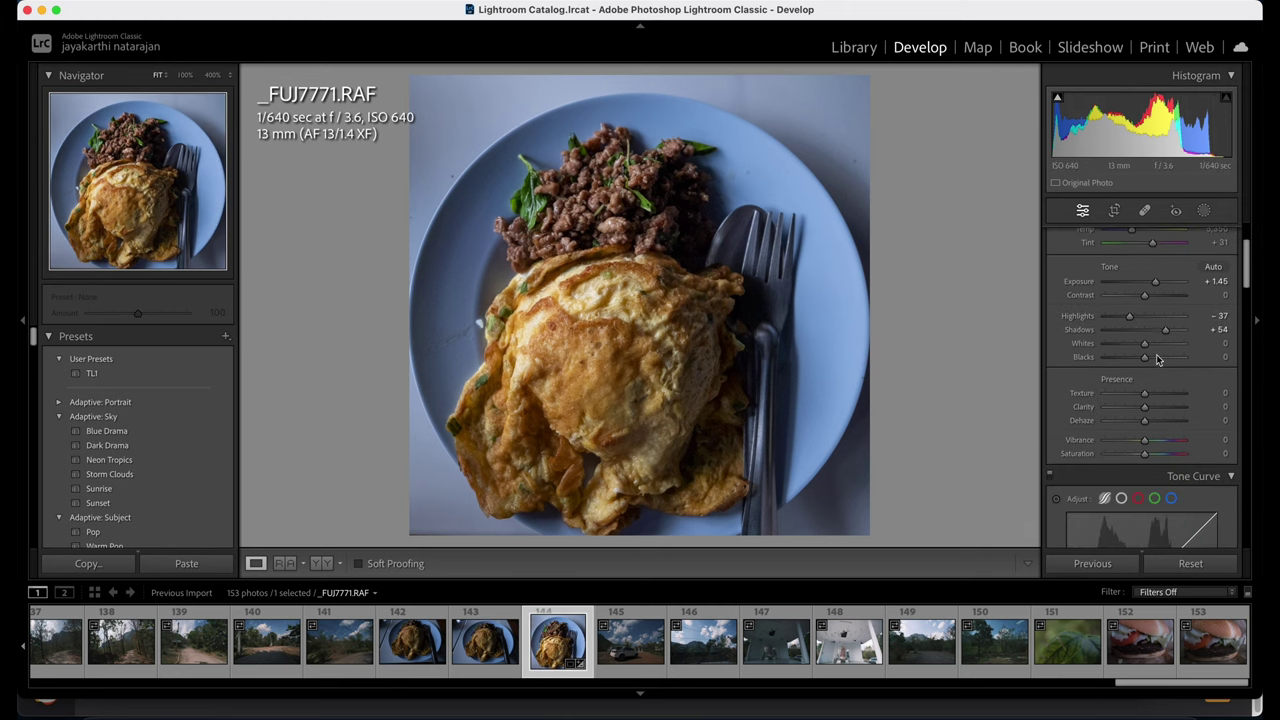
pyautogui.moveTo(1145, 425); pyautogui.dragTo(1171, 423)
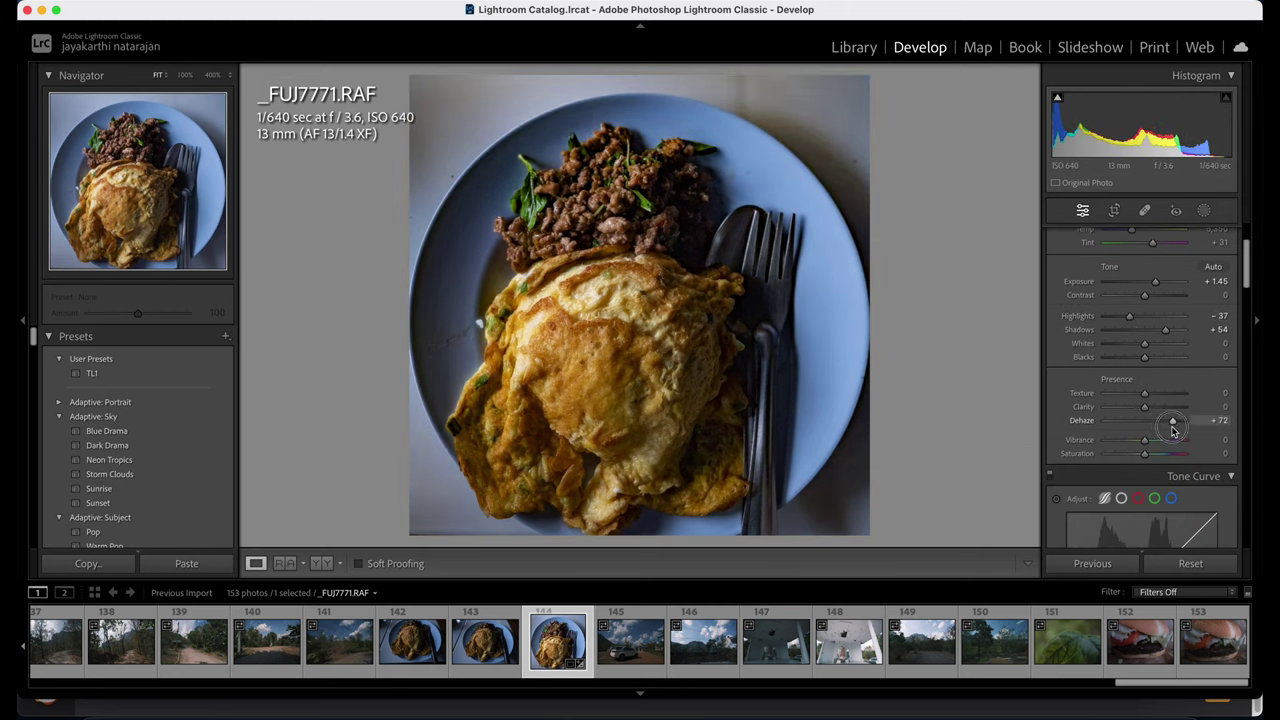
pyautogui.moveTo(1151, 283); pyautogui.dragTo(1104, 317)
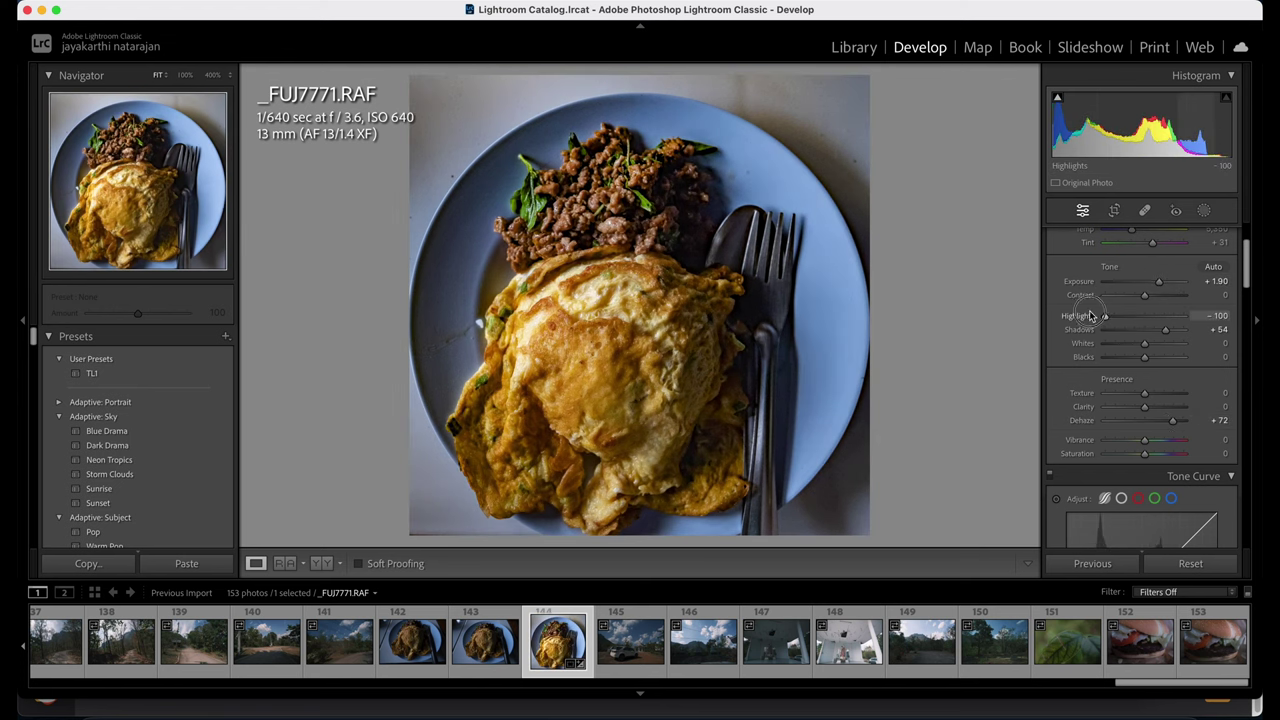
pyautogui.click(565, 286)
pyautogui.click(1022, 345)
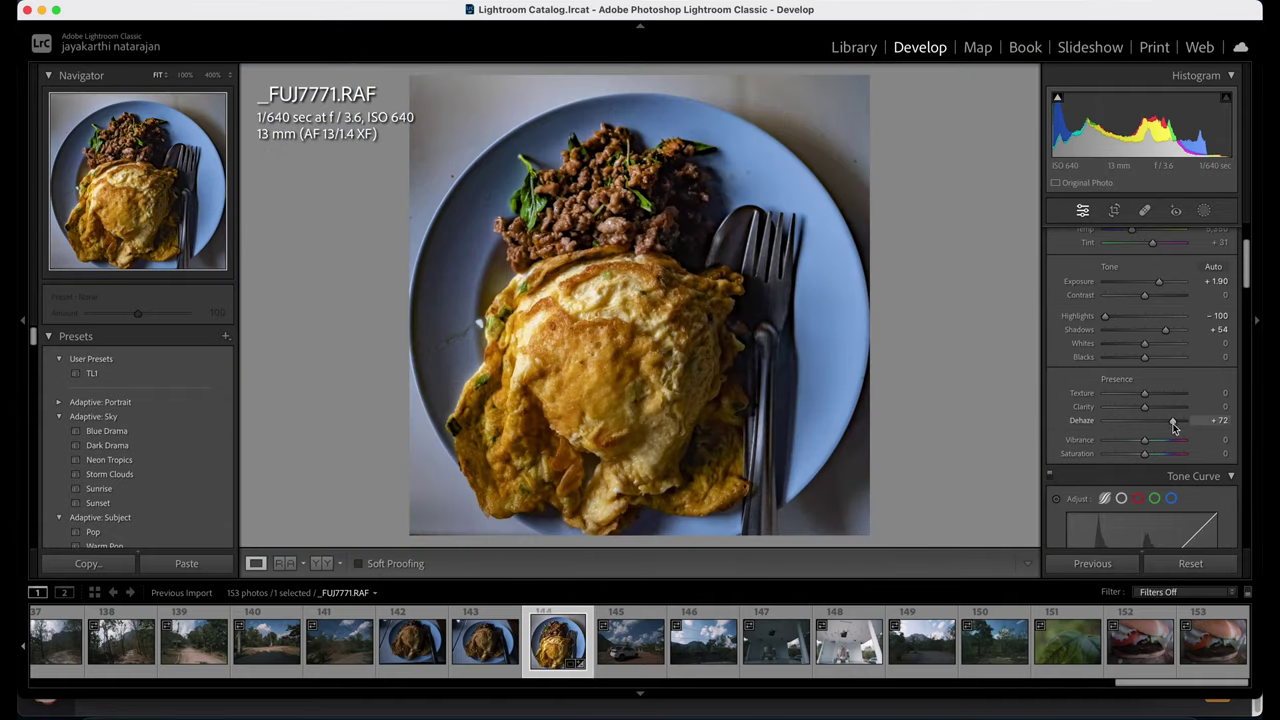
pyautogui.moveTo(1174, 428); pyautogui.dragTo(1150, 421)
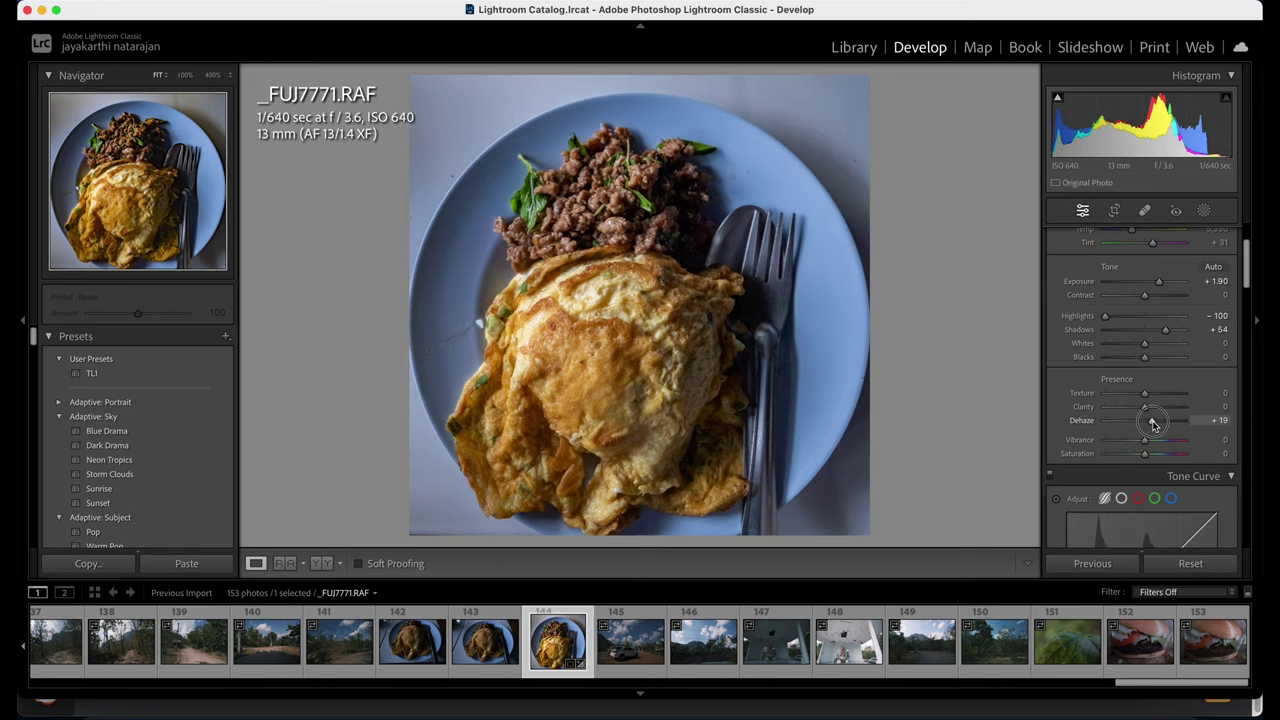
# Set the plate photo's luminance noise reduction to 28, checking the plate and omelette at 100% zoom.
pyautogui.click(590, 225)
pyautogui.click(508, 219)
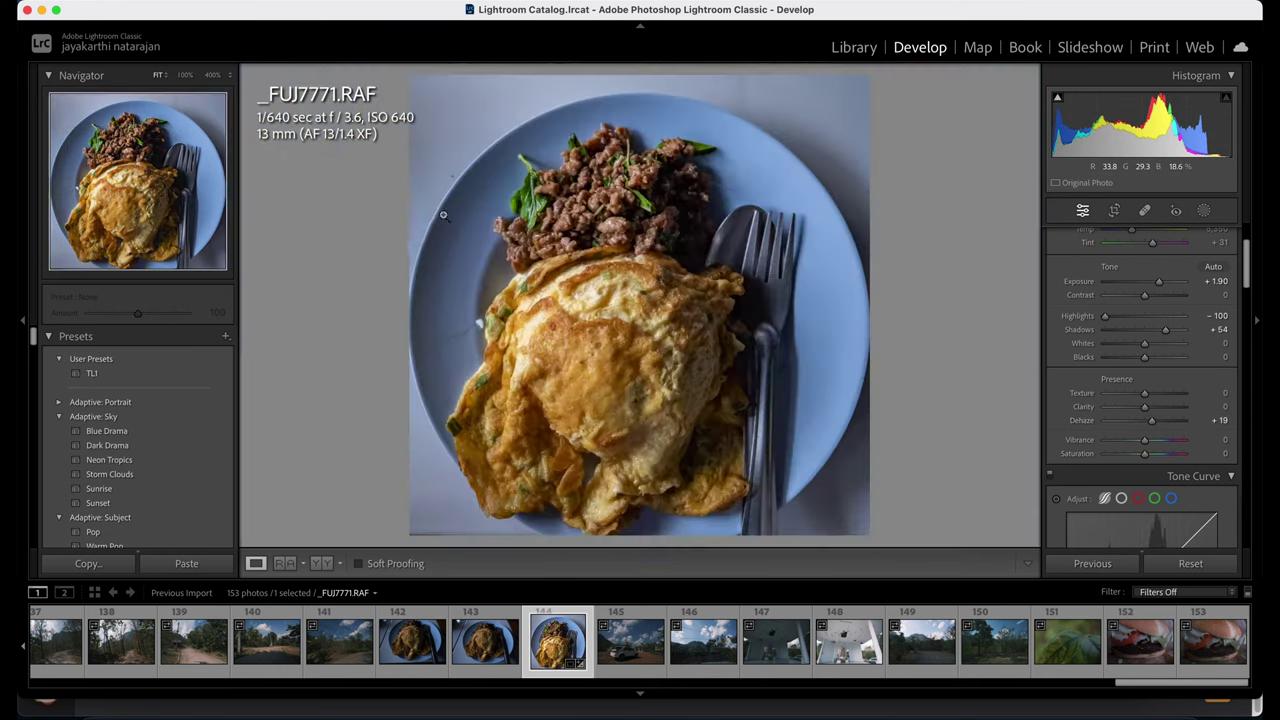
pyautogui.click(480, 246)
pyautogui.scroll(-3, 1176, 455)
pyautogui.scroll(-10, 1176, 455)
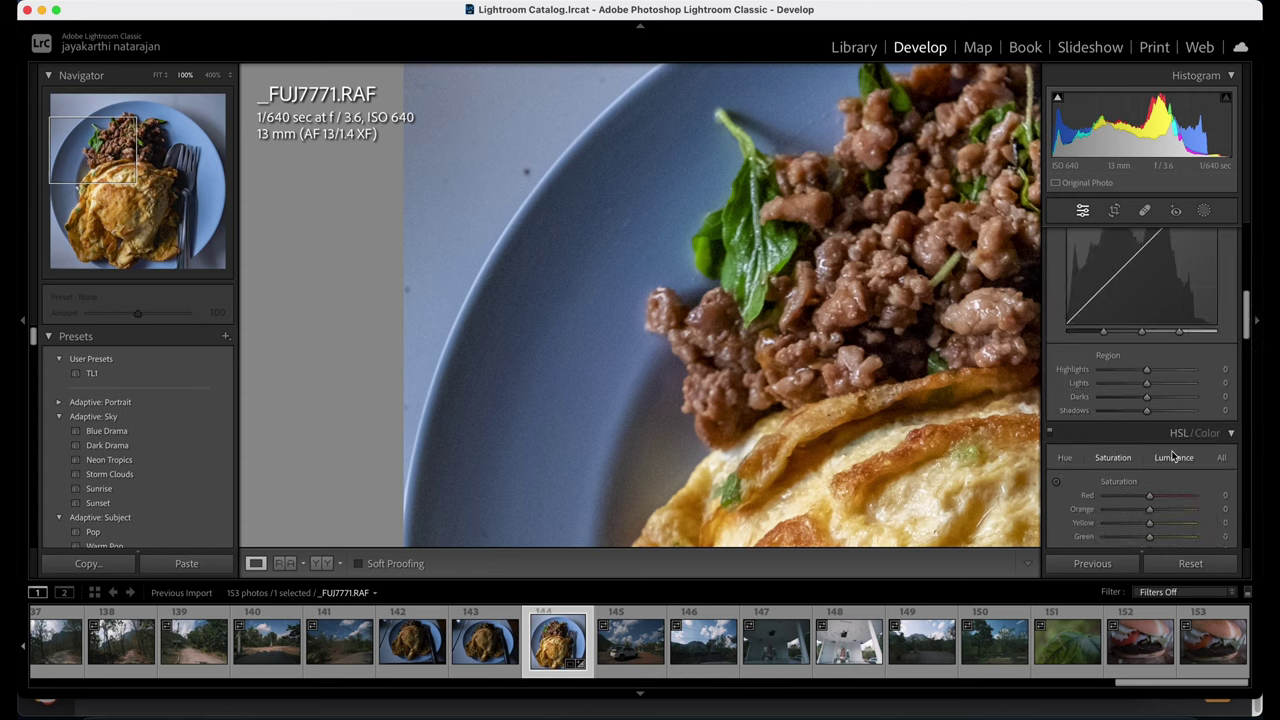
pyautogui.scroll(-1, 1145, 410)
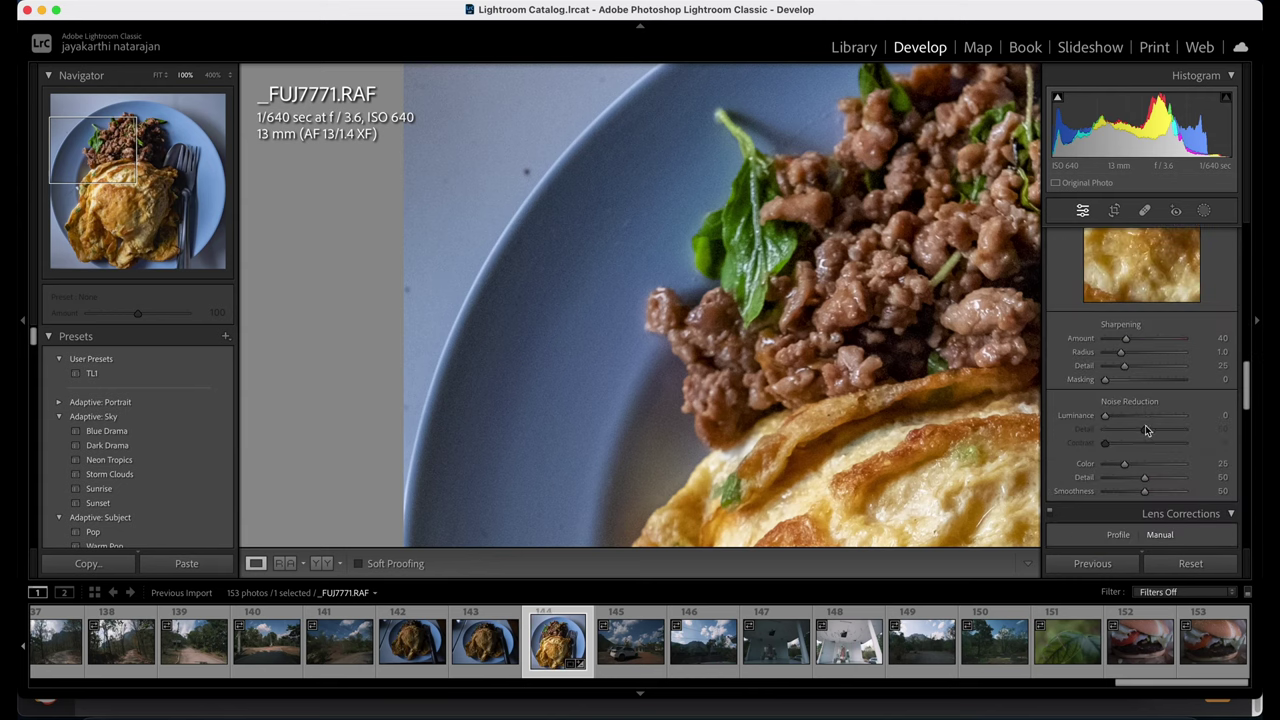
pyautogui.moveTo(1108, 418); pyautogui.dragTo(1131, 420)
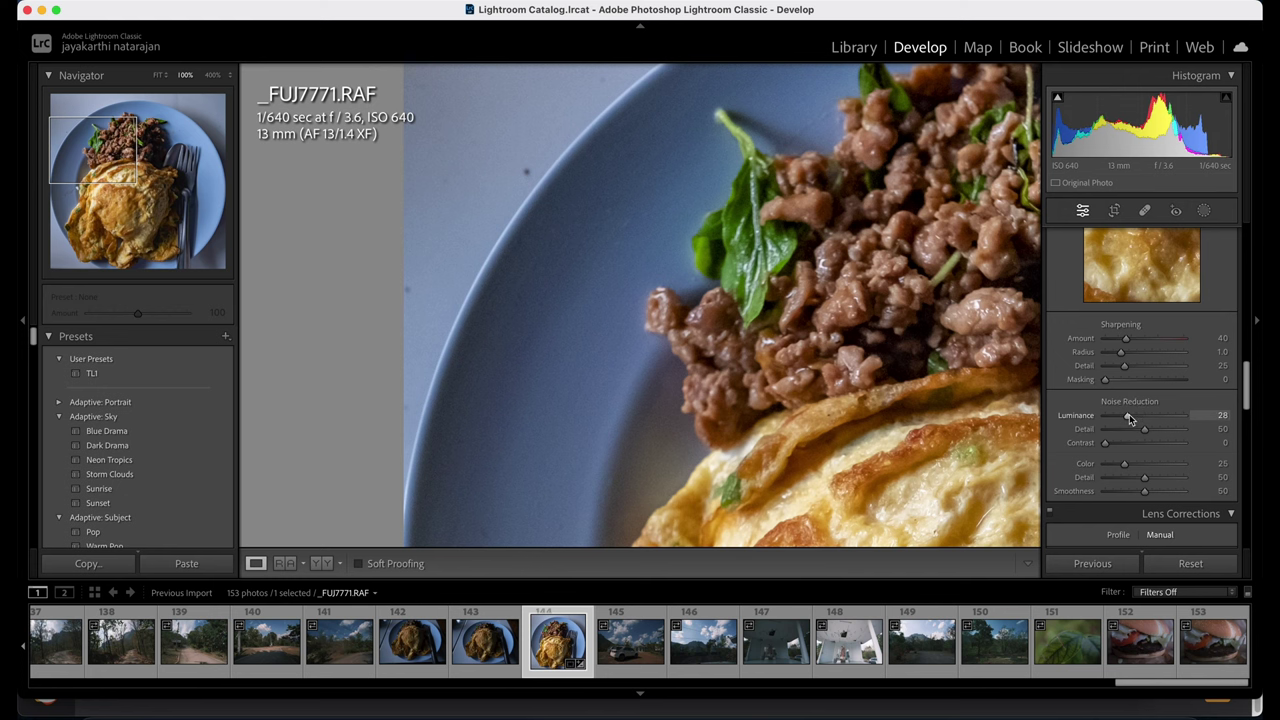
pyautogui.click(624, 275)
pyautogui.click(685, 371)
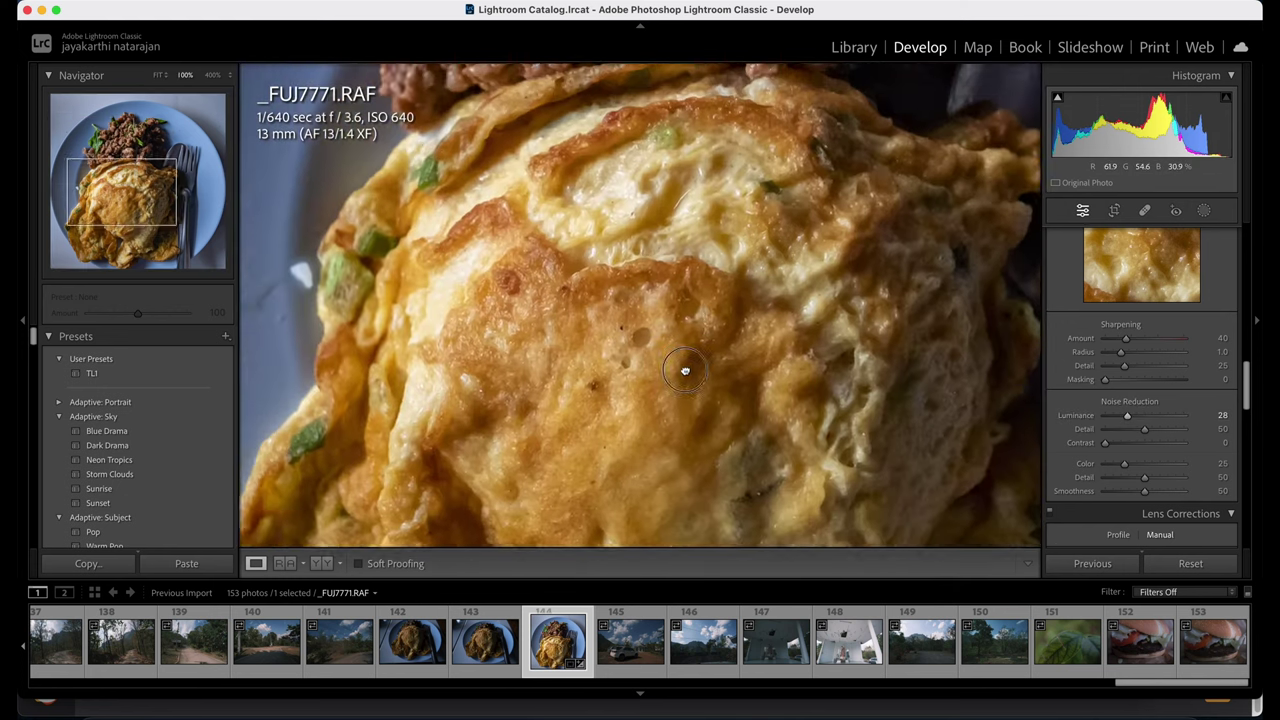
# Set the plate photo's clarity to +5 after inspecting the omelette and minced meat at 100% zoom.
pyautogui.moveTo(685, 371); pyautogui.dragTo(757, 463)
pyautogui.moveTo(678, 300); pyautogui.dragTo(750, 400)
pyautogui.moveTo(757, 265); pyautogui.dragTo(802, 422)
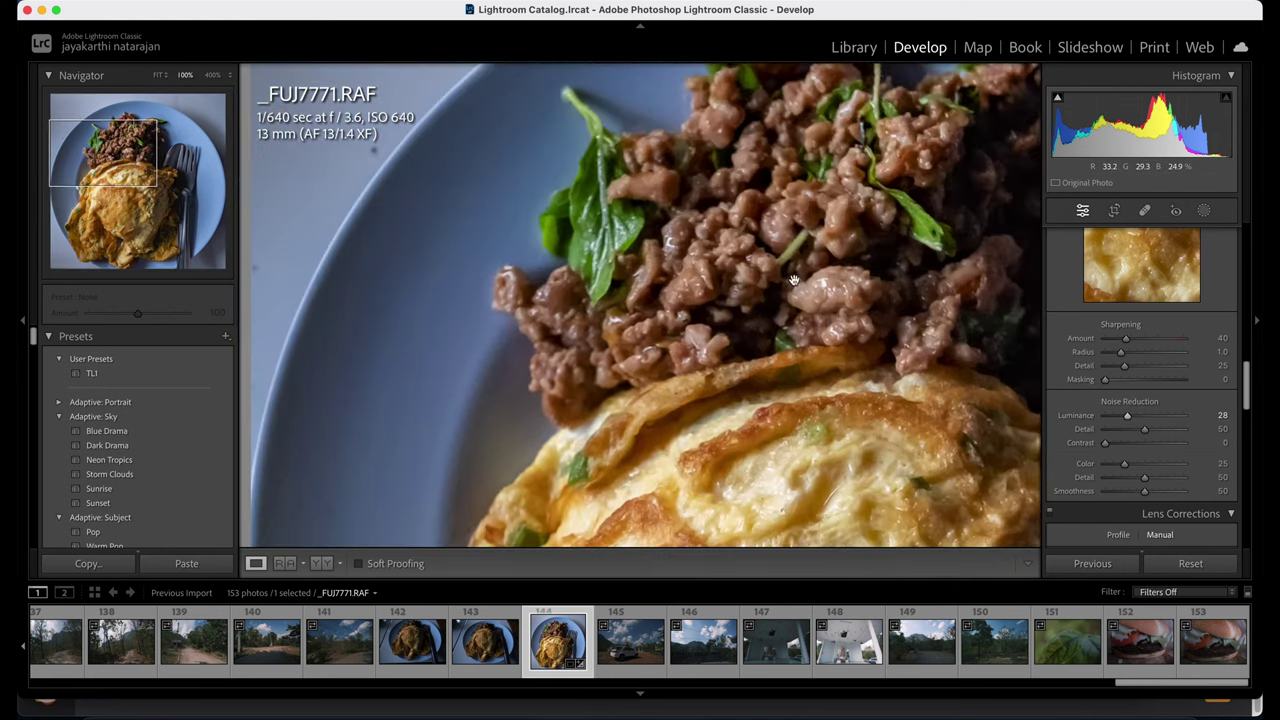
pyautogui.moveTo(785, 277); pyautogui.dragTo(757, 320)
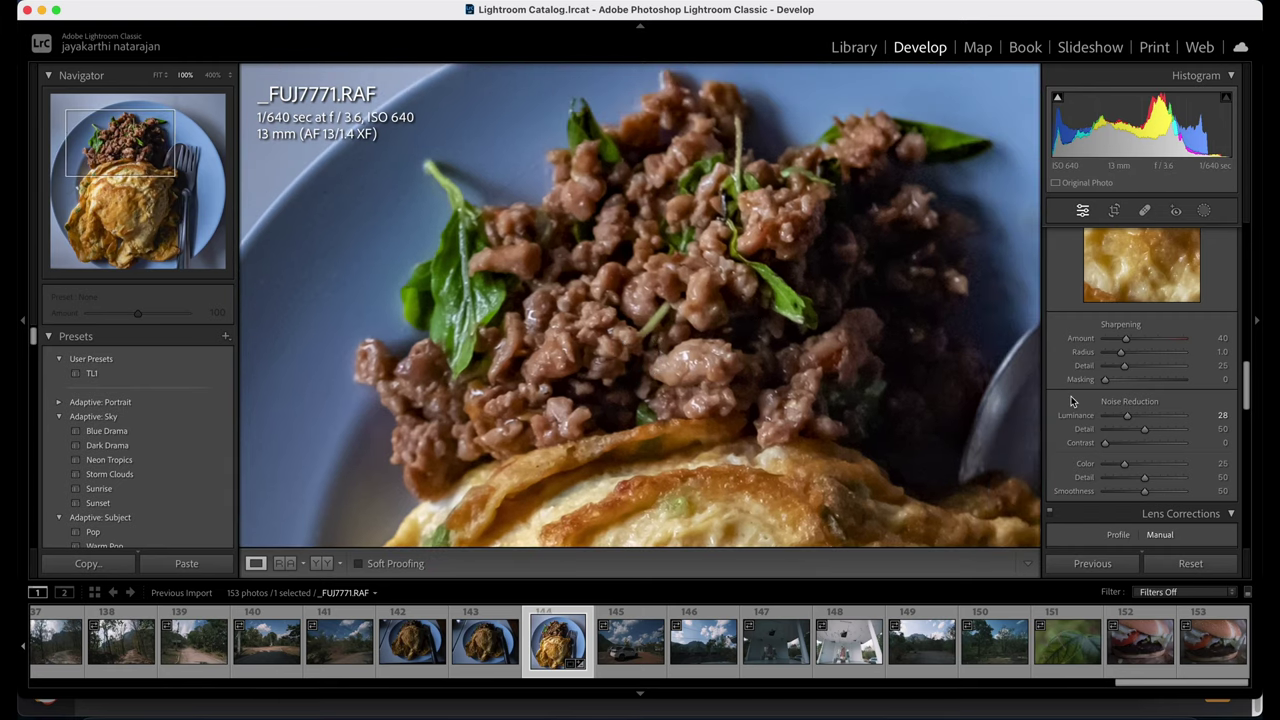
pyautogui.scroll(8, 1131, 429)
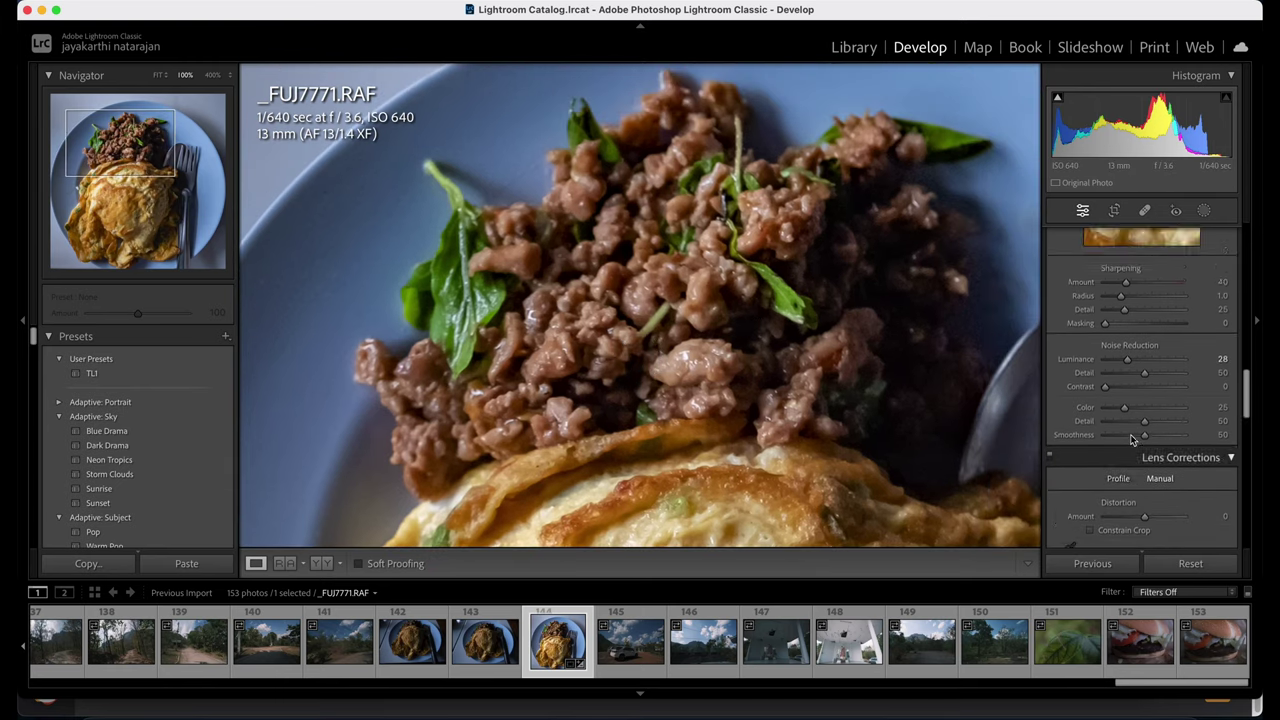
pyautogui.scroll(6, 1131, 439)
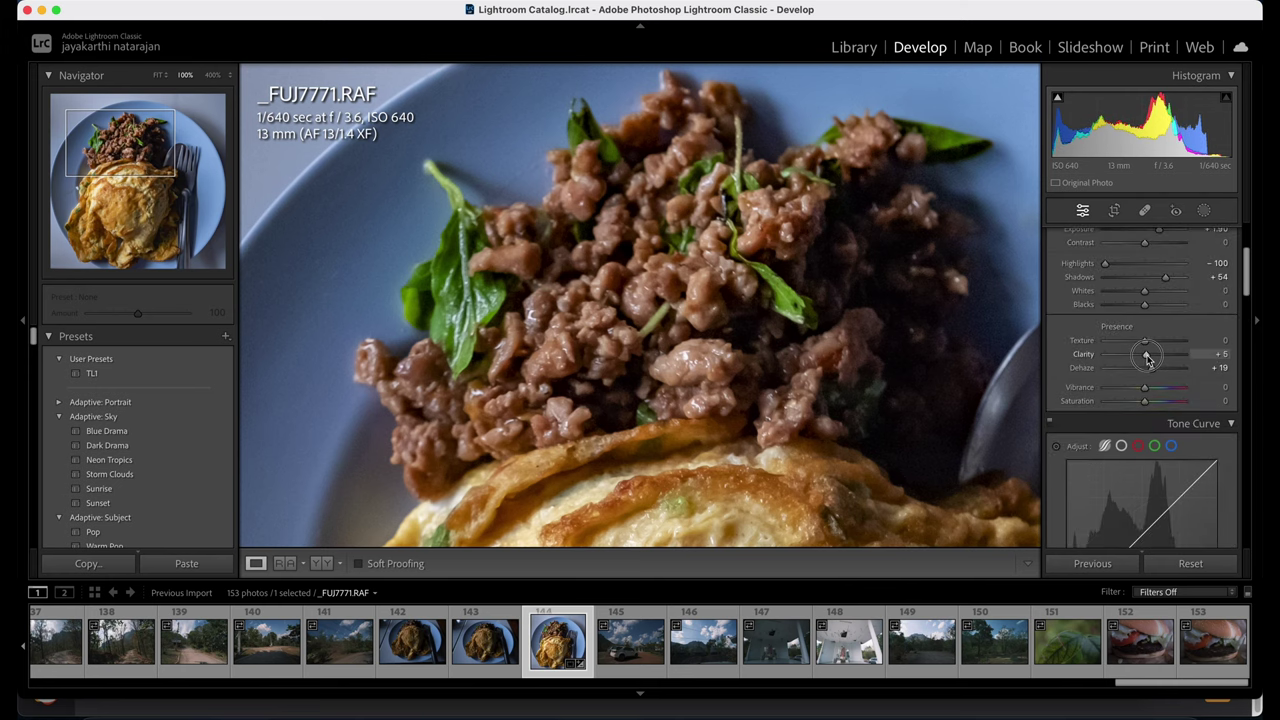
pyautogui.click(627, 380)
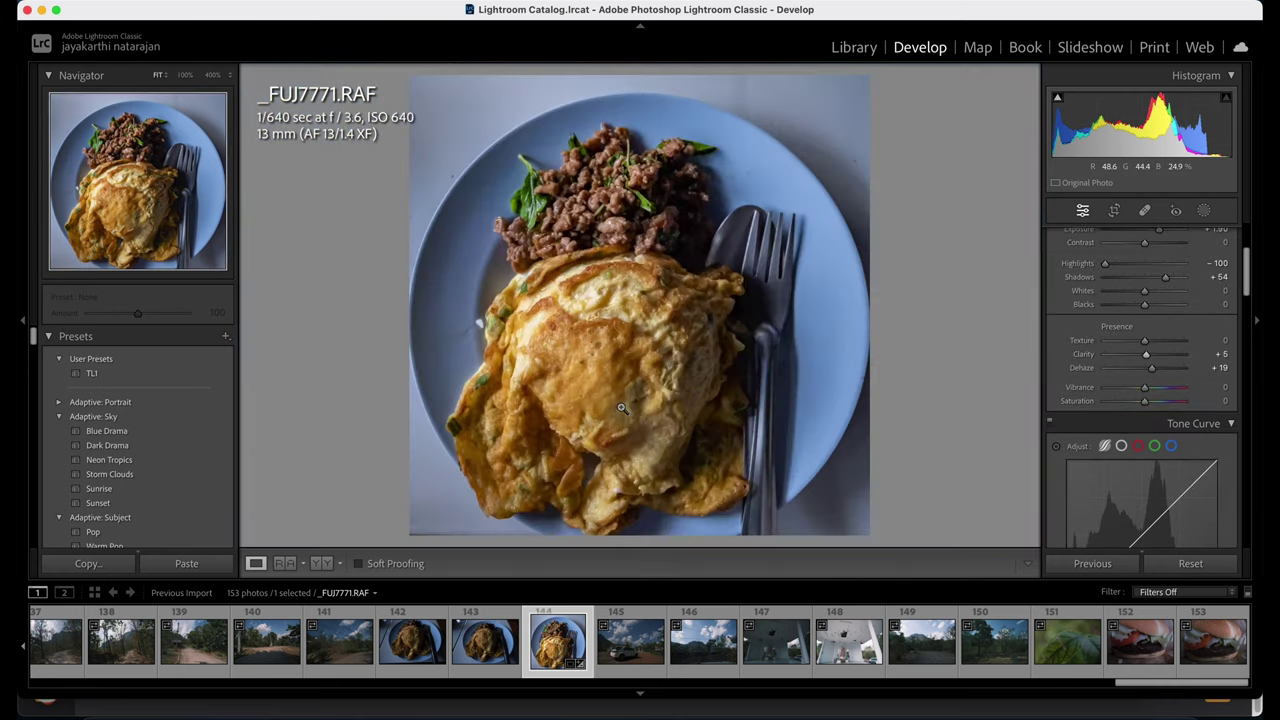
# Set the plate photo's contrast to +10 and saturation to +9.
pyautogui.scroll(3, 1157, 370)
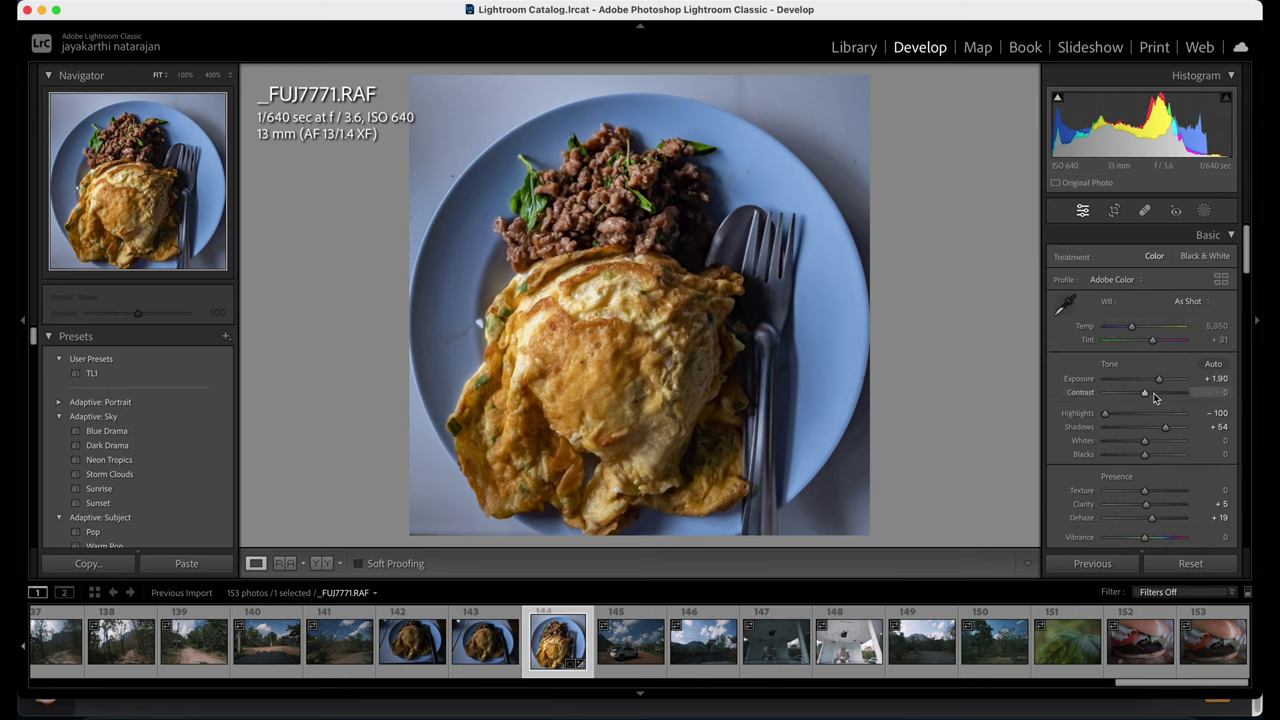
pyautogui.moveTo(1147, 395); pyautogui.dragTo(1152, 398)
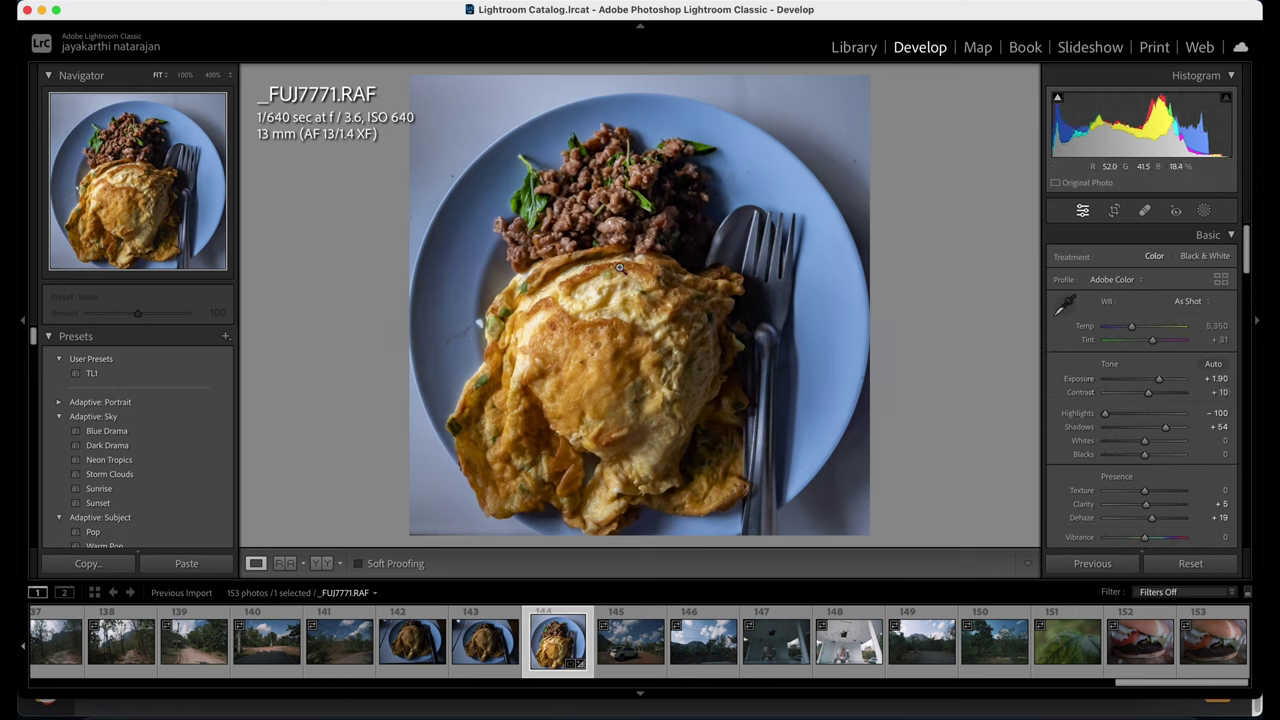
pyautogui.scroll(-3, 1163, 426)
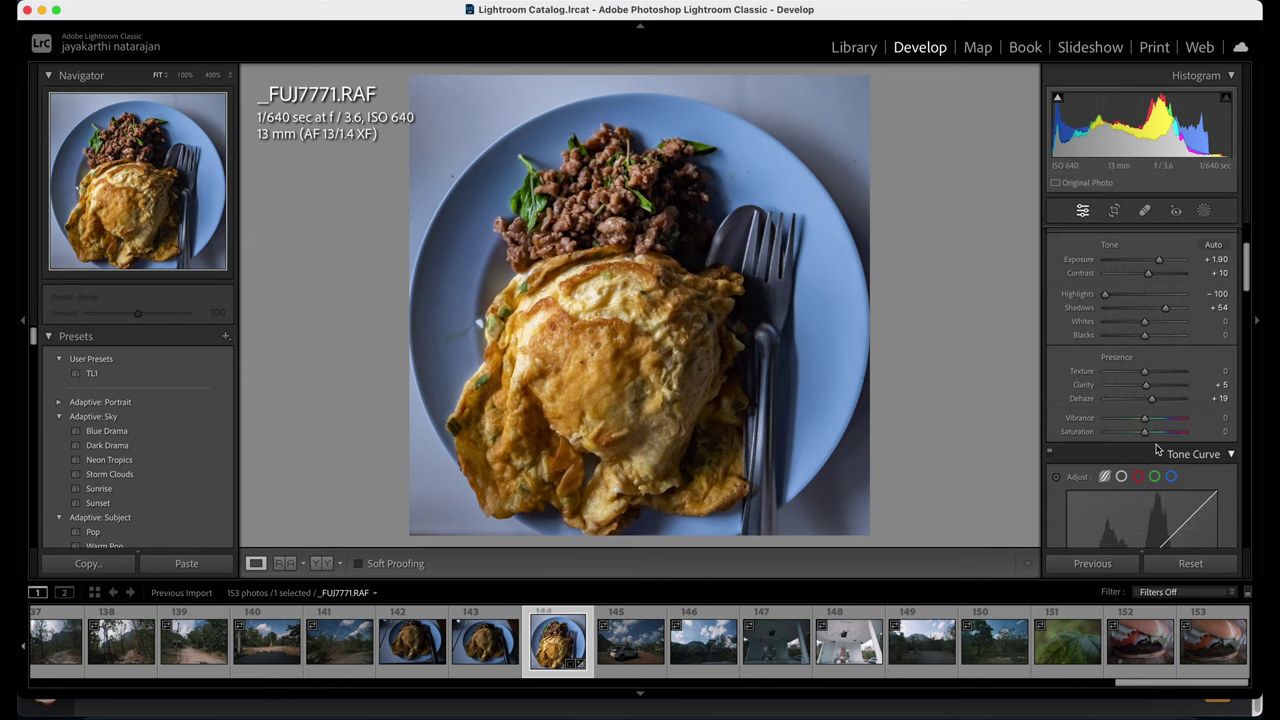
pyautogui.moveTo(1145, 432); pyautogui.dragTo(1150, 437)
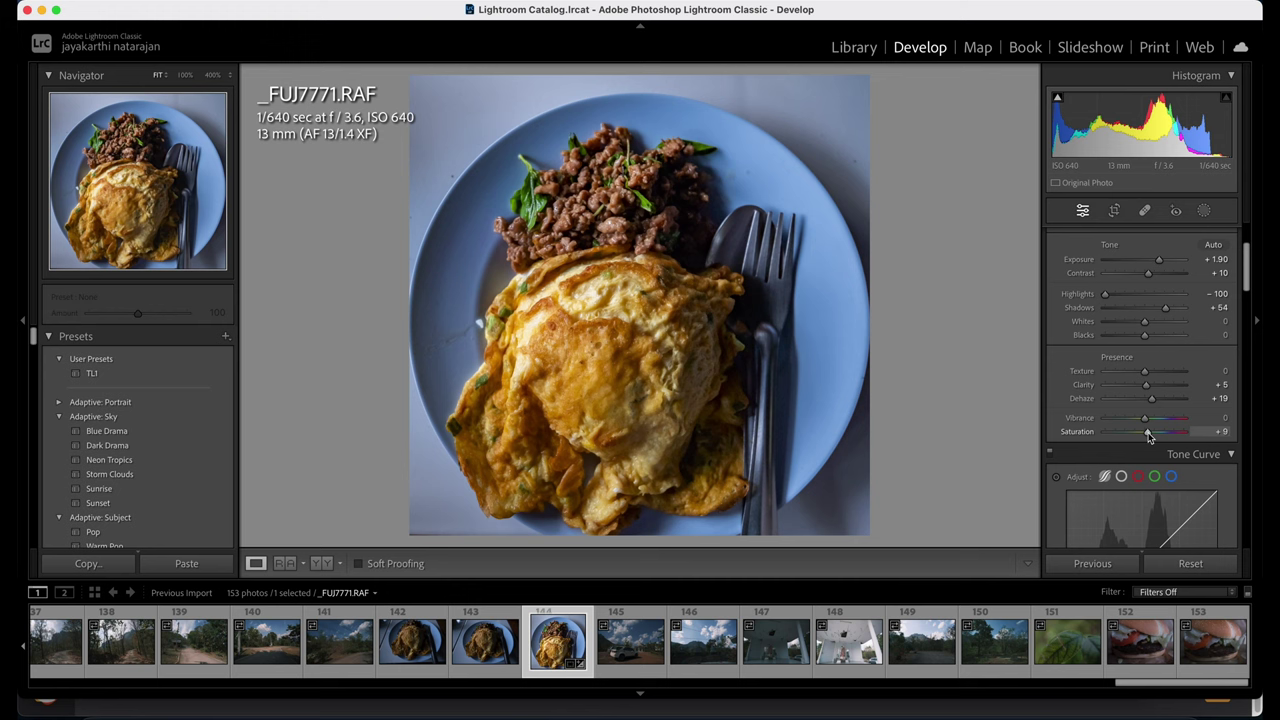
# Raise the plate photo's exposure to +2.10 and check the omelette at 100% zoom.
pyautogui.scroll(3, 1090, 356)
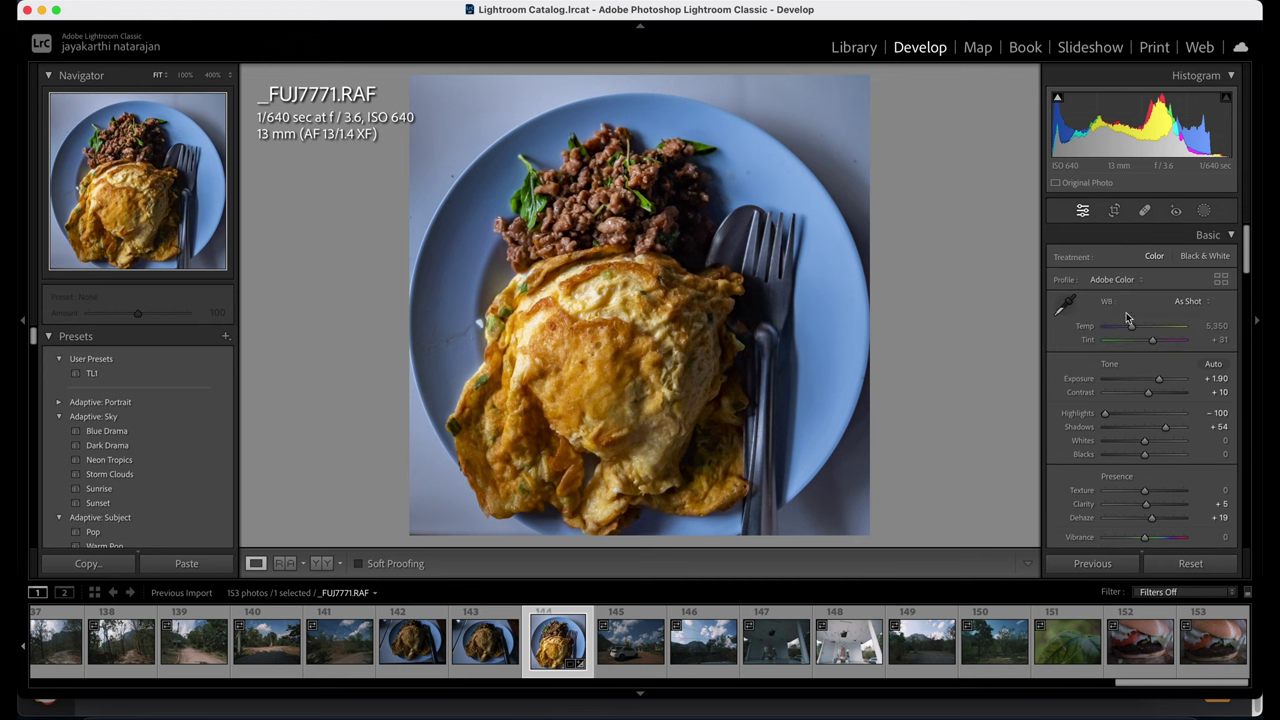
pyautogui.moveTo(1162, 382); pyautogui.dragTo(1160, 381)
pyautogui.click(572, 285)
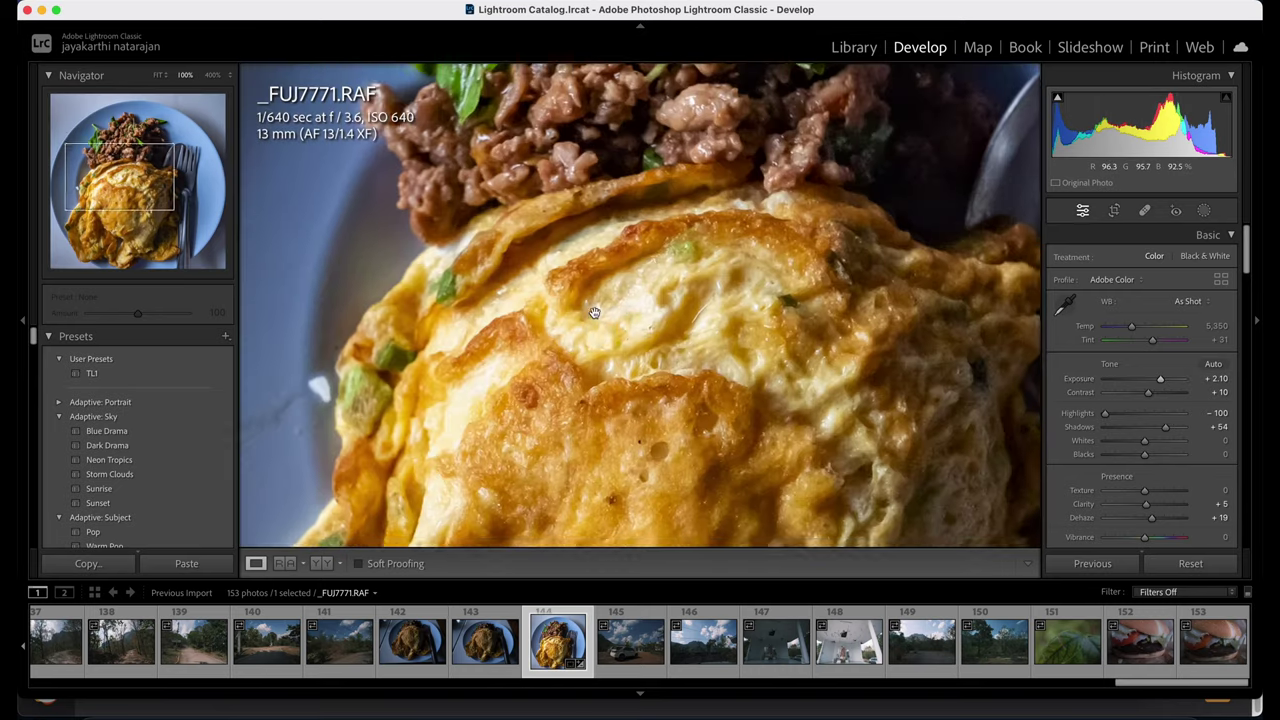
pyautogui.click(627, 285)
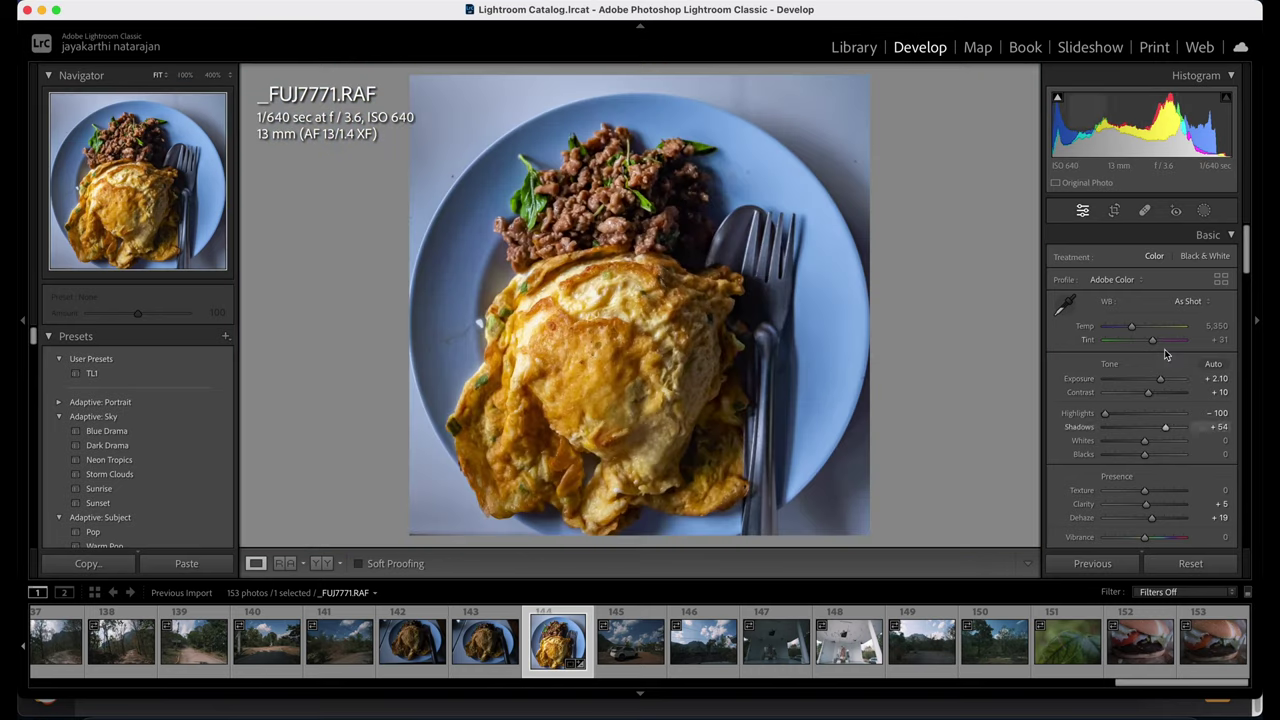
# Heal the tabletop areas outside the plate's upper-right and upper-left rim with a size 77 healing brush, sampling clean surface nearby.
pyautogui.click(1205, 214)
pyautogui.click(1145, 213)
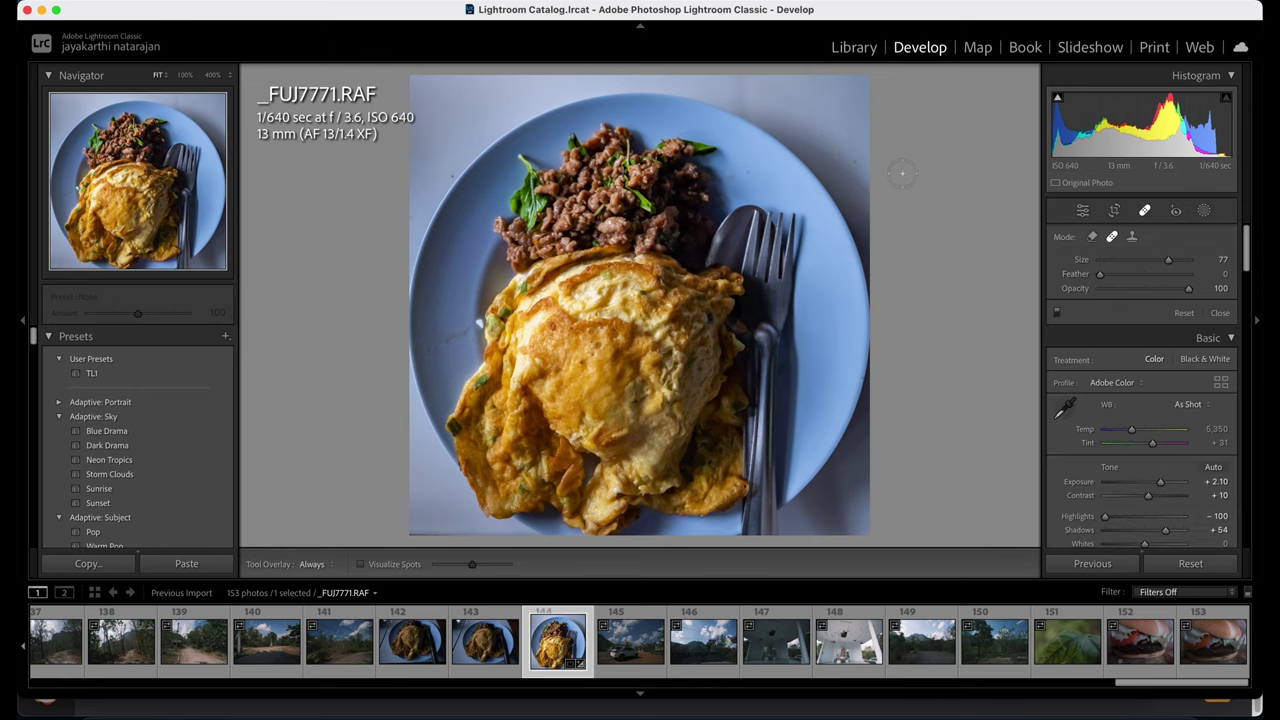
pyautogui.click(834, 144)
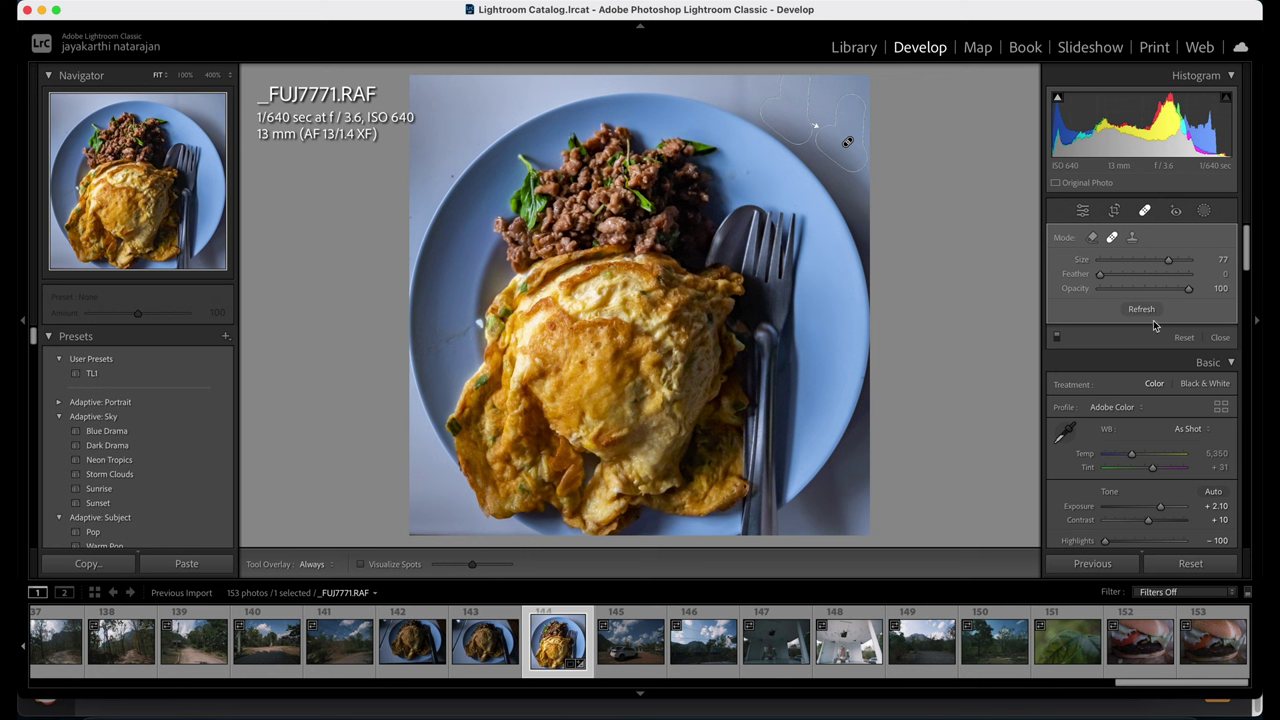
pyautogui.press('super+z')
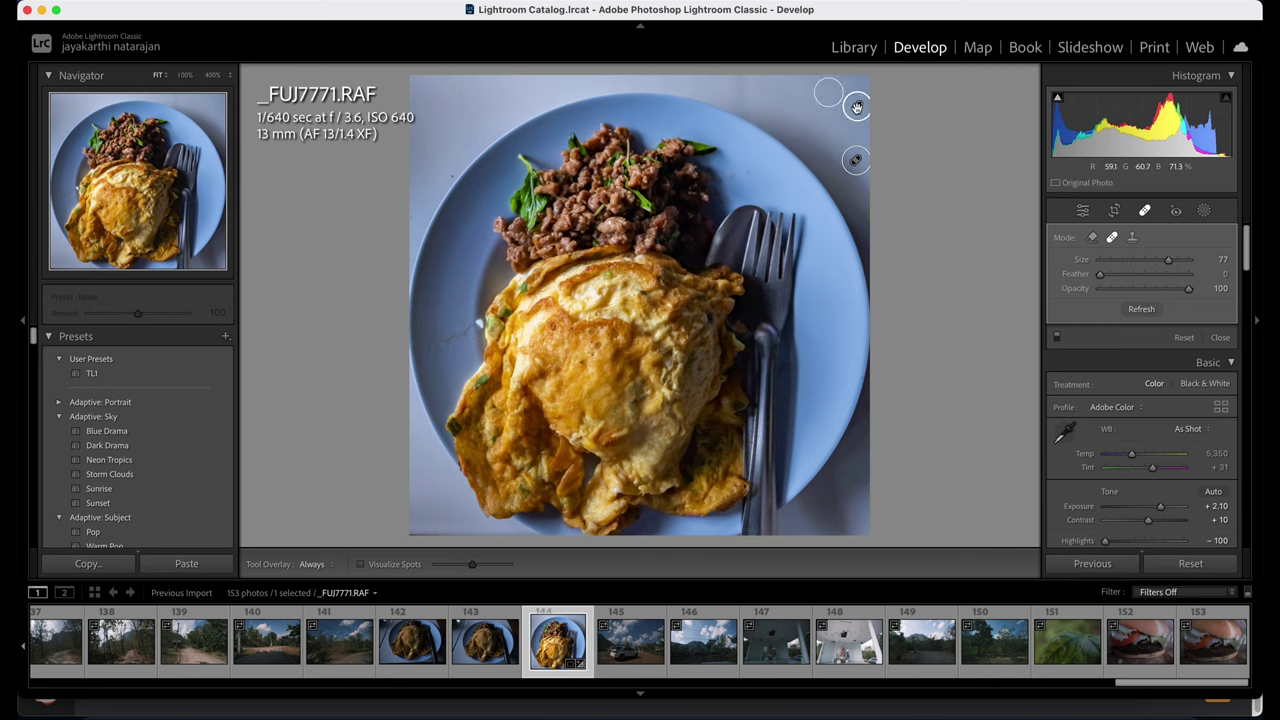
pyautogui.moveTo(832, 93); pyautogui.dragTo(802, 89)
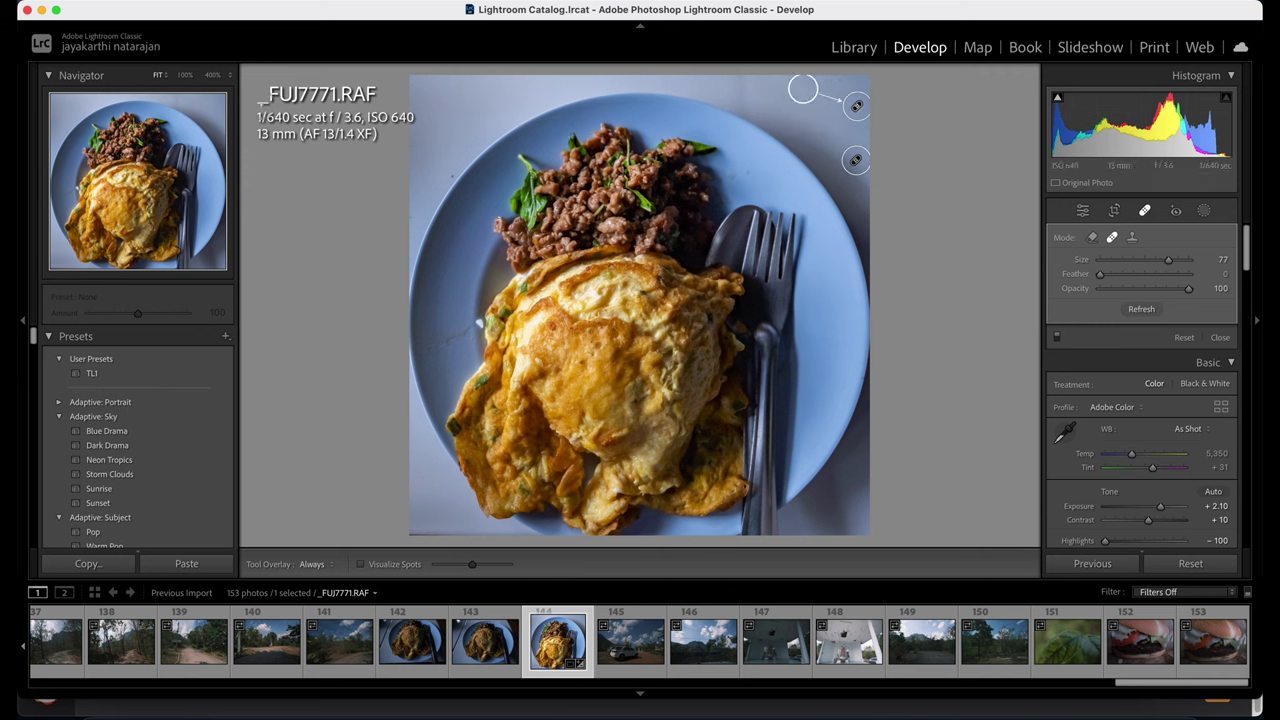
pyautogui.click(444, 168)
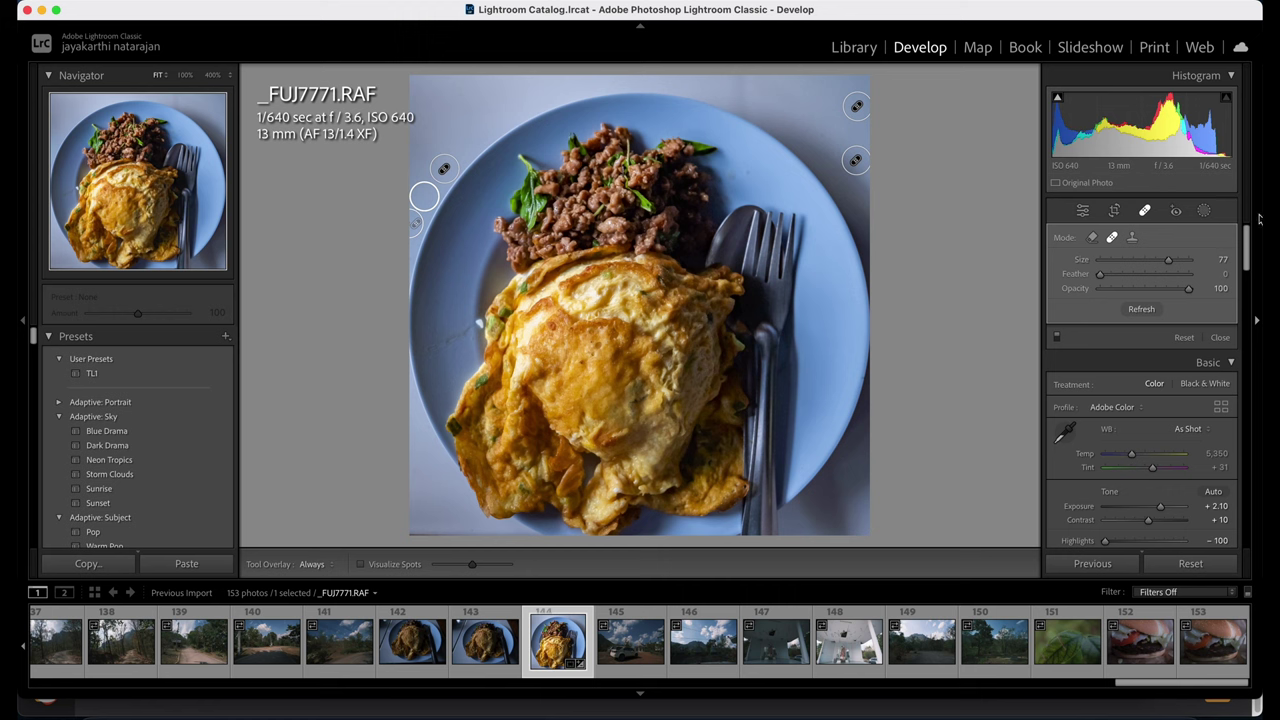
# Set the plate photo's post-crop vignetting amount to +2 and leave the healing tool.
pyautogui.moveTo(1247, 240); pyautogui.dragTo(1247, 478)
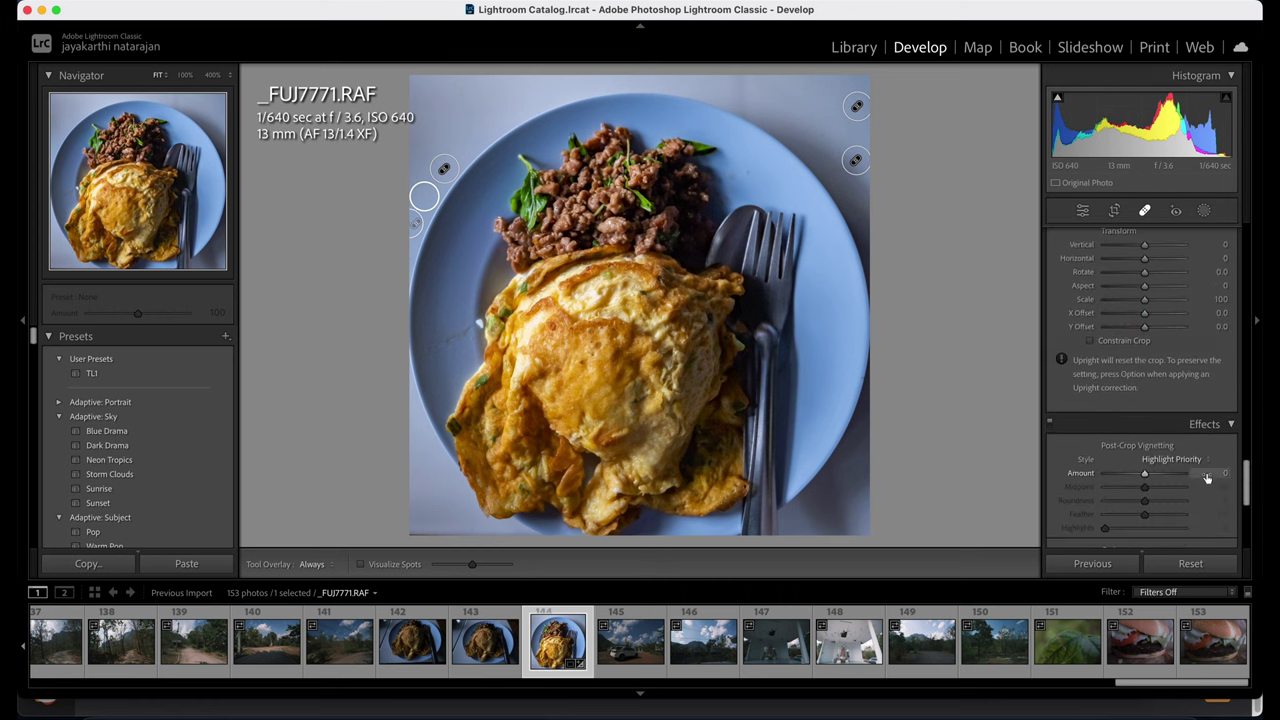
pyautogui.moveTo(1148, 478); pyautogui.dragTo(1148, 477)
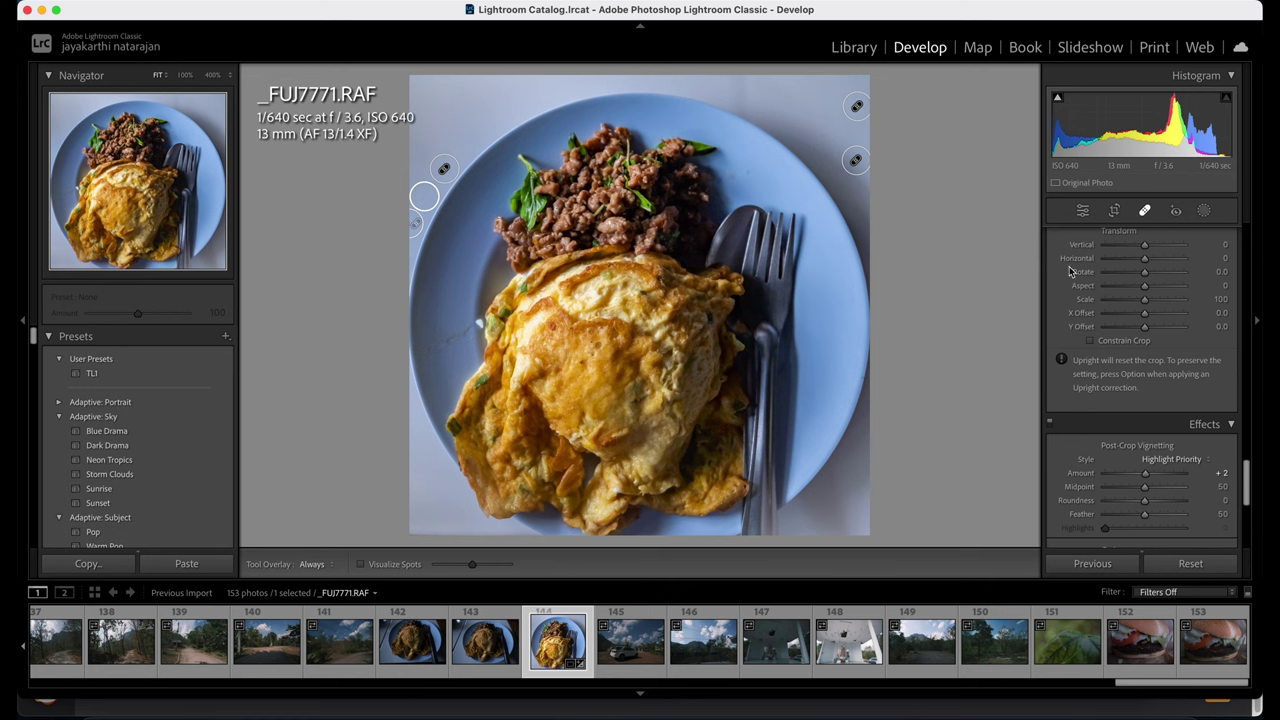
pyautogui.click(1085, 212)
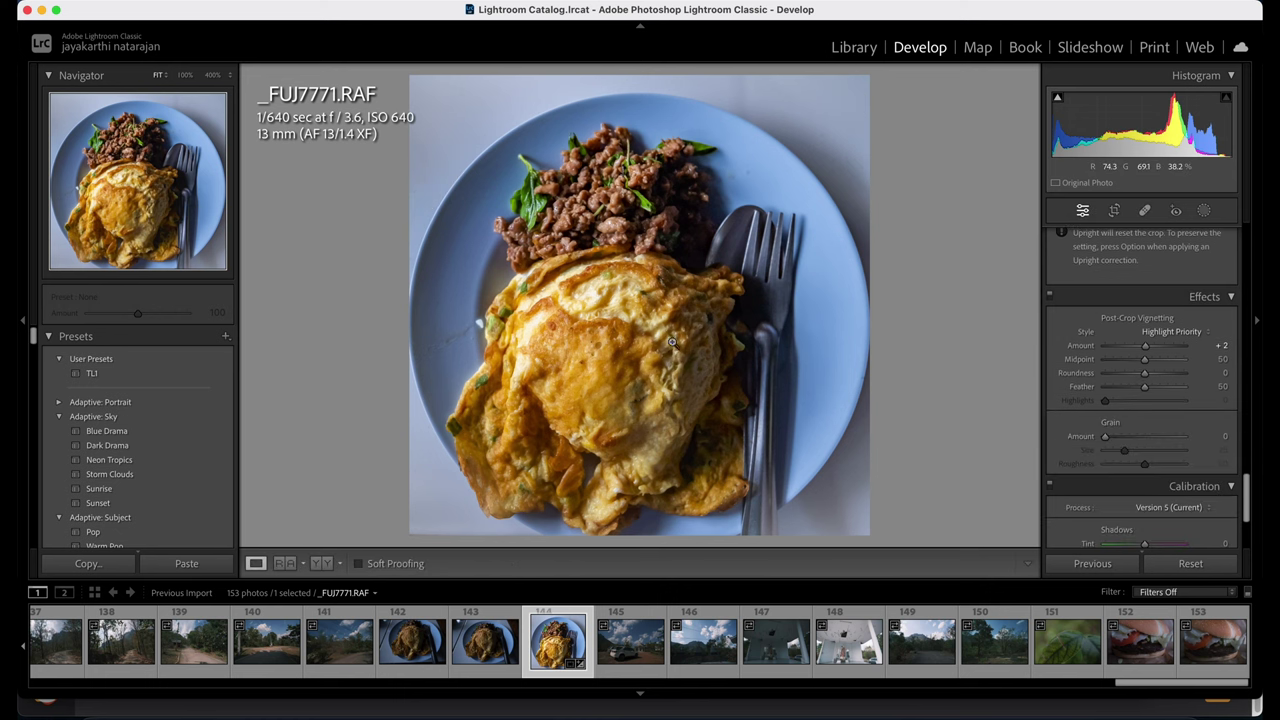
# Compare the plate photo side by side before and after editing, try the reference view and return to the single-photo view.
pyautogui.moveTo(591, 420); pyautogui.dragTo(711, 315)
pyautogui.click(321, 564)
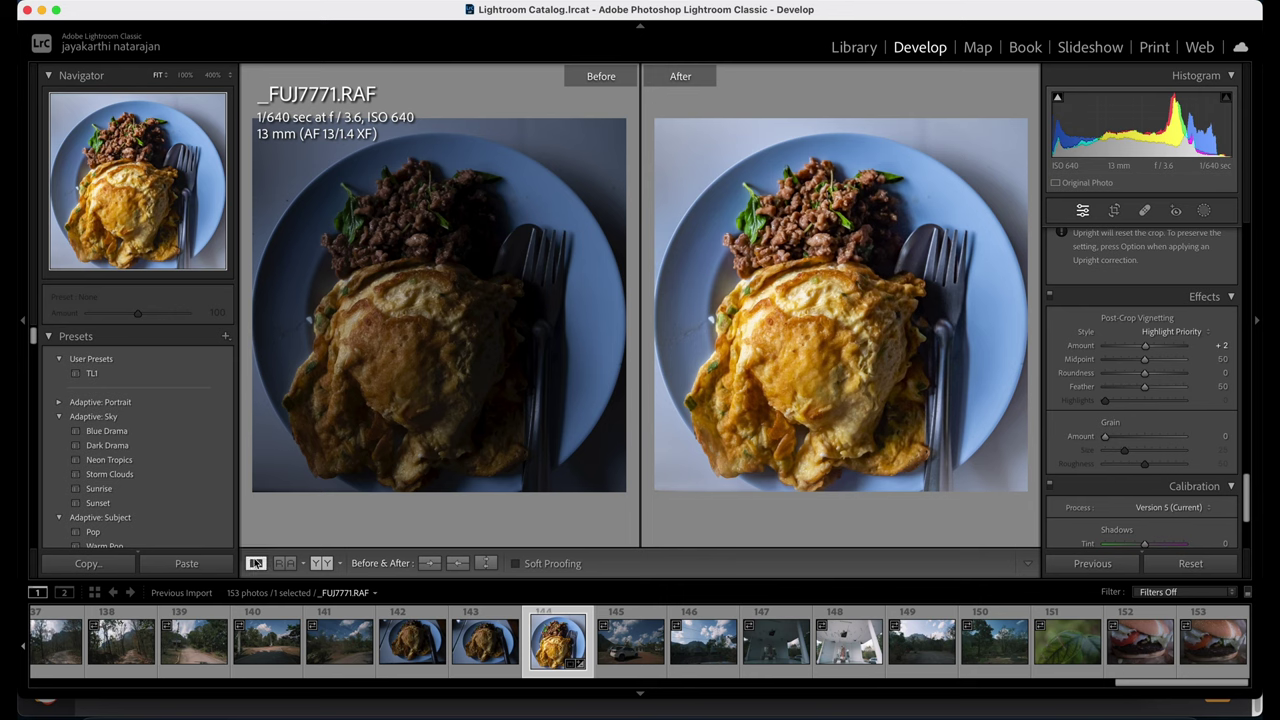
pyautogui.click(284, 564)
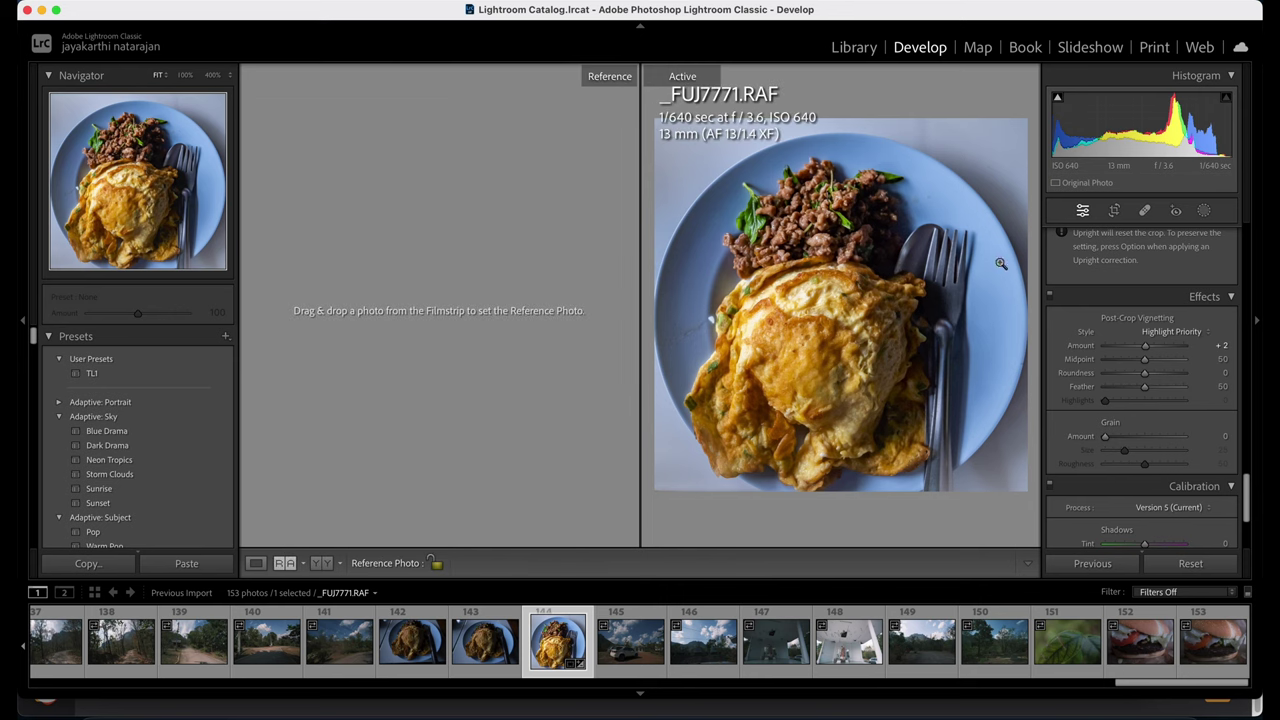
pyautogui.click(256, 563)
pyautogui.moveTo(664, 191); pyautogui.dragTo(784, 247)
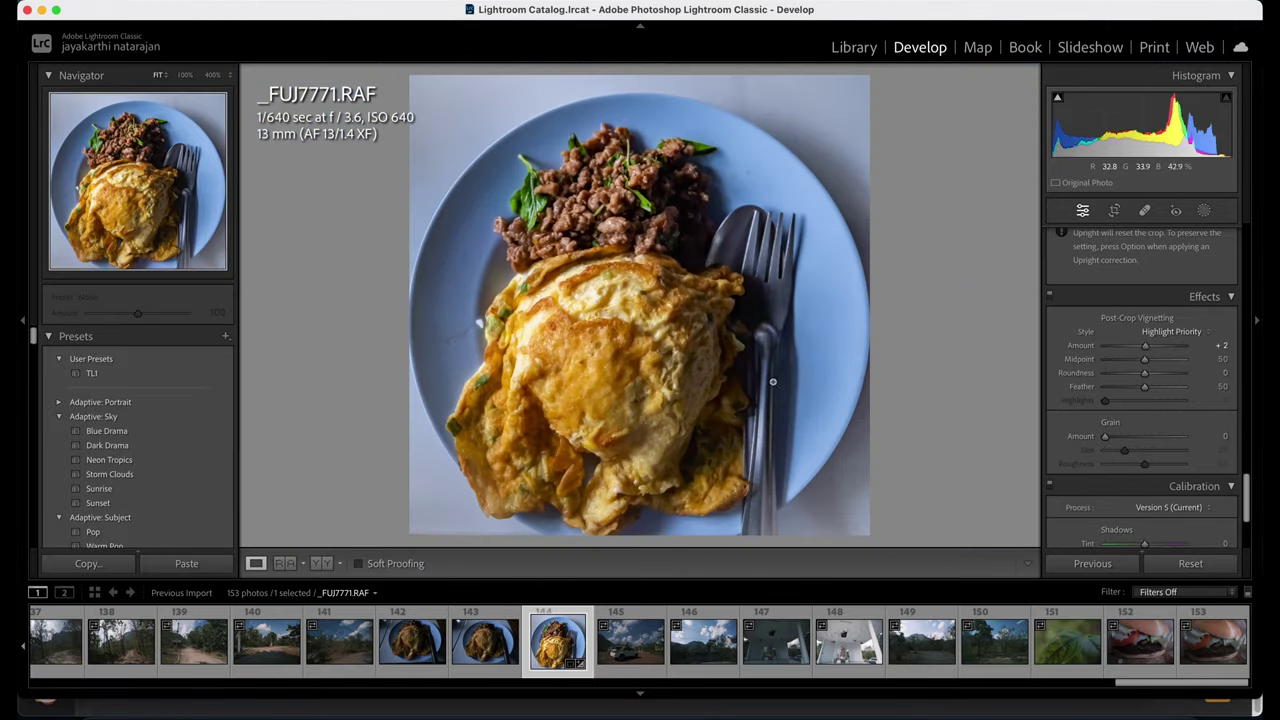
# Open the green leaf photo _FUJ7825.RAF for editing and check its detail up close.
pyautogui.click(642, 658)
pyautogui.click(560, 655)
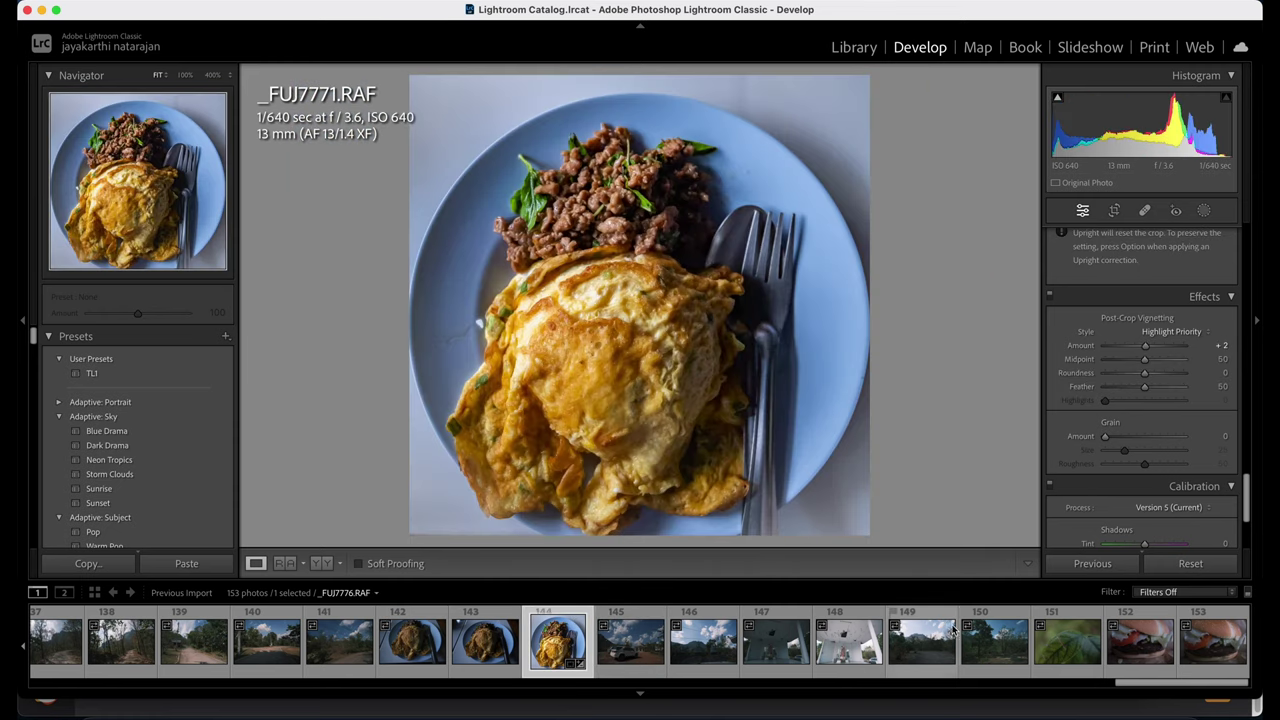
pyautogui.click(1090, 655)
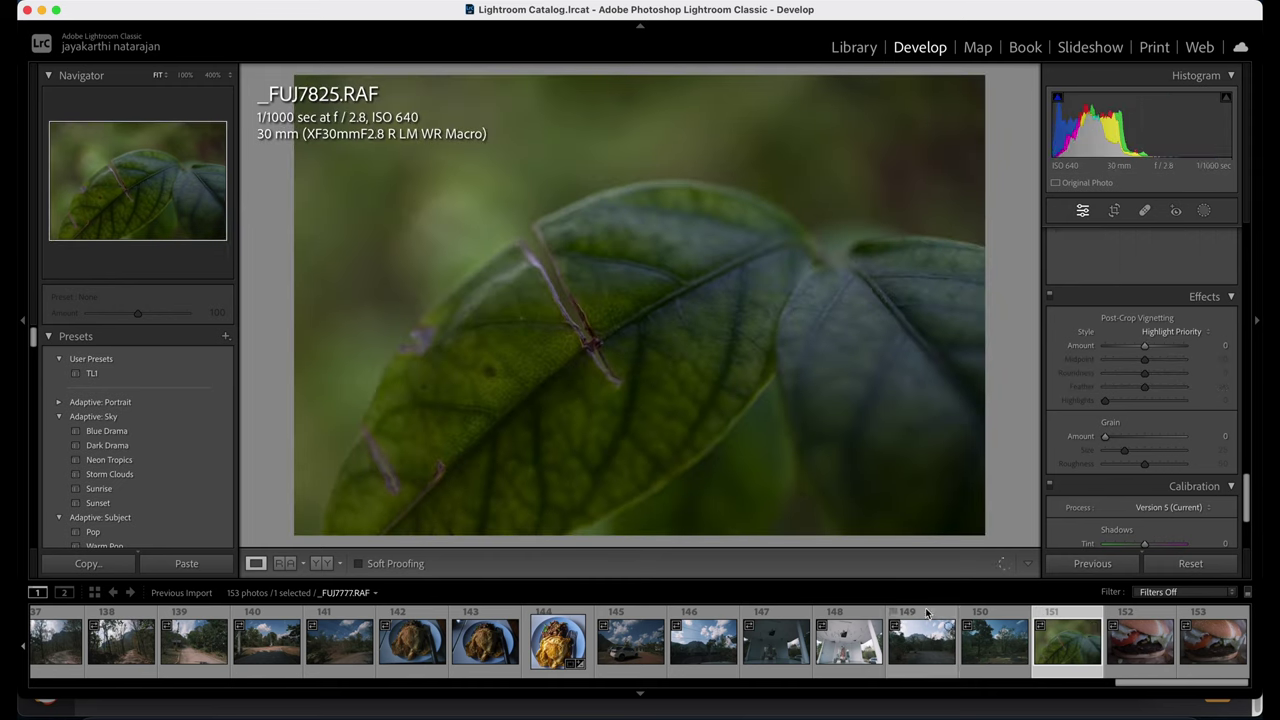
pyautogui.click(587, 300)
pyautogui.click(654, 277)
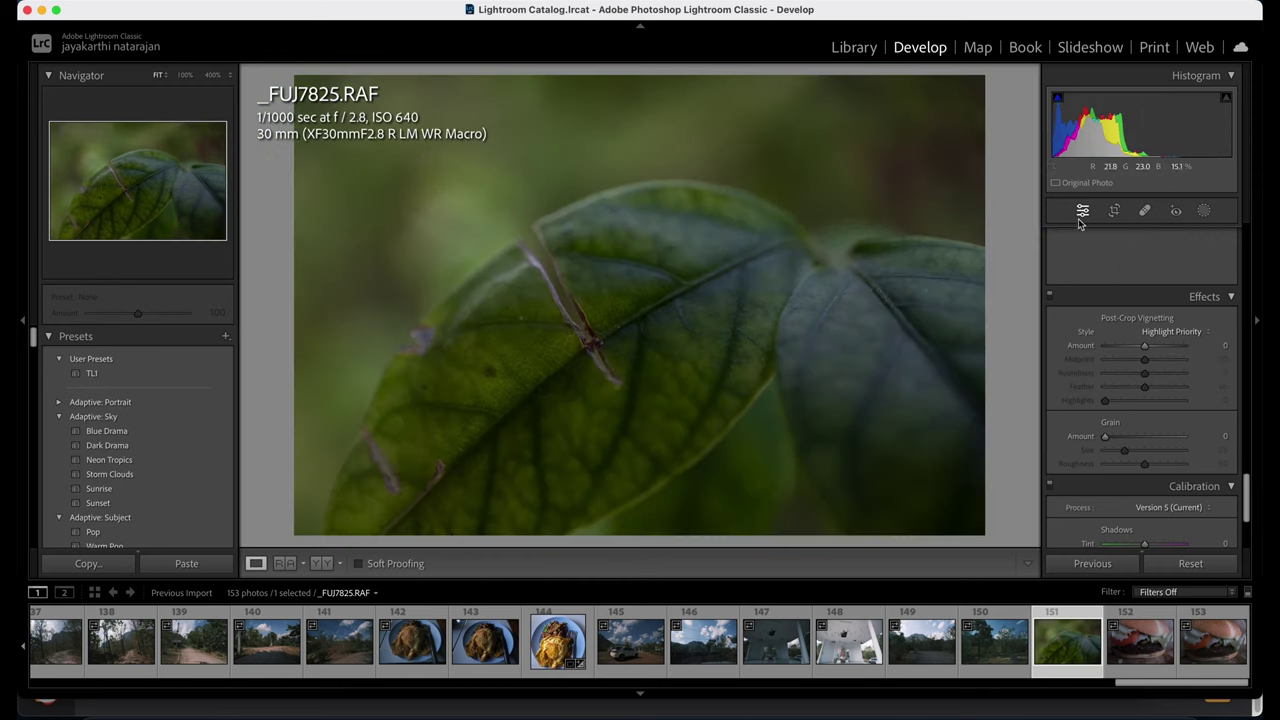
# Set the leaf photo's dehaze to +51 and exposure to +1.59, checking the torn part of the leaf up close.
pyautogui.scroll(15, 1143, 288)
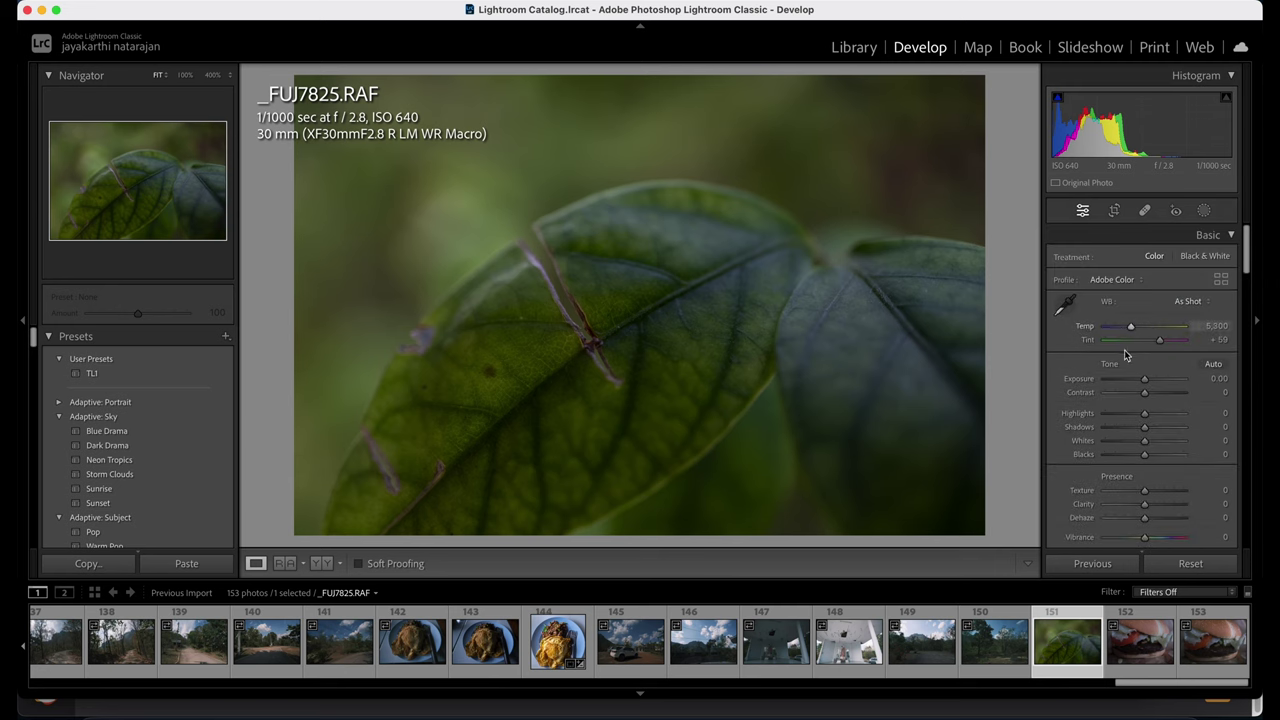
pyautogui.moveTo(1146, 380); pyautogui.dragTo(1155, 382)
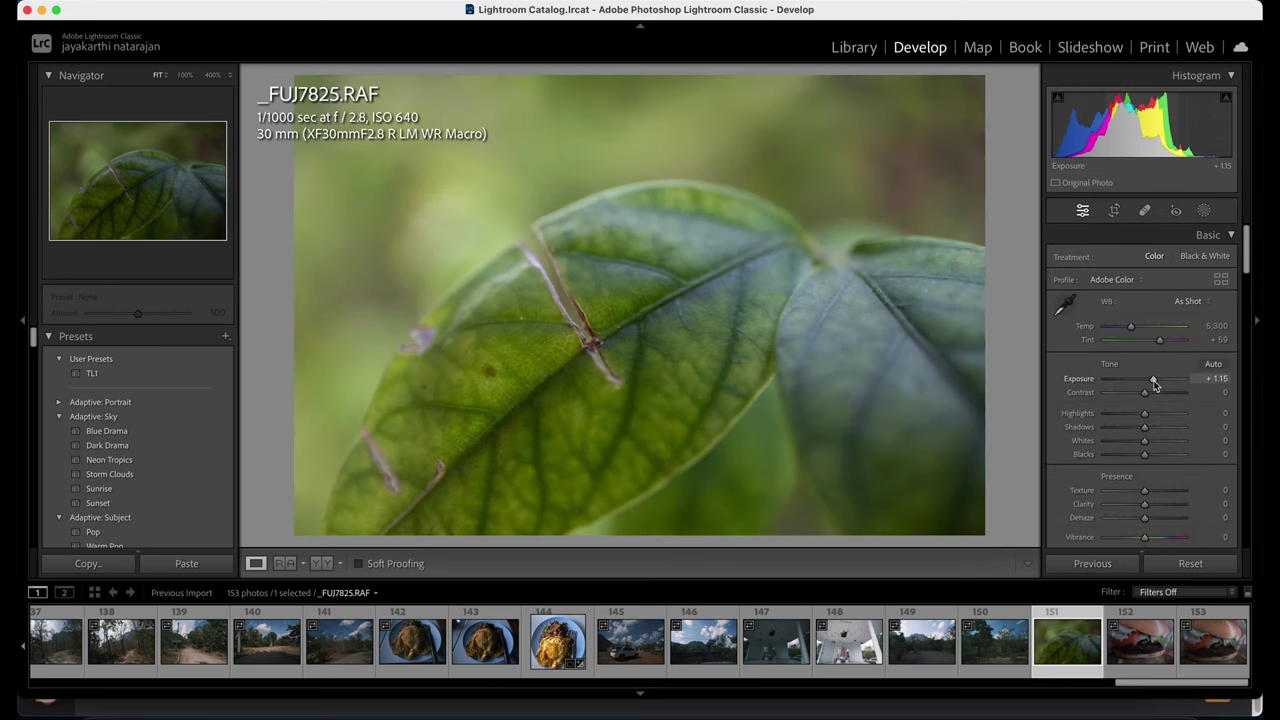
pyautogui.scroll(-2, 1163, 468)
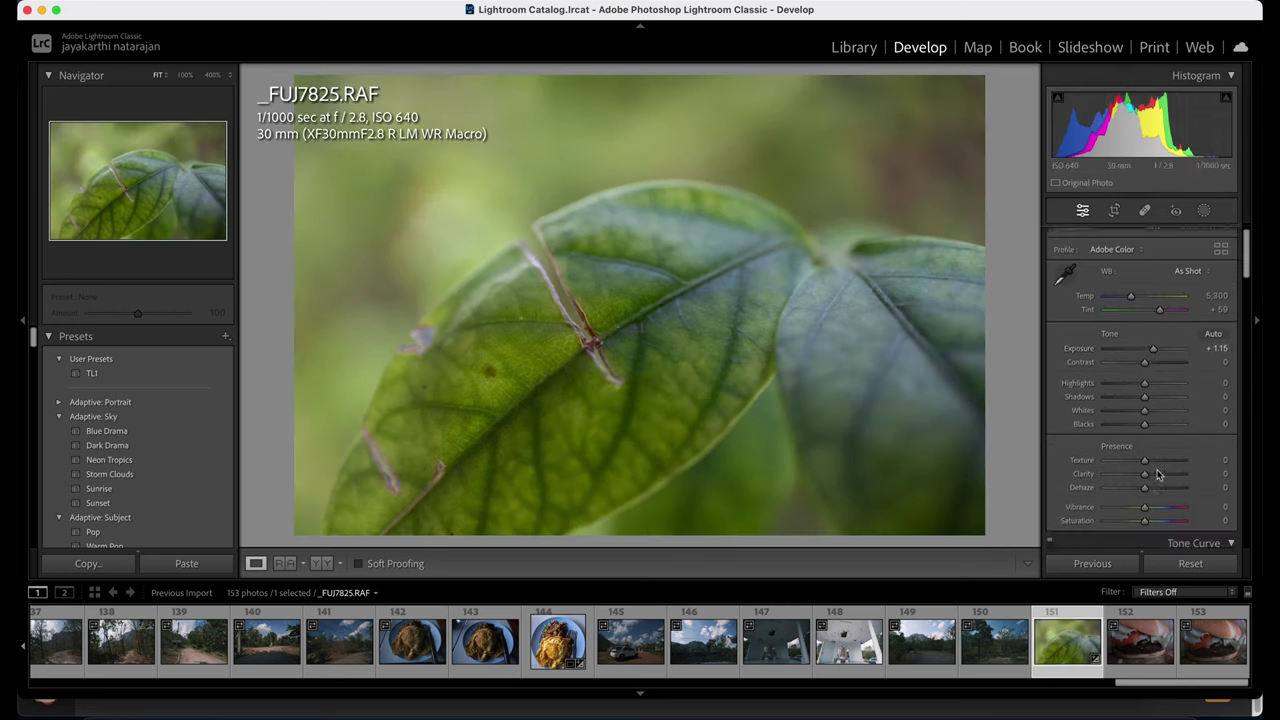
pyautogui.moveTo(1147, 491); pyautogui.dragTo(1165, 490)
pyautogui.moveTo(1153, 348); pyautogui.dragTo(1158, 348)
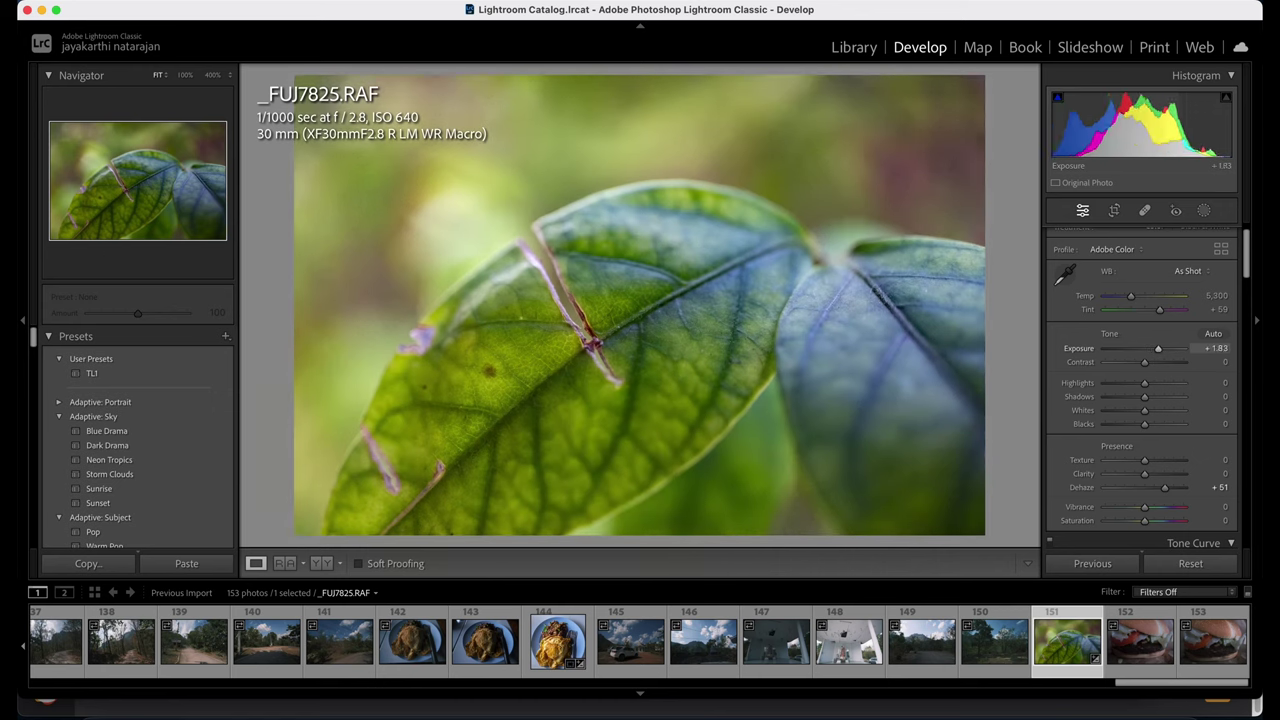
pyautogui.moveTo(1149, 132); pyautogui.dragTo(1127, 131)
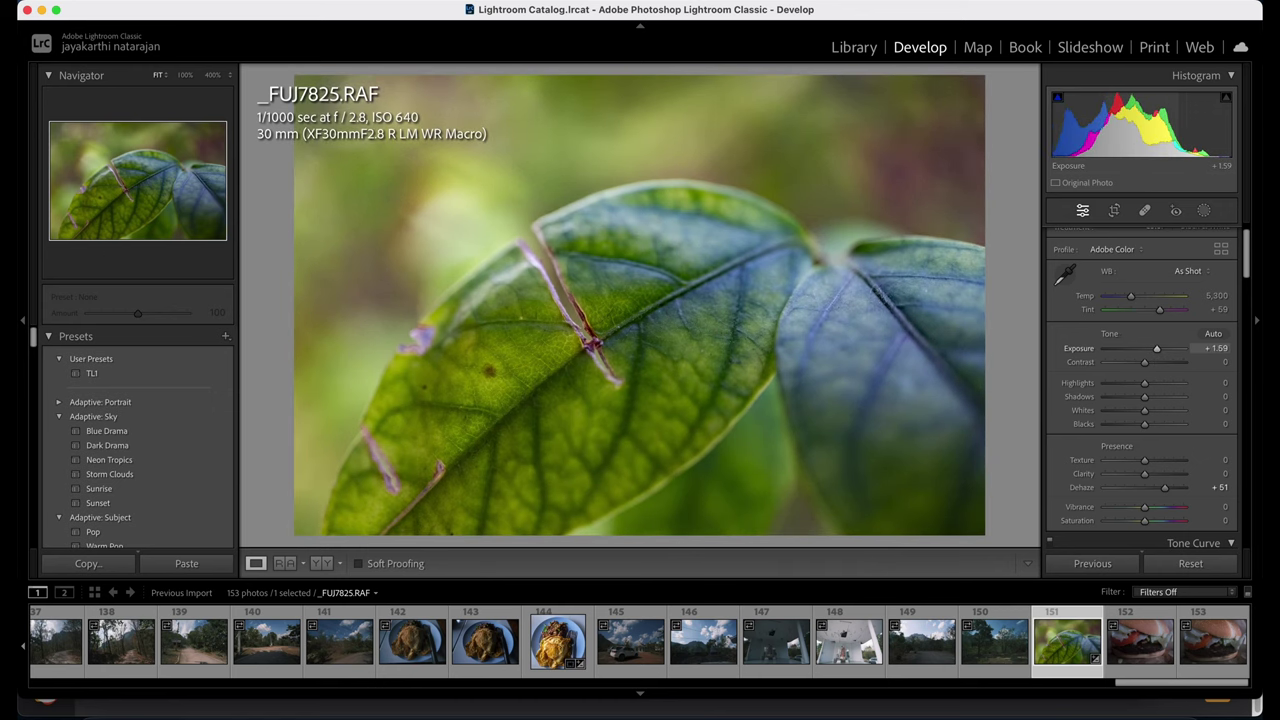
pyautogui.click(561, 283)
pyautogui.moveTo(520, 346); pyautogui.dragTo(594, 354)
pyautogui.click(597, 337)
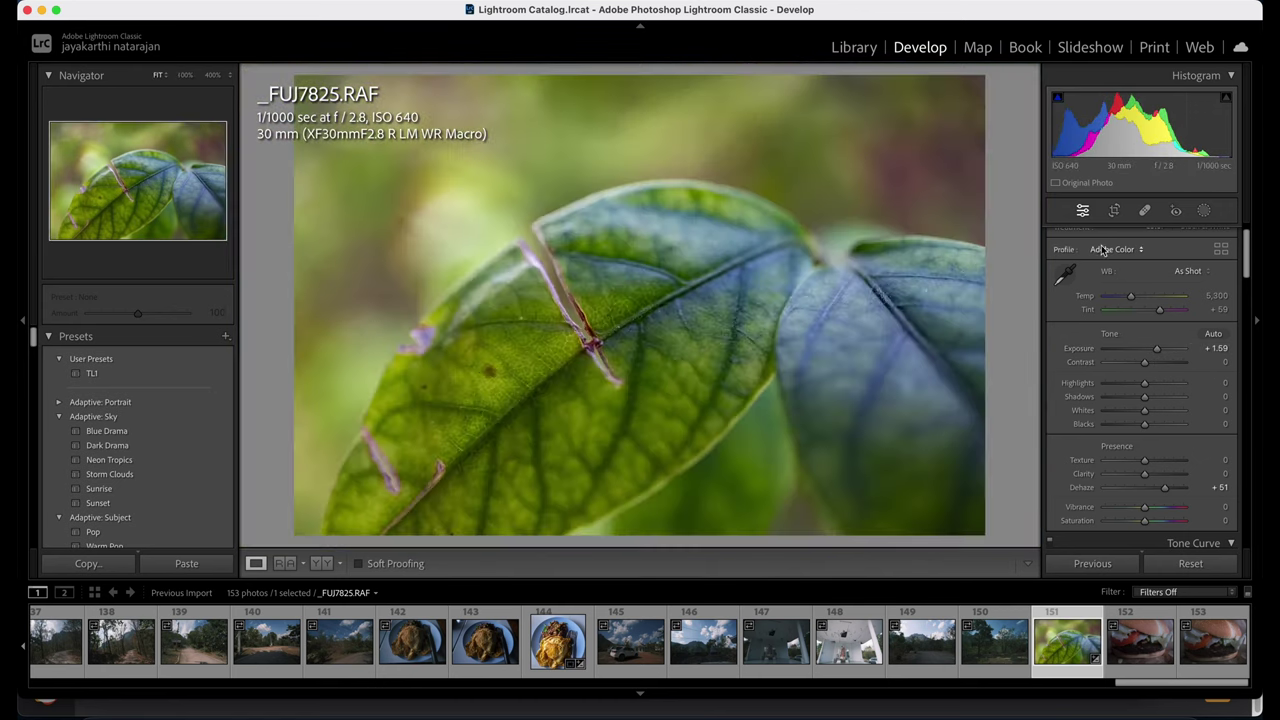
# Crop the leaf photo tighter around the main leaf with a 2.22° rotation, apply it and check the result at 100% zoom.
pyautogui.click(1115, 212)
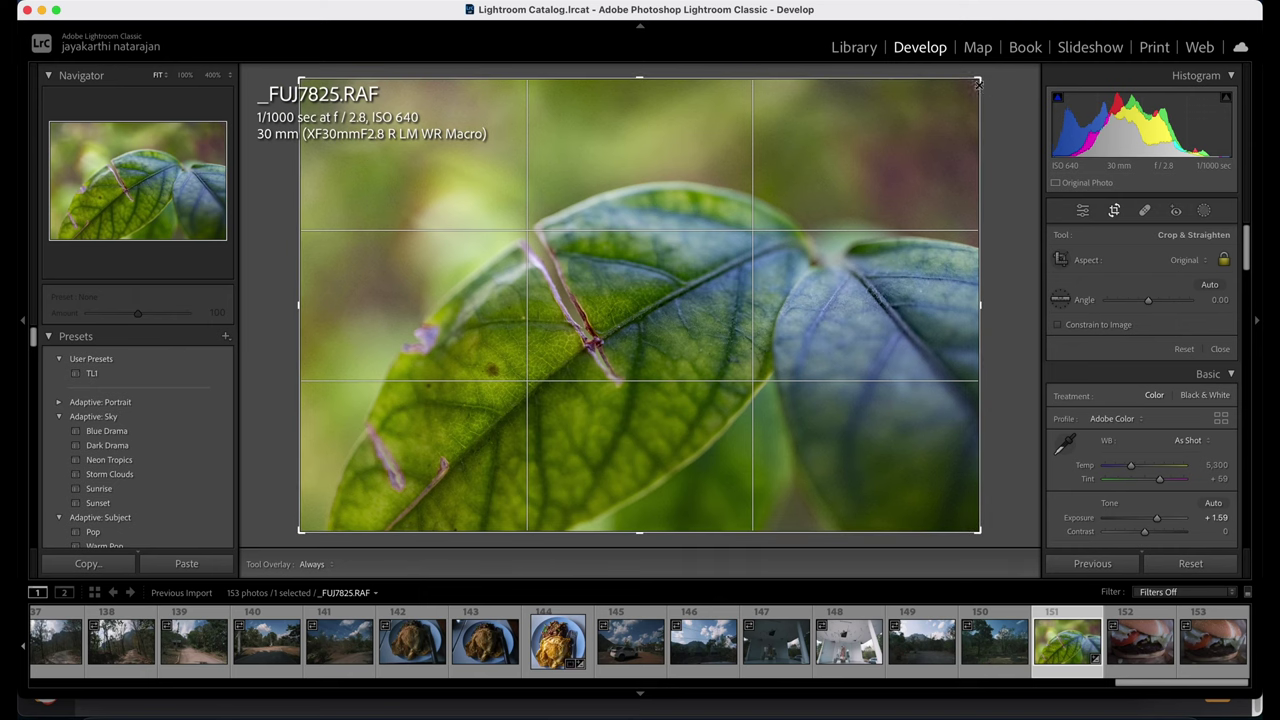
pyautogui.moveTo(979, 79); pyautogui.dragTo(966, 130)
pyautogui.moveTo(370, 128); pyautogui.dragTo(373, 136)
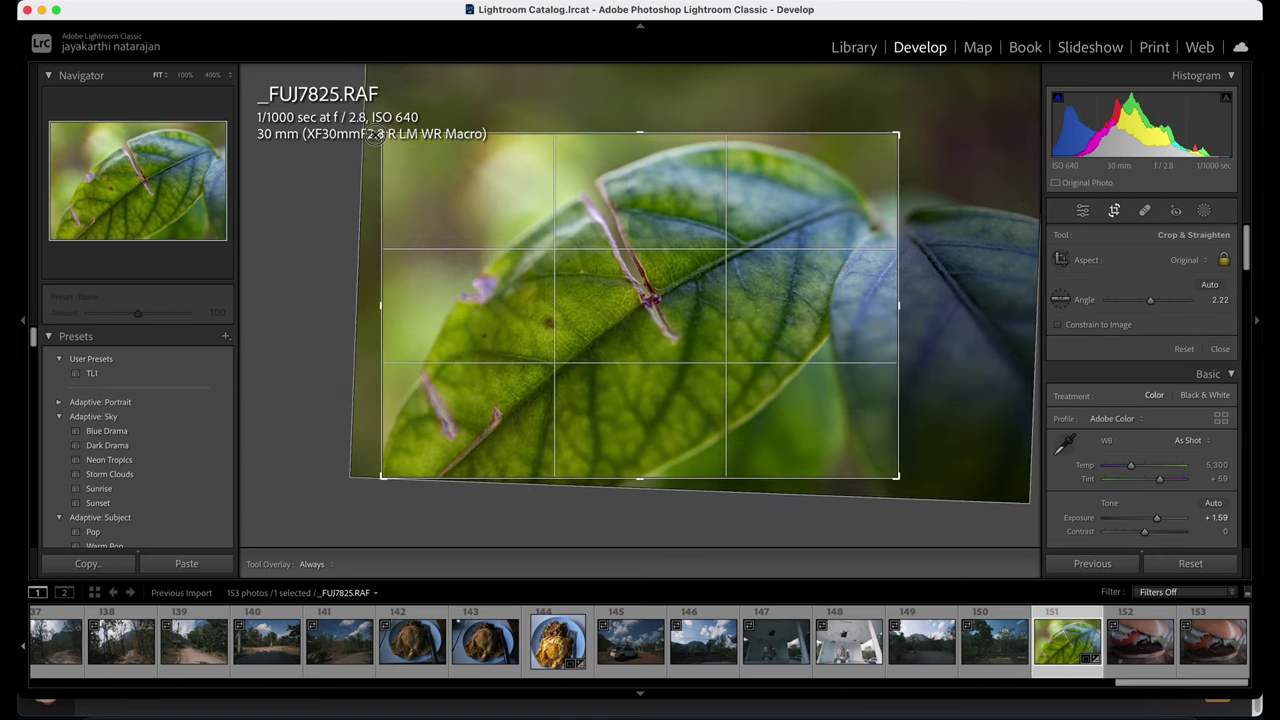
pyautogui.click(1082, 210)
pyautogui.click(567, 287)
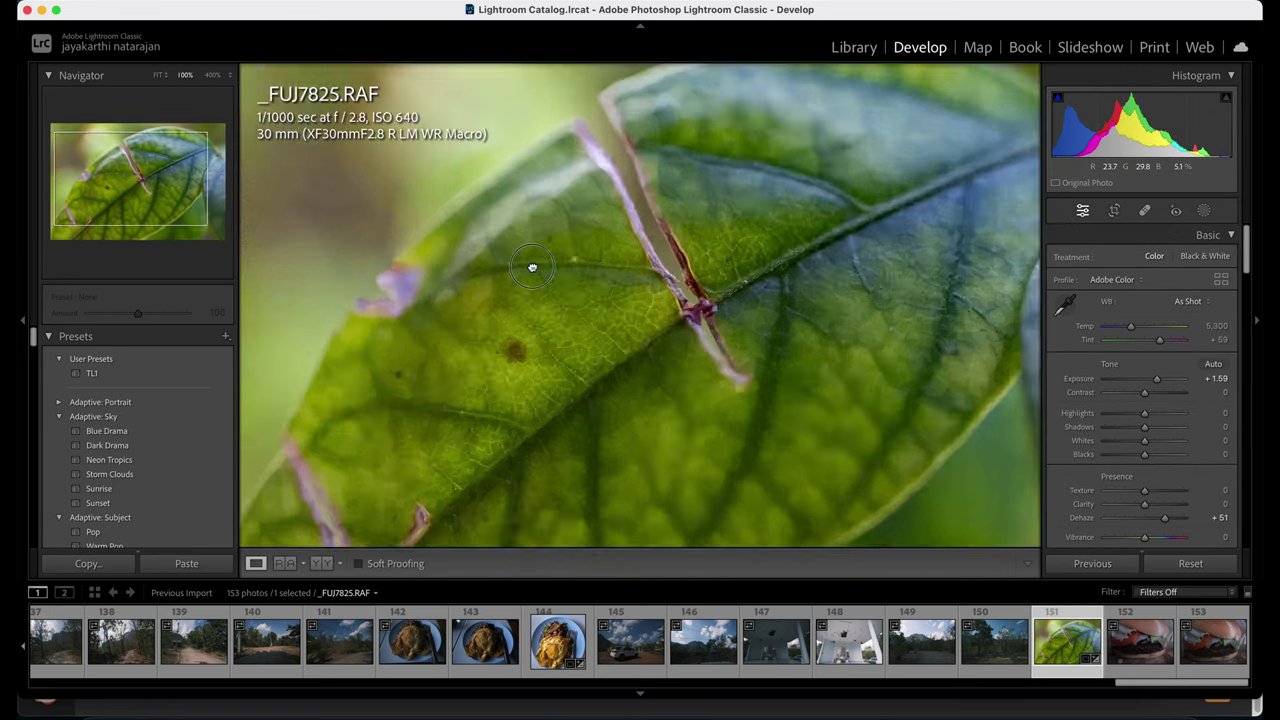
# Set the leaf photo's texture to +23 and clarity to +8, checking the torn area at 100% zoom.
pyautogui.click(591, 343)
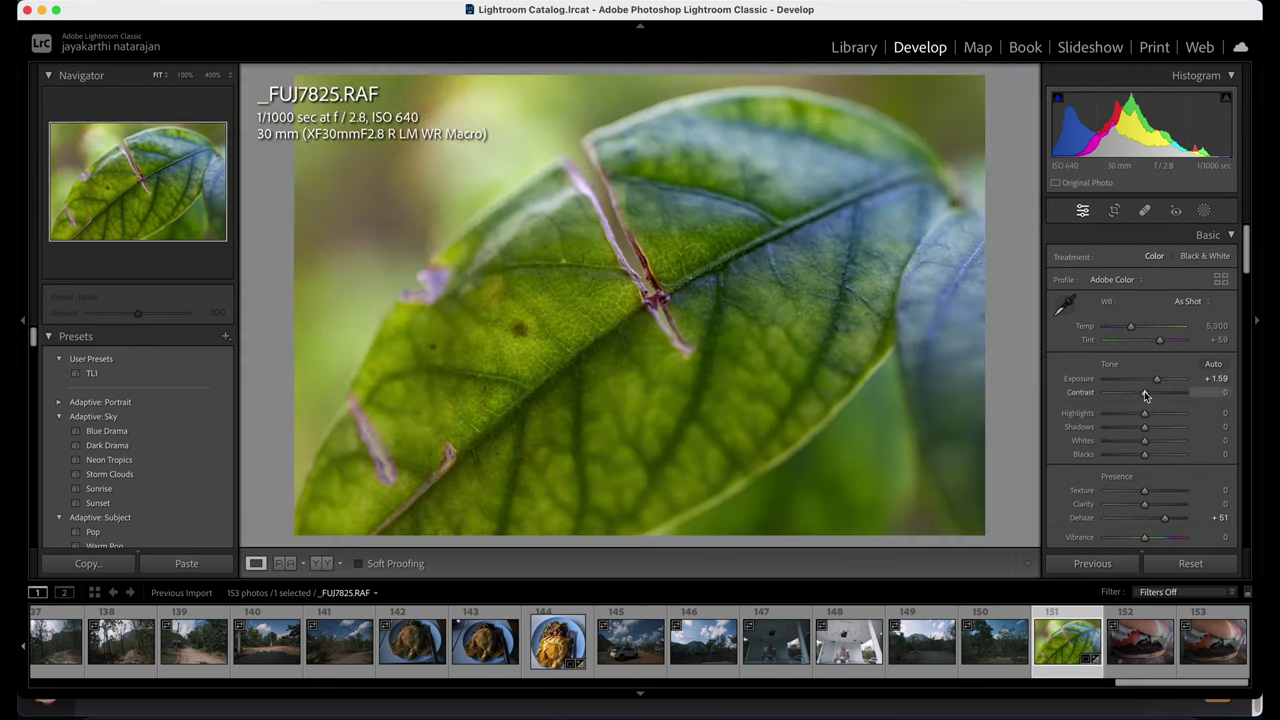
pyautogui.scroll(-5, 1150, 370)
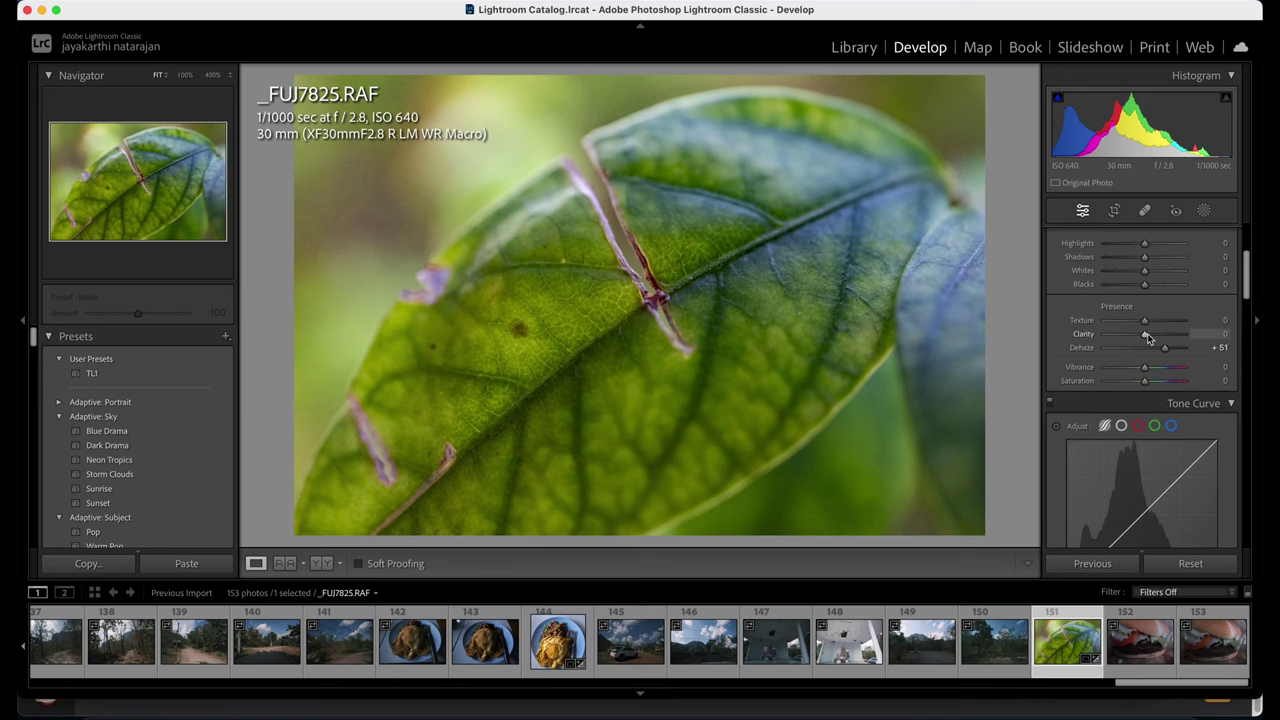
pyautogui.scroll(2, 1140, 337)
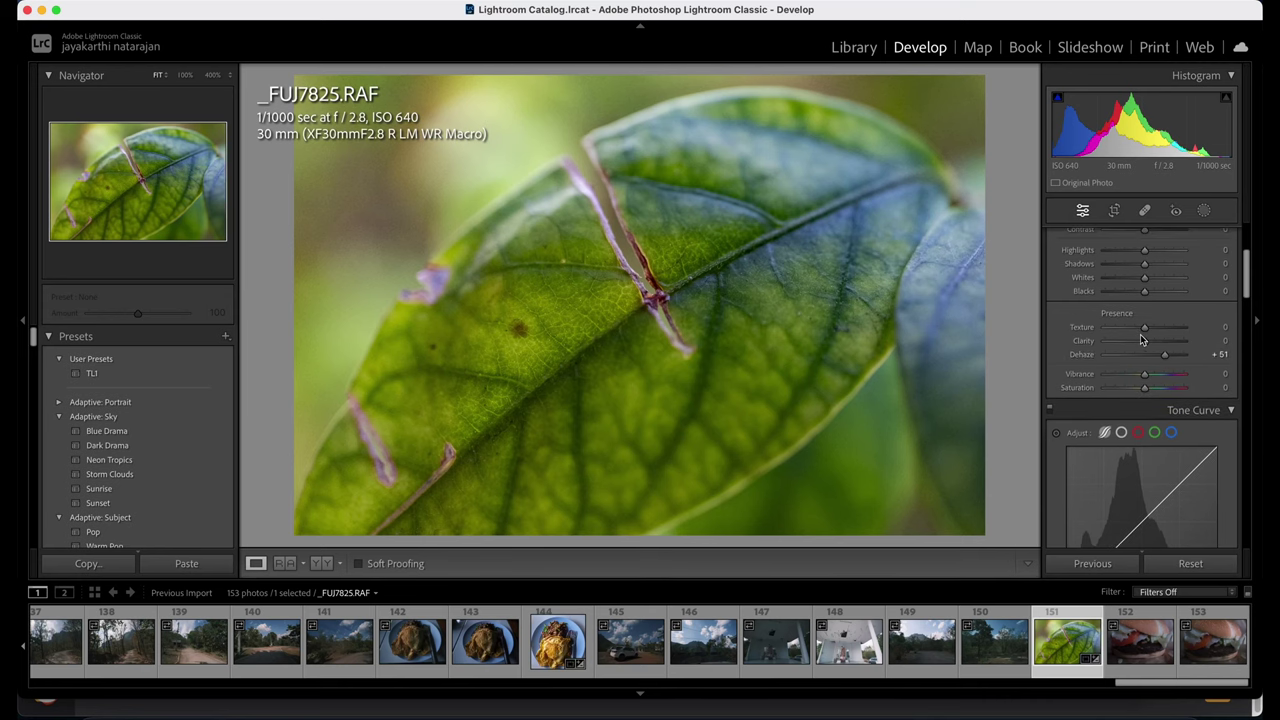
pyautogui.click(598, 298)
pyautogui.scroll(4, 1146, 371)
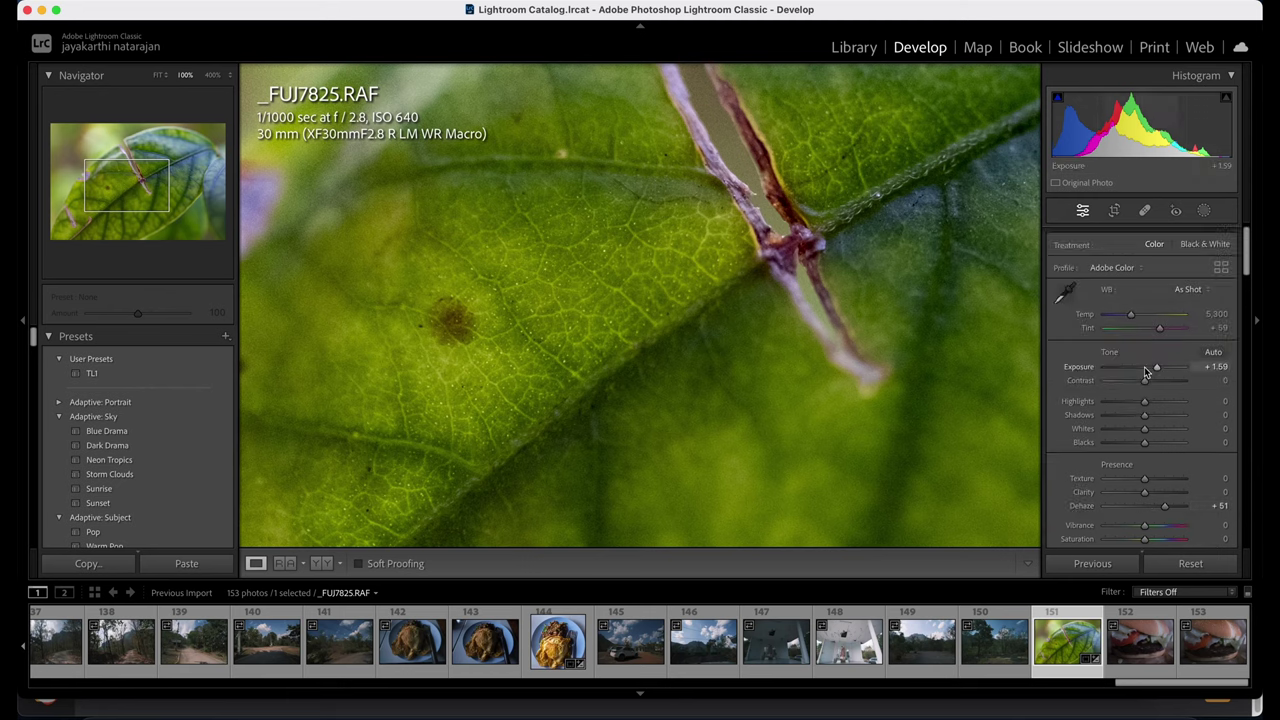
pyautogui.scroll(-5, 1146, 371)
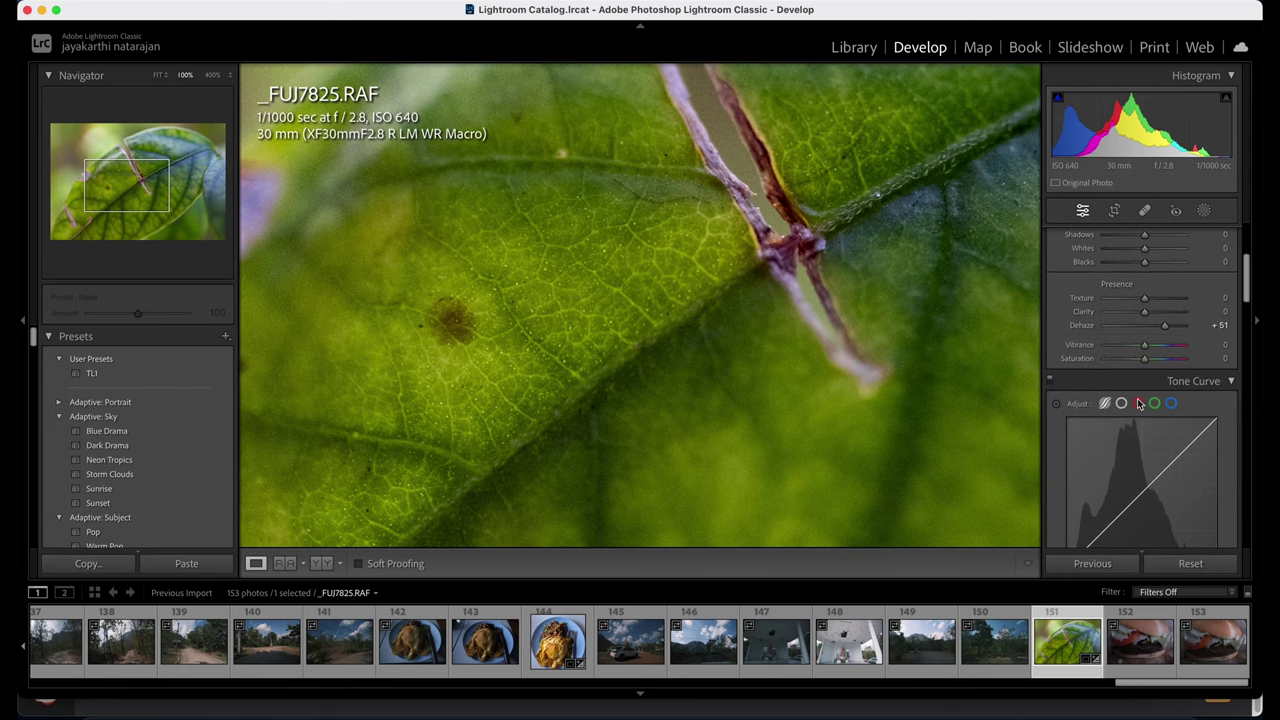
pyautogui.moveTo(1147, 303); pyautogui.dragTo(1154, 303)
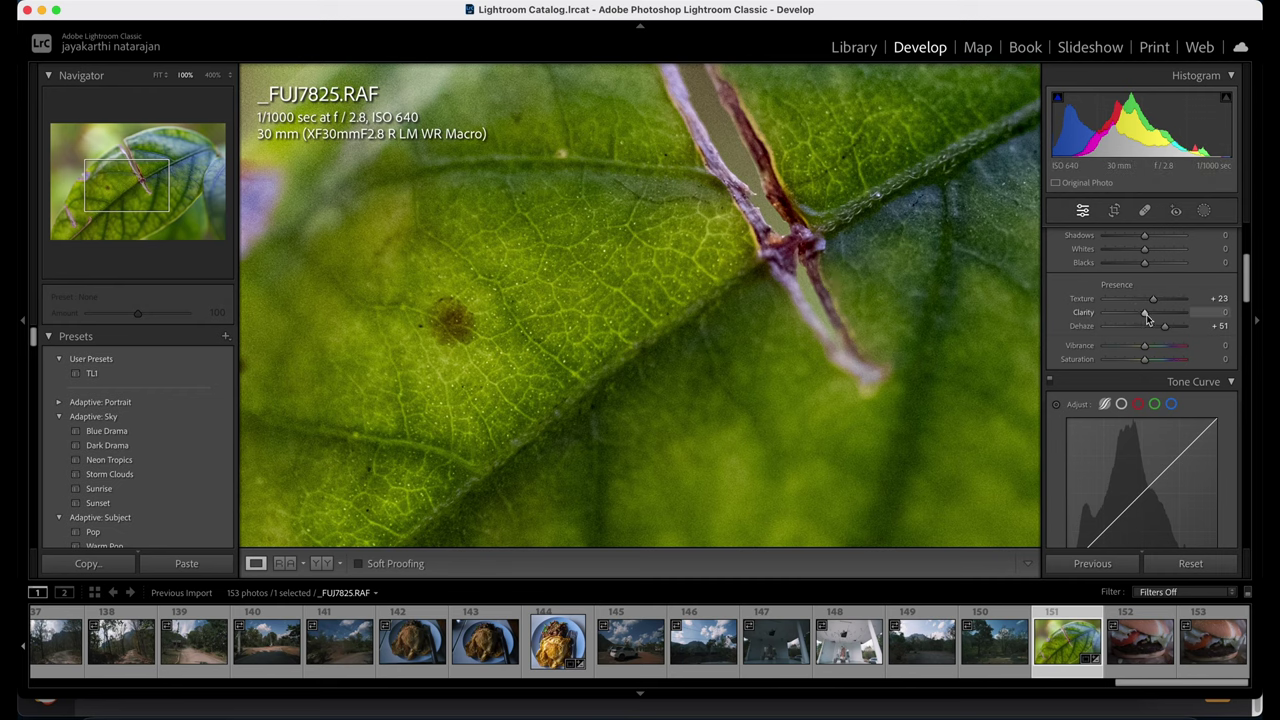
pyautogui.click(1008, 319)
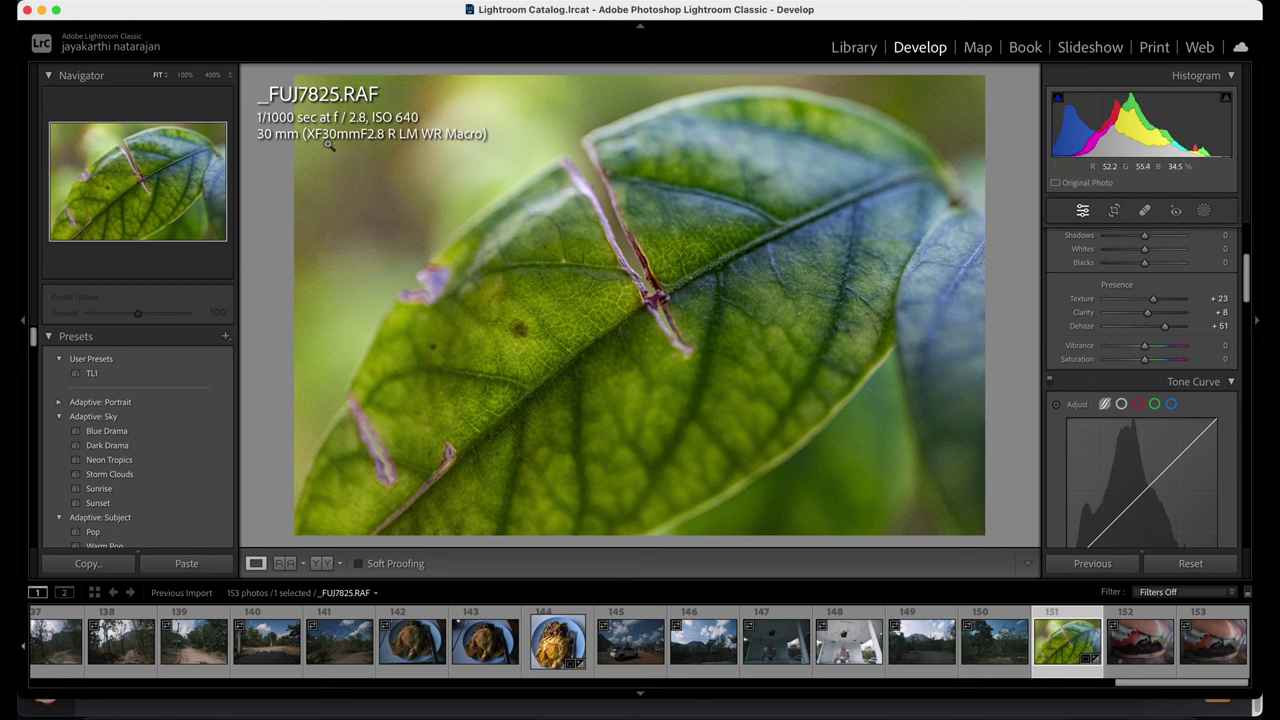
# Set the leaf photo's exposure to +1.85 and highlights to -100, and check the leaf surface up close.
pyautogui.scroll(5, 1170, 350)
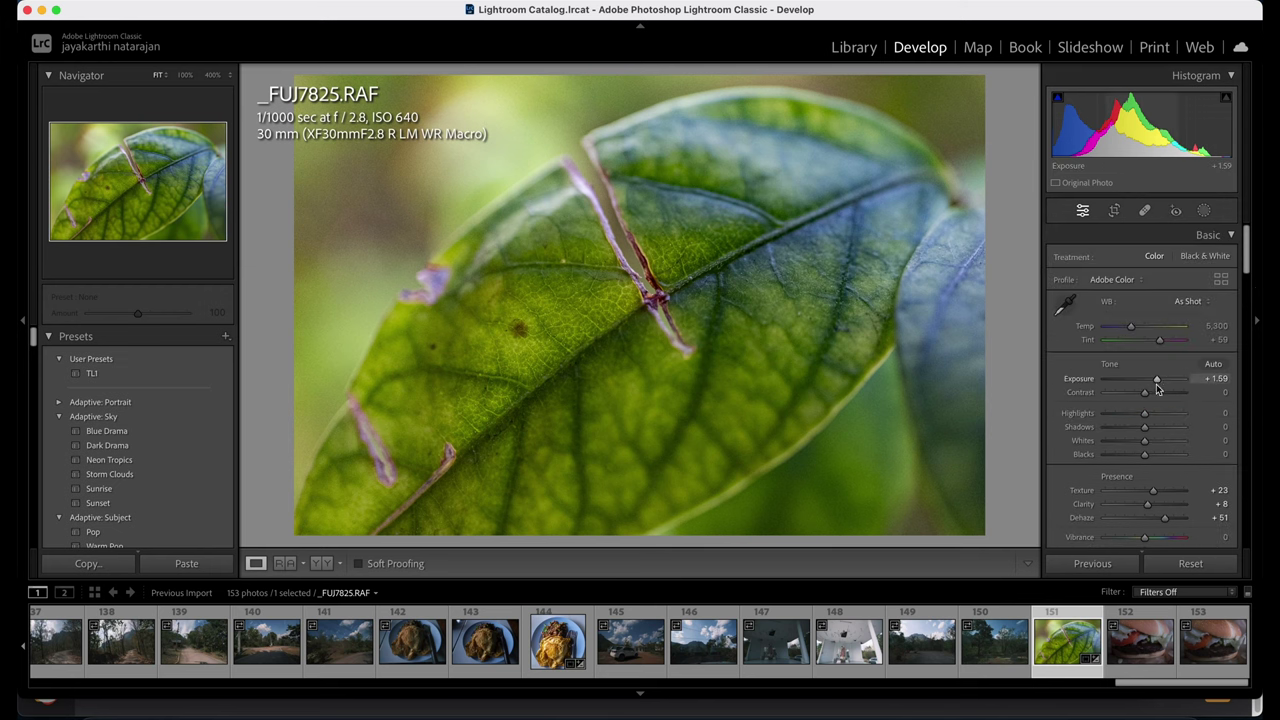
pyautogui.moveTo(1158, 379); pyautogui.dragTo(1068, 420)
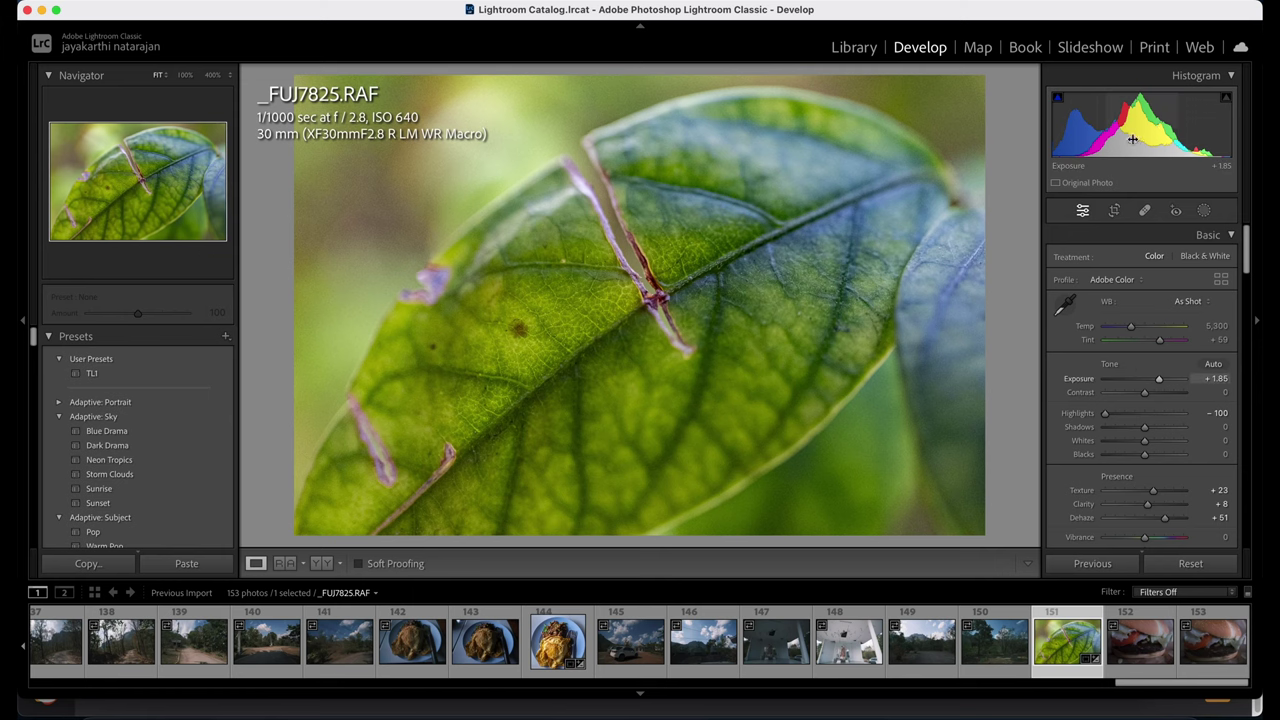
pyautogui.click(594, 318)
pyautogui.moveTo(594, 318); pyautogui.dragTo(614, 306)
pyautogui.click(614, 306)
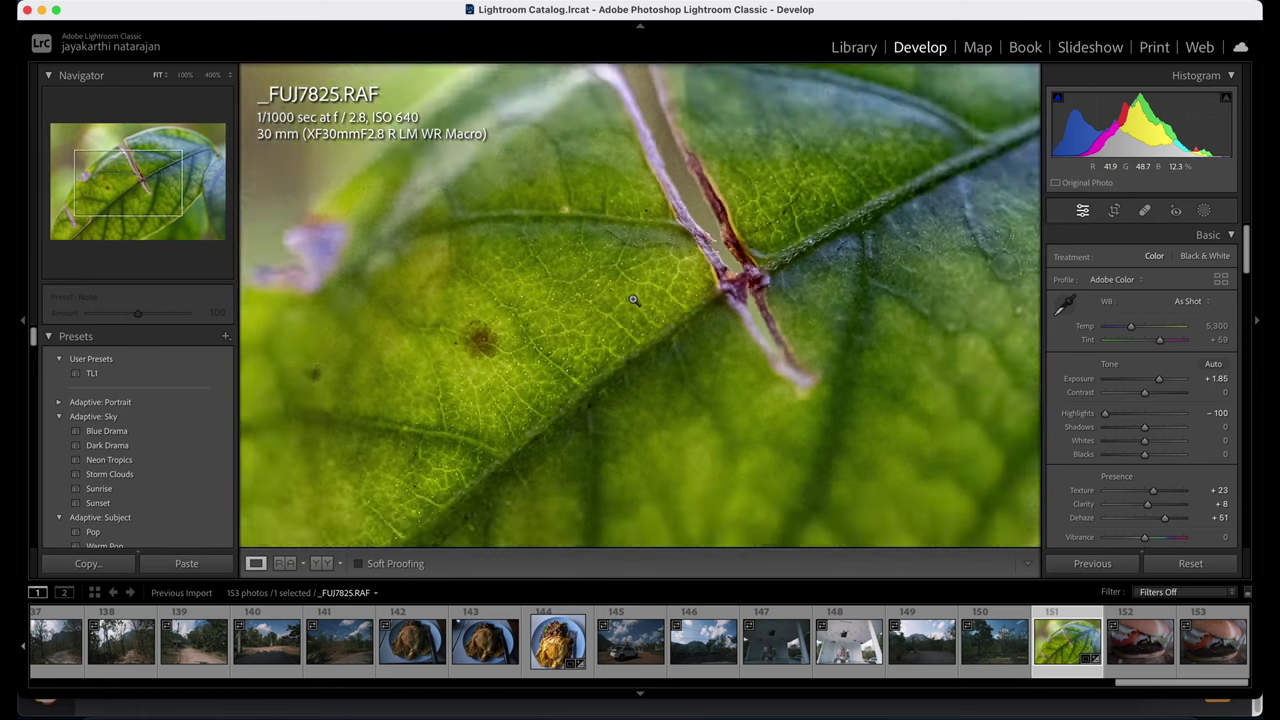
# Darken the leaf photo's corners with a manual lens vignetting amount of -54.
pyautogui.scroll(-5, 1120, 451)
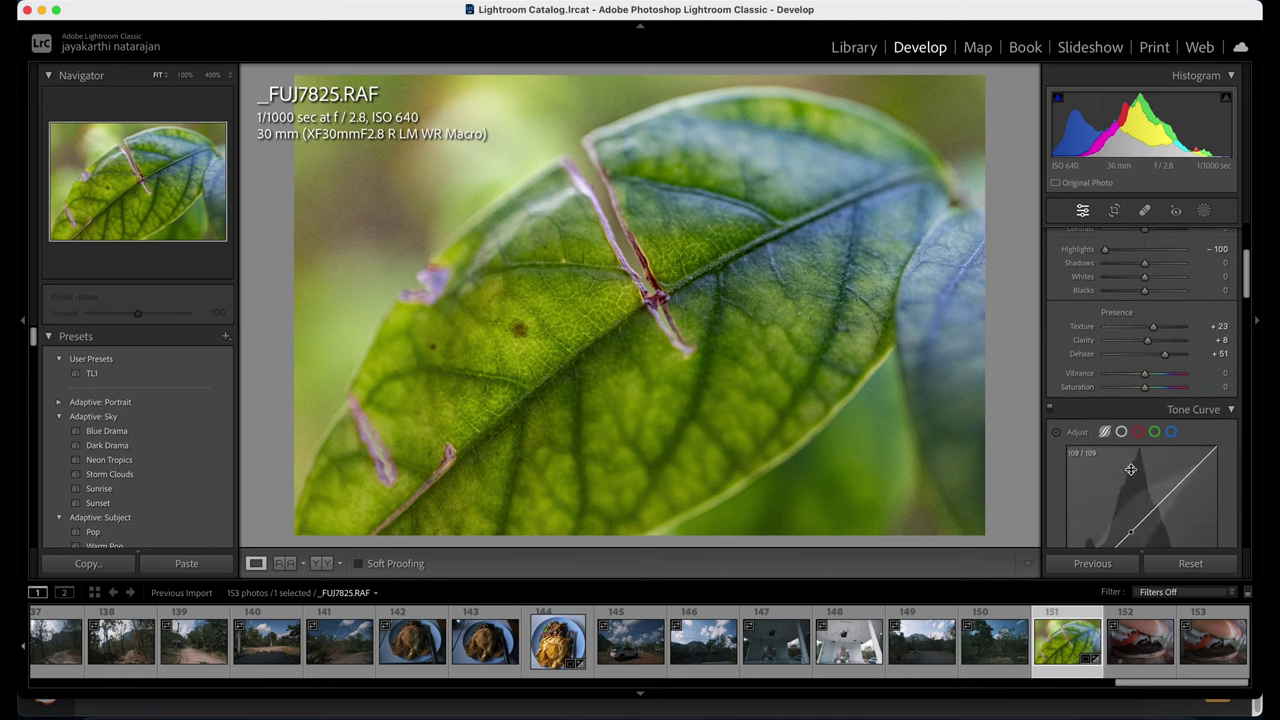
pyautogui.scroll(-5, 1131, 430)
pyautogui.scroll(-10, 1133, 471)
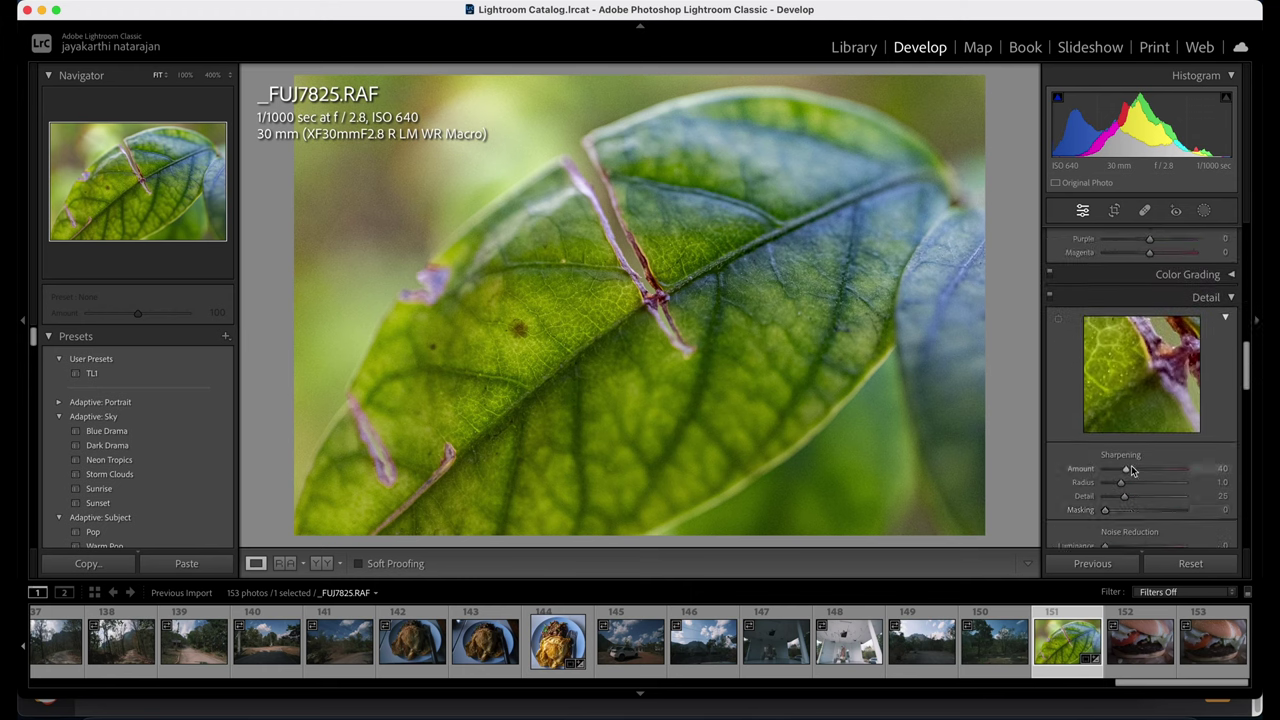
pyautogui.scroll(-5, 1135, 410)
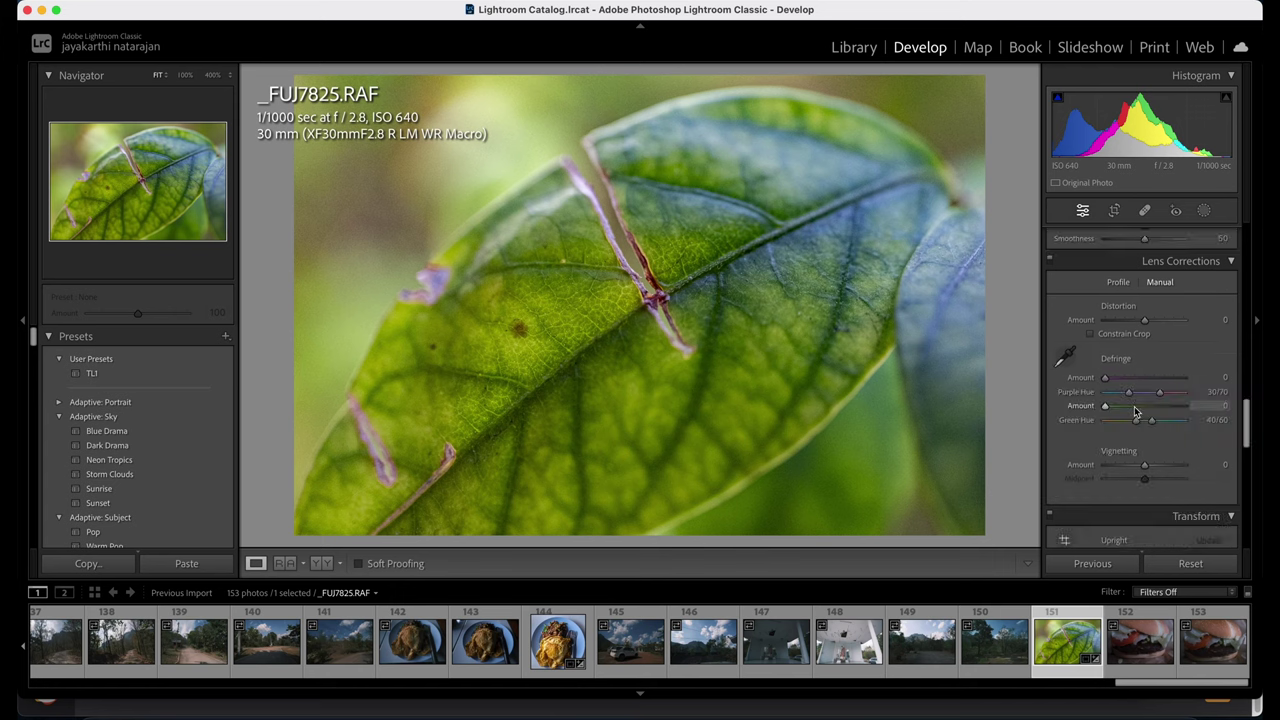
pyautogui.moveTo(1143, 450); pyautogui.dragTo(1123, 449)
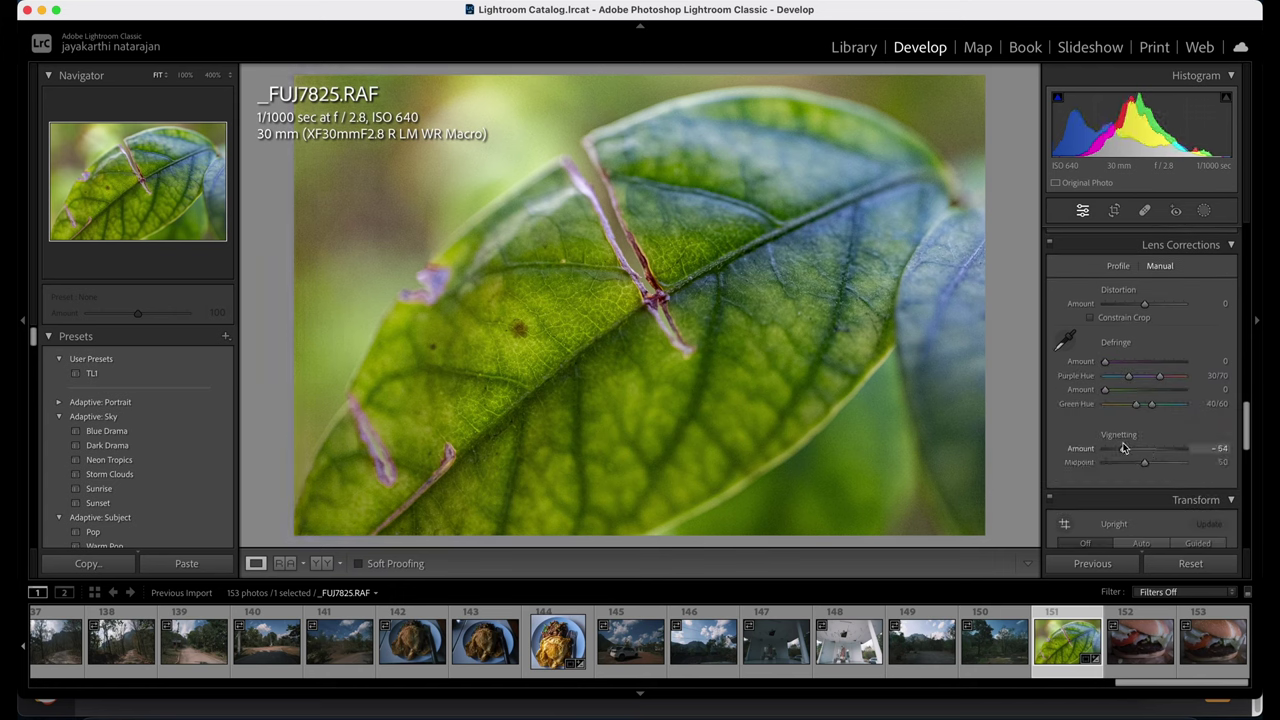
# Set the leaf photo's exposure to +2.00, check its detail and cool the white balance temperature.
pyautogui.scroll(10, 1116, 321)
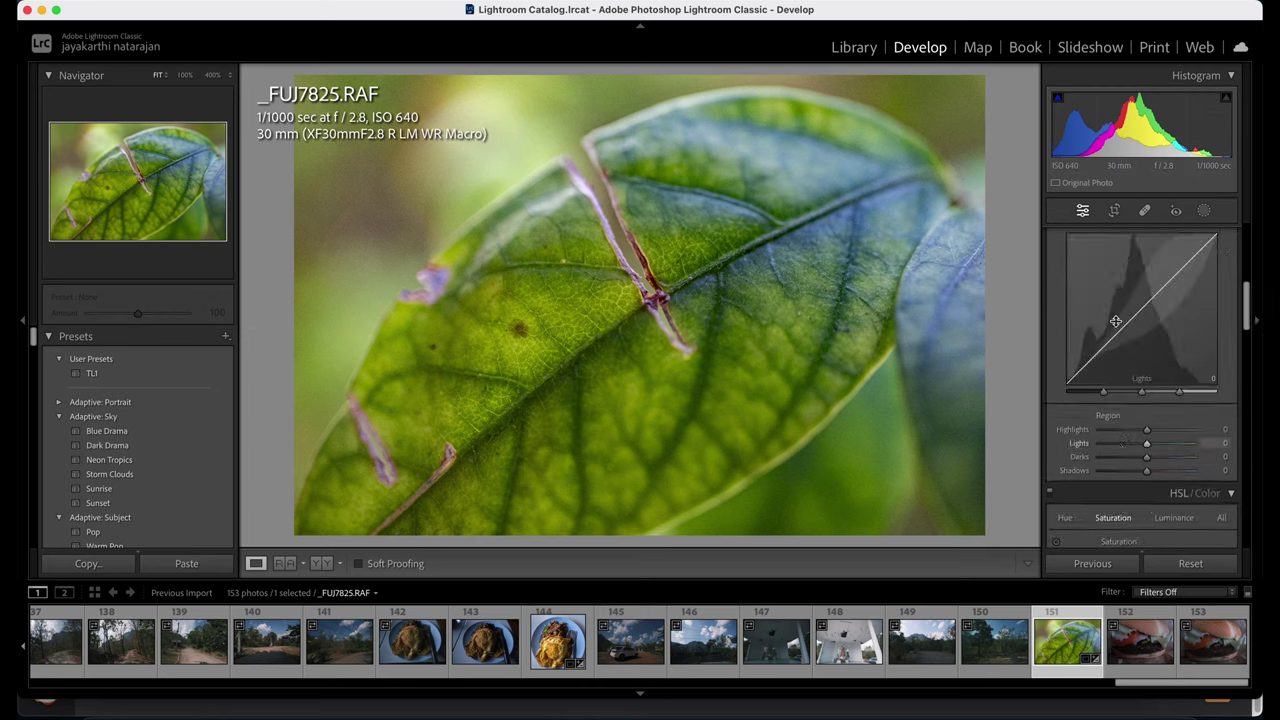
pyautogui.scroll(5, 1116, 321)
pyautogui.moveTo(1160, 383); pyautogui.dragTo(1160, 380)
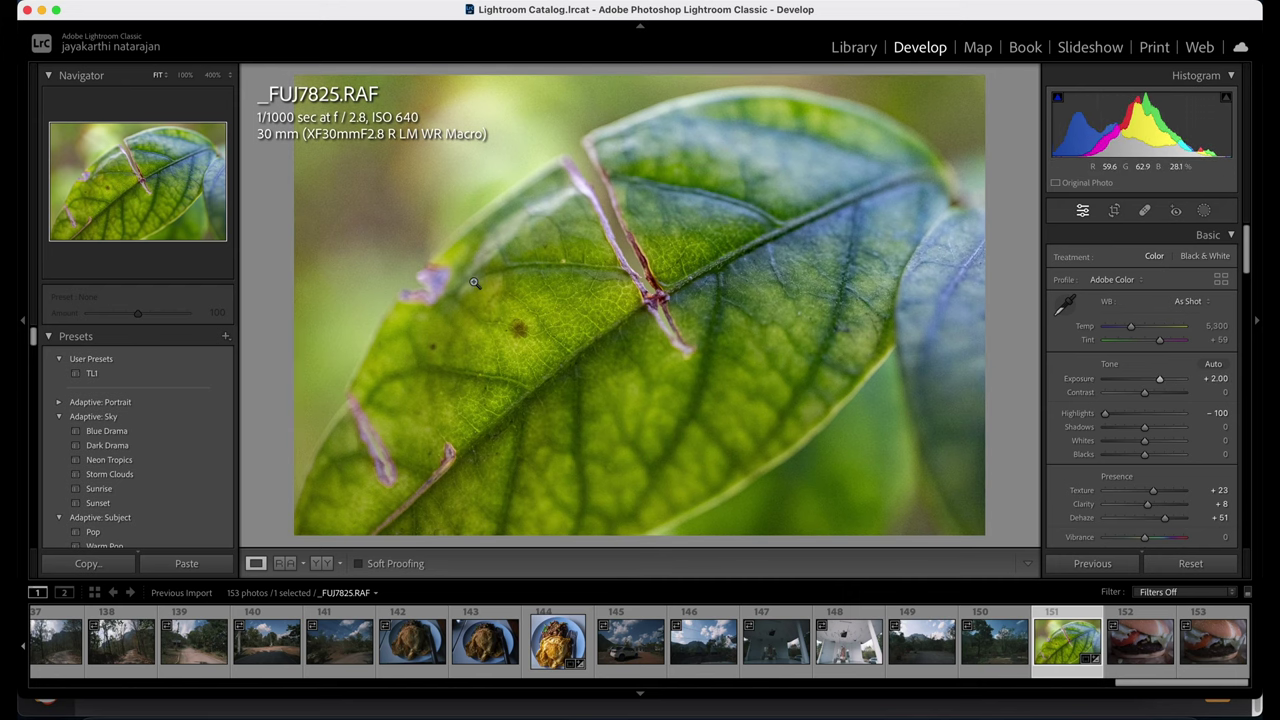
pyautogui.click(551, 319)
pyautogui.click(626, 297)
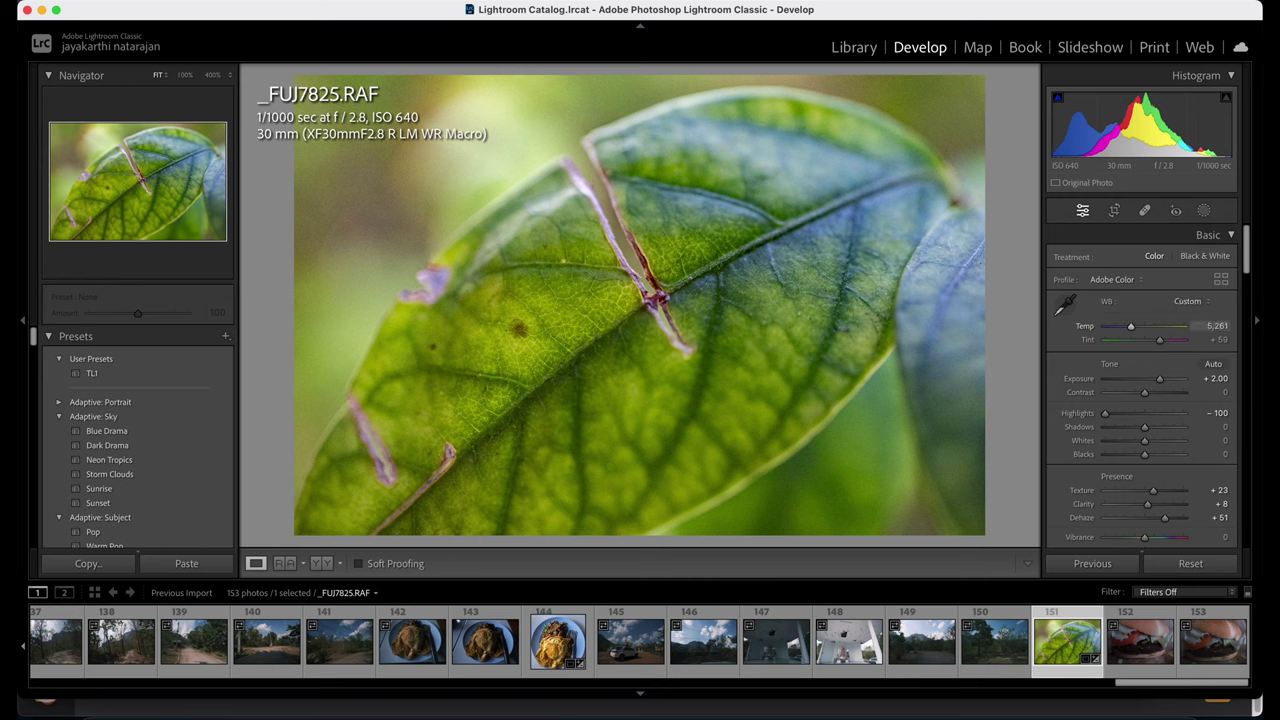
pyautogui.moveTo(1128, 326); pyautogui.dragTo(1104, 328)
# Open the burger photo _FUJ7827.RAF and apply a crop rotated by 3.05°.
pyautogui.click(1140, 642)
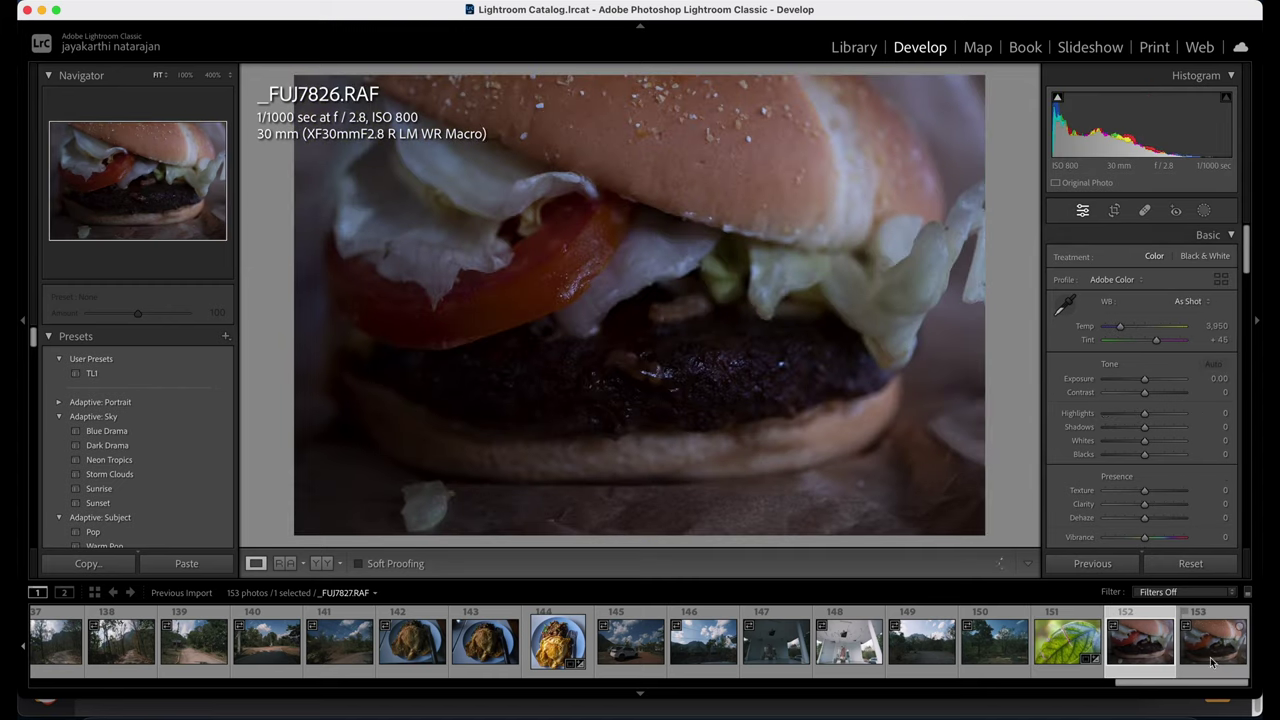
pyautogui.click(1212, 660)
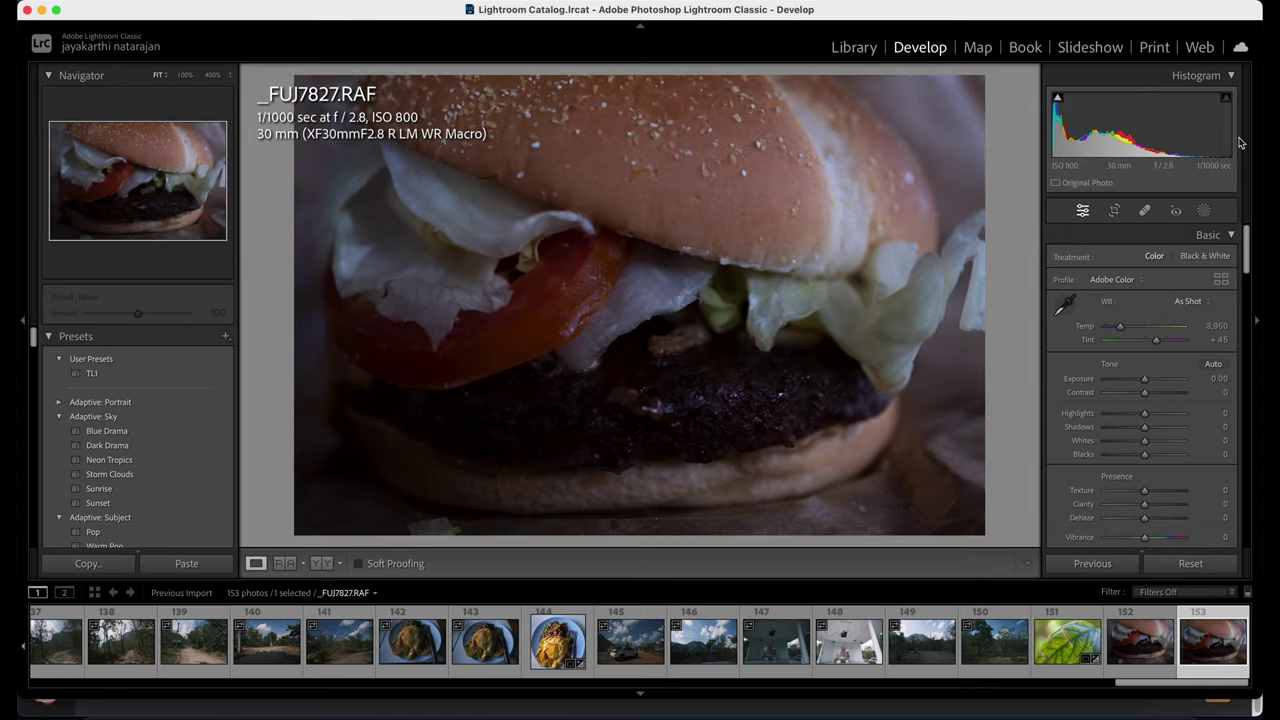
pyautogui.click(1114, 212)
pyautogui.moveTo(1012, 150); pyautogui.dragTo(1009, 188)
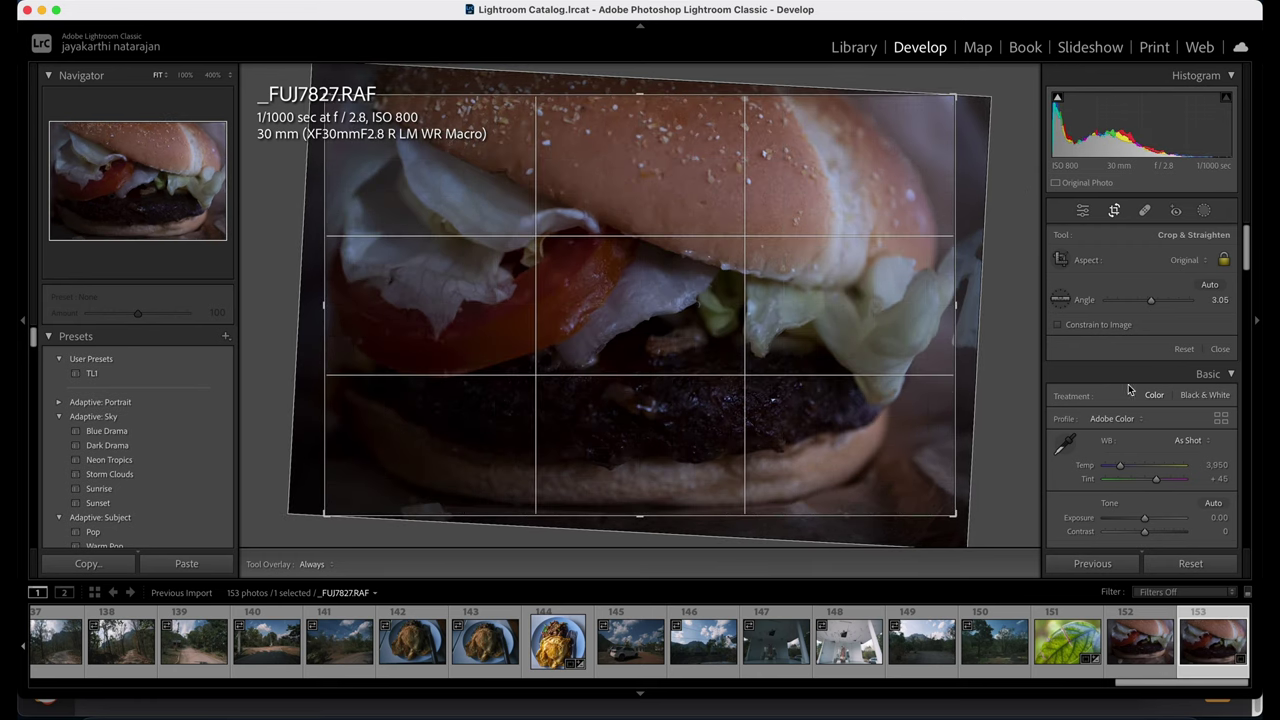
pyautogui.click(1082, 210)
# Set the burger photo's highlights to -100, shadows to +100 and exposure to +1.20.
pyautogui.moveTo(1145, 379); pyautogui.dragTo(1020, 411)
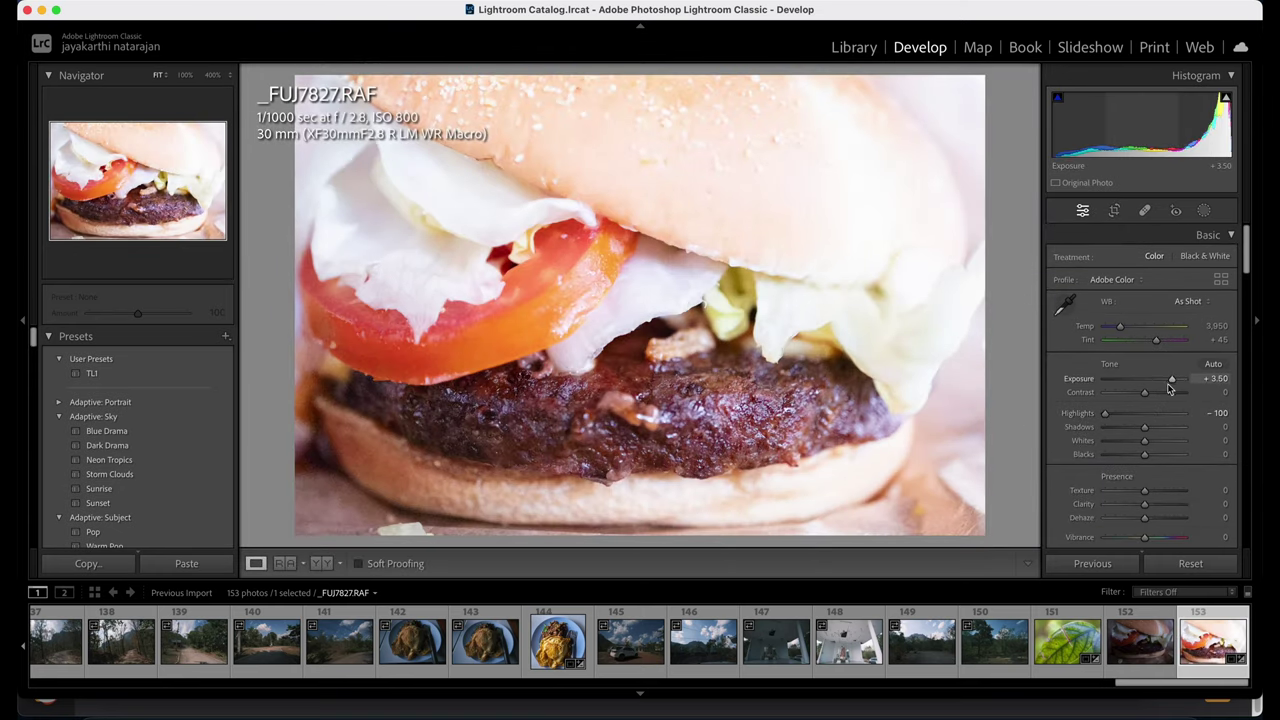
pyautogui.moveTo(1168, 378); pyautogui.dragTo(1163, 383)
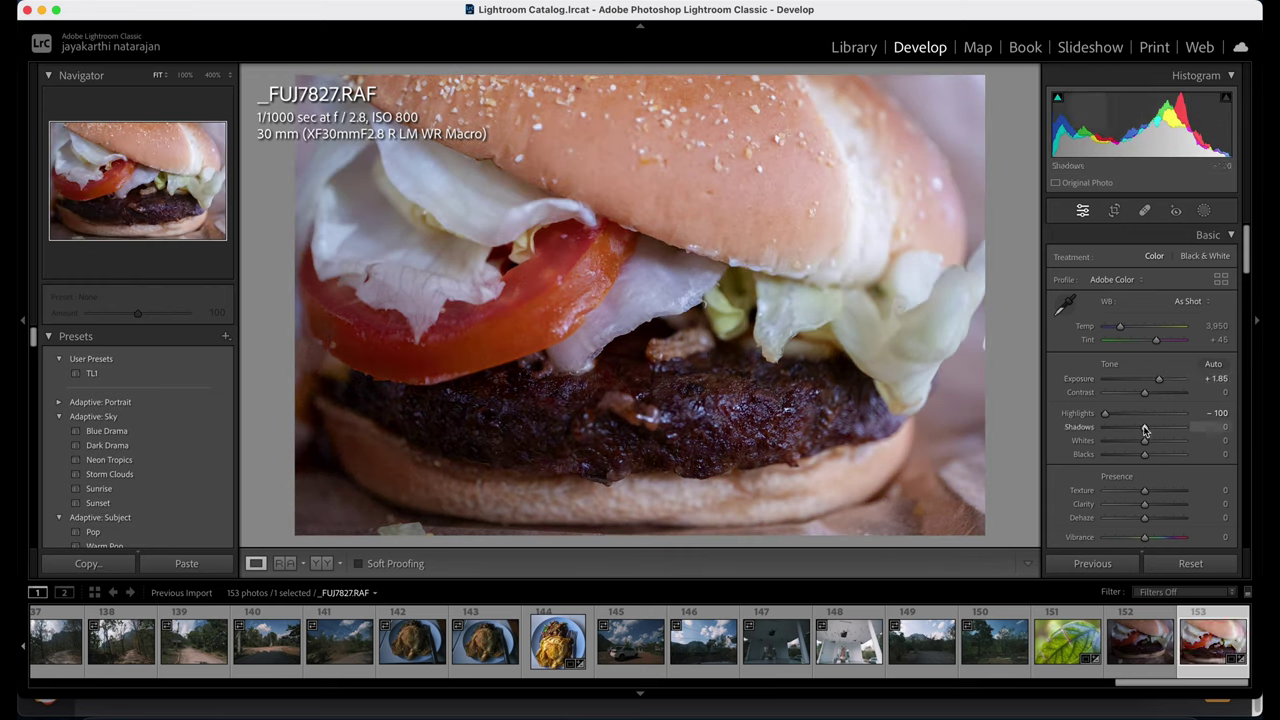
pyautogui.moveTo(1145, 430); pyautogui.dragTo(1204, 428)
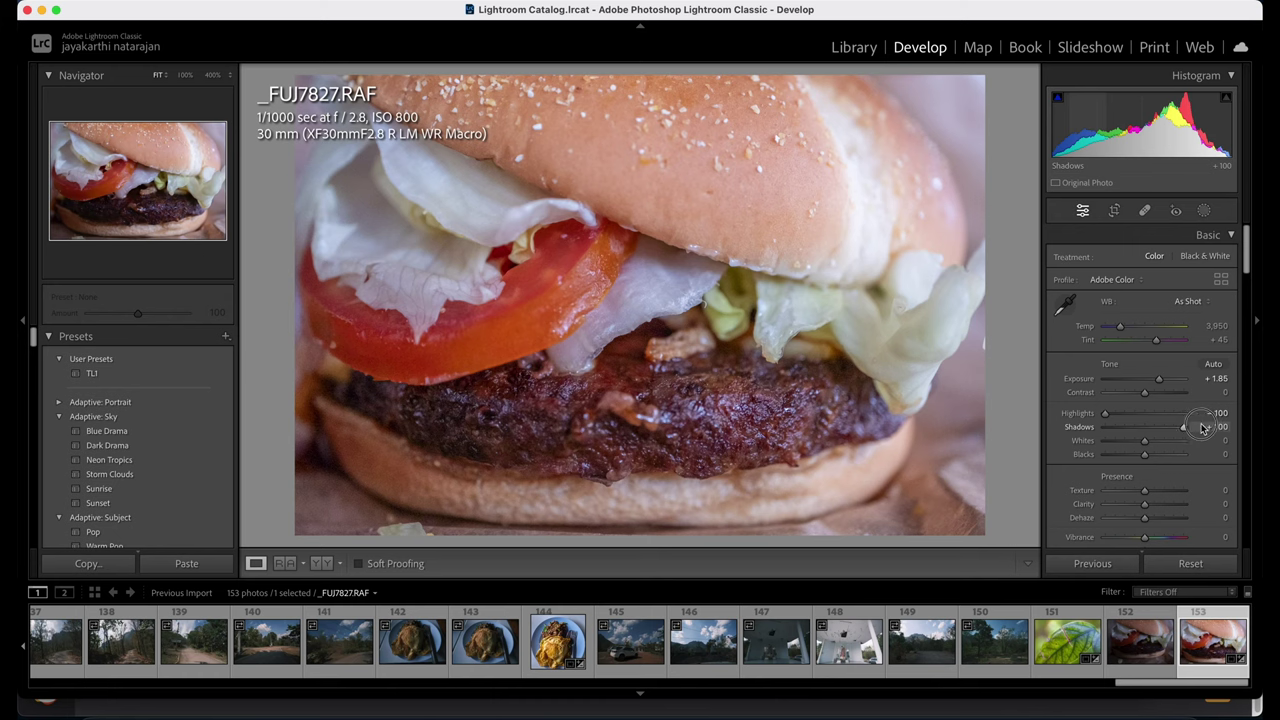
pyautogui.moveTo(1159, 379); pyautogui.dragTo(1152, 381)
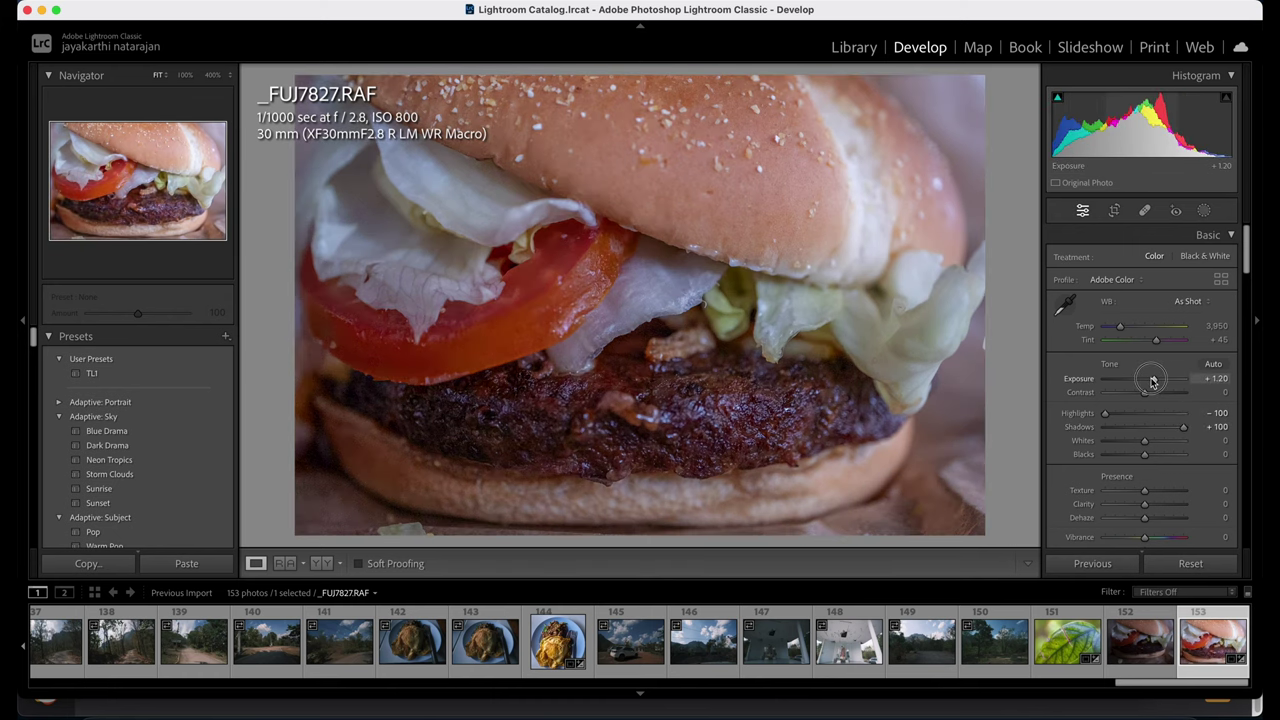
# Set the burger photo's dehaze to +90 and exposure to +1.70, and check the patty up close.
pyautogui.scroll(-5, 1150, 379)
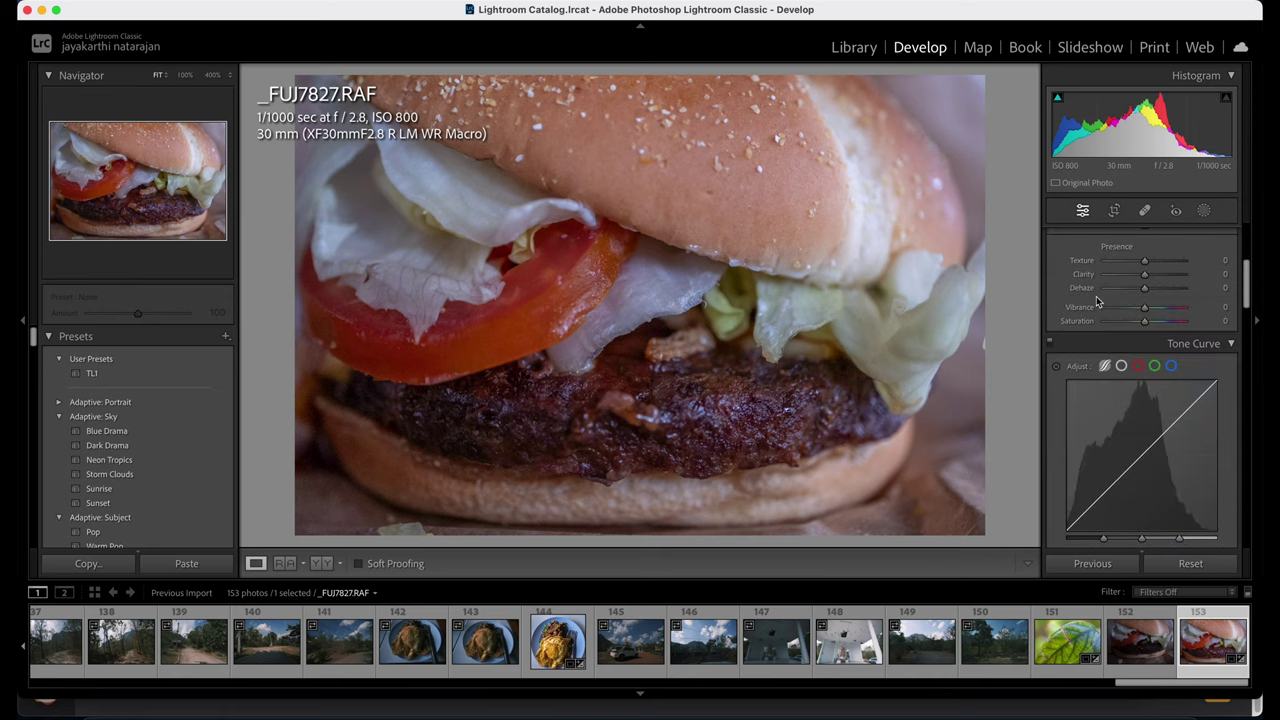
pyautogui.moveTo(1146, 294); pyautogui.dragTo(1154, 295)
pyautogui.moveTo(1166, 297); pyautogui.dragTo(1161, 264)
pyautogui.scroll(3, 1170, 298)
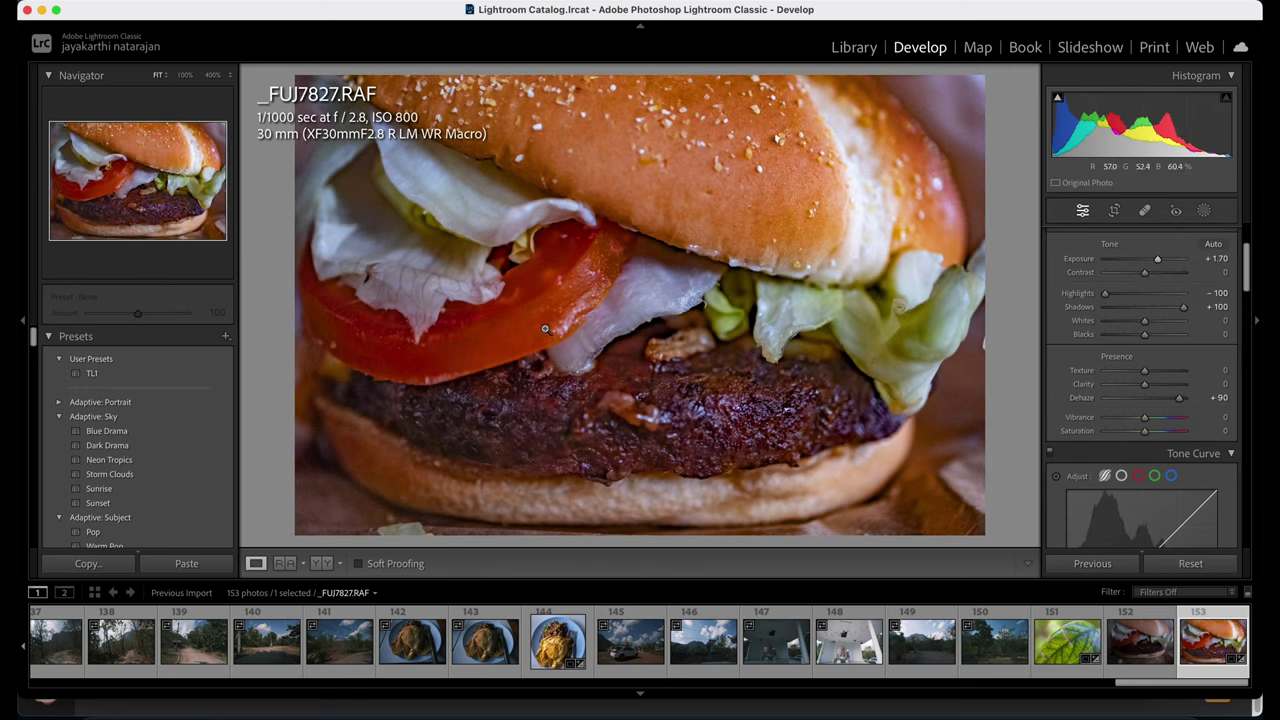
pyautogui.moveTo(557, 425); pyautogui.dragTo(741, 340)
# Set the burger photo's exposure to +1.88, dehaze to +100, texture to +16 and clarity to +6.
pyautogui.scroll(-5, 1100, 415)
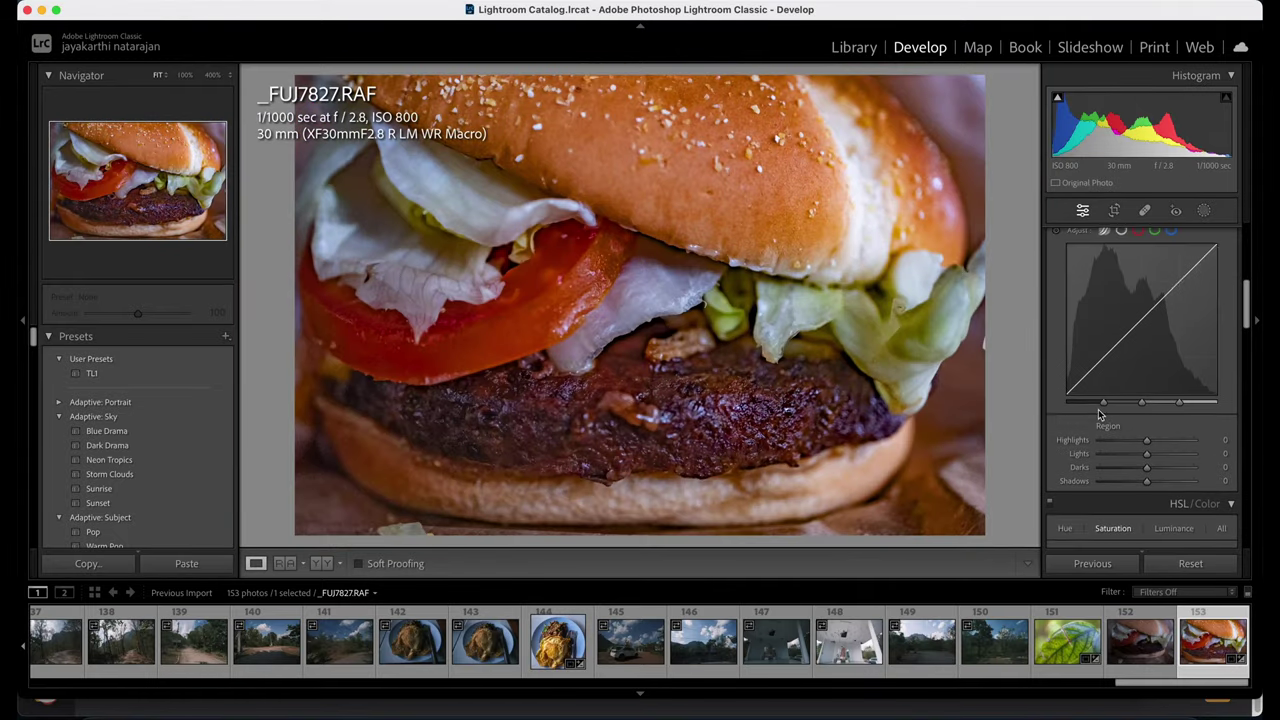
pyautogui.scroll(5, 1100, 300)
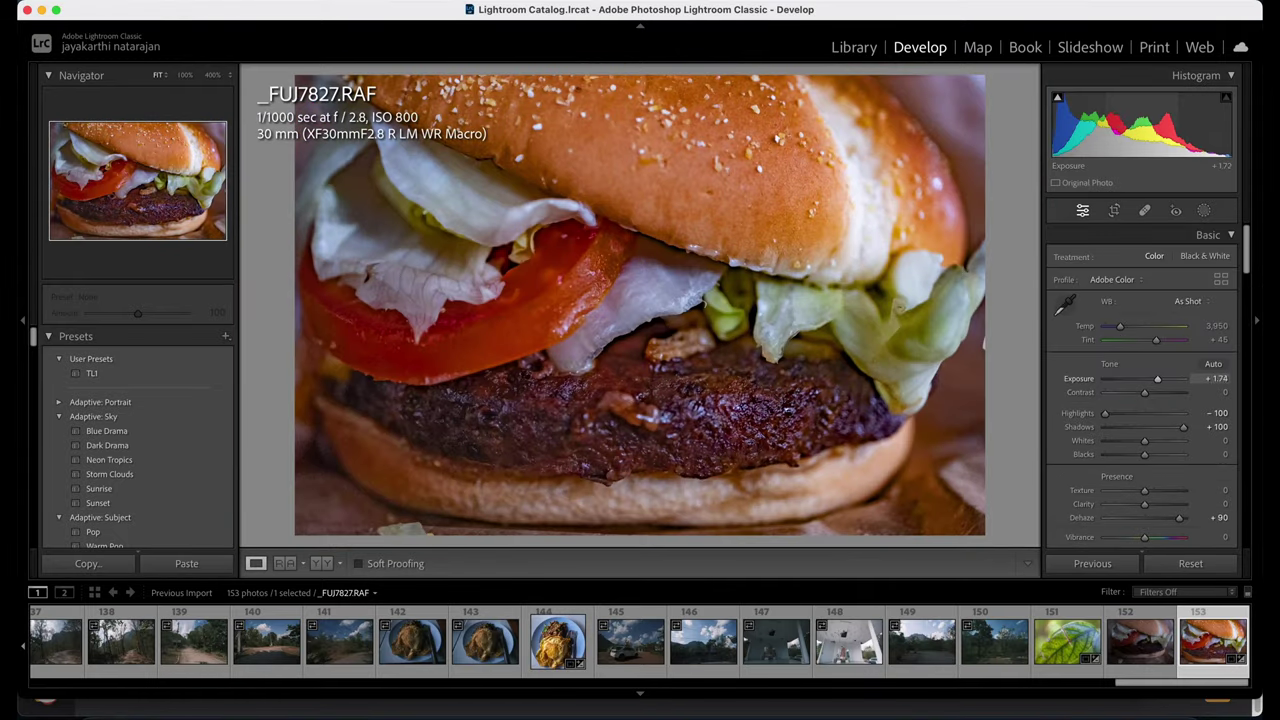
pyautogui.moveTo(1150, 130); pyautogui.dragTo(1160, 130)
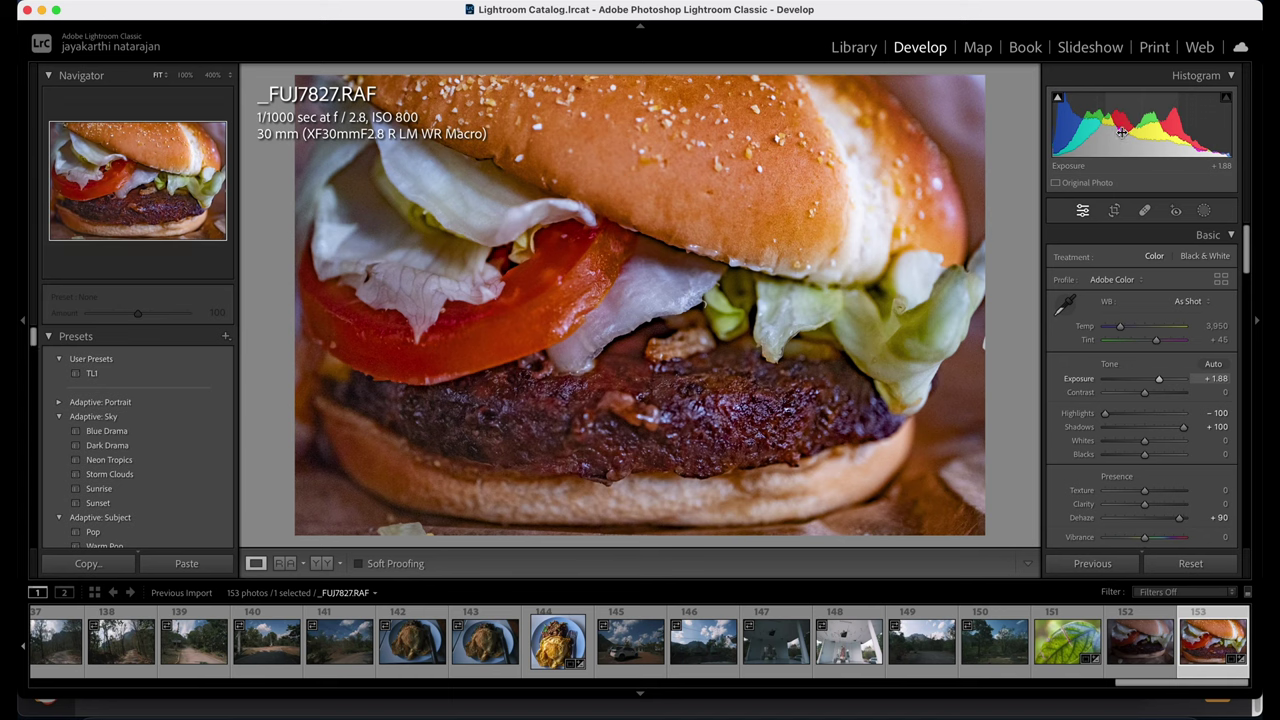
pyautogui.scroll(-1, 1130, 492)
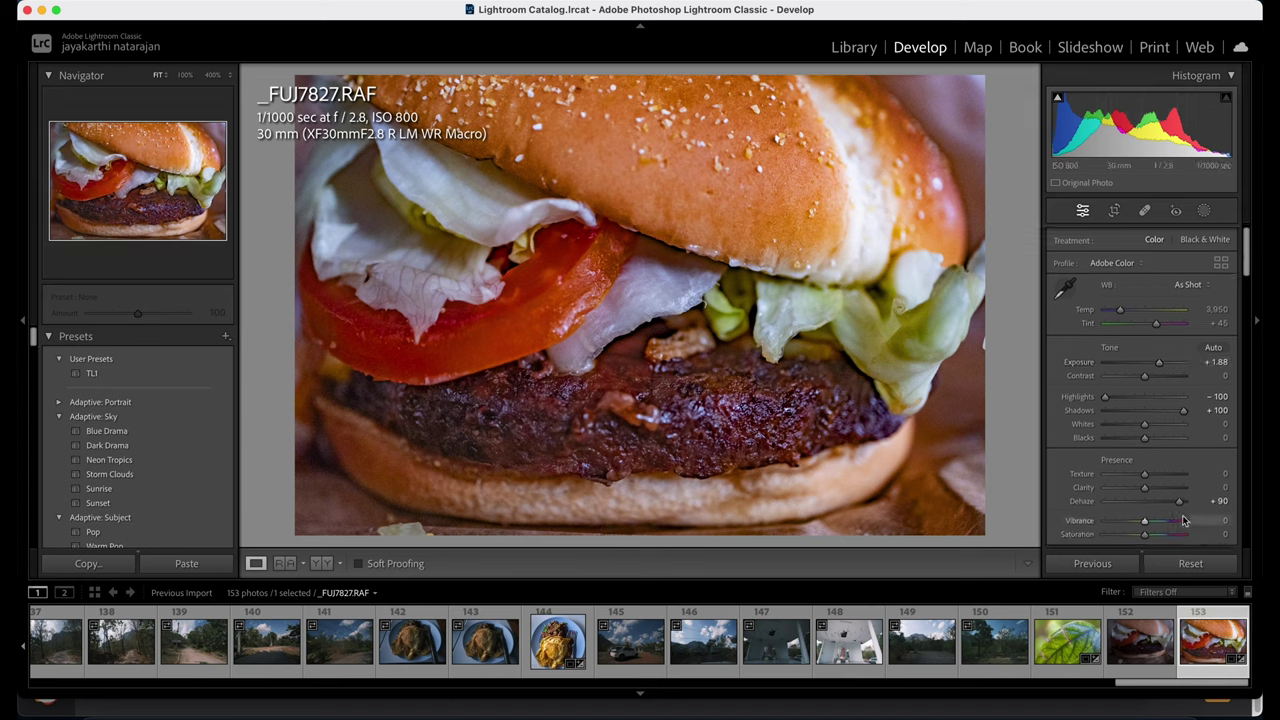
pyautogui.moveTo(1181, 507); pyautogui.dragTo(1149, 477)
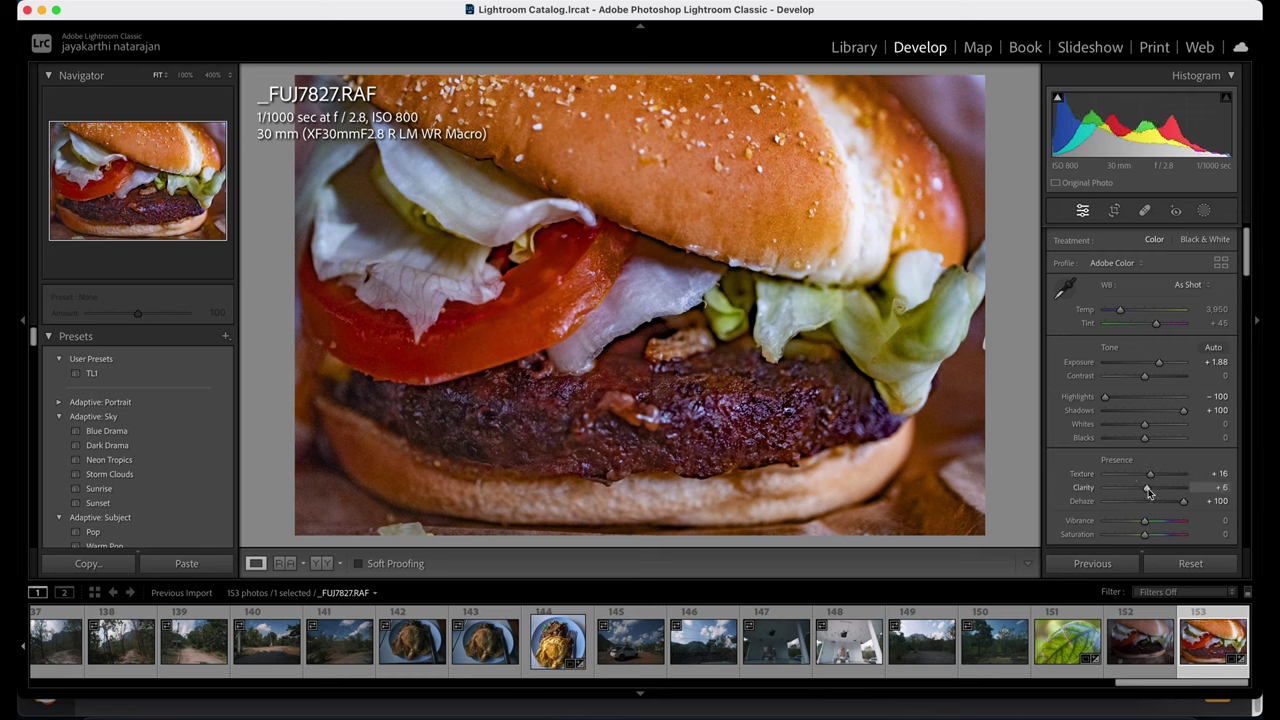
pyautogui.moveTo(1150, 488); pyautogui.dragTo(1153, 488)
# Set the burger photo's luminance noise reduction to 21.
pyautogui.scroll(-4, 1140, 460)
pyautogui.scroll(-5, 1120, 432)
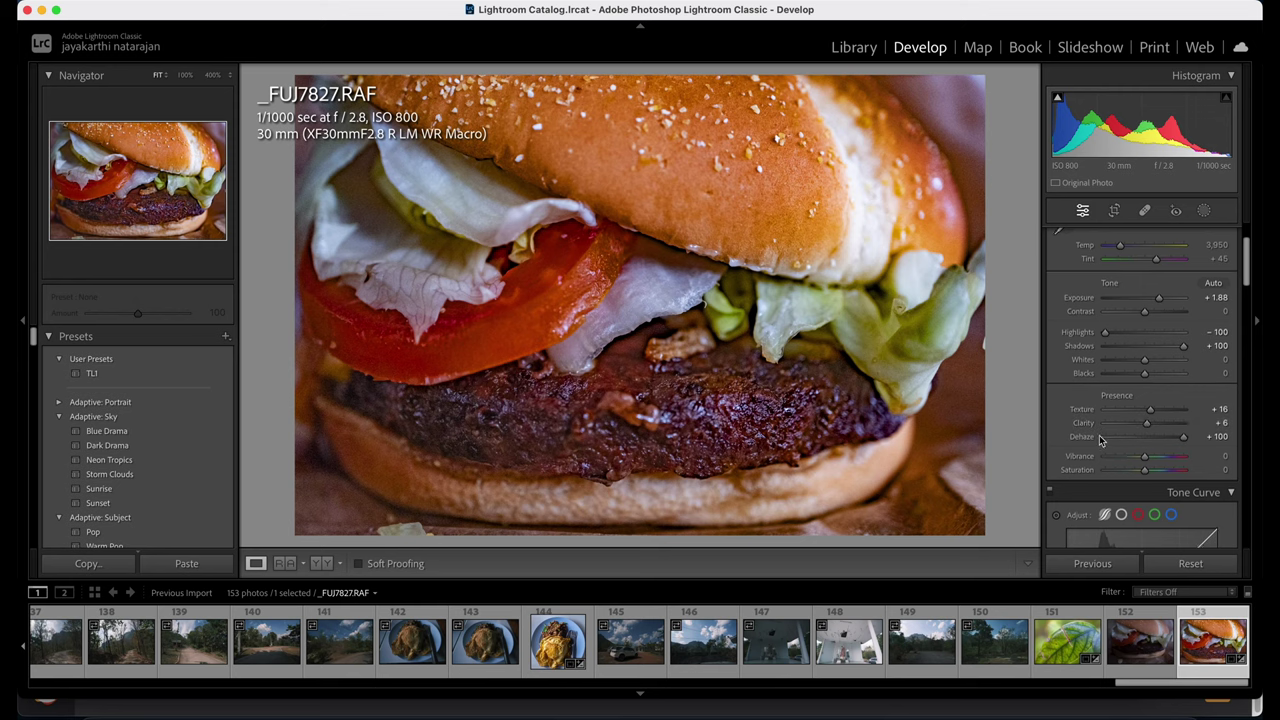
pyautogui.scroll(-10, 1080, 425)
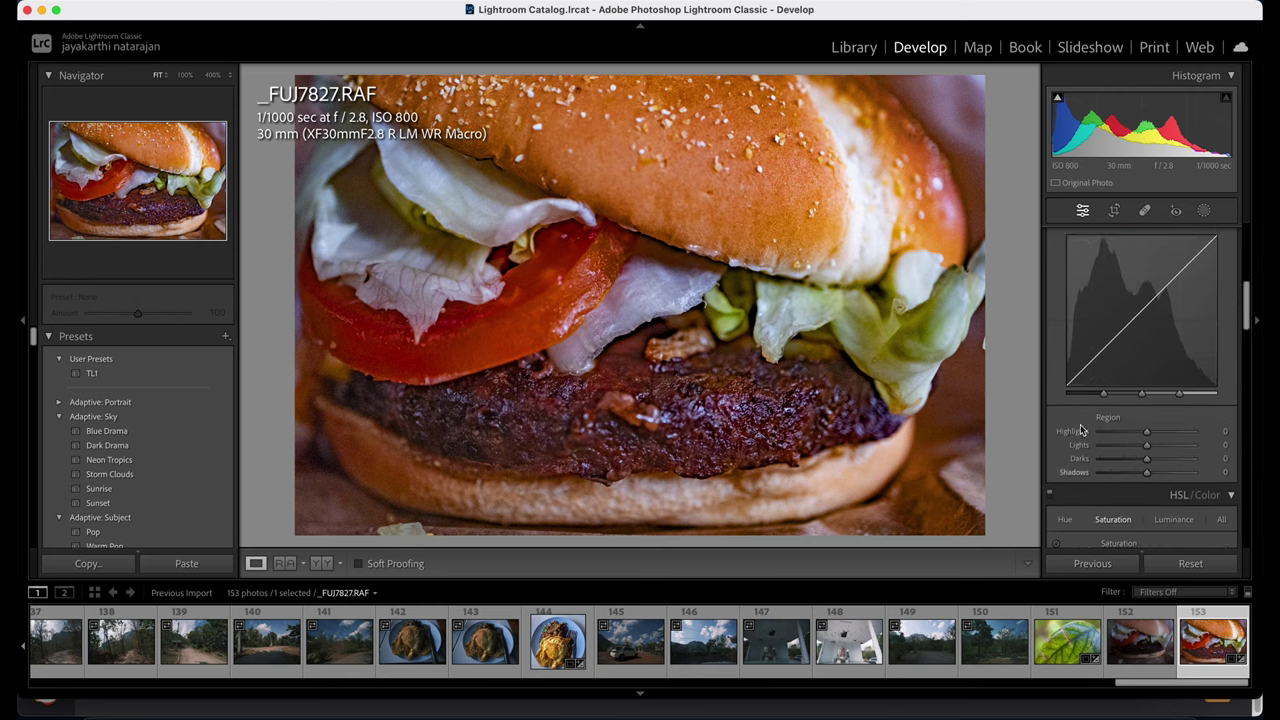
pyautogui.scroll(-3, 1079, 424)
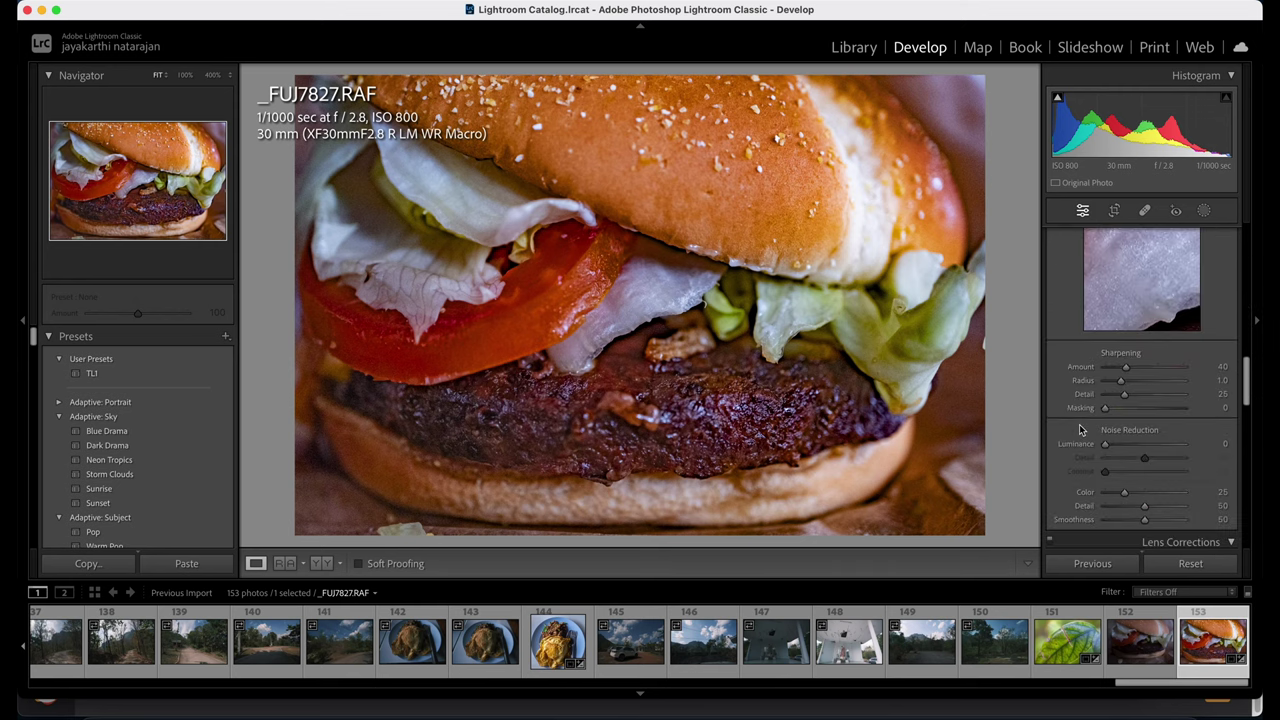
pyautogui.moveTo(1106, 444); pyautogui.dragTo(1126, 448)
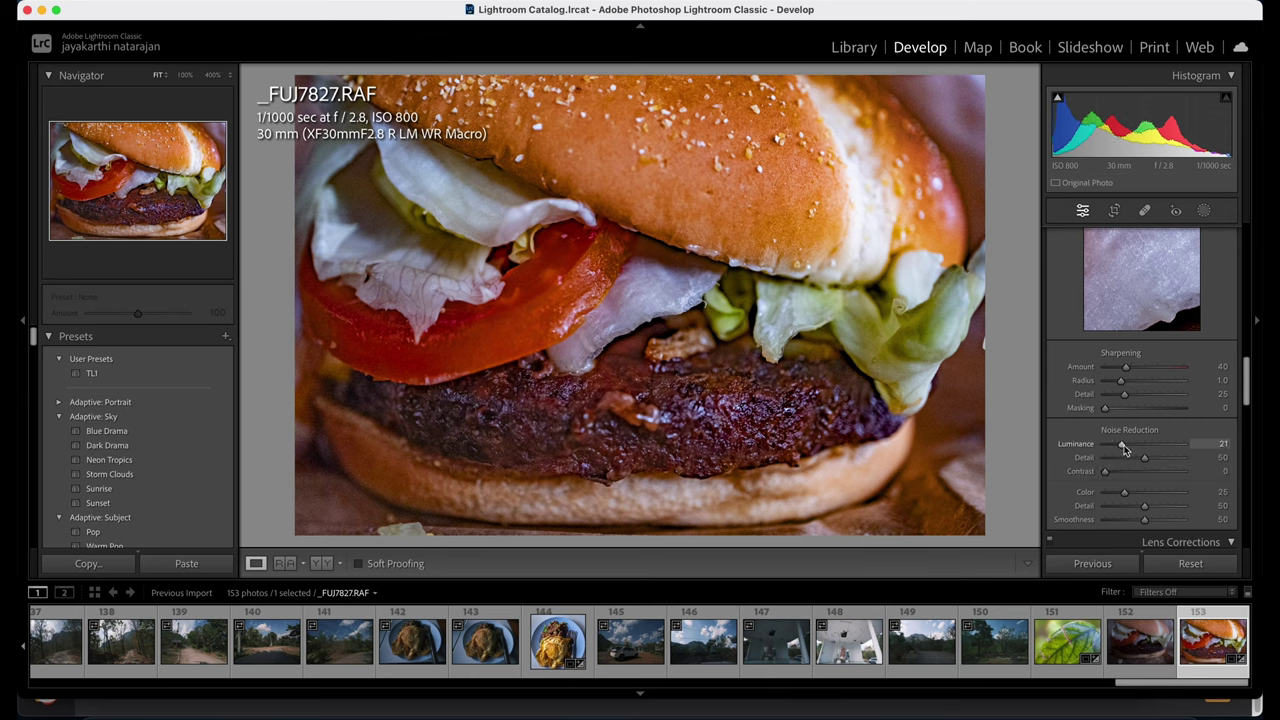
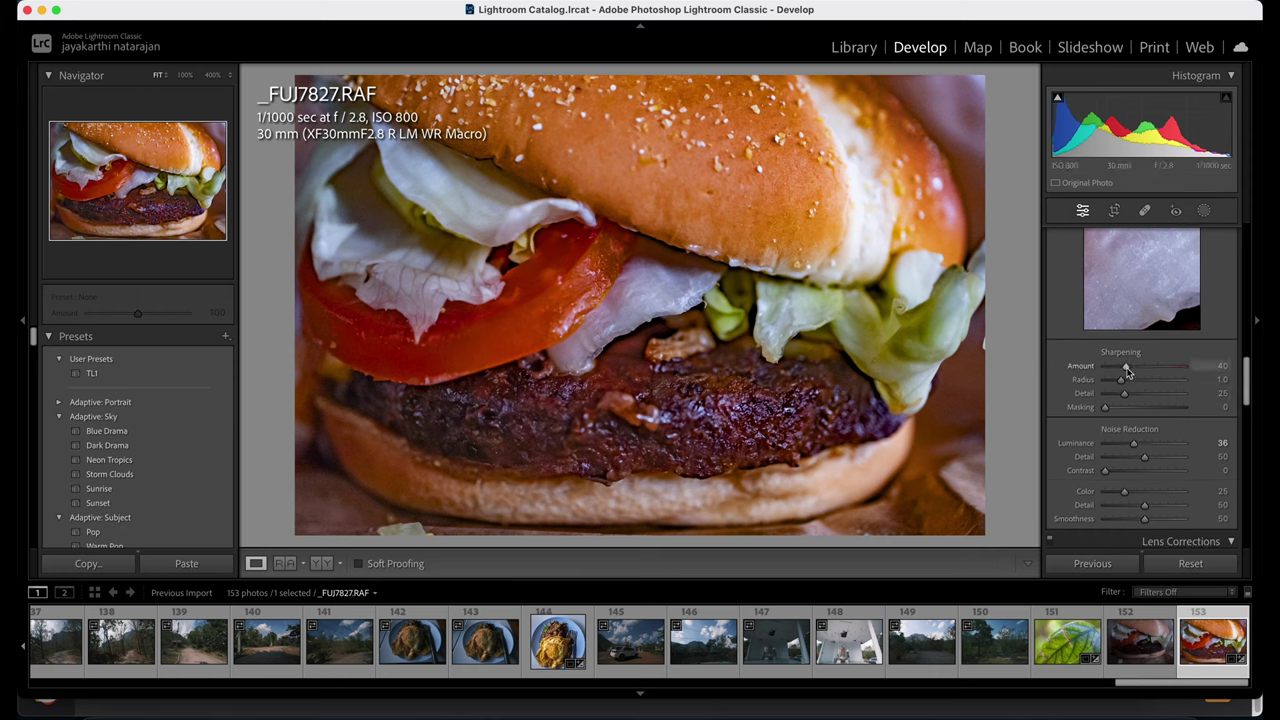
# Set the burger photo's sharpening amount to 52 and compare the edit side by side with the original.
pyautogui.moveTo(1127, 371); pyautogui.dragTo(1134, 371)
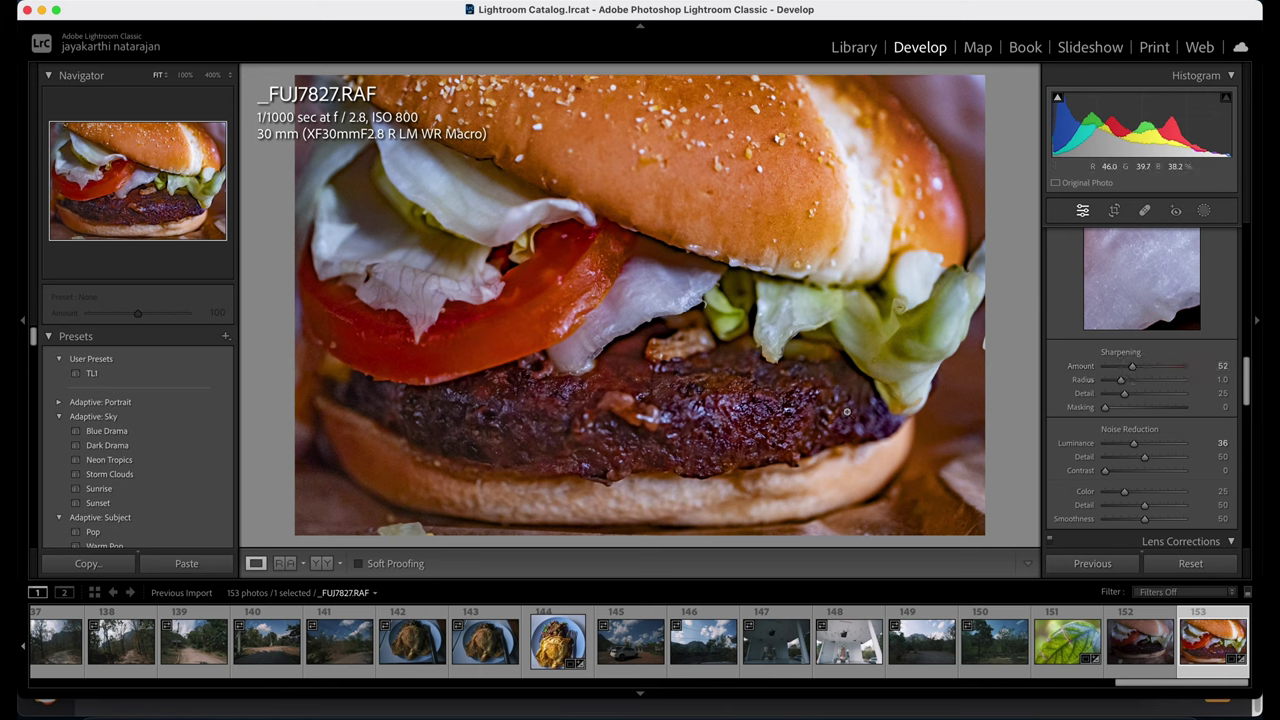
pyautogui.scroll(10, 1141, 328)
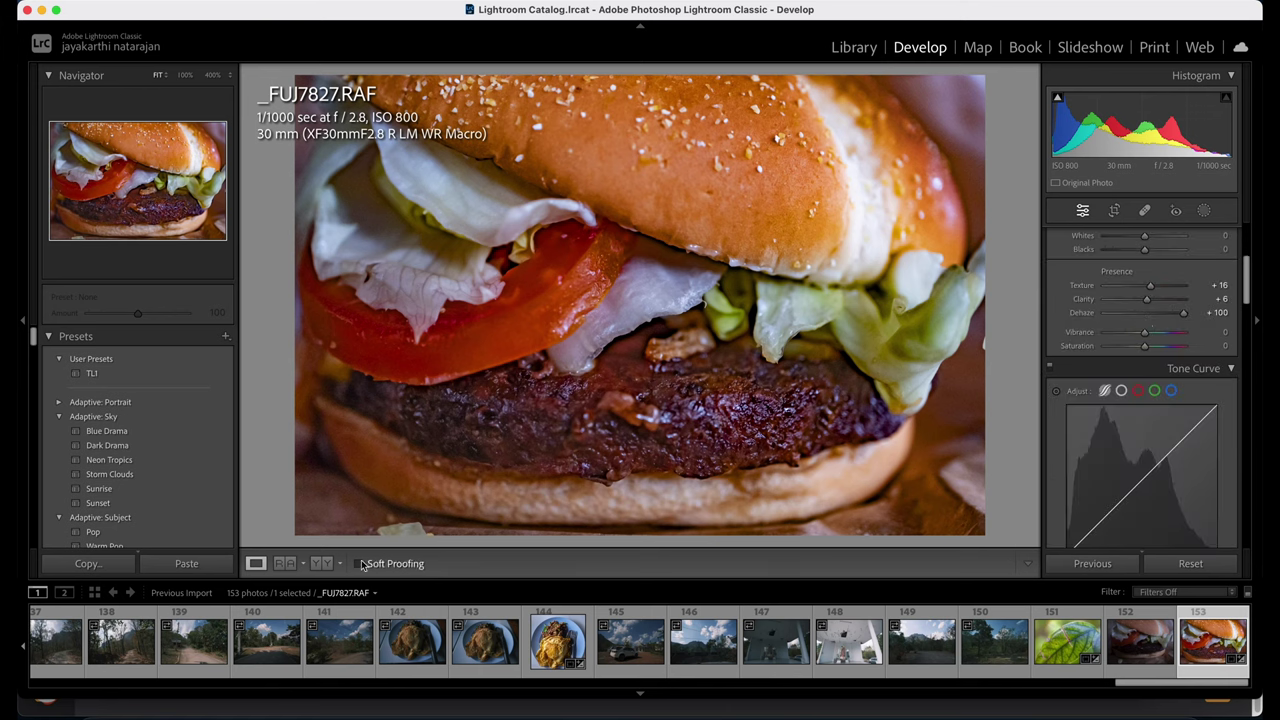
pyautogui.click(321, 564)
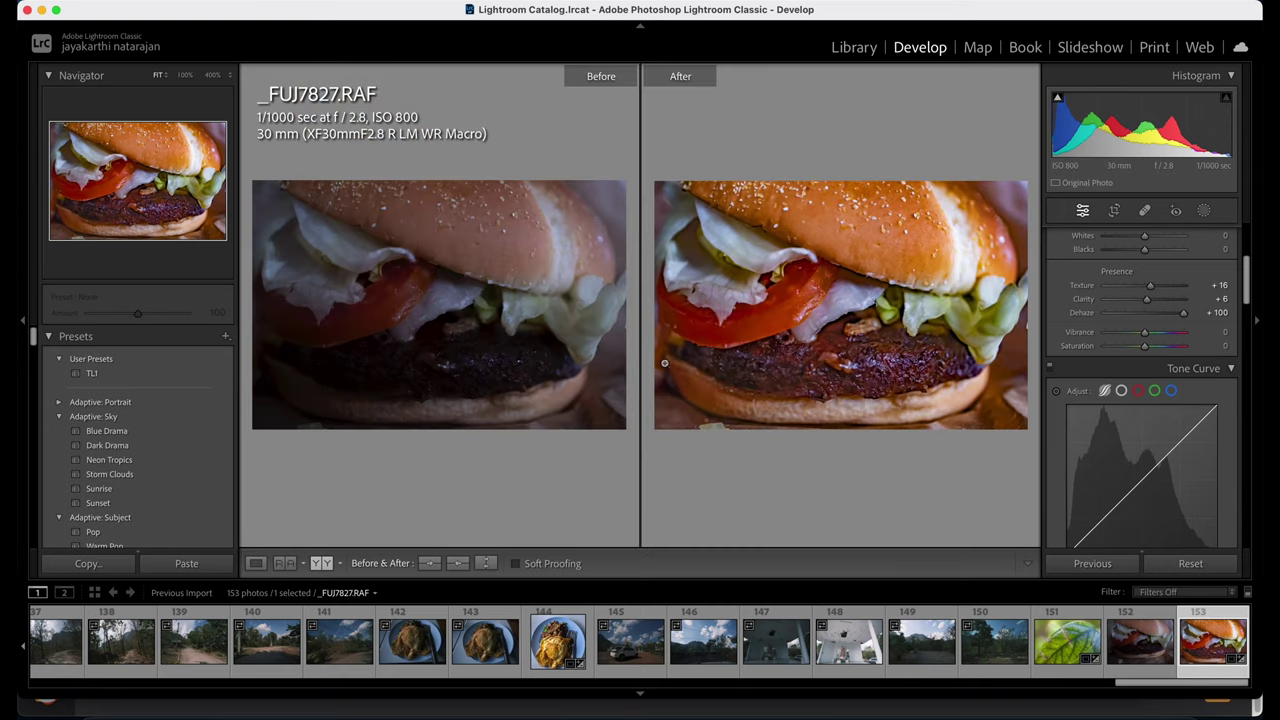
pyautogui.click(256, 563)
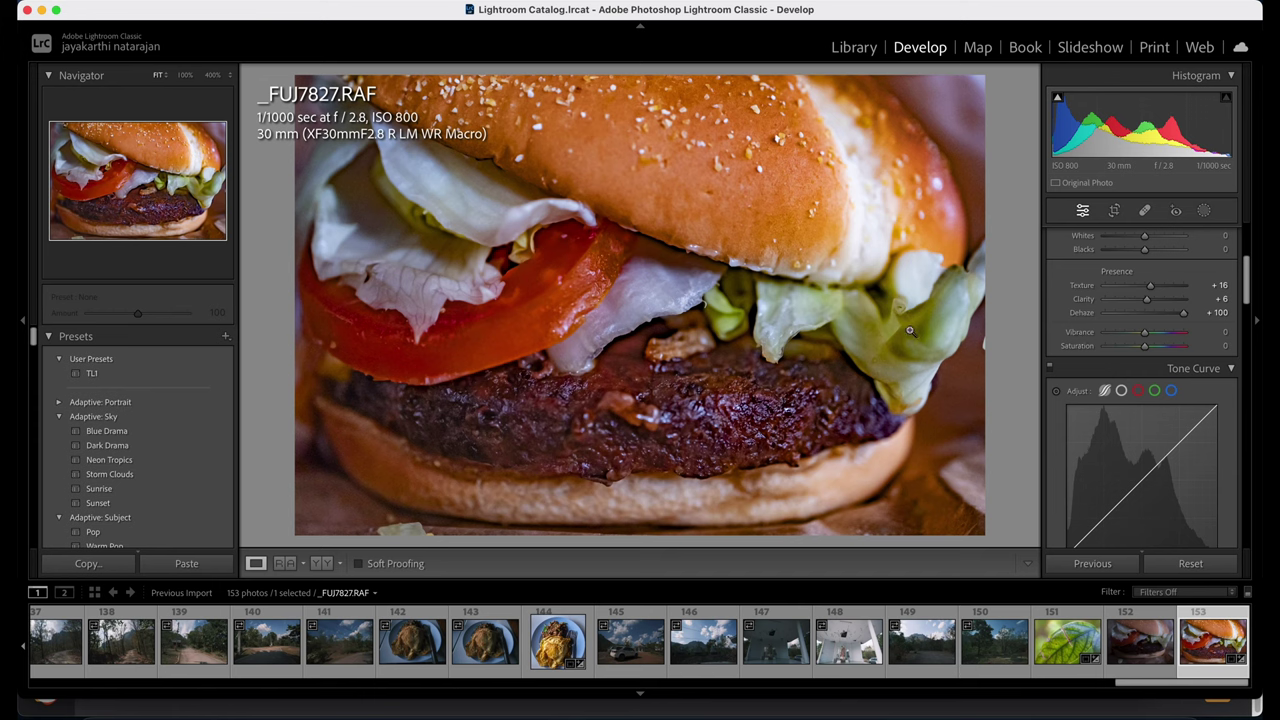
# Set the burger photo's green hue to +25, yellow hue to -10 and green saturation to +16.
pyautogui.scroll(-5, 1184, 331)
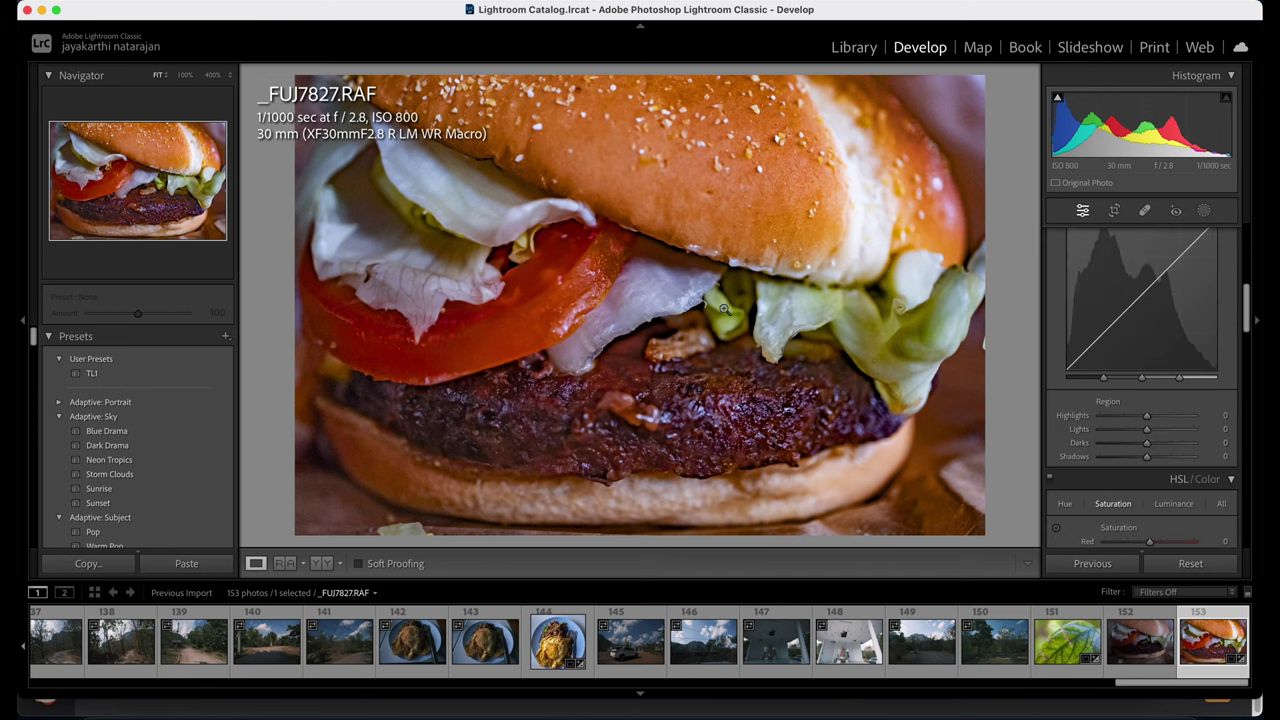
pyautogui.scroll(-3, 1160, 424)
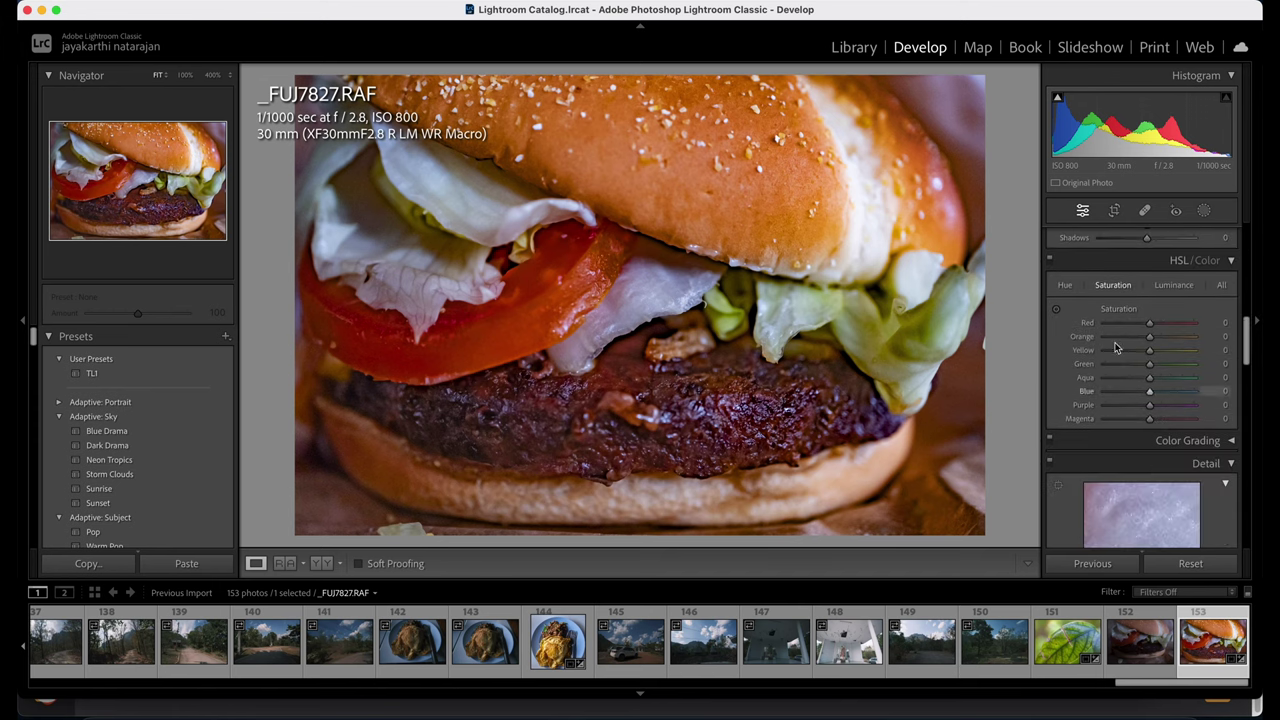
pyautogui.click(1063, 286)
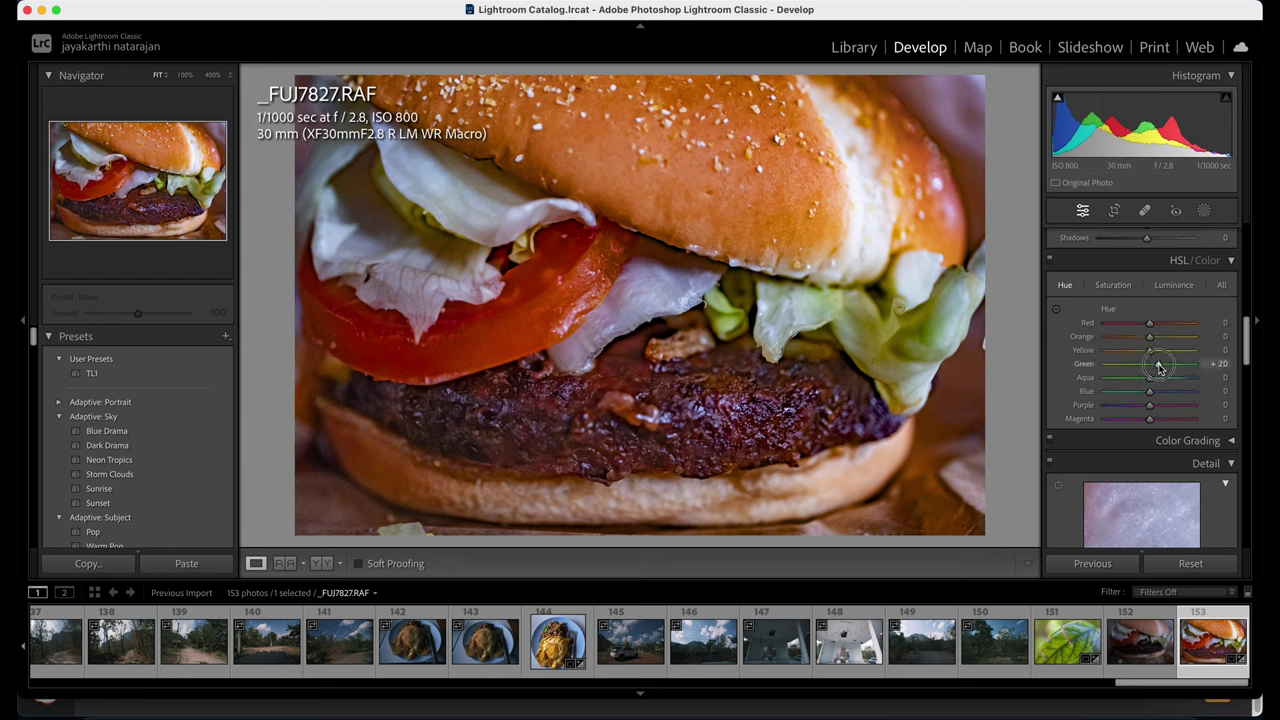
pyautogui.moveTo(1161, 368); pyautogui.dragTo(1165, 368)
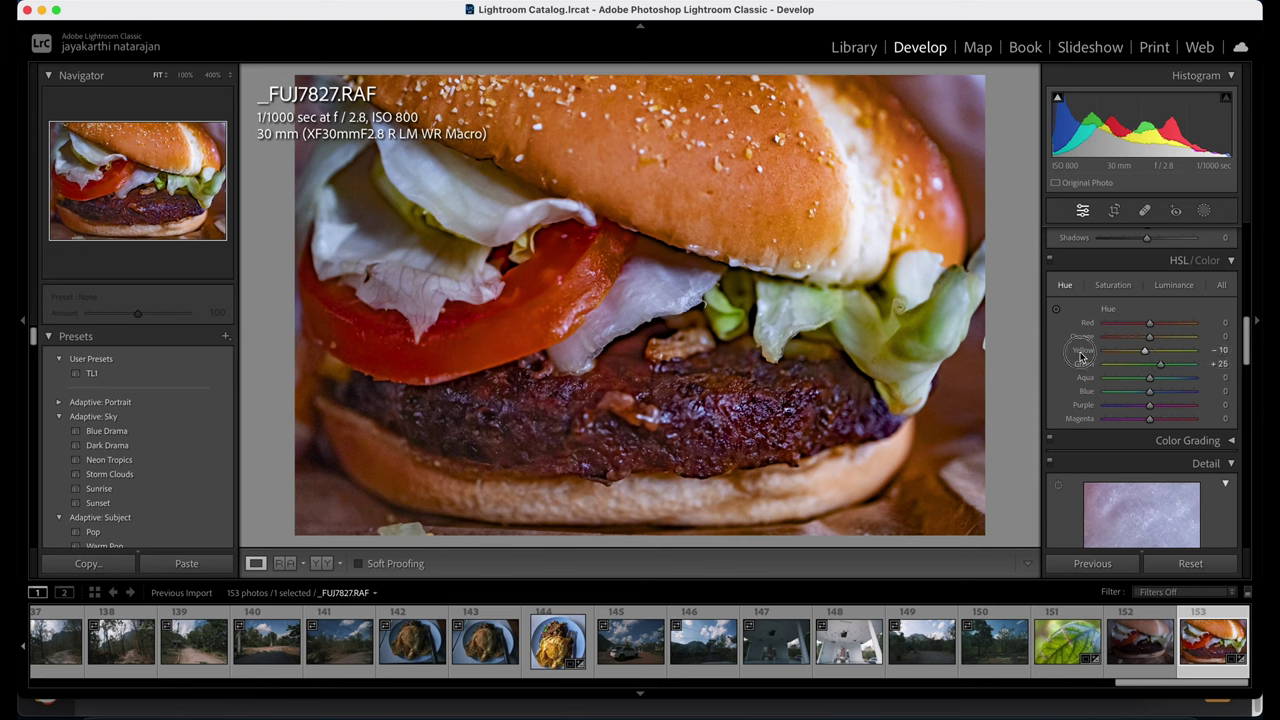
pyautogui.click(1112, 286)
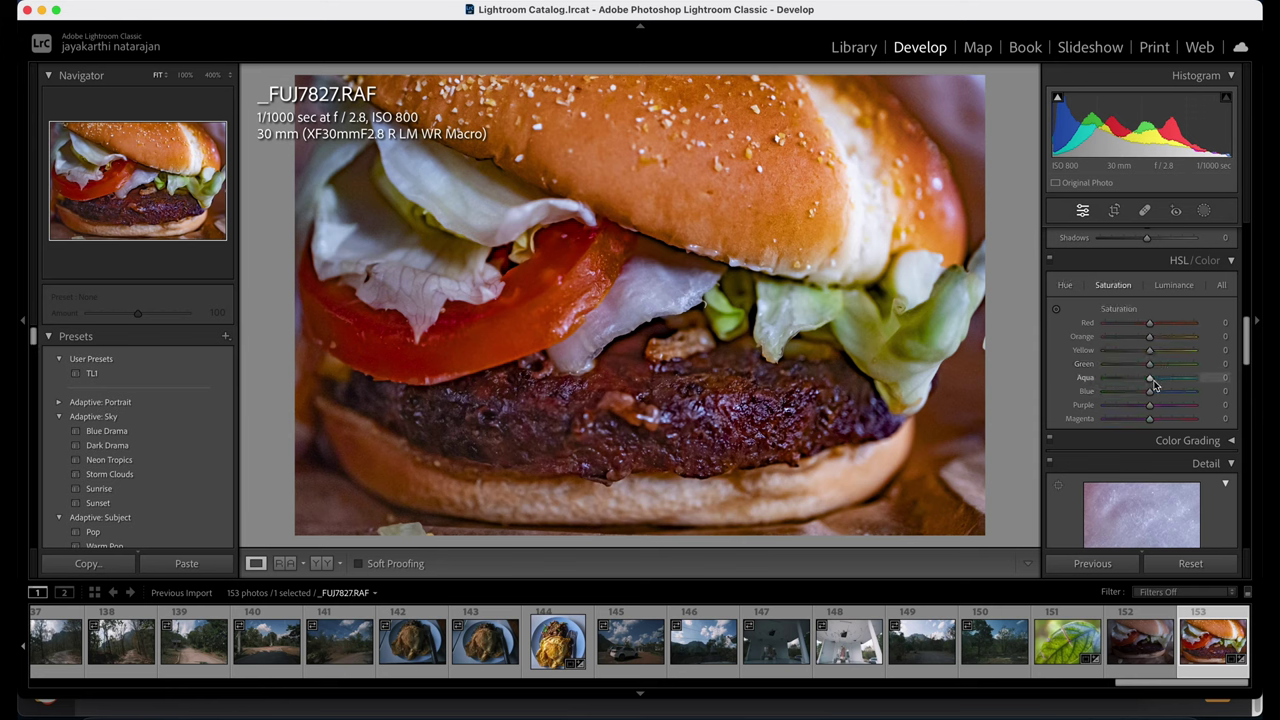
pyautogui.moveTo(1150, 364); pyautogui.dragTo(1158, 370)
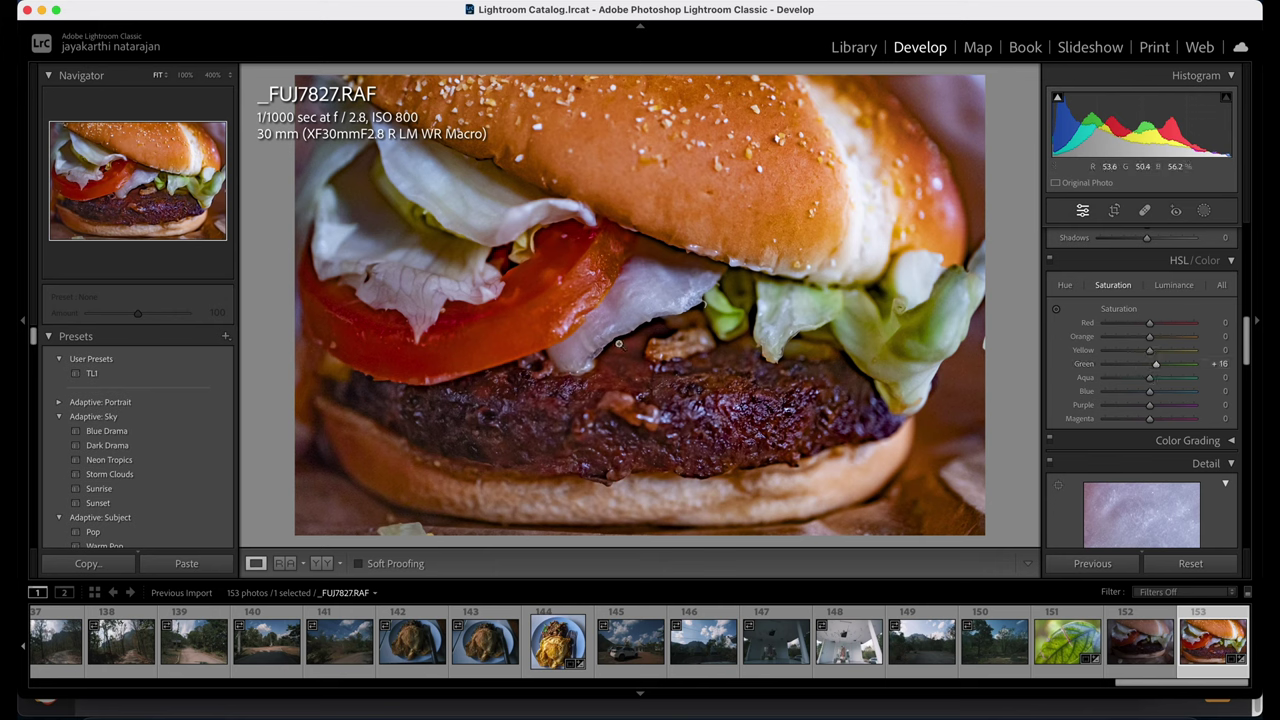
# Darken the burger photo's edges with a post-crop vignetting amount of -16.
pyautogui.scroll(-10, 1177, 300)
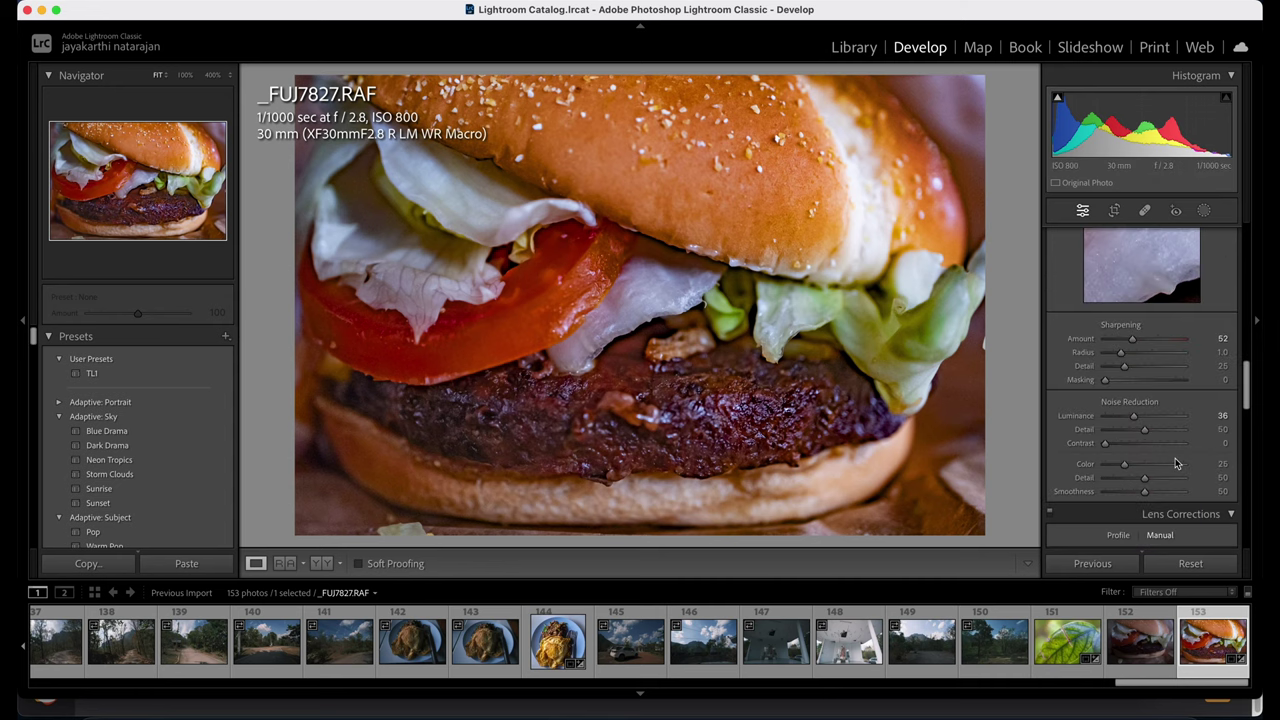
pyautogui.scroll(-6, 1174, 457)
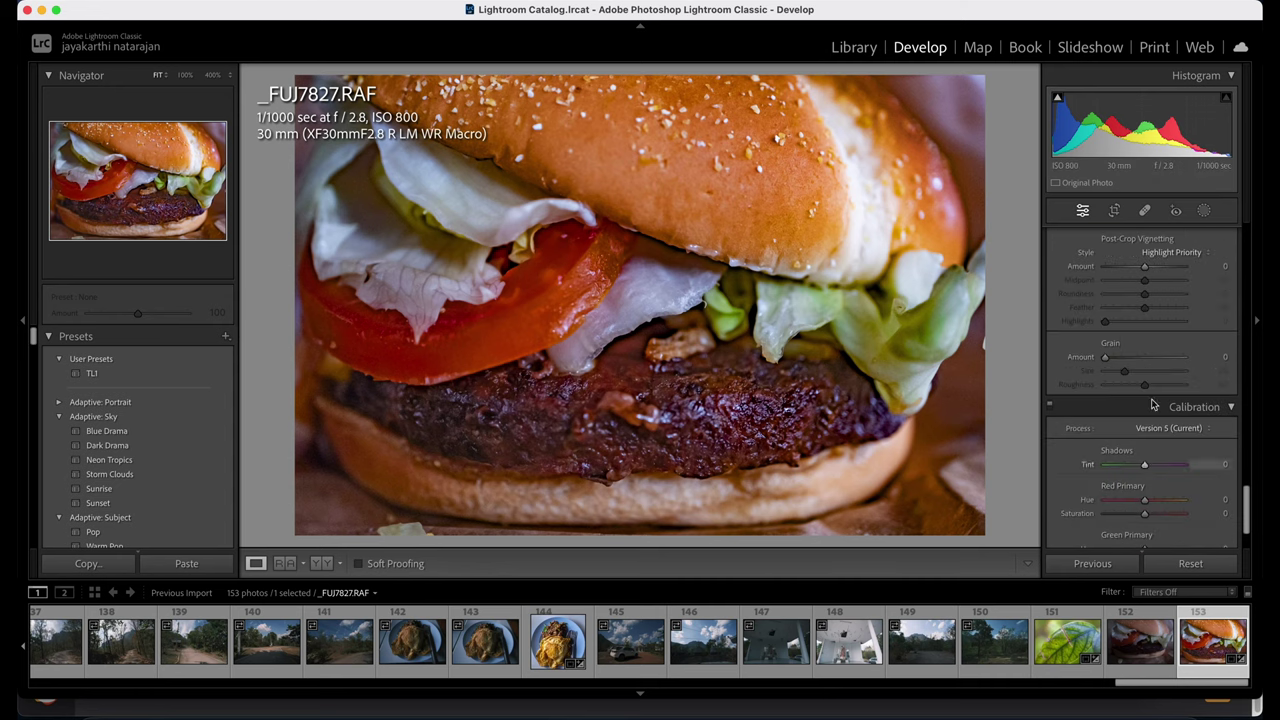
pyautogui.scroll(3, 1150, 420)
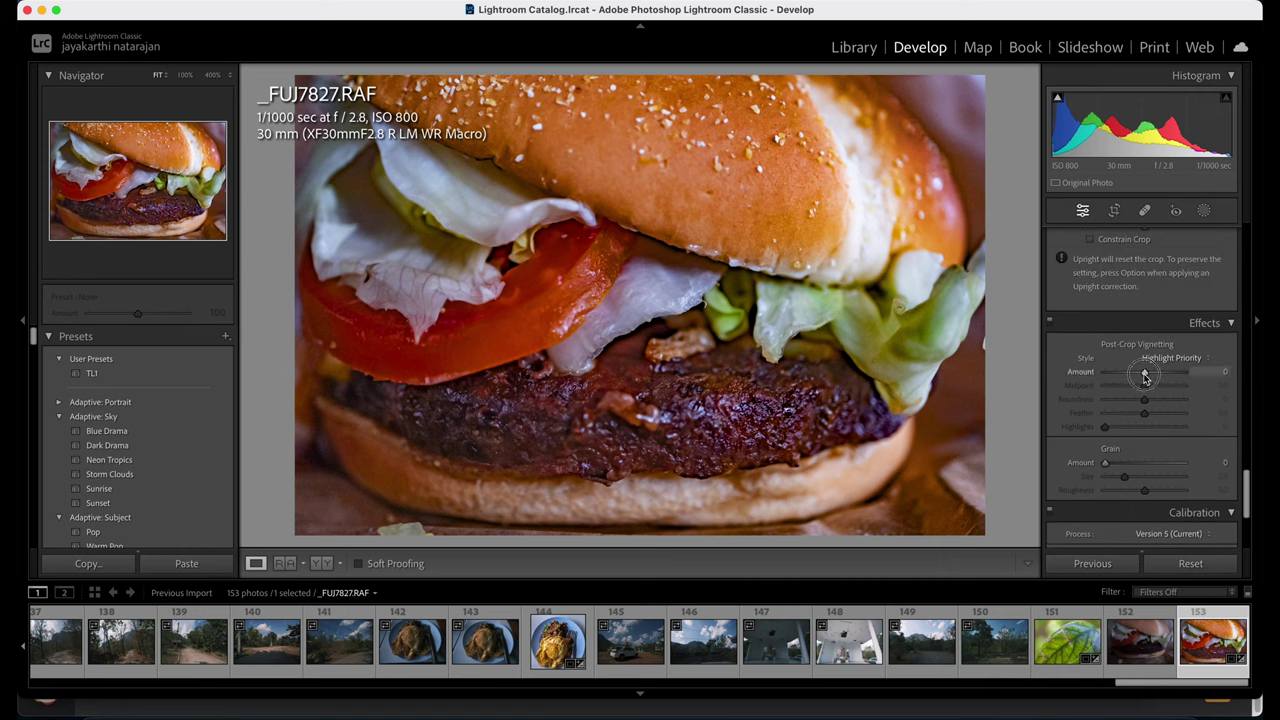
pyautogui.moveTo(1145, 374); pyautogui.dragTo(1138, 374)
pyautogui.moveTo(590, 295); pyautogui.dragTo(680, 320)
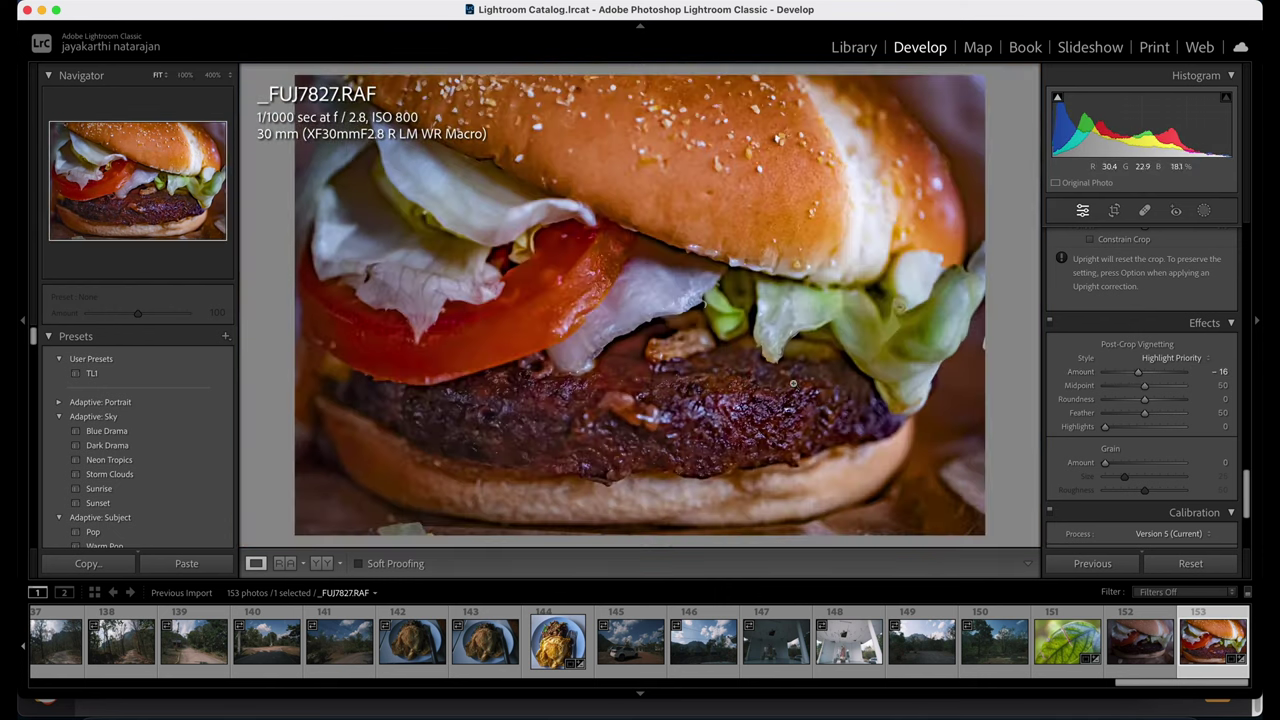
# Set the burger photo's white balance temperature to 4,207.
pyautogui.scroll(15, 1126, 391)
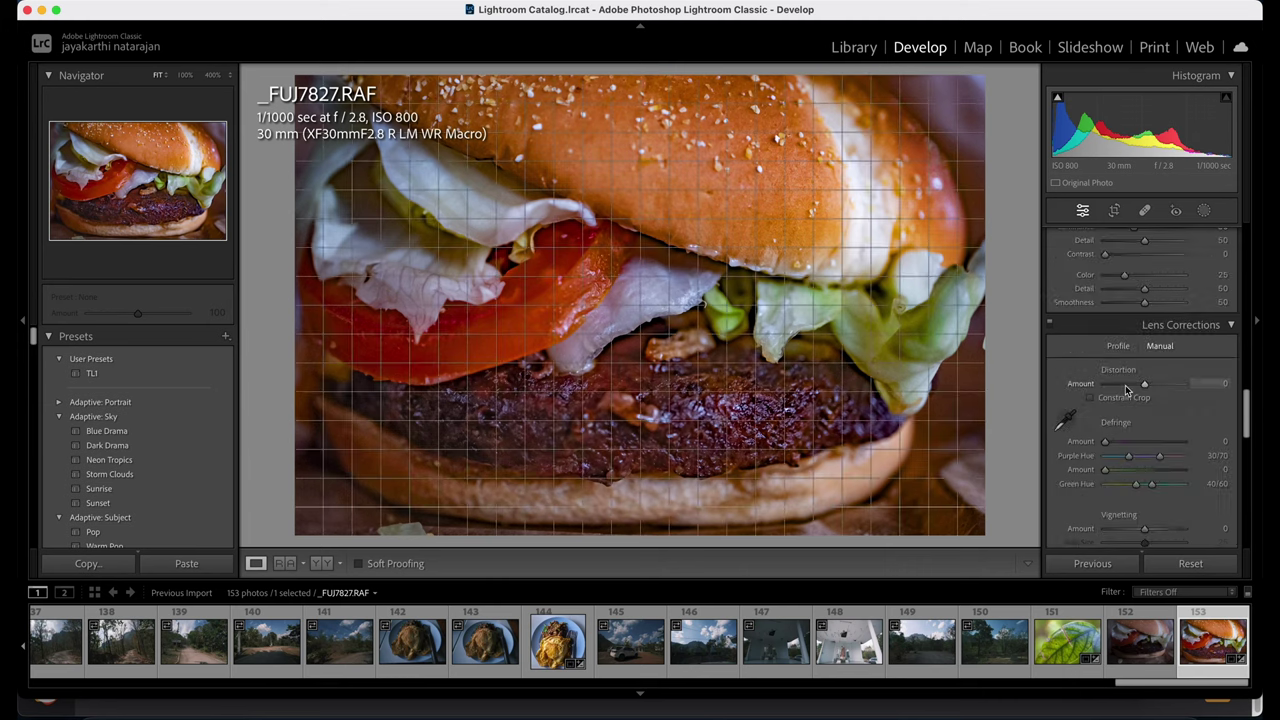
pyautogui.scroll(5, 1178, 383)
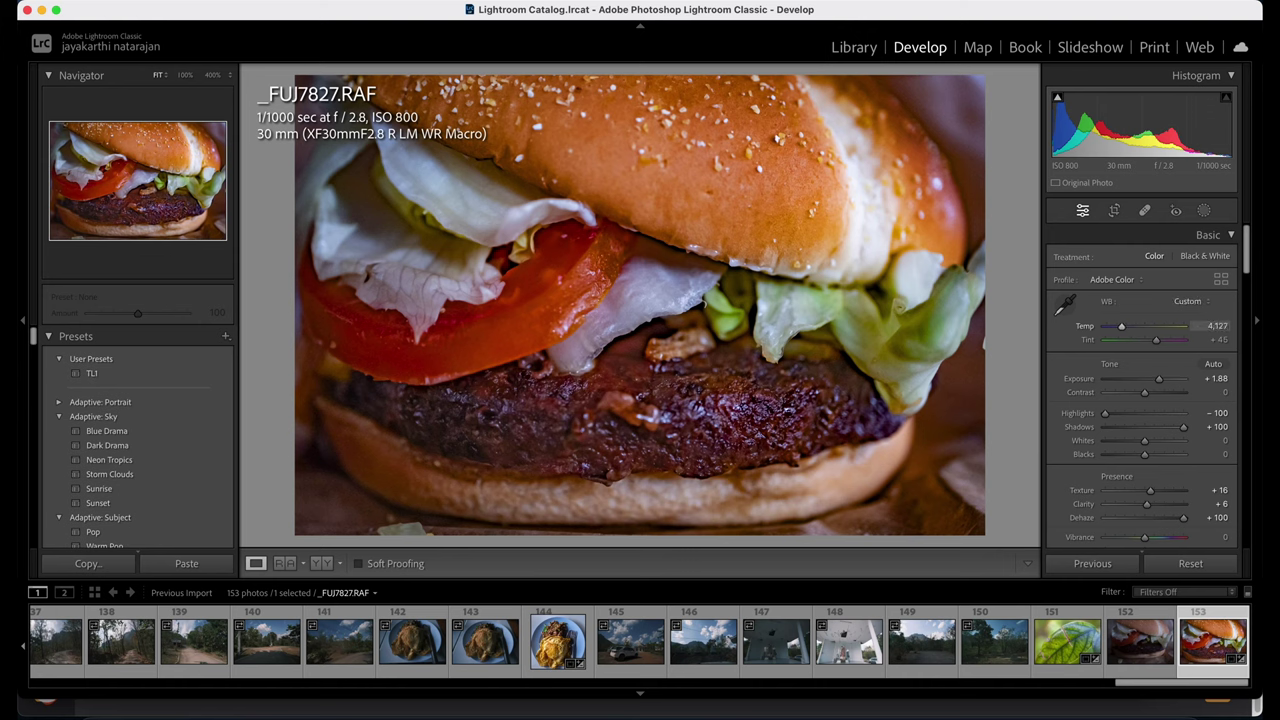
pyautogui.moveTo(1121, 326); pyautogui.dragTo(1122, 326)
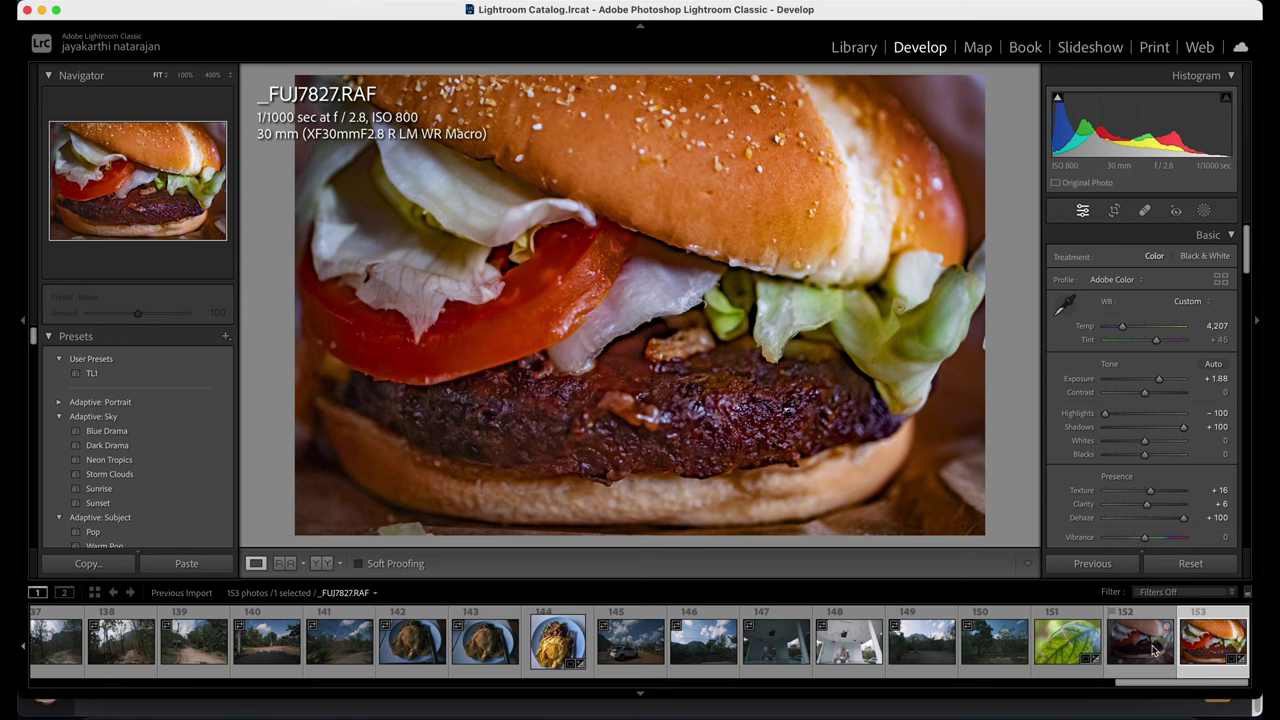
# Go back through the edited photos to the purple-sky temple photo and examine its golden spires up close.
pyautogui.click(1065, 650)
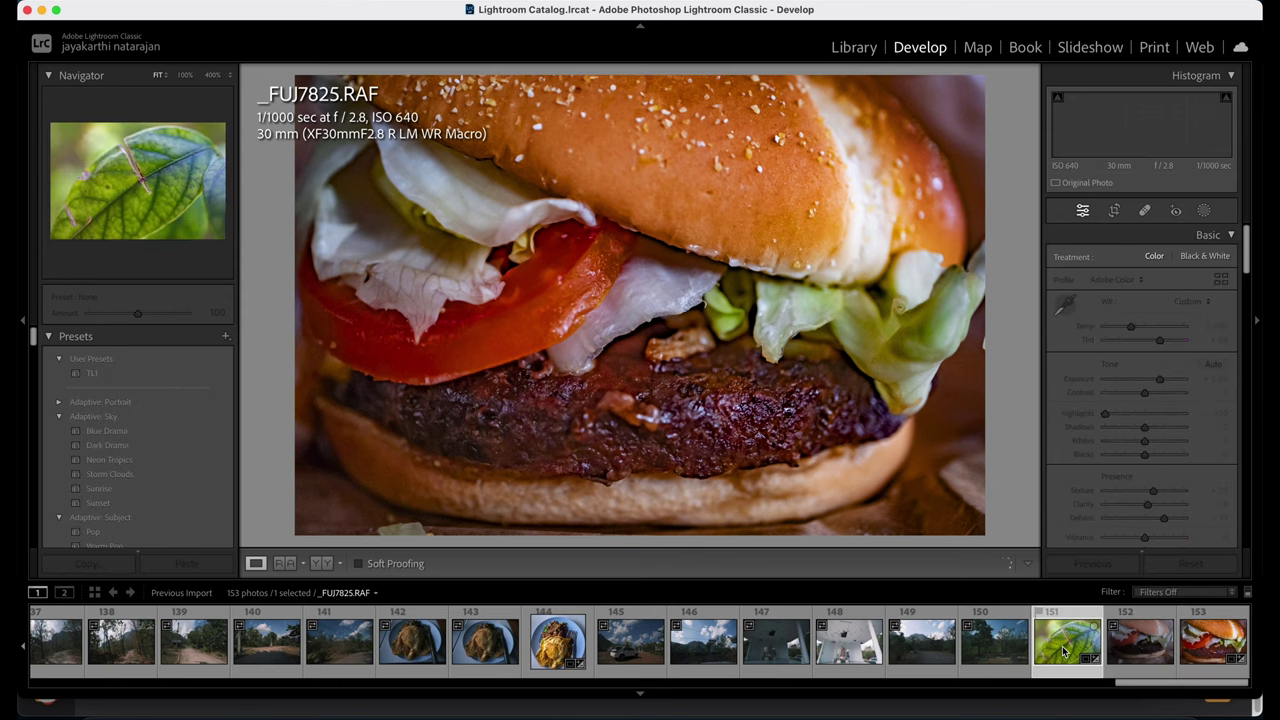
pyautogui.click(1200, 652)
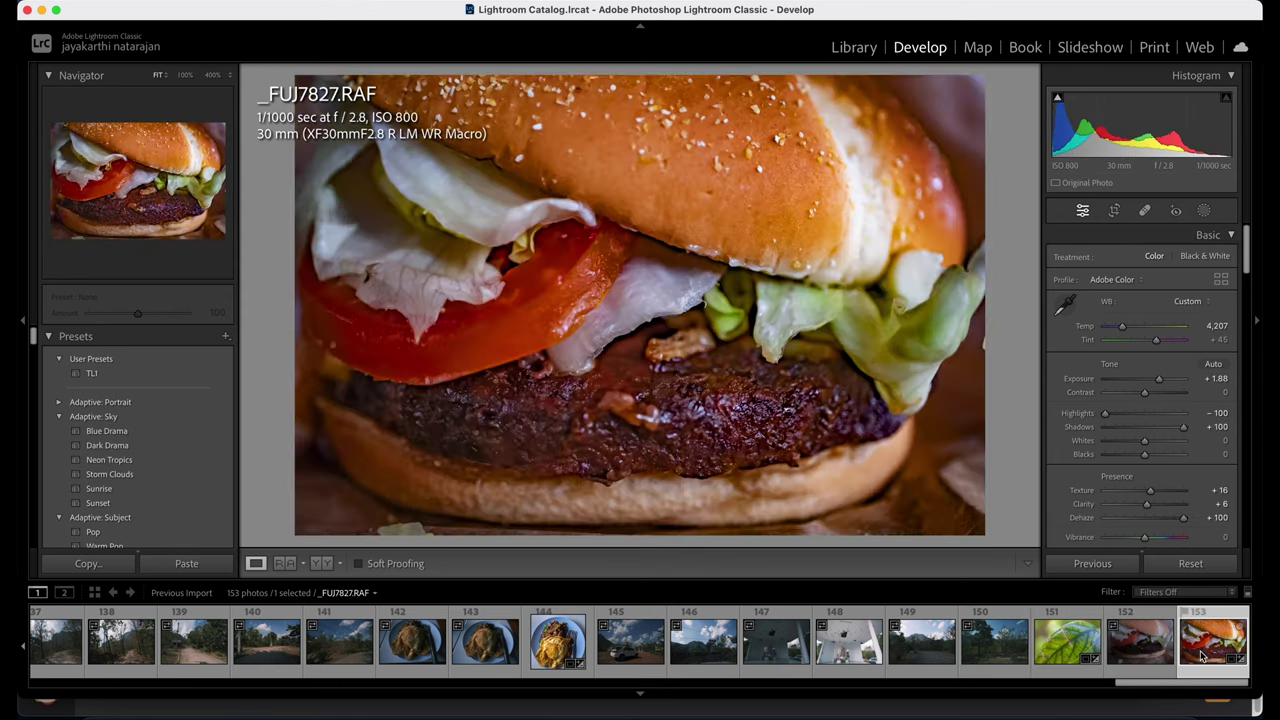
pyautogui.scroll(5, 895, 655)
pyautogui.scroll(10, 895, 655)
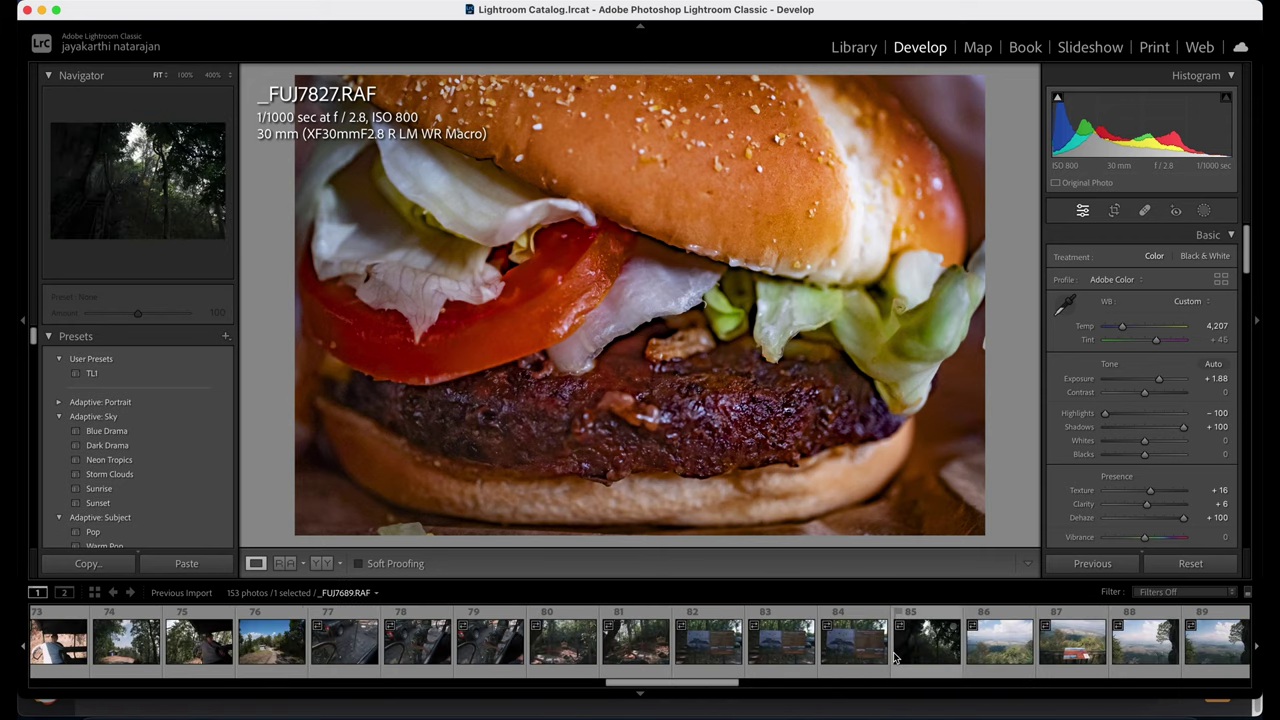
pyautogui.scroll(-2, 895, 655)
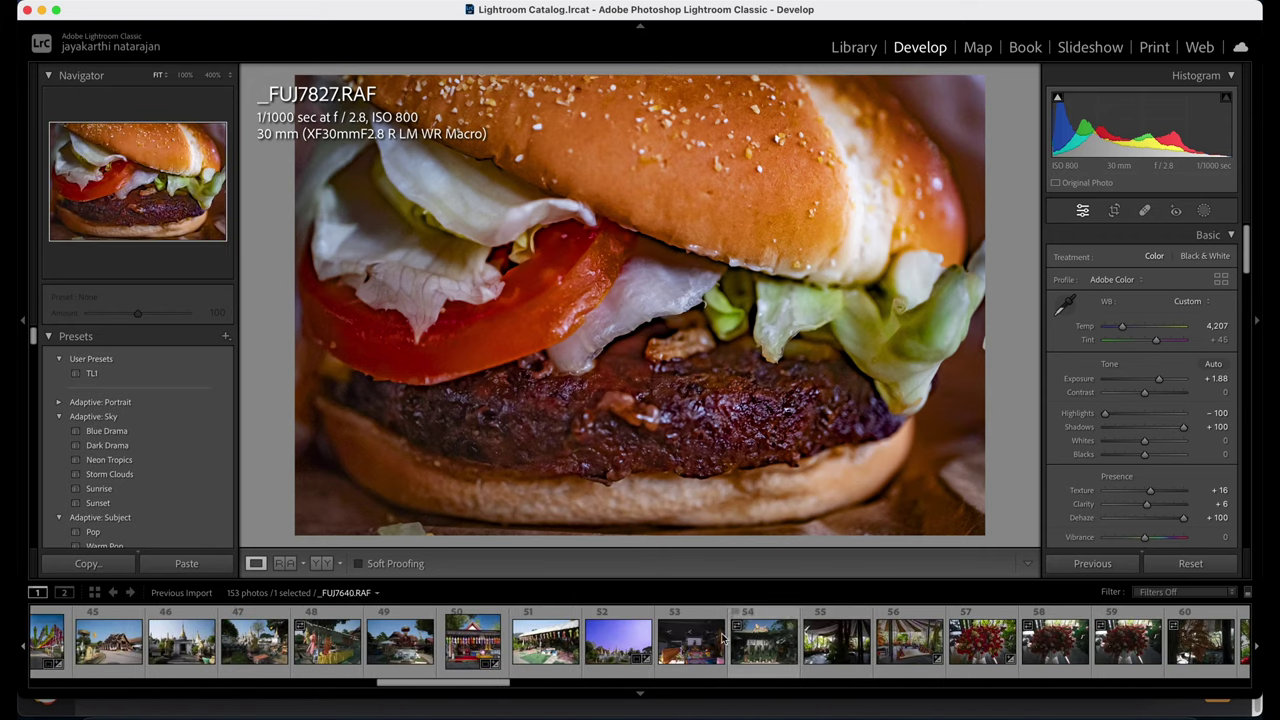
pyautogui.click(617, 652)
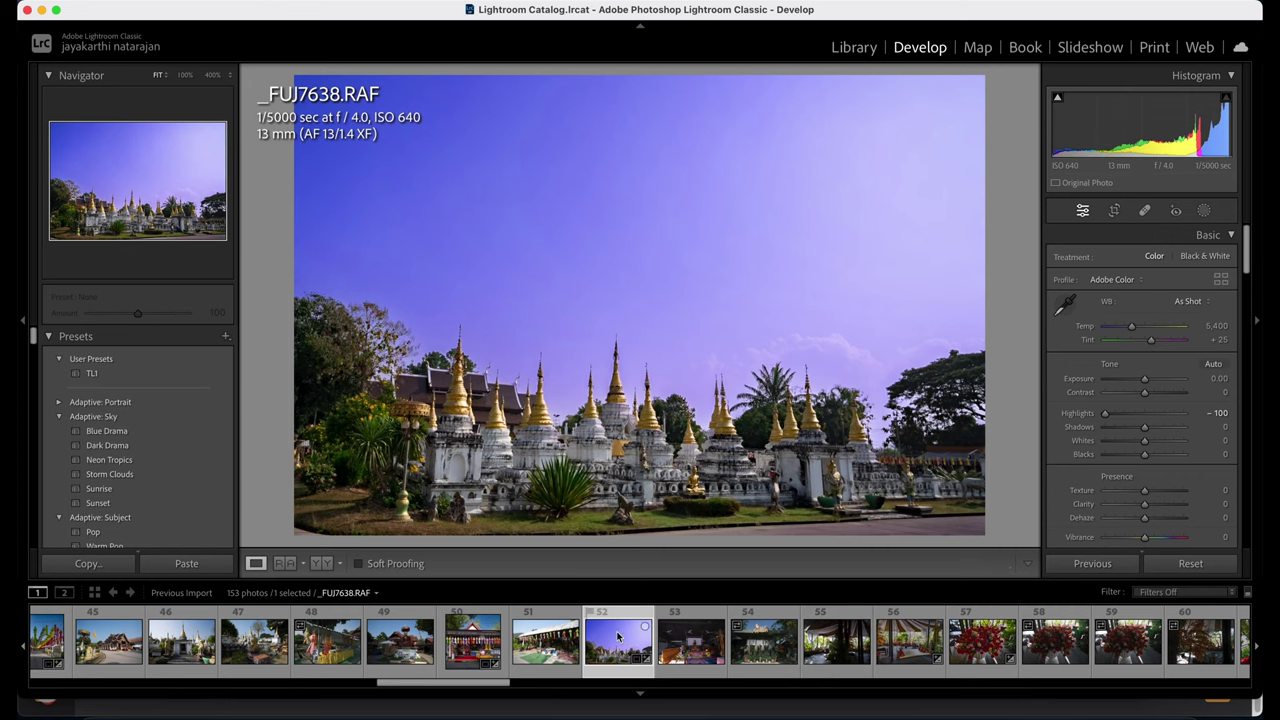
pyautogui.click(665, 436)
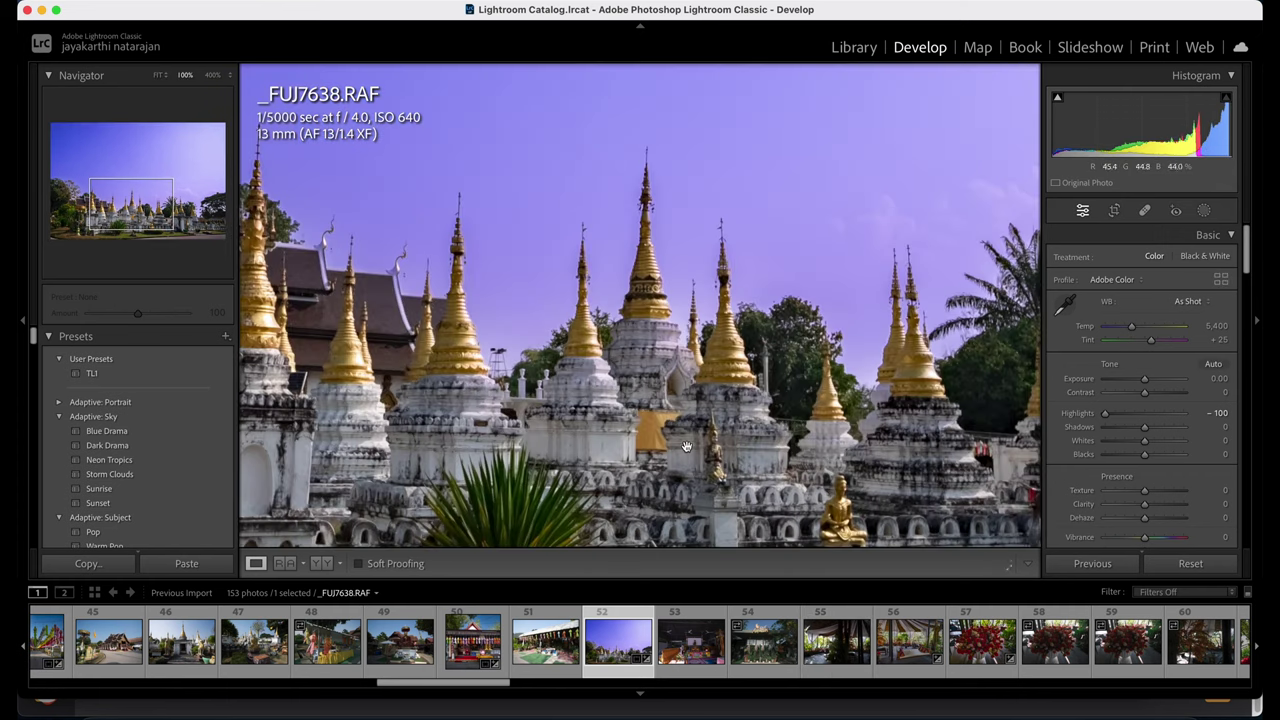
pyautogui.click(794, 360)
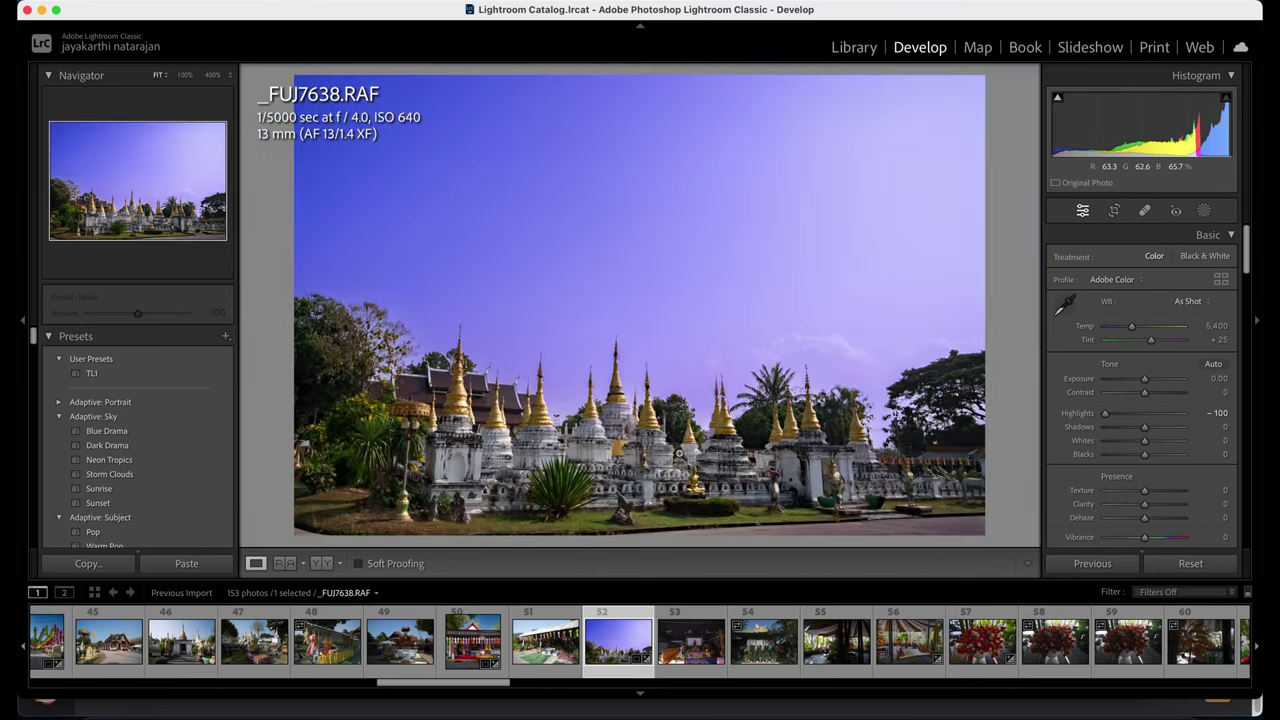
# Review the edited lantern shrine photo and the two edited portraits with the python.
pyautogui.click(472, 648)
pyautogui.hscroll(-5, 268, 656)
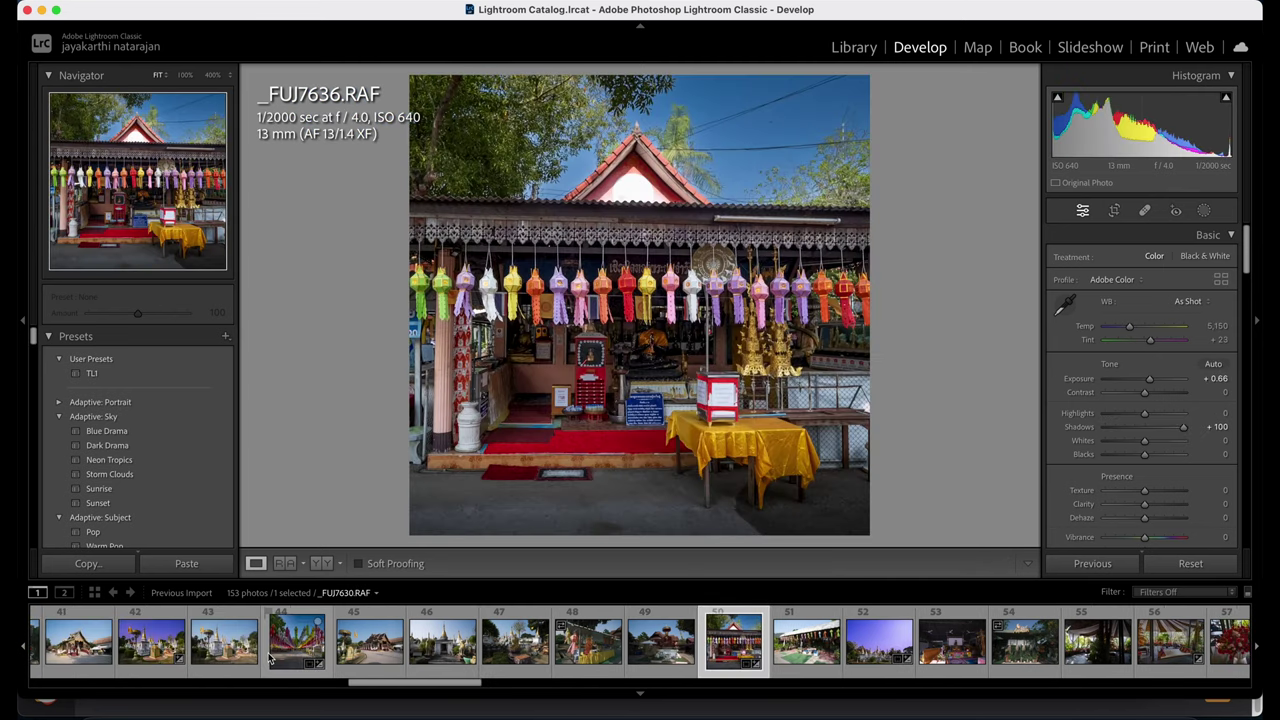
pyautogui.hscroll(-10, 300, 668)
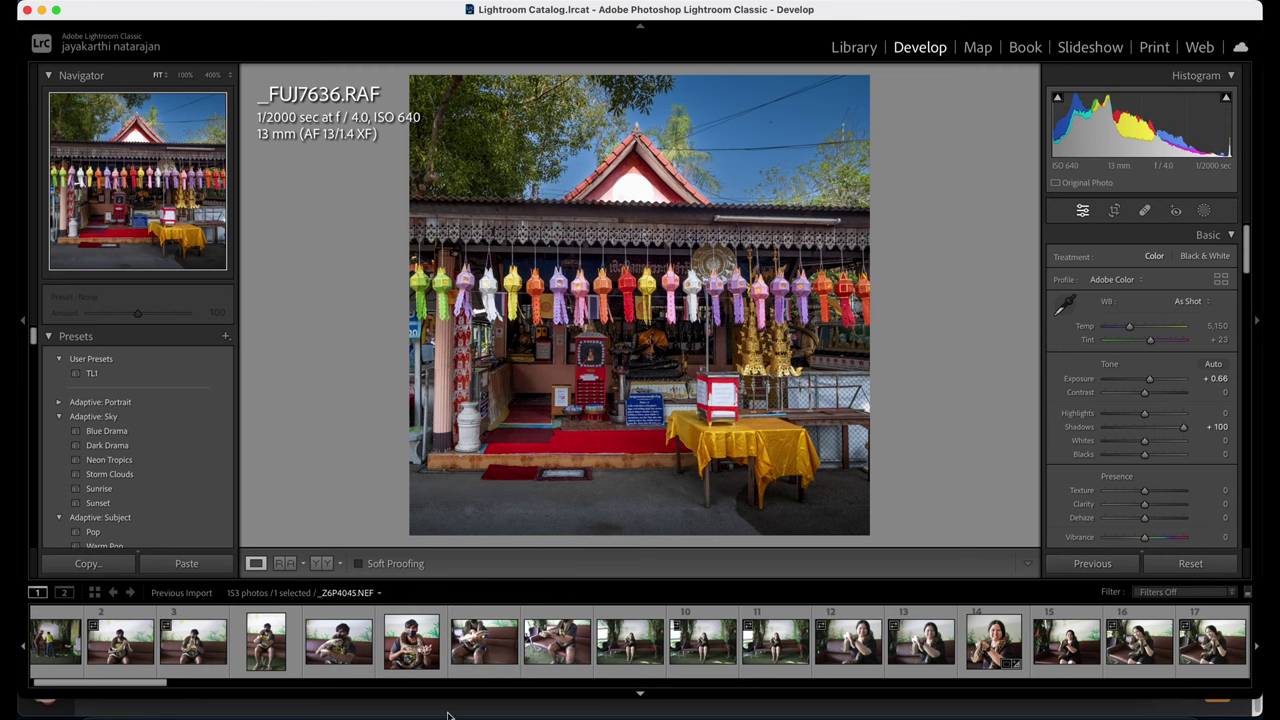
pyautogui.click(427, 640)
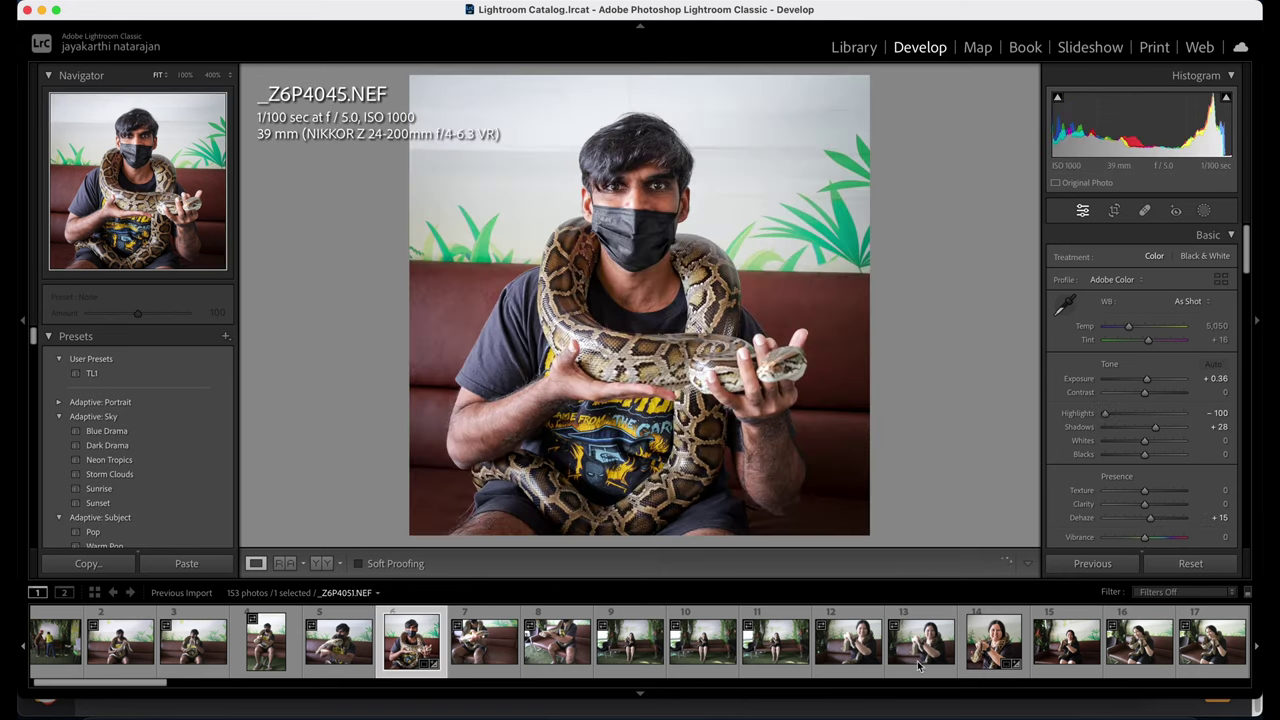
pyautogui.click(995, 645)
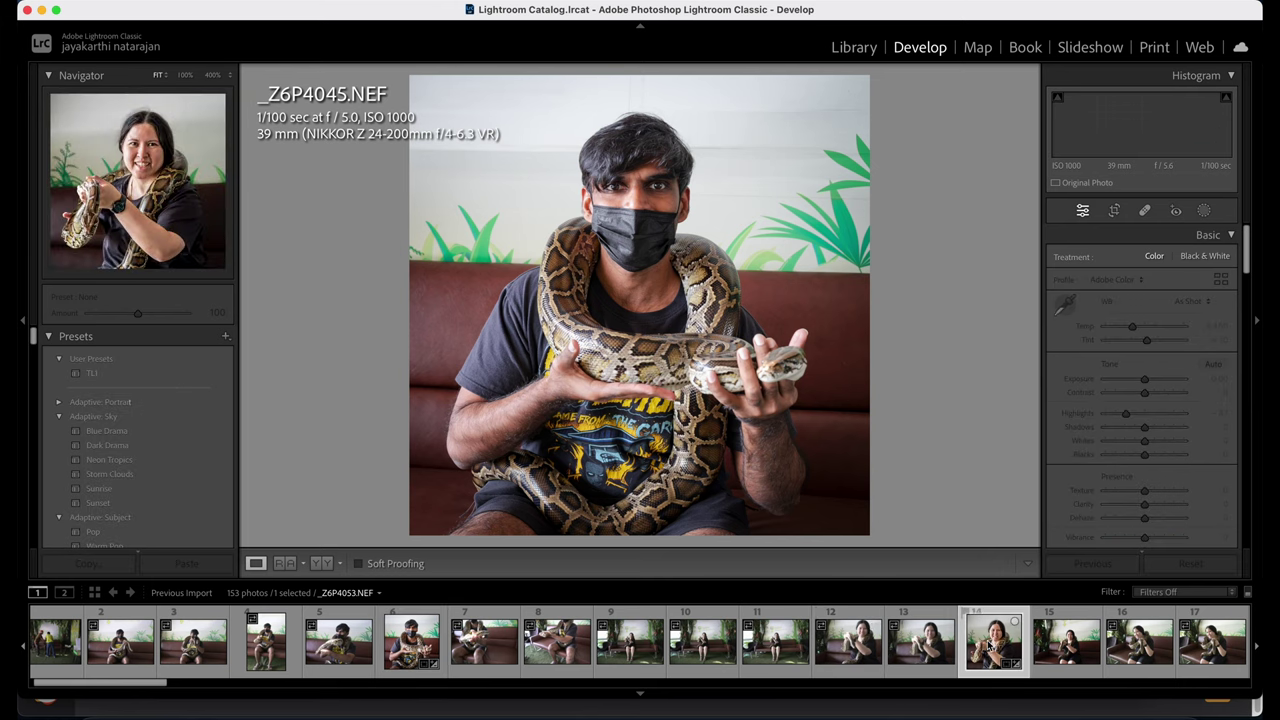
# Browse forward past the python portraits and review the edited golden lion statue, purple-sky temple and lantern shrine photos.
pyautogui.press('Right')
pyautogui.press('Right')
pyautogui.press('Right')
pyautogui.press('Right')
pyautogui.press('Right')
pyautogui.press('Right')
pyautogui.press('Right')
pyautogui.press('Right')
pyautogui.press('Right')
pyautogui.press('Right')
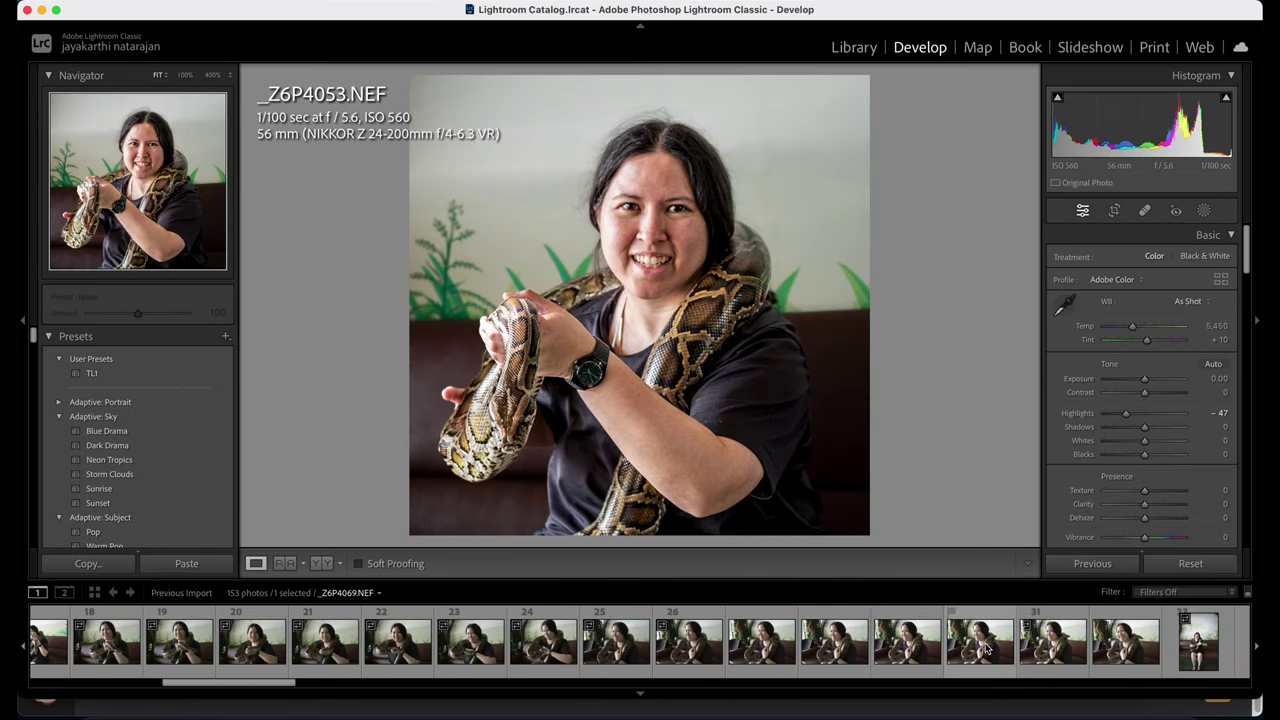
pyautogui.press('Right')
pyautogui.press('Right')
pyautogui.press('Right')
pyautogui.press('Right')
pyautogui.press('Right')
pyautogui.press('Right')
pyautogui.press('Right')
pyautogui.press('Right')
pyautogui.press('Right')
pyautogui.press('Right')
pyautogui.press('Right')
pyautogui.press('Right')
pyautogui.press('Right')
pyautogui.press('Right')
pyautogui.press('Right')
pyautogui.press('Right')
pyautogui.press('Right')
pyautogui.press('Right')
pyautogui.press('Right')
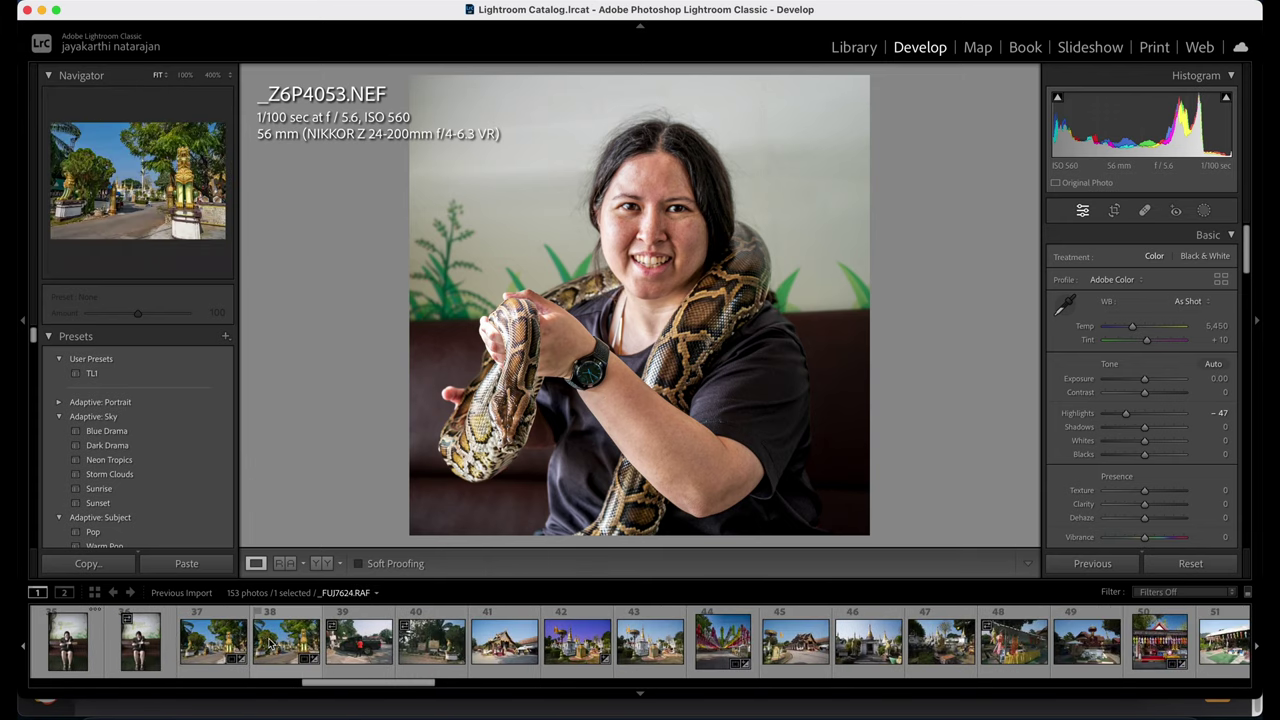
pyautogui.click(268, 645)
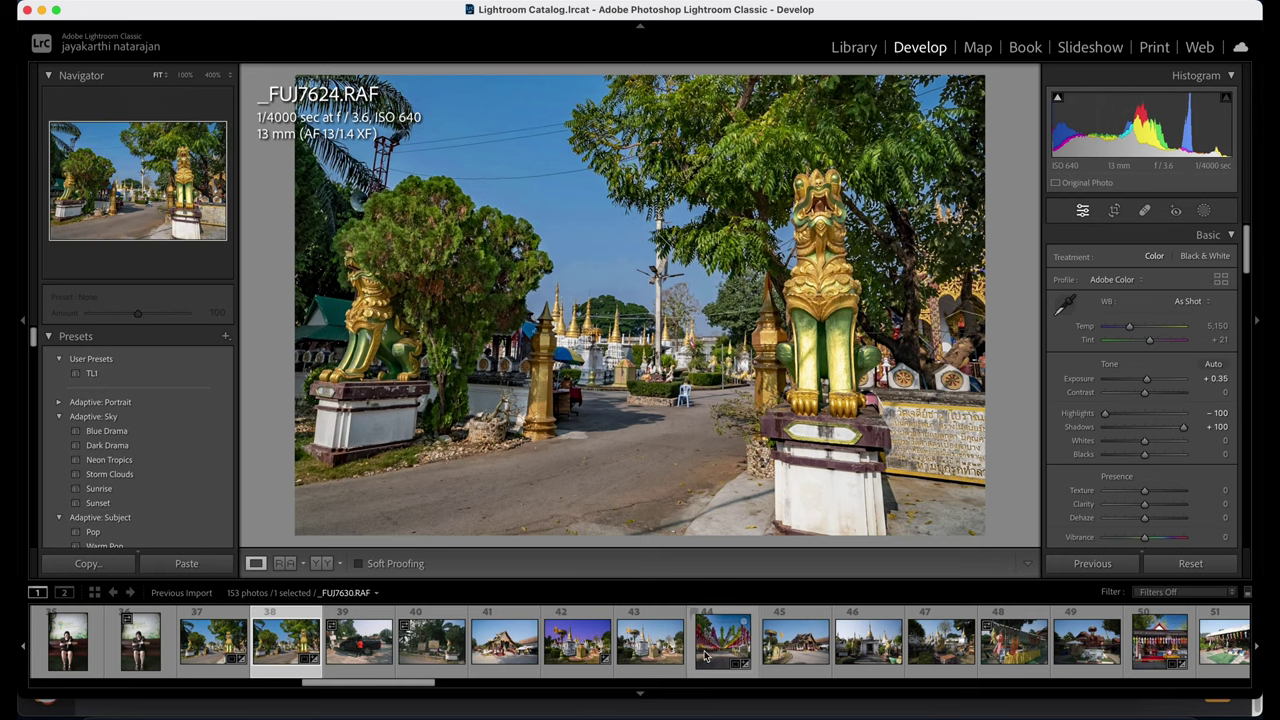
pyautogui.click(577, 643)
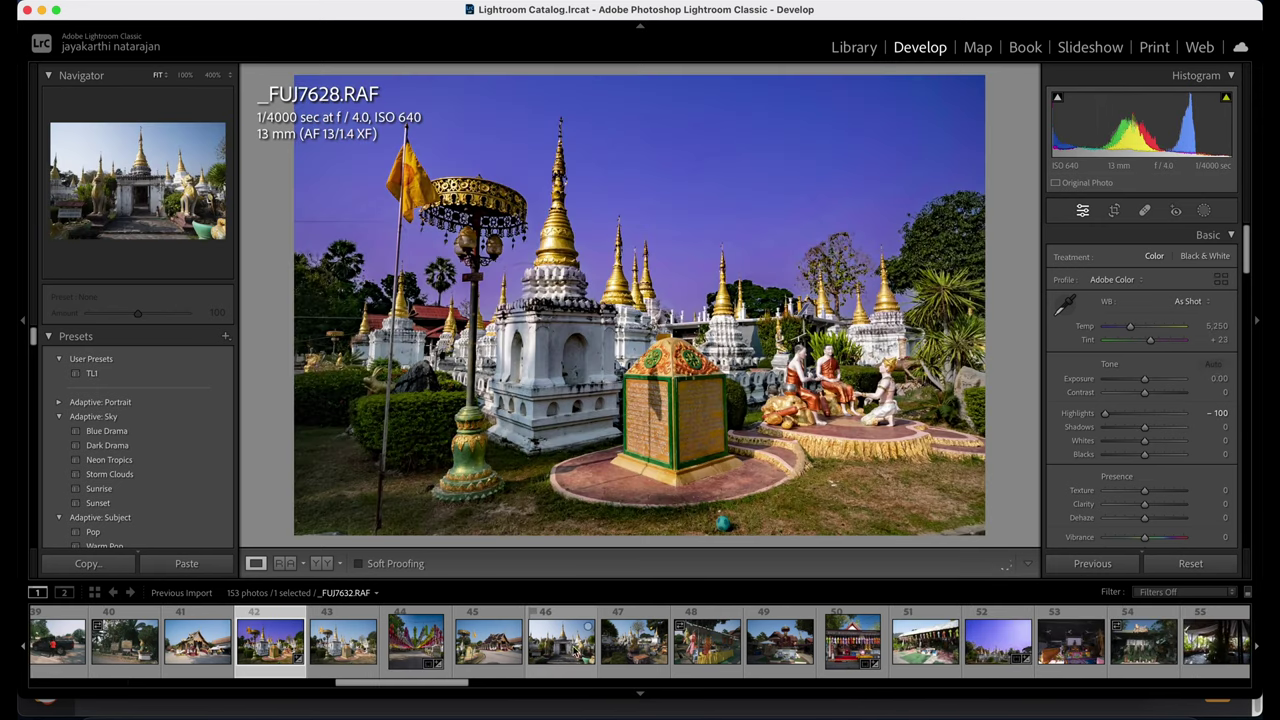
pyautogui.click(1010, 643)
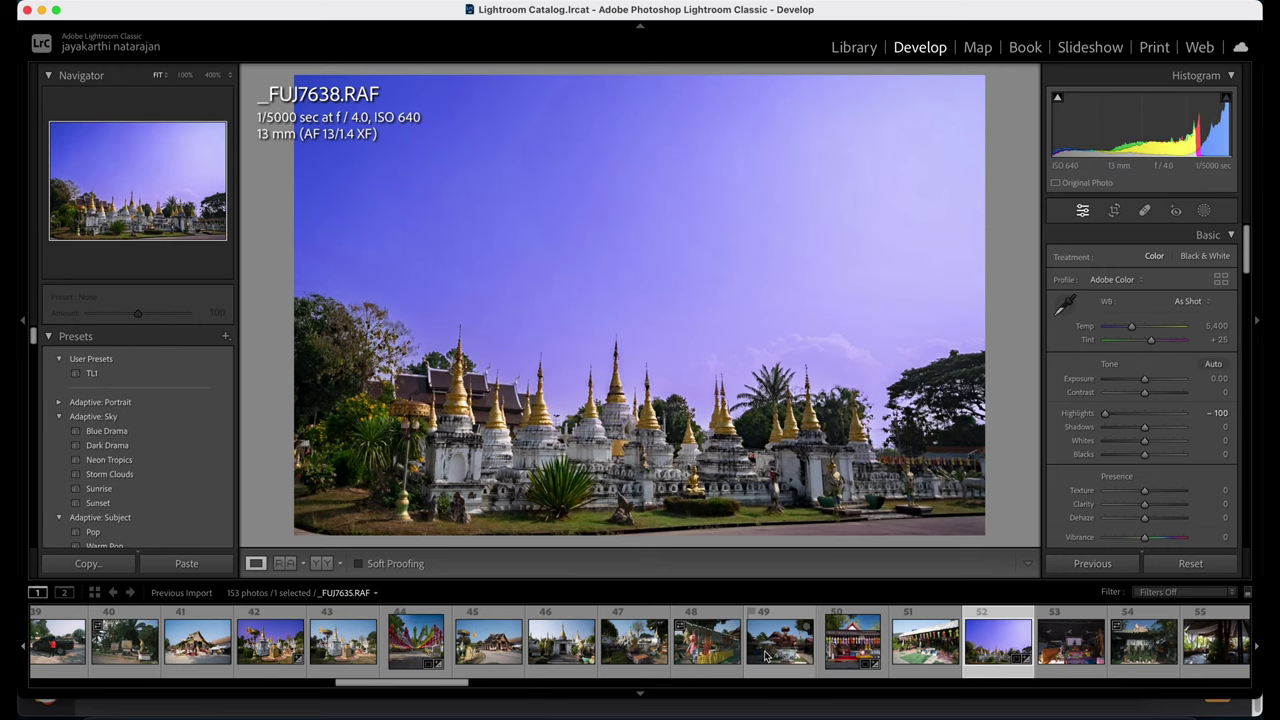
pyautogui.click(848, 652)
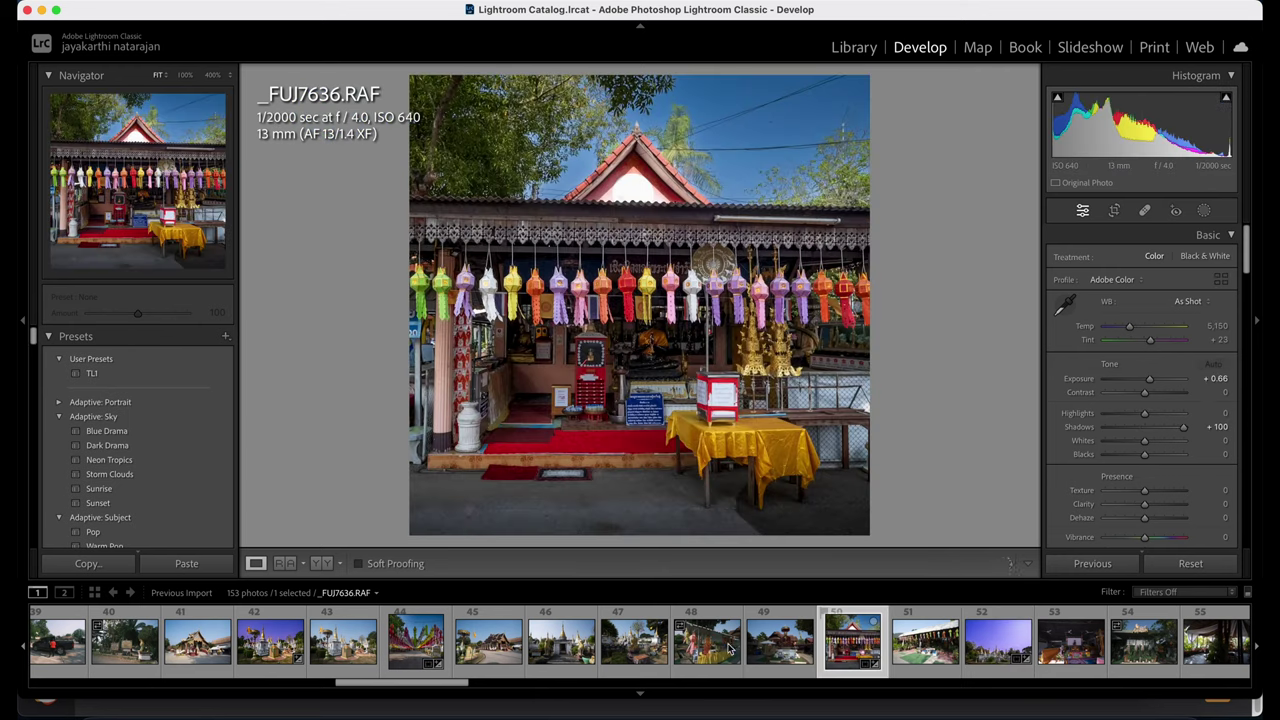
# Browse forward past the lantern shrine and review the edited pink blossom terrace and yellow-umbrella garden statue photos.
pyautogui.scroll(-2, 510, 652)
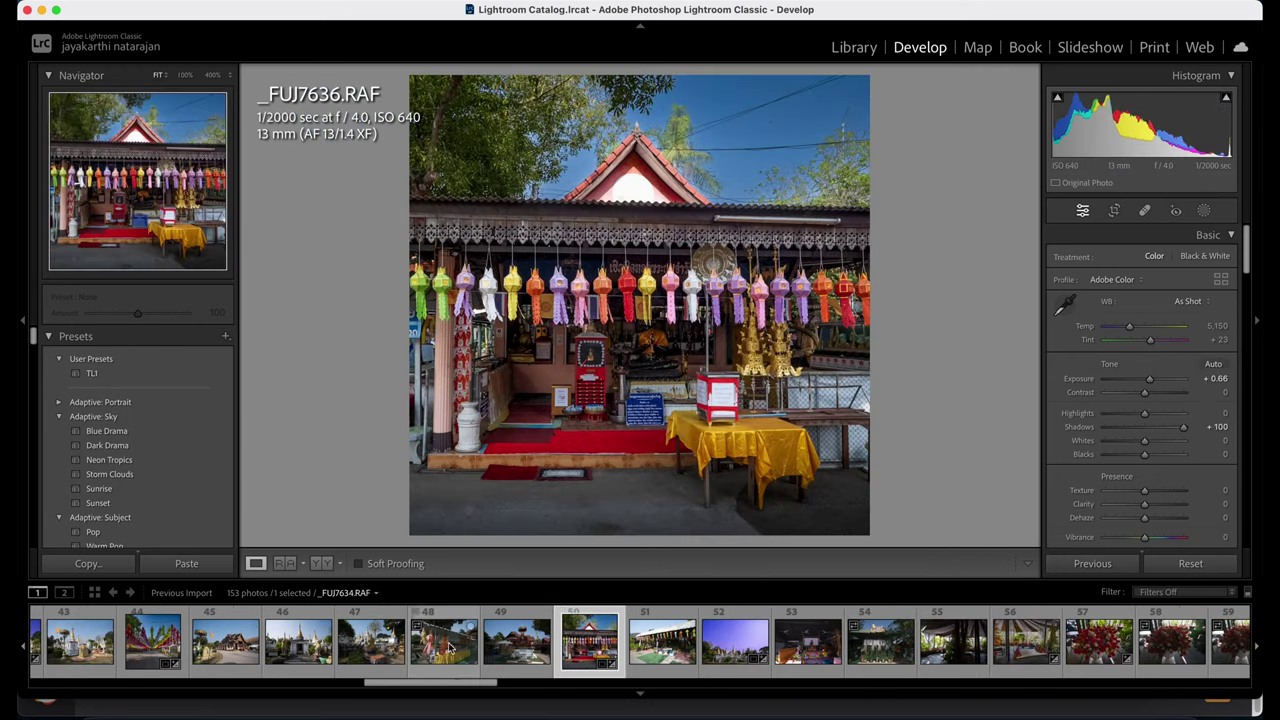
pyautogui.scroll(-4, 505, 652)
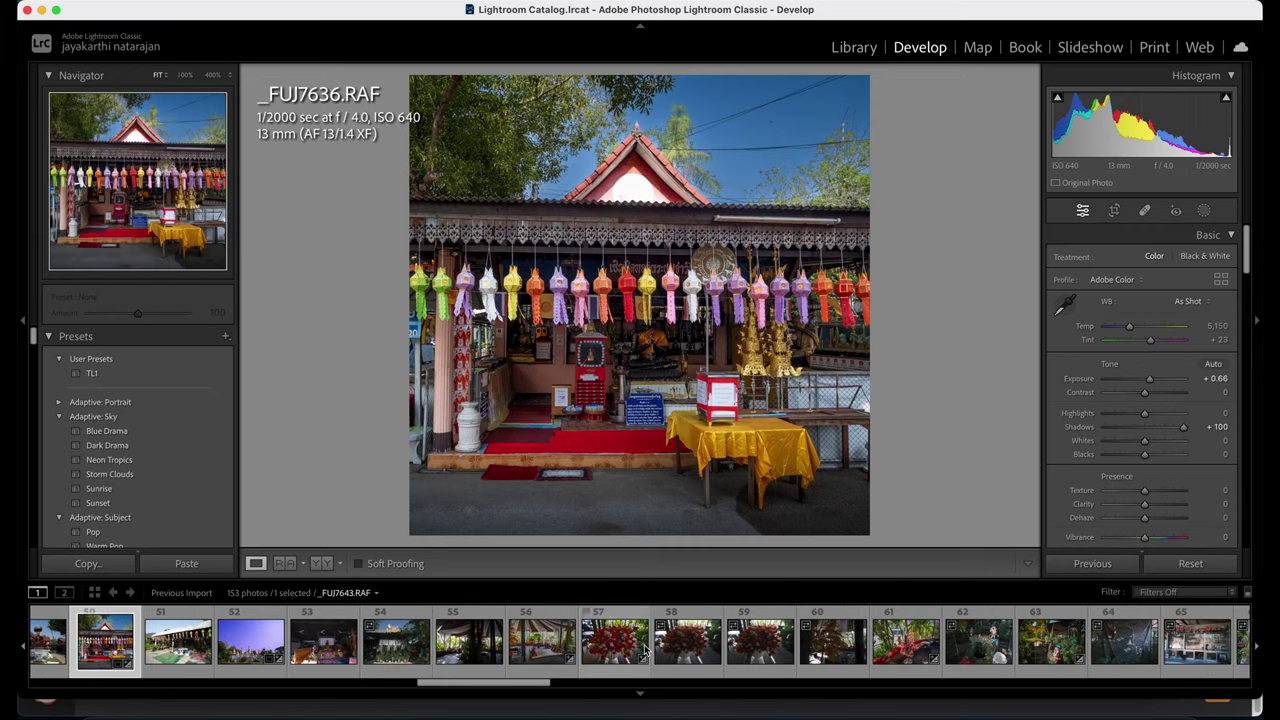
pyautogui.click(905, 645)
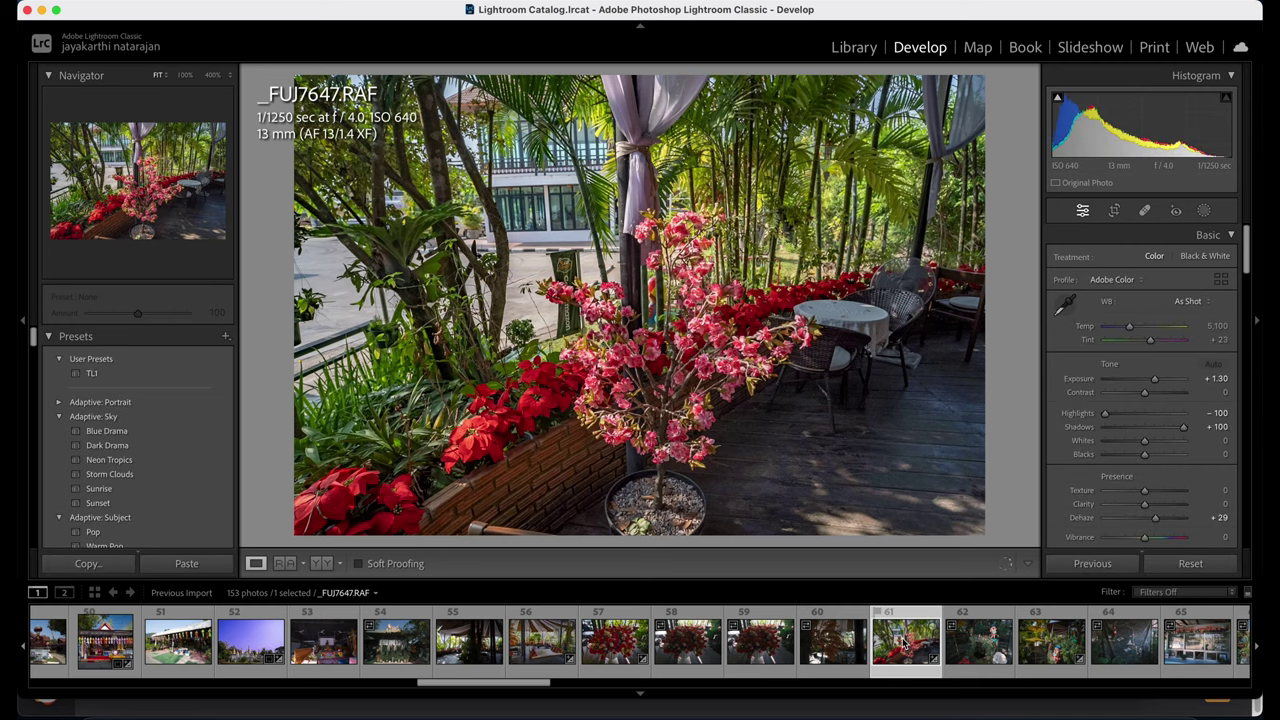
pyautogui.scroll(-1, 981, 640)
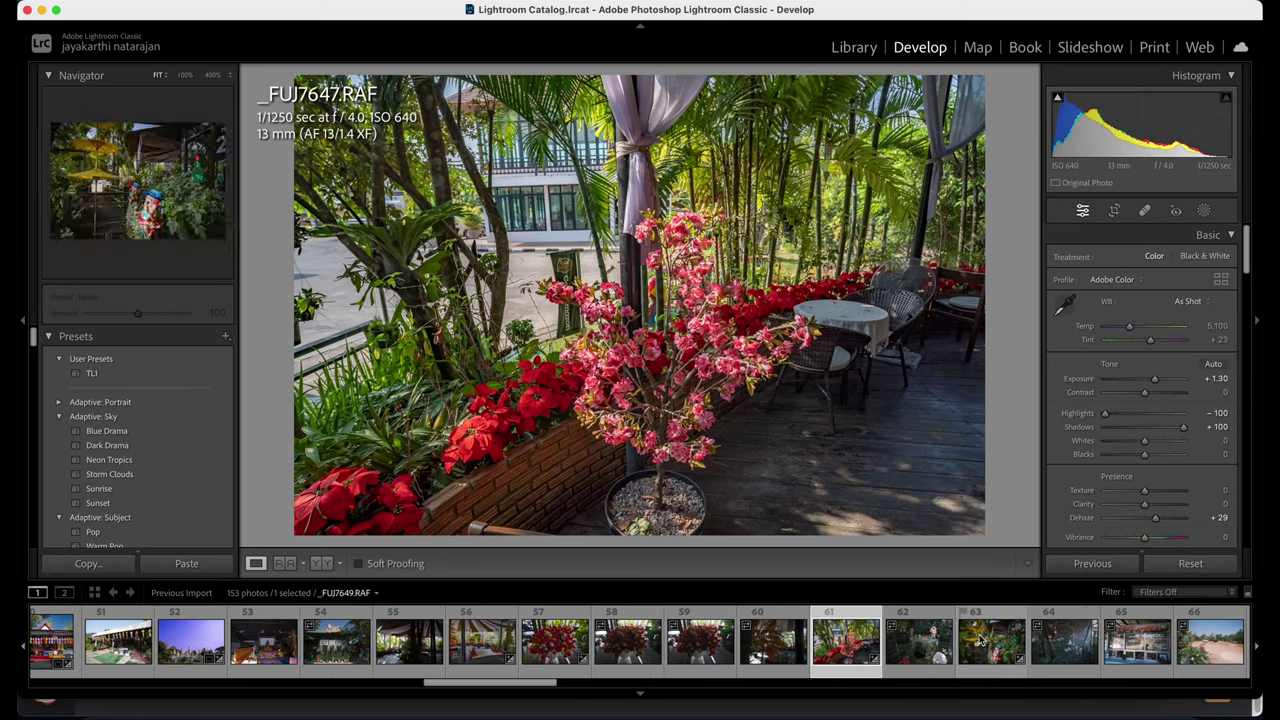
pyautogui.scroll(-3, 872, 657)
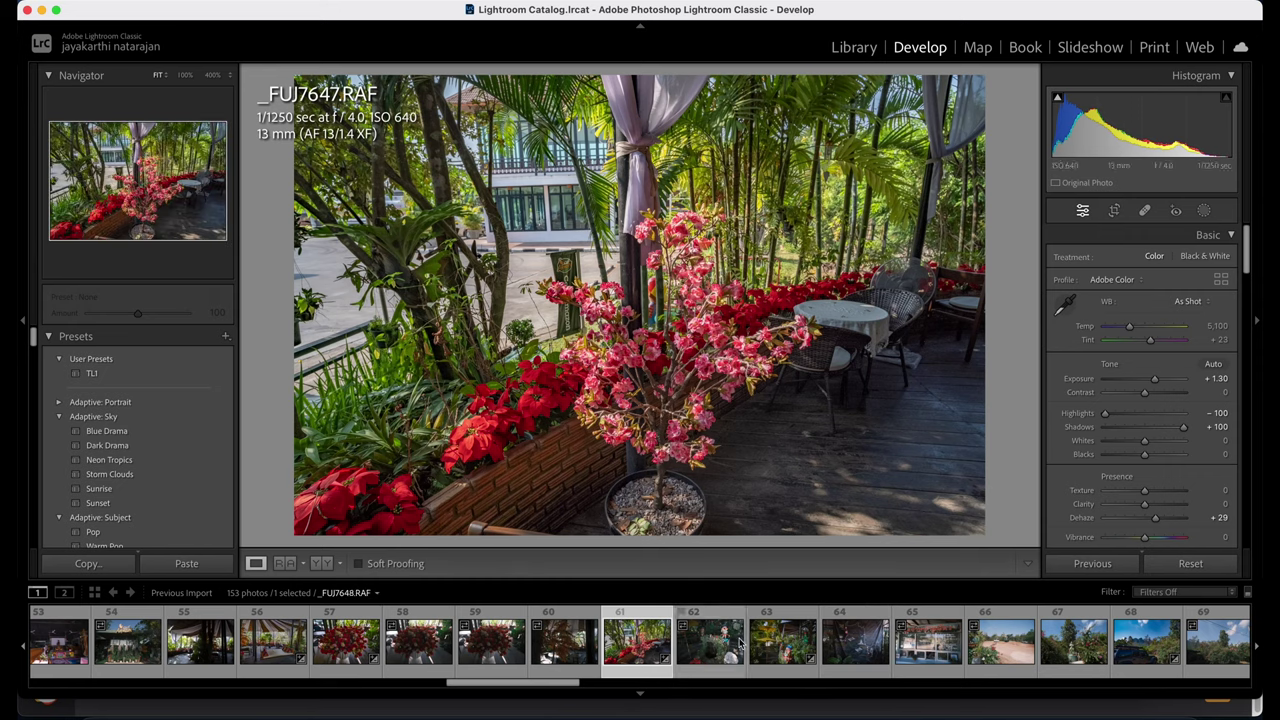
pyautogui.scroll(-2, 704, 652)
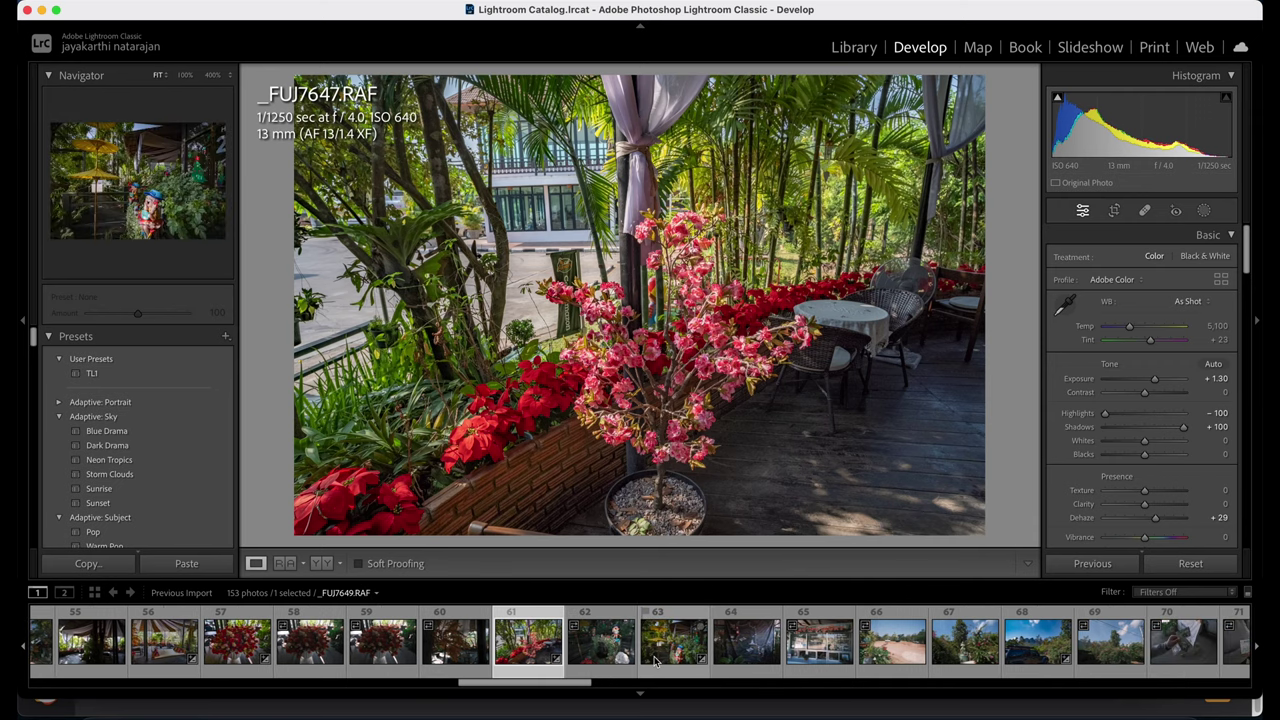
pyautogui.click(680, 655)
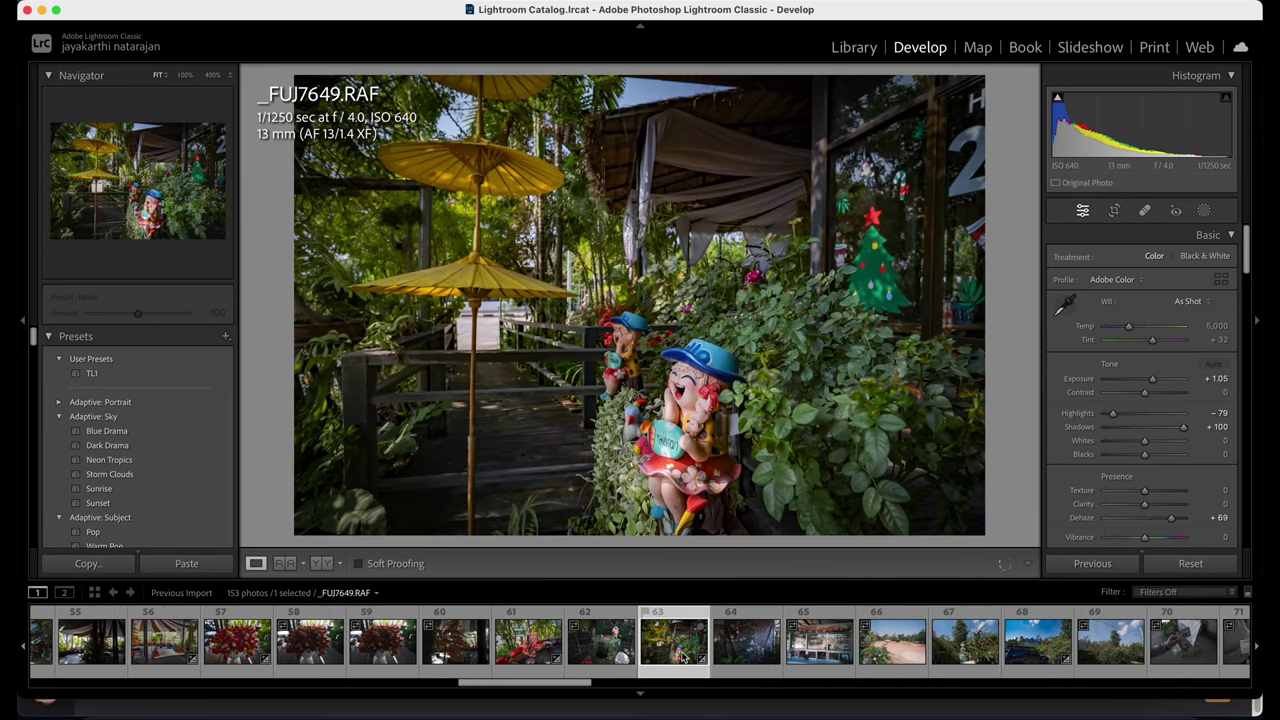
# Review the edited jeep and mountain photo, compare it side by side before and after, and return to the single-photo view.
pyautogui.scroll(-5, 750, 656)
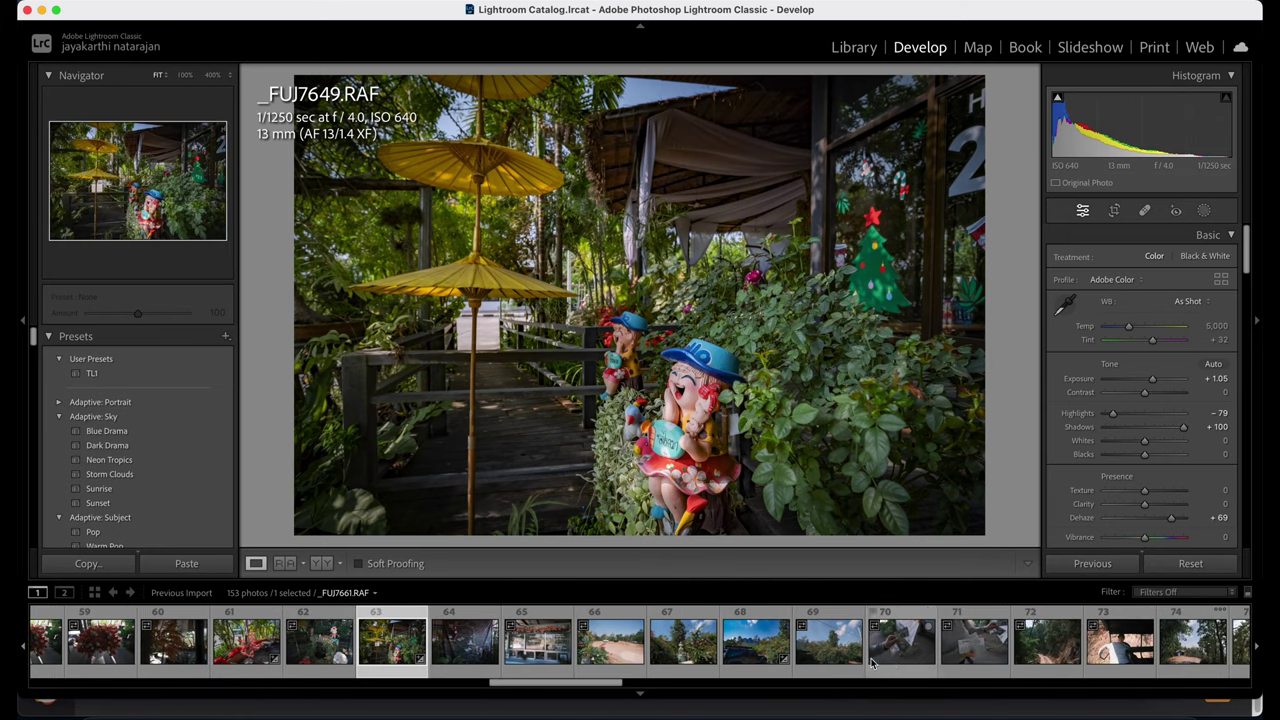
pyautogui.click(730, 660)
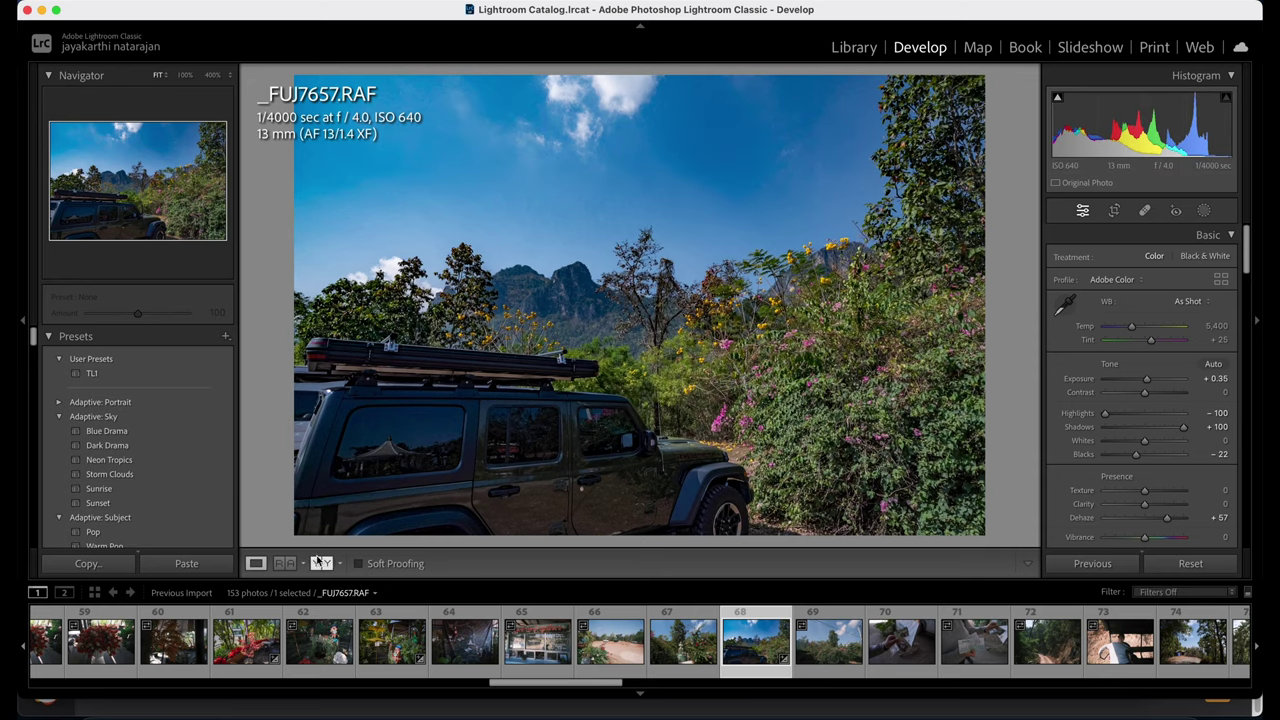
pyautogui.press('y')
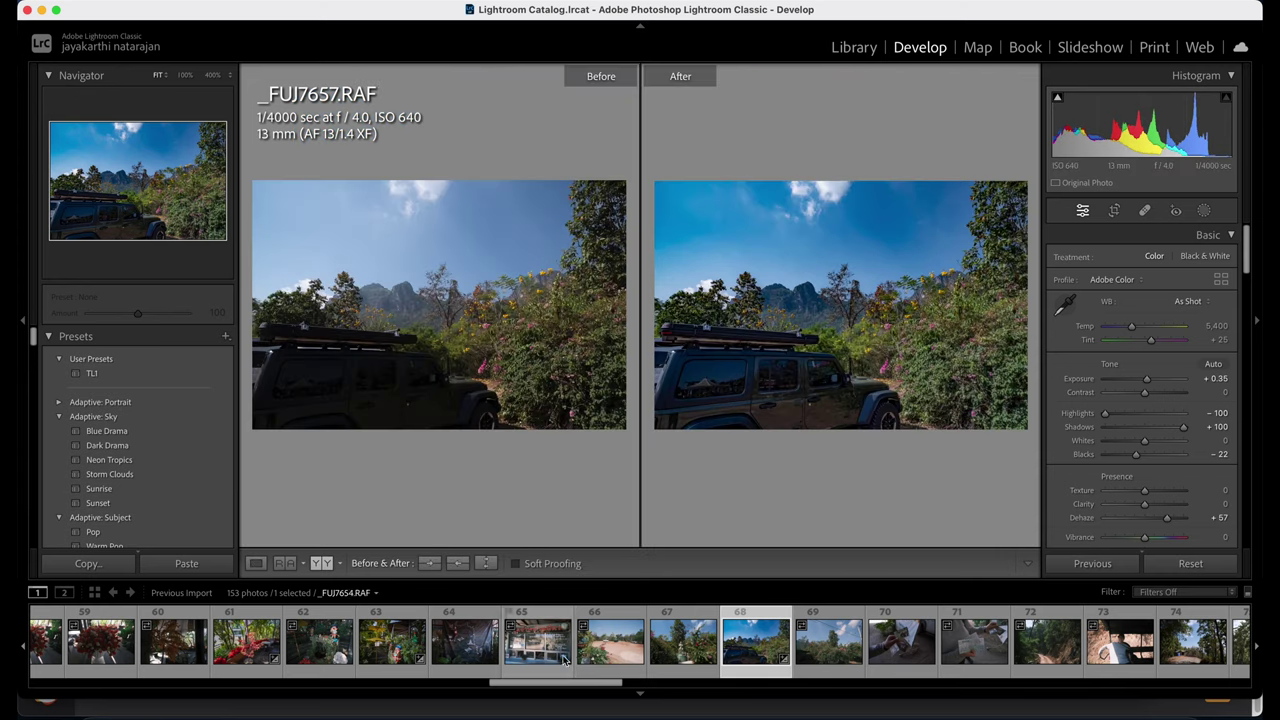
pyautogui.hscroll(1, 774, 646)
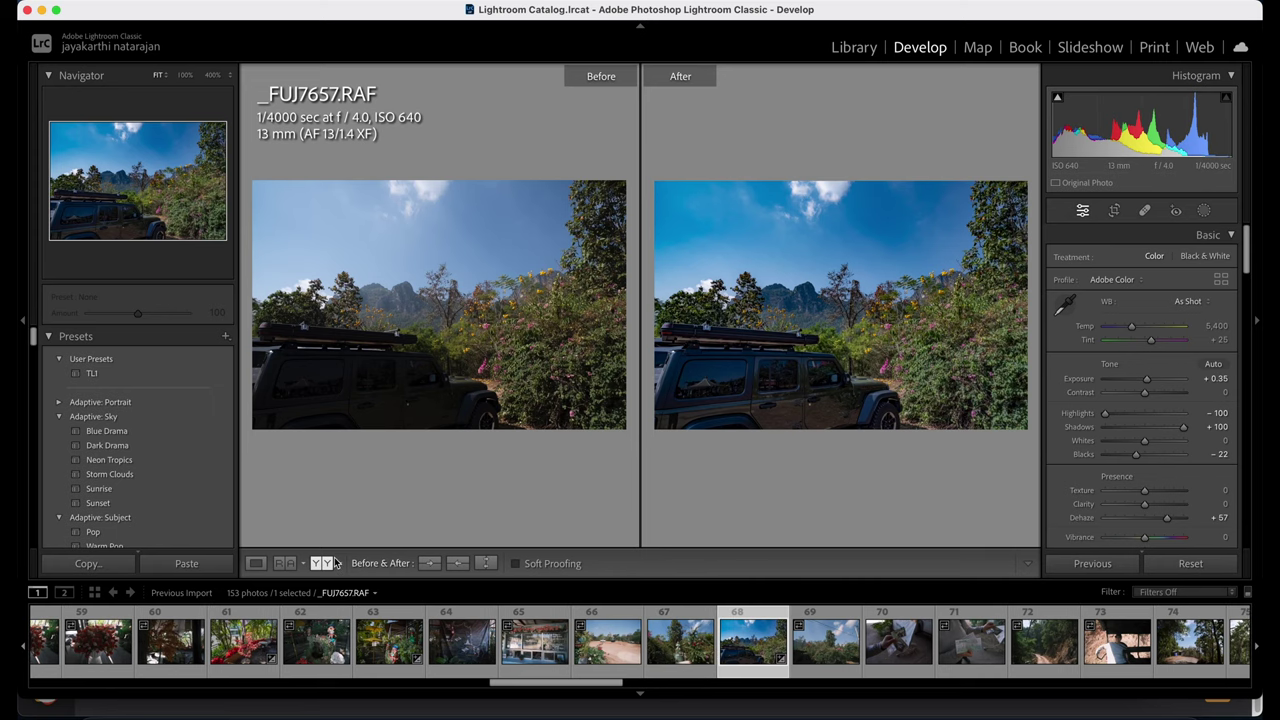
pyautogui.click(256, 563)
# Browse forward past the forest road photos and review the edited green mountain peak photo and the _FUJ7708-Pano valley panorama.
pyautogui.hscroll(4, 918, 652)
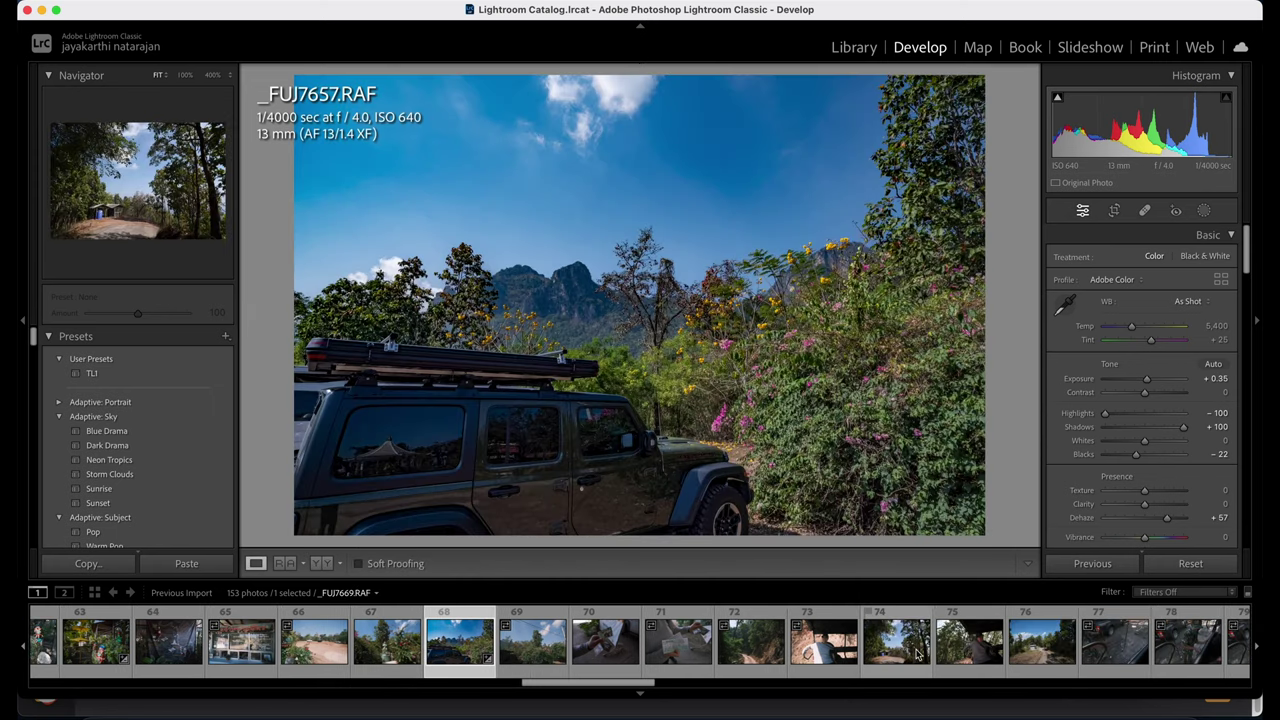
pyautogui.hscroll(5, 1003, 661)
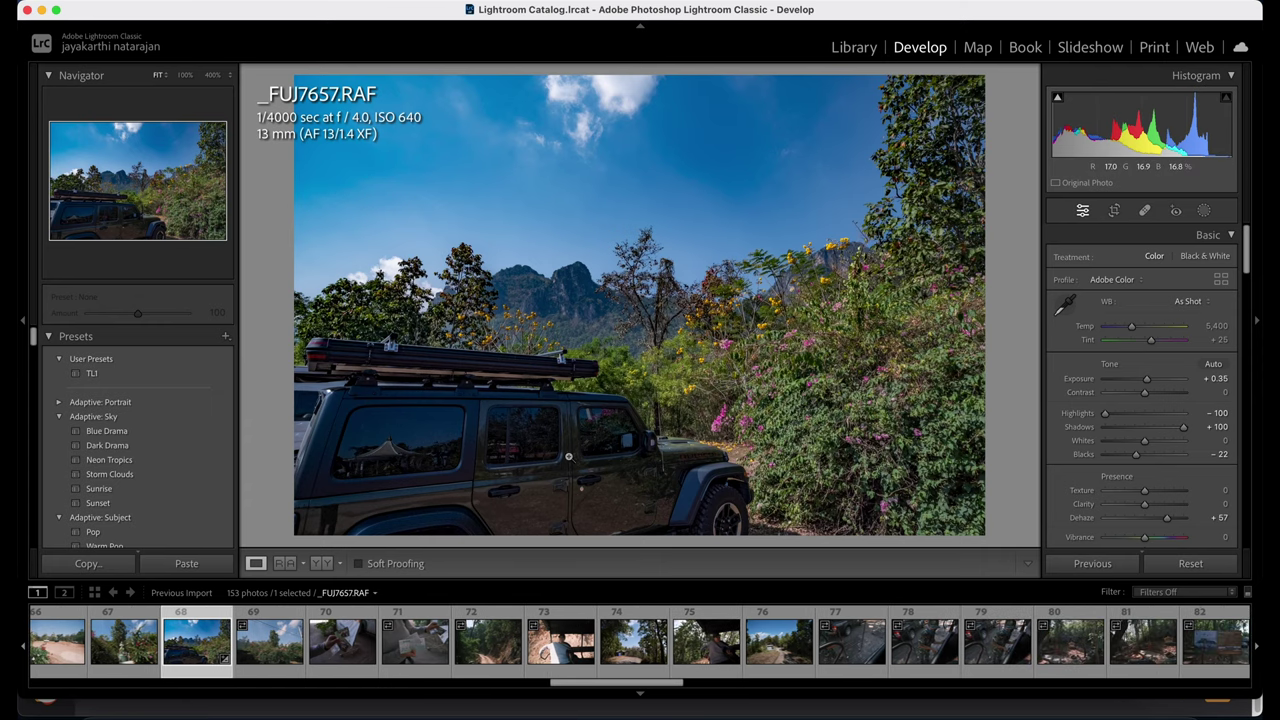
pyautogui.hscroll(5, 815, 653)
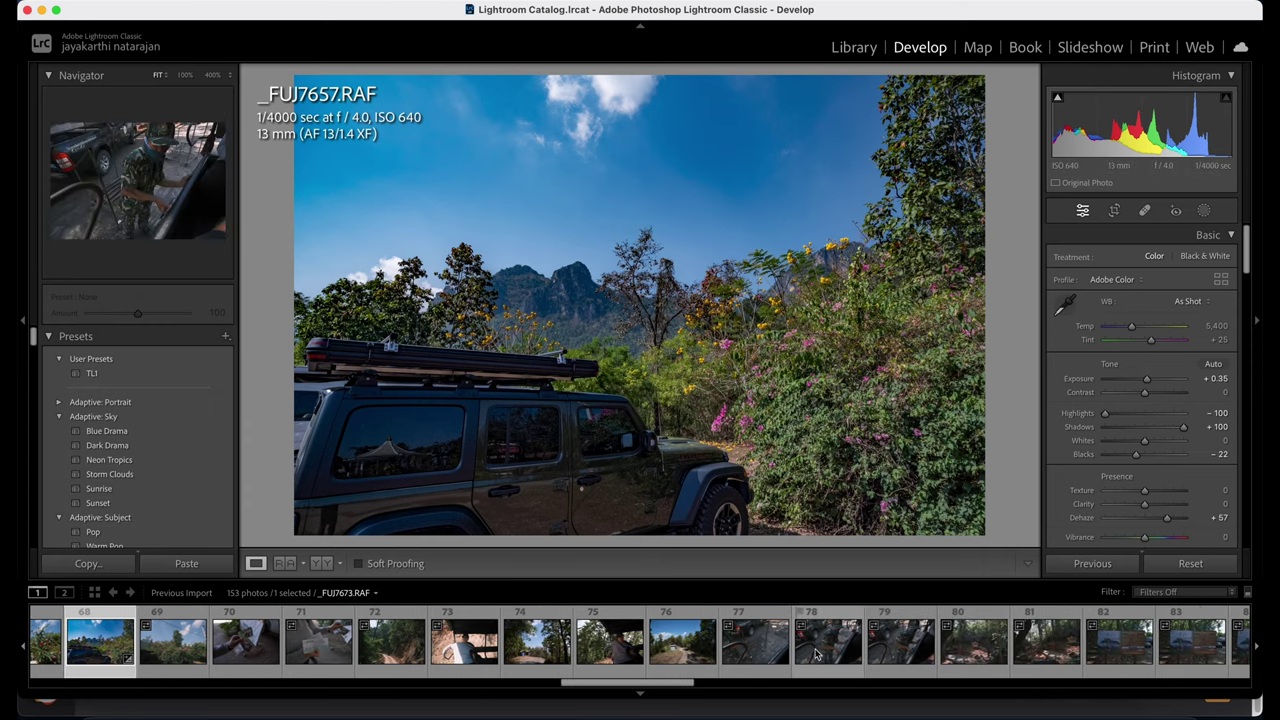
pyautogui.hscroll(10, 815, 653)
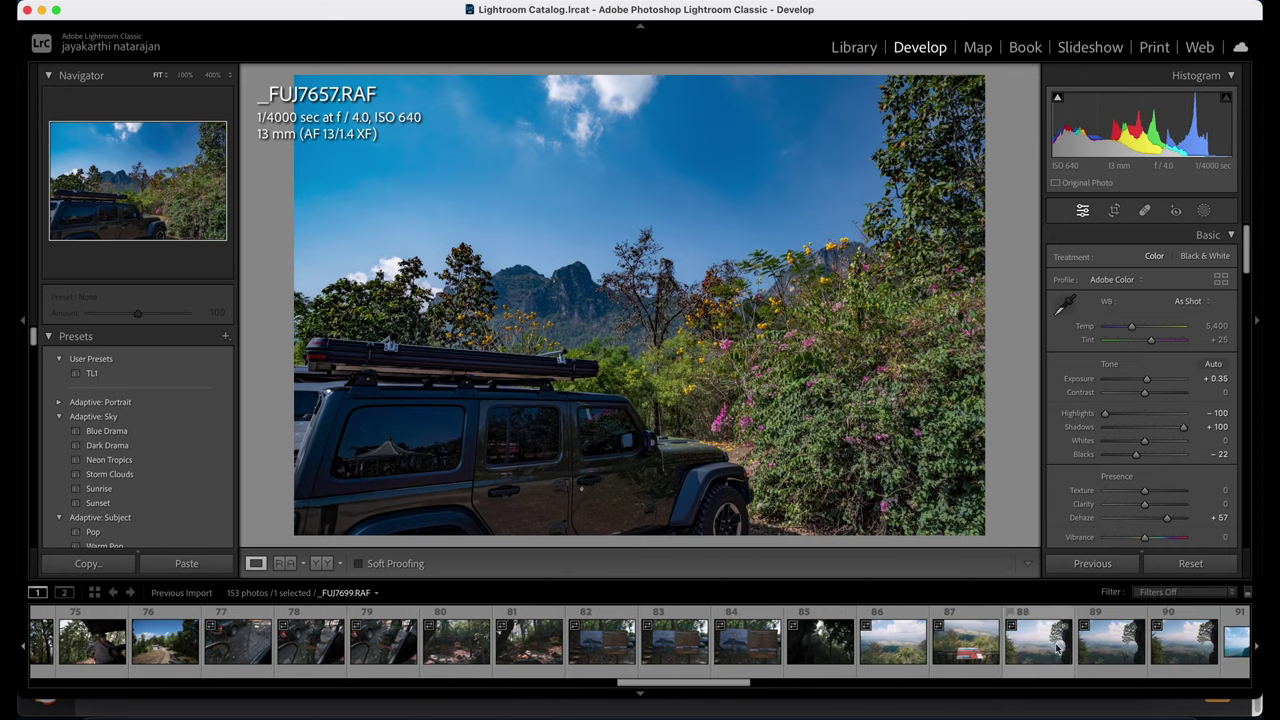
pyautogui.click(887, 645)
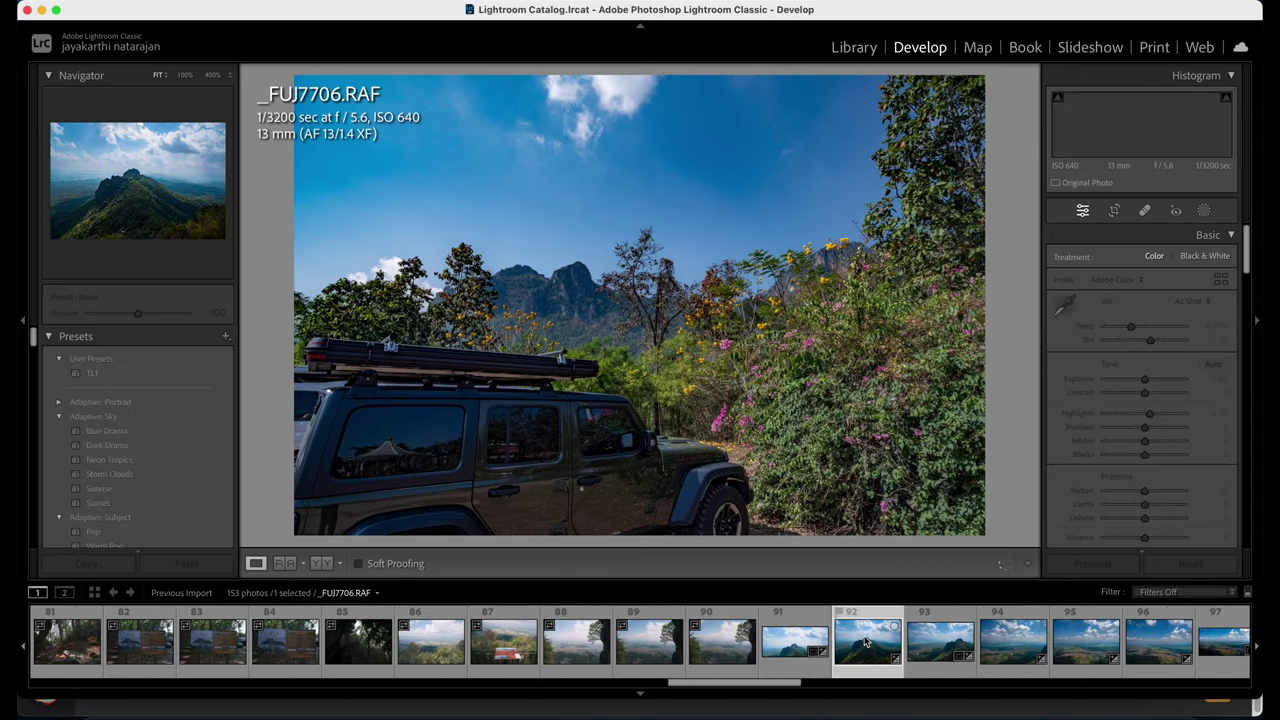
pyautogui.hscroll(6, 867, 642)
pyautogui.click(735, 643)
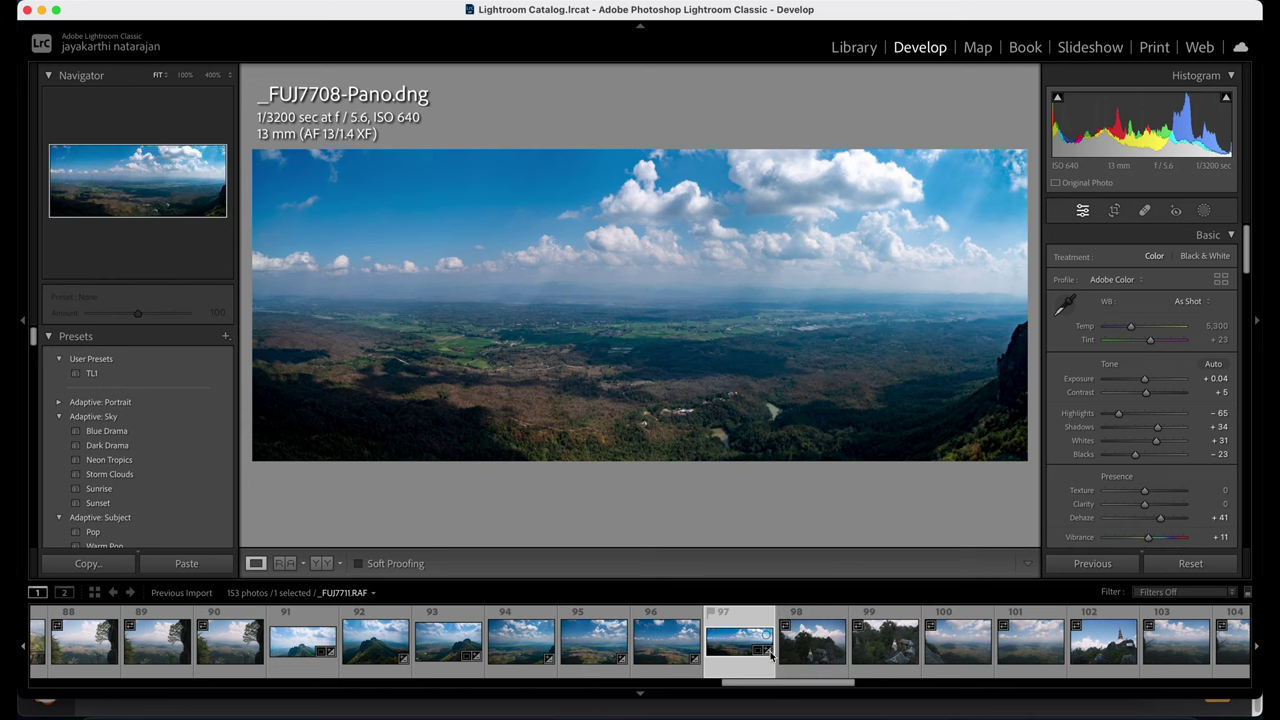
# Review the edited rock cliff photo and the three forest stairway photos, including the _FUJ7732-Pano panorama.
pyautogui.hscroll(10, 757, 652)
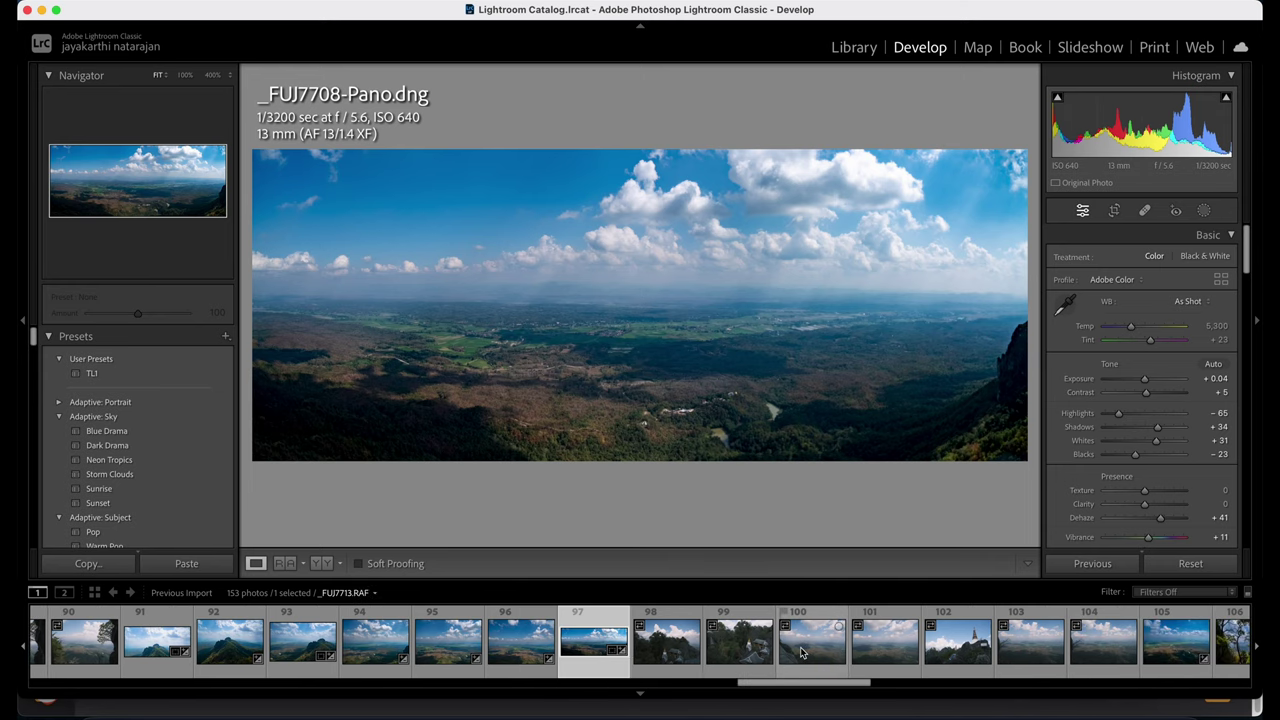
pyautogui.click(628, 650)
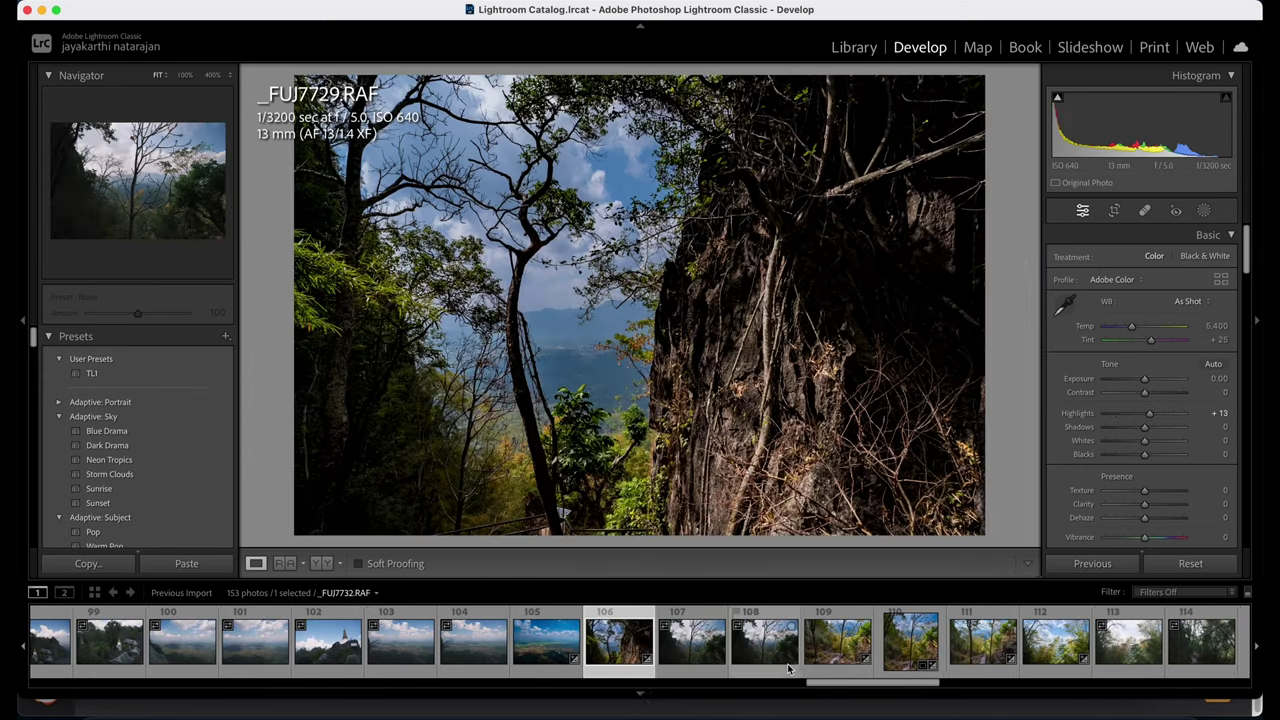
pyautogui.hscroll(3, 615, 650)
pyautogui.click(604, 648)
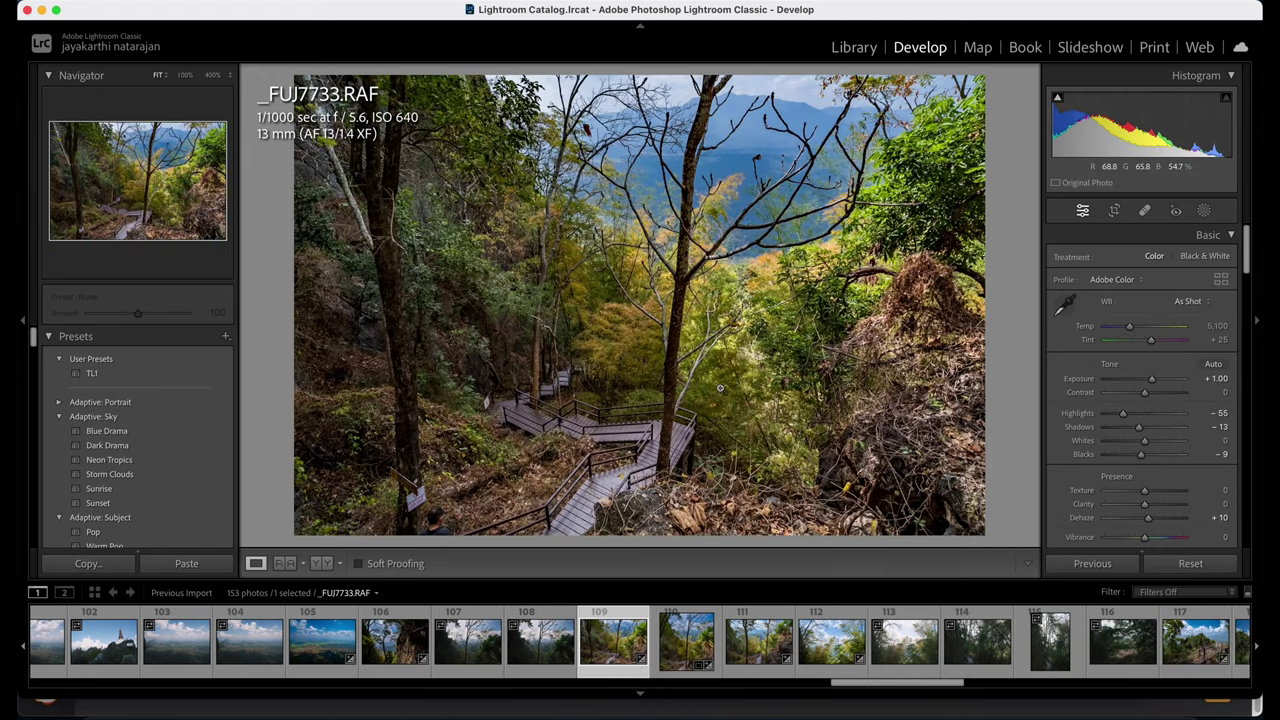
pyautogui.click(684, 640)
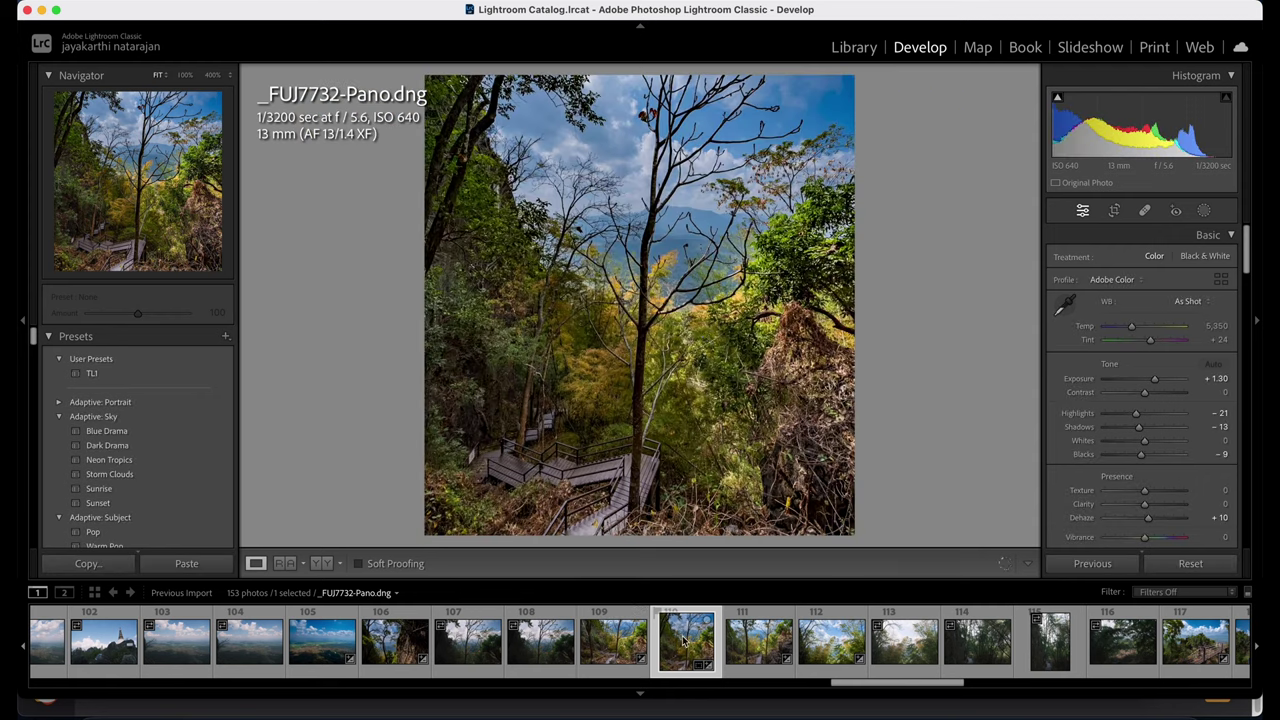
pyautogui.click(766, 648)
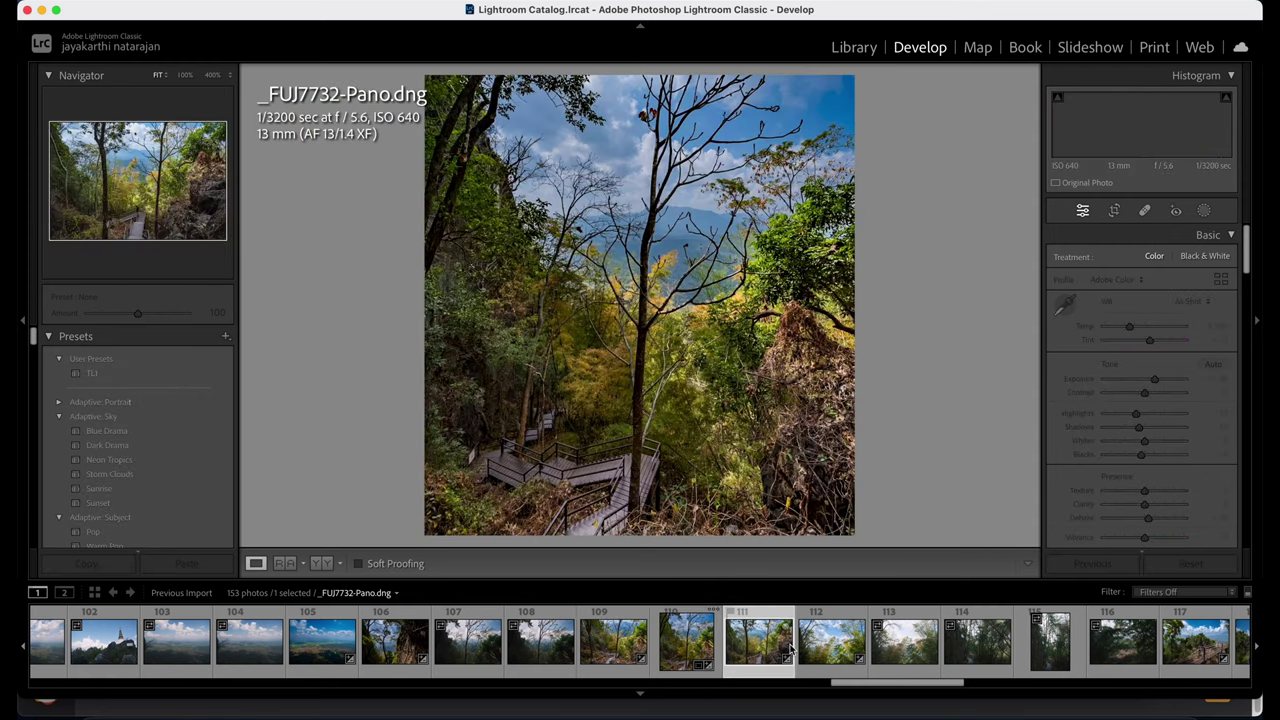
# Review the flag-lined bridge portrait, the edited stacked-stones photo and the square-cropped forest road photo.
pyautogui.scroll(-3, 615, 641)
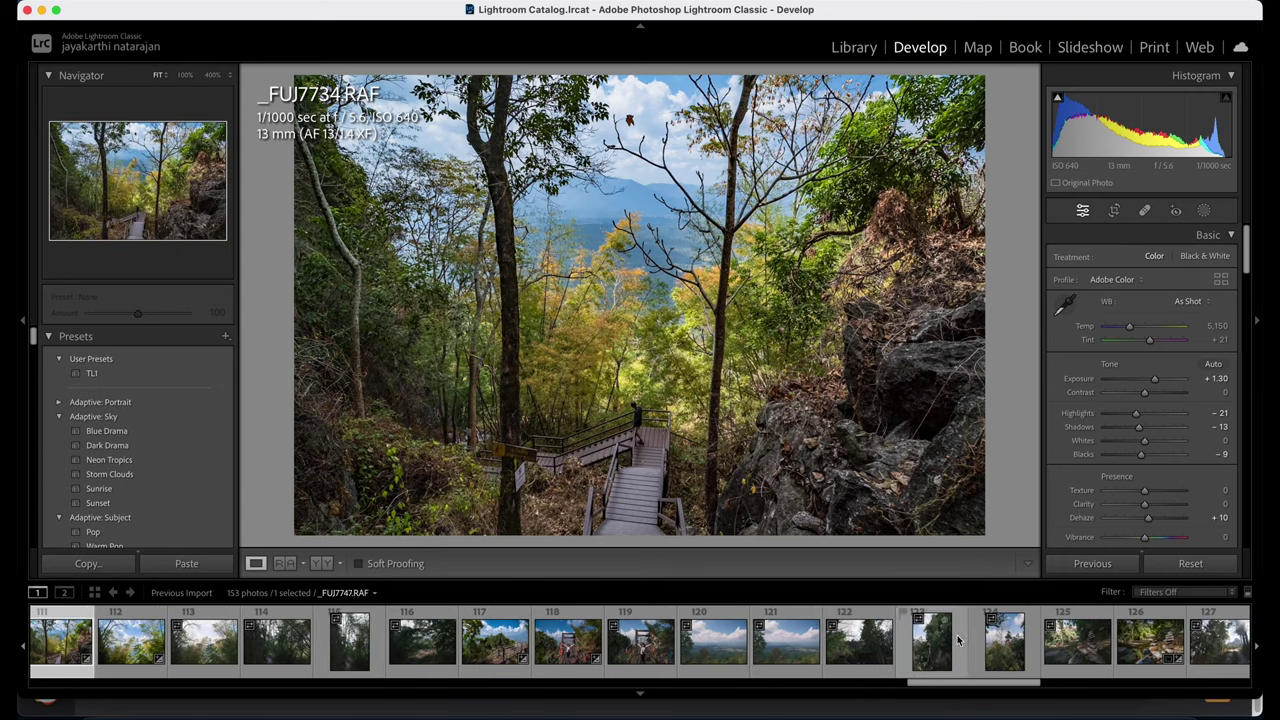
pyautogui.click(641, 645)
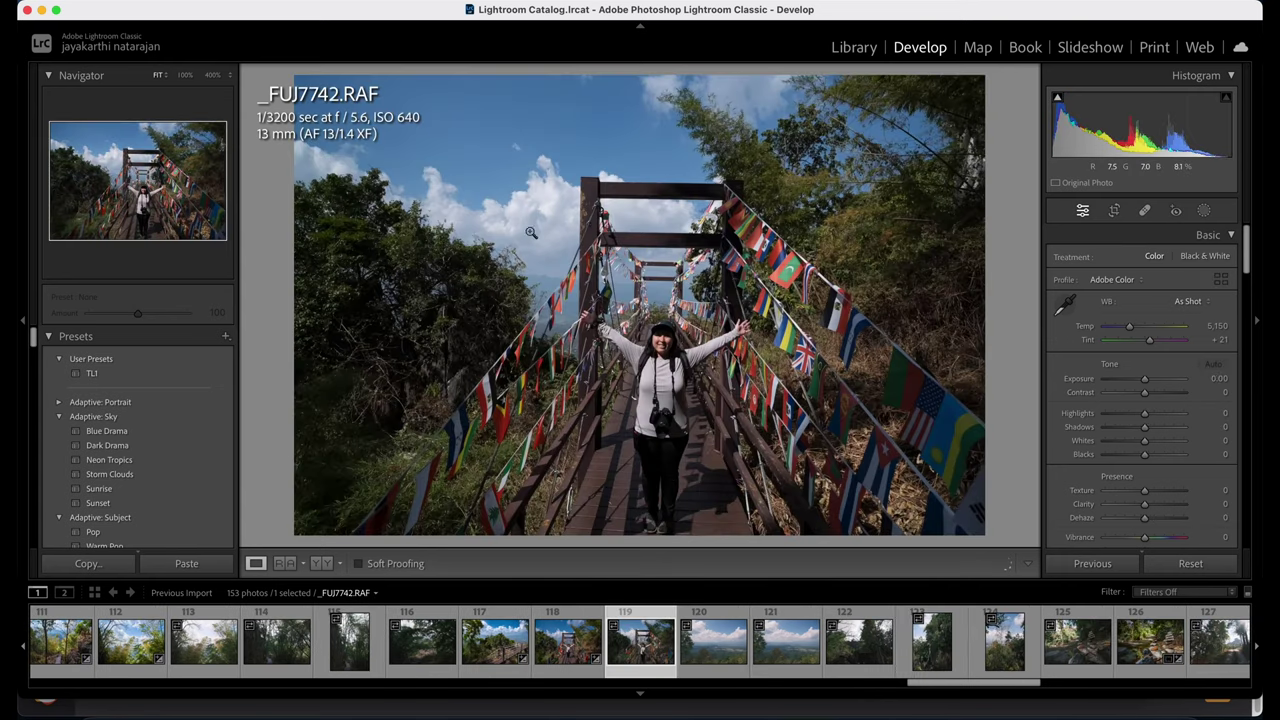
pyautogui.scroll(-3, 992, 640)
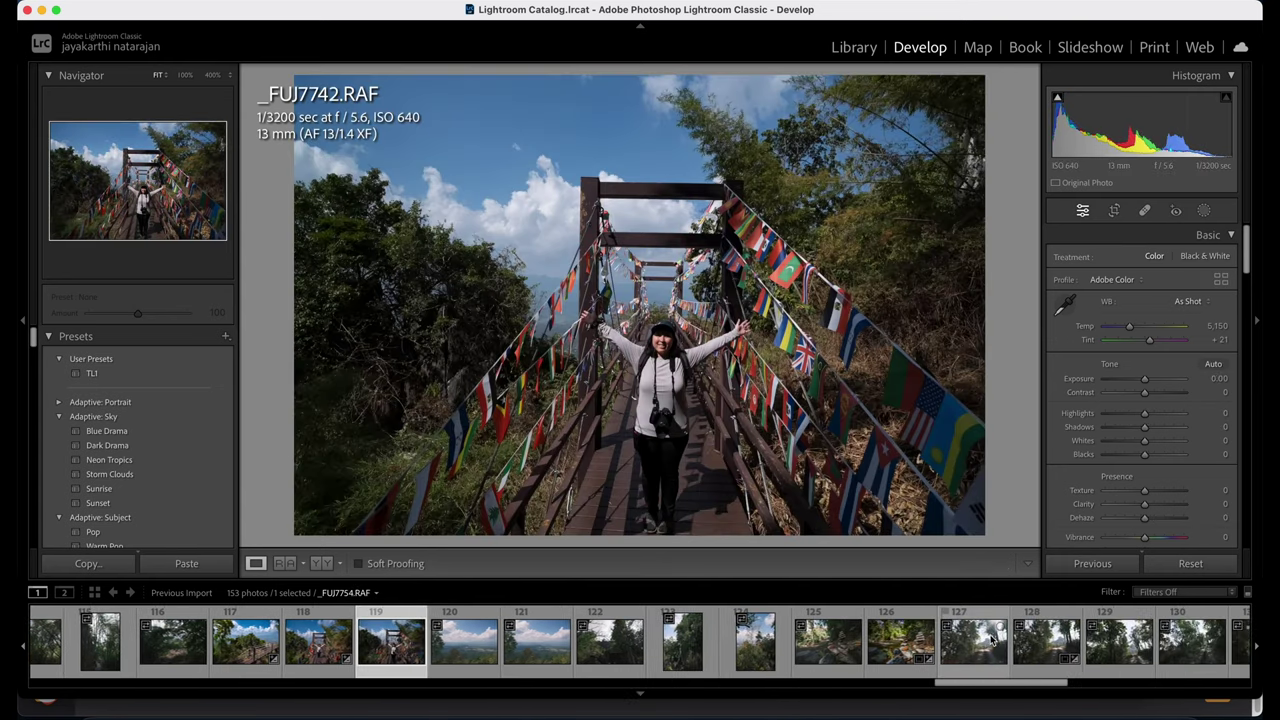
pyautogui.click(845, 641)
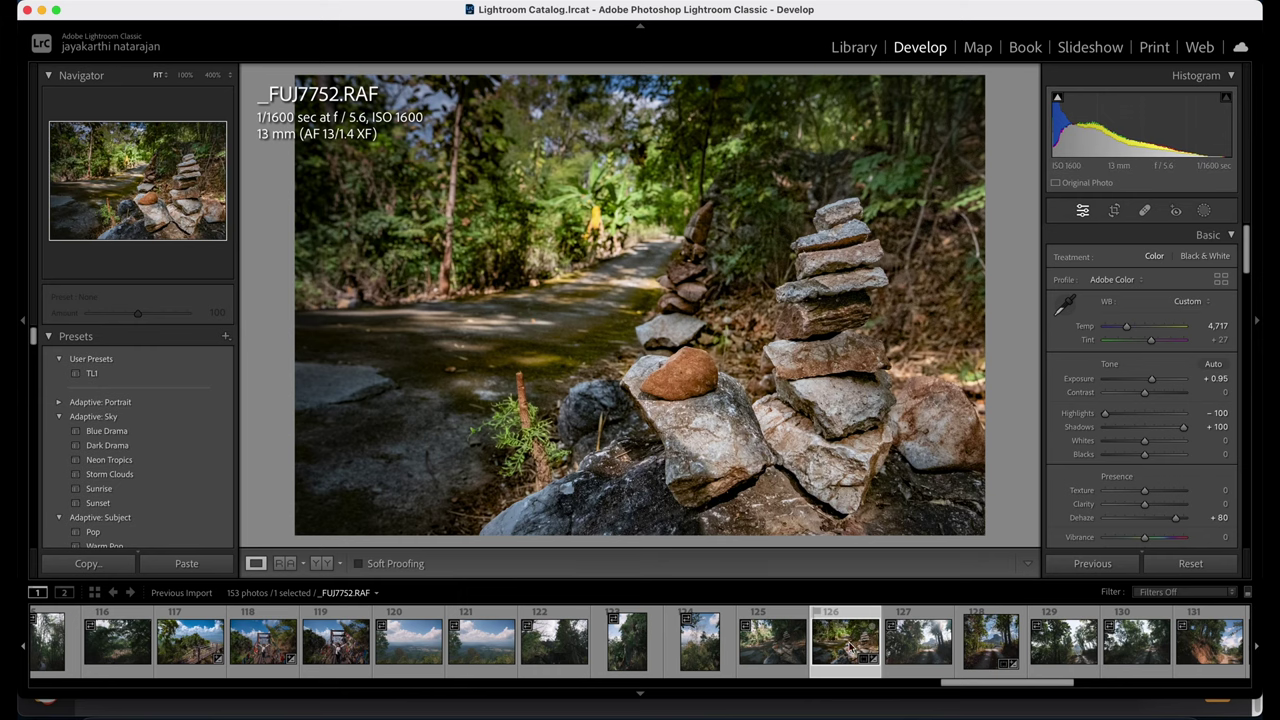
pyautogui.scroll(-2, 852, 648)
pyautogui.click(857, 650)
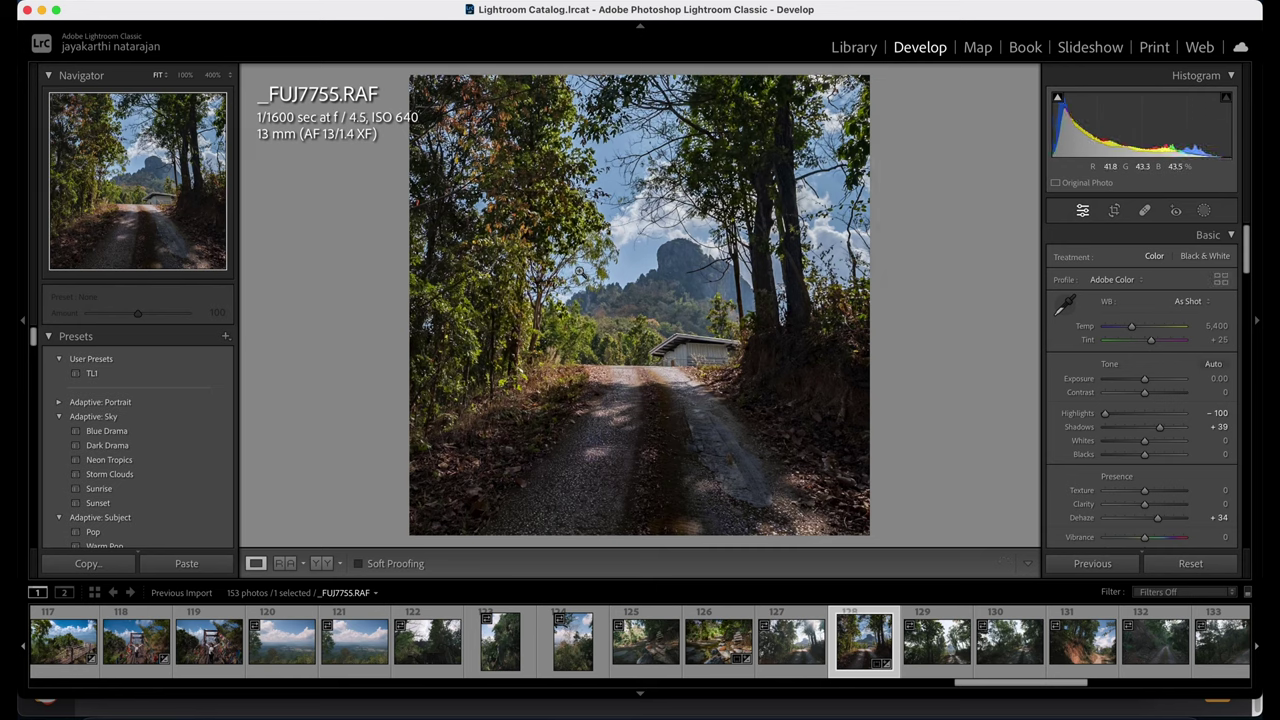
# Browse forward to the edited omelette plate photo and compare it with the two unedited shots of the same dish.
pyautogui.scroll(-5, 877, 652)
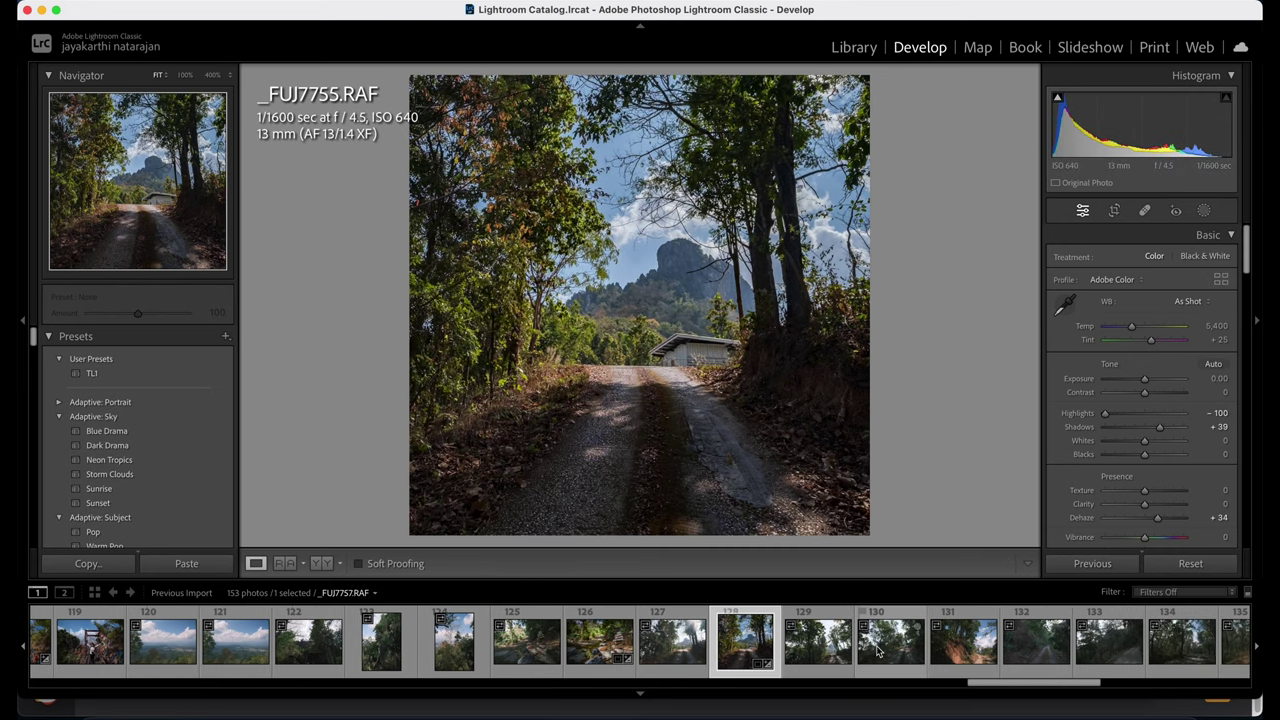
pyautogui.scroll(-7, 877, 642)
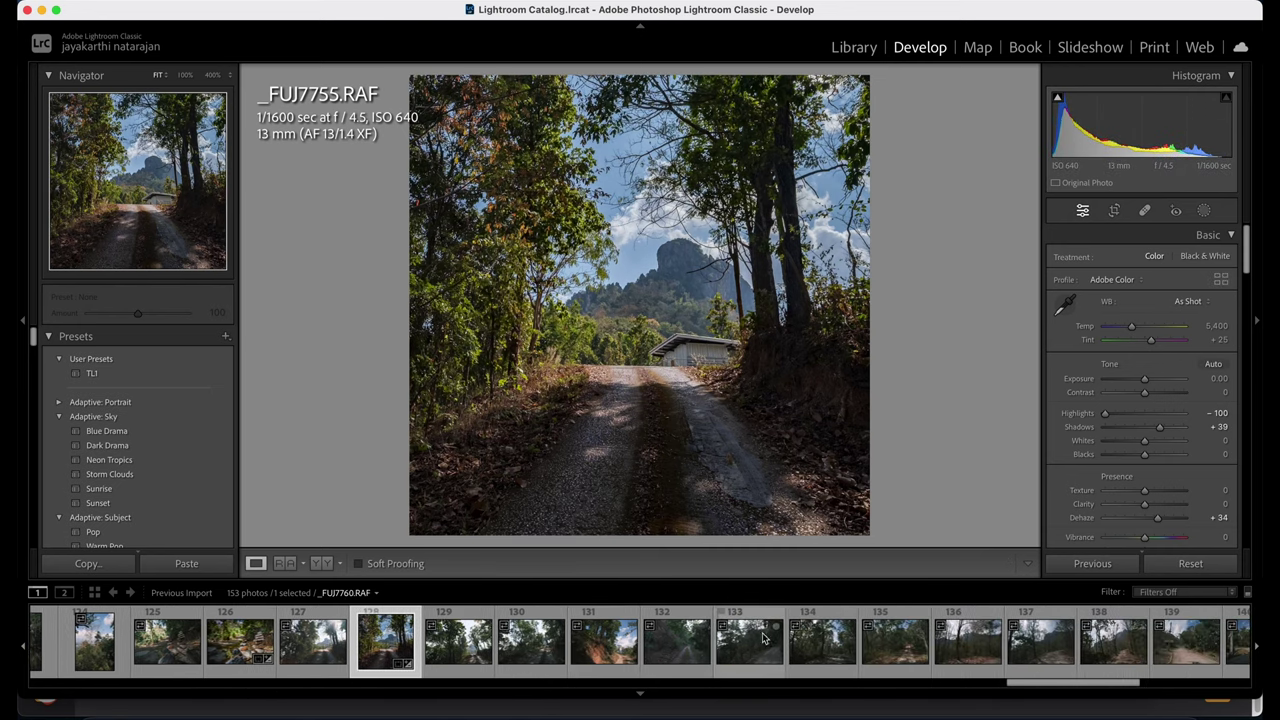
pyautogui.scroll(-4, 1026, 641)
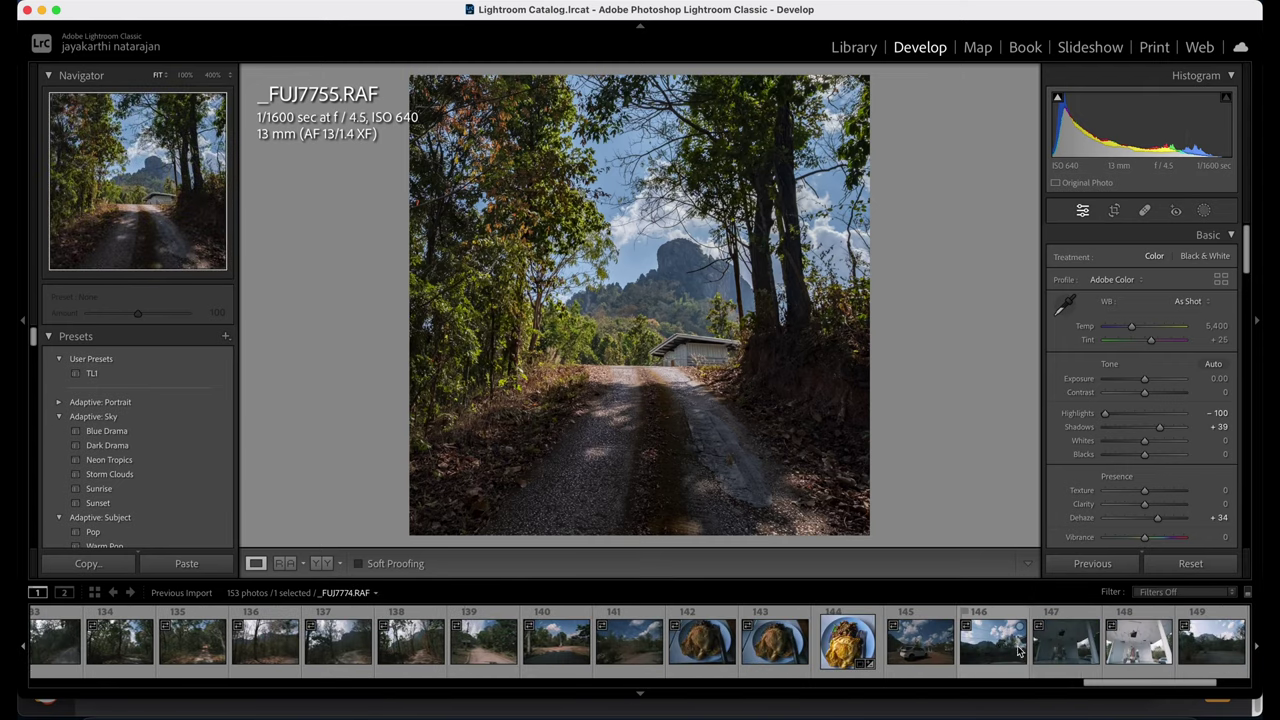
pyautogui.click(833, 648)
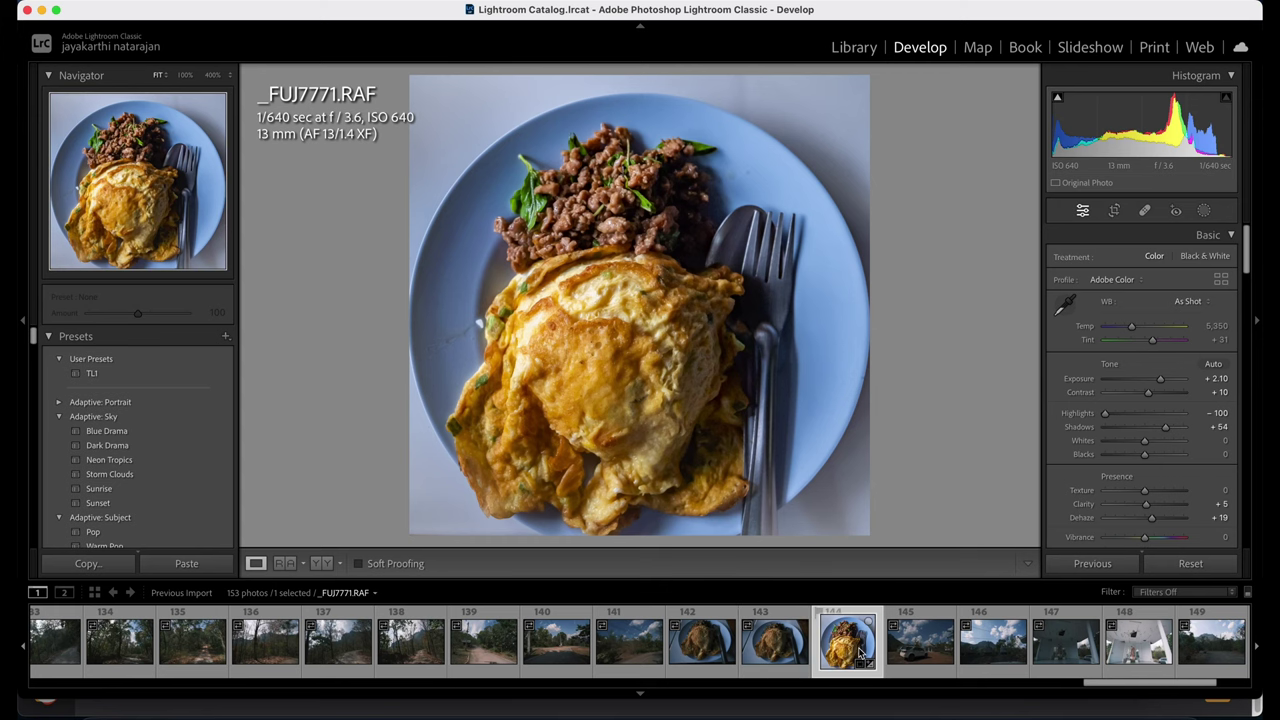
pyautogui.click(700, 641)
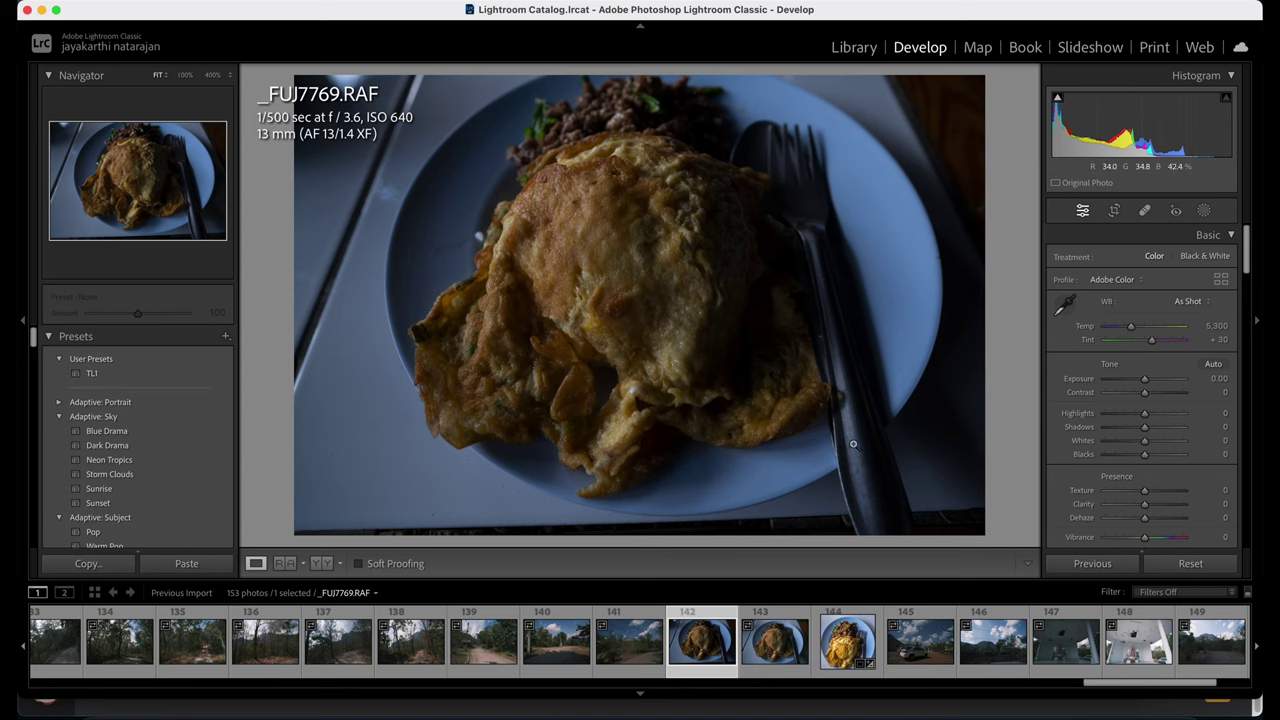
pyautogui.click(776, 641)
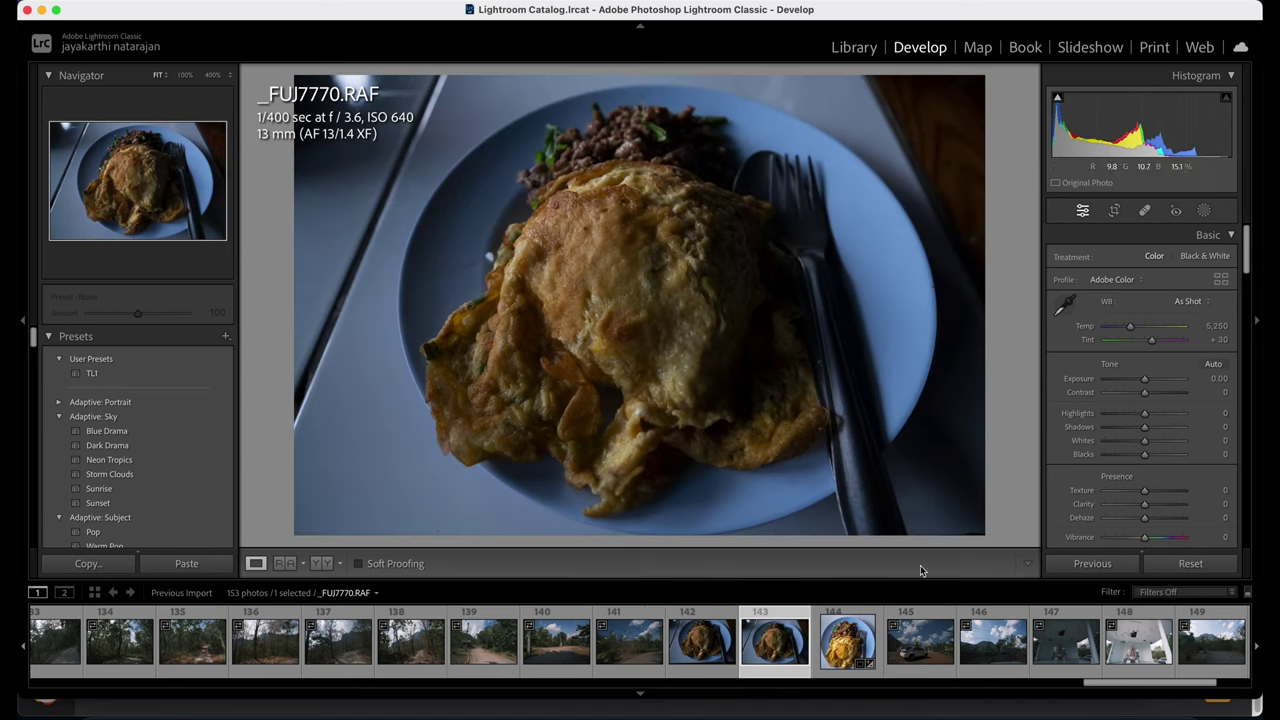
pyautogui.click(848, 641)
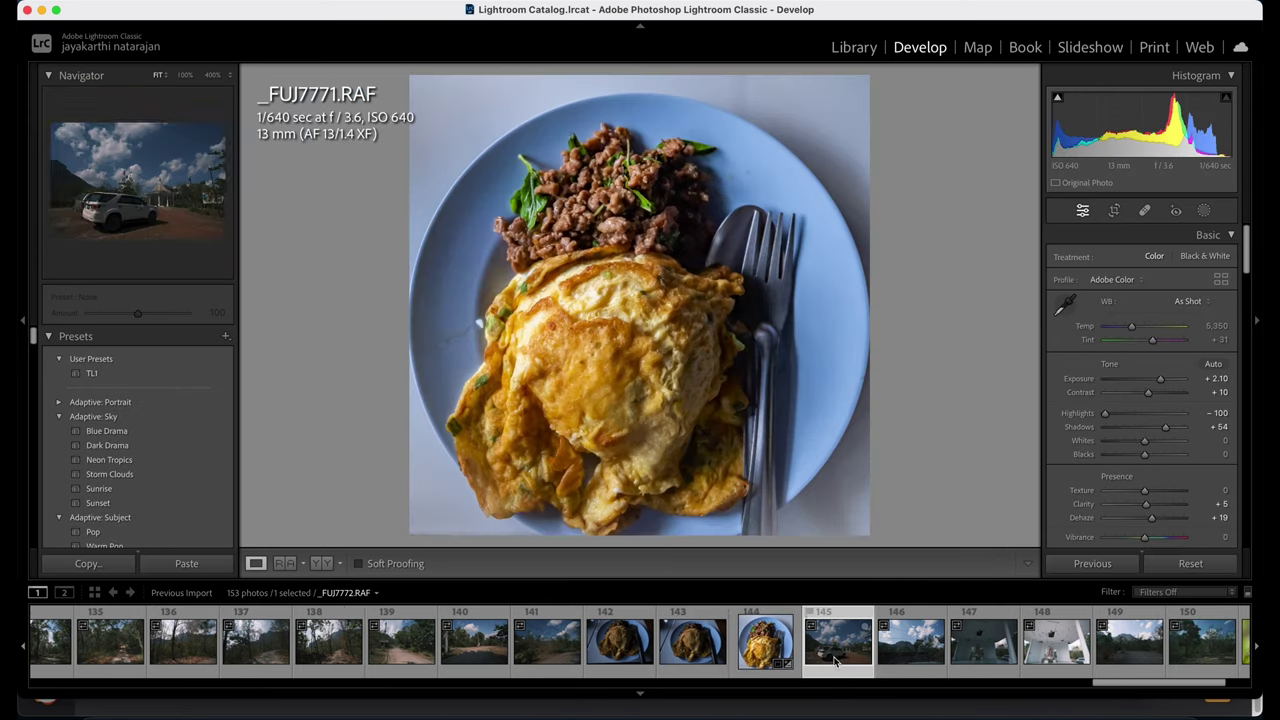
# Examine the edited green leaf macro photo up close at 100%, and reopen the edited burger photo at the end of the import.
pyautogui.click(899, 650)
pyautogui.click(1080, 646)
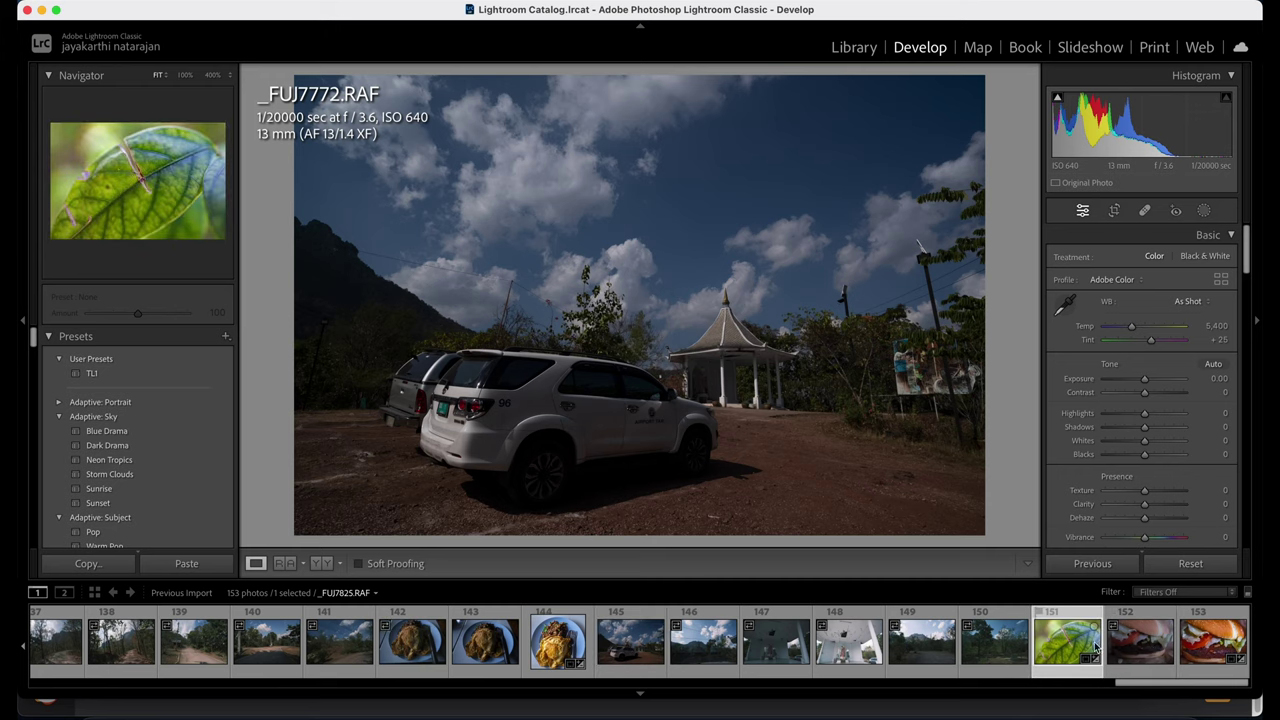
pyautogui.click(711, 260)
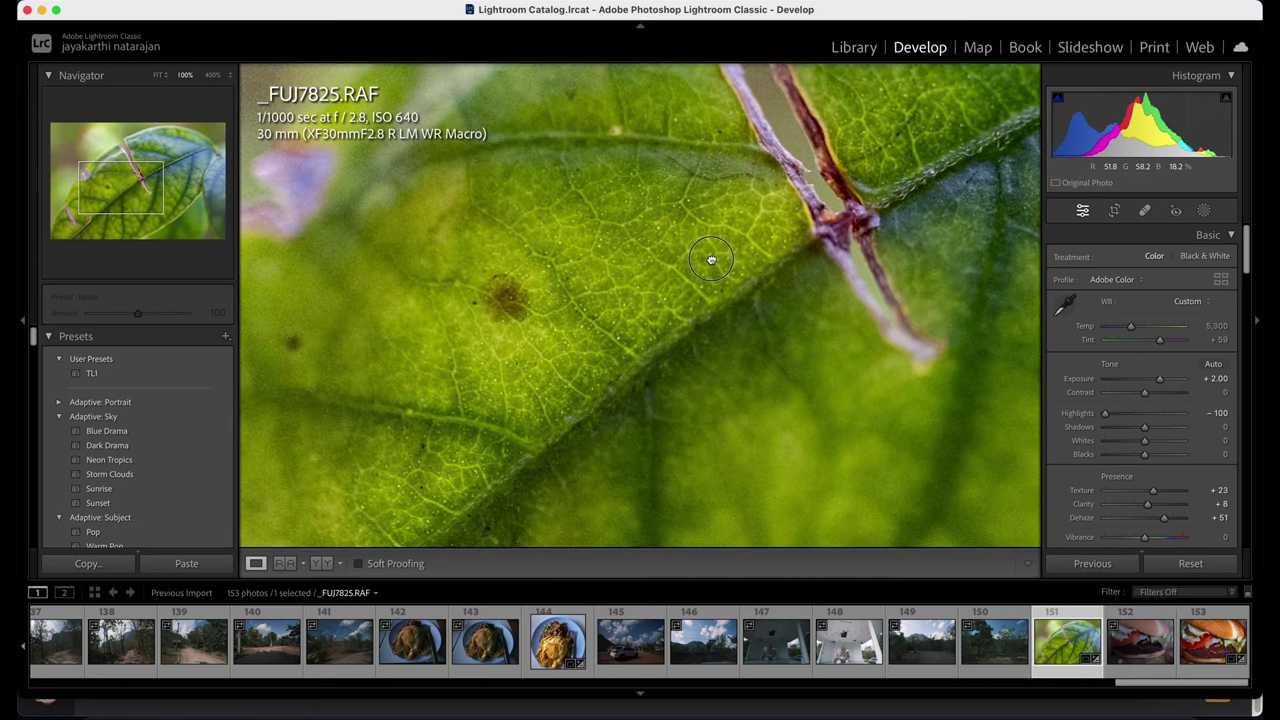
pyautogui.moveTo(711, 260); pyautogui.dragTo(642, 265)
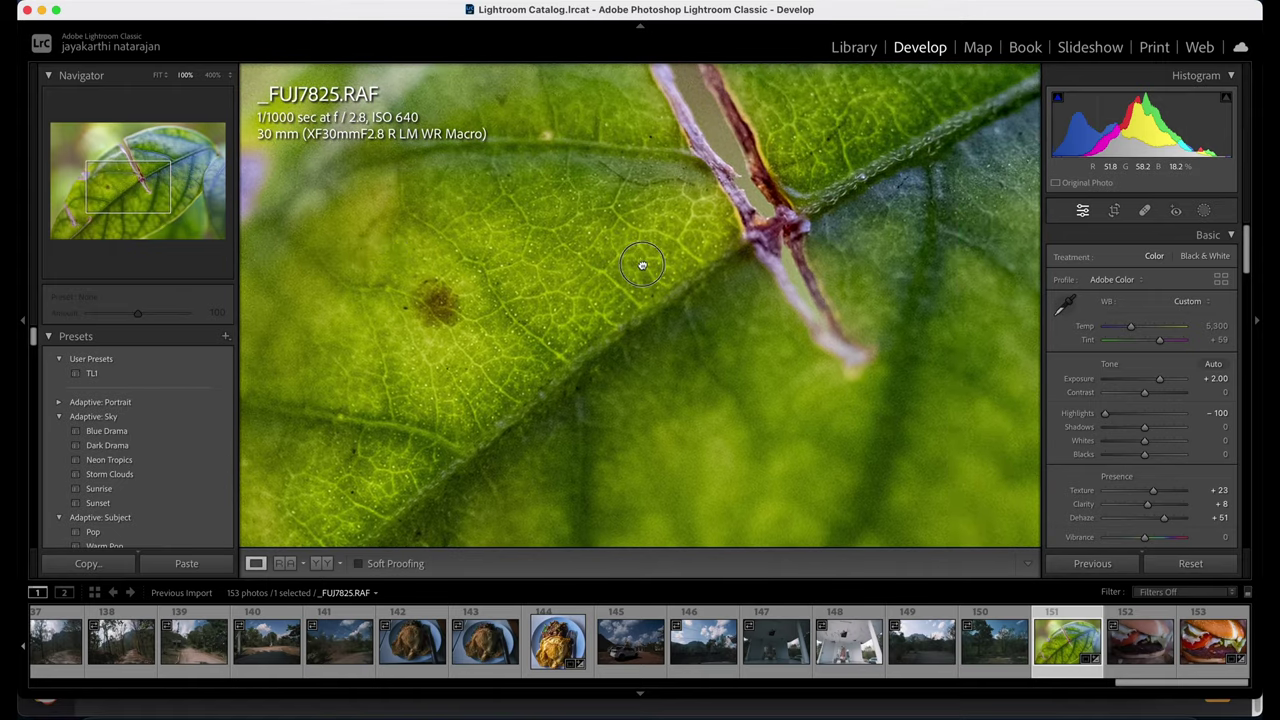
pyautogui.click(710, 358)
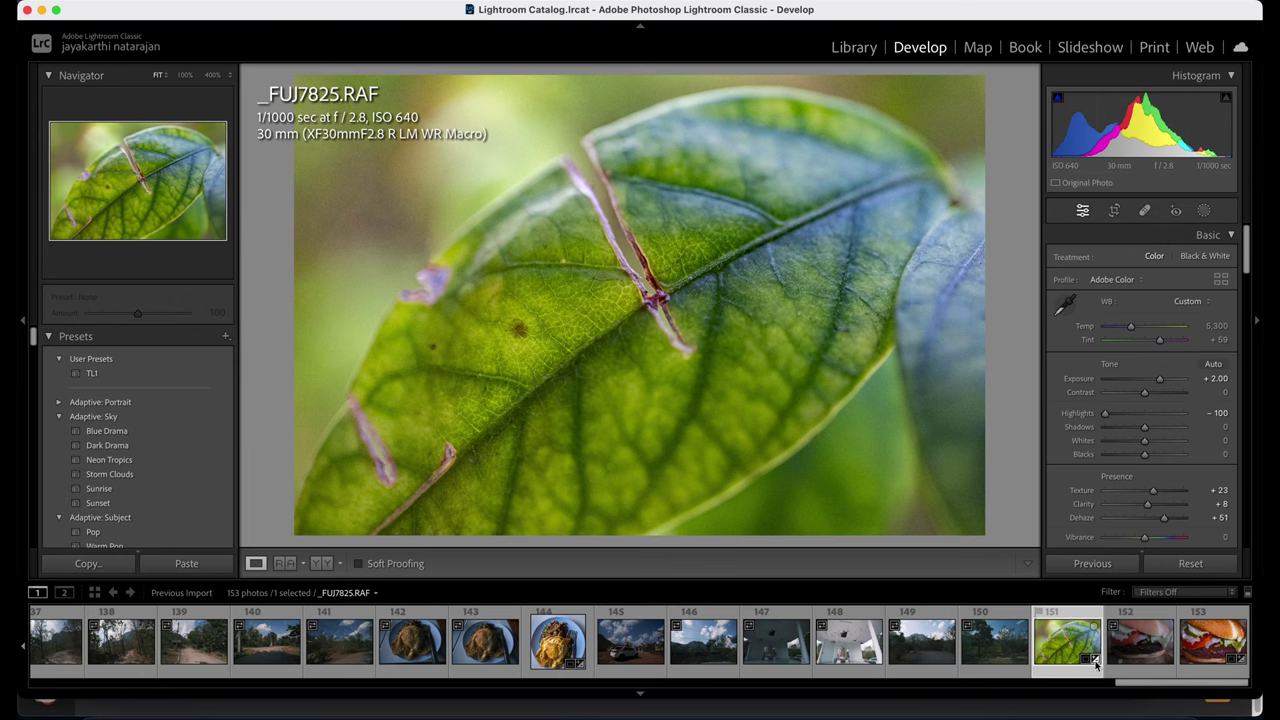
pyautogui.click(1150, 650)
pyautogui.click(1225, 652)
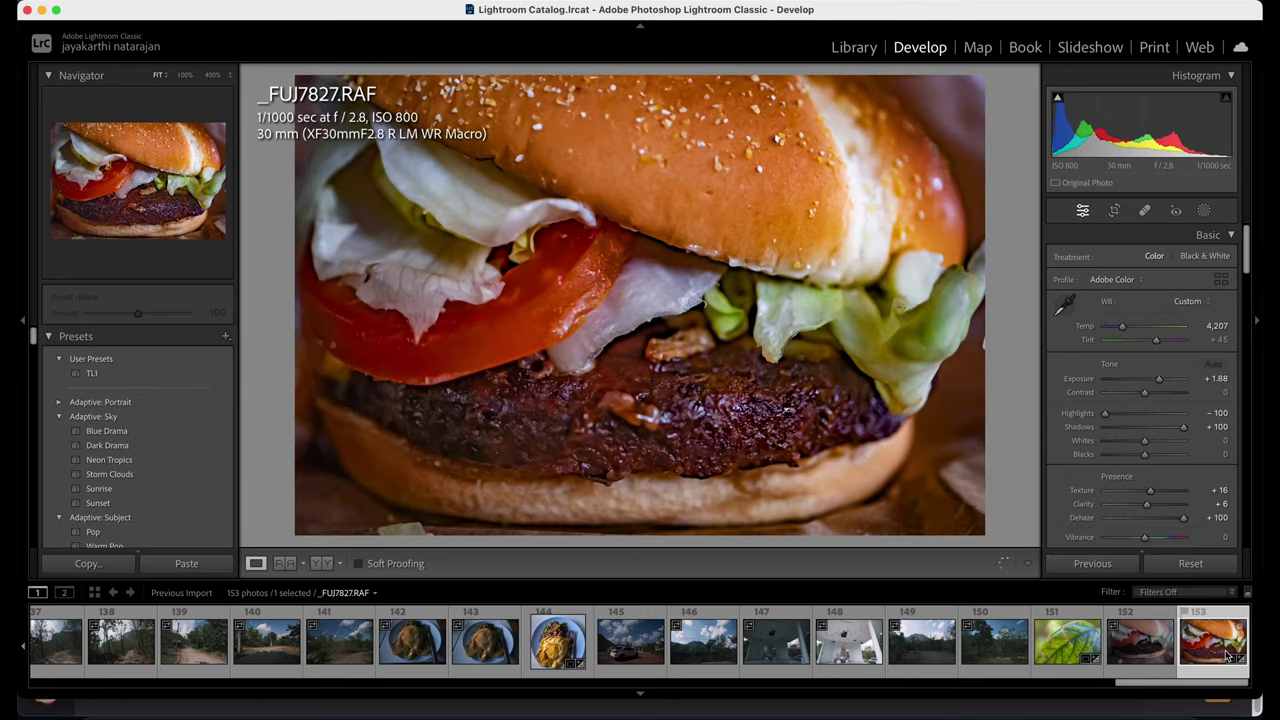